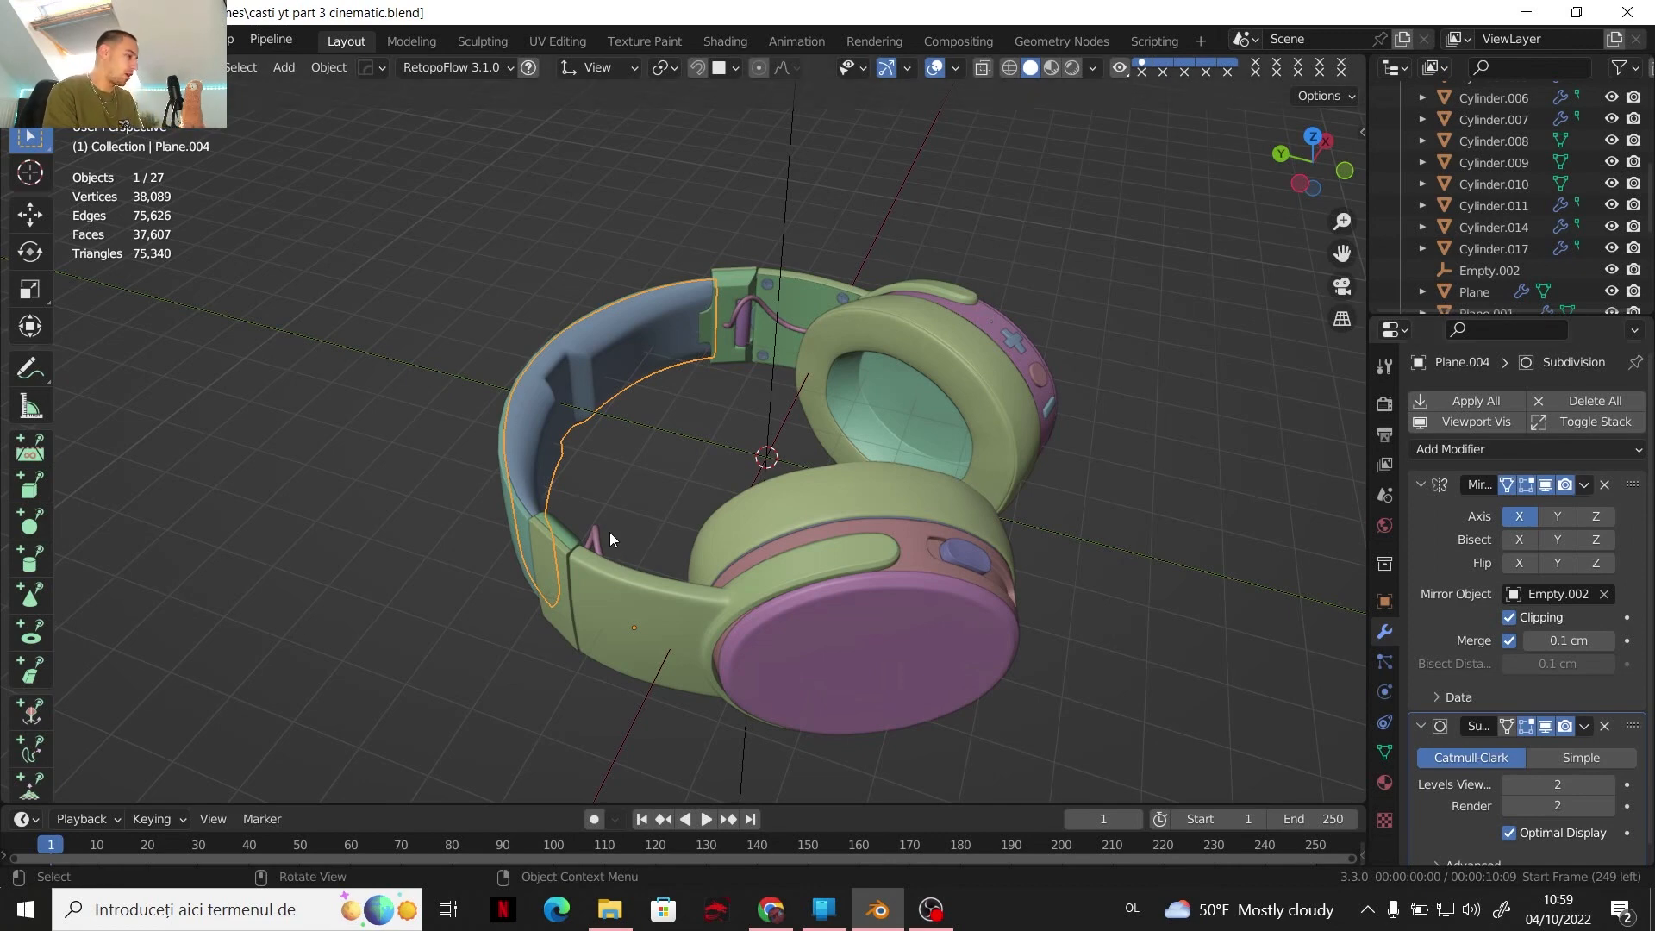
Apply the Mirror modifier on the headband's inner padding, keeping its Subdivision modifier
key(g)
right_click(526, 362)
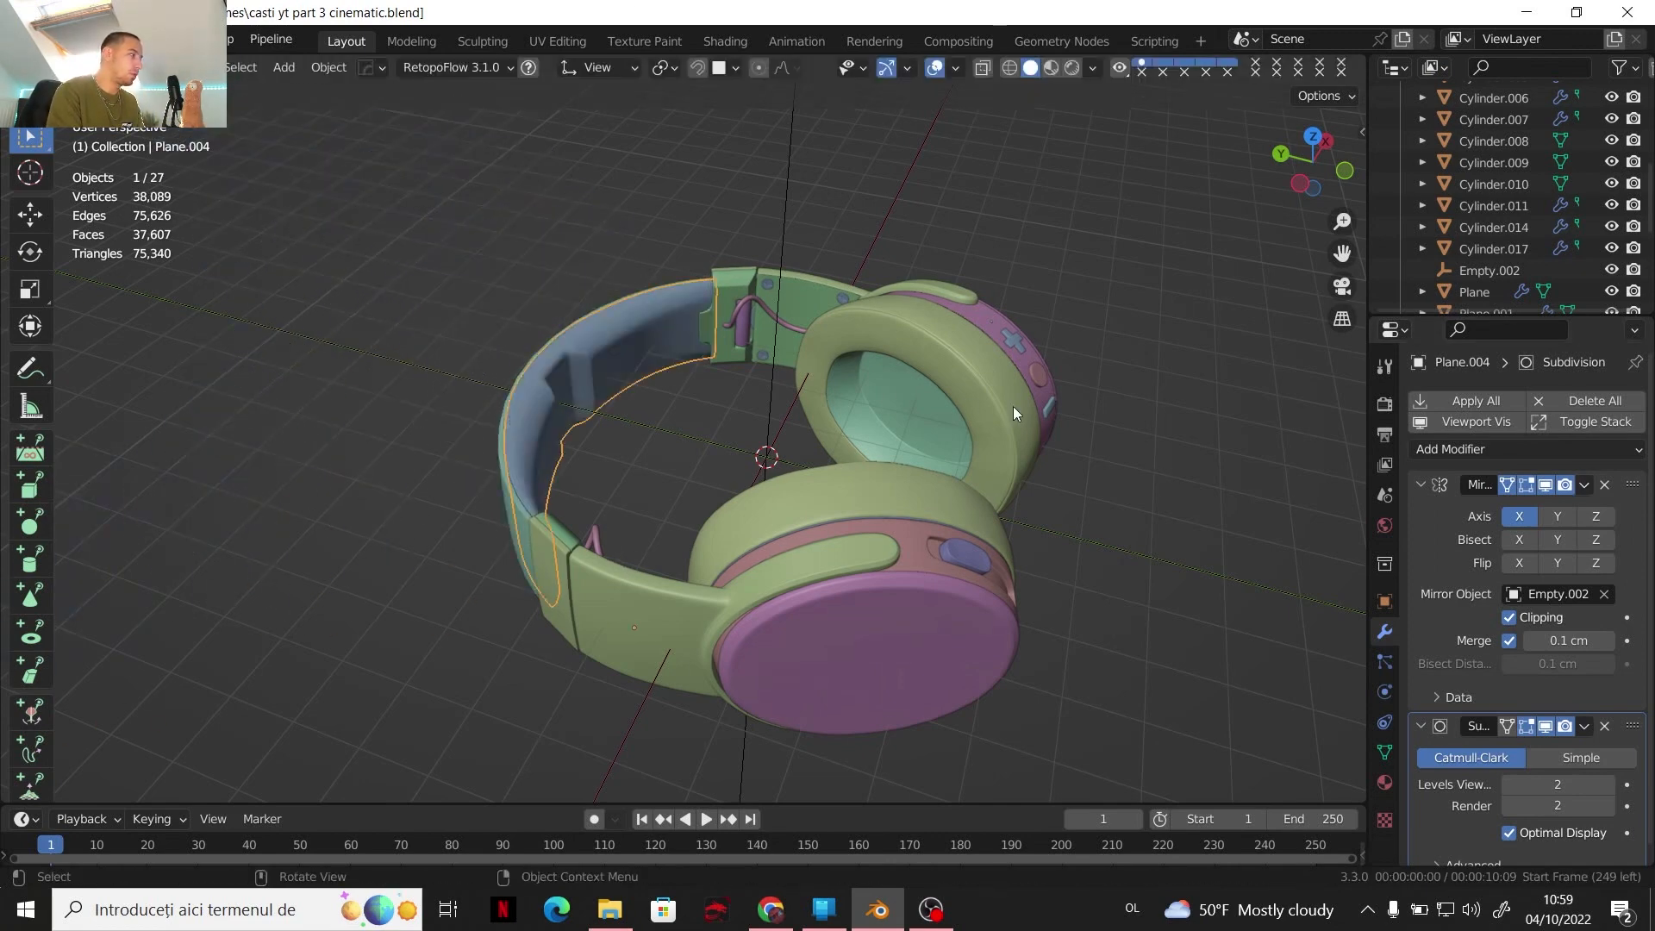
click(1584, 488)
click(1536, 510)
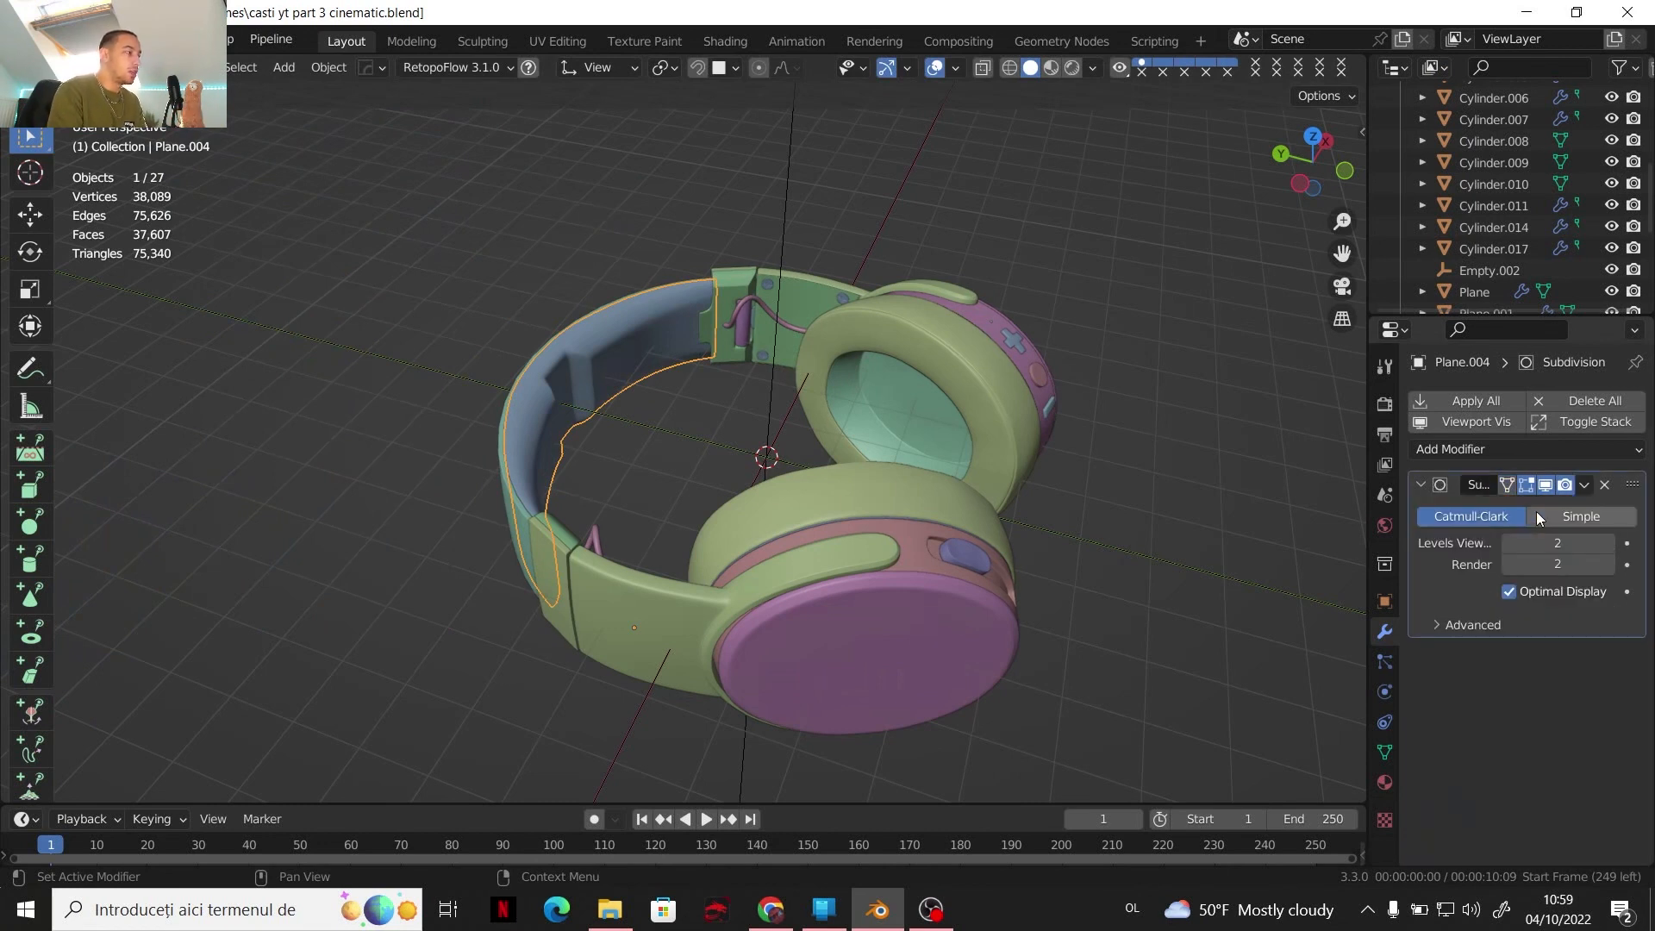
Apply the Mirror modifier on the headband's outer shell
click(494, 484)
click(1590, 483)
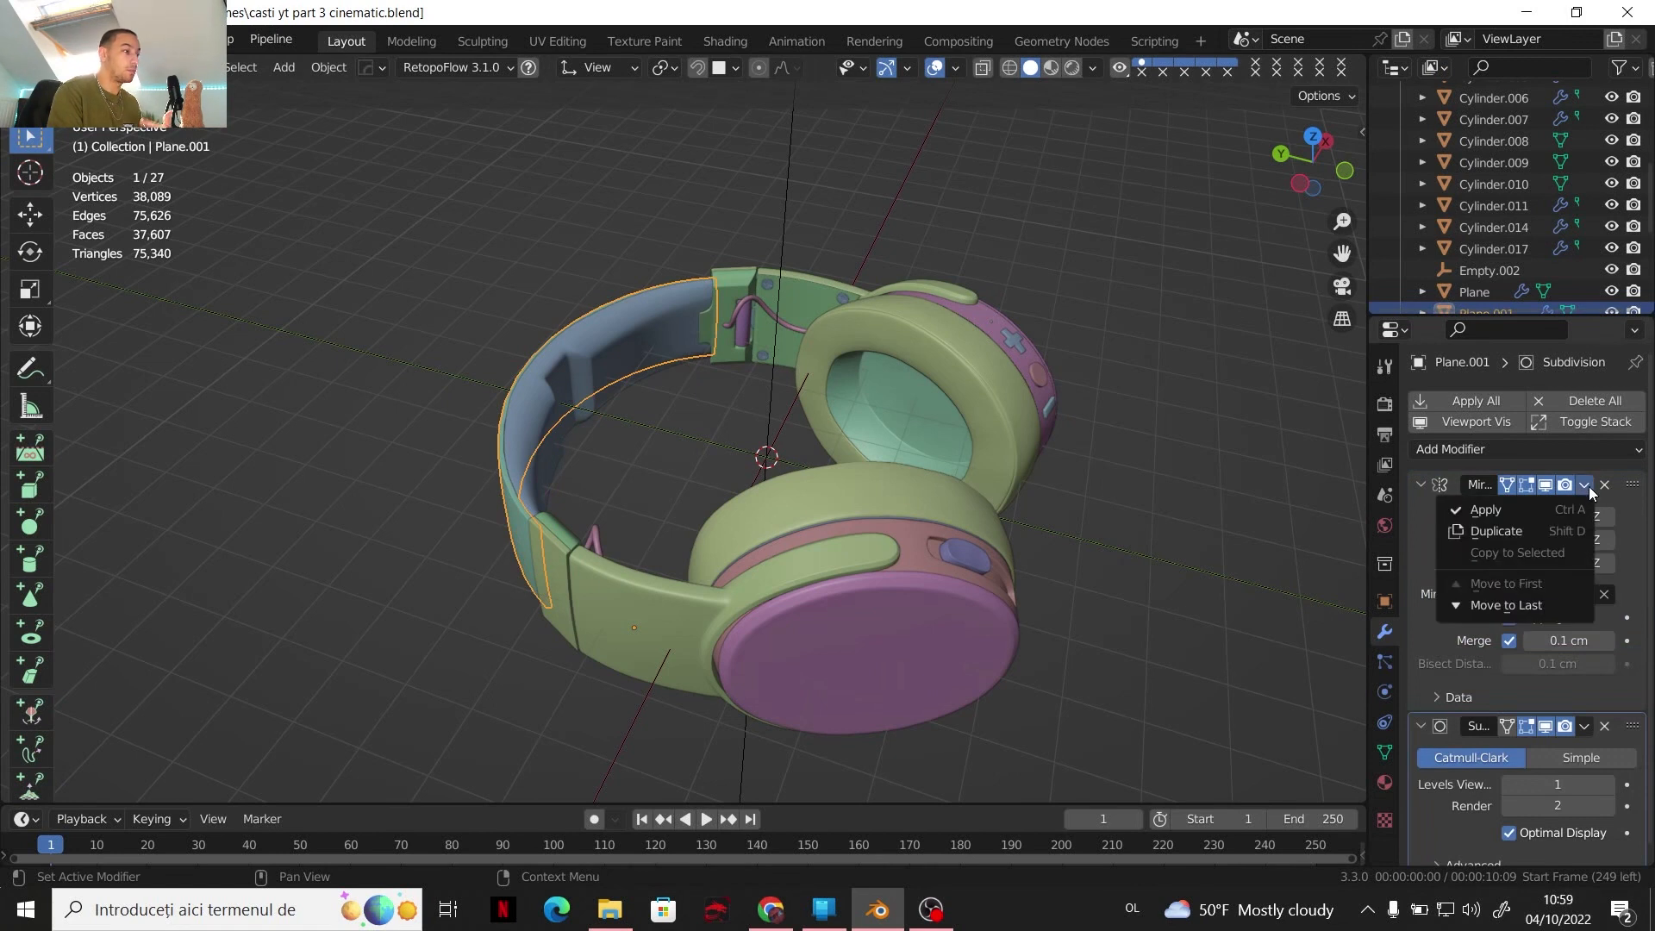
click(1557, 507)
Apply the Mirror modifier on the inner lining of the ear cups
click(893, 508)
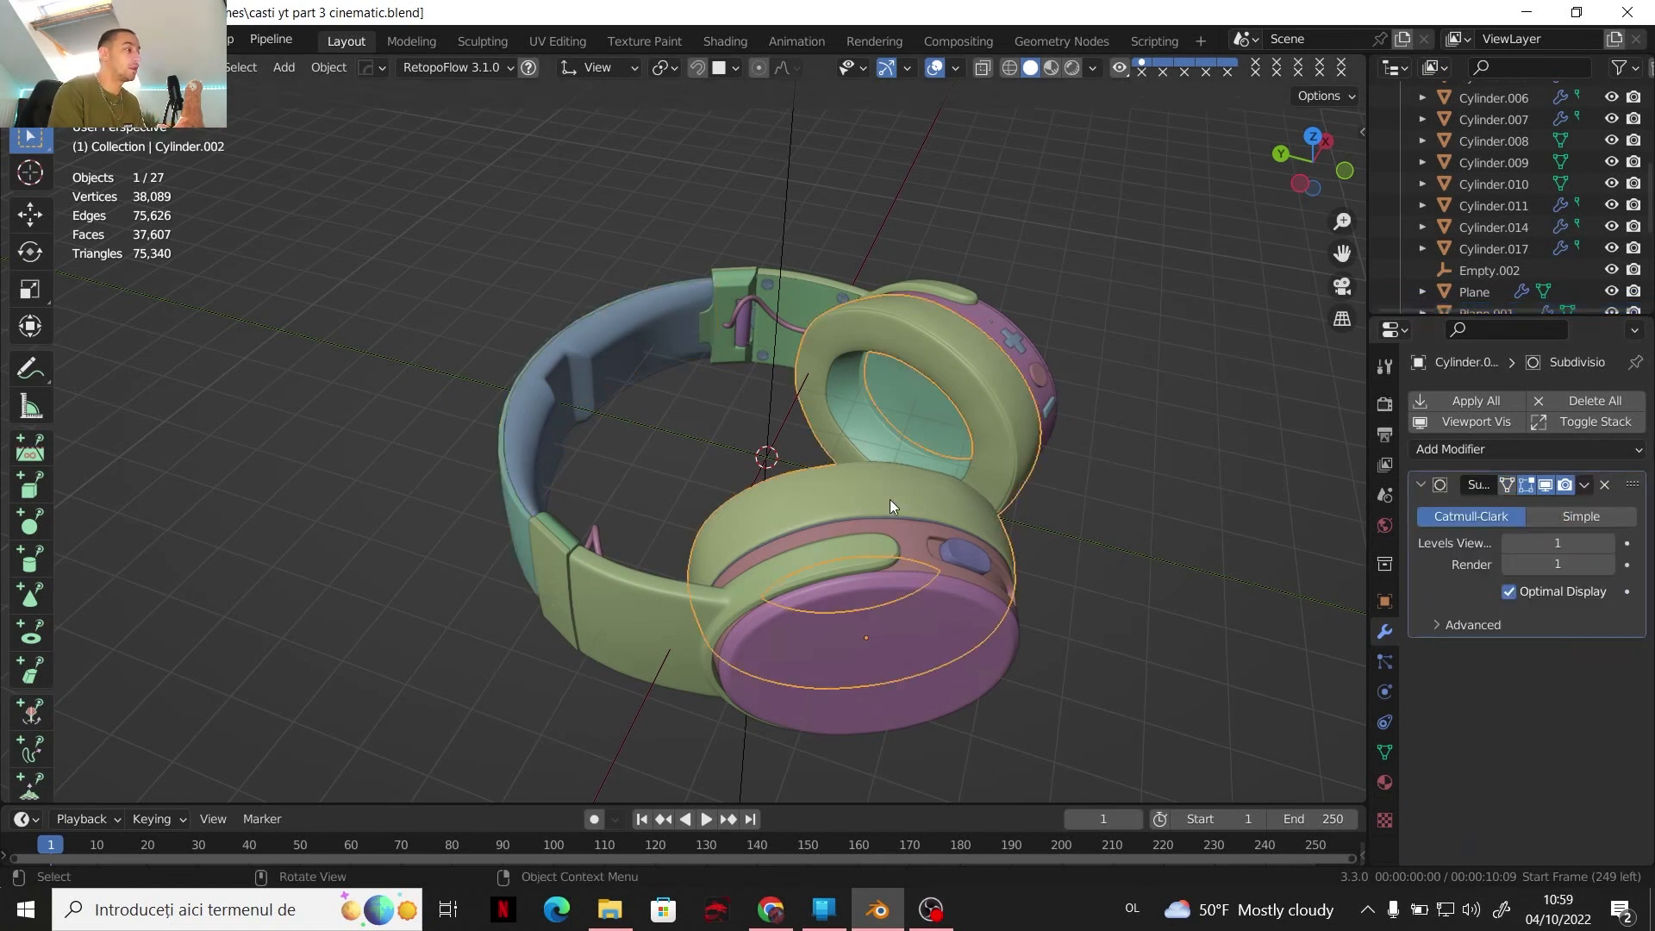
click(918, 398)
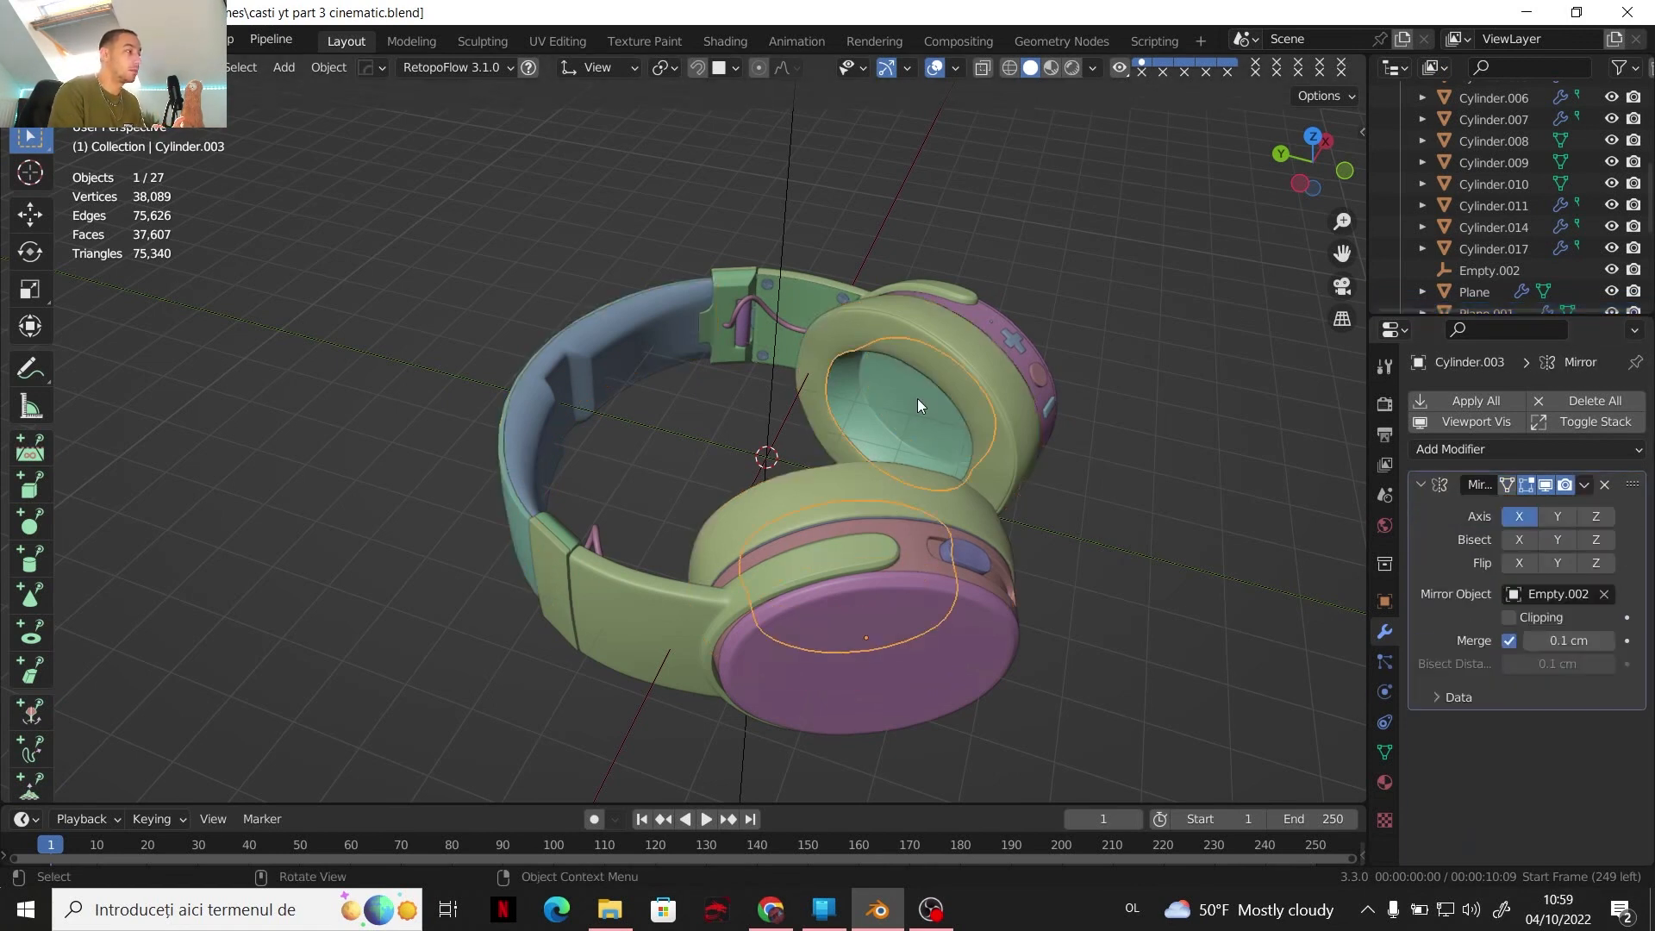
click(1584, 484)
click(1581, 509)
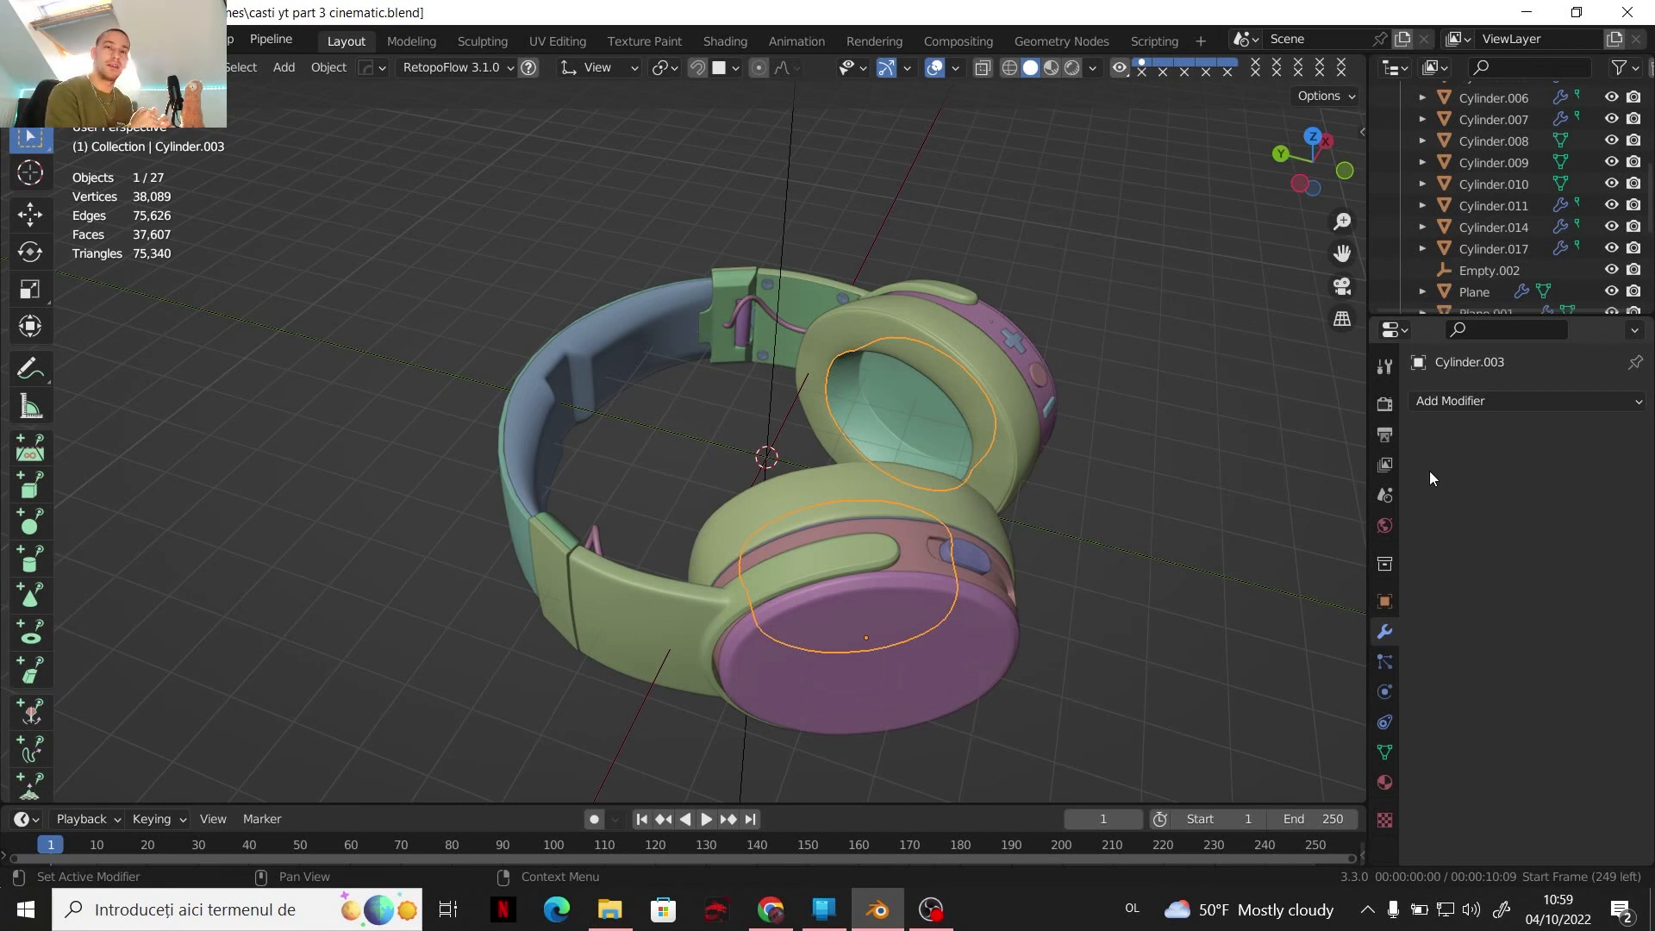
Separate the mirrored inner arm plates into individual objects by loose parts
scroll(893, 400, up, 2)
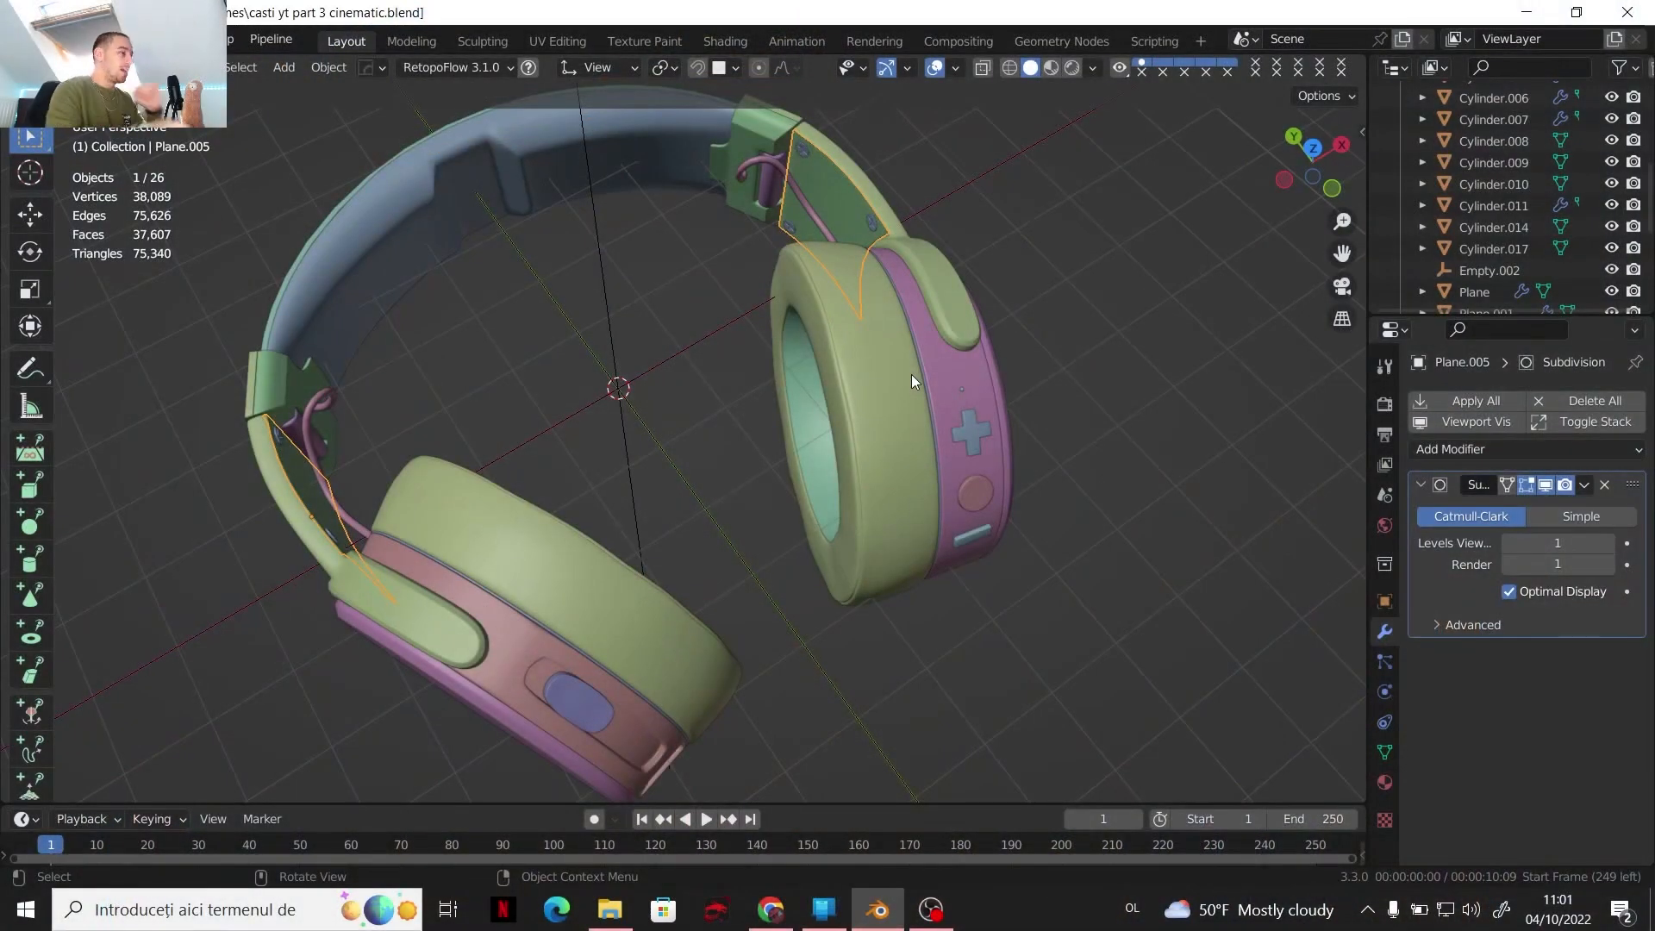
mouse_move(727, 359)
middle_down()
mouse_move(772, 432)
mouse_move(658, 411)
mouse_move(655, 433)
middle_up()
key(Tab)
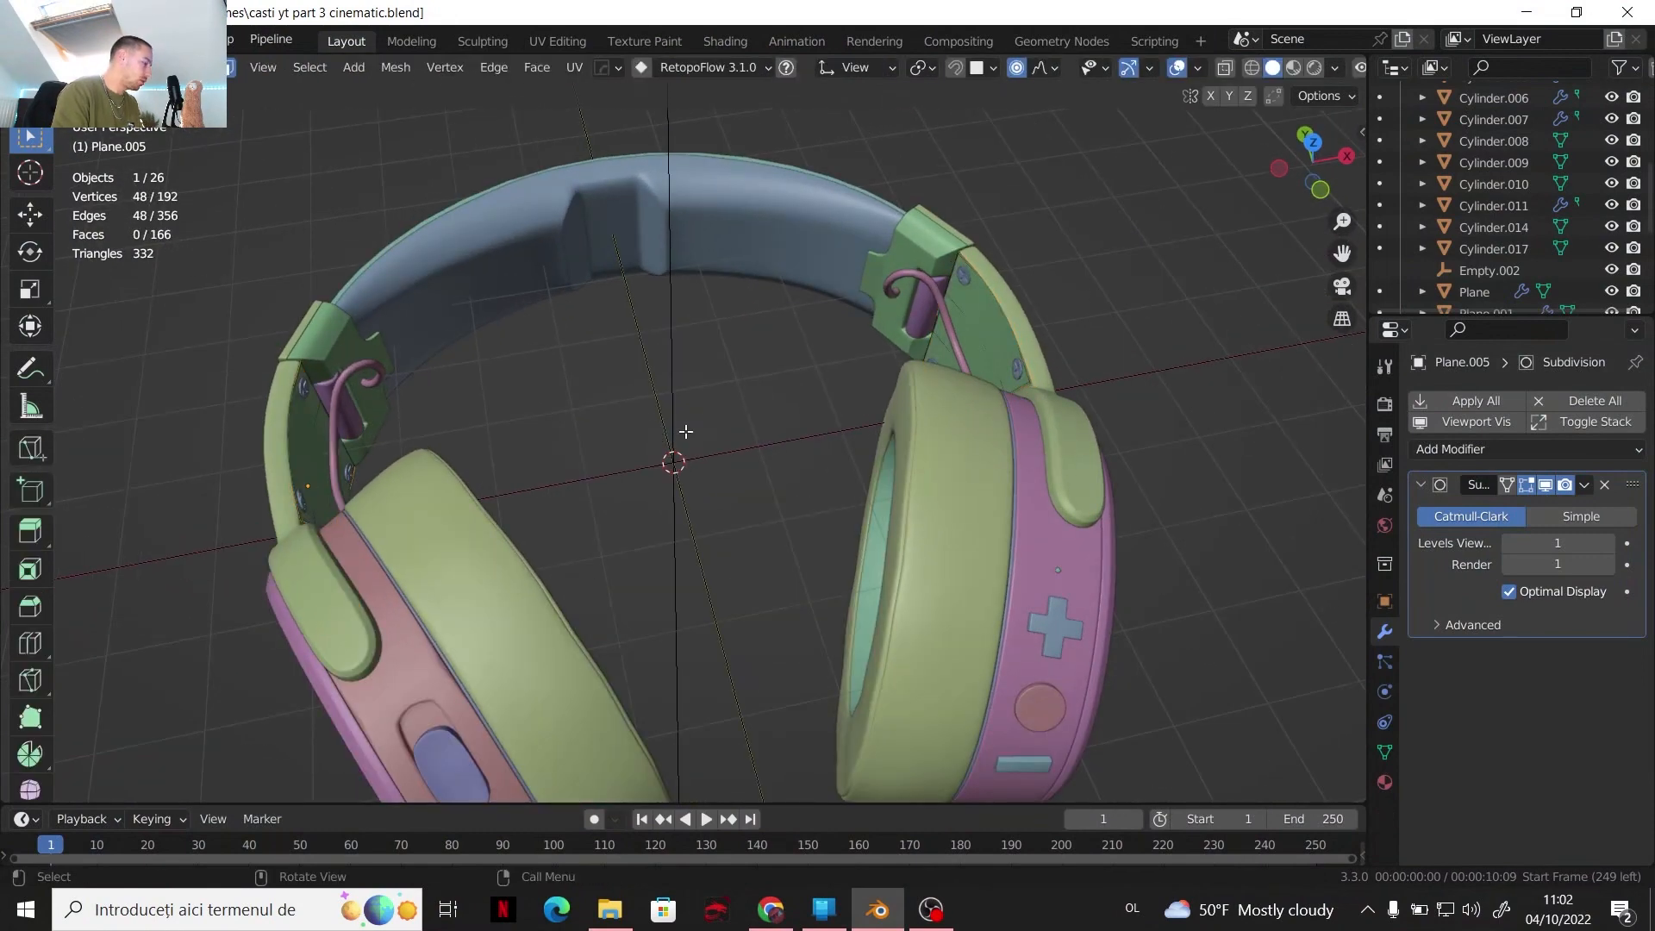
key(a)
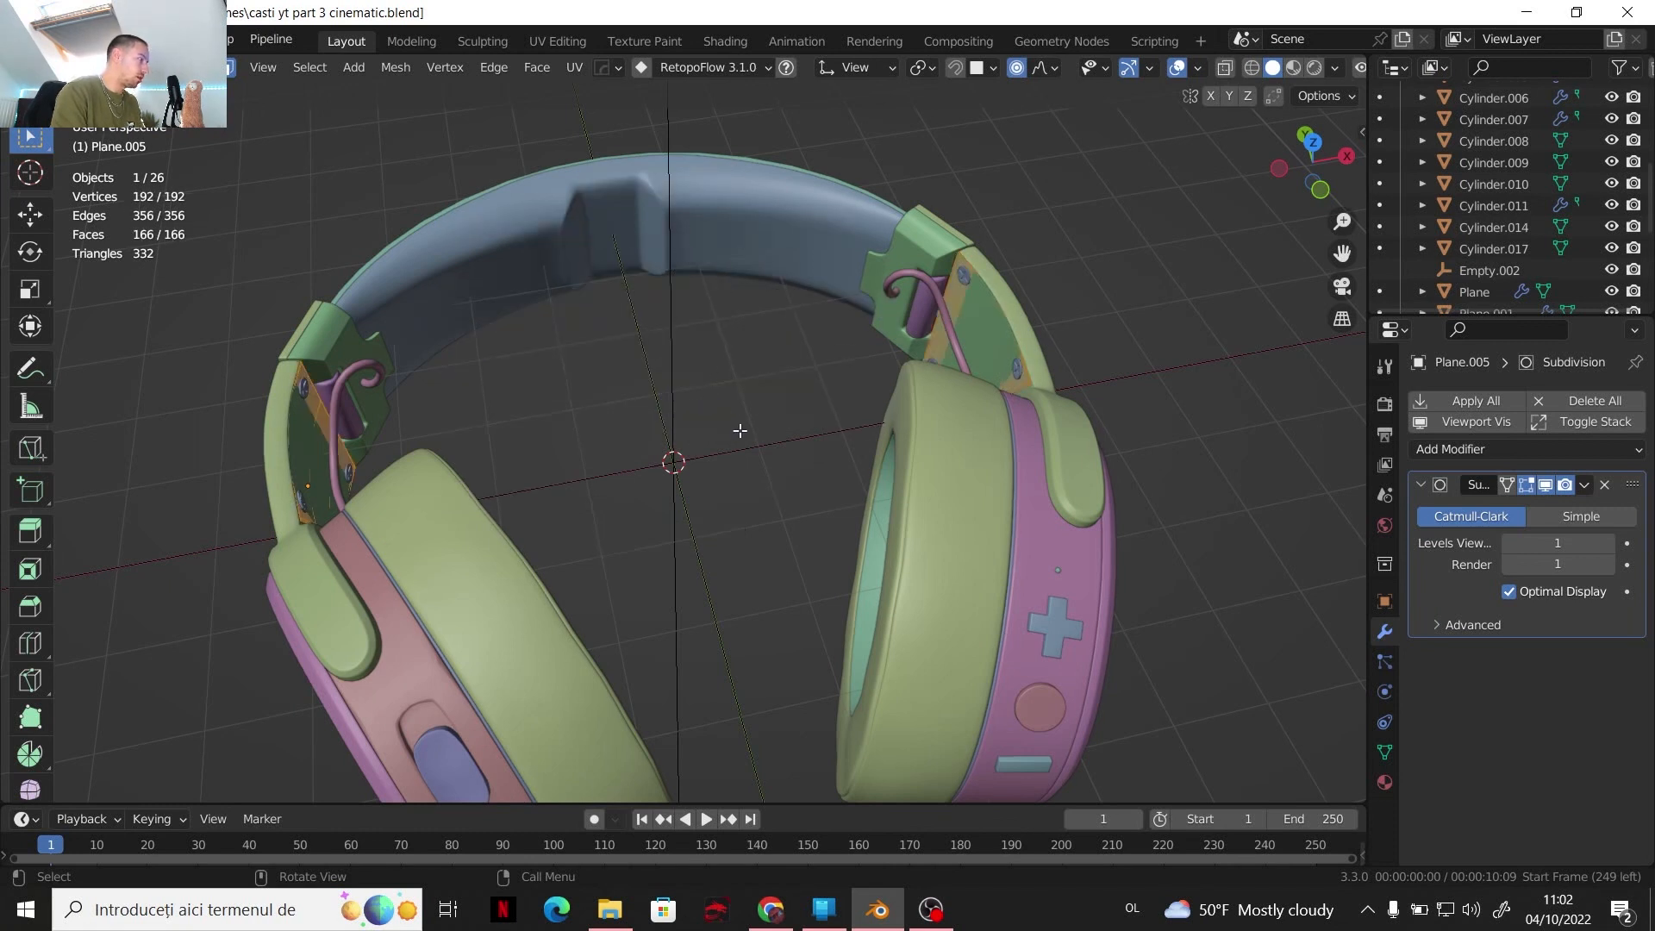
key(a)
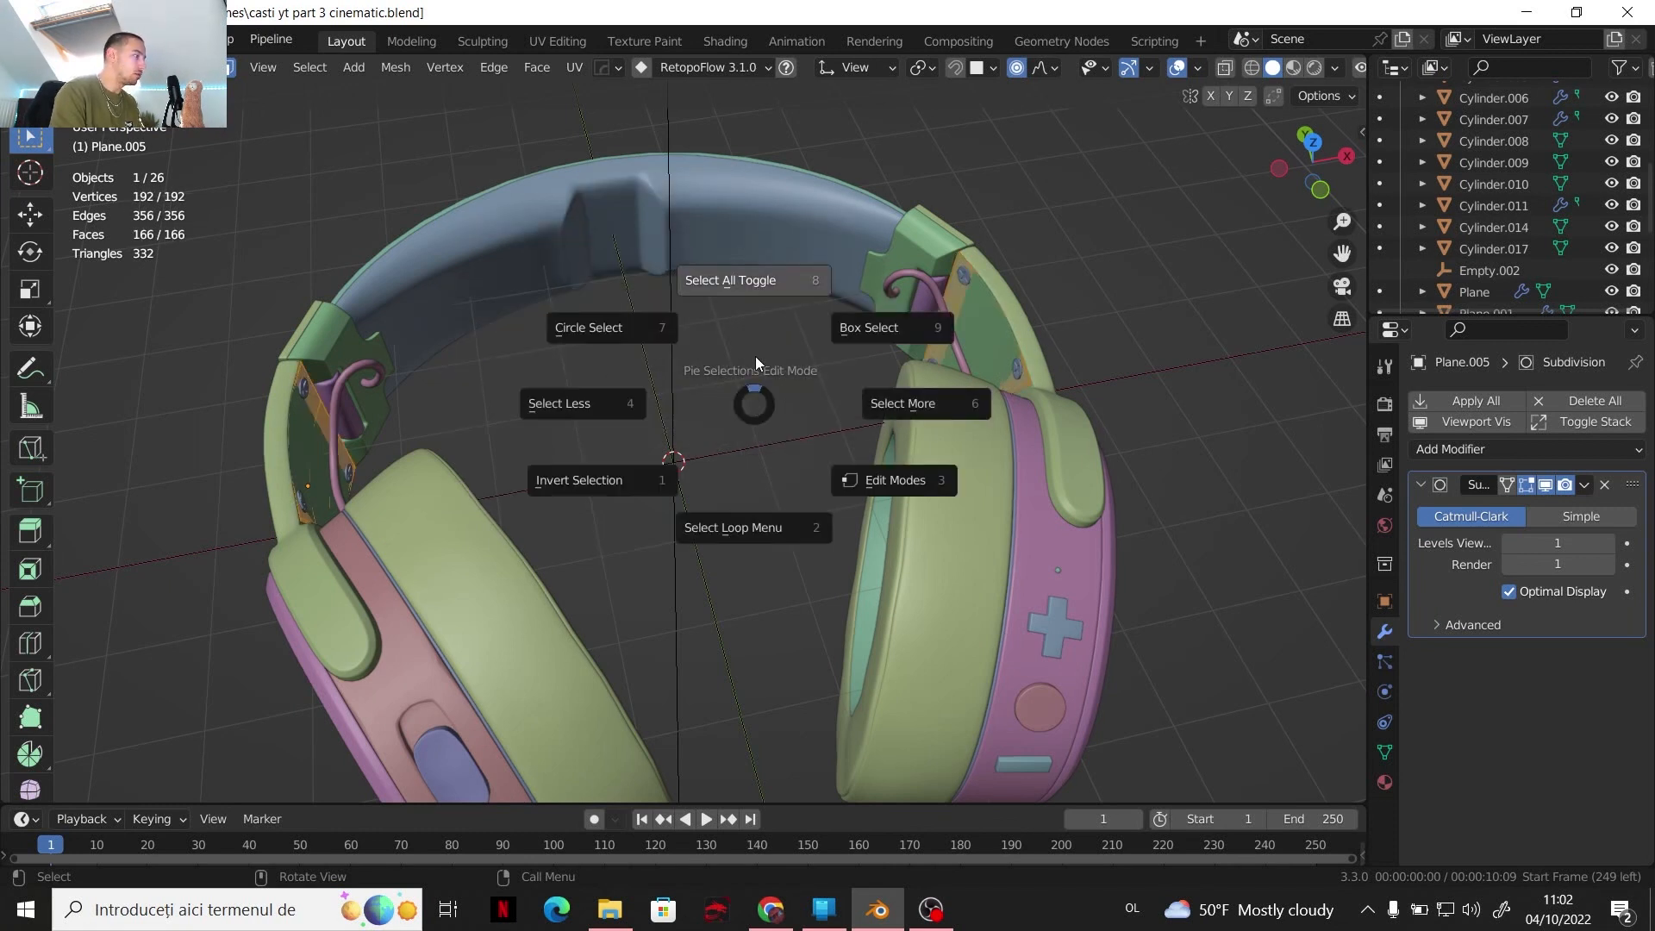
key(a)
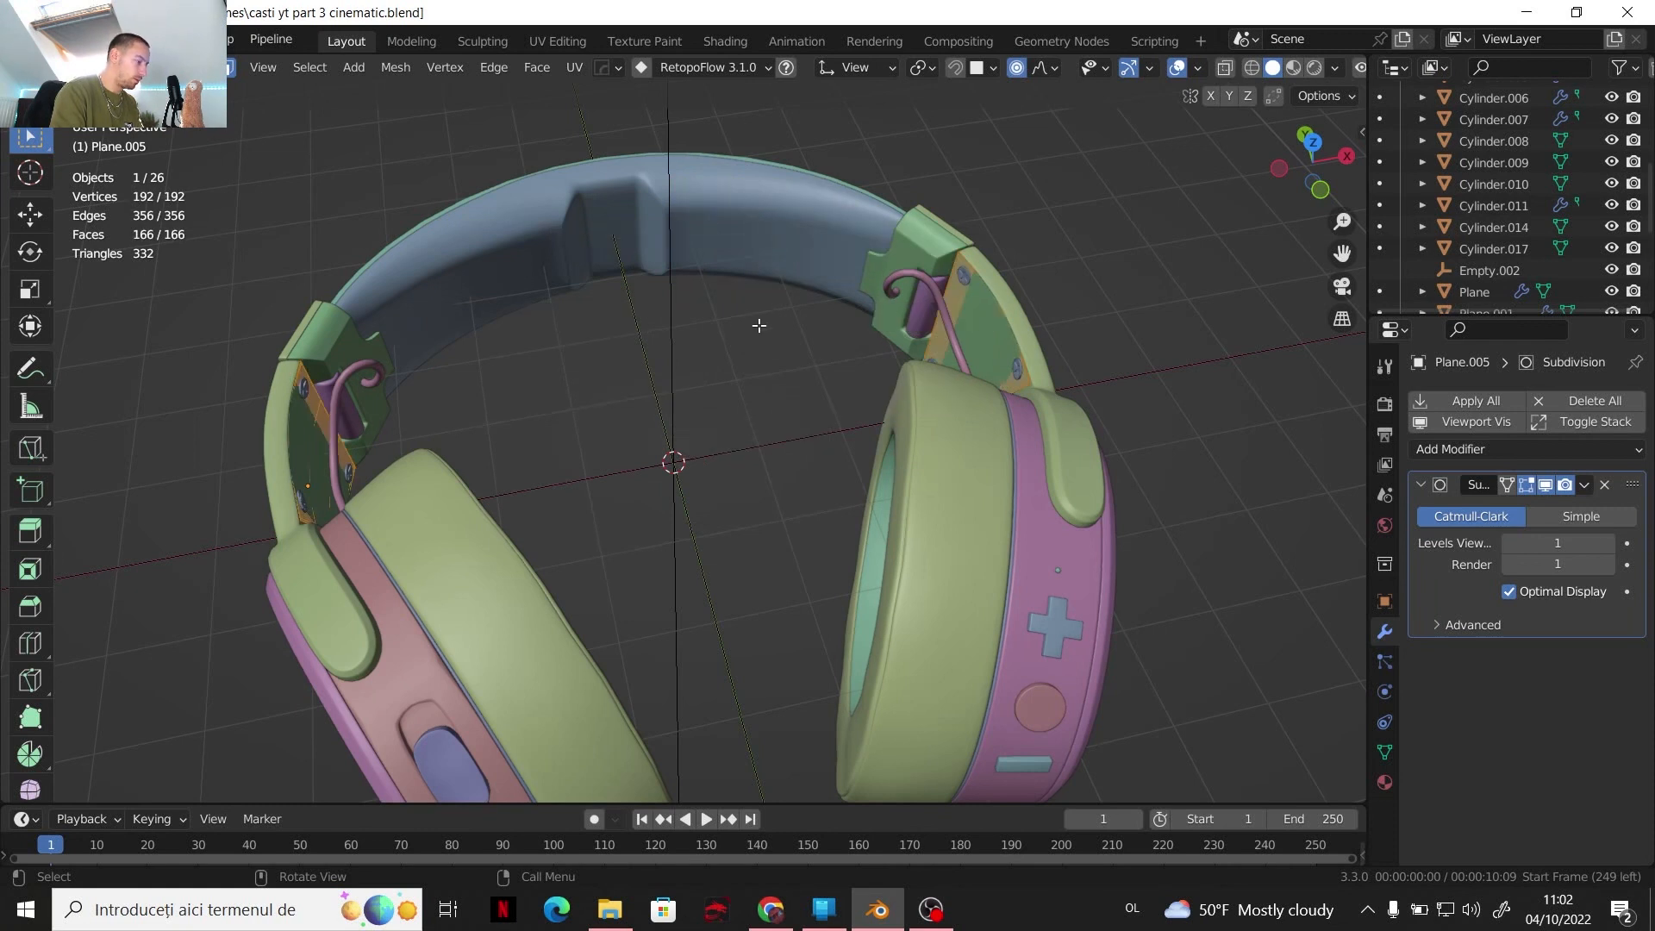
key(p)
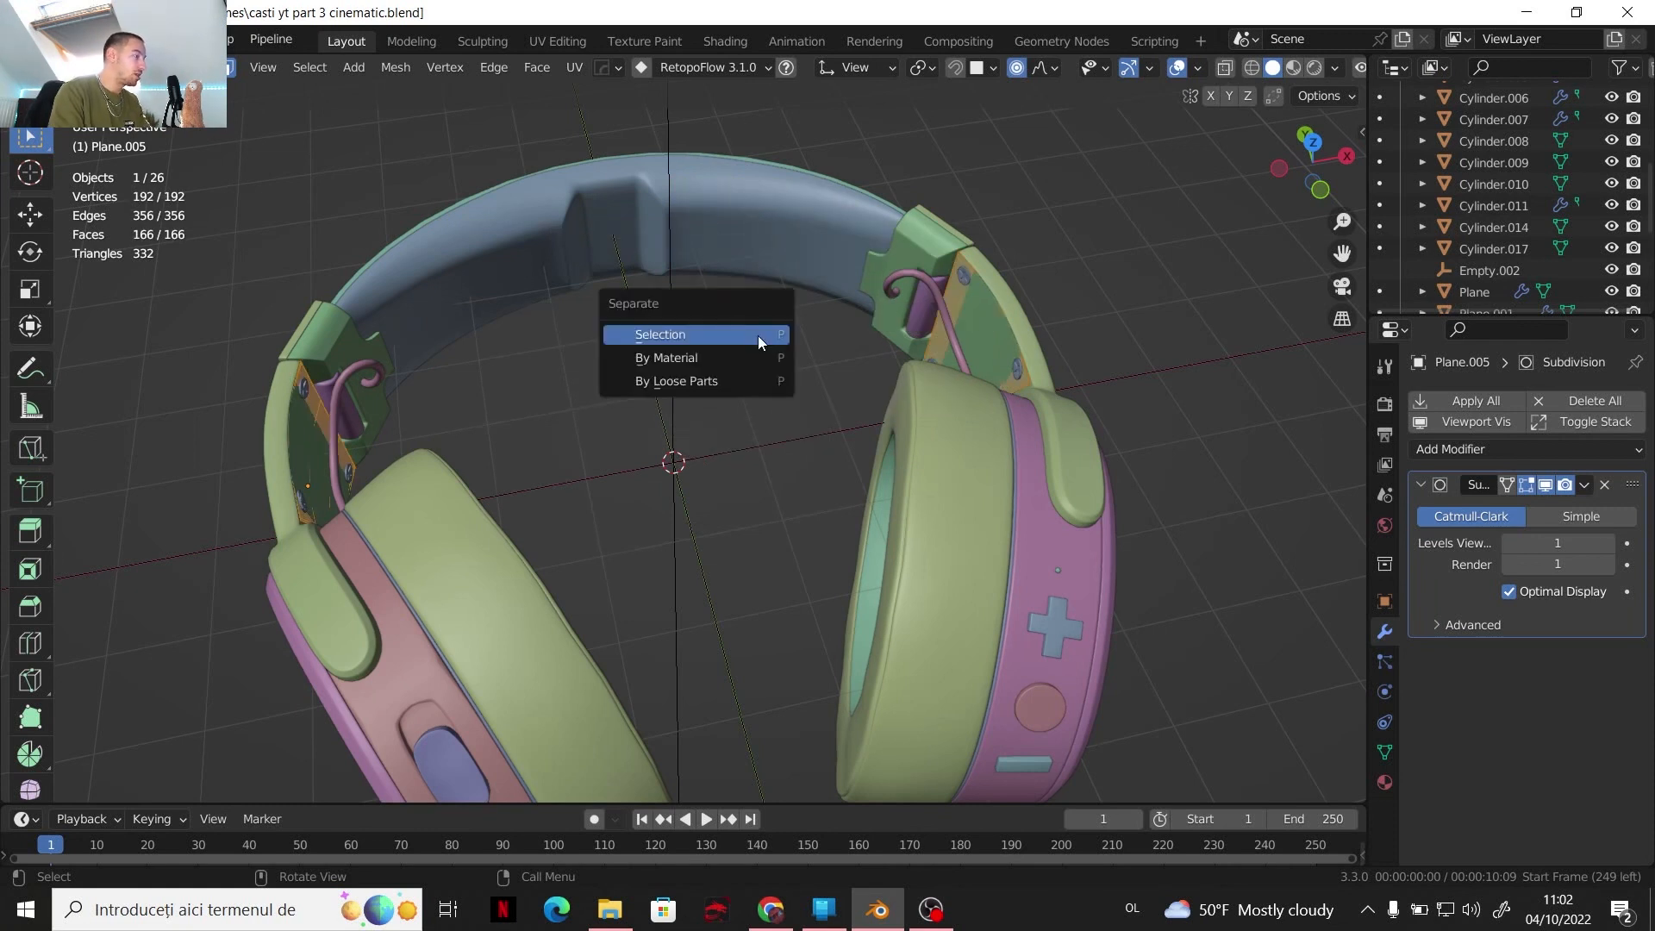
click(720, 380)
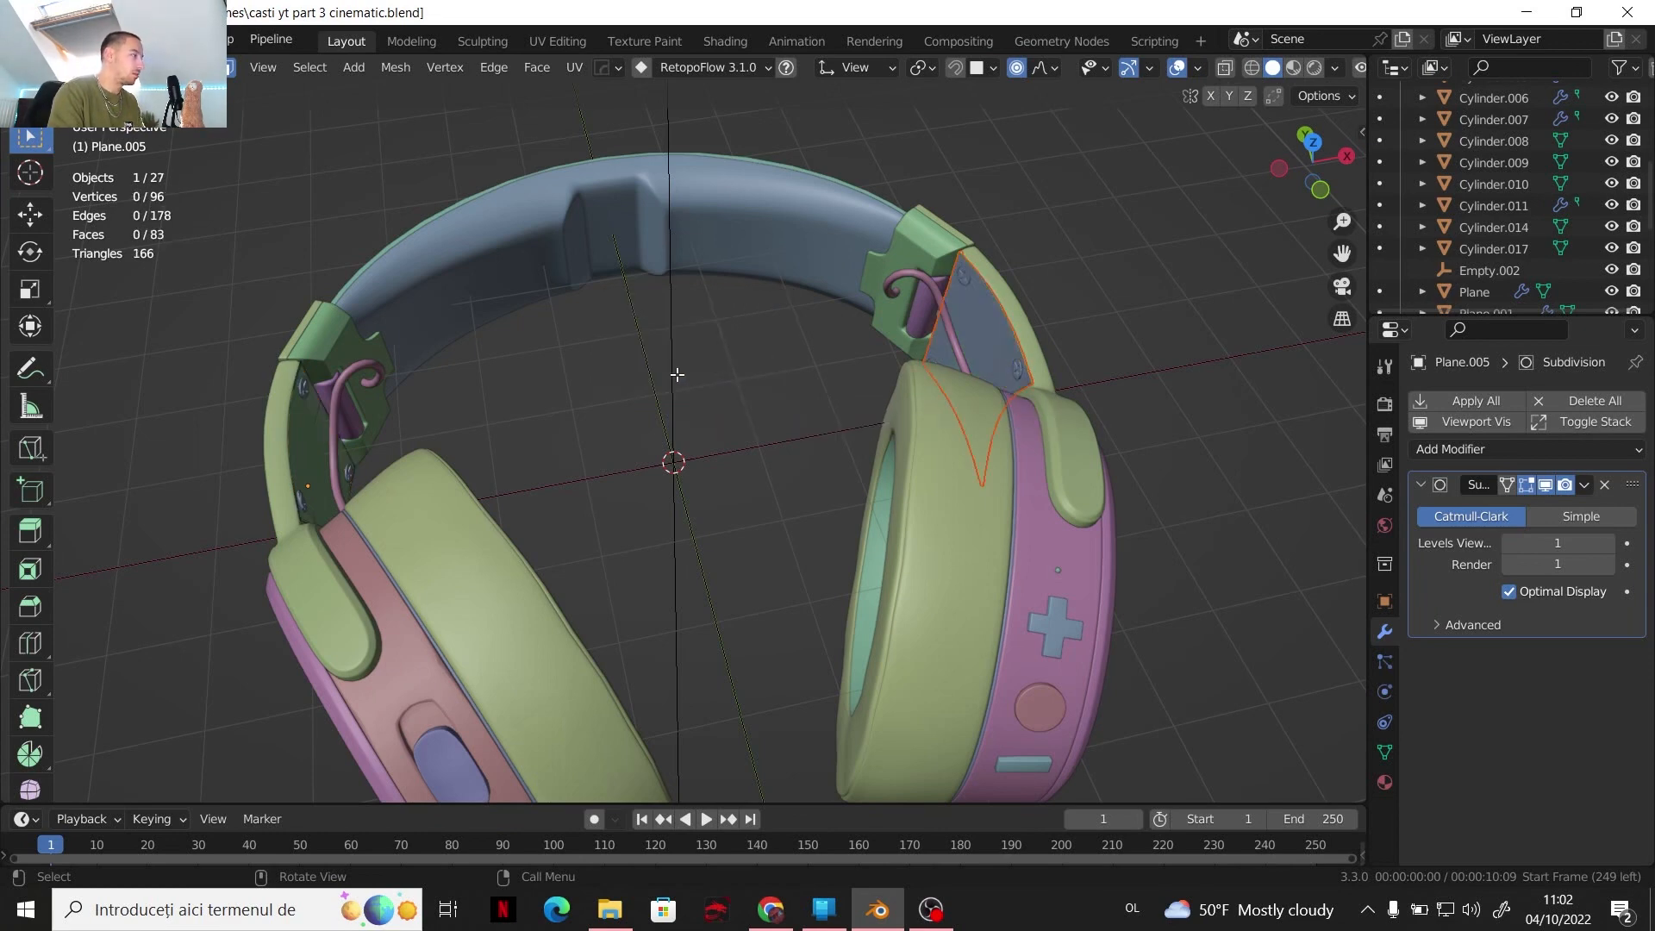
key(Tab)
click(303, 455)
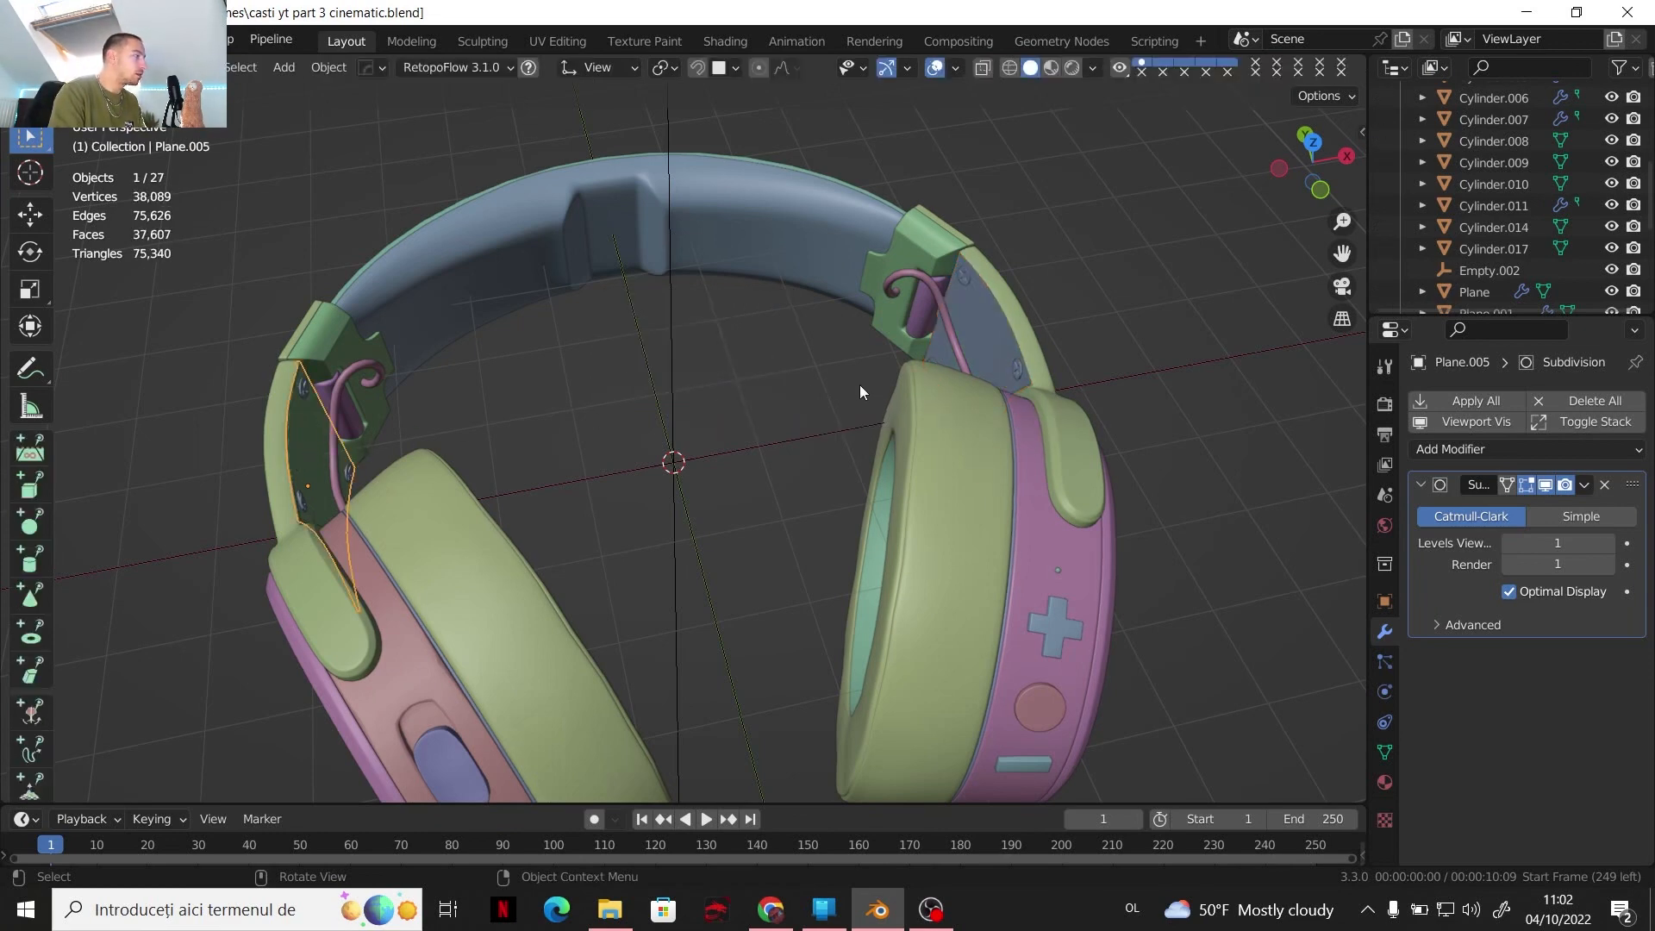
click(965, 327)
Examine the headband pieces from several angles to decide which parts belong together
middle_drag(722, 284, 739, 242)
click(740, 241)
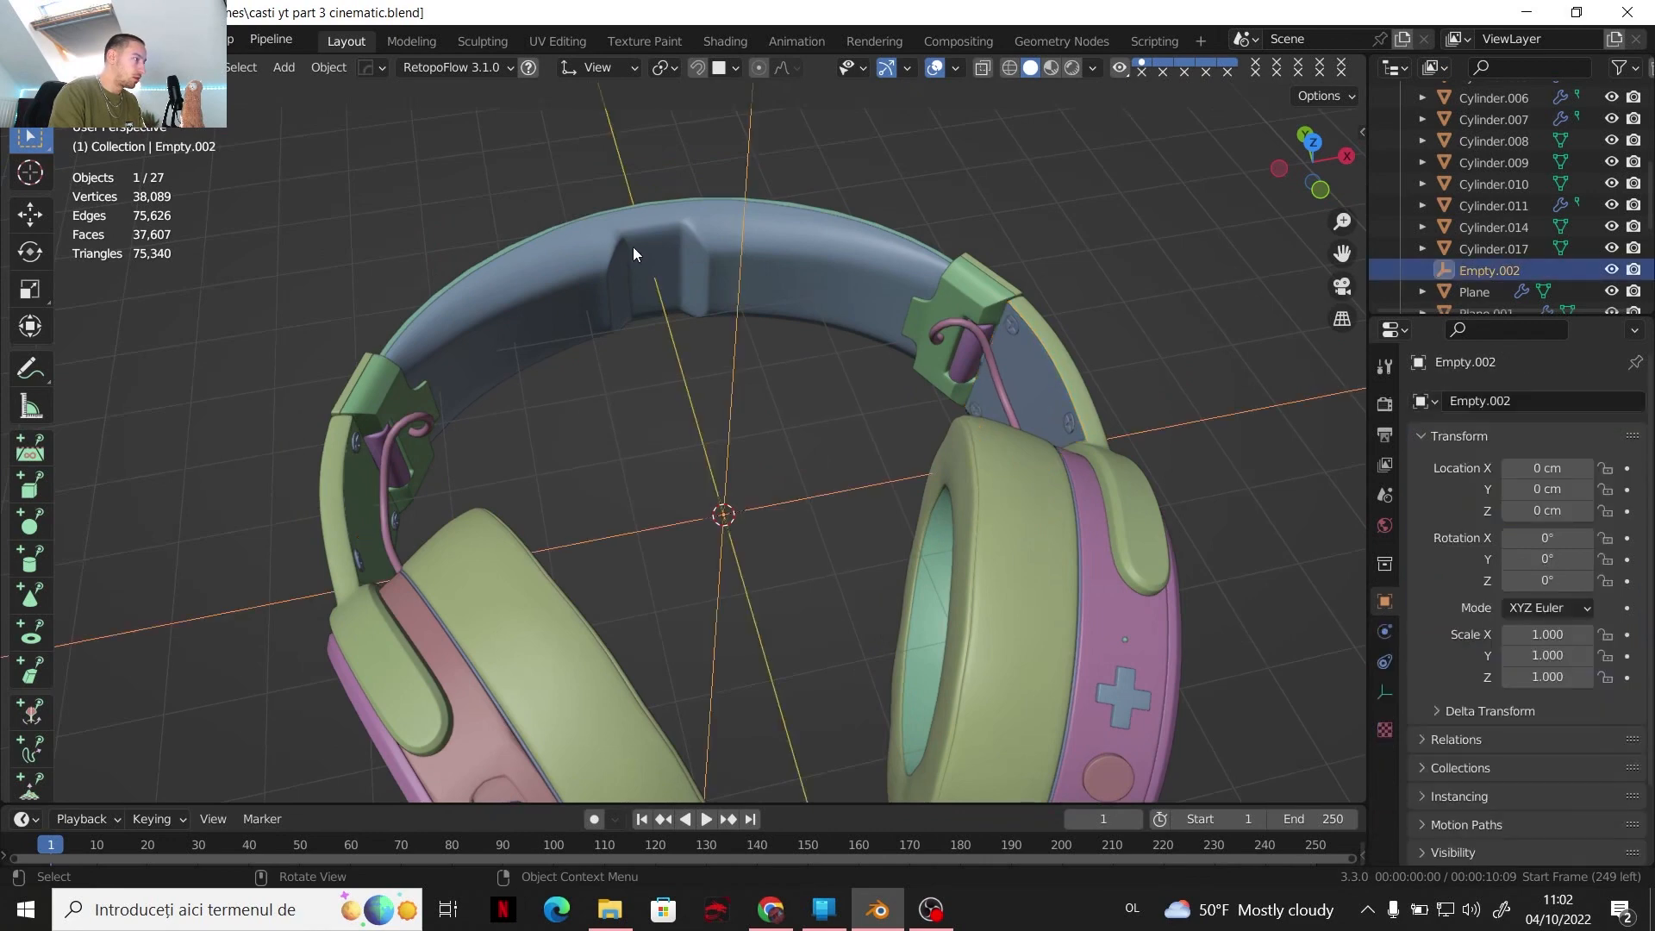
click(633, 252)
middle_drag(558, 282, 878, 329)
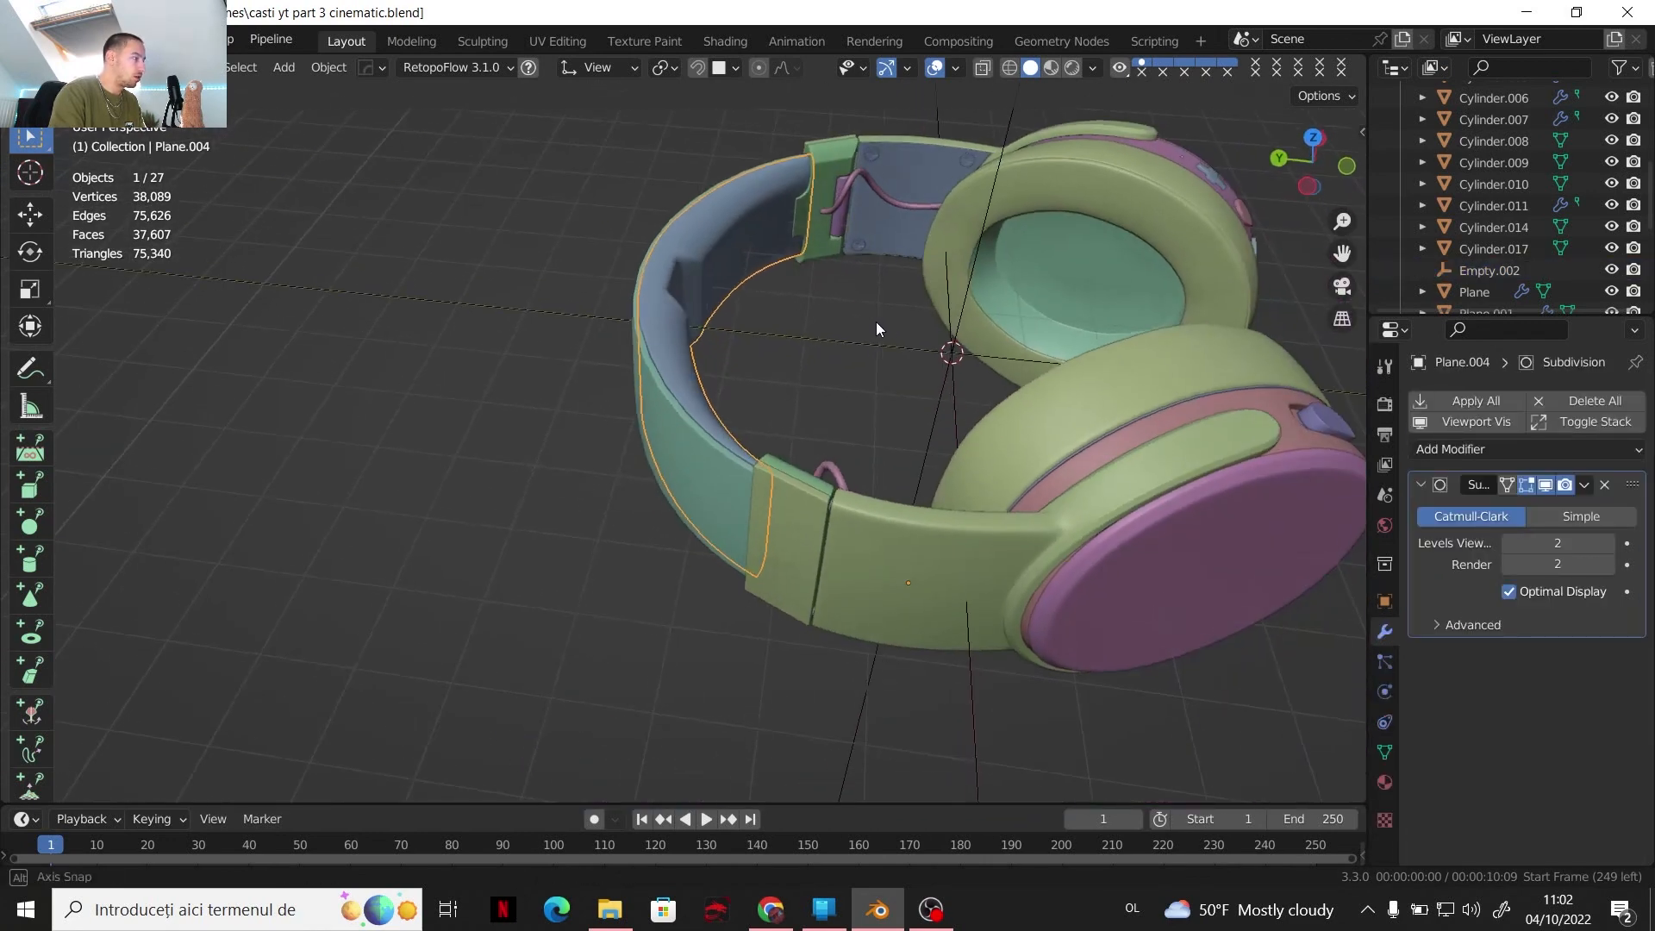
click(654, 427)
key(ctrl+1)
middle_drag(654, 428, 493, 433)
click(493, 433)
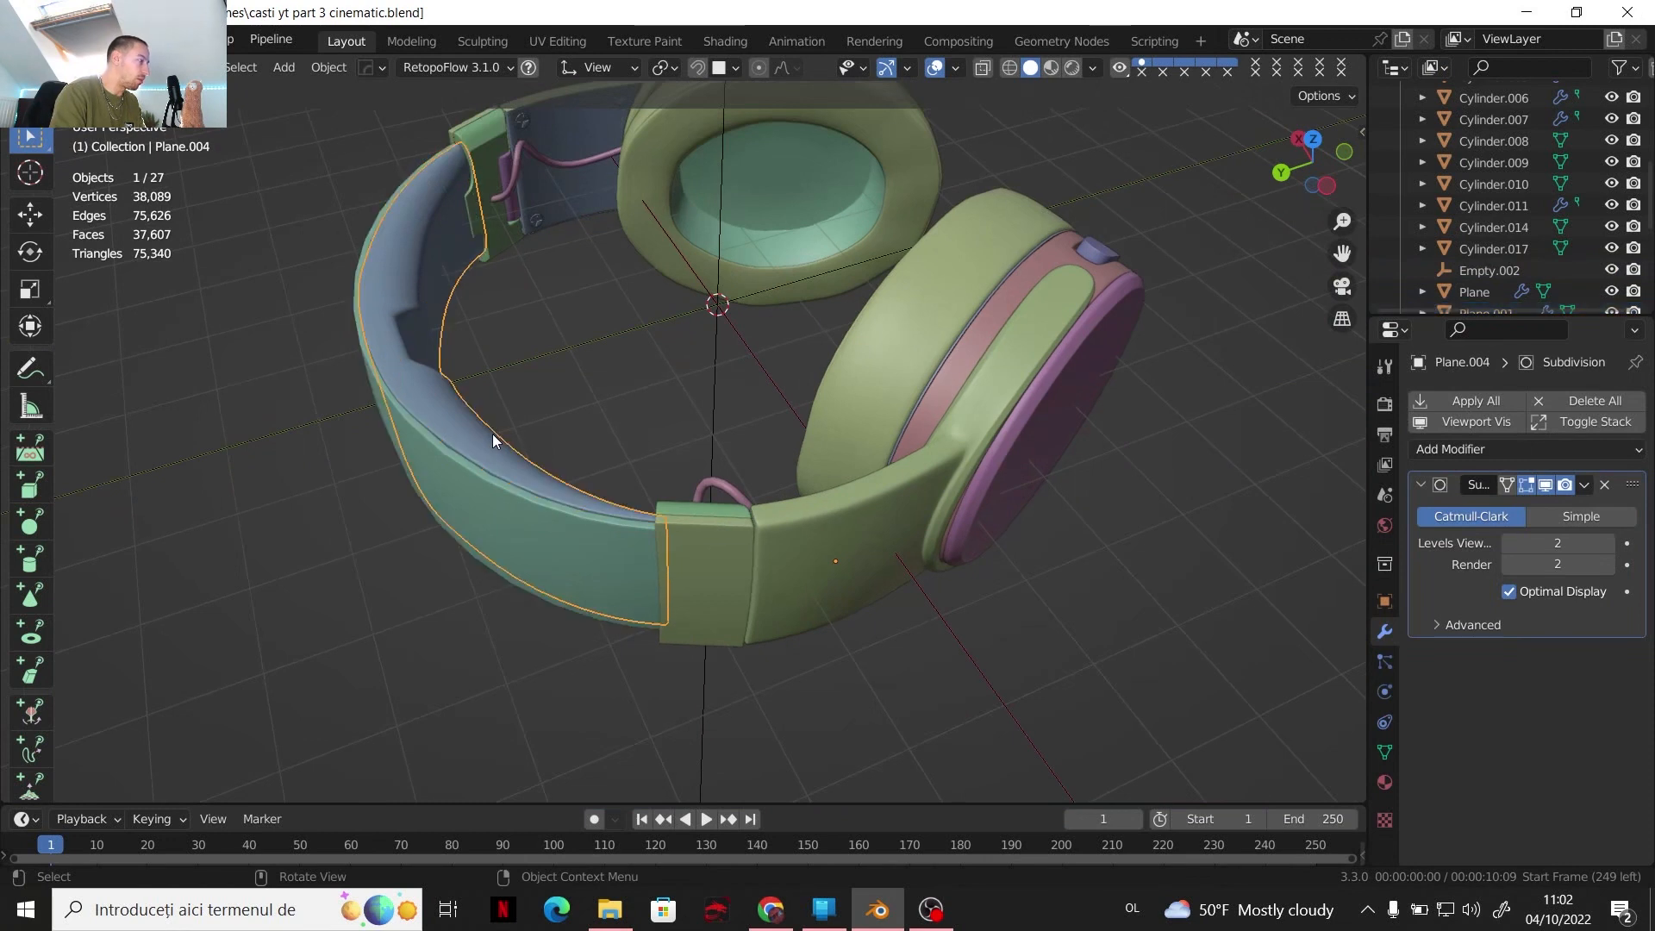
Separate the mirrored outer bracket covers at the headband ends into individual objects by loose parts
click(710, 552)
key(Tab)
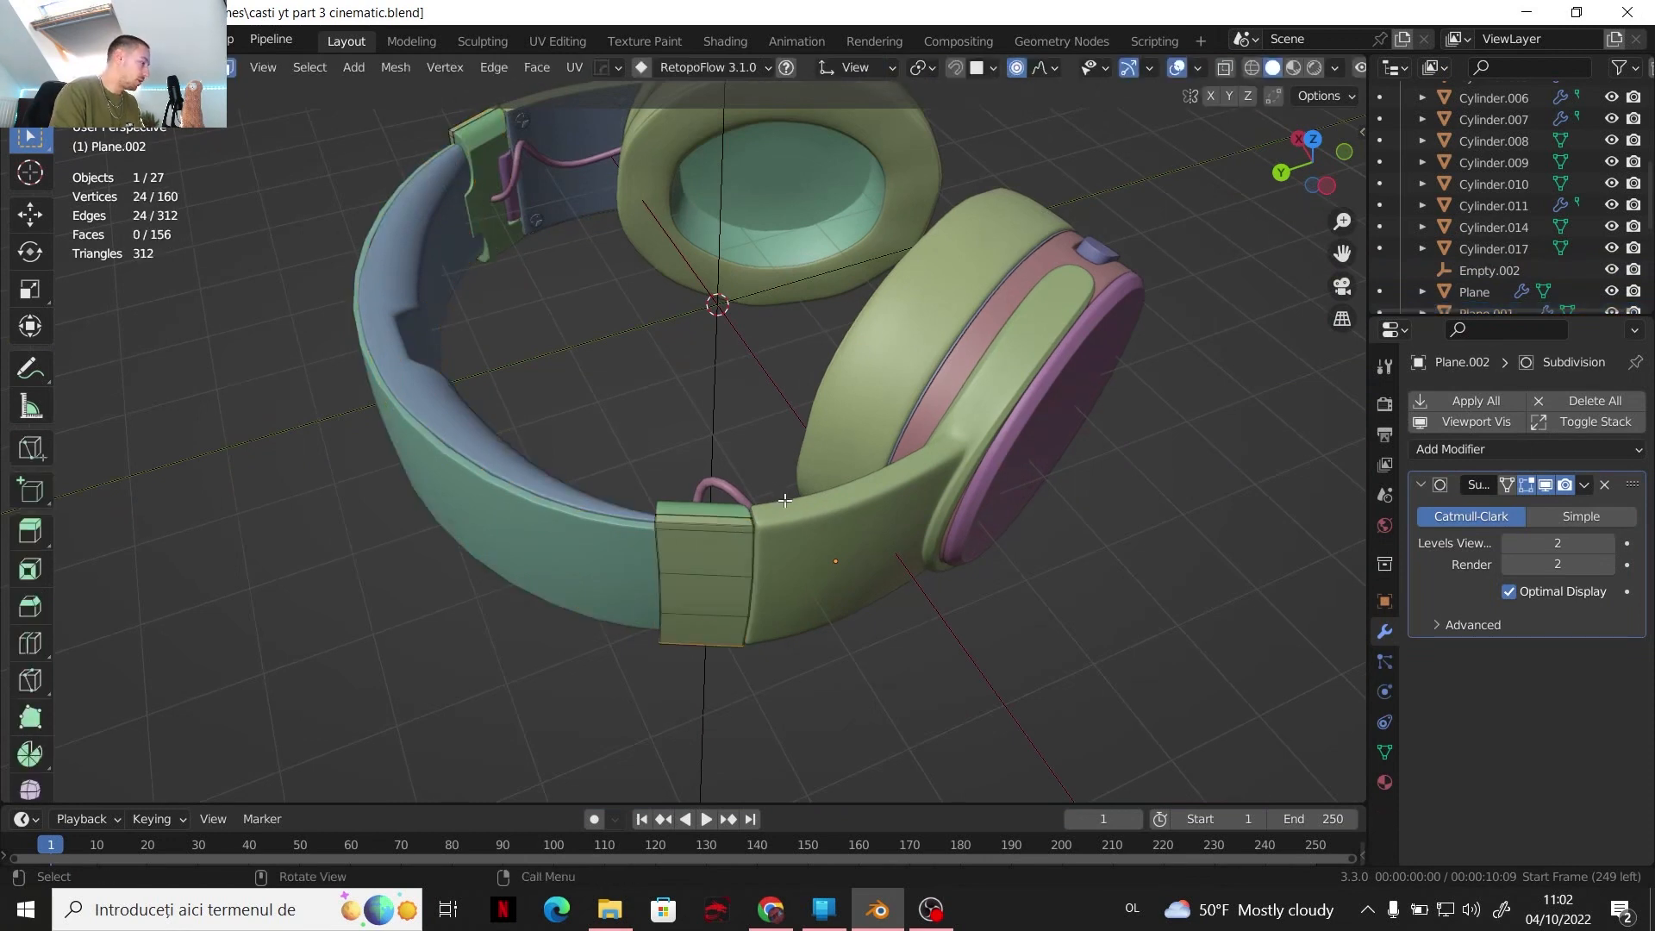
key(a)
click(779, 350)
key(p)
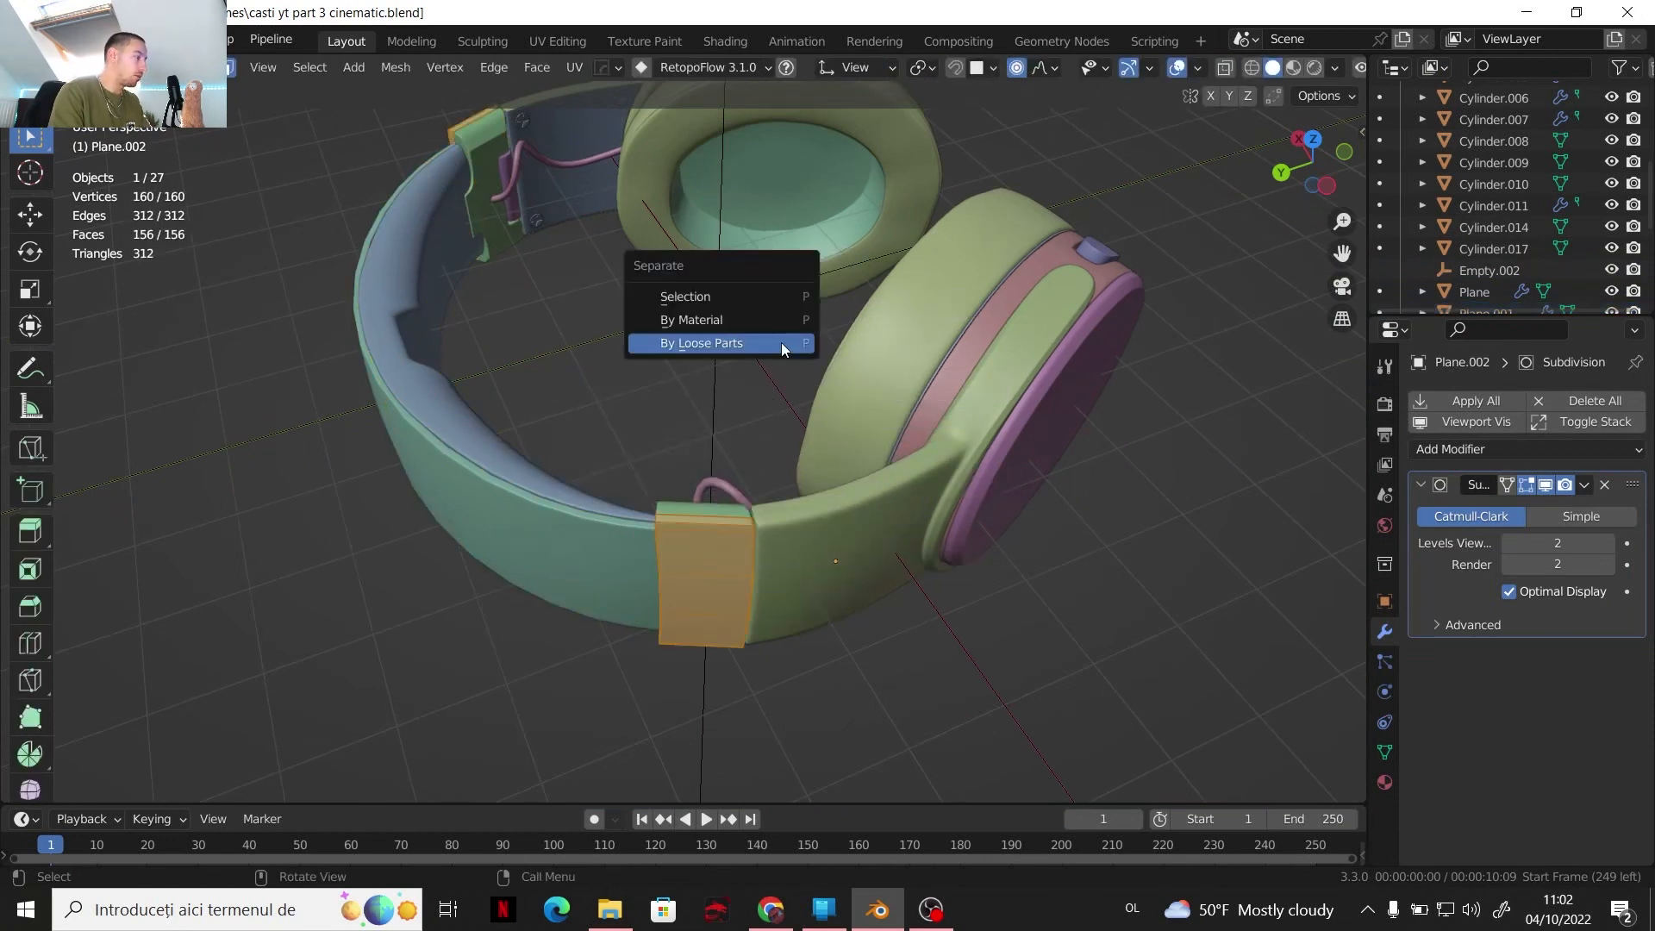
click(781, 345)
key(Tab)
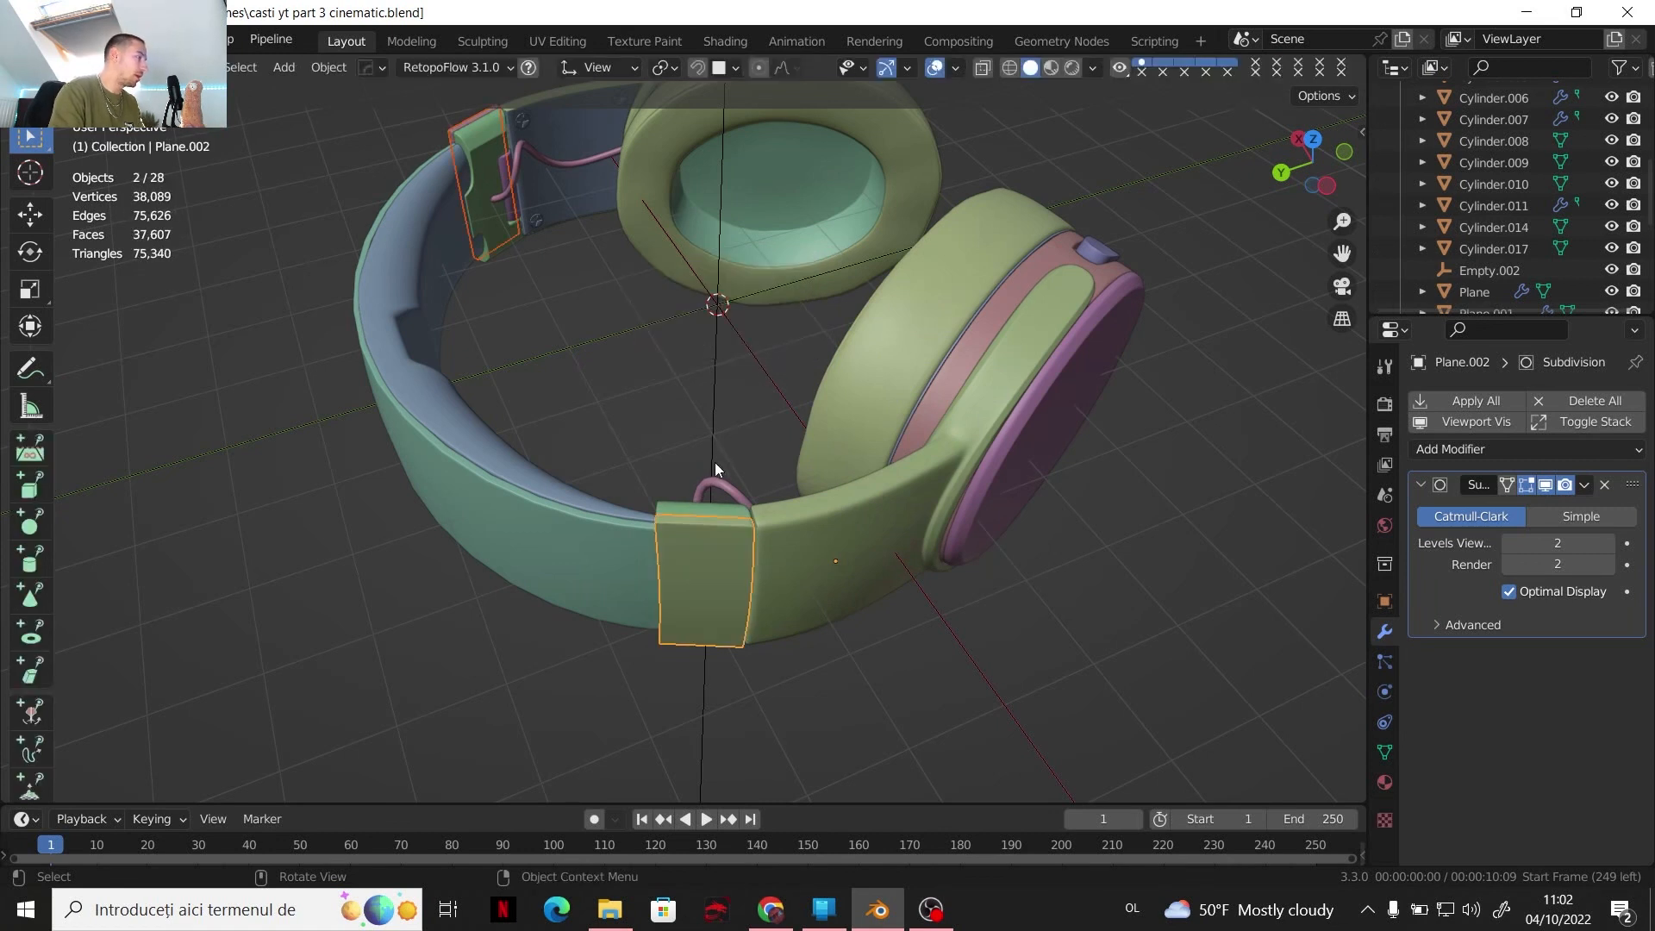
Separate the mirrored inner hinge brackets at the headband ends into individual objects by loose parts
click(689, 505)
key(Tab)
key(a)
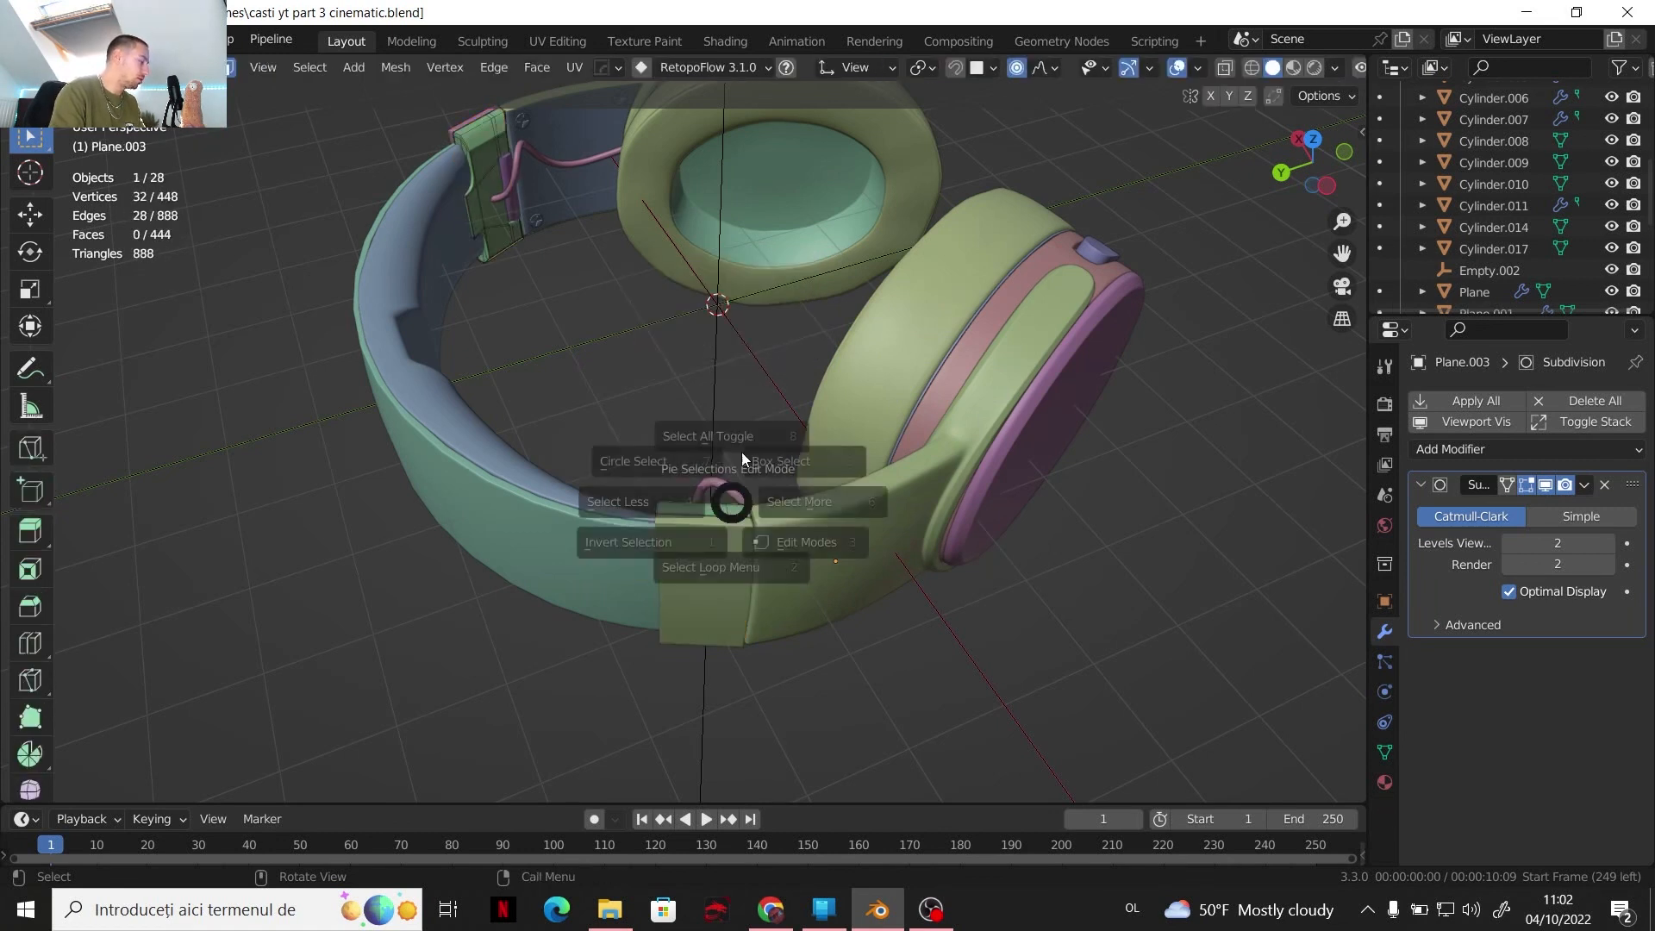
click(741, 431)
key(a)
click(722, 328)
key(m)
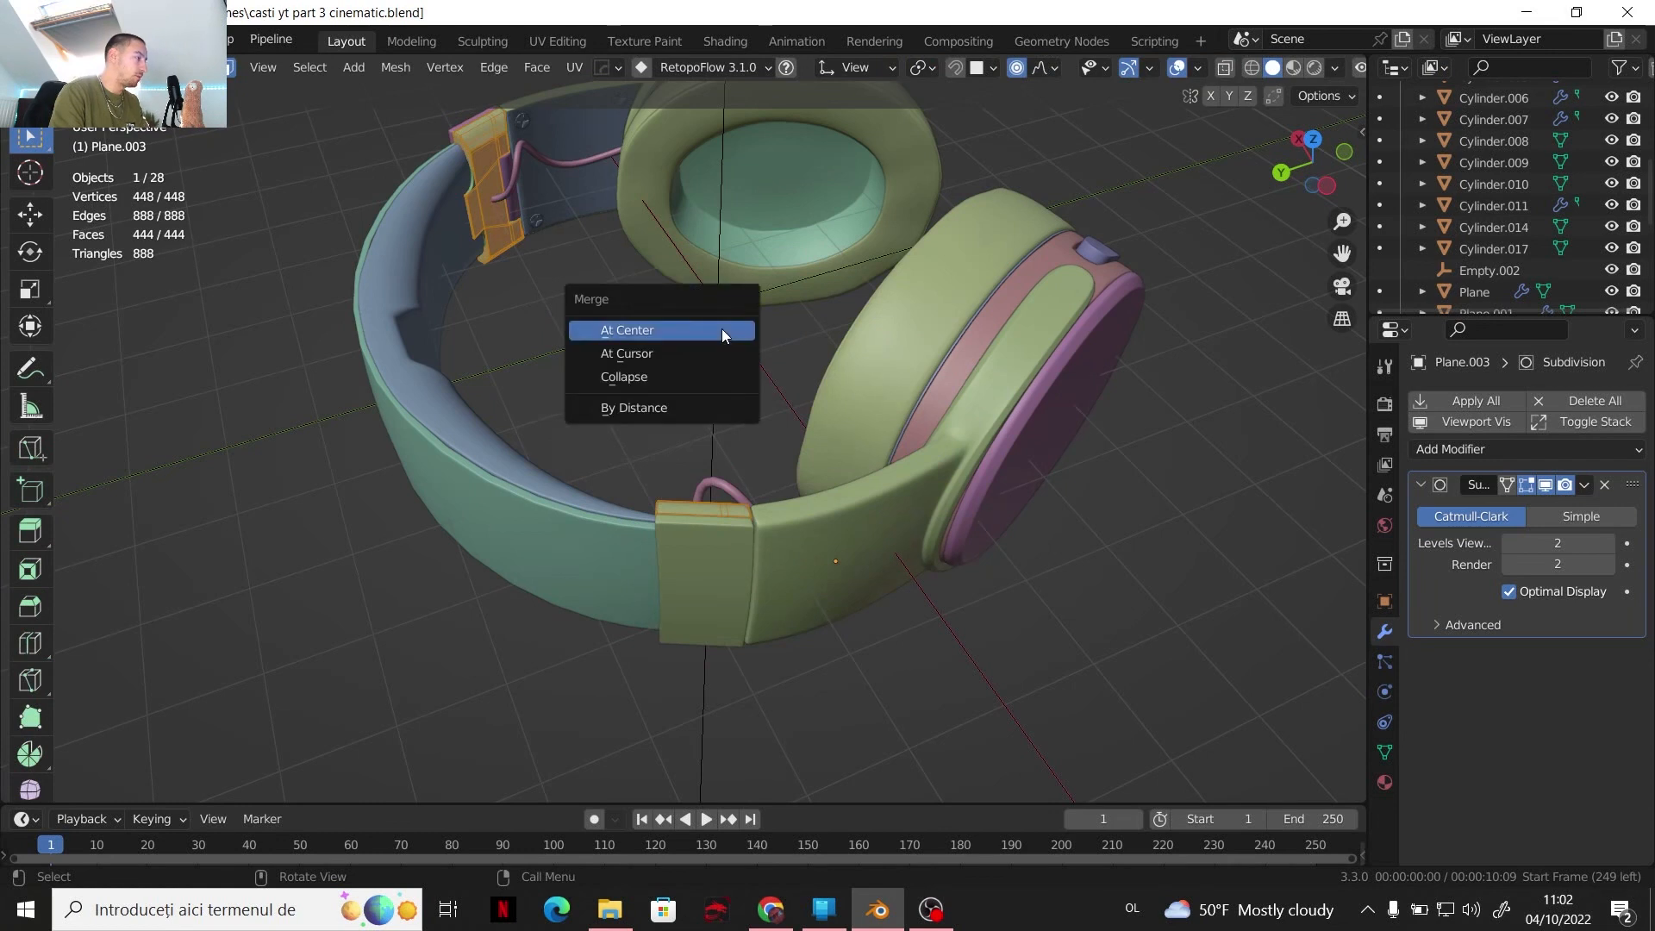
key(p)
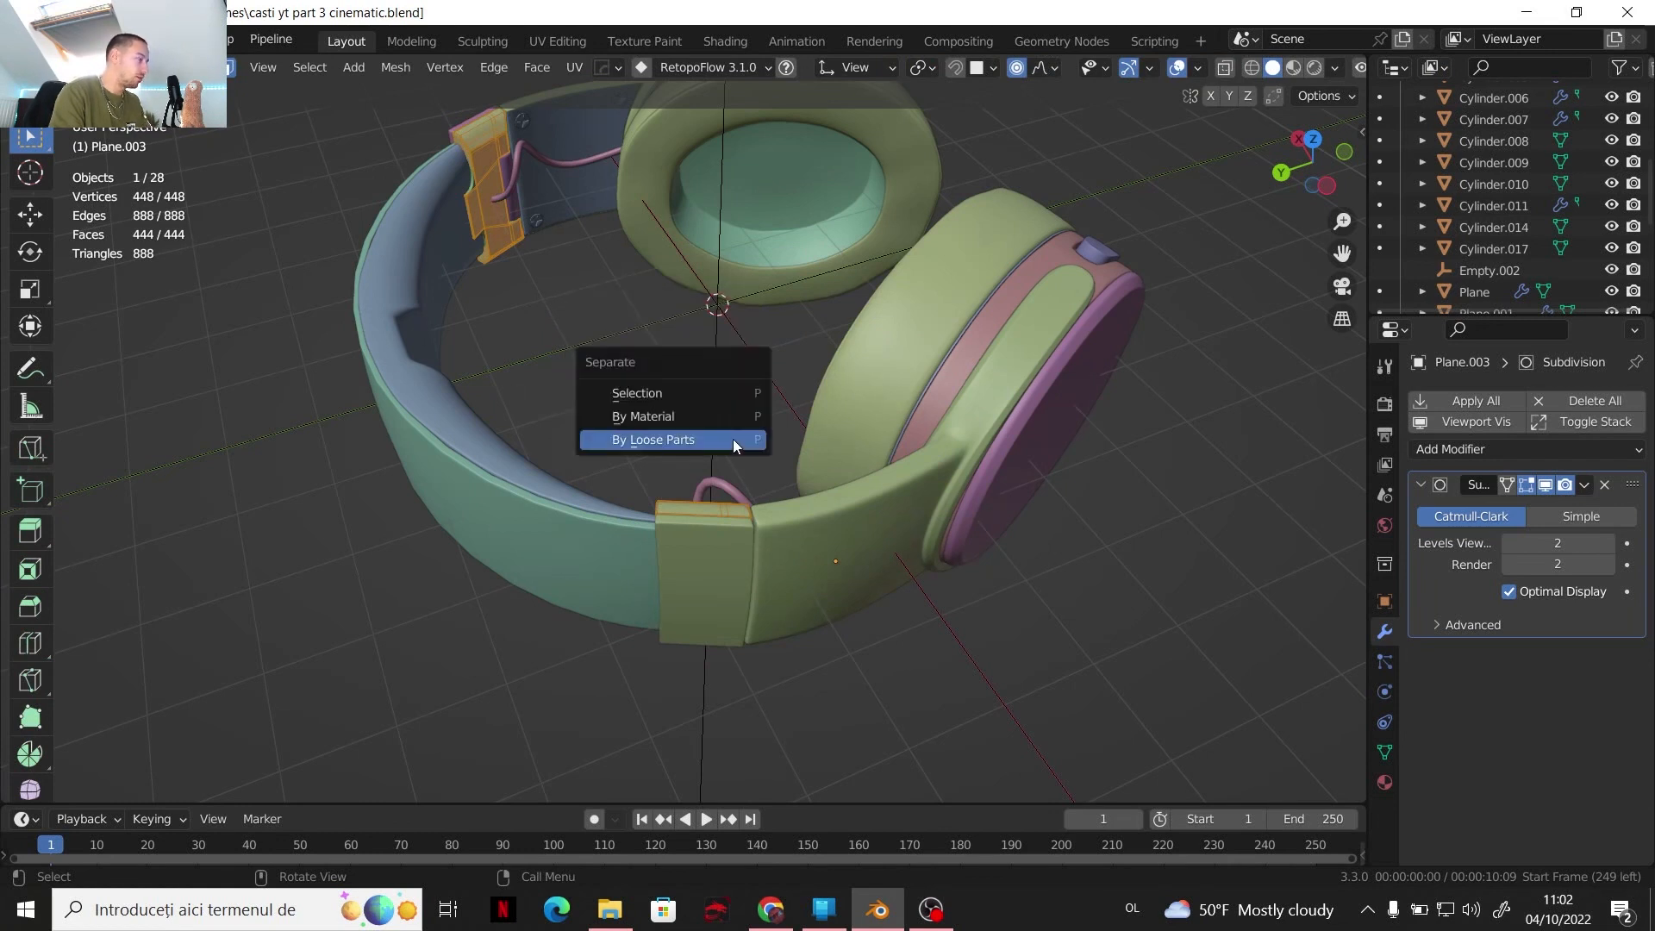
click(733, 438)
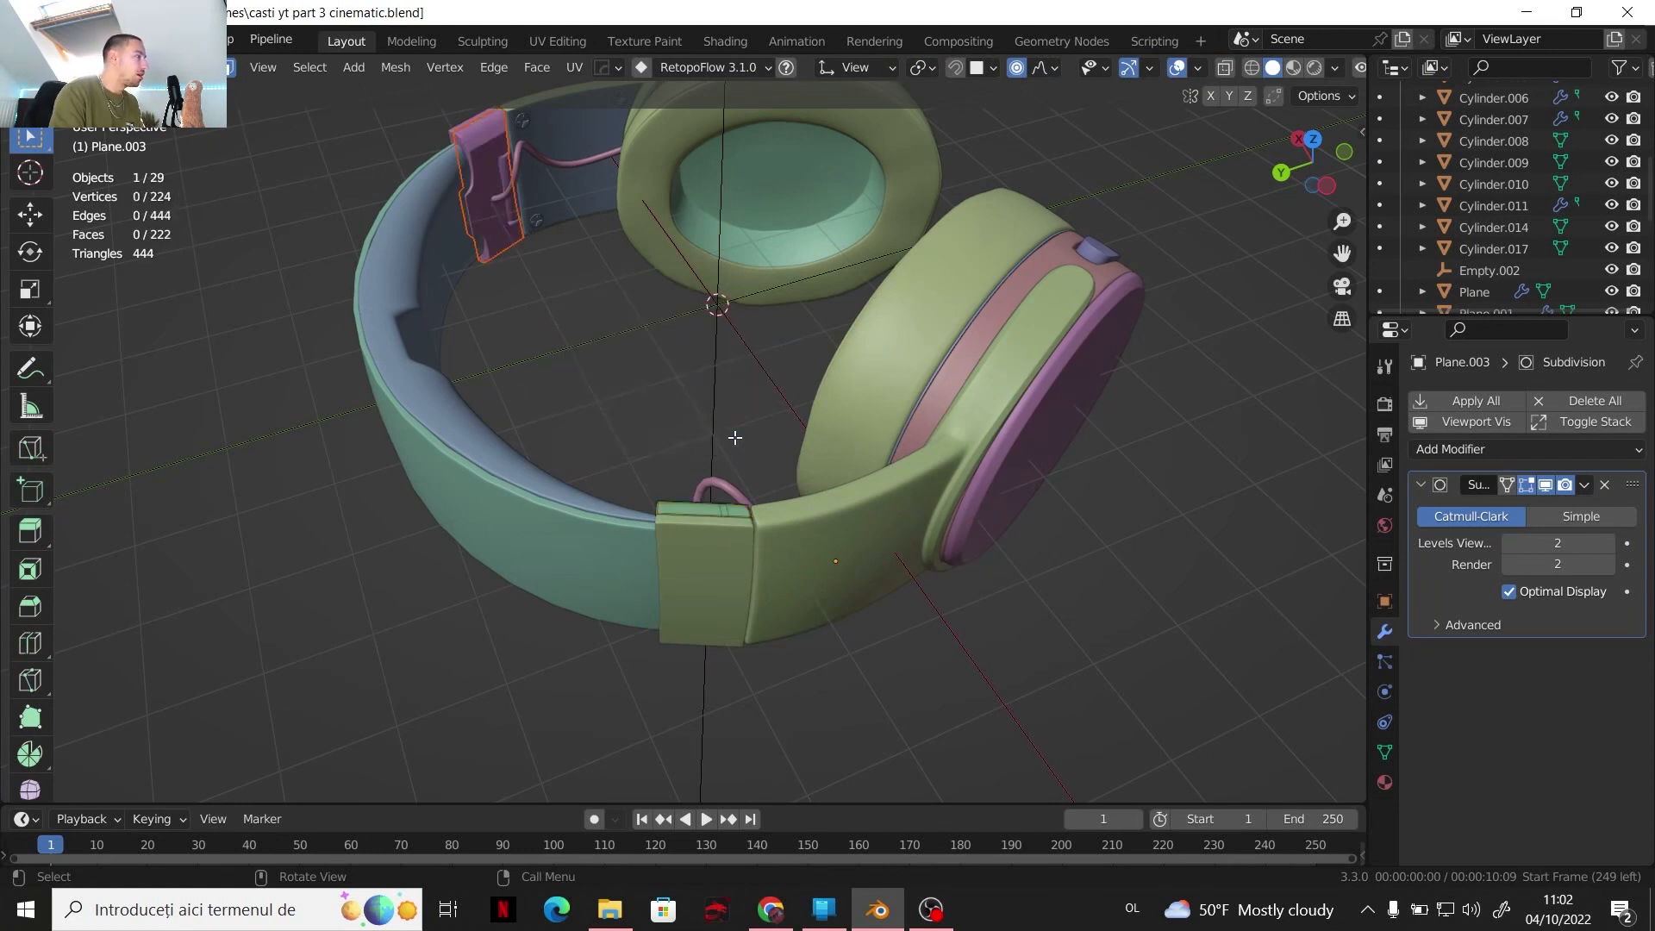
key(Tab)
Separate the two ear cushions into individual objects by loose parts
middle_drag(758, 446, 789, 517)
scroll(789, 517, up, 2)
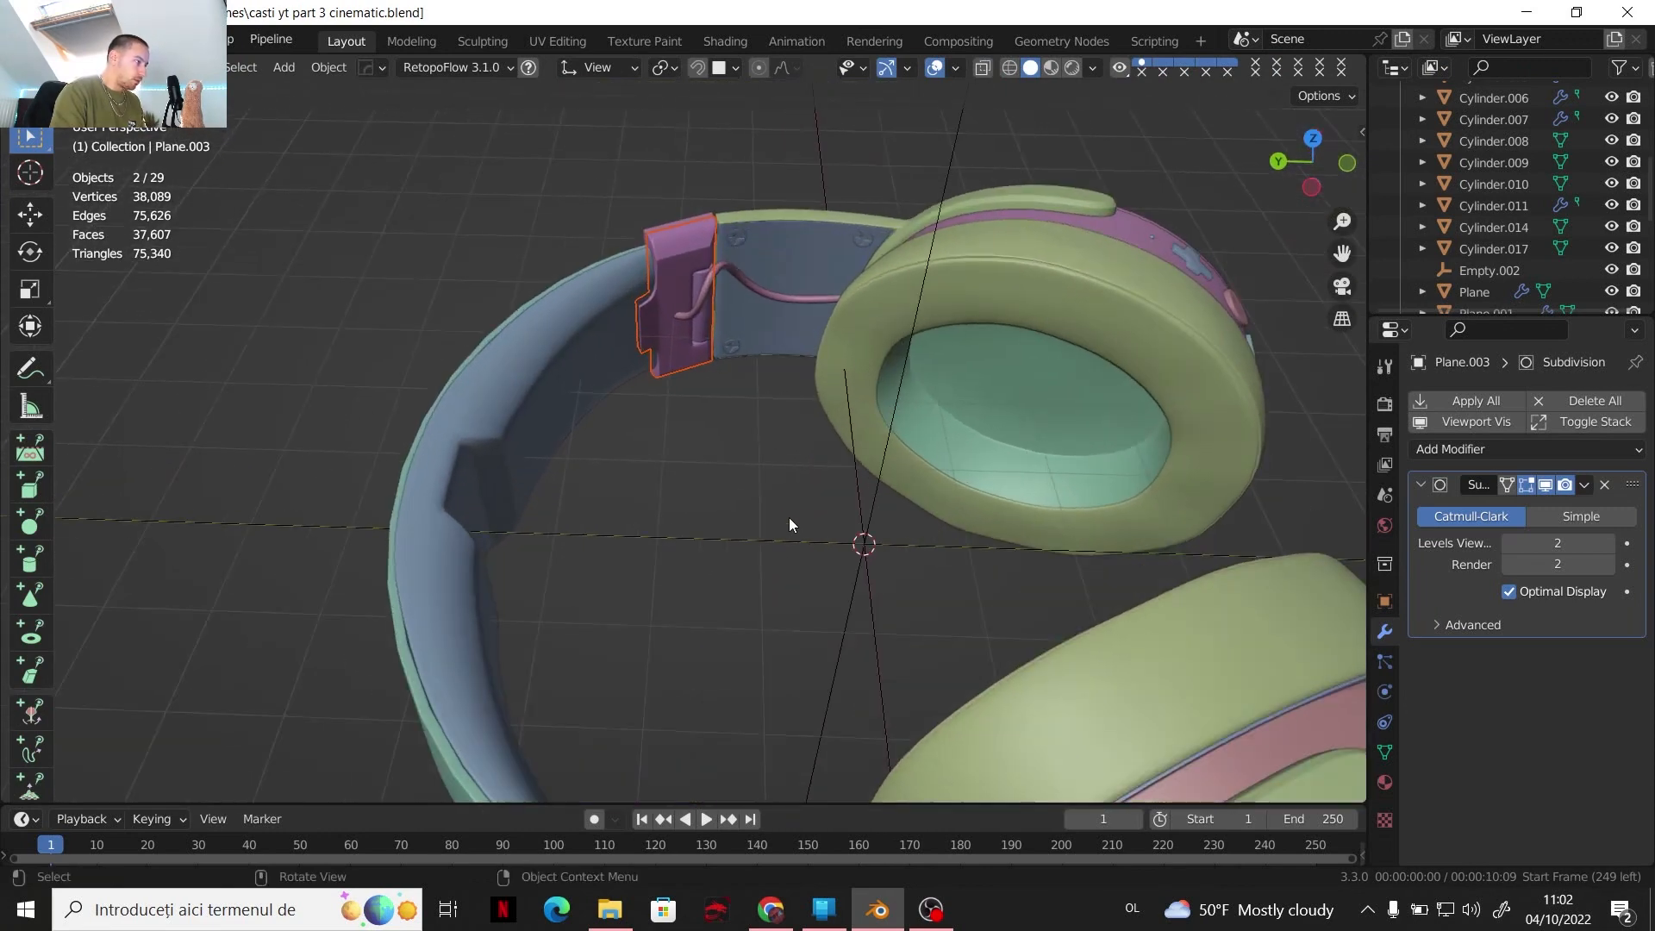
click(908, 353)
click(858, 321)
key(Tab)
key(a)
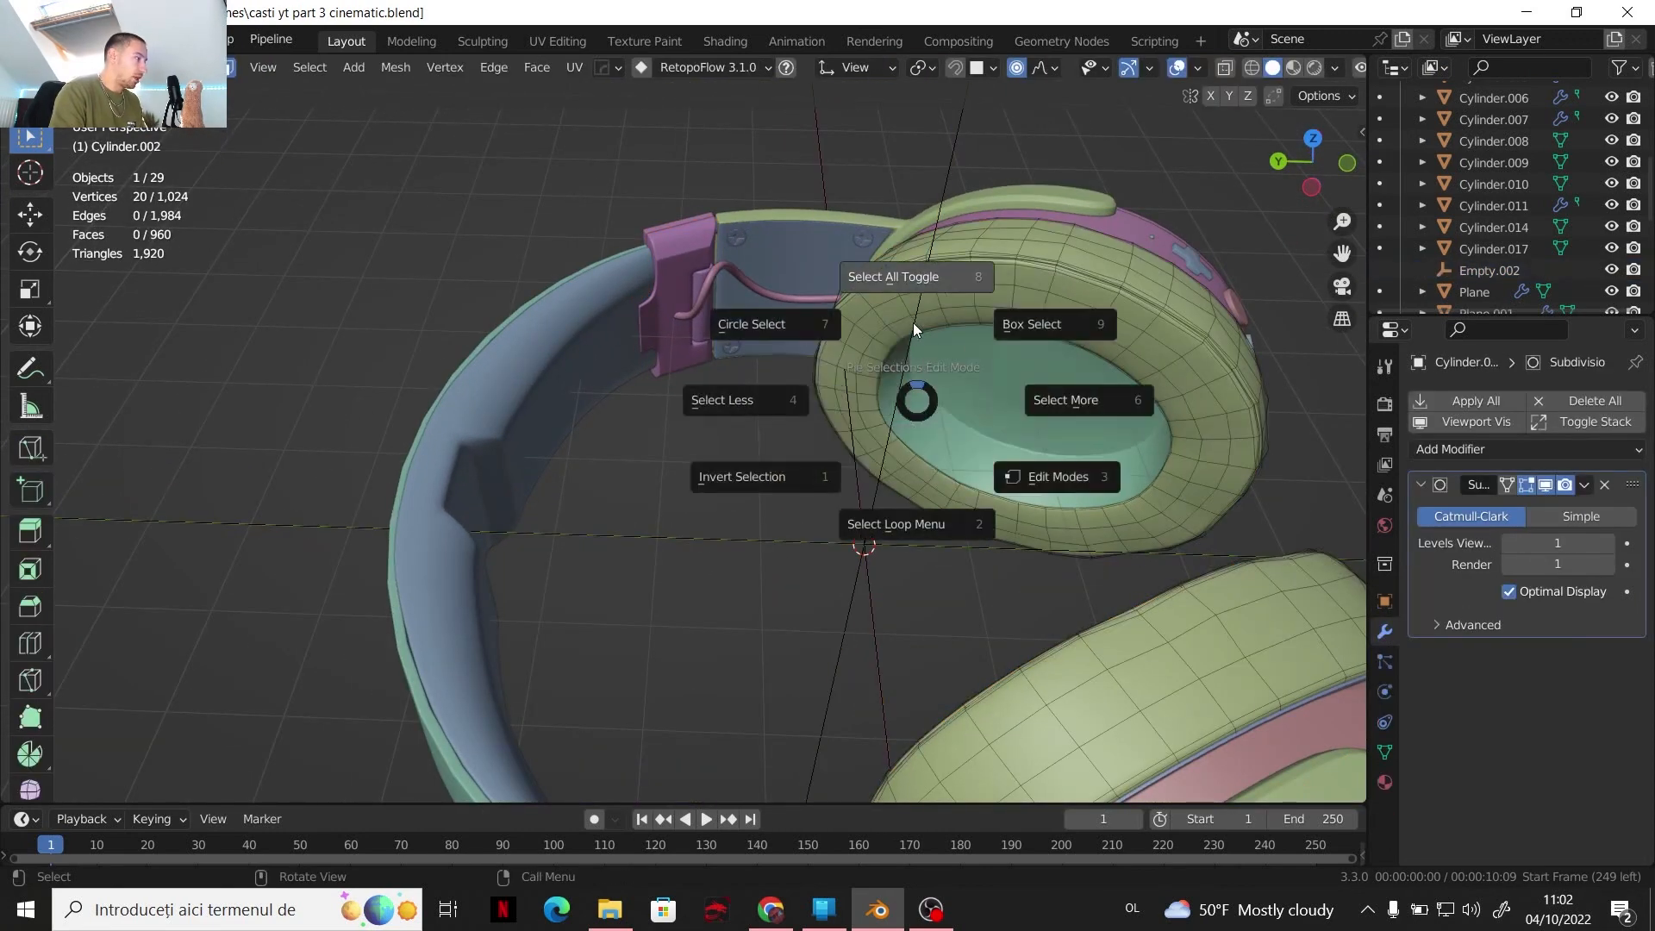
click(902, 277)
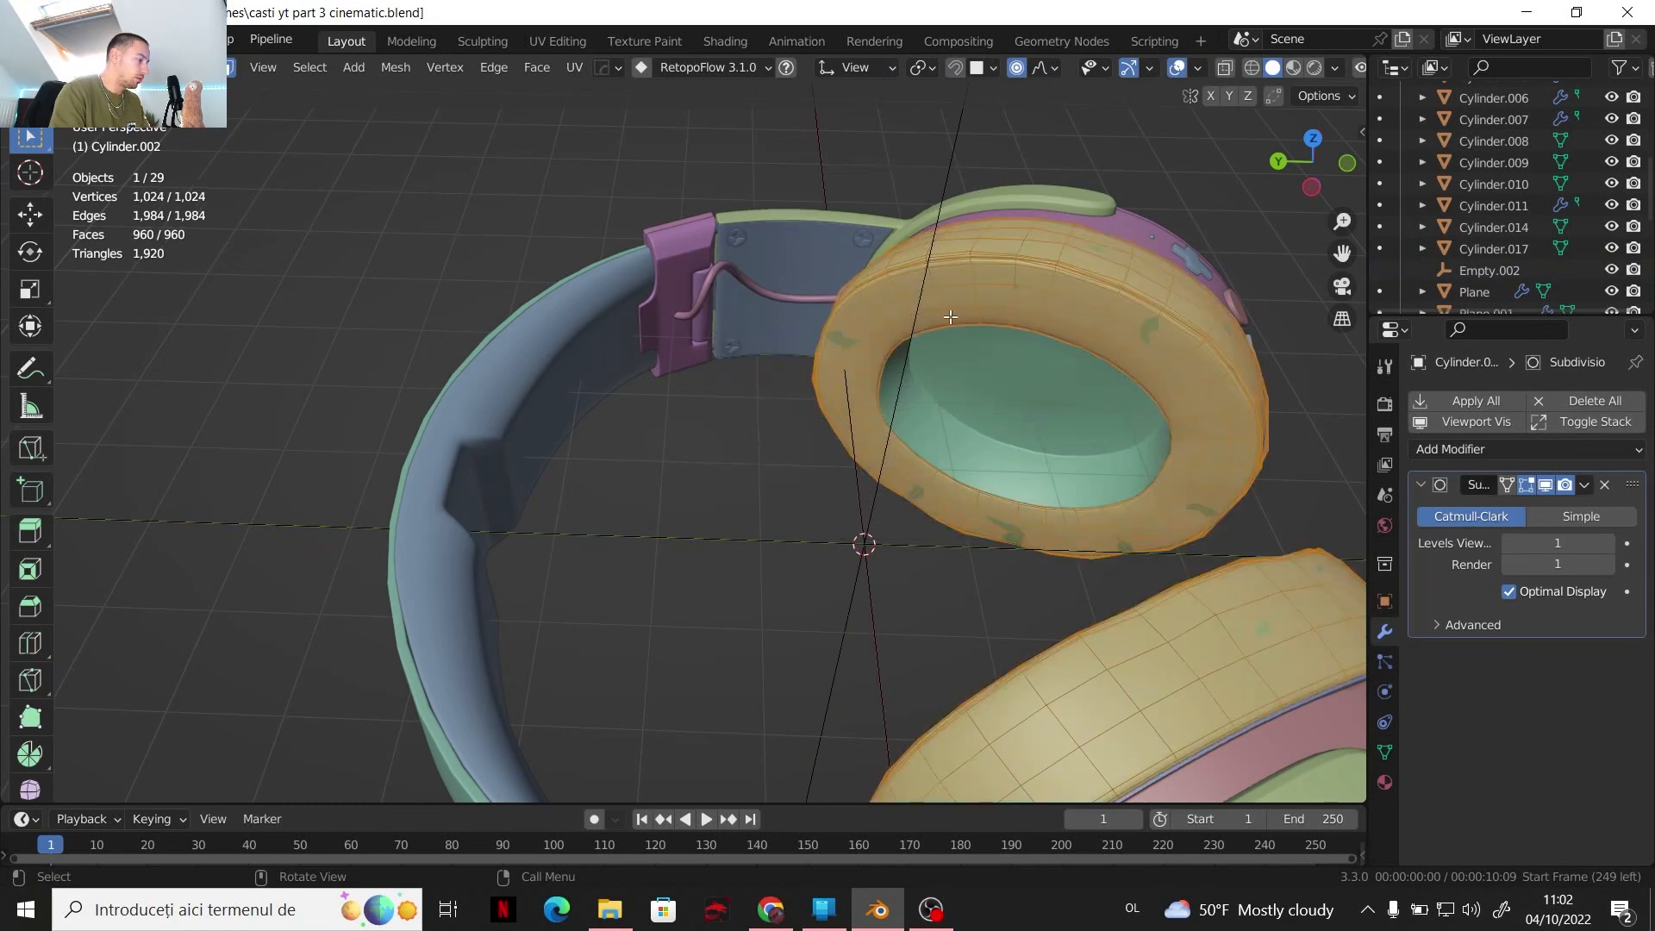
key(p)
click(912, 321)
scroll(752, 332, up, 2)
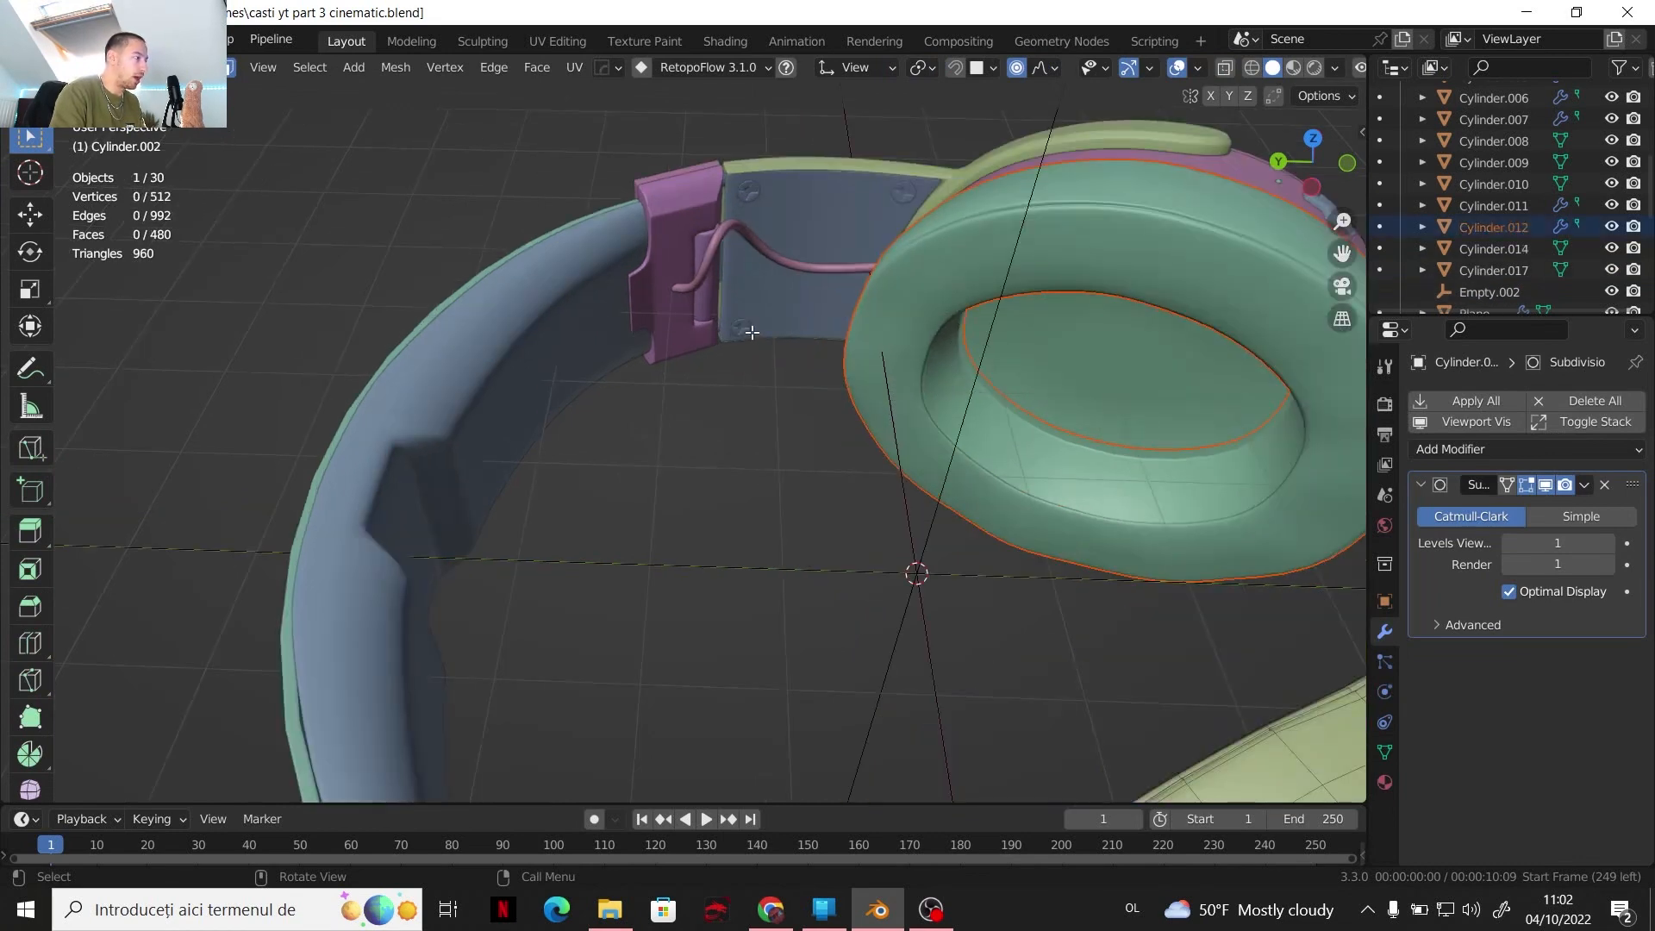
scroll(751, 332, up, 3)
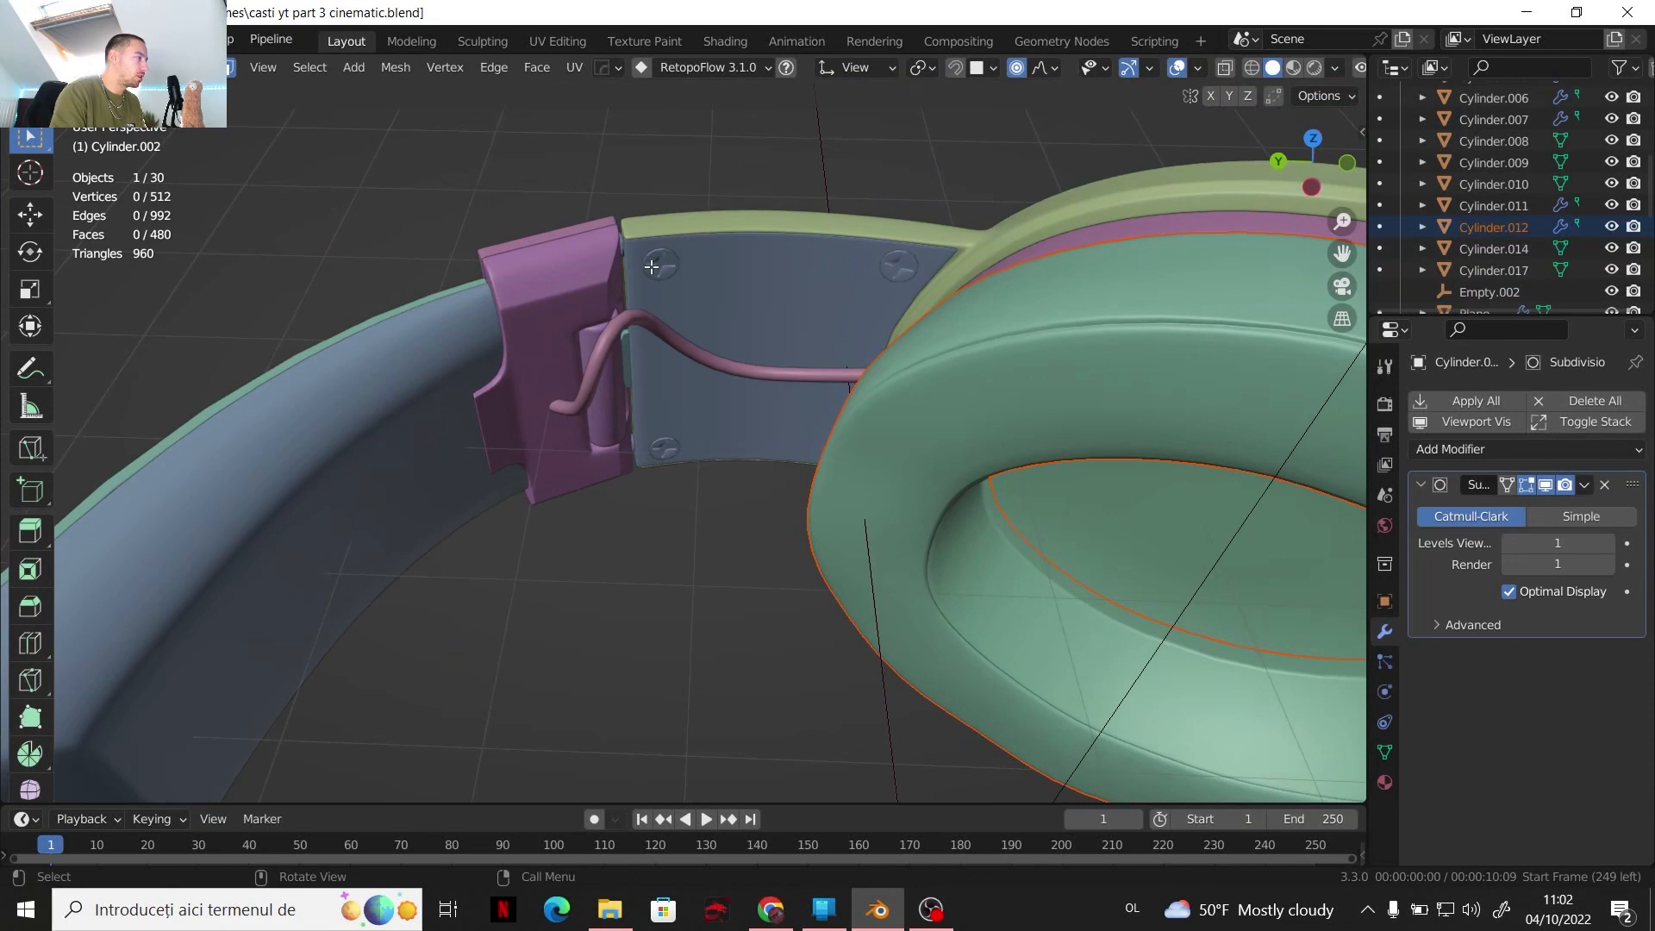
key(Tab)
Separate the four inner screws on the headphones' right side from the mirrored screw object as their own selection
click(653, 265)
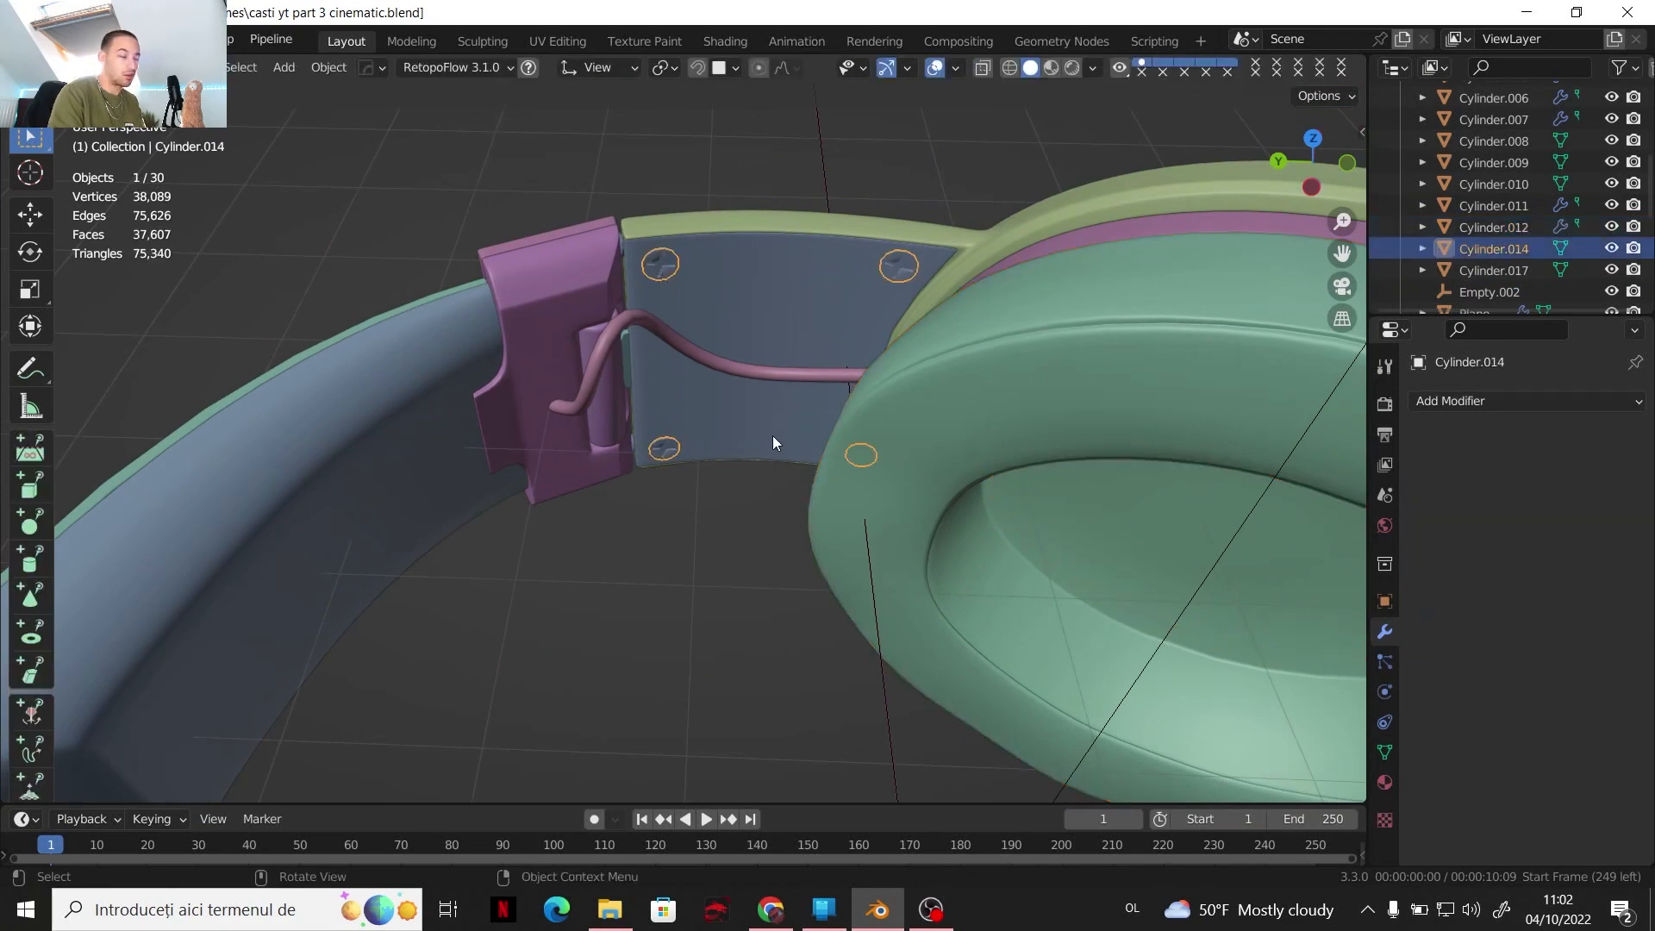
scroll(773, 436, down, 2)
middle_drag(715, 439, 519, 403)
scroll(634, 498, up, 6)
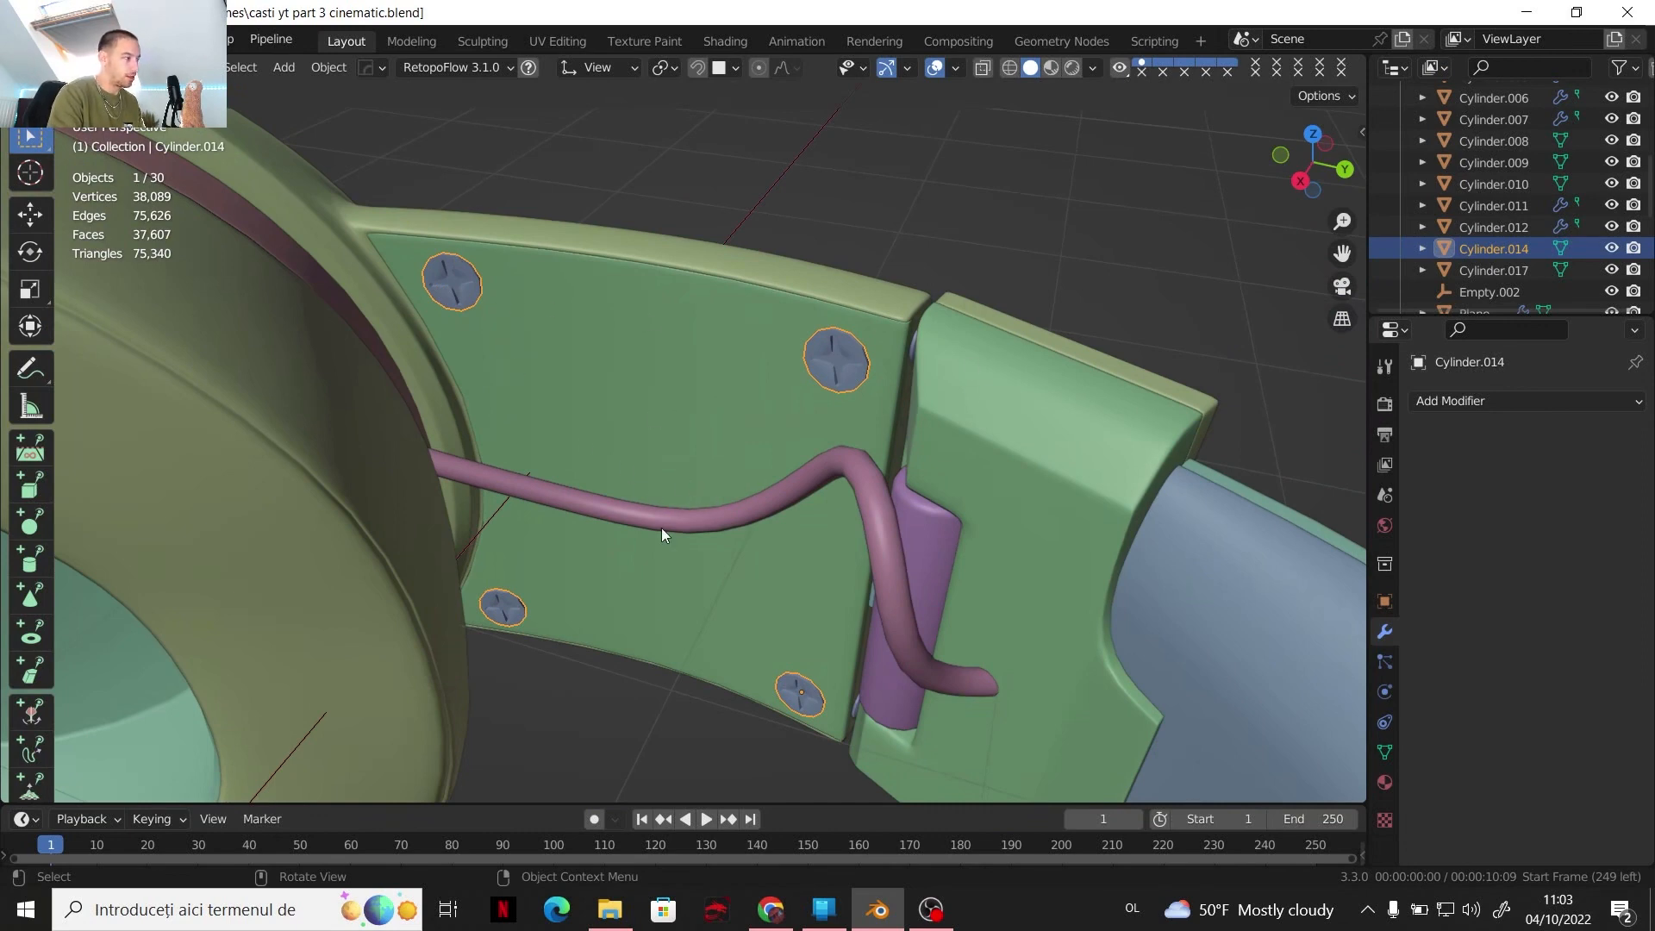
scroll(457, 566, down, 5)
middle_drag(623, 497, 625, 570)
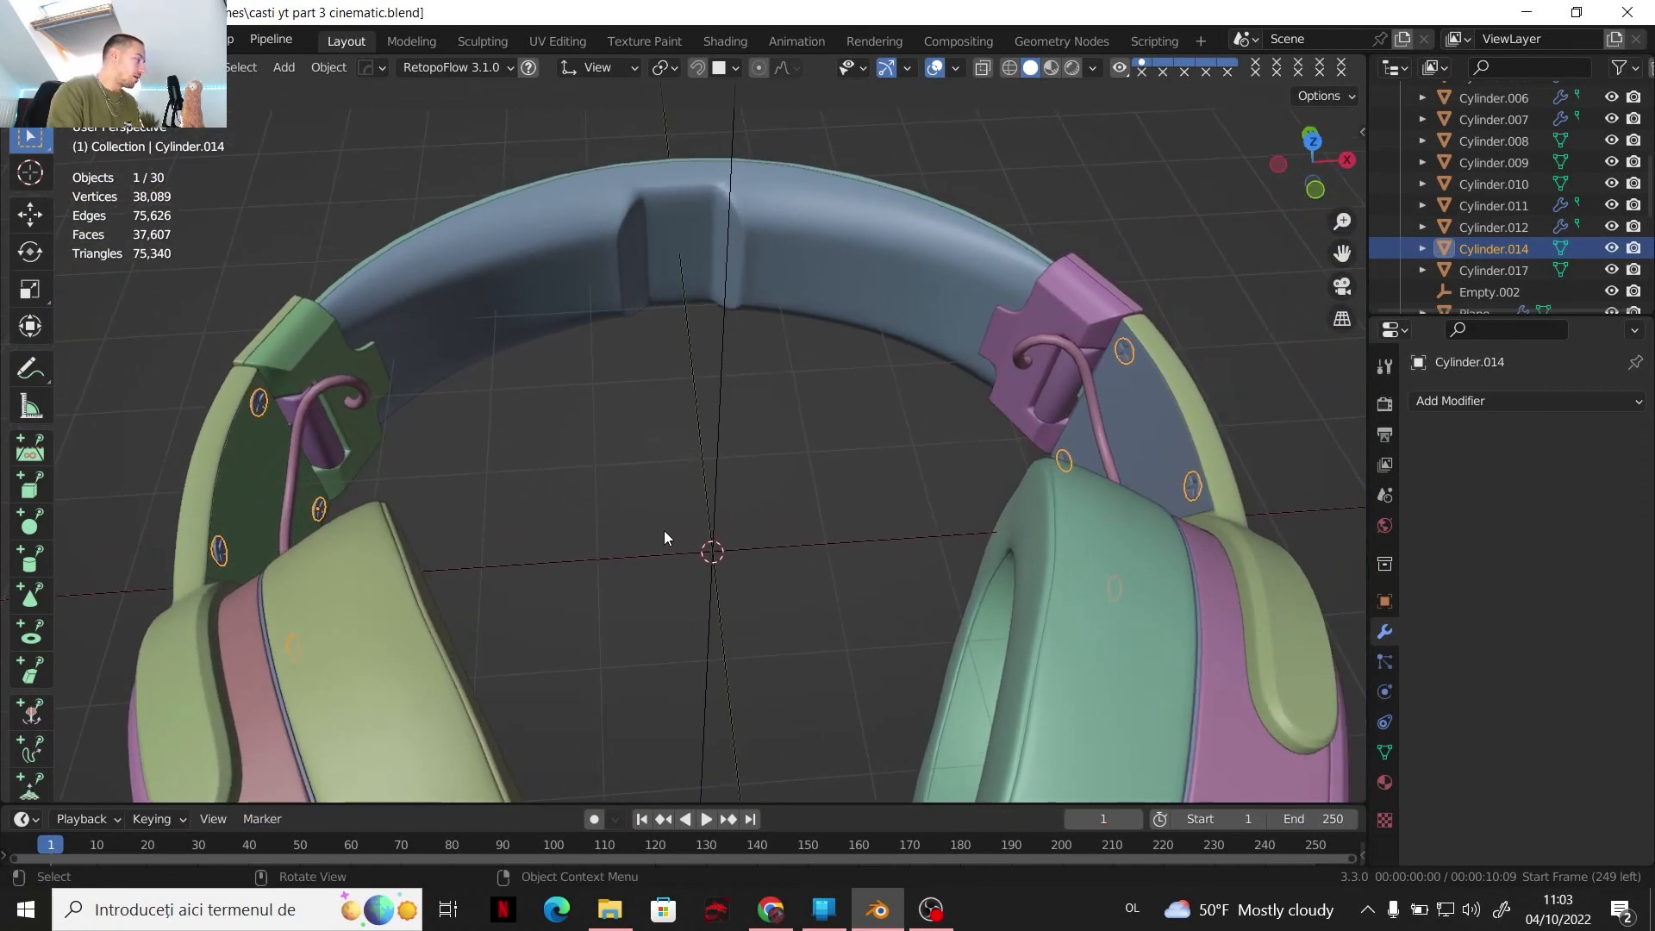
key(Tab)
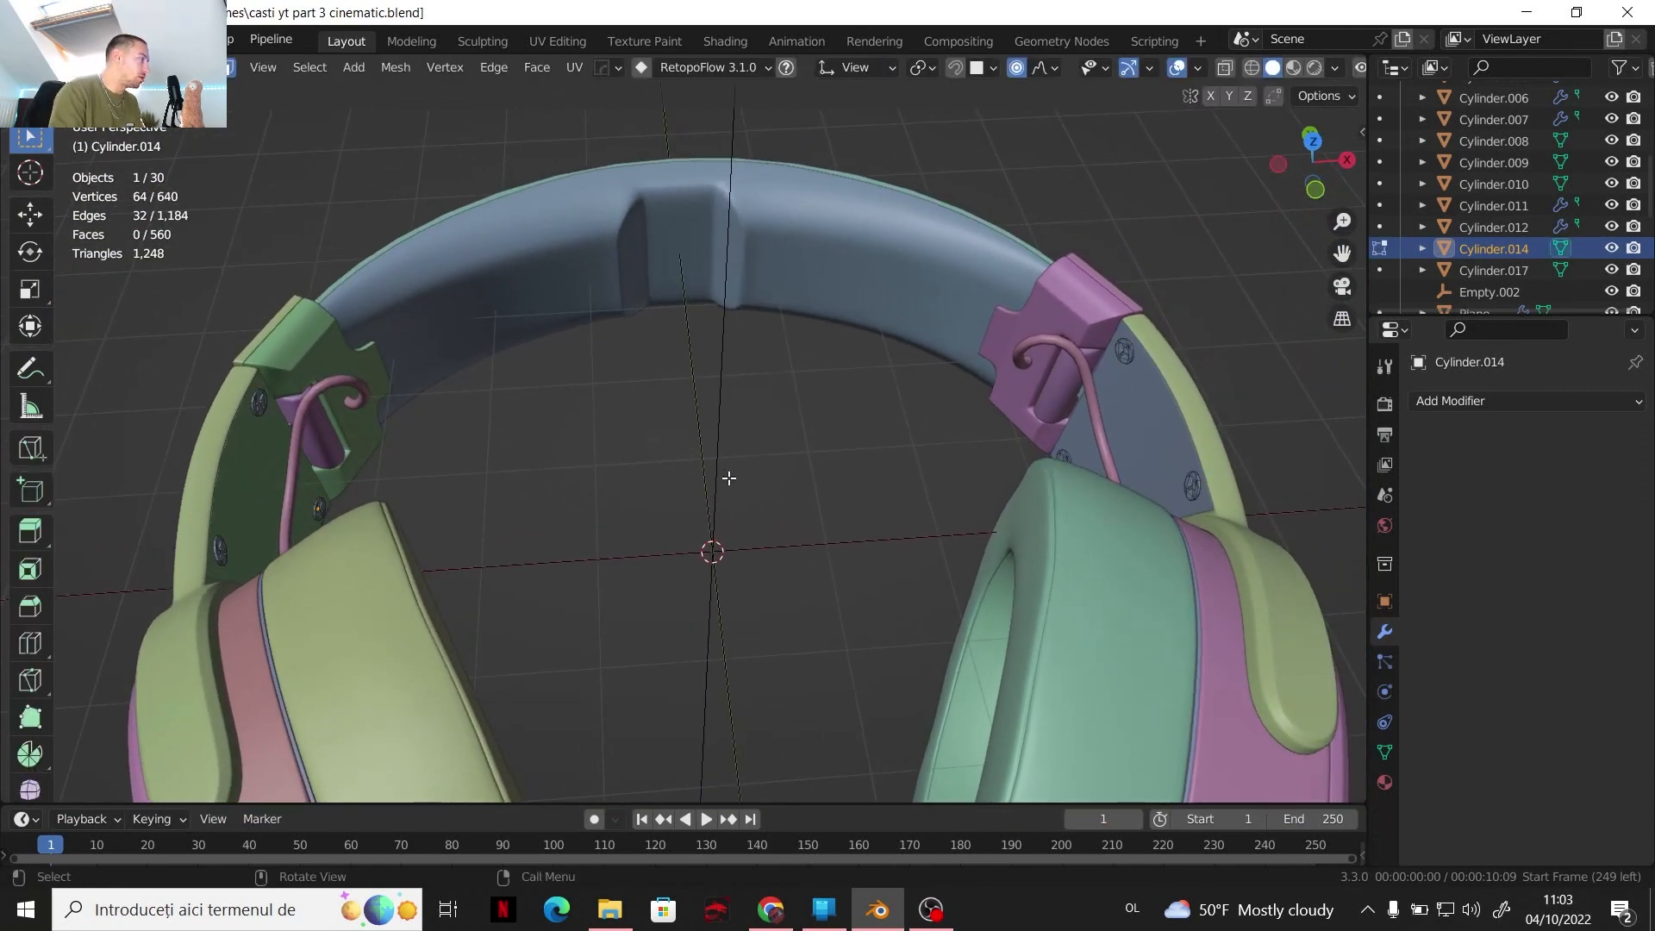
click(1321, 140)
click(1224, 71)
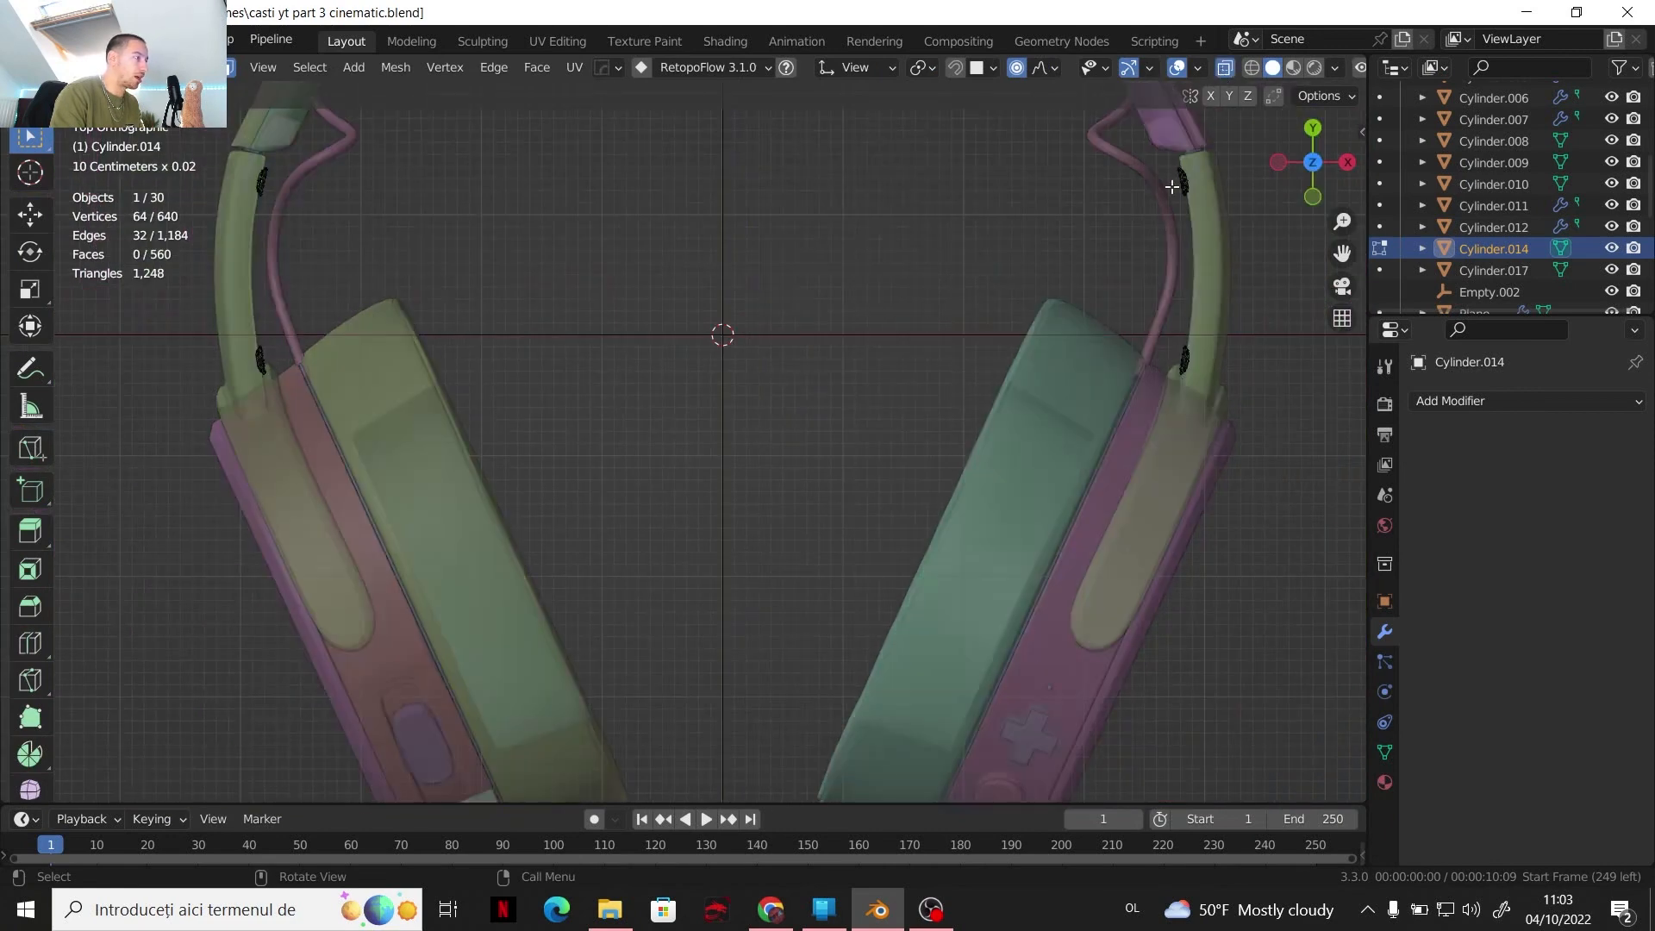
shift+middle_drag(1109, 259, 1086, 351)
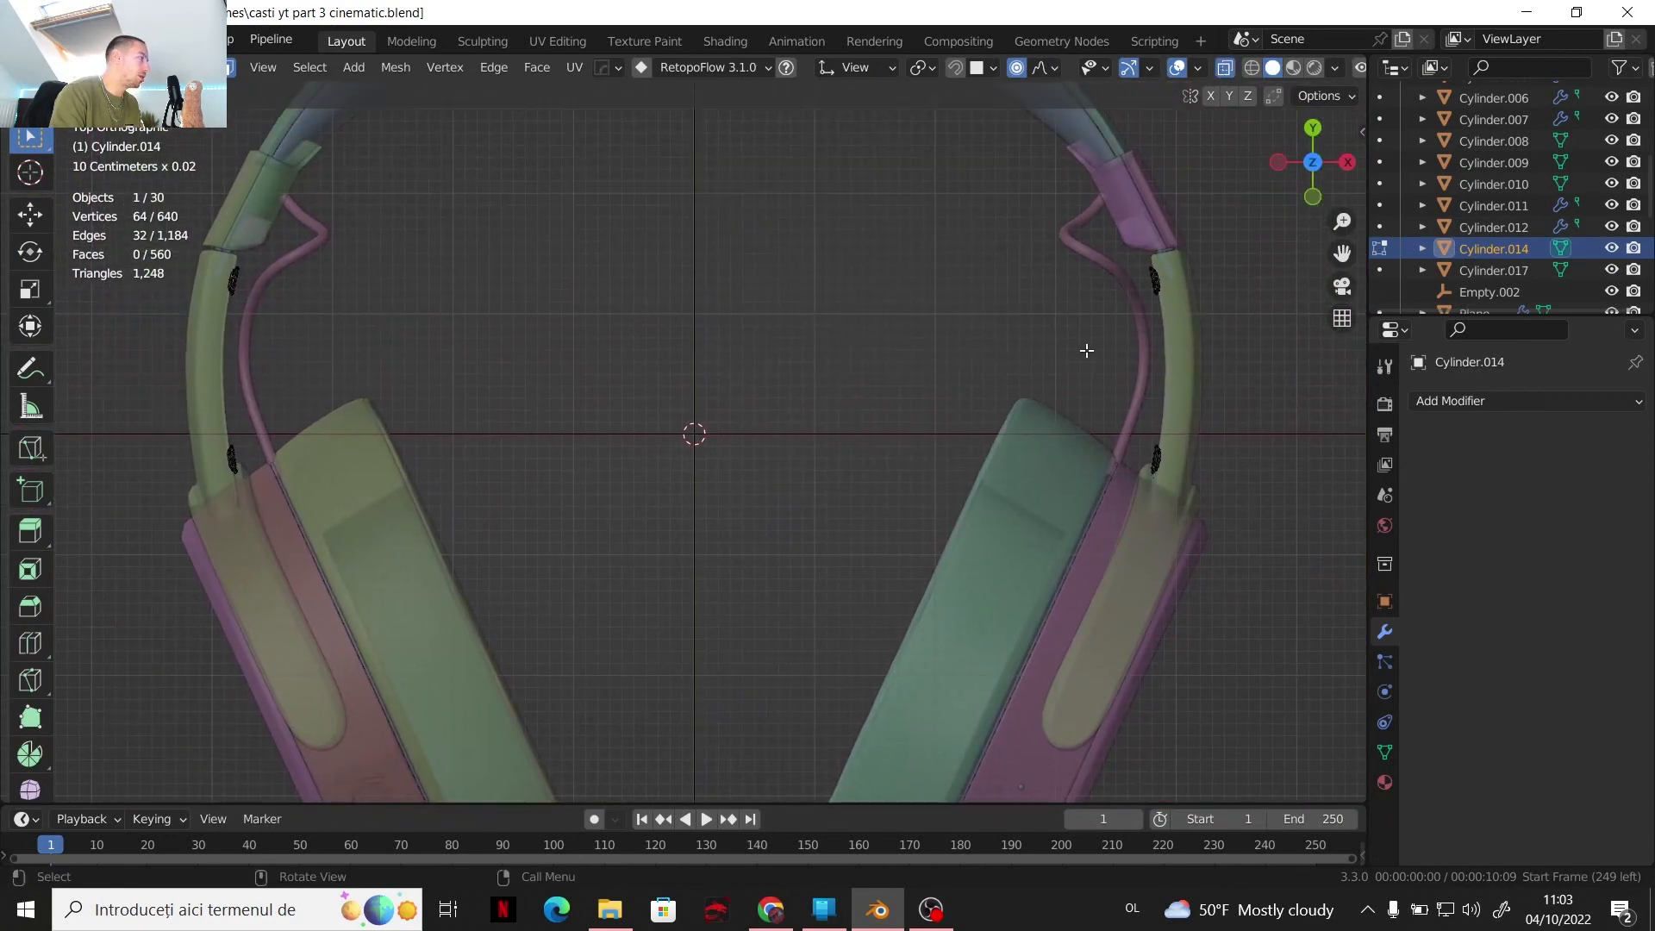
click(1157, 285)
drag(1069, 211, 1229, 573)
right_click(1060, 412)
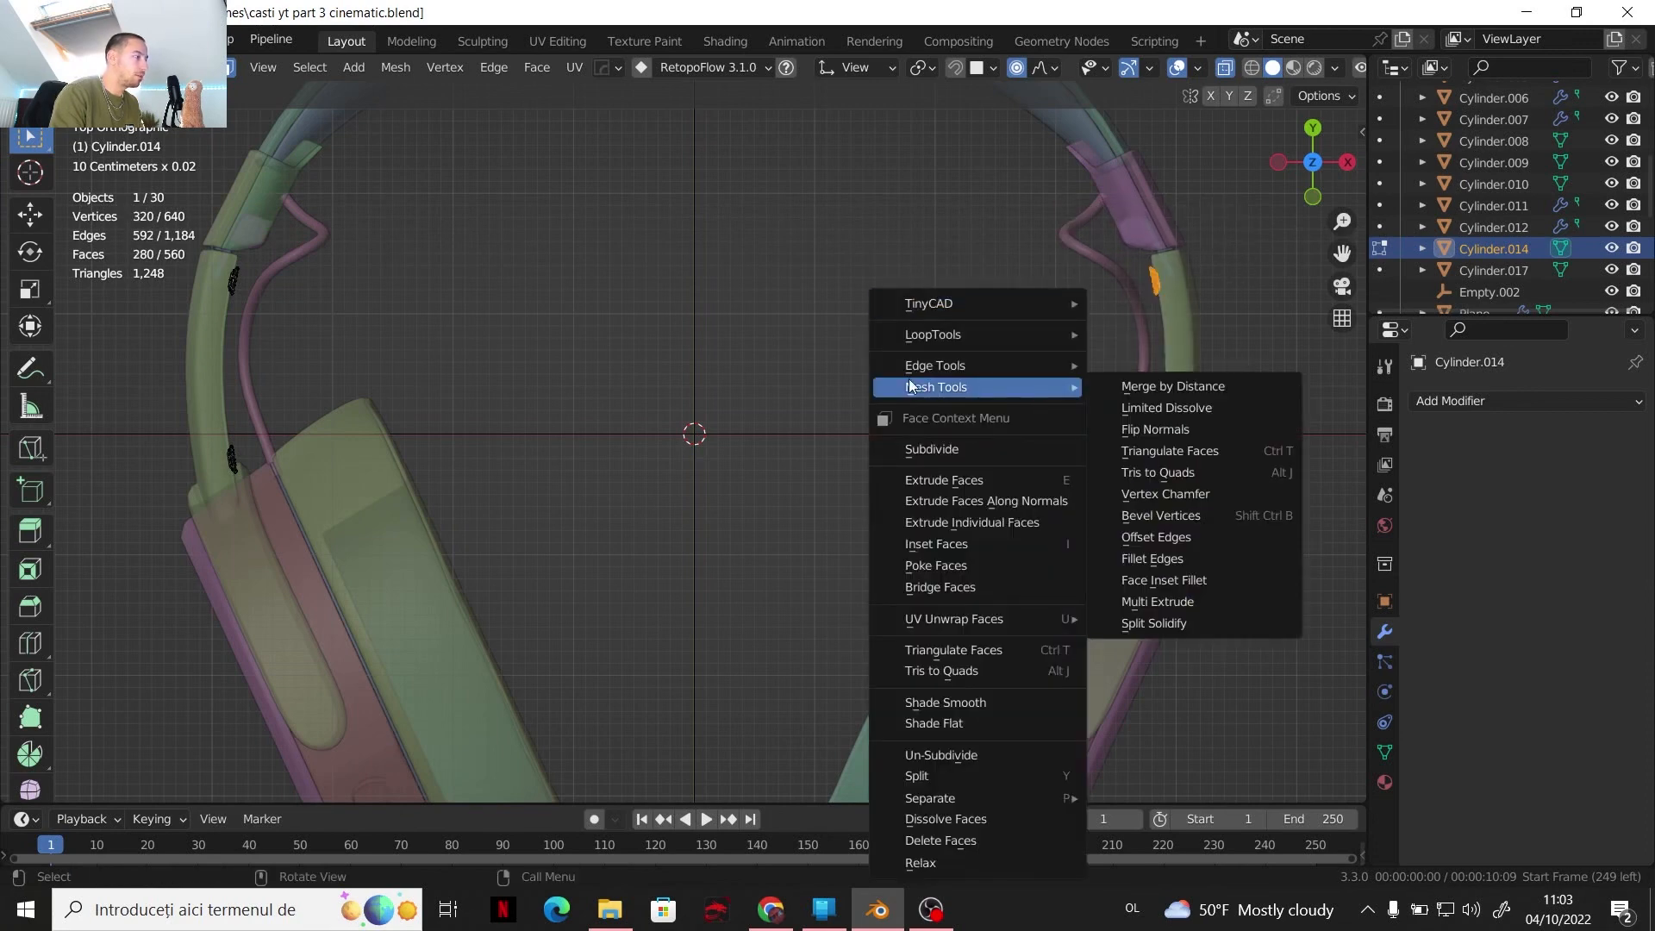
middle_drag(727, 358, 828, 313)
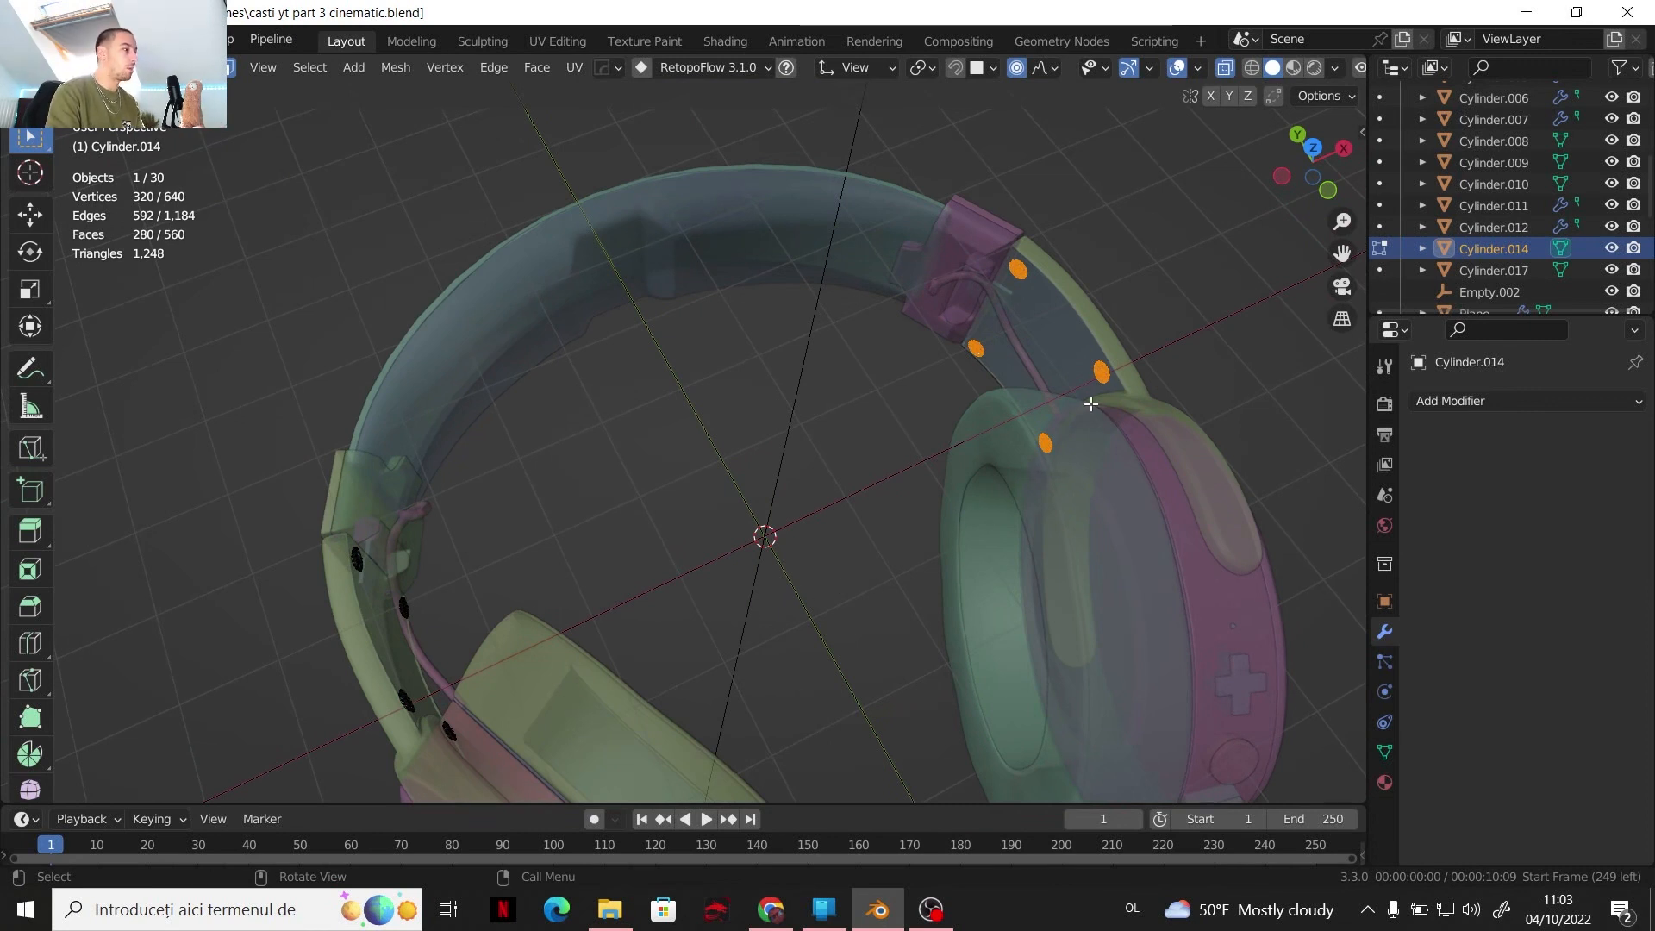
key(p)
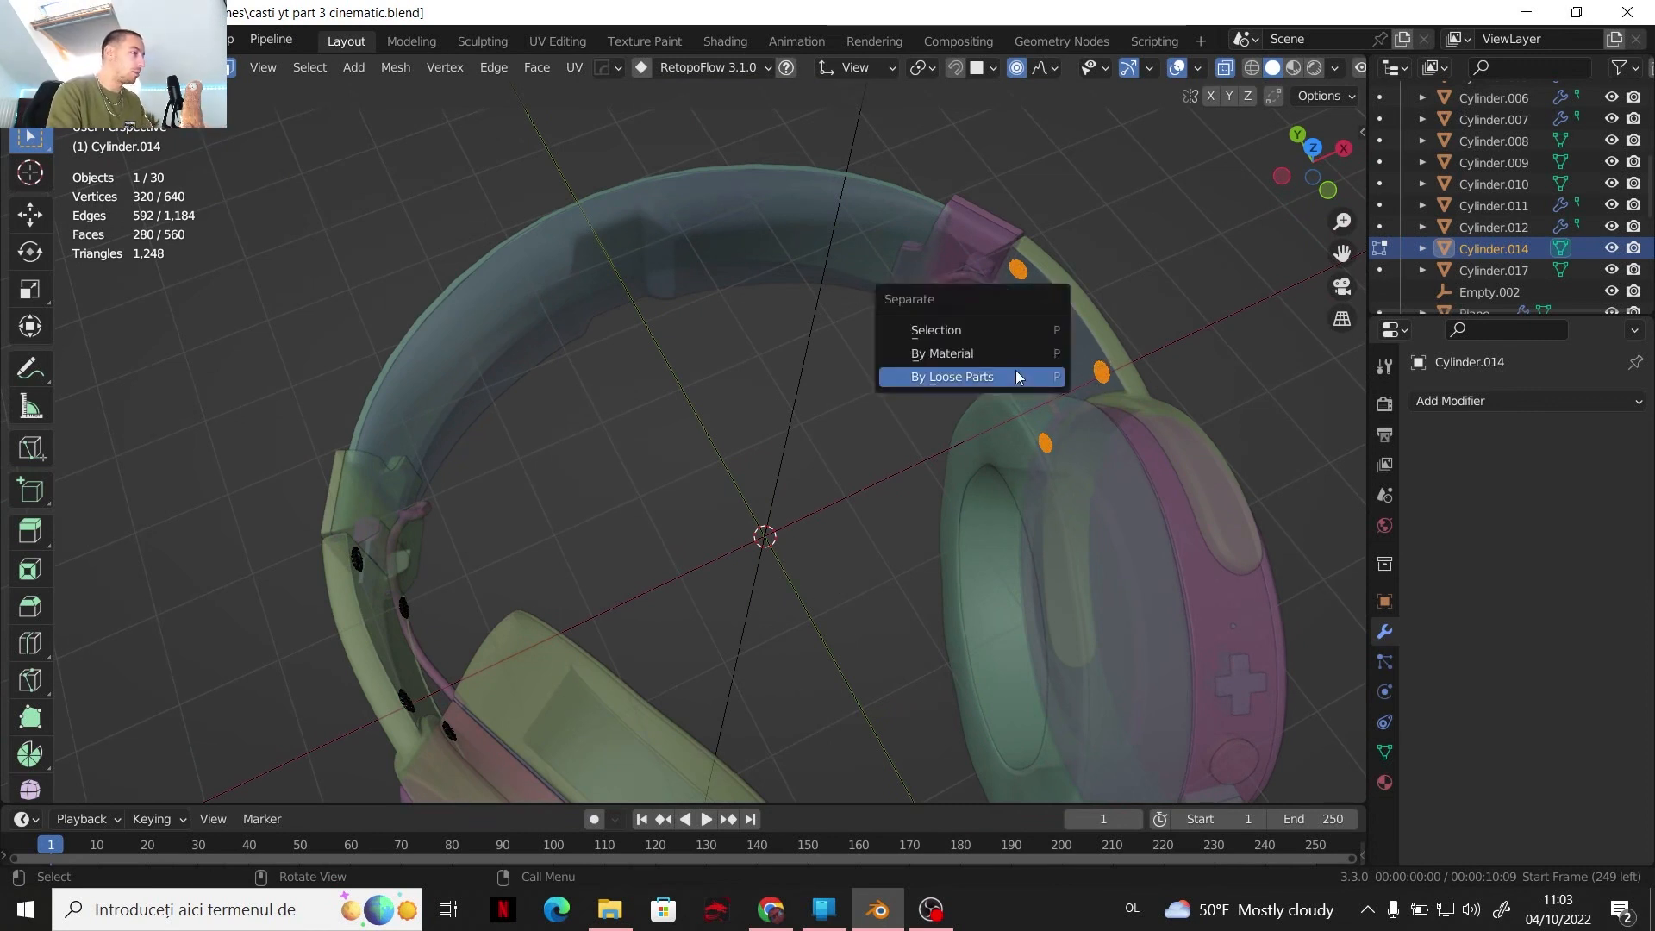
click(948, 331)
key(Tab)
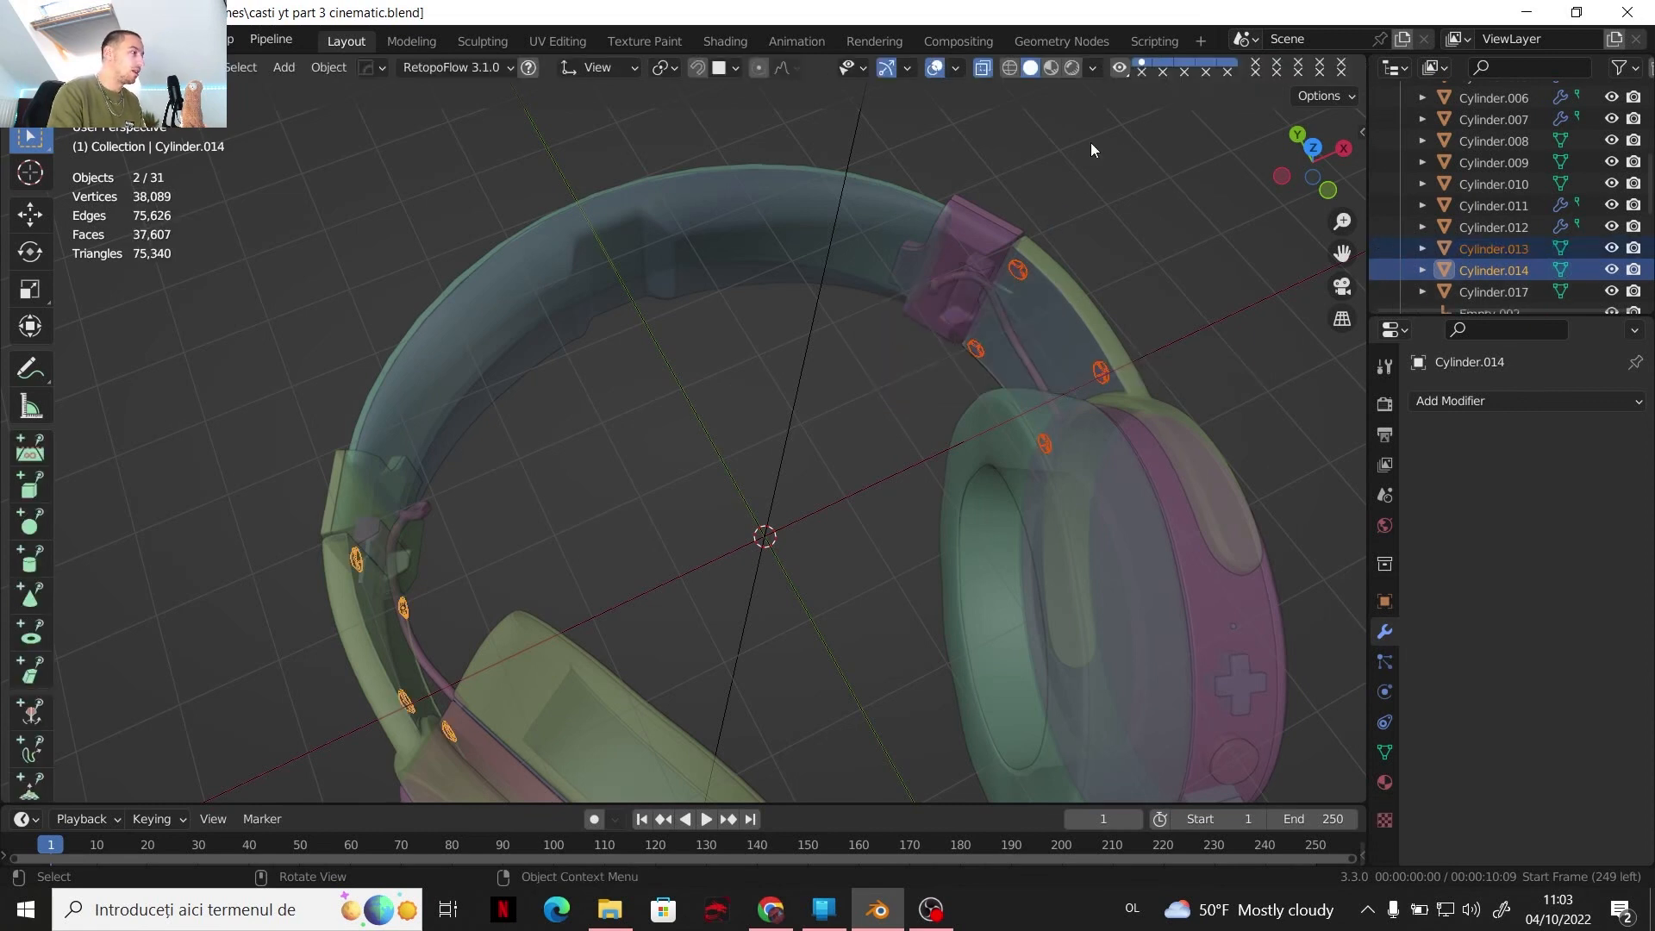
Turn off X-ray and test-move the separated right-side screws, cancelling the move
click(983, 68)
click(1019, 272)
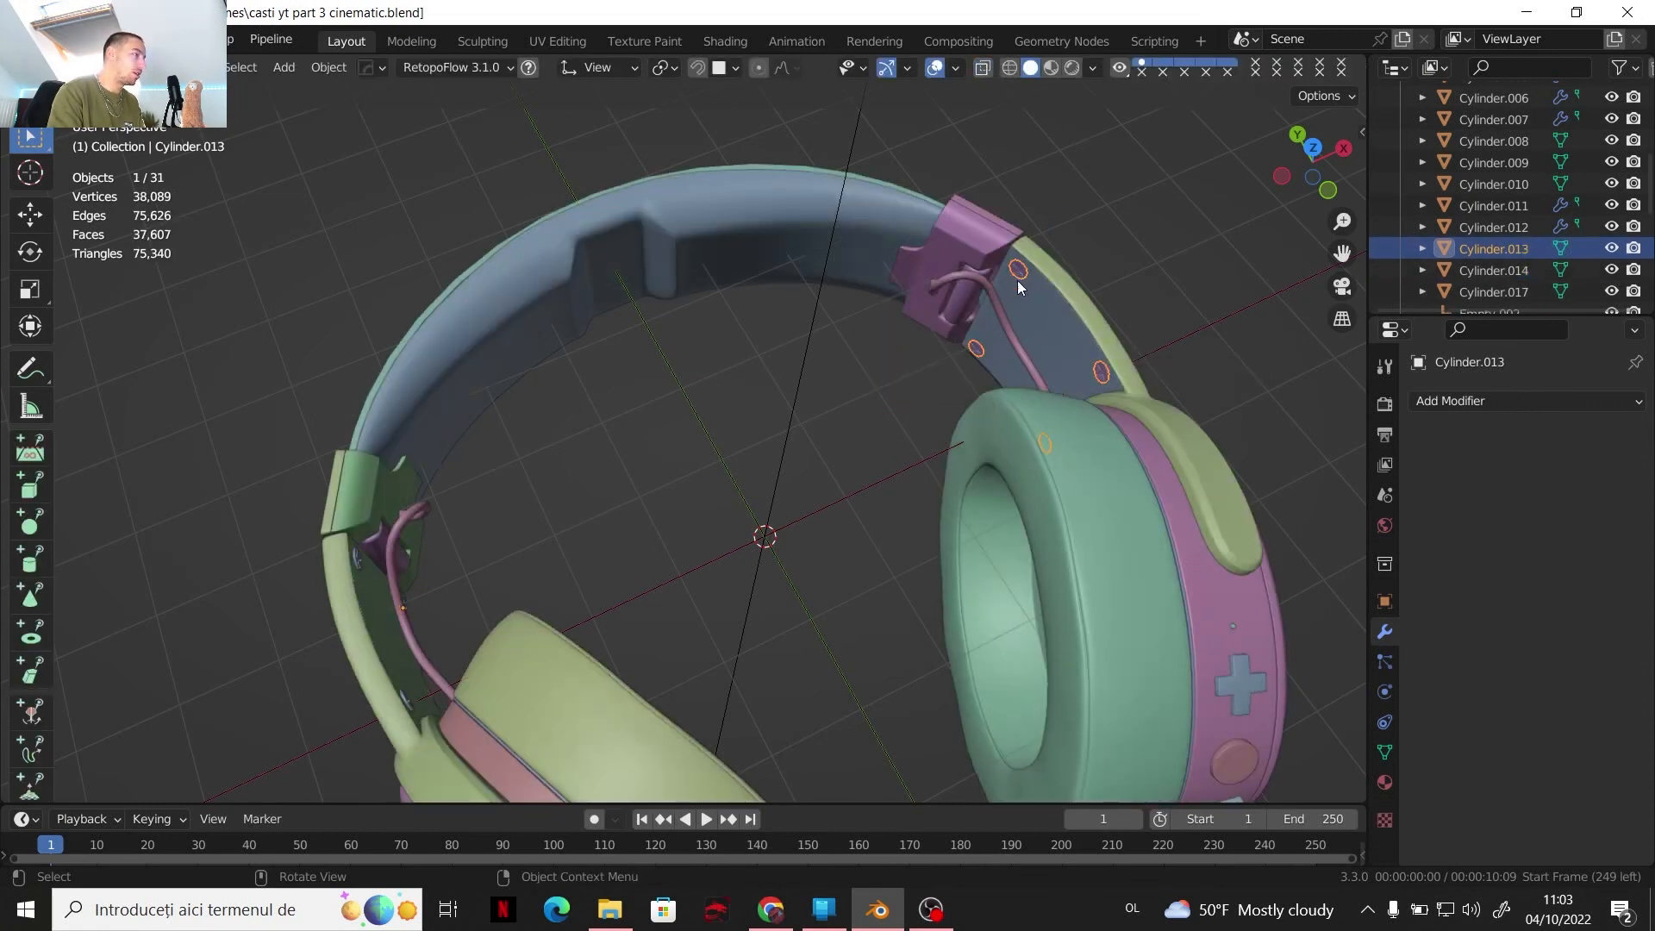
key(g)
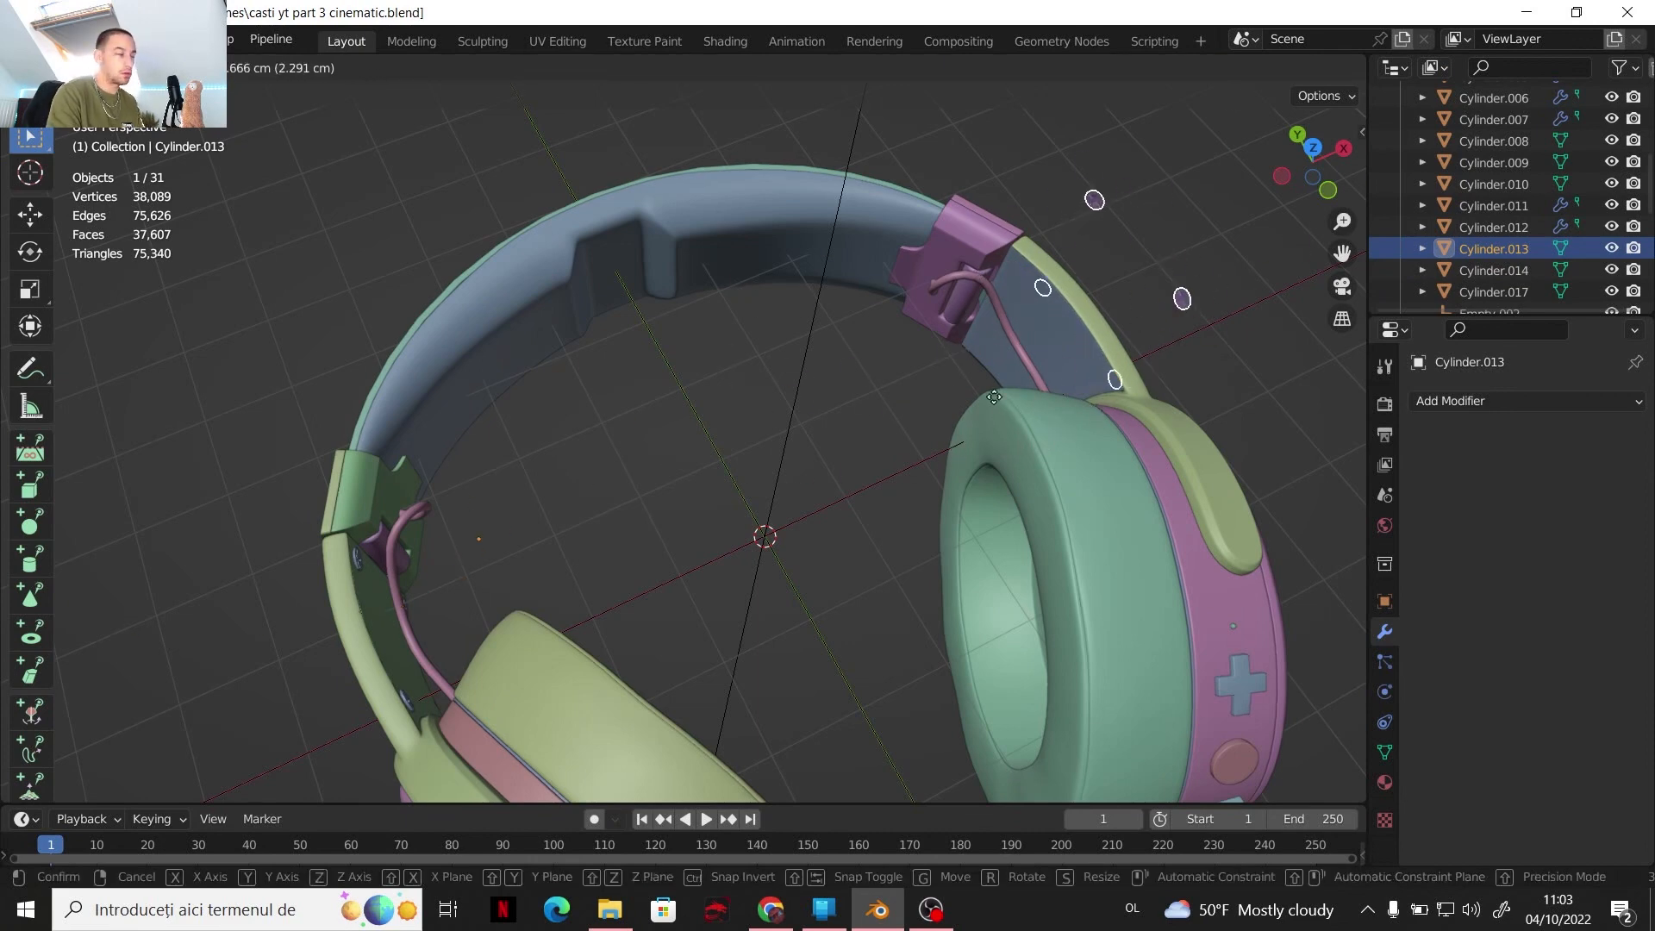
right_click(884, 433)
Separate the right-side screws at the joint between bracket and arm from their mirrored counterparts as a selection
middle_drag(530, 517, 500, 484)
scroll(402, 513, up, 4)
click(436, 463)
click(436, 463)
key(Tab)
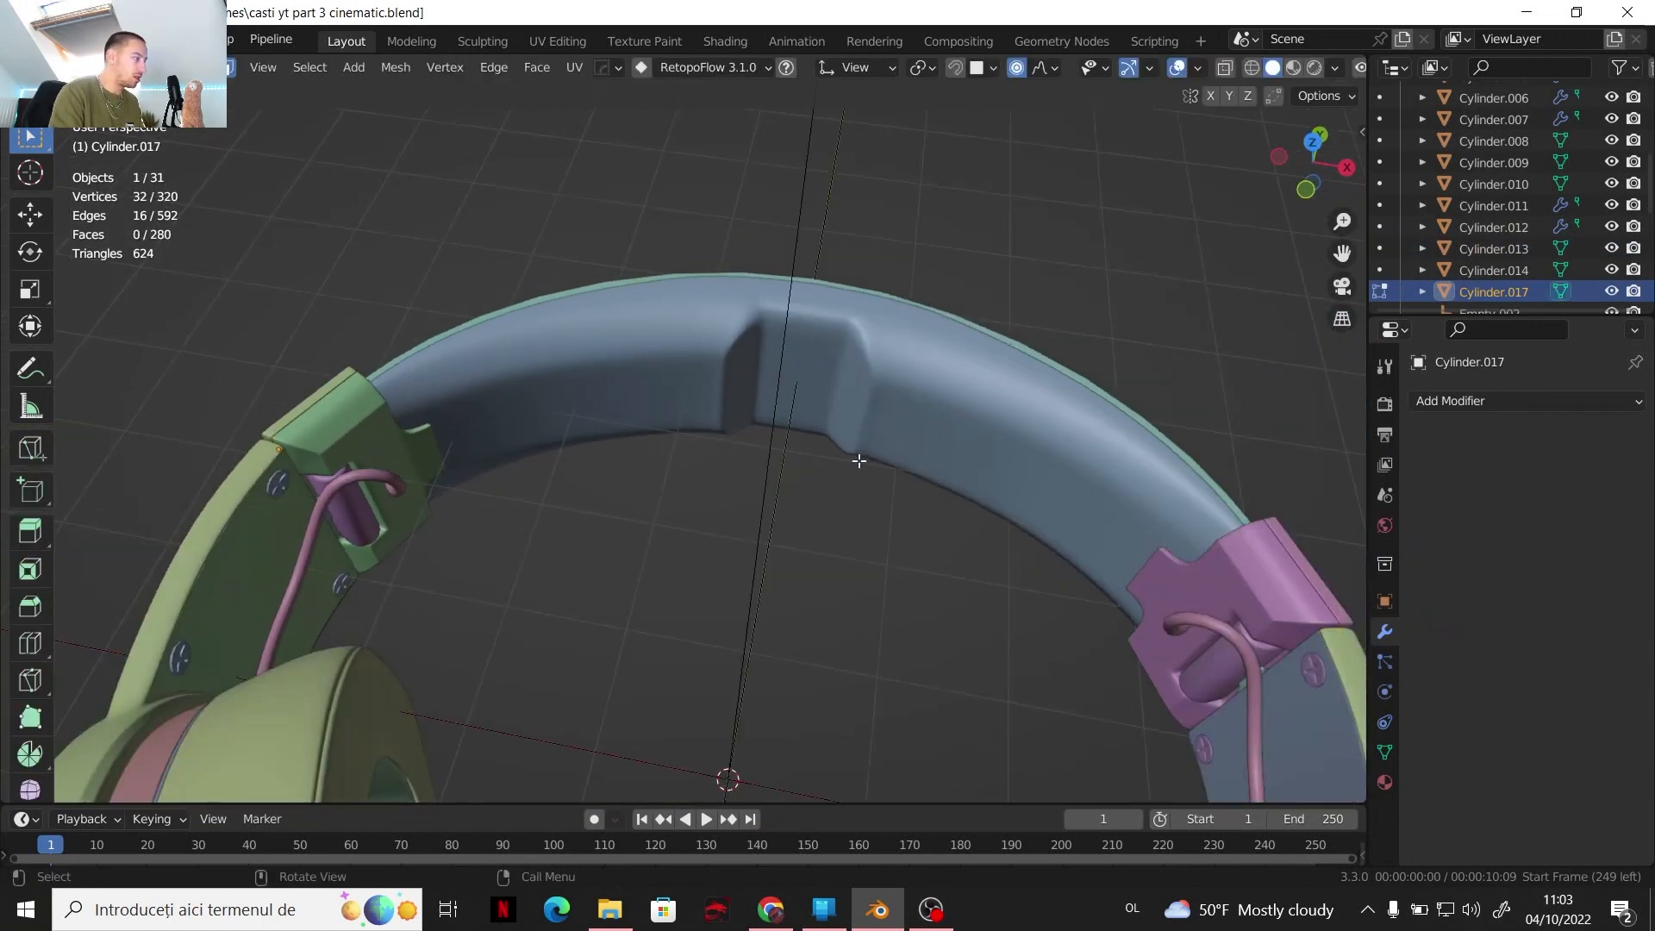
click(1225, 68)
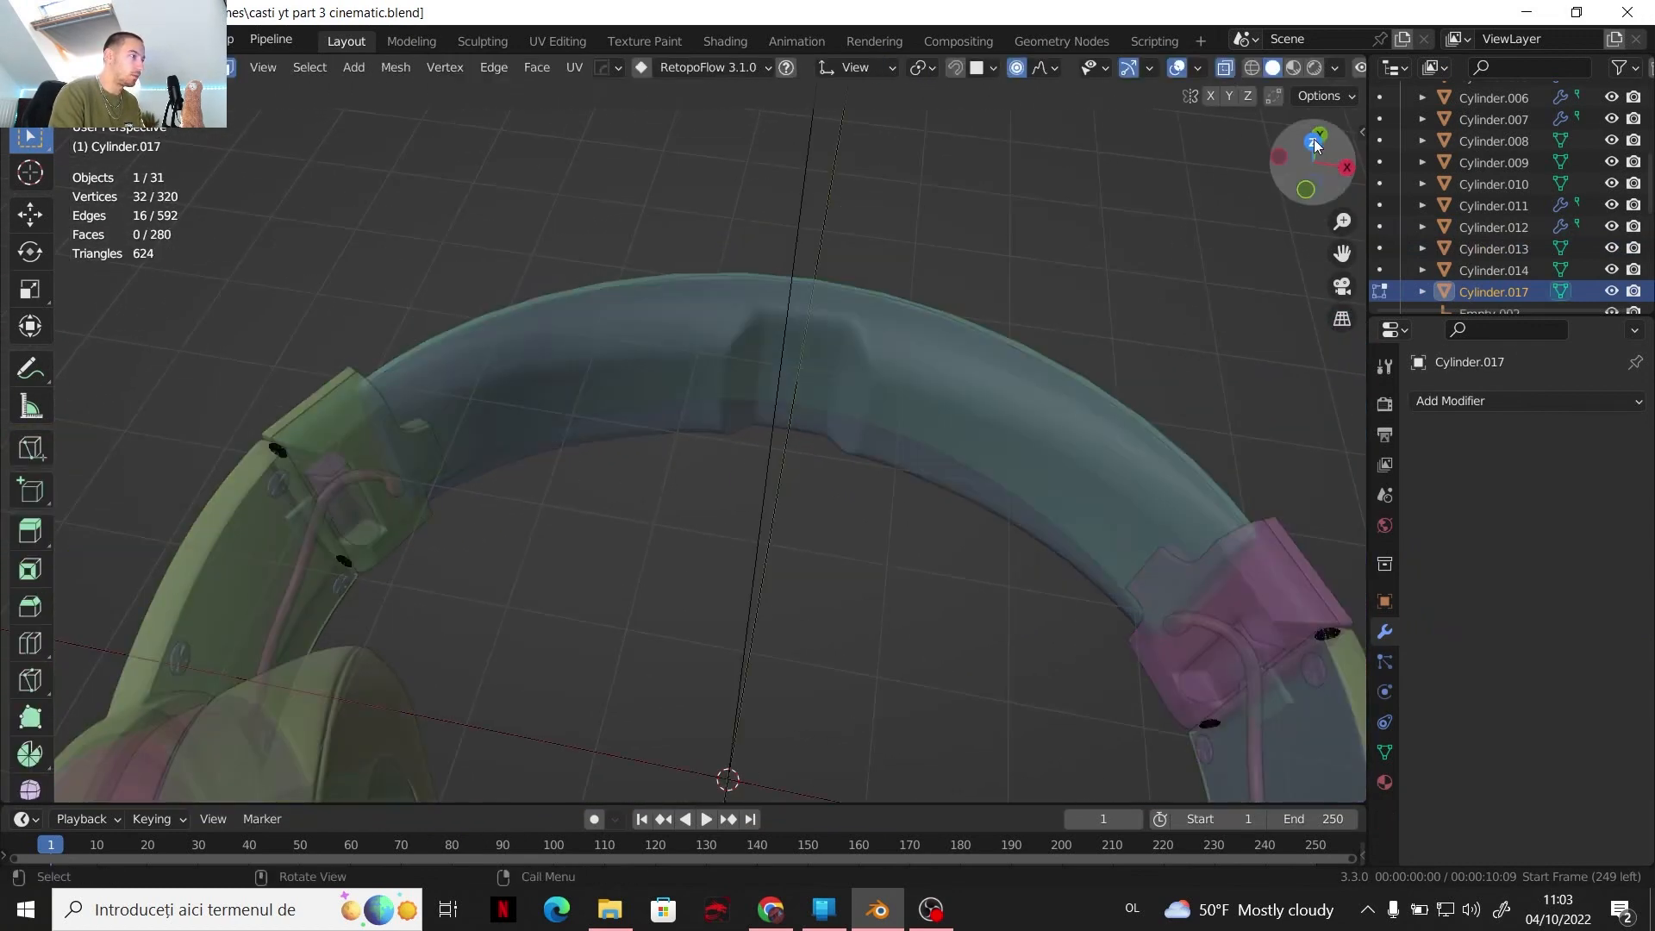
click(1313, 140)
click(1044, 506)
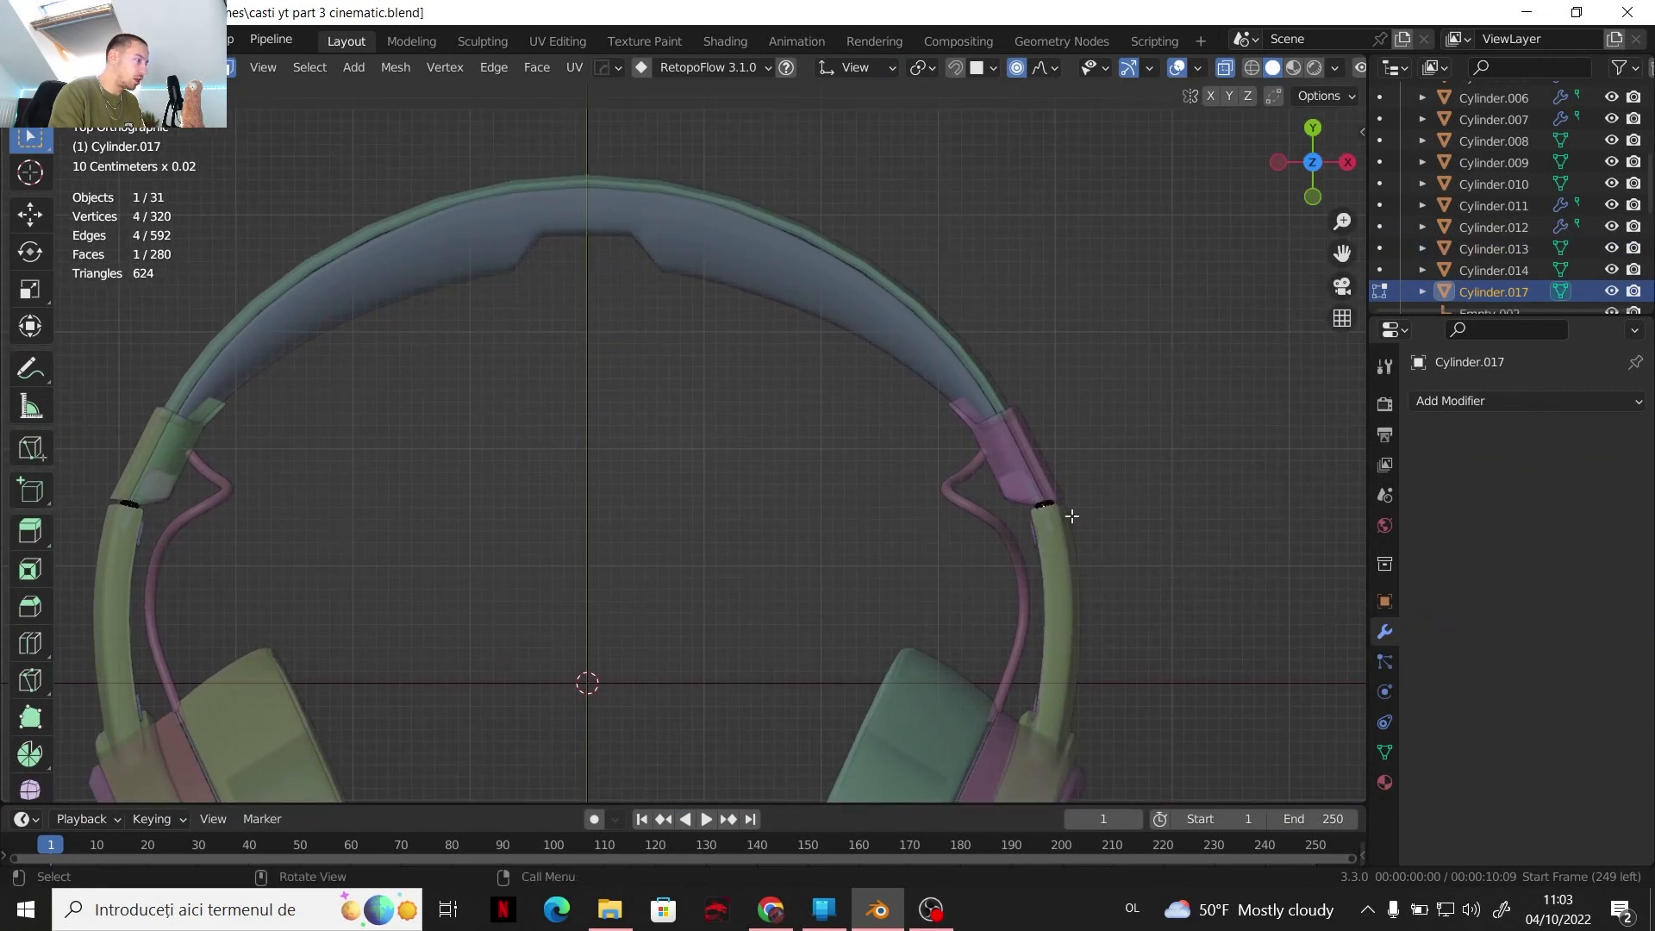
key(b)
drag(980, 454, 1174, 621)
right_click(1175, 621)
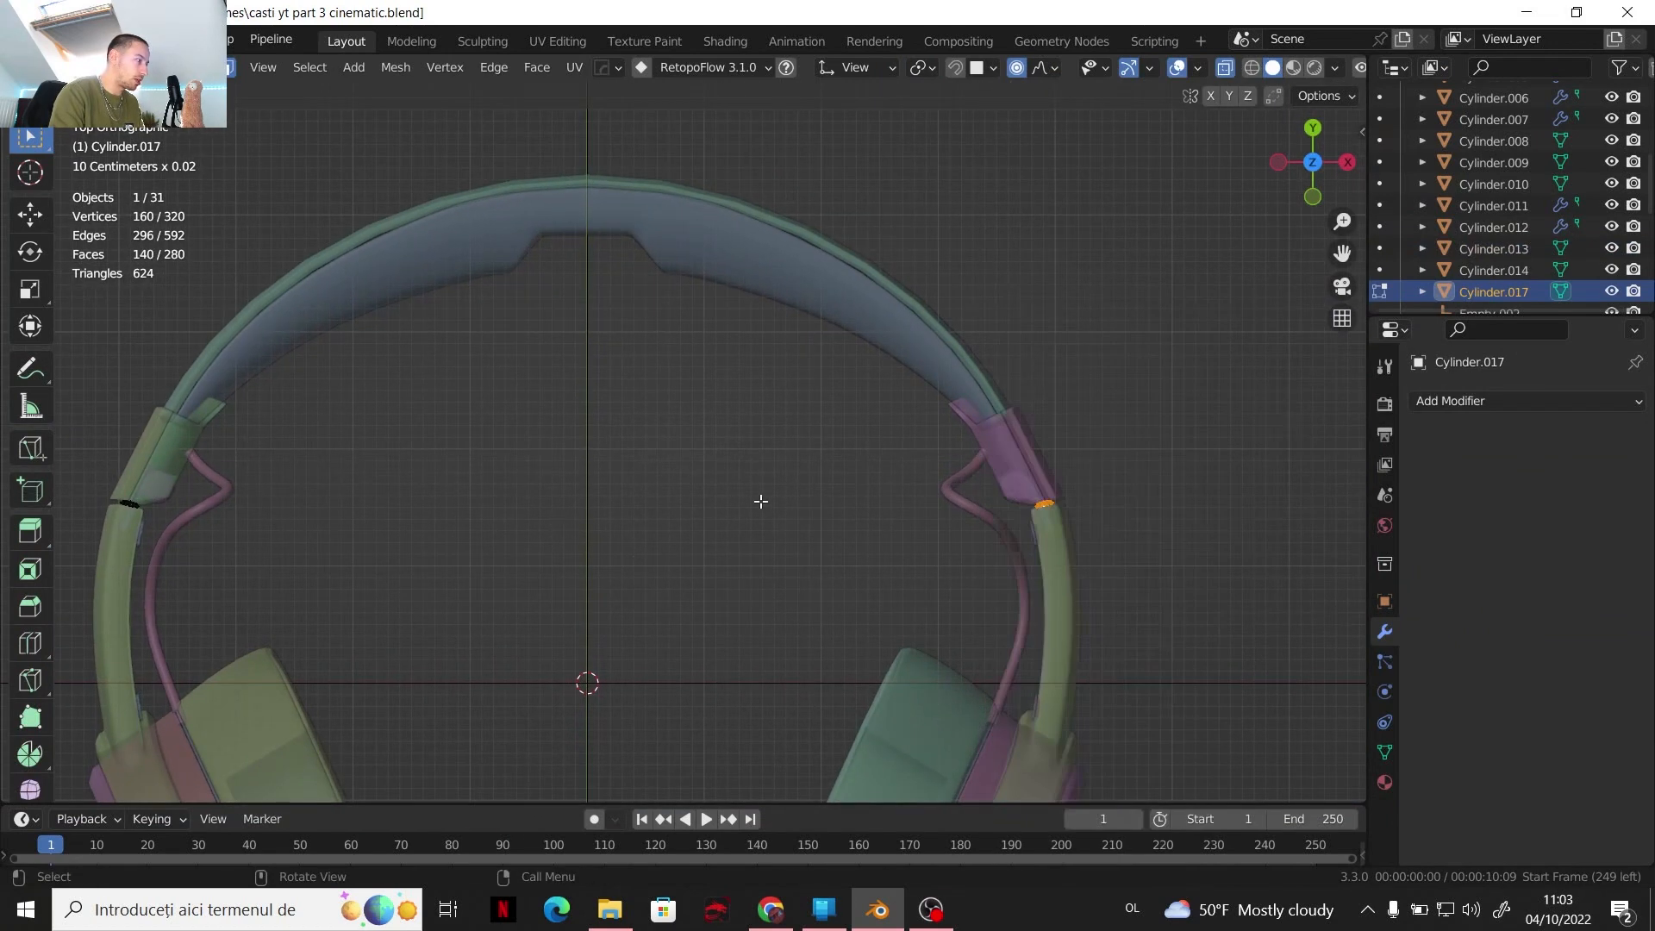
middle_drag(761, 501, 938, 486)
key(p)
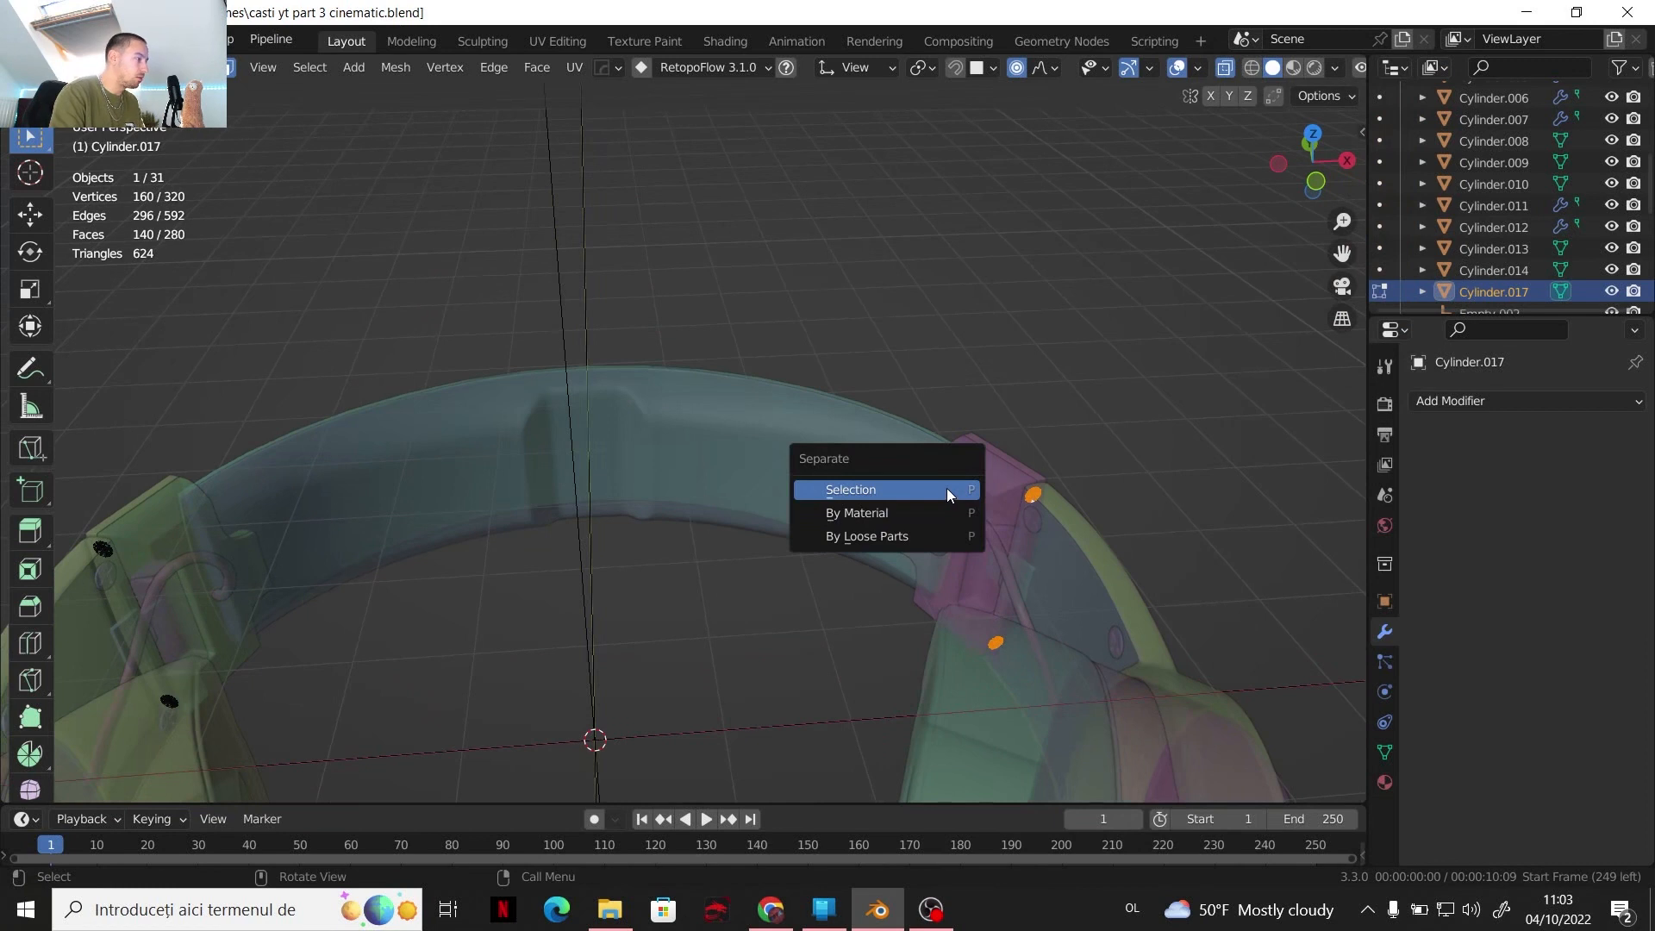
click(947, 487)
key(Tab)
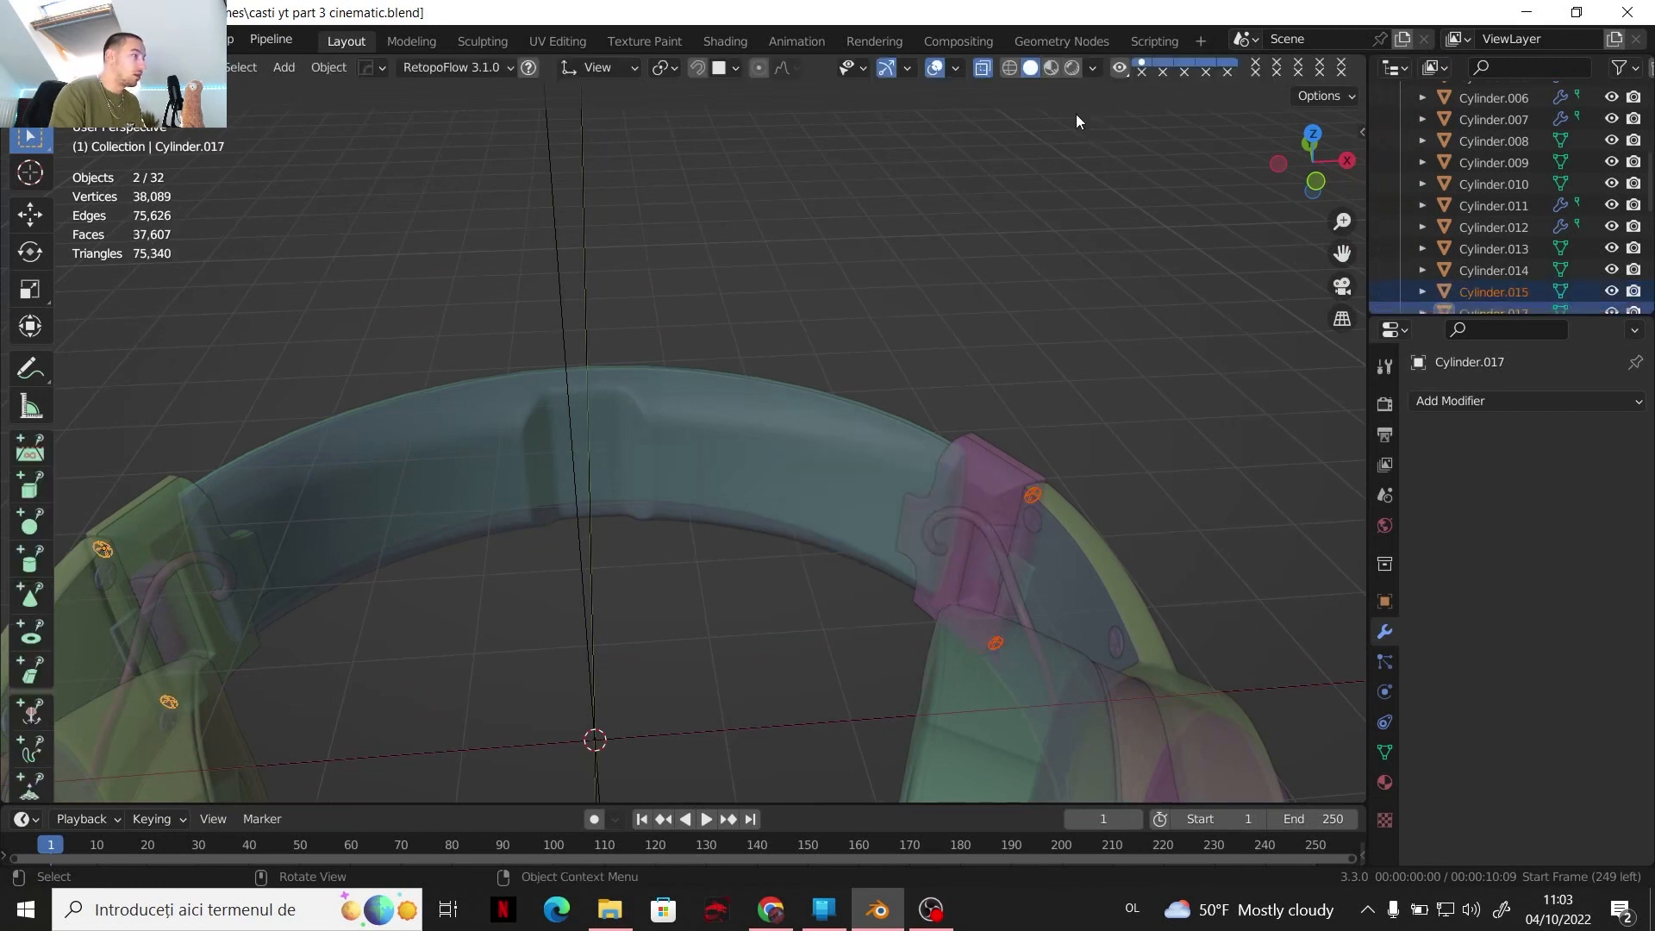
Disable proportional editing and X-ray display
key(Tab)
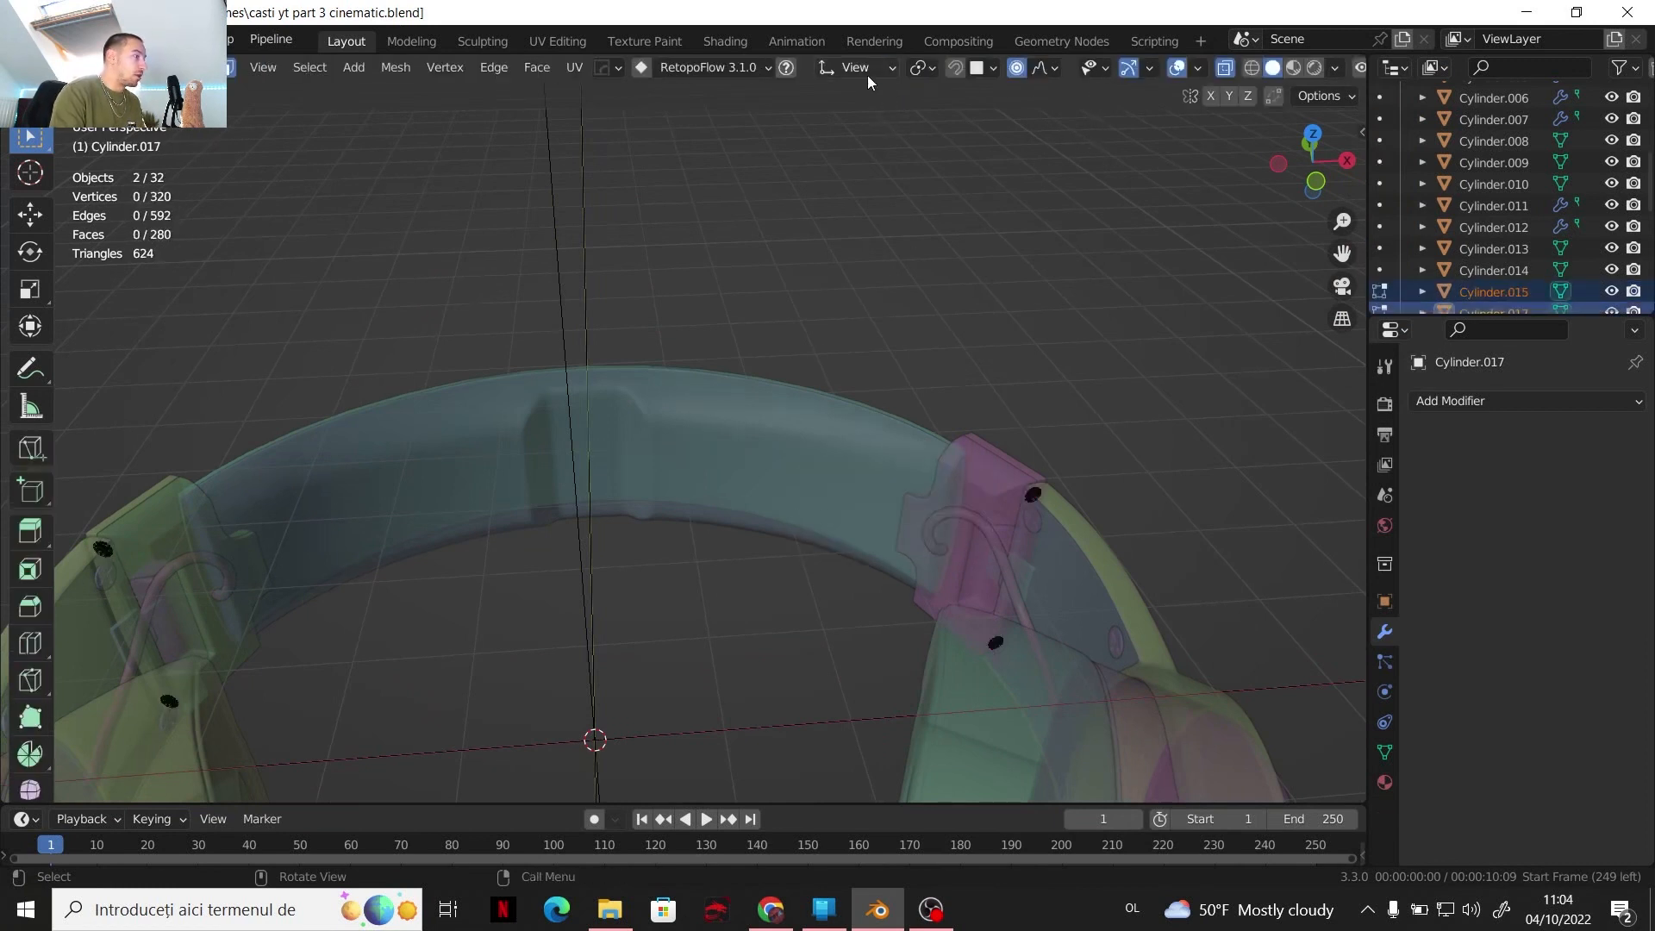
click(1016, 68)
click(1225, 67)
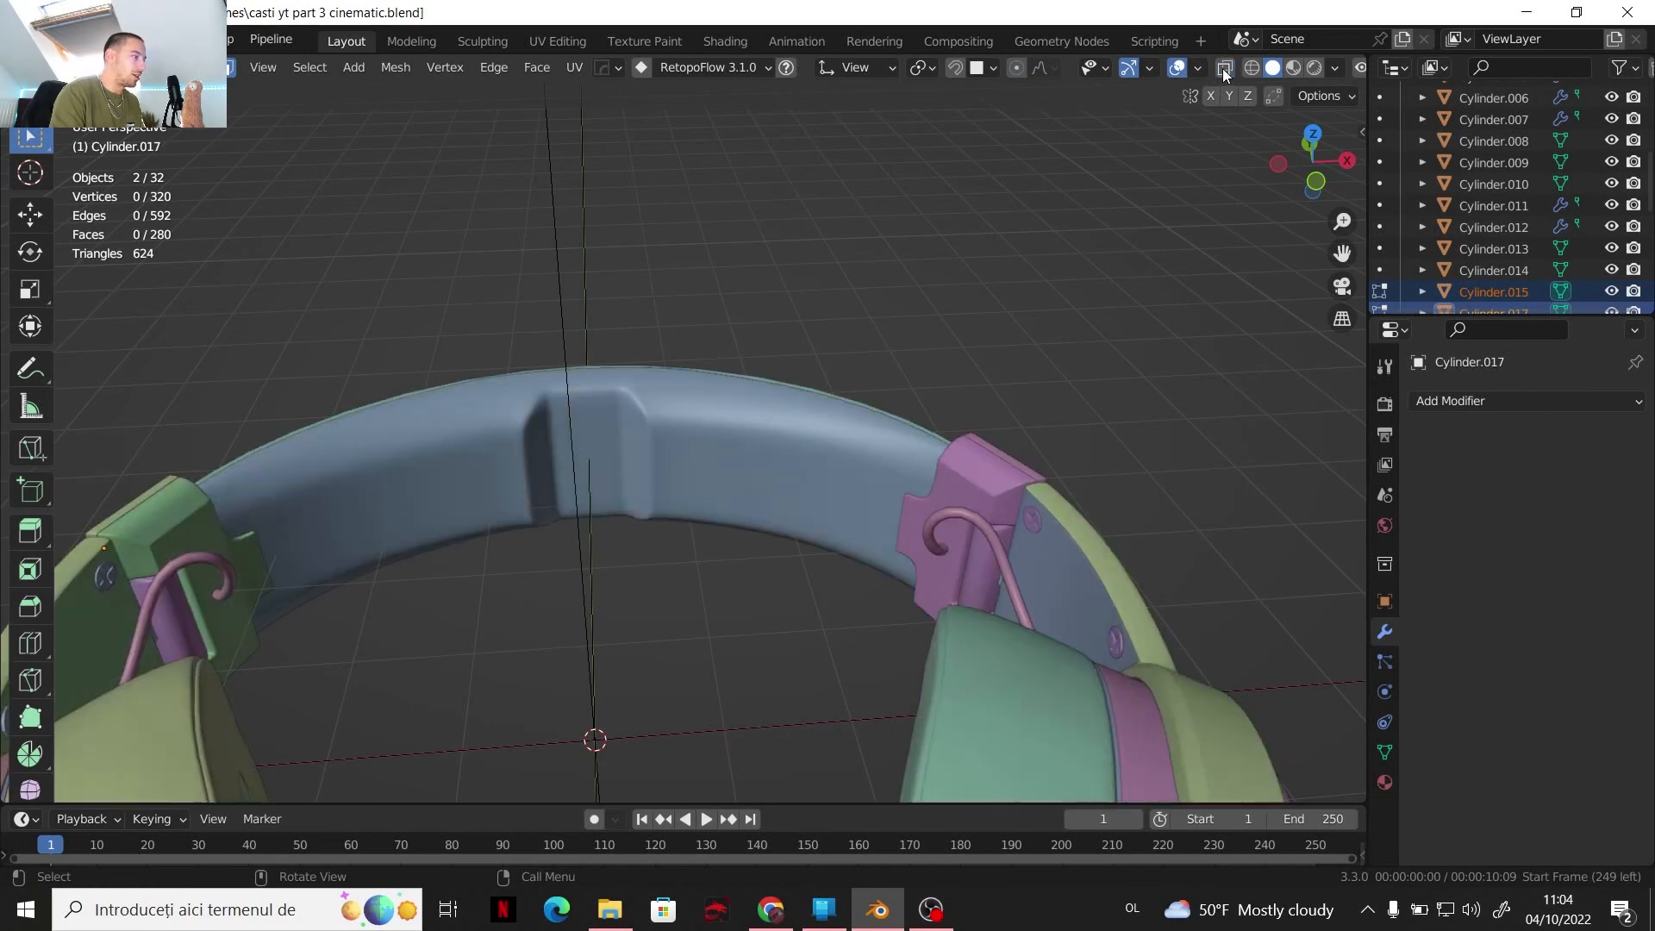
key(Tab)
Separate the mirrored cables, hinge pins and small blocks behind the pins into individual objects by loose parts
middle_drag(1048, 271, 713, 535)
click(673, 470)
middle_drag(673, 469, 669, 489)
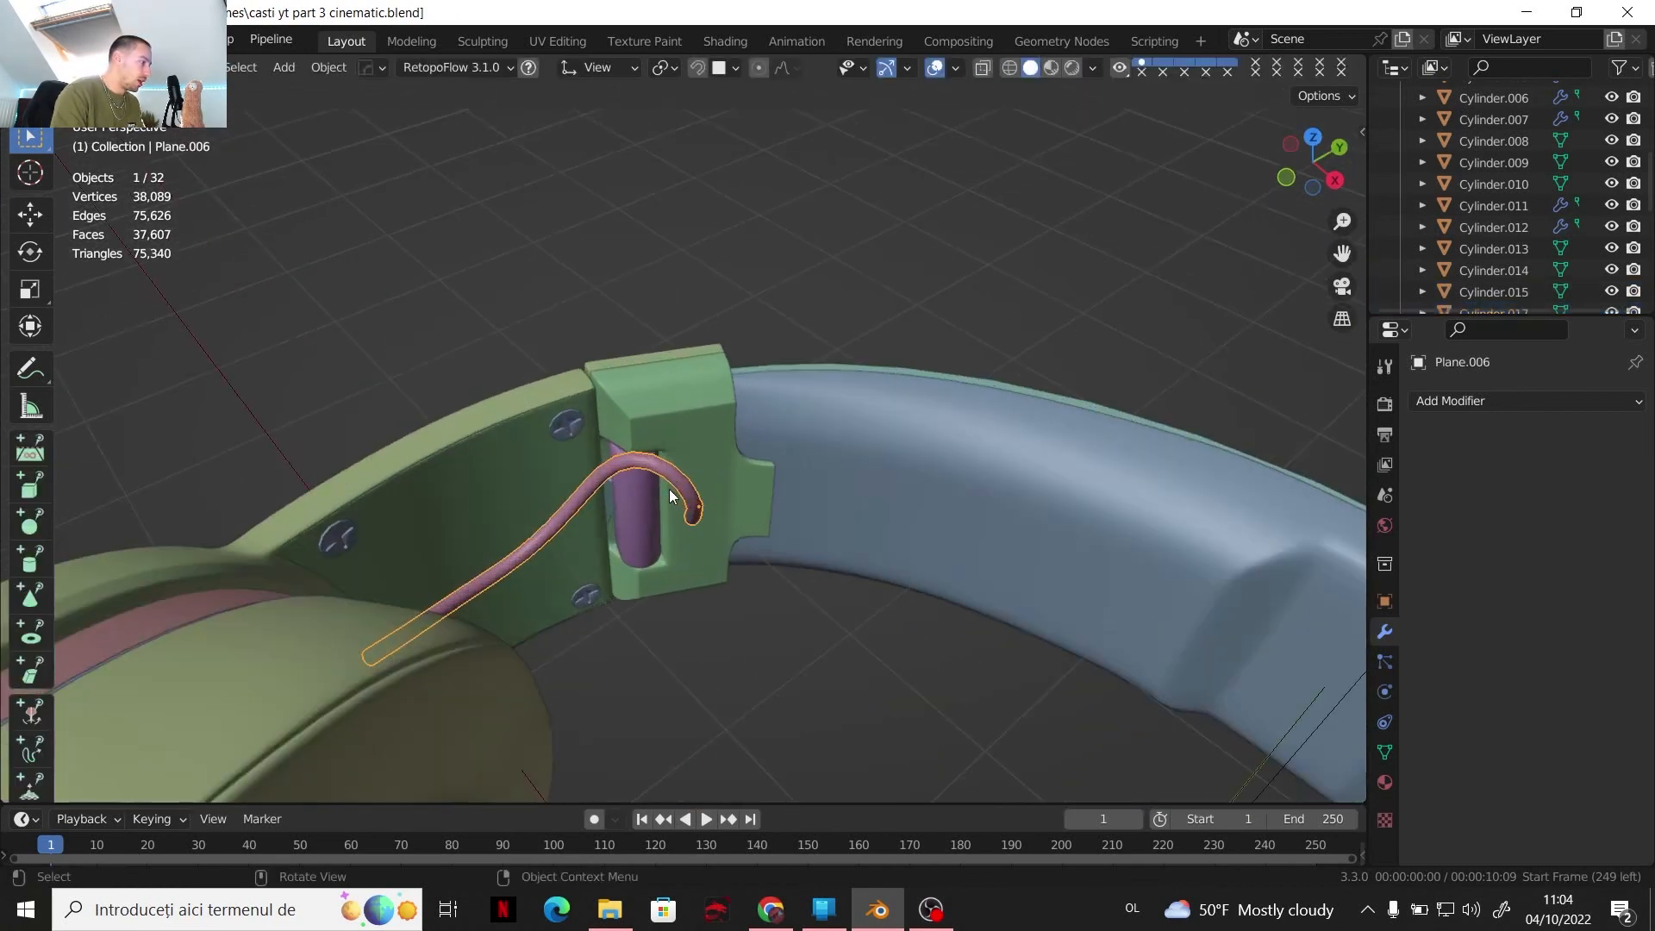
key(Tab)
key(b)
key(Escape)
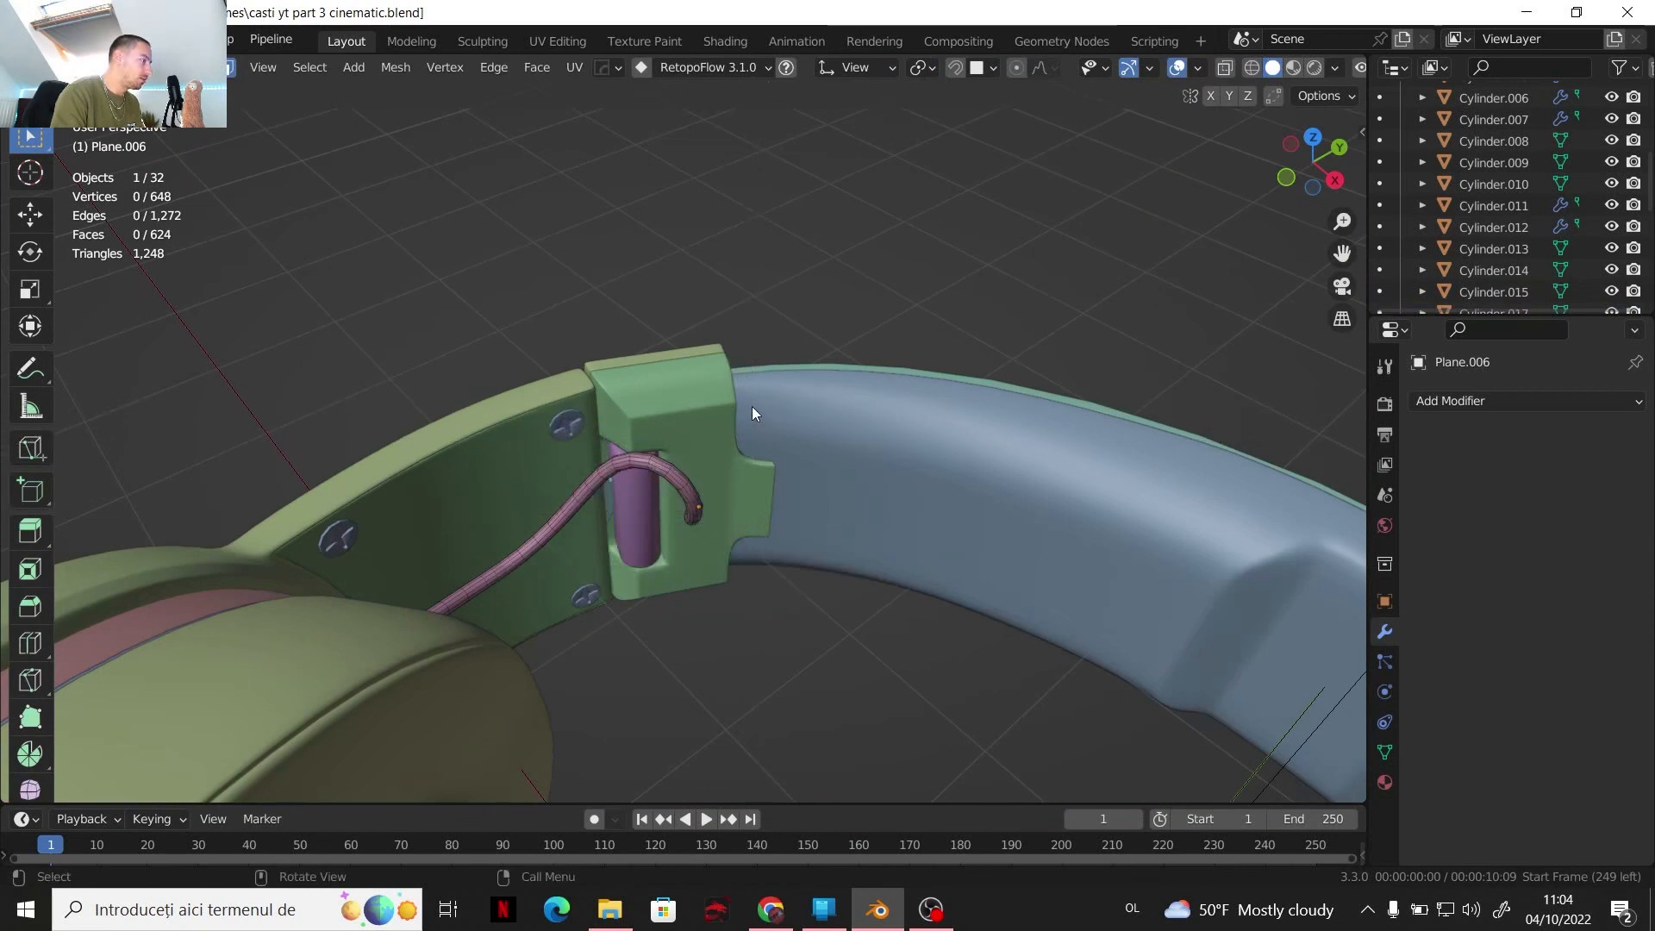
key(a)
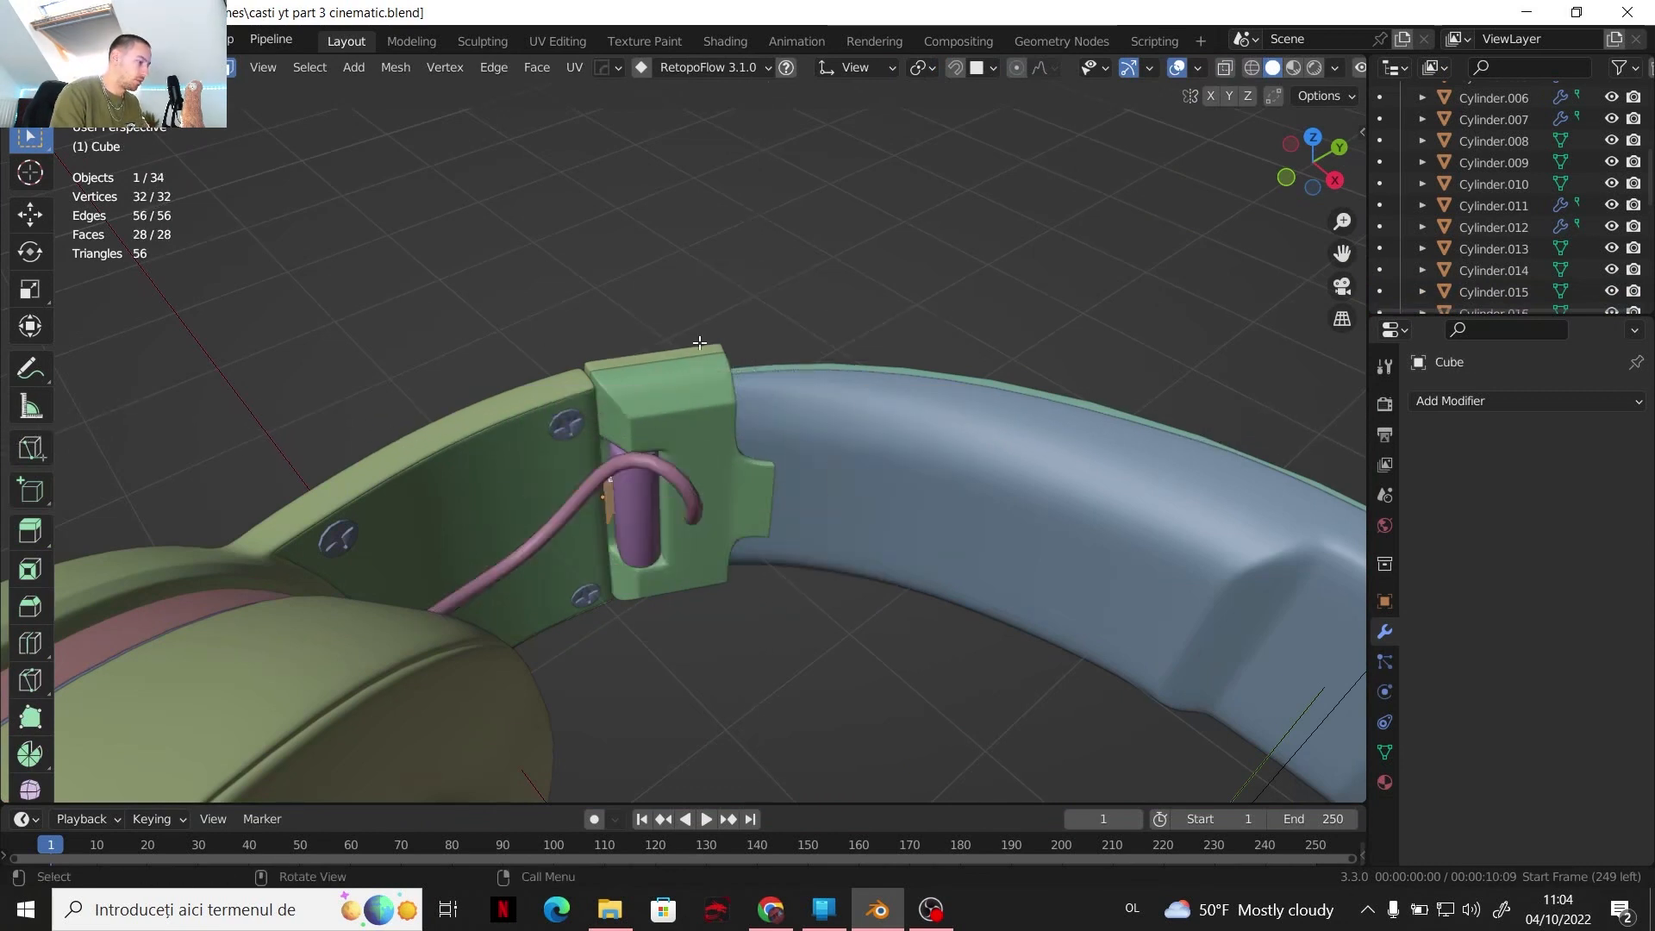
key(p)
click(700, 343)
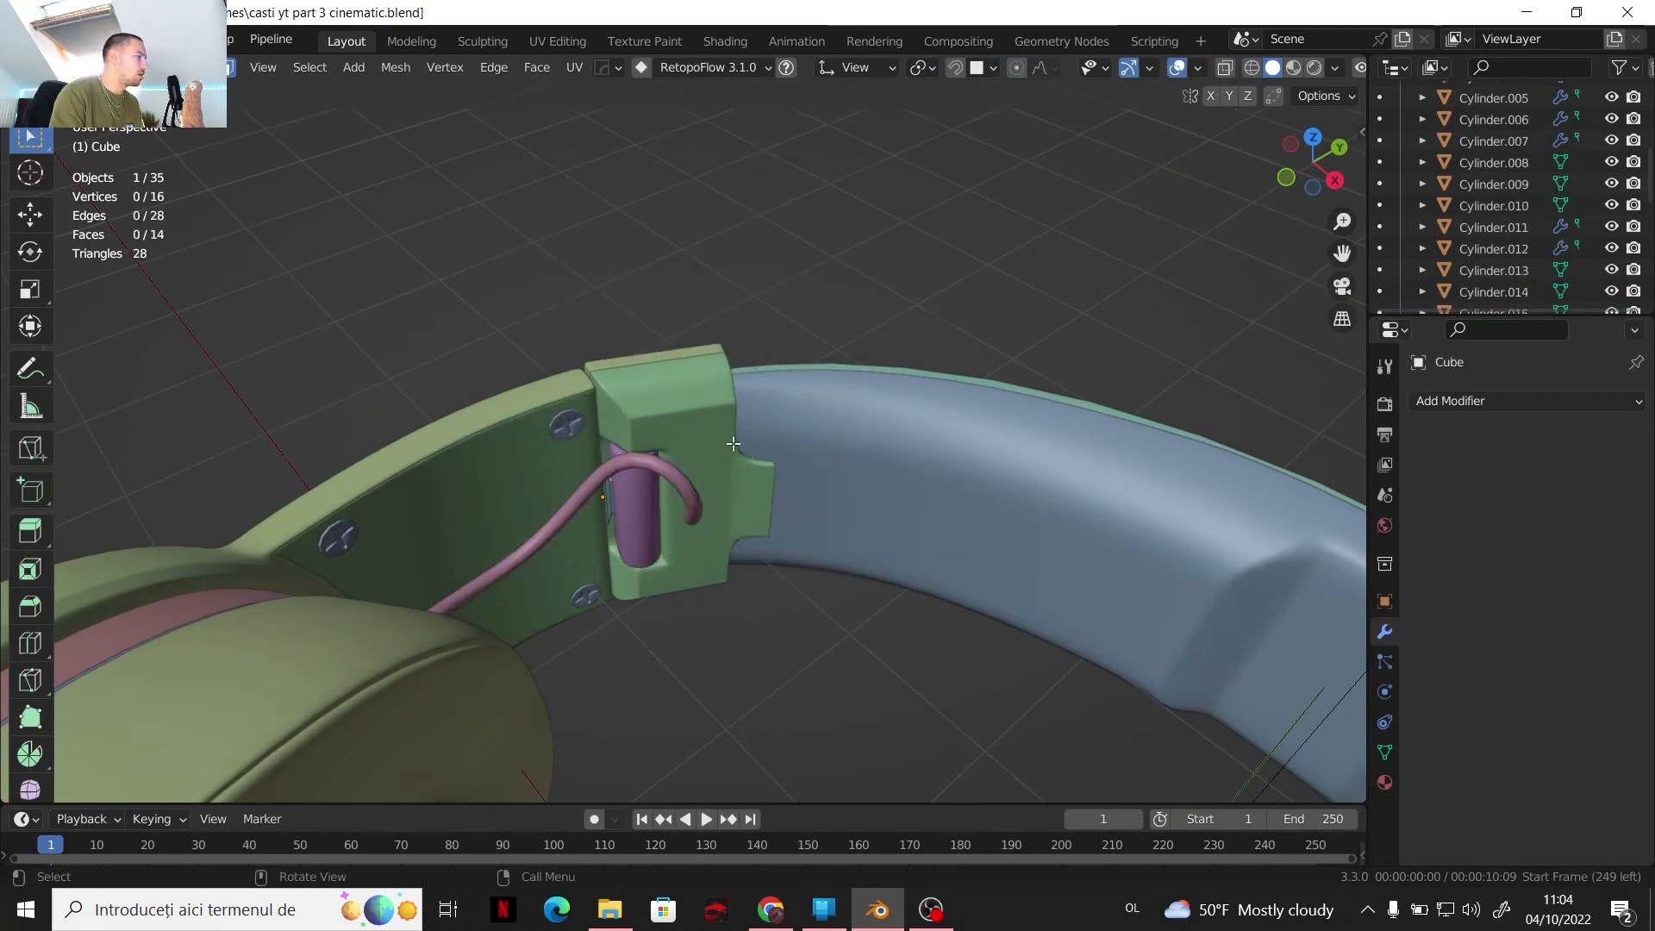
key(Tab)
Separate the two thin rings between the ear cups and cushions into individual objects by loose parts
mouse_move(702, 473)
middle_down()
mouse_move(620, 557)
mouse_move(681, 493)
mouse_move(676, 471)
middle_up()
click(557, 557)
click(525, 551)
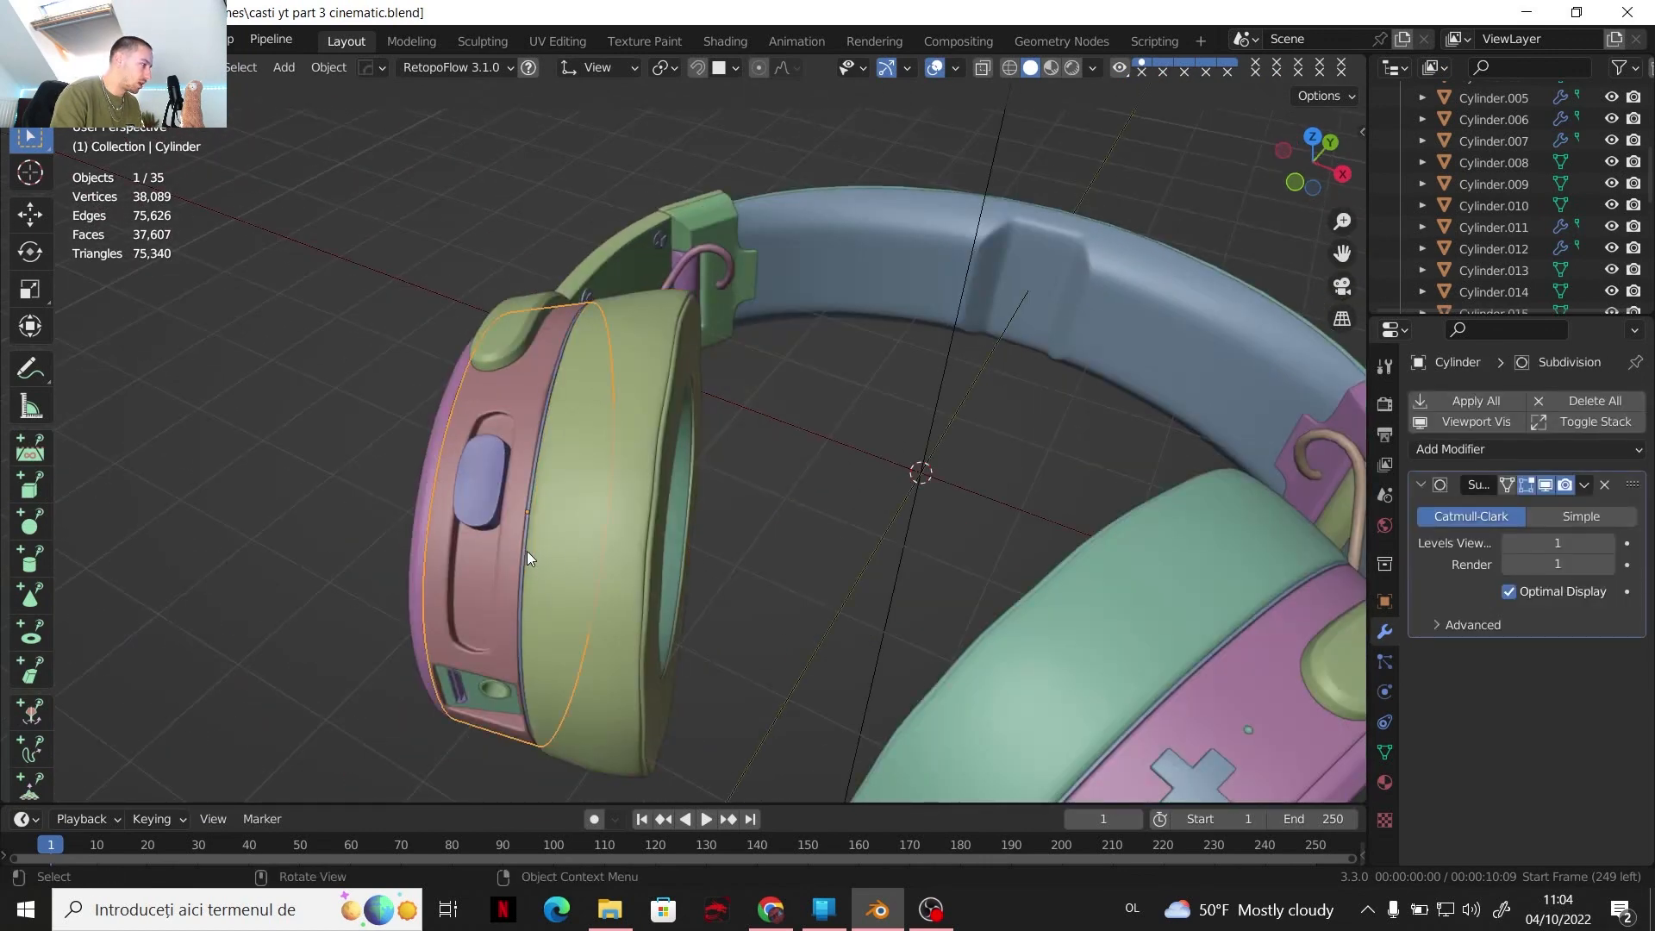
click(526, 551)
click(525, 551)
scroll(772, 572, down, 4)
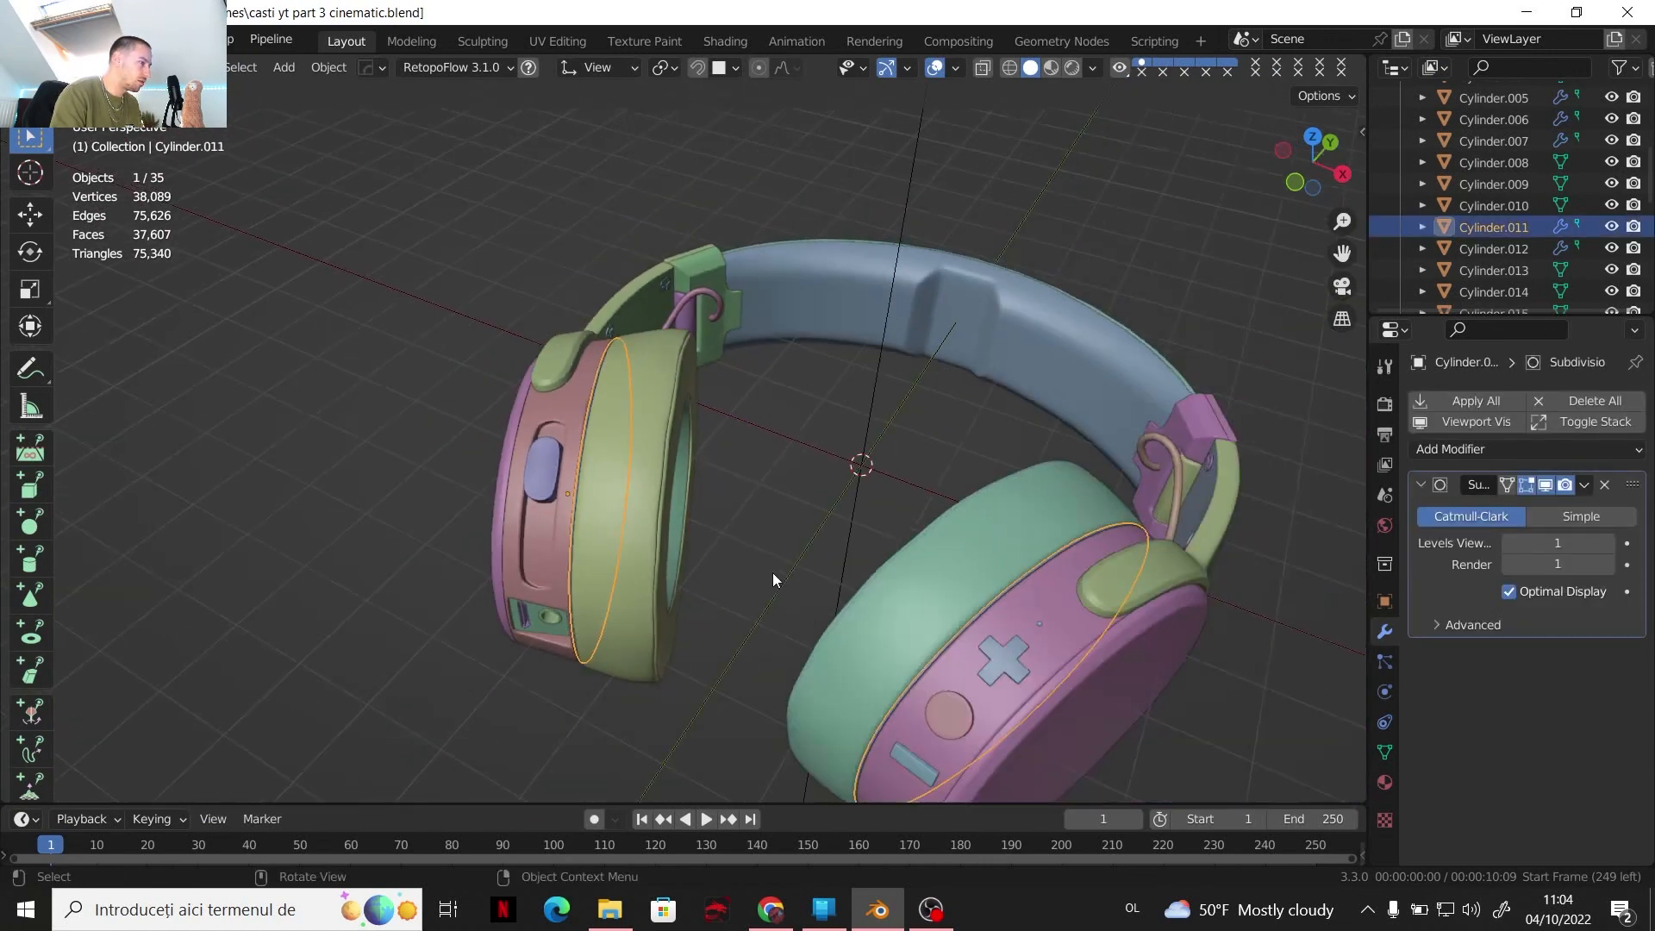
scroll(773, 571, up, 4)
key(Tab)
key(a)
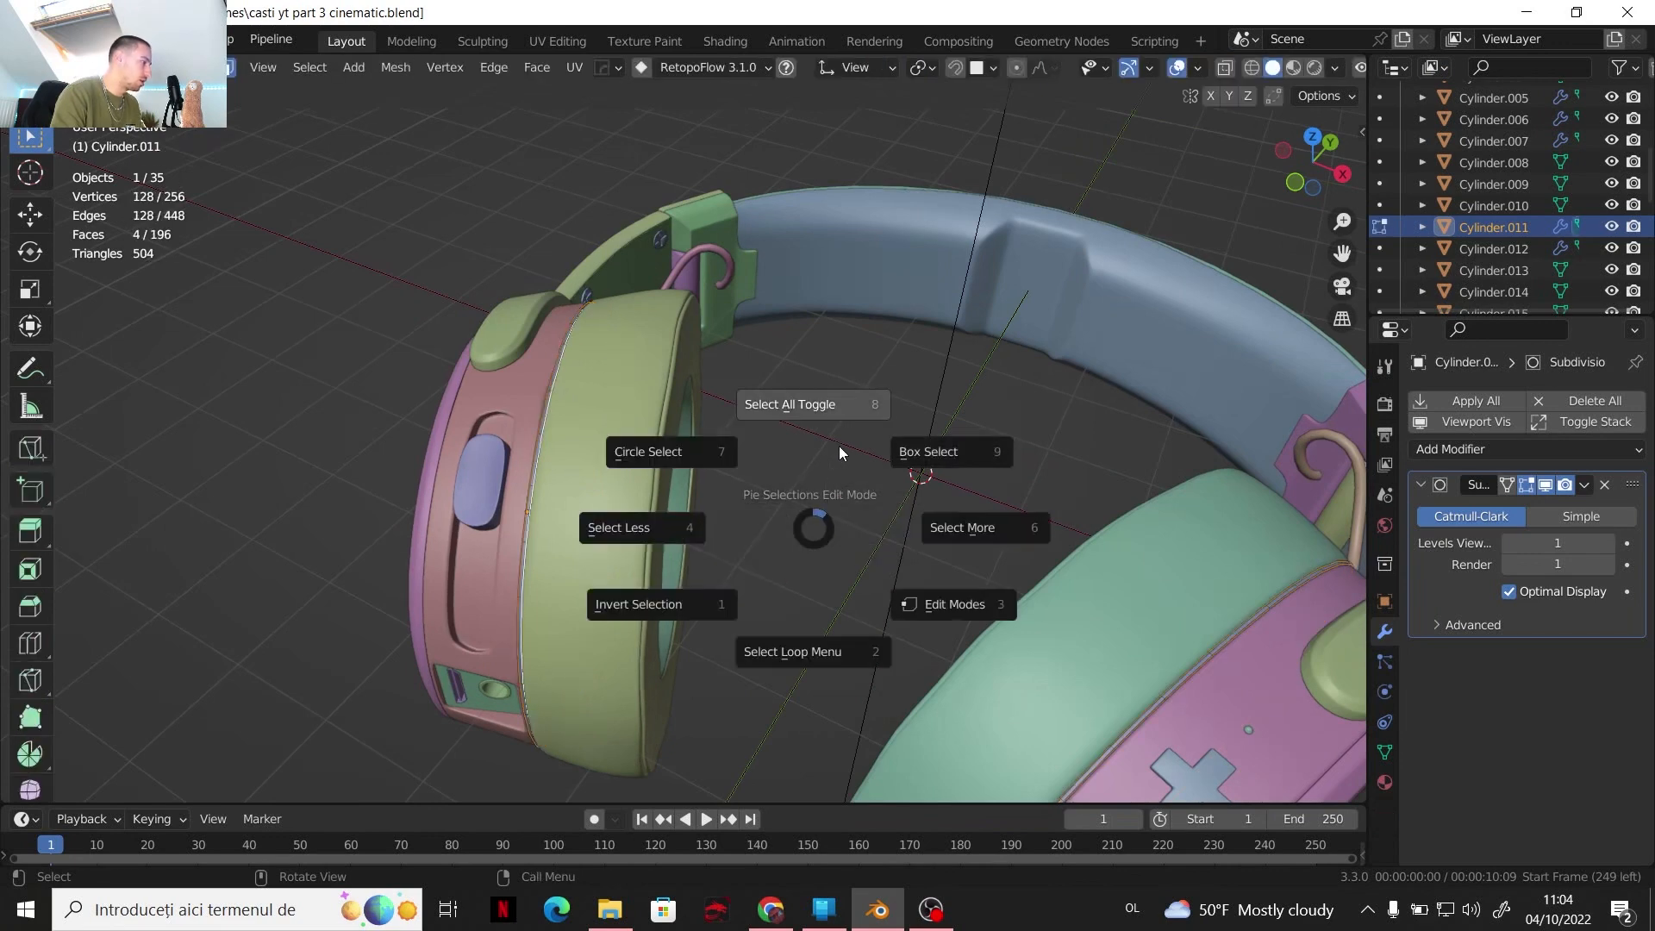
key(a)
key(p)
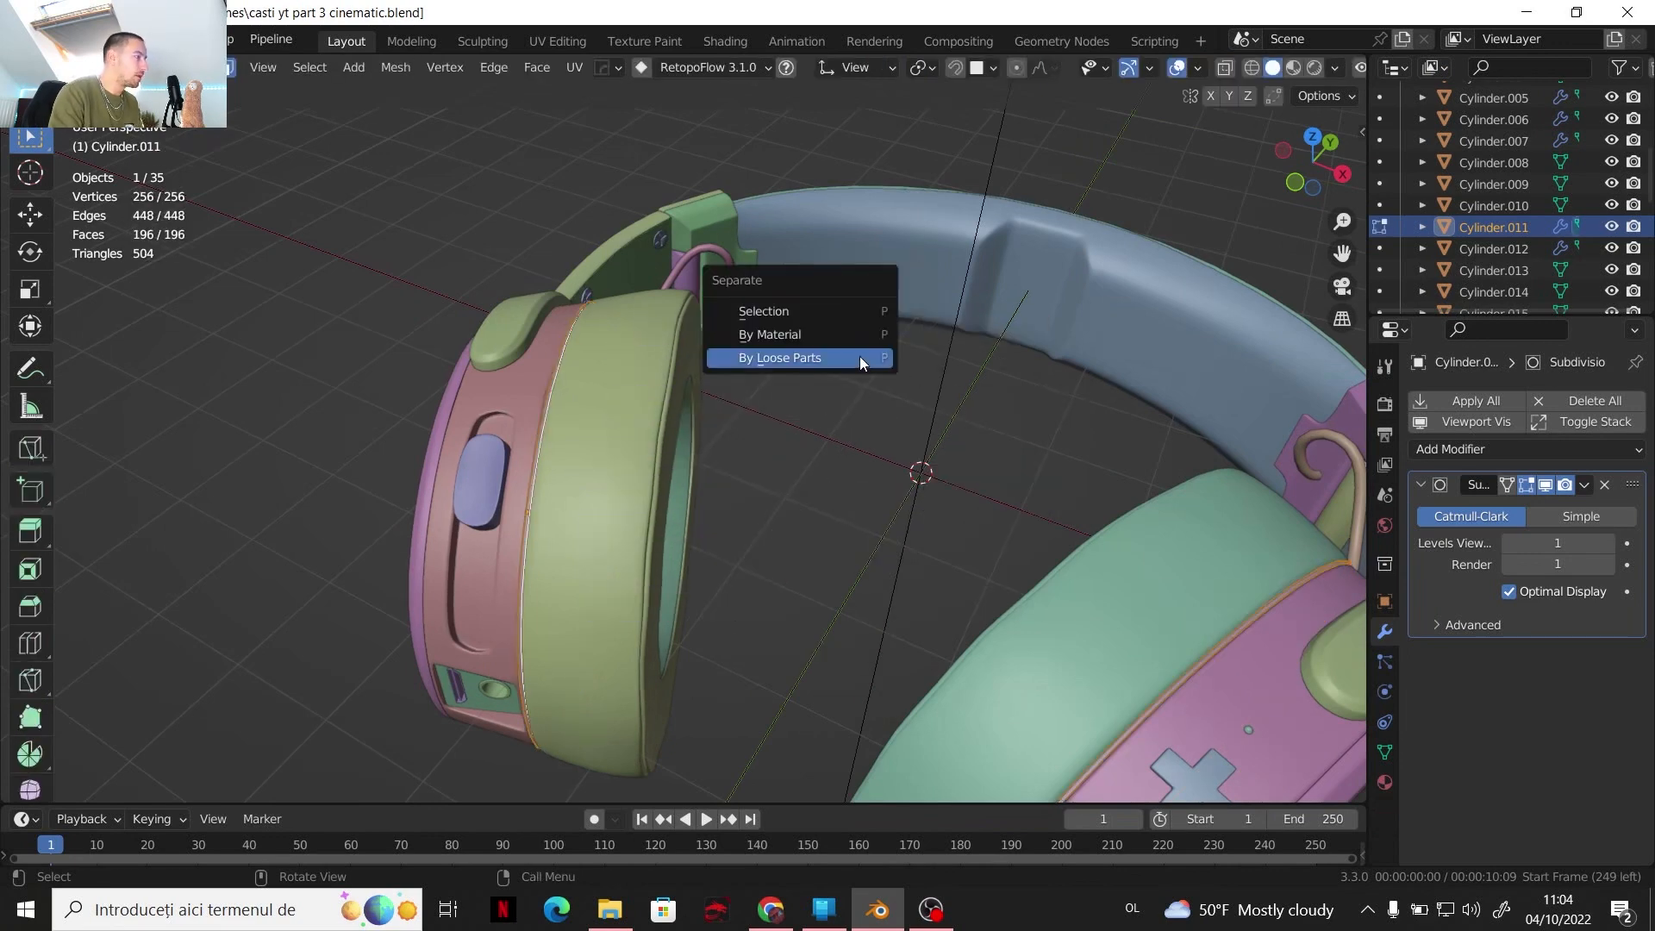
click(861, 355)
key(Tab)
Separate the two outer ear cup cover discs into individual objects by loose parts
click(434, 448)
scroll(569, 520, down, 3)
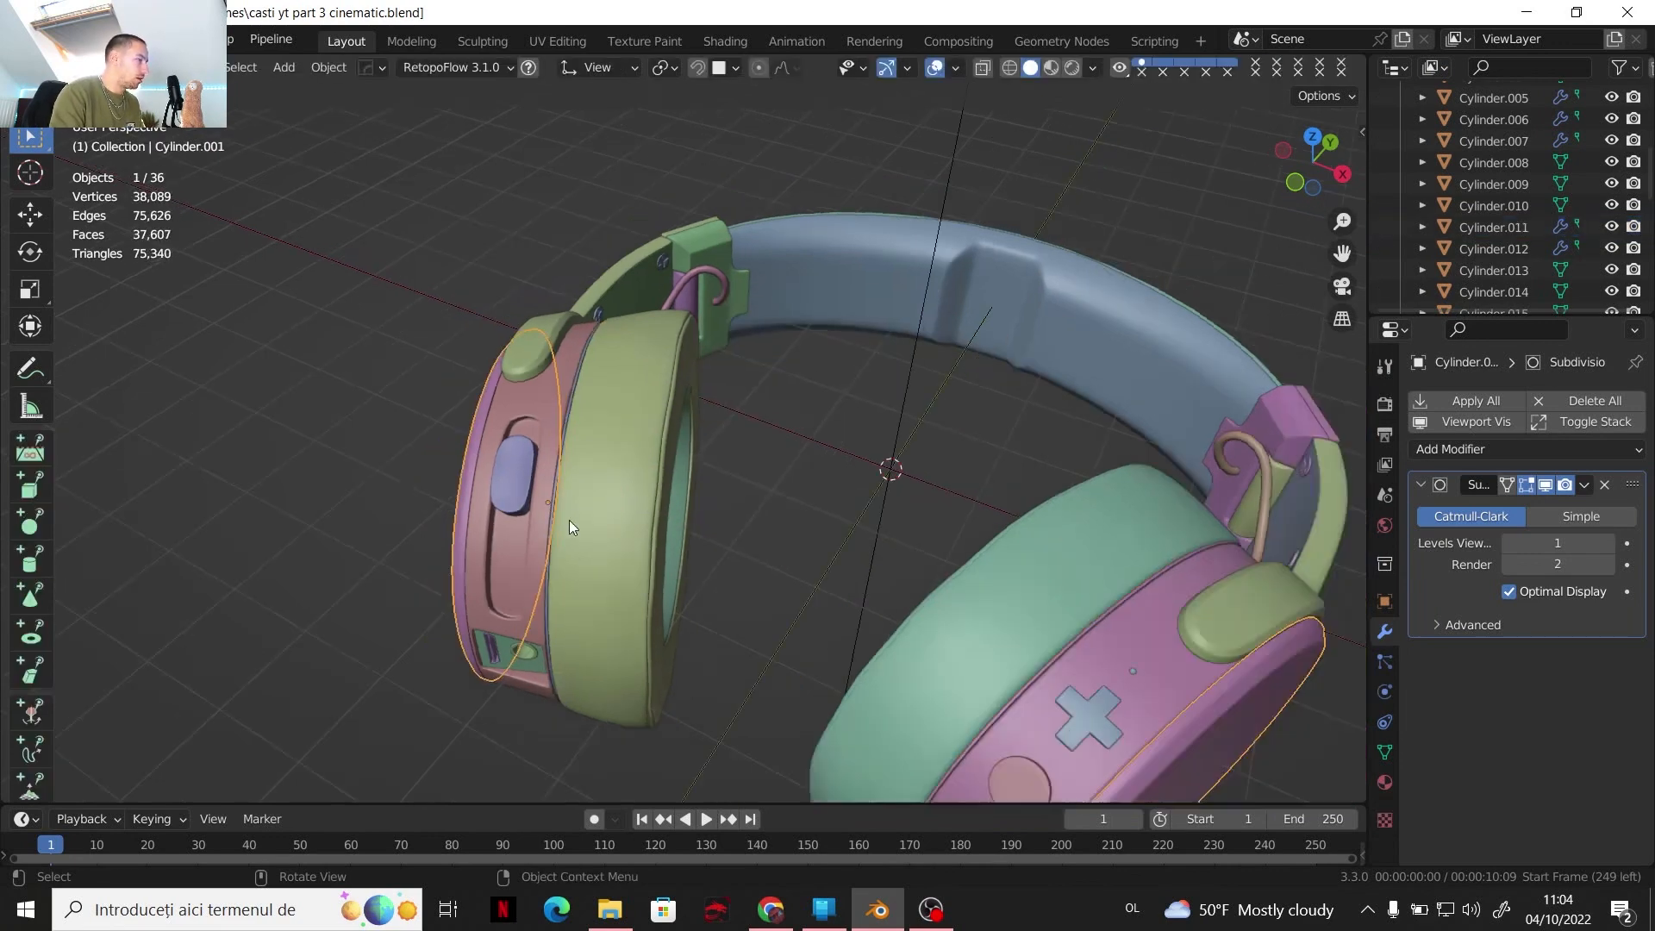
middle_drag(633, 525, 744, 562)
scroll(745, 562, up, 2)
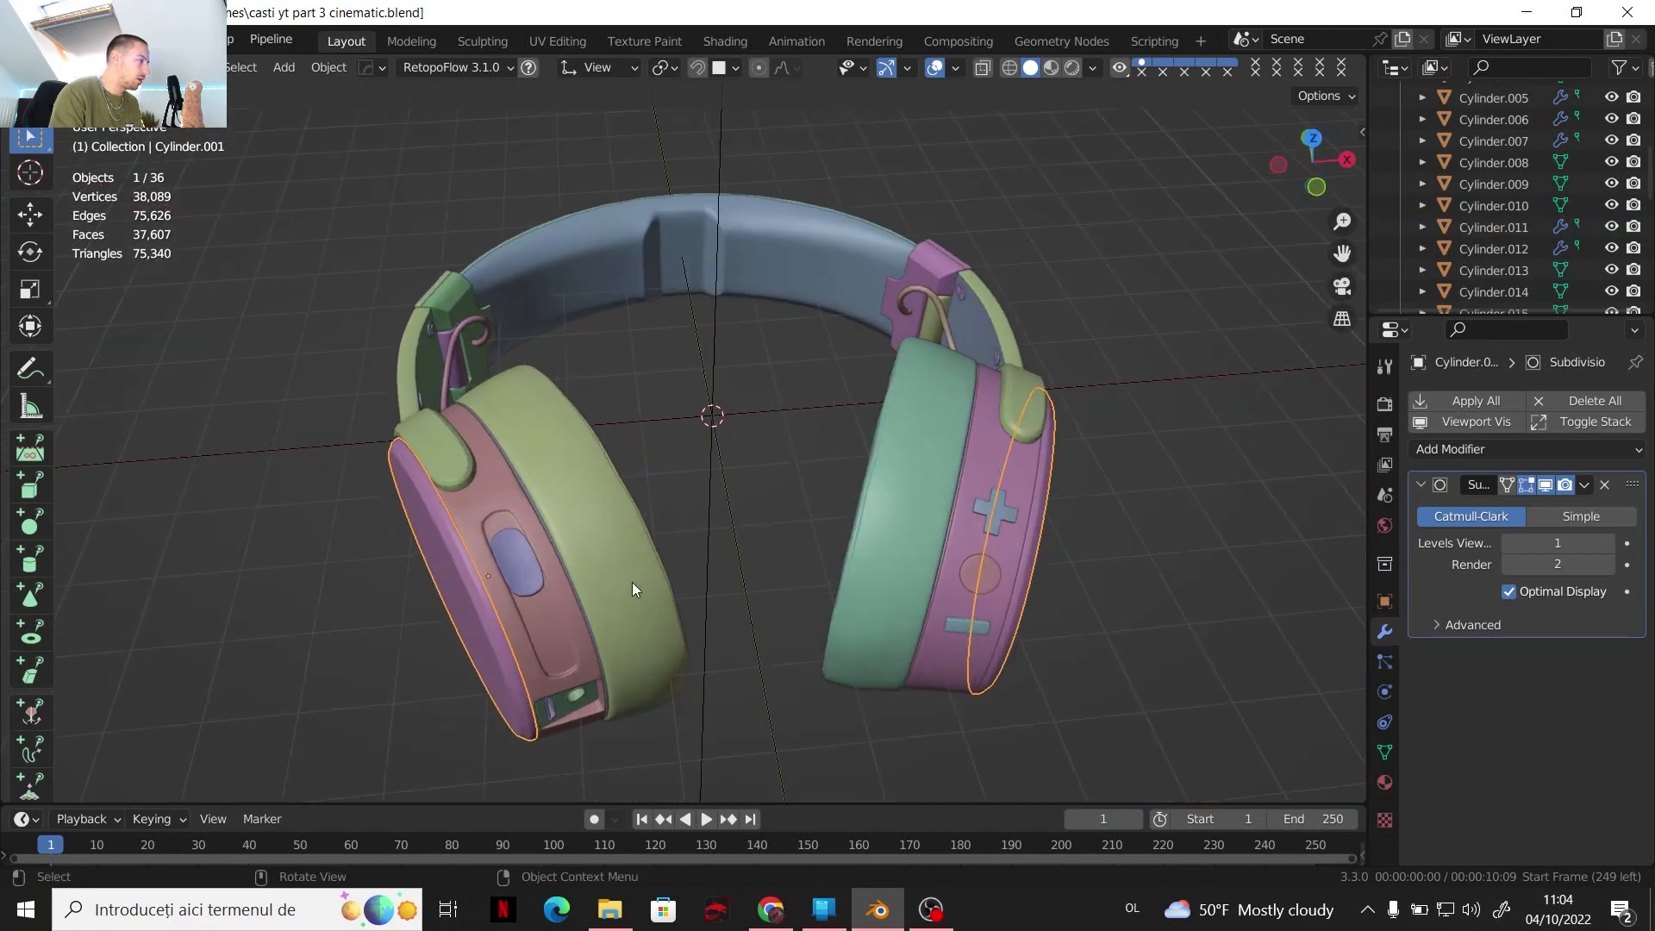
key(Tab)
key(a)
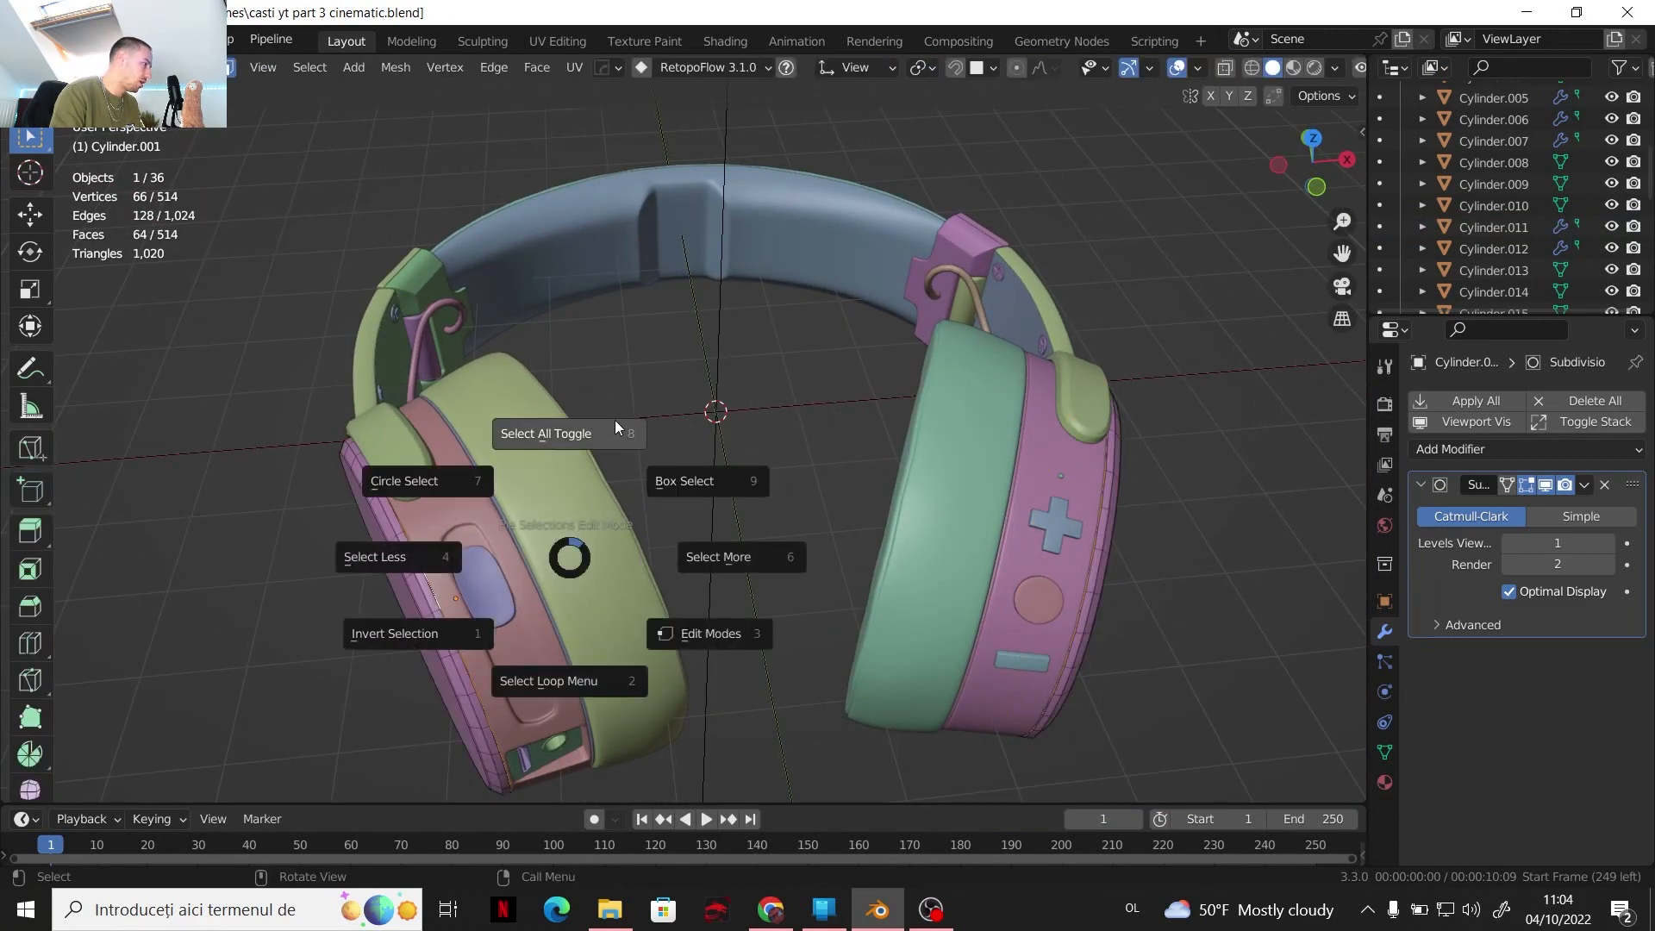
click(614, 420)
key(Tab)
Separate the two arms joining the headband to the ear cups into individual objects by loose parts
middle_drag(639, 337, 707, 552)
click(263, 544)
key(Tab)
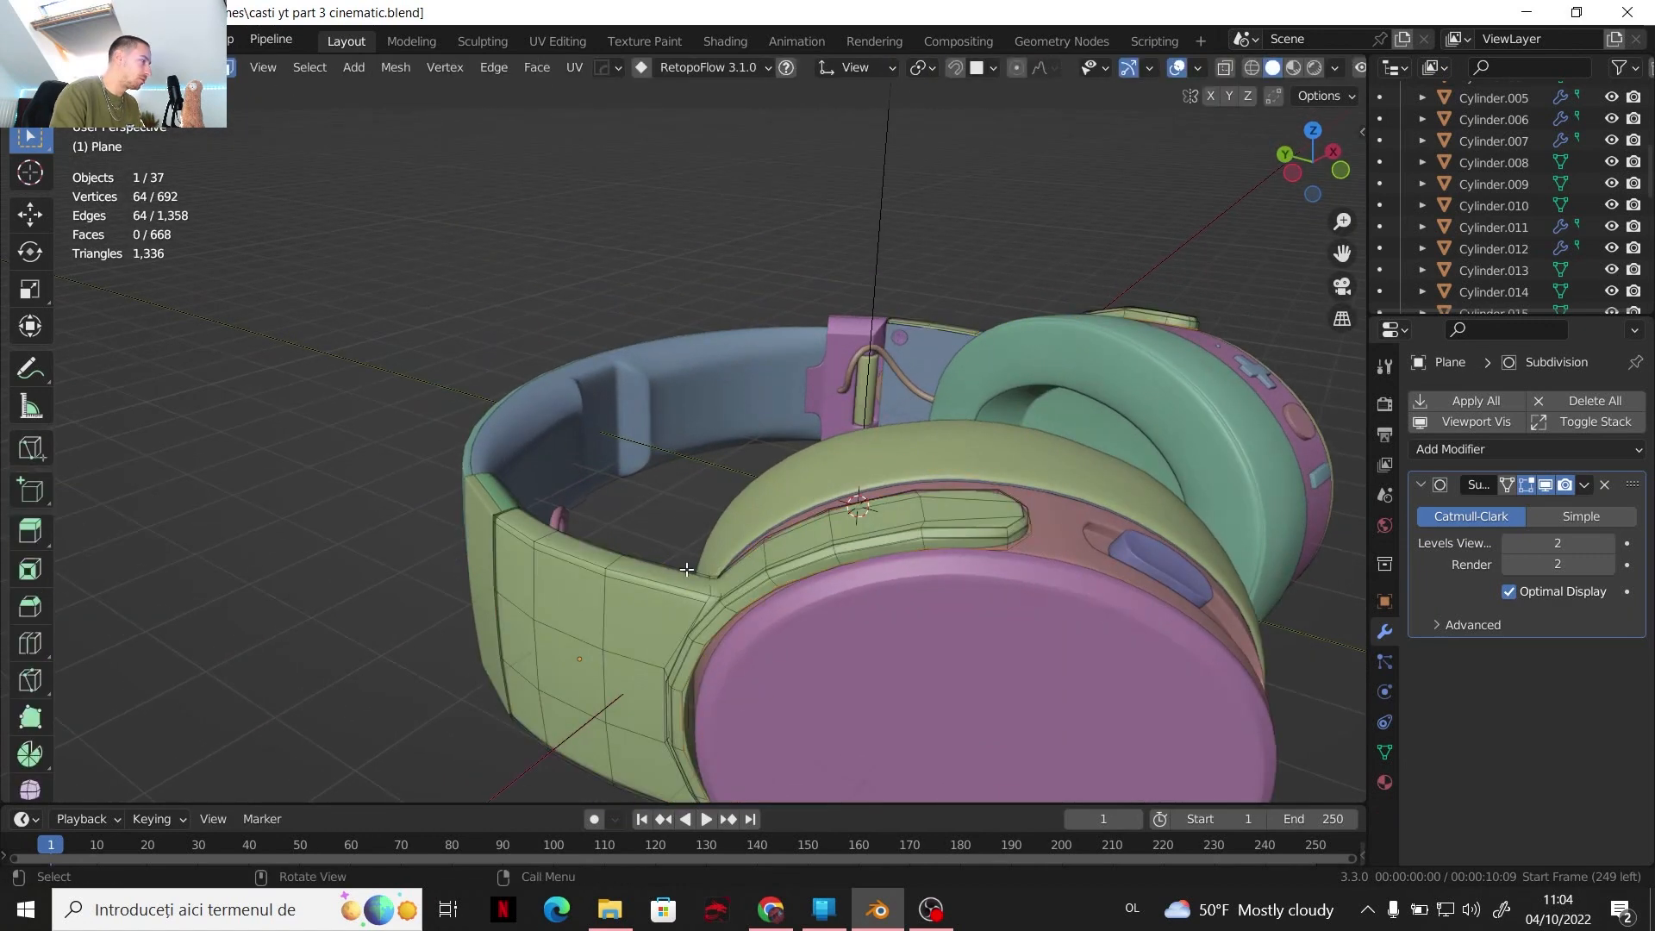
key(a)
click(709, 459)
key(a)
click(764, 379)
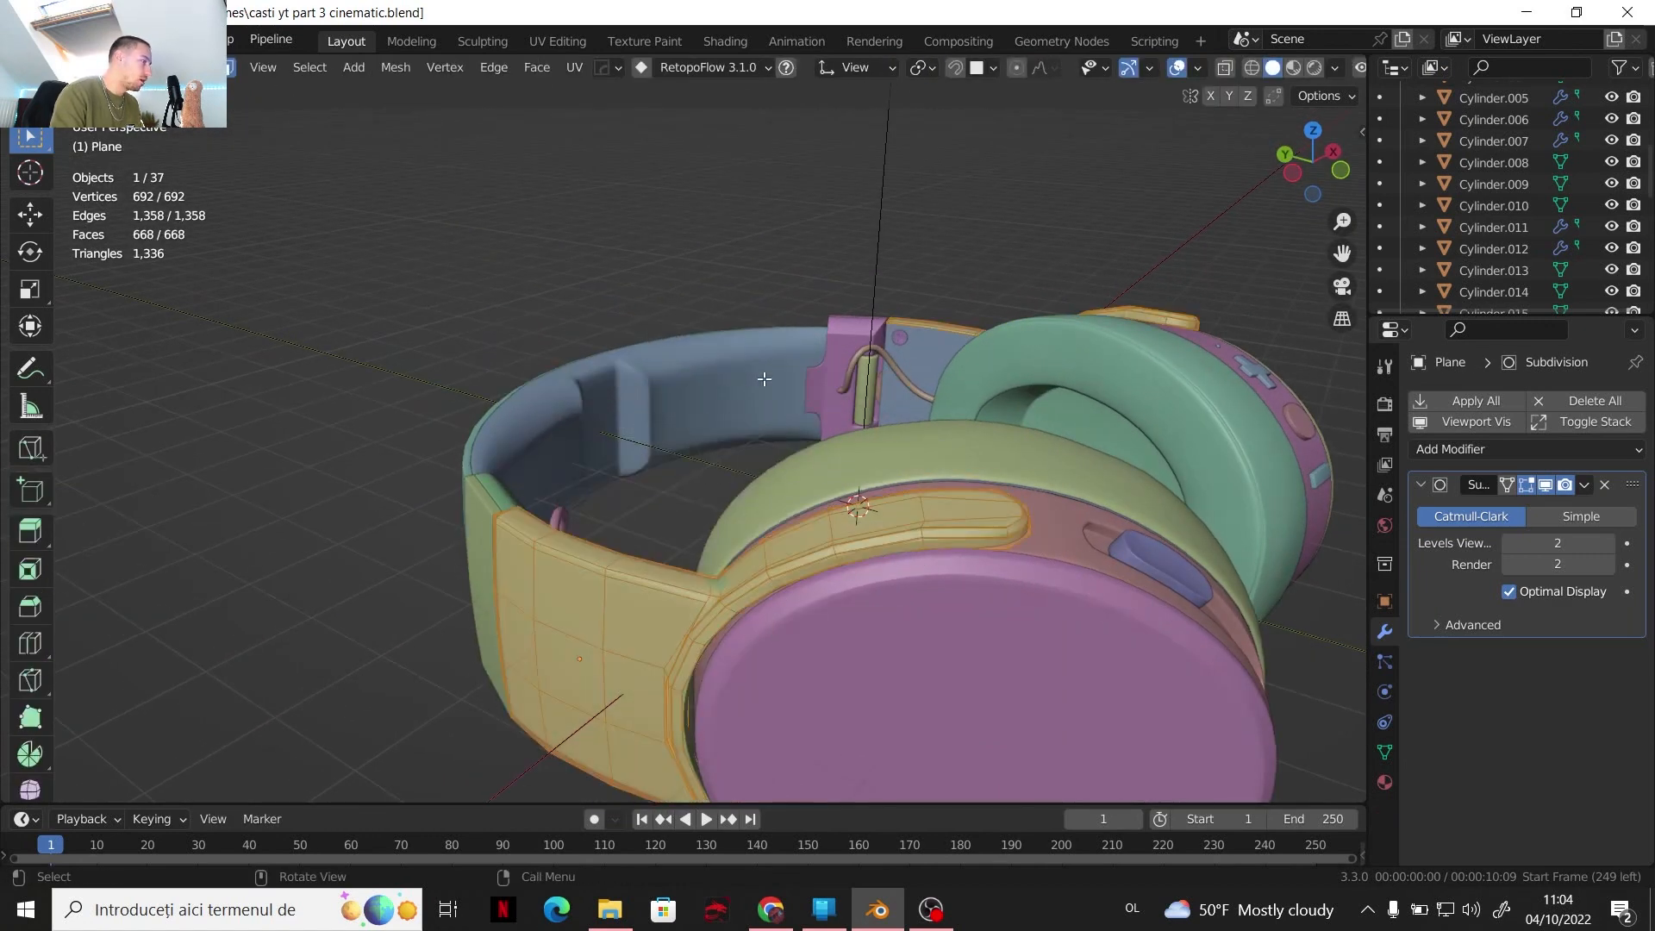
key(Tab)
Check the separated parts around the headphones and select the right-side hinge pin on its own
scroll(797, 457, down, 3)
middle_drag(747, 510, 840, 514)
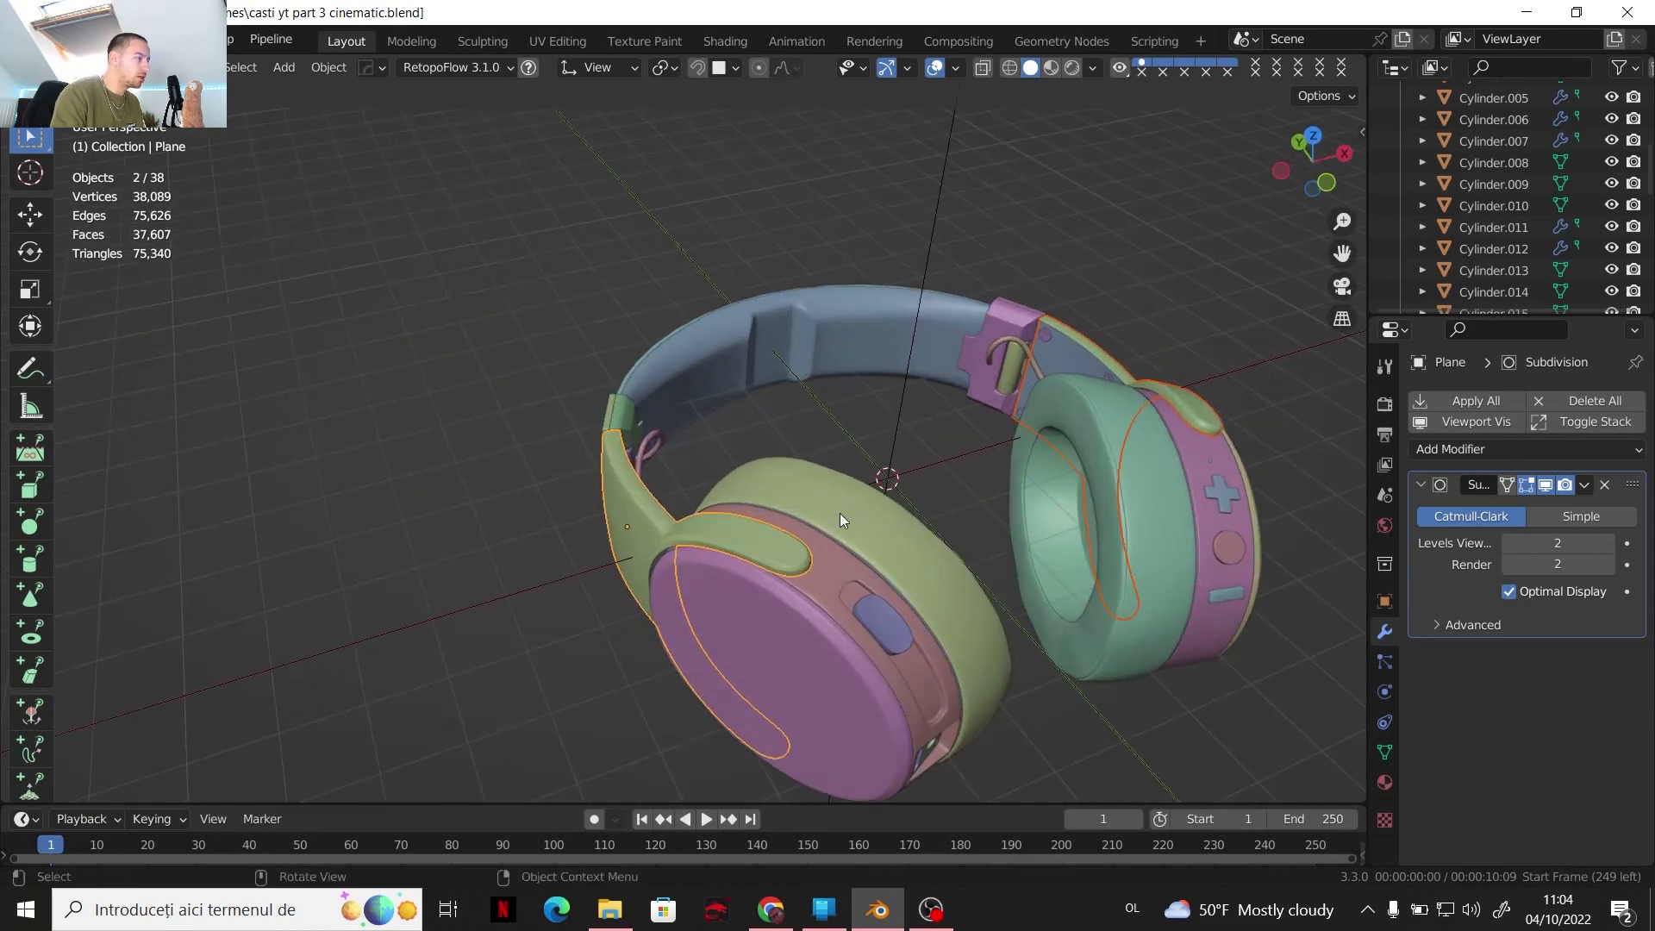
middle_drag(928, 510, 774, 488)
click(1083, 457)
scroll(750, 495, up, 3)
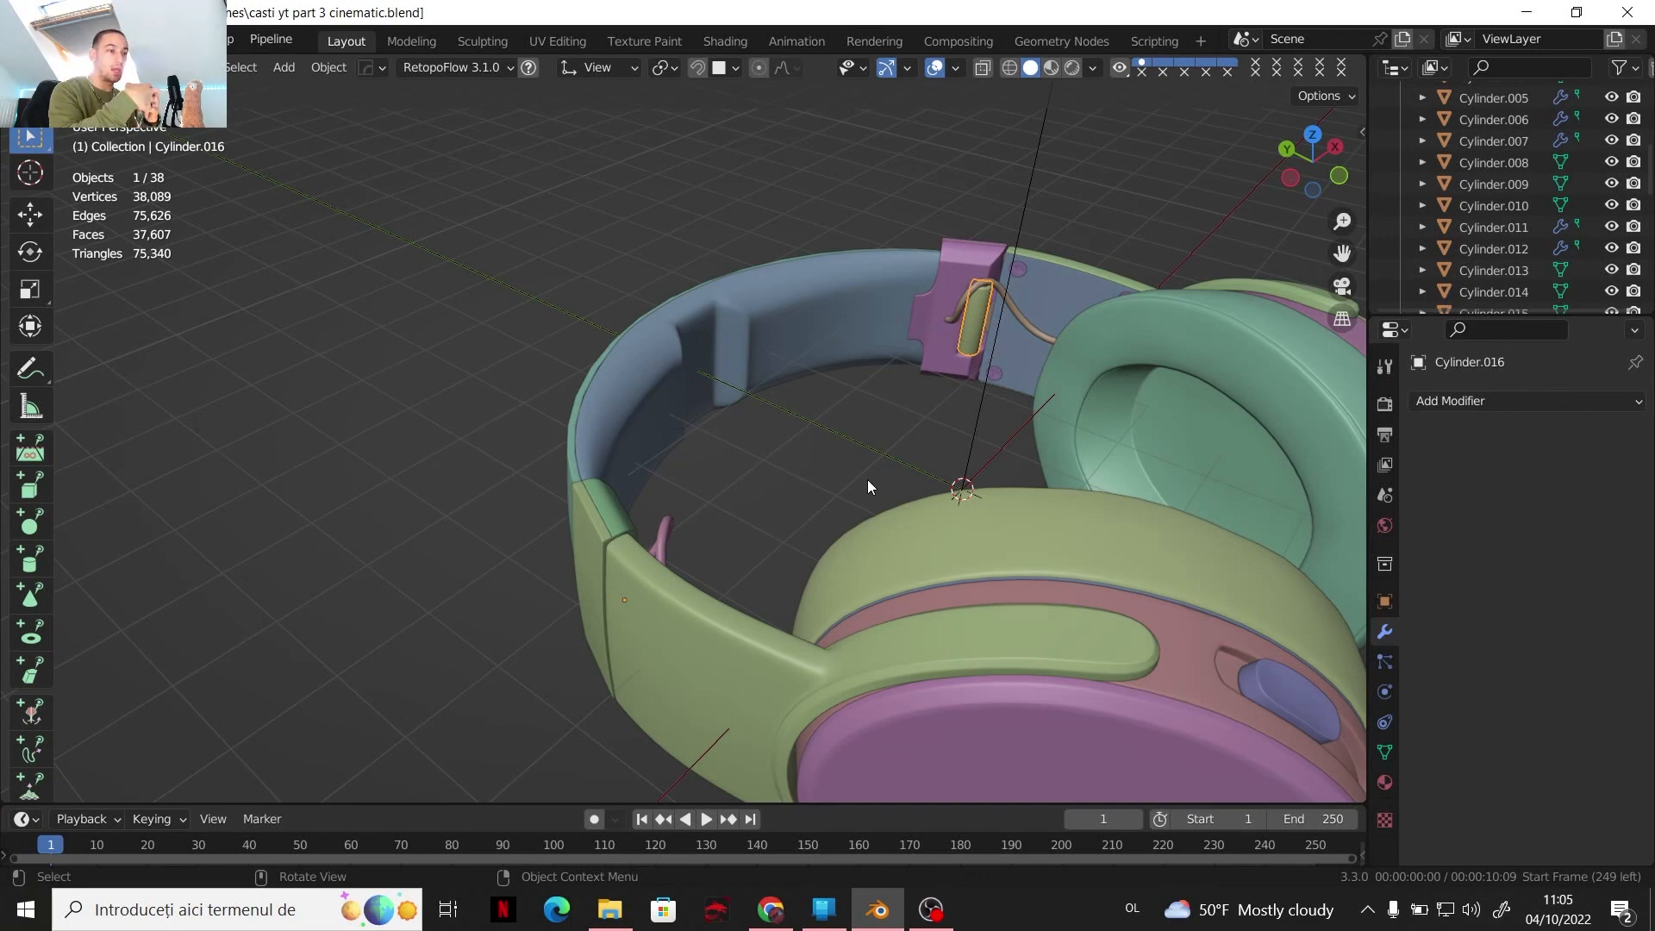
middle_drag(762, 475, 676, 486)
click(686, 493)
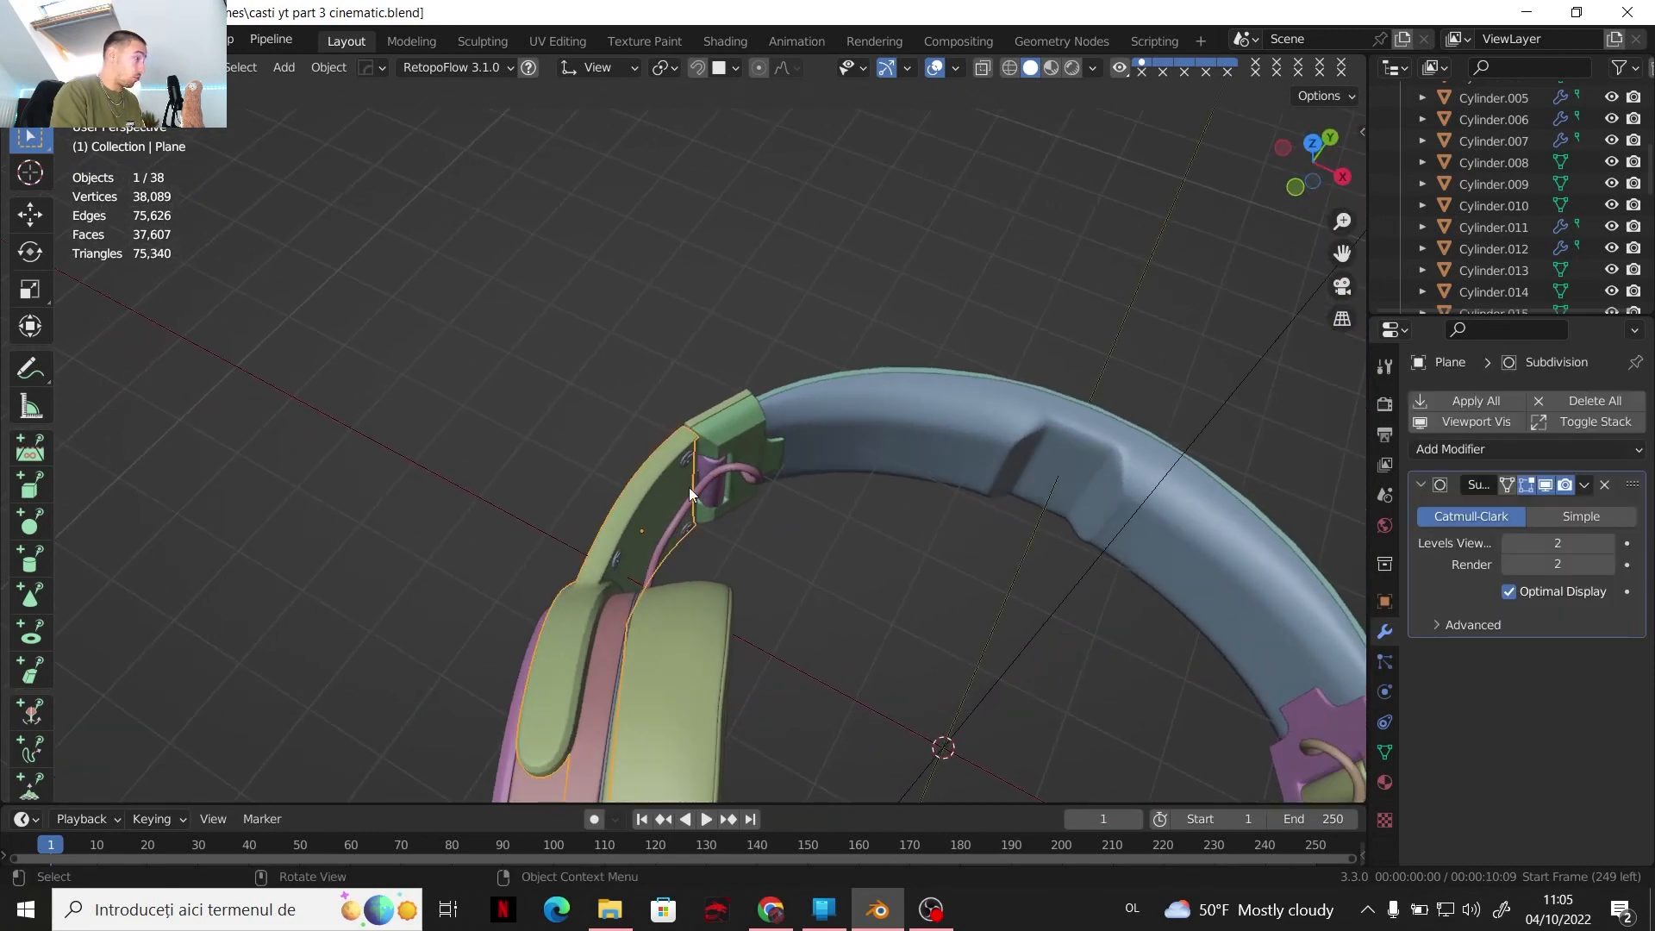
key(s)
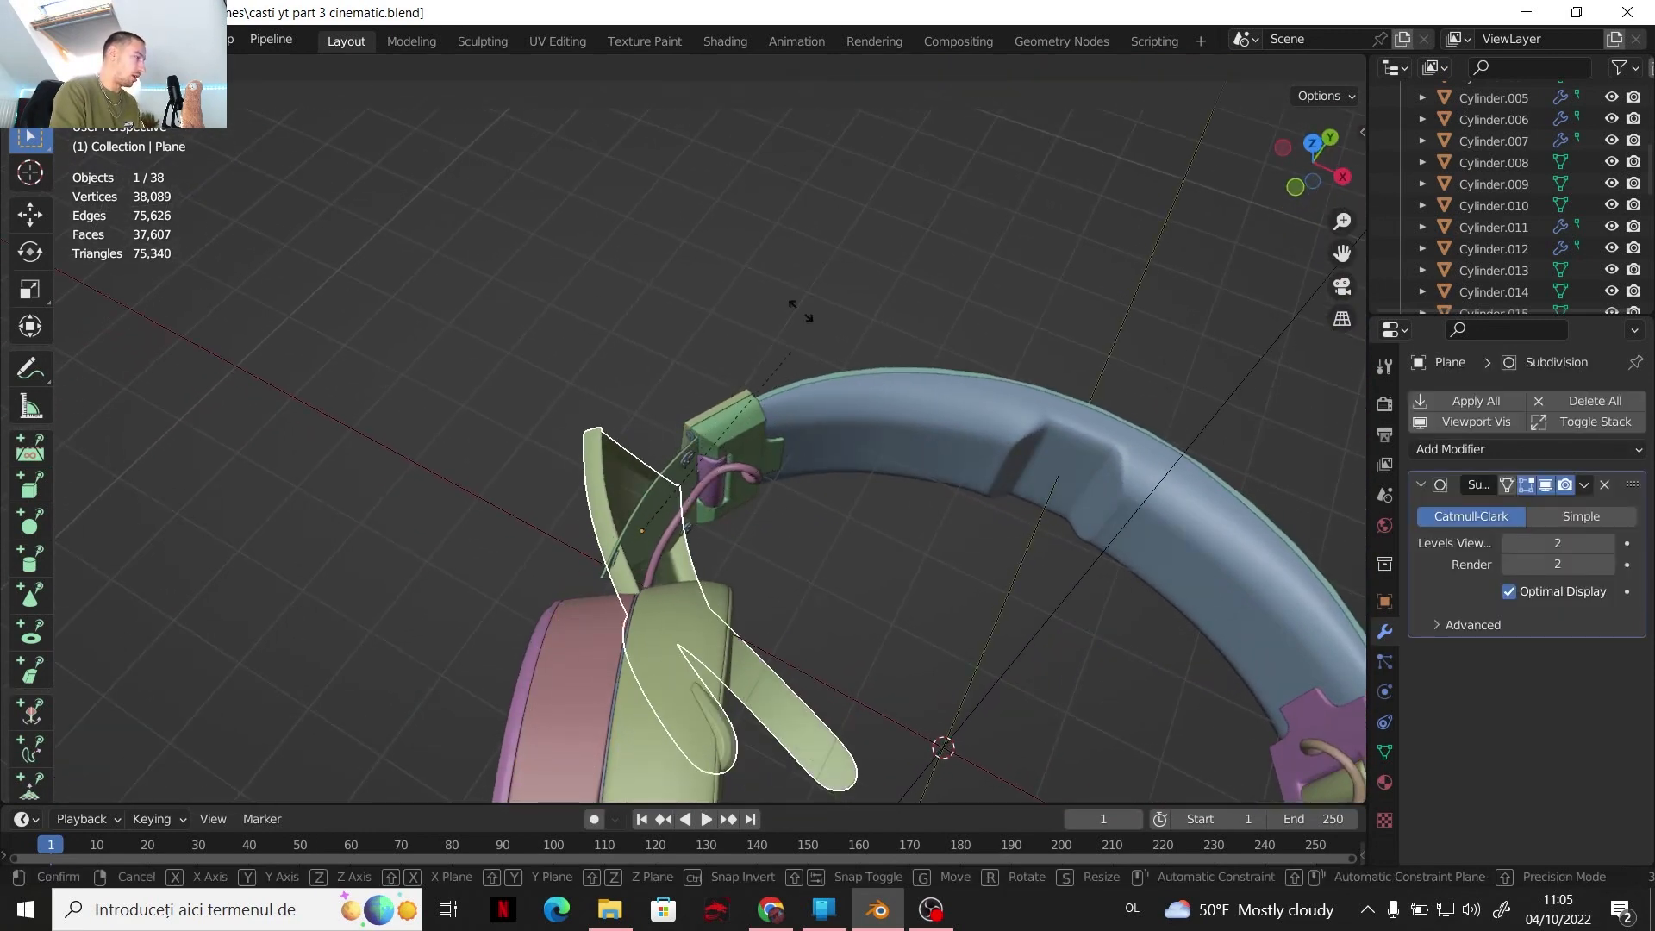
key(r)
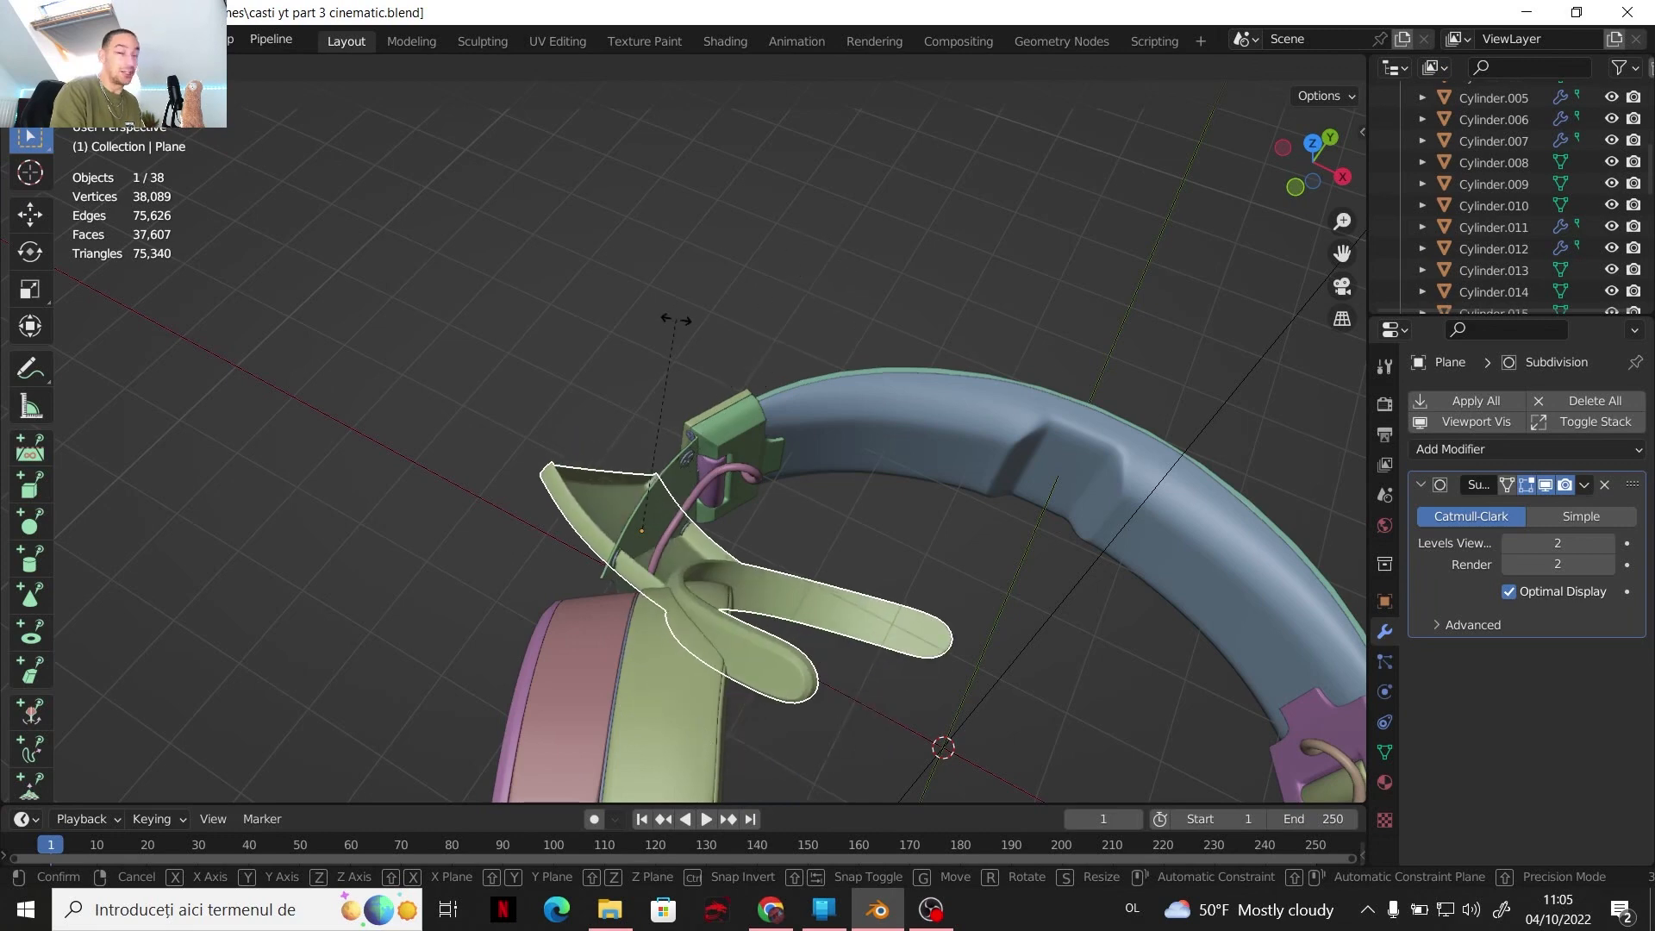
key(Escape)
Snap the 3D cursor to the hinge pin between the ear cup arm and the headband
scroll(728, 447, up, 4)
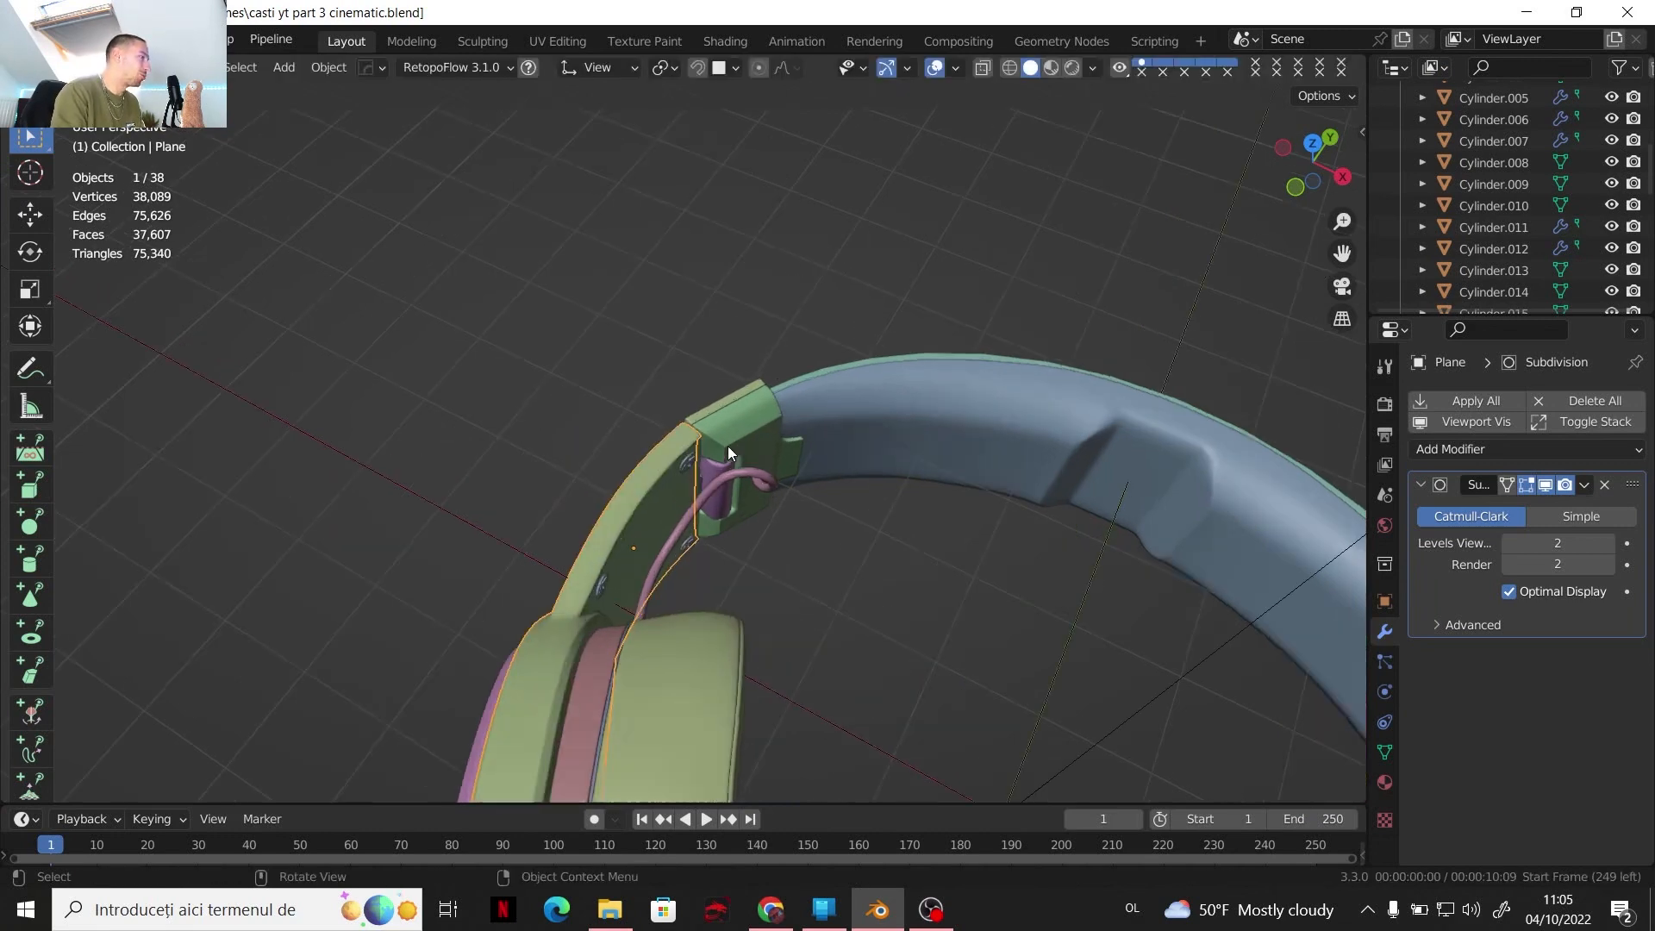
click(727, 476)
middle_drag(728, 476, 819, 591)
key(shift+s)
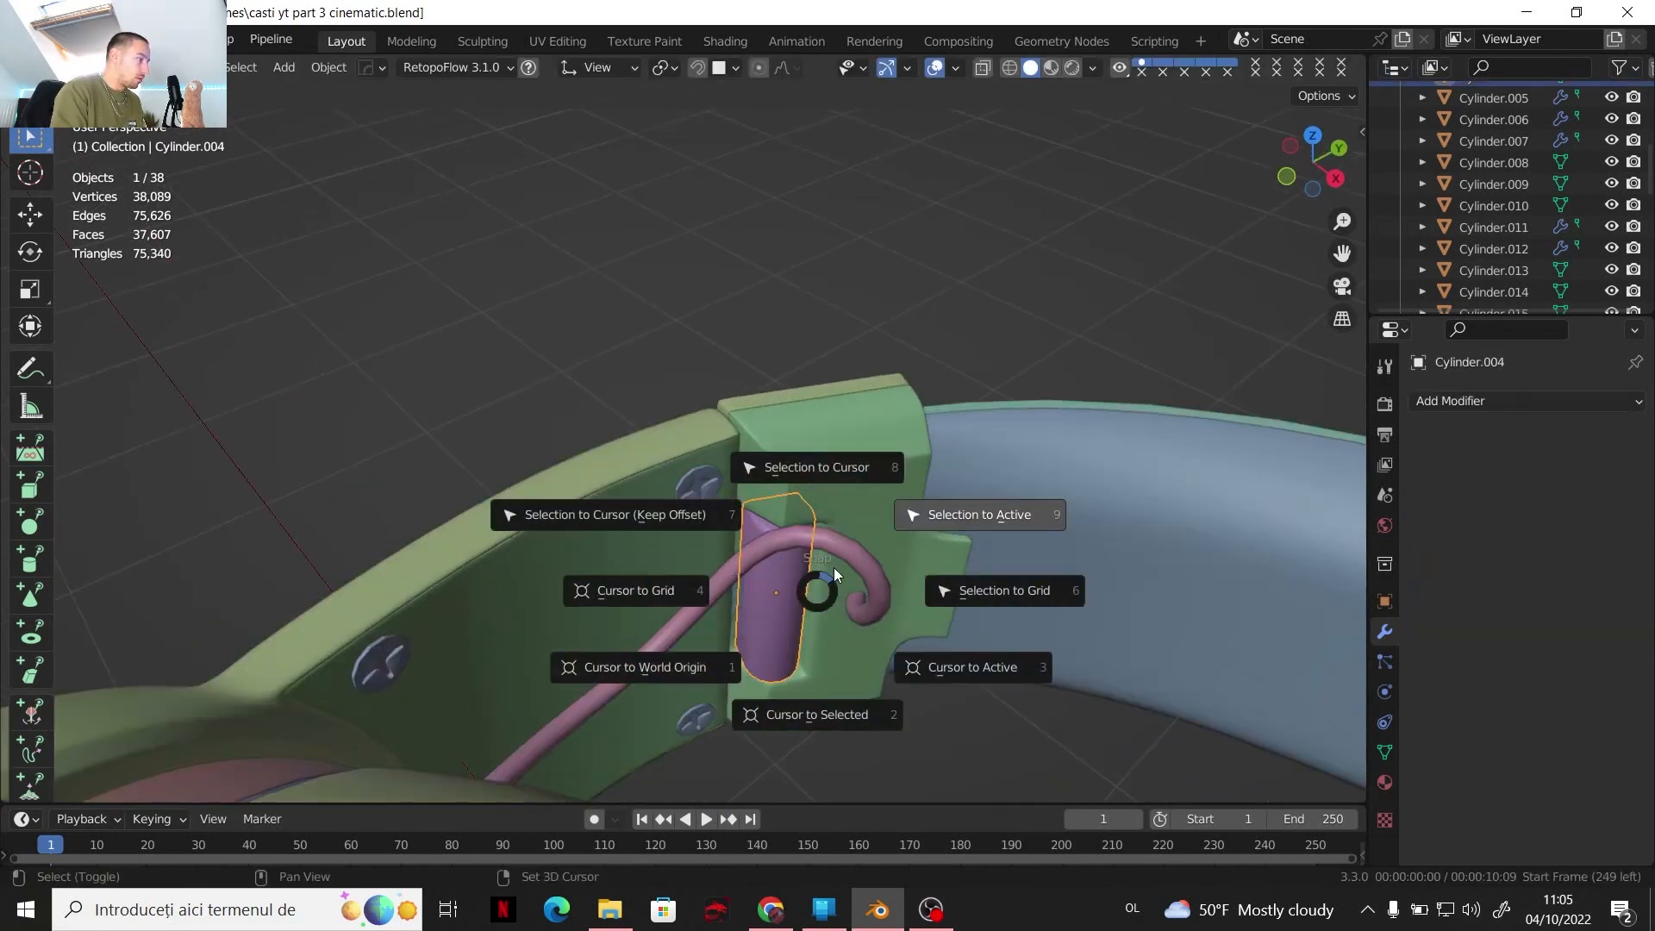
click(834, 469)
key(ctrl+z)
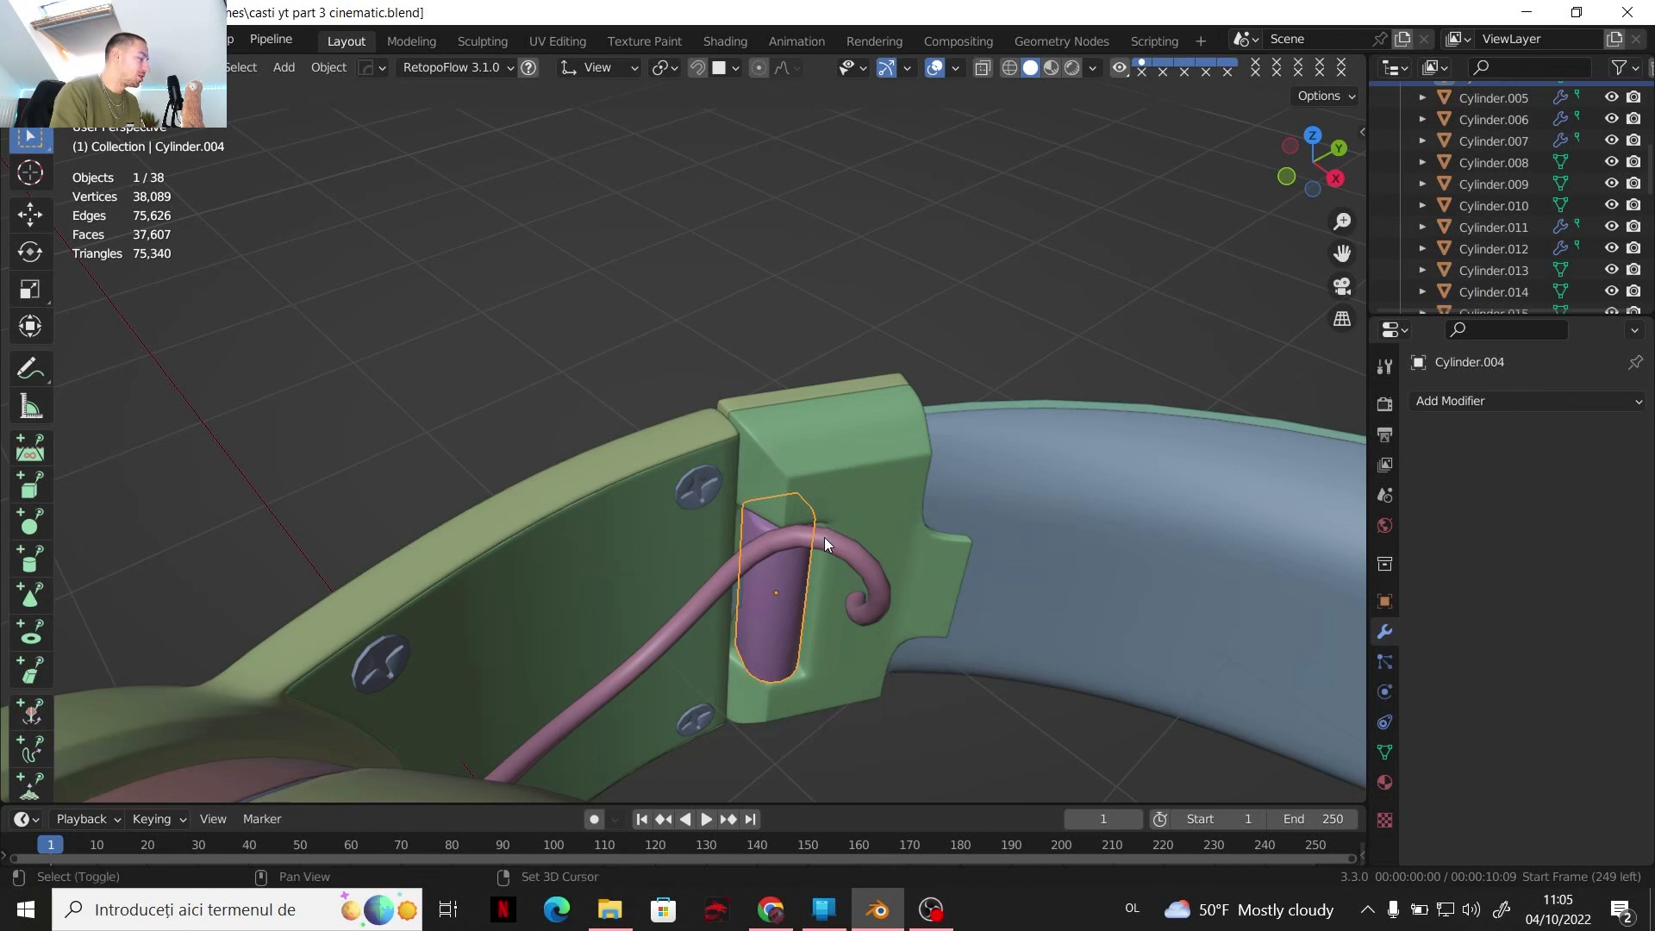
key(shift+s)
click(810, 654)
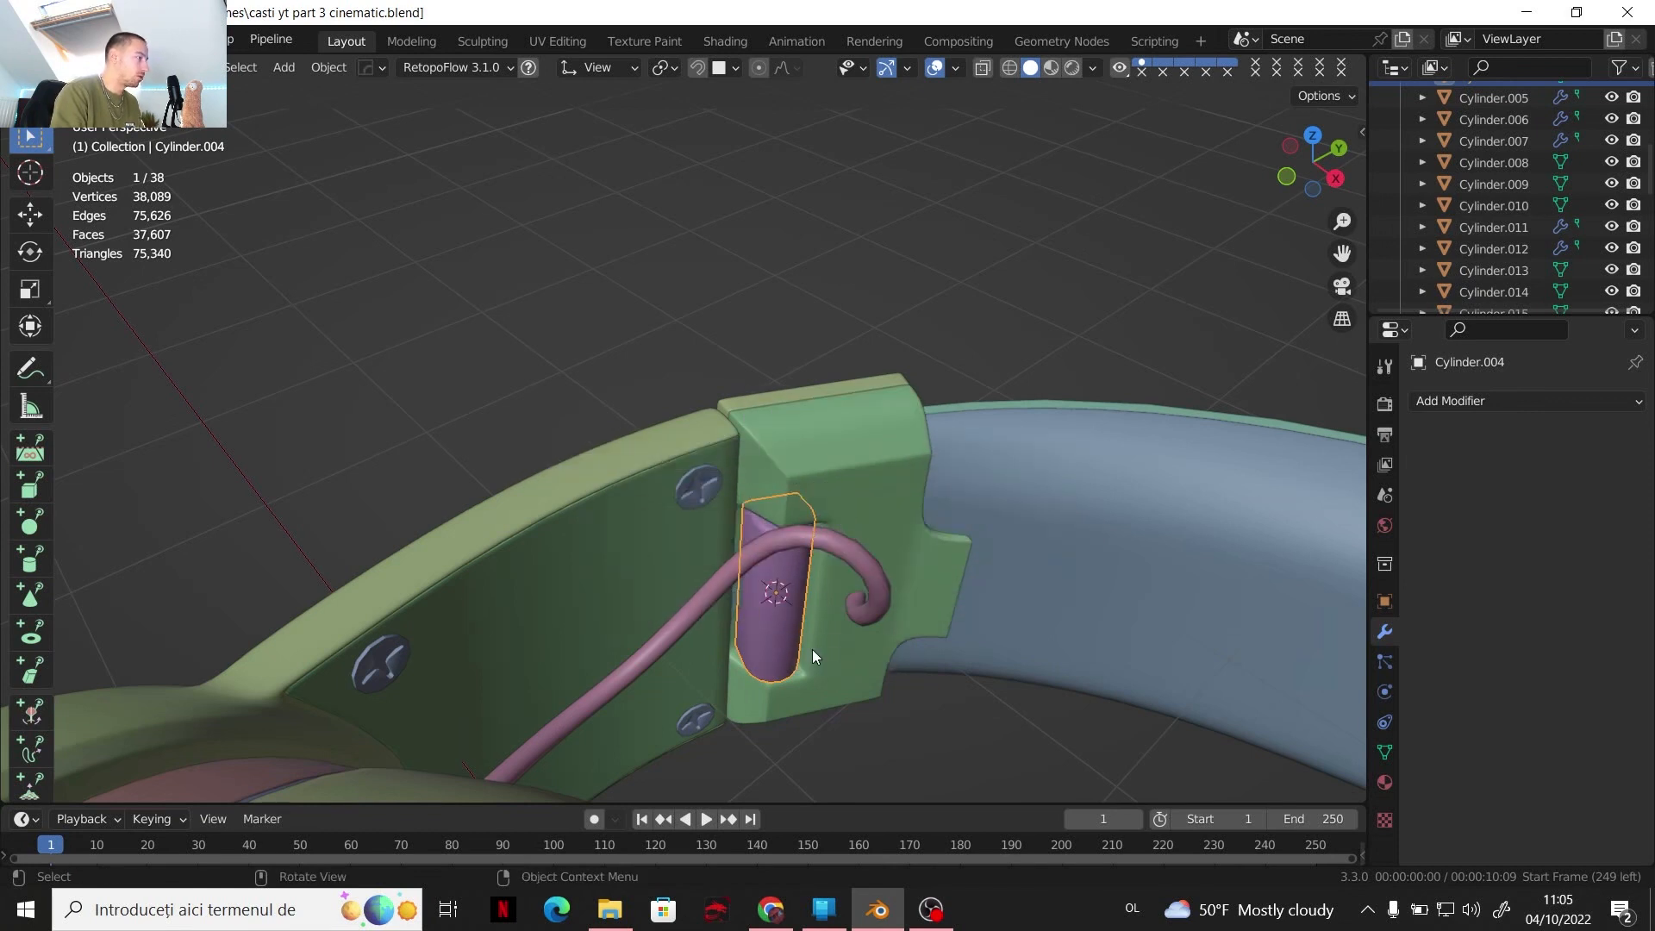
Add a cube-shaped empty at the hinge pin with a radius of 1.5 cm
middle_drag(872, 546, 683, 458)
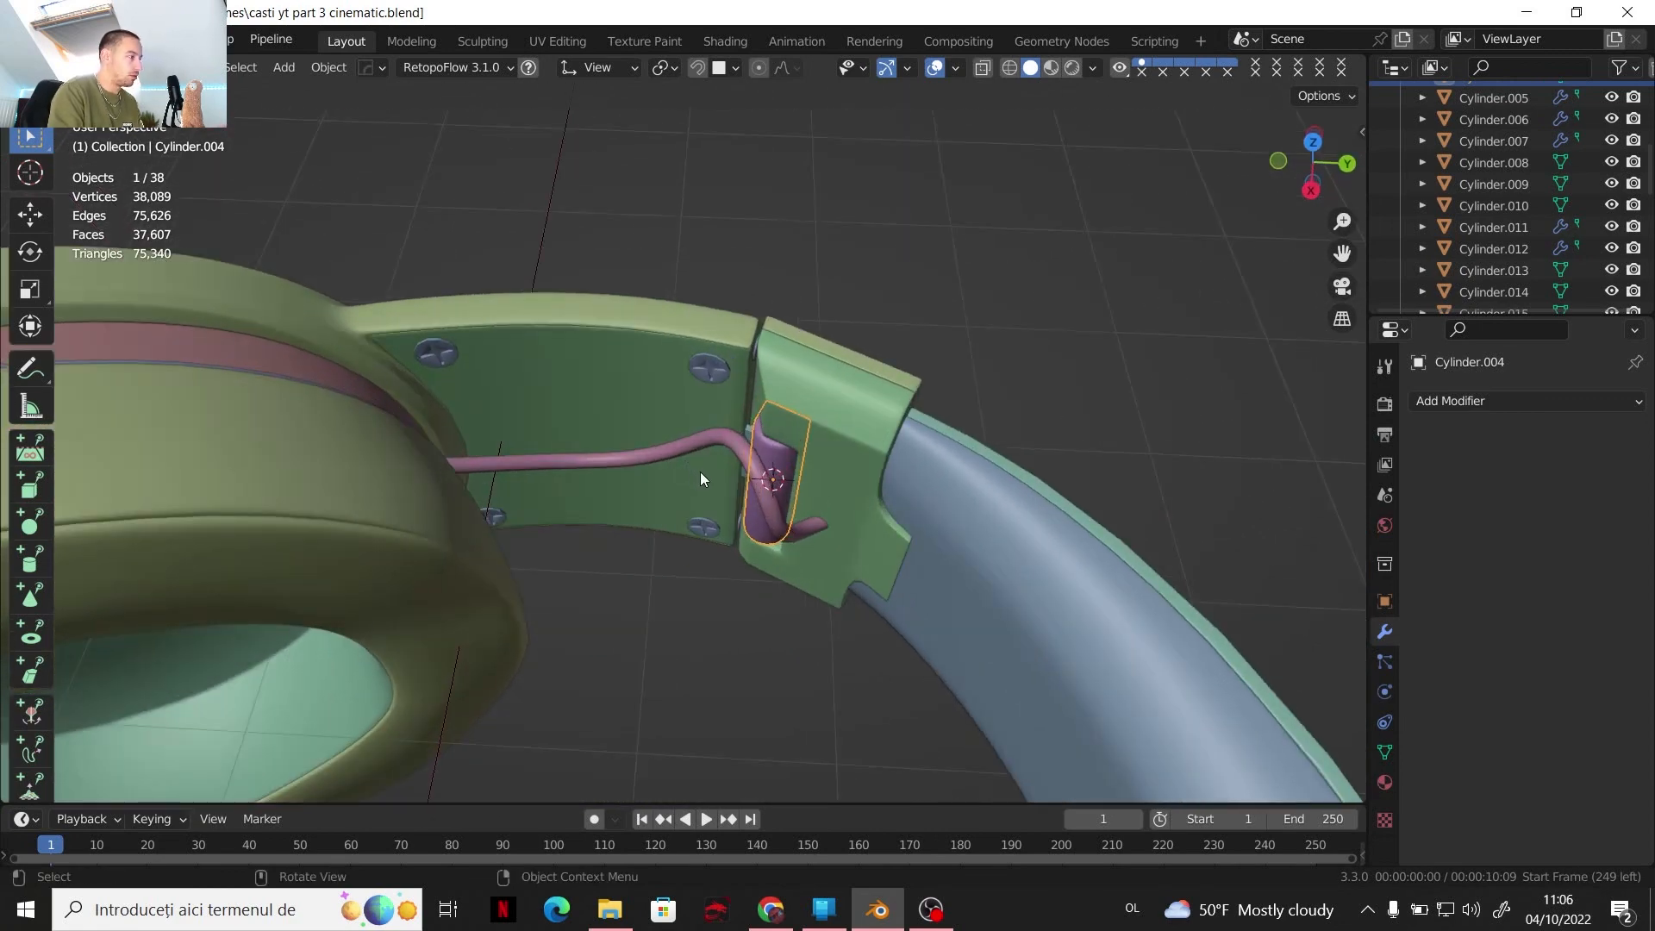
middle_drag(763, 505, 732, 550)
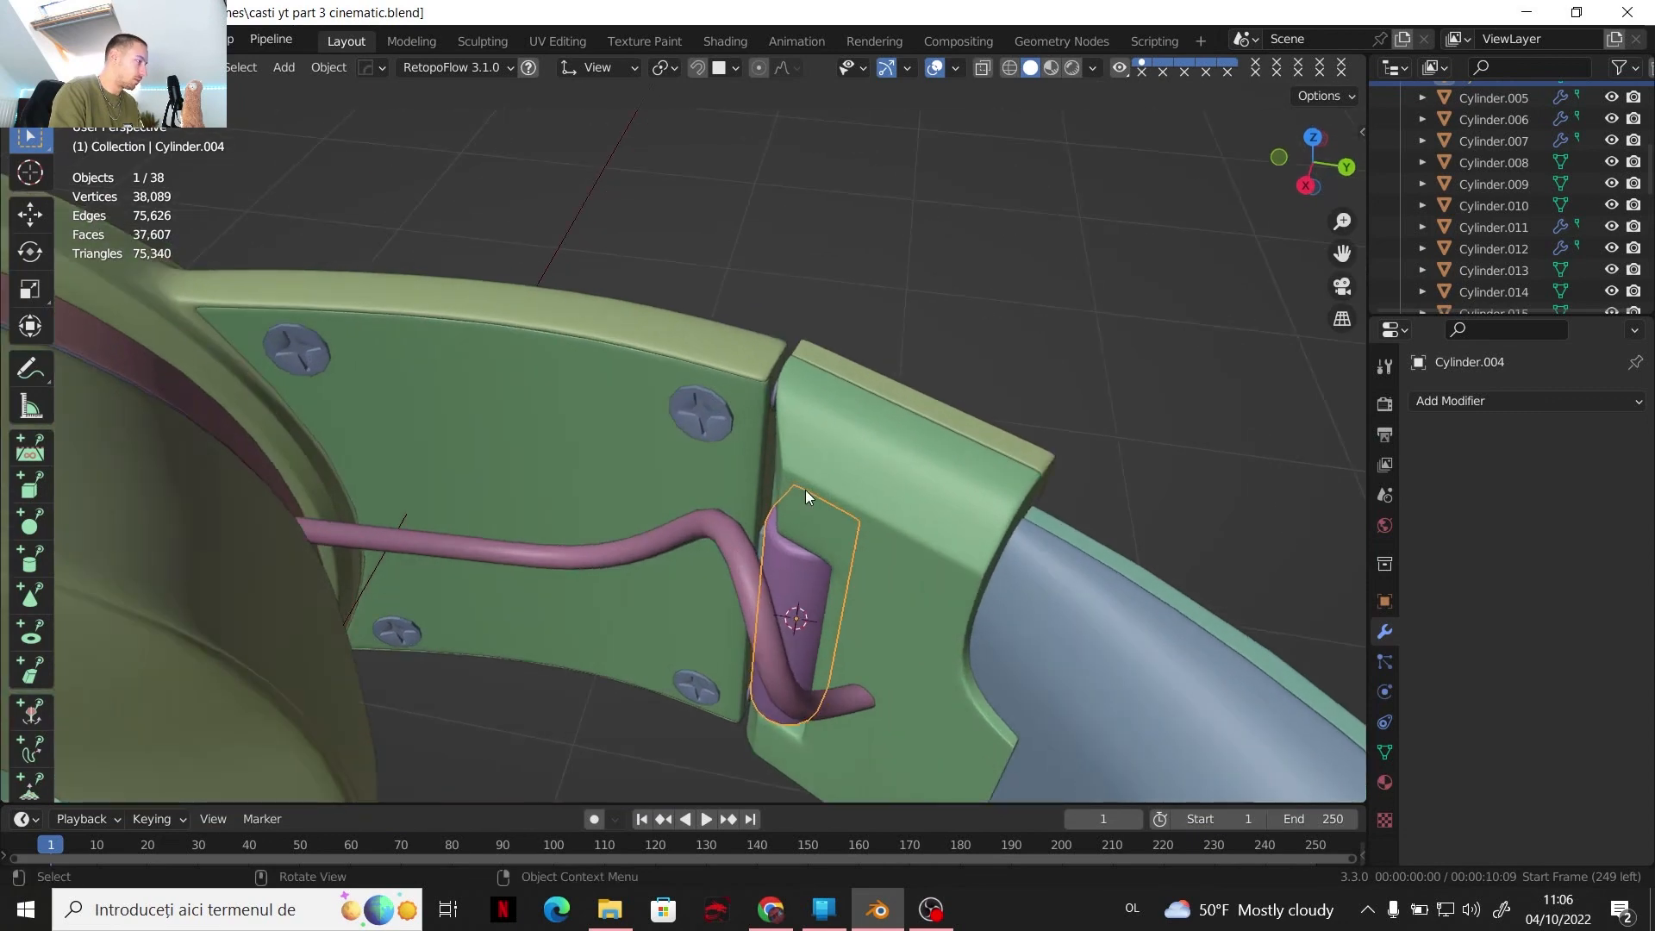
key(shift+a)
mouse_move(781, 618)
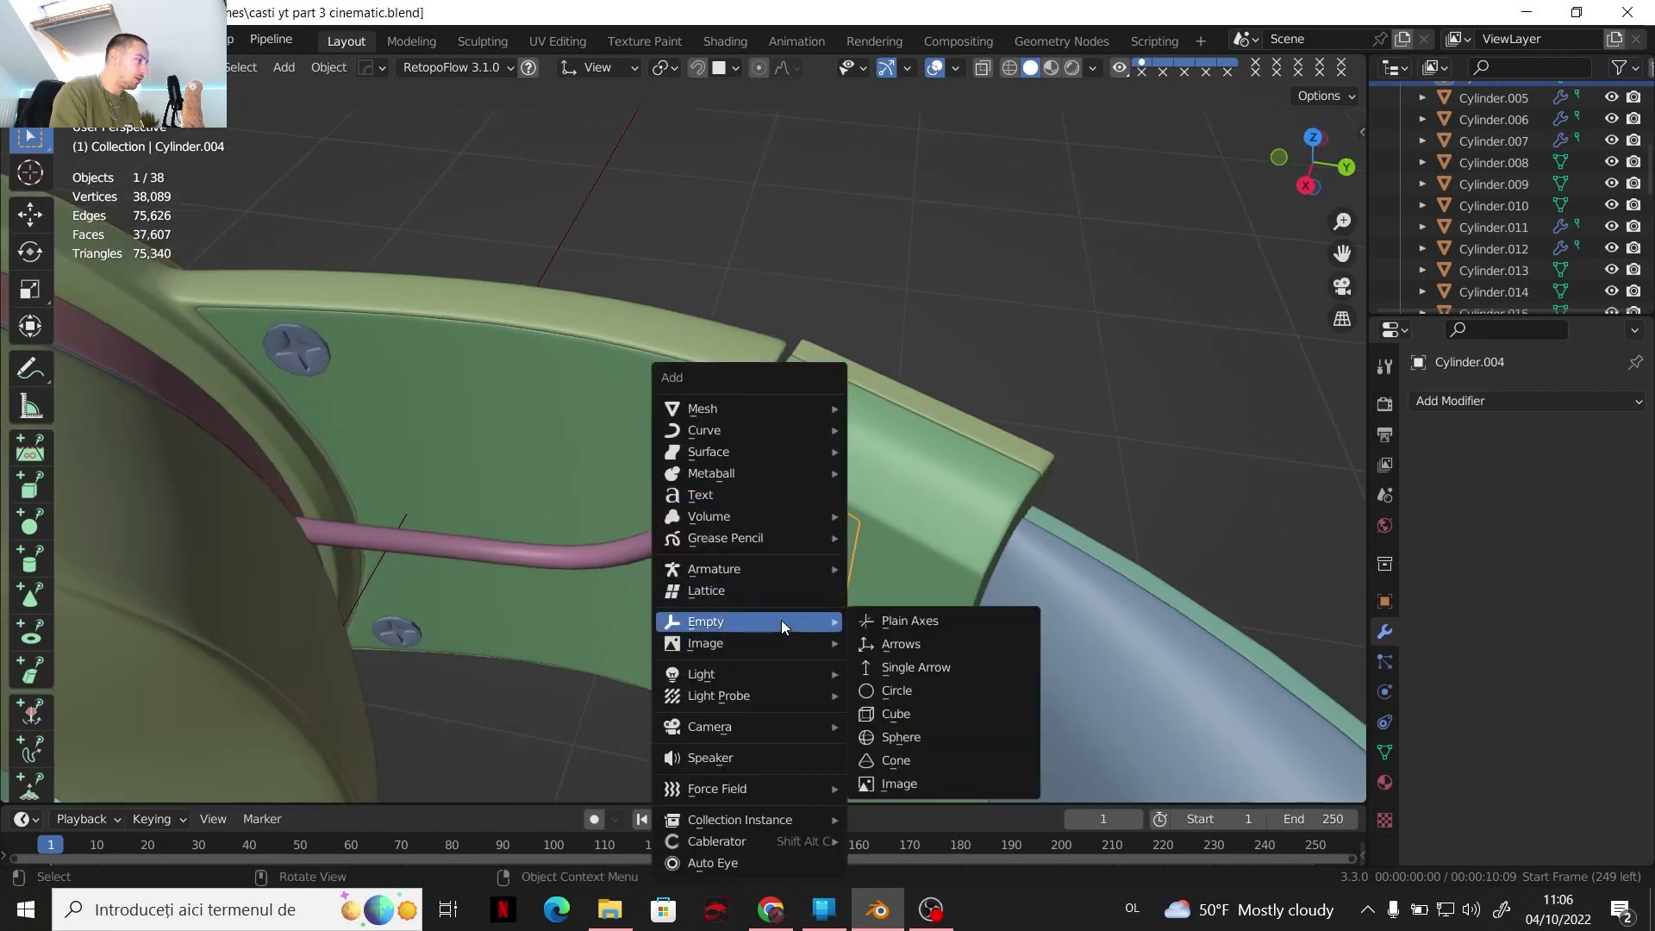
click(897, 714)
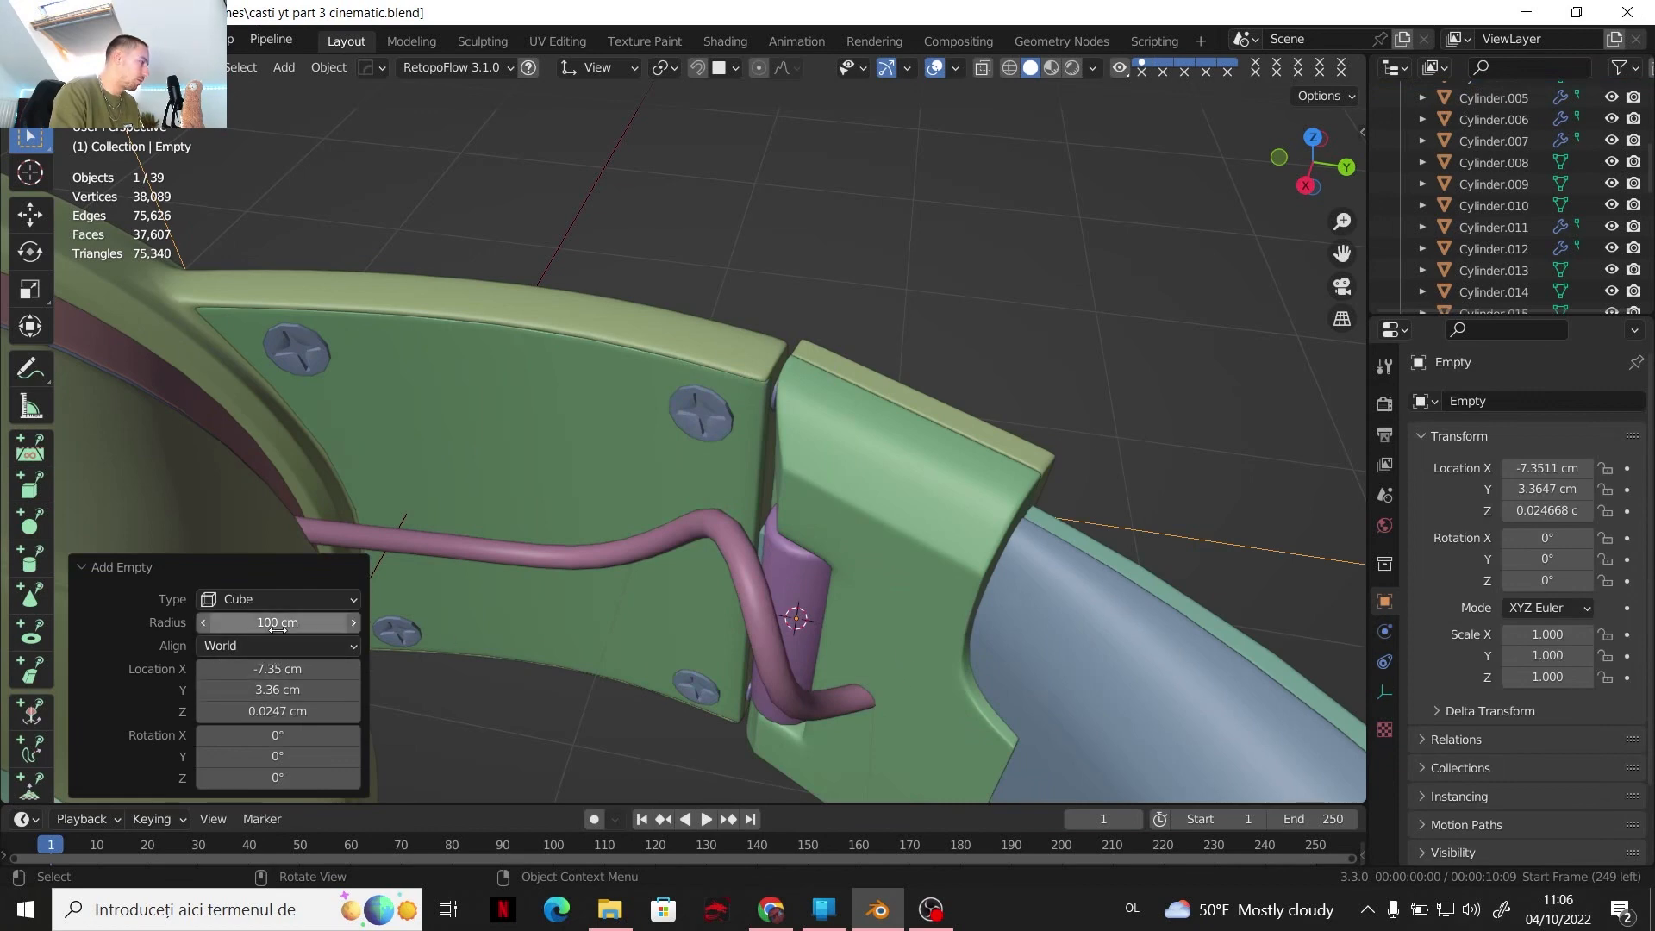
drag(277, 622, 209, 621)
scroll(866, 474, down, 3)
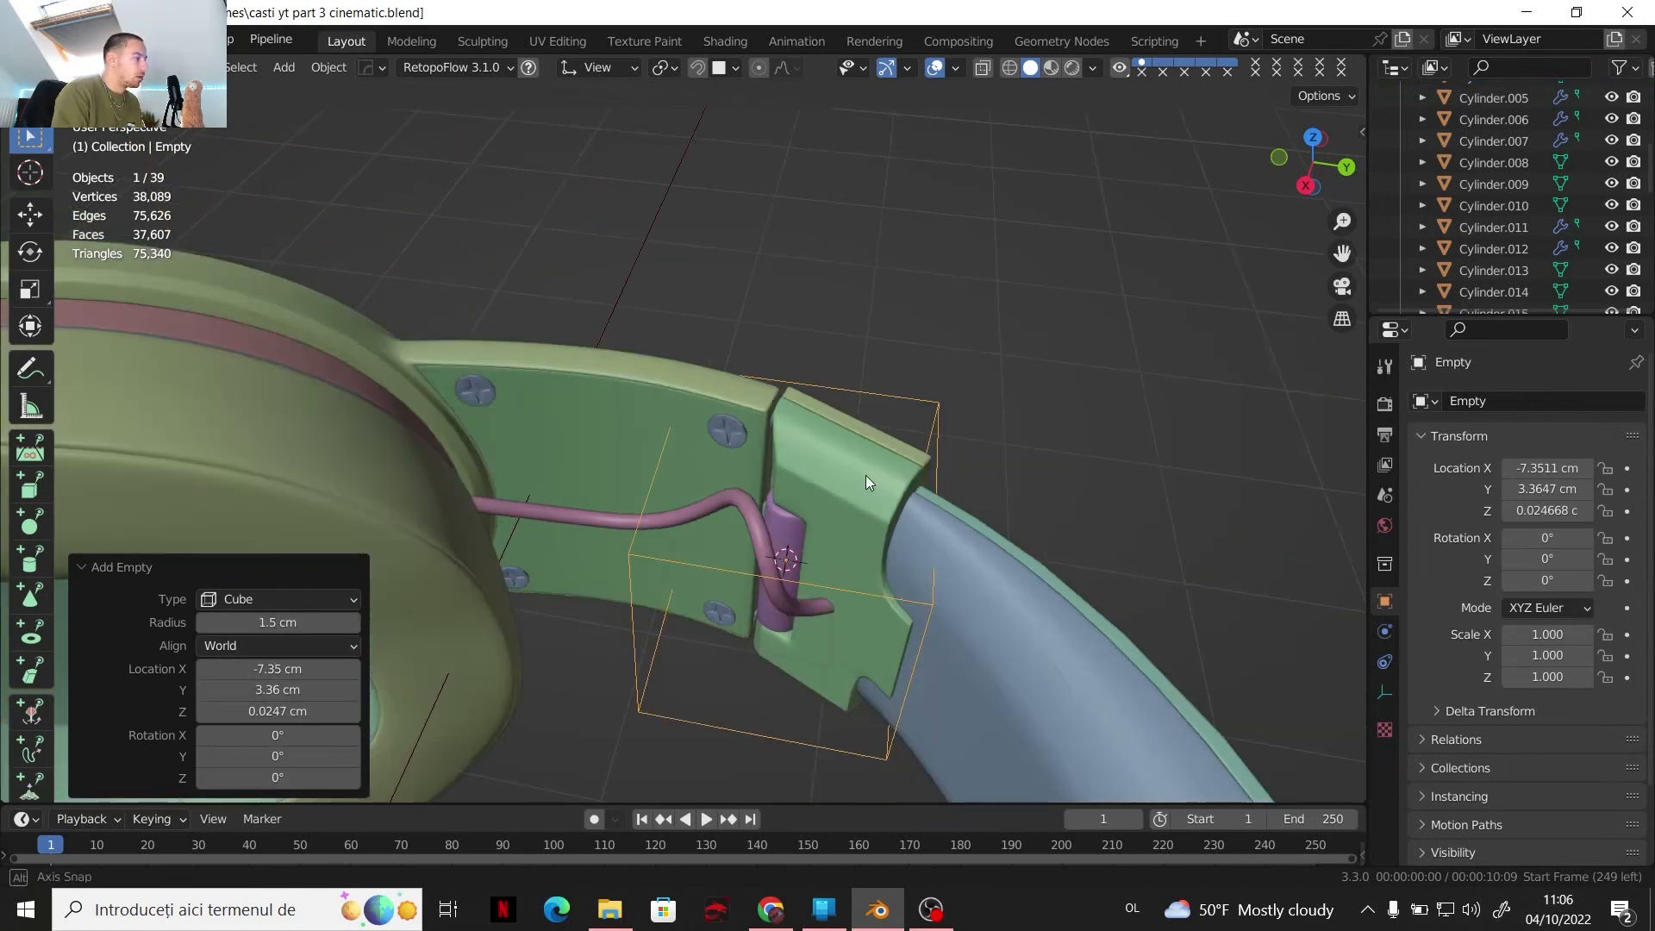
middle_drag(865, 474, 836, 447)
scroll(836, 447, up, 1)
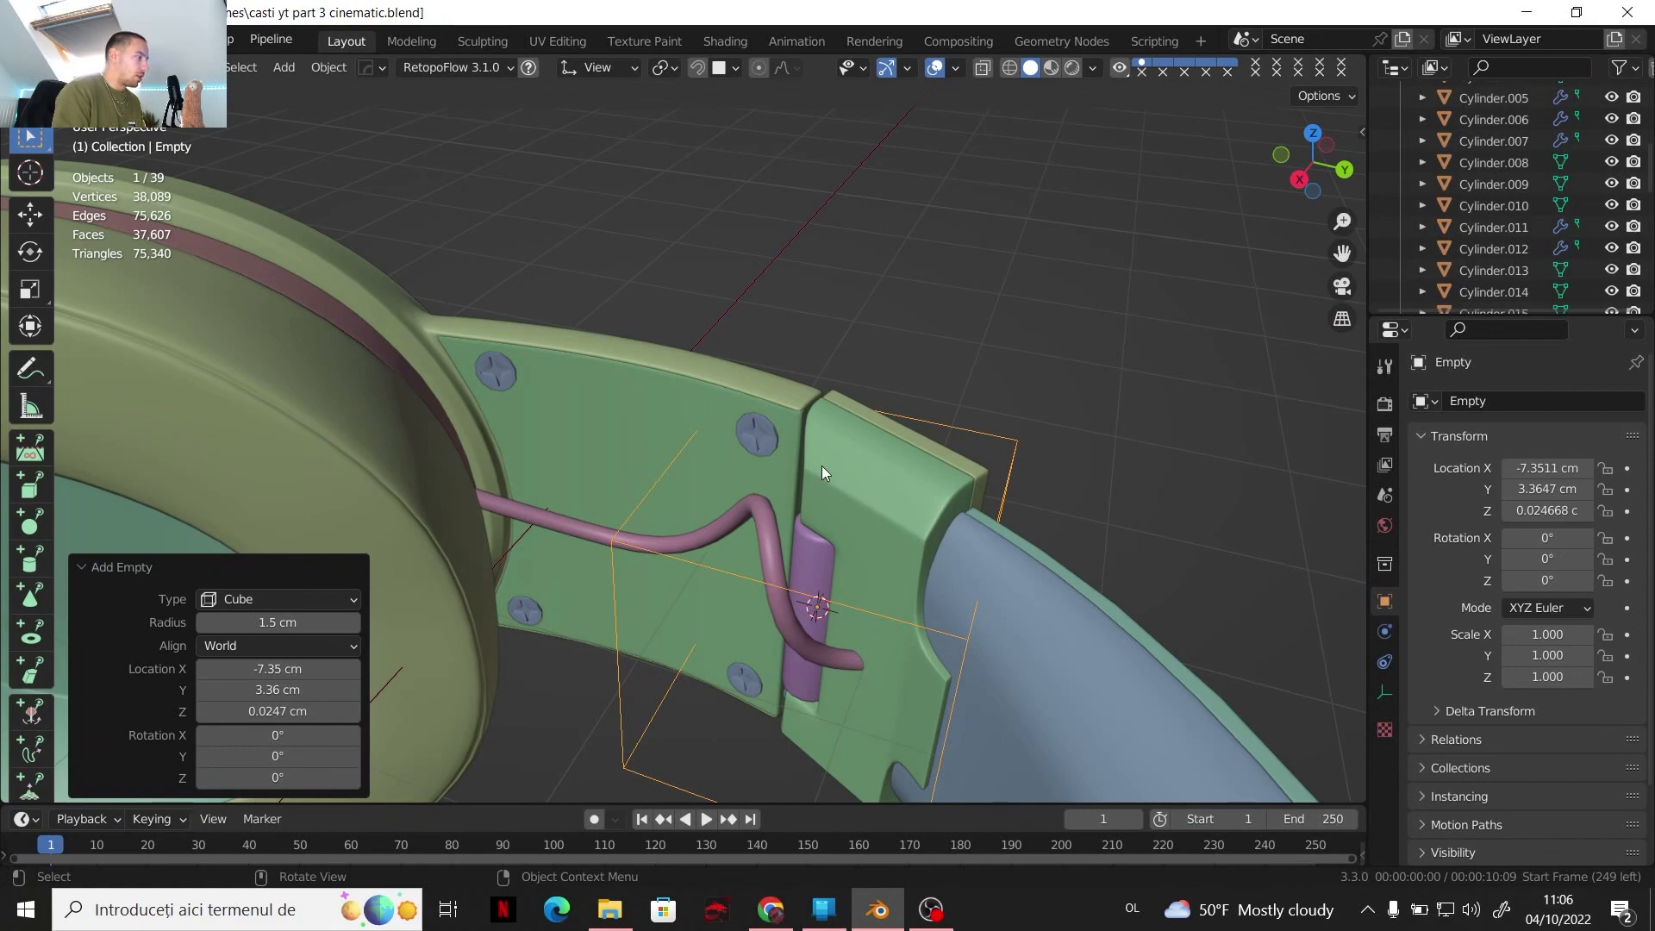
middle_drag(846, 478, 708, 526)
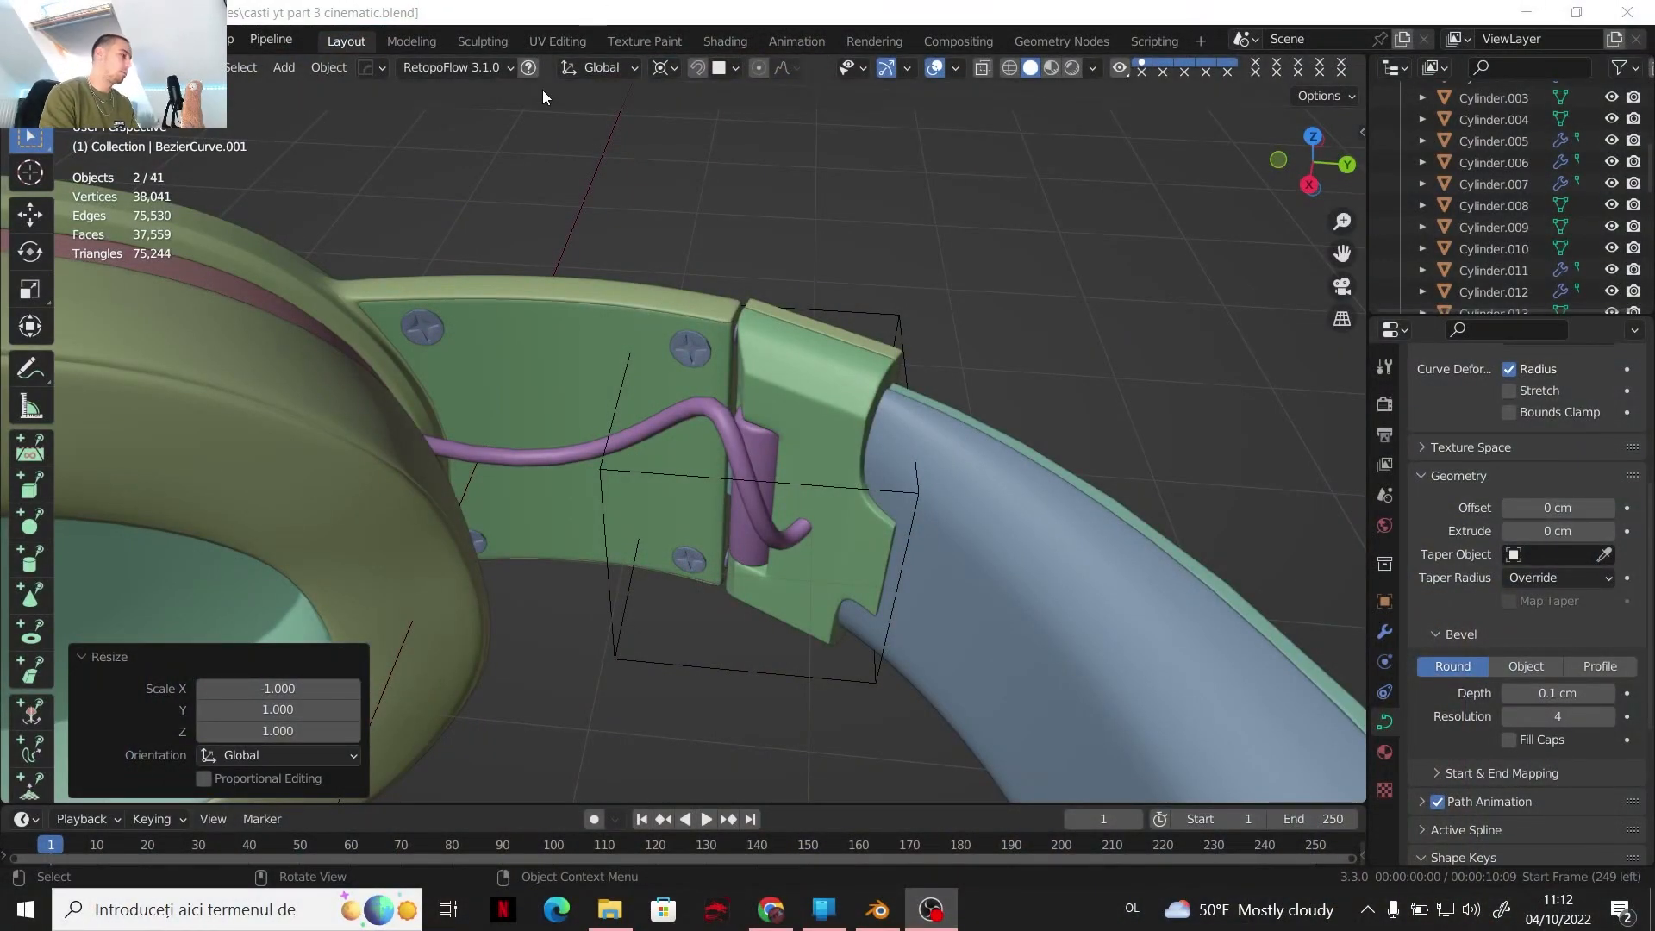
Move the cable's control point at the ear cup down along Z by about 0.5 cm
click(698, 411)
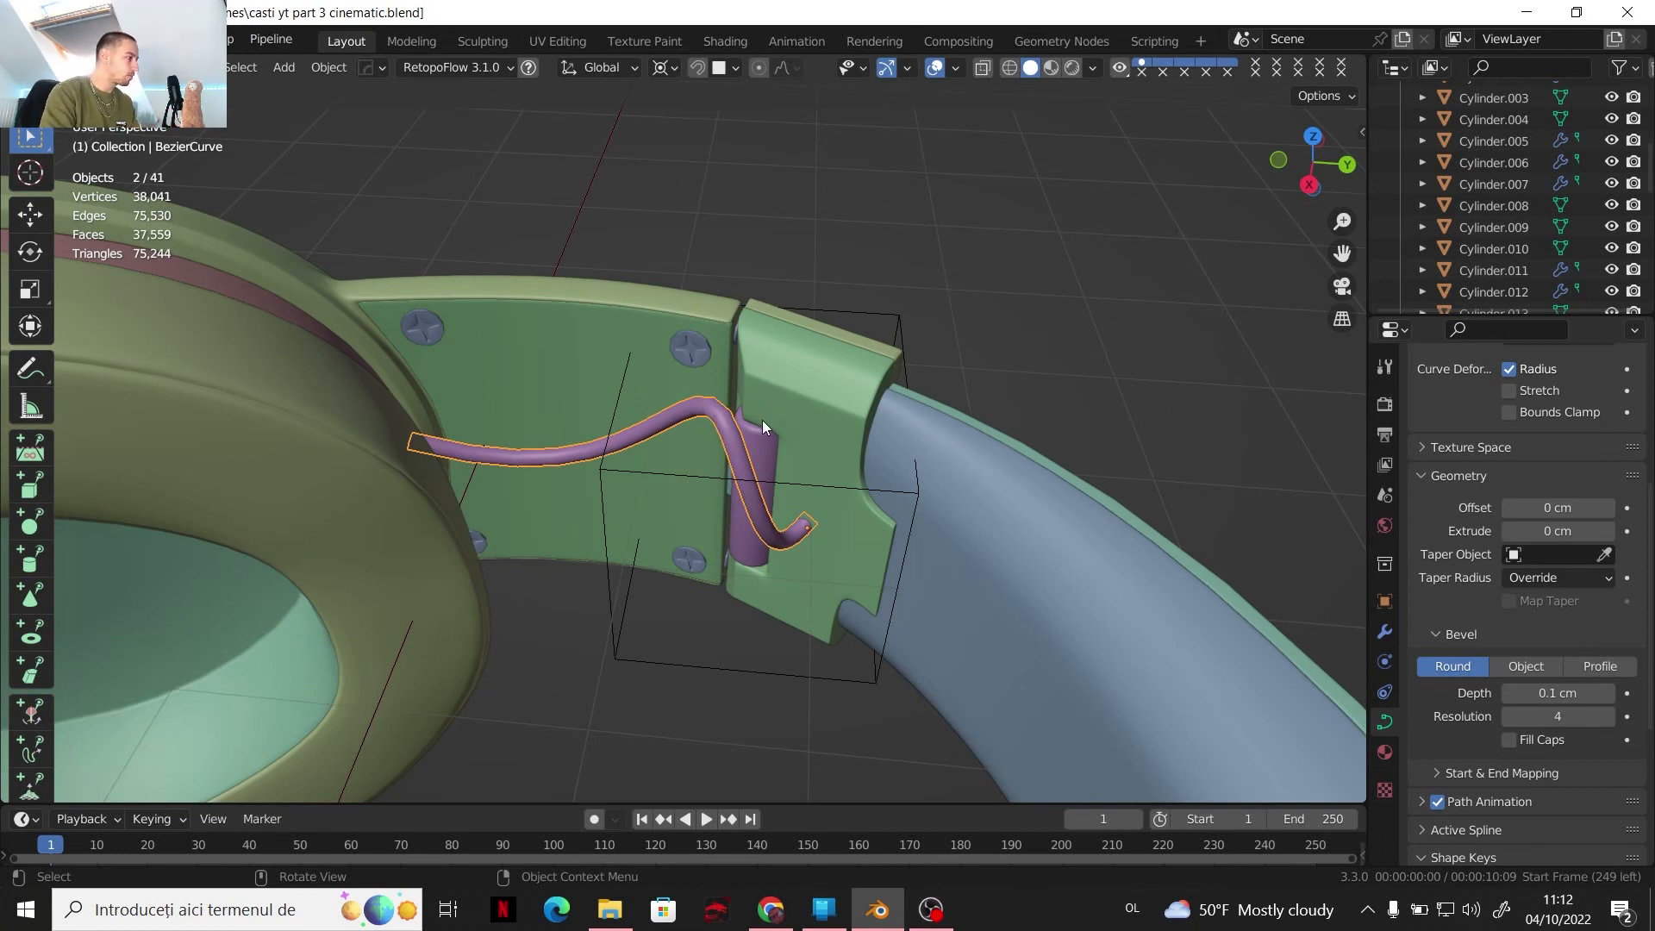
middle_drag(645, 457, 468, 404)
key(Tab)
shift+middle_drag(554, 550, 729, 474)
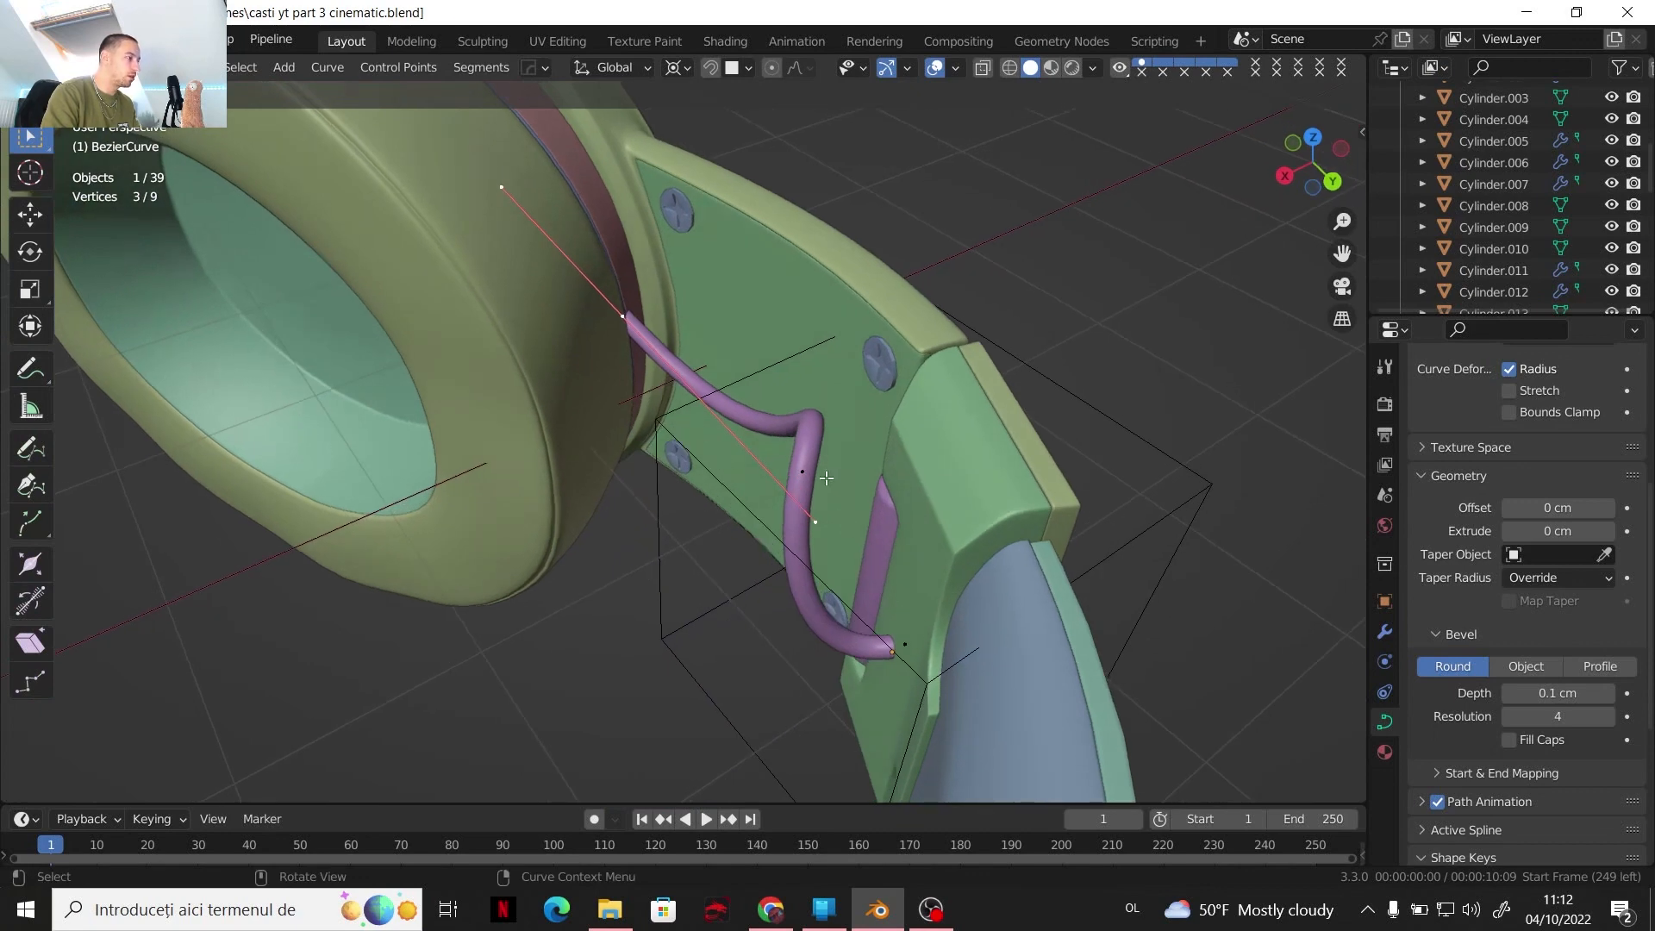
shift+middle_drag(768, 402, 790, 547)
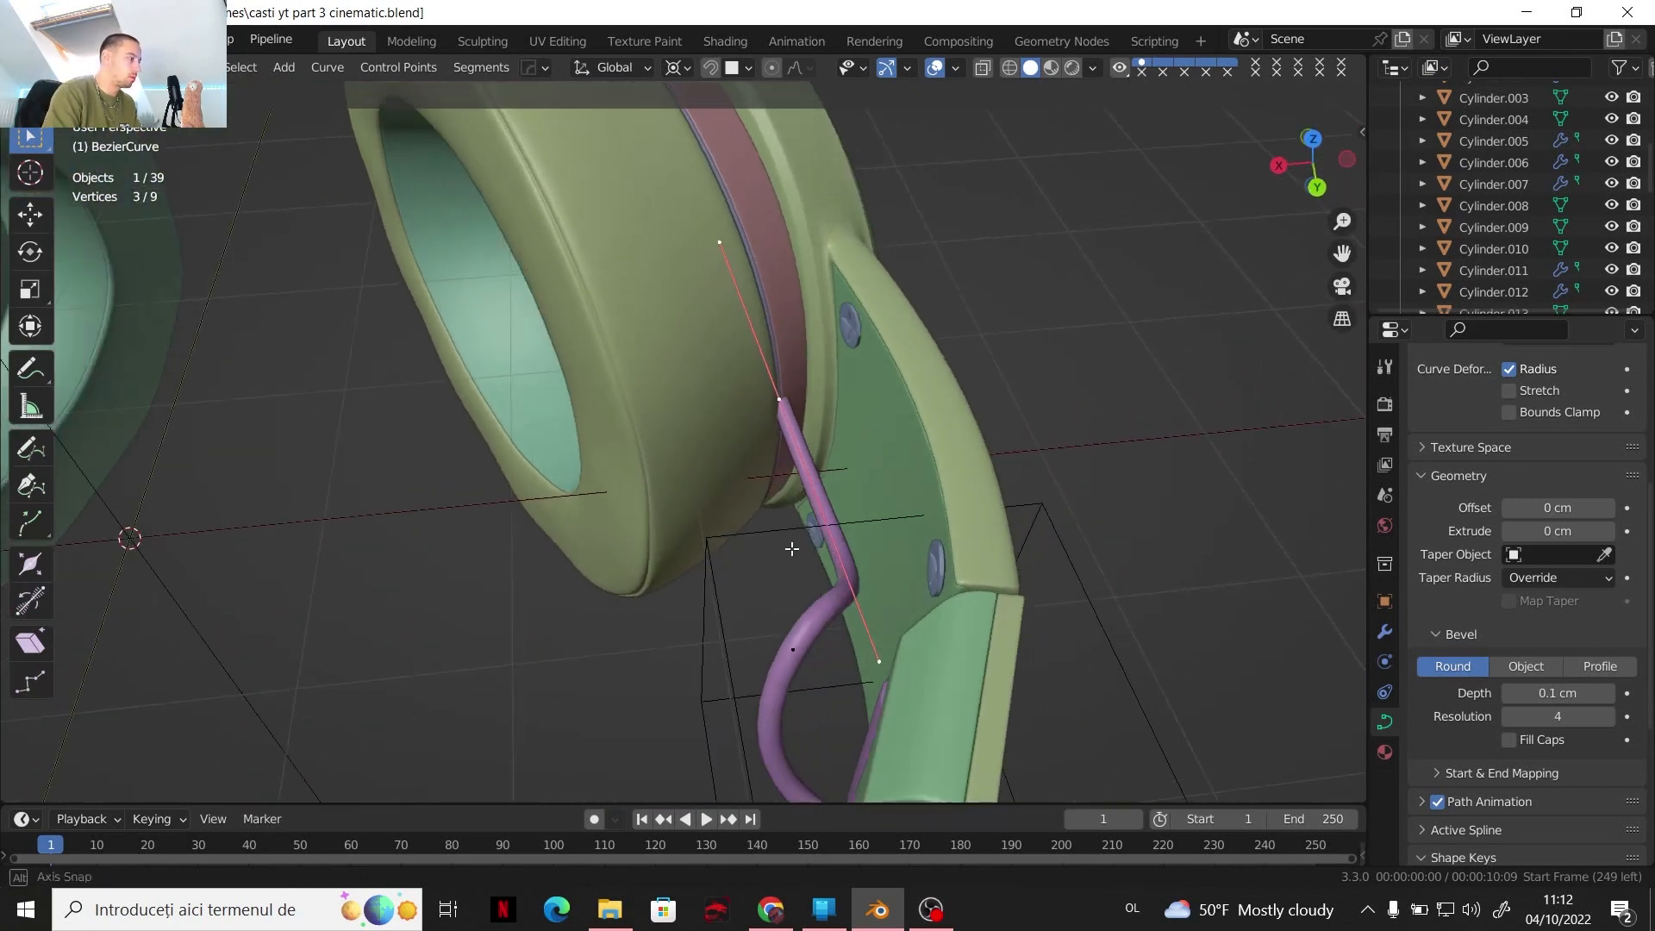
scroll(798, 508, up, 3)
key(Tab)
key(Tab)
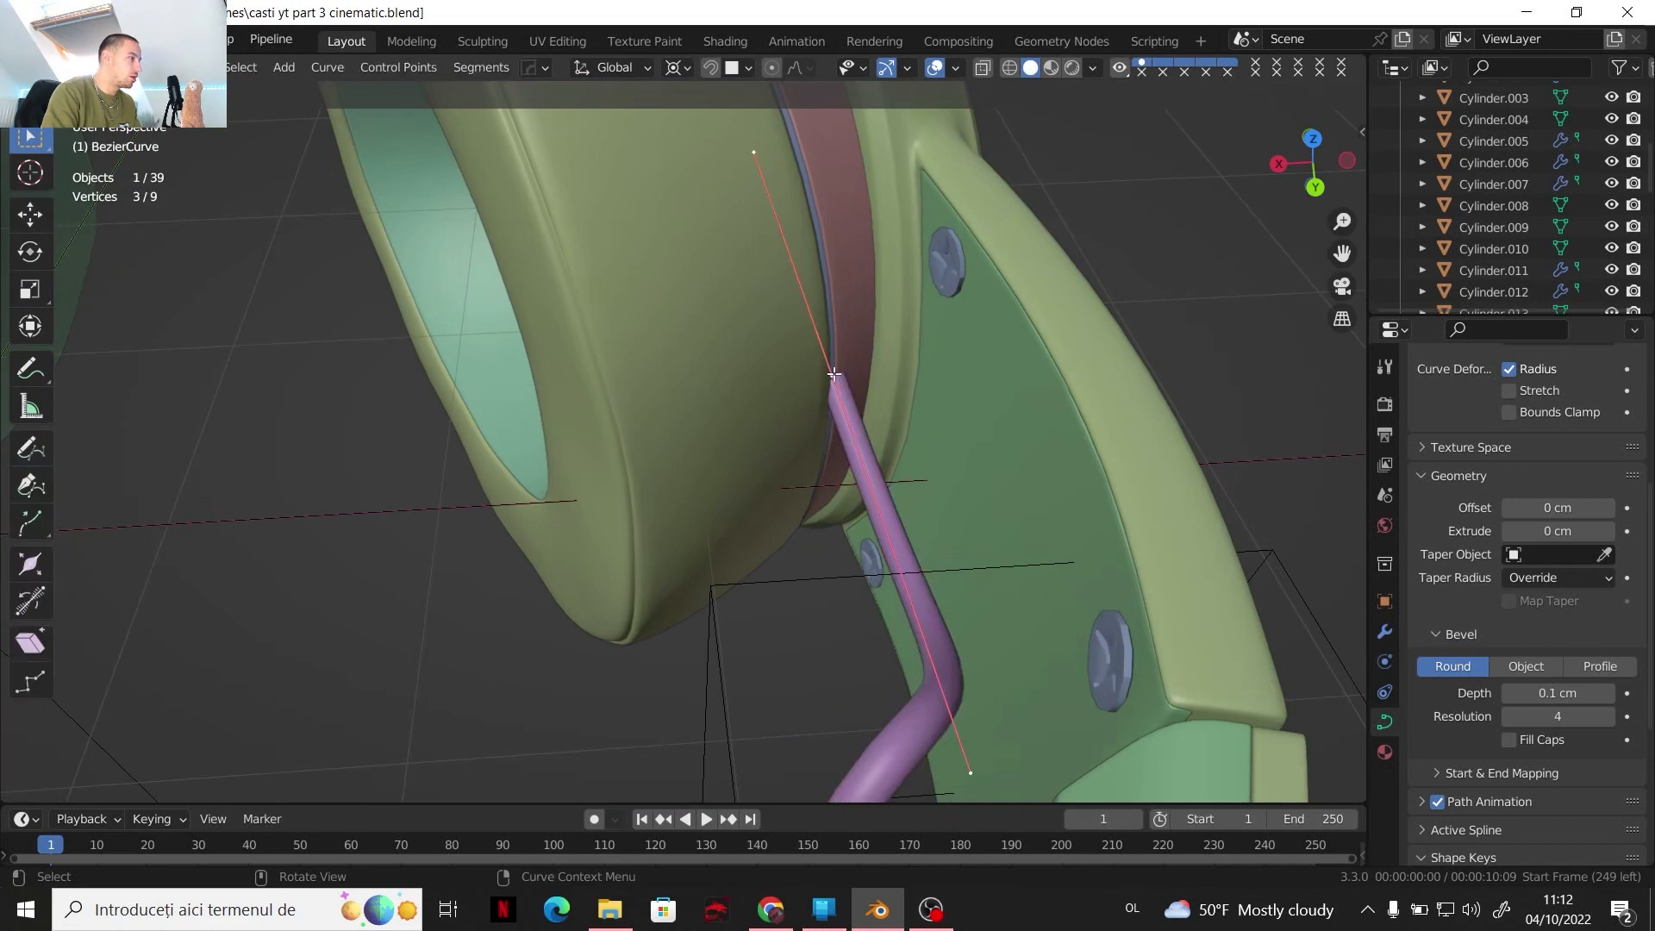
mouse_move(847, 402)
middle_down()
mouse_move(830, 432)
mouse_move(853, 405)
middle_up()
key(g)
key(z)
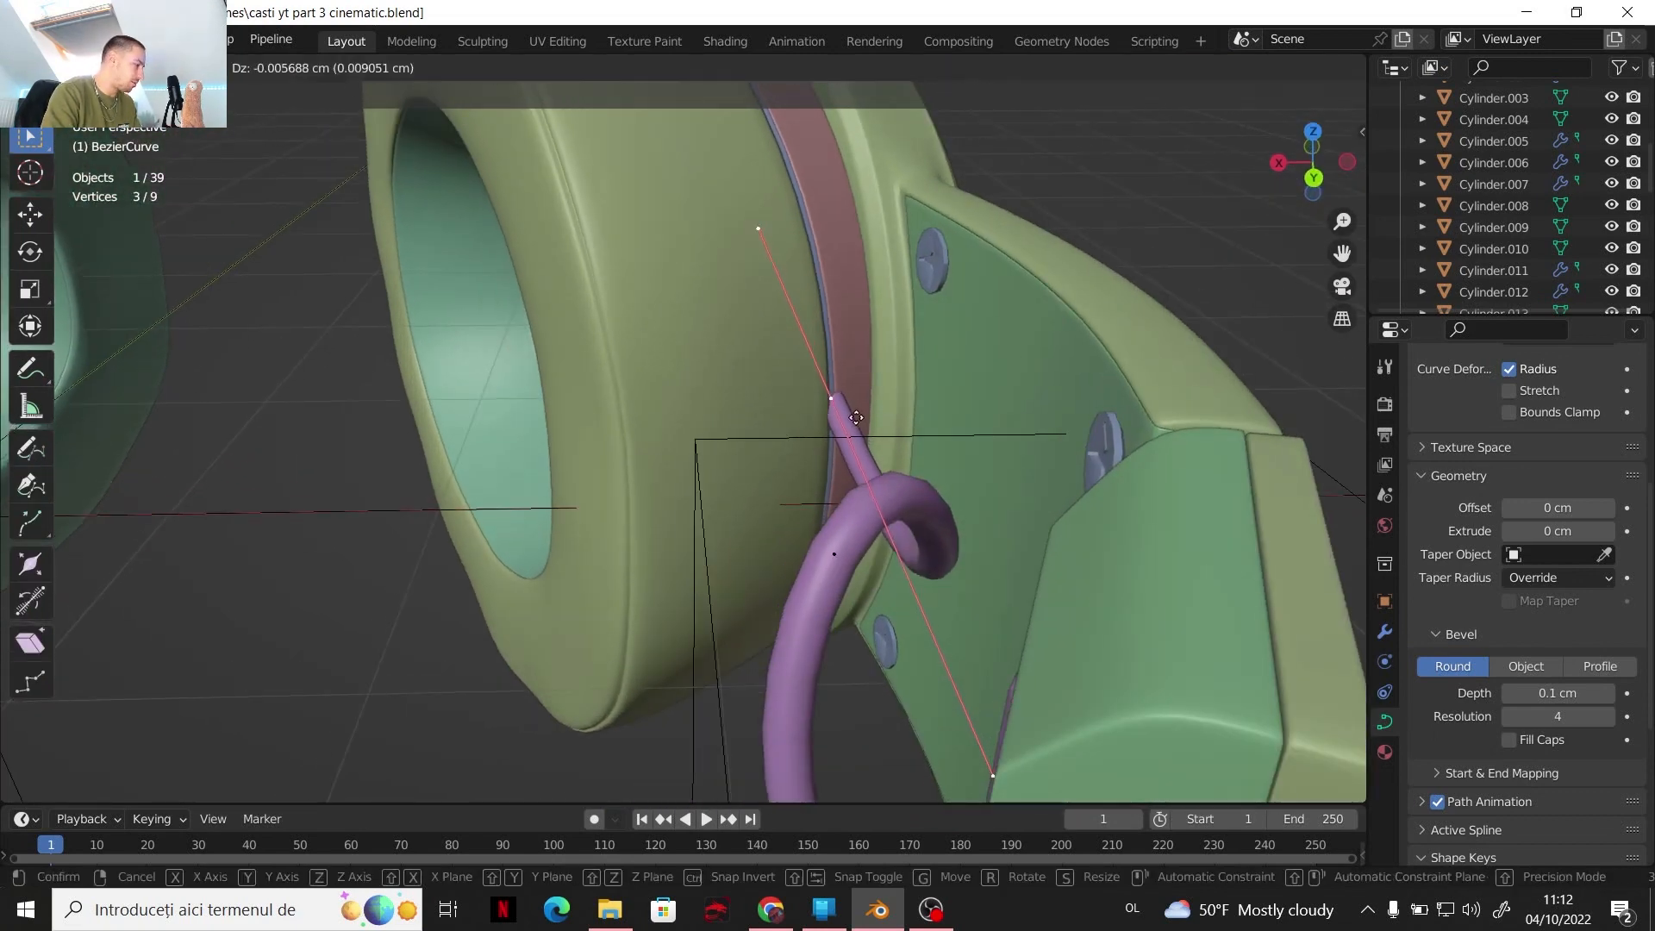
click(874, 473)
Rotate the cable's ear cup control point 13.9° about the X axis and set the transform pivot point to Median Point
middle_drag(868, 474, 1000, 574)
key(r)
key(x)
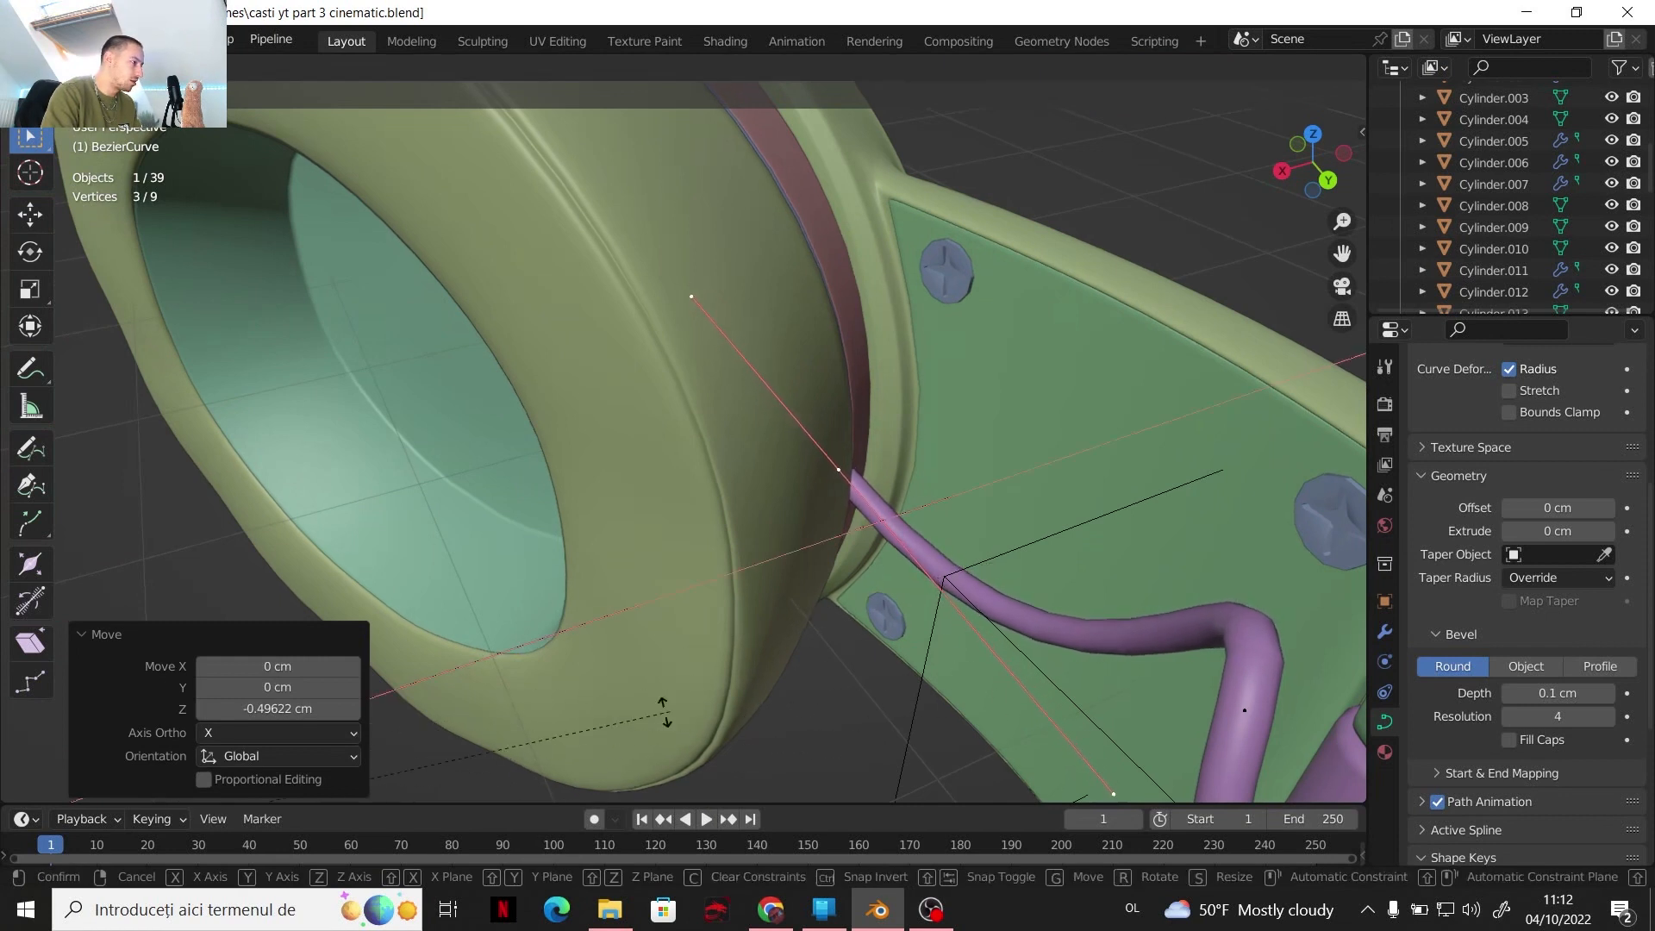
click(736, 188)
click(679, 66)
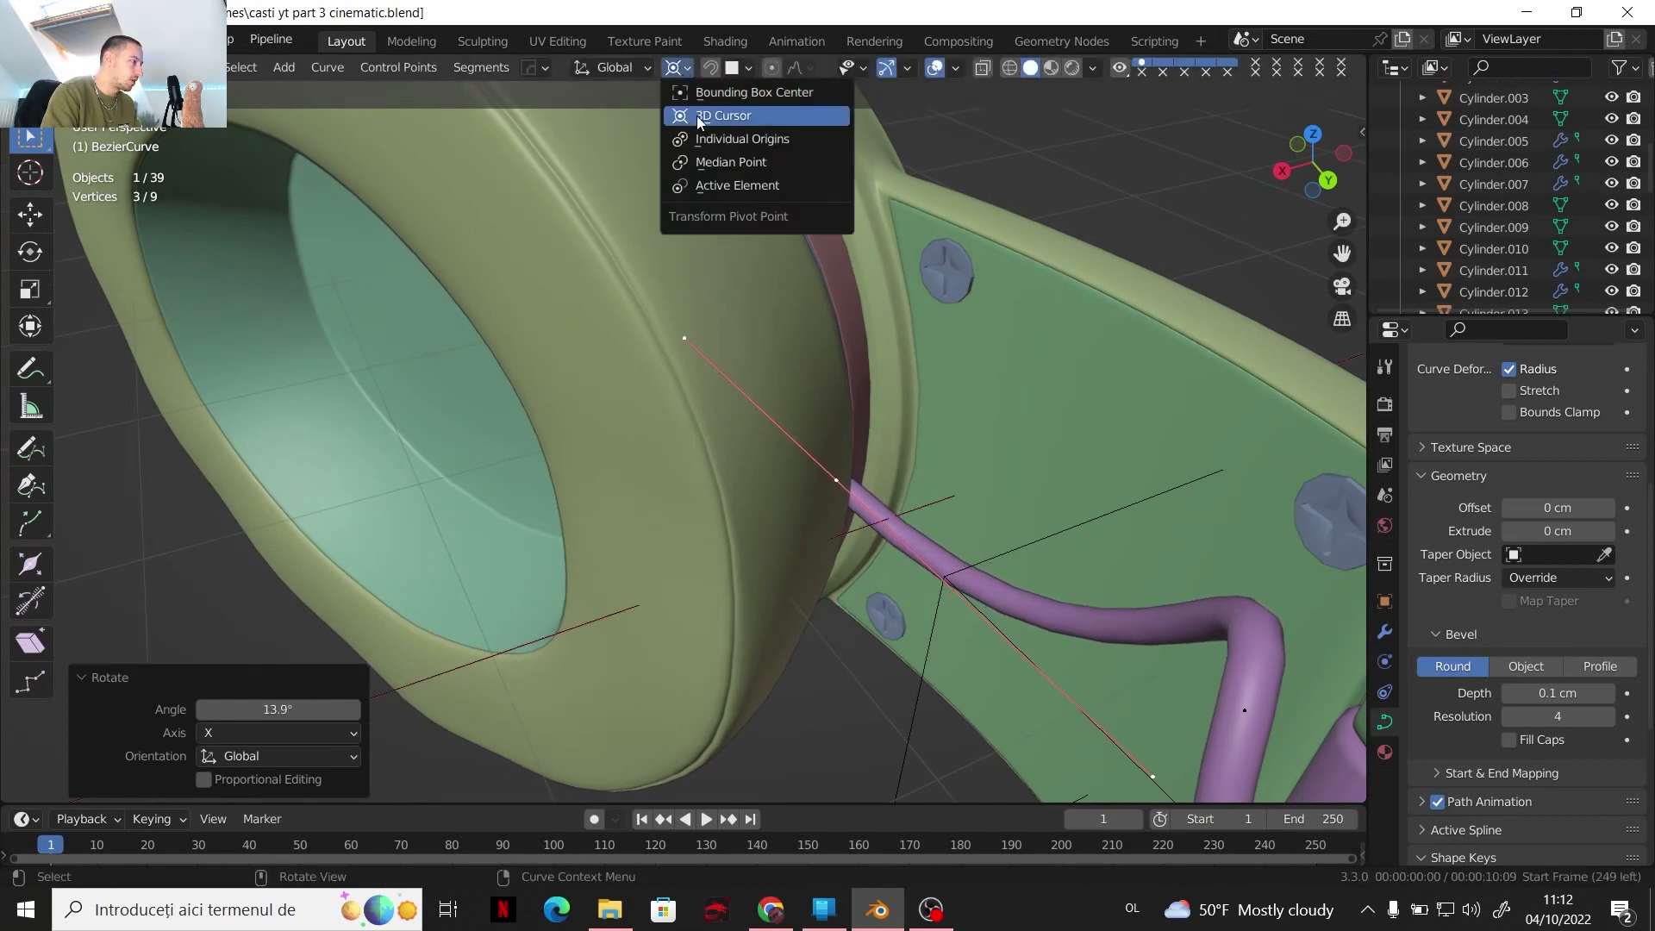
click(731, 163)
scroll(792, 385, down, 3)
shift+middle_drag(792, 386, 697, 318)
middle_drag(697, 318, 701, 376)
key(Tab)
Lower the opposite cable's control point at its ear cup along Z to match the first cable
scroll(738, 443, down, 2)
shift+middle_drag(738, 443, 928, 349)
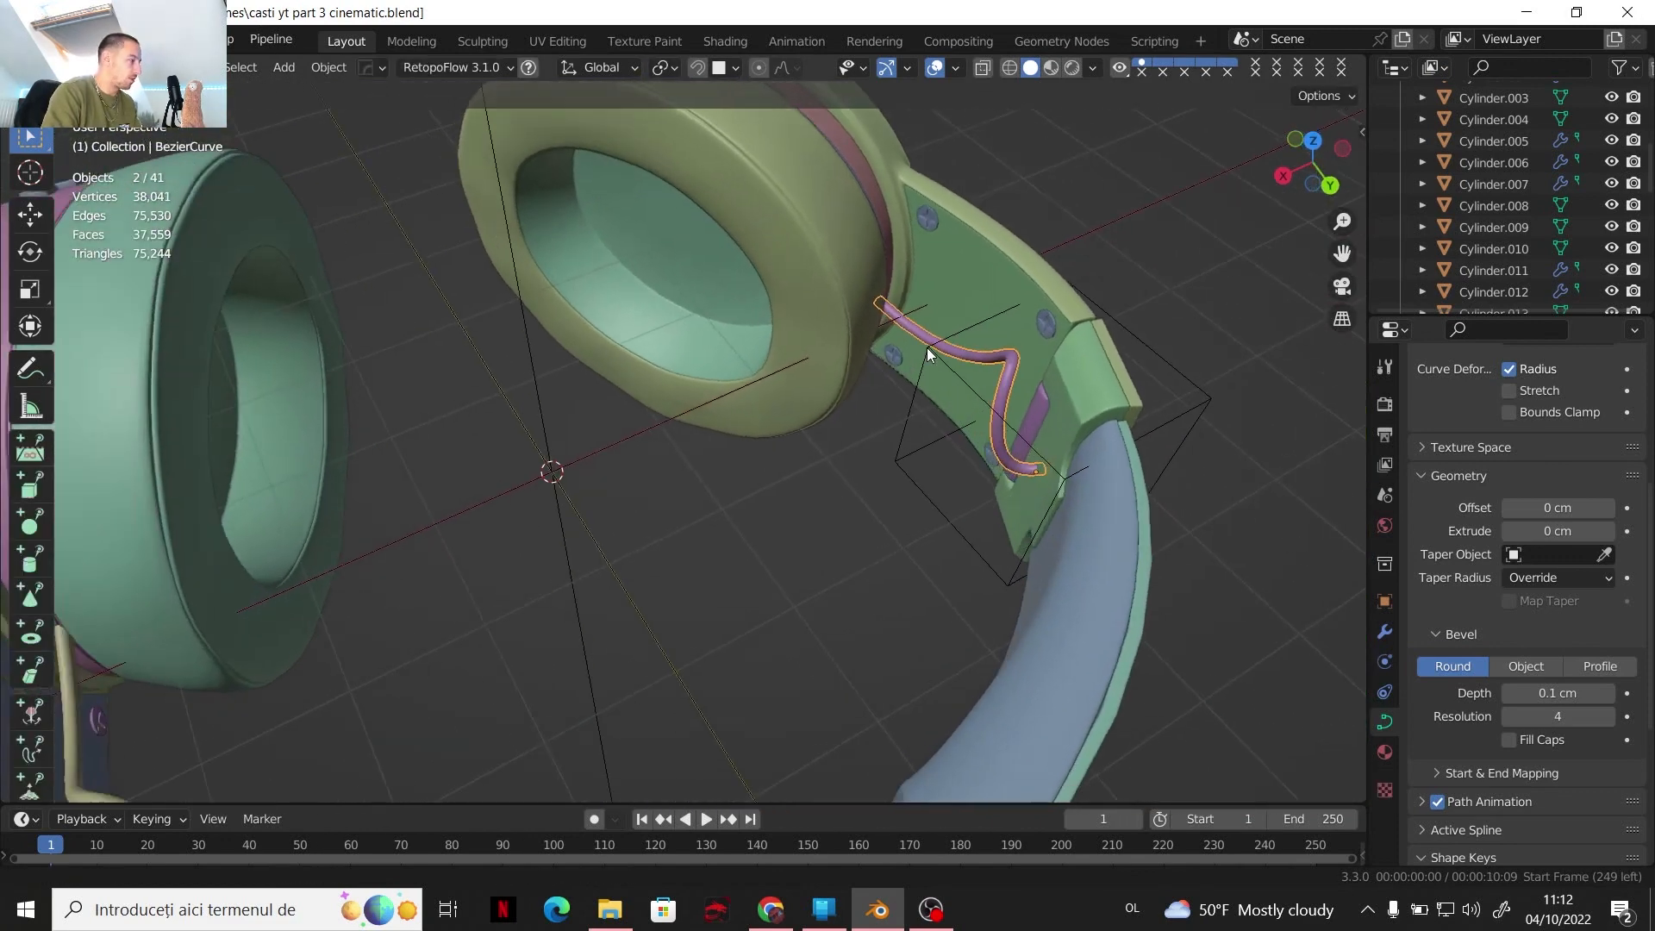
scroll(927, 349, down, 3)
middle_drag(621, 498, 886, 256)
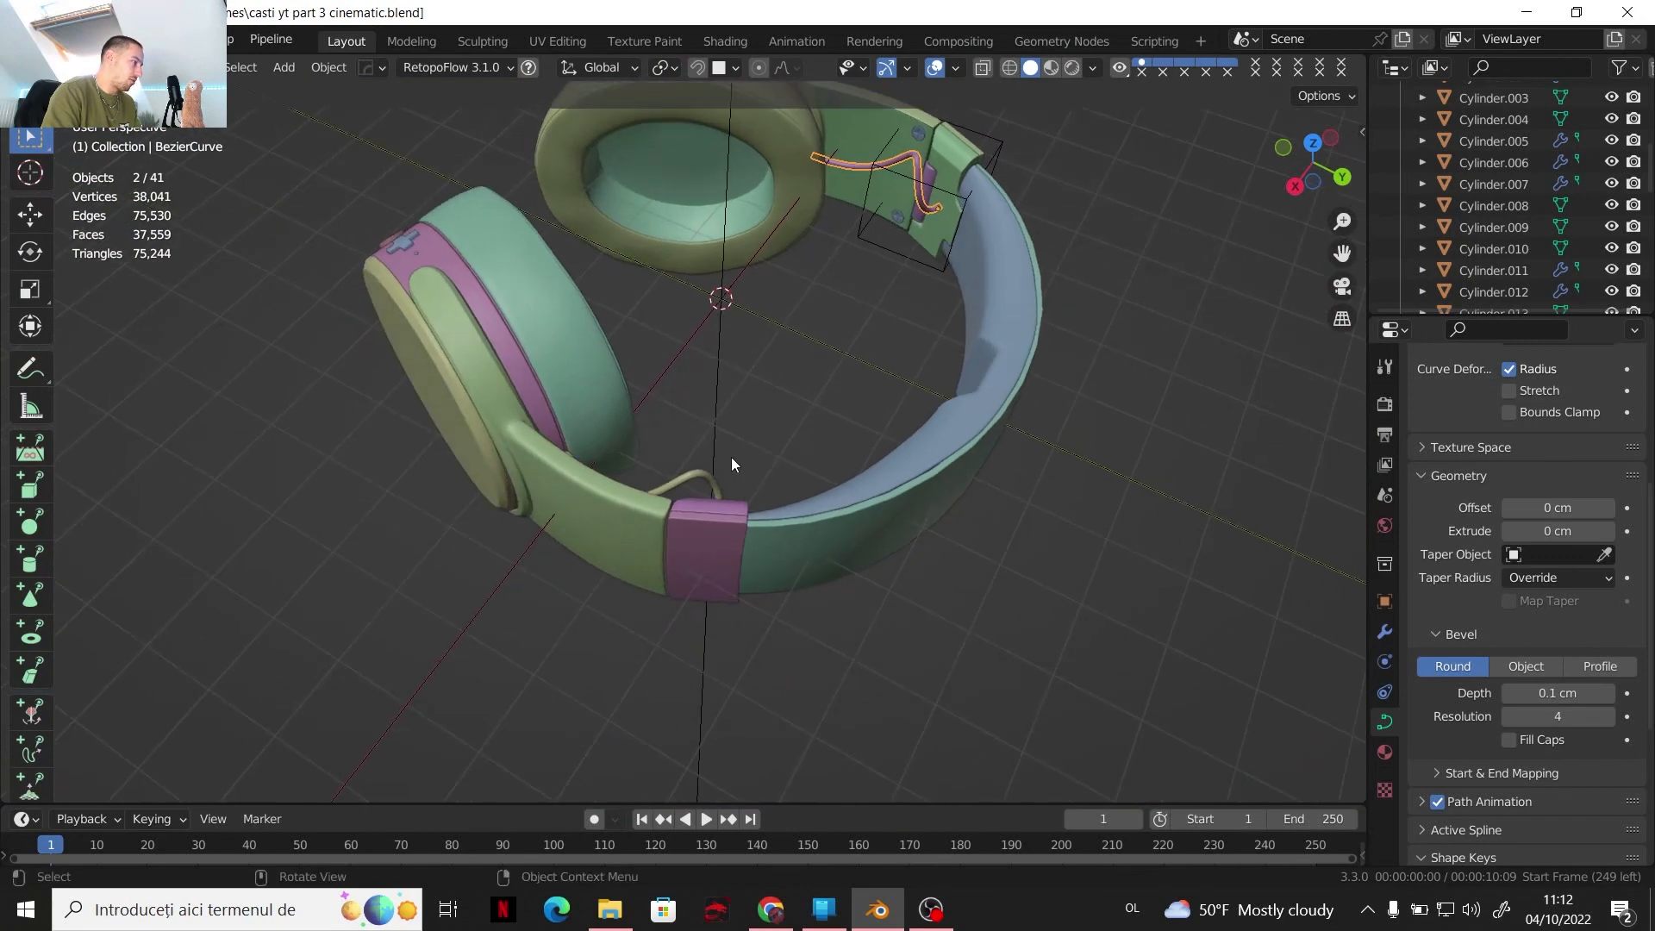
shift+click(694, 479)
middle_drag(726, 441, 822, 395)
scroll(422, 482, up, 6)
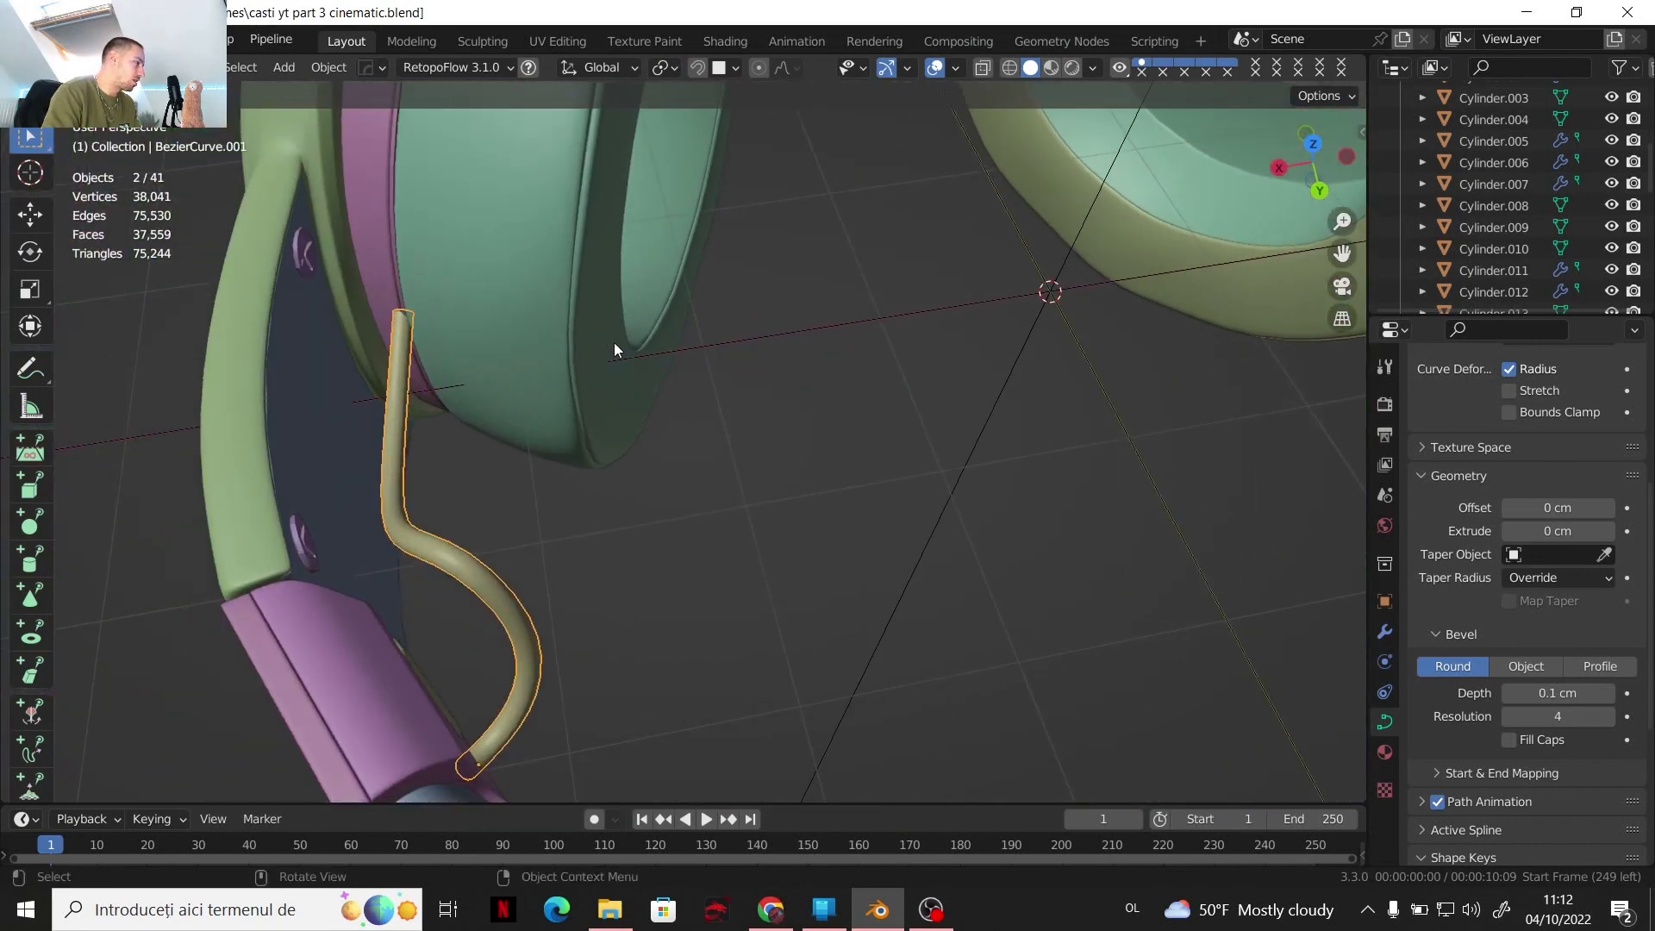
shift+middle_drag(614, 343, 658, 371)
key(Tab)
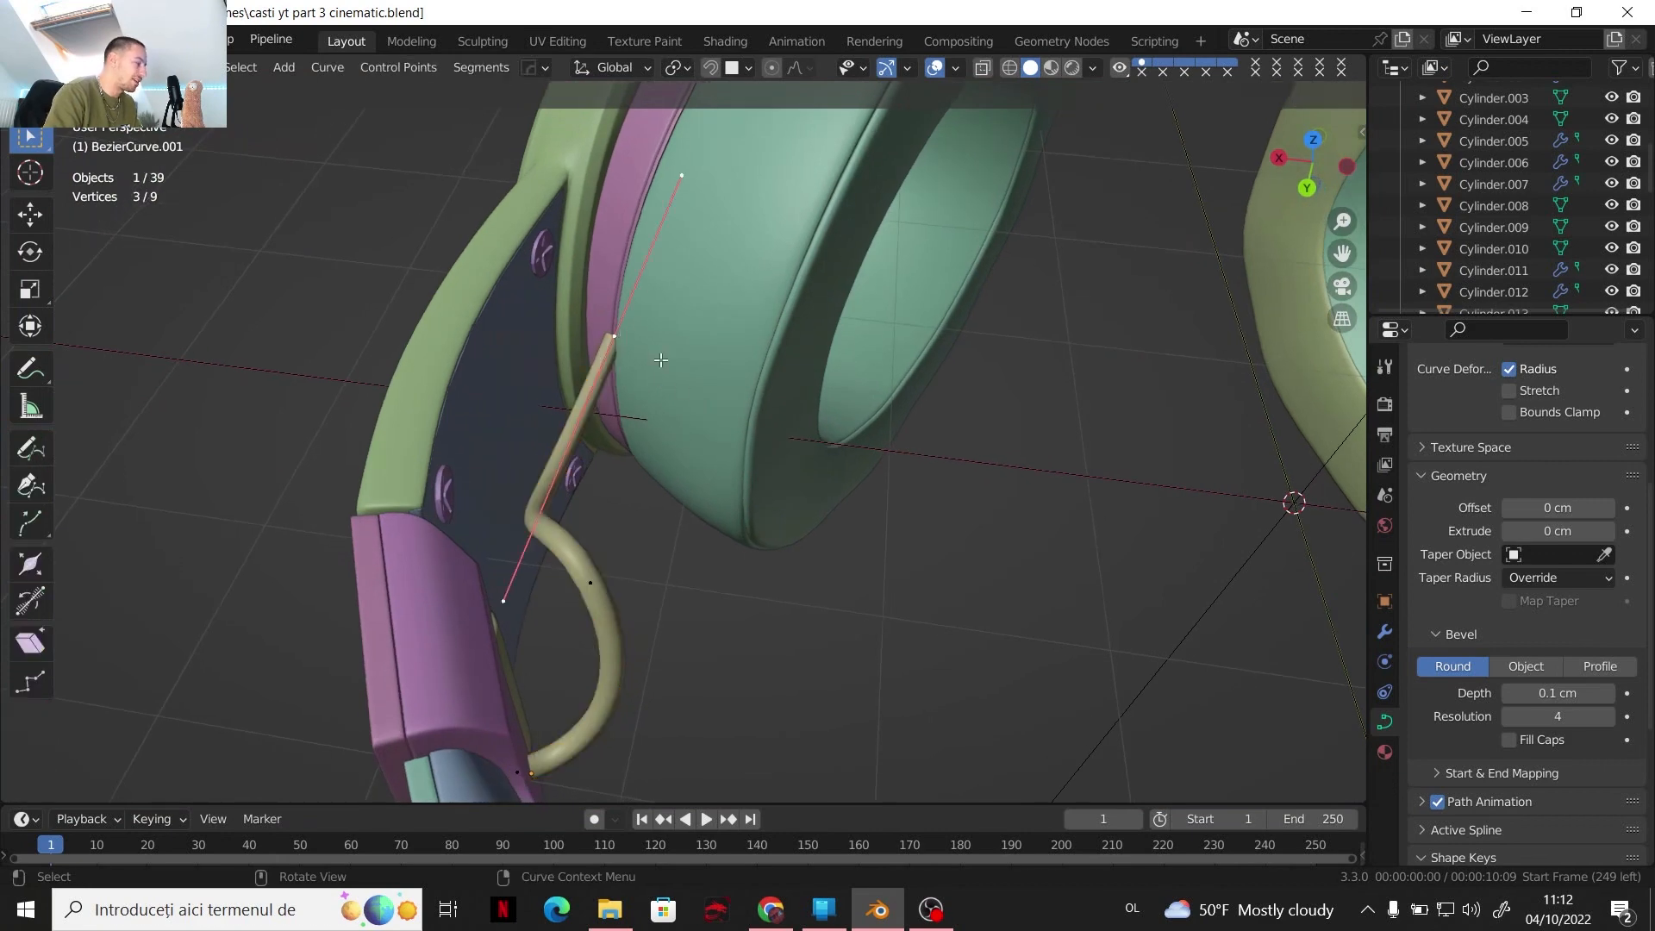
key(g)
key(z)
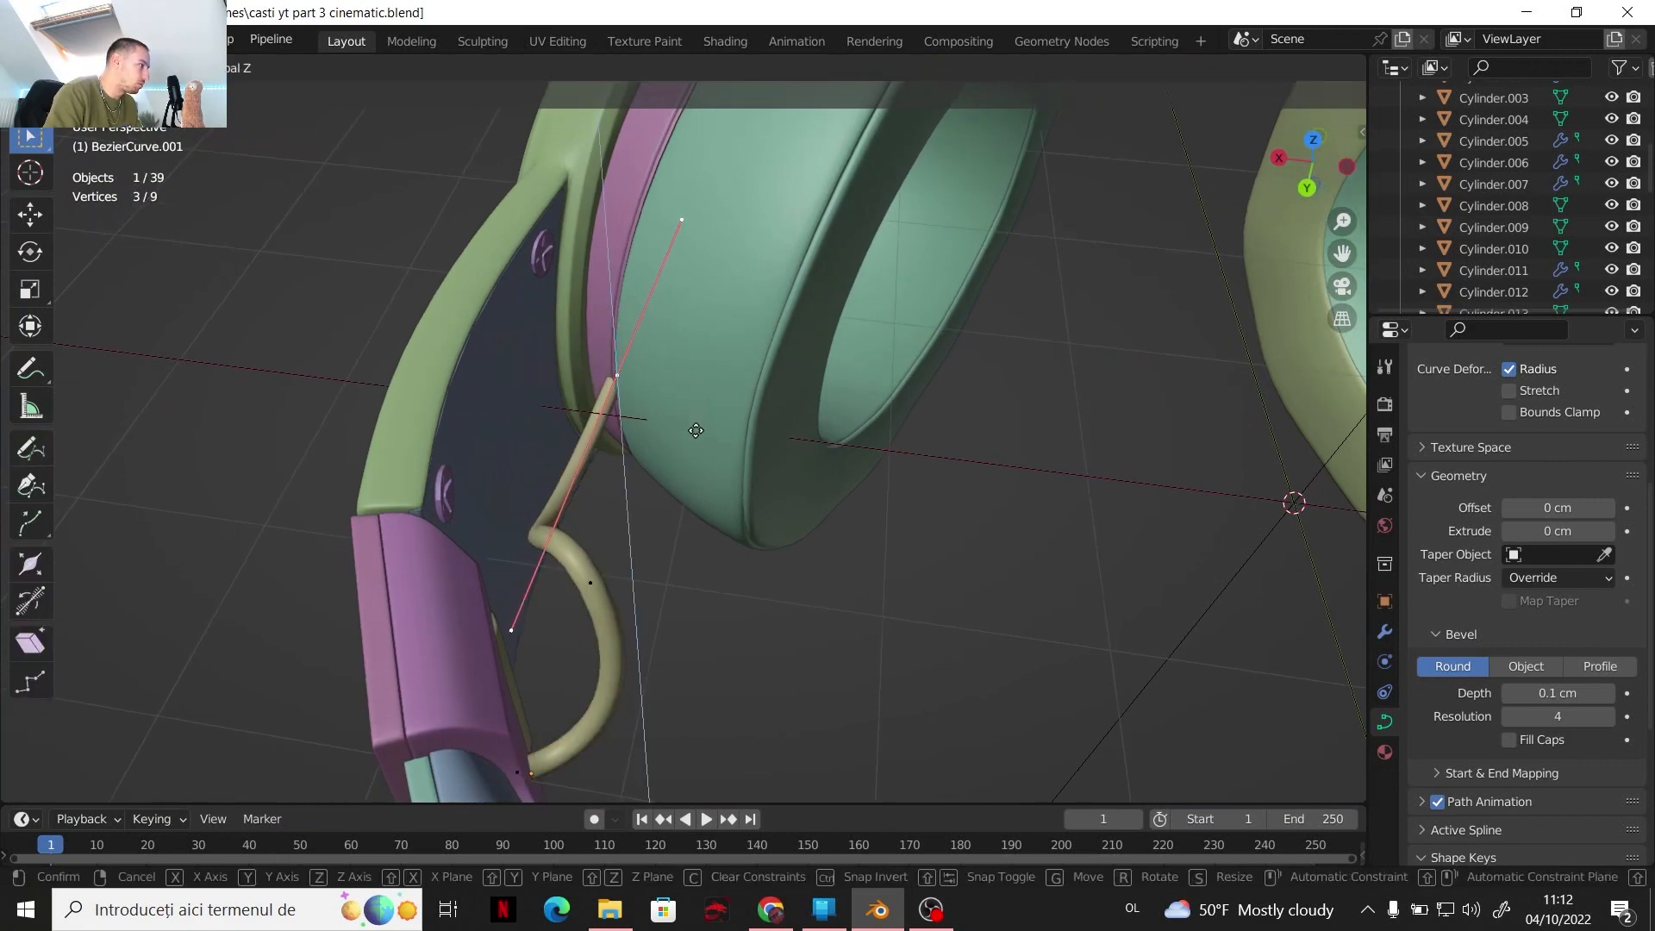
click(695, 424)
key(Tab)
Check both cables and the hinge area around the headphones, and select the cube empty at the hinge
scroll(695, 422, down, 3)
shift+middle_drag(617, 407, 526, 387)
scroll(525, 388, down, 1)
shift+middle_drag(718, 441, 535, 458)
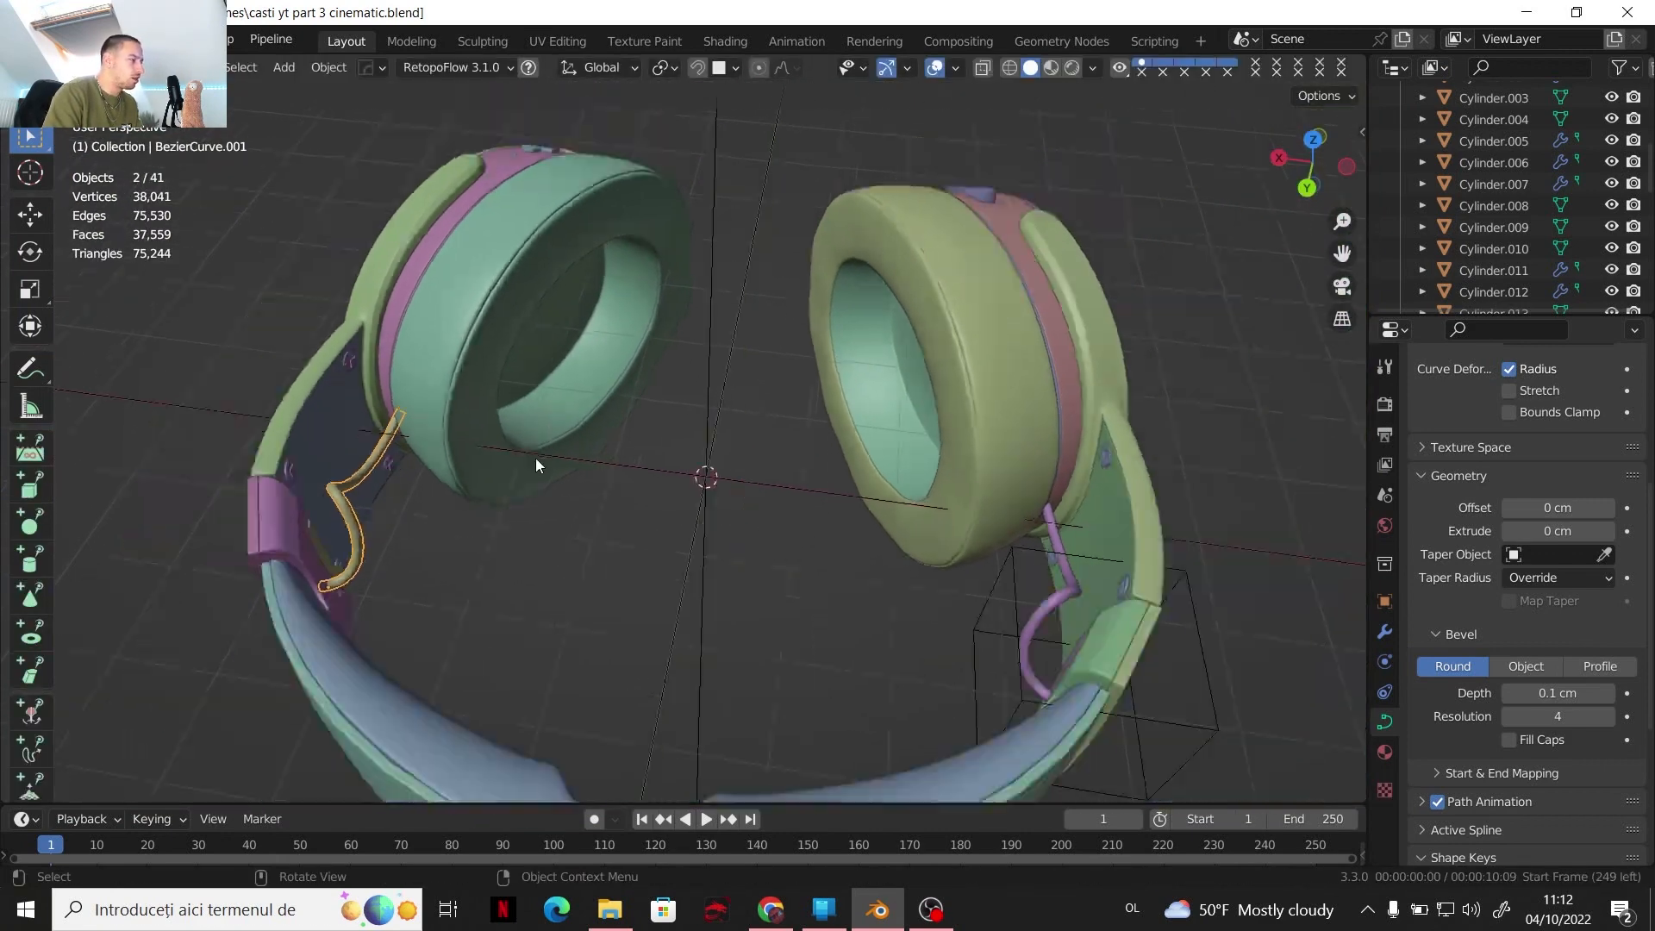
scroll(536, 458, down, 2)
middle_drag(790, 477, 545, 461)
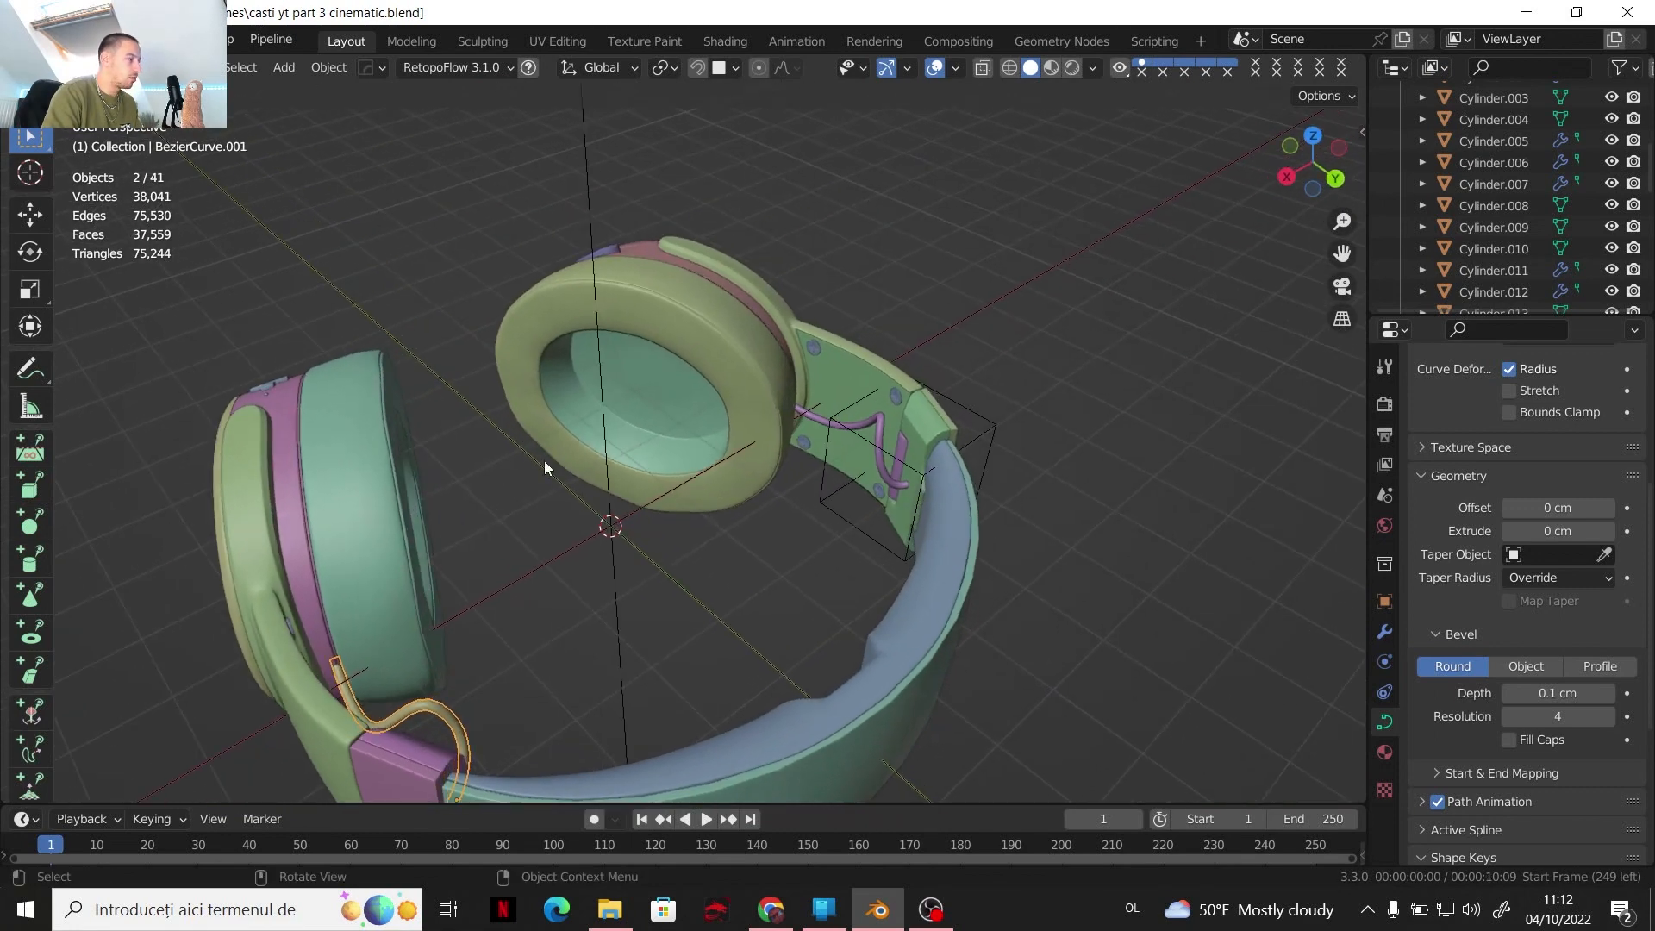
mouse_move(654, 437)
middle_down()
mouse_move(787, 448)
mouse_move(668, 412)
middle_up()
scroll(669, 412, up, 3)
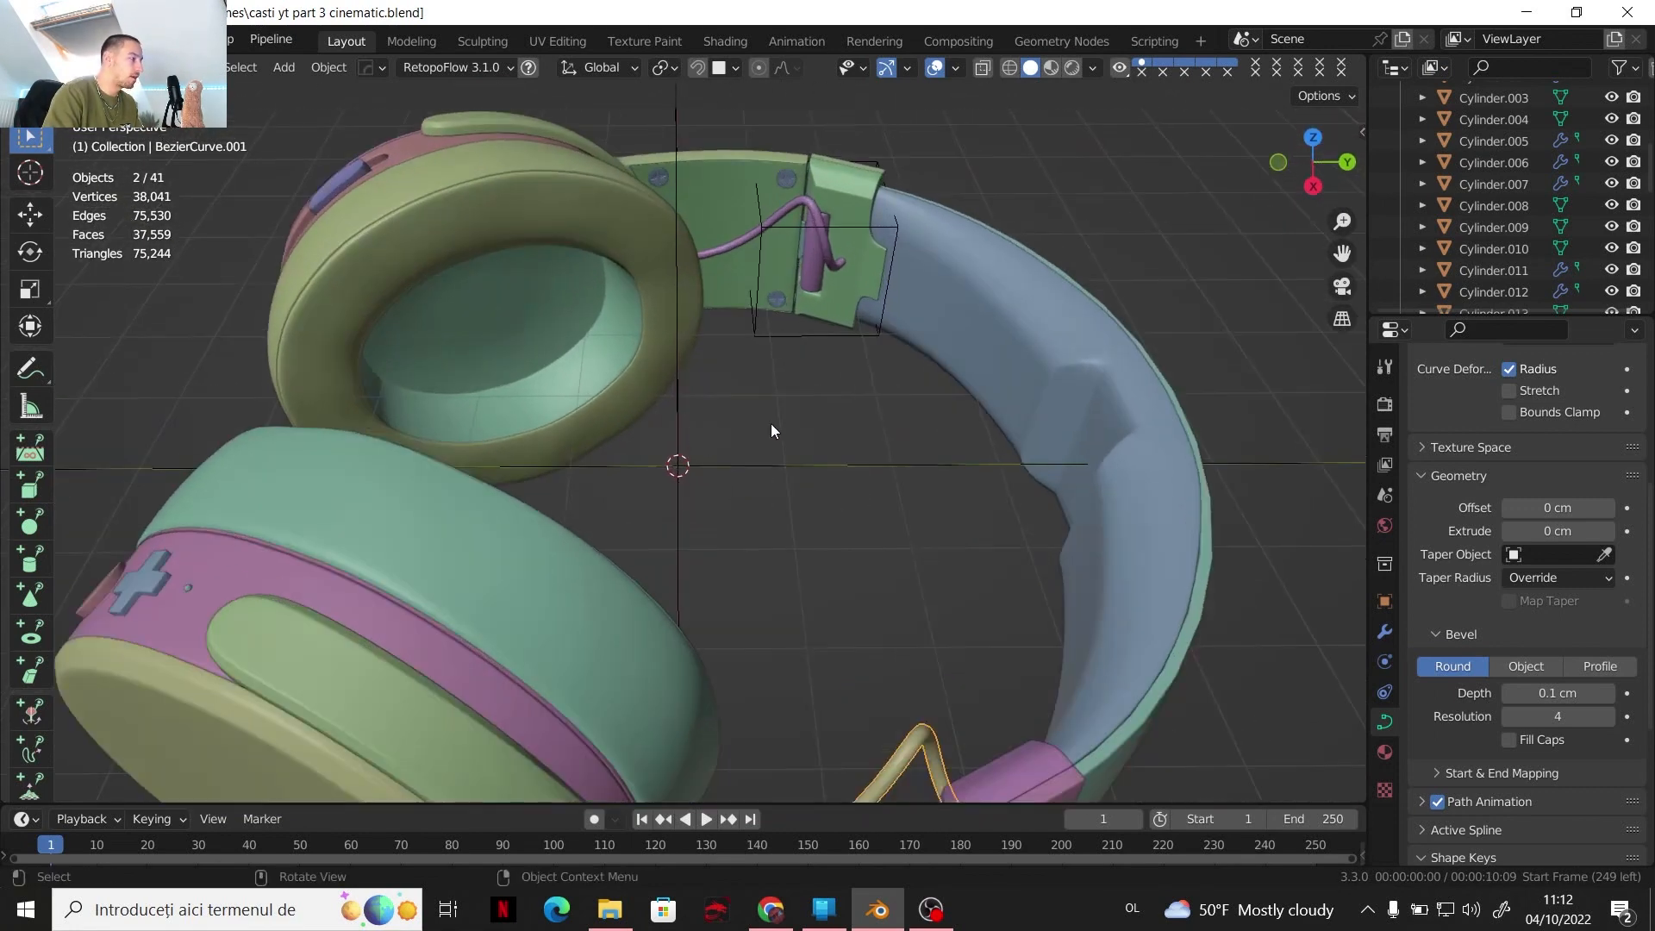
middle_drag(784, 427, 715, 557)
scroll(791, 373, up, 4)
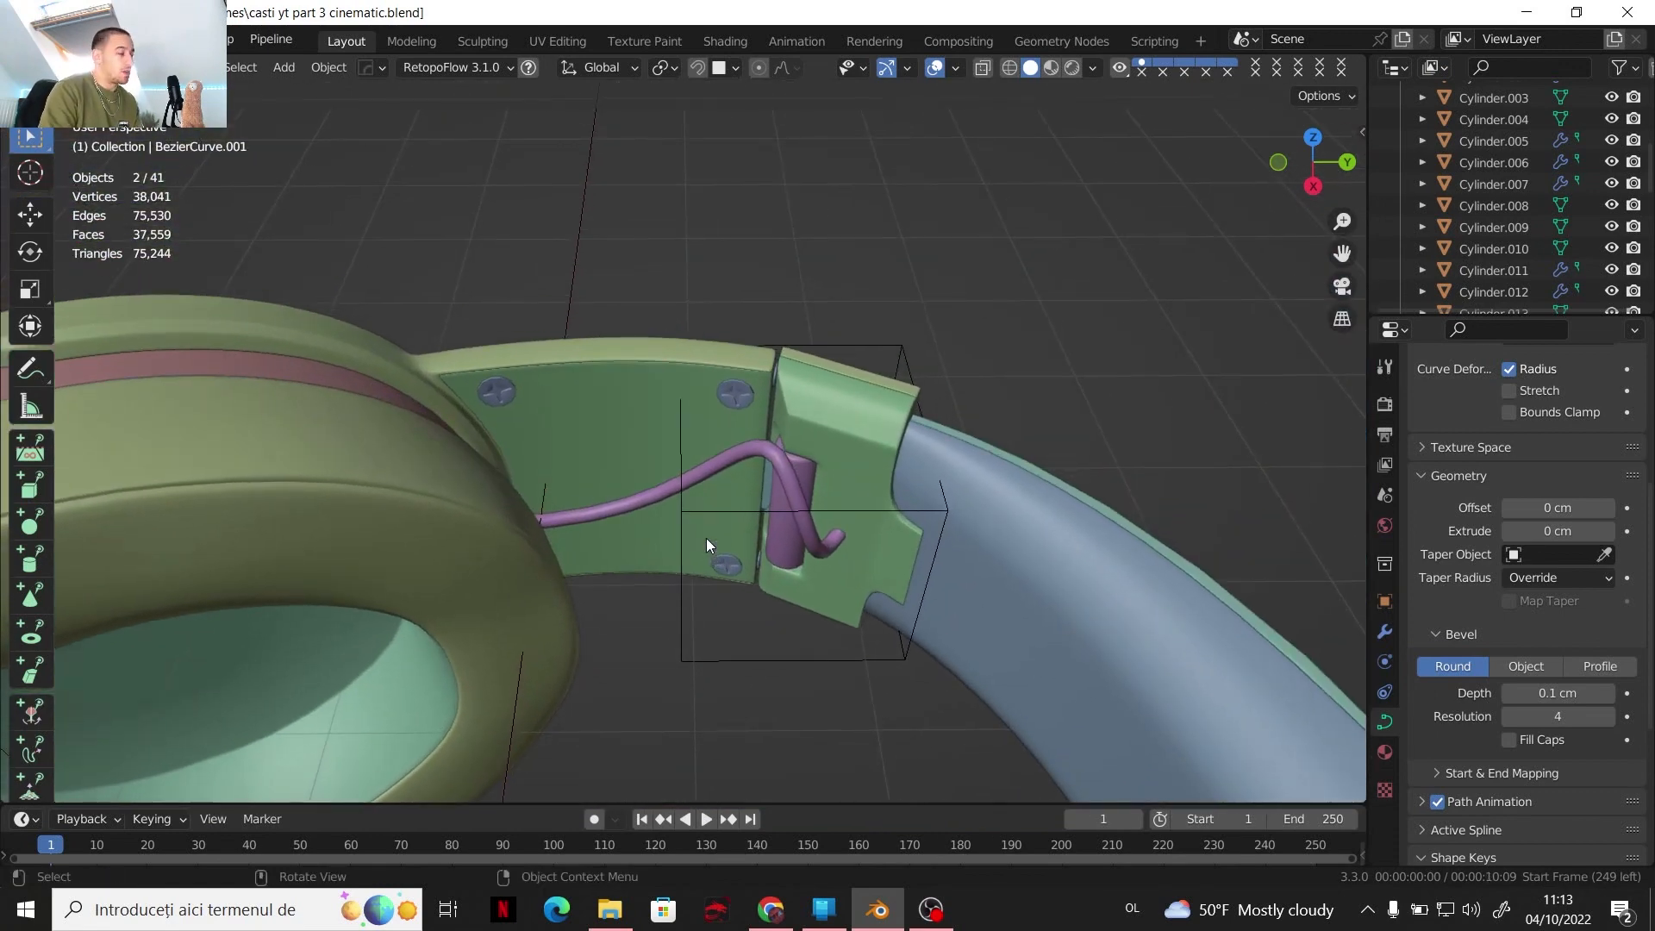
scroll(793, 411, up, 1)
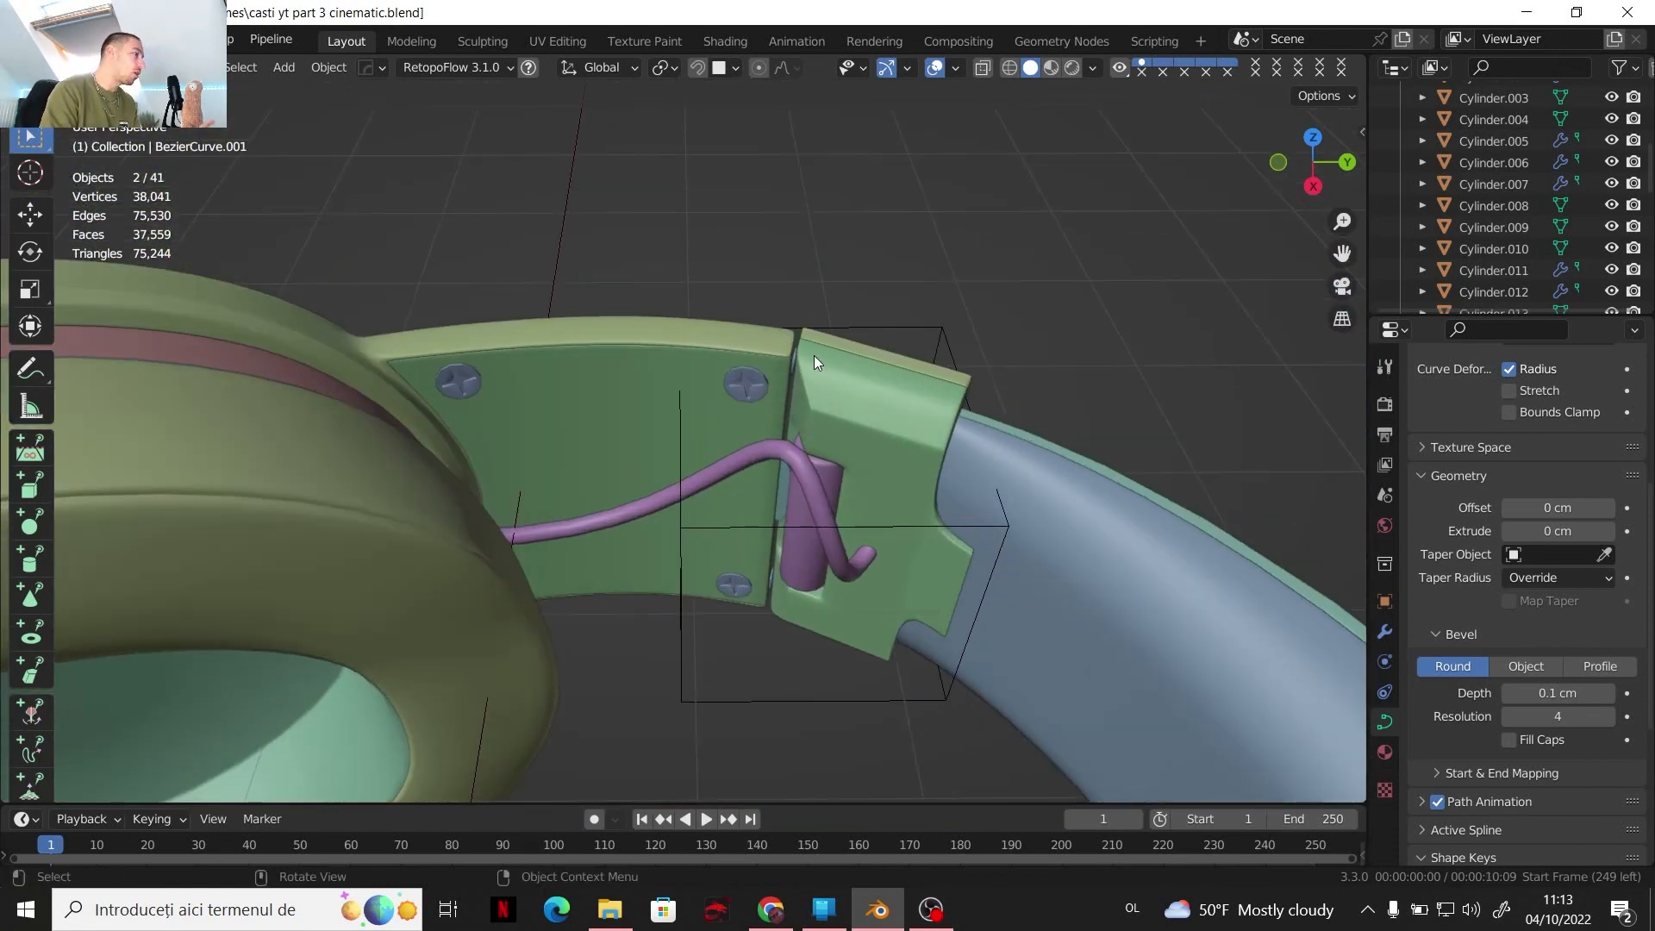
click(884, 527)
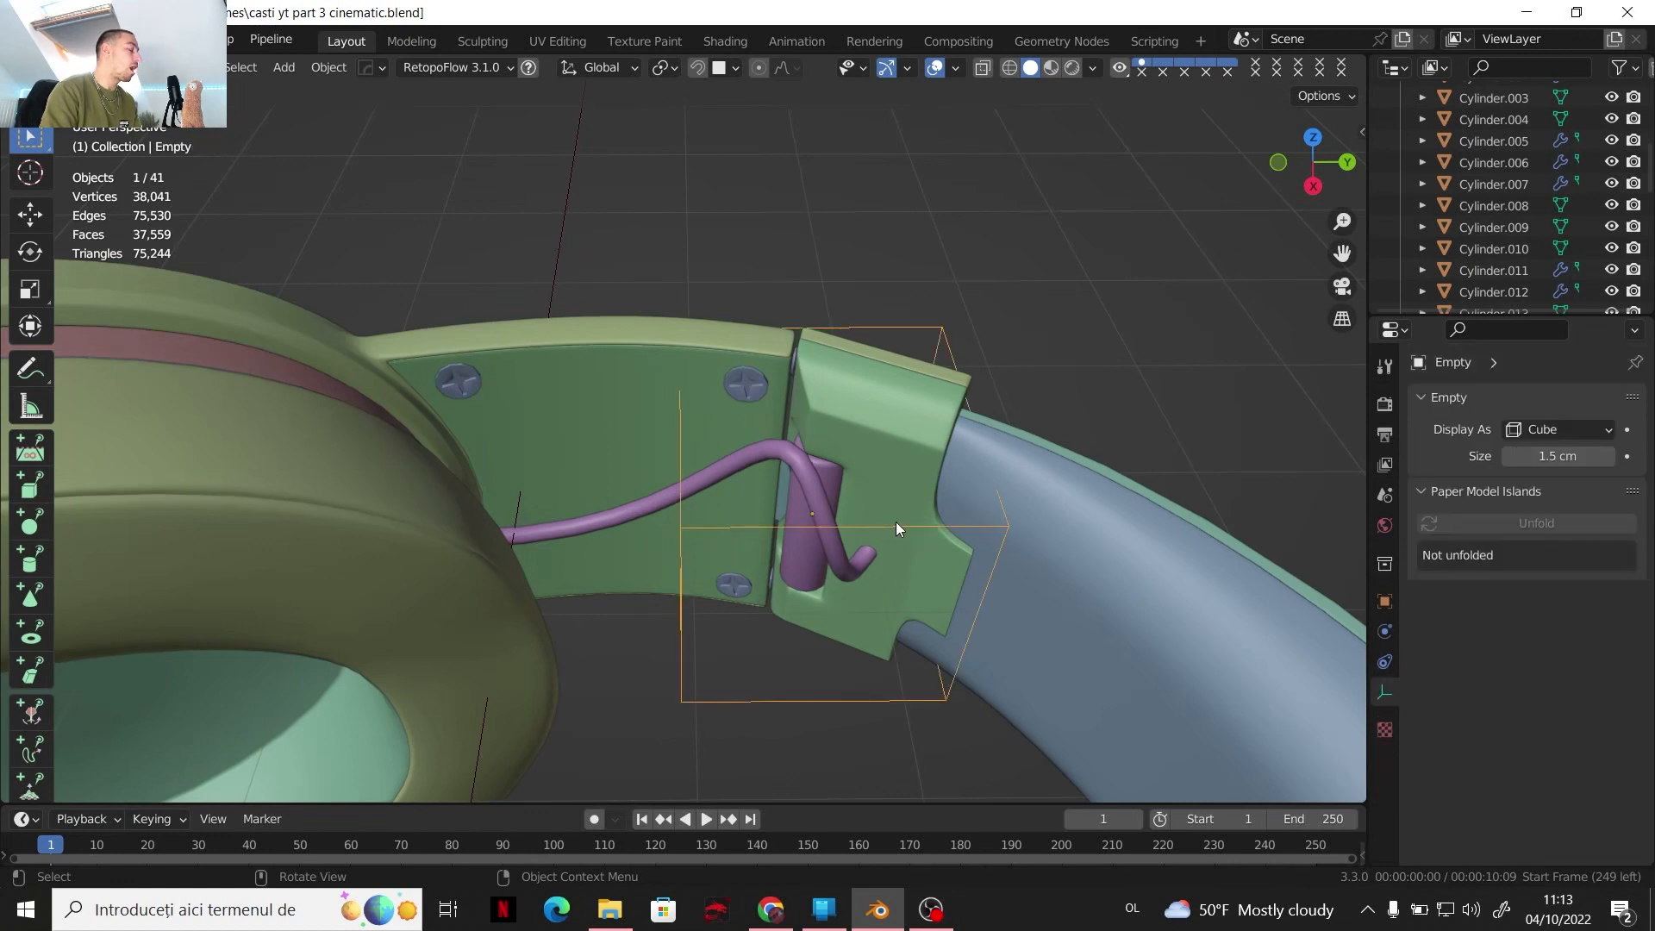
shift+middle_drag(751, 376, 763, 400)
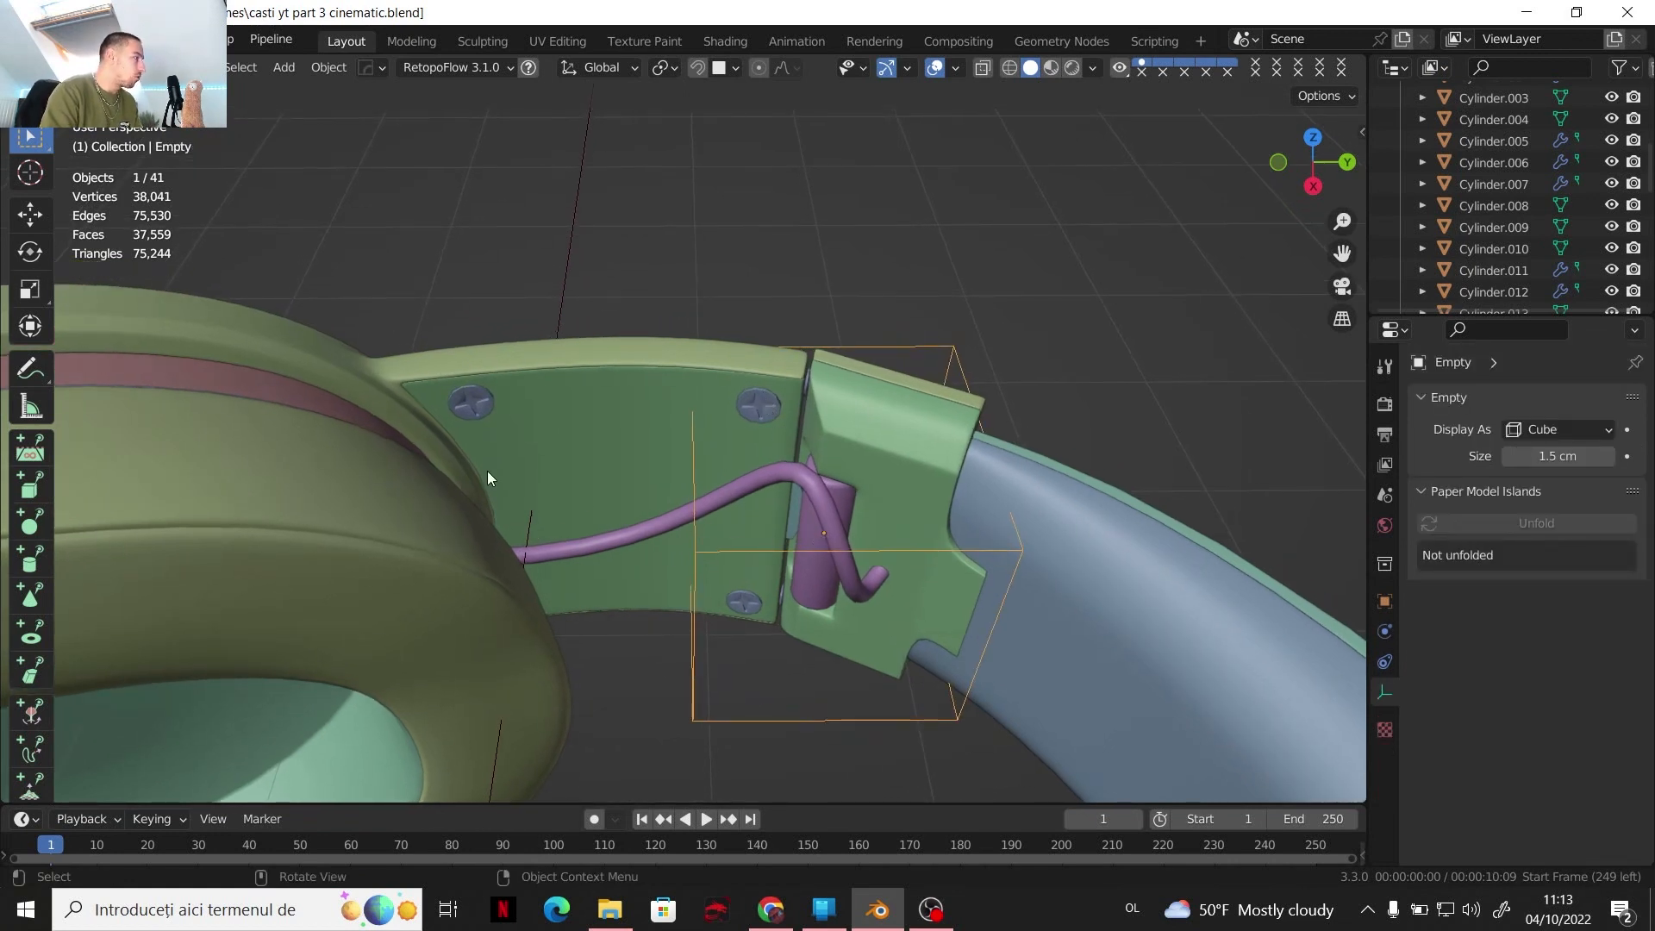
Select the ear cup's cushion, inner face, body and button, along with its arm plate, screws and hinge pin
middle_drag(488, 470, 551, 540)
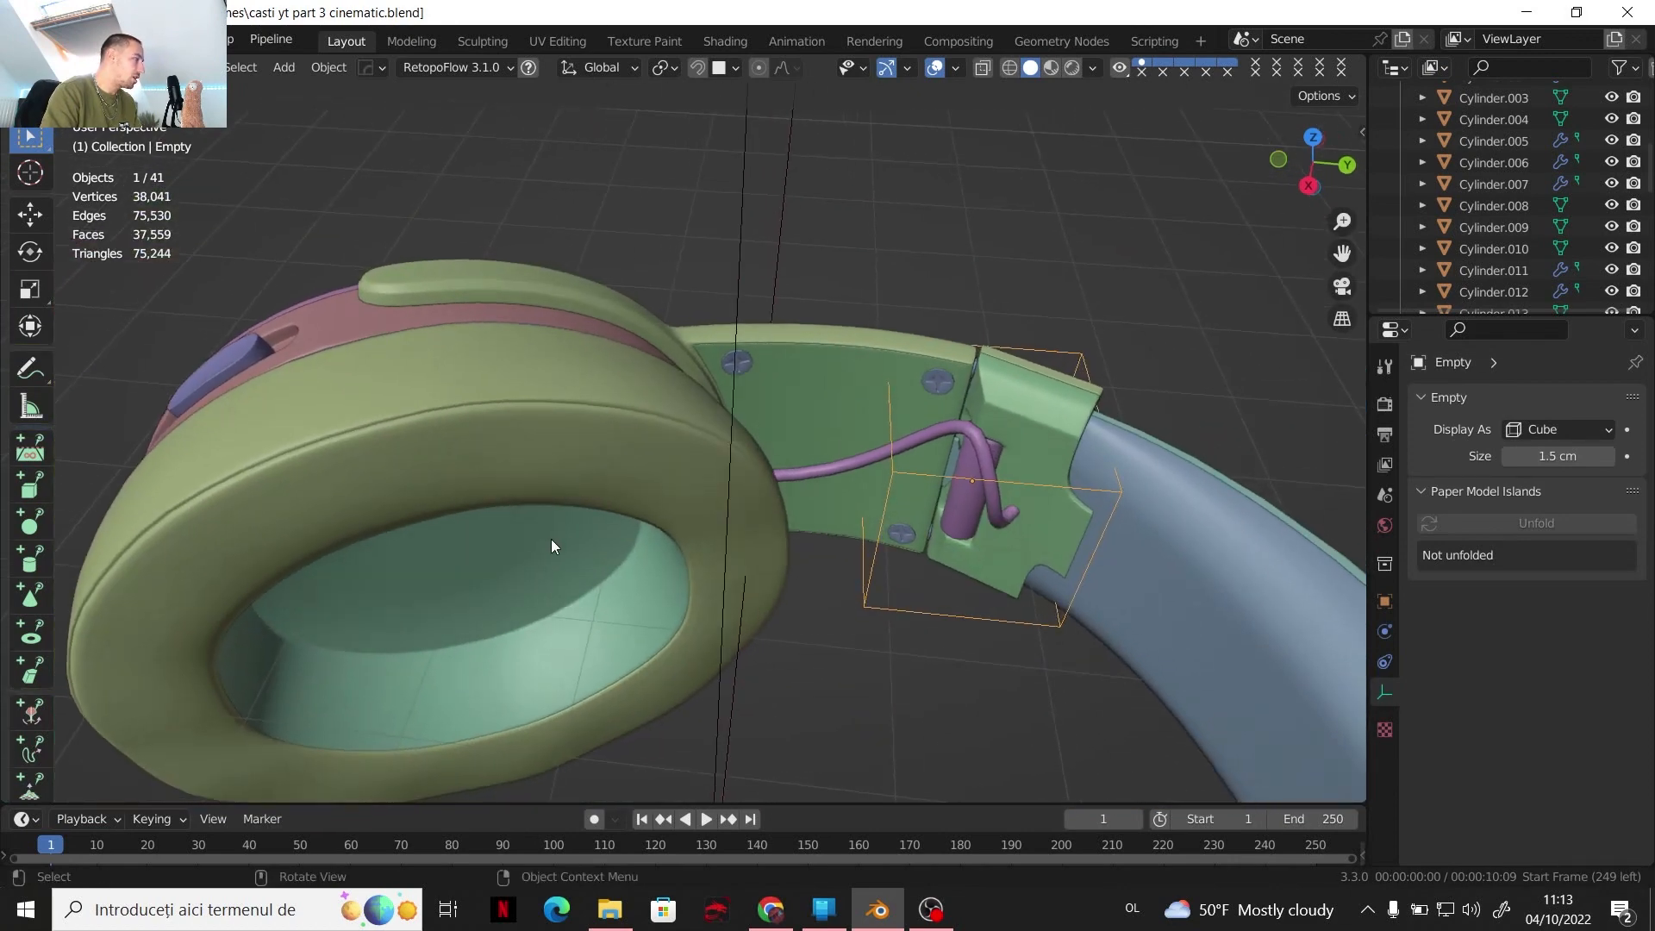
click(551, 540)
shift+click(318, 338)
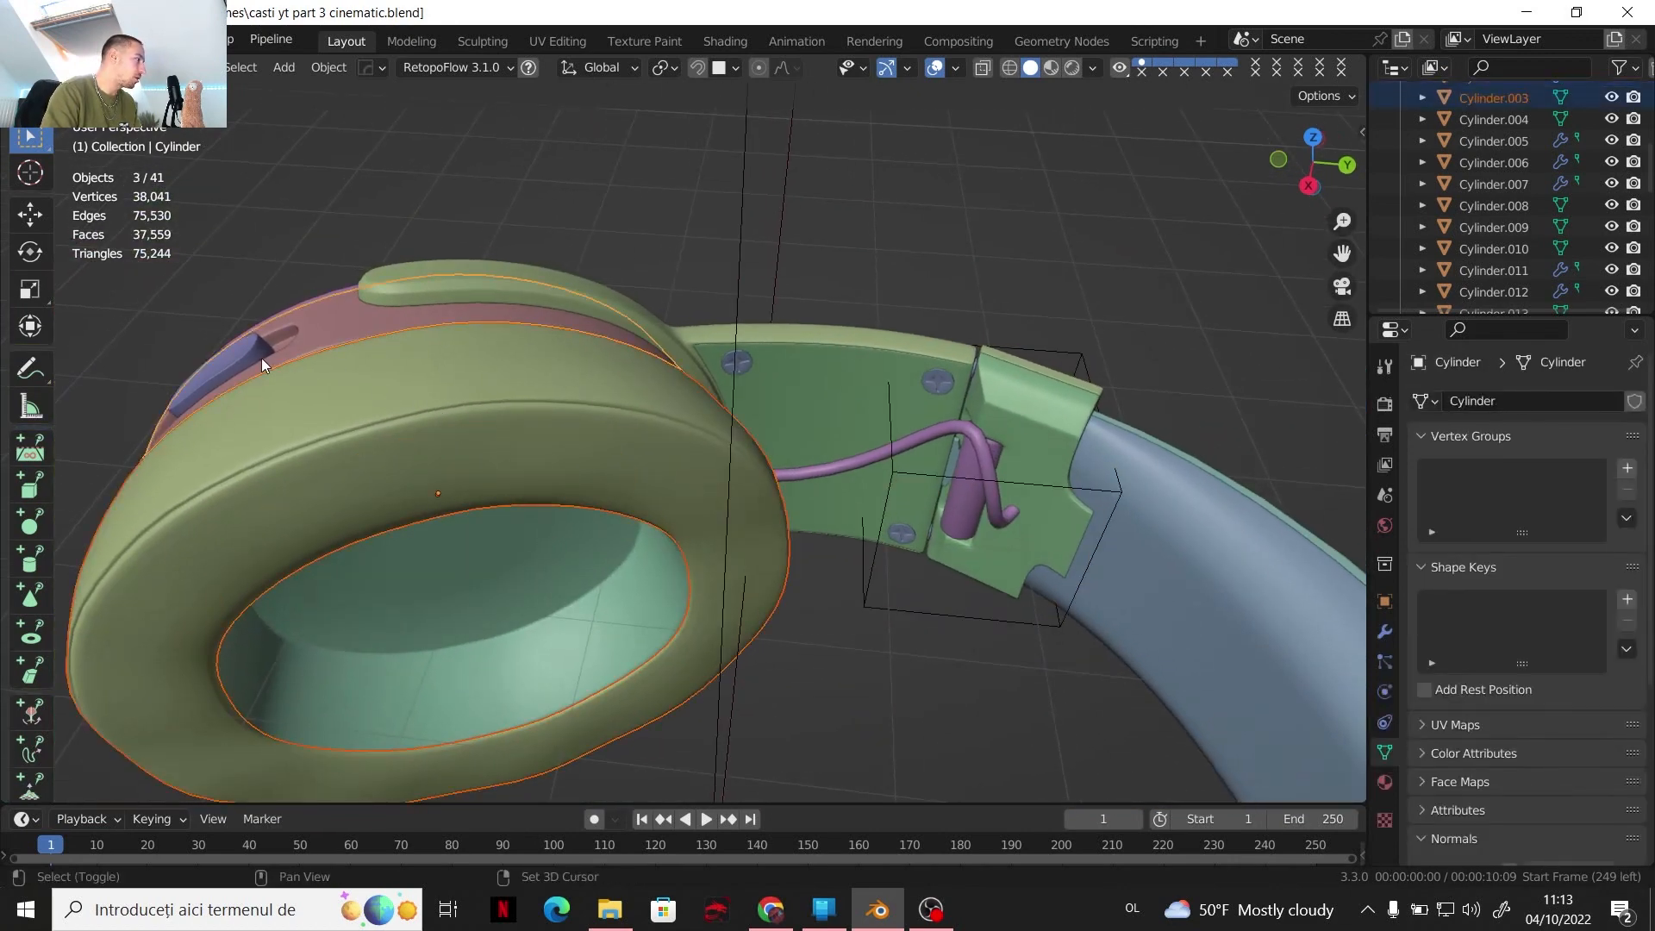
shift+click(244, 353)
shift+click(698, 352)
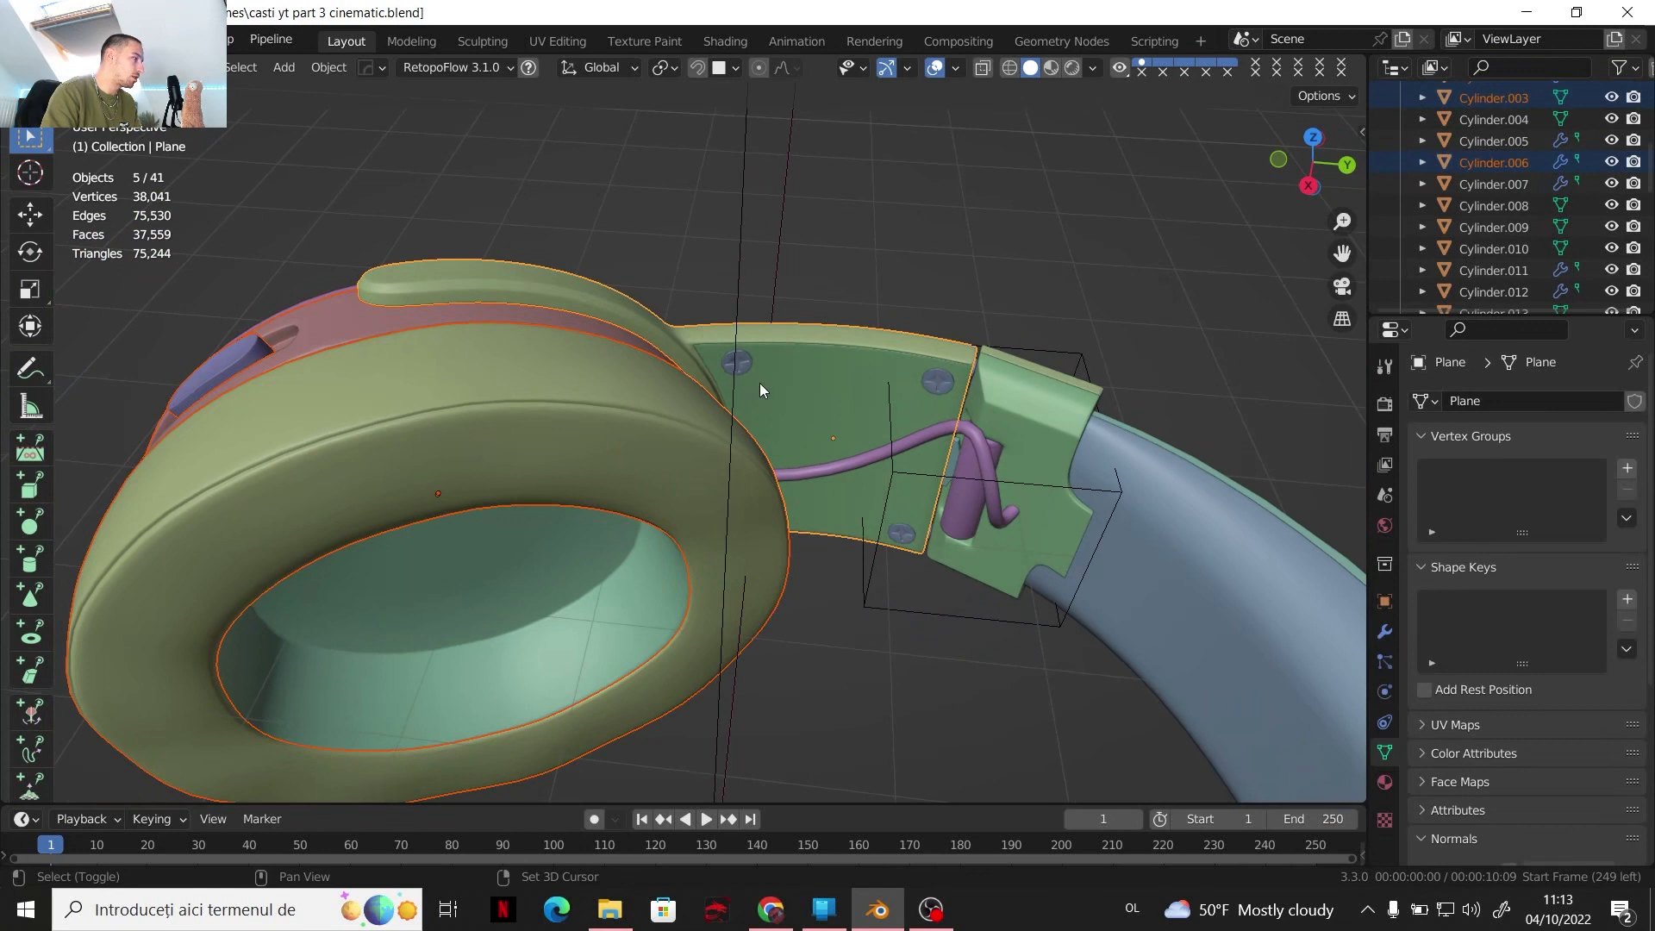
shift+click(759, 383)
shift+click(737, 366)
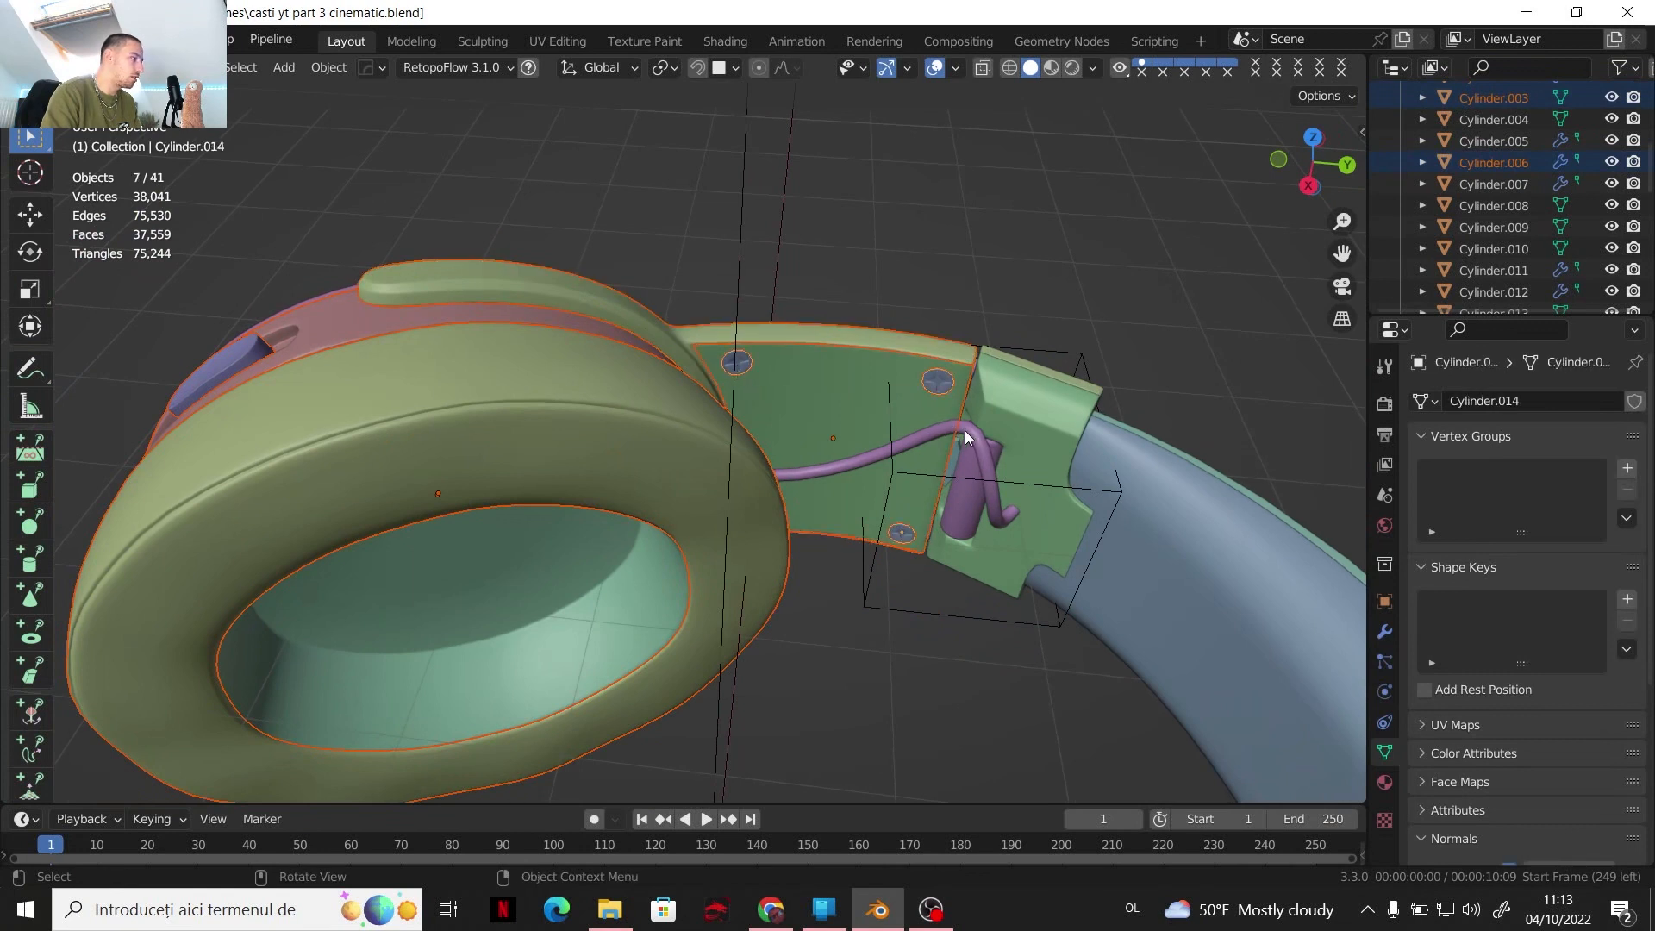
shift+click(953, 459)
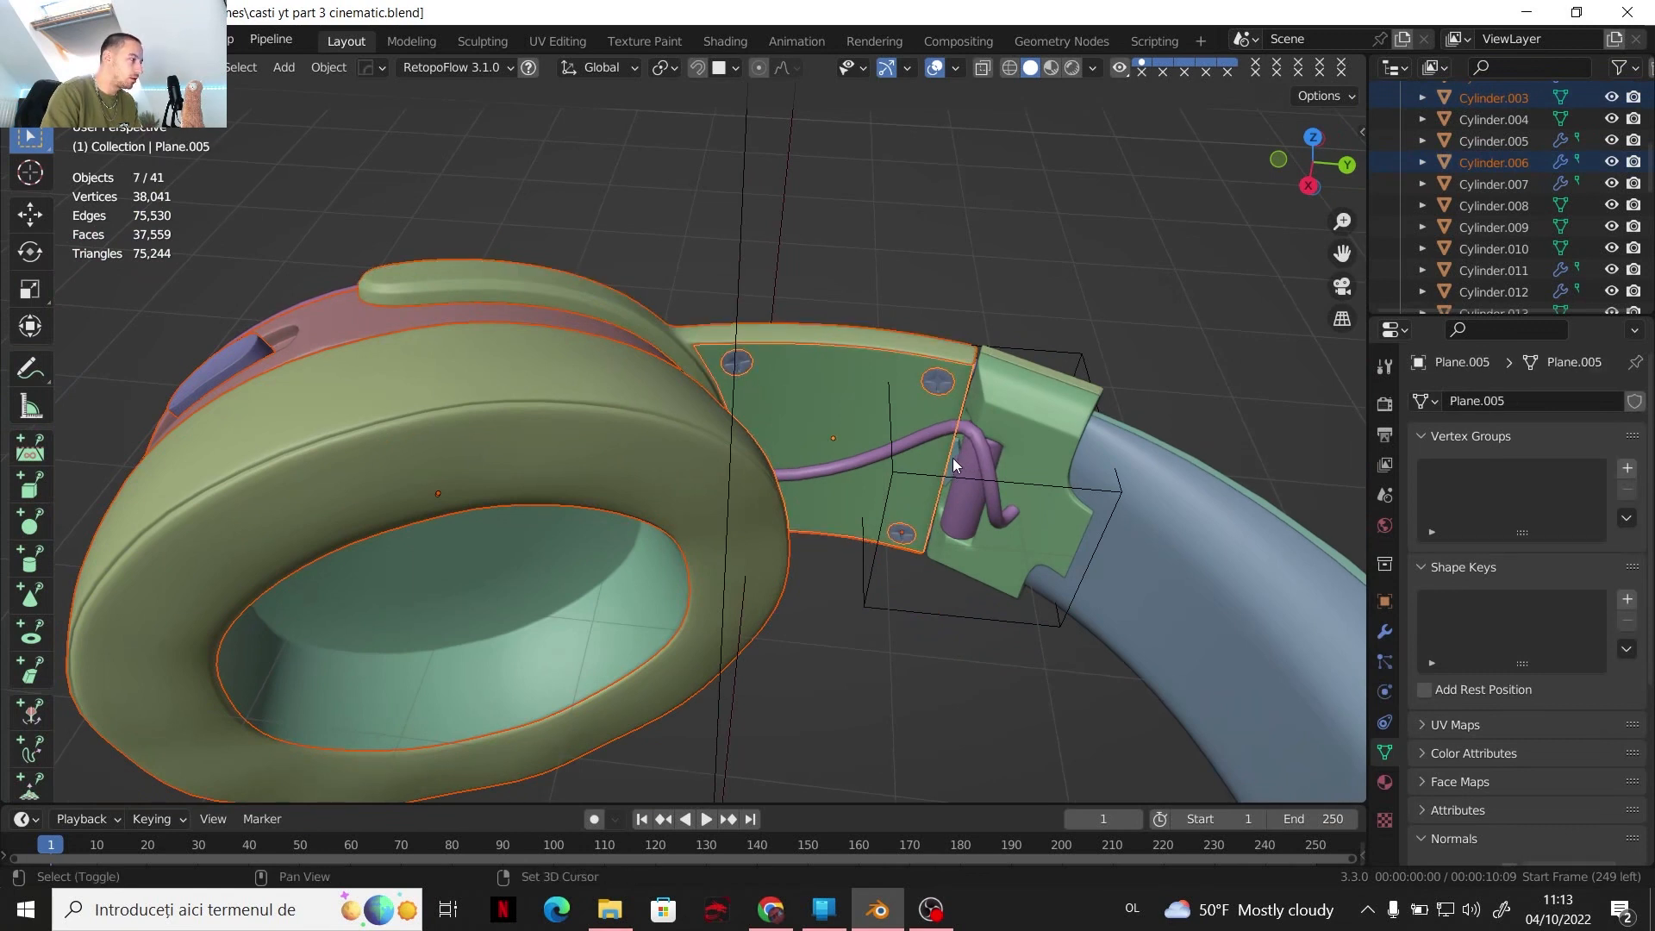
shift+click(955, 461)
shift+click(964, 466)
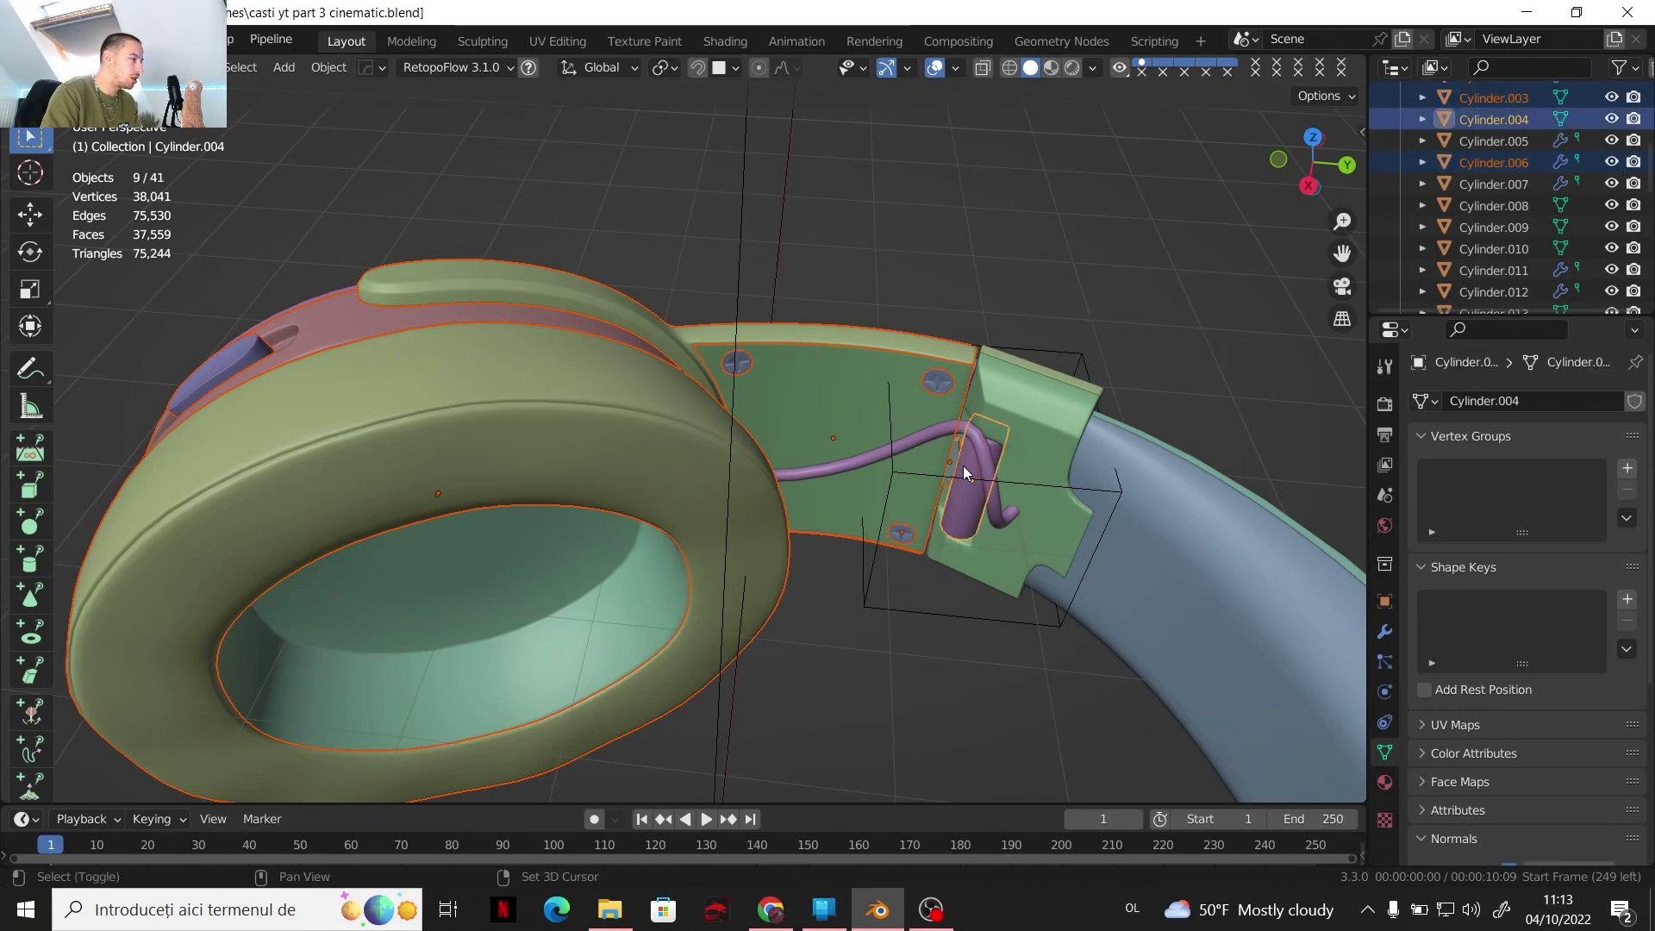
Add the thin ring beside the cushion and the connector panel with its slot and round jack to the selection
shift+middle_drag(791, 405, 833, 319)
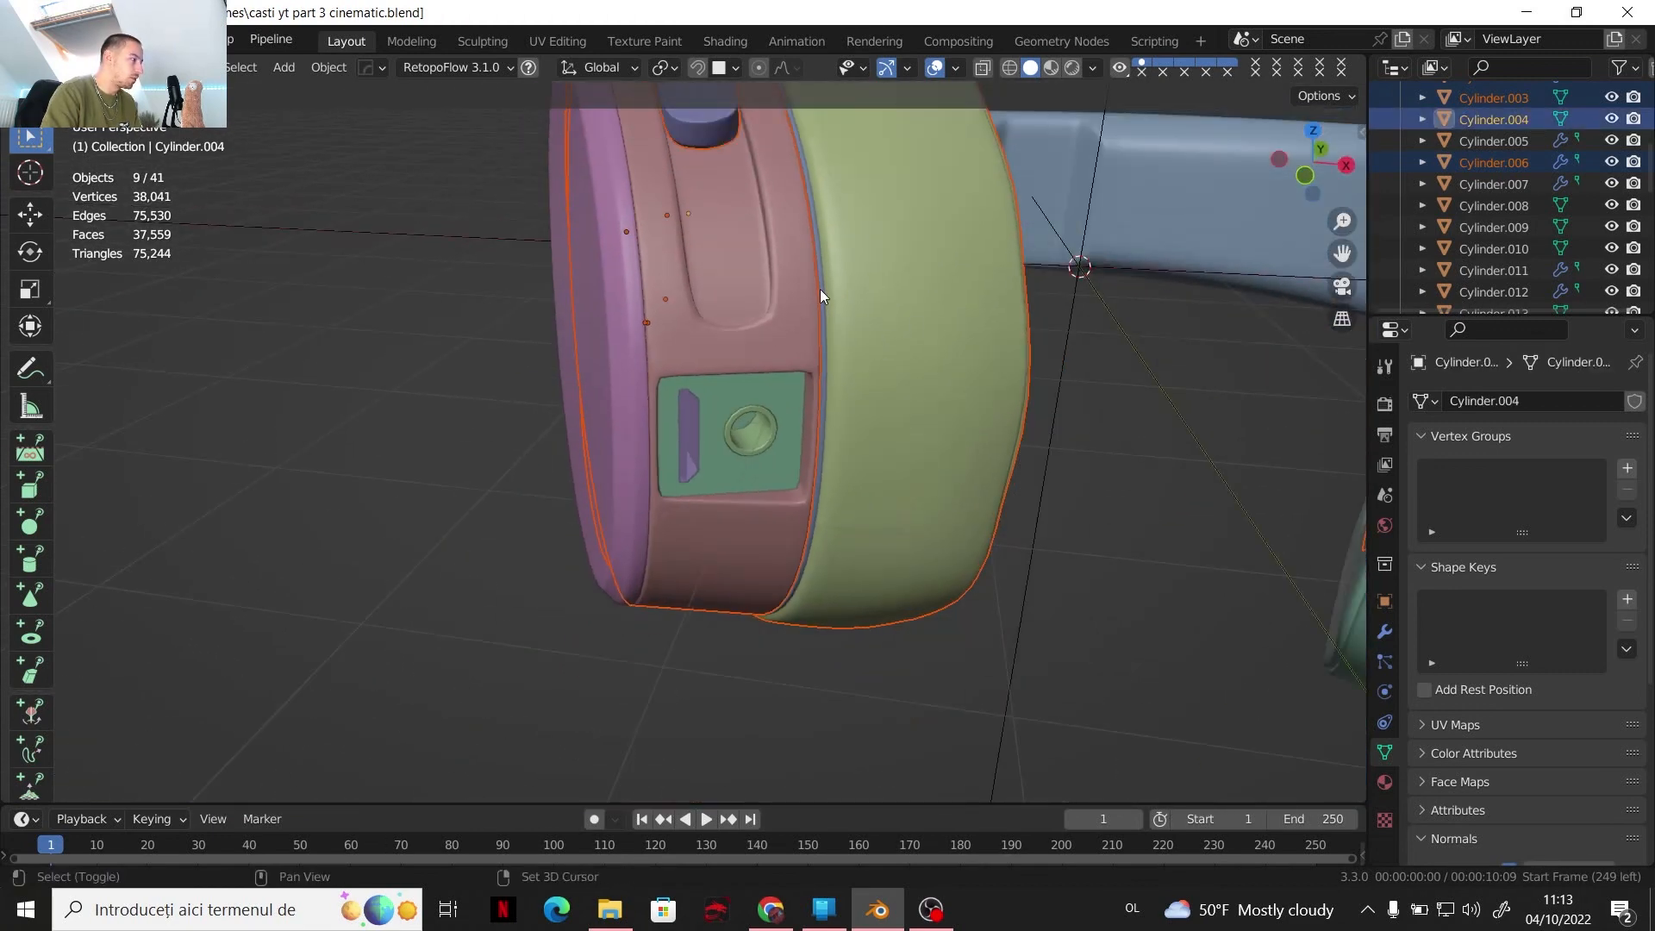
shift+click(821, 296)
shift+click(697, 417)
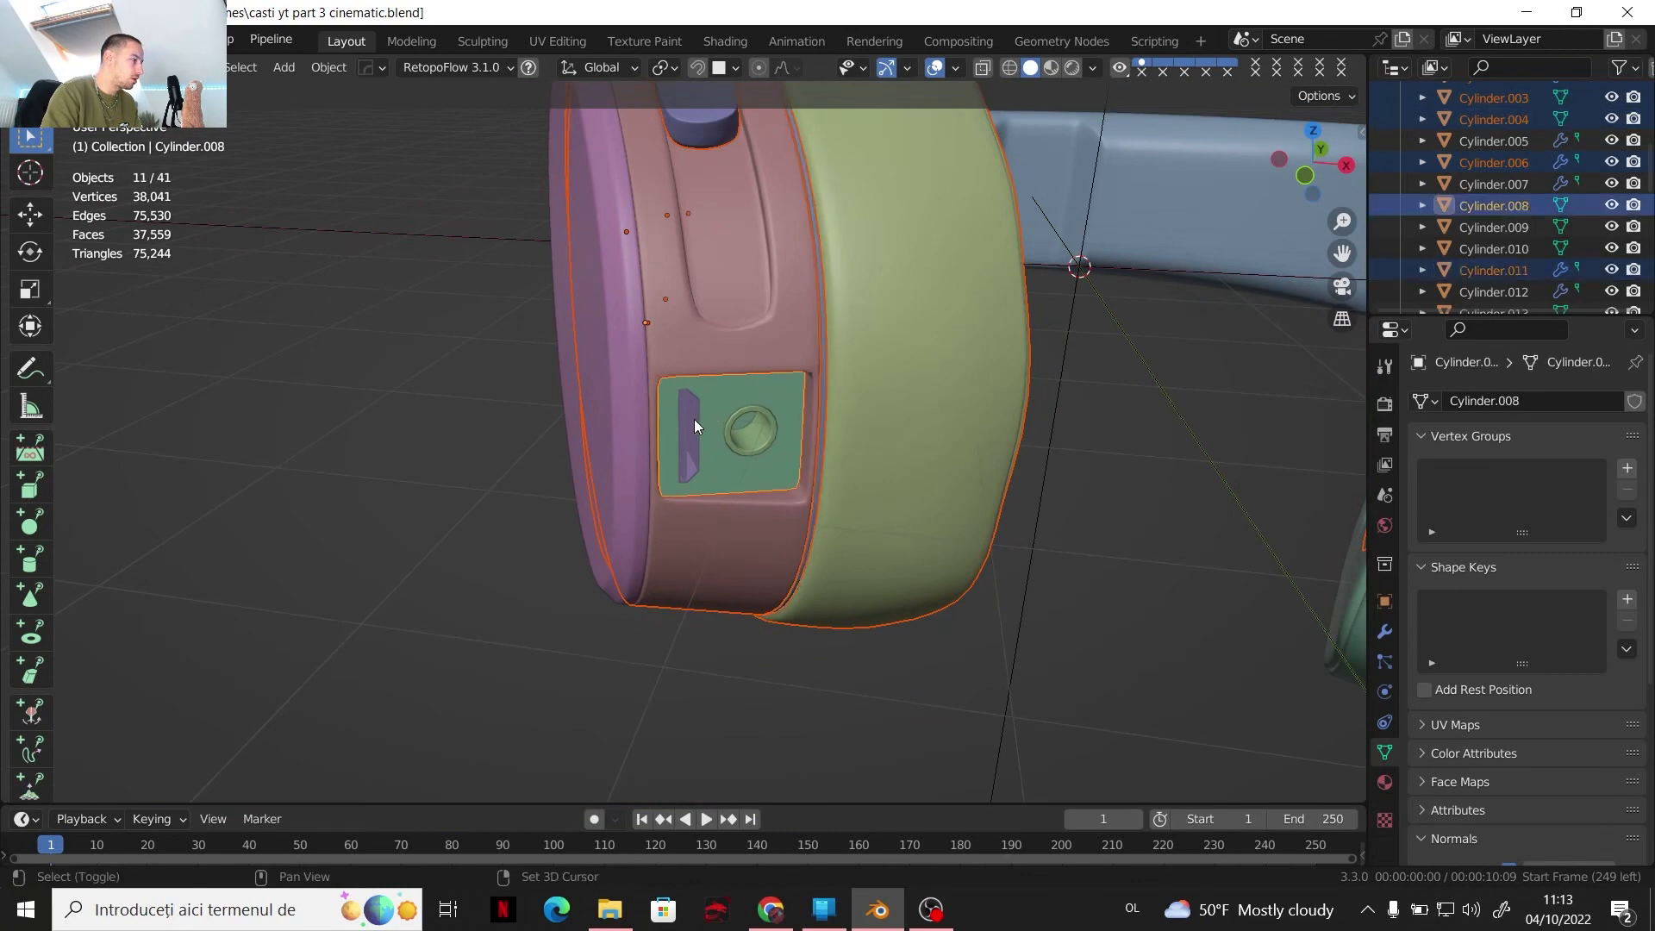
shift+click(694, 419)
shift+click(733, 422)
Parent all the selected ear cup and arm parts to the cube empty at the hinge, using the Object type
scroll(738, 425, down, 3)
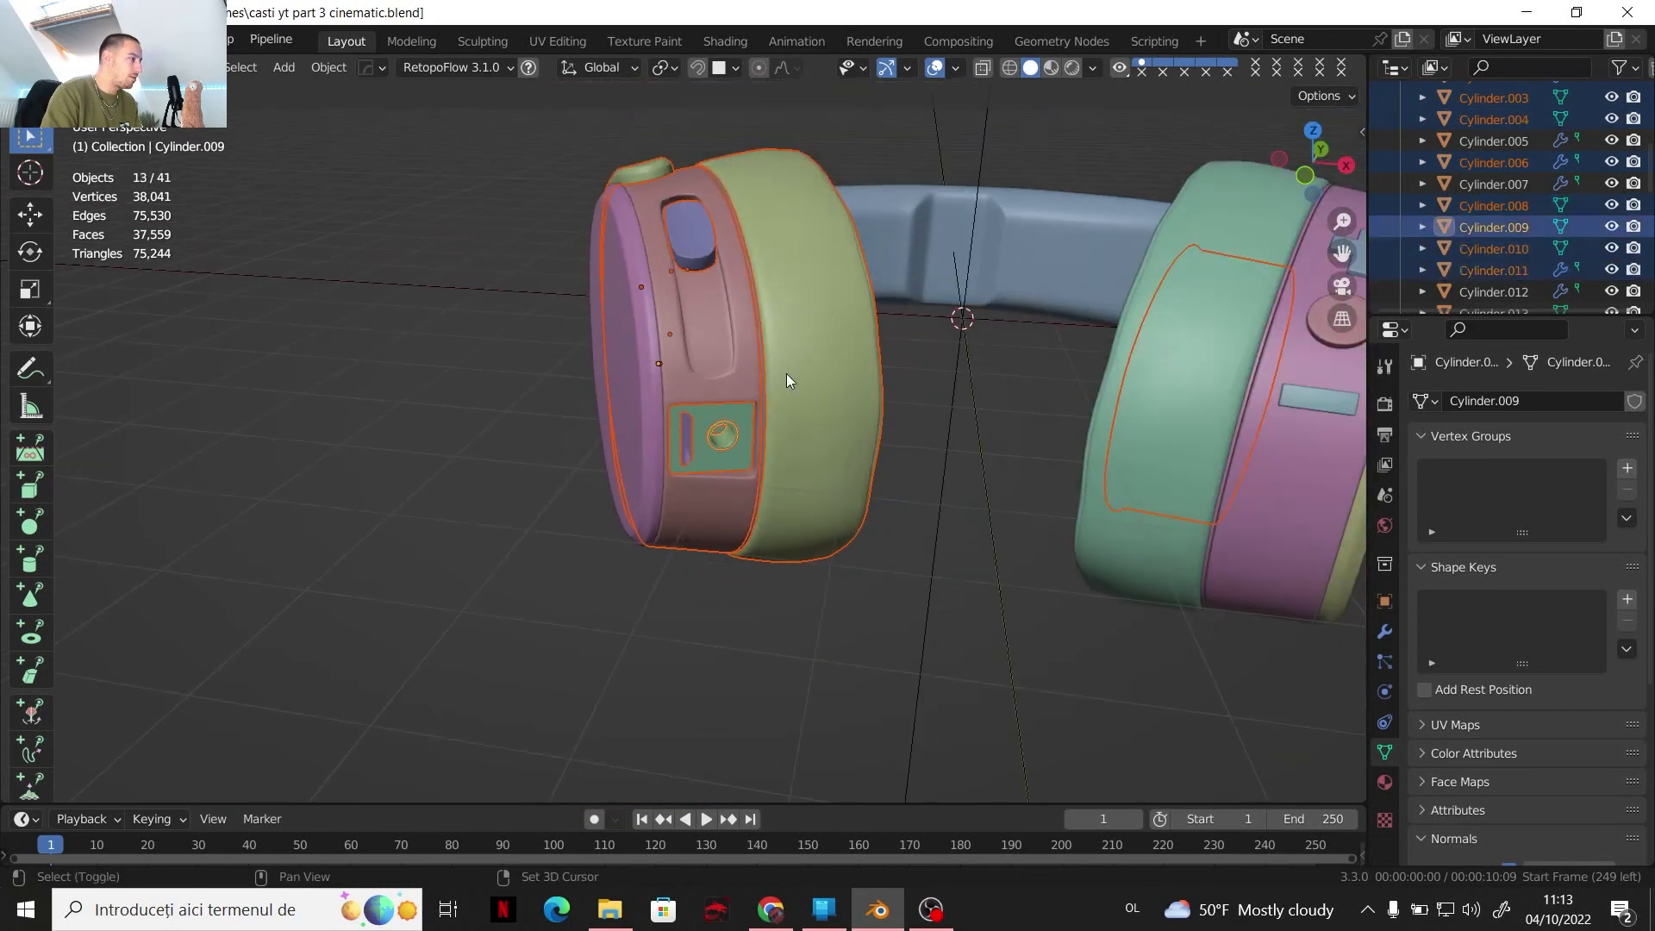
shift+middle_drag(786, 374, 890, 415)
middle_drag(889, 409, 706, 510)
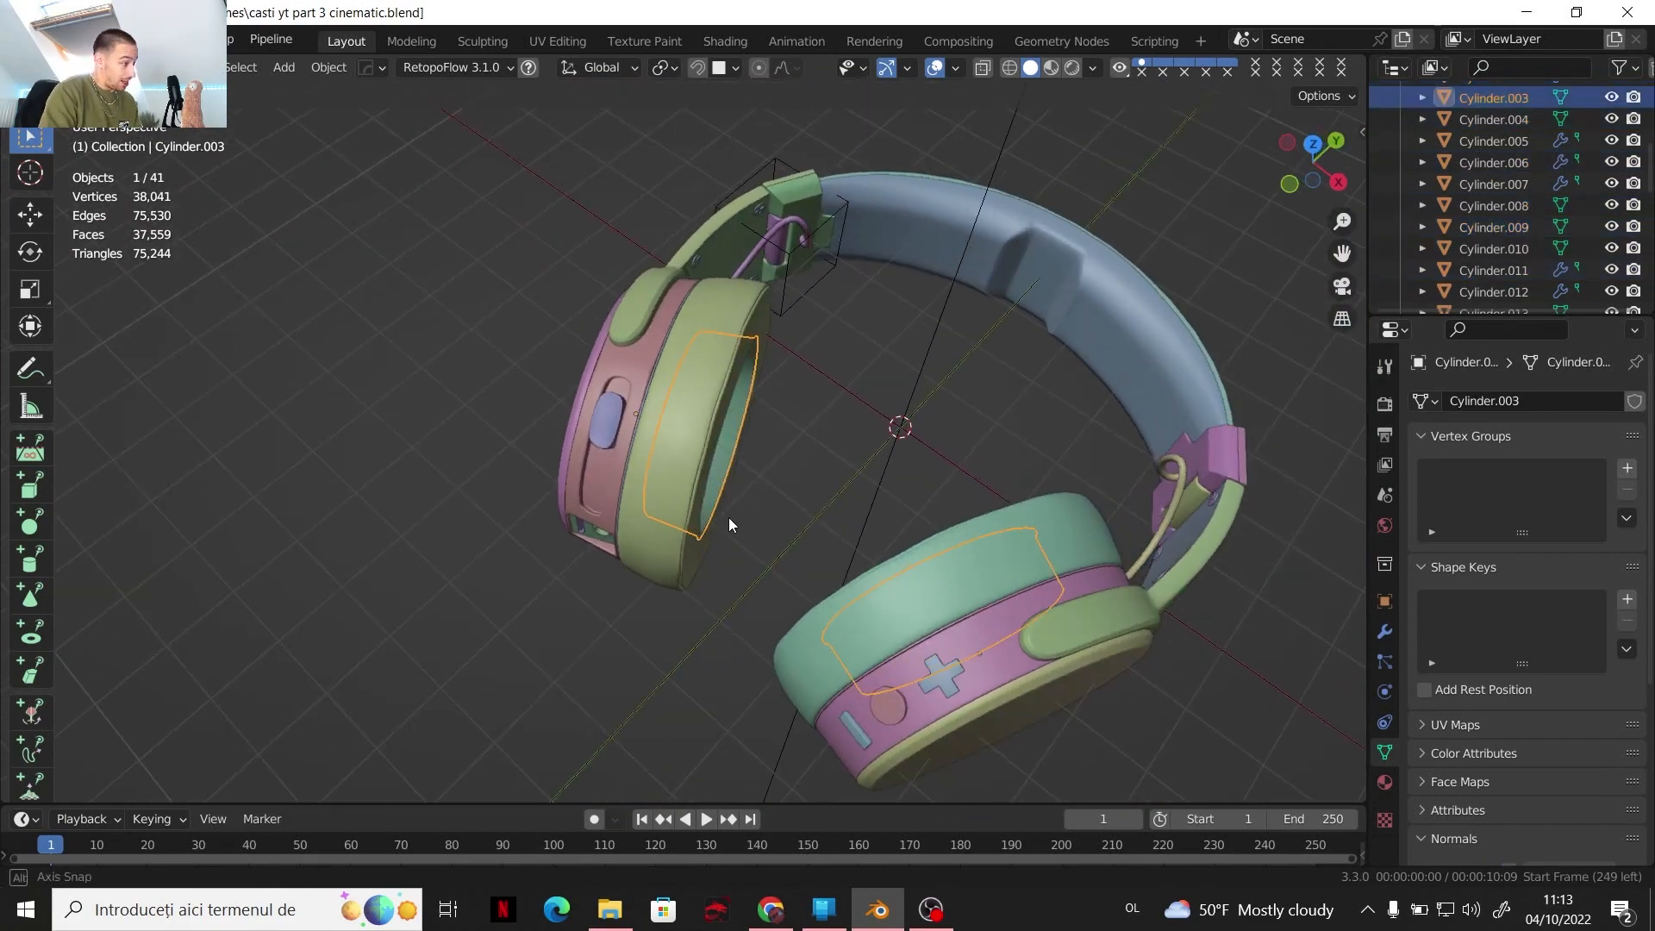
scroll(707, 512, up, 4)
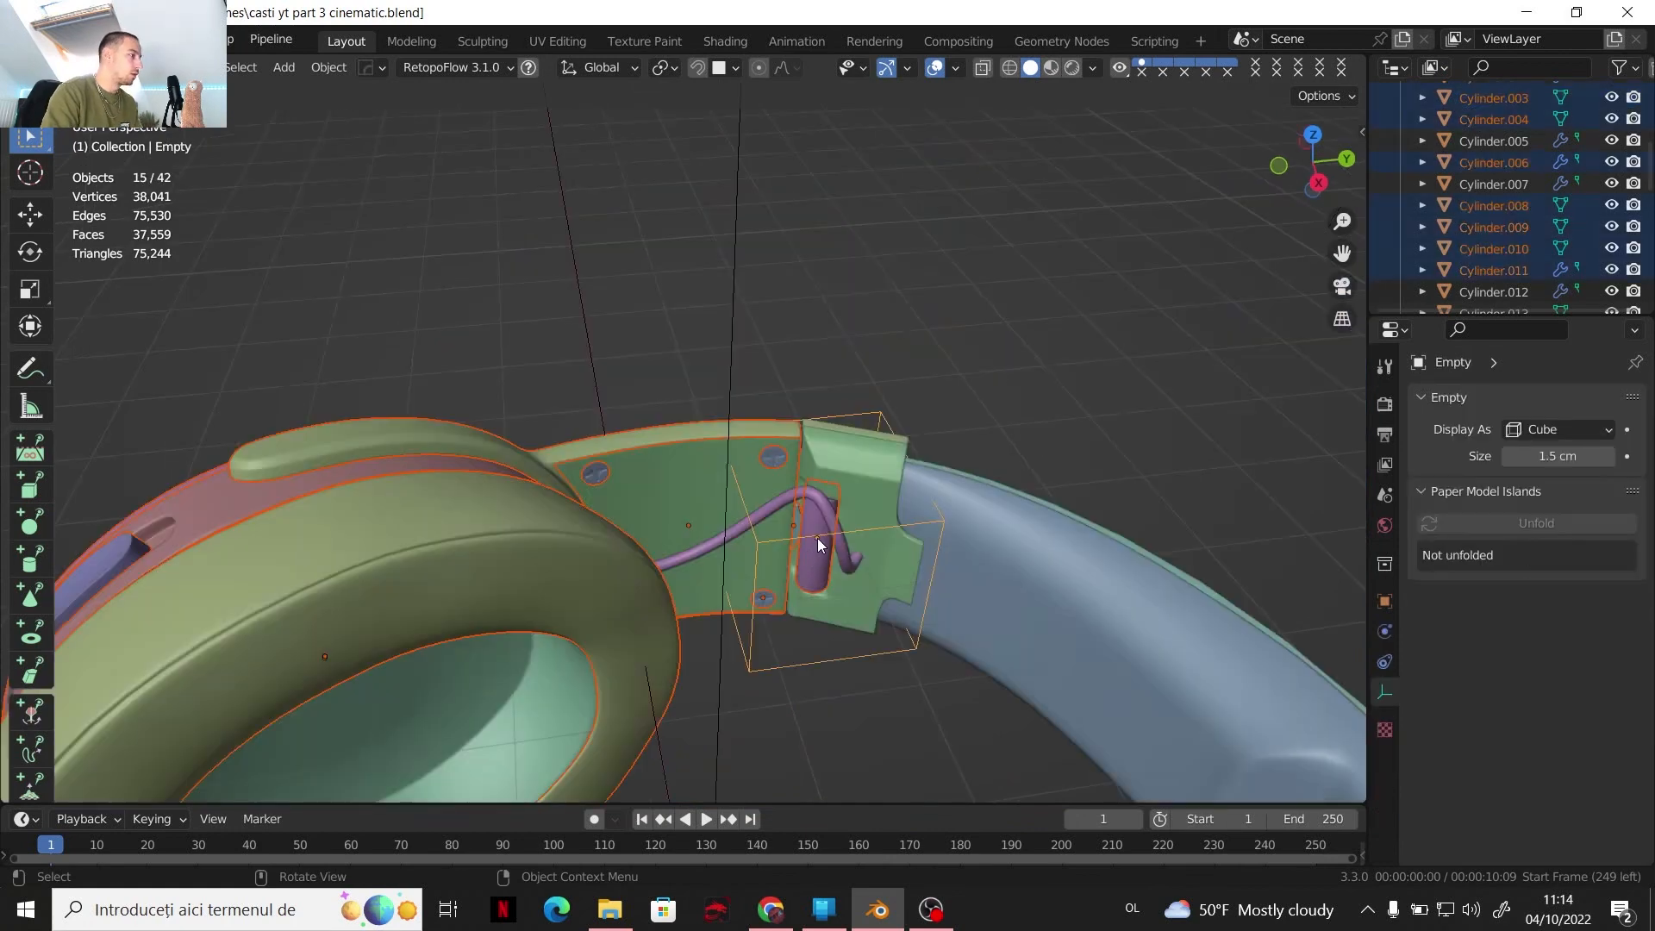
middle_drag(817, 538, 857, 474)
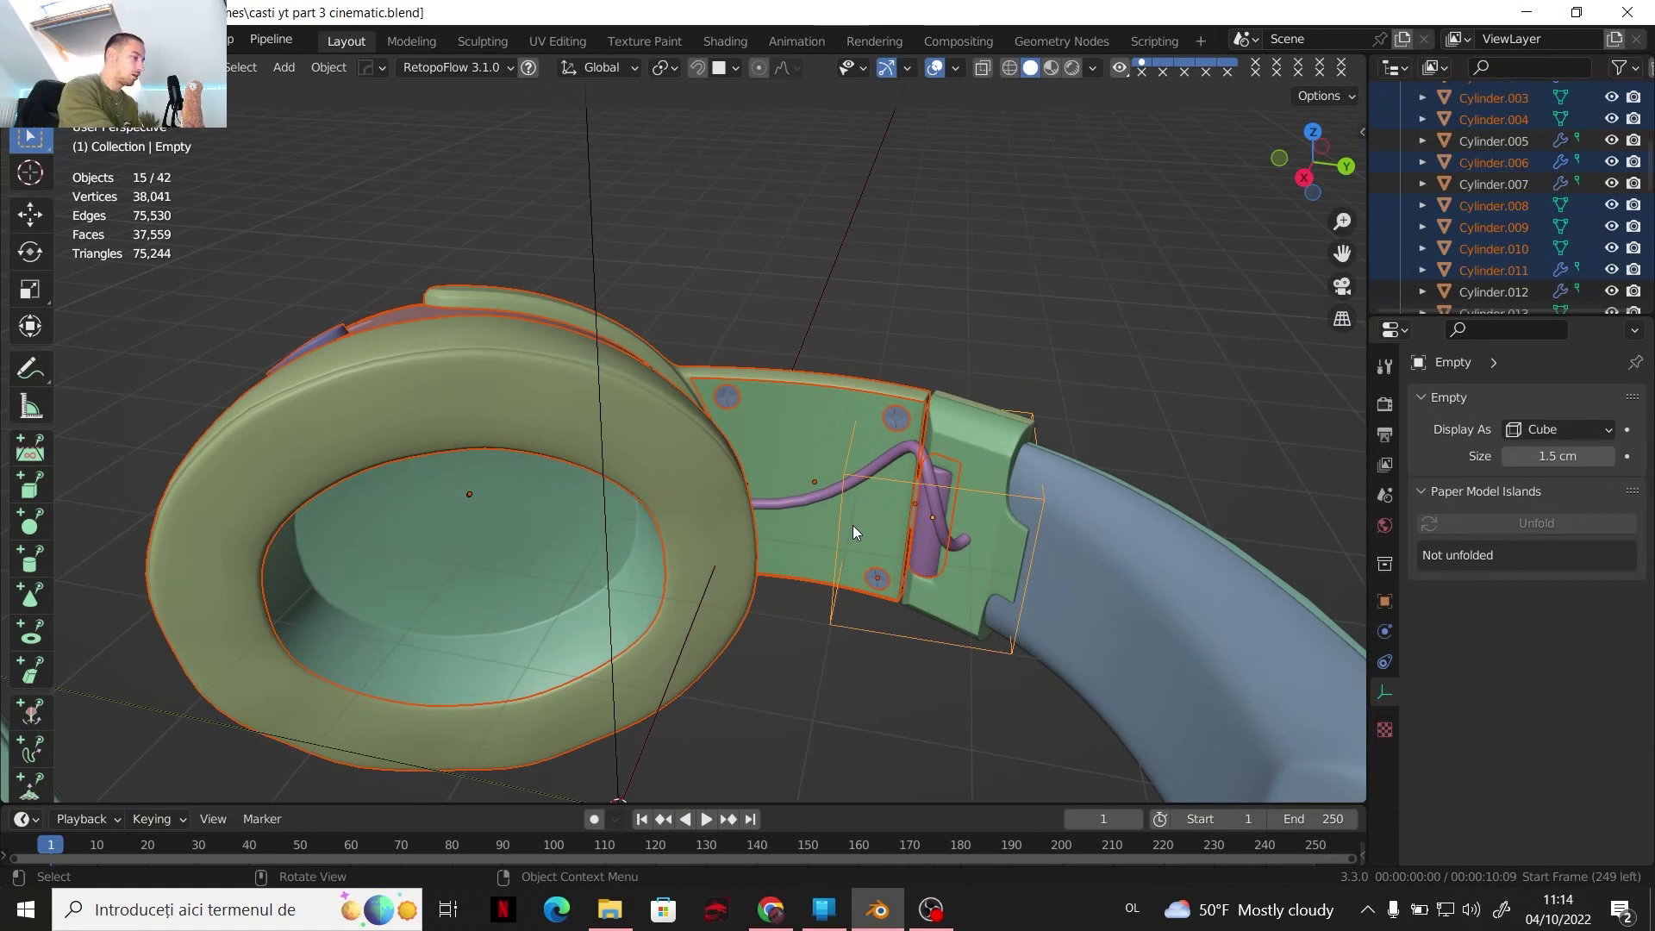
key(ctrl+p)
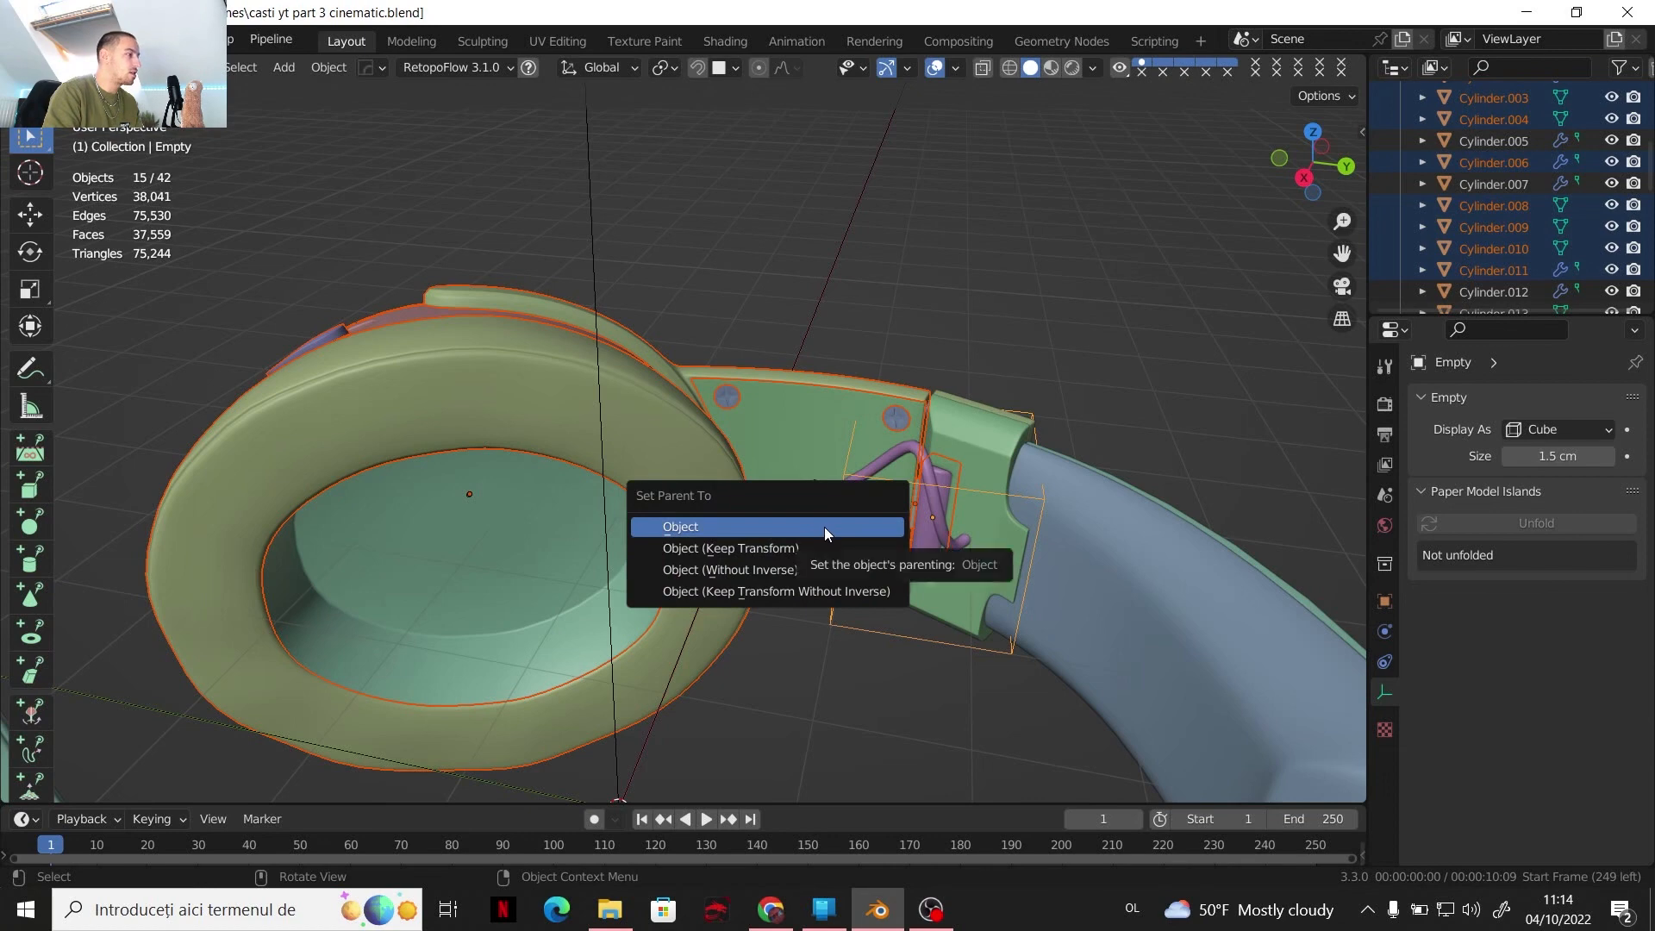
click(824, 526)
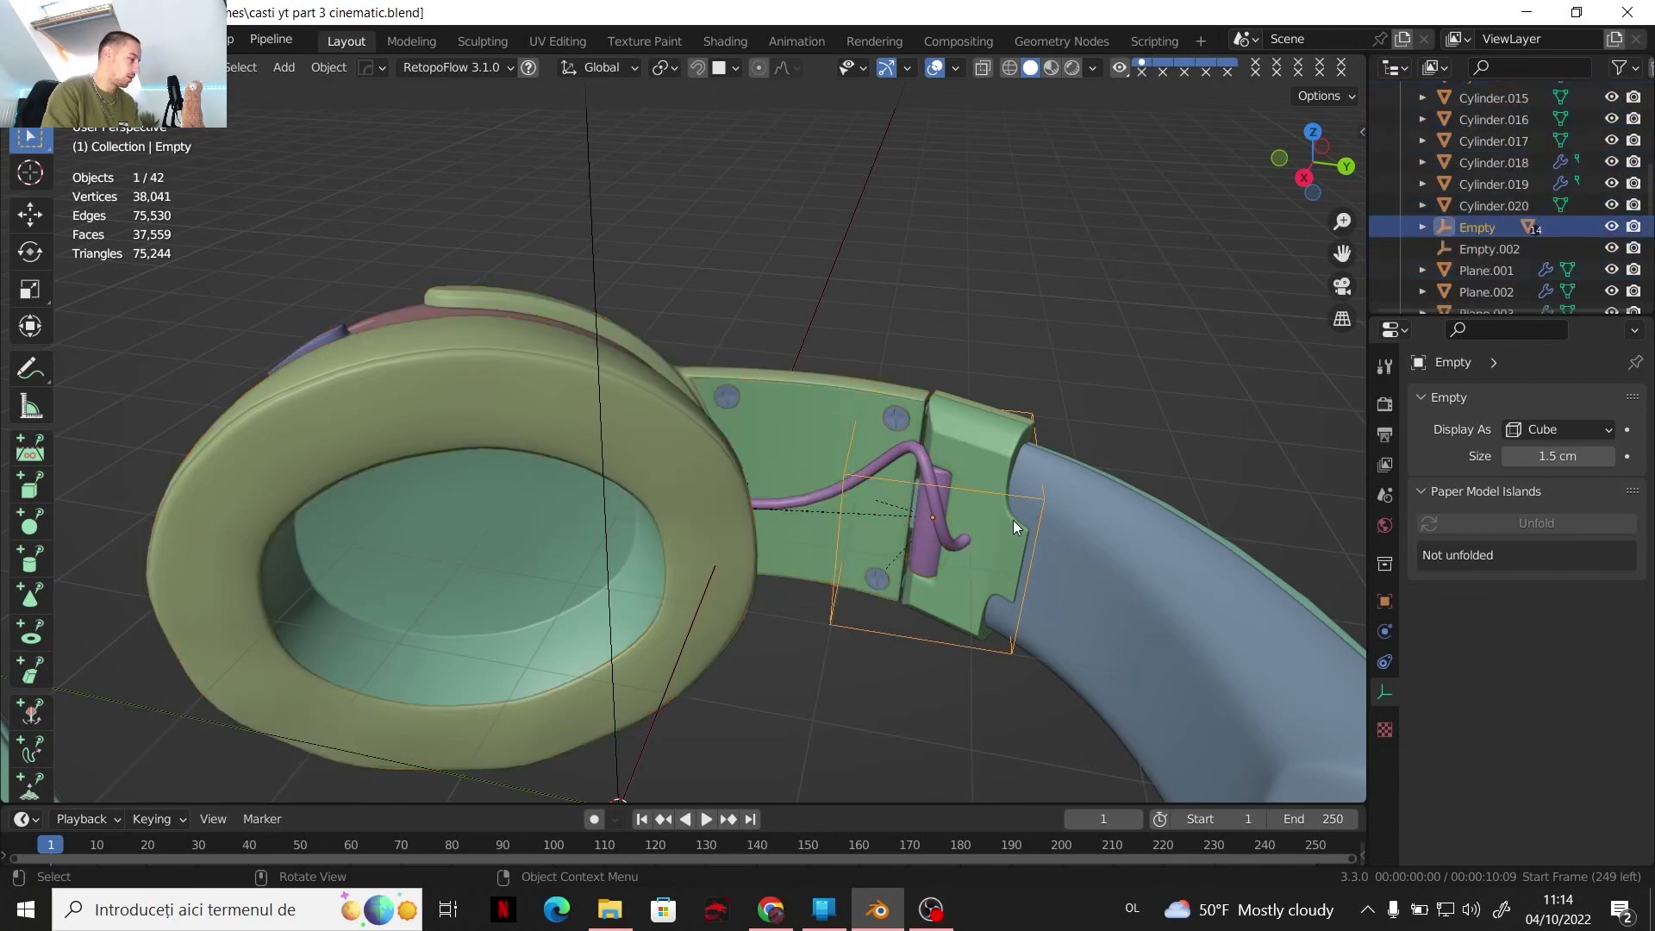
Try rotating the hinge's cube empty 73.6° about the global Z axis, and check the hinge and cable with the ear cup swung
key(r)
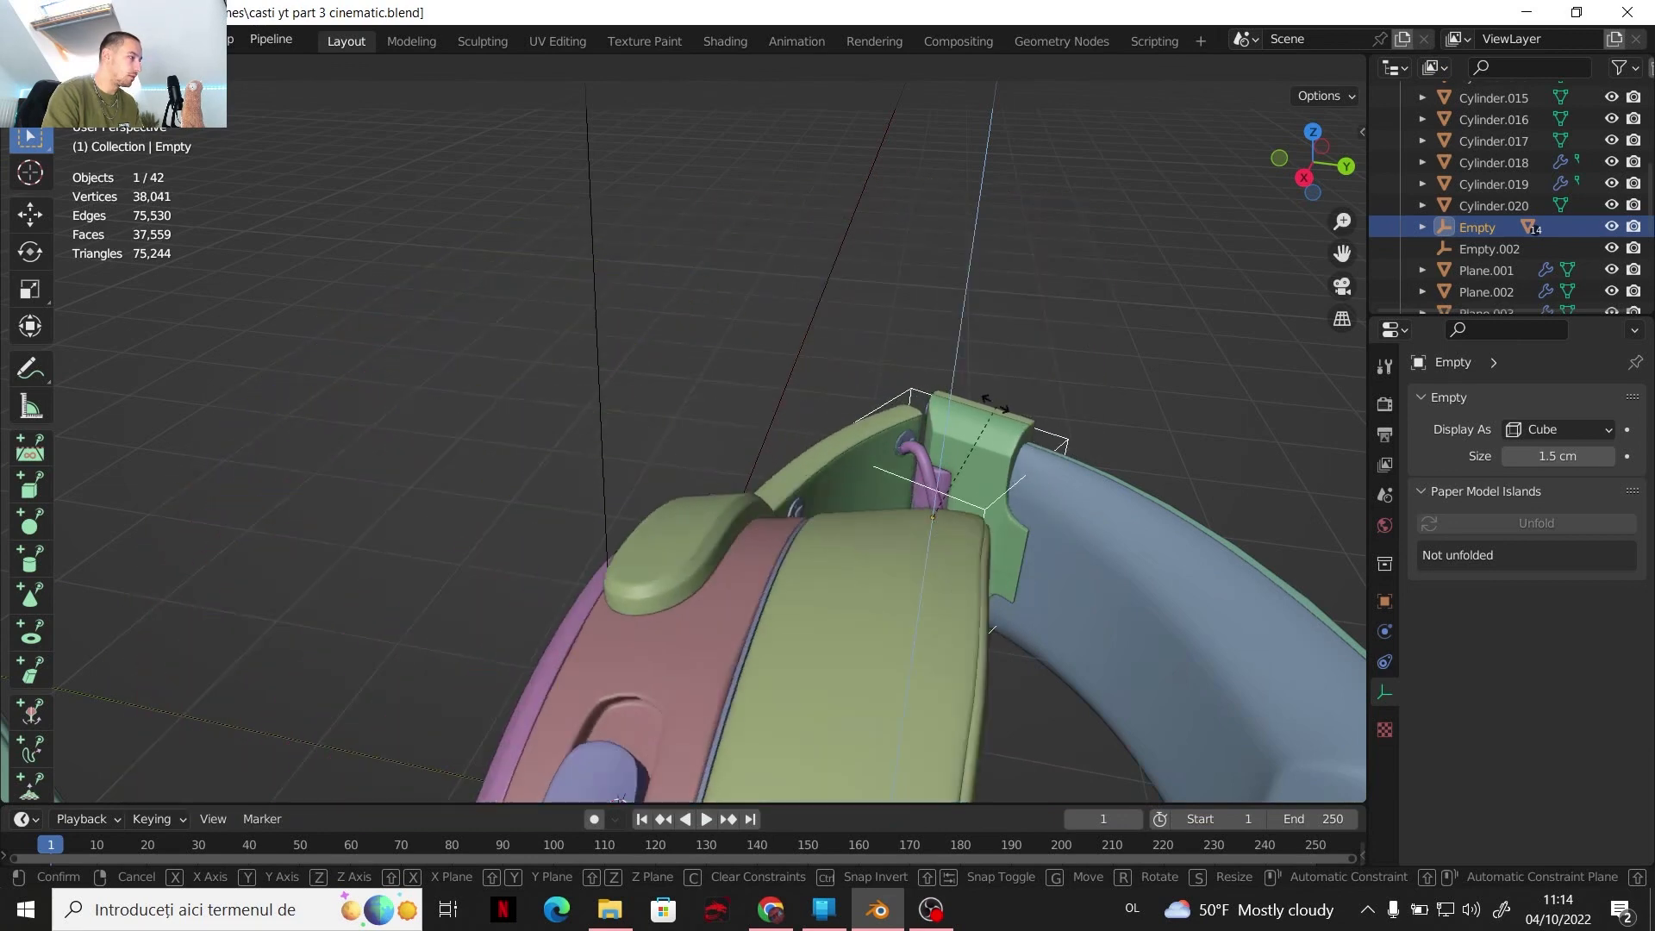
right_click(959, 408)
scroll(935, 410, down, 4)
mouse_move(934, 410)
middle_down()
mouse_move(956, 448)
mouse_move(941, 487)
mouse_move(915, 436)
middle_up()
key(r)
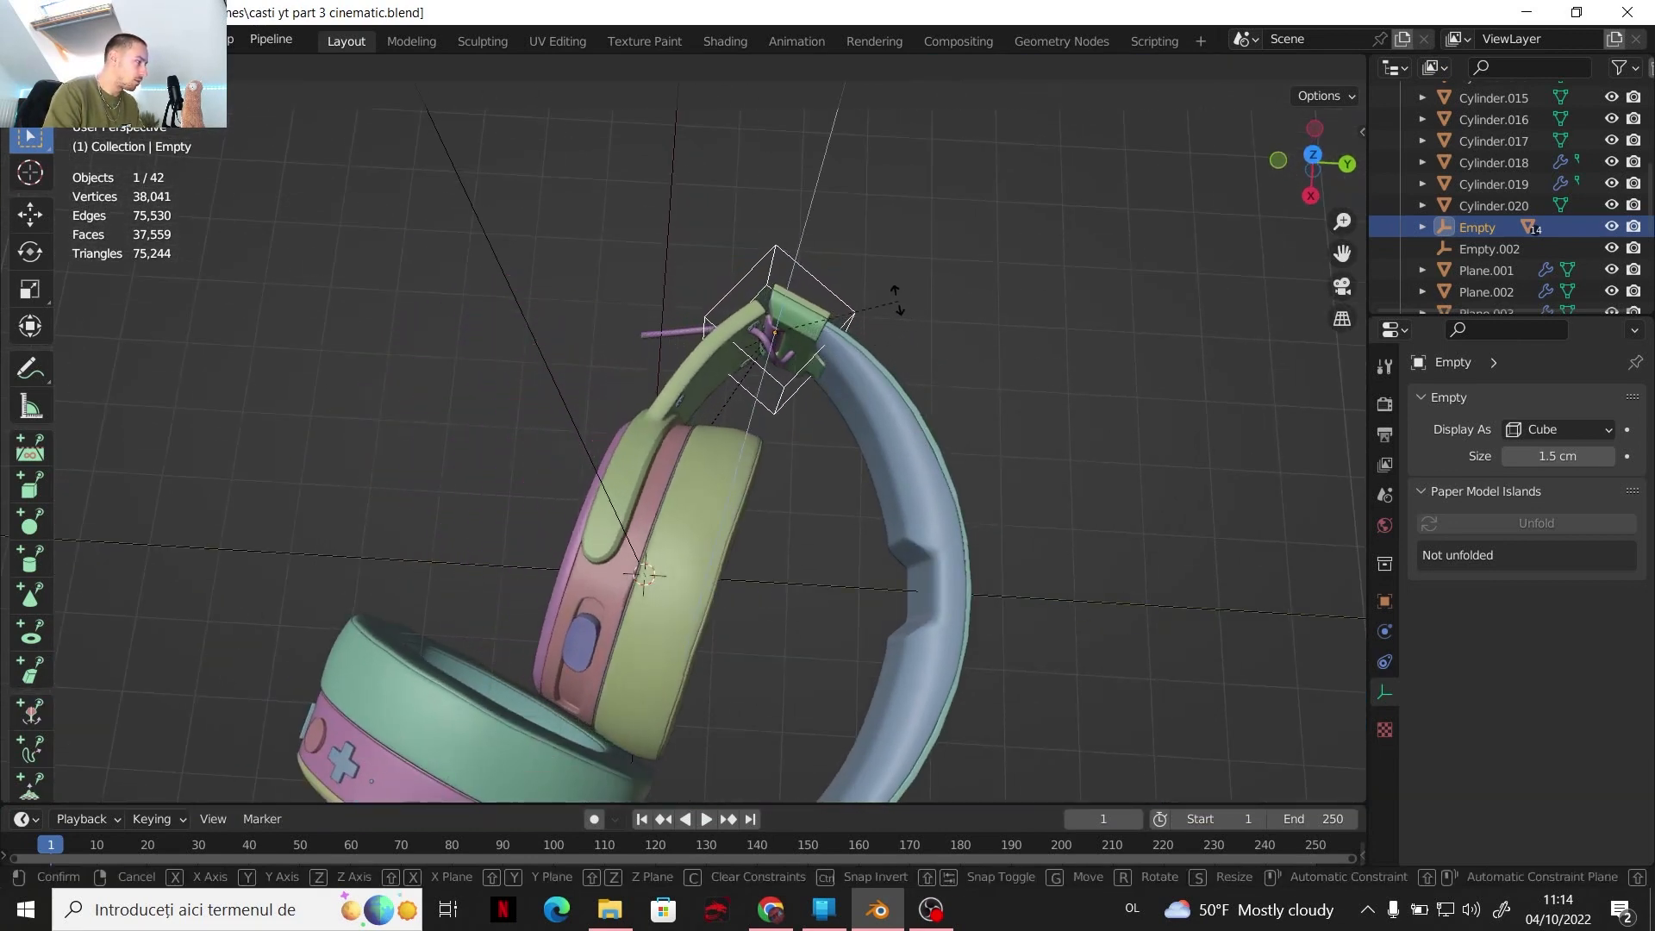
click(853, 274)
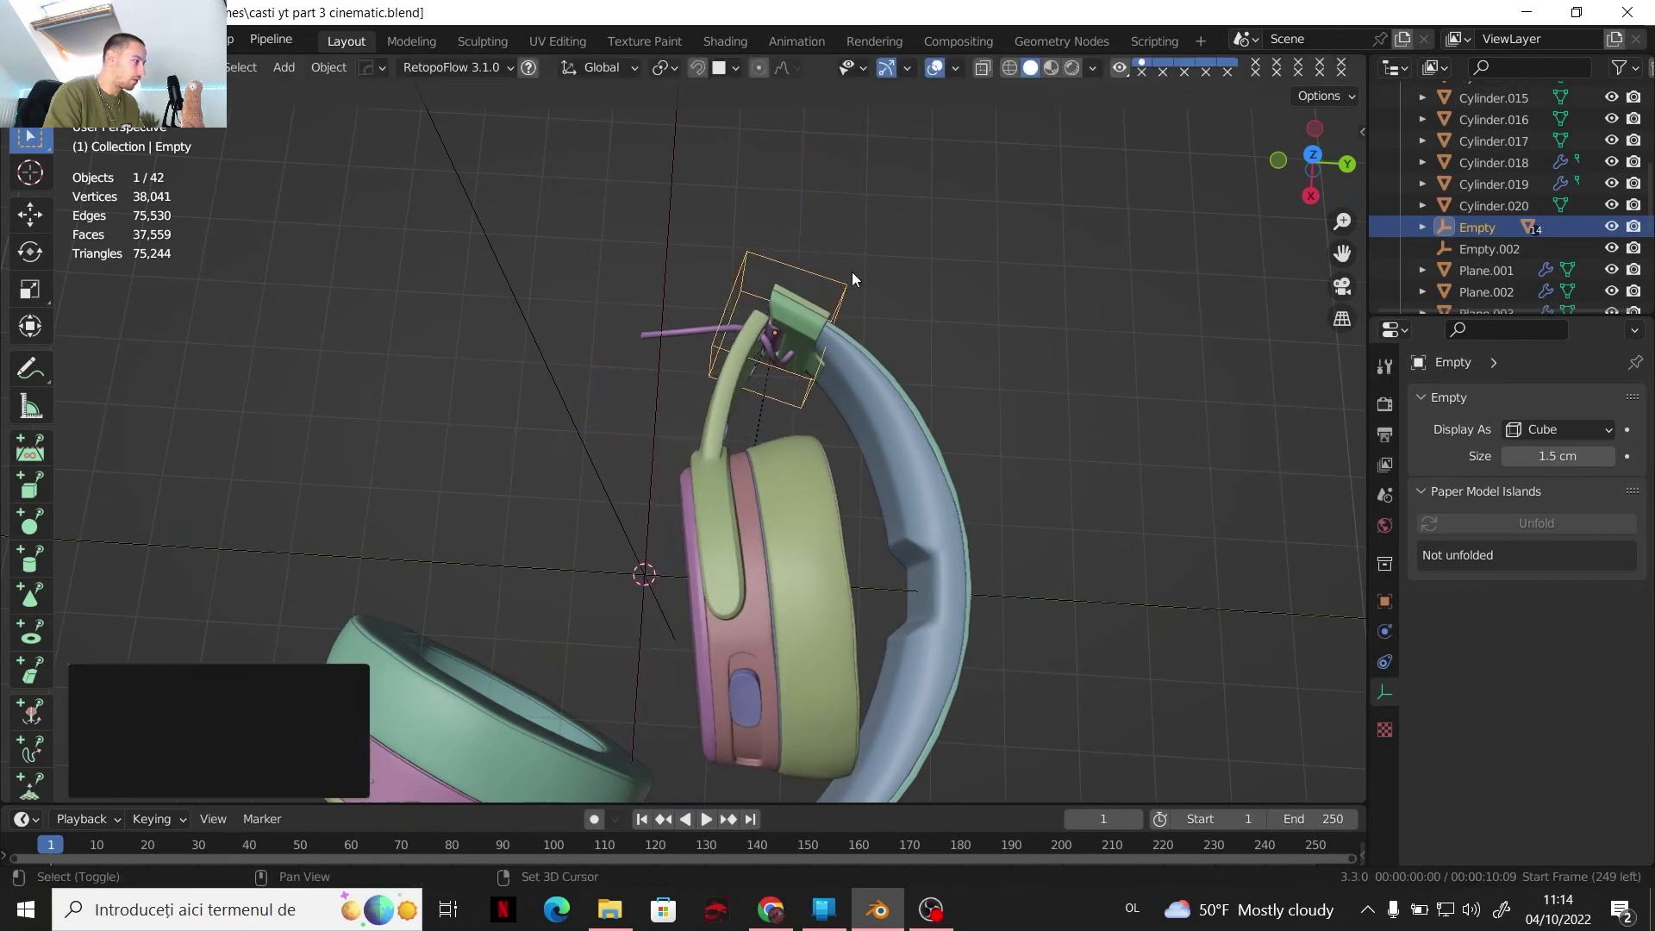
scroll(812, 295, up, 2)
middle_drag(812, 295, 855, 462)
scroll(871, 349, up, 6)
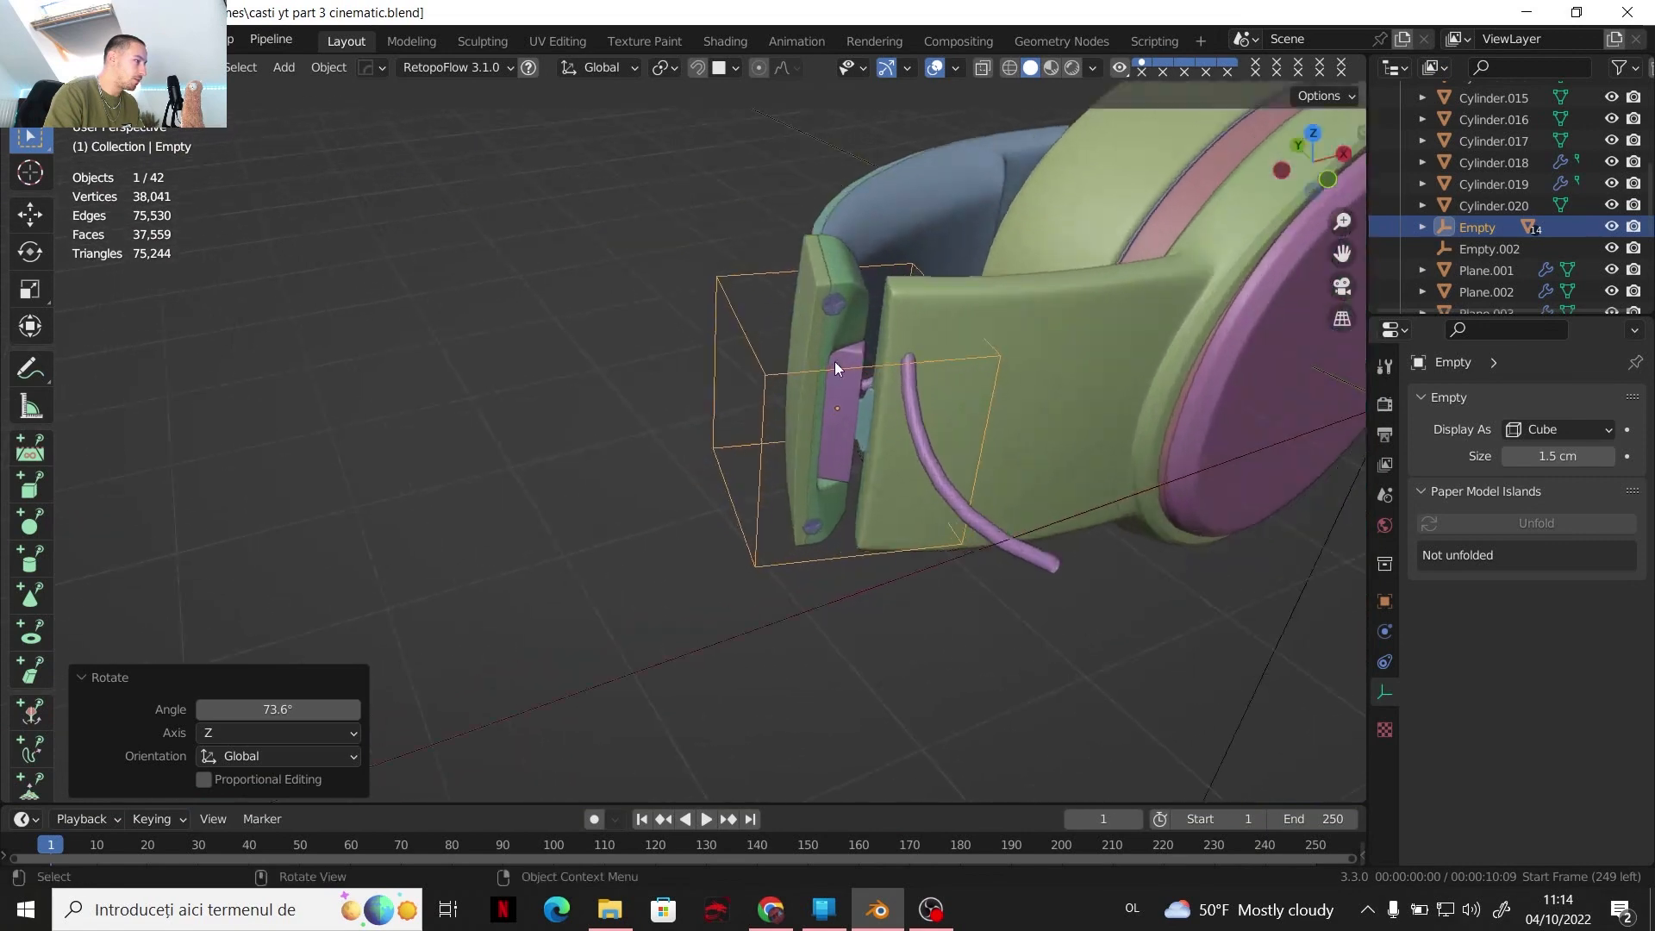
middle_drag(812, 371, 702, 273)
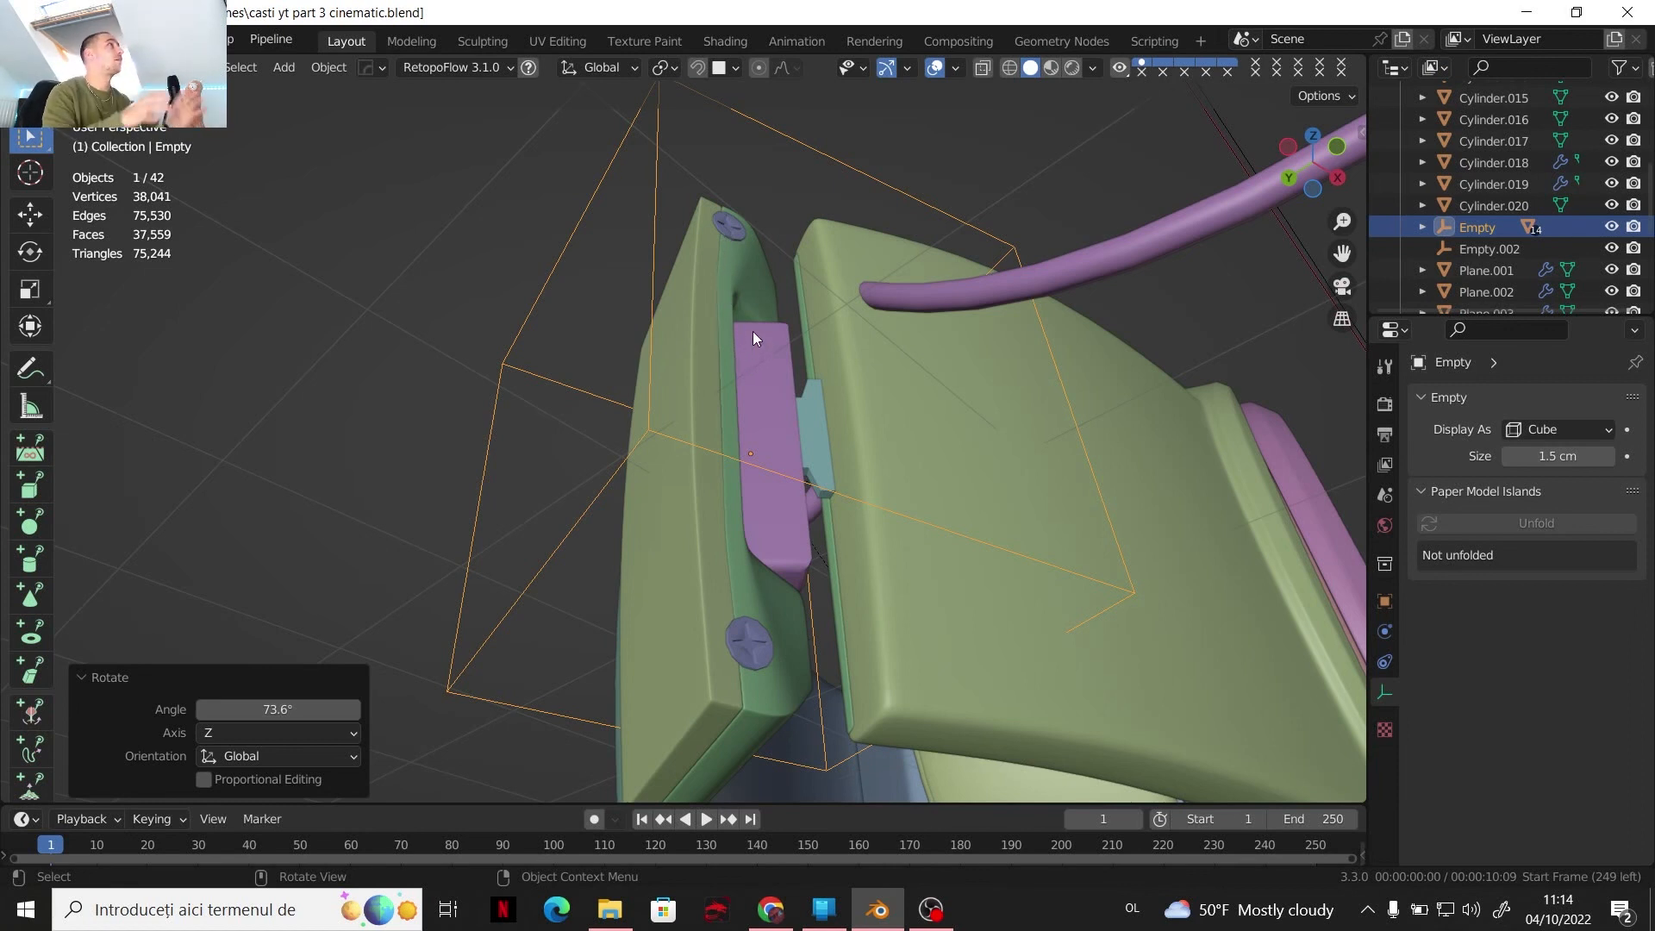
middle_drag(850, 414, 562, 463)
Hook the cable's end control point on the headband side of the hinge to a new object
click(667, 540)
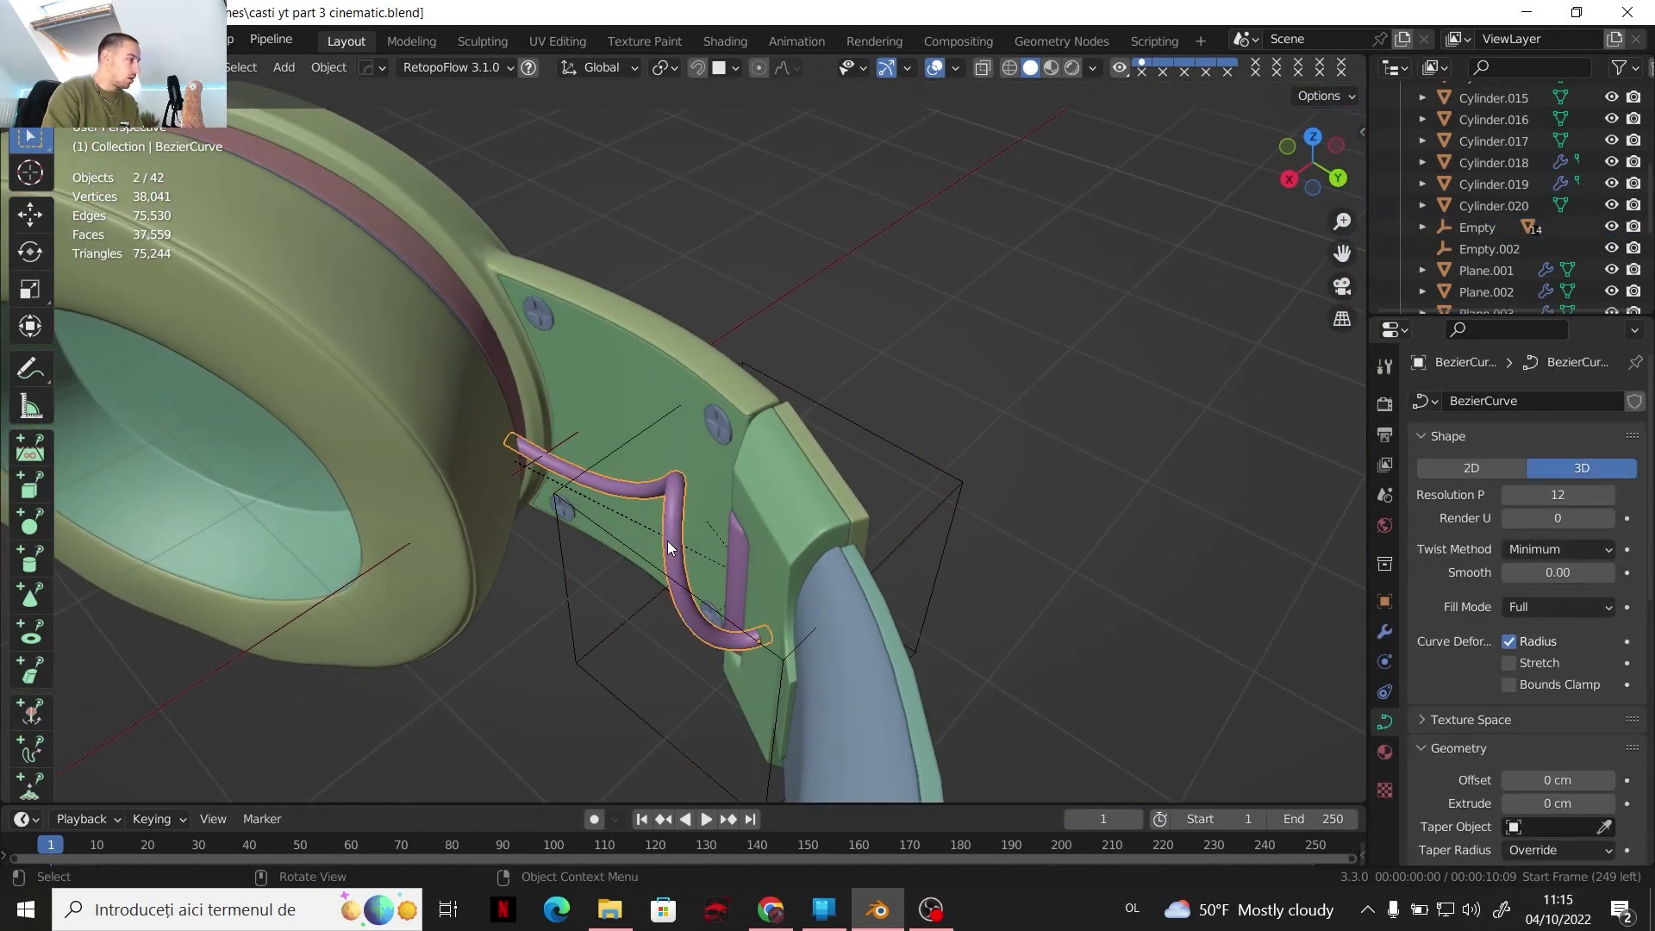
key(Tab)
click(763, 639)
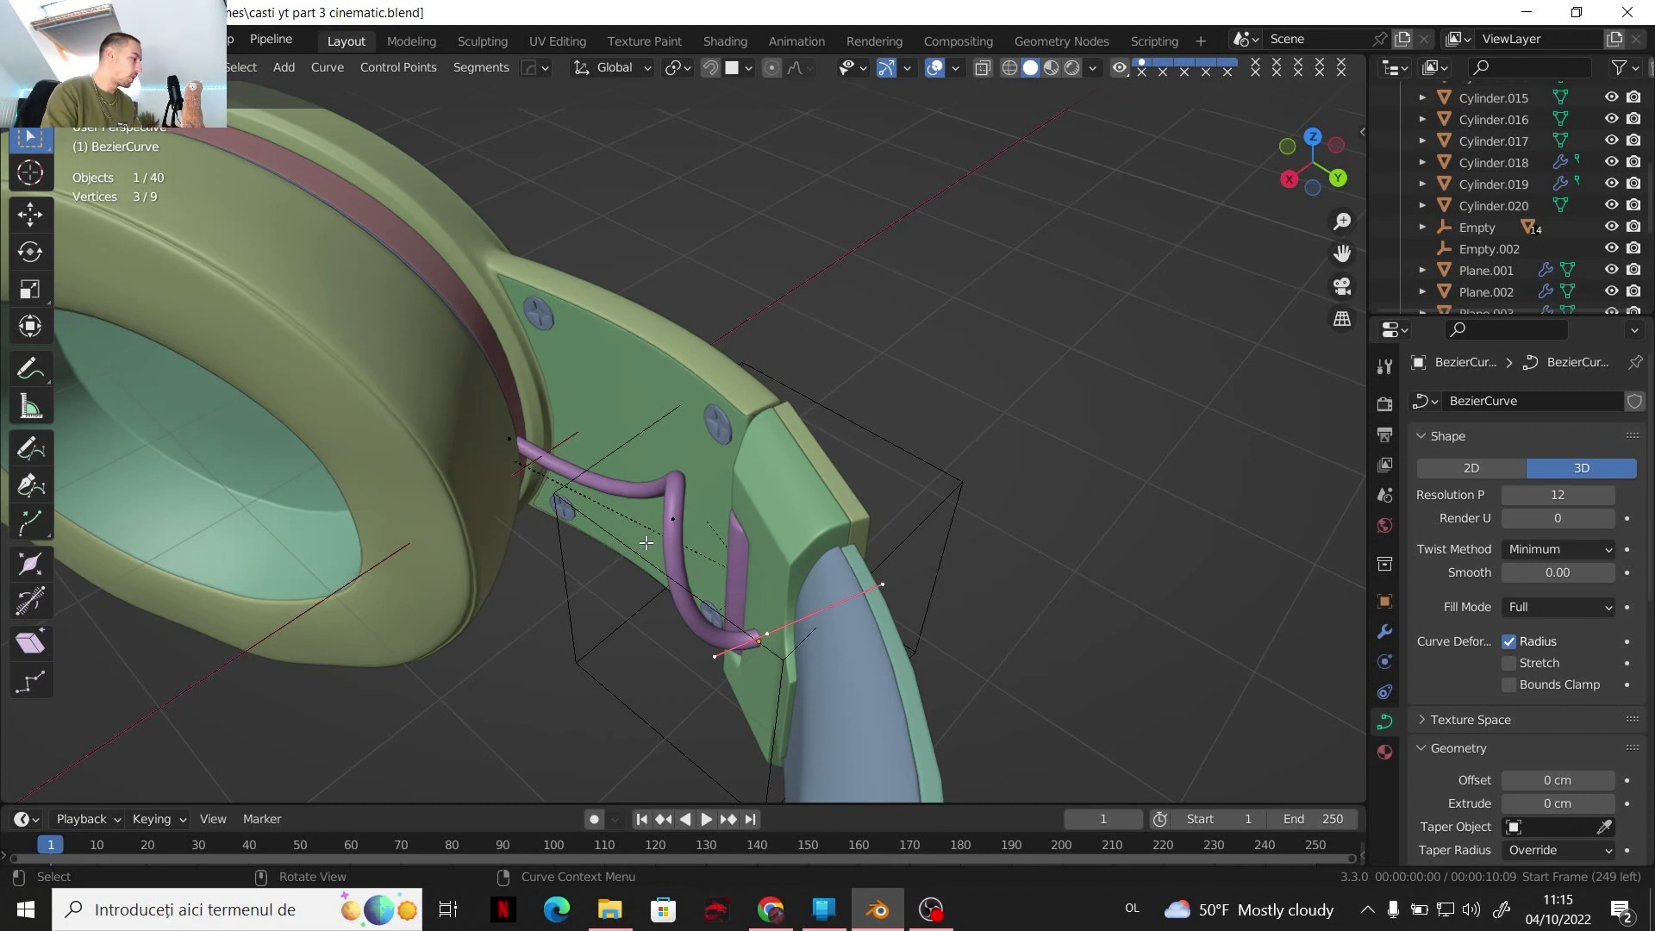
key(ctrl+h)
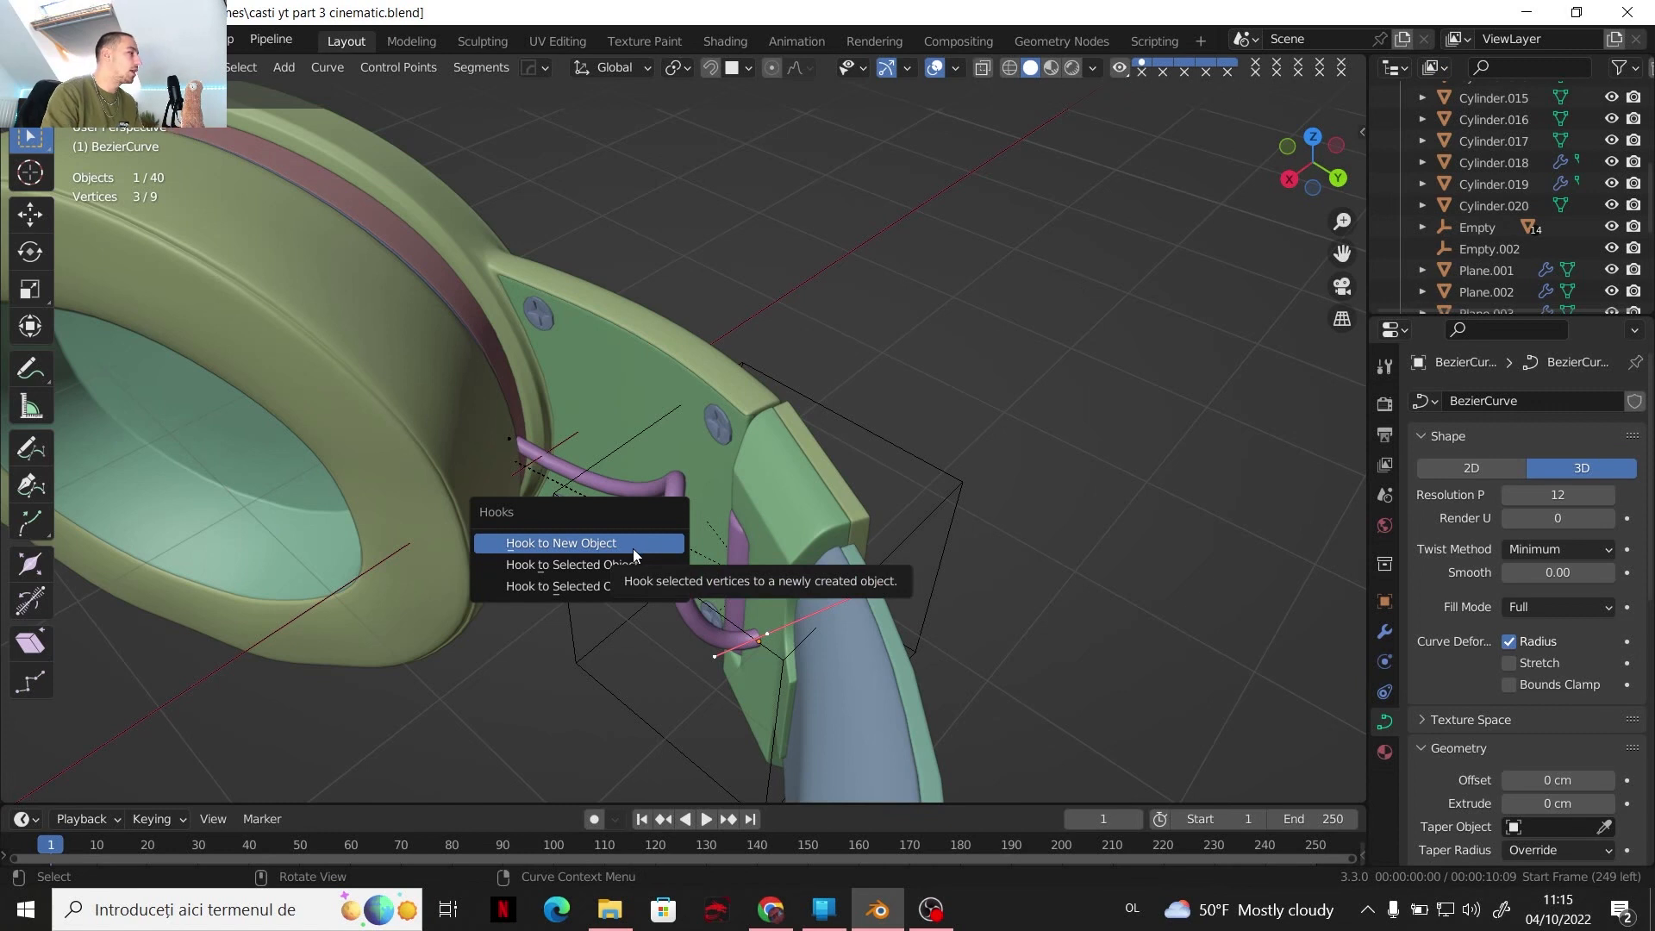
click(619, 547)
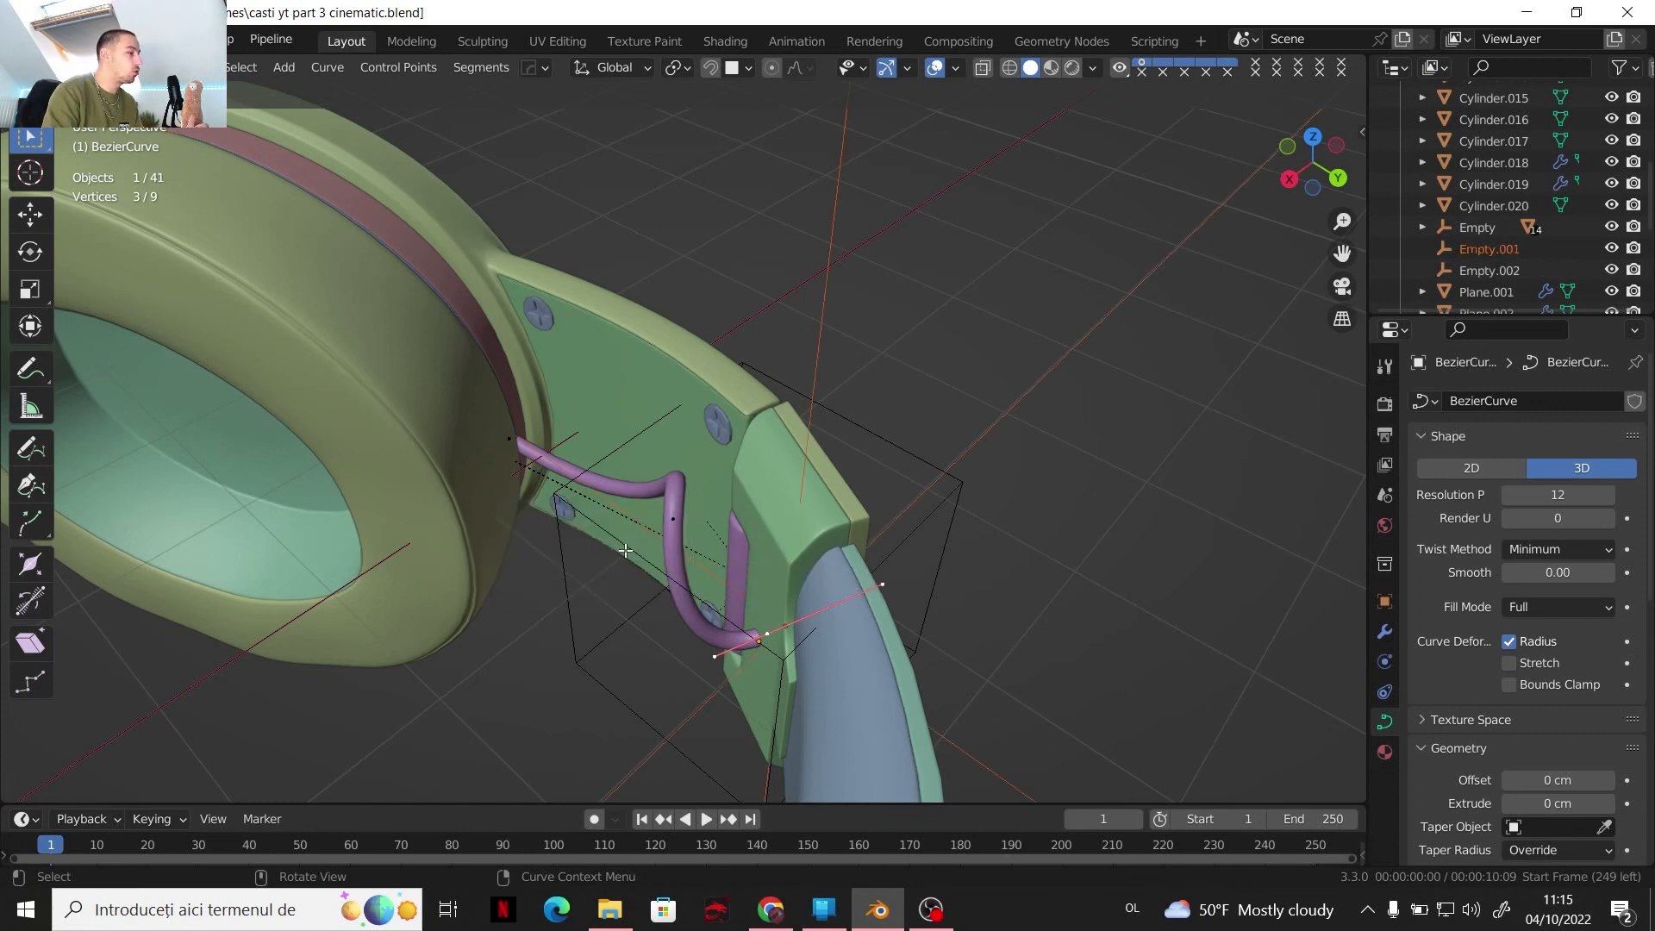
key(Tab)
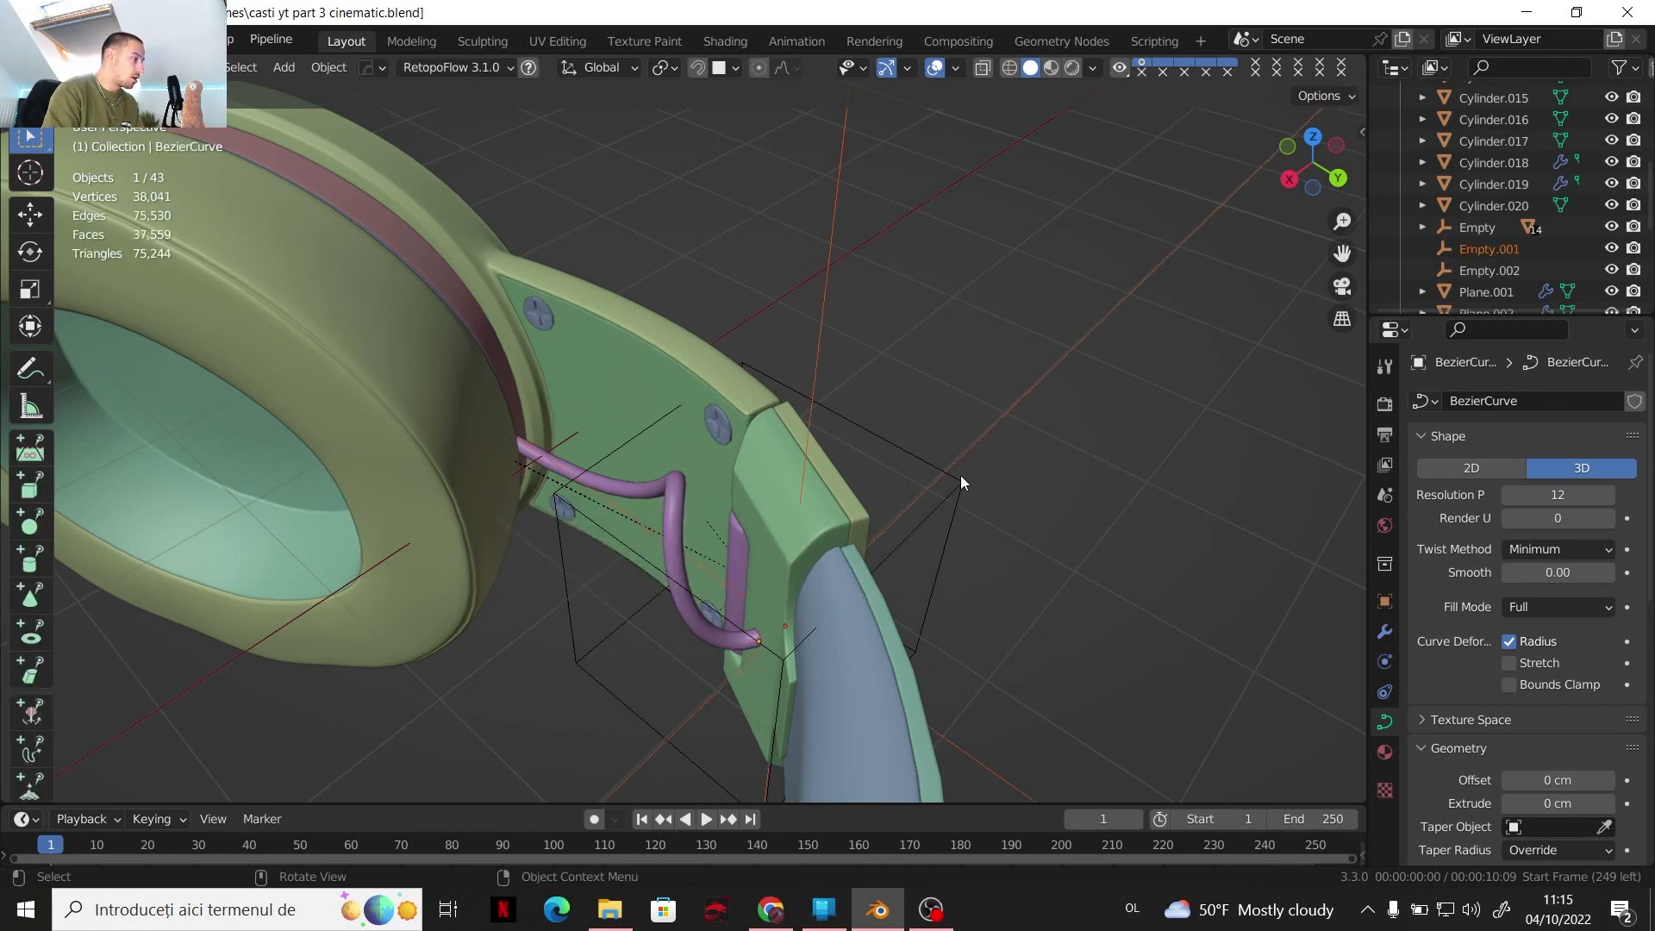
Display the cable's new hook empty as a sphere and set its size to 1 cm
click(959, 469)
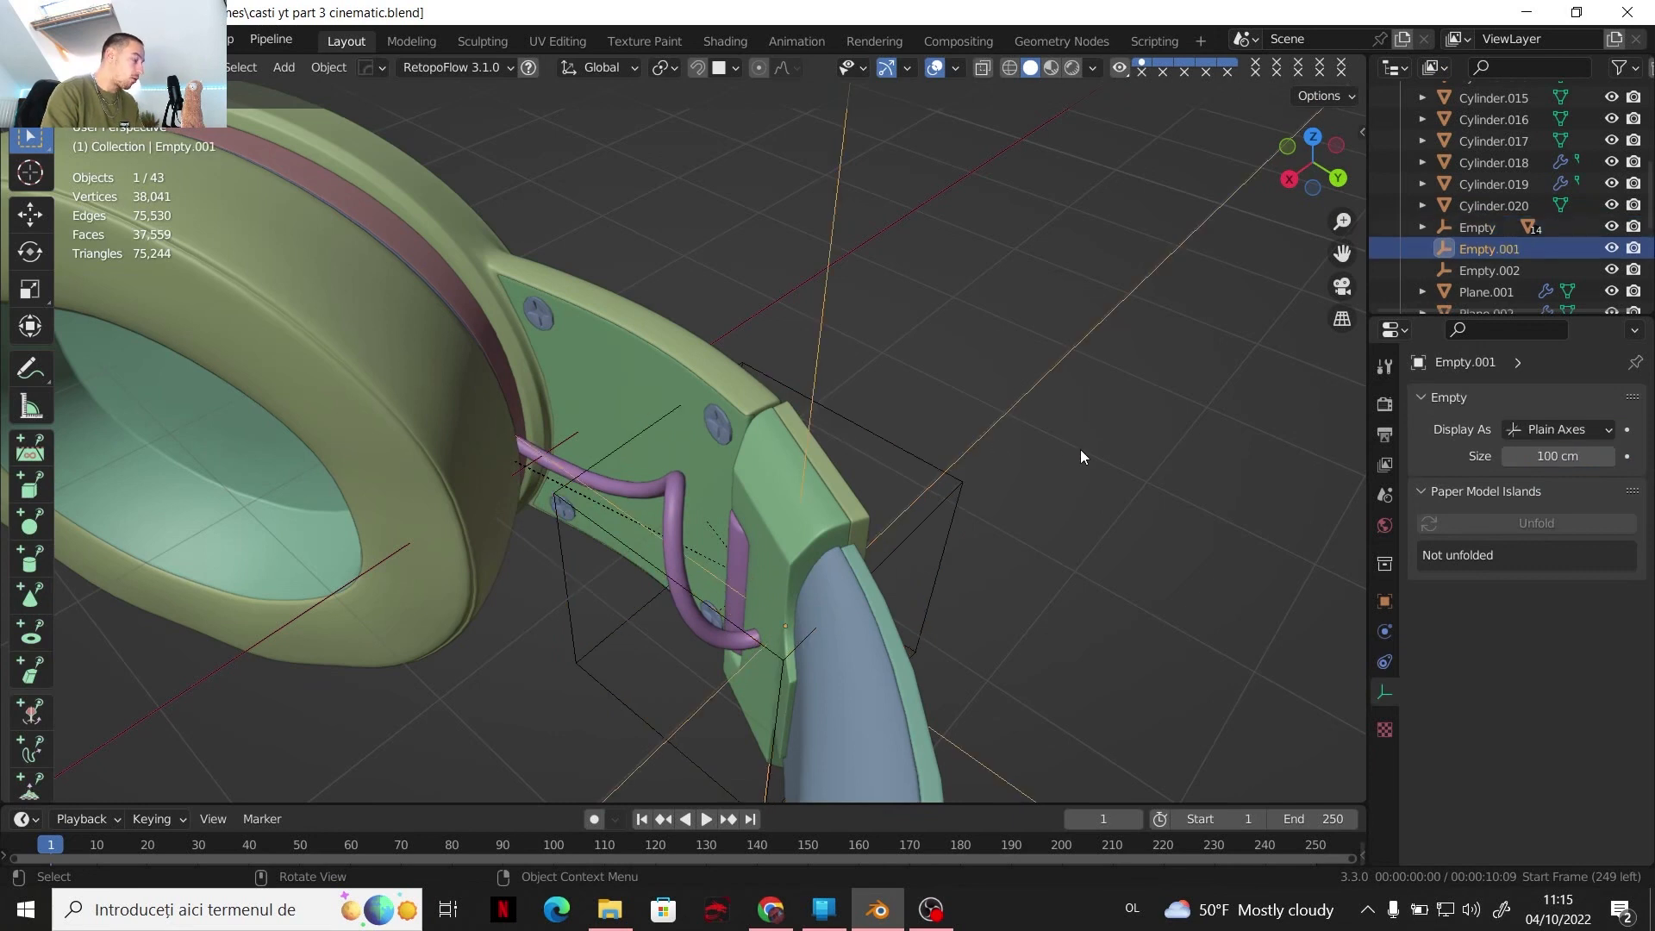
key(s)
right_click(1034, 505)
click(1530, 455)
text(1)
key(Return)
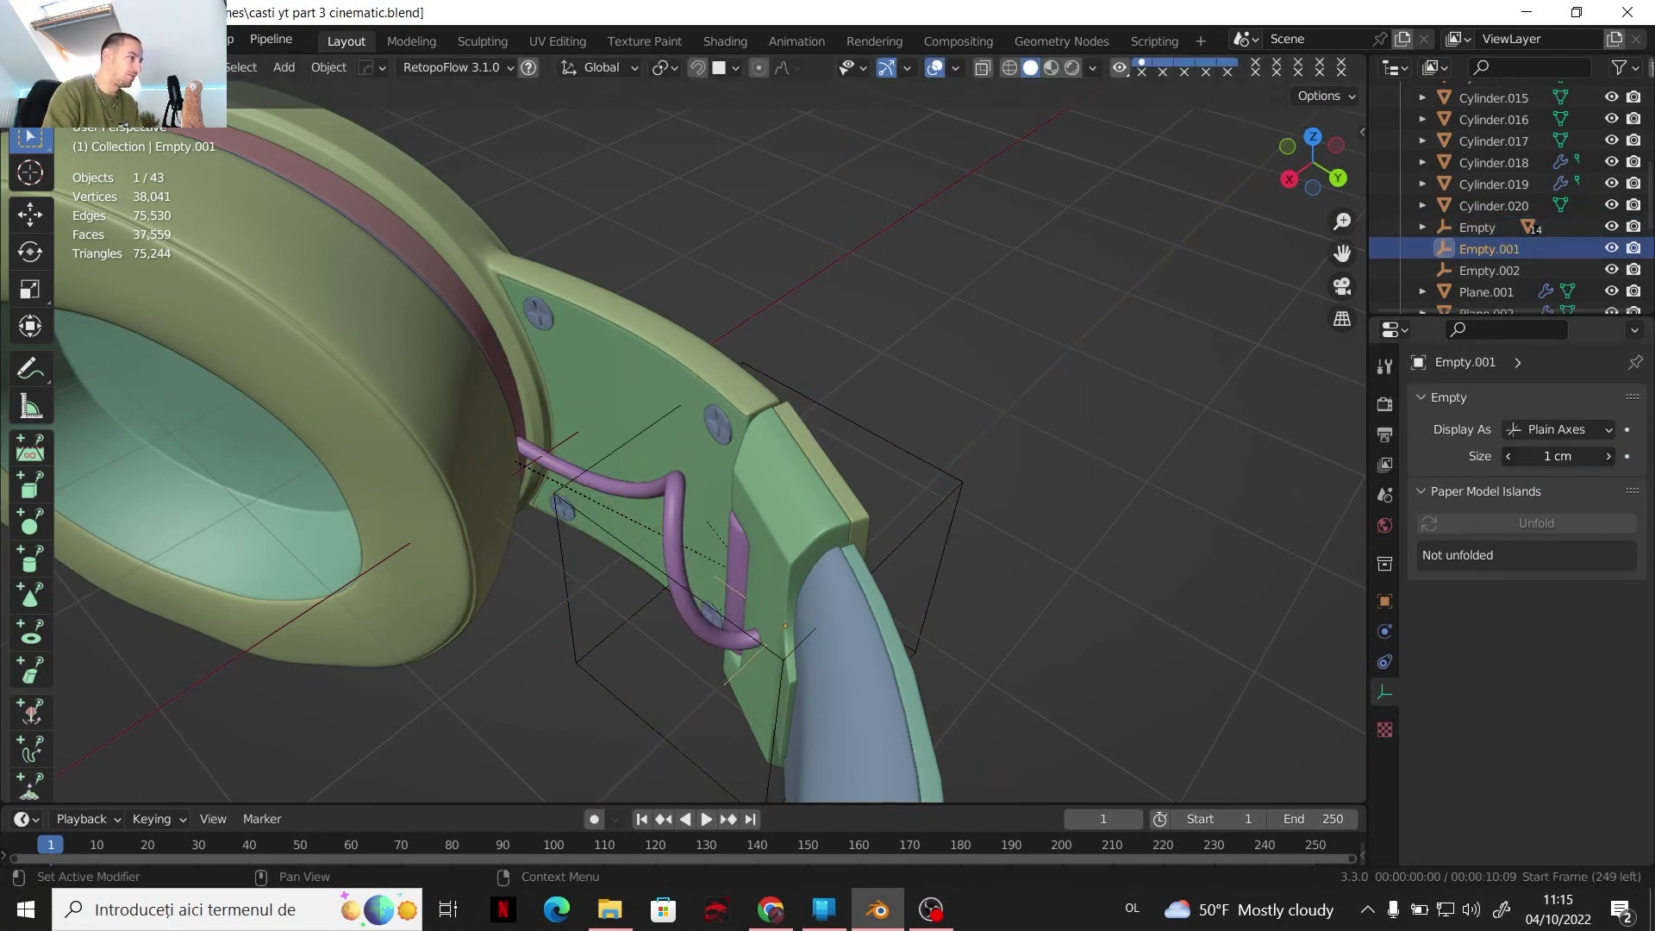
drag(1550, 453, 1550, 453)
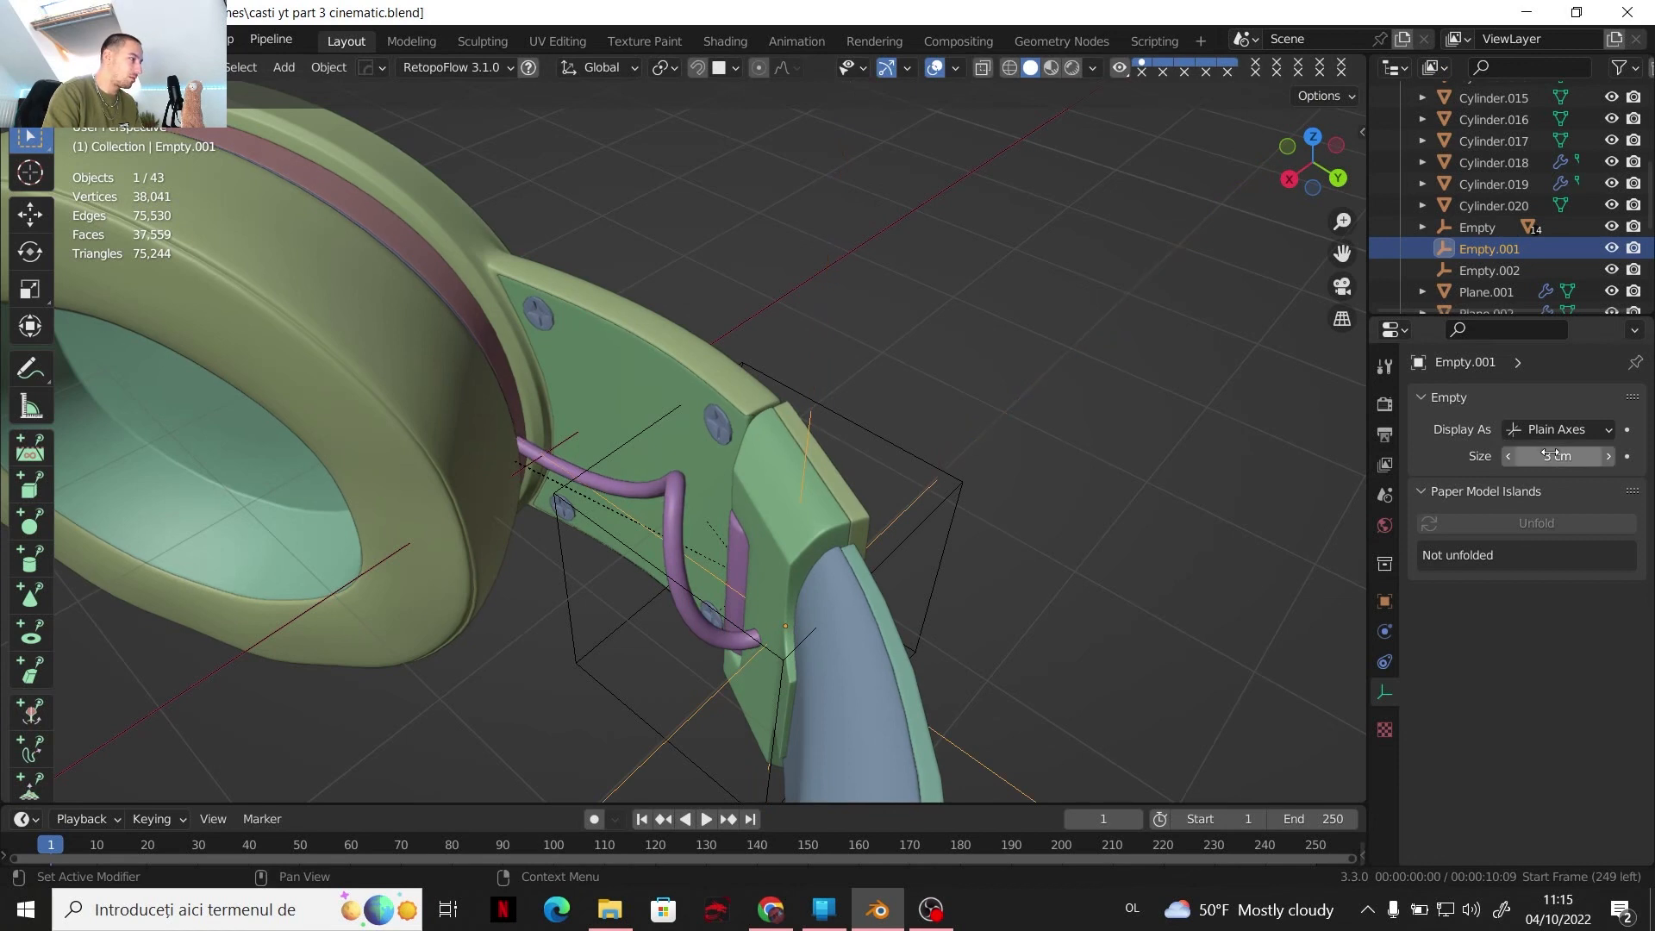
click(1549, 433)
click(1511, 570)
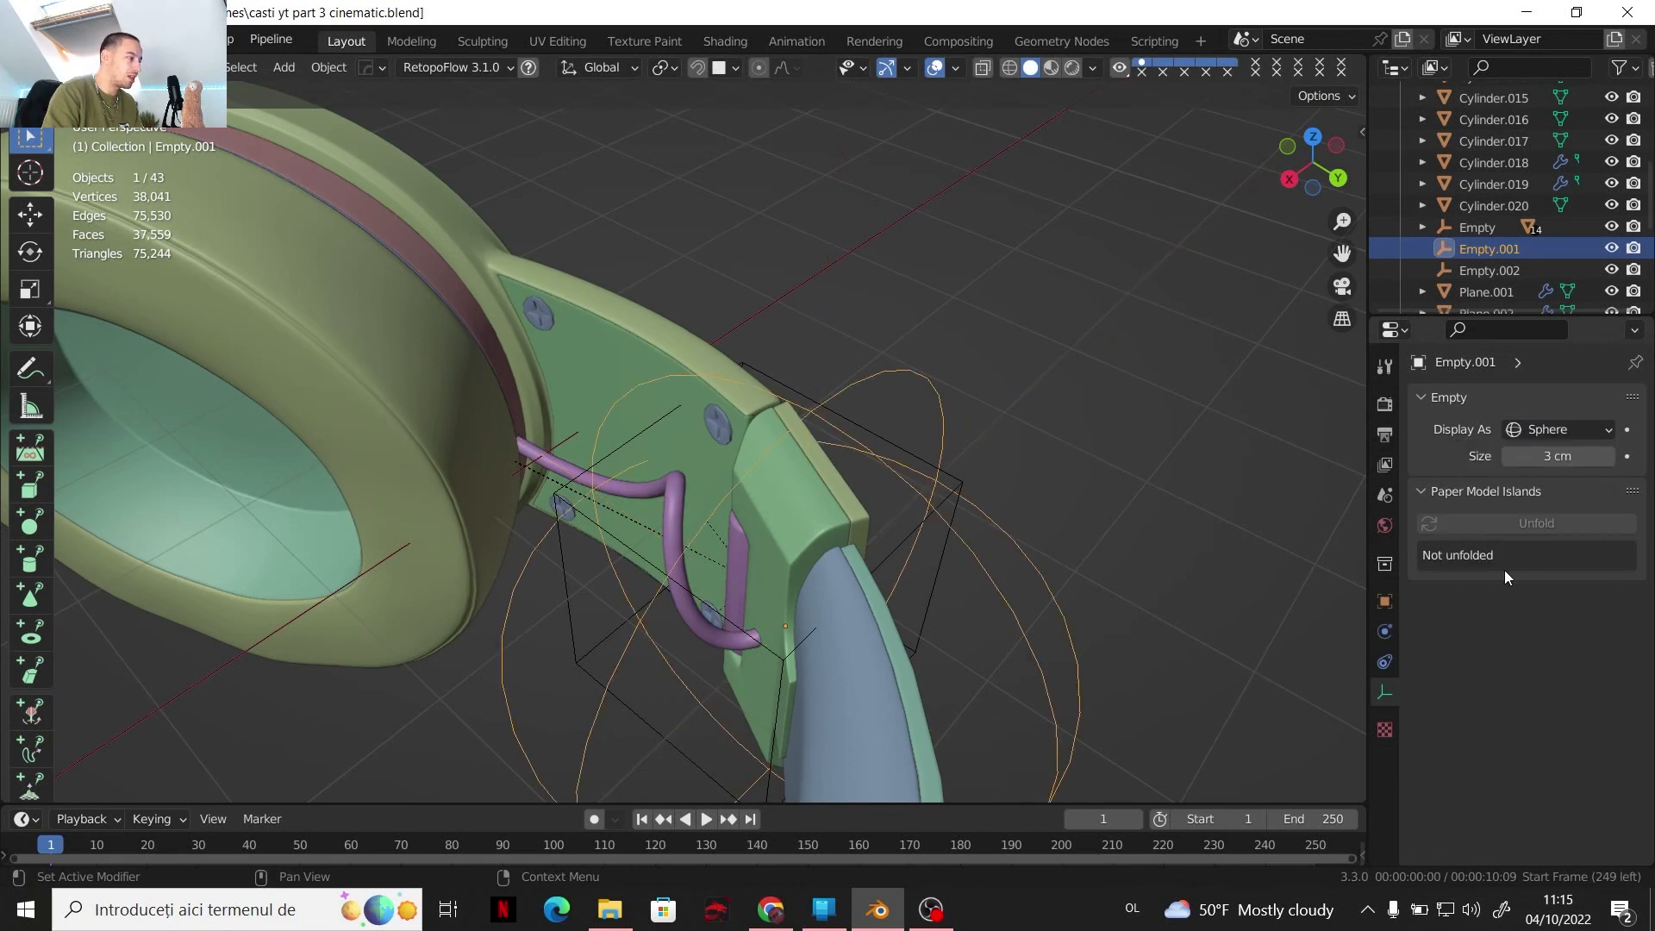
drag(1553, 456, 1546, 456)
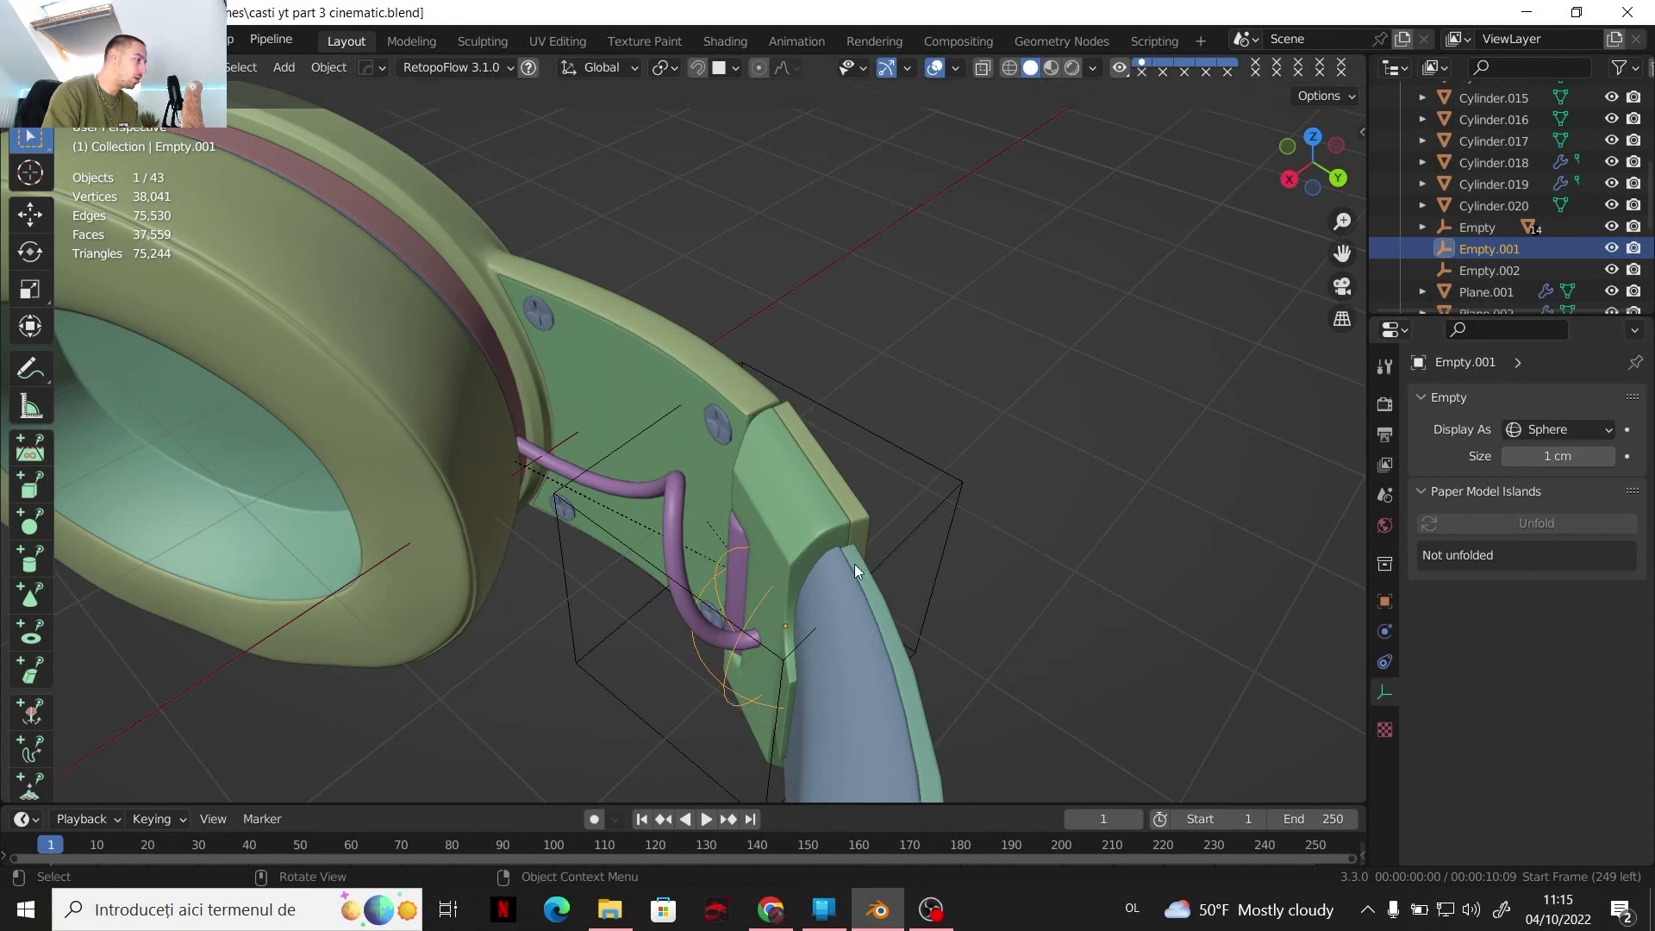
Parent the sphere hook empty to the headband-side hinge bracket, using the Object type
shift+middle_drag(855, 564, 907, 493)
scroll(862, 526, up, 1)
scroll(841, 514, up, 2)
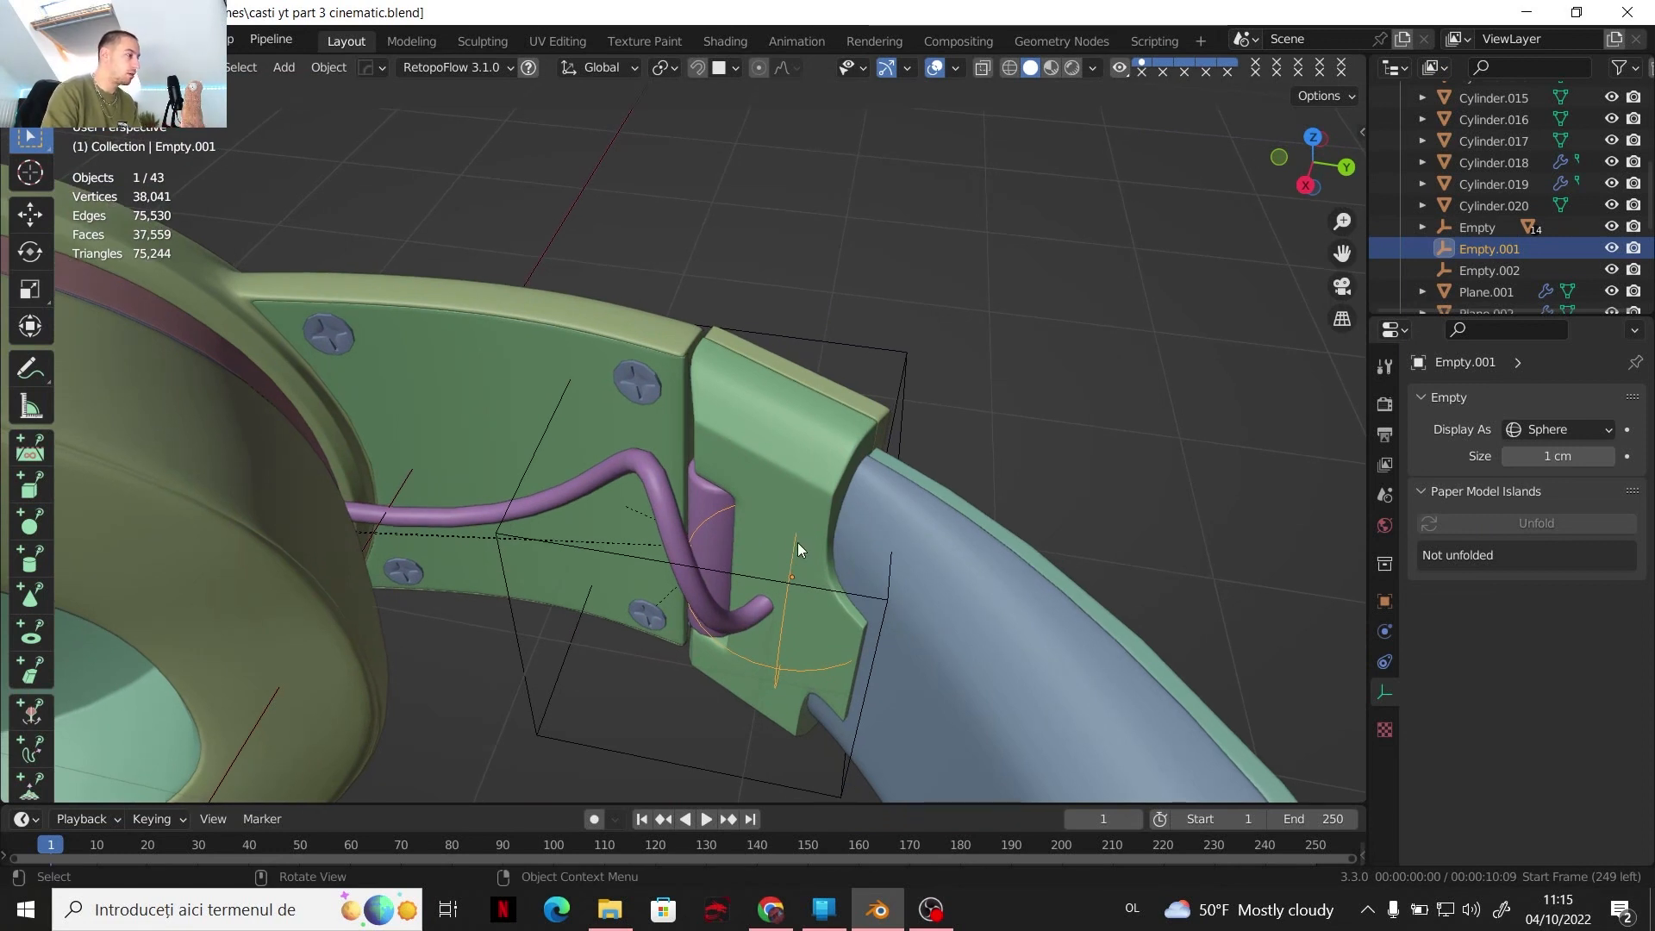
shift+click(804, 482)
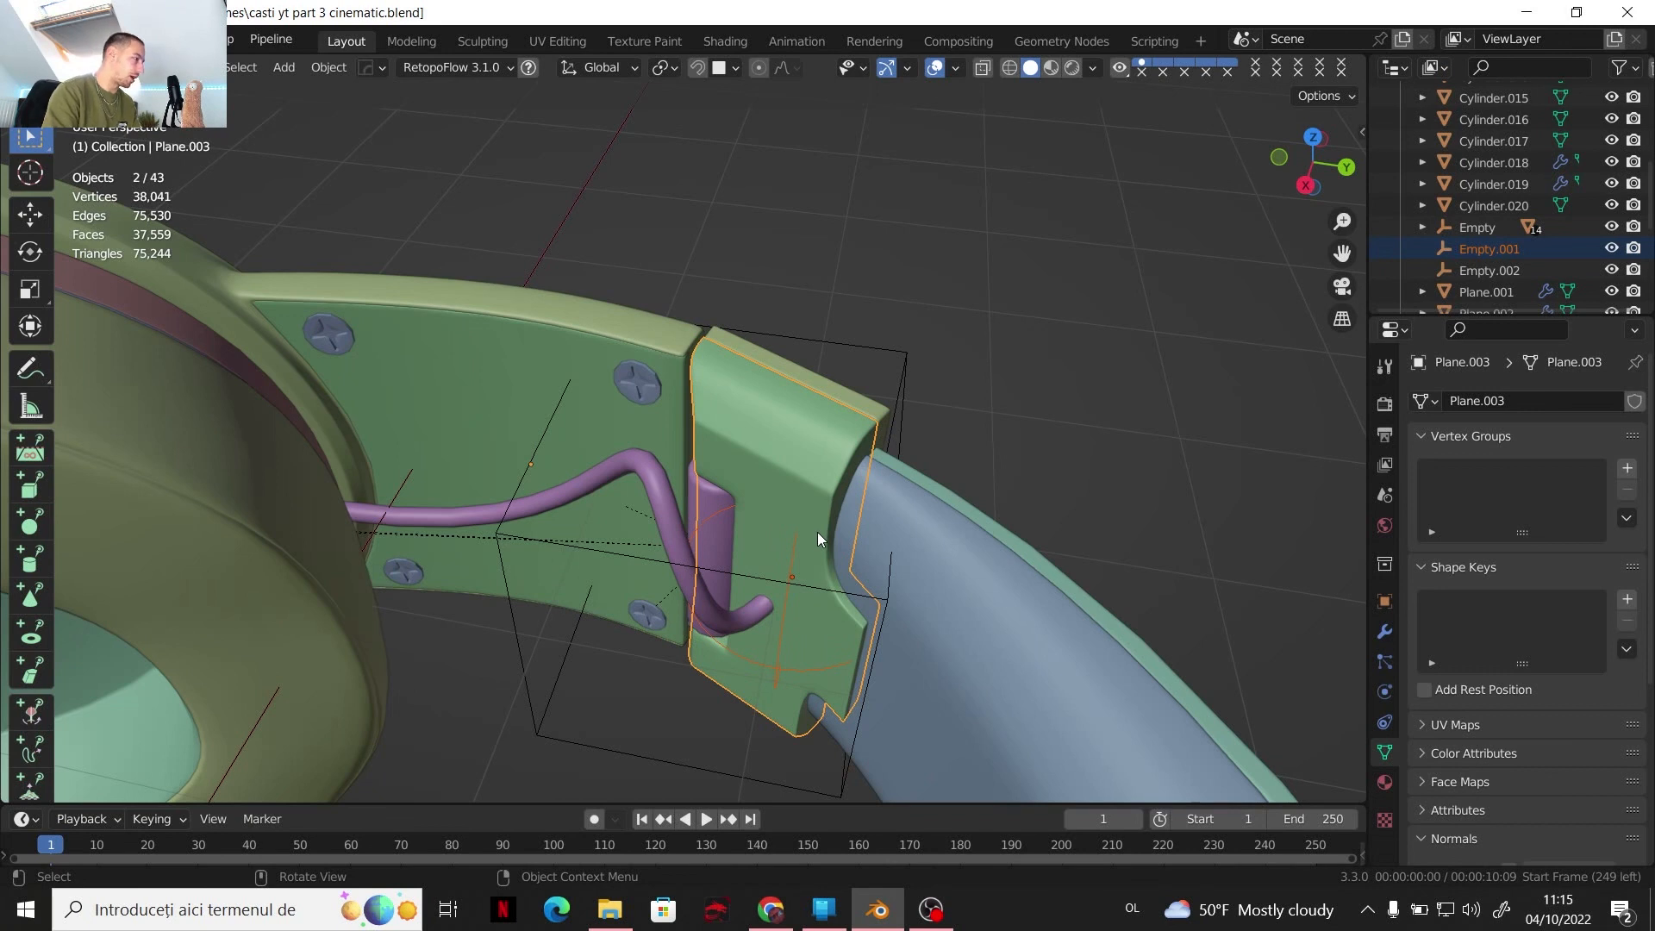
key(ctrl+p)
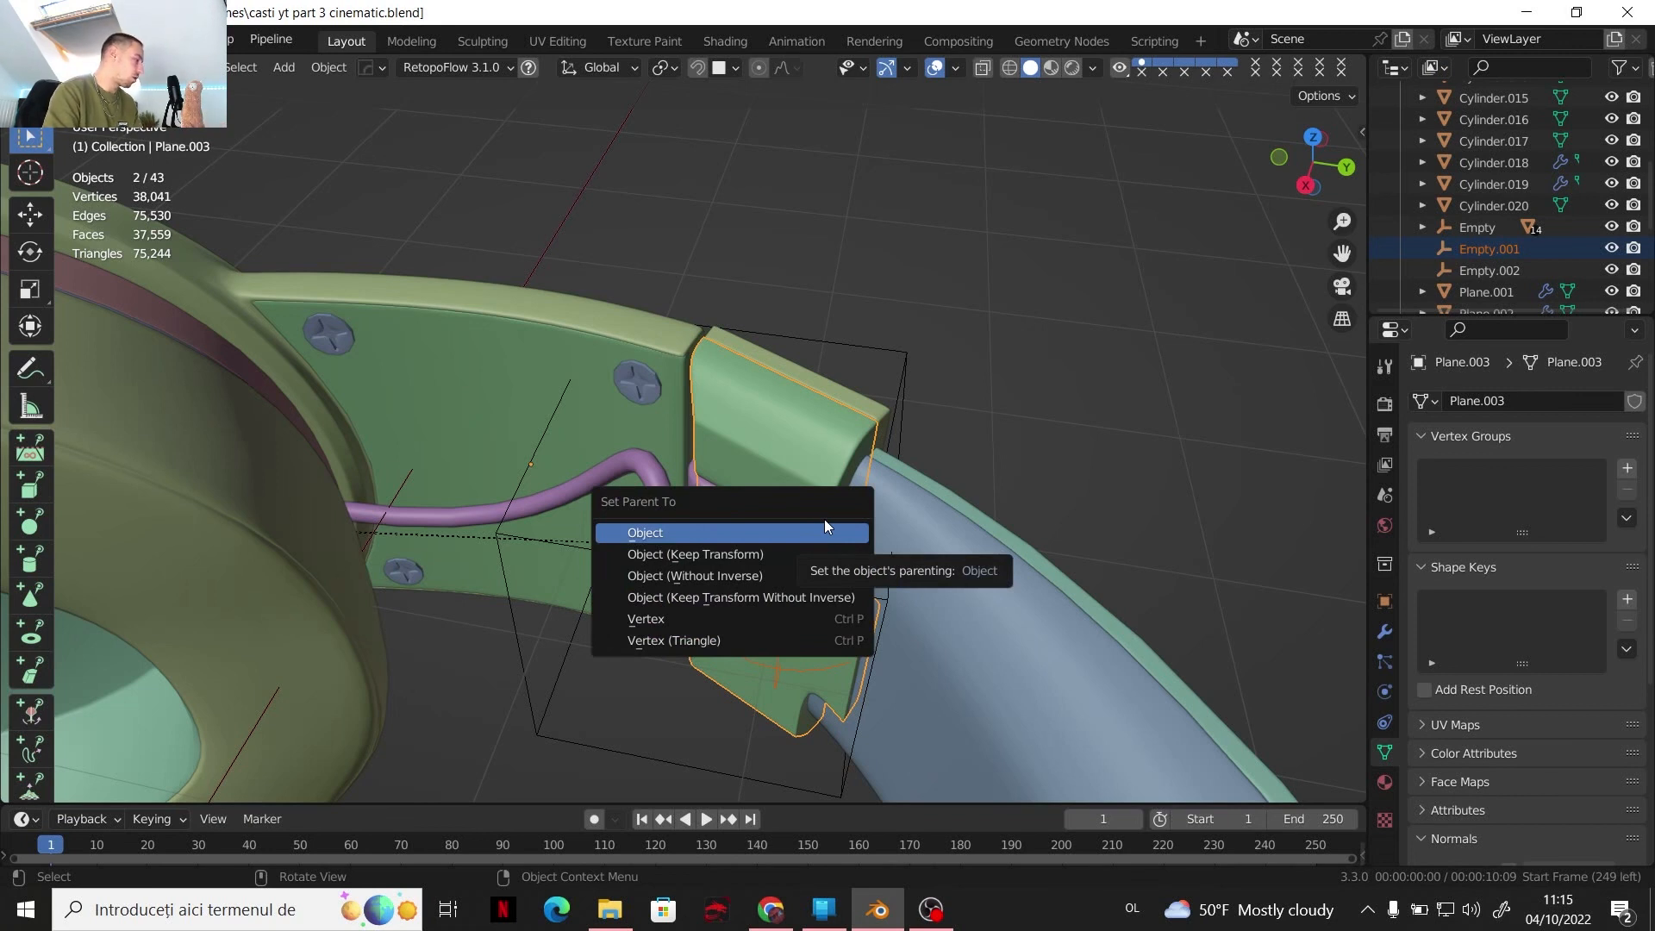
click(804, 534)
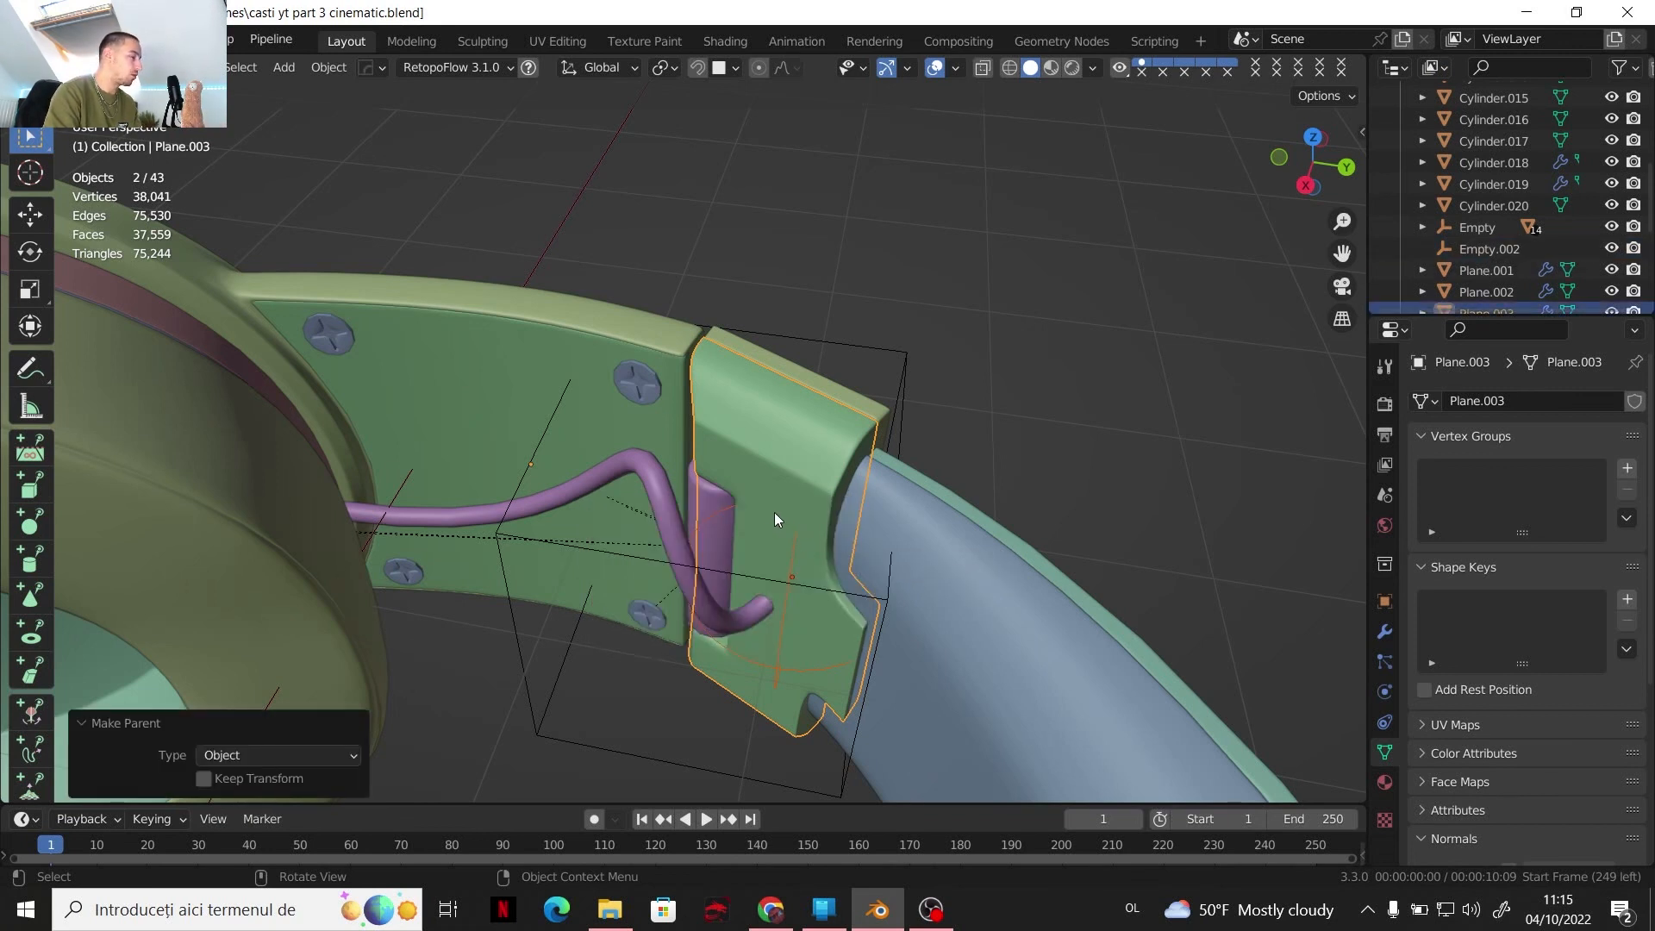
Select the cube empty at the hinge and try to scale it
click(907, 356)
key(s)
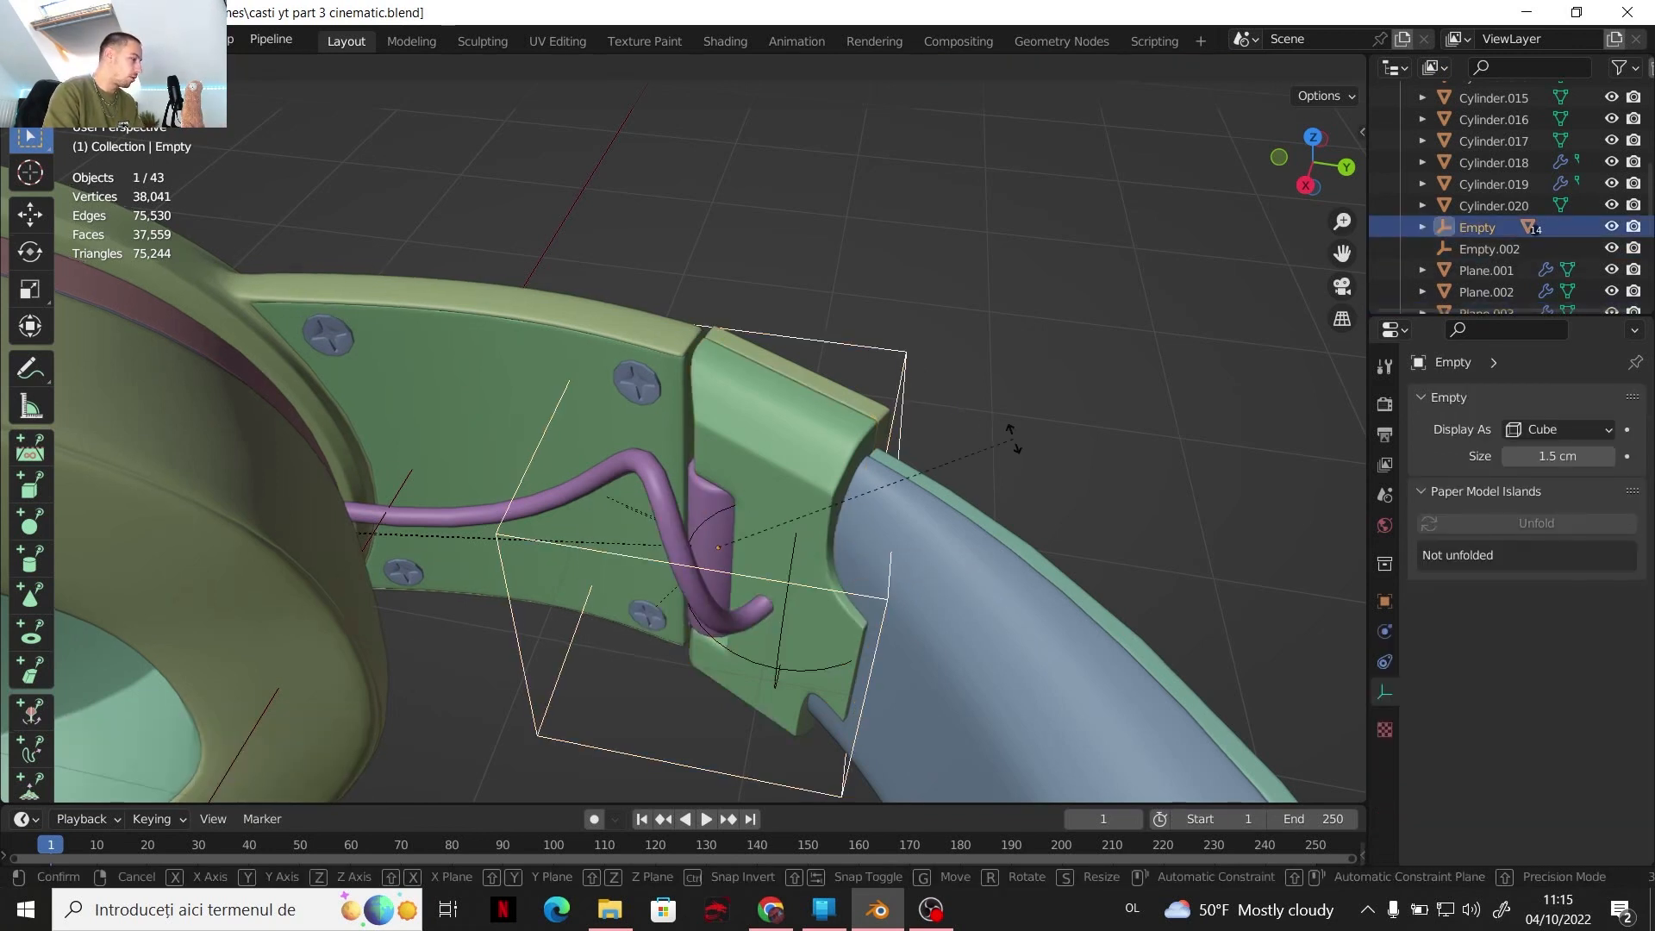
click(961, 504)
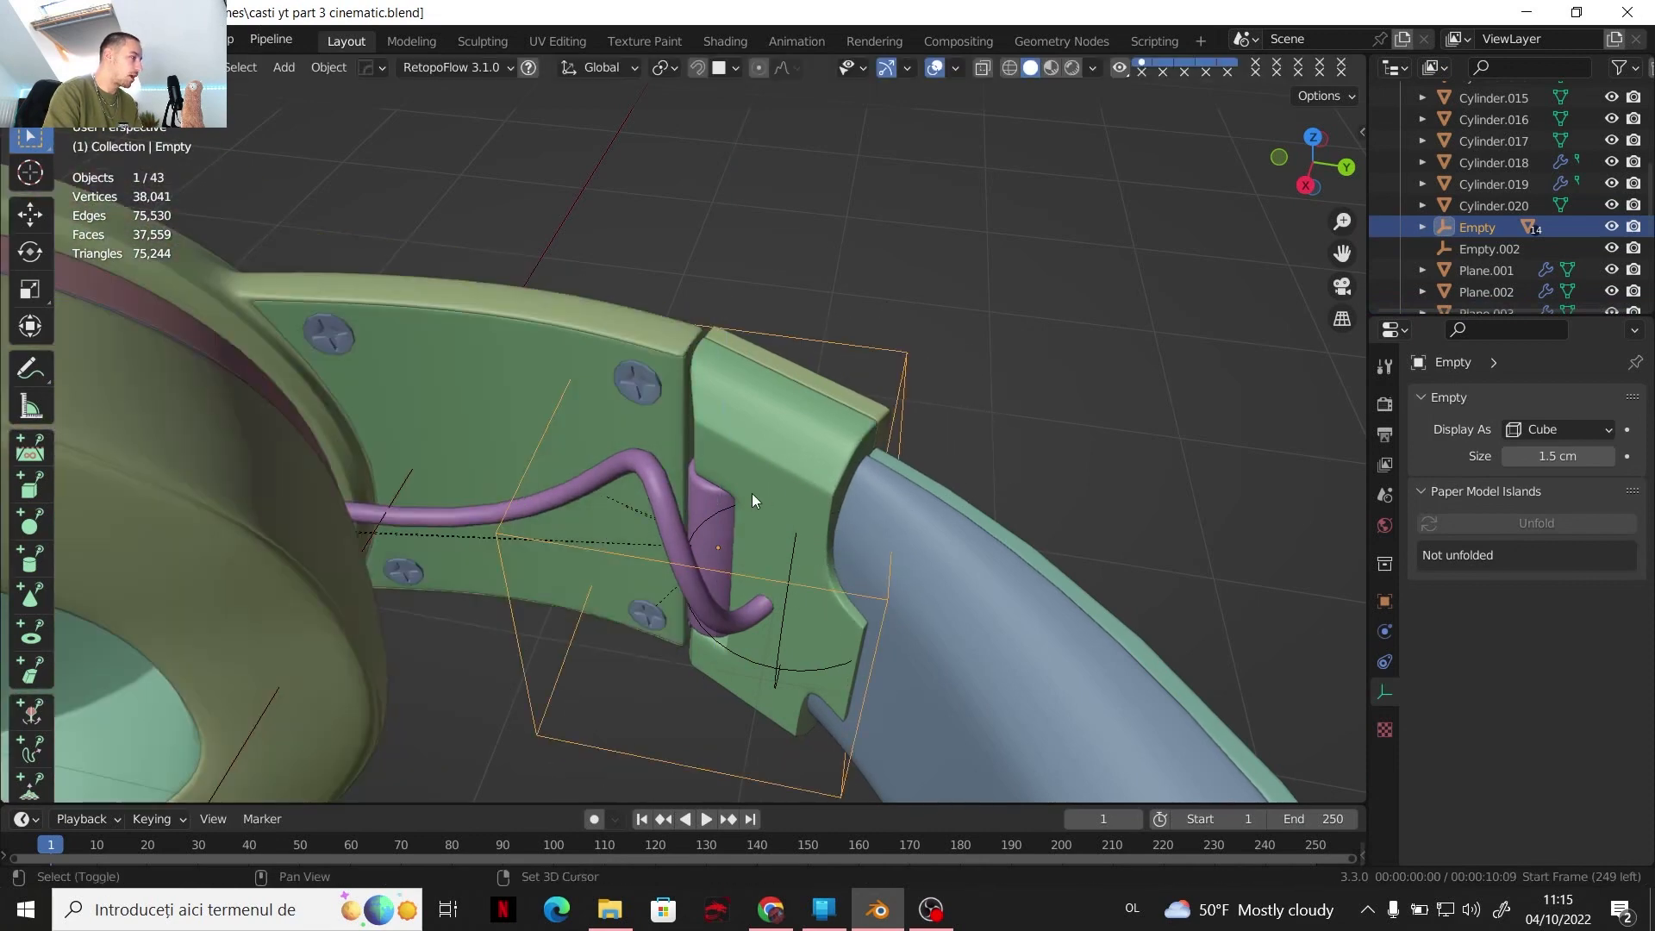
Hook the cable's end control point at the ear cup to a new object
scroll(883, 531, up, 2)
middle_drag(883, 531, 732, 552)
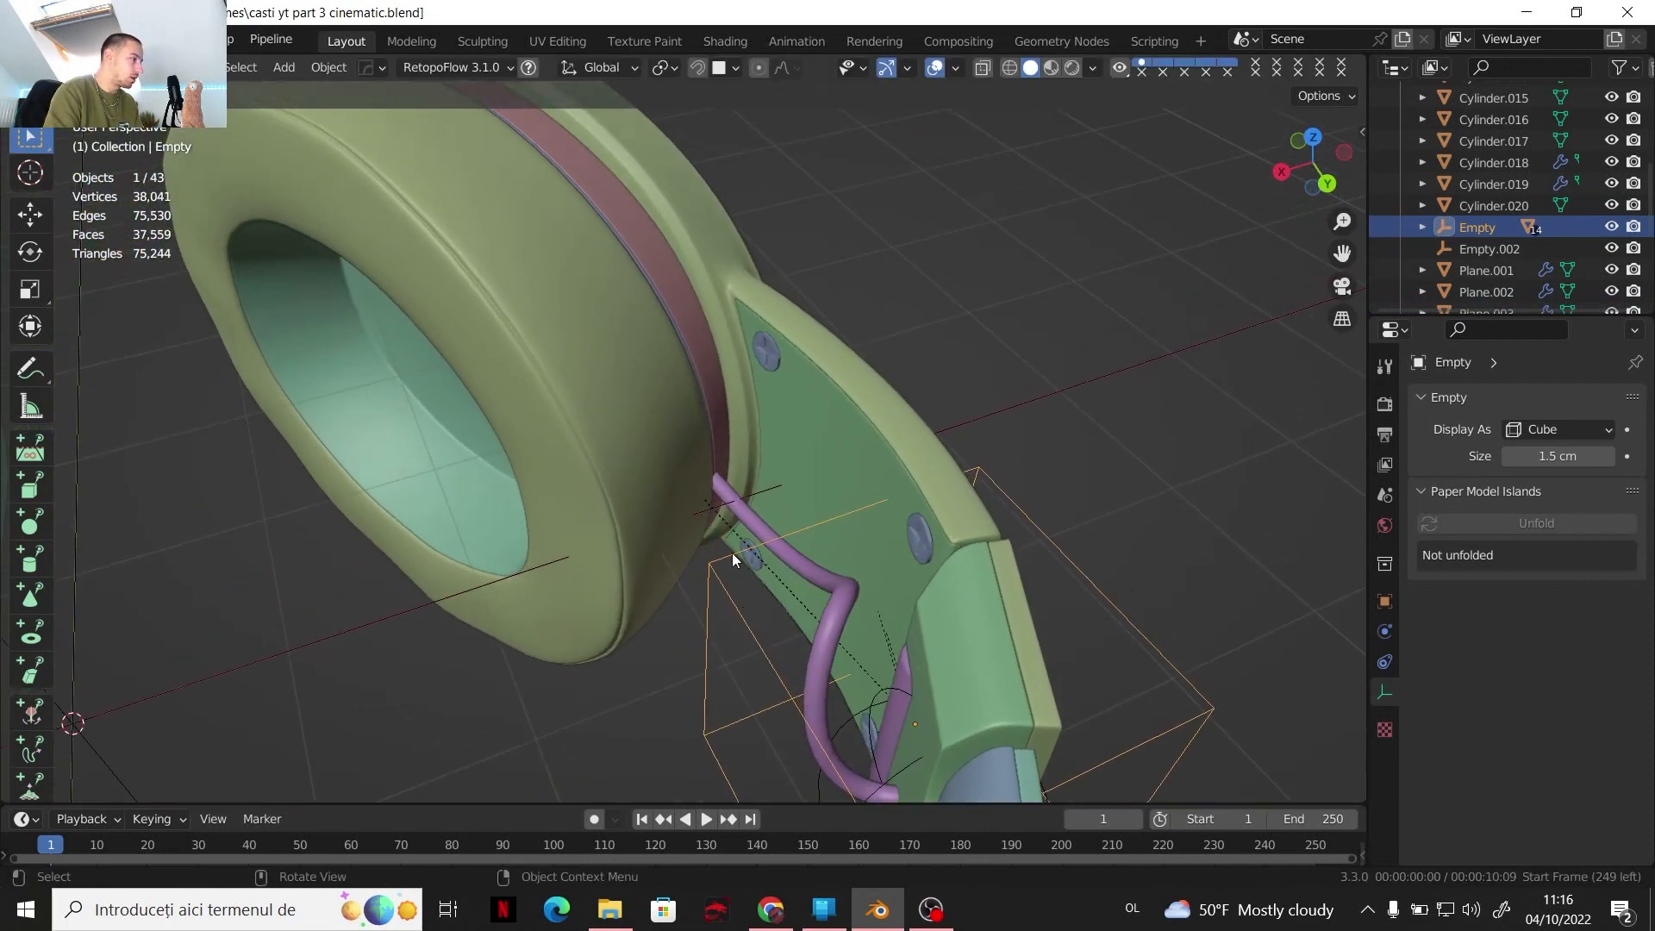
click(725, 486)
key(Tab)
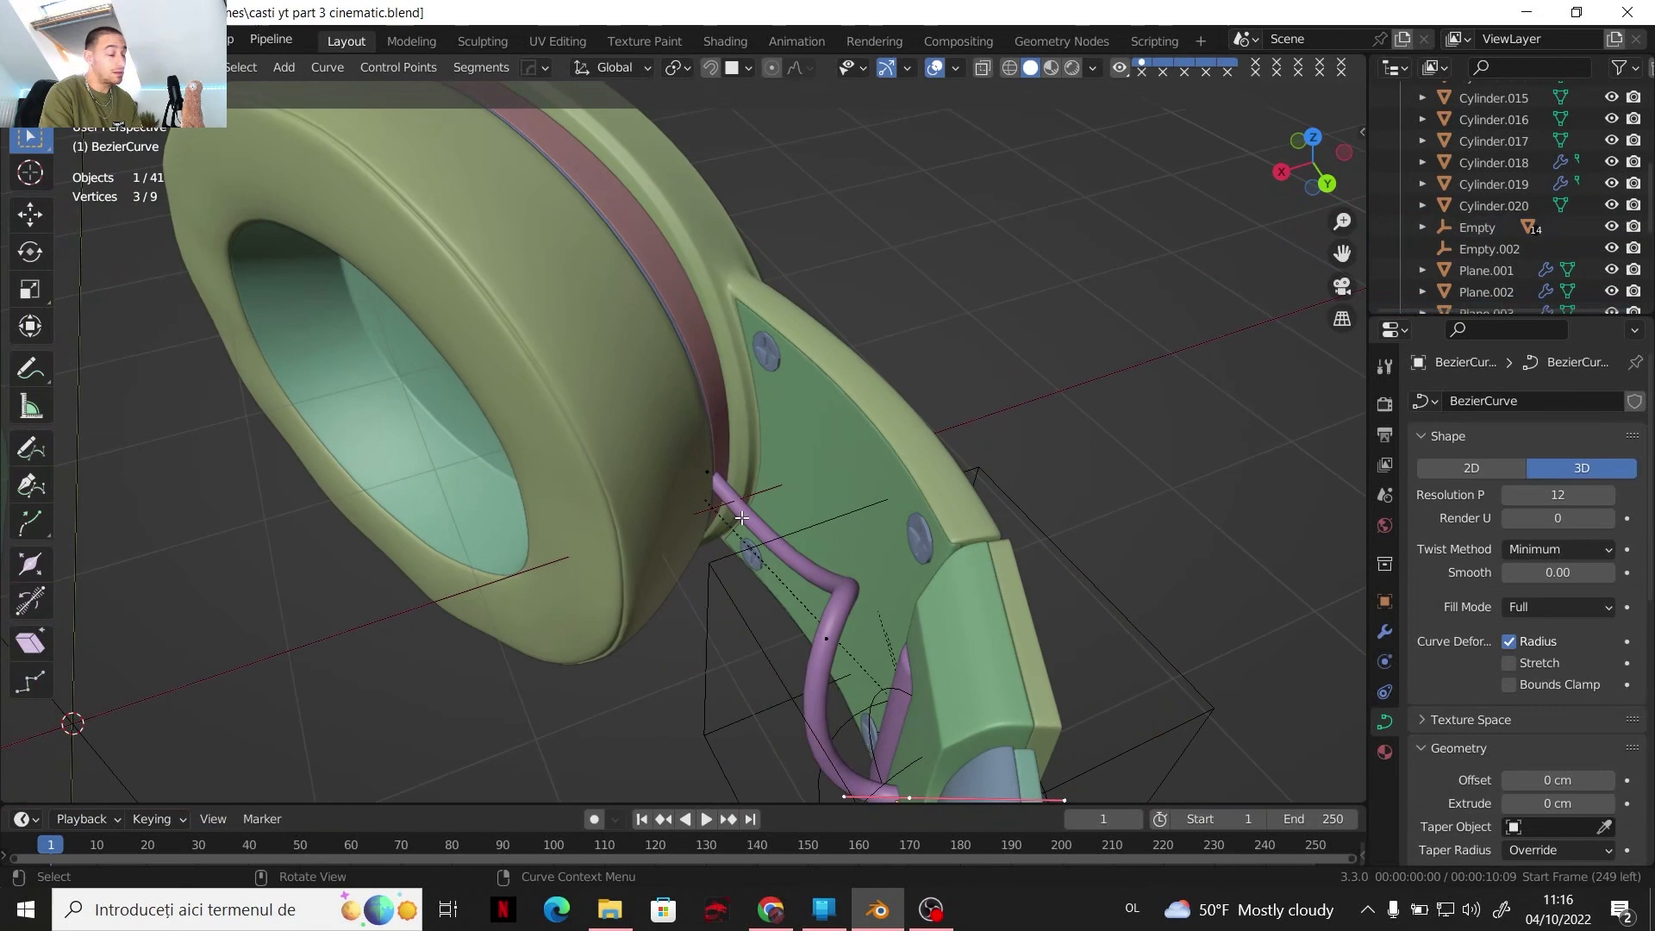
click(709, 474)
shift+middle_drag(709, 476, 636, 457)
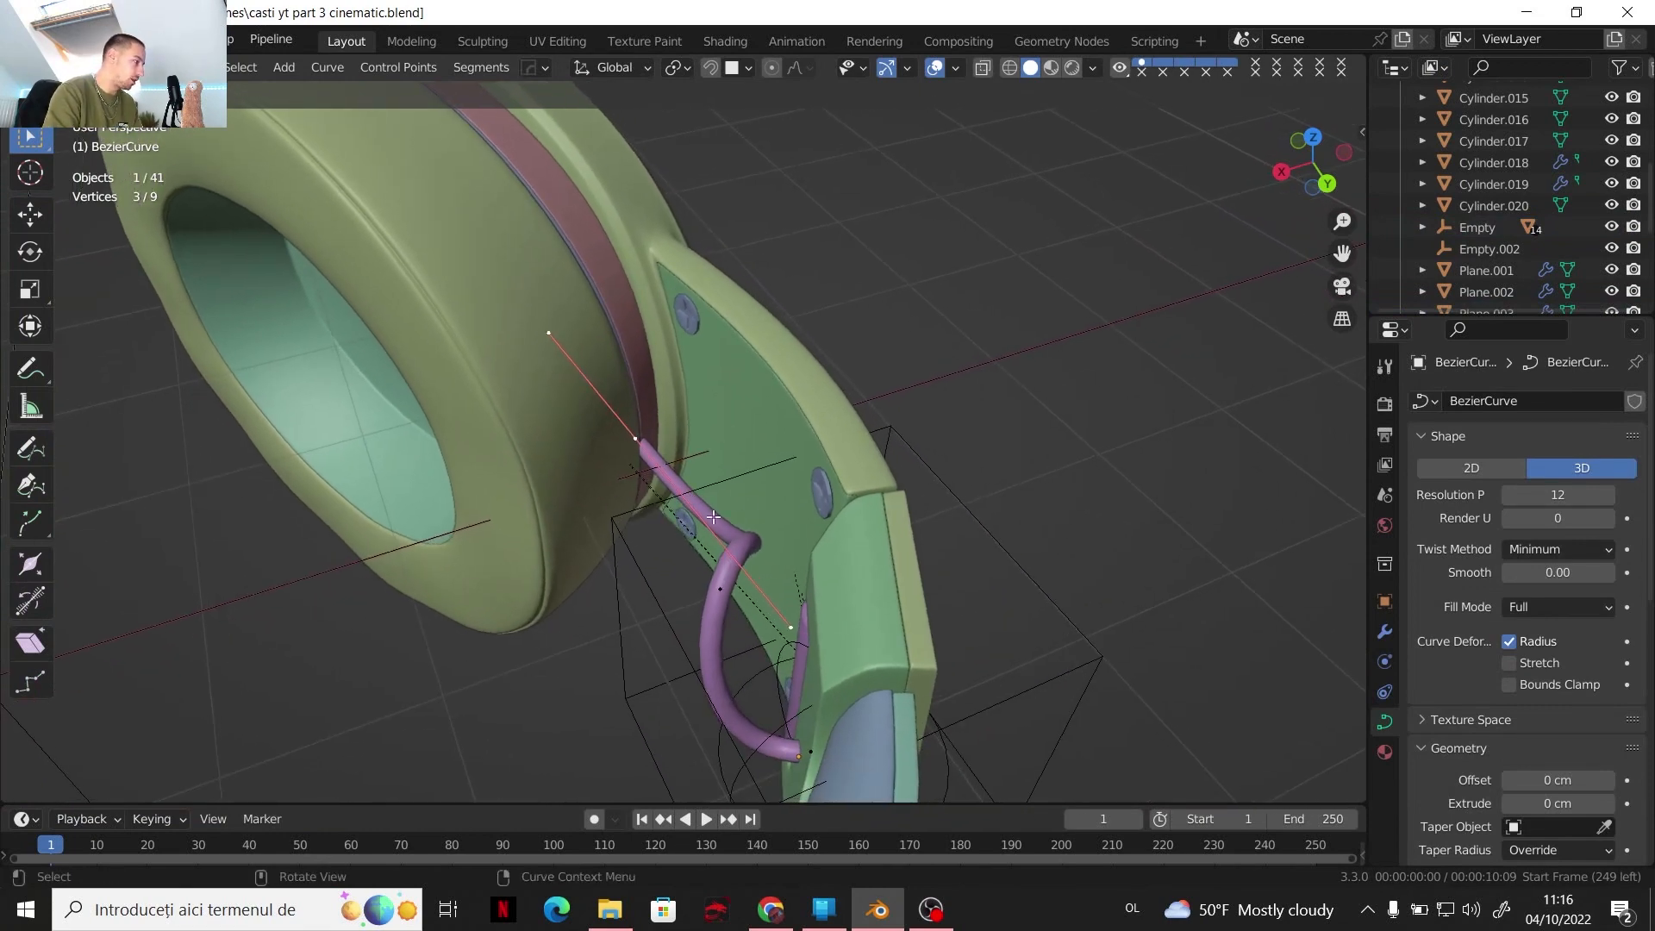
click(808, 745)
click(634, 442)
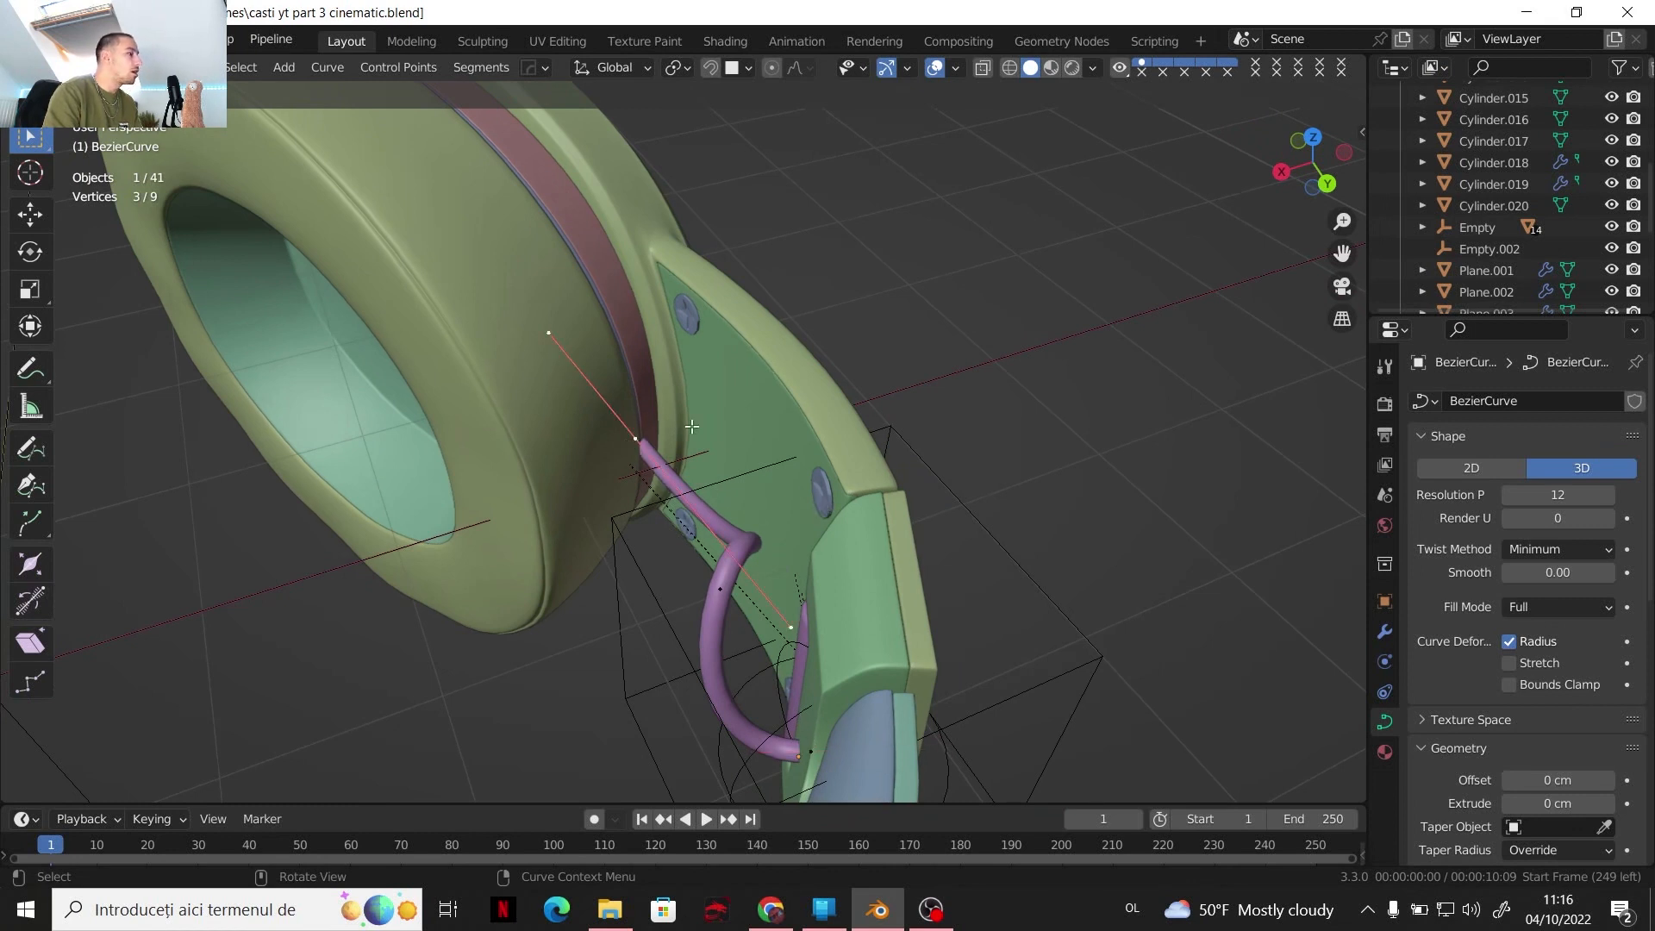
key(ctrl+h)
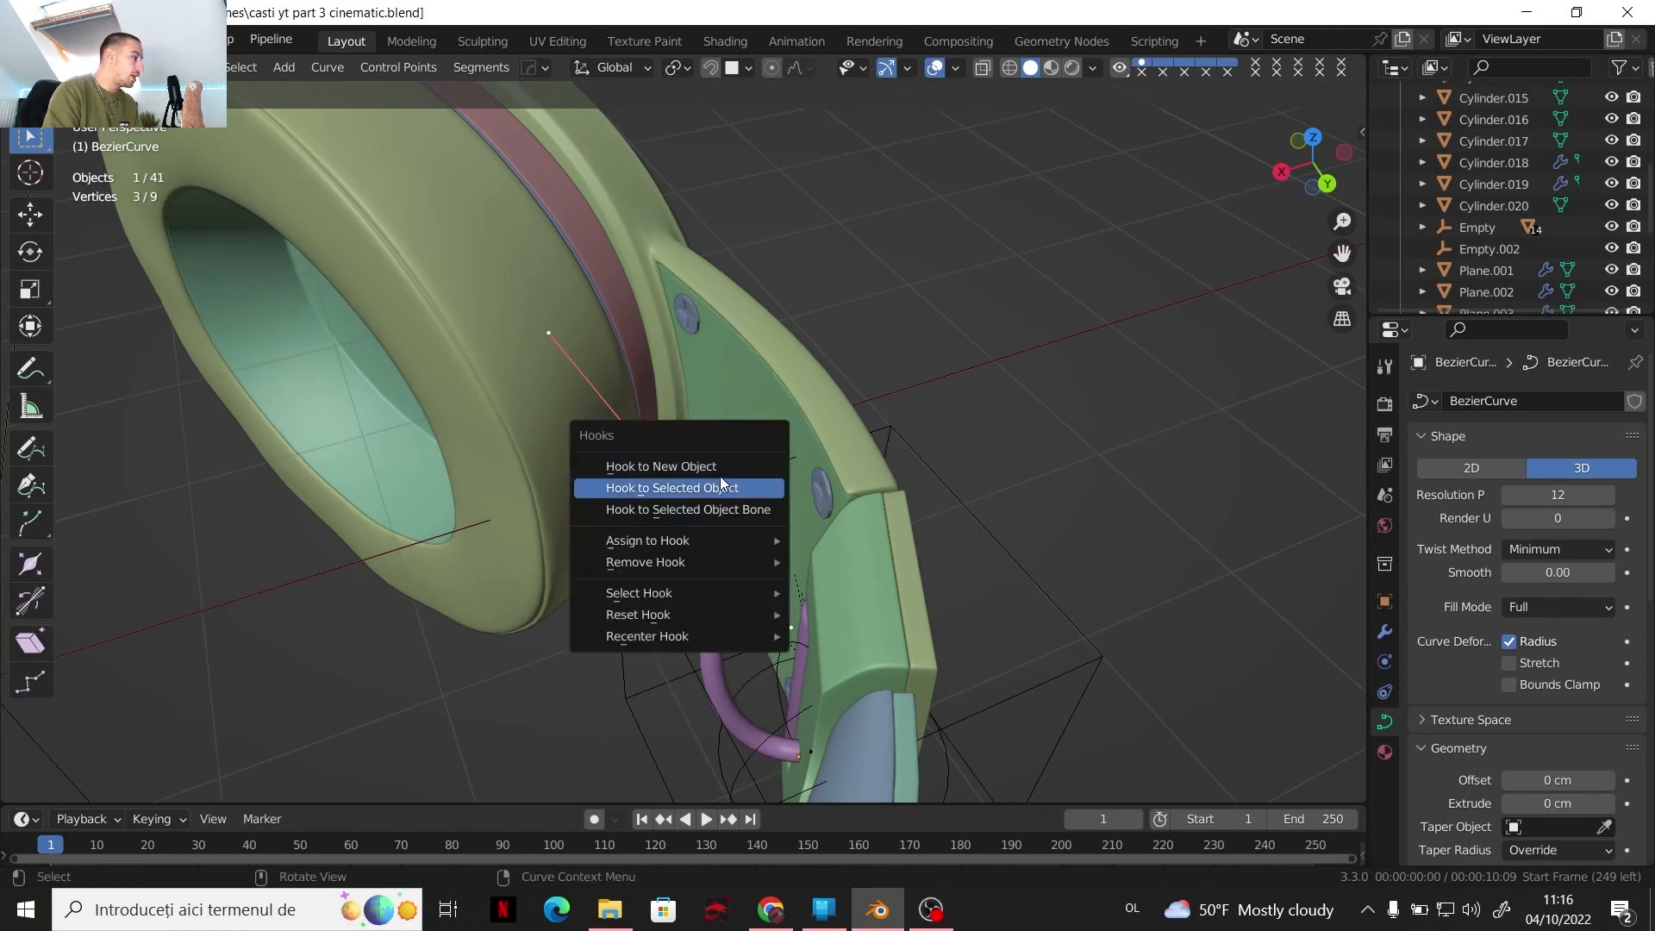
click(707, 466)
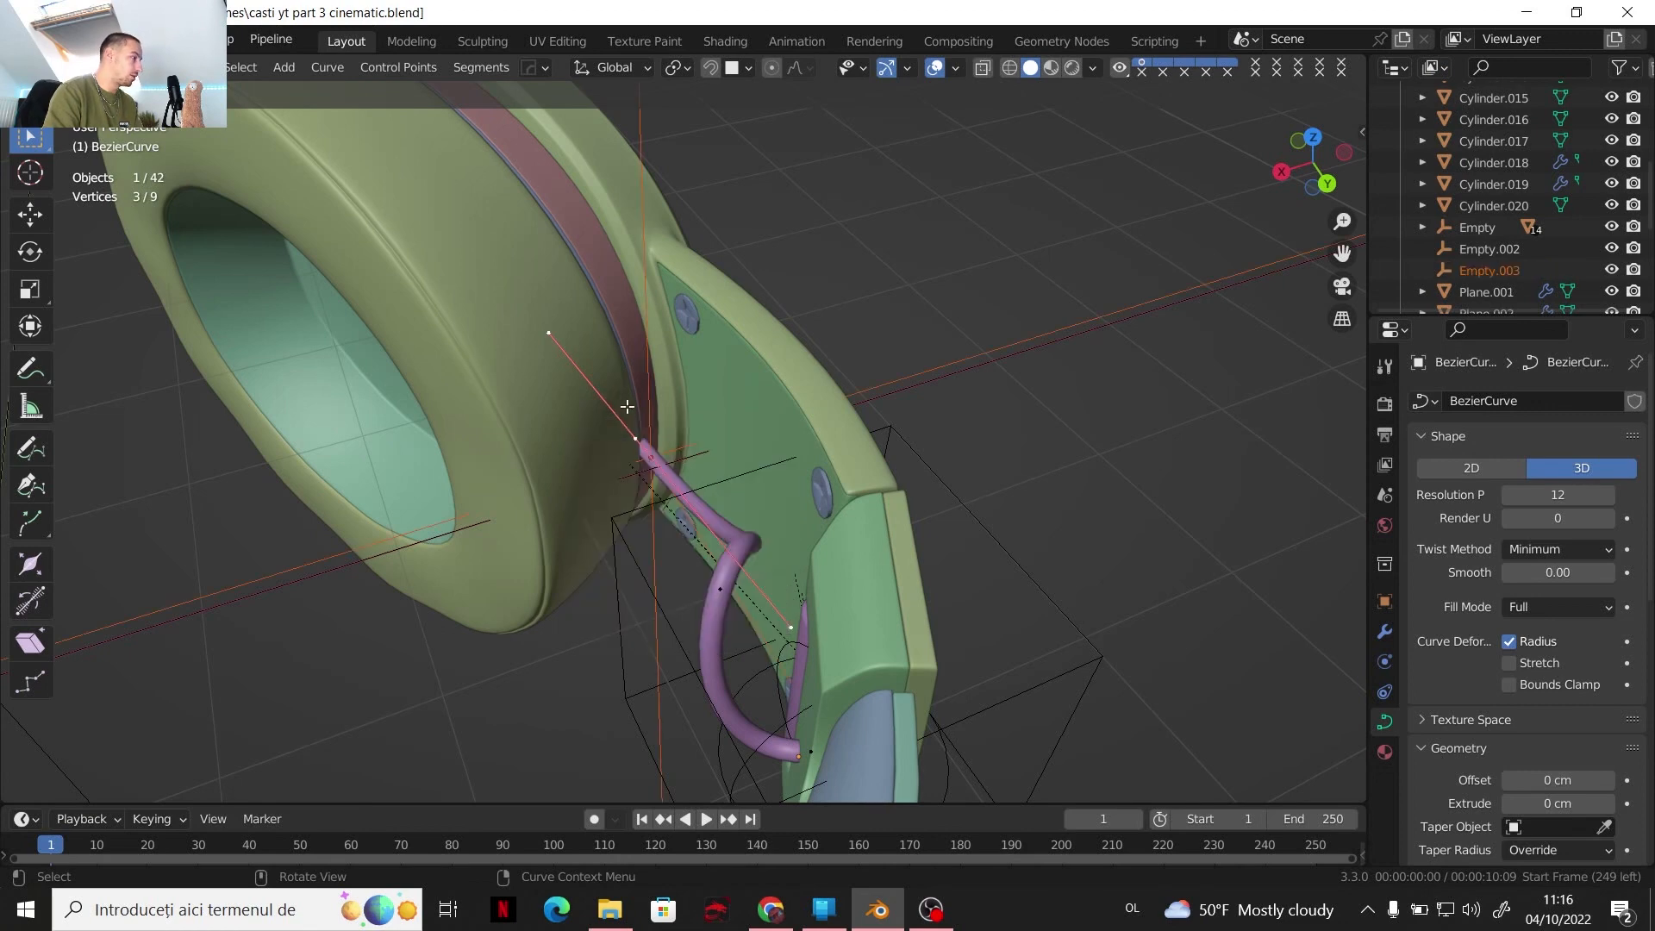
middle_drag(627, 406, 603, 440)
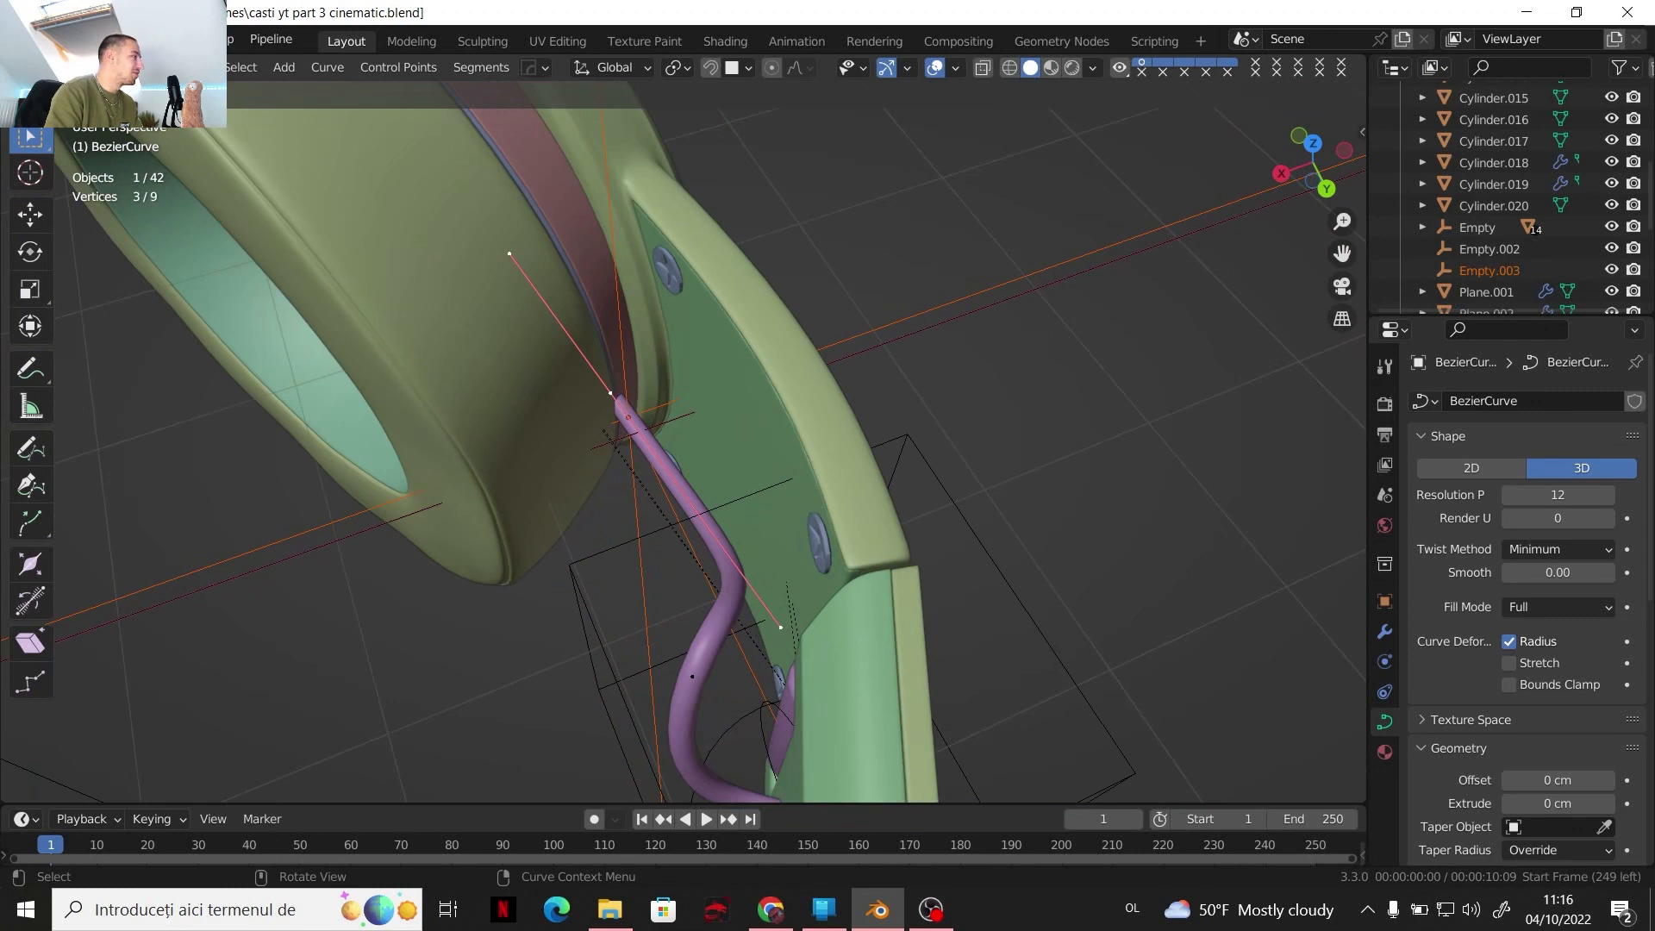
key(Tab)
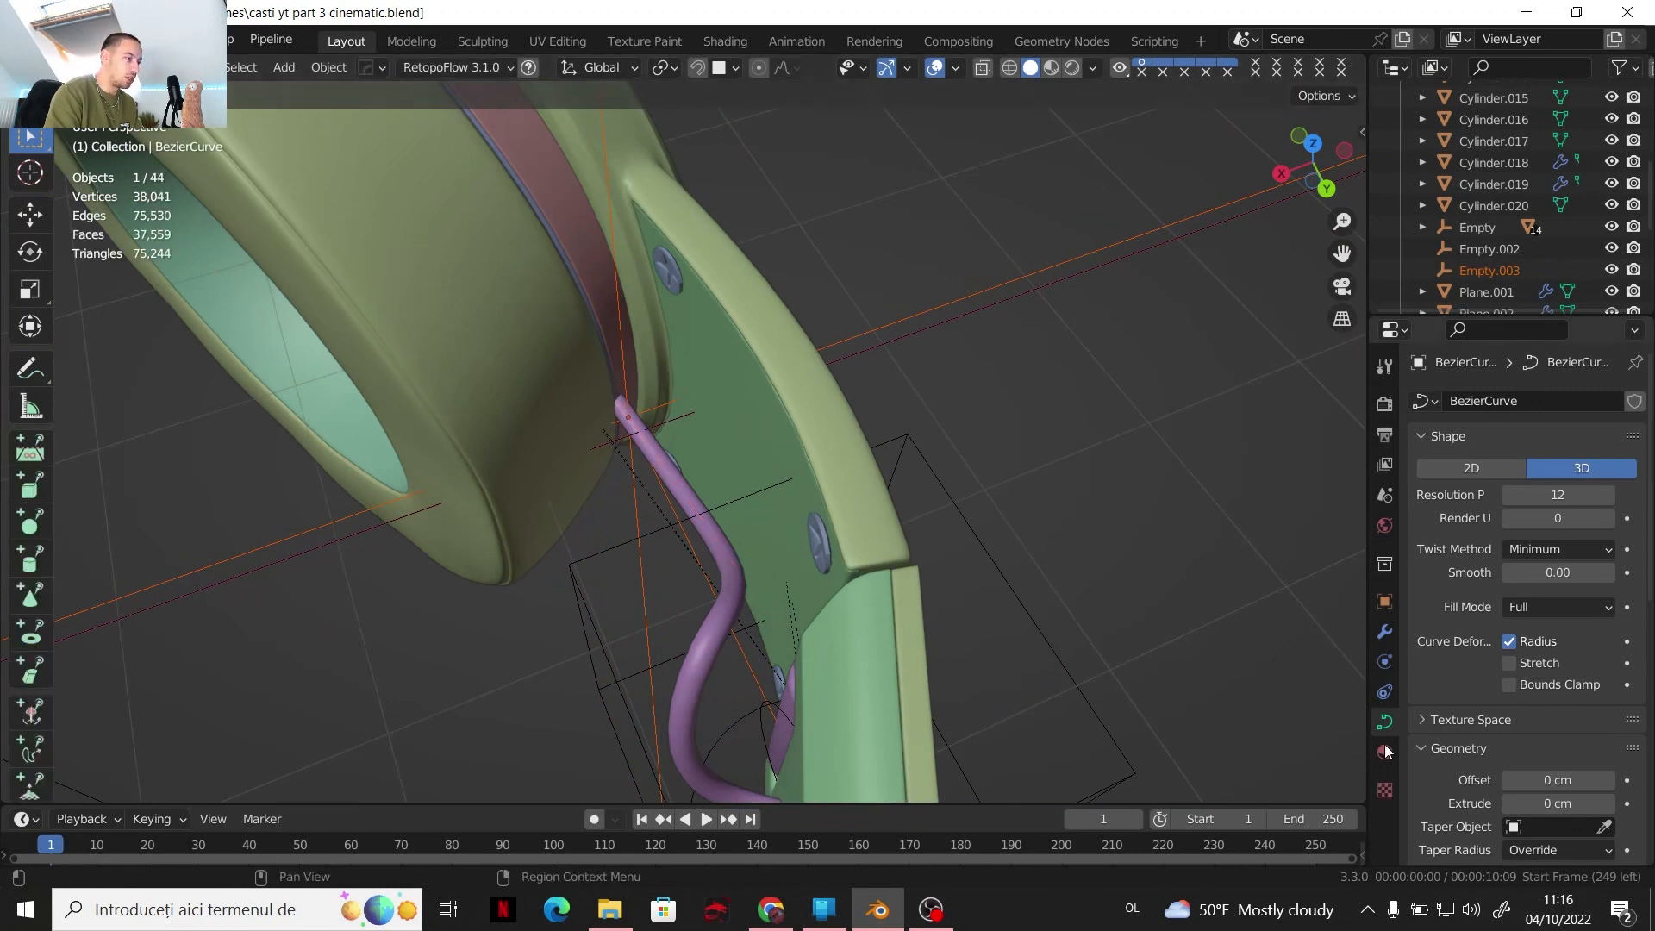
Display the ear cup end's new hook empty as a sphere with a size of 1 cm
click(1489, 270)
click(1560, 430)
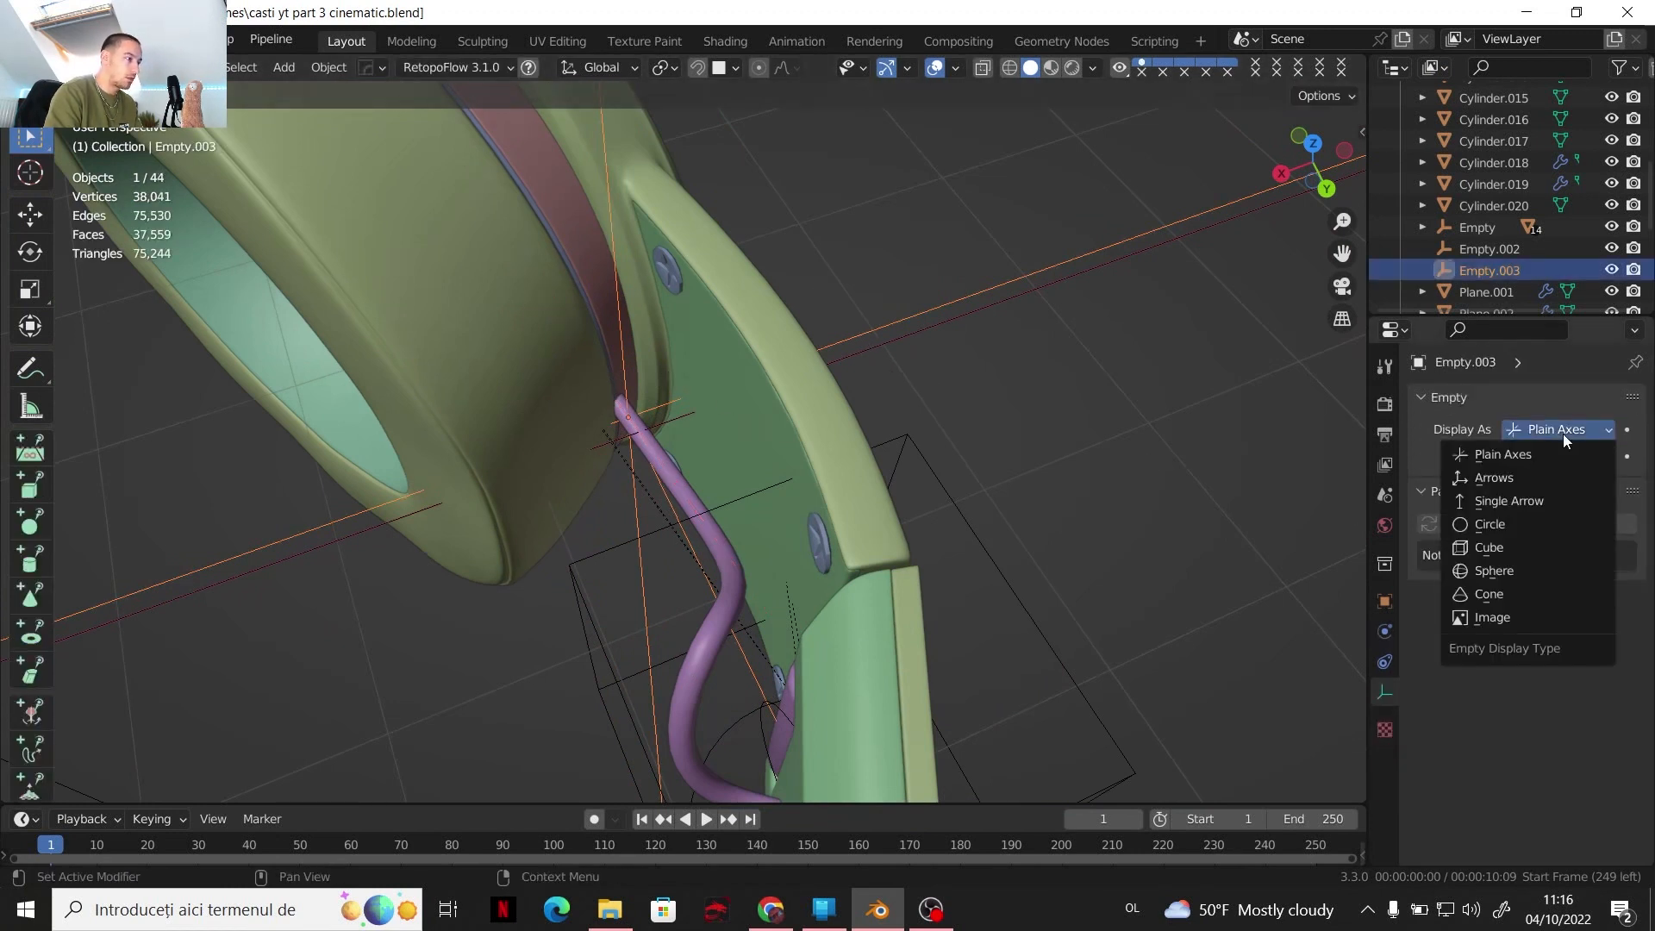
click(1509, 569)
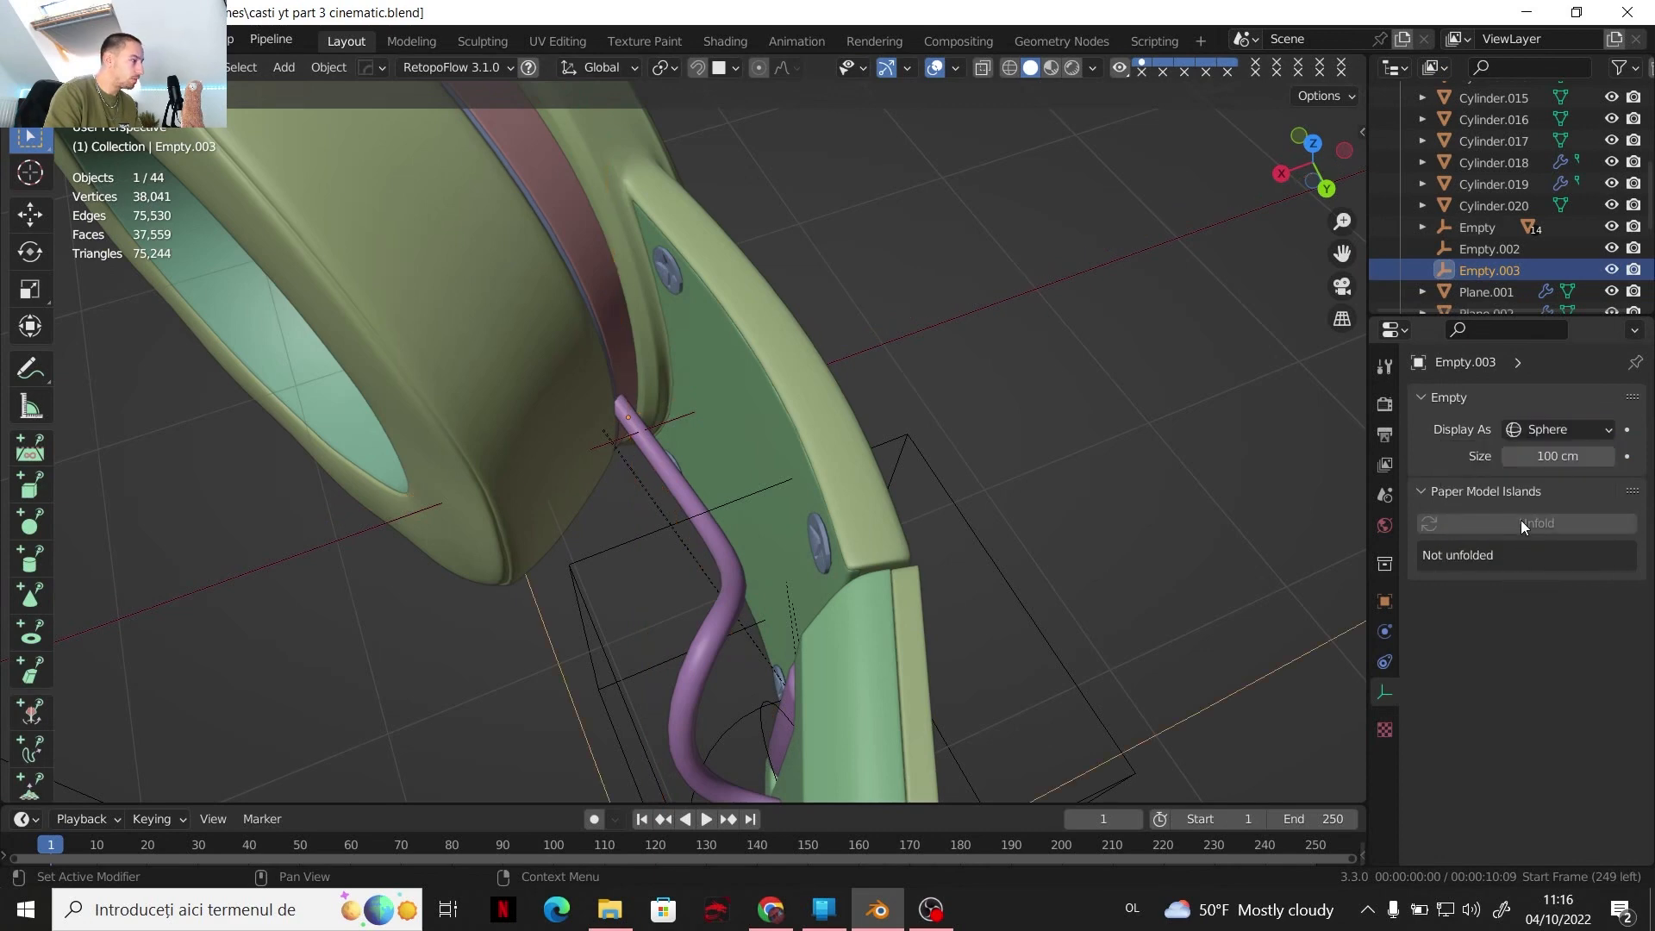
drag(1538, 456, 1519, 456)
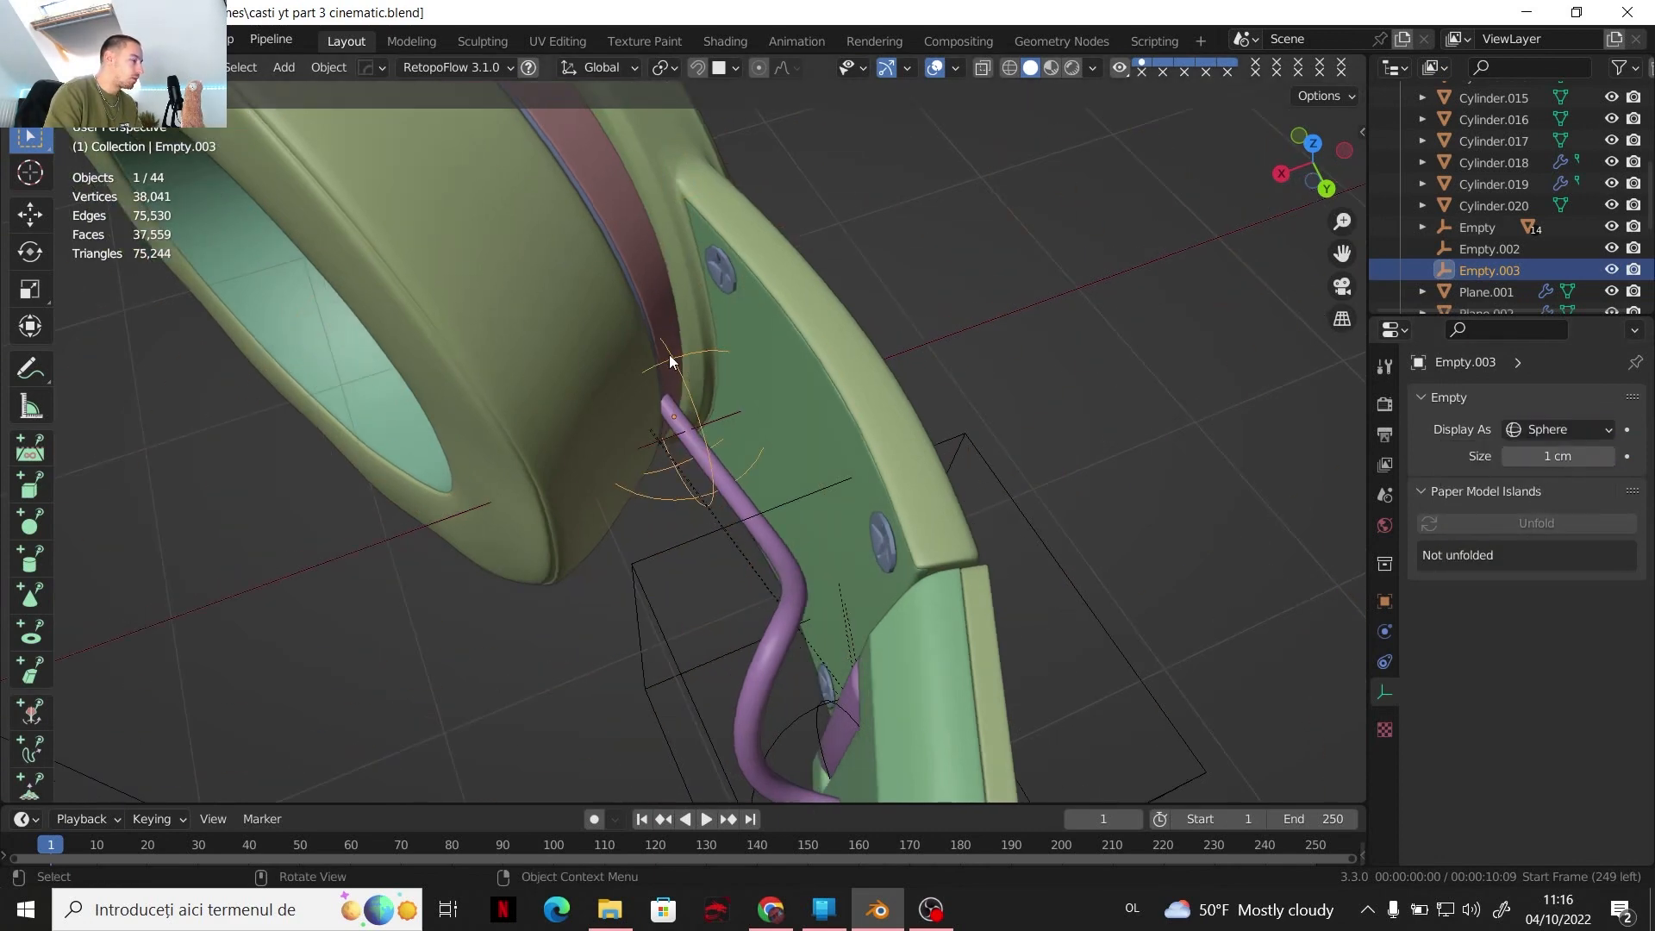
Parent the sphere hook empty to the ear cup's pink middle ring using the Object type, and save the file
middle_drag(671, 360, 729, 455)
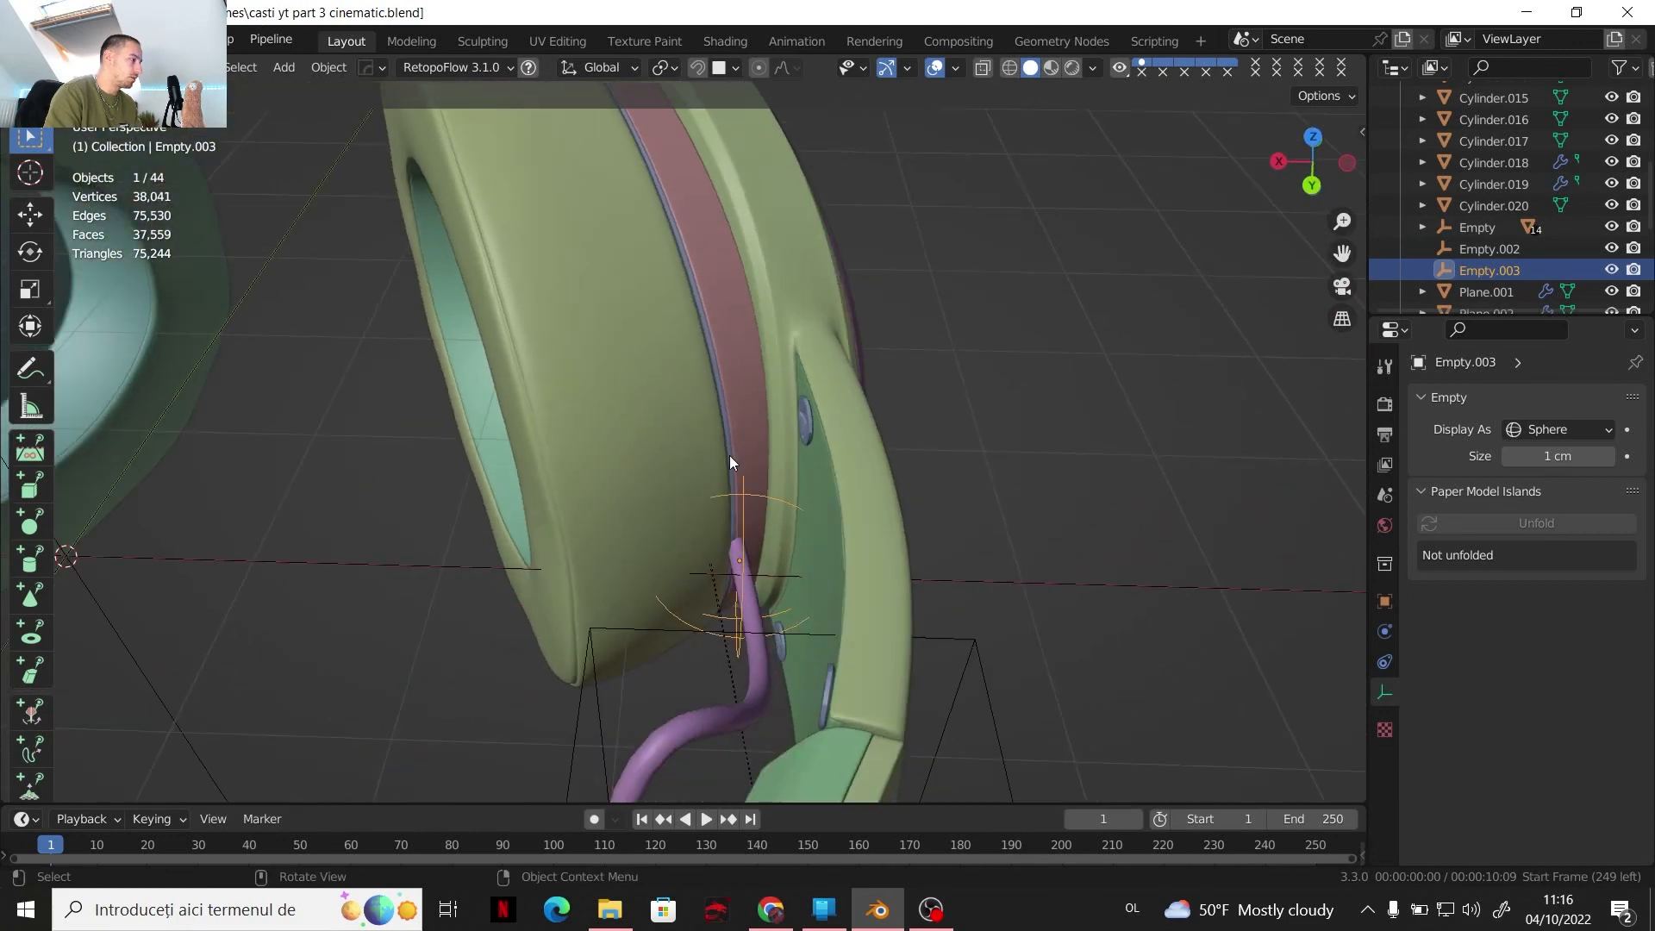
shift+click(736, 361)
scroll(736, 363, down, 2)
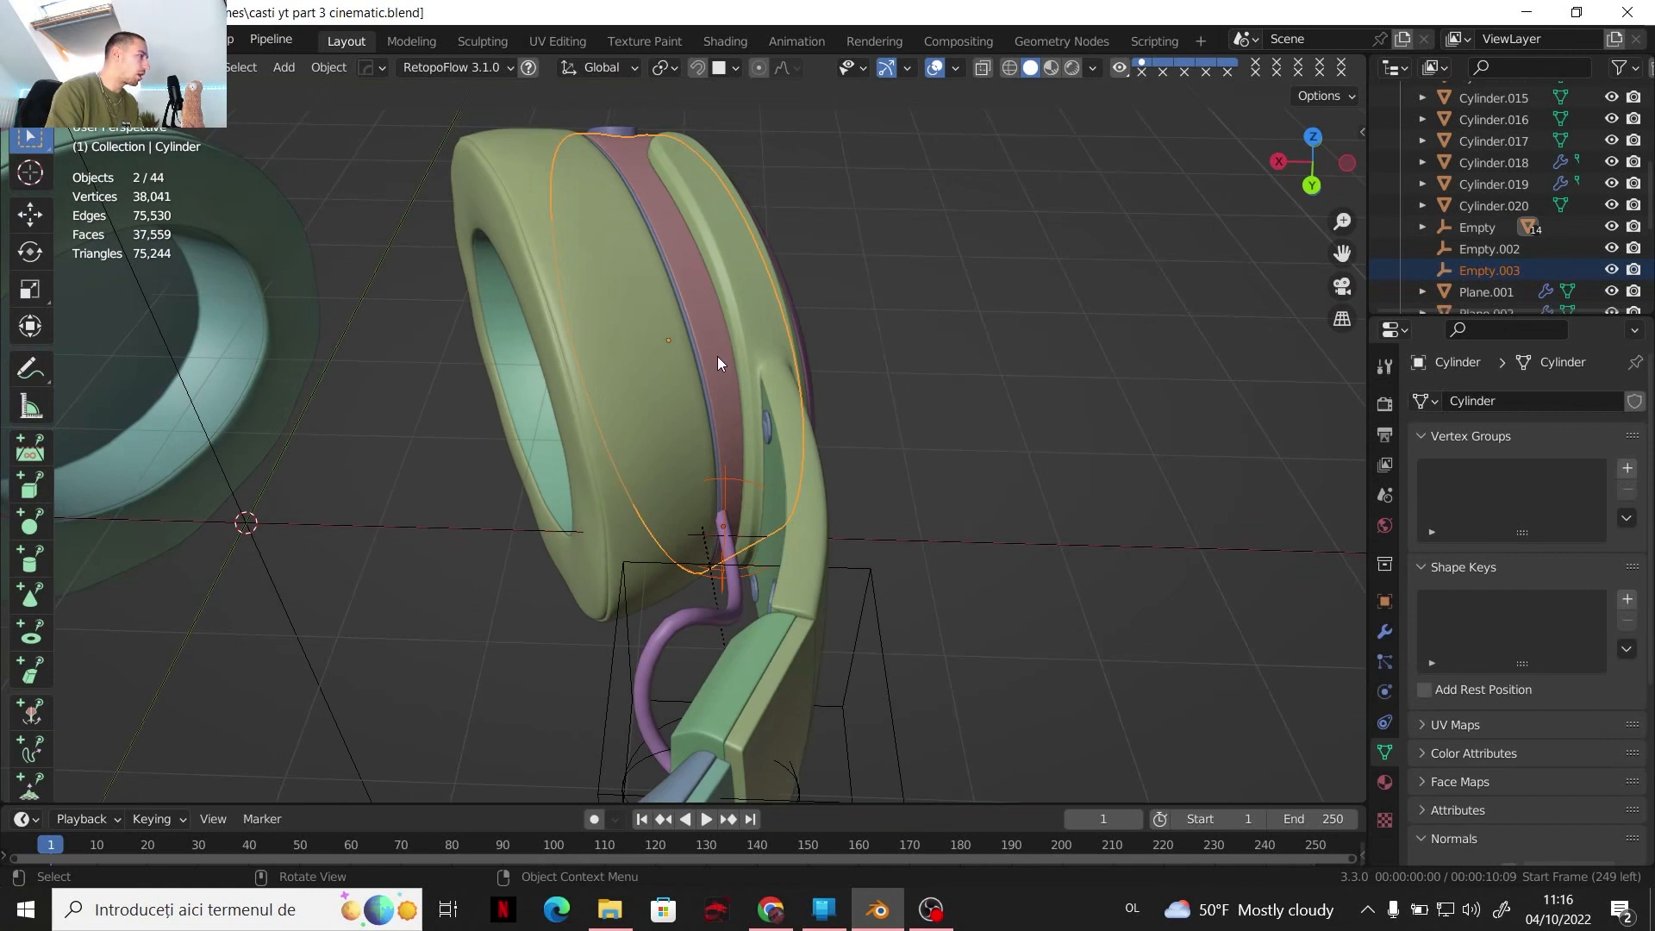
scroll(717, 355, up, 1)
key(ctrl+p)
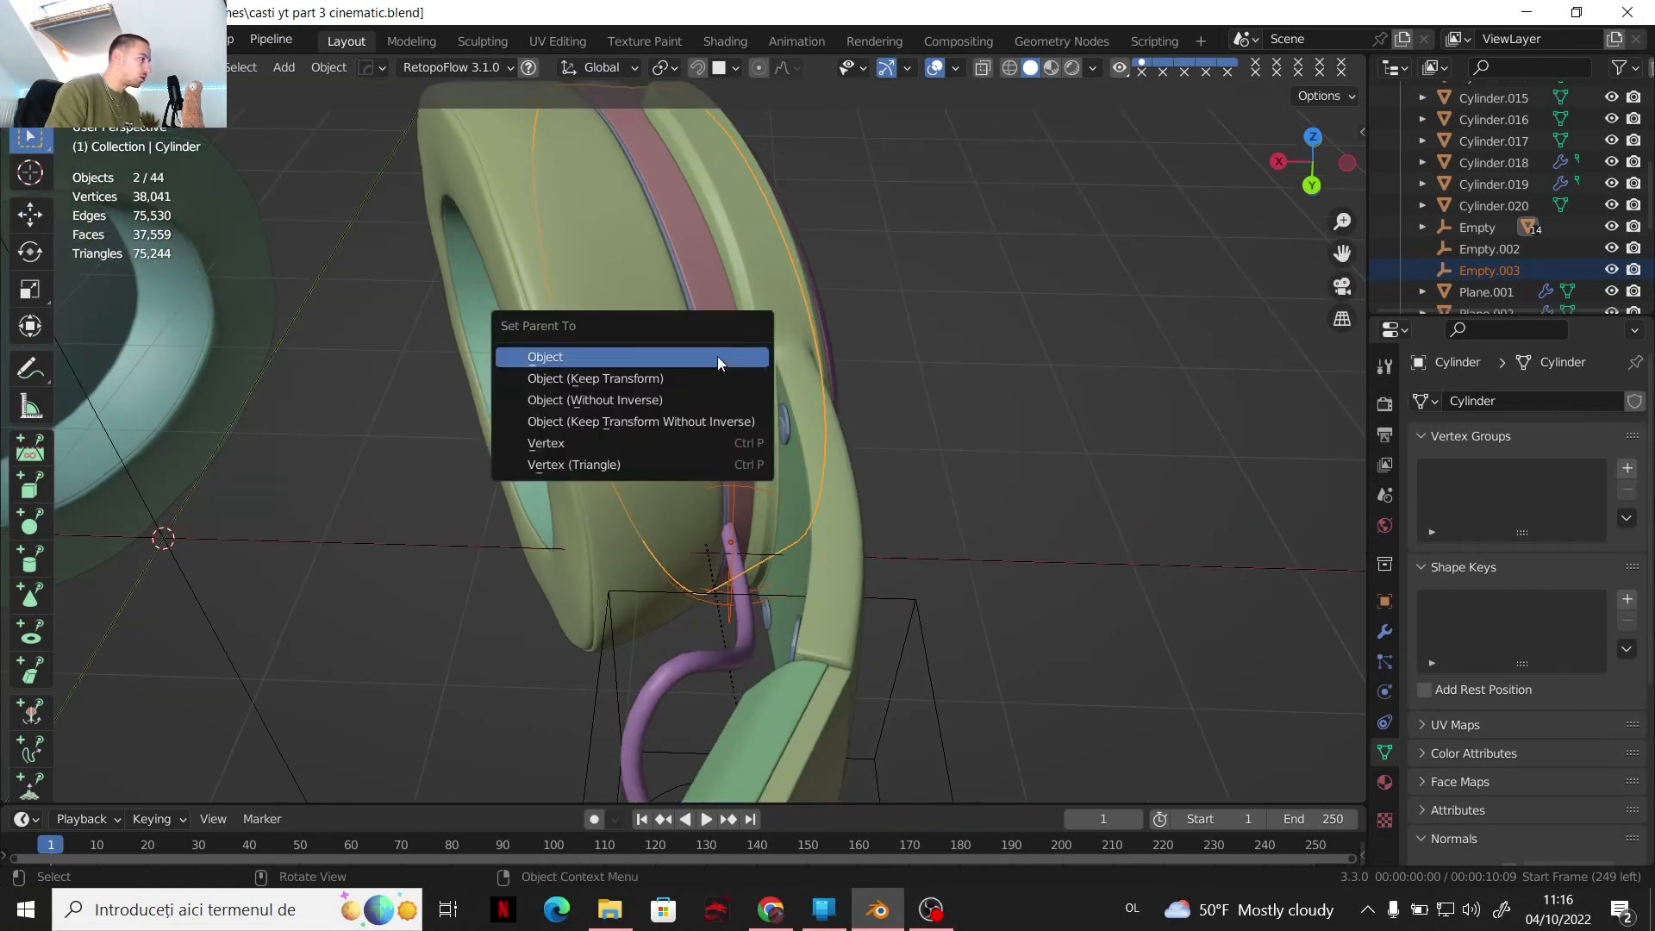
click(717, 355)
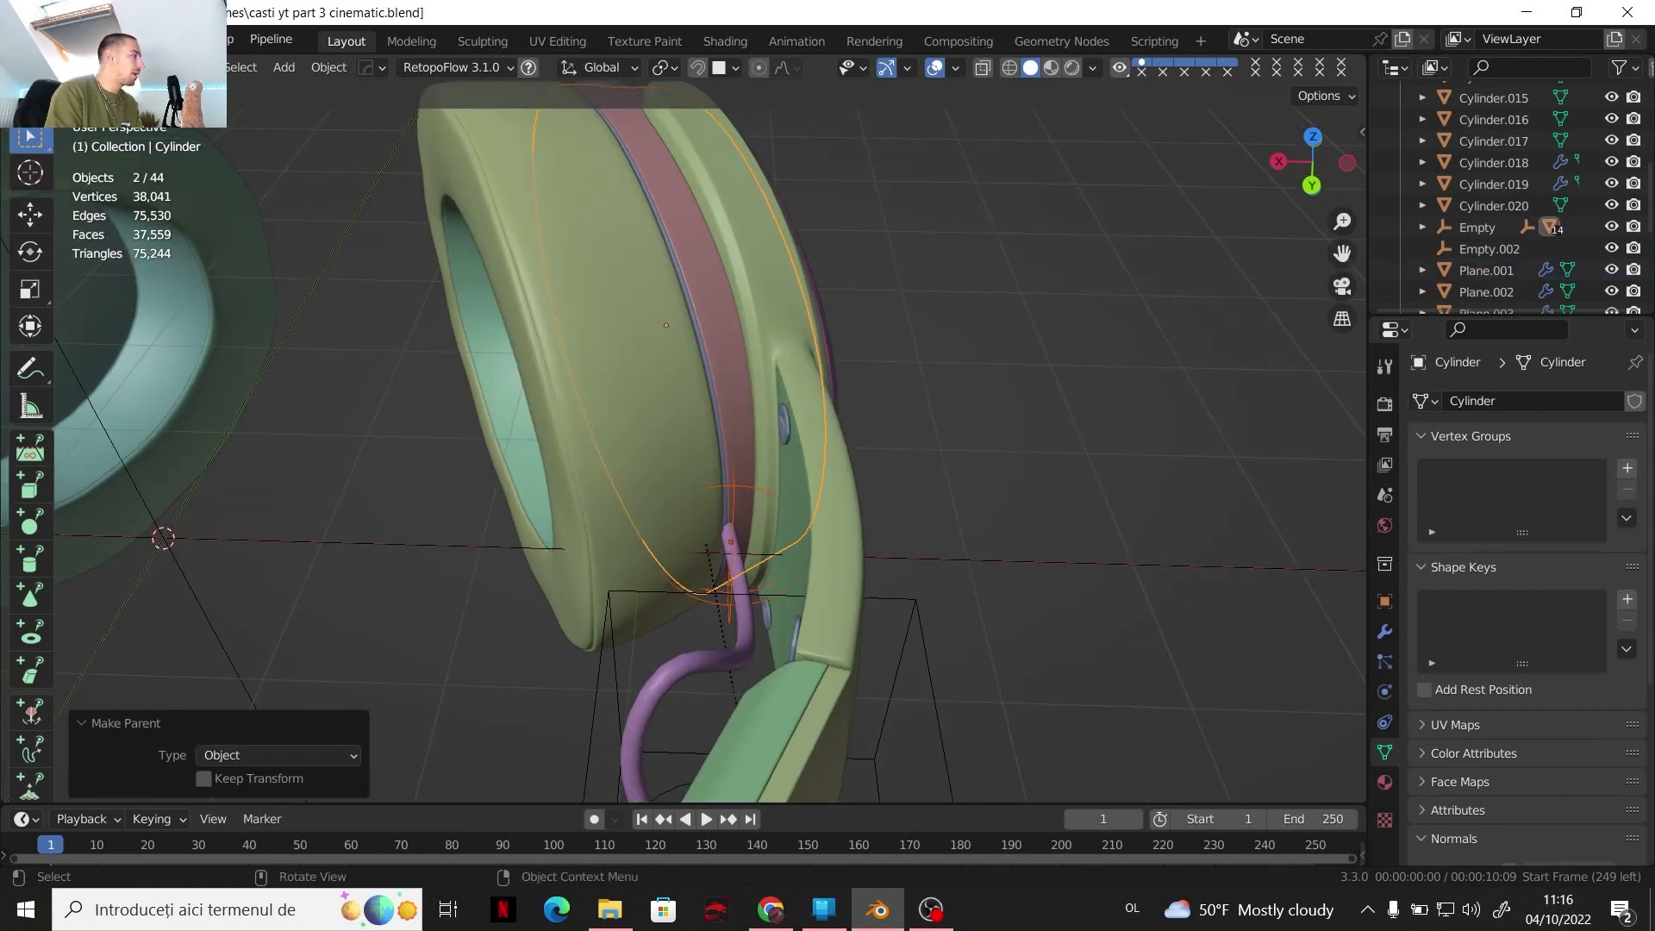
click(34, 39)
click(85, 240)
Hook the cable's middle control point to a new object
scroll(711, 433, down, 3)
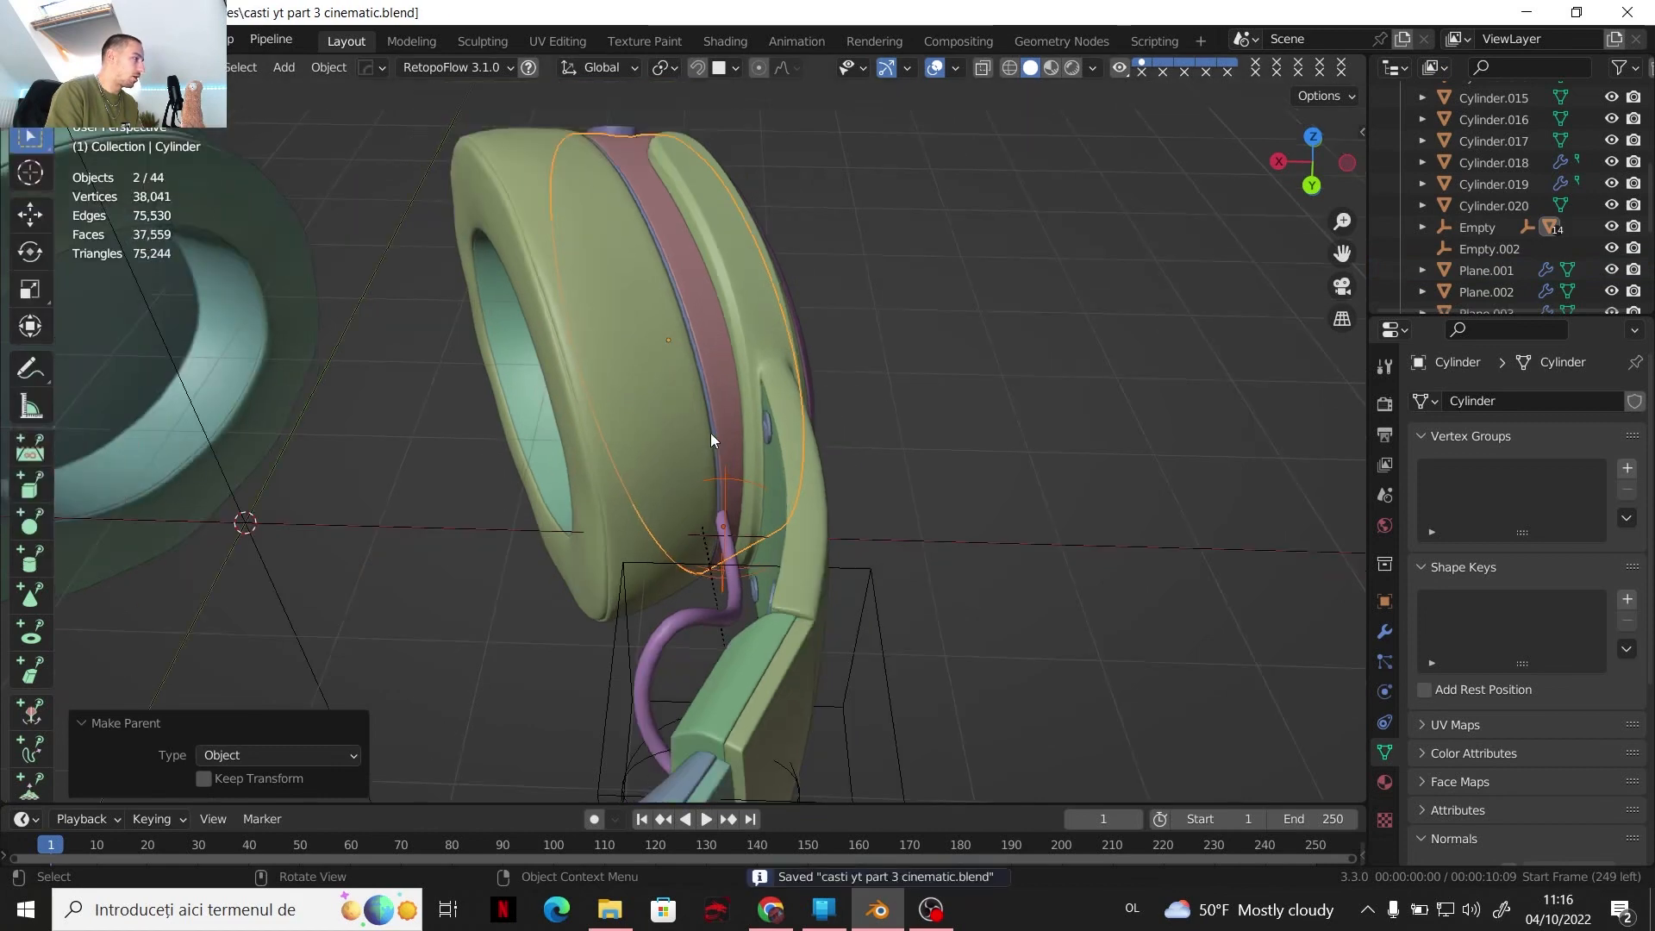
middle_drag(713, 405, 681, 459)
scroll(752, 510, up, 2)
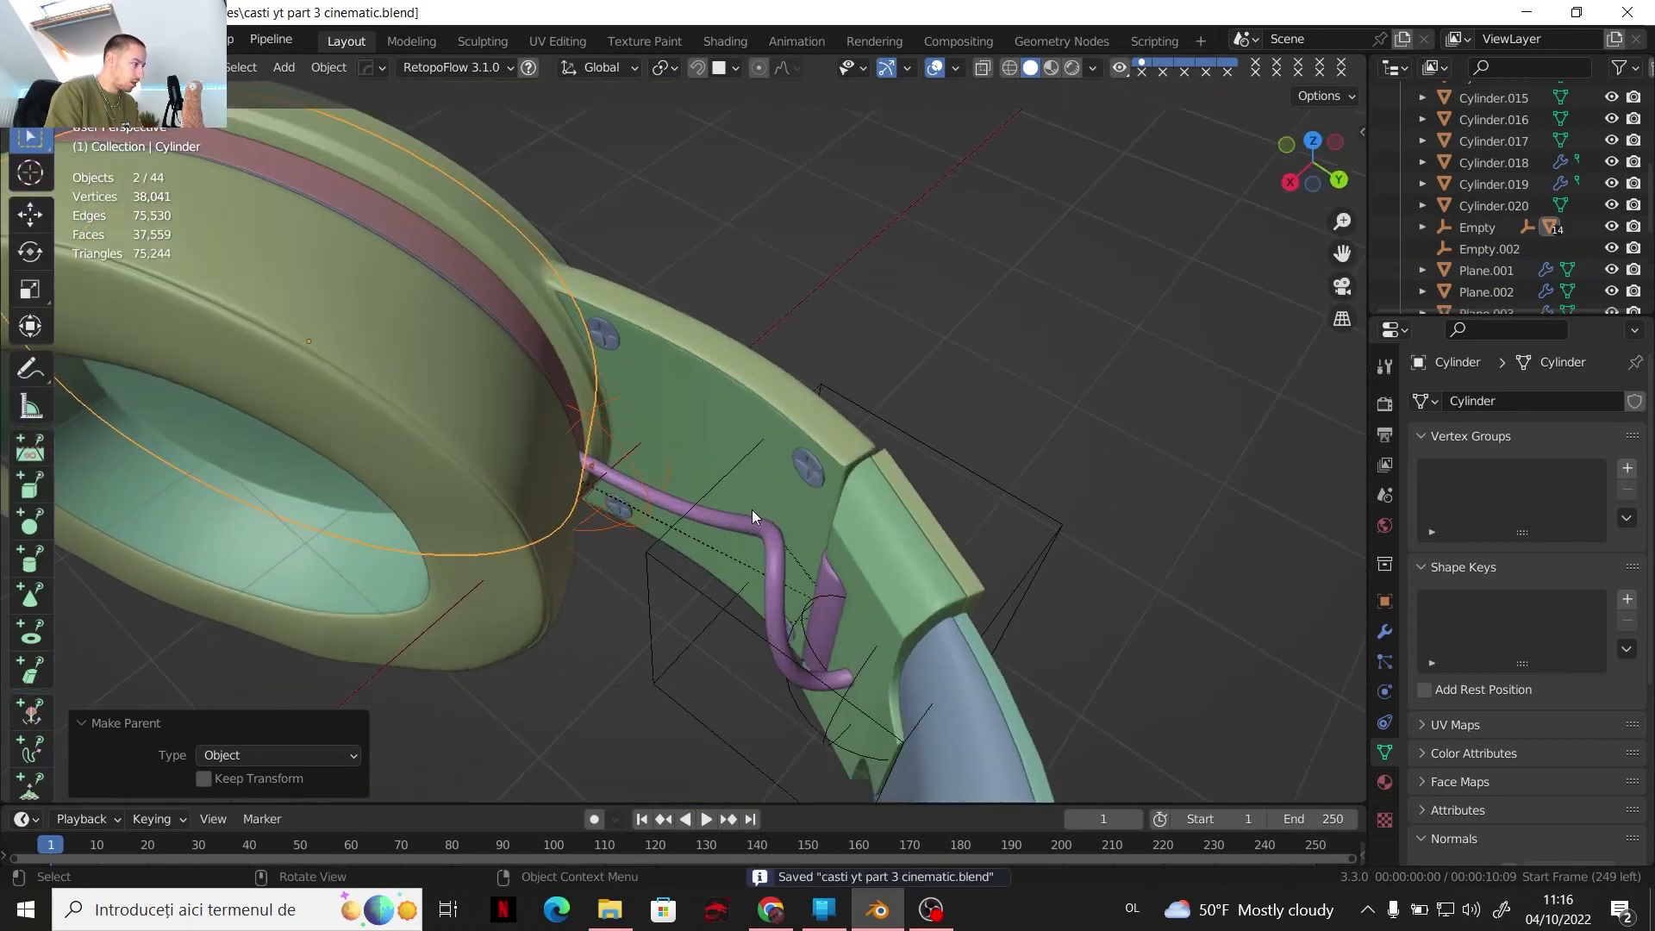
click(760, 529)
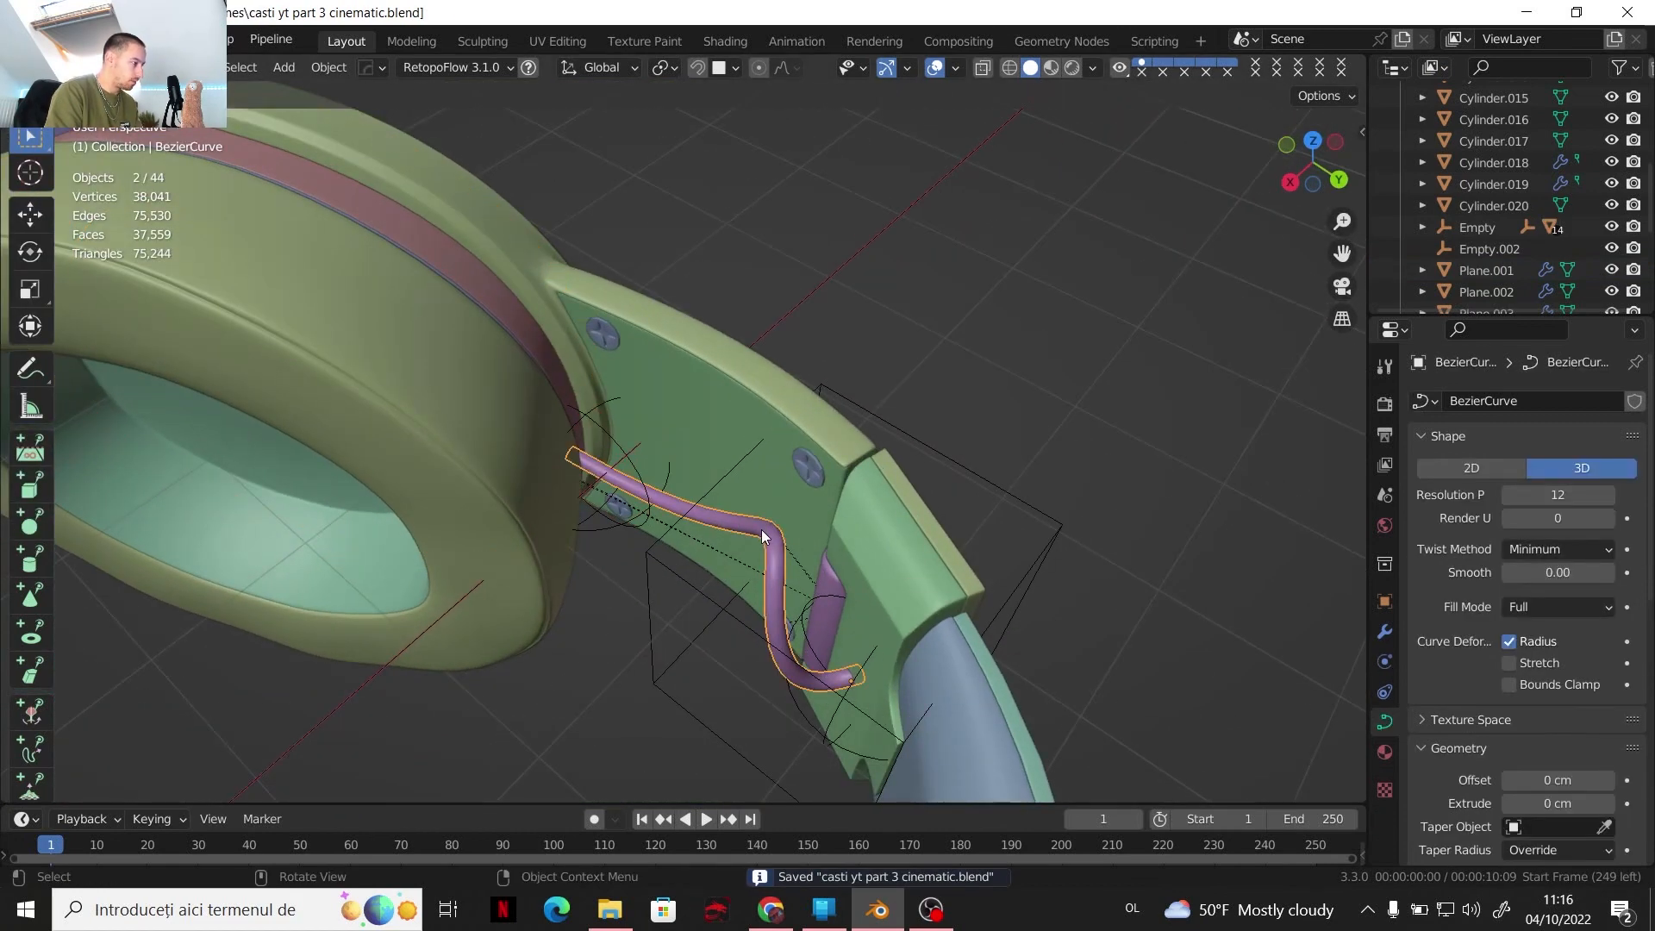
key(Tab)
click(747, 580)
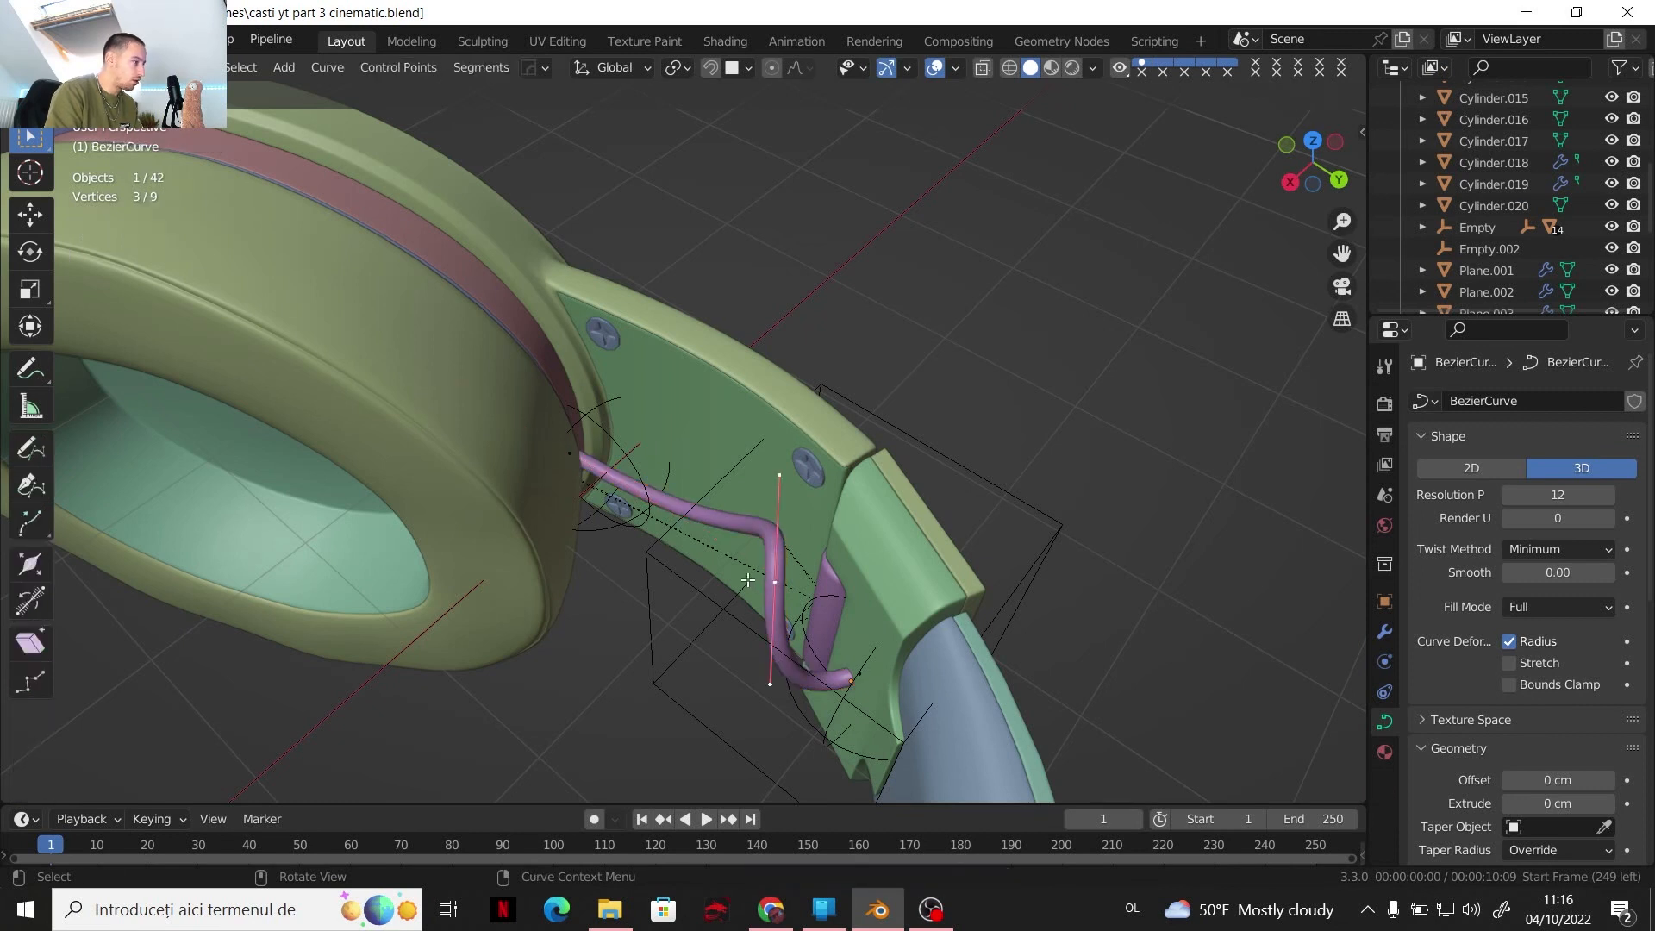
key(ctrl+h)
click(886, 559)
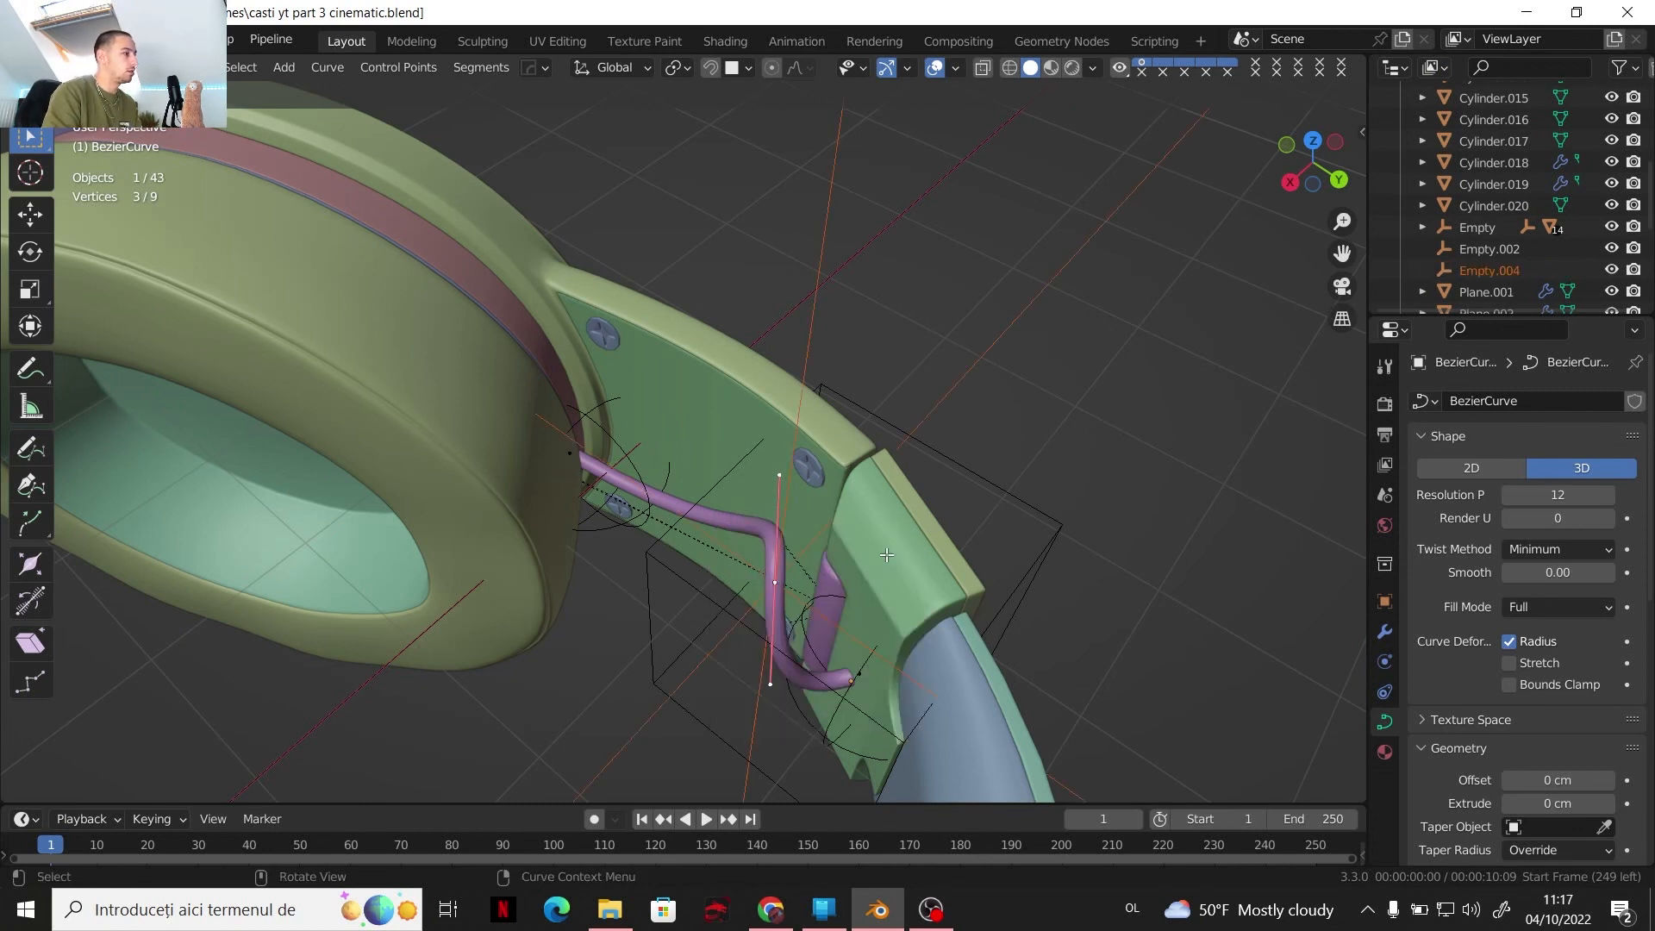
key(Tab)
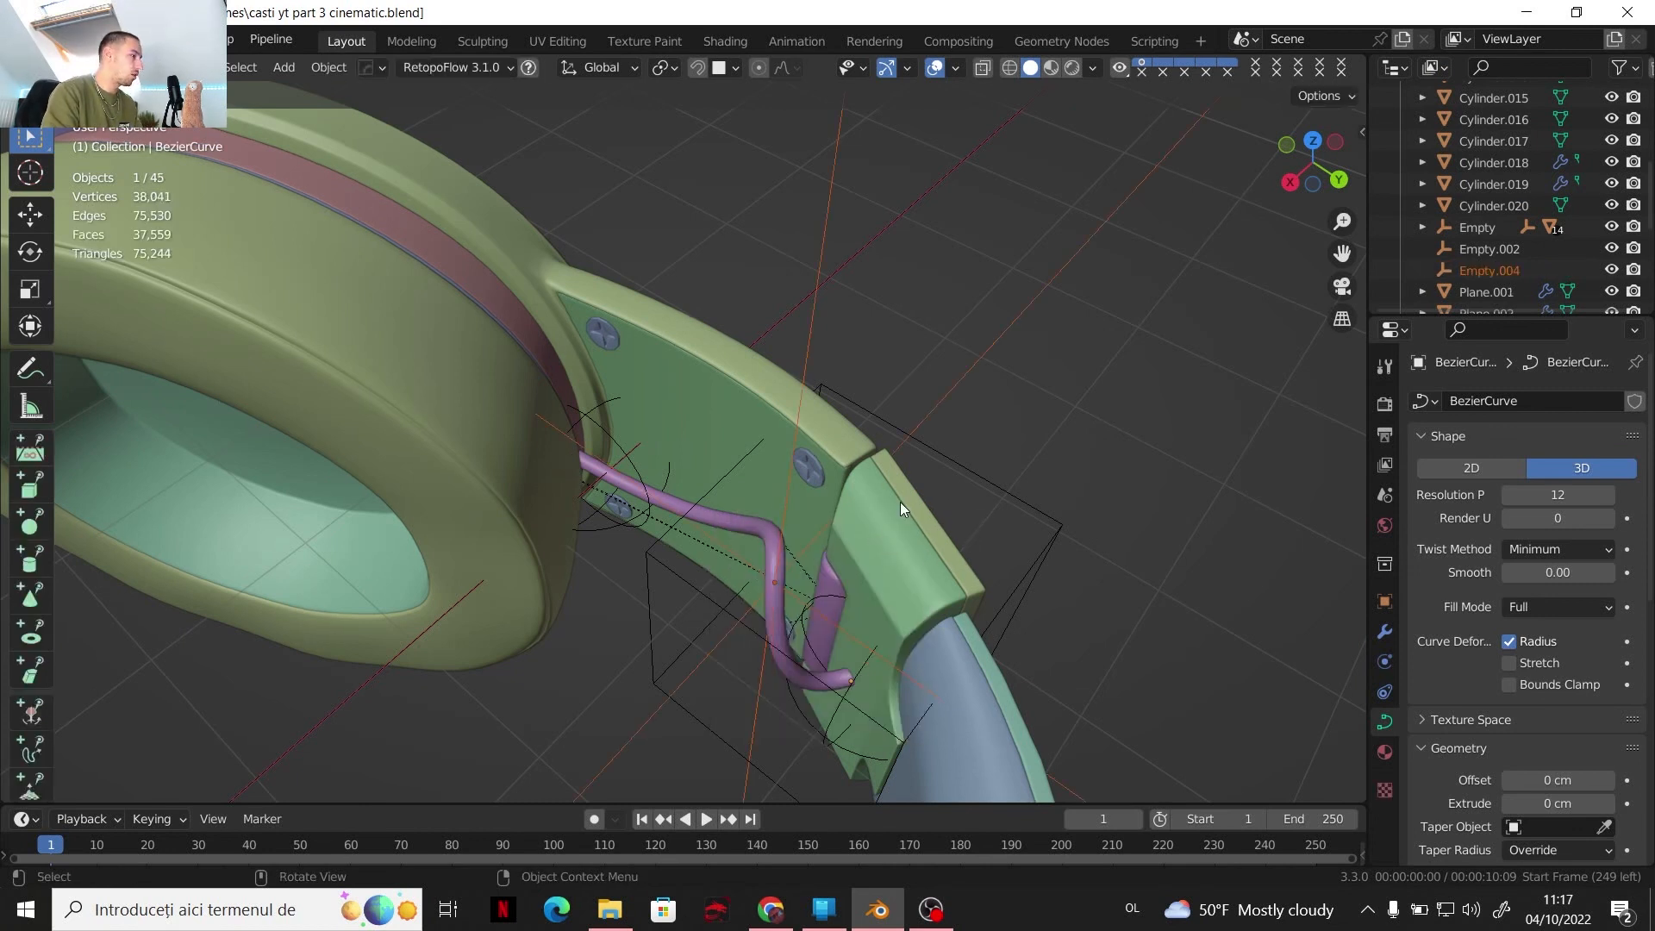
Set the middle hook empty's size to 1 cm and display it as a sphere
click(931, 419)
drag(1566, 455, 1480, 455)
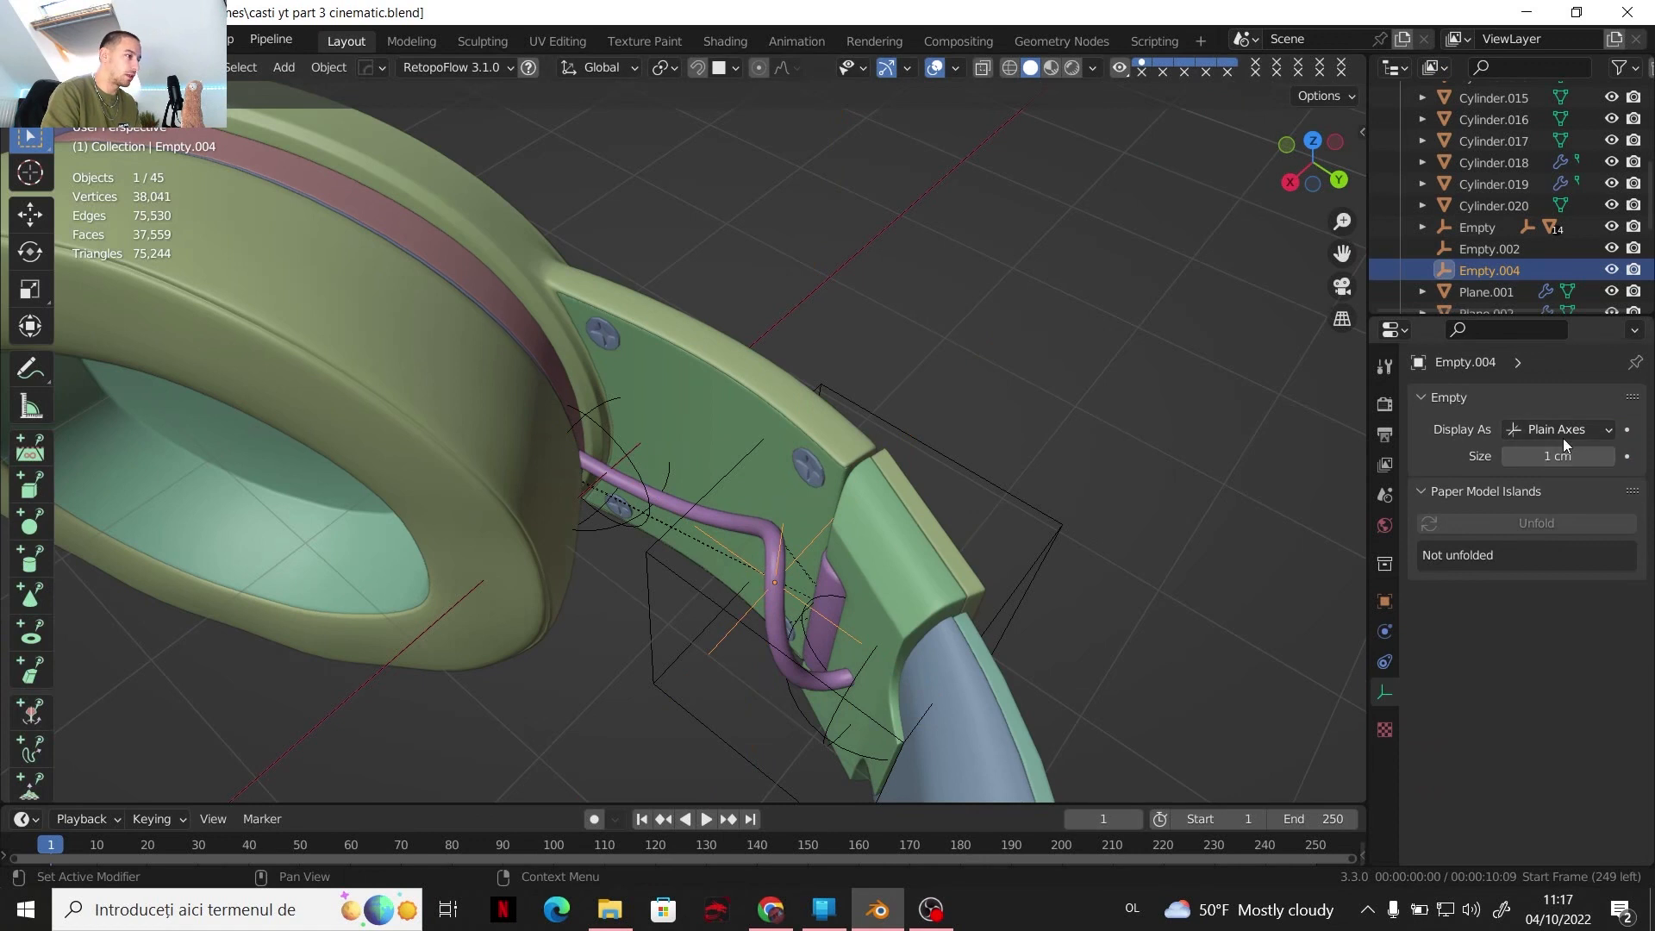
click(1562, 431)
click(1514, 570)
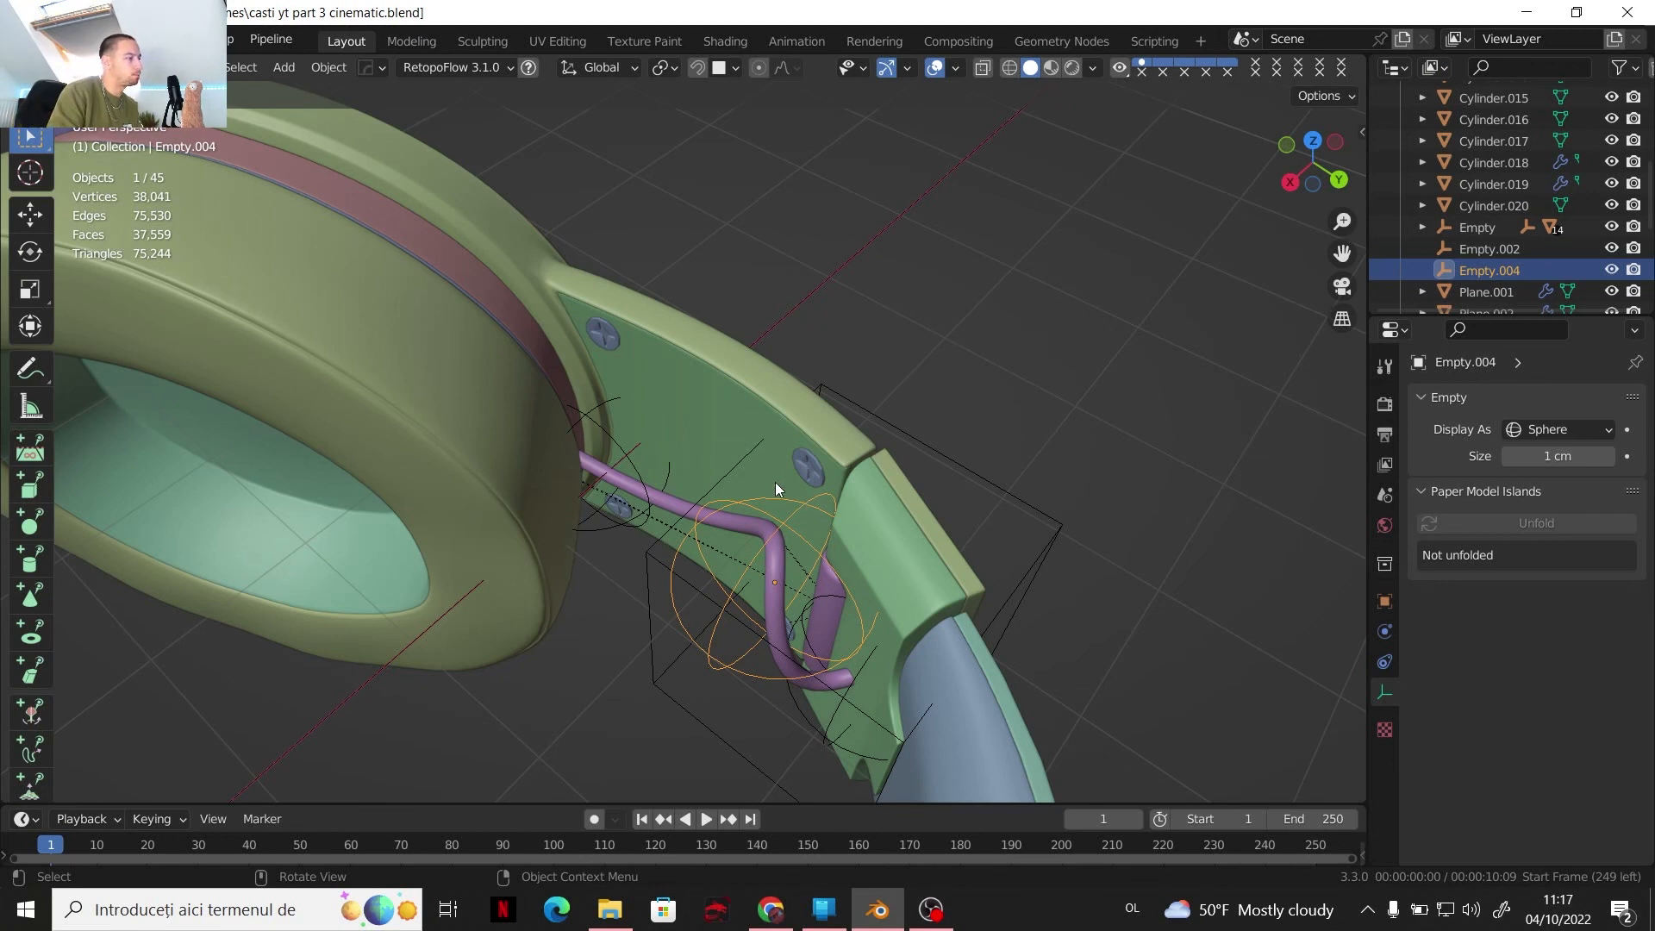
Parent the middle hook empty to the green inner plate of the ear cup arm, using the Object type
shift+click(722, 410)
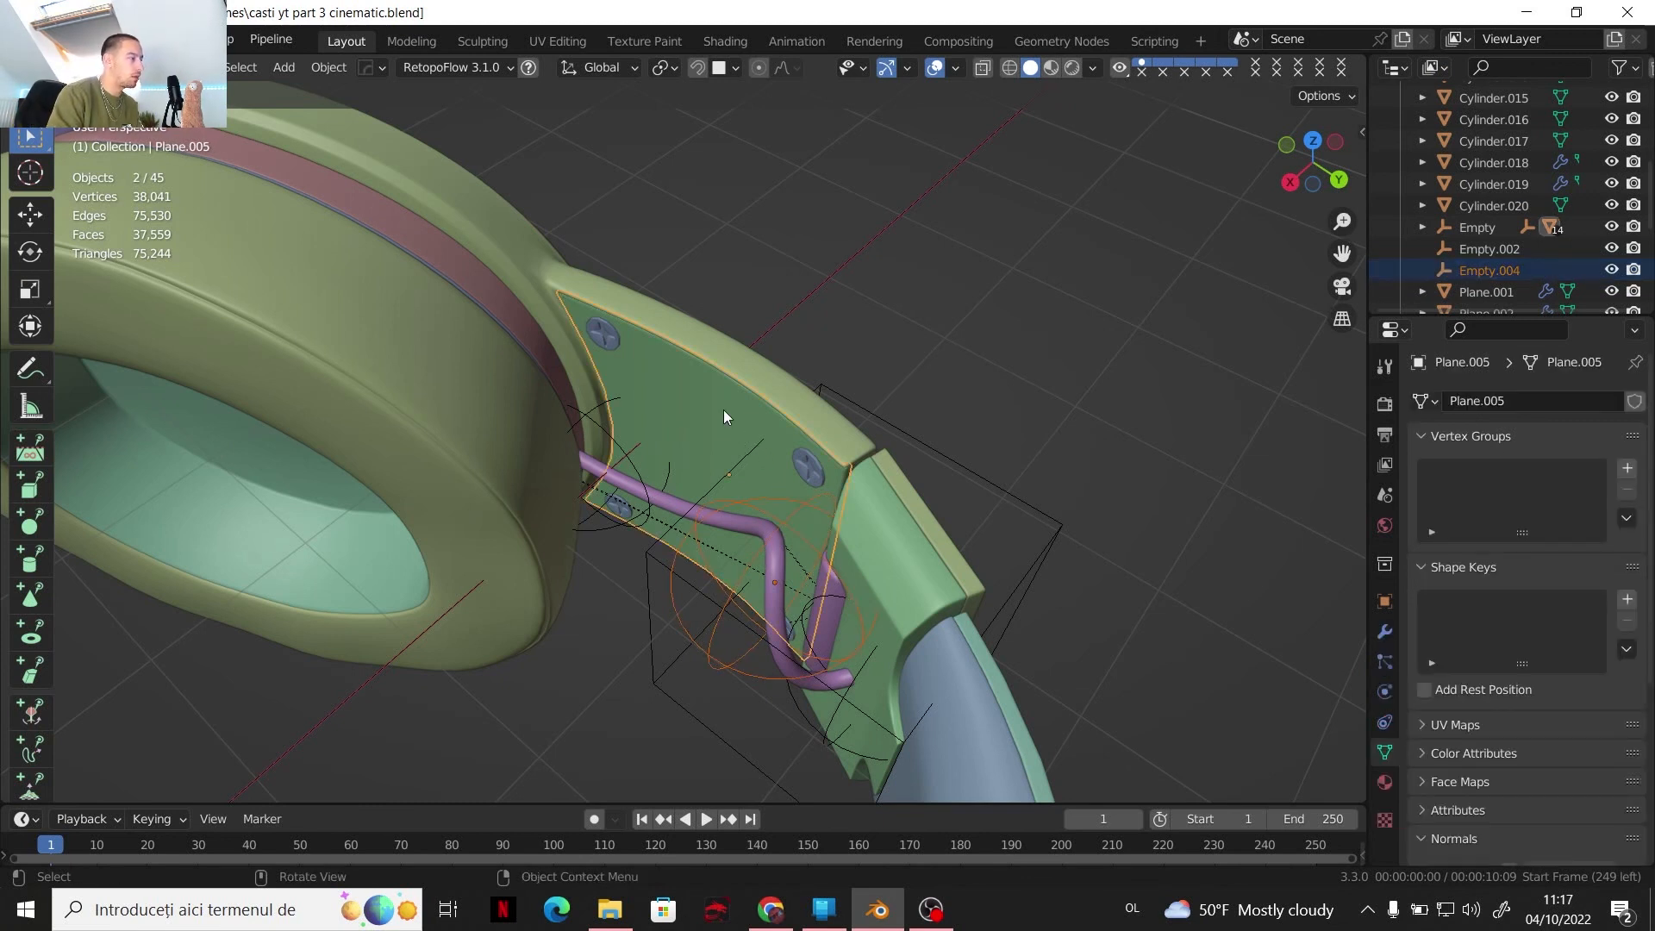
key(ctrl+p)
click(722, 410)
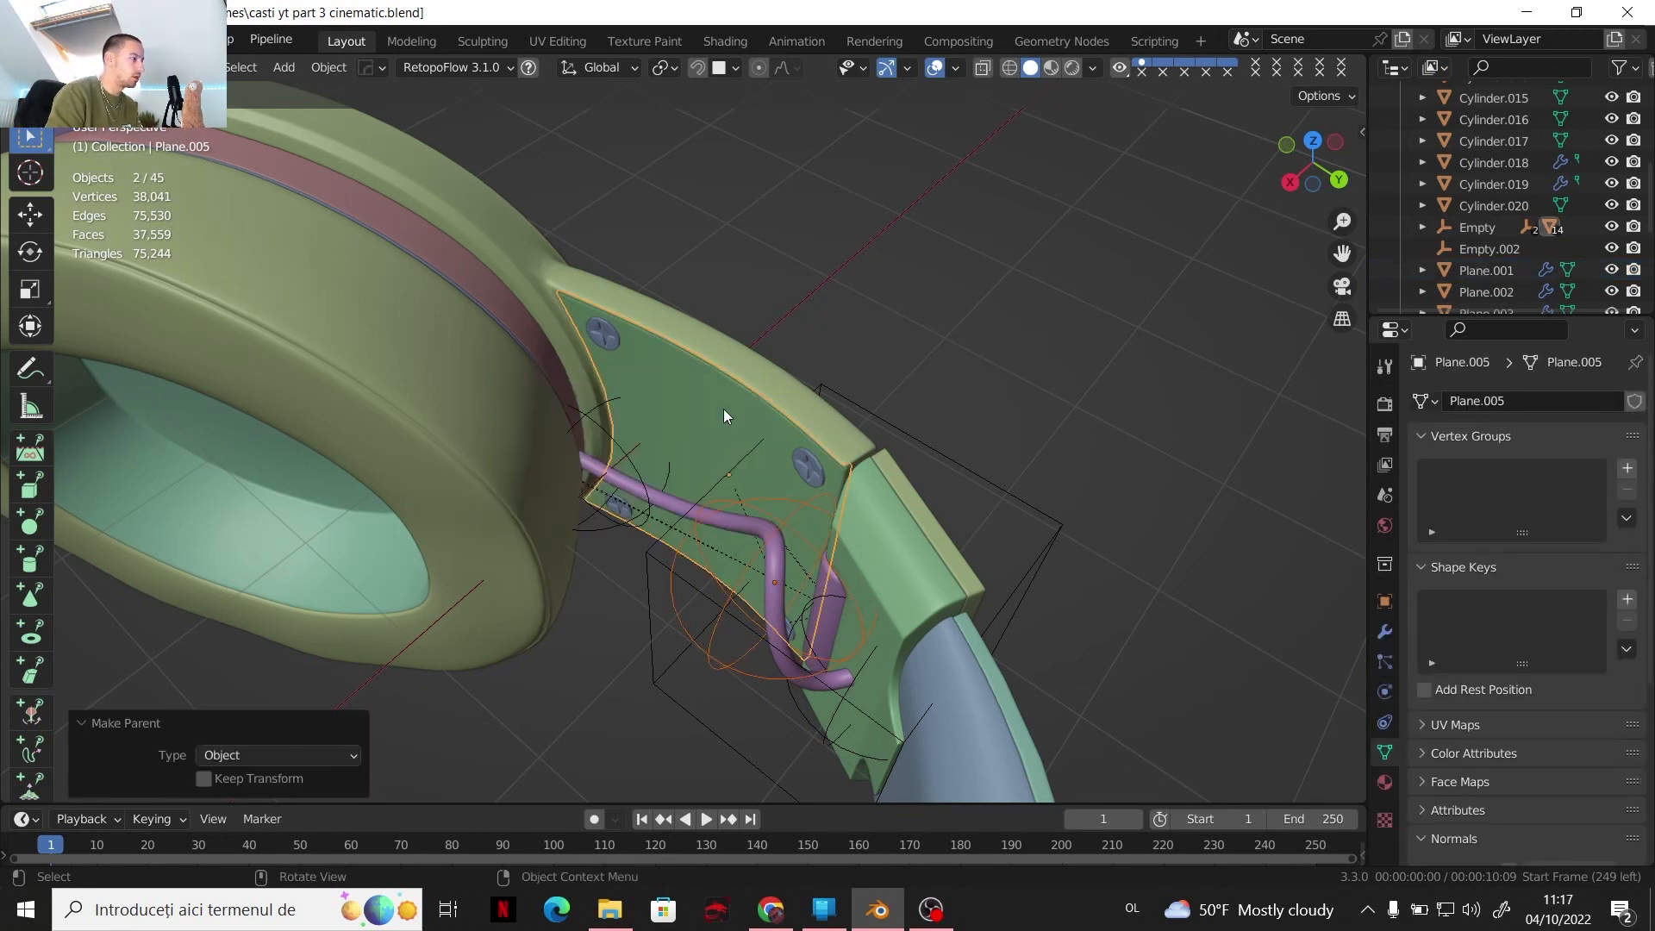
Try rotating the hinge's cube empty around the Z axis to test how the cable follows
click(1057, 539)
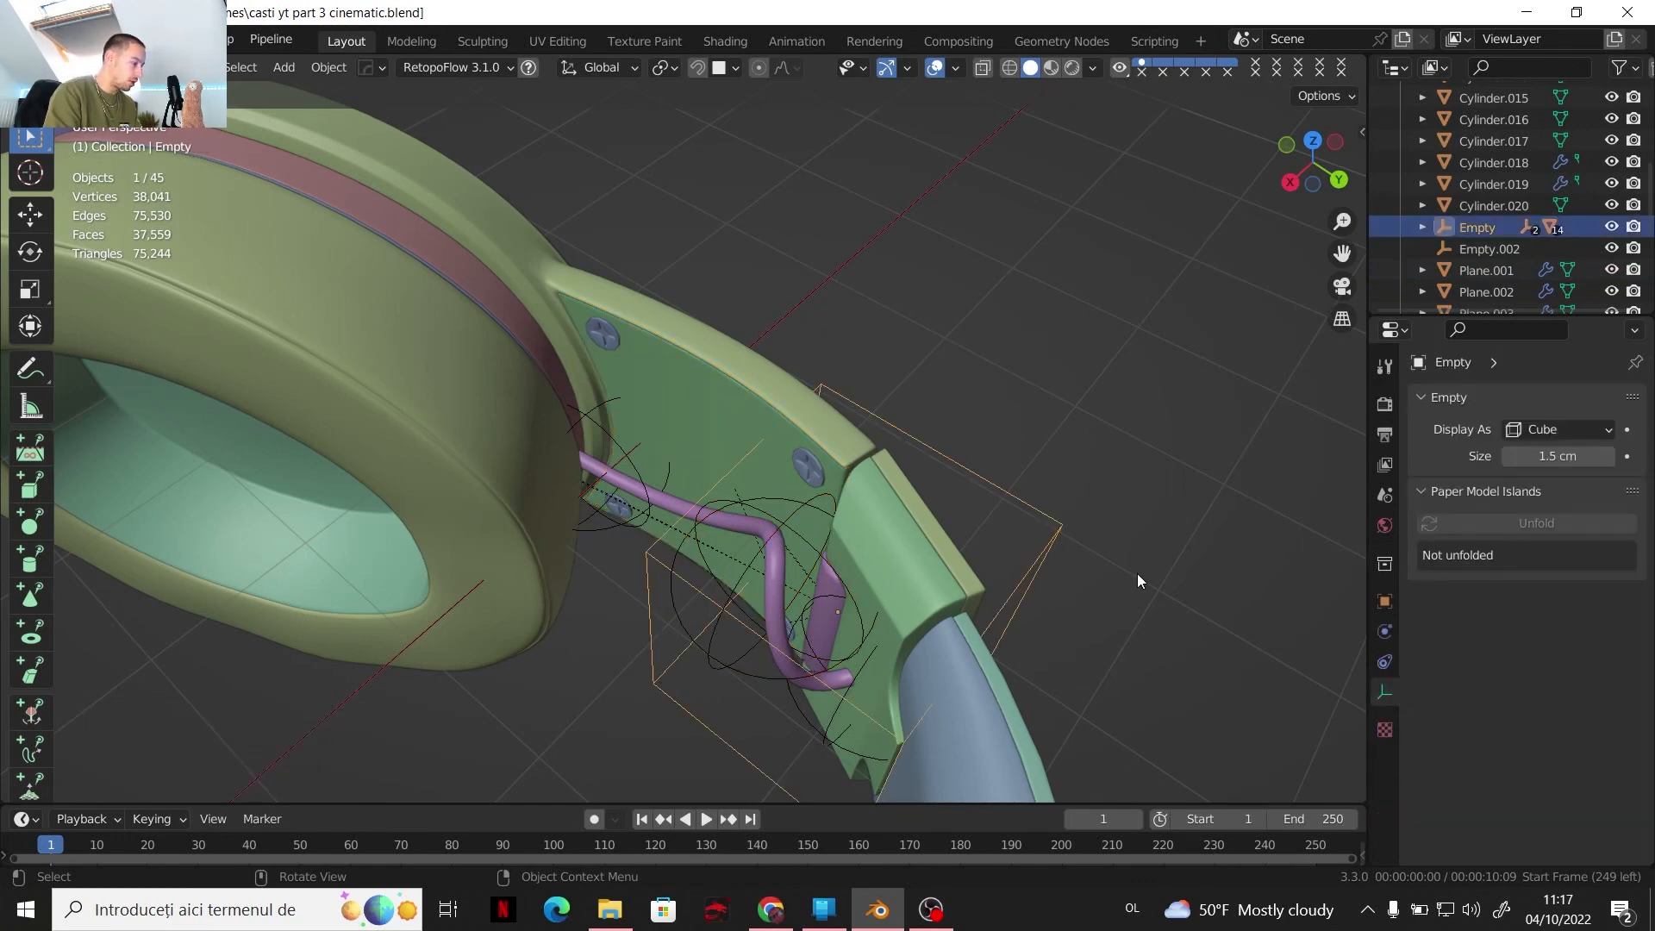
key(r)
key(z)
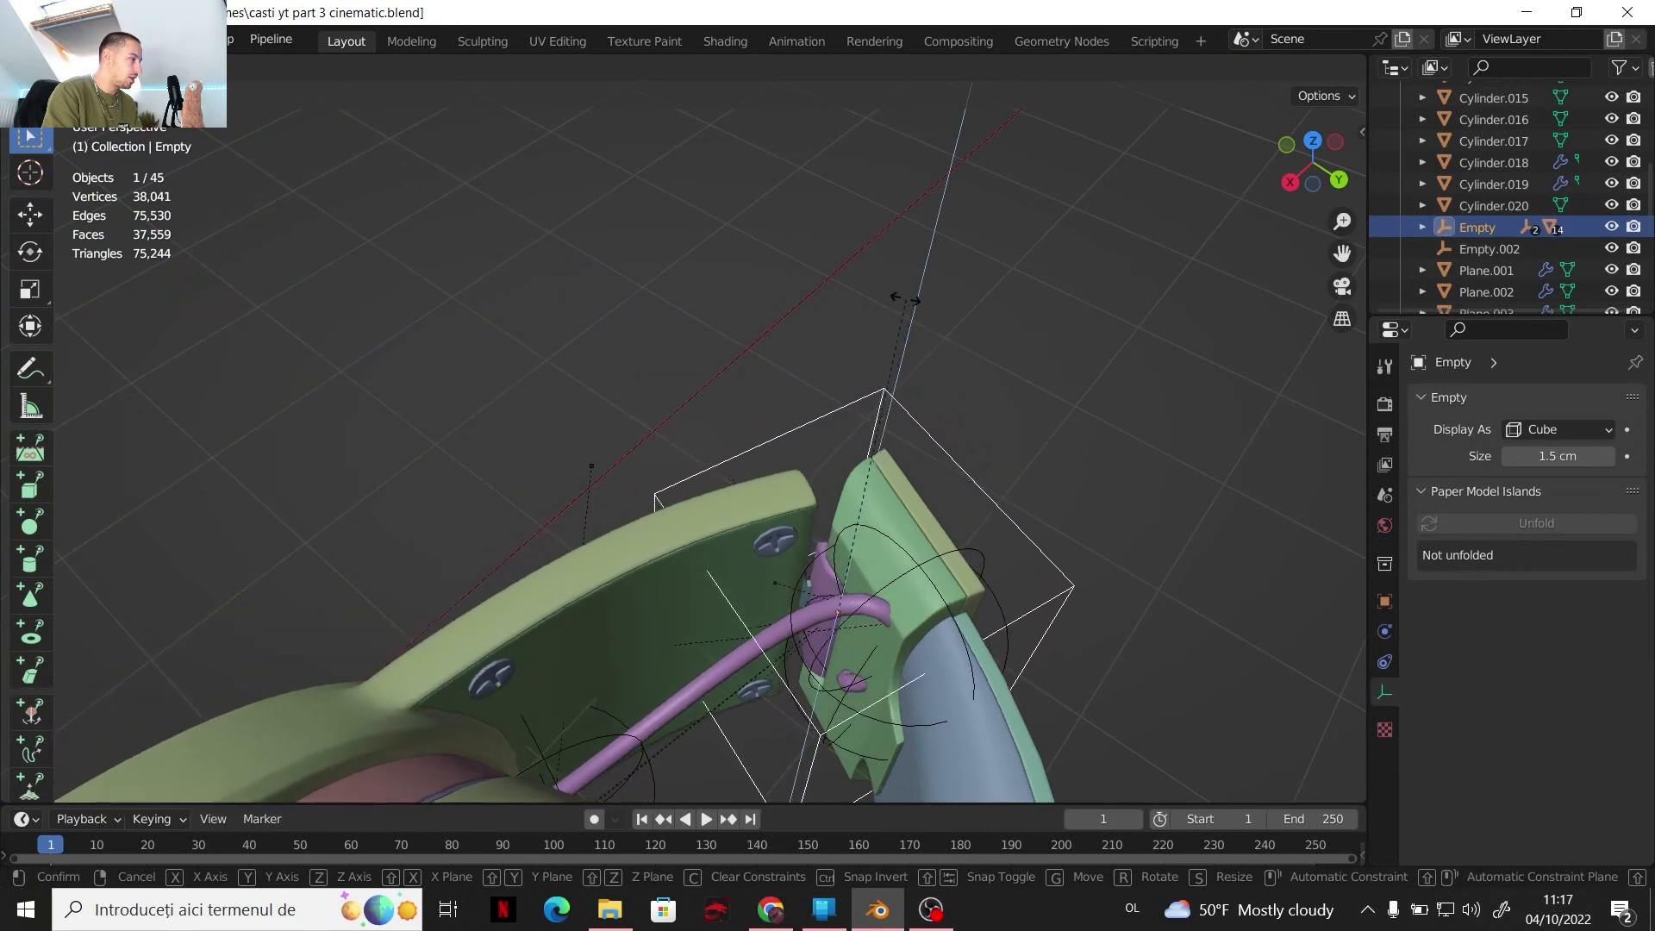
click(834, 528)
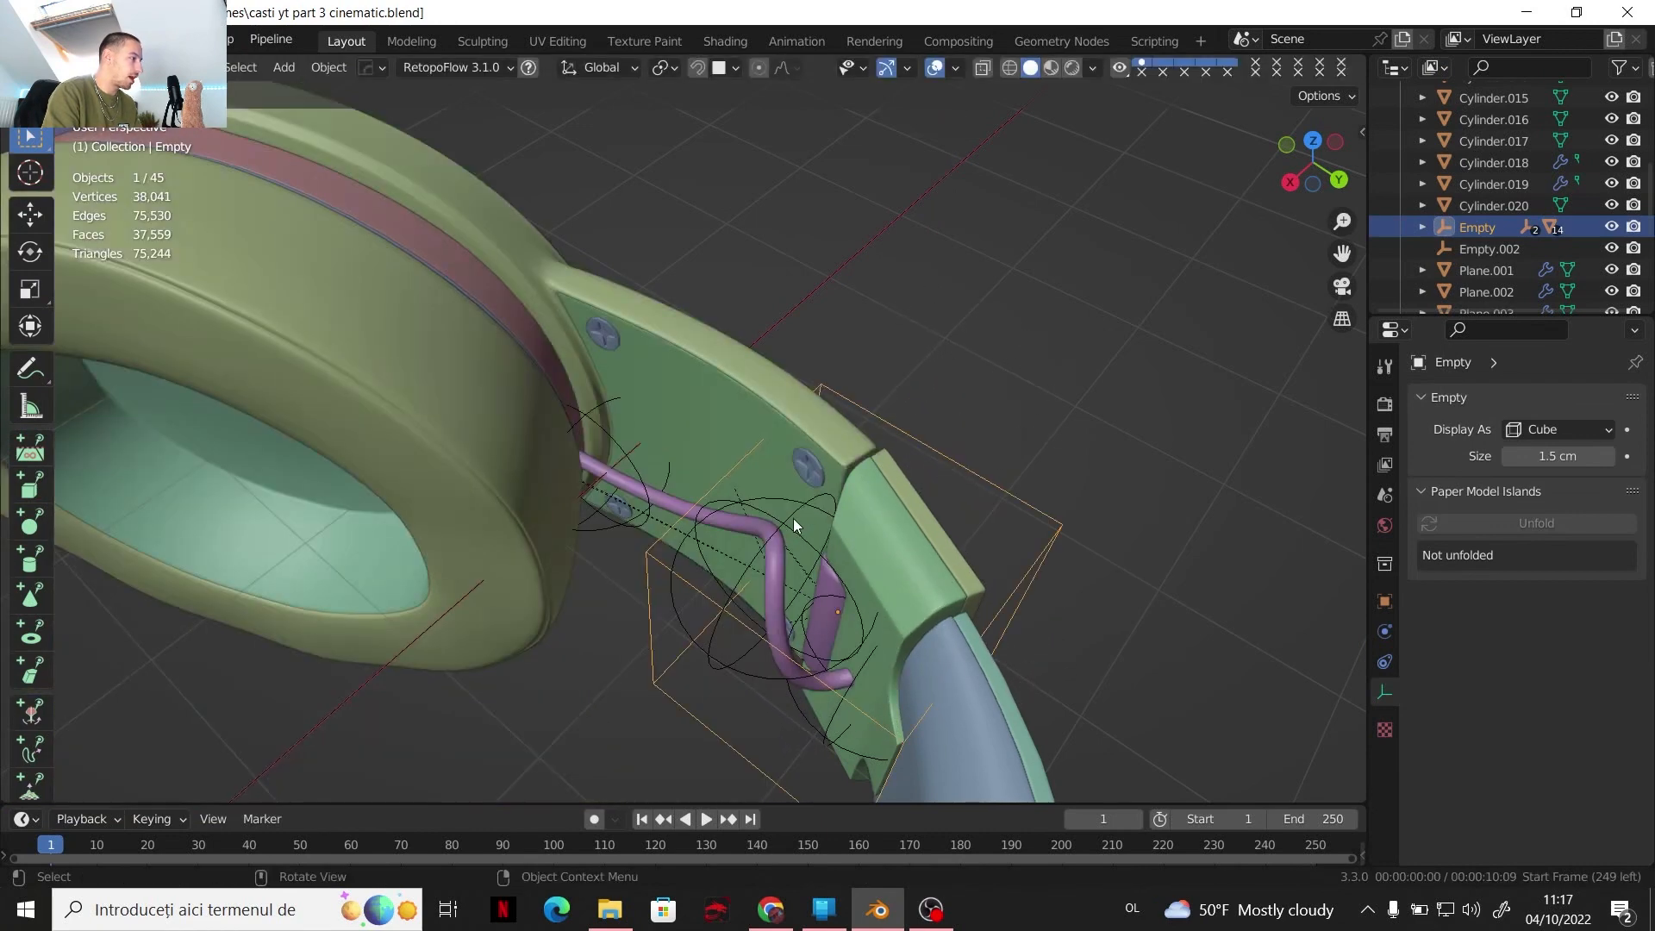
Rotate the hinge's cube empty 72.7° around the global Z axis to fold the ear cup towards the headband
click(793, 526)
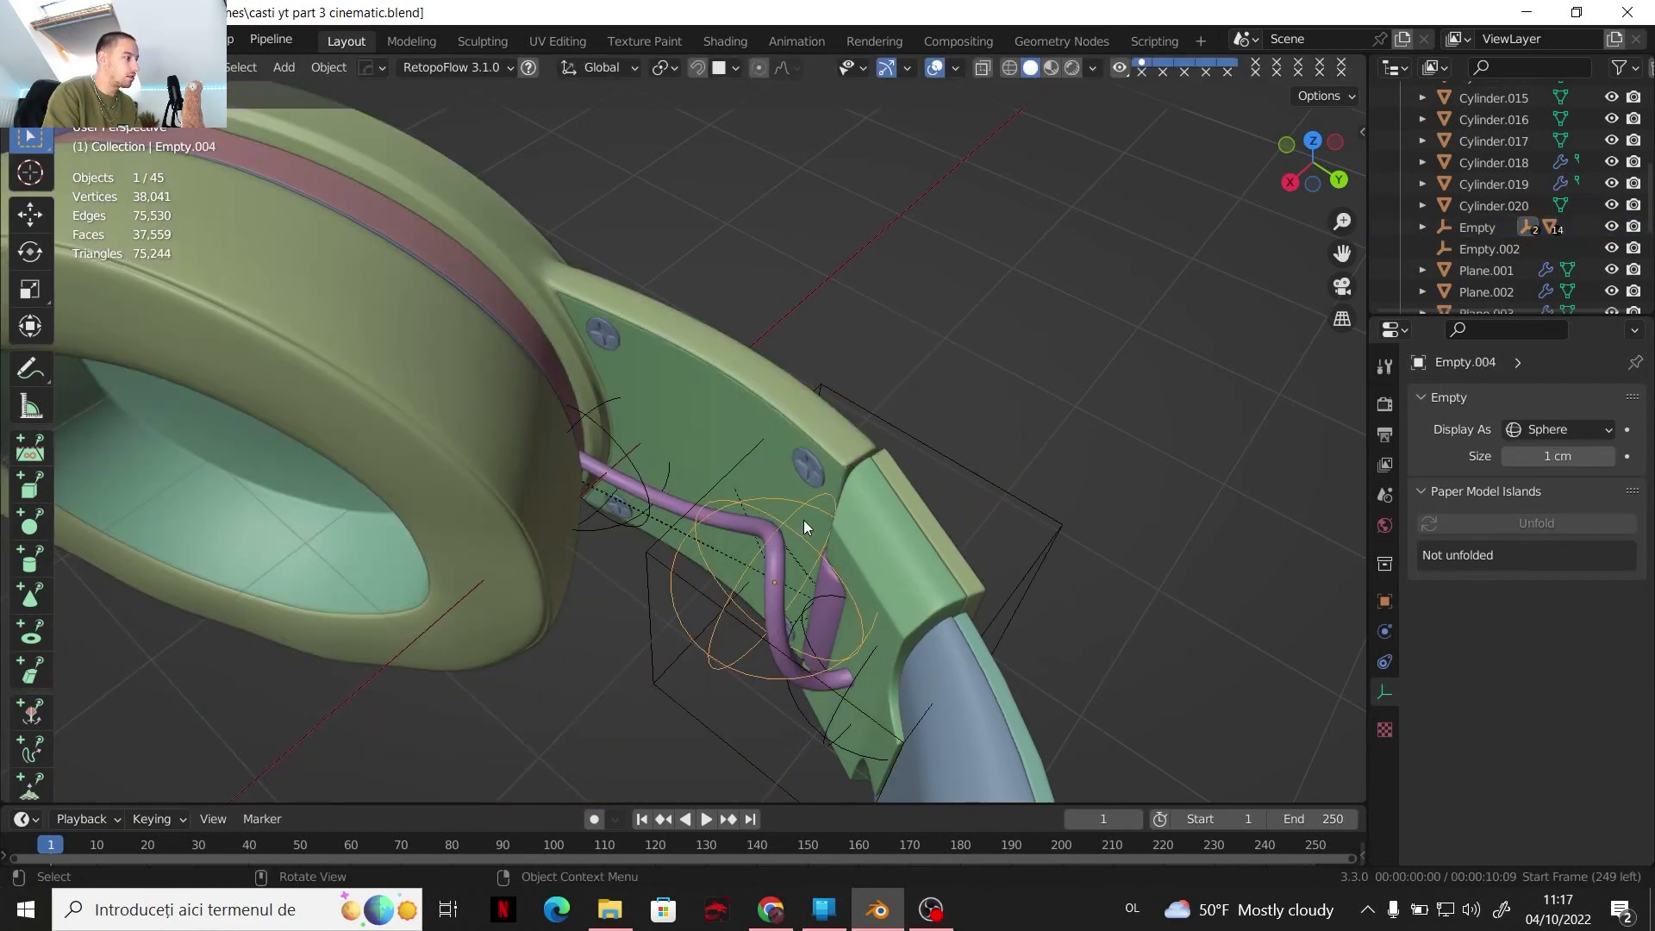
scroll(929, 531, down, 5)
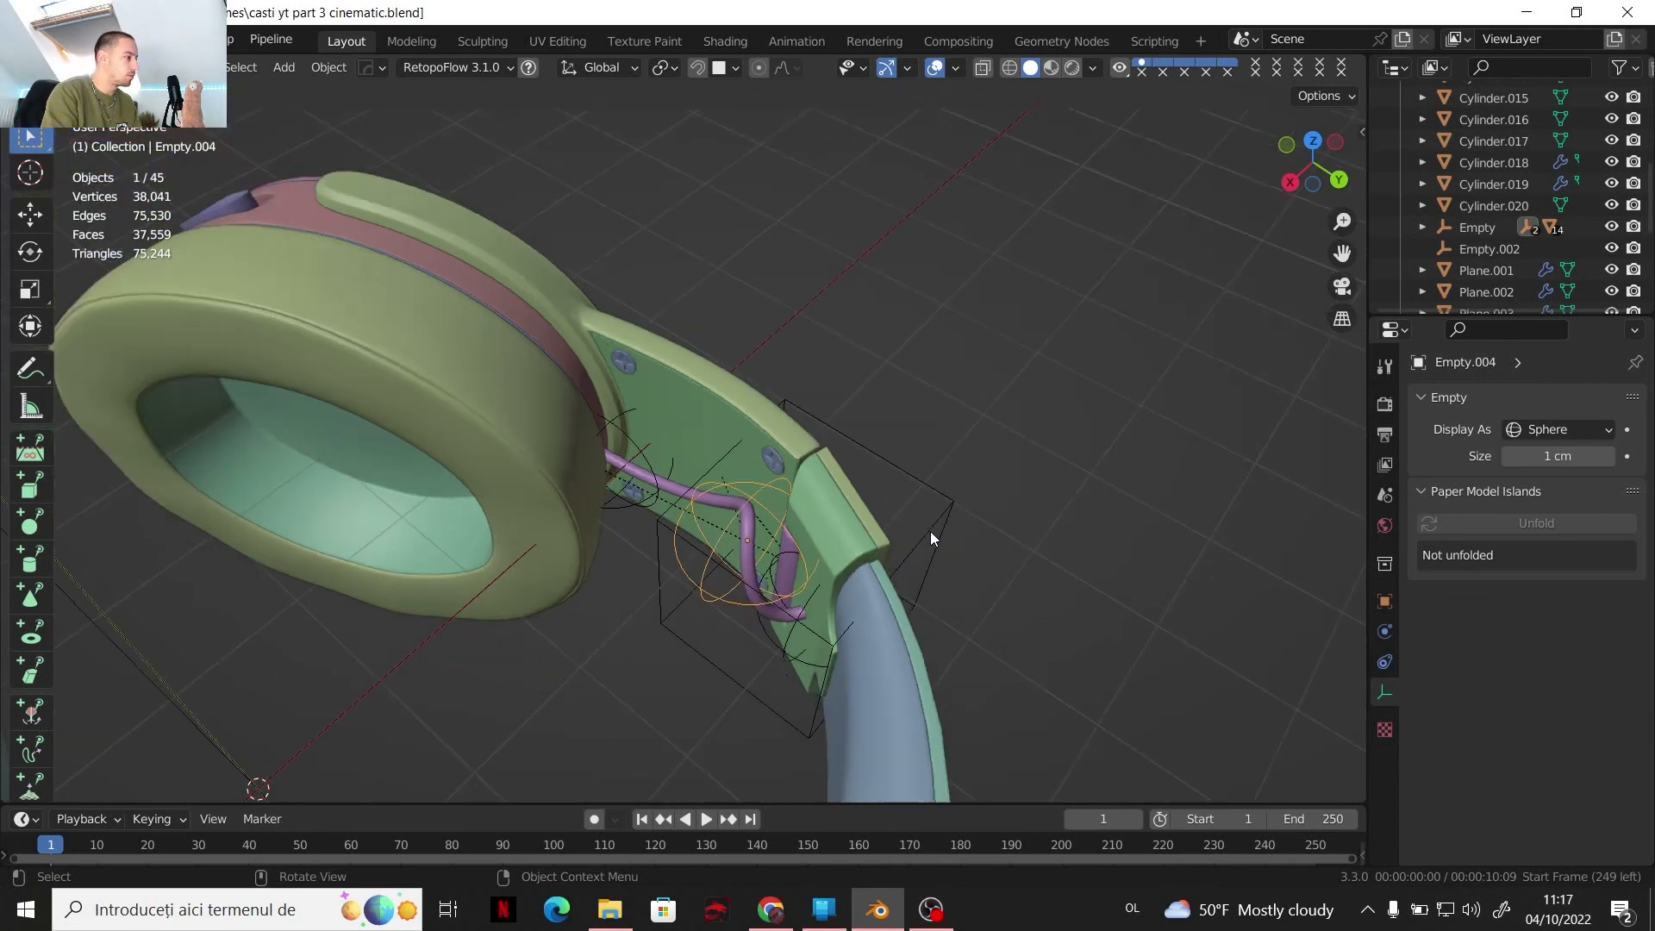
middle_drag(929, 531, 972, 562)
click(852, 425)
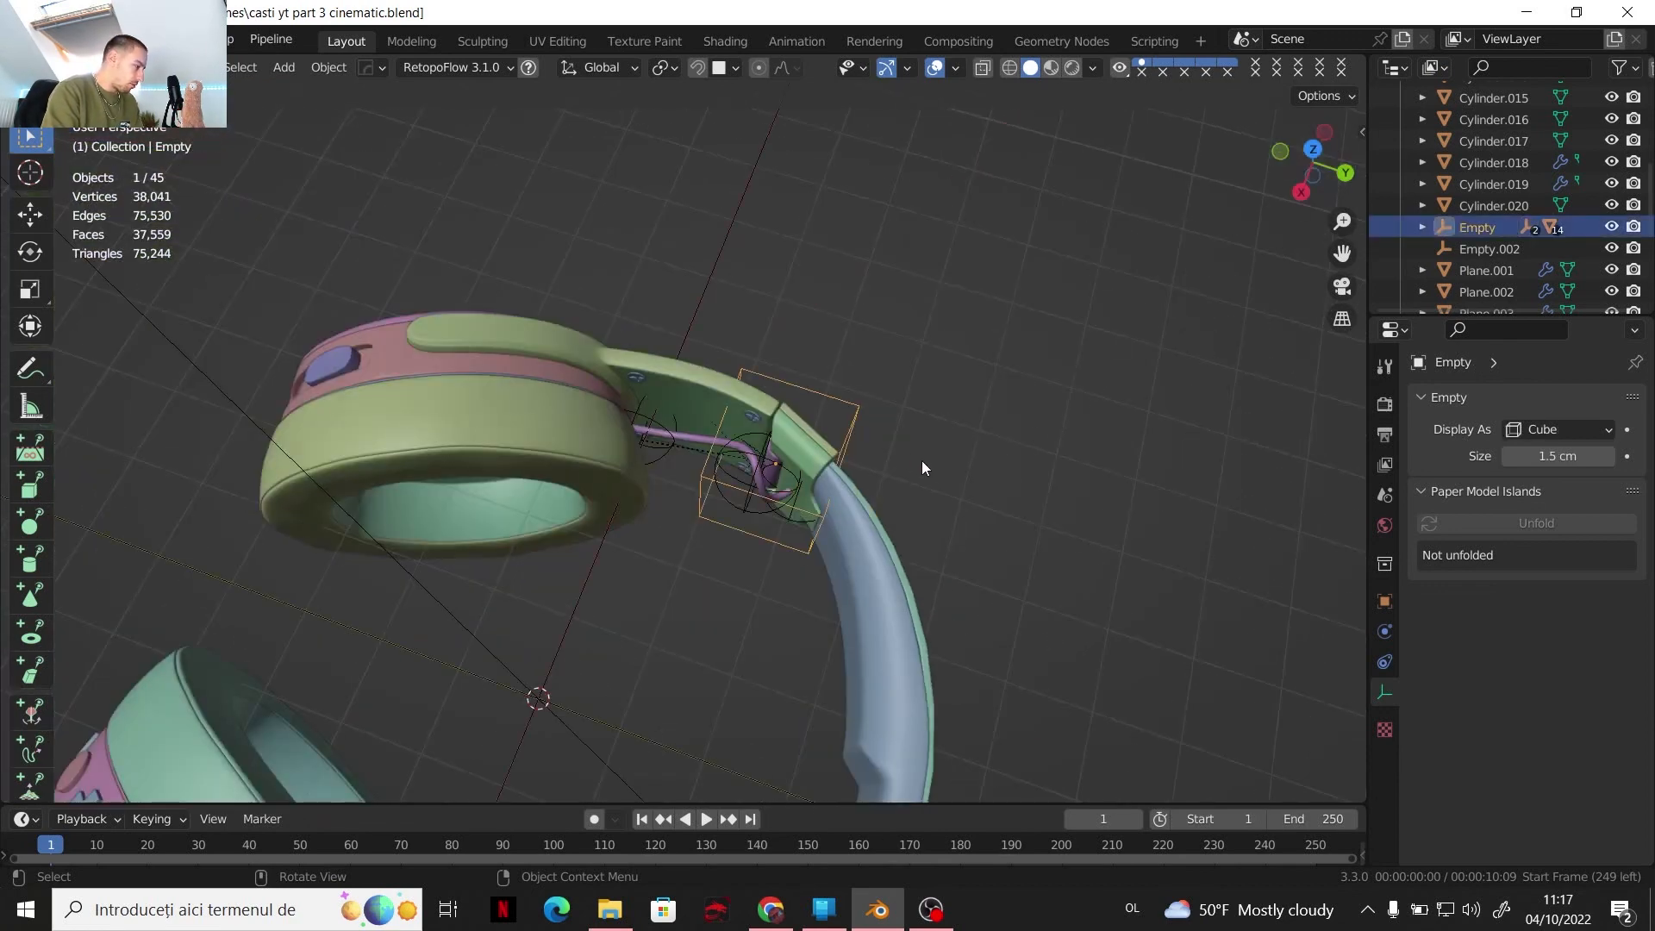
scroll(924, 462, down, 3)
key(r)
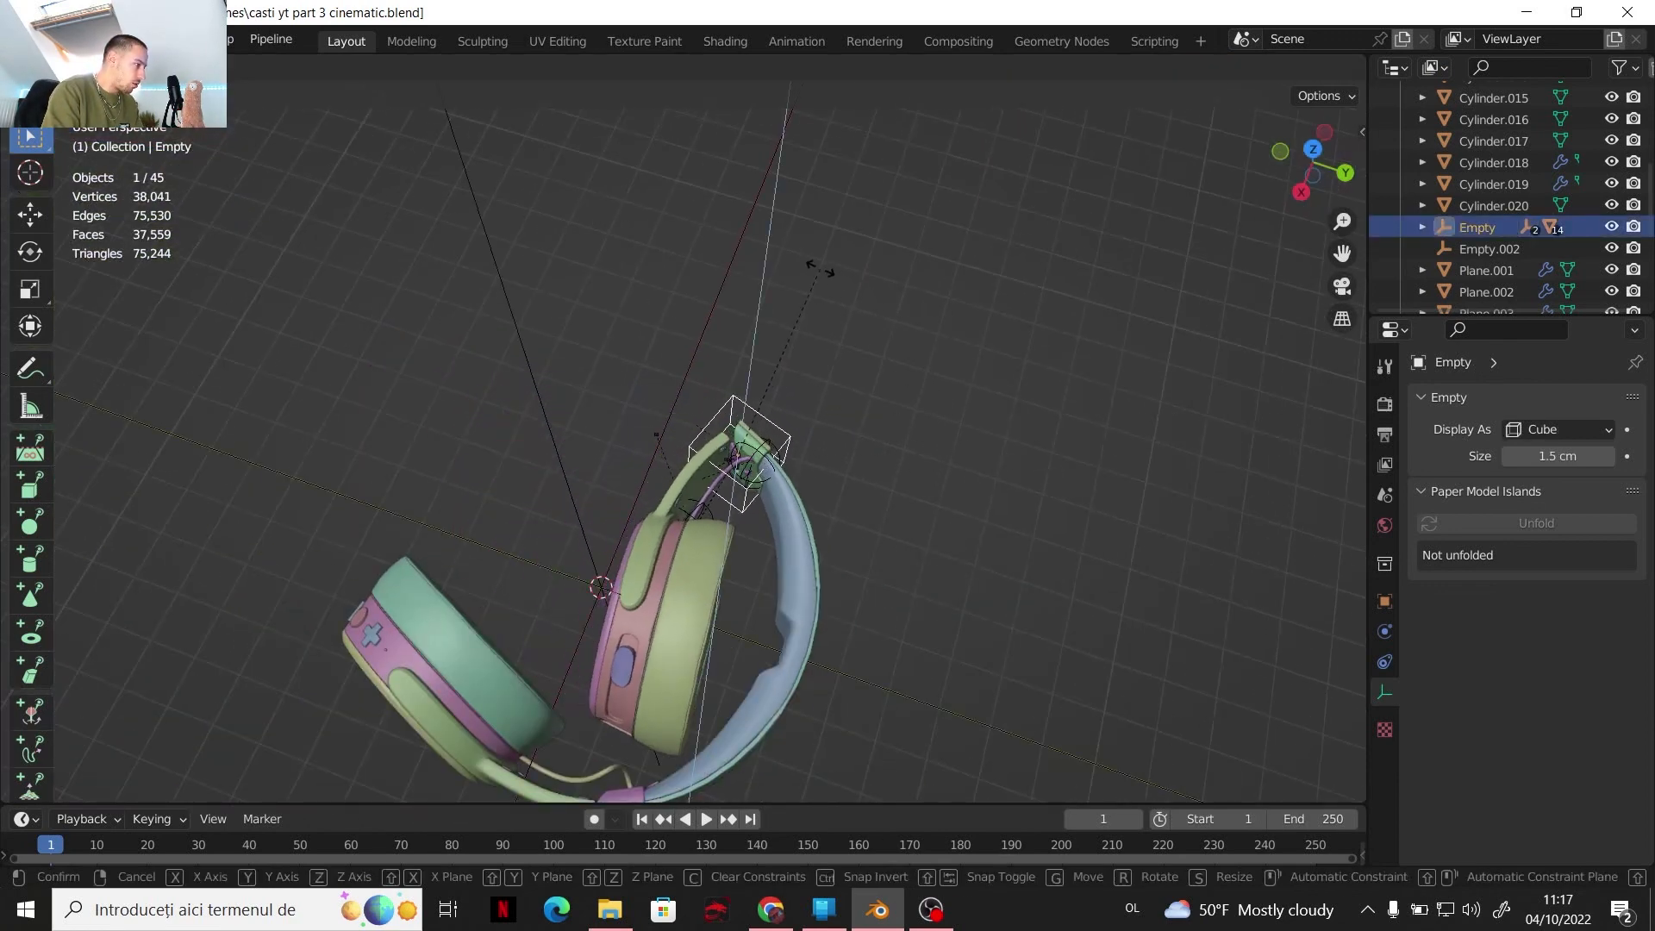
click(811, 267)
Try moving the middle hook empty about 0.51 cm along the global X axis to reshape the folded cable
scroll(790, 308, up, 4)
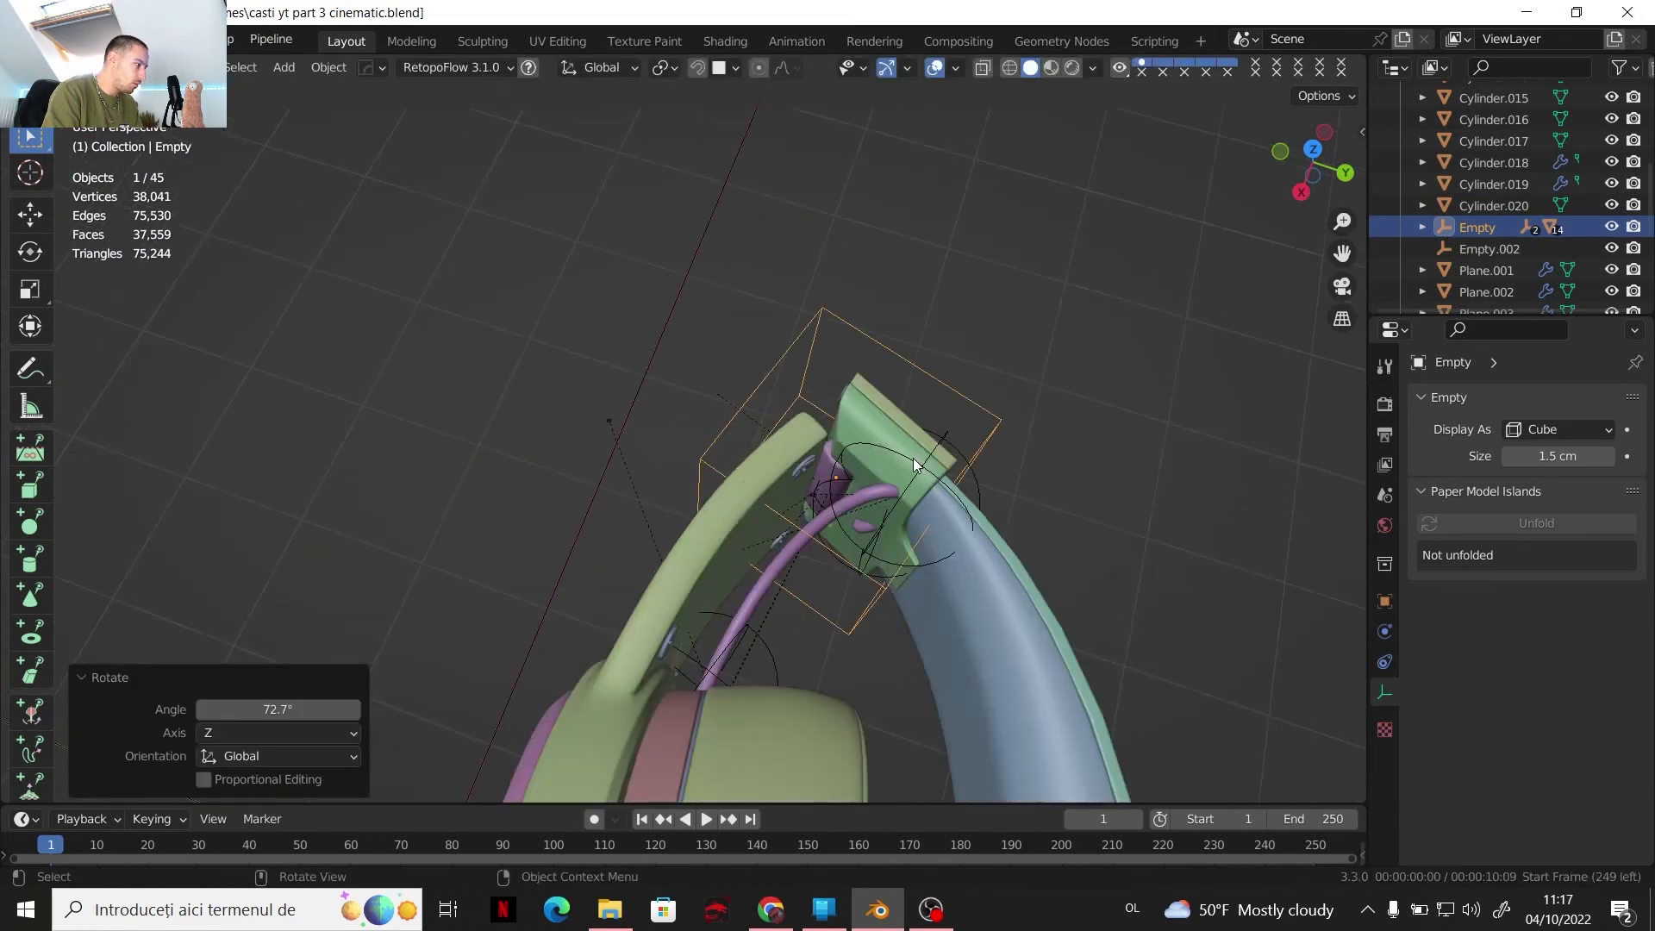
click(886, 482)
key(g)
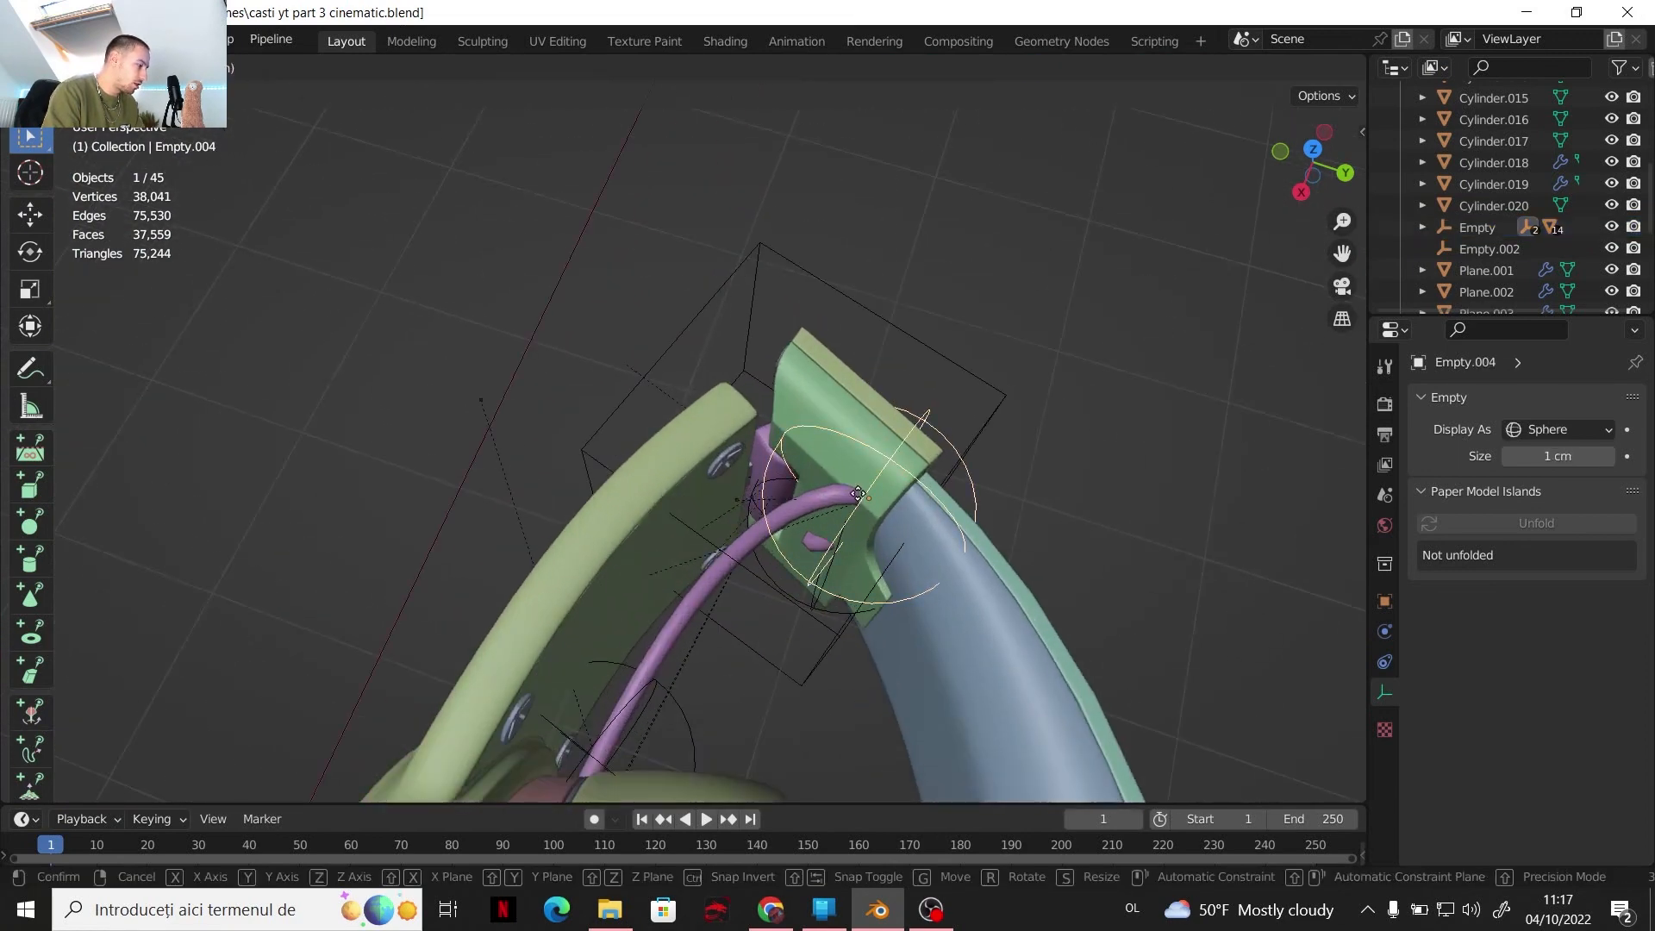
key(x)
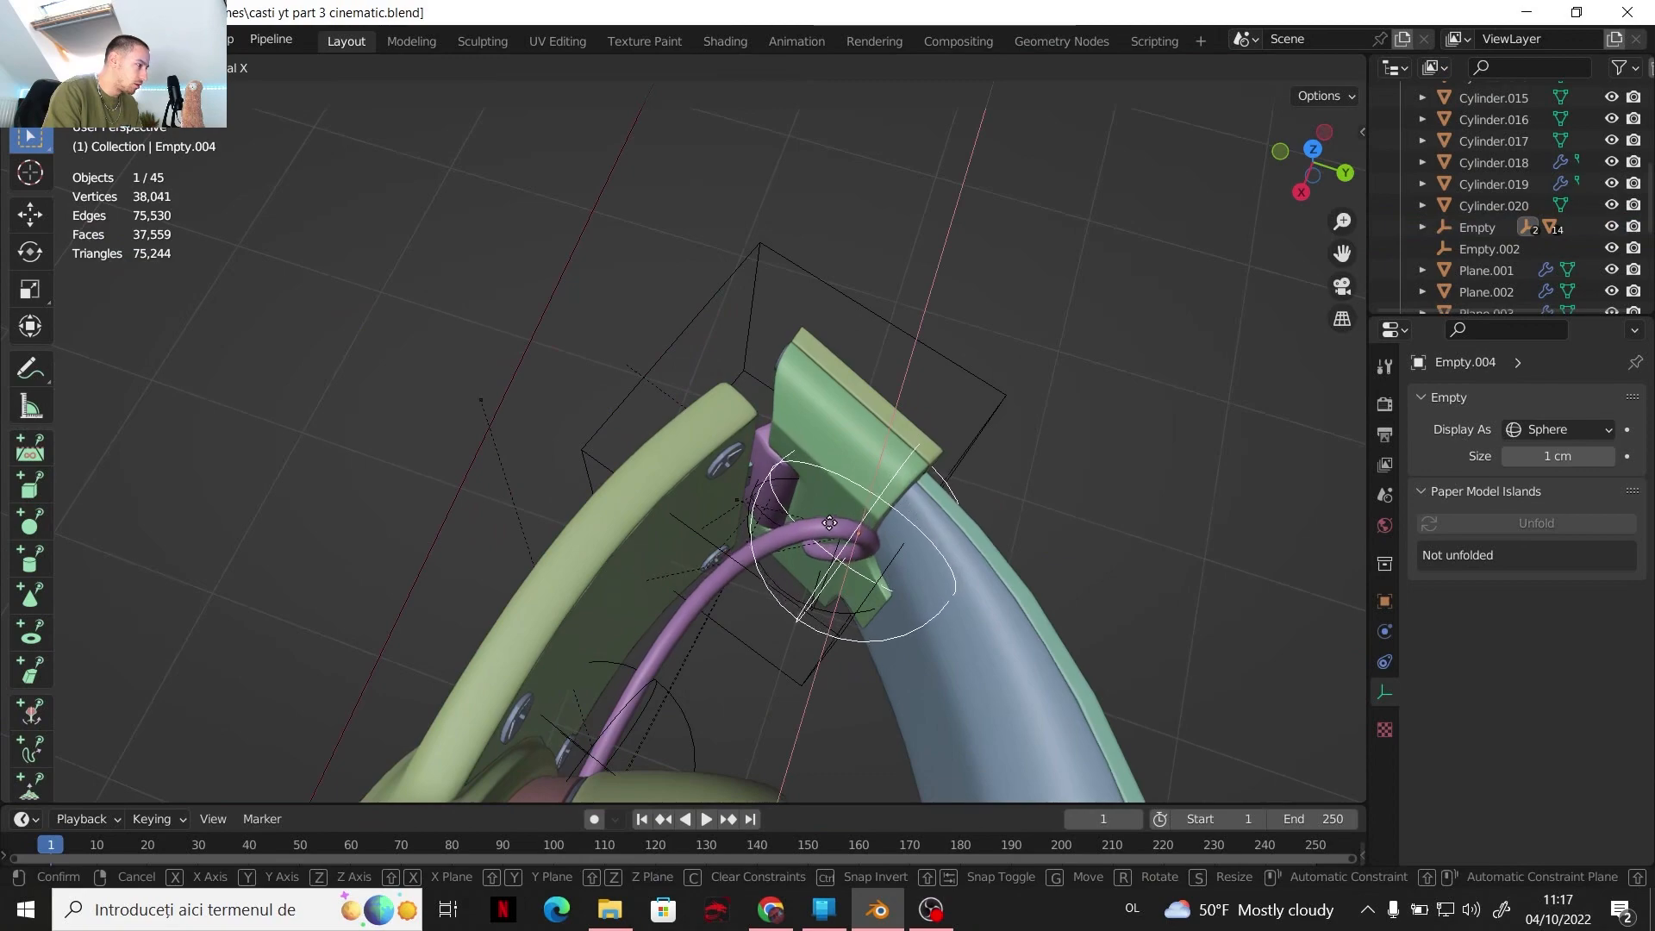
click(815, 531)
middle_drag(816, 531, 1030, 453)
scroll(881, 499, up, 3)
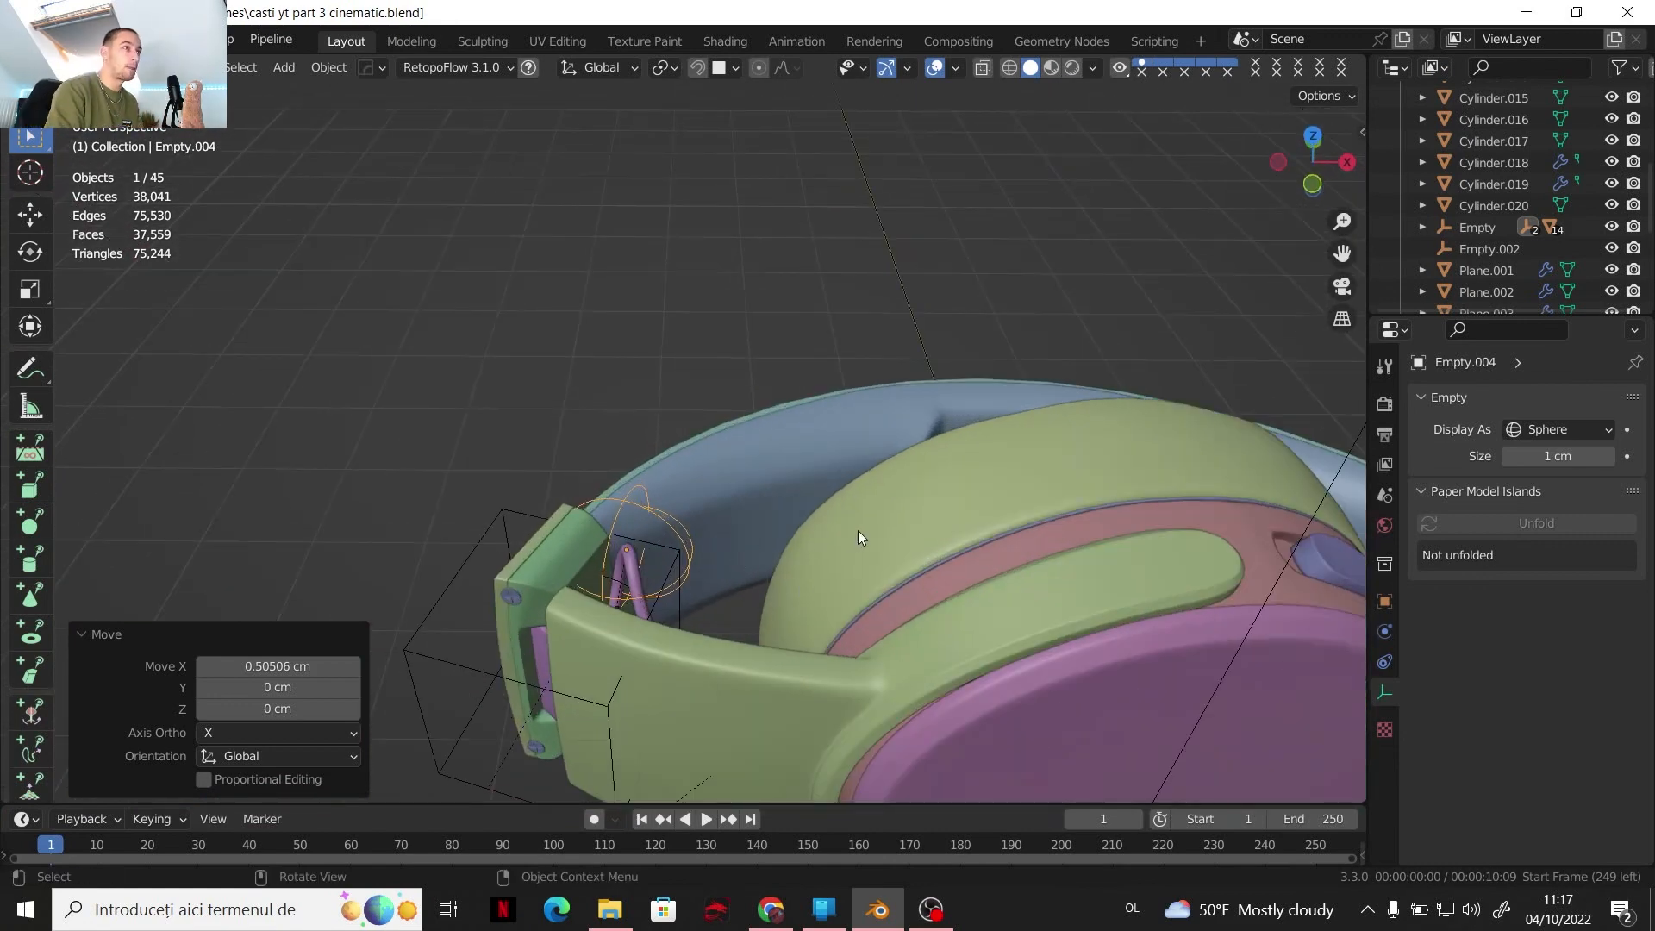
Undo the middle hook empty's move and the fold rotation of the hinge's cube empty
shift+middle_drag(867, 561, 707, 577)
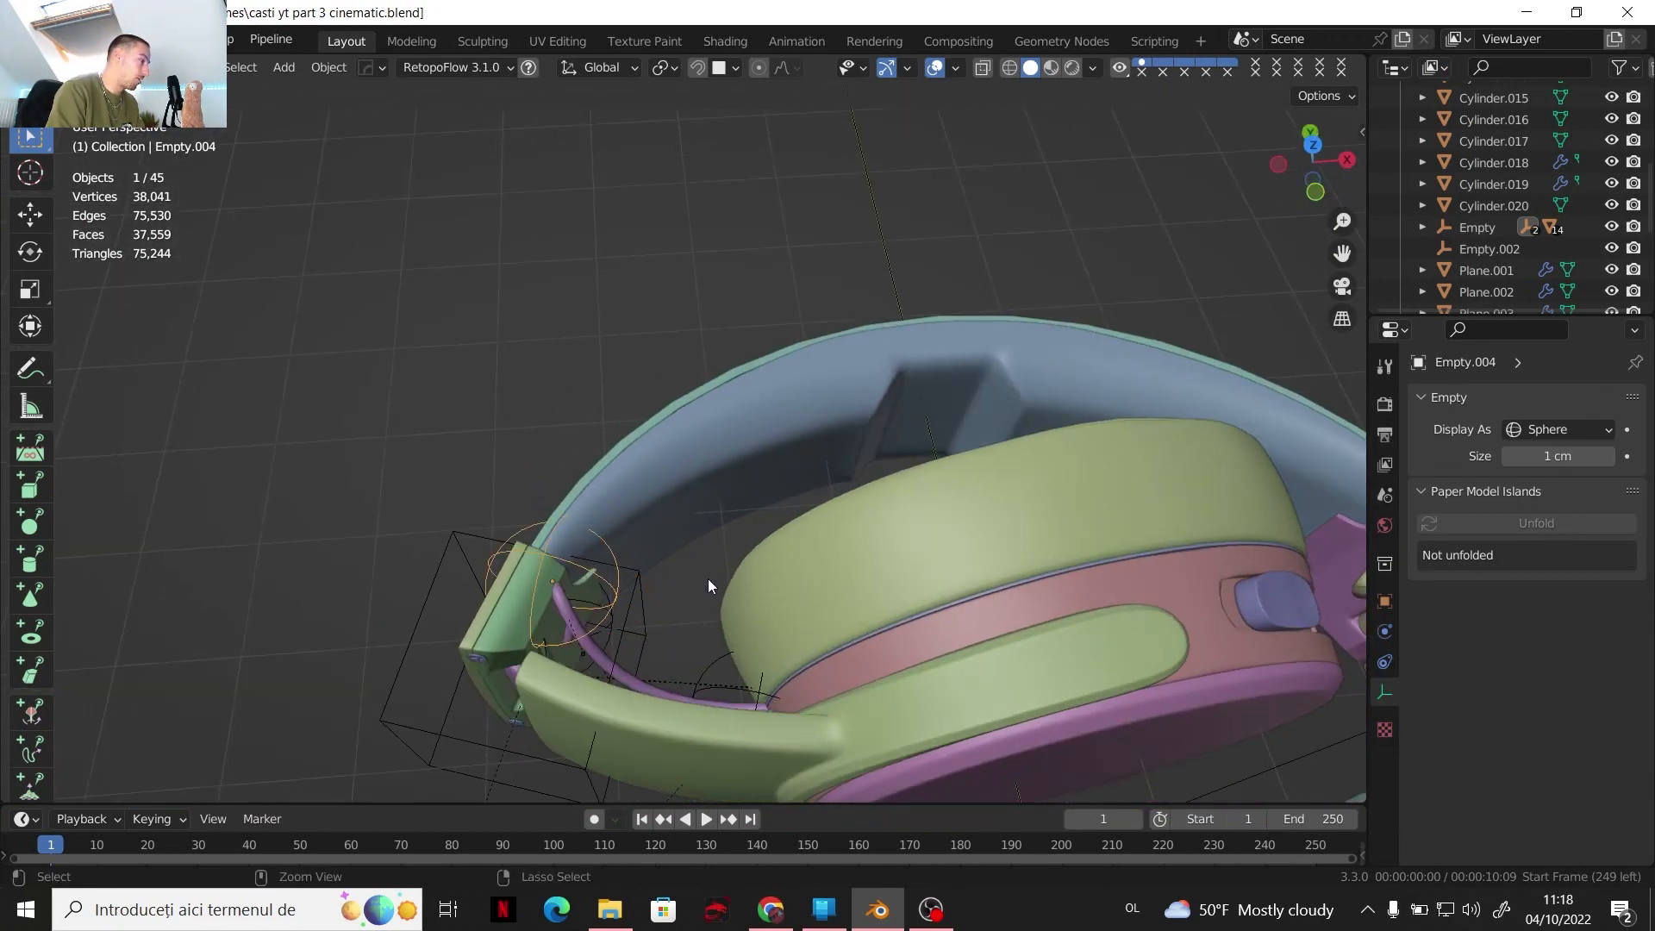
click(707, 578)
scroll(710, 576, down, 5)
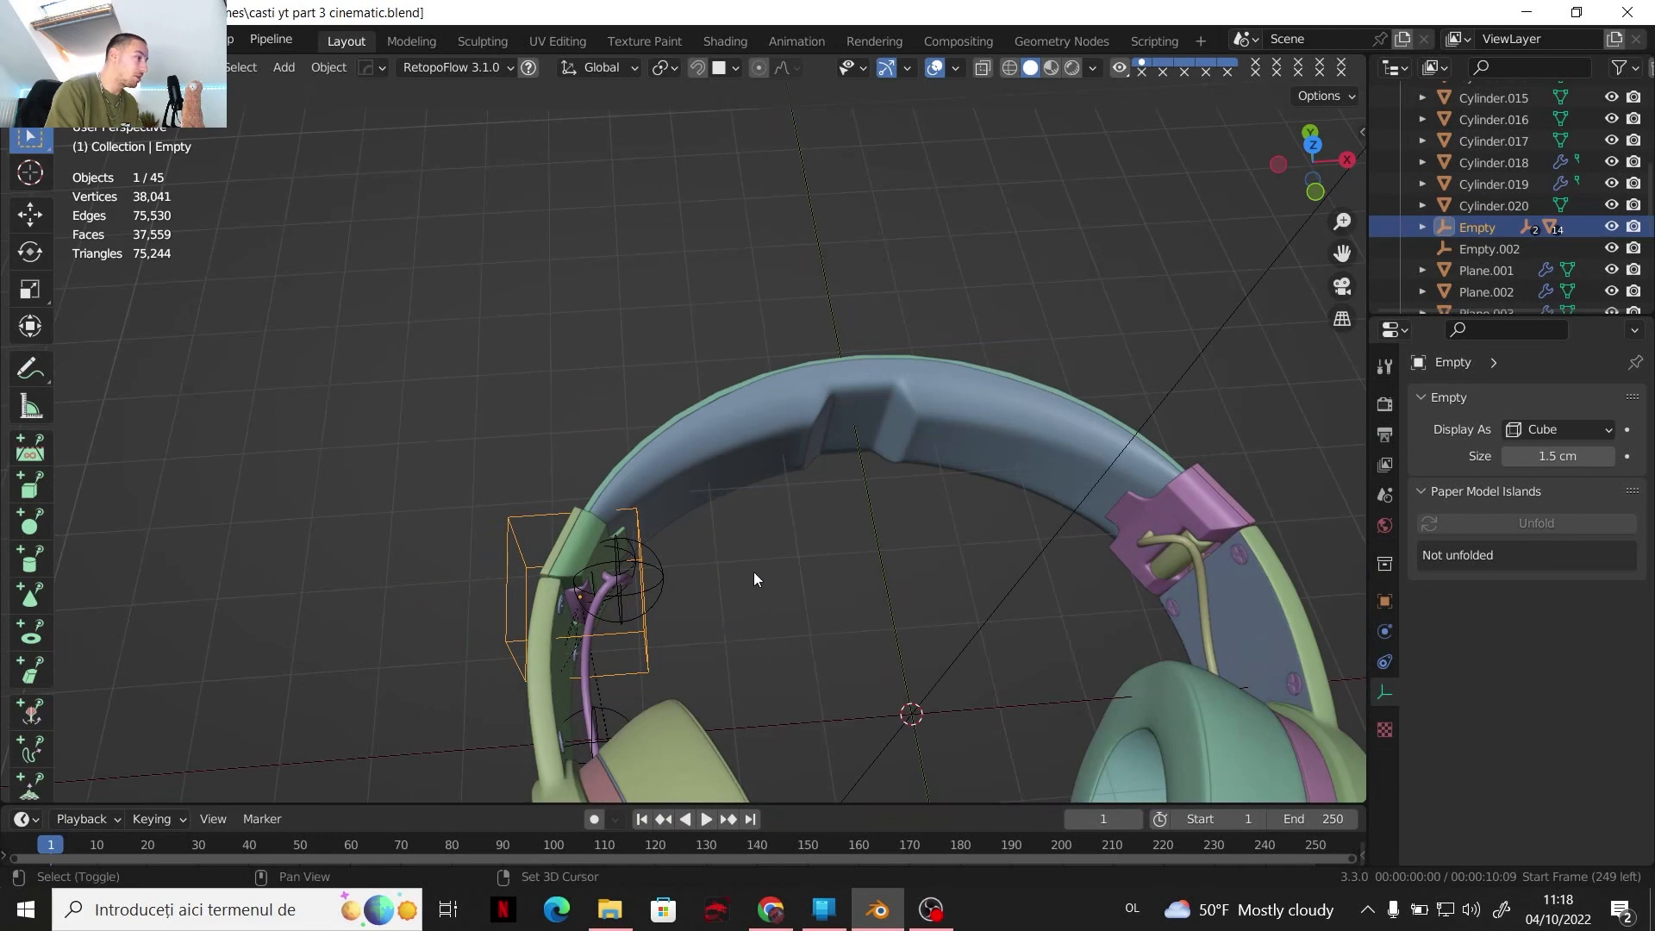
middle_drag(753, 572, 716, 384)
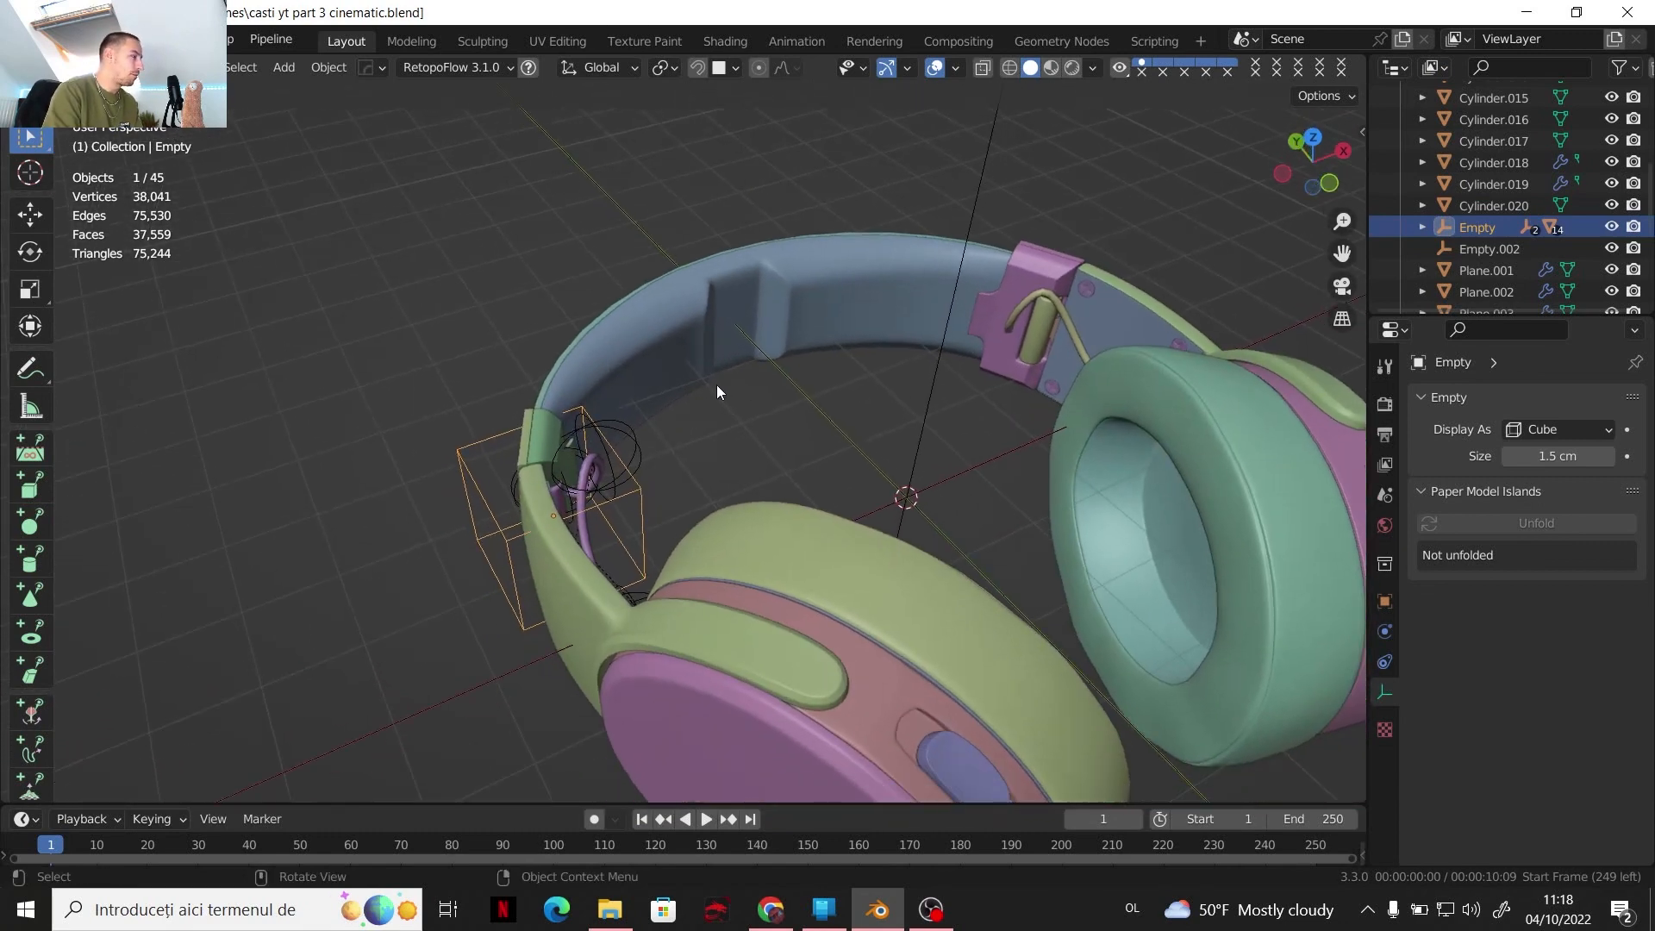
scroll(758, 467, down, 2)
scroll(660, 495, up, 4)
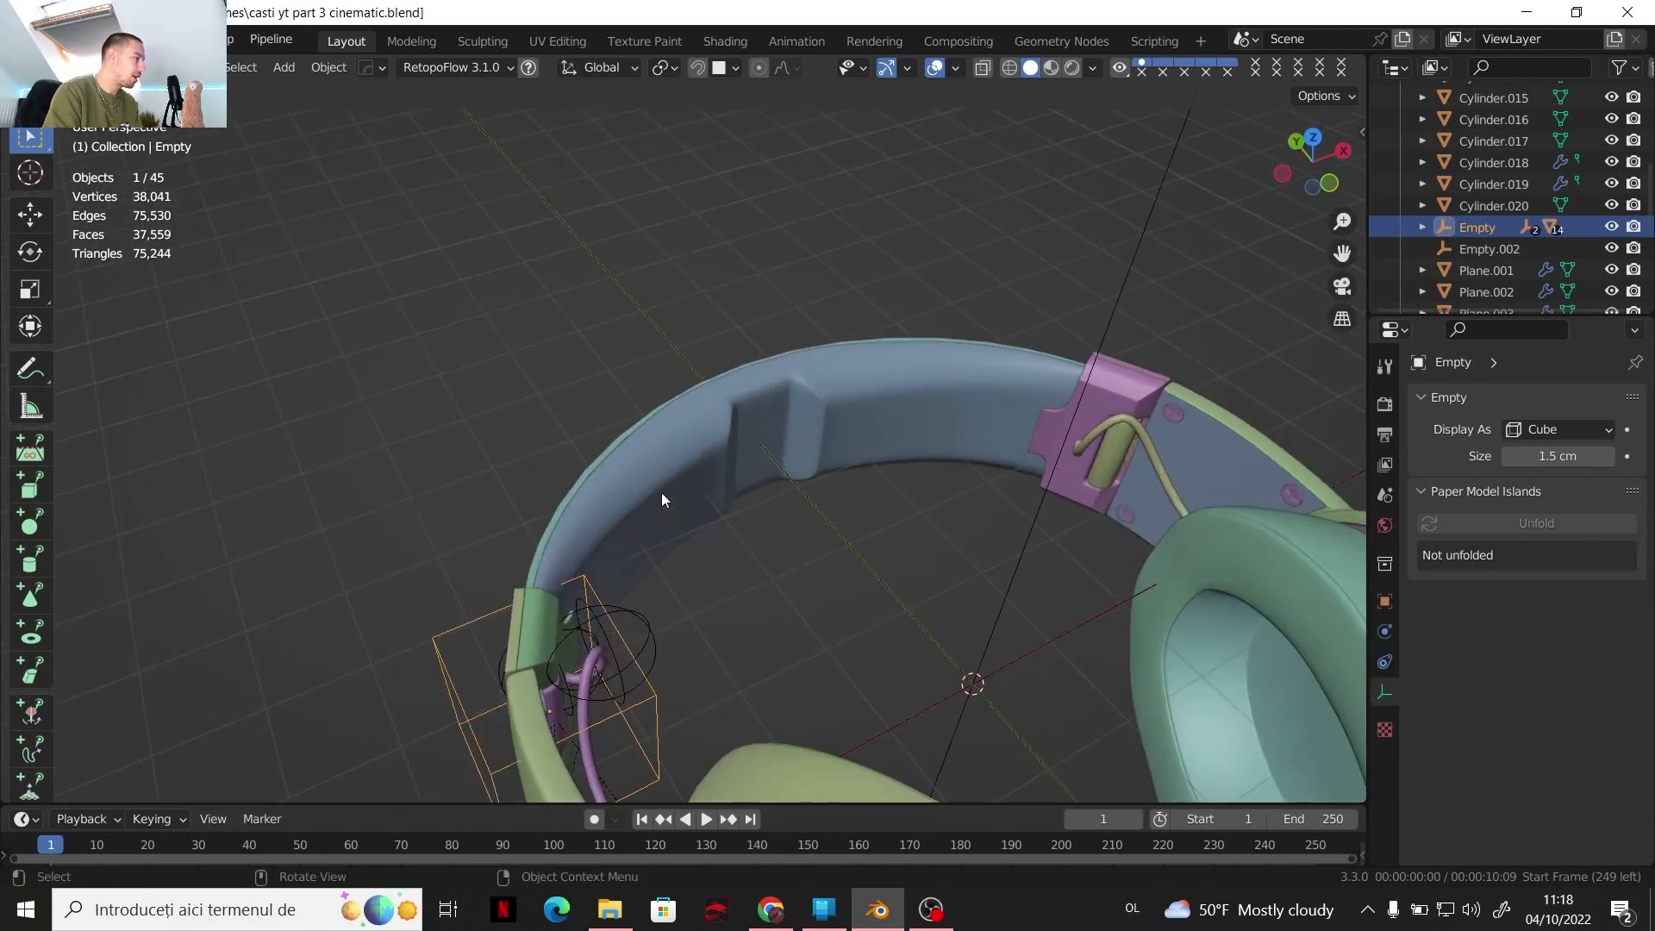
middle_drag(661, 493, 633, 538)
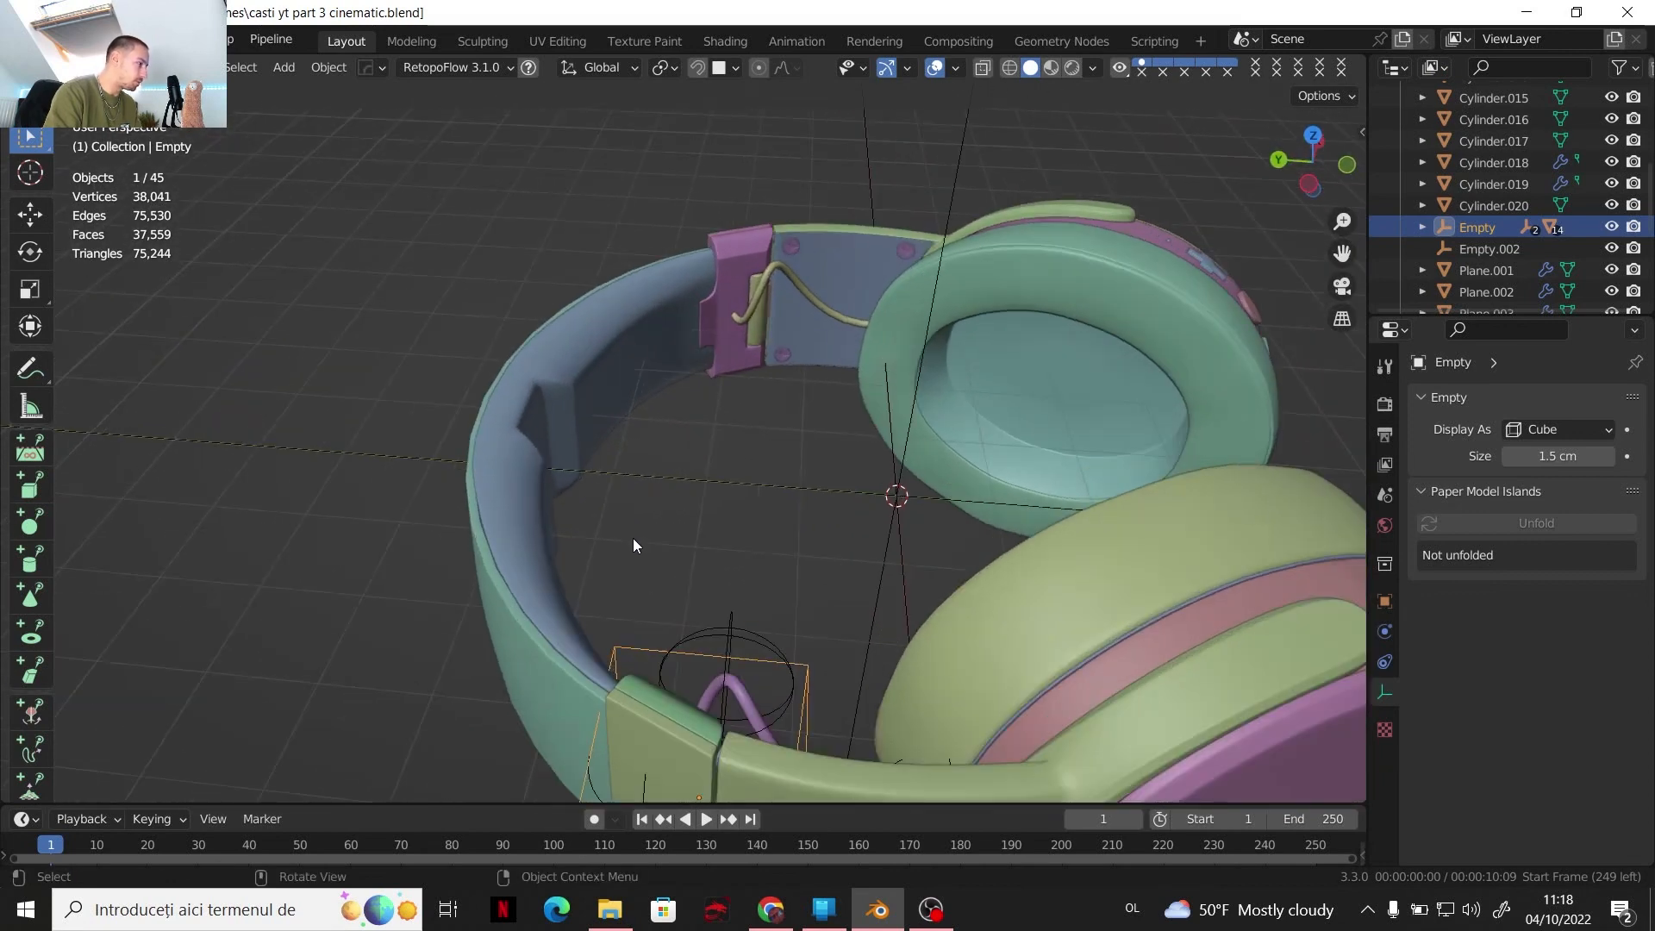
Parent the headband's inner cushion, both hinge end brackets and their small attached parts to the outer headband shell
click(473, 515)
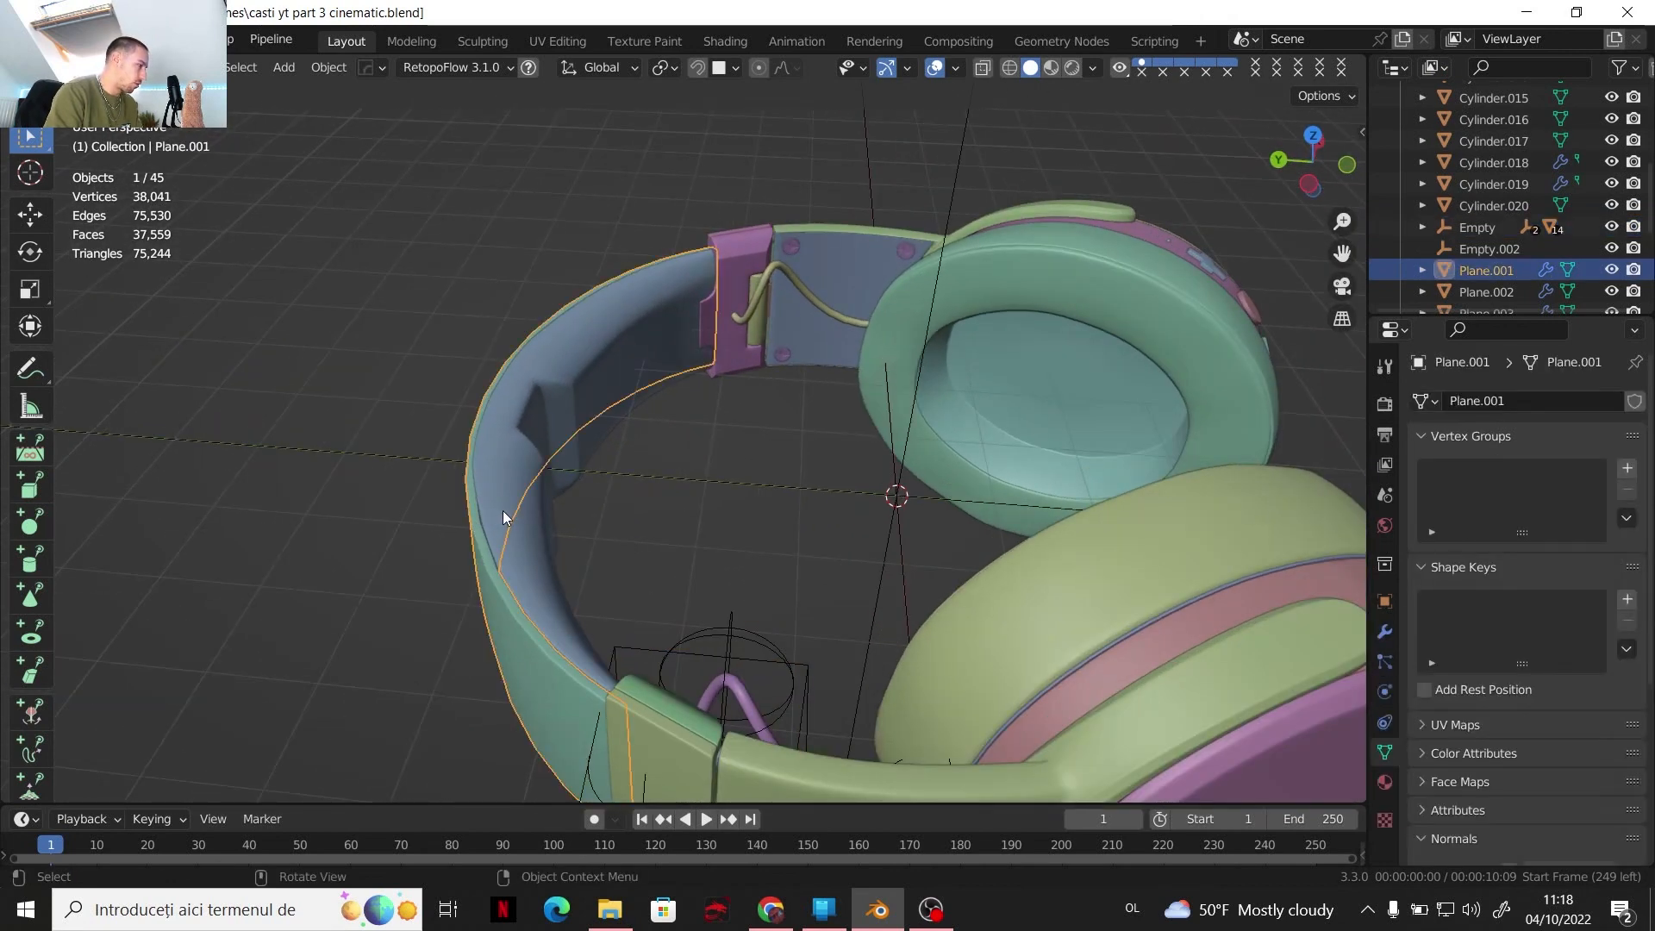
click(499, 488)
middle_drag(581, 498, 414, 688)
click(416, 691)
shift+click(401, 695)
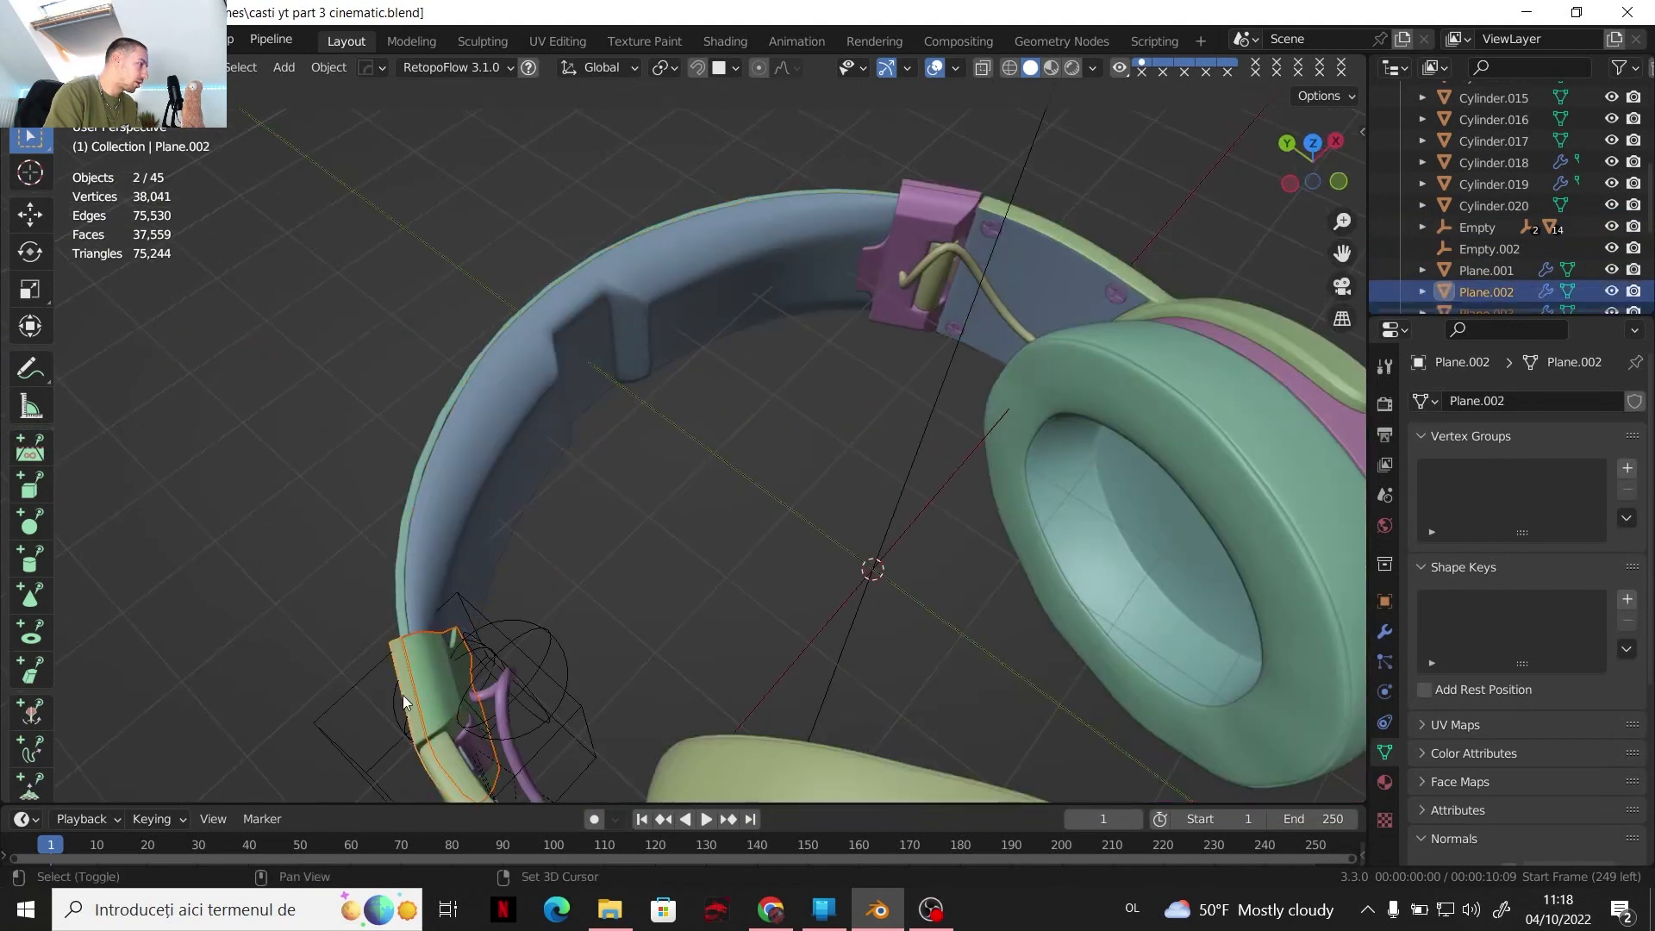
shift+middle_drag(431, 715, 623, 473)
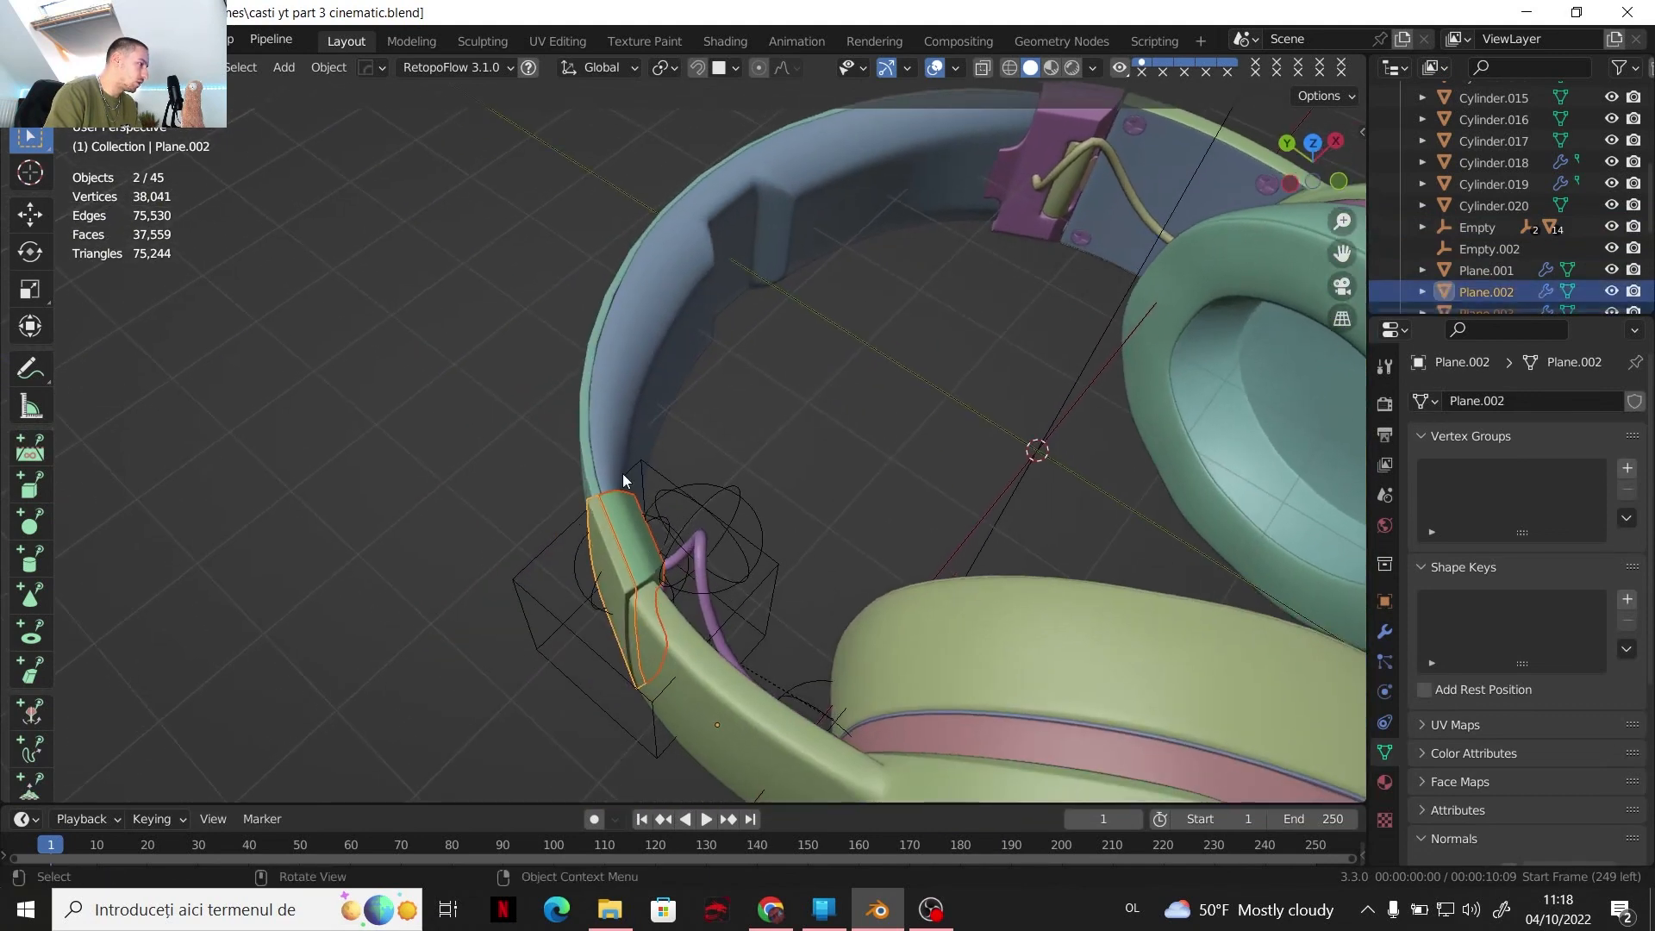
shift+click(619, 443)
middle_drag(592, 574, 628, 397)
scroll(632, 421, up, 5)
scroll(738, 479, up, 6)
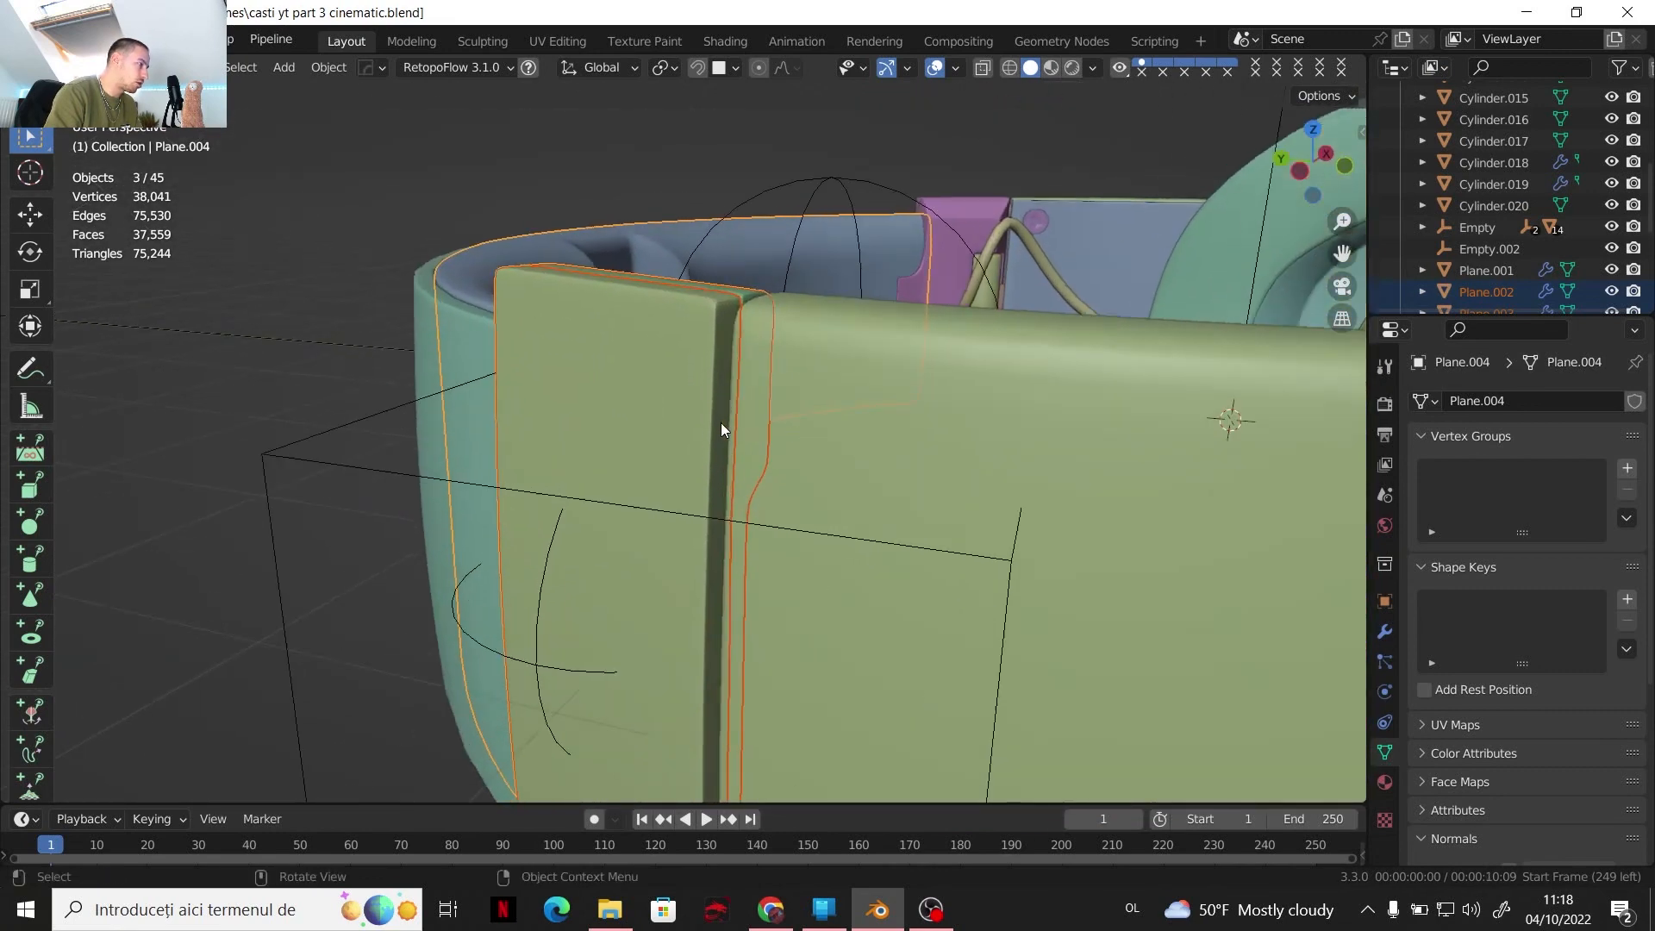
shift+click(780, 272)
scroll(750, 284, down, 4)
middle_drag(728, 297, 454, 488)
scroll(488, 502, up, 3)
scroll(604, 448, up, 5)
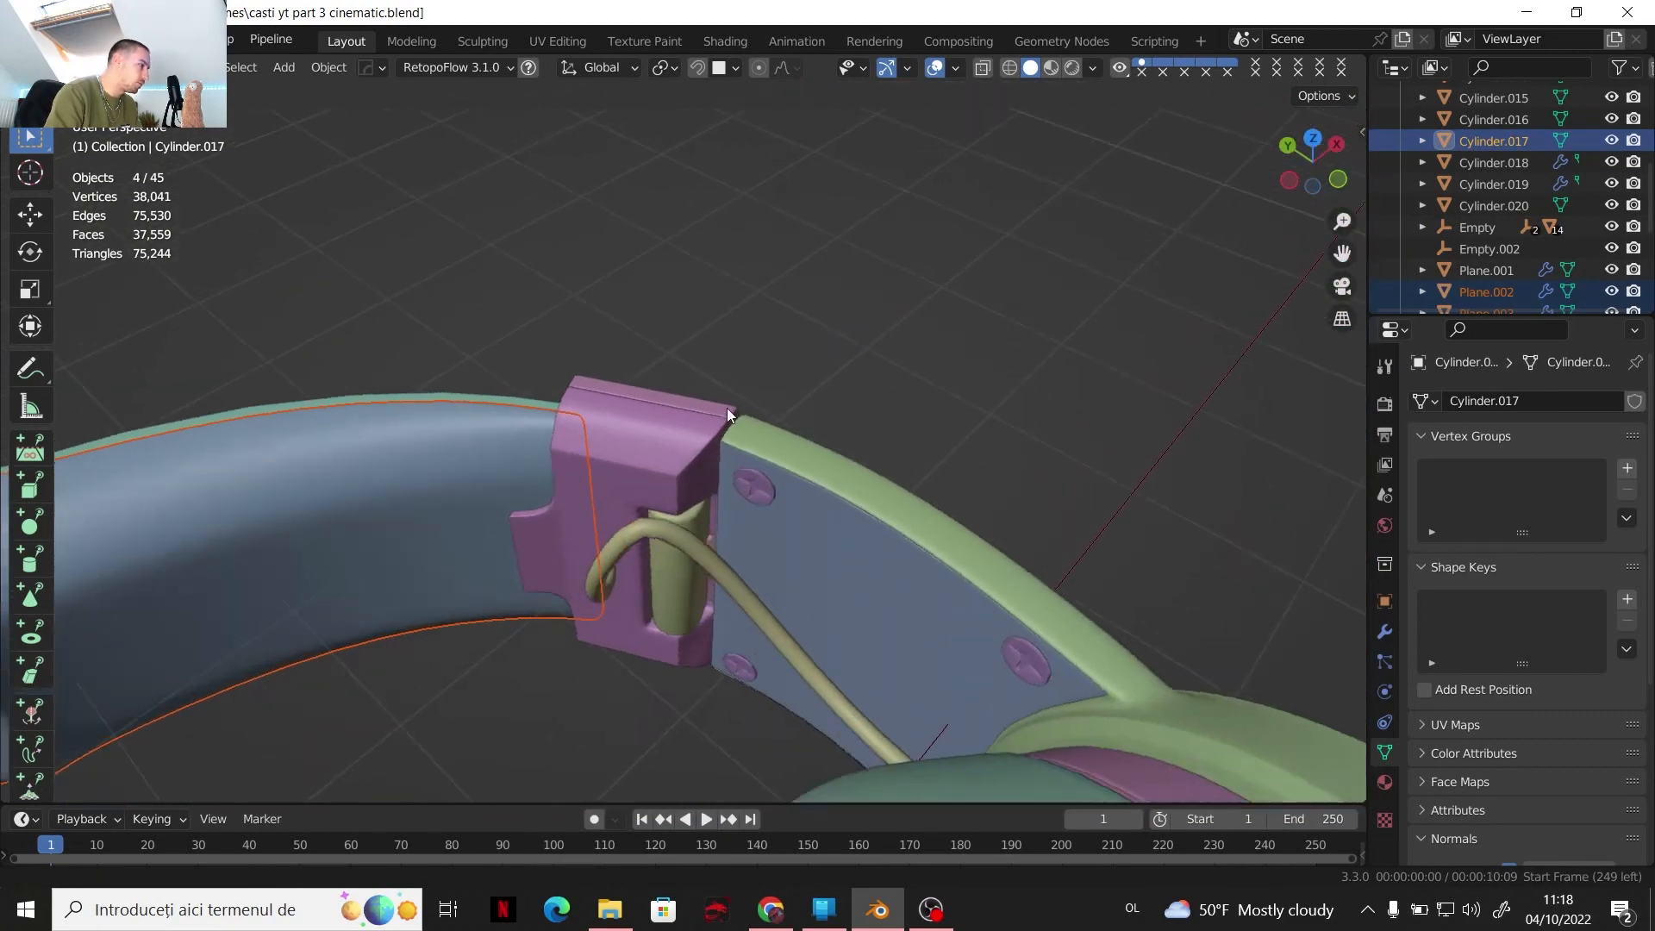
scroll(823, 285, down, 1)
shift+click(805, 348)
middle_drag(804, 346, 742, 388)
shift+click(955, 252)
shift+click(955, 252)
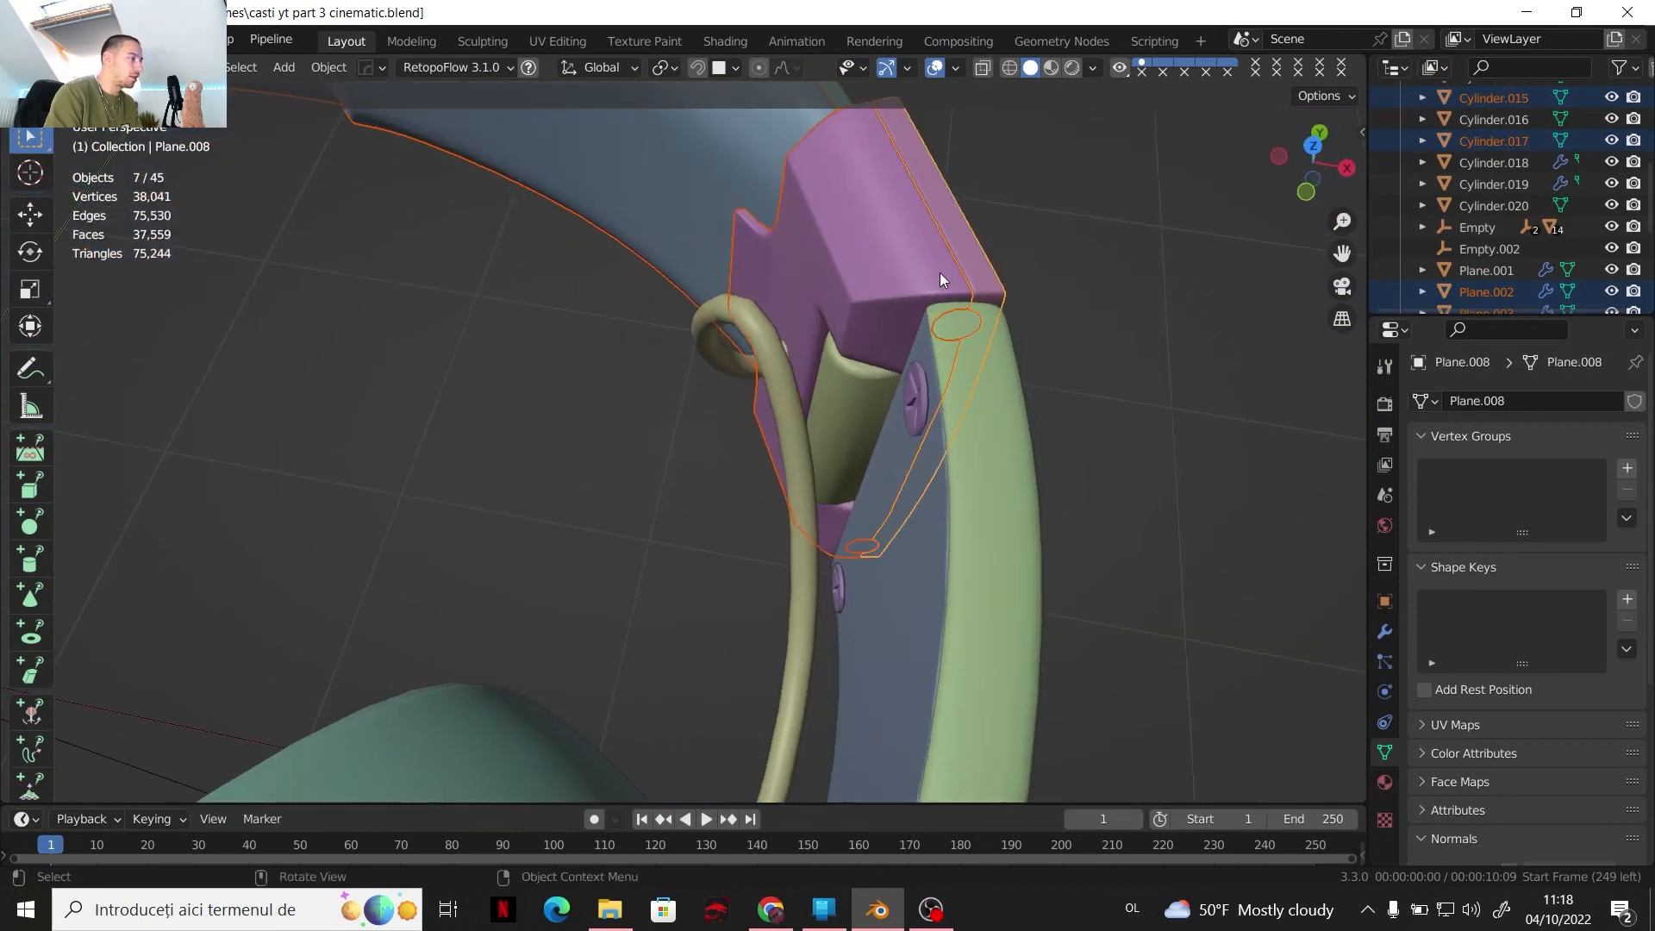
middle_drag(939, 272, 728, 502)
scroll(732, 515, down, 4)
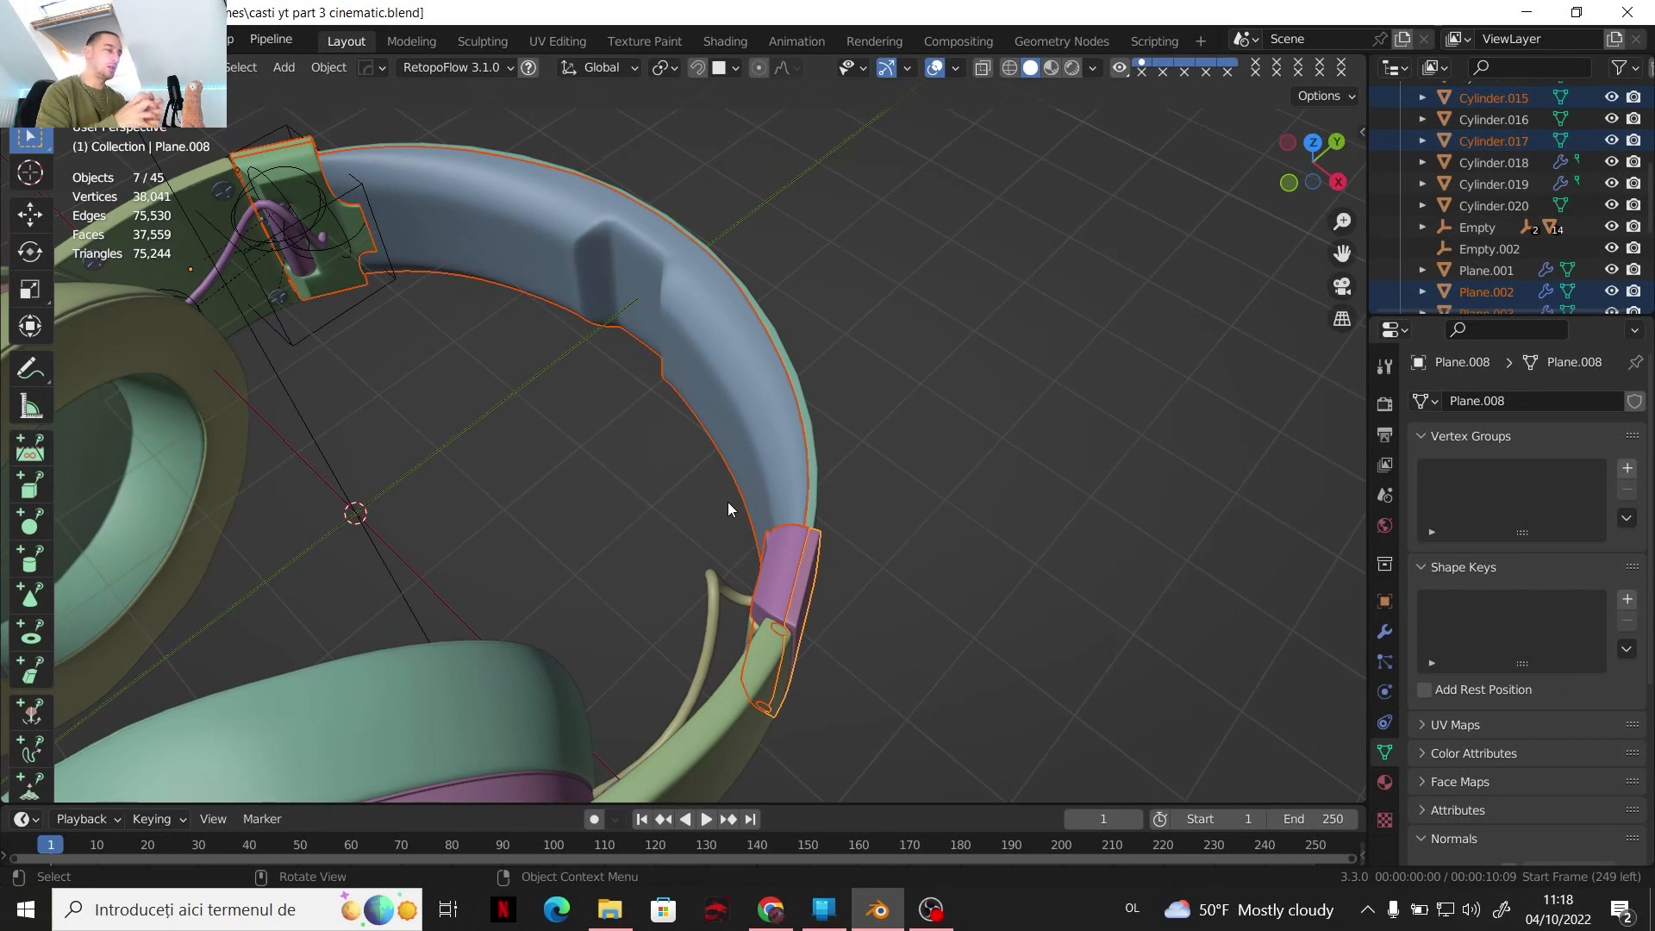
middle_drag(770, 408, 374, 432)
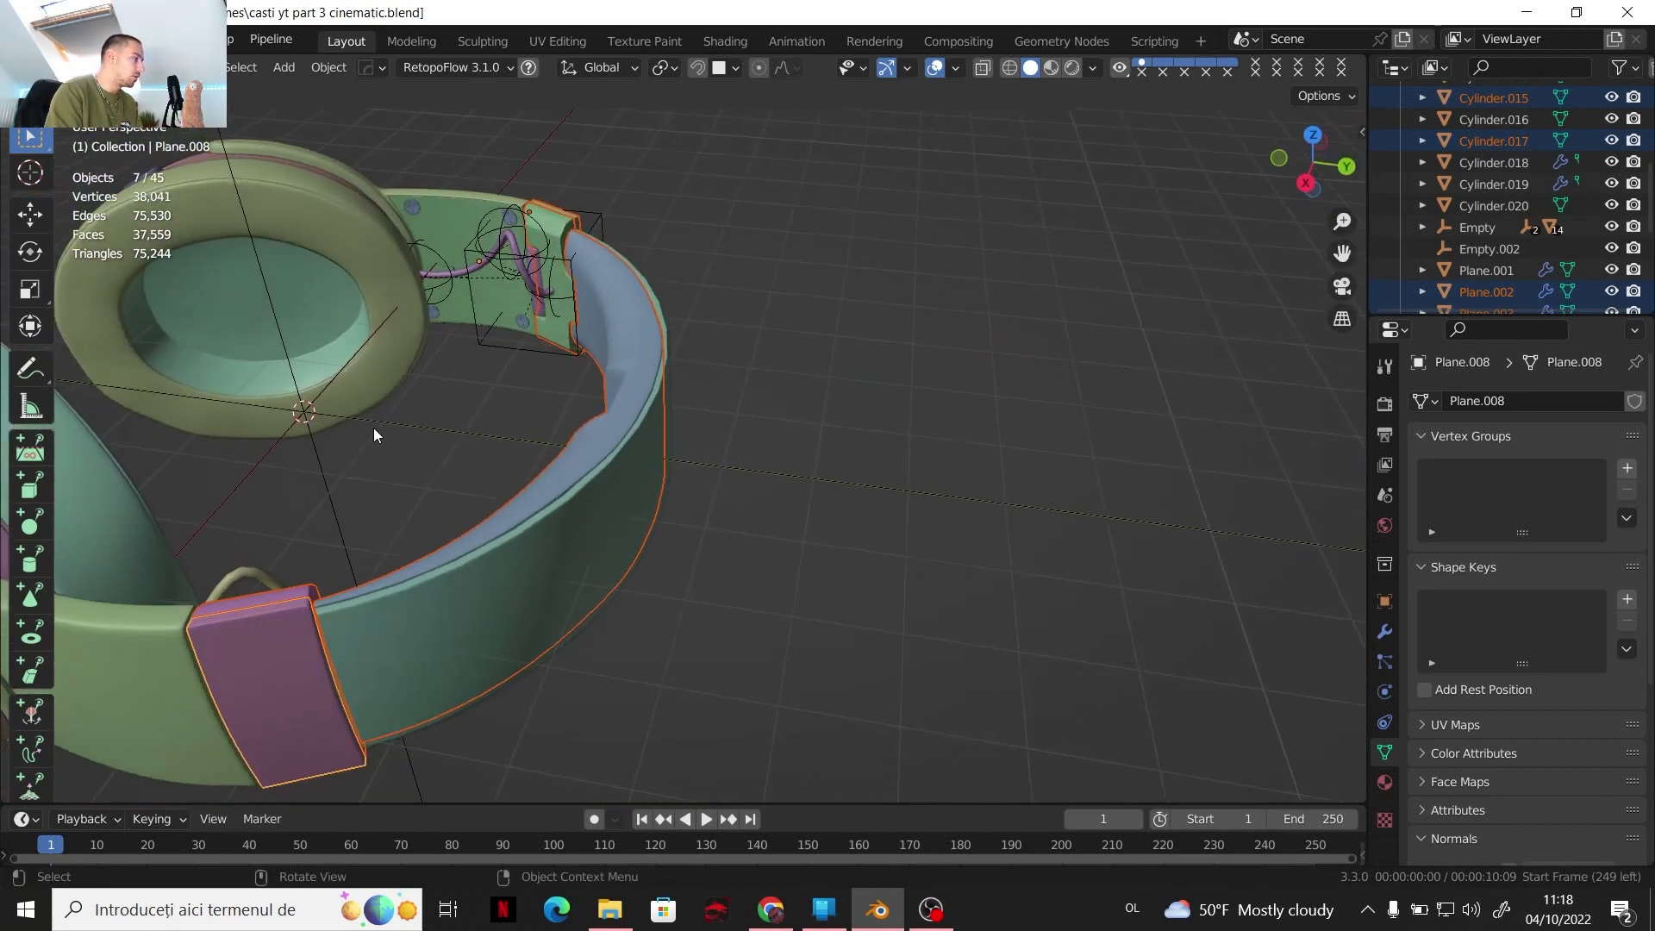
shift+click(546, 568)
middle_drag(602, 525, 546, 573)
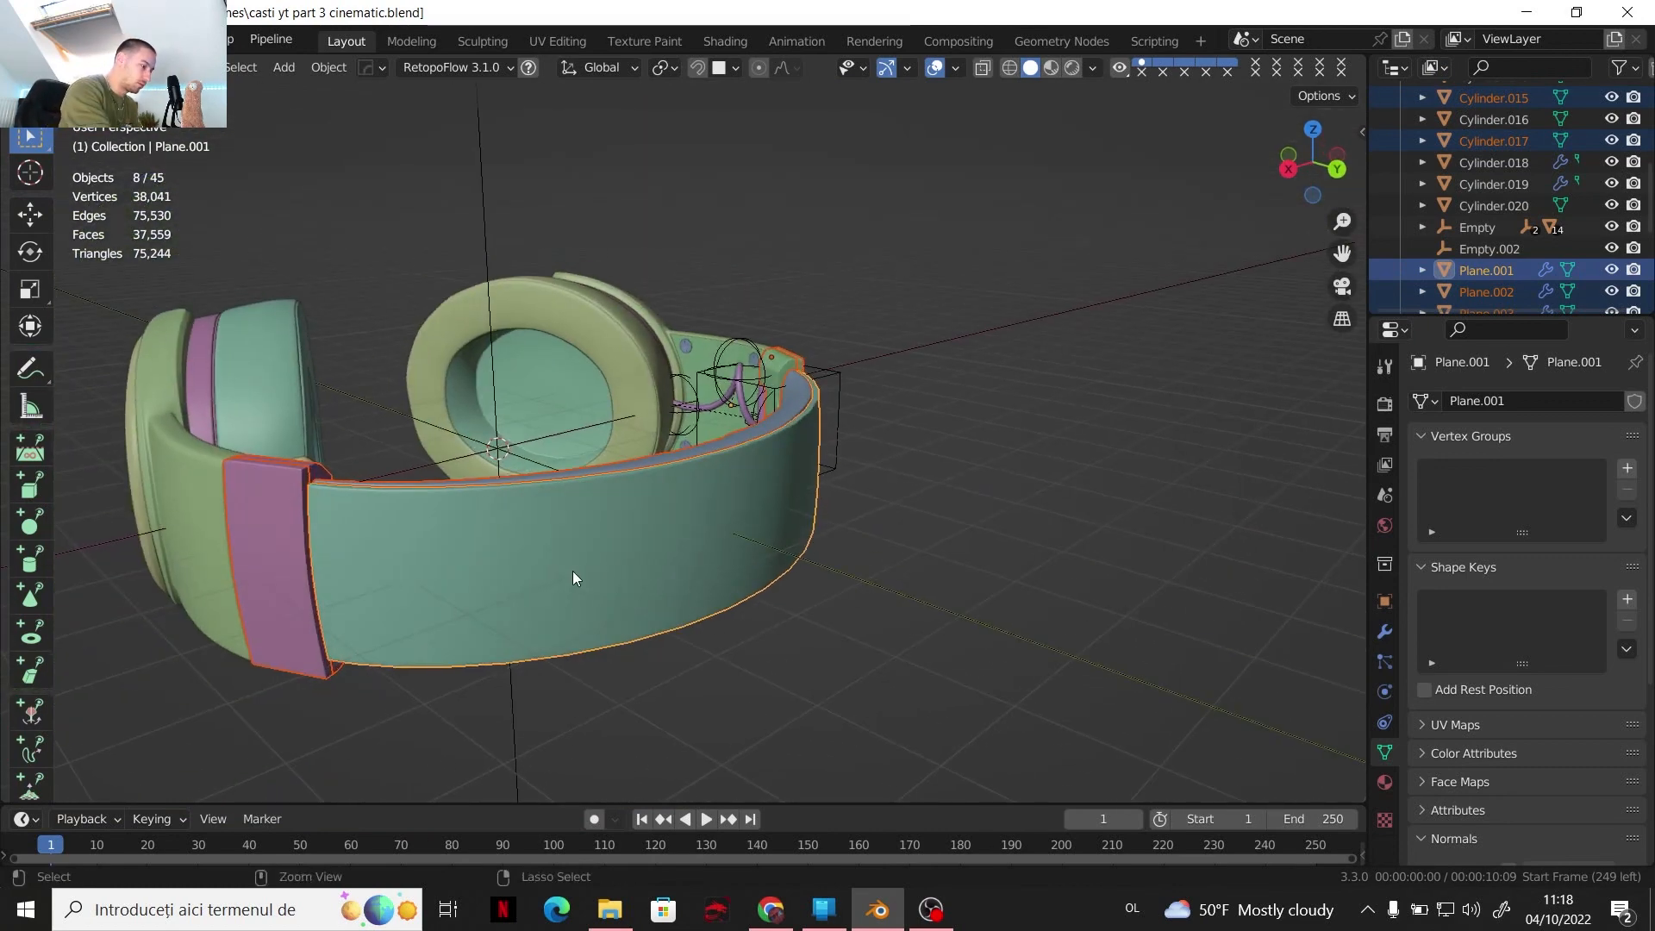
key(ctrl+p)
click(572, 571)
click(727, 587)
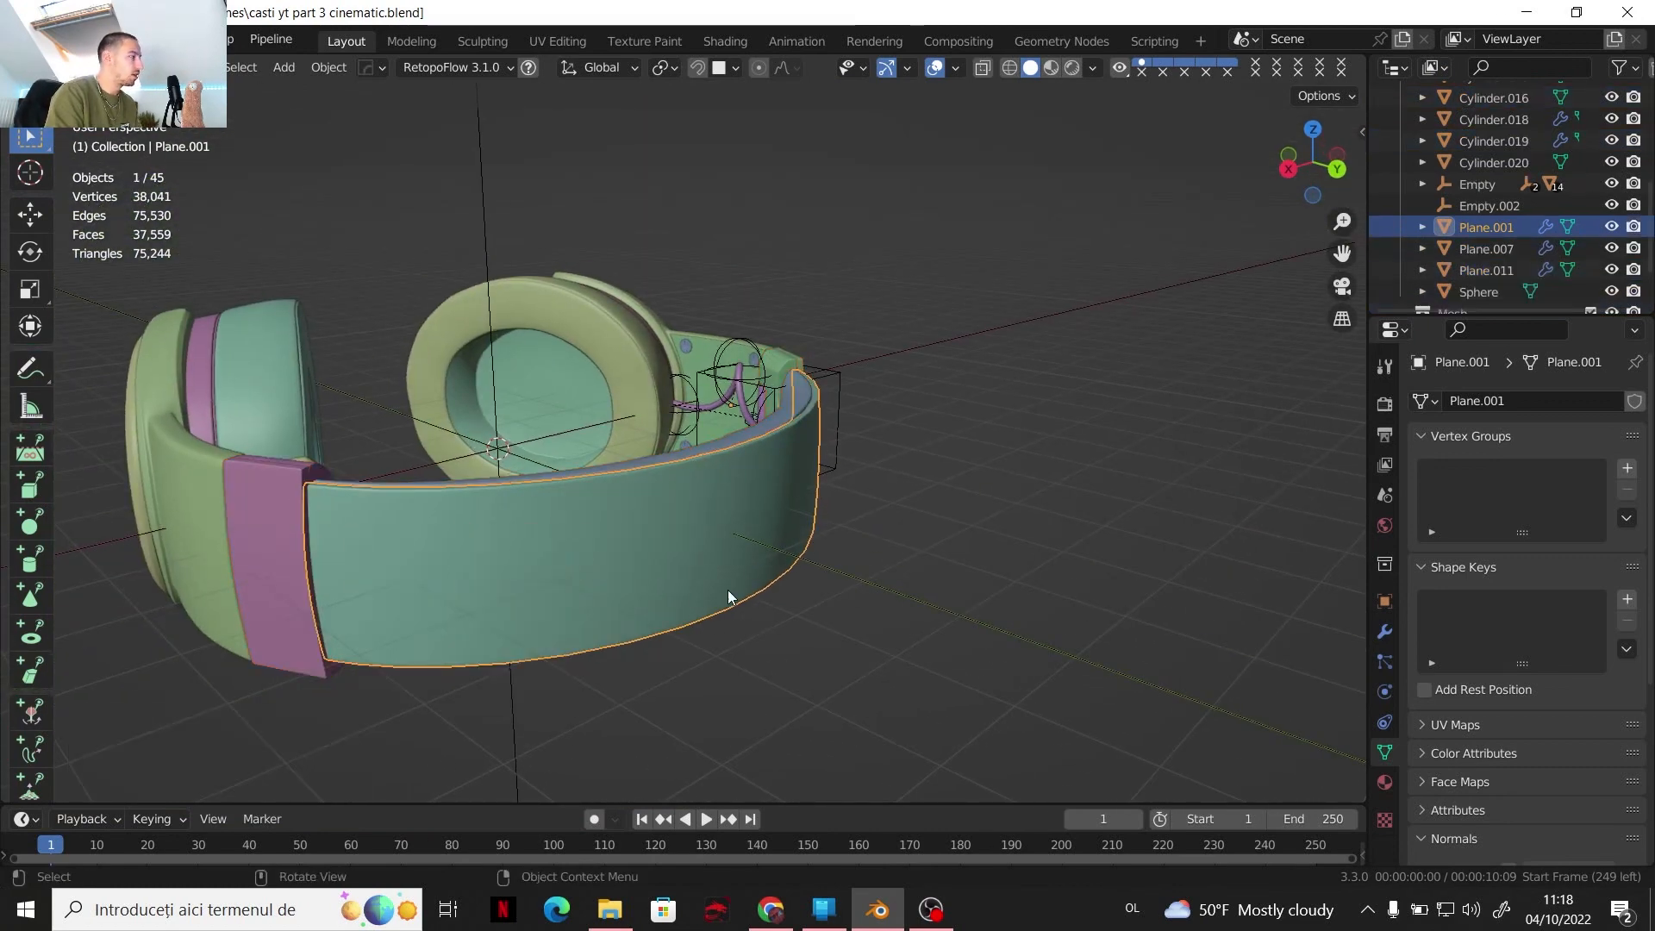
Try moving the outer headband shell to test whether its parented parts follow
key(g)
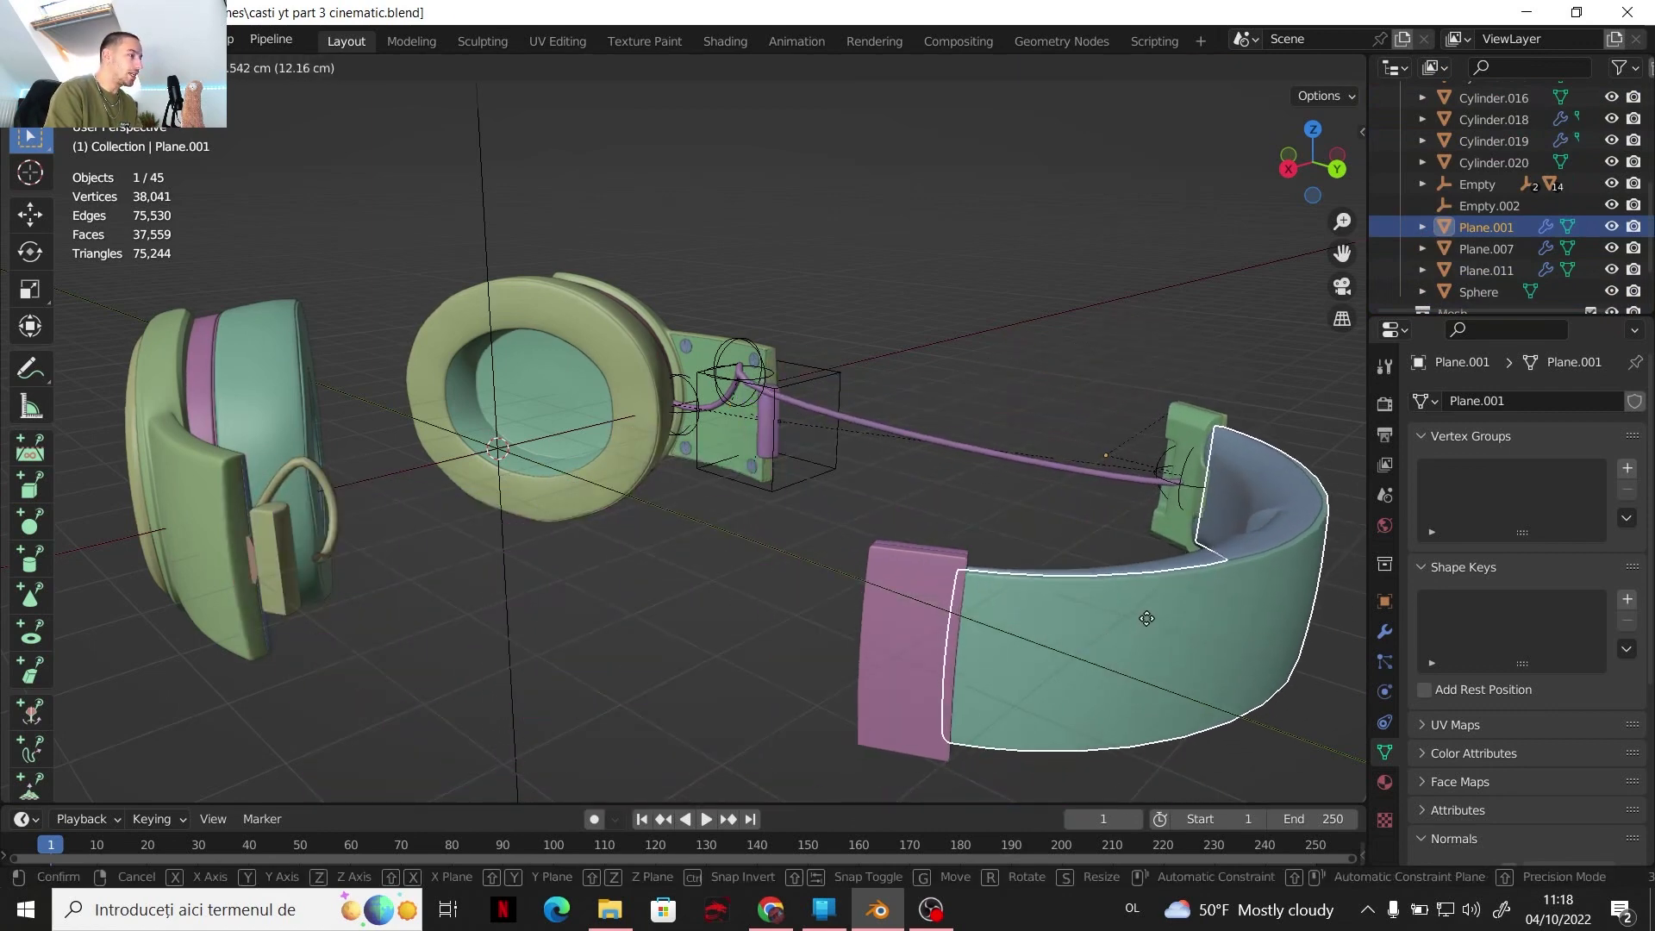
click(998, 579)
middle_drag(965, 560, 810, 503)
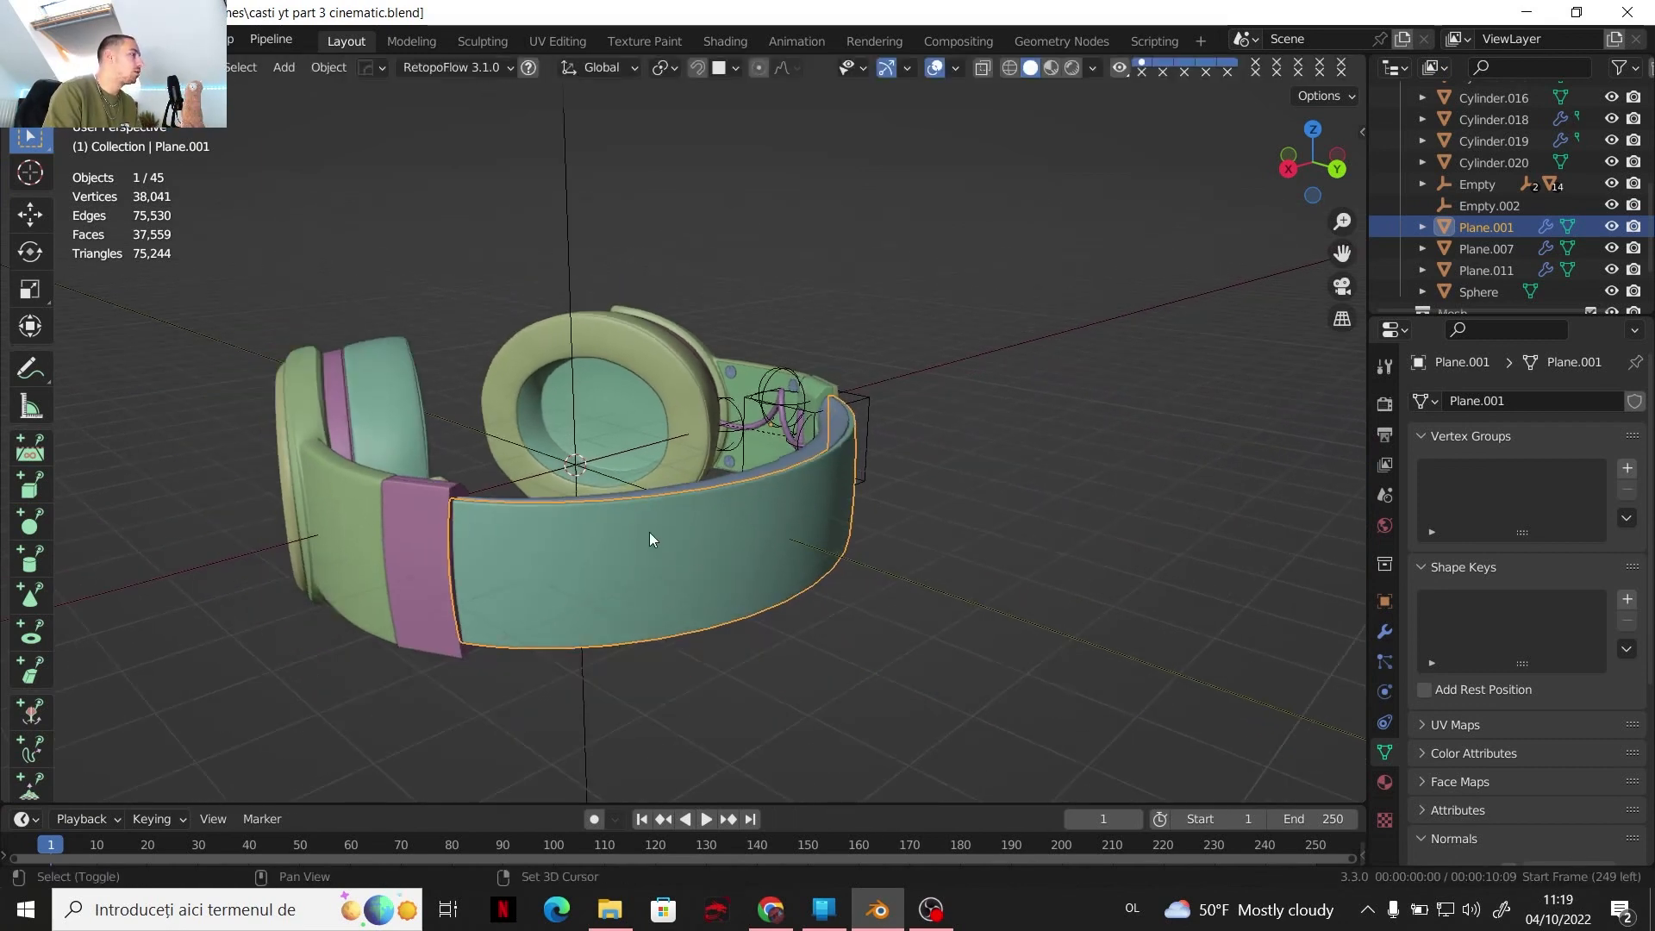
middle_drag(649, 531, 722, 612)
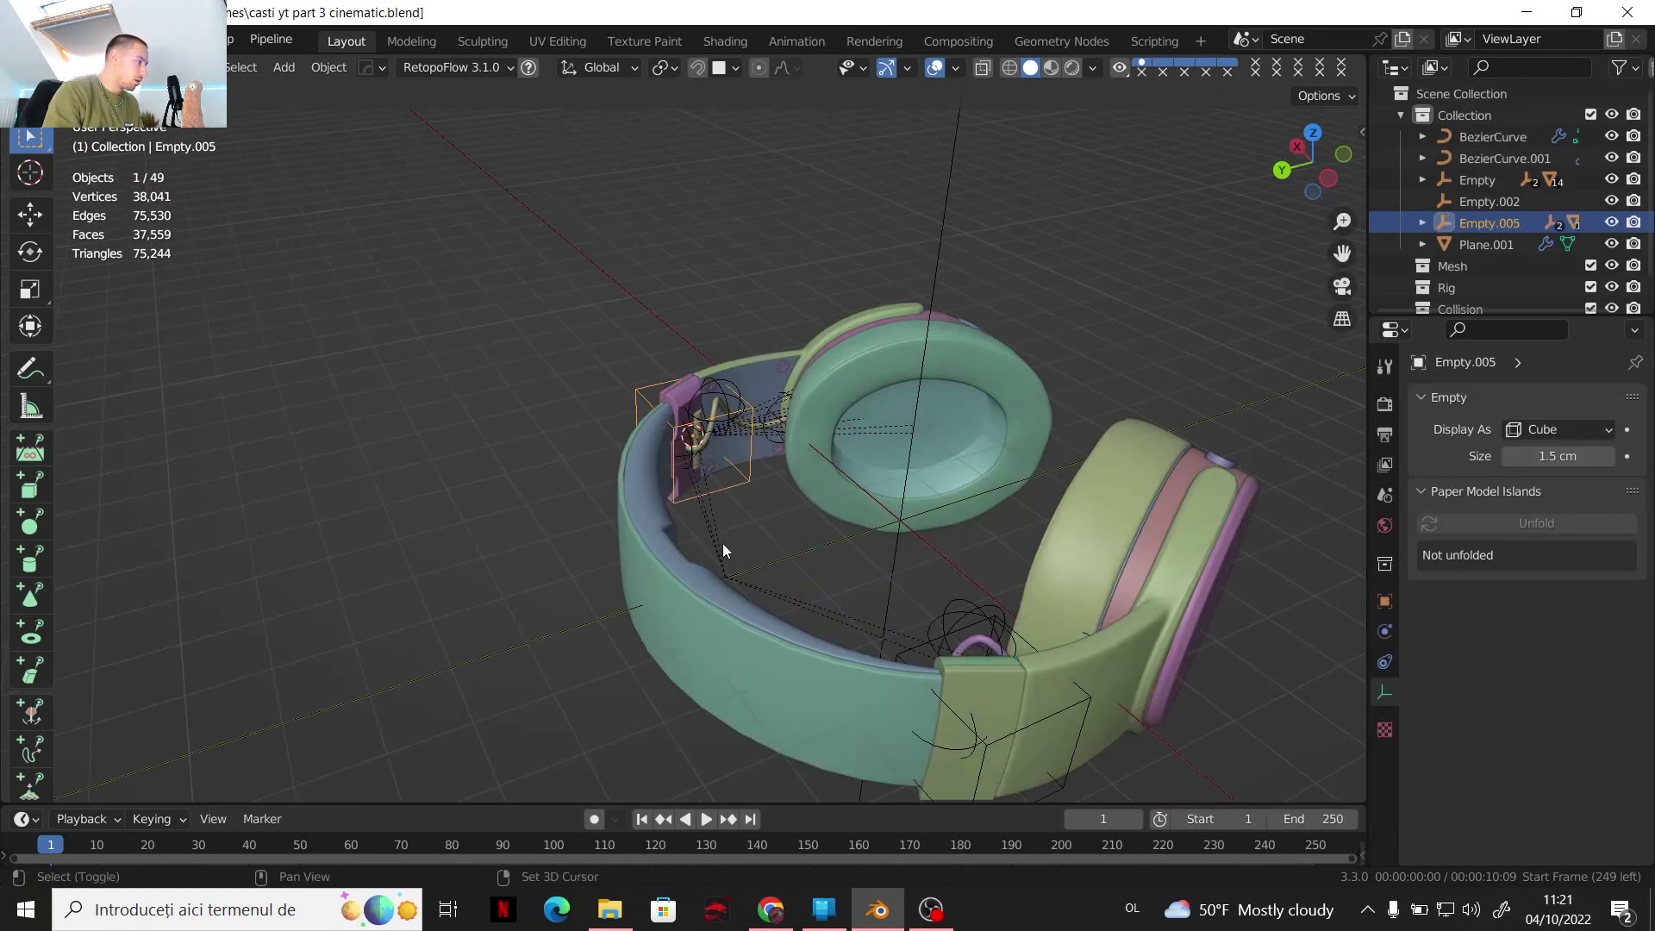
Snap the 3D cursor to the edge at the middle of the outer headband shell
shift+middle_drag(723, 543, 652, 458)
scroll(653, 465, down, 2)
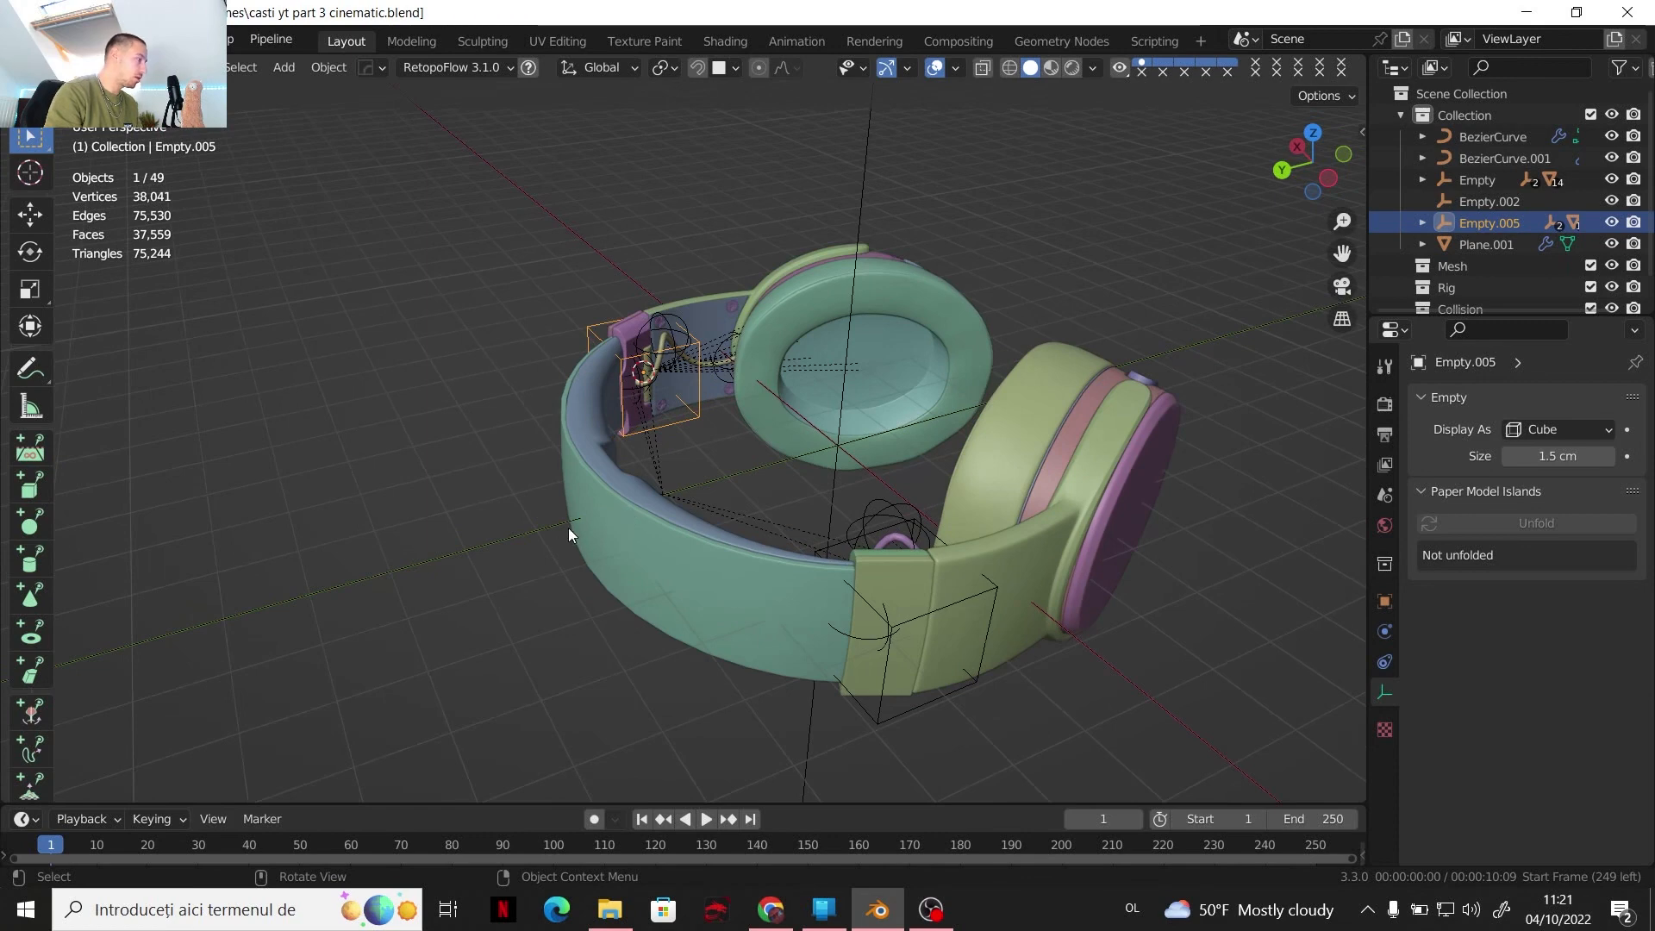
click(578, 525)
key(Tab)
middle_drag(586, 522, 517, 573)
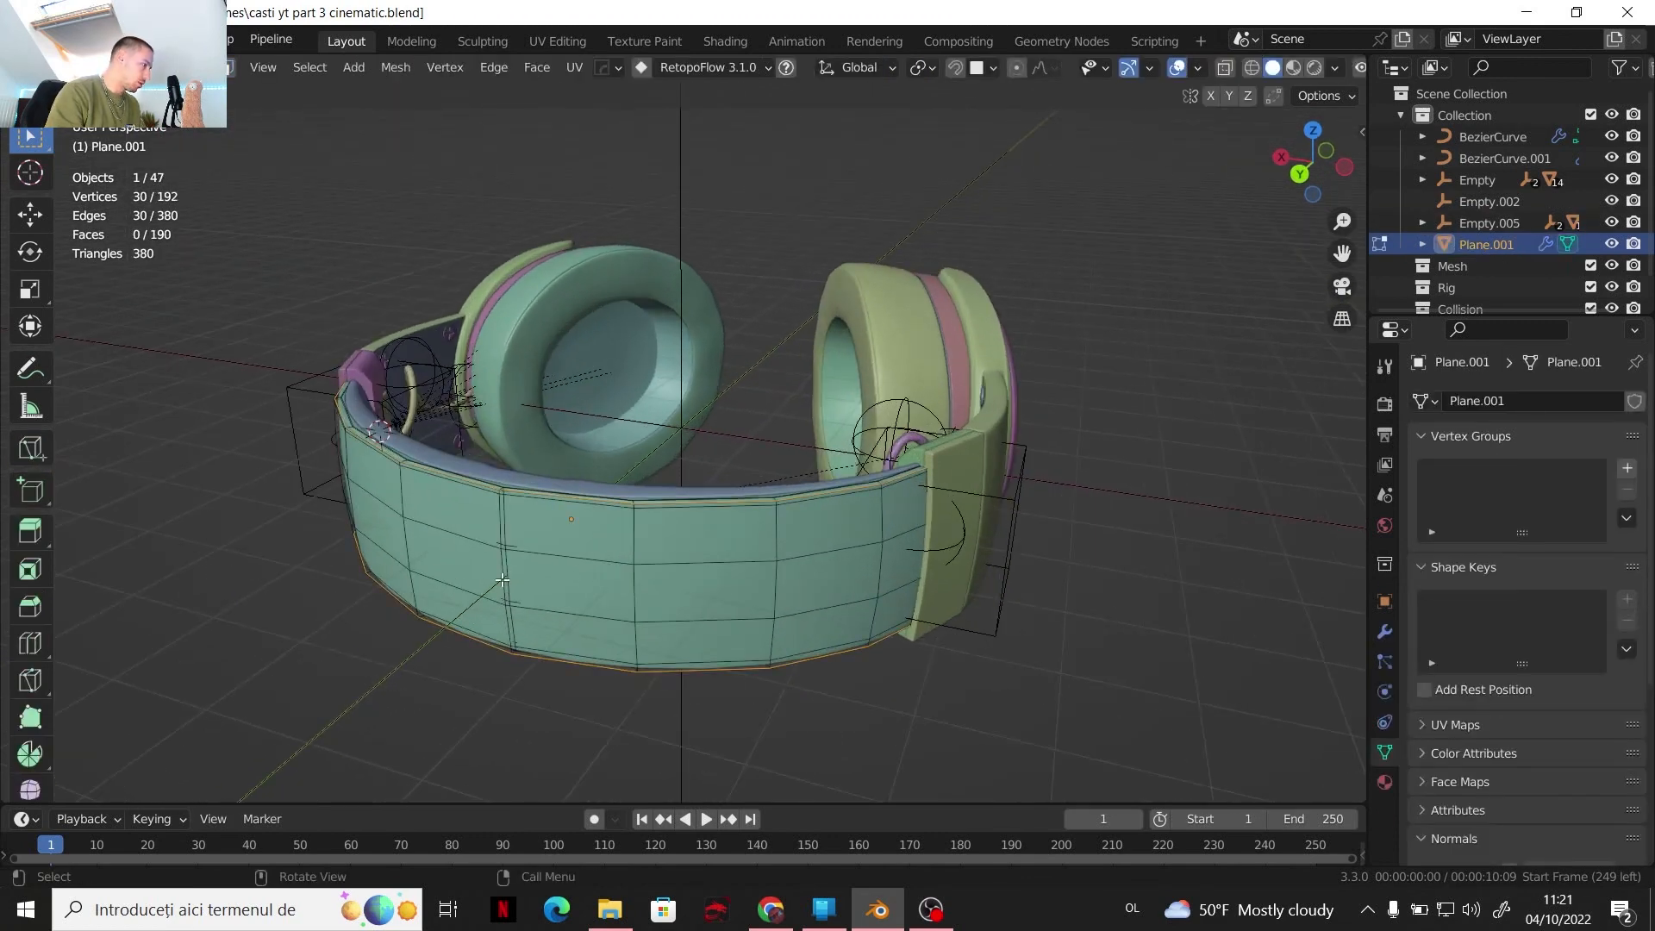
click(503, 580)
key(shift+s)
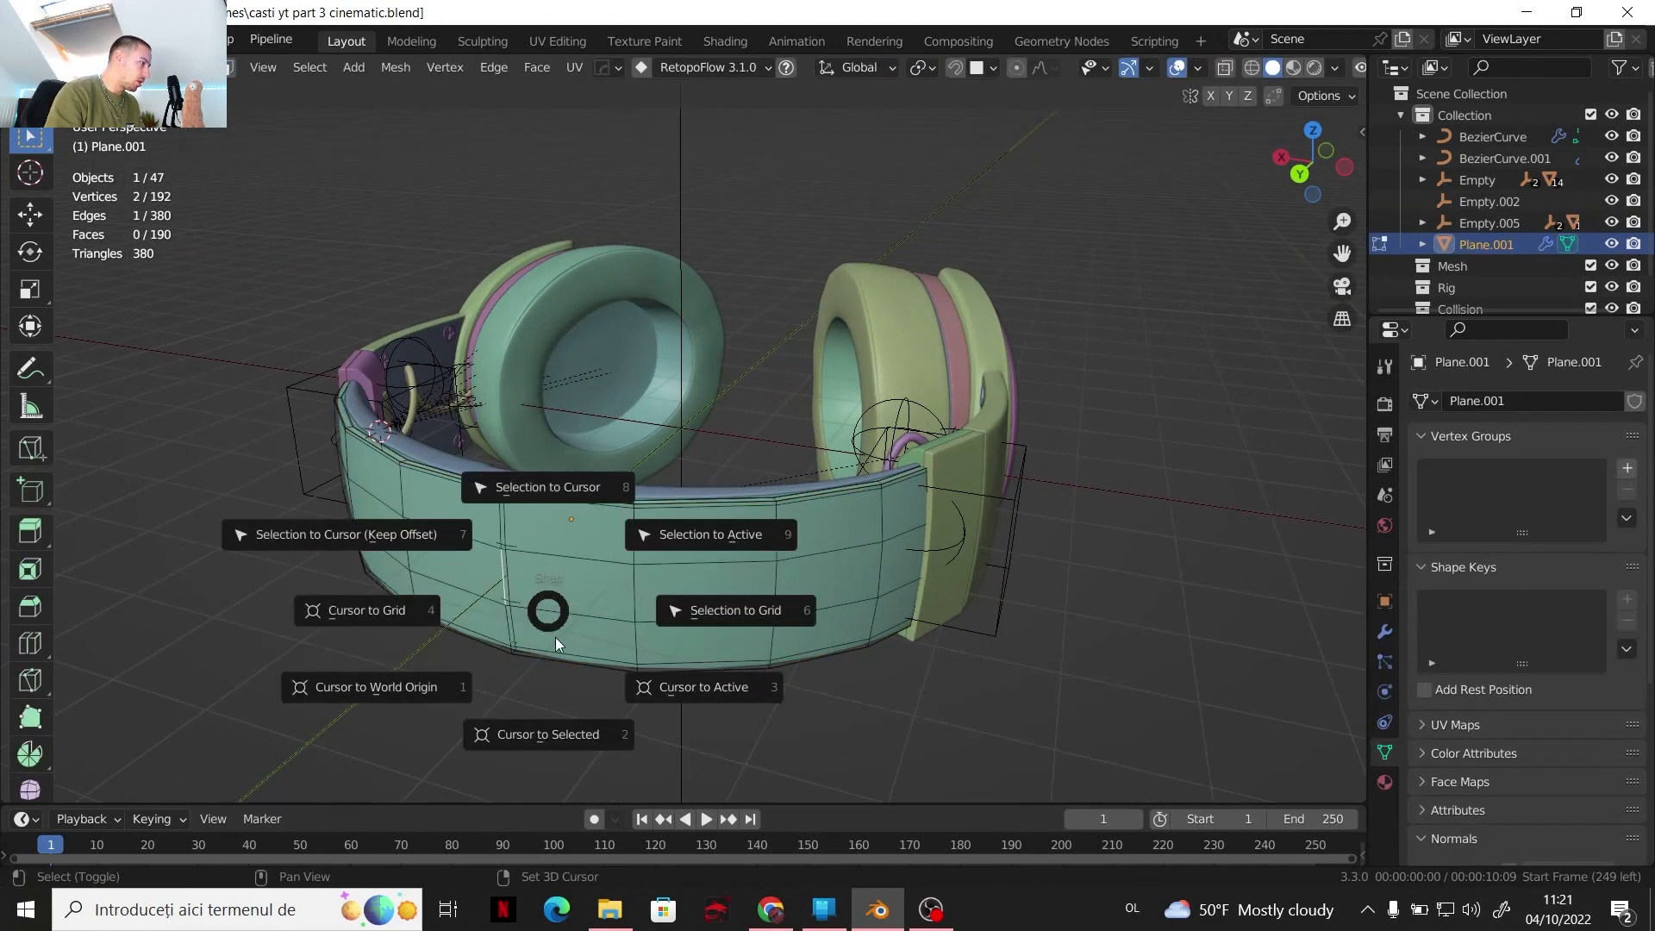
click(560, 724)
key(Tab)
Add an Arrows empty at the 3D cursor and delete the large spare empty at the world origin
middle_drag(539, 576, 483, 577)
shift+middle_drag(483, 578, 607, 538)
key(shift+a)
mouse_move(620, 542)
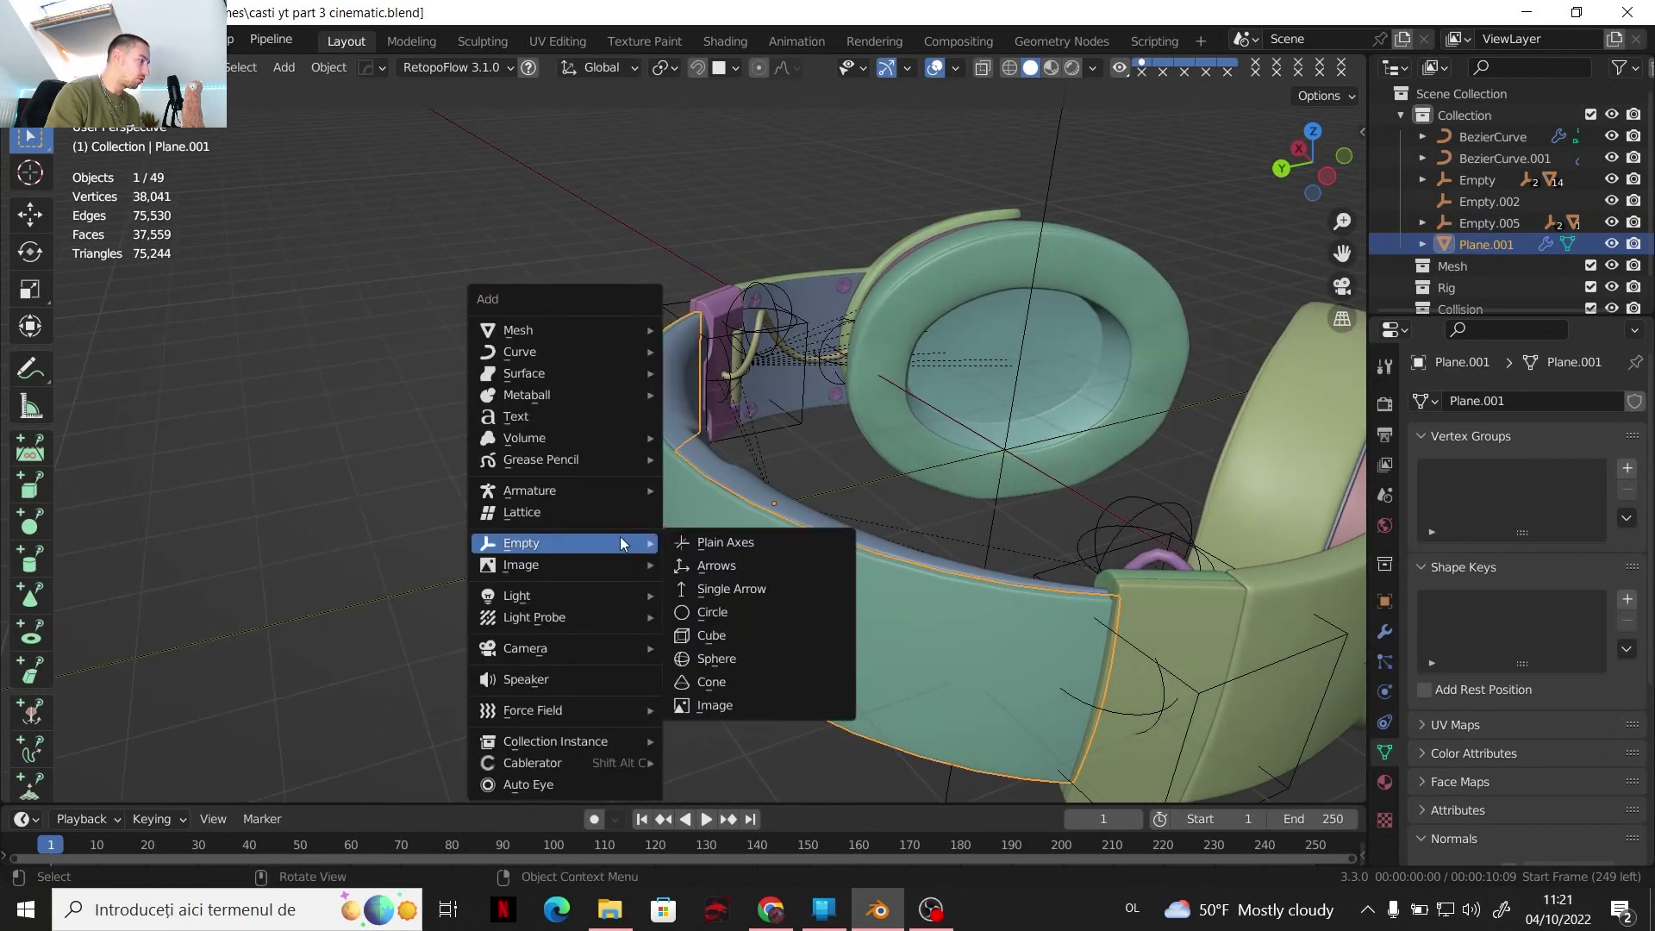
click(721, 565)
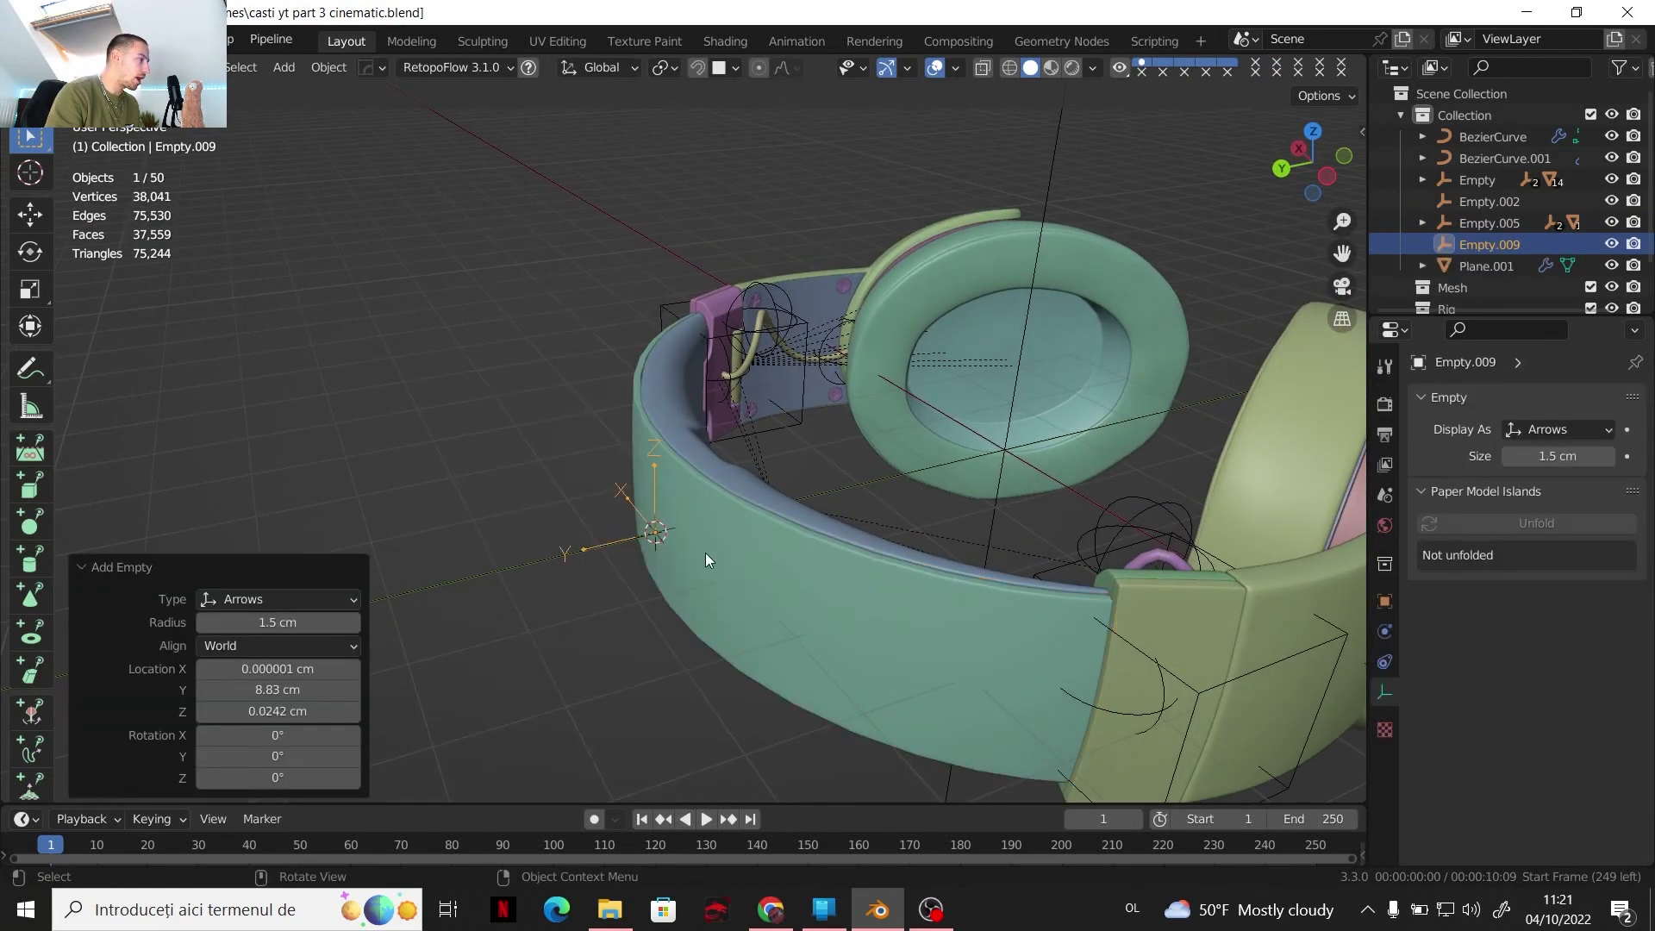
click(1012, 417)
key(Delete)
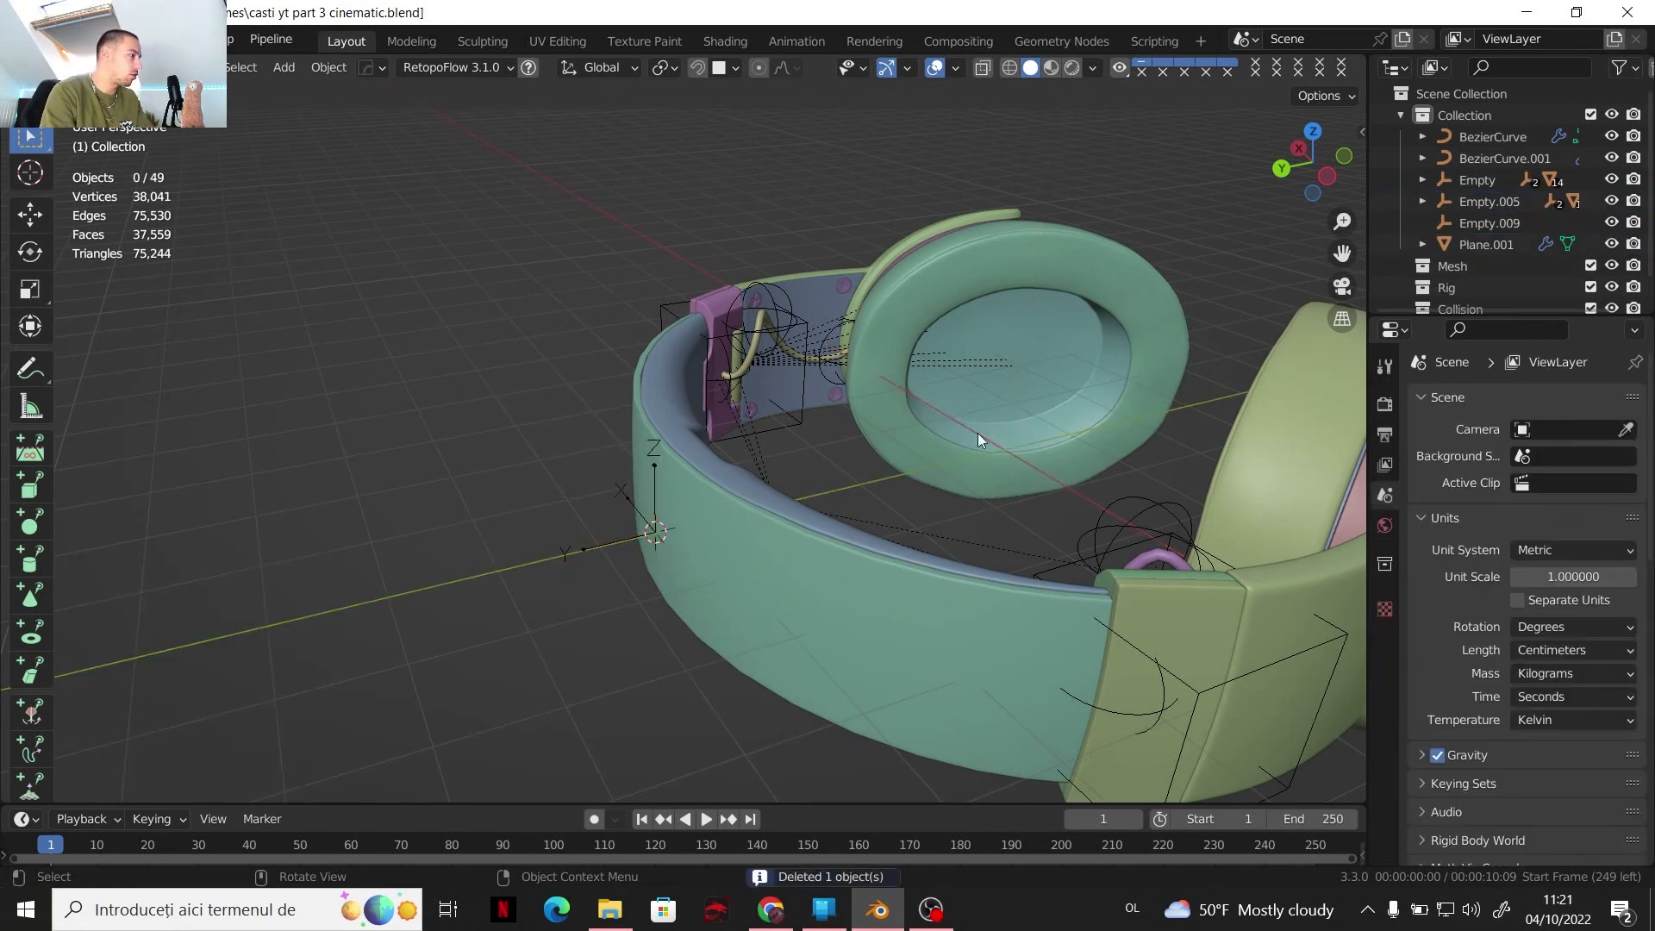
Parent the outer headband shell and both cube hinge empties to the Arrows empty using the Object option
click(652, 495)
middle_drag(655, 496, 550, 545)
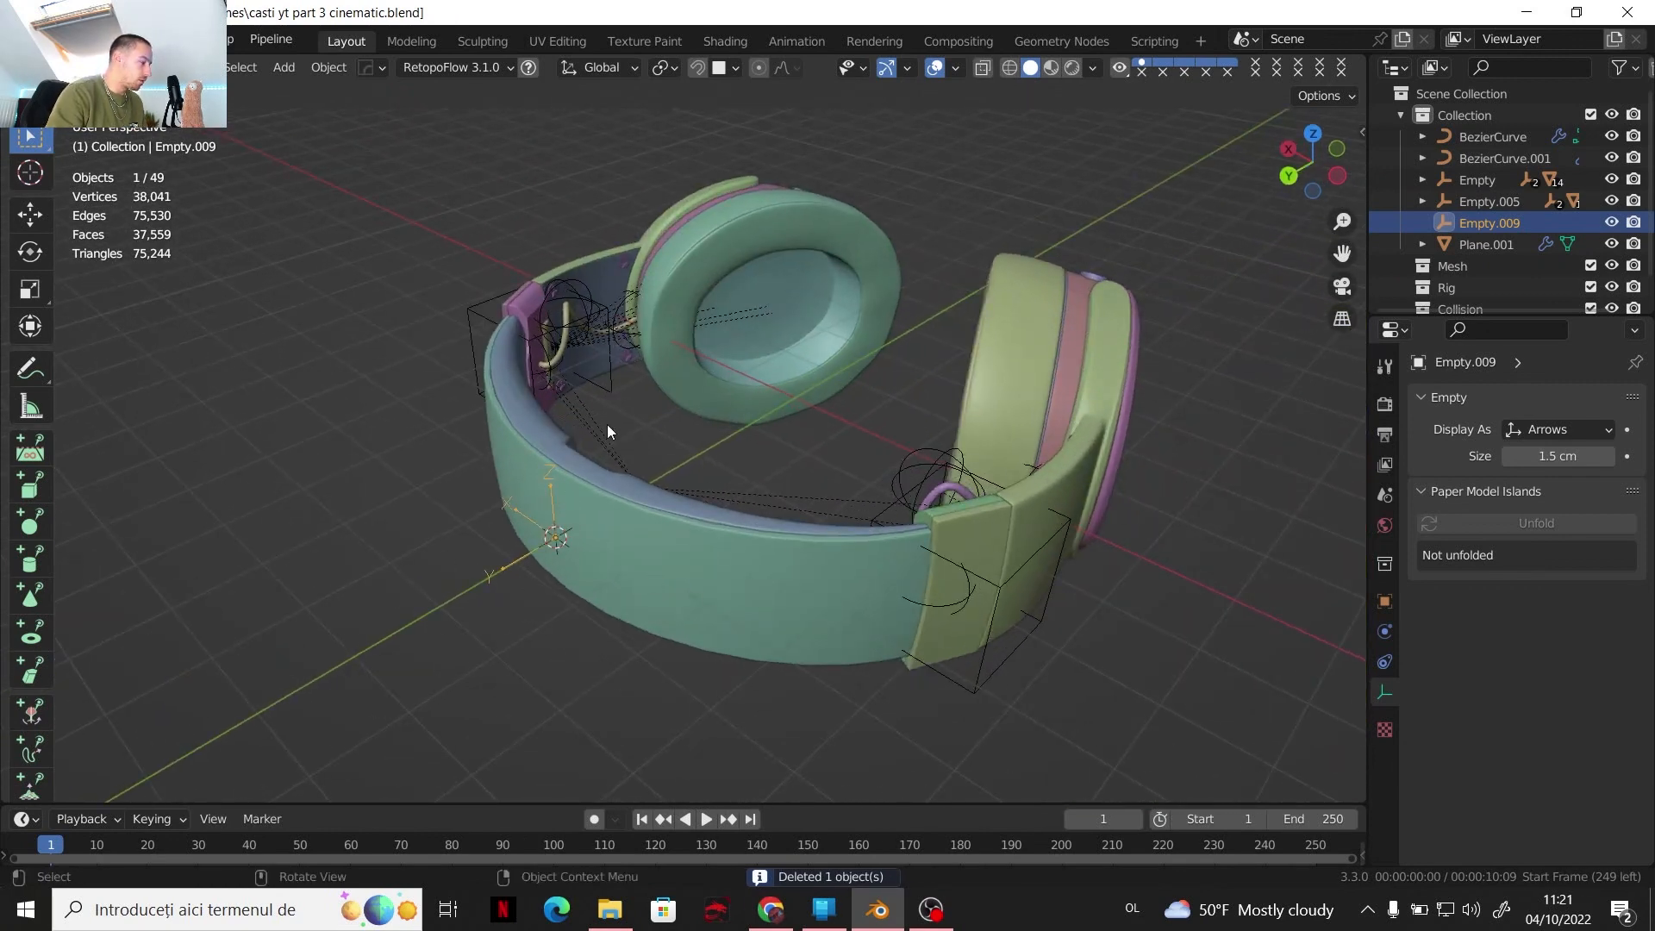
shift+click(778, 594)
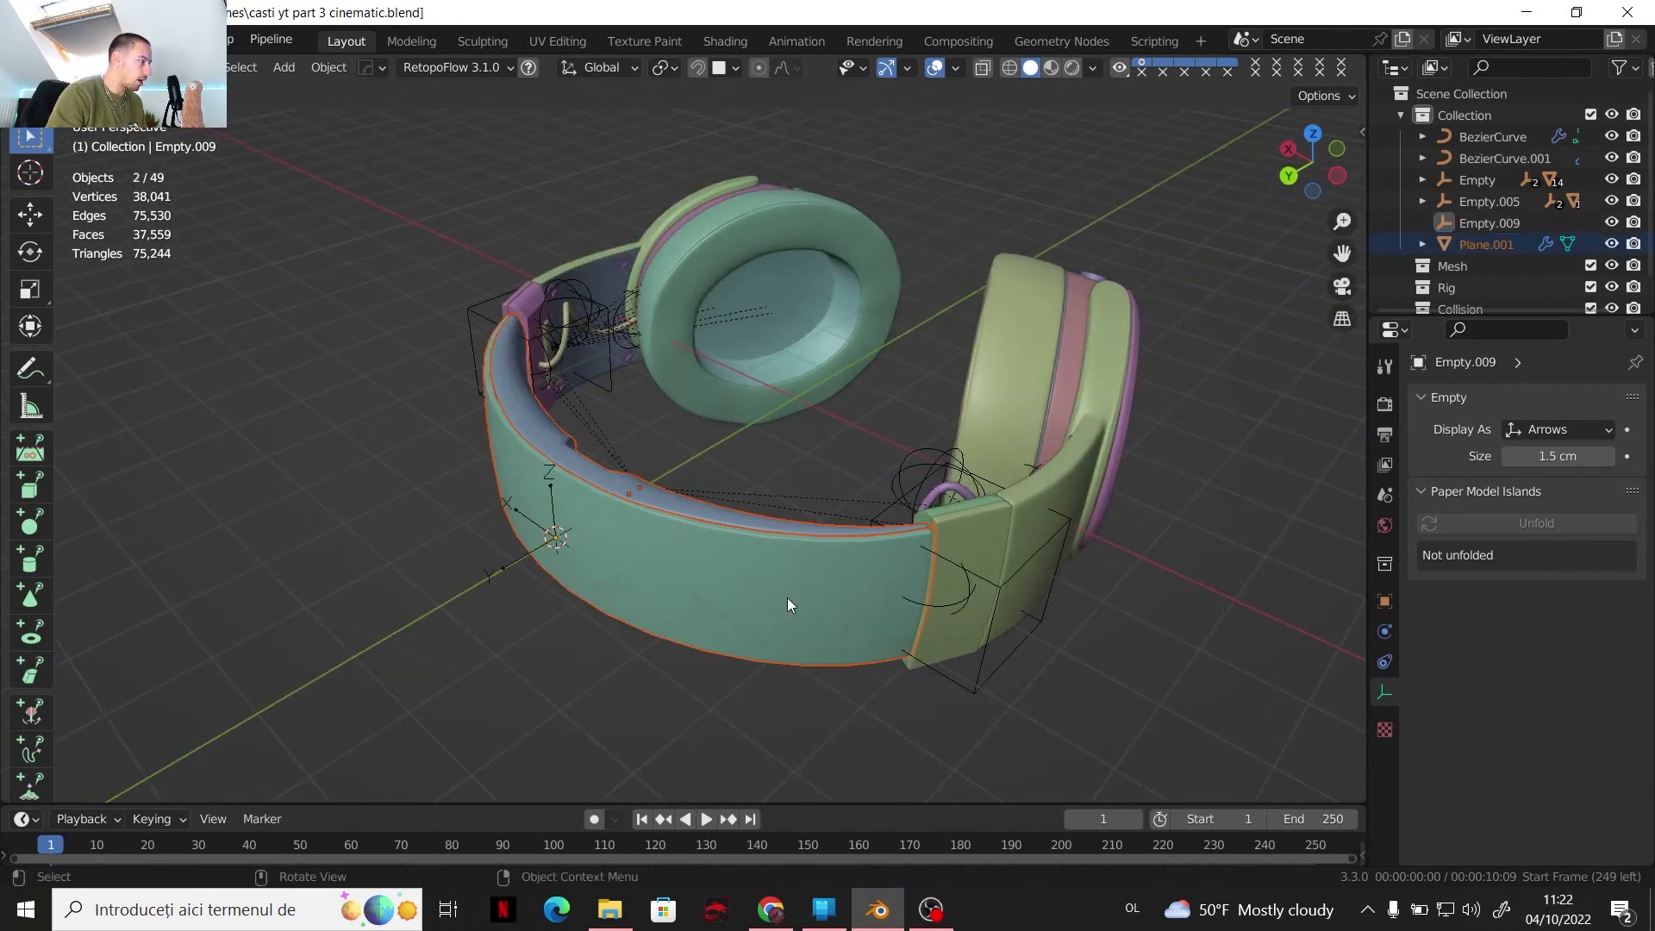
click(739, 566)
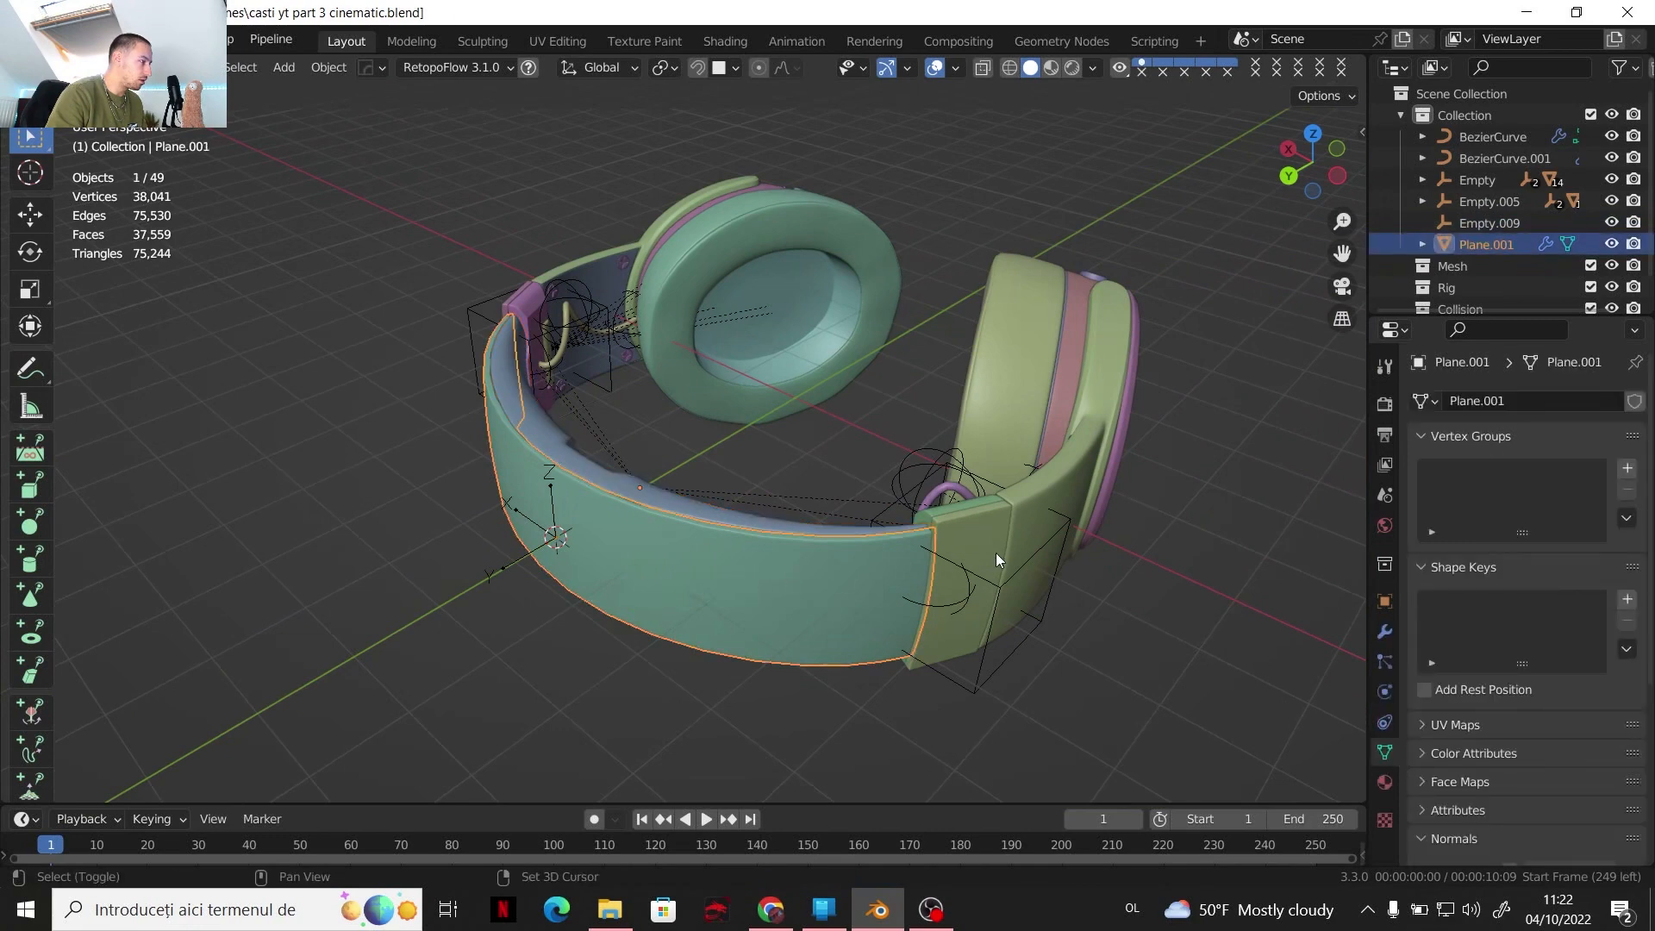
shift+click(1001, 586)
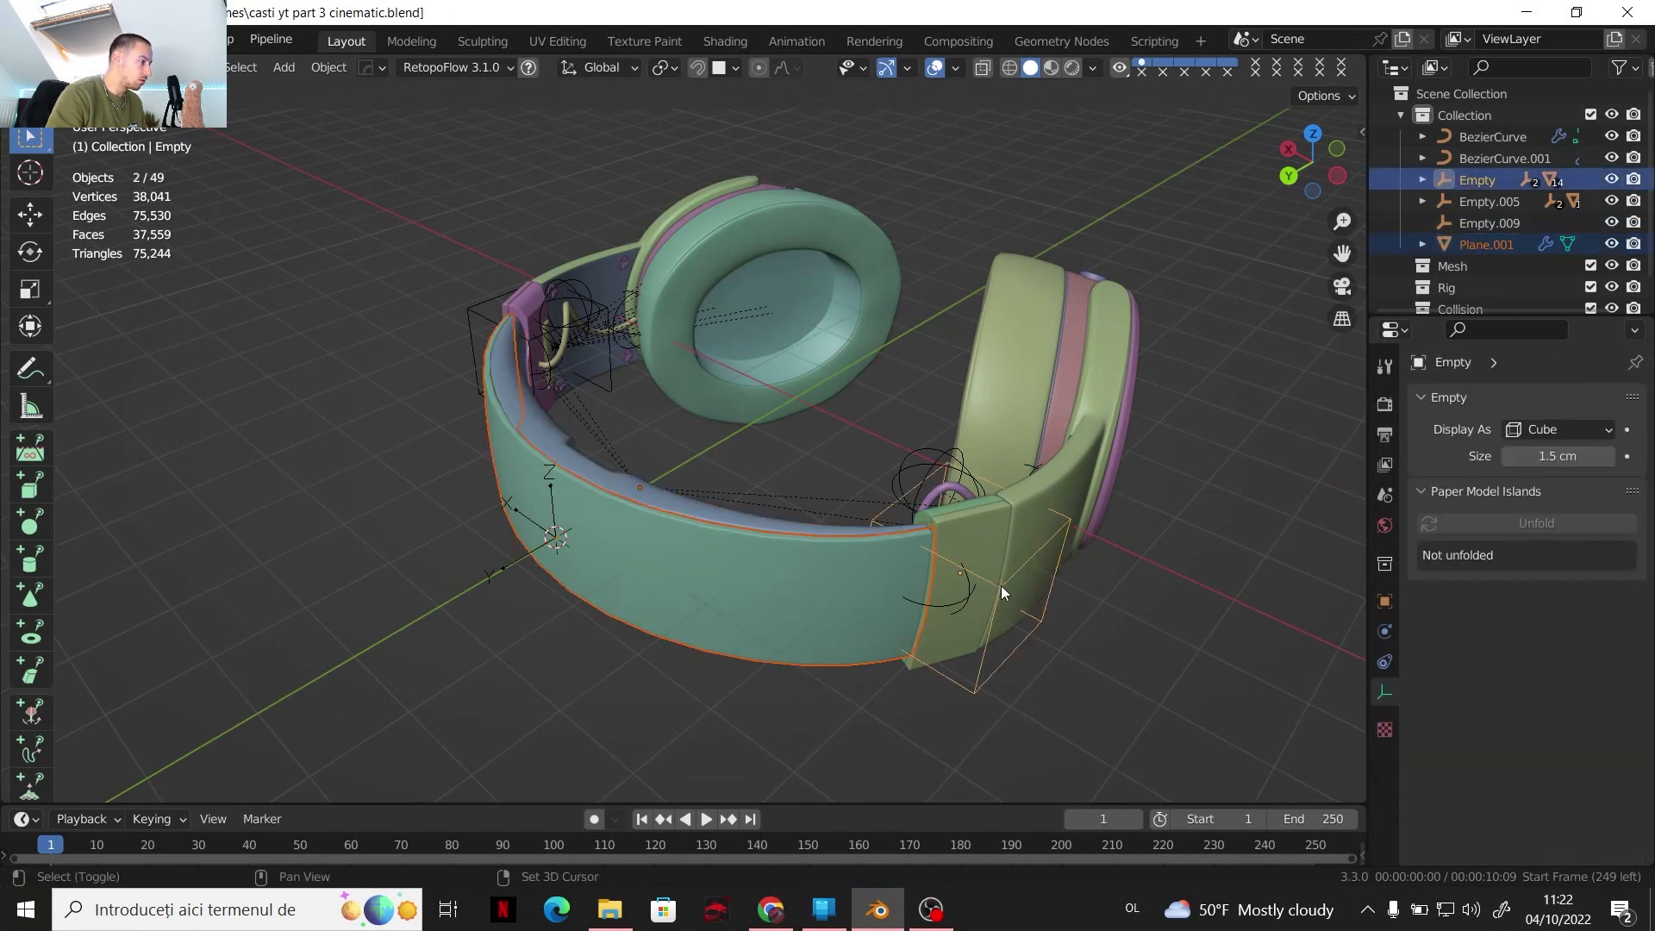
shift+click(468, 309)
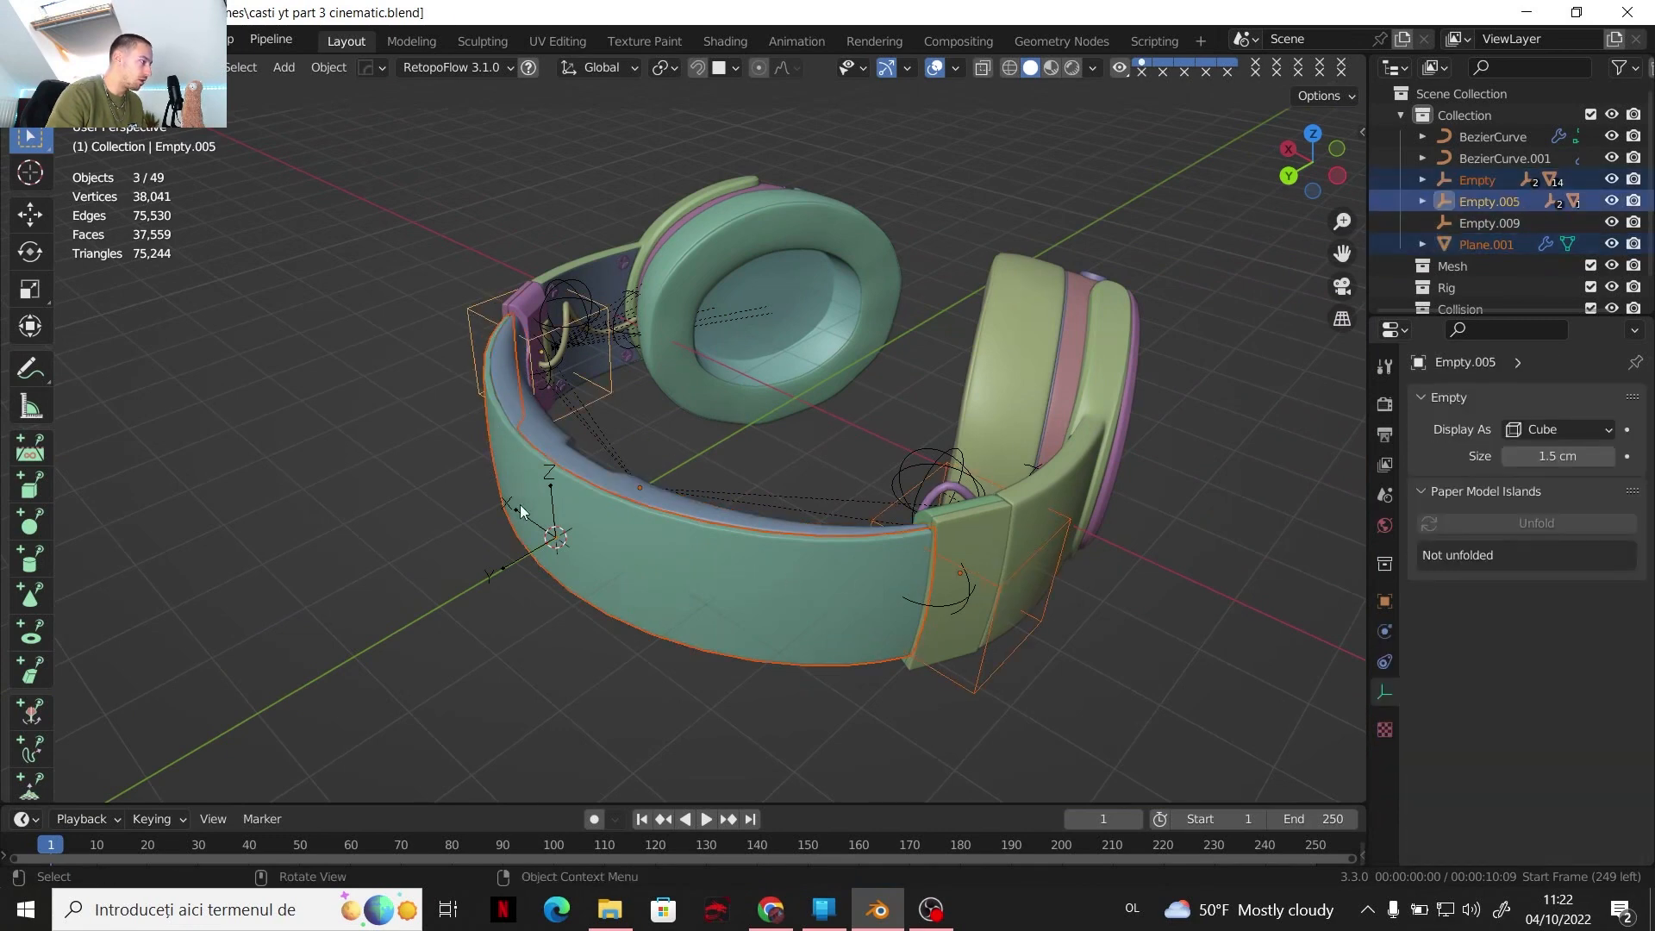
shift+click(507, 562)
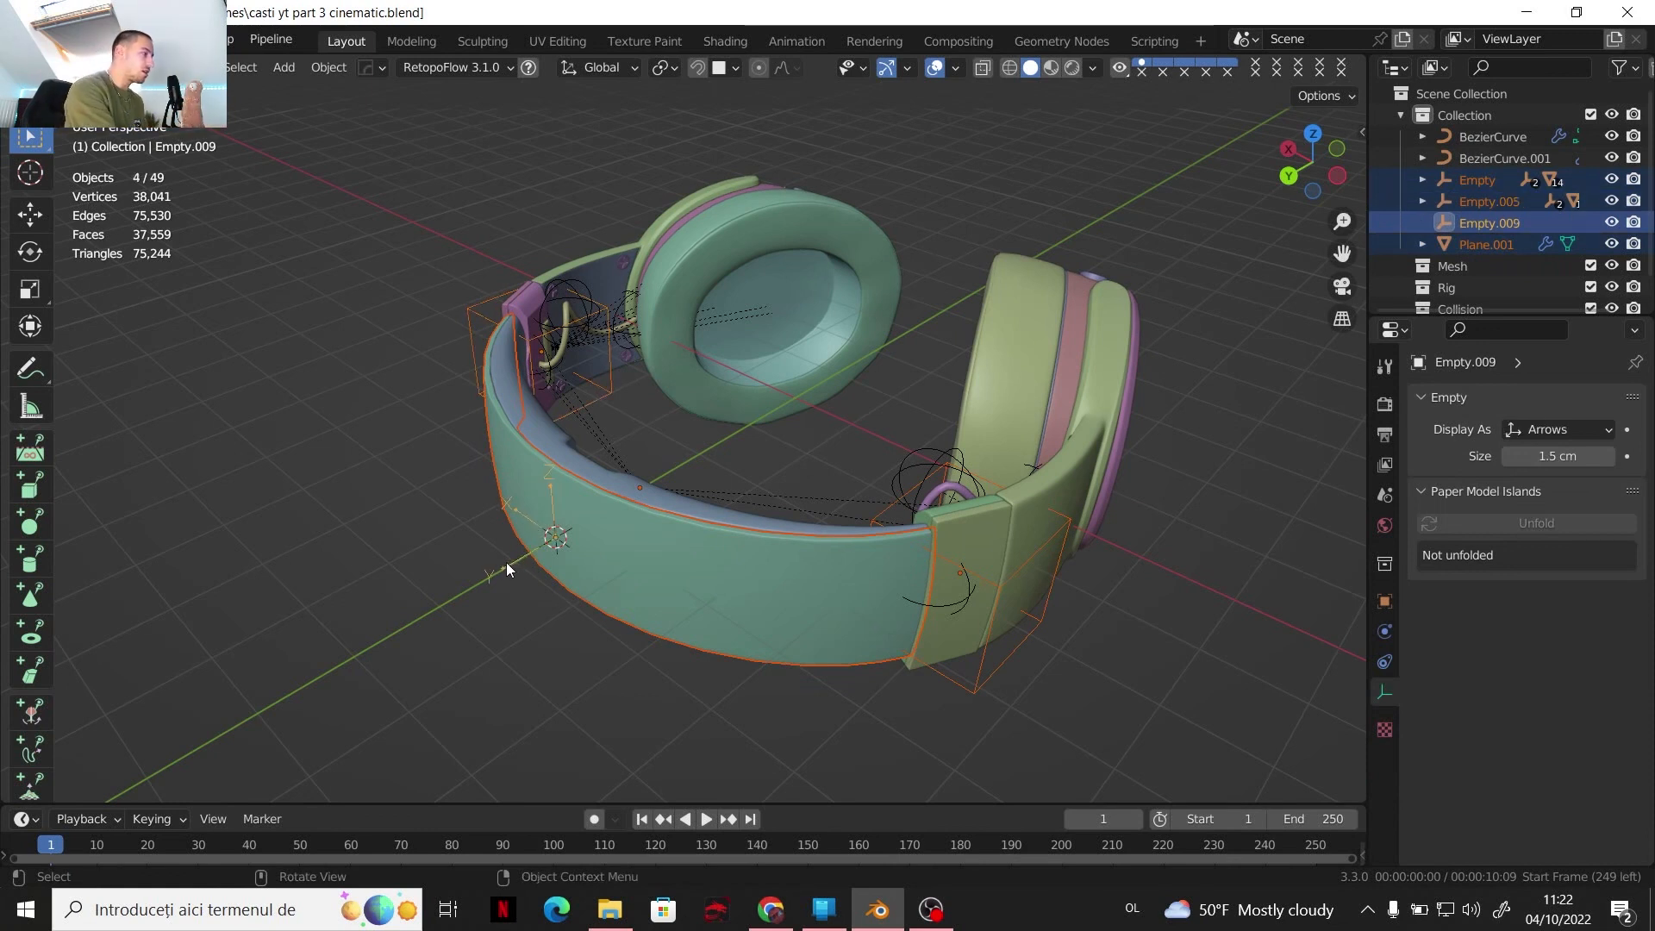
key(ctrl+p)
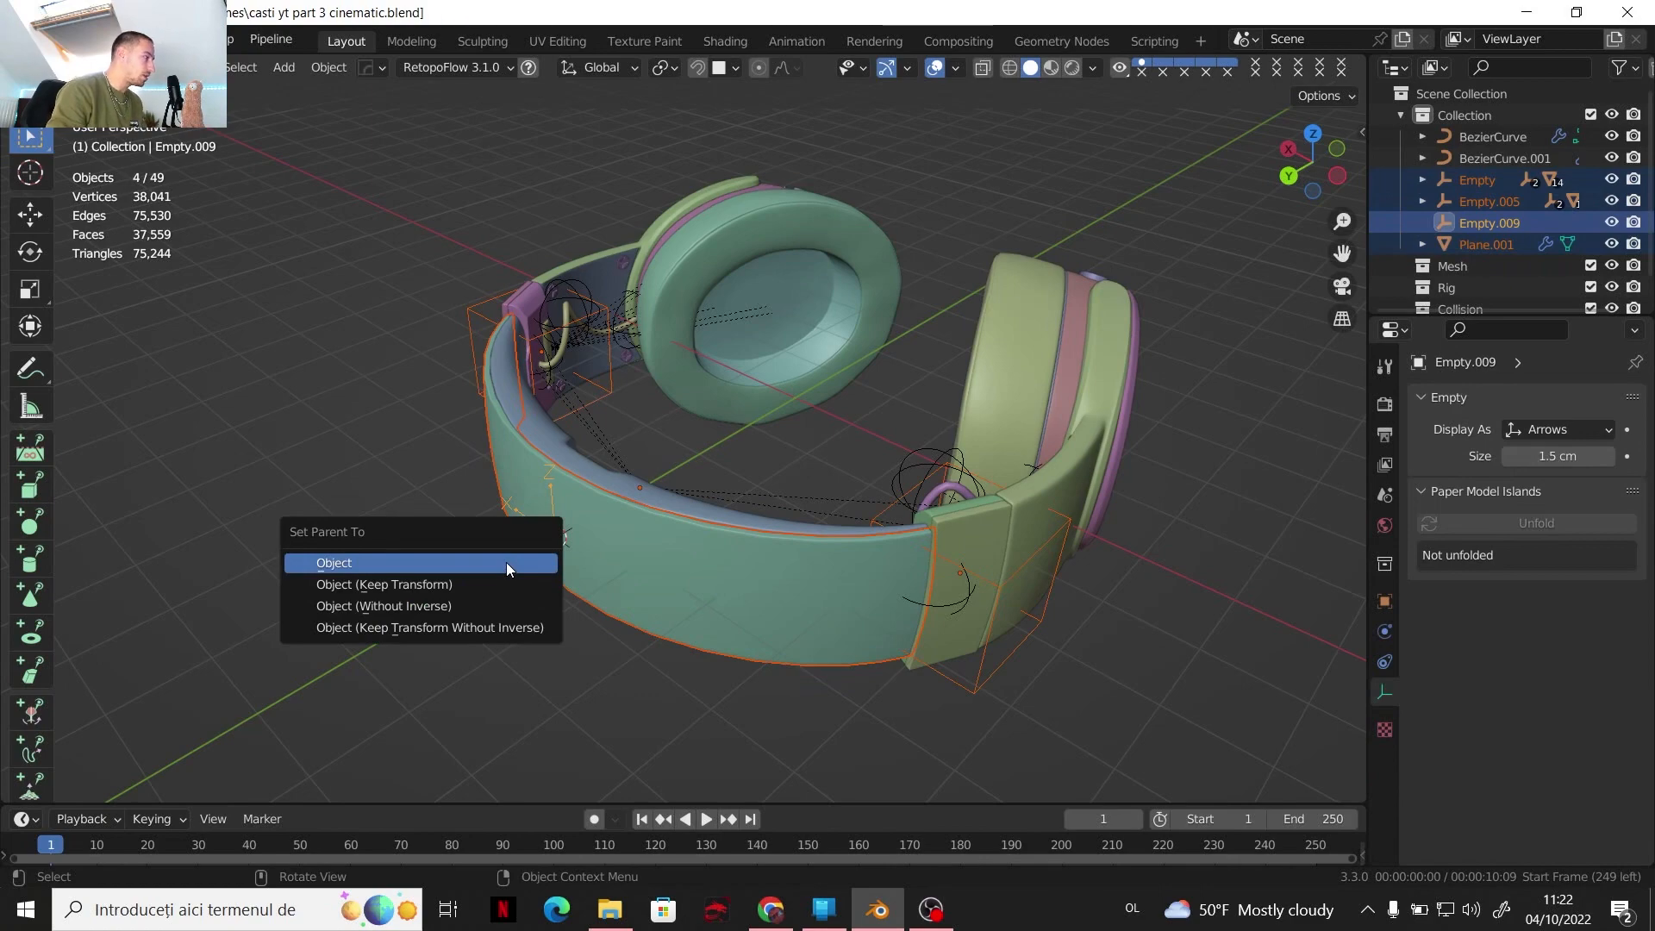
click(506, 562)
click(506, 562)
Try moving the Arrows empty freely and along Z to test whether the whole headset follows
key(g)
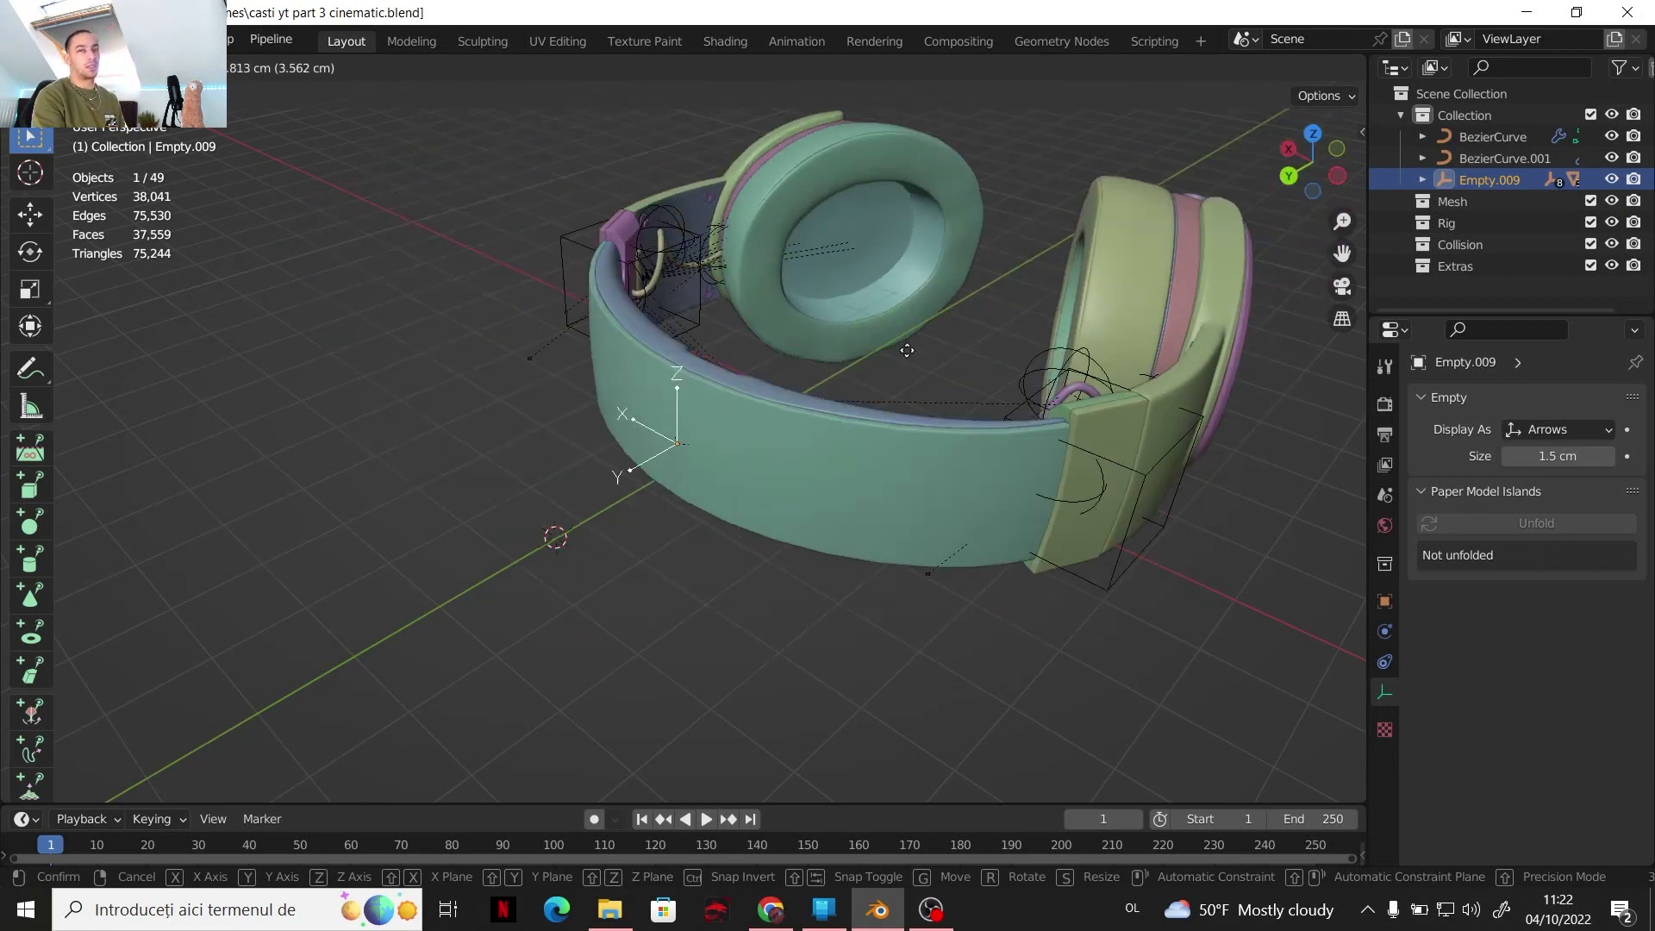
click(747, 466)
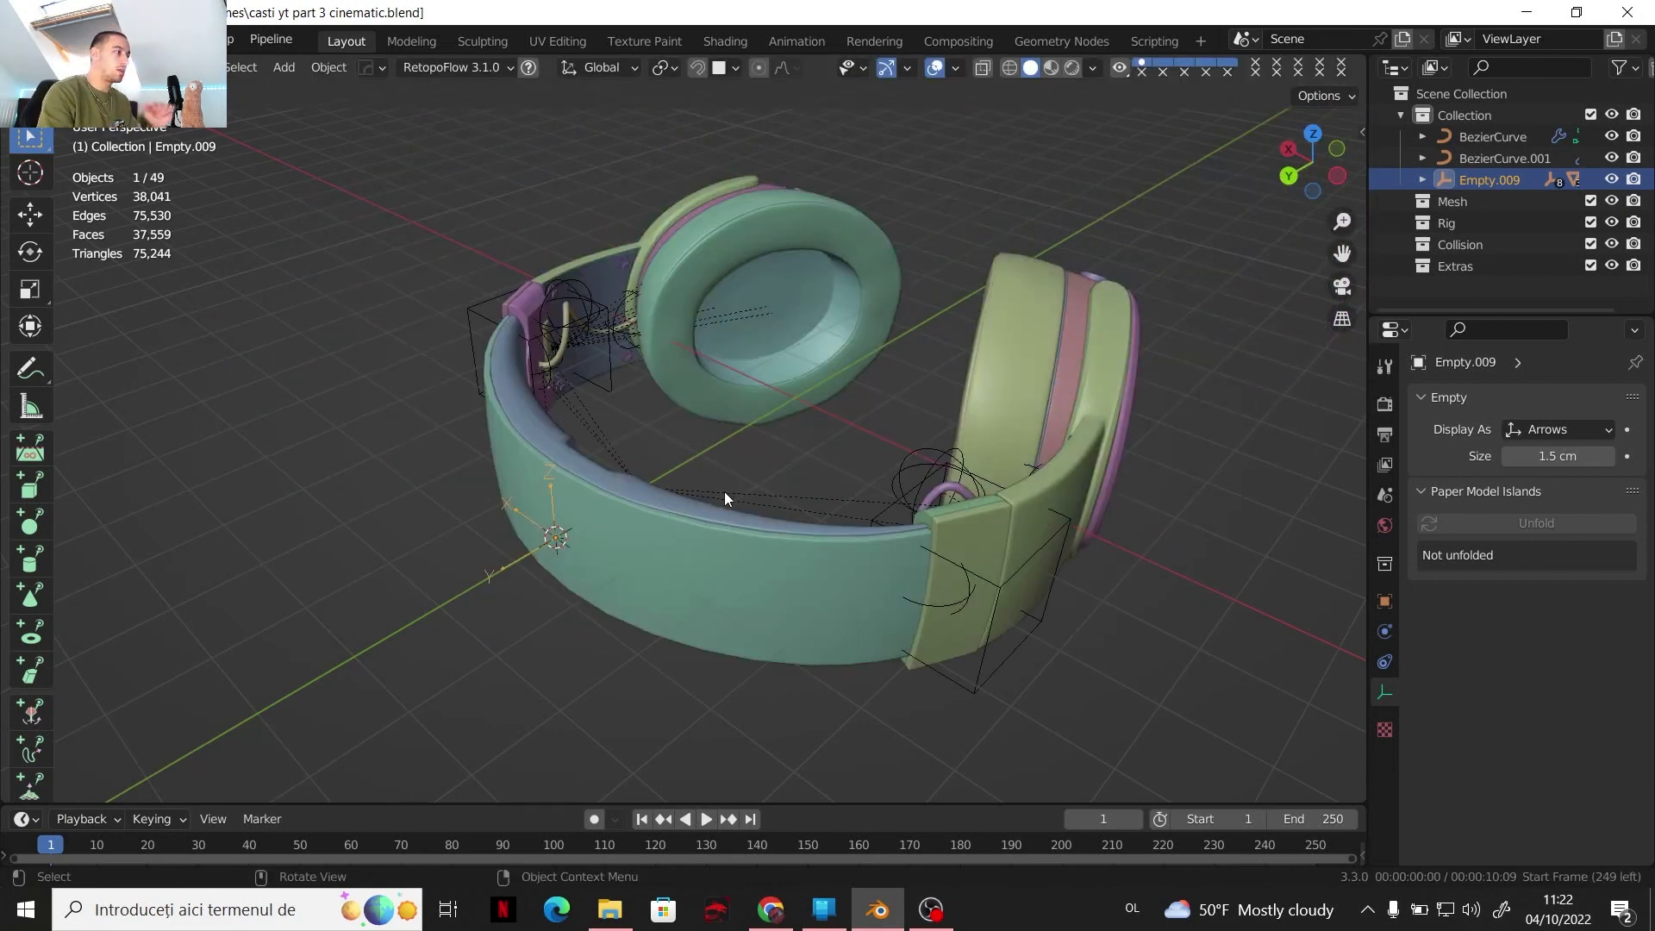
scroll(724, 492, down, 2)
drag(1105, 562, 43, 102)
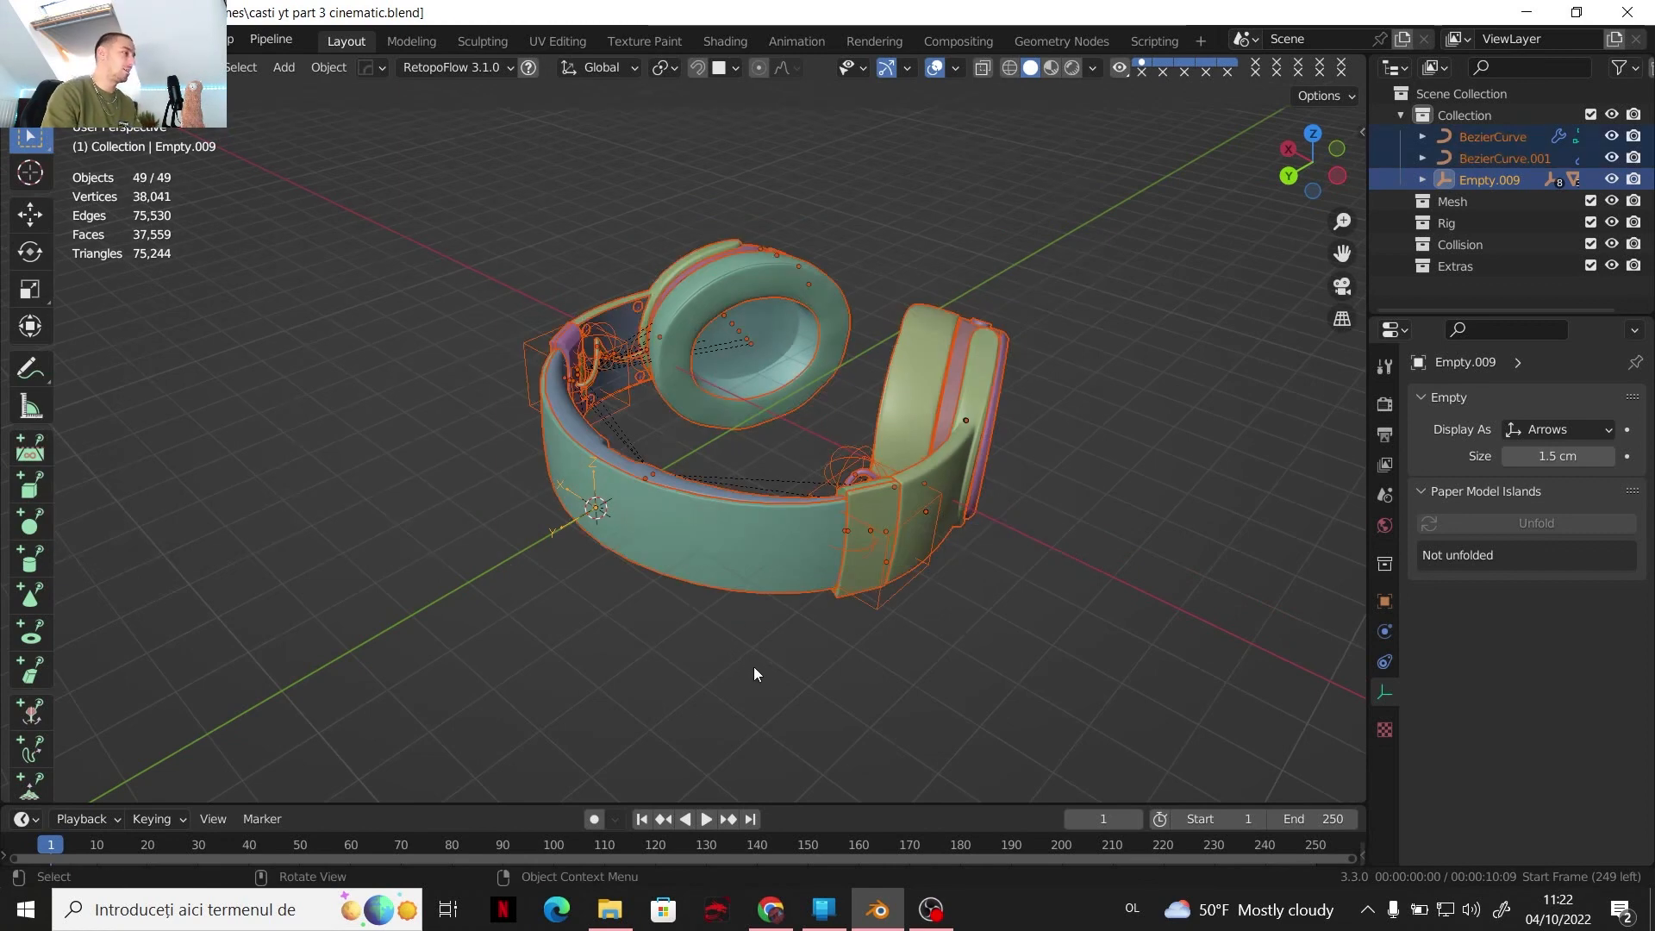
key(g)
right_click(990, 498)
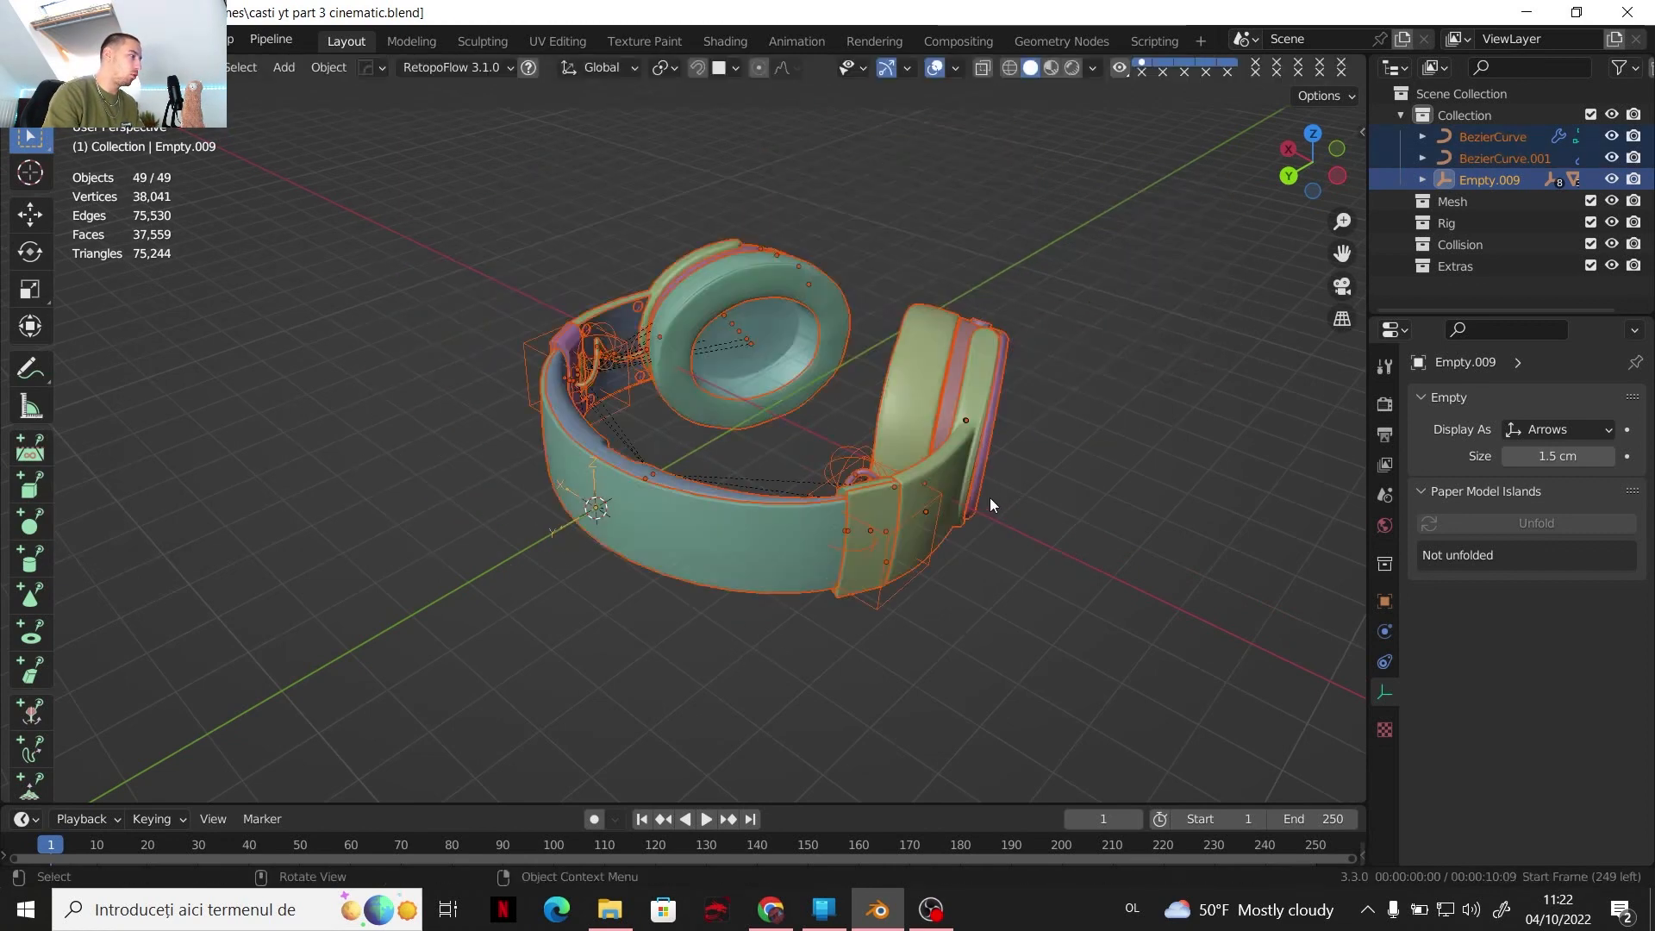
click(566, 521)
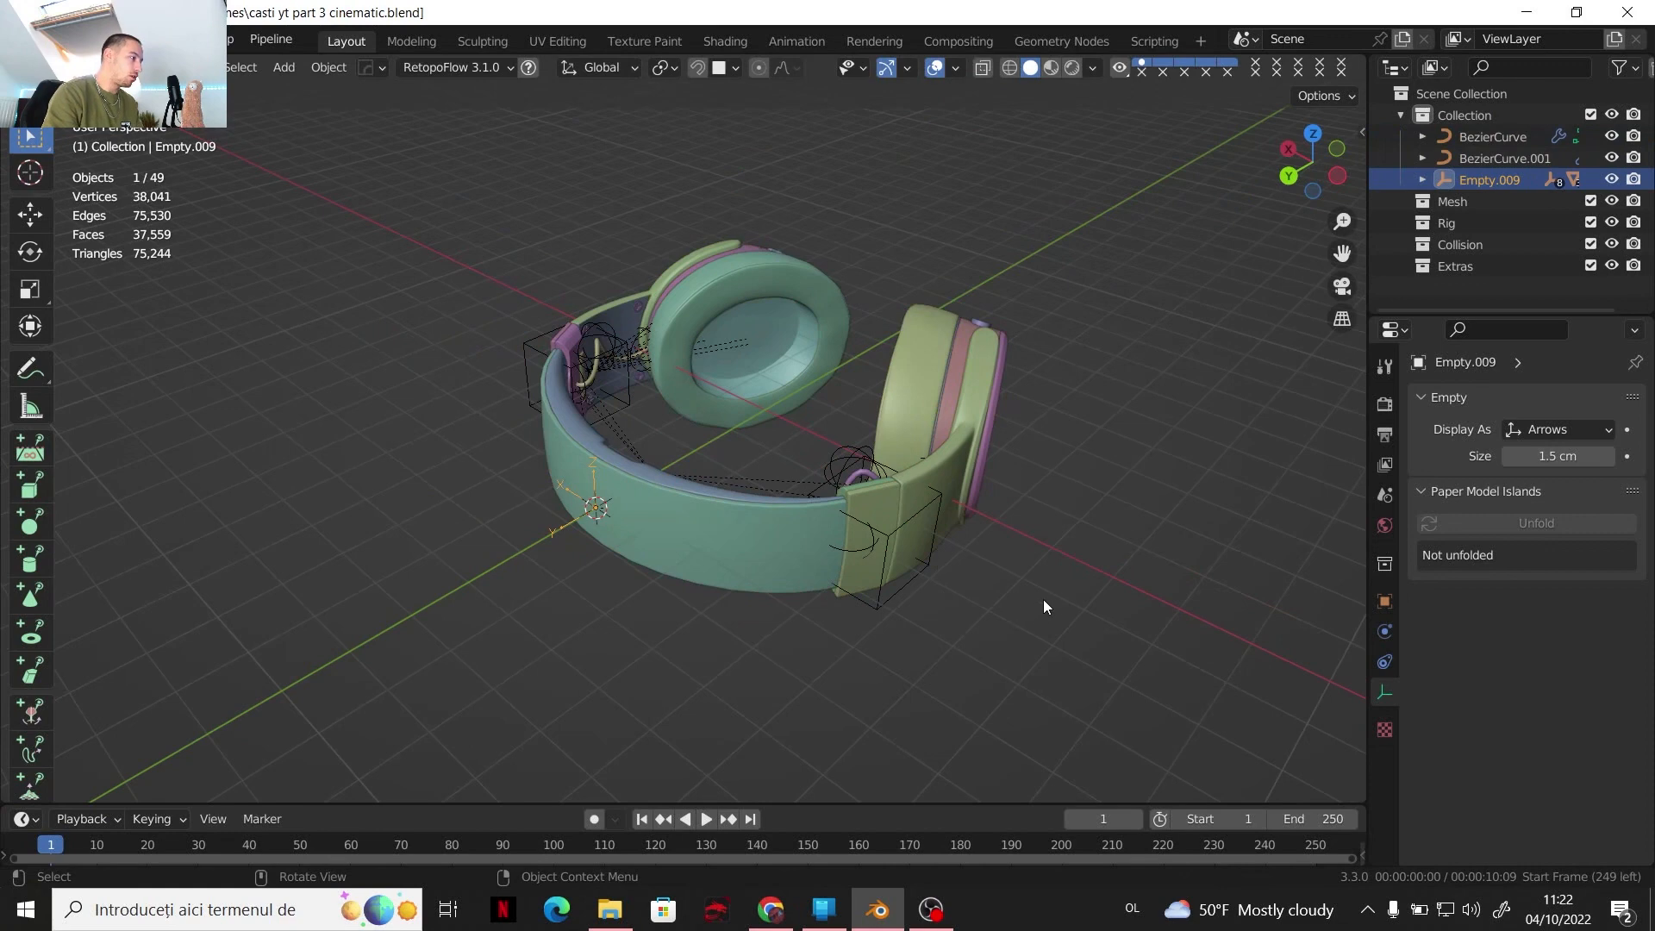
key(g)
key(z)
click(867, 482)
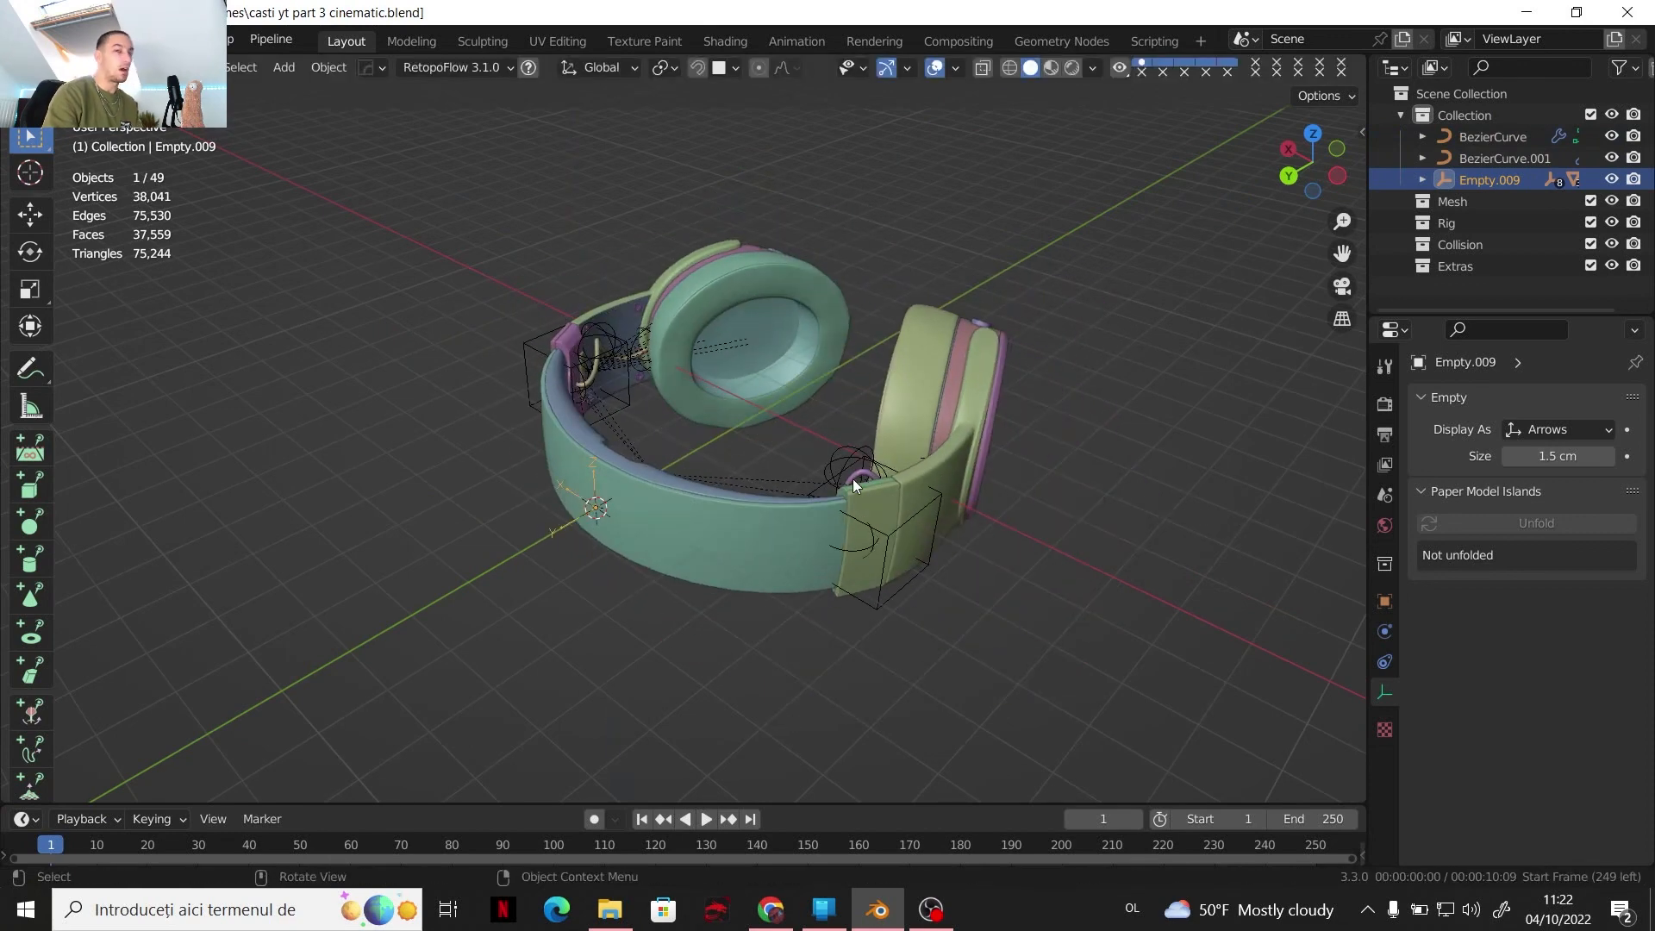
middle_drag(891, 431, 867, 417)
scroll(867, 418, down, 3)
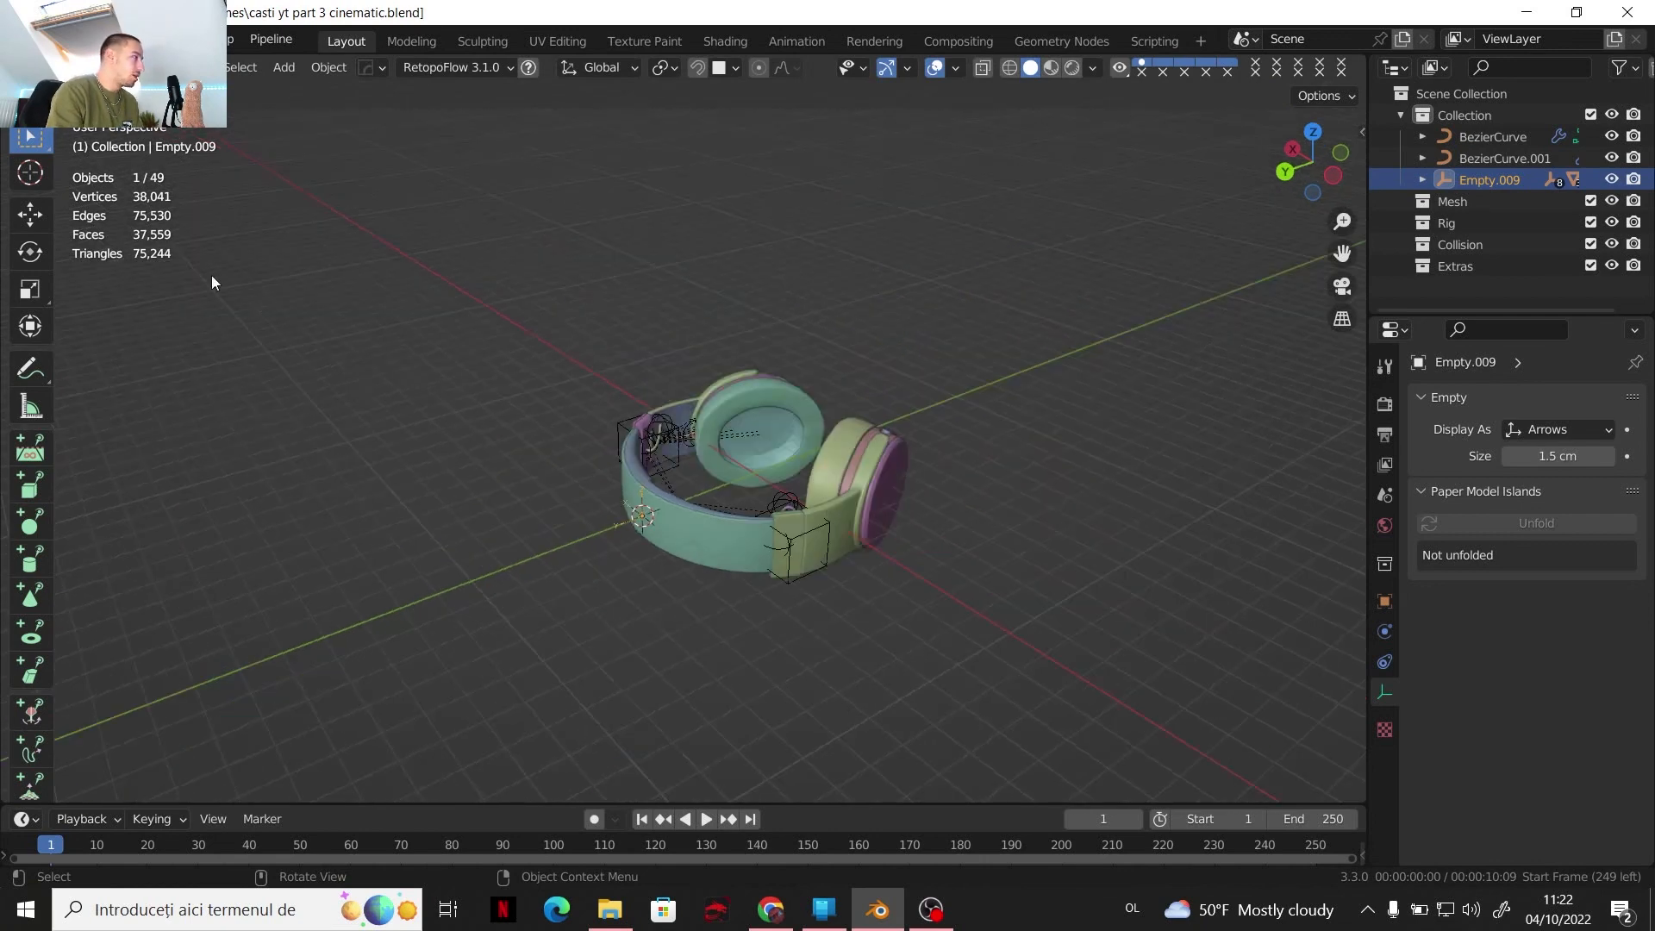
Save the blend file and hide the collection that holds the headphones
click(35, 39)
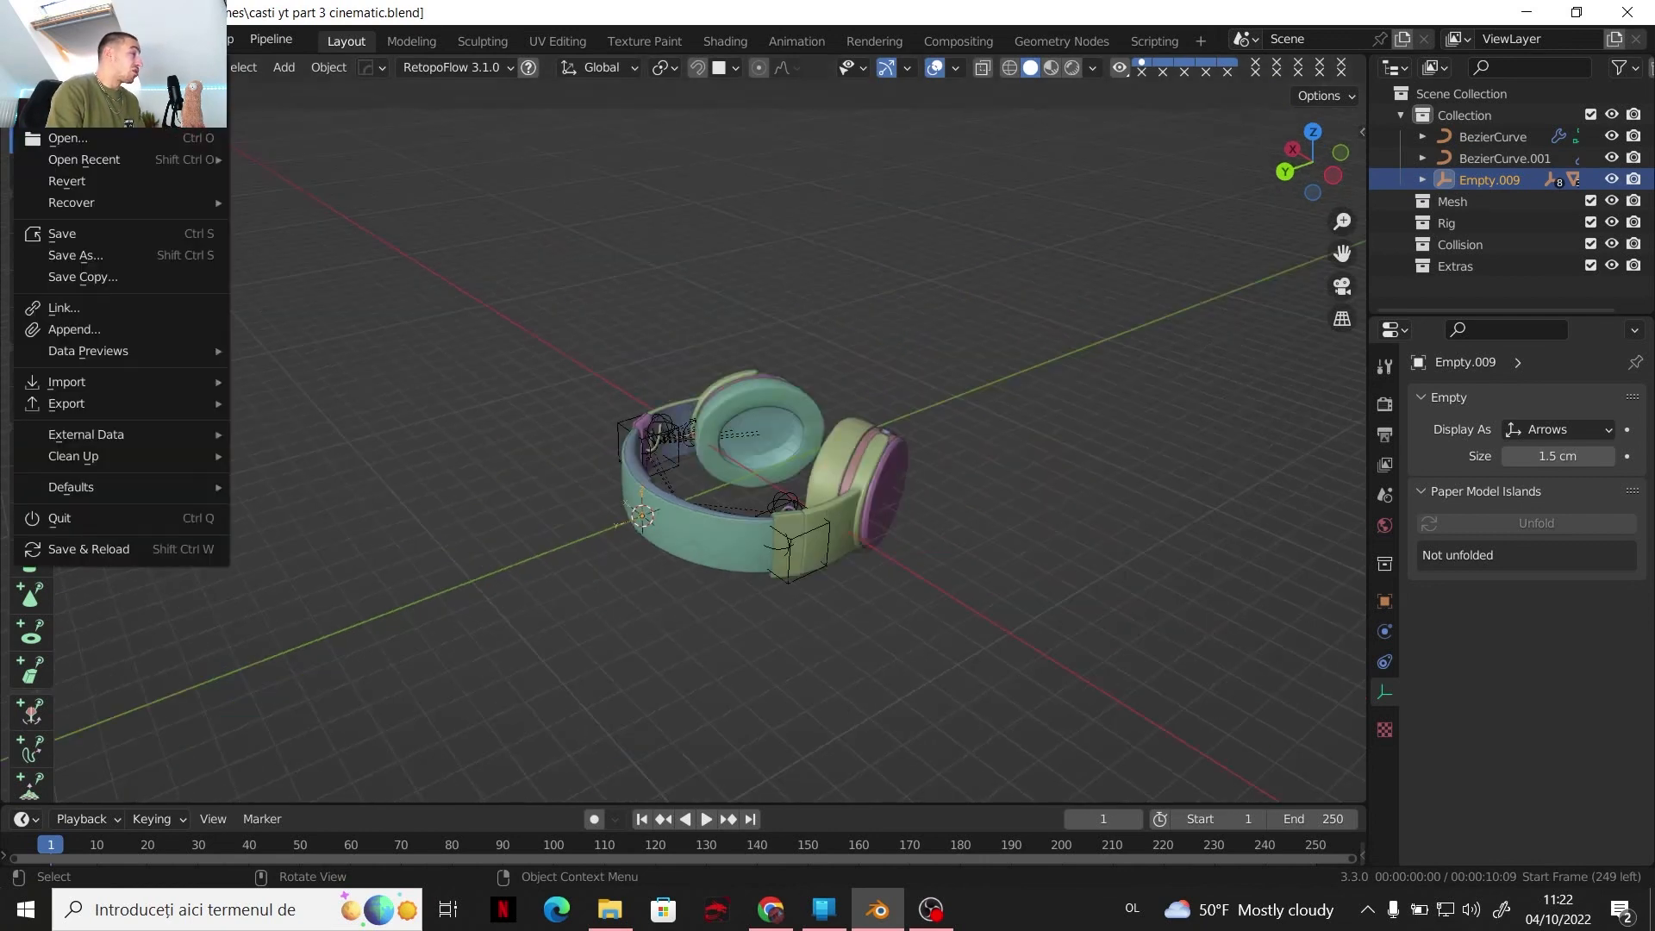
click(81, 225)
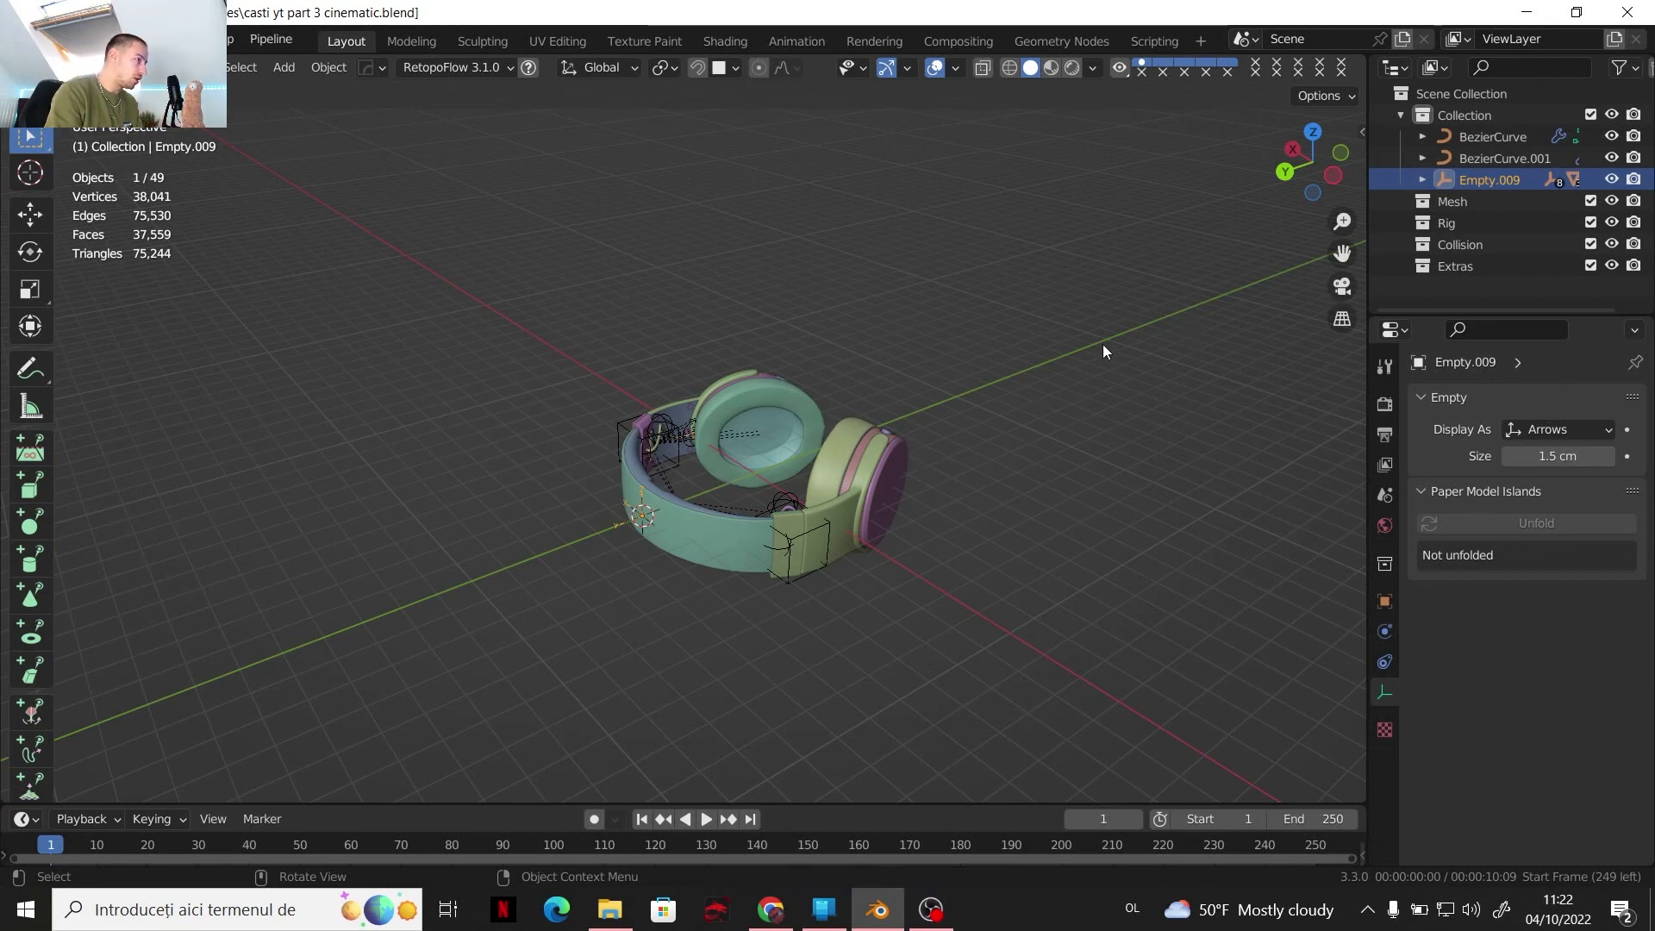
scroll(850, 445, up, 4)
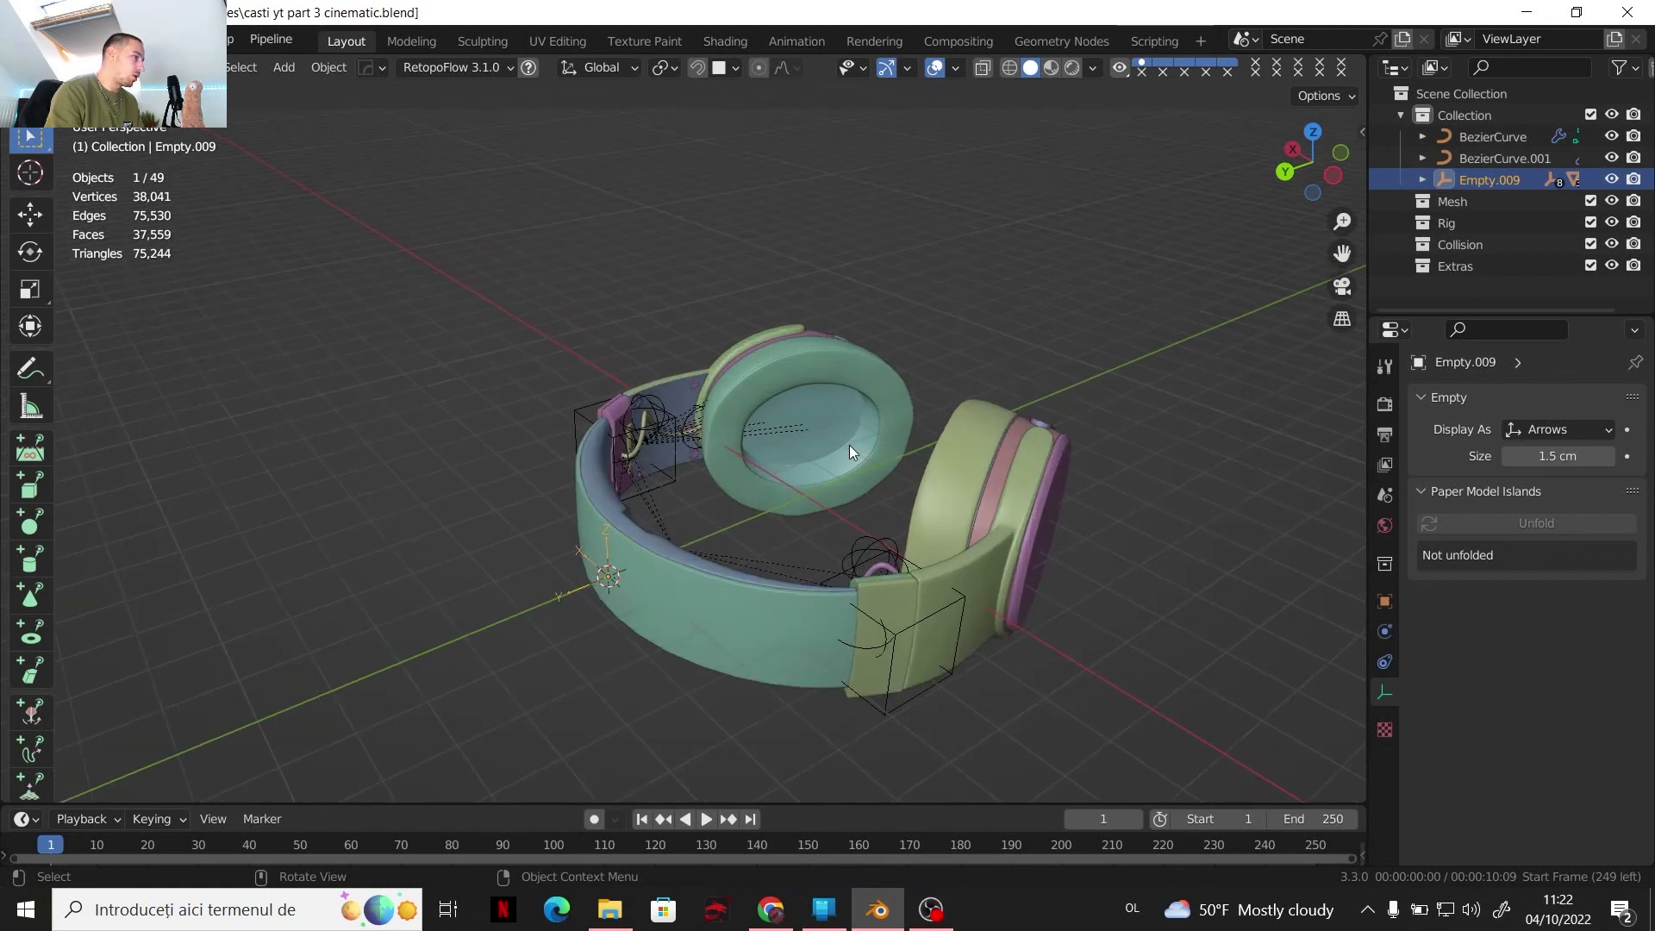
scroll(710, 426, down, 4)
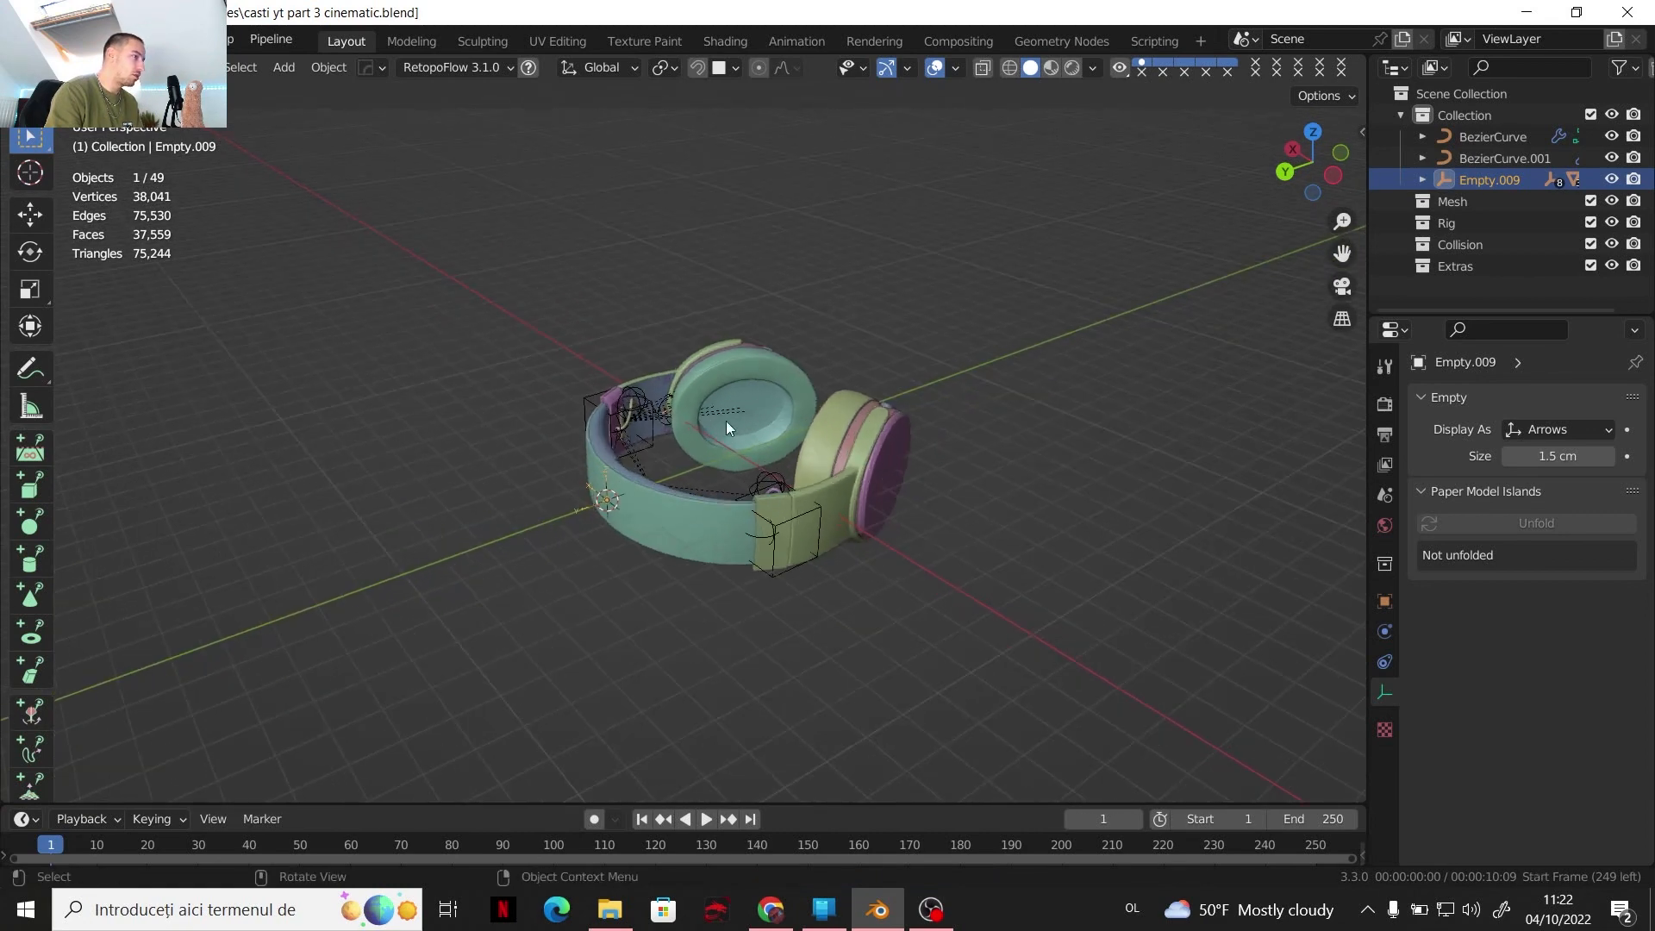
click(1610, 116)
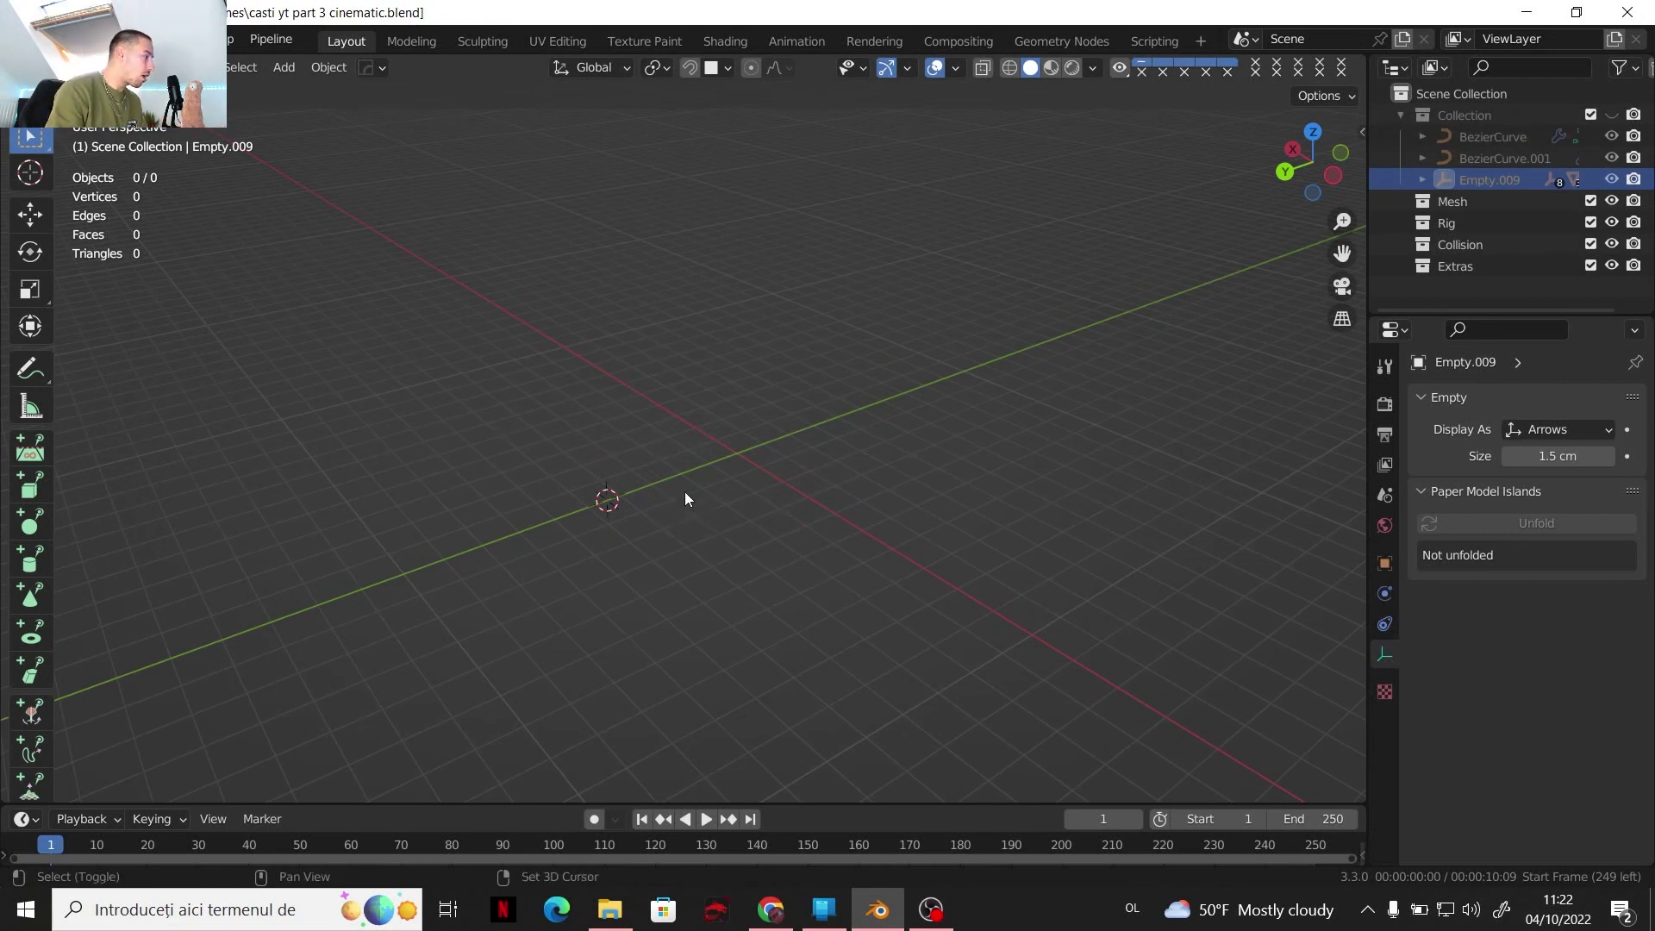
key(shift+a)
mouse_move(632, 295)
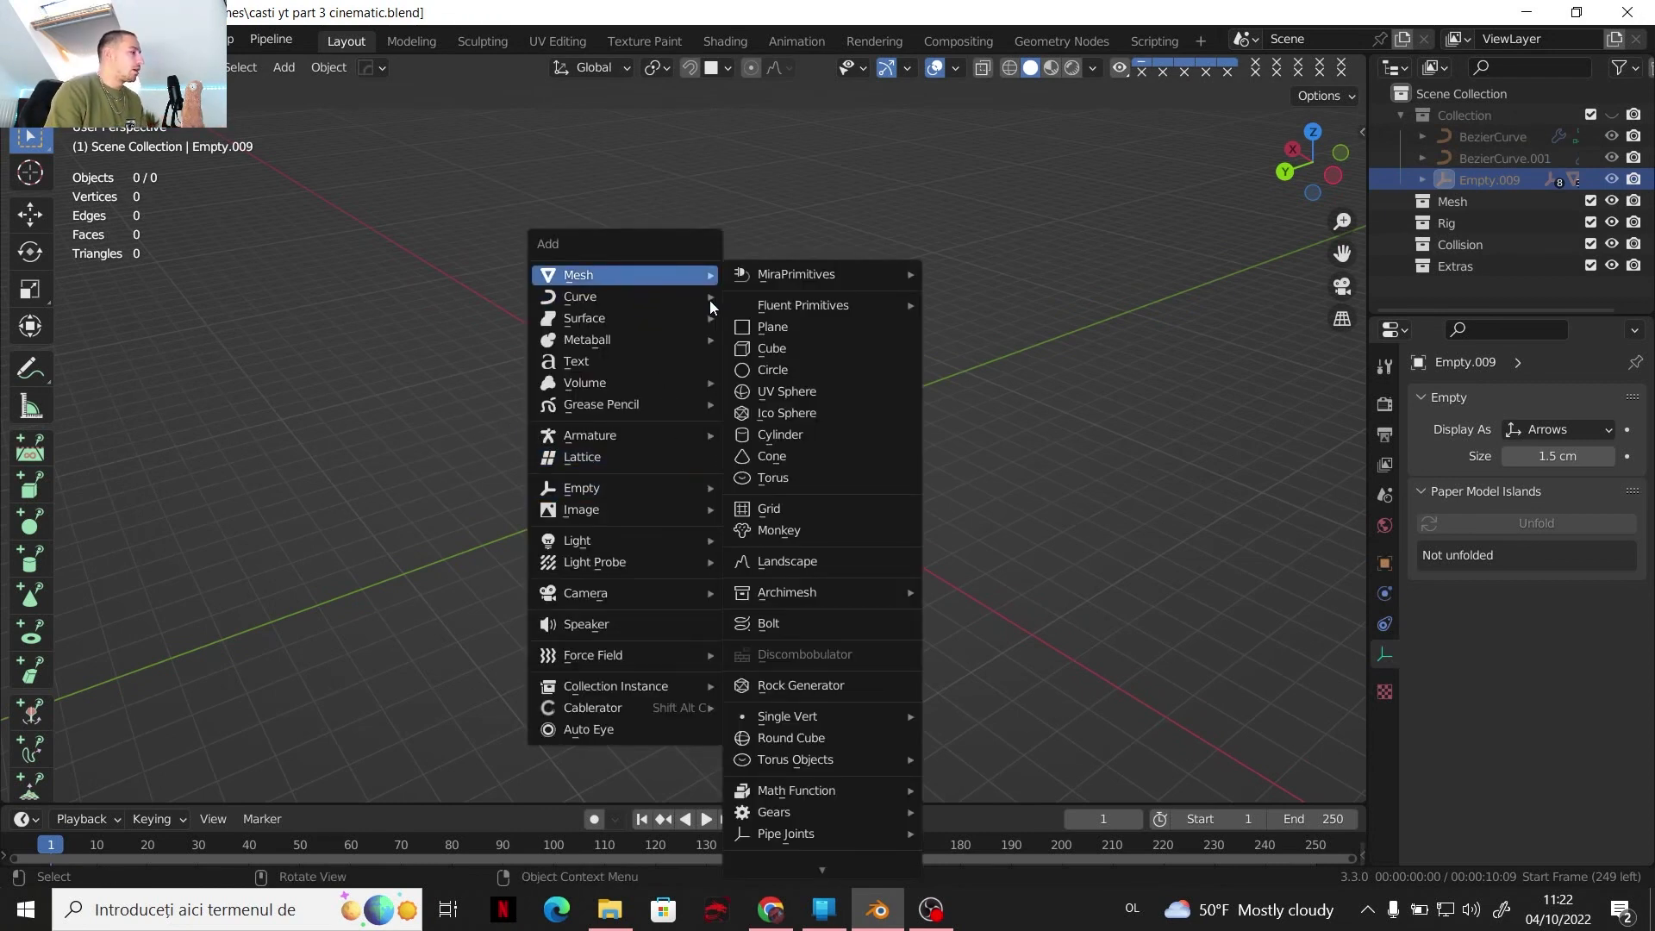
click(771, 348)
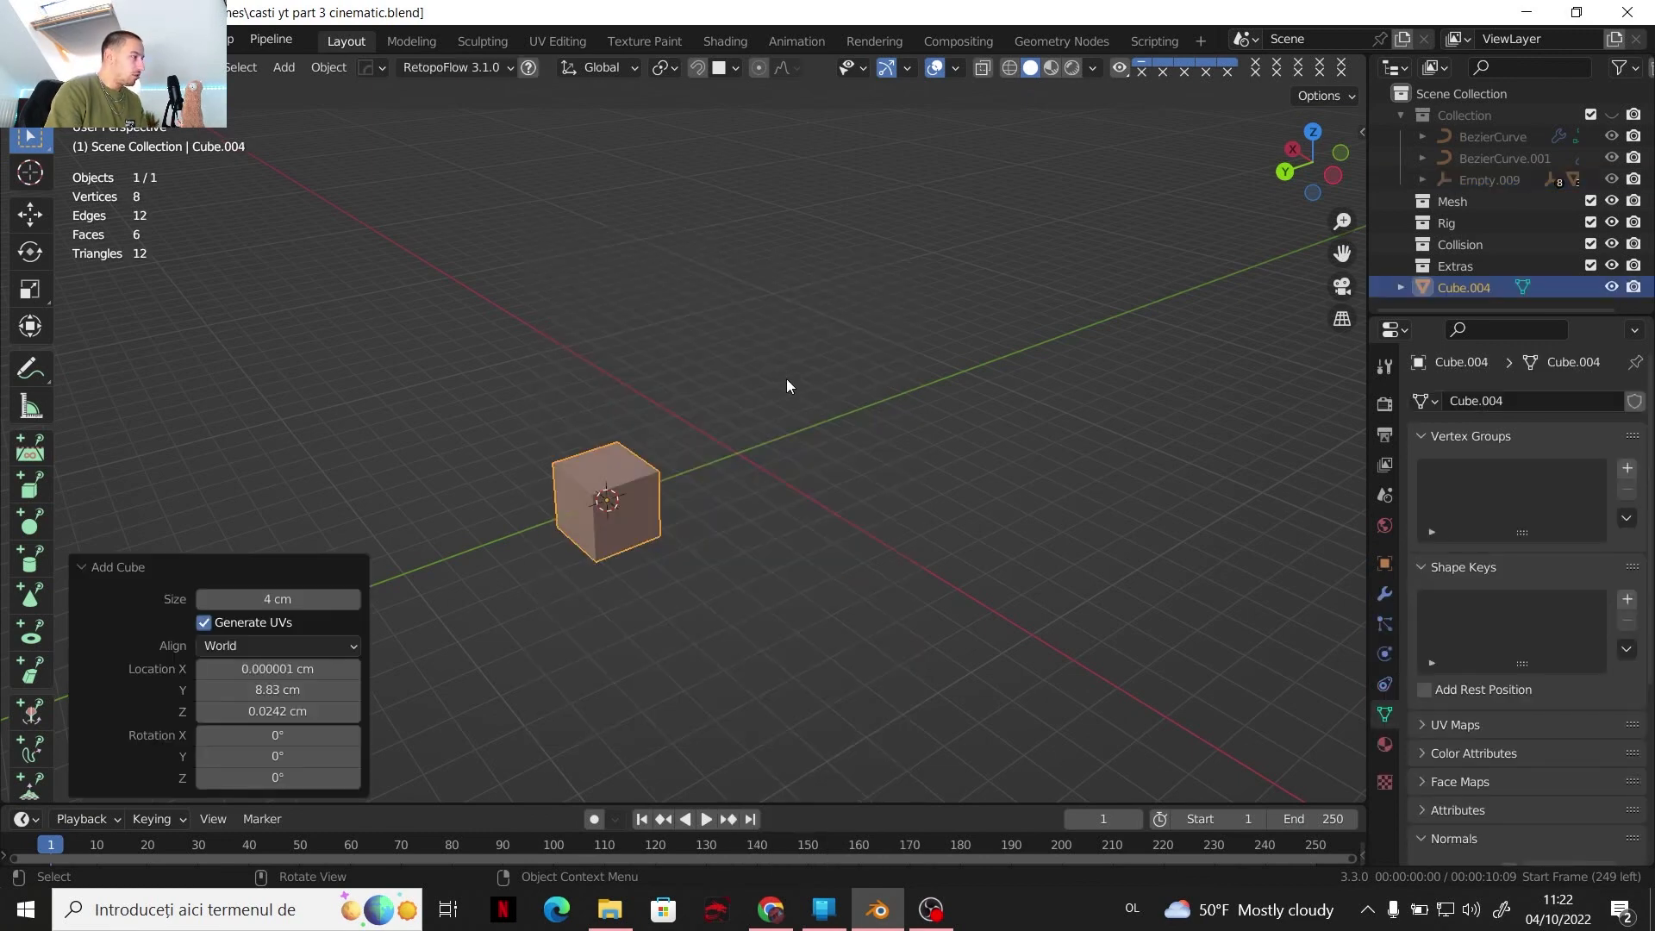
key(g)
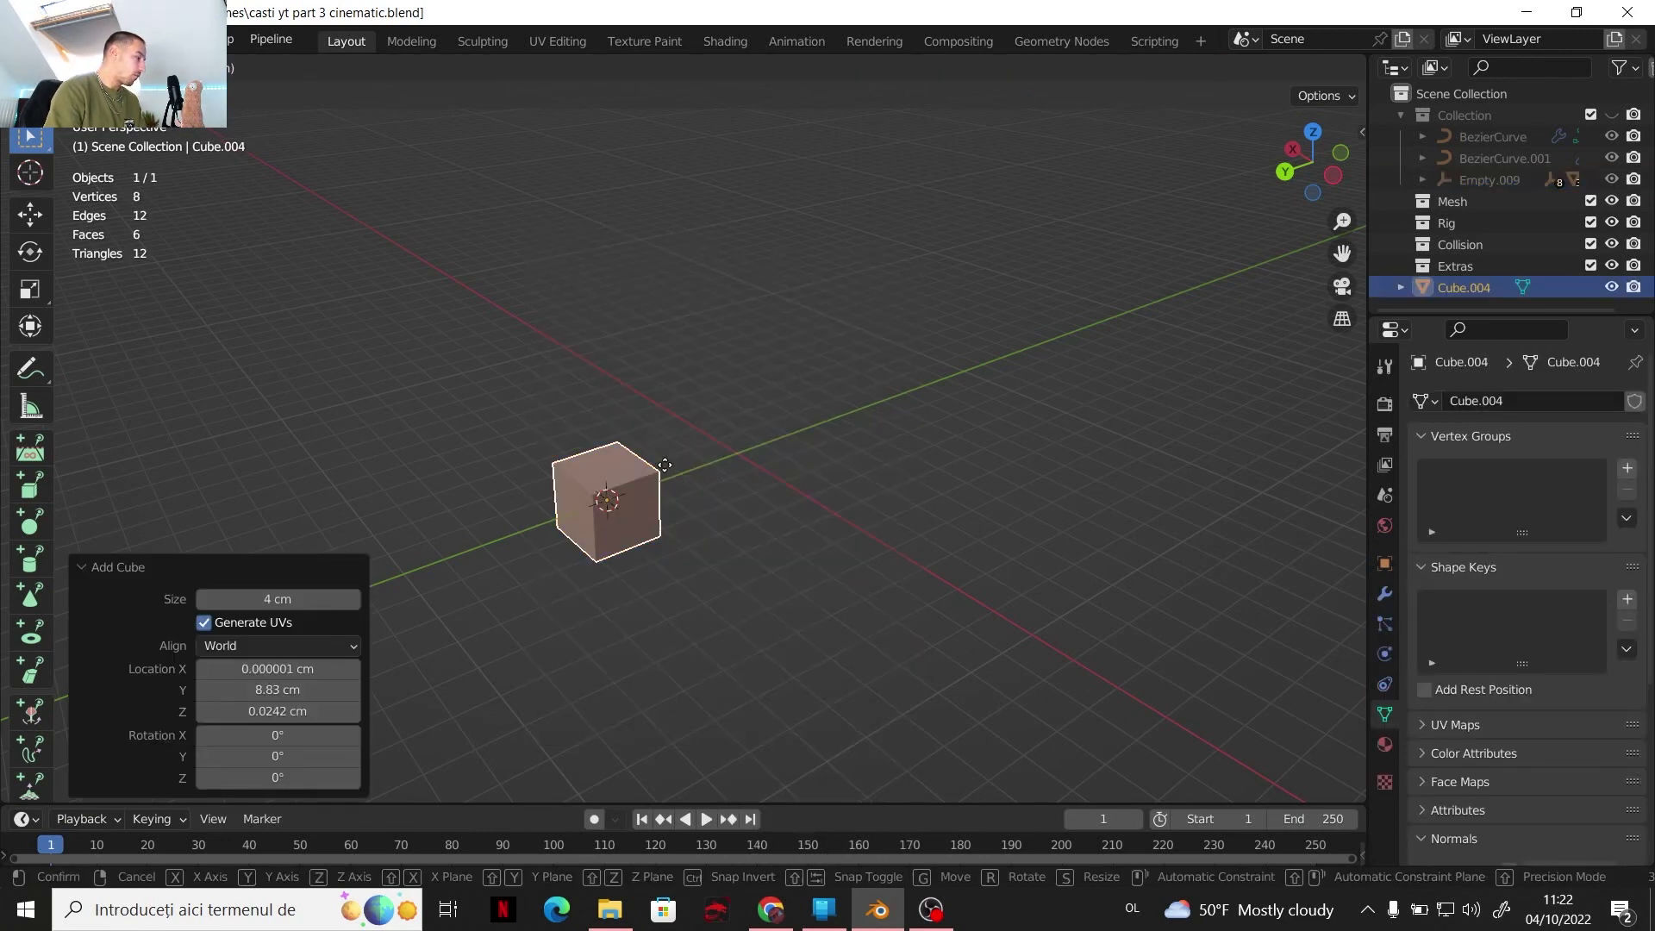
key(y)
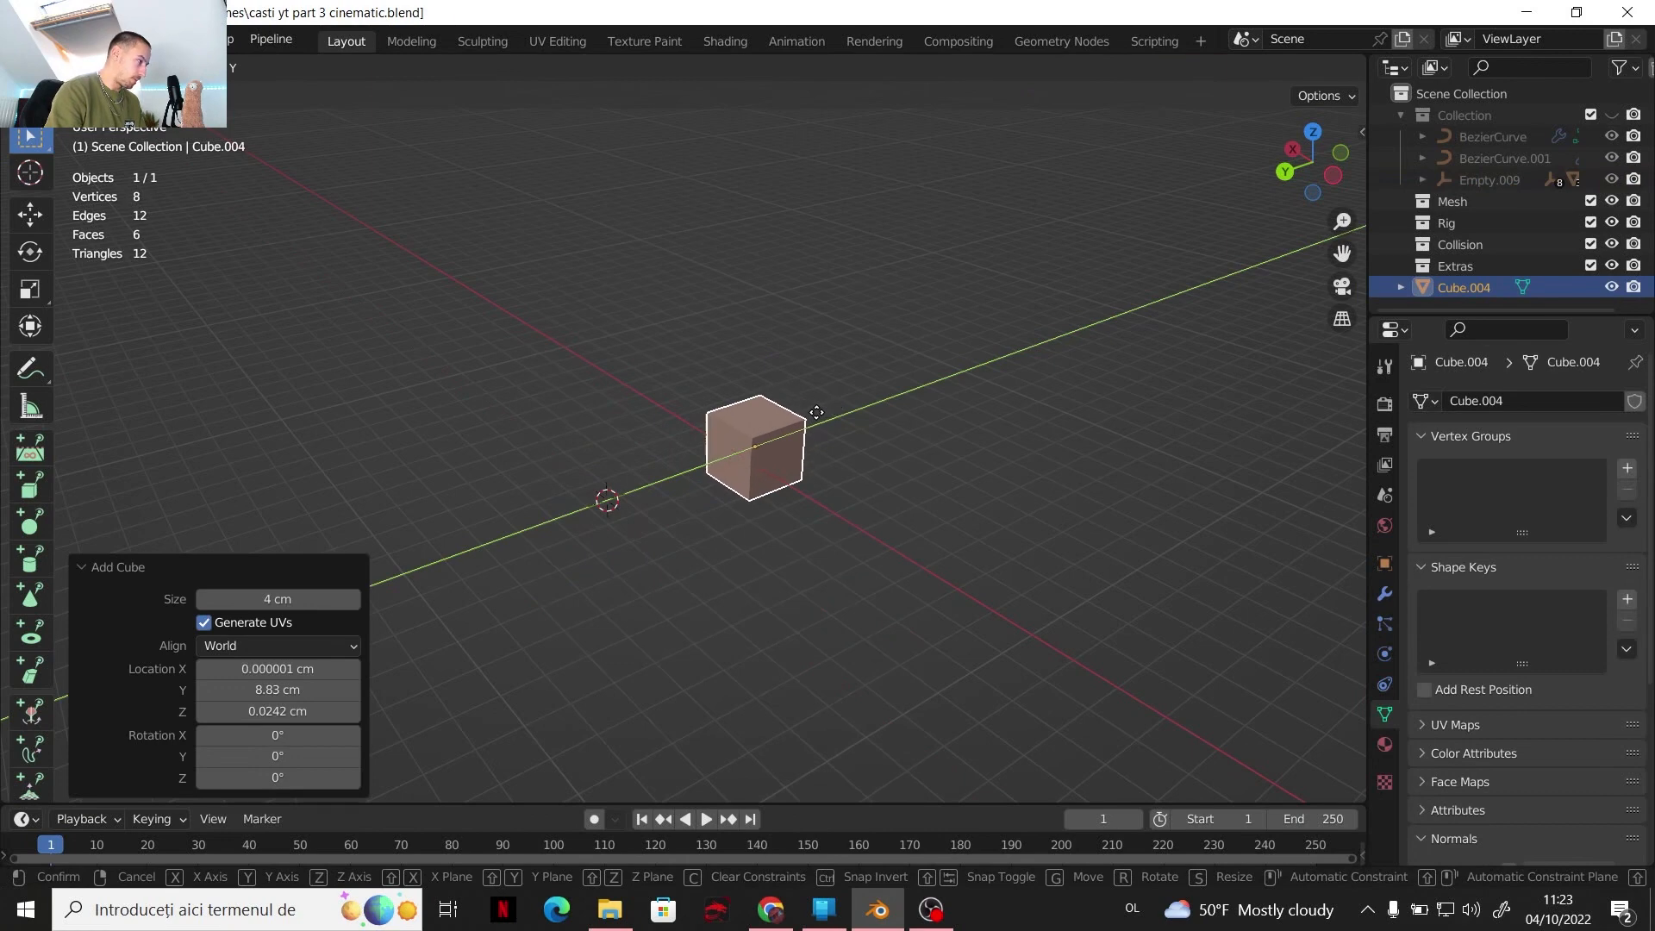
key(Escape)
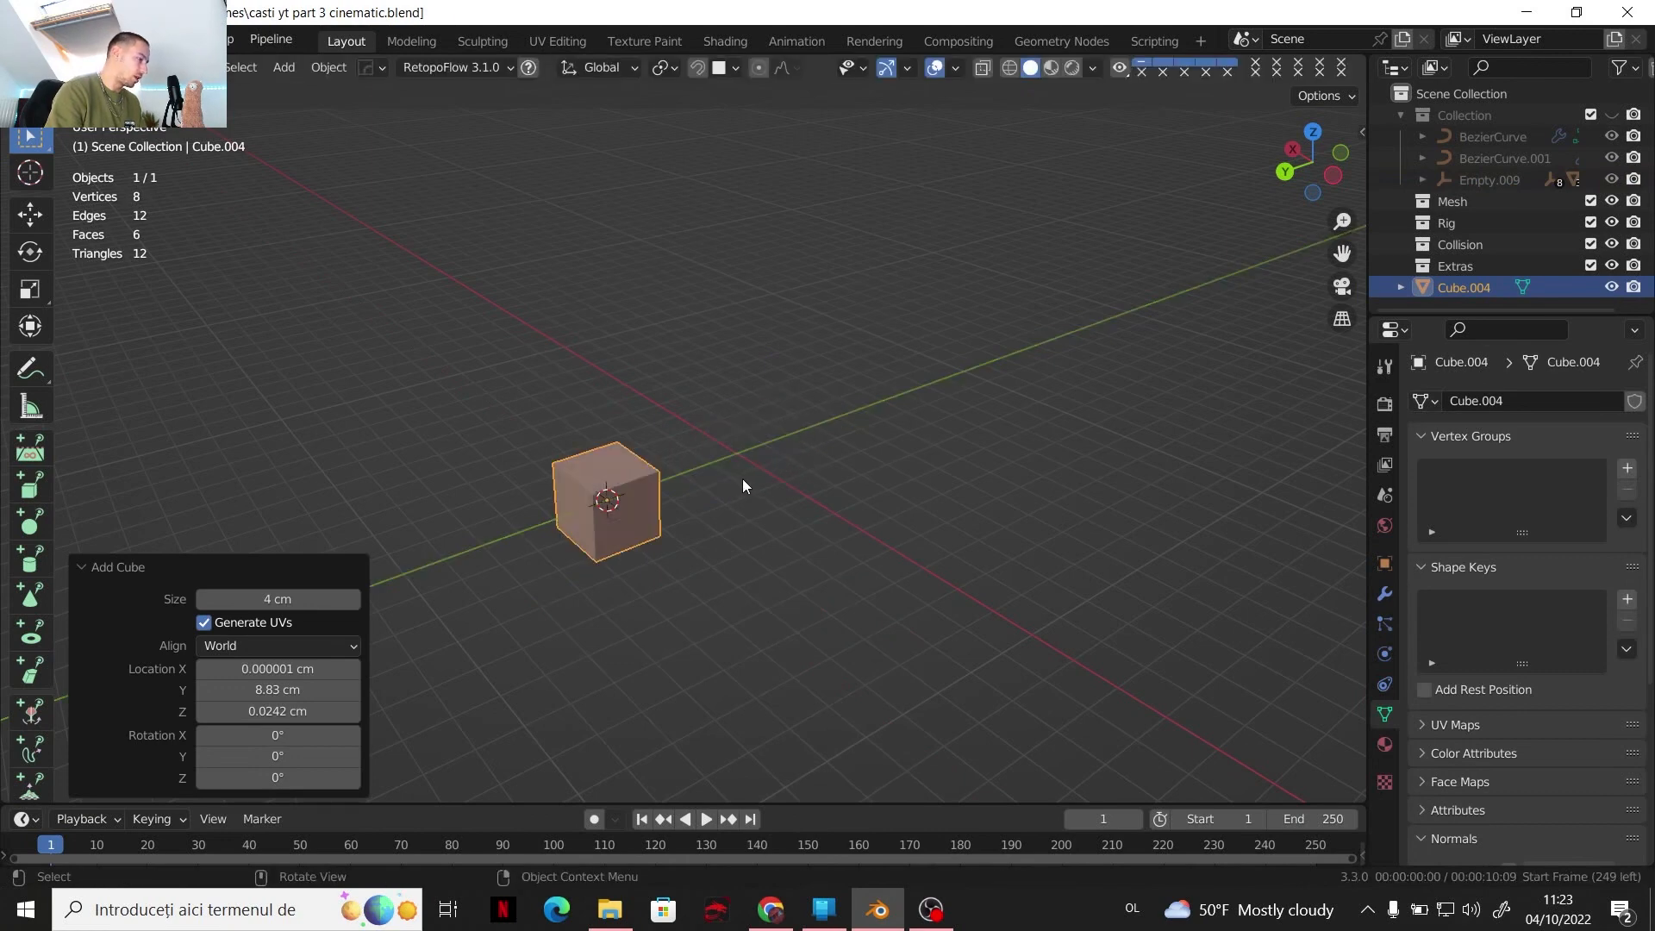
key(Delete)
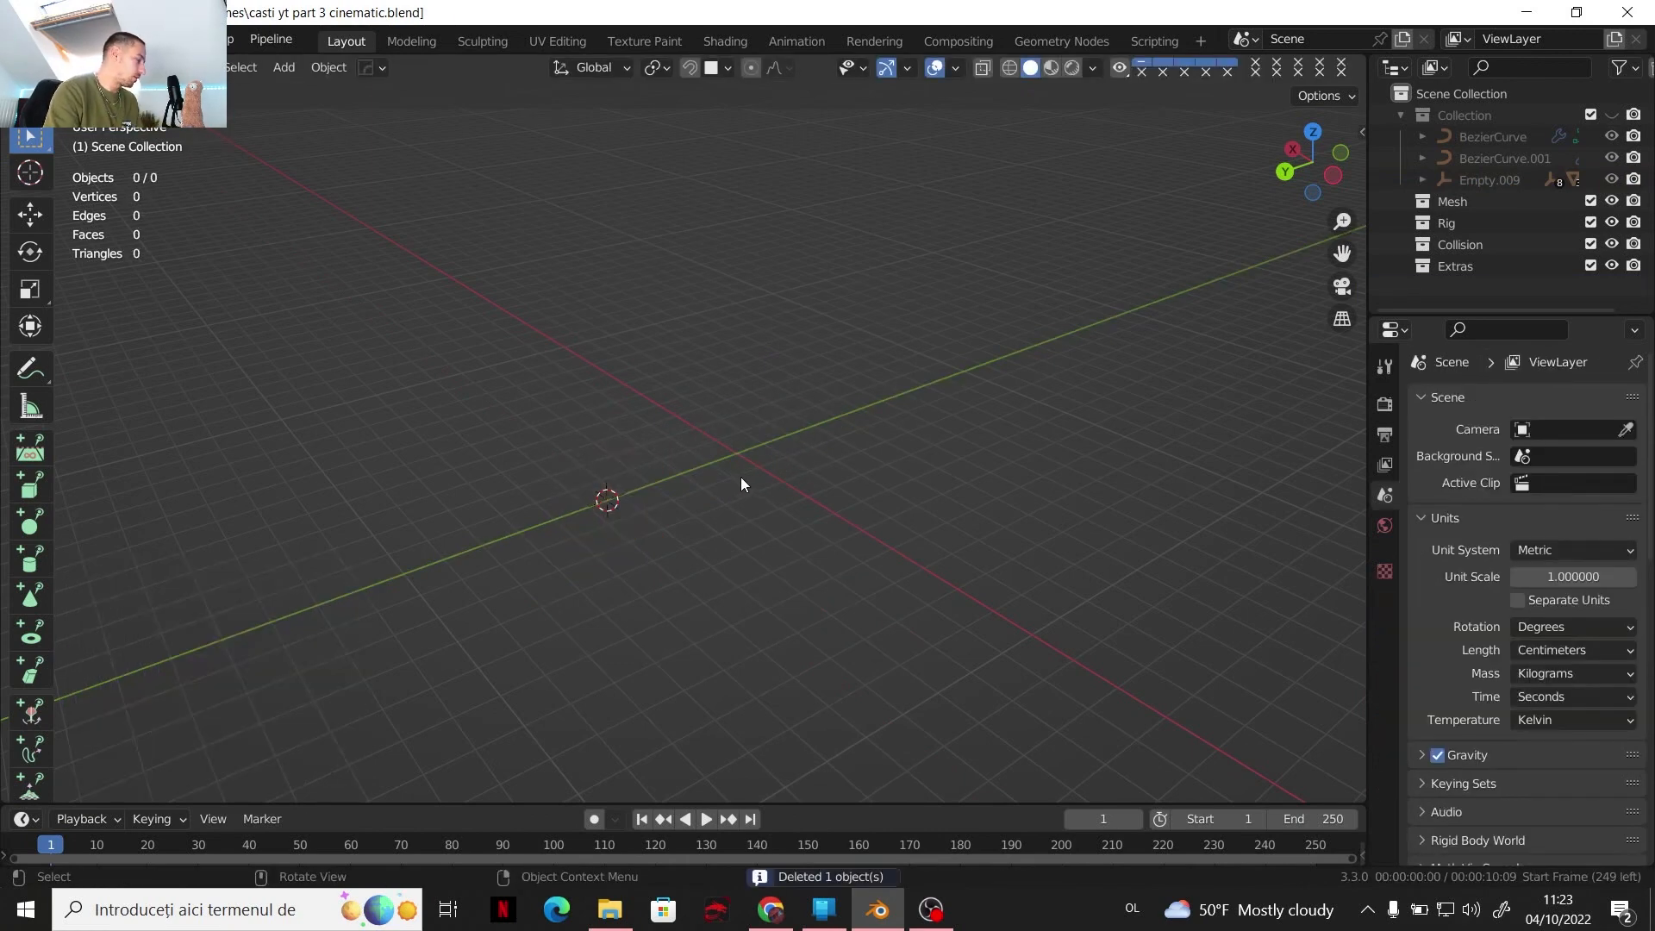
Reset the 3D cursor to the world origin, add a cube there and compare it with the headphones
key(shift+s)
click(593, 556)
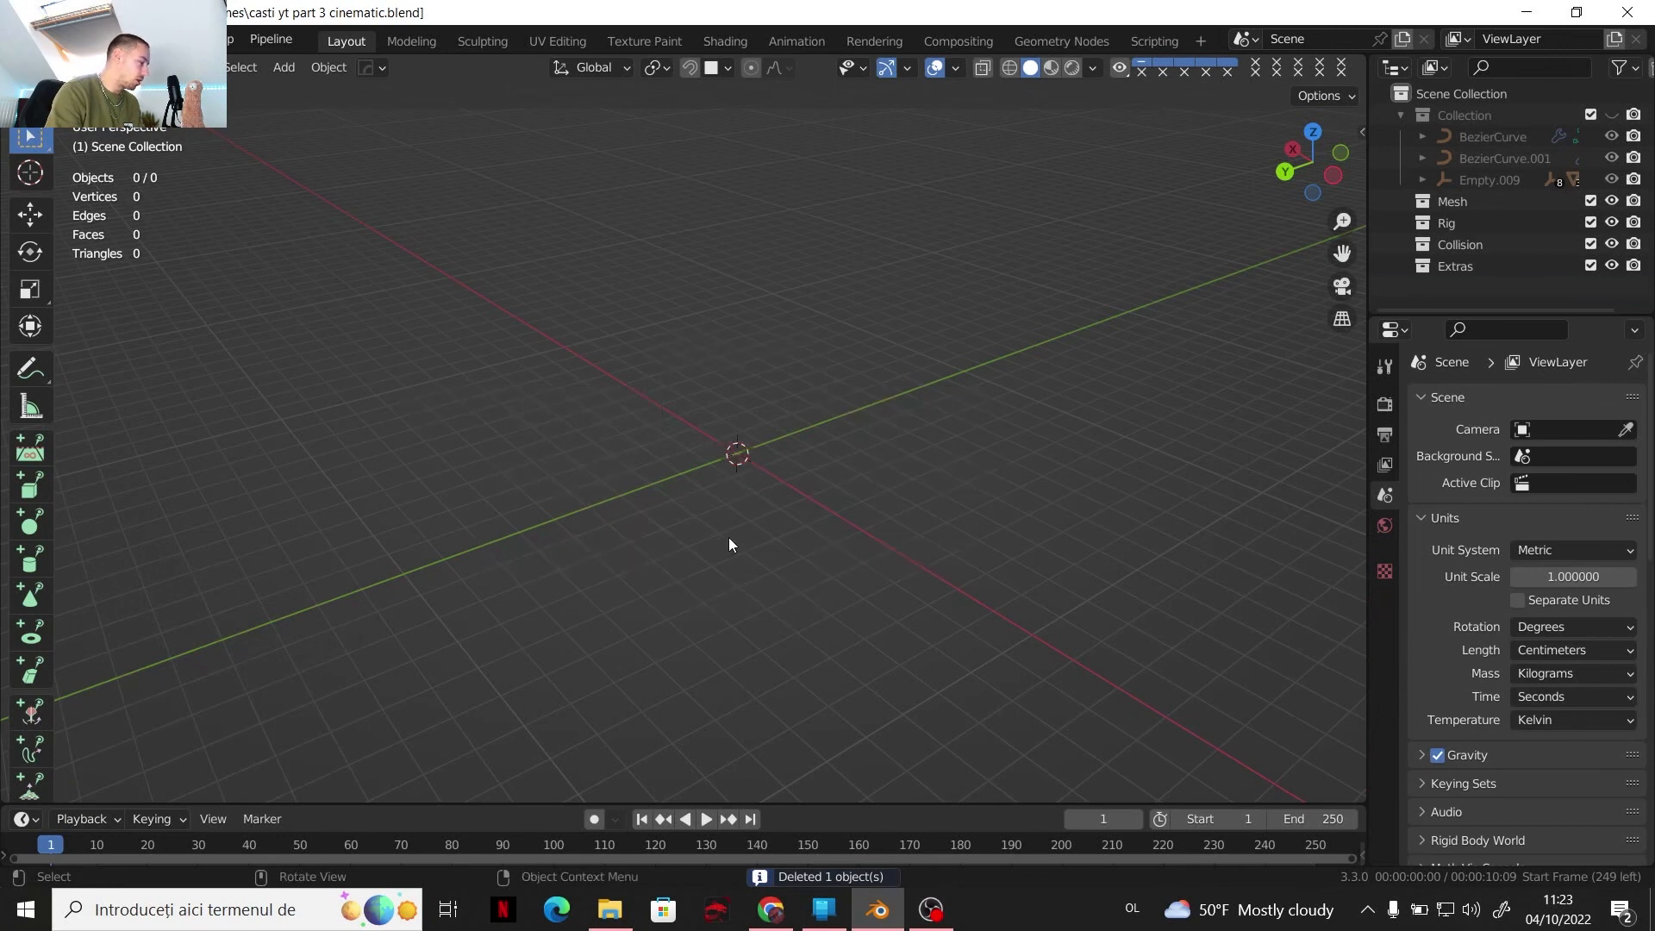
key(shift+a)
mouse_move(693, 407)
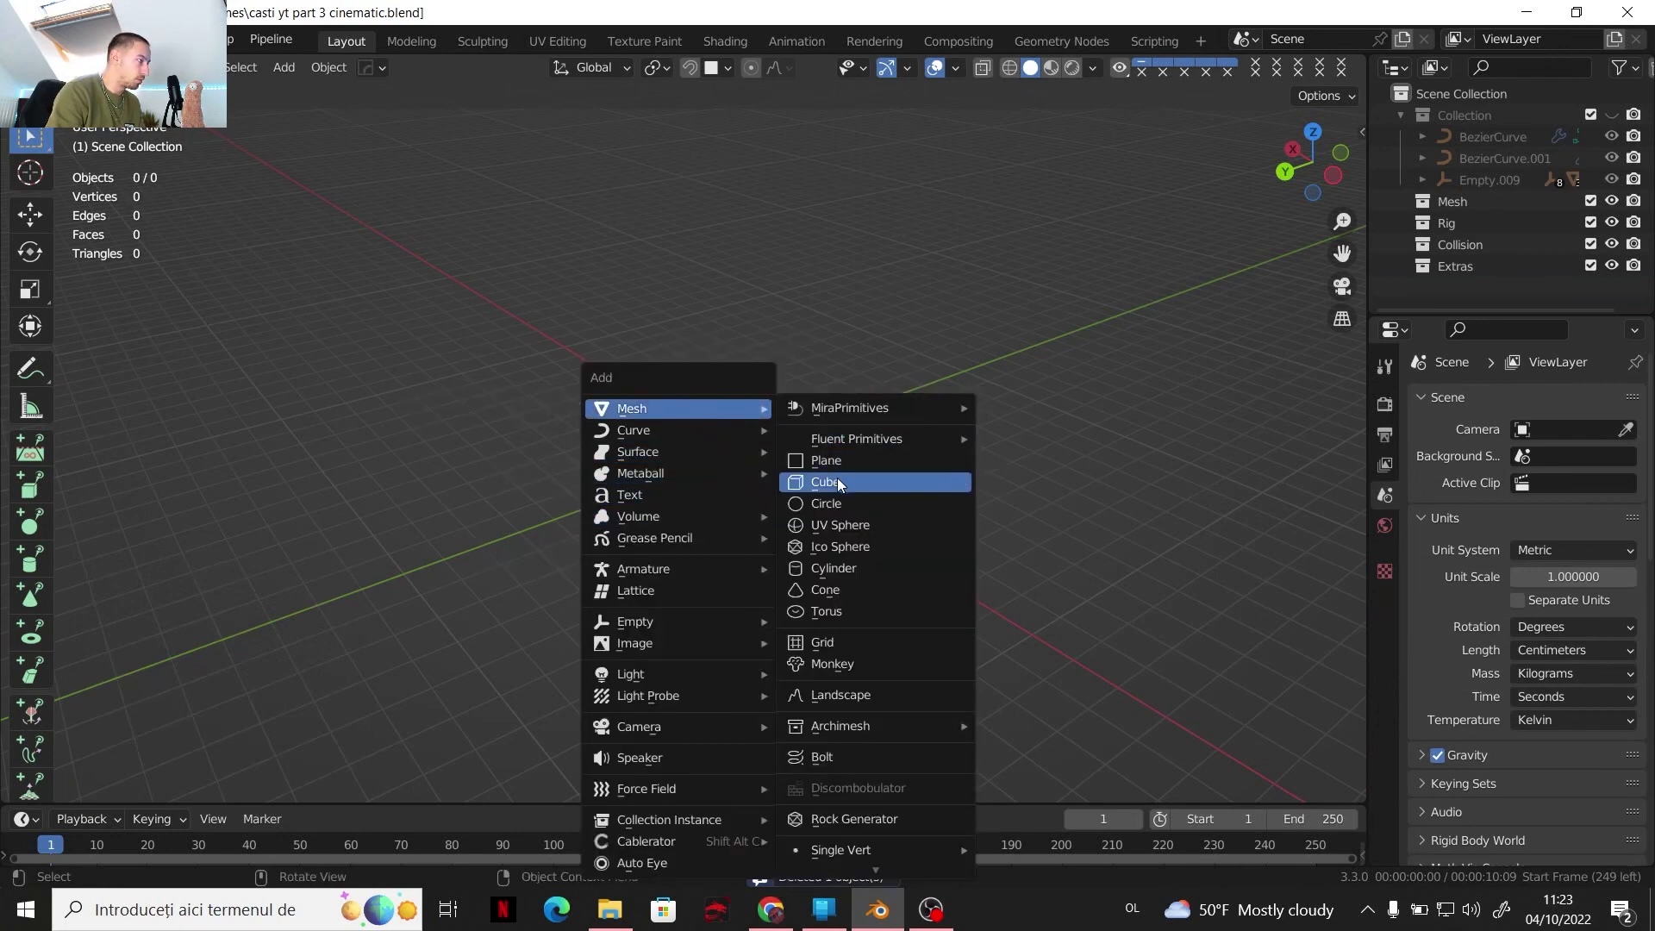
click(836, 477)
click(1612, 115)
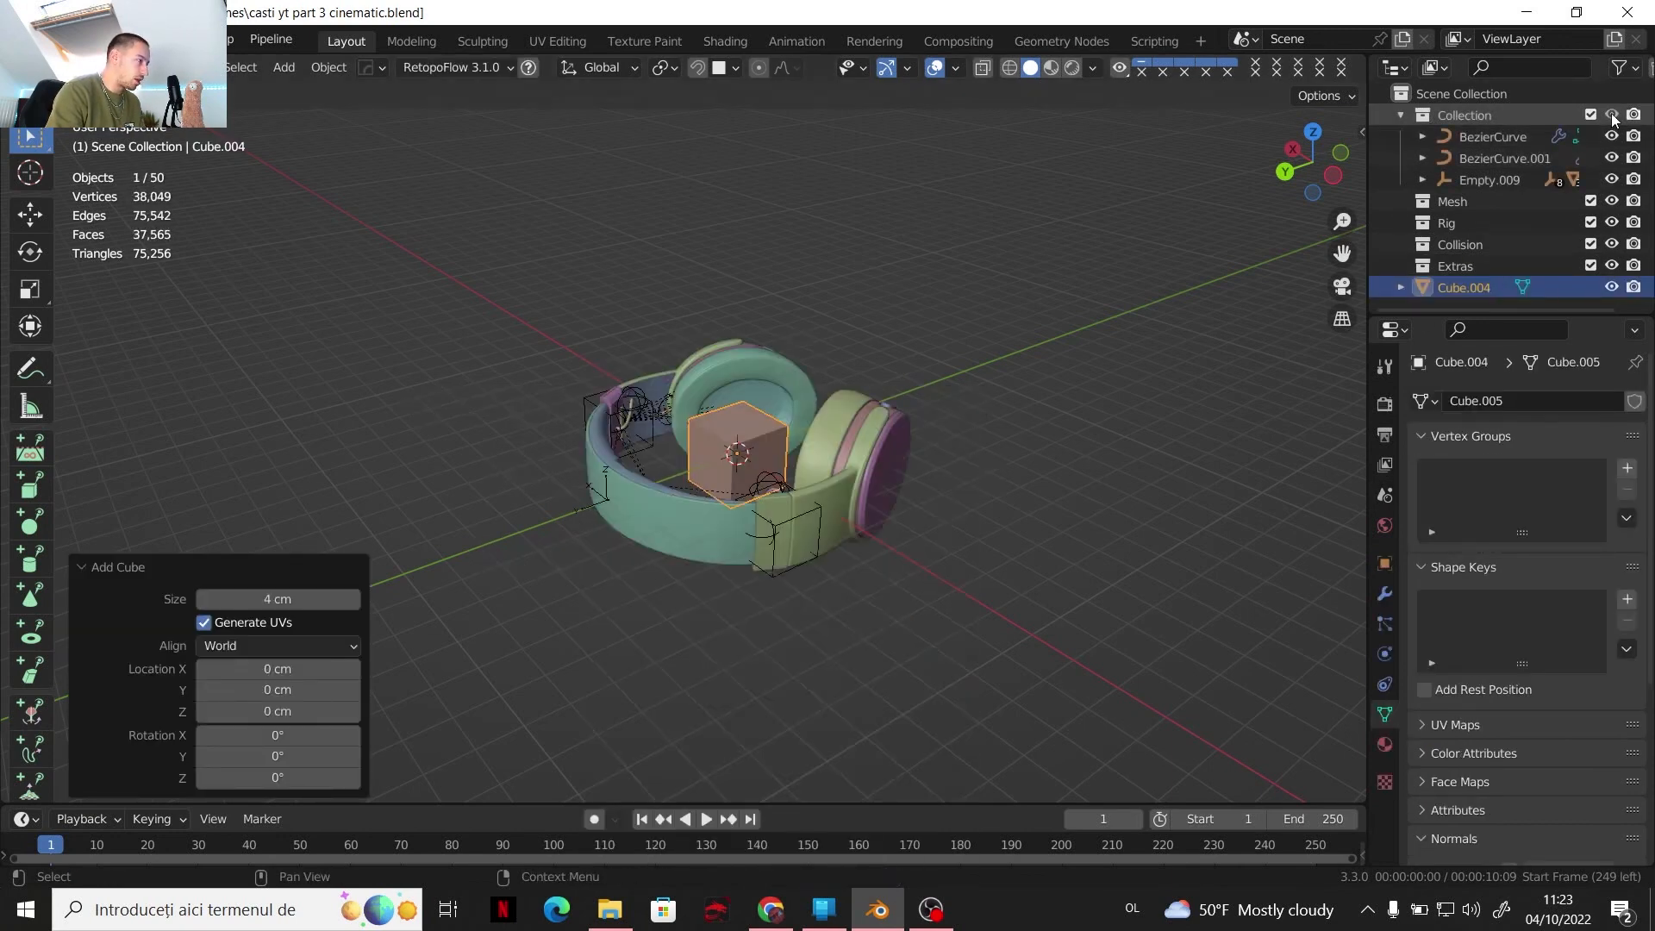
click(1611, 115)
click(1611, 115)
click(1611, 114)
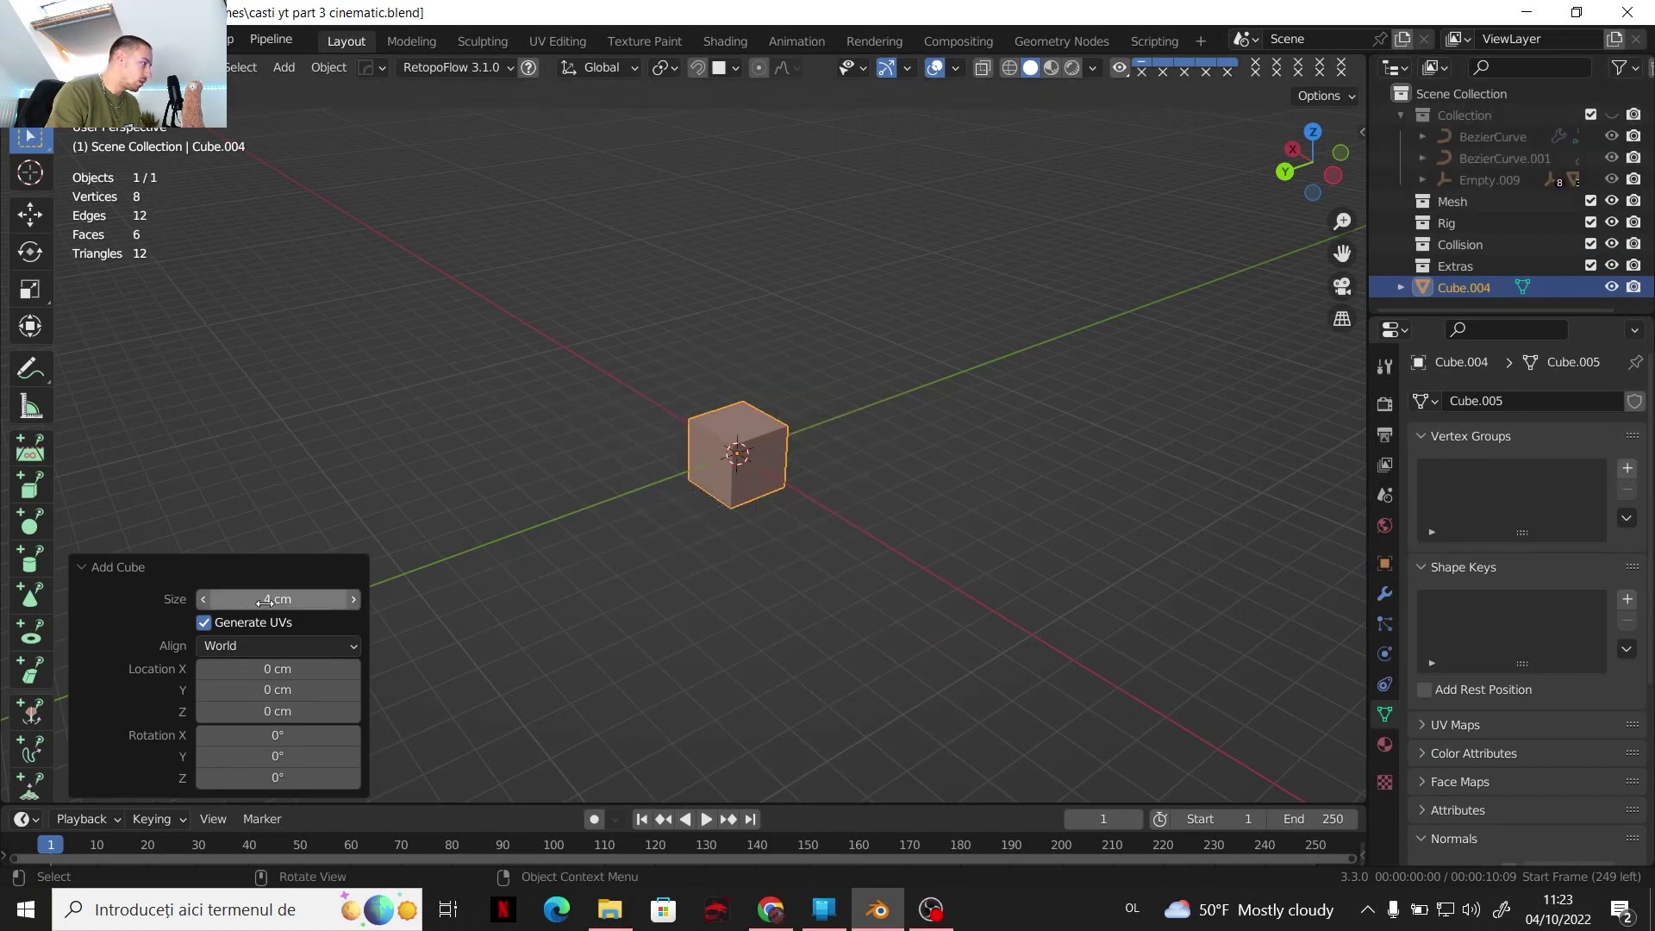
Set the new cube's size to 50 cm and show the headphones collection to compare their scale
mouse_move(276, 598)
mouse_down()
mouse_move(385, 582)
mouse_move(266, 601)
mouse_up()
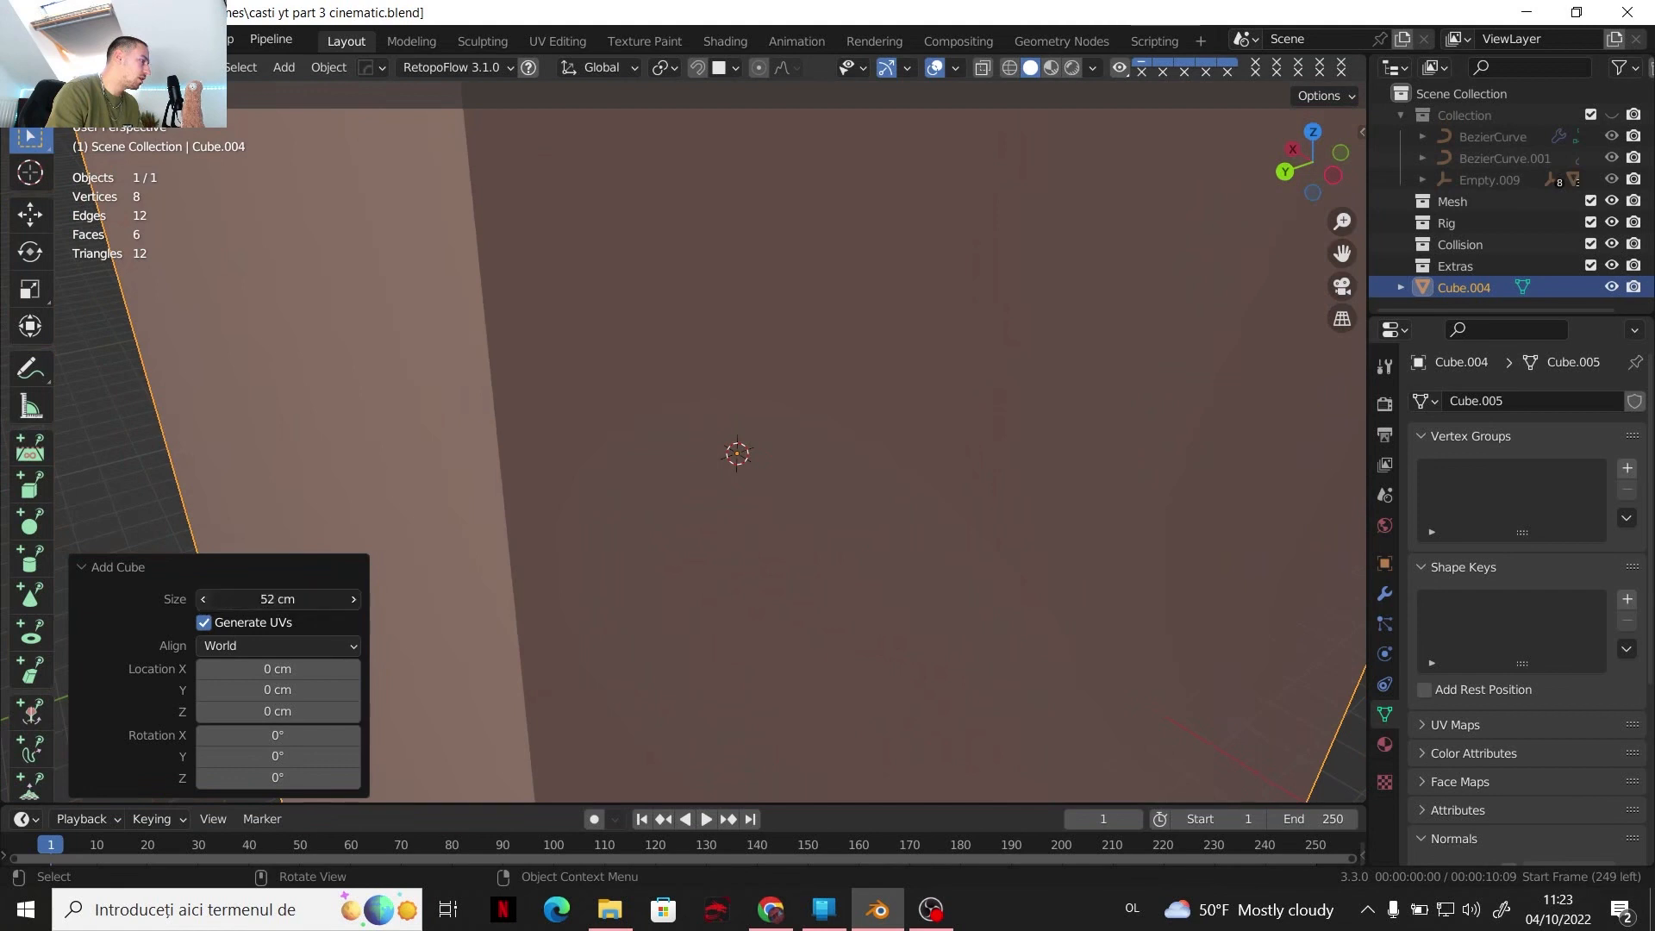
click(203, 603)
scroll(1000, 482, down, 2)
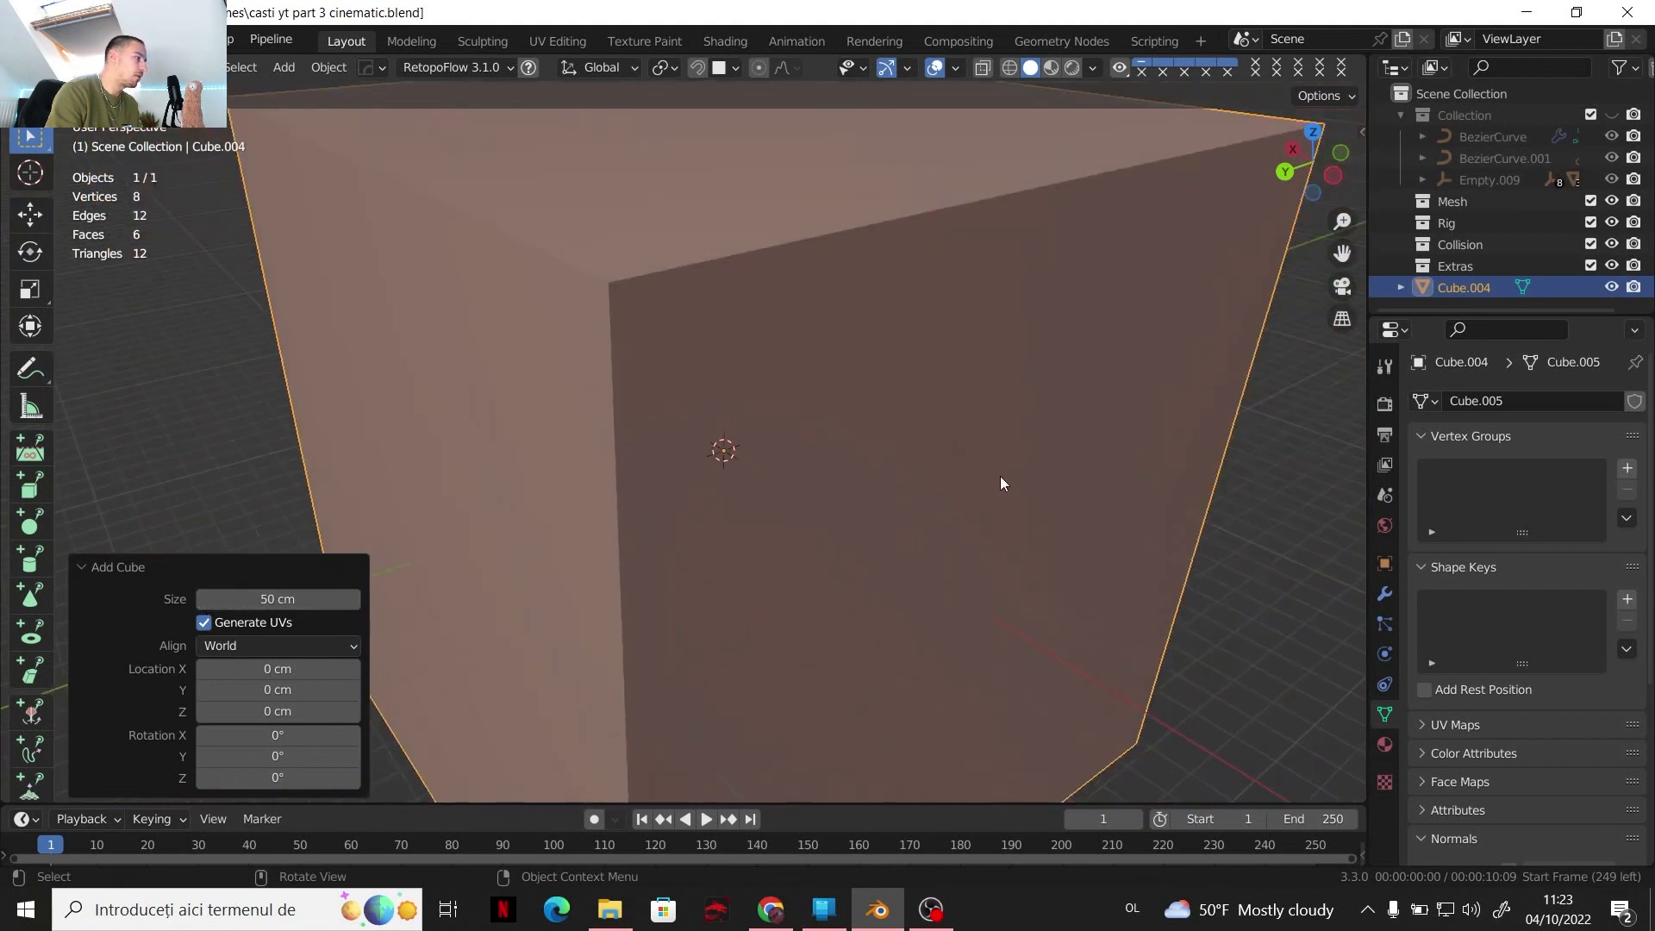
click(1607, 117)
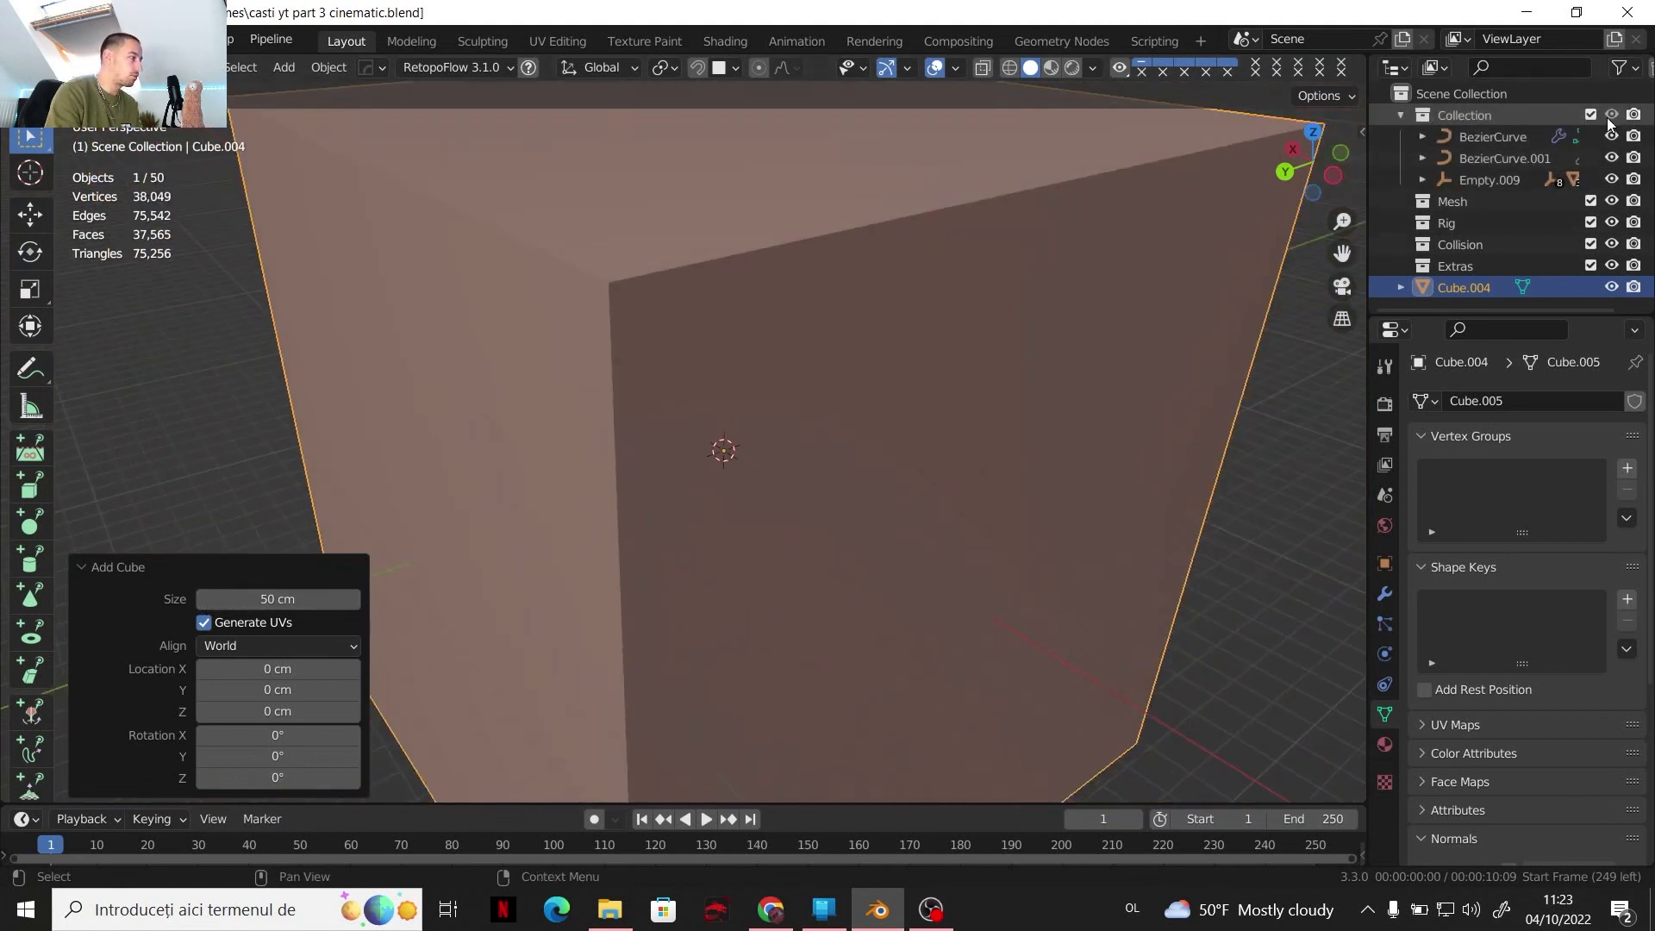
click(980, 71)
click(980, 72)
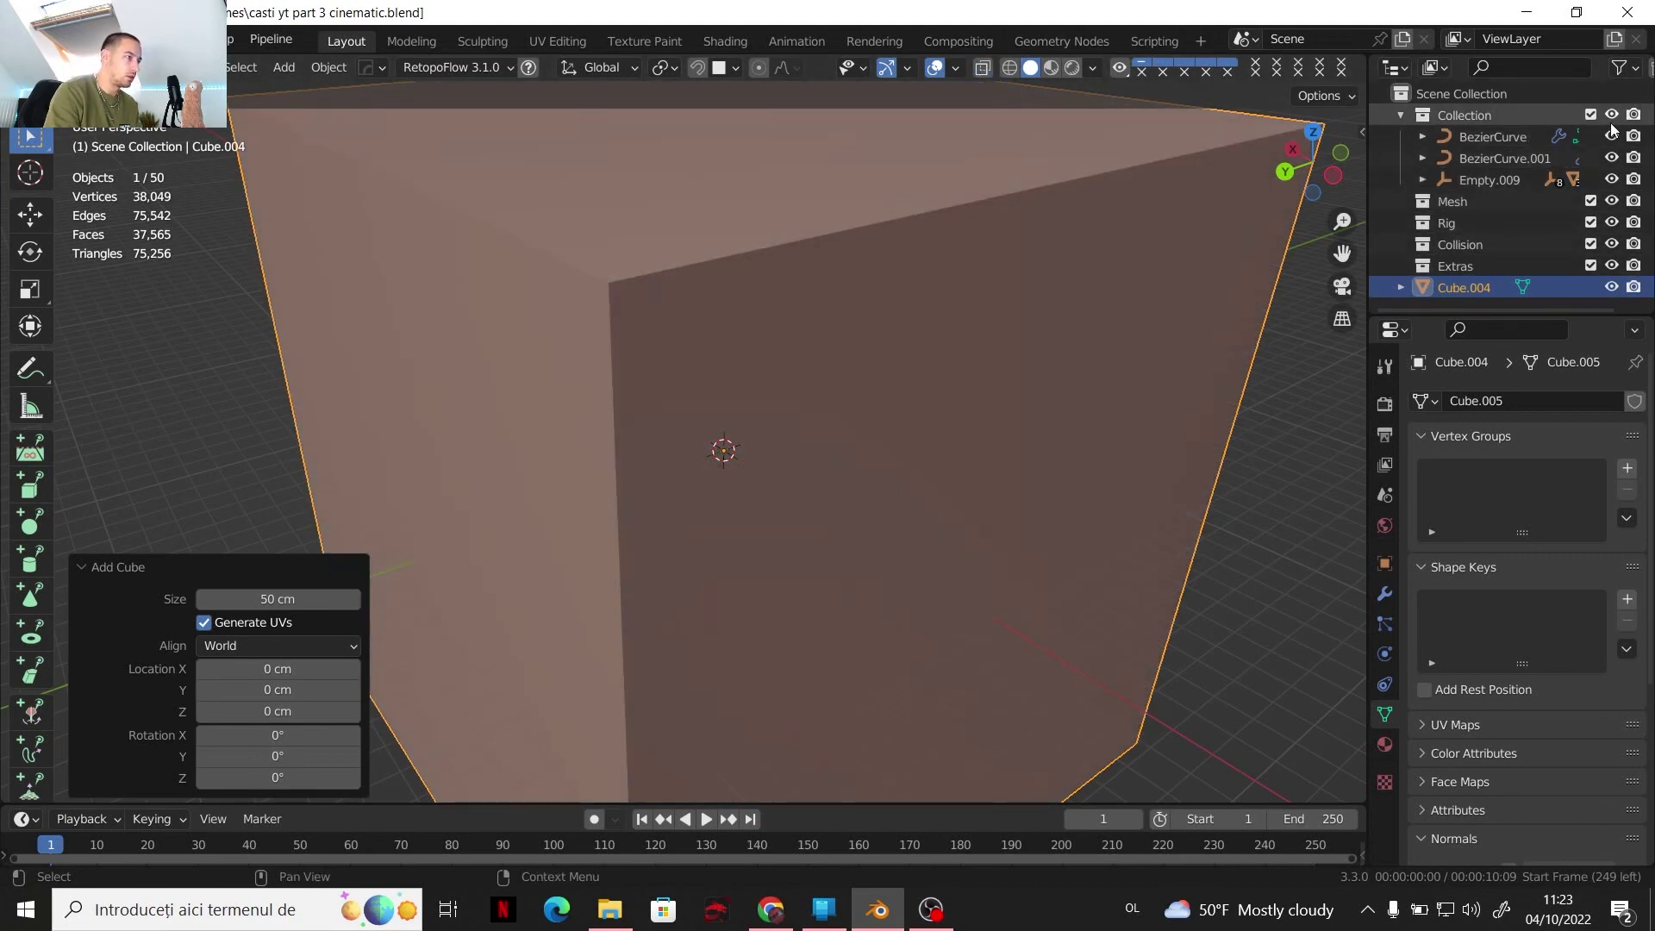
Hide the headphones collection so only the 50 cm cube shows, and enter Edit Mode on the cube
key(KP_Divide)
scroll(907, 360, down, 2)
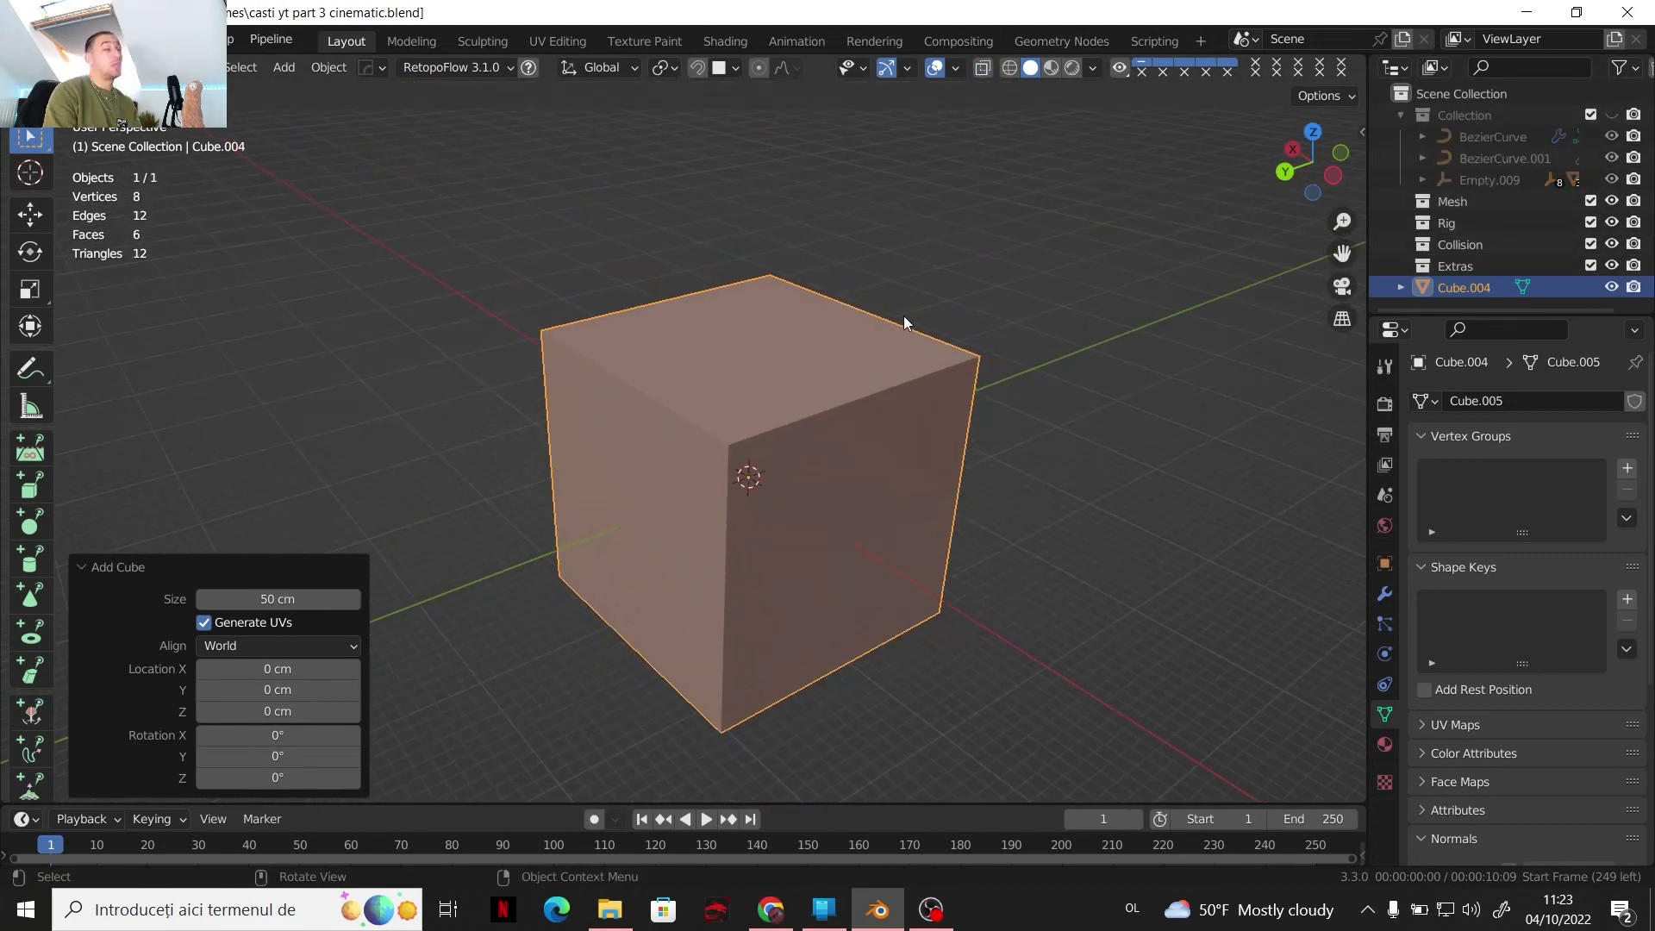
scroll(904, 323, up, 4)
key(Tab)
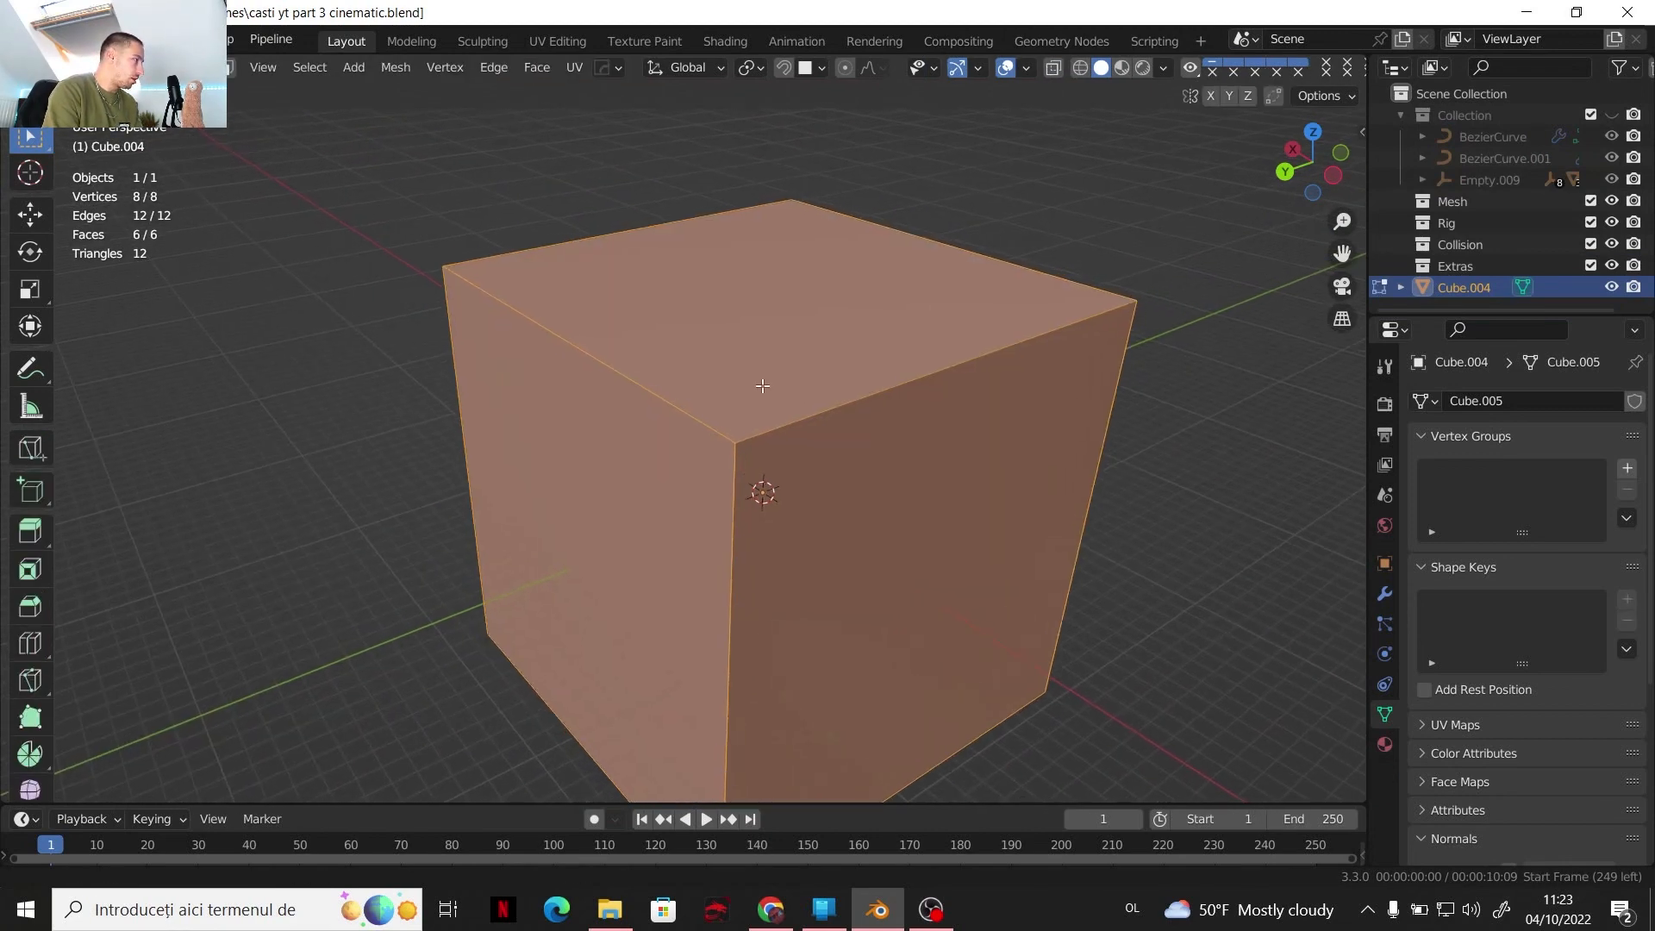
click(1362, 133)
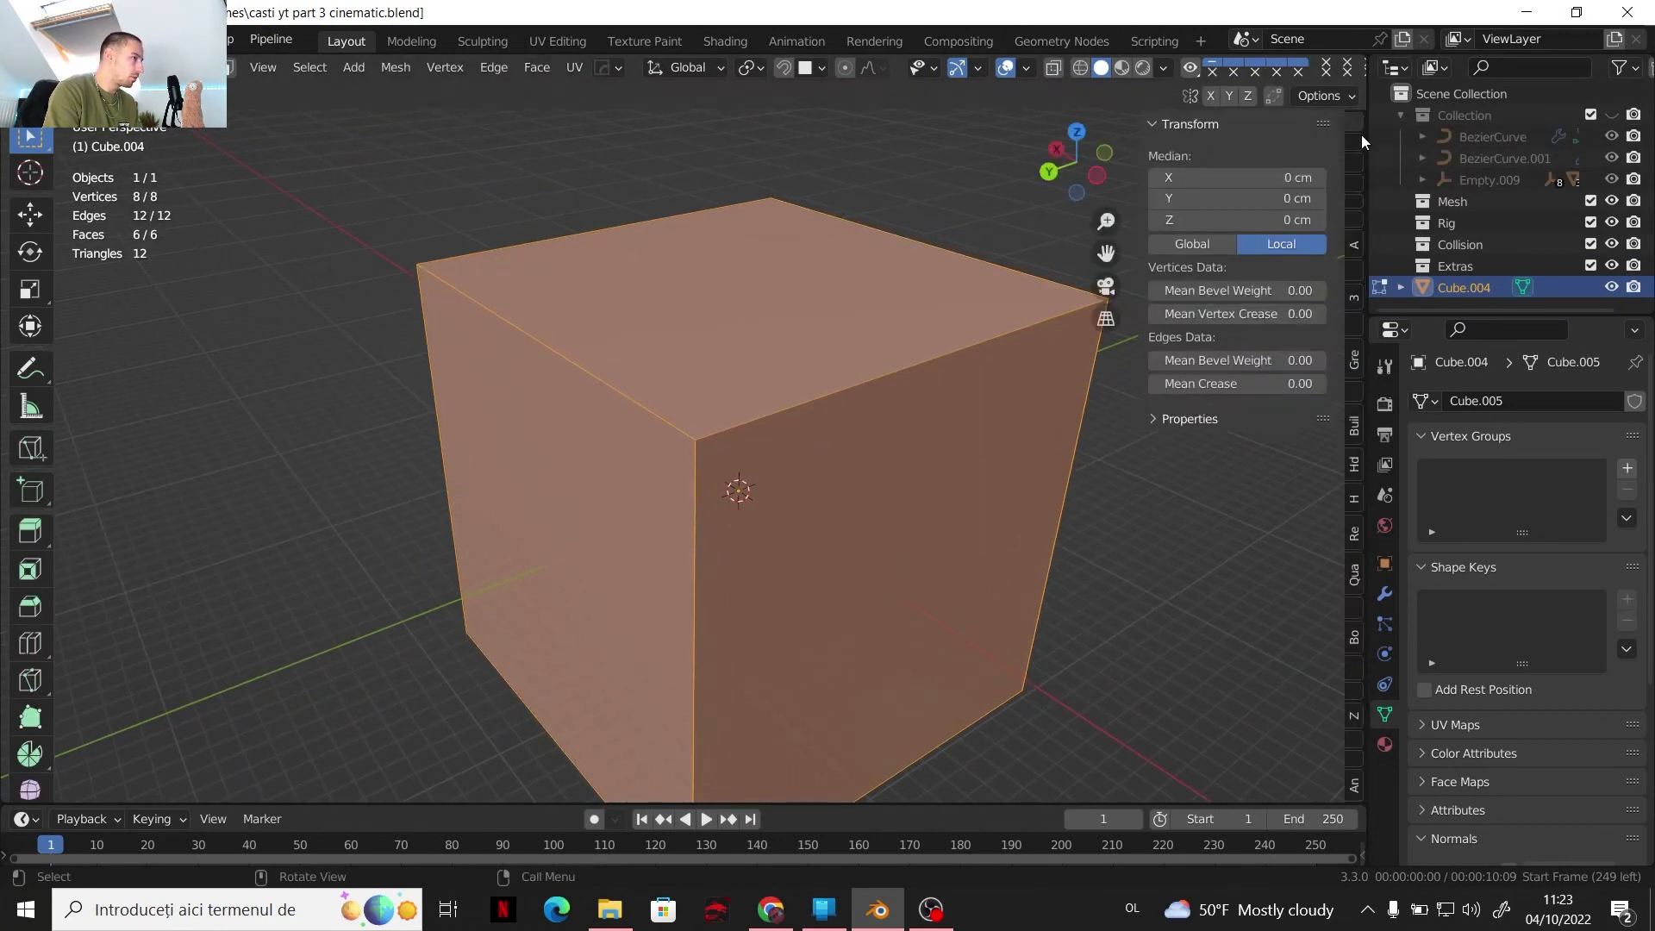
key(n)
Add four evenly spaced, centred loop cuts in each horizontal direction to divide the cube's top into a 5 × 5 grid
middle_drag(1360, 163, 860, 573)
key(ctrl+r)
scroll(545, 470, up, 4)
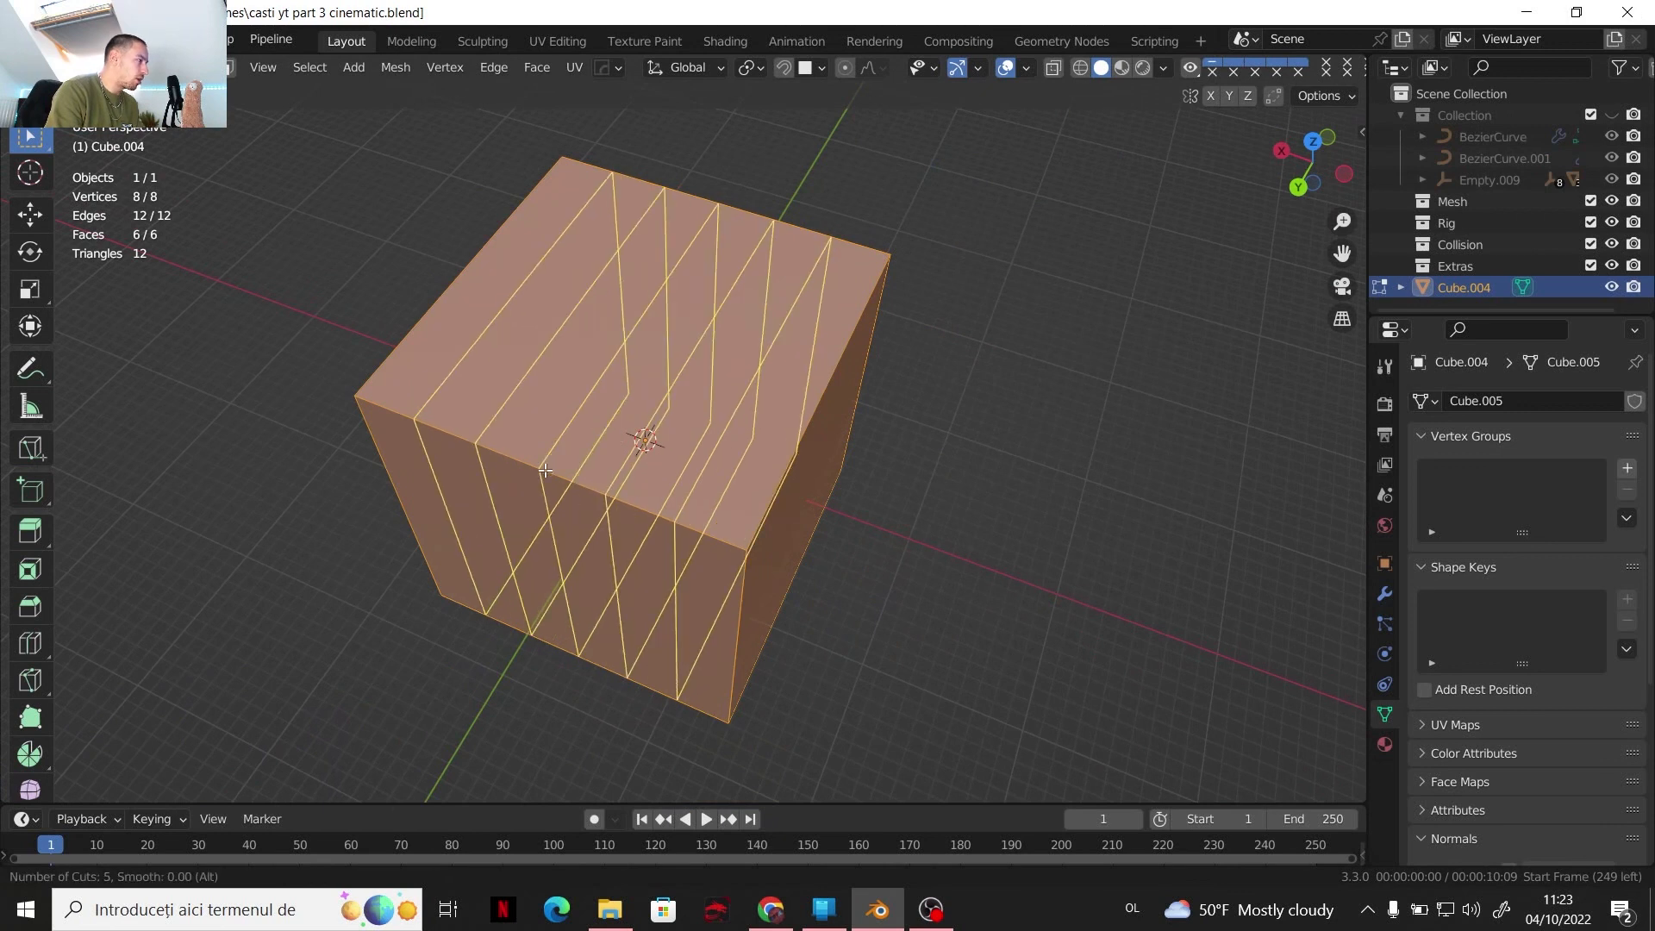
scroll(545, 470, down, 1)
scroll(545, 475, down, 1)
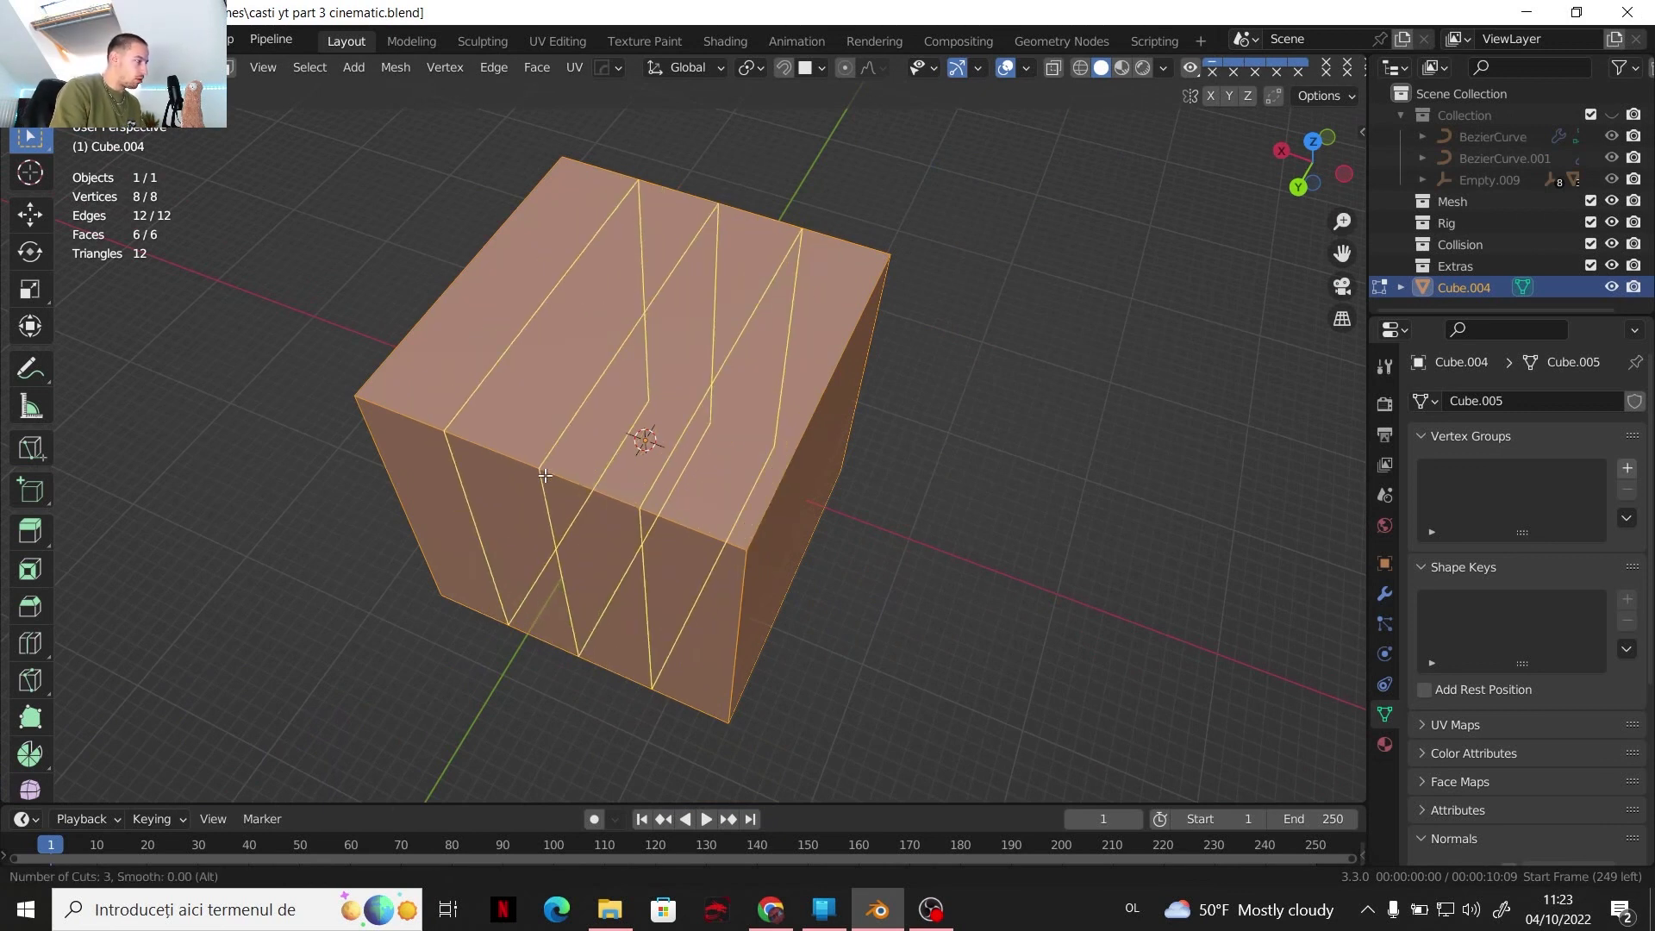
scroll(545, 475, up, 1)
click(545, 475)
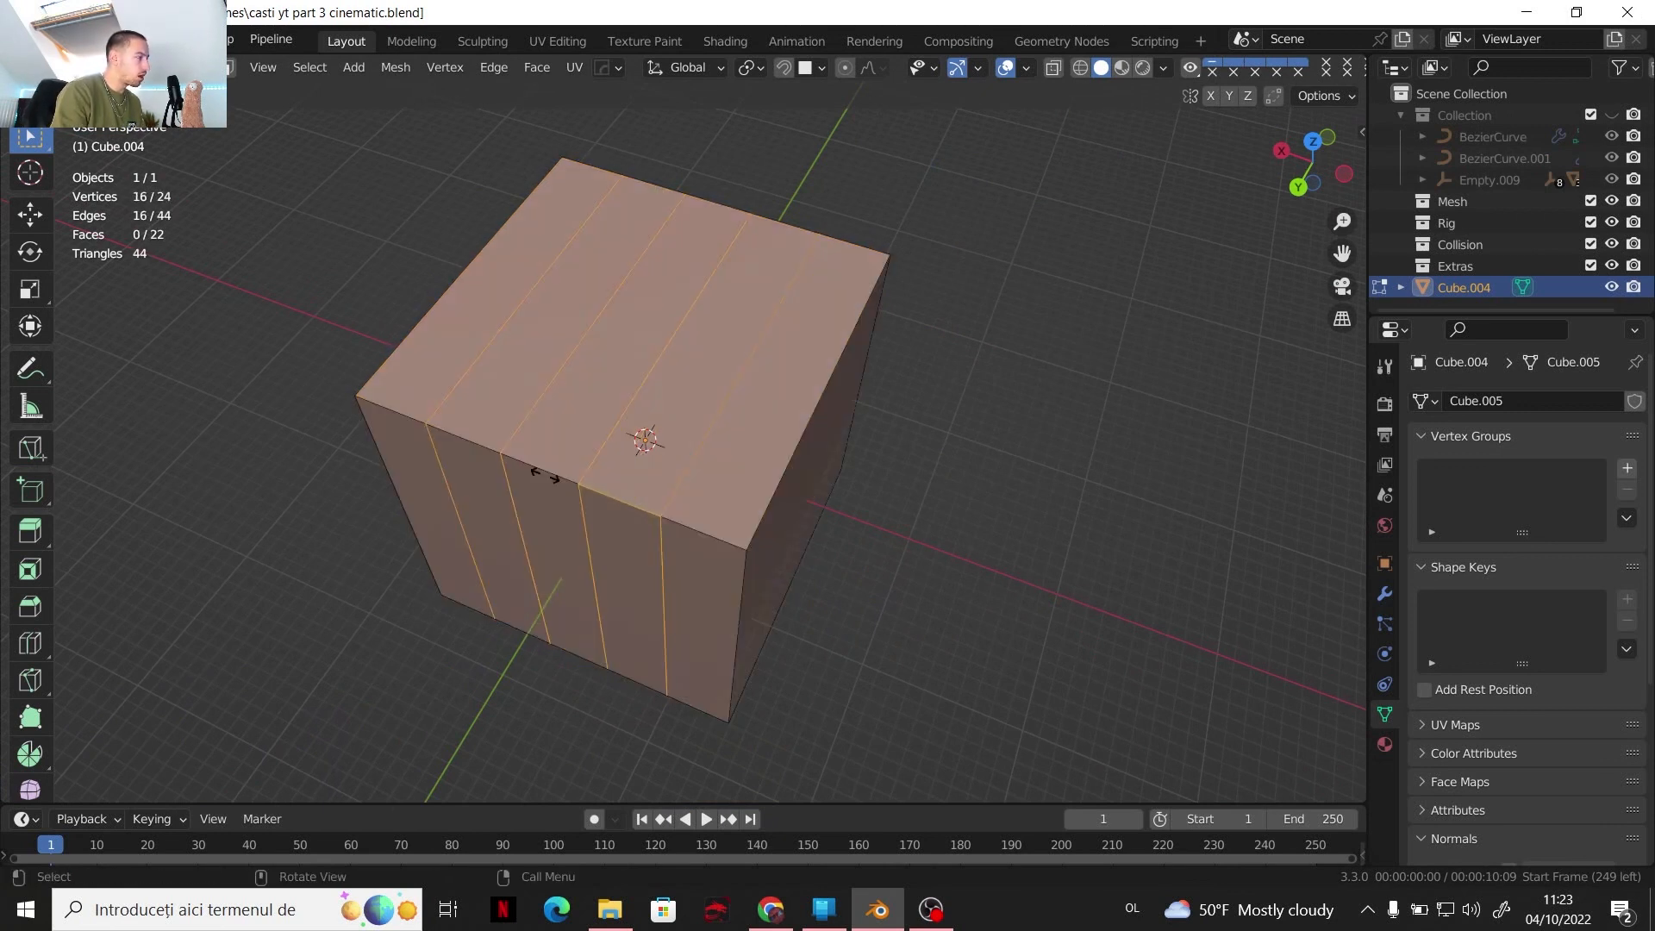
right_click(336, 484)
key(ctrl+r)
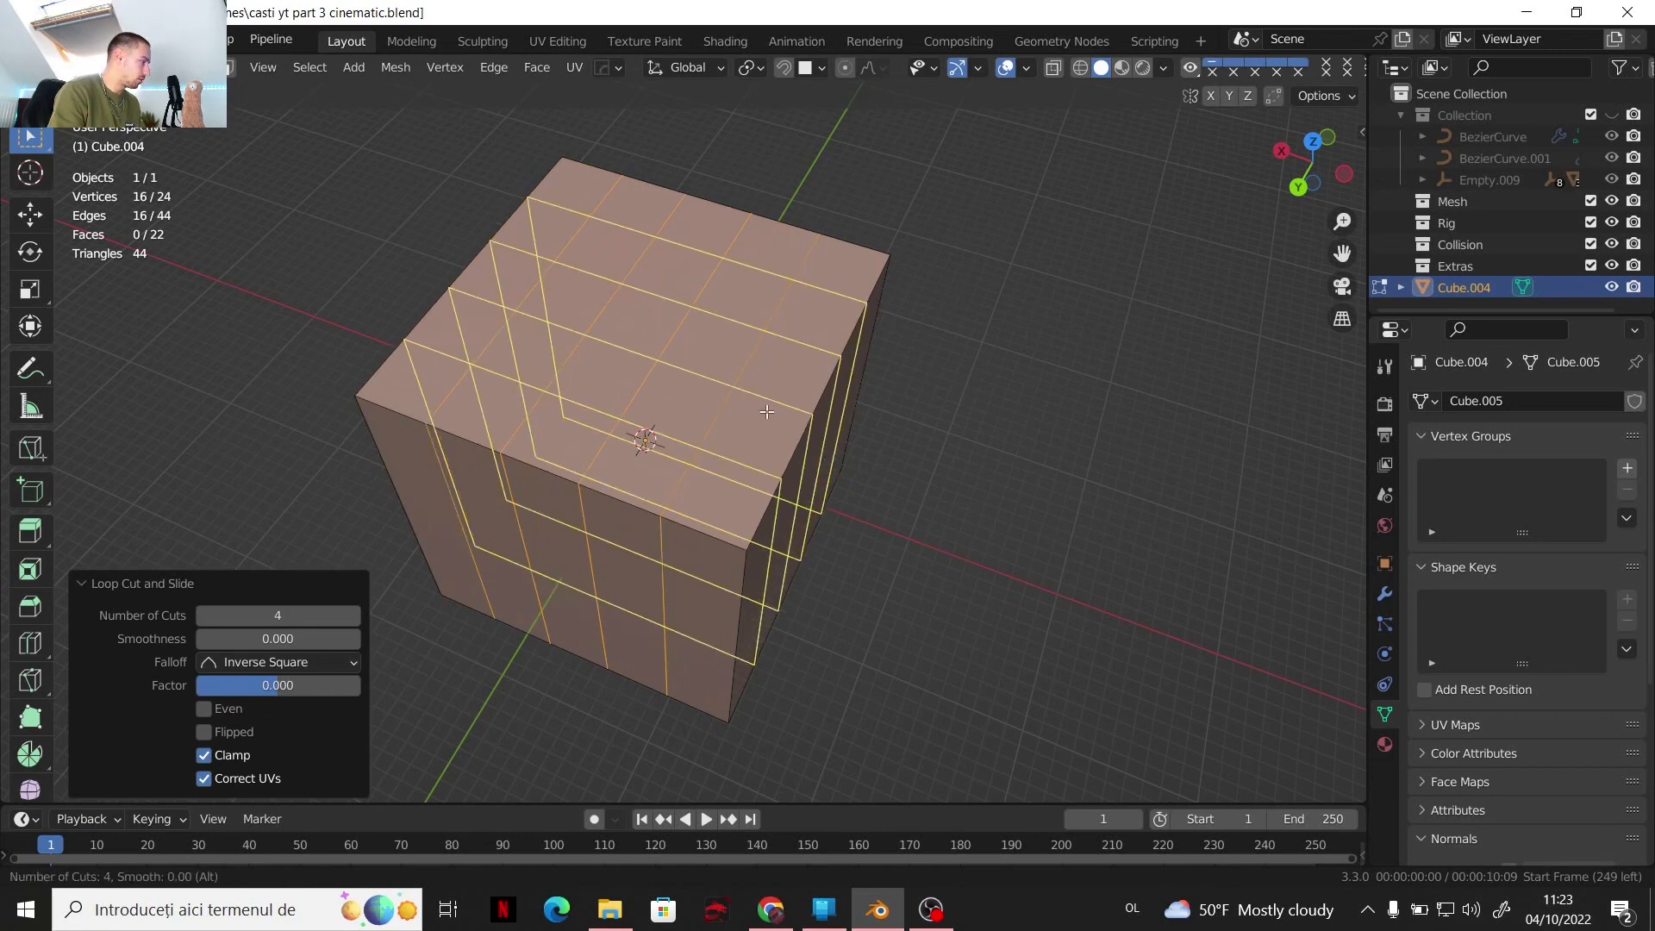
click(767, 412)
right_click(766, 395)
Select the edges outlining the central 3 × 3 faces on the cube's top and round them with LoopTools Circle
shift+middle_drag(719, 403, 696, 454)
scroll(720, 431, up, 1)
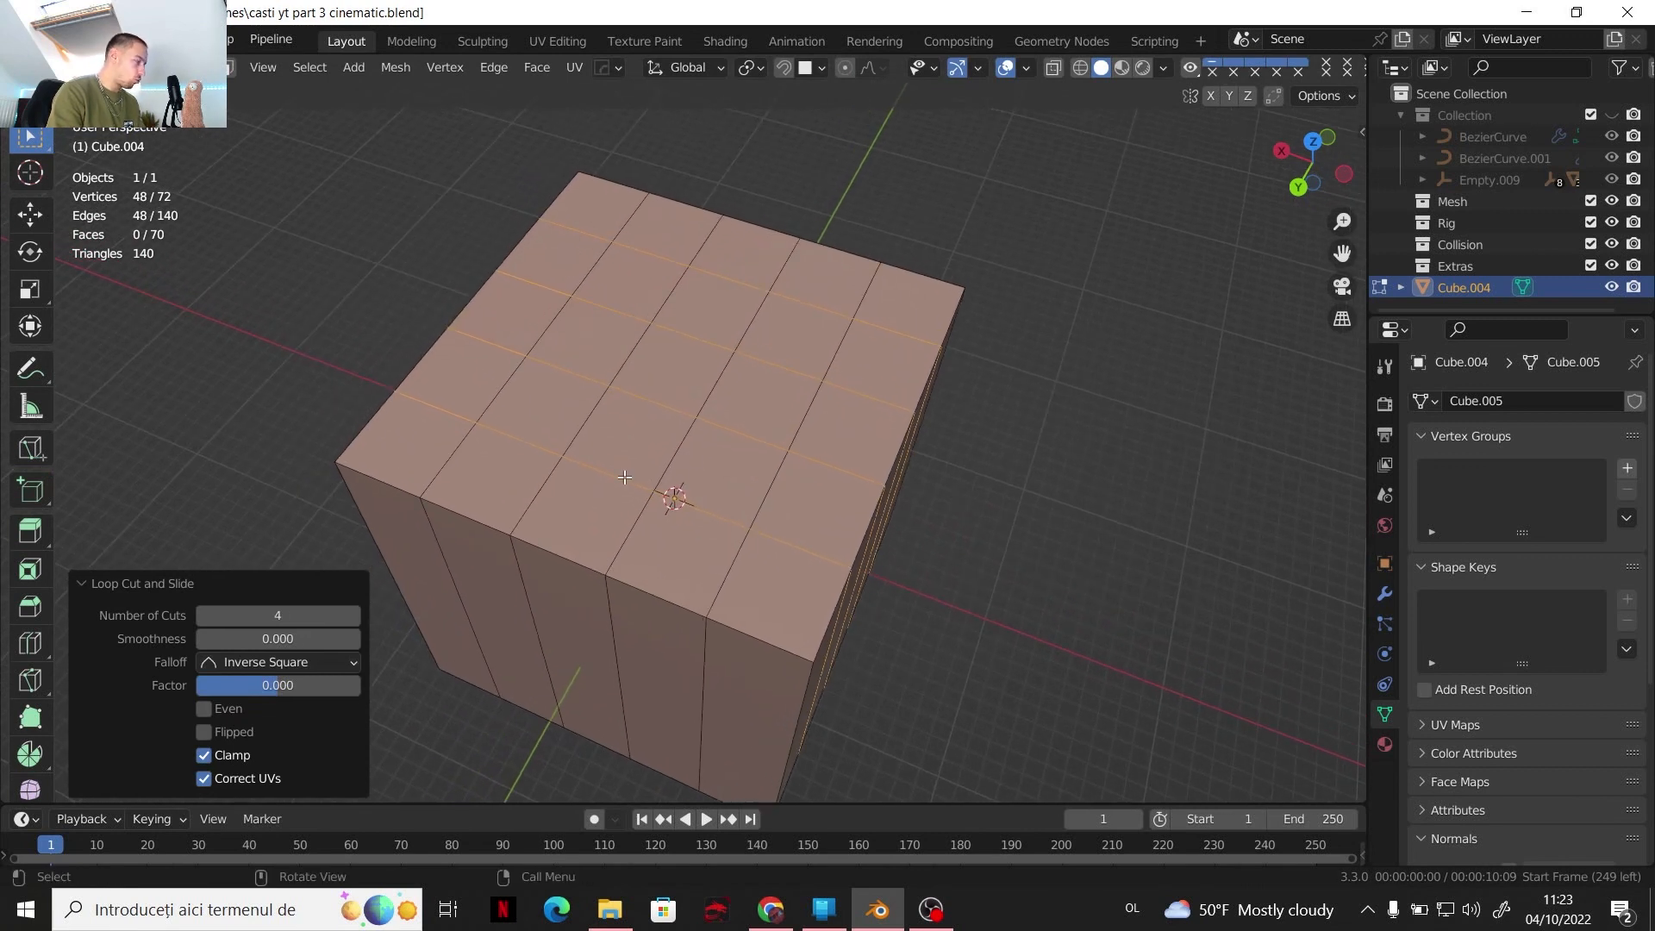
click(517, 429)
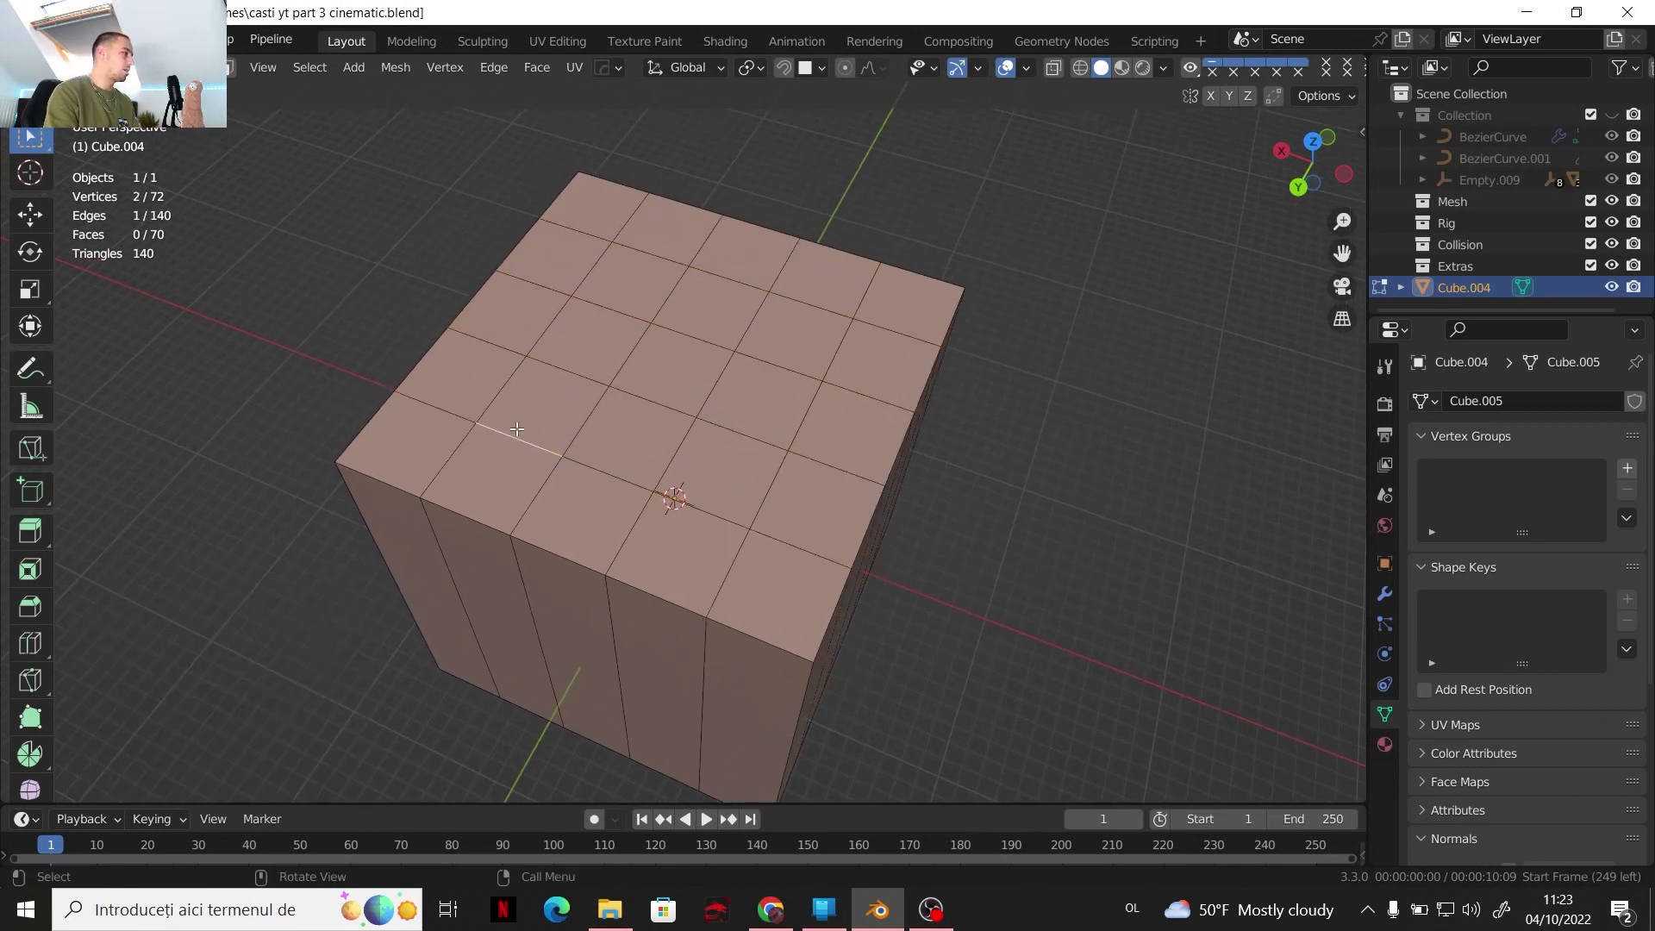
ctrl+click(739, 512)
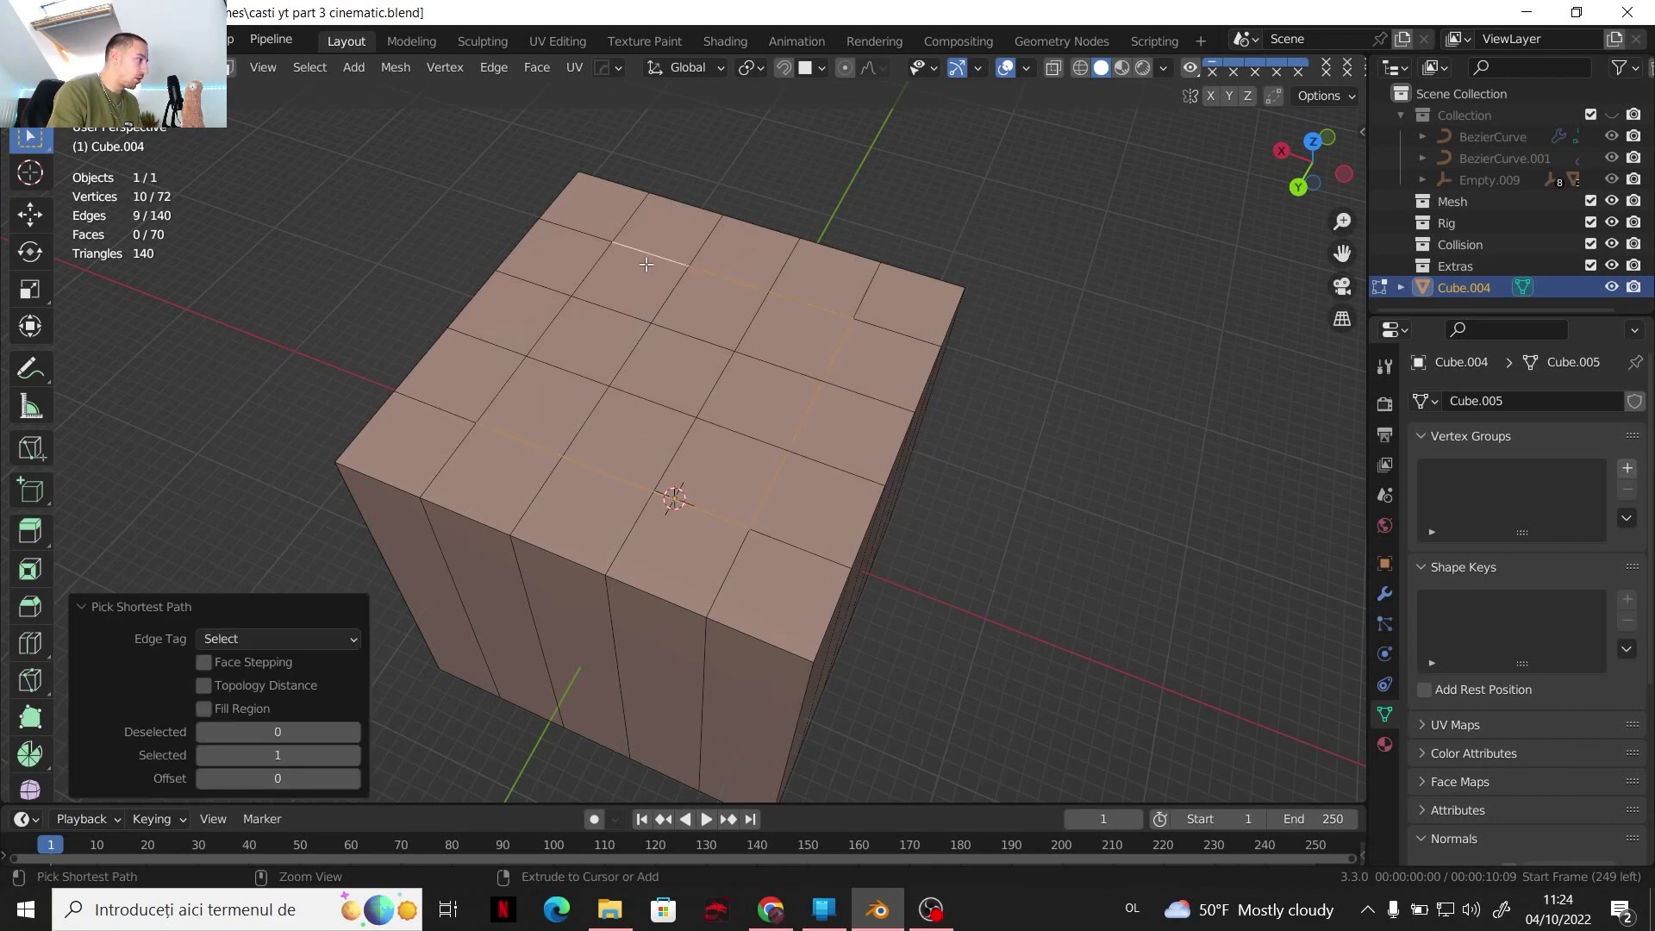
ctrl+click(492, 379)
right_click(618, 390)
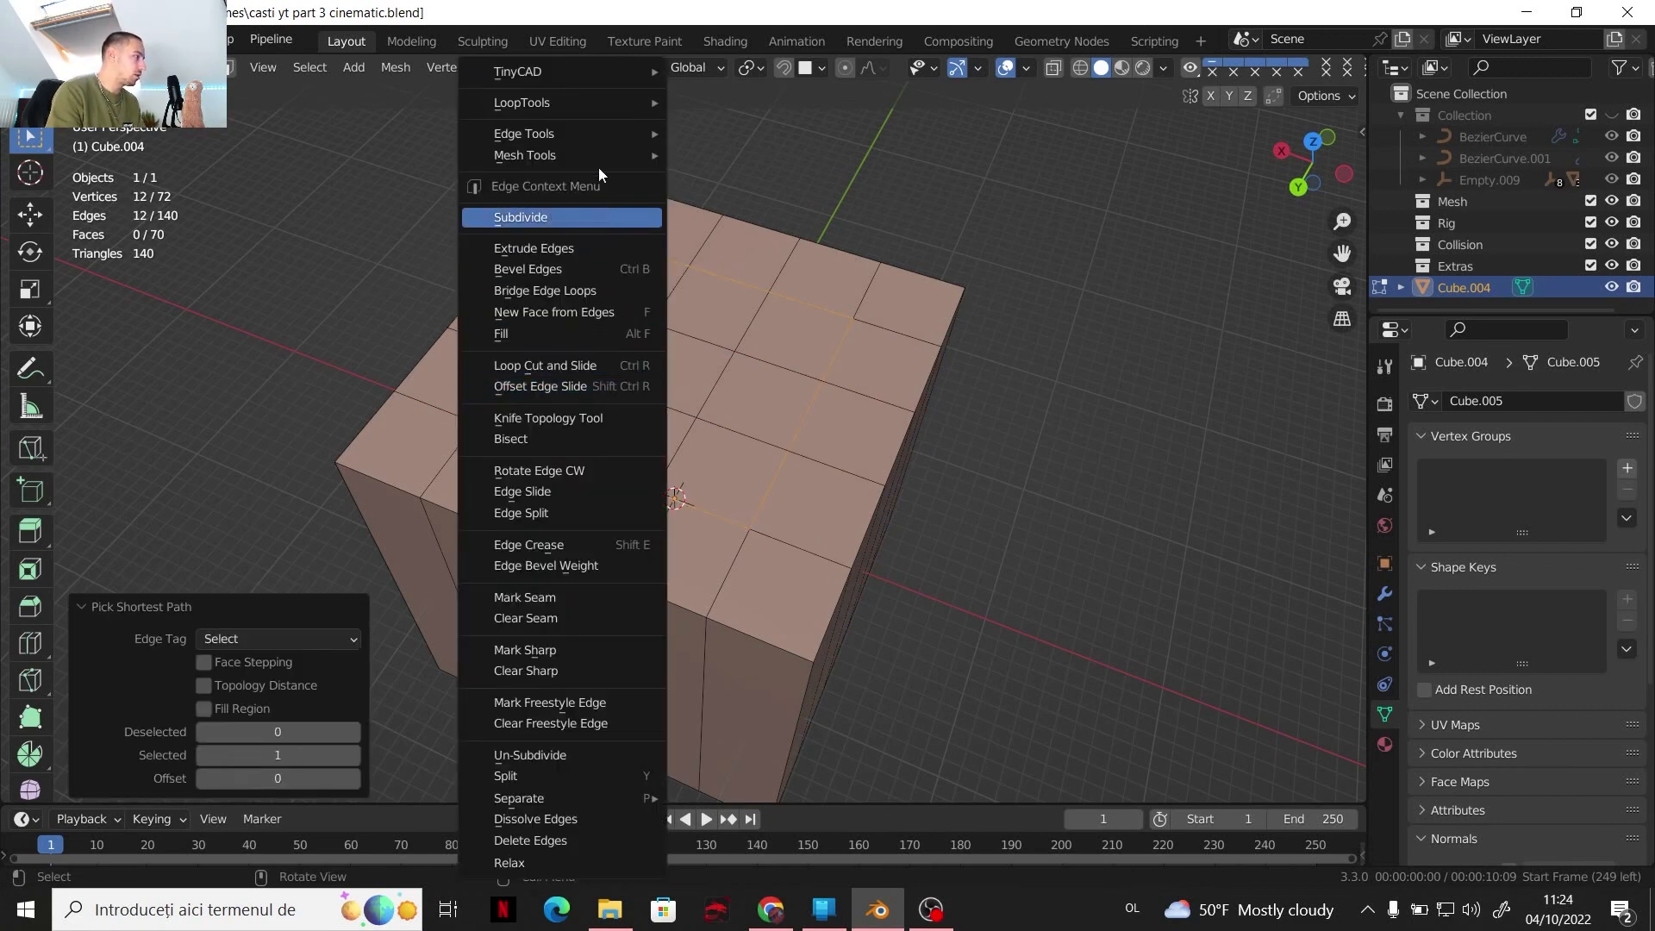
mouse_move(598, 111)
click(743, 127)
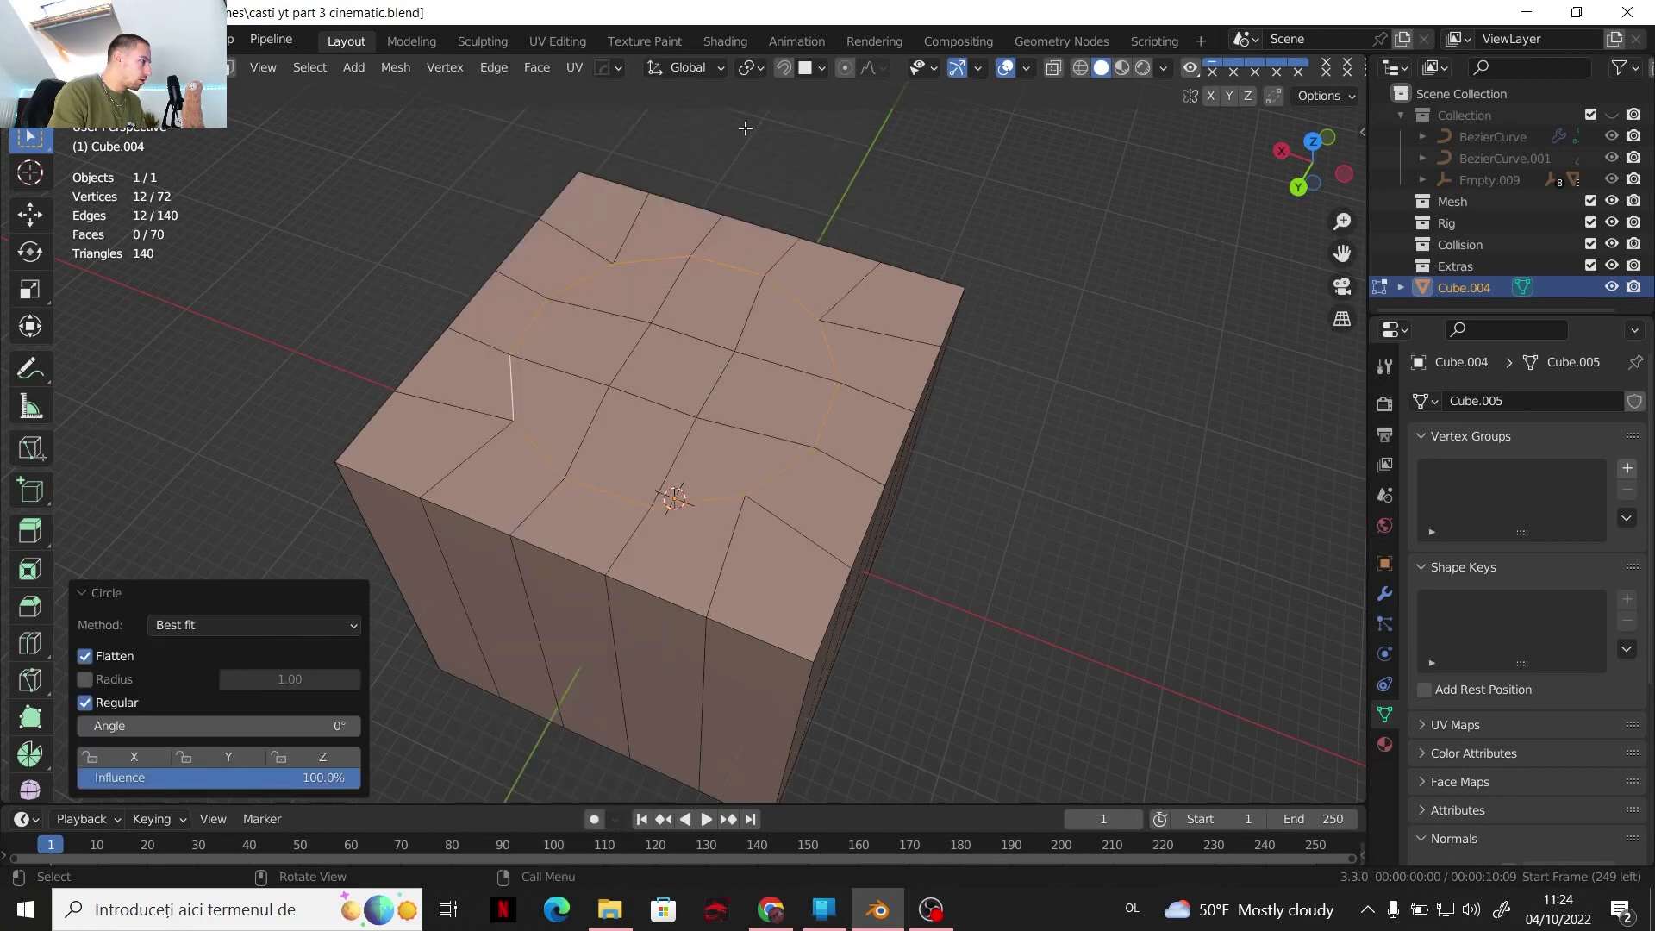
Reapply LoopTools Circle with an angle of 2.9° and scale the circle up until it nearly reaches the top face's edges
right_click(629, 390)
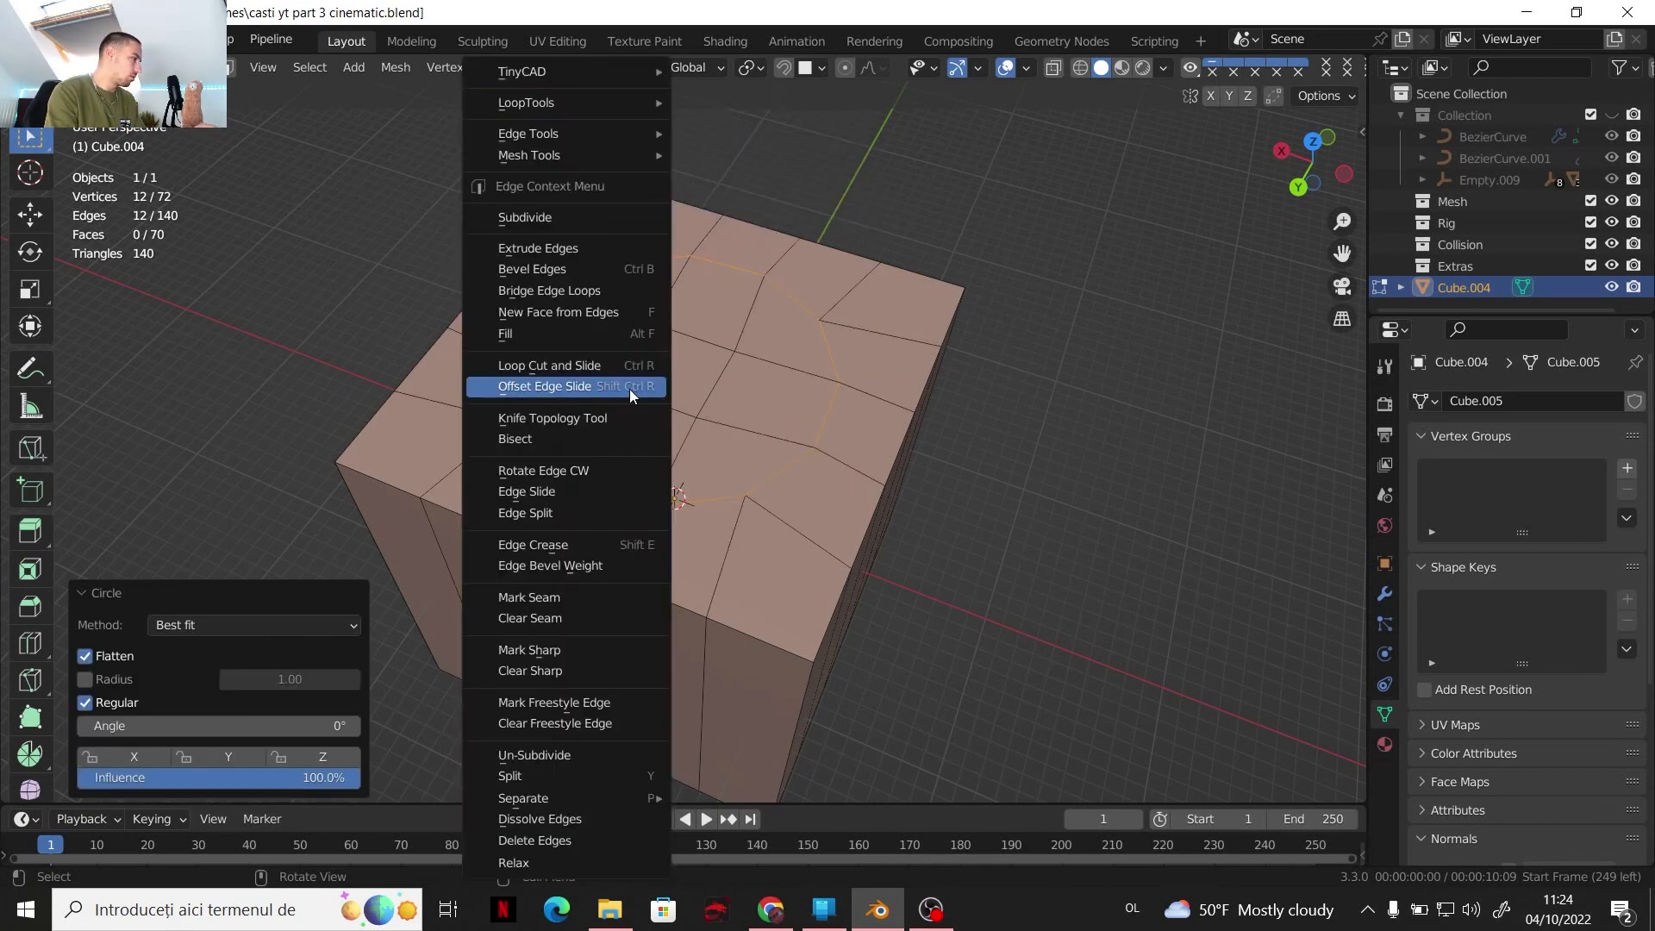
mouse_move(569, 103)
click(743, 126)
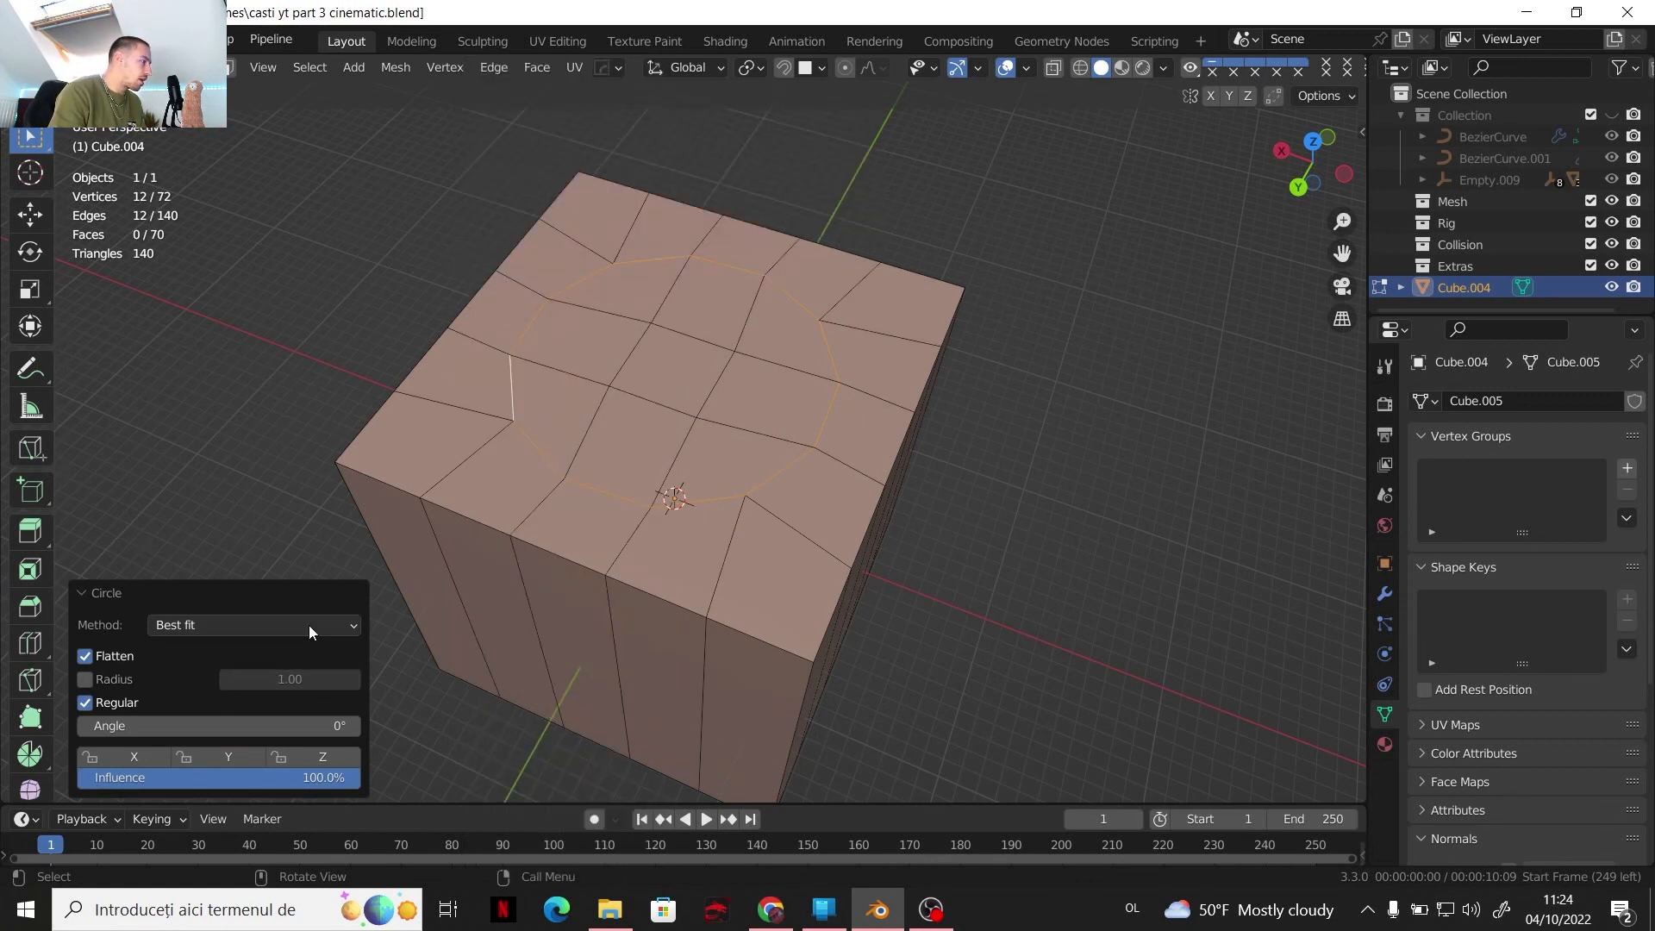
drag(219, 726, 222, 726)
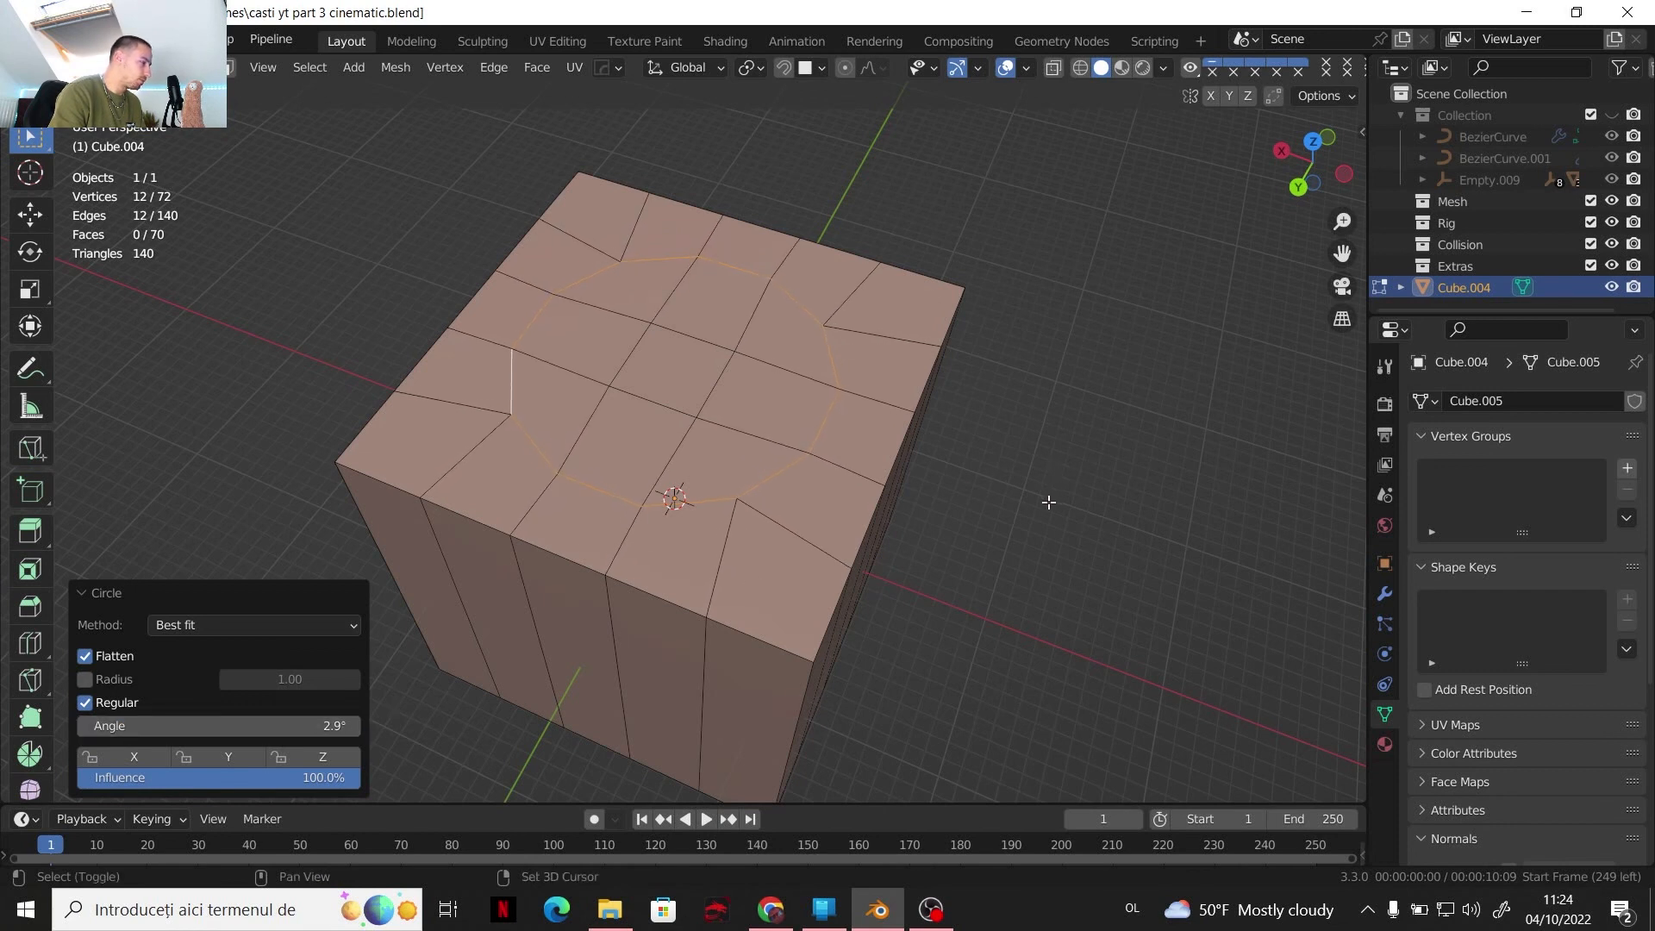
shift+middle_drag(1053, 499, 1042, 510)
key(s)
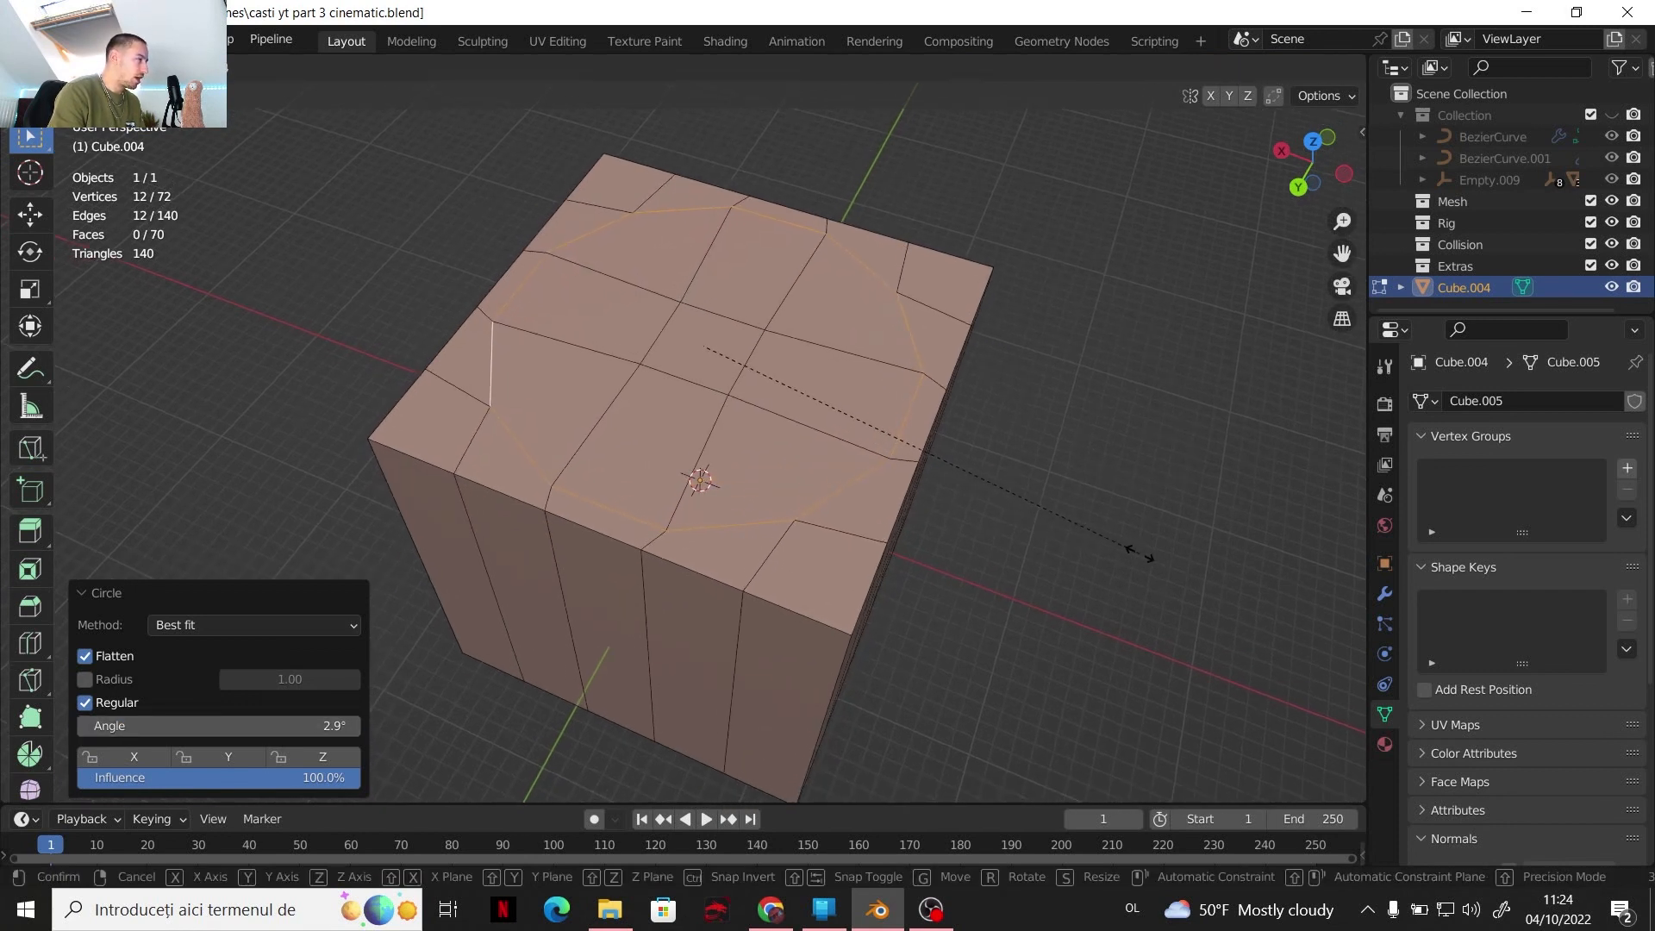
click(1142, 554)
Select the nine faces inside the circle on the cube's top and inset them by about 4.91 cm
click(654, 414)
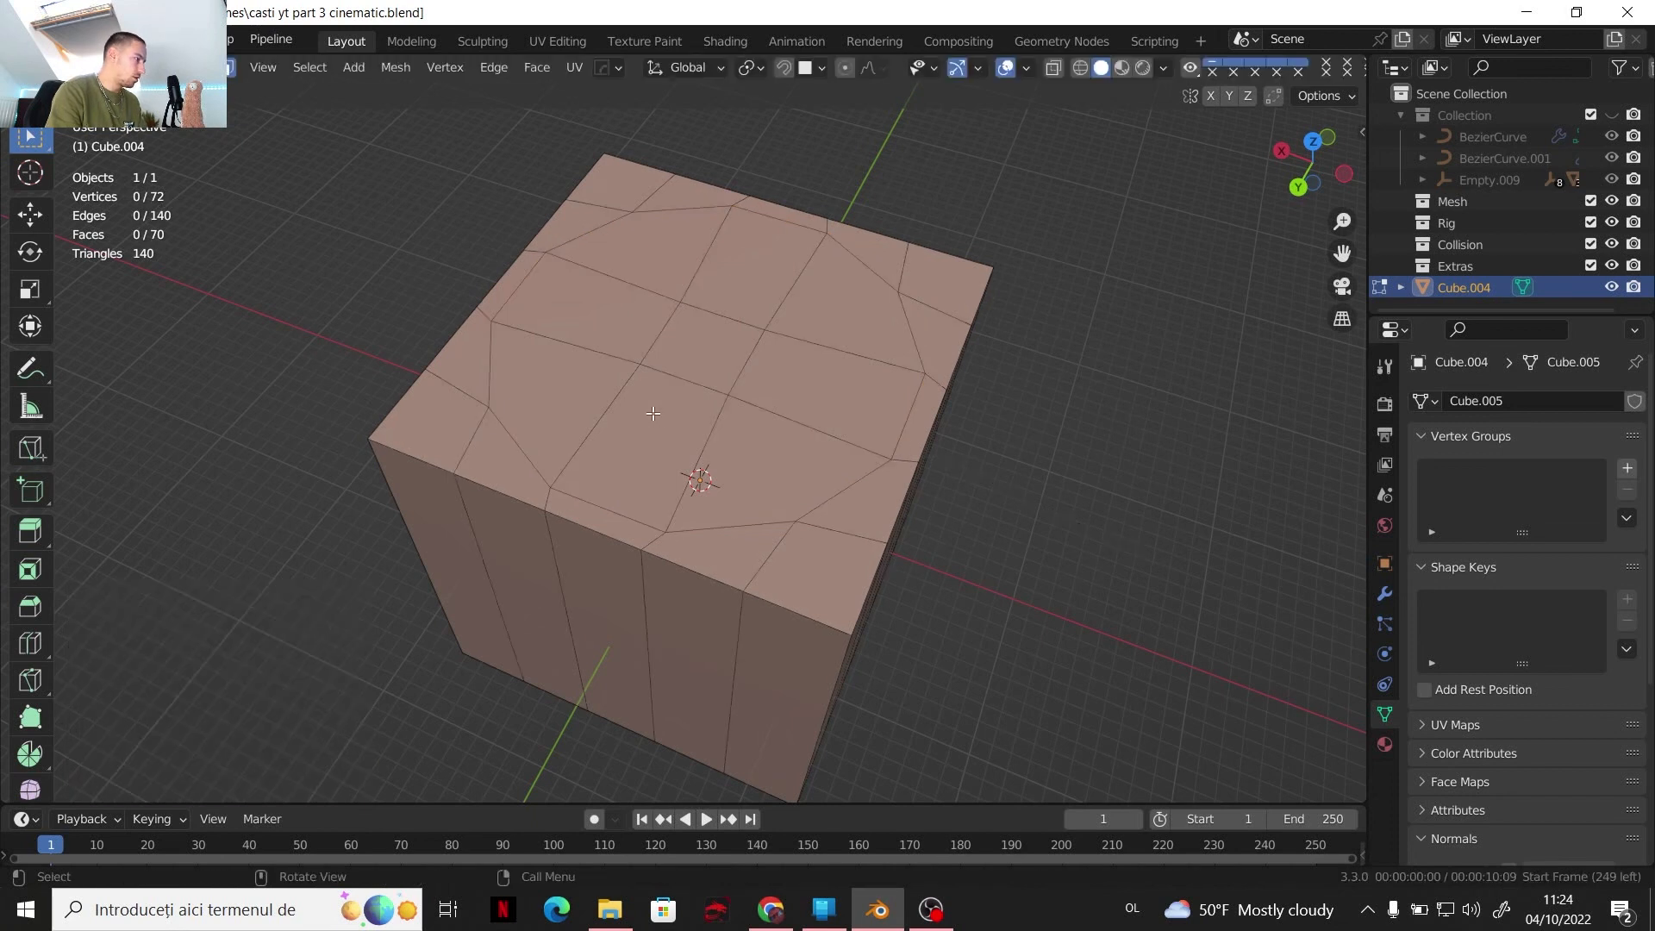
shift+click(601, 381)
shift+click(718, 461)
shift+click(807, 473)
shift+click(825, 411)
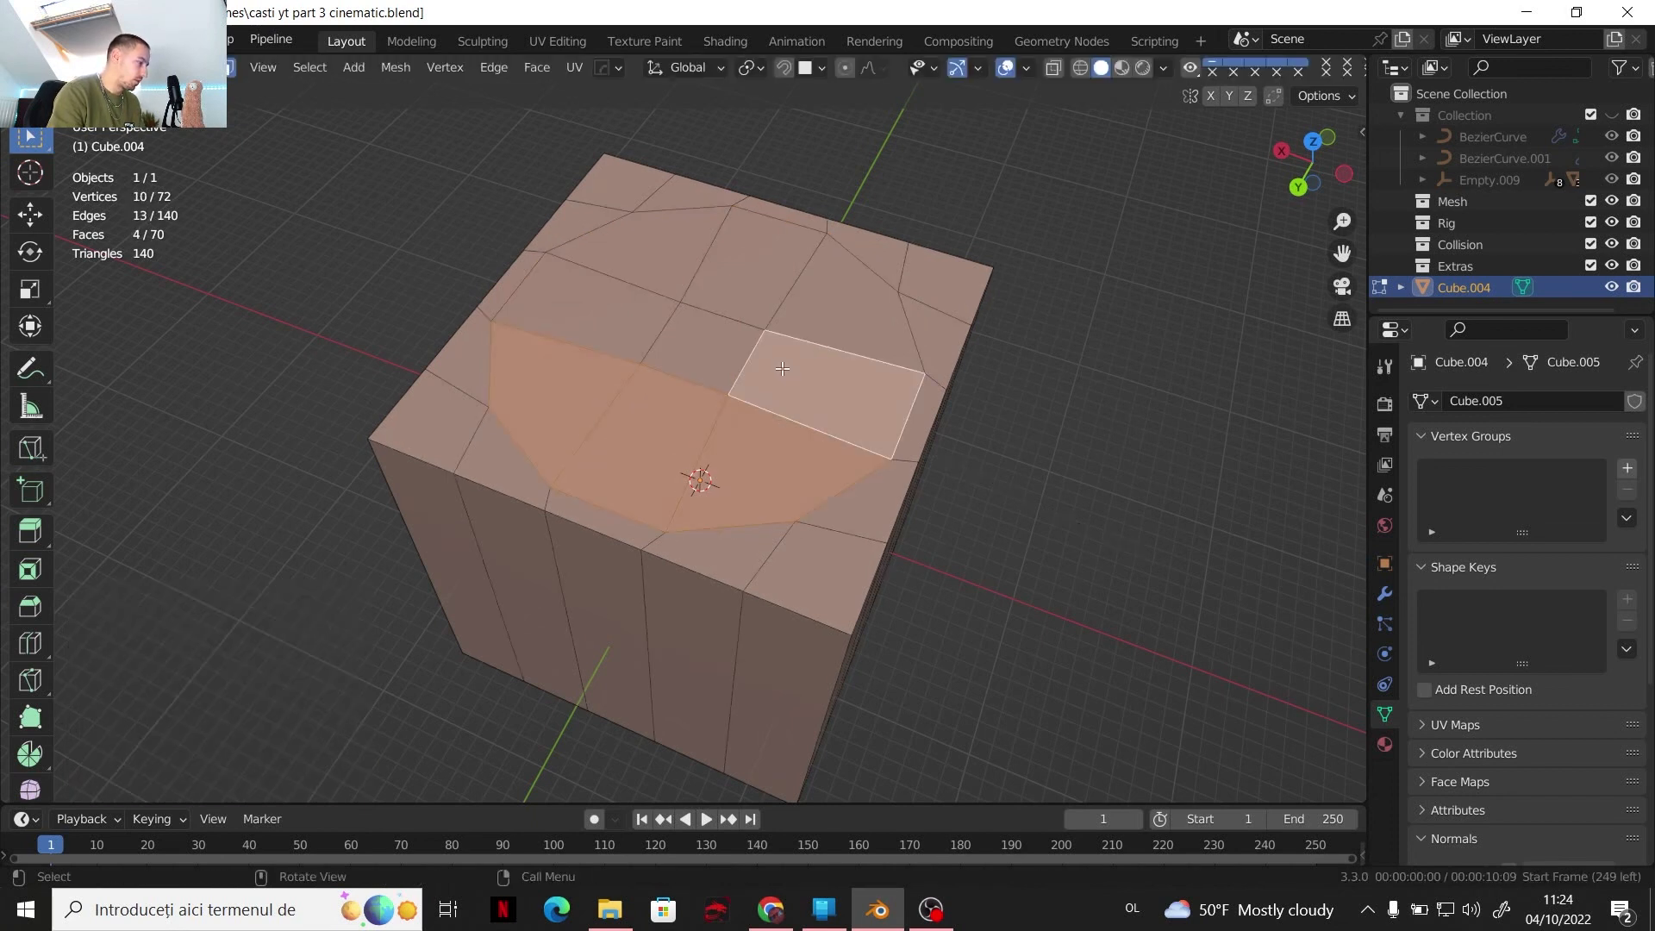
key(c)
mouse_move(757, 268)
mouse_down()
mouse_move(665, 334)
mouse_move(905, 332)
mouse_up()
right_click(994, 483)
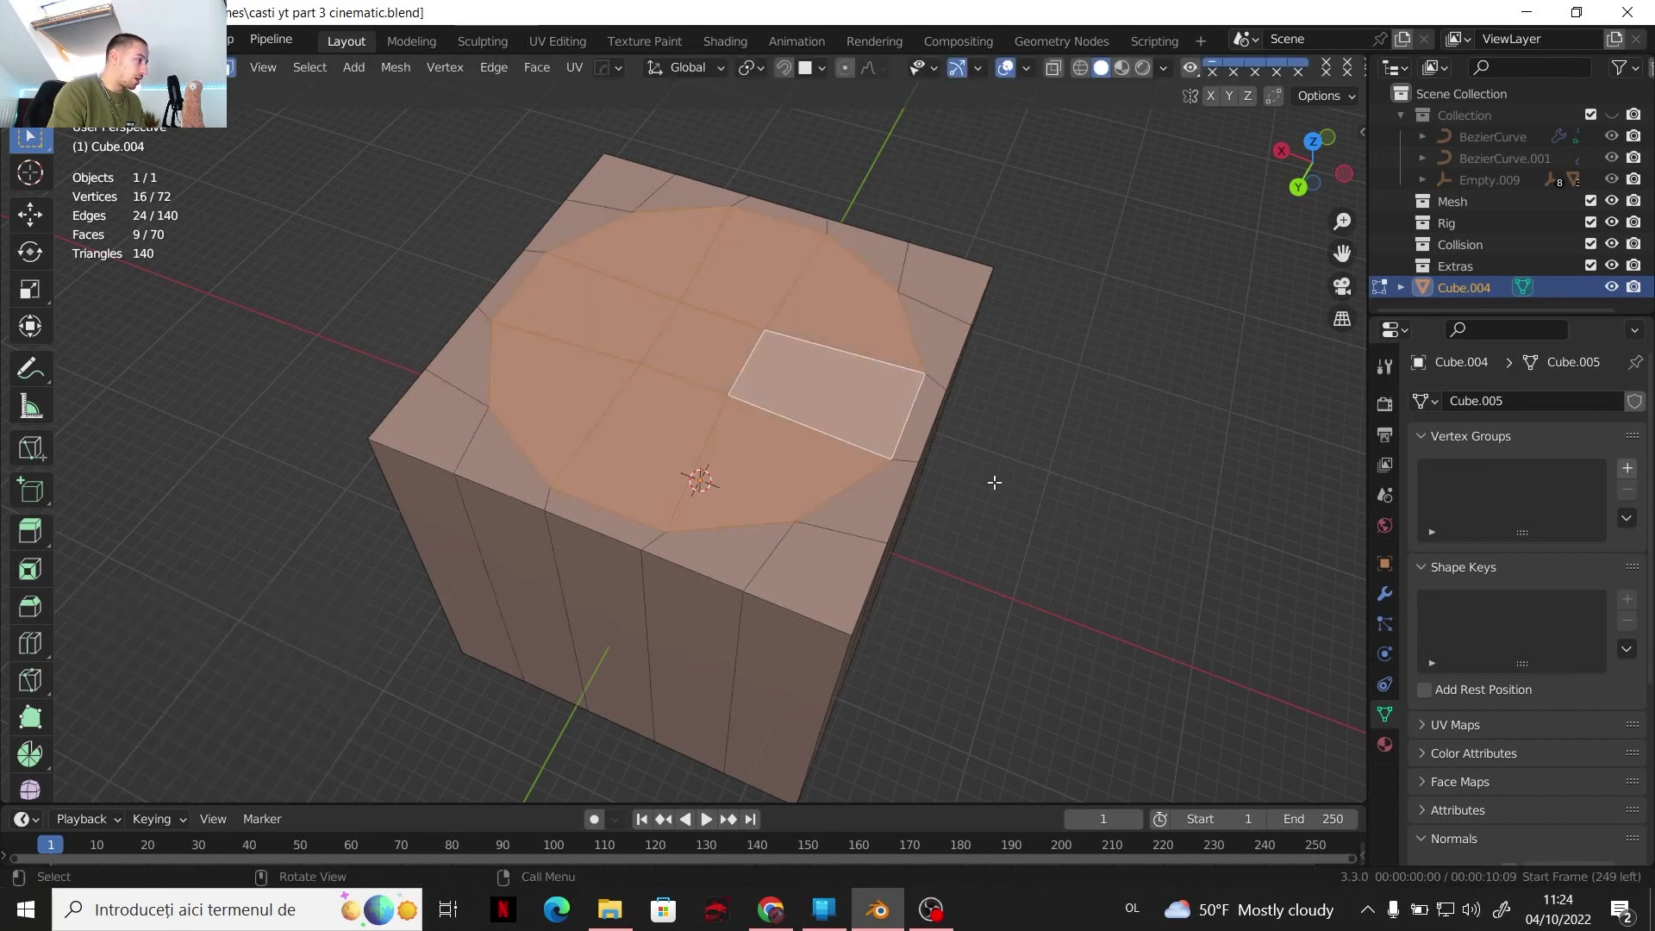
key(i)
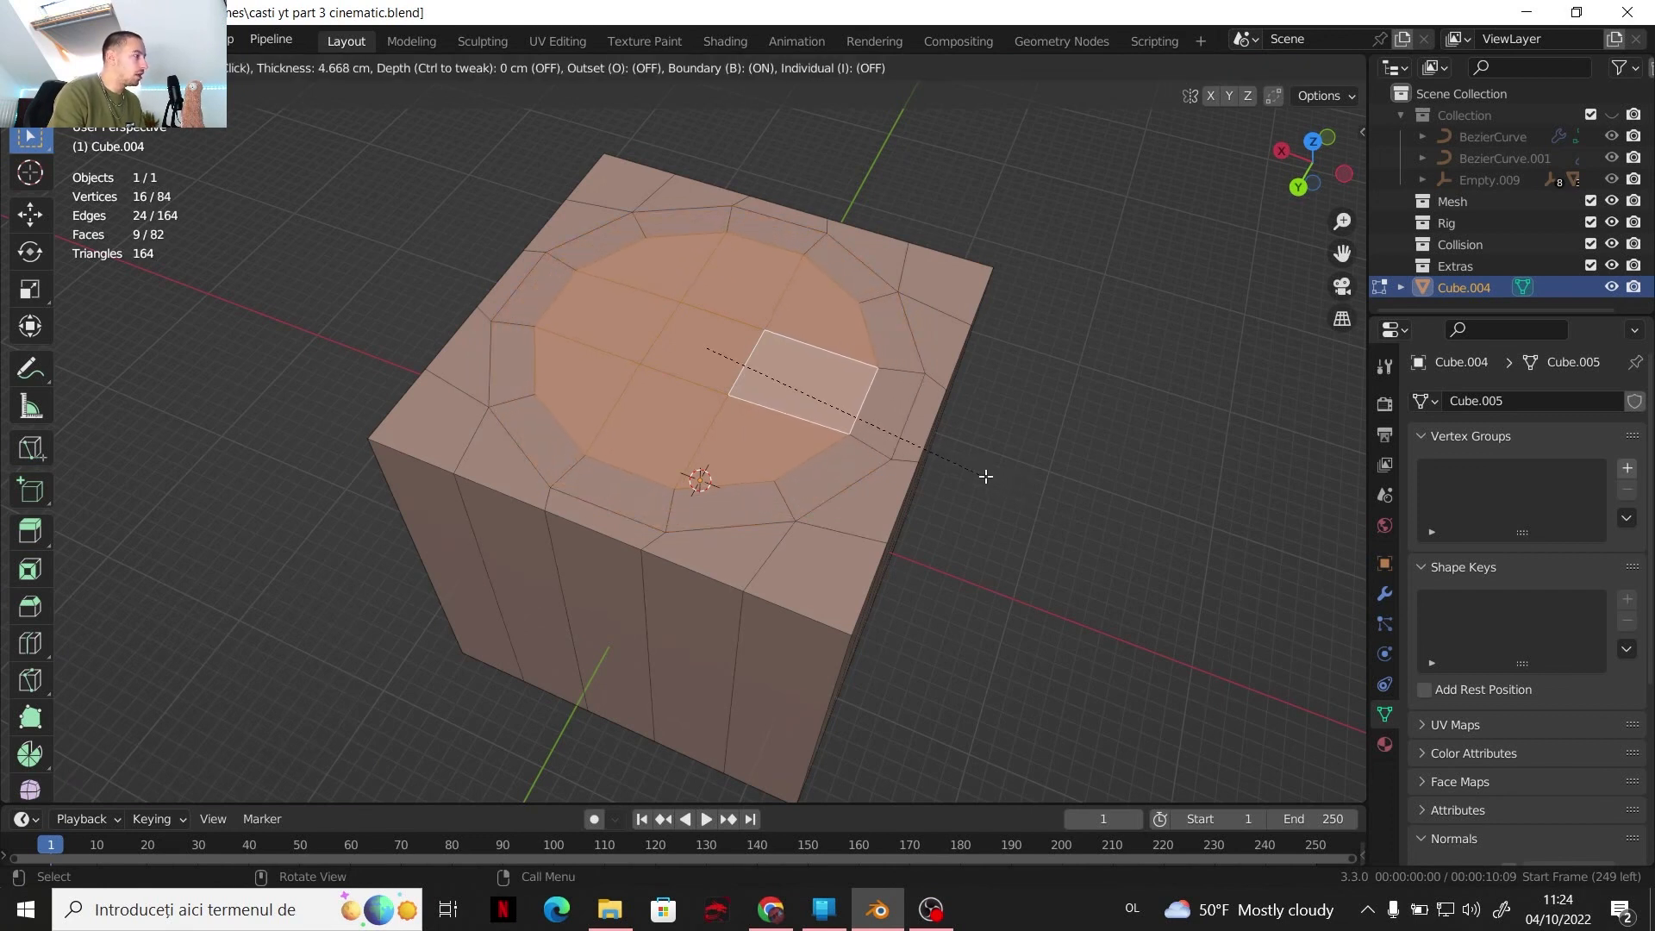
click(984, 474)
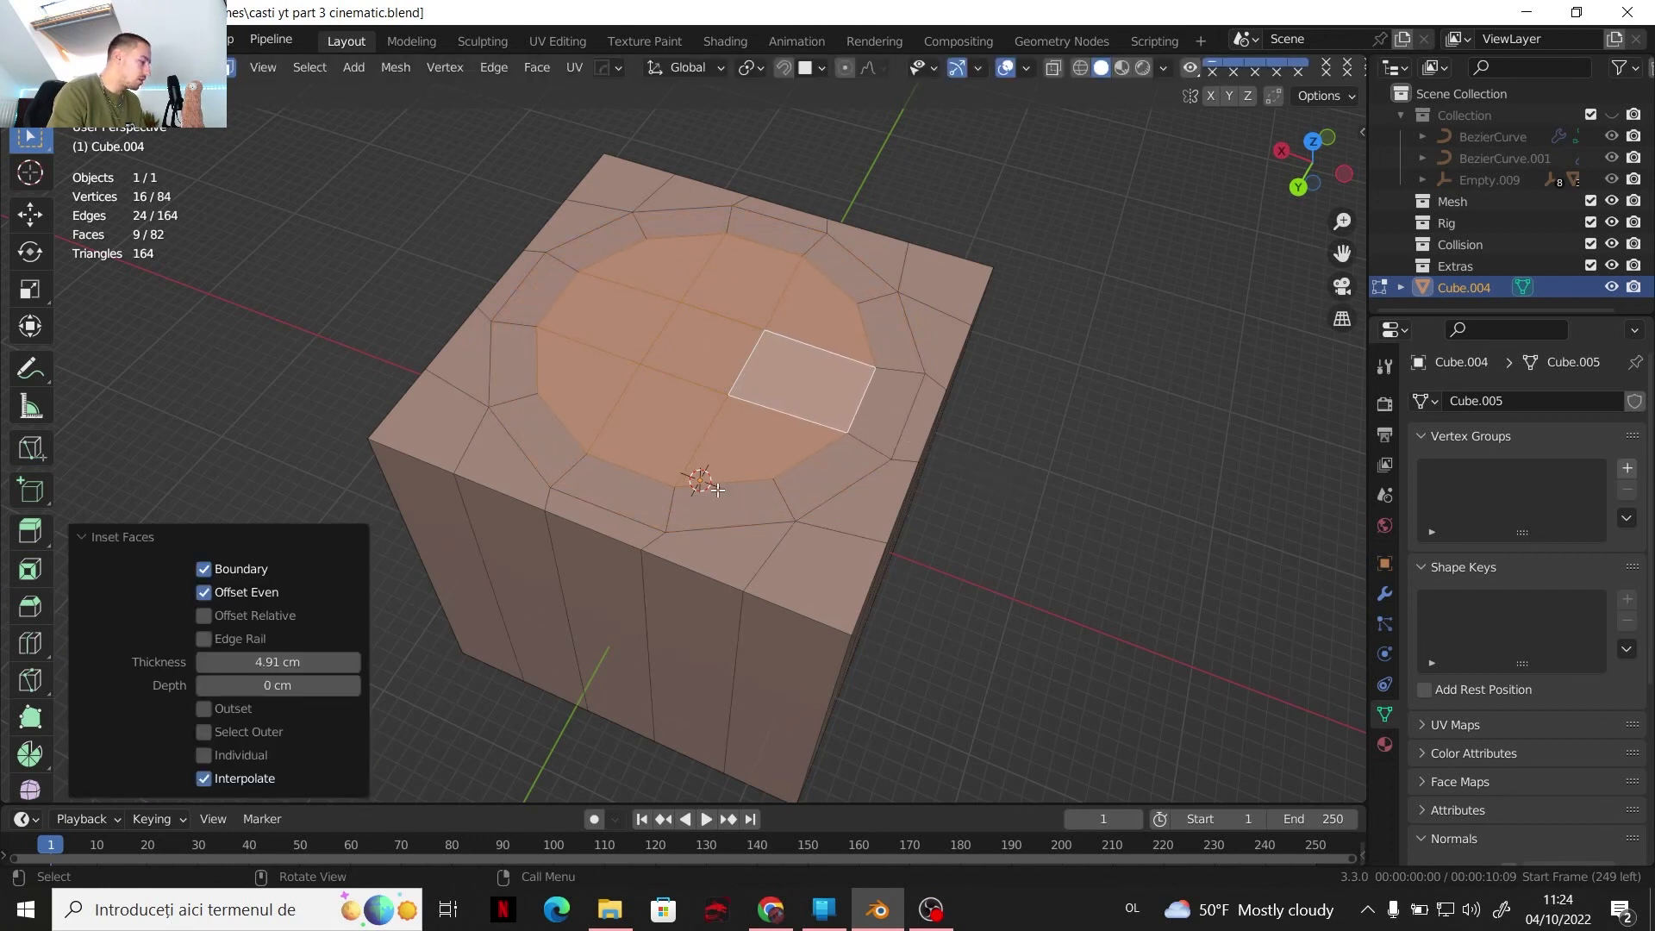
Select the ring of faces created by the inset and extrude it about 6.16 cm down into the cube
alt+click(685, 509)
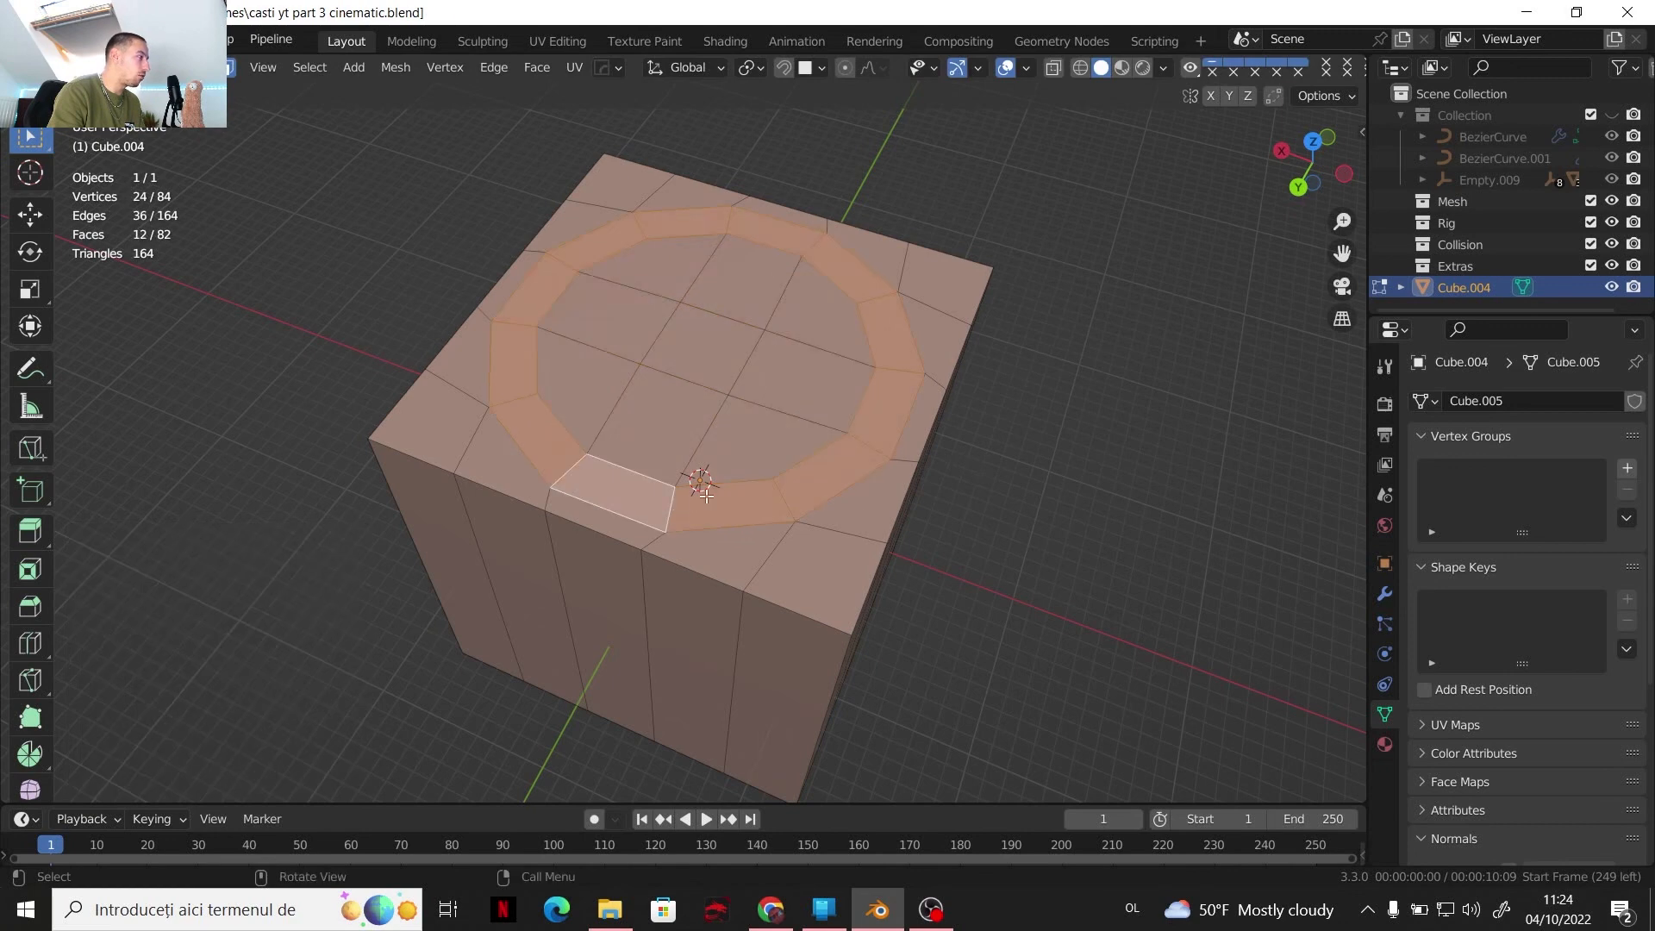
middle_drag(698, 500, 732, 555)
key(e)
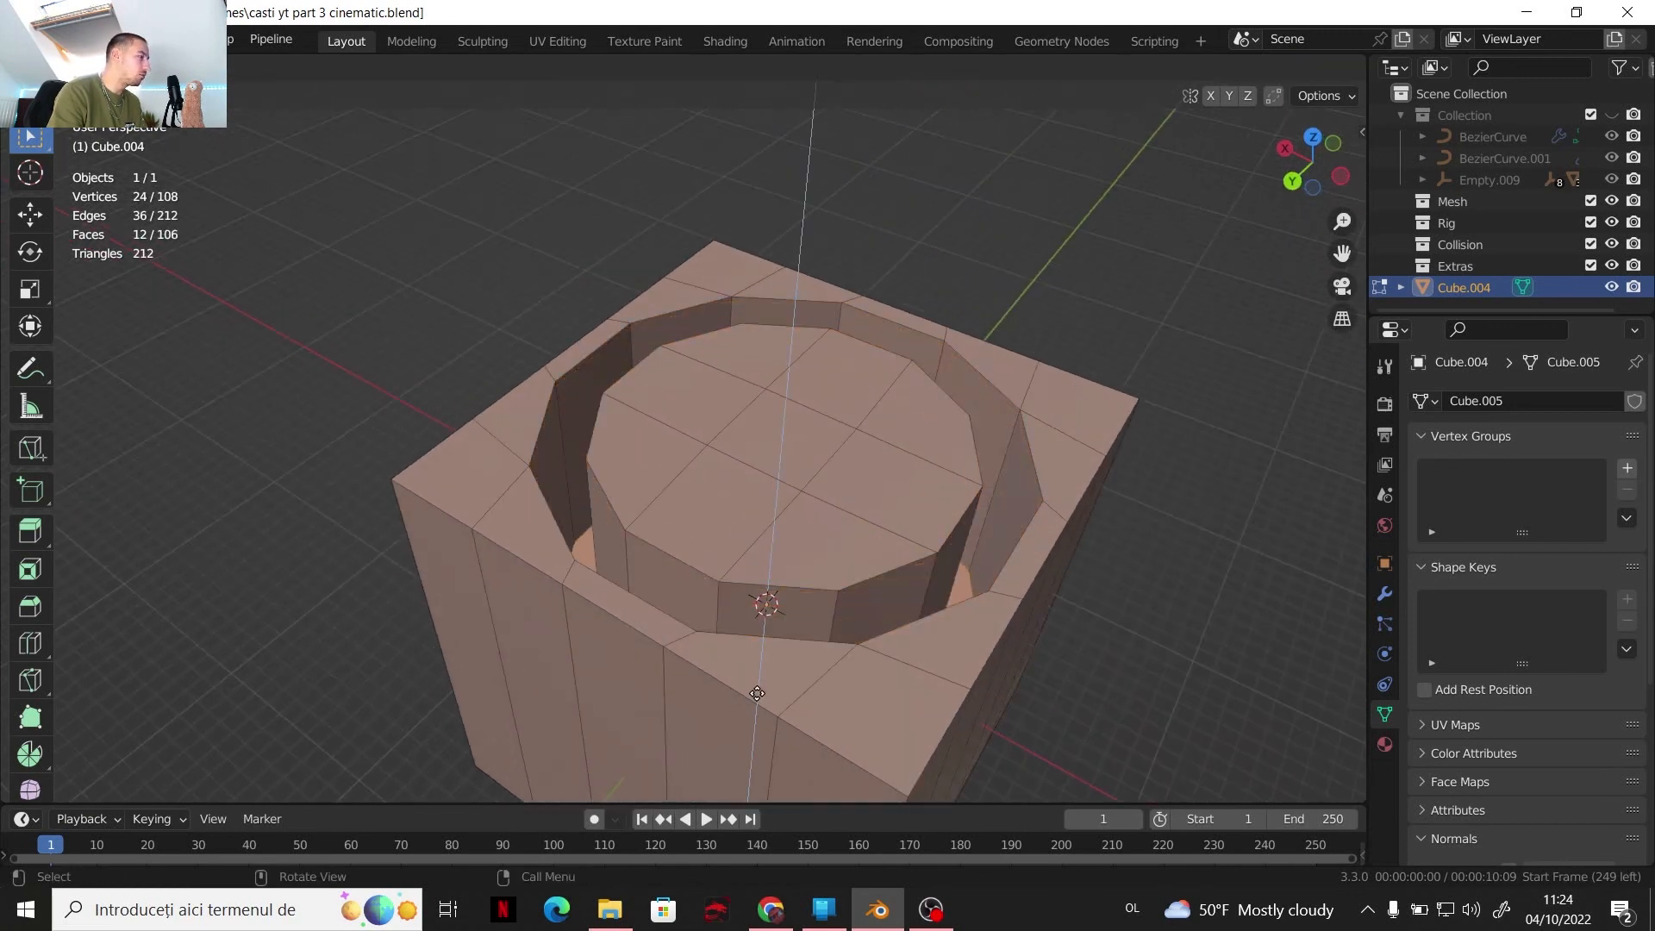
click(725, 595)
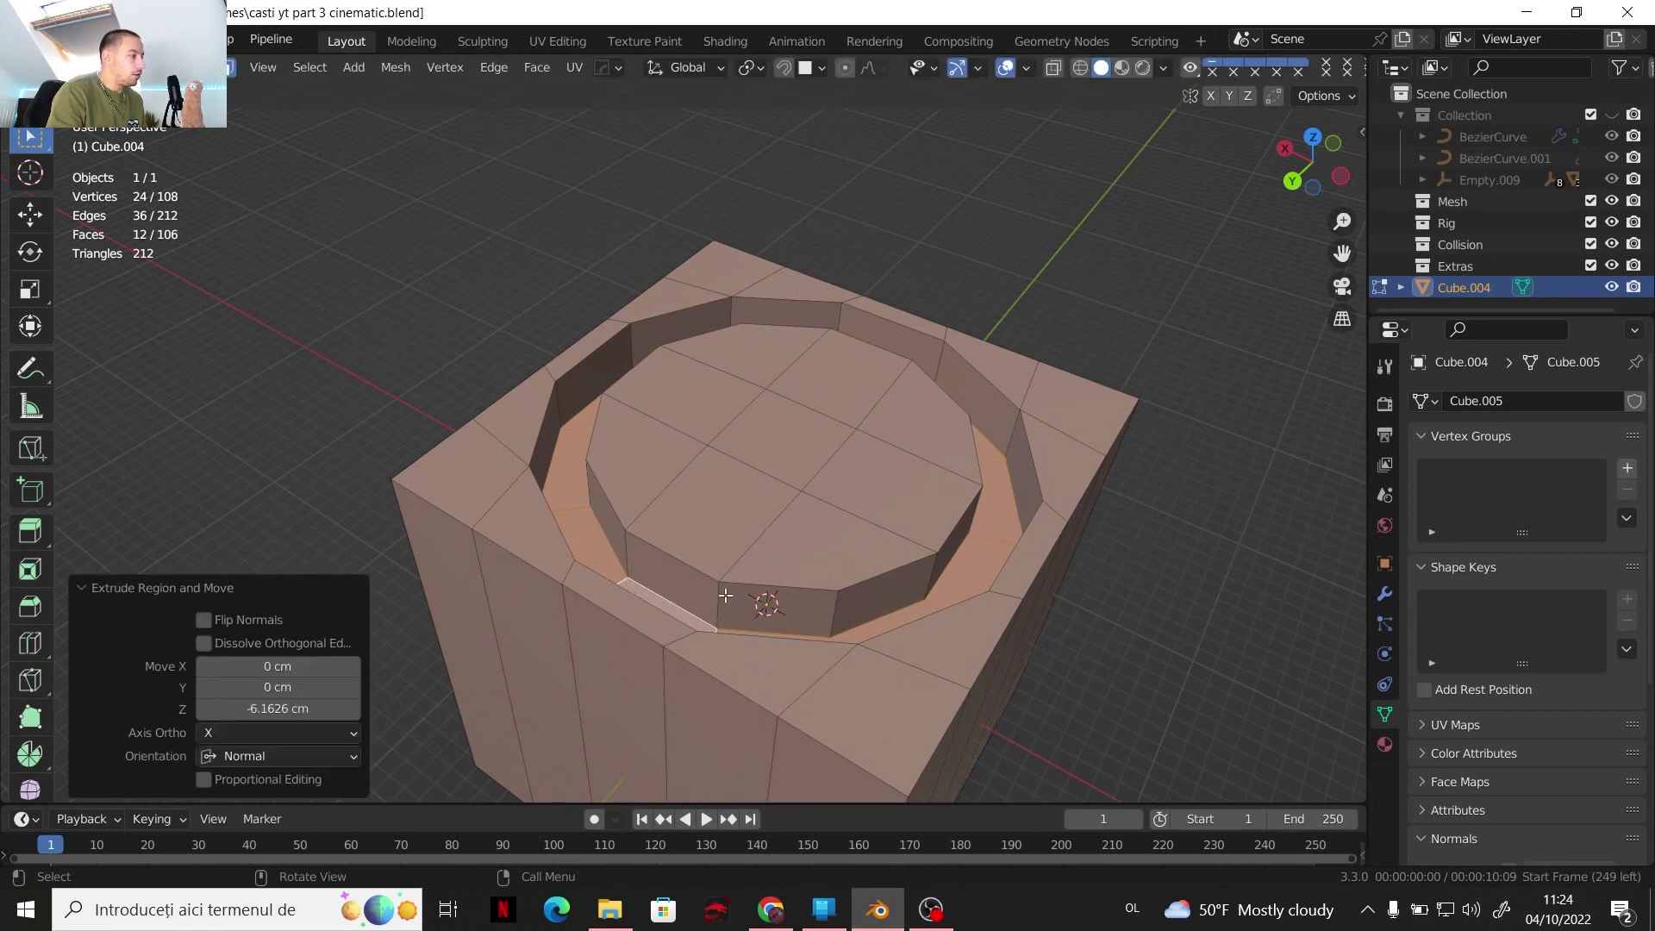
Separate the ring of faces at the groove's bottom into its own object
shift+middle_drag(709, 527, 681, 562)
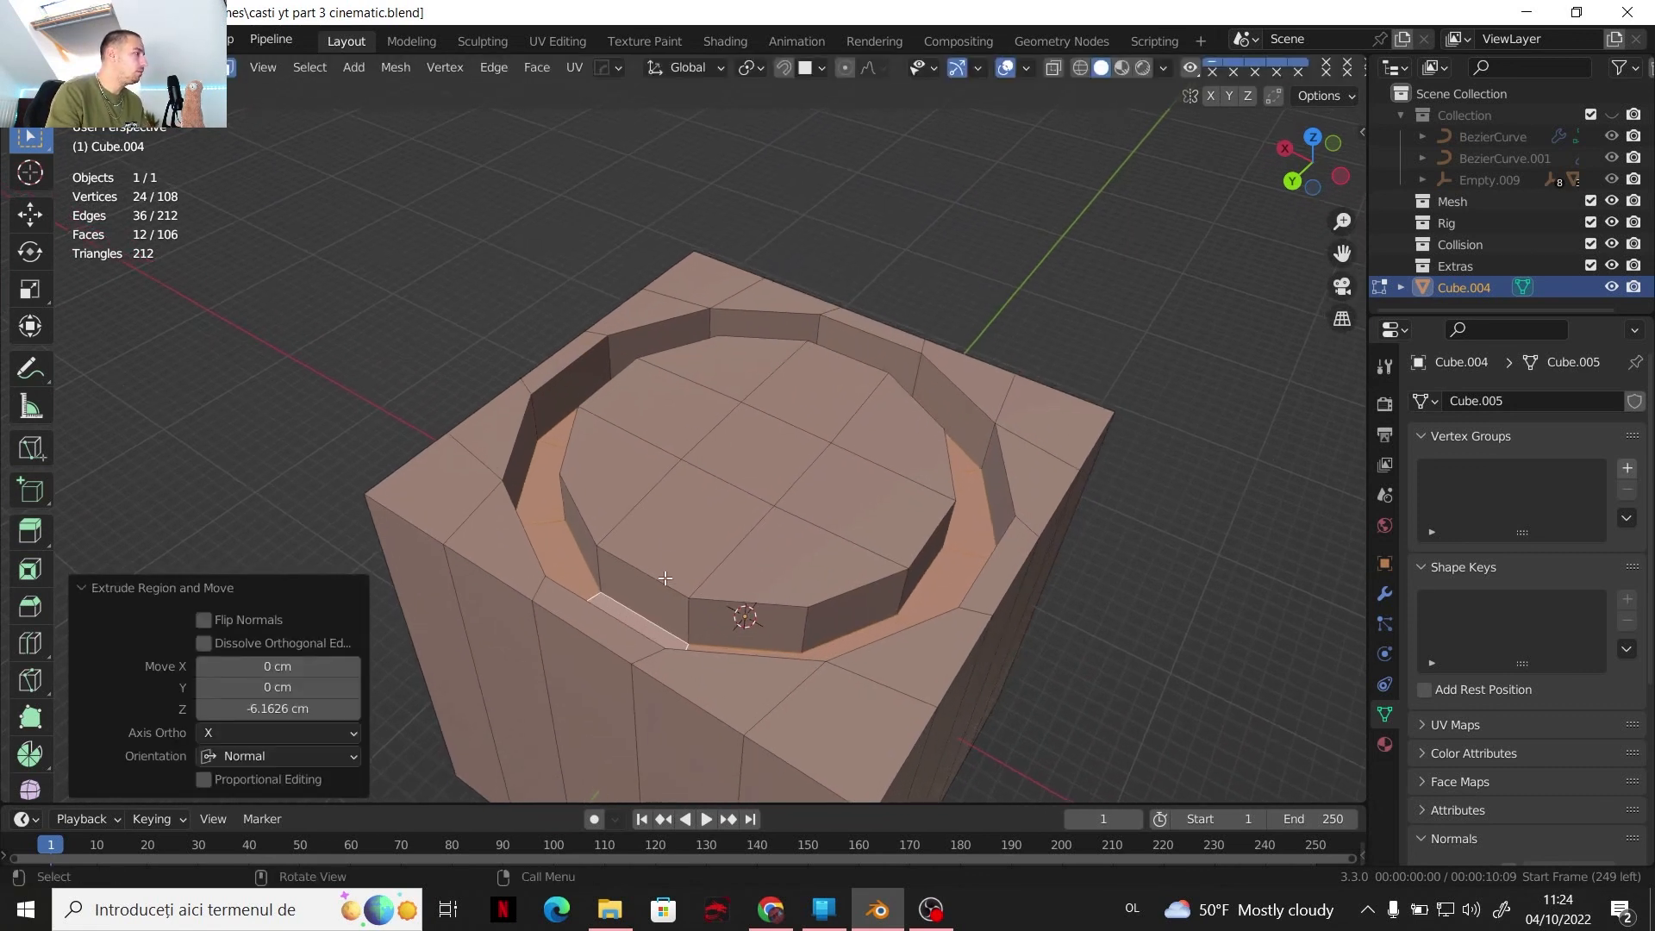
key(p)
click(614, 534)
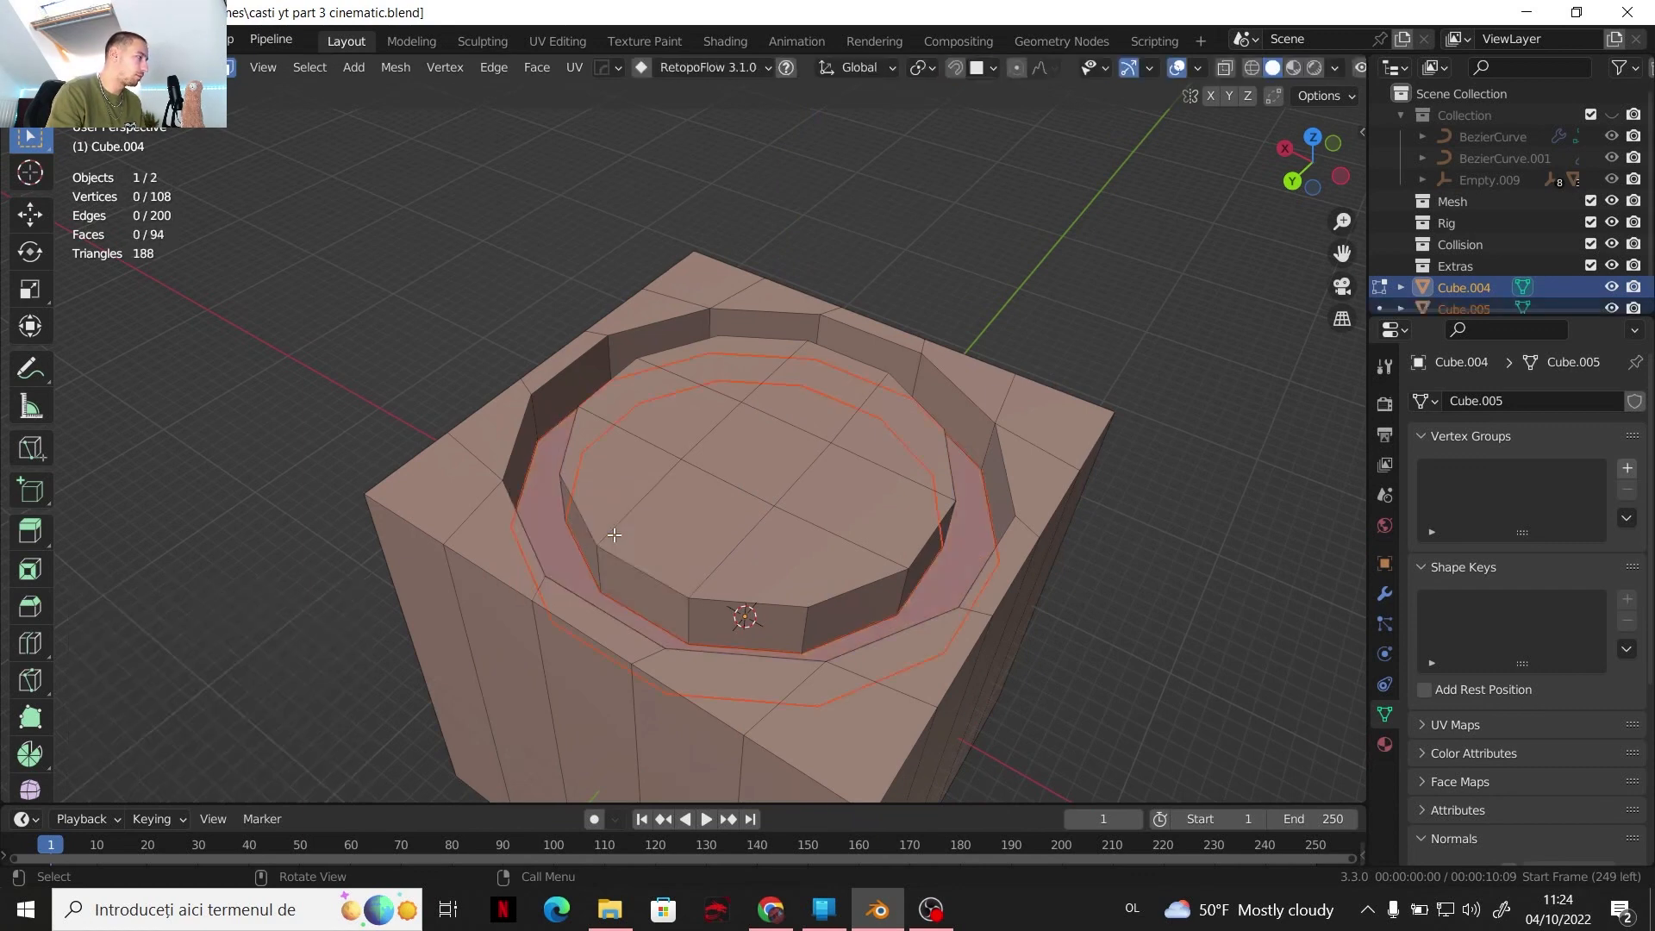
Edit only the cube, select the nine top faces of the central disc and inset them by about 1.82 cm
scroll(655, 574, up, 2)
key(Tab)
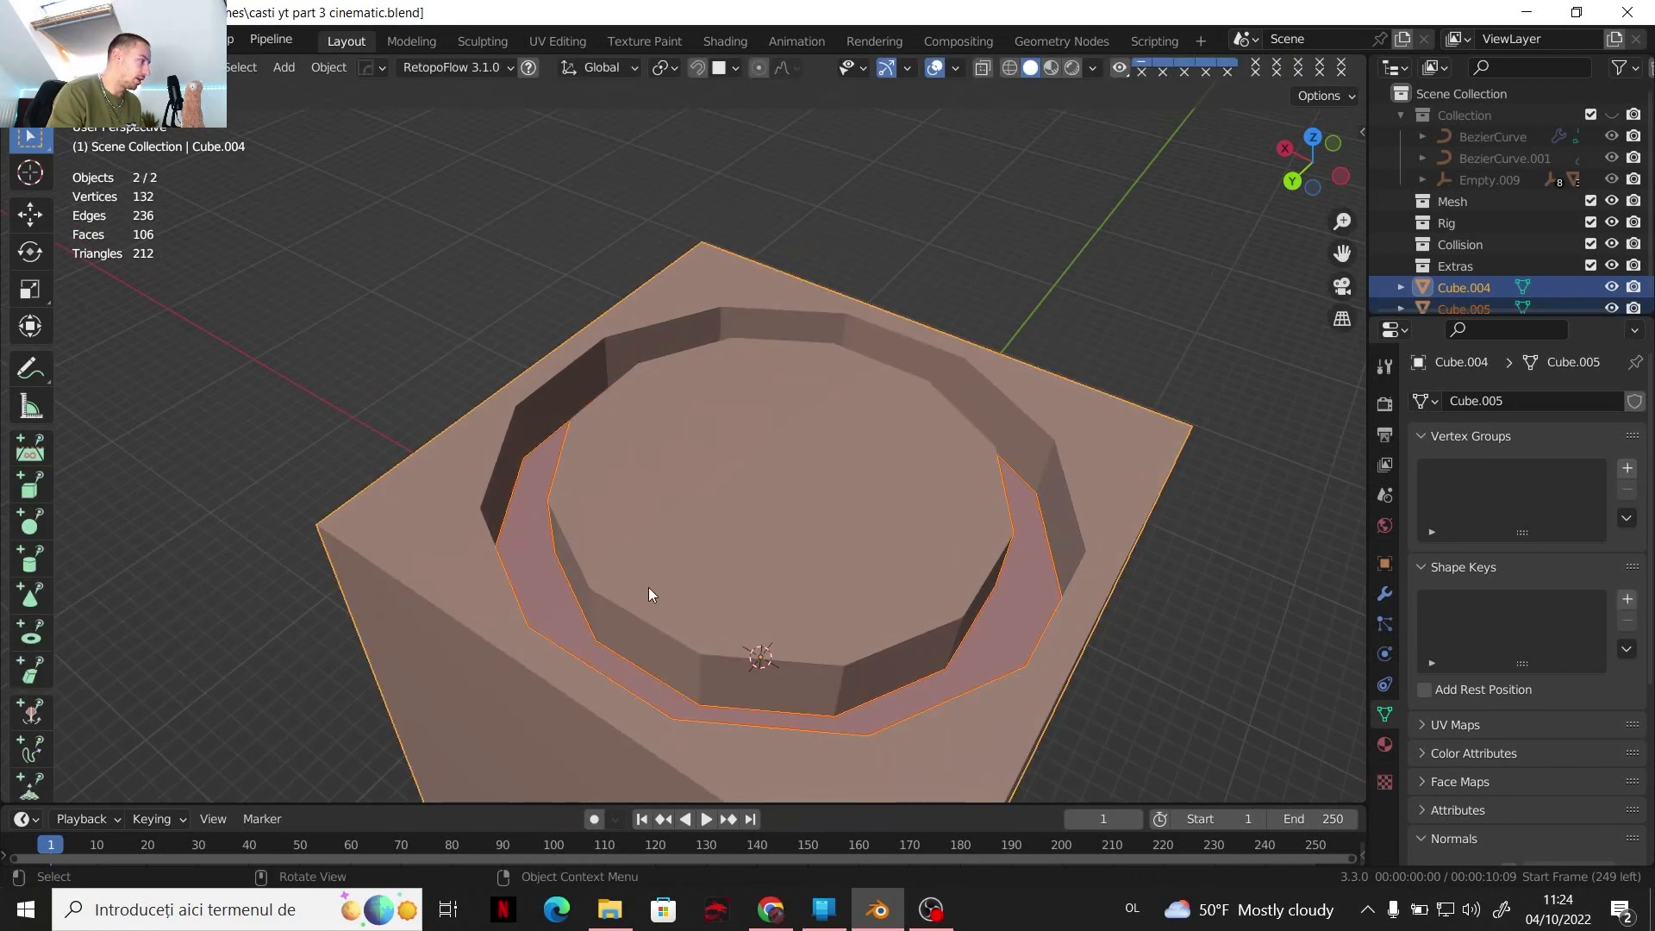
click(664, 564)
key(Tab)
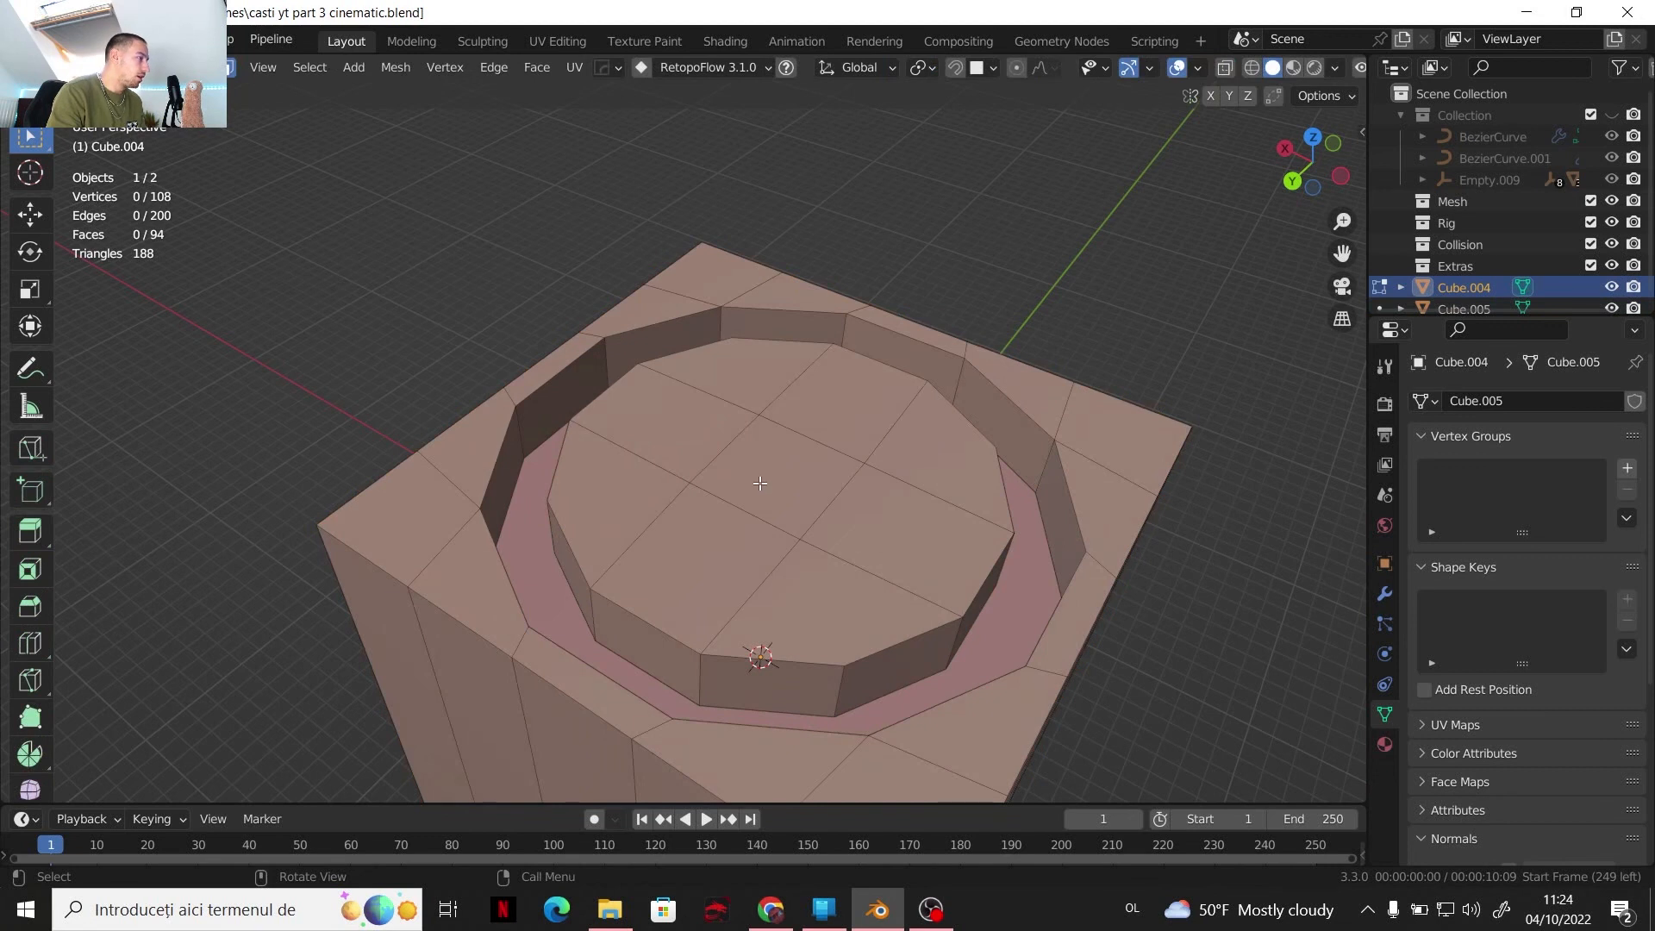
key(c)
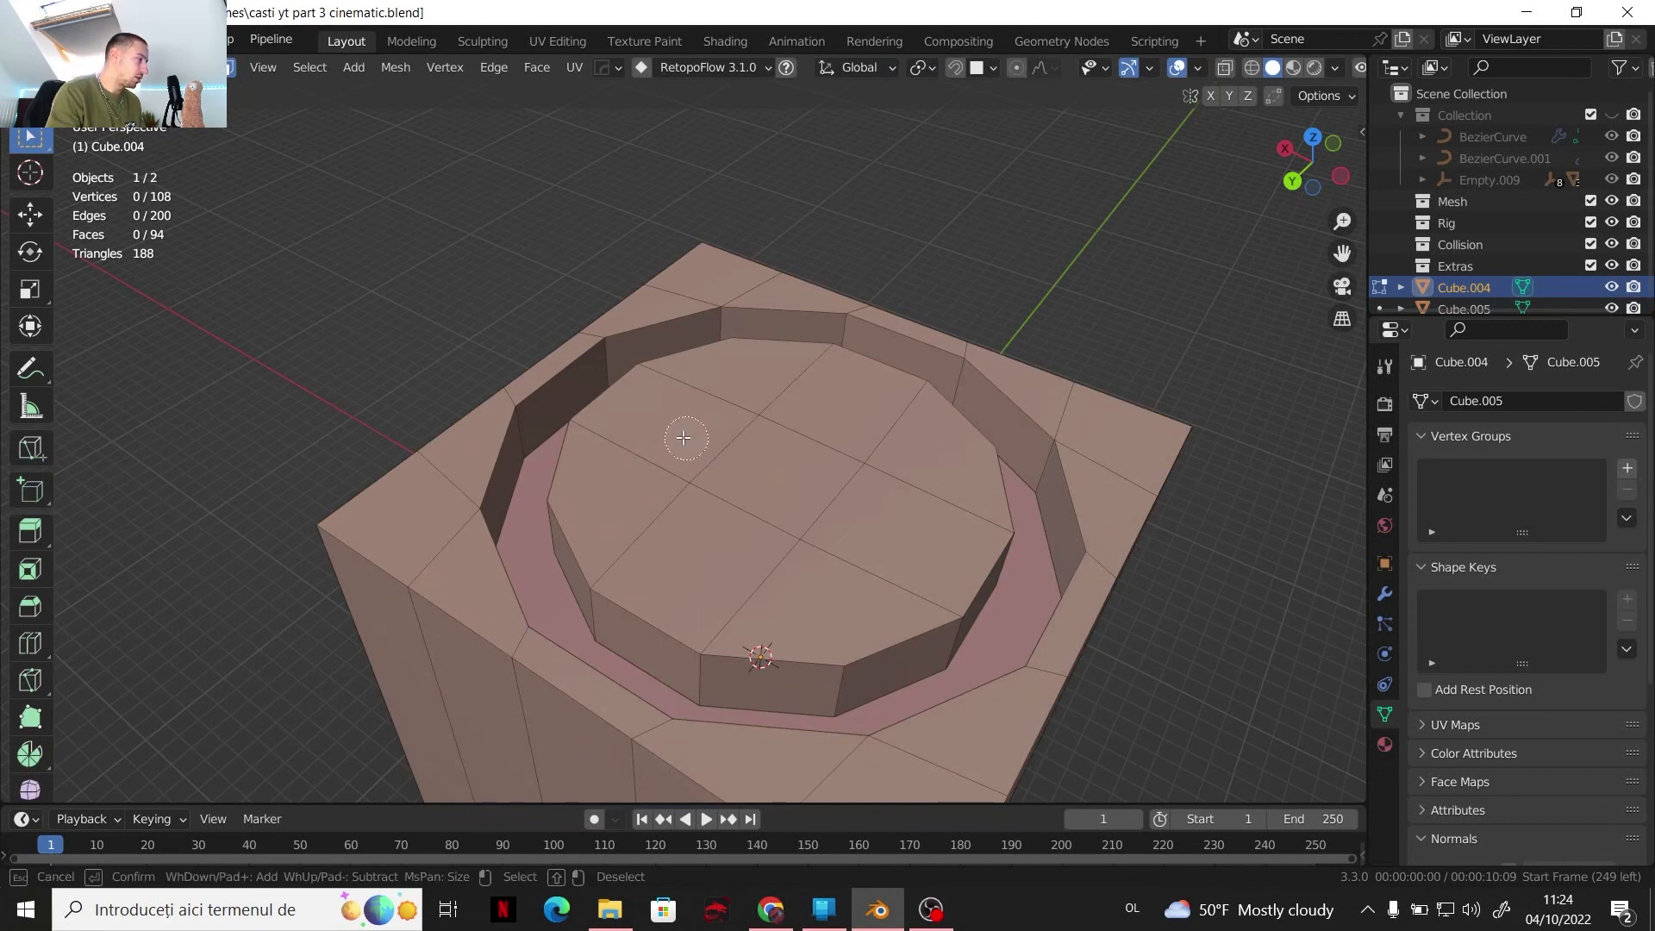
mouse_move(683, 436)
mouse_down()
mouse_move(758, 586)
mouse_move(859, 486)
mouse_move(770, 427)
mouse_up()
right_click(885, 535)
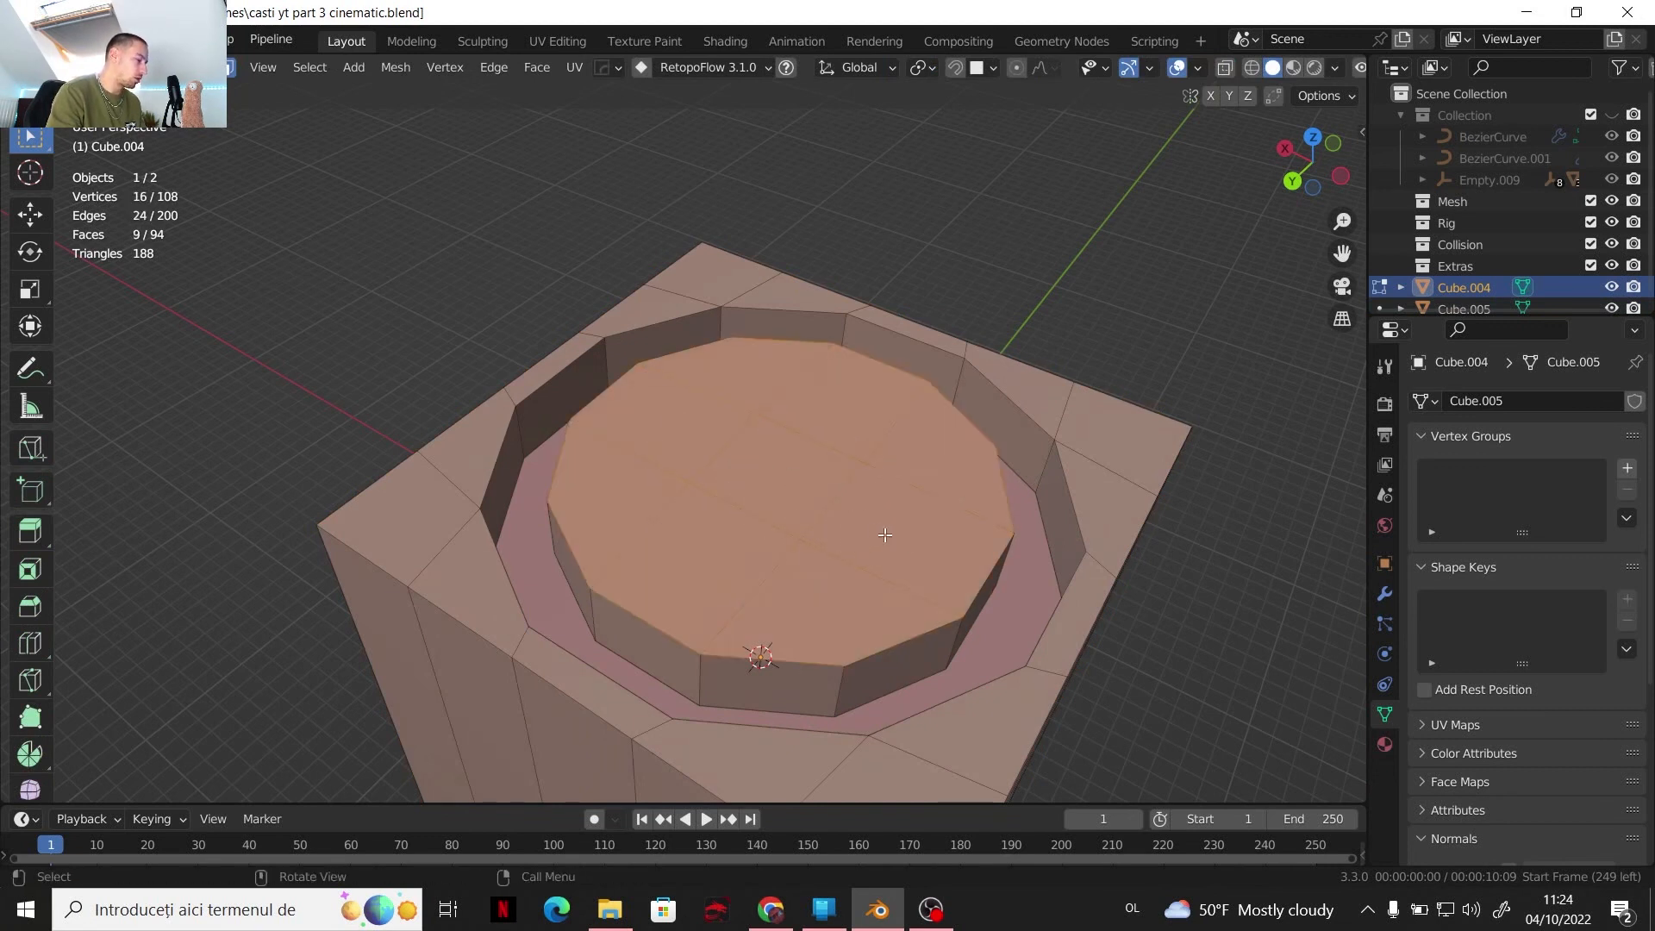
key(i)
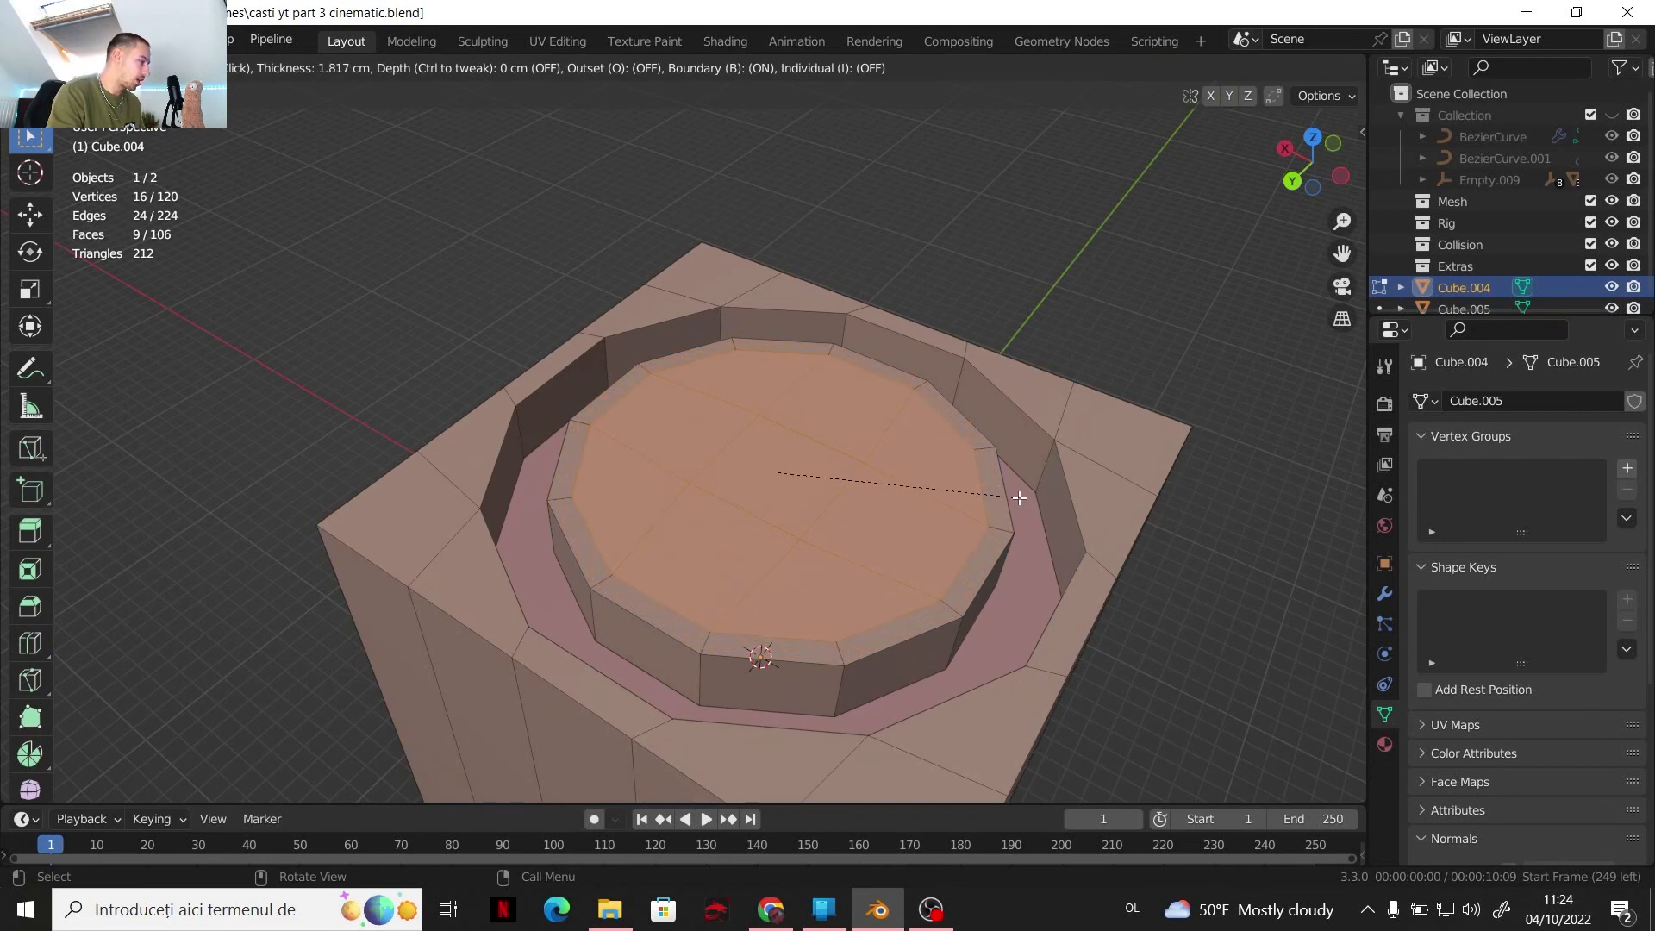
click(1020, 499)
Extrude the inset disc faces slightly upward to form a raised step and return to Object Mode
key(e)
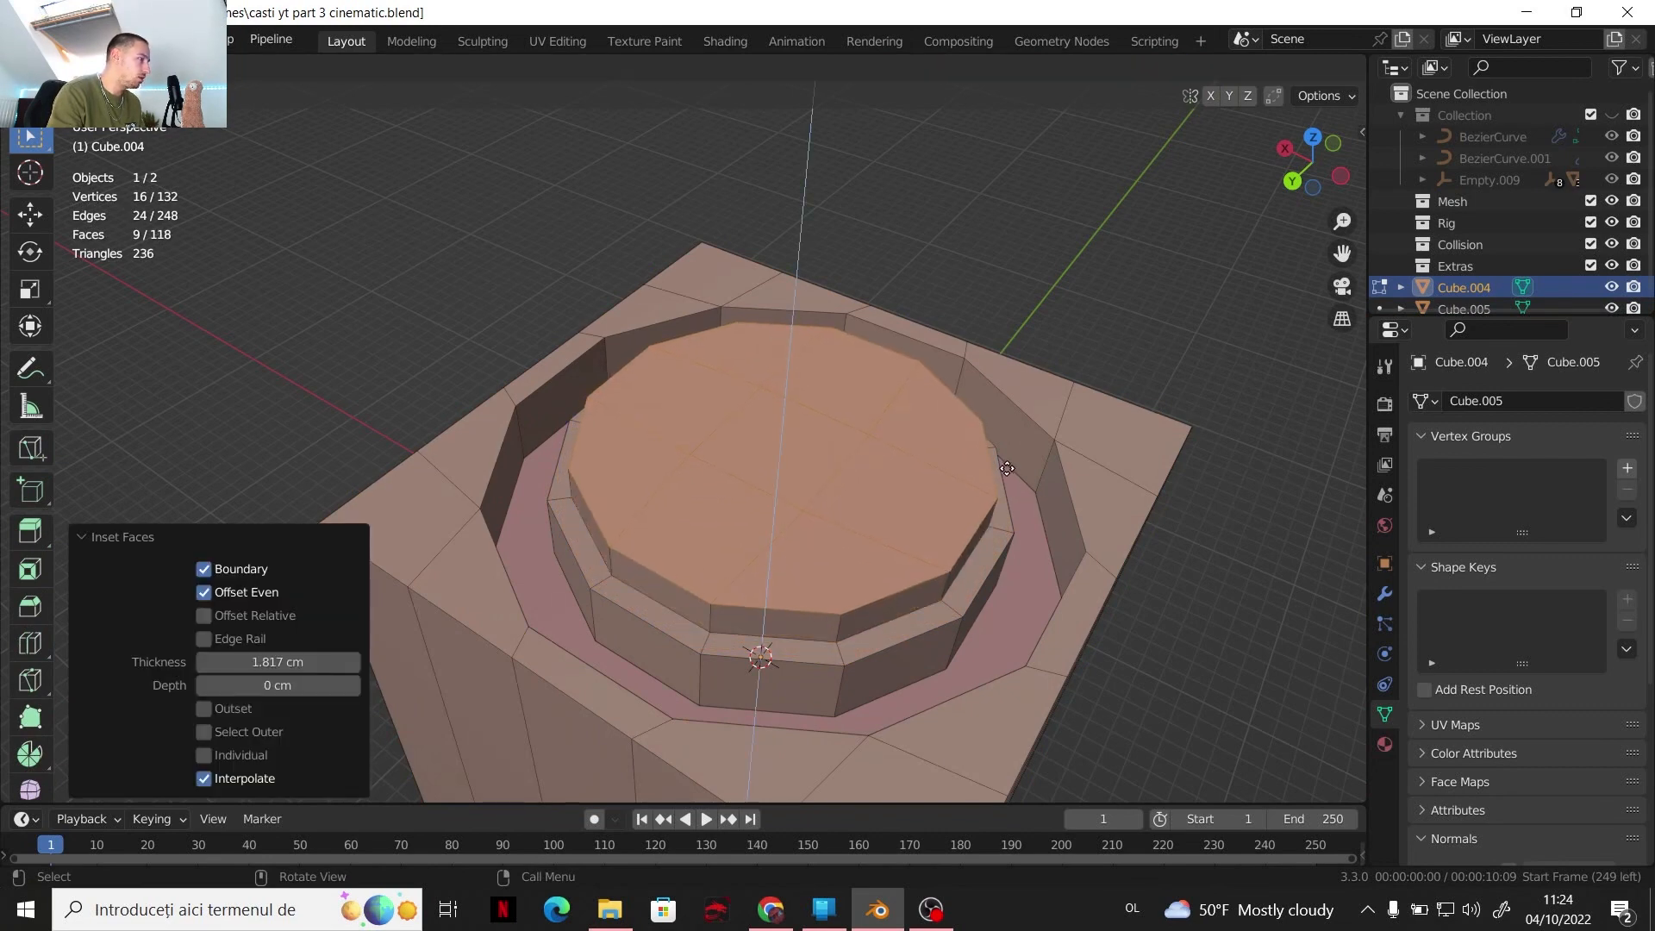
click(1006, 468)
key(Tab)
scroll(835, 511, down, 3)
mouse_move(832, 512)
middle_down()
mouse_move(796, 460)
mouse_move(860, 513)
middle_up()
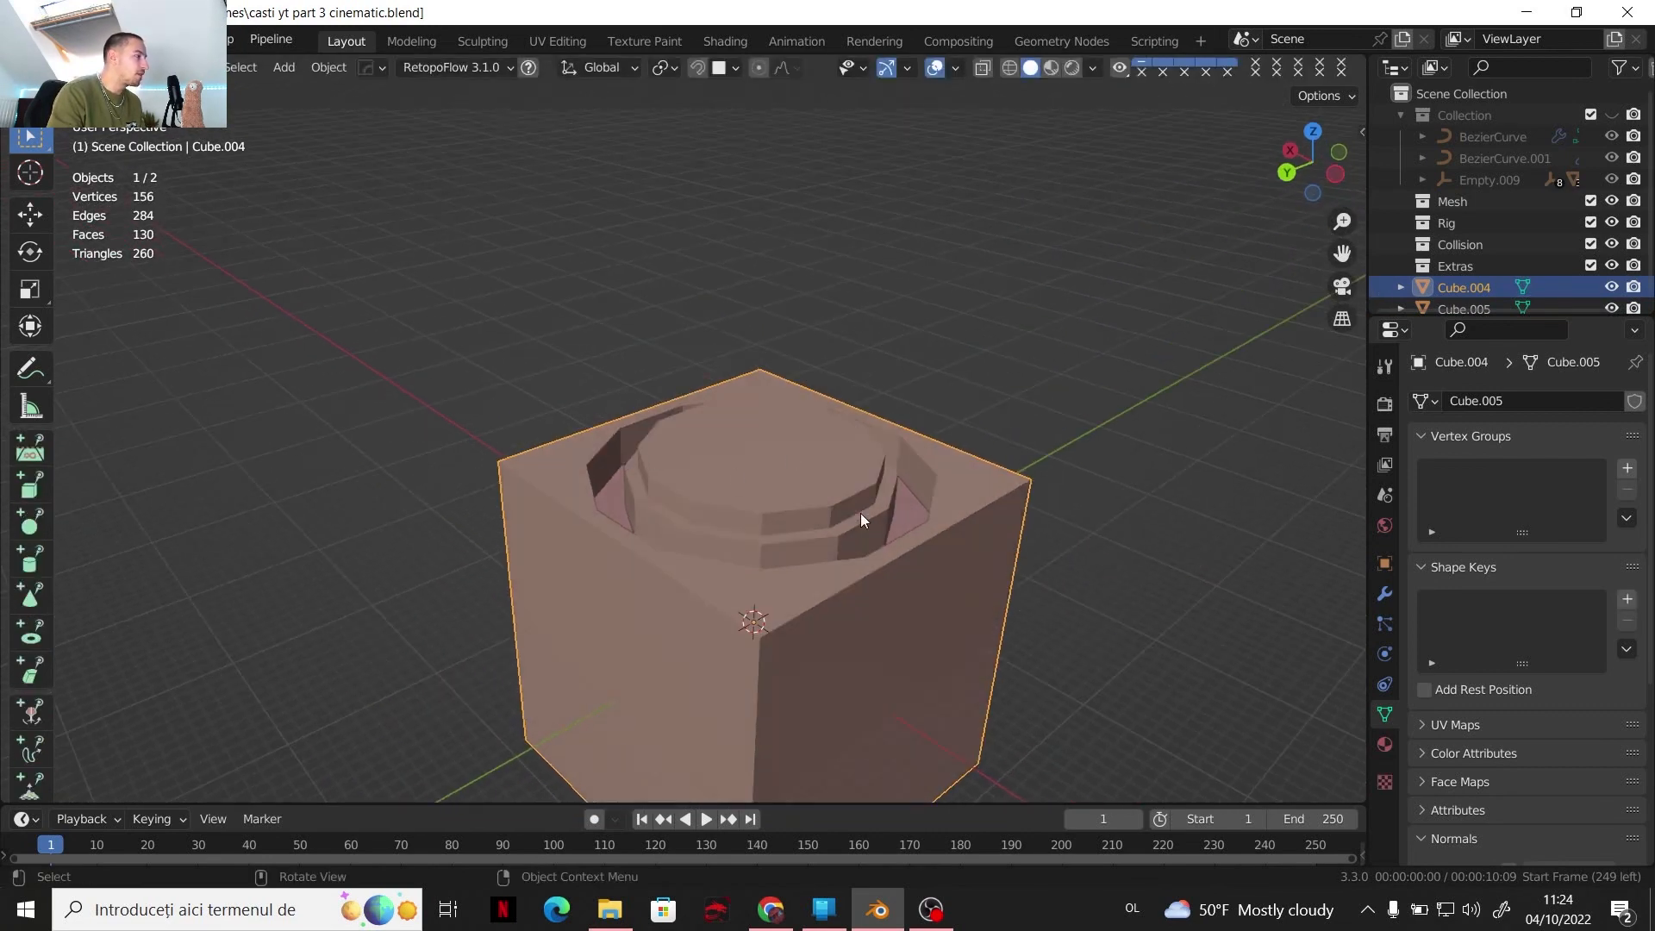
Apply smooth shading to the pedestal cube and to the separate ring inside its groove
scroll(640, 521, up, 3)
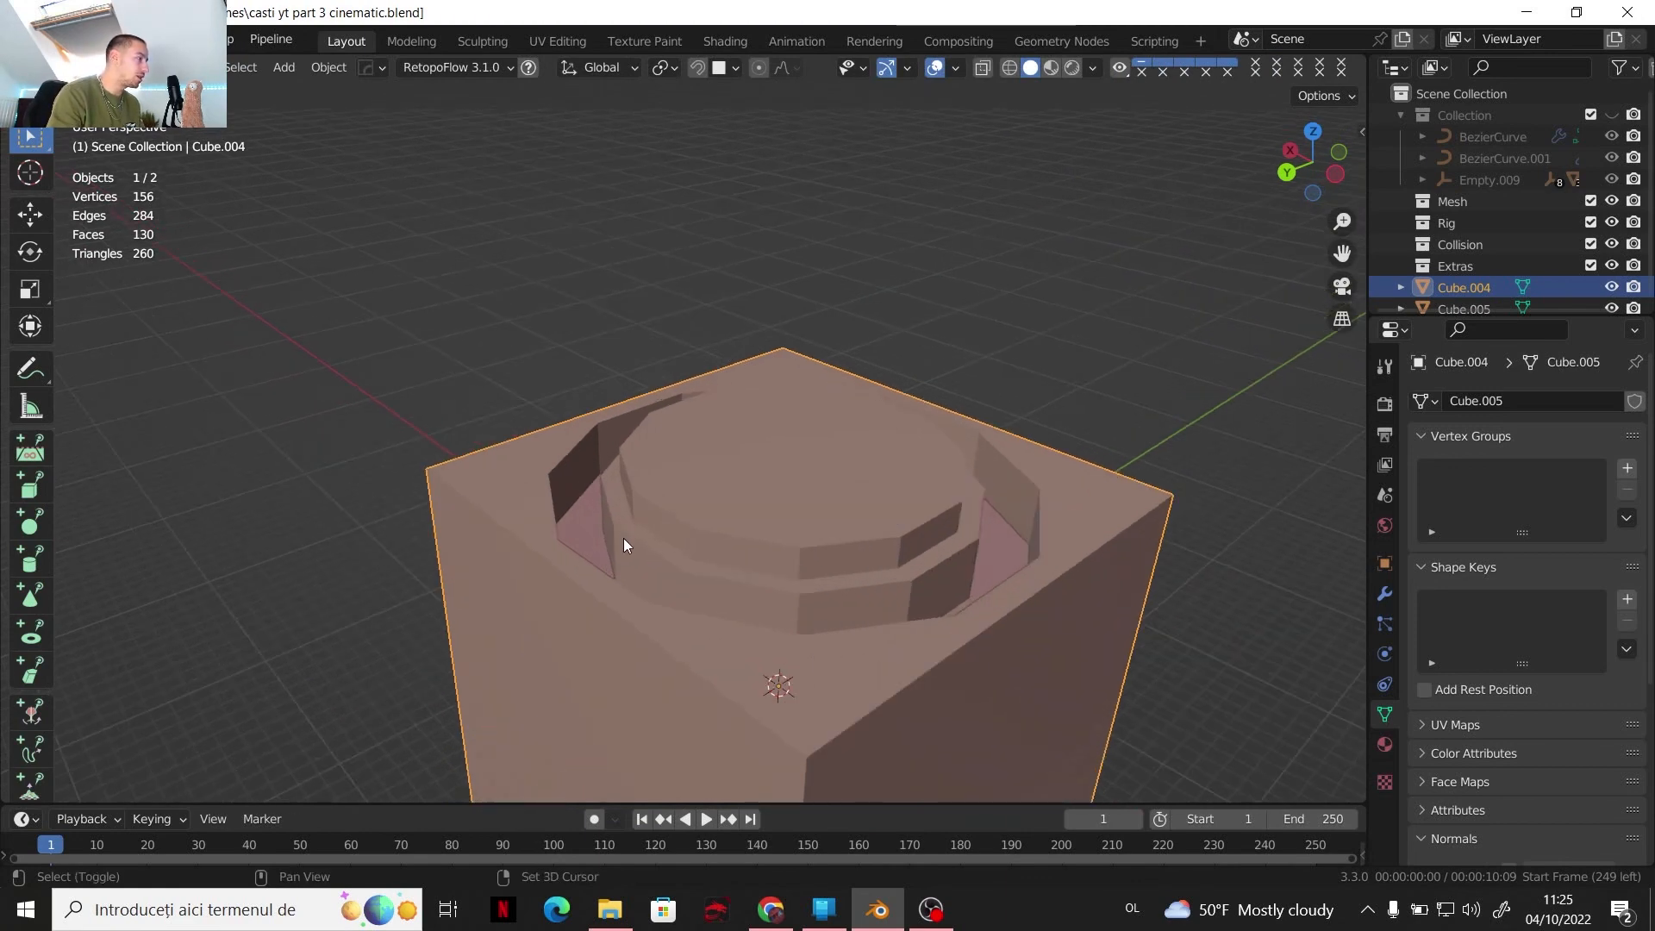
click(574, 536)
click(576, 539)
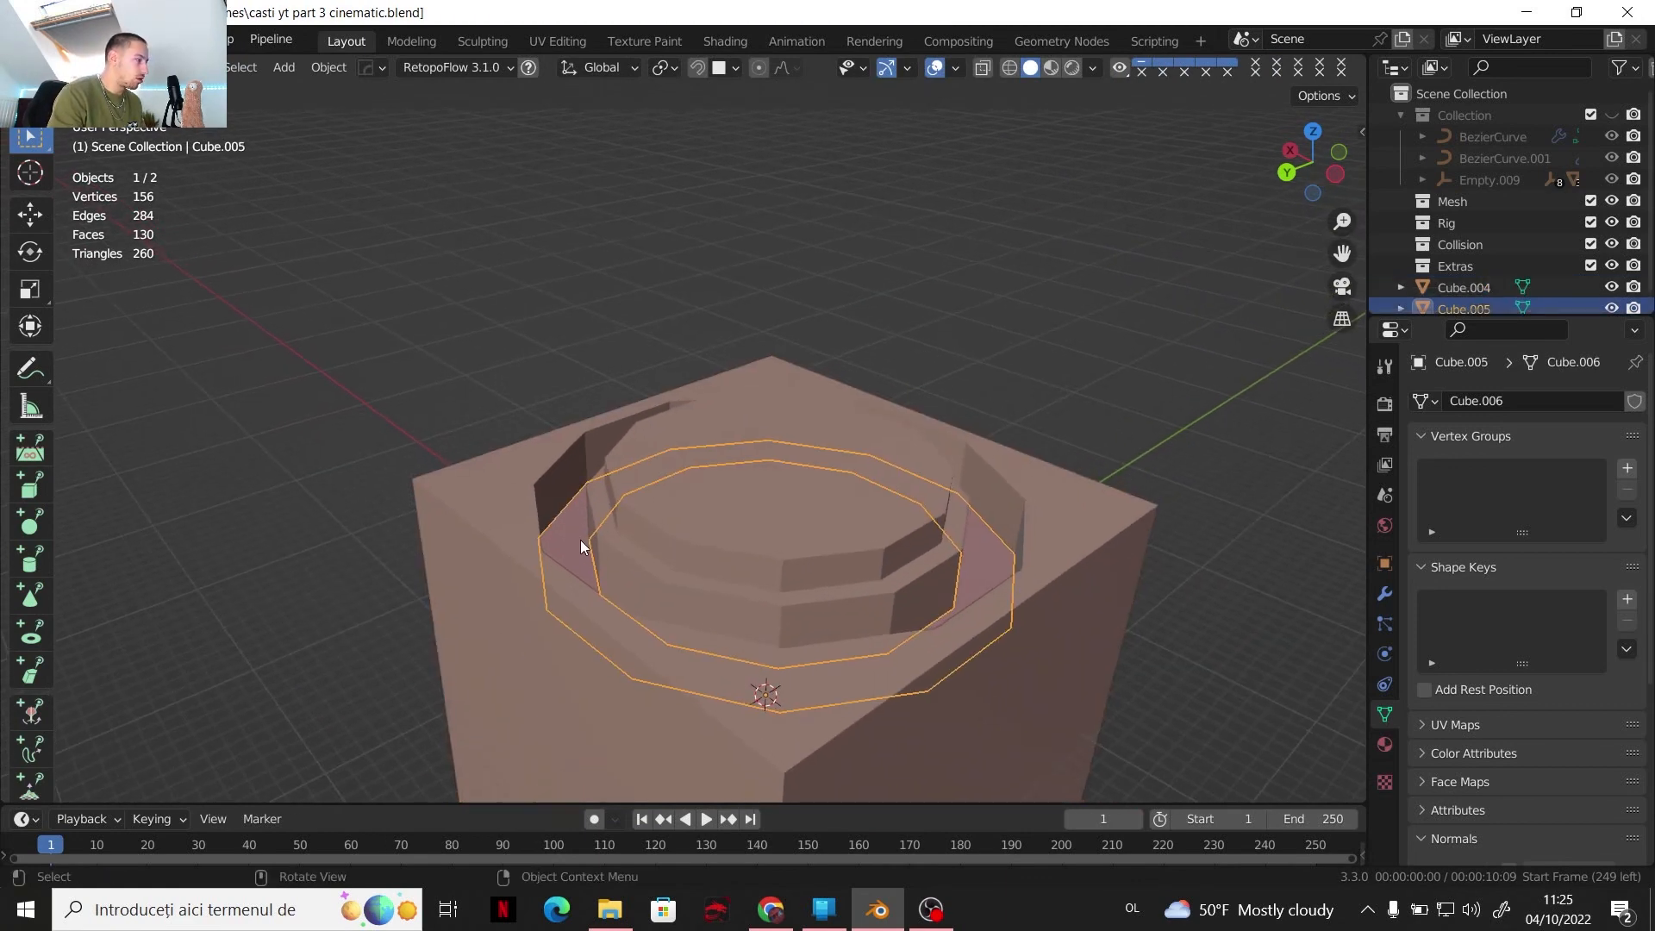
middle_drag(581, 540, 696, 529)
right_click(697, 530)
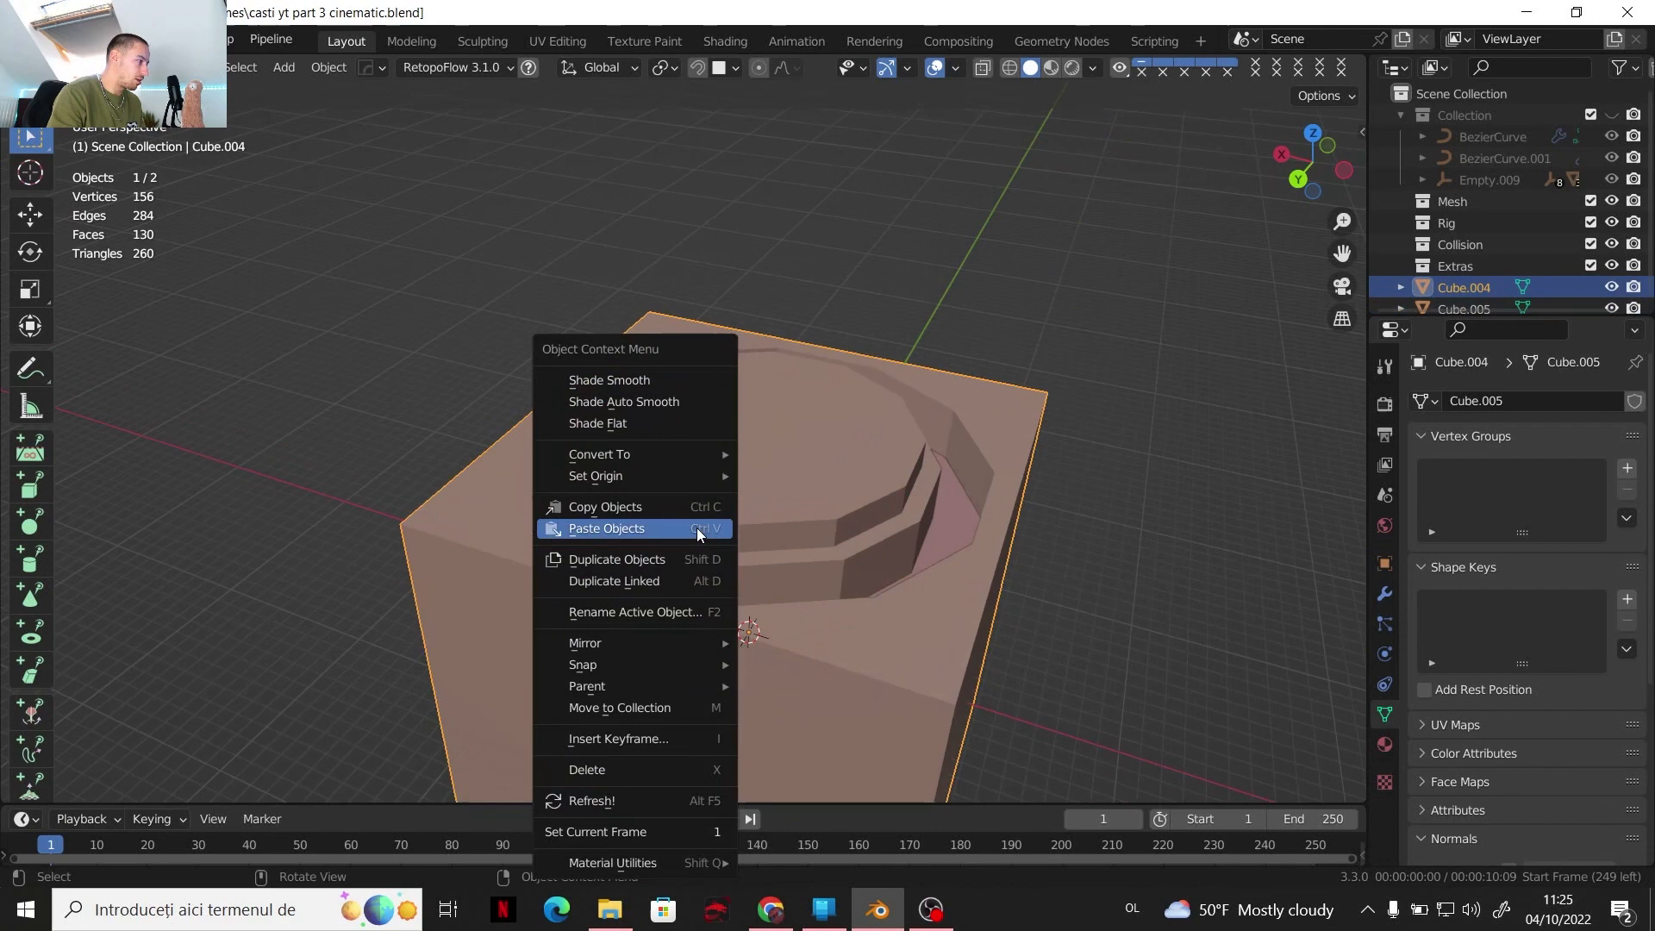
click(639, 393)
click(567, 509)
right_click(567, 505)
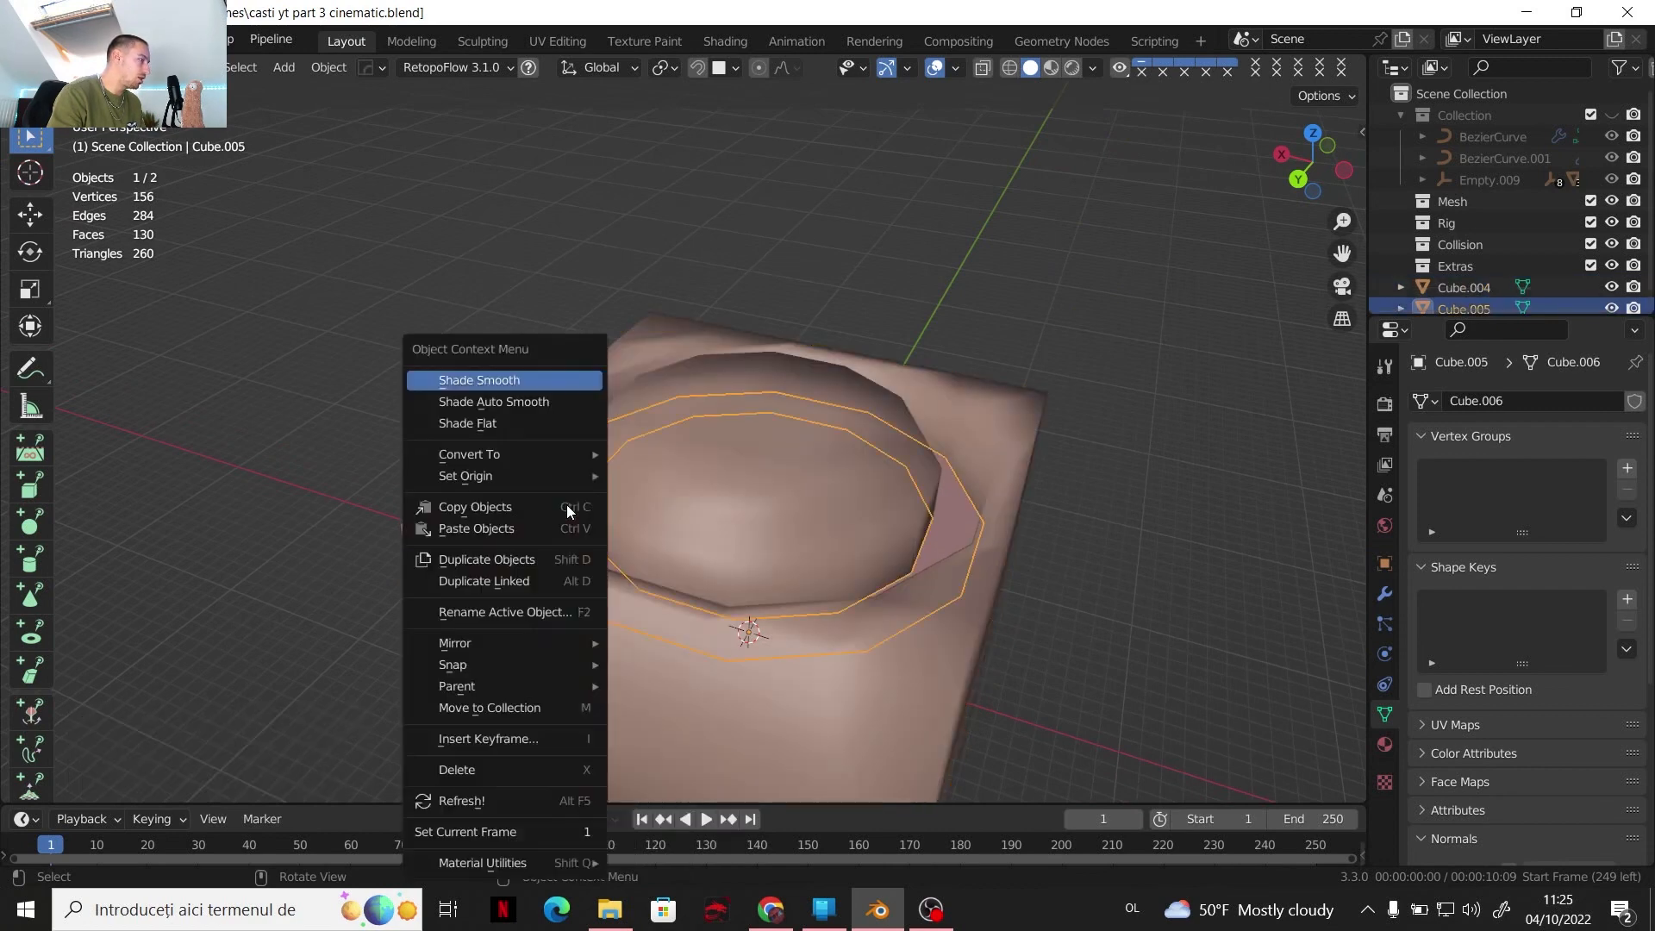
click(512, 381)
scroll(655, 508, up, 2)
scroll(690, 550, down, 2)
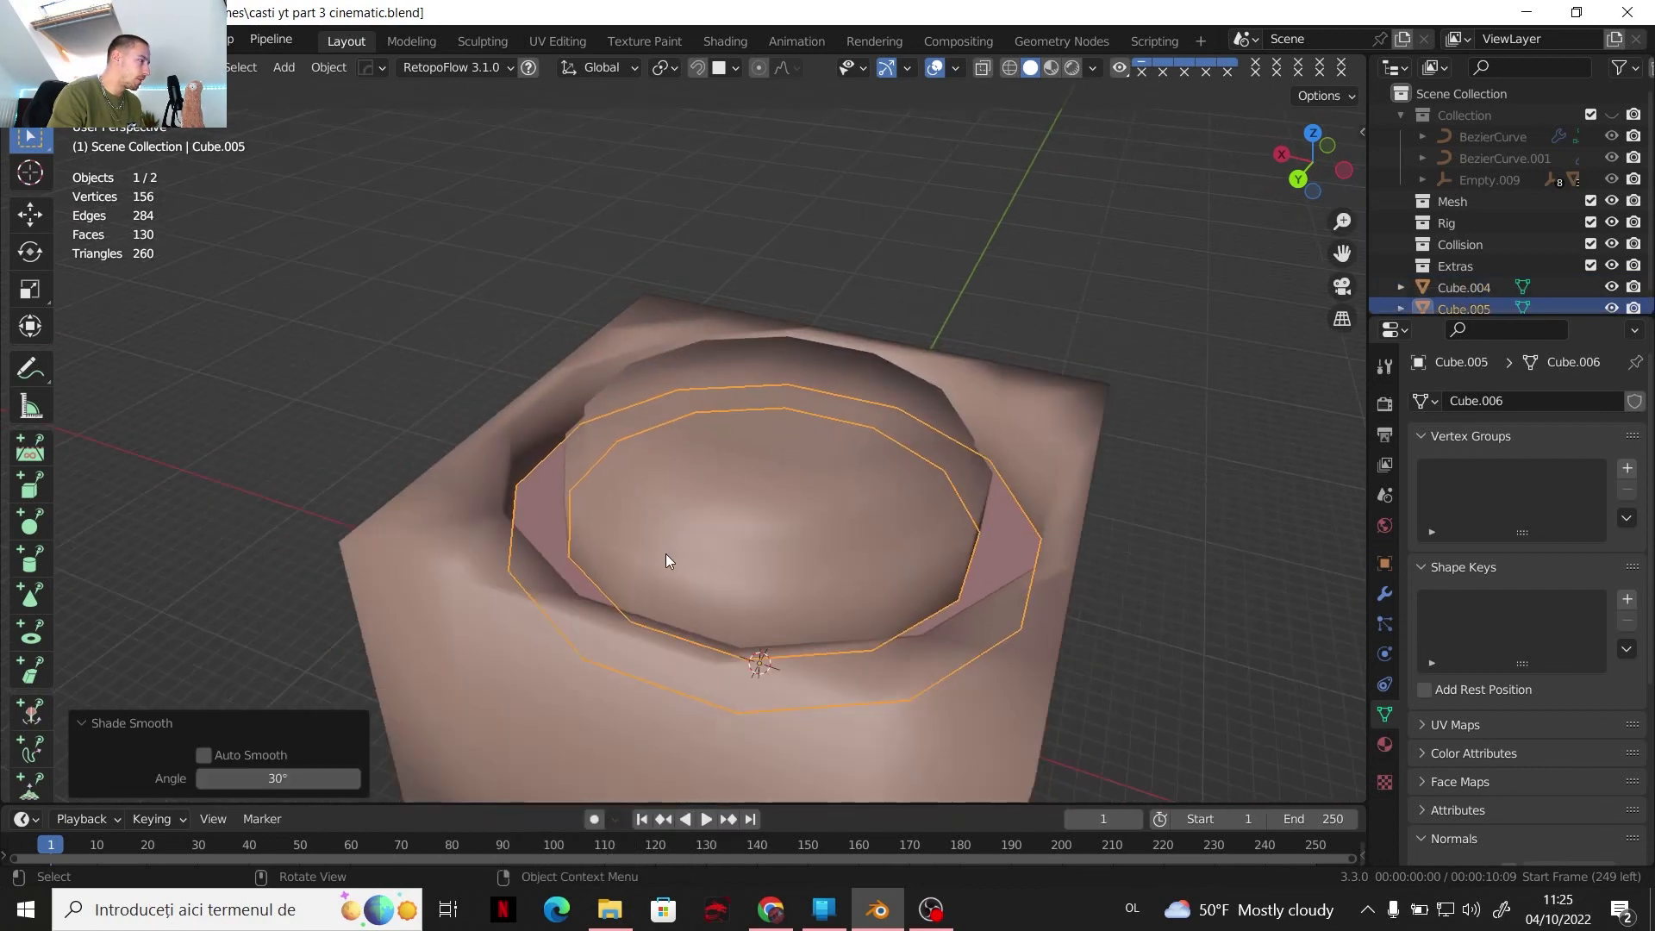
scroll(666, 553, up, 2)
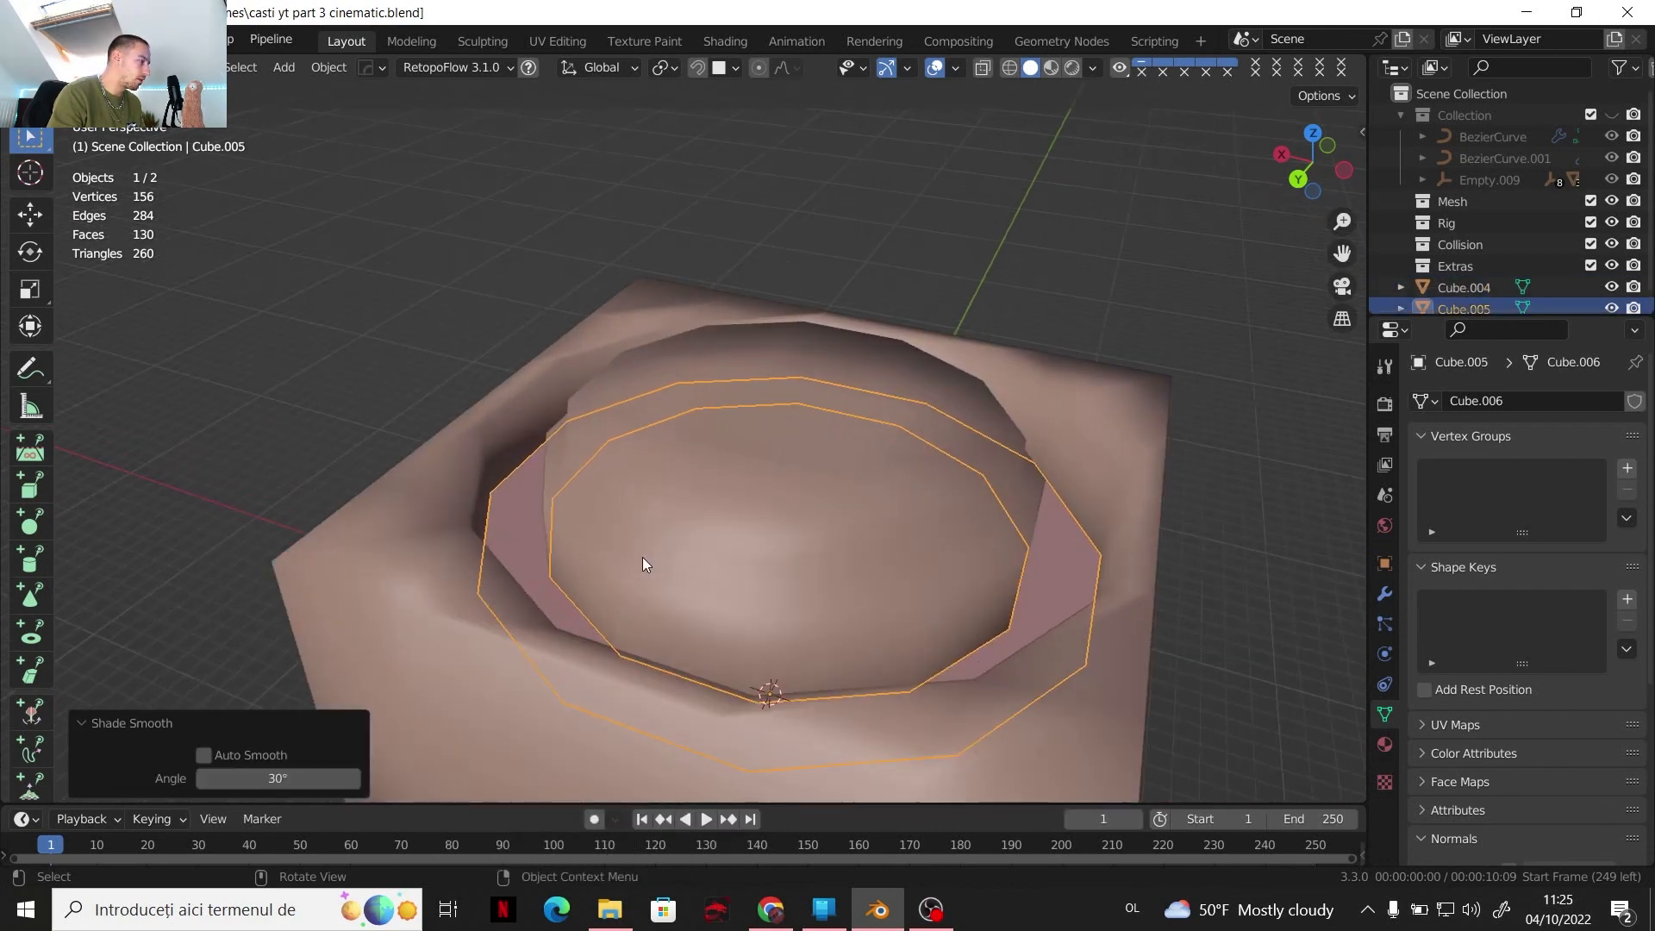
Add a Subdivision Surface modifier to the pedestal cube with viewport and render levels set to 1
click(1385, 594)
click(1156, 437)
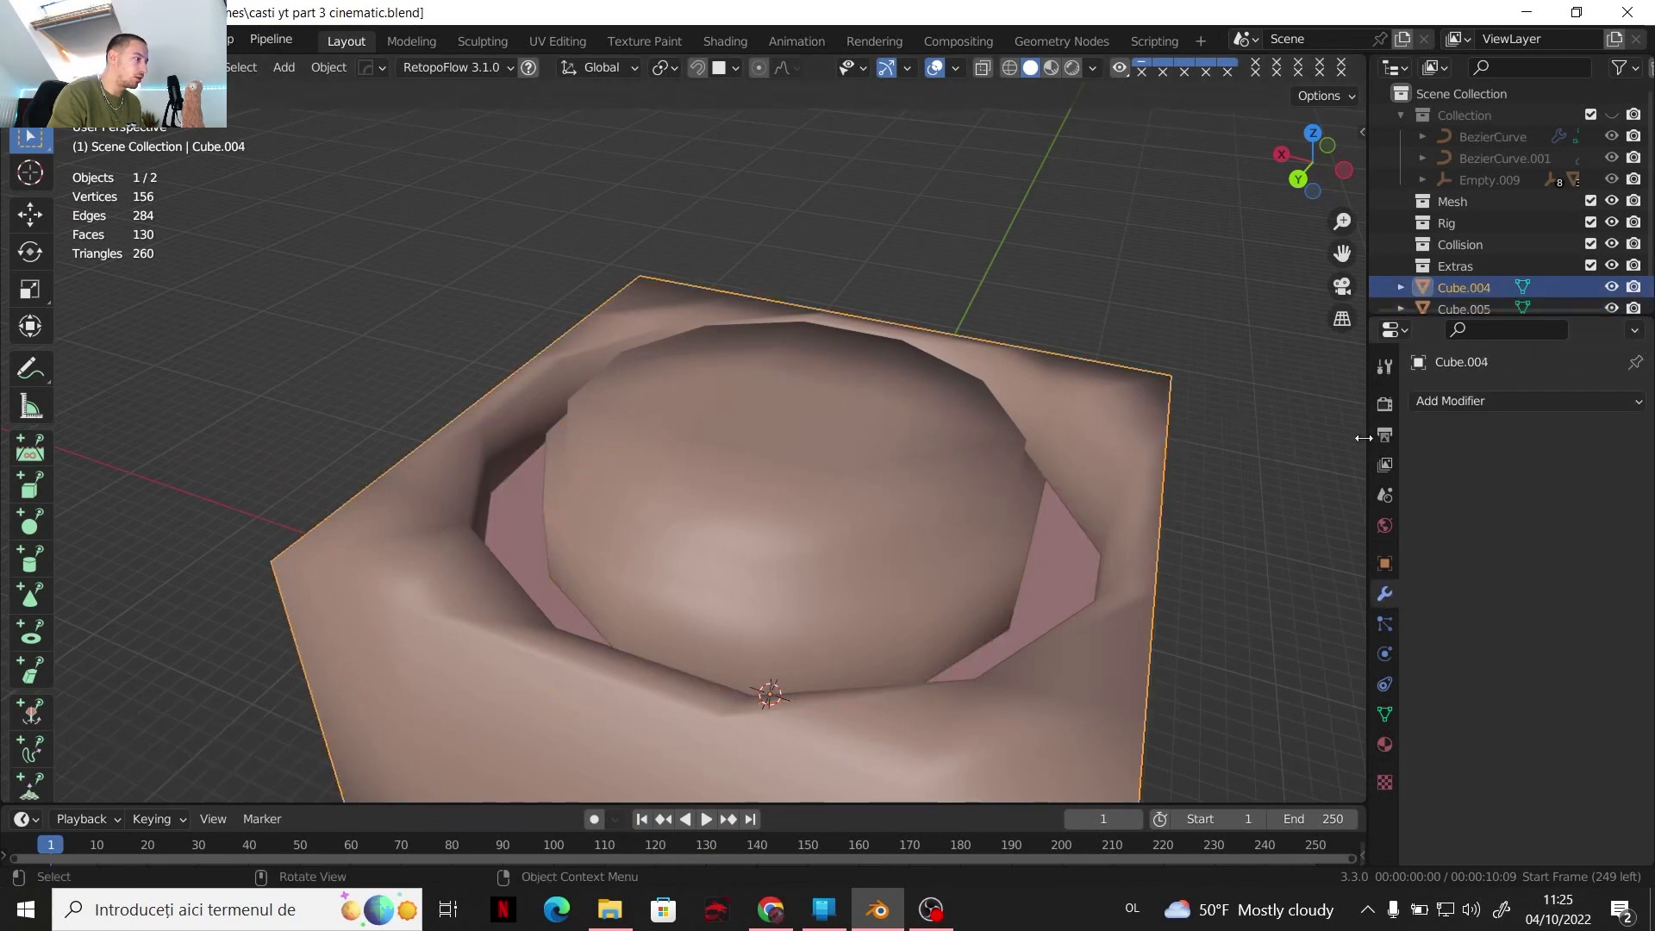
click(1526, 401)
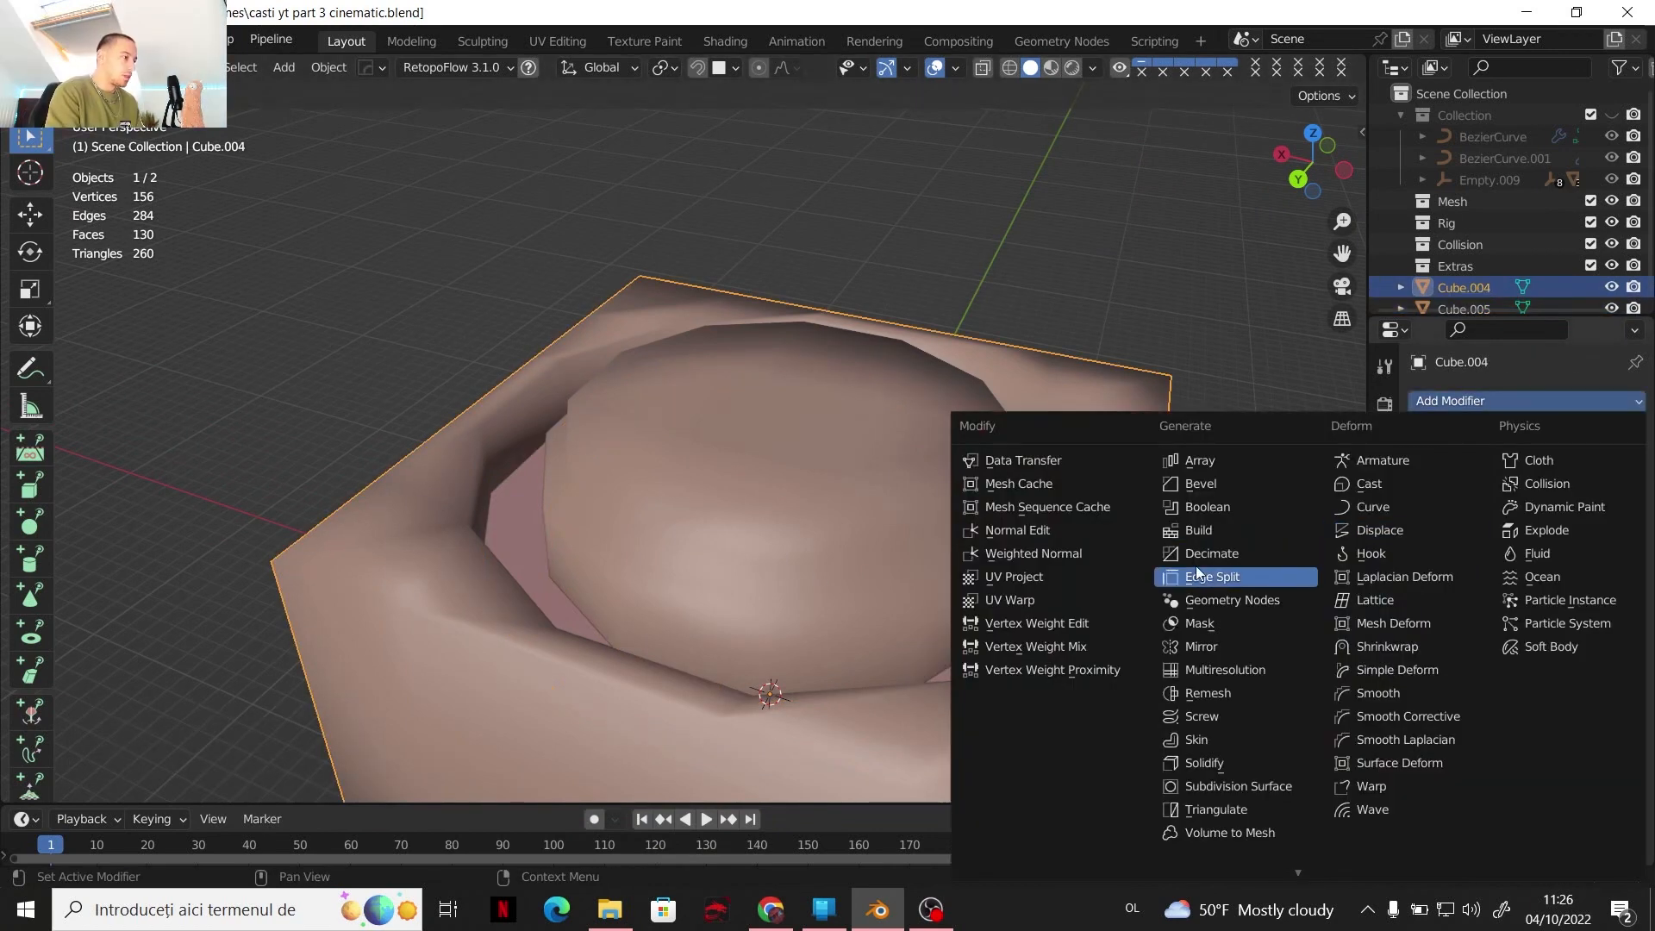
click(1208, 784)
scroll(916, 516, down, 2)
middle_drag(915, 516, 922, 472)
scroll(924, 480, up, 1)
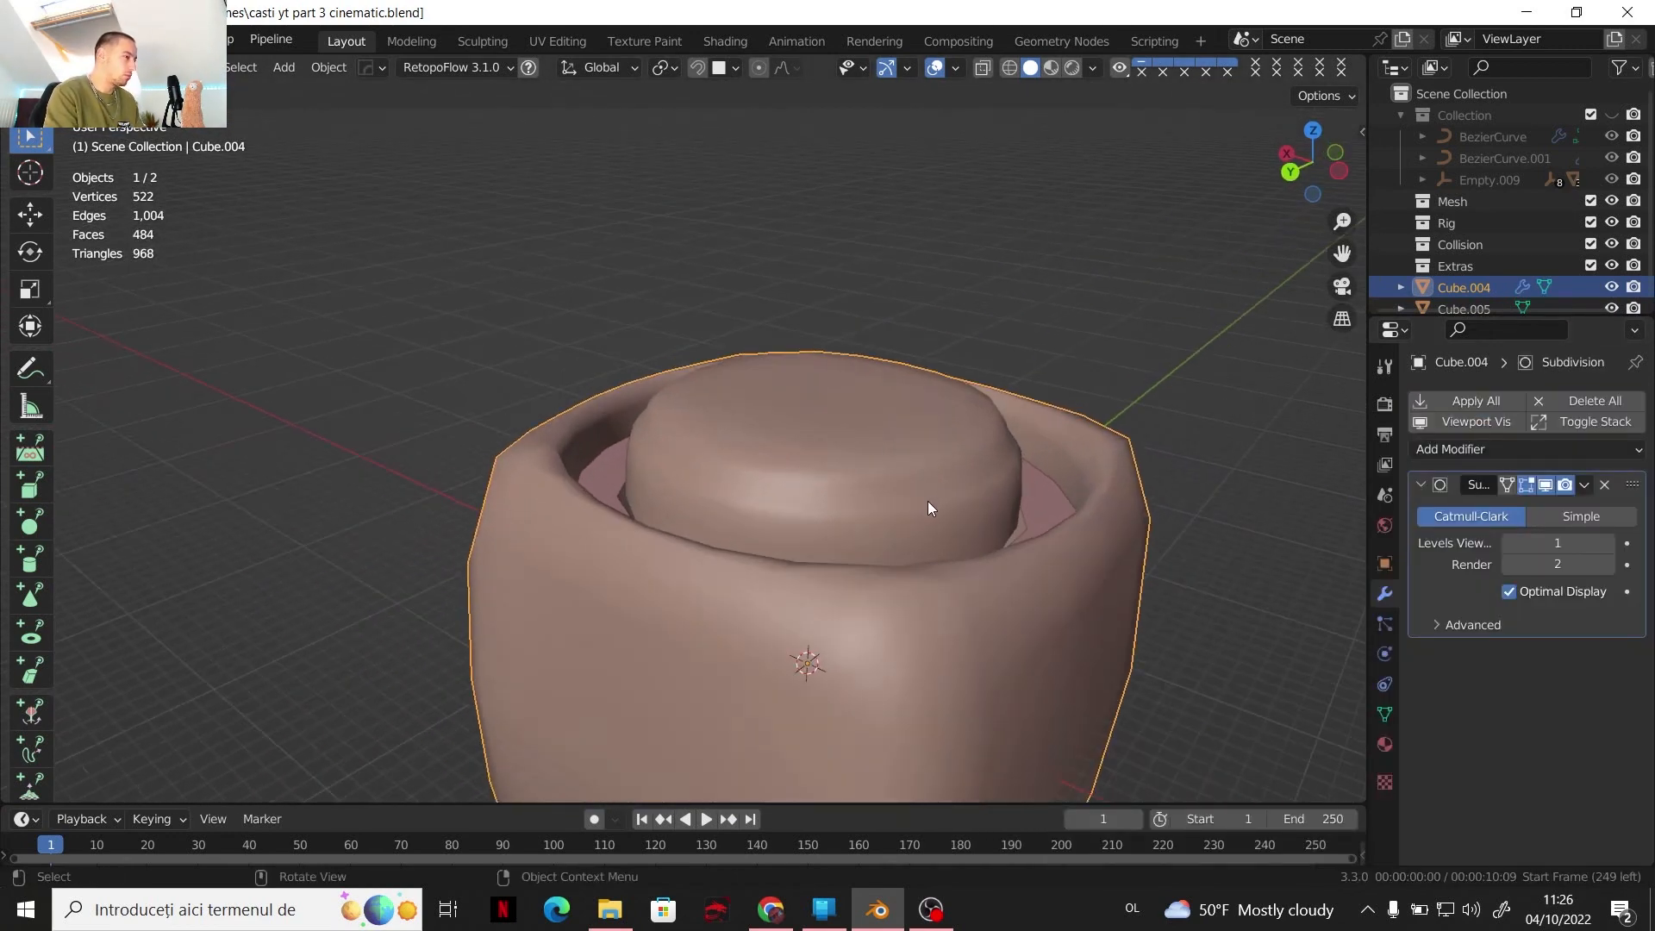
key(ctrl+1)
In Edit Mode, add supporting horizontal loop cuts close to the cube's top and bottom edges, with slide factors of about -0.929 and 0.821
key(Tab)
scroll(943, 508, down, 1)
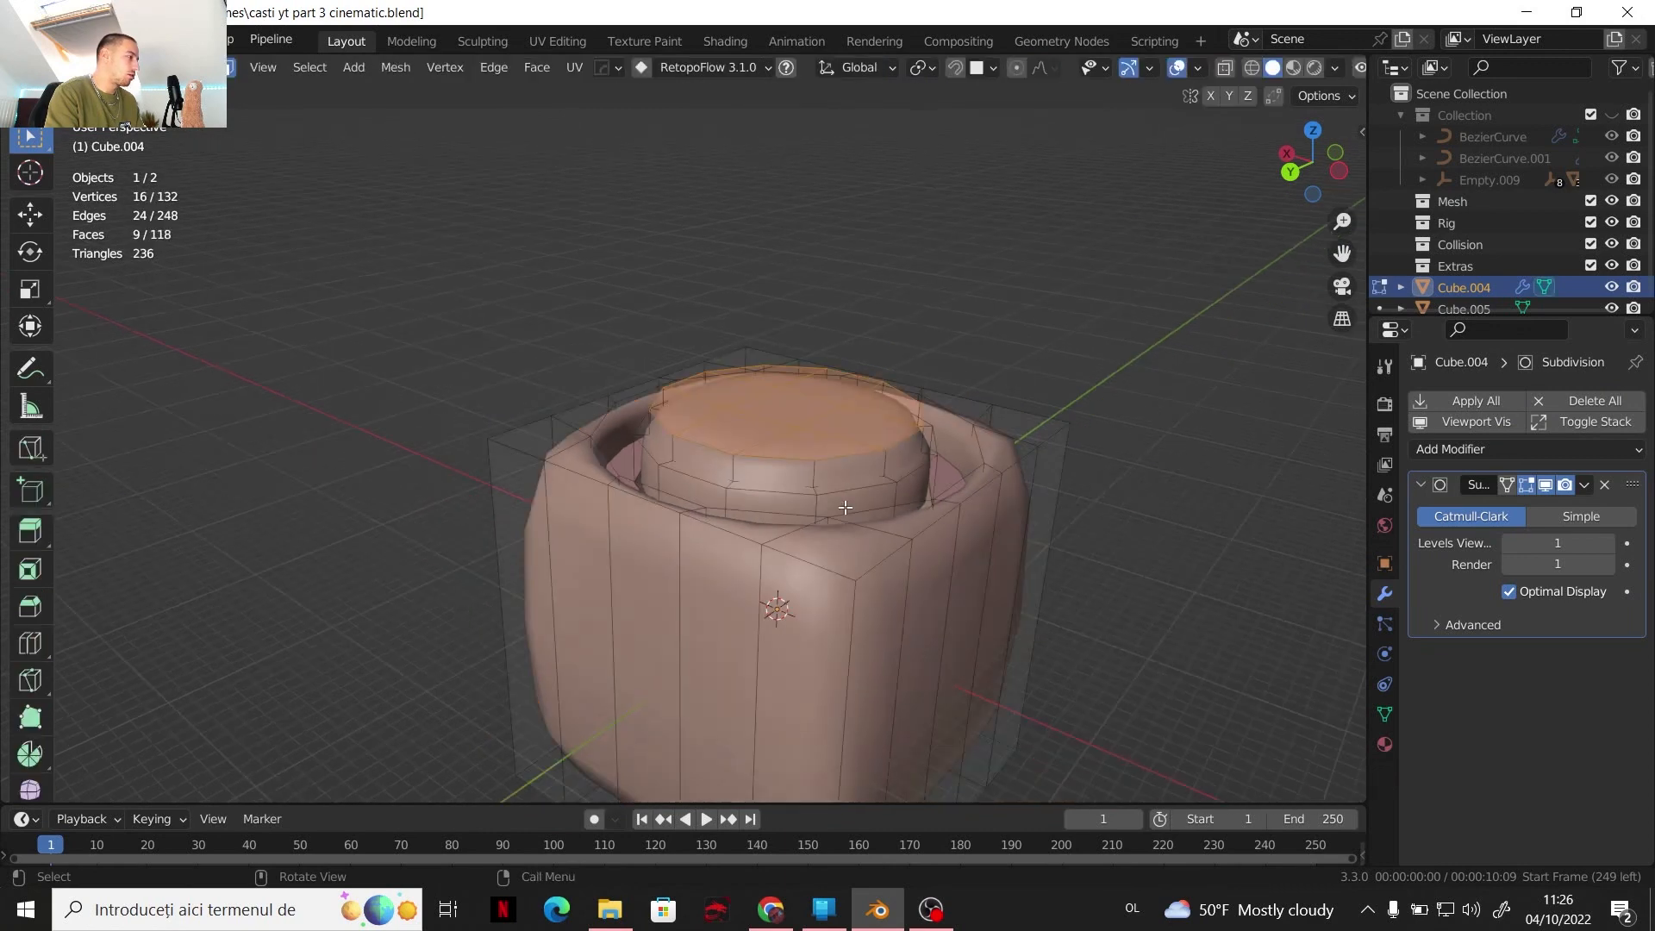
middle_drag(843, 509, 835, 526)
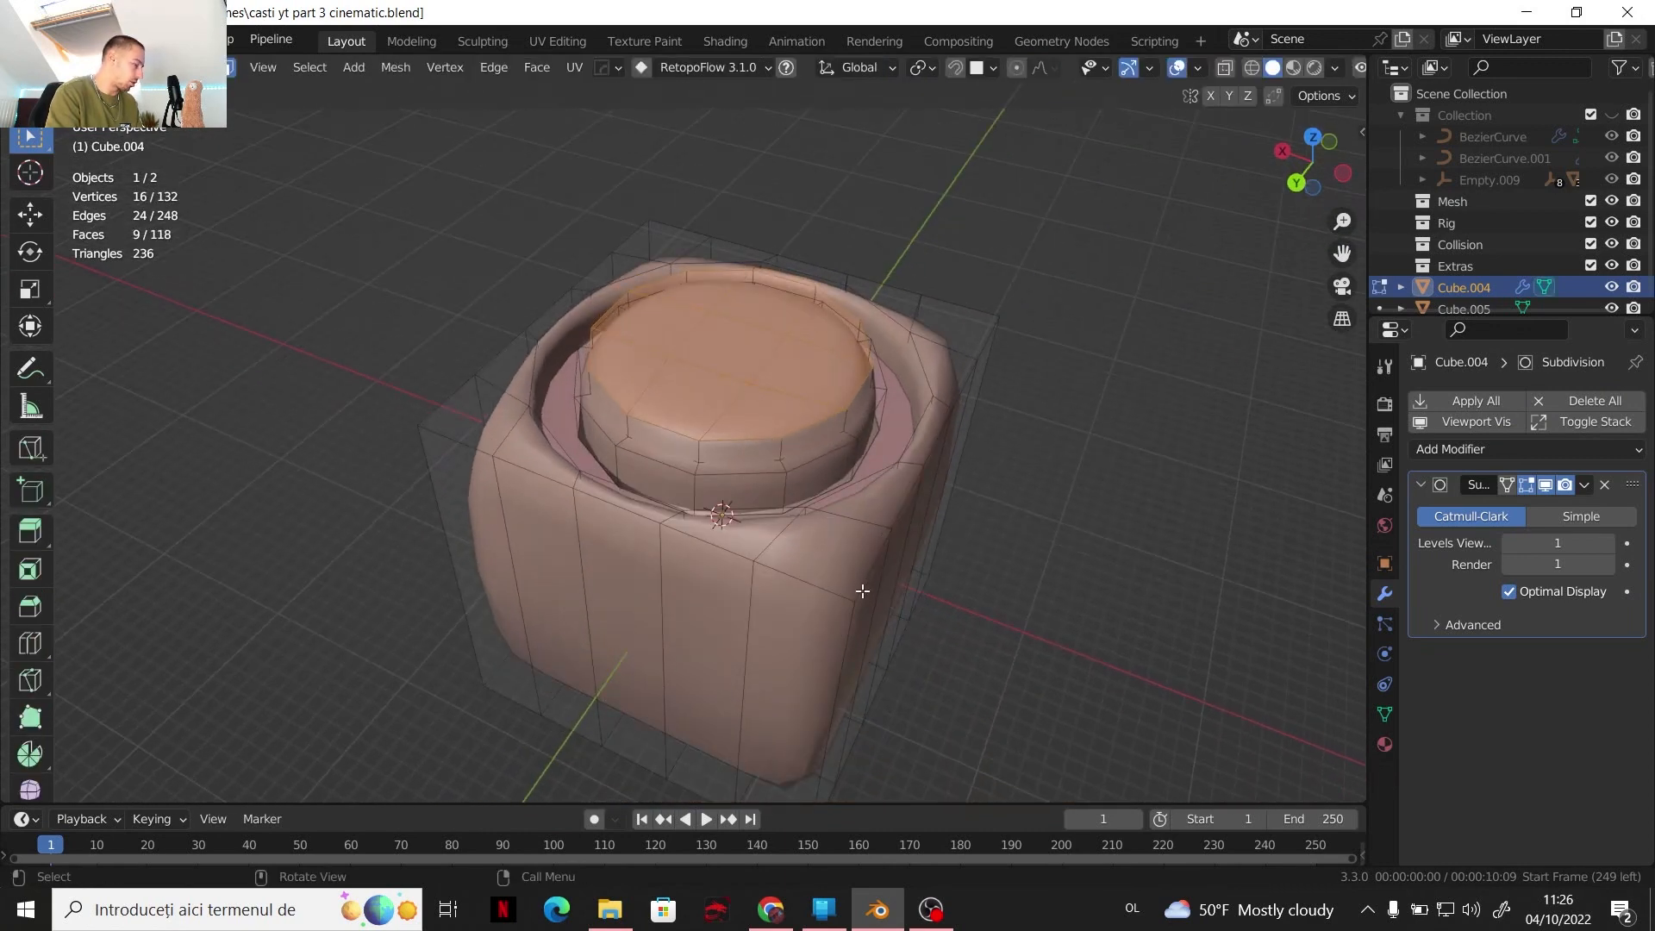
key(ctrl+r)
click(826, 625)
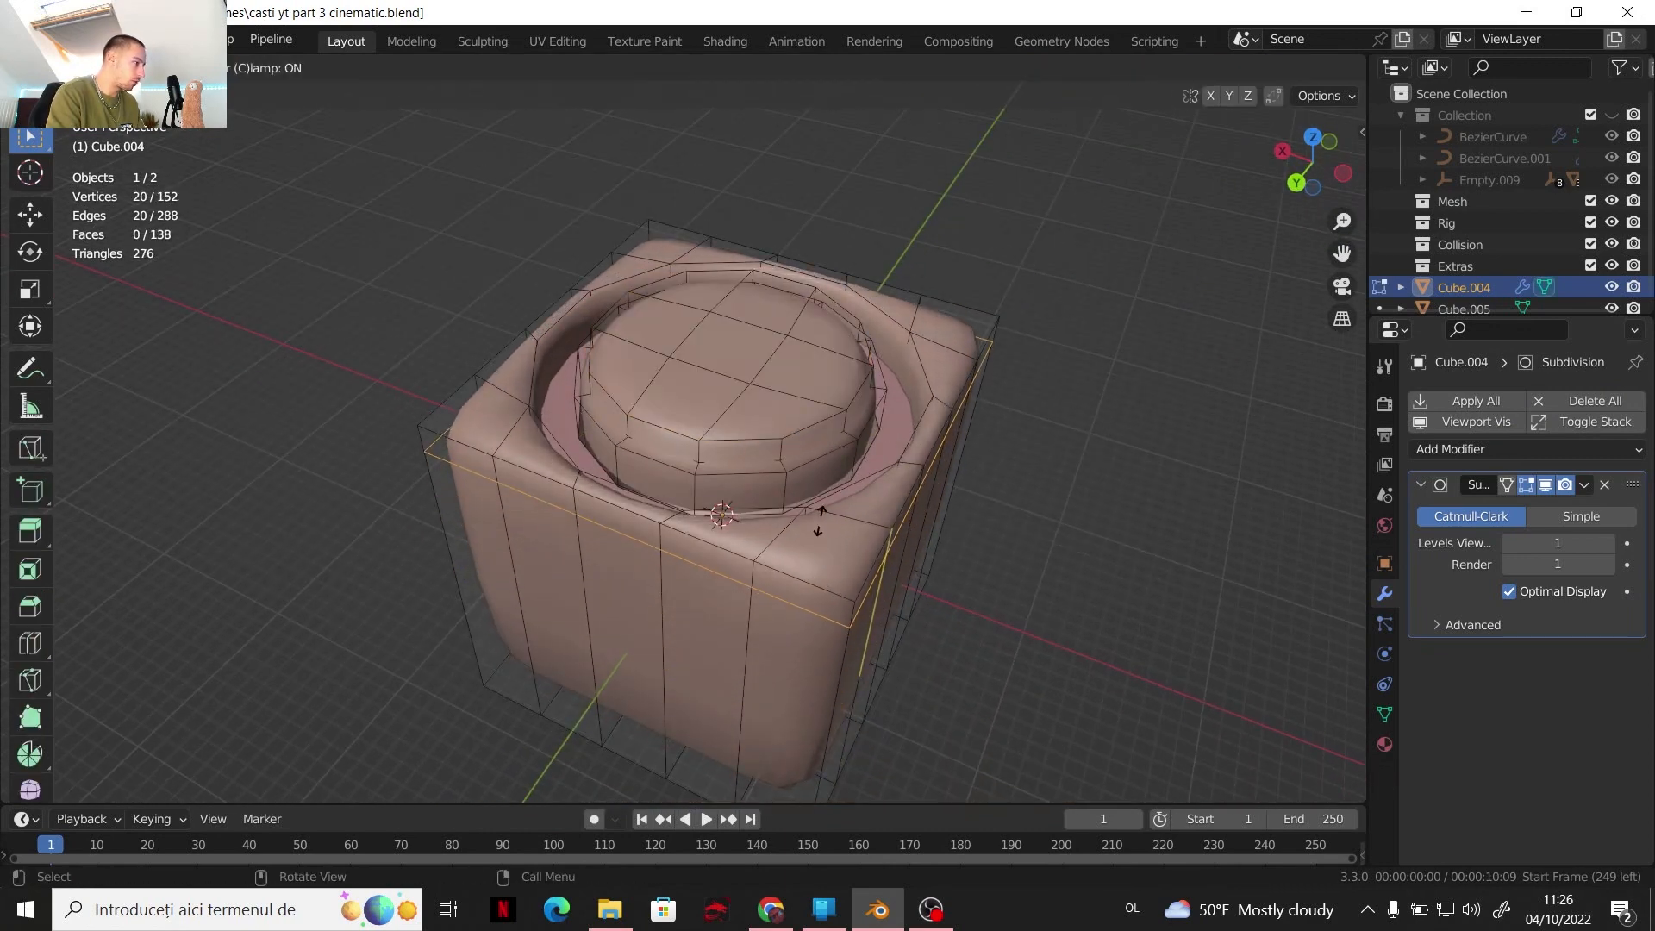
click(819, 517)
key(ctrl+r)
click(825, 758)
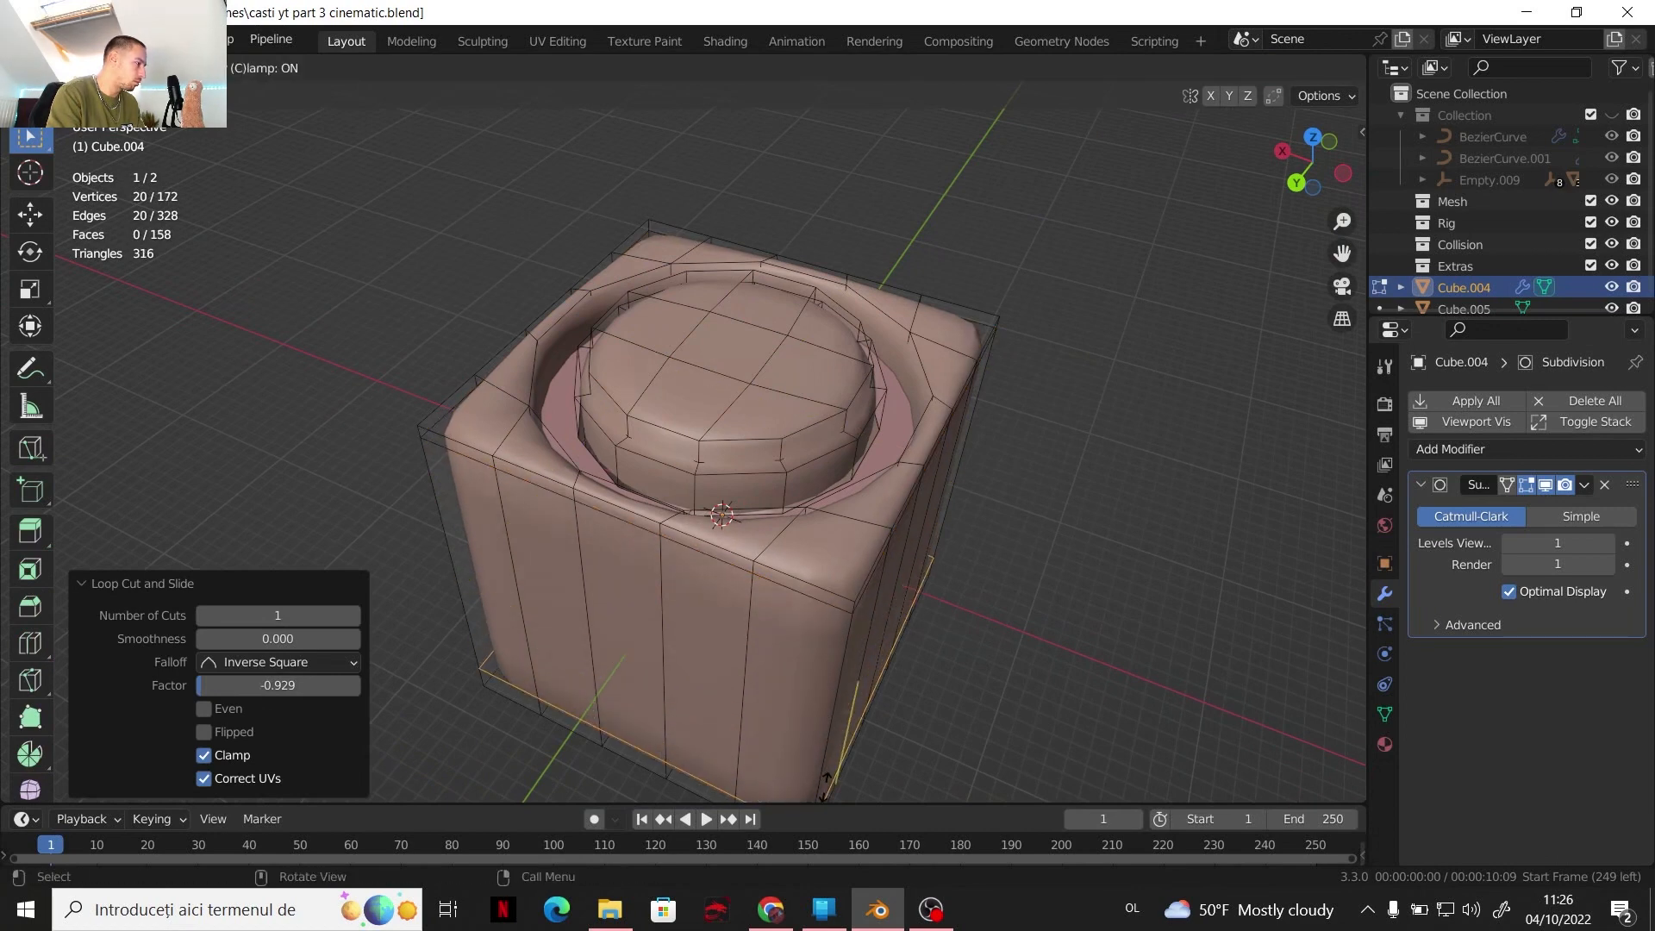
click(825, 787)
Add a loop cut on the groove's outer wall just below its upper rim, at a factor of about 0.891, and clear the selection
scroll(582, 461, up, 3)
key(ctrl+r)
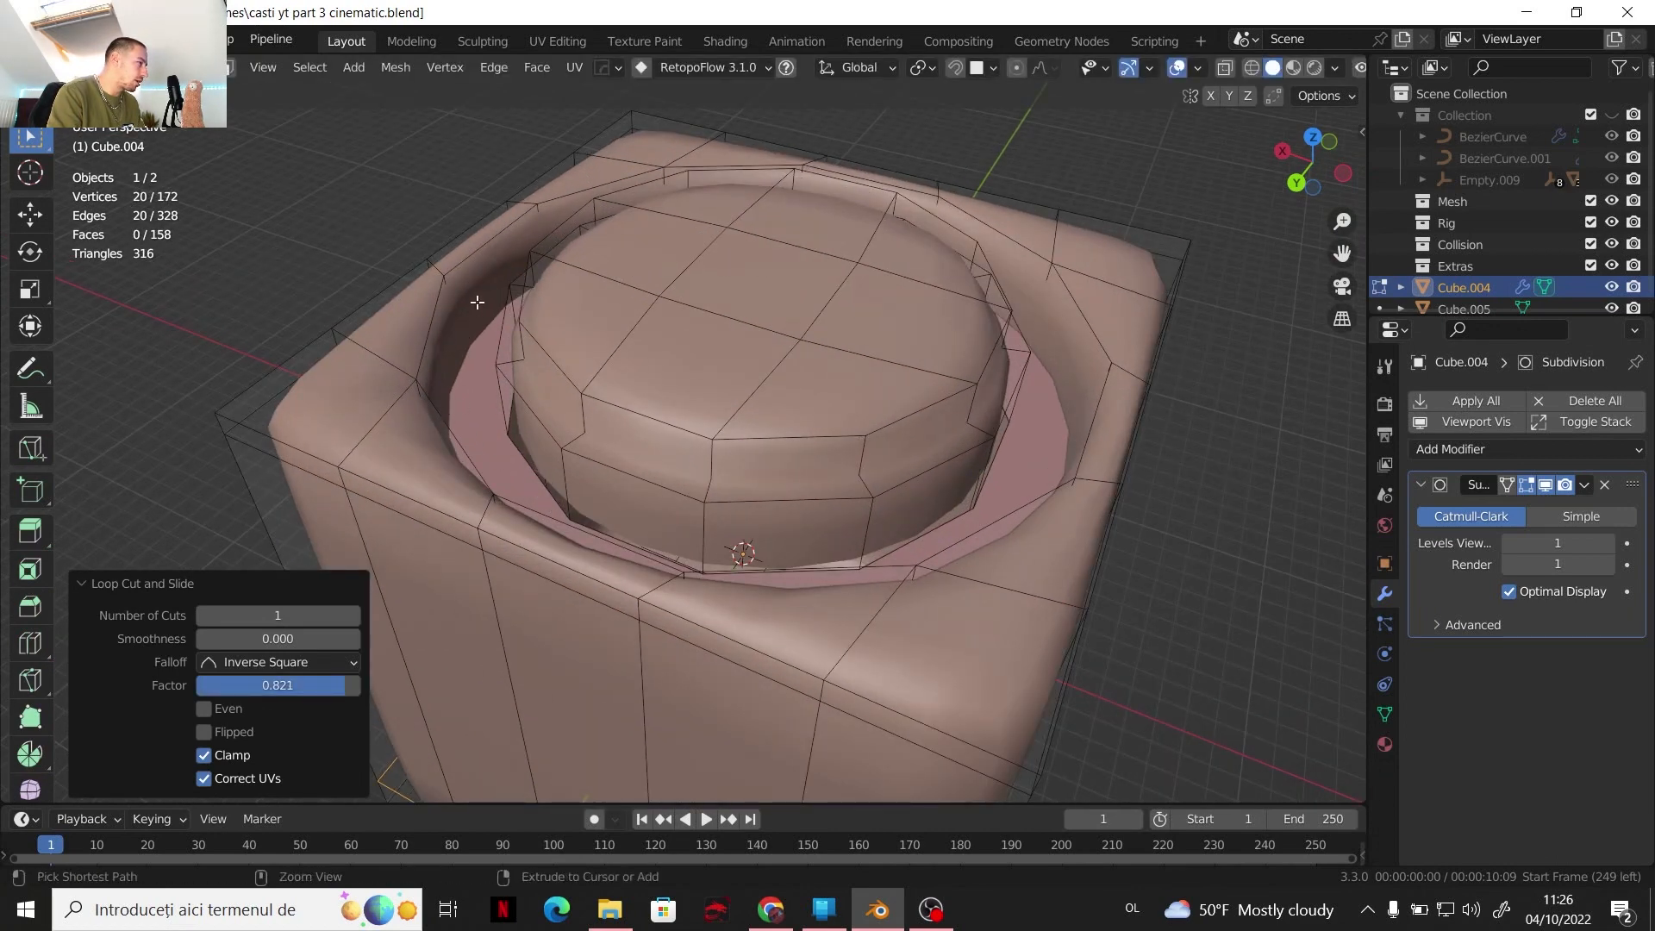
click(460, 288)
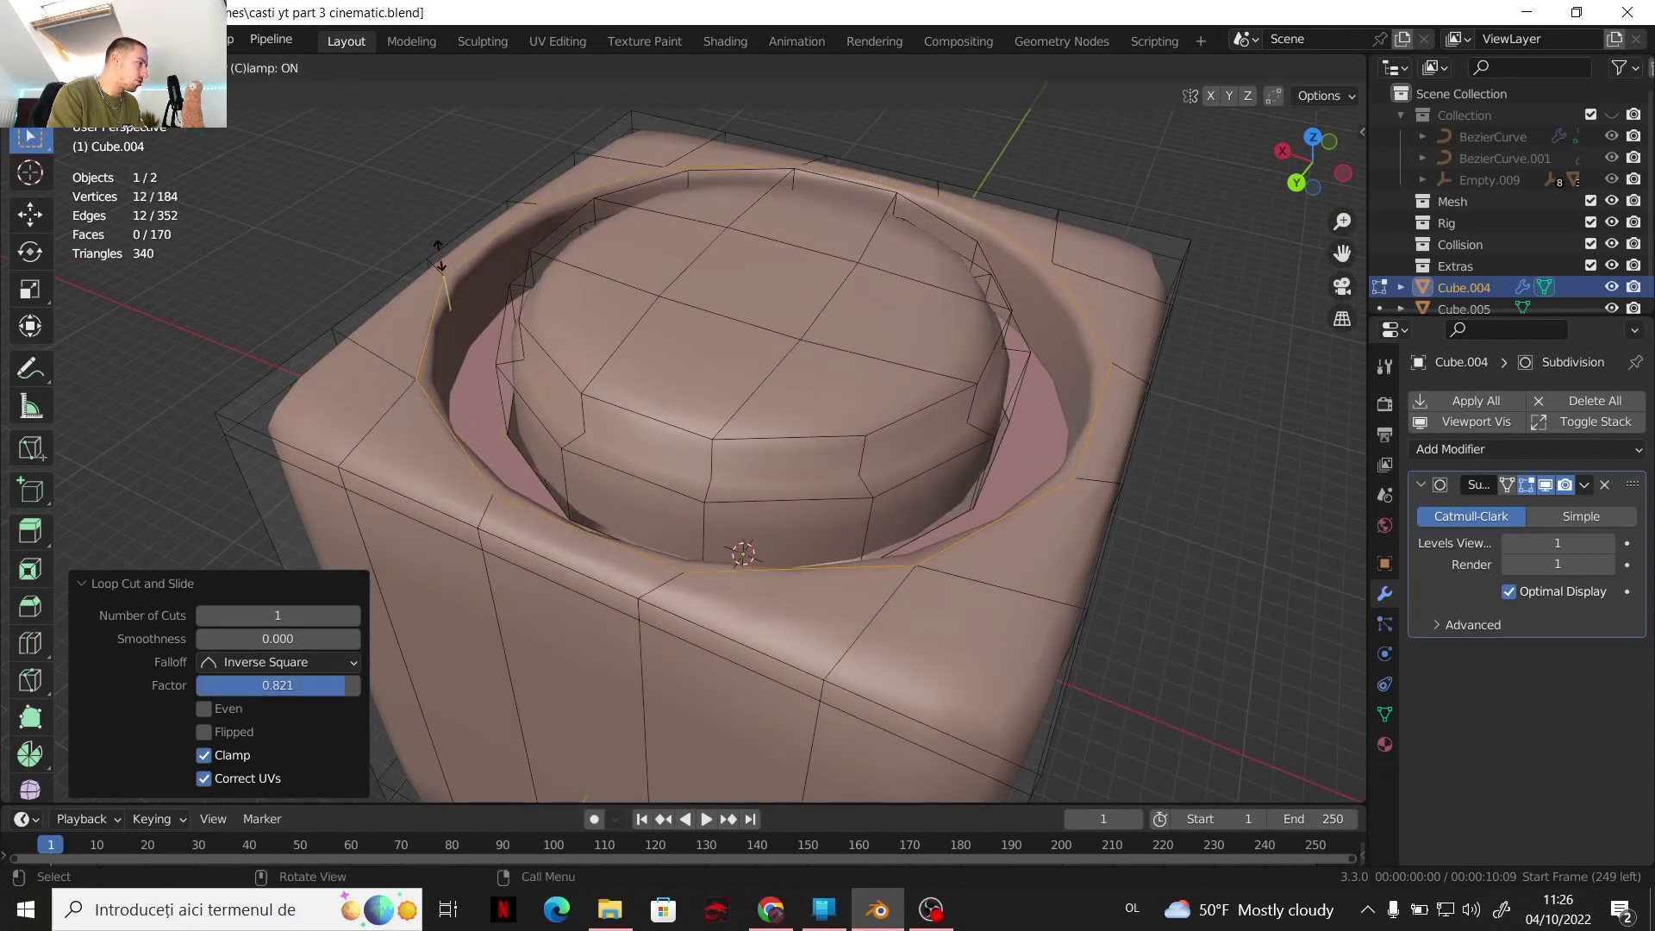
click(440, 267)
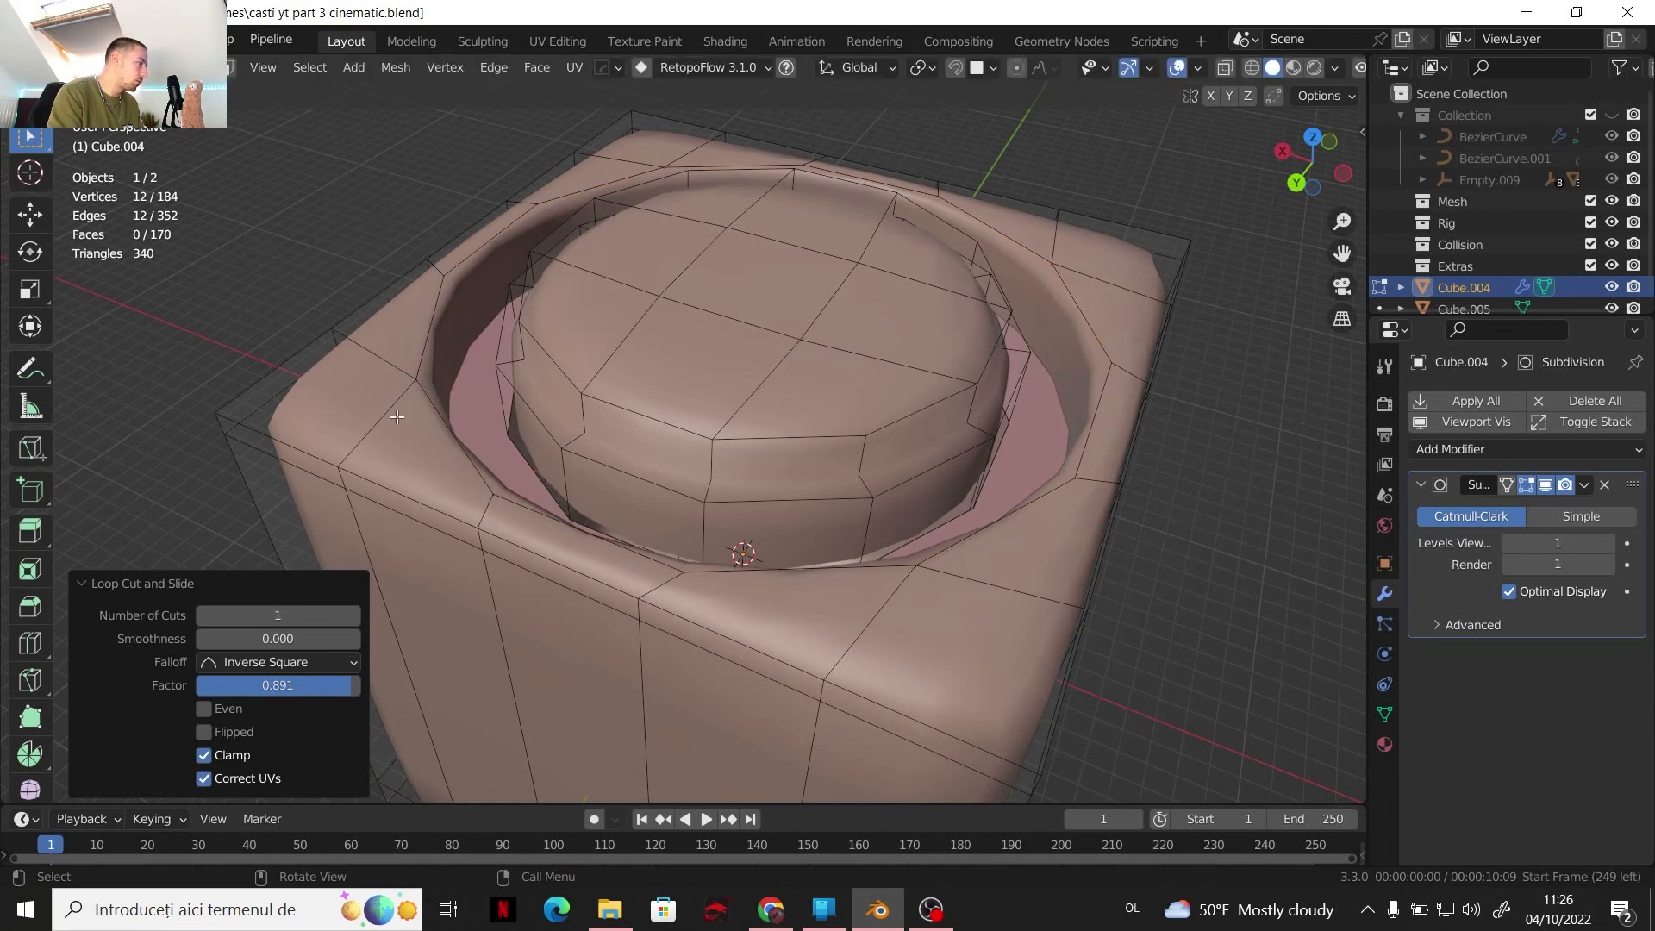
key(alt+a)
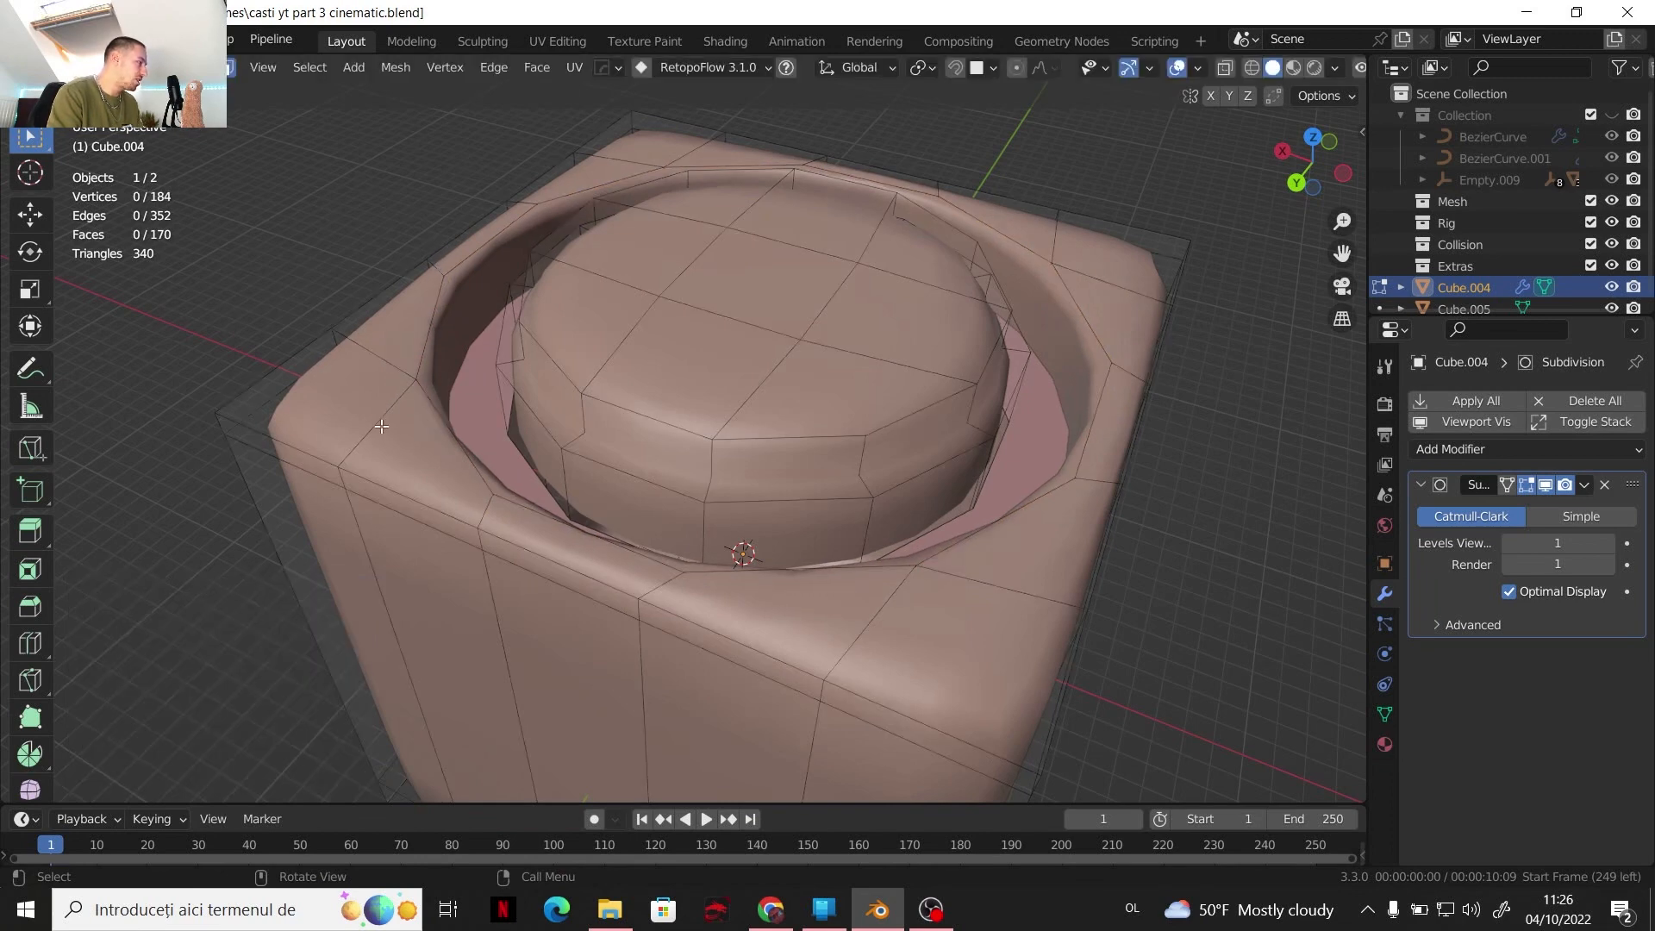
key(ctrl+r)
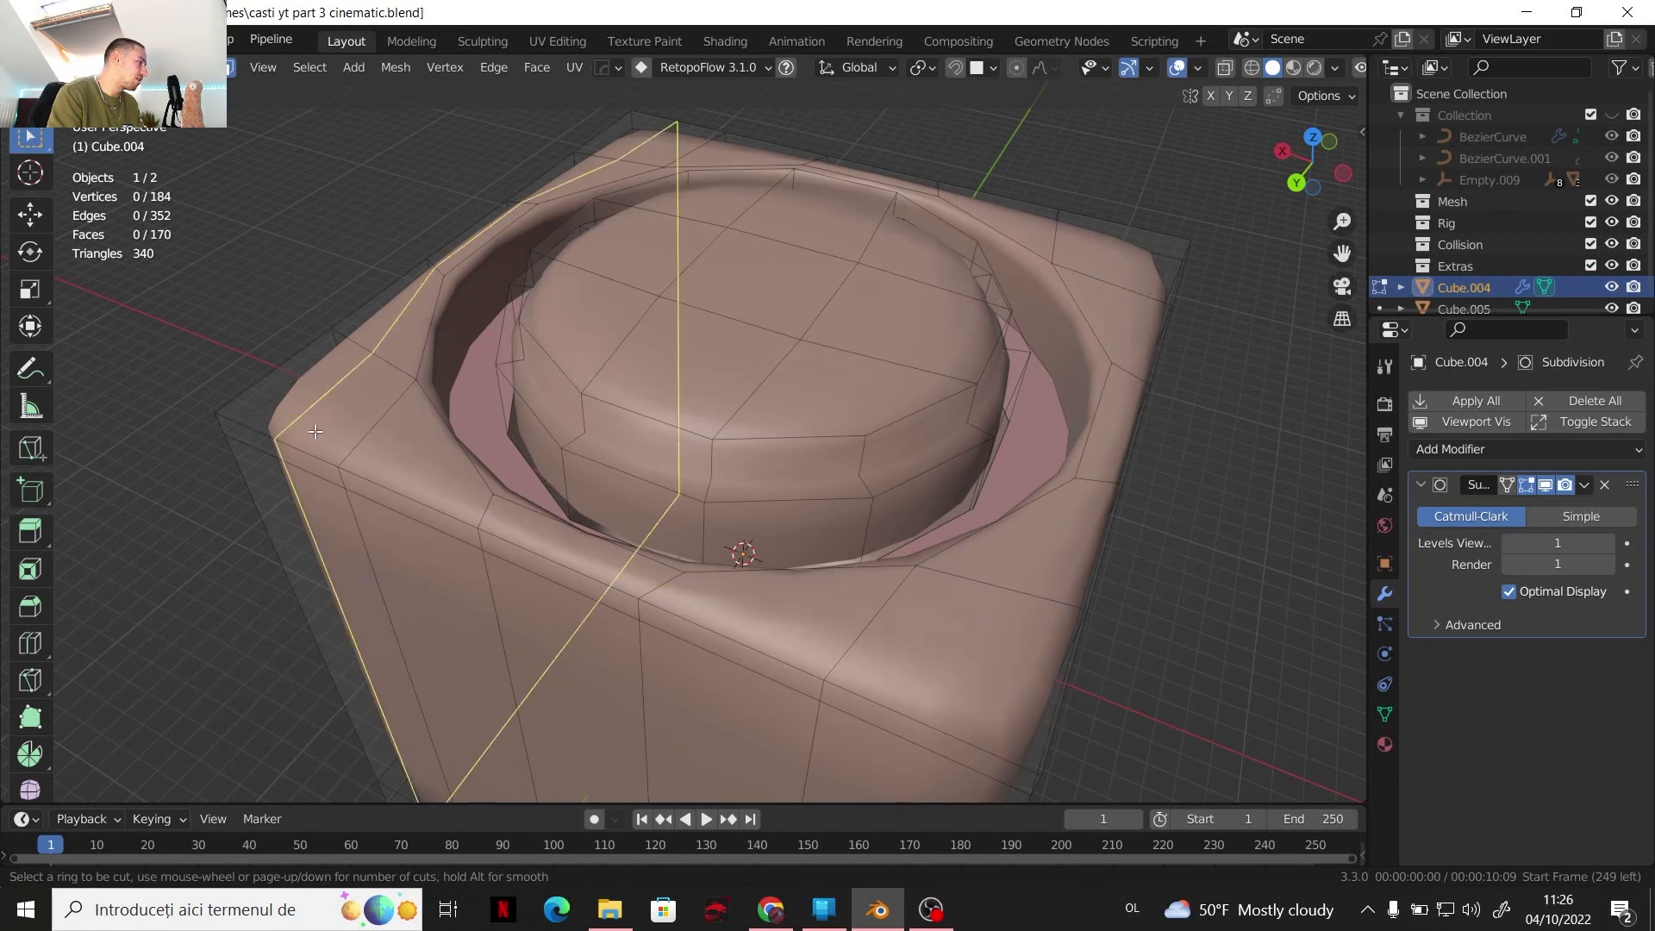
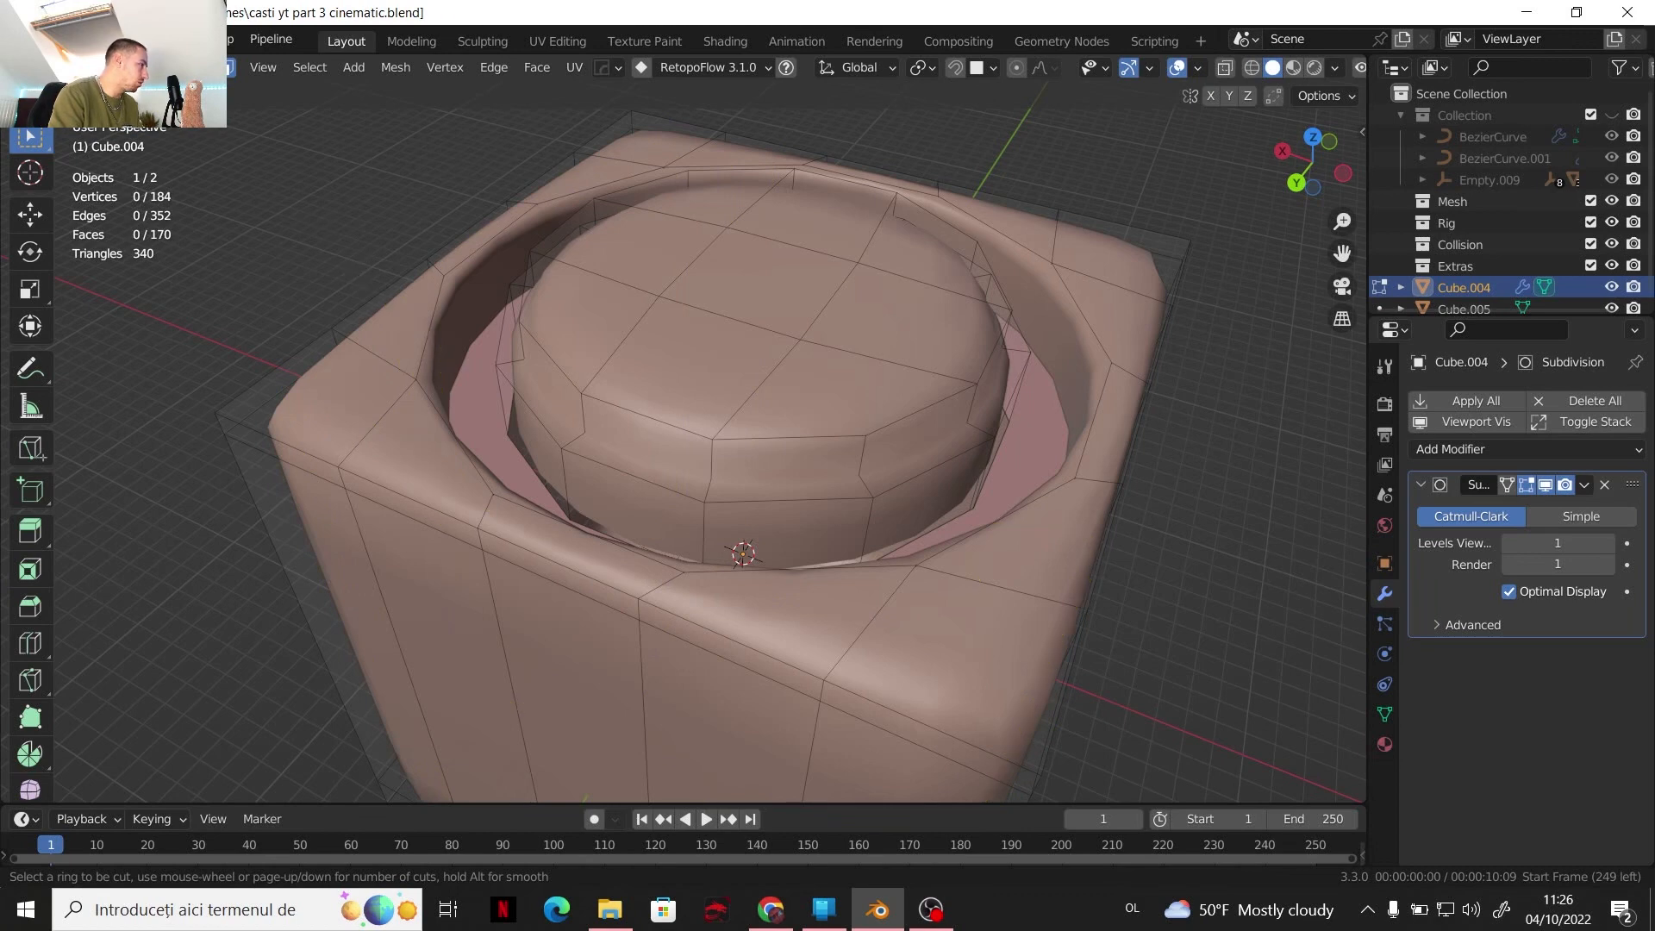
right_click(383, 367)
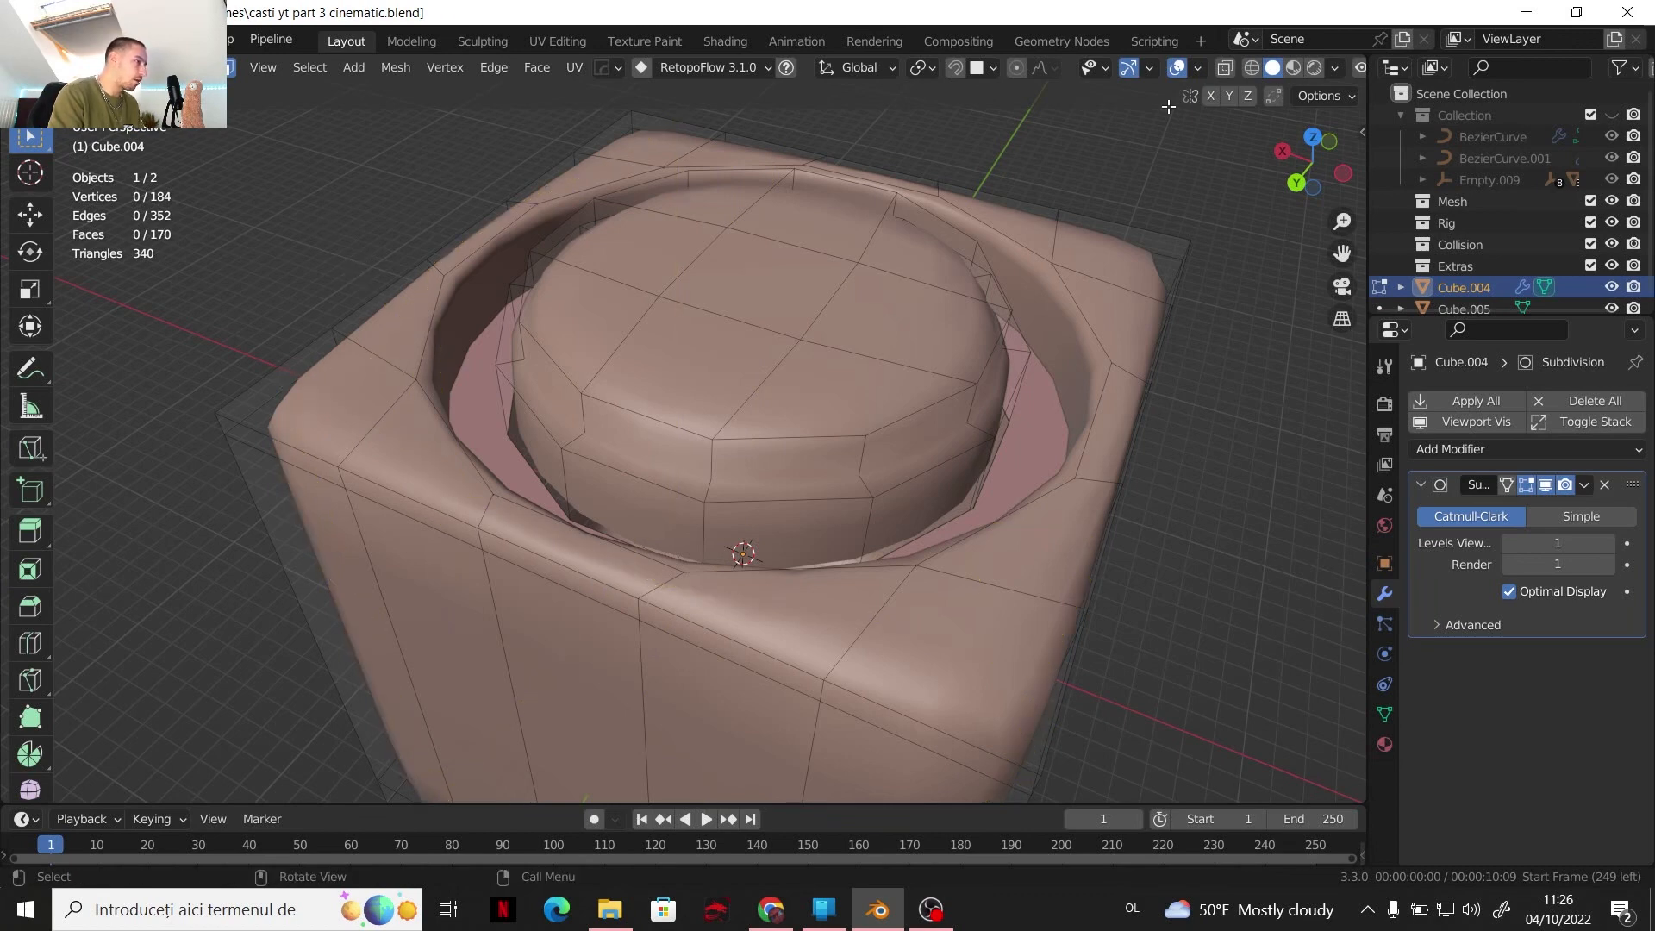
click(1328, 142)
click(1313, 127)
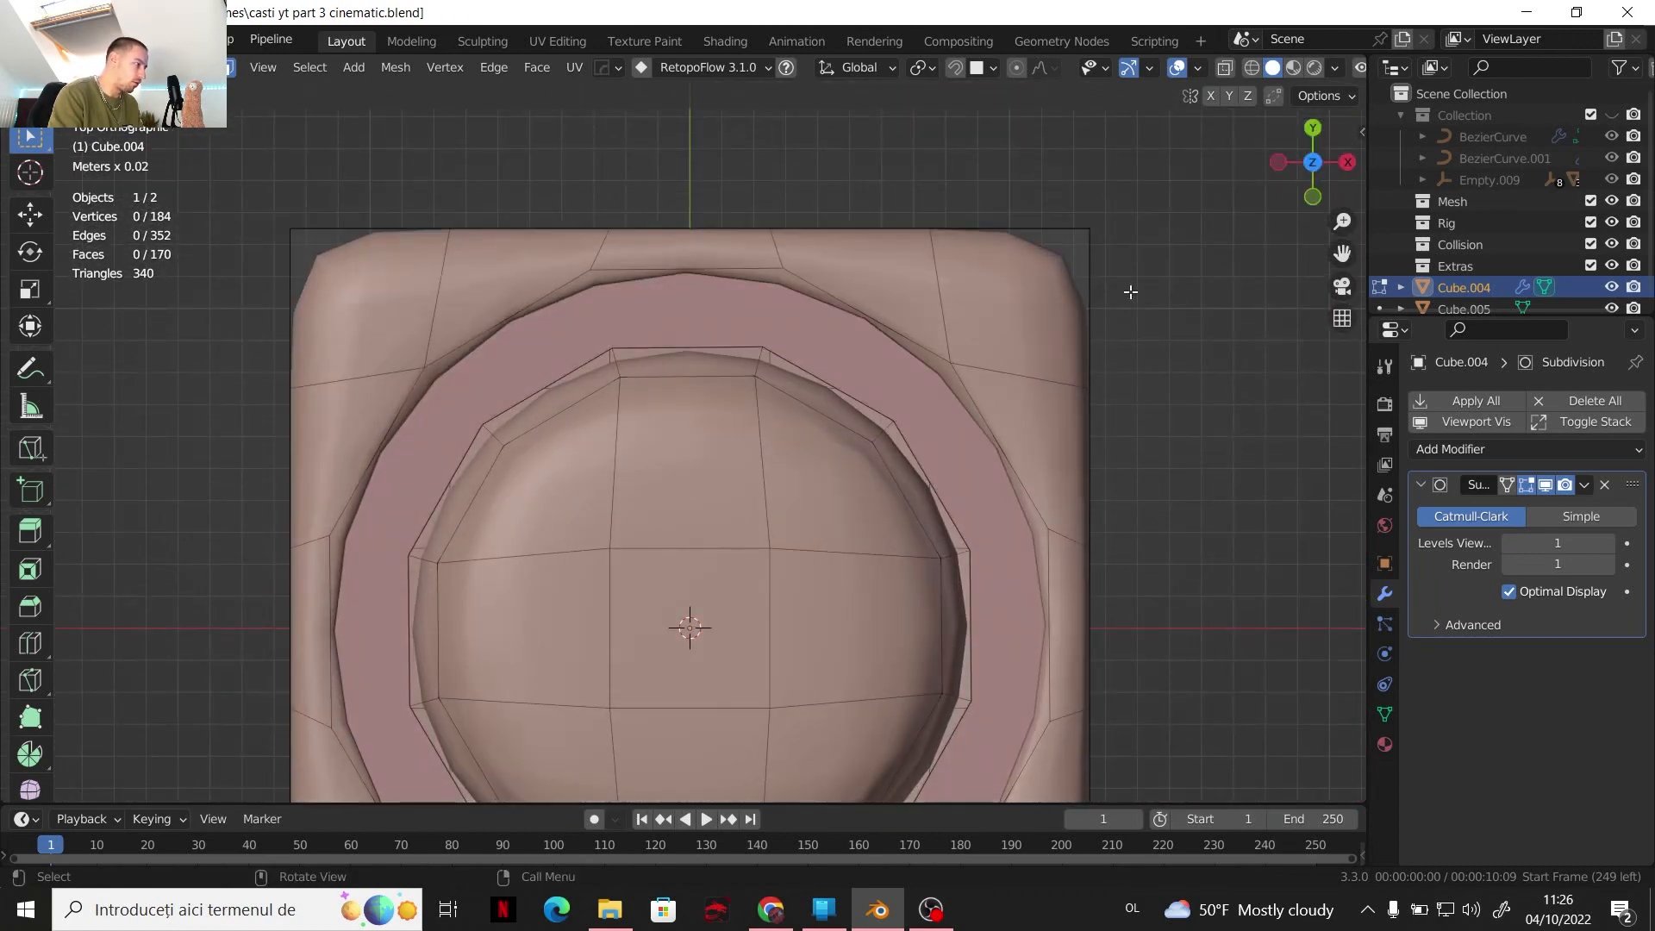
alt+click(545, 360)
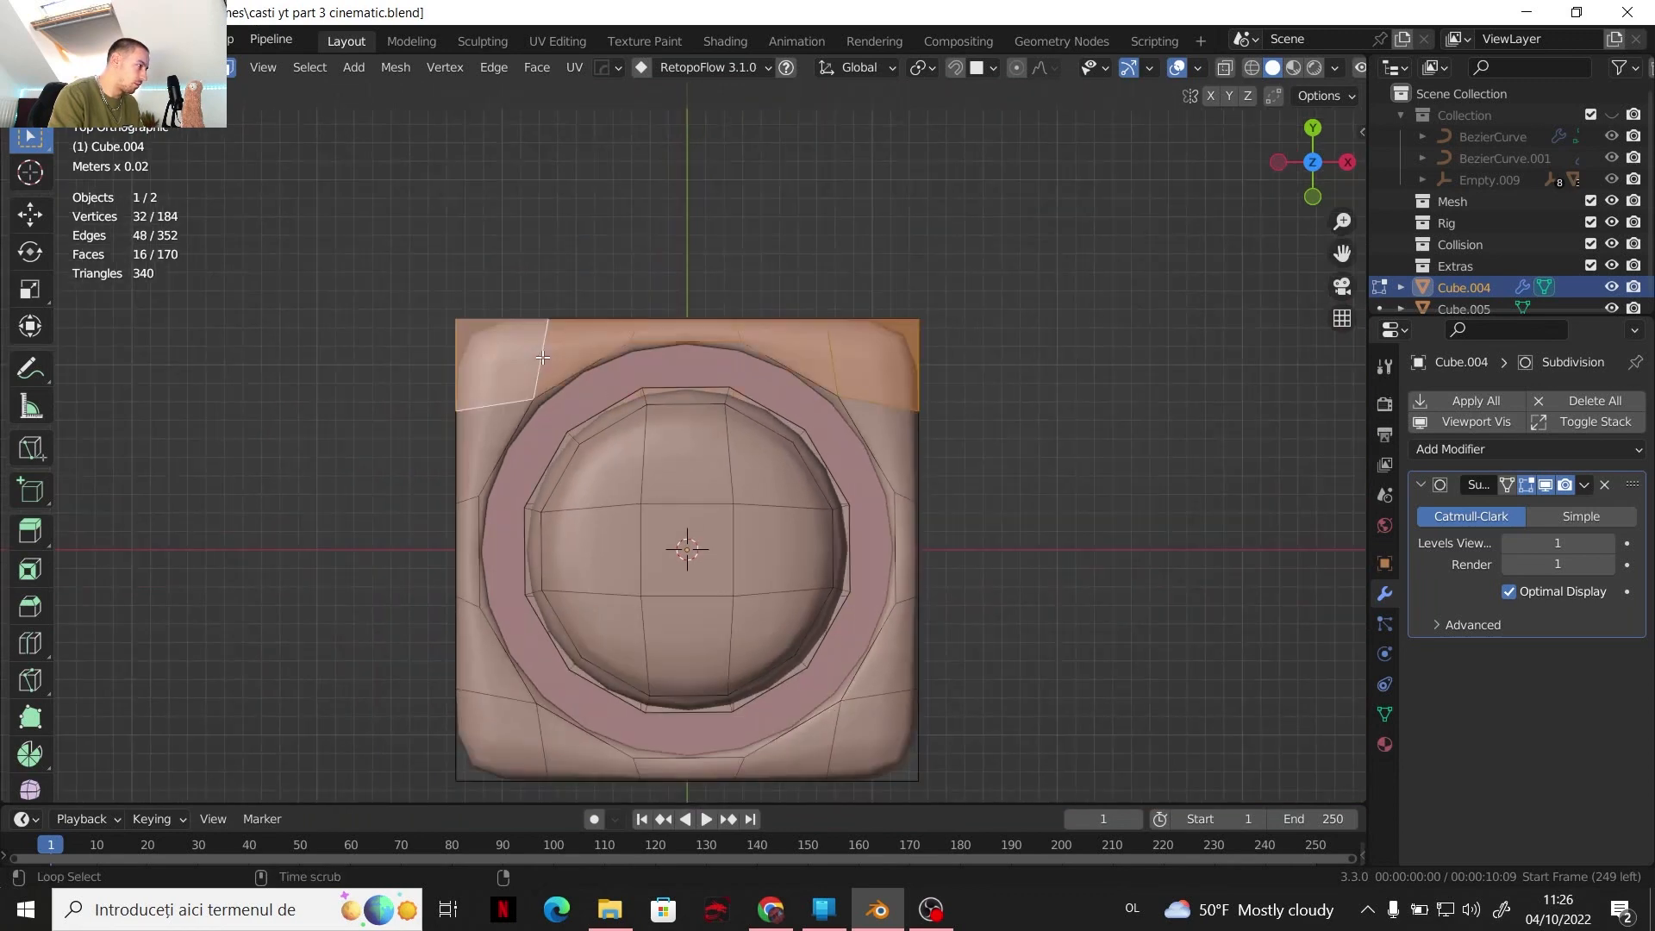
middle_drag(596, 373, 702, 380)
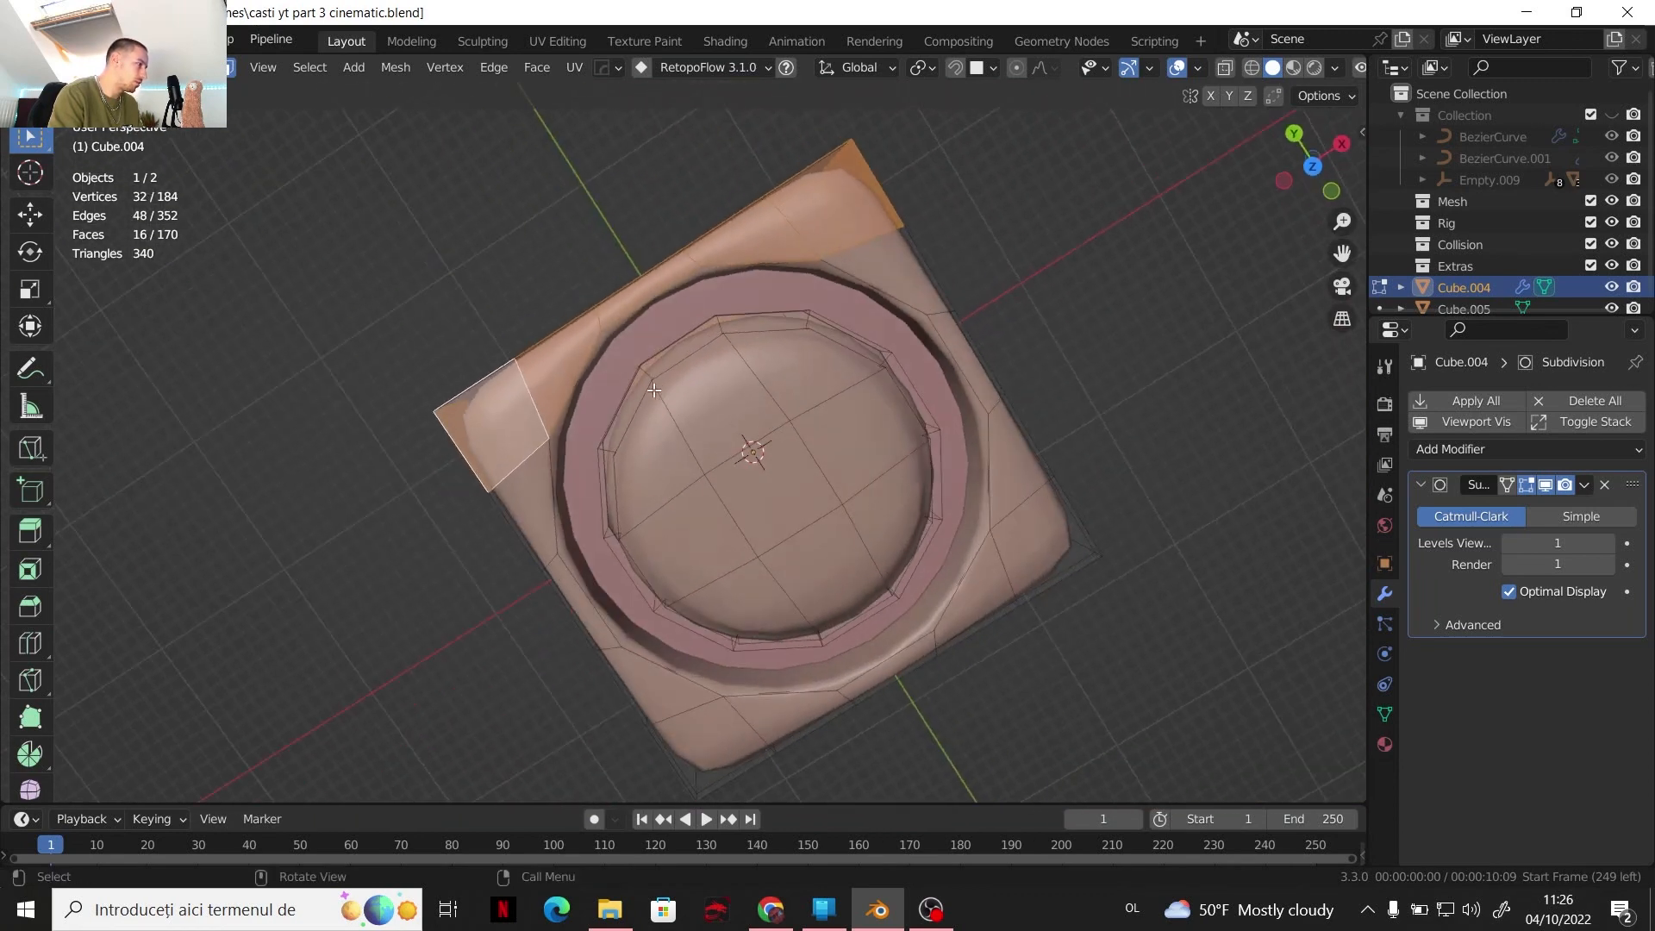
From the top view, select the 16 top faces surrounding the groove and inset them by about 0.297 cm
click(1312, 167)
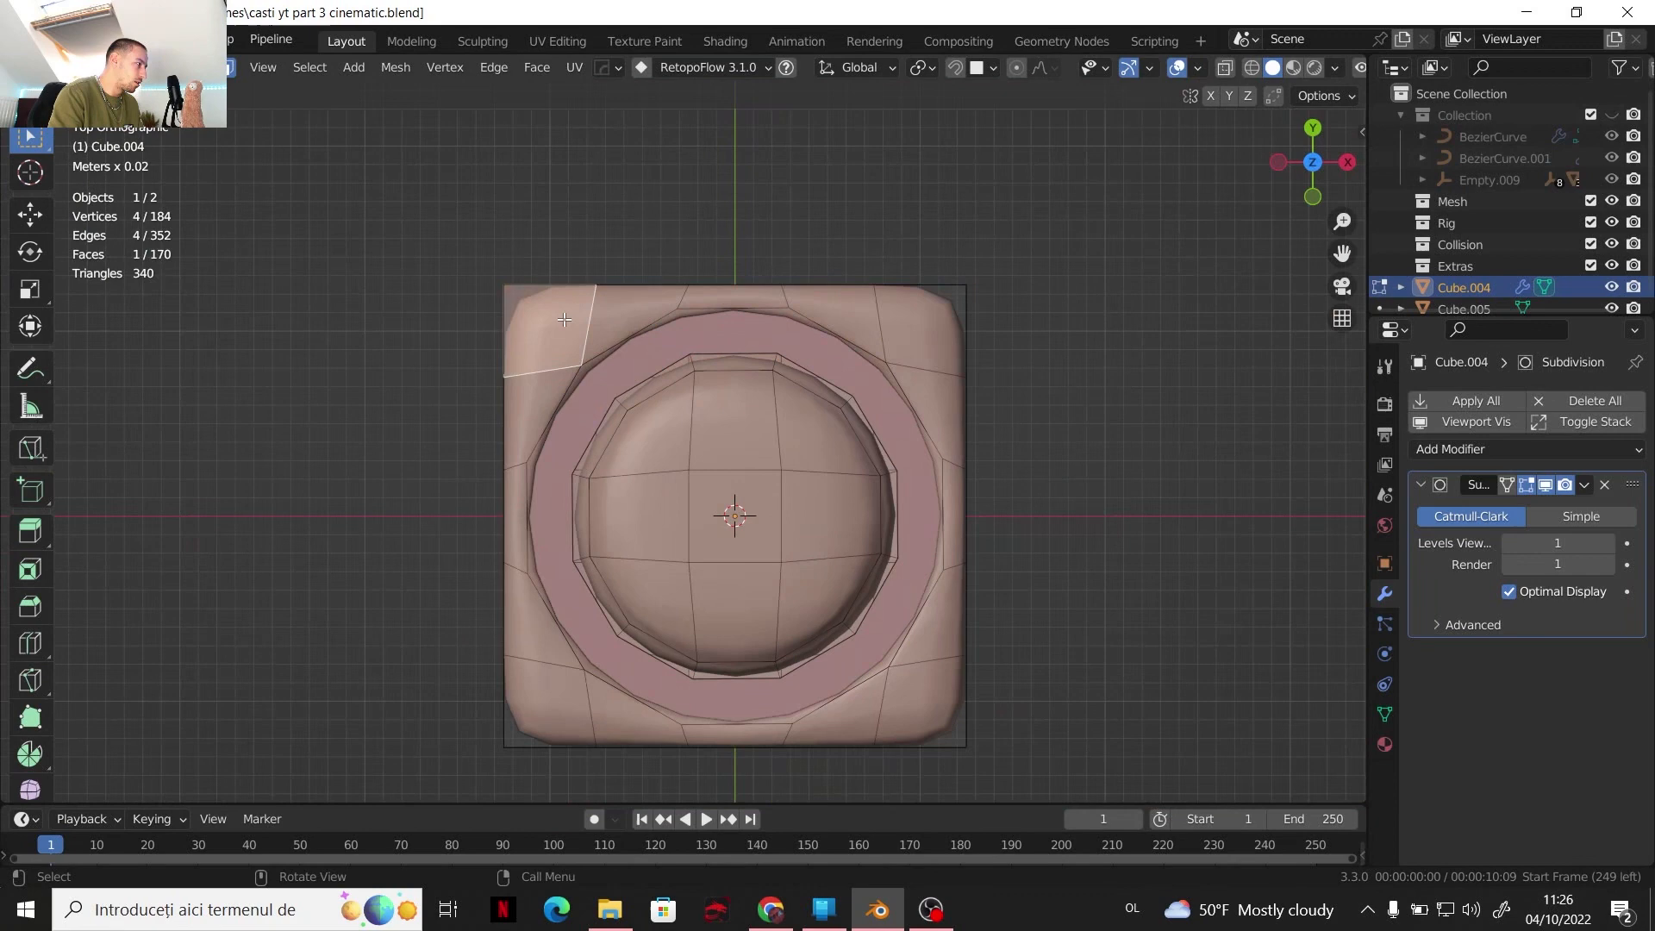
ctrl+click(894, 324)
ctrl+click(919, 701)
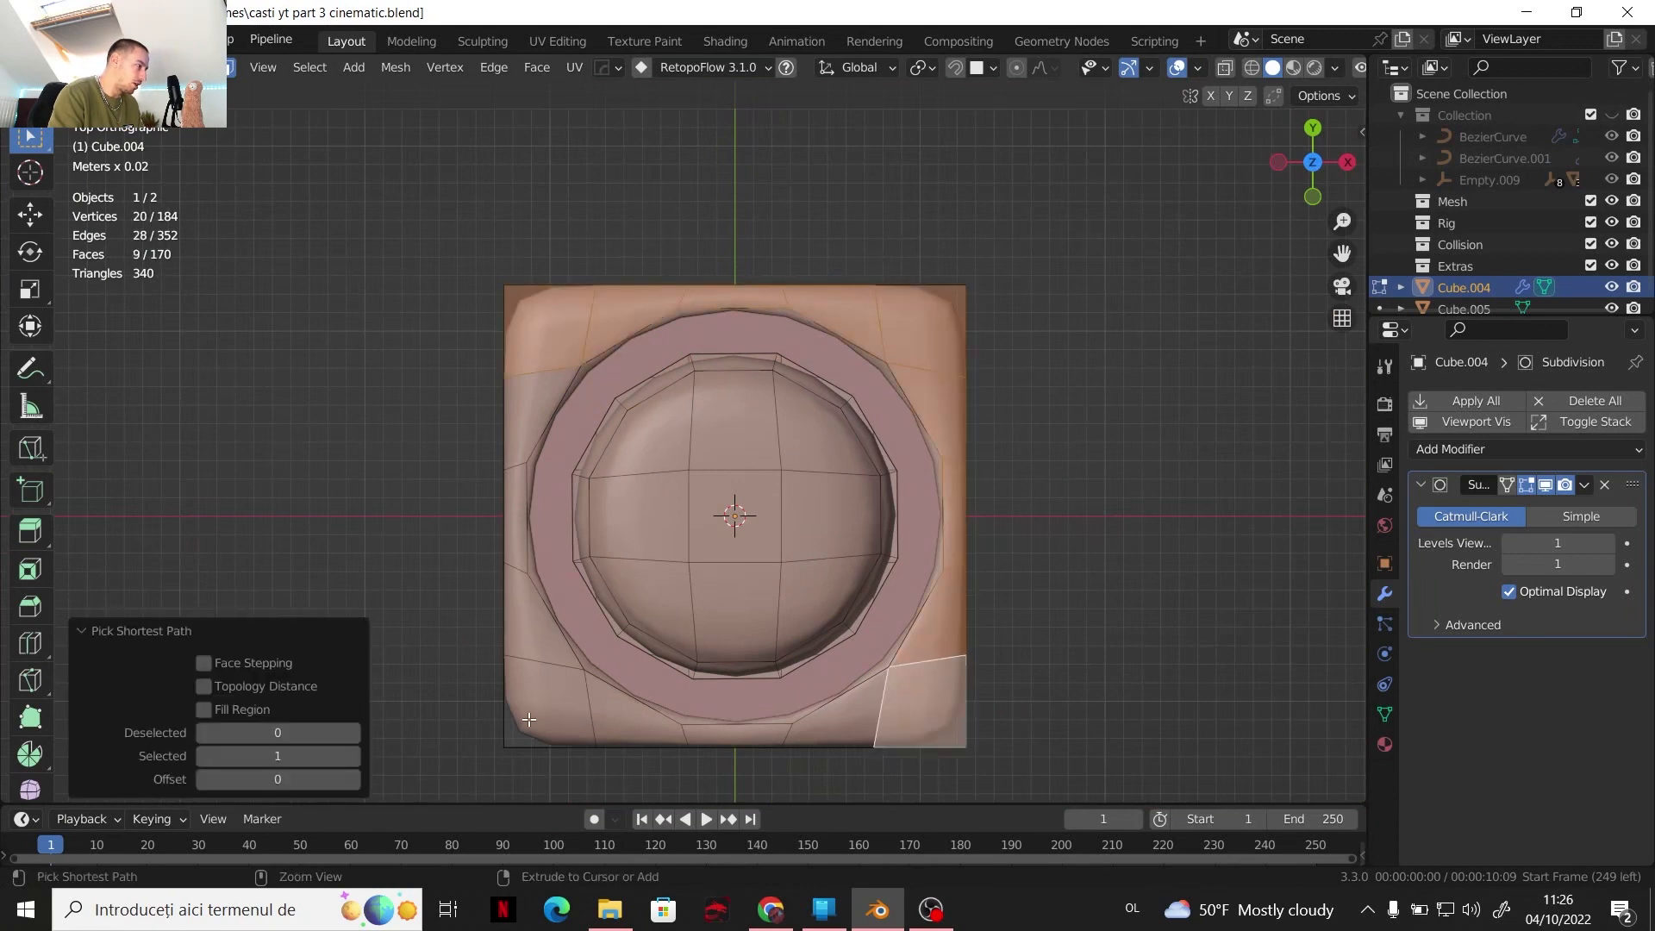
ctrl+click(530, 416)
scroll(1004, 505, up, 1)
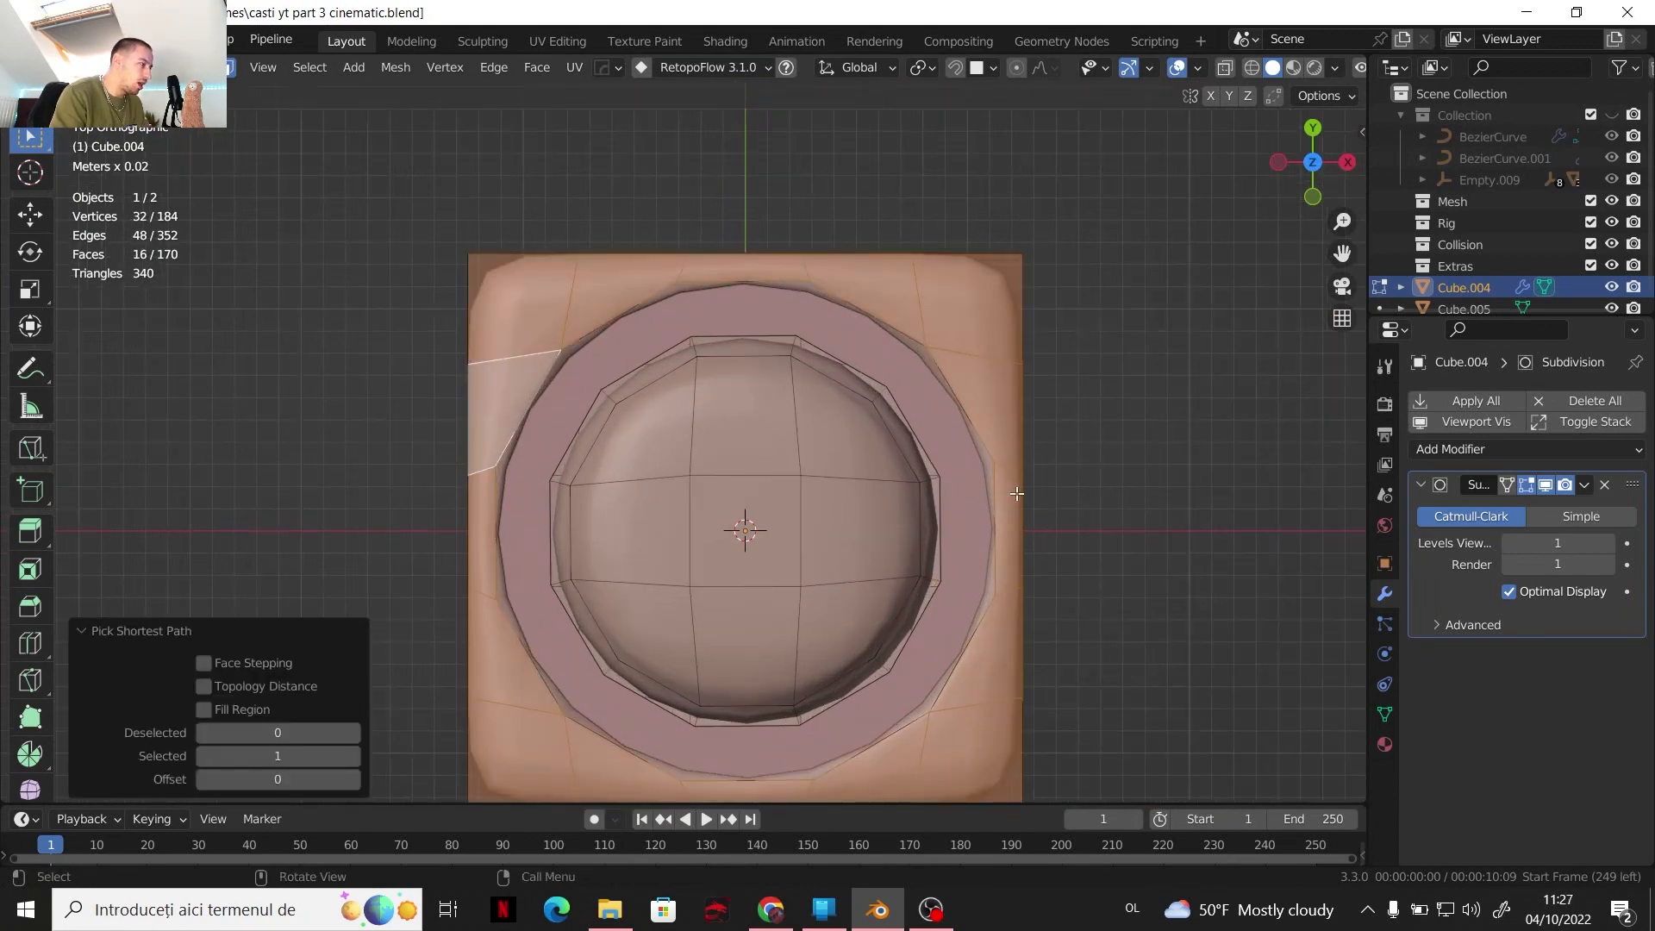
key(i)
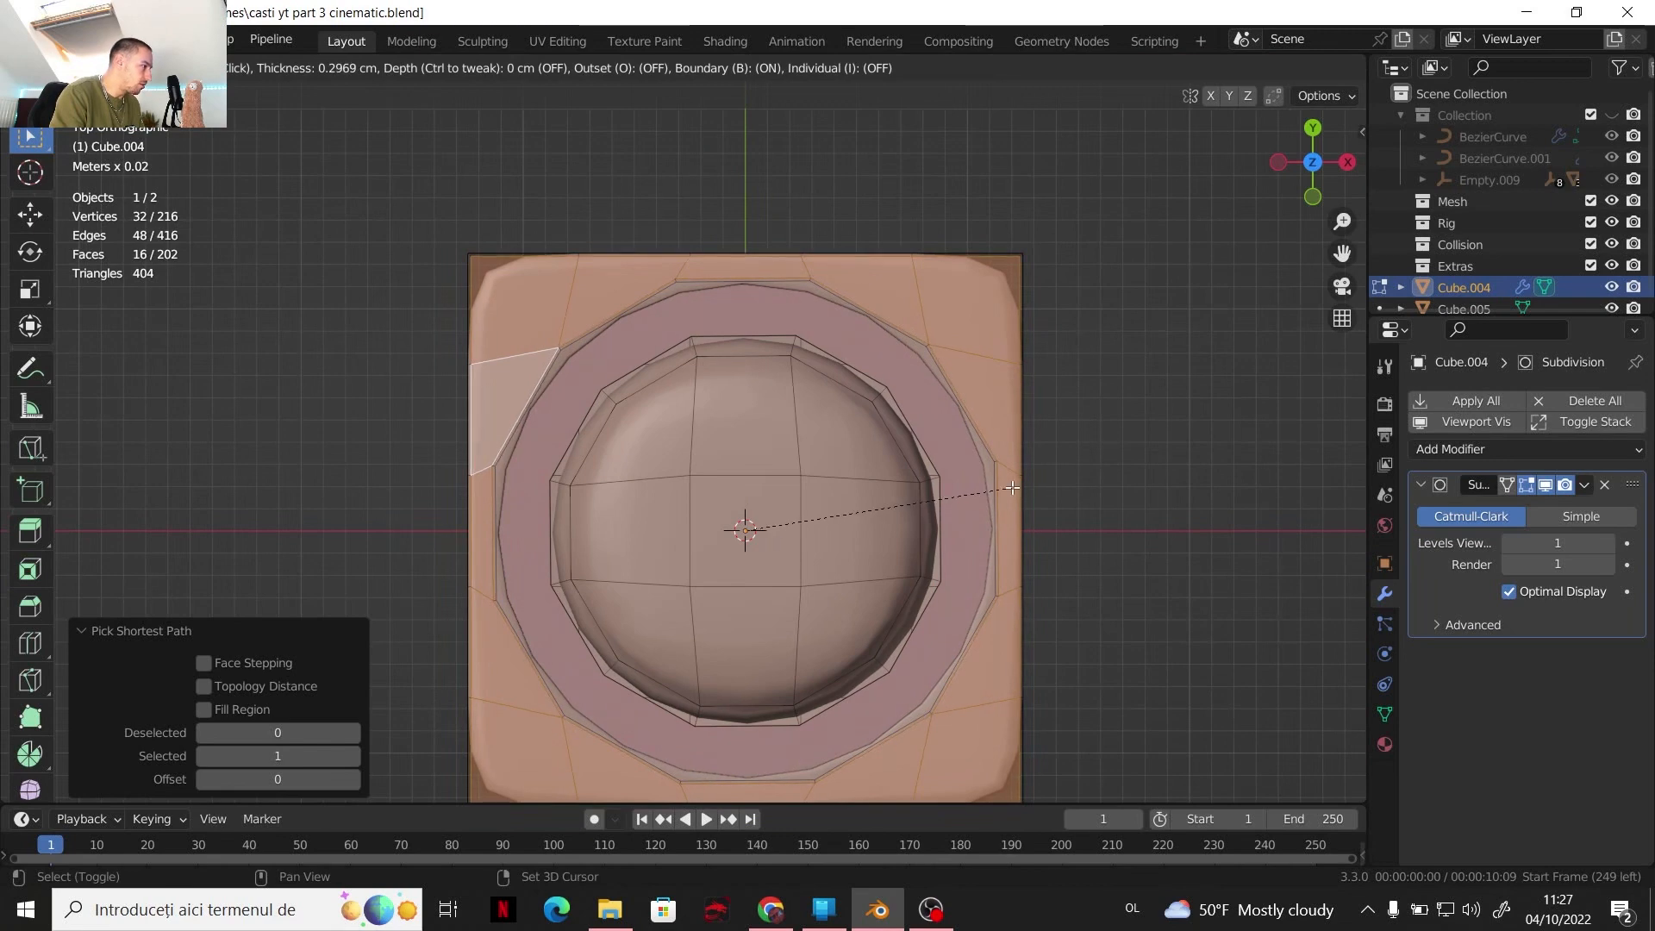
click(1012, 487)
Add supporting loop cuts close to the cube's vertical edges on two opposite sides, sliding the first to a factor of about -0.810
scroll(1012, 487, down, 3)
middle_drag(1012, 487, 950, 282)
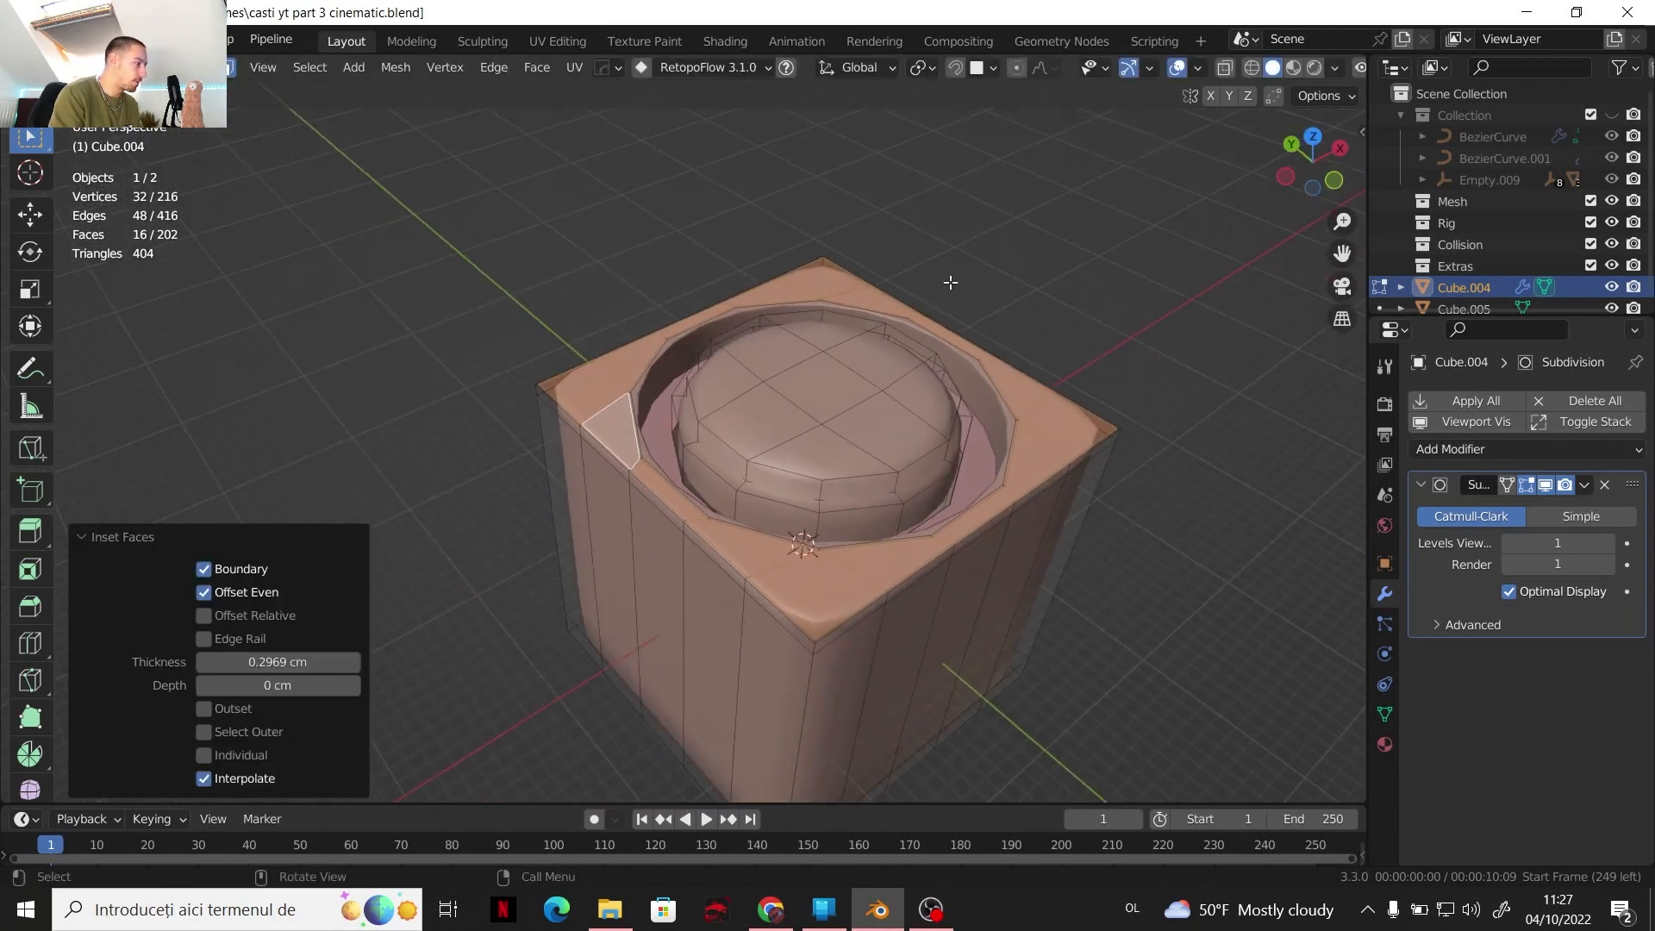
middle_drag(898, 419, 905, 396)
scroll(854, 634, up, 1)
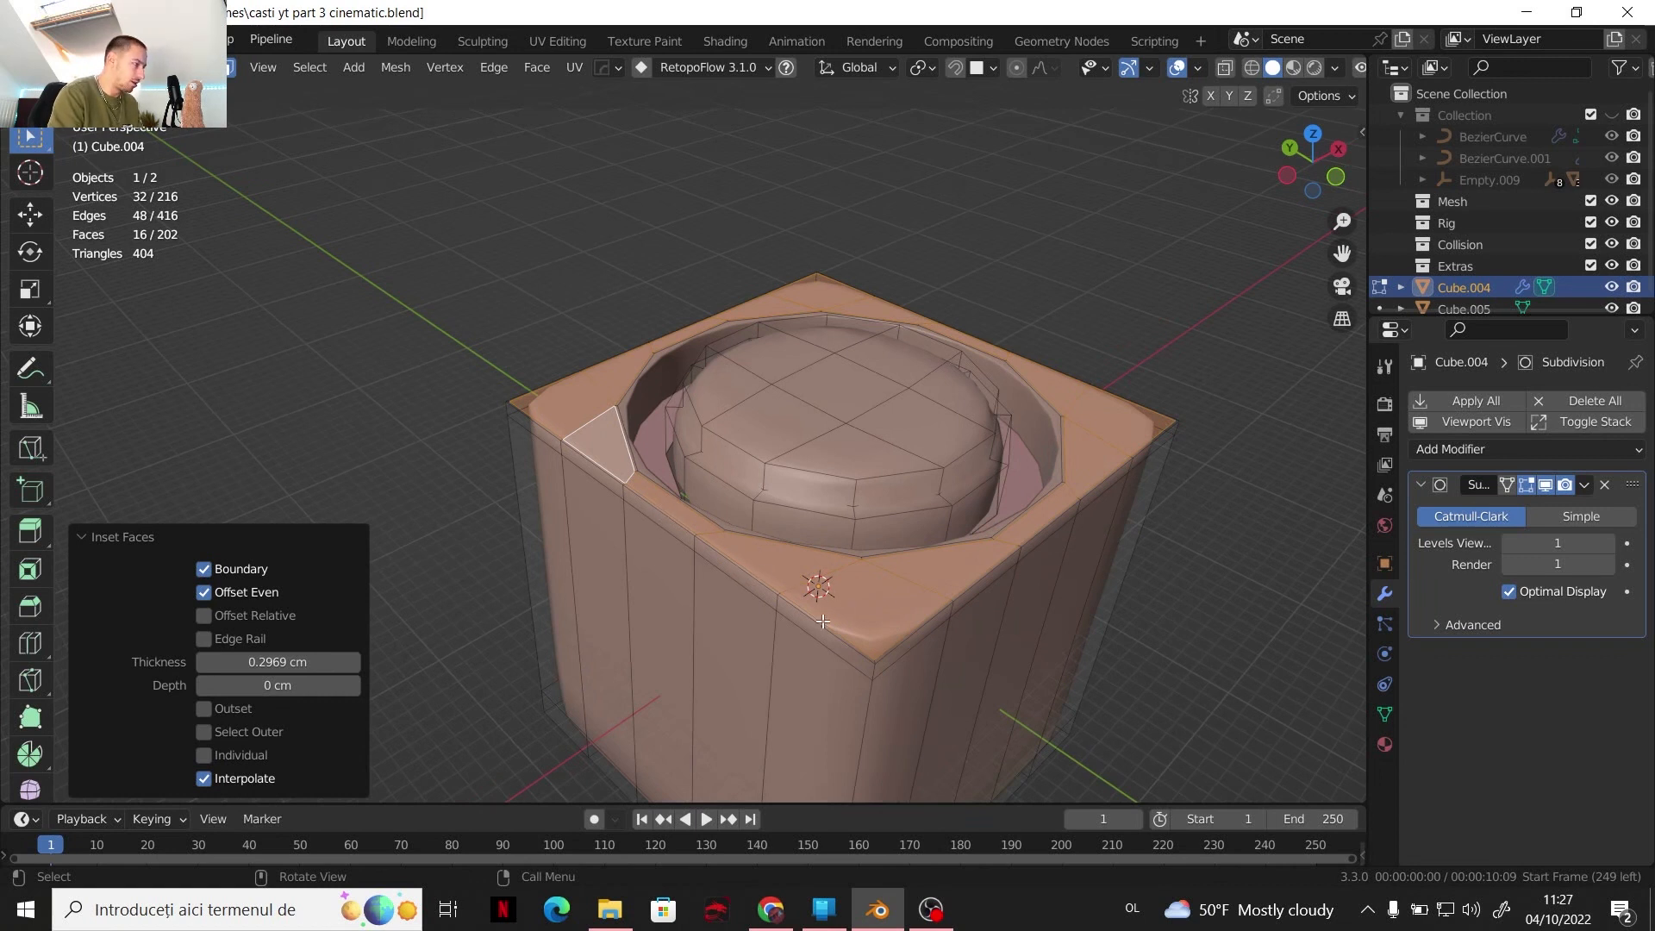
key(ctrl+r)
click(863, 655)
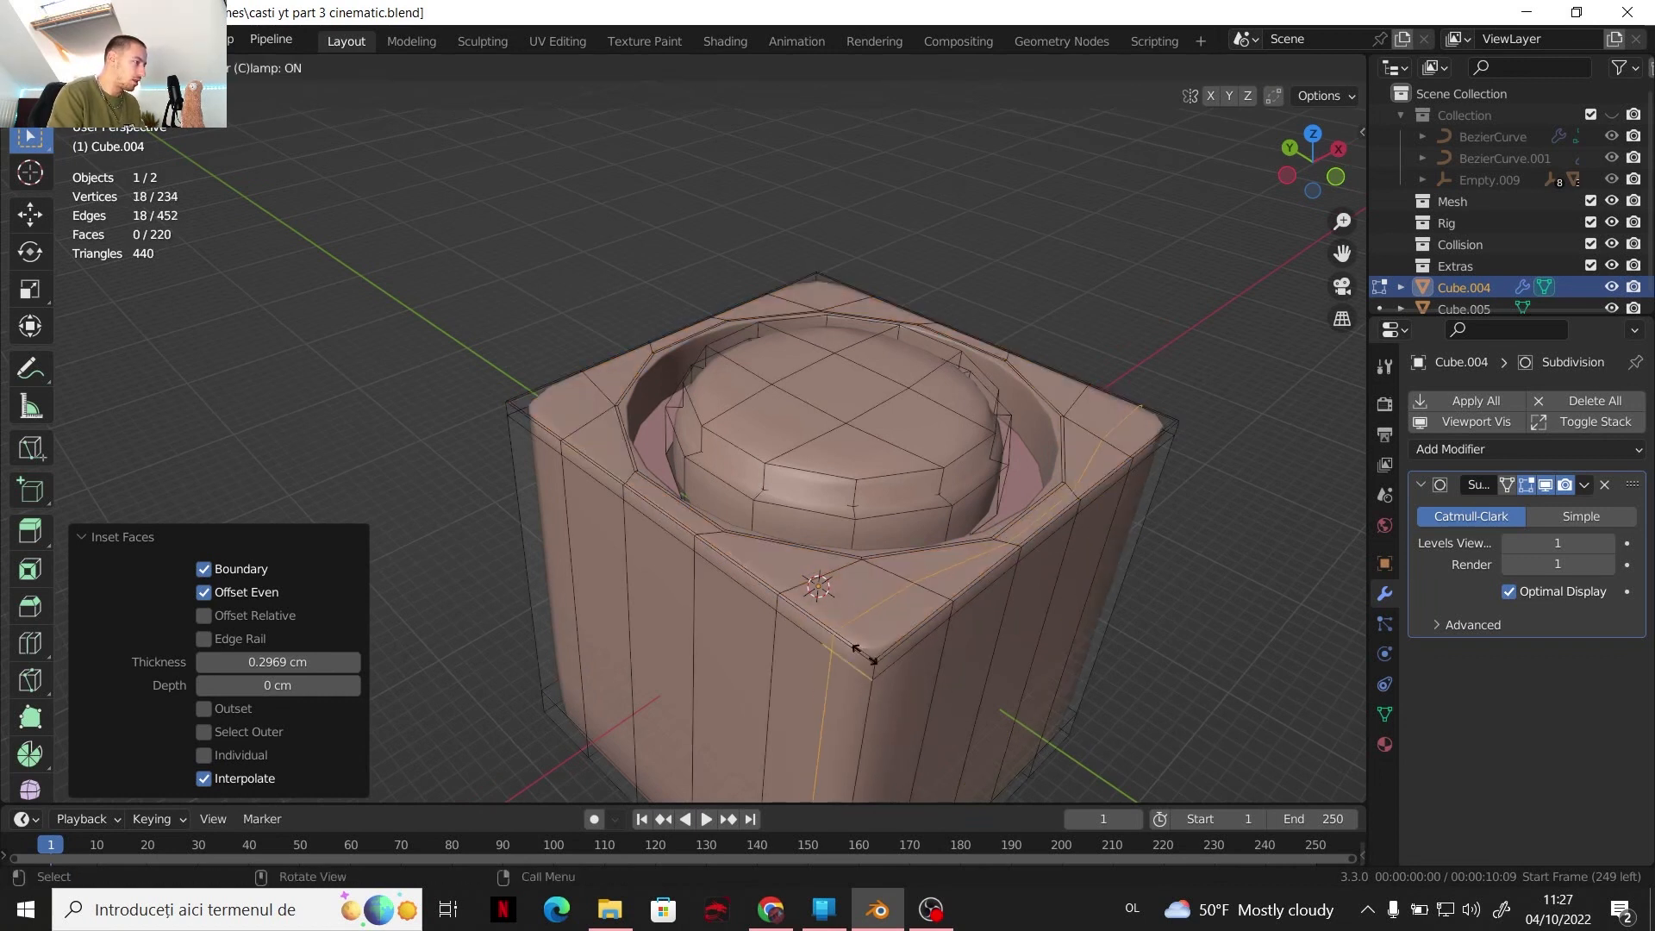
click(890, 663)
key(ctrl+r)
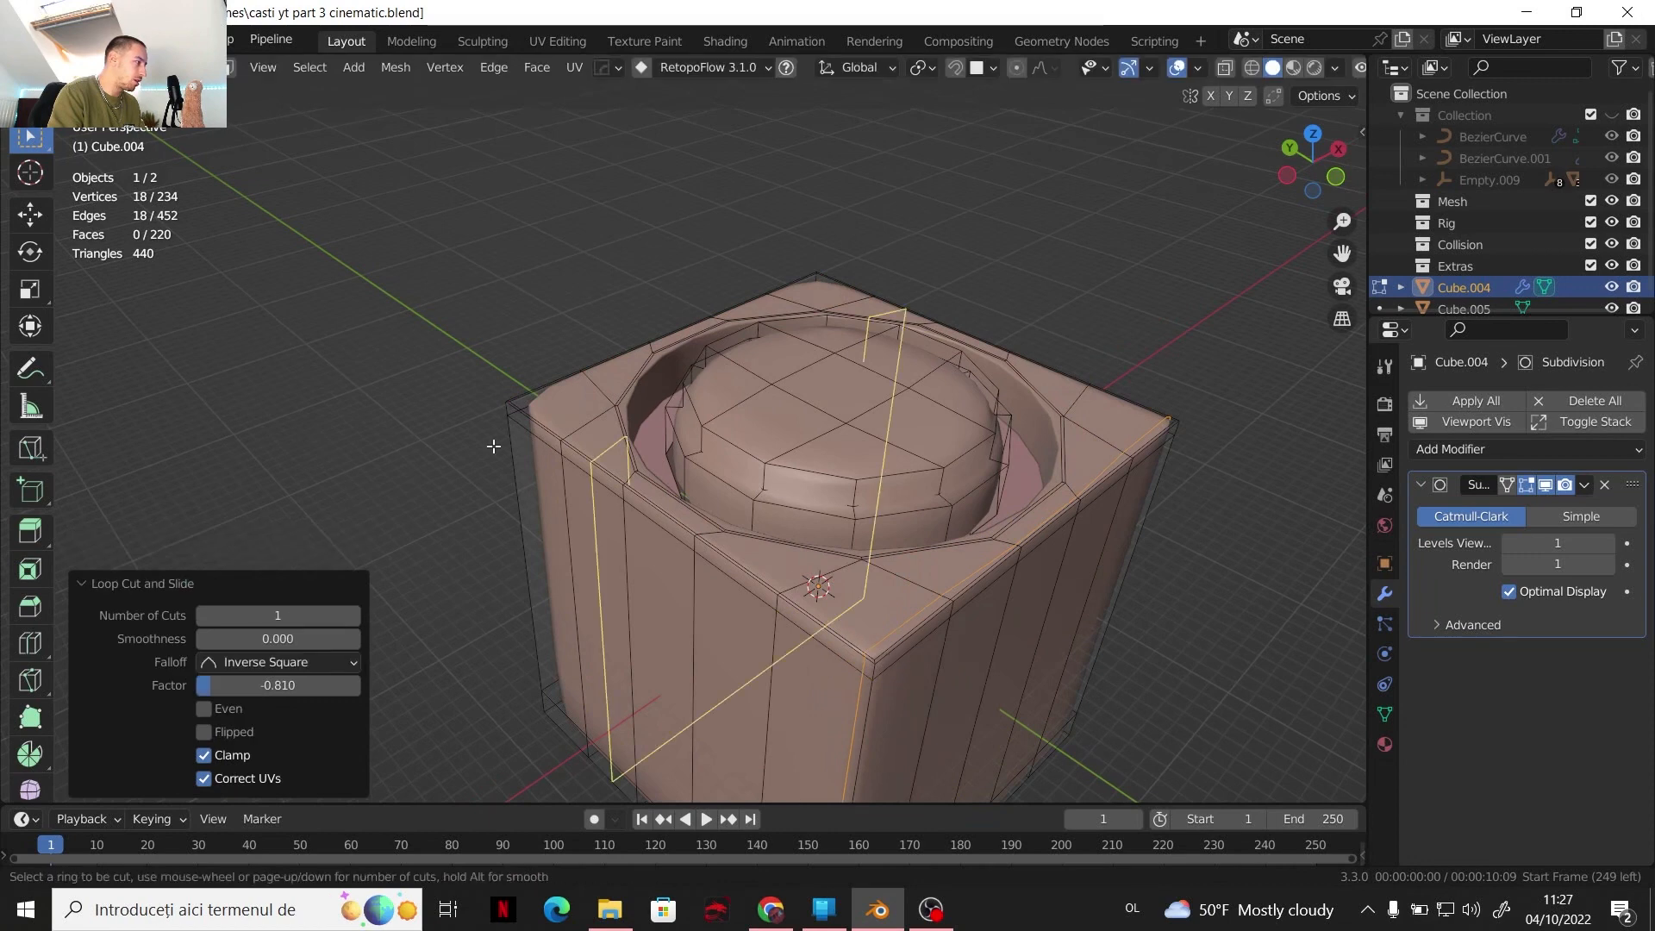
click(516, 420)
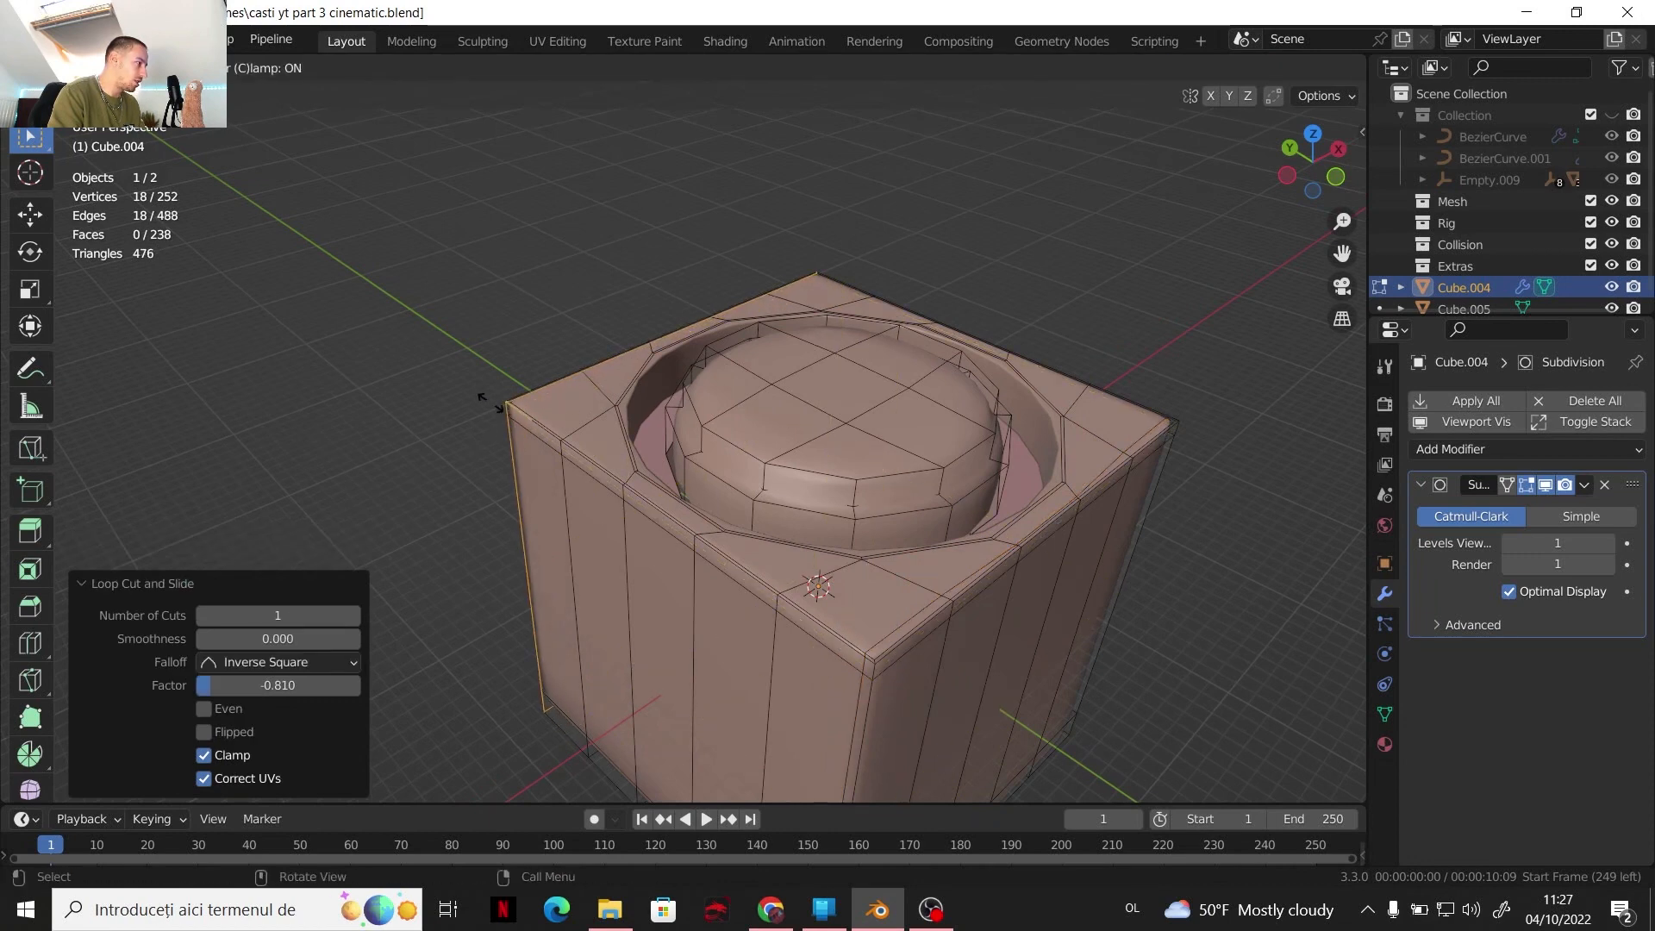
click(496, 410)
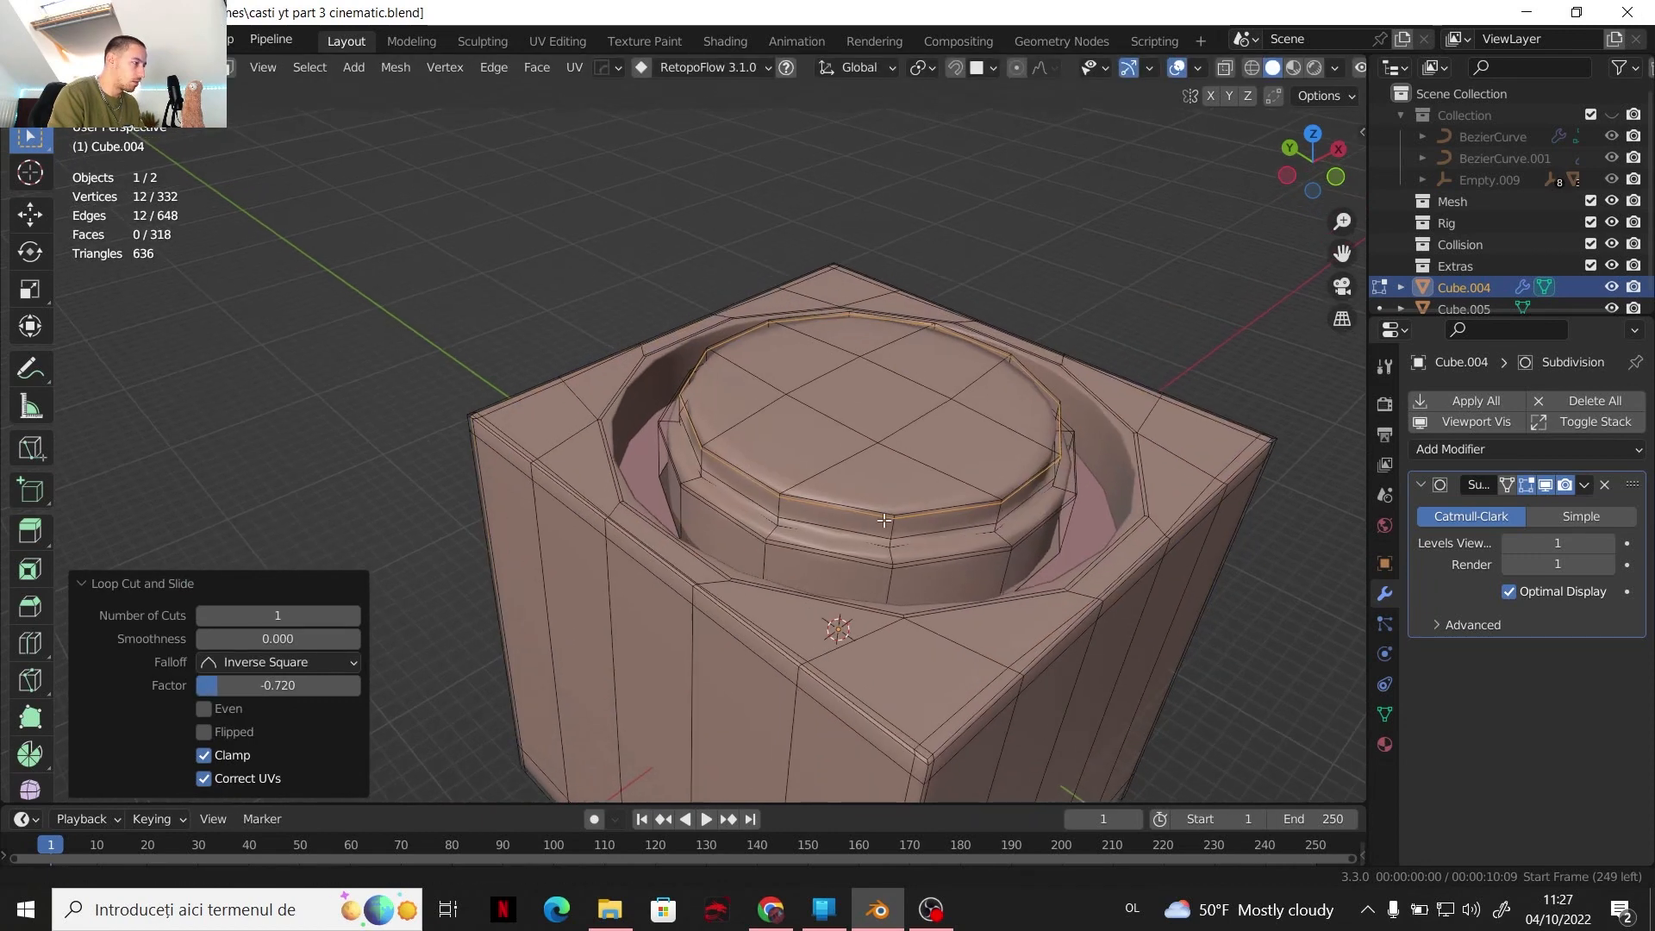
Select the nine faces on the raised disc's top, inset them slightly inward, and return to Object Mode
middle_drag(868, 517, 875, 572)
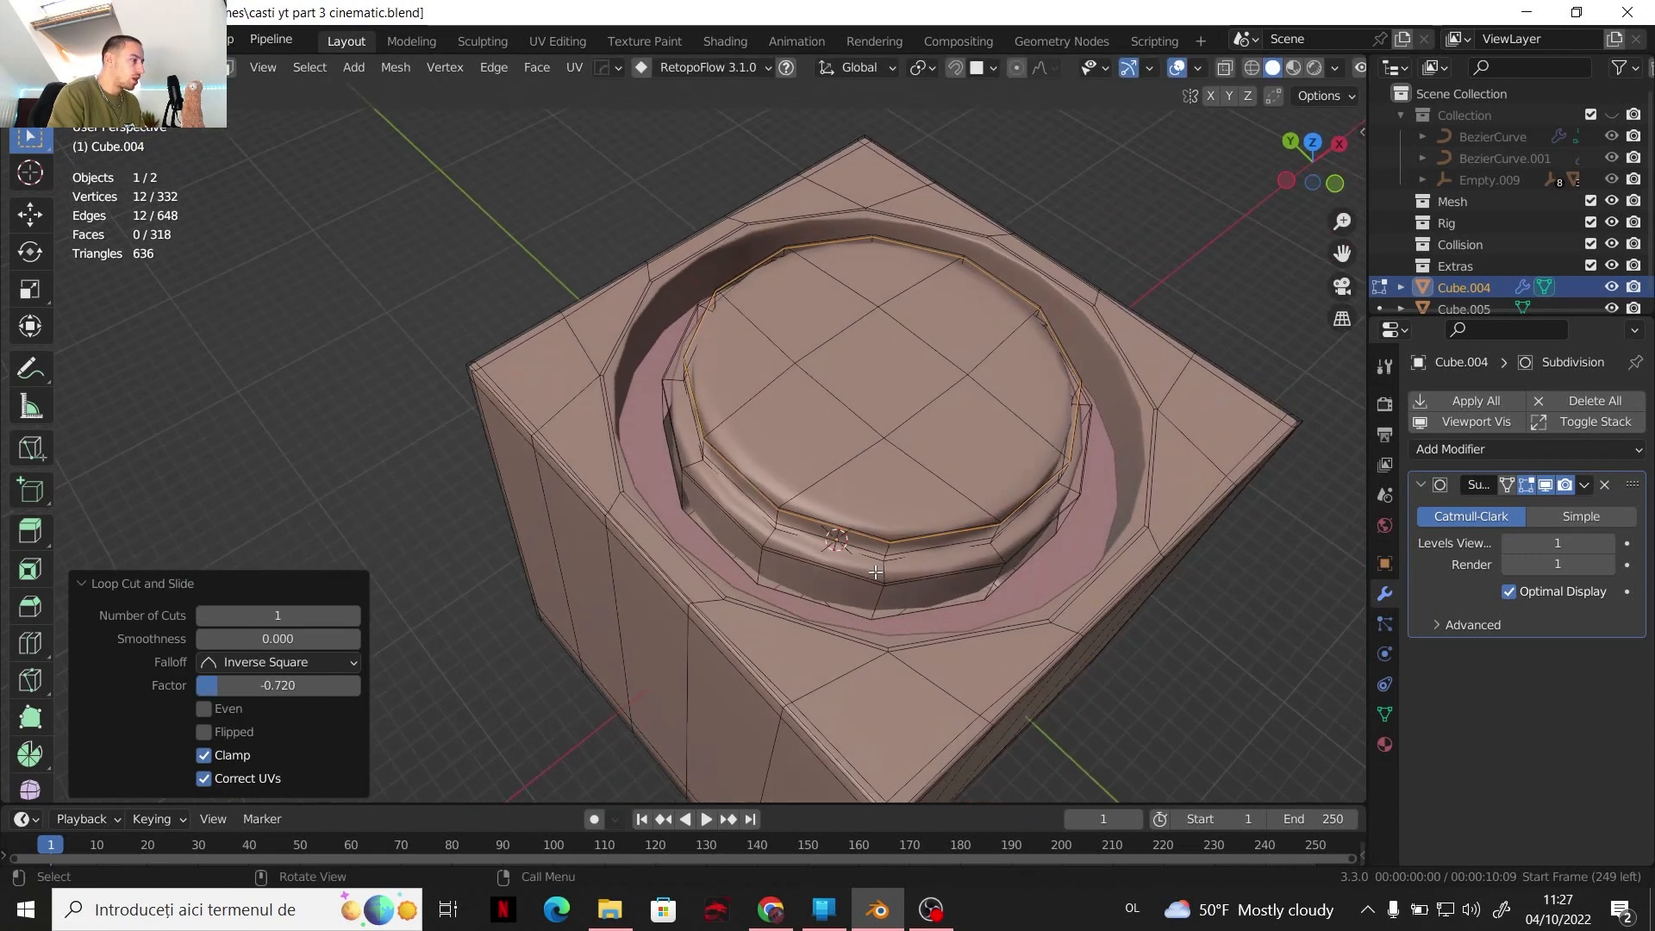
click(866, 402)
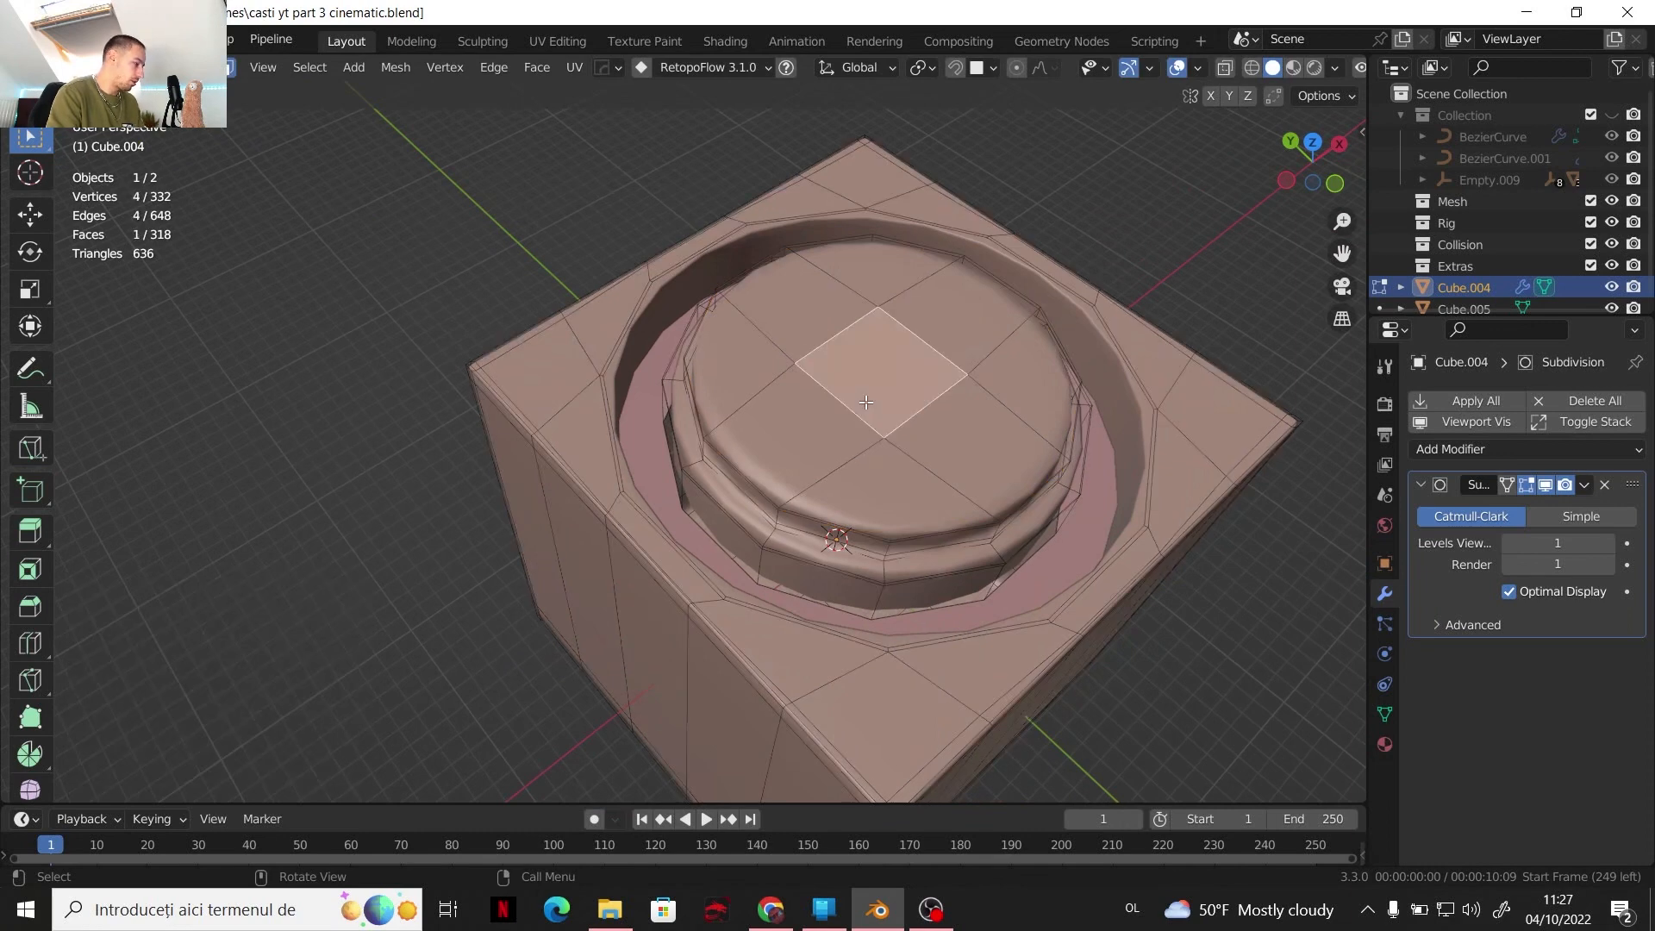
key(c)
mouse_move(843, 421)
mouse_down()
mouse_move(938, 403)
mouse_move(900, 324)
mouse_move(802, 339)
mouse_up()
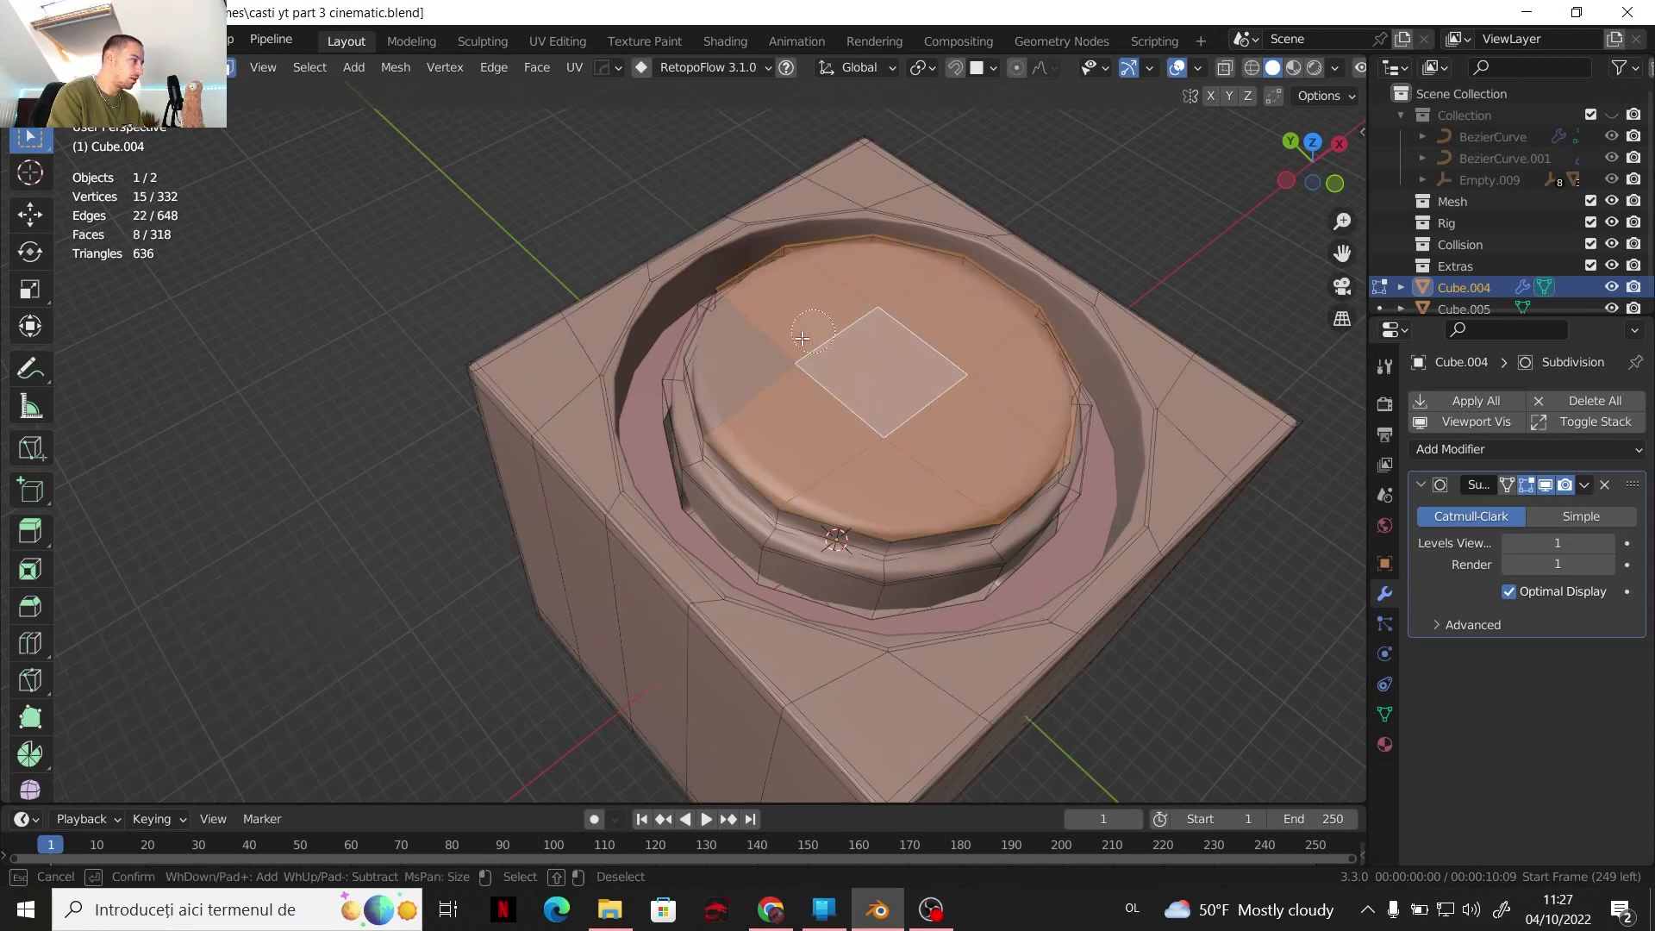
key(Escape)
key(i)
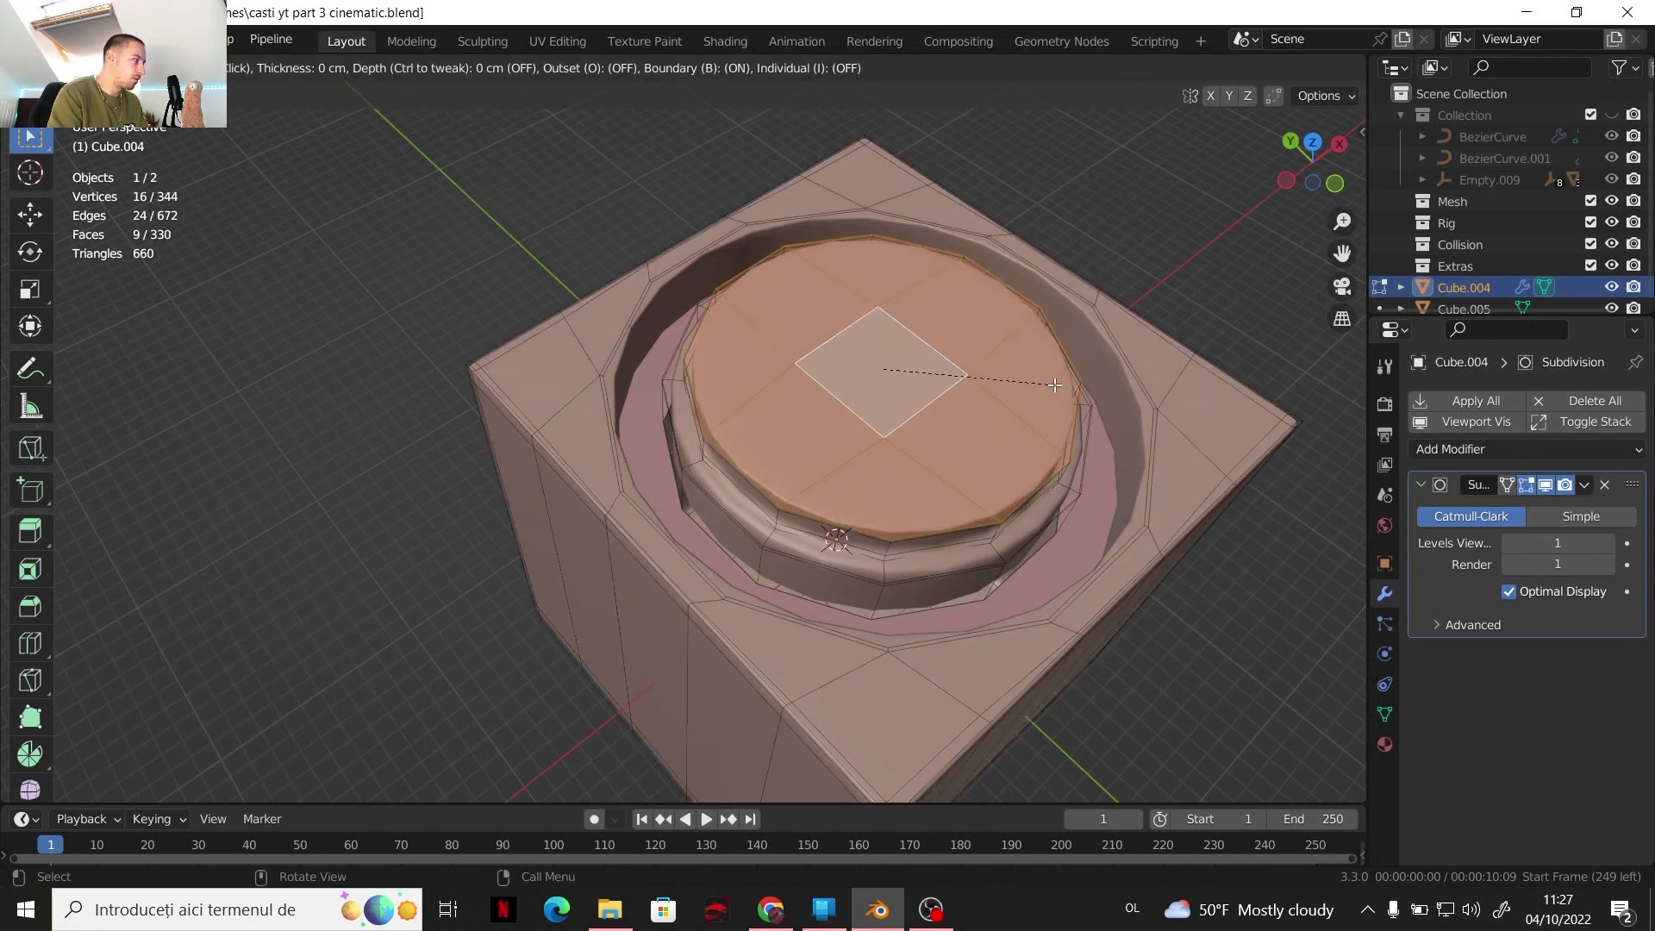
click(1030, 387)
key(Tab)
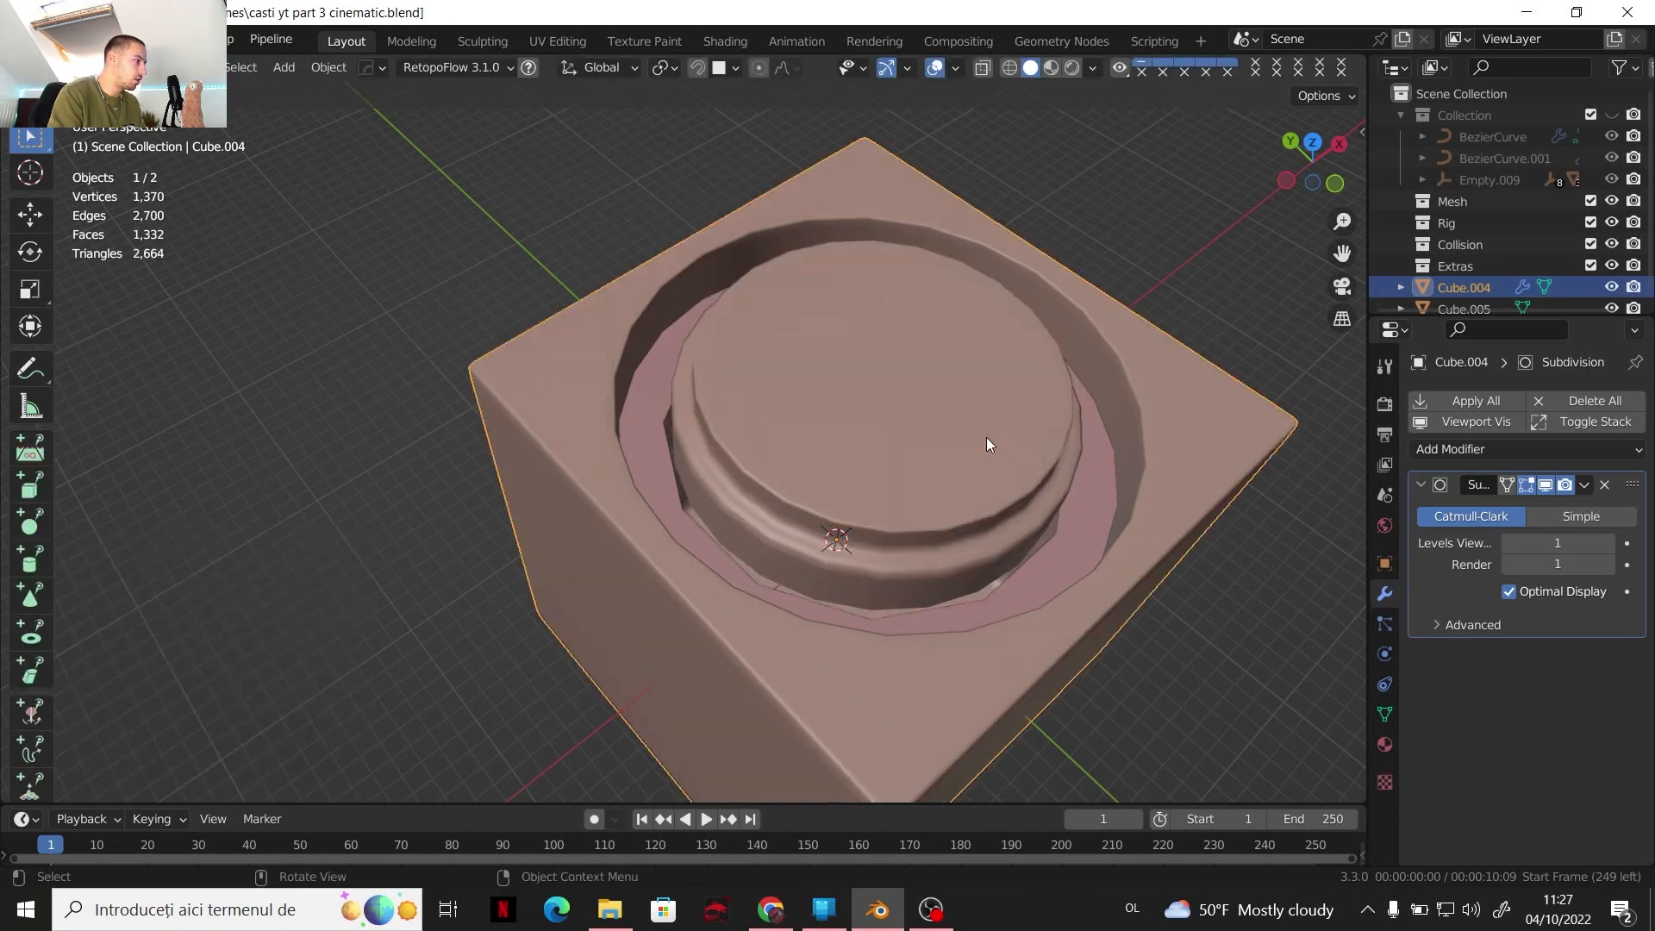
middle_drag(986, 437, 827, 462)
key(Tab)
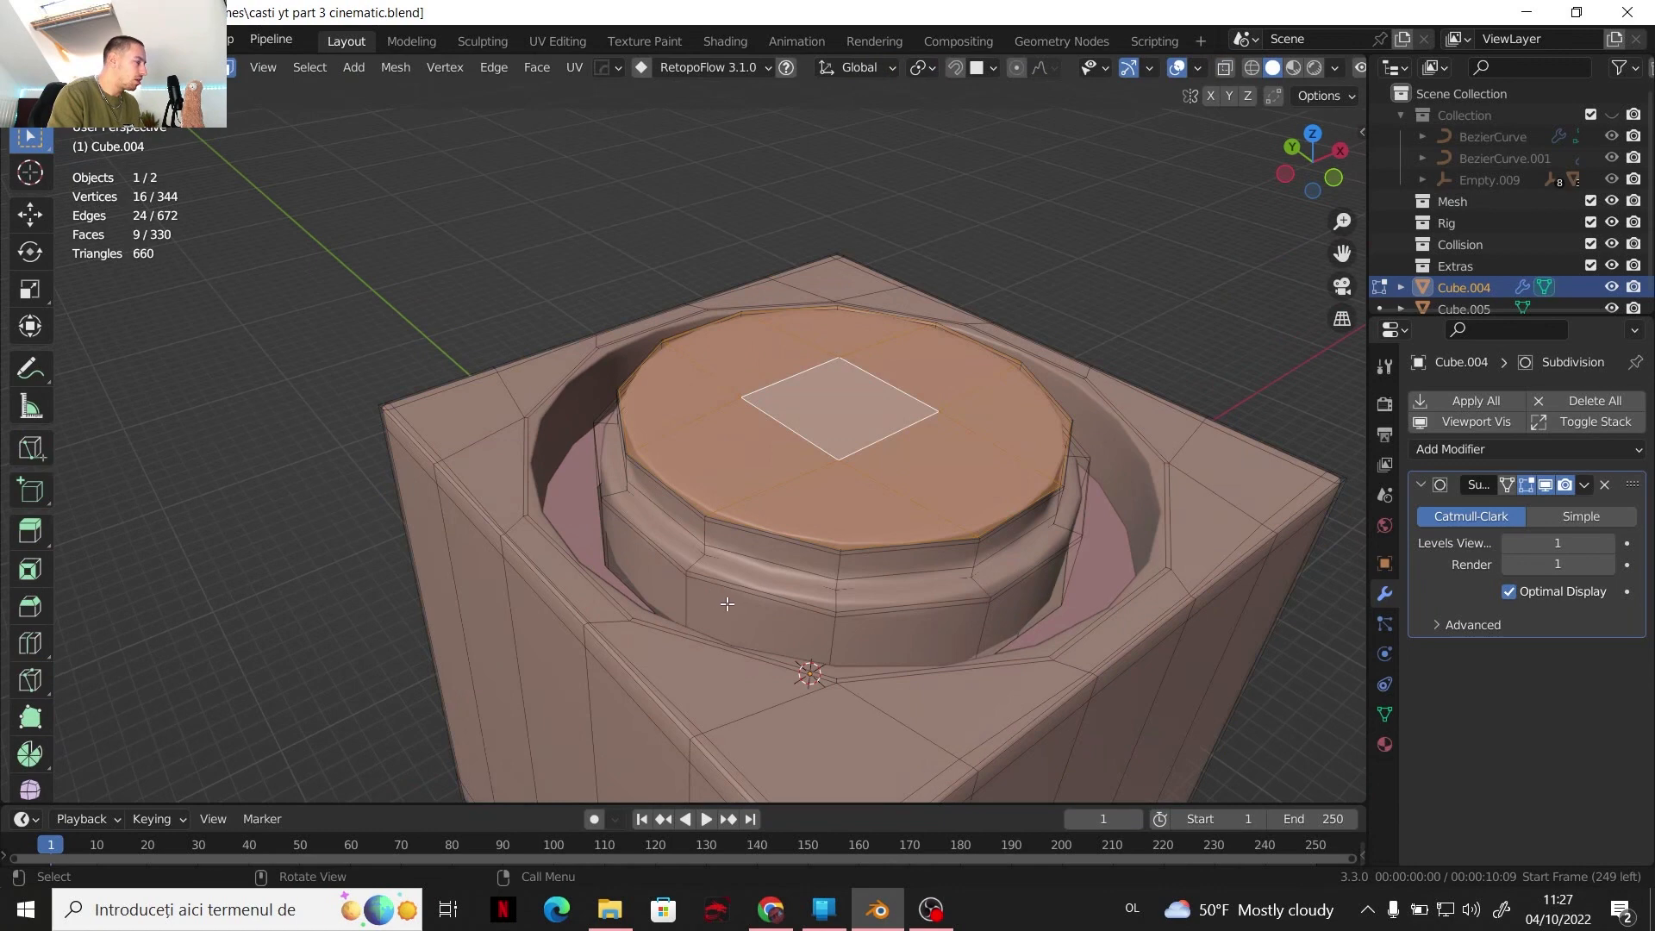
key(Tab)
middle_drag(712, 543, 743, 553)
Add a Catmull-Clark Subdivision Surface modifier with one viewport level to the ring in the groove and apply it
click(1052, 526)
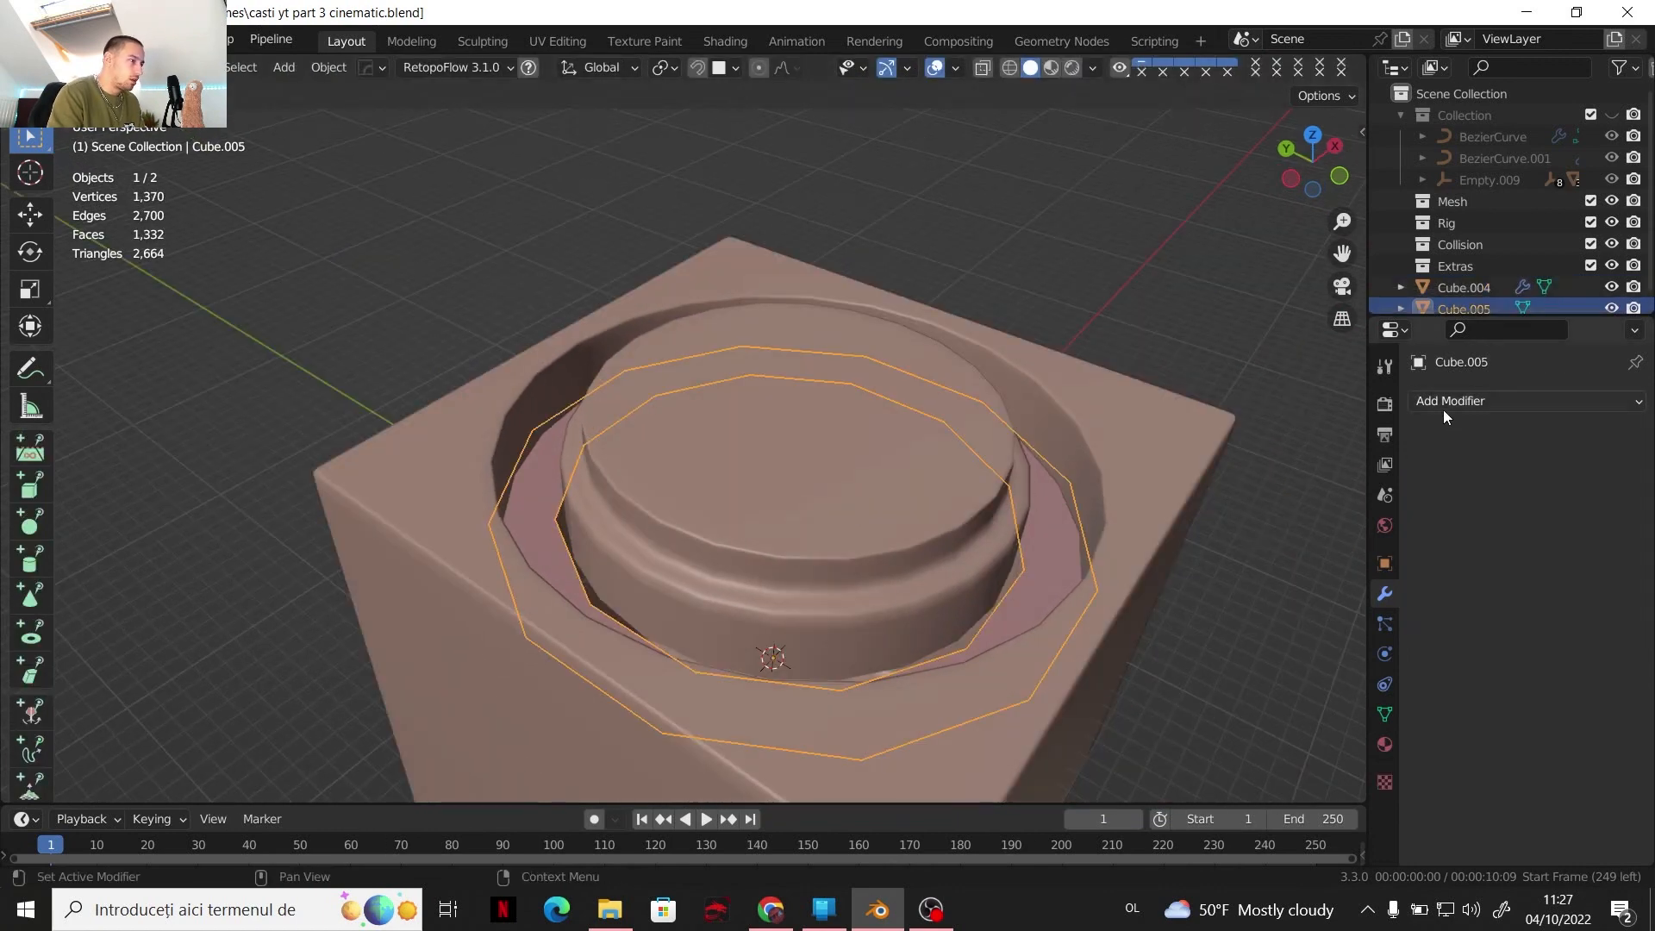
key(Tab)
key(Tab)
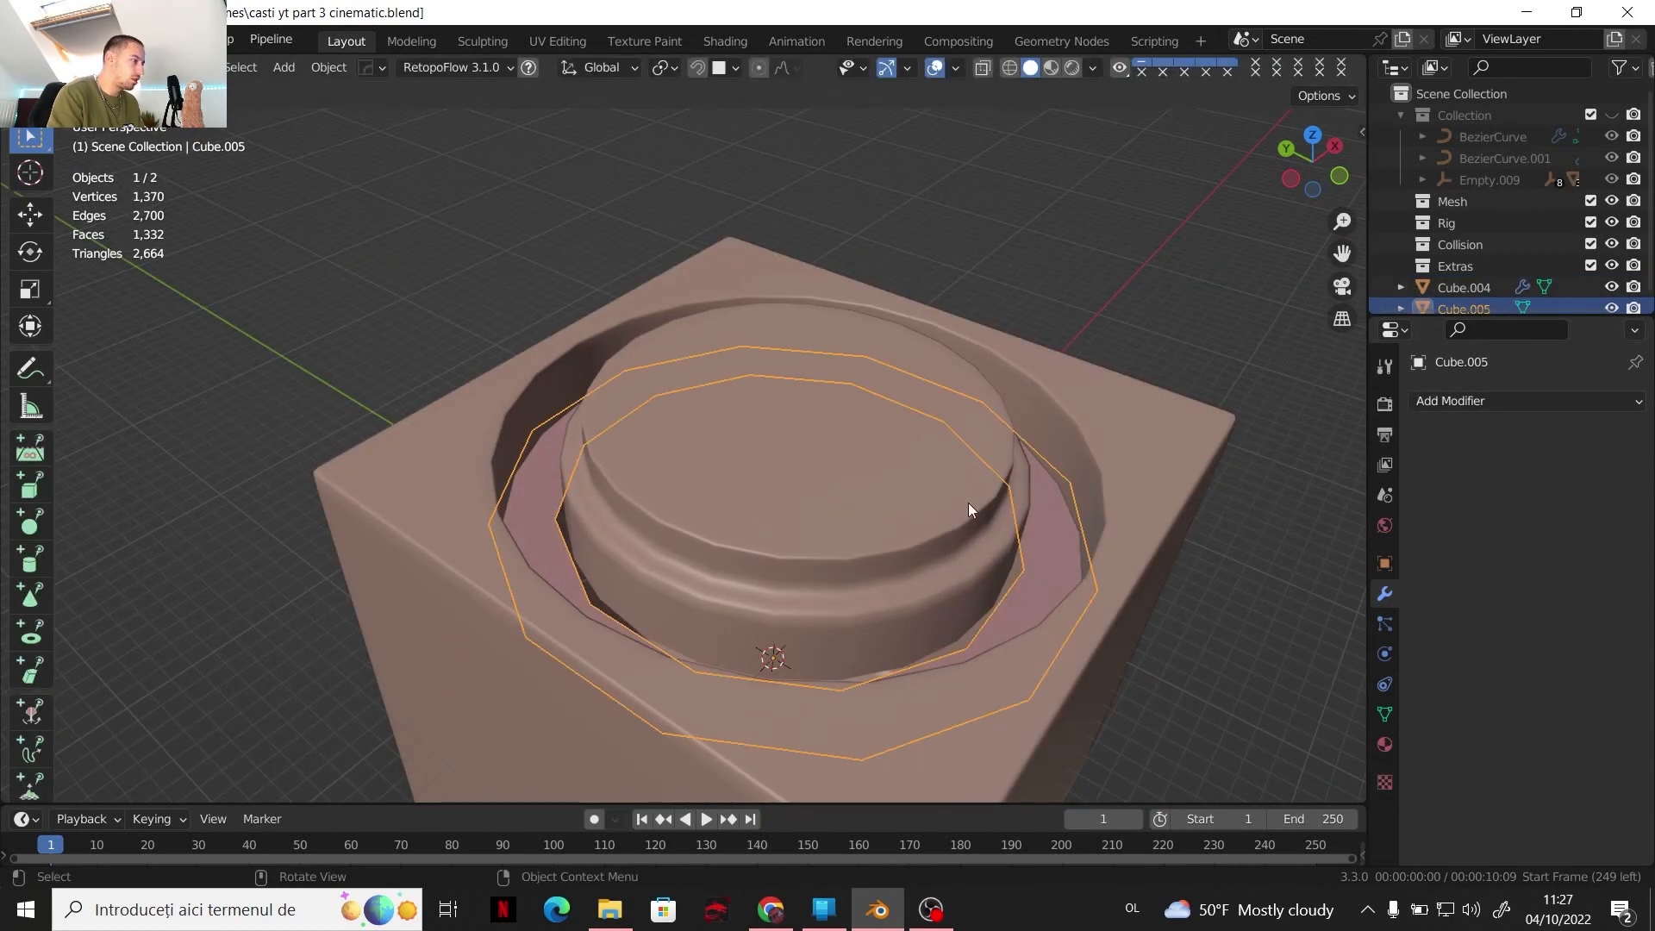
click(1541, 417)
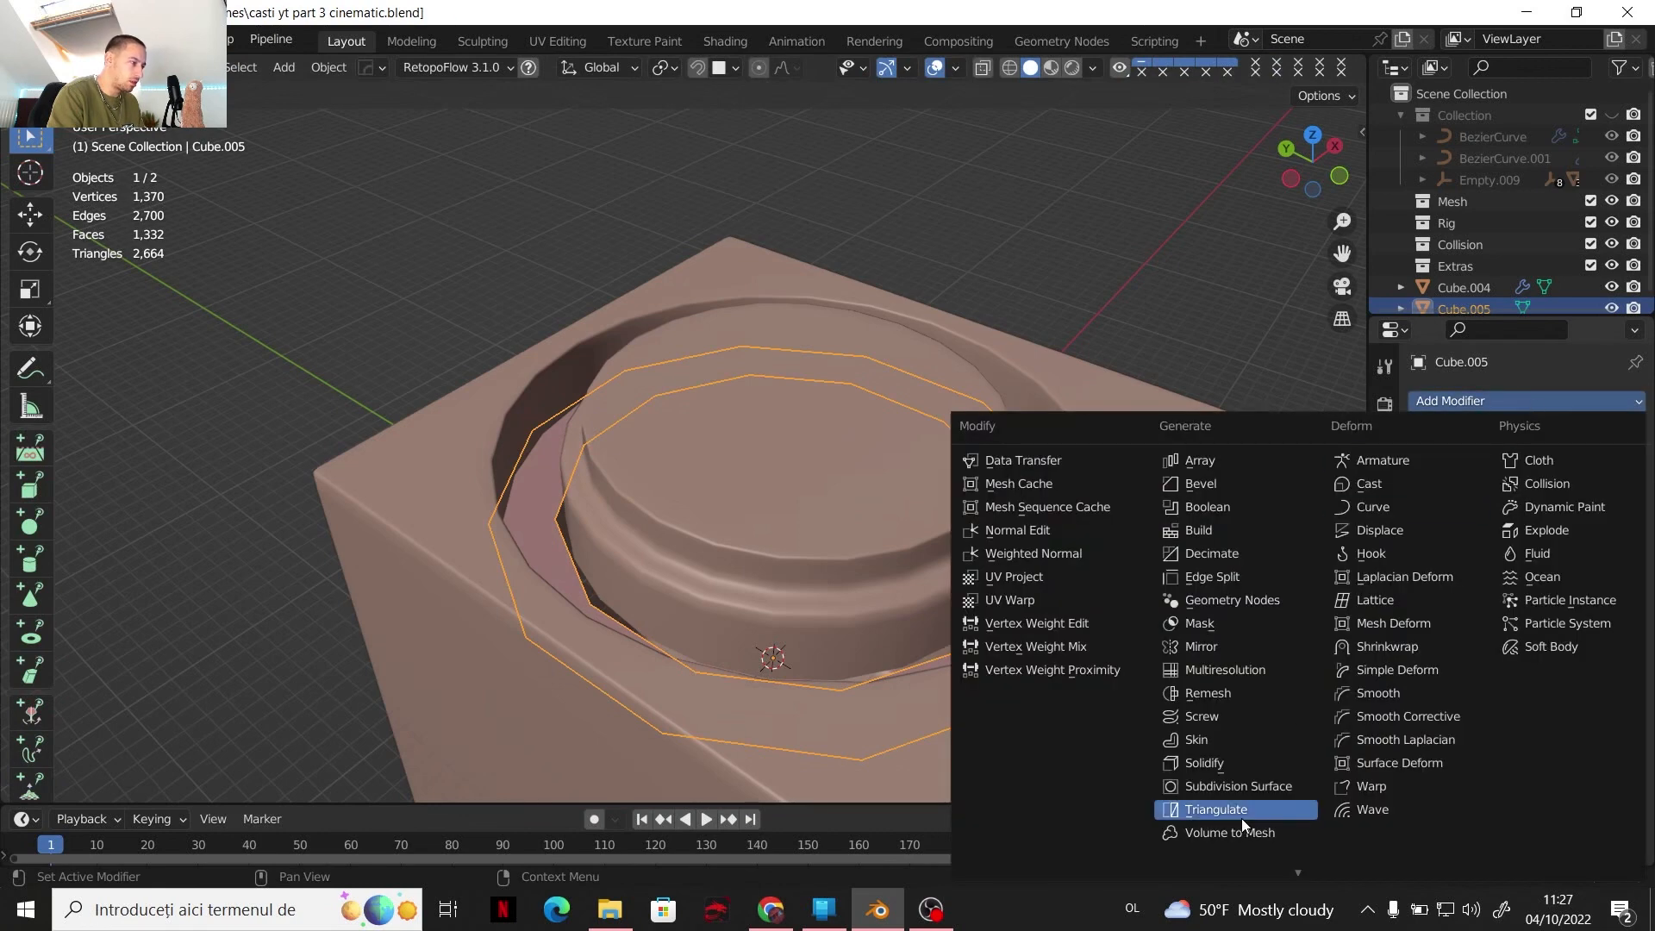
click(1220, 786)
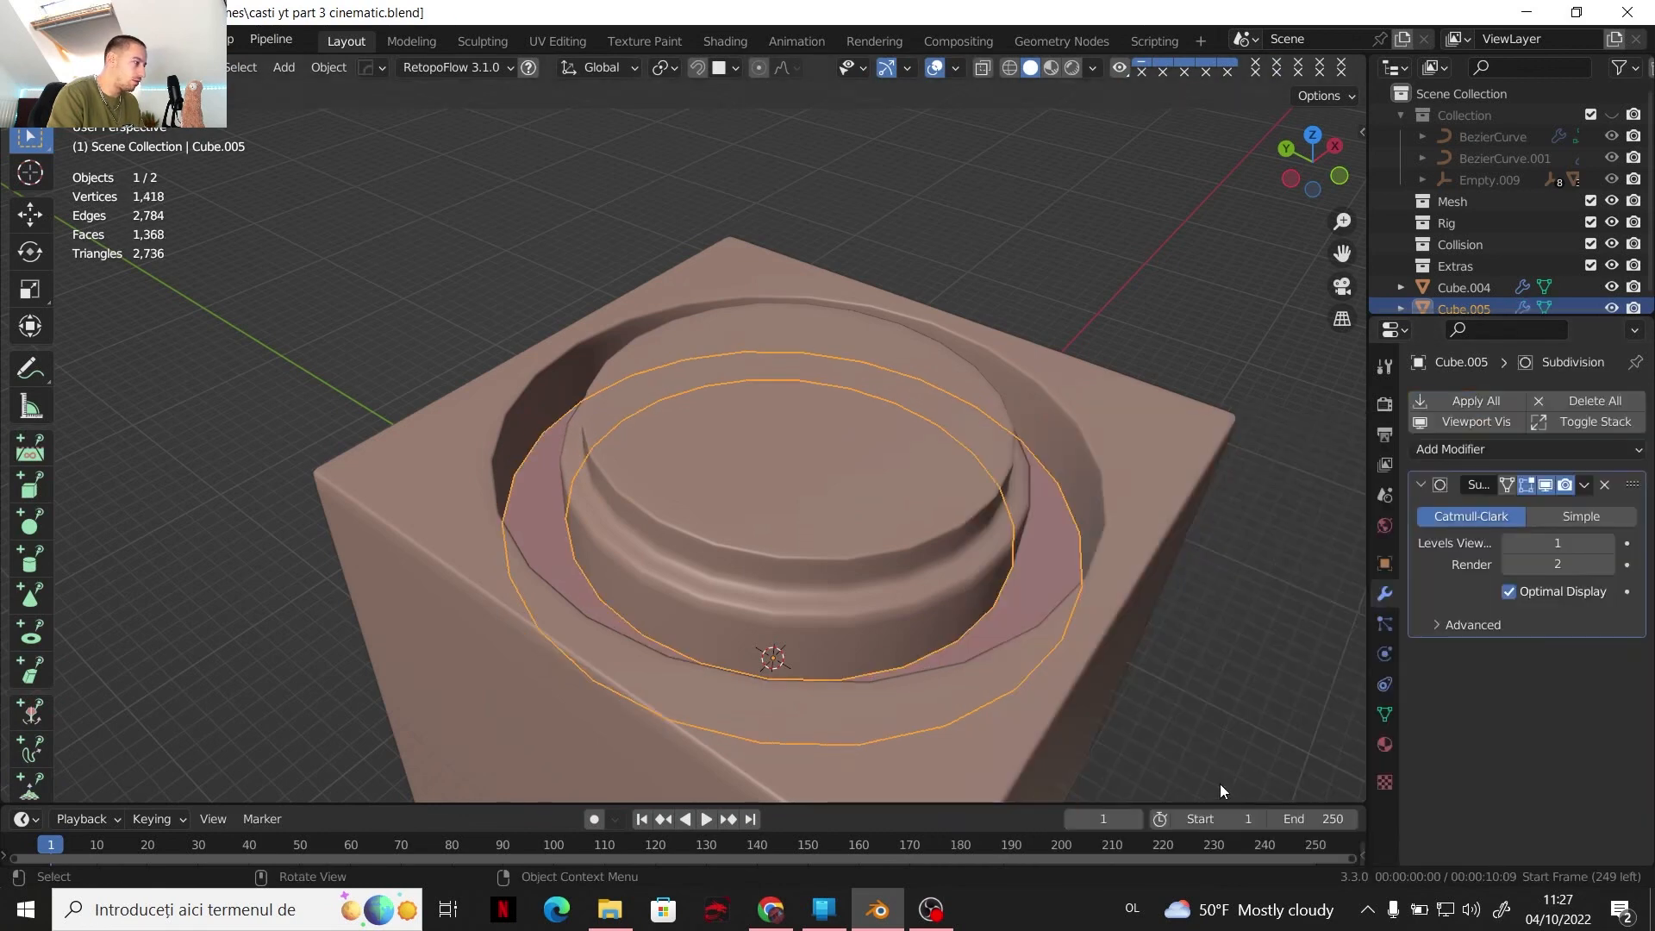
click(1584, 486)
click(1522, 510)
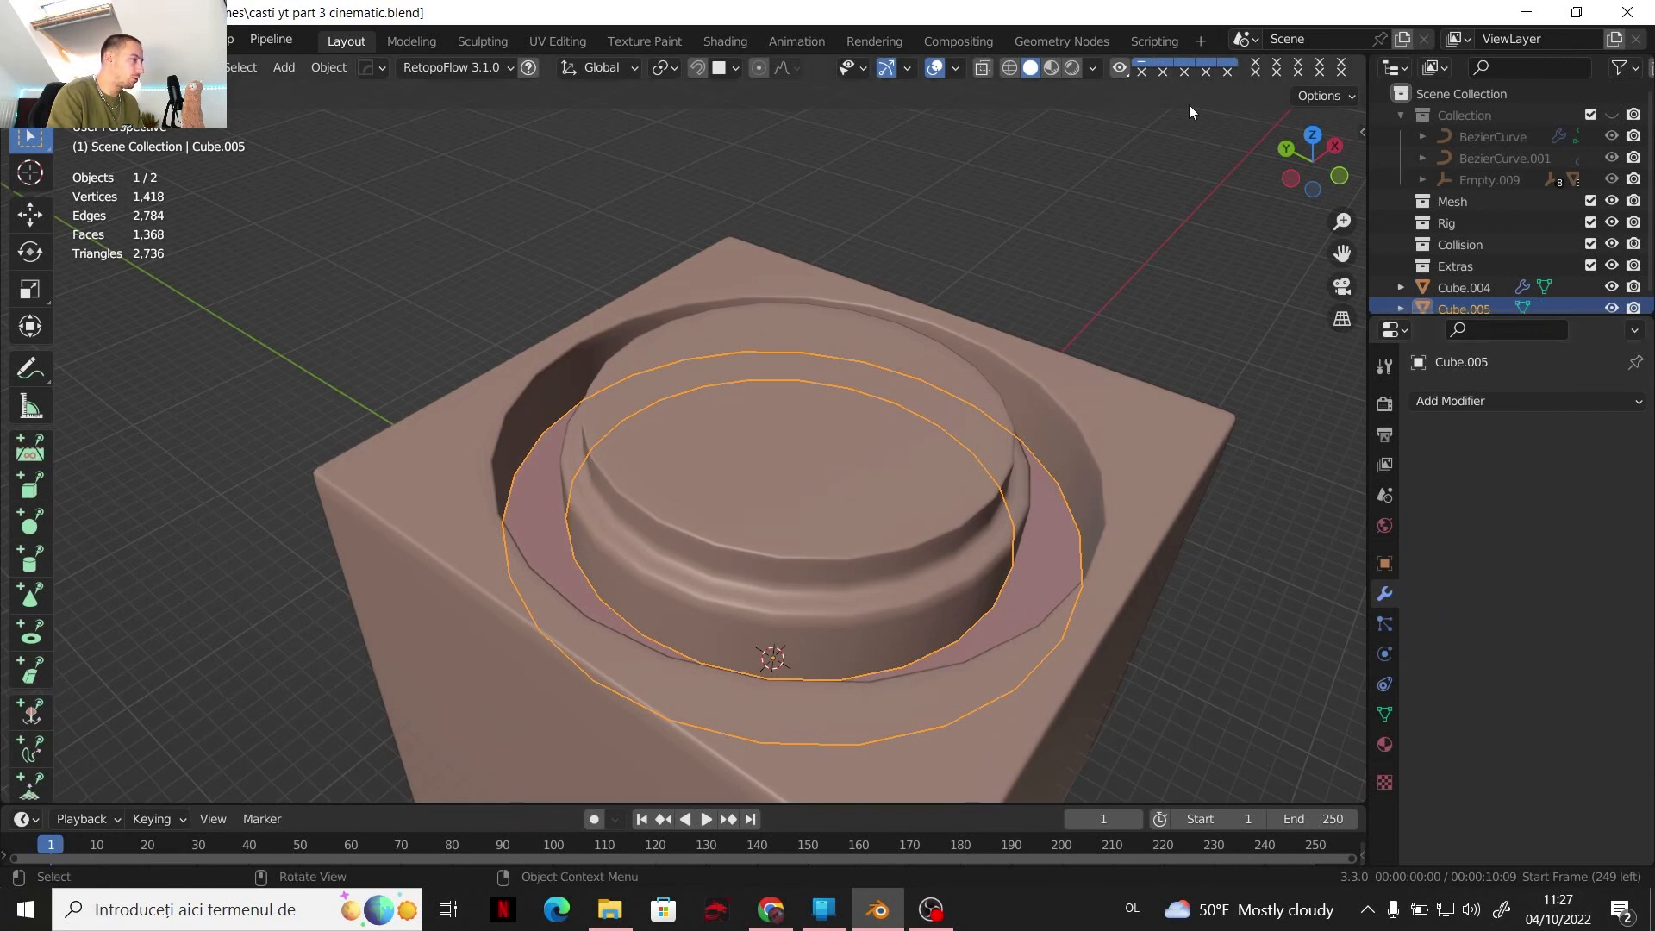
In Edit Mode, select the edge loop running around the middle of the ring
key(Tab)
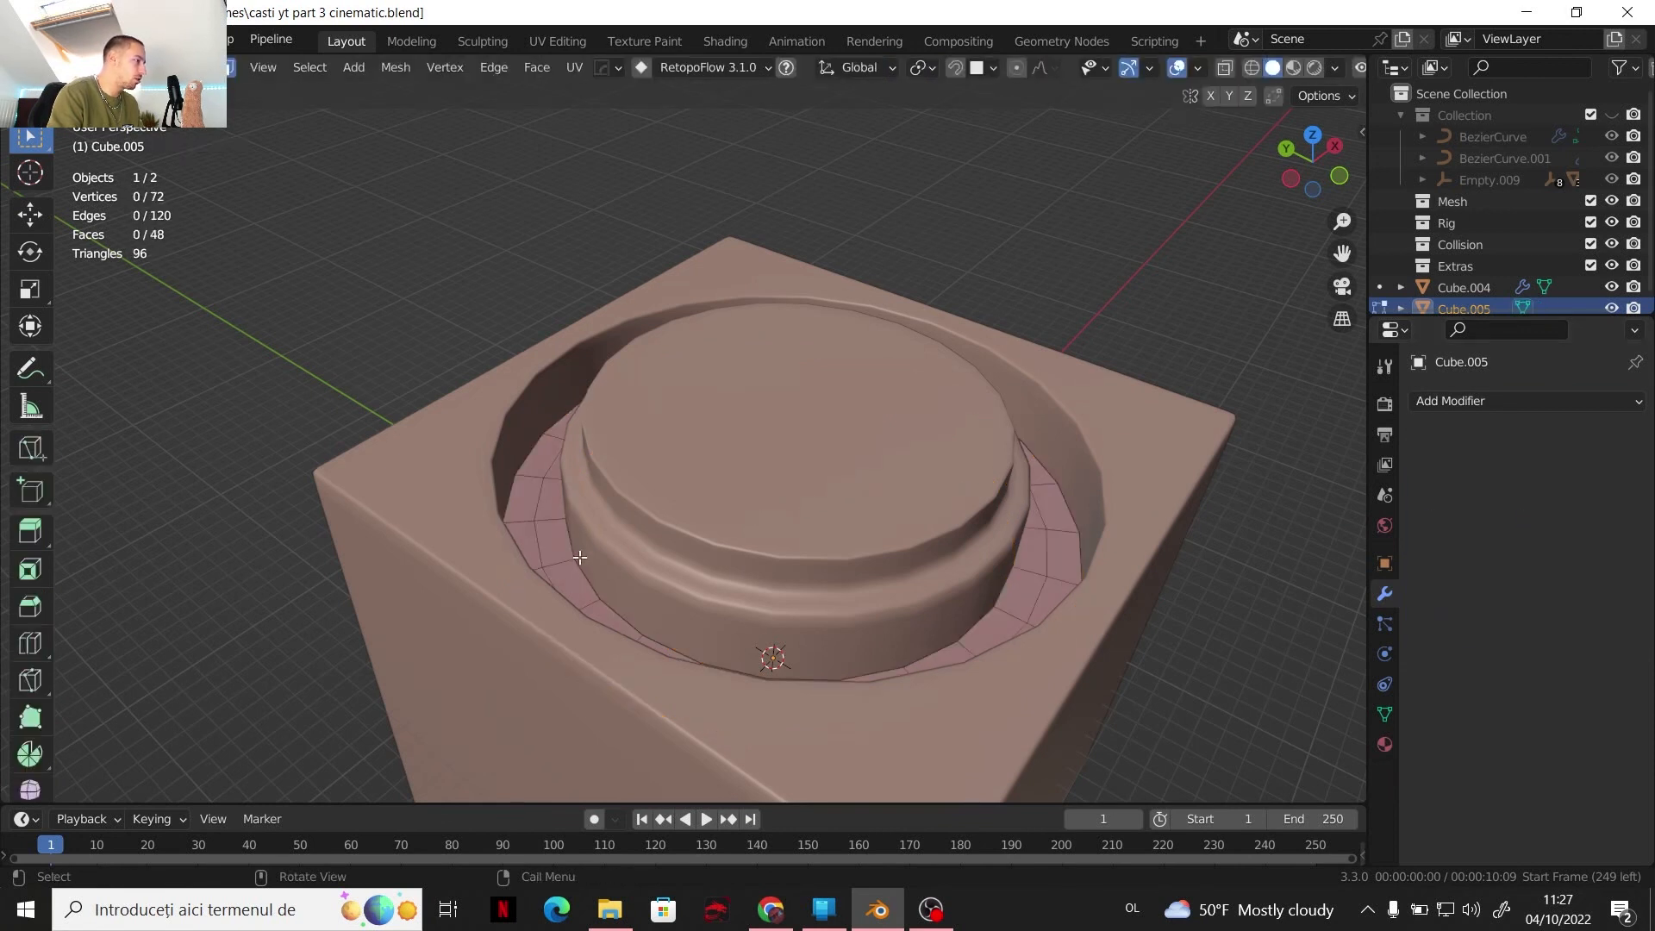
alt+click(540, 535)
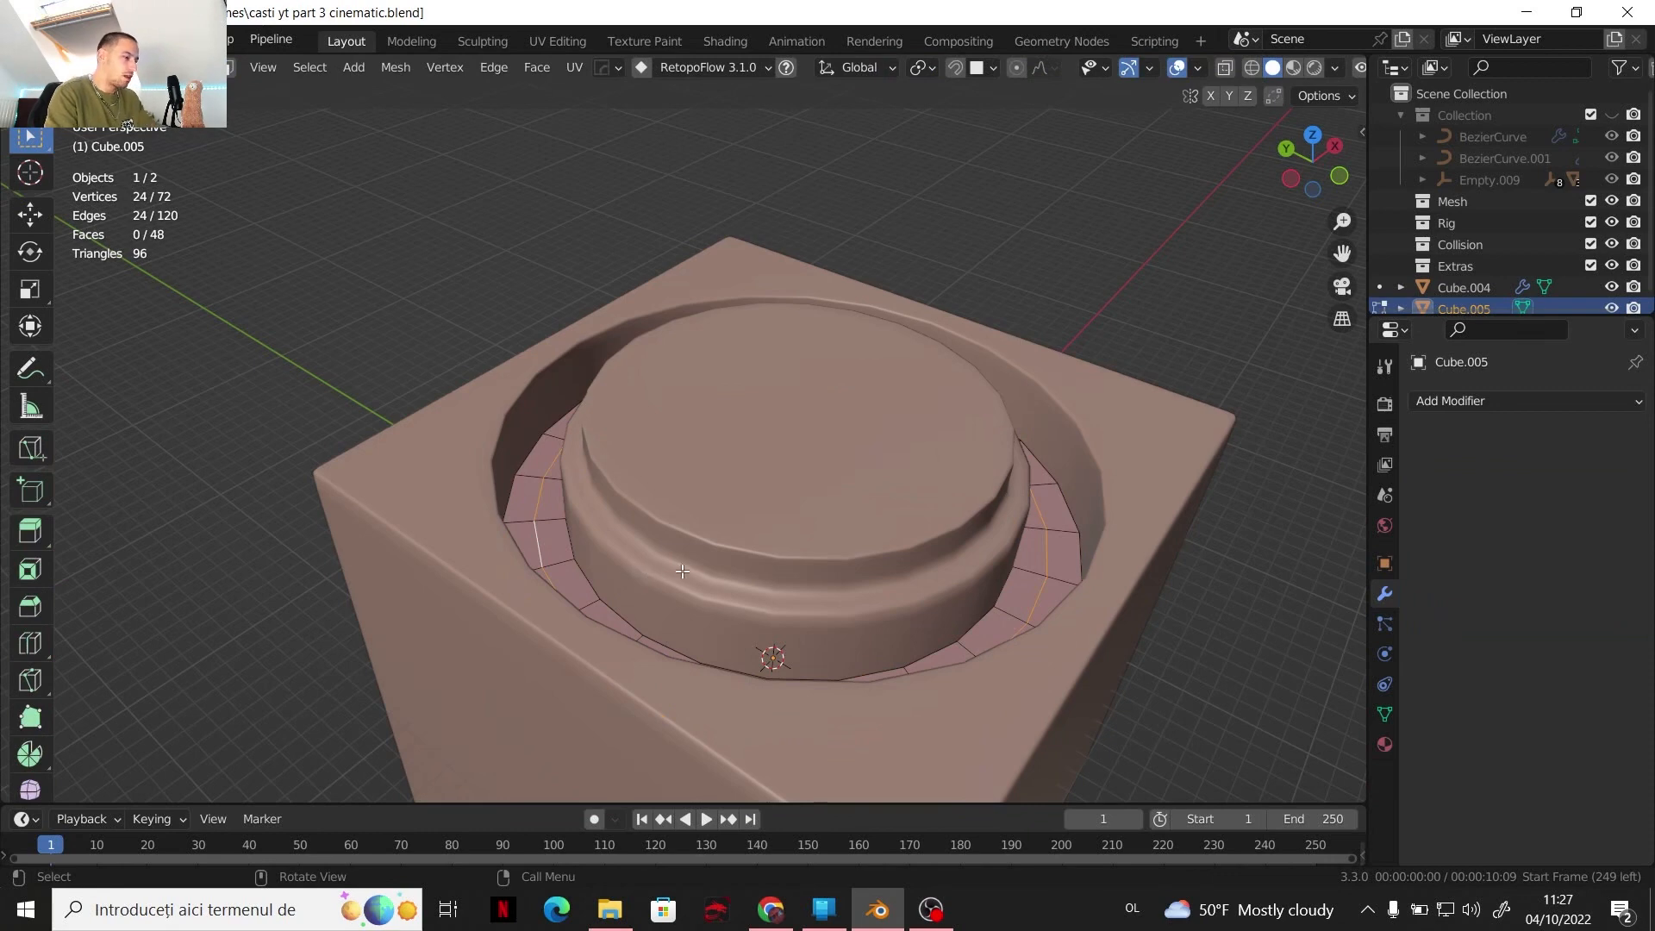
Dissolve the selected middle edge loop of the ring mesh and return to Object Mode
middle_drag(554, 530, 570, 596)
key(x)
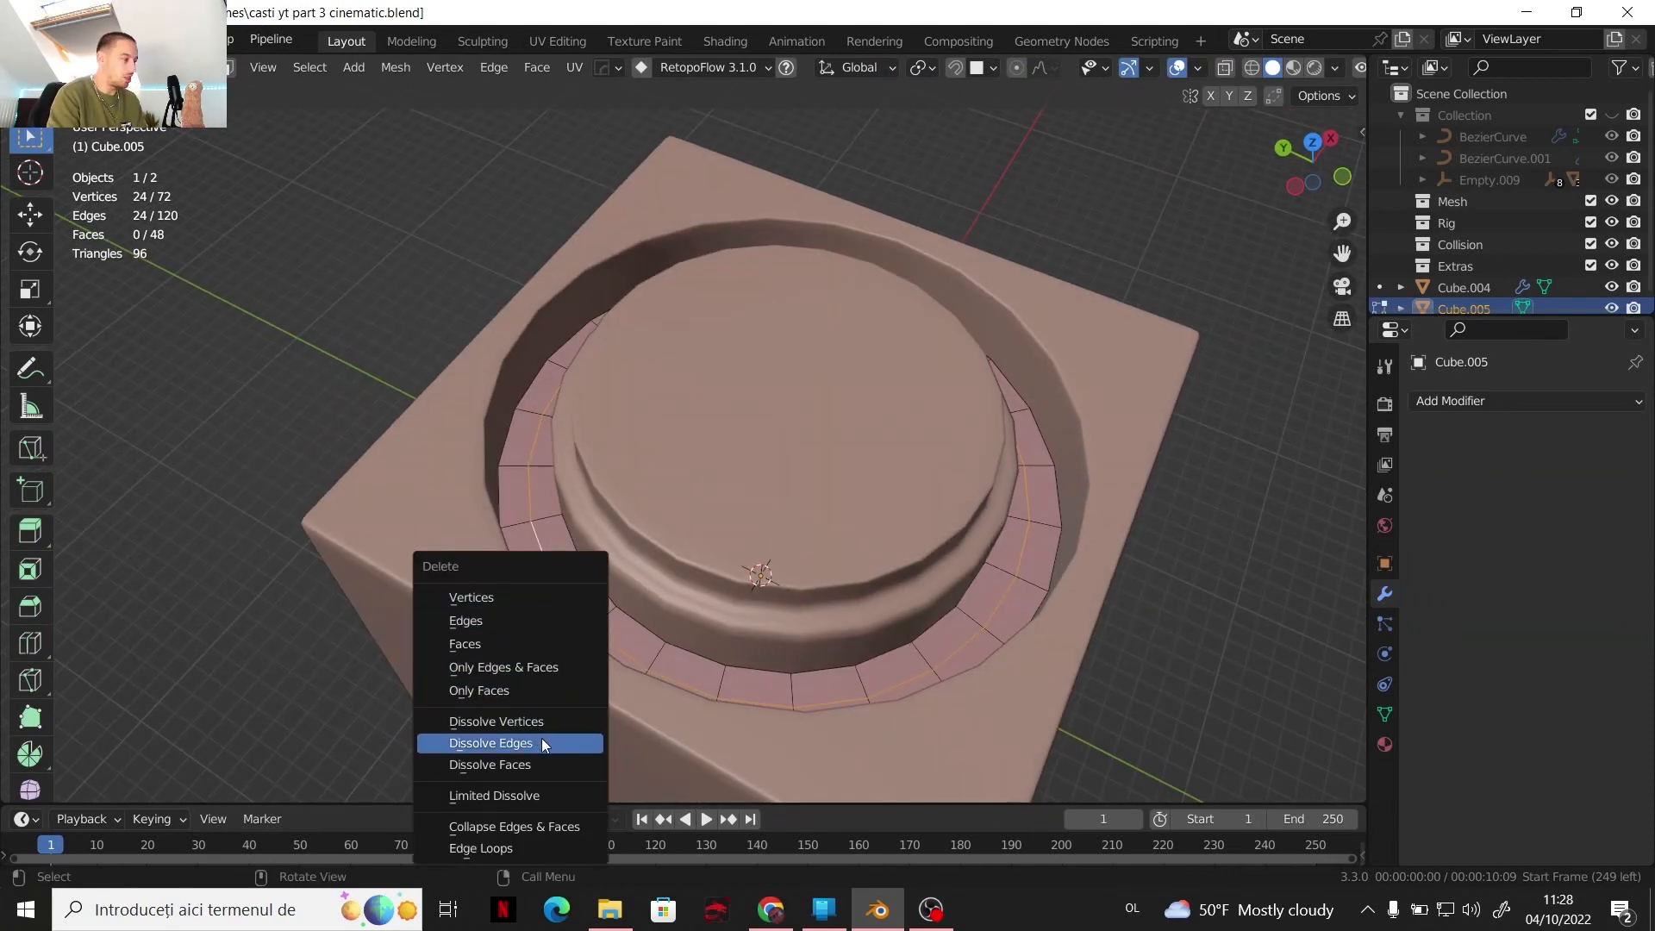
click(536, 743)
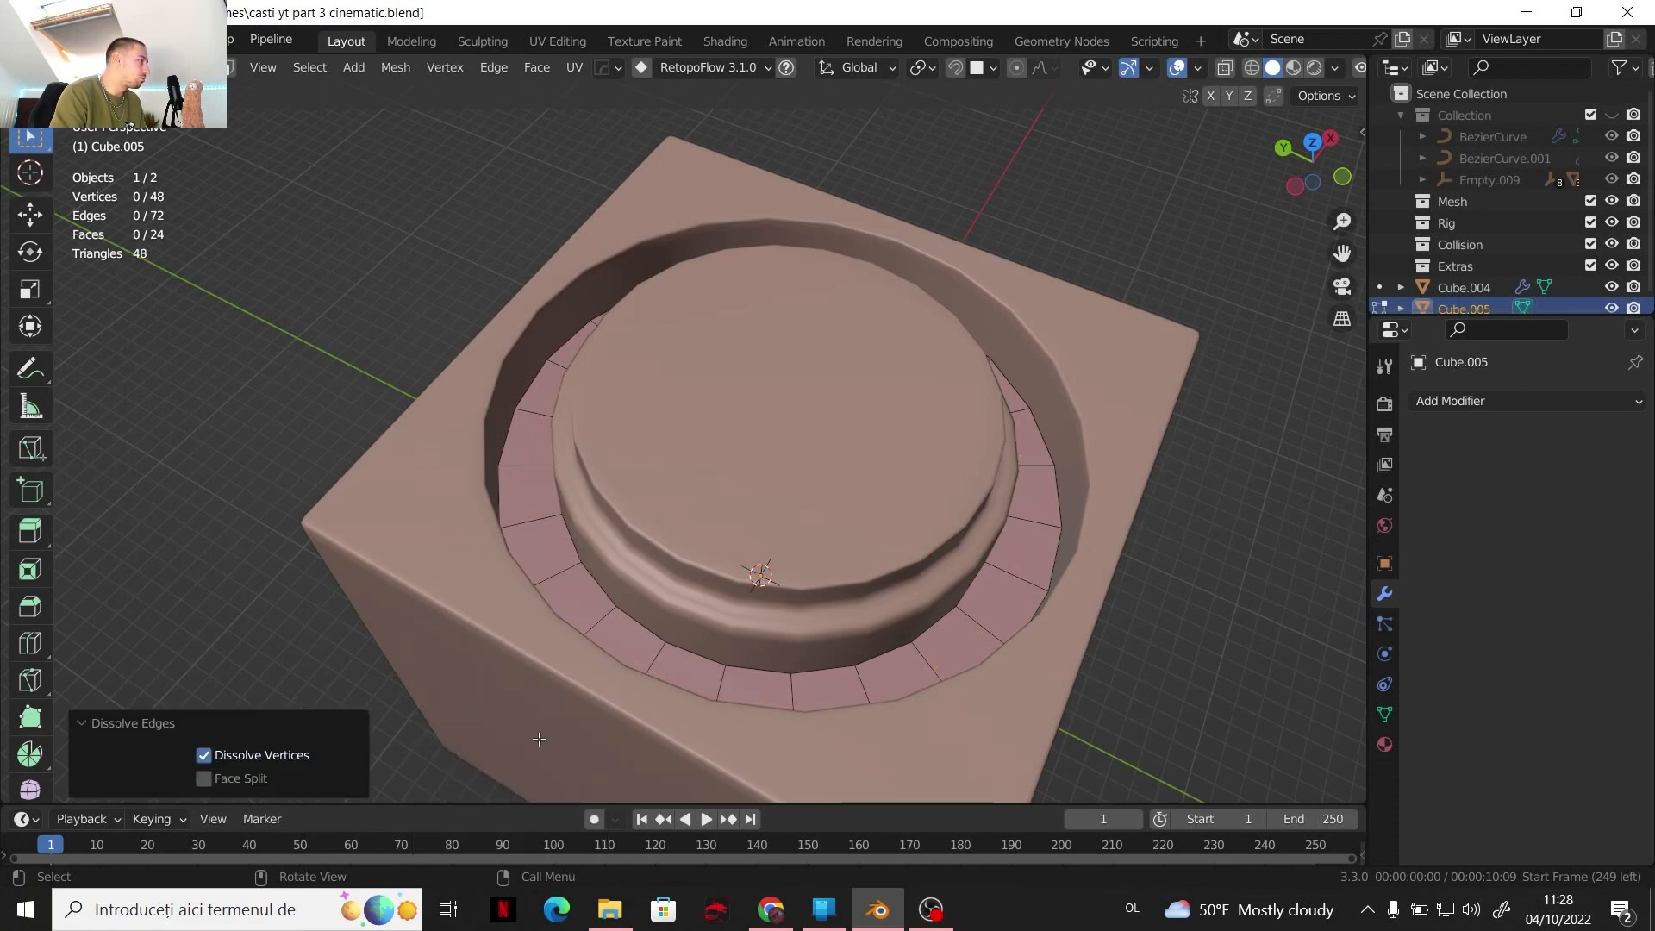
key(Tab)
Unhide the headphone collection and raise its parent empty, Empty.009, about 32 cm along Z to the top of the pedestal
scroll(676, 539, down, 2)
middle_drag(678, 534, 1012, 370)
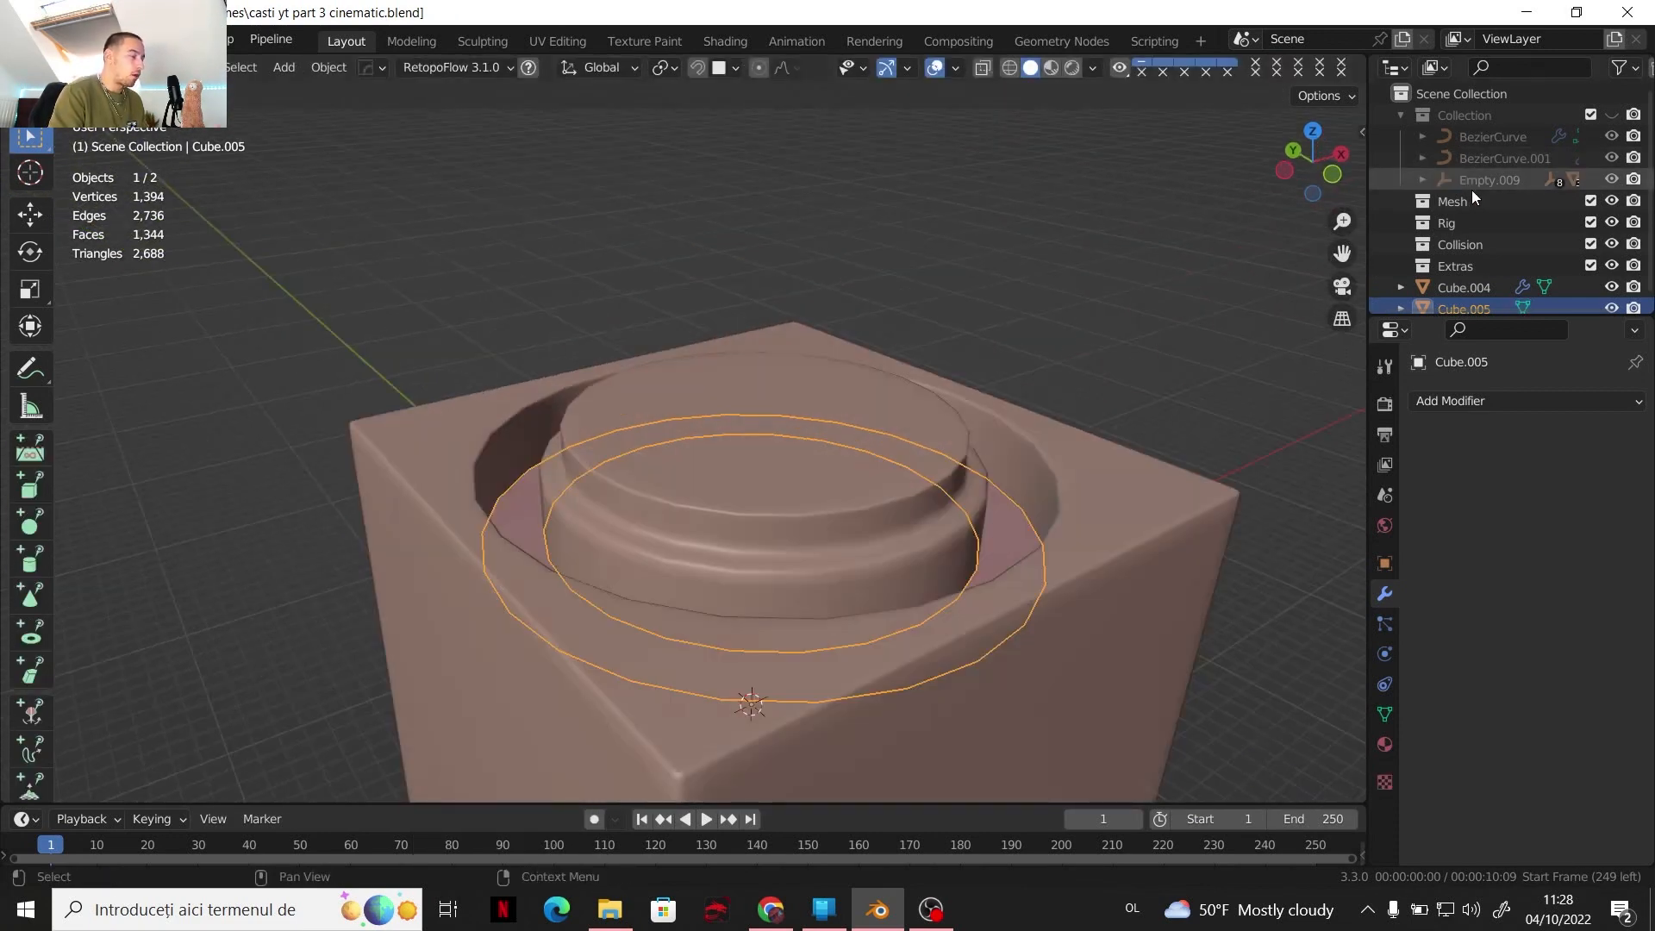
click(1611, 115)
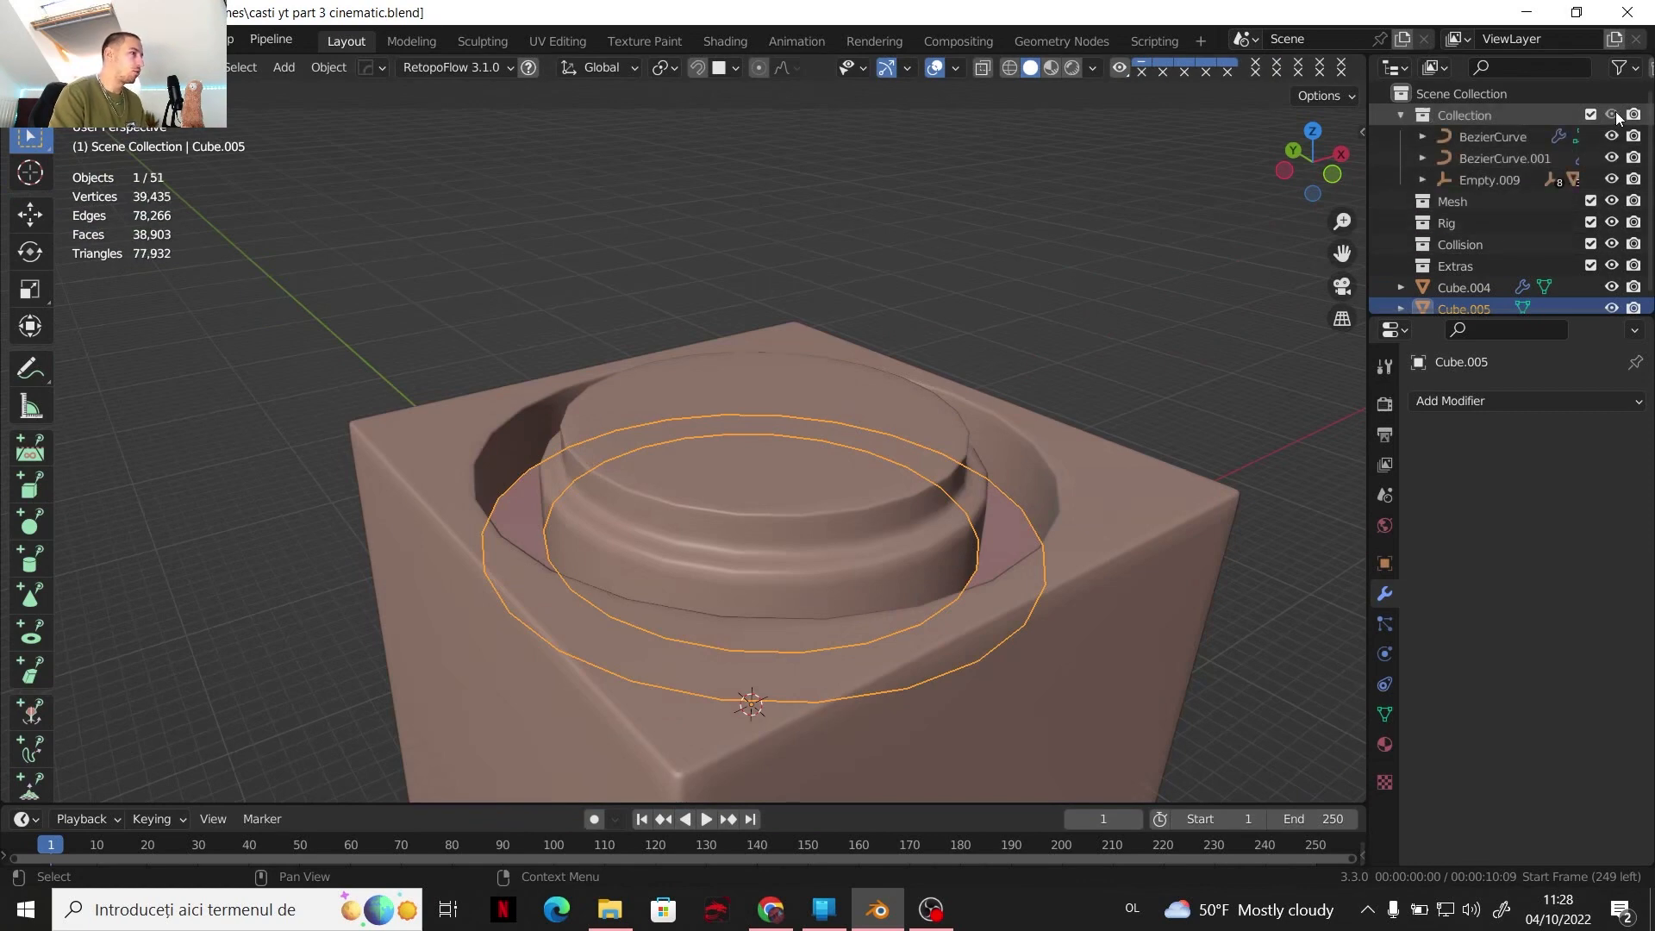
scroll(1098, 402, down, 5)
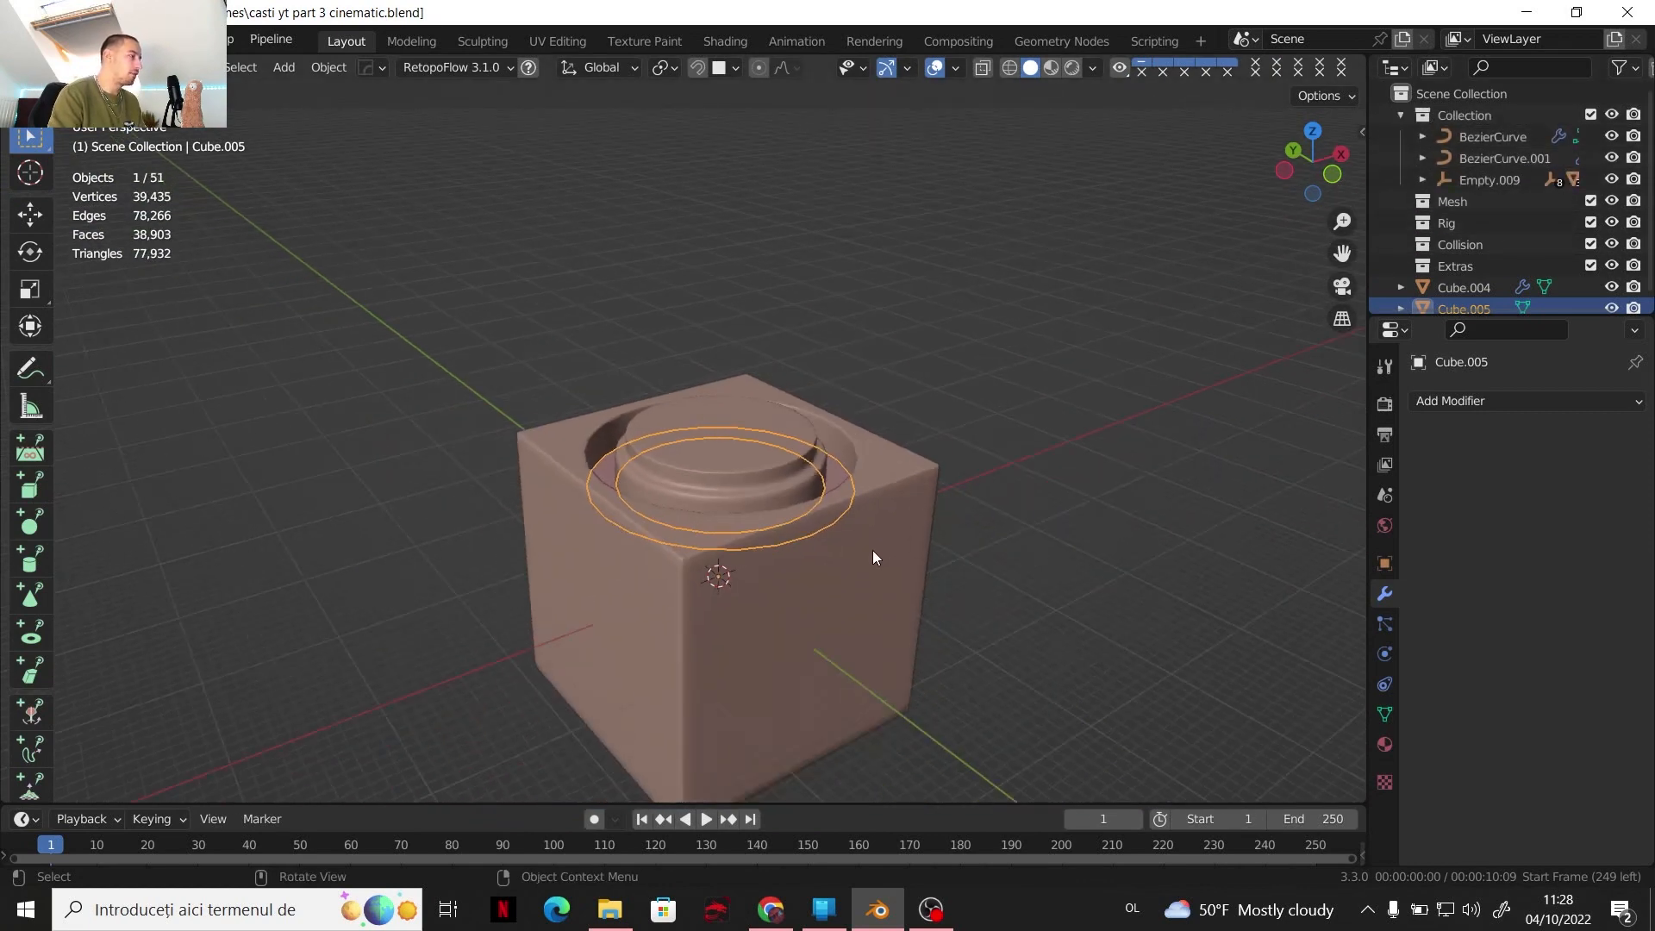
click(1489, 179)
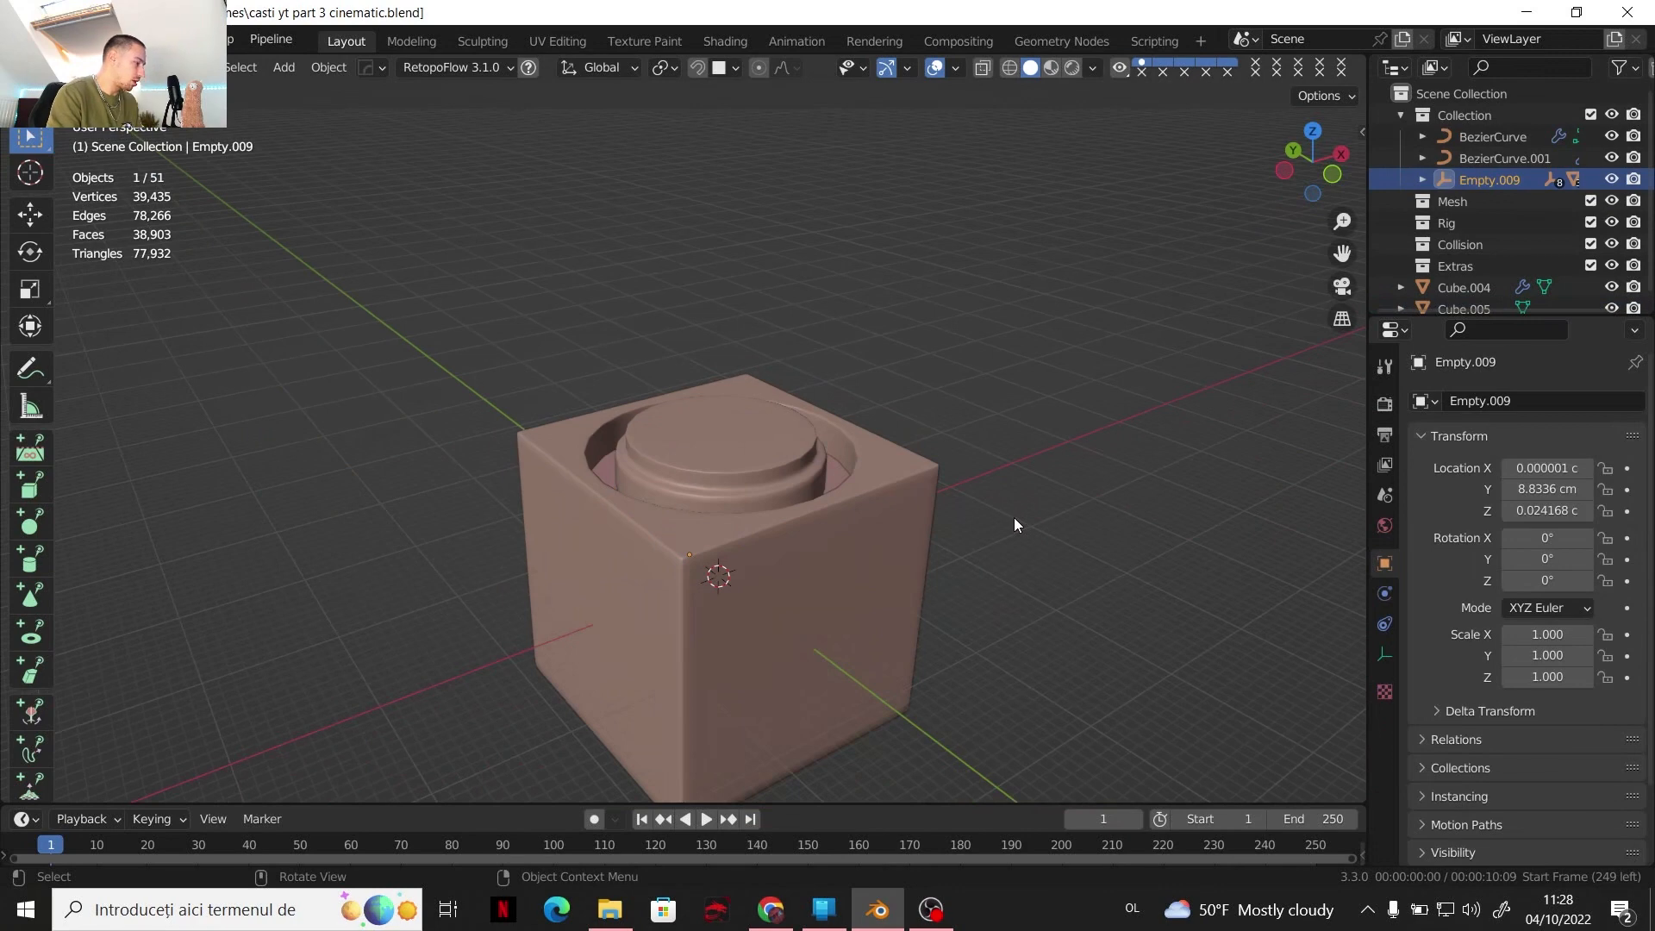
key(g)
key(z)
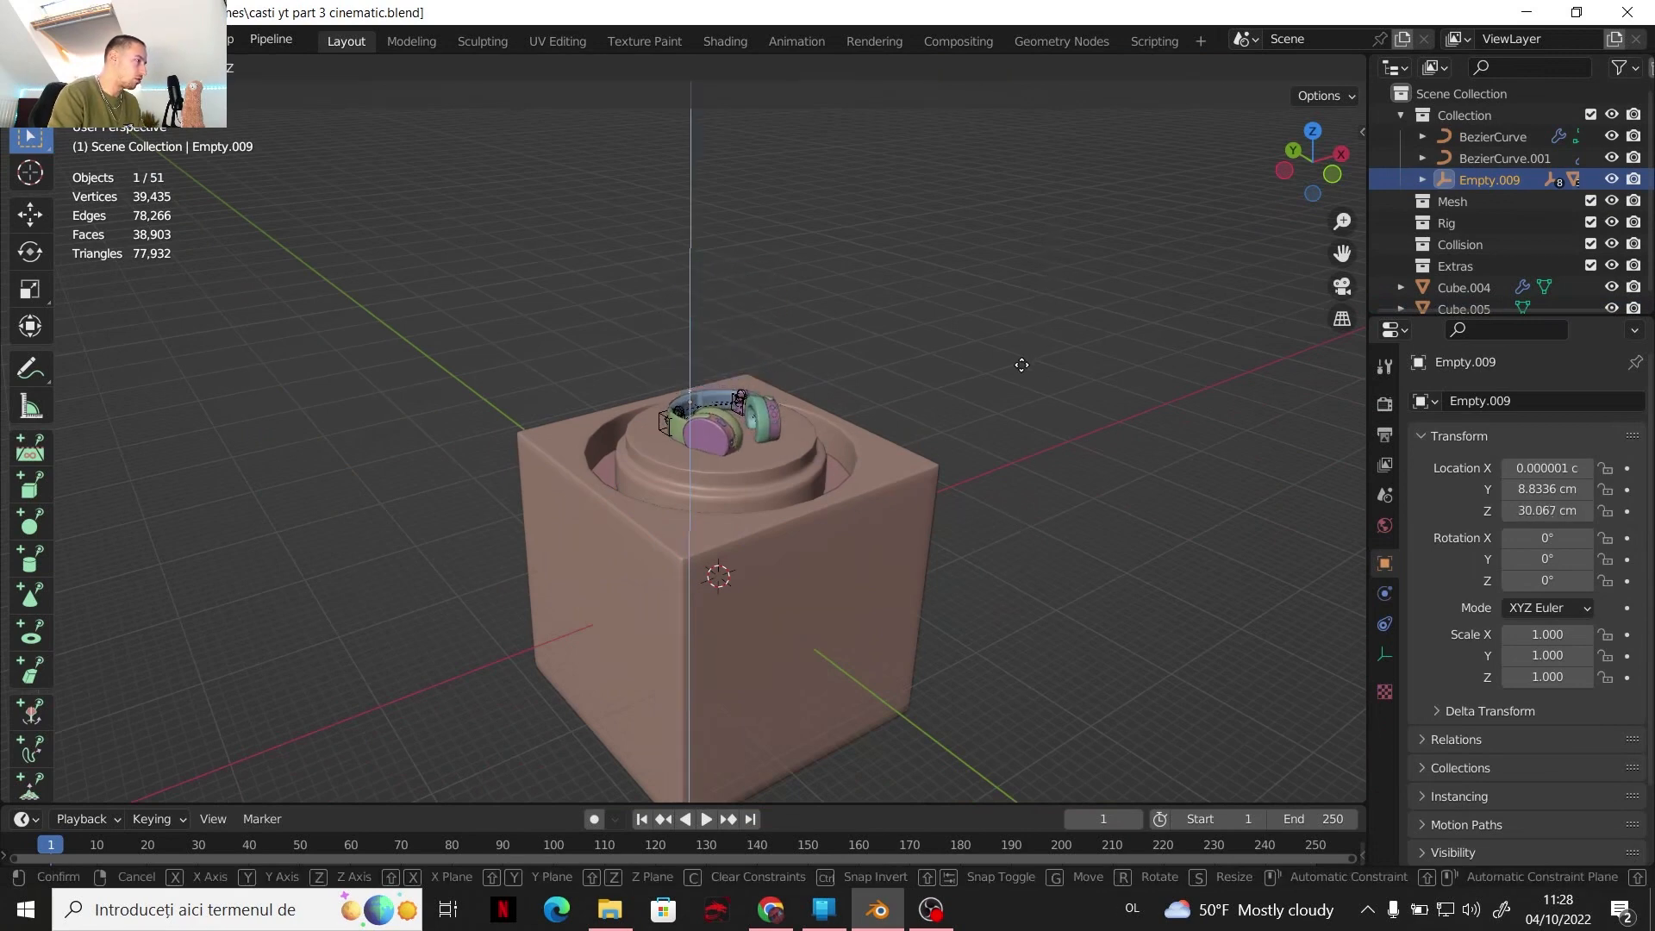
click(1009, 363)
Rotate the headphones' parent empty 90° about the X axis so the headphones stand upright
scroll(896, 378, up, 4)
shift+middle_drag(843, 386, 833, 463)
scroll(834, 463, up, 1)
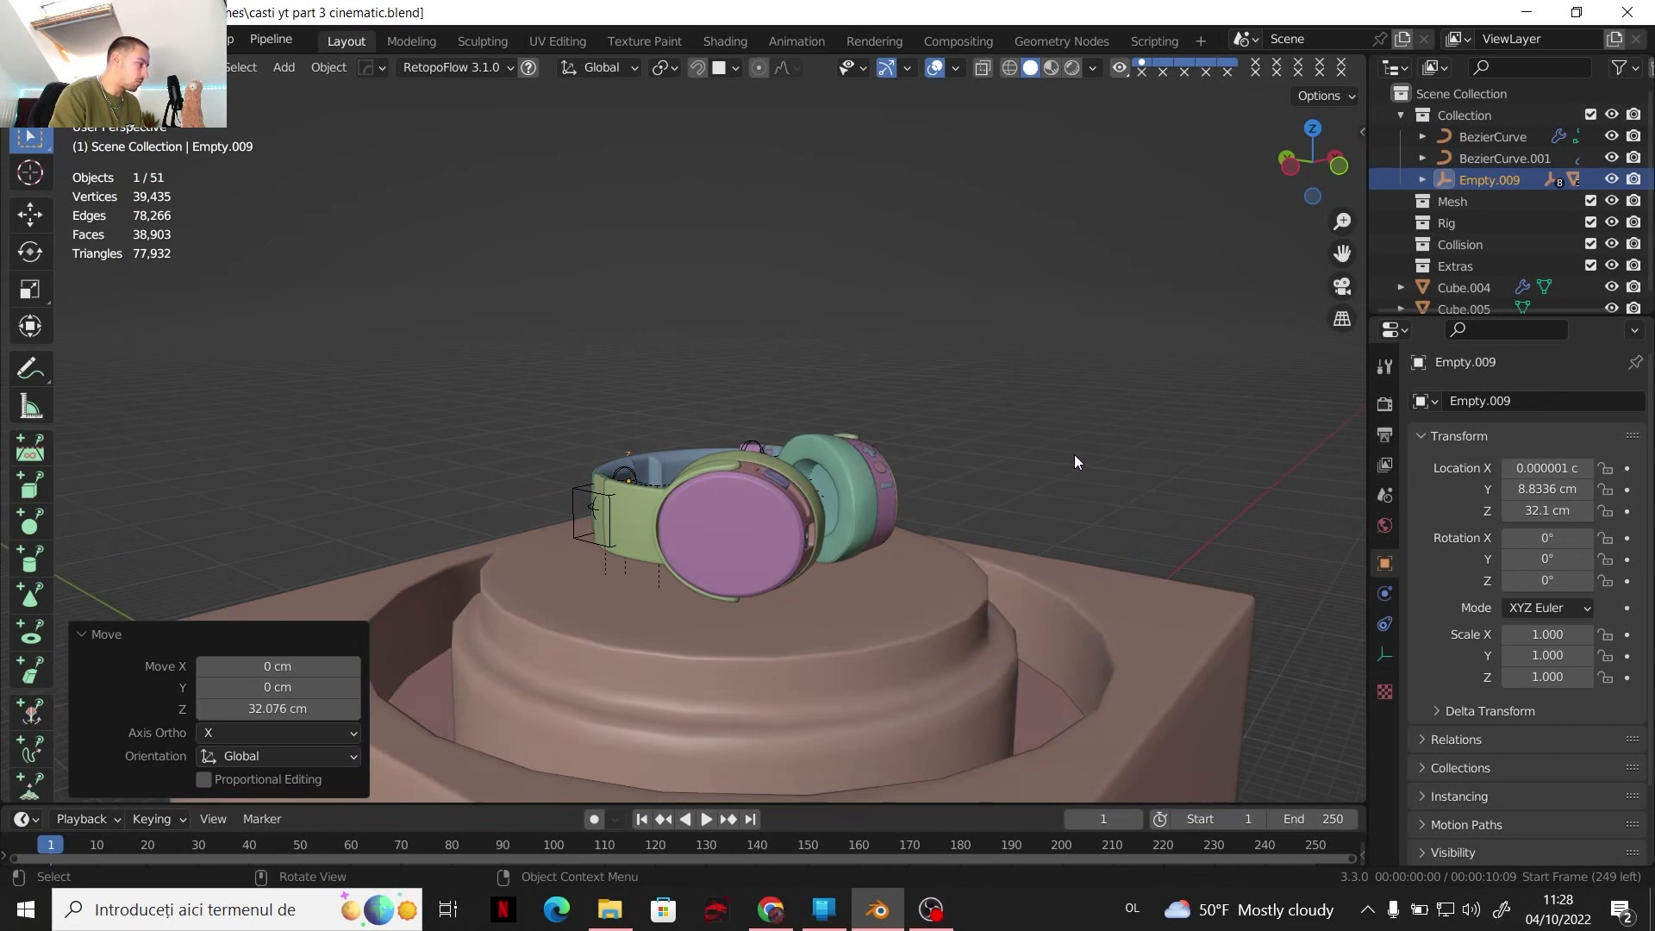
key(r)
key(x)
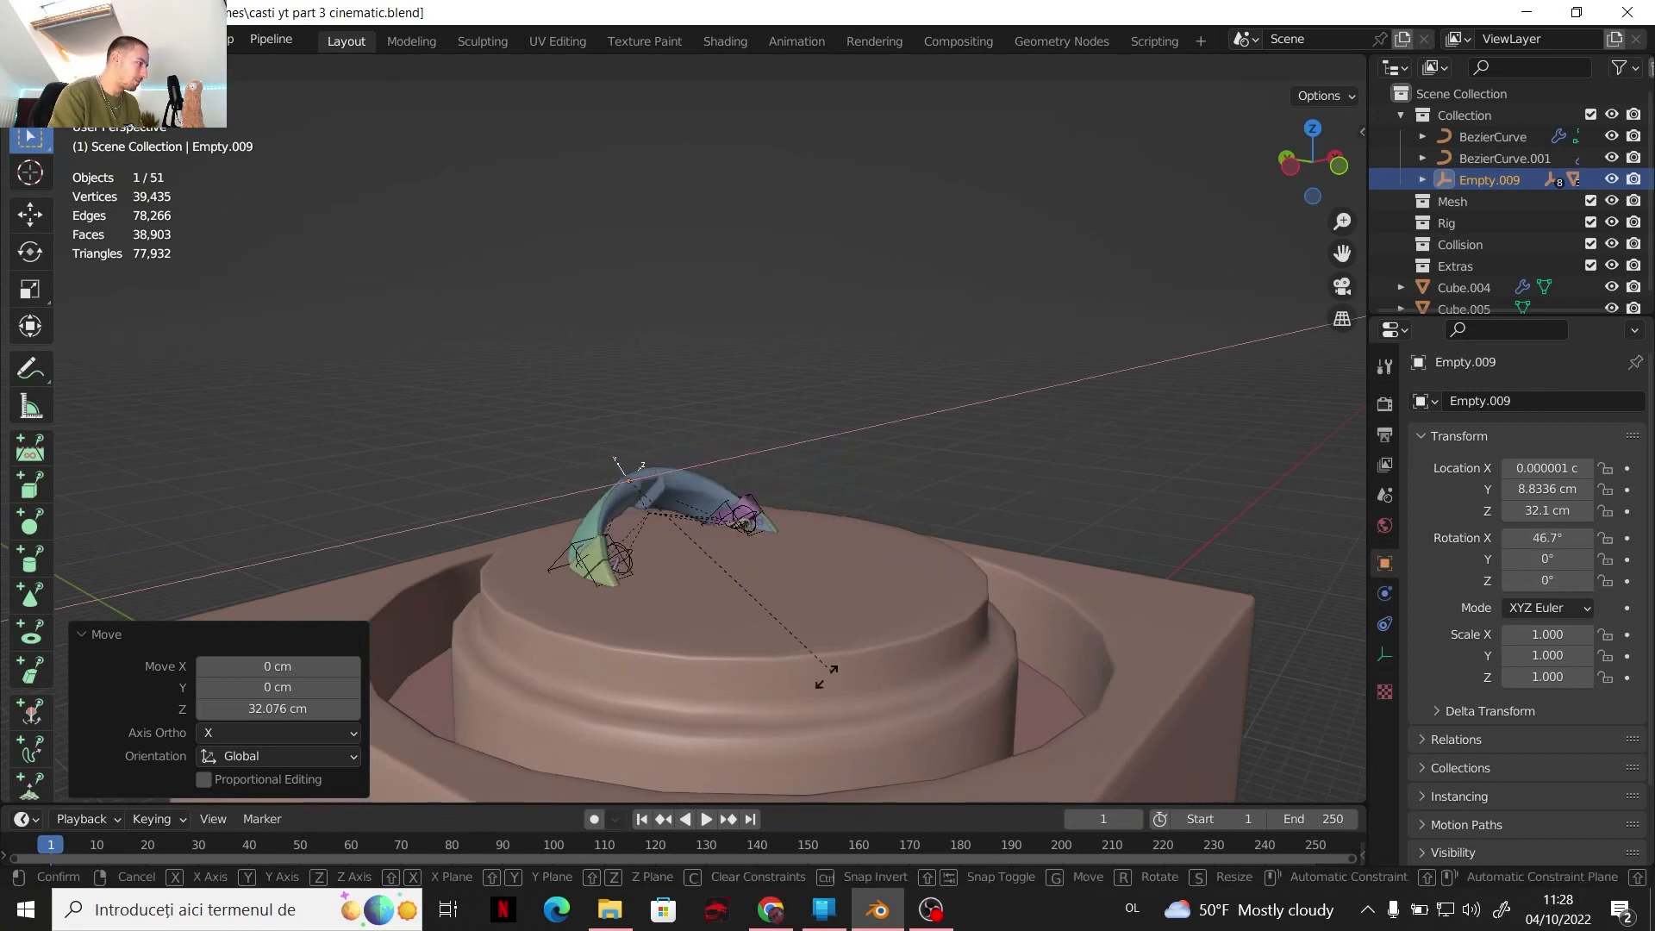
ctrl+click(643, 699)
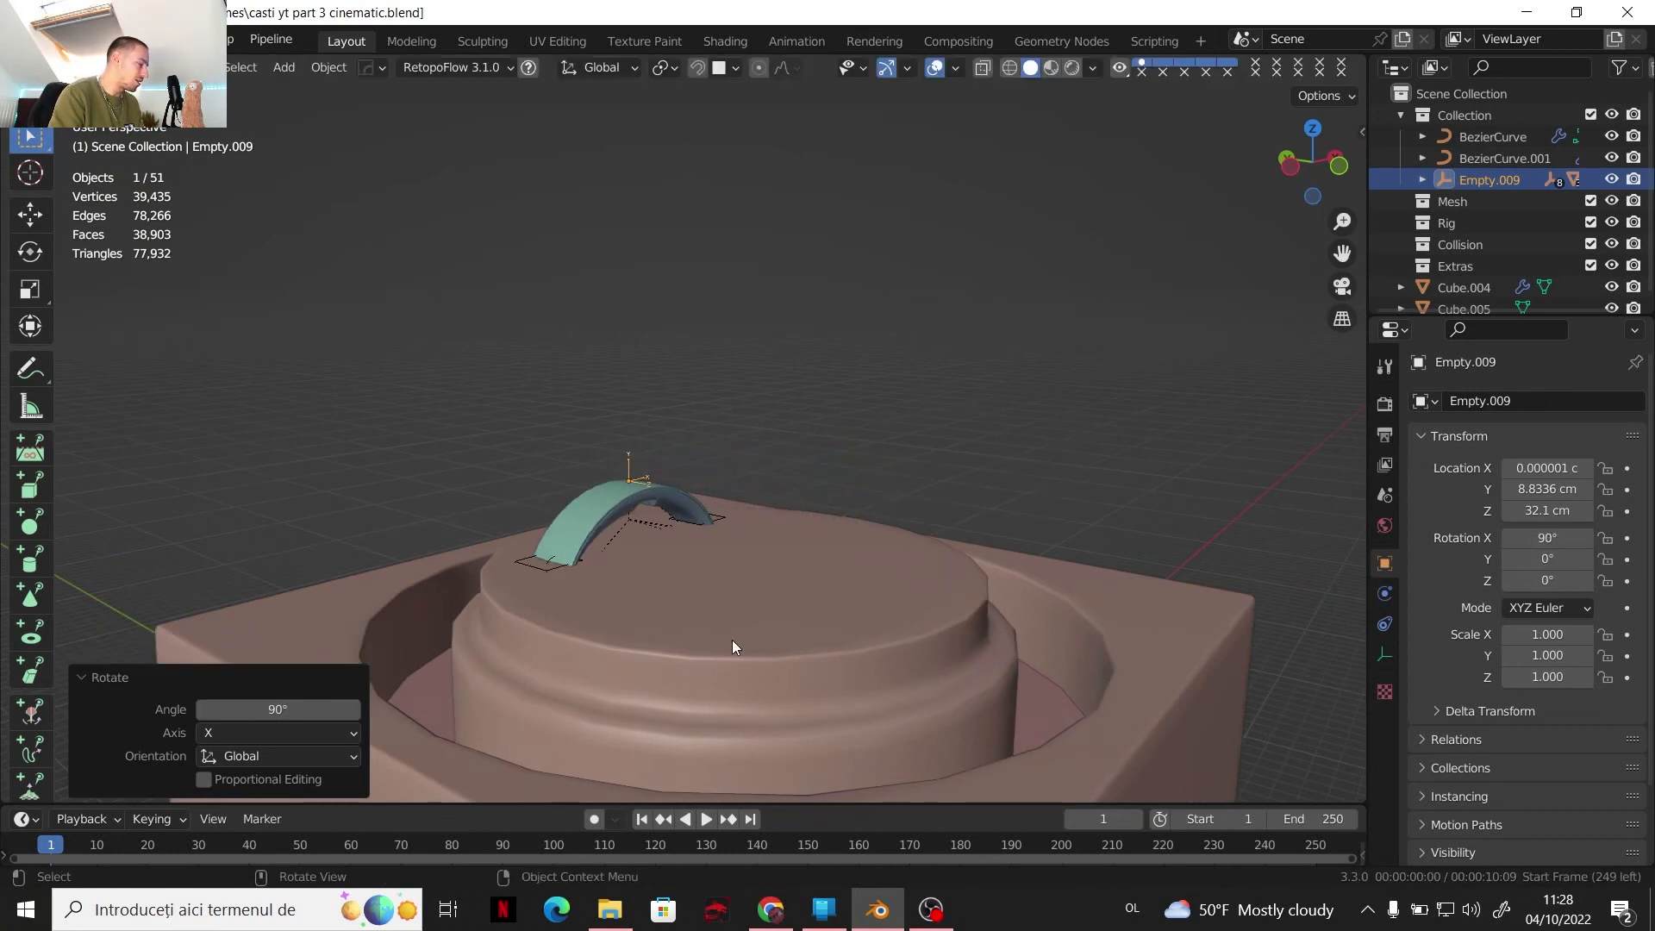
In top view, shift the headphones' parent empty about -8.8 cm in Y to centre it on the pedestal
click(1314, 128)
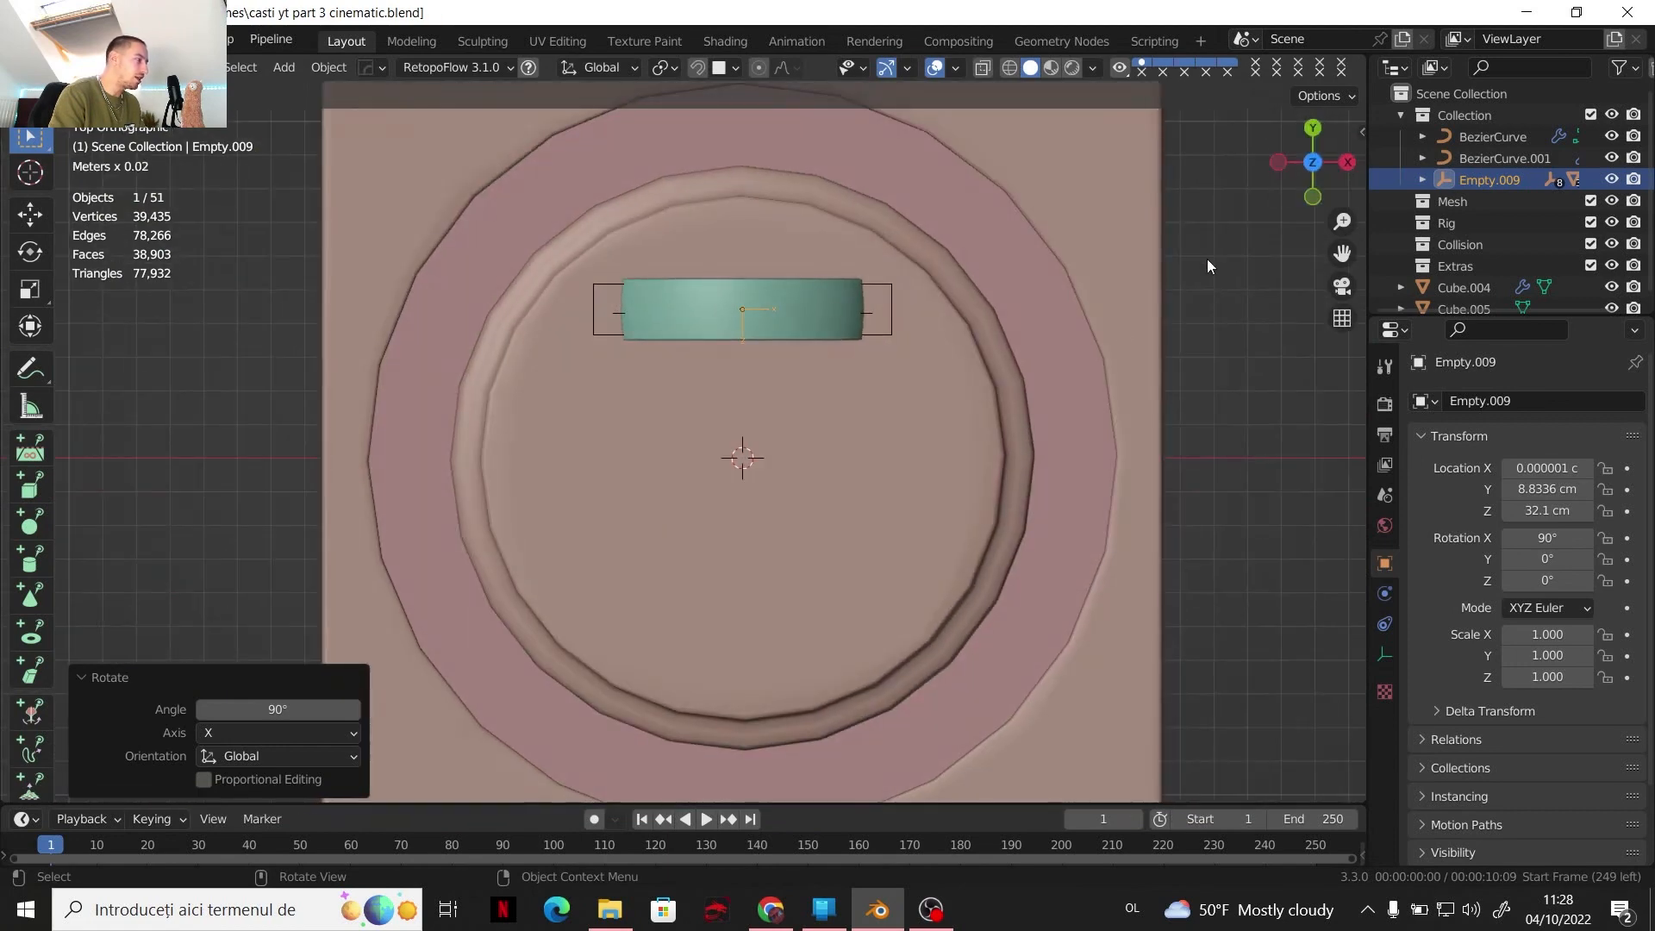
key(g)
key(y)
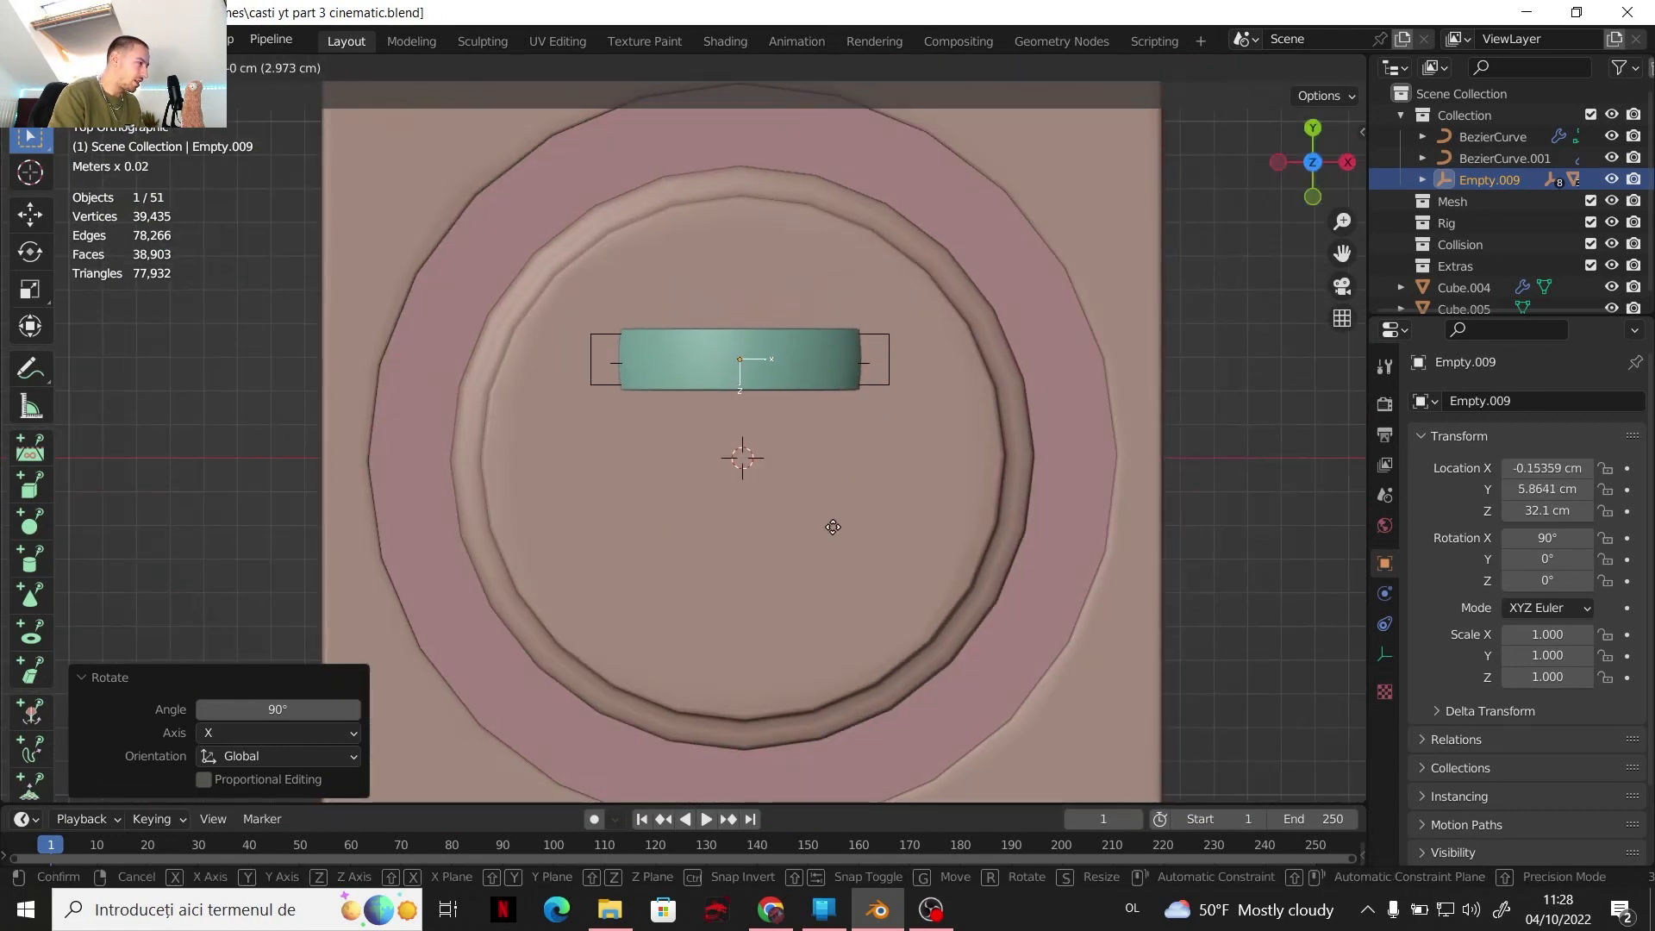
click(844, 629)
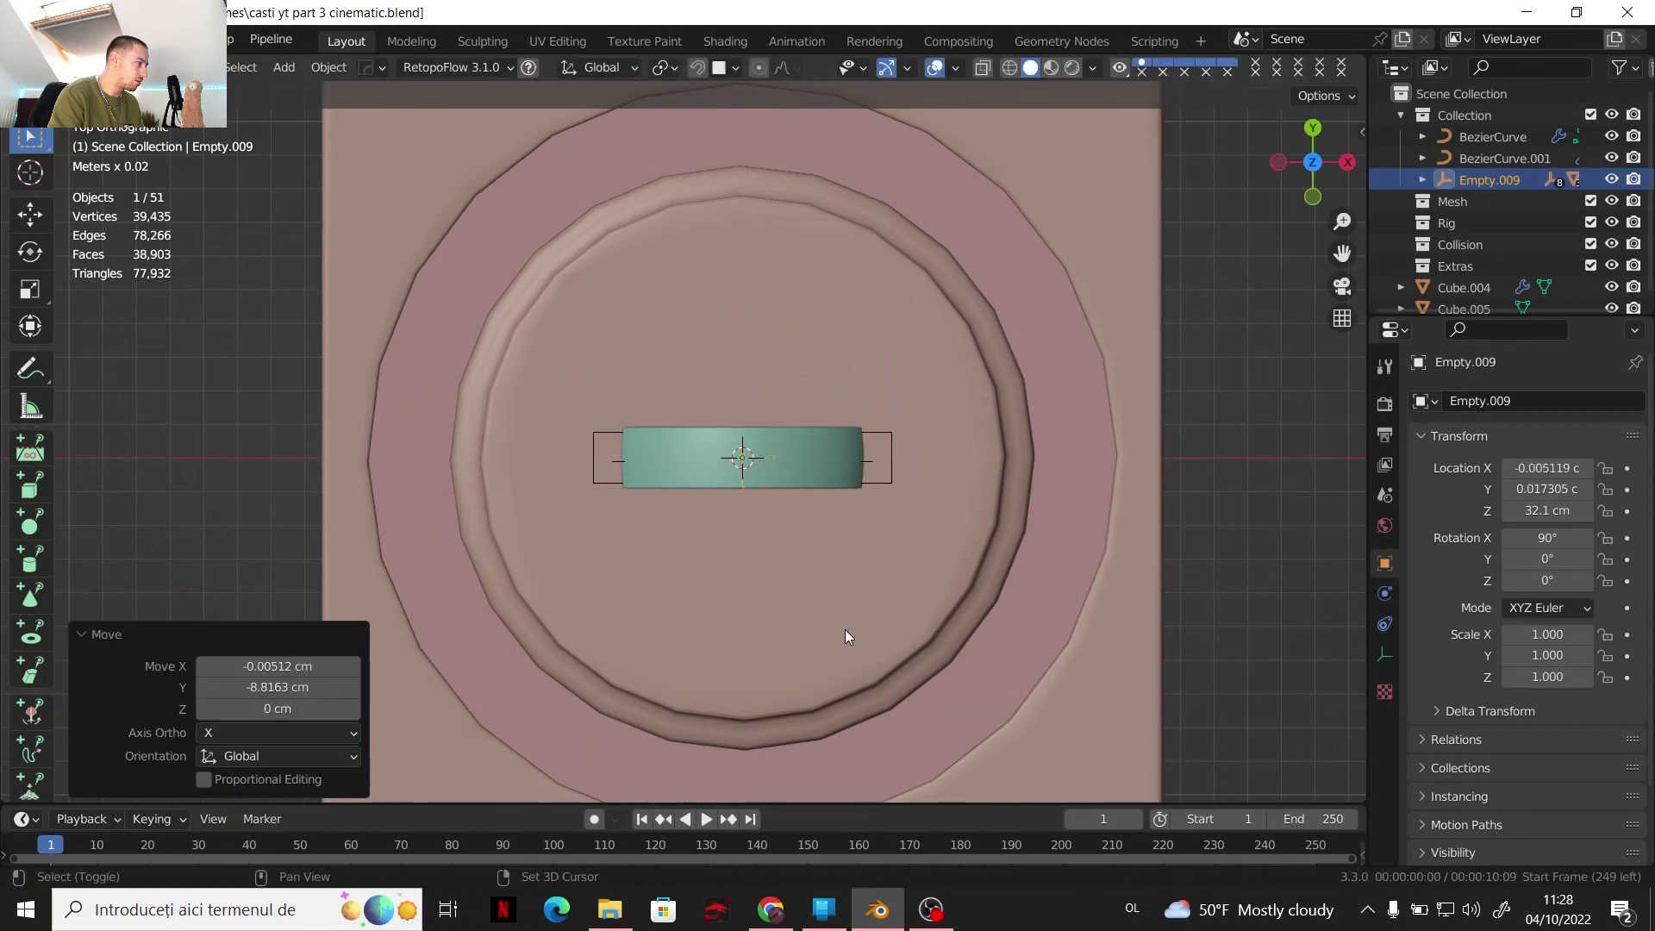
Raise the headphones' parent empty about 13.55 cm along Z so the earcups clear the pedestal
middle_drag(816, 567, 855, 405)
key(g)
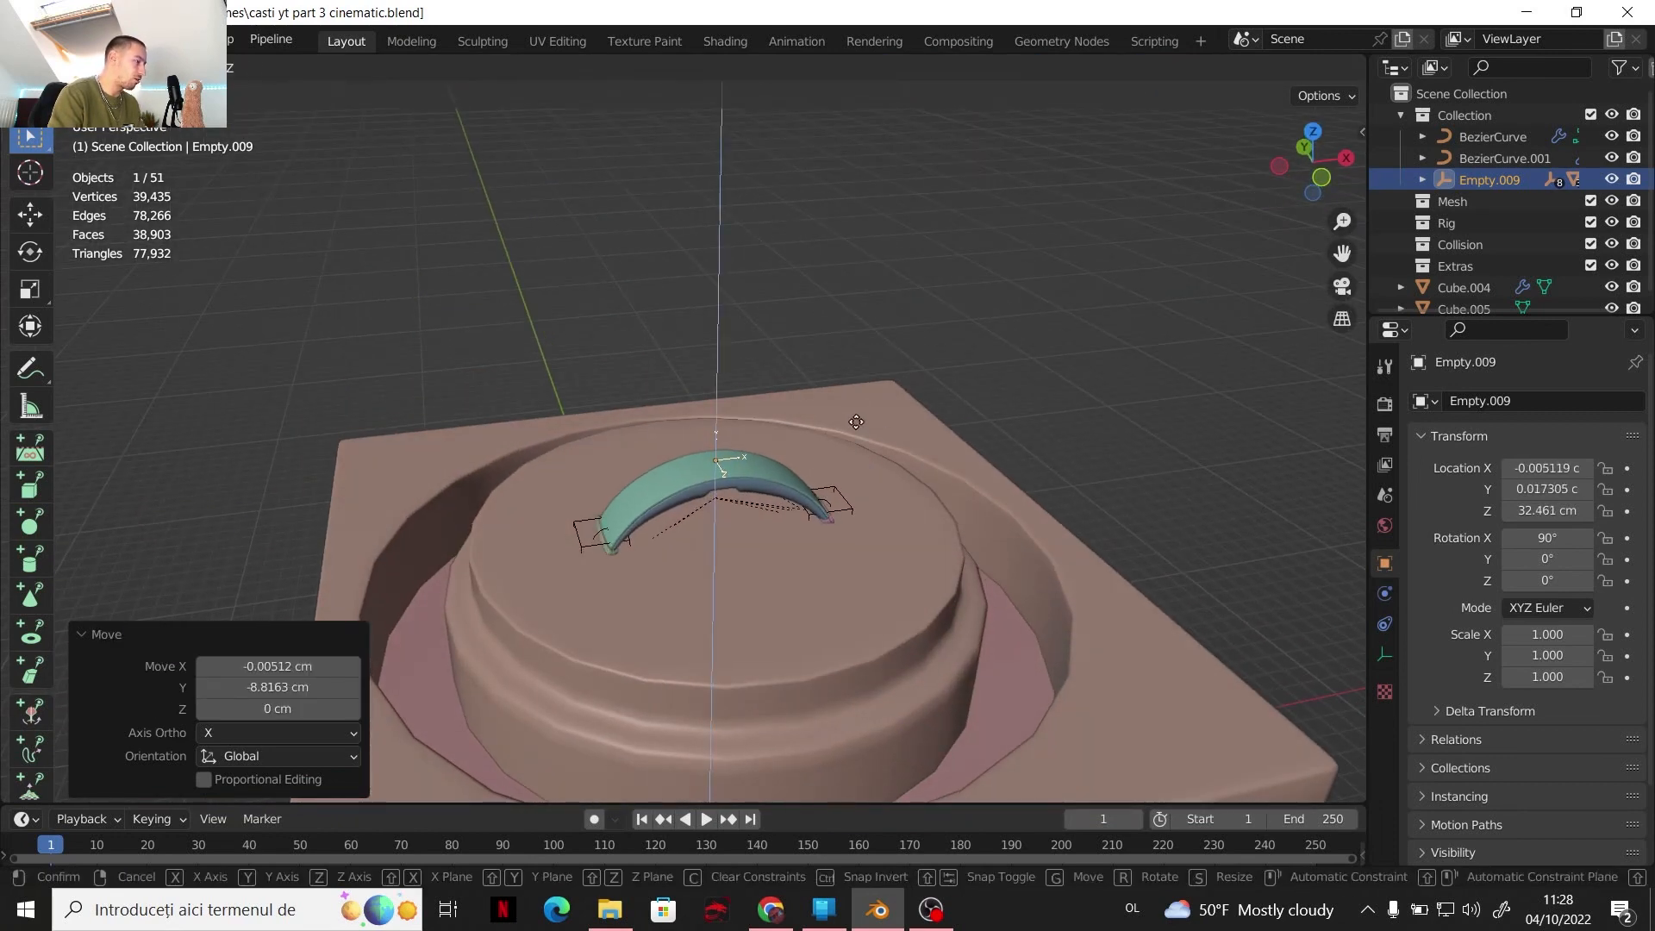
key(z)
click(866, 268)
middle_drag(865, 265, 888, 416)
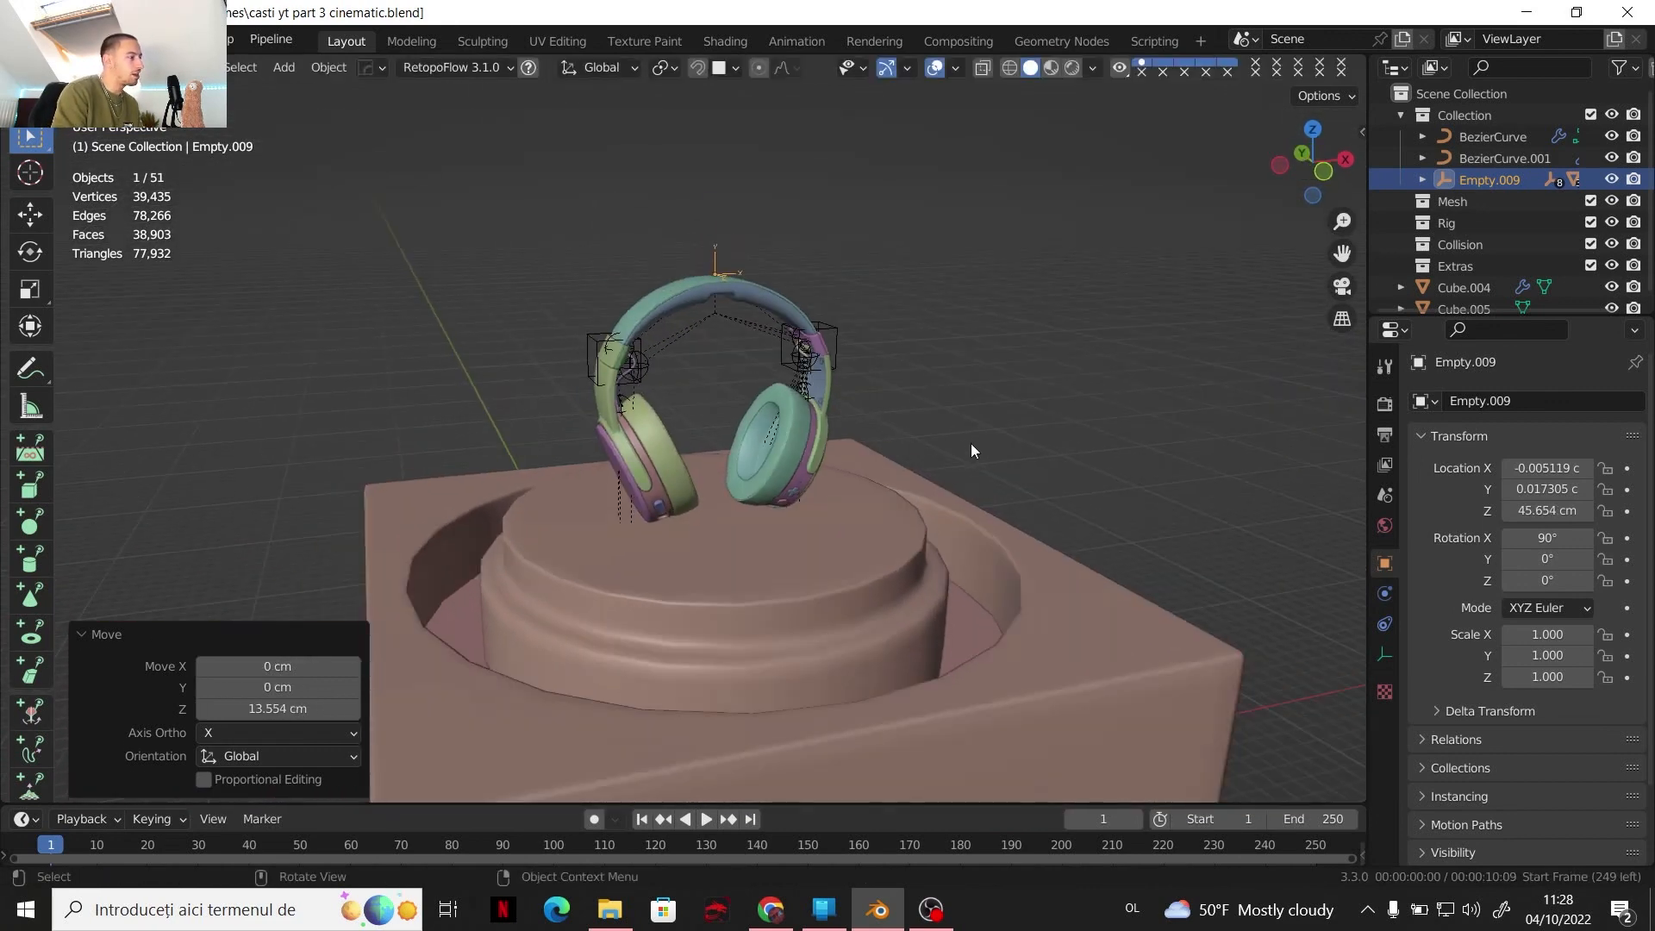
Select the ring and the pedestal together and scale both to about 0.604 in X and Y only
middle_drag(870, 473, 895, 556)
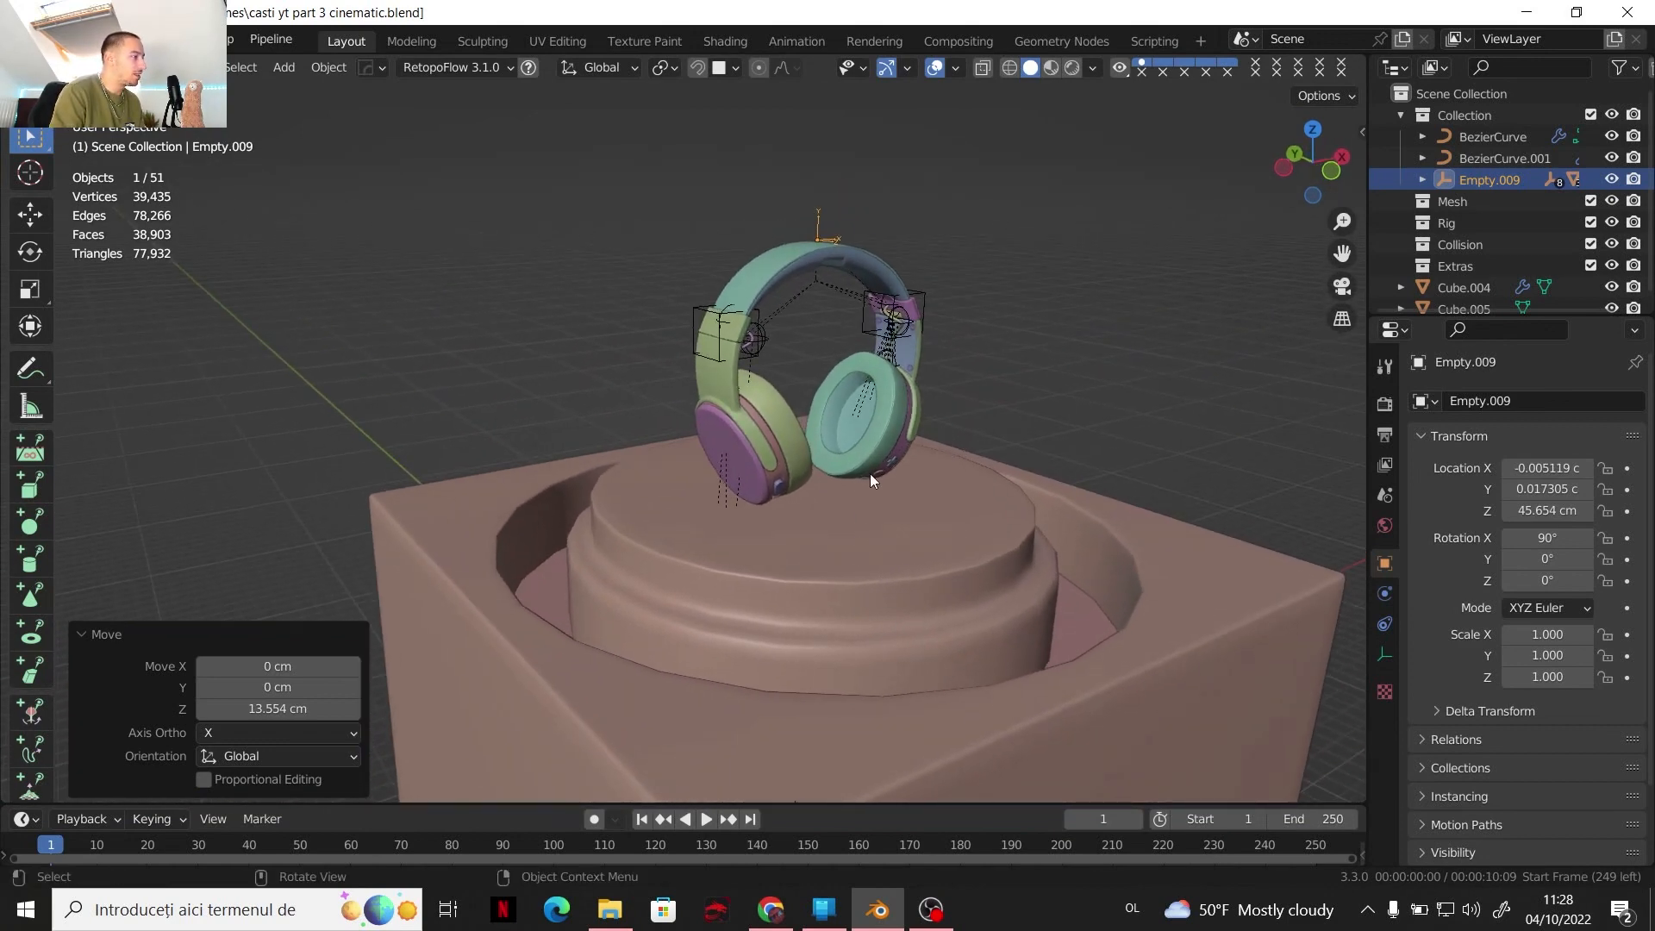
middle_drag(908, 431, 712, 564)
click(677, 559)
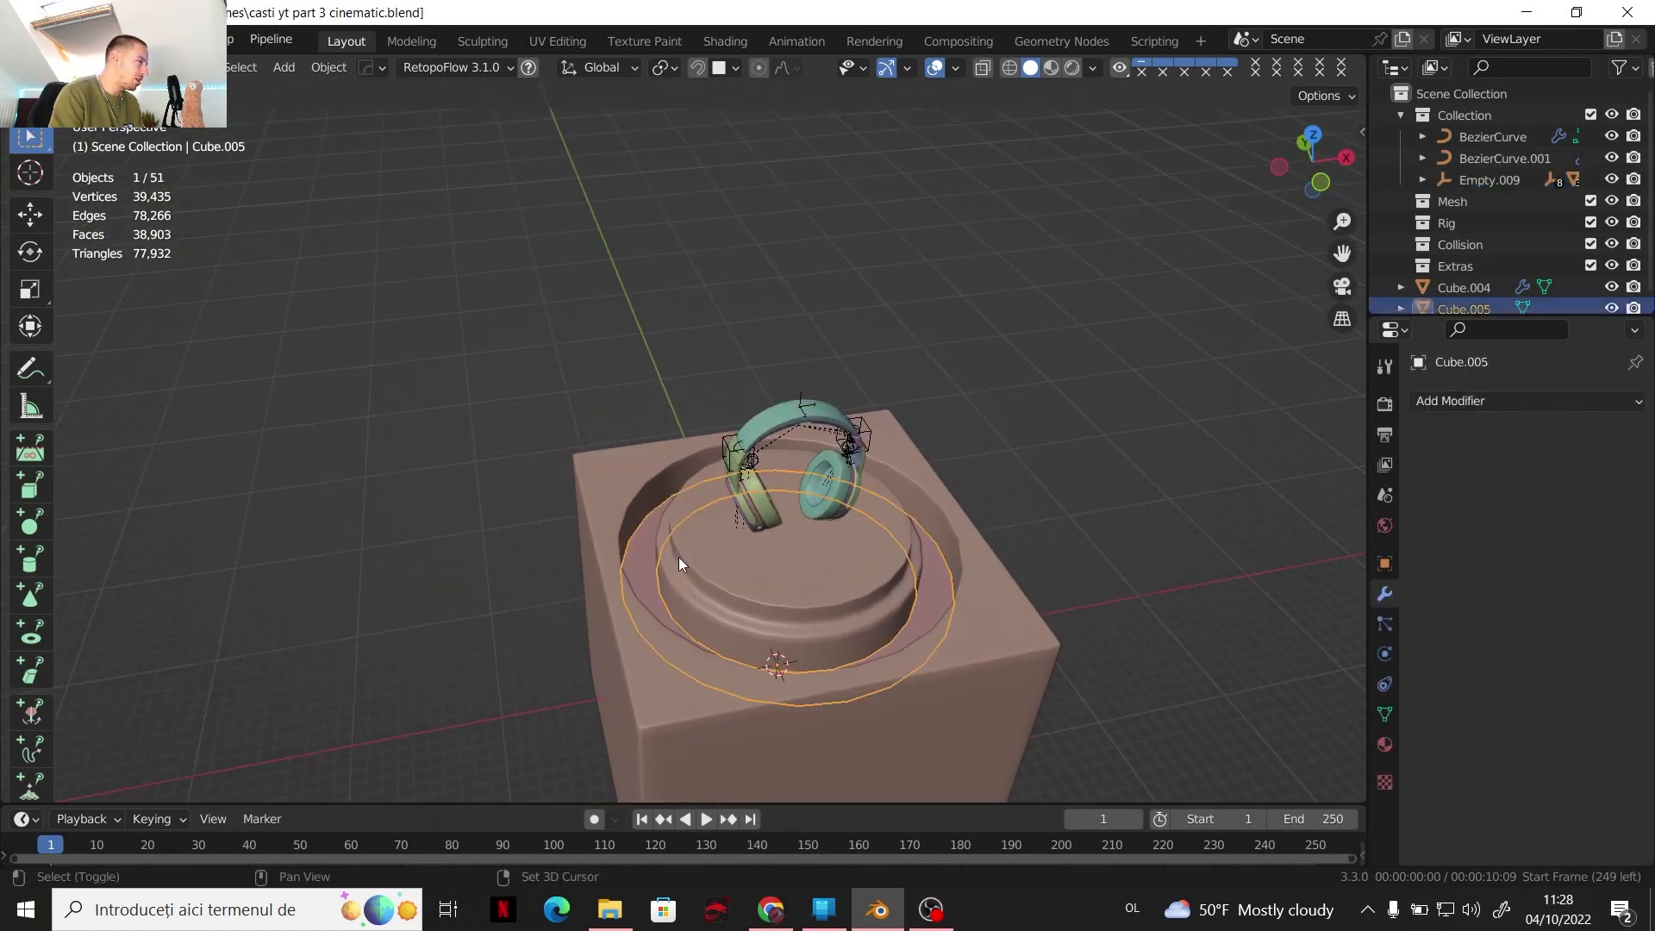
shift+click(681, 557)
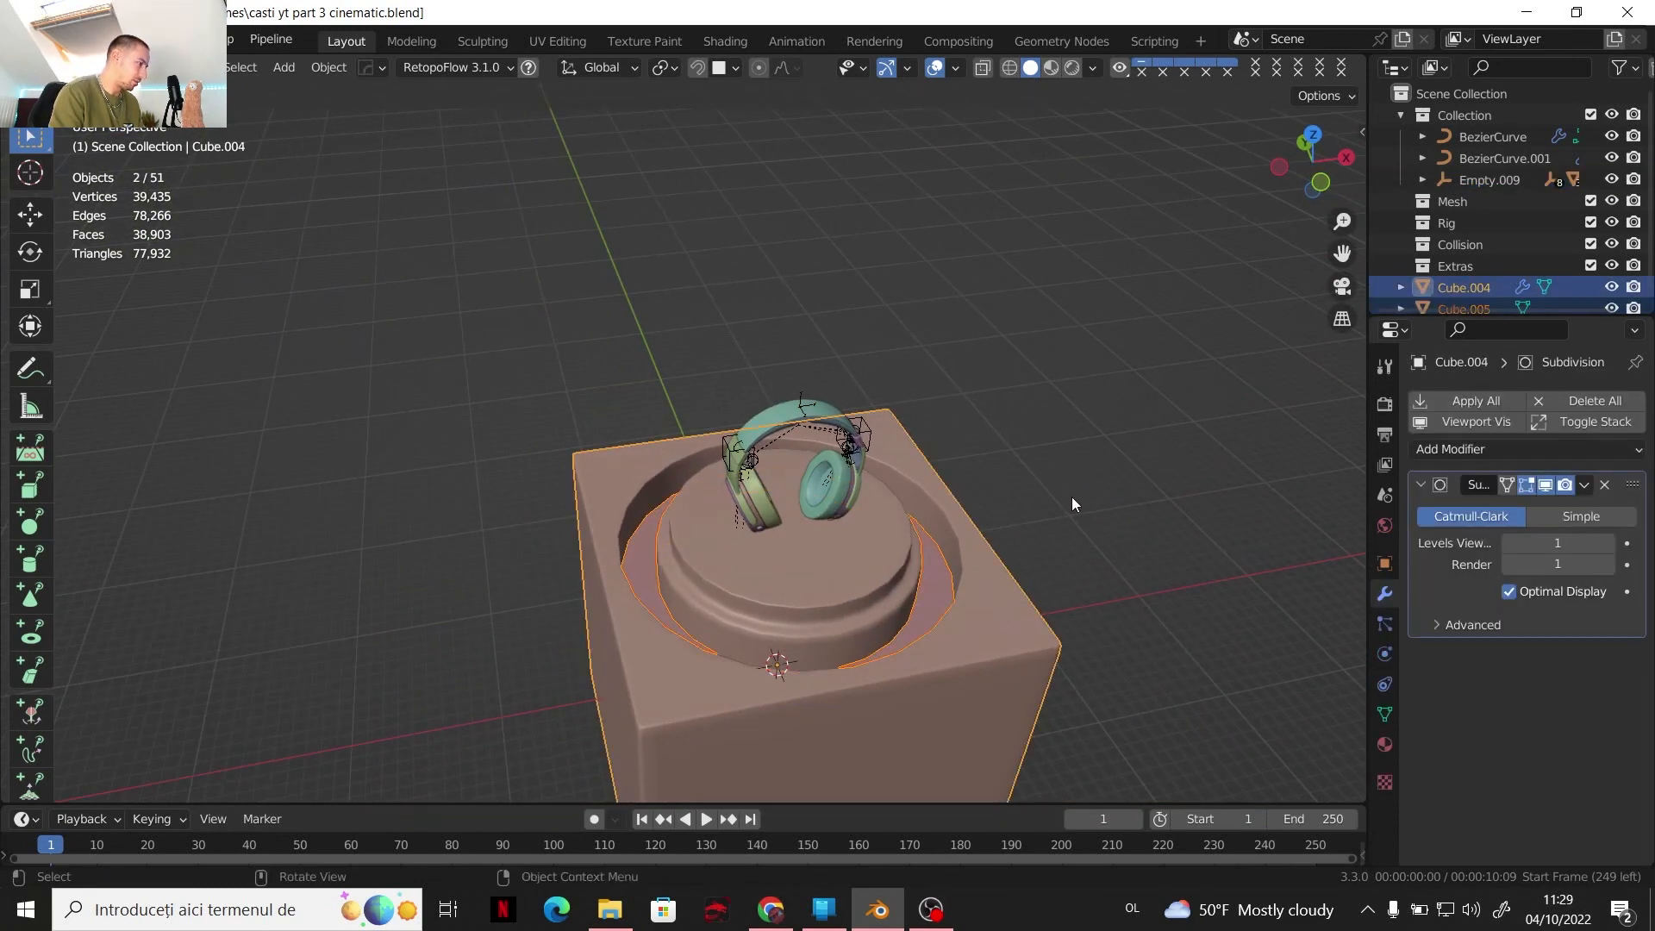
key(s)
click(912, 509)
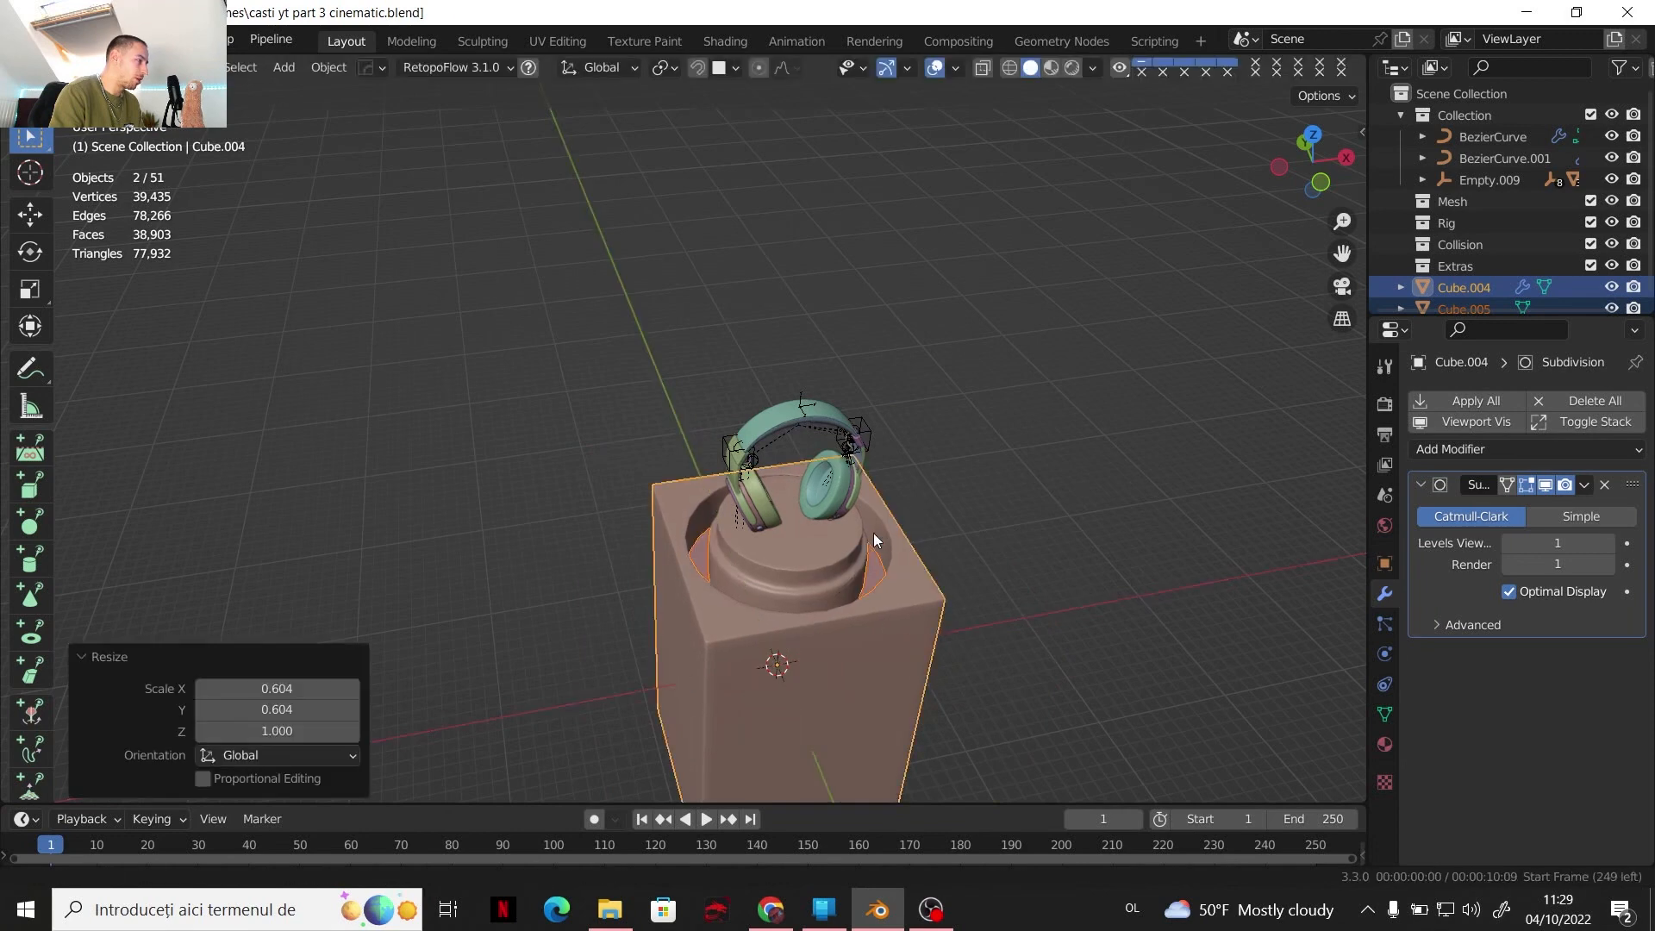
Adjust the ring's height along Z inside the pedestal's circular groove
middle_drag(873, 533, 851, 457)
scroll(851, 457, up, 3)
middle_drag(834, 457, 701, 484)
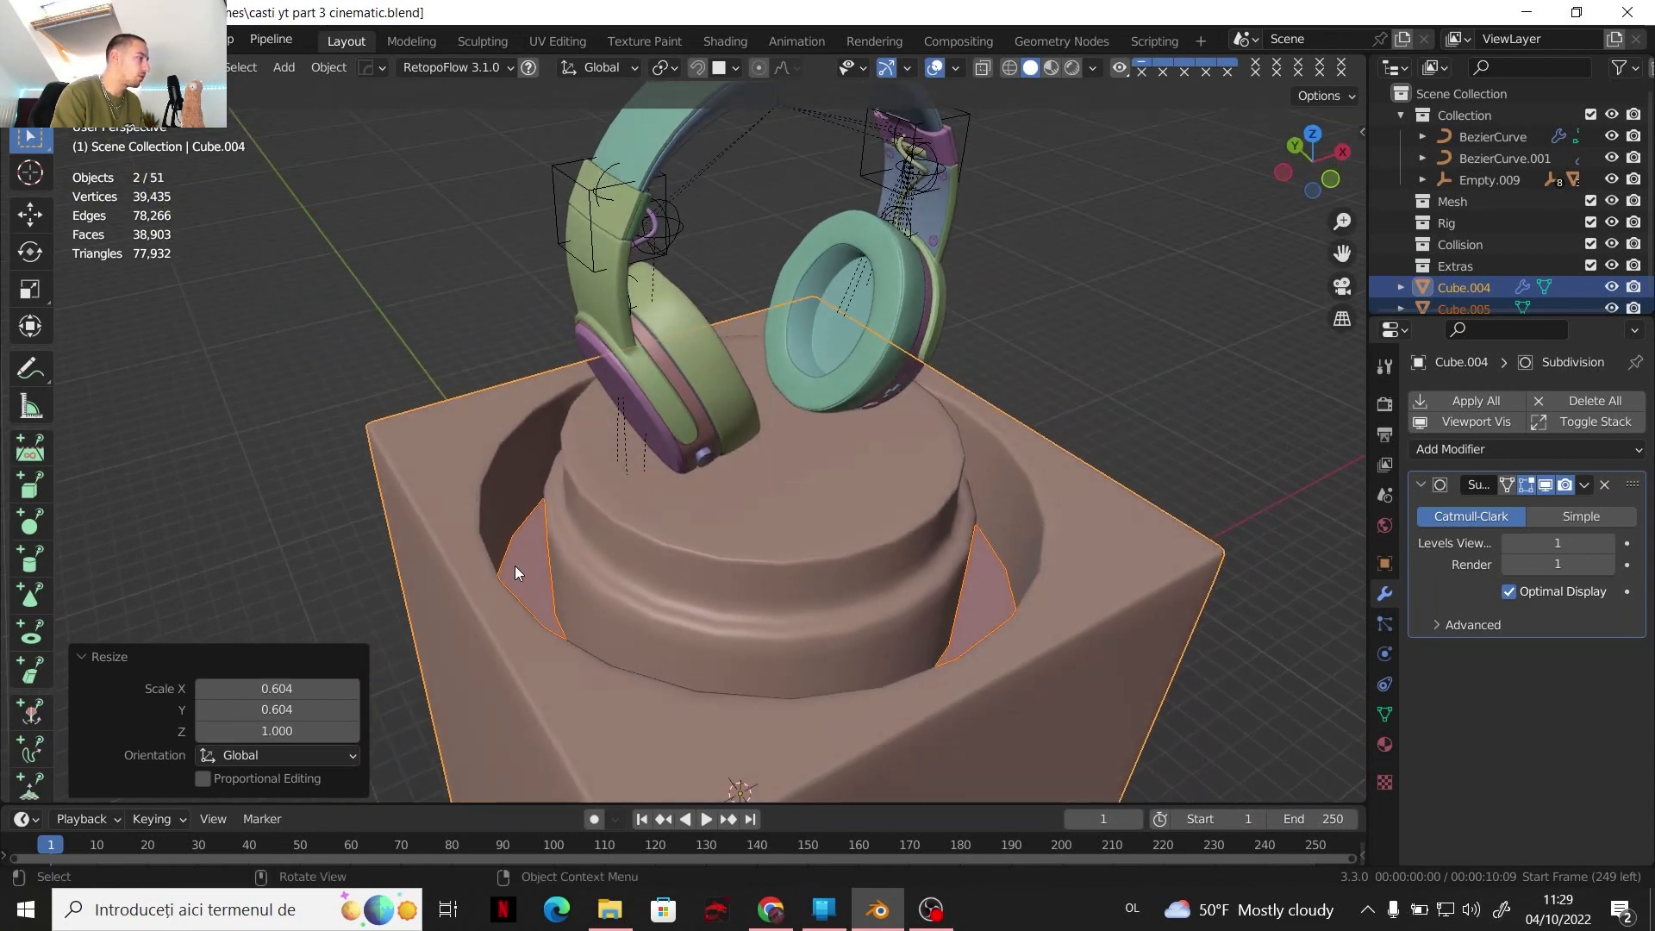
click(544, 567)
key(g)
key(z)
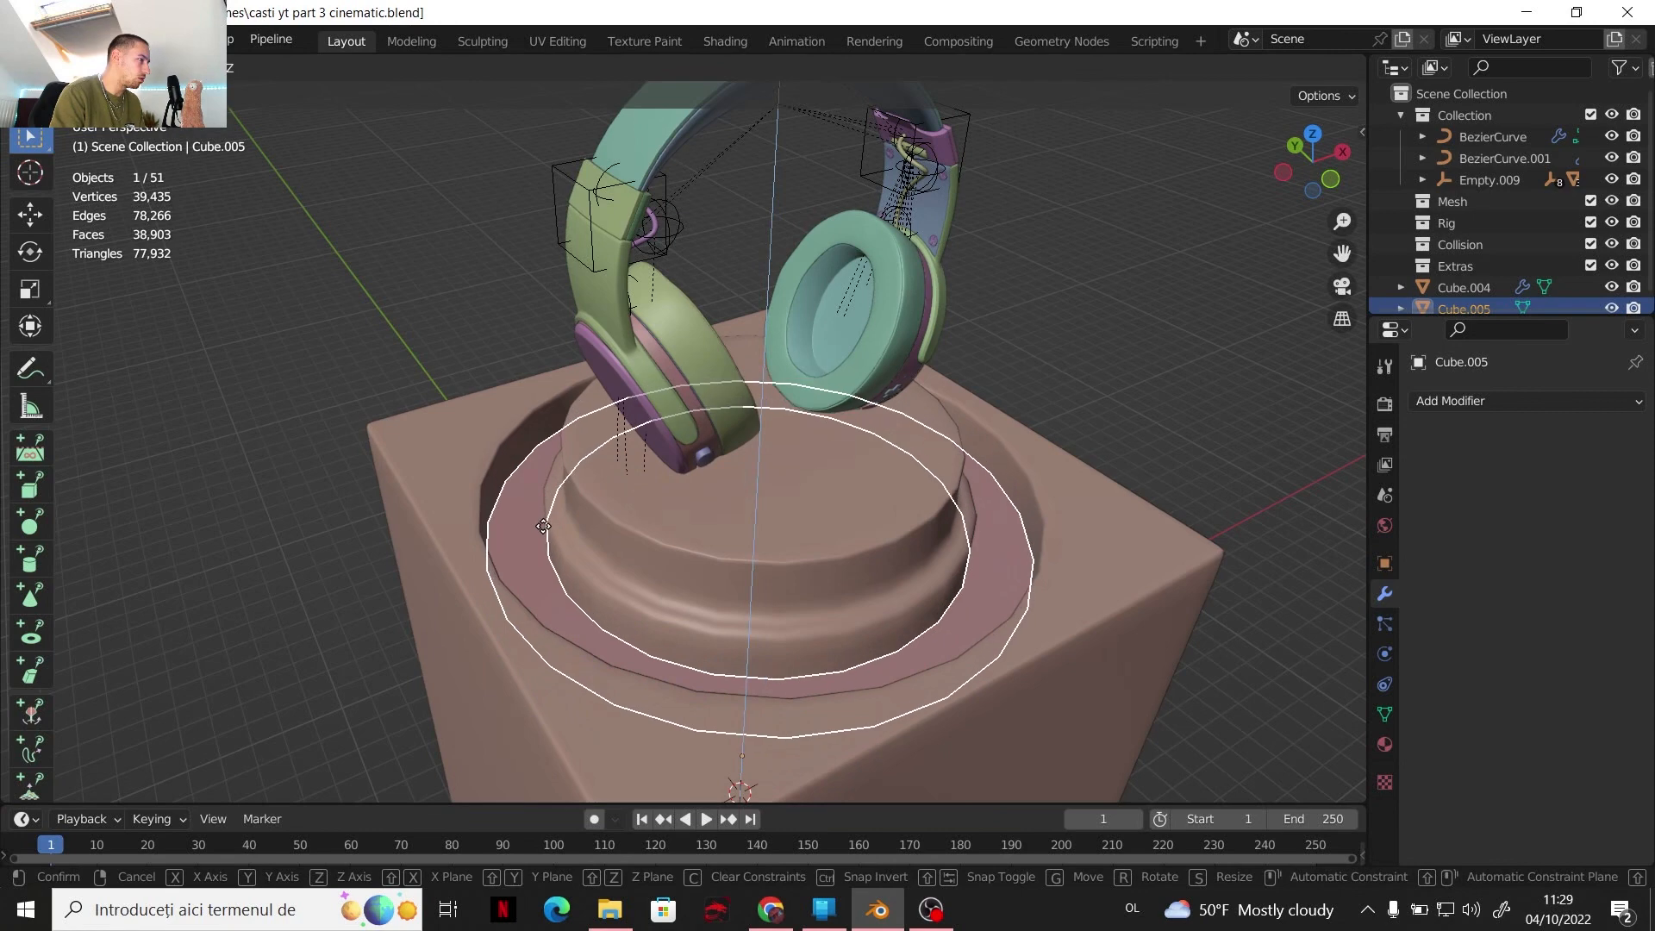
click(556, 571)
In the Shading workspace, create a new material on the pedestal and darken its Base Color to near black
middle_drag(557, 571, 552, 538)
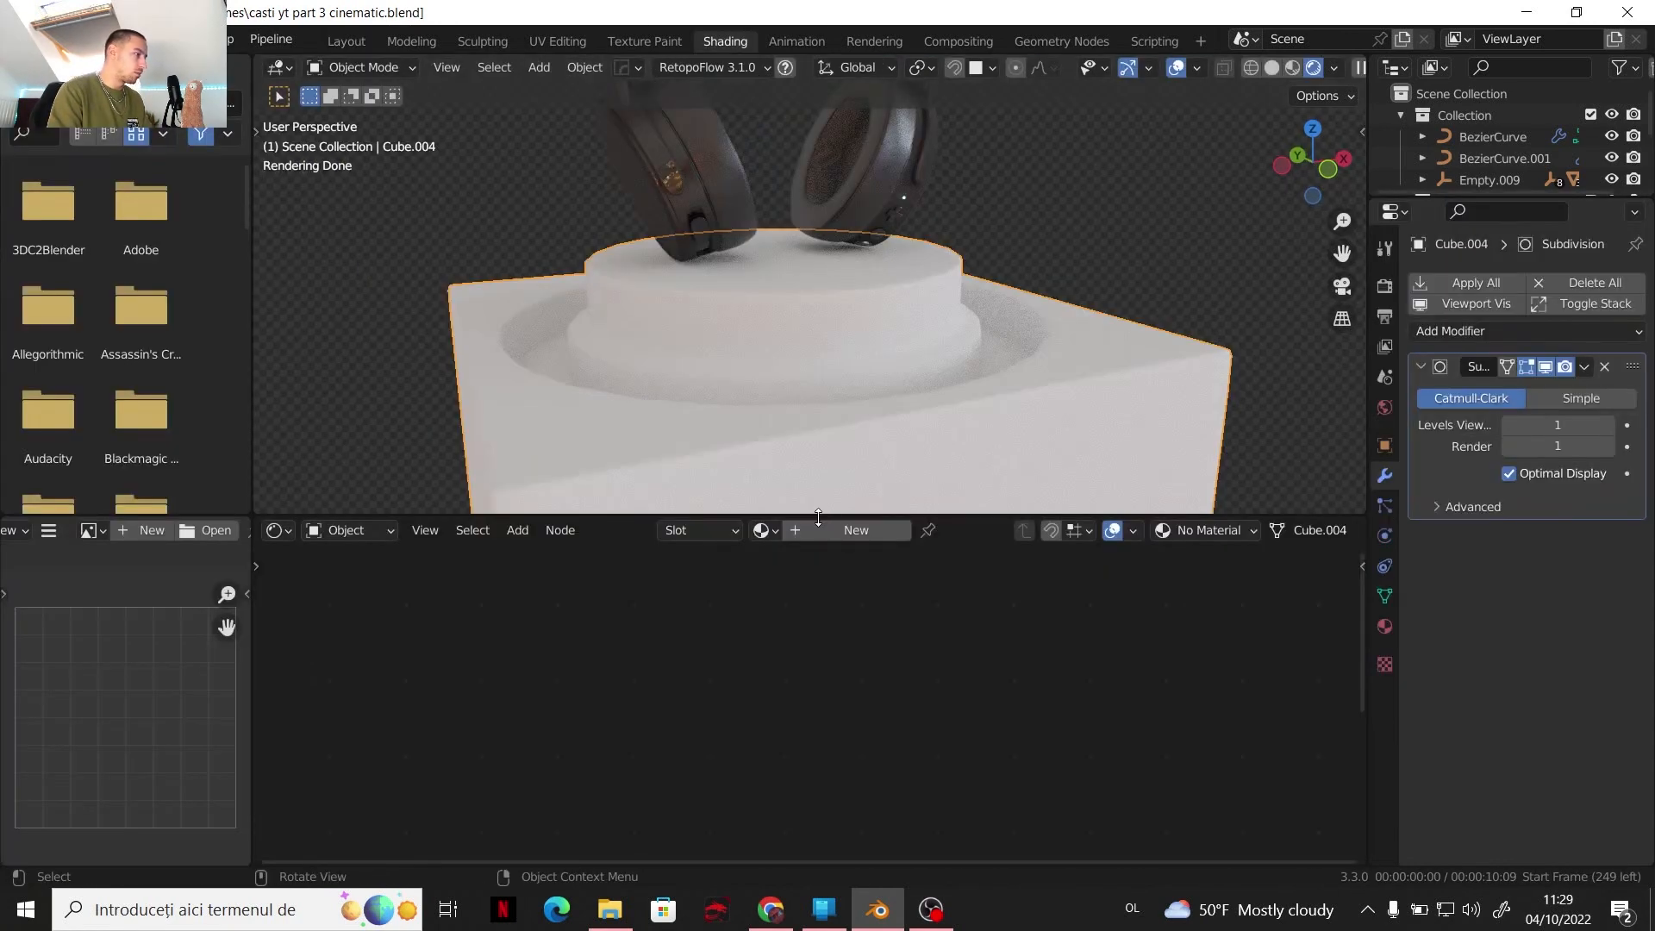
click(821, 528)
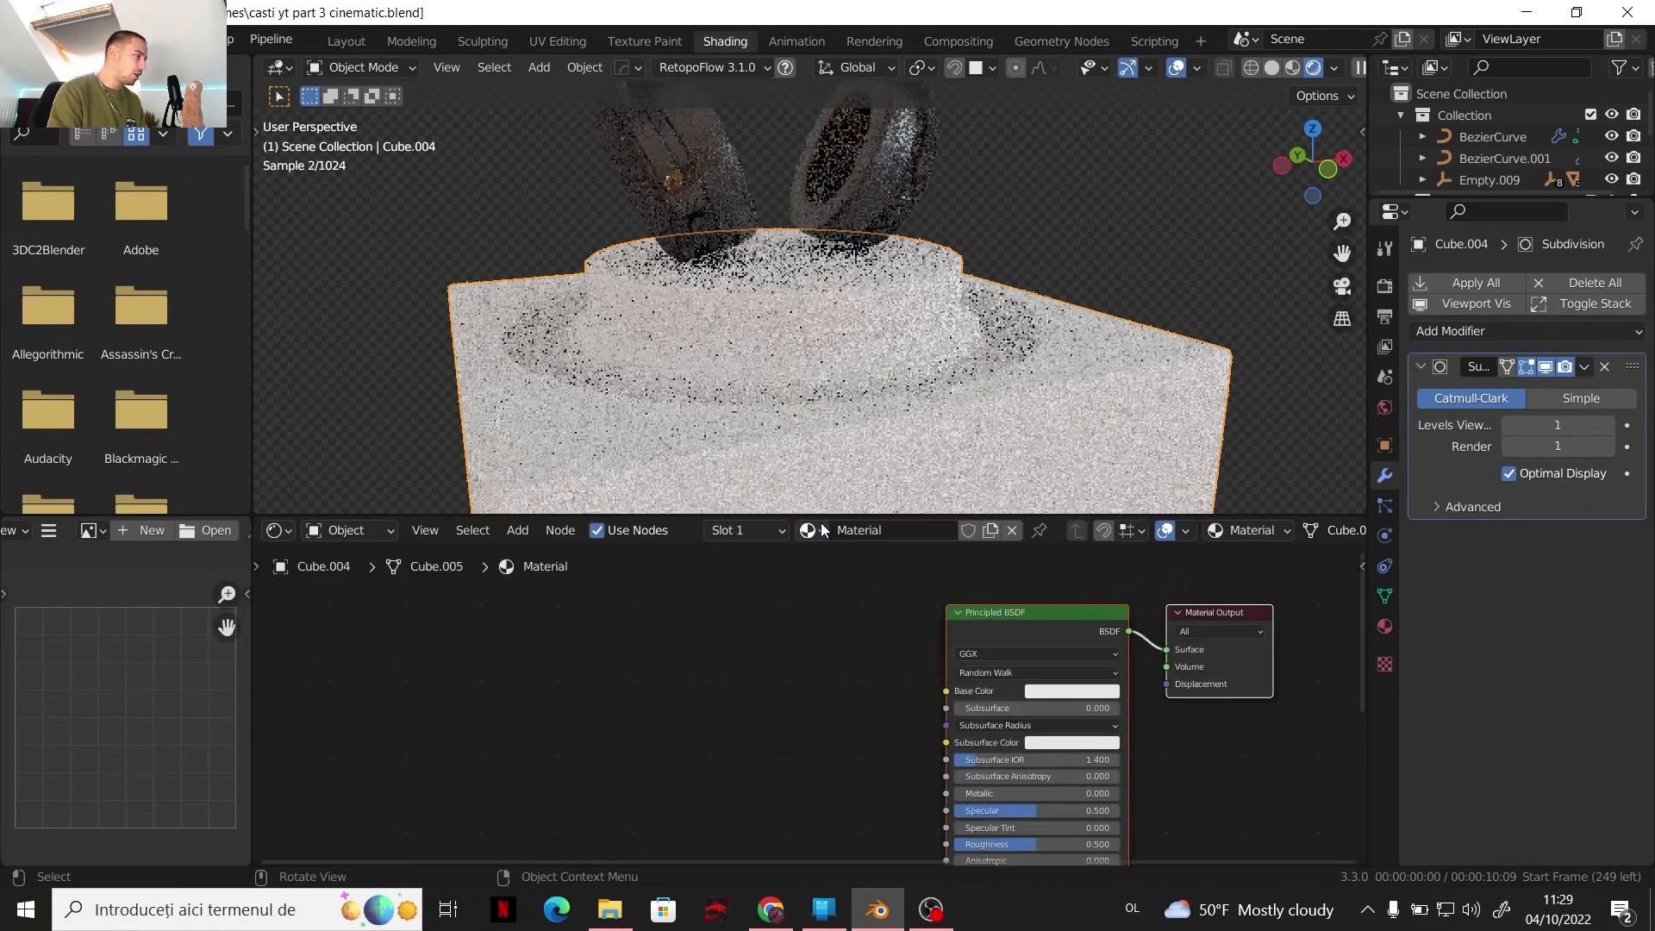
double_click(884, 531)
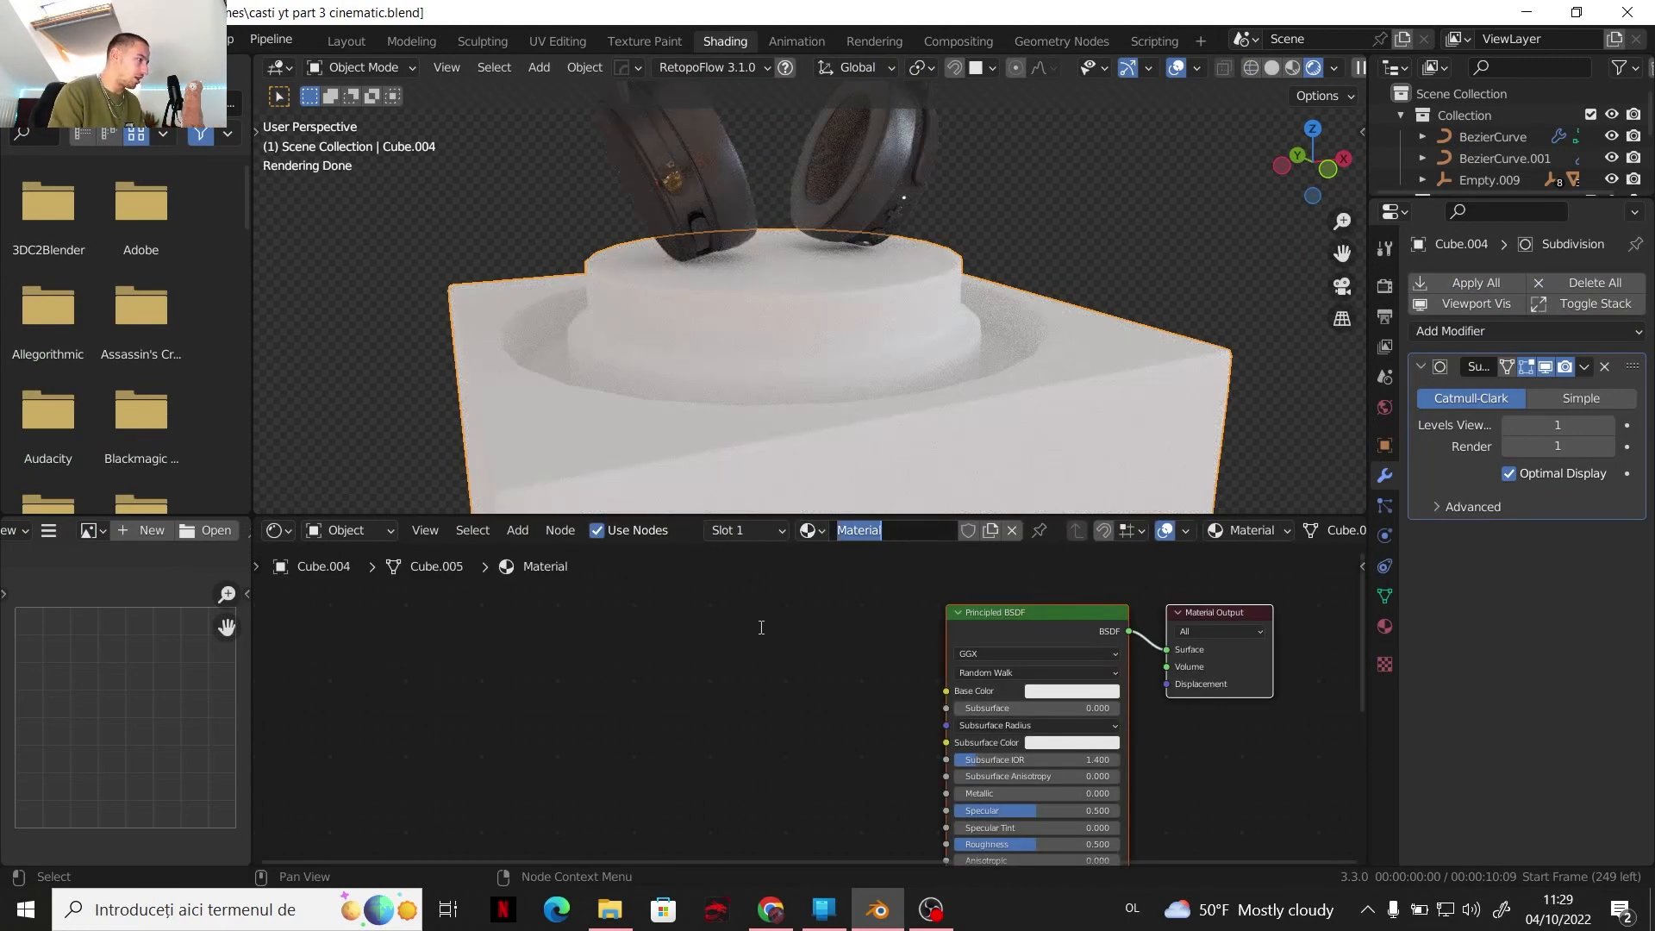
click(789, 650)
middle_drag(809, 656, 715, 624)
scroll(798, 652, up, 1)
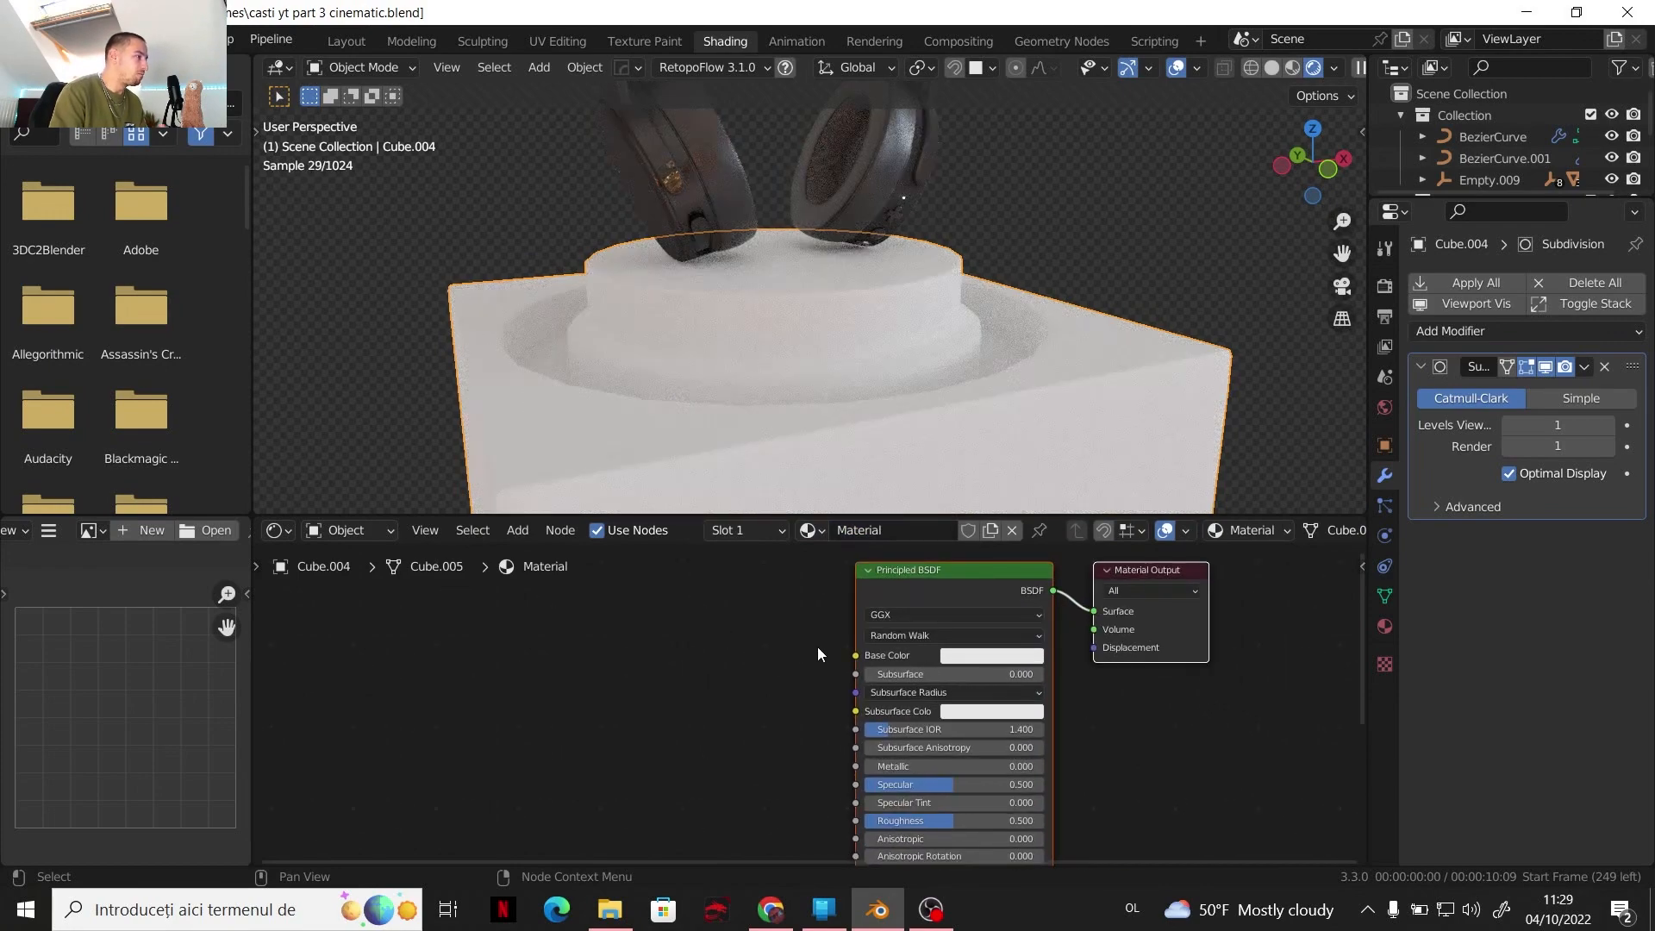
click(966, 657)
drag(1080, 498, 1078, 533)
Lower the pedestal material's Roughness to about 0.158 for a glossy surface
scroll(1098, 737, down, 2)
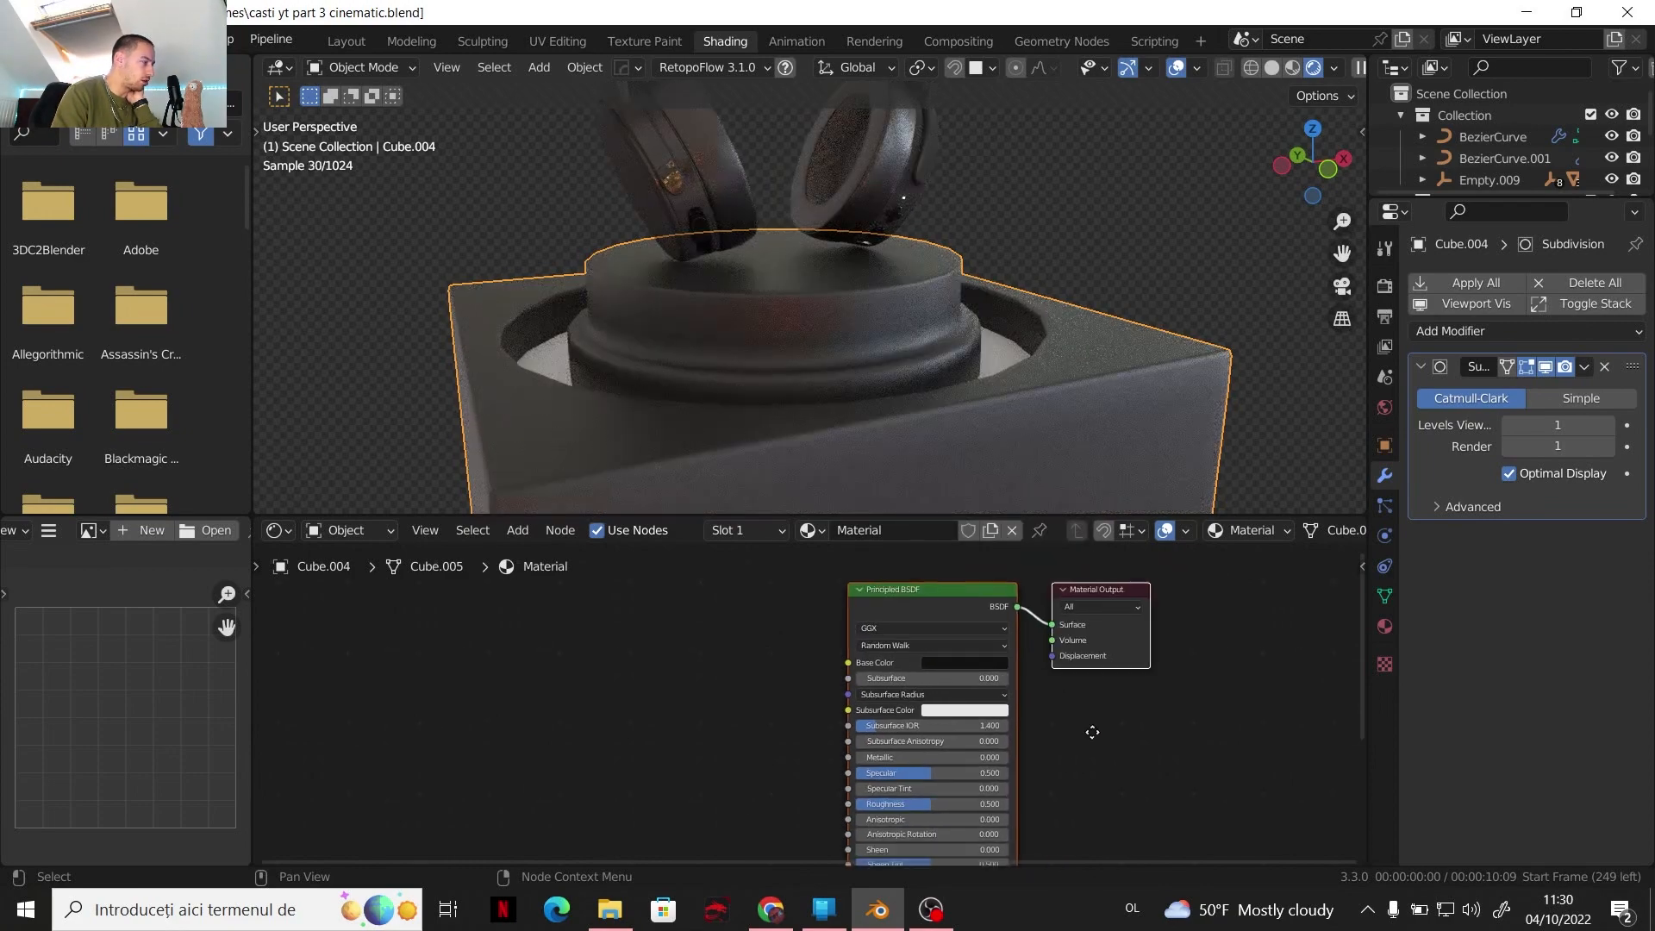
middle_drag(1091, 732, 1068, 644)
scroll(1052, 651, up, 2)
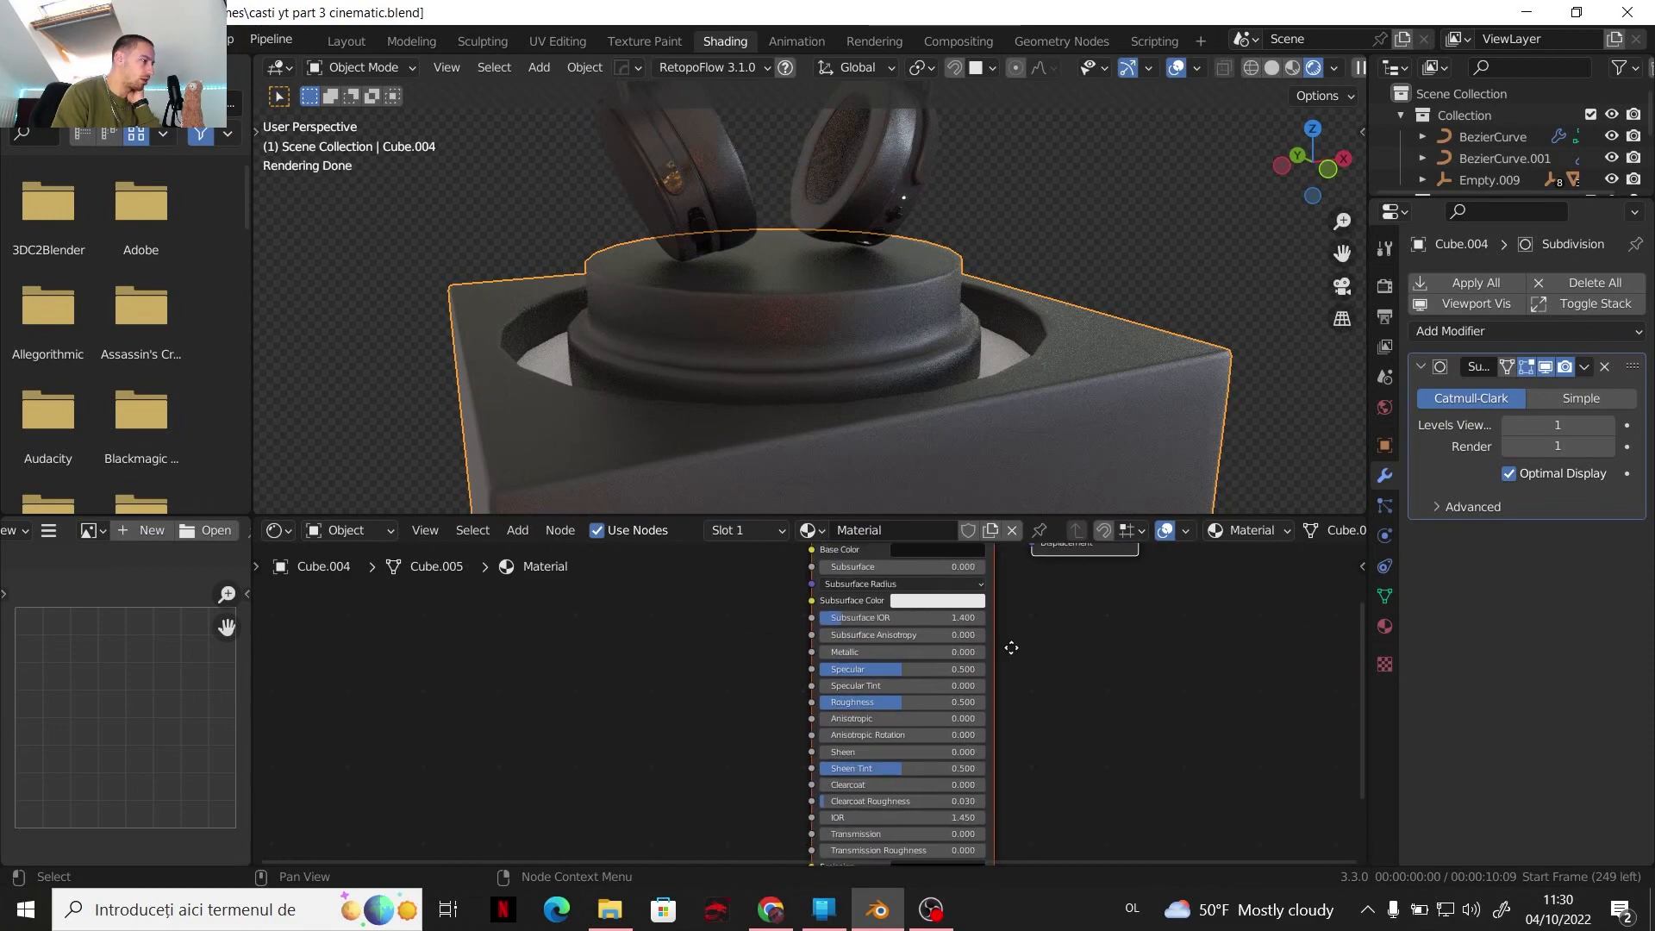
mouse_move(888, 705)
mouse_down()
mouse_move(942, 705)
mouse_move(861, 703)
mouse_up()
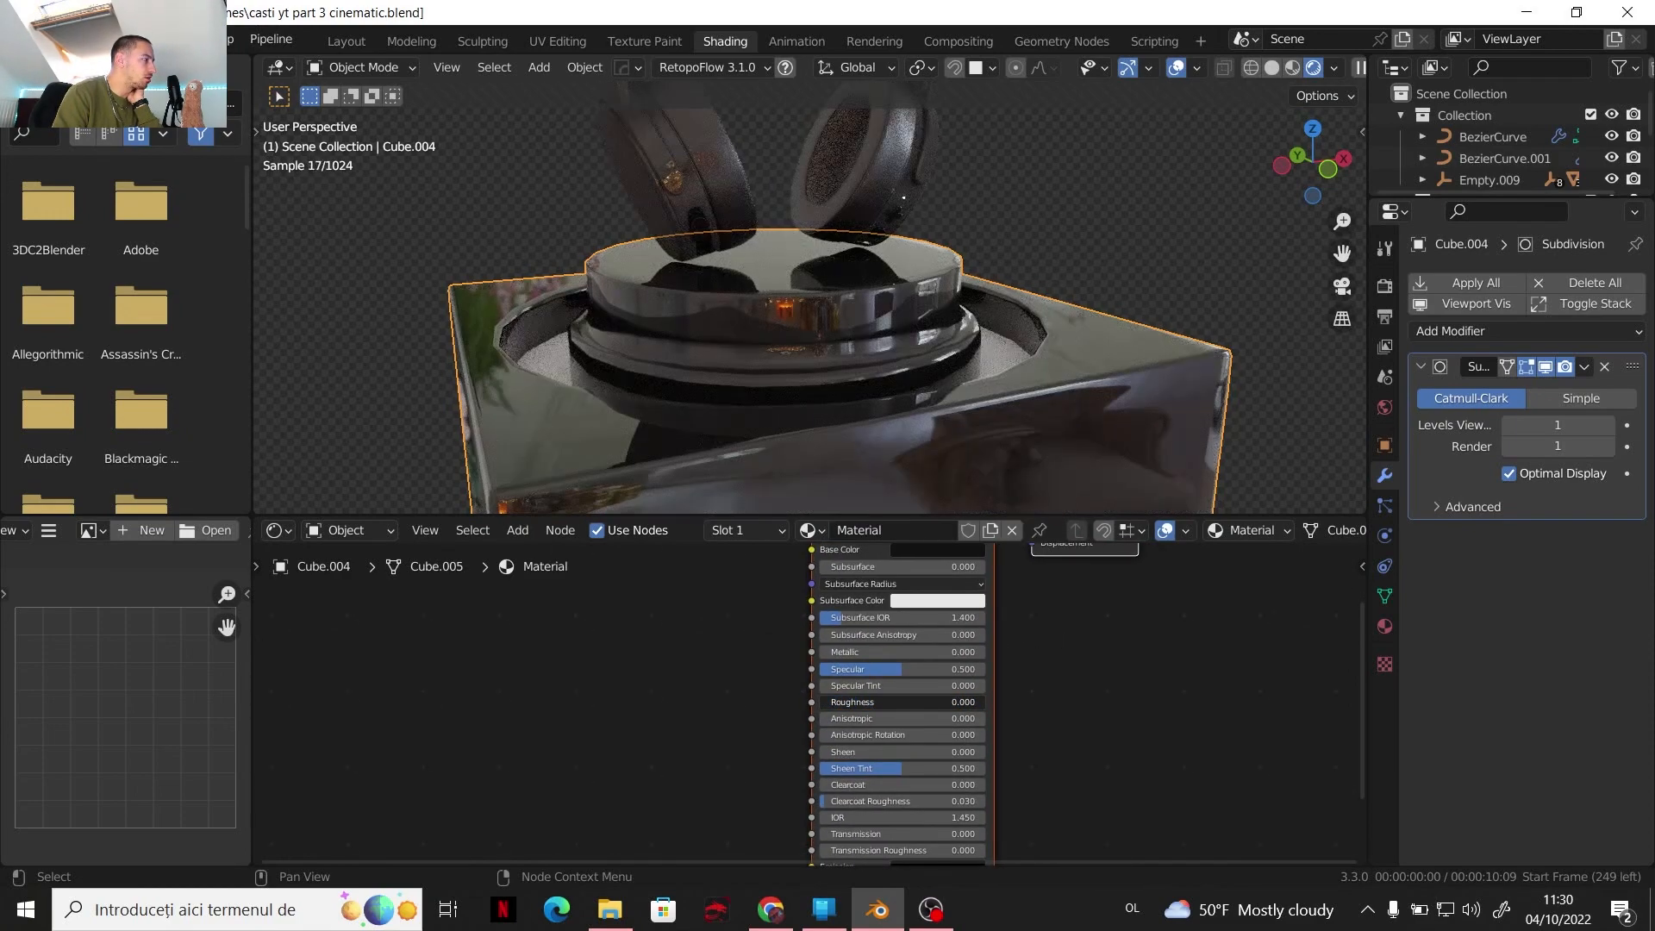
drag(861, 704, 844, 703)
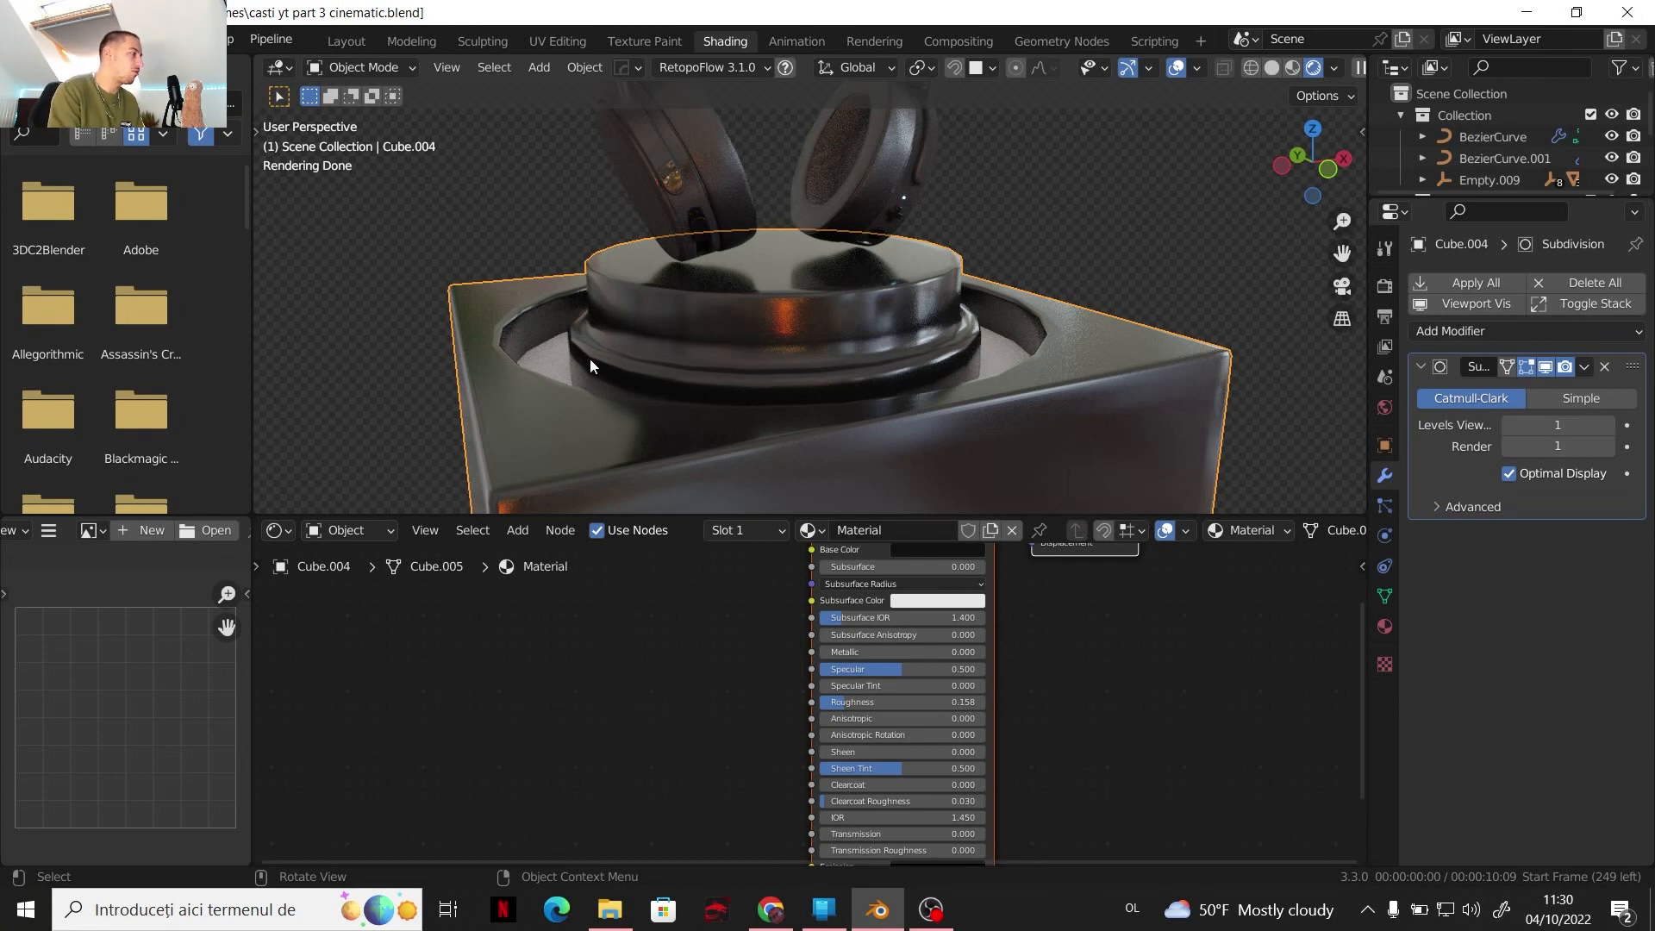
Create a new material on the ring in the groove and delete its Principled BSDF node
click(555, 359)
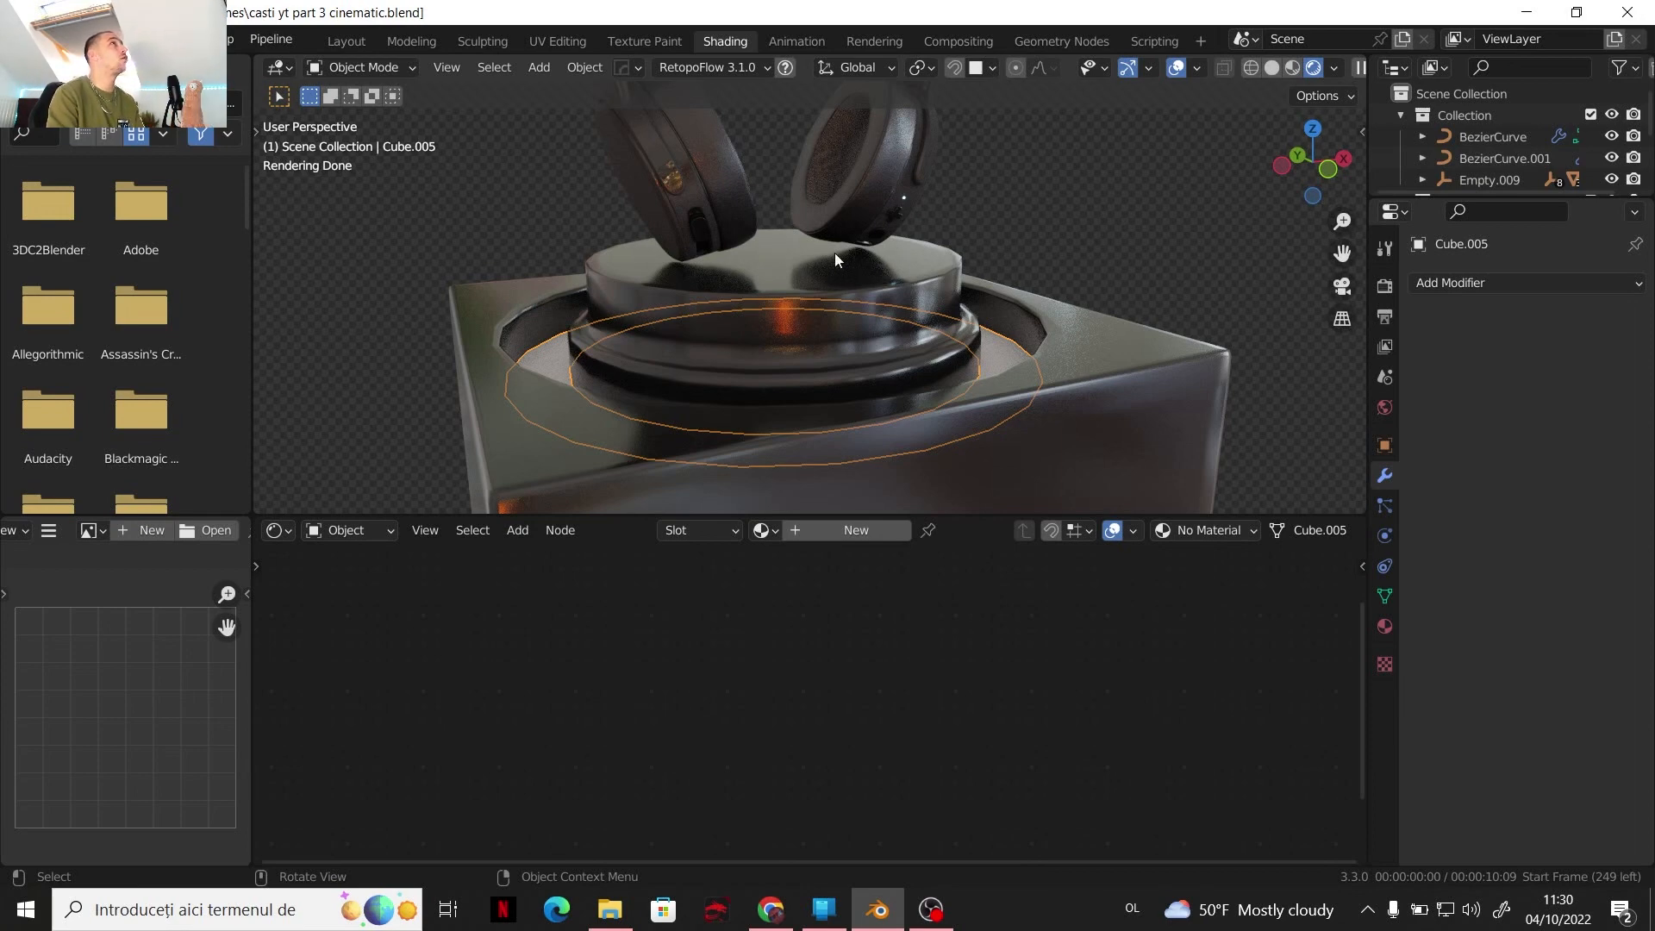
click(832, 531)
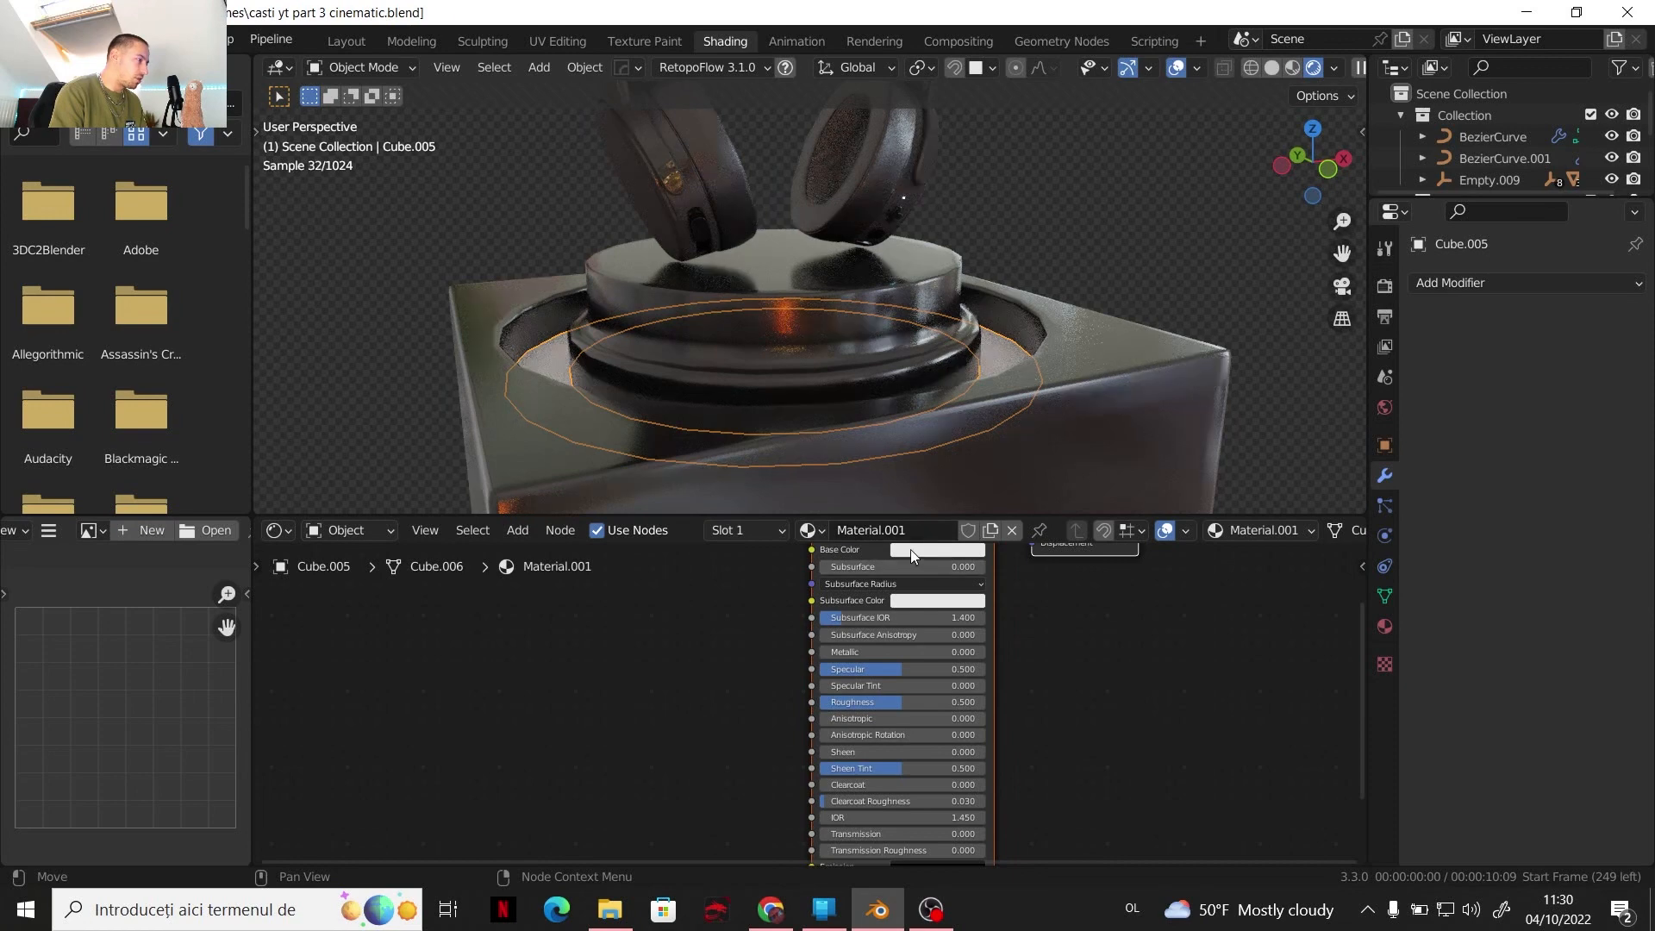
key(Delete)
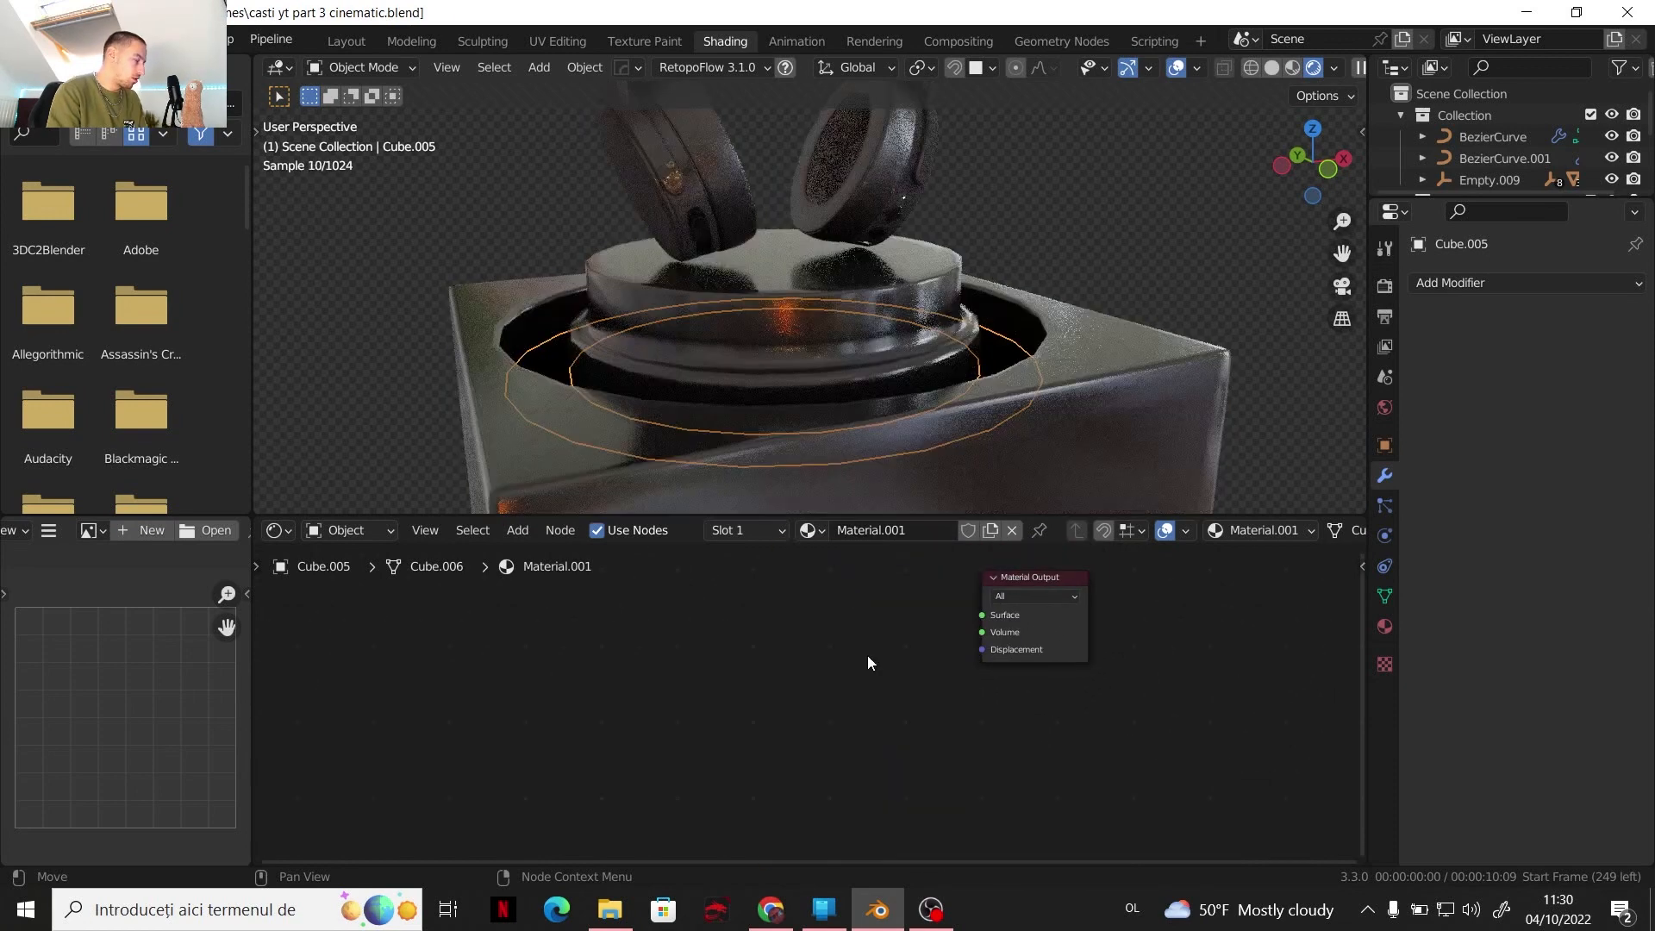
Add an Emission shader to the ring's material and connect it to the Material Output's Surface input
key(shift+a)
mouse_move(862, 690)
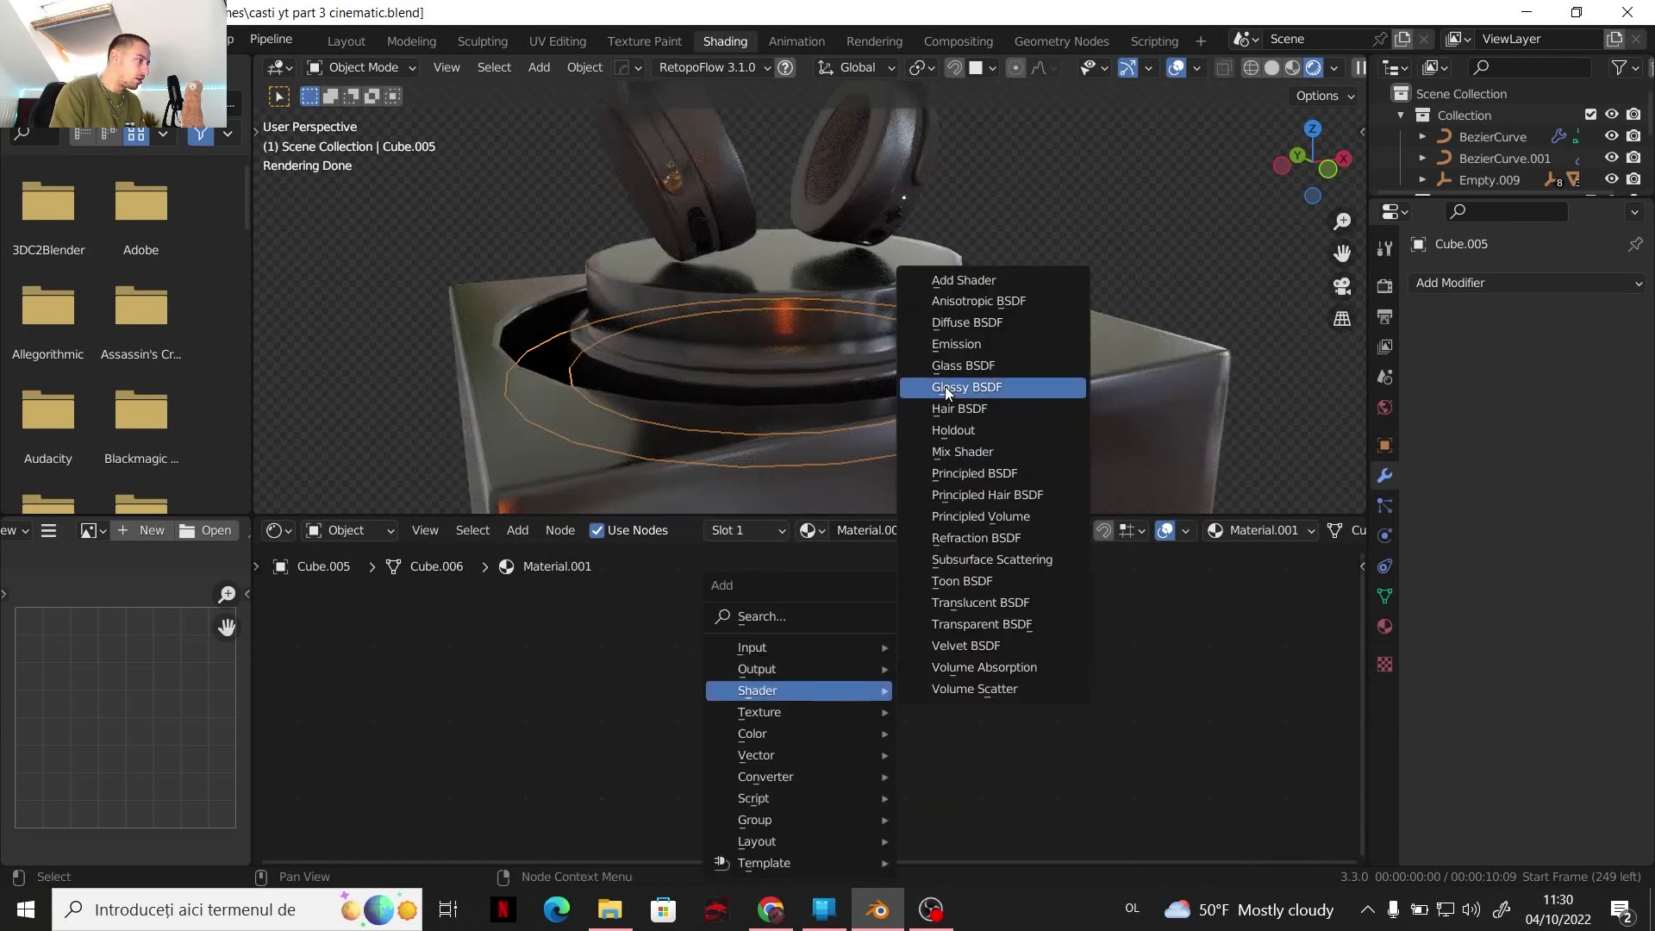
click(957, 343)
click(821, 608)
drag(932, 638, 983, 615)
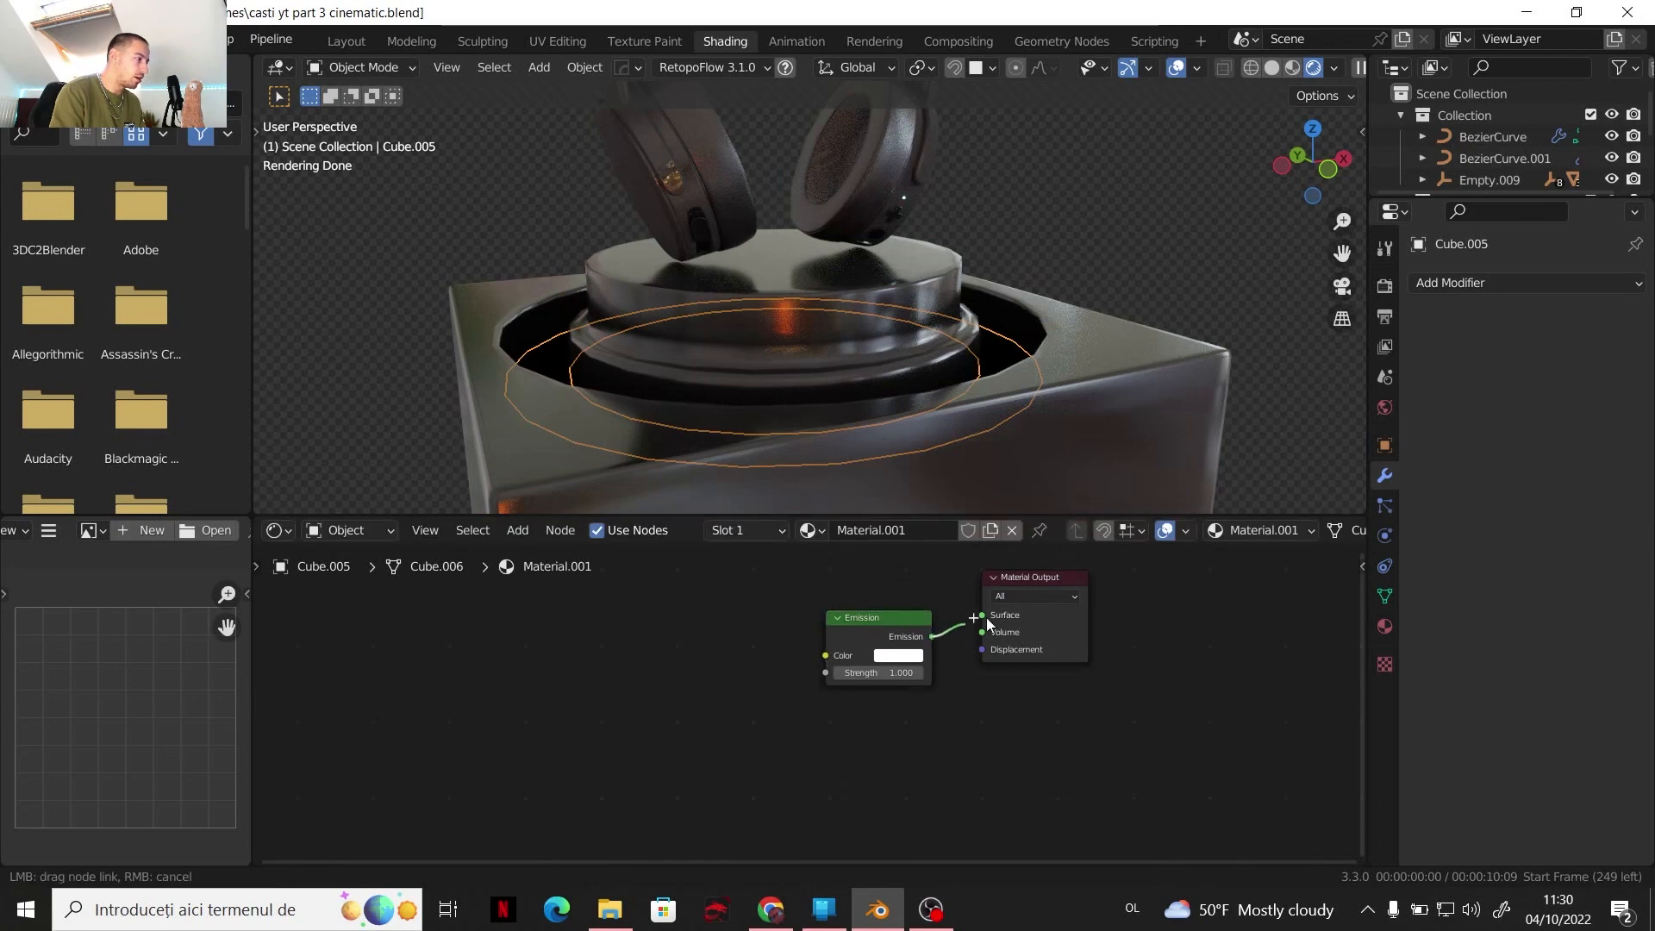
Set the Emission shader's Strength to 50 on the ring's material
click(904, 657)
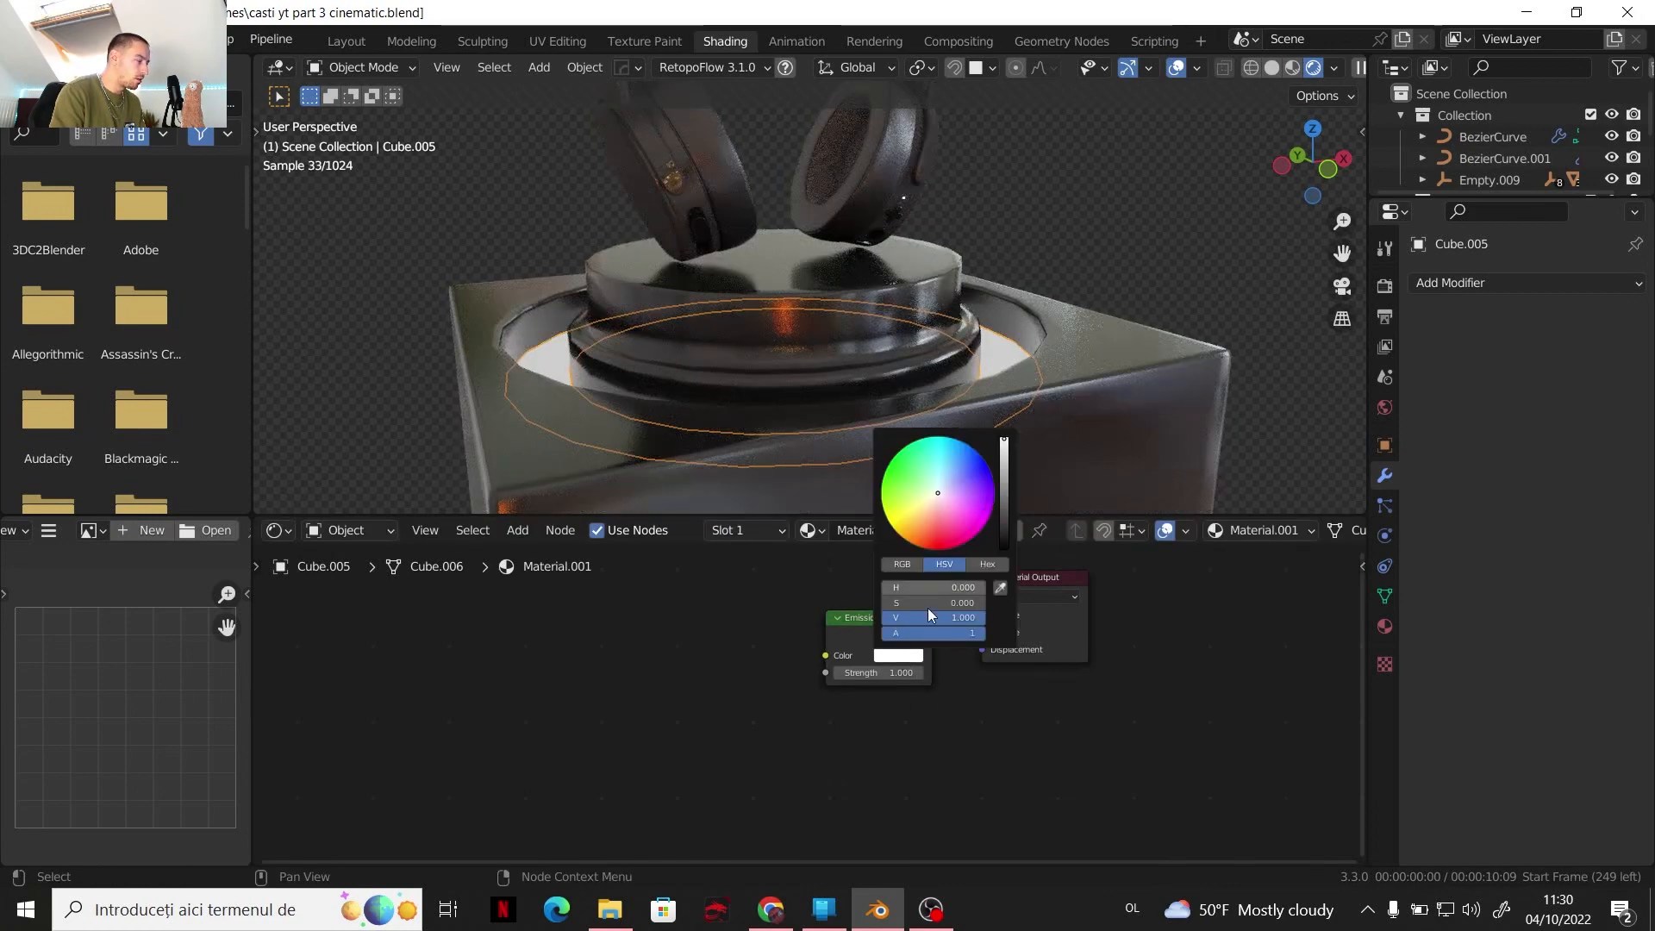
click(877, 673)
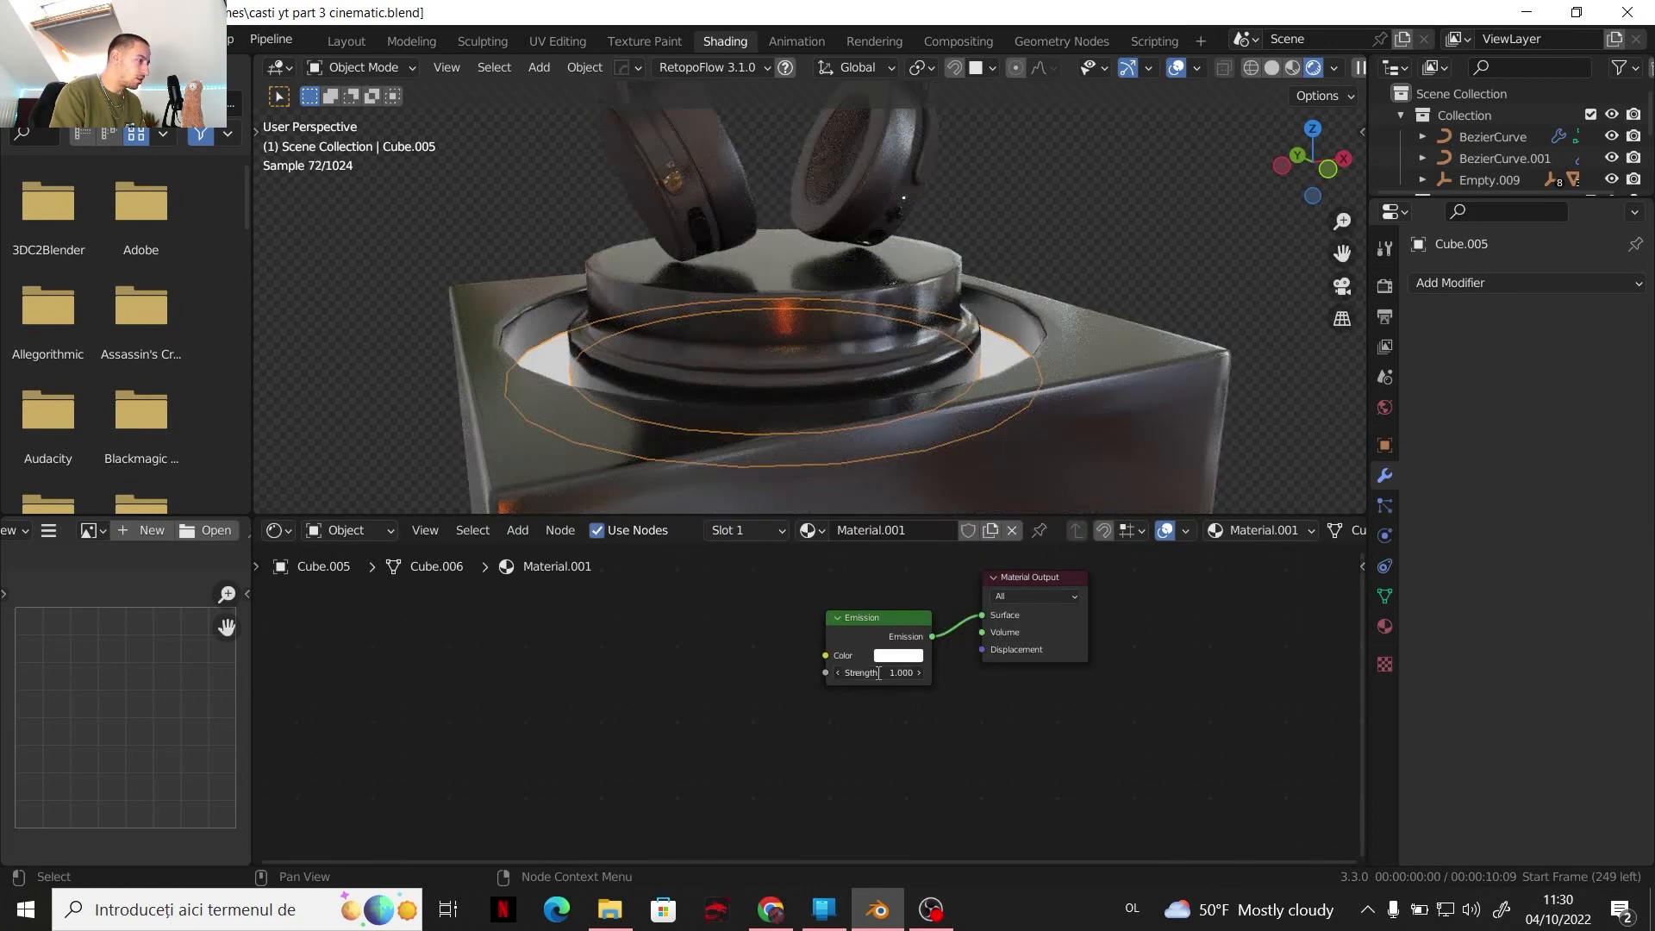
text(50)
key(Return)
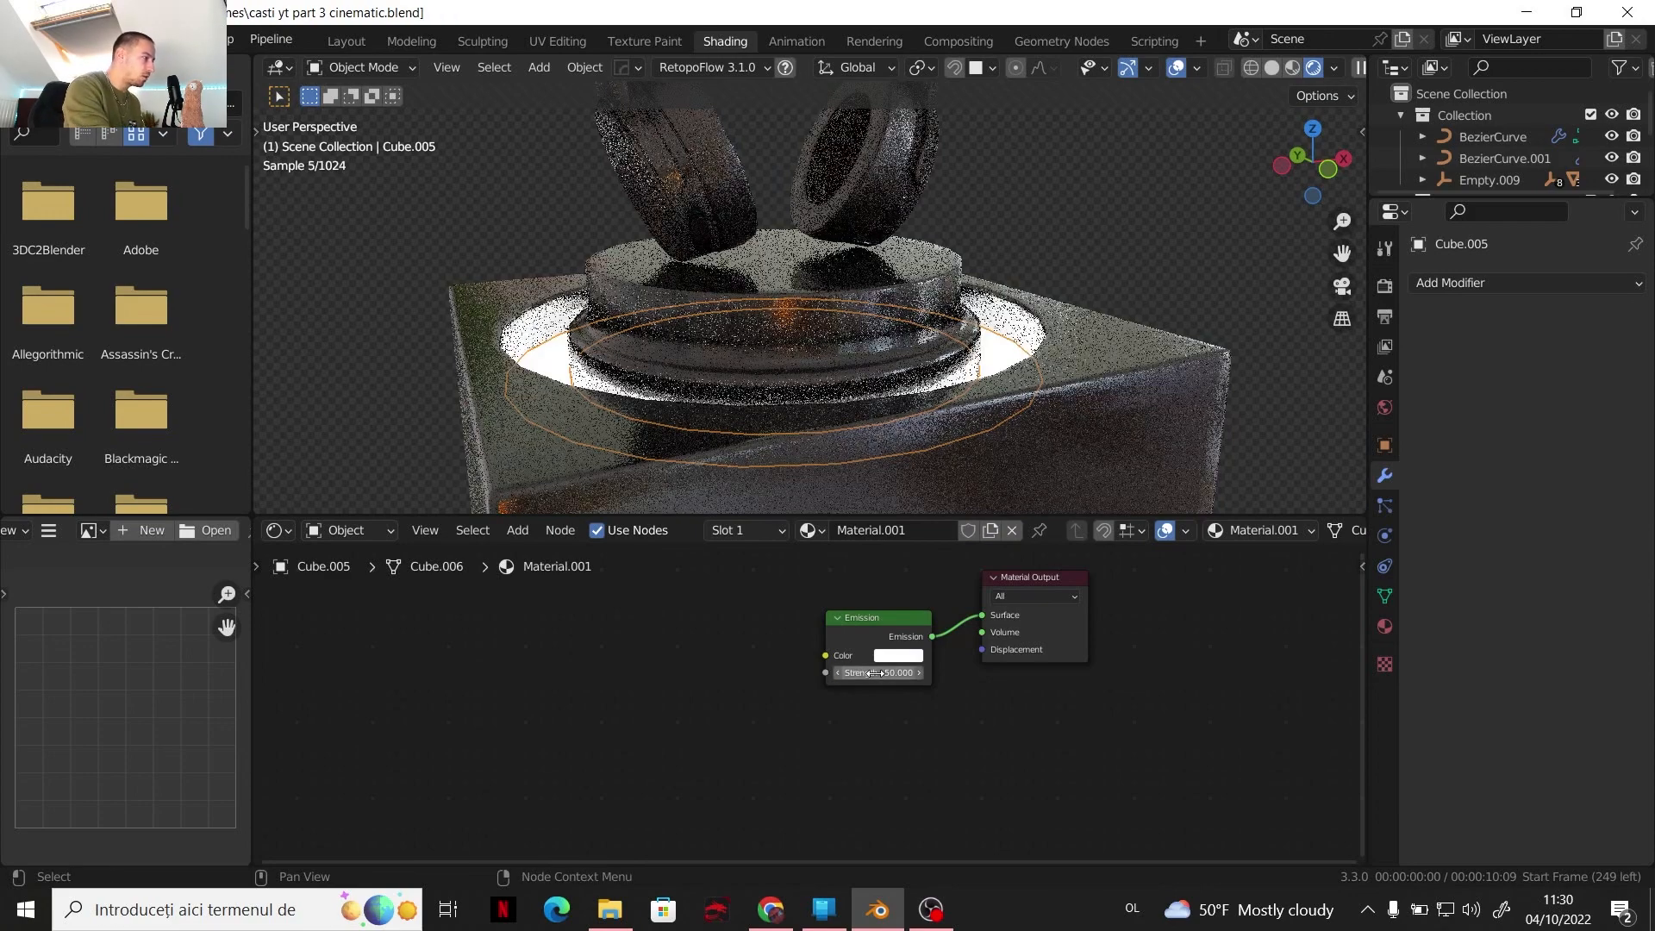
scroll(1065, 302, down, 1)
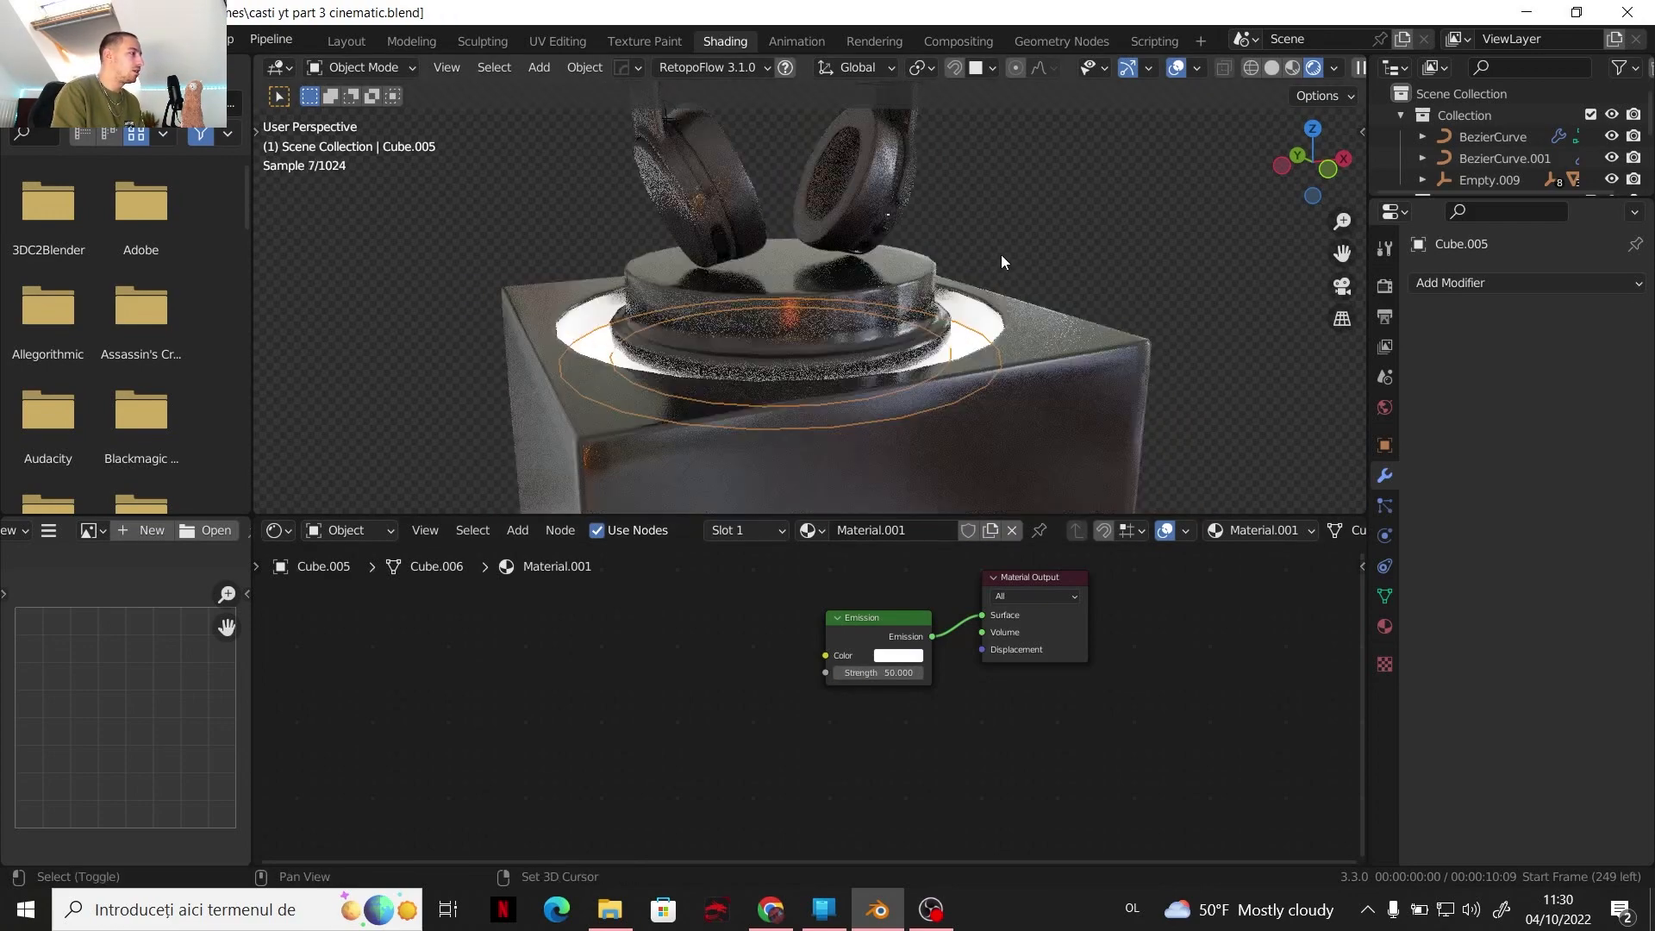
shift+middle_drag(1001, 255, 993, 349)
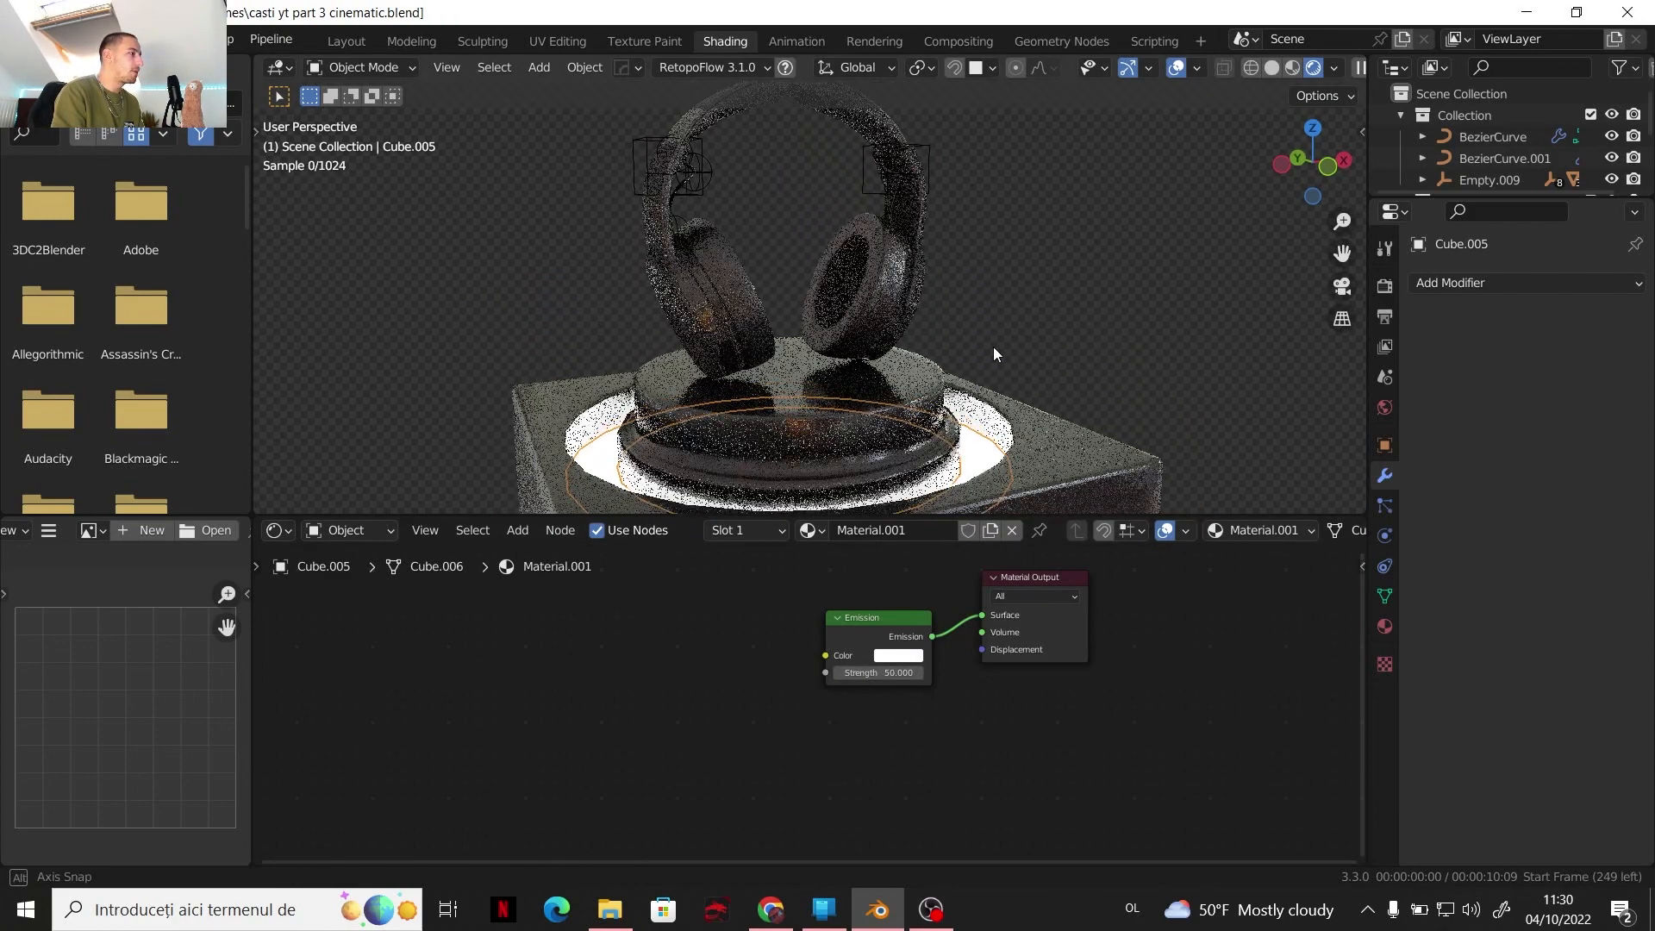
Remove the environment texture from the World background and set its color to pure black
click(1381, 406)
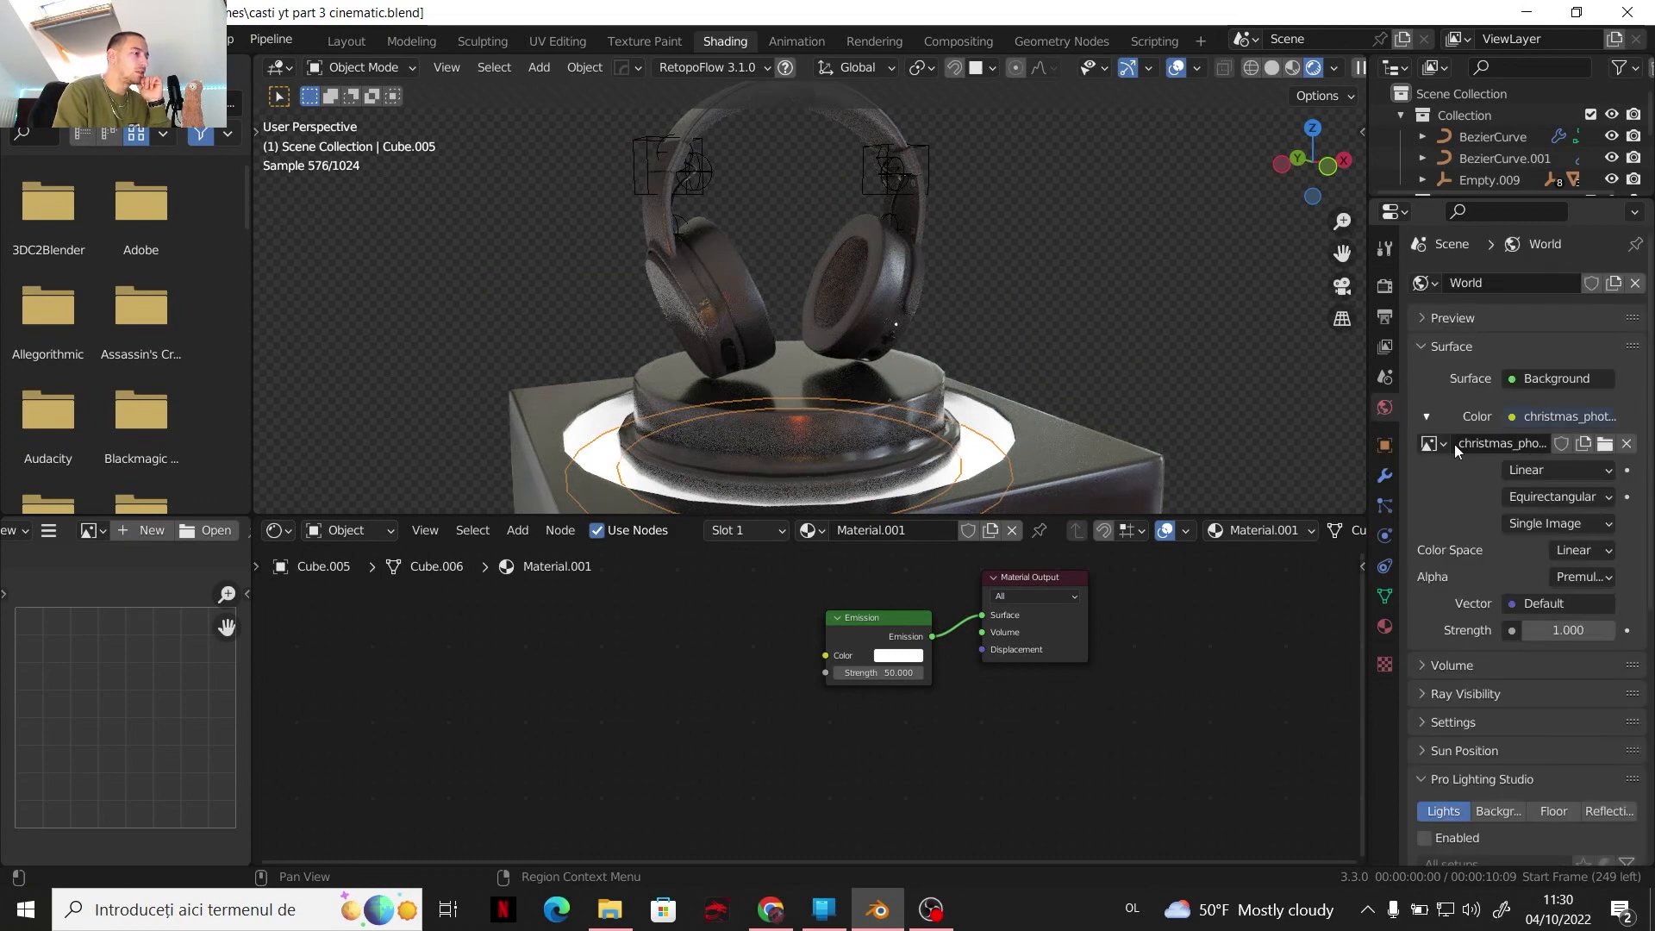
click(1626, 443)
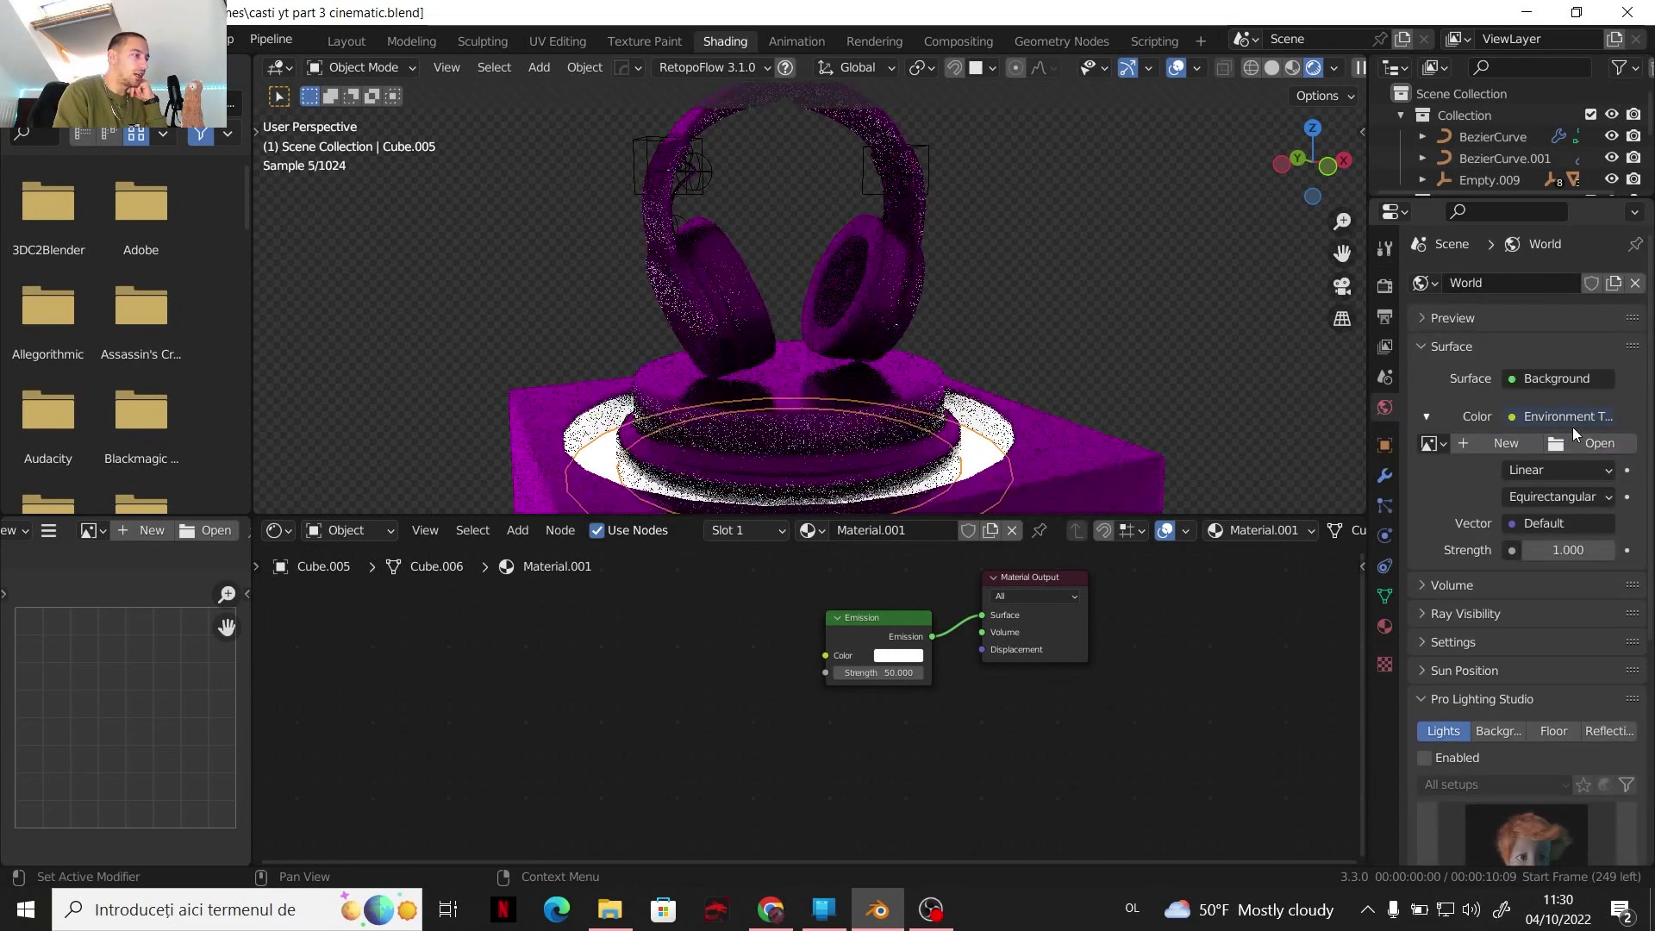
click(1513, 419)
click(1512, 457)
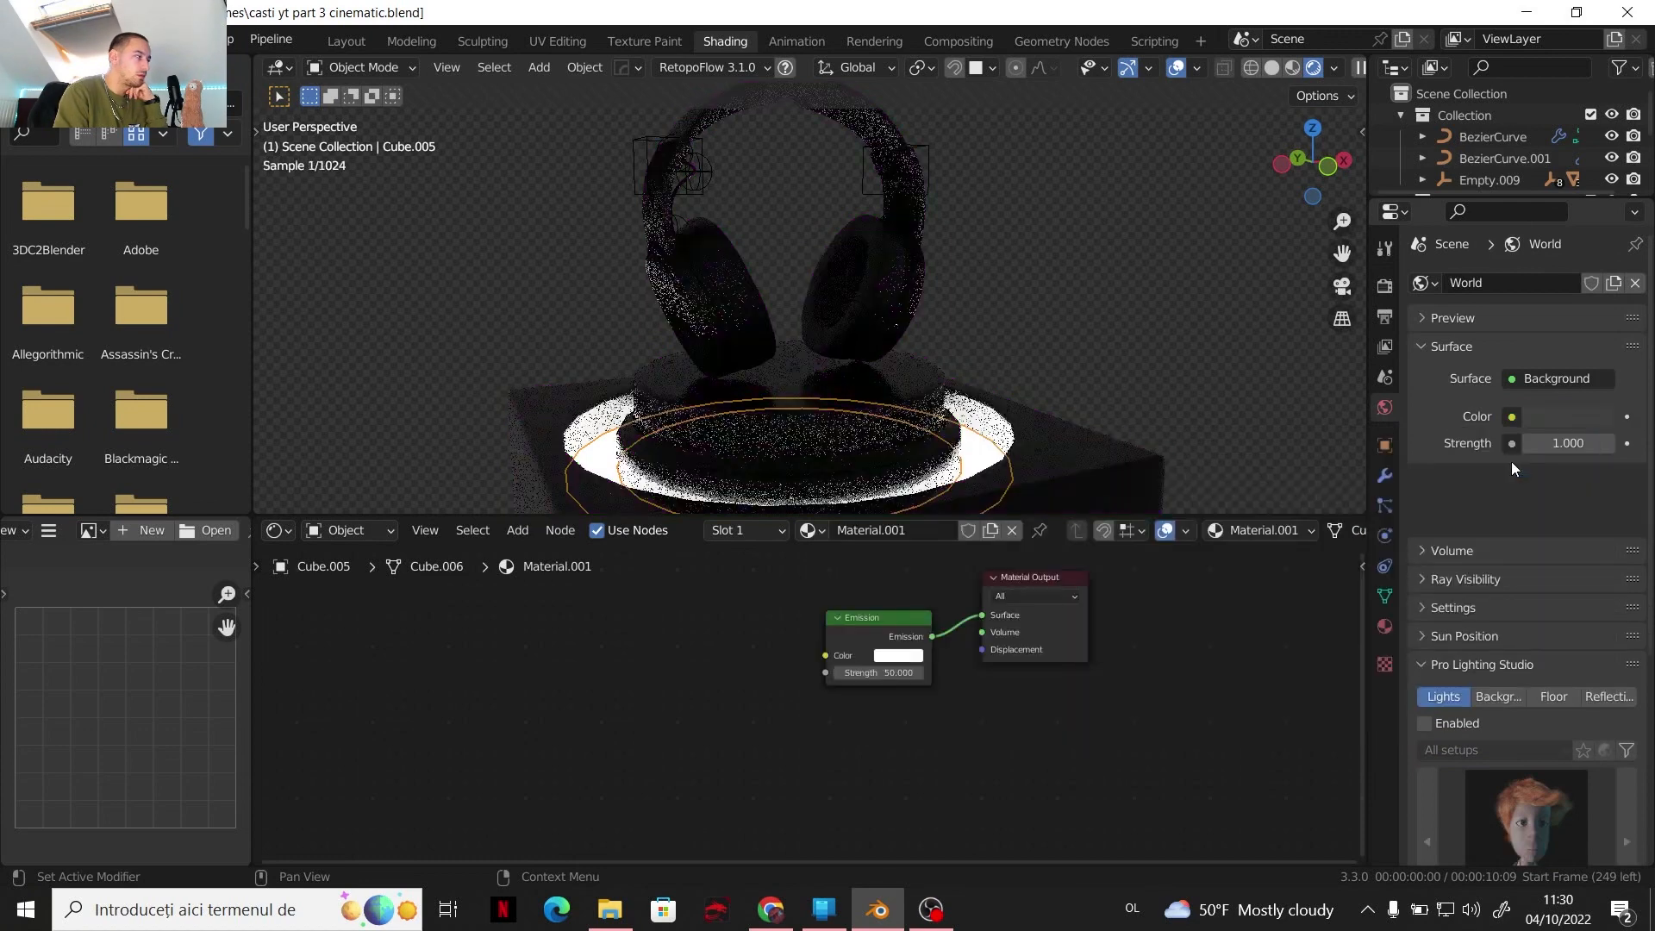
click(1556, 419)
drag(1598, 224, 1599, 263)
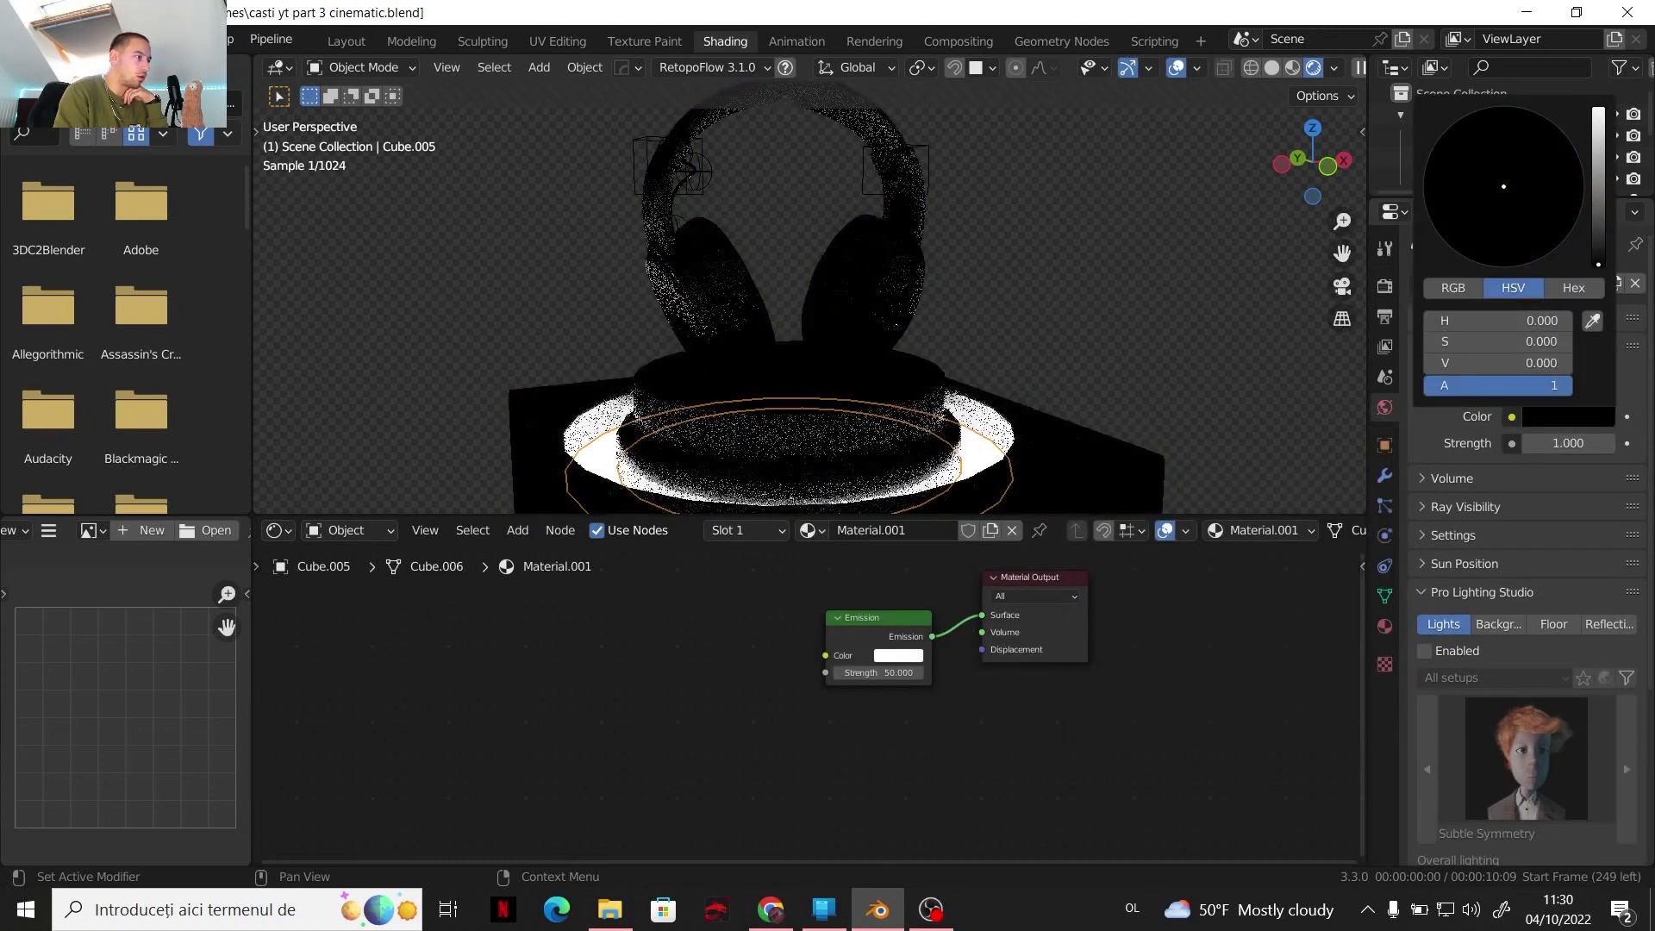
Disable the Film Transparent option in the render settings and turn off the viewport overlays
click(1385, 288)
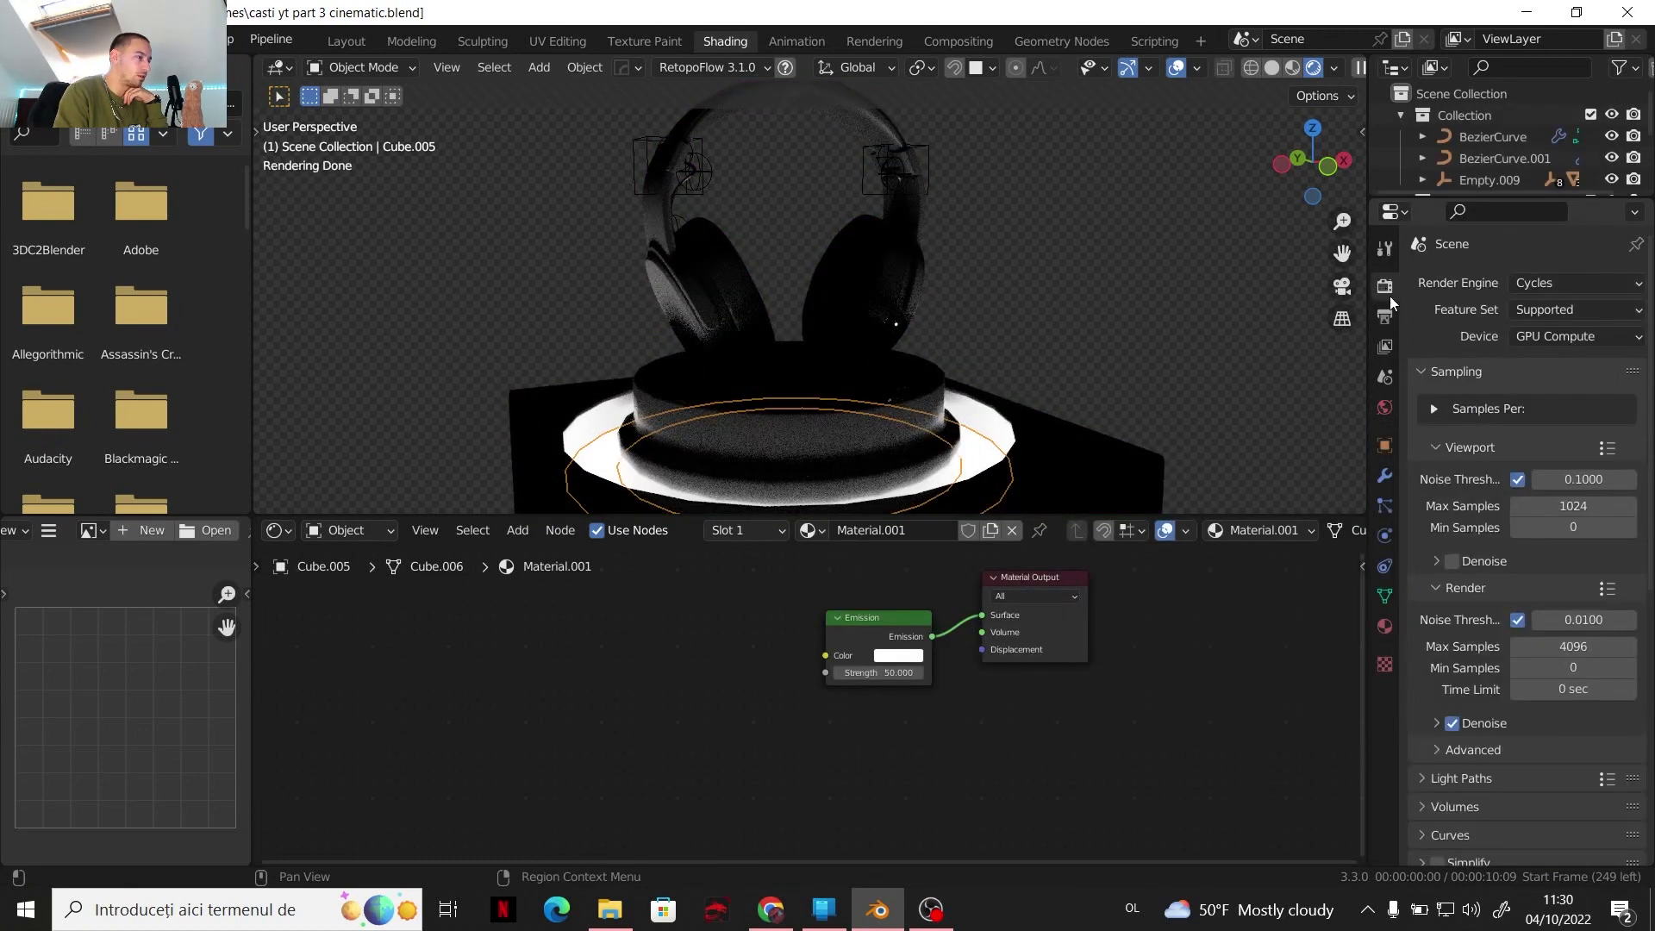
scroll(1465, 560, down, 8)
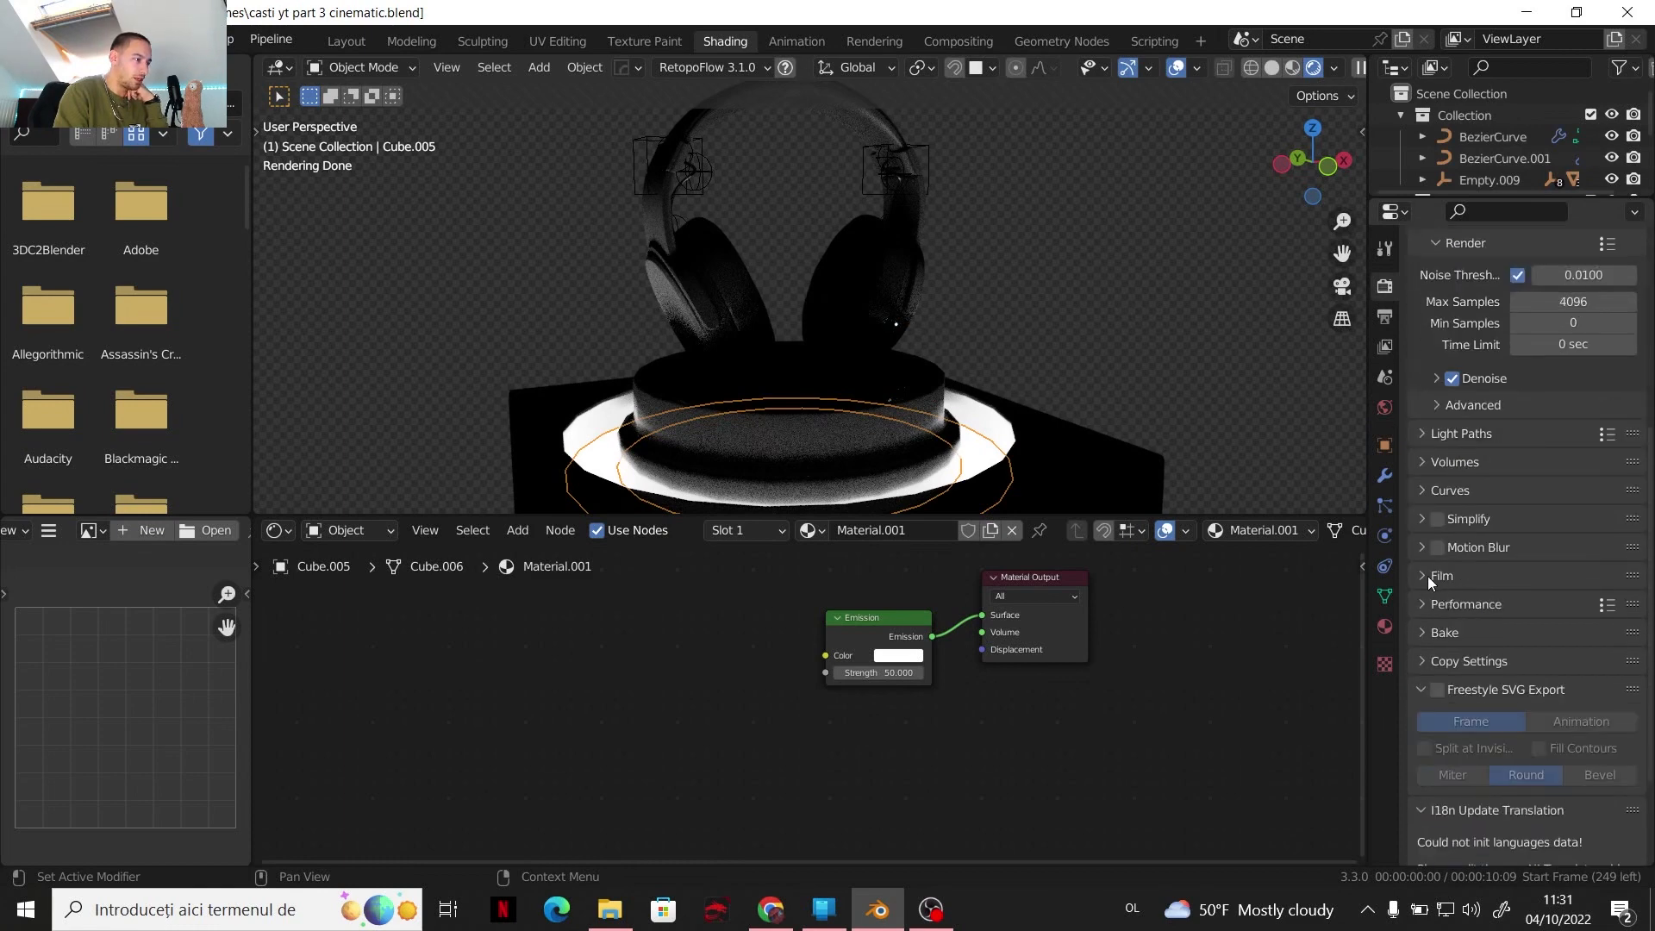
click(1428, 575)
click(1452, 730)
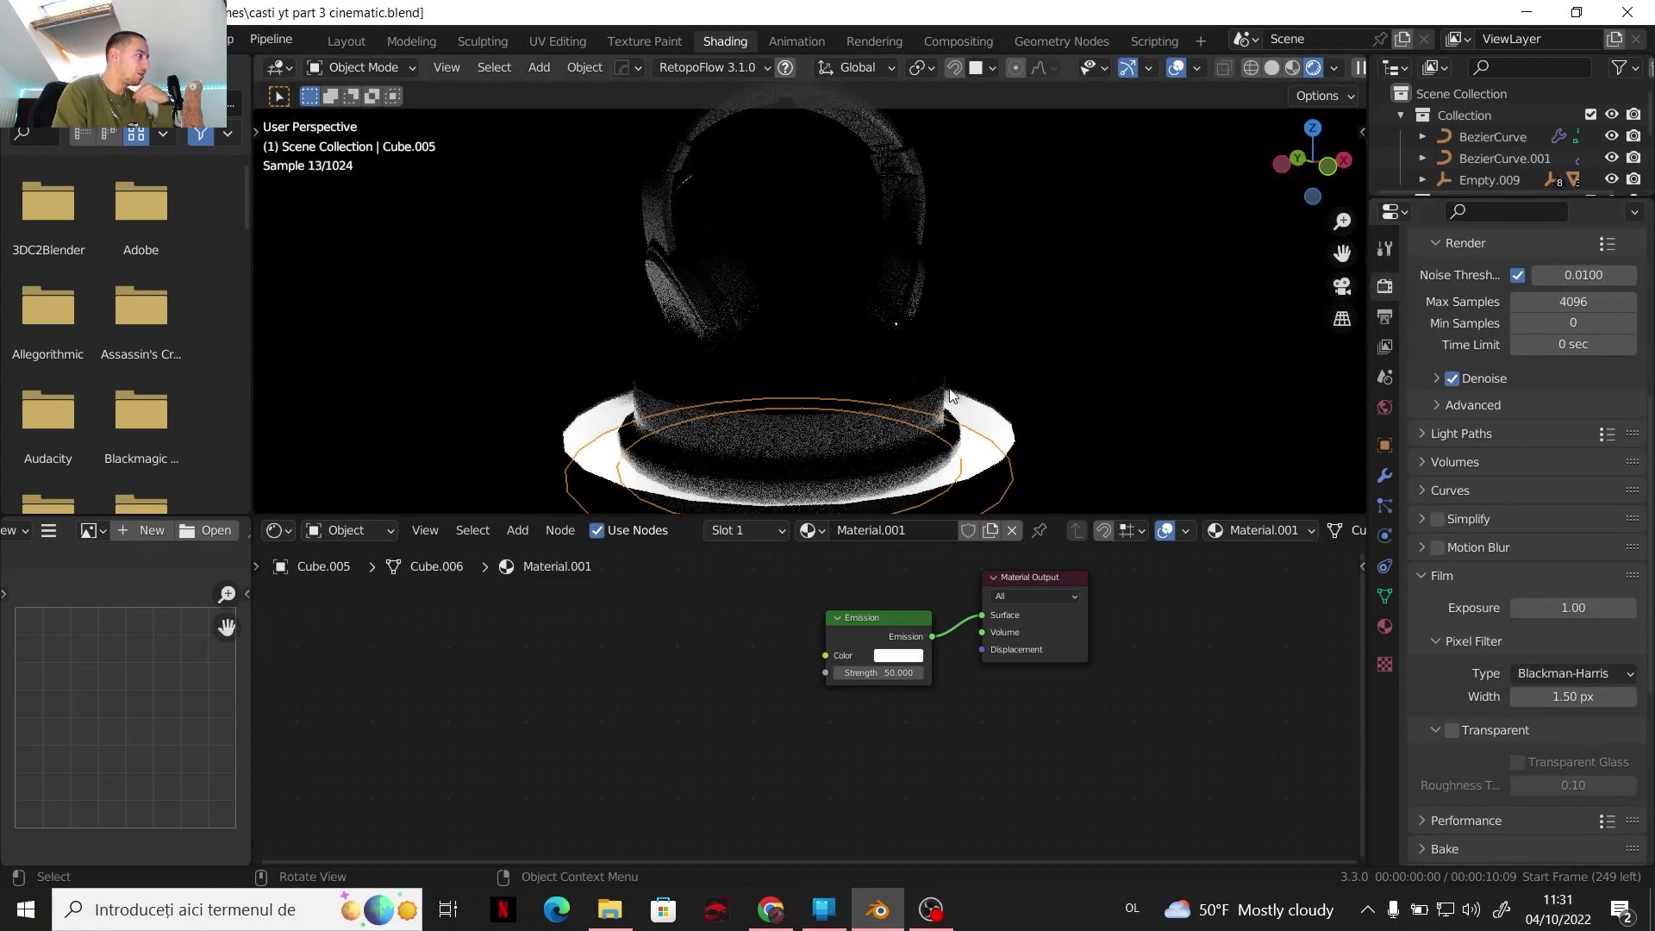
click(1177, 69)
middle_drag(1069, 307, 1098, 316)
scroll(1088, 308, down, 1)
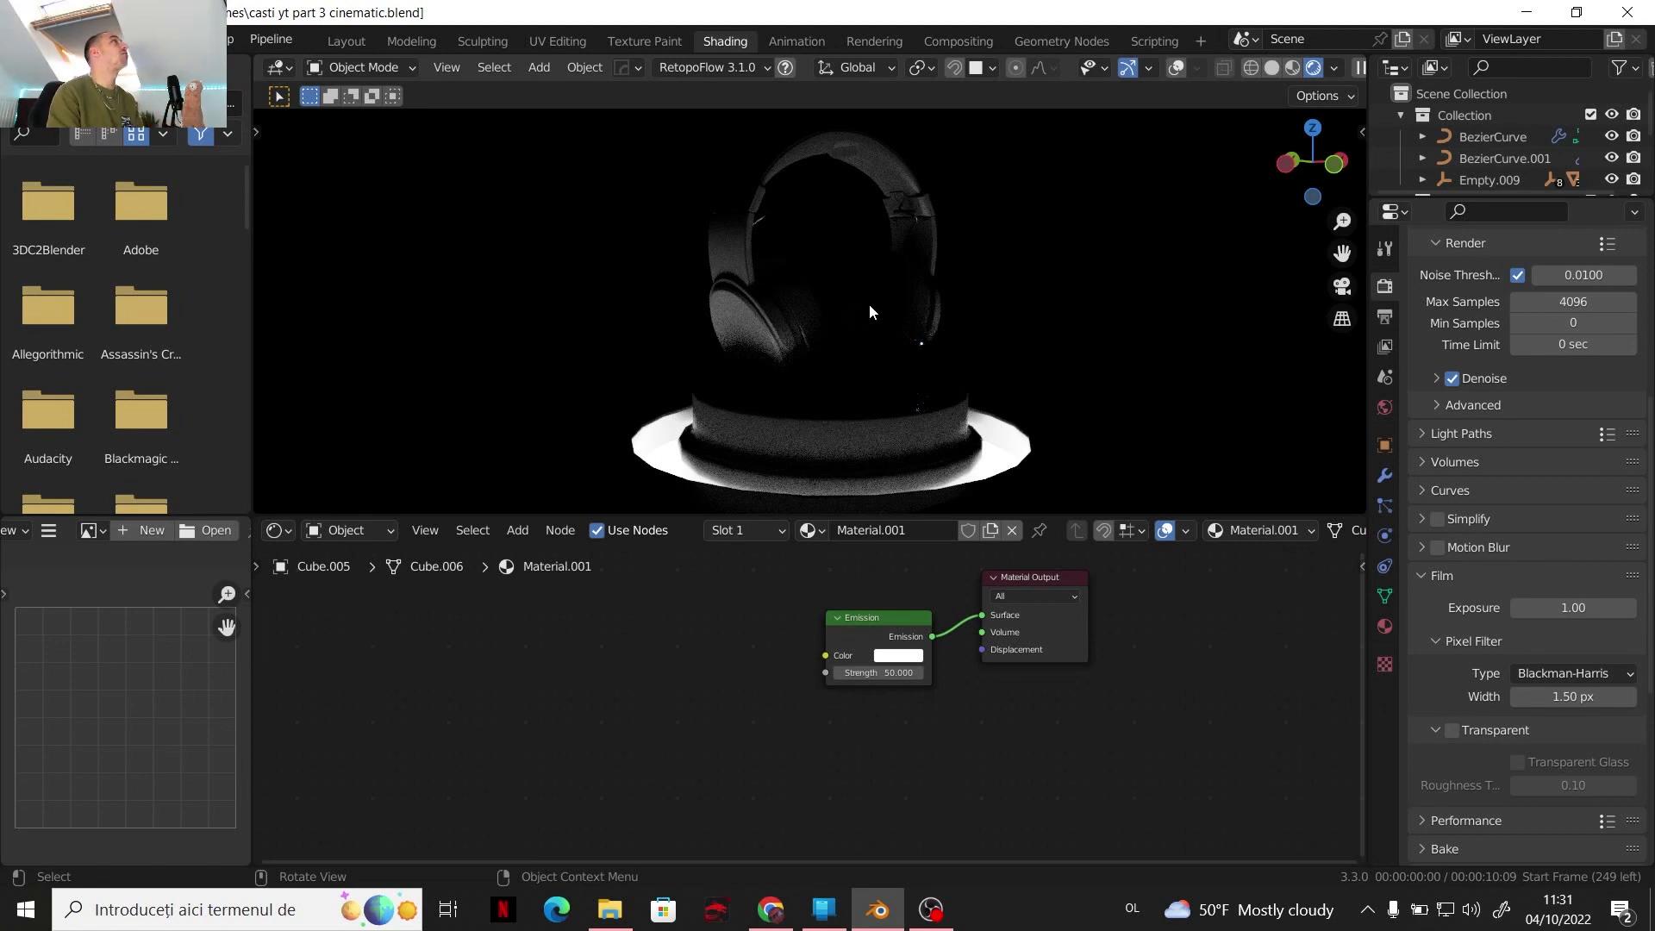
scroll(769, 312, up, 3)
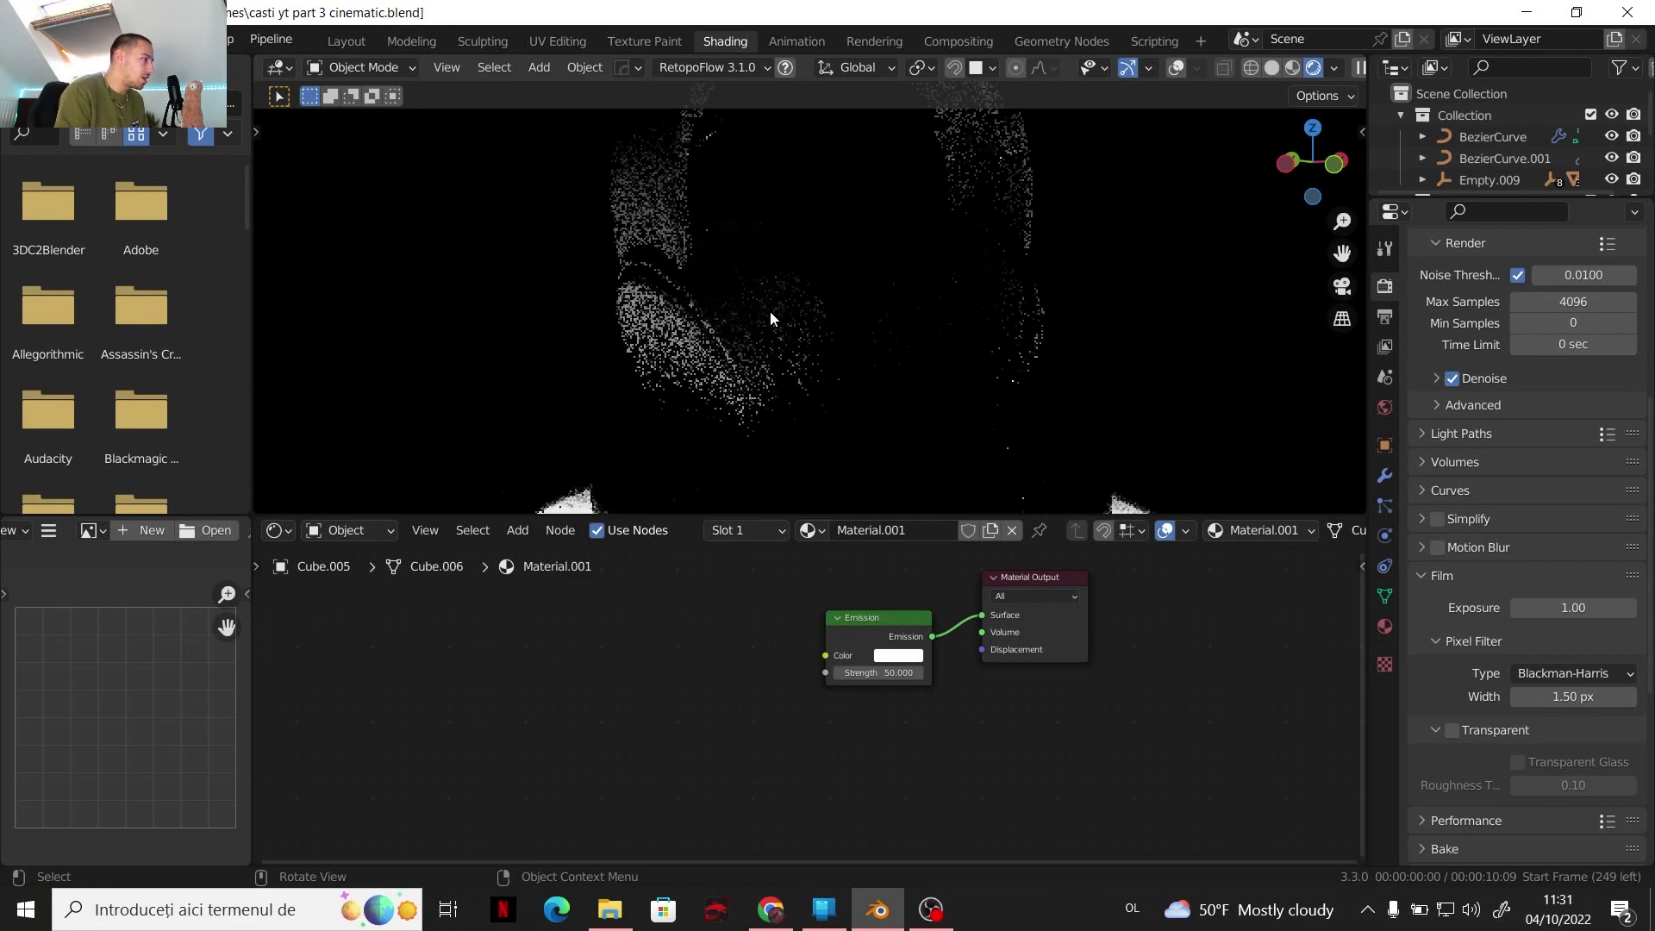
middle_drag(756, 309, 789, 257)
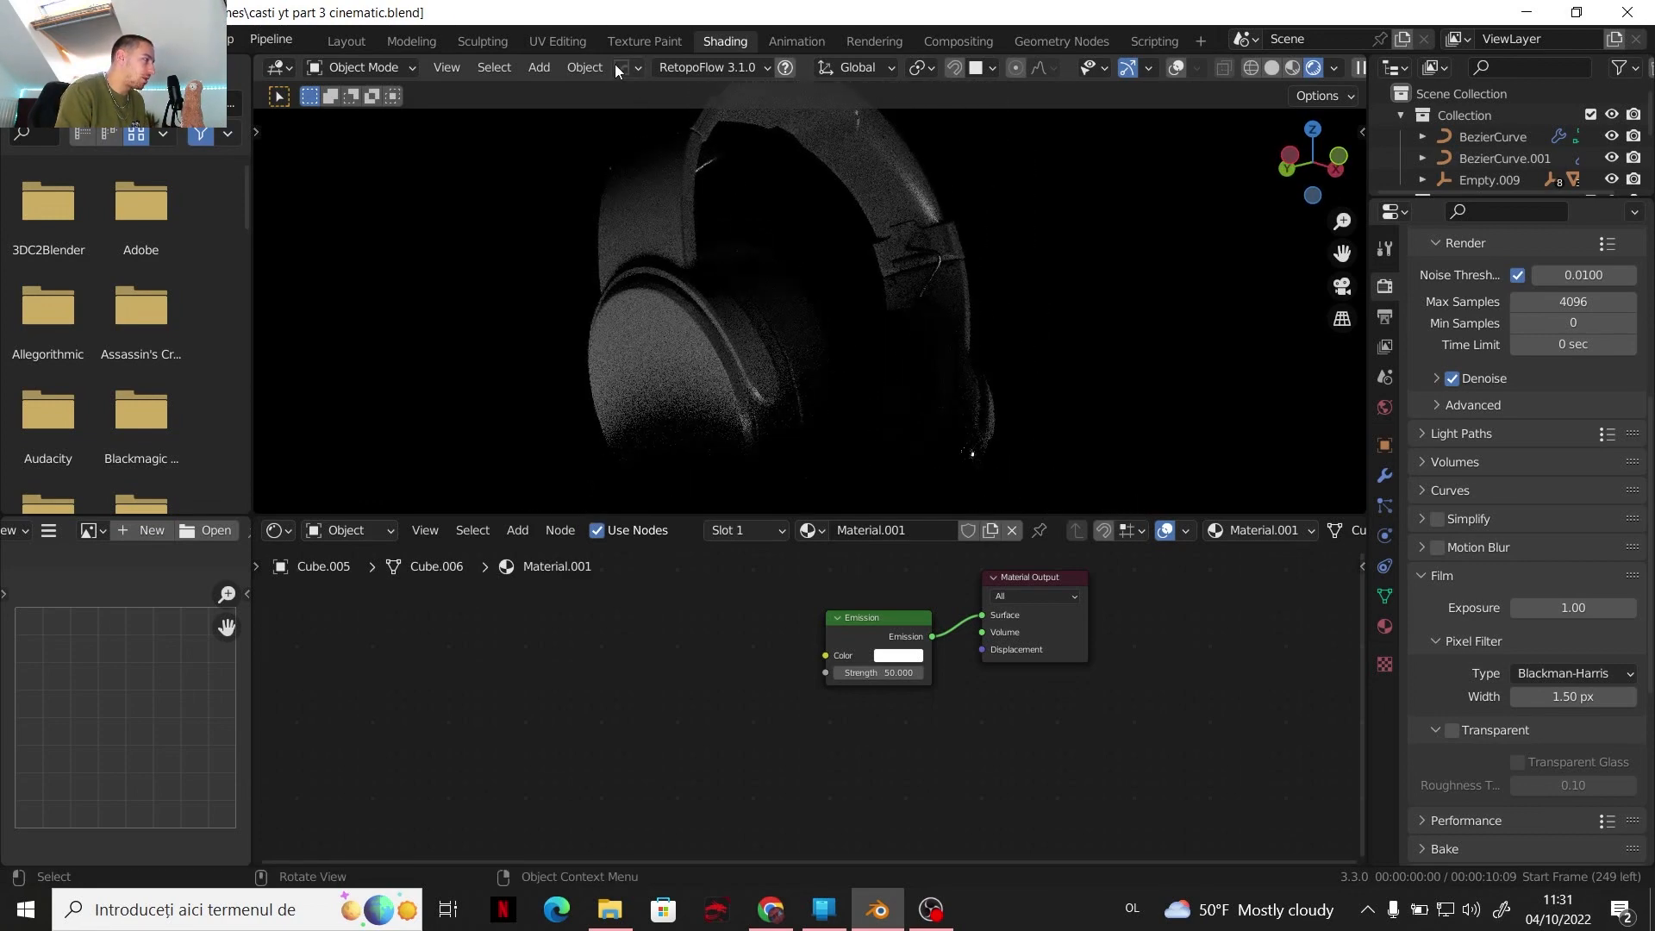
Switch to the Layout workspace and clear the object selection
click(343, 40)
scroll(805, 417, down, 4)
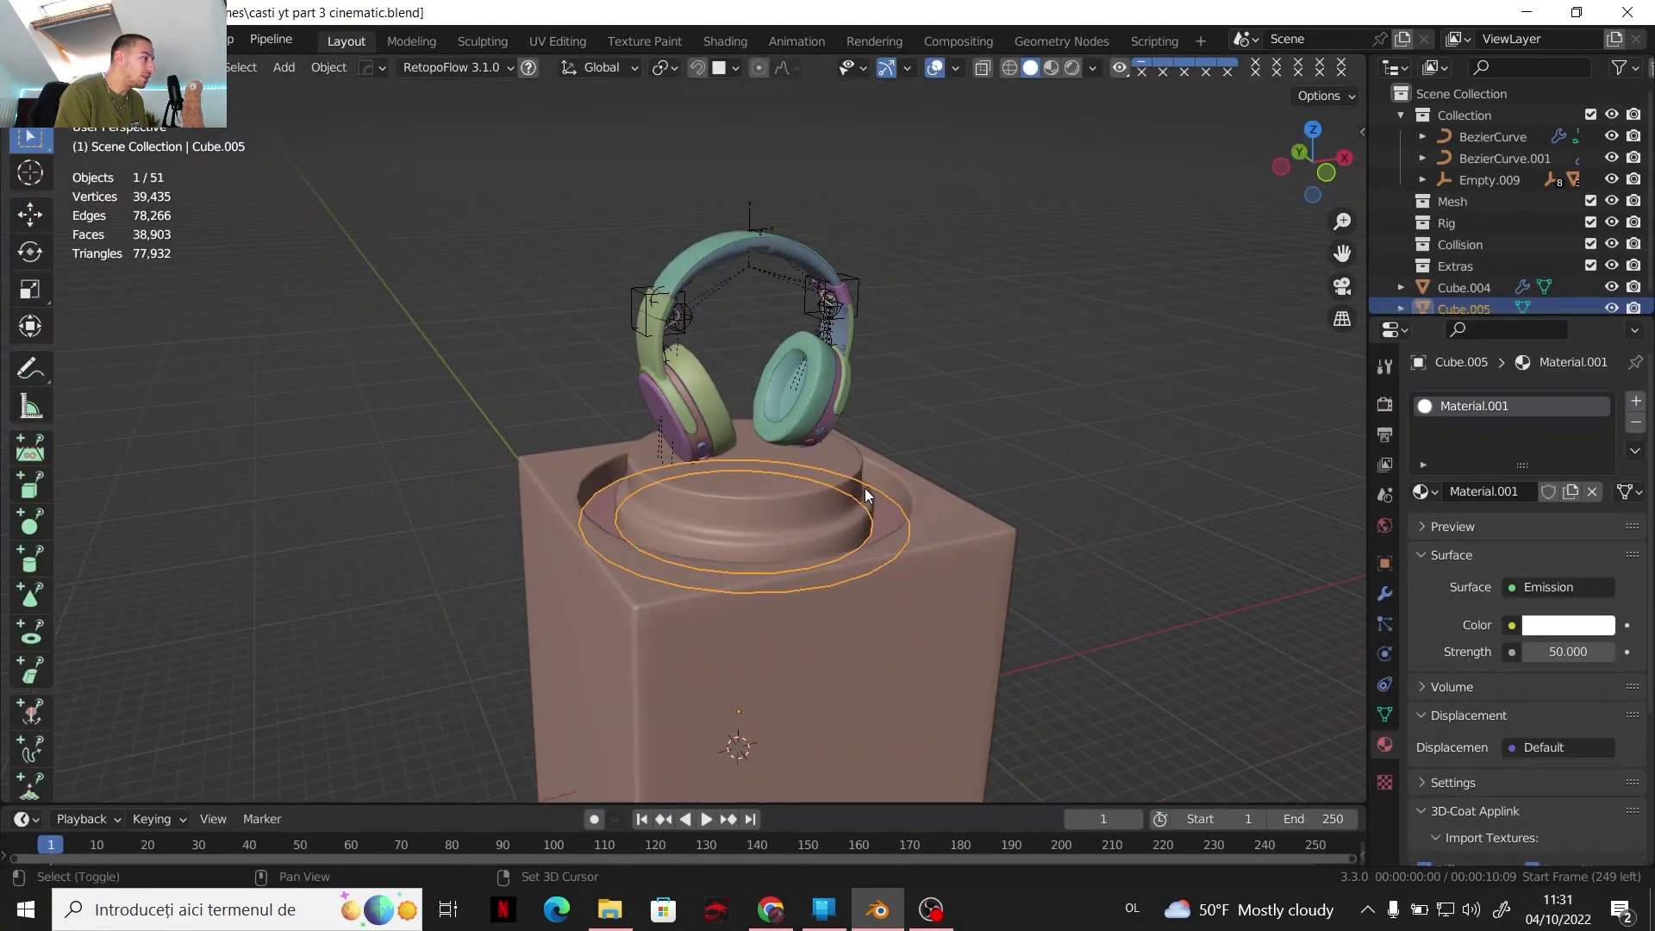
middle_drag(903, 495, 877, 471)
click(1047, 429)
scroll(1047, 429, up, 2)
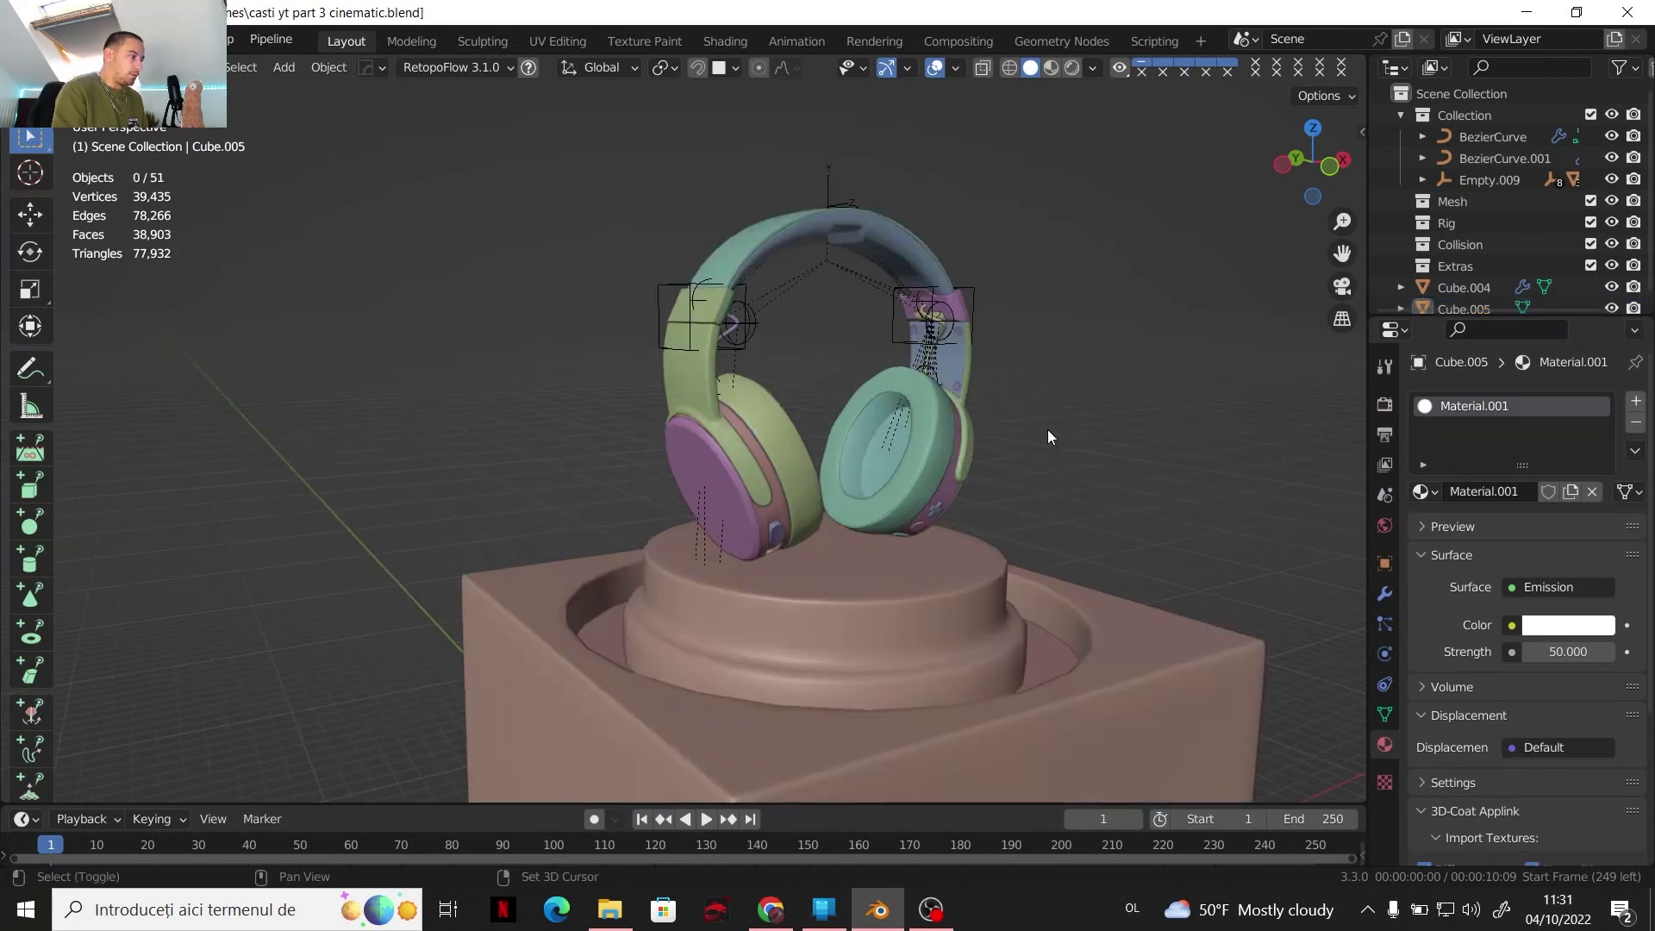
middle_drag(1047, 429, 928, 441)
scroll(935, 476, down, 3)
scroll(933, 484, up, 1)
key(shift+a)
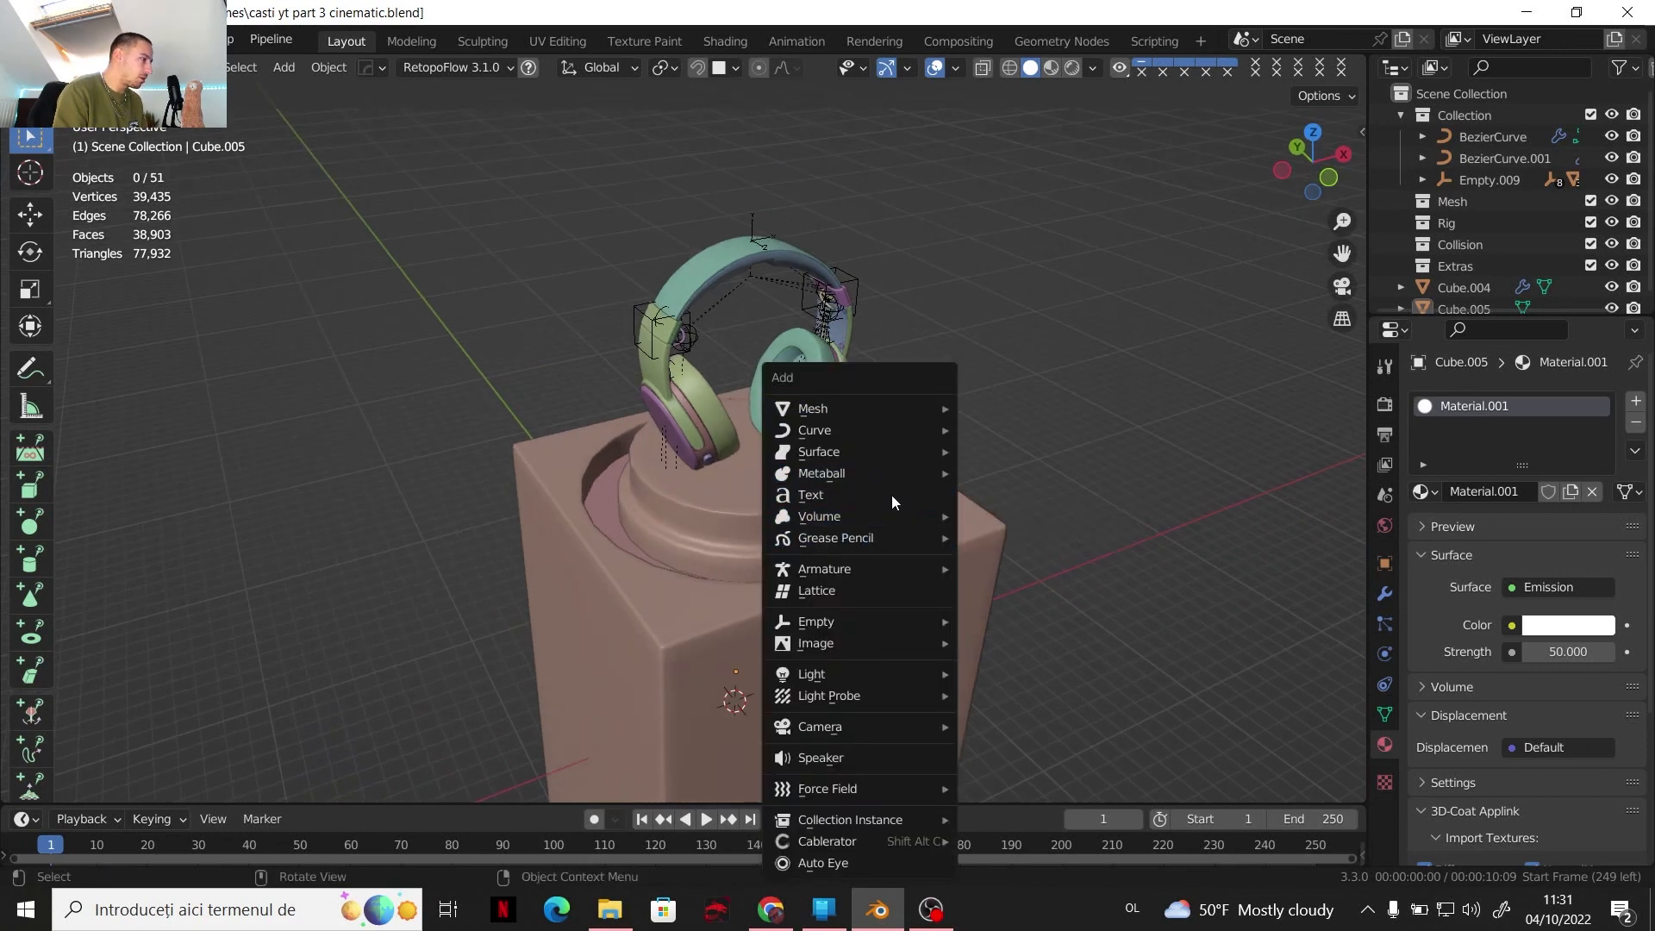
Select the ring and the pedestal and move both into the Mesh collection
click(597, 504)
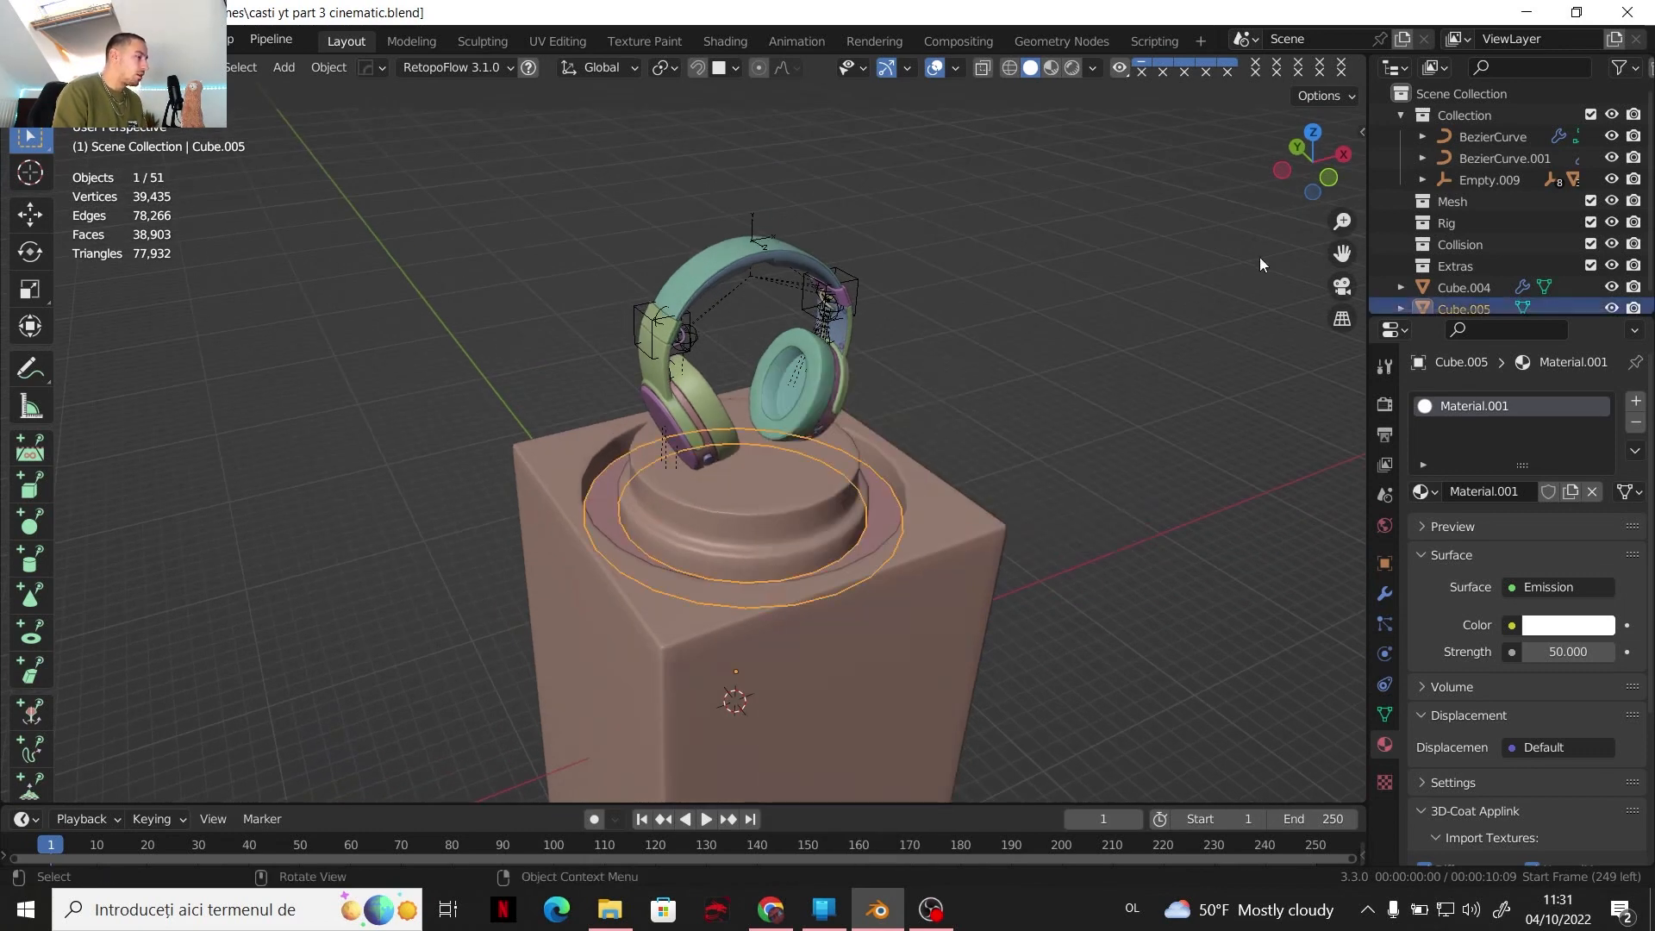
scroll(1510, 266, down, 1)
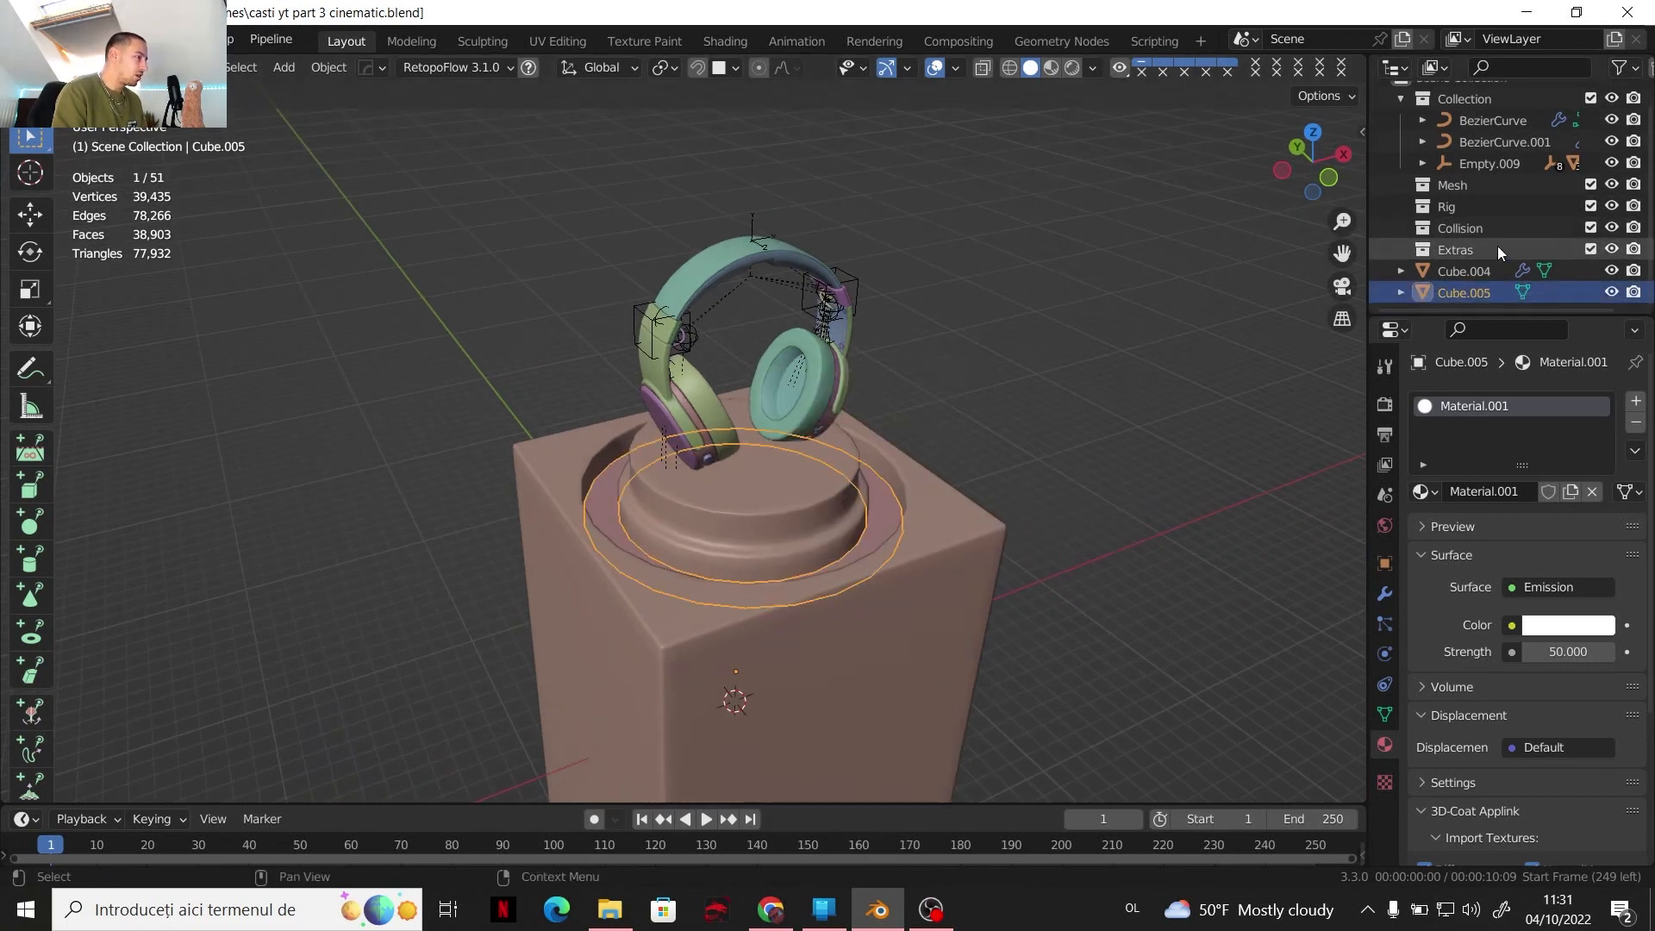
ctrl+click(1452, 273)
key(m)
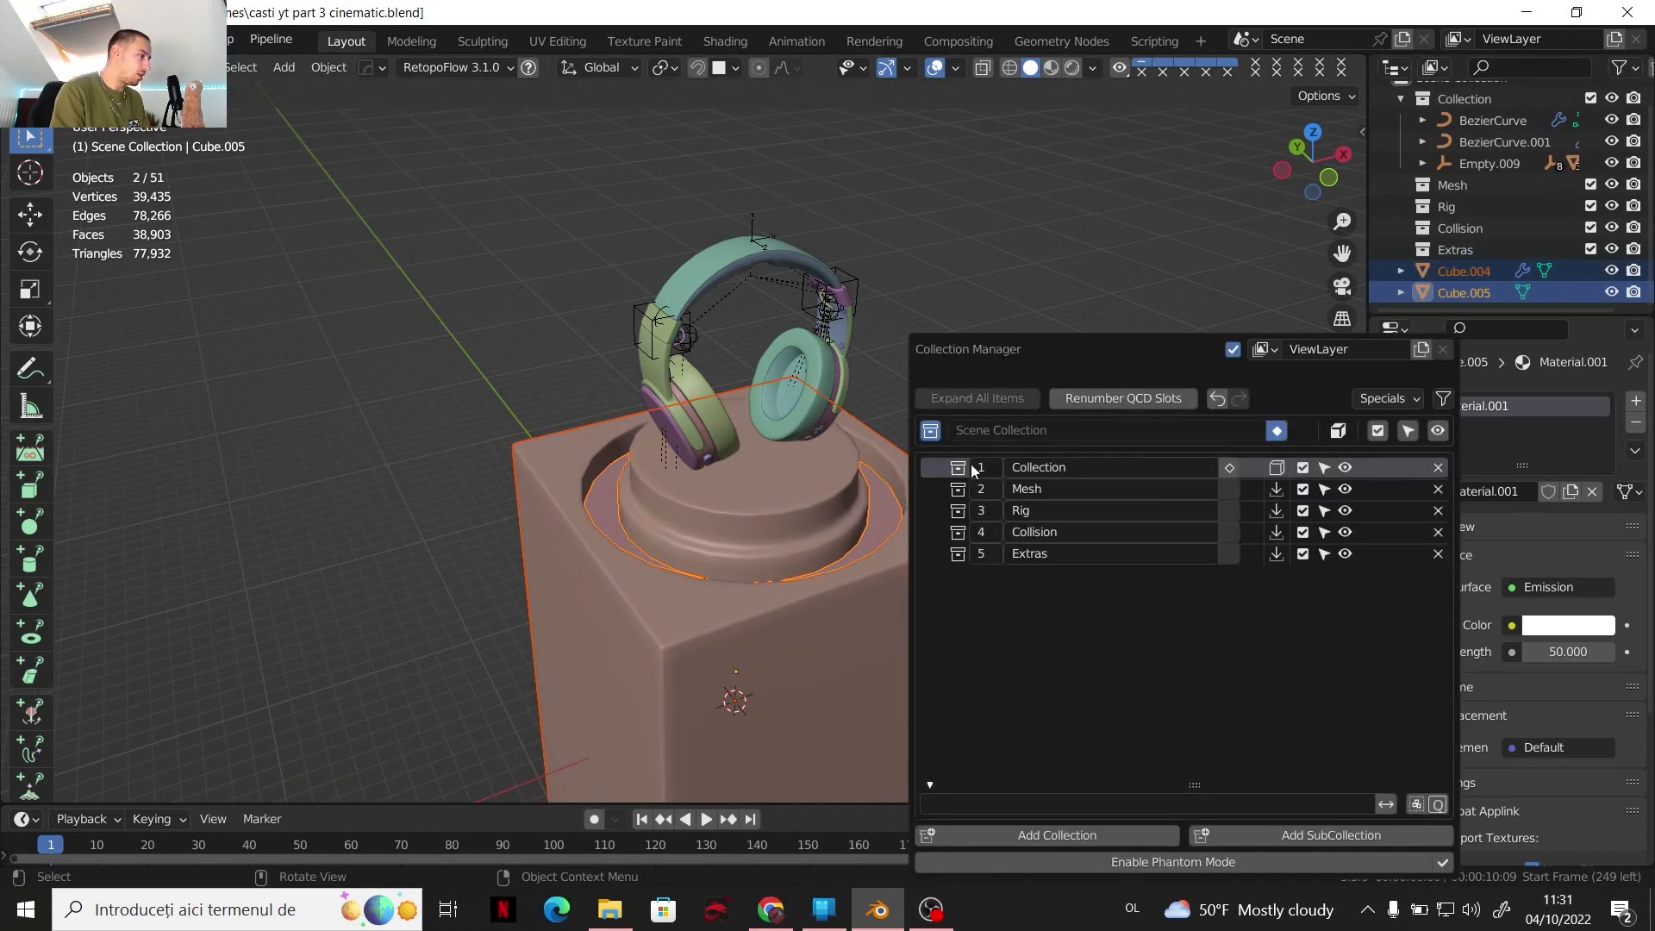
click(1276, 488)
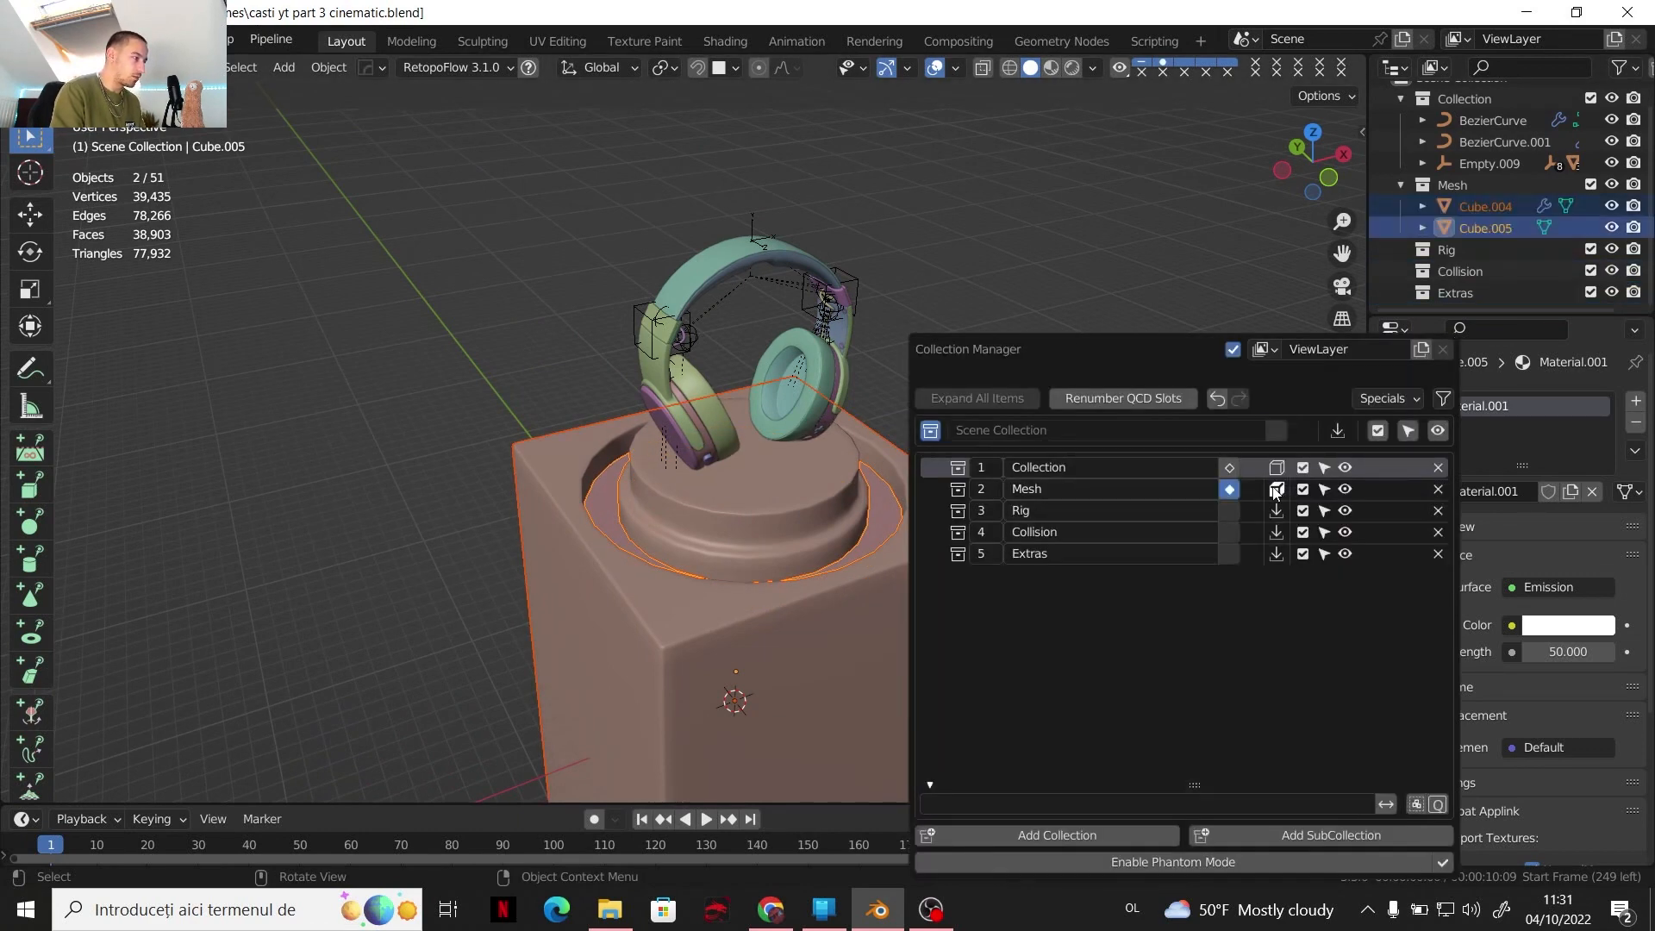
Rename the Mesh collection to Scene
double_click(1074, 493)
key(BackSpace)
key(BackSpace)
key(BackSpace)
key(BackSpace)
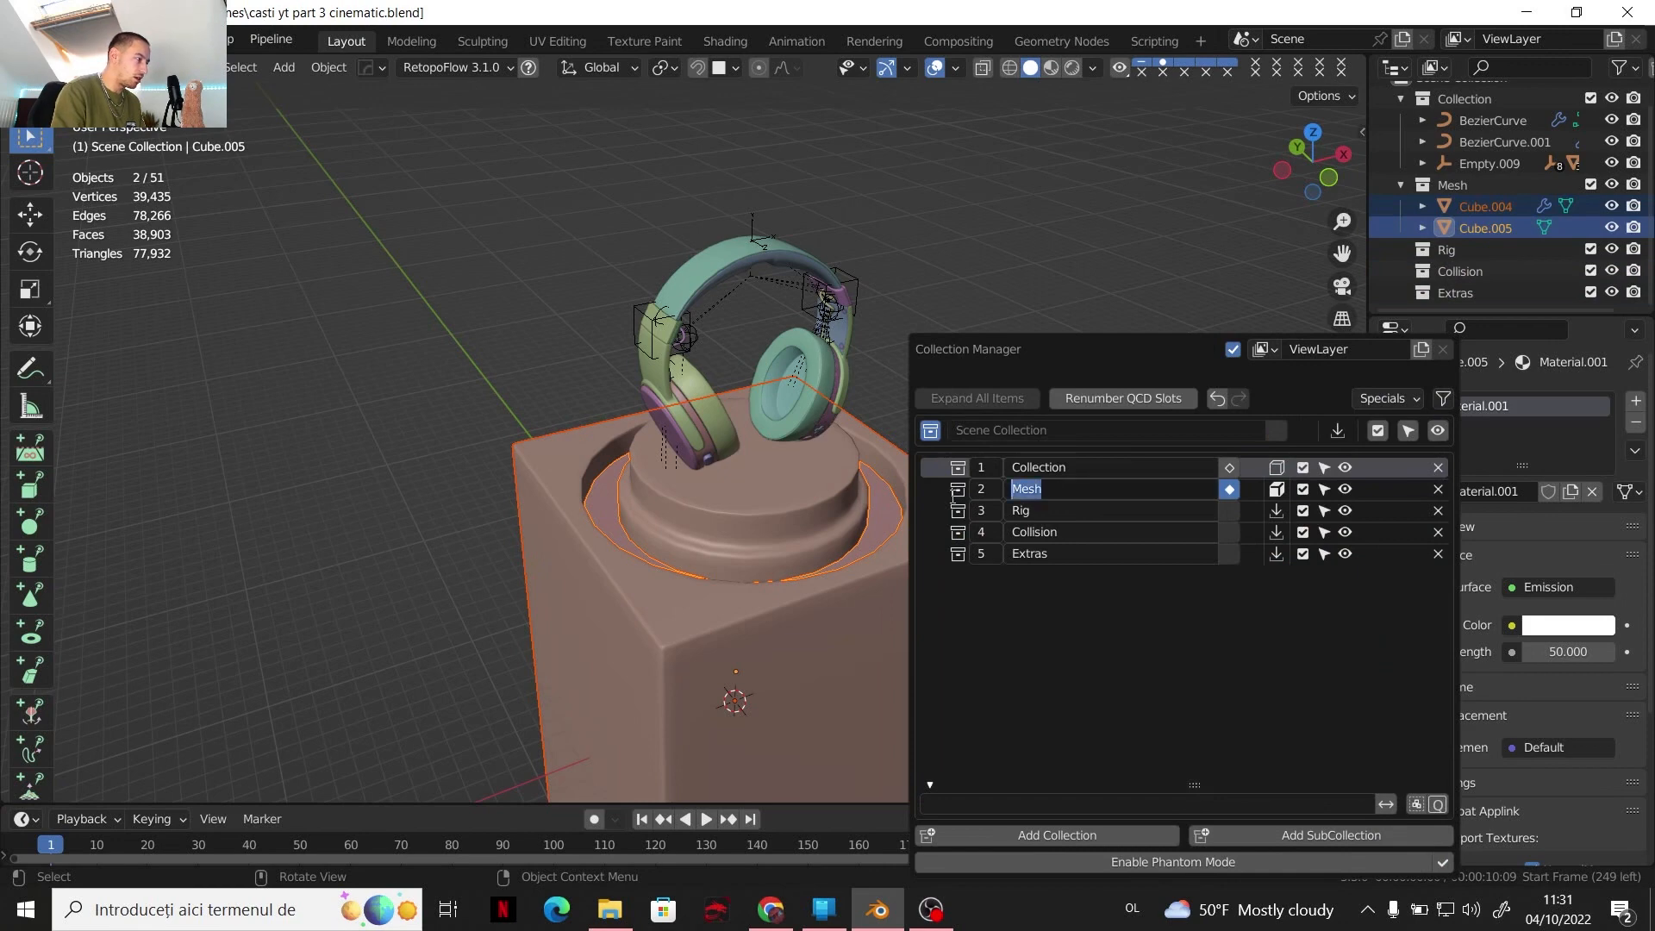
text(Scene)
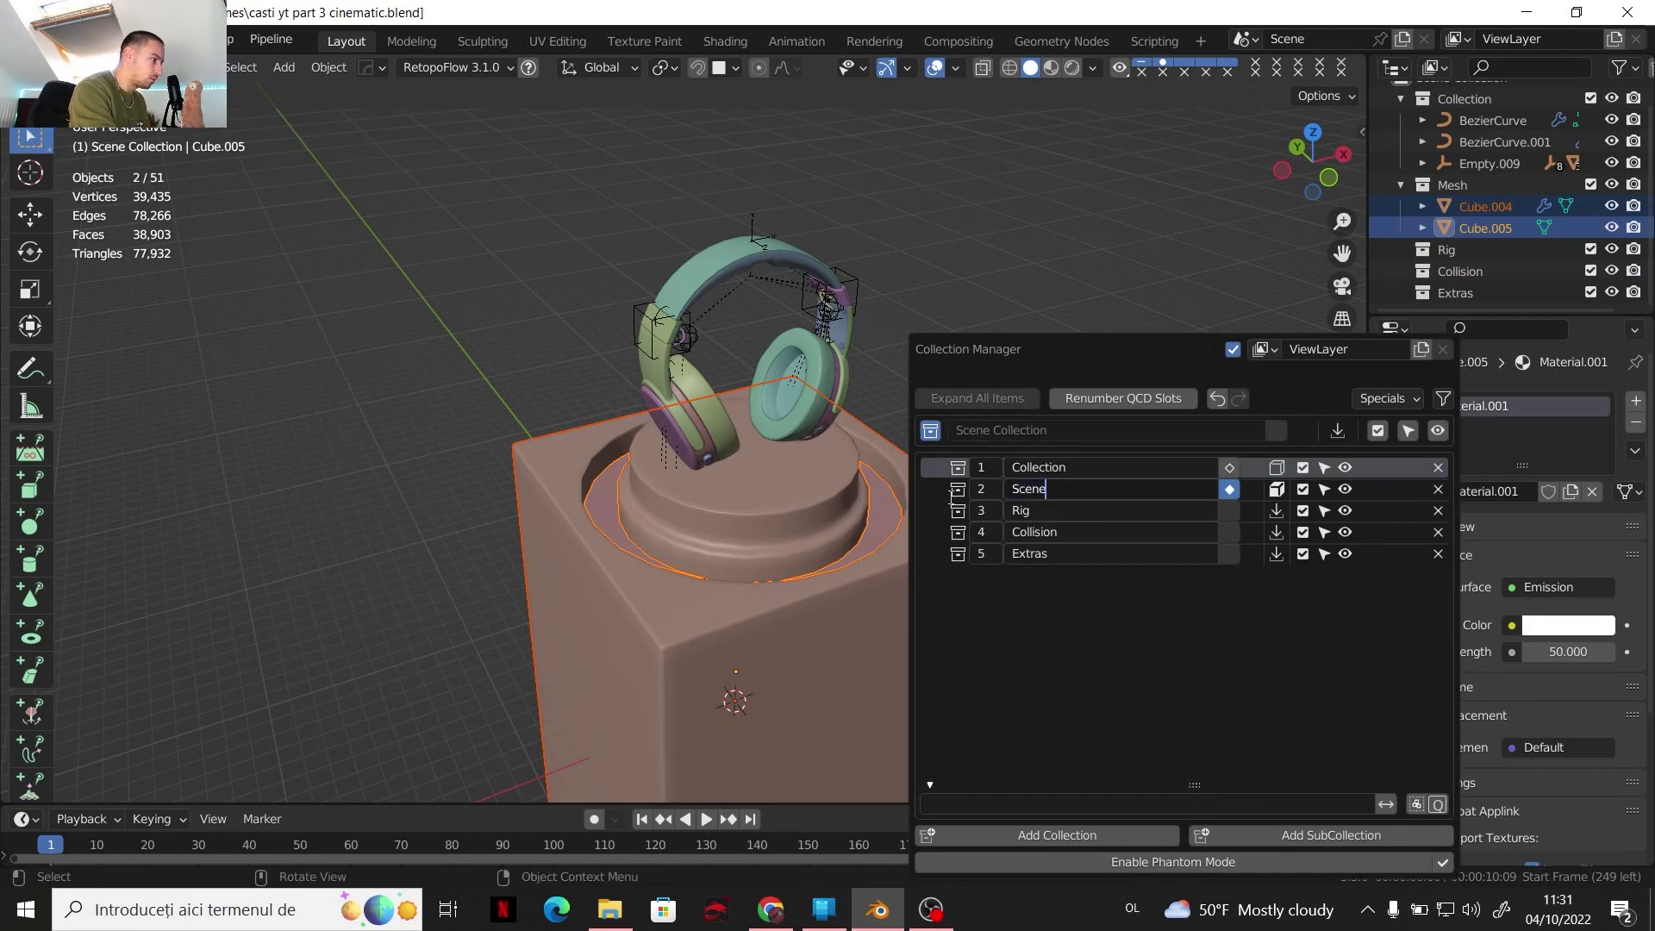
key(Return)
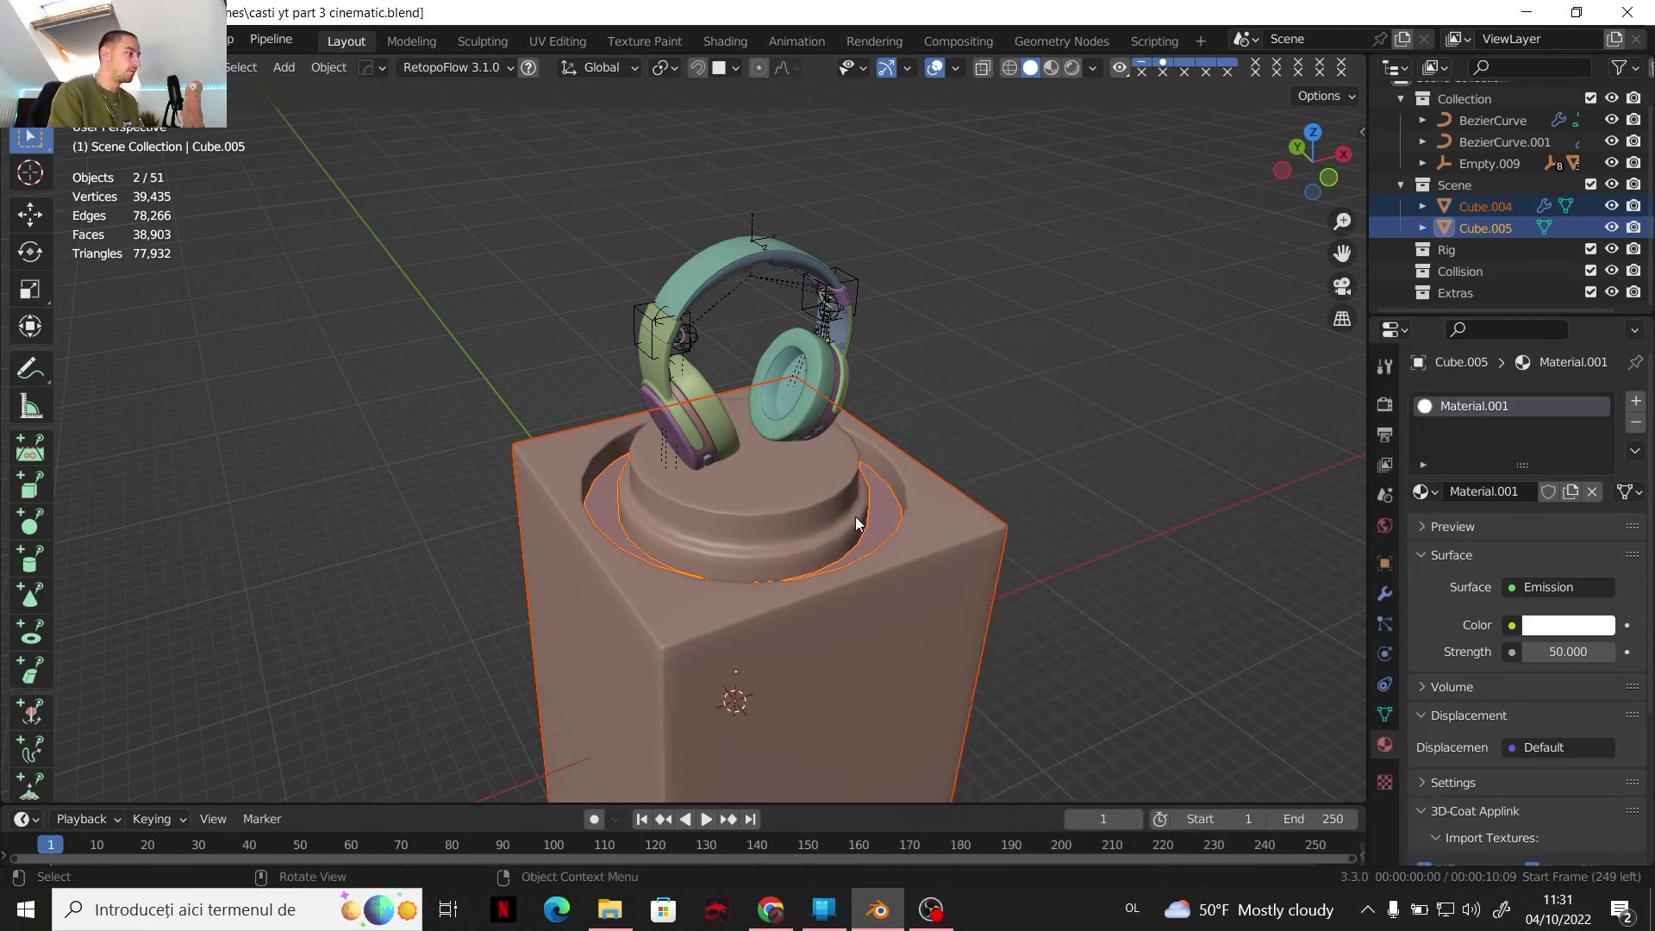
Add an Area light and move it straight up along Z until it sits above the headphones
scroll(862, 515, up, 2)
click(914, 521)
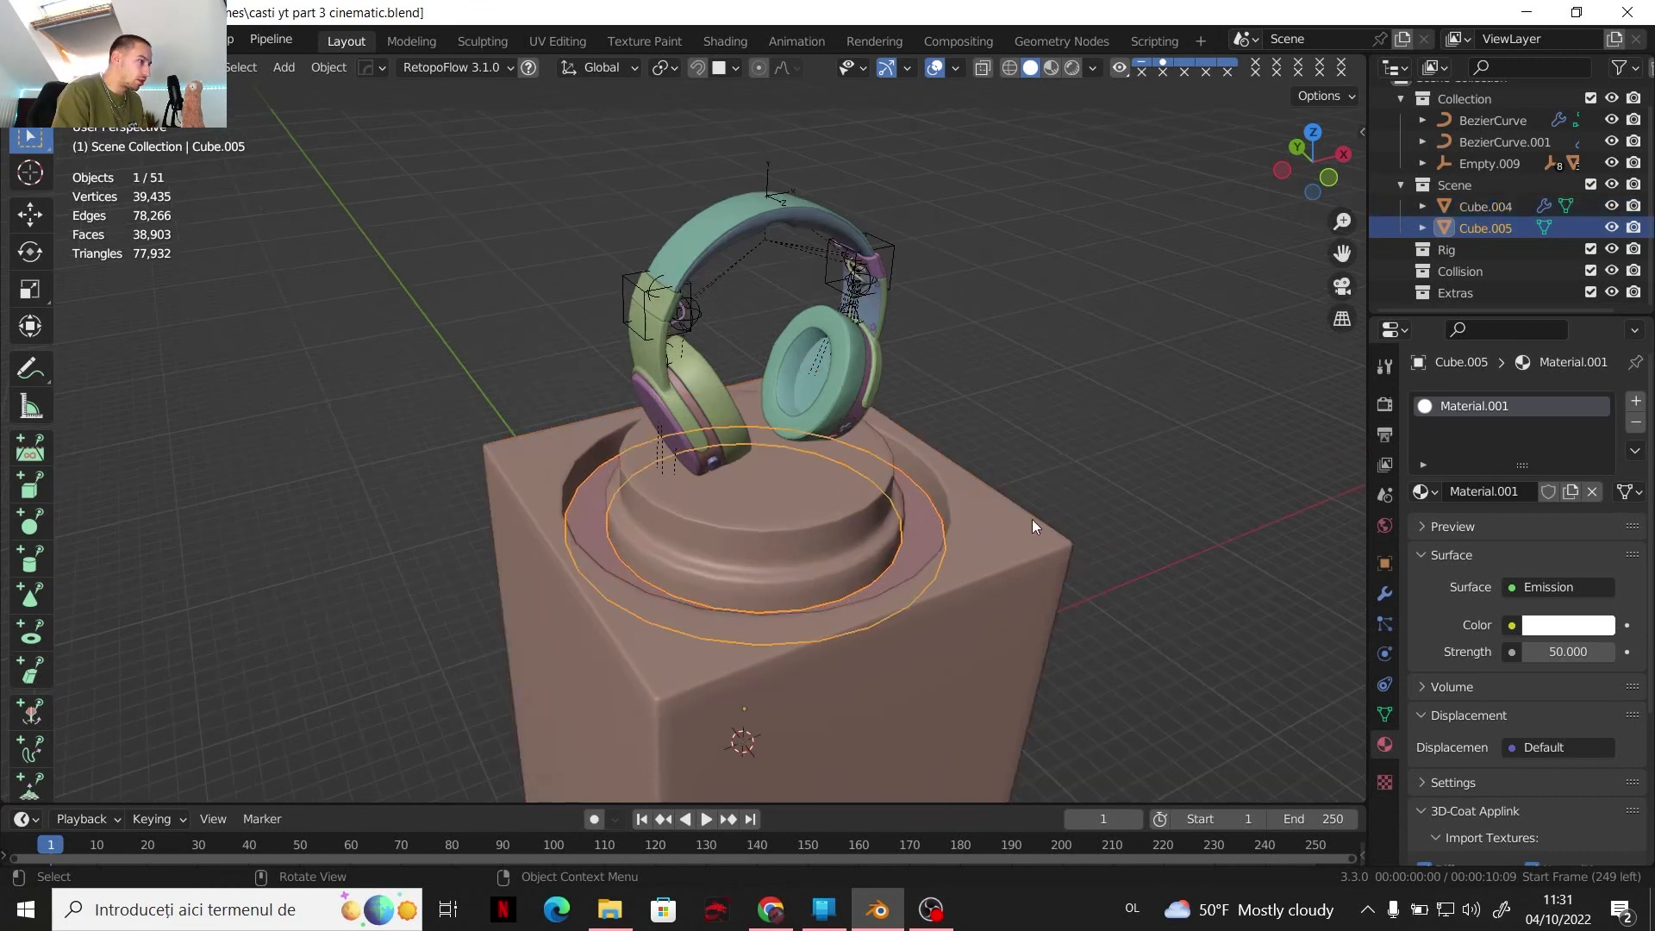
middle_drag(1032, 519, 1009, 569)
key(shift+a)
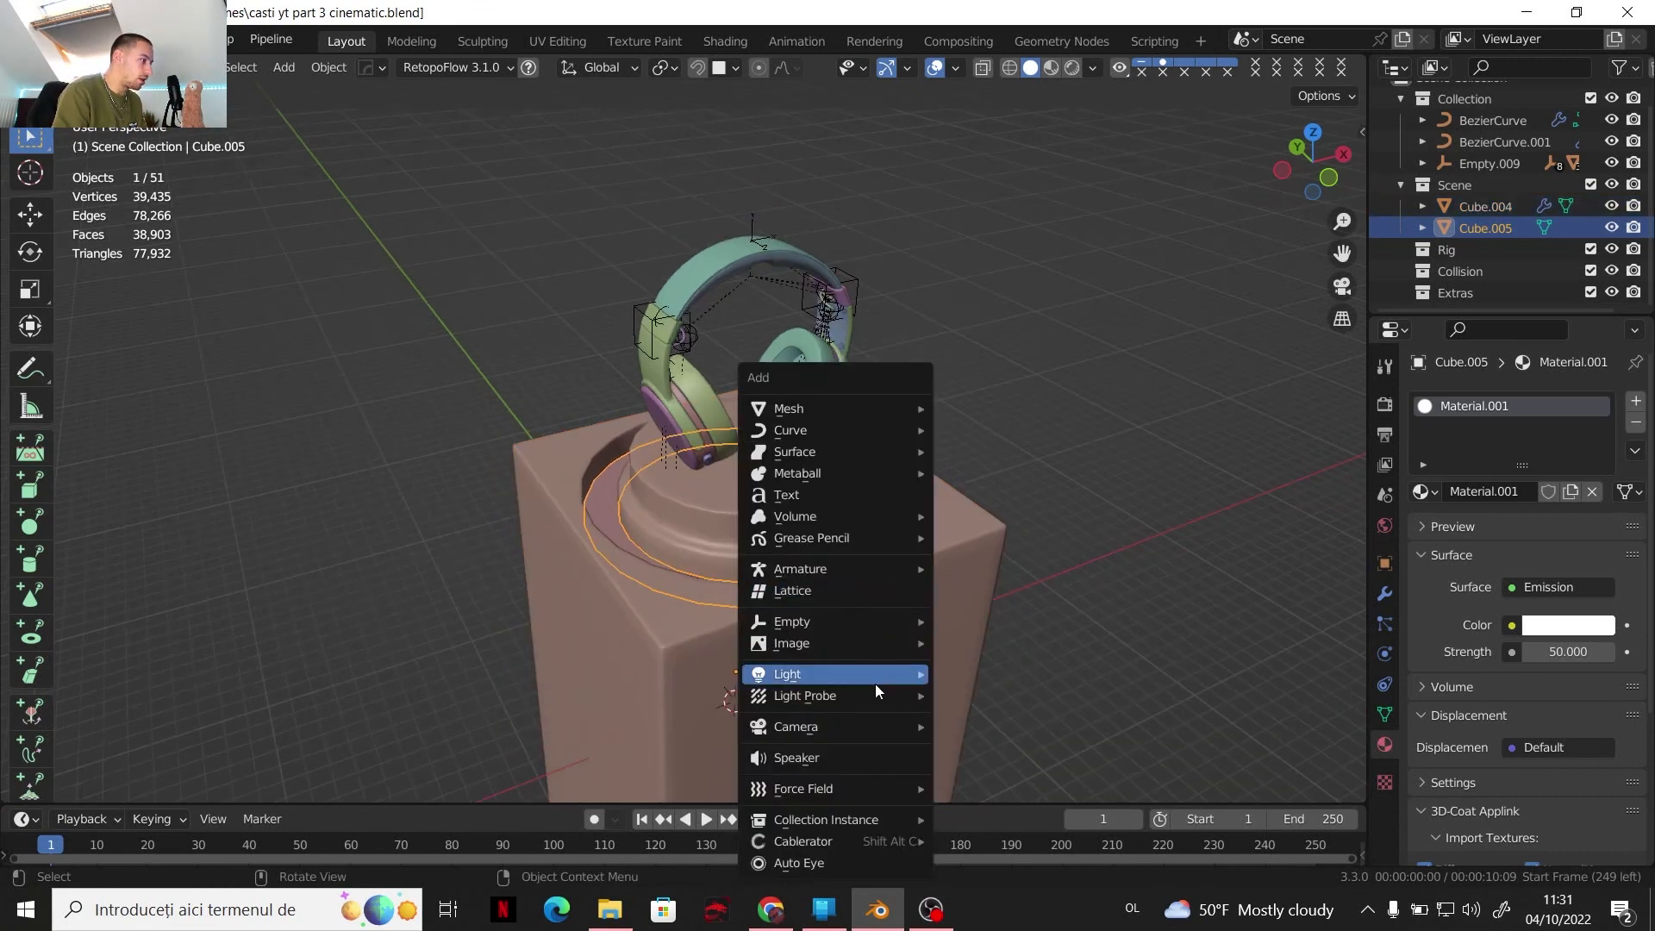
mouse_move(923, 674)
click(974, 742)
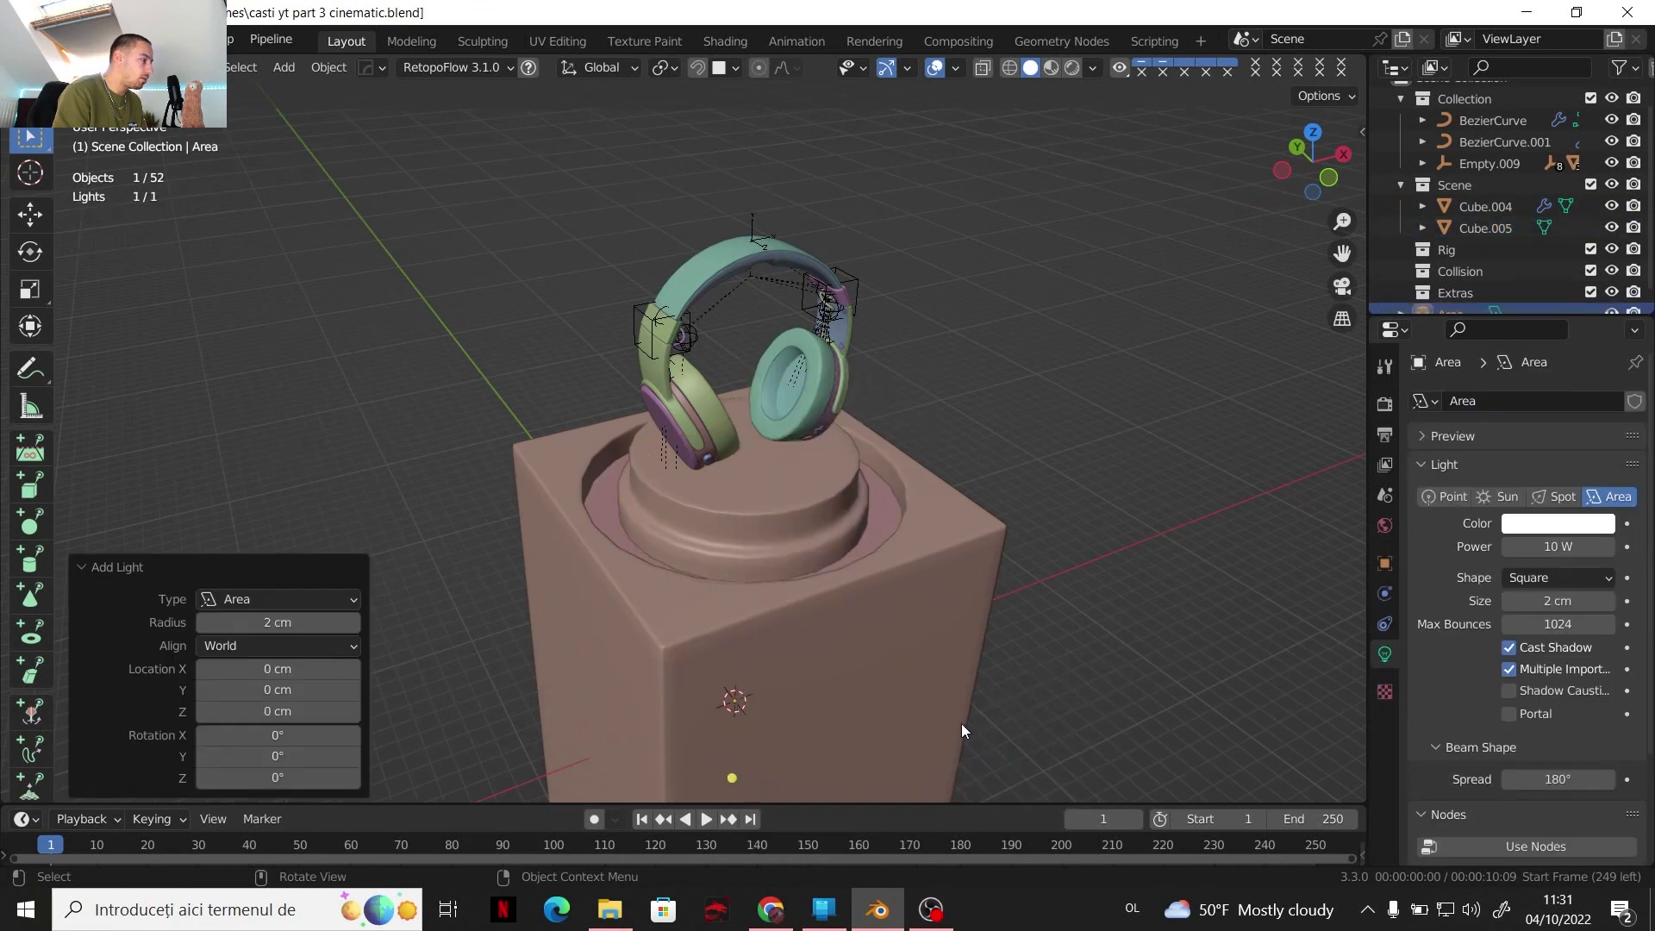
key(g)
key(z)
click(887, 131)
Hide the emissive ring and preview the selected area light's effect in Rendered viewport shading
middle_drag(887, 132, 893, 561)
click(851, 643)
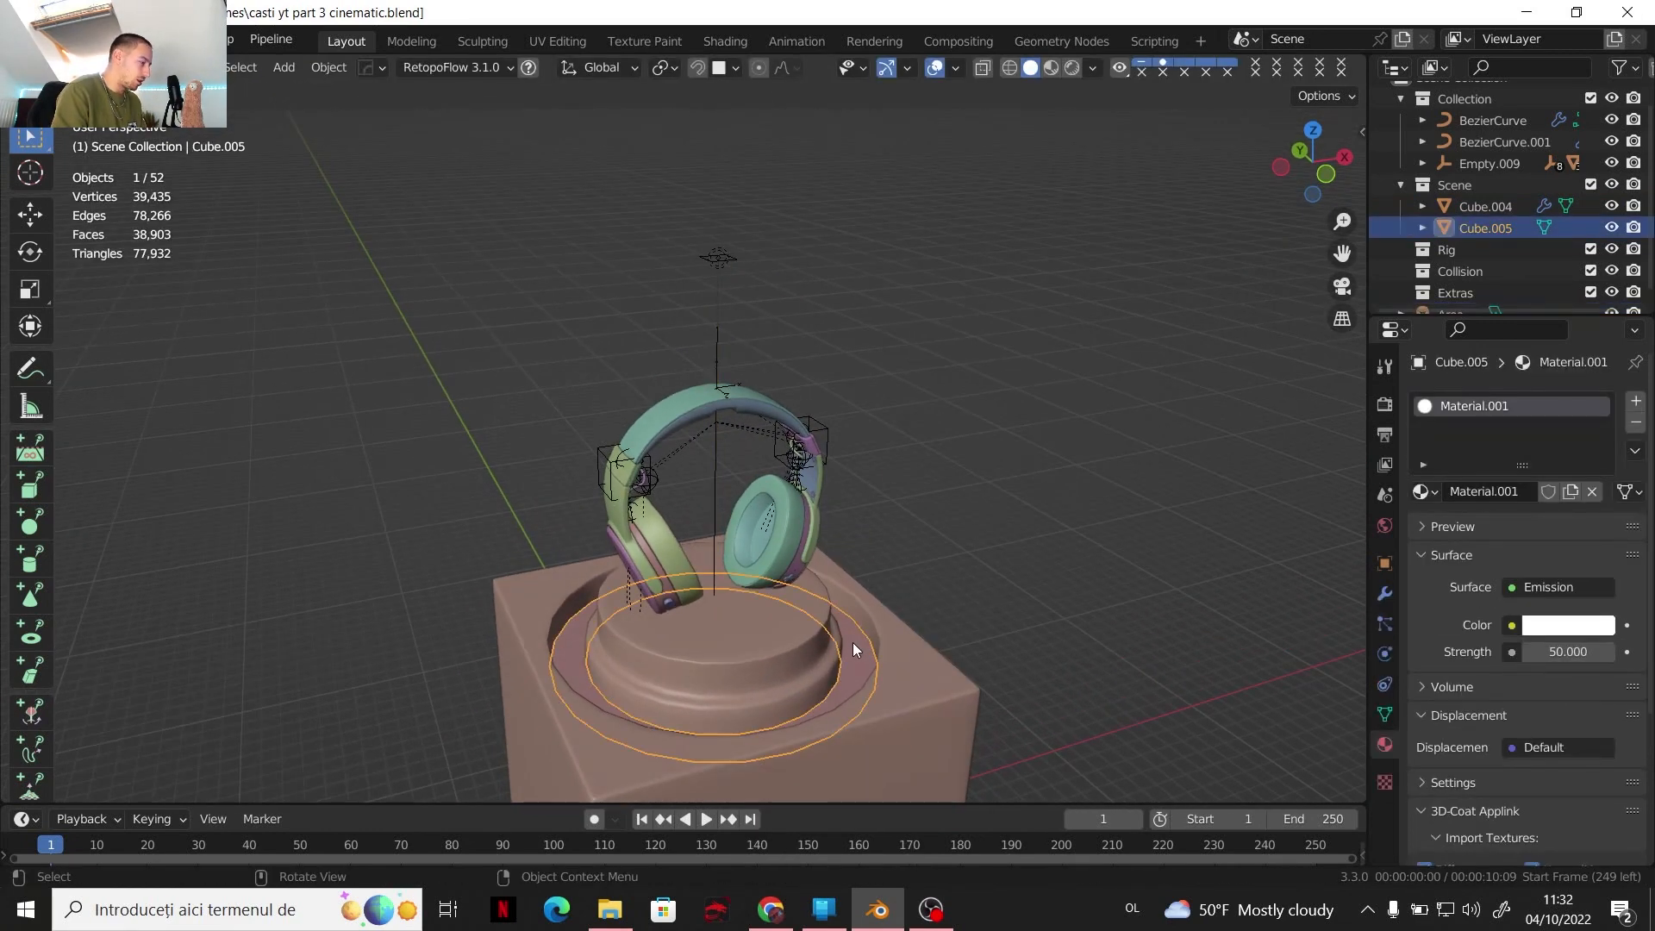
key(h)
click(717, 257)
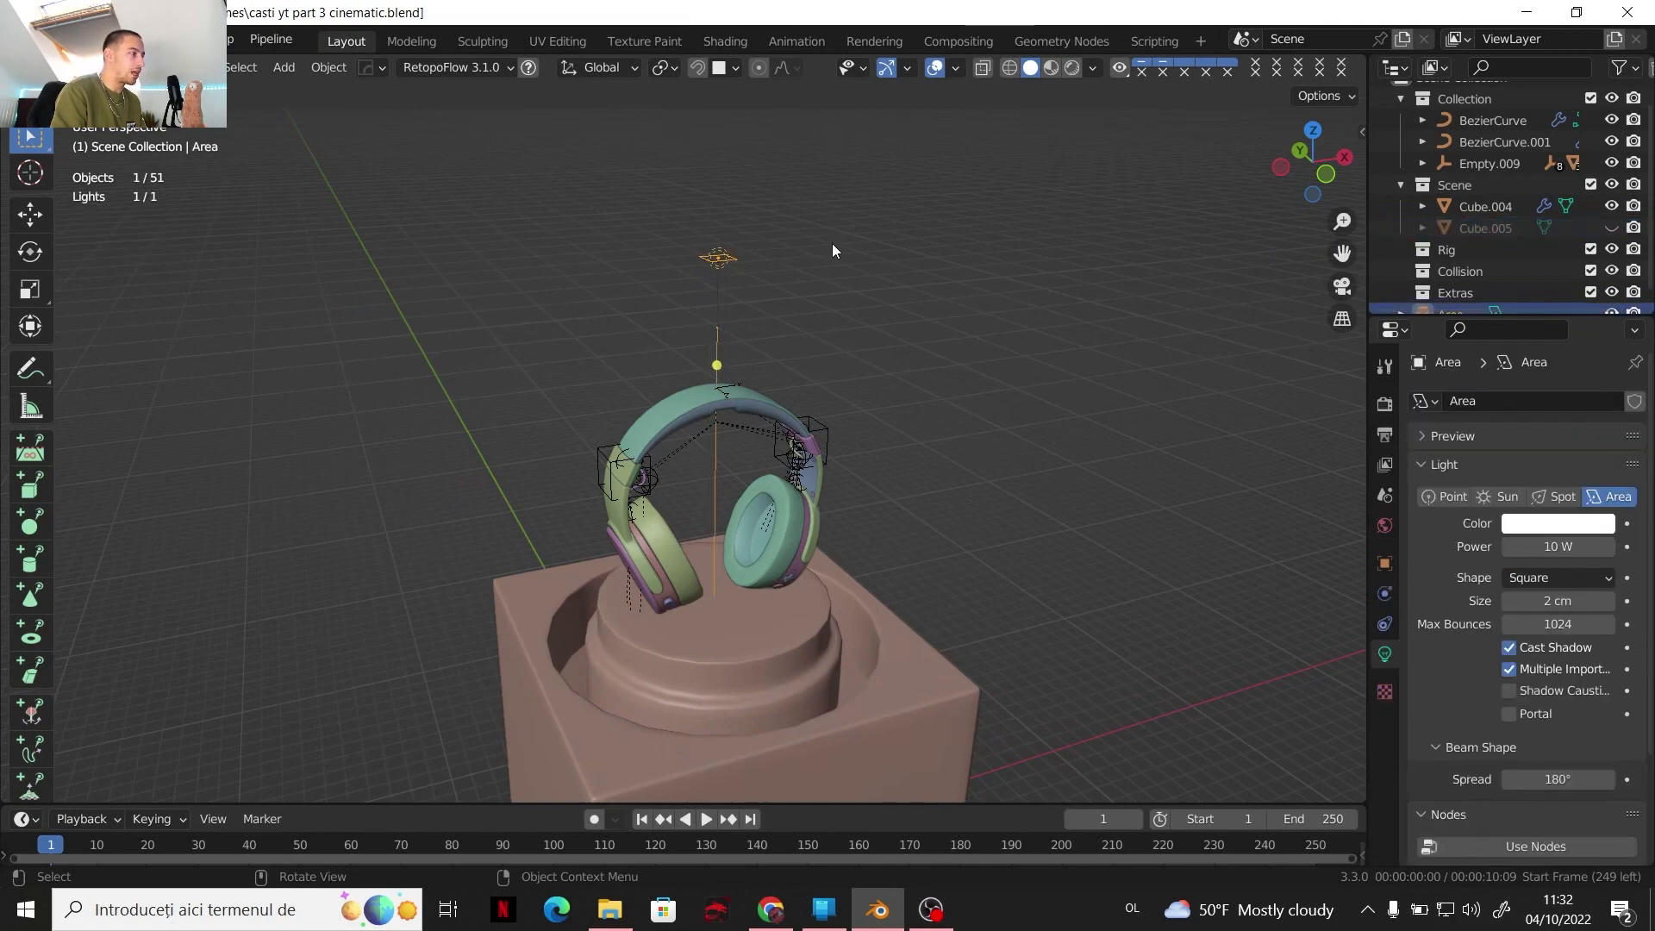
middle_drag(831, 243, 794, 419)
click(1072, 67)
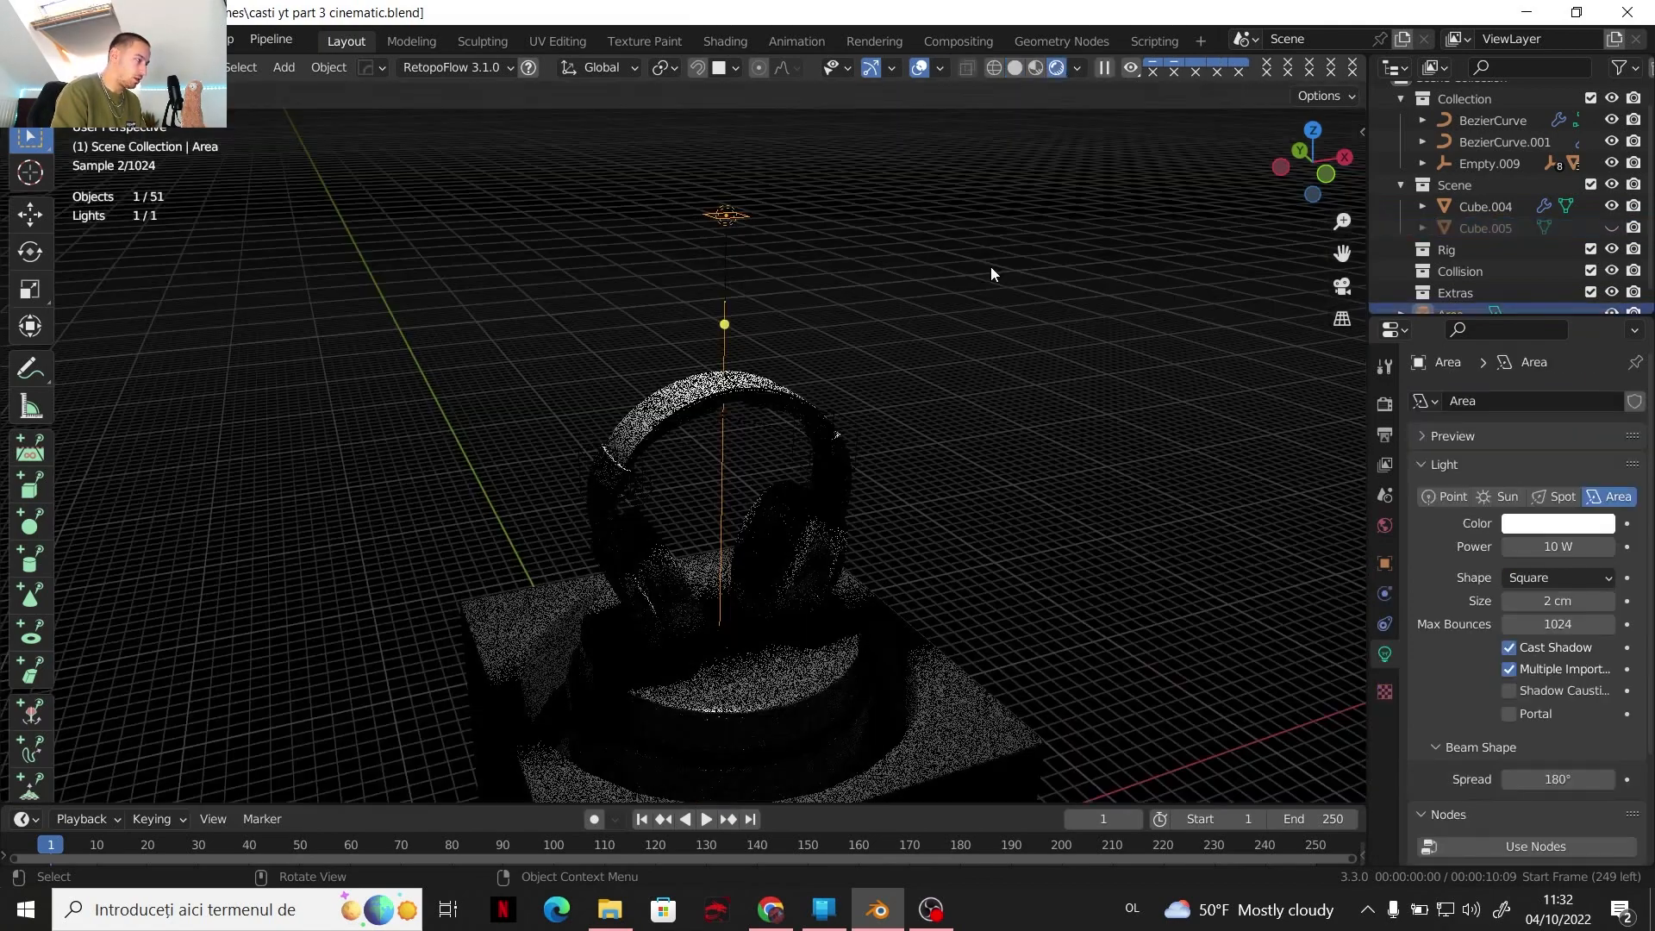
middle_drag(886, 396, 903, 310)
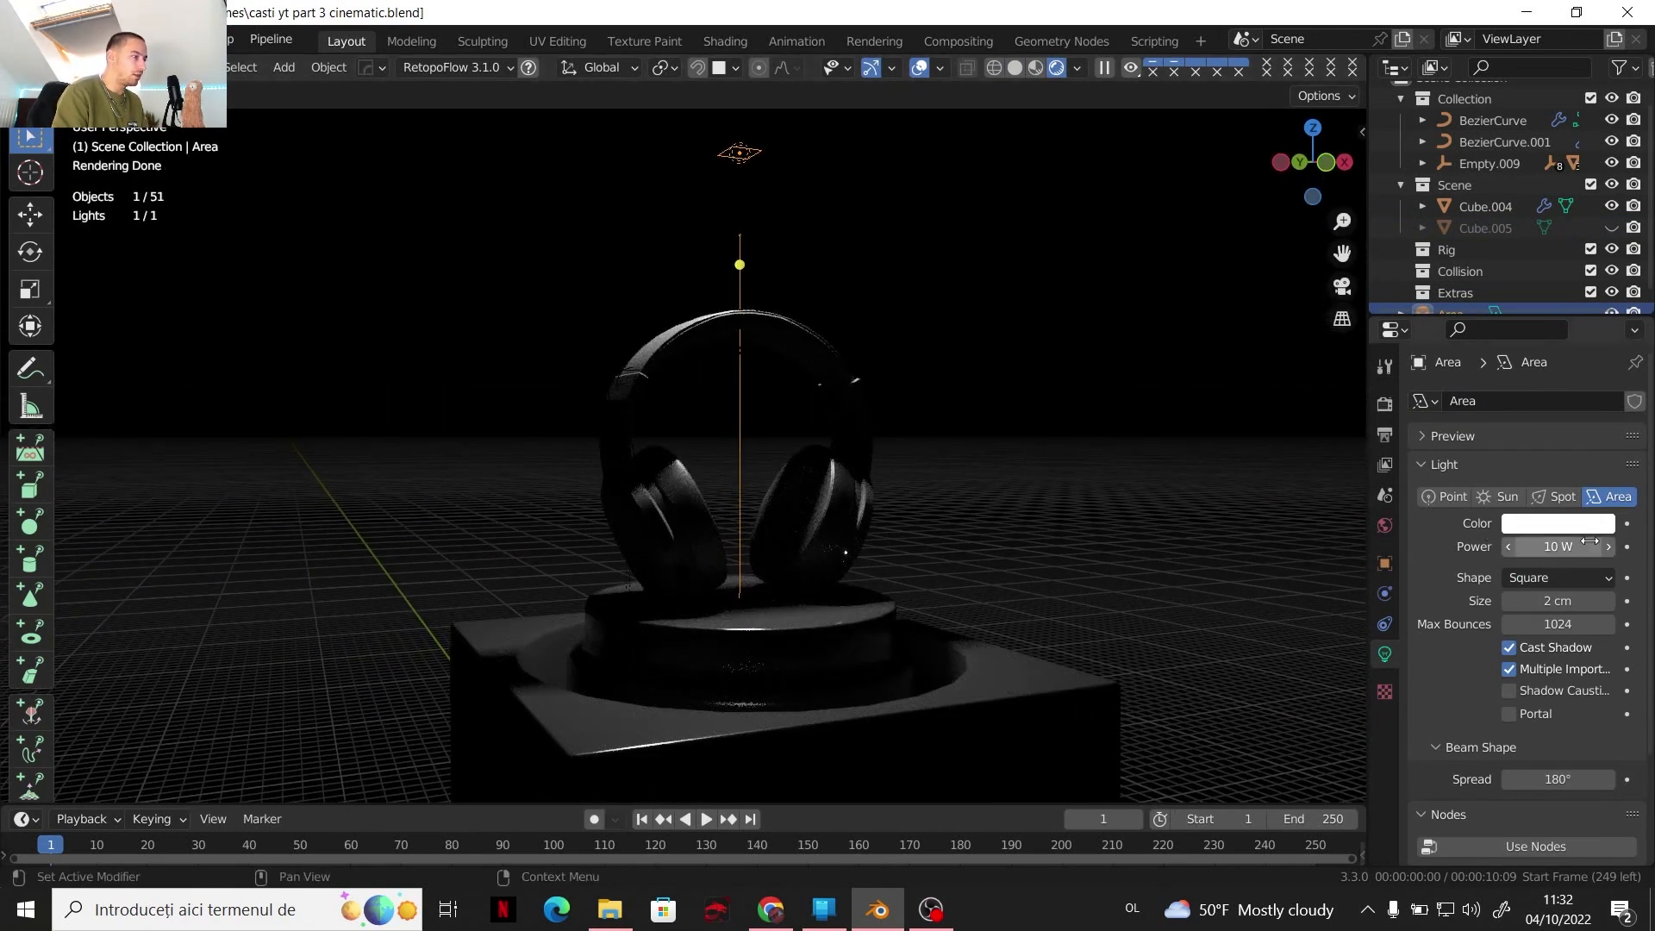
Enable nodes on the area light with its Size set to 43 cm, and unhide the emissive ring
scroll(1533, 687, down, 4)
click(1515, 702)
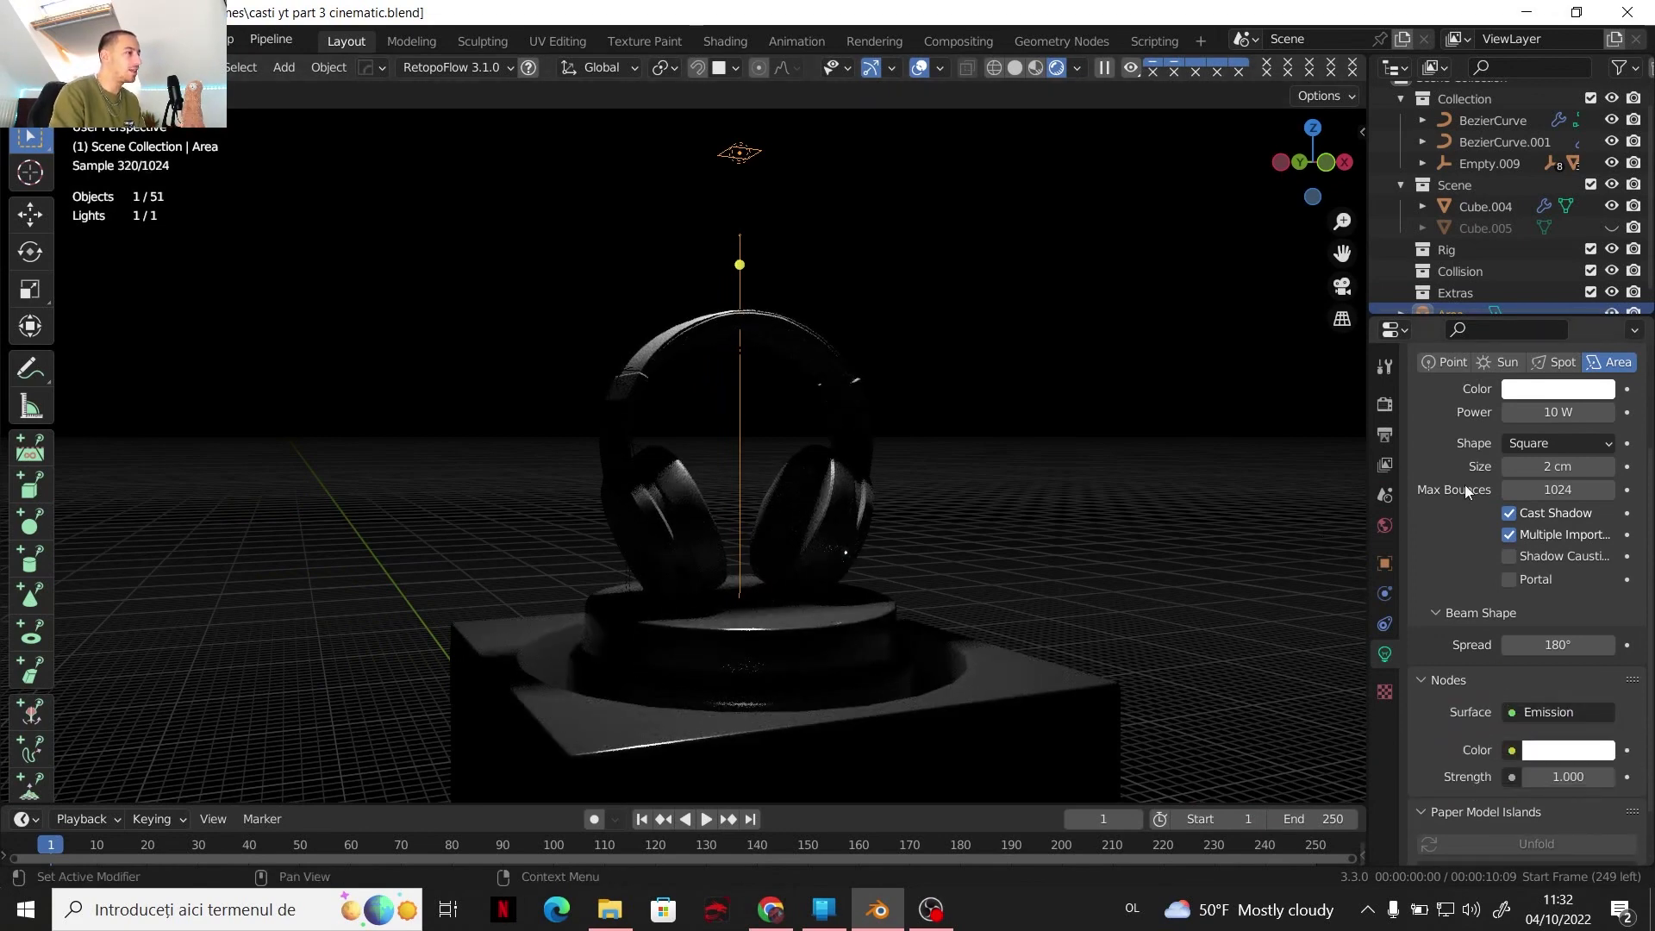
drag(1537, 466, 1595, 467)
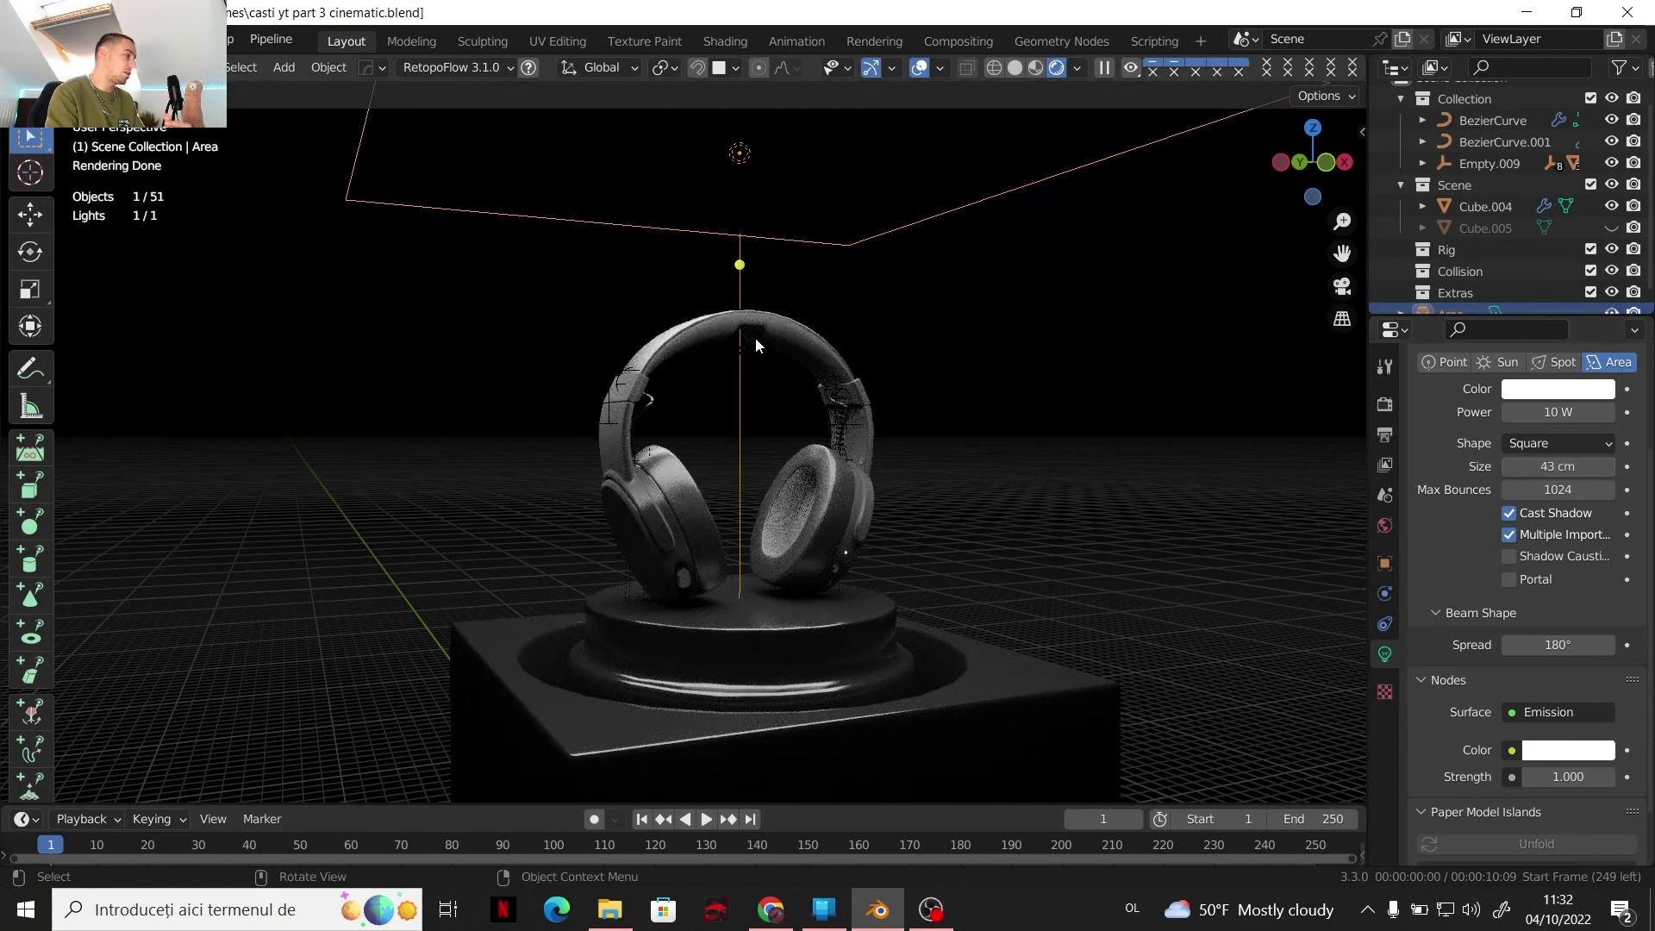
click(1612, 228)
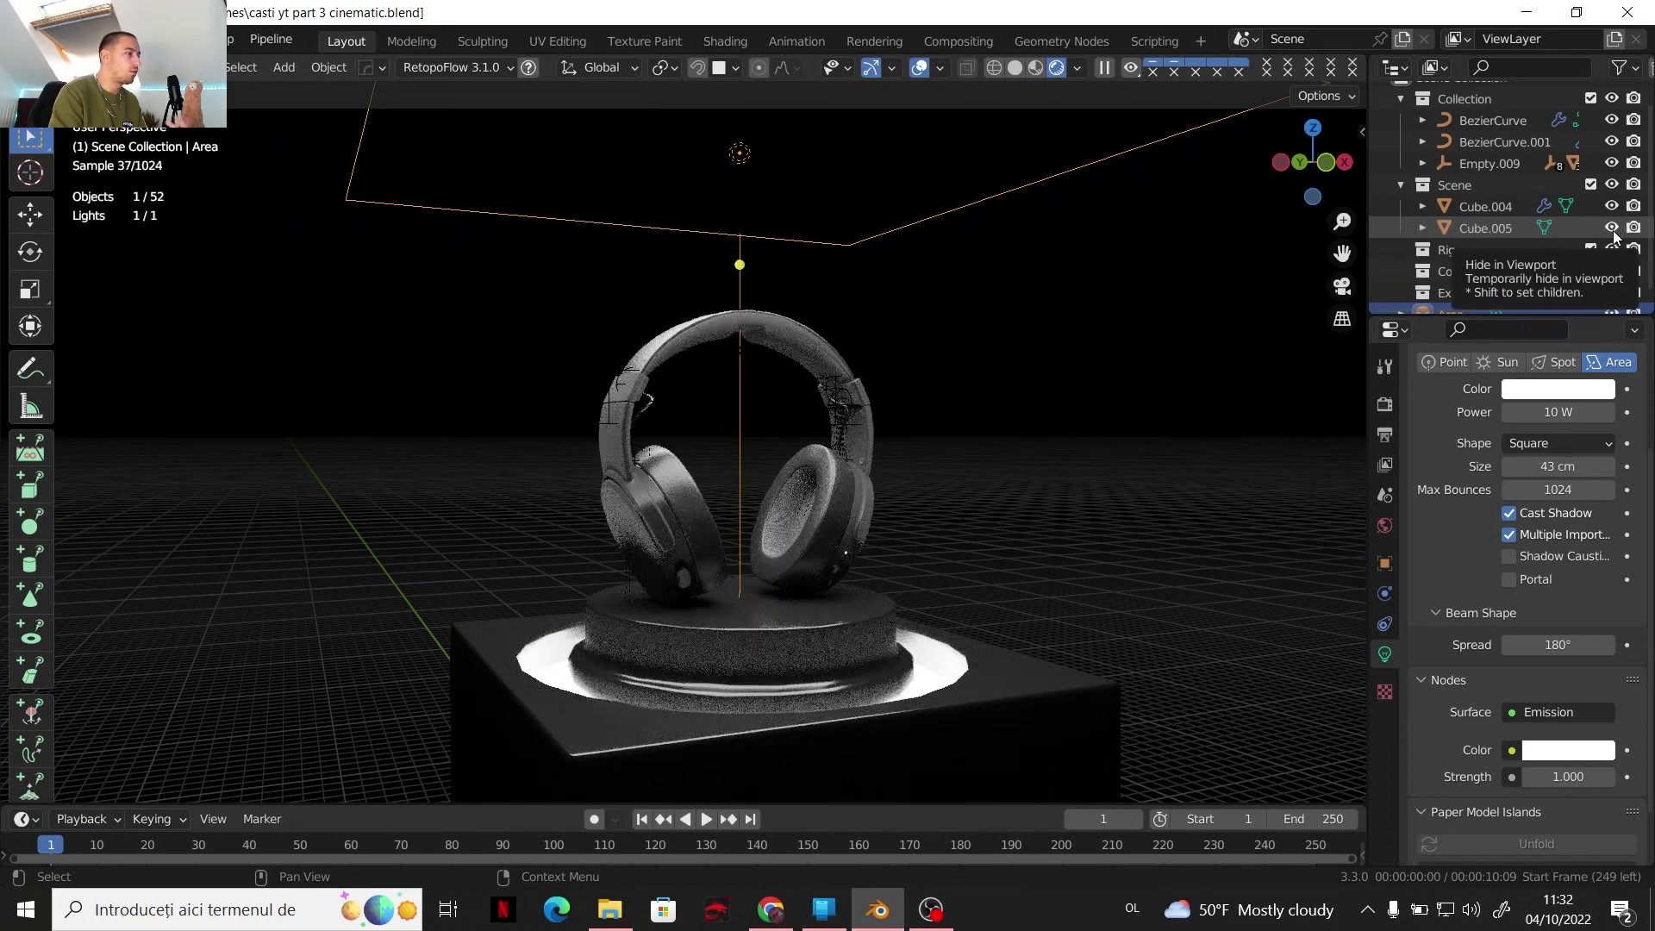
Hide the emissive ring and raise the overhead area light about 9.3 cm along Z
click(1612, 229)
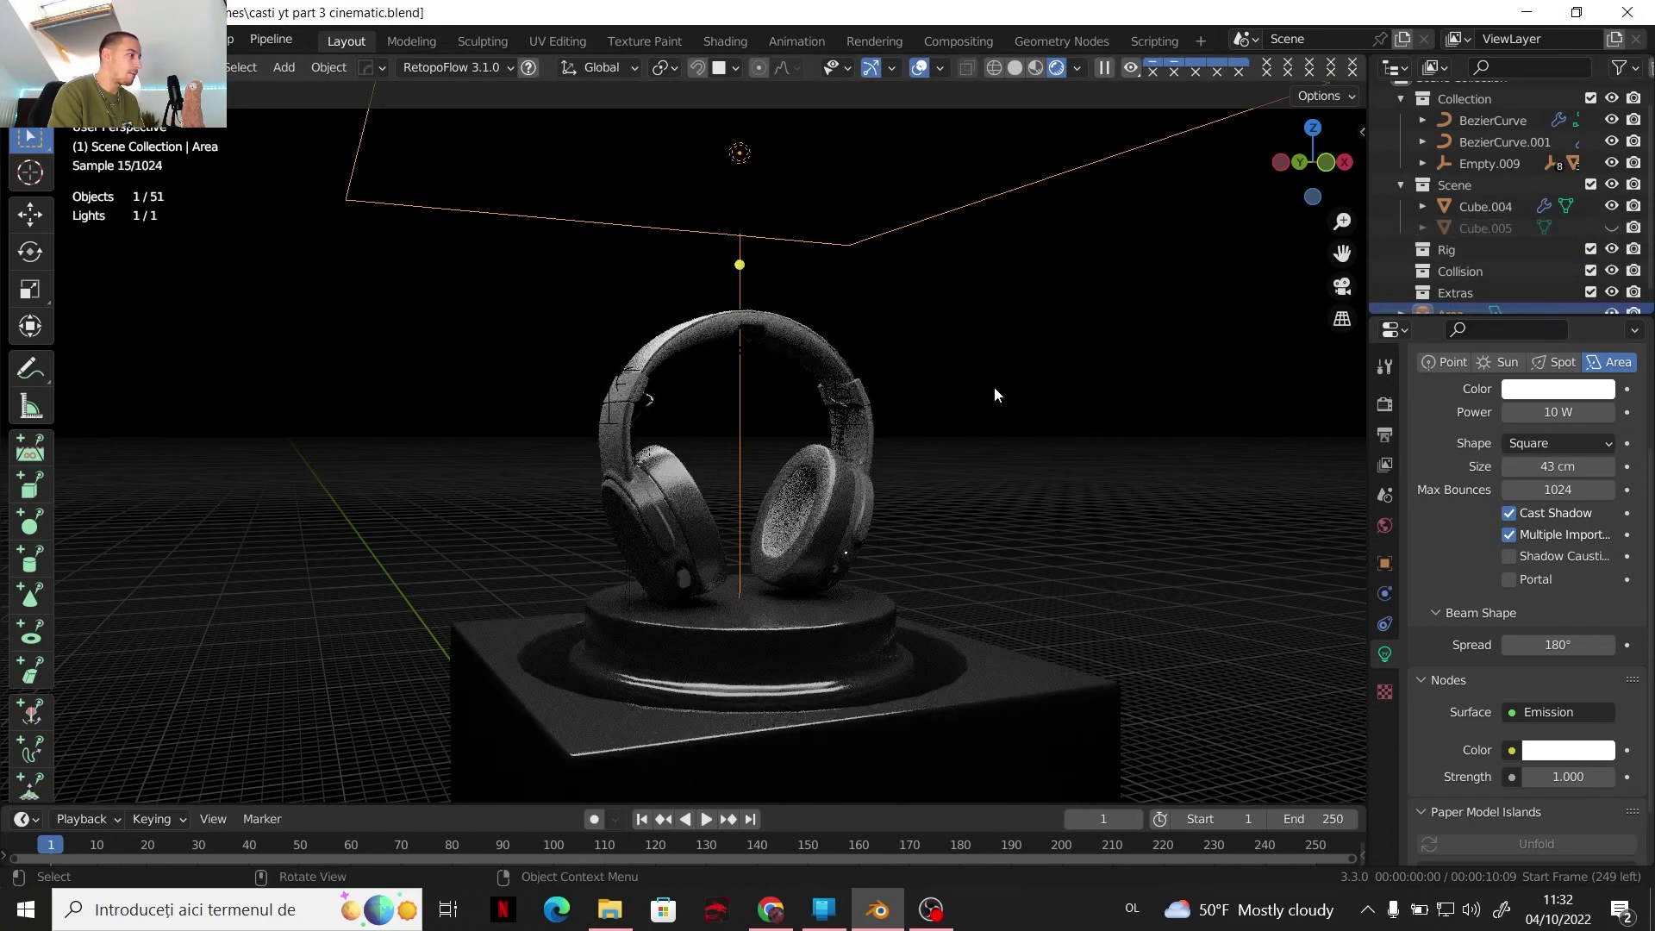
middle_drag(827, 428, 845, 484)
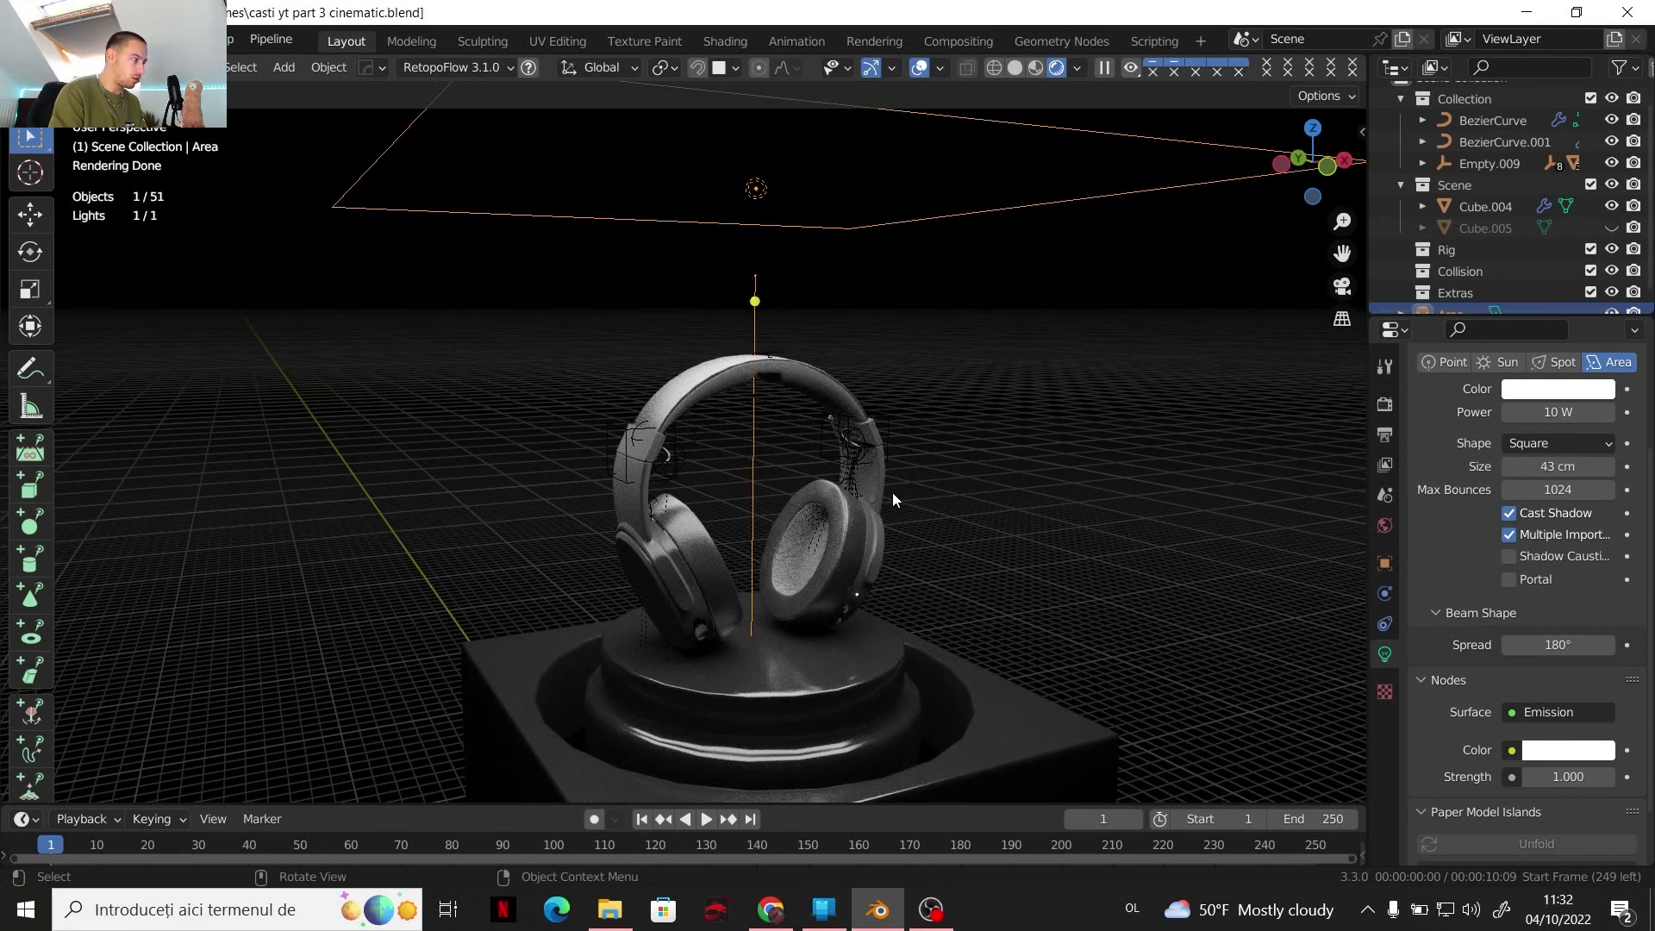
middle_drag(768, 489, 687, 489)
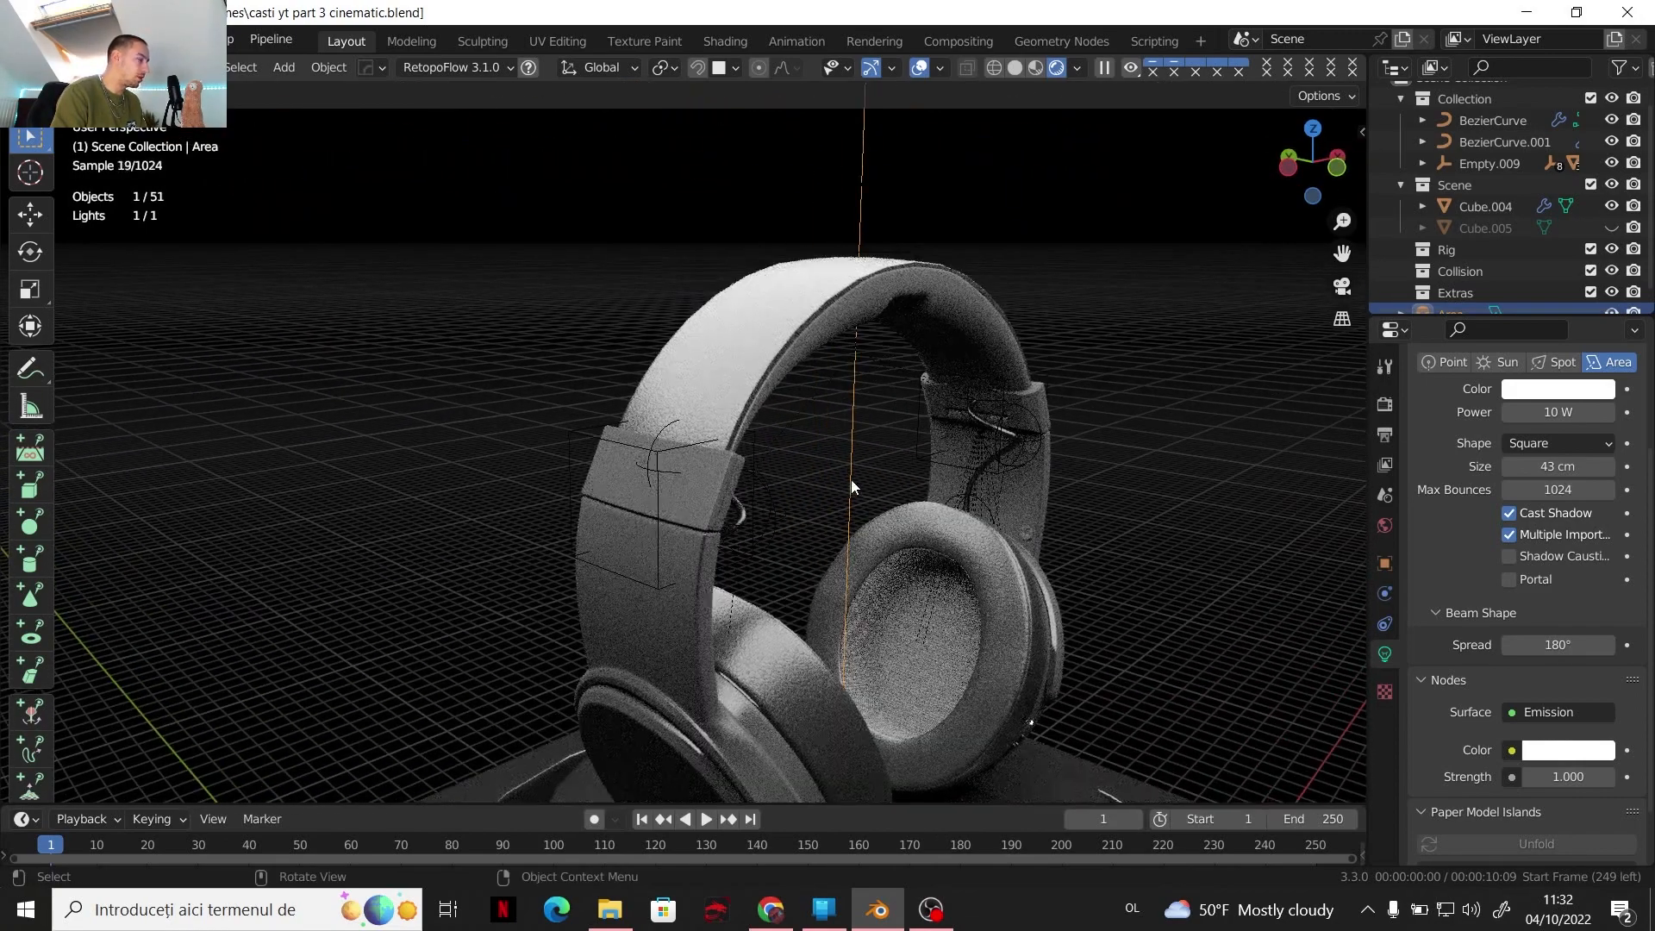
middle_drag(866, 480, 831, 441)
scroll(715, 400, down, 3)
key(g)
key(z)
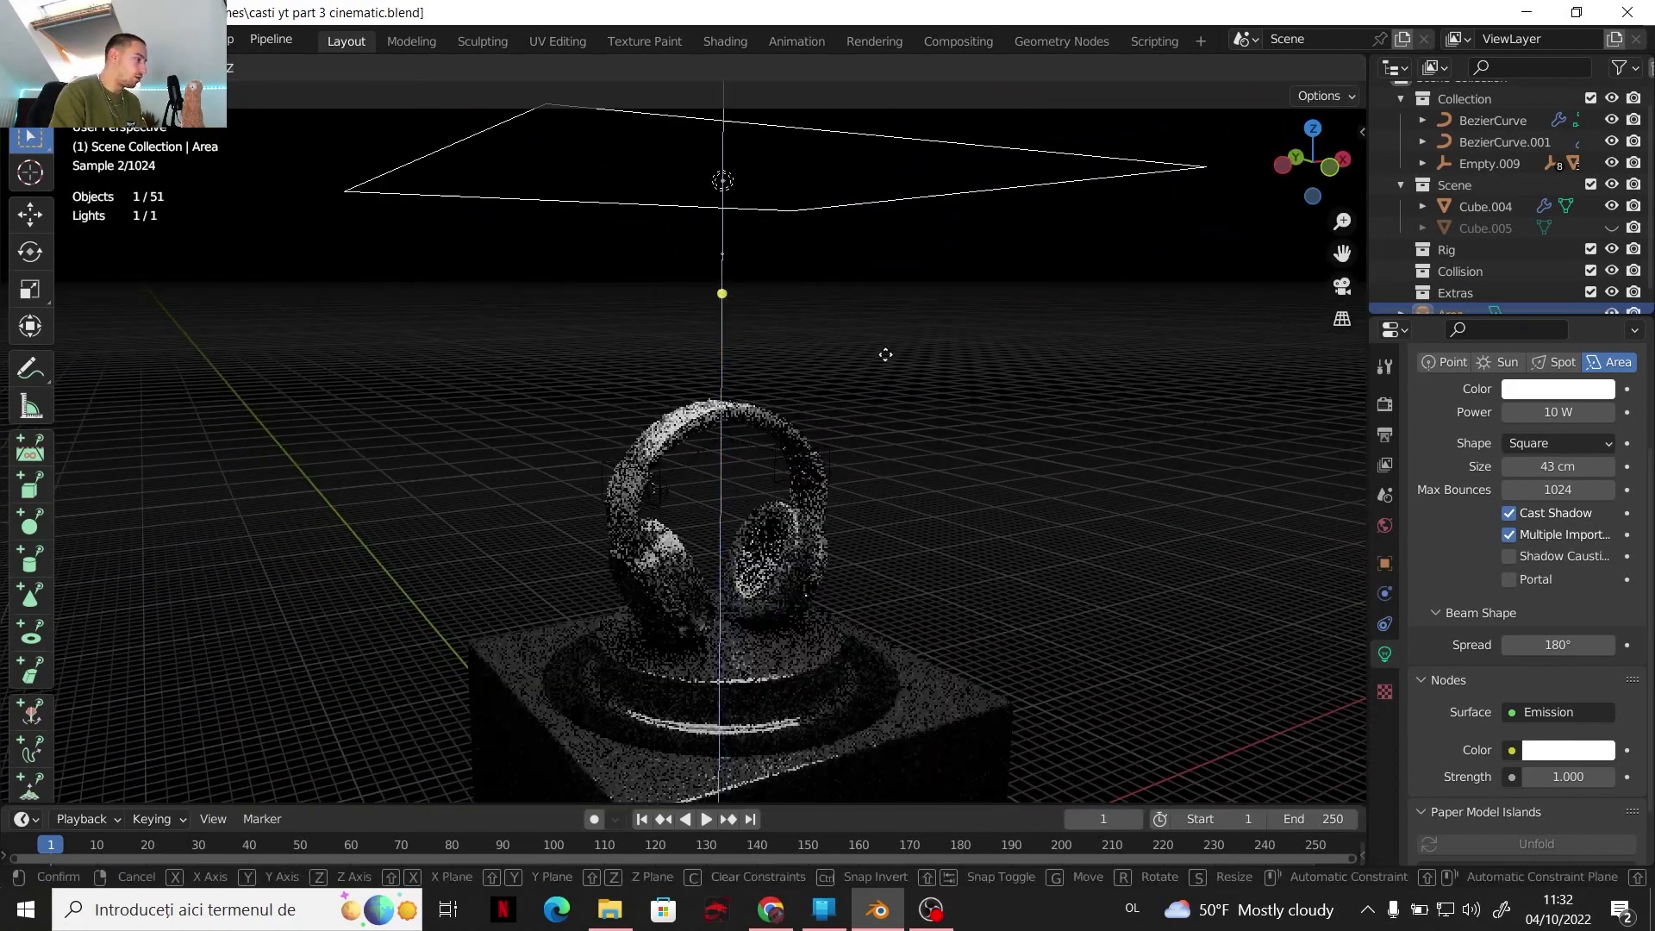
click(902, 336)
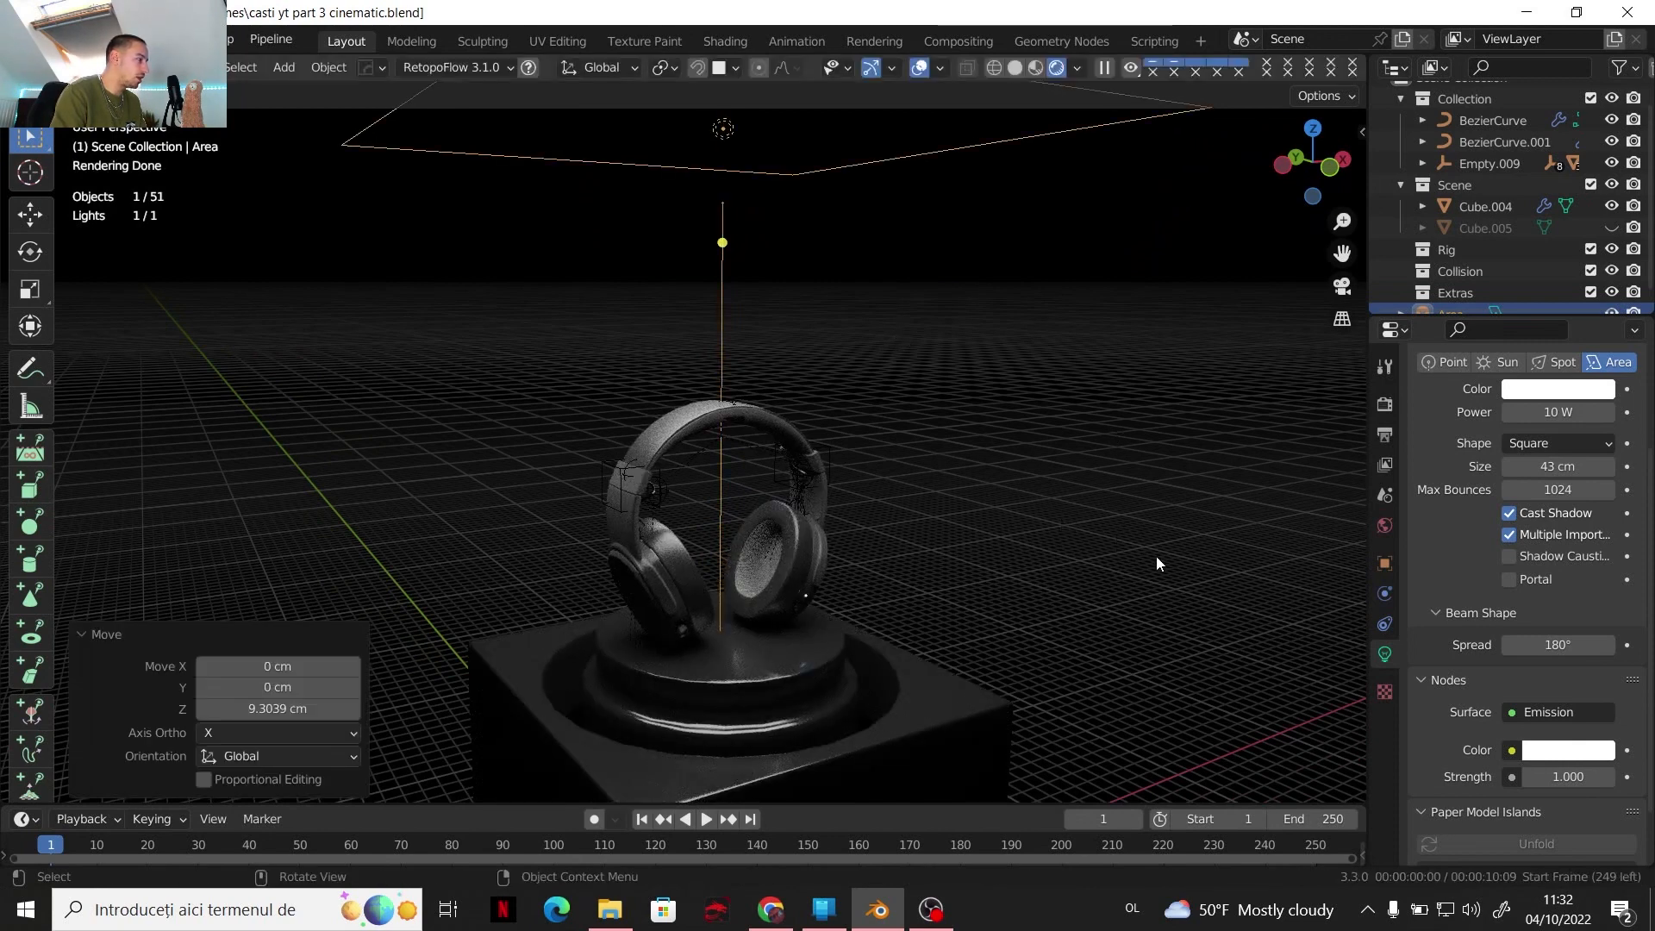
Change the overhead area light's shape to Rectangle and rotate it 90° about the Z axis
click(1529, 446)
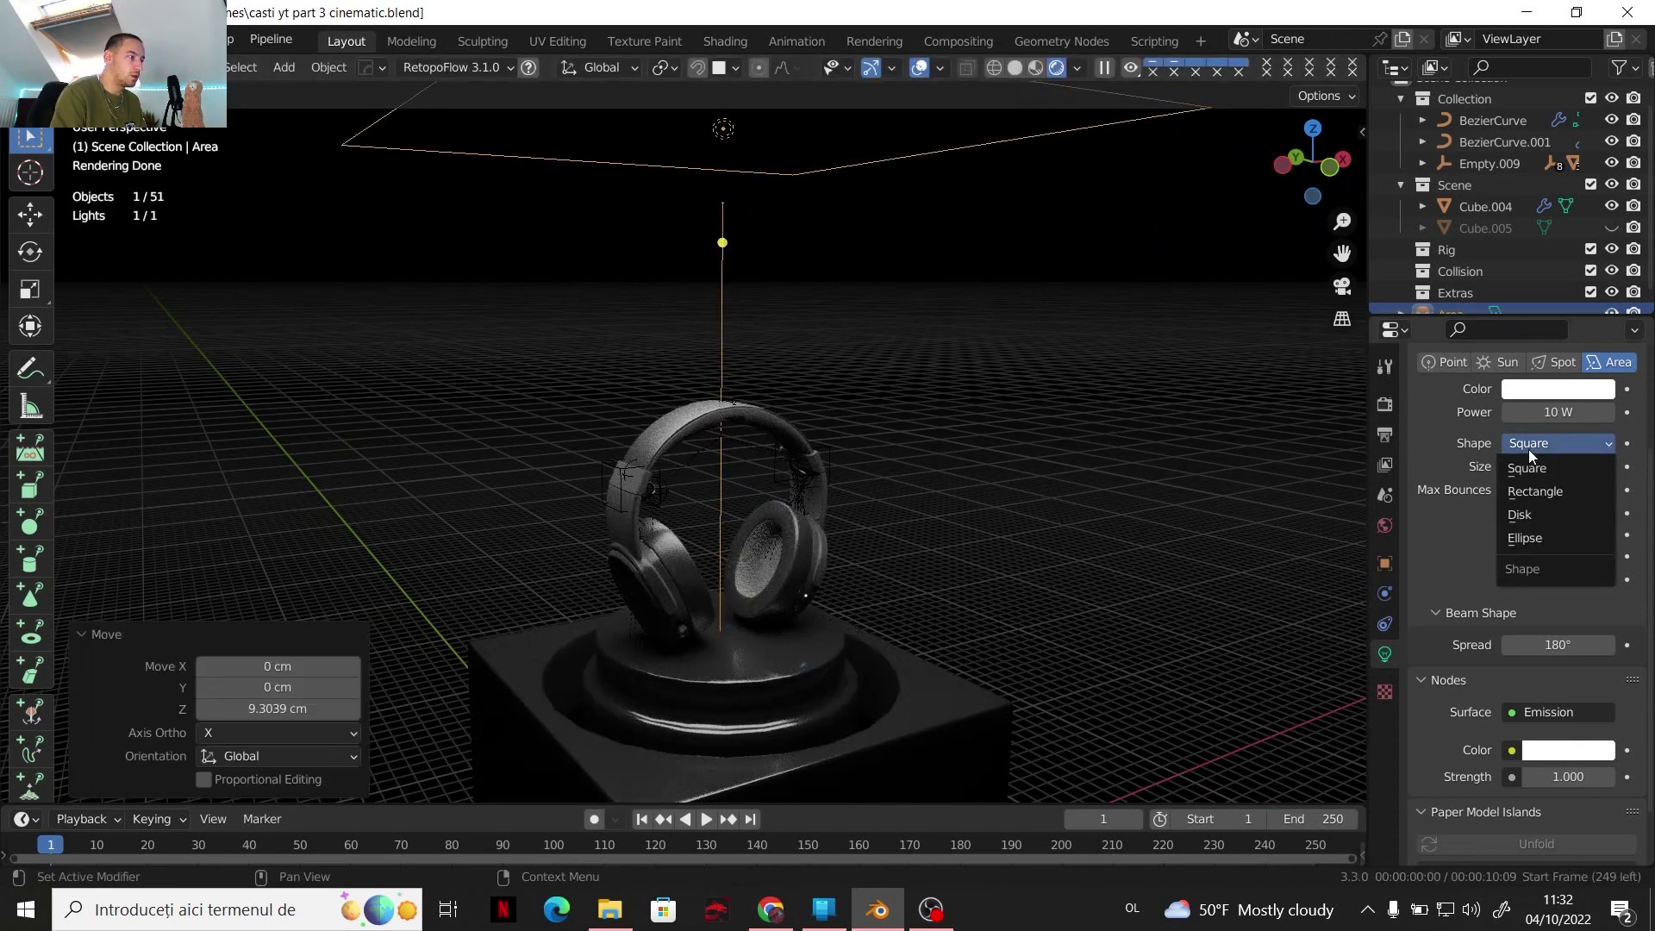
click(1537, 493)
middle_drag(986, 483, 898, 490)
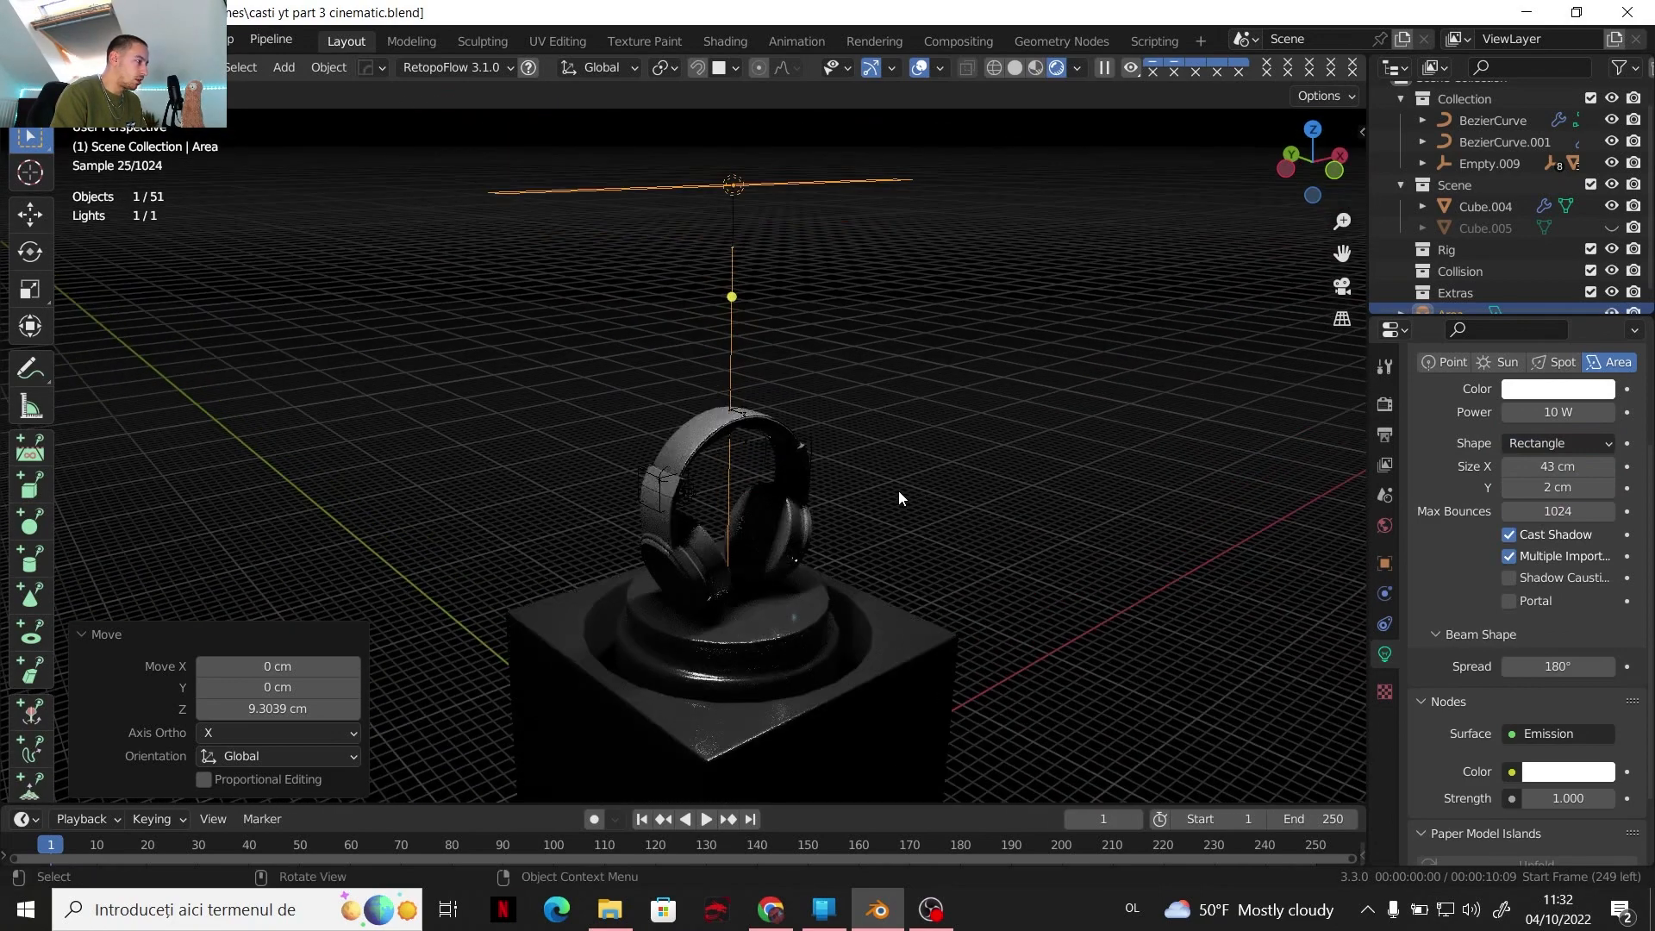
scroll(899, 490, up, 2)
key(r)
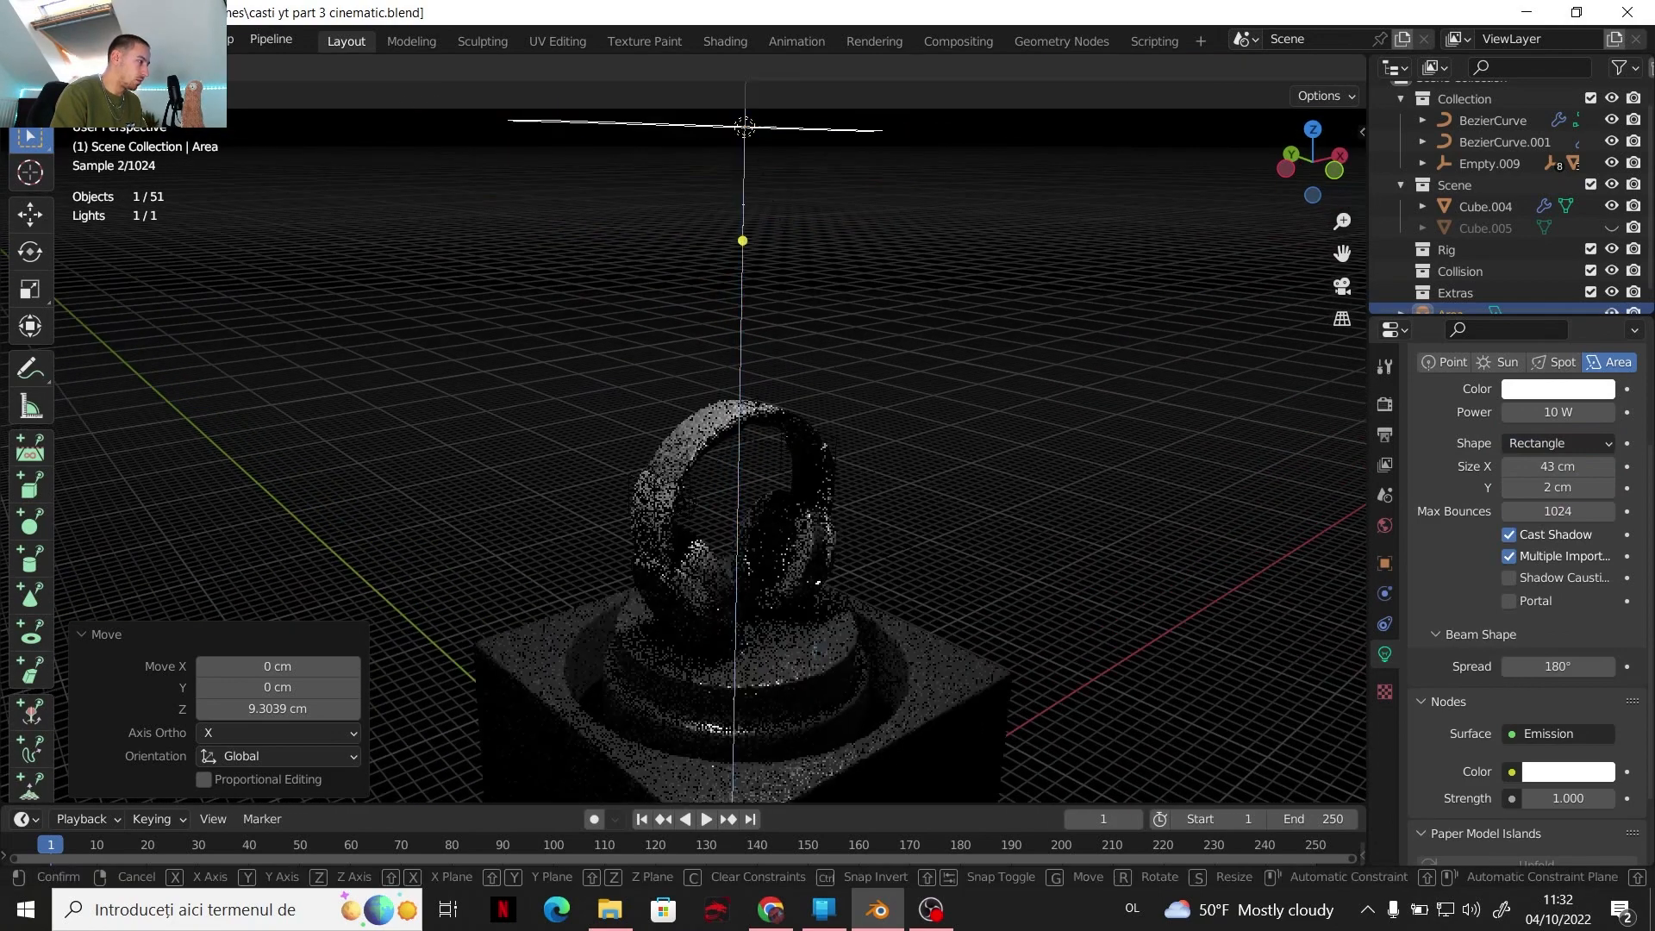
text(z90)
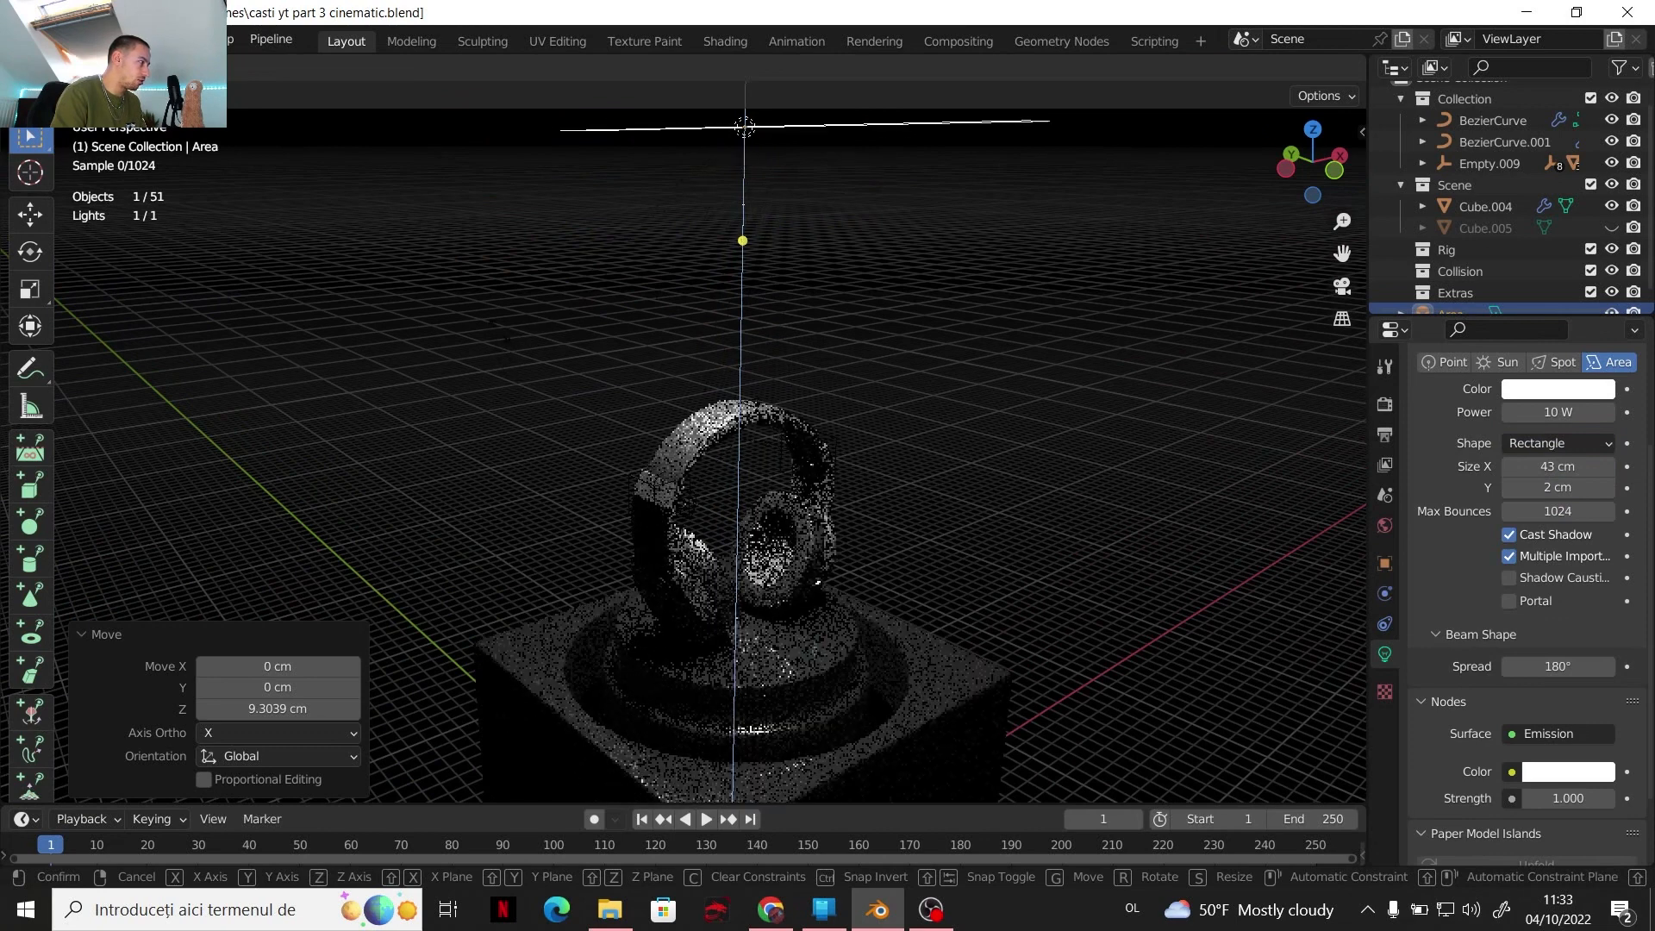
key(Return)
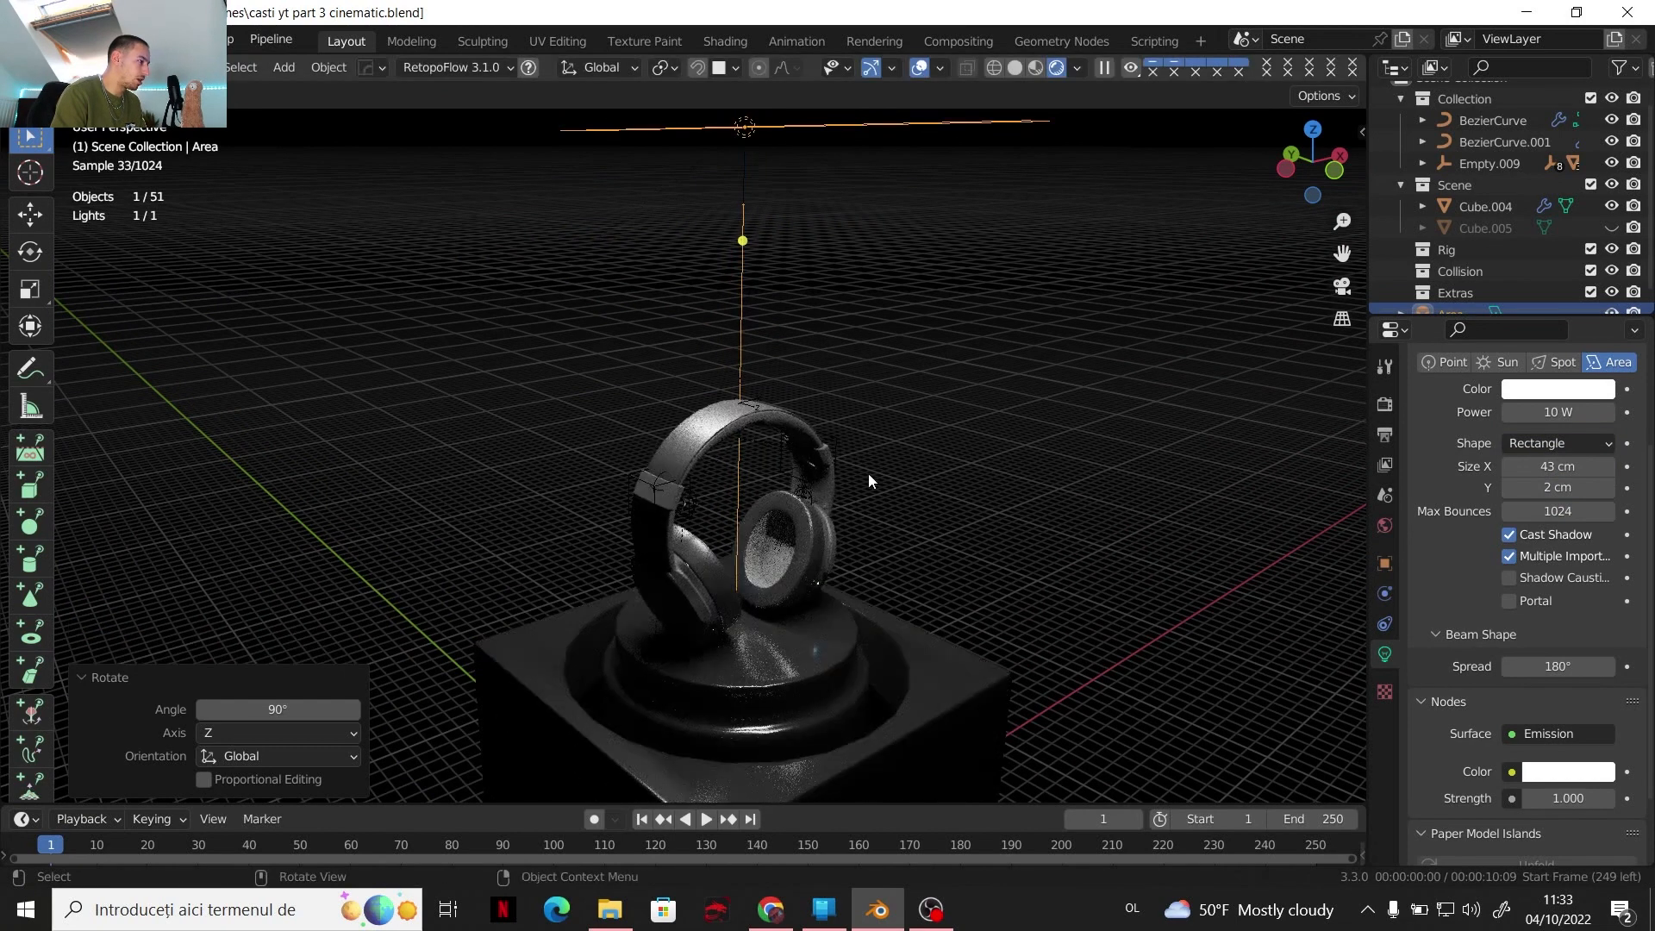
Lower the overhead light's power to 3.5 W and assign a Blackbody node to its emission color
scroll(883, 488, up, 1)
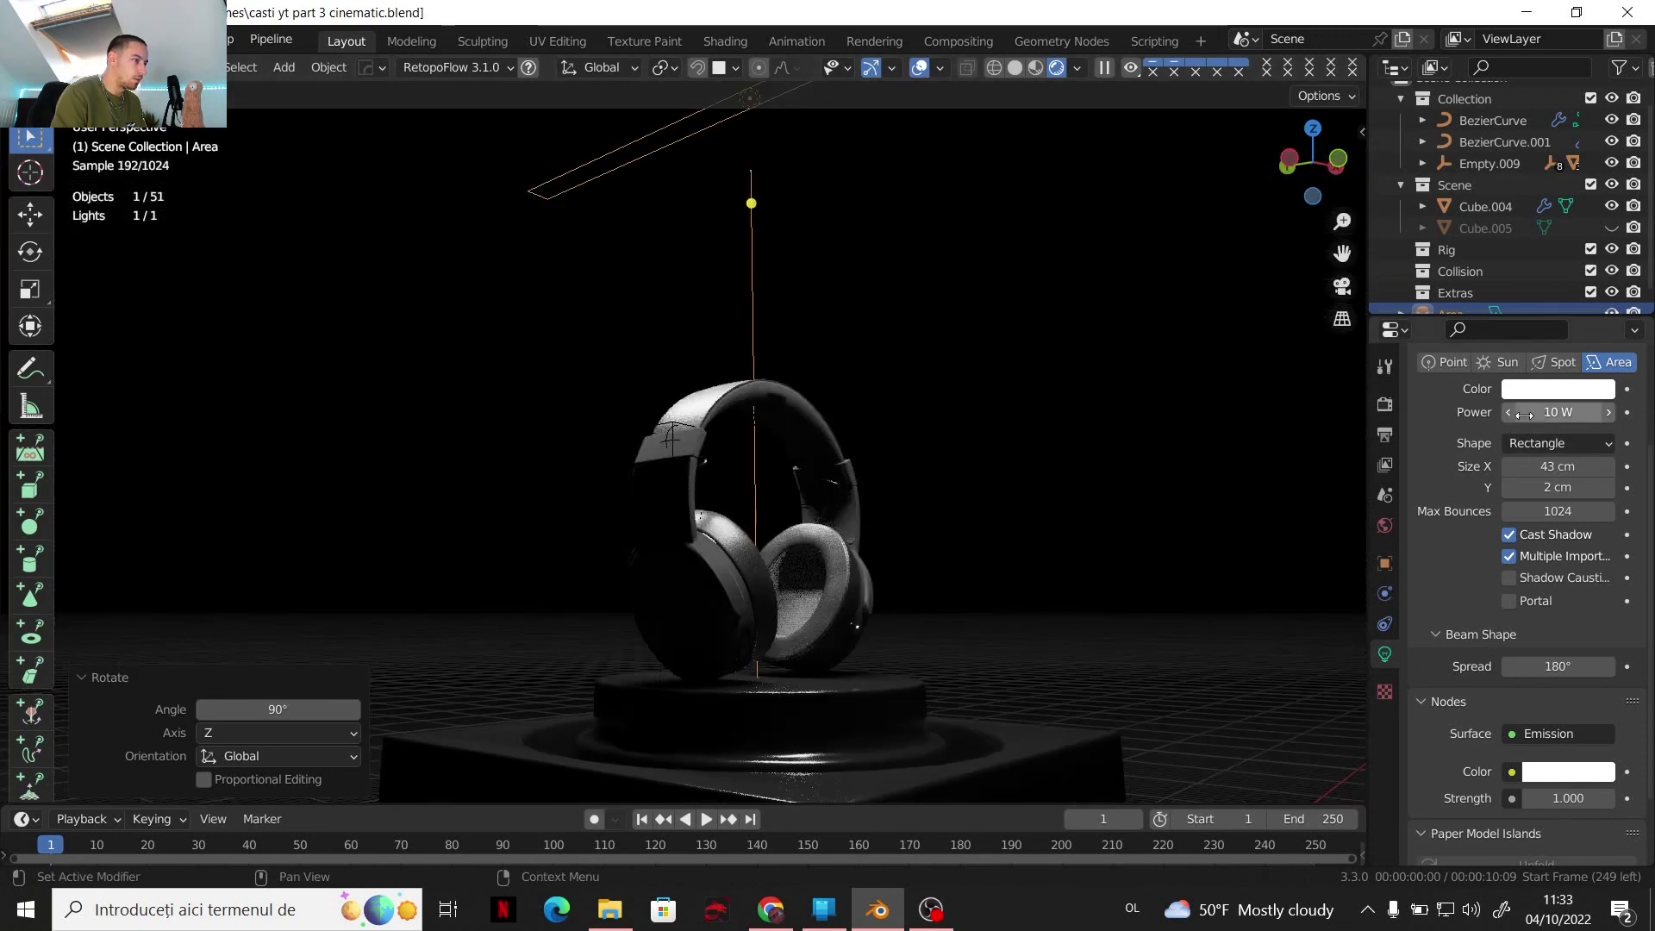
drag(1558, 412, 1550, 412)
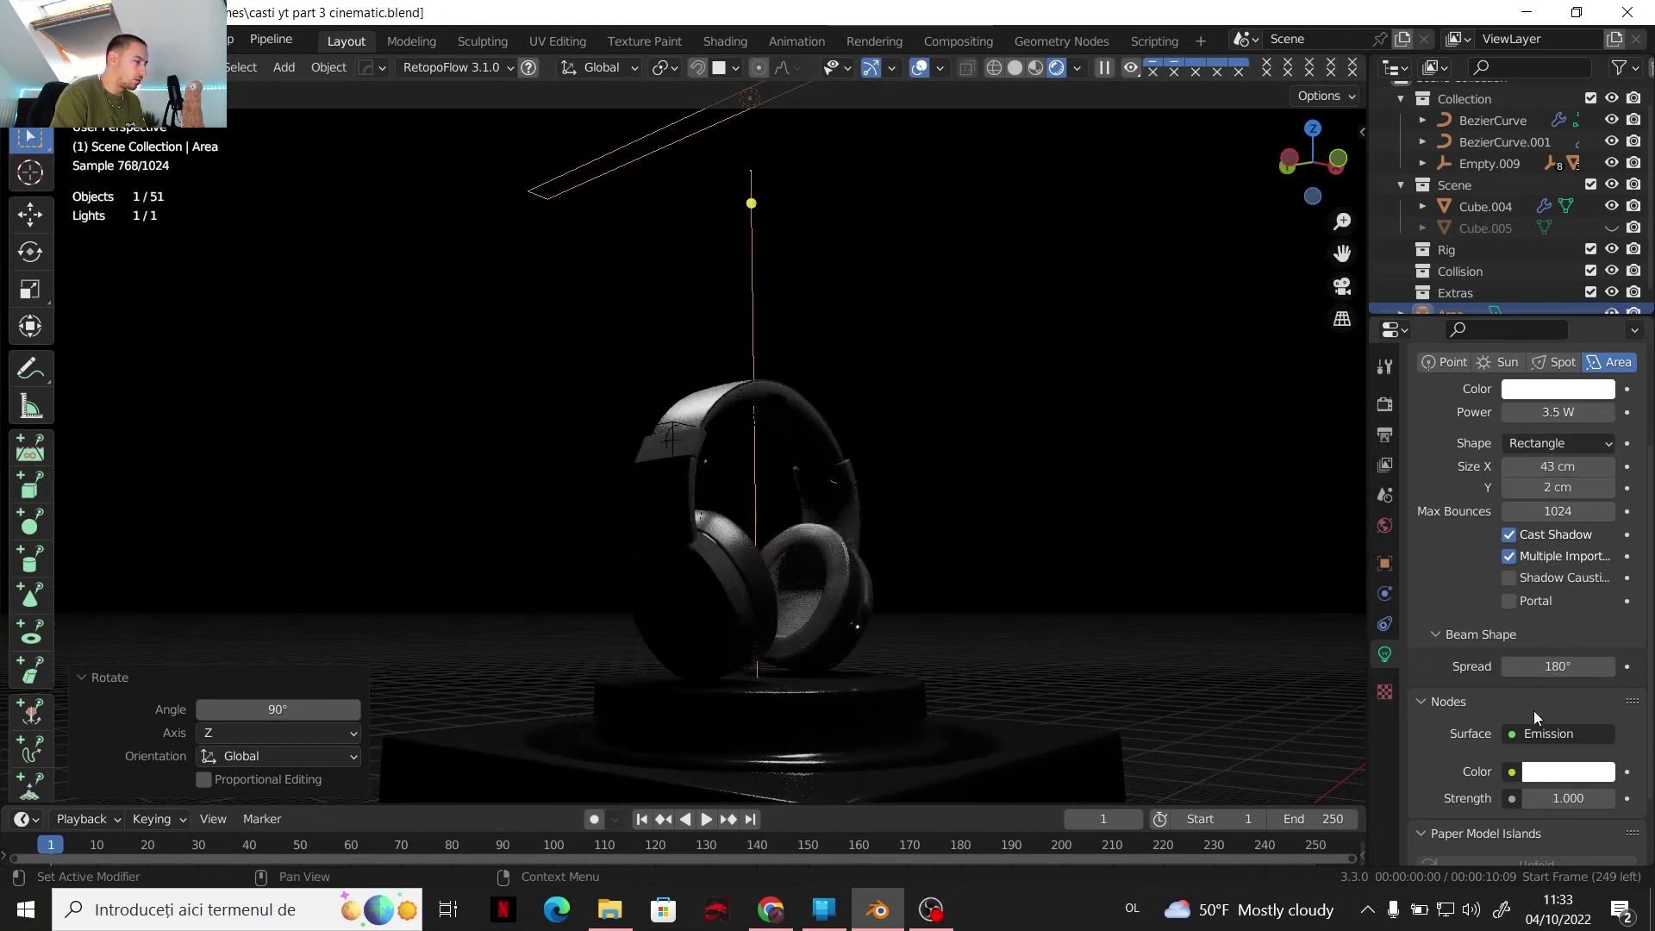
click(1513, 772)
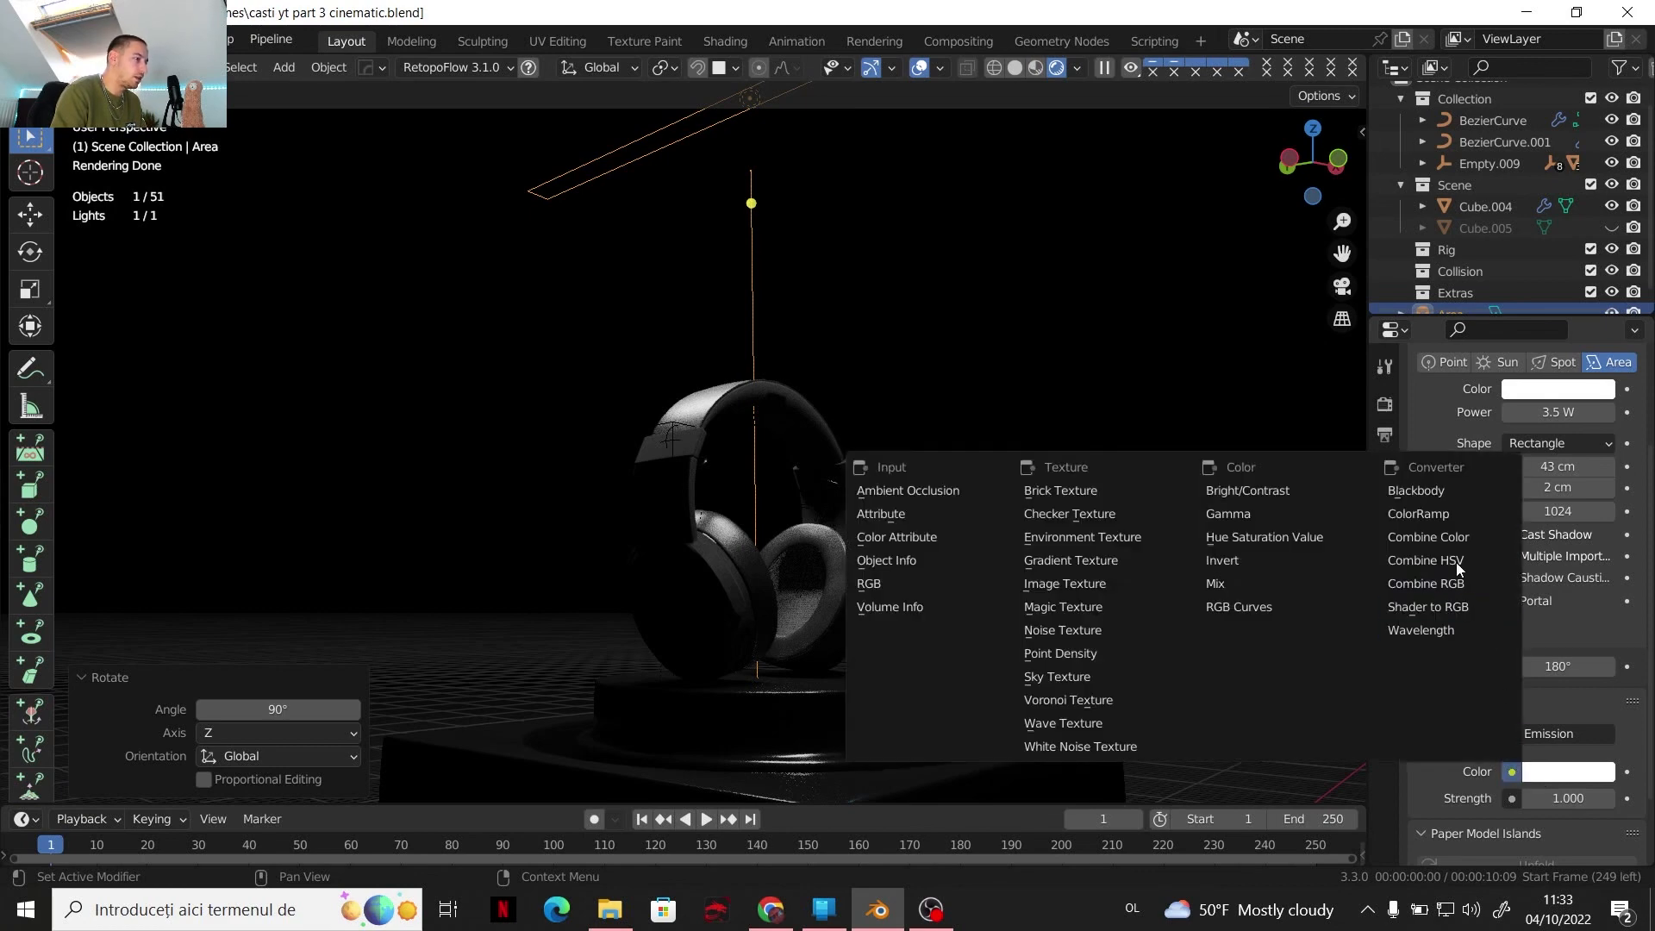
click(1414, 492)
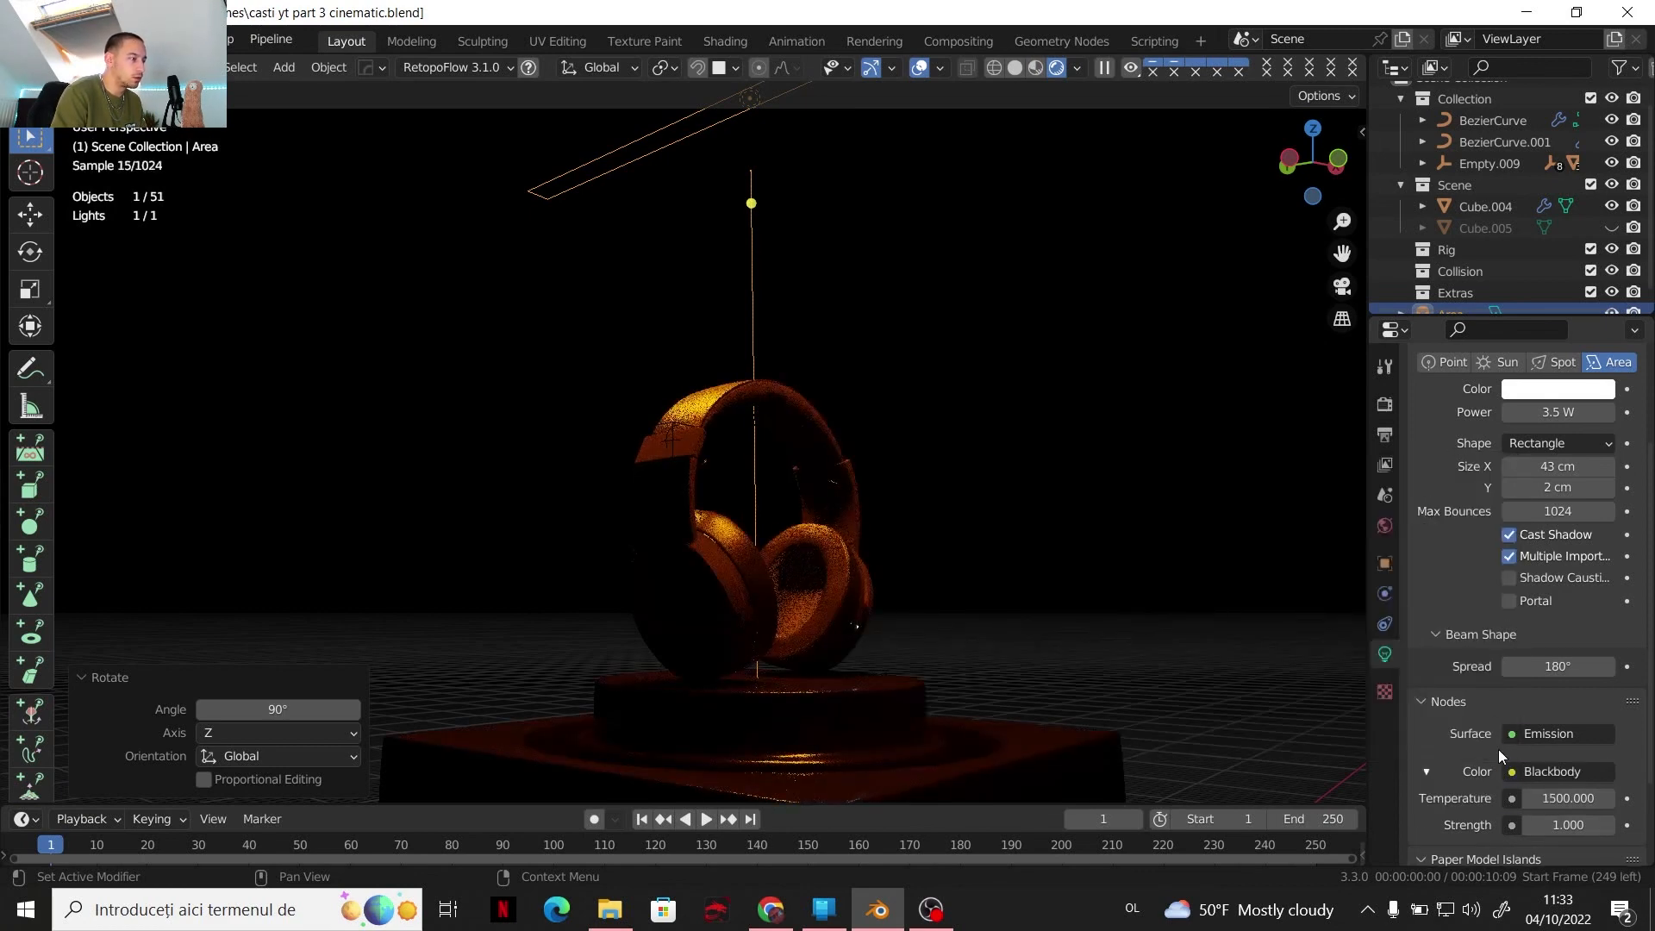
Try Blackbody temperatures of 1762.6 and 6000 on the overhead area light
click(1567, 798)
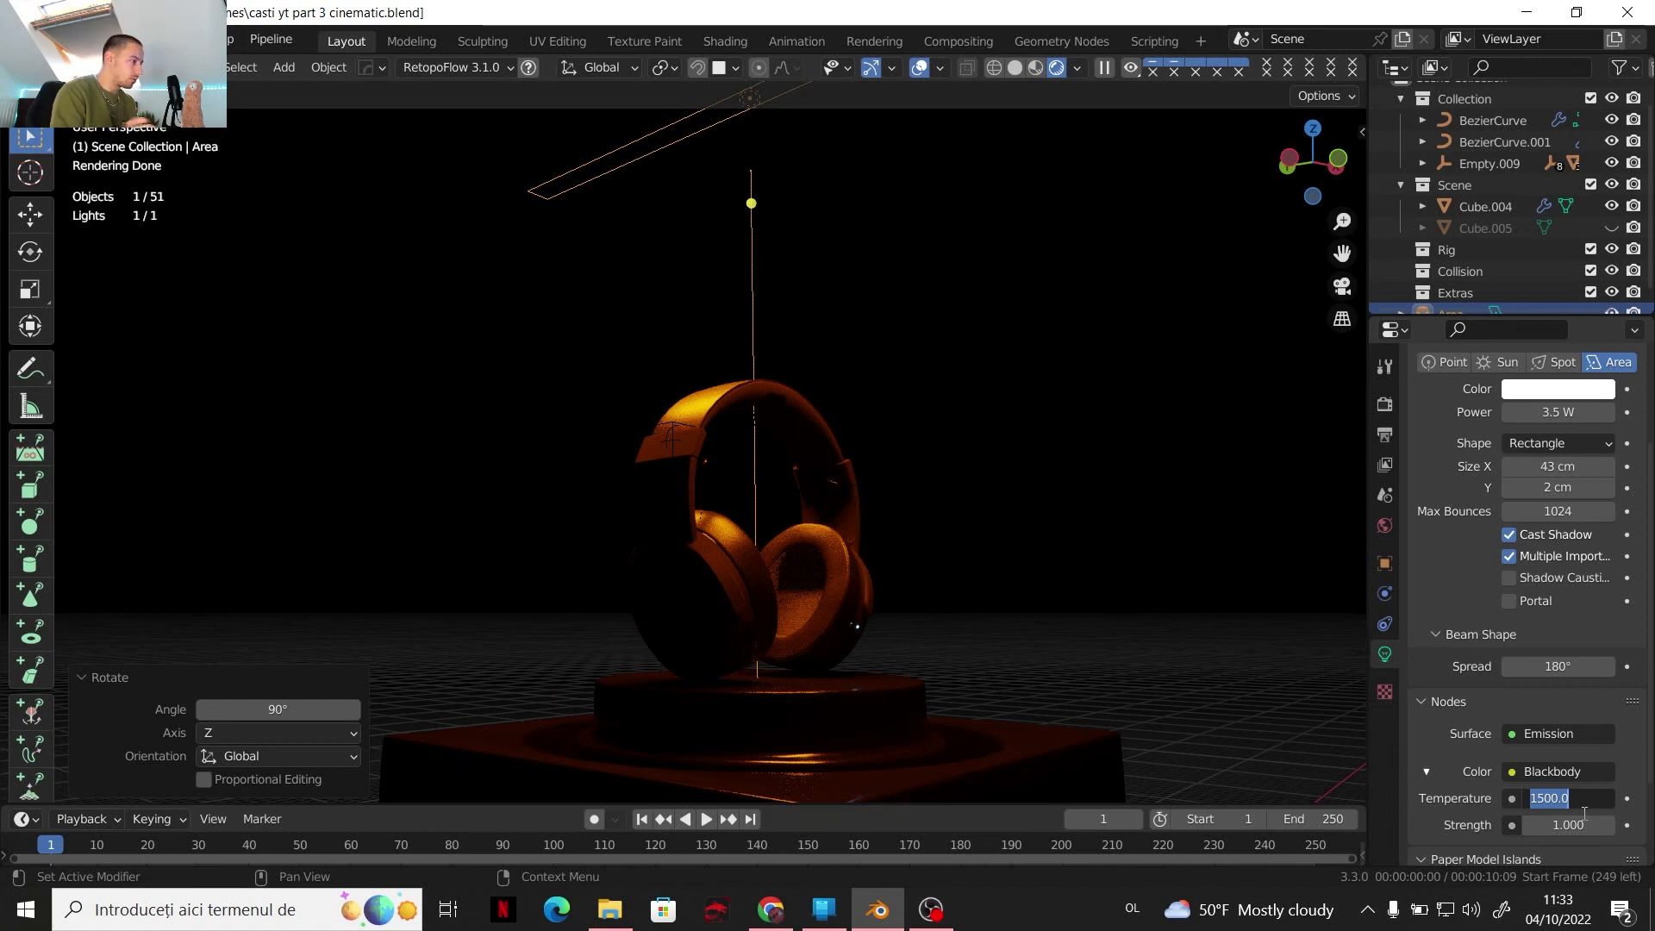
text(1762.6)
key(Return)
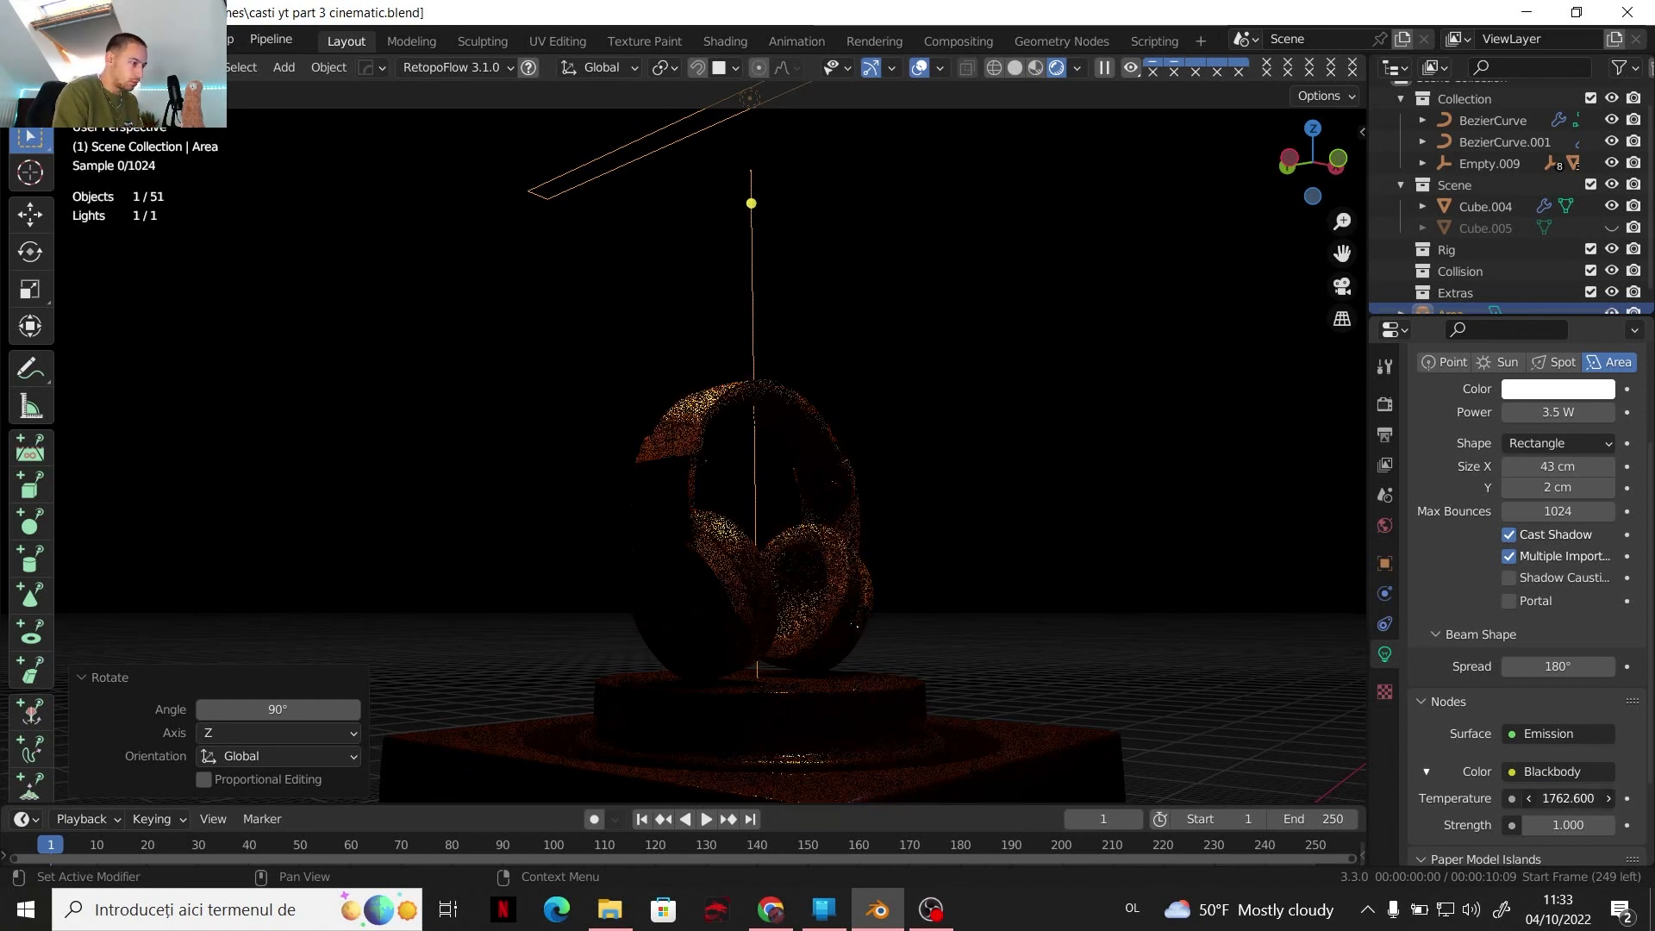
click(1554, 797)
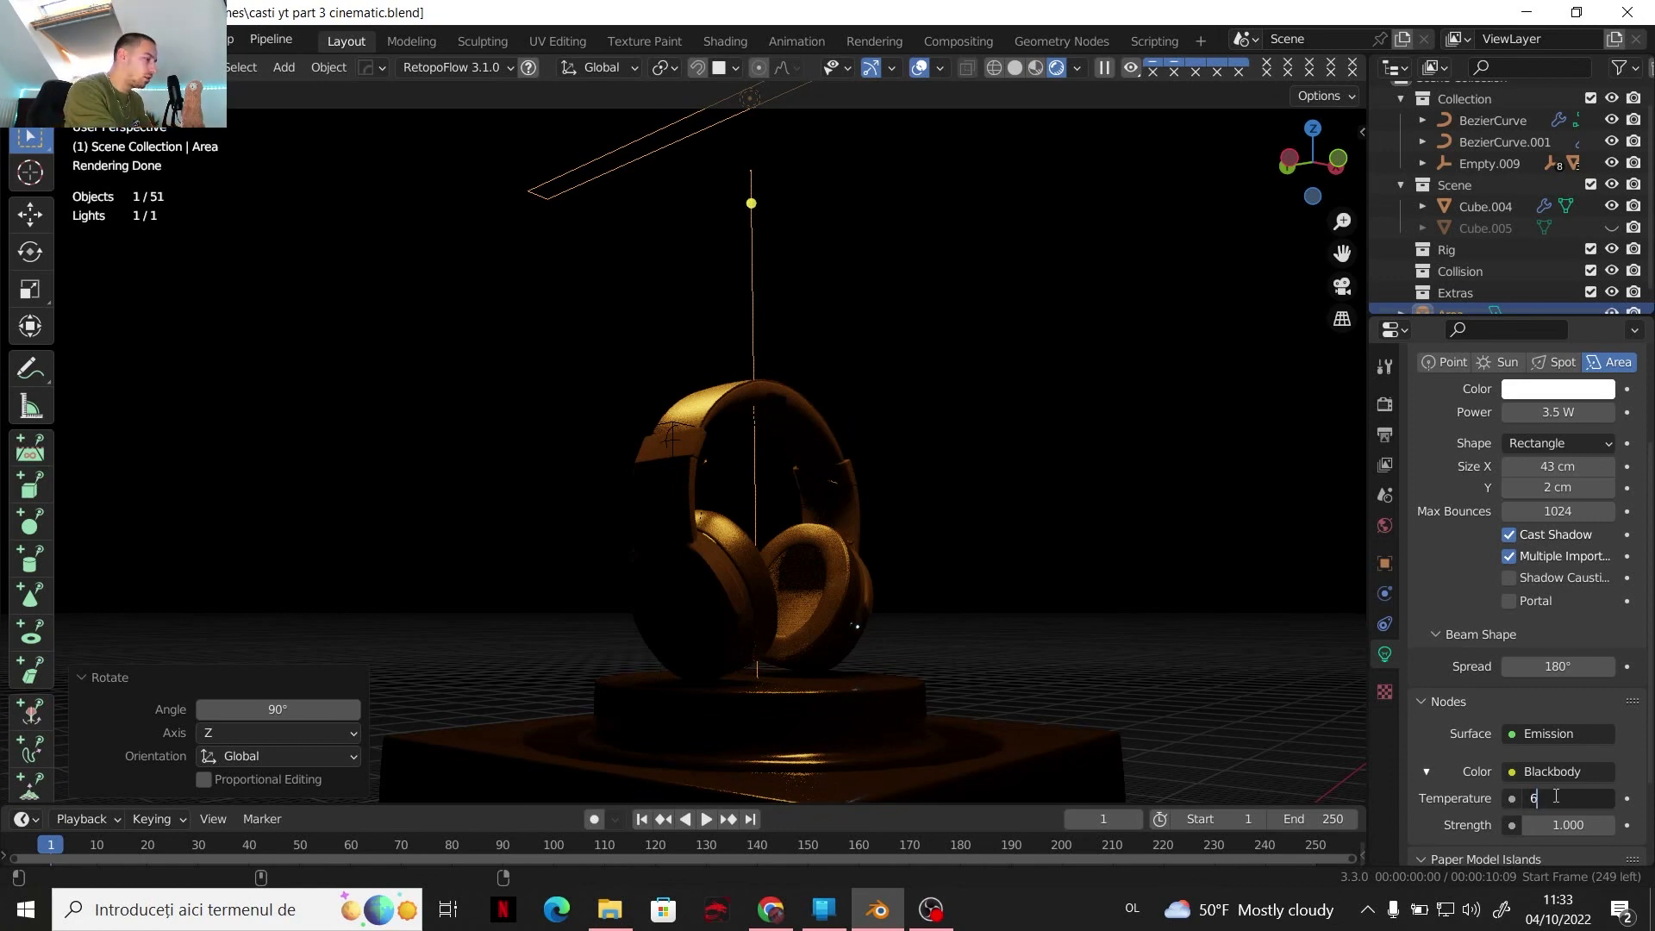
text(6000)
key(Return)
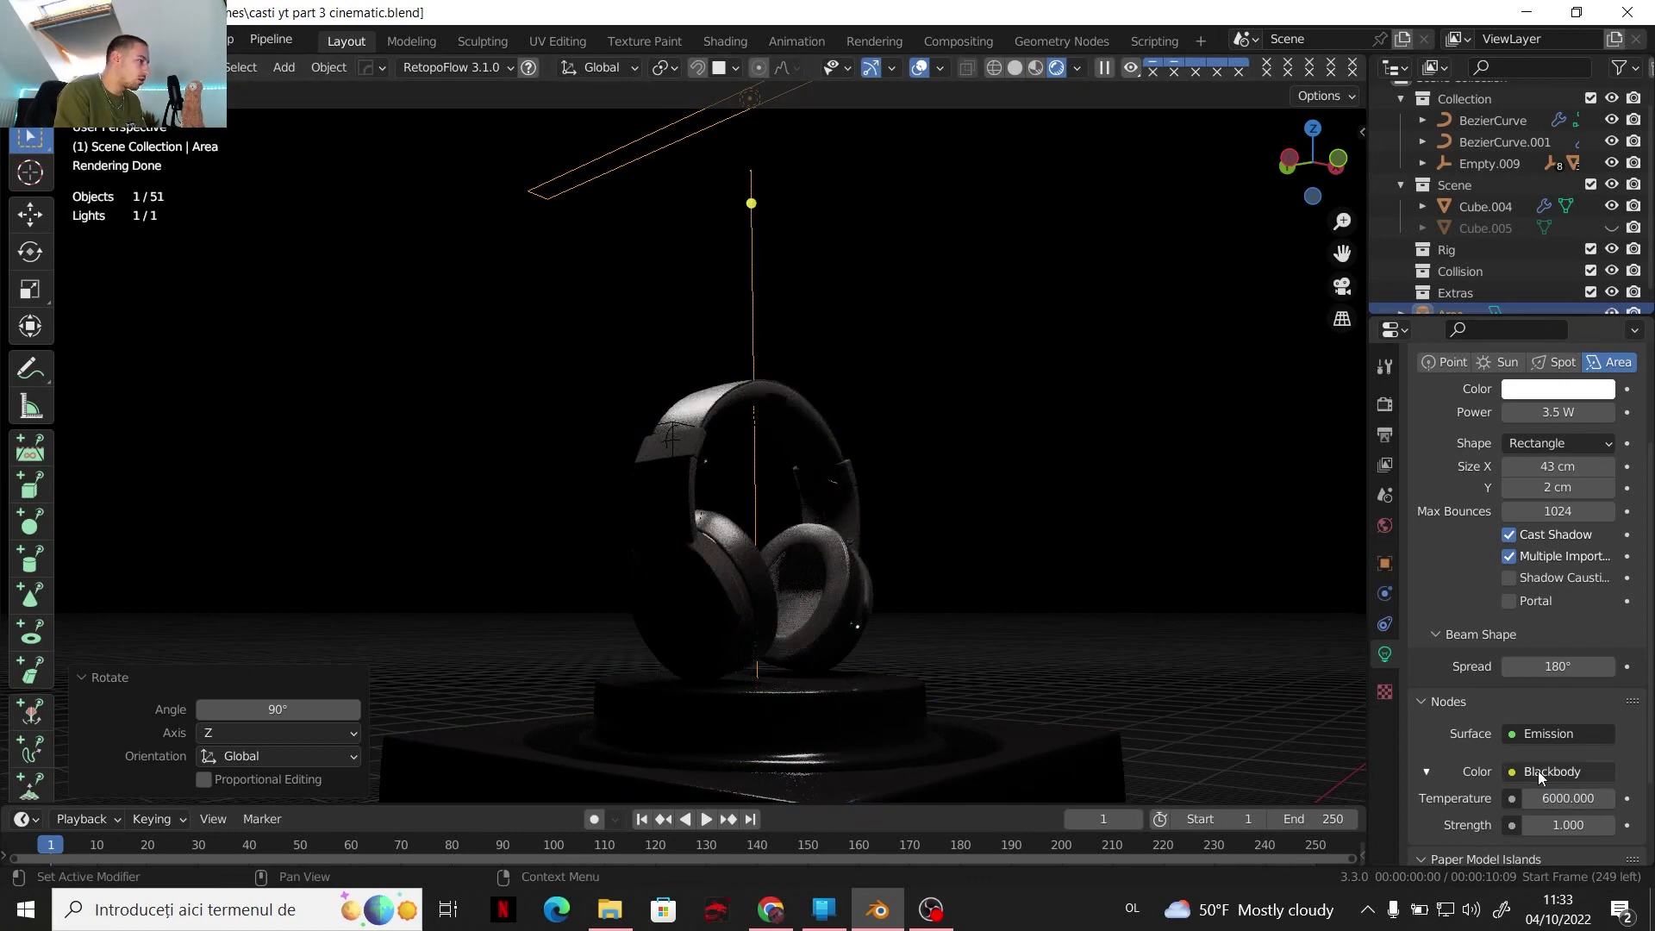
Try a cooler, bluish Blackbody temperature of 12000 on the overhead area light
drag(1551, 798, 1555, 790)
click(1552, 796)
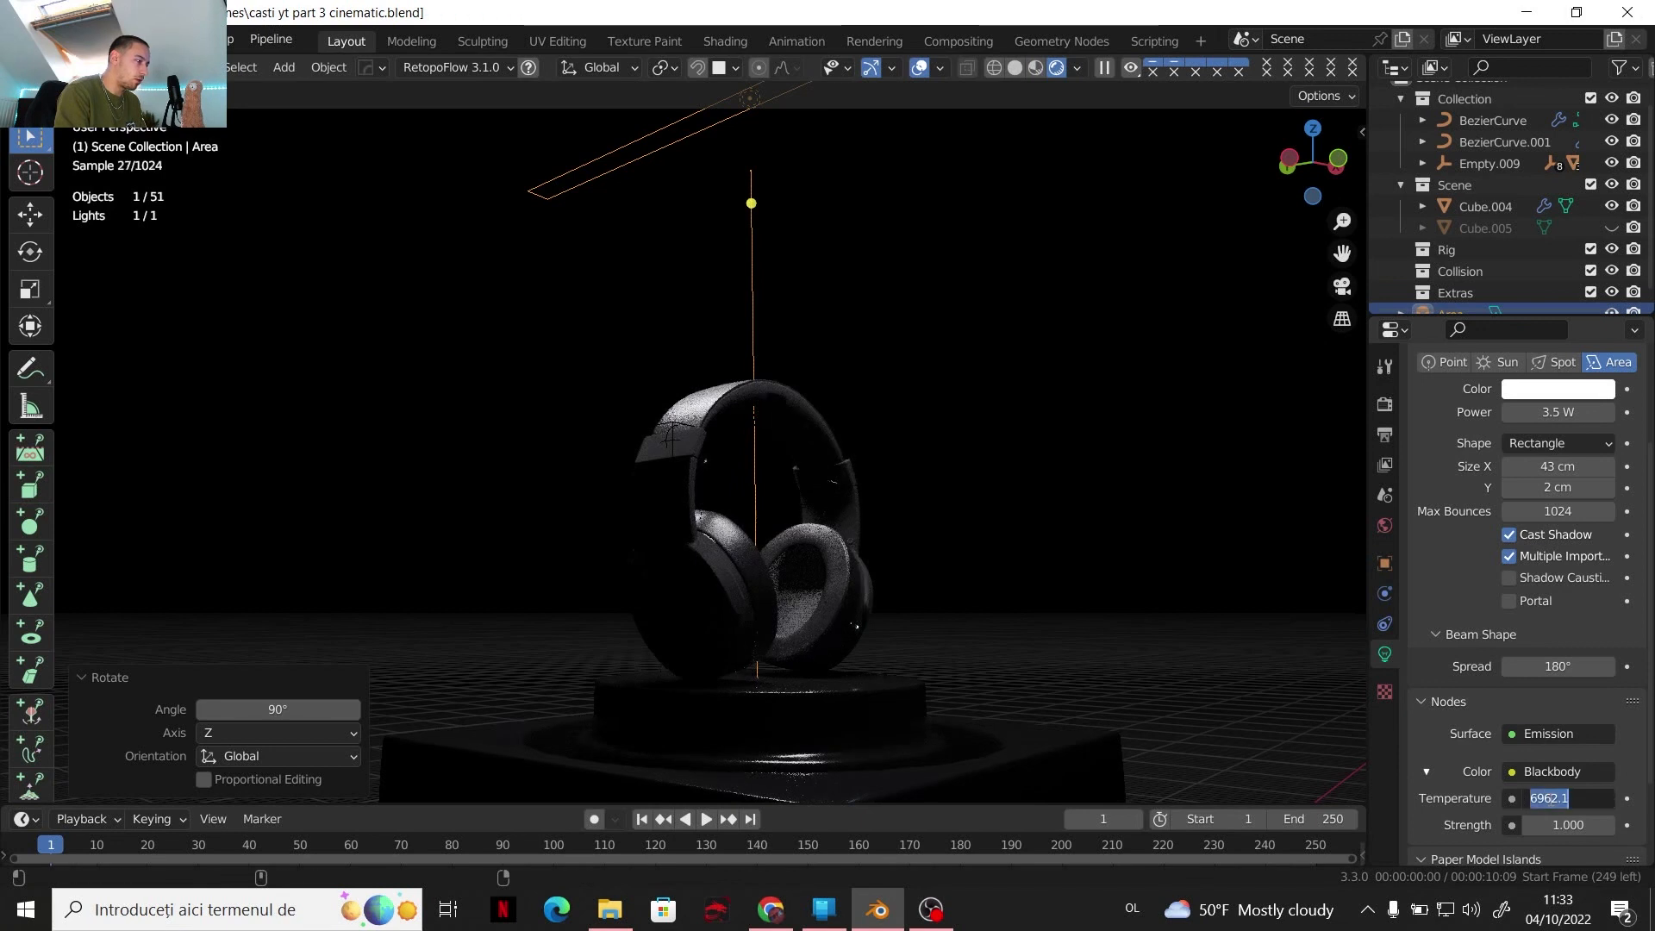
text(1)
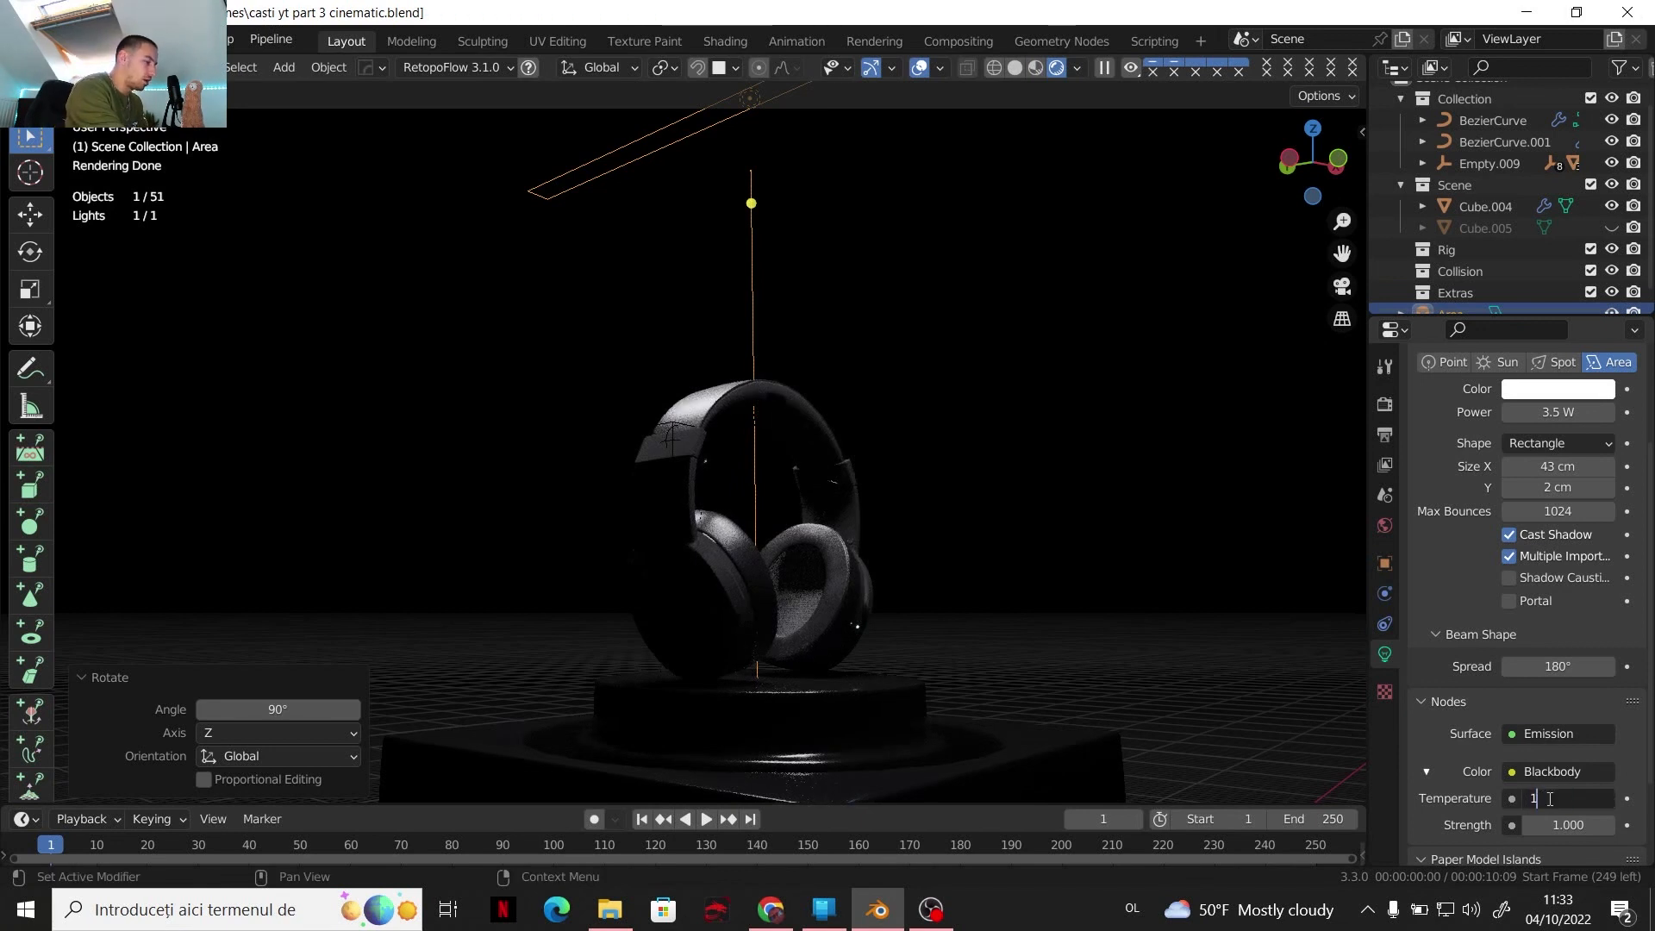
text(2000)
key(Return)
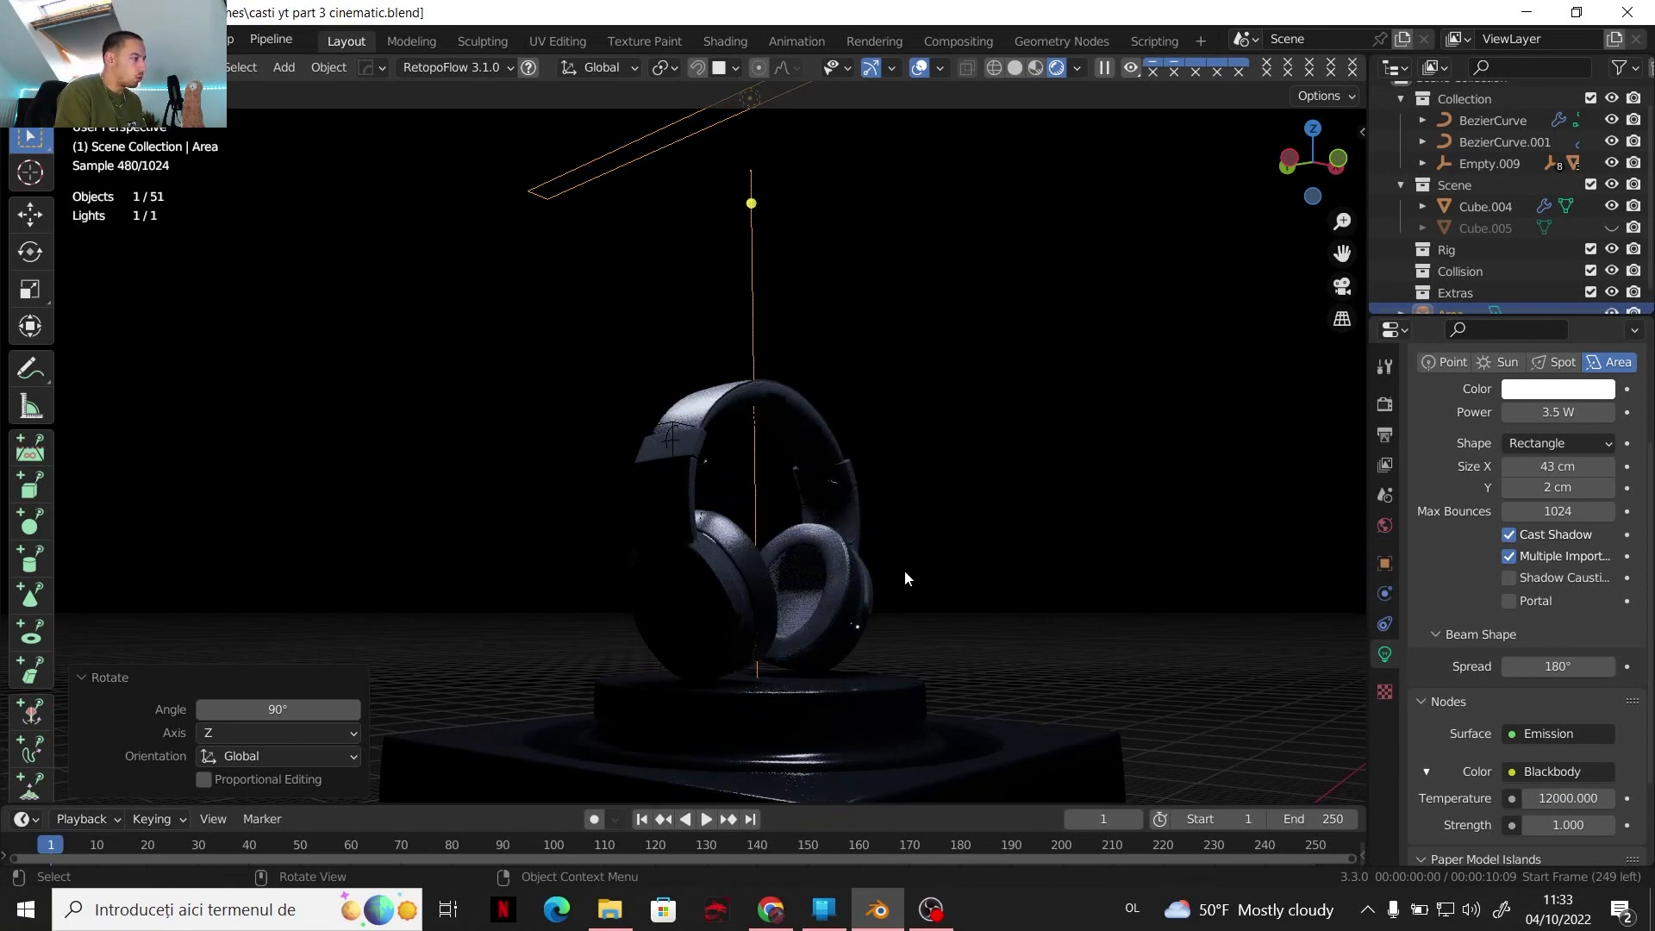
Set the overhead area light's Blackbody temperature to 8000
scroll(887, 565, up, 4)
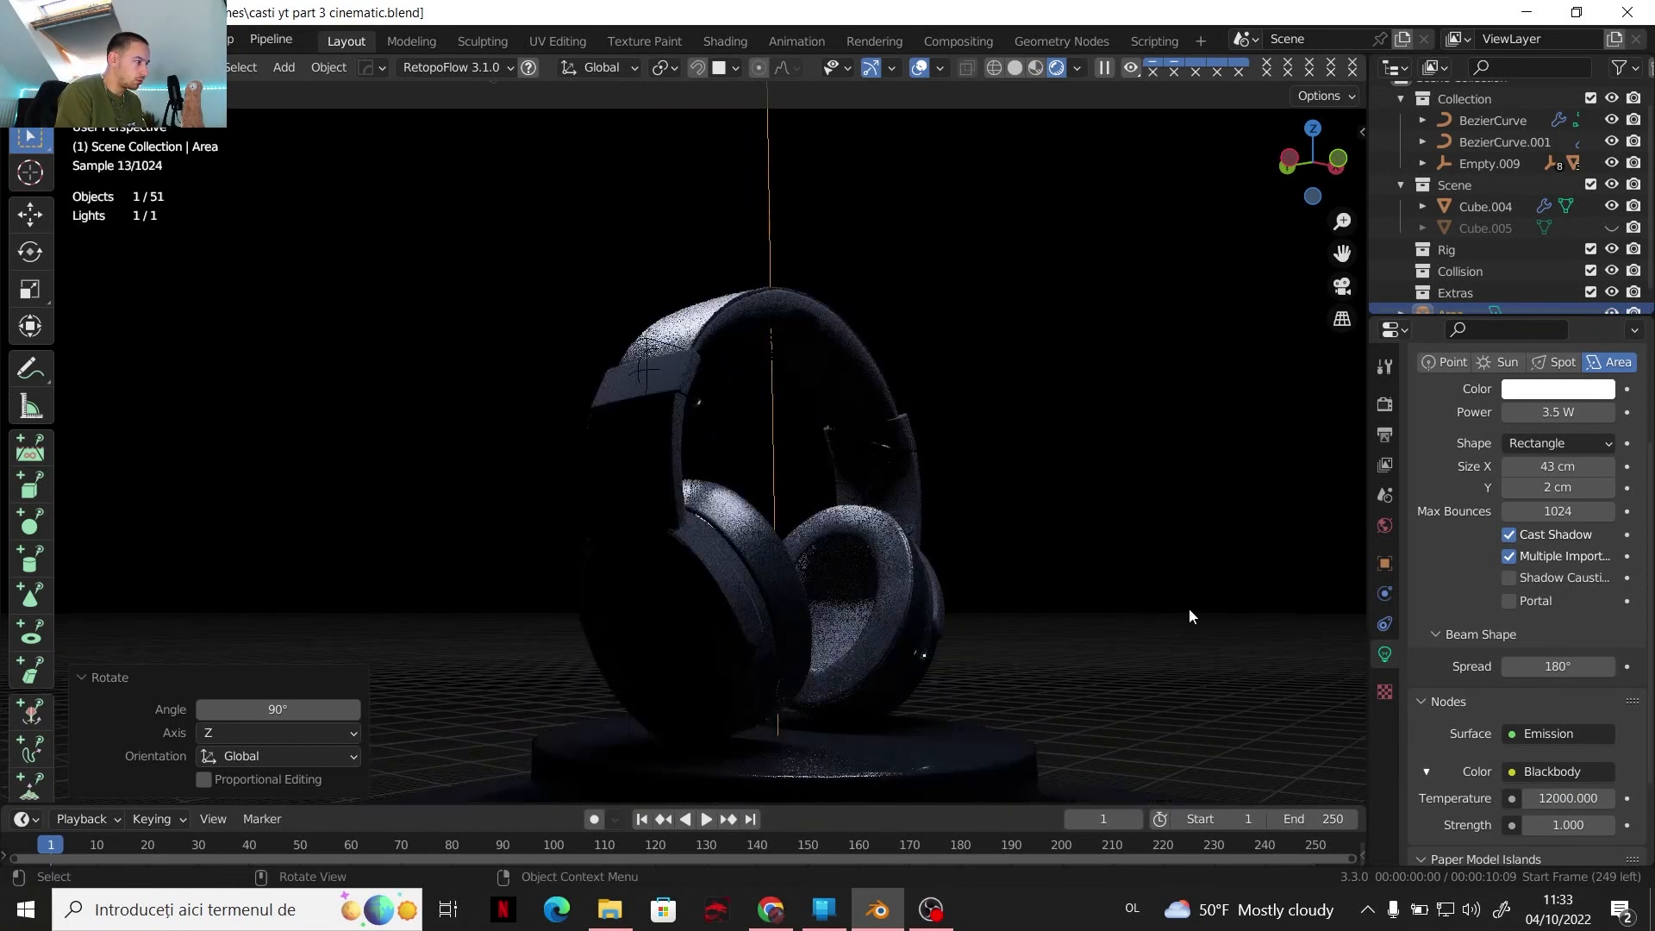
click(1579, 798)
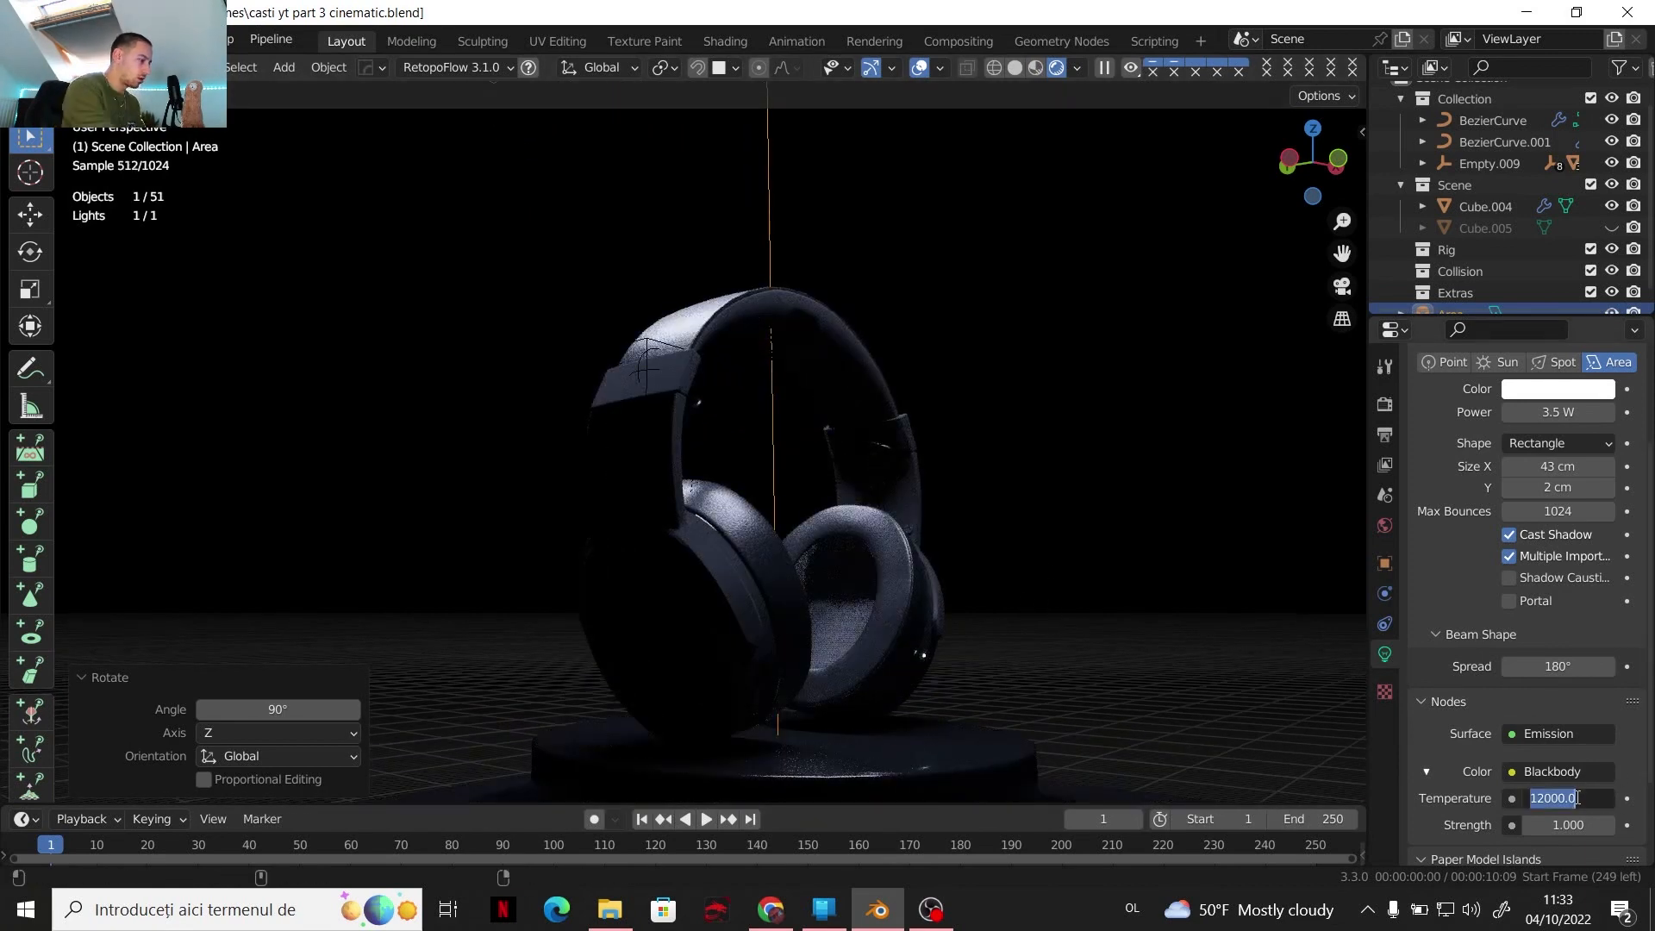
text(8000)
key(Return)
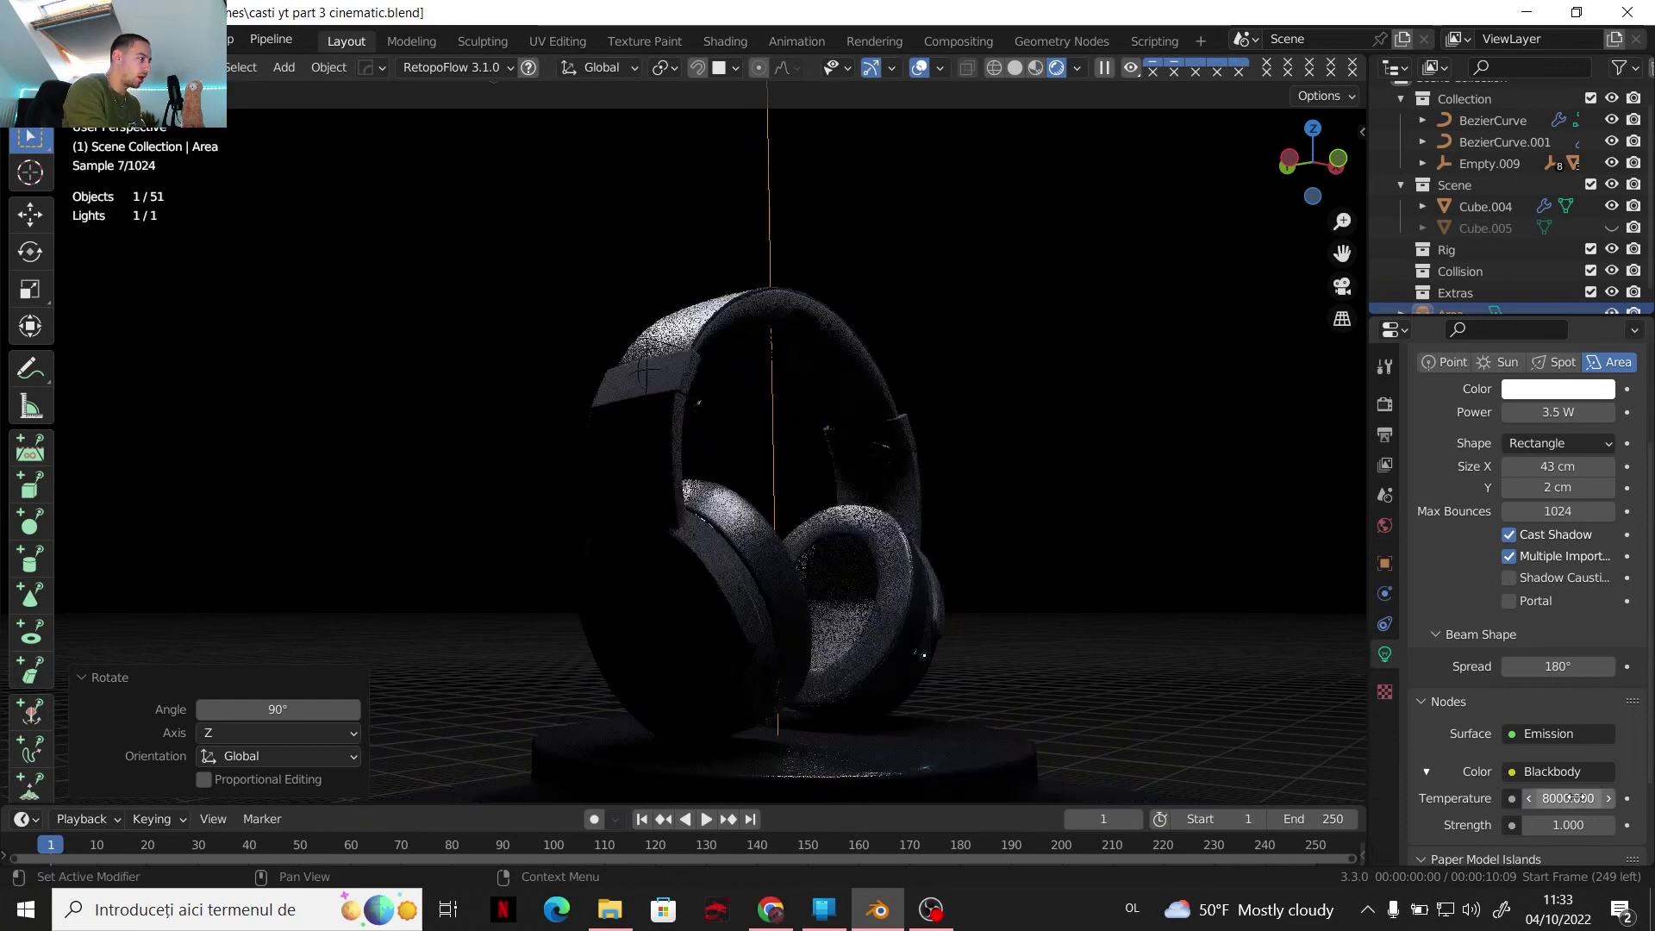
Add a second Area light and raise it about 40.6 cm along the Z axis
click(929, 462)
middle_drag(930, 462, 944, 548)
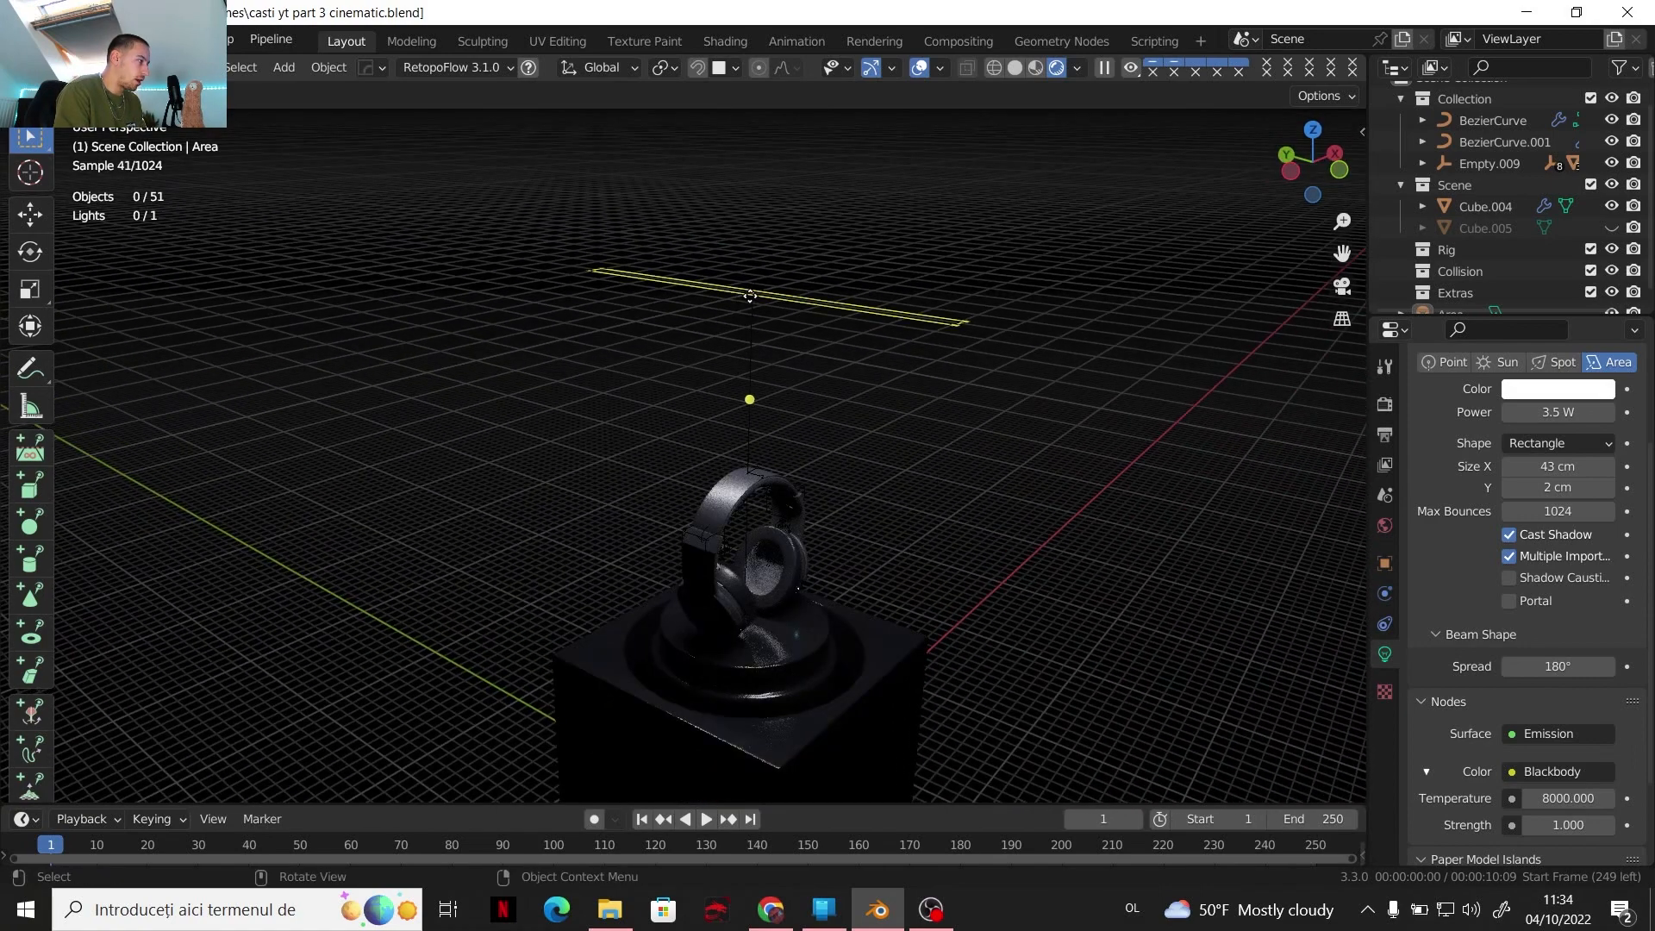
click(750, 296)
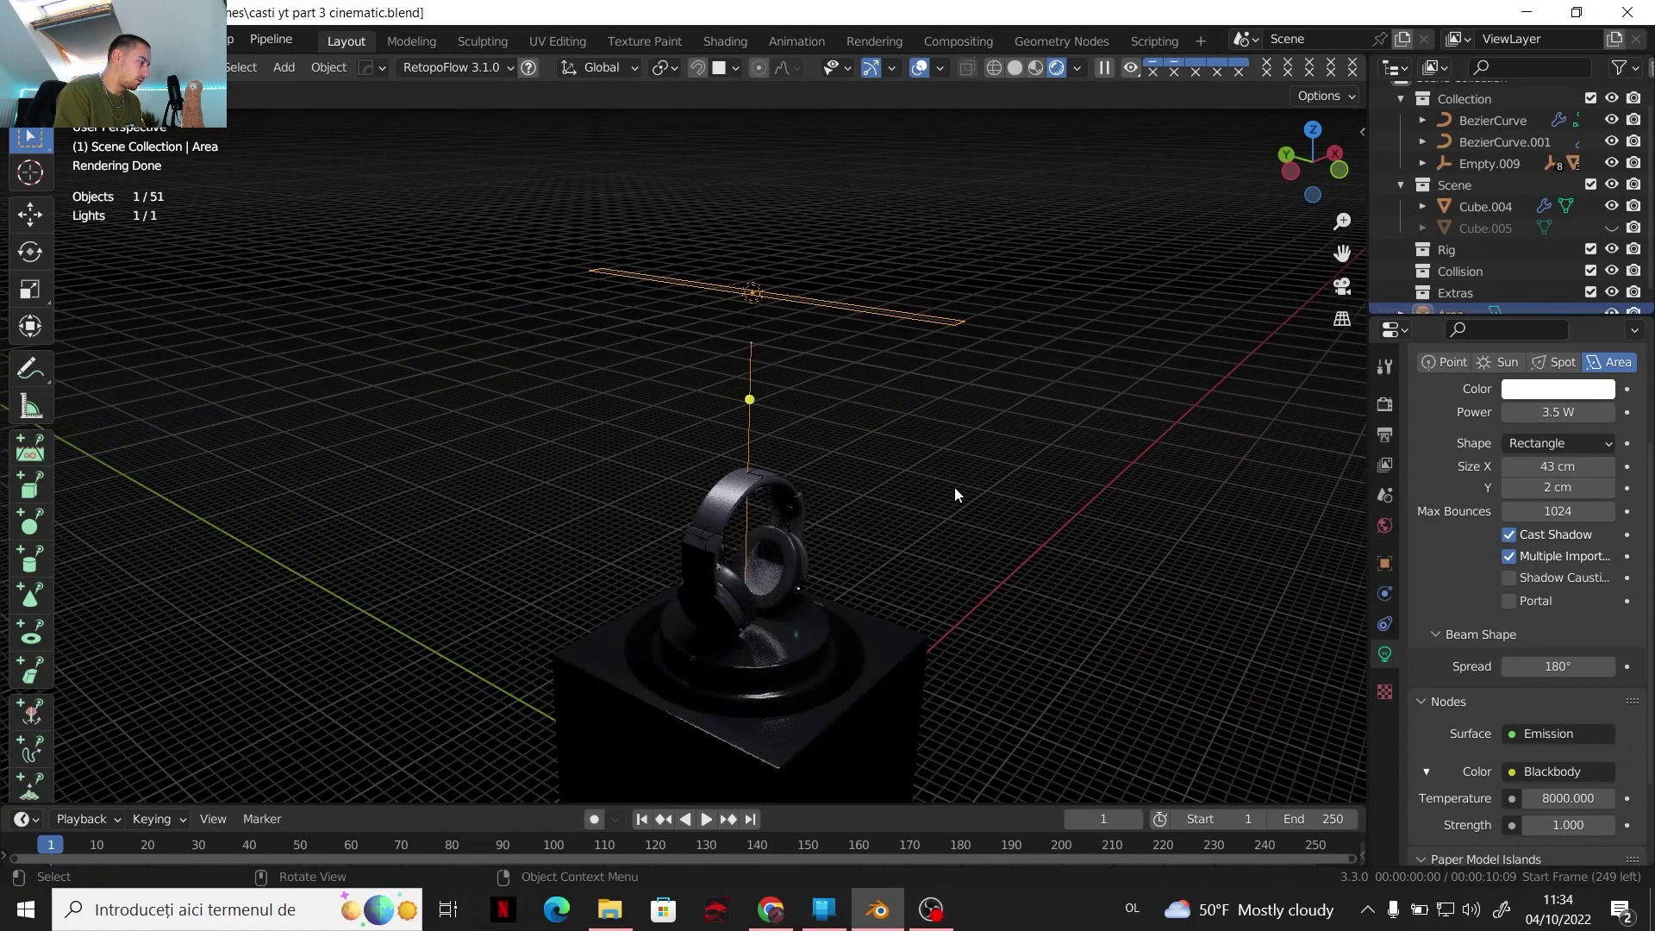
key(shift+a)
mouse_move(961, 547)
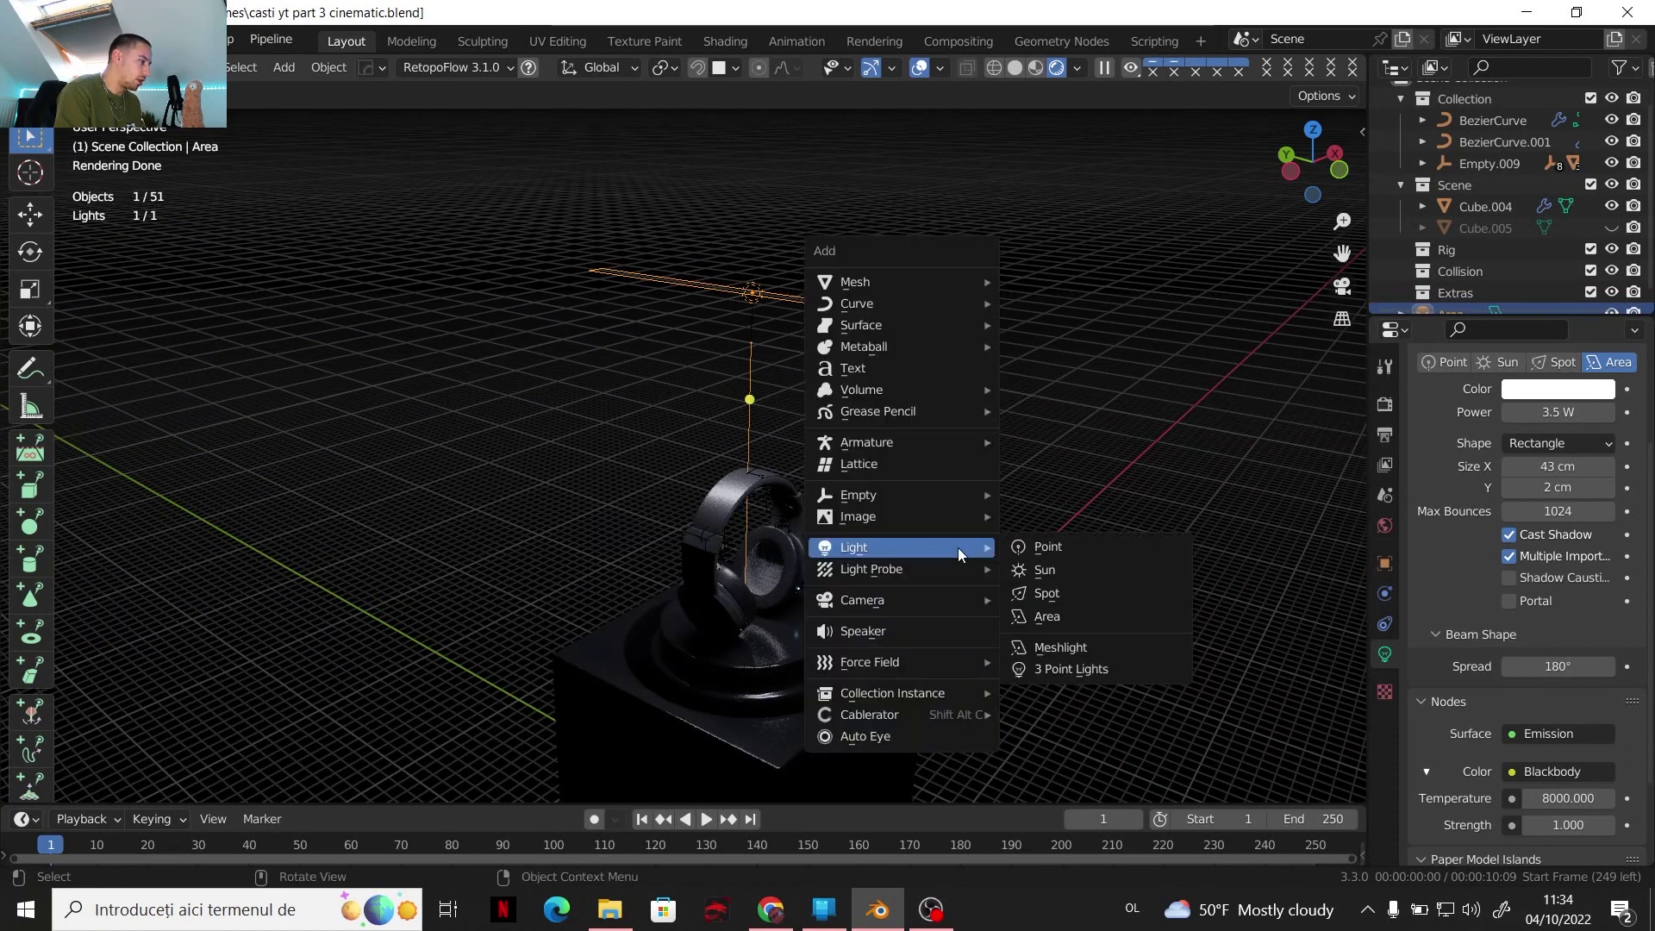
click(1035, 616)
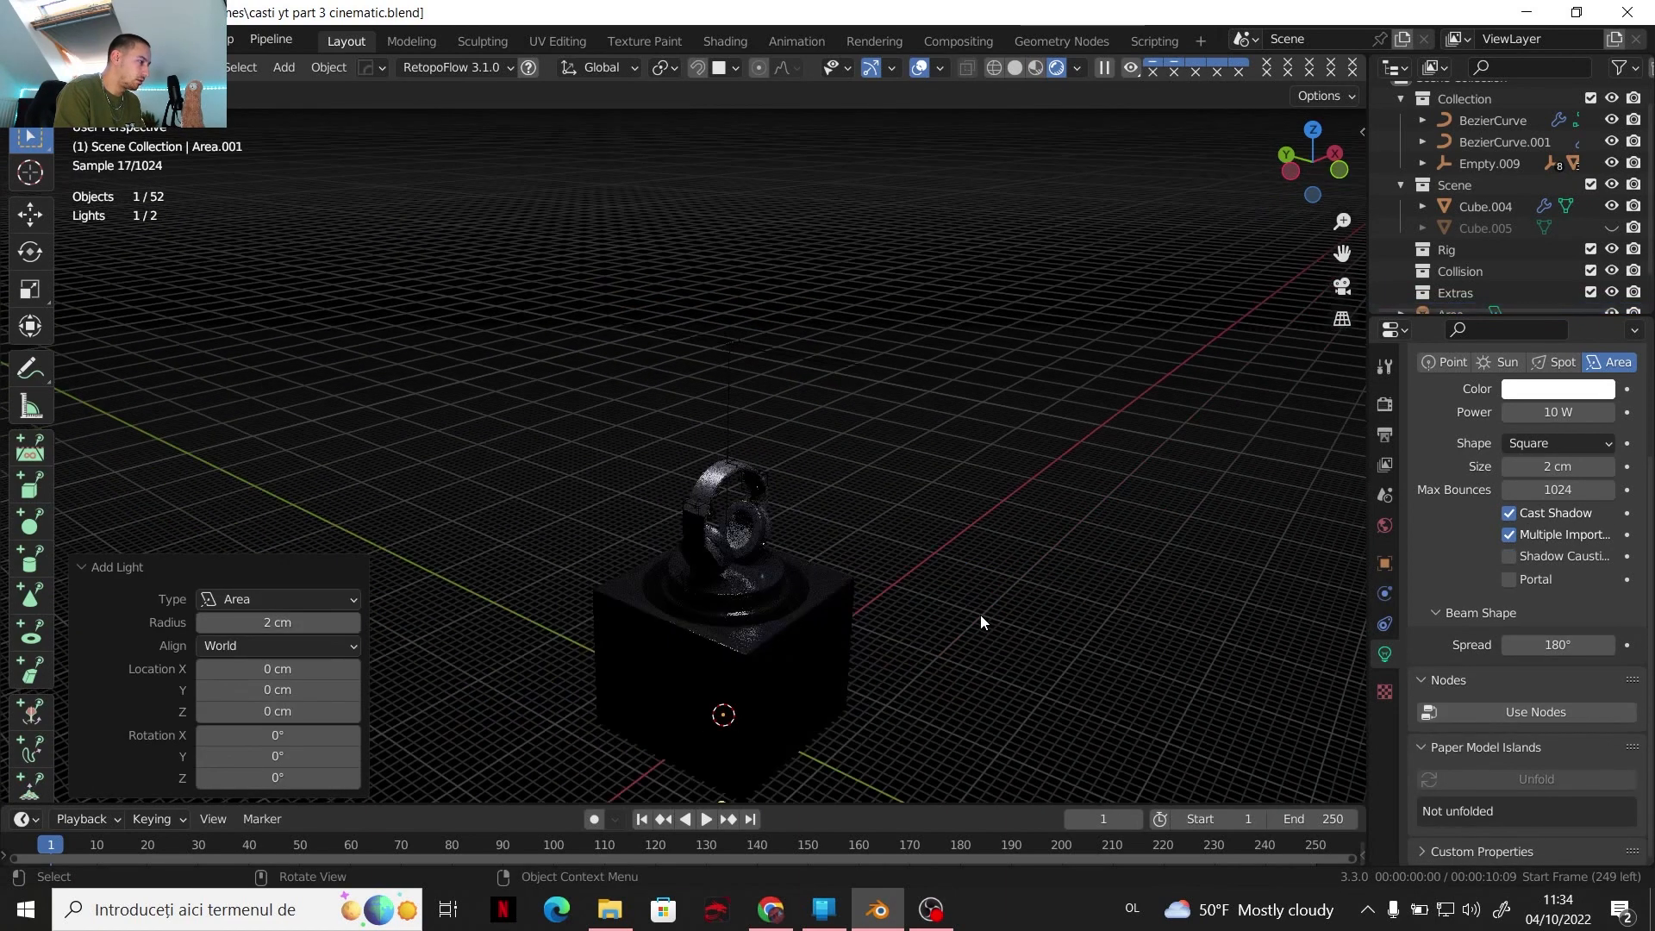
key(g)
key(z)
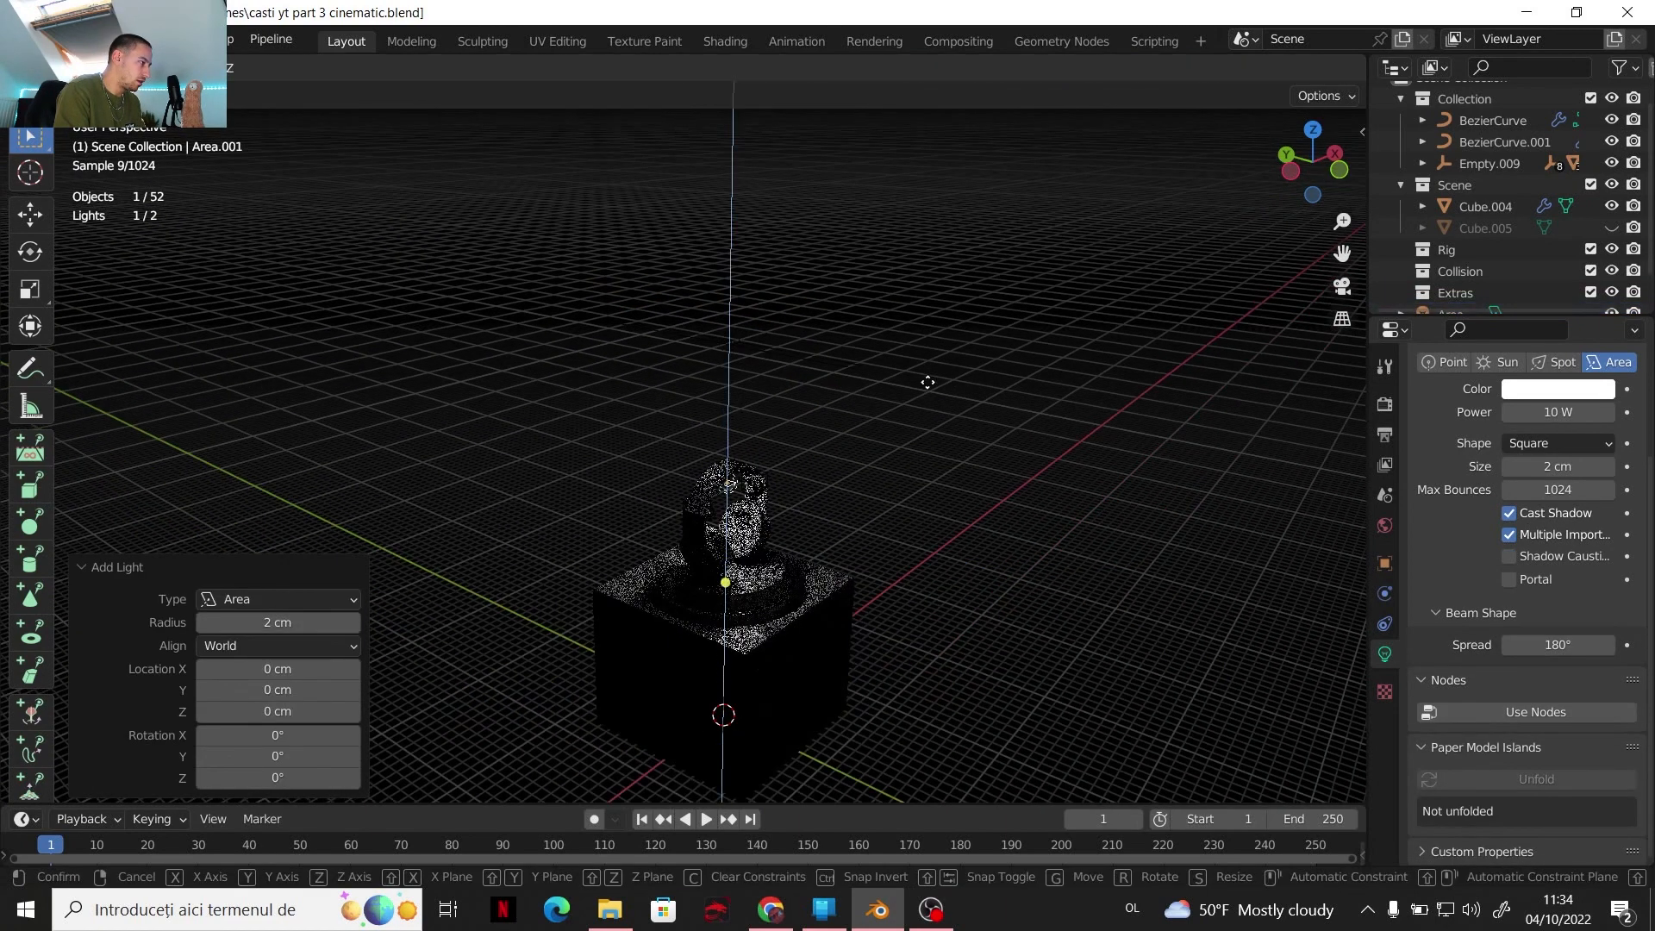
click(926, 392)
Rotate the second area light -90° about X and move it about 65.2 cm along Y, away from the headphones
middle_drag(963, 500, 975, 521)
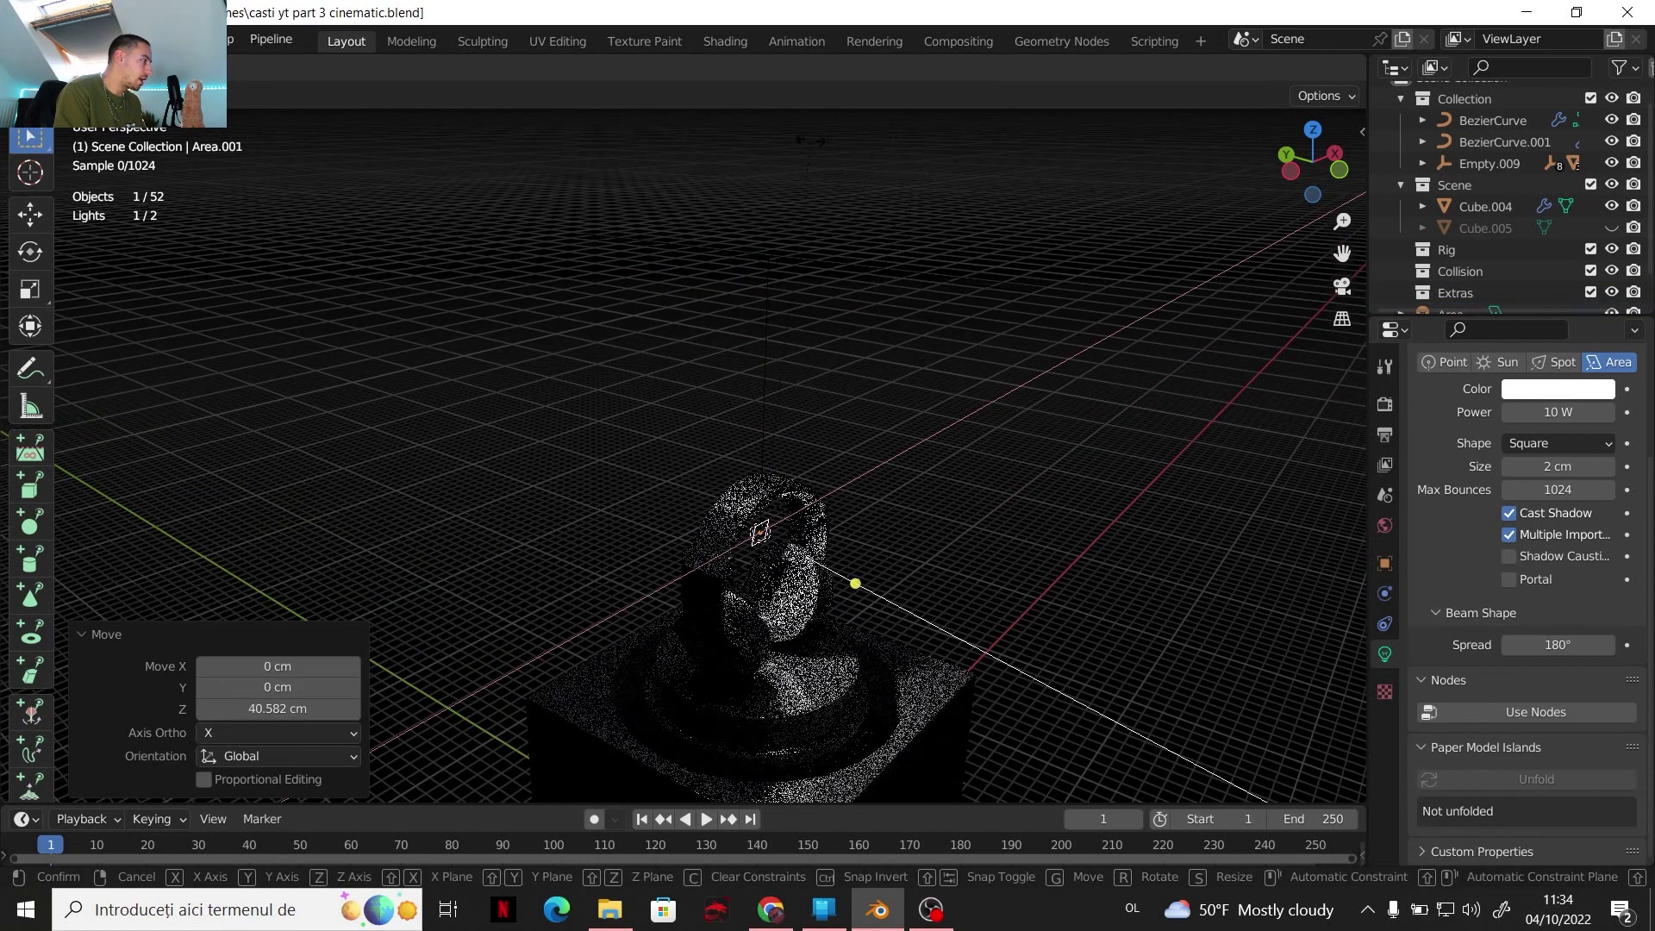
ctrl+click(891, 491)
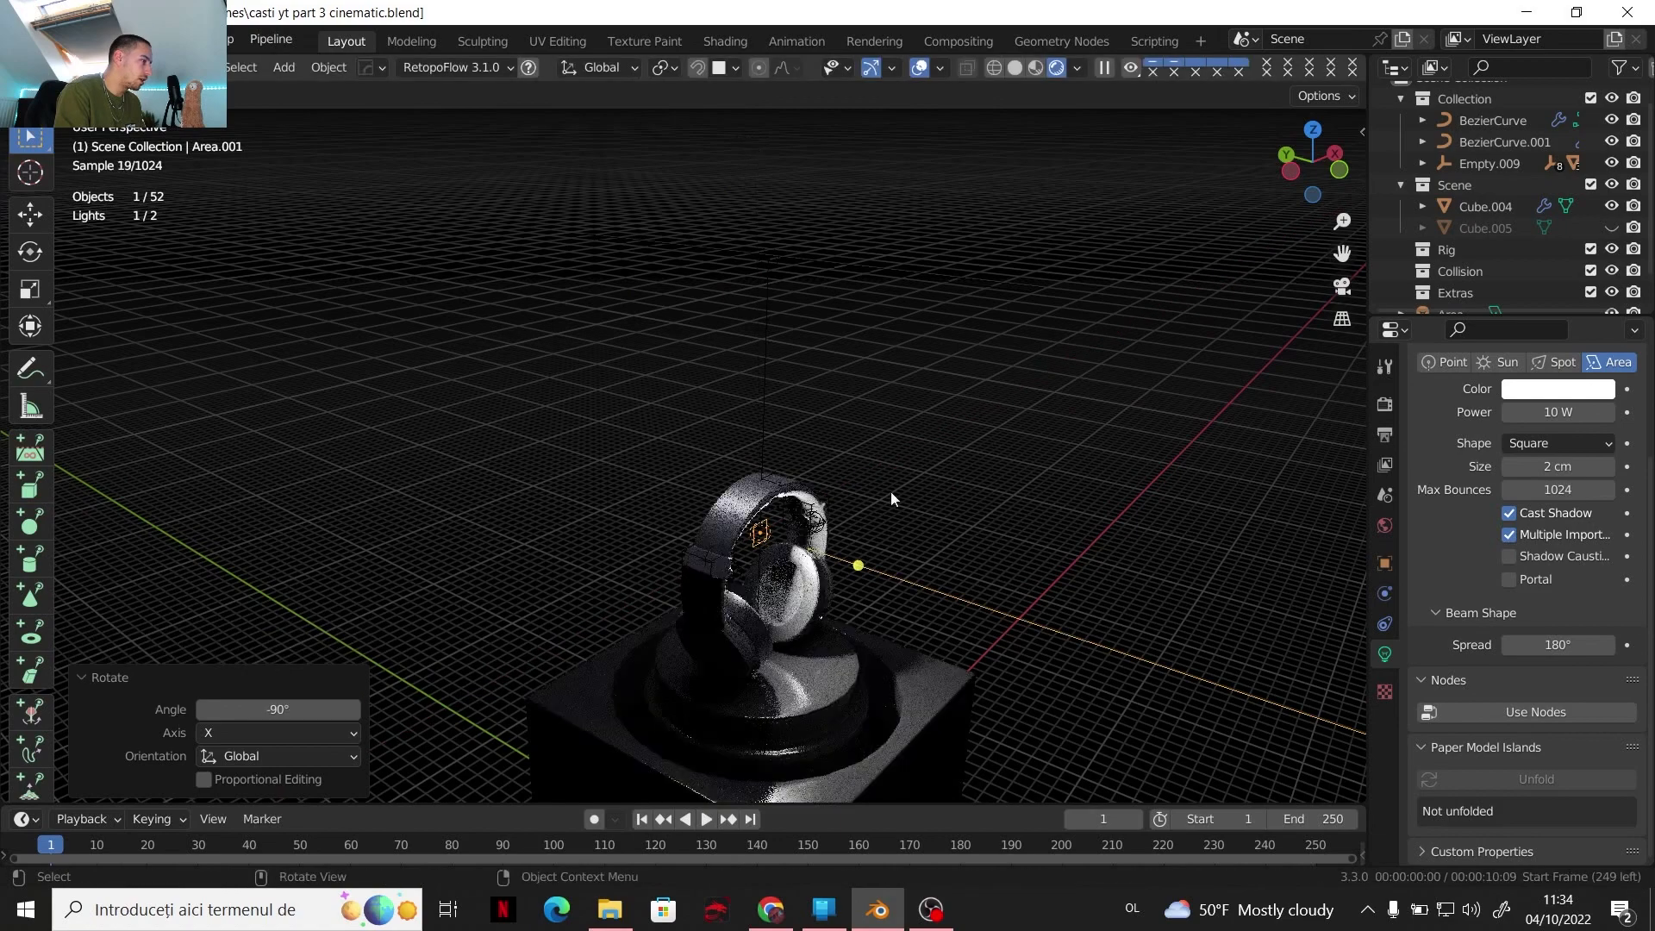
middle_drag(952, 541, 933, 586)
key(g)
key(x)
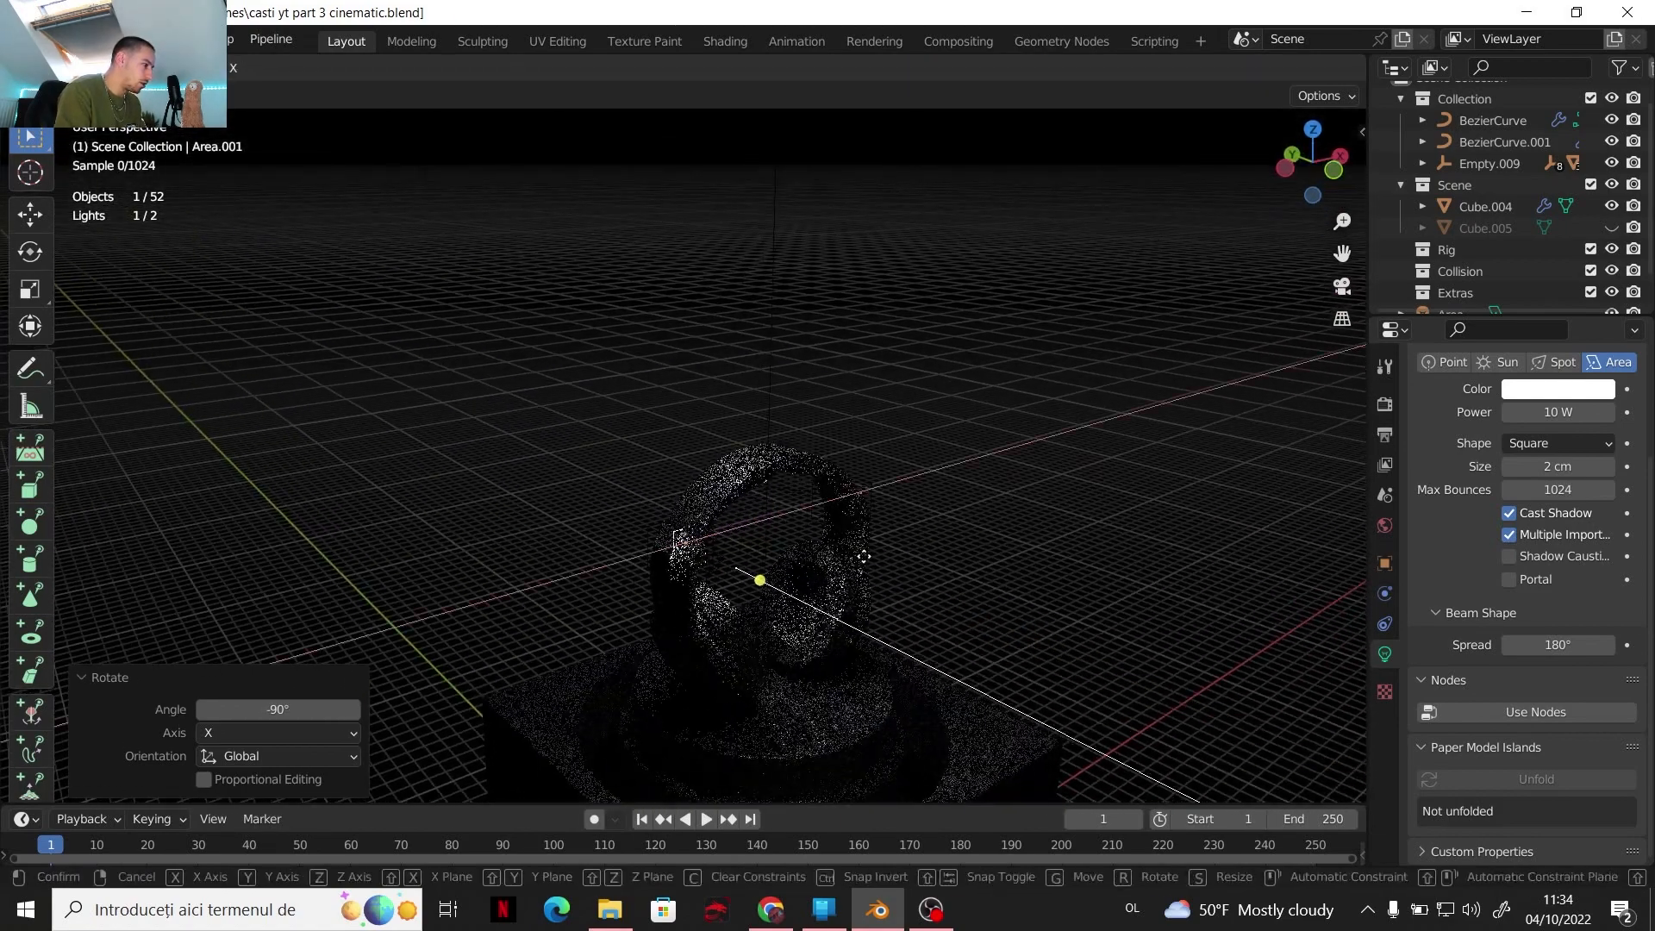
key(y)
click(569, 469)
scroll(603, 517, down, 1)
shift+middle_drag(616, 552, 834, 473)
middle_drag(834, 473, 757, 500)
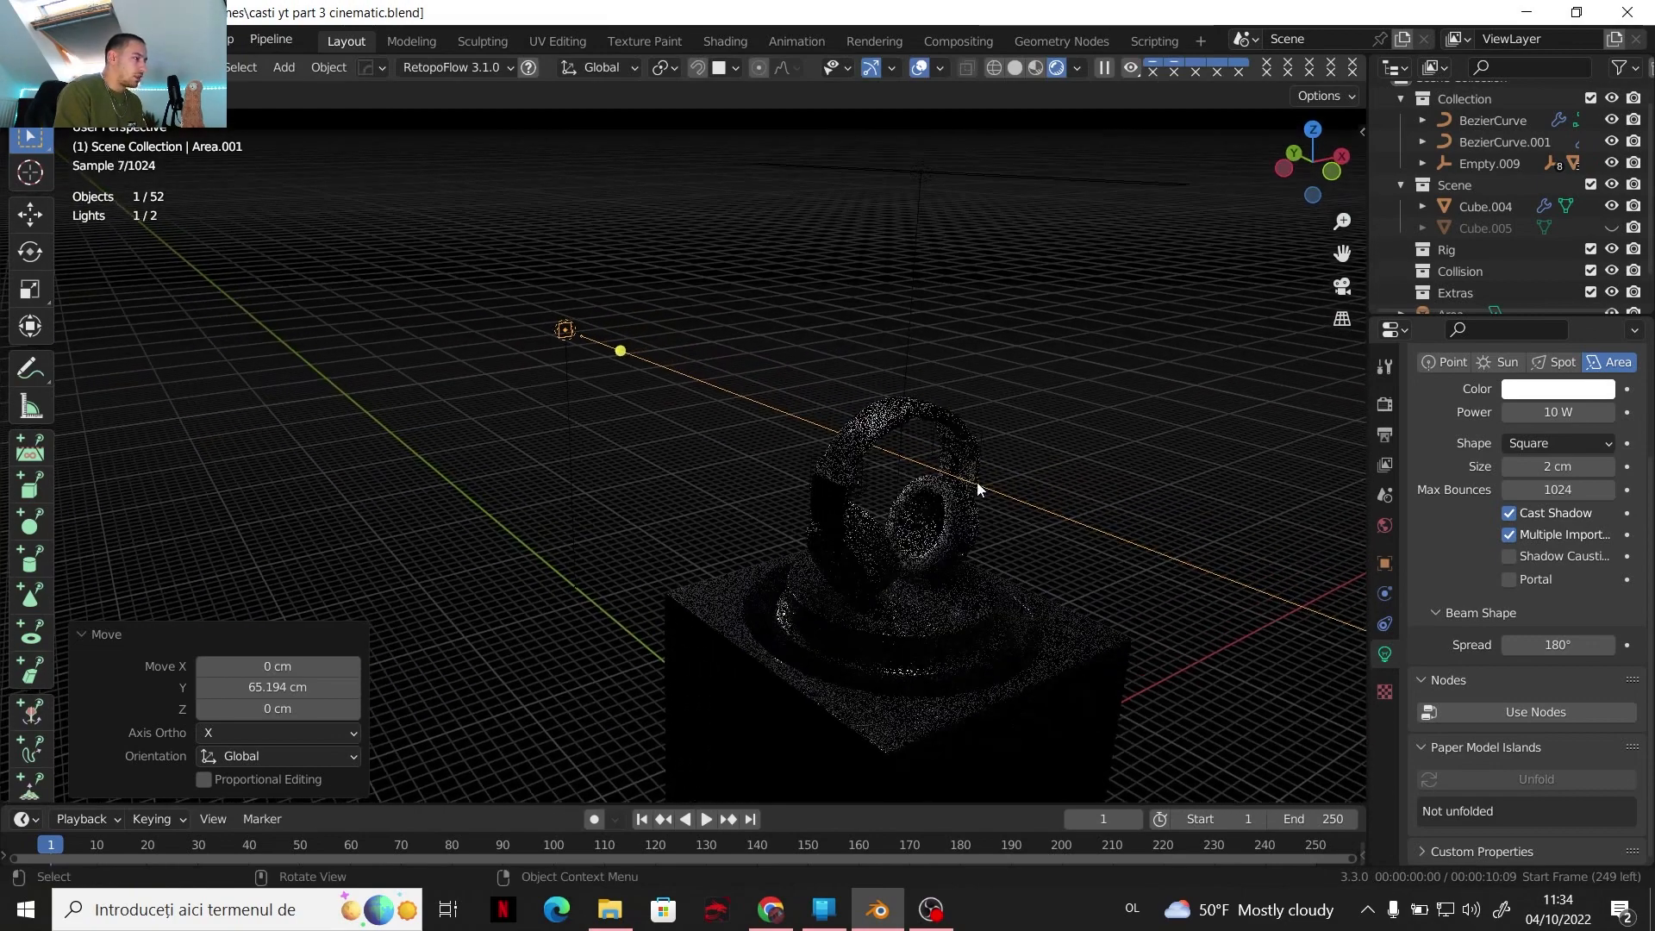
Rotate the second area light -6.62° about Z, move it about 14.3 cm along X, and rotate it another -13° about Z
mouse_move(1558, 470)
mouse_down()
mouse_move(1576, 470)
mouse_move(1559, 471)
mouse_up()
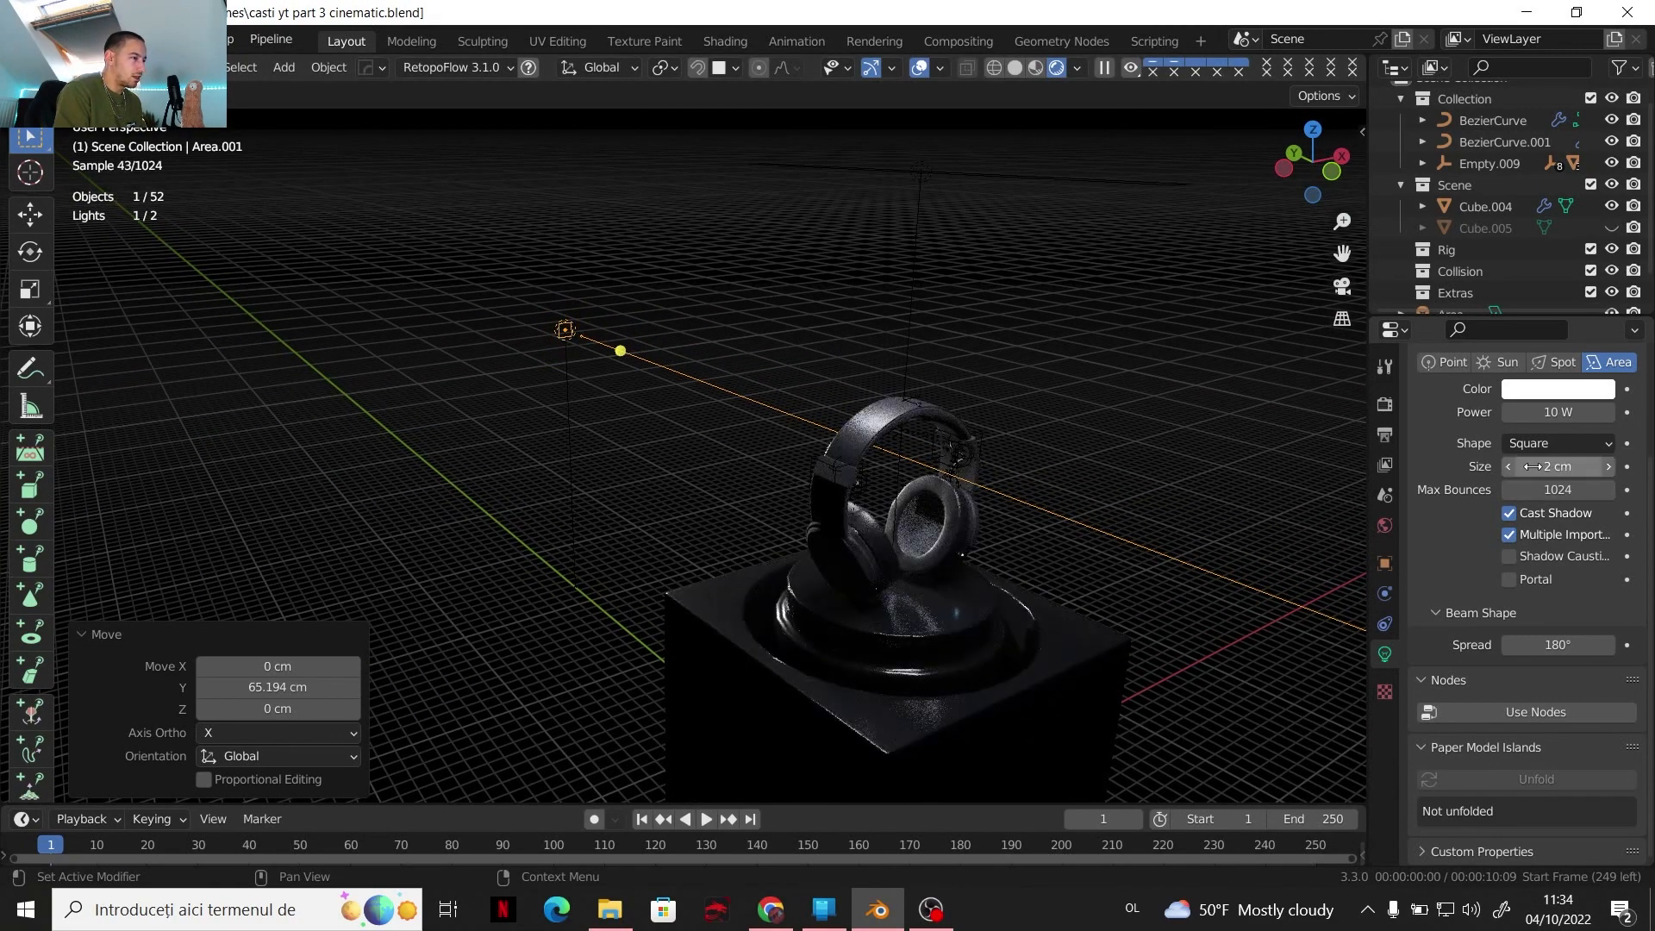
key(r)
key(z)
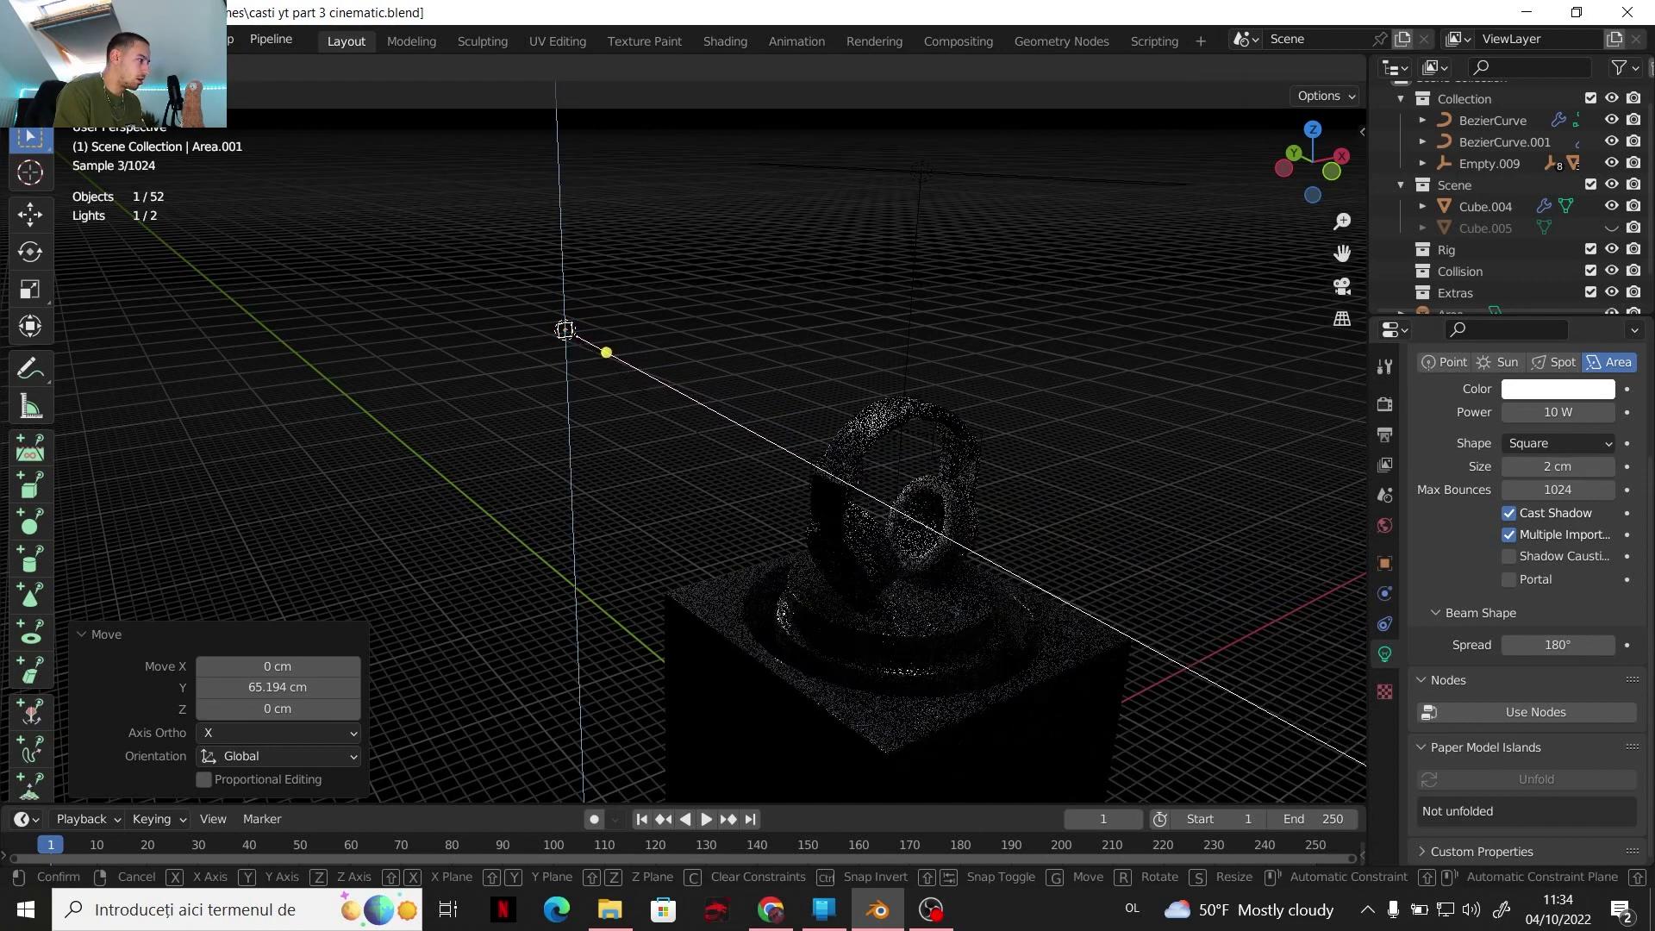
click(945, 608)
key(g)
key(x)
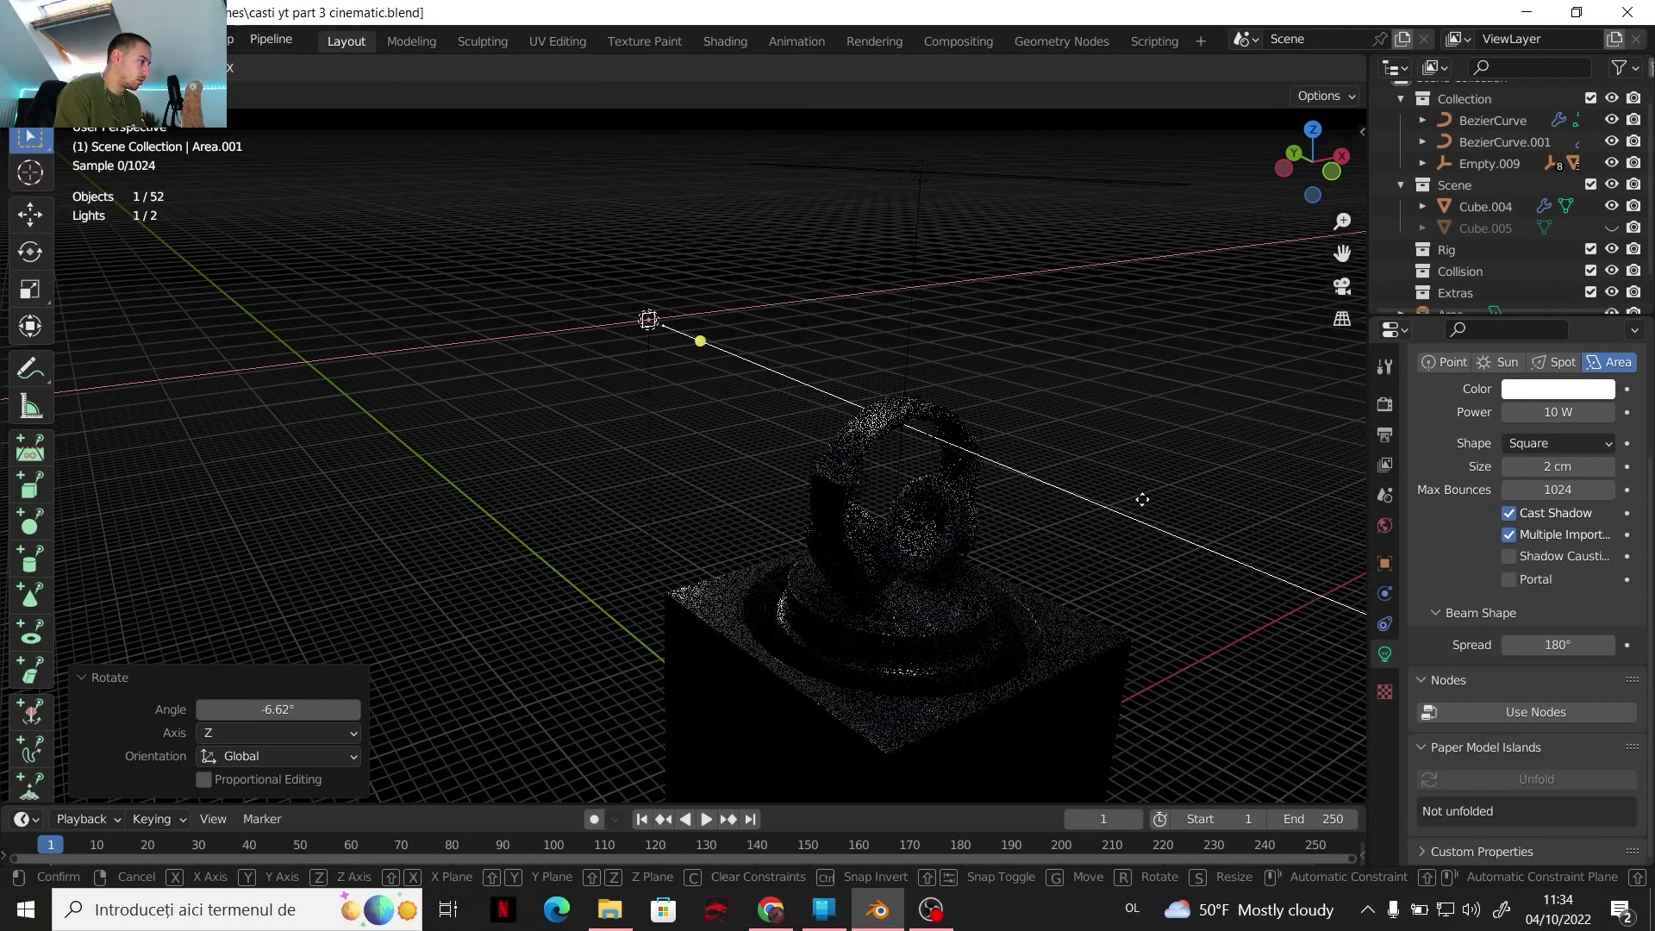
click(1143, 509)
key(r)
key(z)
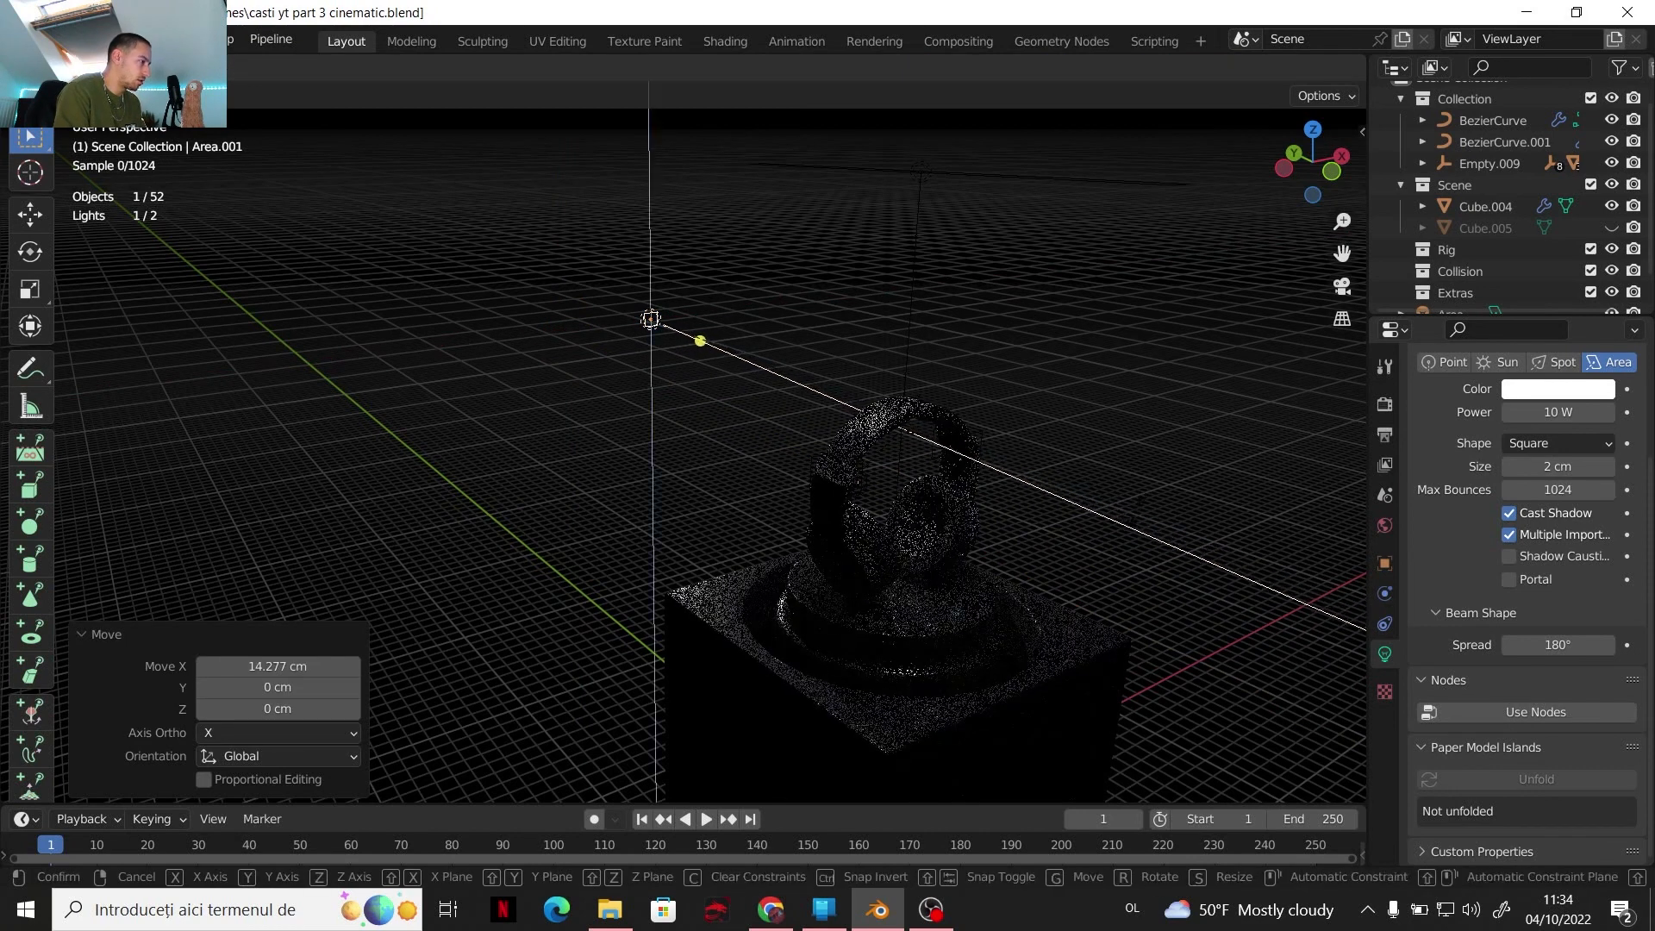
click(1083, 596)
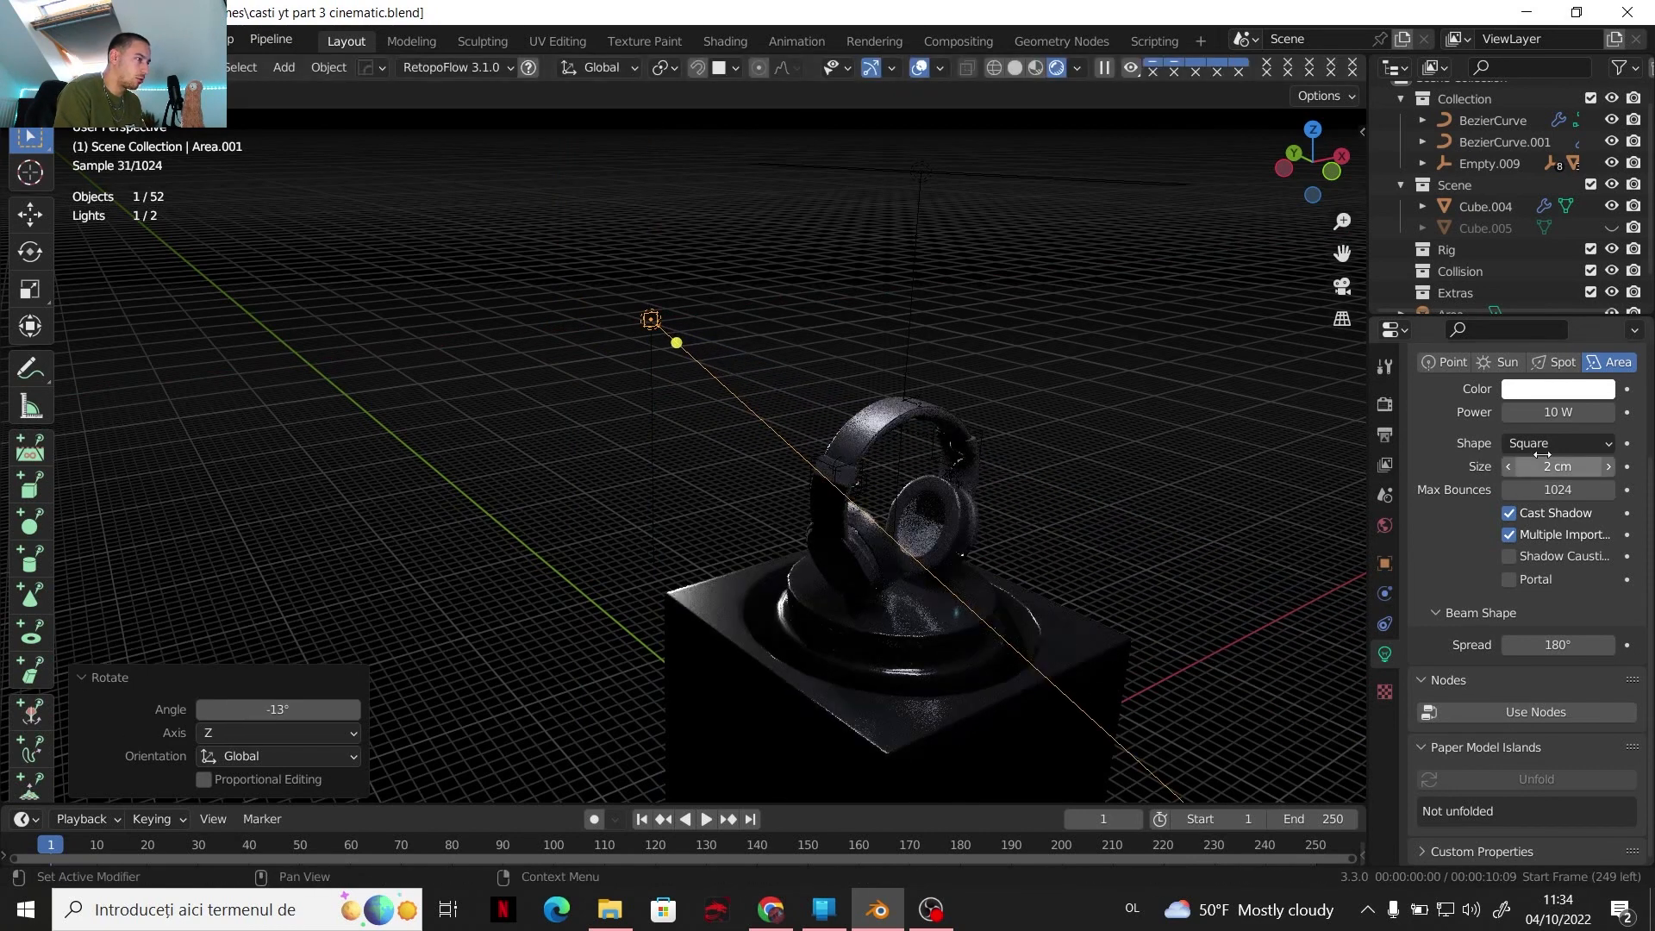
Raise the second area light's power to about 897.2 W and hide the overhead area light to isolate its effect
drag(1537, 414, 1637, 414)
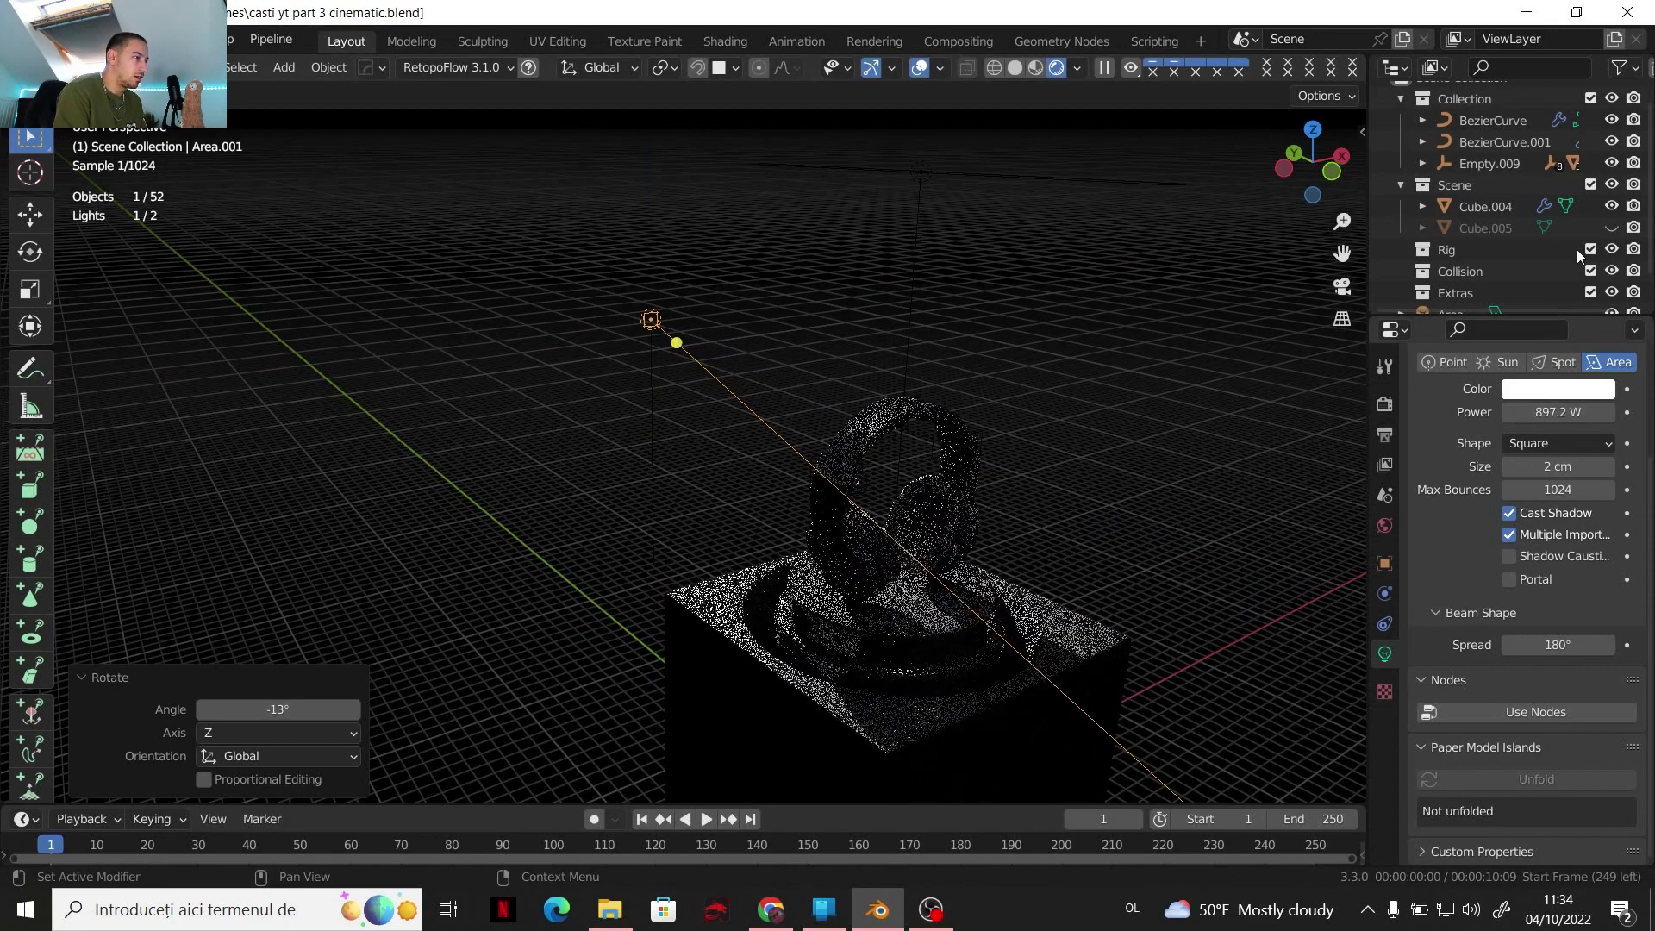
scroll(1555, 246, down, 2)
click(1601, 272)
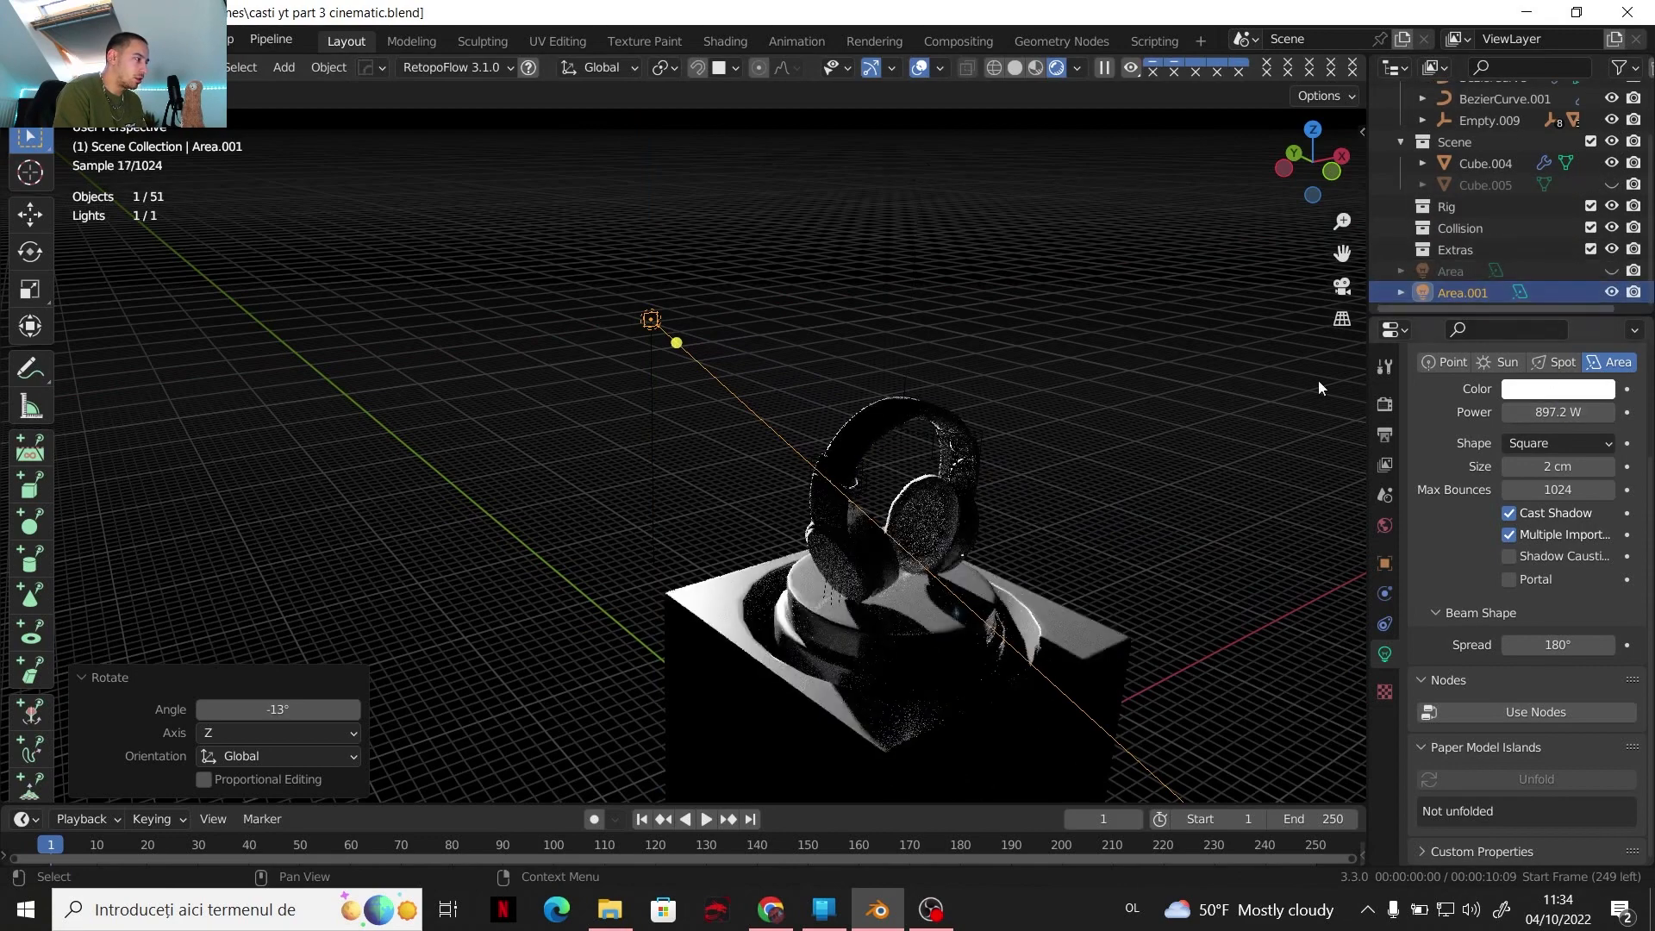
Lower the second area light about 20.8 cm along Z and re-aim it at the headphones by rotating it about X
scroll(838, 472, up, 2)
middle_drag(746, 479, 617, 433)
key(g)
key(z)
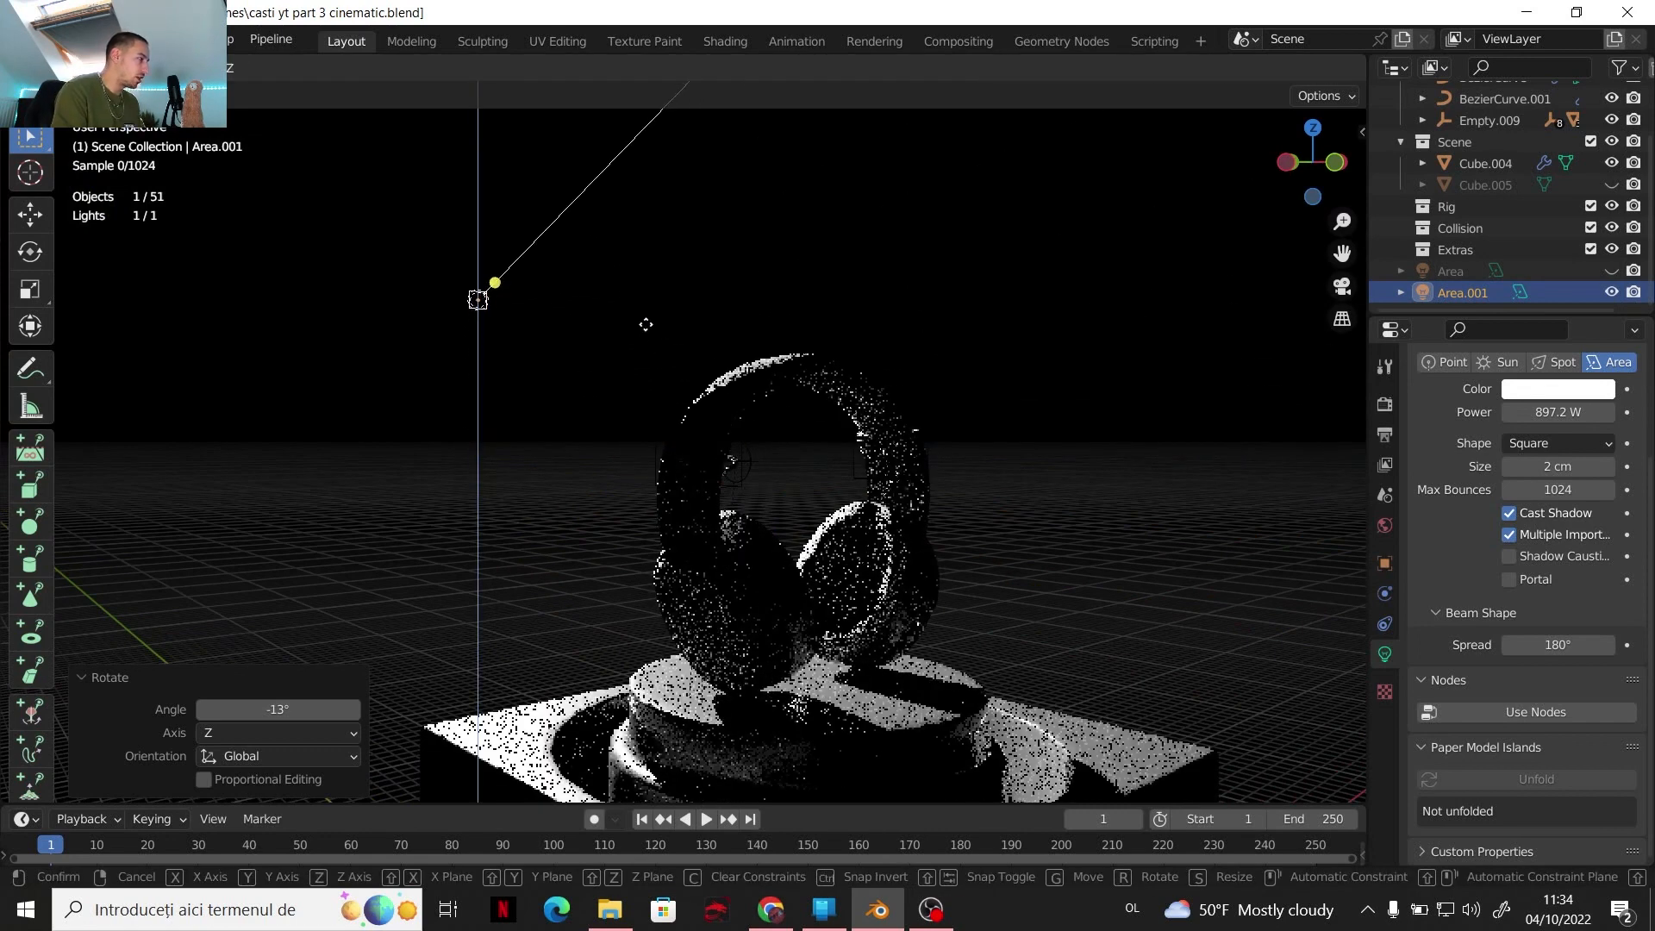
click(675, 634)
key(r)
key(x)
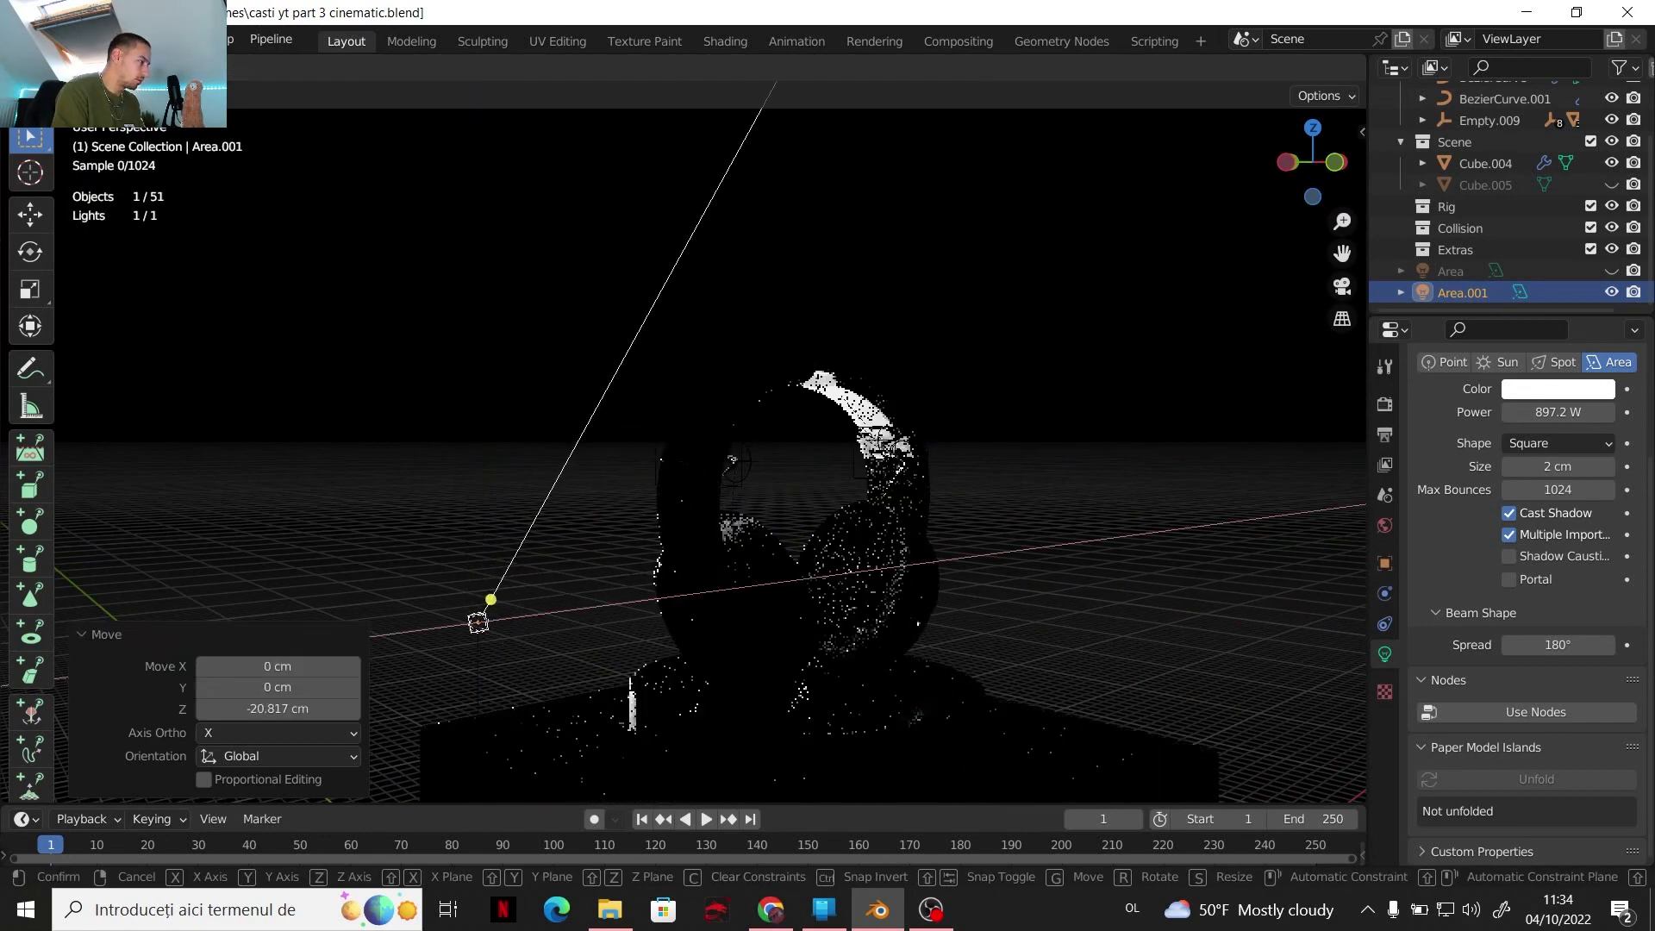
click(717, 583)
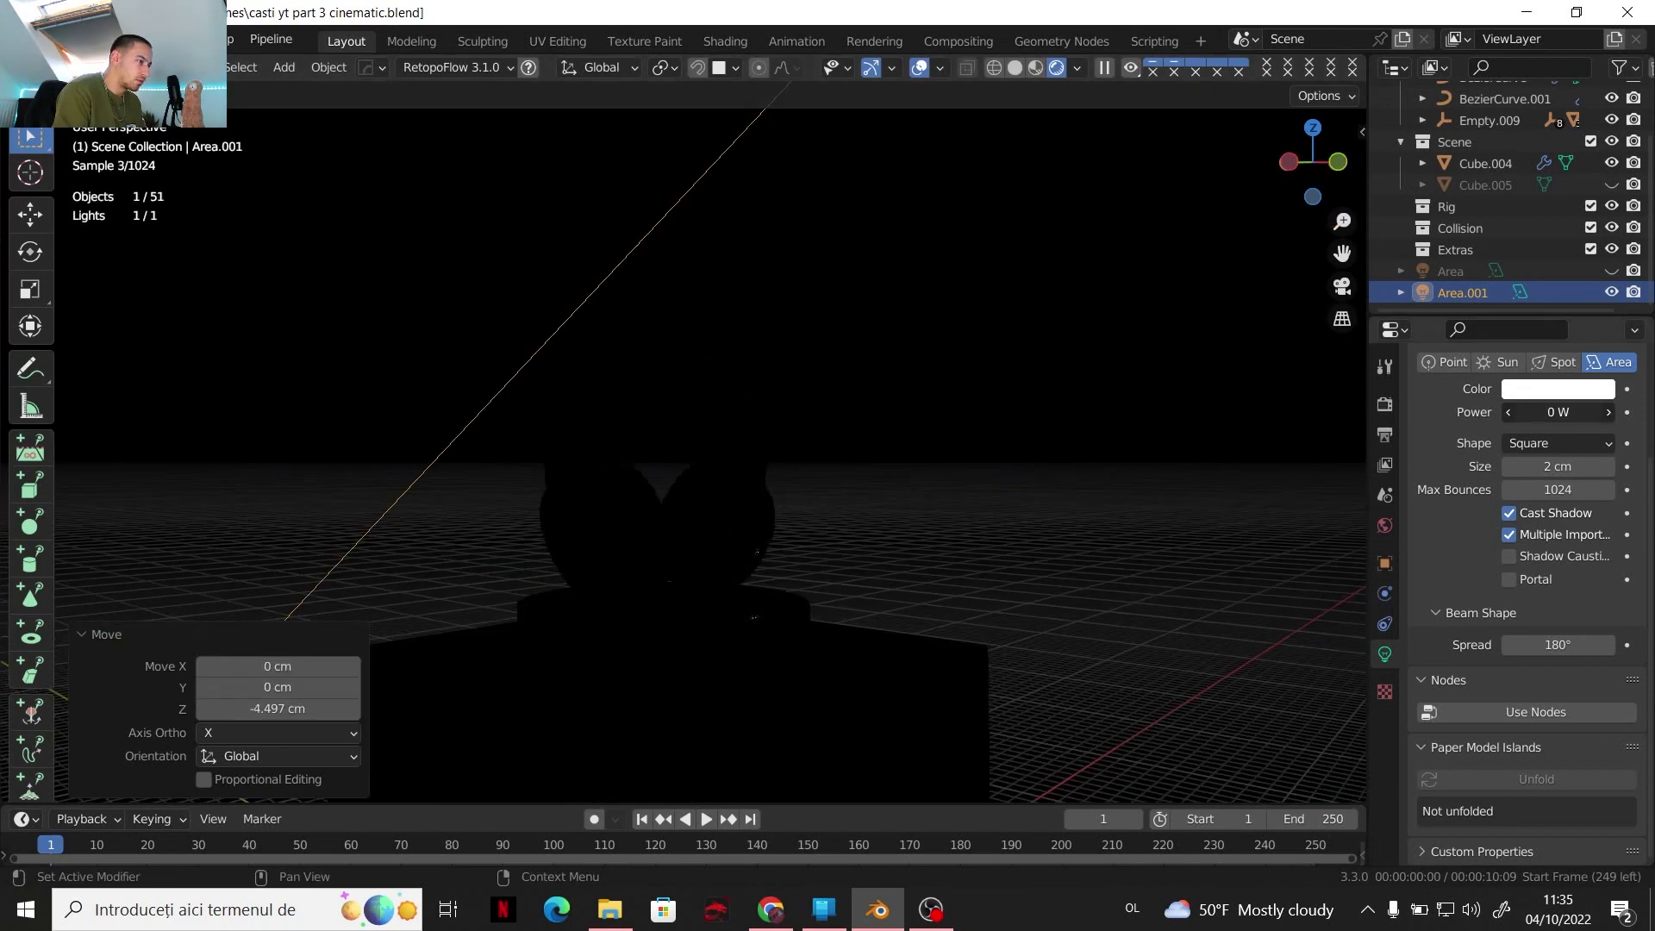
Set the second area light's power to 60 W and give its emission color a Blackbody temperature of 12000
drag(1558, 412, 1607, 412)
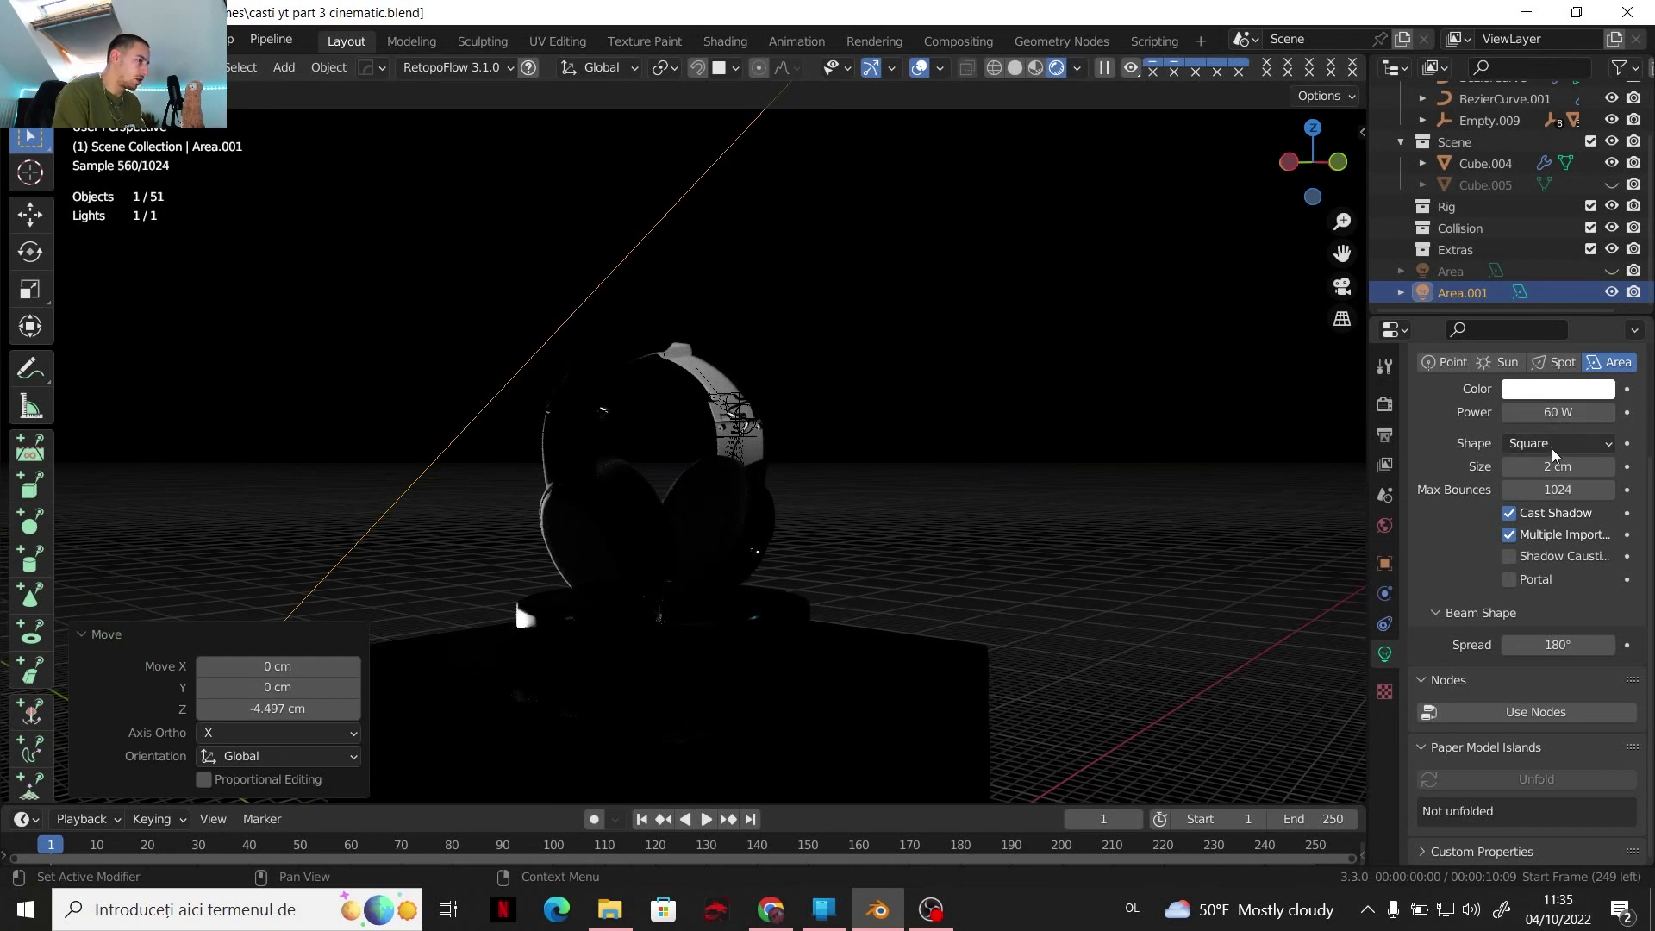
click(1544, 719)
click(1513, 749)
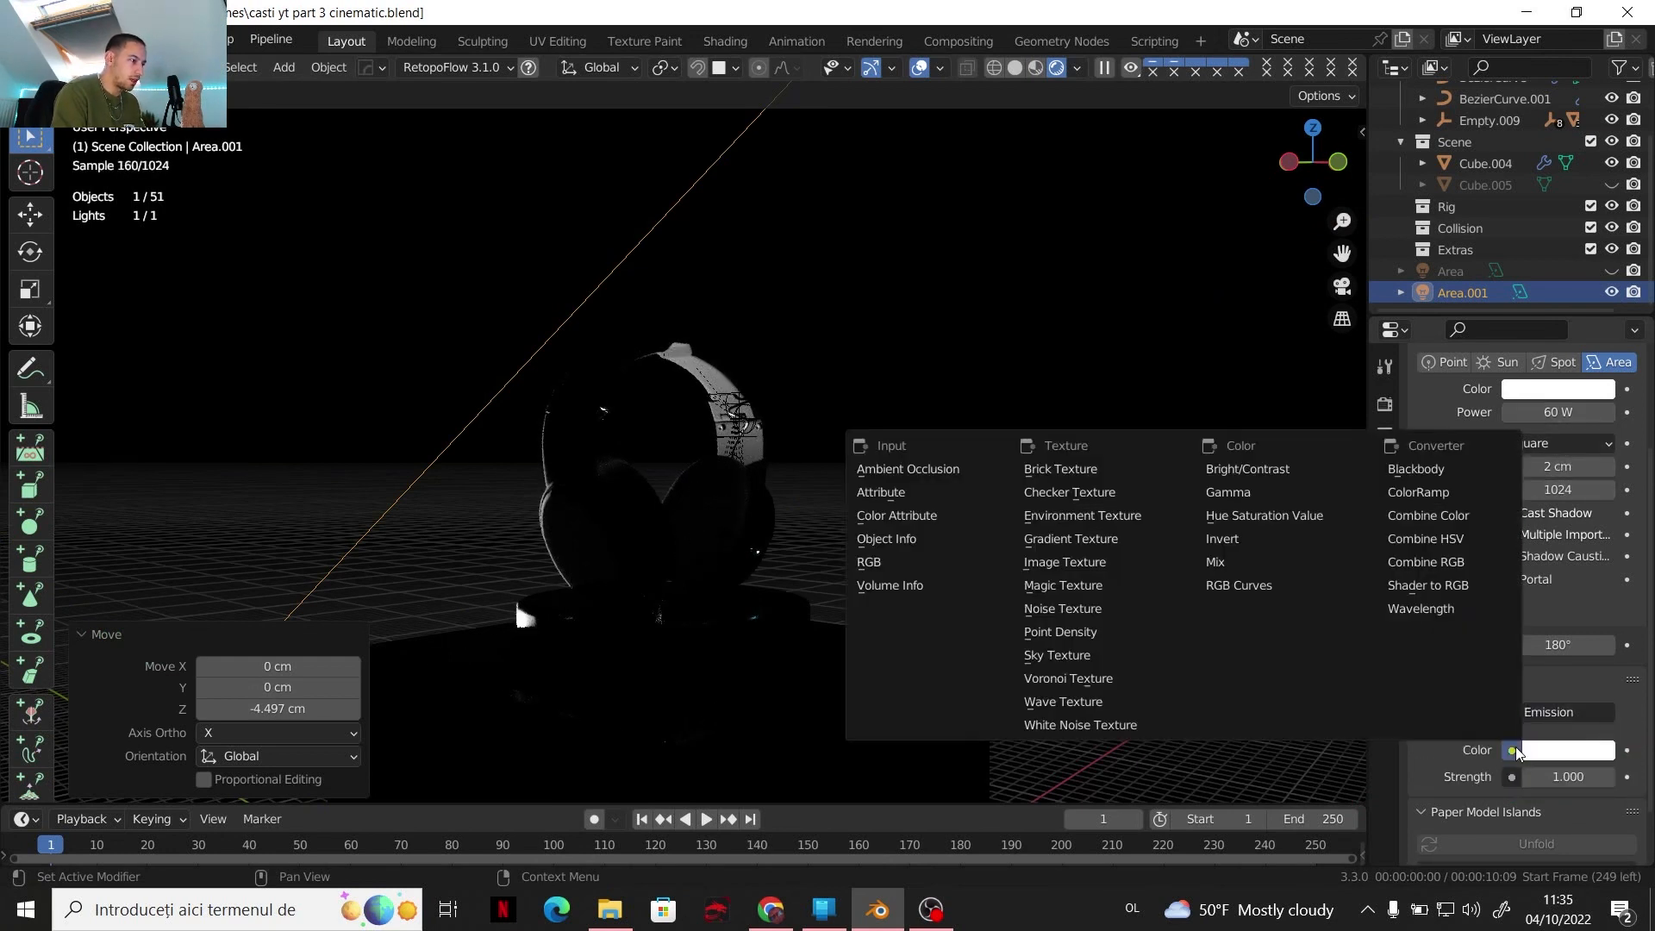
click(1416, 468)
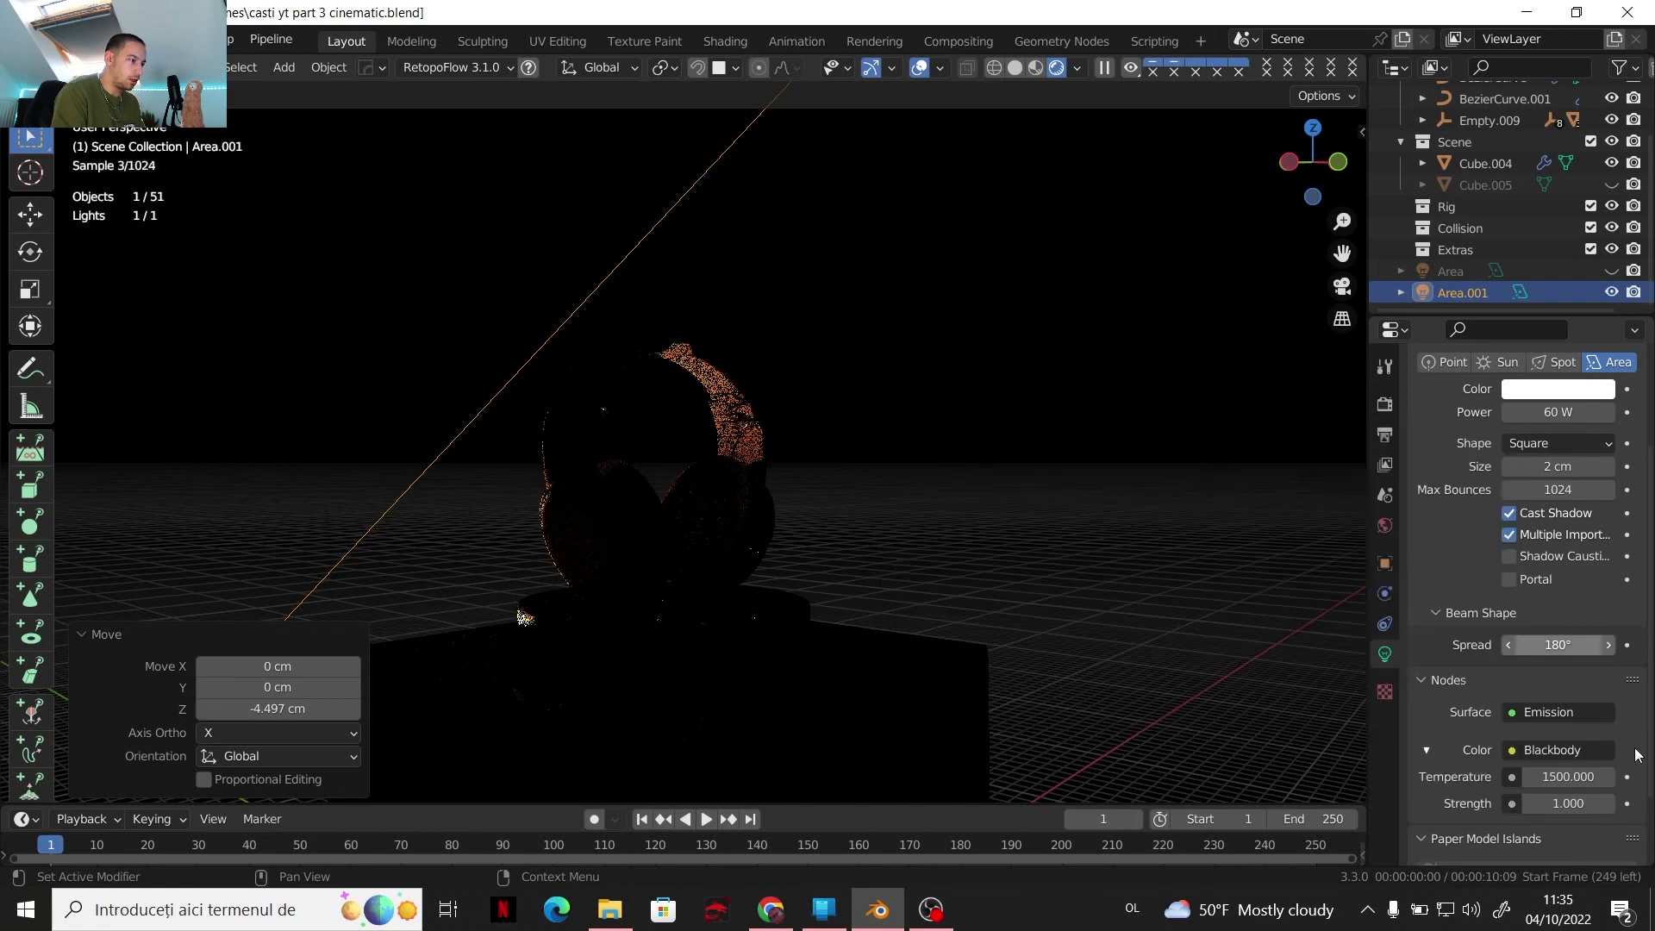
double_click(1583, 777)
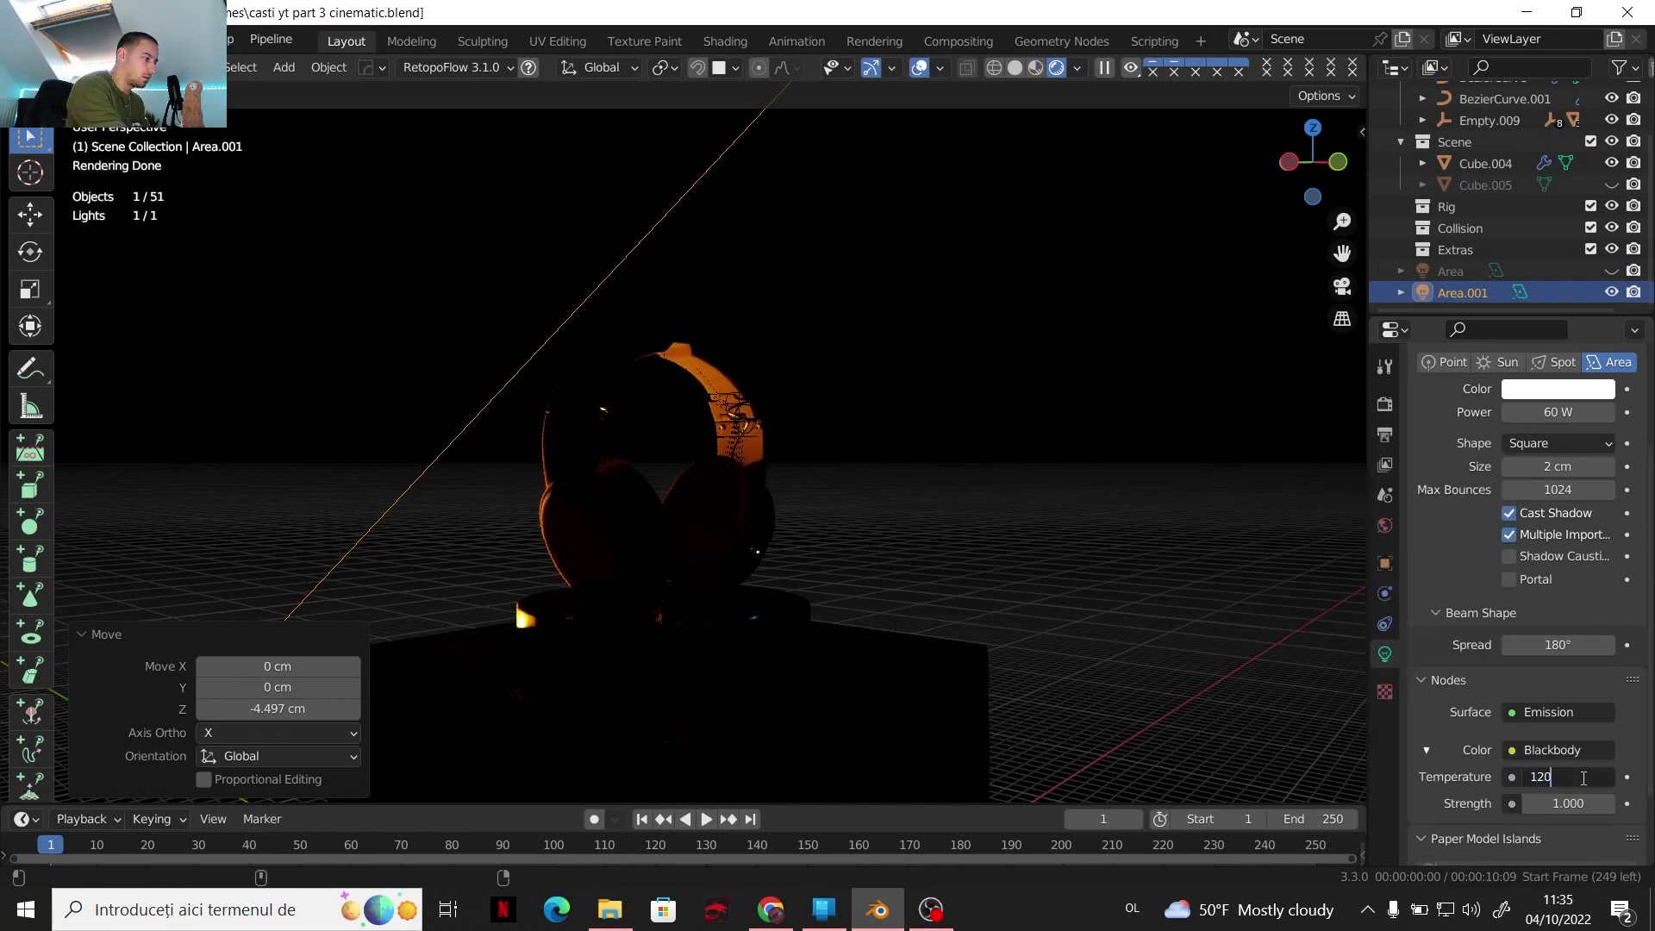
text(12000)
key(Return)
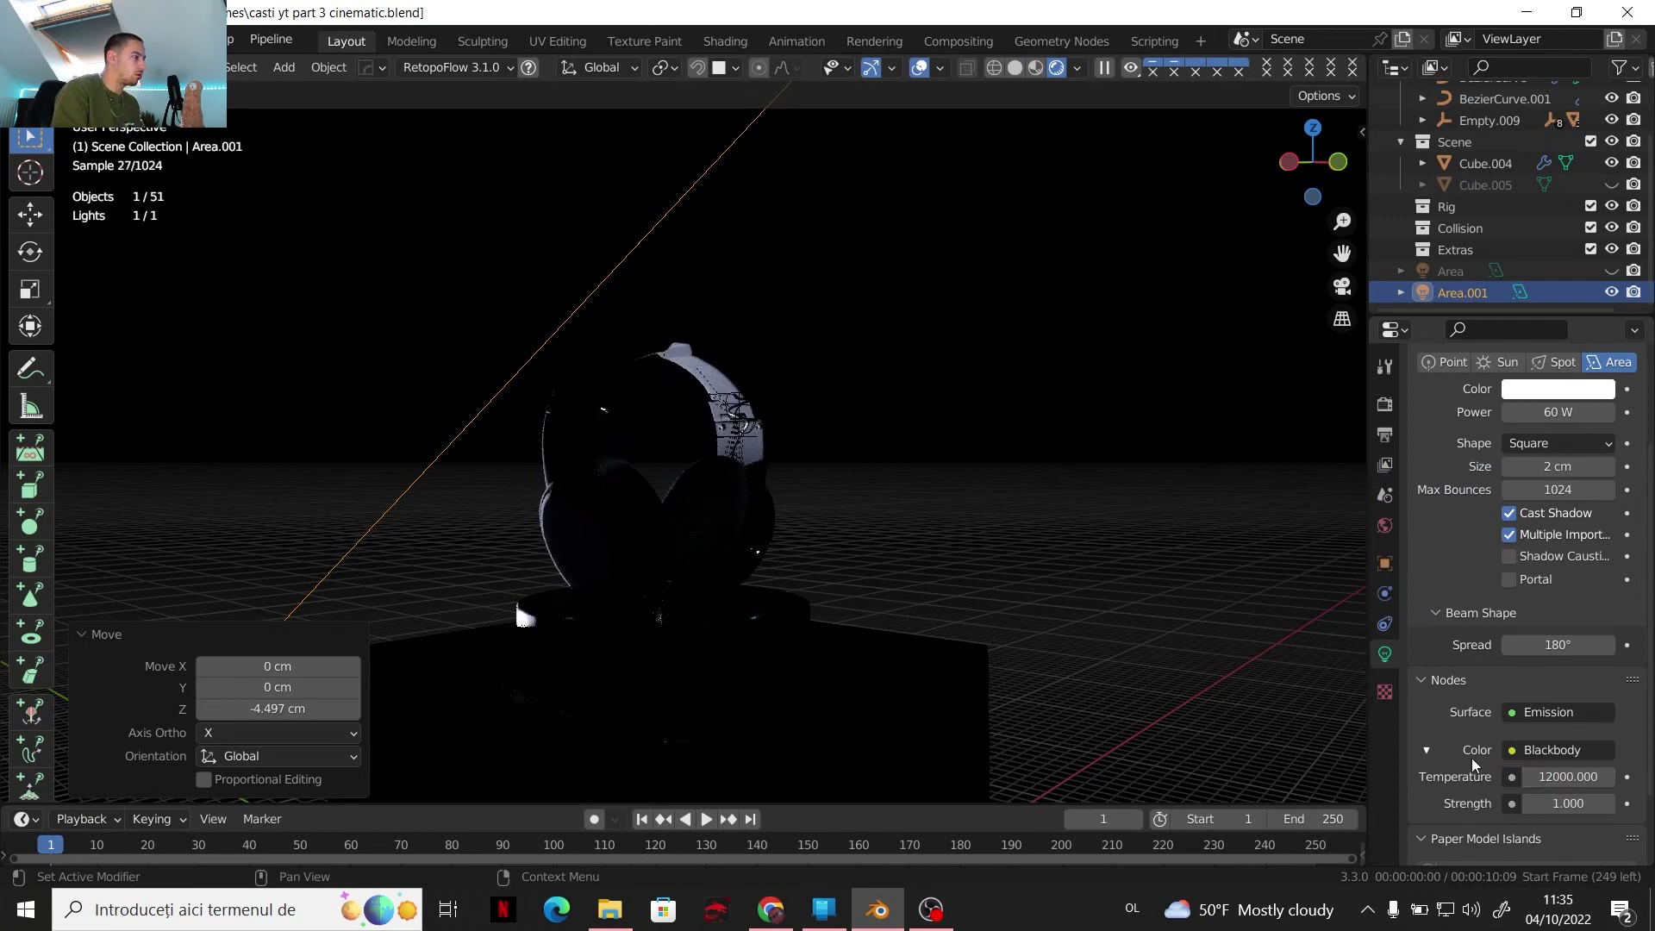
Show the overhead area light and the glowing ring, and examine the combined lighting up close without viewport overlays
click(1611, 270)
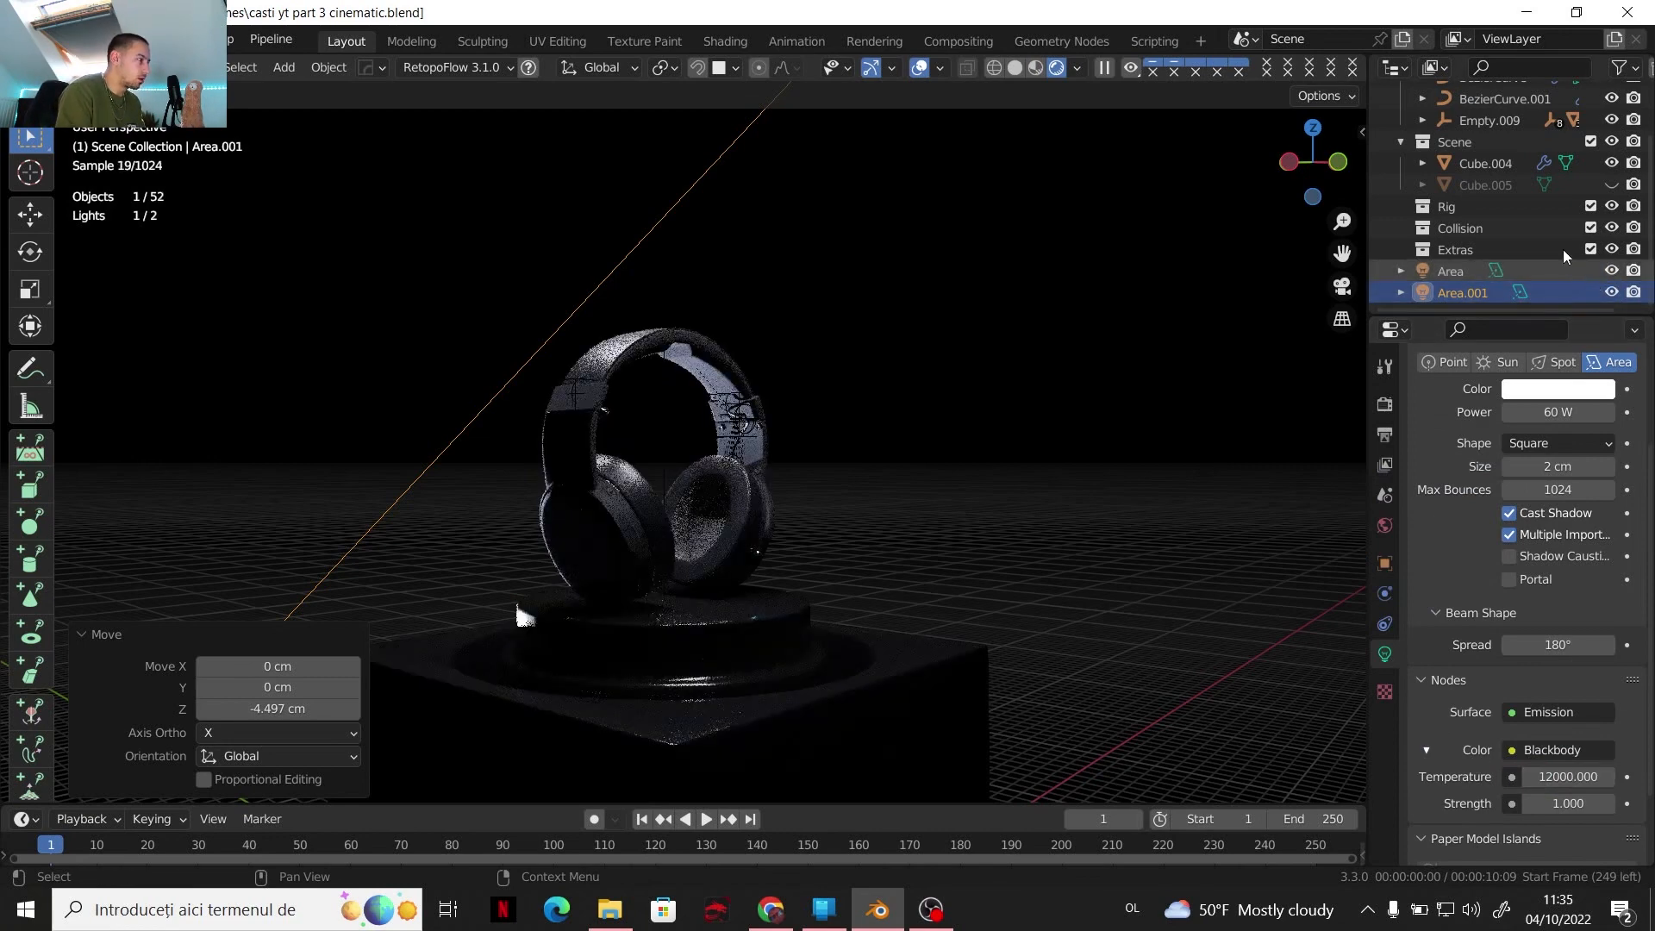
click(1611, 183)
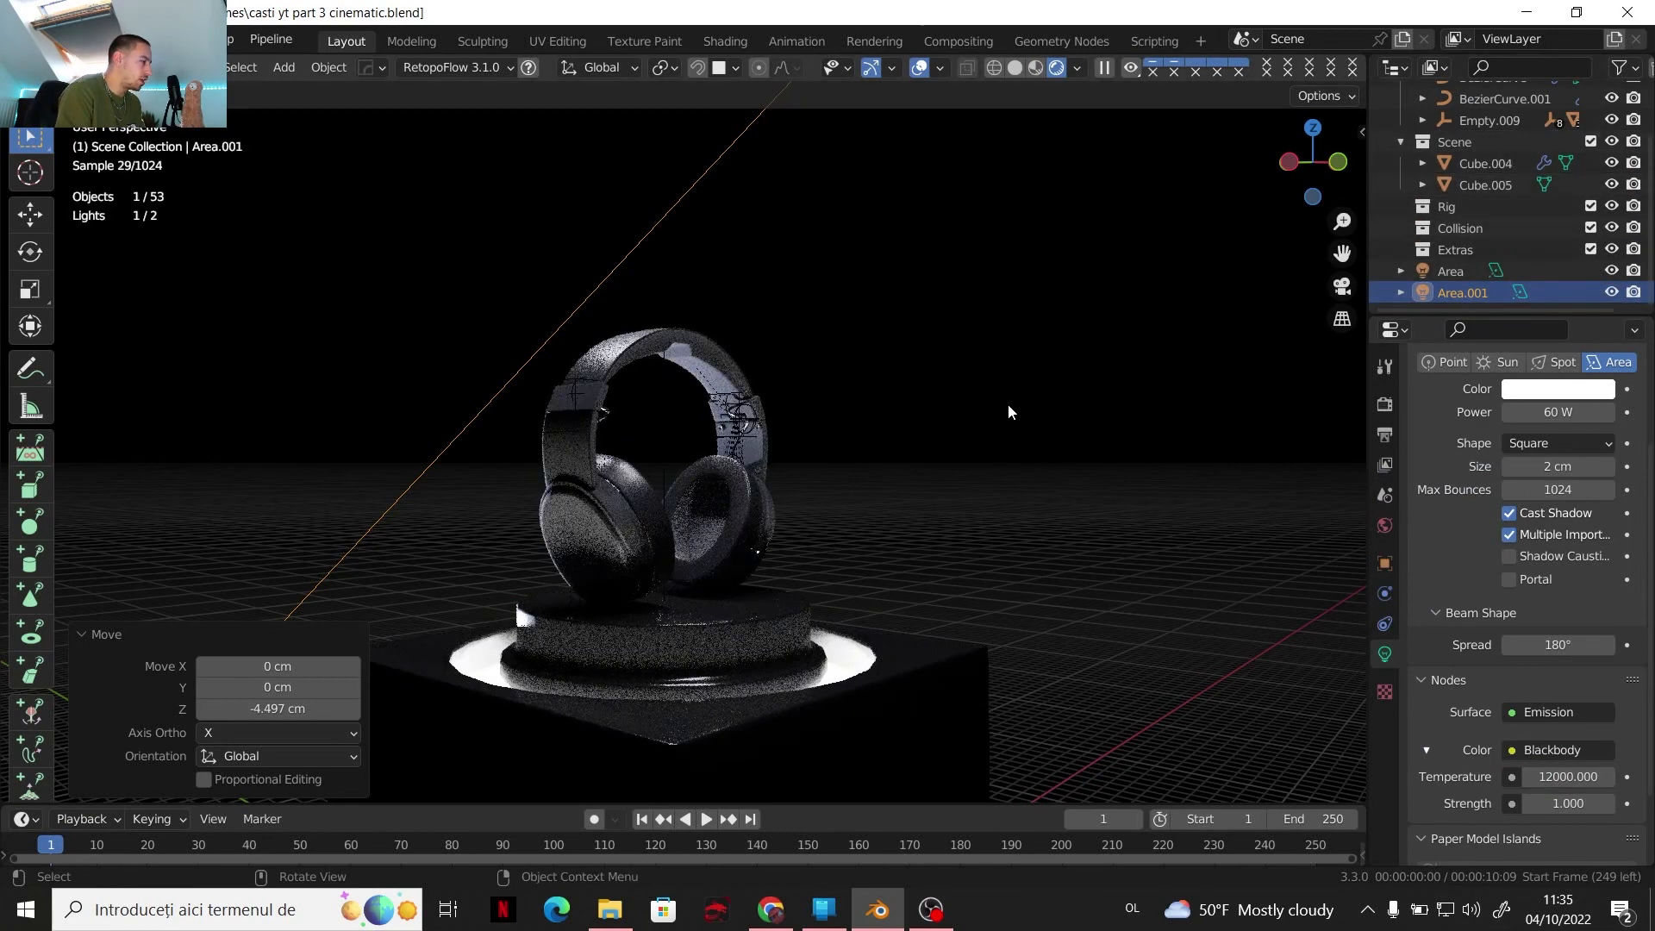
click(924, 74)
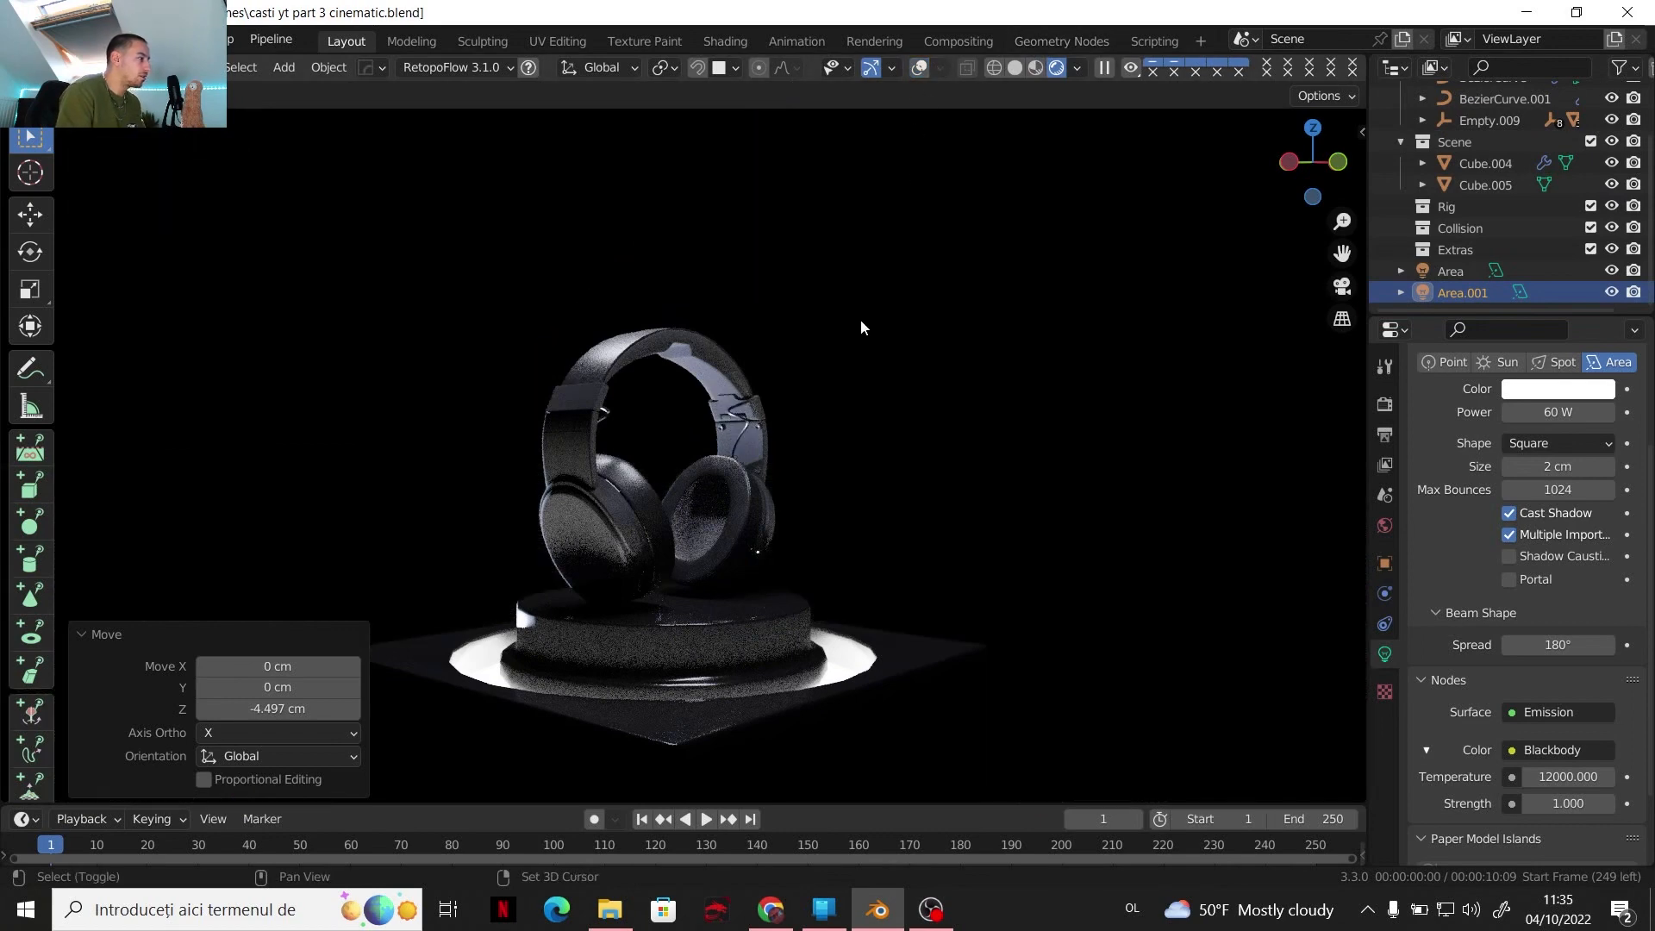
shift+middle_drag(860, 319, 924, 236)
scroll(917, 258, up, 1)
scroll(930, 289, up, 1)
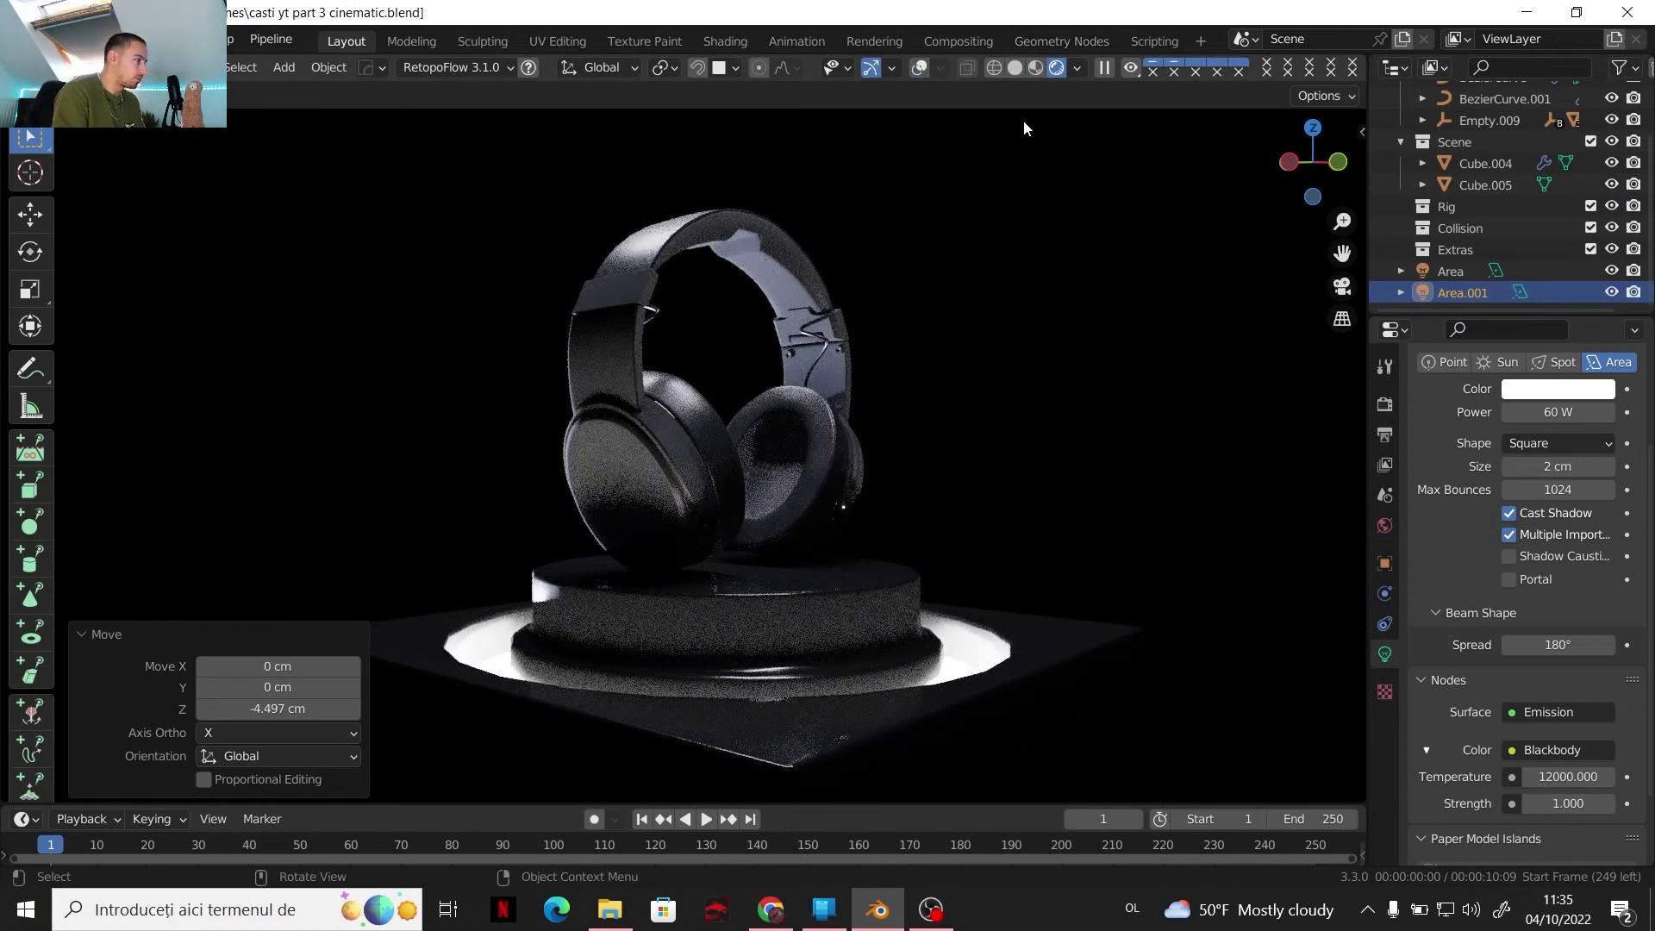
click(920, 69)
Hide both area lights and the glowing ring in the viewport
click(1611, 289)
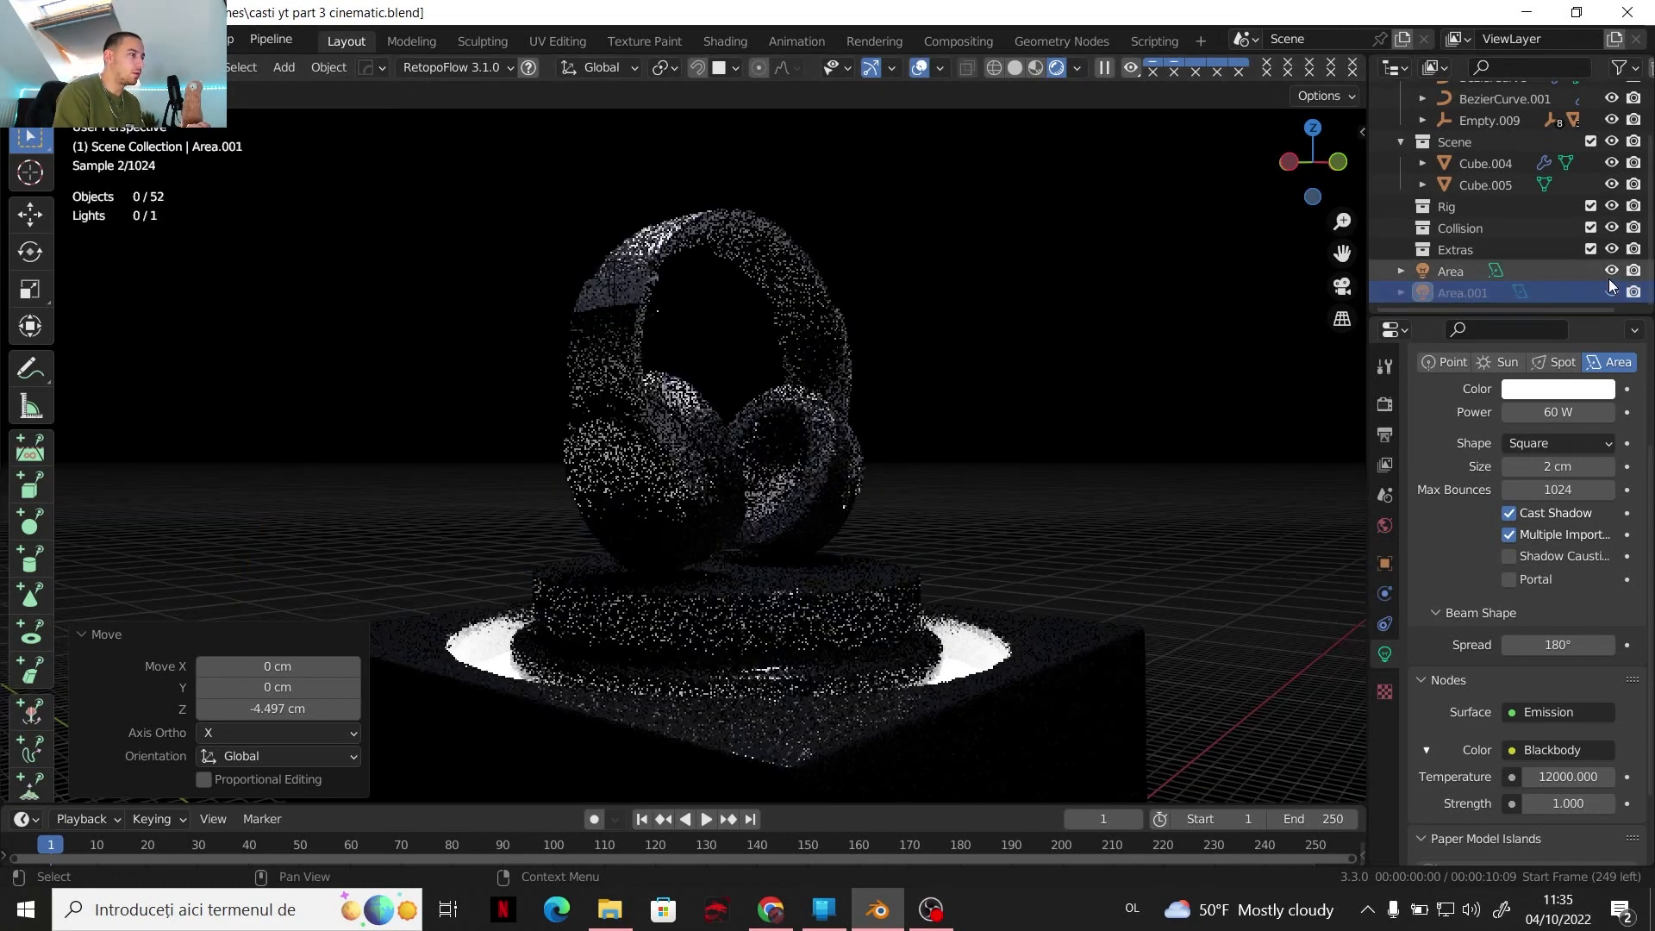
click(1611, 269)
click(1611, 183)
Add a third Area light at the scene origin and raise it about 38.1 cm along Z
middle_drag(689, 414, 679, 485)
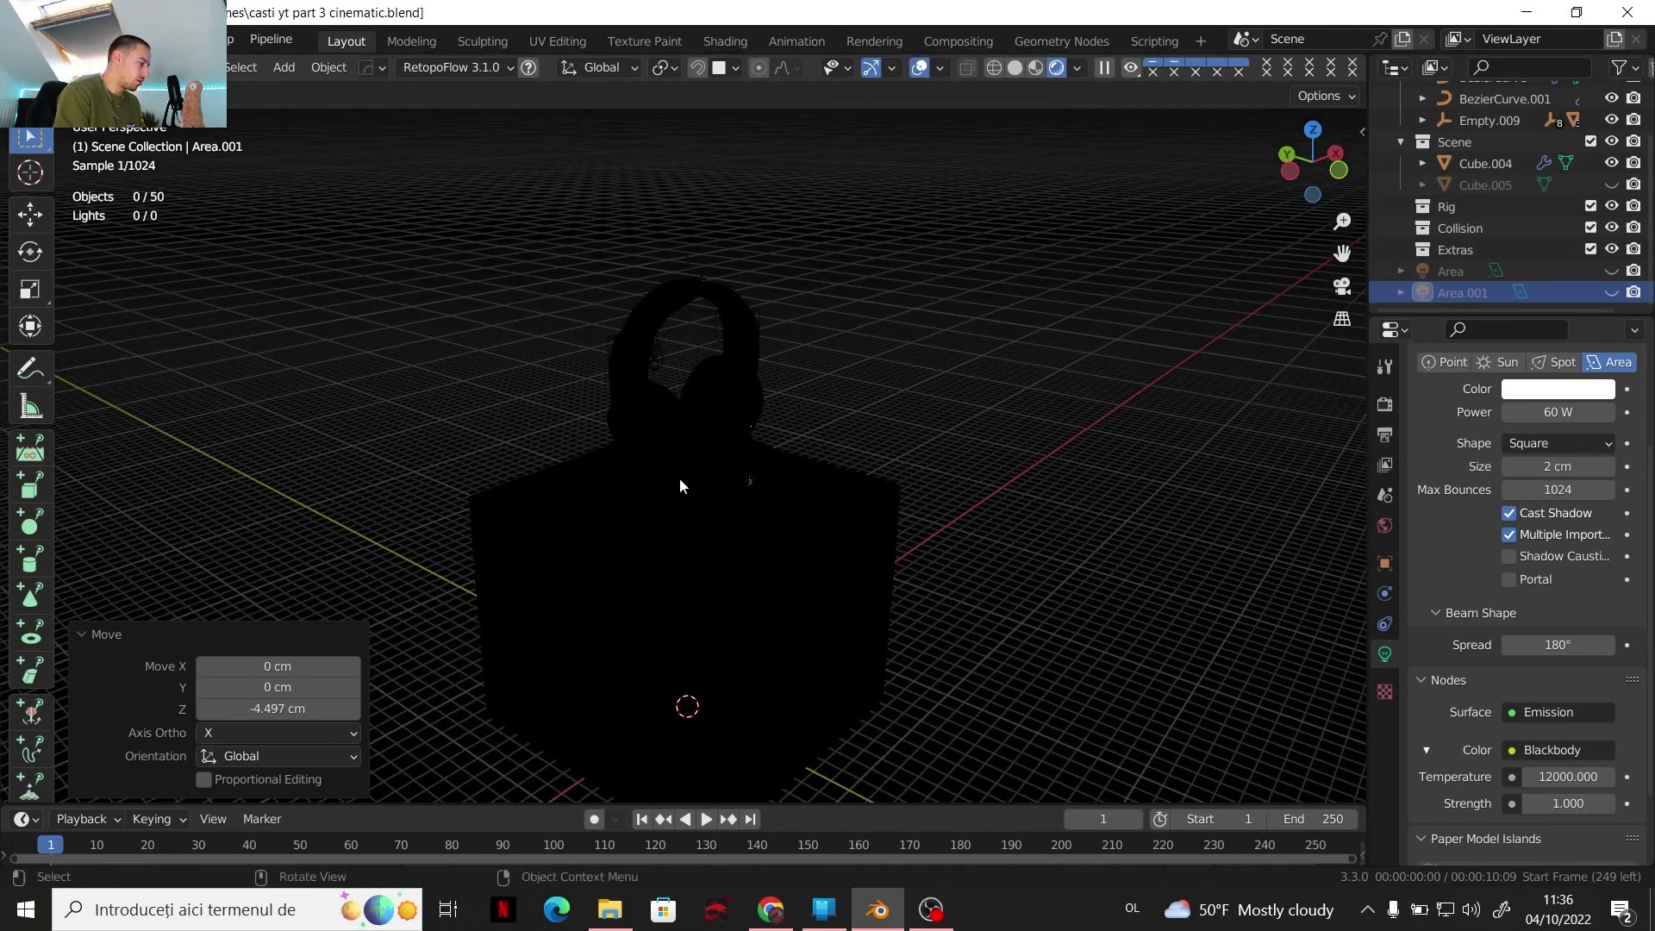
key(shift+a)
mouse_move(707, 514)
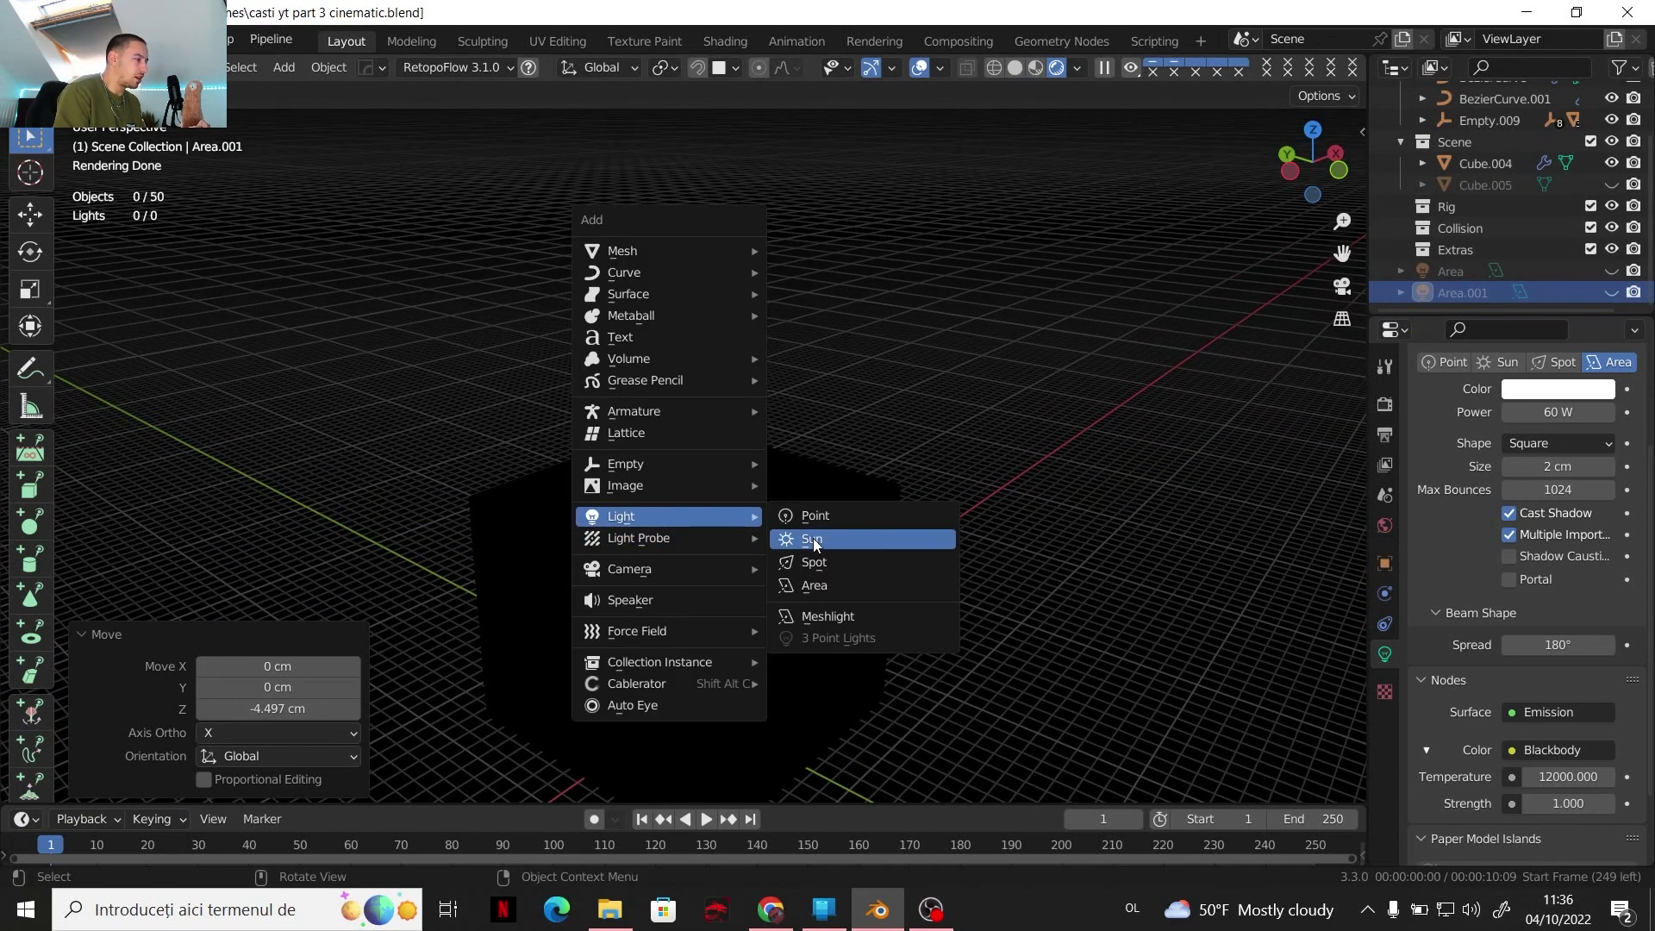
click(815, 586)
key(g)
key(z)
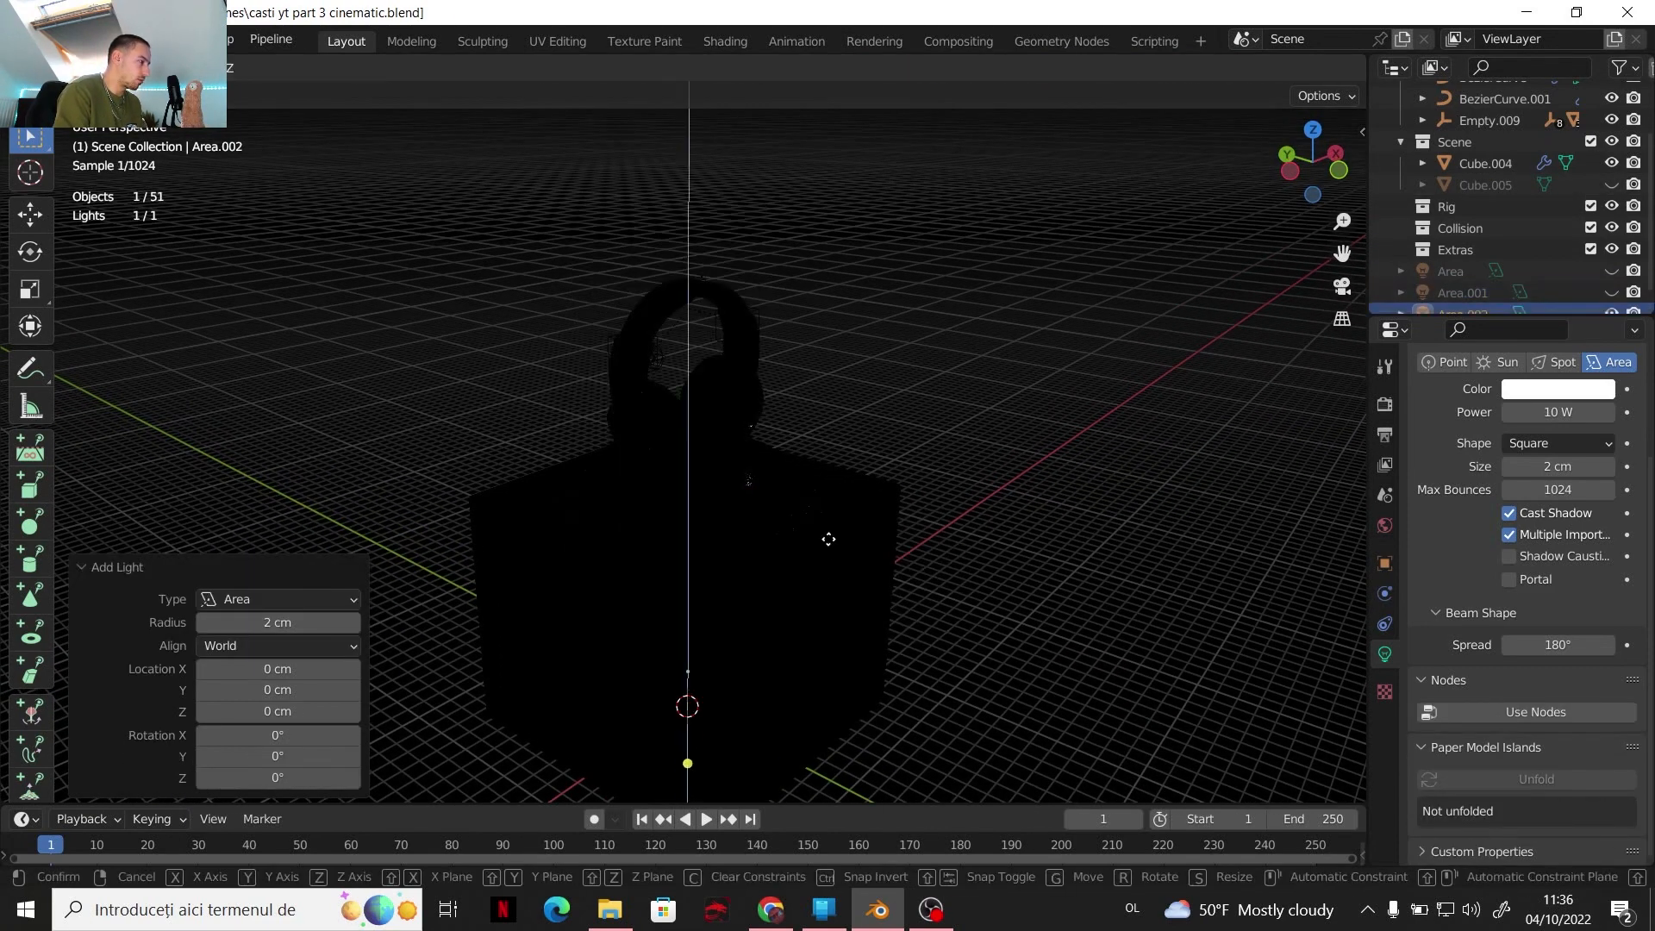
click(766, 263)
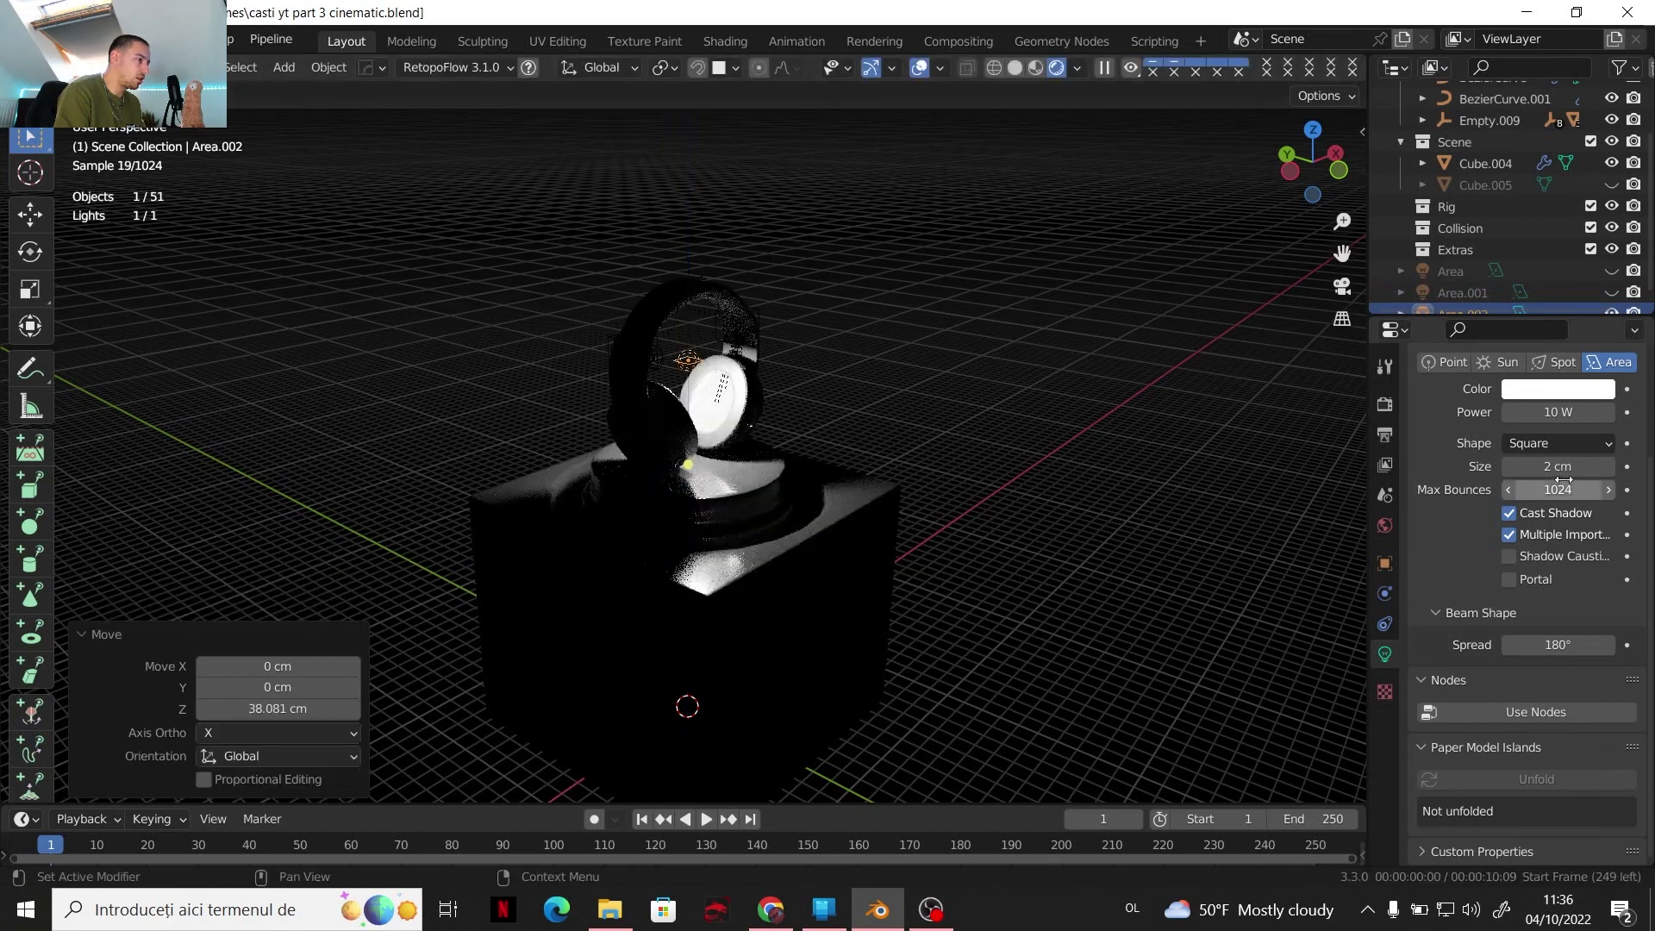
Set the third area light's power to 1 W and move it about -24.6 cm along Y
click(1569, 411)
key(Return)
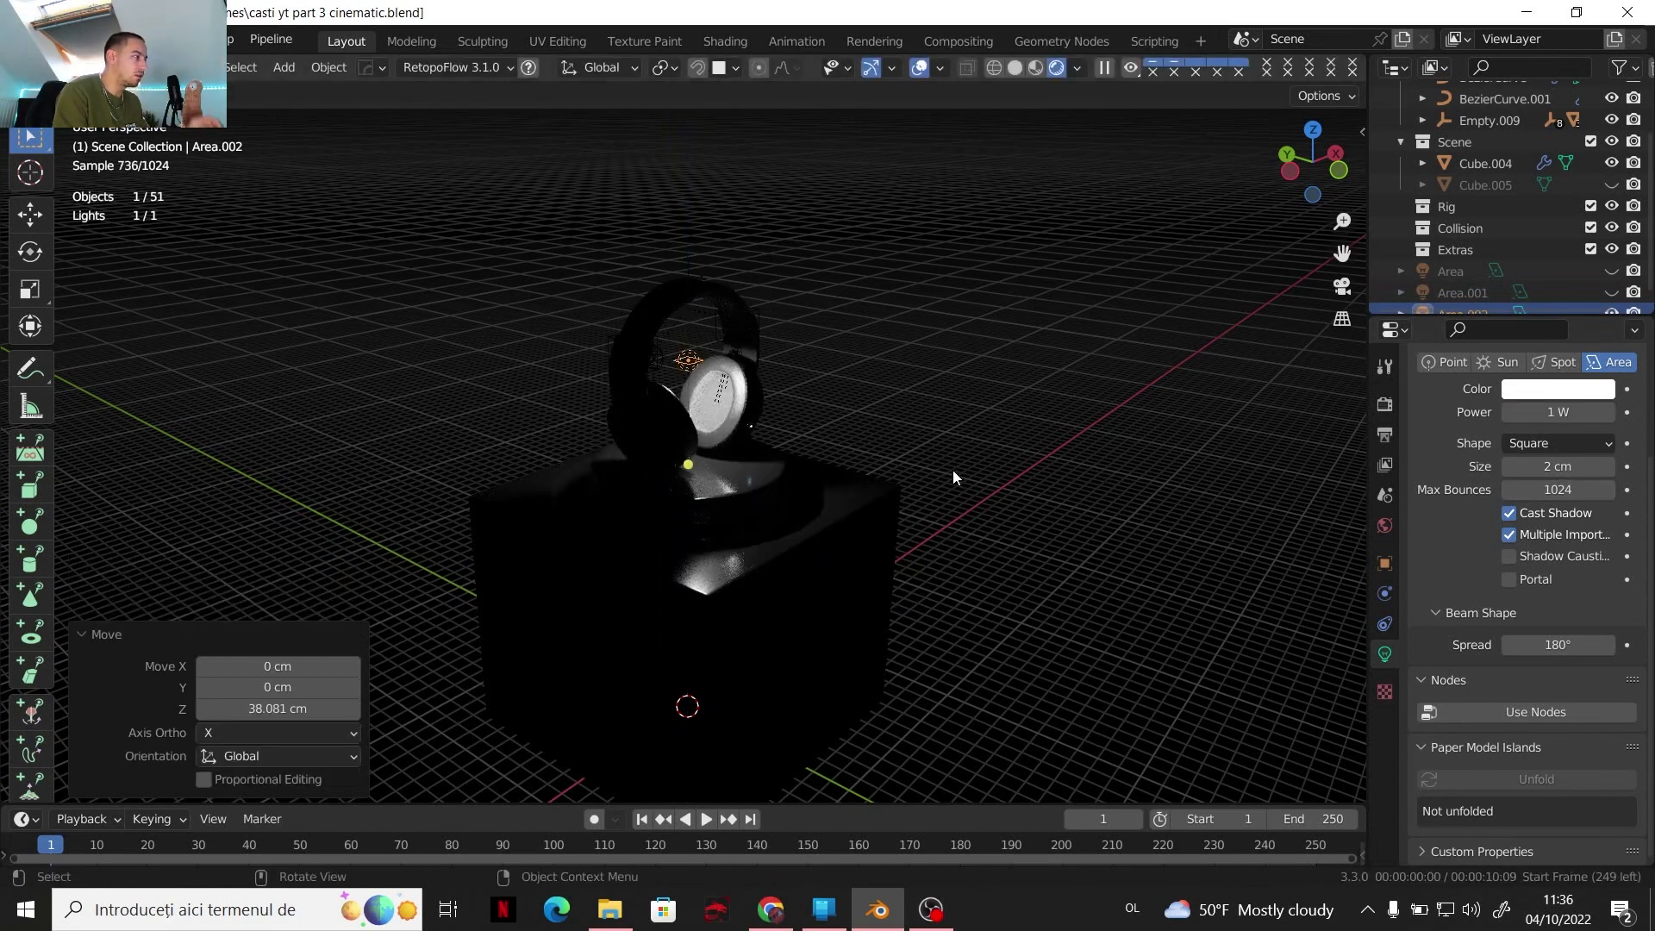
key(g)
key(y)
click(1196, 594)
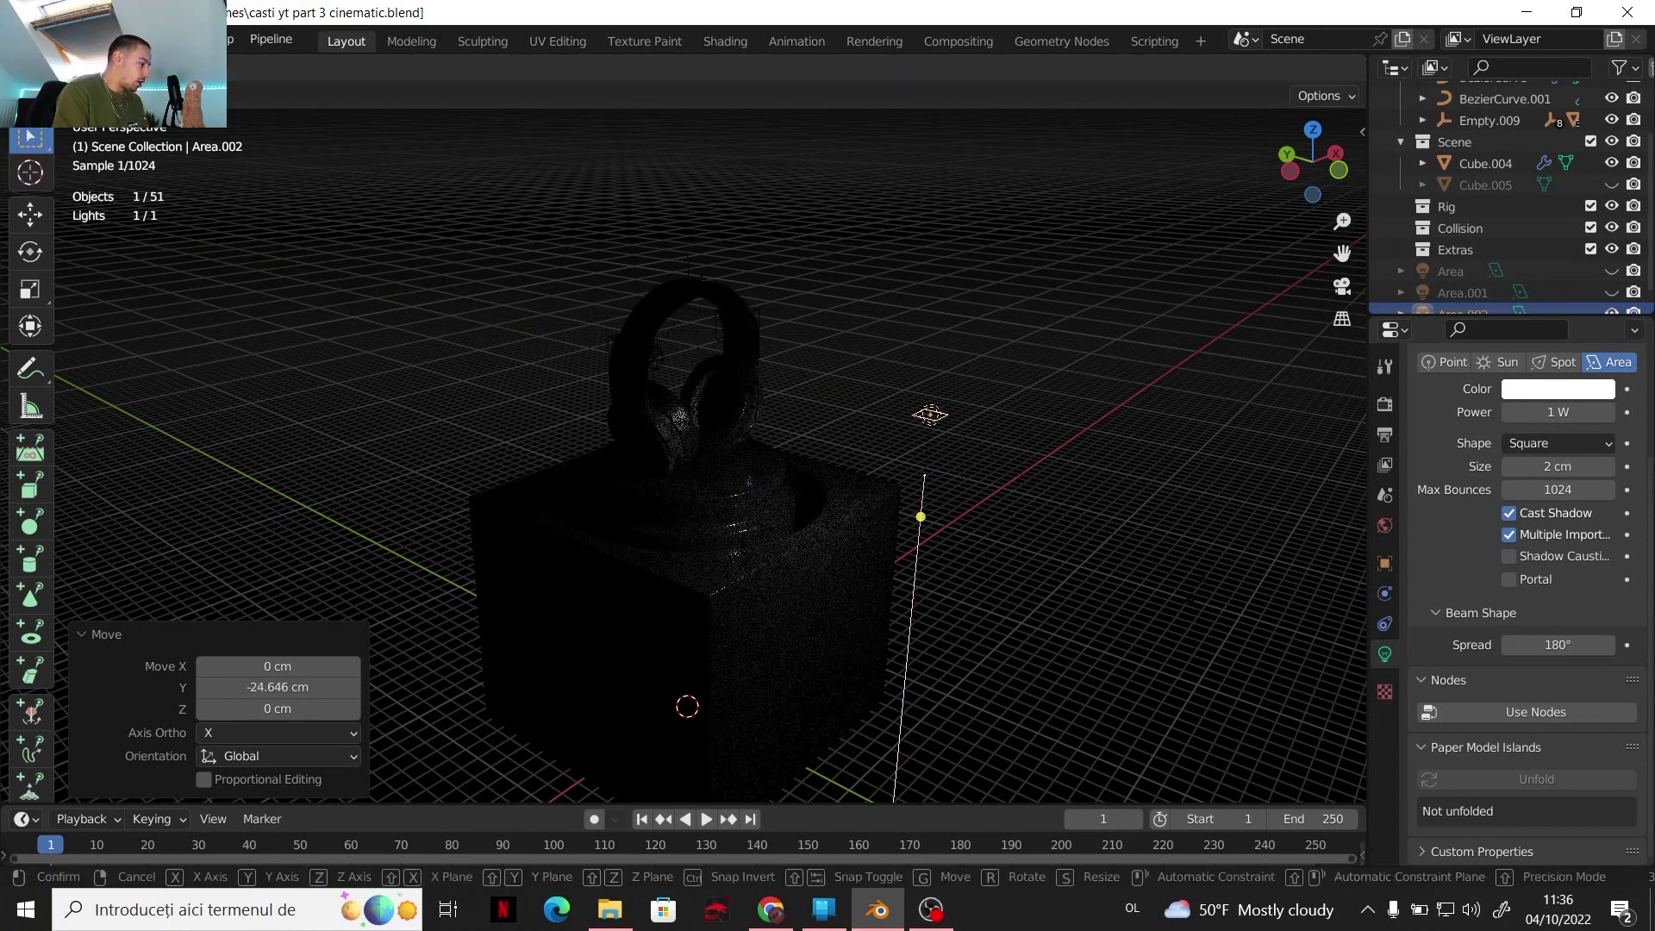
Rotate the third area light 89° about X to face the headphones and shift it about -12.2 cm along X
key(r)
key(x)
click(857, 539)
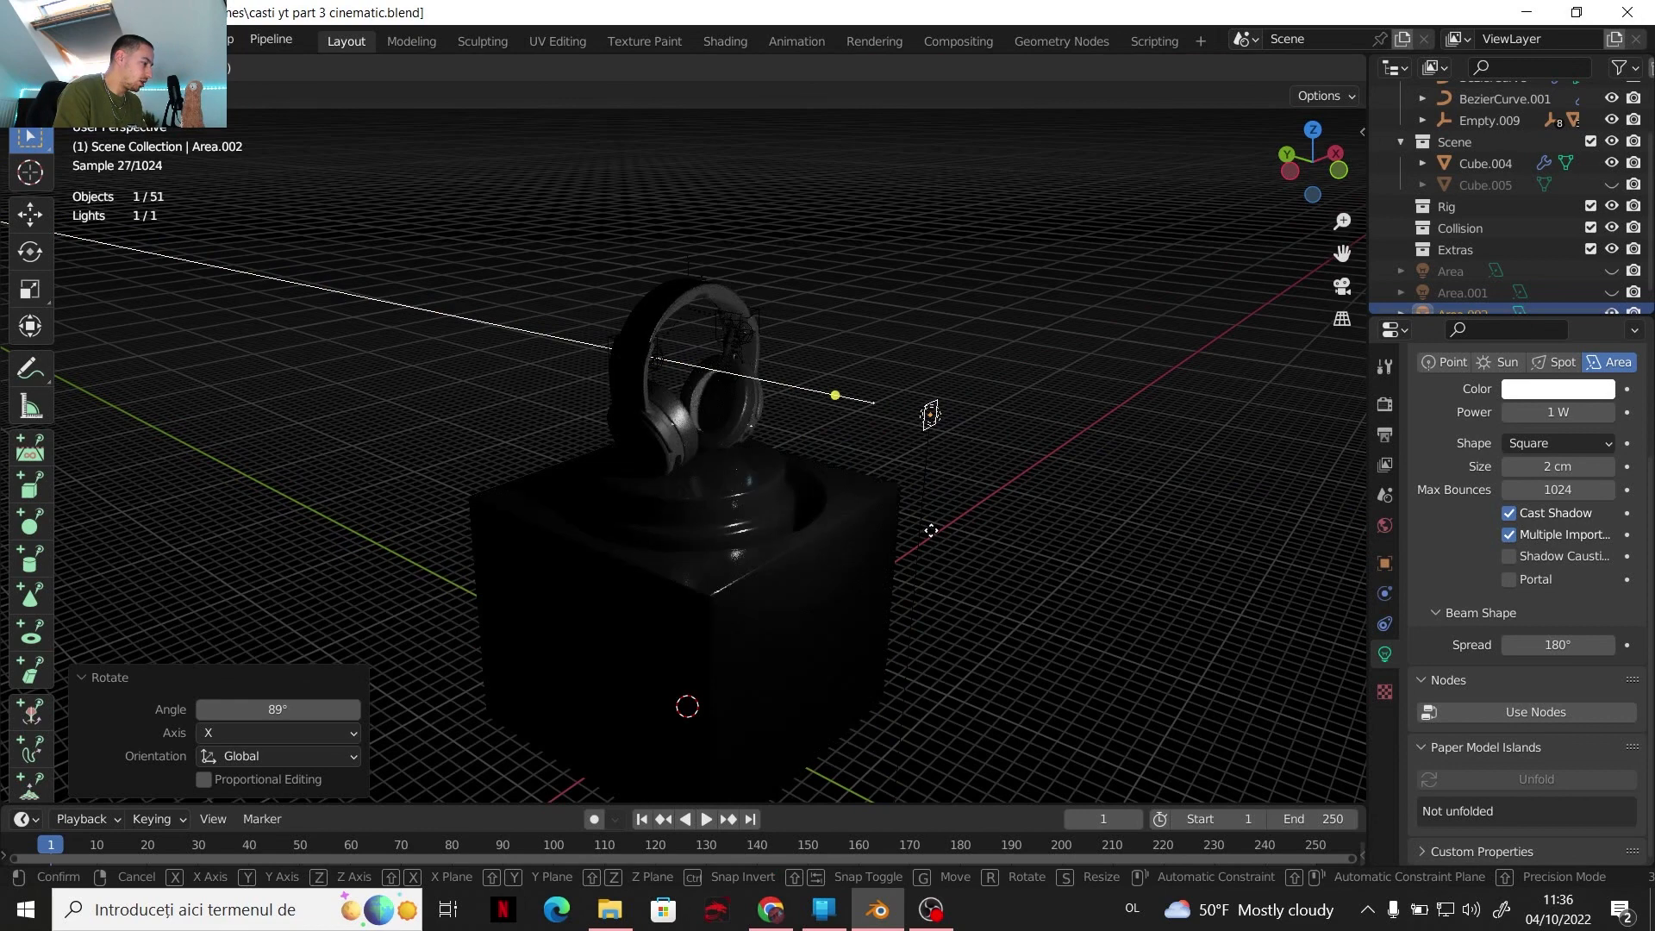
key(g)
key(x)
click(846, 583)
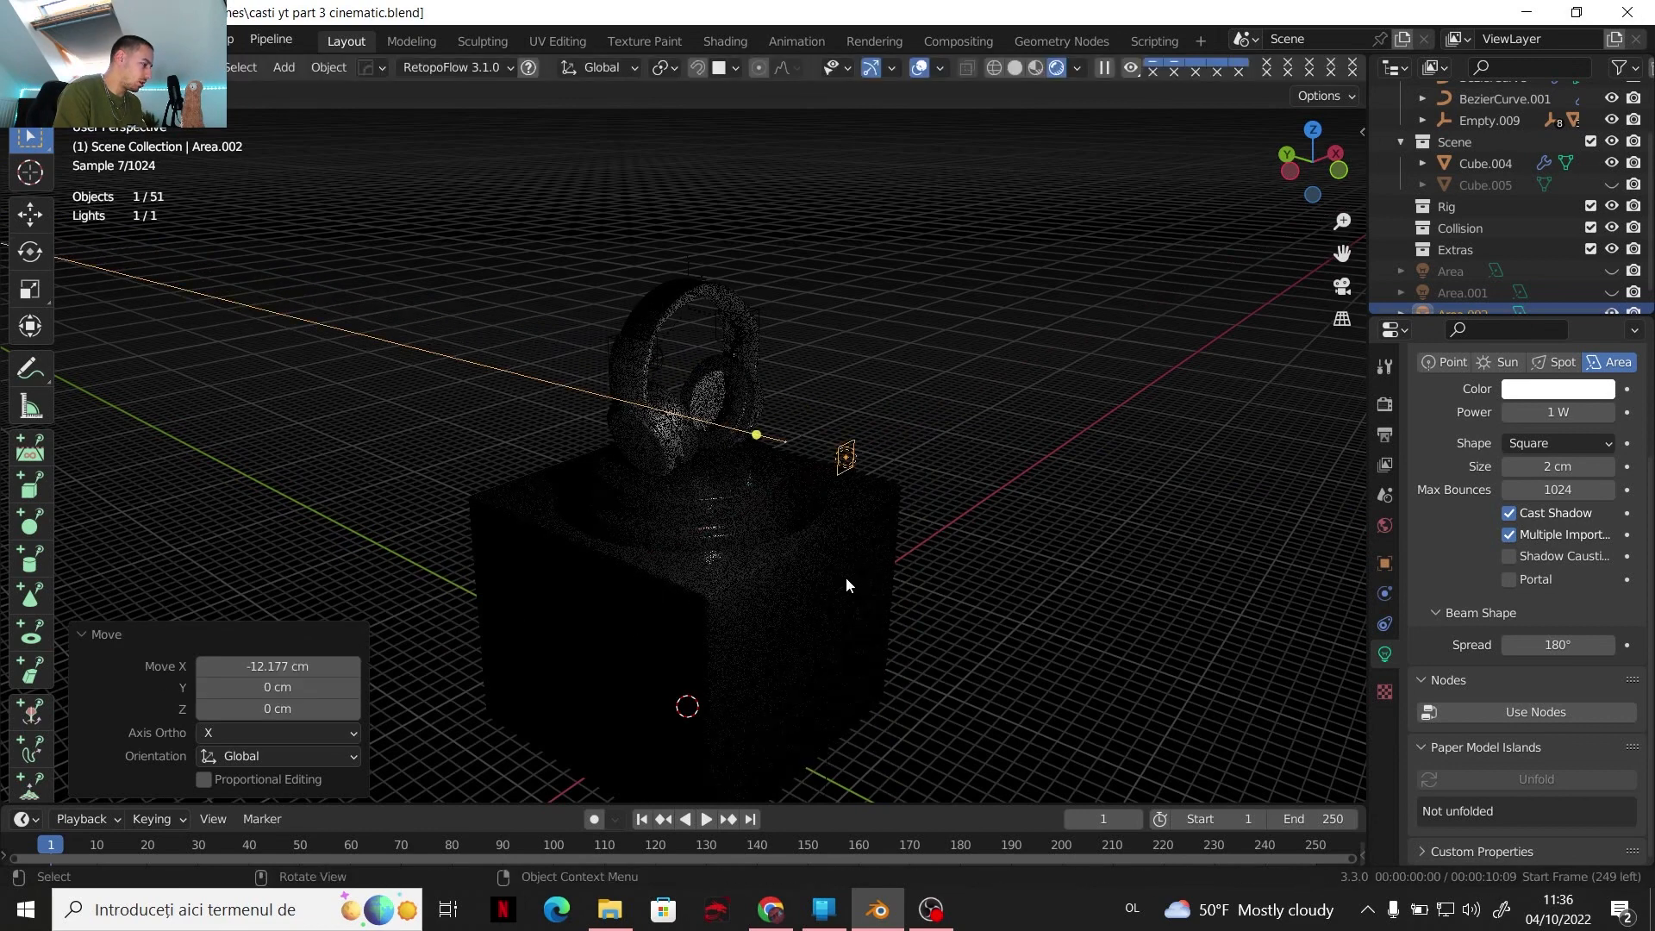
Tilt the third area light -18.8° about X and set its size to 45 cm
key(g)
key(z)
click(810, 572)
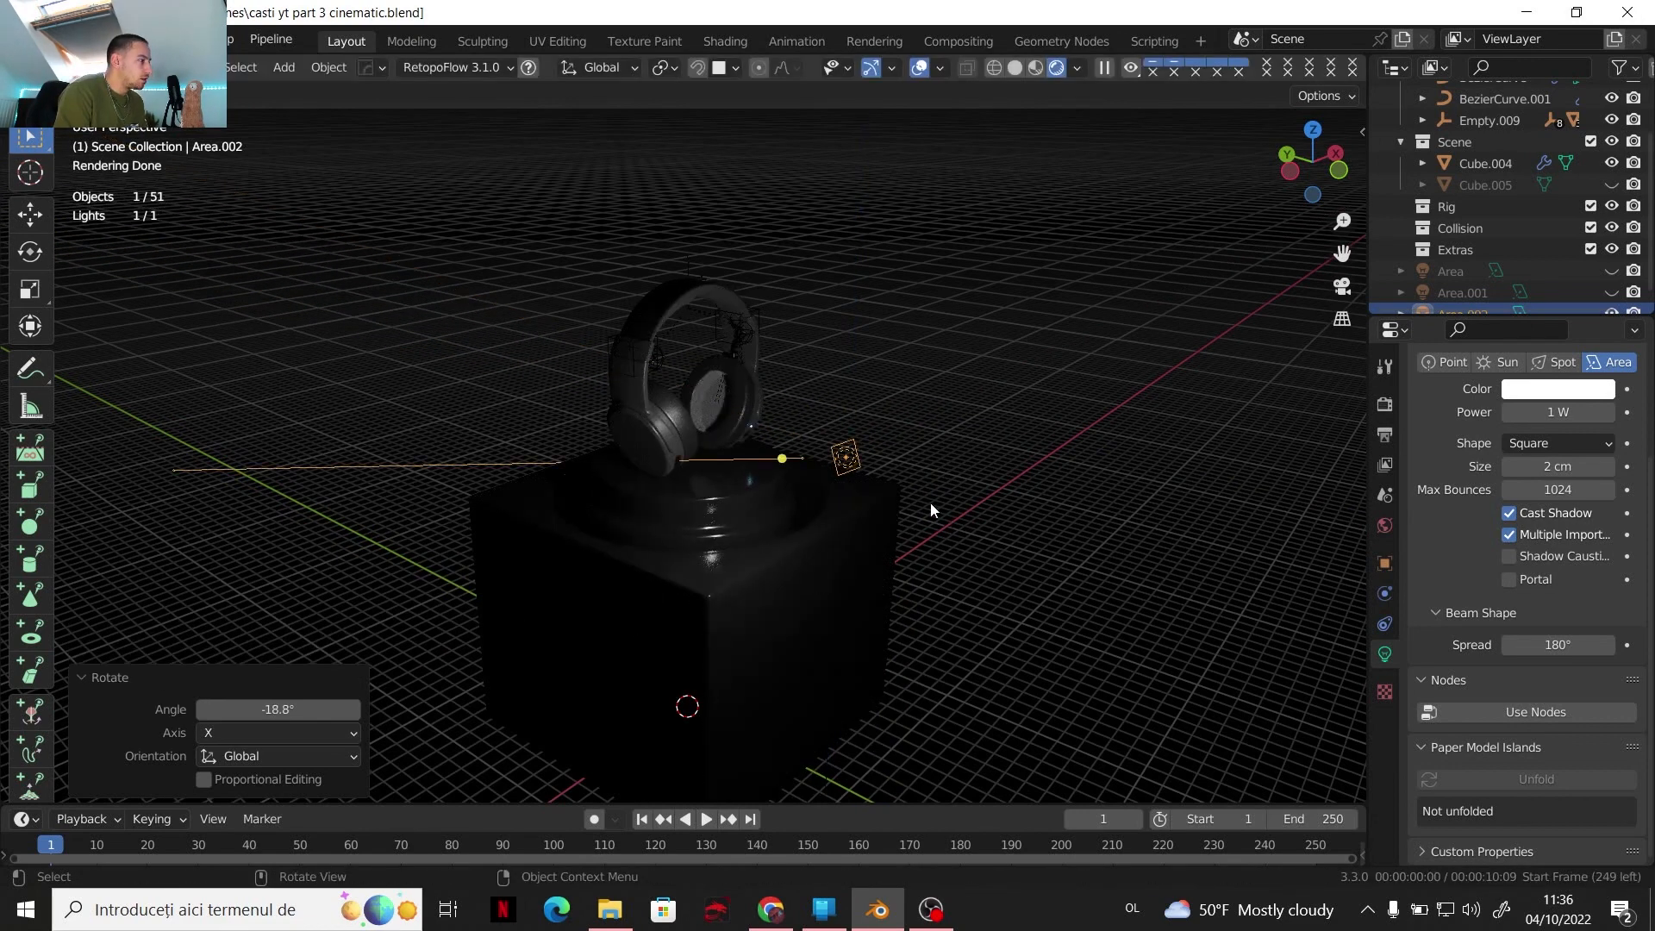
middle_drag(931, 510, 819, 500)
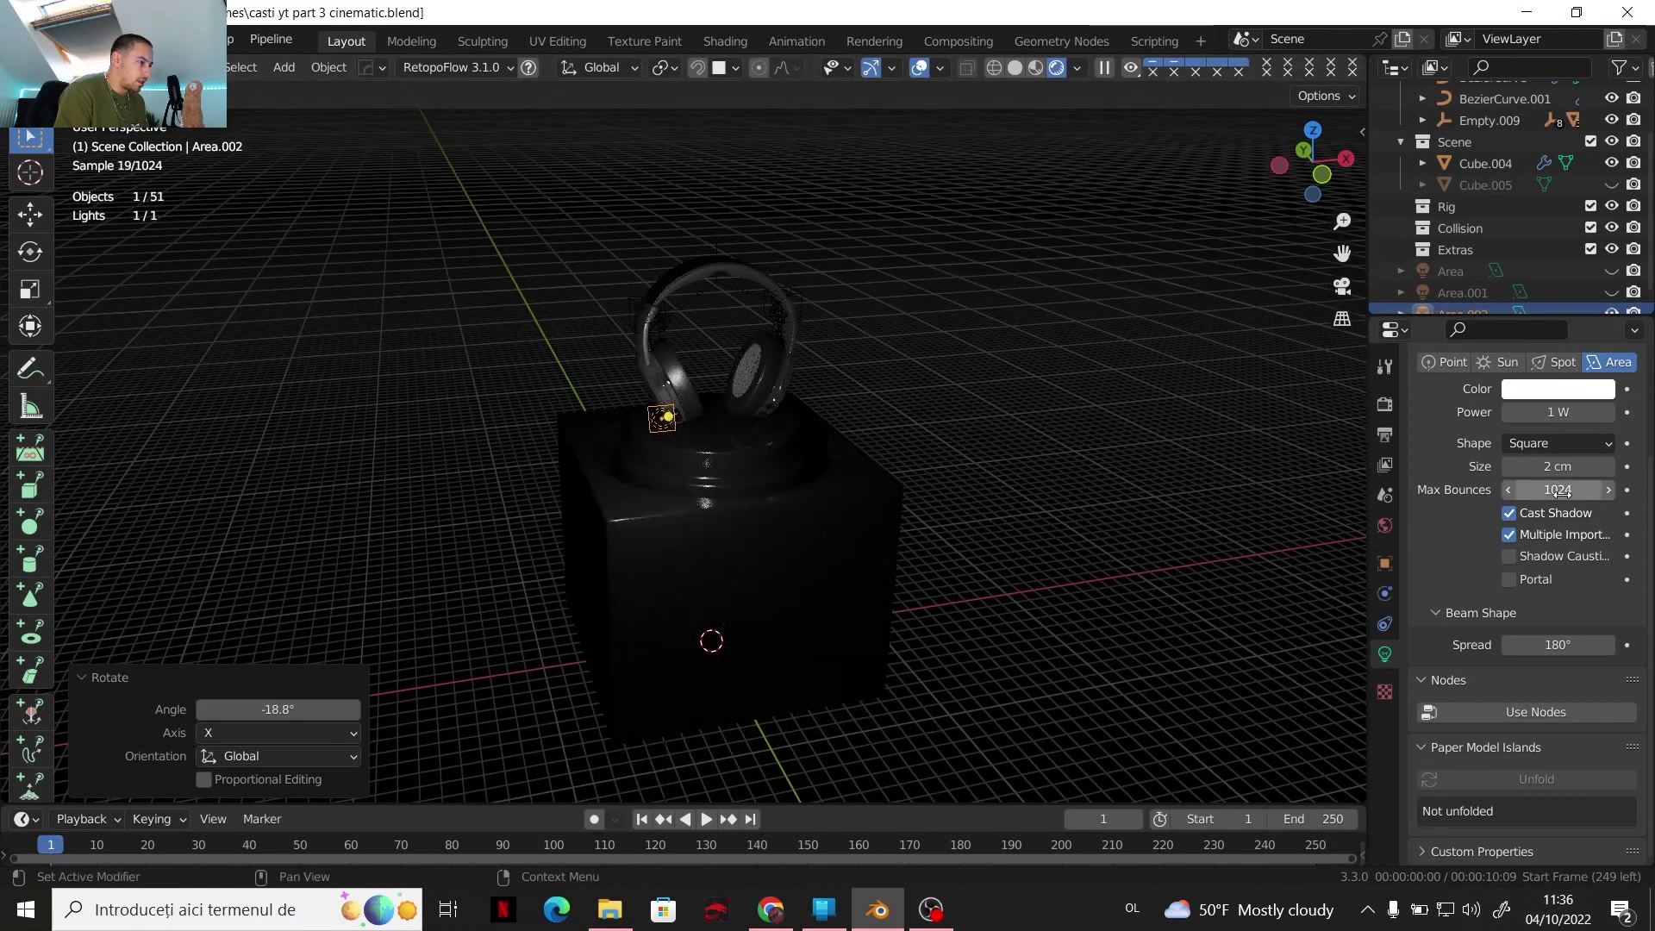
mouse_move(1536, 465)
mouse_down()
mouse_move(1604, 465)
mouse_move(1539, 466)
mouse_up()
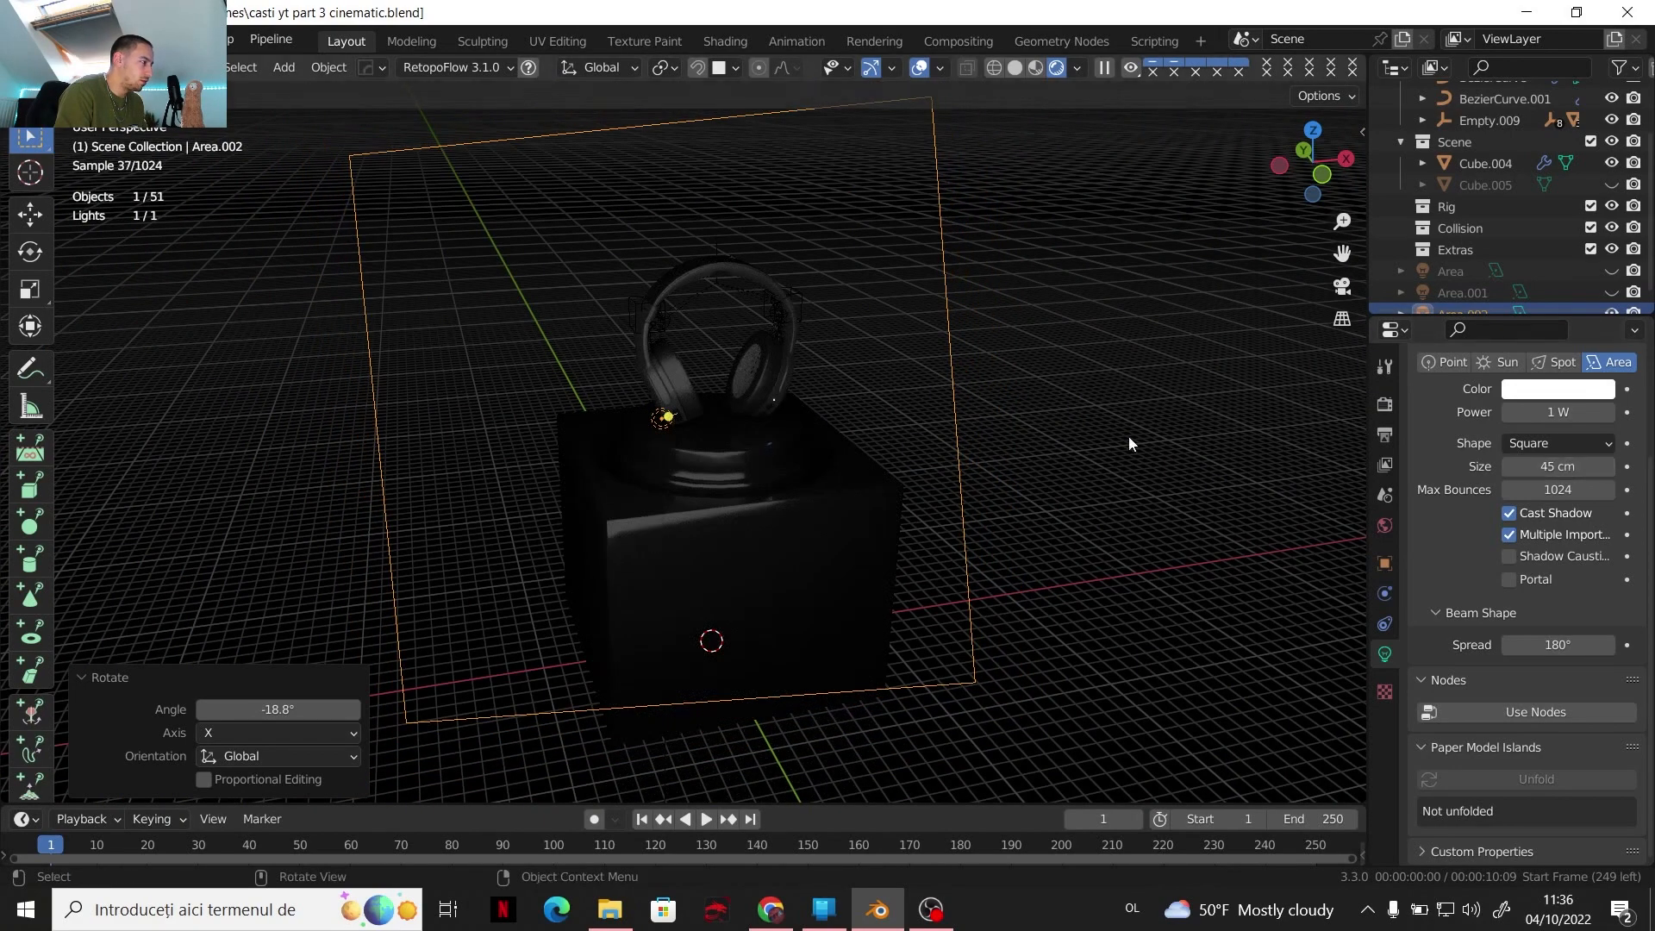
Set the third area light's power to 2 W and enable shader nodes for it
middle_drag(972, 479, 885, 421)
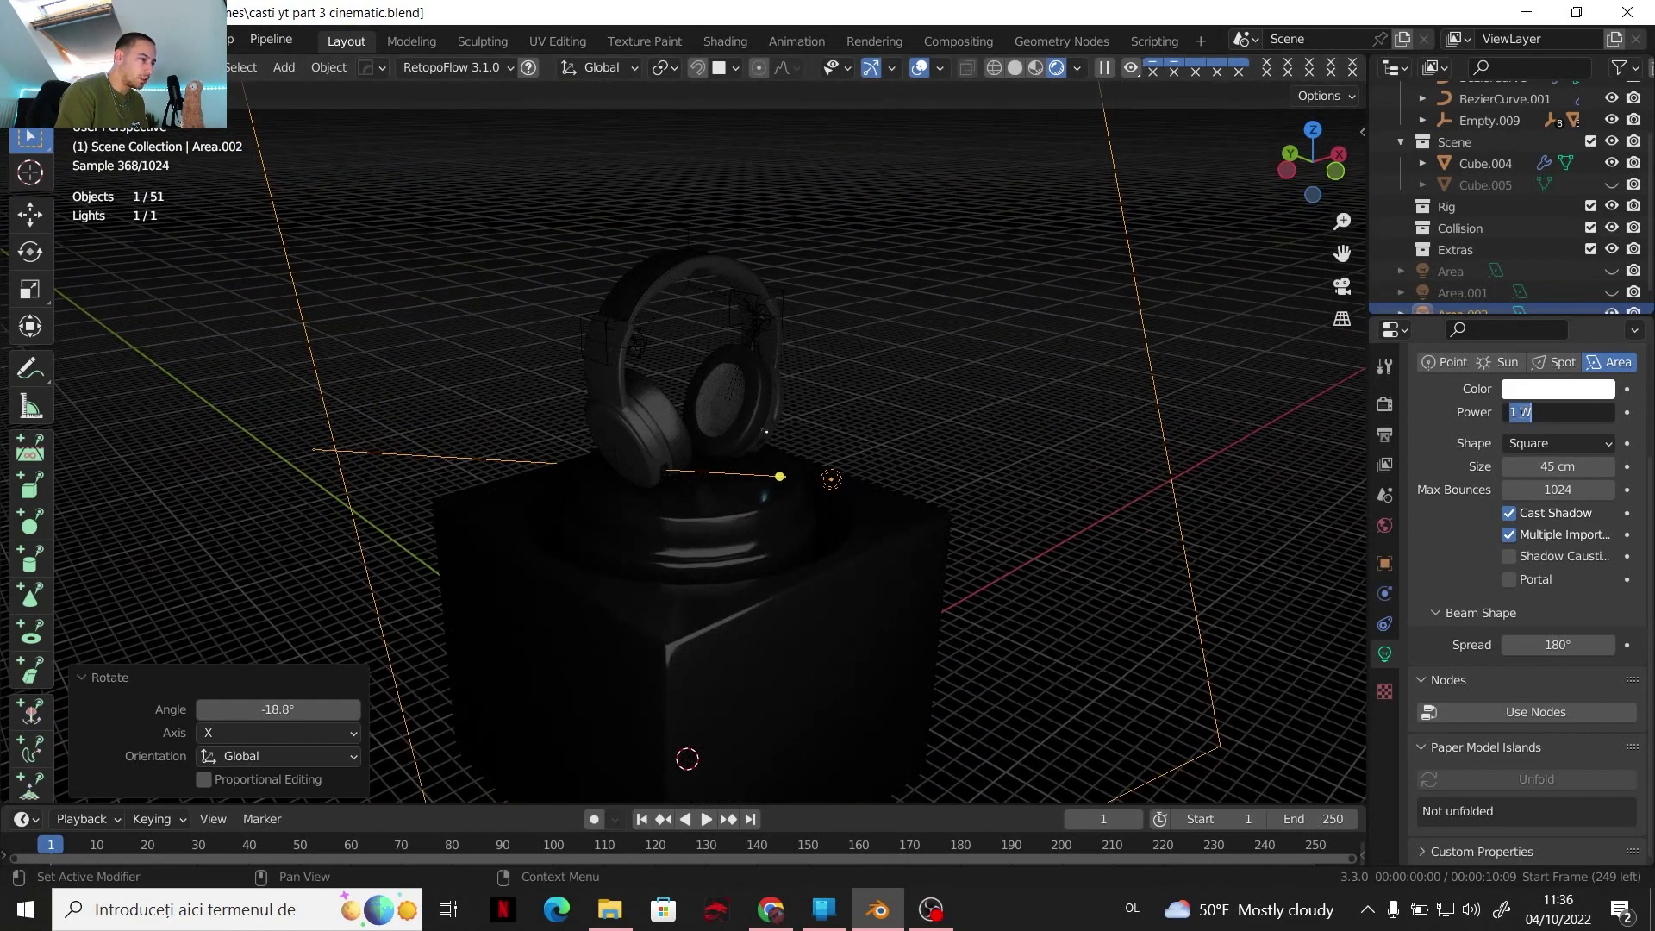
key(BackSpace)
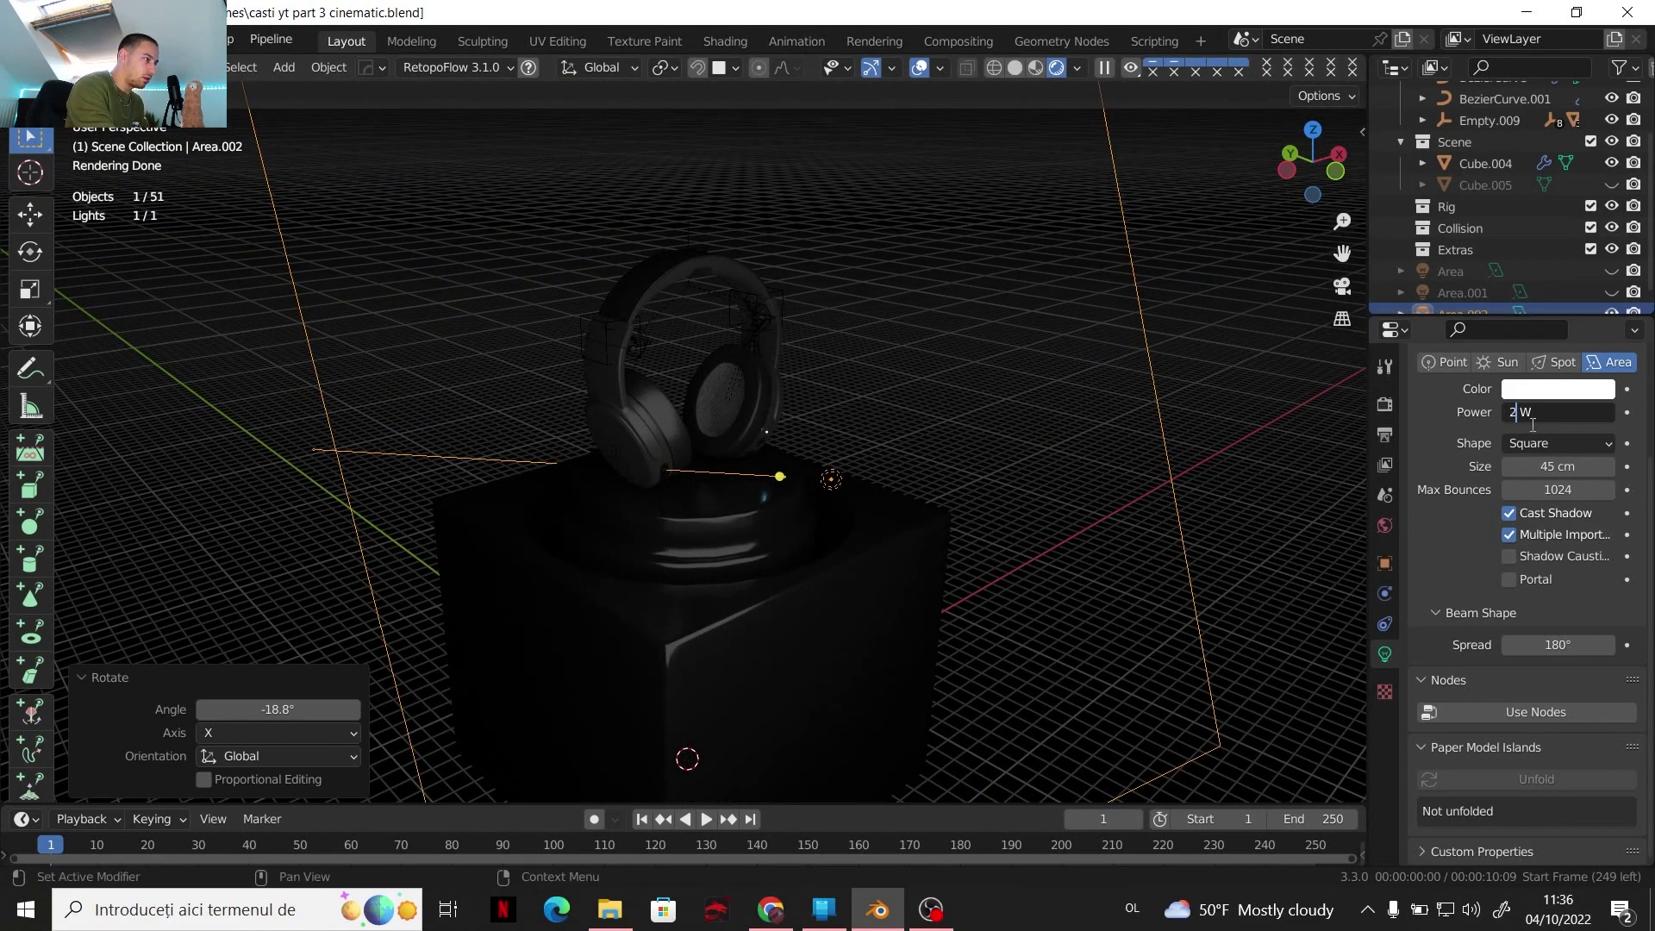
key(Return)
click(1514, 390)
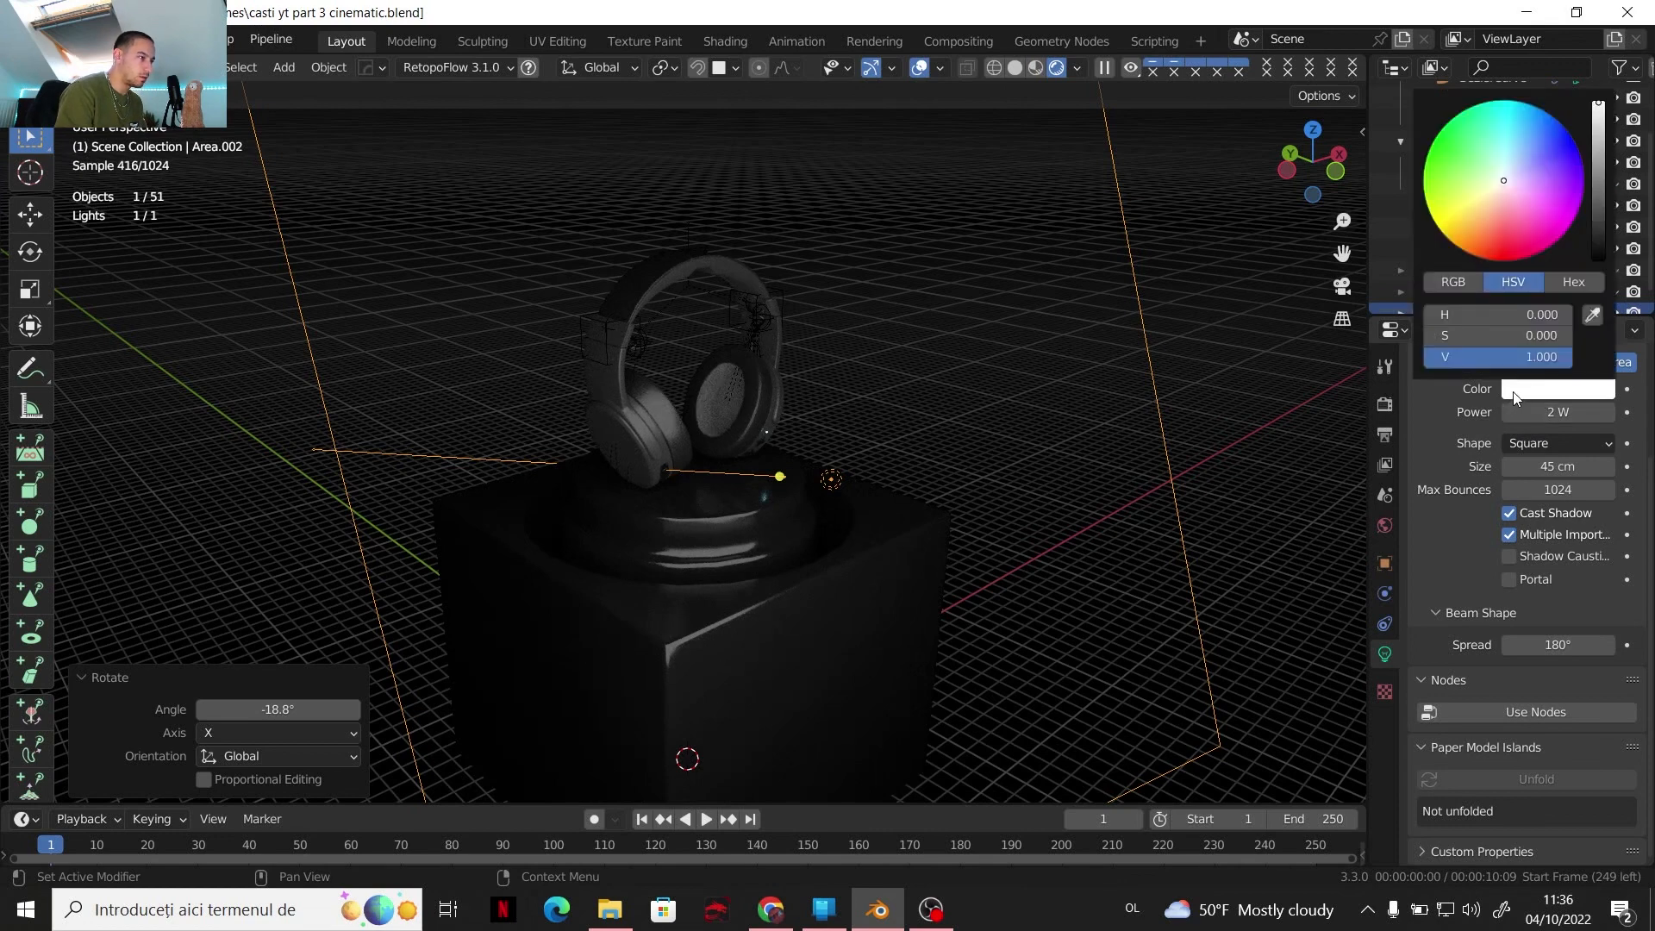
click(1465, 714)
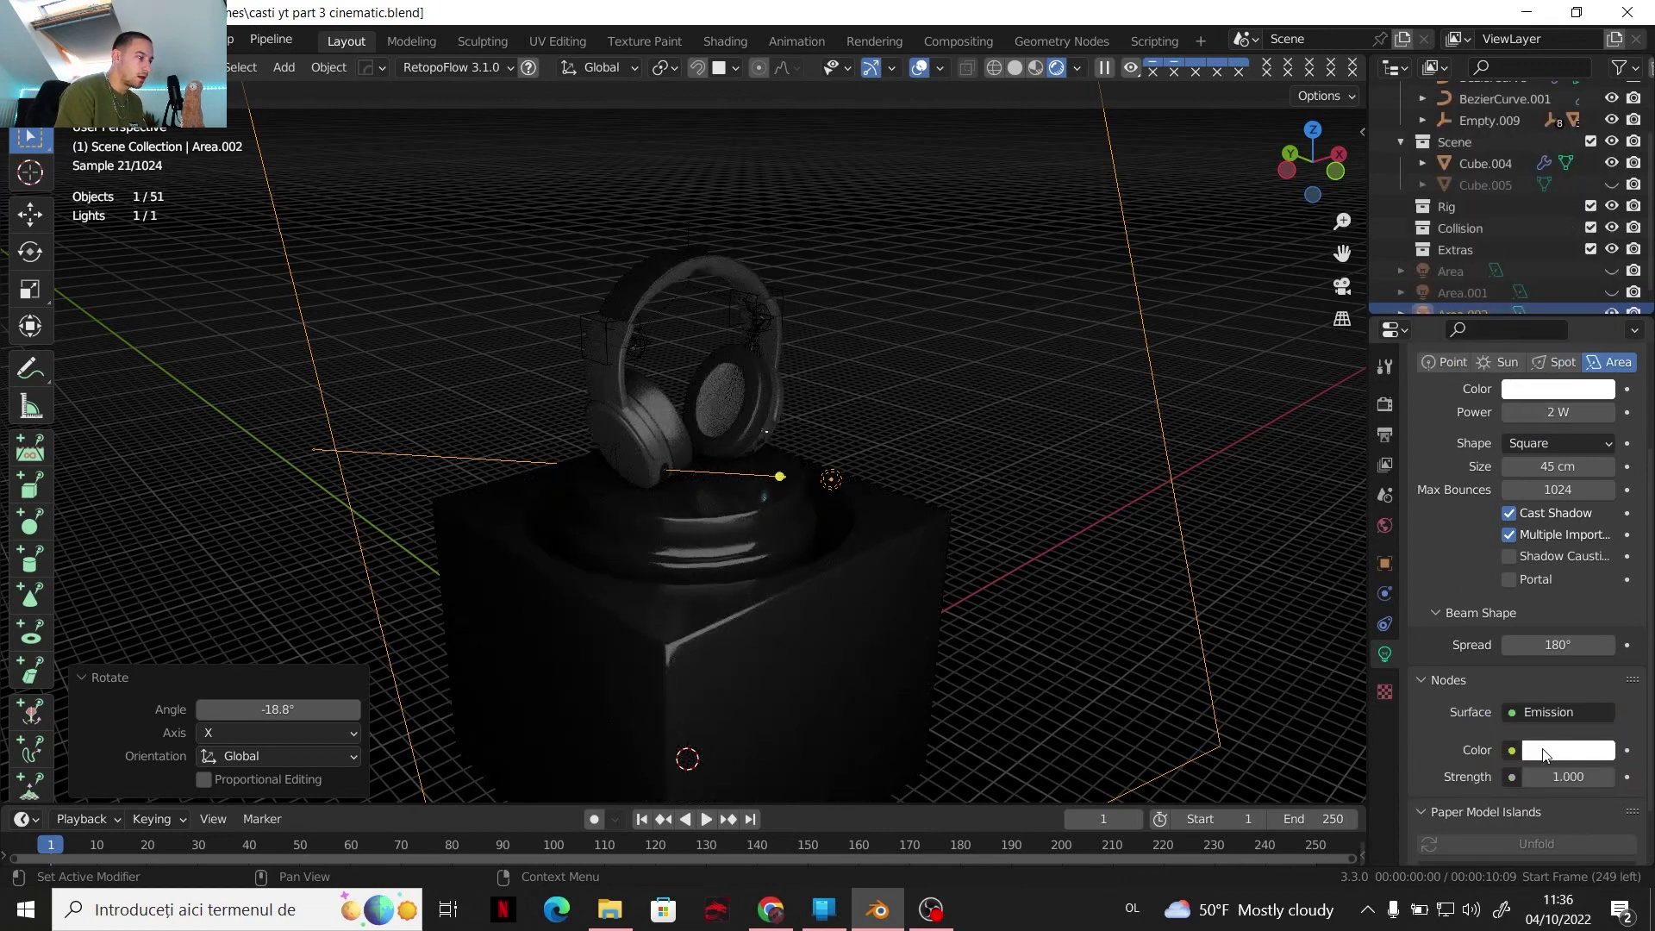
Drive the third area light's emission color with a Blackbody node at a temperature of 4500
click(1513, 750)
click(1426, 469)
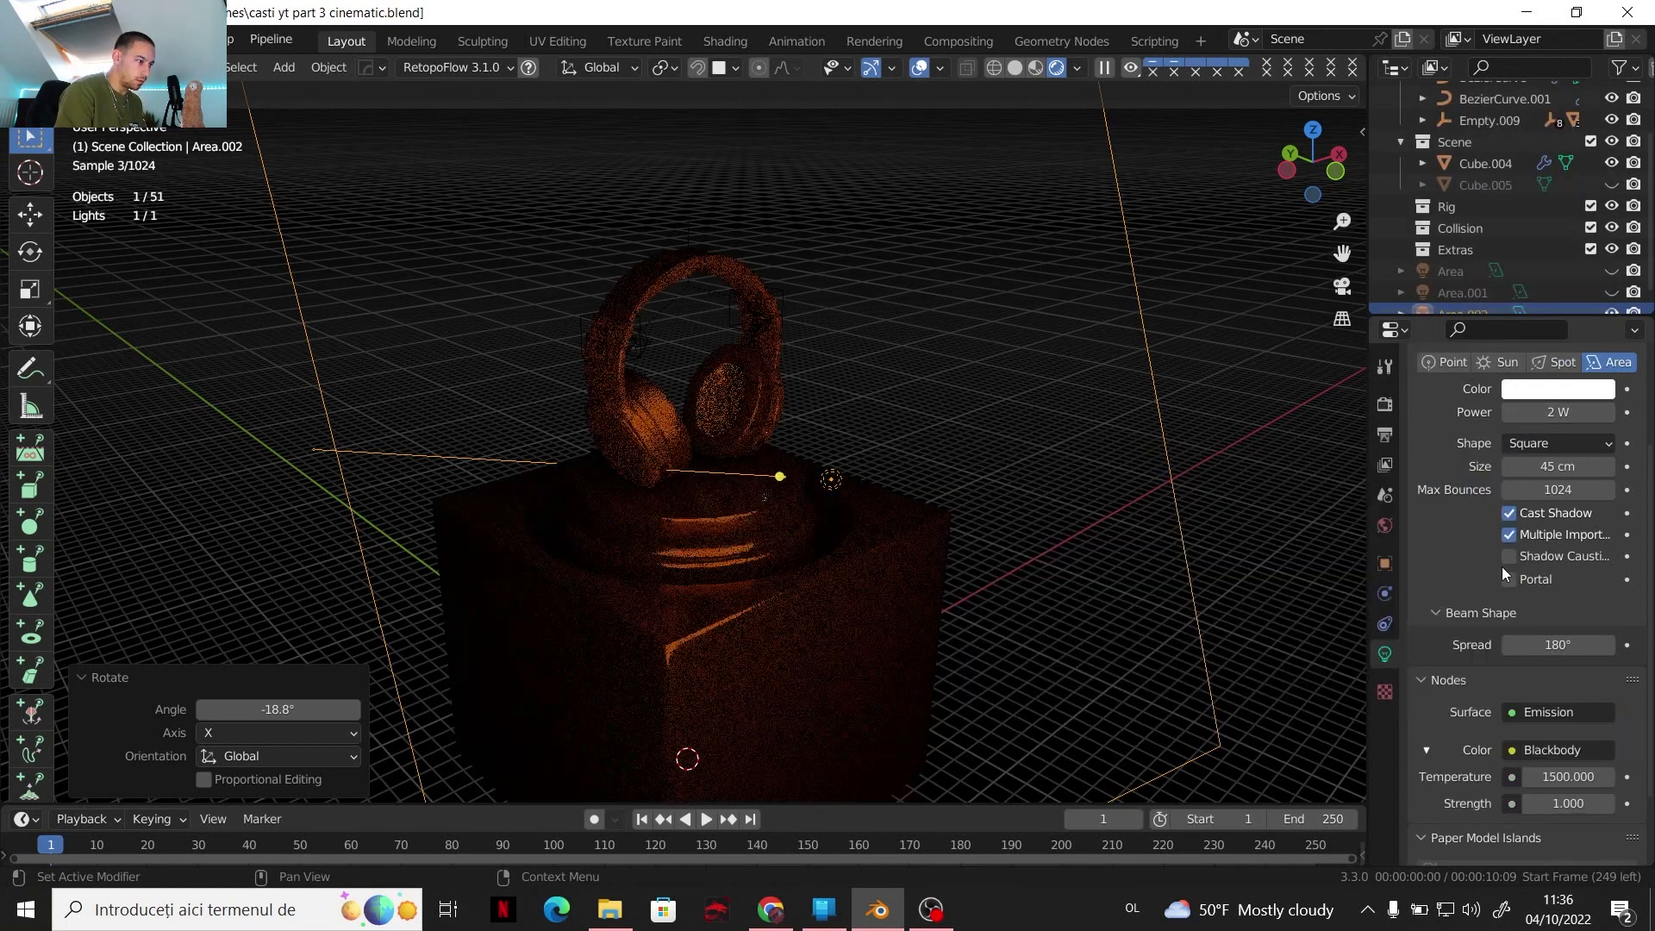
click(1555, 765)
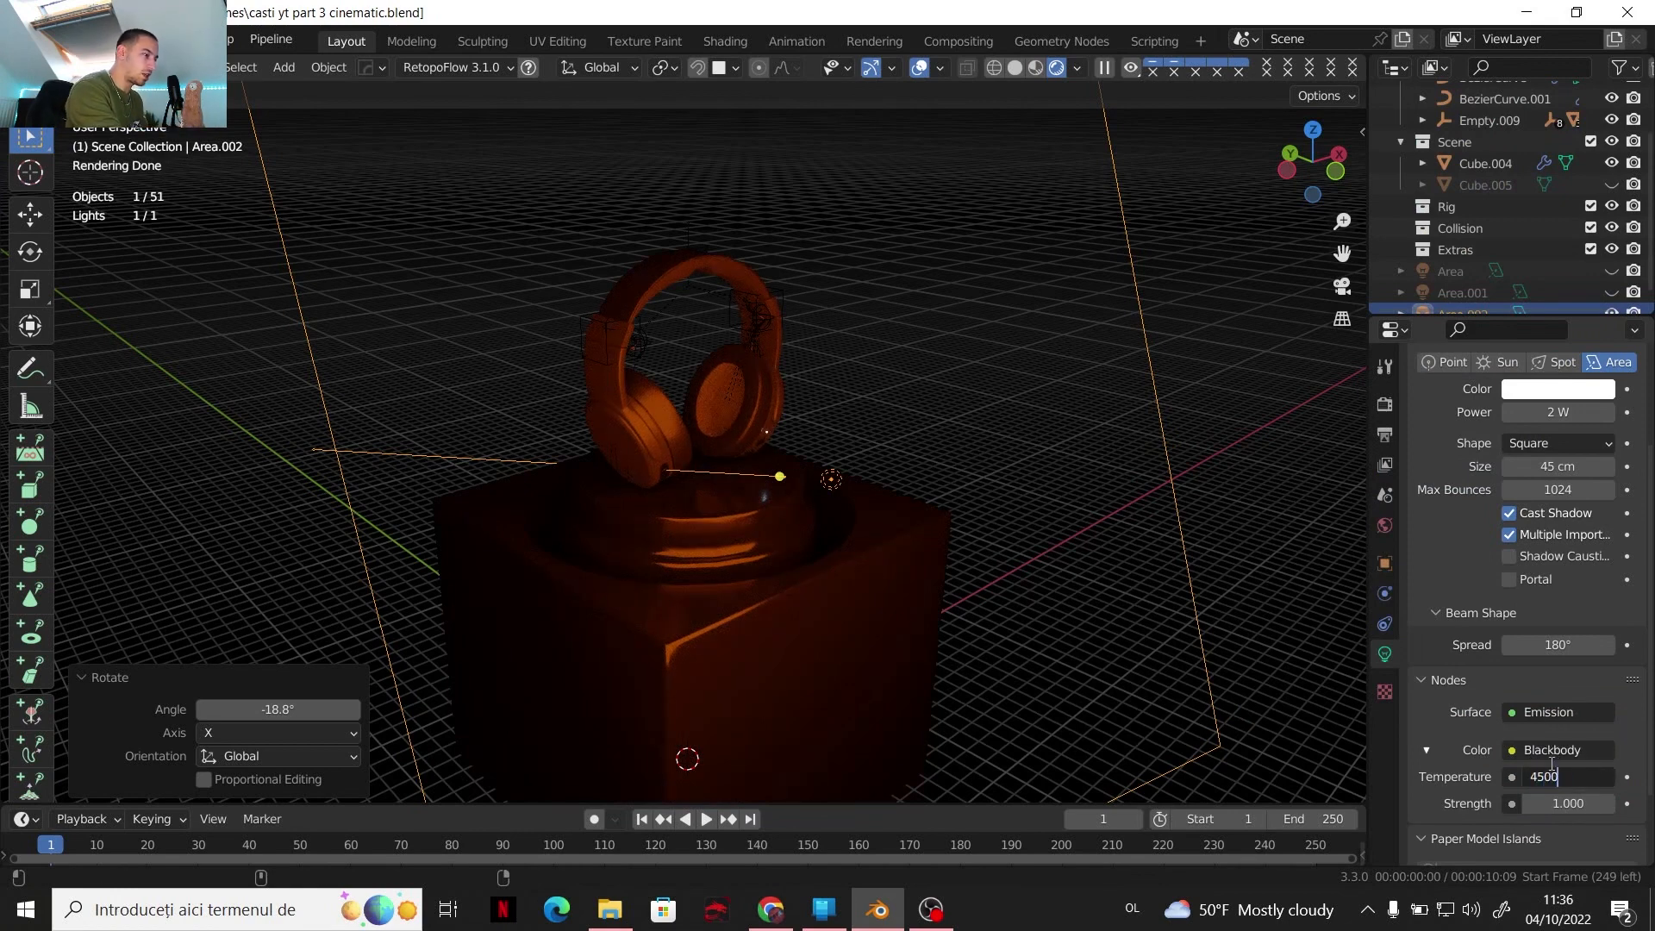
key(Return)
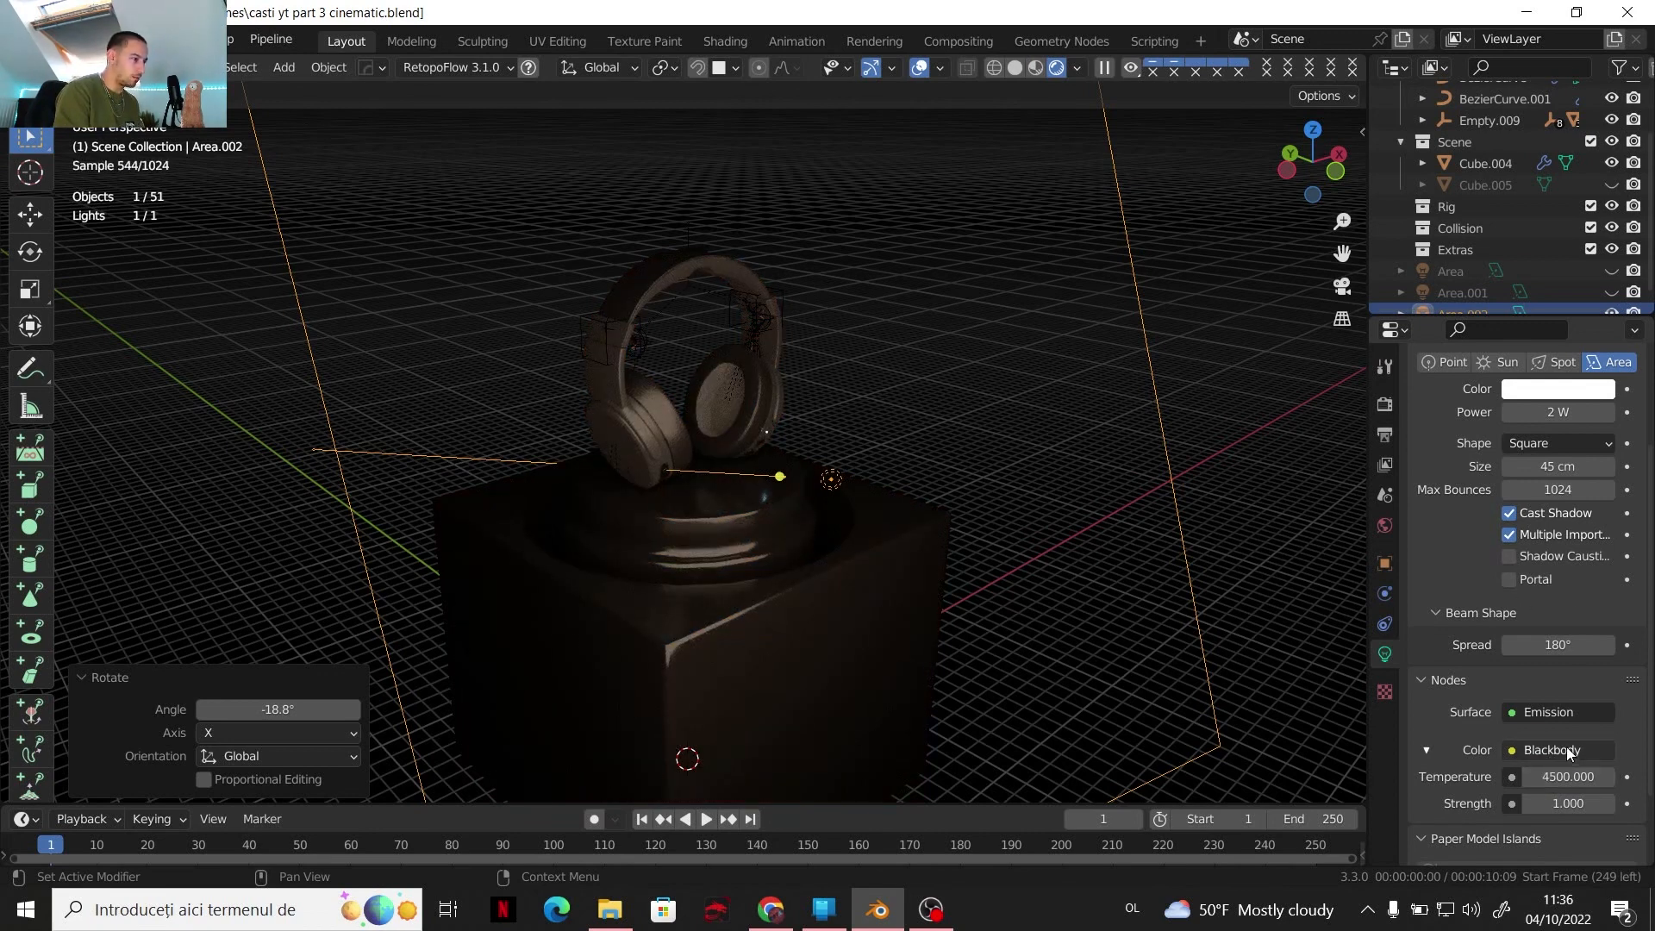
Unhide the glowing ring and the first two area lights in the viewport
click(1611, 185)
click(1611, 271)
click(1611, 293)
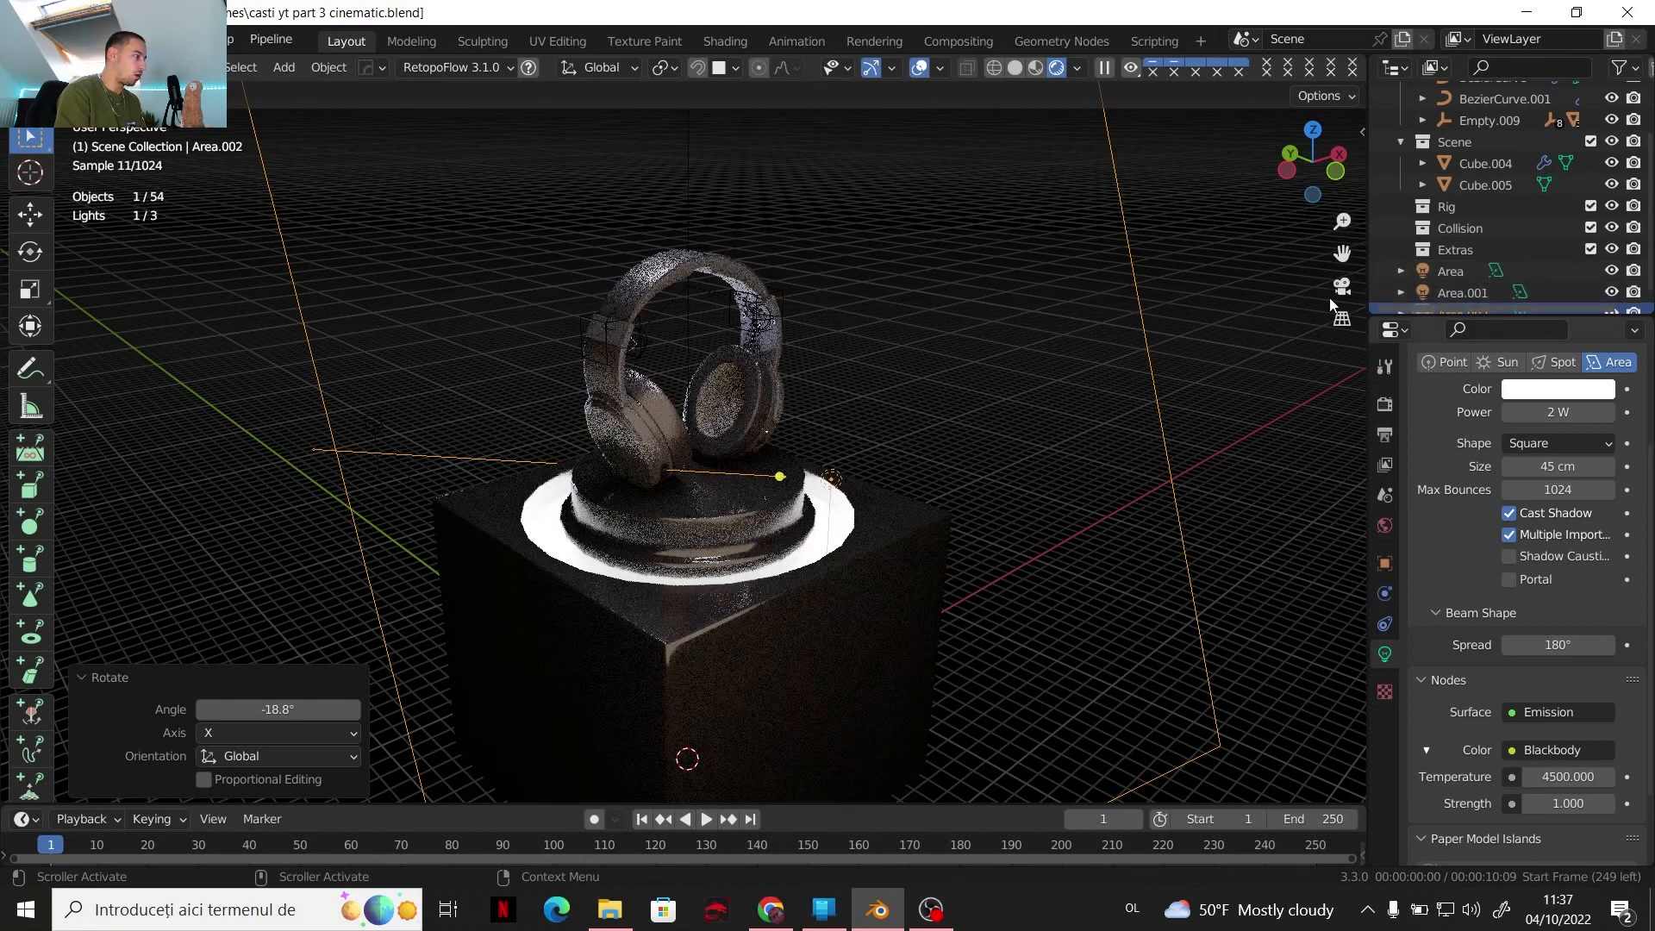
Examine the combined lighting on the headphones and pedestal from several angles with the viewport overlays hidden
click(919, 67)
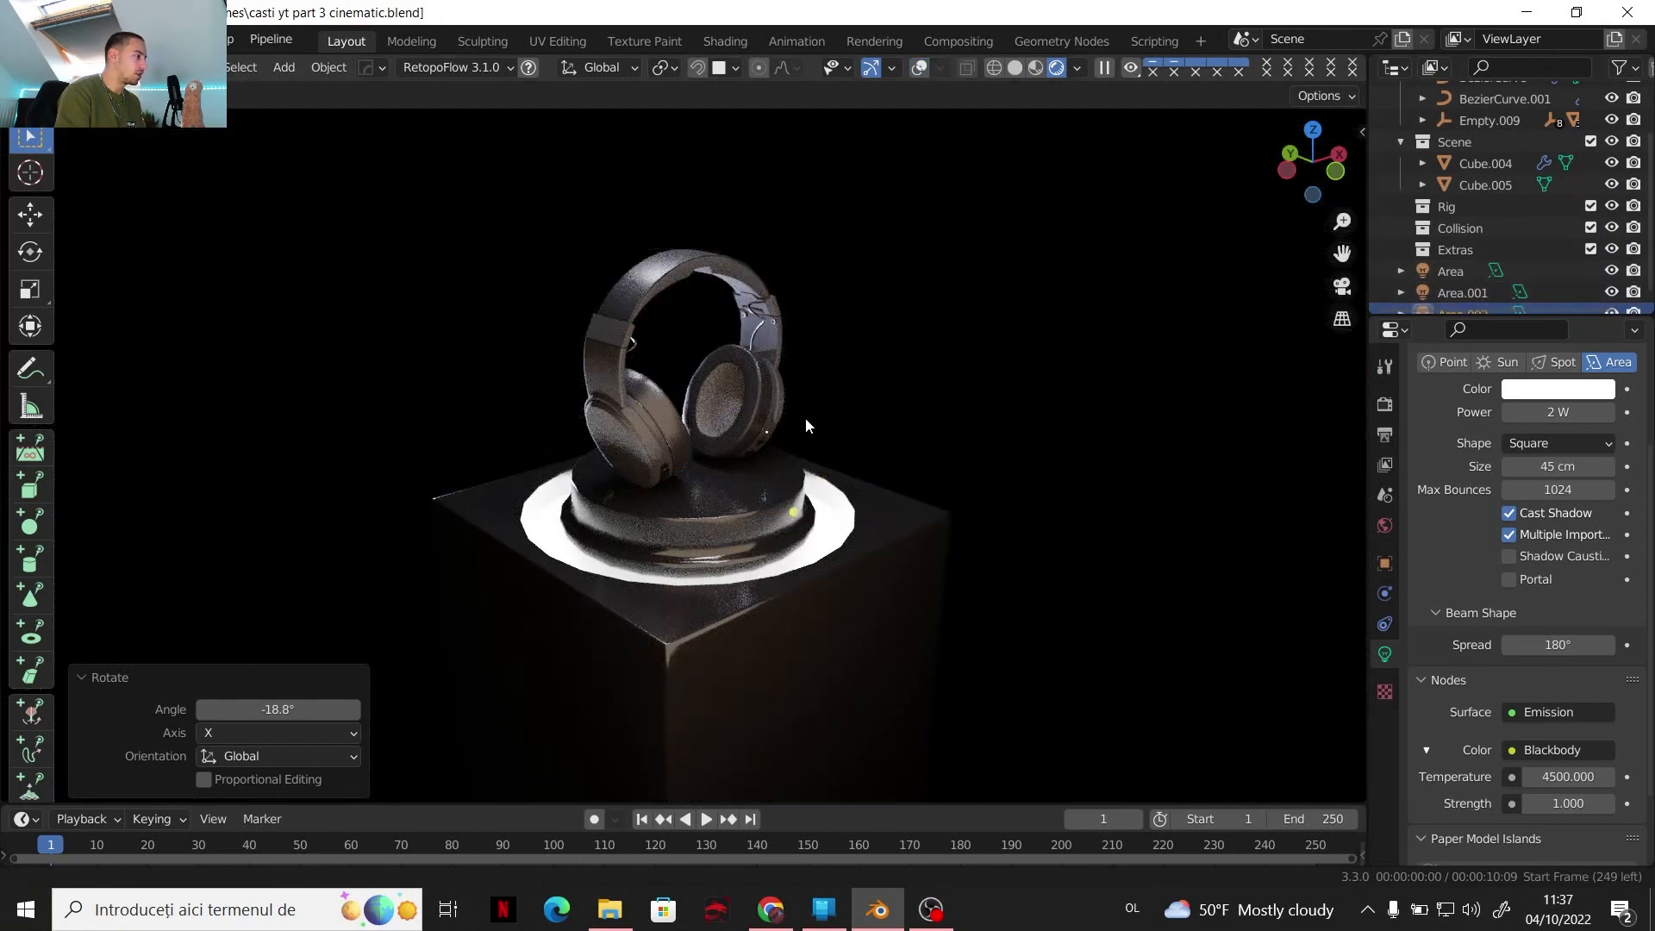
key(KP_0)
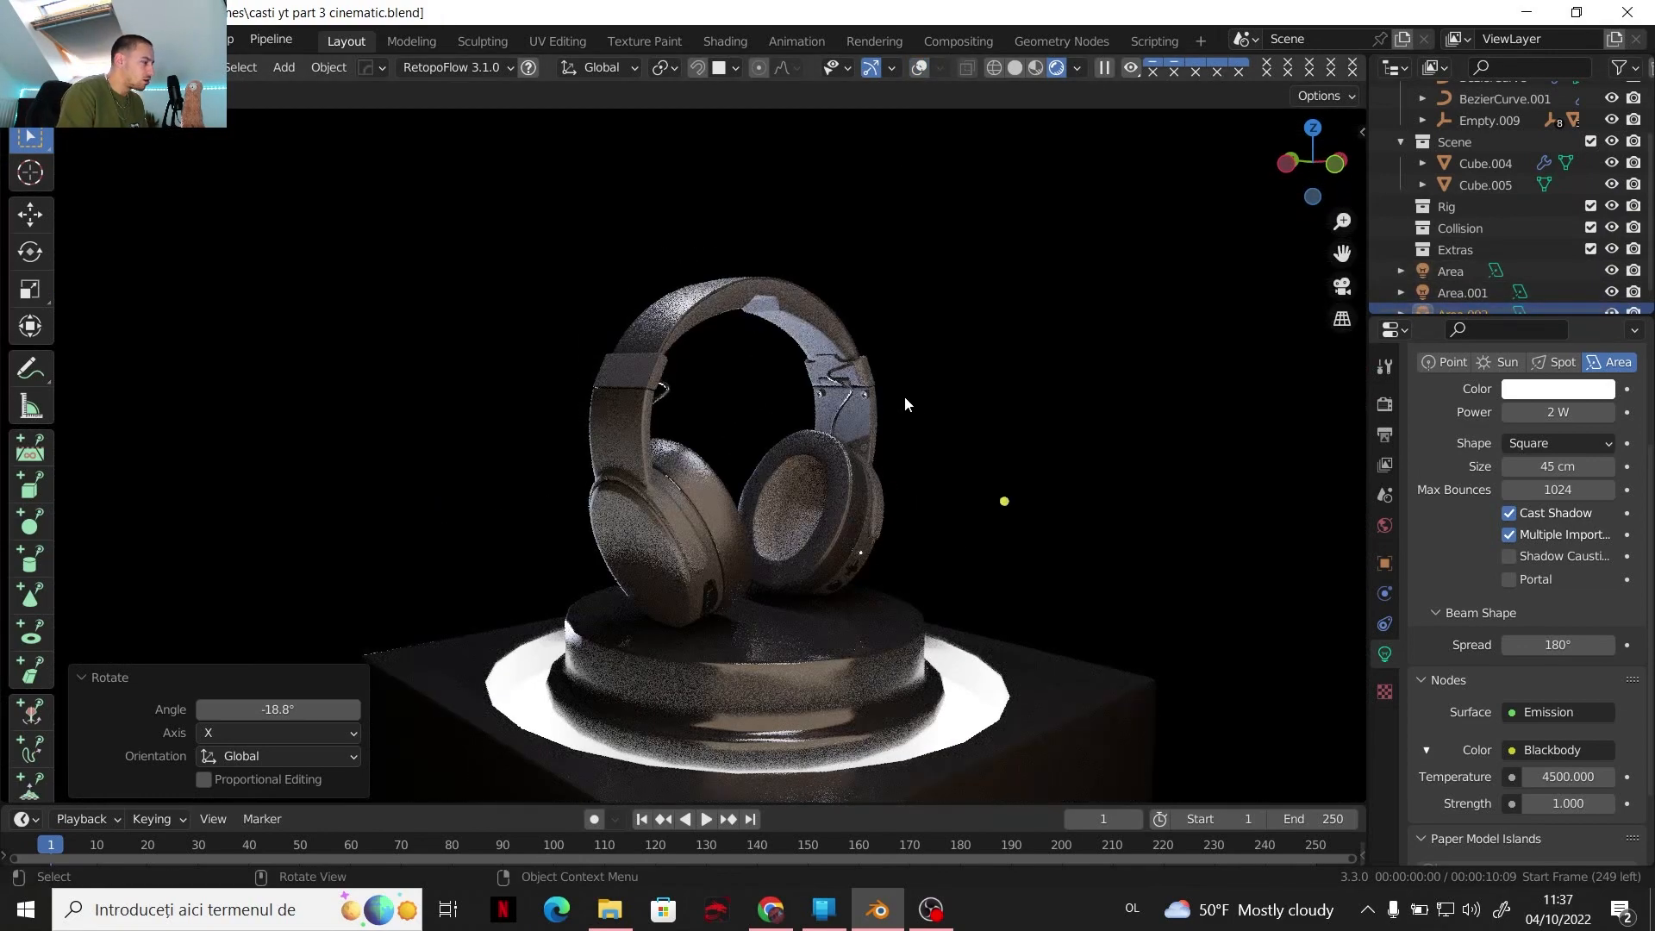
middle_drag(905, 397, 905, 375)
scroll(906, 384, up, 1)
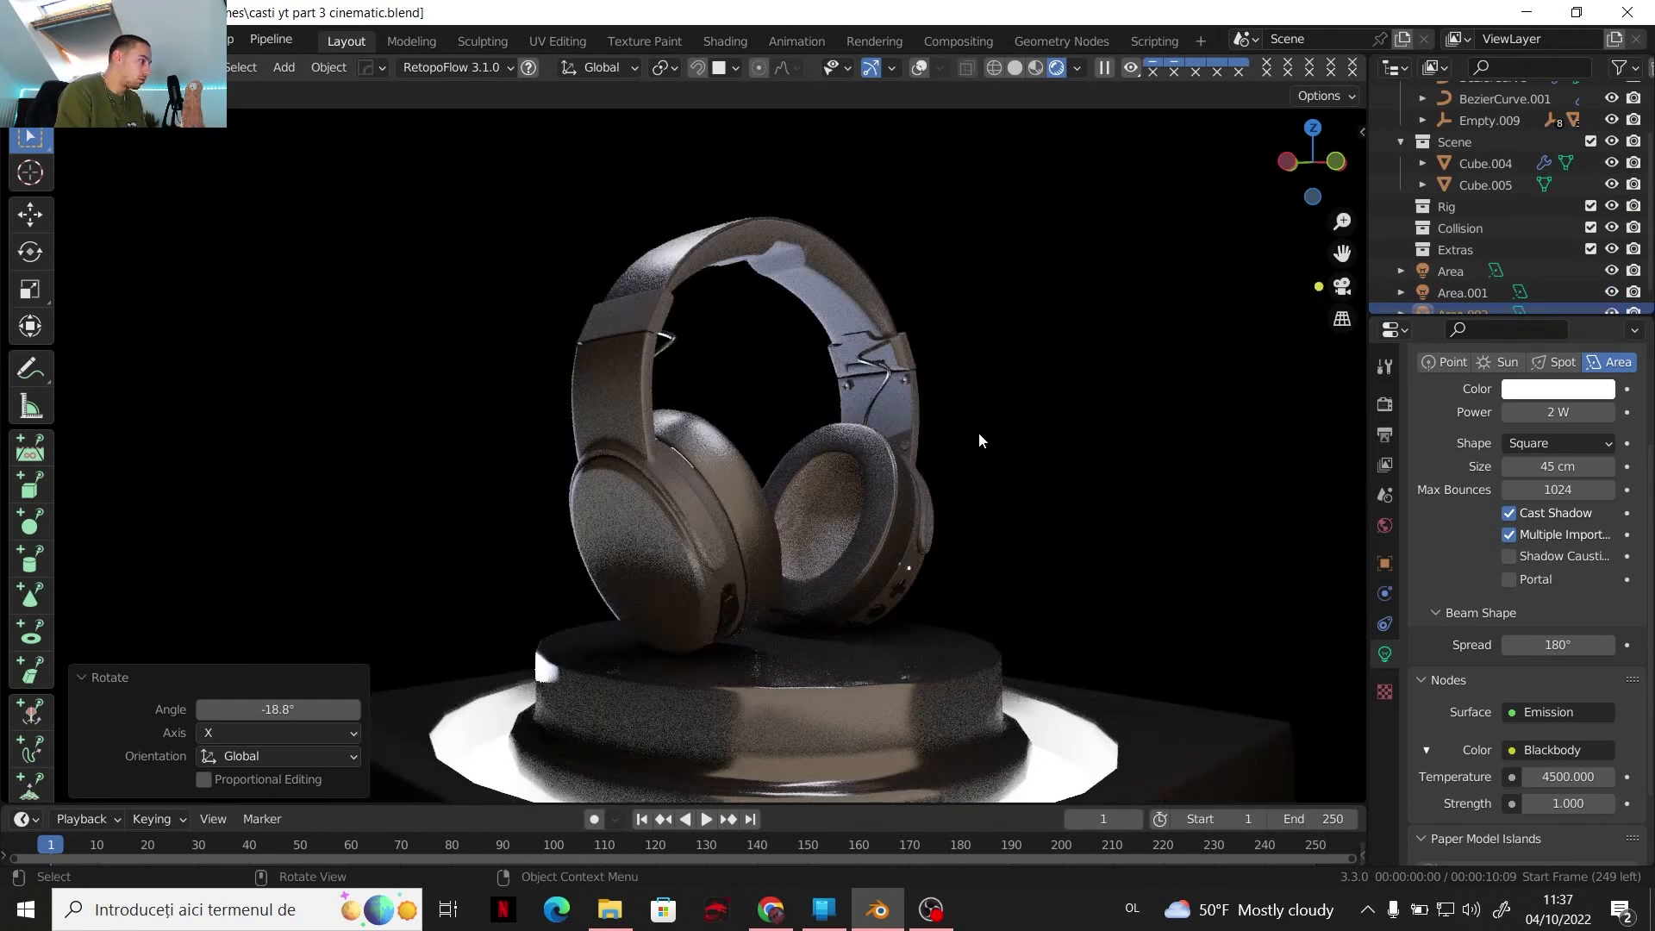
middle_drag(881, 450, 710, 431)
scroll(710, 431, up, 1)
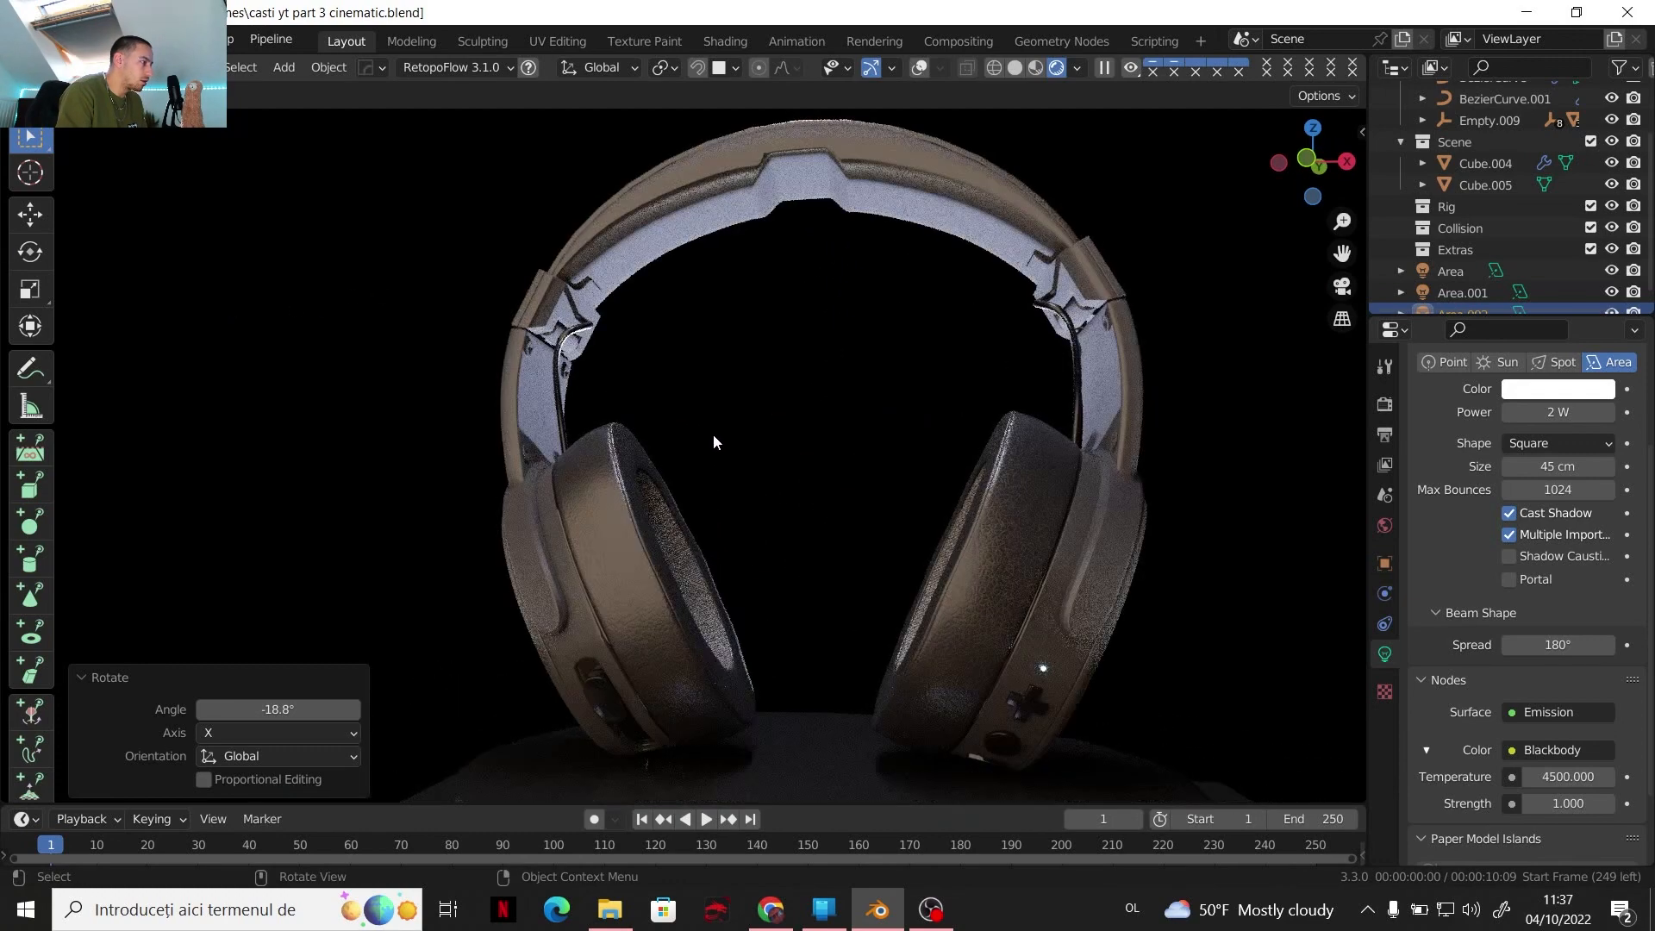
middle_drag(720, 434, 908, 421)
scroll(825, 412, down, 1)
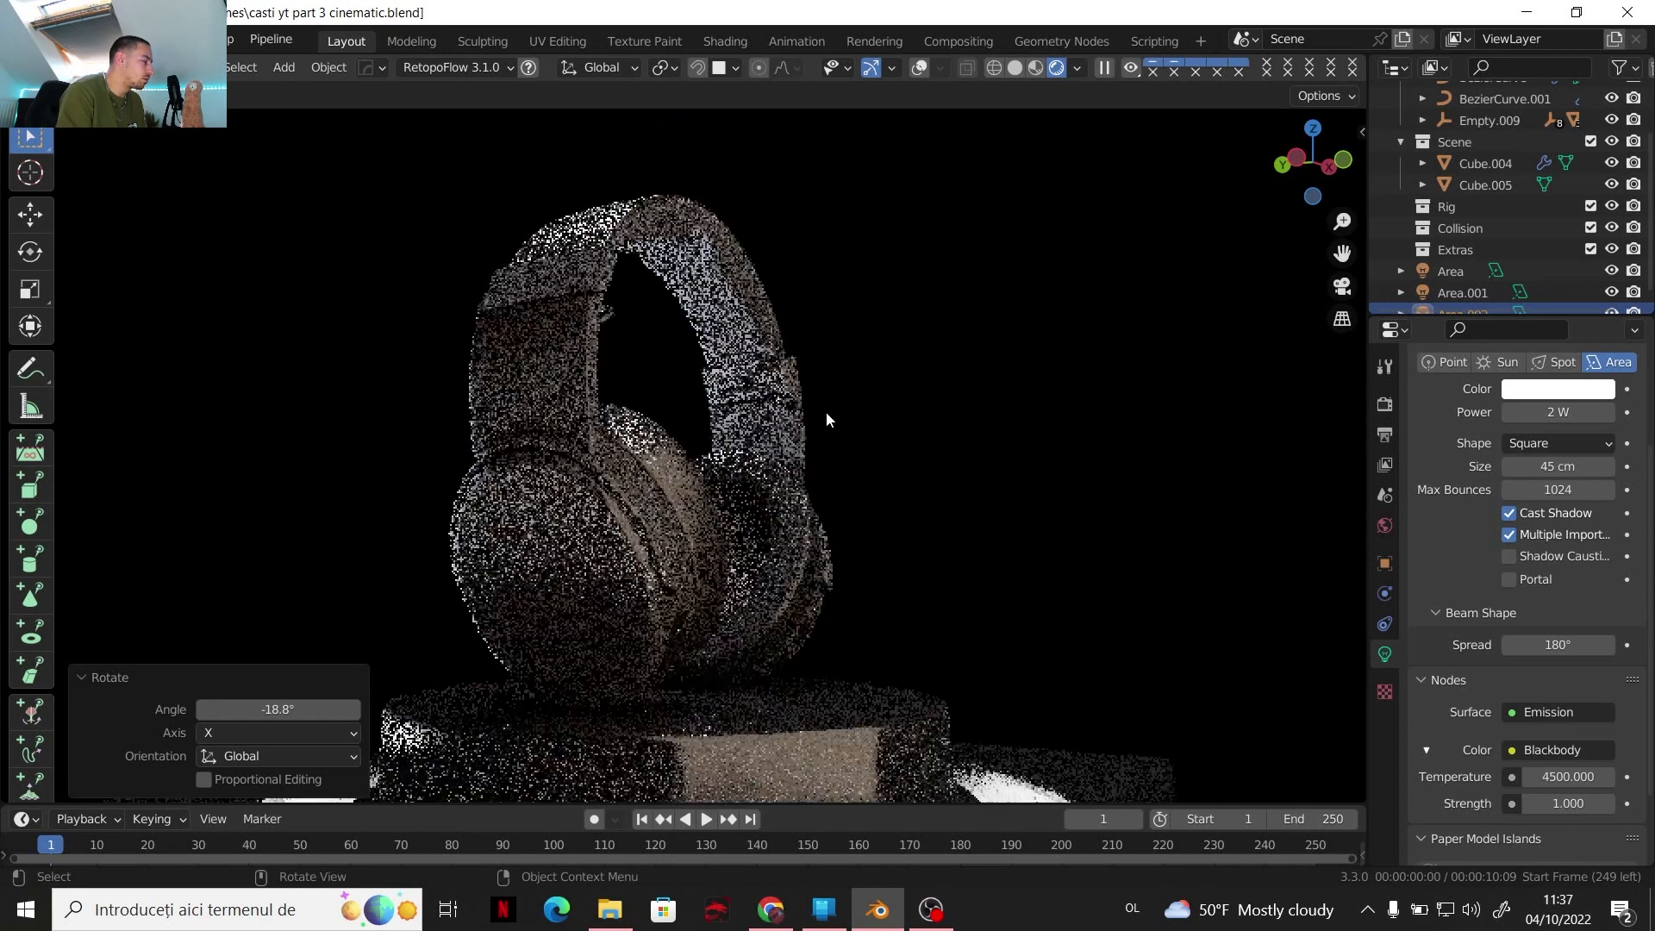
click(780, 421)
scroll(1452, 680, up, 2)
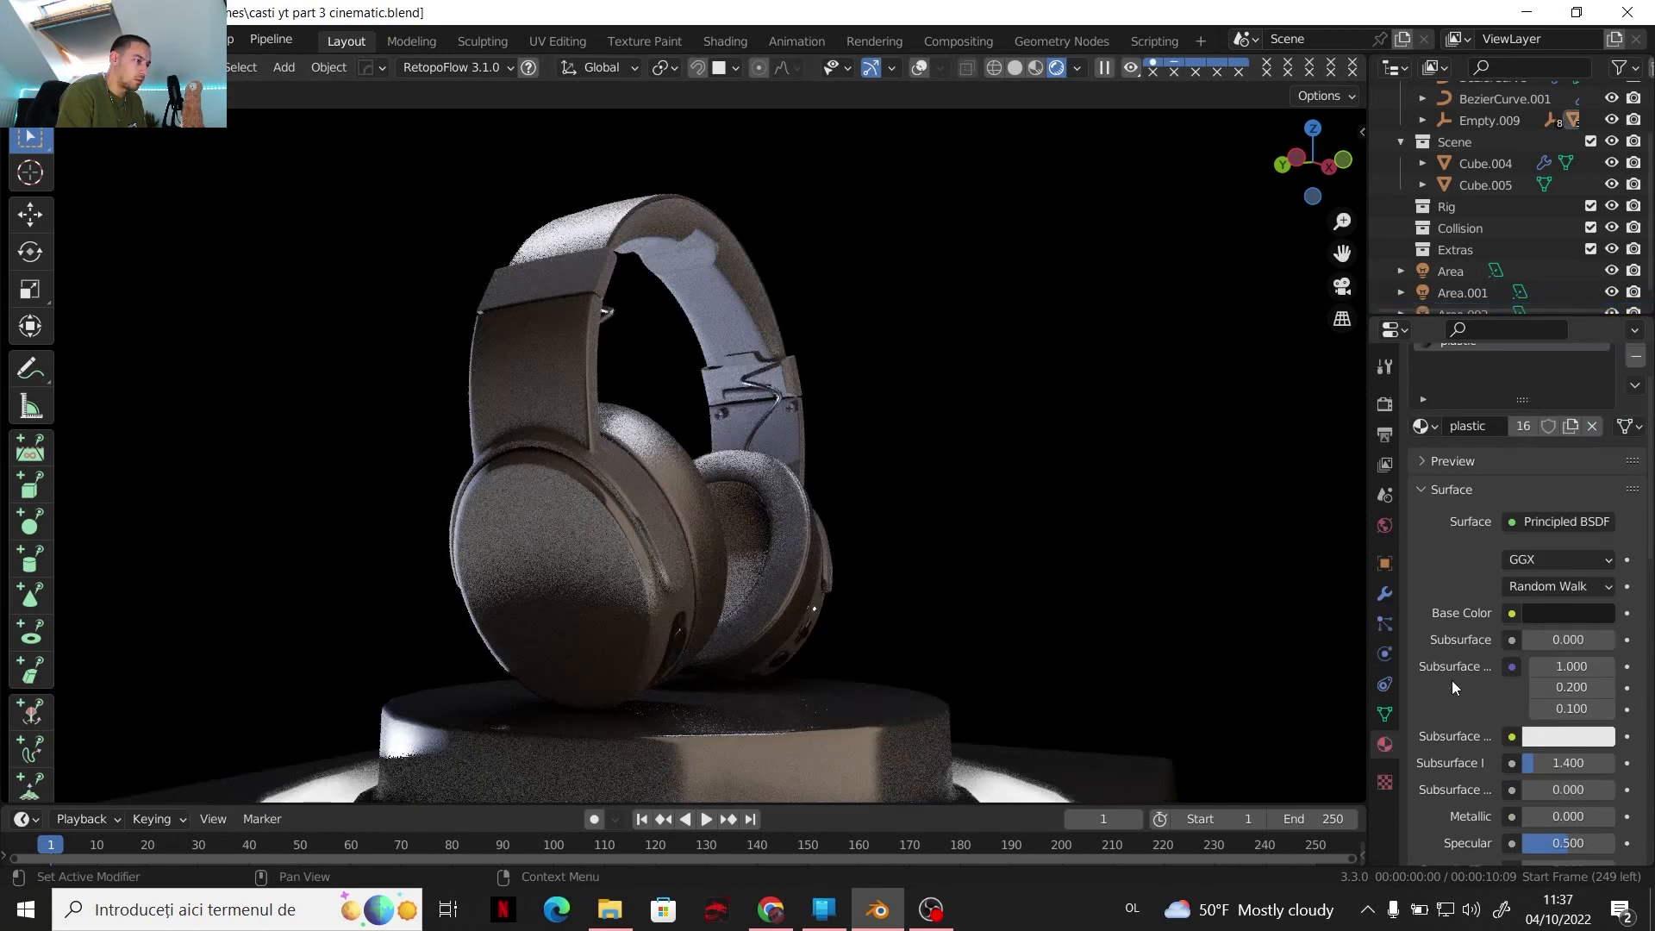
click(556, 357)
middle_drag(560, 350, 707, 360)
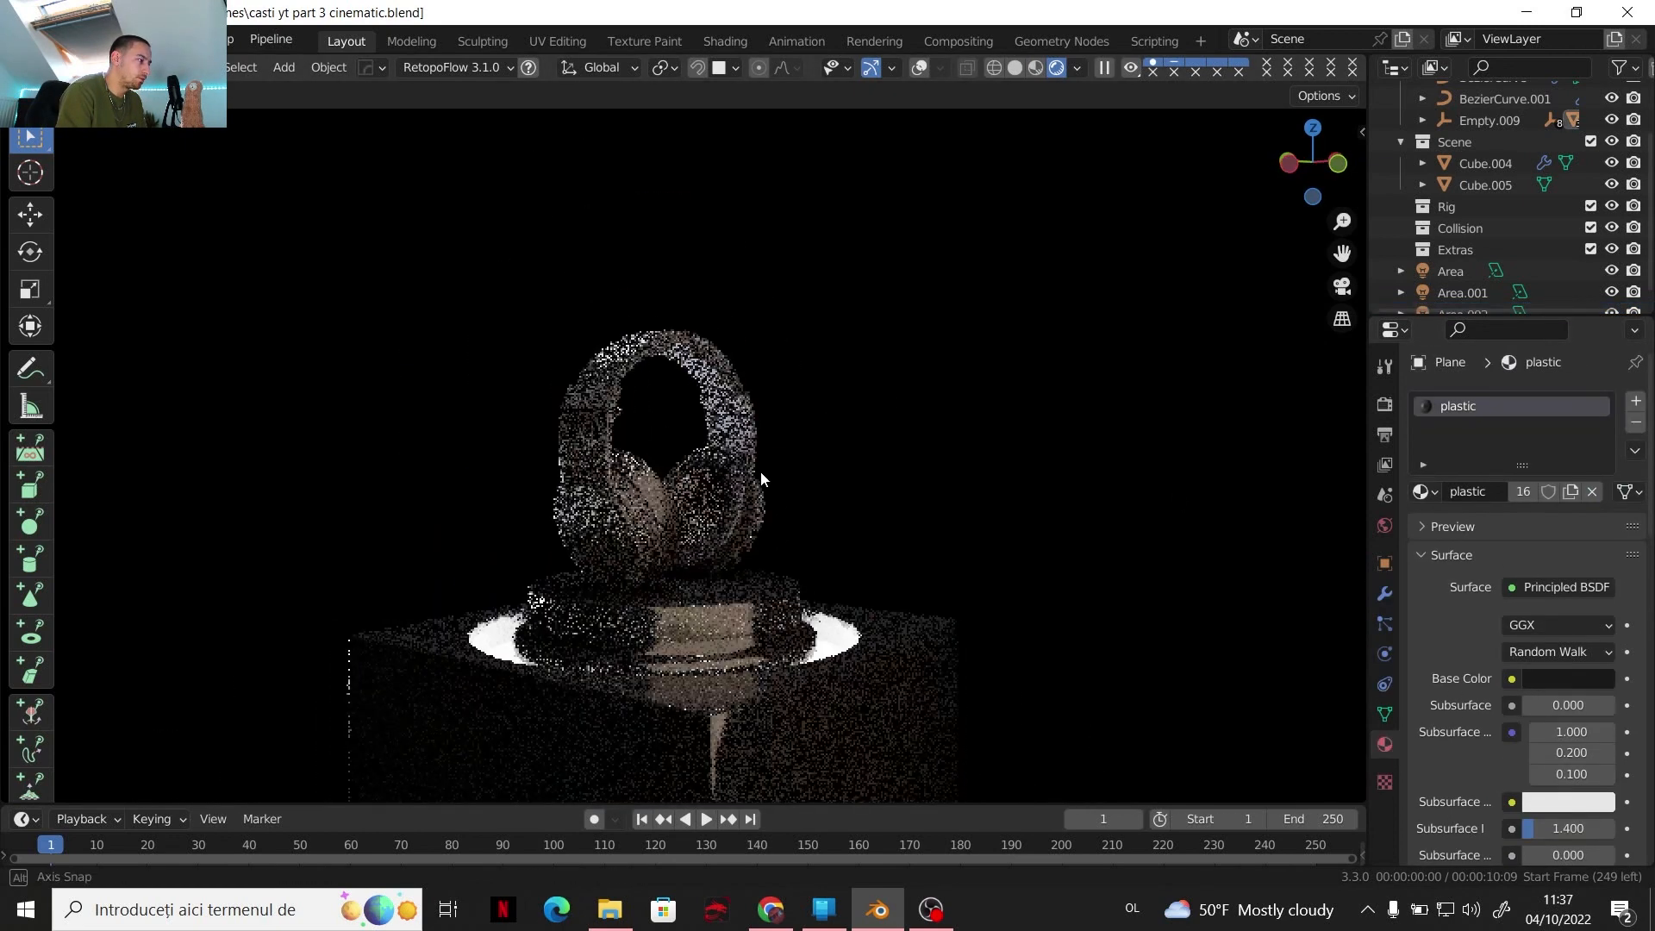
middle_drag(759, 448, 855, 404)
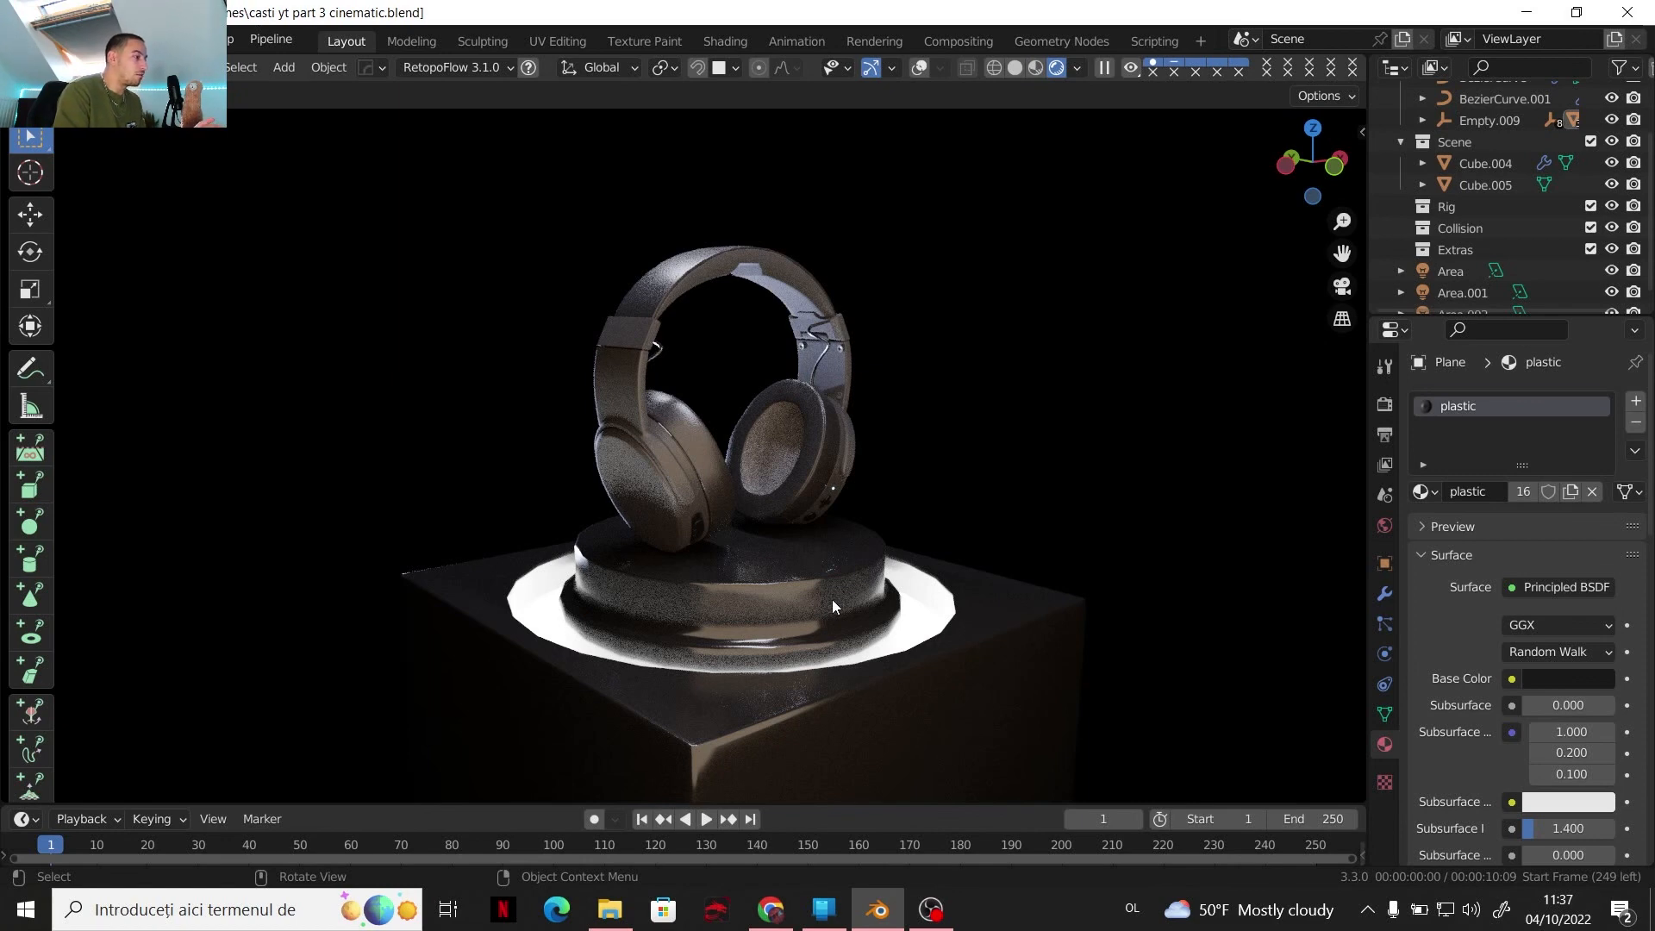
middle_drag(829, 541, 815, 539)
Show the viewport overlays again and save the project file
key(shift+alt+z)
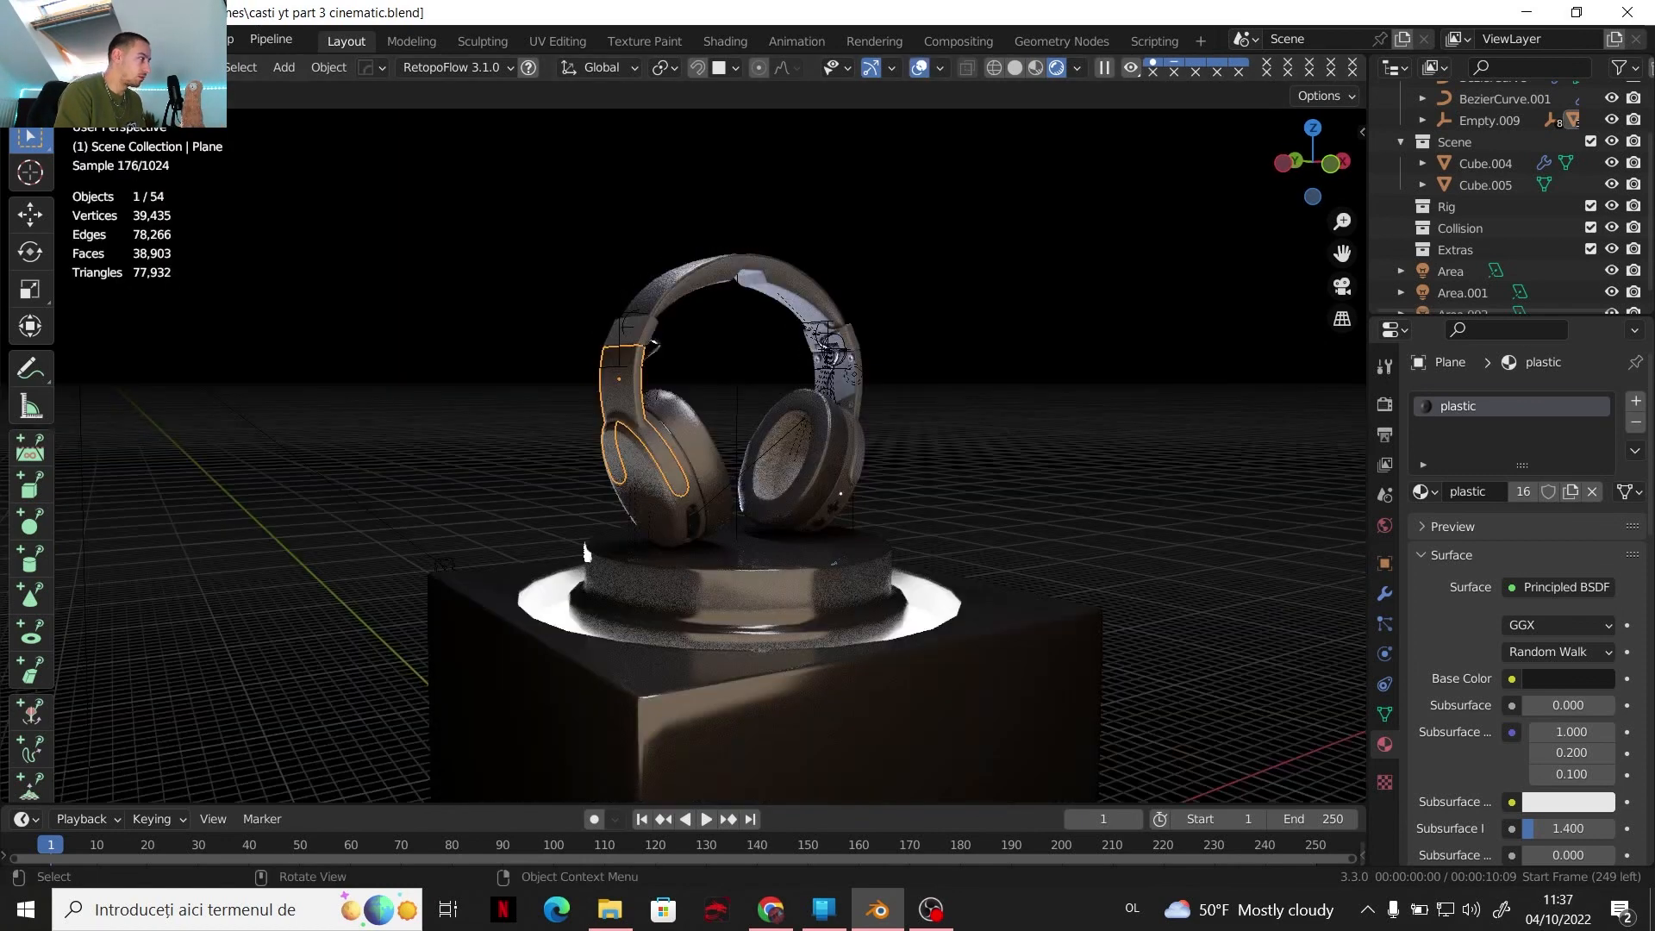
click(47, 39)
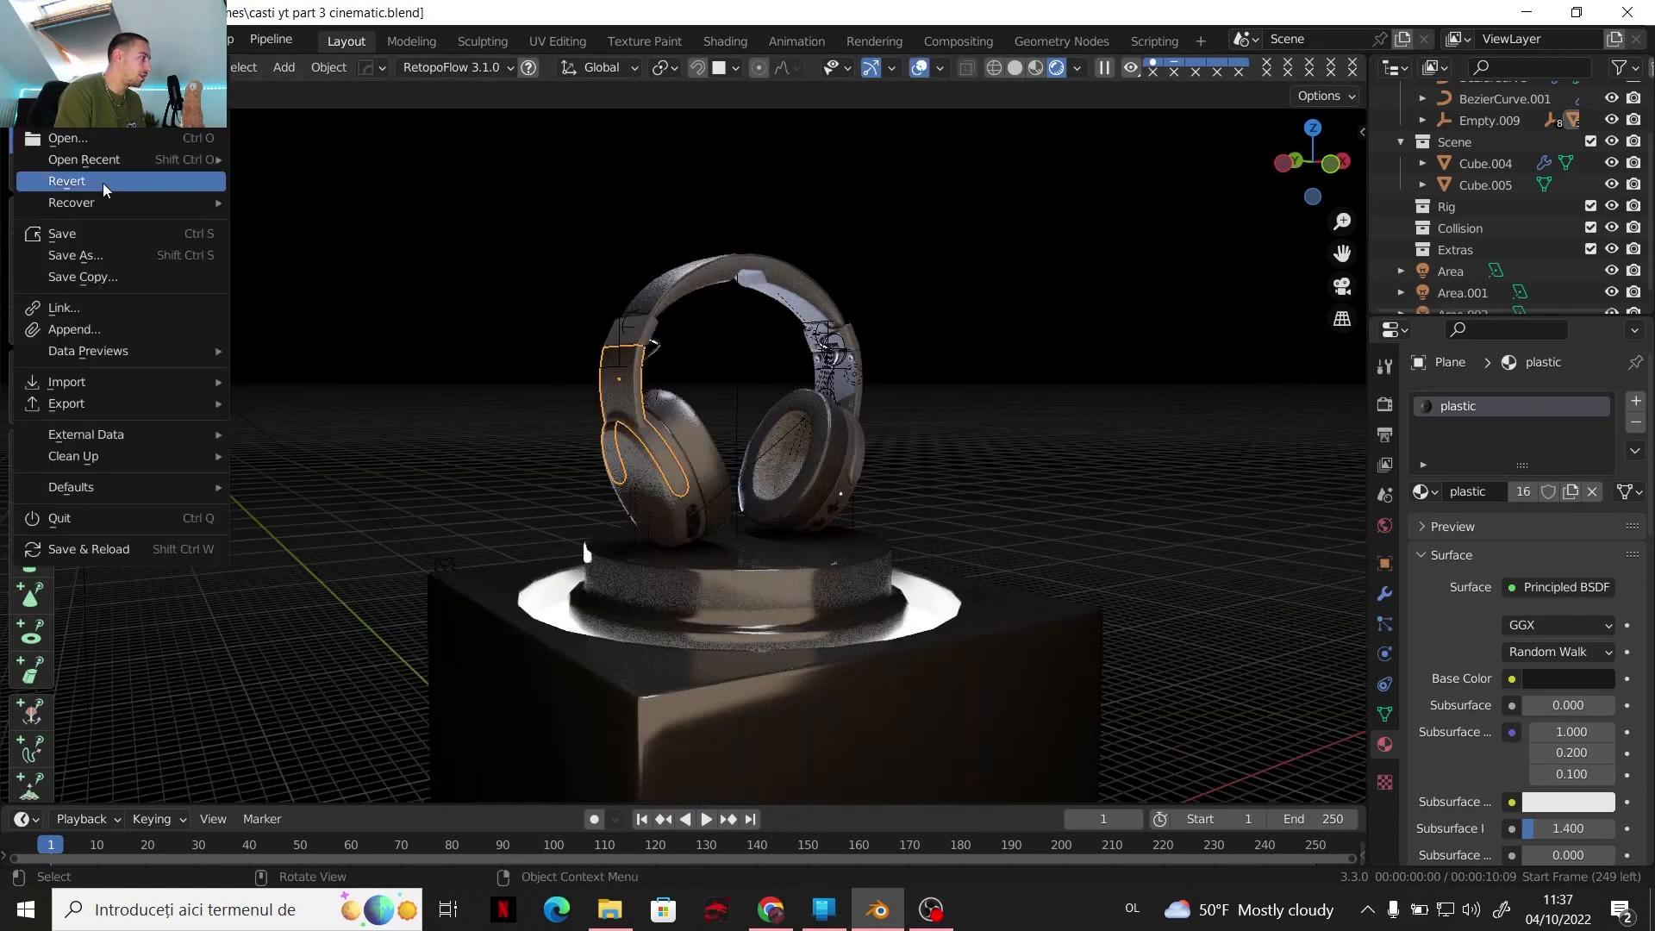
click(95, 231)
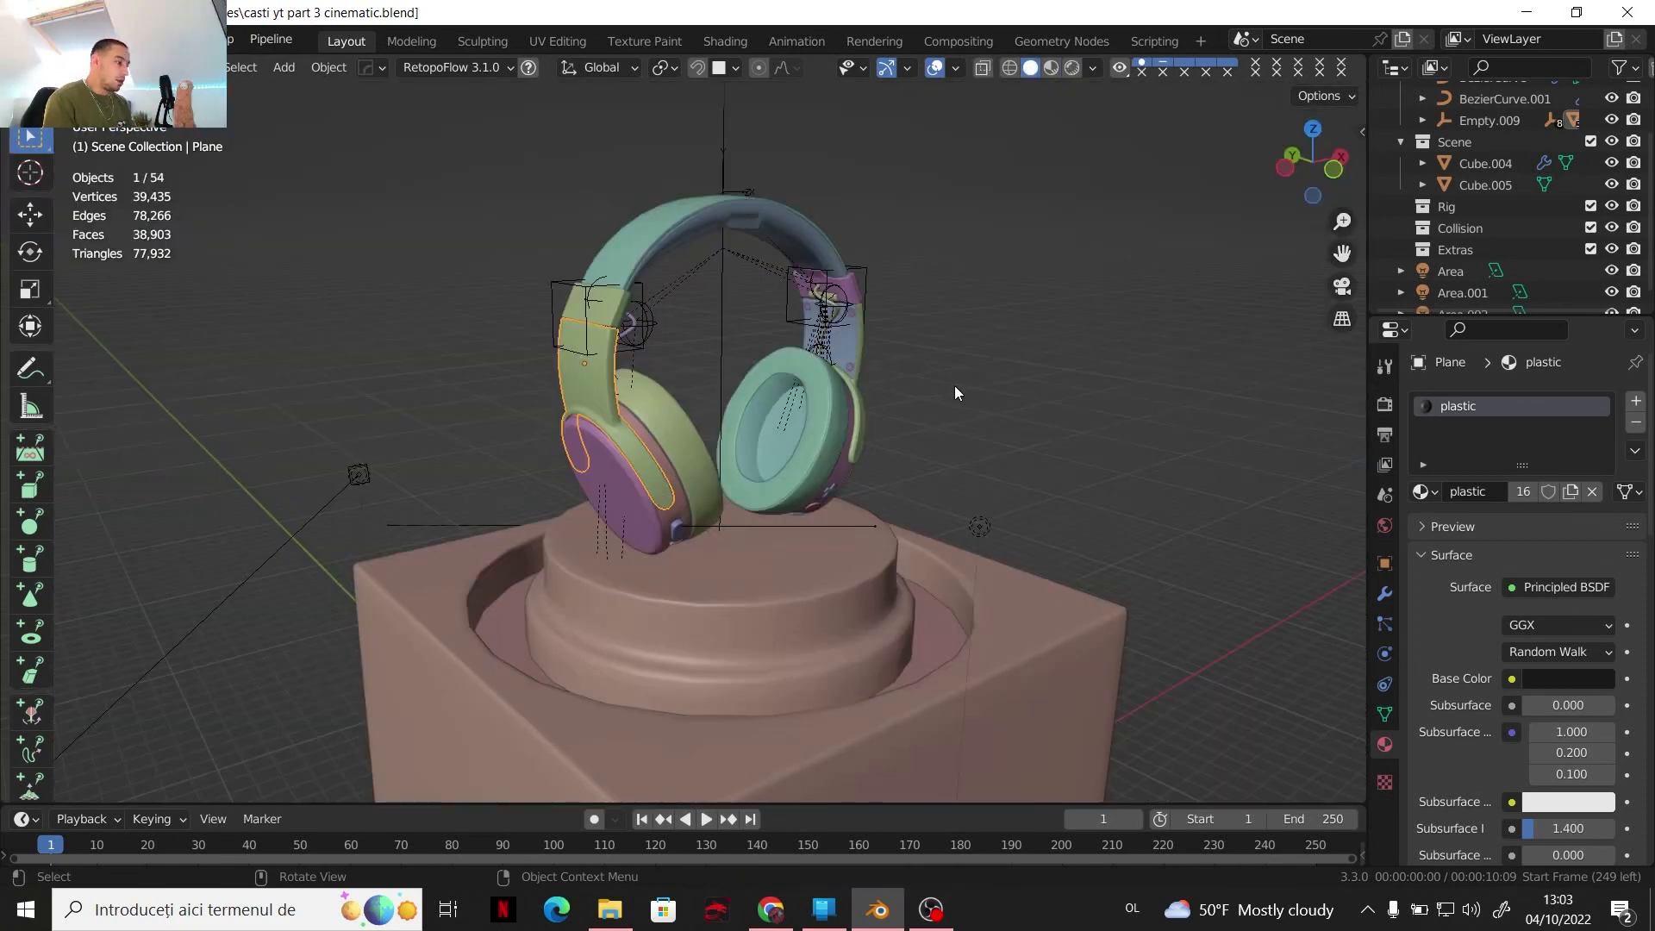
Add a camera at the world origin, with its rotation aligned to the current view of the headphones
middle_drag(954, 385, 871, 412)
key(shift+a)
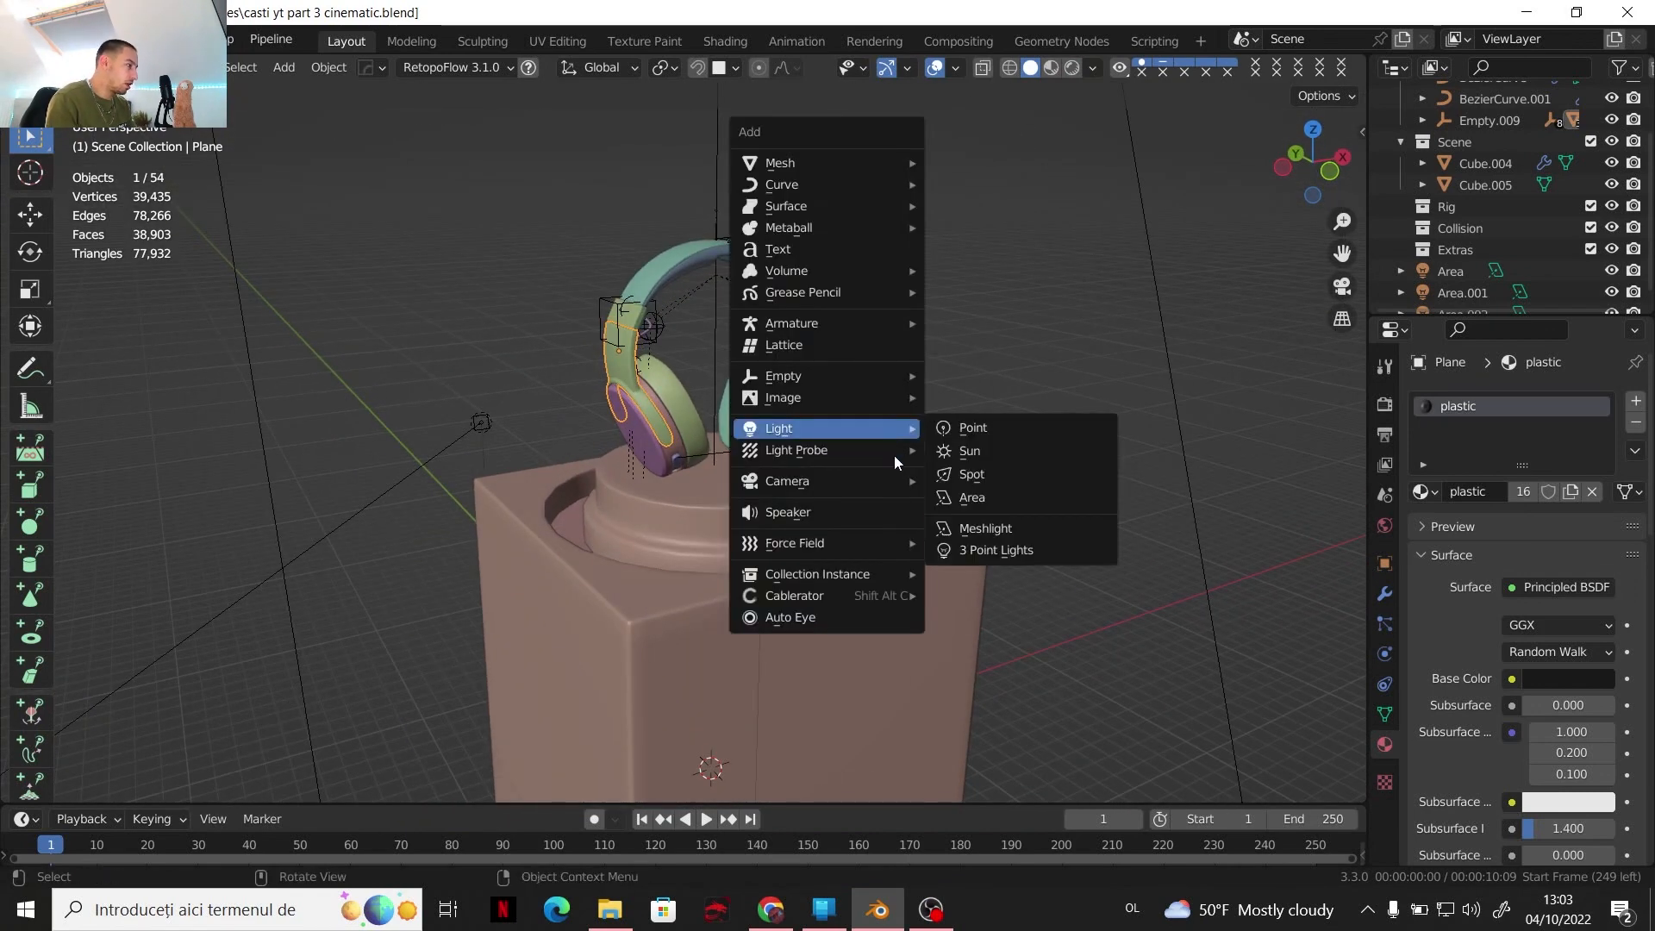
mouse_move(898, 483)
click(962, 488)
middle_drag(962, 487, 923, 526)
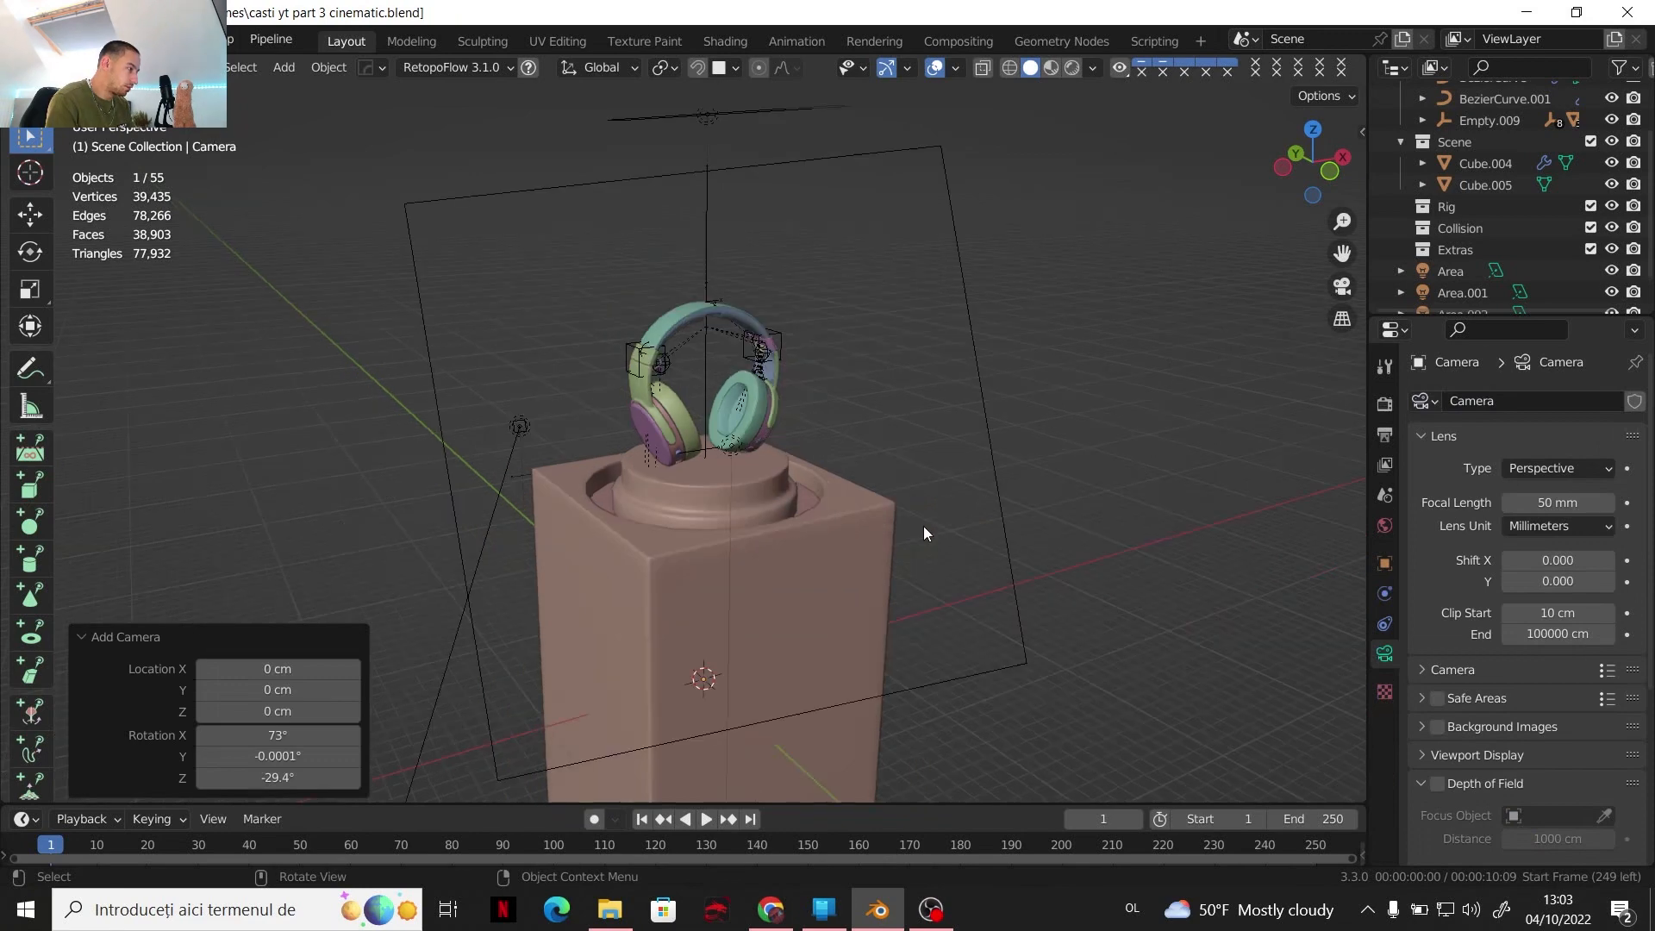
Rename the Rig collection to "camera" and move the new camera into it
key(m)
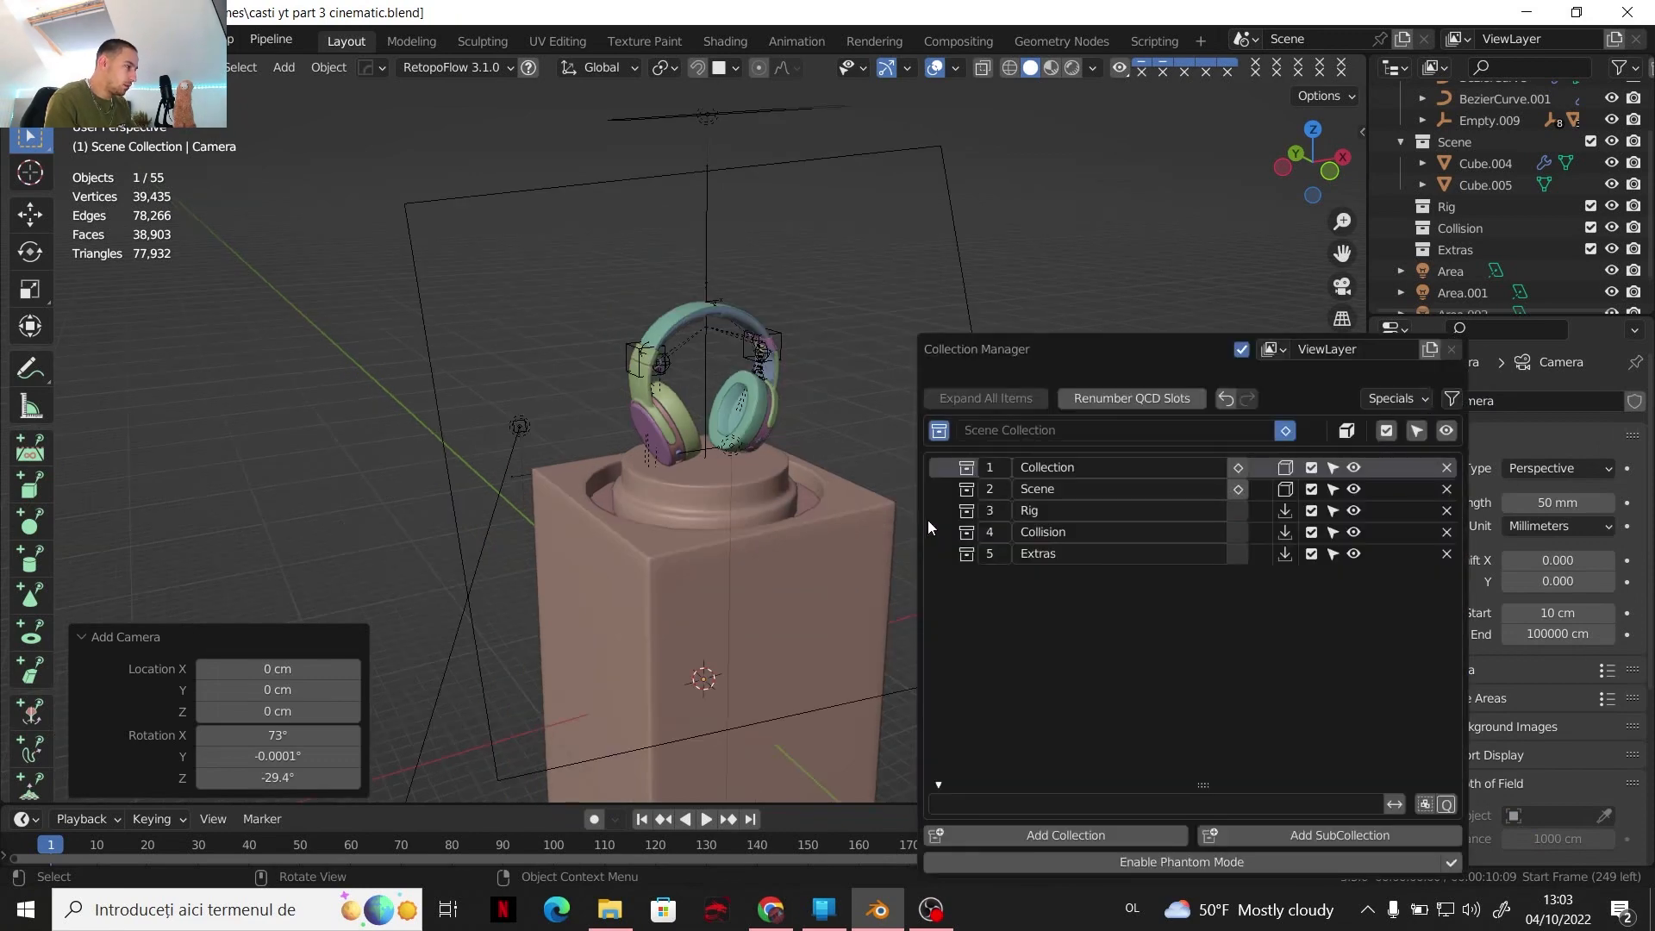
double_click(1033, 512)
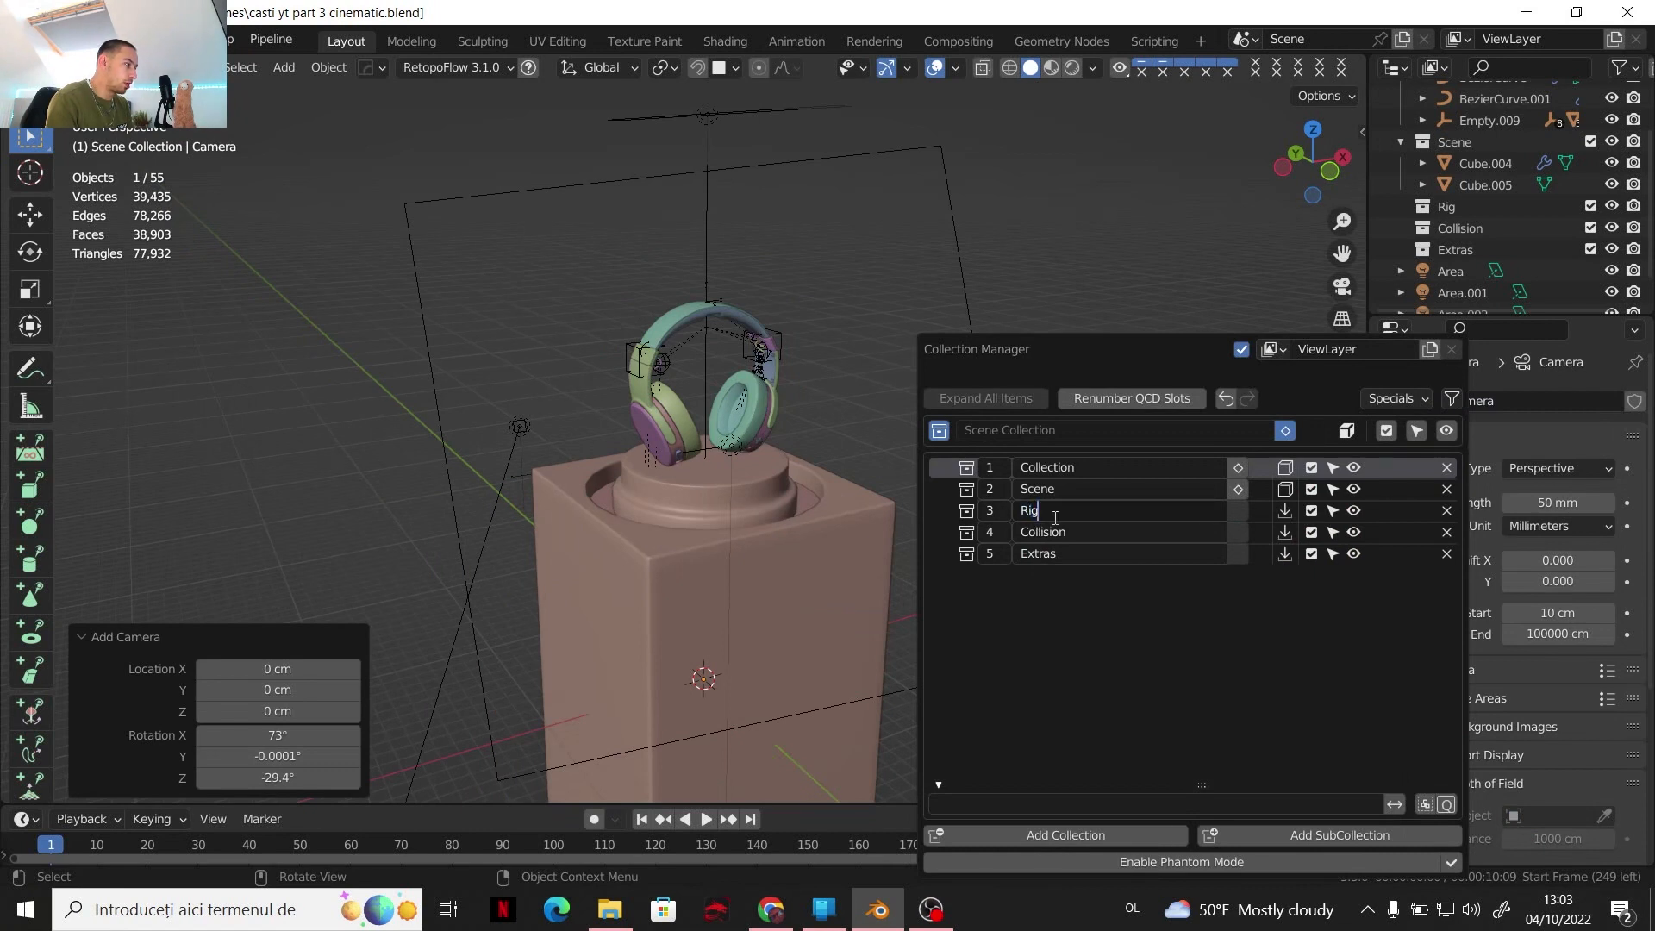
drag(1055, 518, 955, 502)
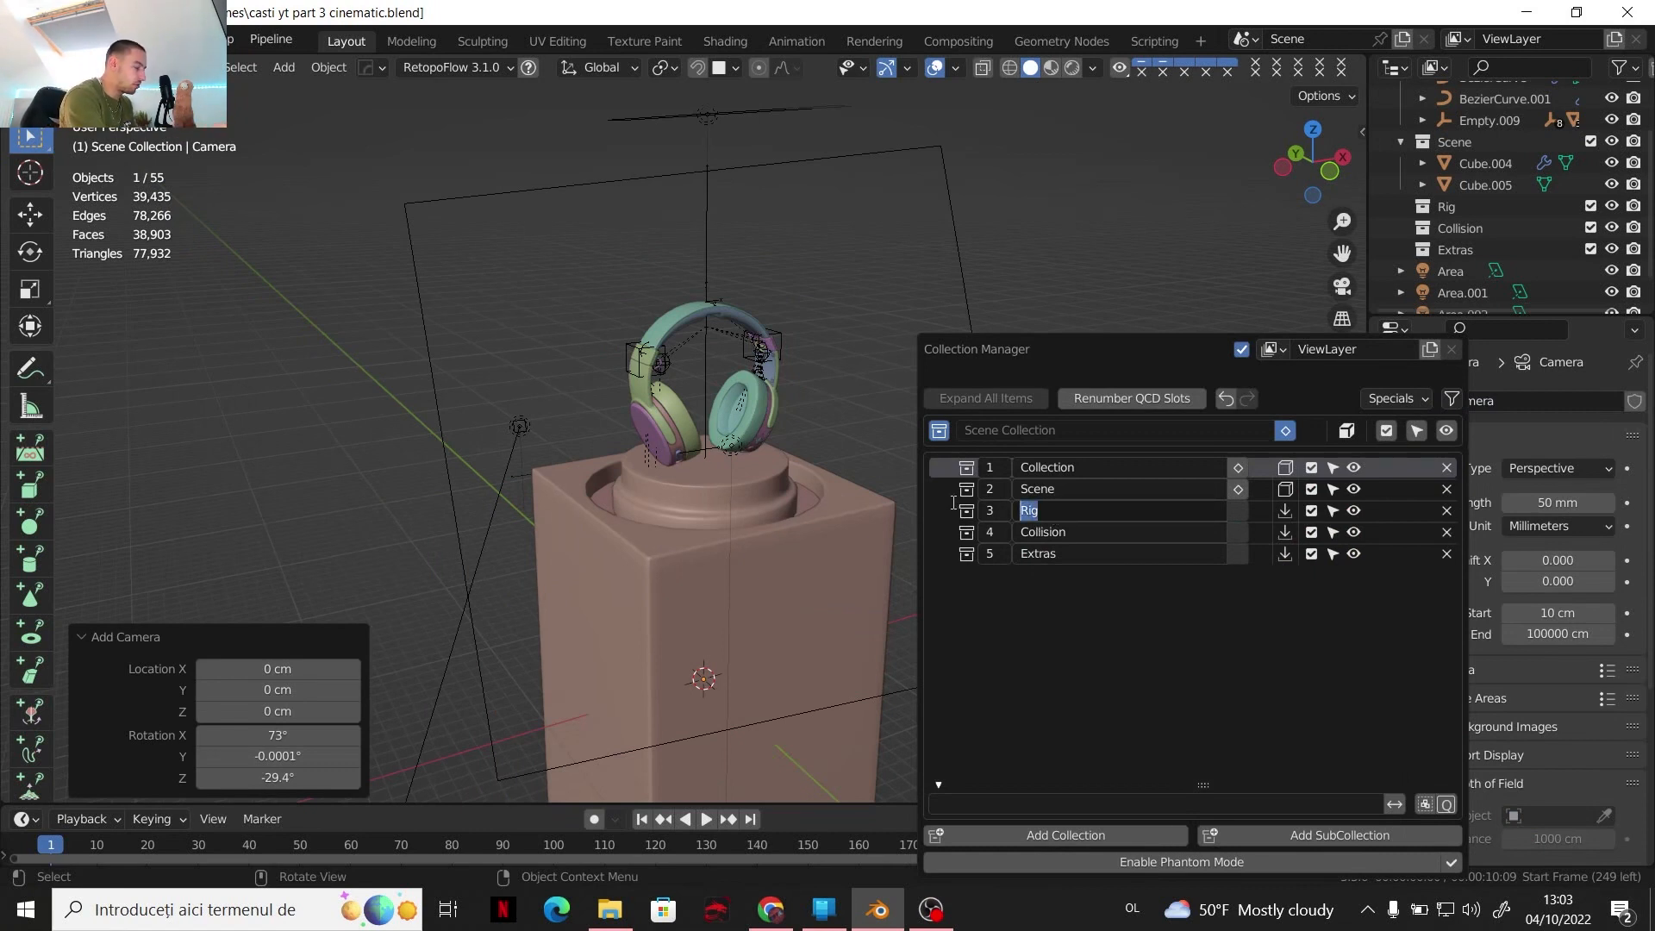
text(c)
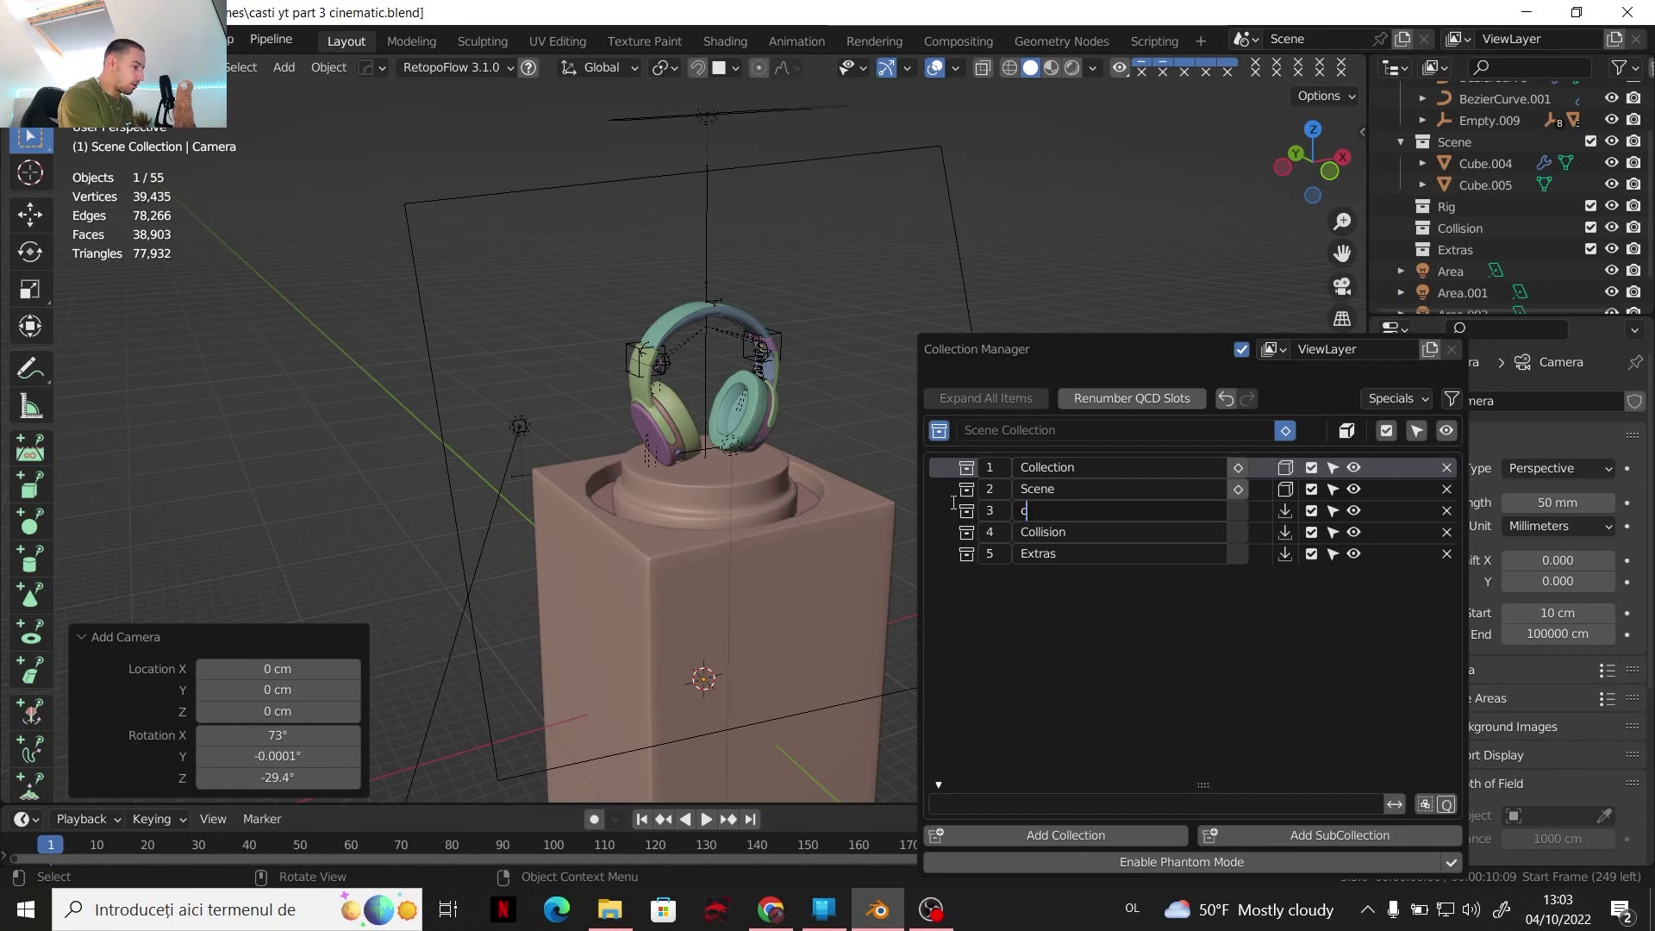
text(amera)
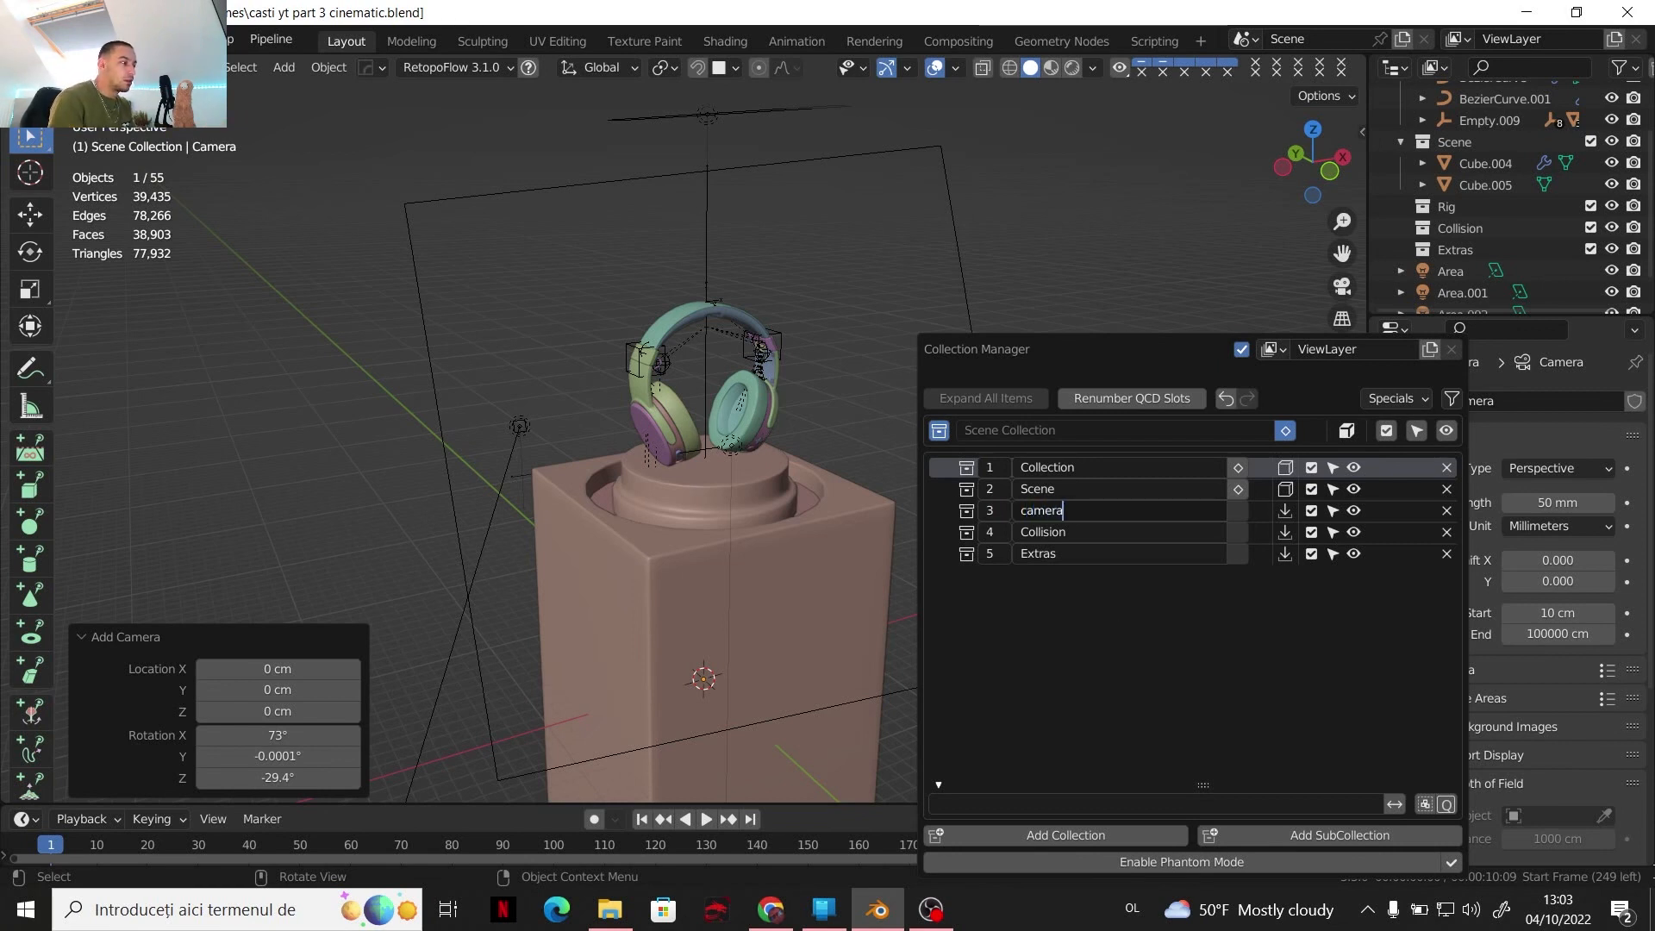
key(Return)
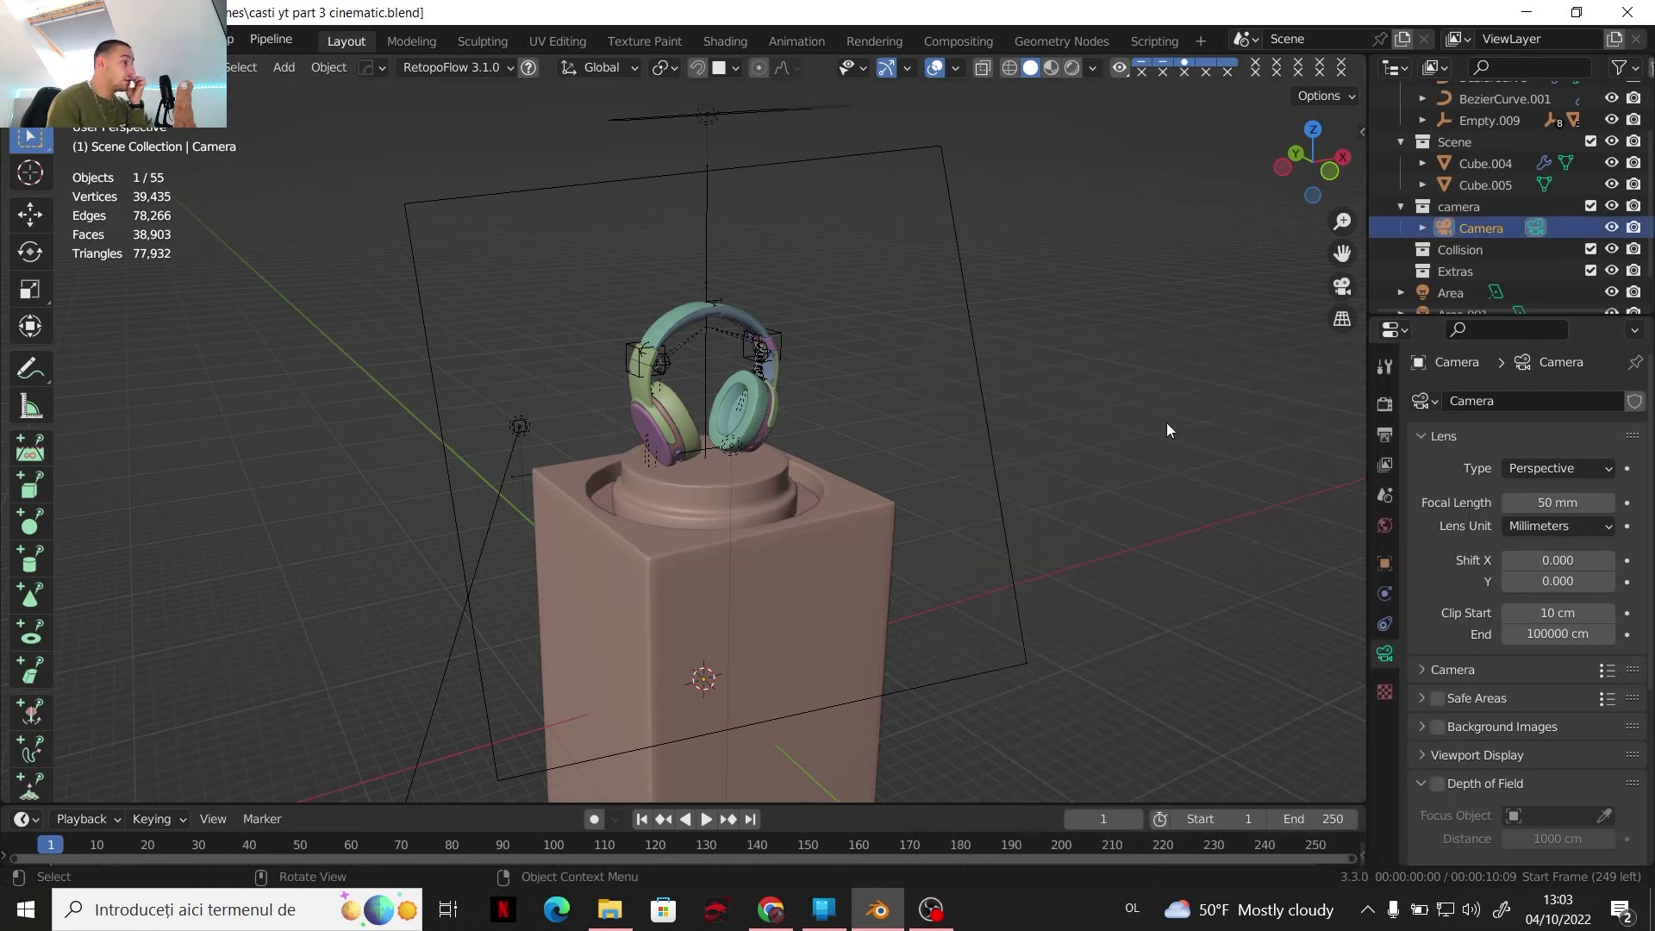
Switch to the camera's view and lock the camera to the view so that navigation moves it
click(1337, 287)
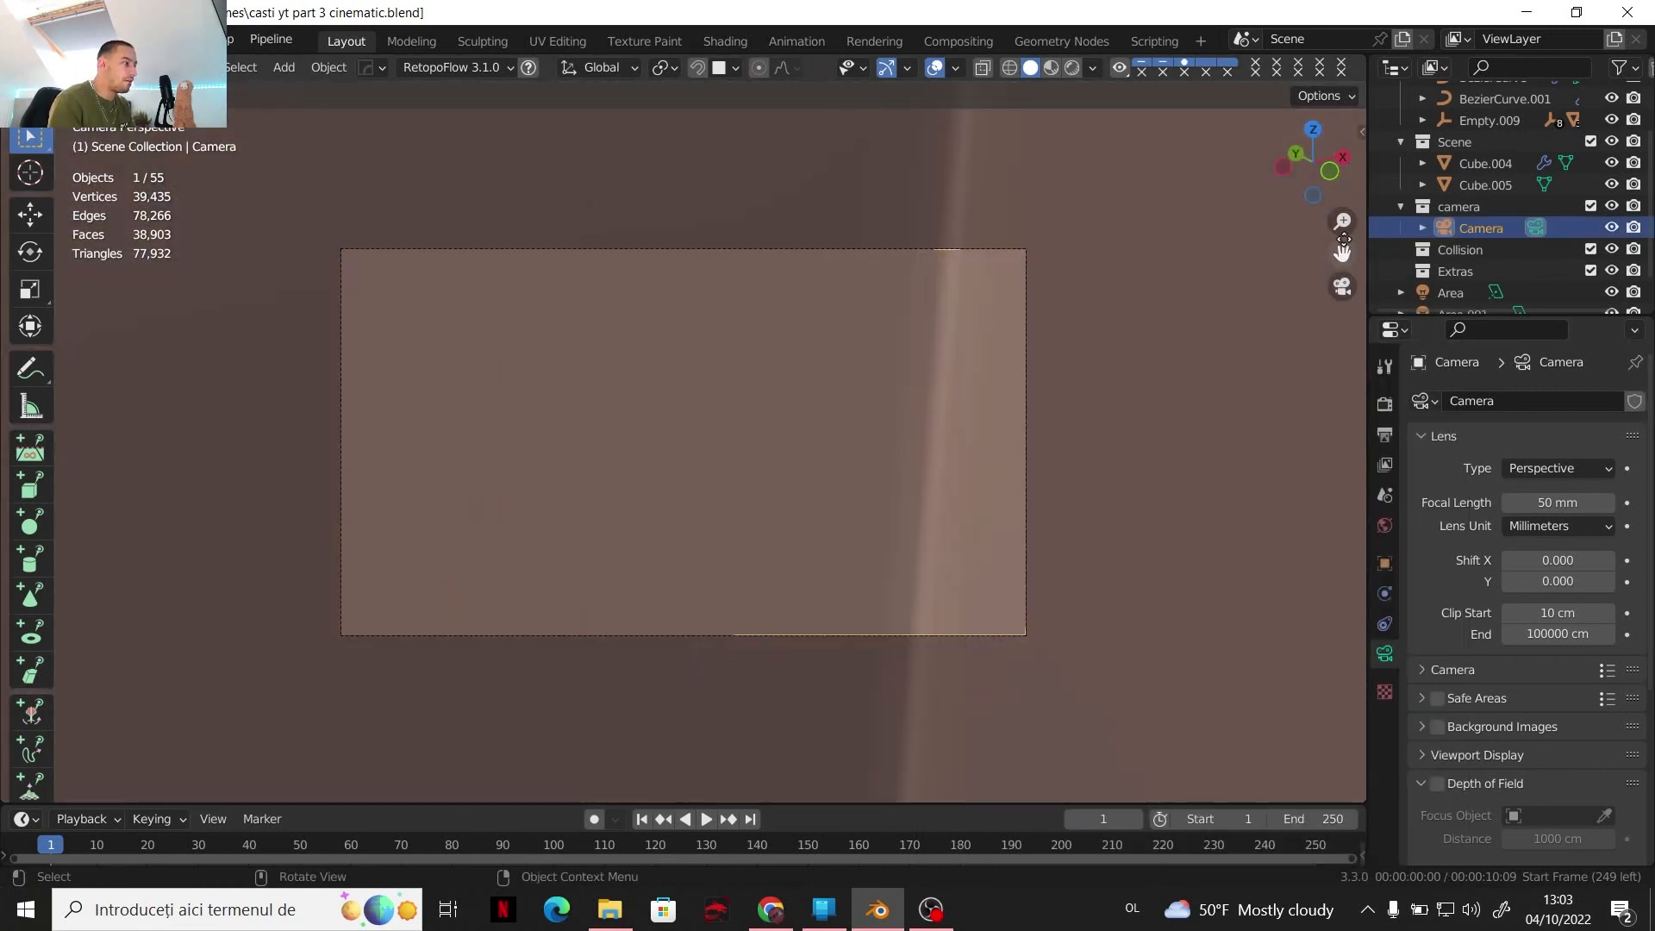
click(1363, 133)
click(1357, 170)
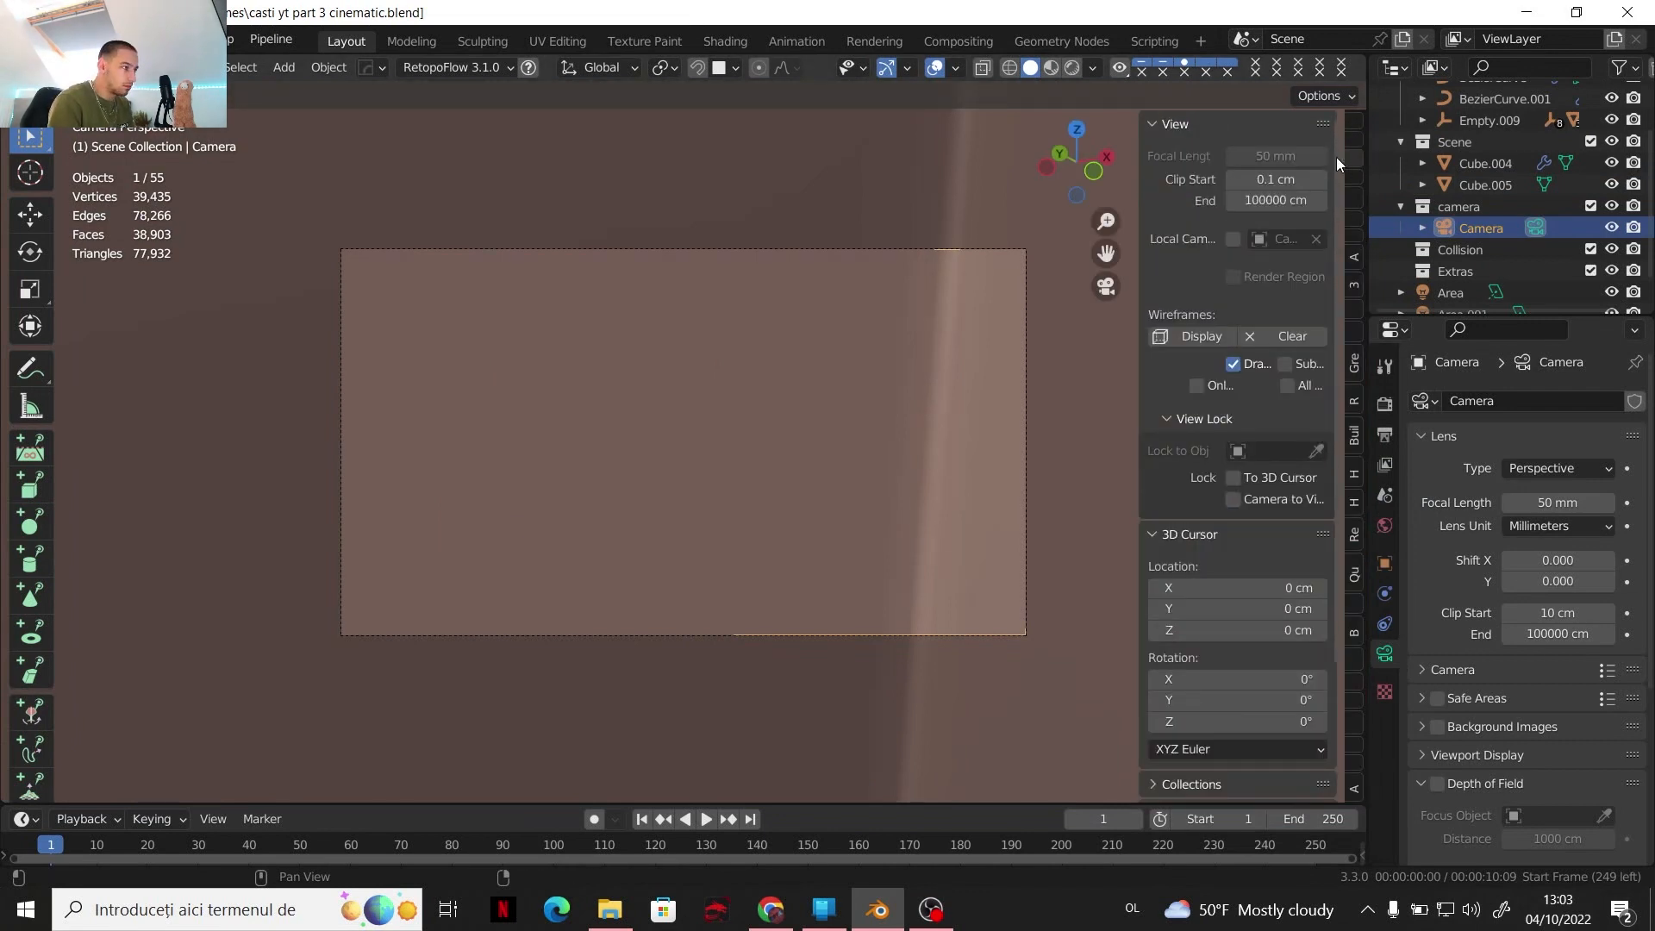
click(1232, 500)
scroll(1037, 474, up, 3)
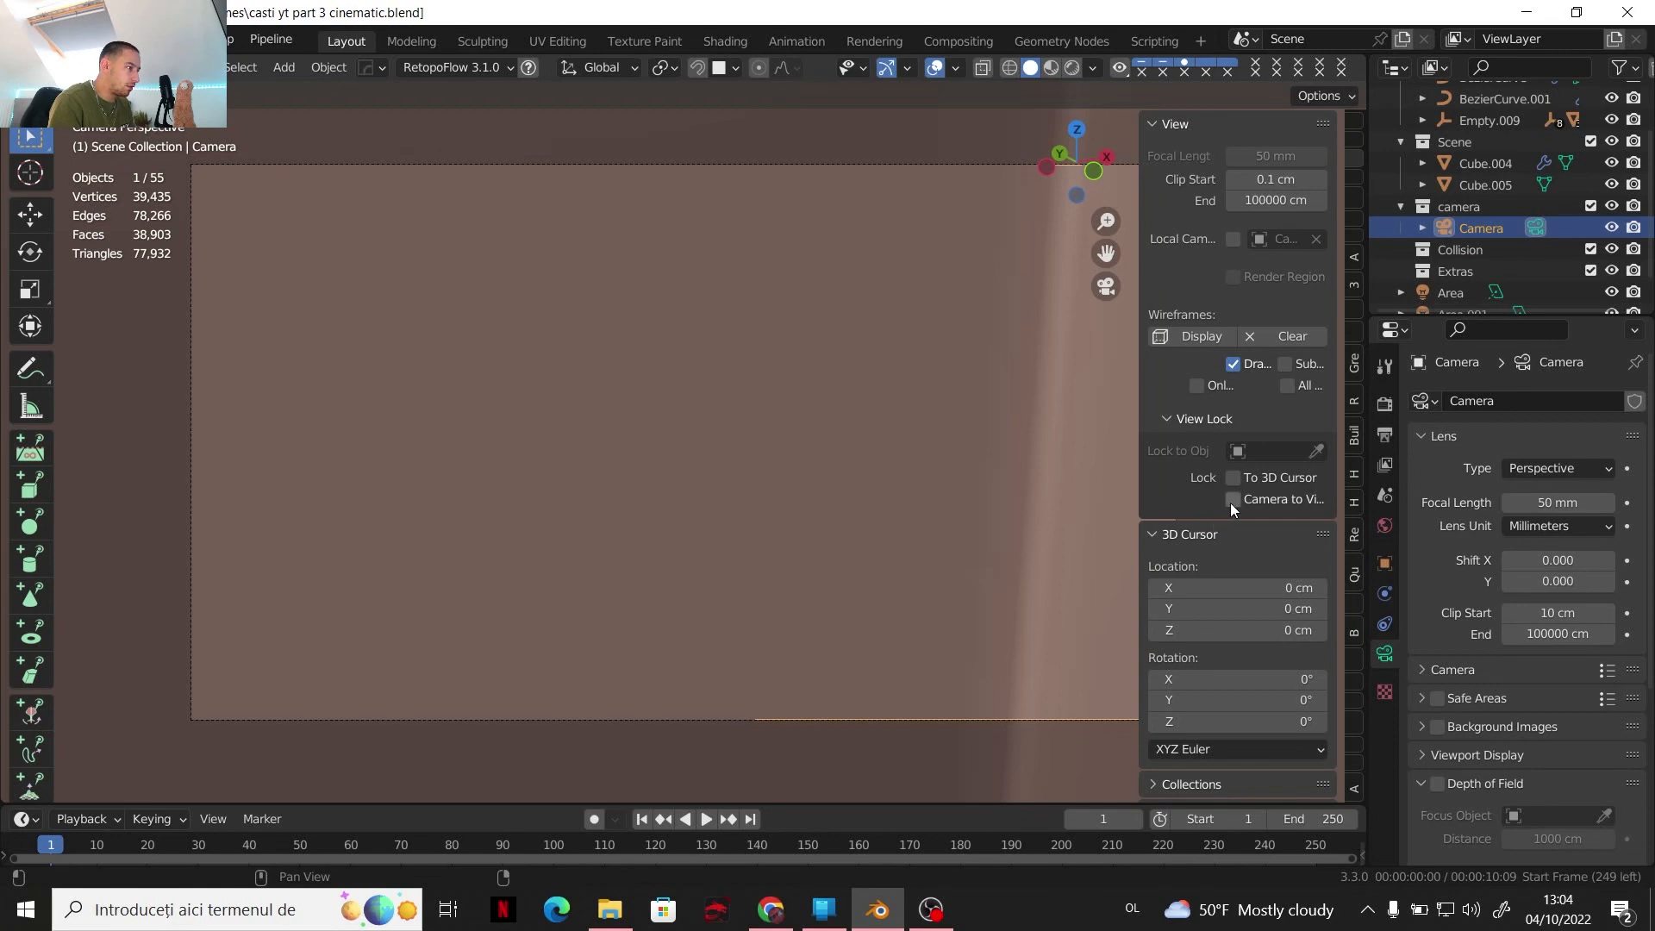
drag(1137, 471, 1358, 513)
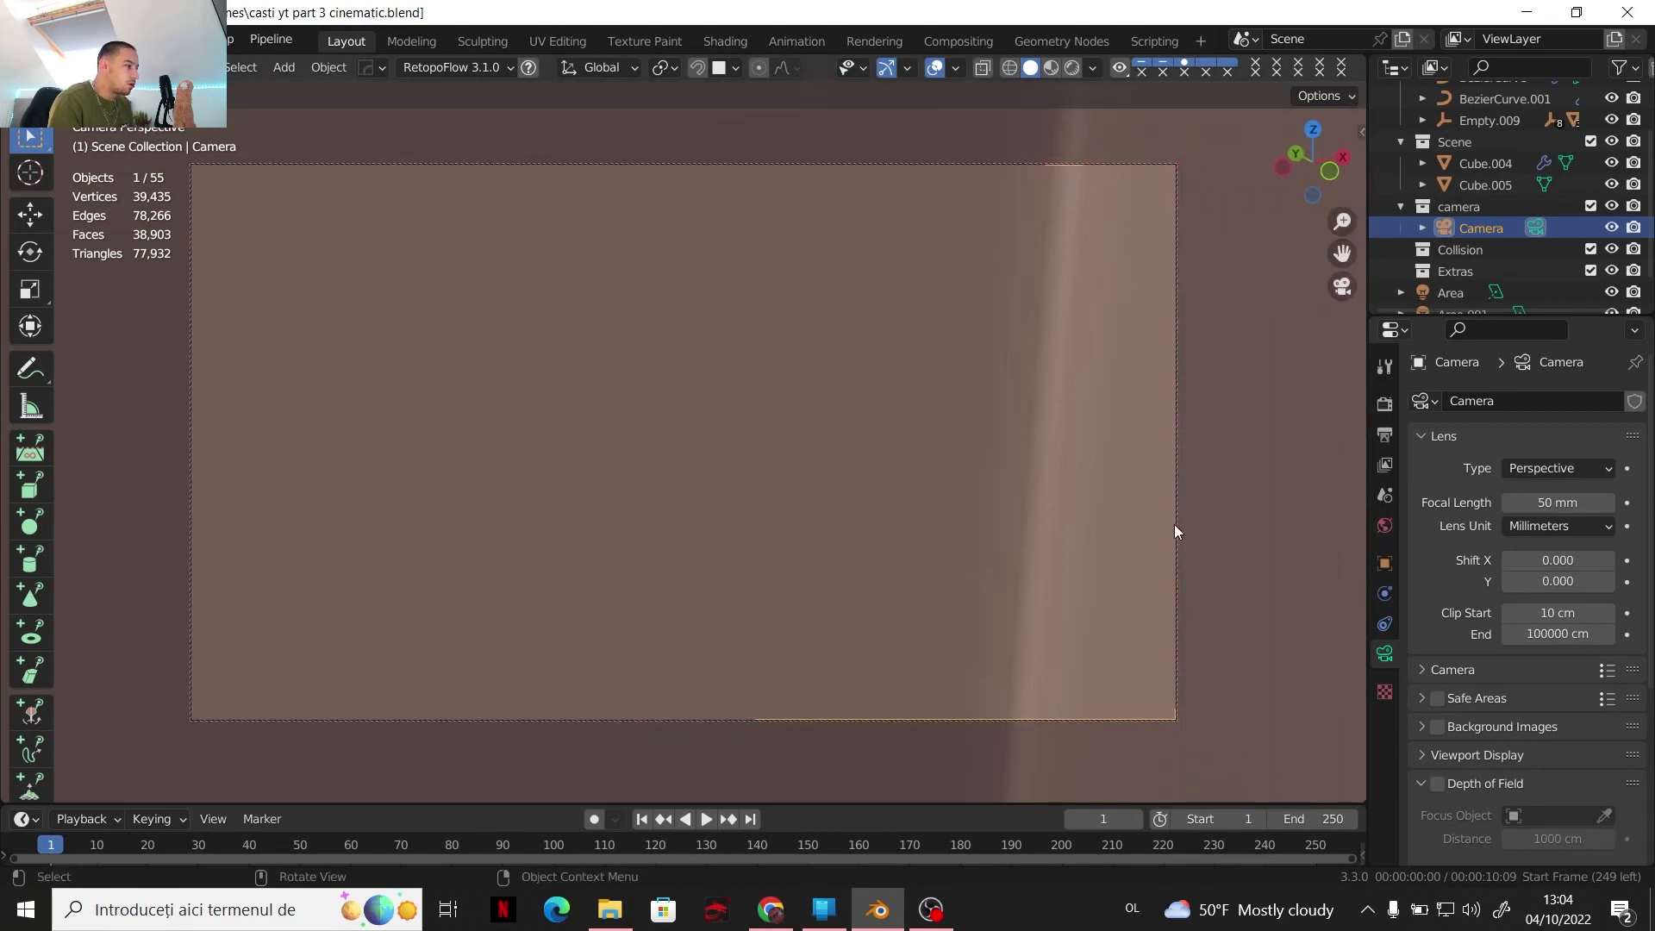
Position the camera so the headphones and the upper part of the pedestal fill the frame near its center
scroll(954, 505, down, 8)
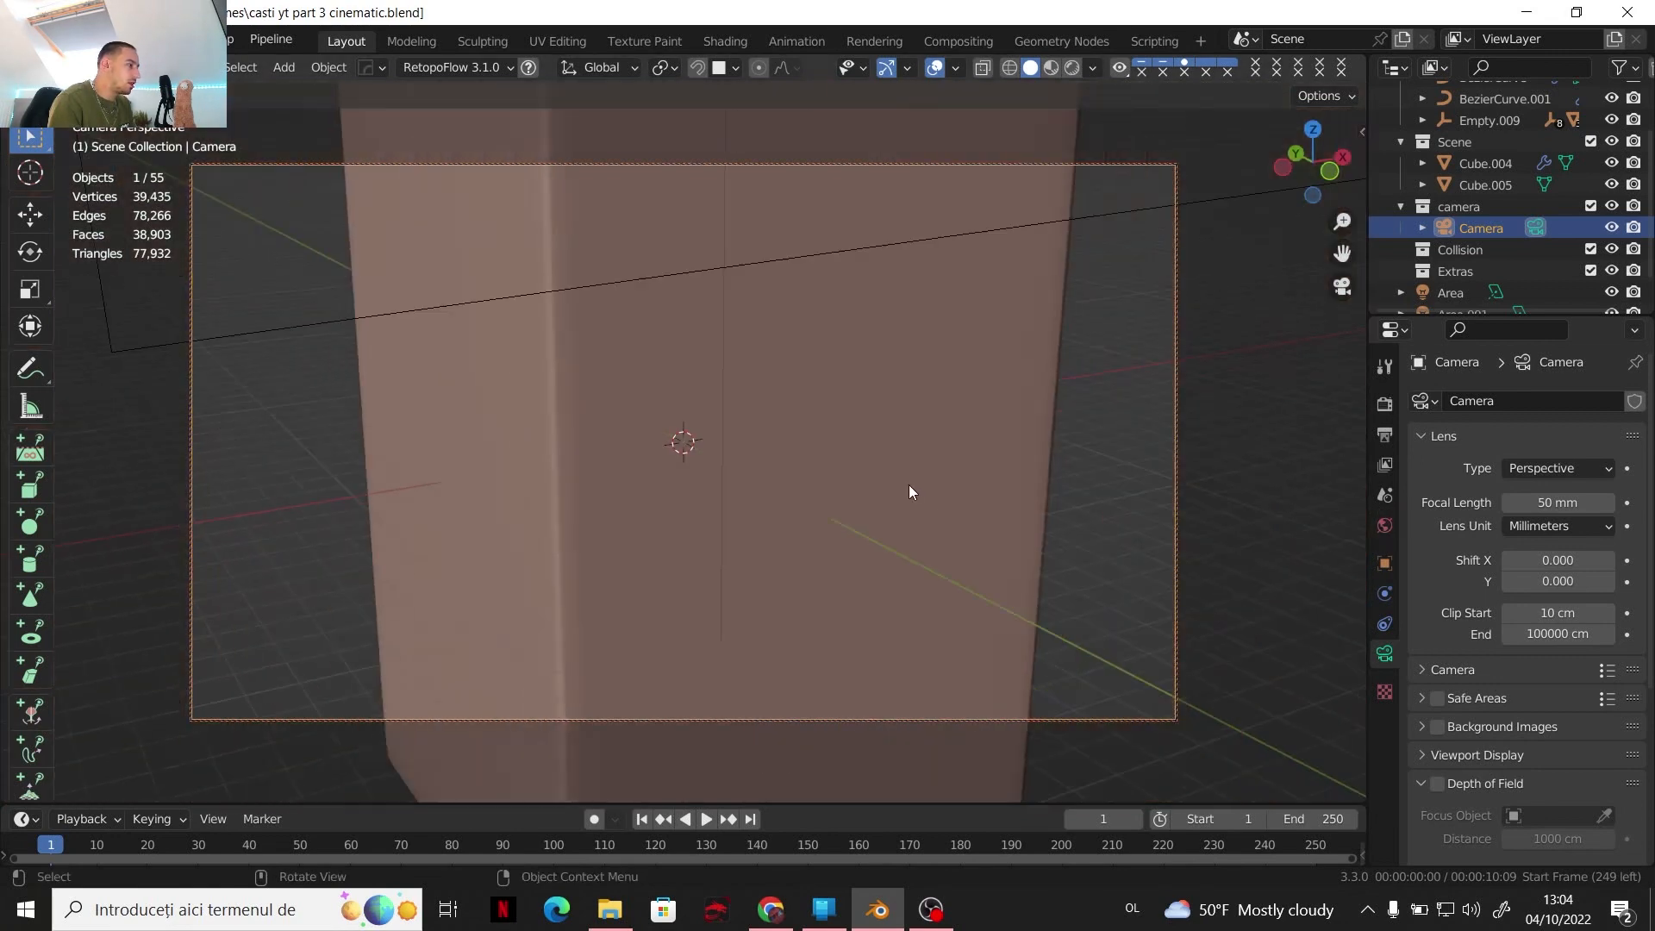
scroll(909, 487, down, 10)
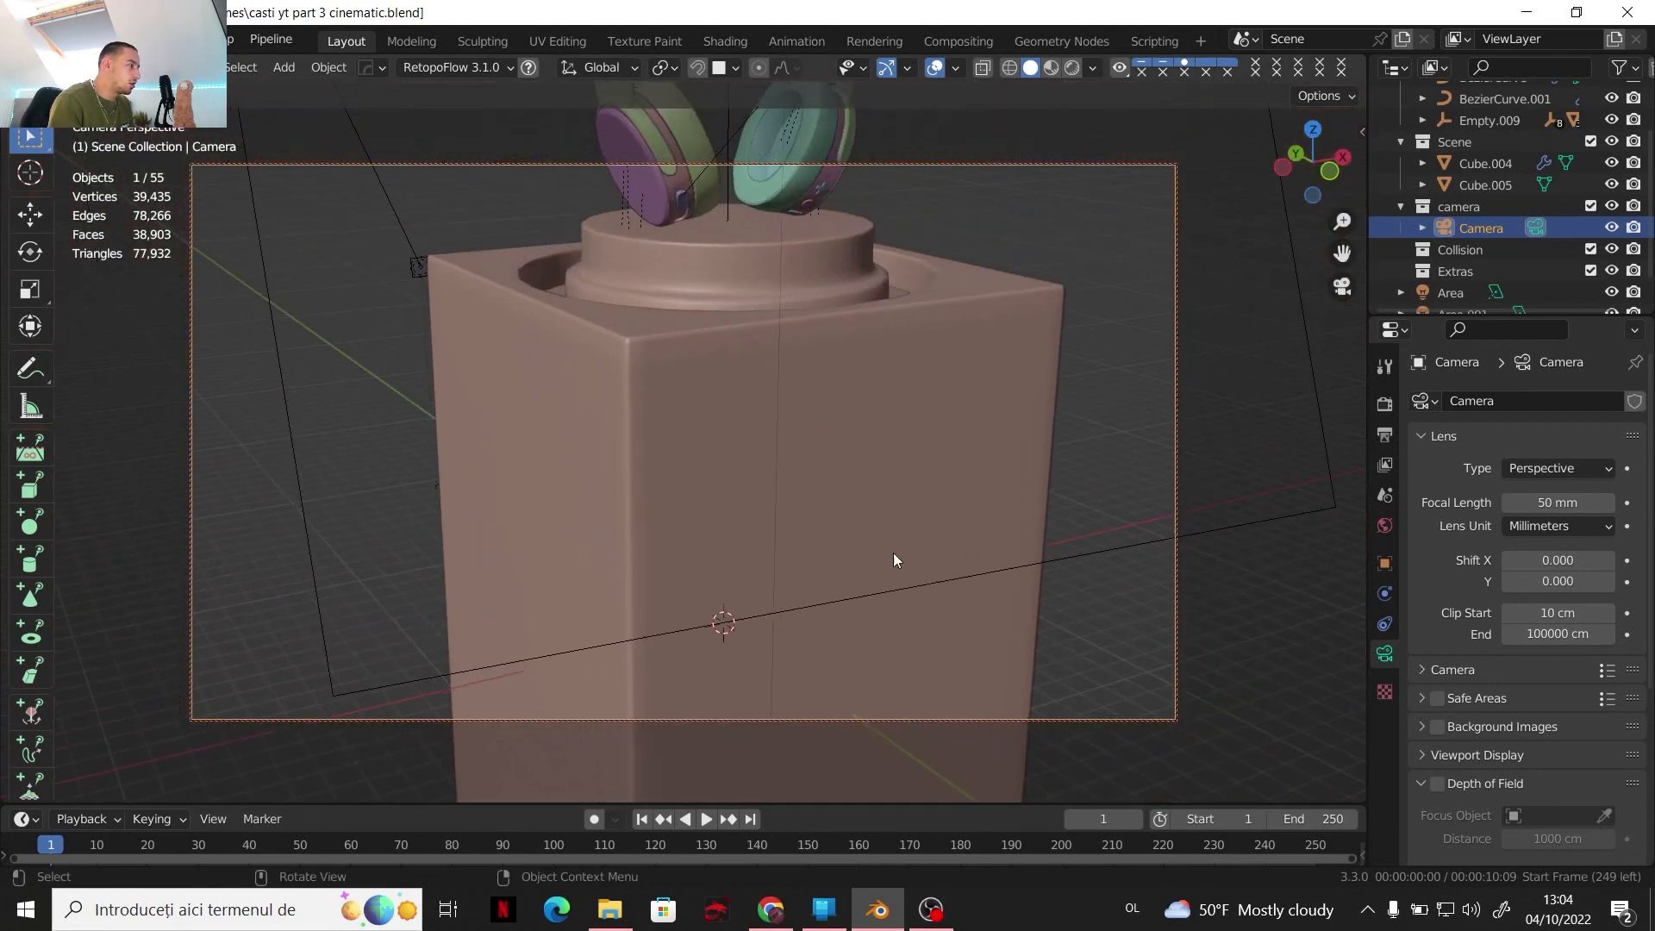
middle_drag(882, 634, 819, 582)
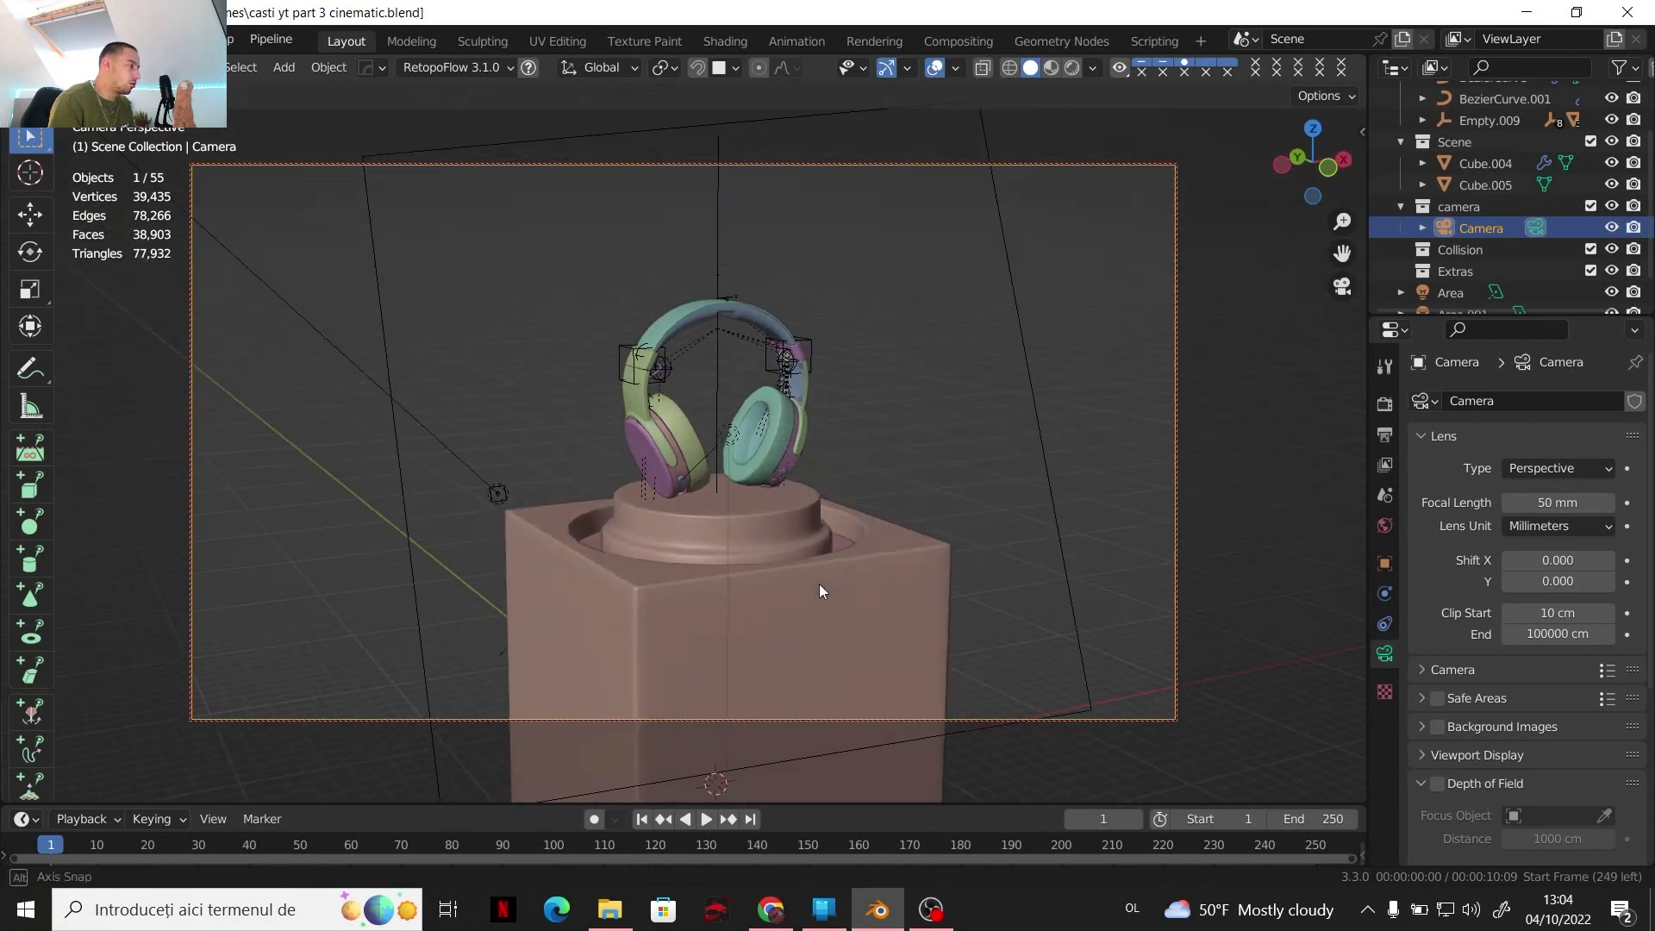
scroll(815, 577, up, 4)
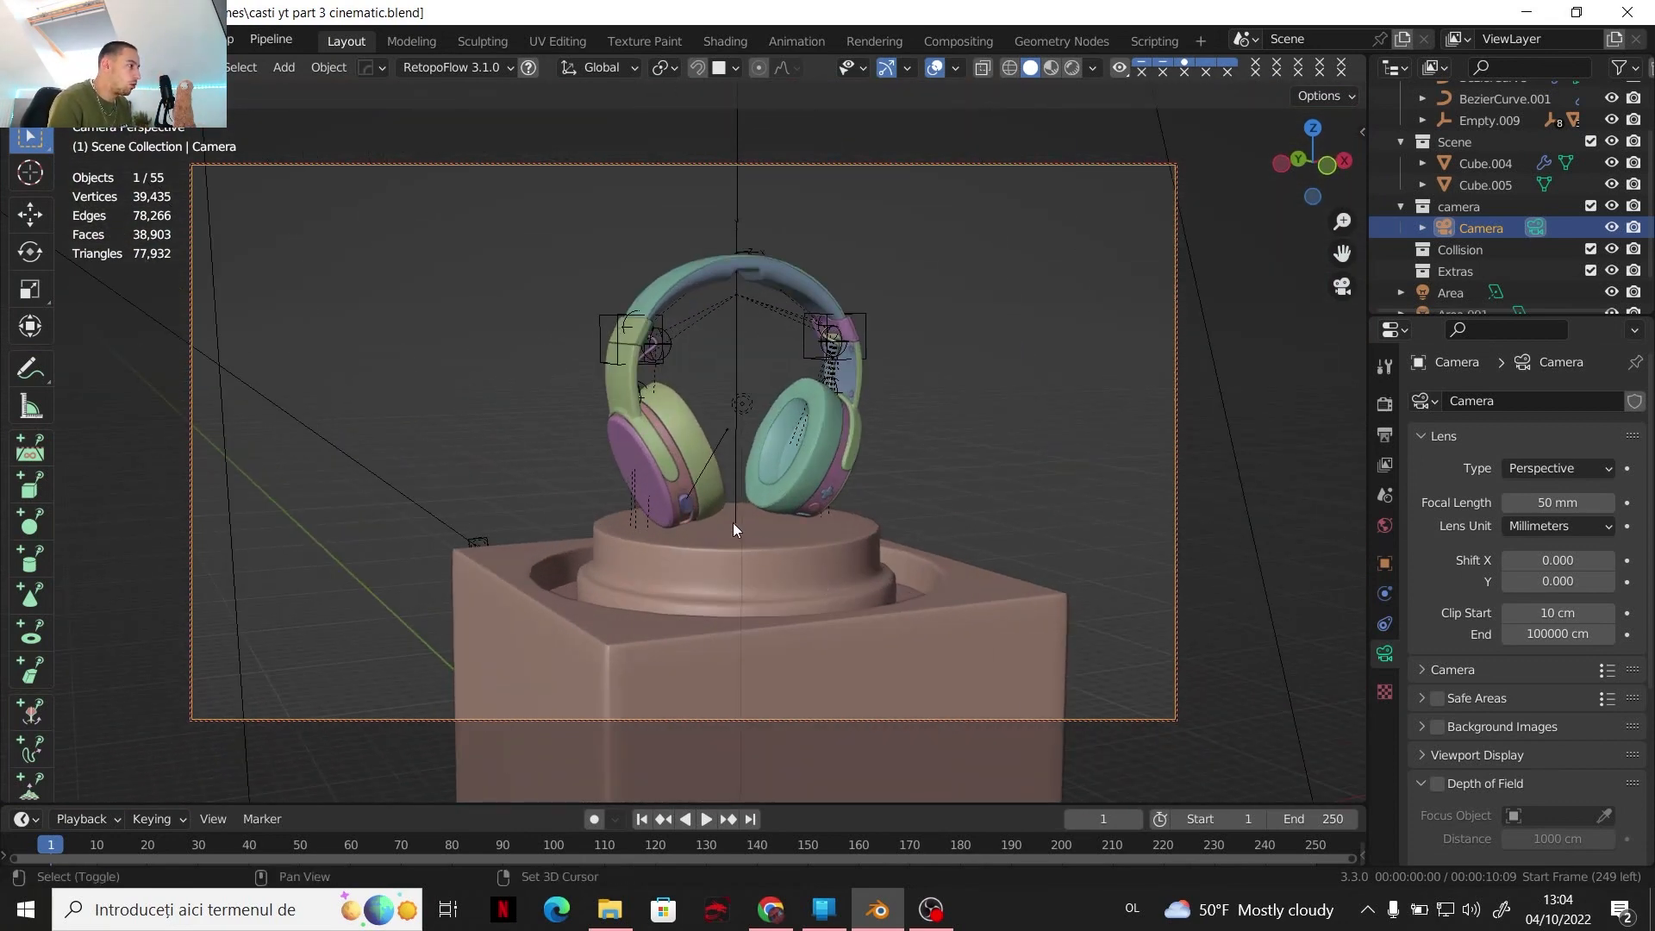
shift+middle_drag(733, 523, 655, 502)
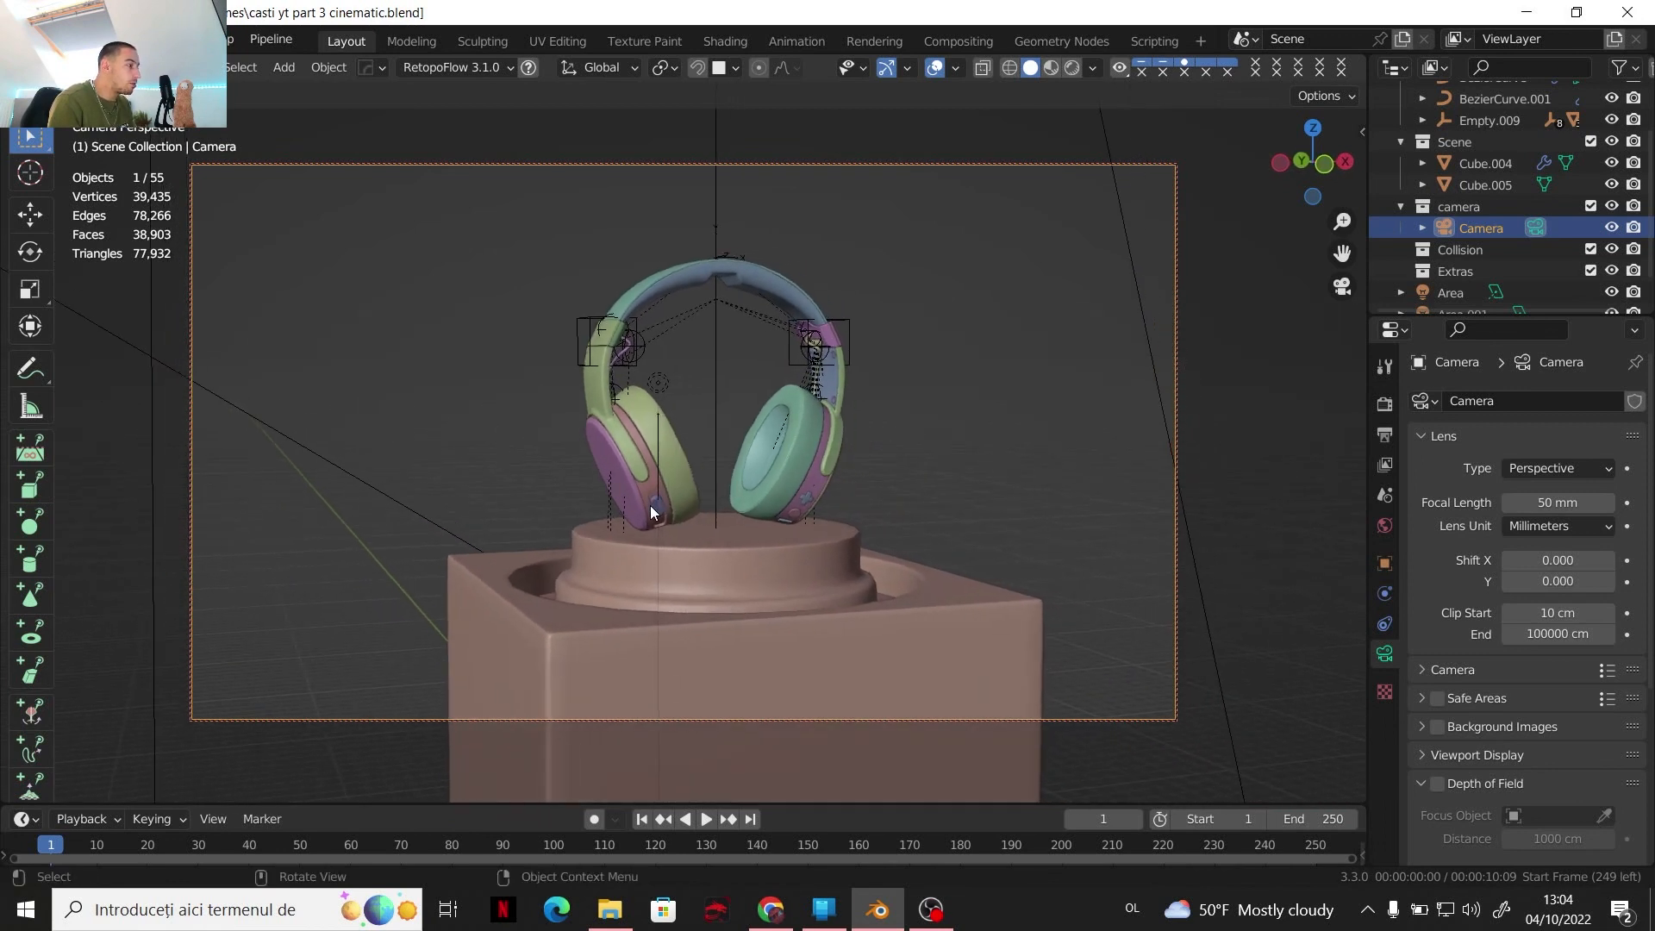
scroll(650, 505, up, 1)
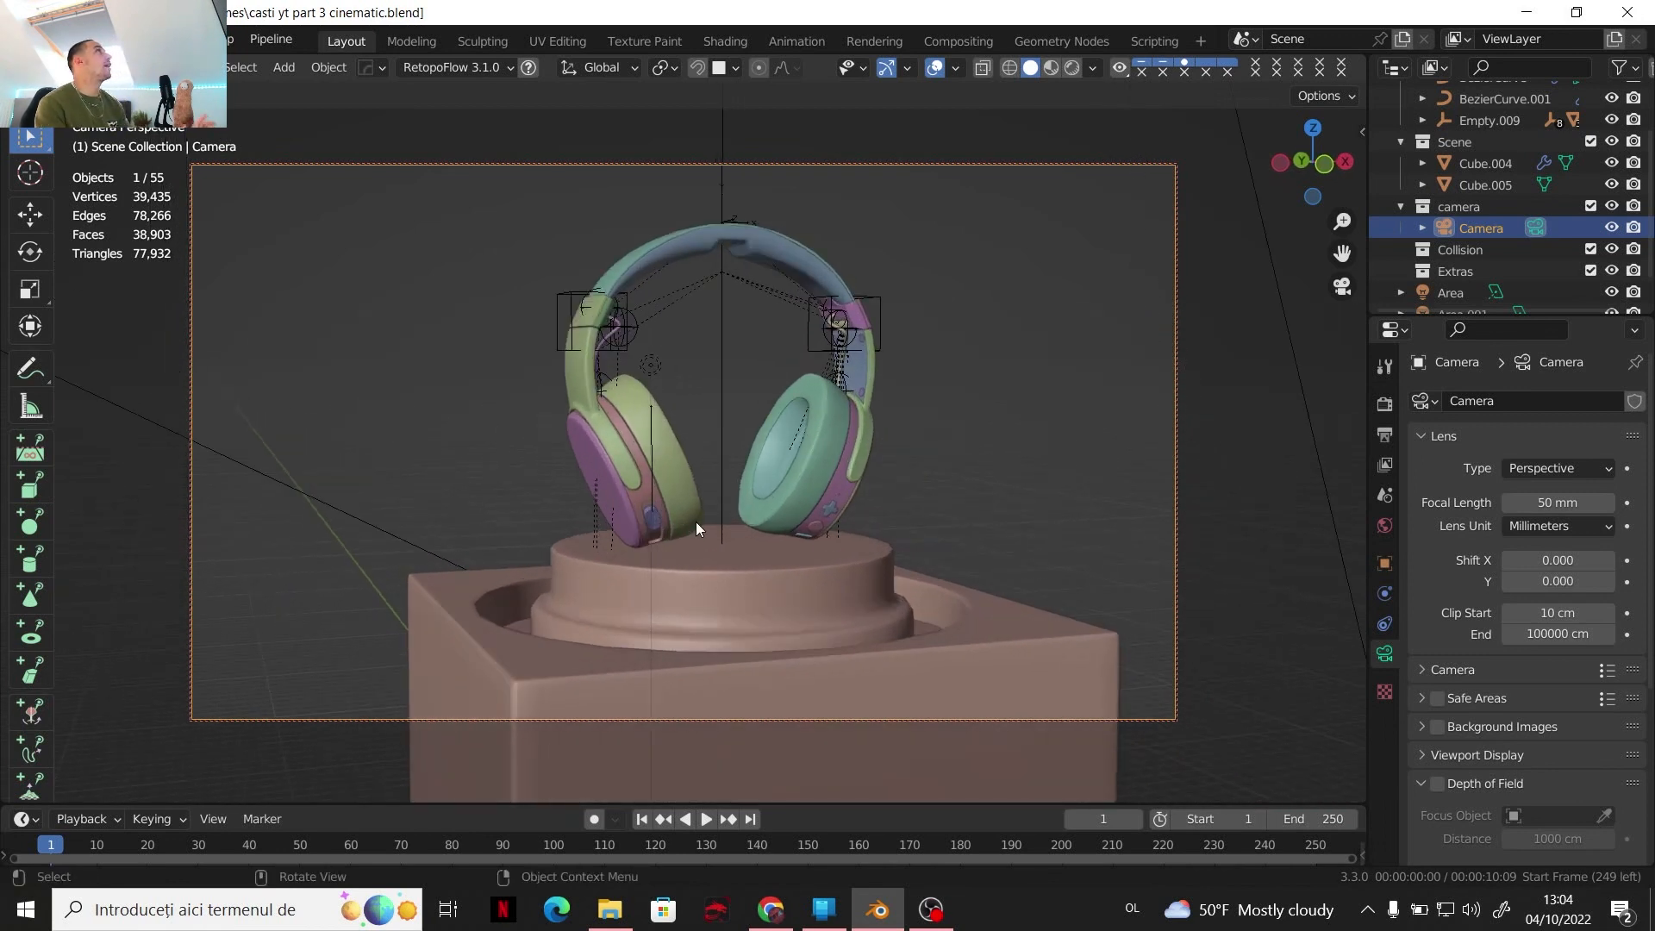
shift+middle_drag(707, 498, 697, 501)
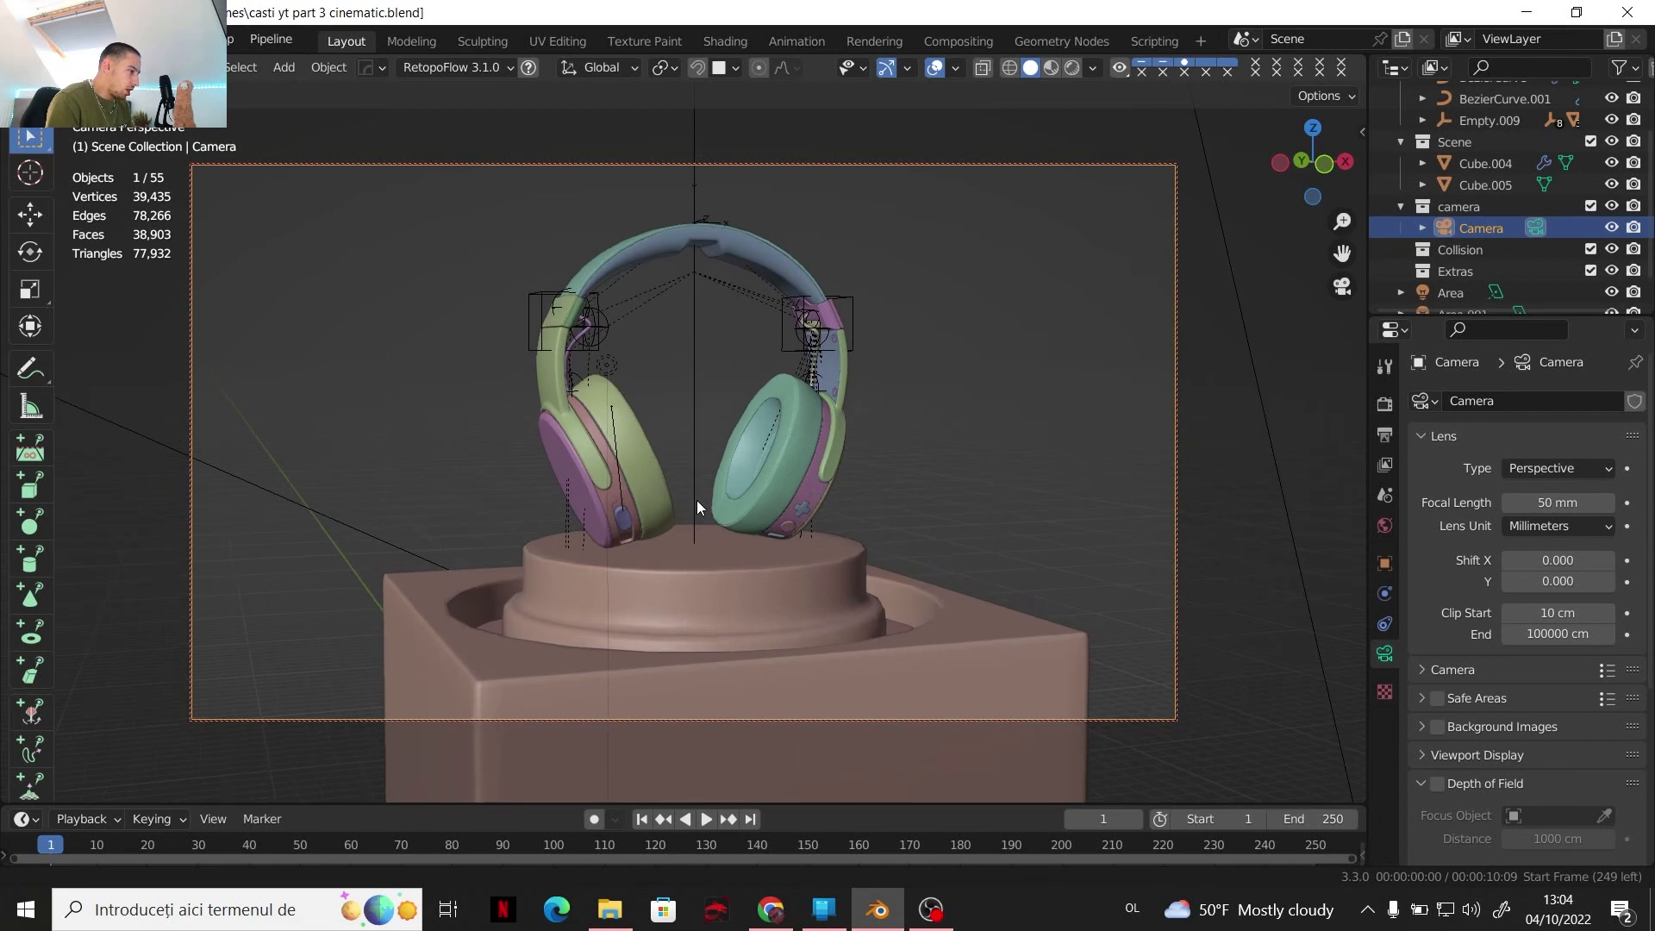
Orbit the locked camera to a lower angle so the headphones look larger above the pedestal
click(1384, 404)
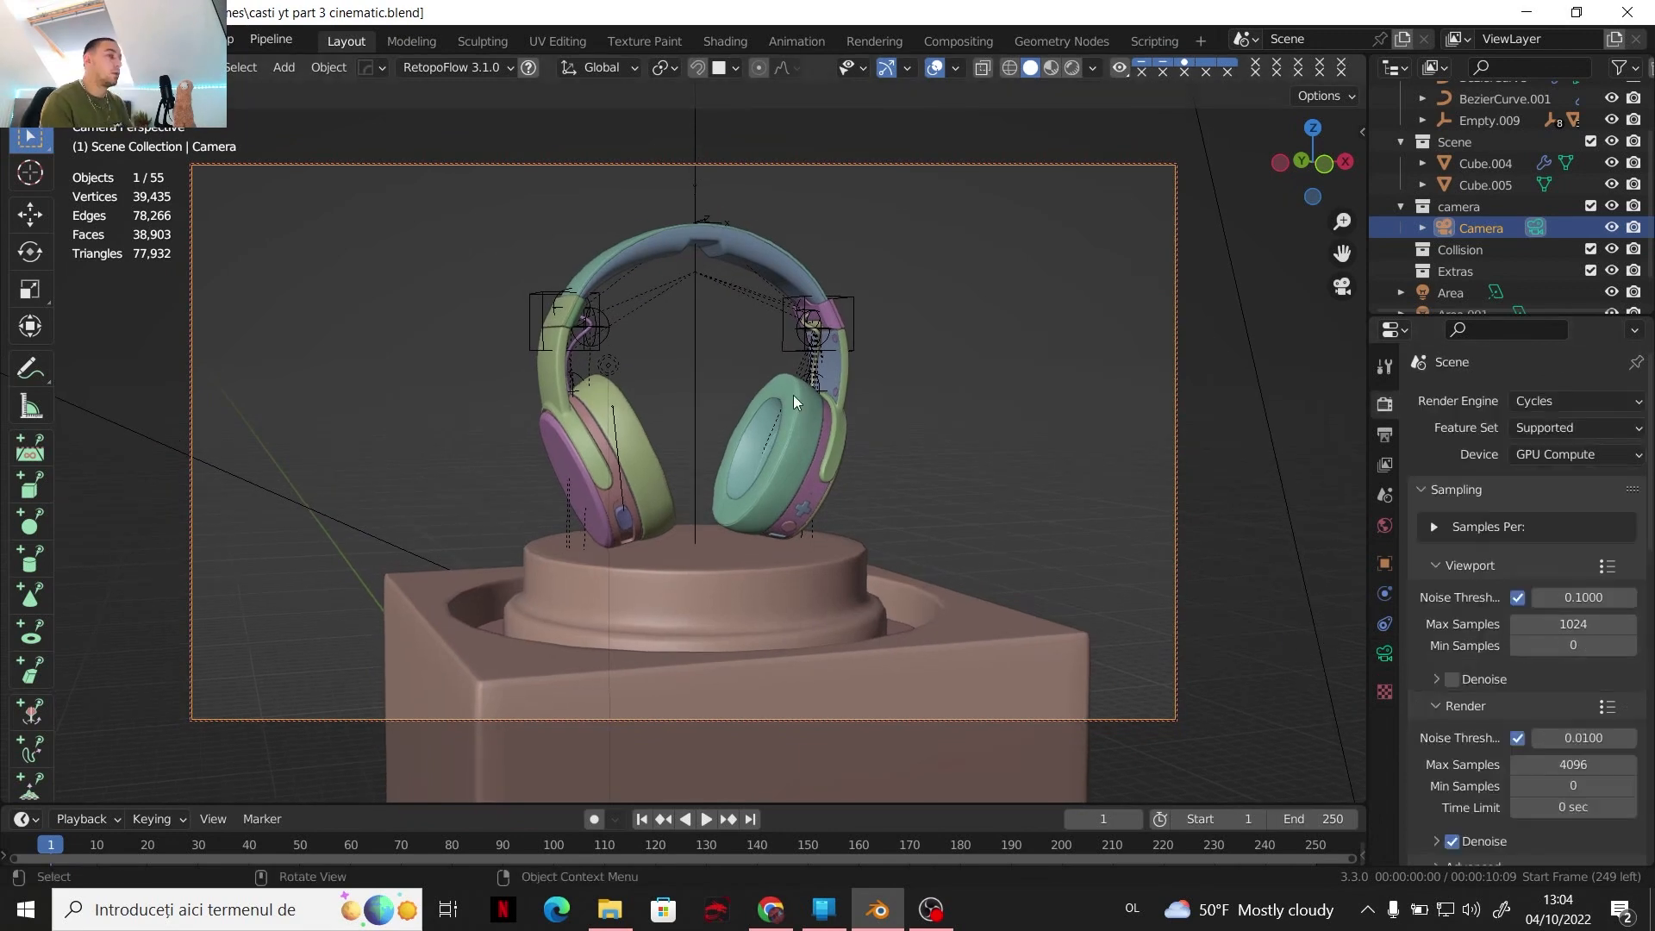
middle_drag(793, 394, 839, 410)
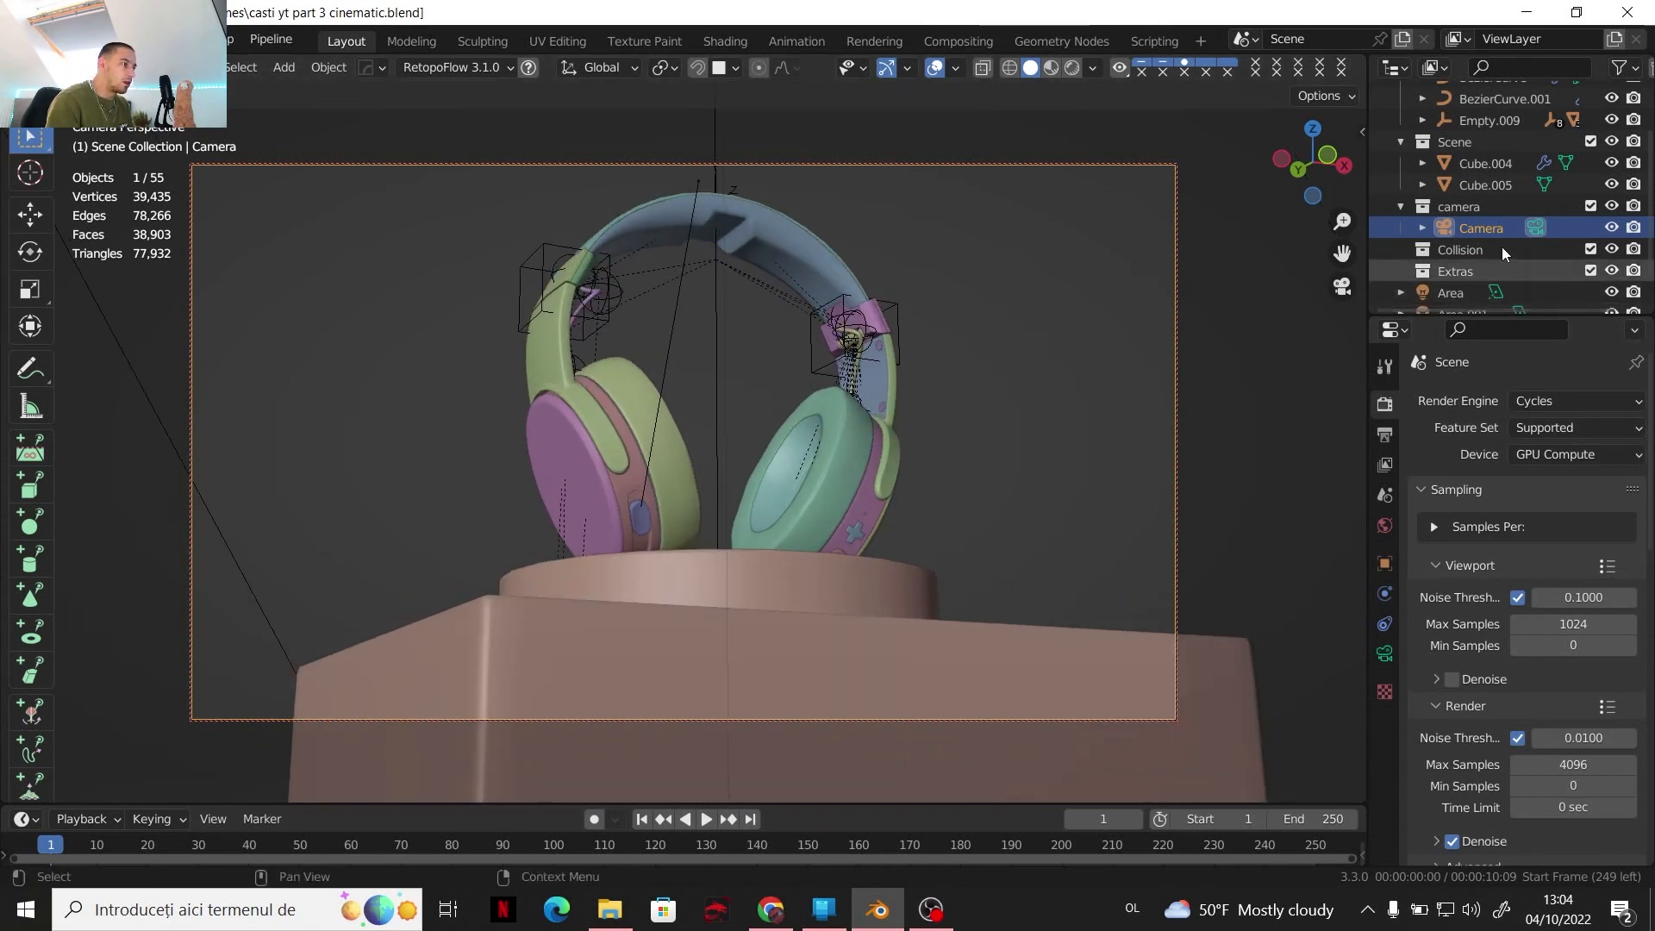
Move the three area lights into the Scene collection
scroll(1492, 250, down, 2)
click(1459, 251)
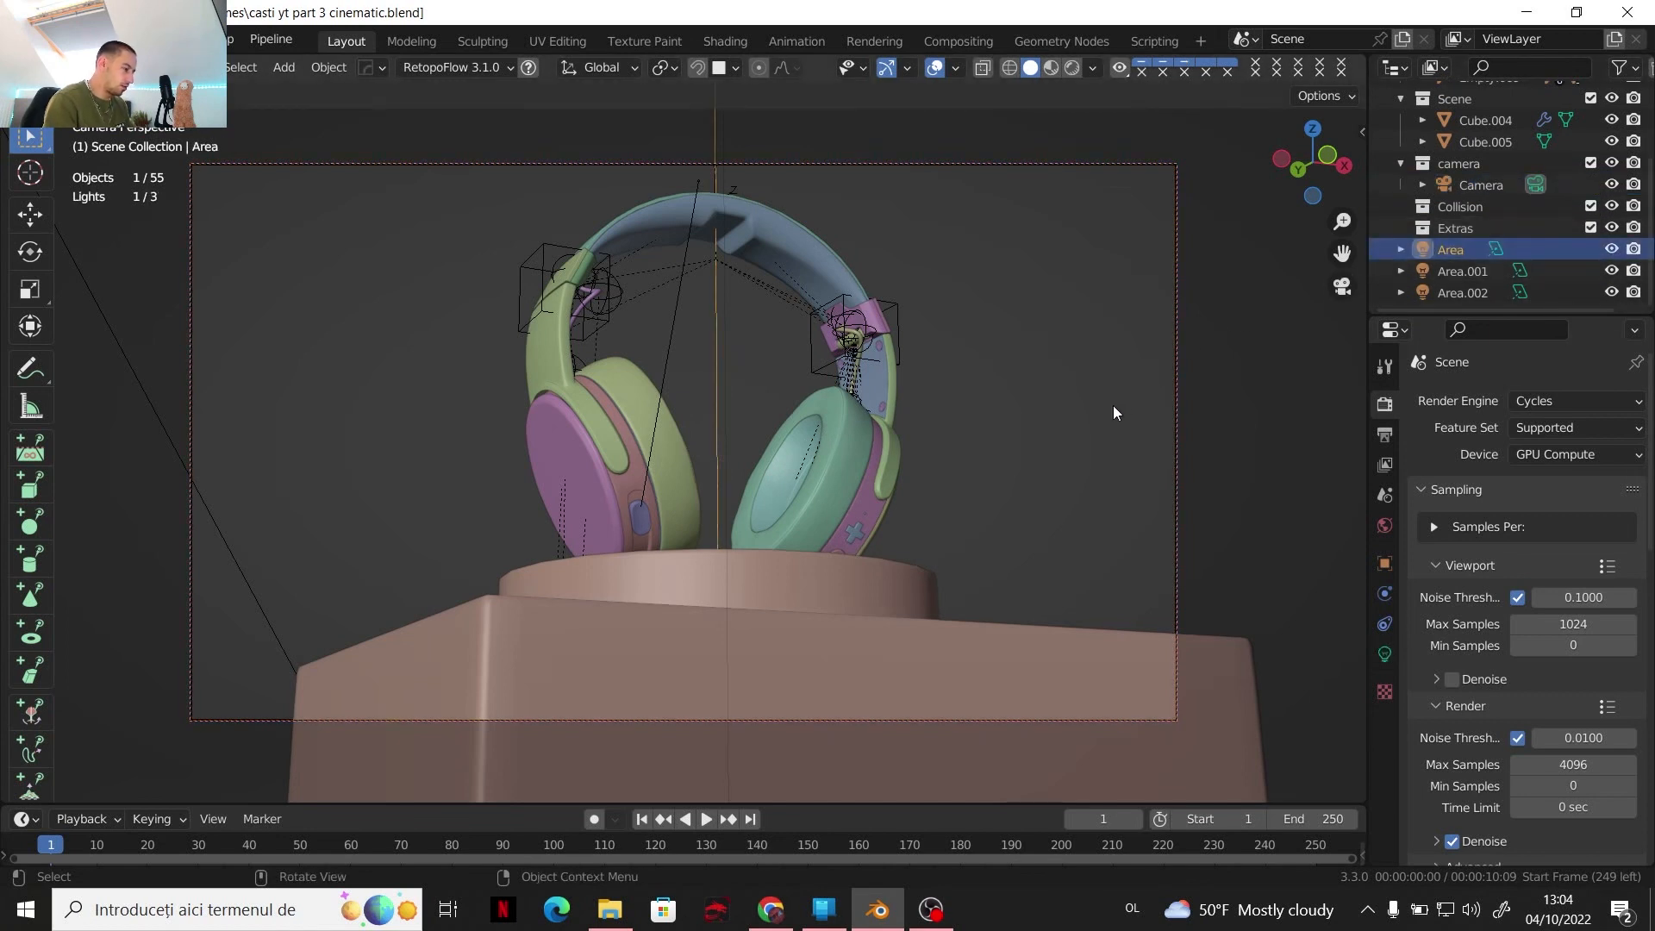
shift+click(1451, 292)
key(m)
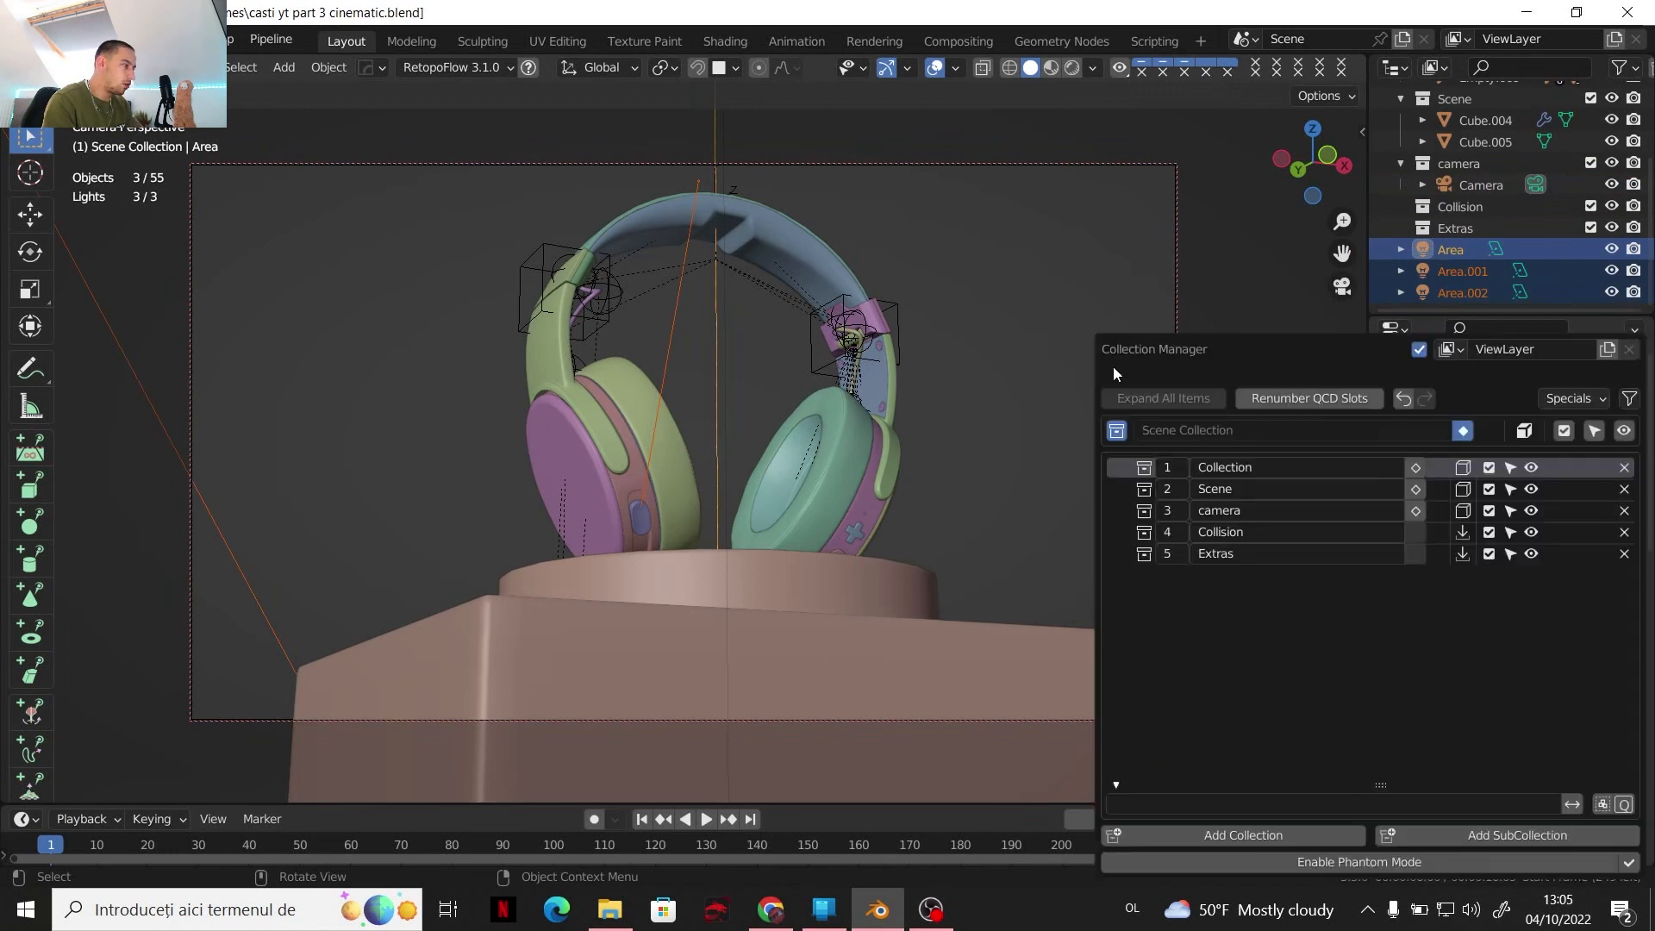
click(1463, 489)
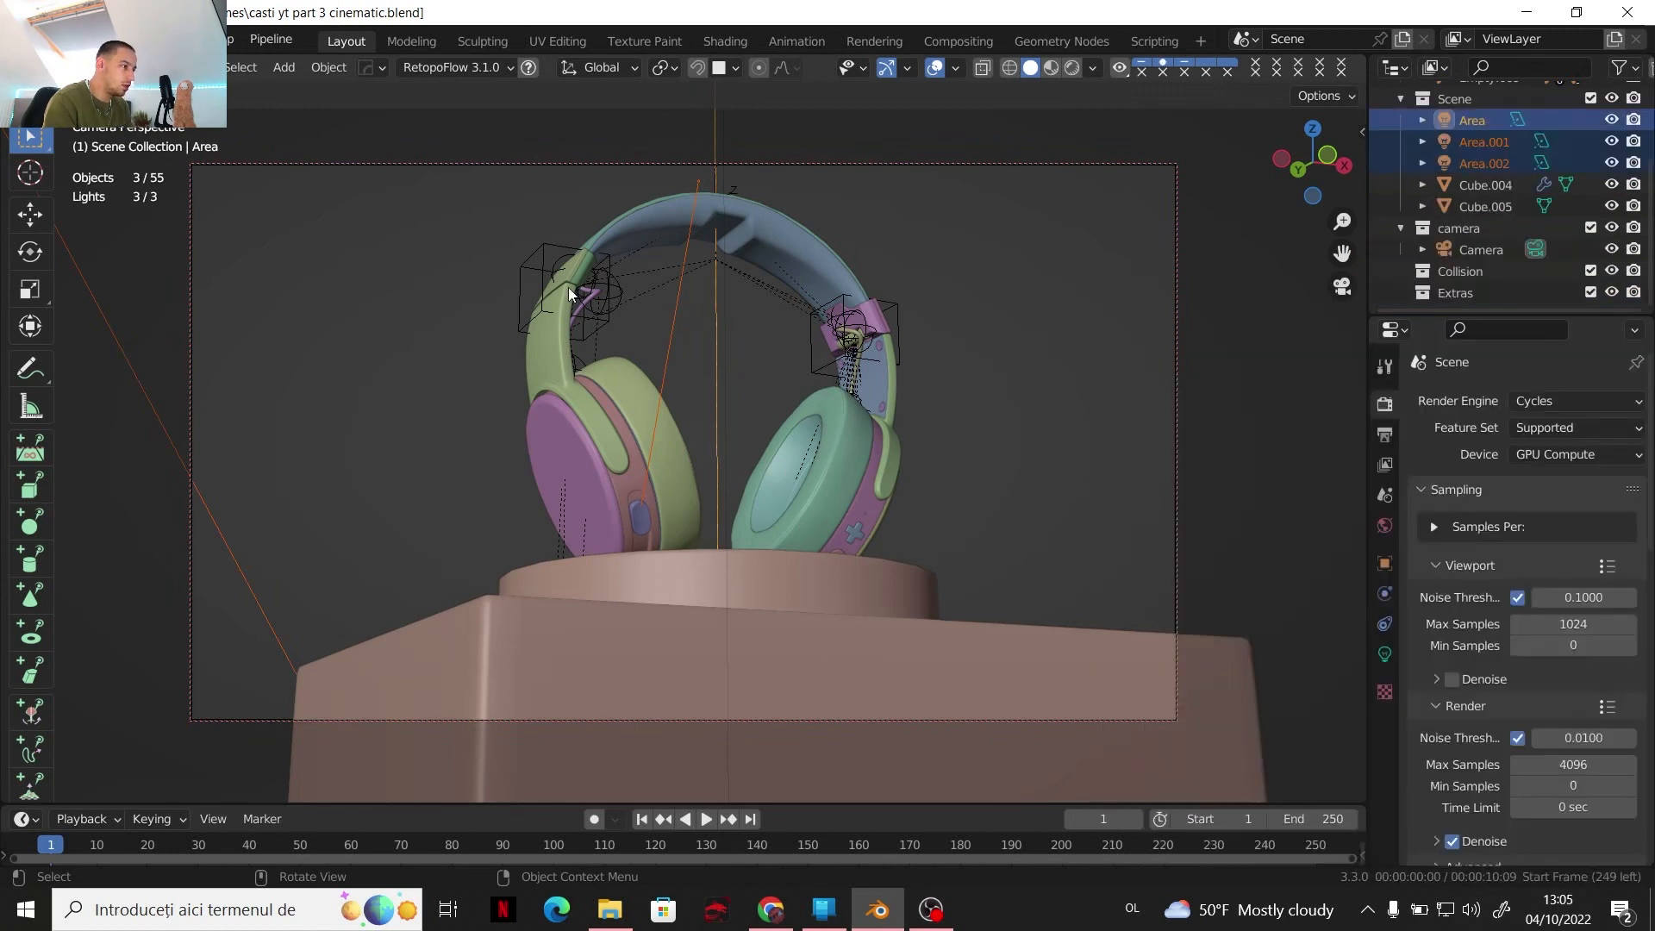
scroll(1492, 136, up, 1)
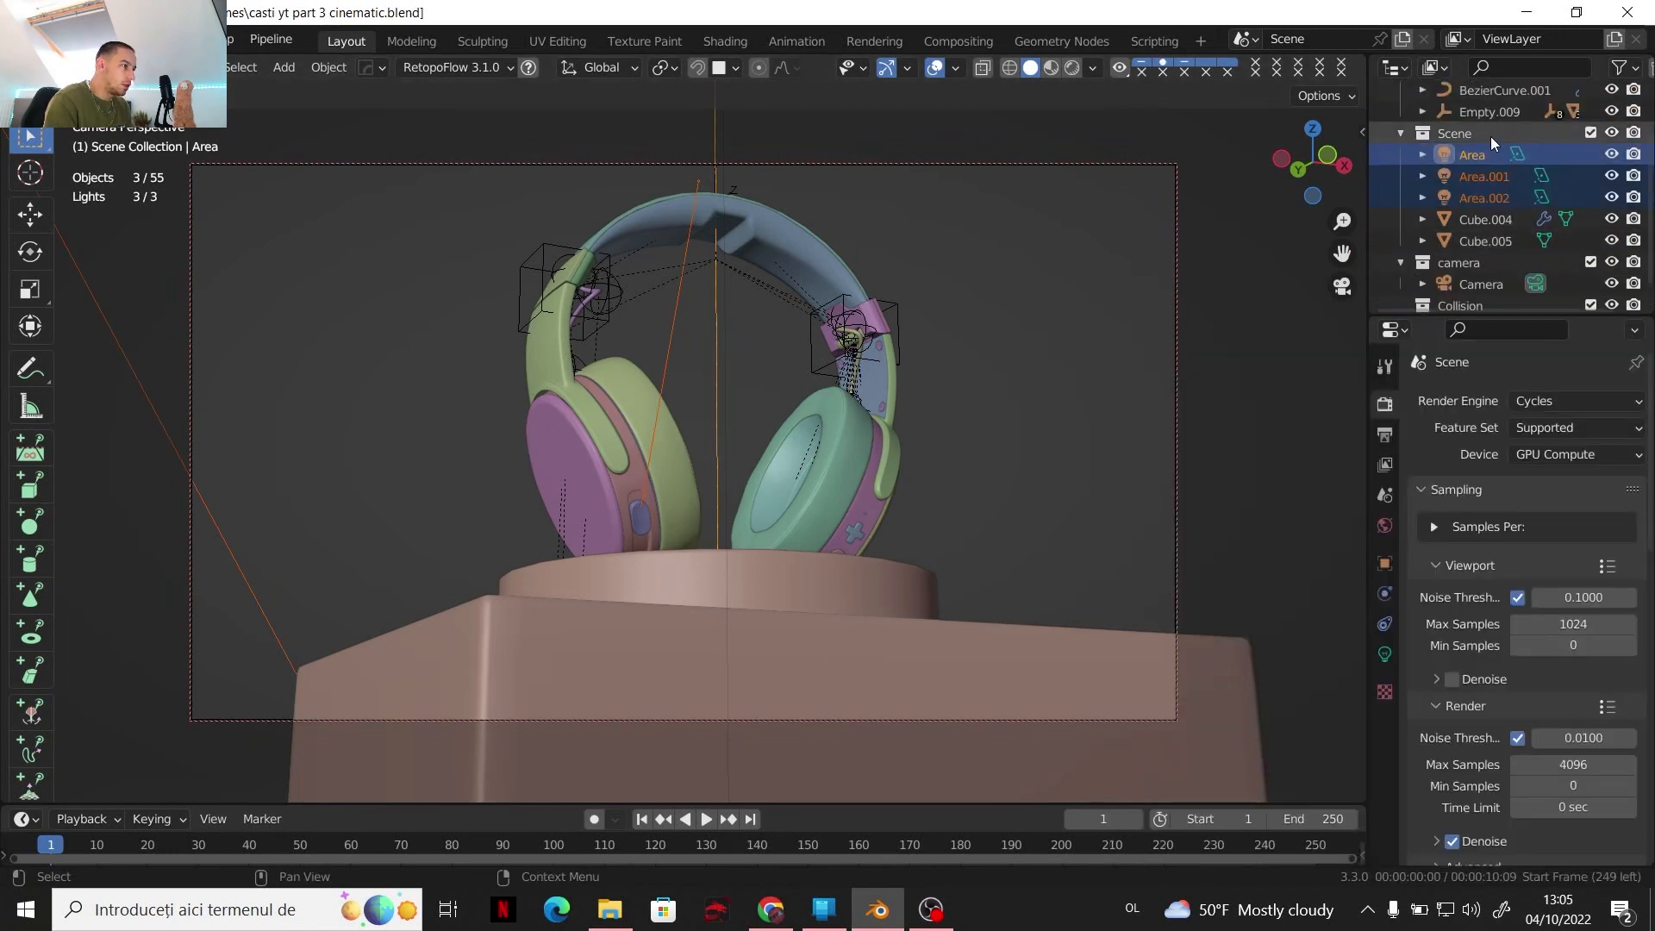
ctrl+click(1478, 199)
ctrl+click(1477, 198)
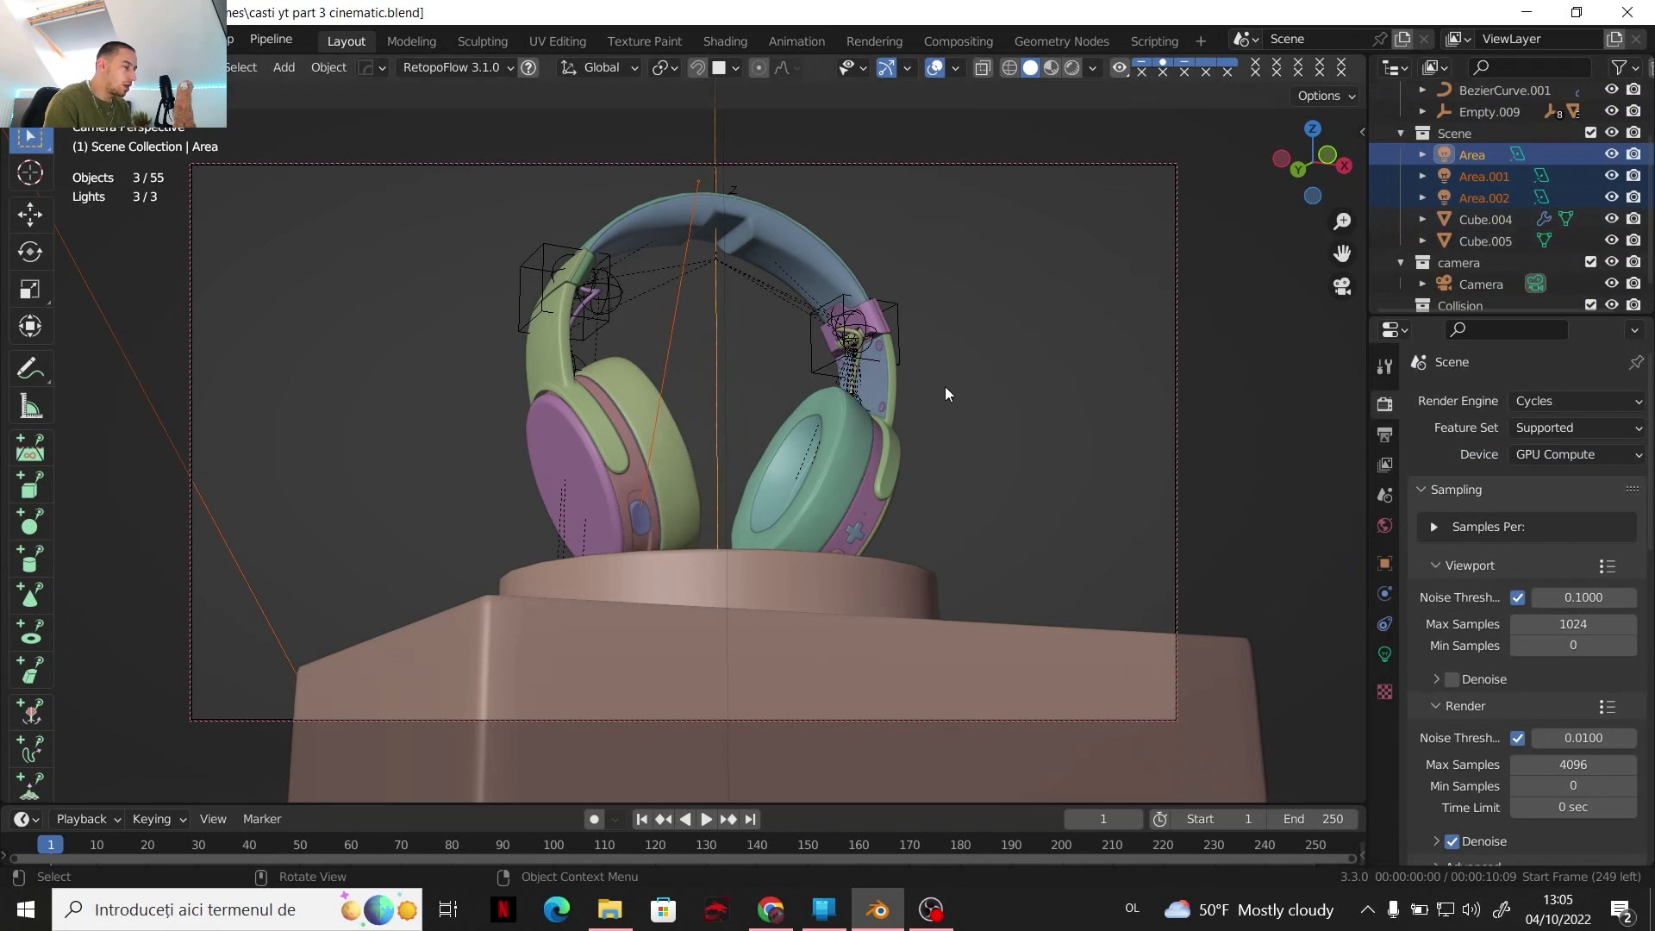
Select the camera, turn on auto keying and adjust its framing at frame 1 to record the first keyframe
click(1176, 687)
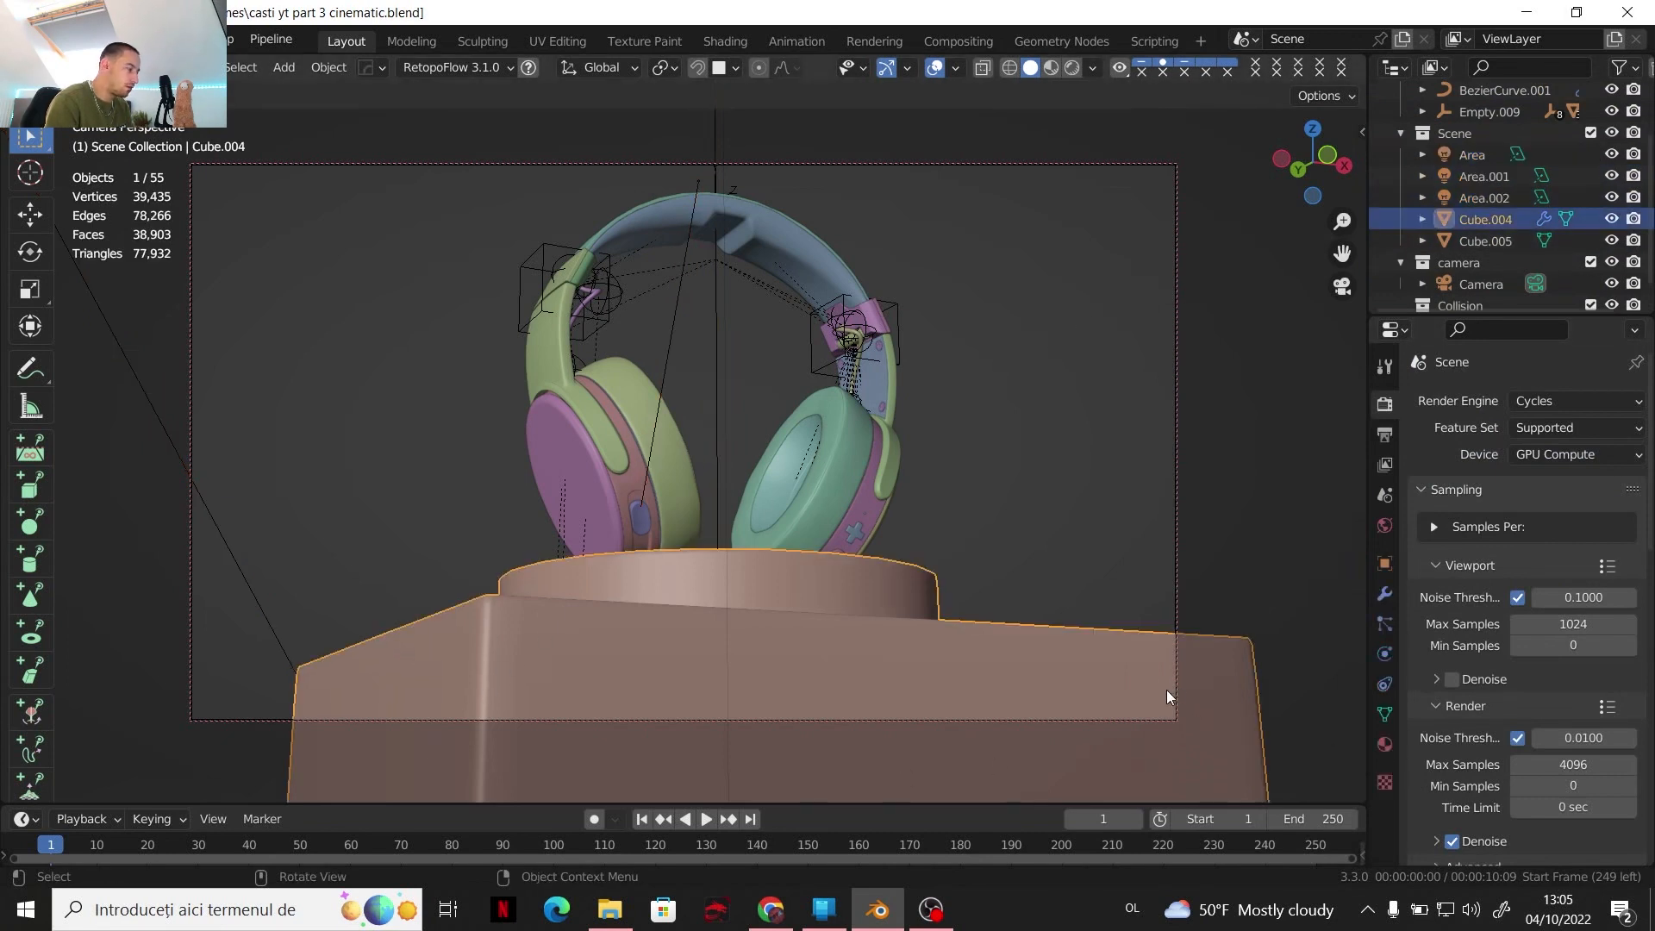
click(1177, 573)
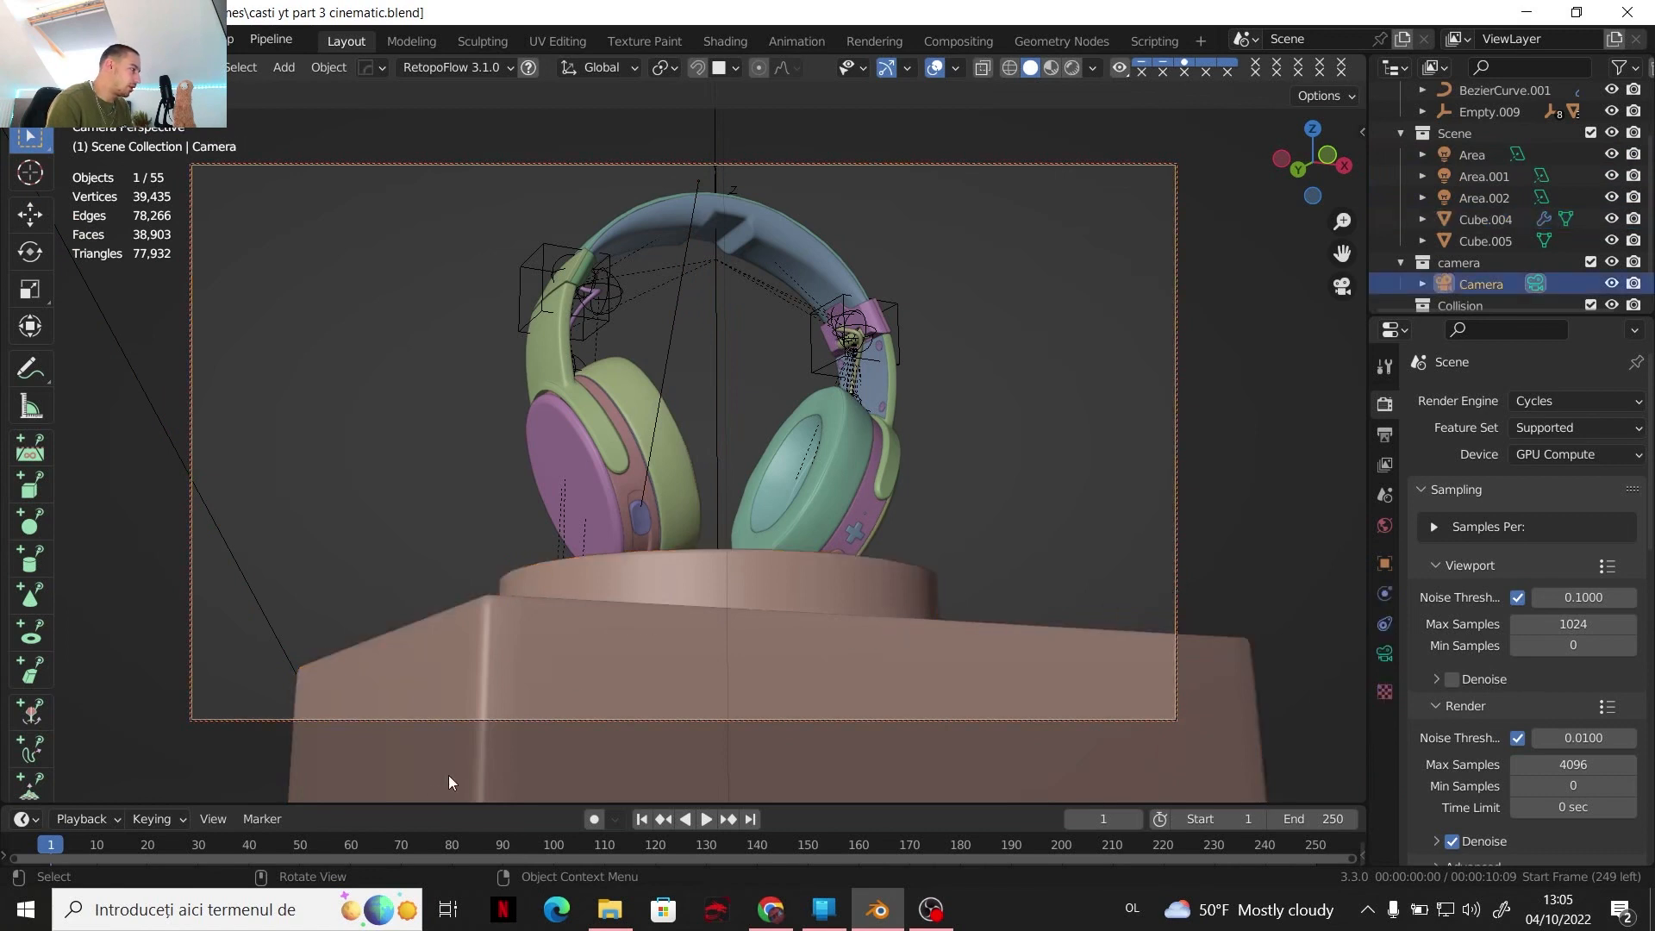
click(597, 818)
shift+middle_drag(642, 538, 657, 546)
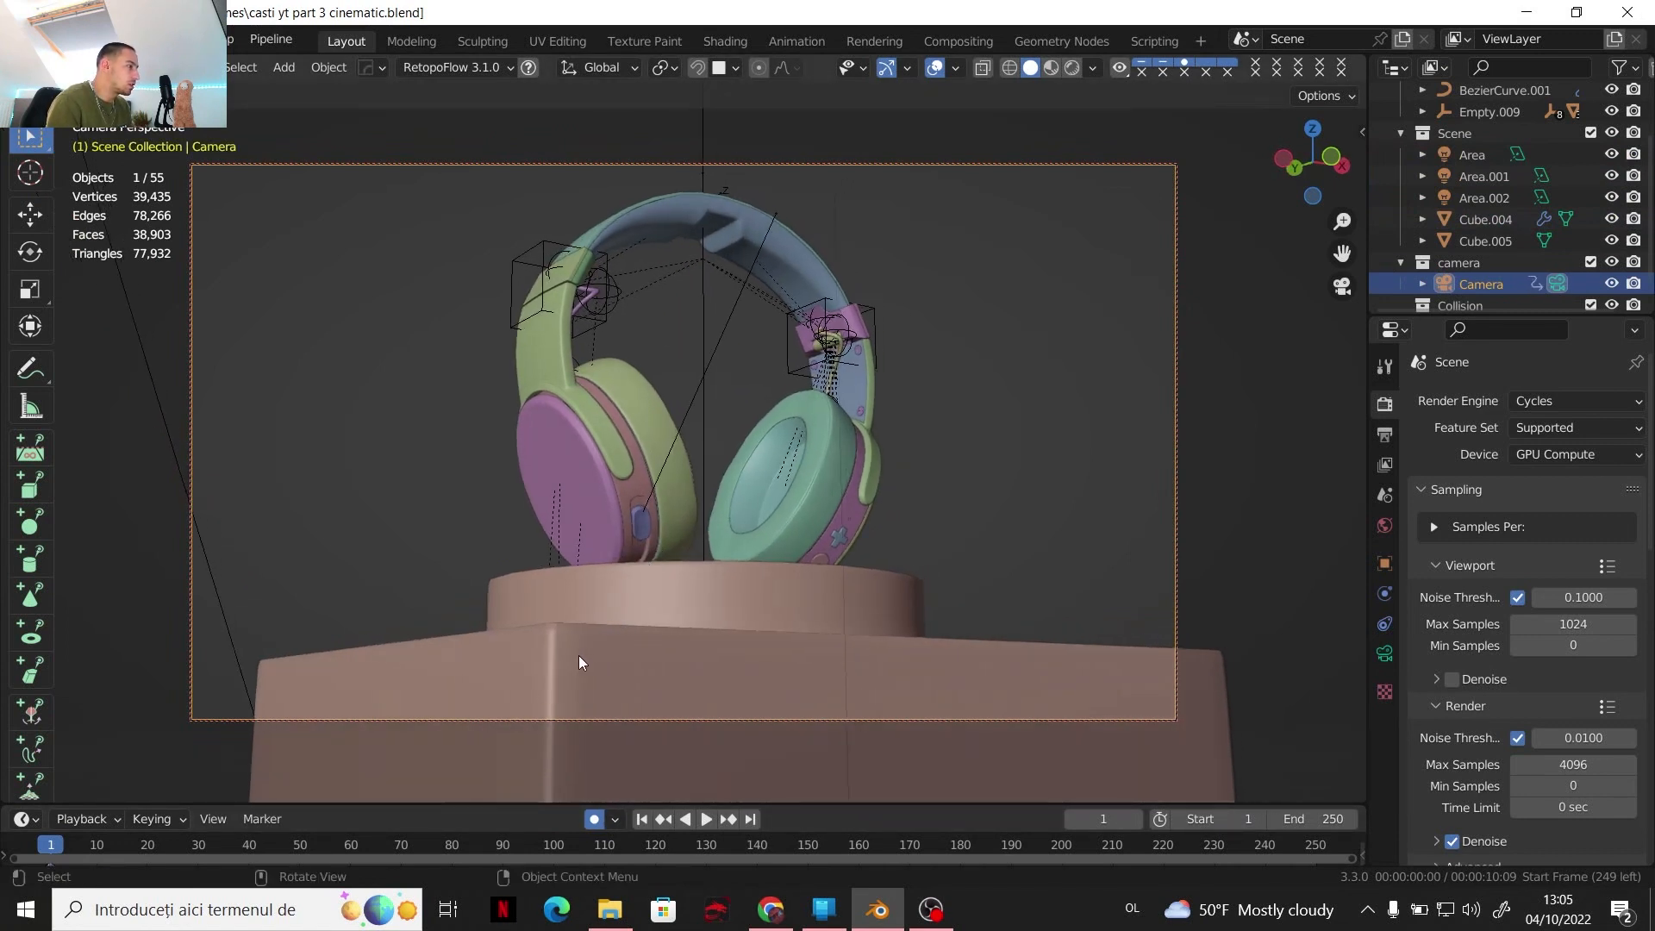
At frame 60, orbit the camera to a frontal view of the headphones to record a second keyframe
key(space)
drag(369, 803, 405, 826)
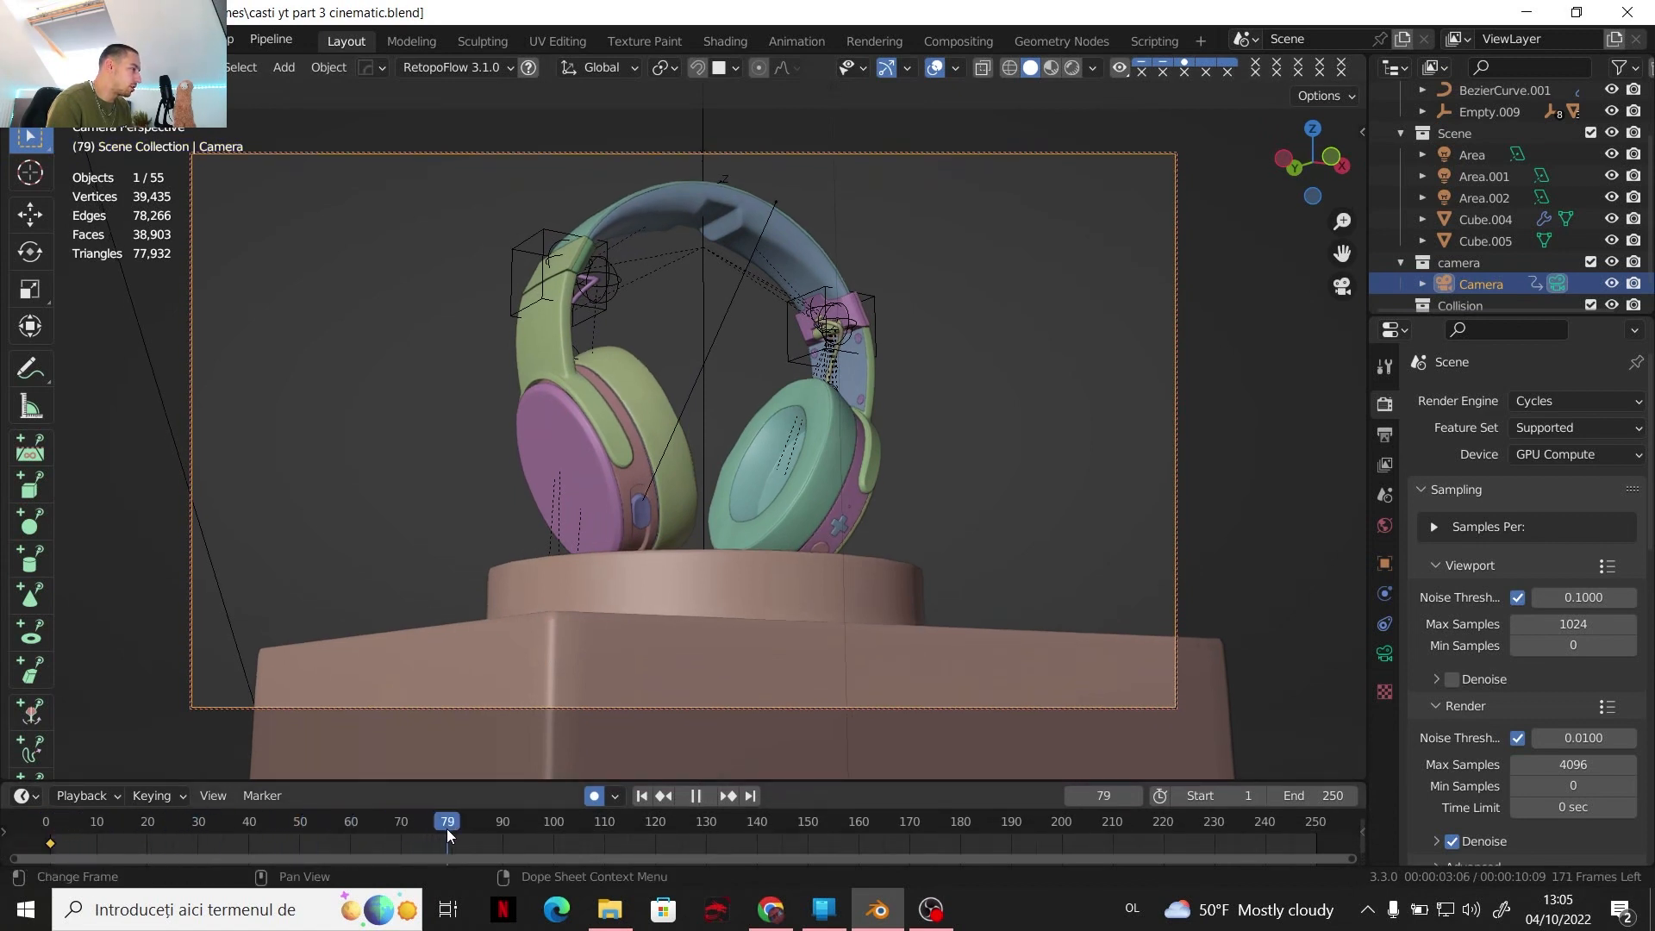
mouse_move(512, 828)
mouse_down()
mouse_move(556, 825)
mouse_move(503, 824)
mouse_up()
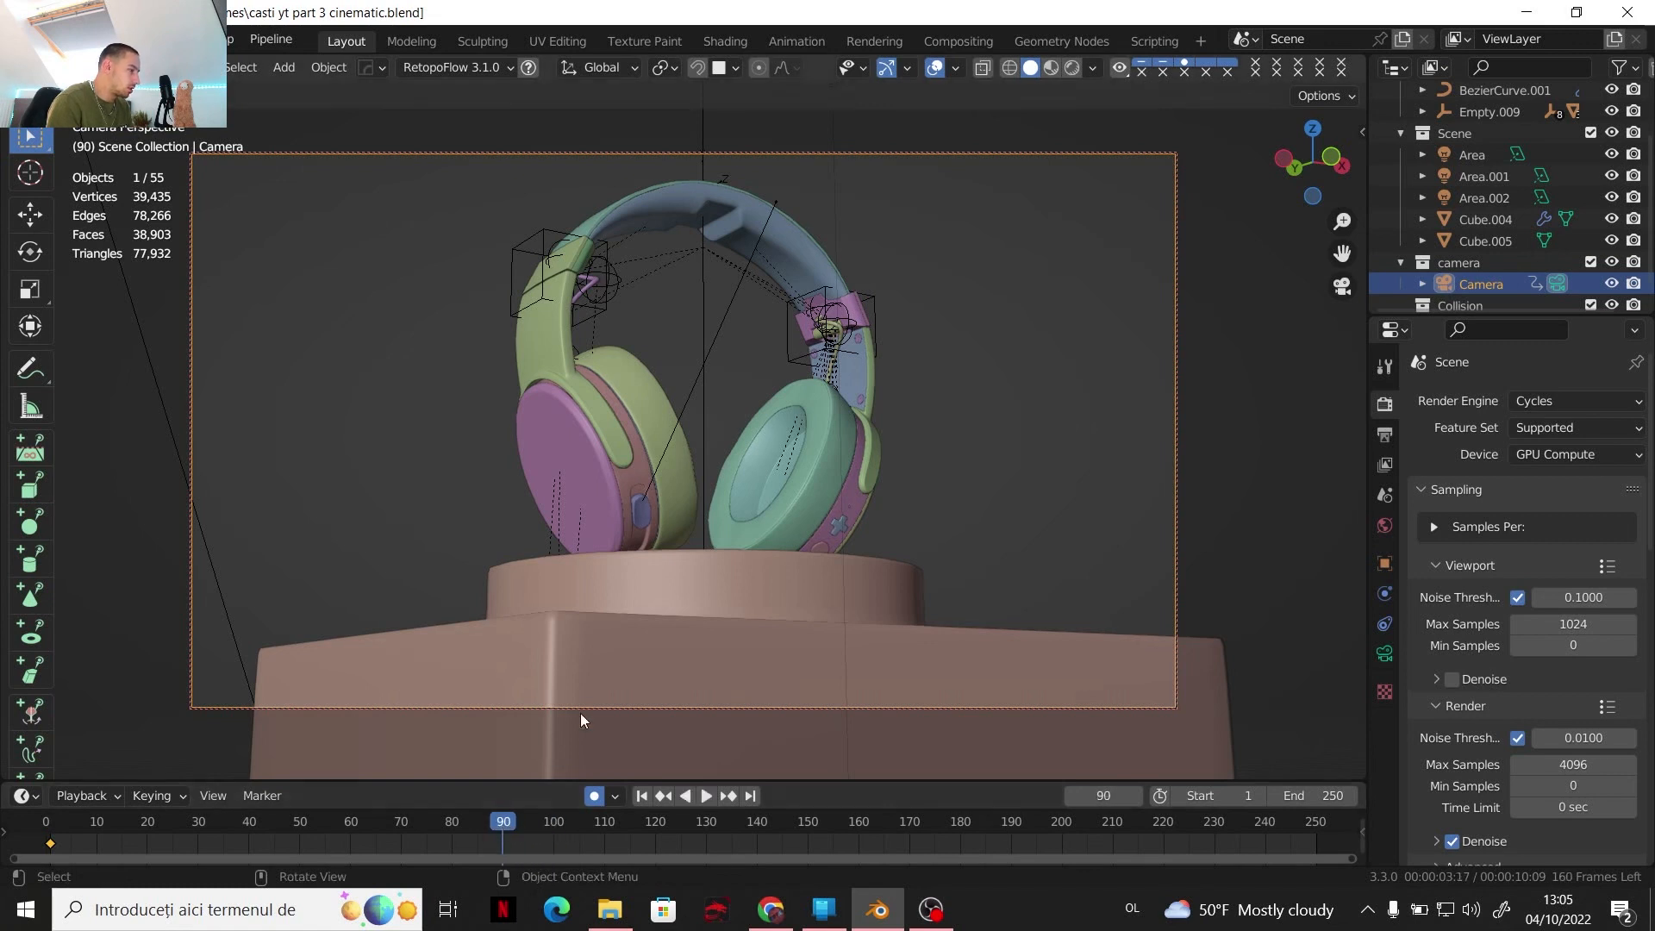
click(350, 825)
middle_drag(857, 459, 728, 462)
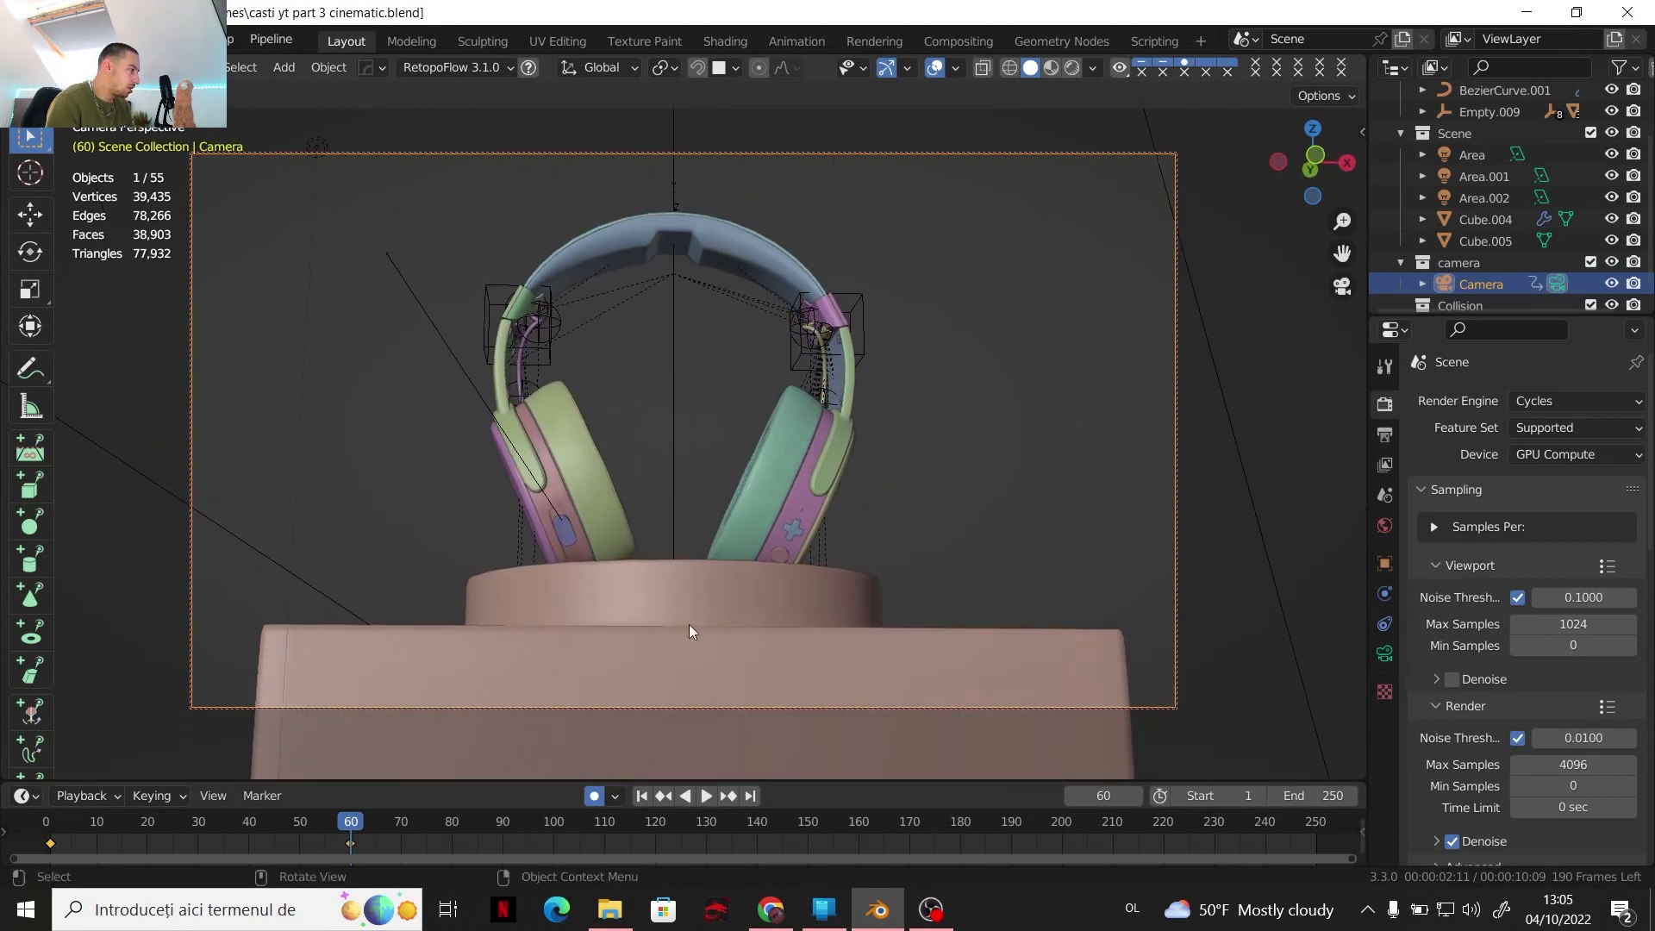
Play the camera animation from the first frame to check the movement between the two keyframes
click(641, 796)
click(705, 795)
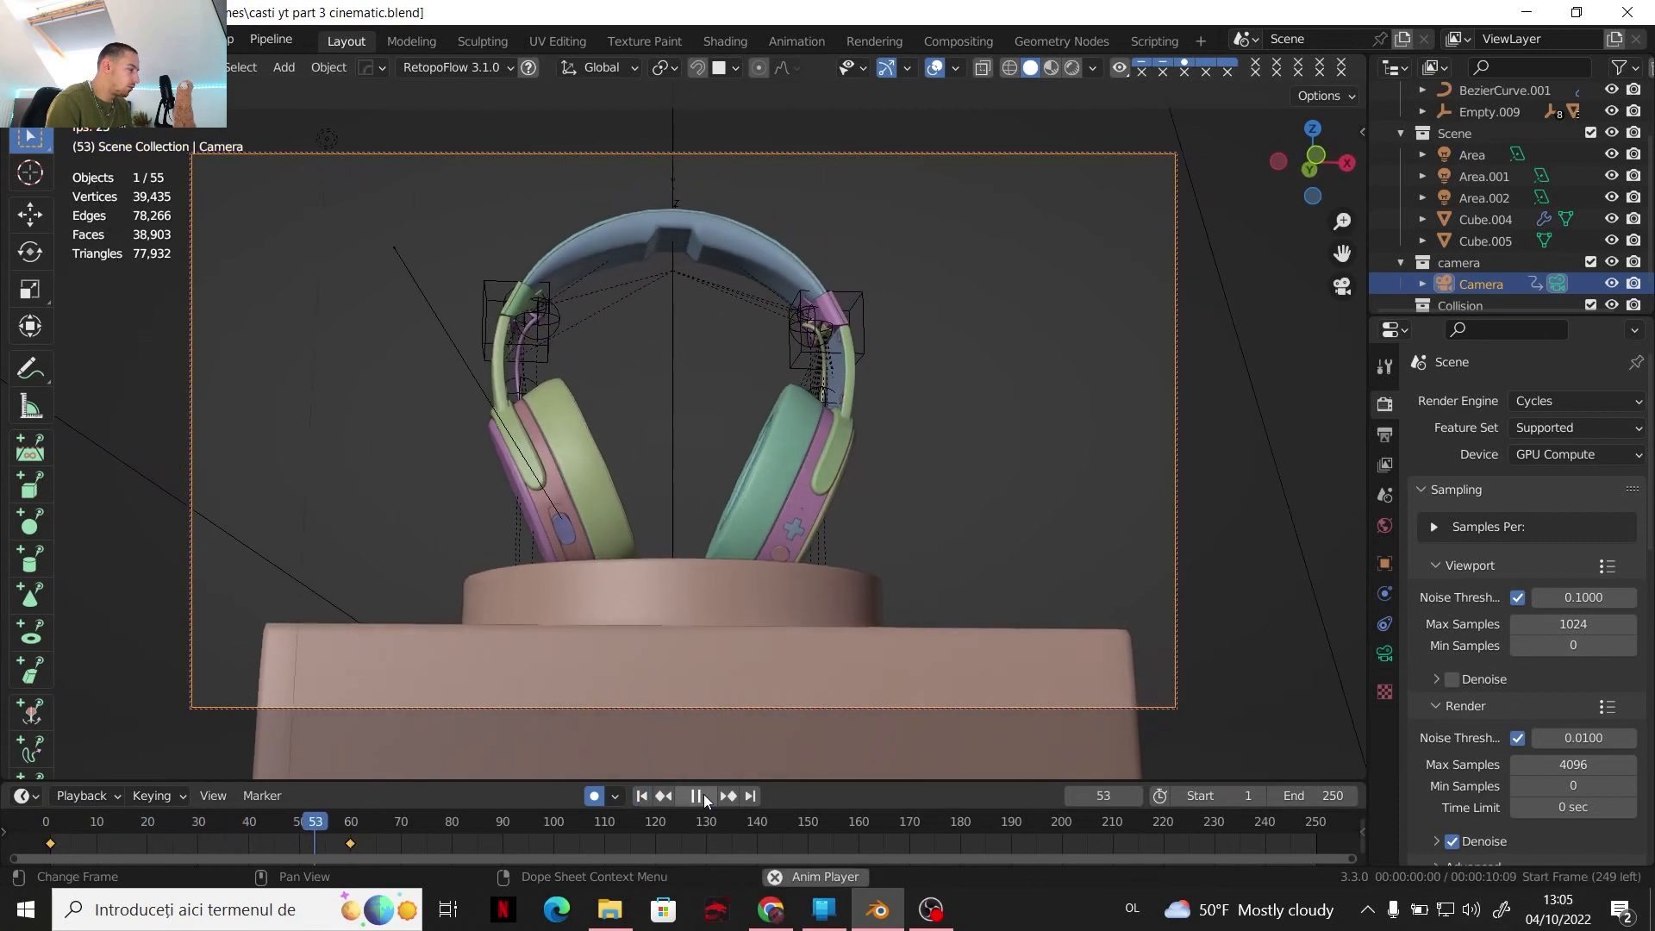
click(704, 794)
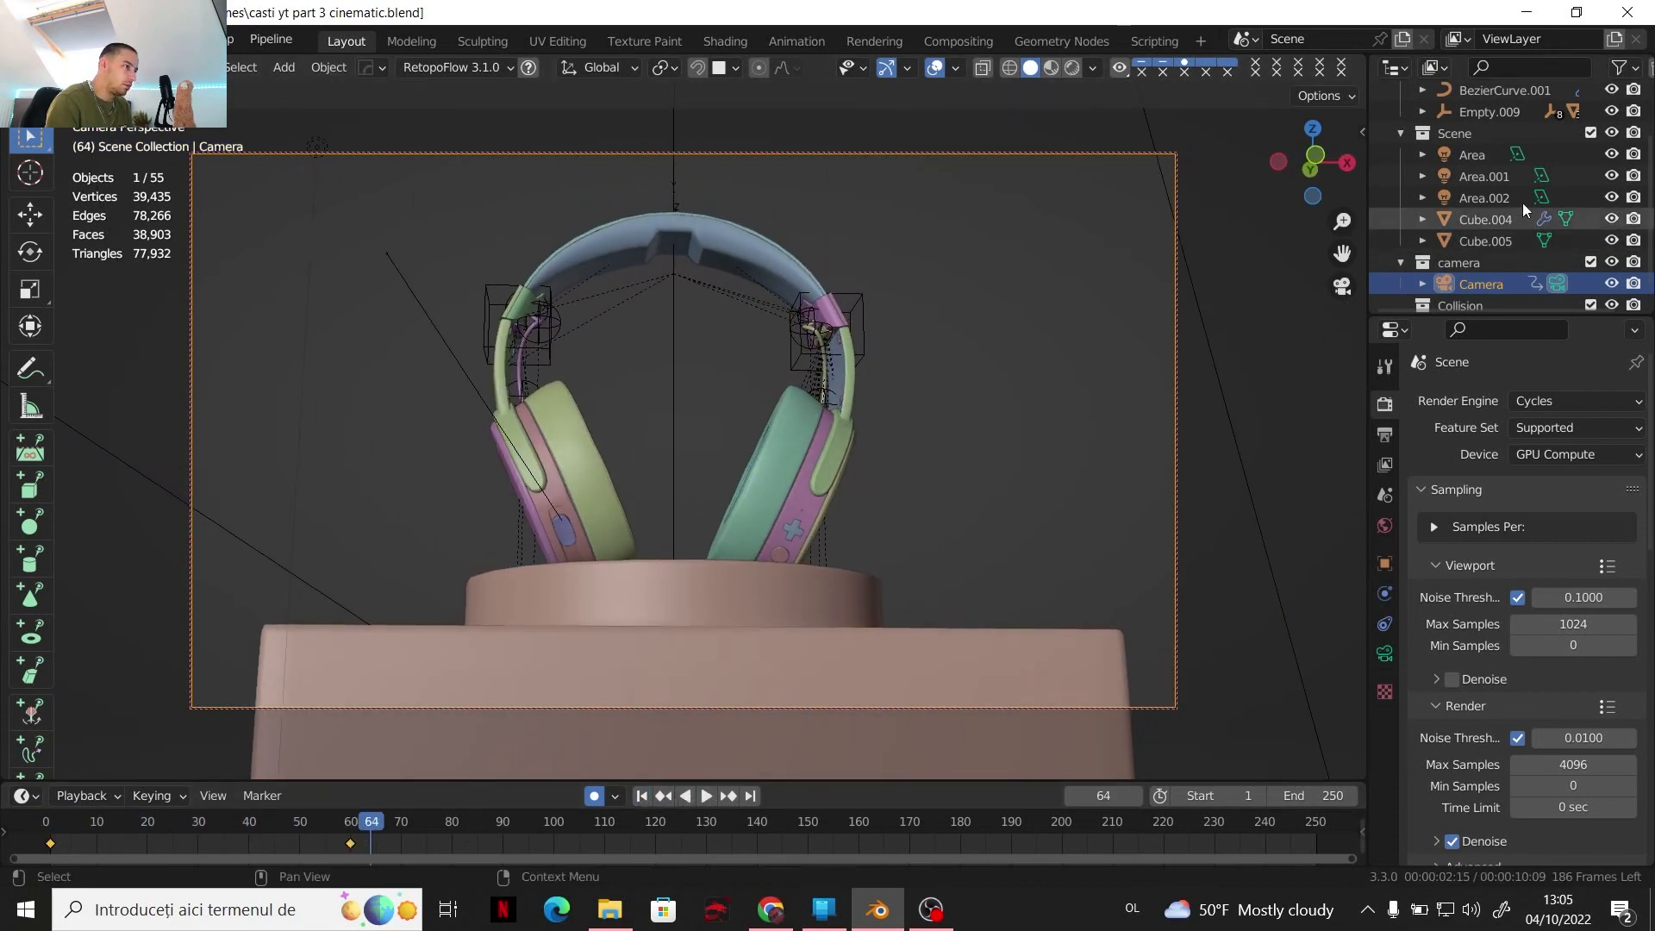
Hide the three area lights in the viewport and preview the camera animation from the first frame in rendered shading
drag(1611, 154, 1613, 195)
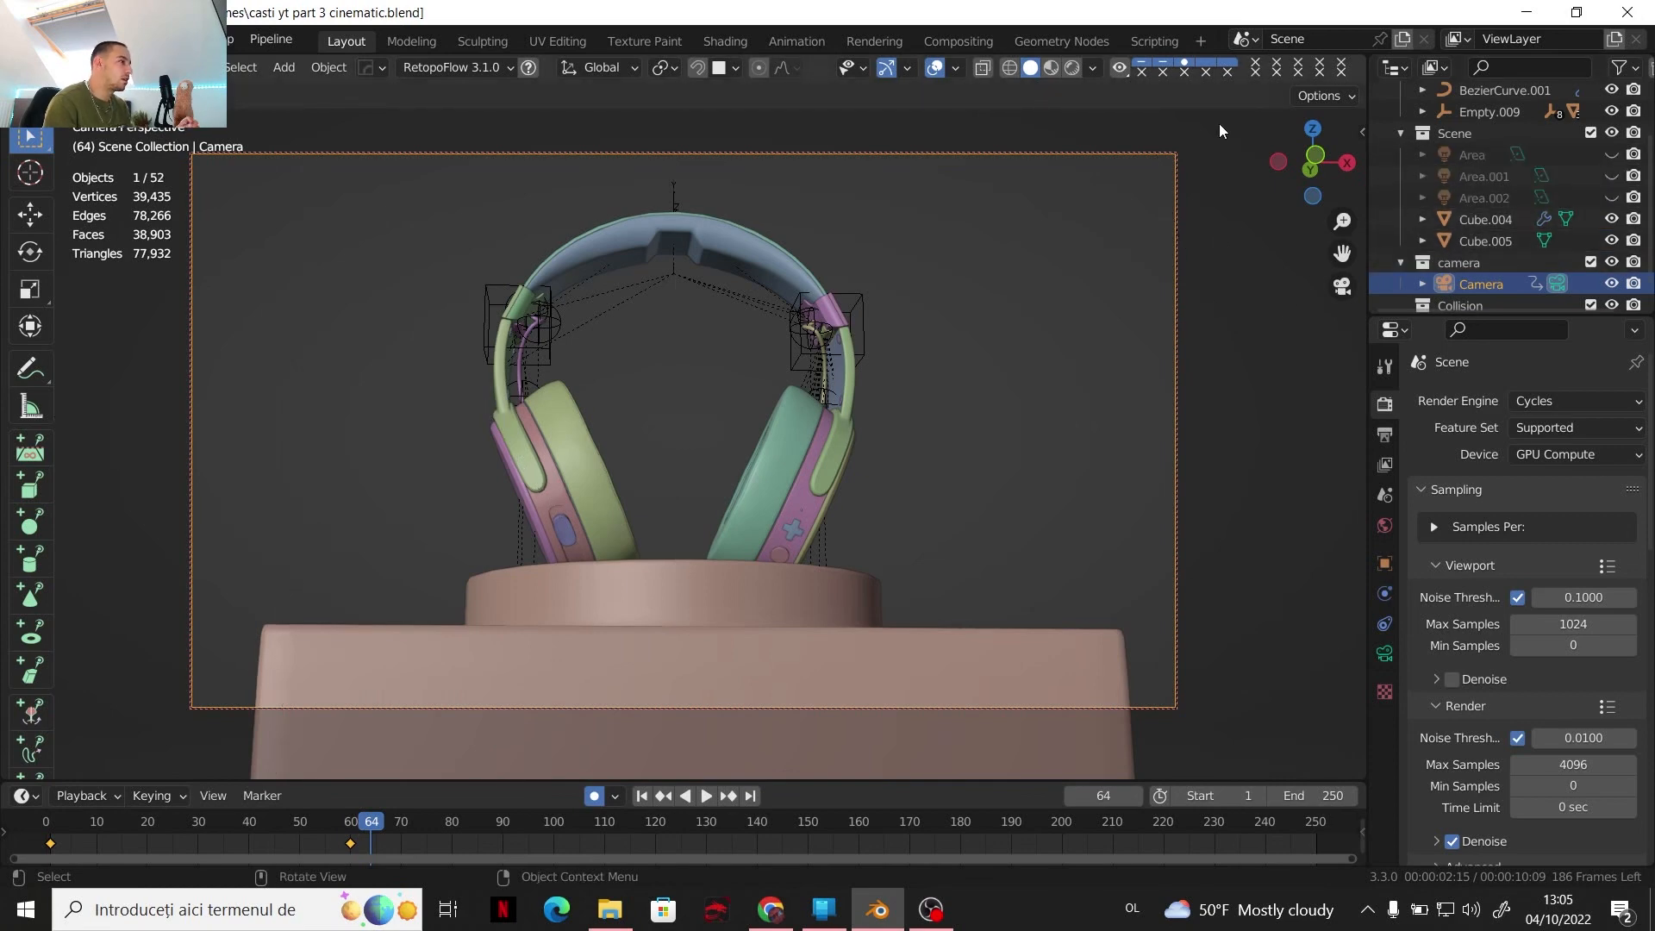
click(1072, 69)
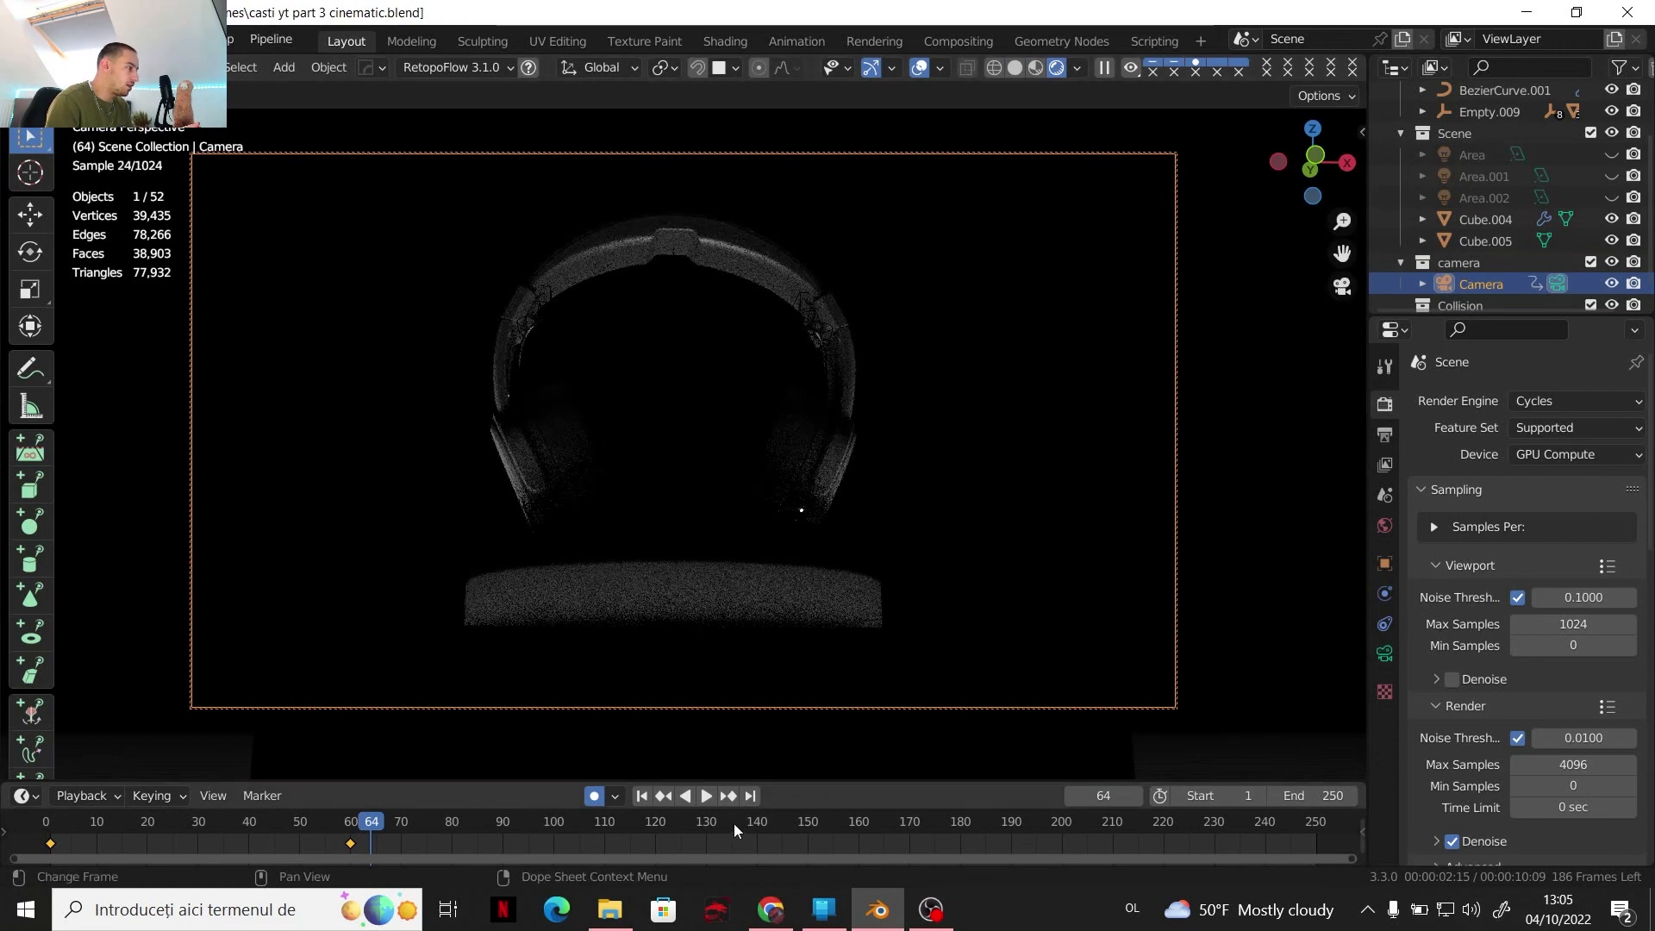
click(643, 794)
click(703, 795)
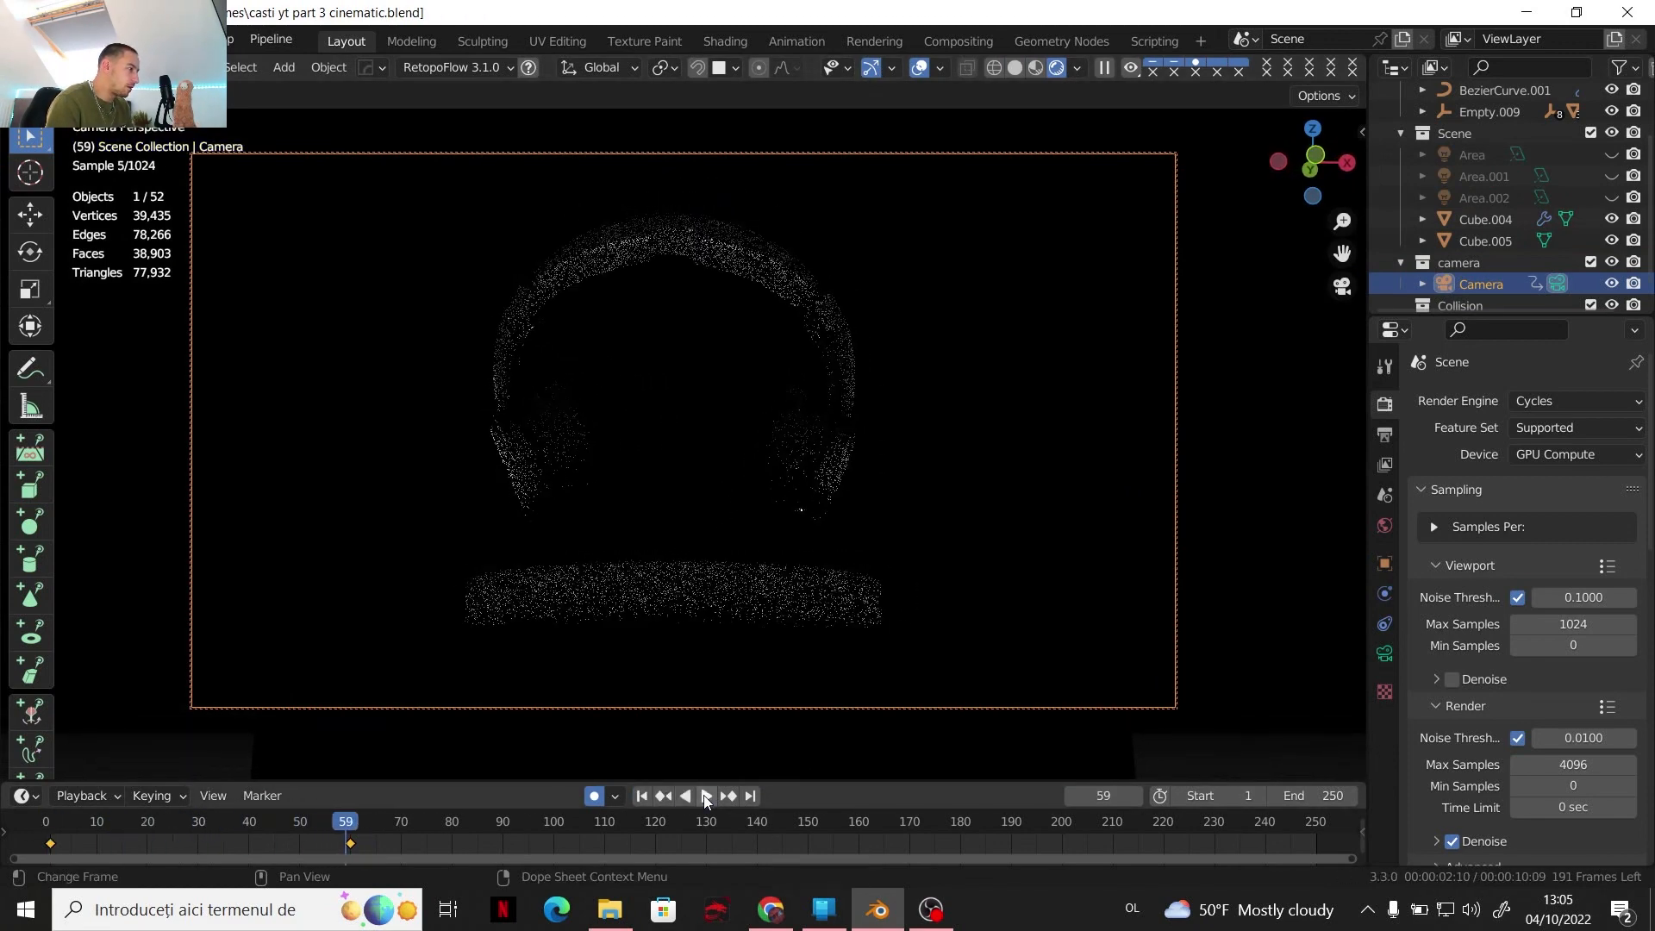
click(703, 795)
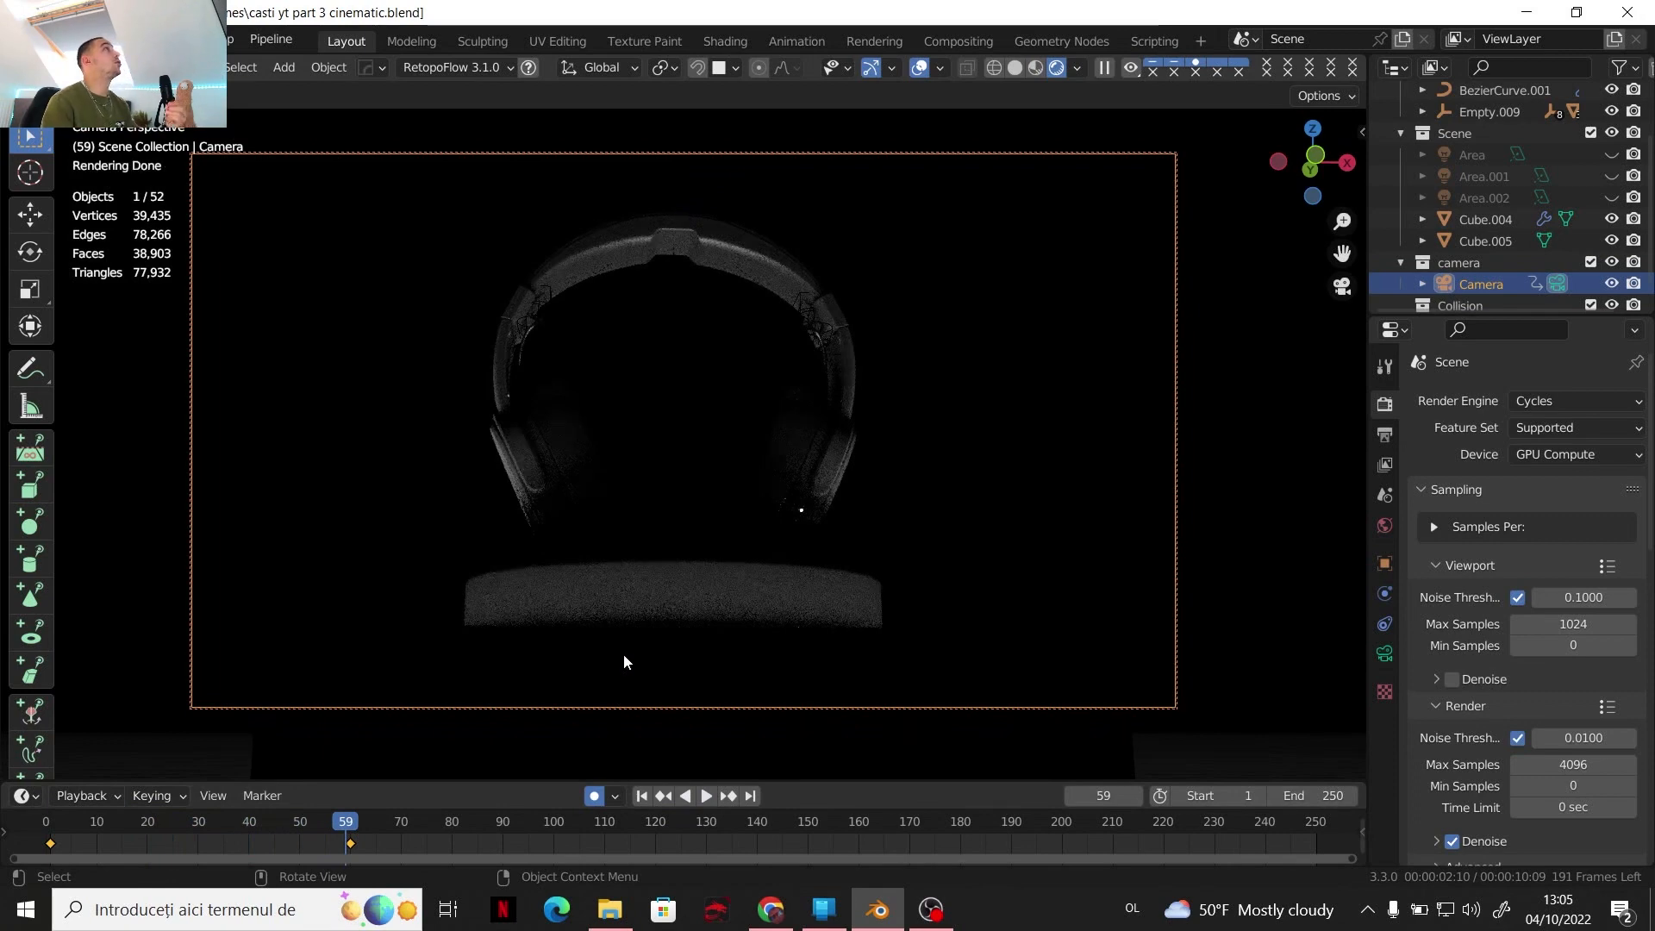
Place the playhead at frame 60 and make the timeline area taller
key(space)
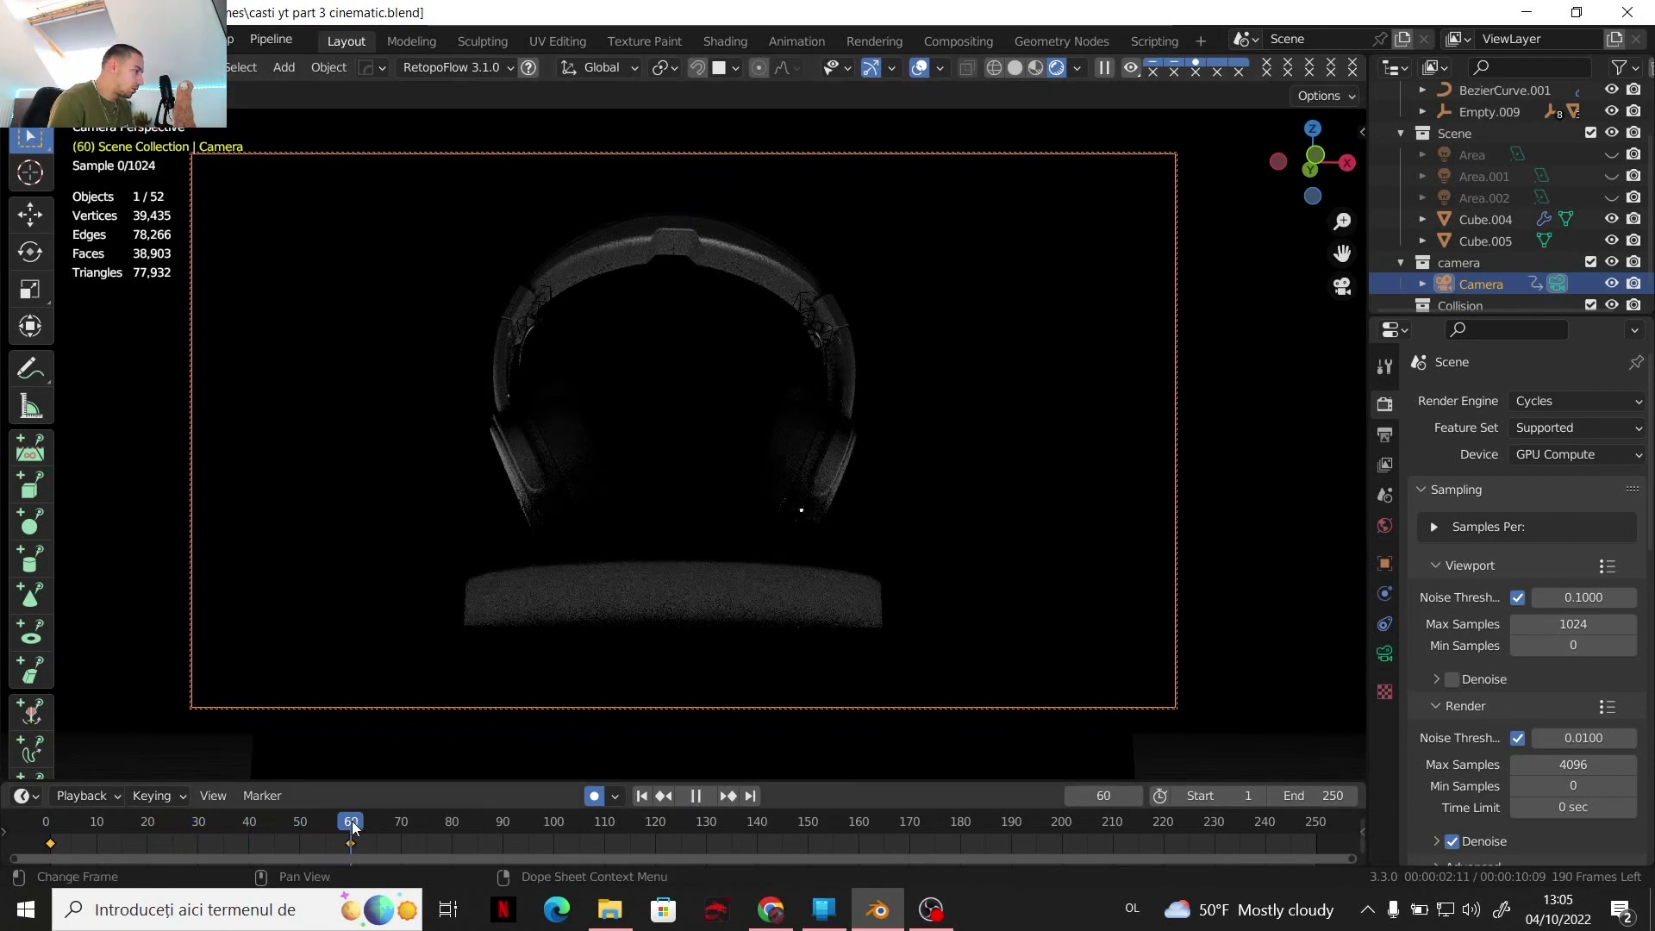
drag(370, 821, 424, 712)
key(space)
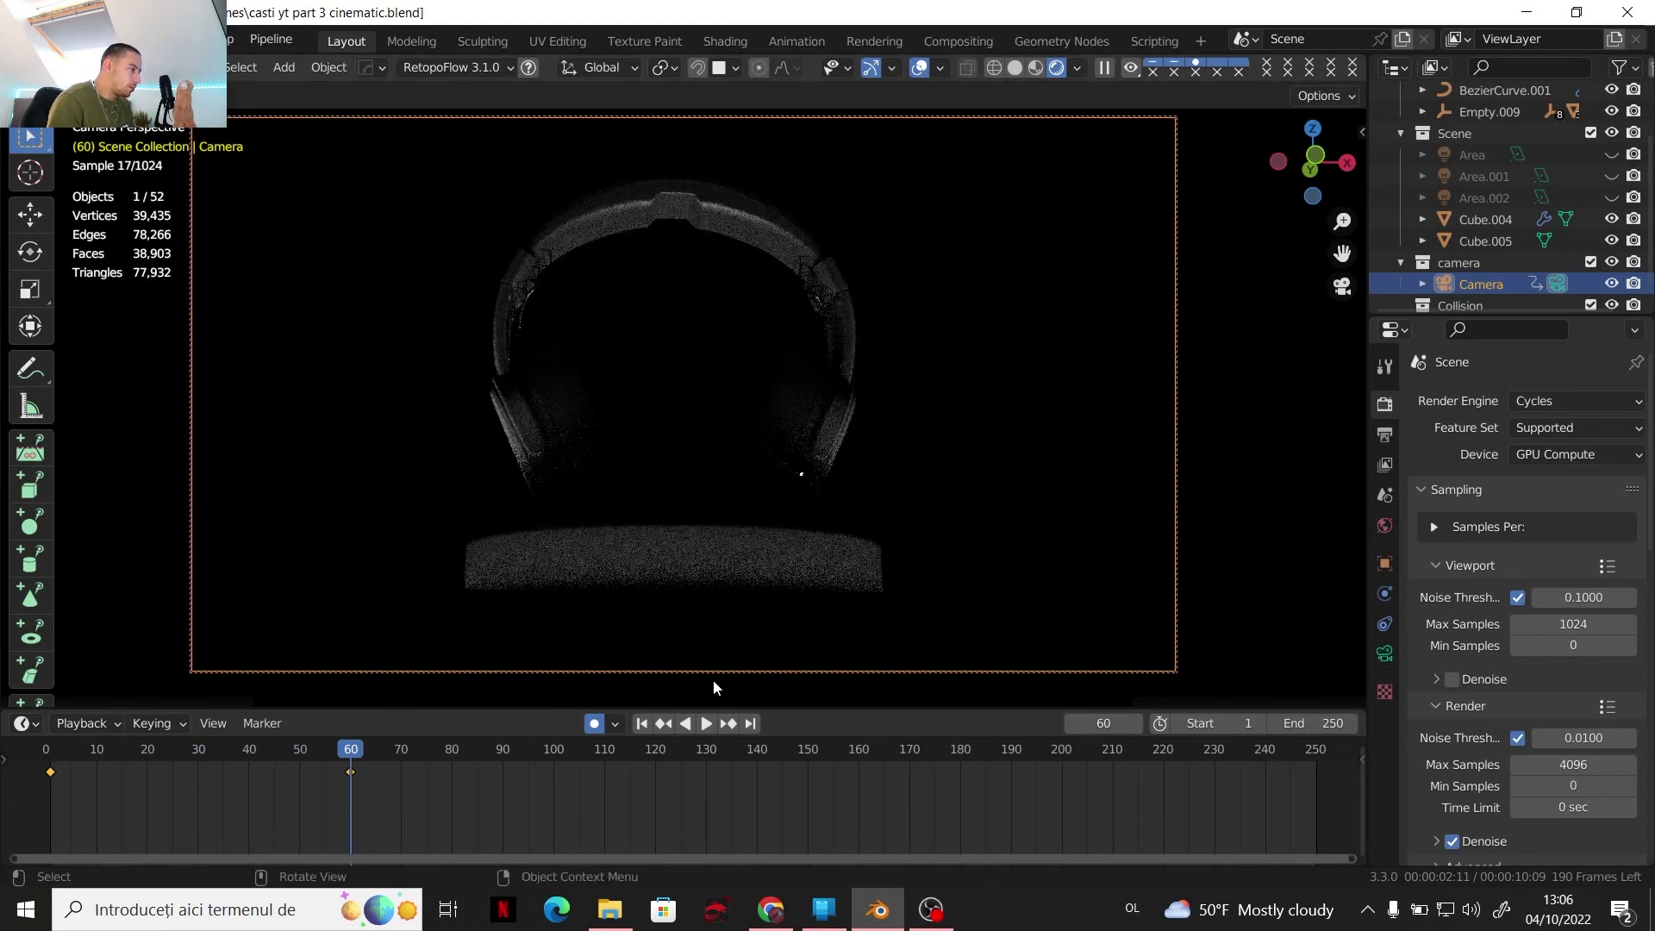
Return the viewport to solid shading and unhide the three area lights
click(1015, 67)
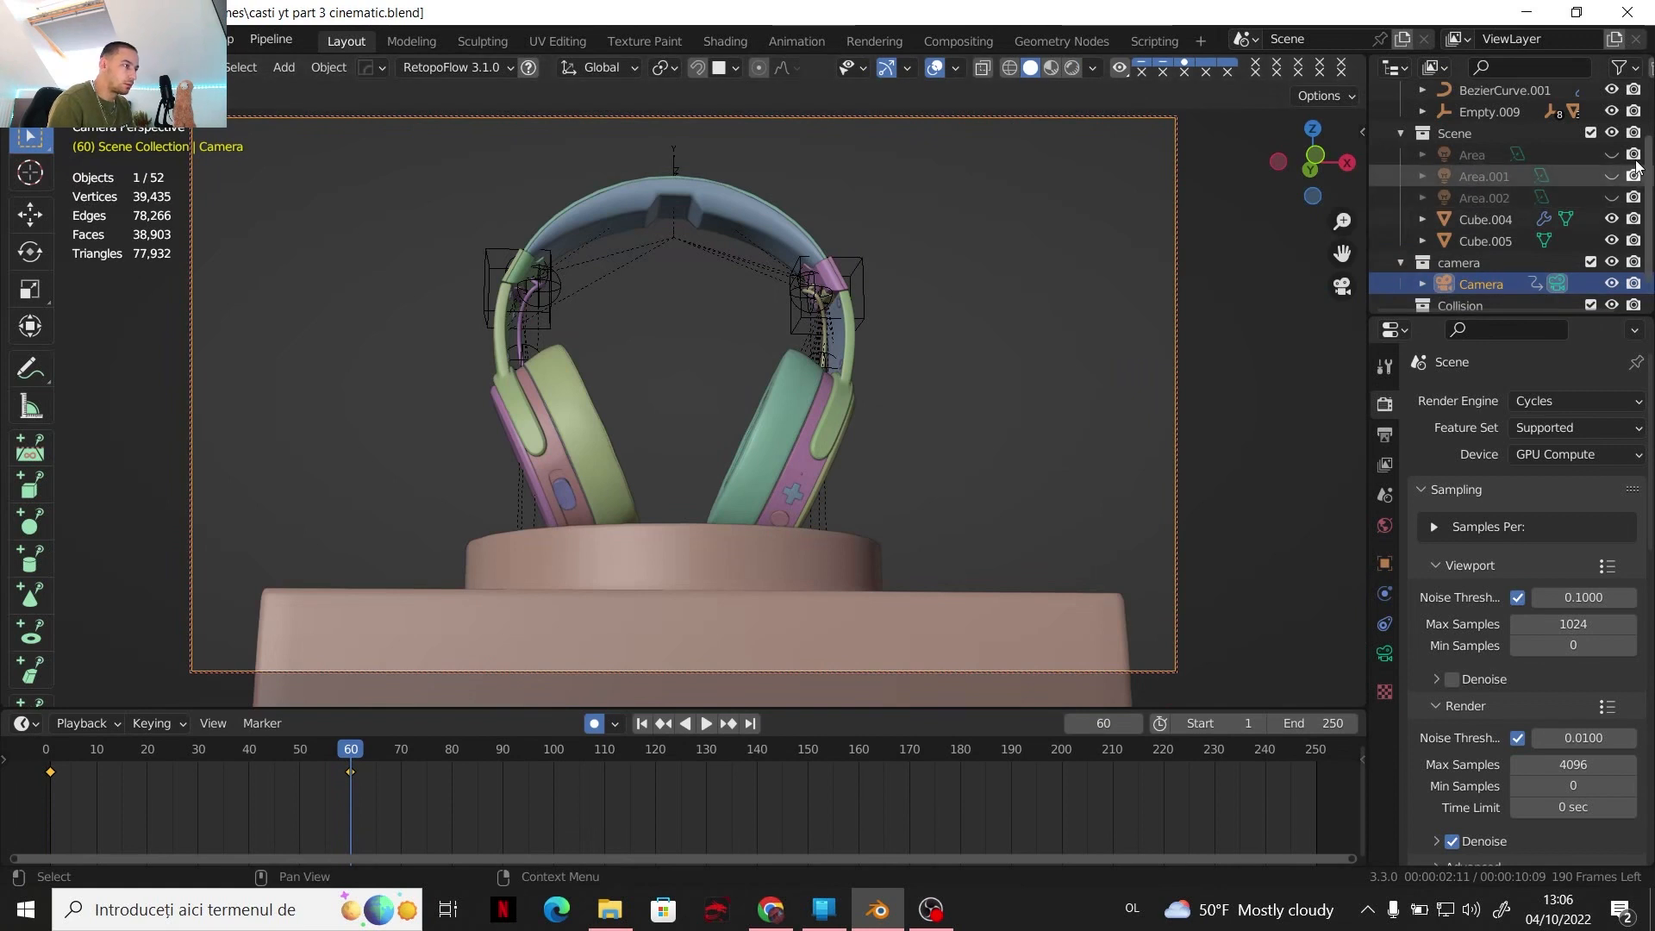
drag(1612, 153, 1612, 198)
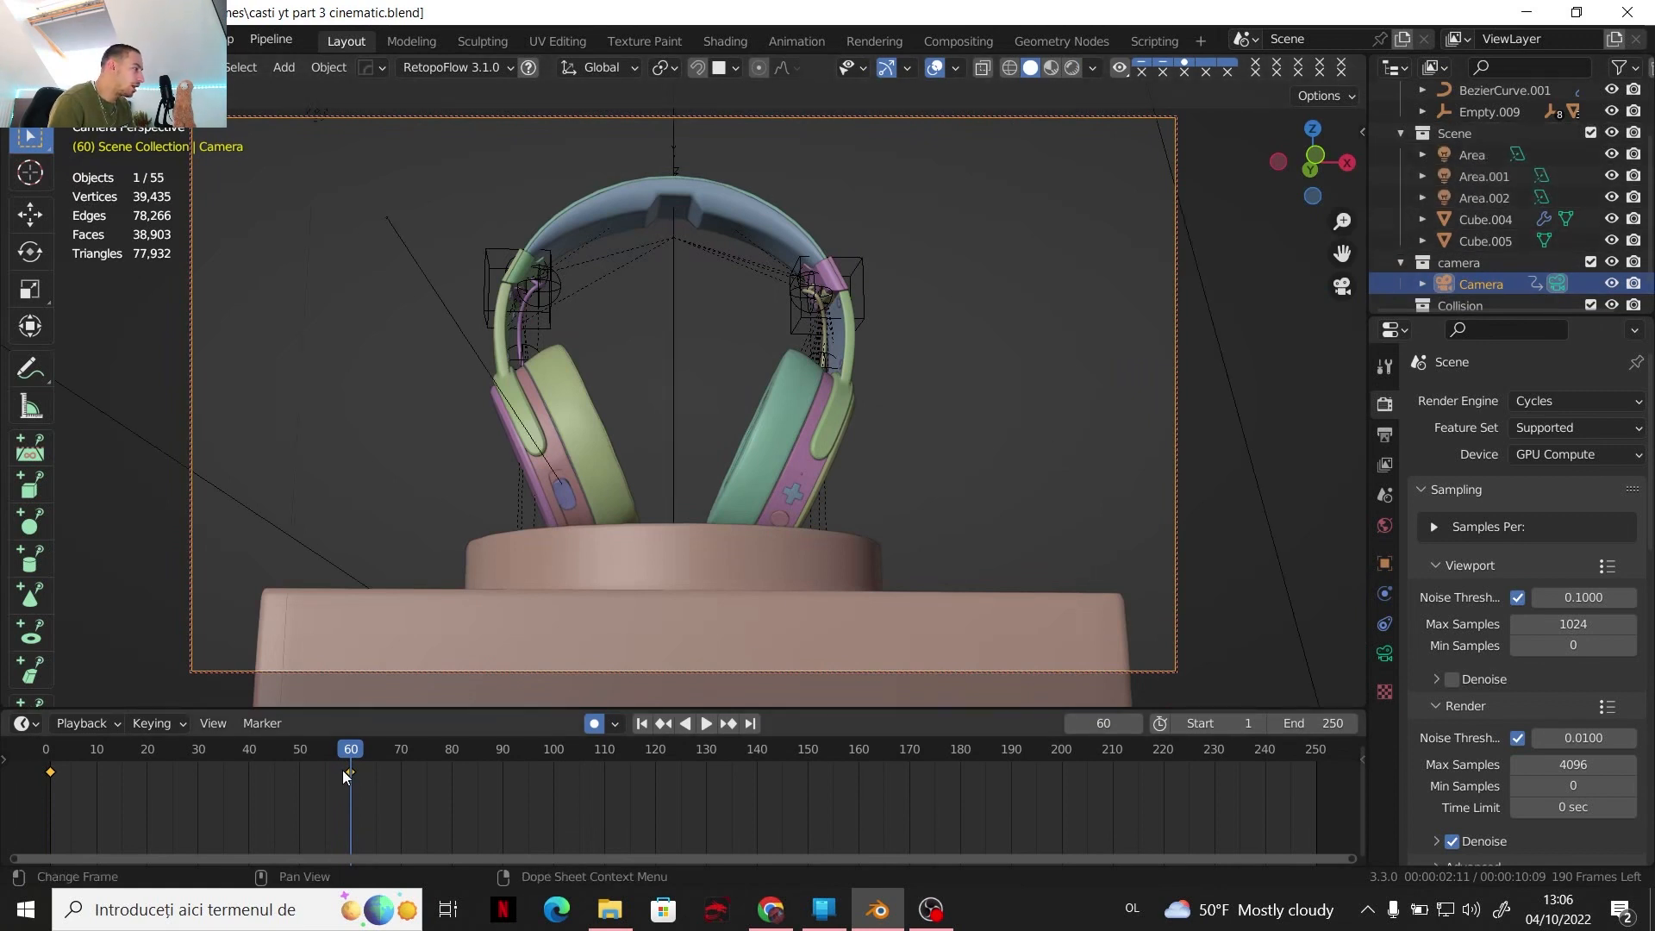
Add a timeline marker at frame 1 and bind the camera to it
drag(354, 748, 49, 772)
key(space)
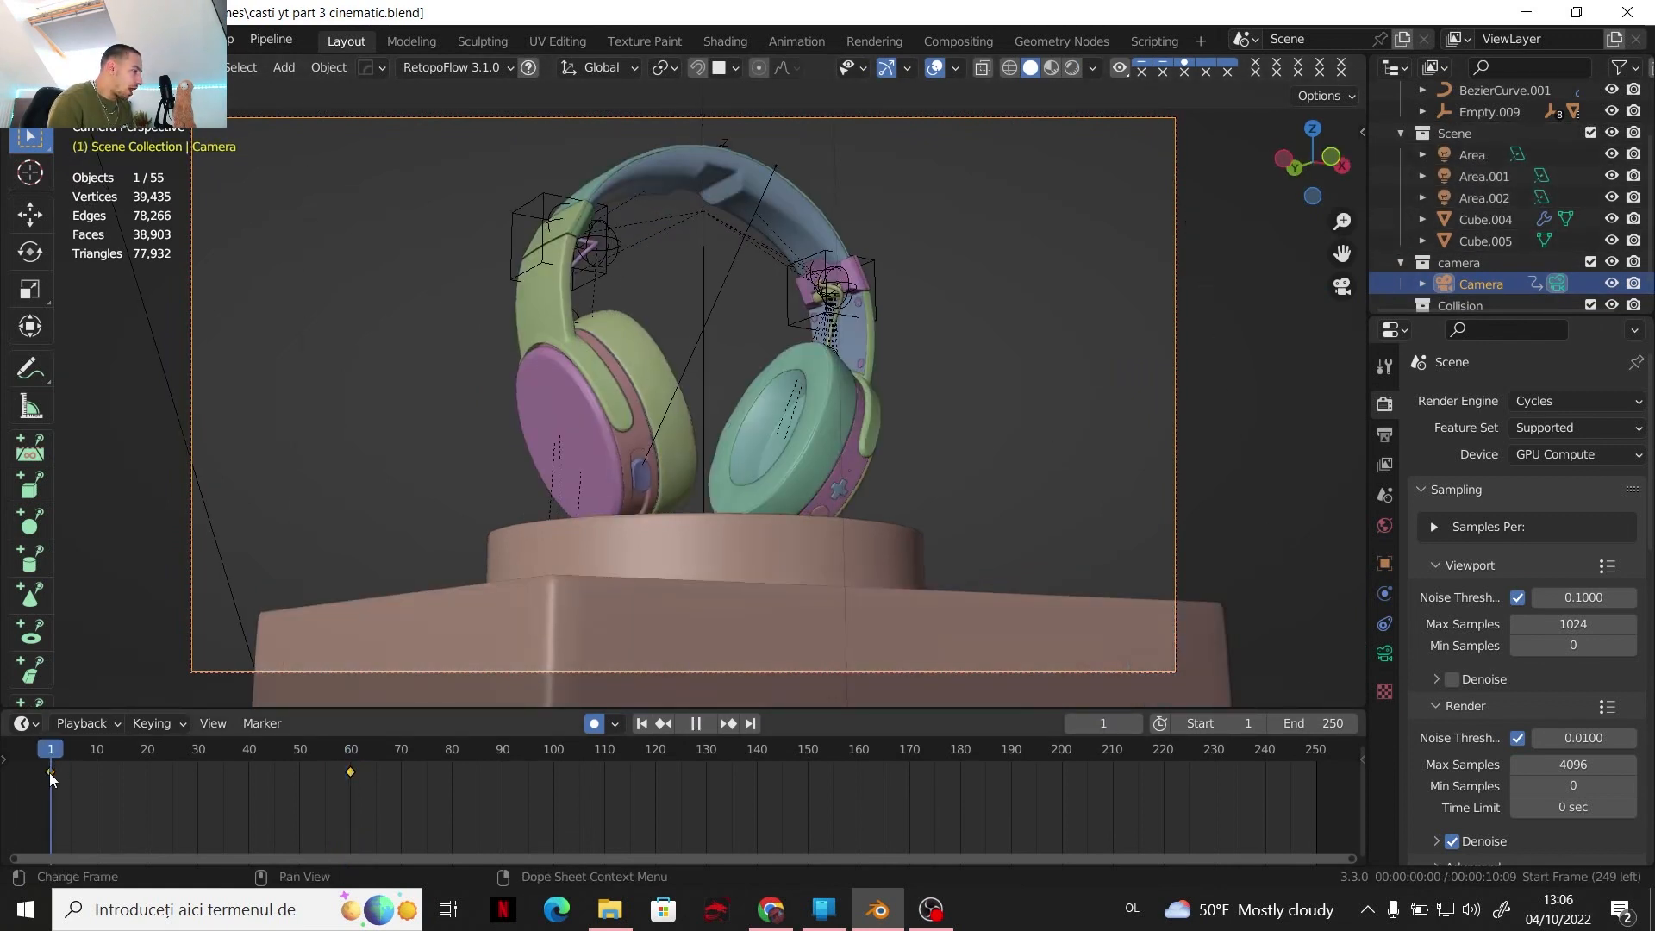
click(209, 723)
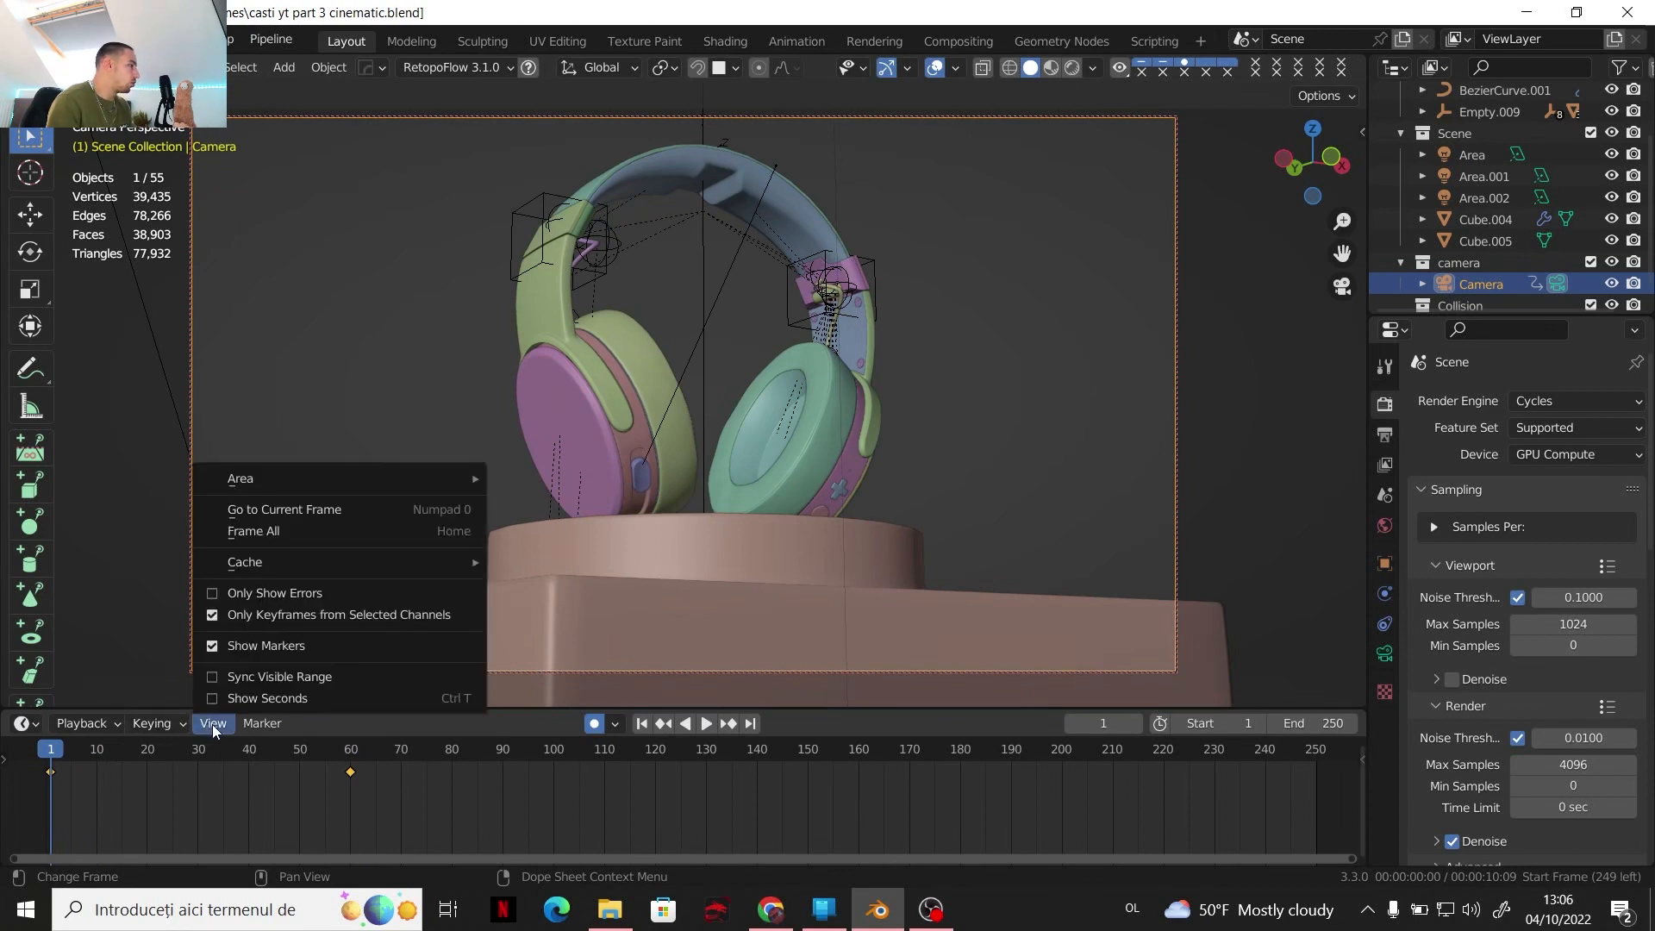
mouse_move(246, 726)
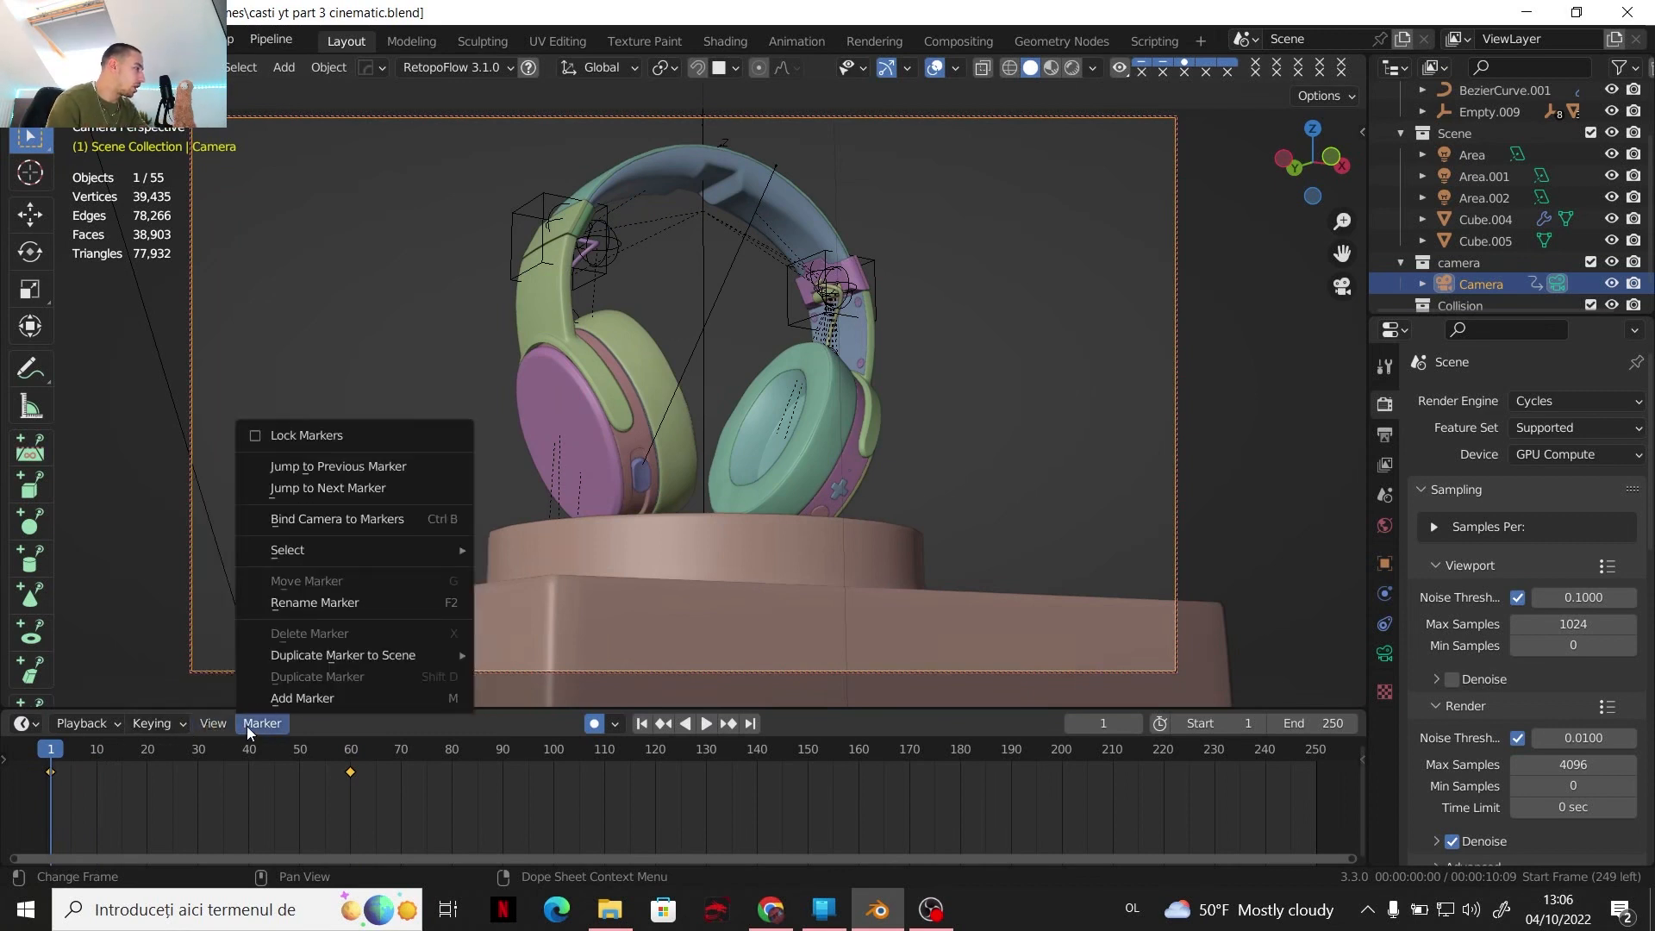
click(319, 703)
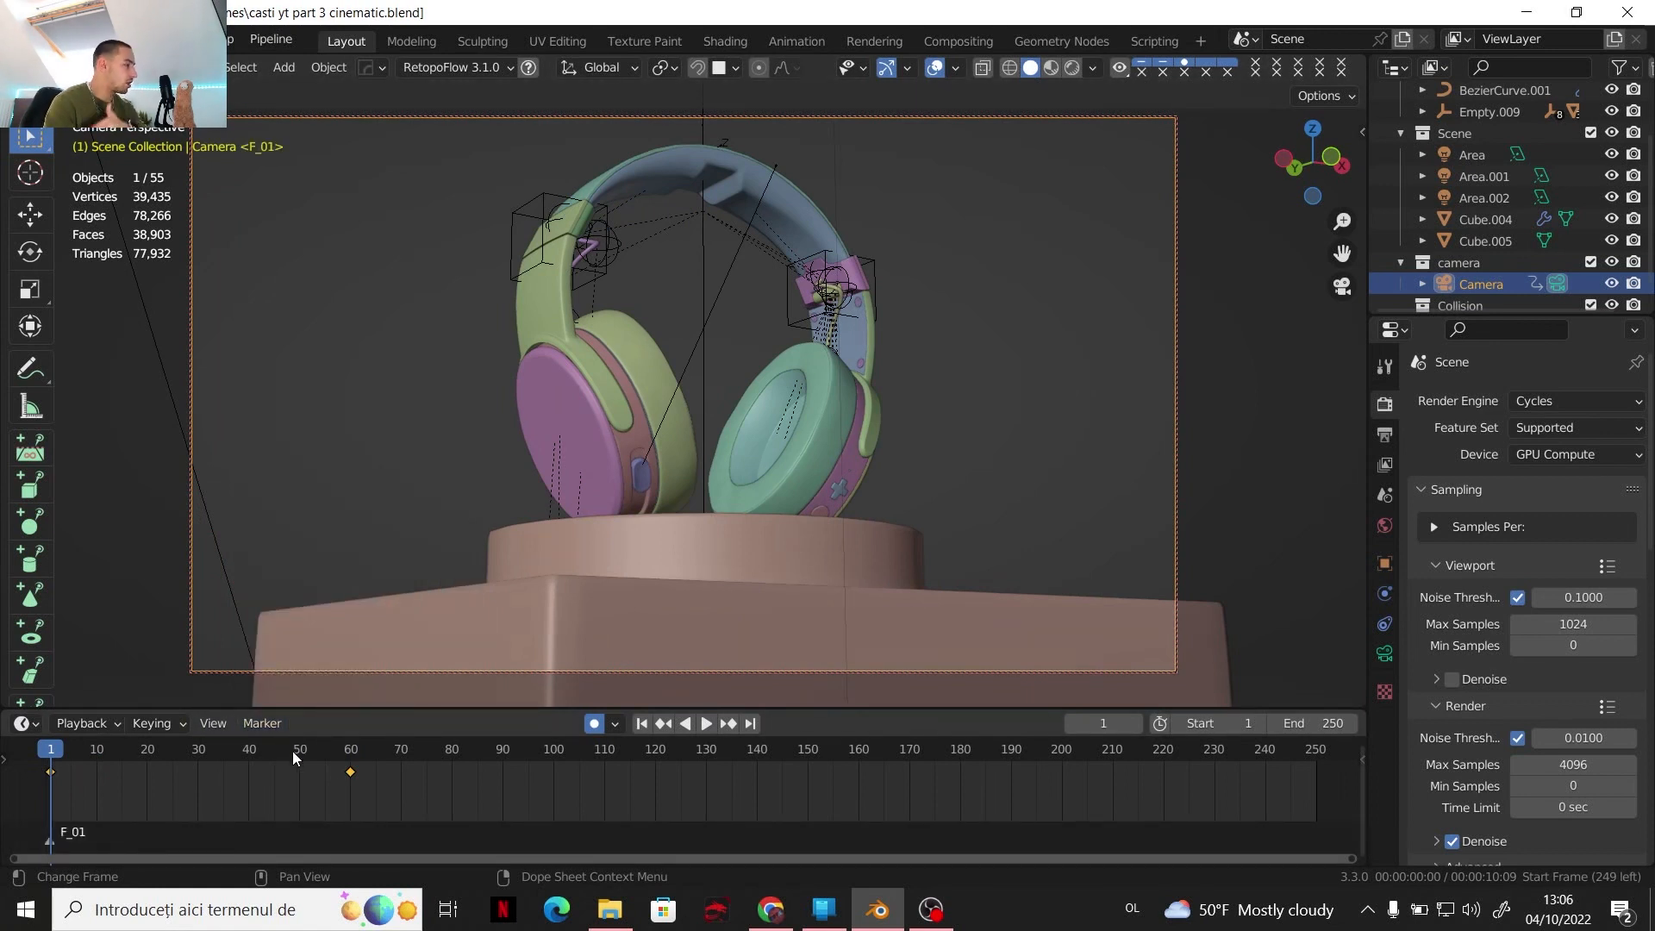
click(248, 724)
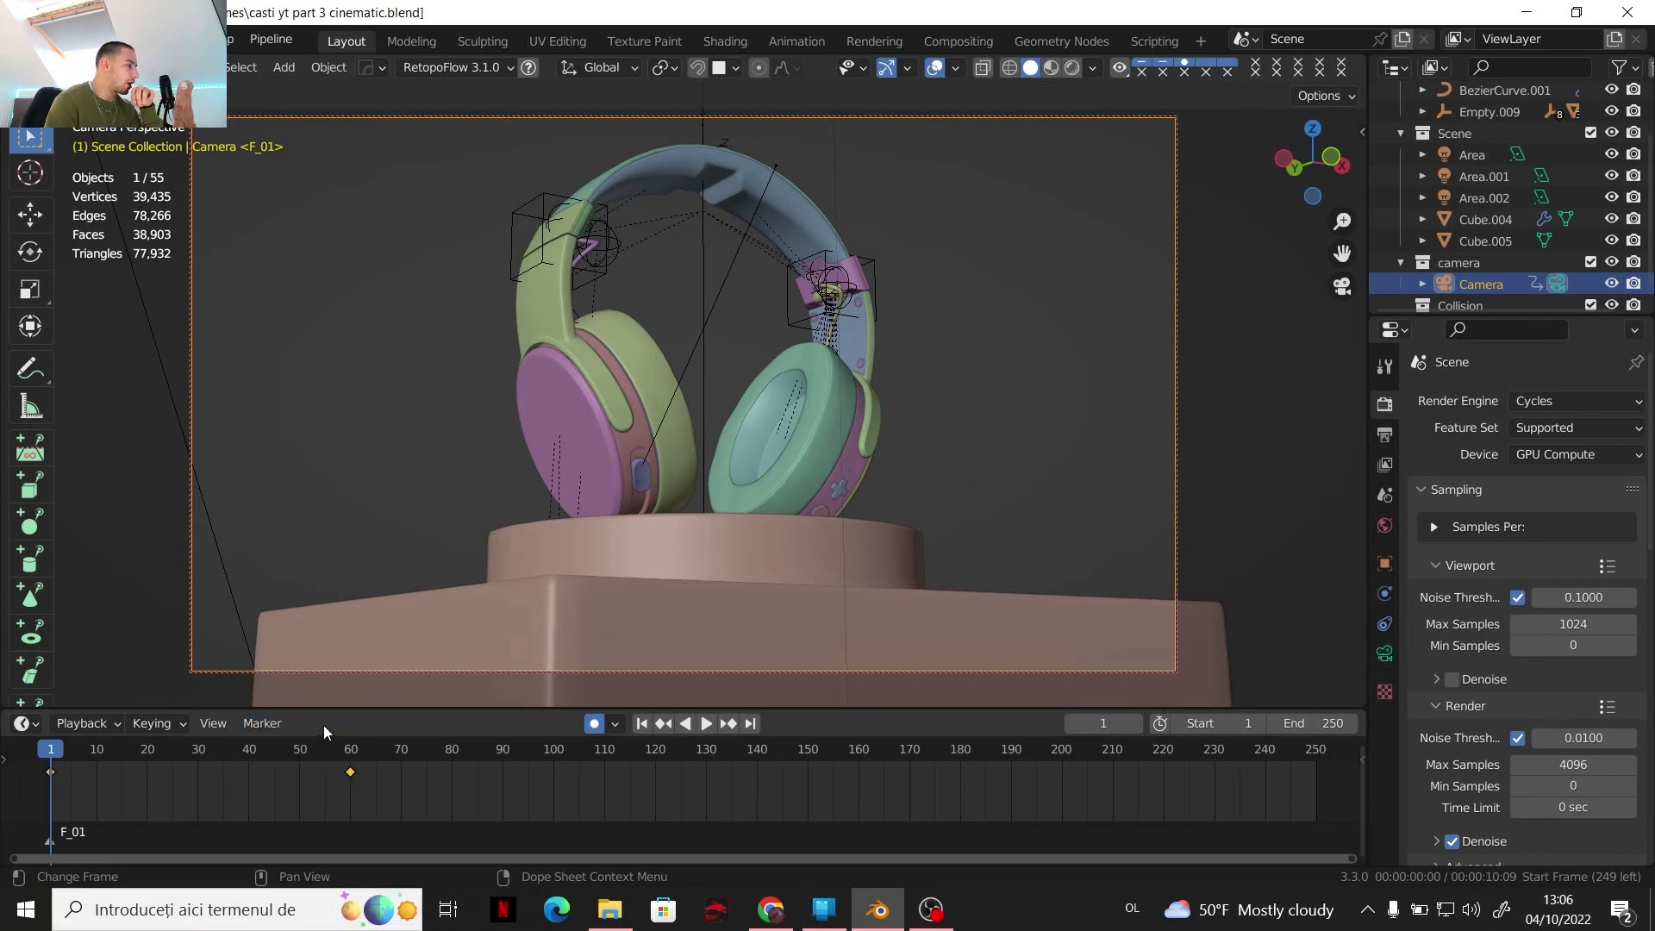
click(274, 726)
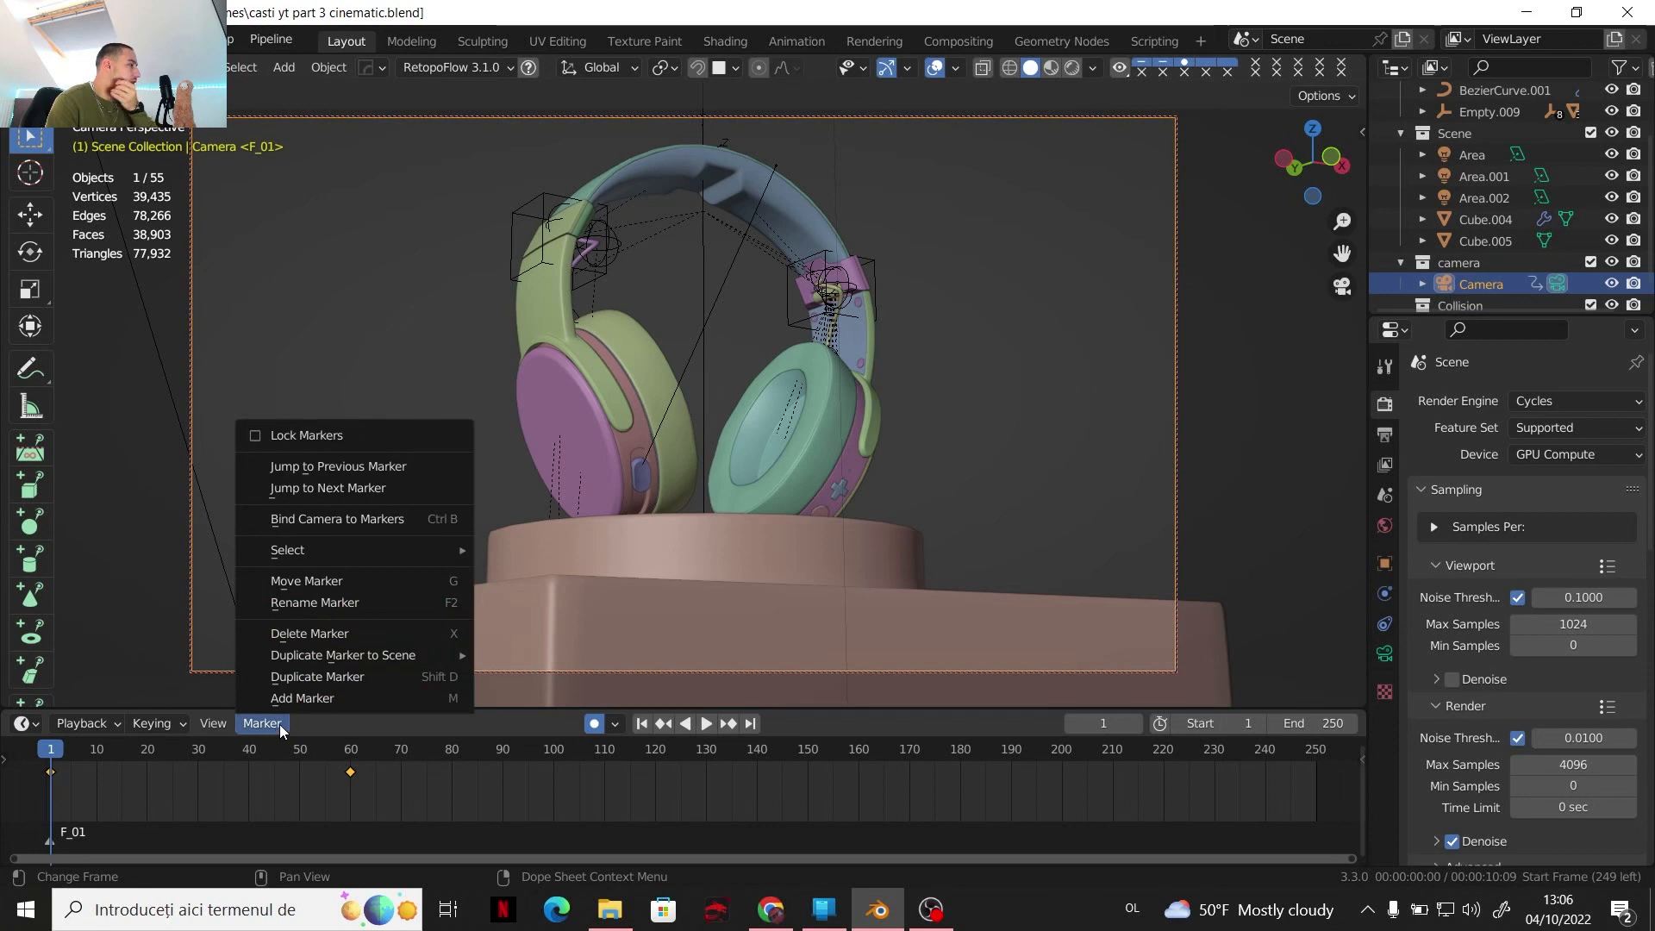
click(378, 519)
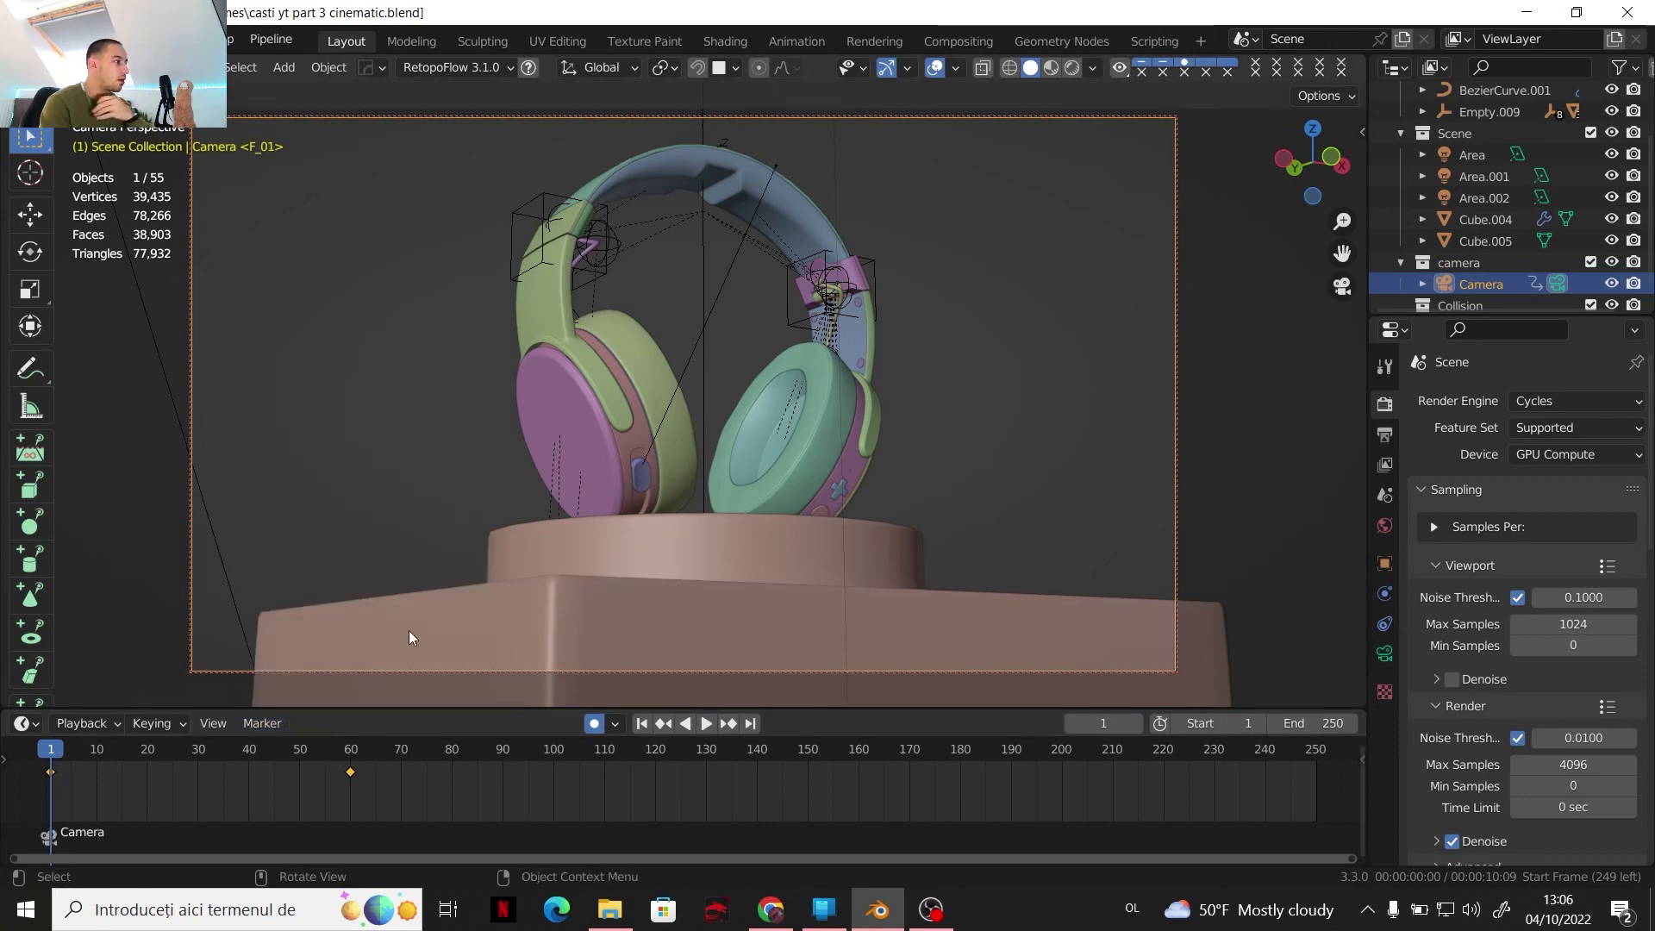
Unlock the camera from the view so that navigation no longer moves it
mouse_move(57, 754)
mouse_down()
mouse_move(959, 772)
mouse_move(51, 746)
mouse_up()
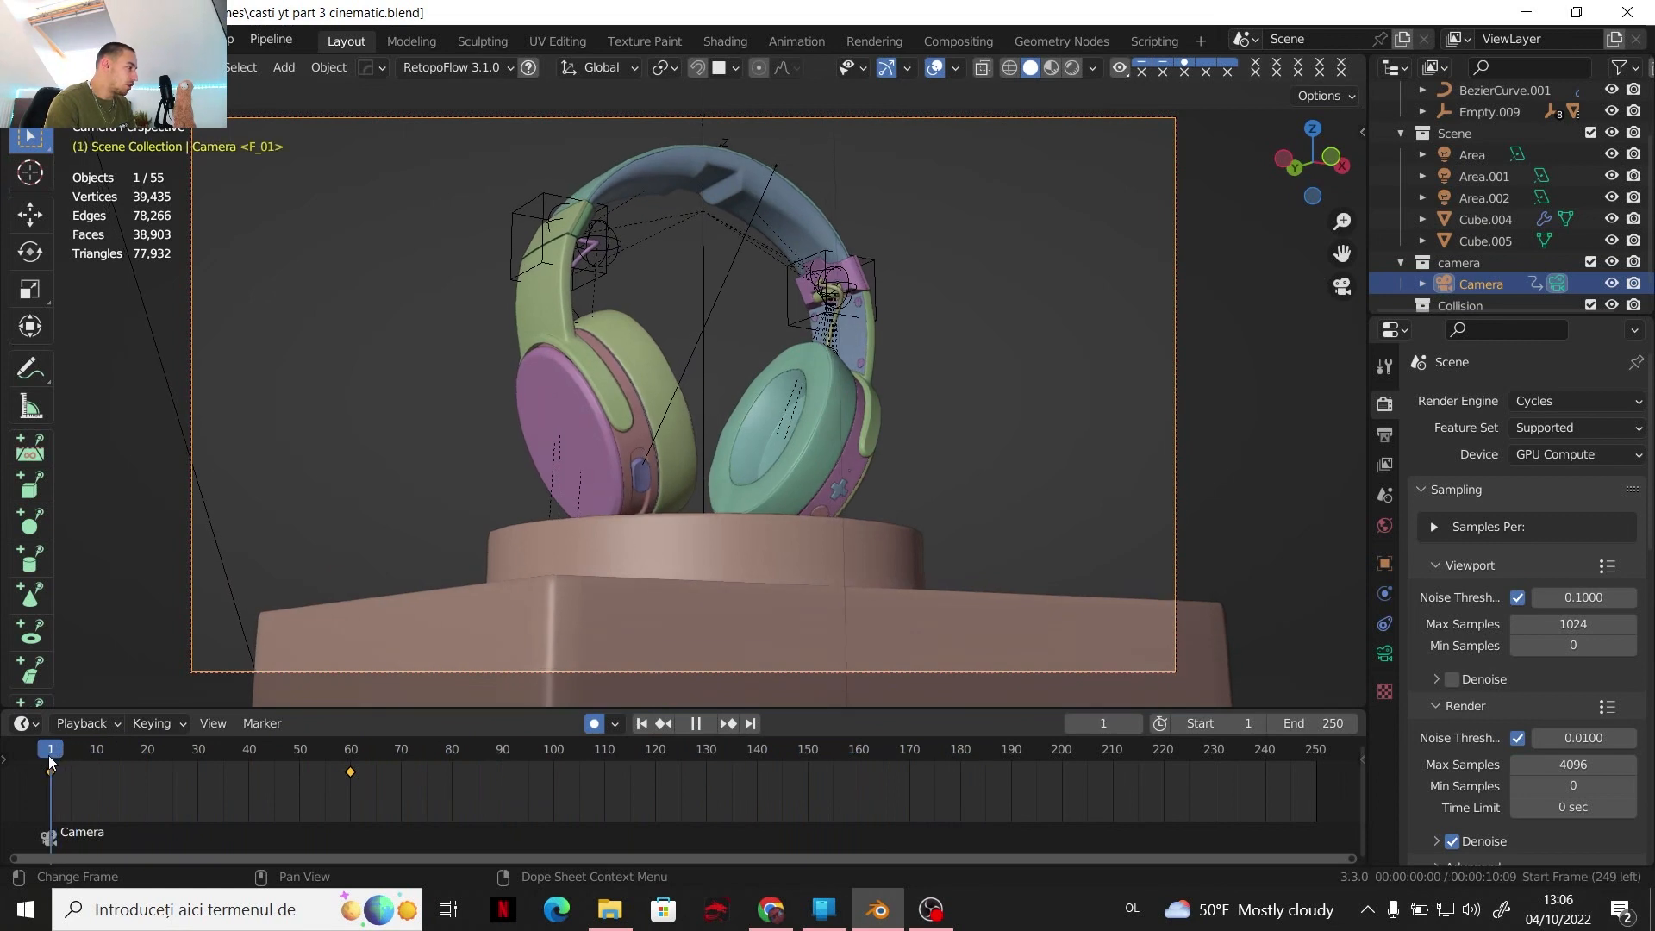
click(1362, 131)
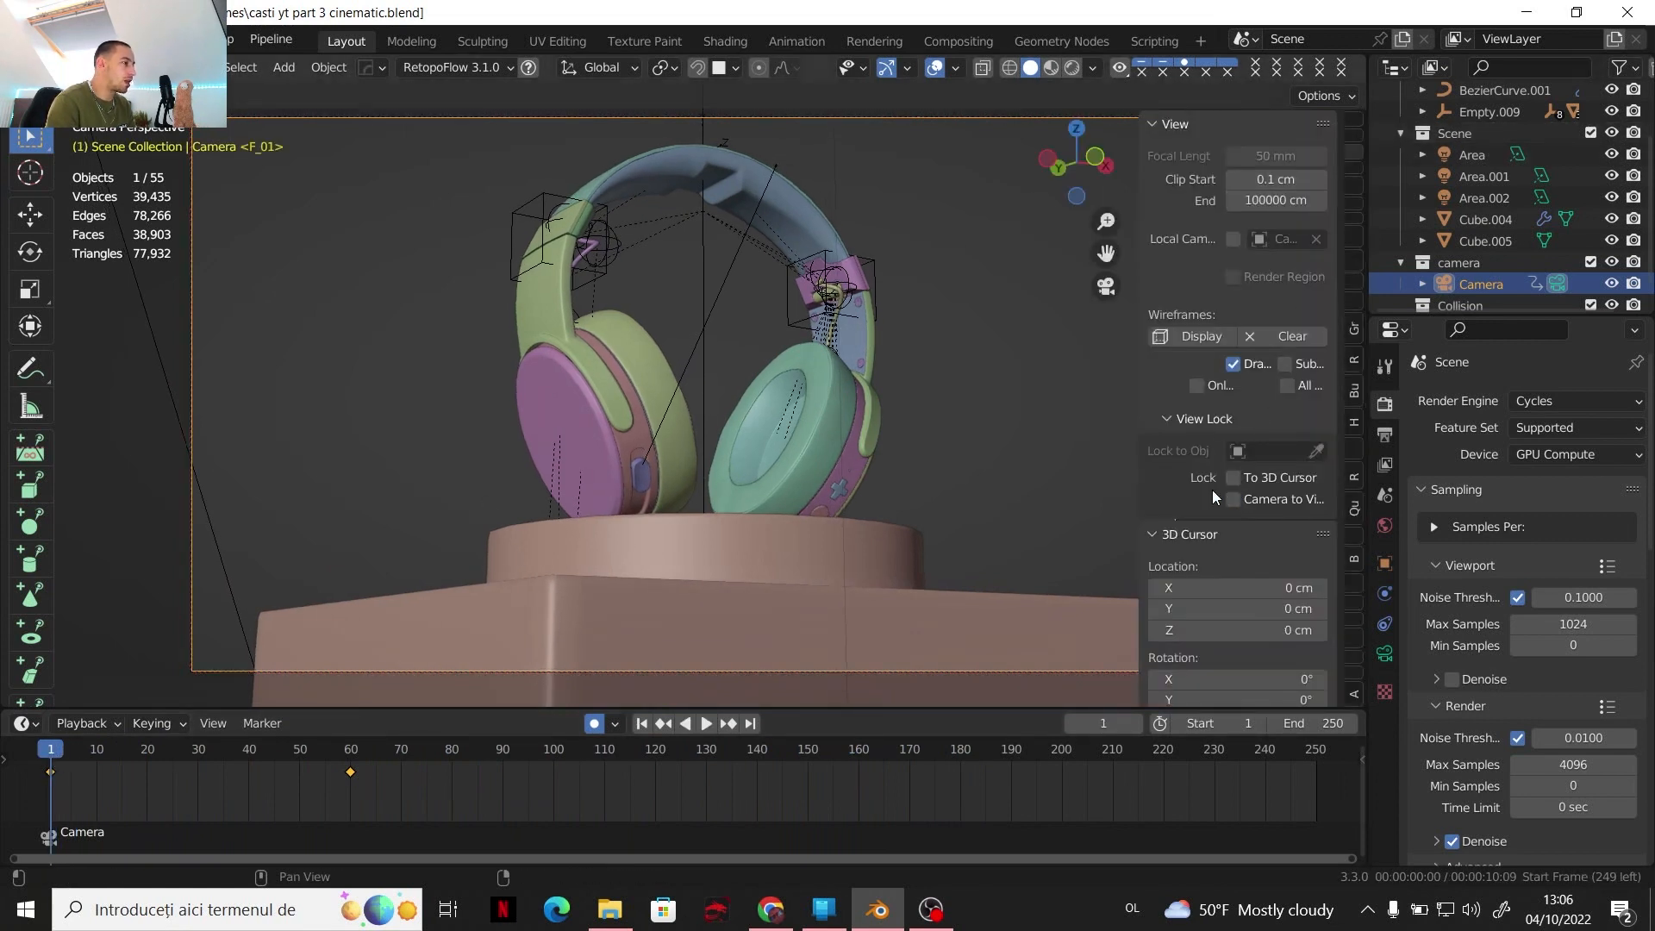
drag(1139, 480, 1357, 483)
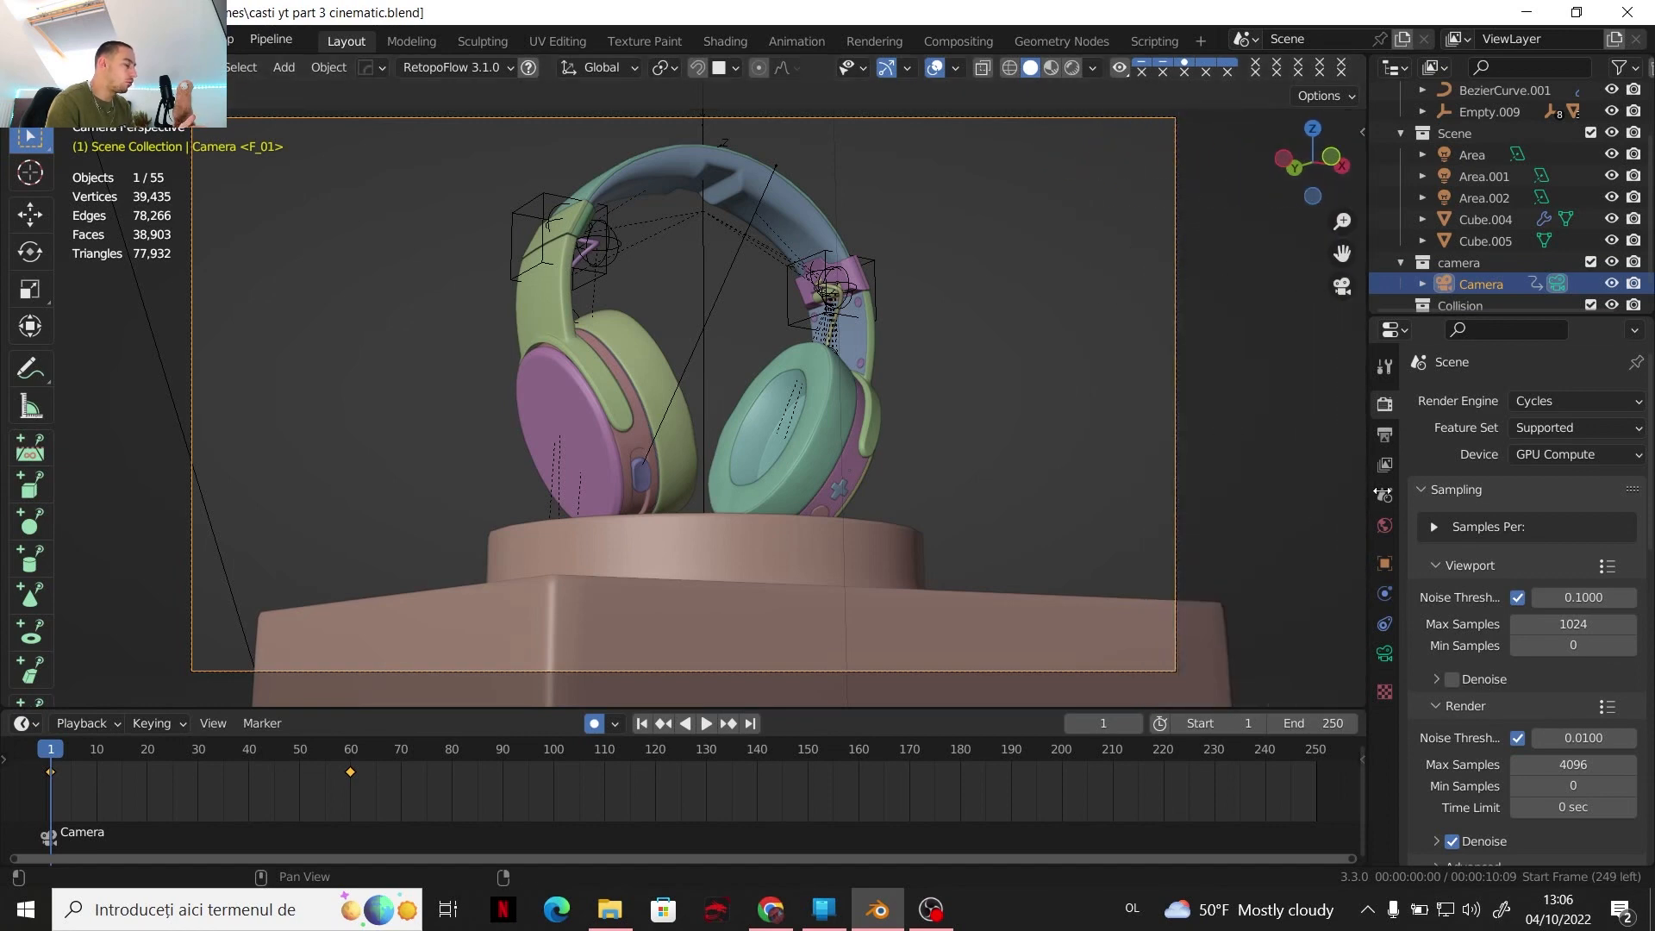
At frame 60, leave the camera view, add a second camera and move it into the camera collection
click(355, 756)
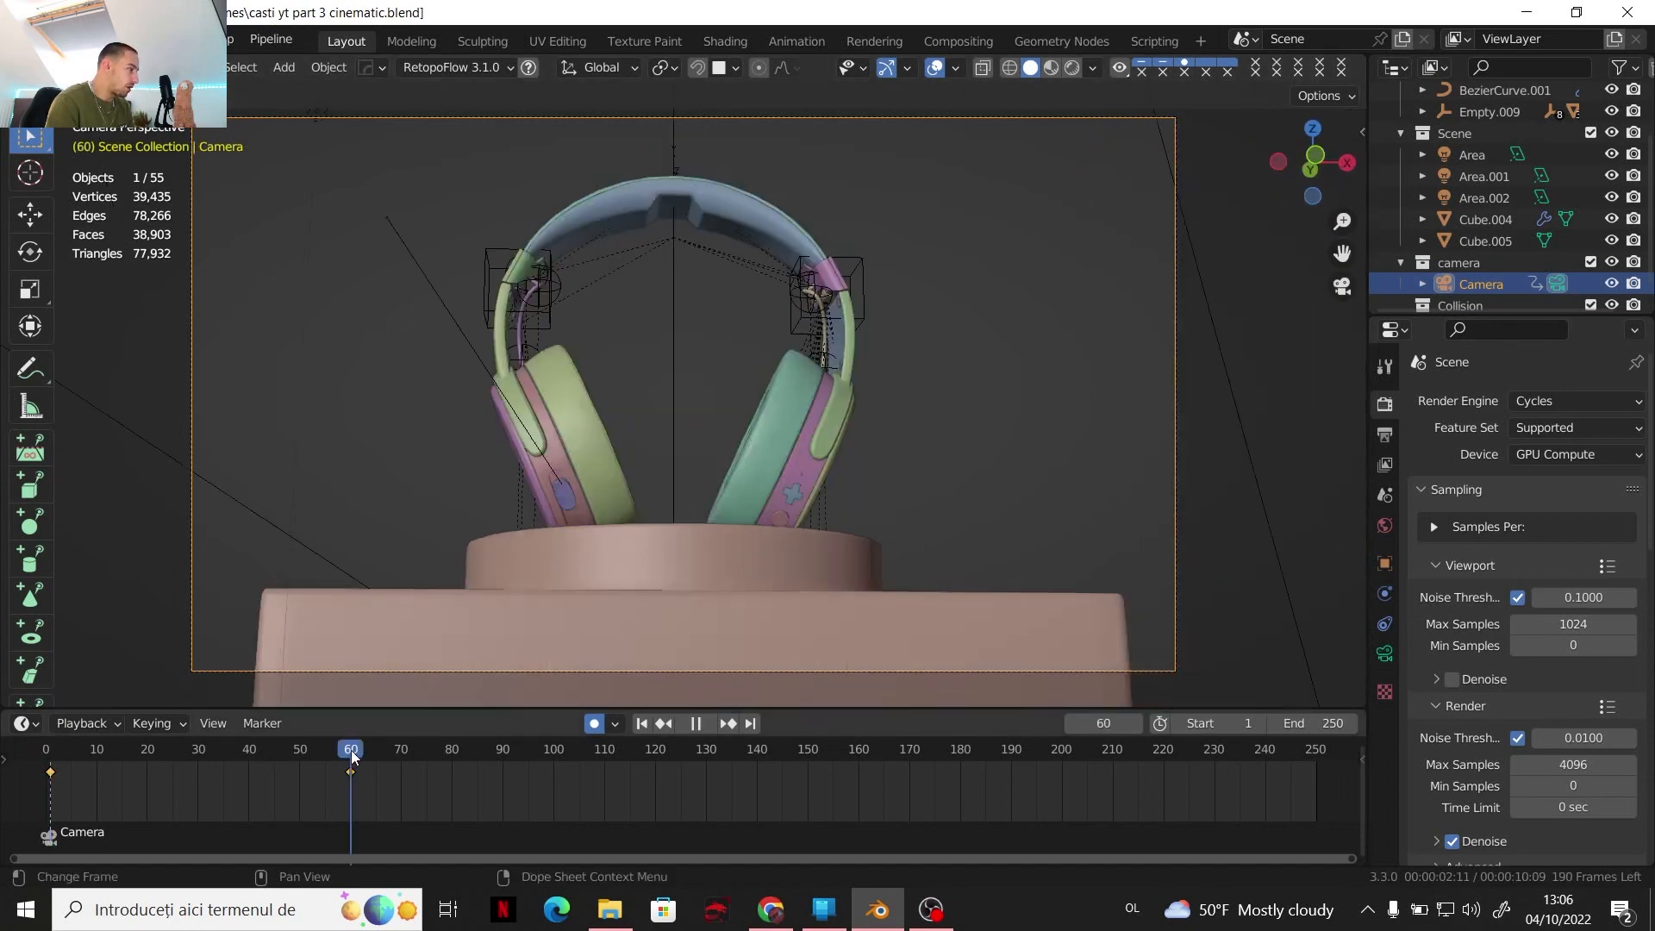
middle_drag(629, 443, 742, 540)
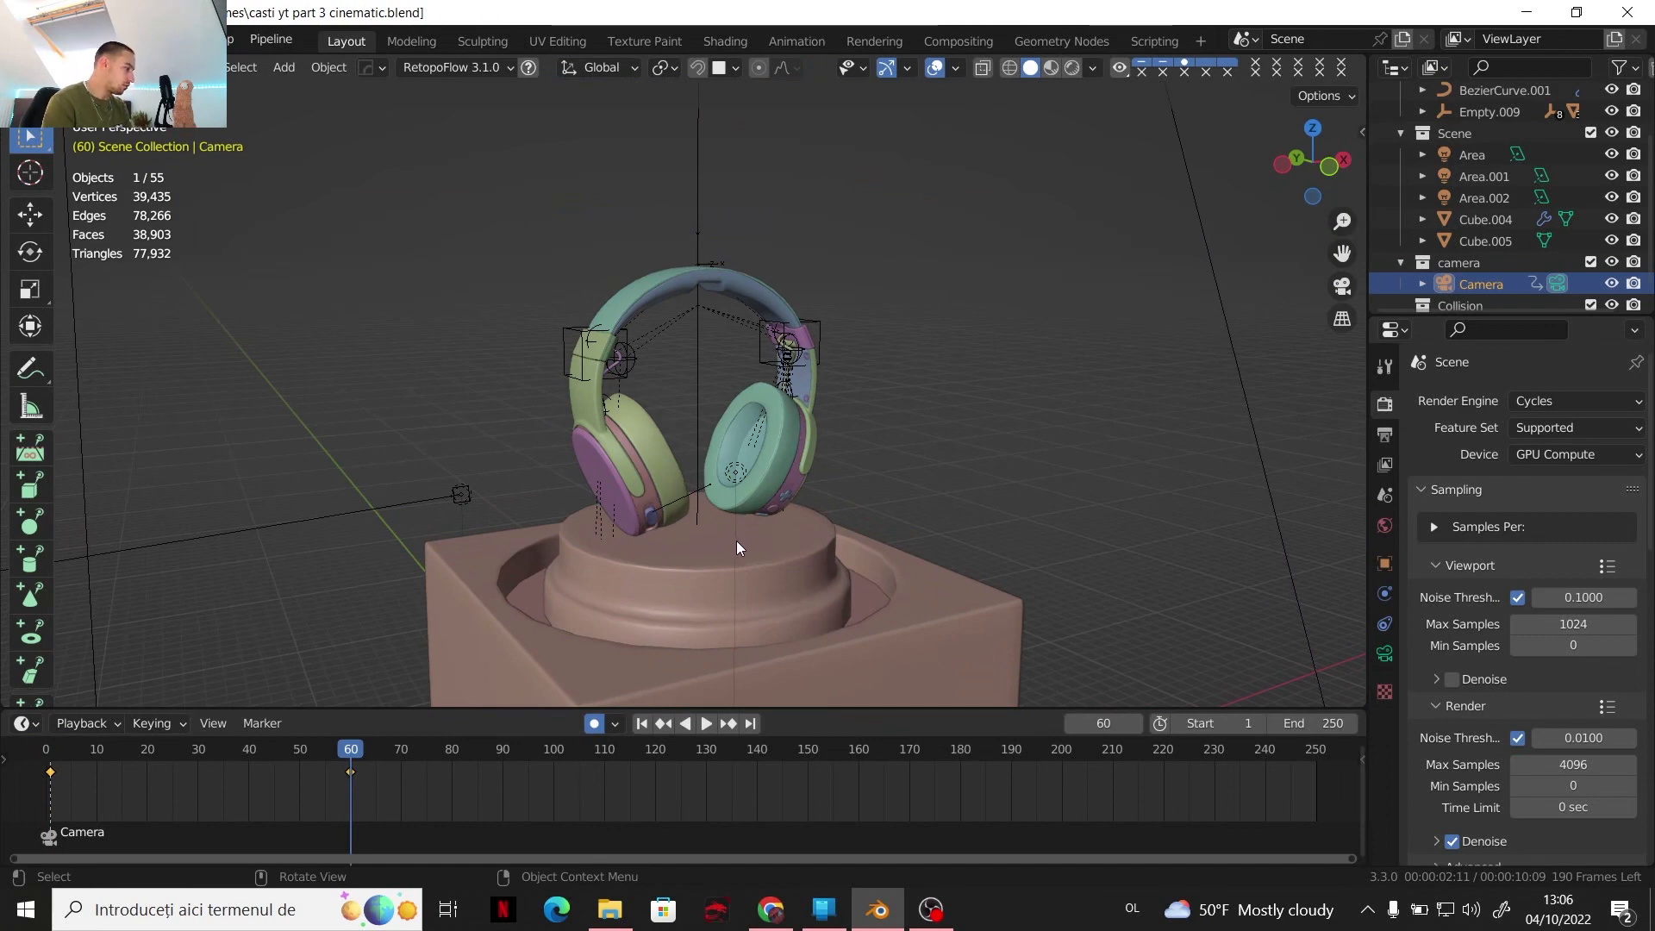
key(shift+a)
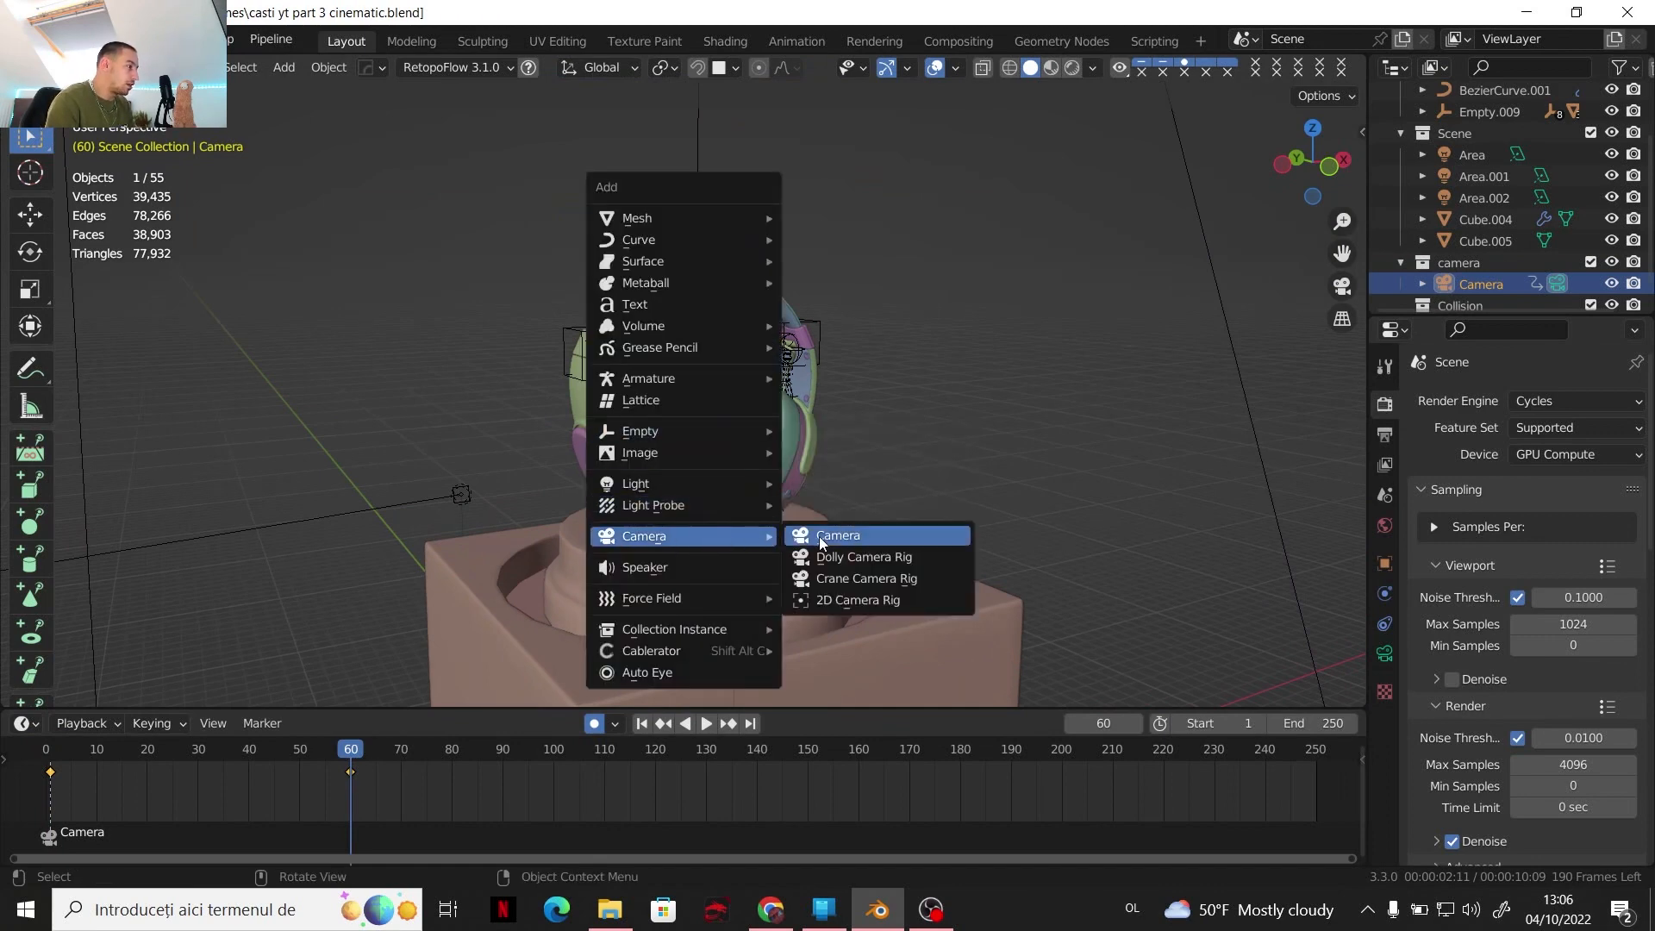
click(819, 536)
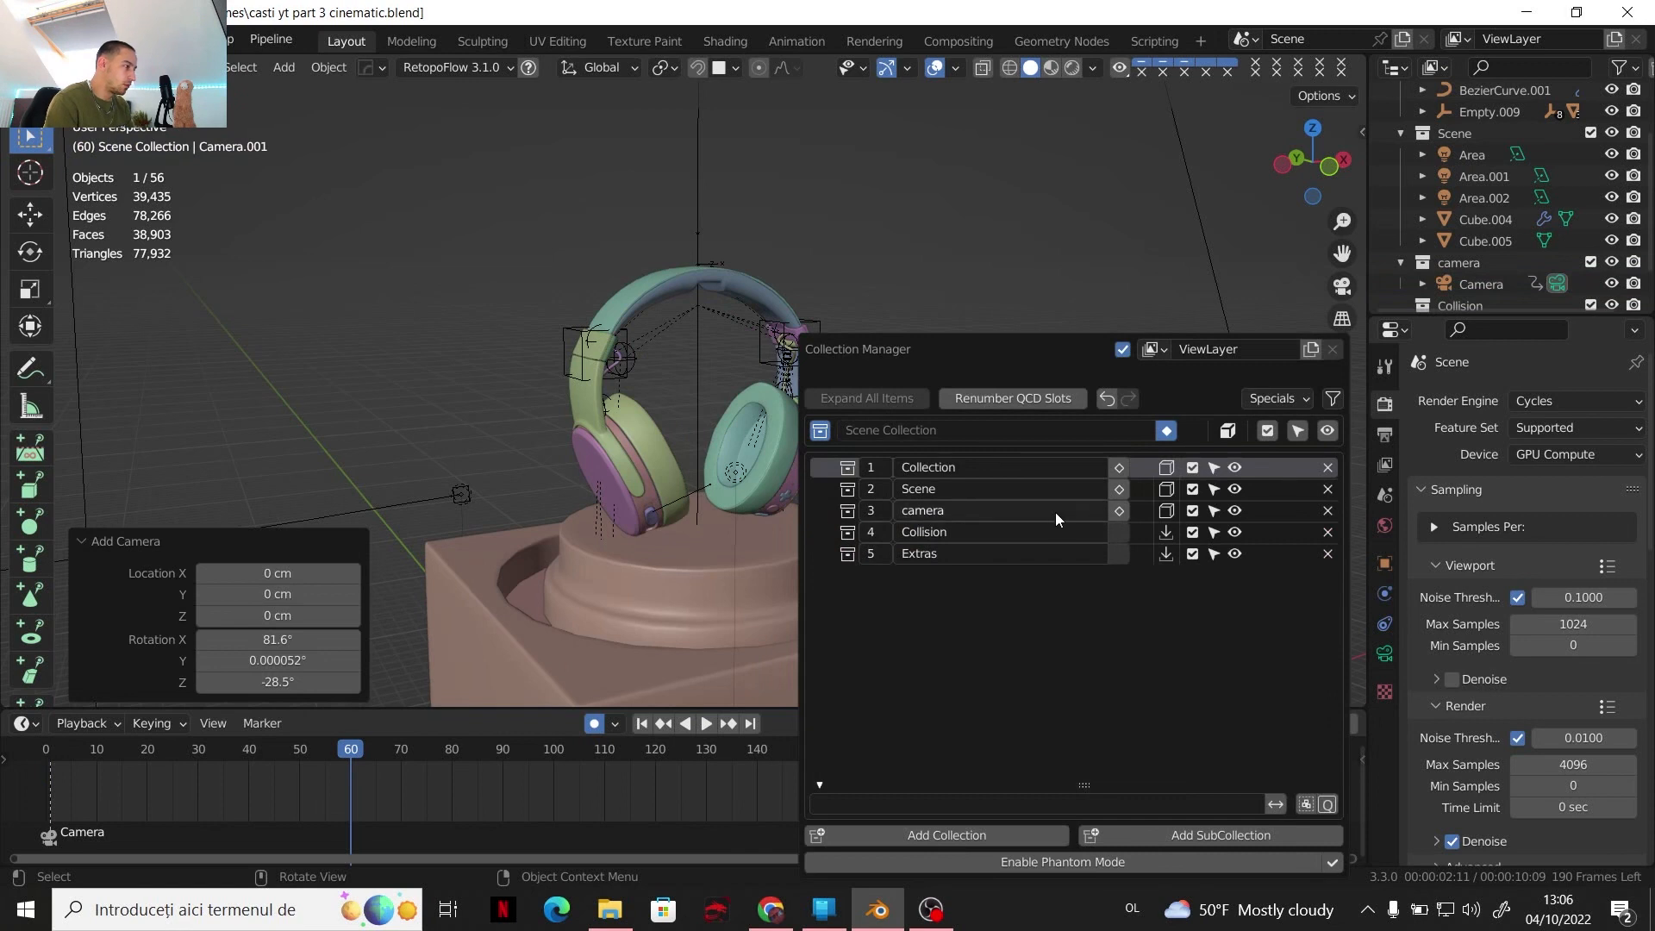
click(1165, 515)
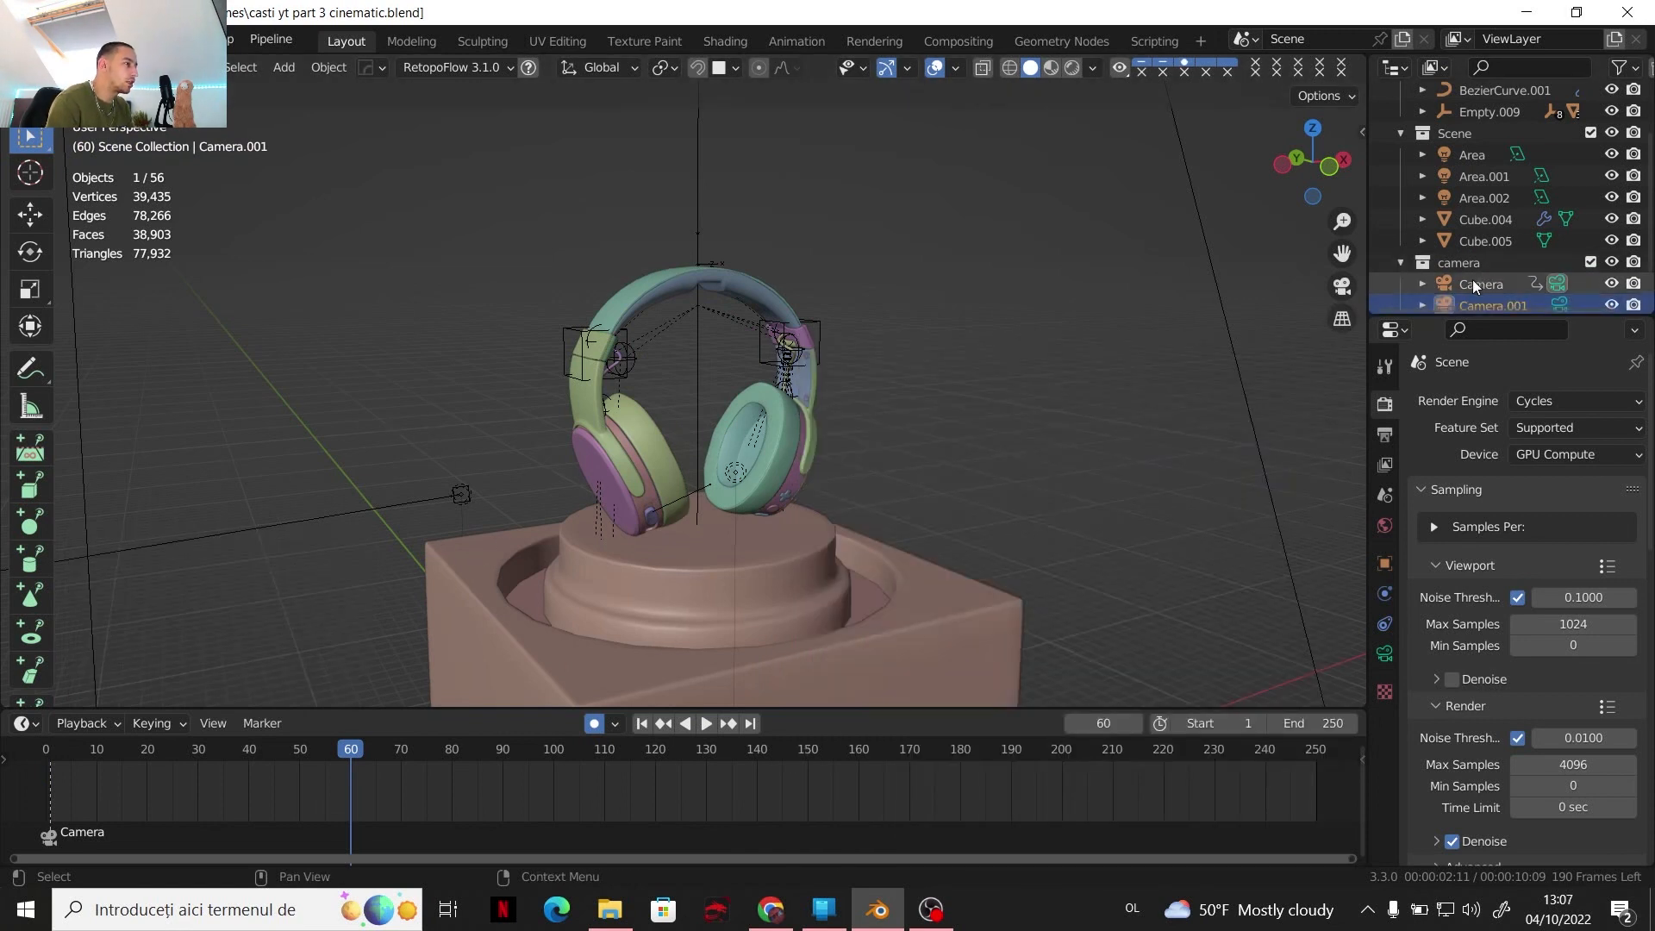
Make Camera.001 the active camera and look through it with the camera locked to the view
click(1553, 299)
scroll(1456, 261, down, 1)
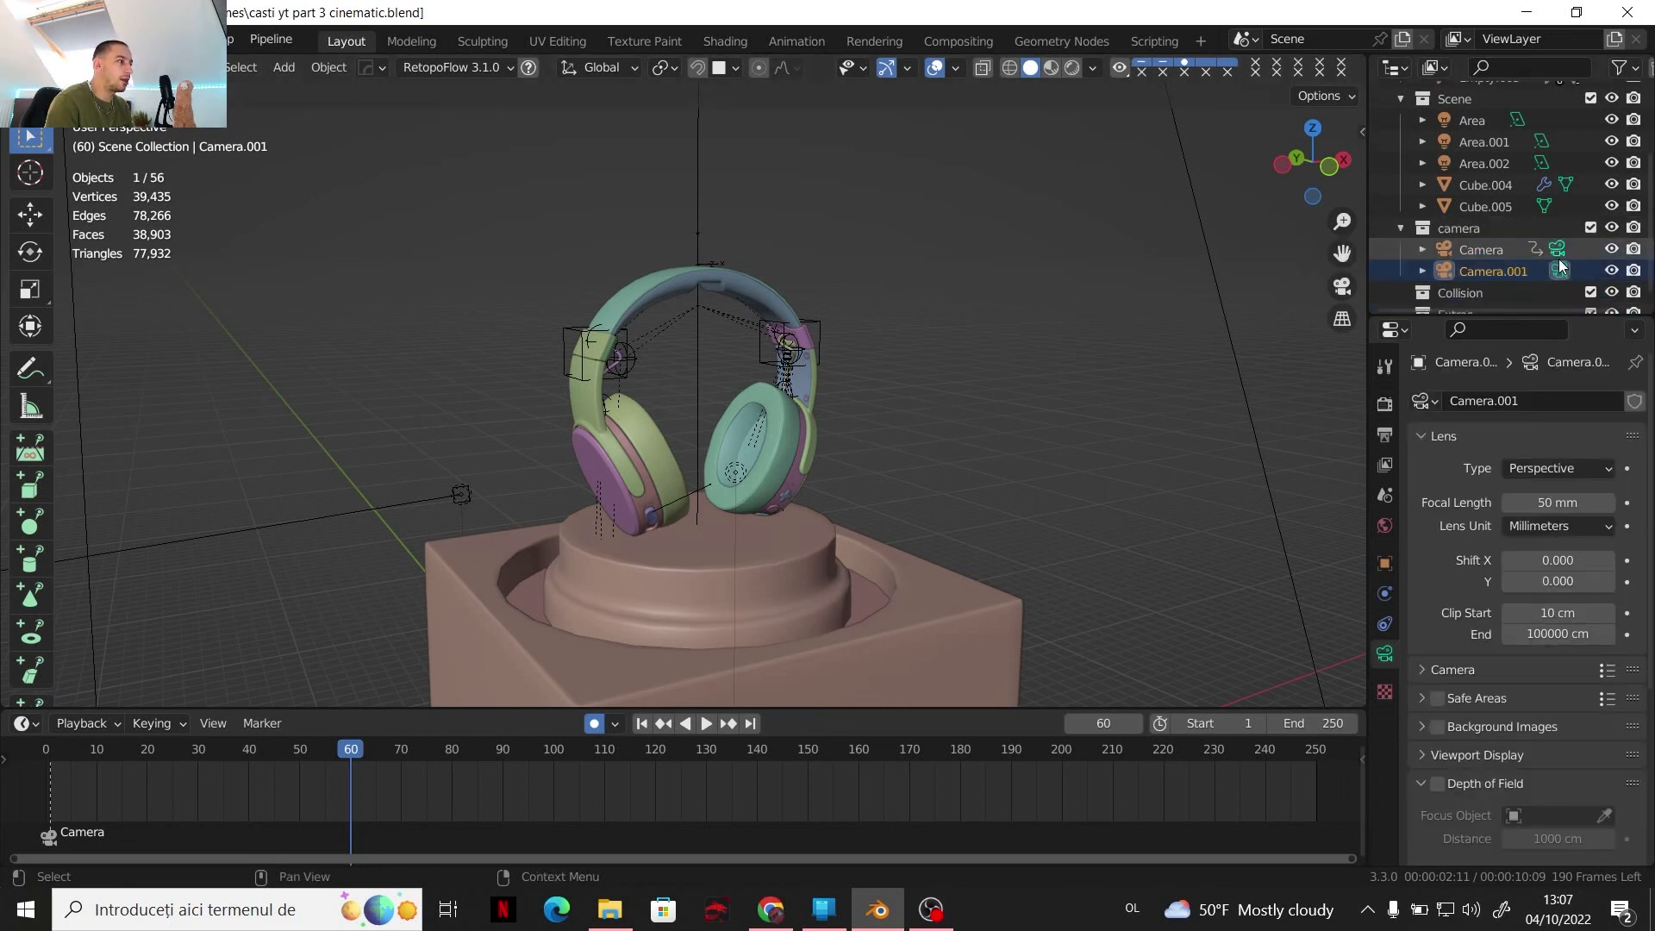
click(1342, 290)
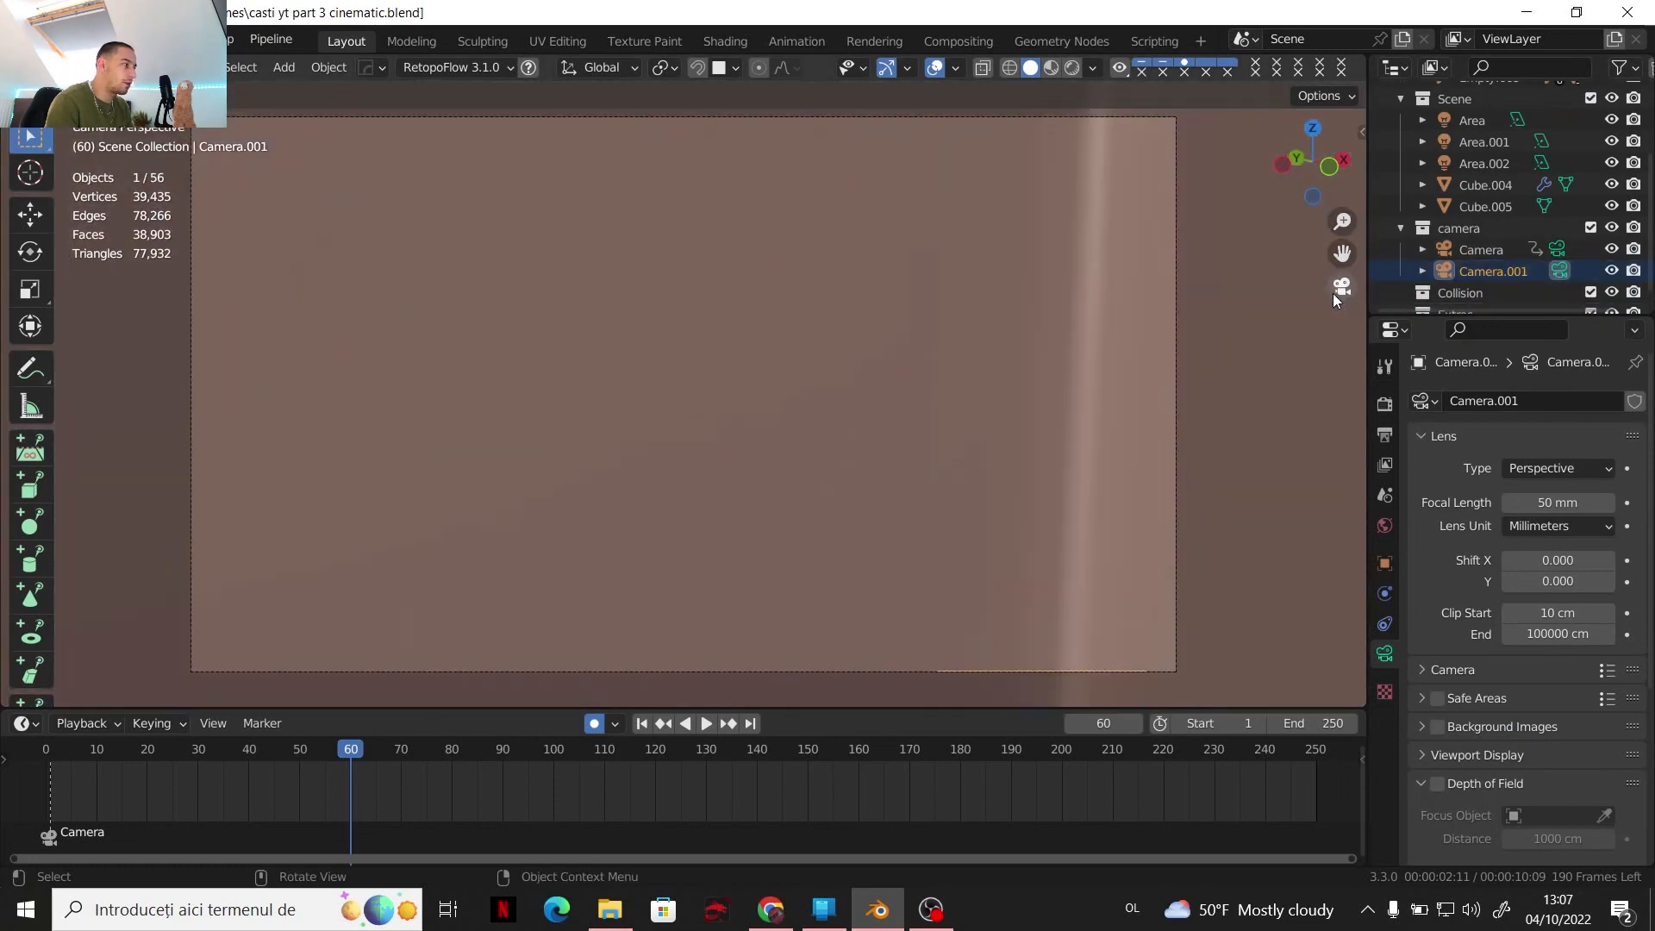
click(1358, 135)
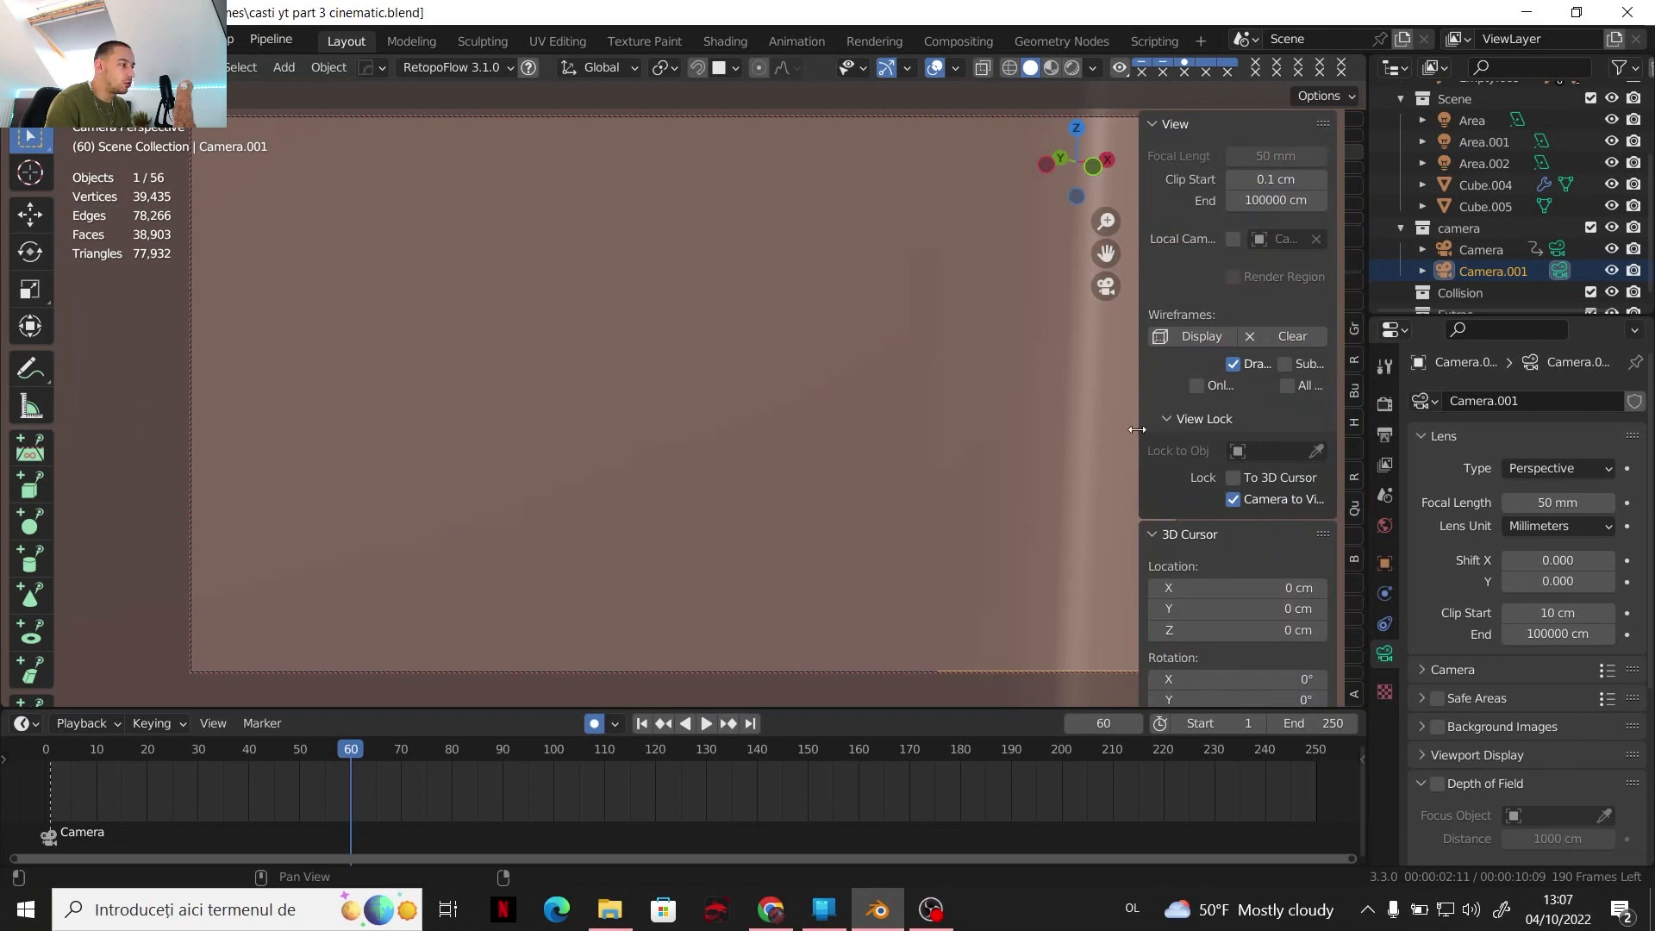
drag(1140, 431, 1388, 444)
Frame Camera.001 on the headphones from above and in front, with the headband filling most of the shot's width
scroll(941, 387, down, 5)
scroll(852, 357, down, 5)
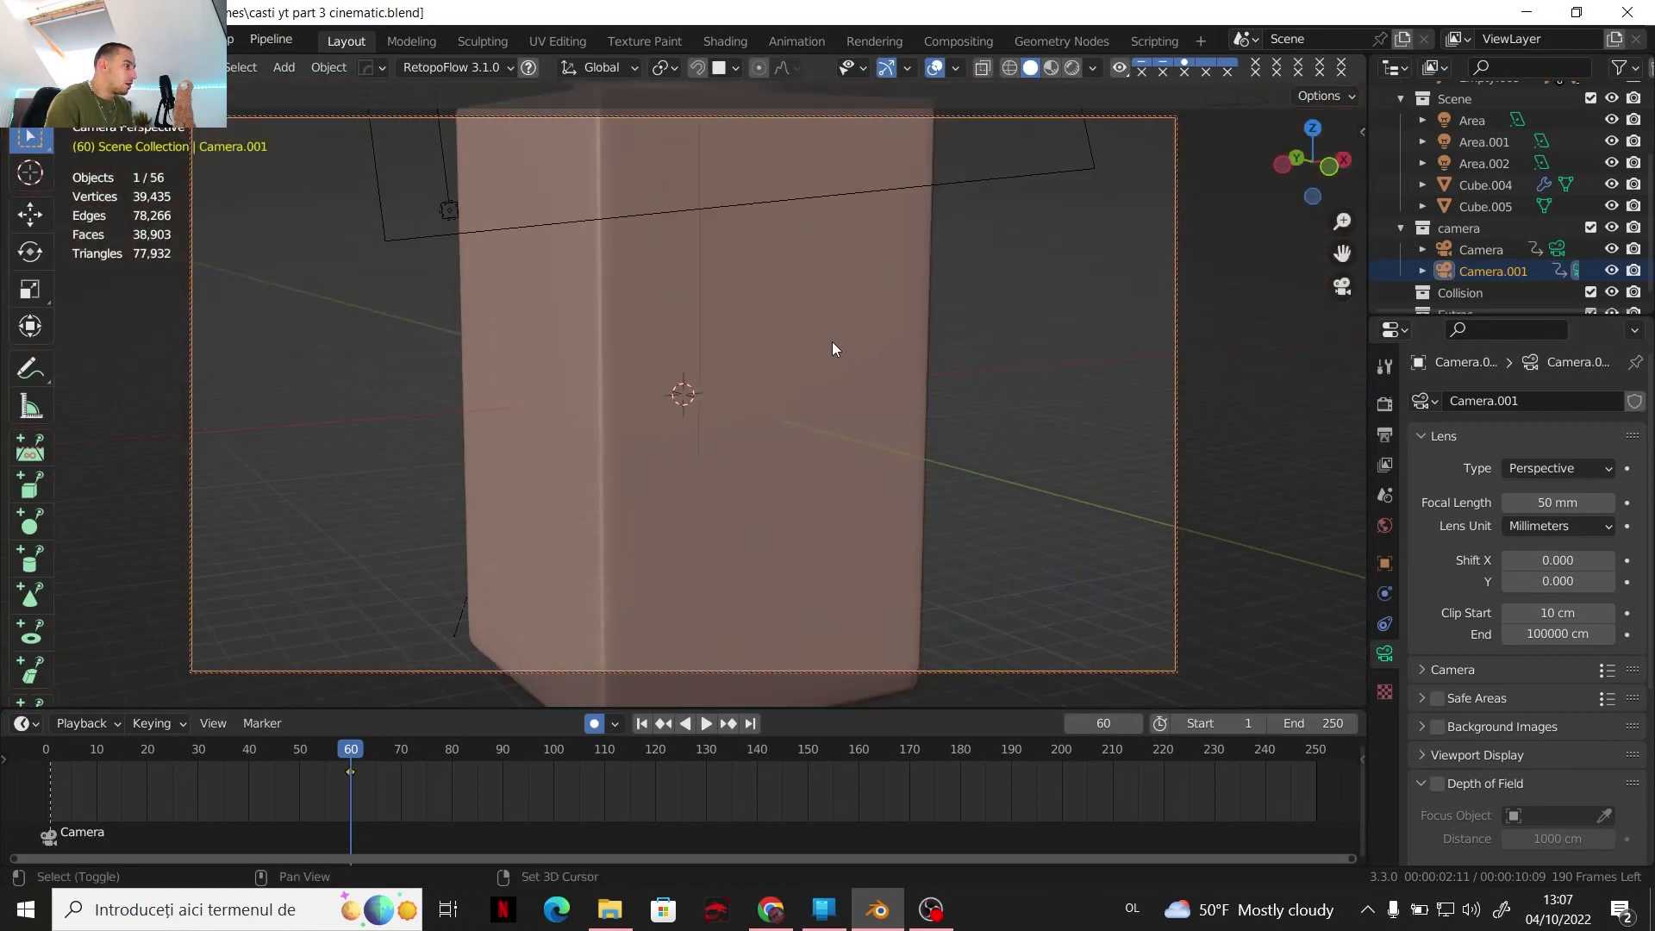
shift+middle_drag(831, 341, 864, 524)
scroll(862, 493, up, 3)
scroll(836, 474, up, 2)
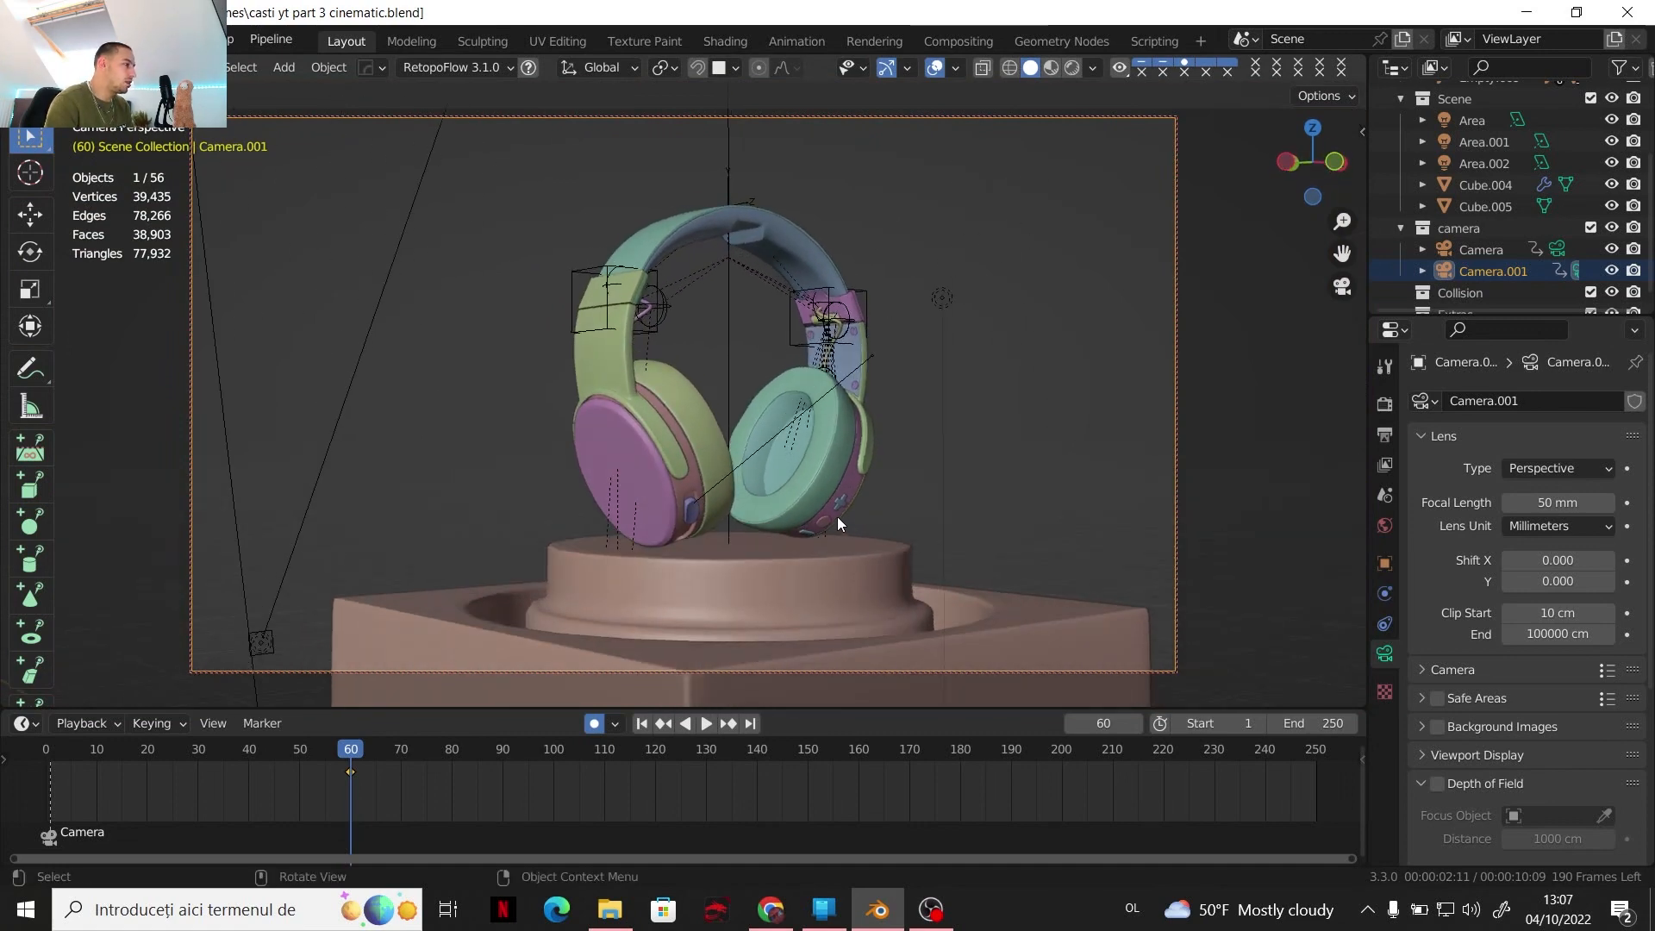
middle_drag(774, 412, 695, 510)
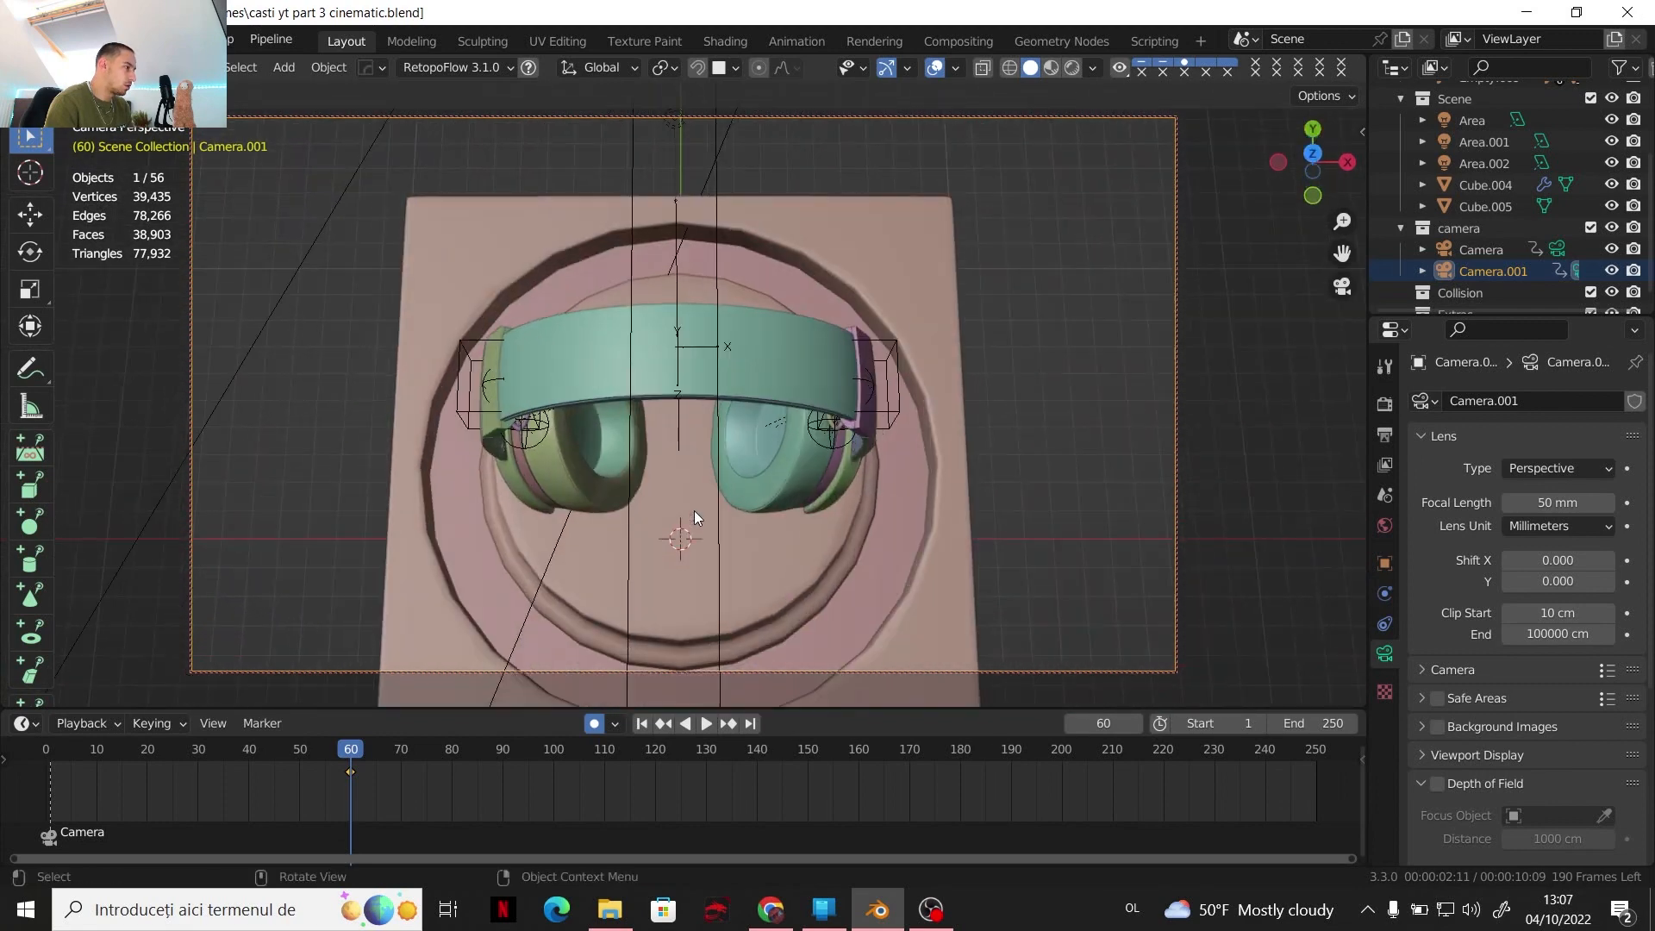
scroll(694, 509, up, 5)
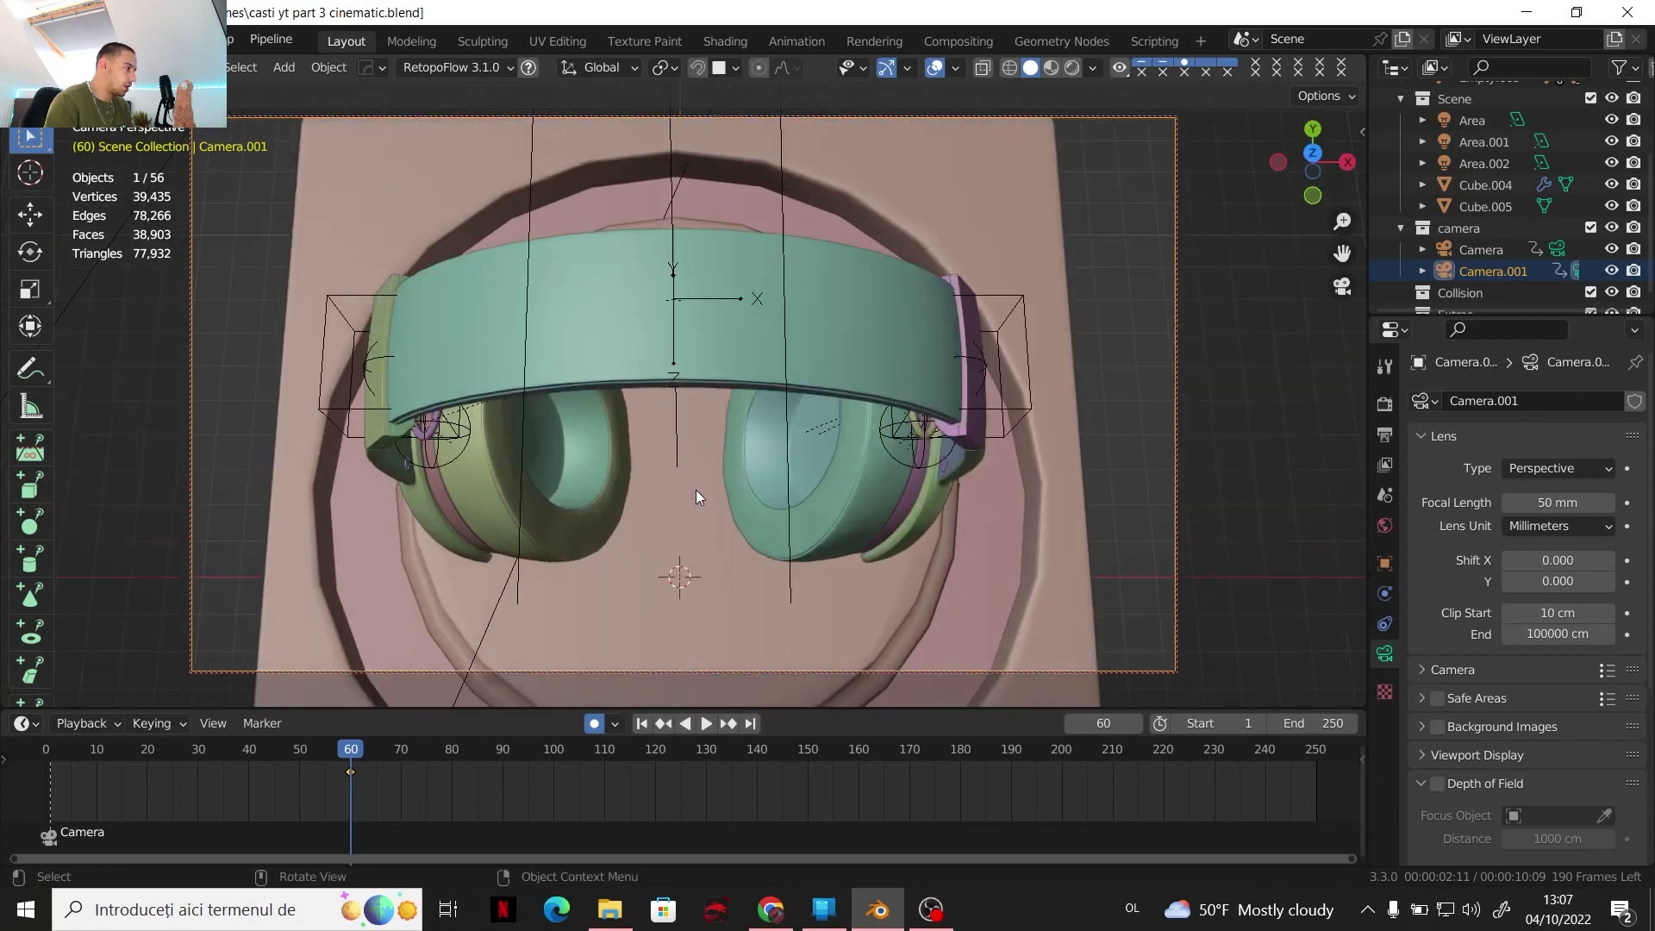
scroll(696, 490, up, 3)
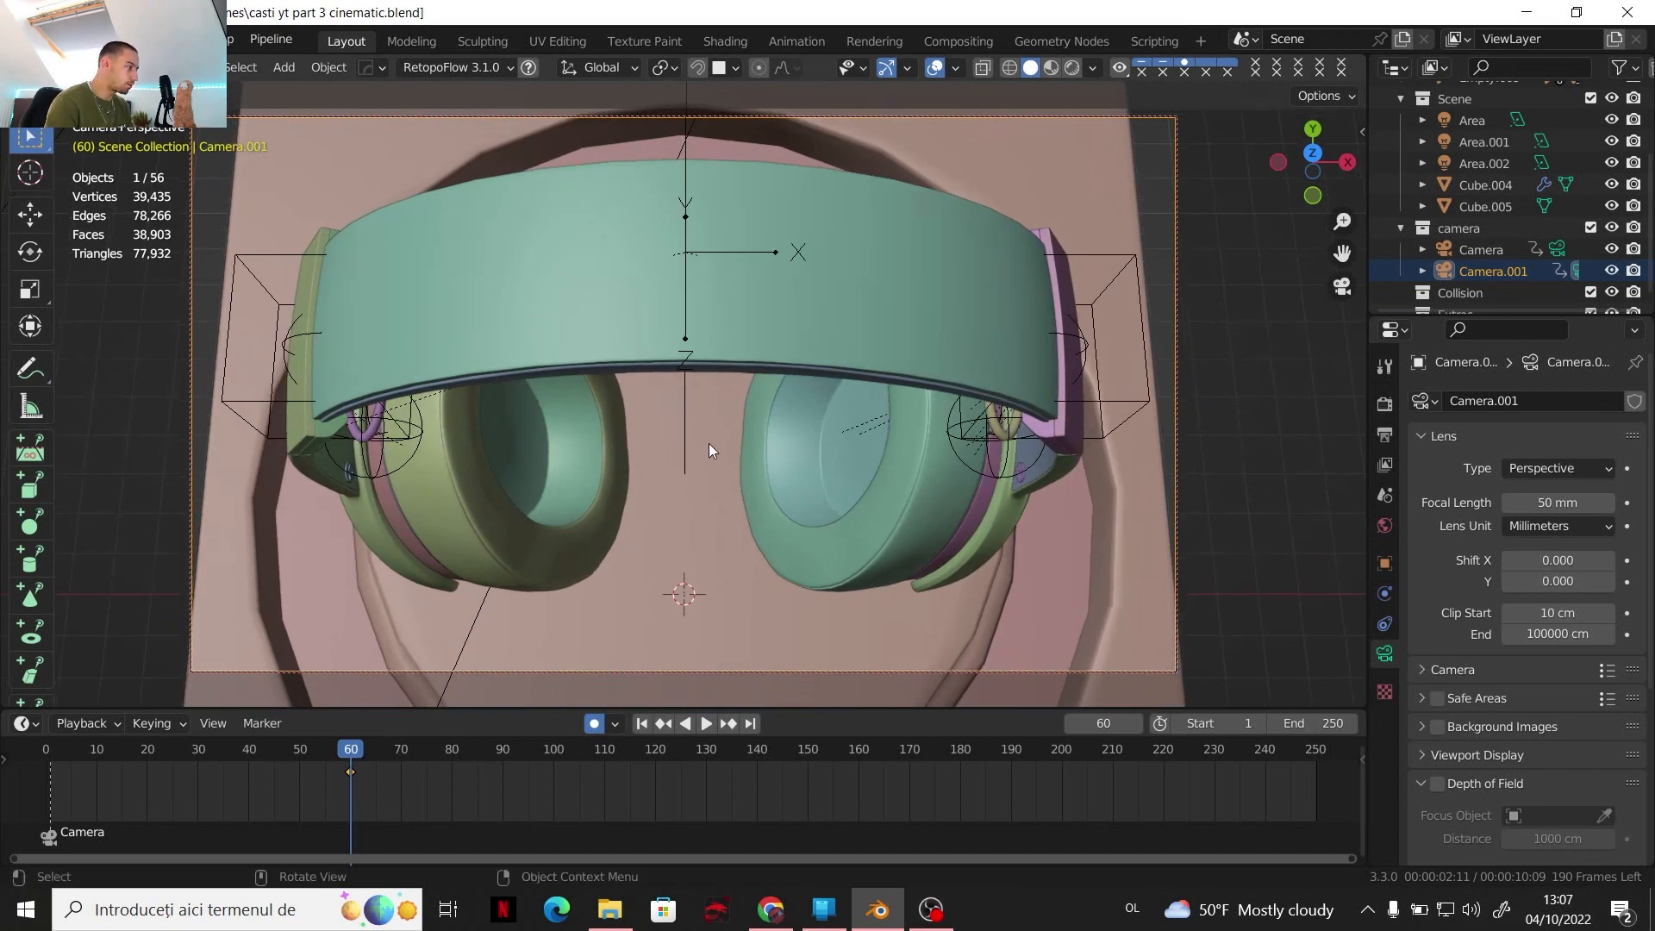
Preview the shot in rendered shading with Area.001, Area.002 and Cube.005 hidden, and unhide all three again
click(1612, 142)
click(1611, 163)
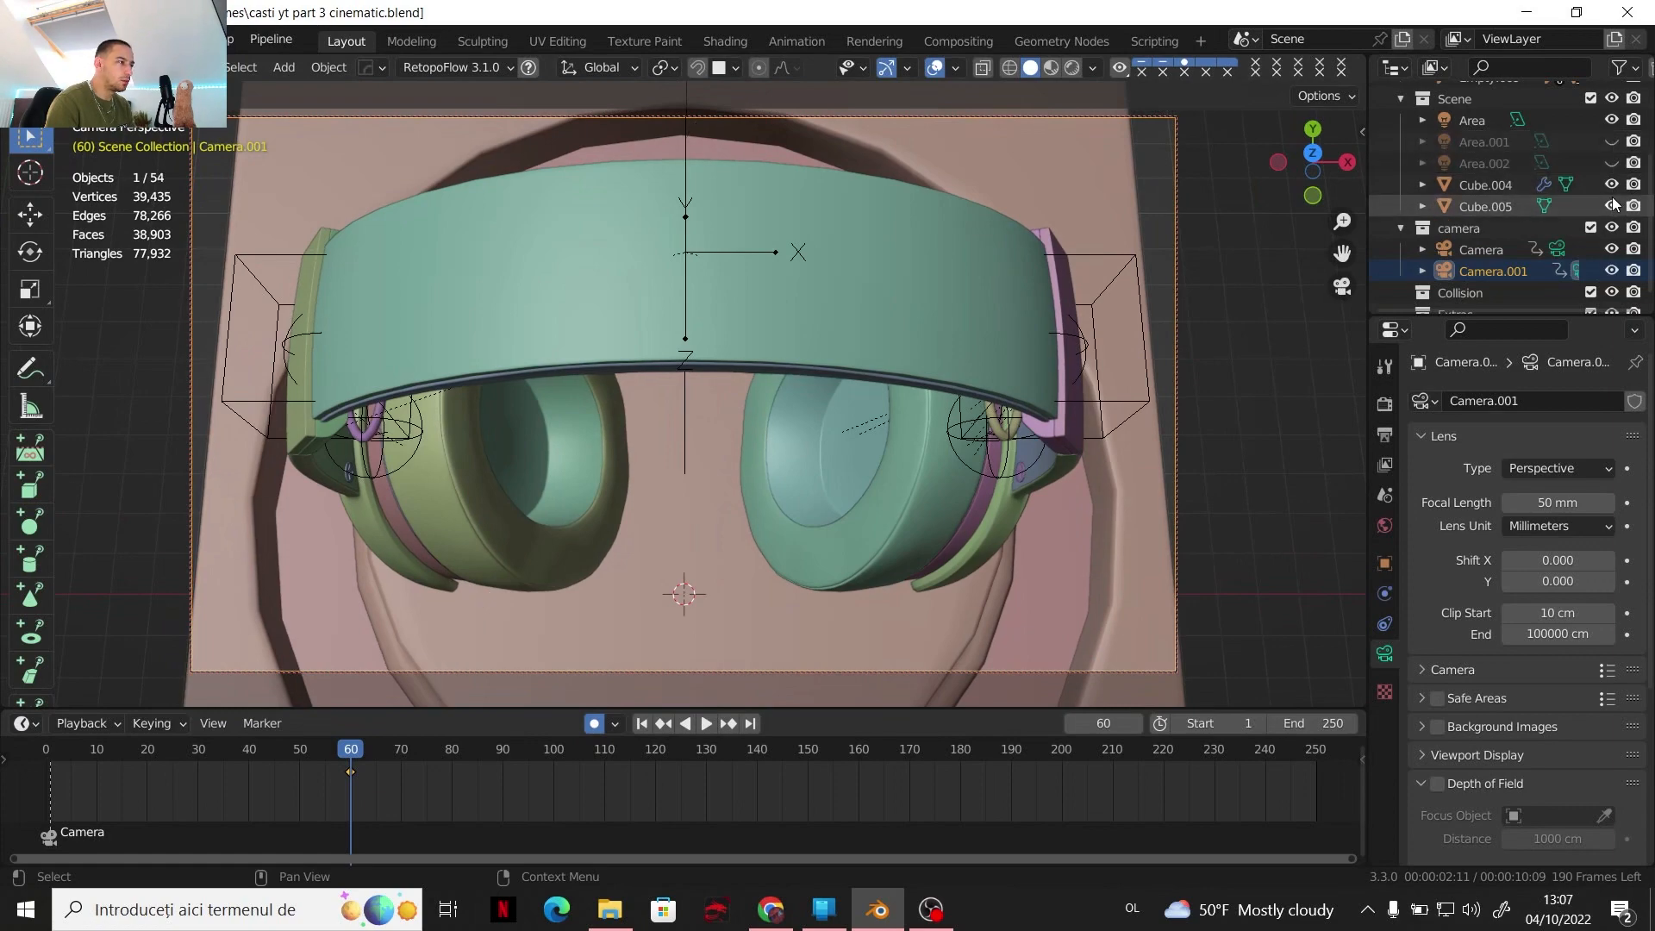
click(1611, 206)
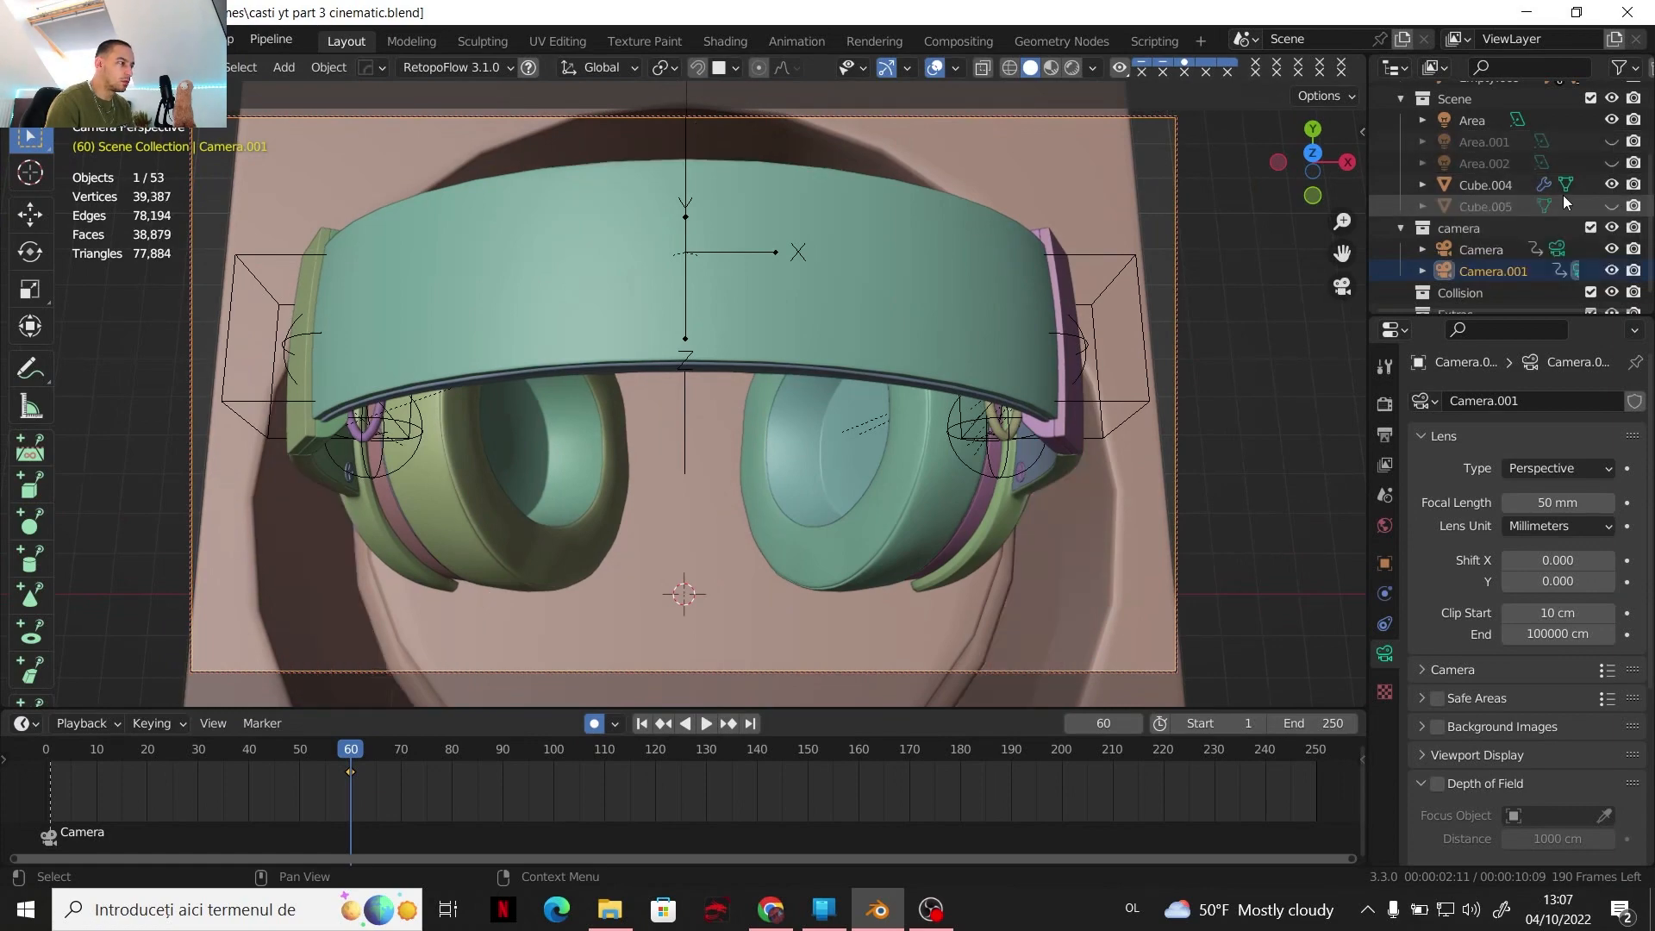
click(1067, 68)
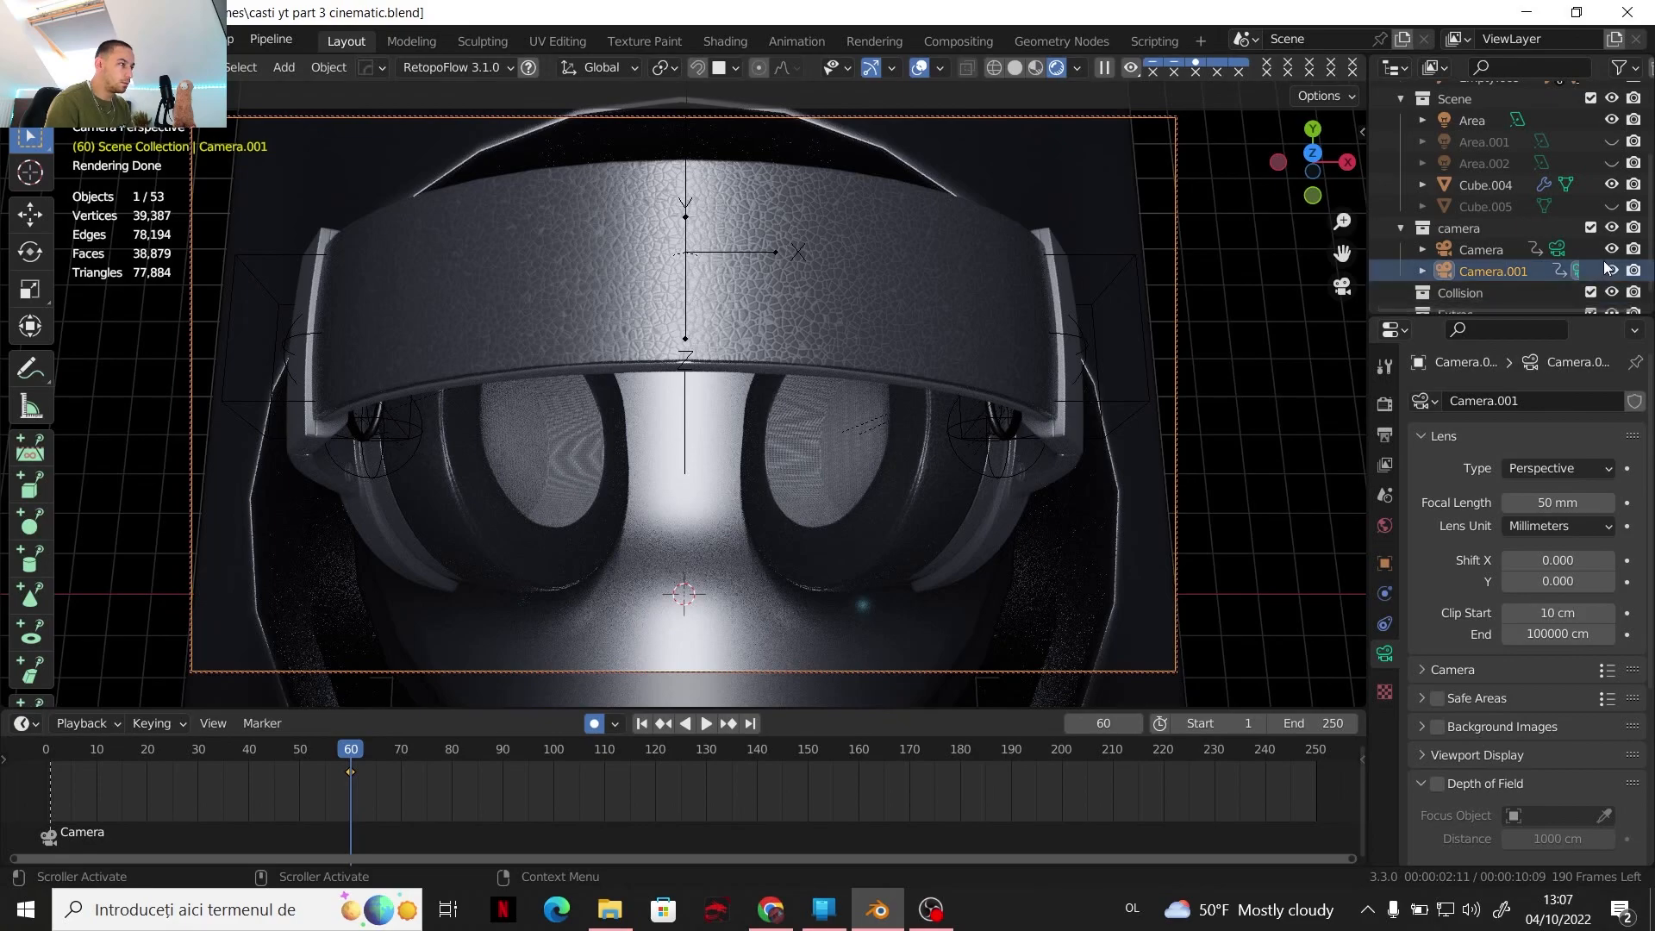
drag(1611, 206, 1611, 141)
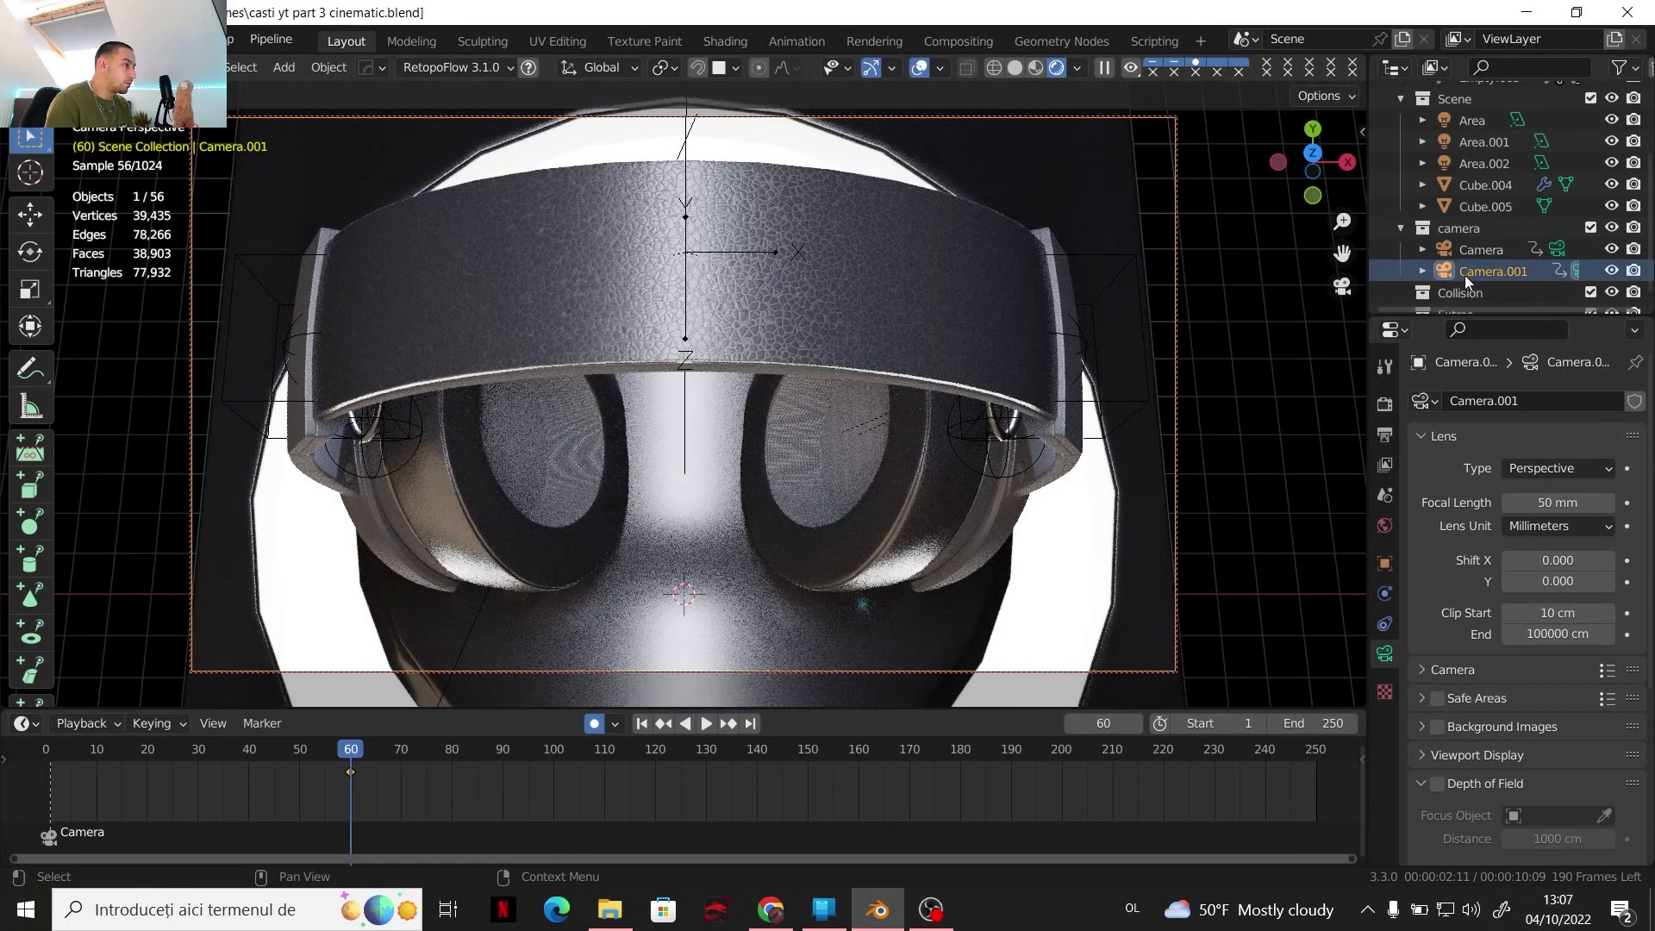
Add a timeline marker at frame 60 and bind Camera.001 to it
click(262, 723)
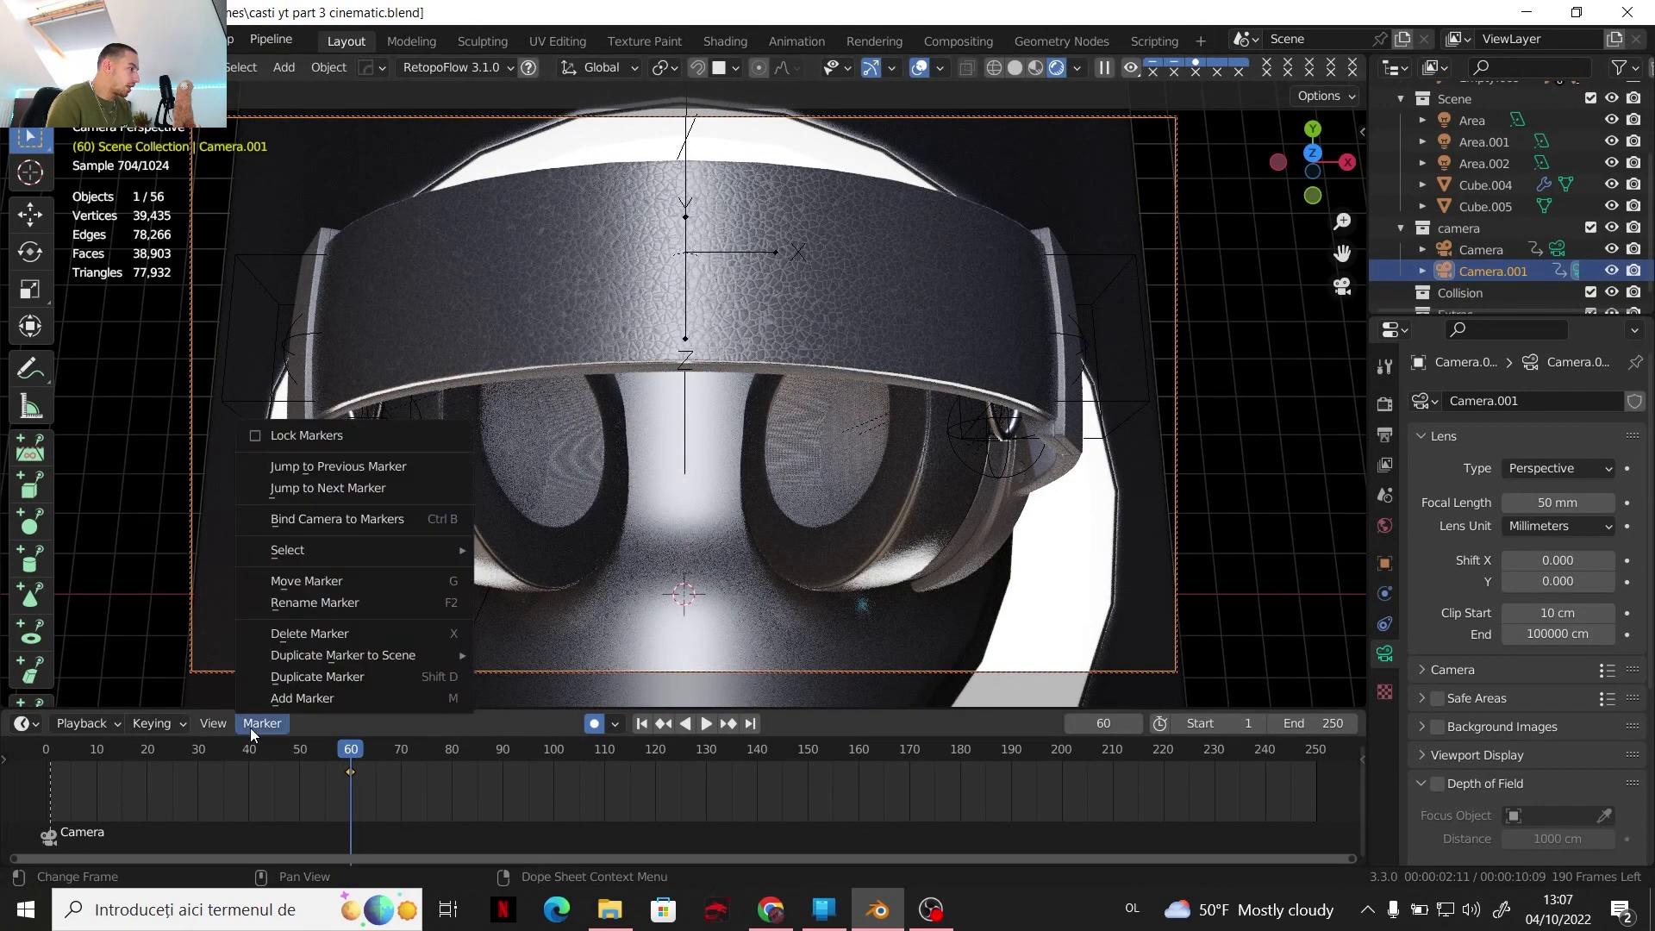
click(269, 706)
click(262, 723)
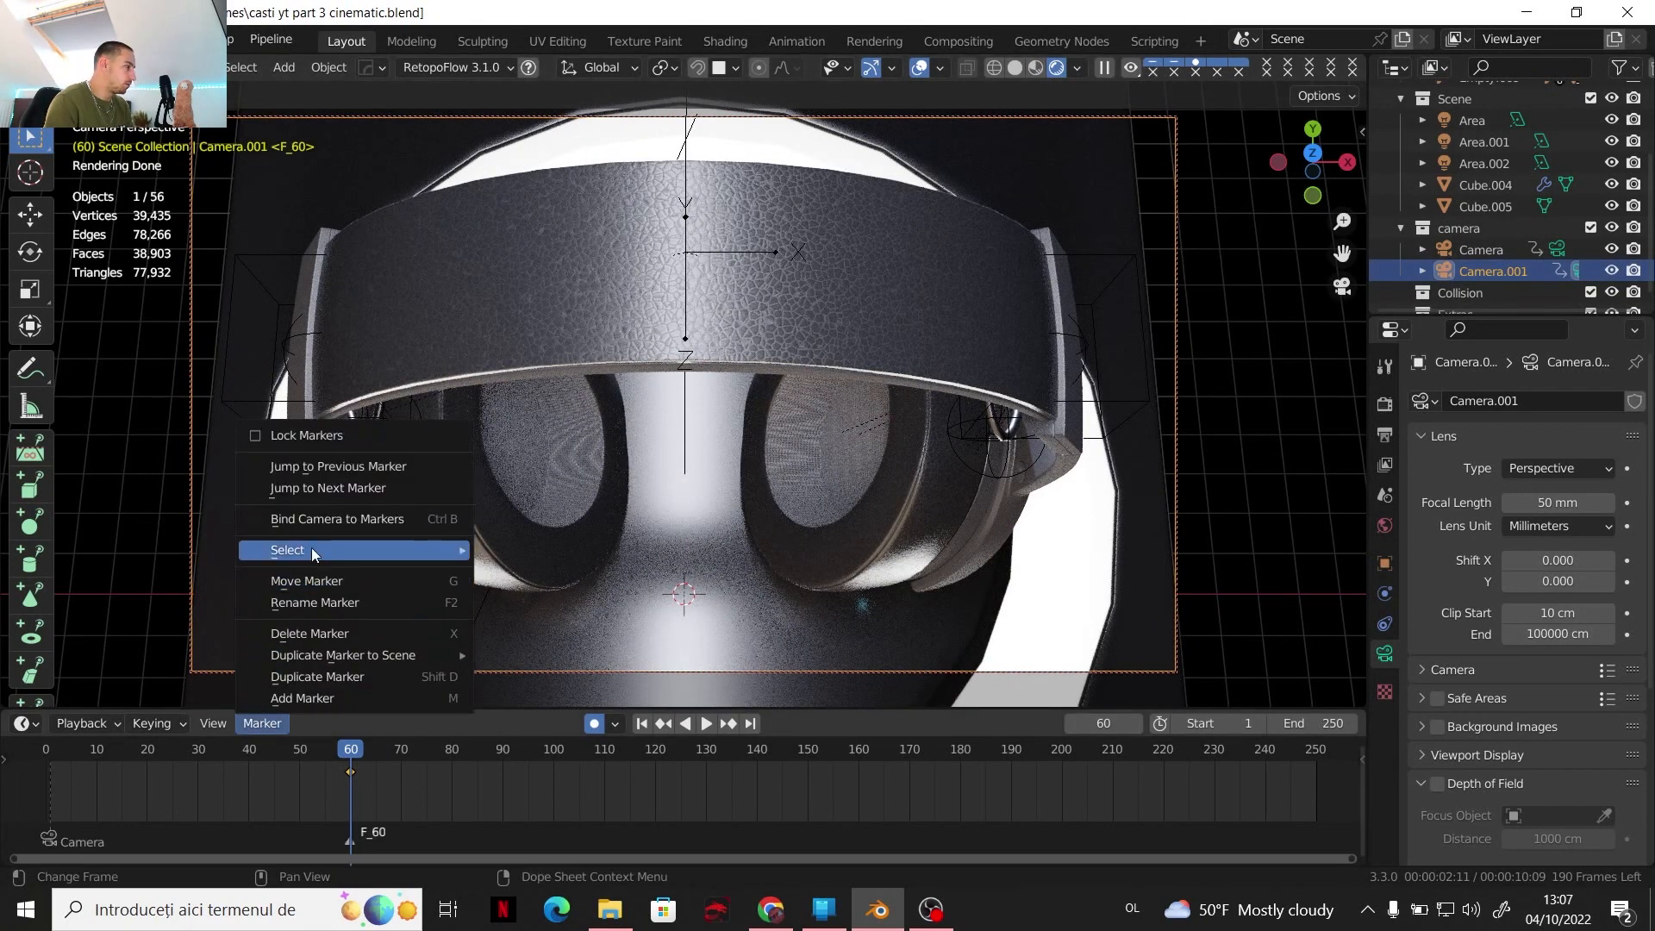
click(308, 520)
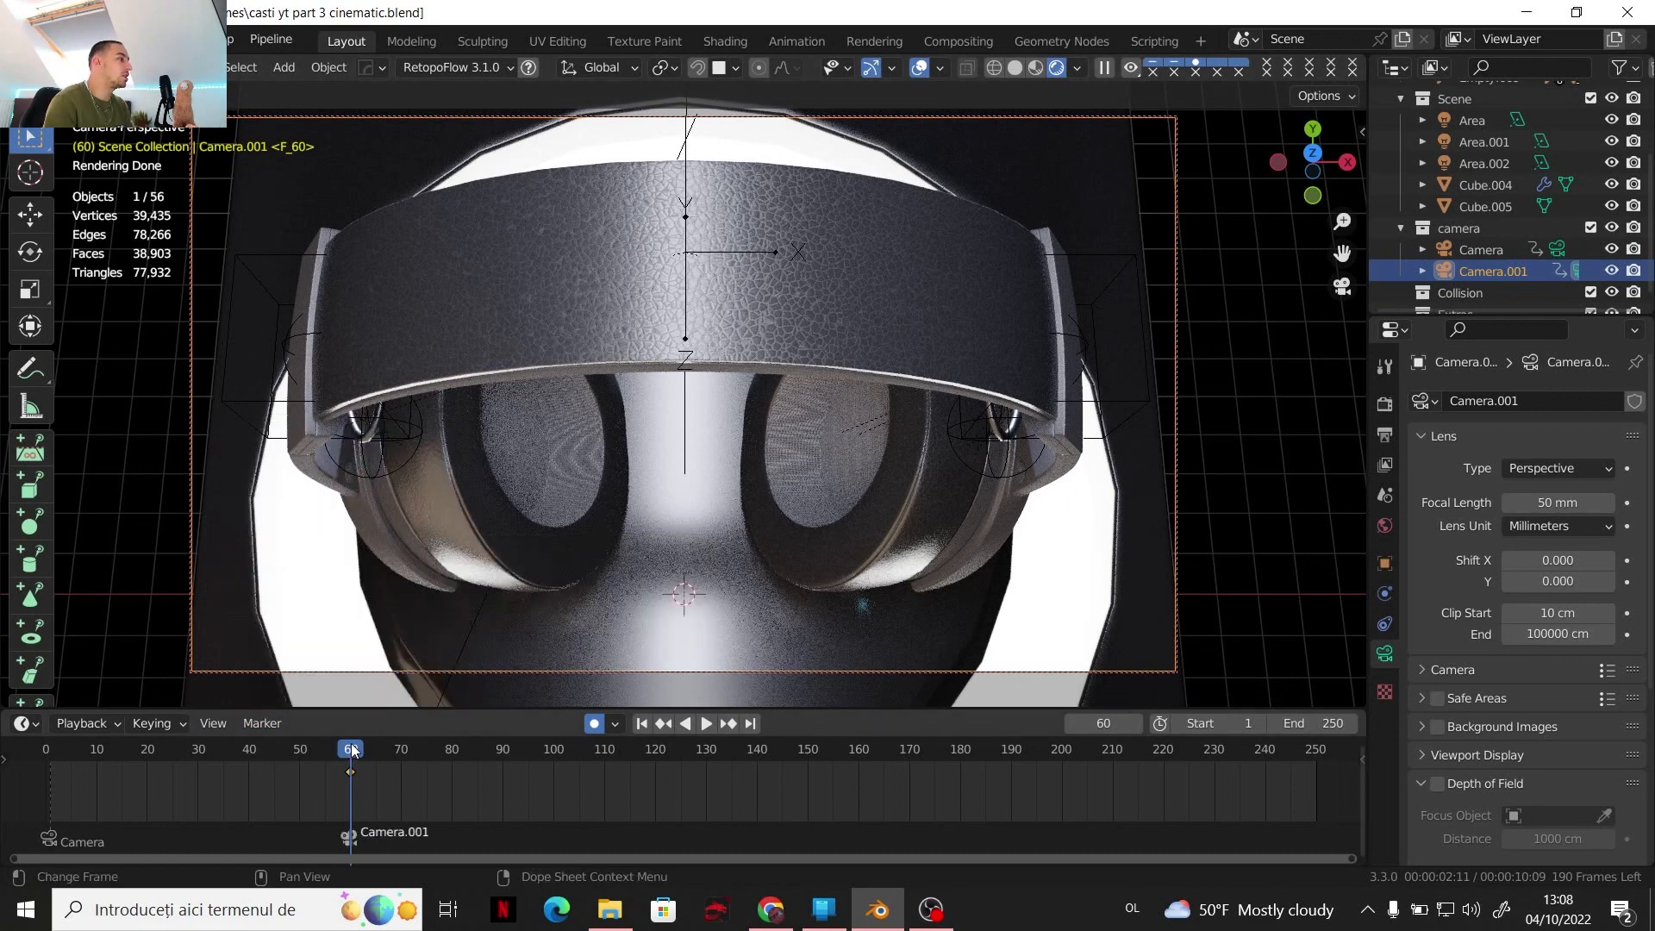
Keyframe Camera.001 slightly closer to the headphones at frame 90
key(space)
drag(352, 752, 382, 775)
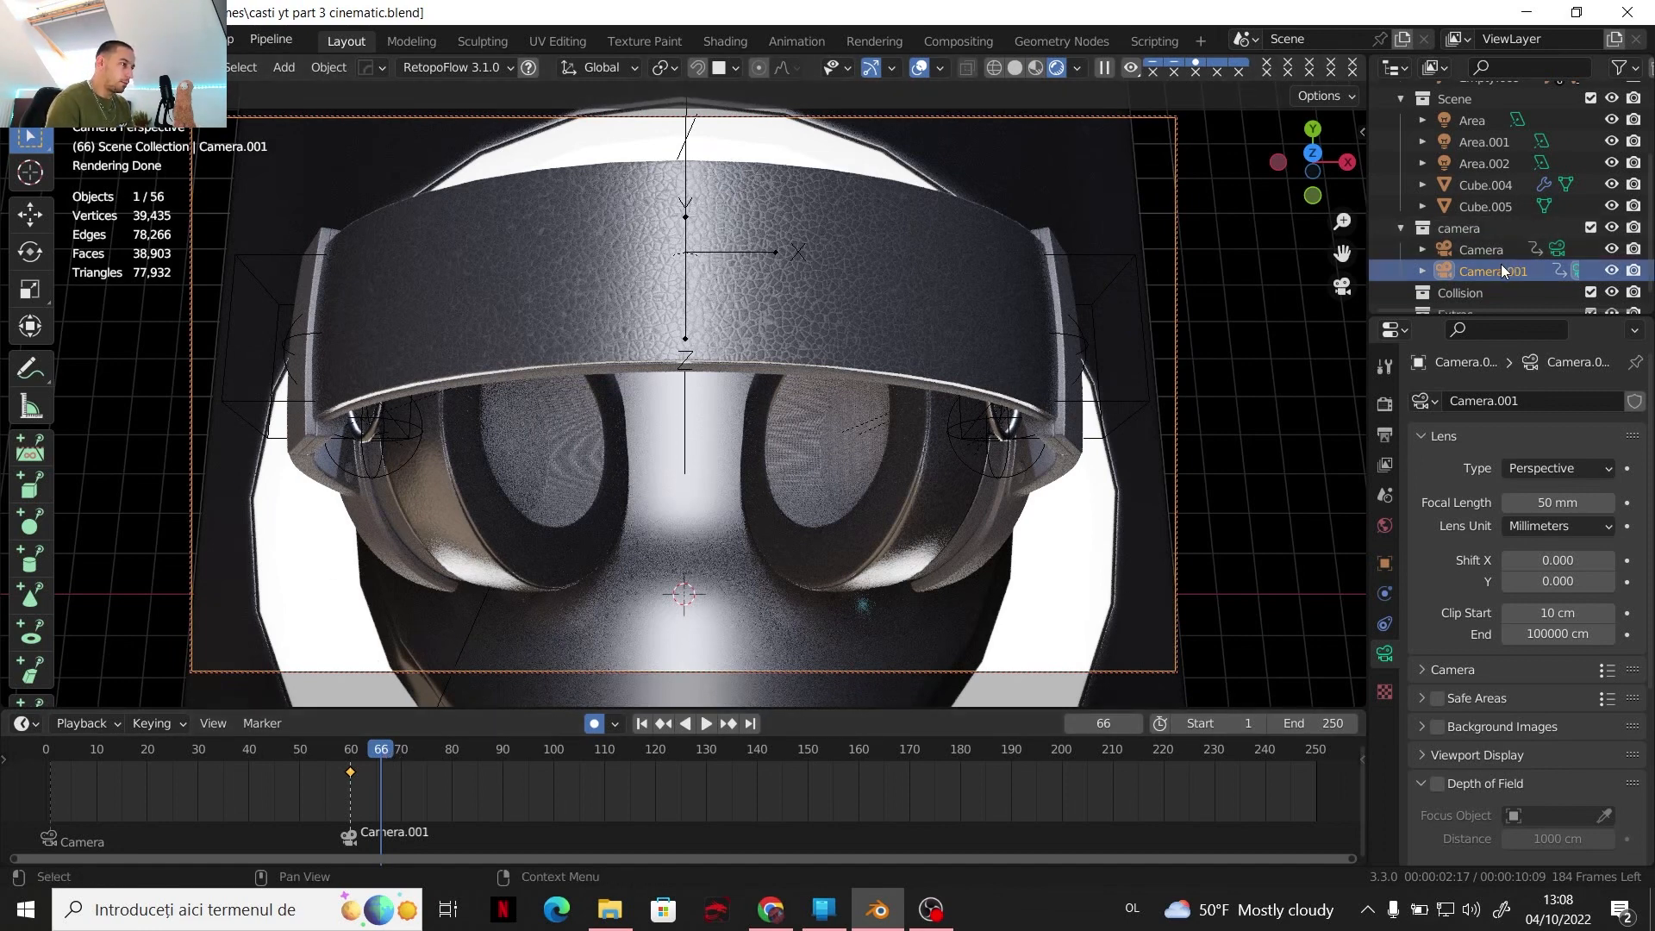
drag(386, 748, 503, 757)
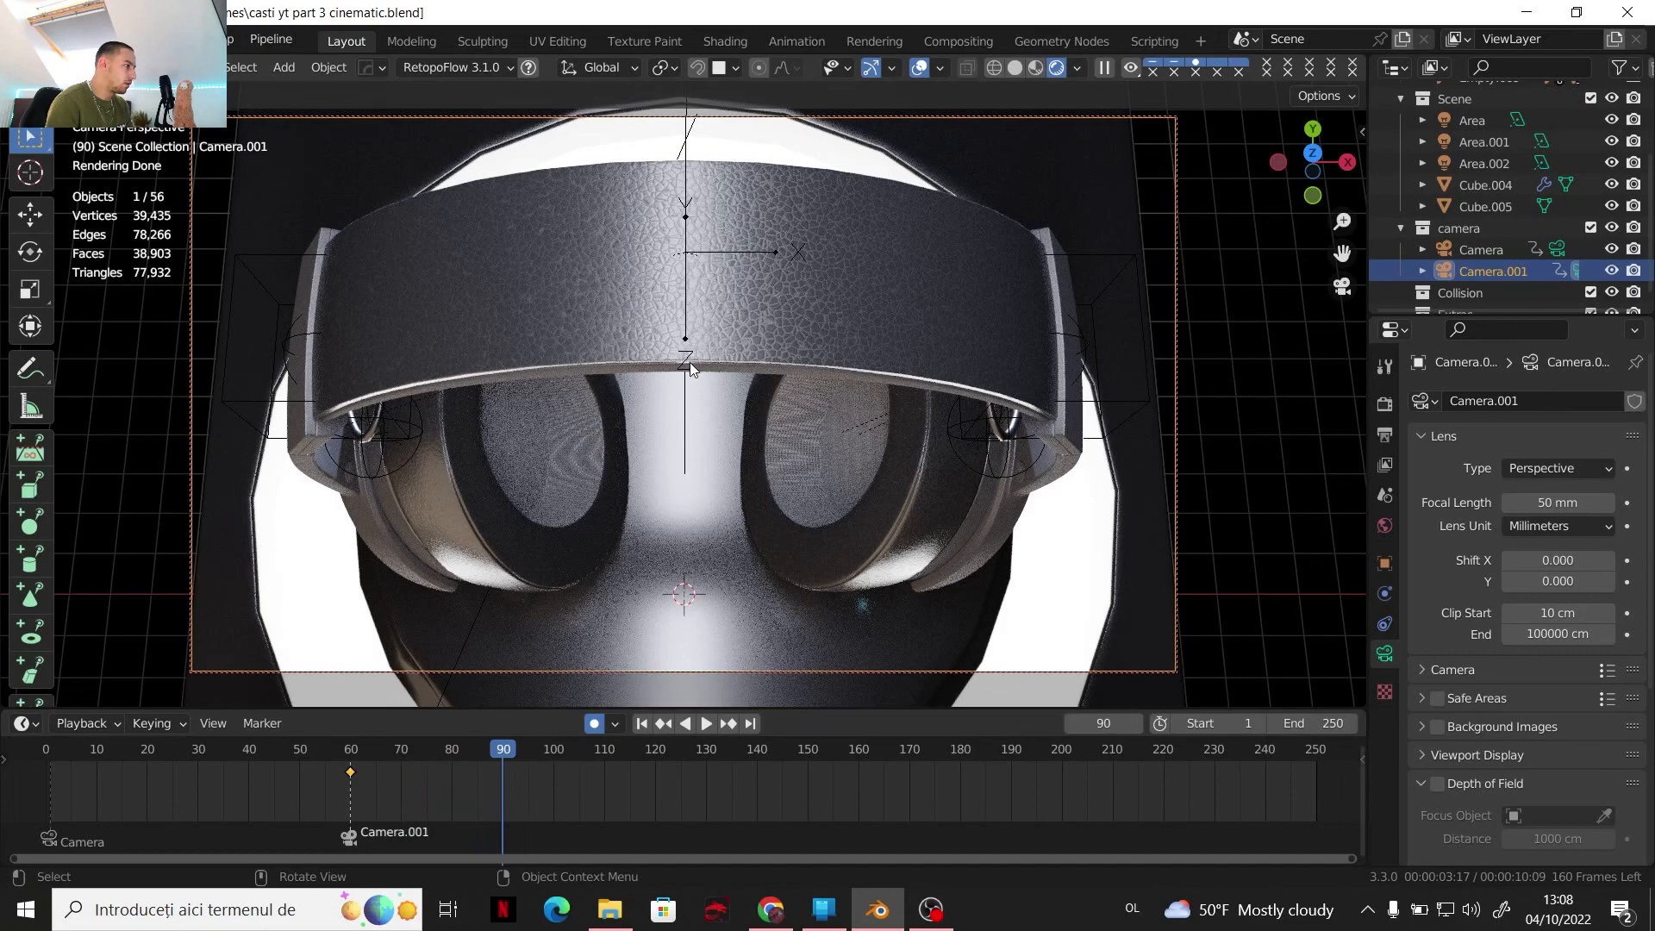
scroll(691, 364, up, 1)
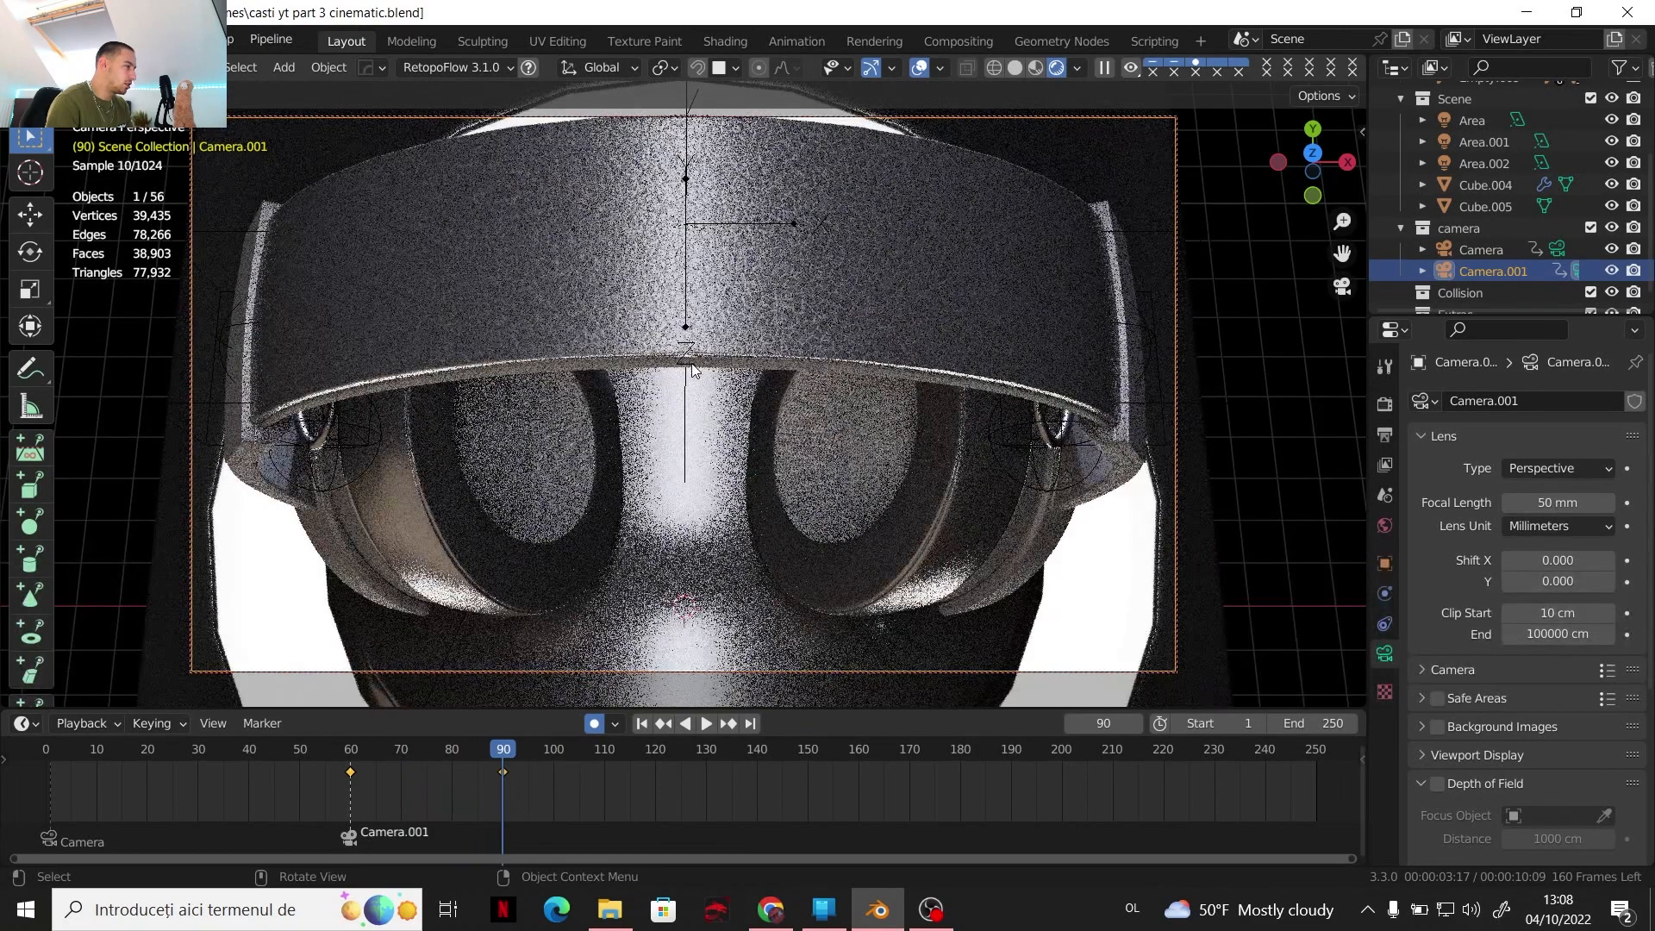
Check the camera move between frames 60 and 90, and add a timeline marker at frame 90
drag(502, 755, 352, 754)
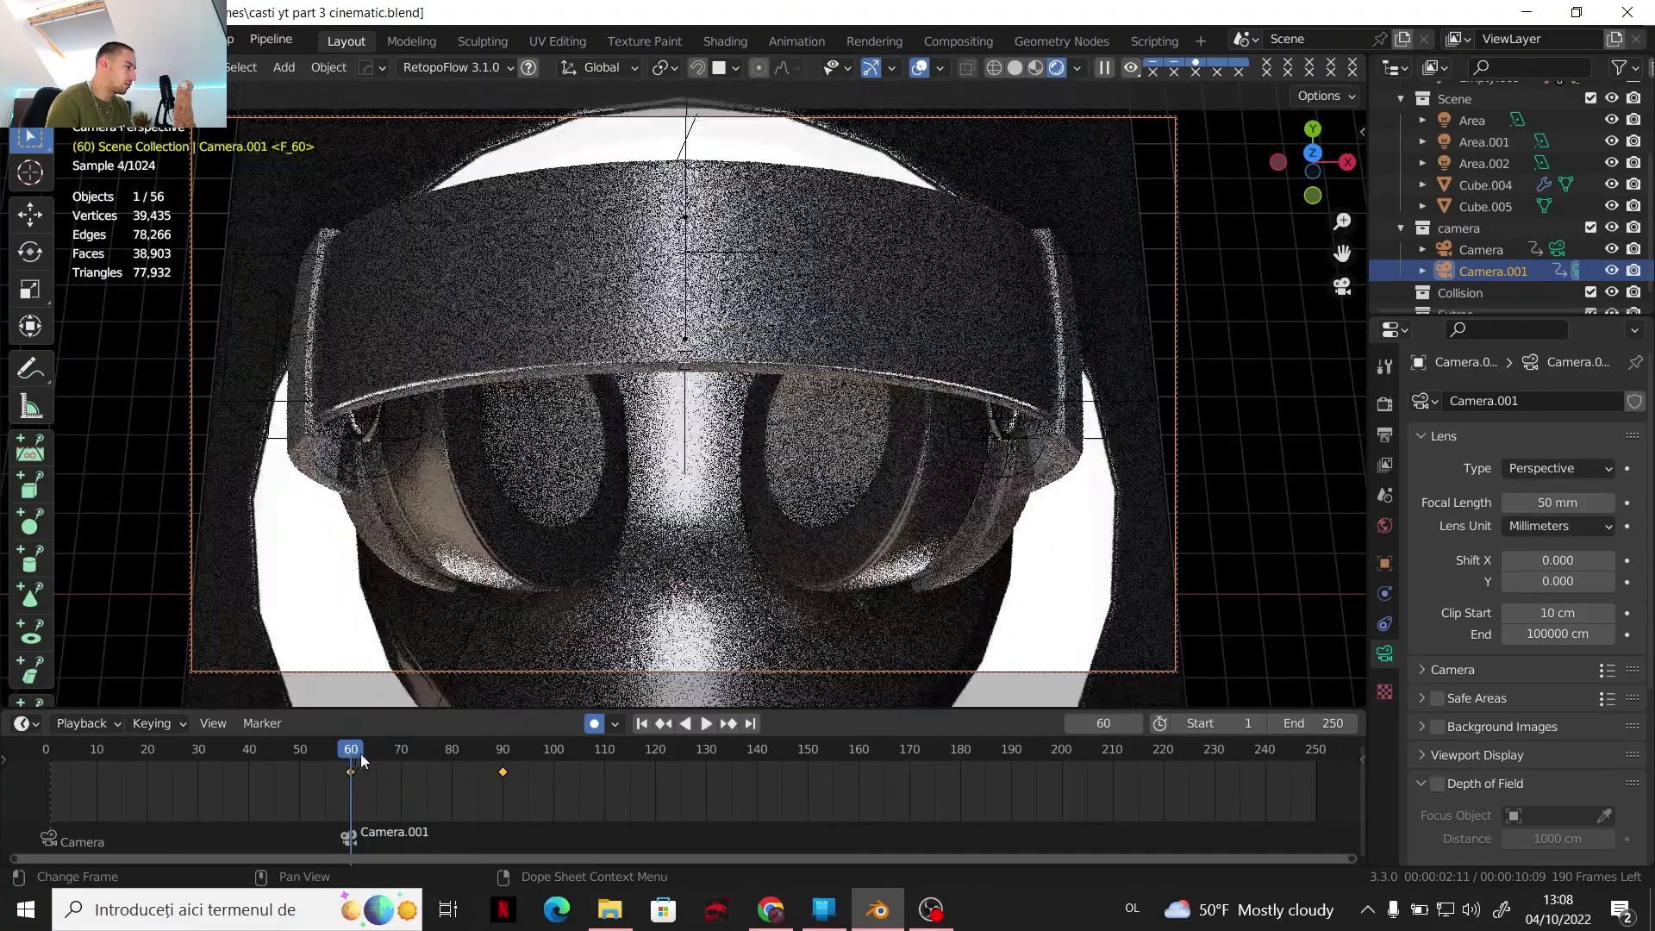
click(544, 755)
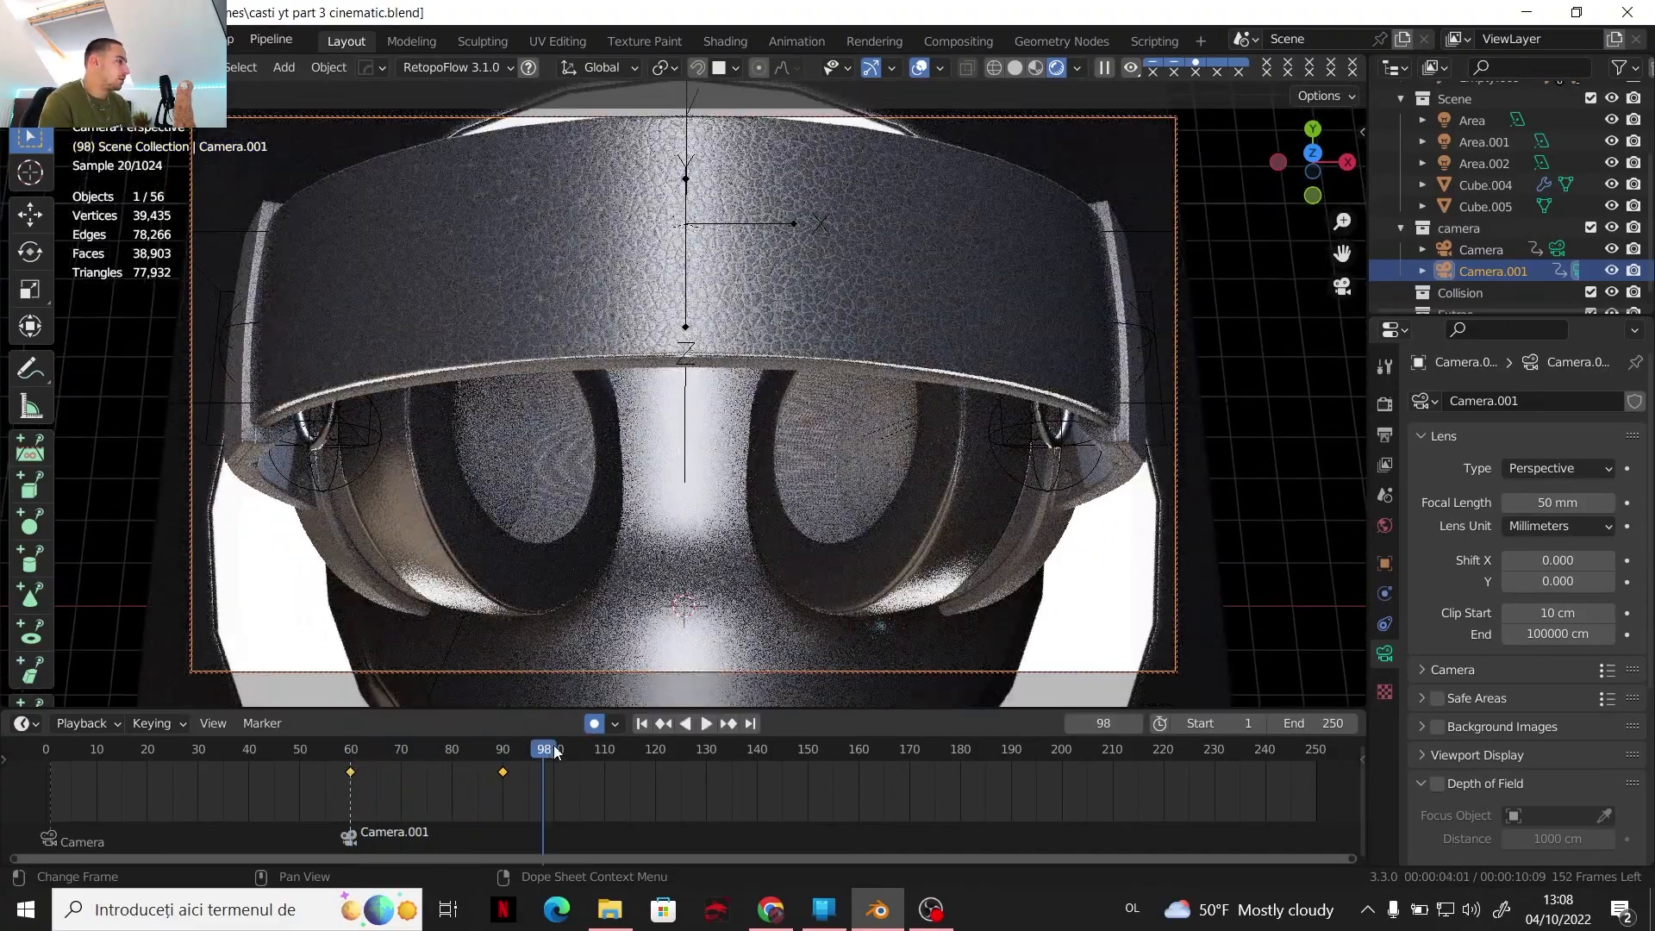
click(504, 753)
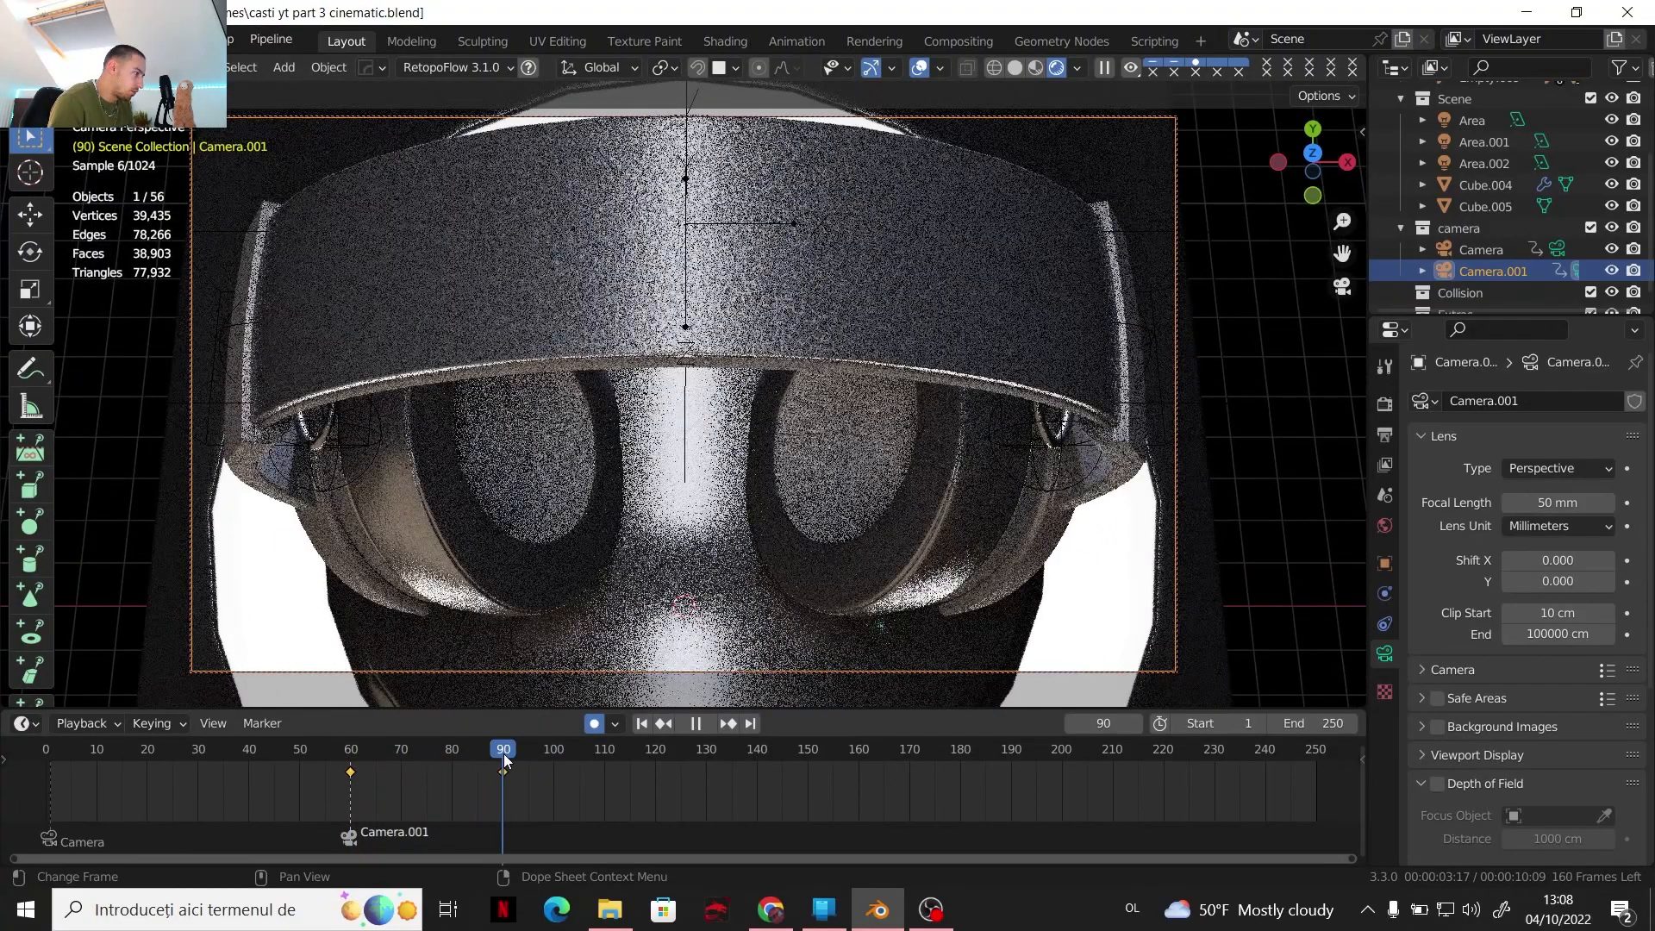
click(283, 726)
click(317, 697)
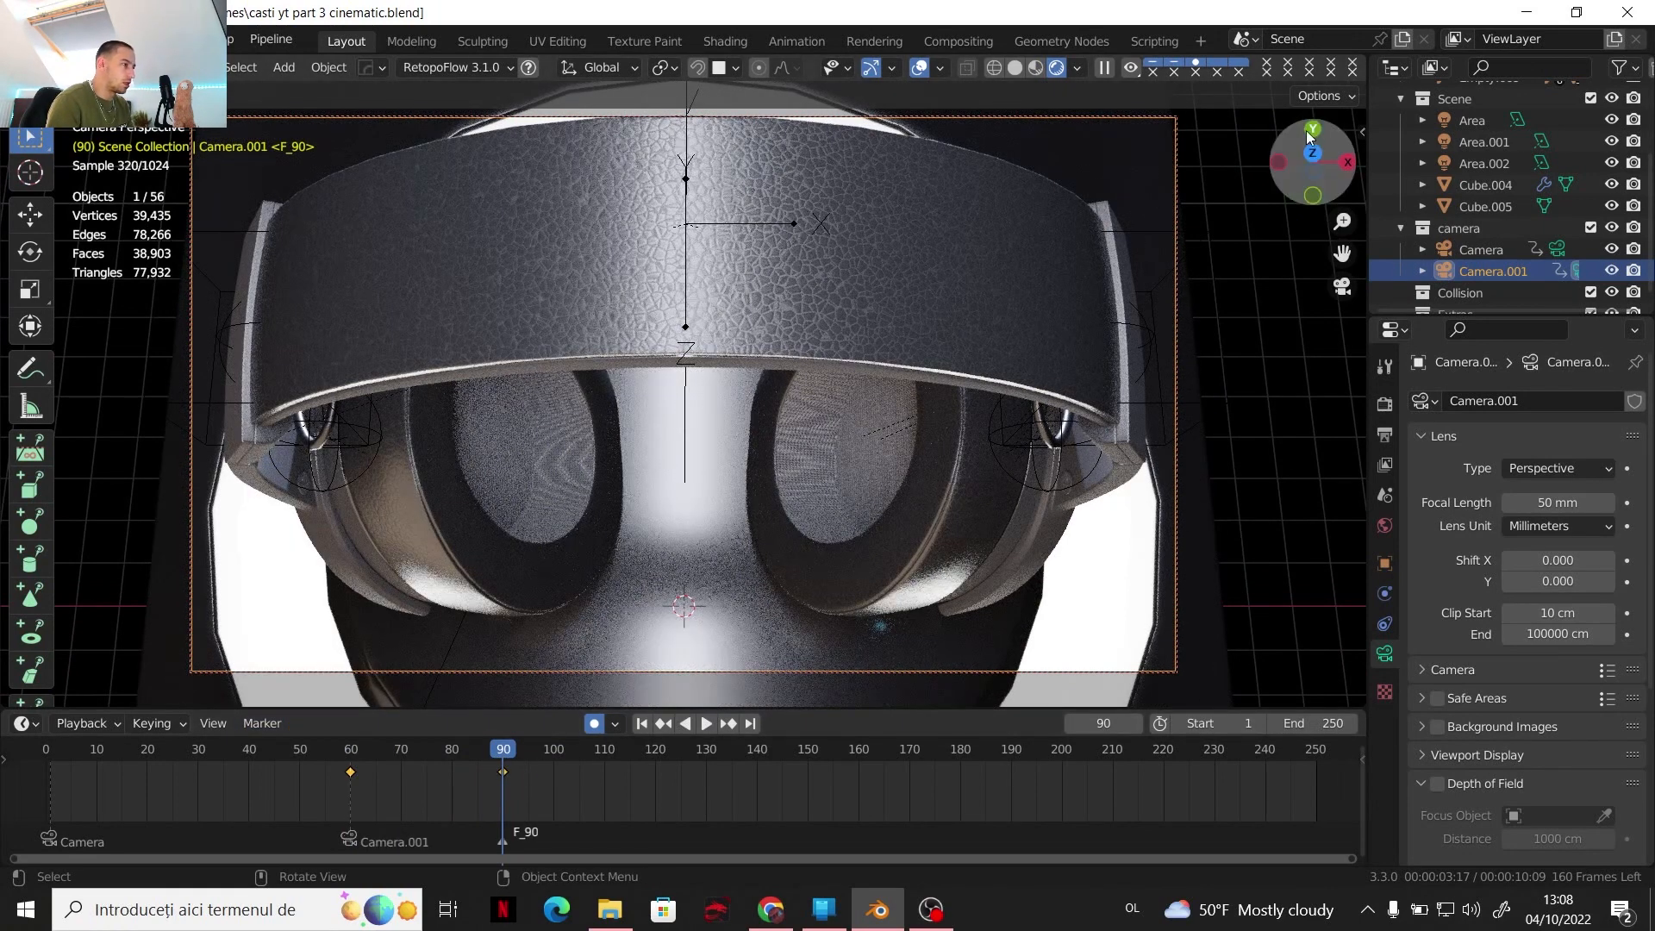
Unlock the camera from the view and orbit out of it to an angled view of the whole headphones
click(1361, 134)
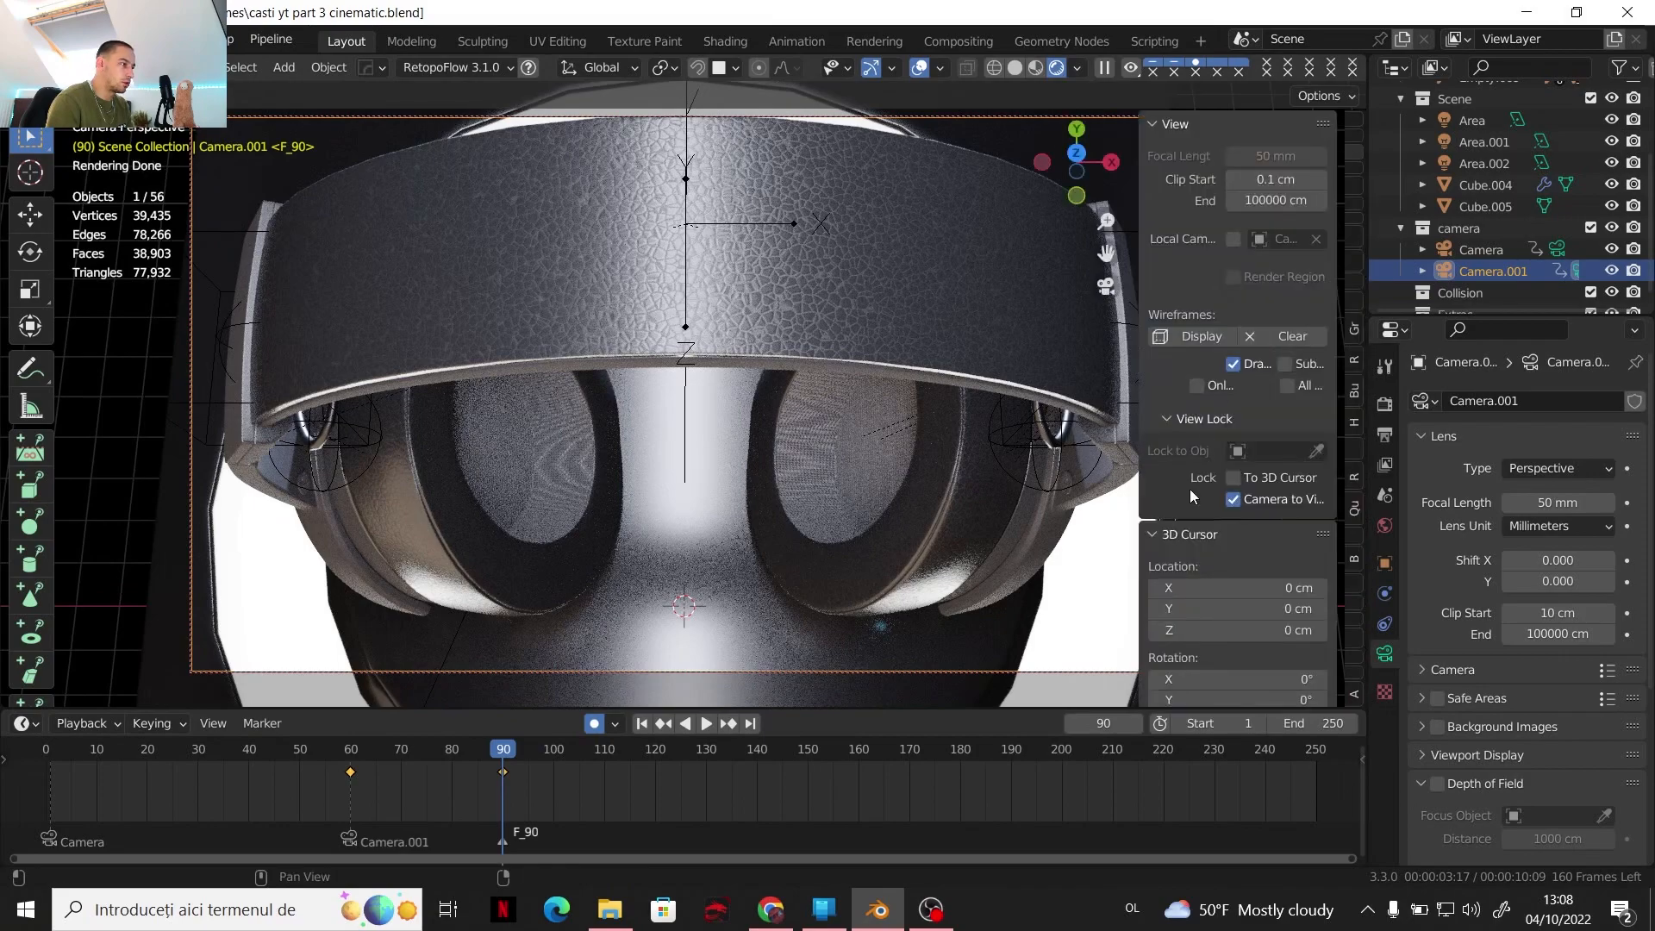
click(1233, 500)
middle_drag(810, 463, 798, 344)
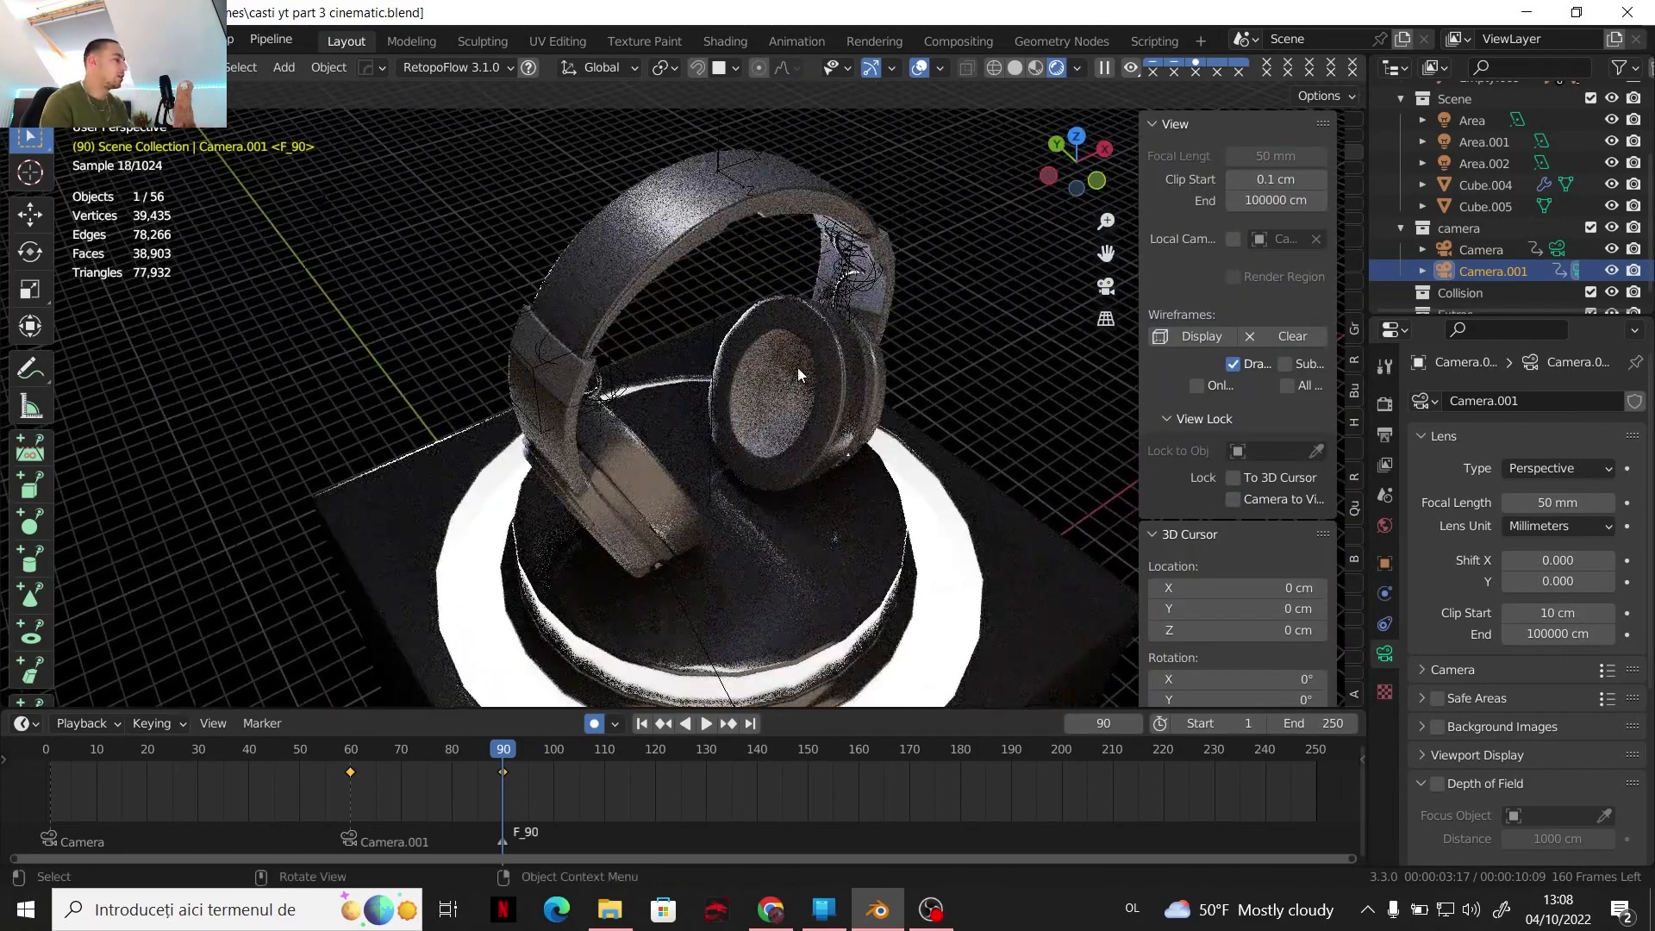
scroll(771, 358, down, 1)
scroll(743, 363, down, 1)
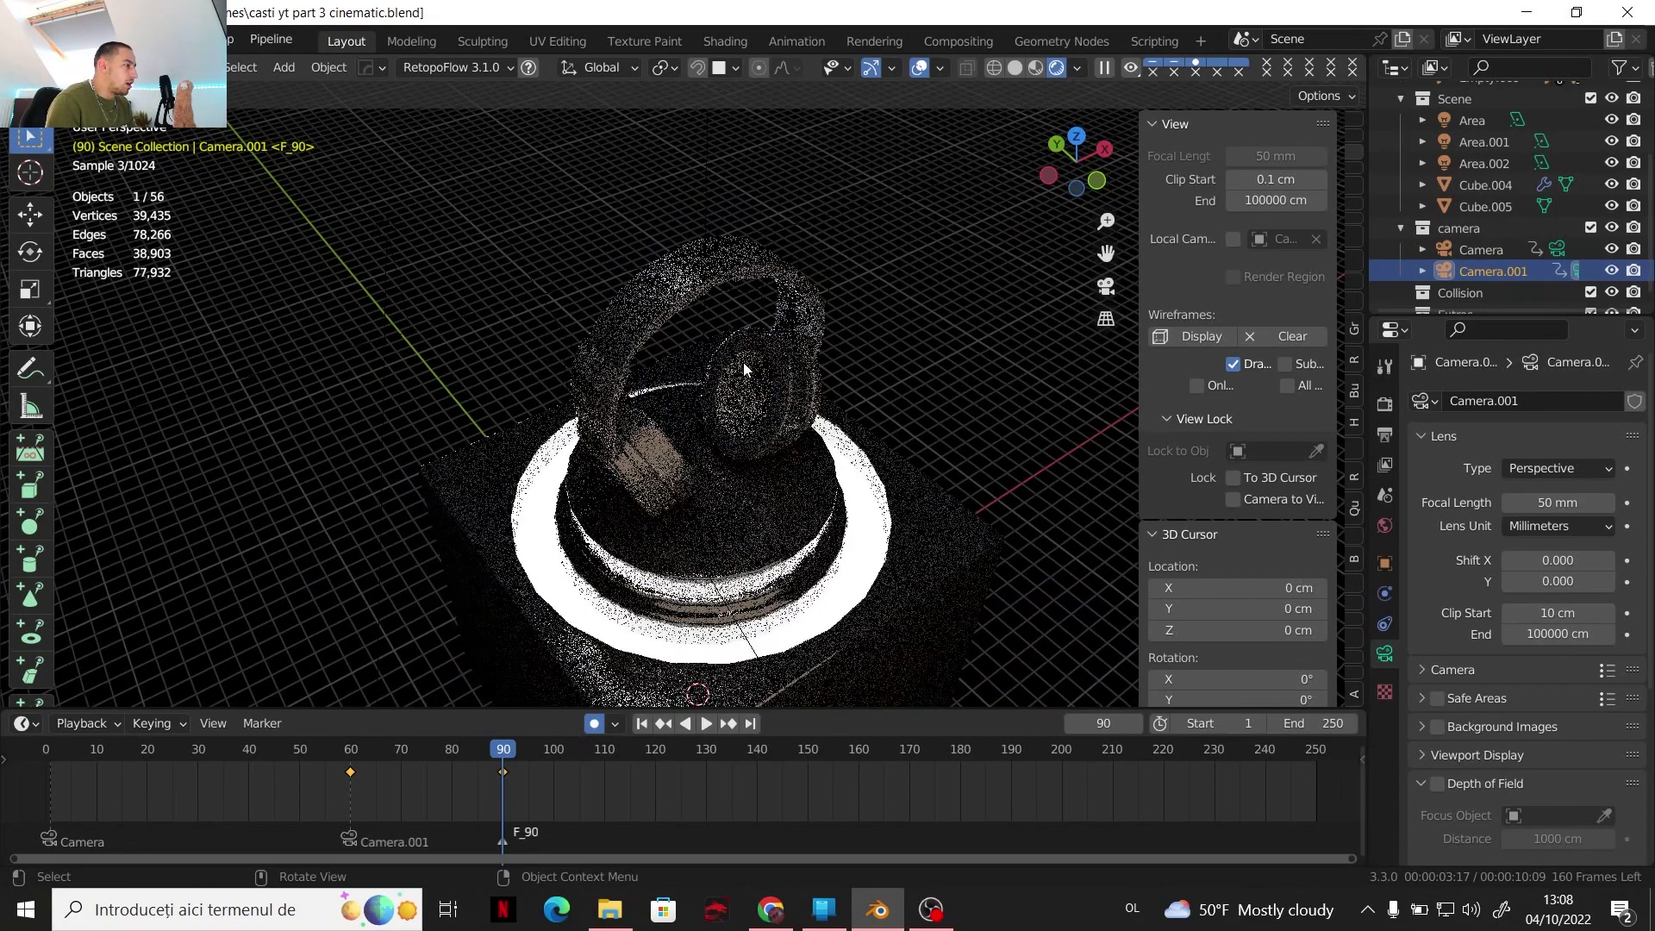
mouse_move(743, 362)
middle_down()
mouse_move(715, 412)
mouse_move(748, 344)
mouse_move(733, 357)
middle_up()
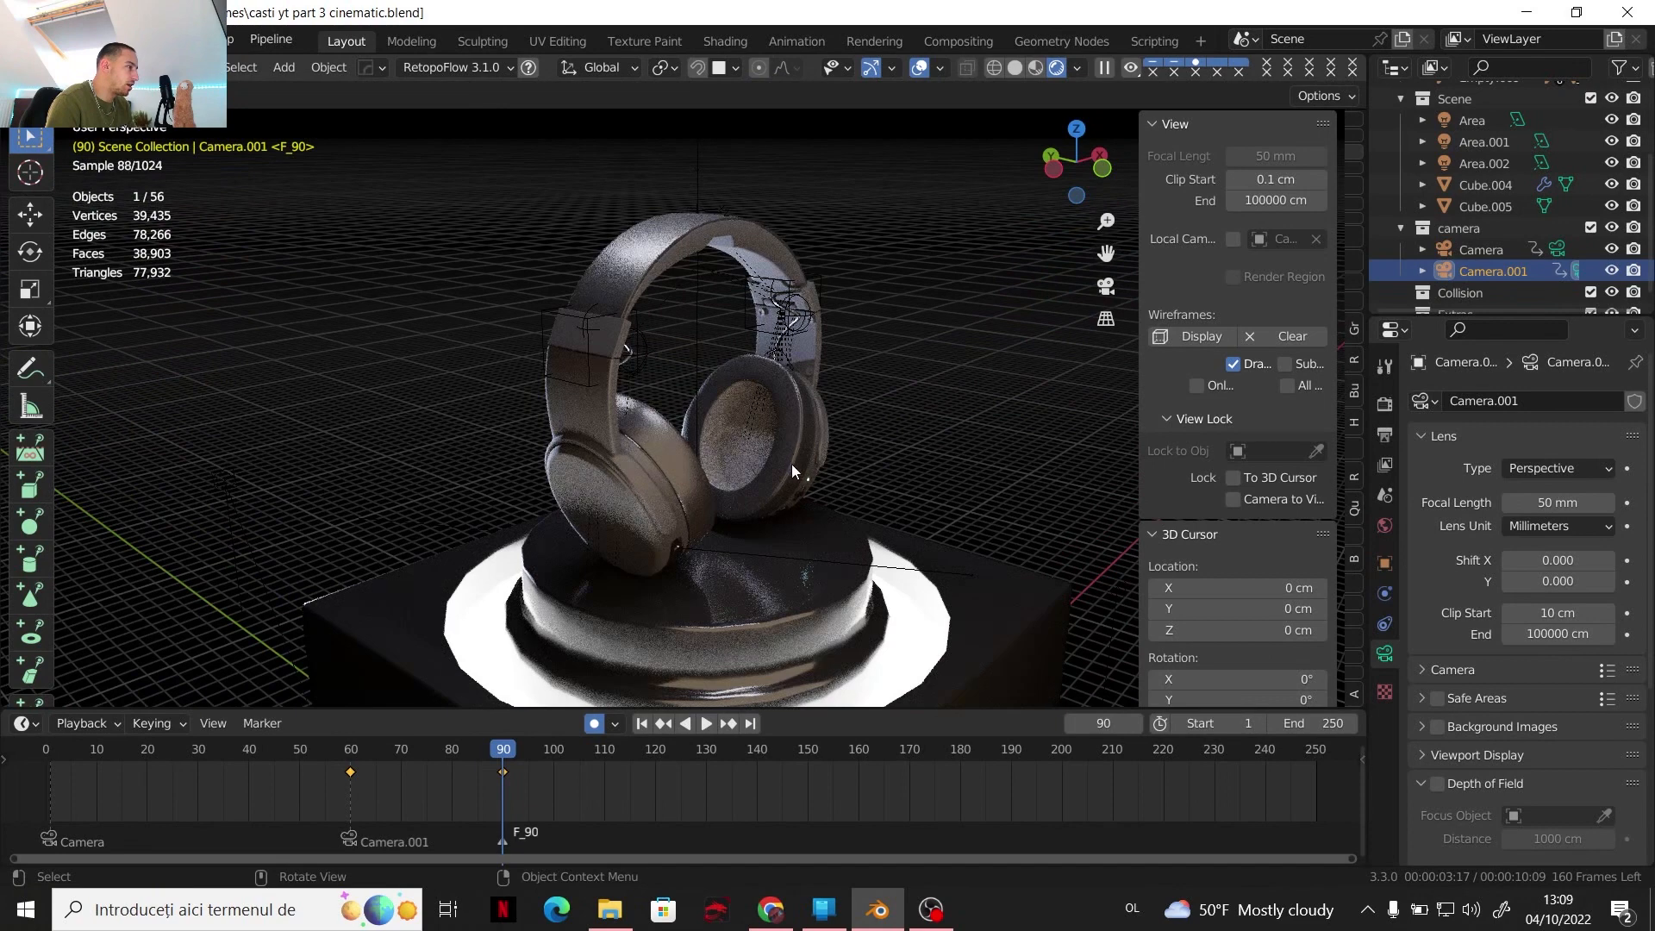
Add a third camera in the camera collection and look through it with the camera locked to the view
key(shift+a)
mouse_move(827, 491)
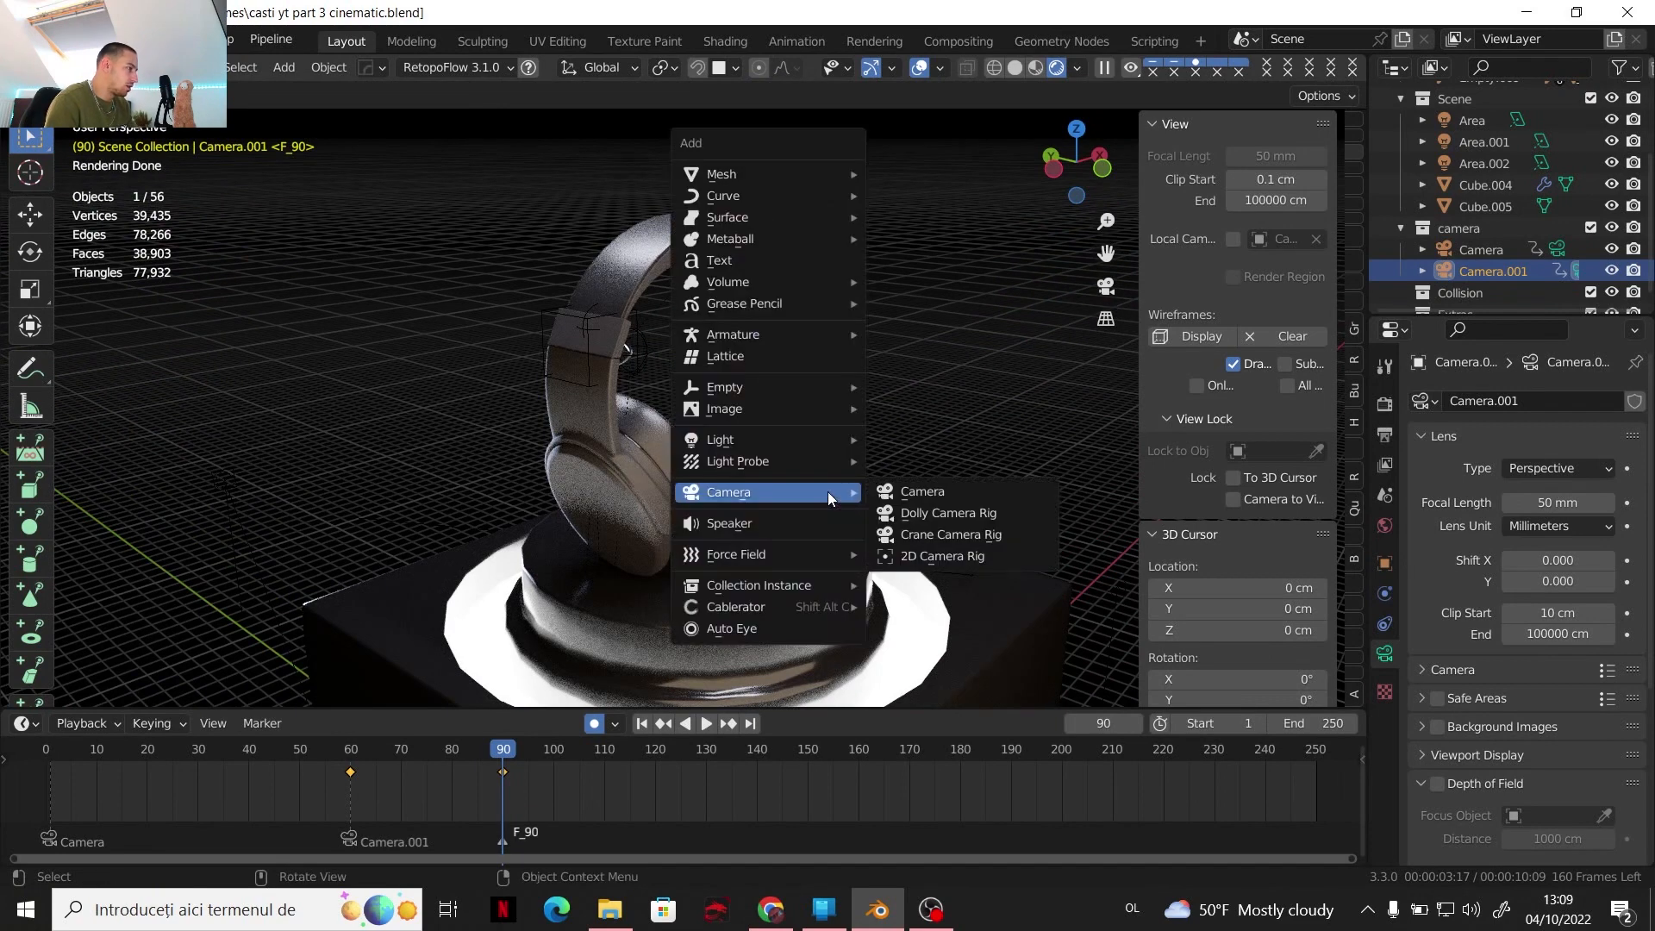
click(913, 491)
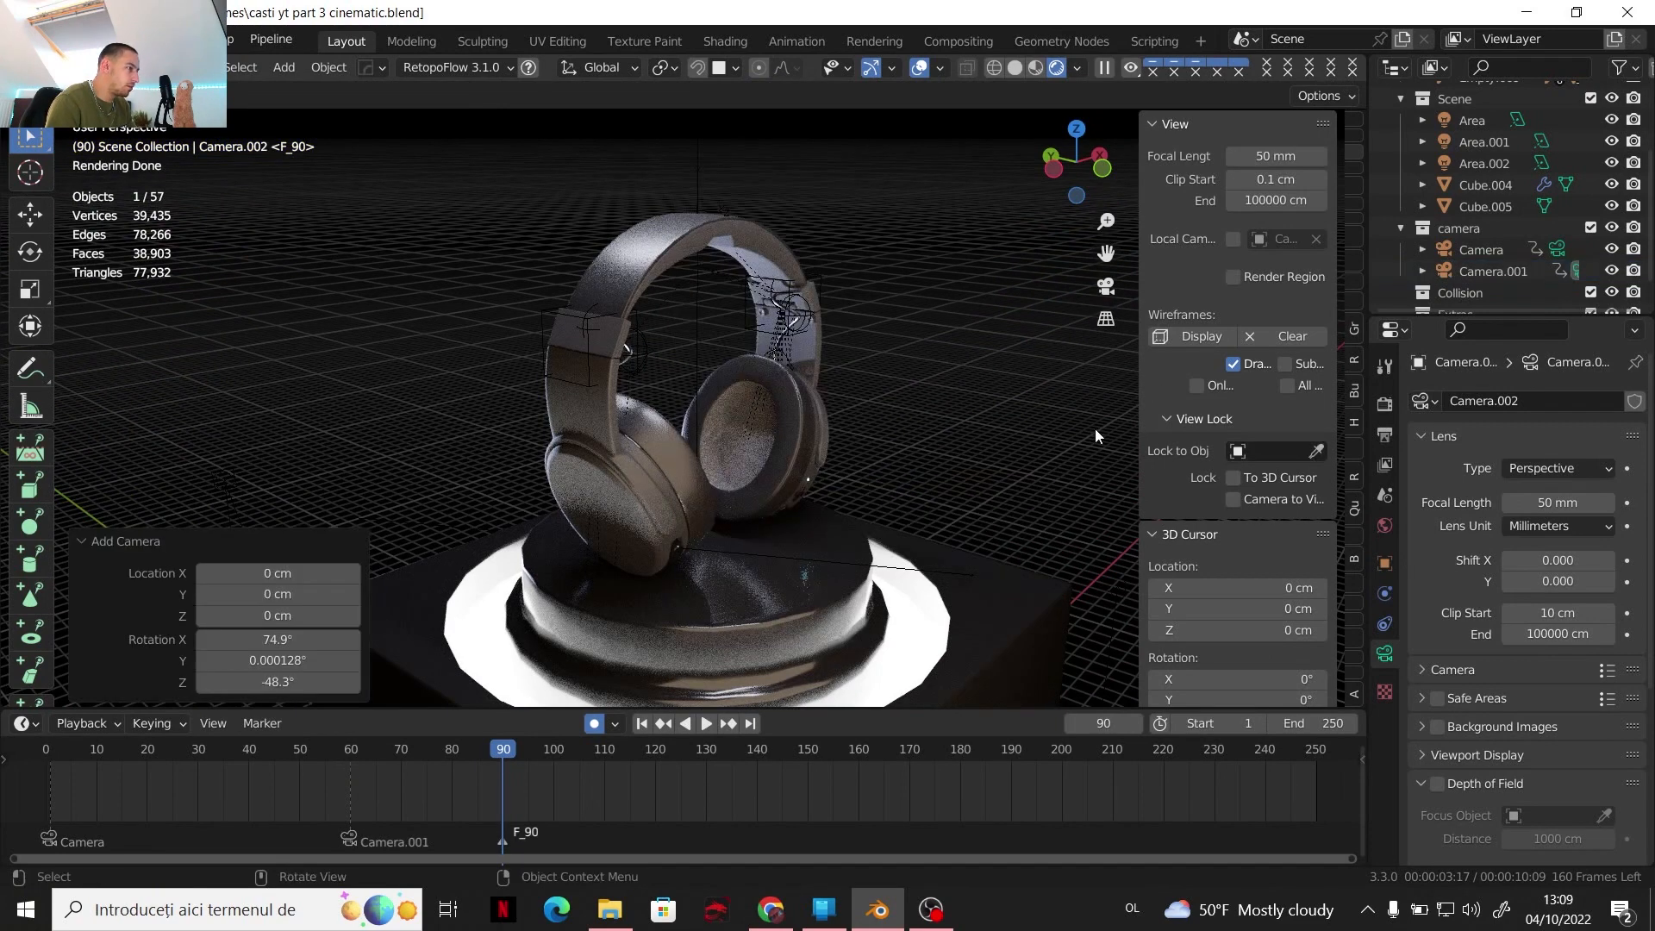
click(1233, 498)
key(m)
click(1089, 504)
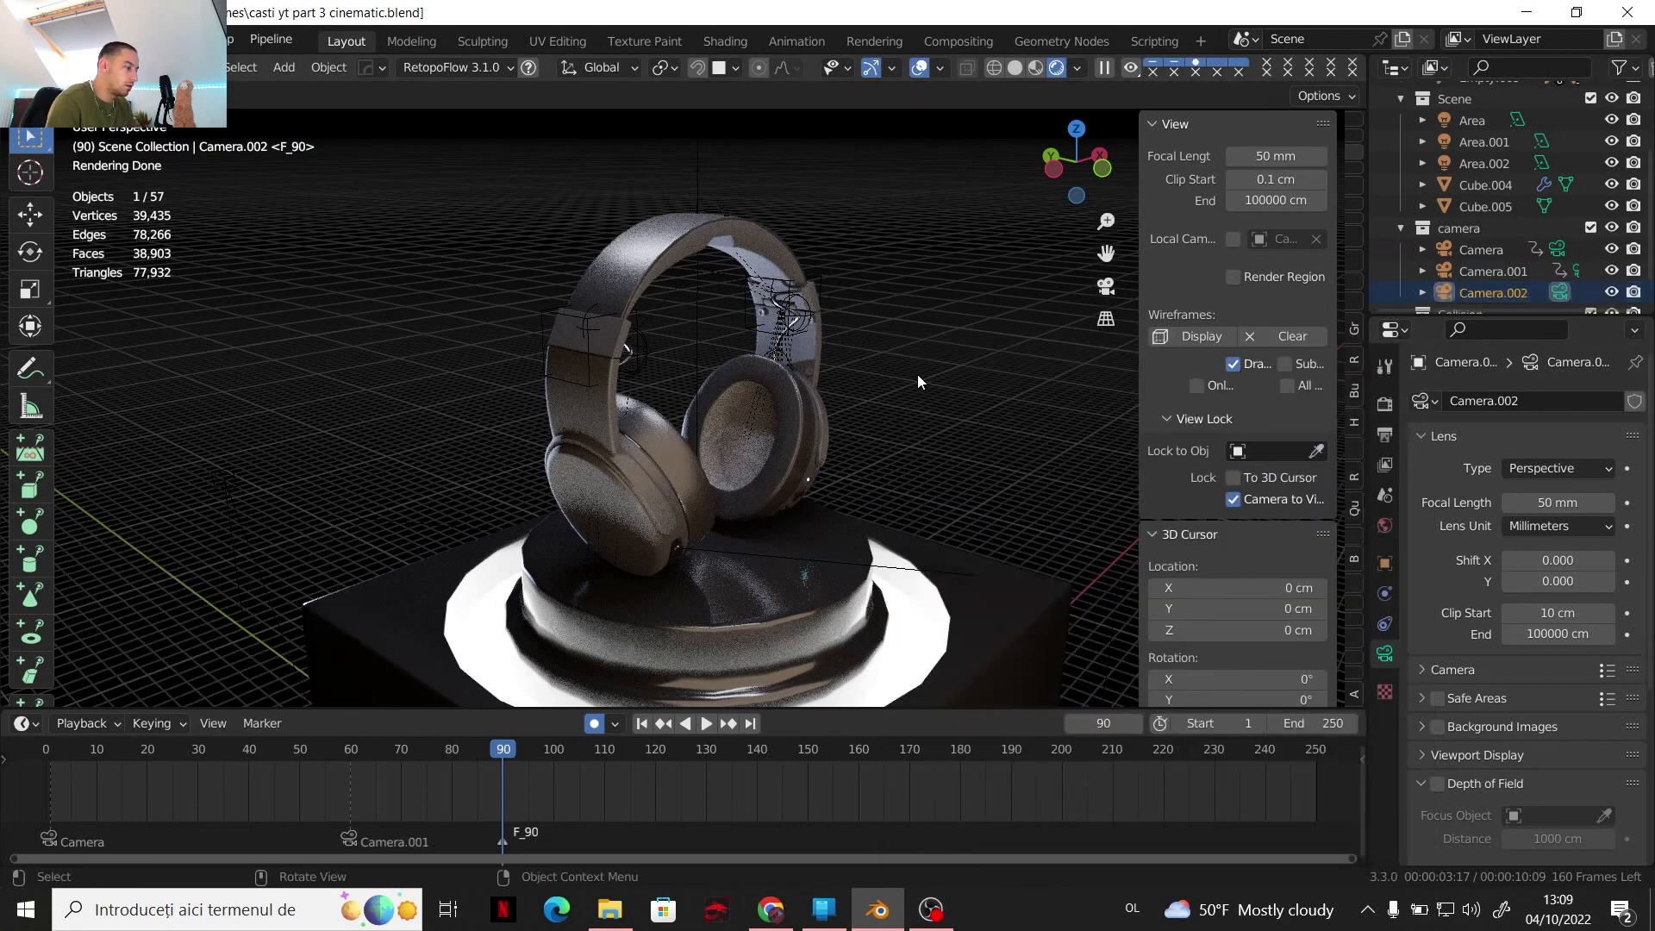
click(1106, 286)
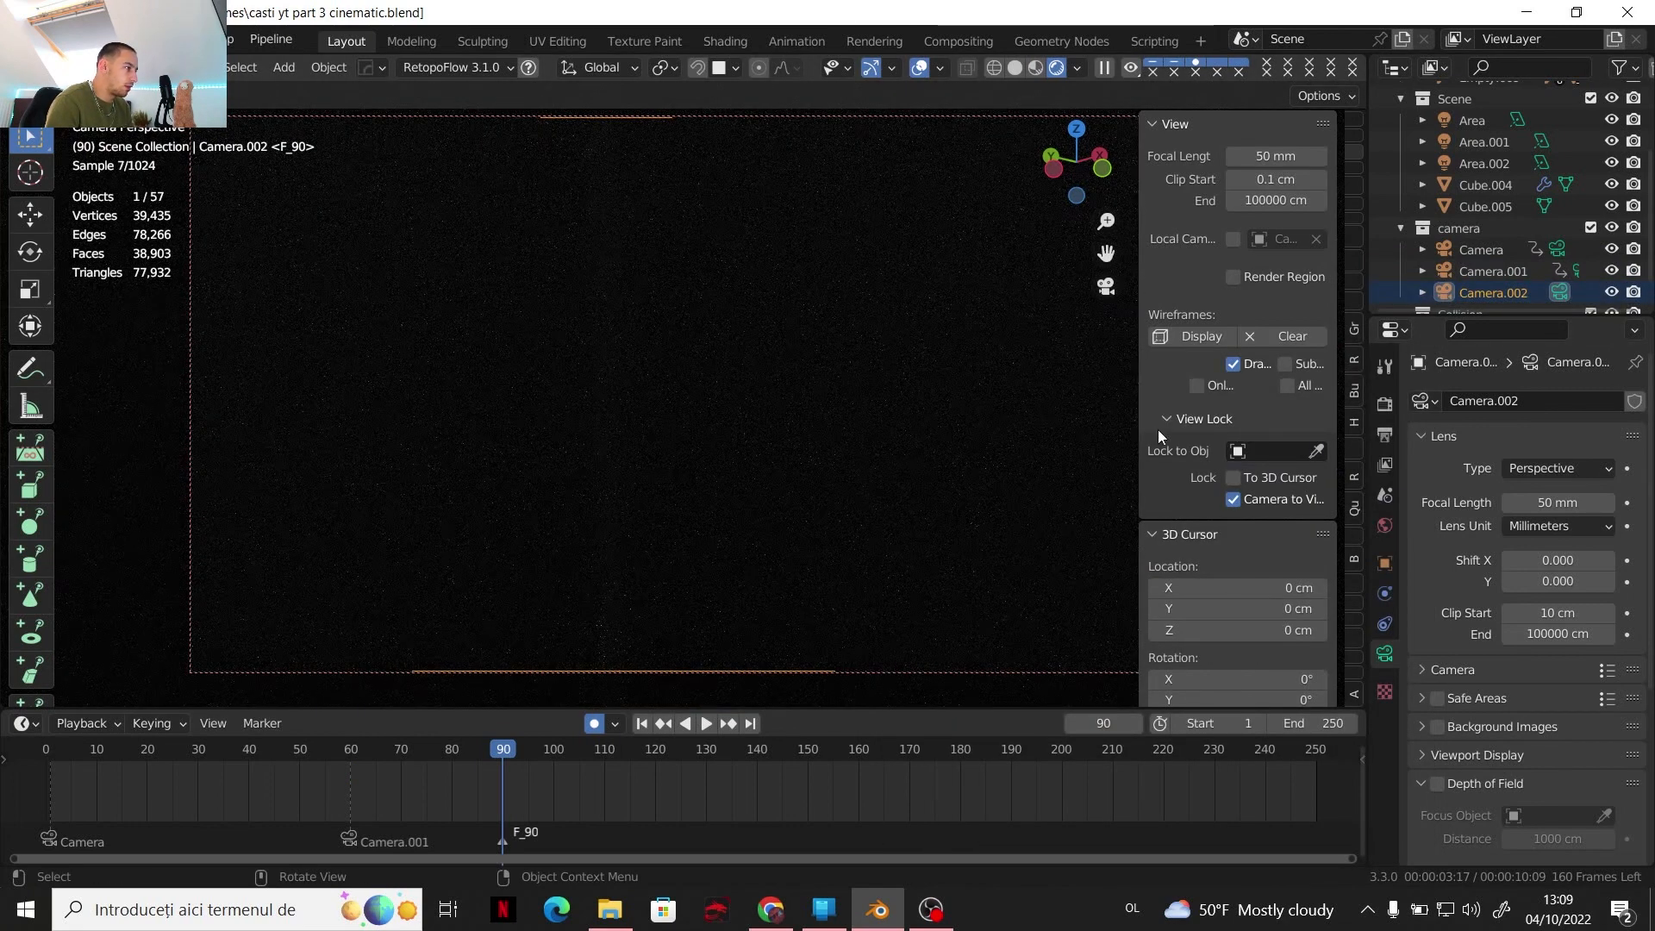
Aim Camera.002 at the headphones from a low side angle and set its focal length to 18 mm
middle_drag(774, 427, 697, 327)
scroll(768, 443, up, 3)
scroll(696, 328, down, 1)
scroll(696, 327, up, 1)
scroll(696, 328, down, 1)
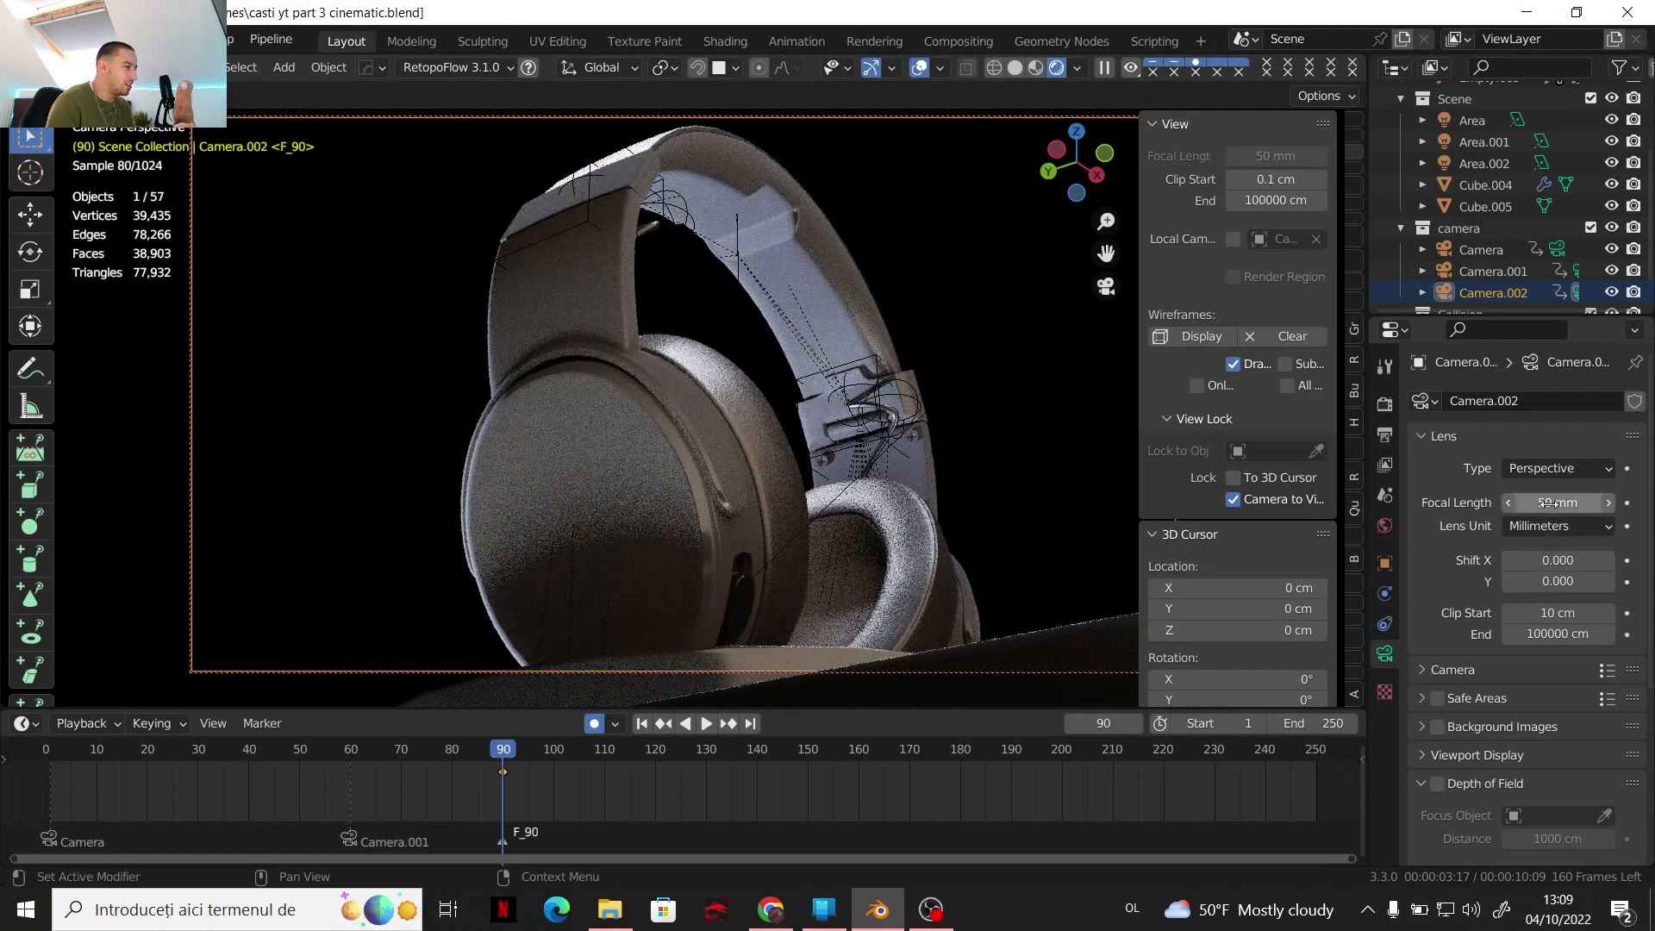
drag(1548, 503, 1448, 502)
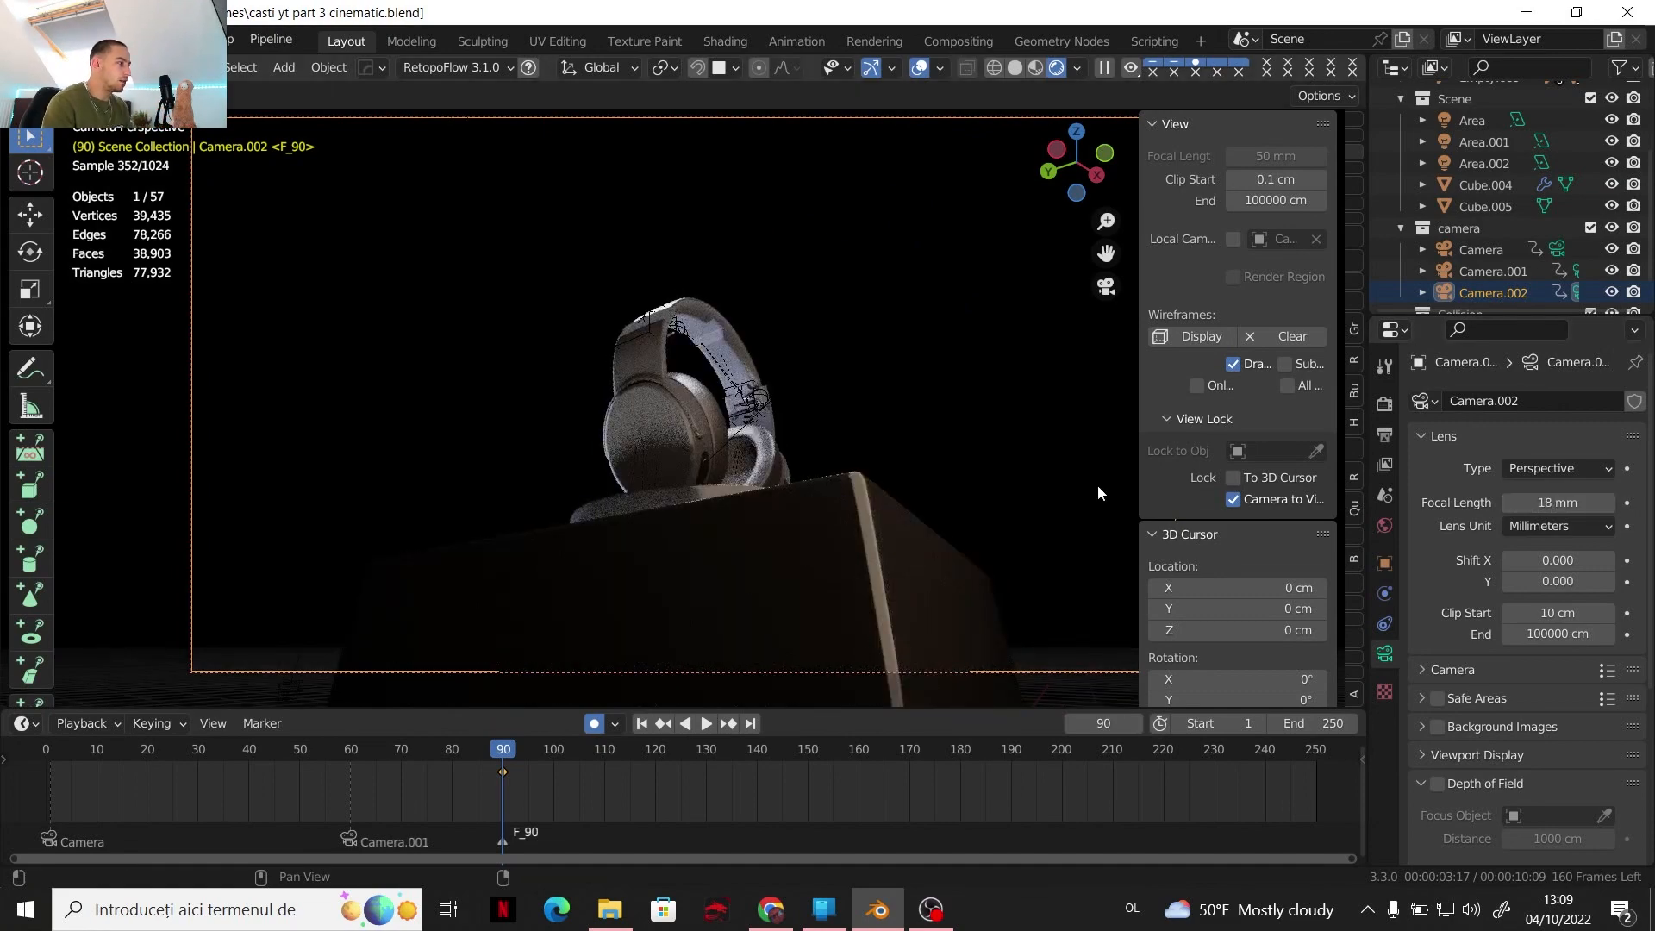
Reframe Camera.002 close to the headphones with the pedestal's upper edge in shot, and set its clip start to 0.1 cm
scroll(762, 447, up, 5)
shift+middle_drag(740, 431, 731, 410)
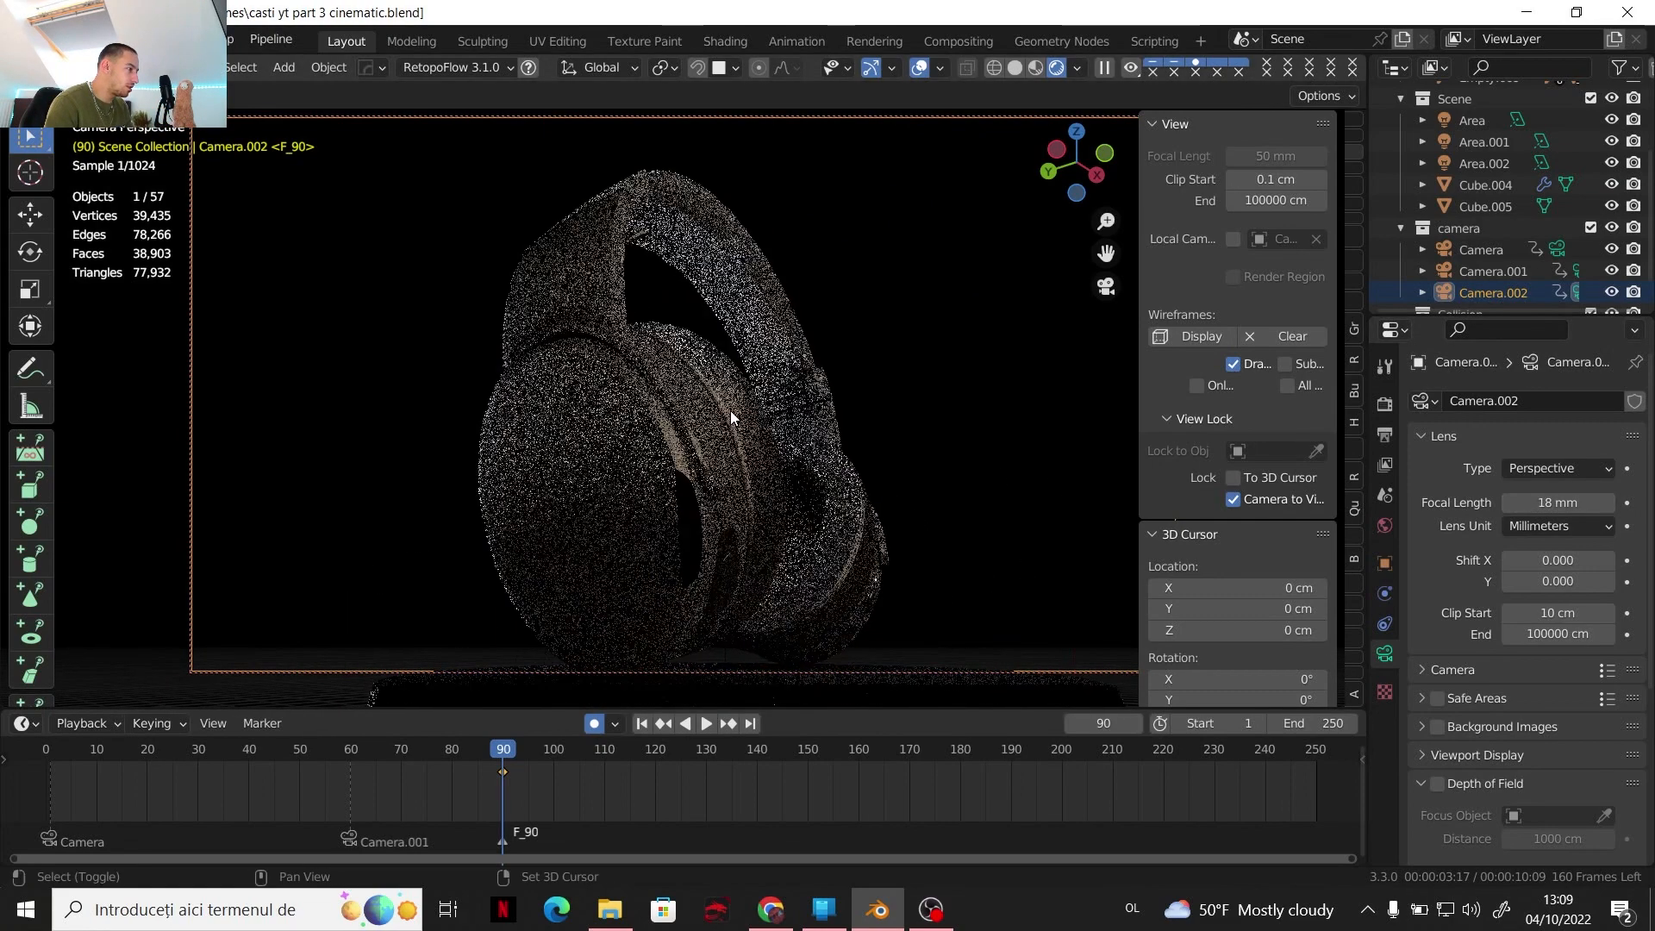
scroll(731, 408, down, 1)
scroll(731, 407, up, 1)
drag(1543, 613, 1509, 613)
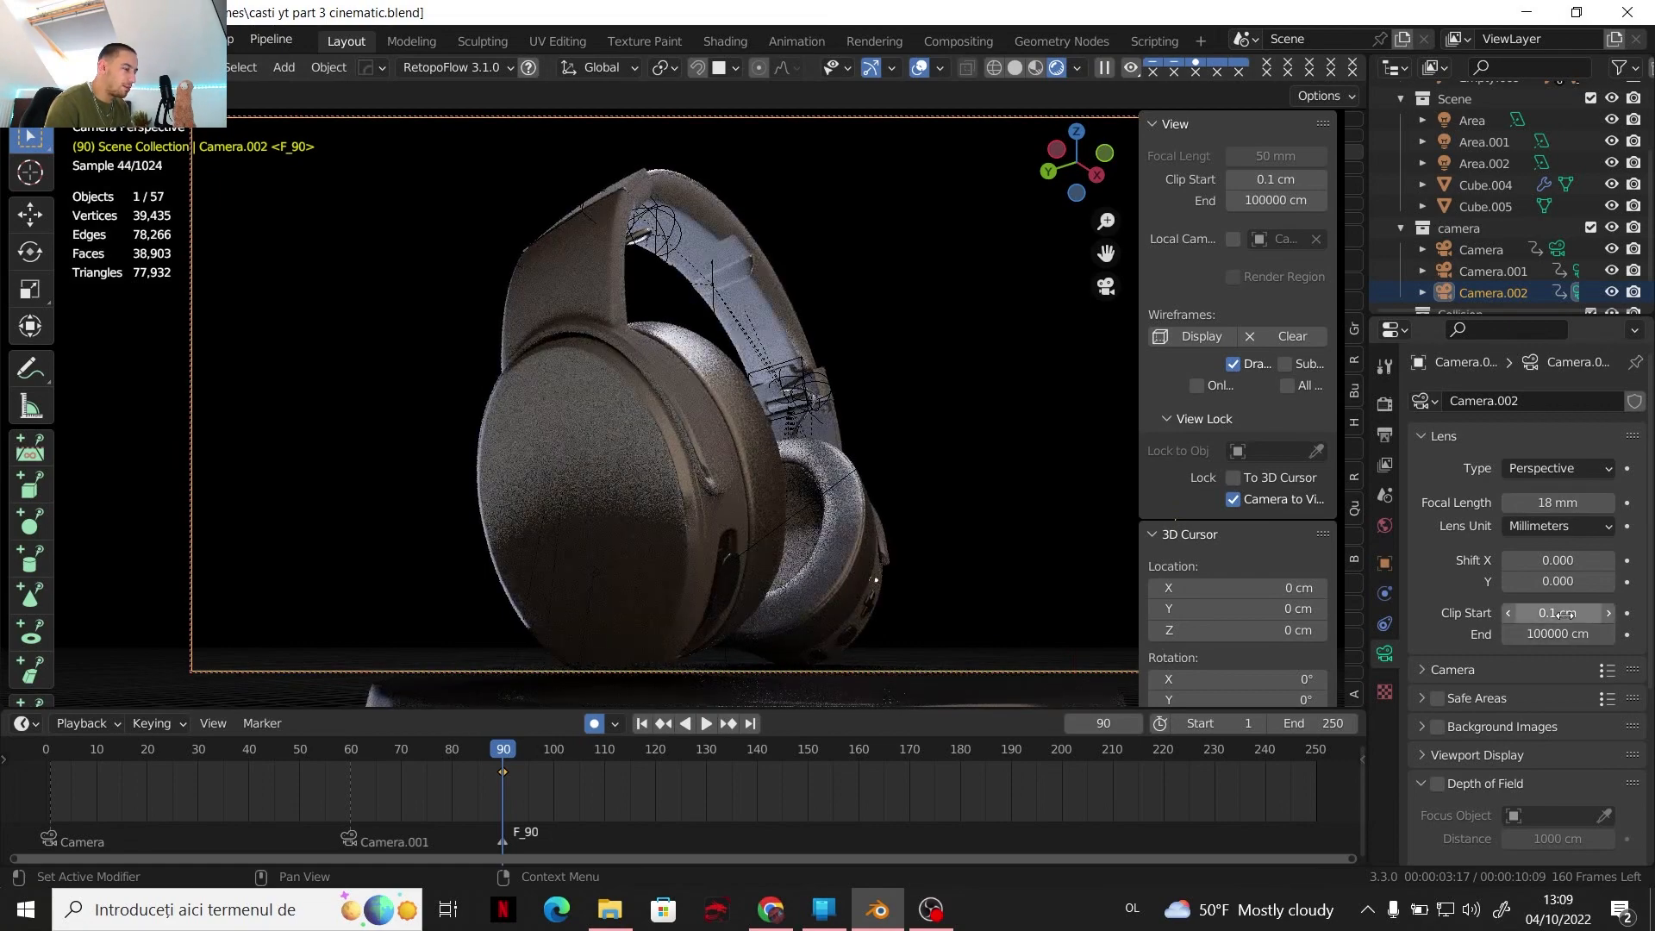
mouse_move(806, 508)
shift+middle_down()
mouse_move(806, 470)
mouse_move(801, 484)
shift+middle_up()
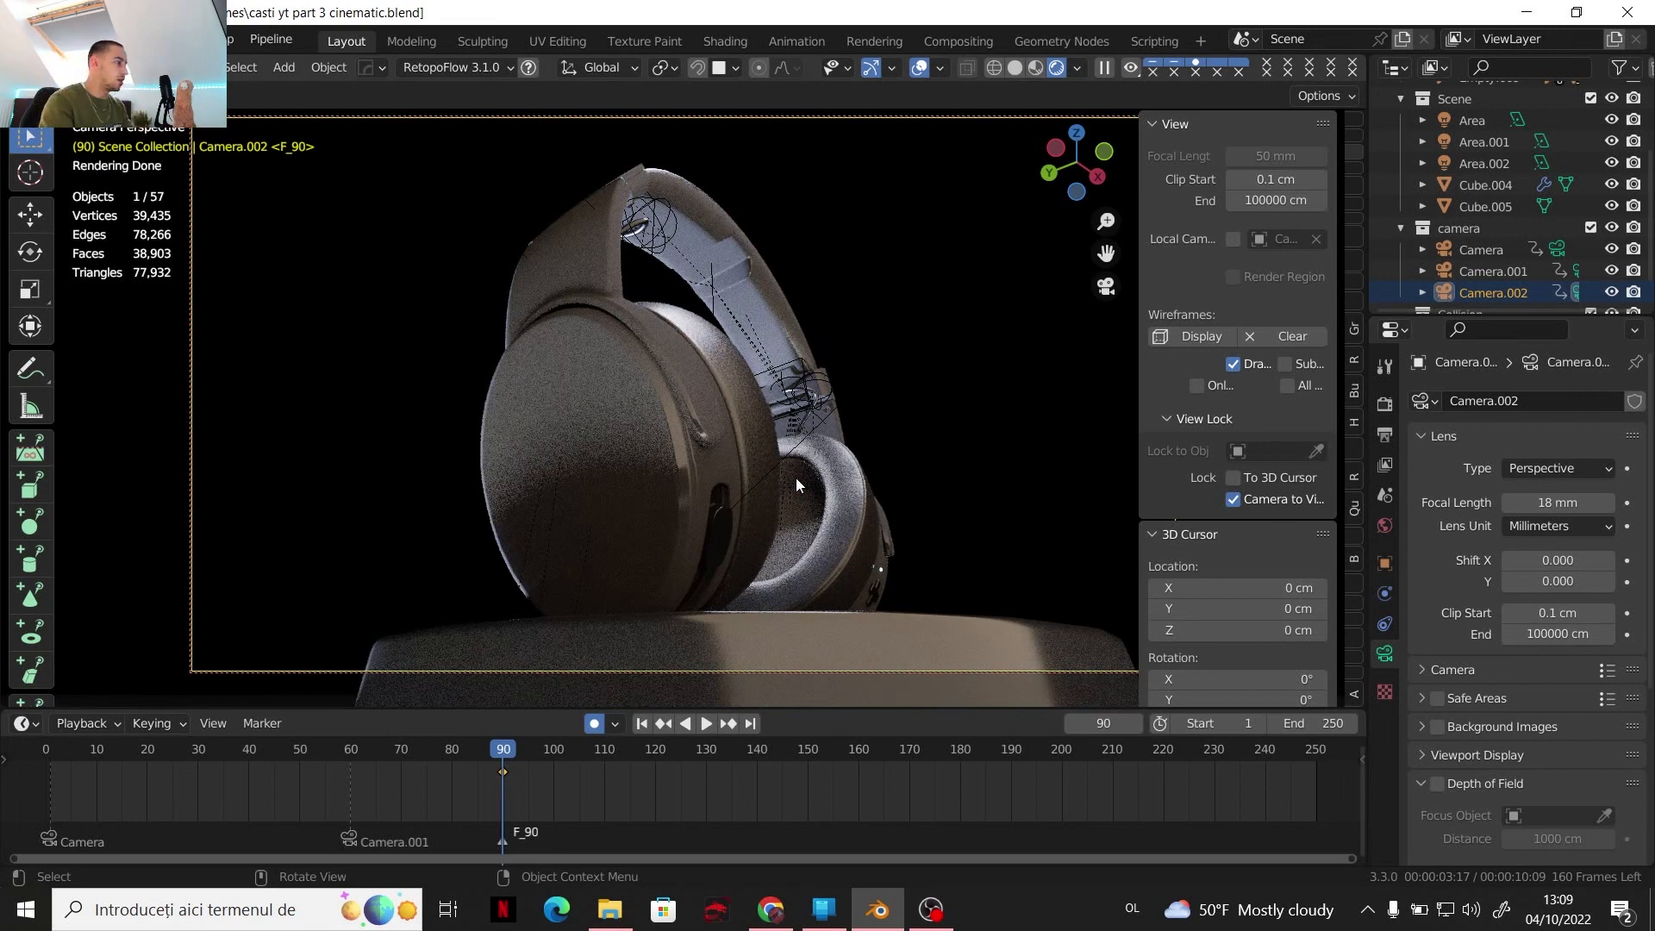
middle_drag(729, 472, 722, 470)
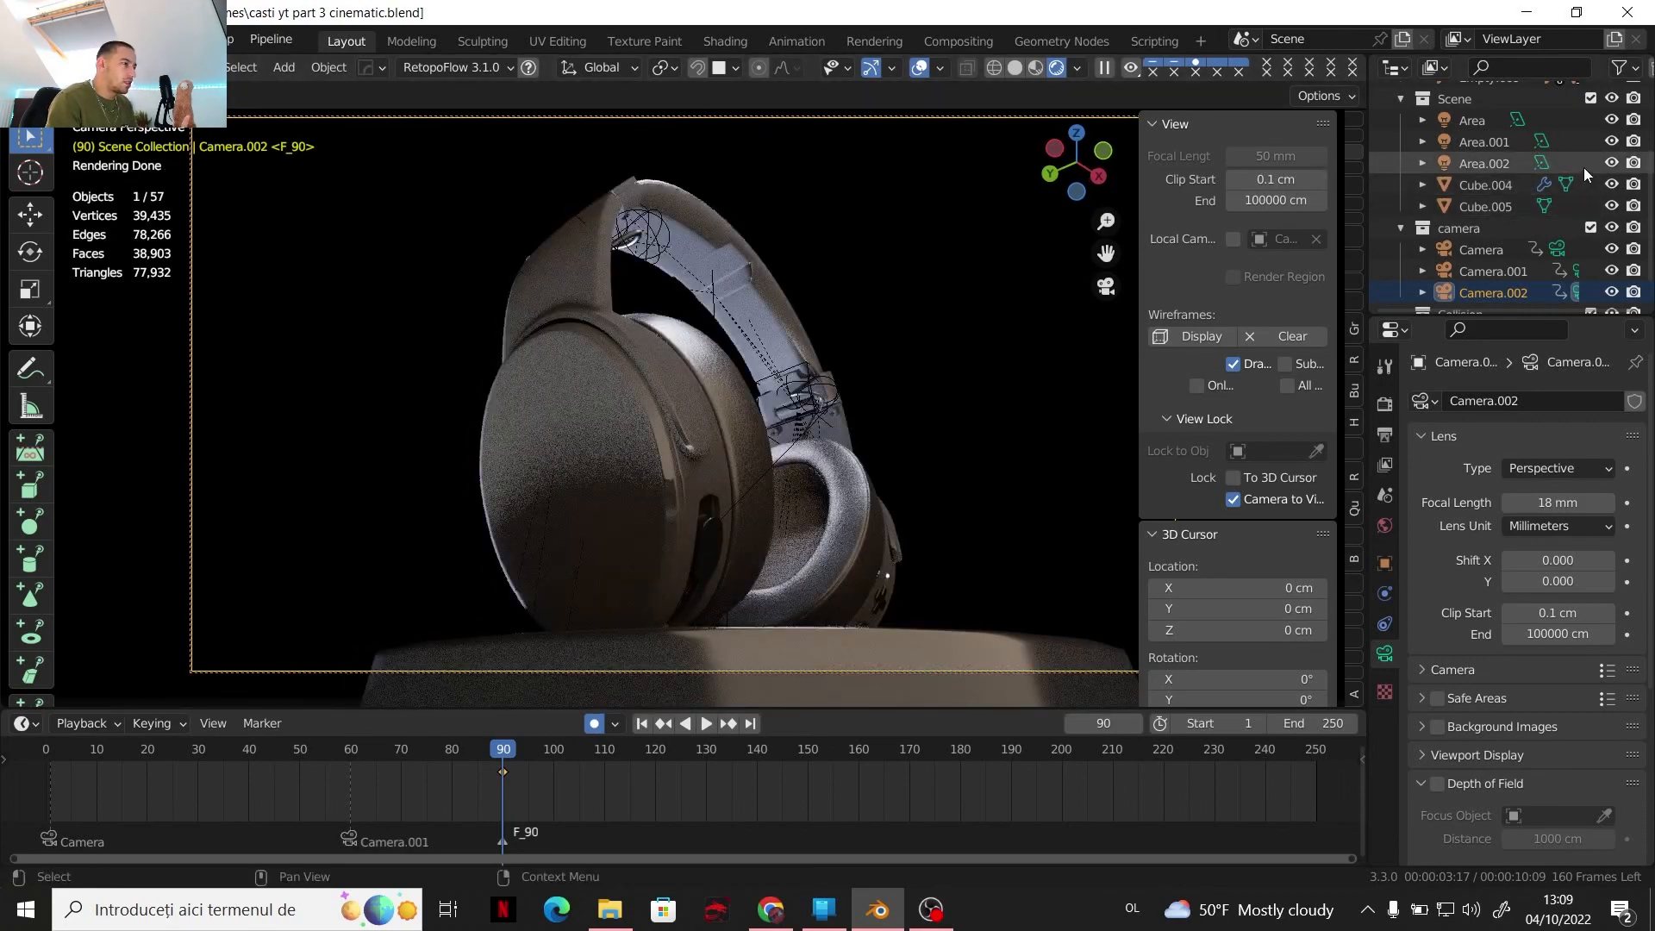
Check the lights' contribution to the shot by hiding the Area and Area.002 lights in the viewport
click(1610, 142)
click(1610, 142)
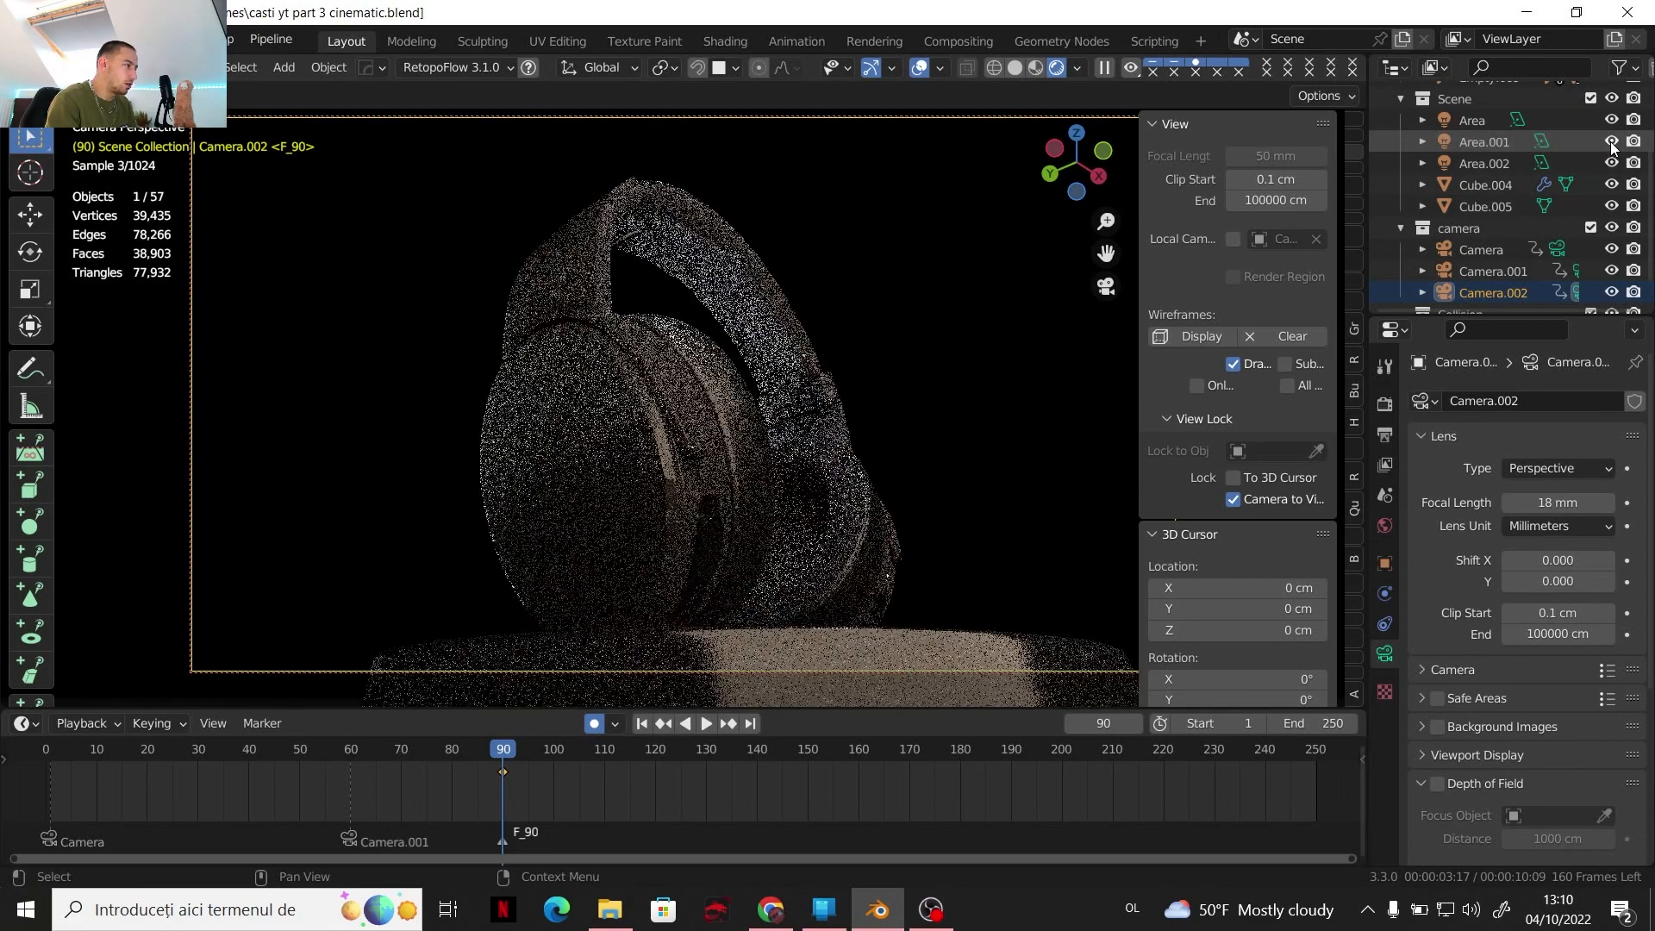
click(1612, 121)
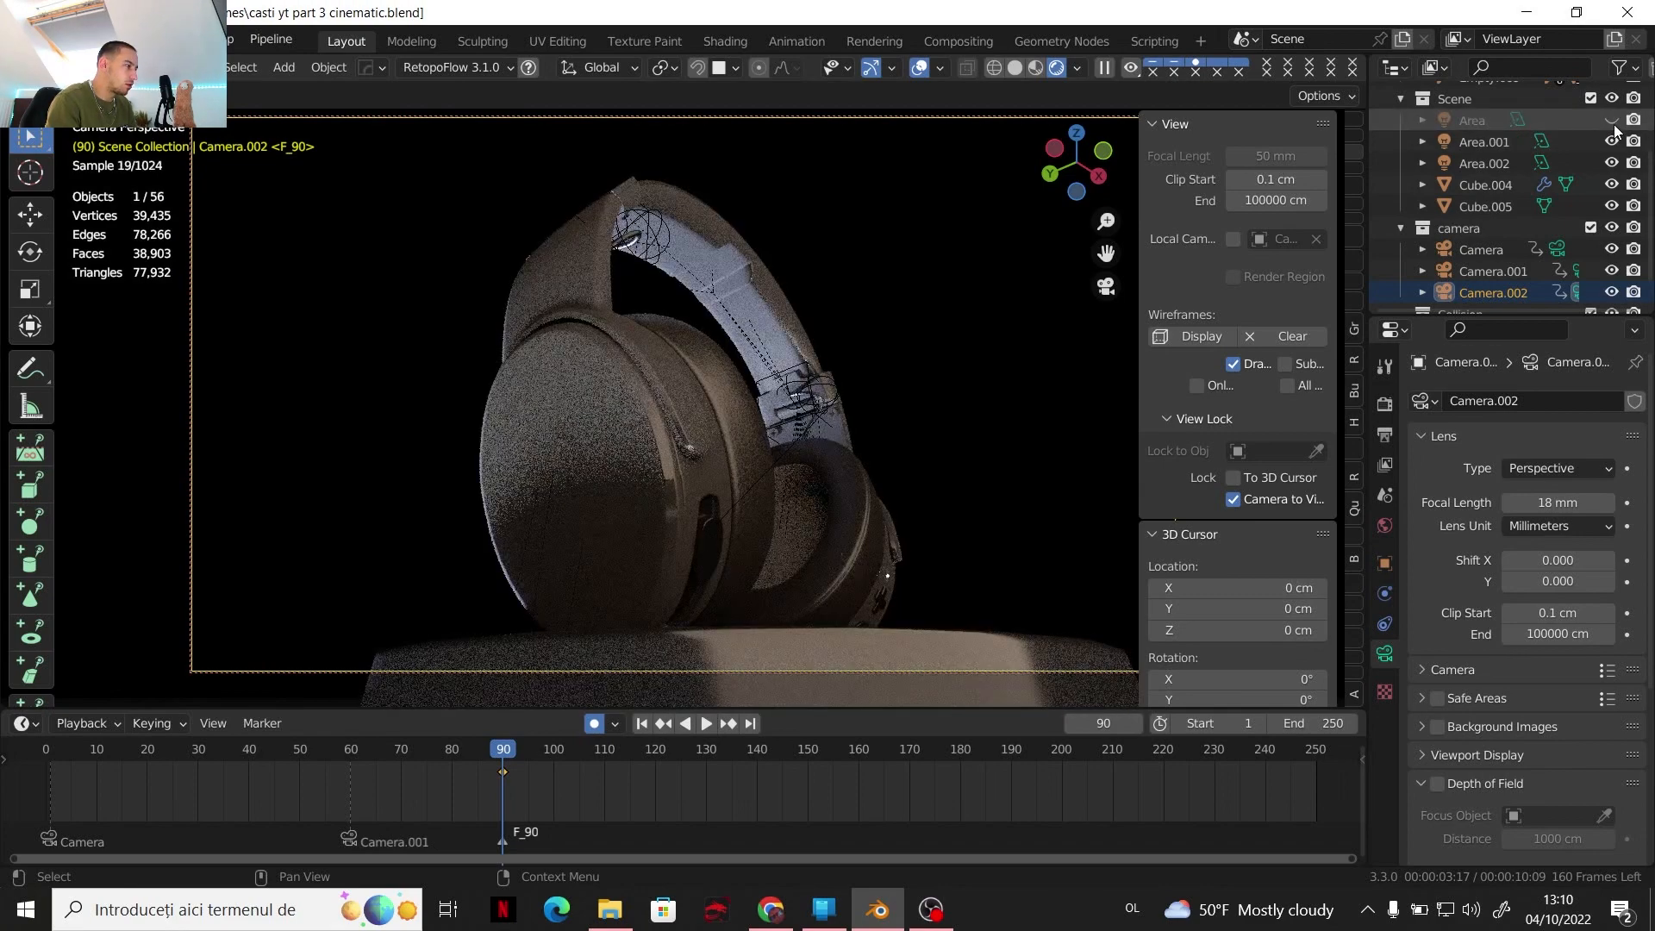
click(1612, 163)
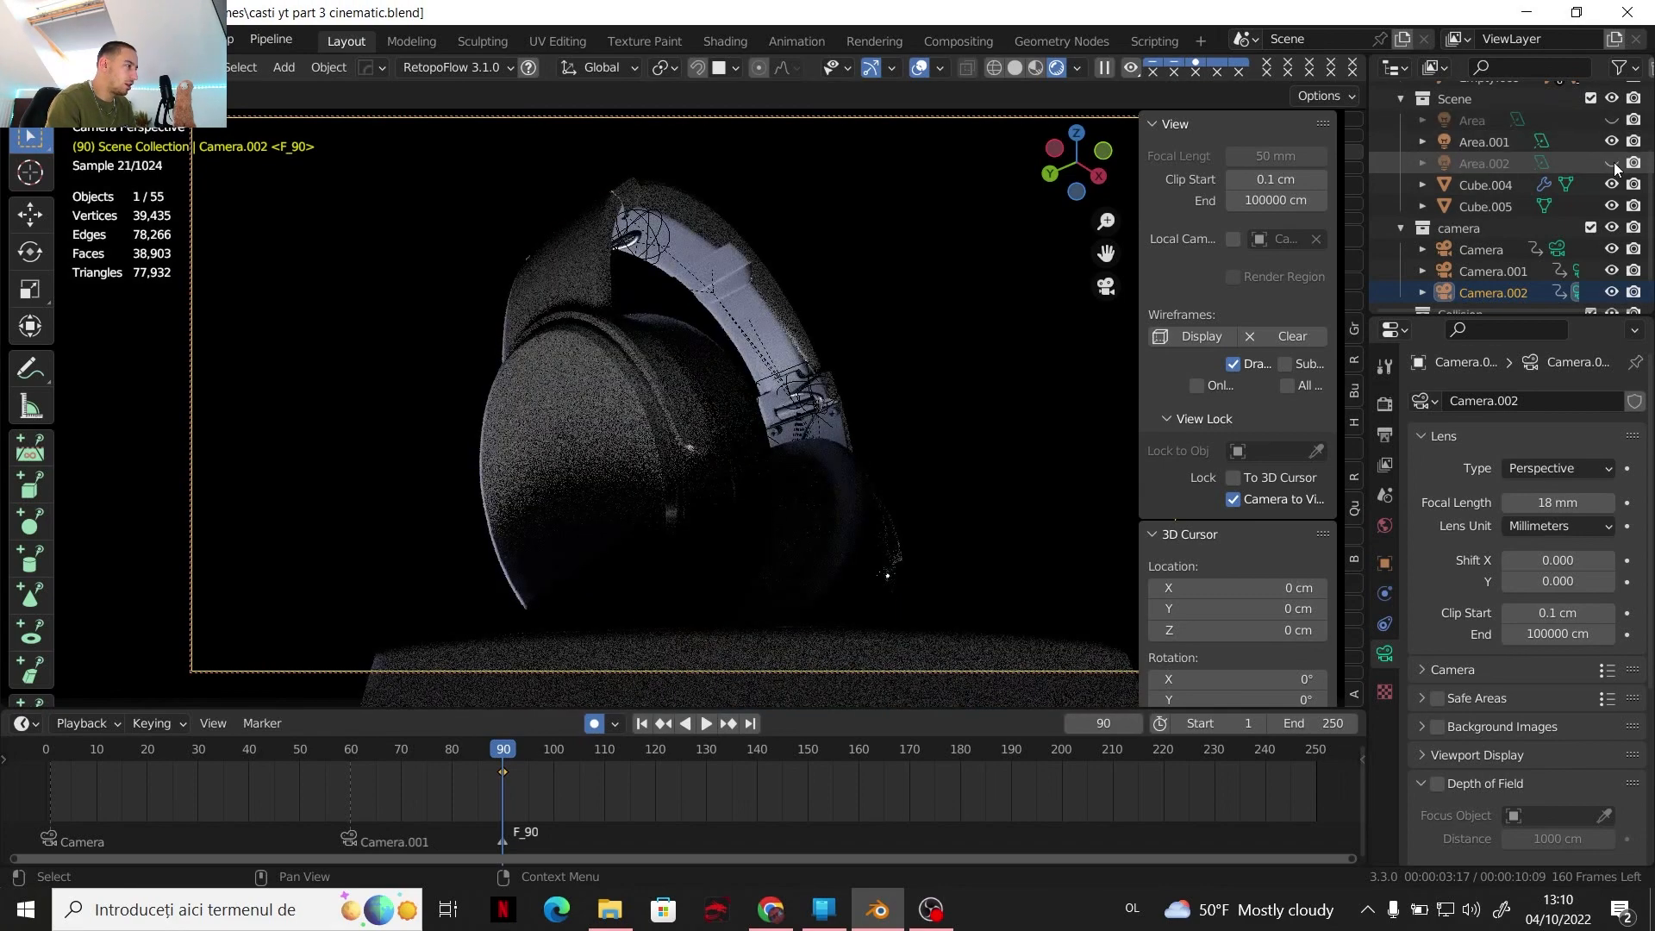
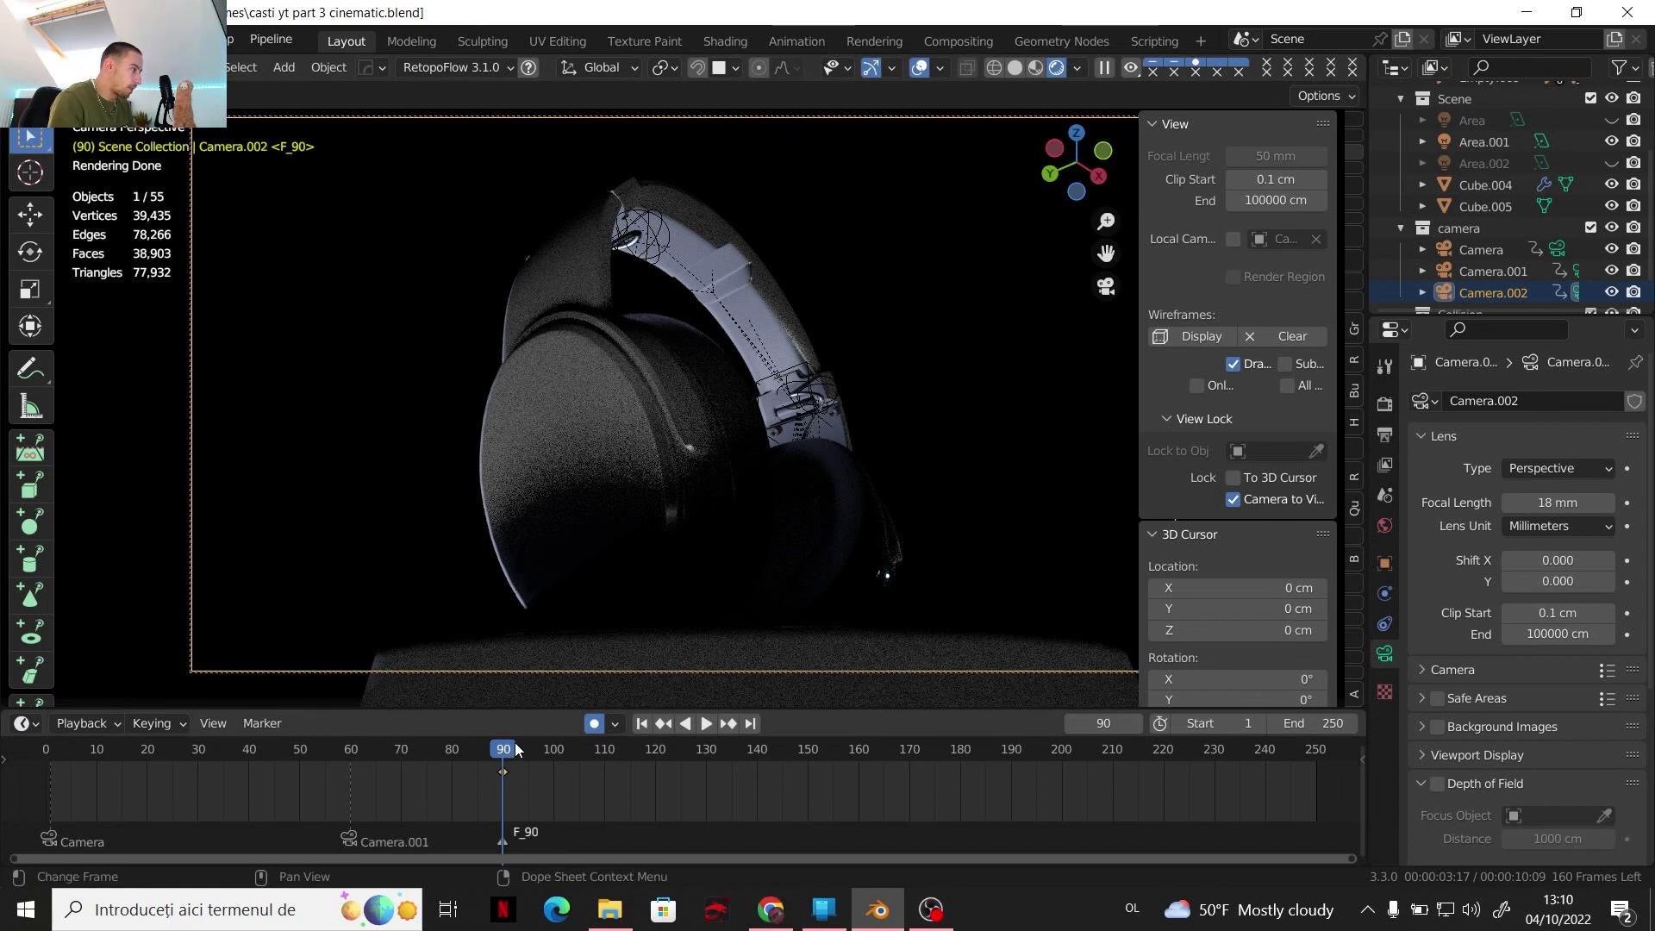
Bind Camera.002 to the frame 90 marker and show the Area and Area.002 lights again
click(244, 731)
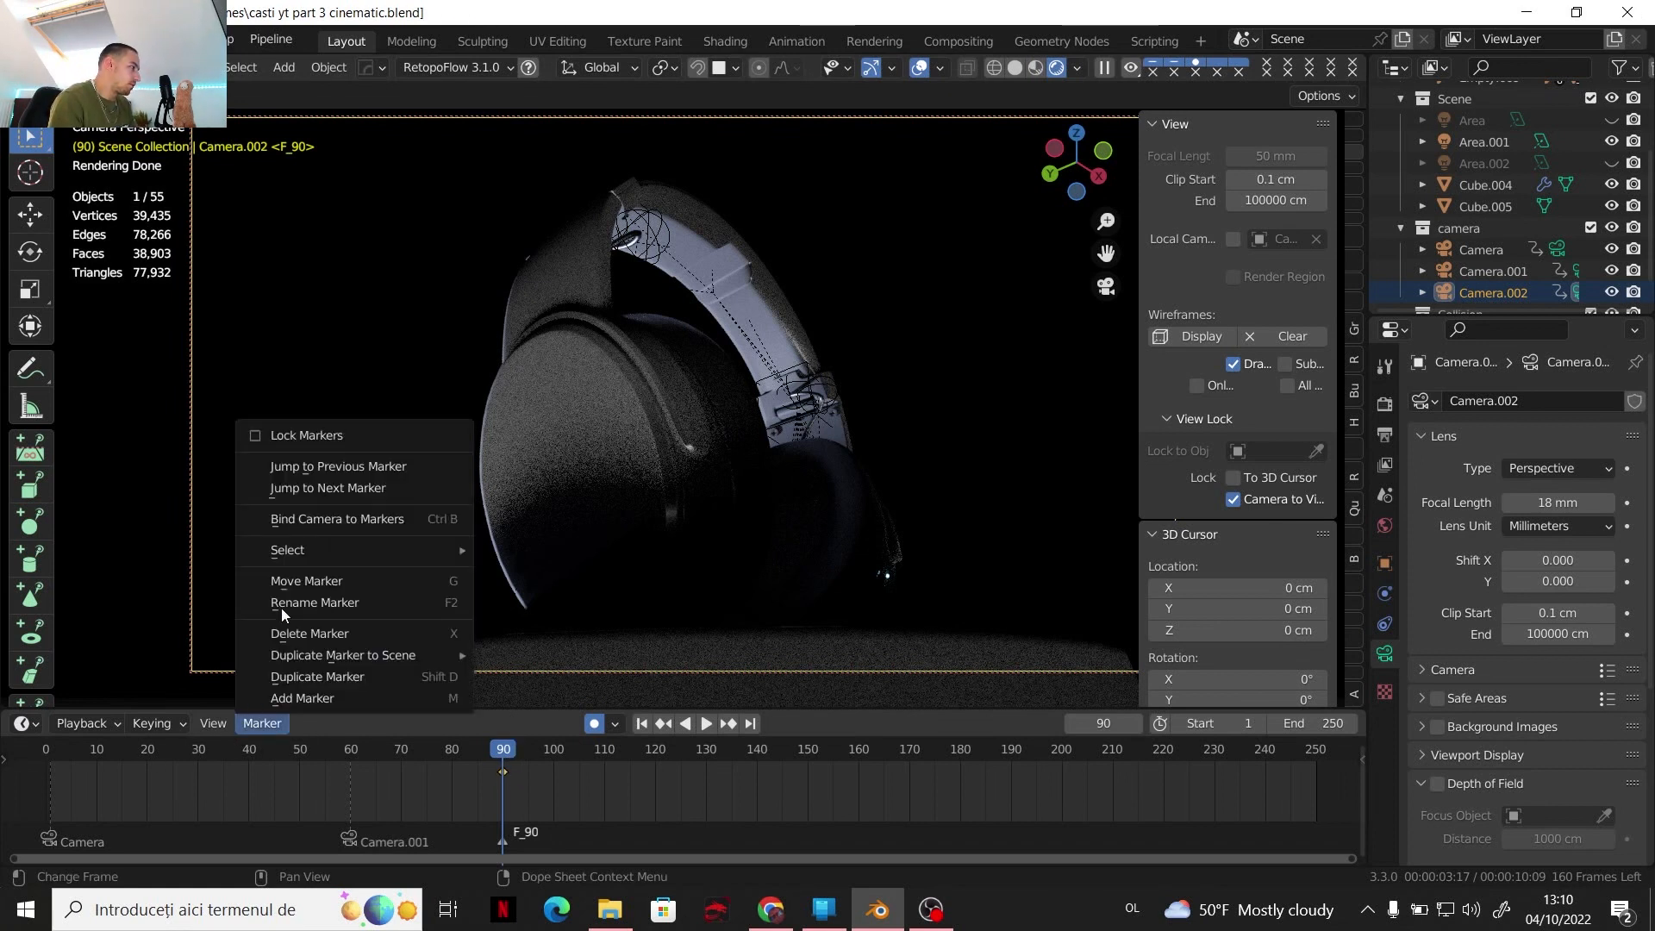
click(303, 522)
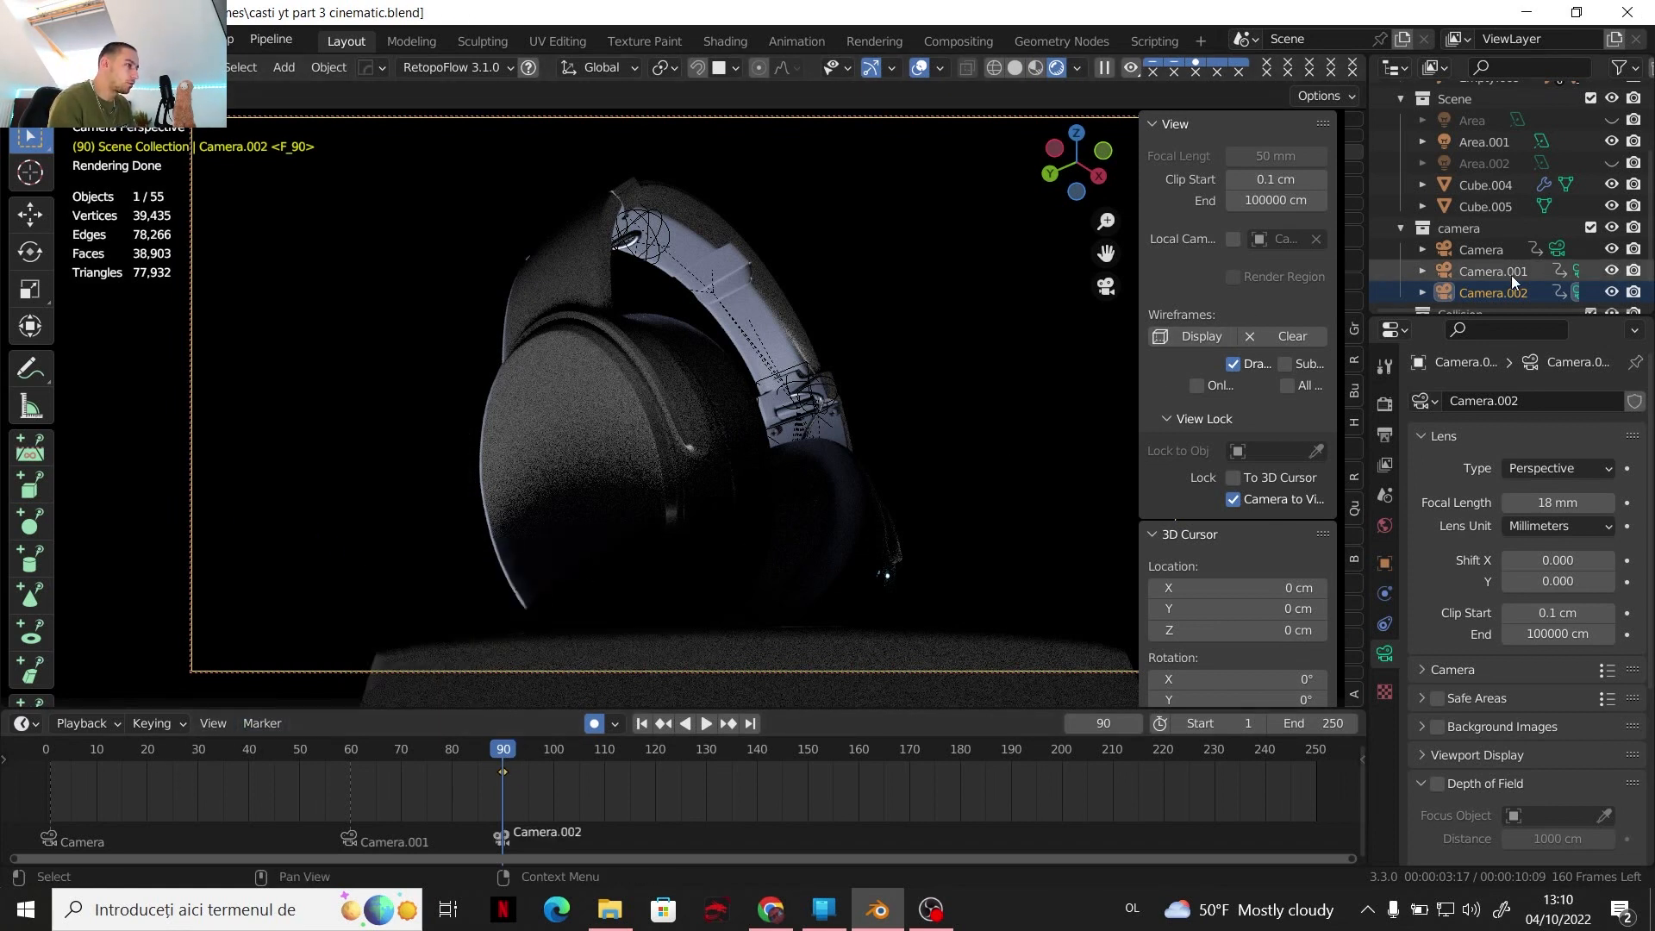
drag(1612, 163, 1612, 119)
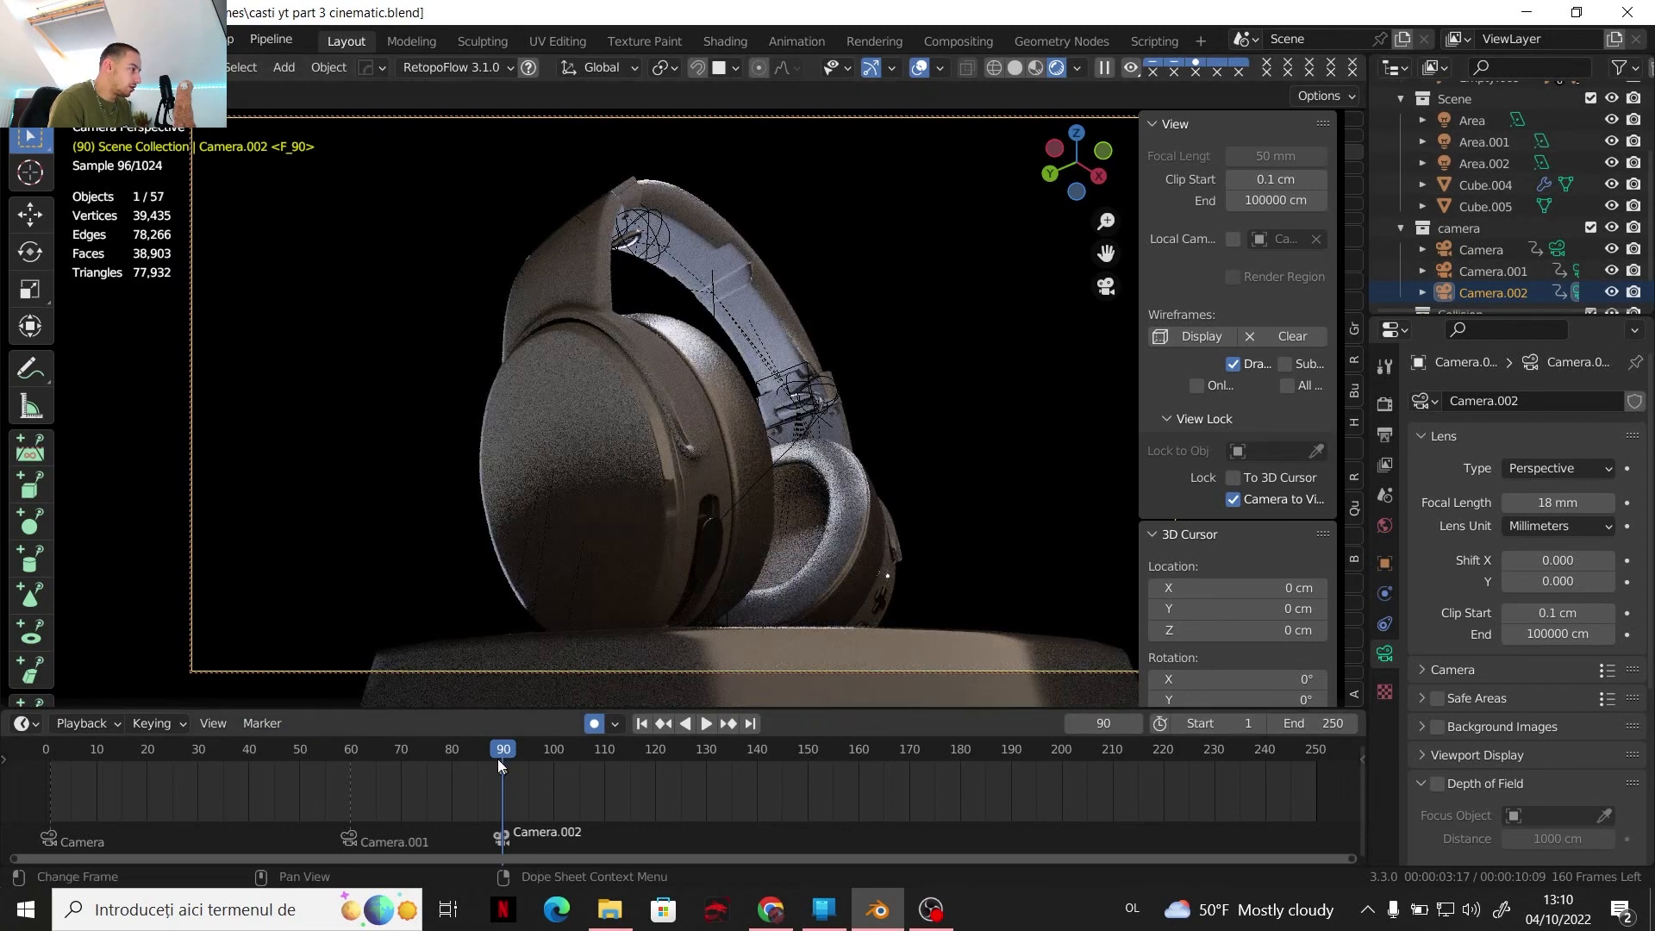
Keyframe Camera.002 at frame 120 closer to the headphones and orbited toward the inner ear cushion
key(space)
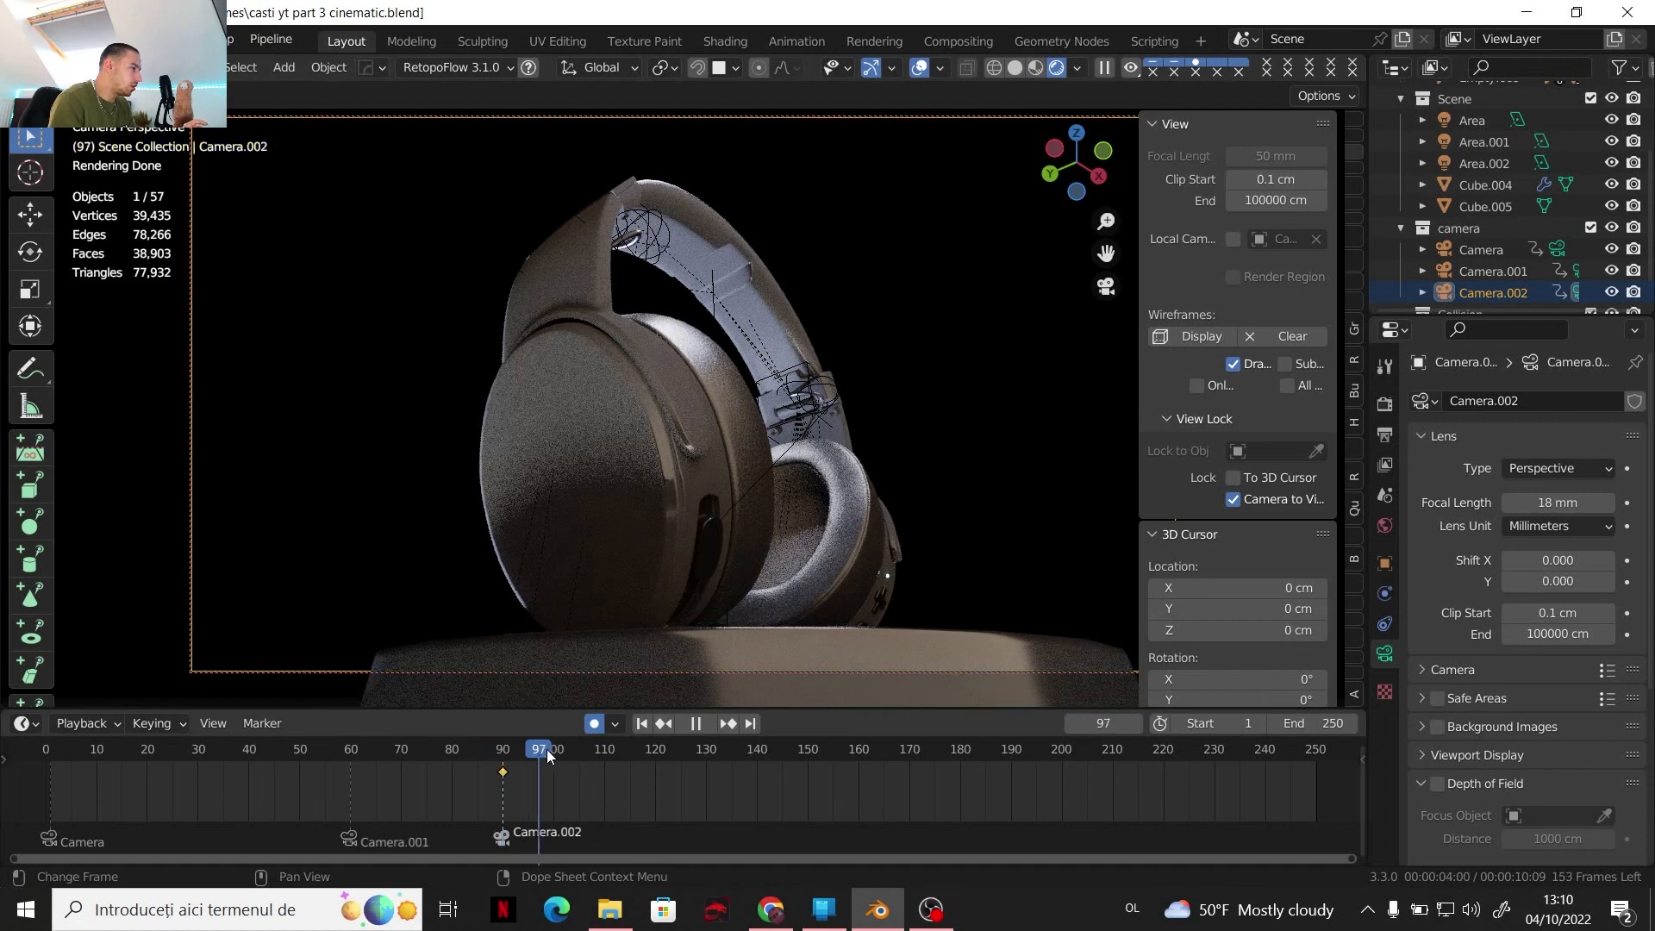
key(space)
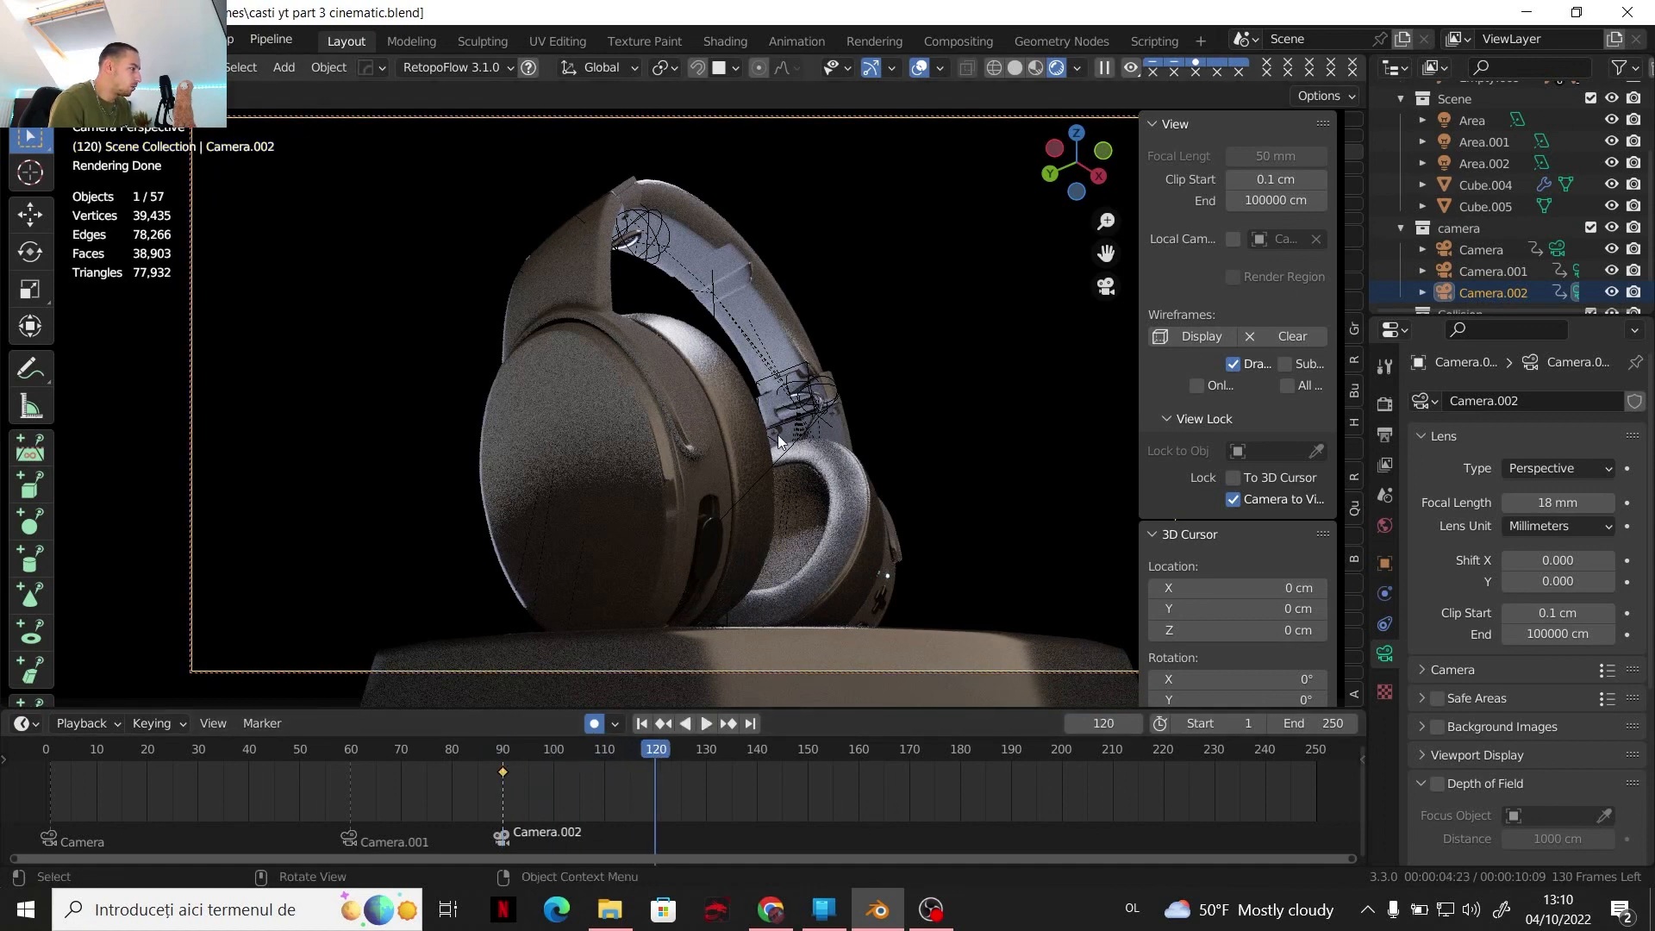
middle_drag(731, 412, 763, 484)
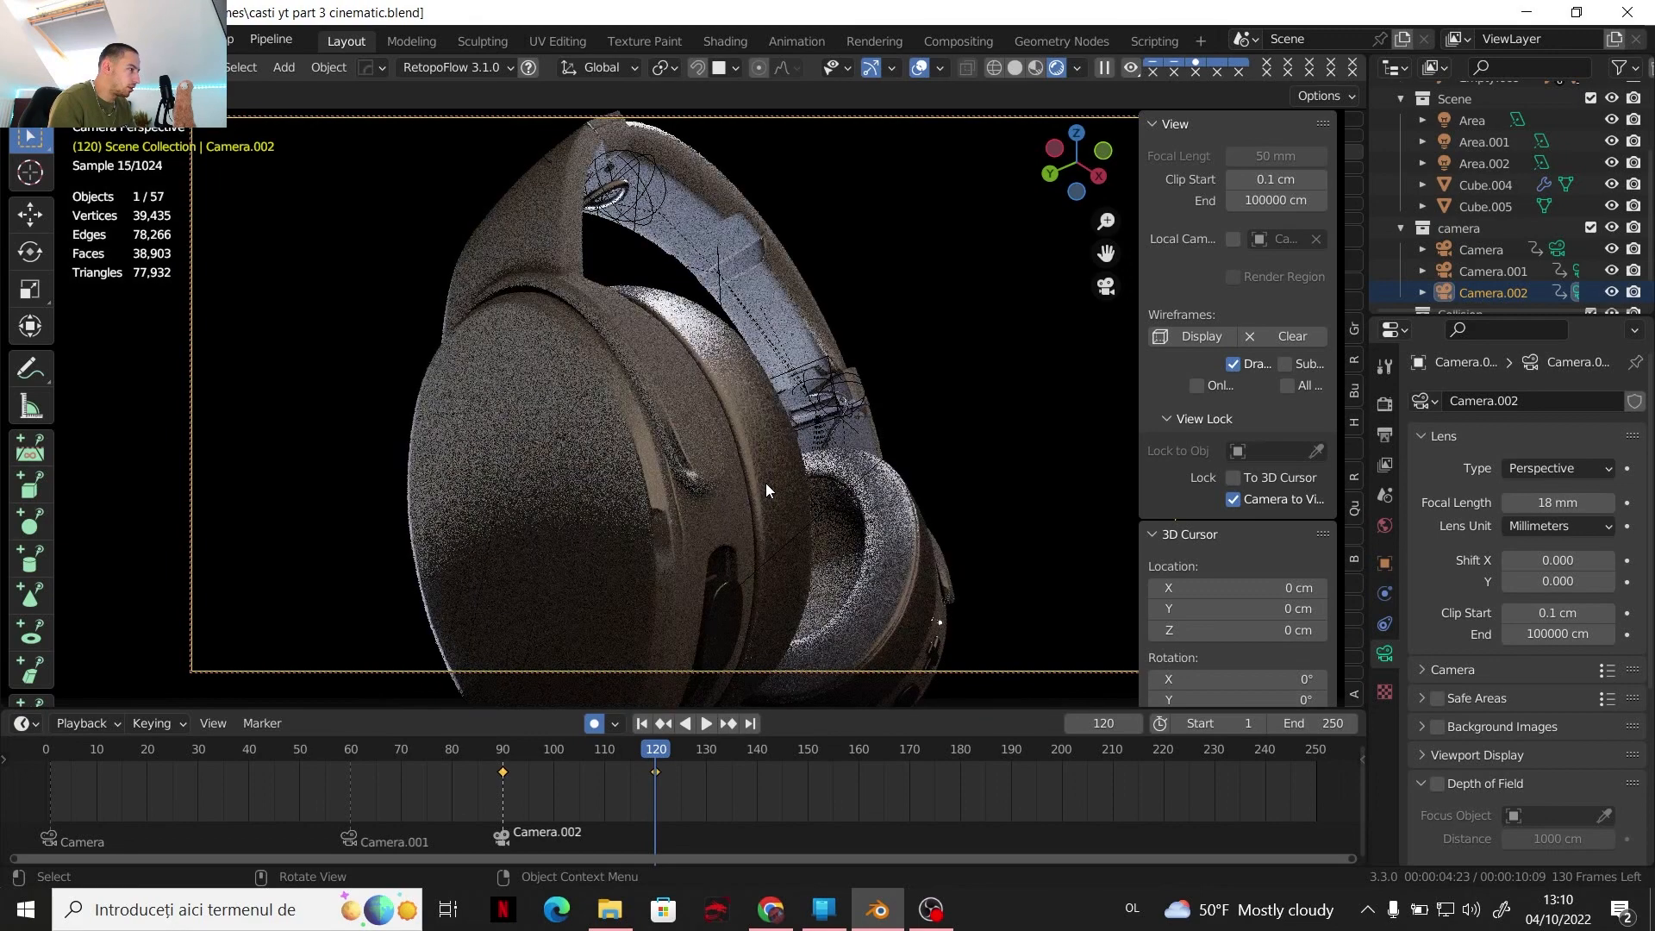
middle_drag(764, 478, 614, 470)
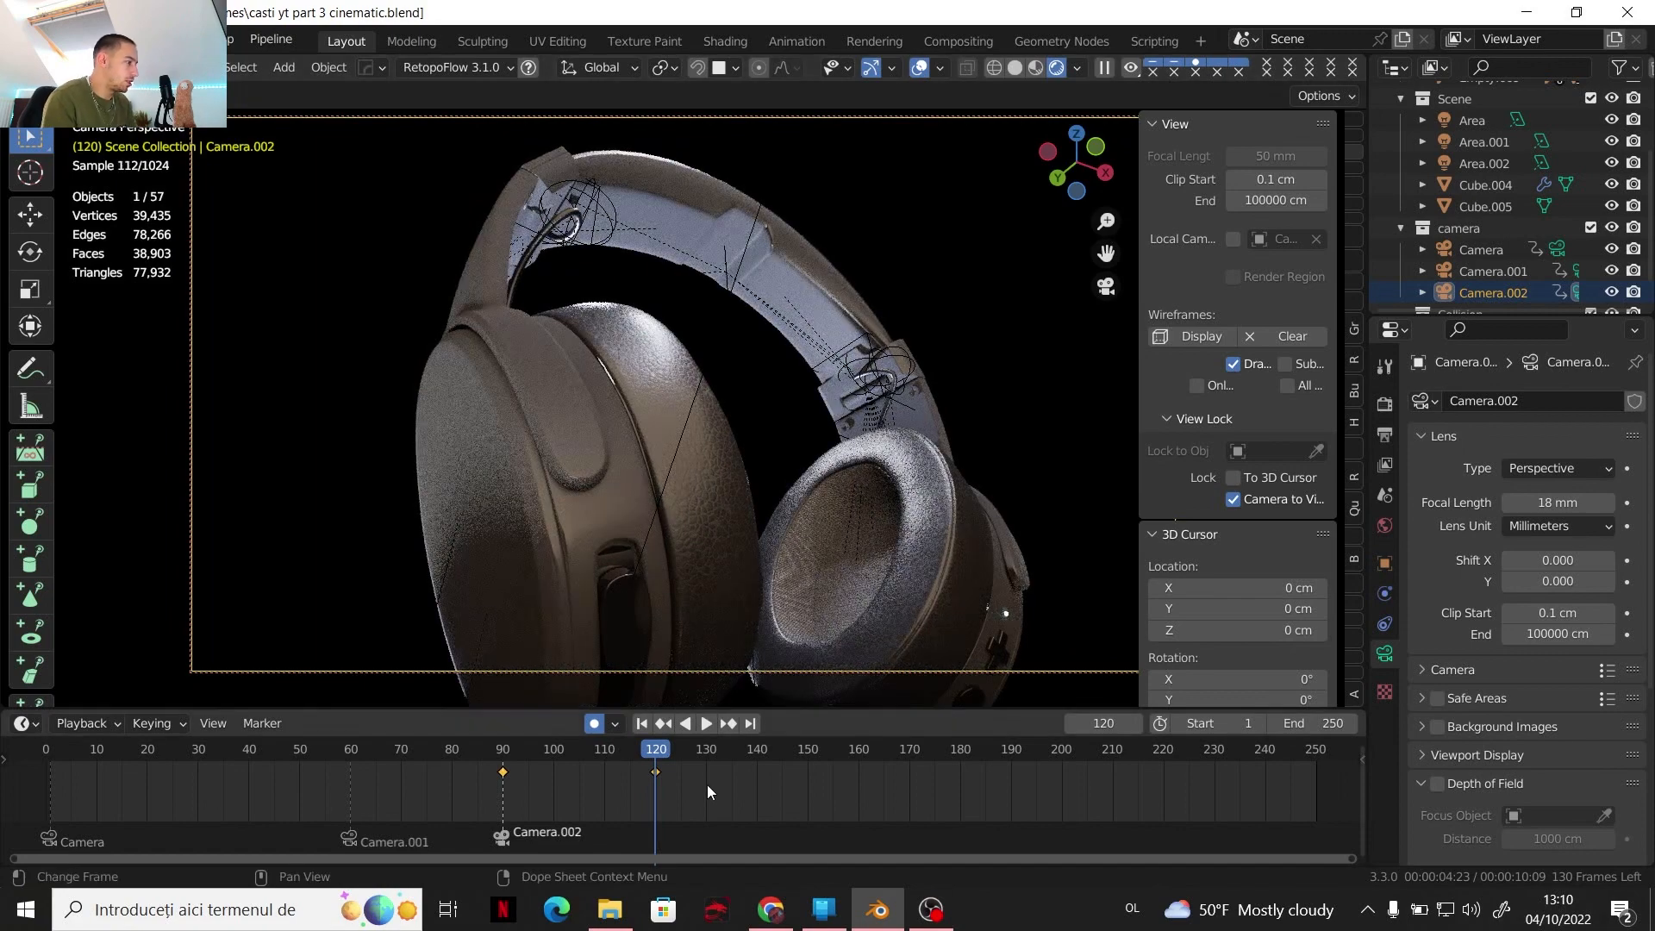
Swap Camera.002's keyframes so the close pose sits at frame 90 and the wider pose at frame 120
drag(655, 748, 488, 748)
click(695, 749)
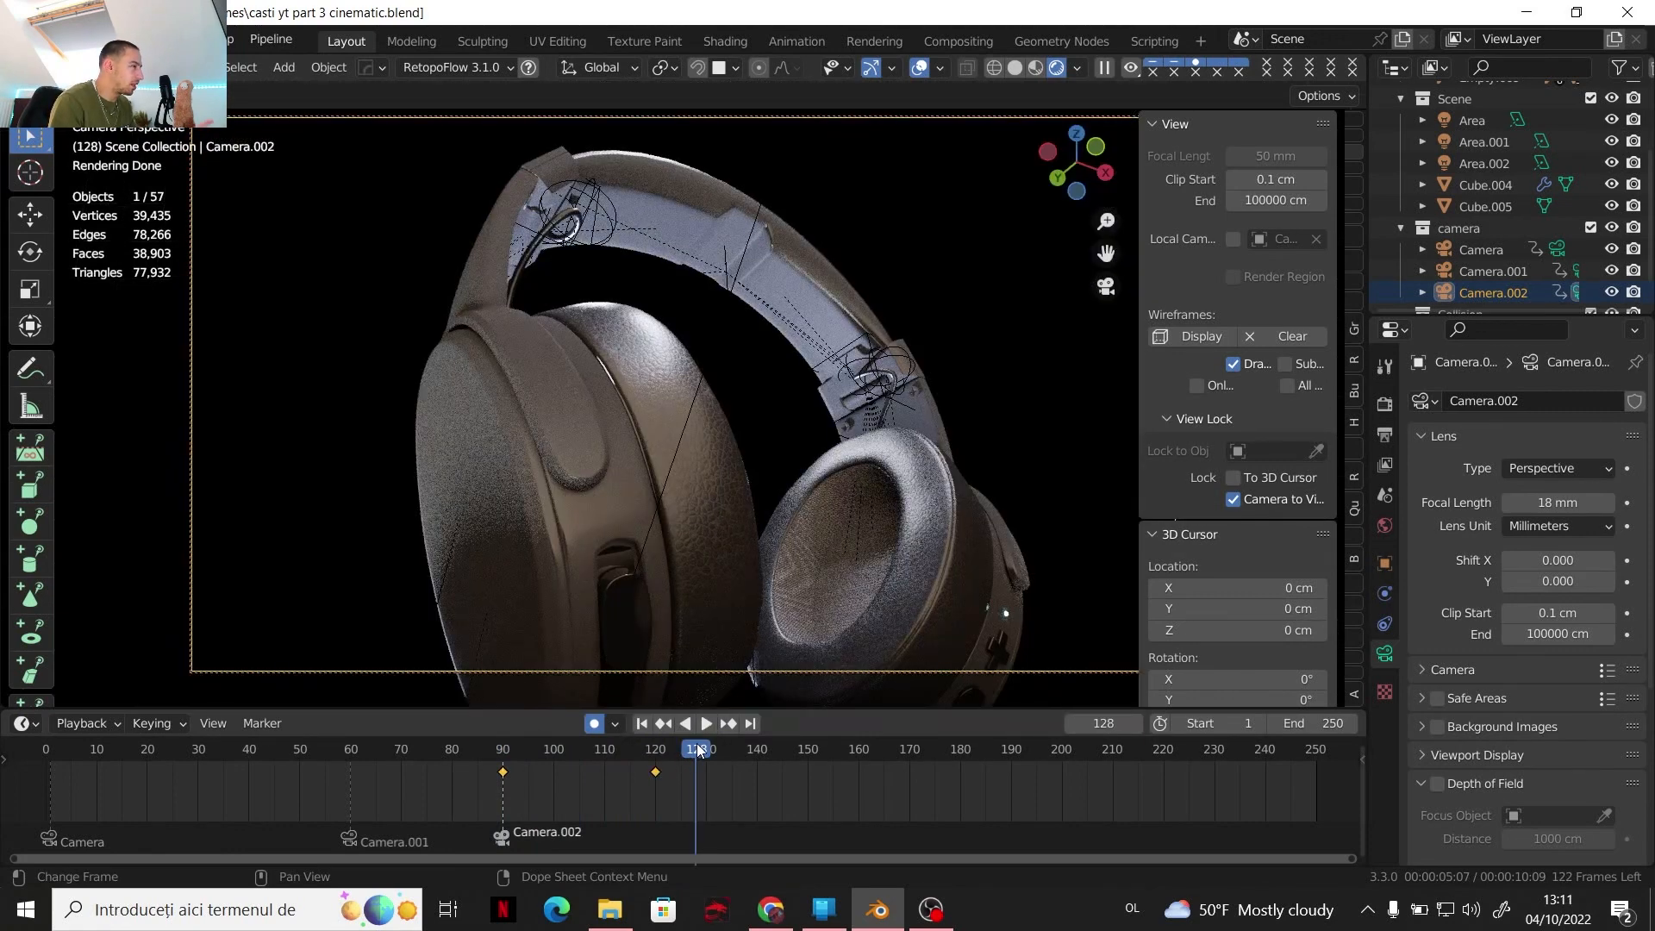
drag(697, 746, 661, 785)
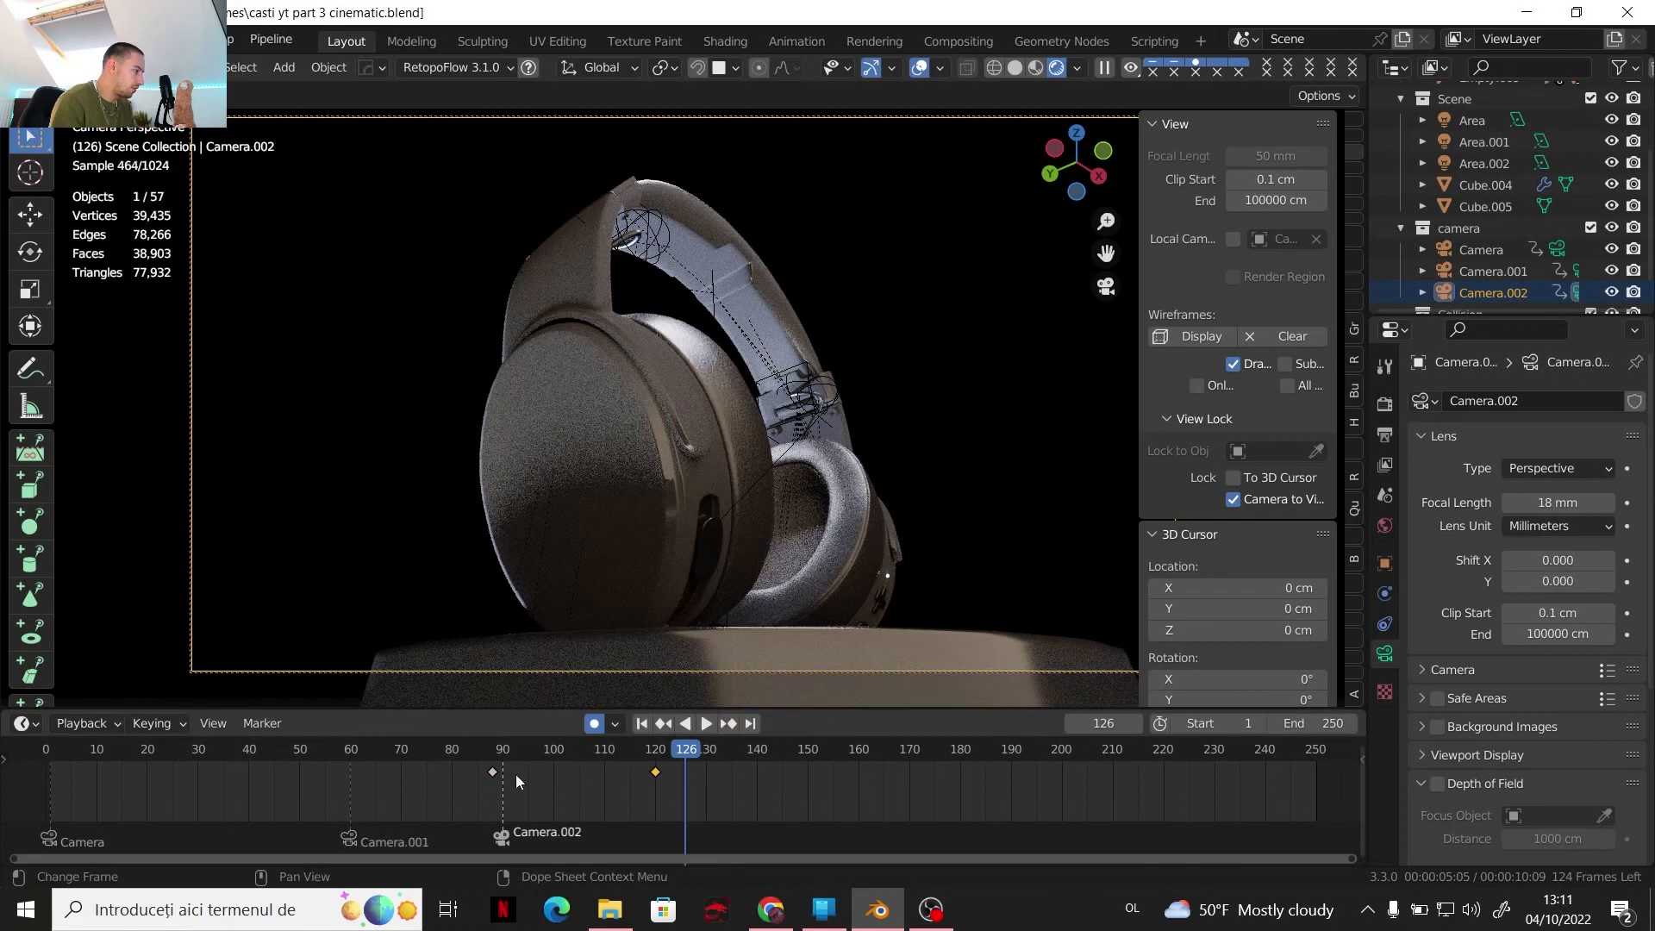
drag(495, 770, 506, 776)
Play the camera move between frames 90 and 120, and add a timeline marker at frame 120
drag(686, 753, 484, 798)
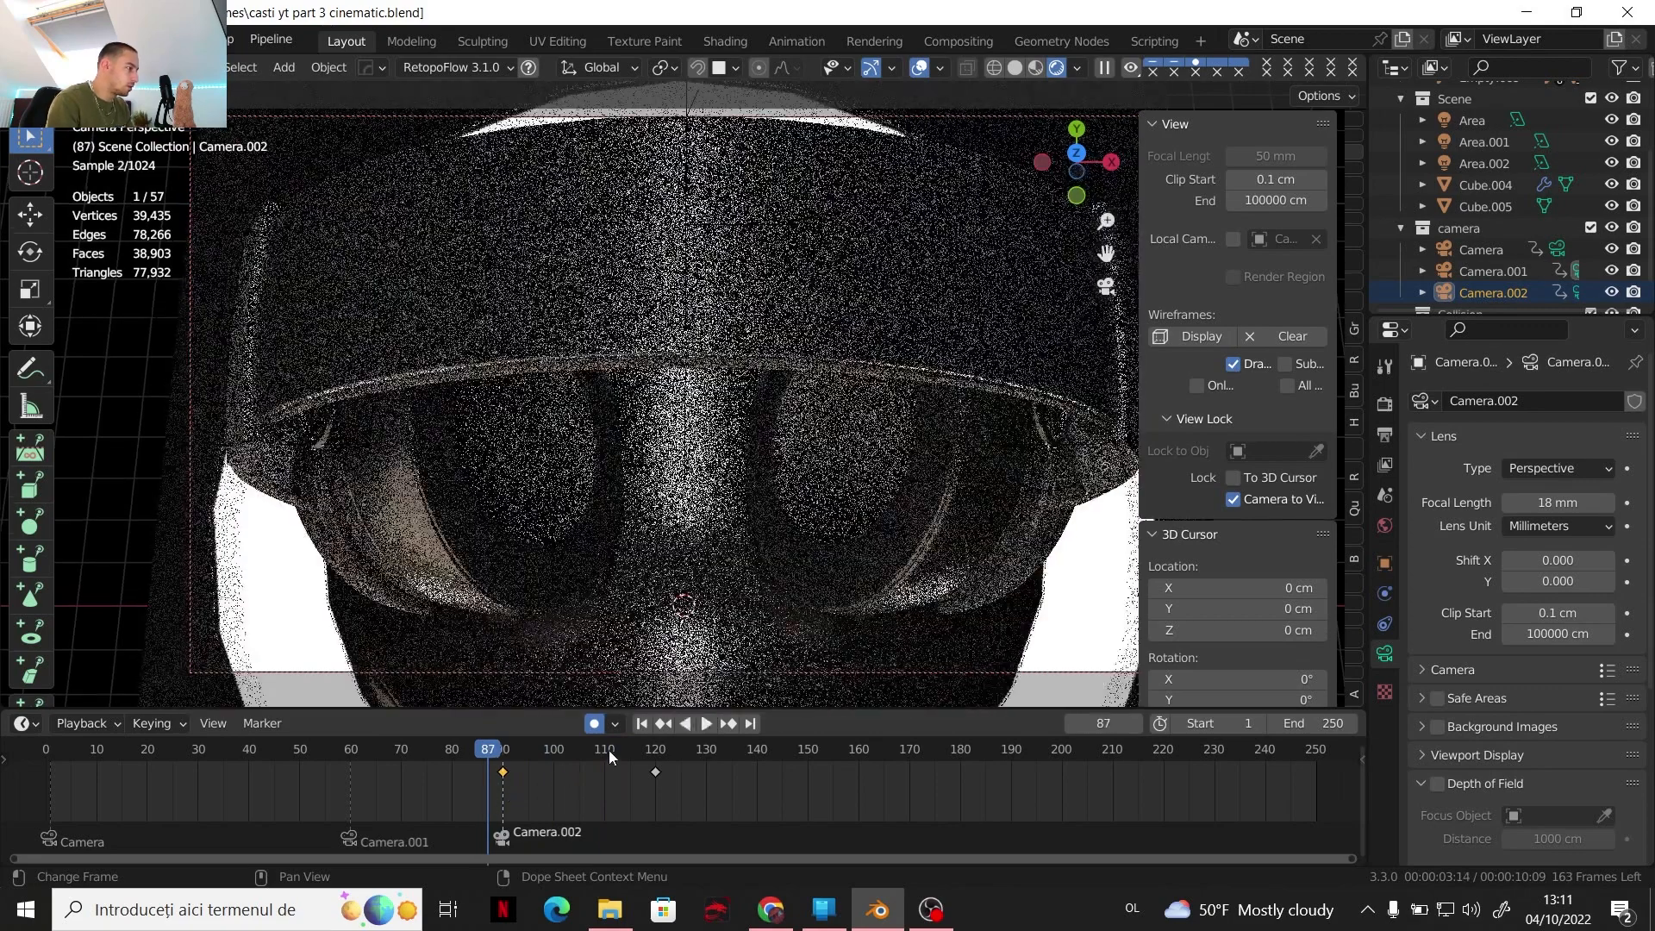
click(706, 723)
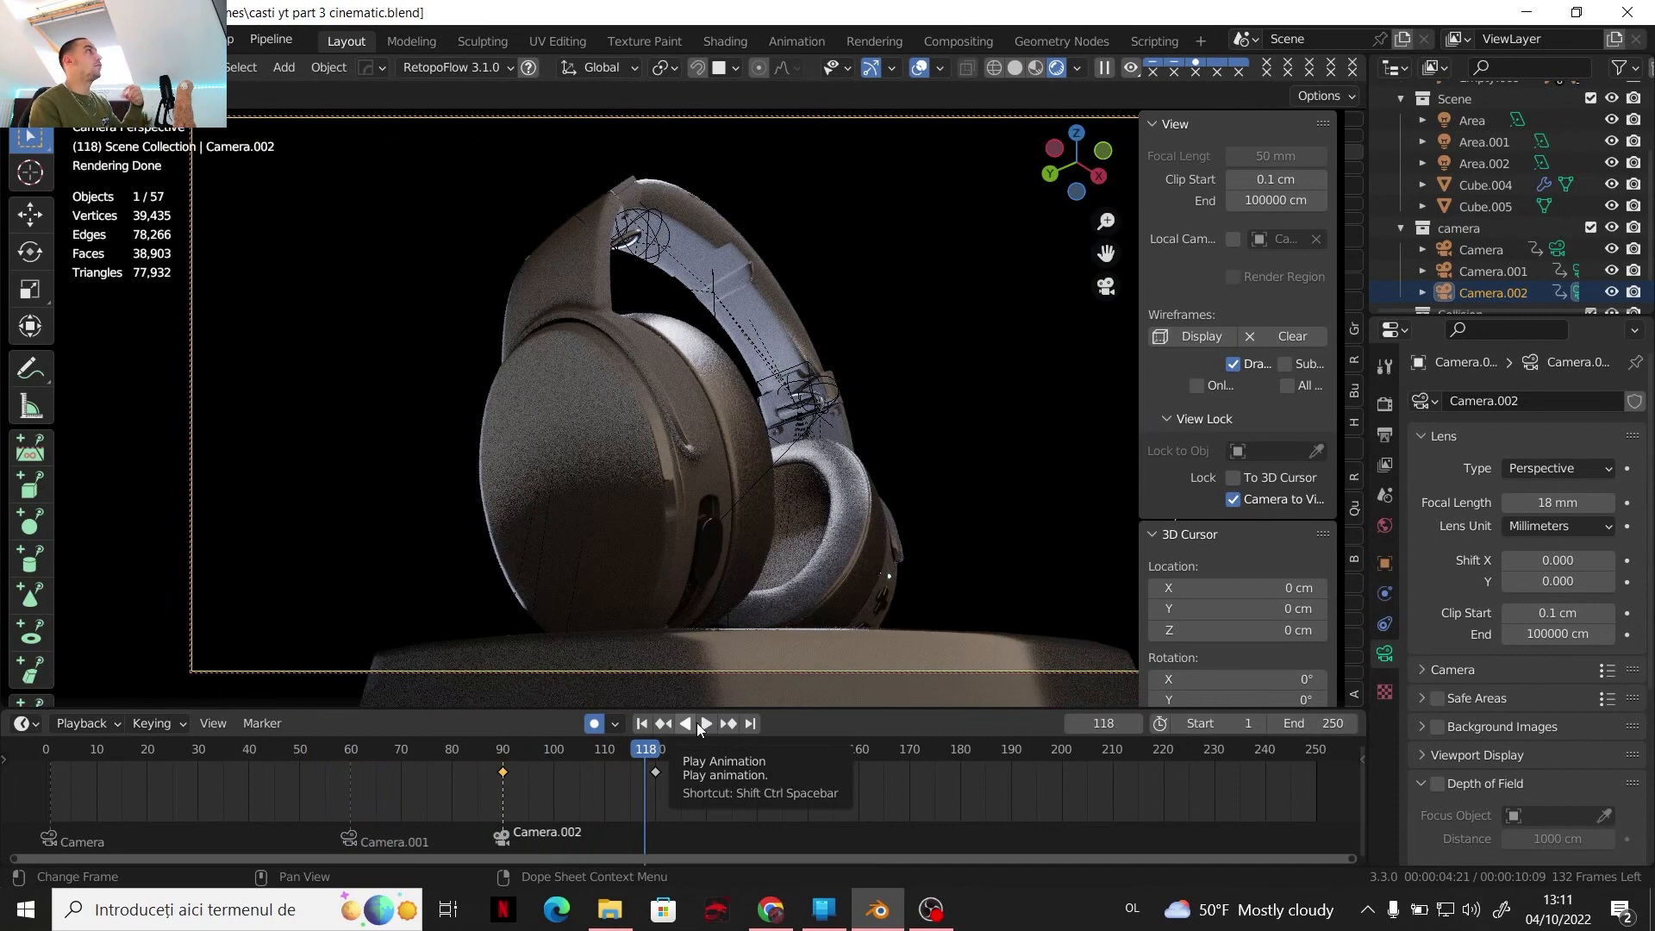
click(656, 750)
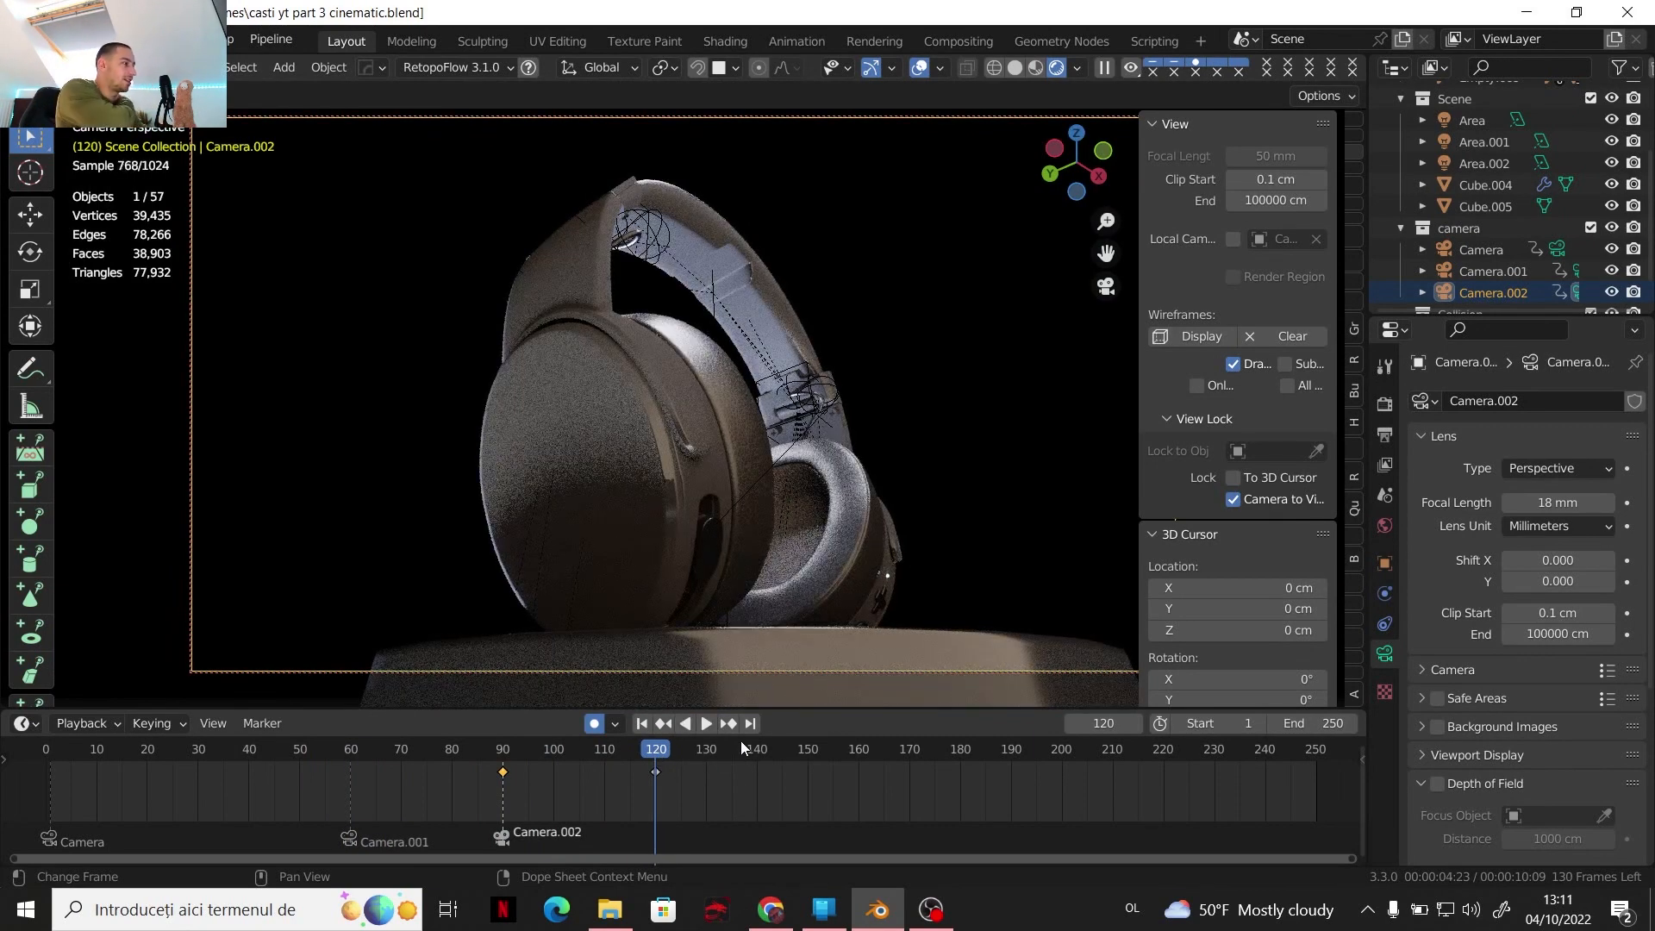
click(262, 722)
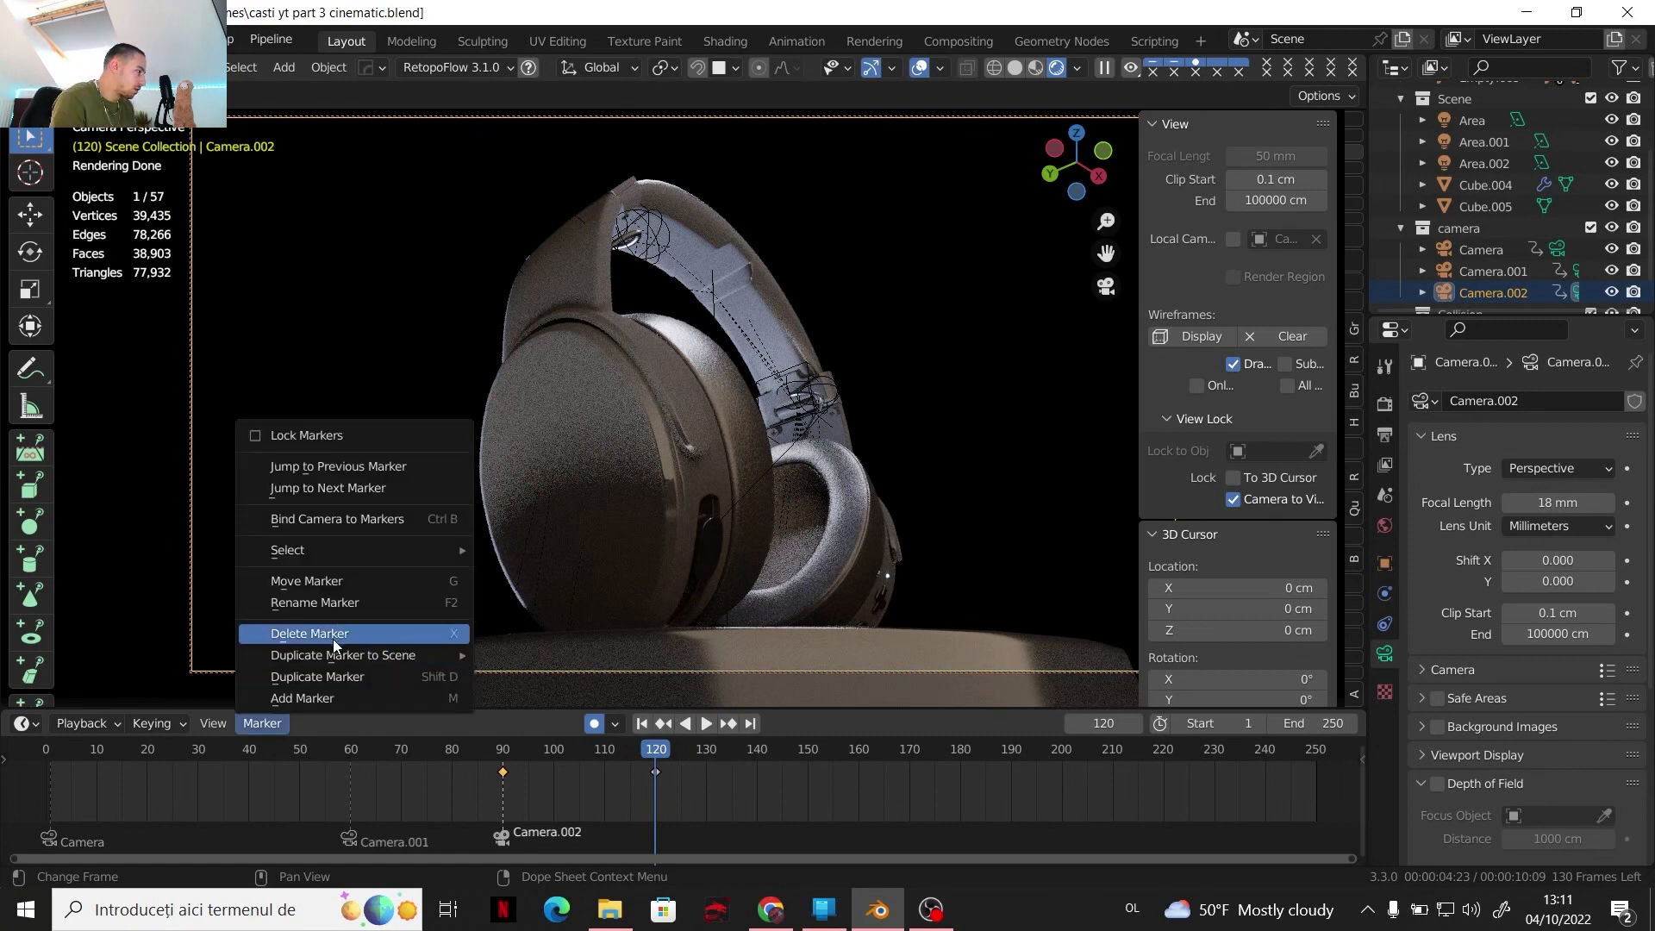
click(335, 694)
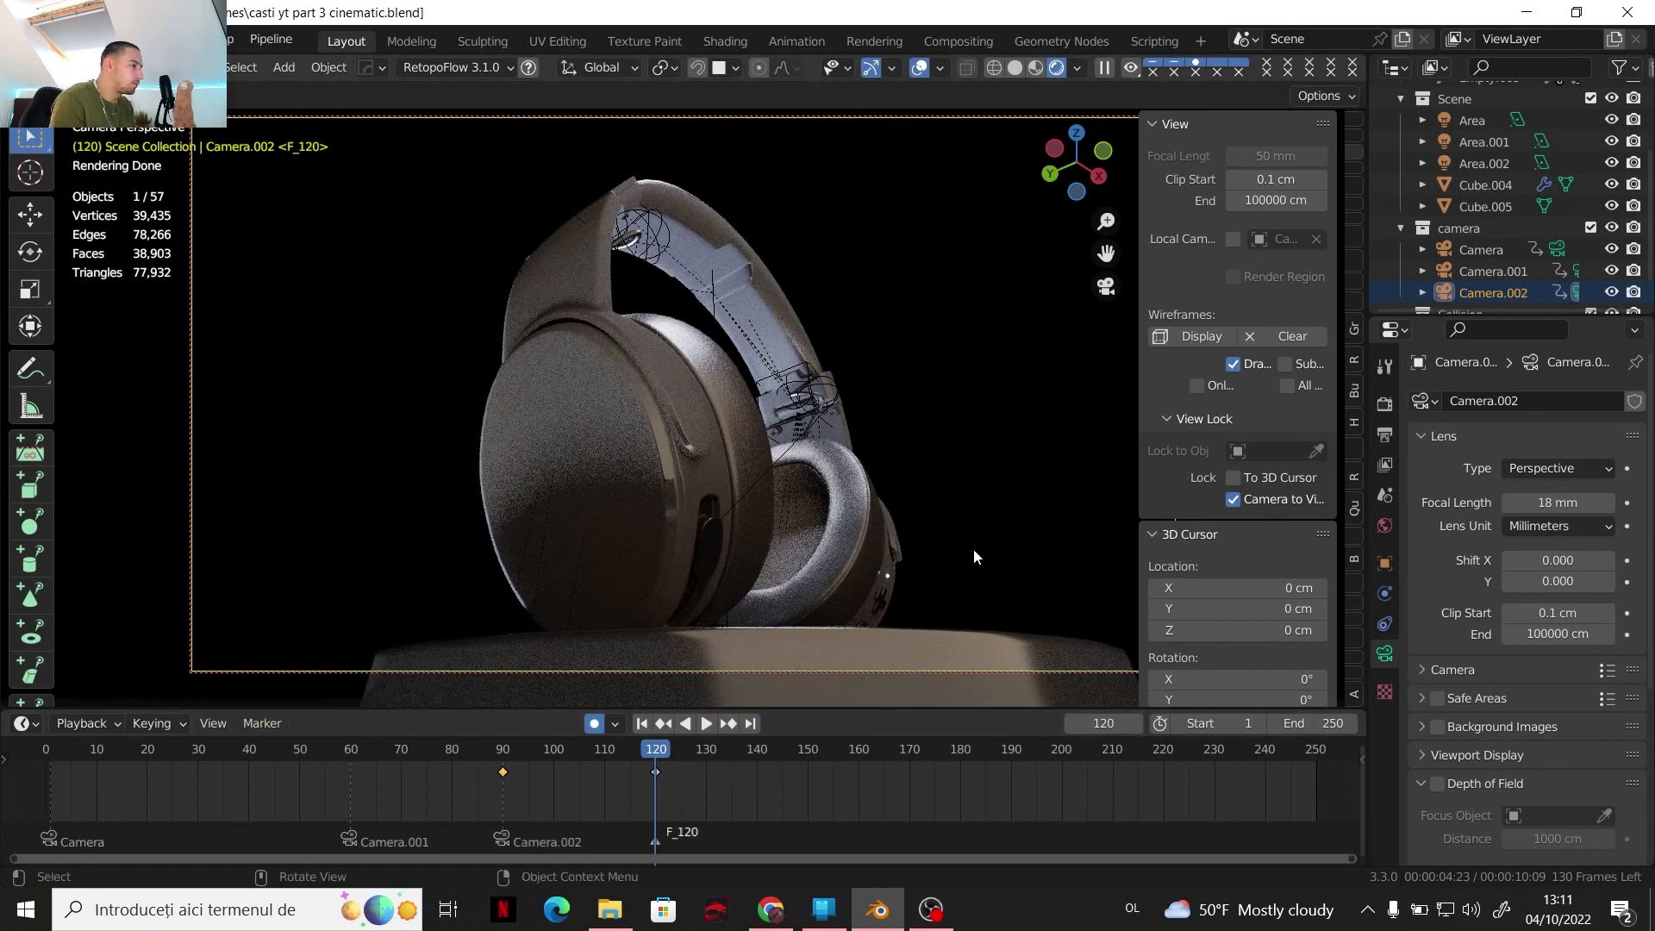
Unlock the camera from the view and orbit out of it to show the whole headphones on the pedestal
click(1231, 501)
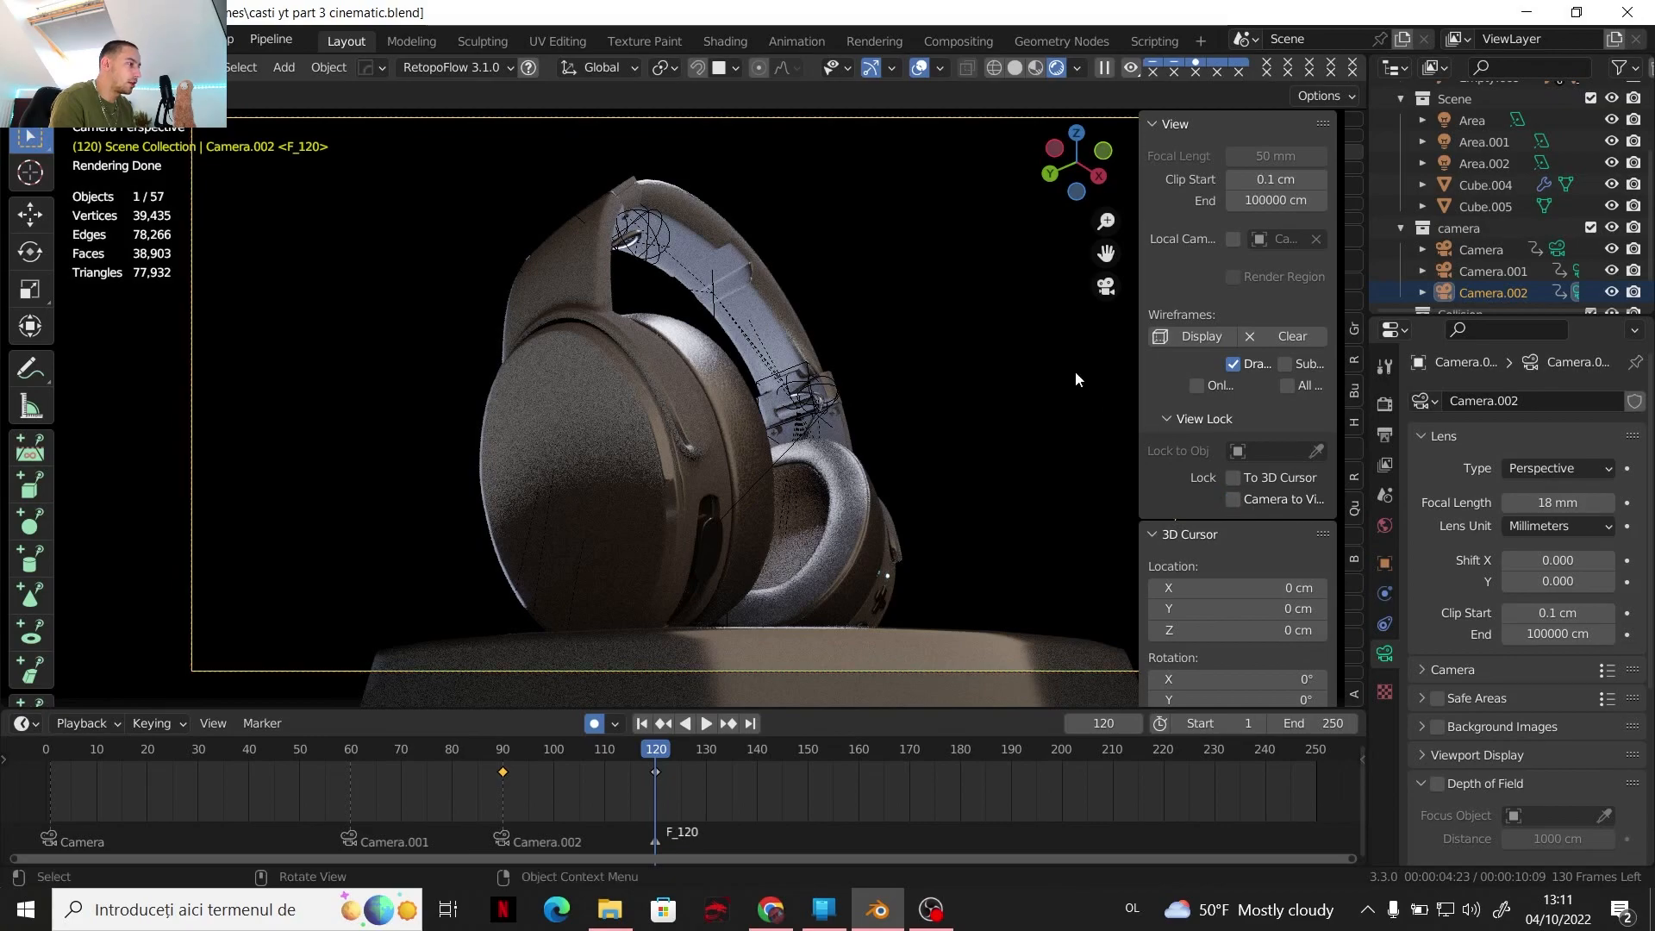
middle_drag(781, 438, 785, 455)
scroll(785, 456, down, 2)
scroll(784, 455, down, 5)
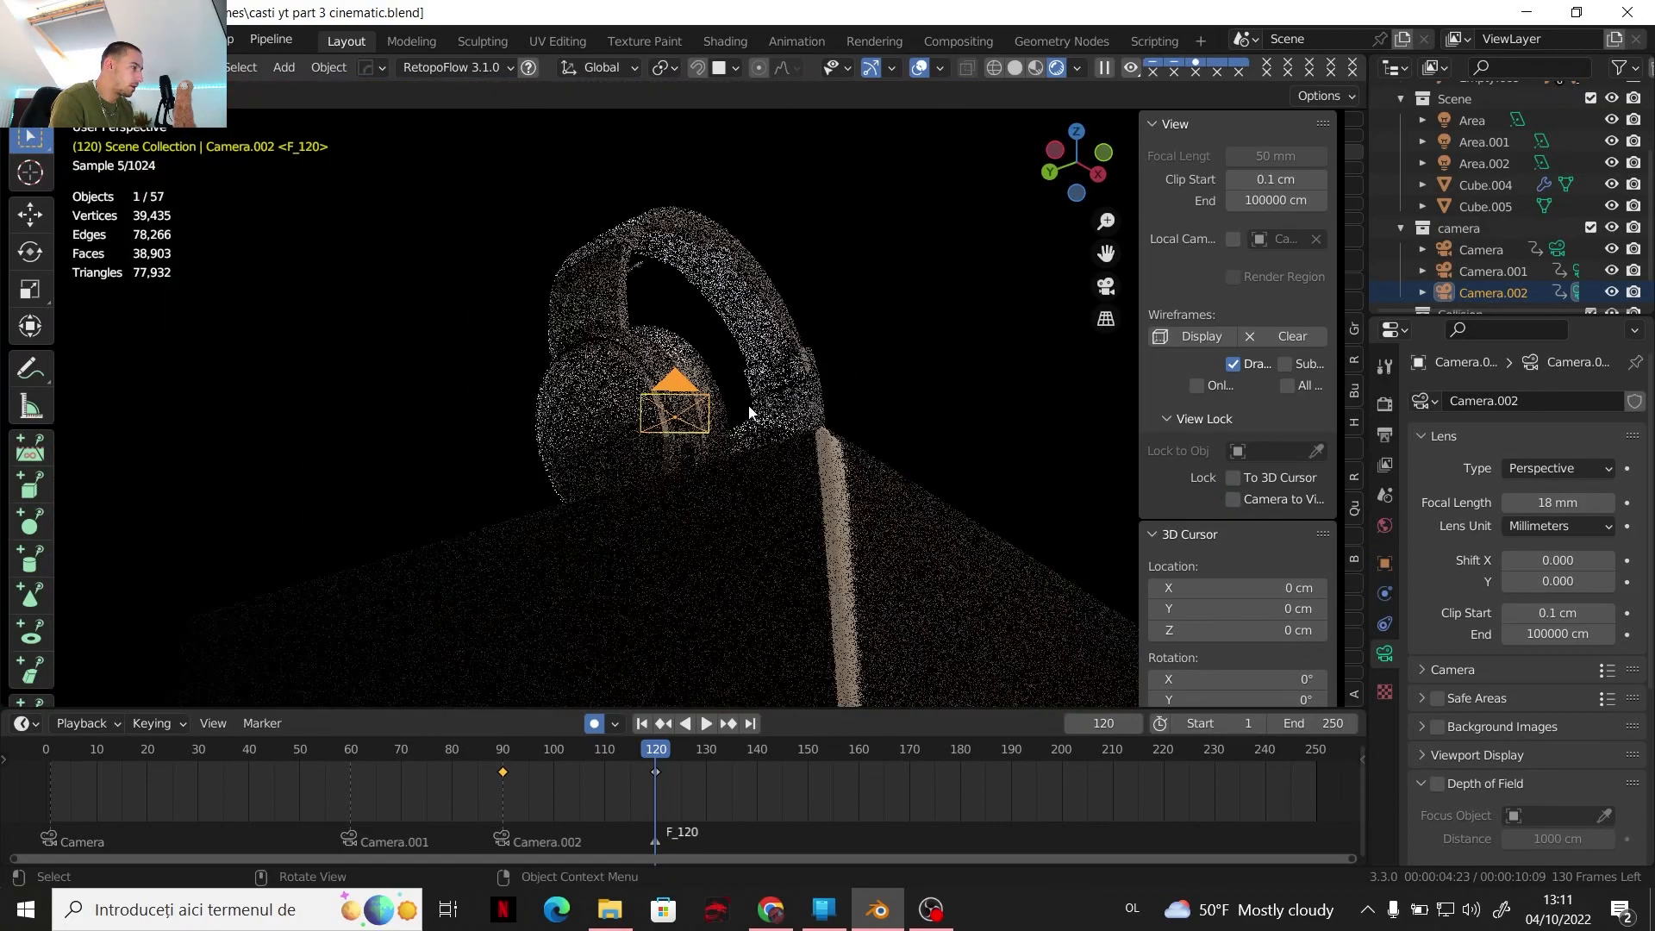
scroll(733, 411, down, 1)
middle_drag(731, 431, 716, 546)
Add a fourth camera in the camera collection and look through it with the camera locked to the view
key(shift+a)
mouse_move(712, 562)
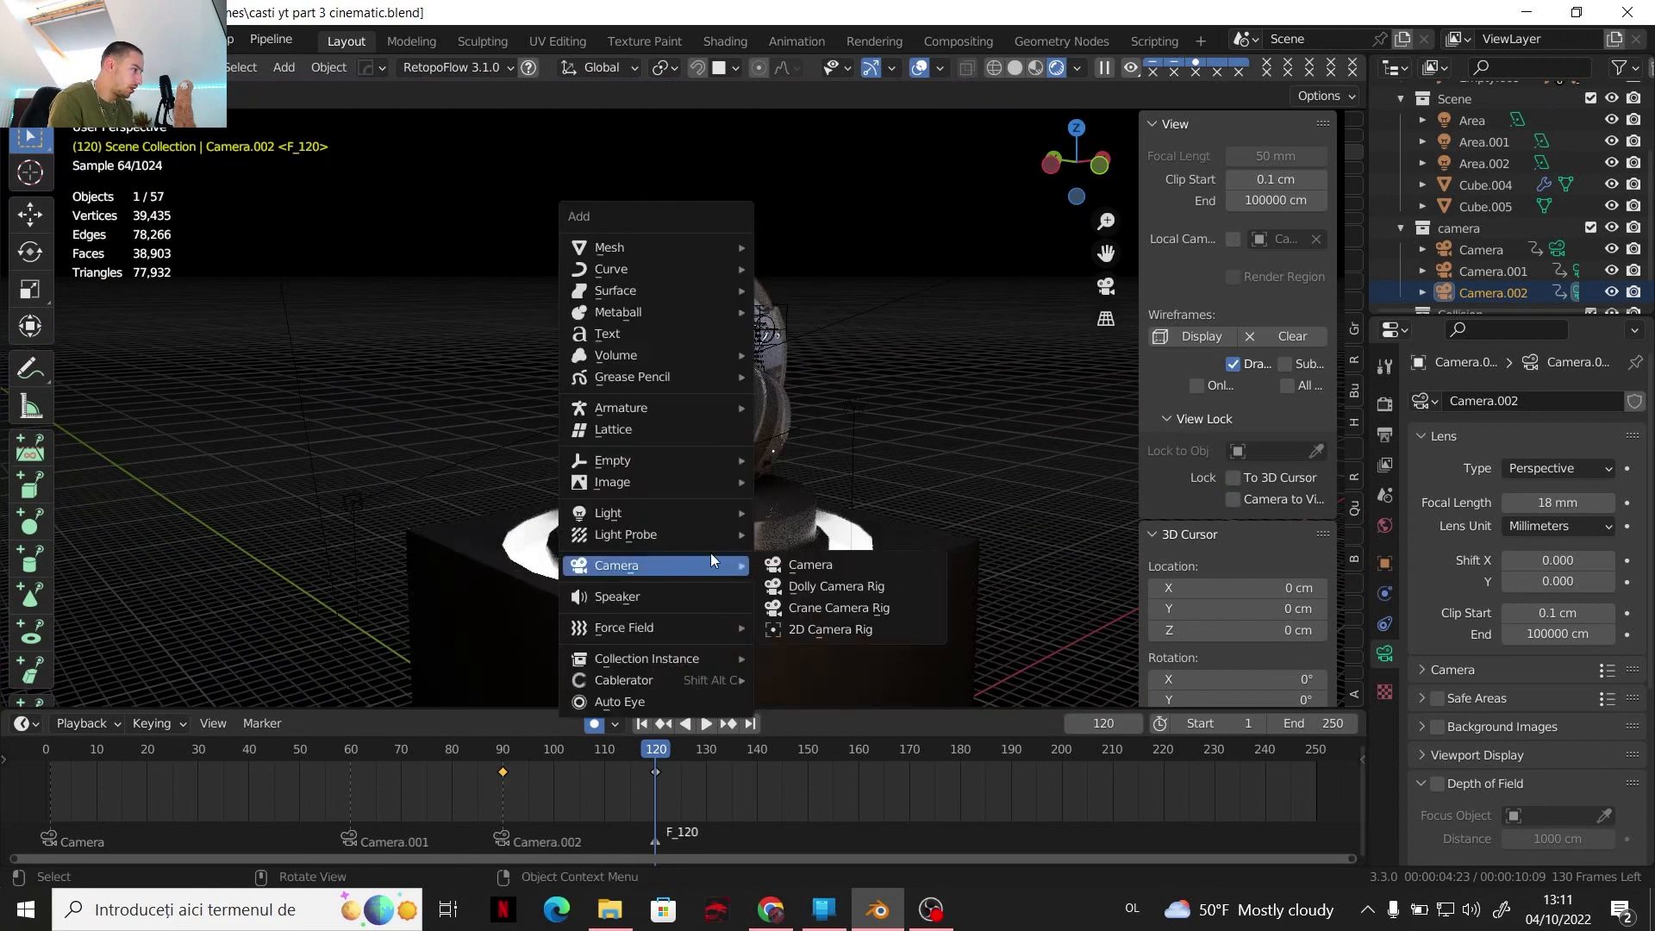
click(785, 569)
key(backslash)
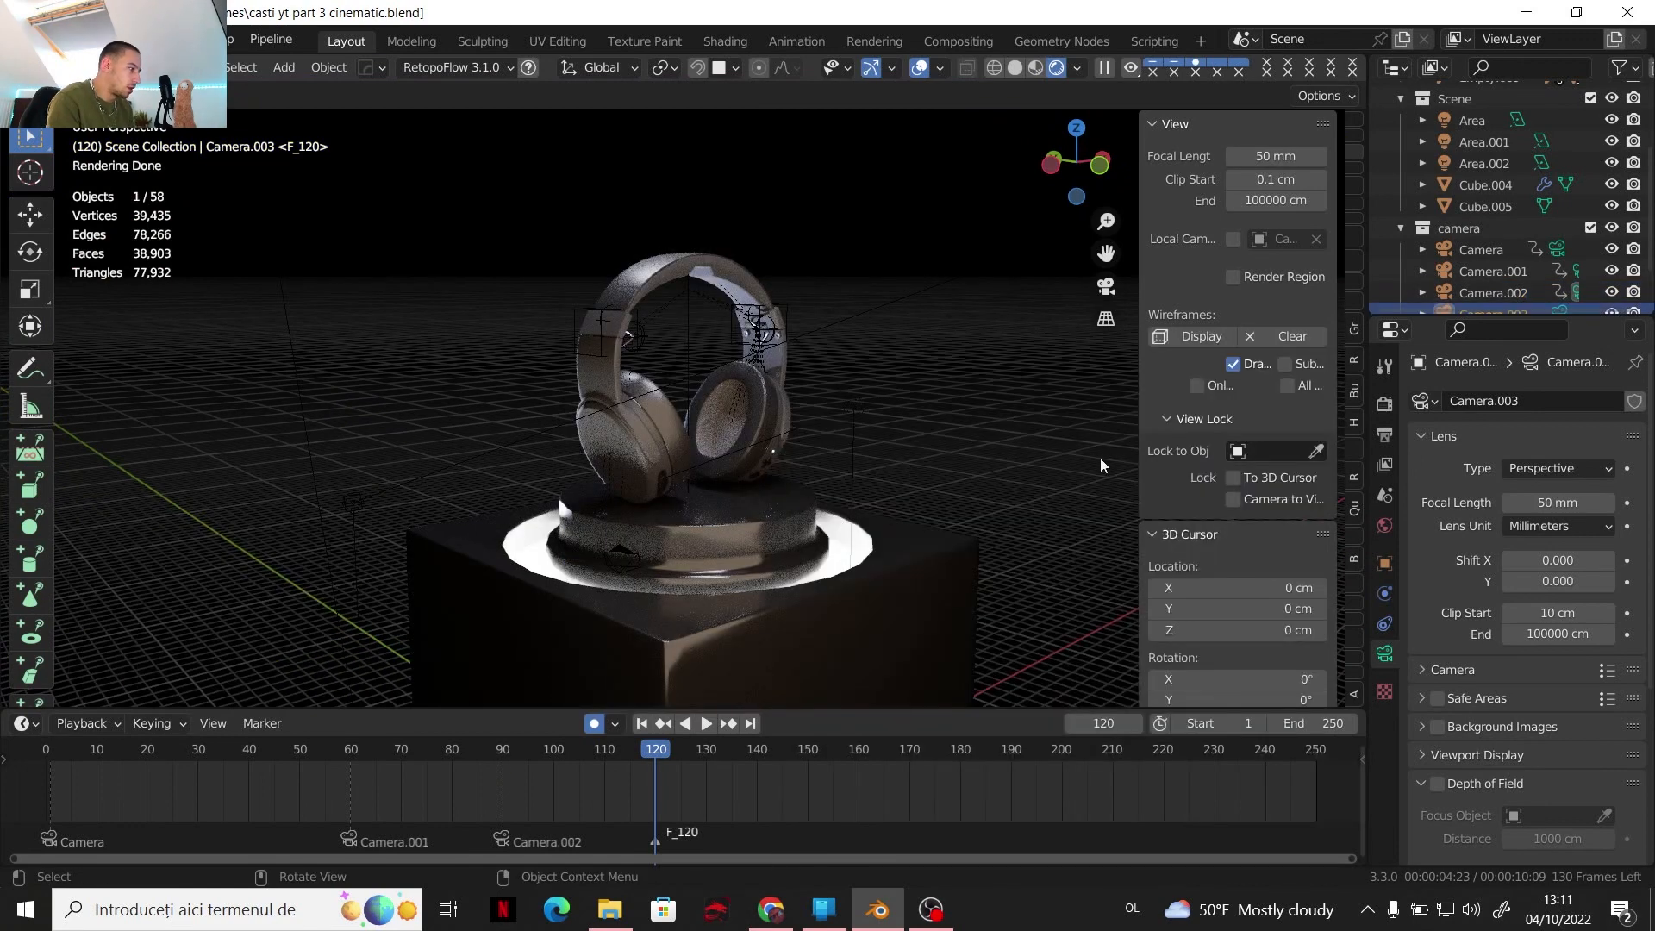
scroll(1571, 250, down, 3)
click(1560, 249)
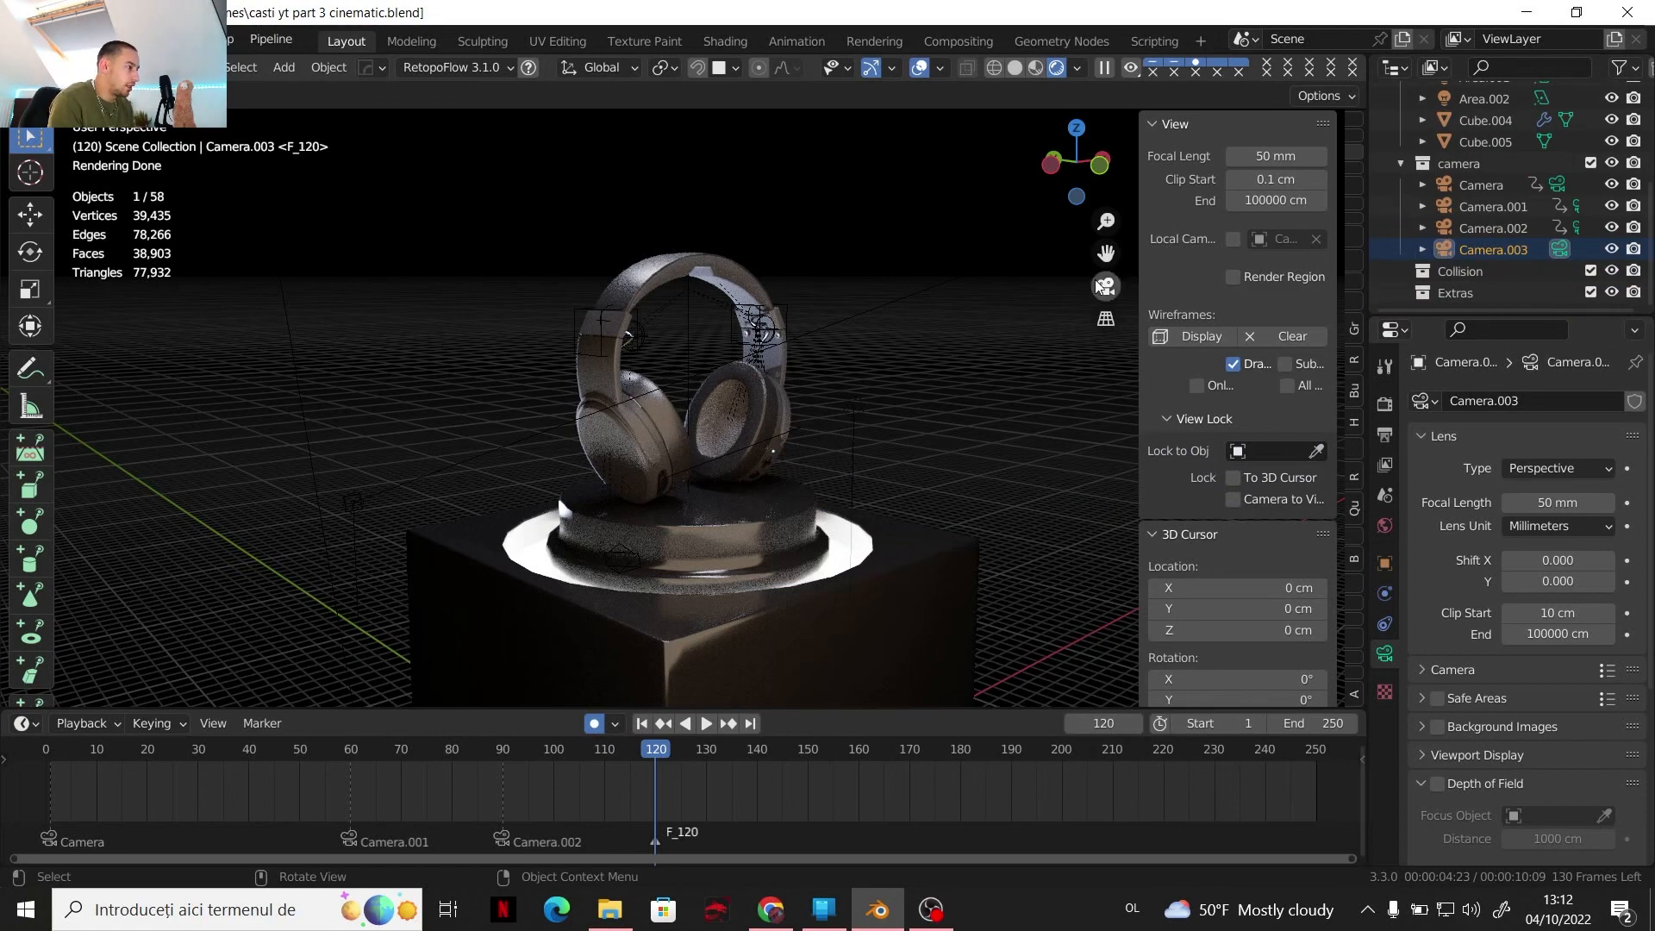
key(ctrl+KP_0)
click(1233, 499)
Frame the whole headphones and the glowing pedestal ring with Camera.003 from a slightly raised angle at frame 120
scroll(647, 434, down, 6)
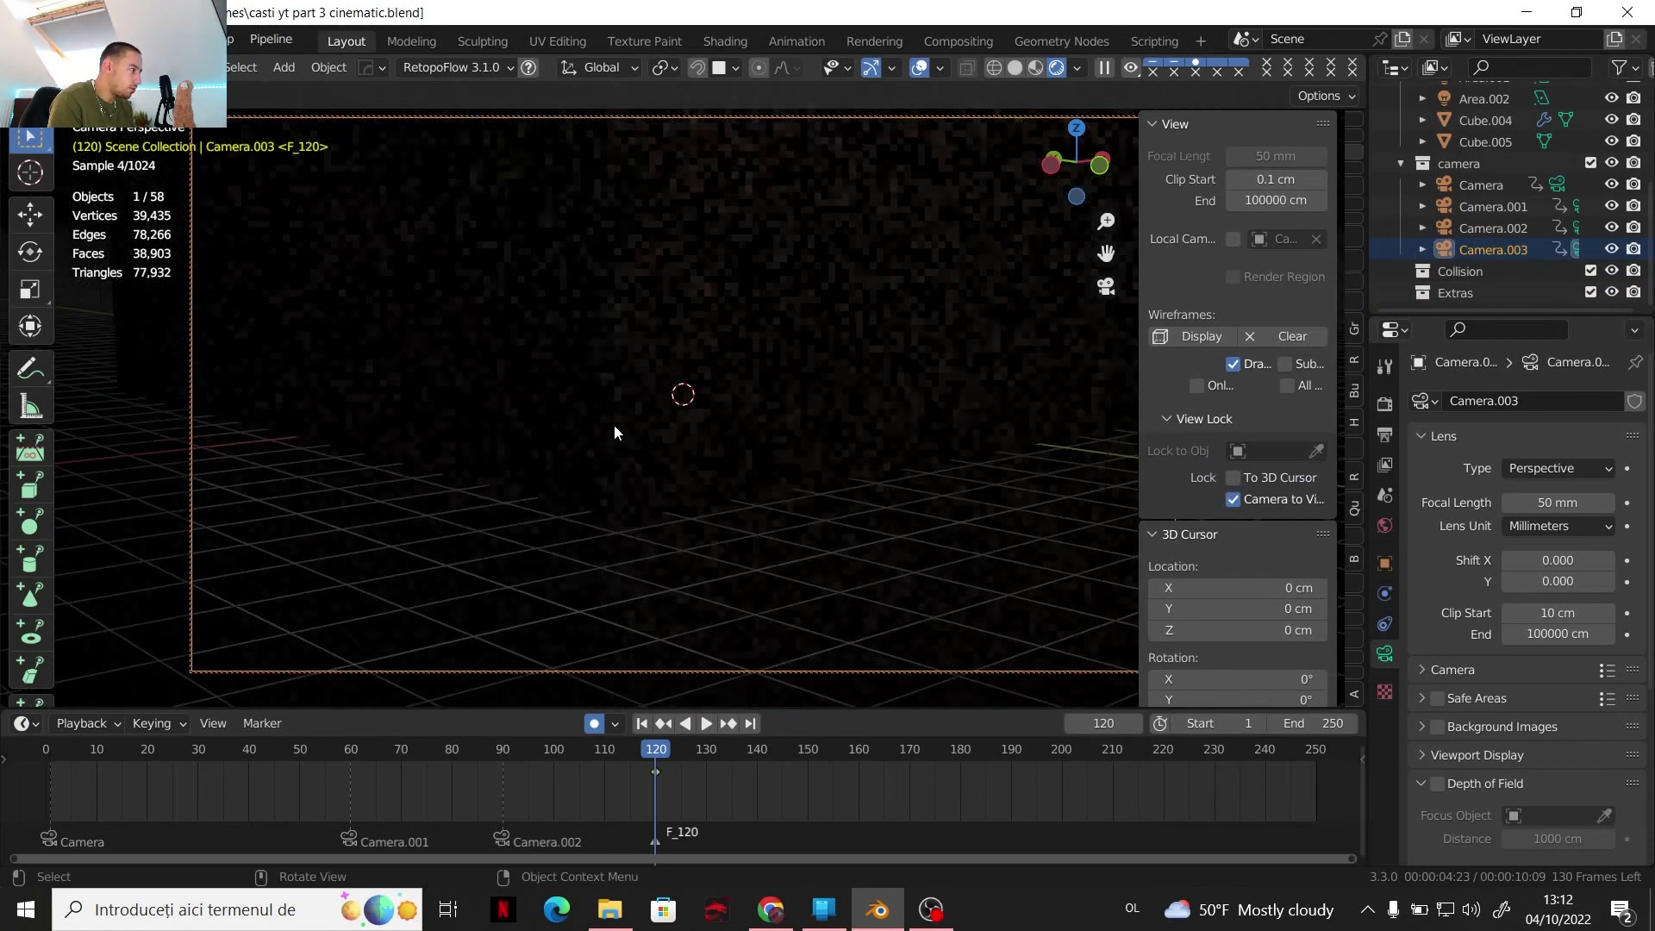
scroll(625, 405, down, 3)
shift+middle_drag(628, 402, 612, 500)
scroll(620, 483, down, 3)
shift+middle_drag(658, 442, 646, 501)
scroll(653, 448, down, 2)
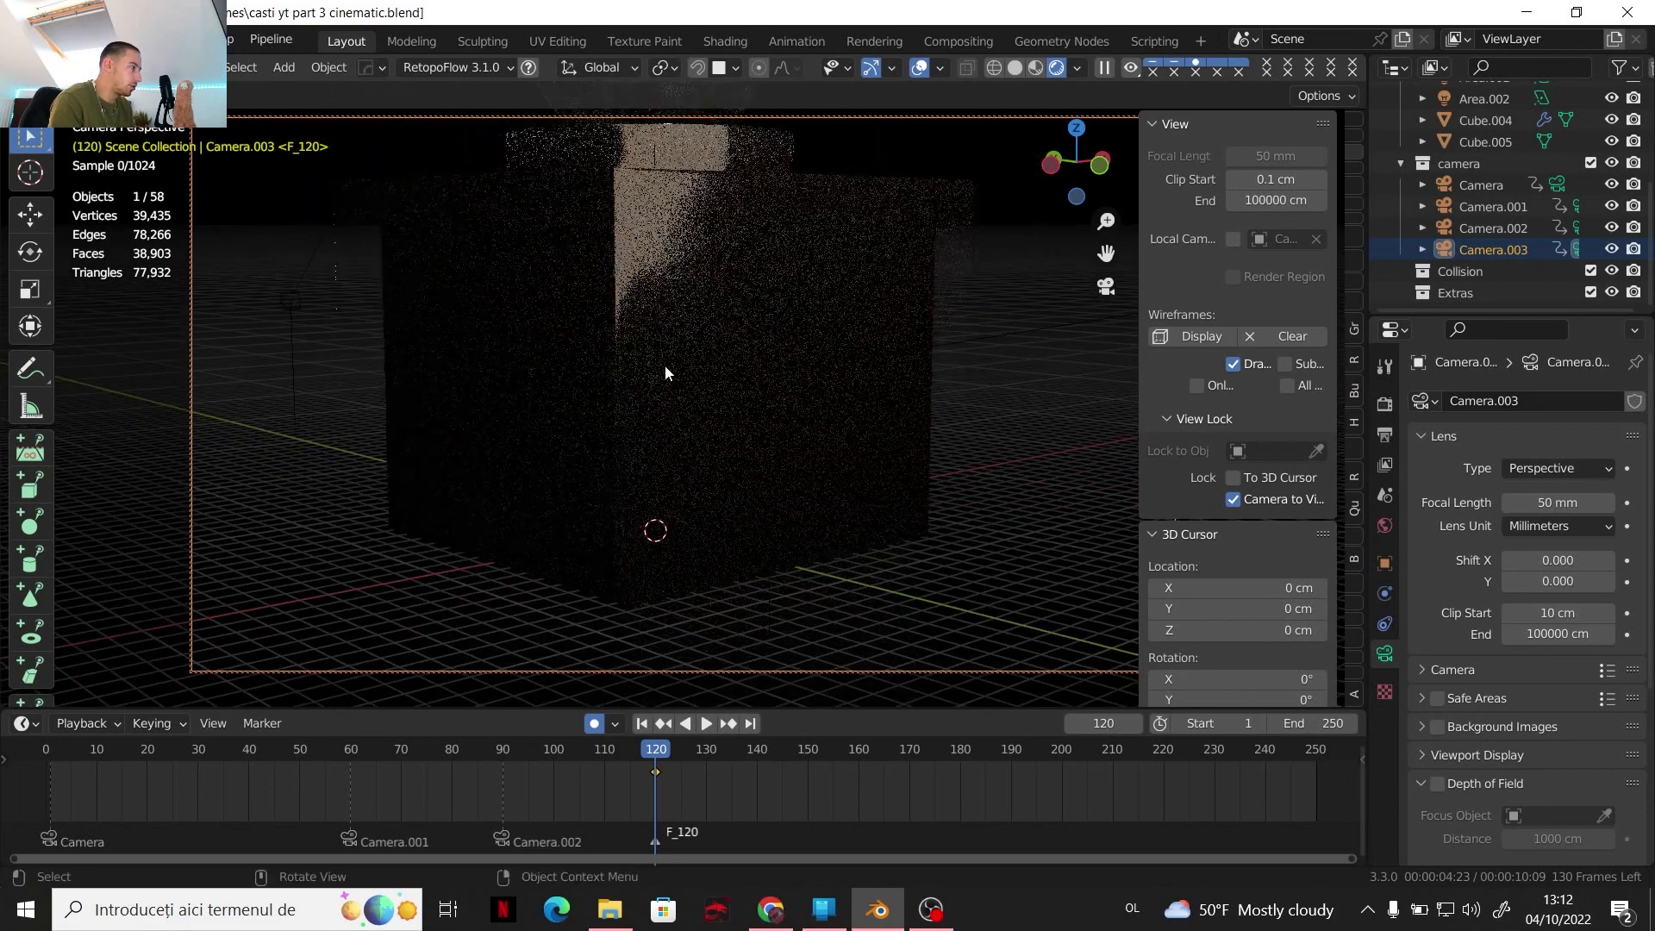
shift+middle_drag(665, 365, 689, 517)
shift+middle_drag(706, 396, 690, 489)
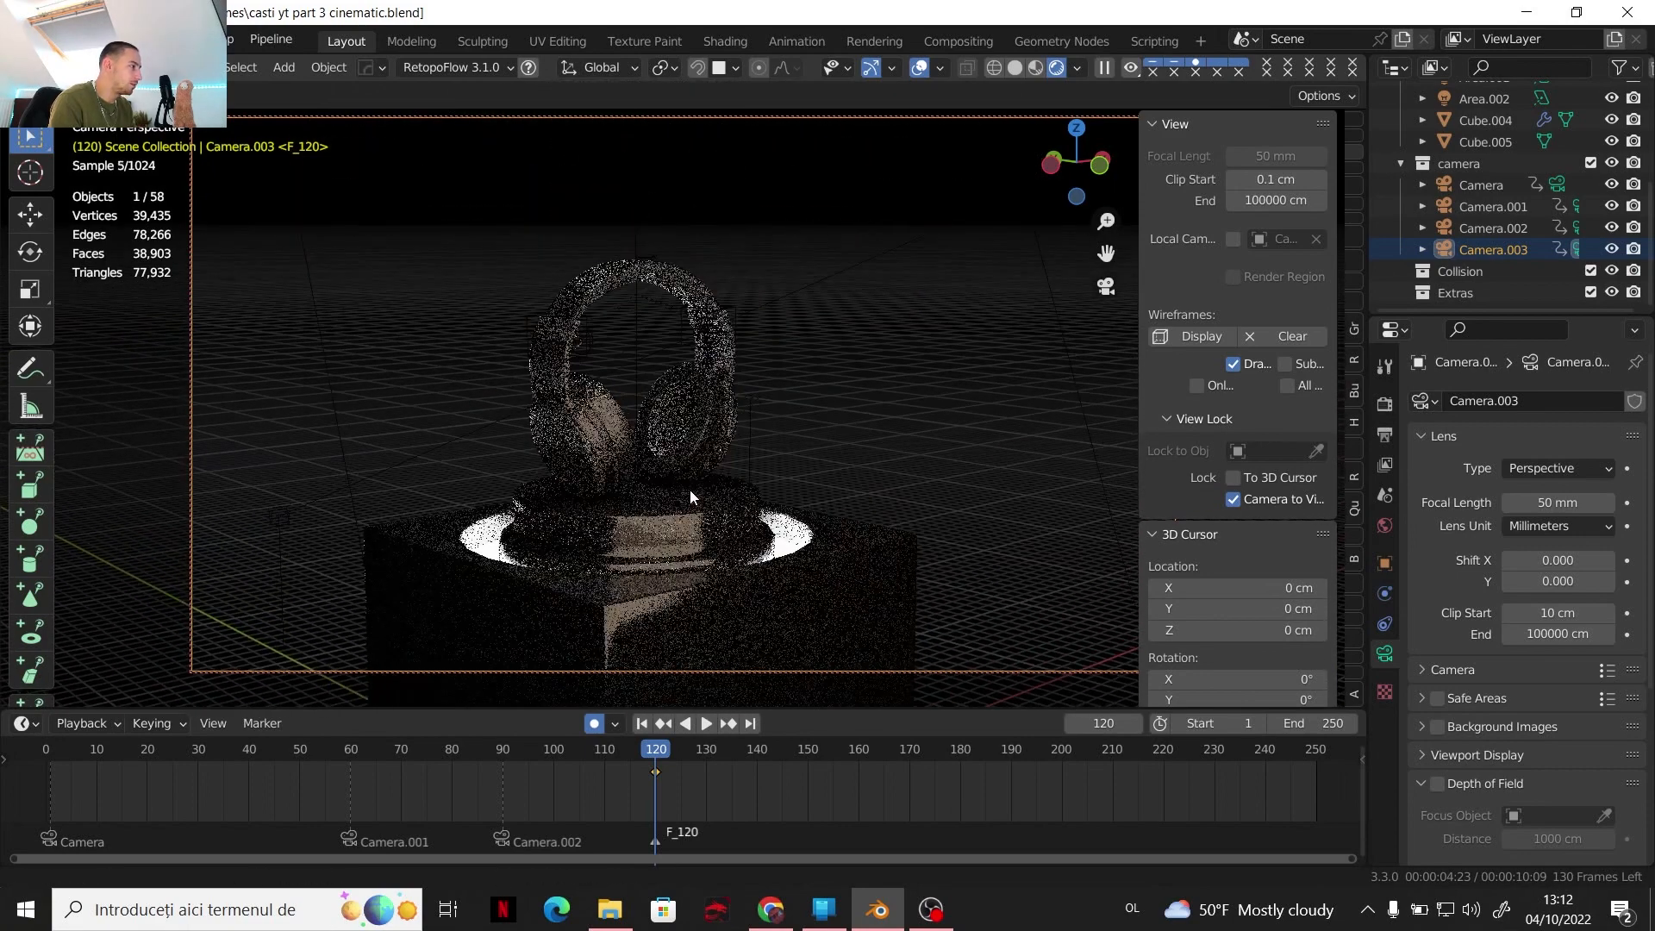
scroll(689, 488, up, 2)
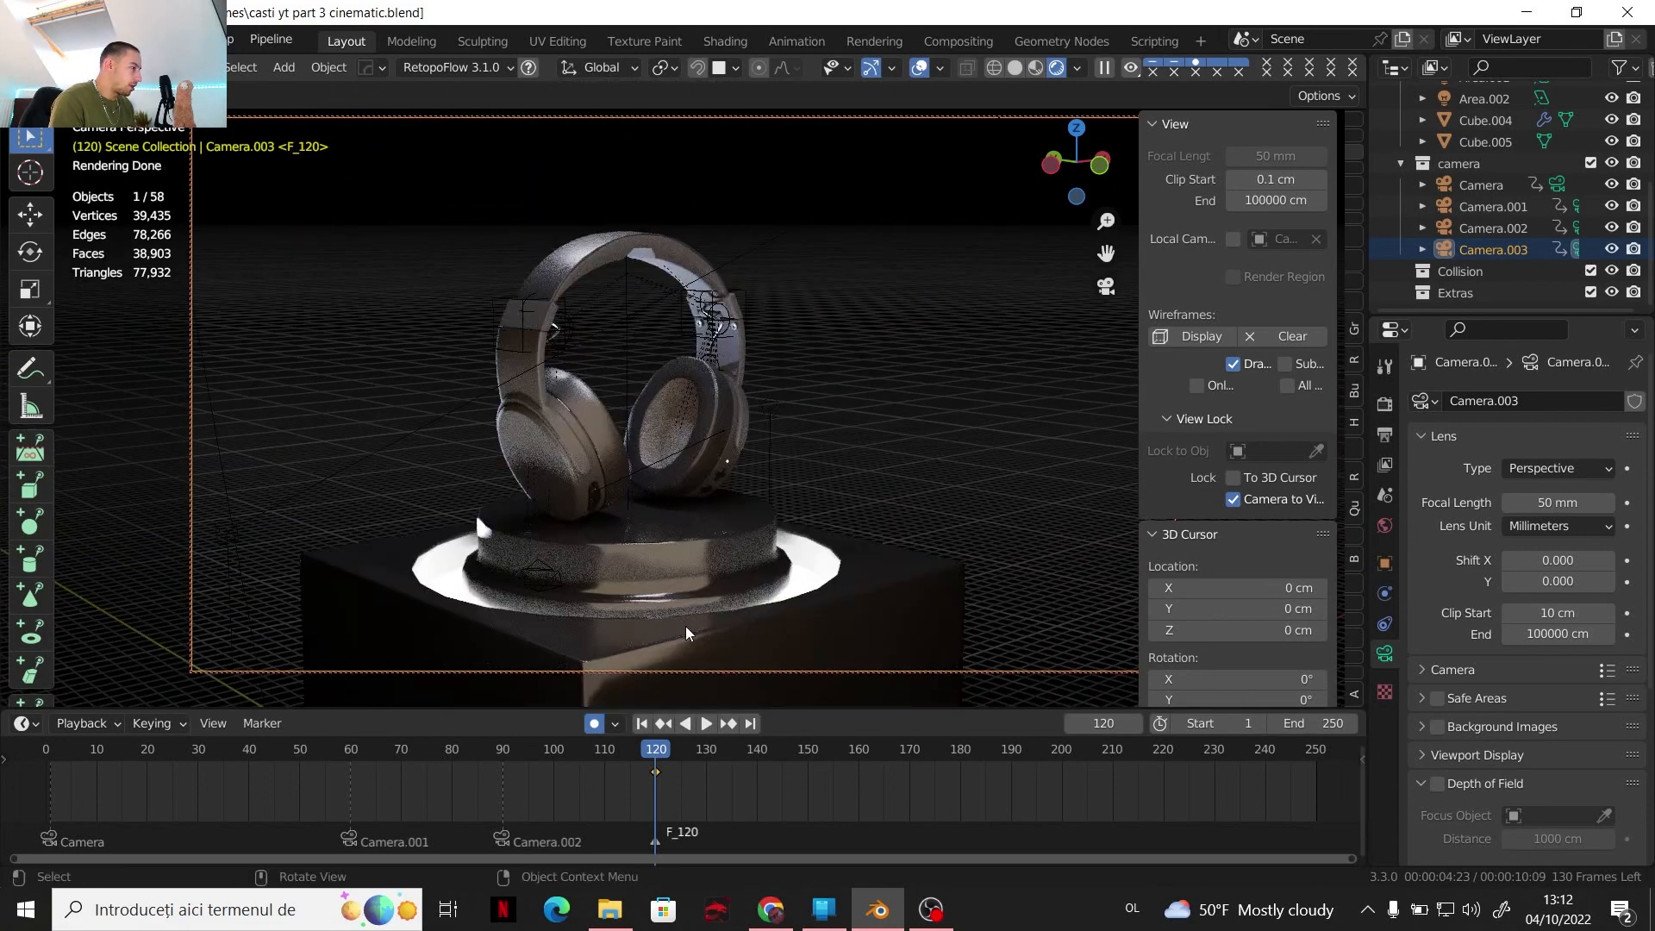
Turn off automatic keyframing and unlock the camera from the view, collapsing the viewport sidebar
click(595, 723)
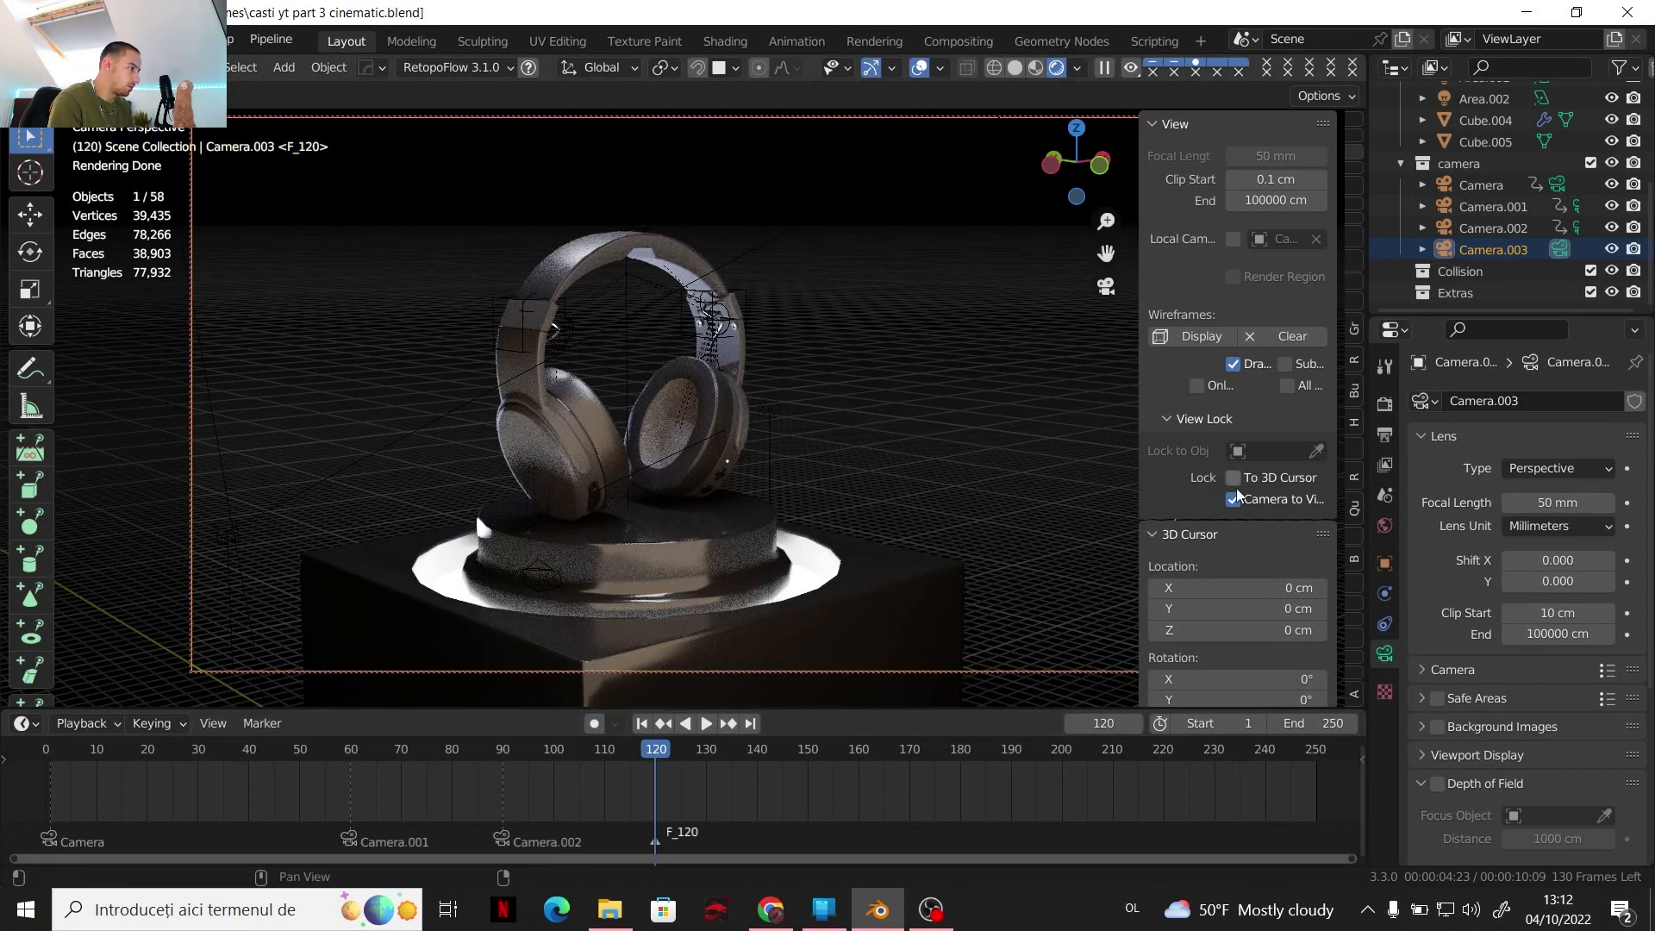
drag(1142, 473, 1354, 511)
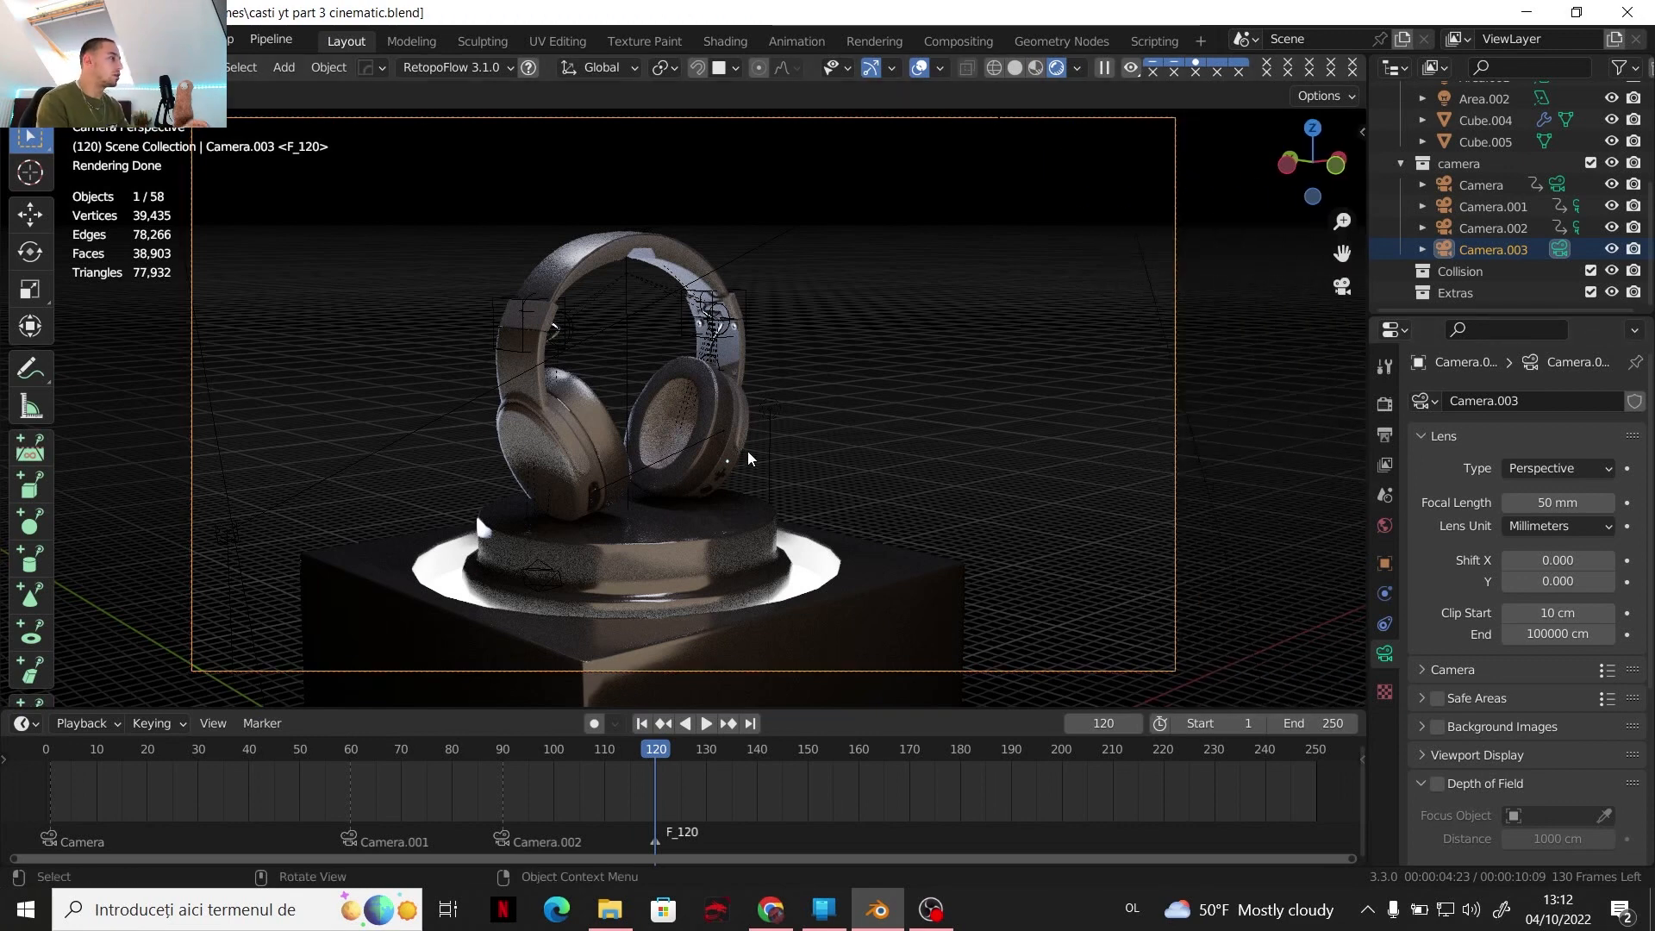
Switch the viewport to solid shading and snap the 3D cursor to the centre face on top of the pedestal
middle_drag(696, 426, 702, 442)
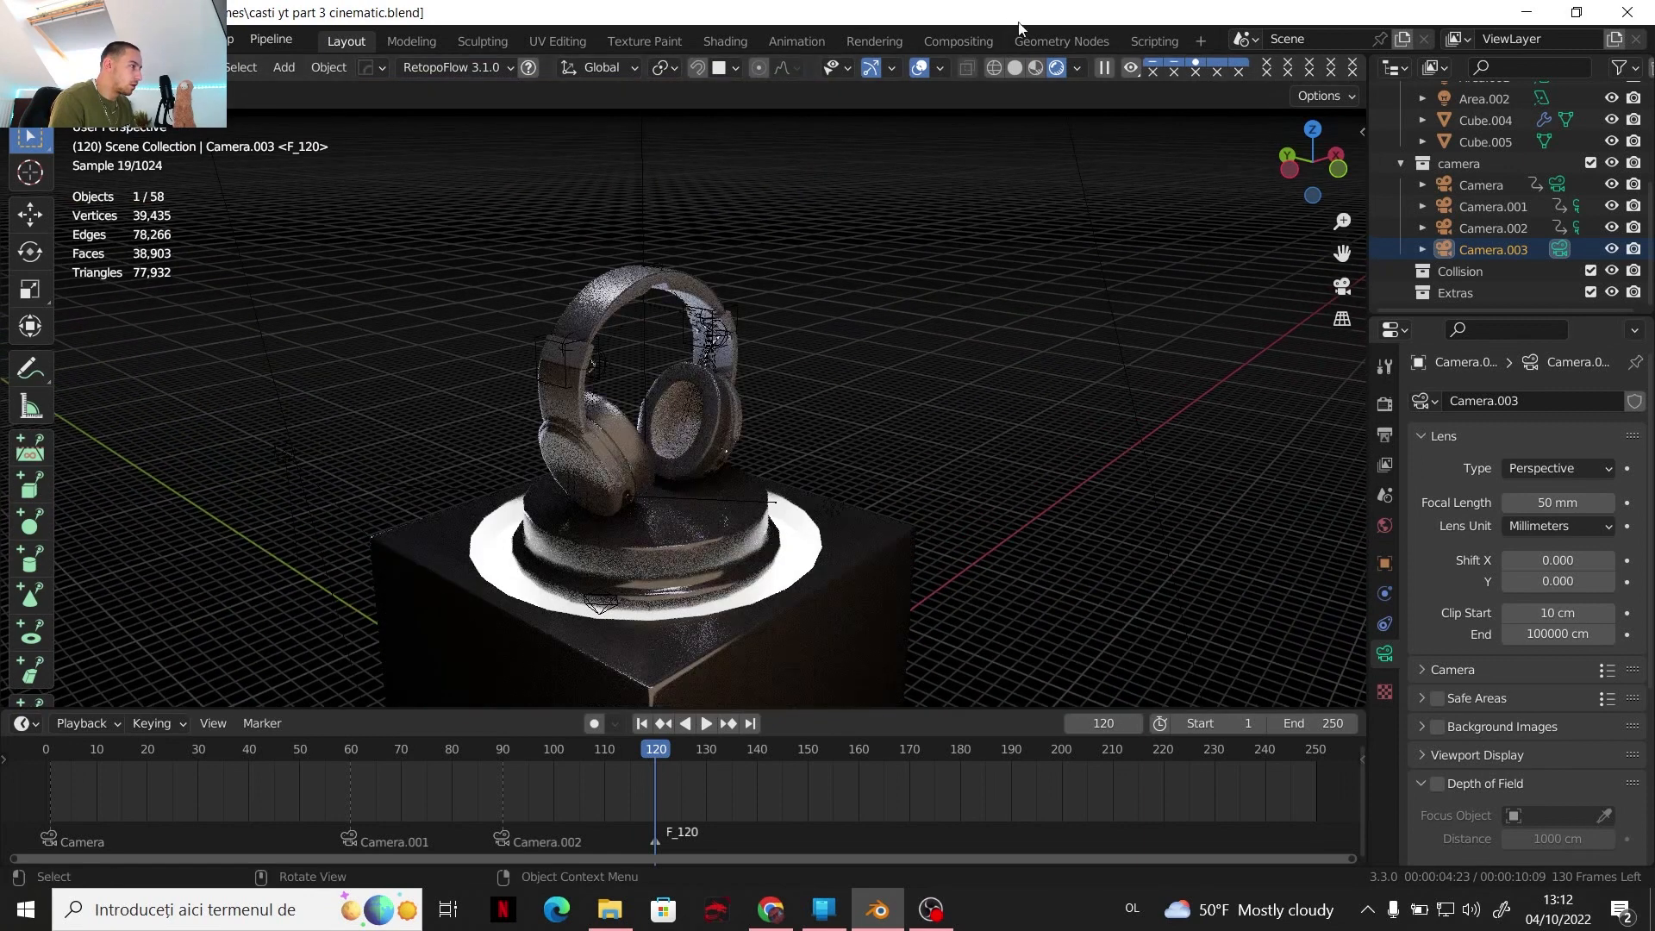
click(1015, 68)
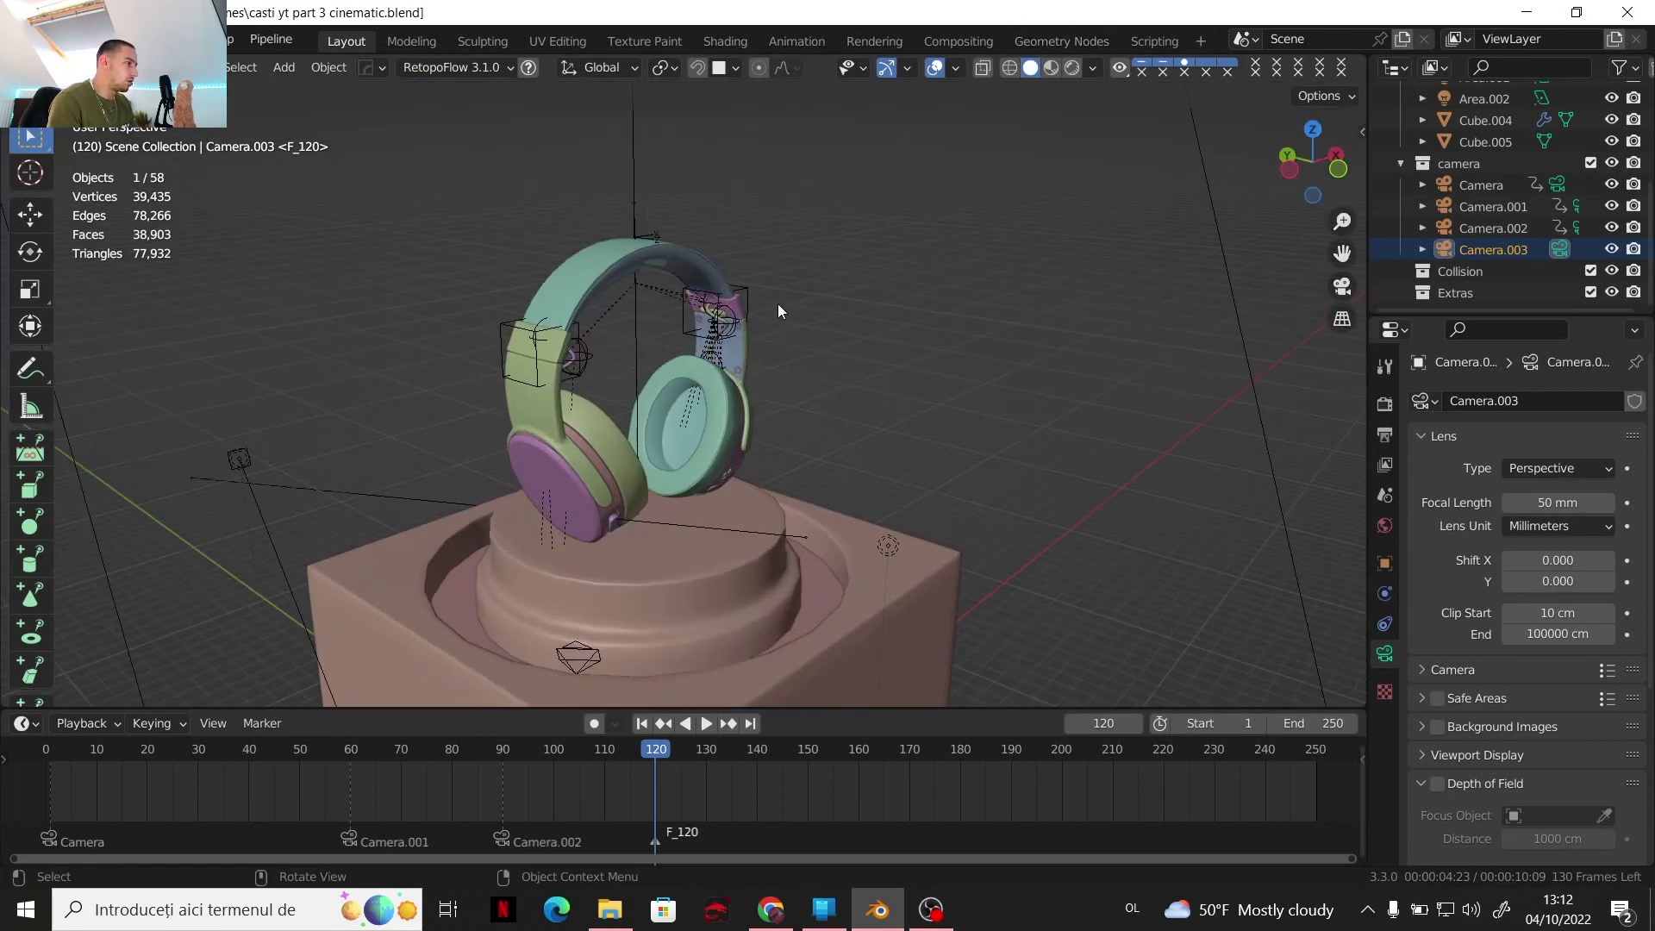
scroll(666, 405, up, 2)
click(626, 543)
key(Tab)
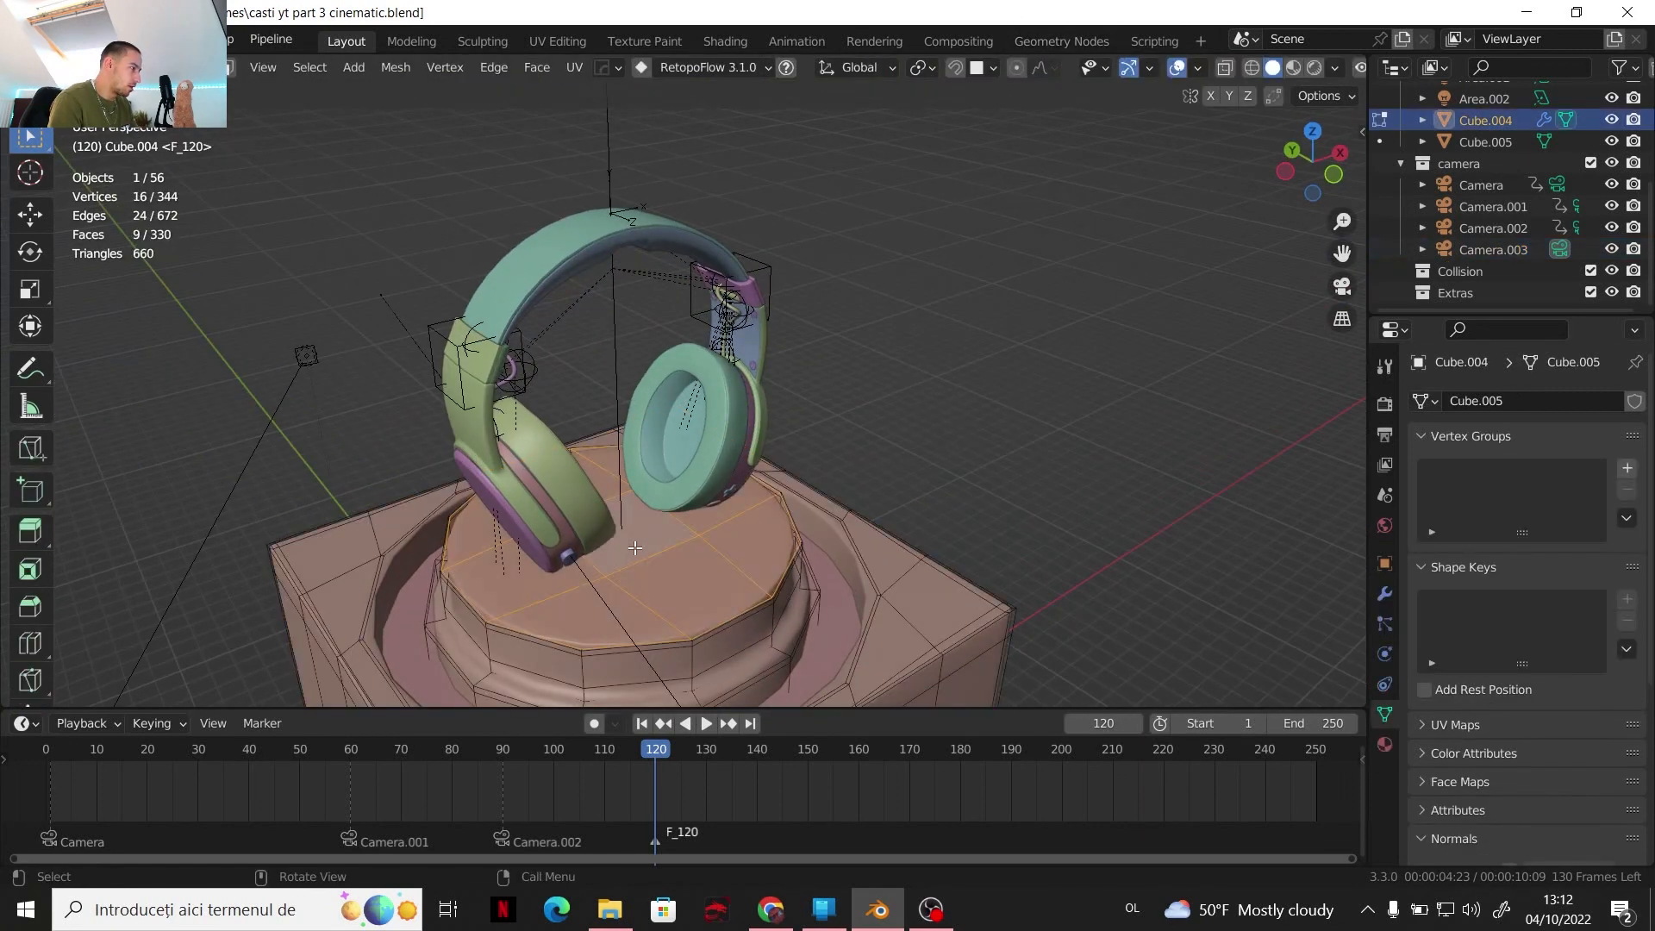
click(627, 540)
click(627, 539)
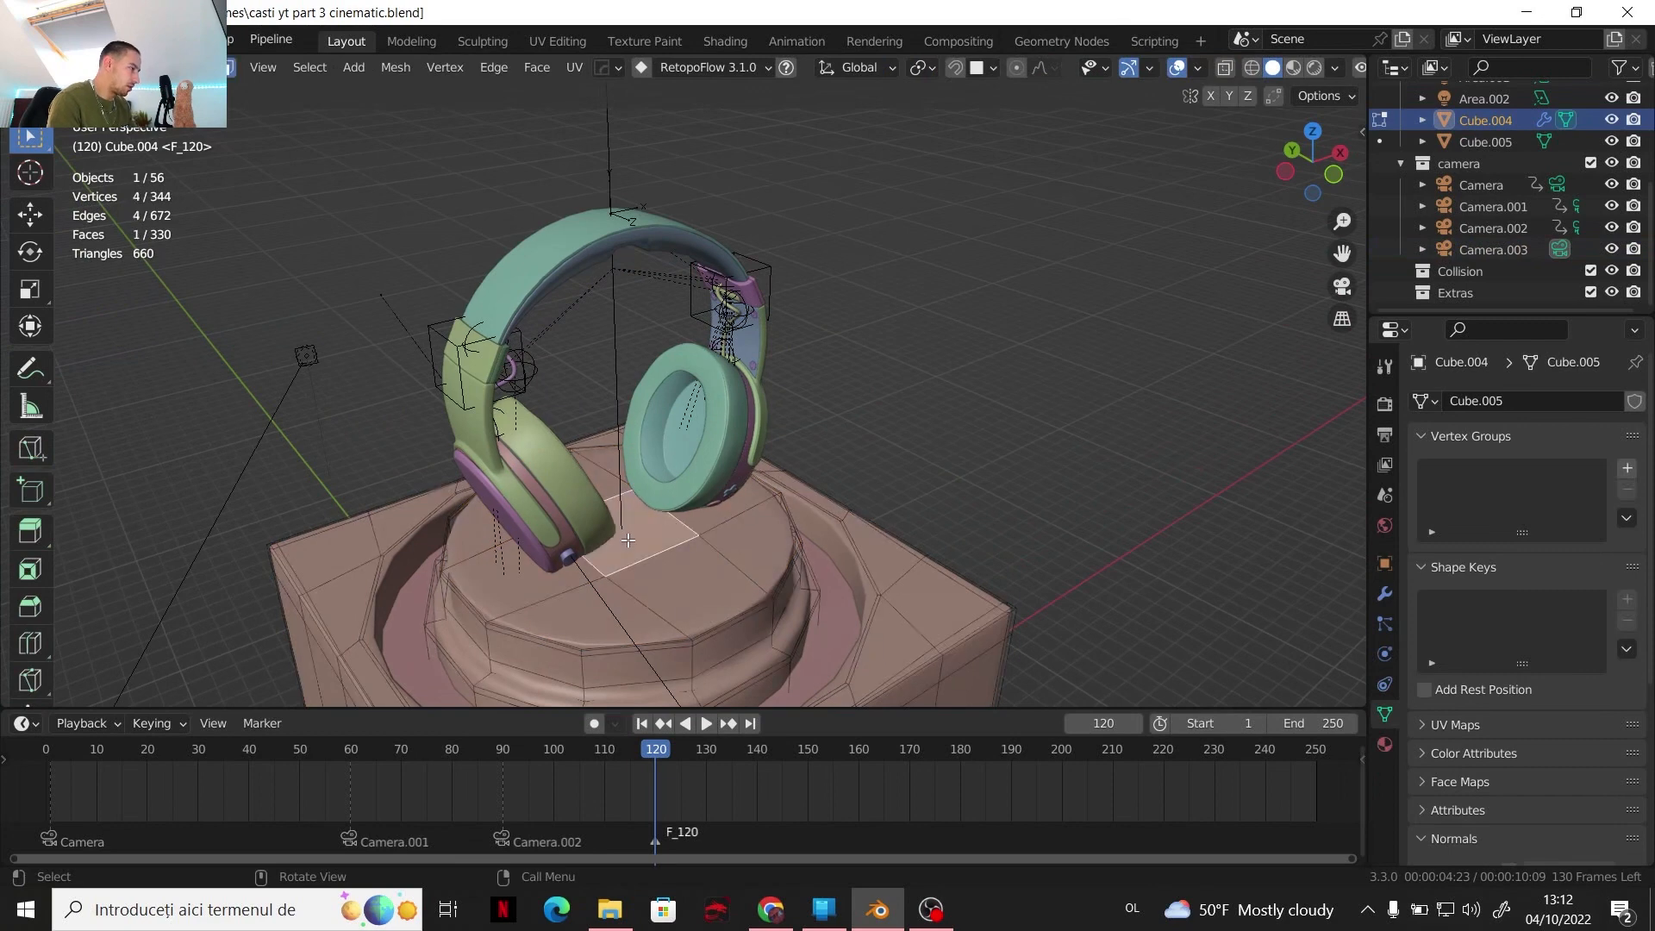
key(shift+s)
click(622, 634)
key(Tab)
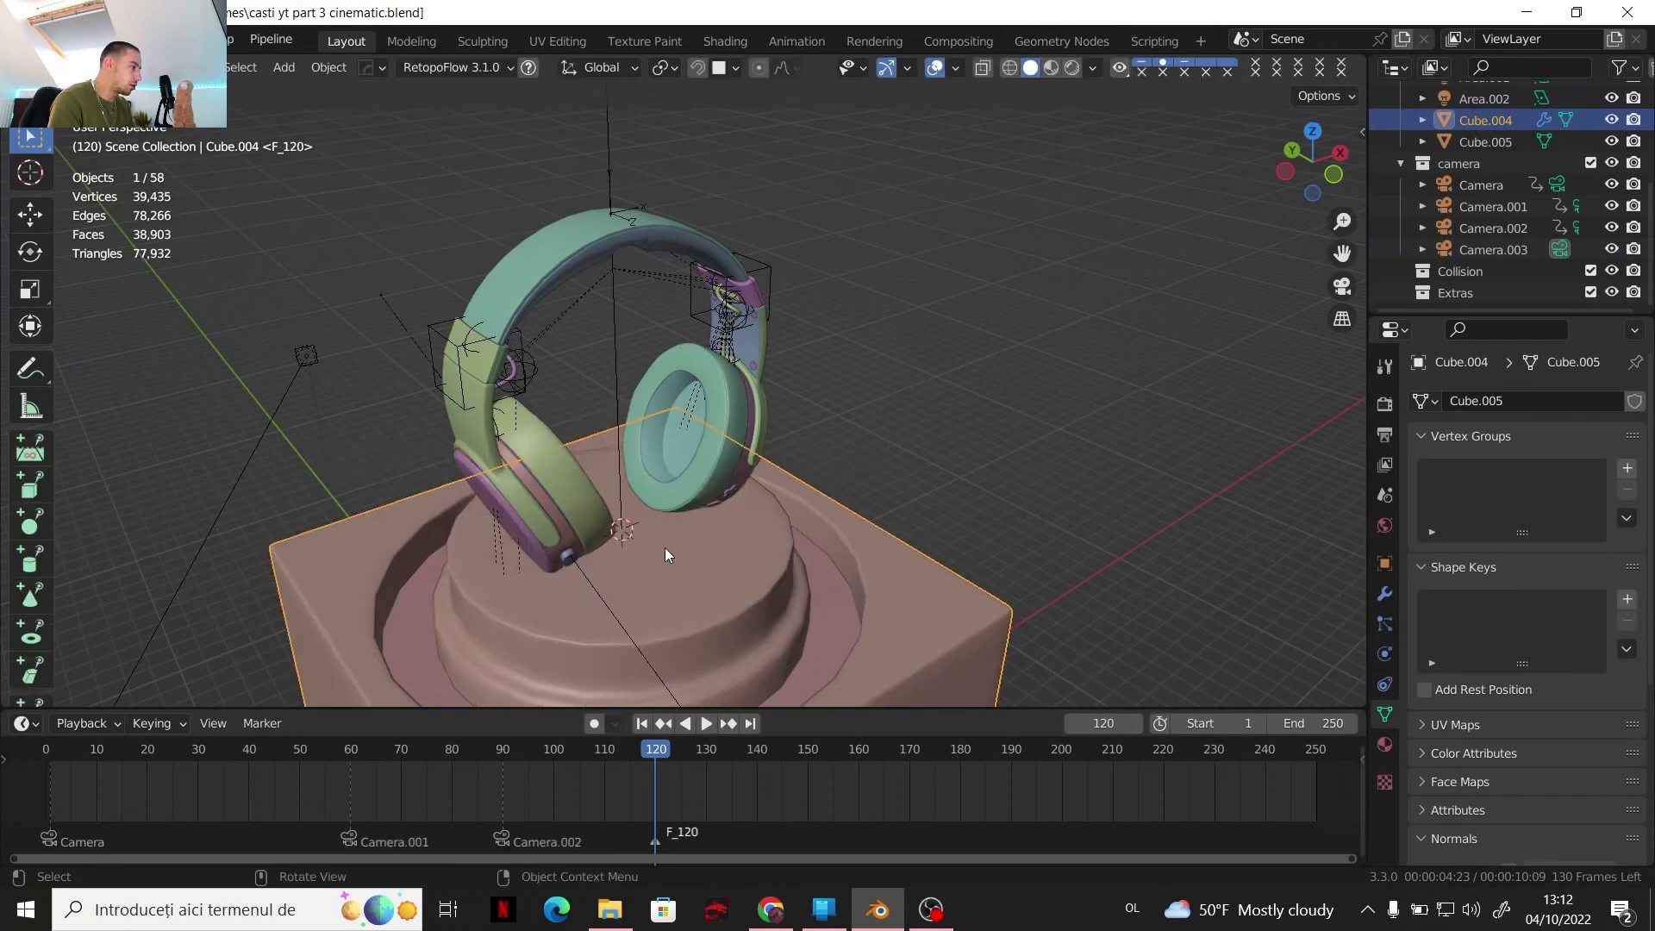
Add an Arrows empty at the 3D cursor and raise it about 4.6 cm along Z between the ear cups
key(shift+a)
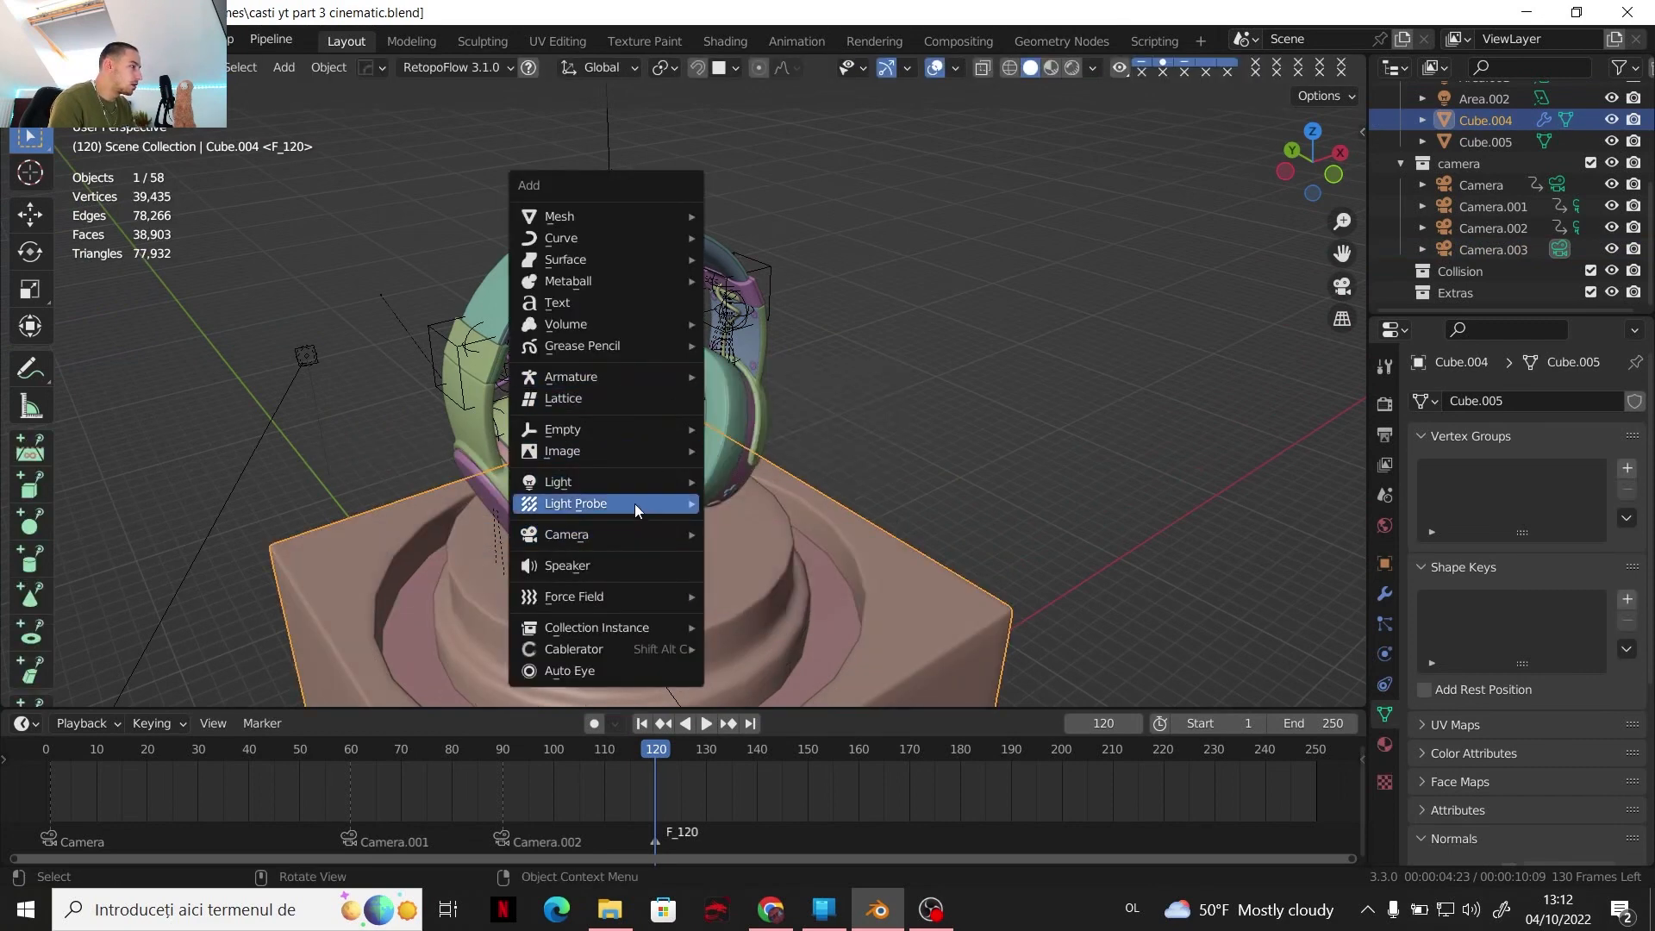
mouse_move(680, 419)
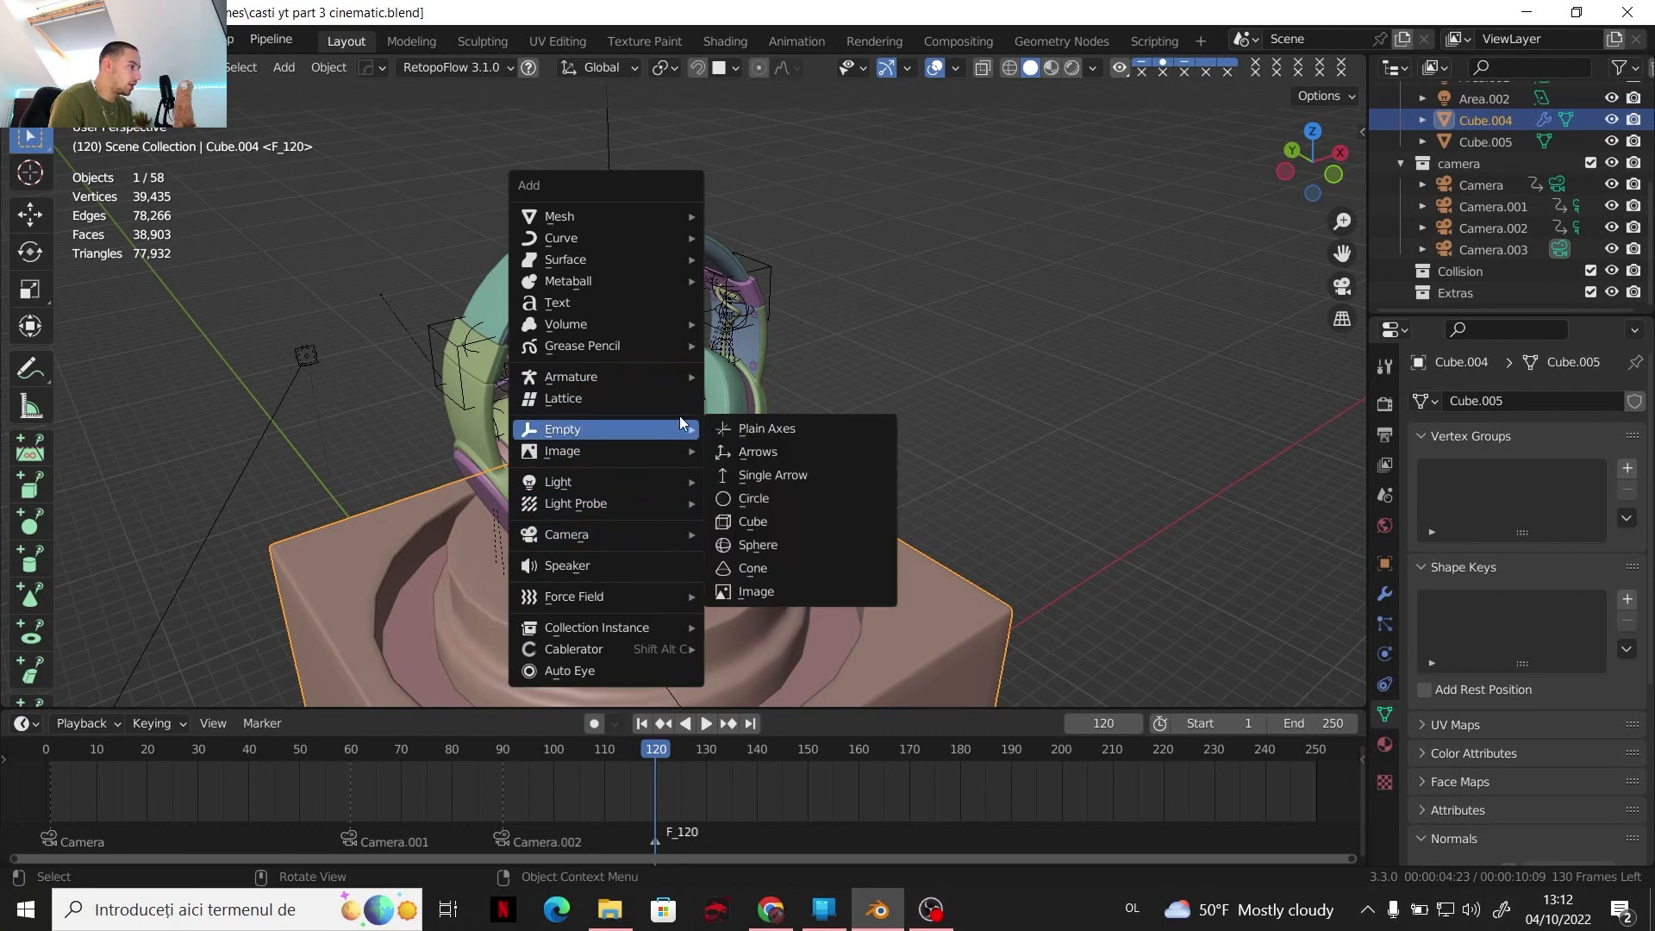
click(758, 448)
key(g)
key(z)
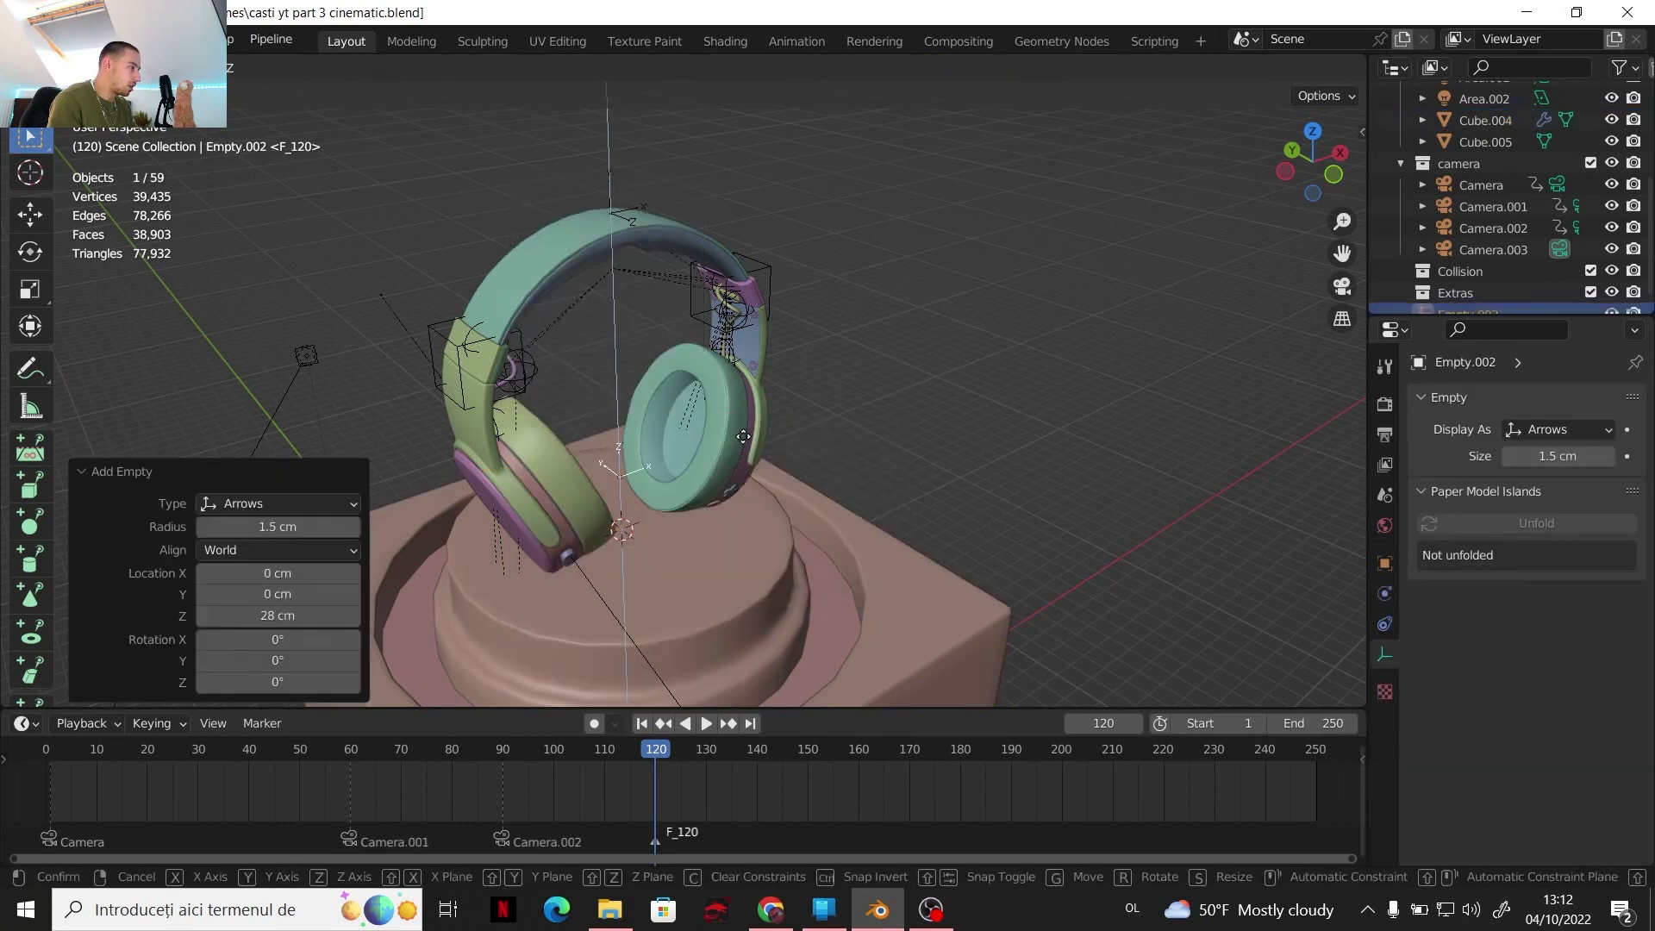
click(735, 417)
Add a Bezier circle with a 62 cm radius around the headphones and pedestal
scroll(720, 426, down, 4)
middle_drag(721, 426, 779, 330)
scroll(778, 329, down, 2)
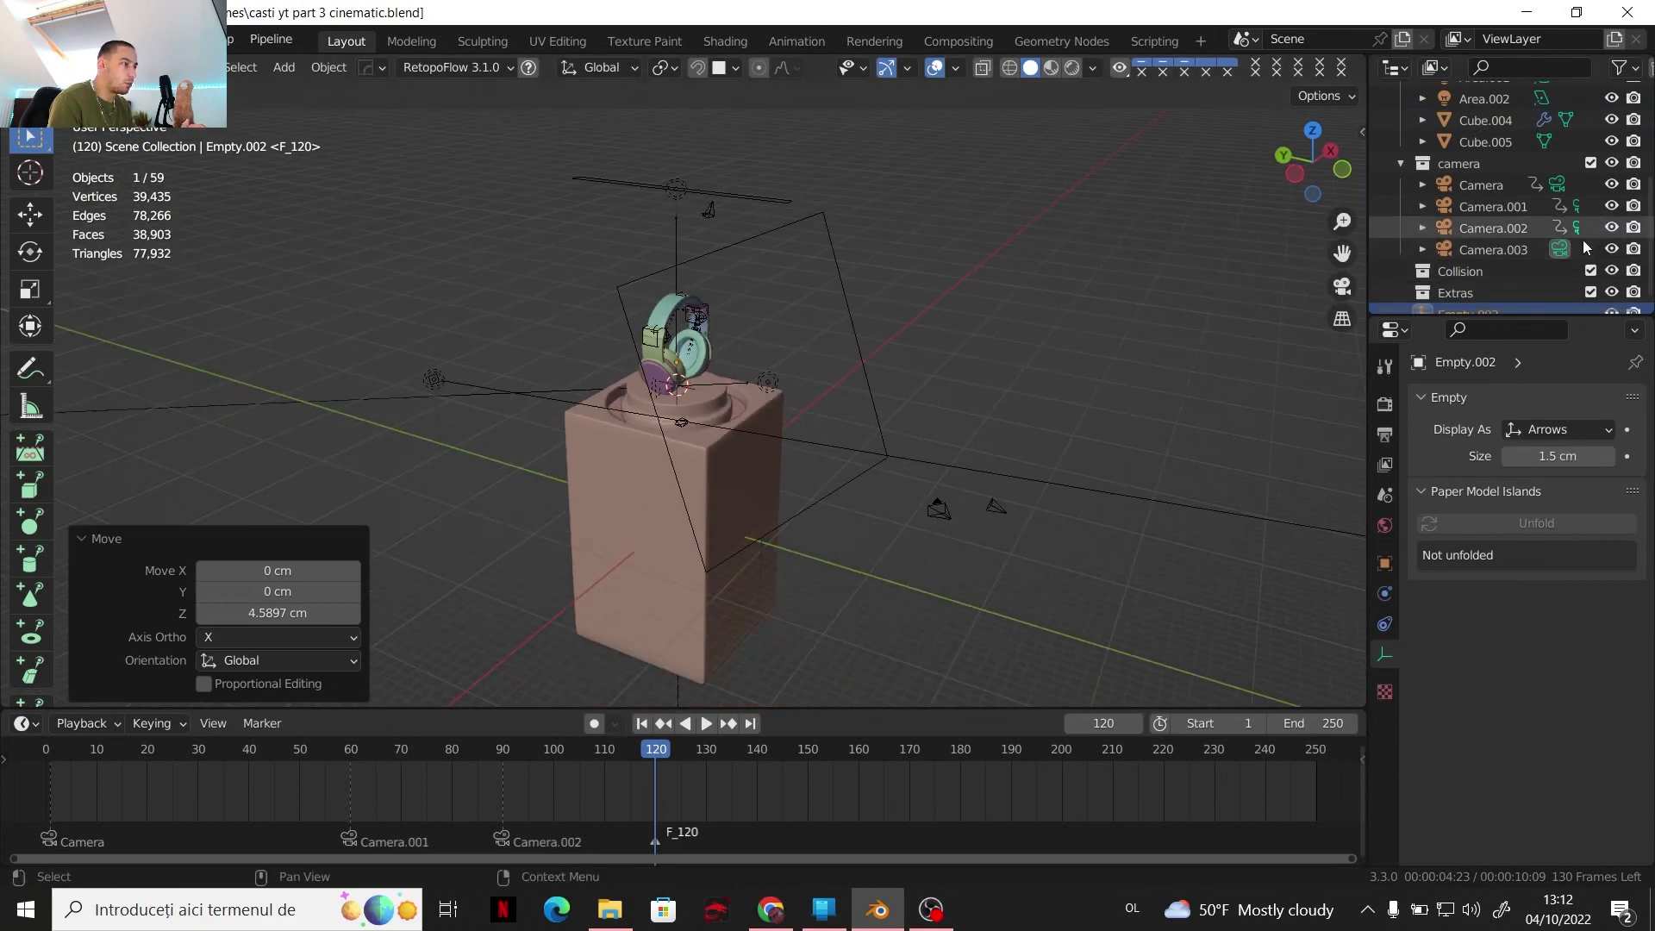
click(1493, 249)
scroll(1072, 360, up, 1)
middle_drag(907, 395, 801, 455)
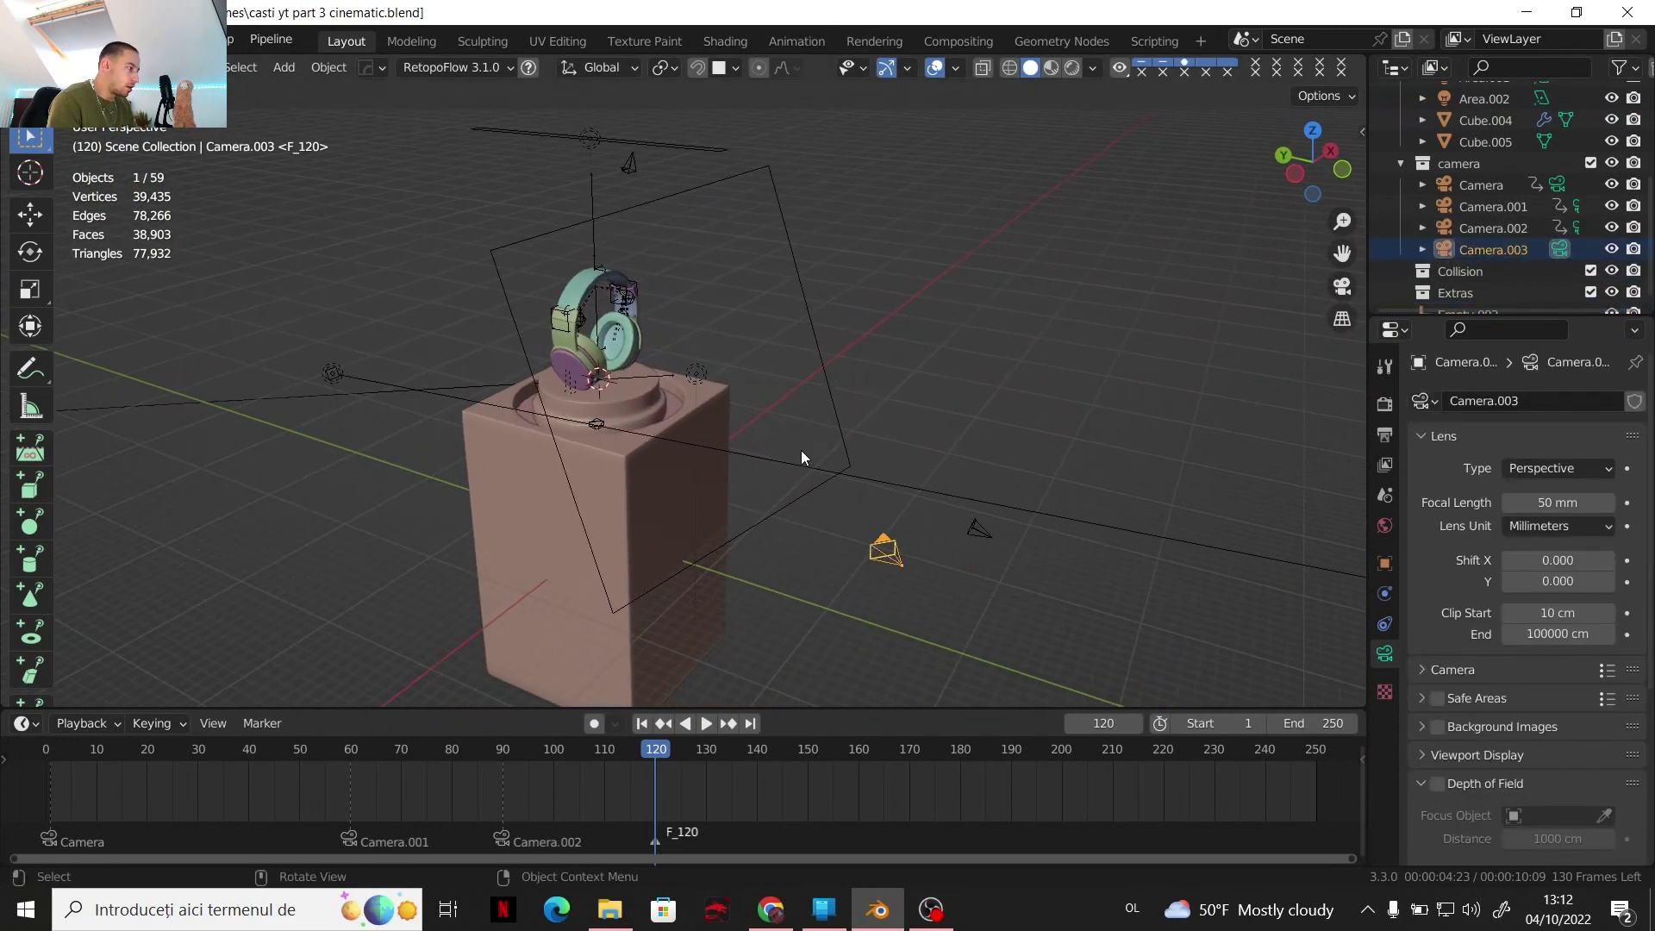
key(shift+a)
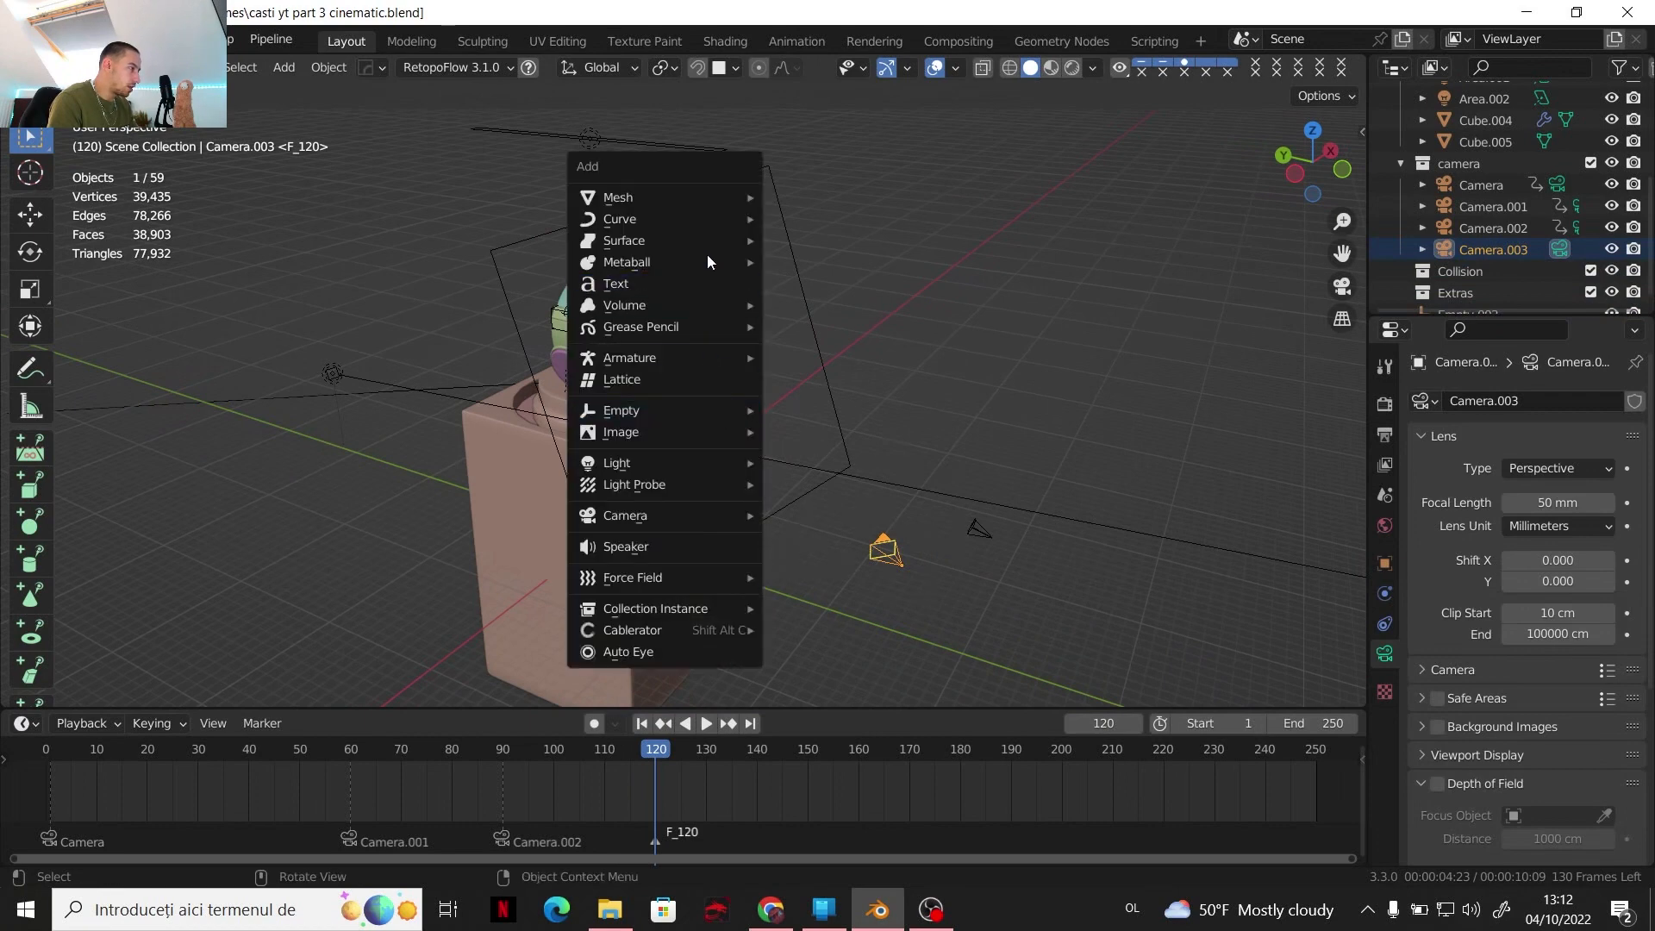
mouse_move(736, 217)
click(829, 242)
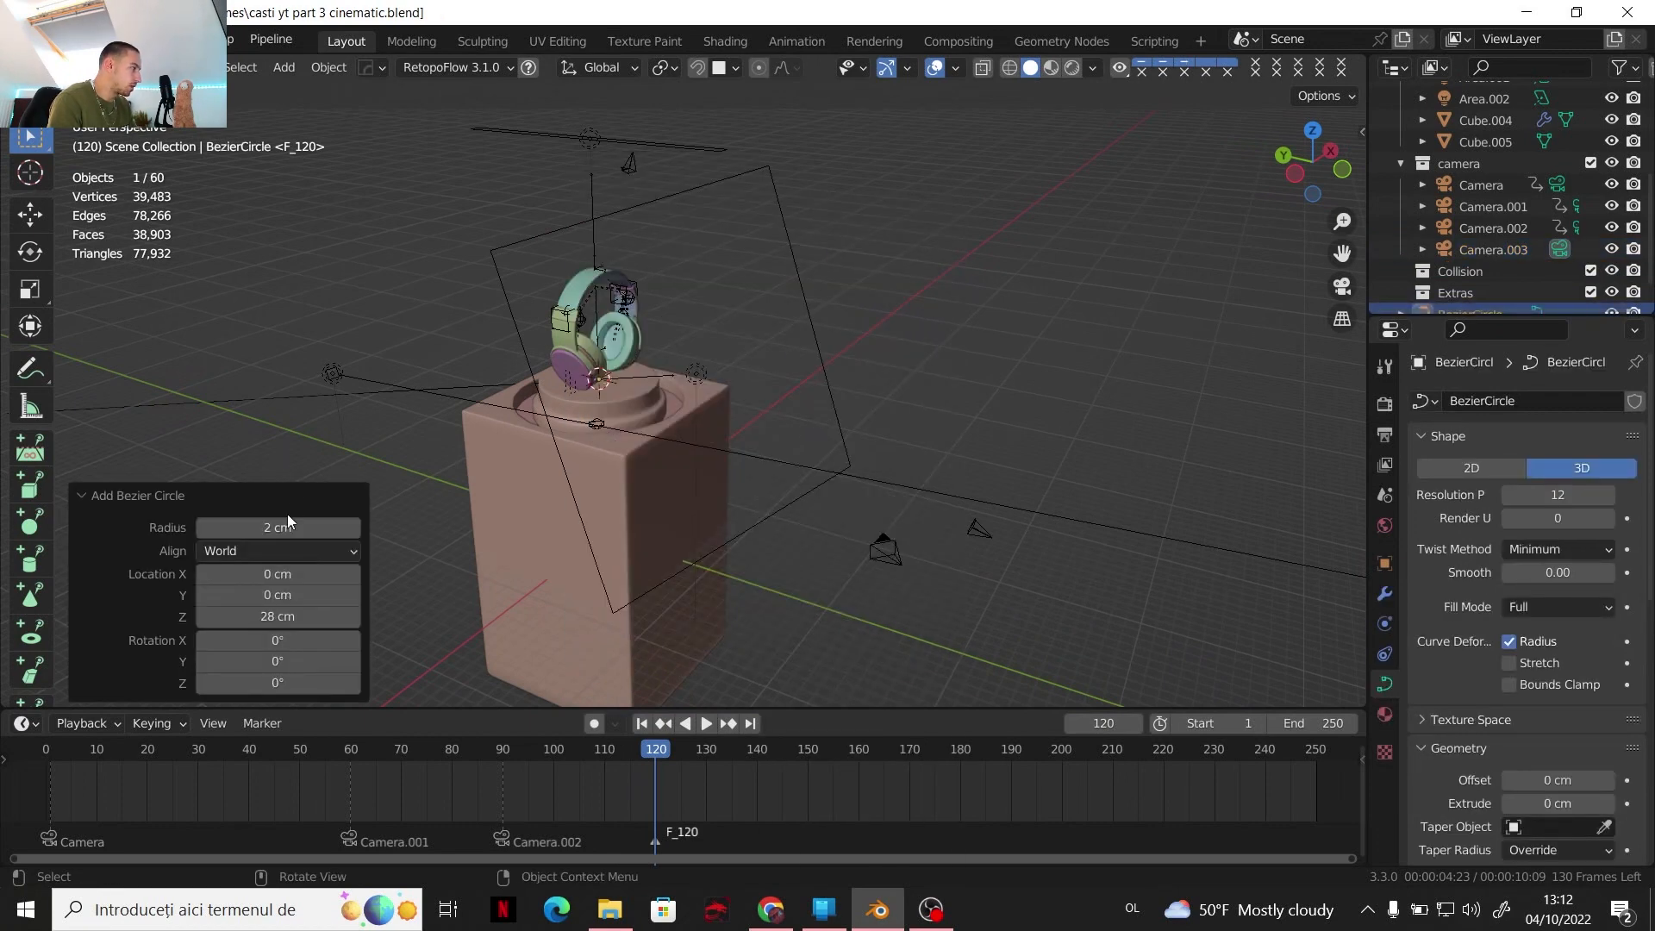
drag(288, 517, 340, 546)
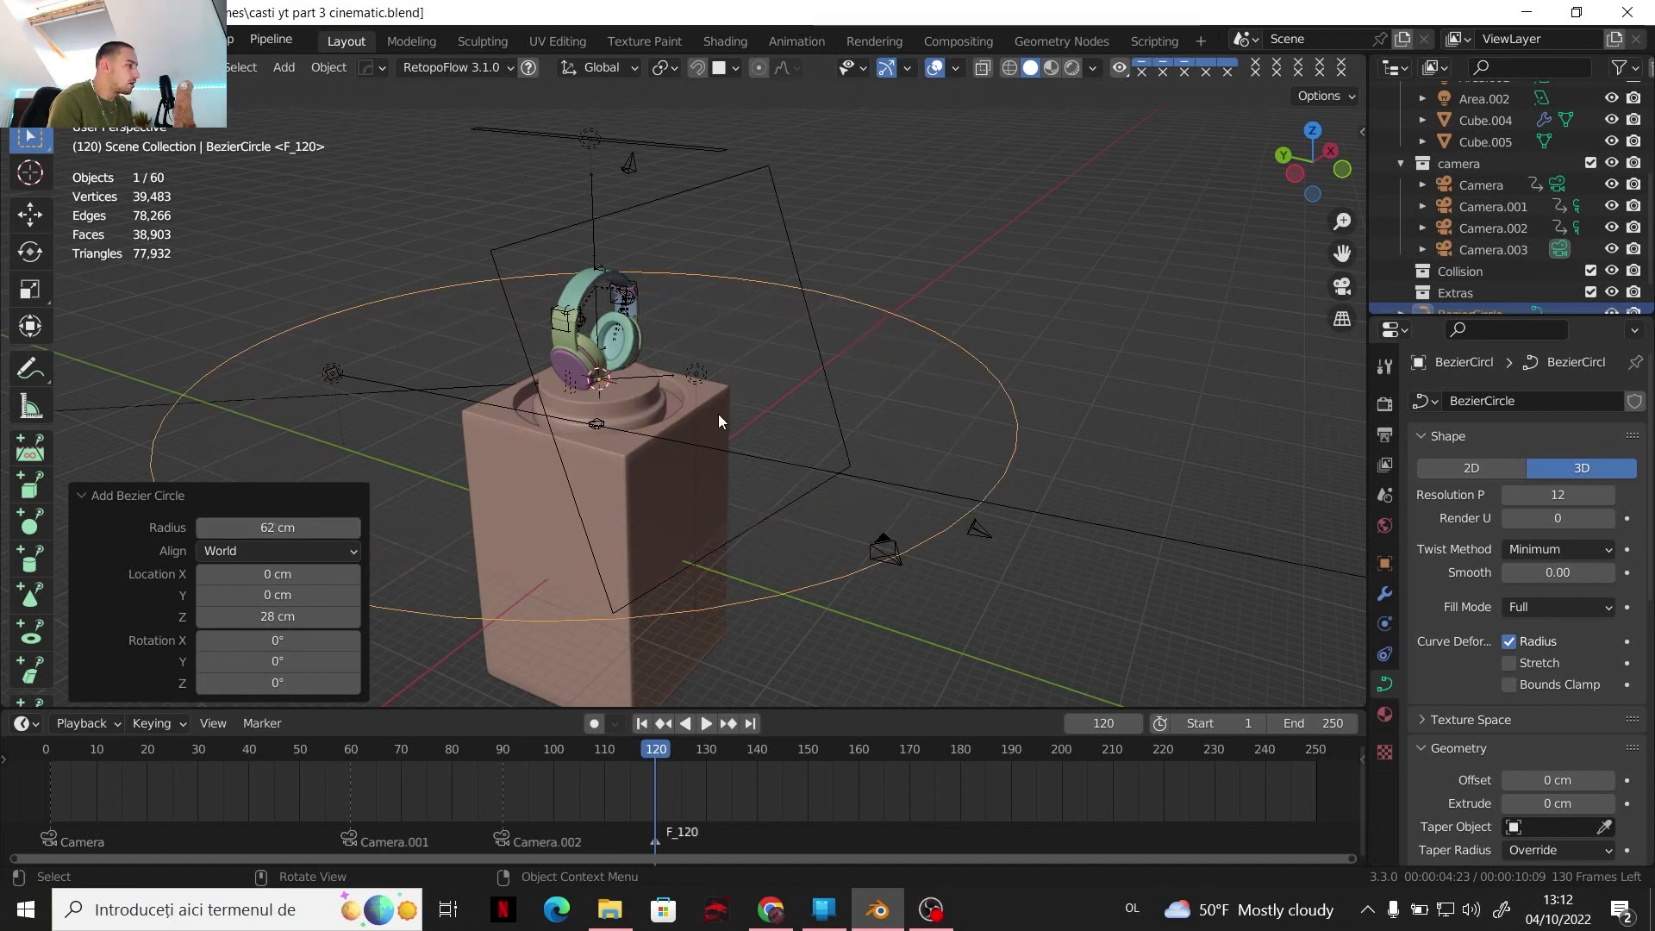
Raise the Bezier circle about 8.2 cm along Z
key(g)
key(z)
click(788, 473)
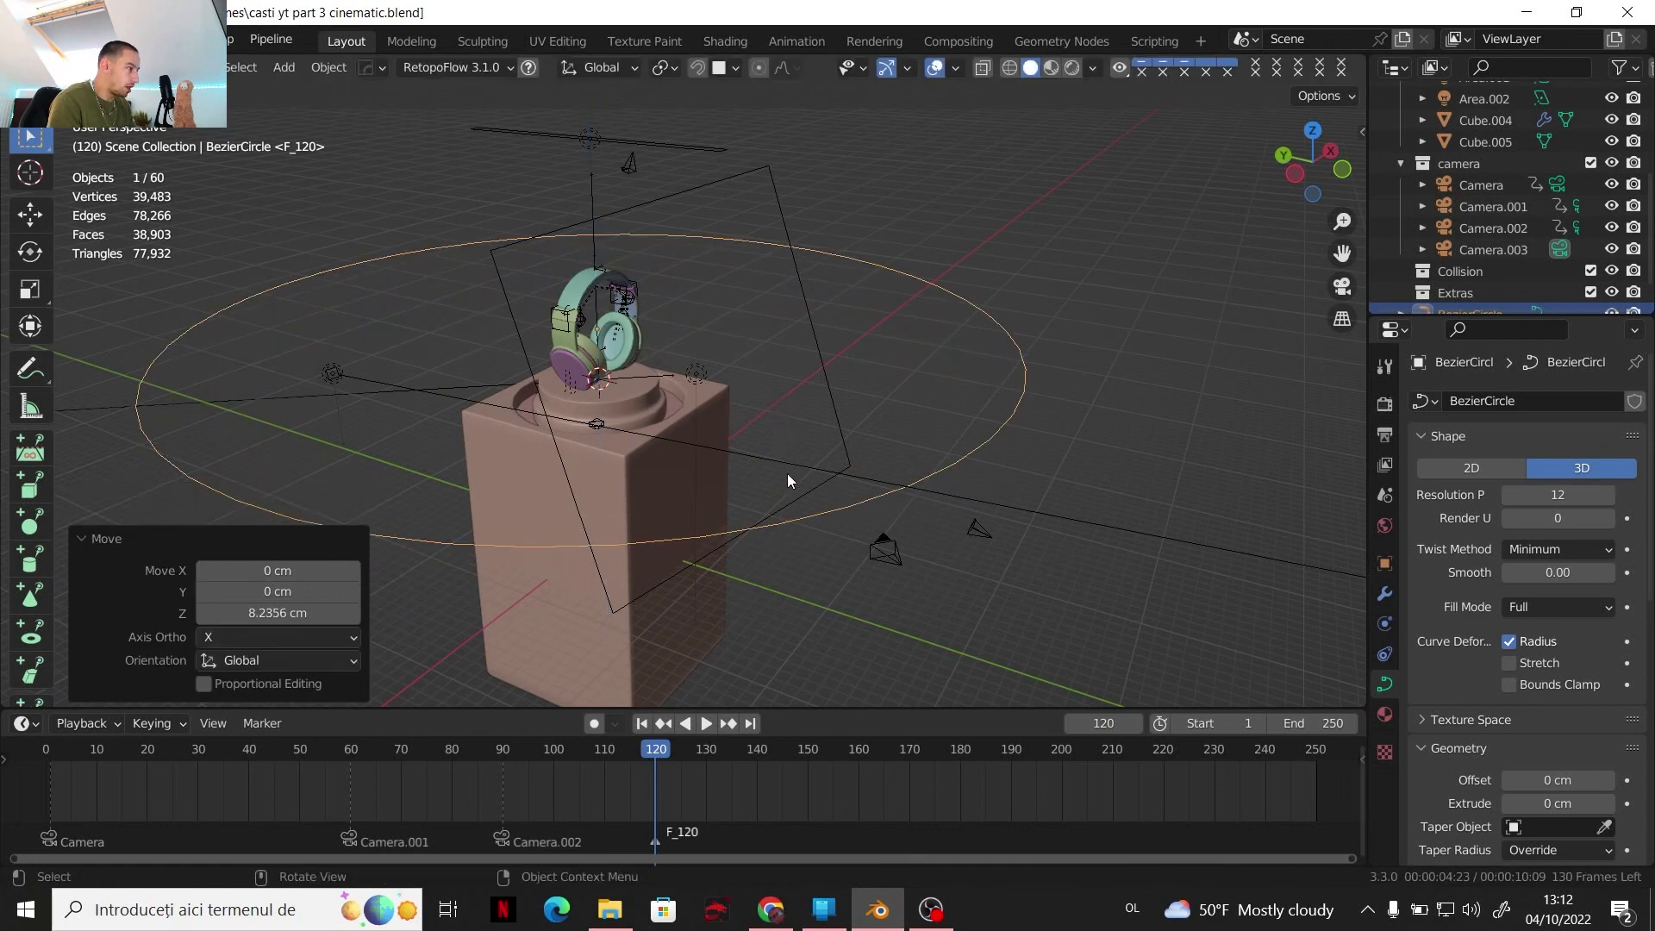
Give Camera.003 a Damped Track constraint targeting the Arrows empty, Empty.002
click(894, 555)
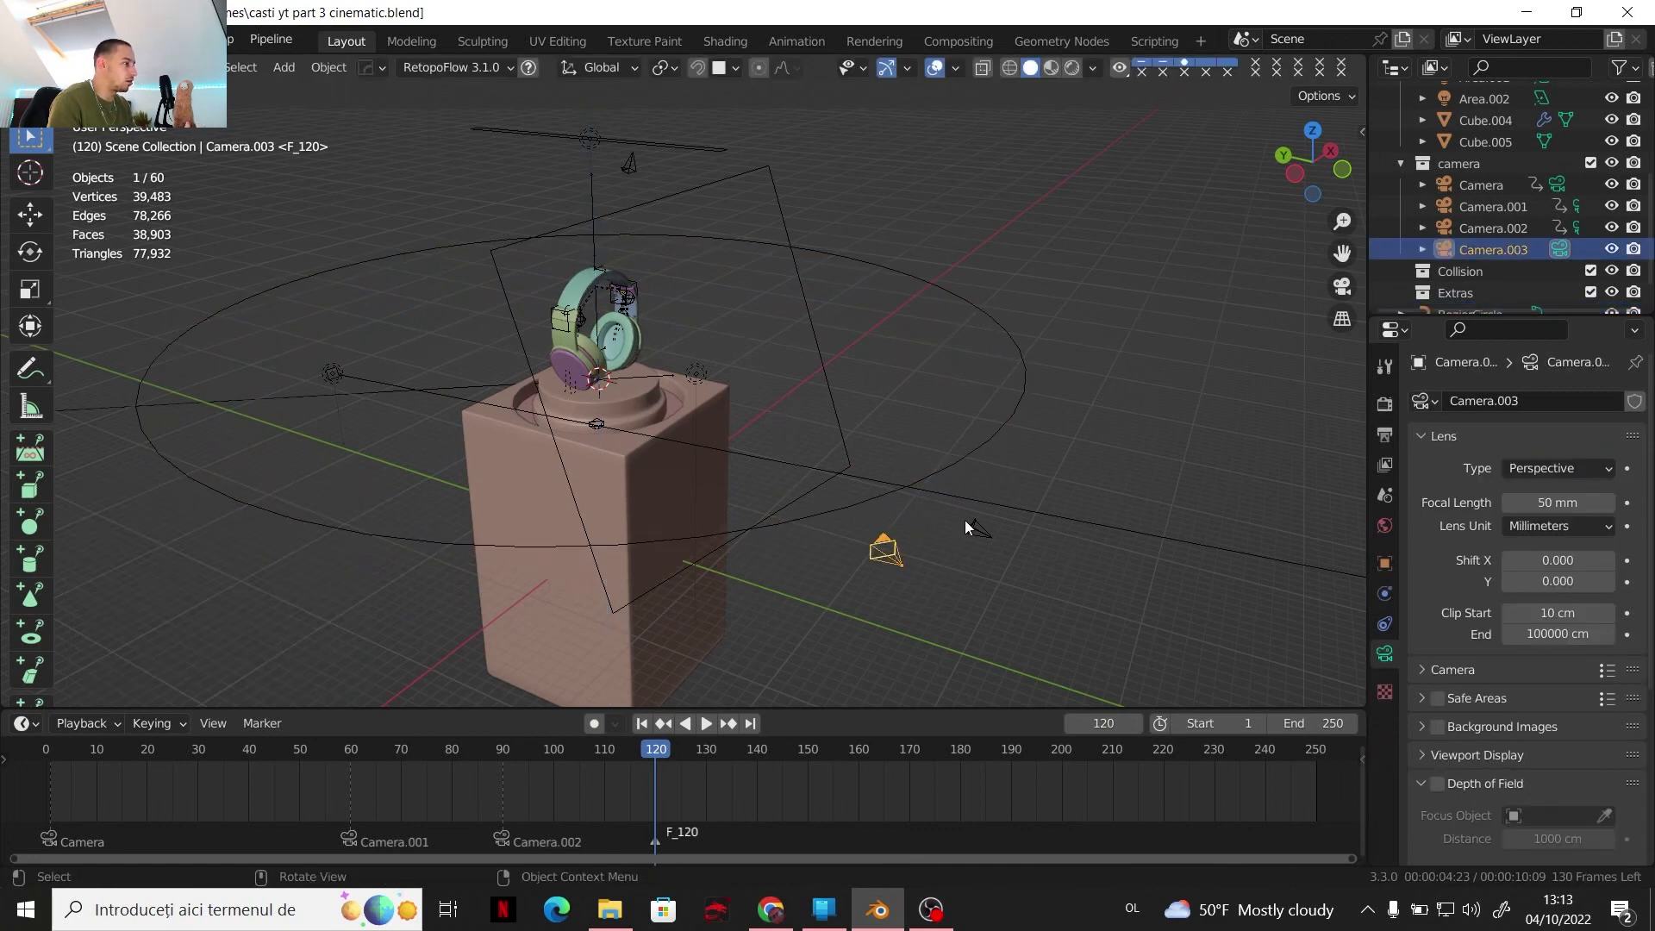
click(1386, 624)
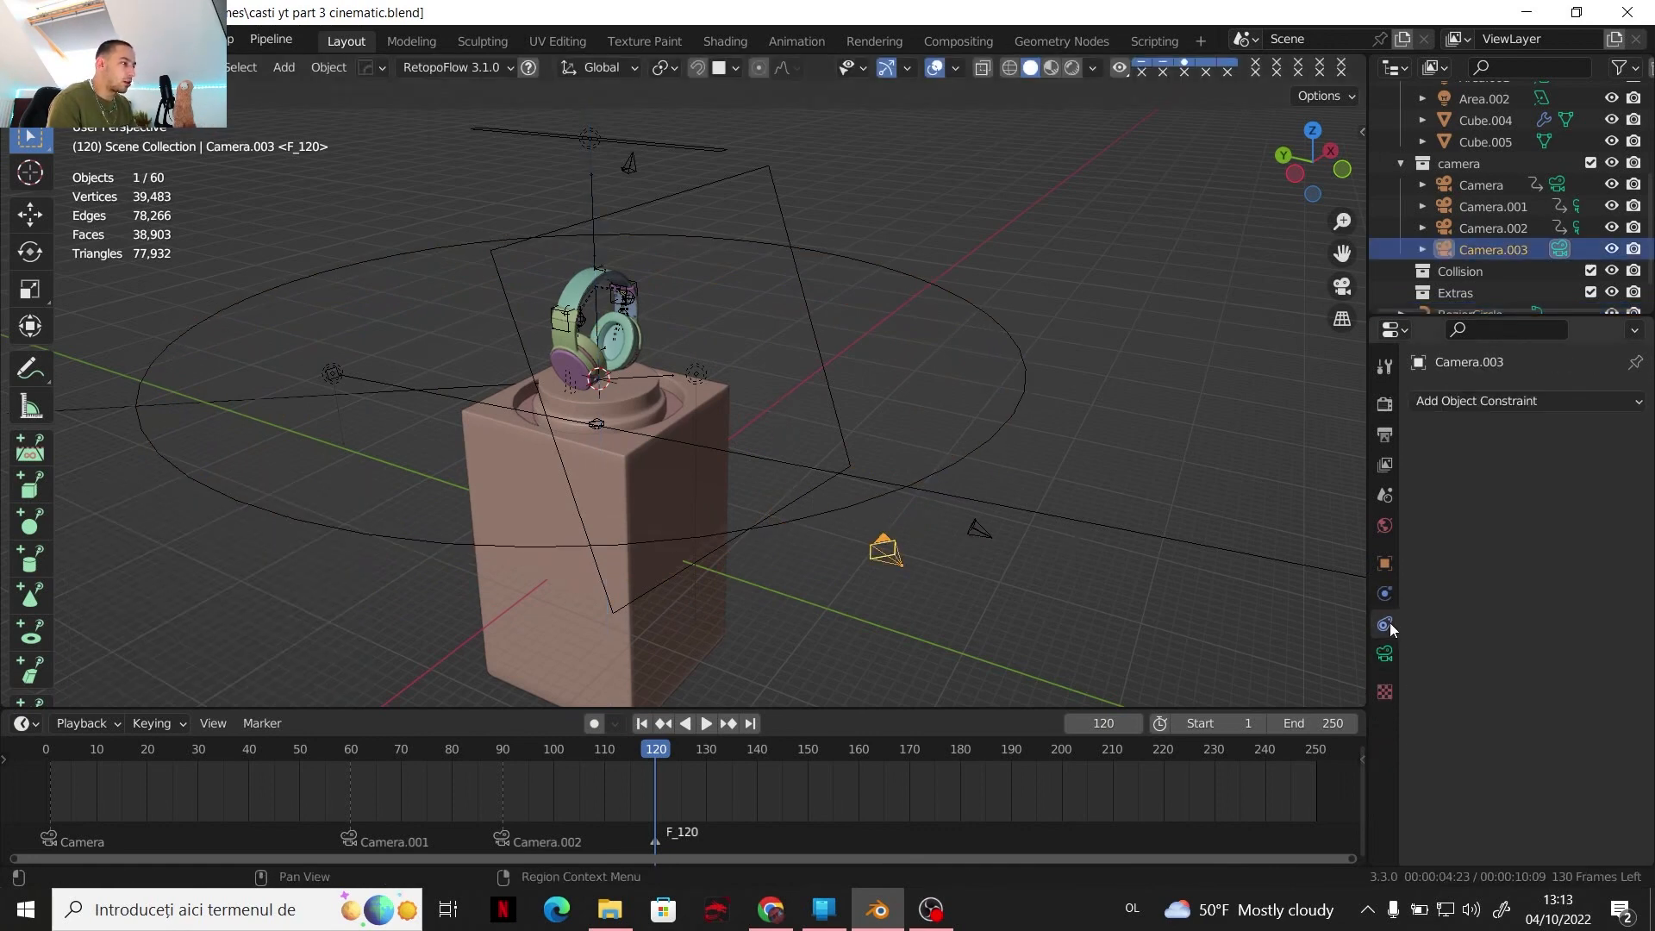
click(1467, 398)
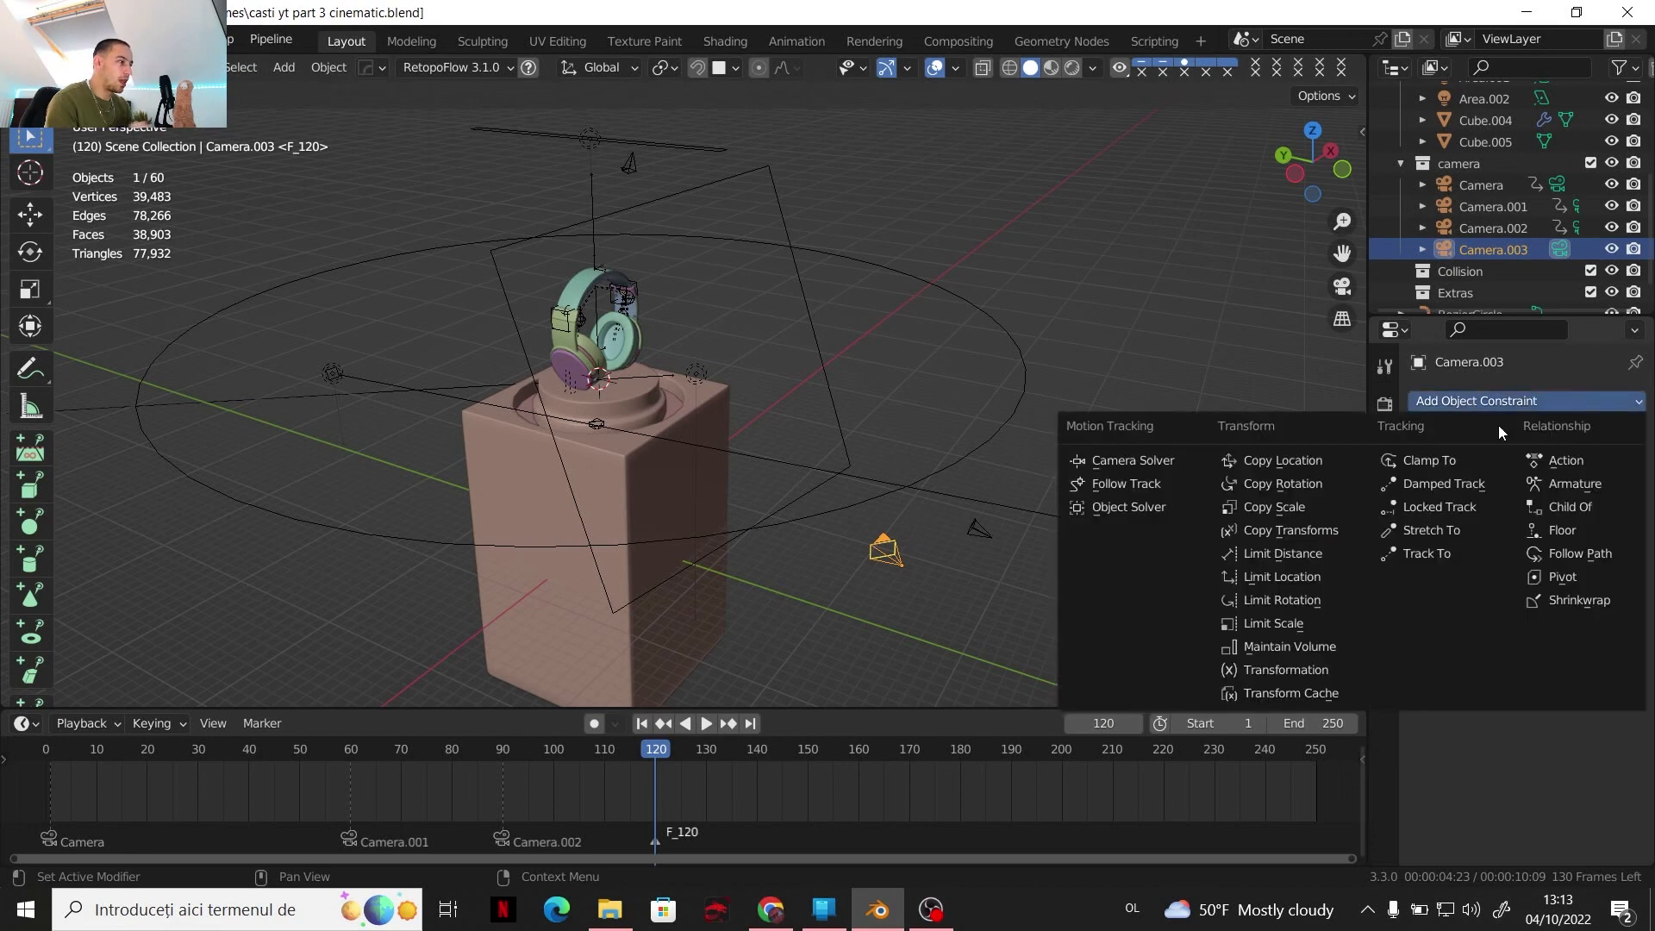
click(1479, 489)
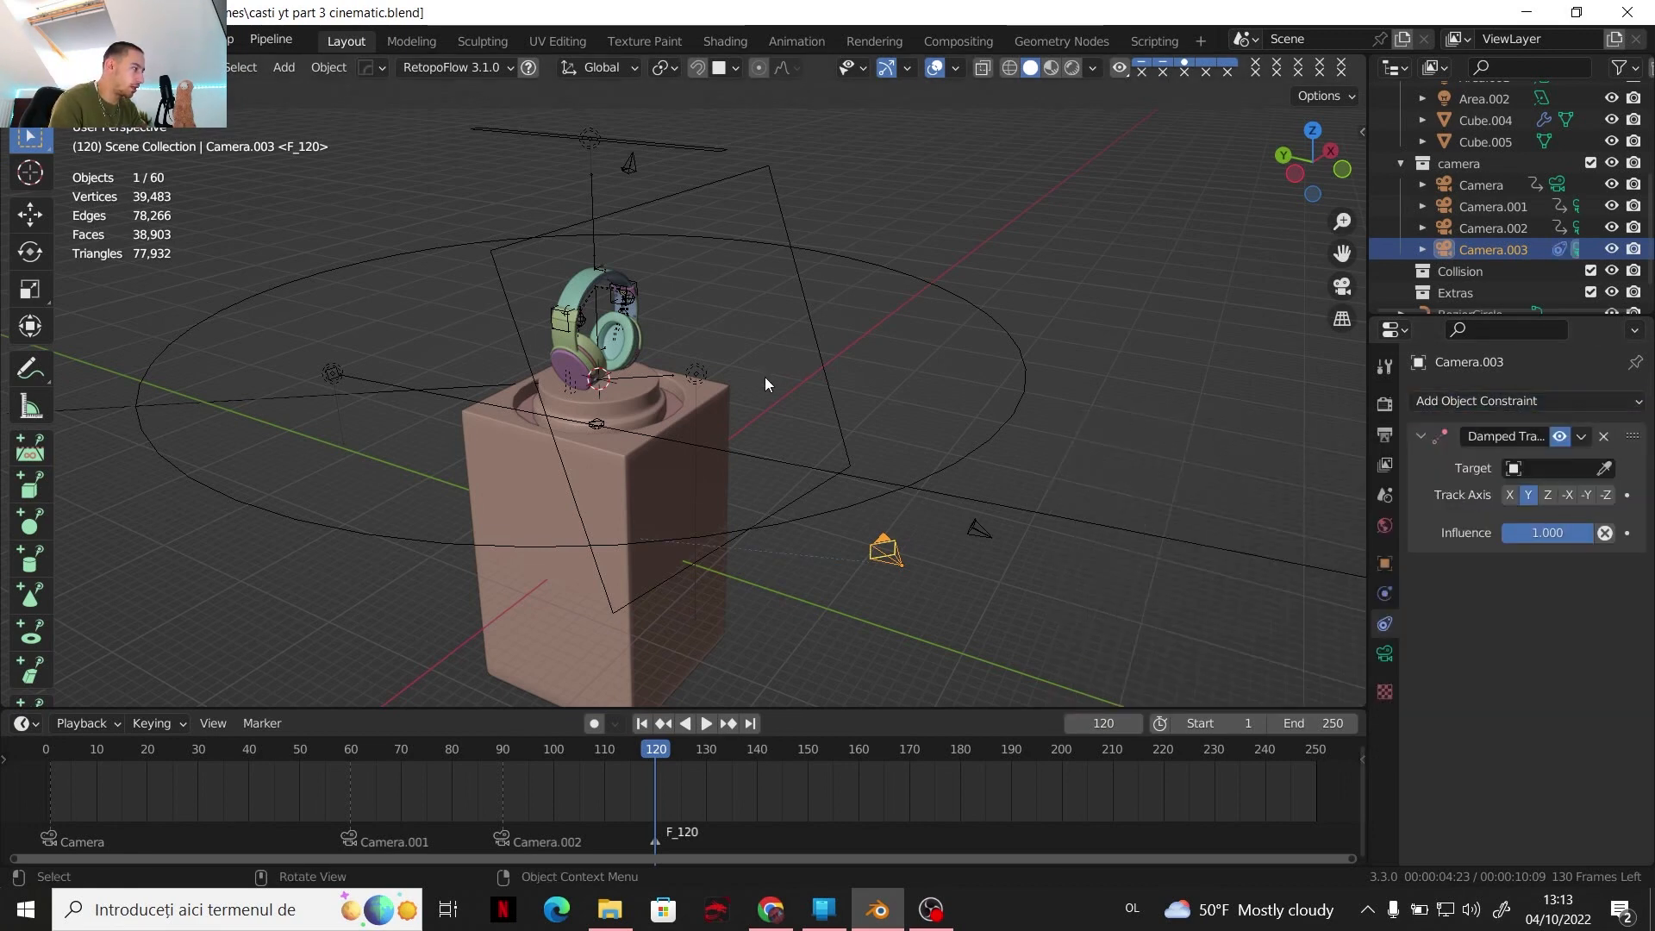
middle_drag(766, 383, 696, 362)
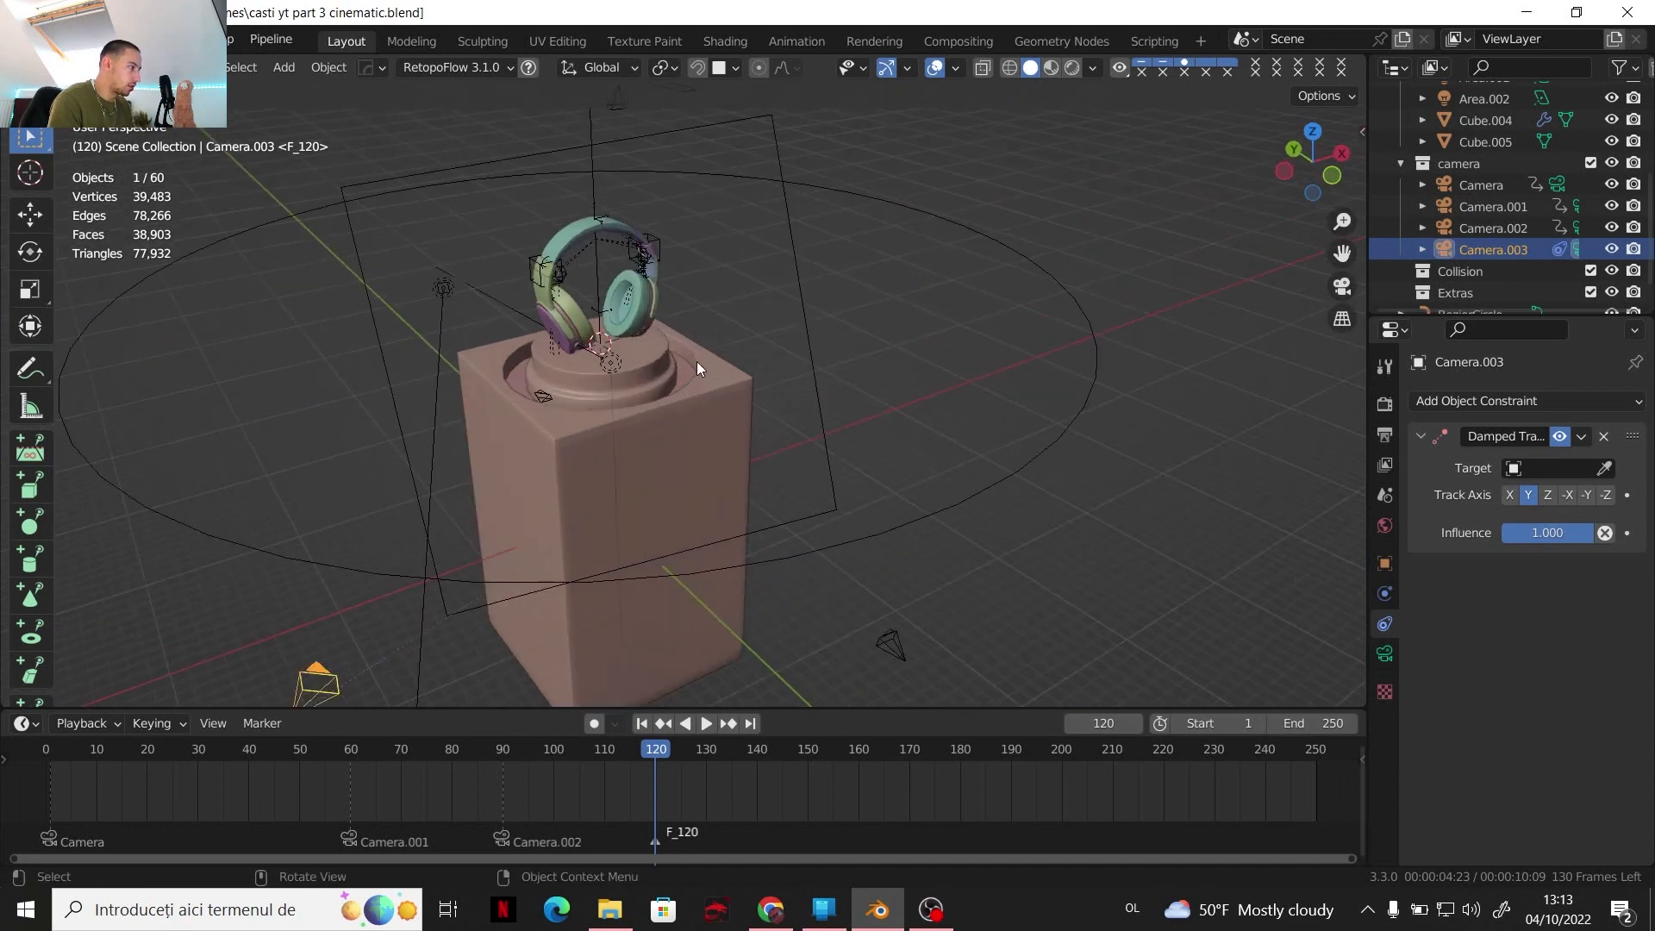
click(1605, 468)
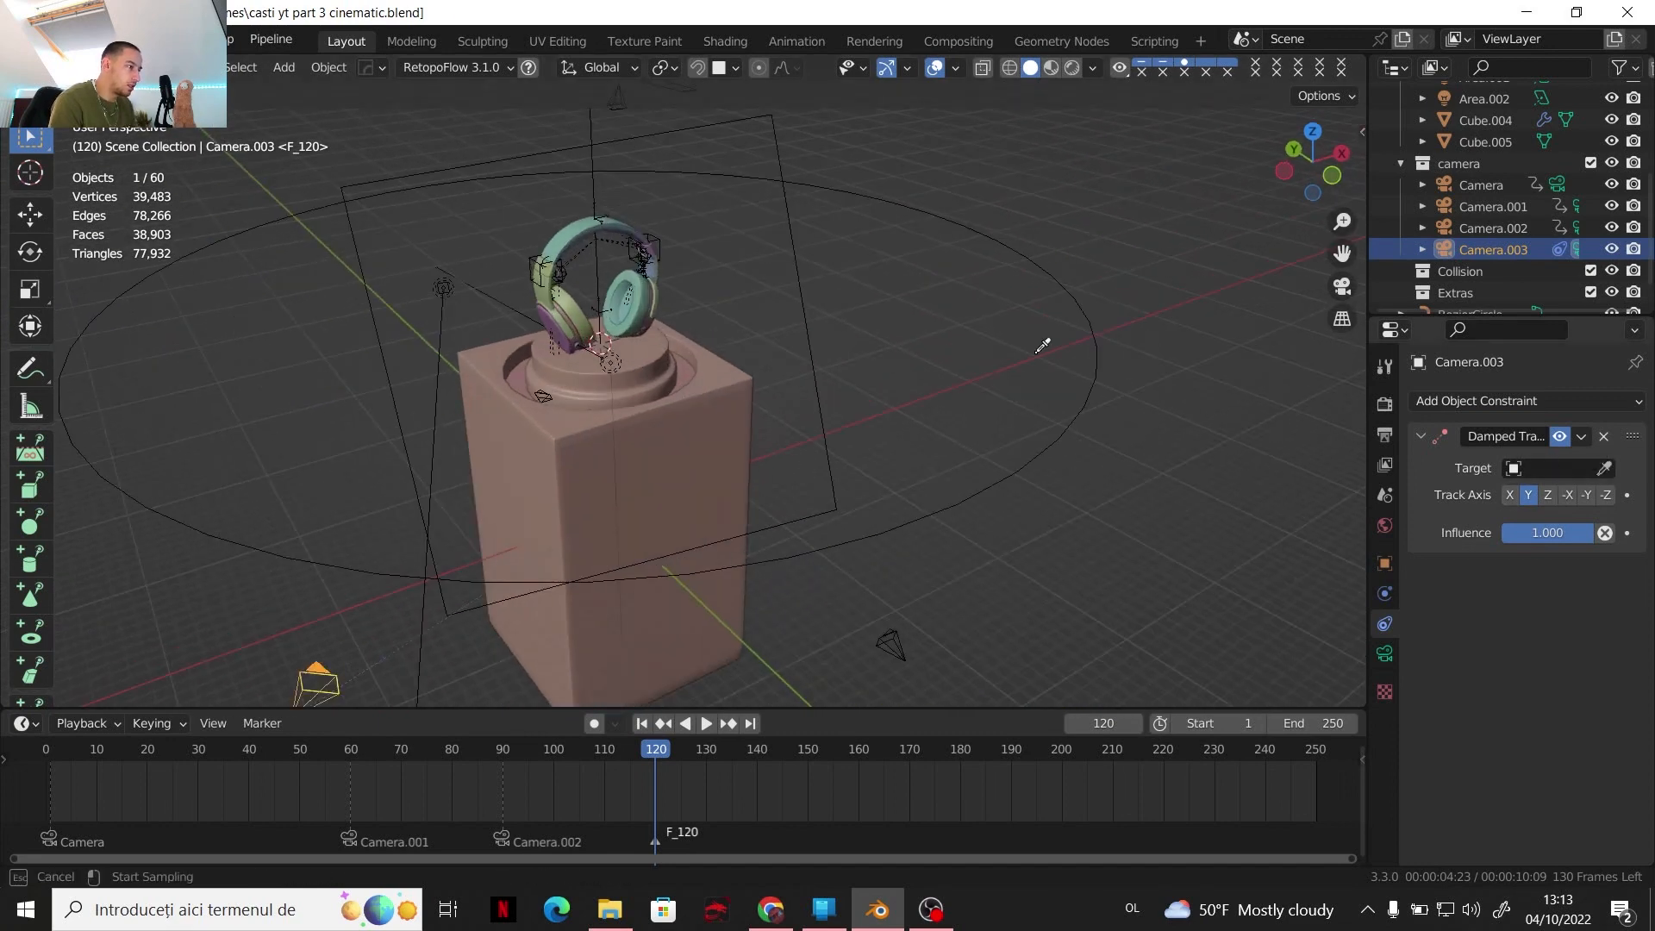
click(617, 300)
scroll(650, 376, down, 2)
middle_drag(650, 375, 724, 449)
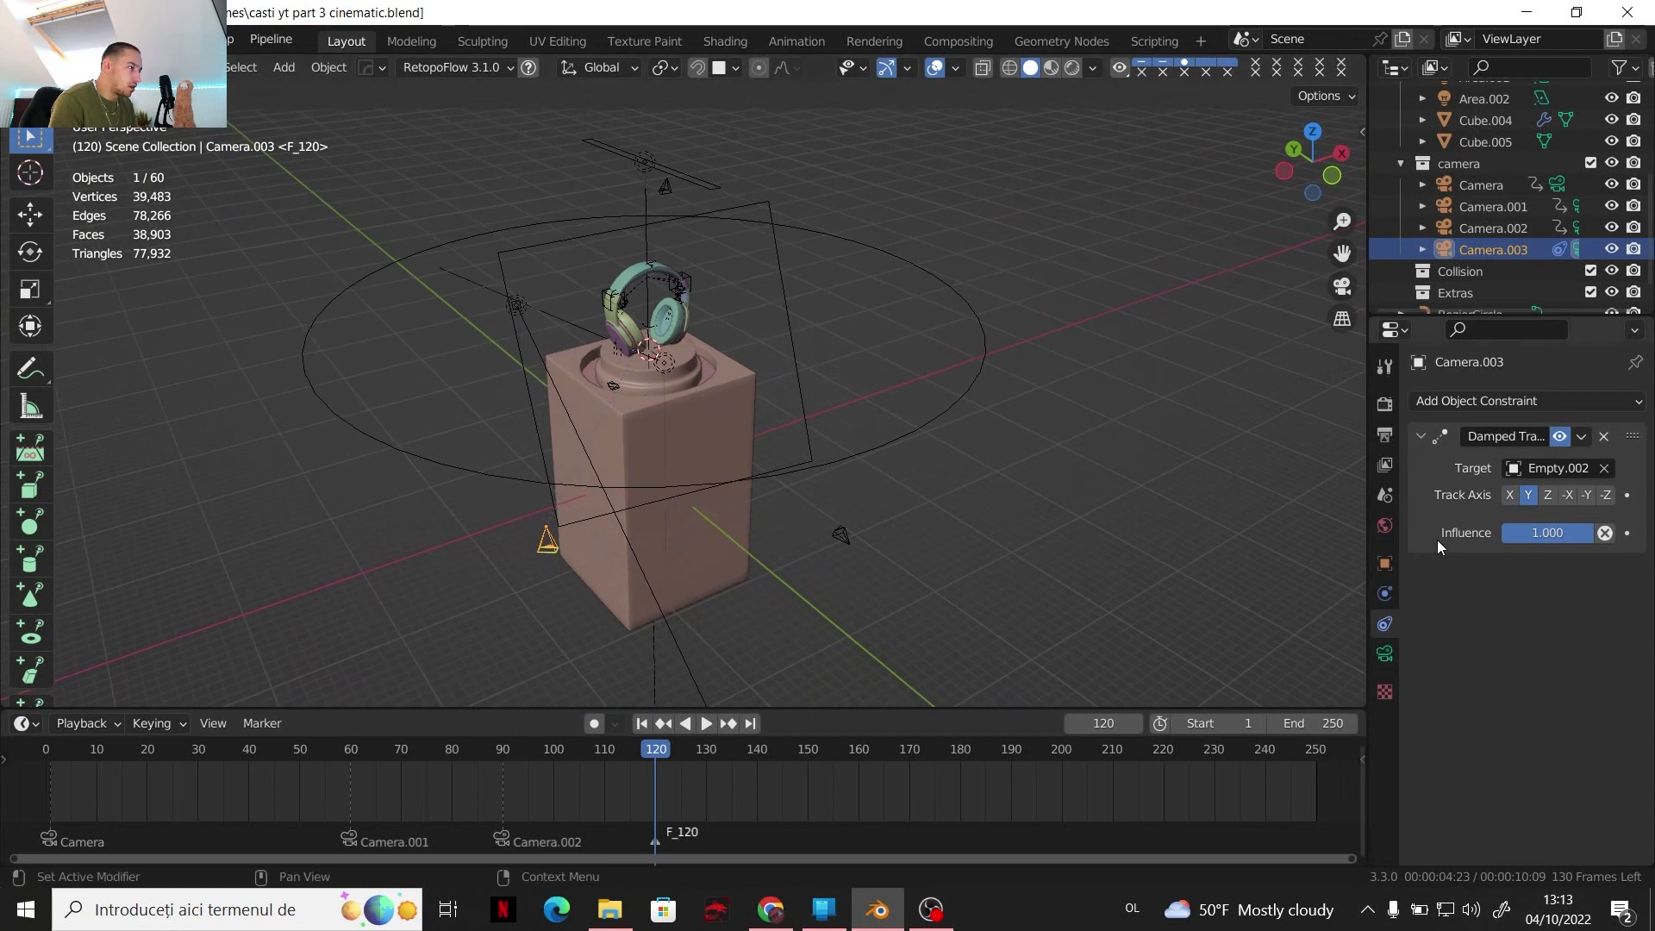
Set the Damped Track constraint's track axis to -Z so that Camera.003 points at the empty
click(1548, 497)
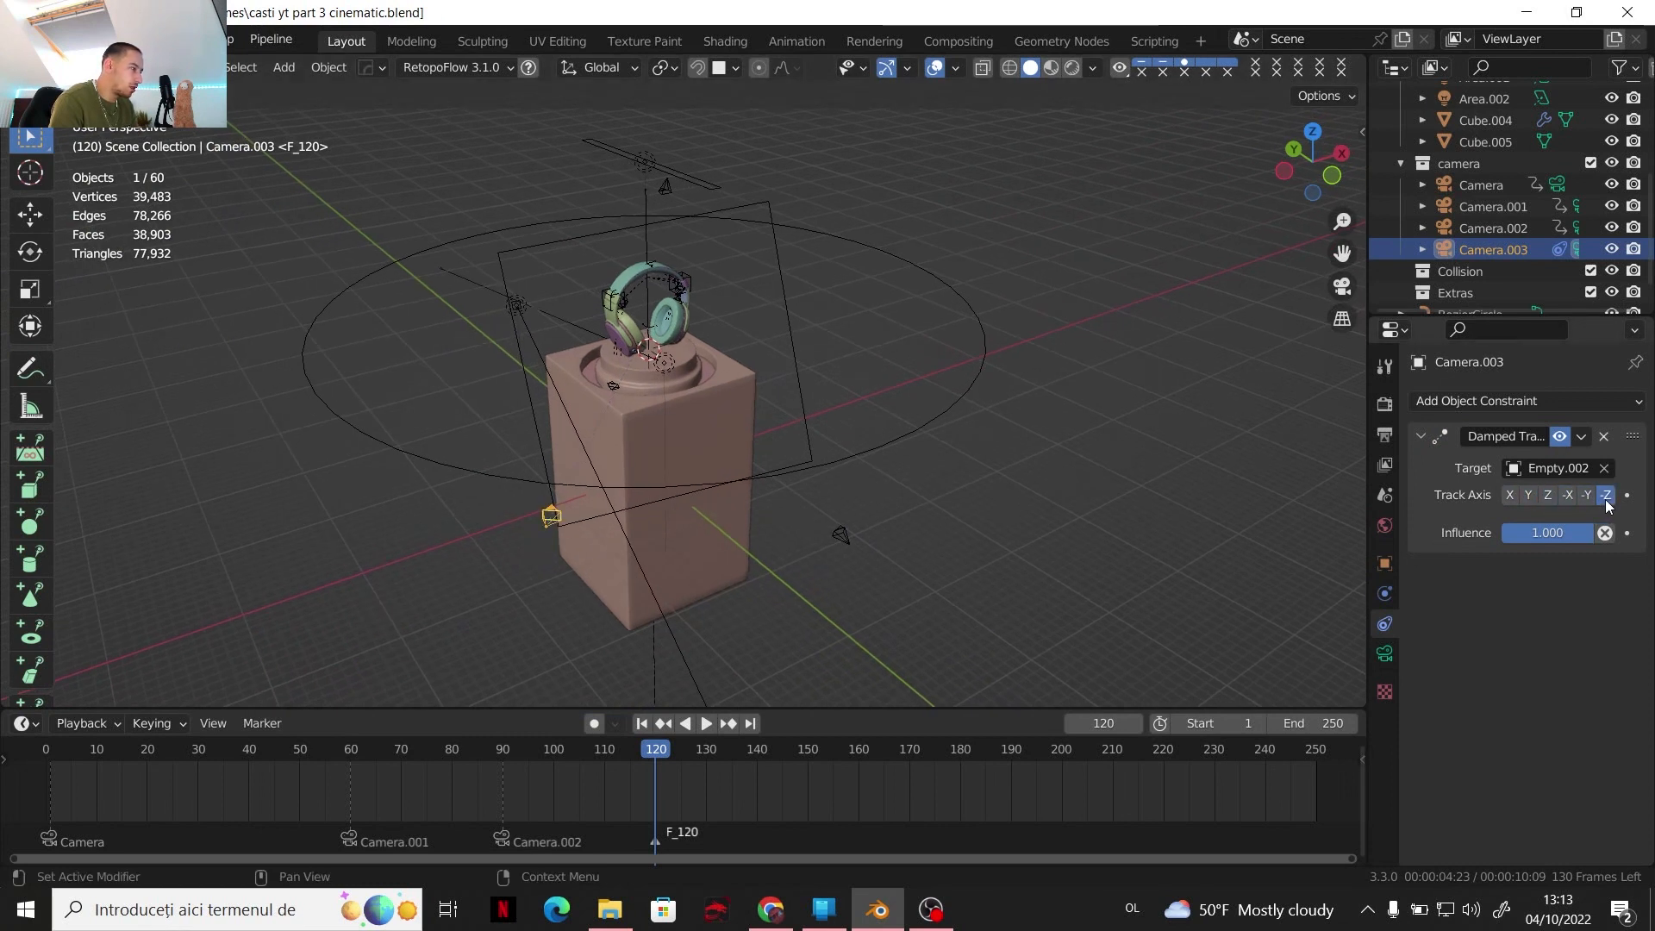
click(1548, 497)
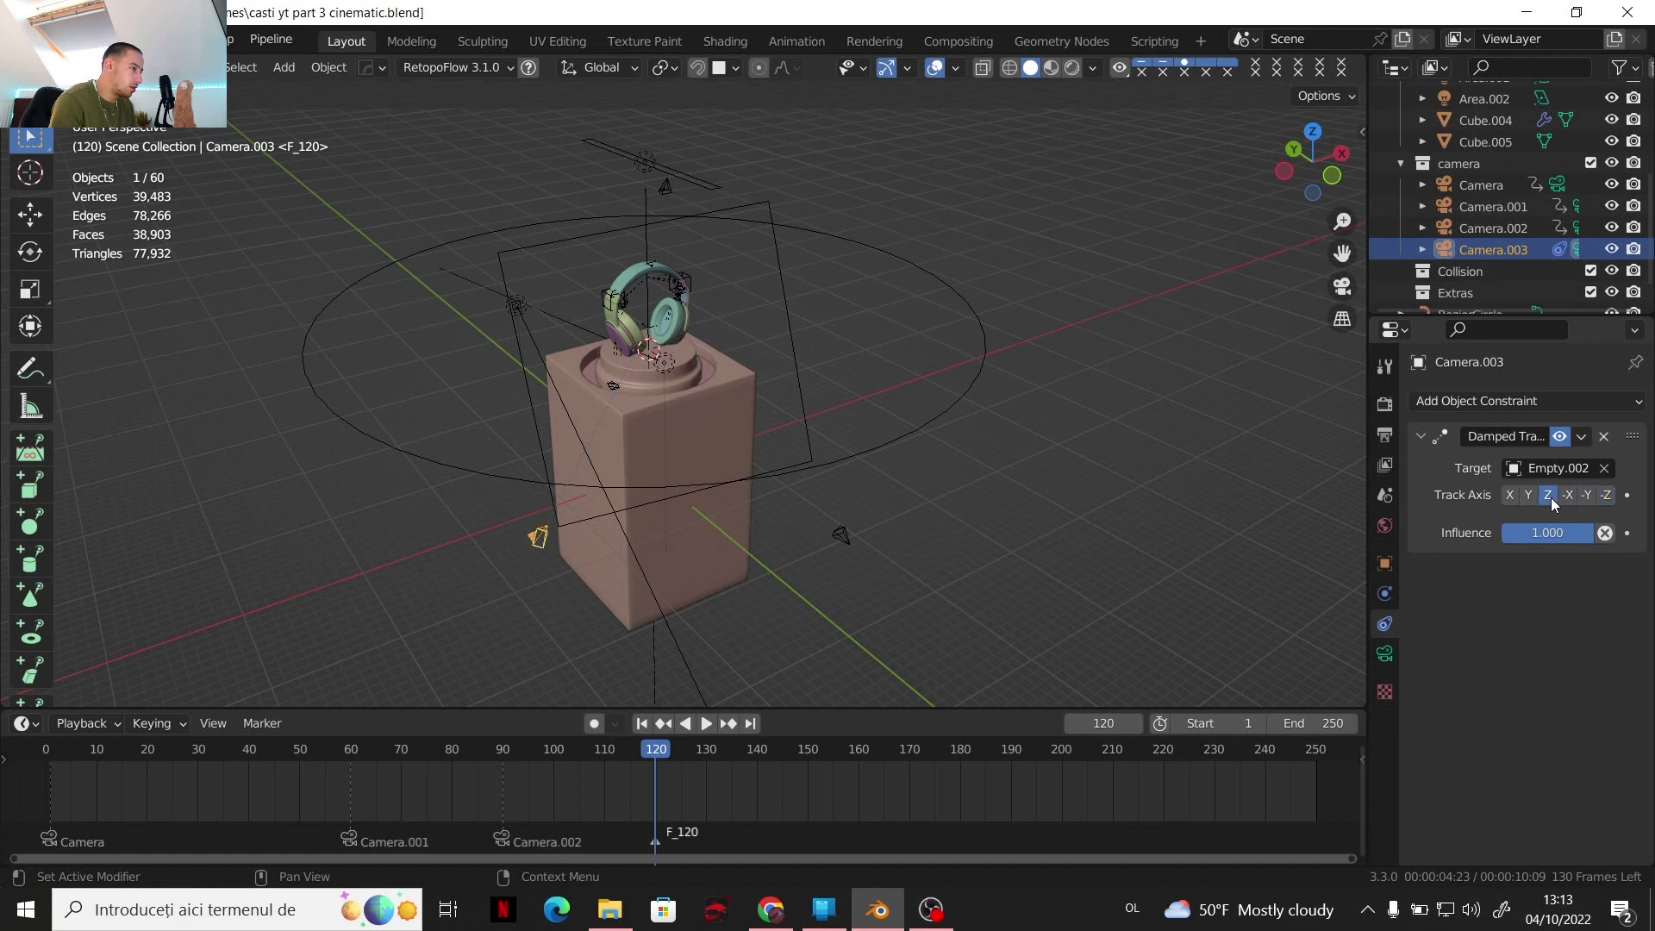
click(1603, 499)
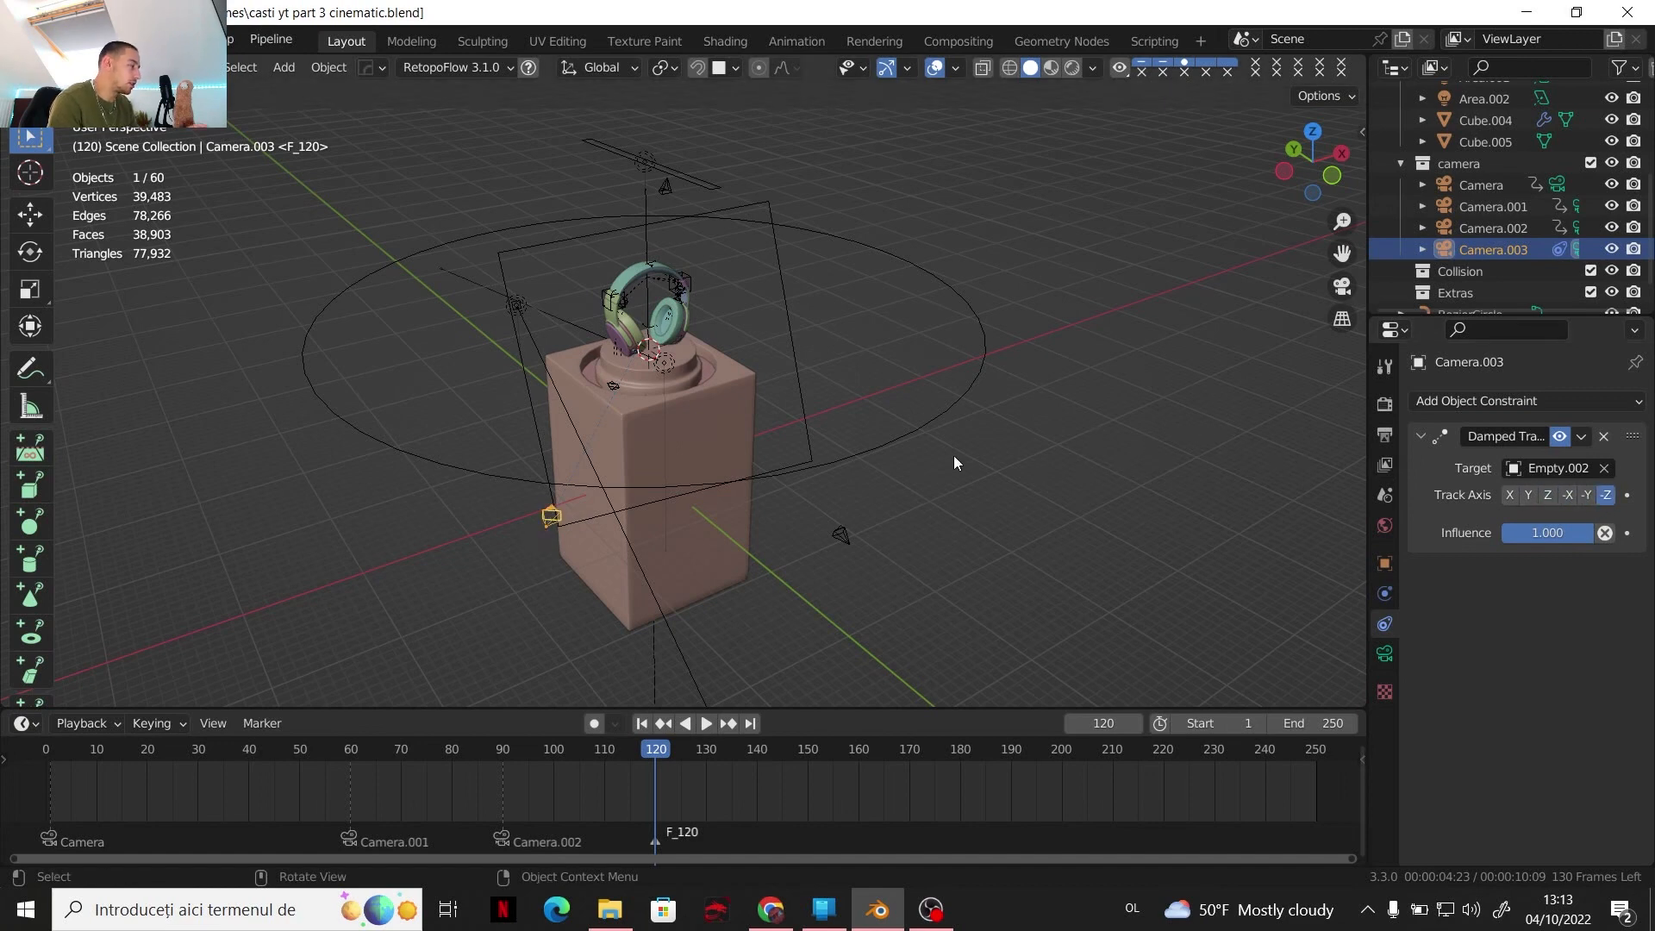
Test the tracking by moving Camera.003 along Z and X, including through the camera view, and cancel each move
scroll(828, 448, up, 3)
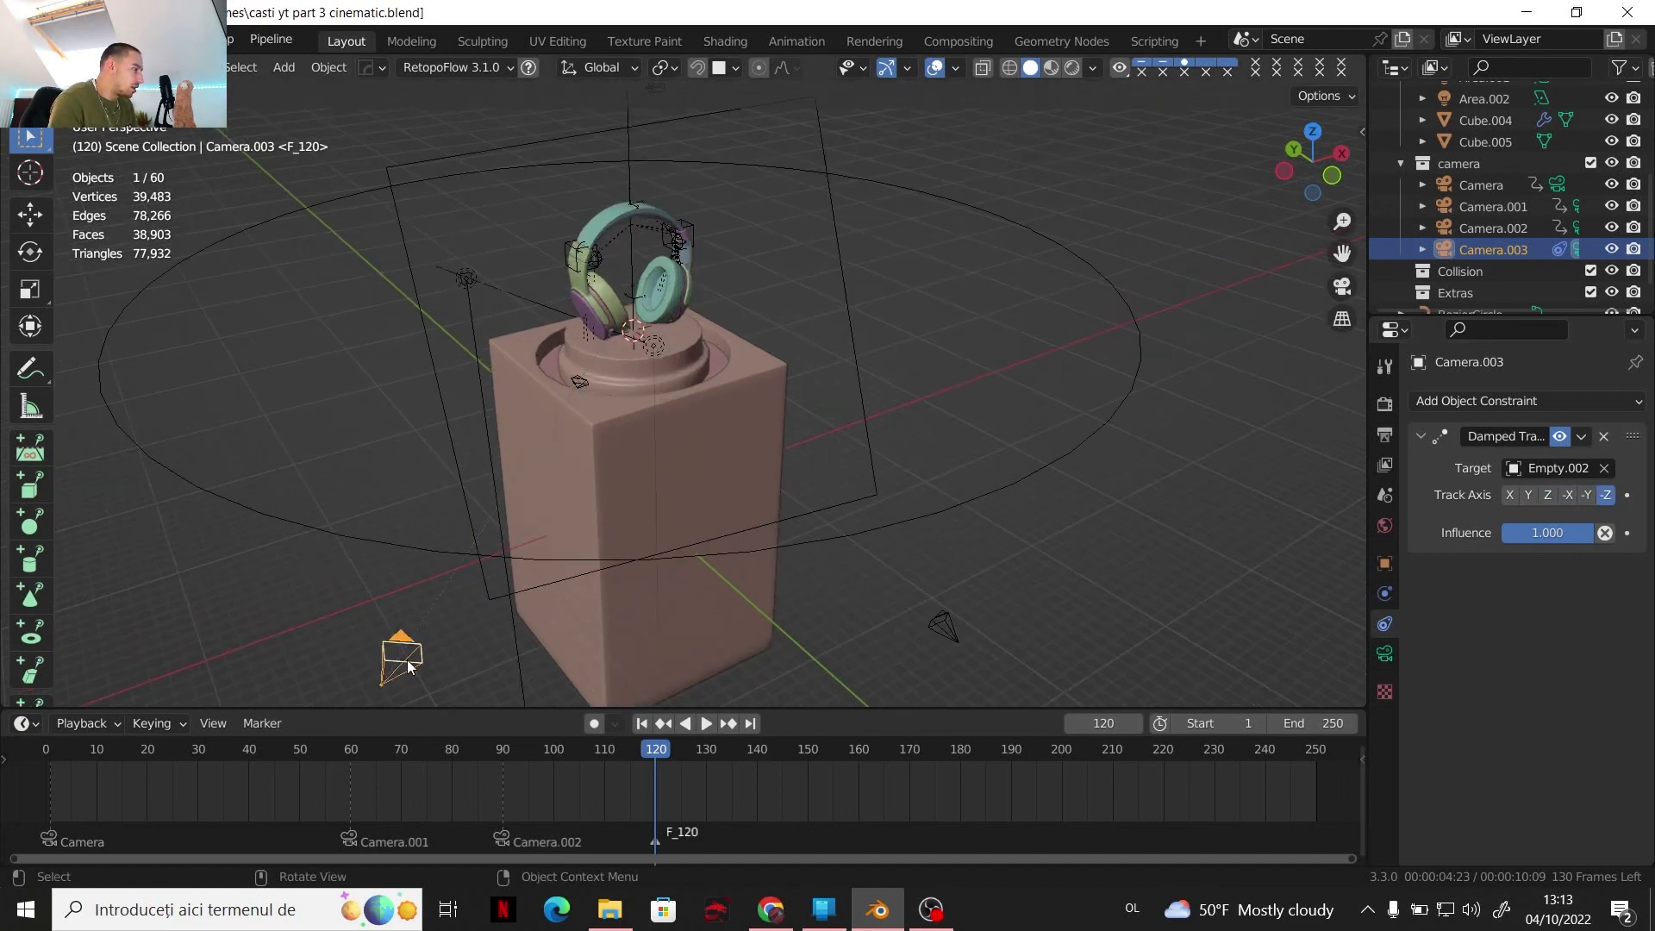
key(g)
key(z)
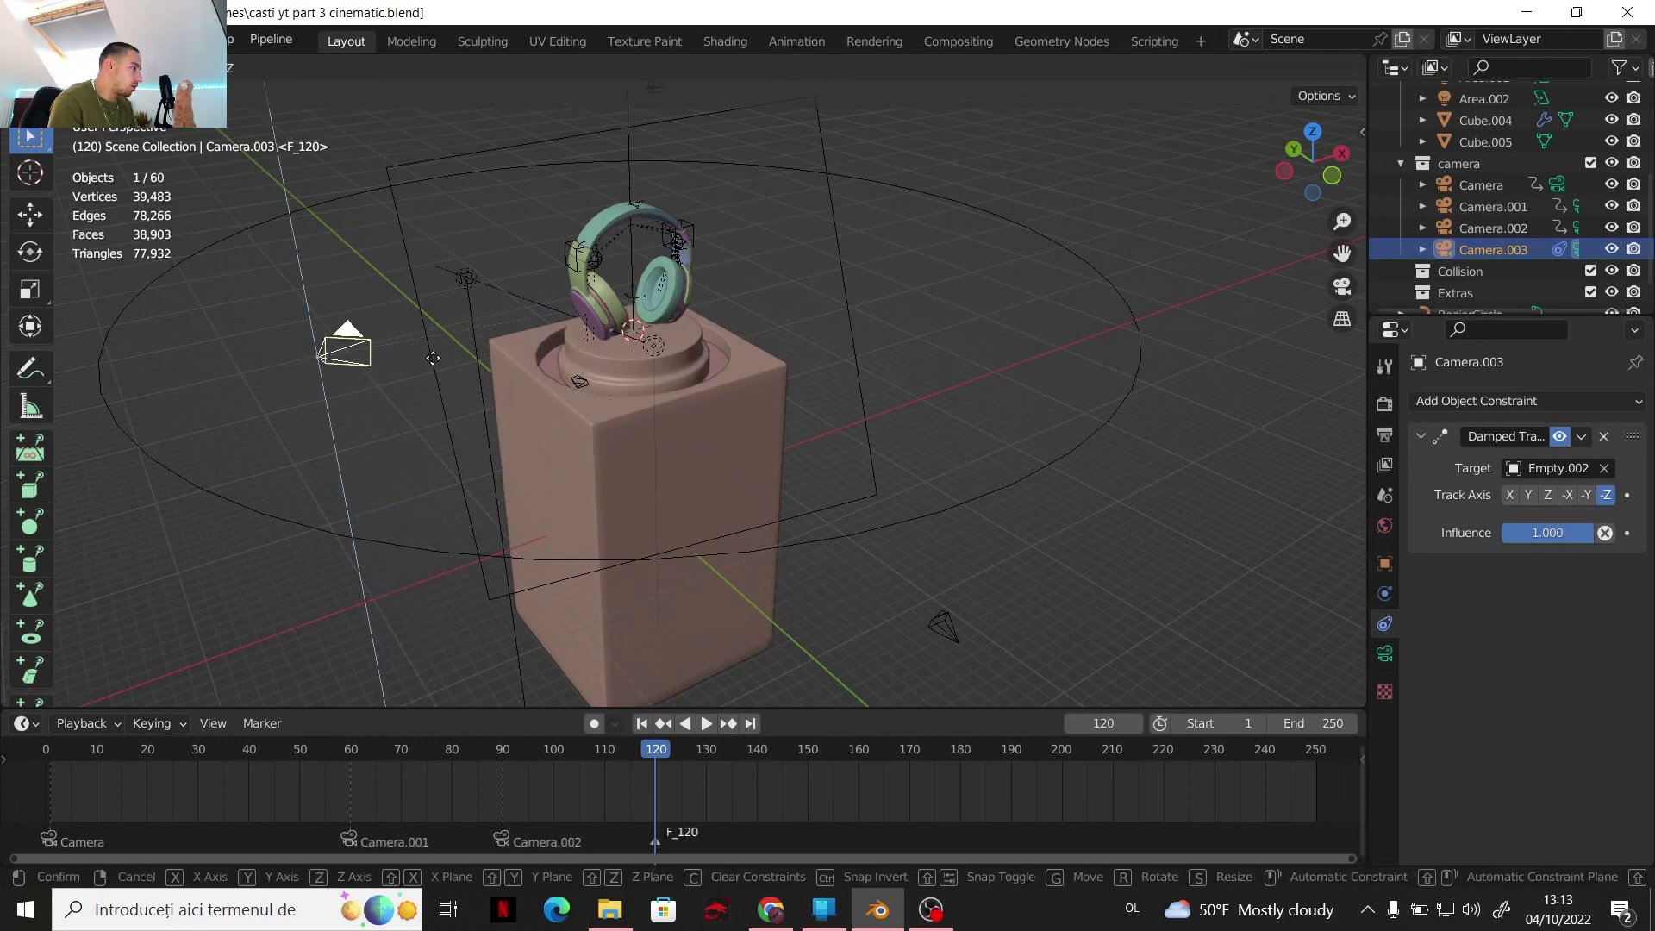
key(Escape)
click(1342, 286)
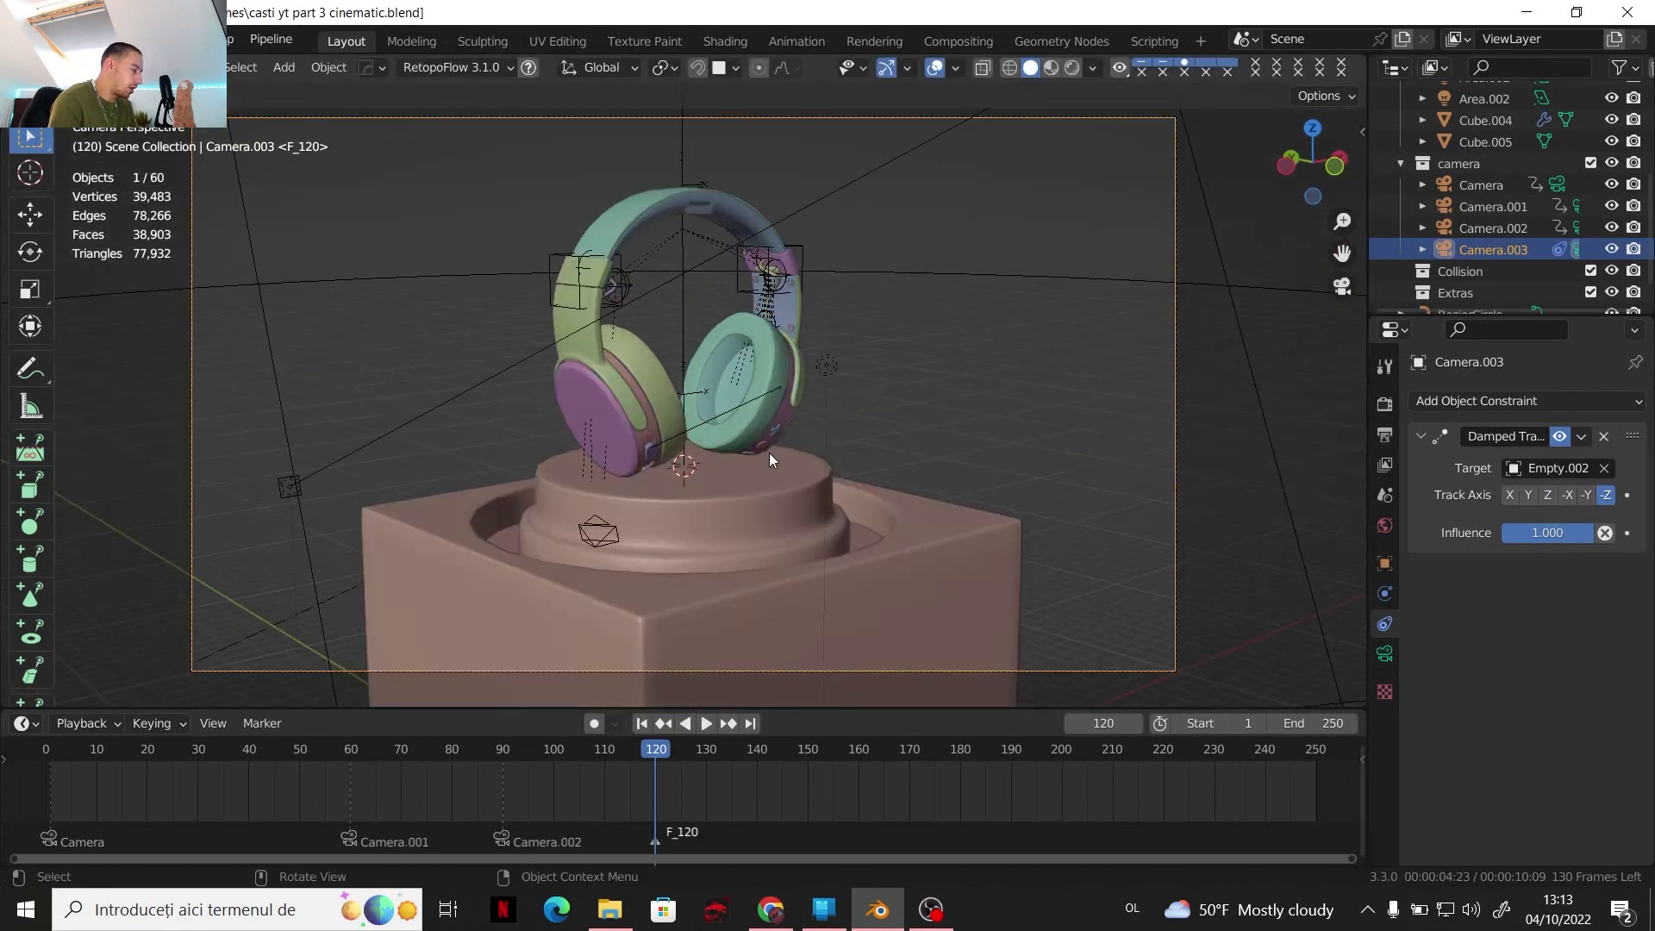
key(g)
key(z)
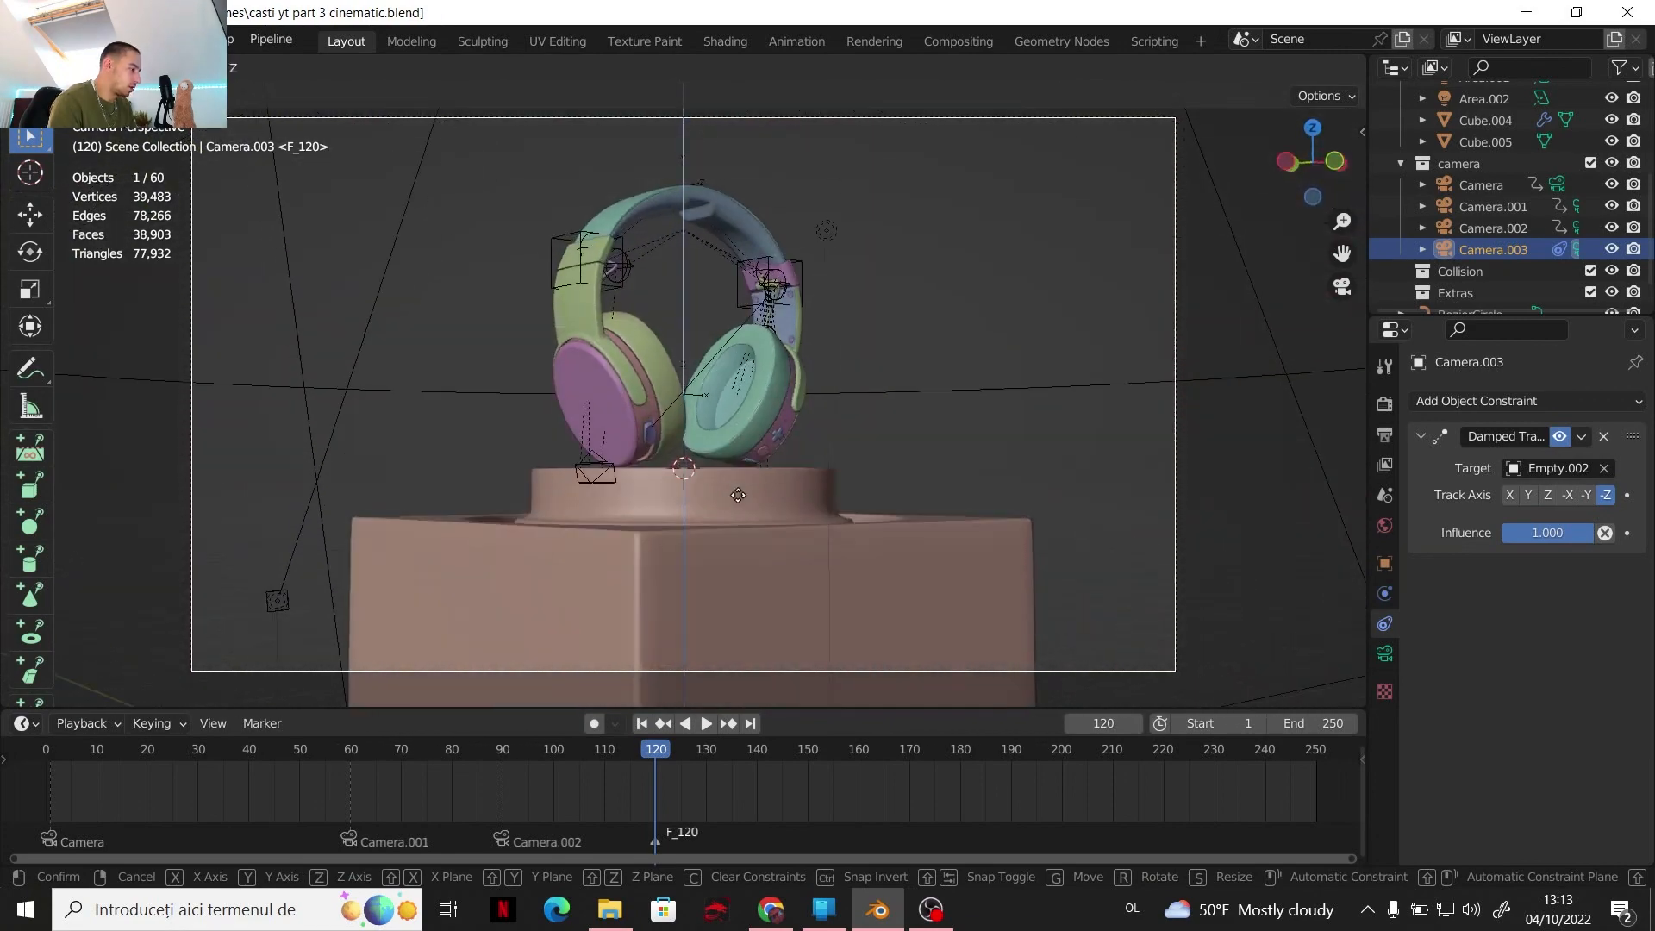
key(x)
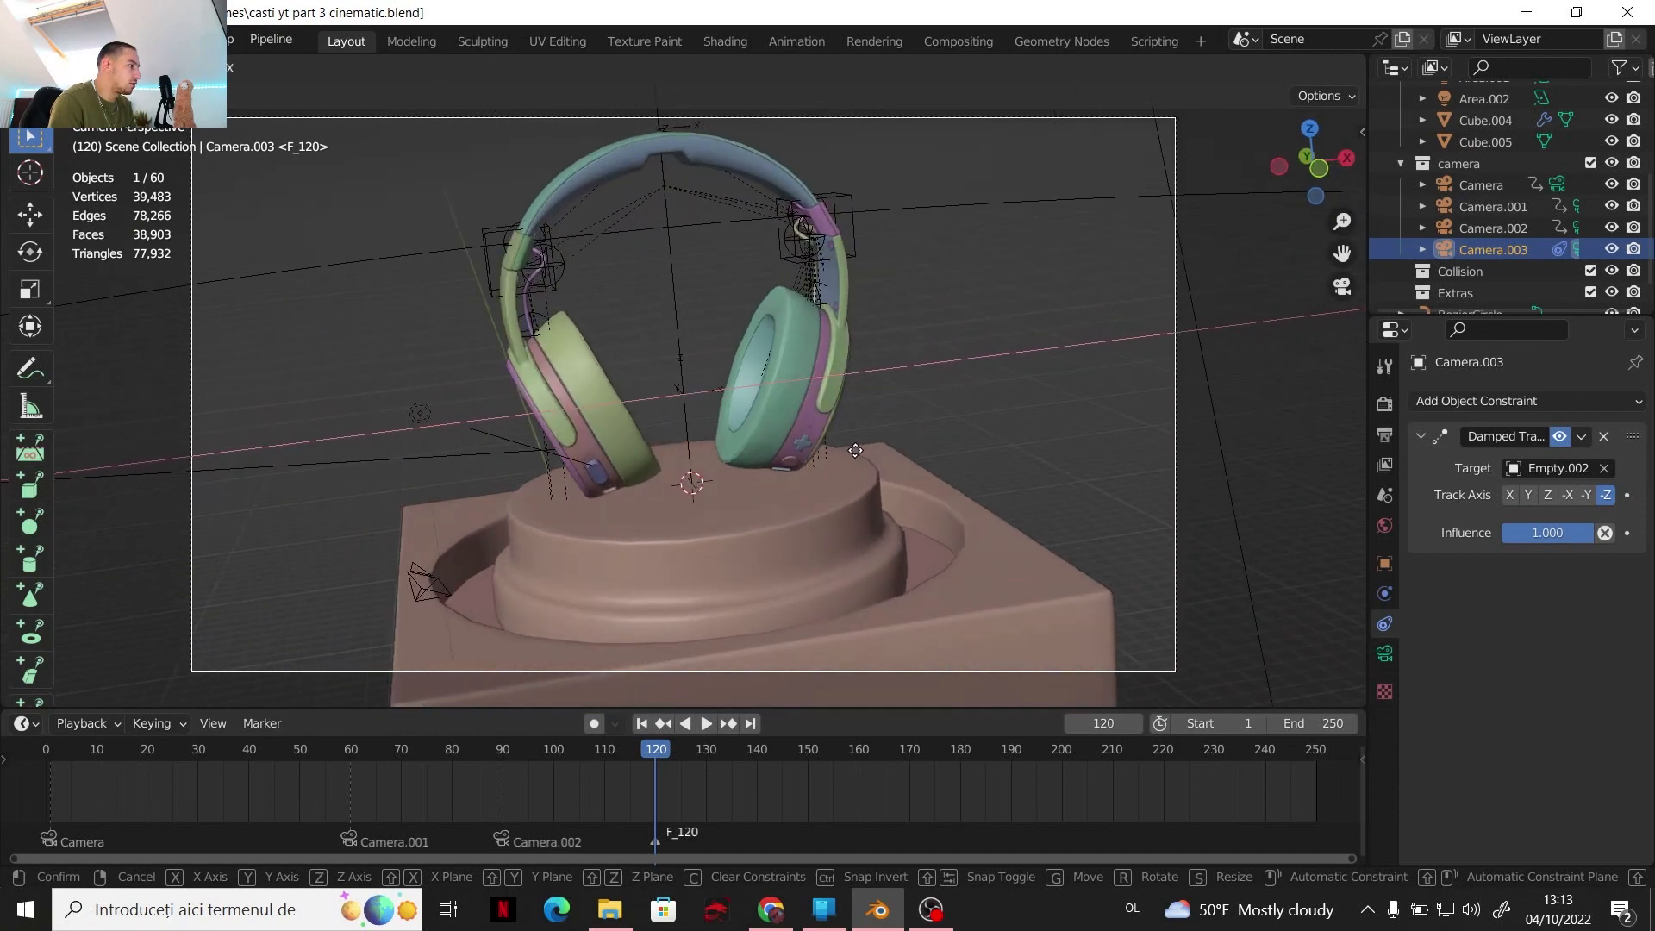
right_click(857, 449)
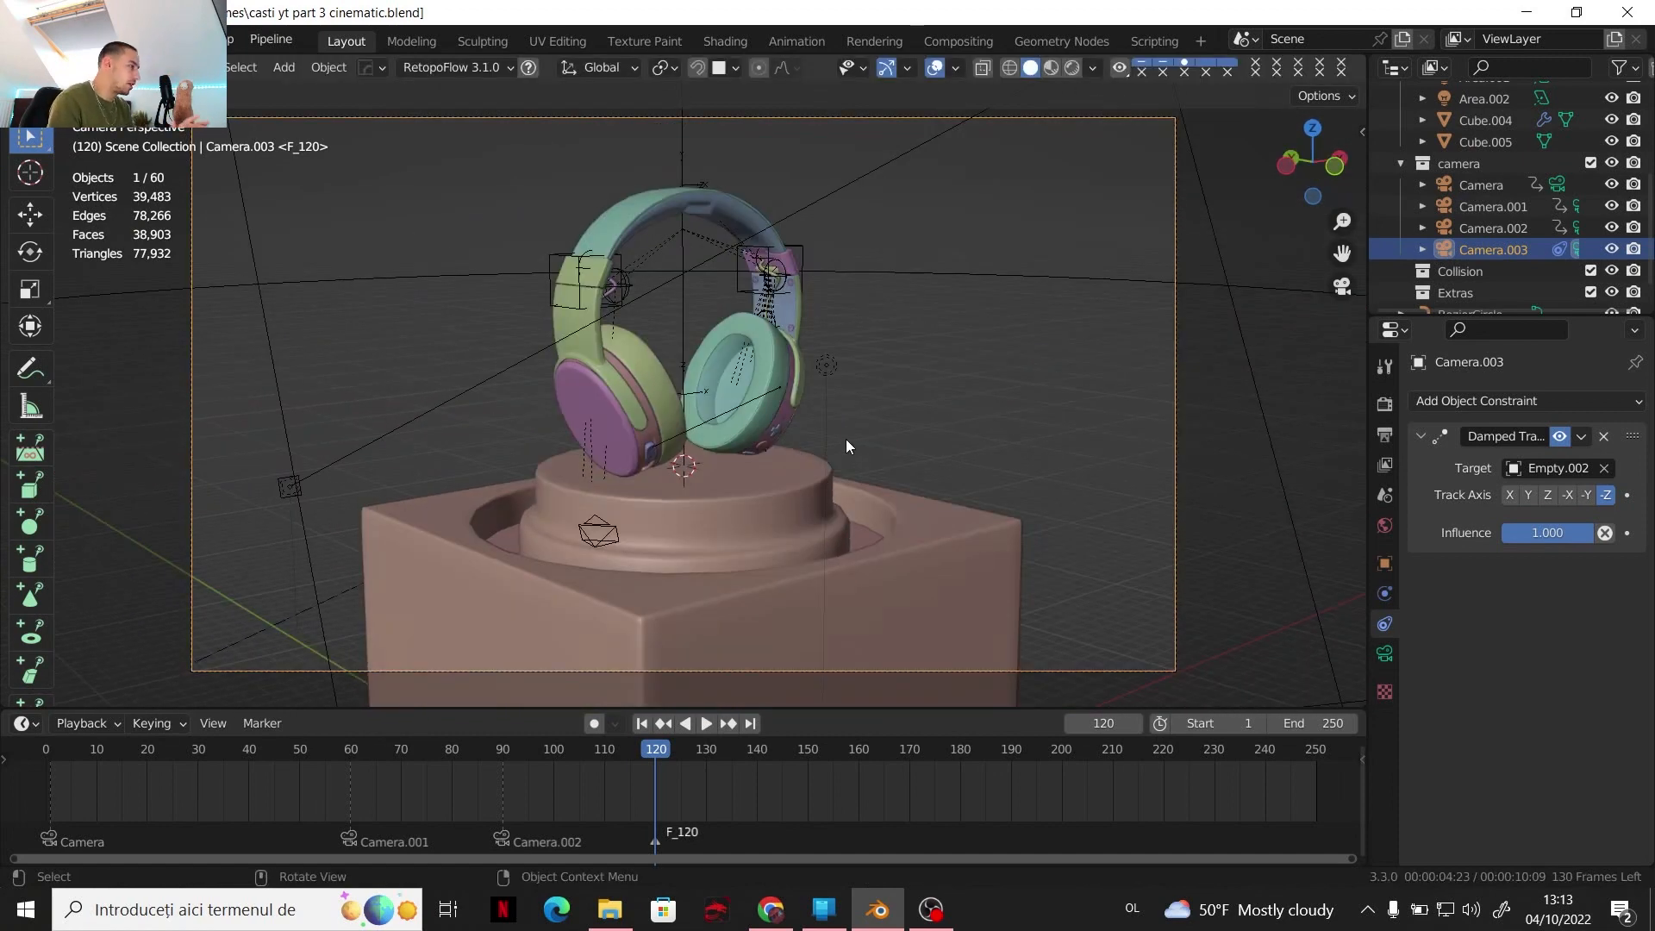
middle_drag(1110, 428, 1081, 443)
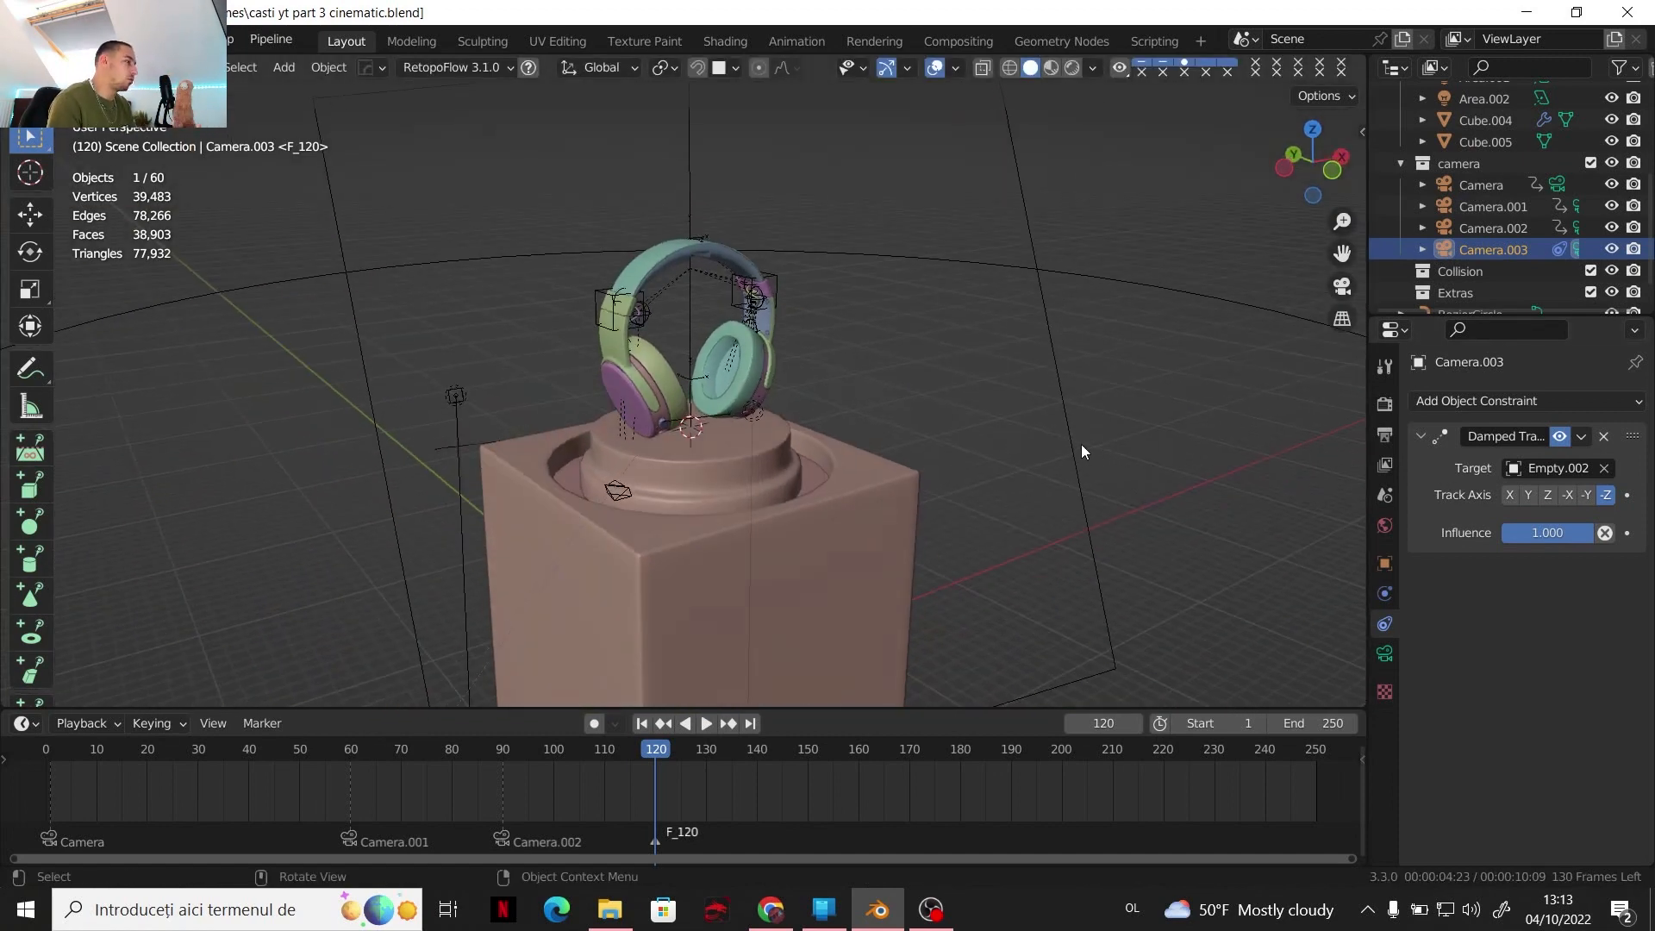
Add a Follow Path constraint to Camera.003 with the Bezier circle around the pedestal as its target
scroll(1035, 441, down, 3)
scroll(988, 443, up, 2)
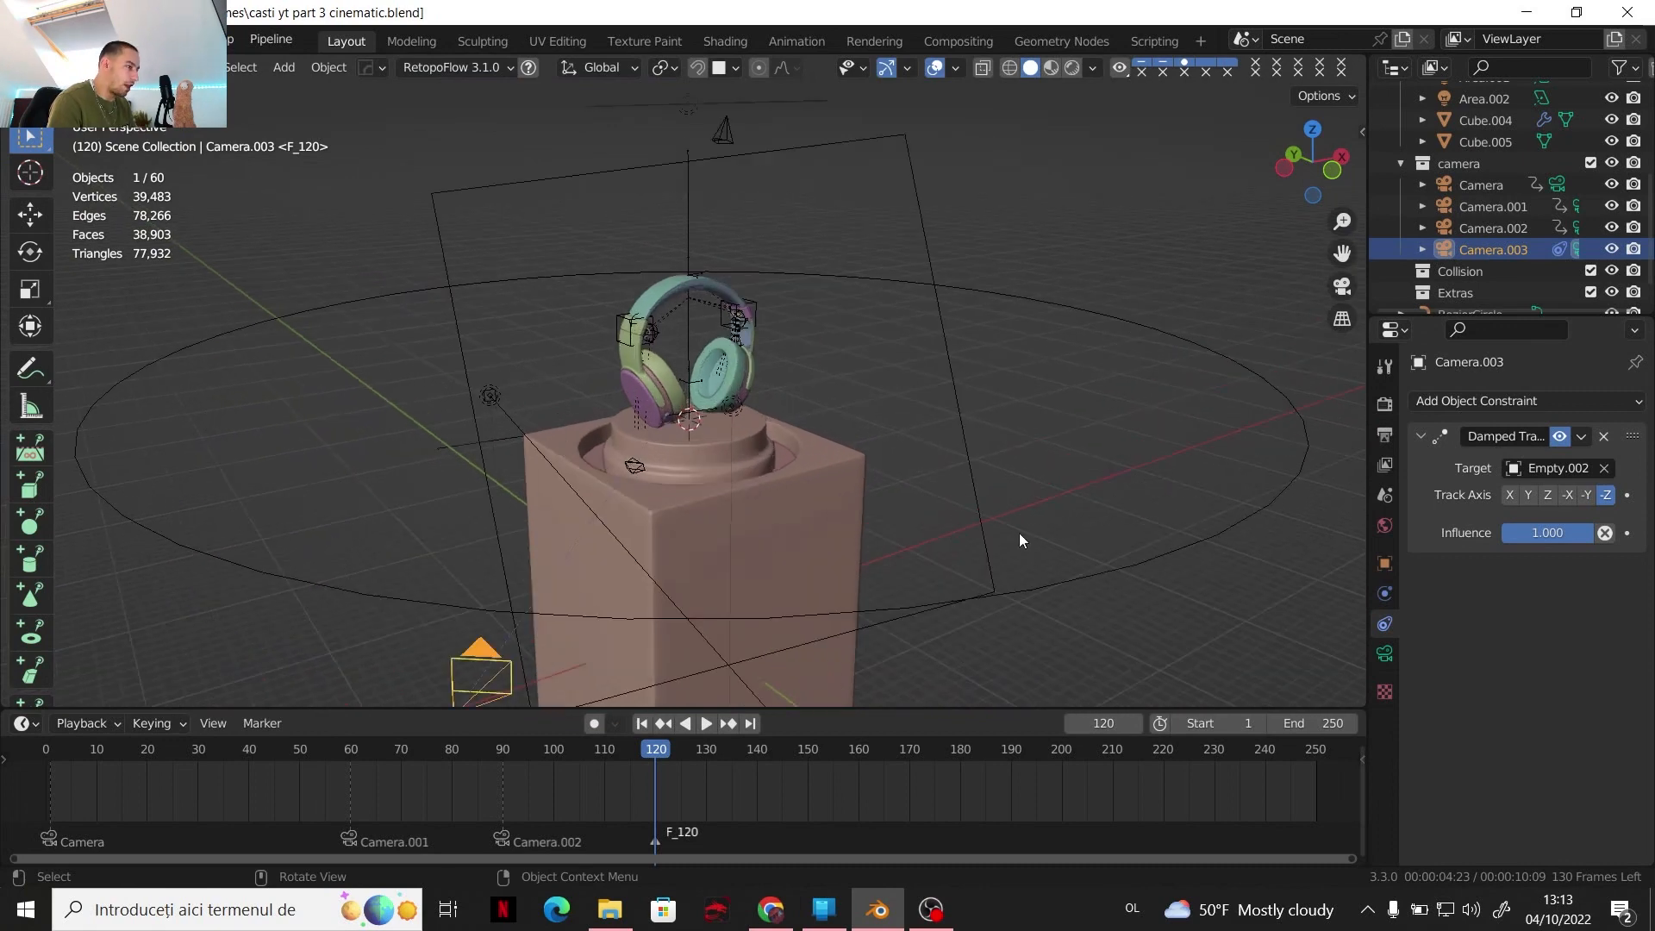
click(1448, 402)
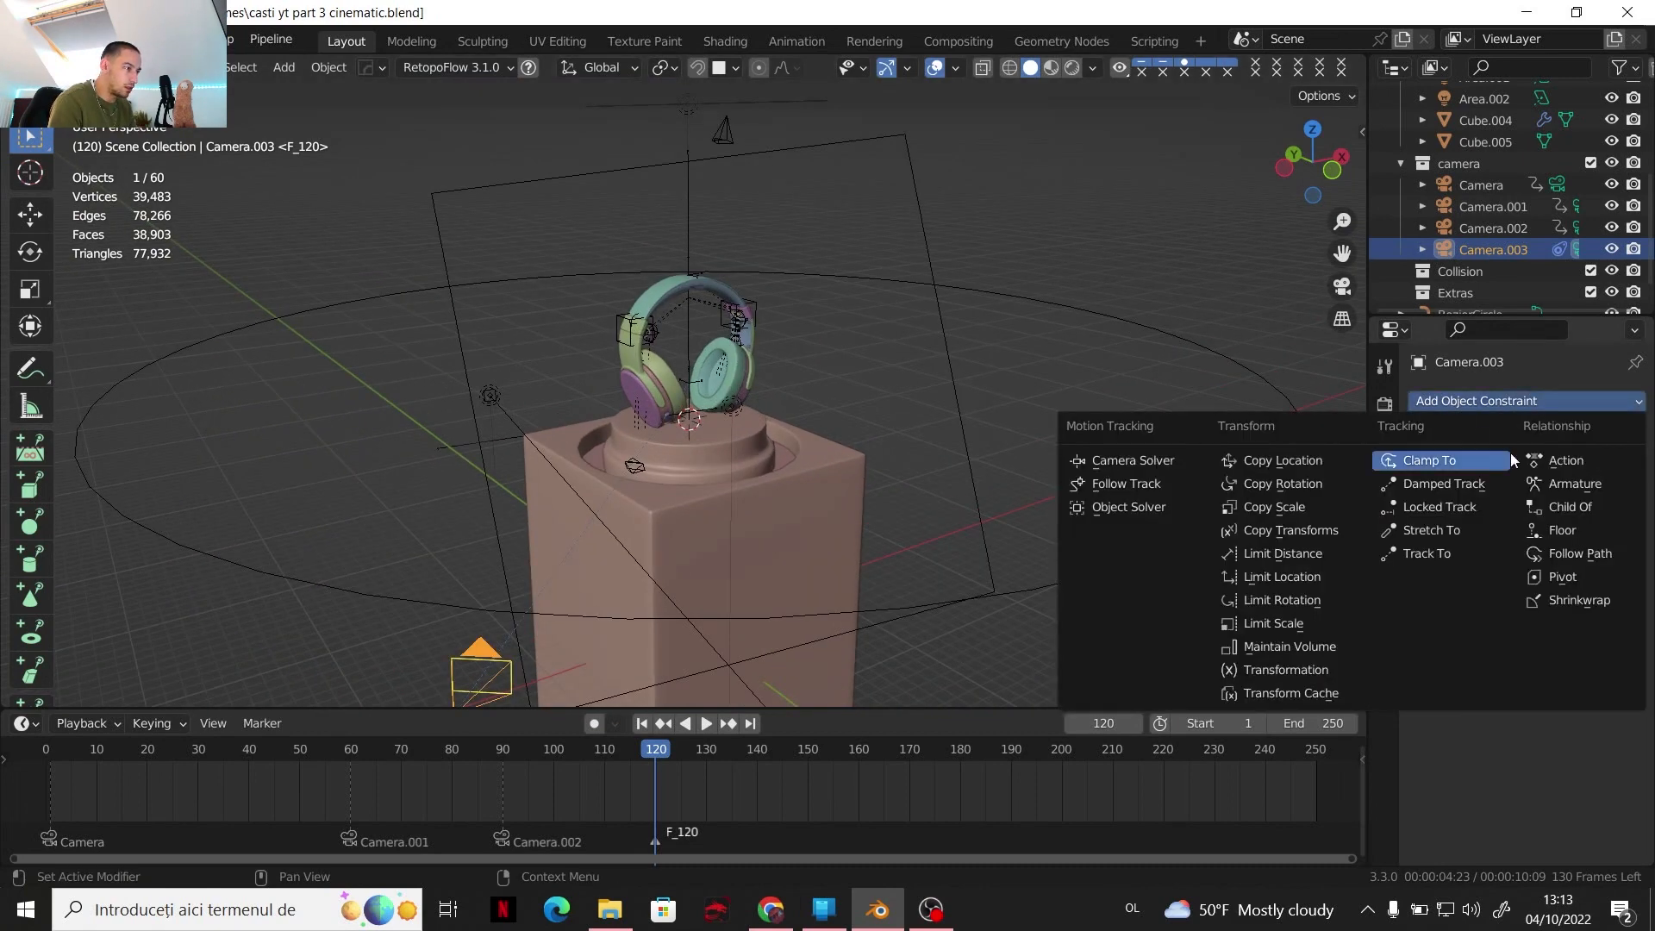
click(1575, 555)
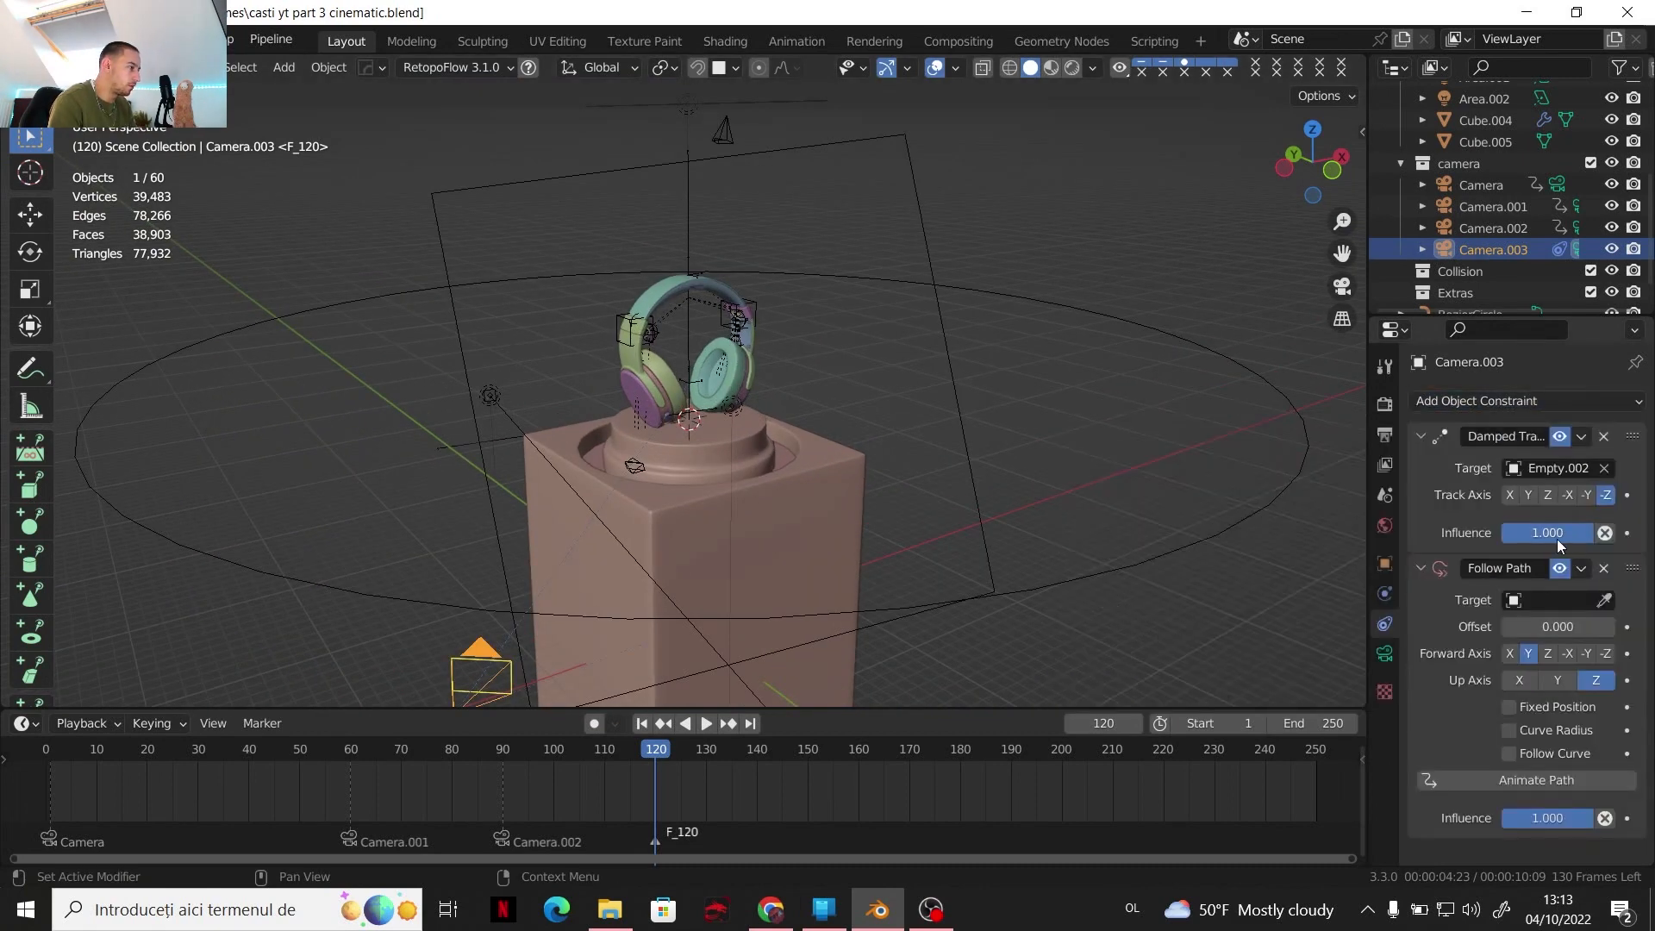
click(1605, 600)
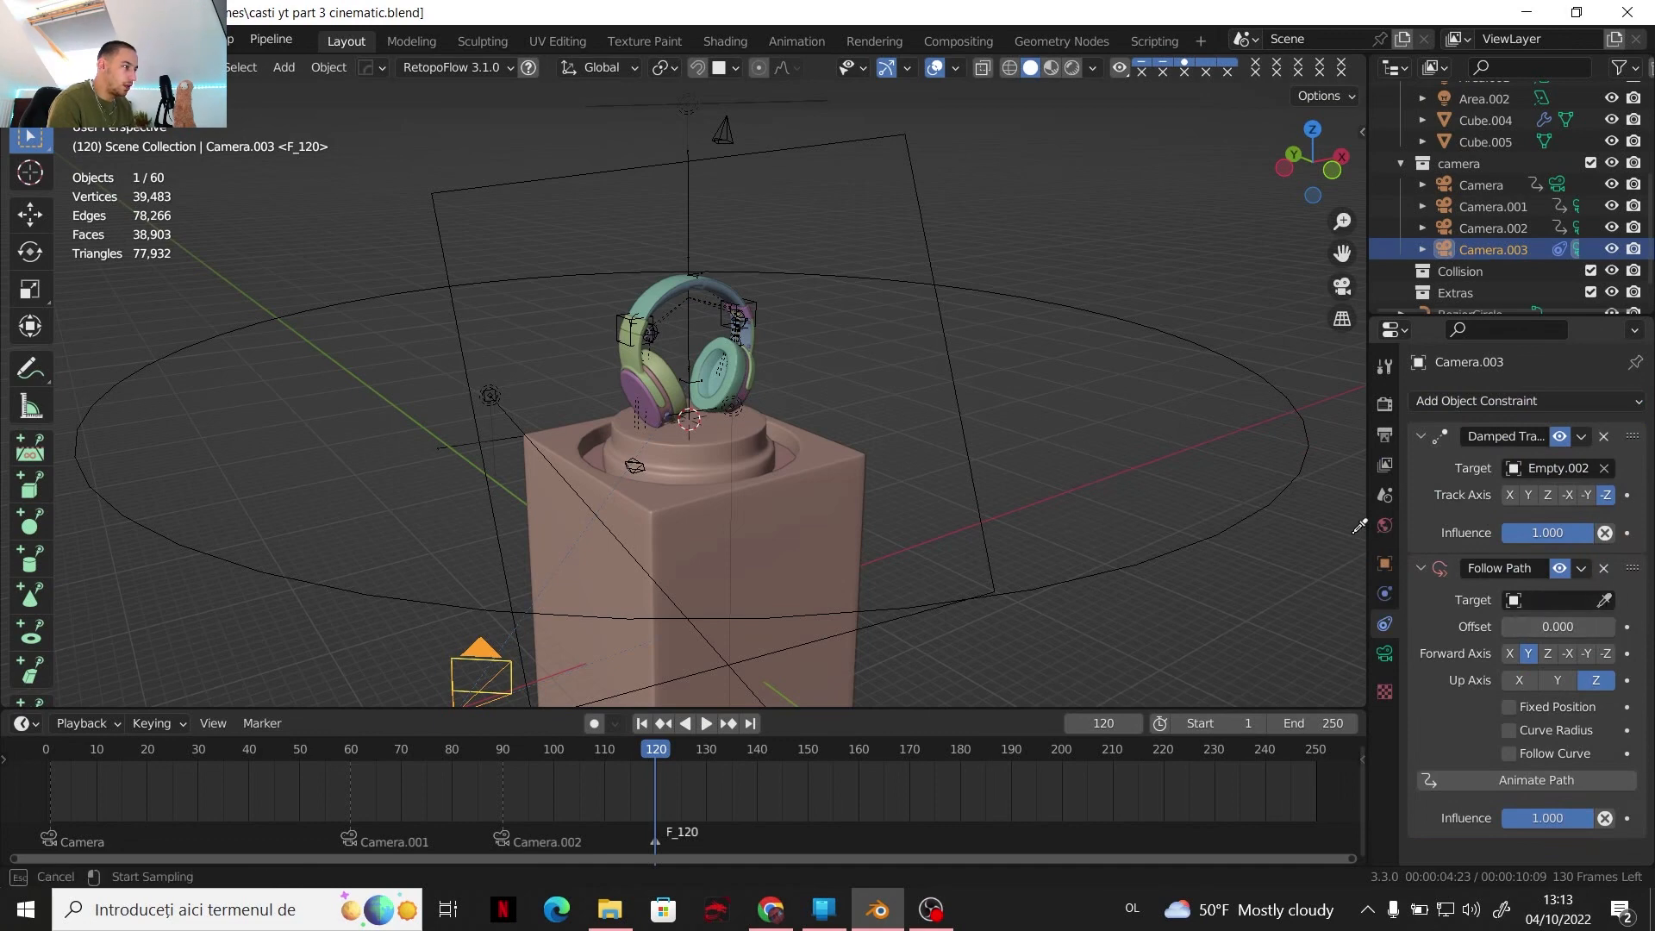
click(1263, 510)
scroll(1120, 465, down, 3)
shift+middle_drag(974, 457, 883, 535)
scroll(883, 535, down, 1)
scroll(885, 531, up, 1)
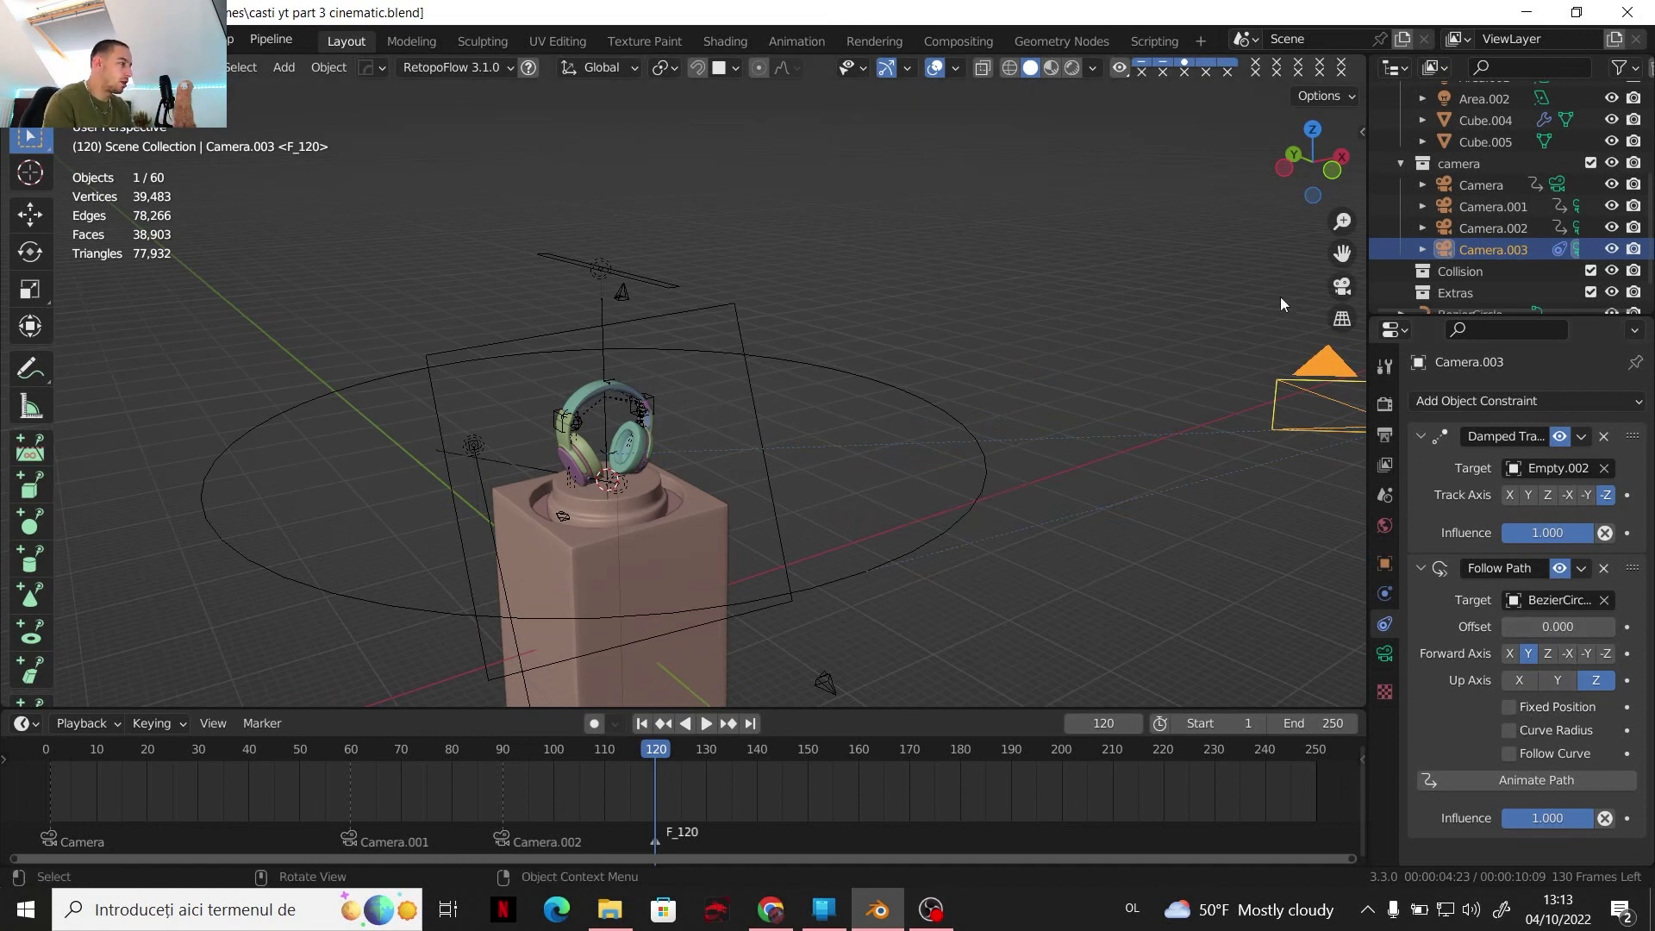
Set Camera.003's location to 0 cm on X, Y and Z, and make Follow Path the first constraint in its stack
click(1362, 131)
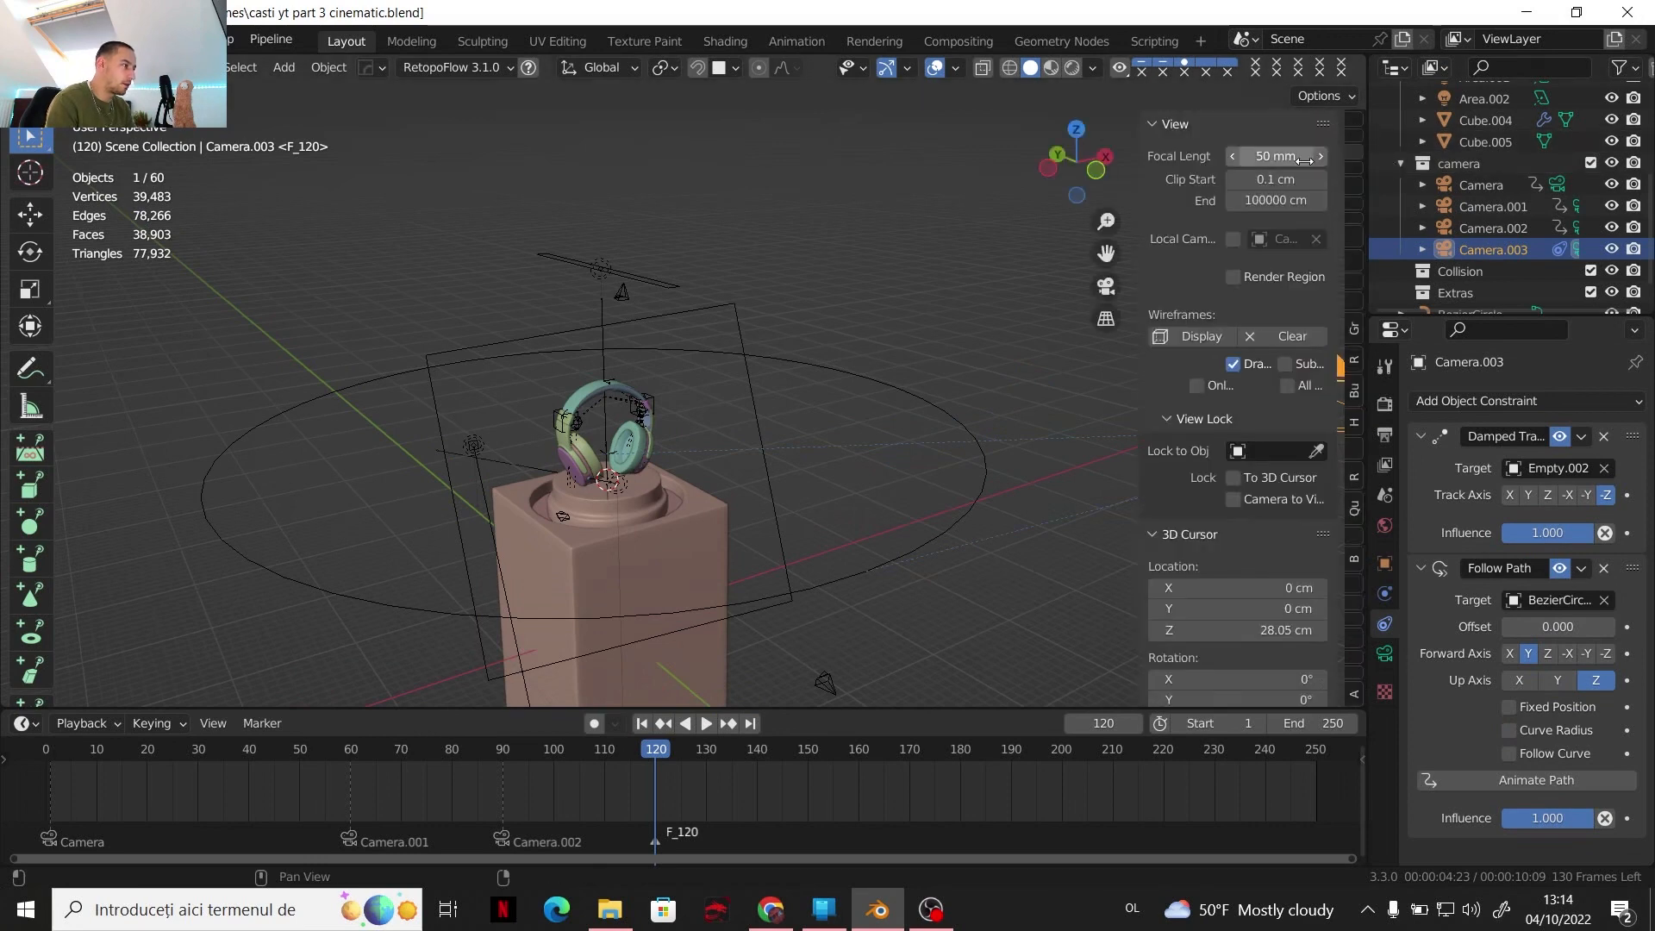
click(1353, 122)
drag(1255, 177, 1255, 220)
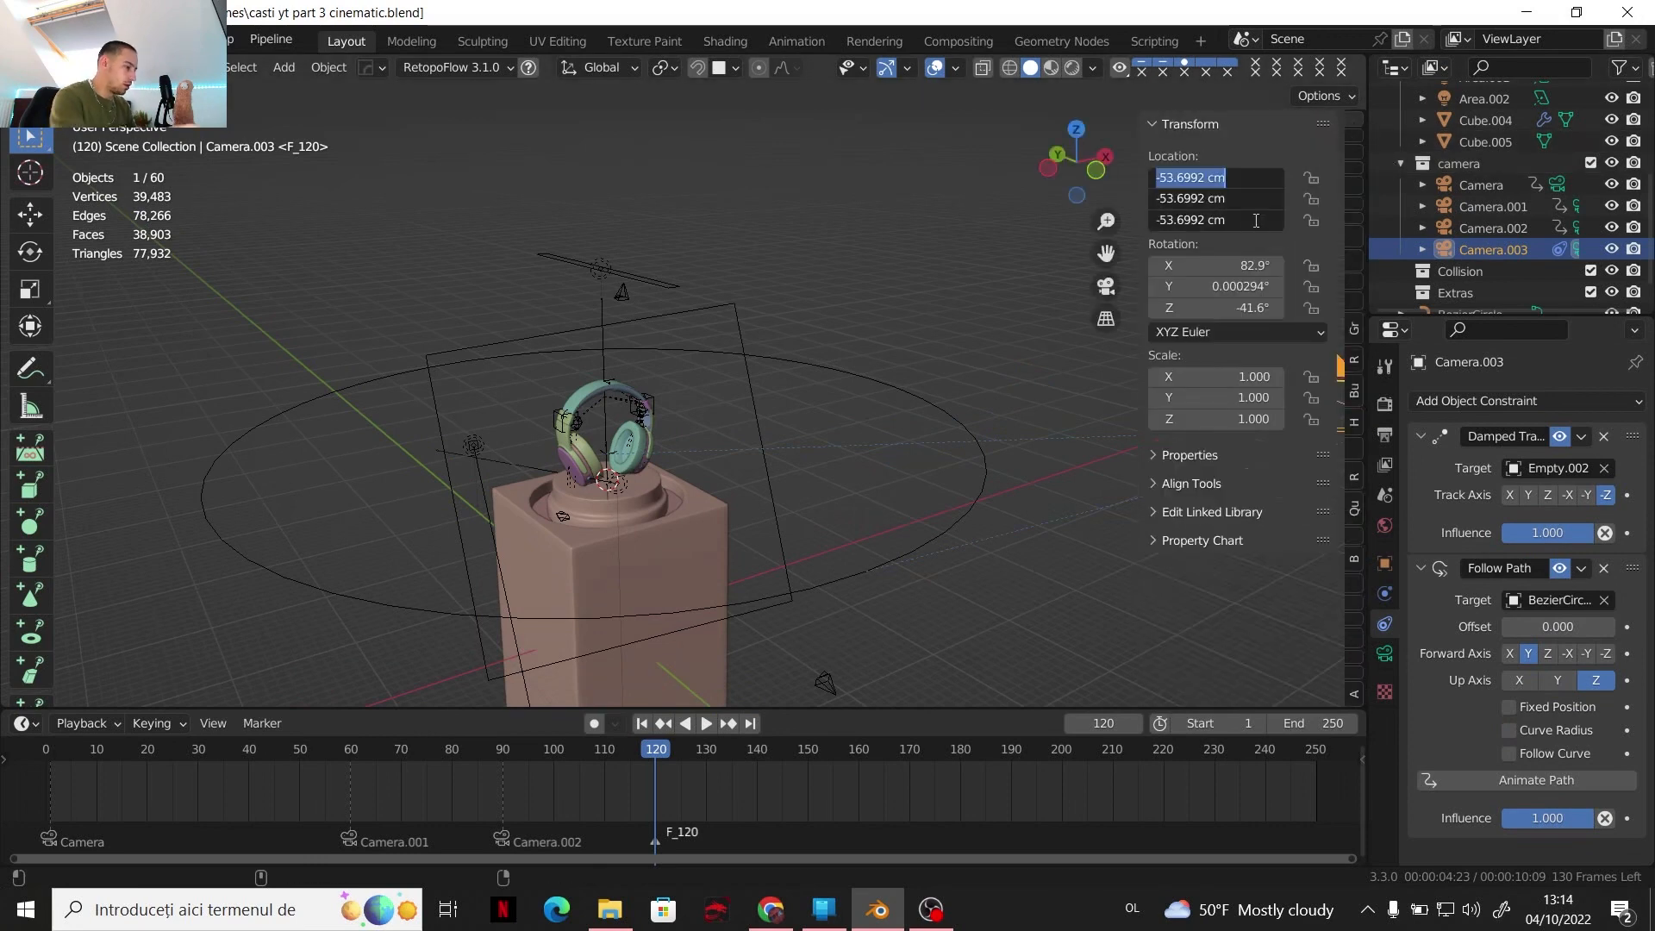
text(0)
key(Return)
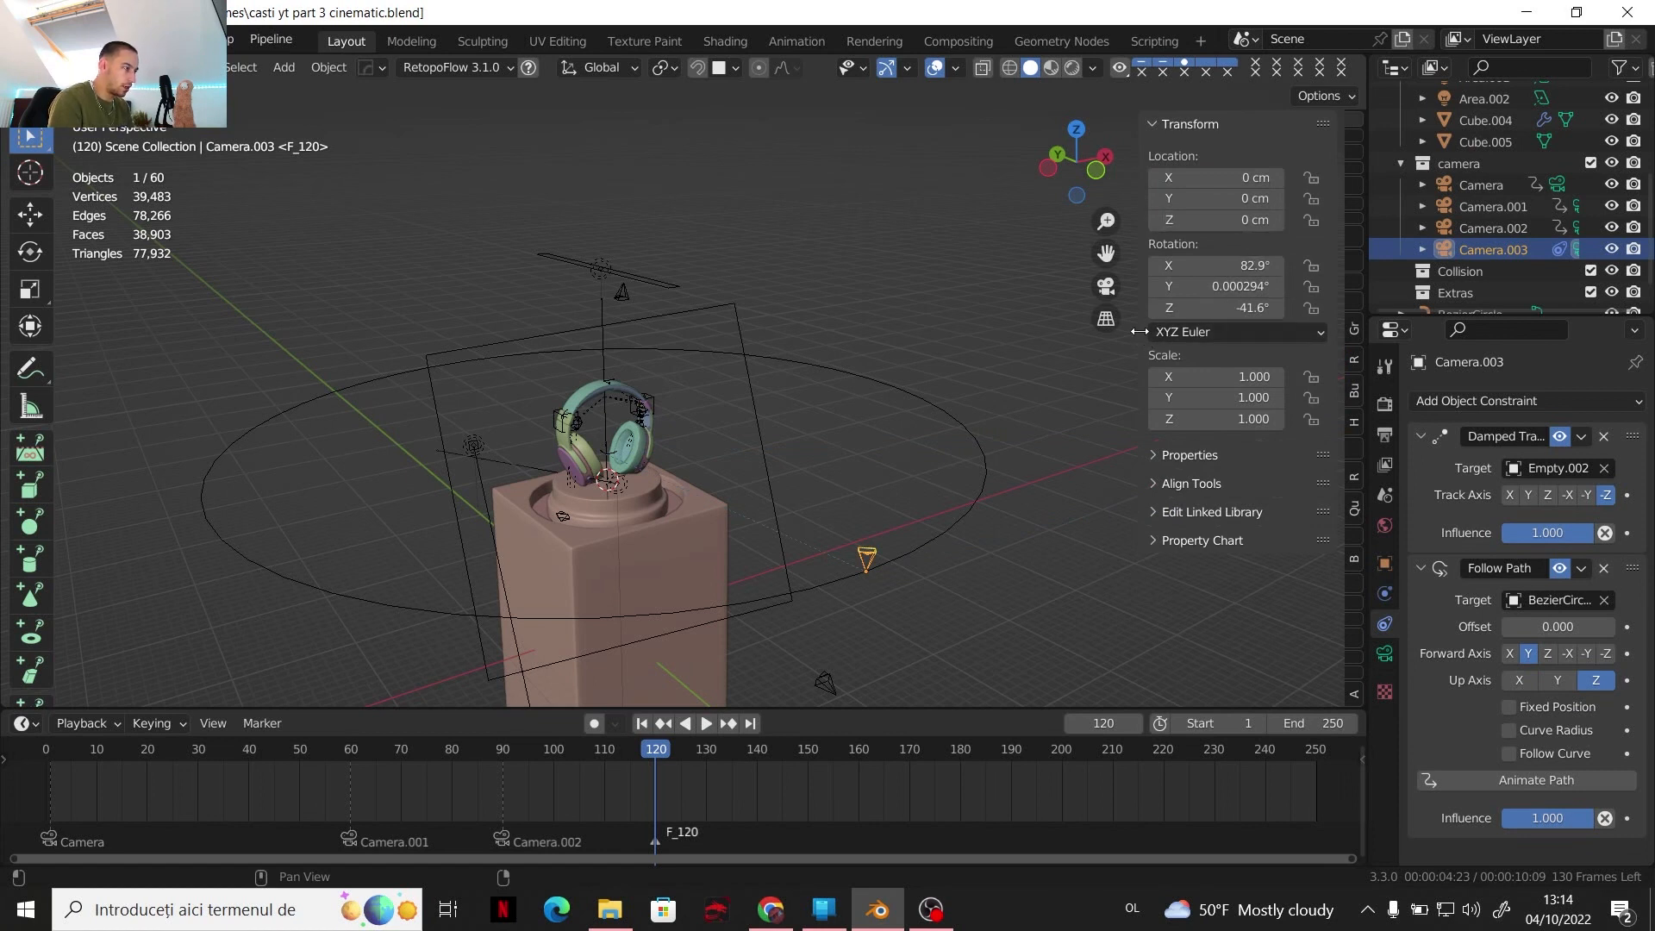
key(n)
click(1580, 569)
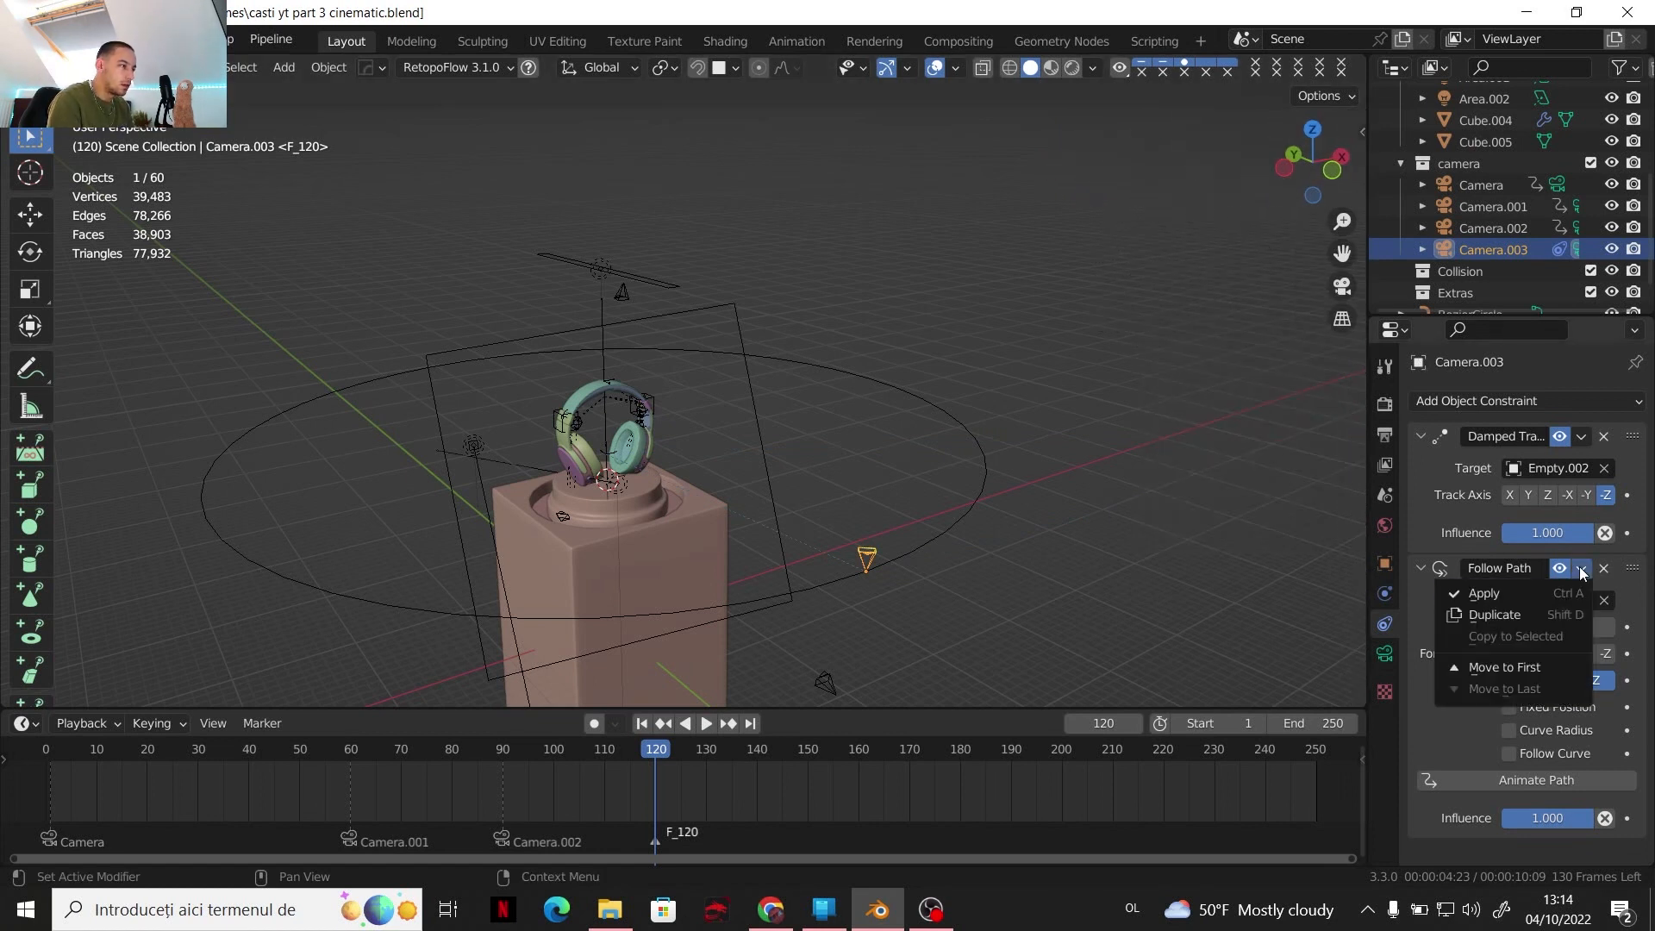
click(1524, 659)
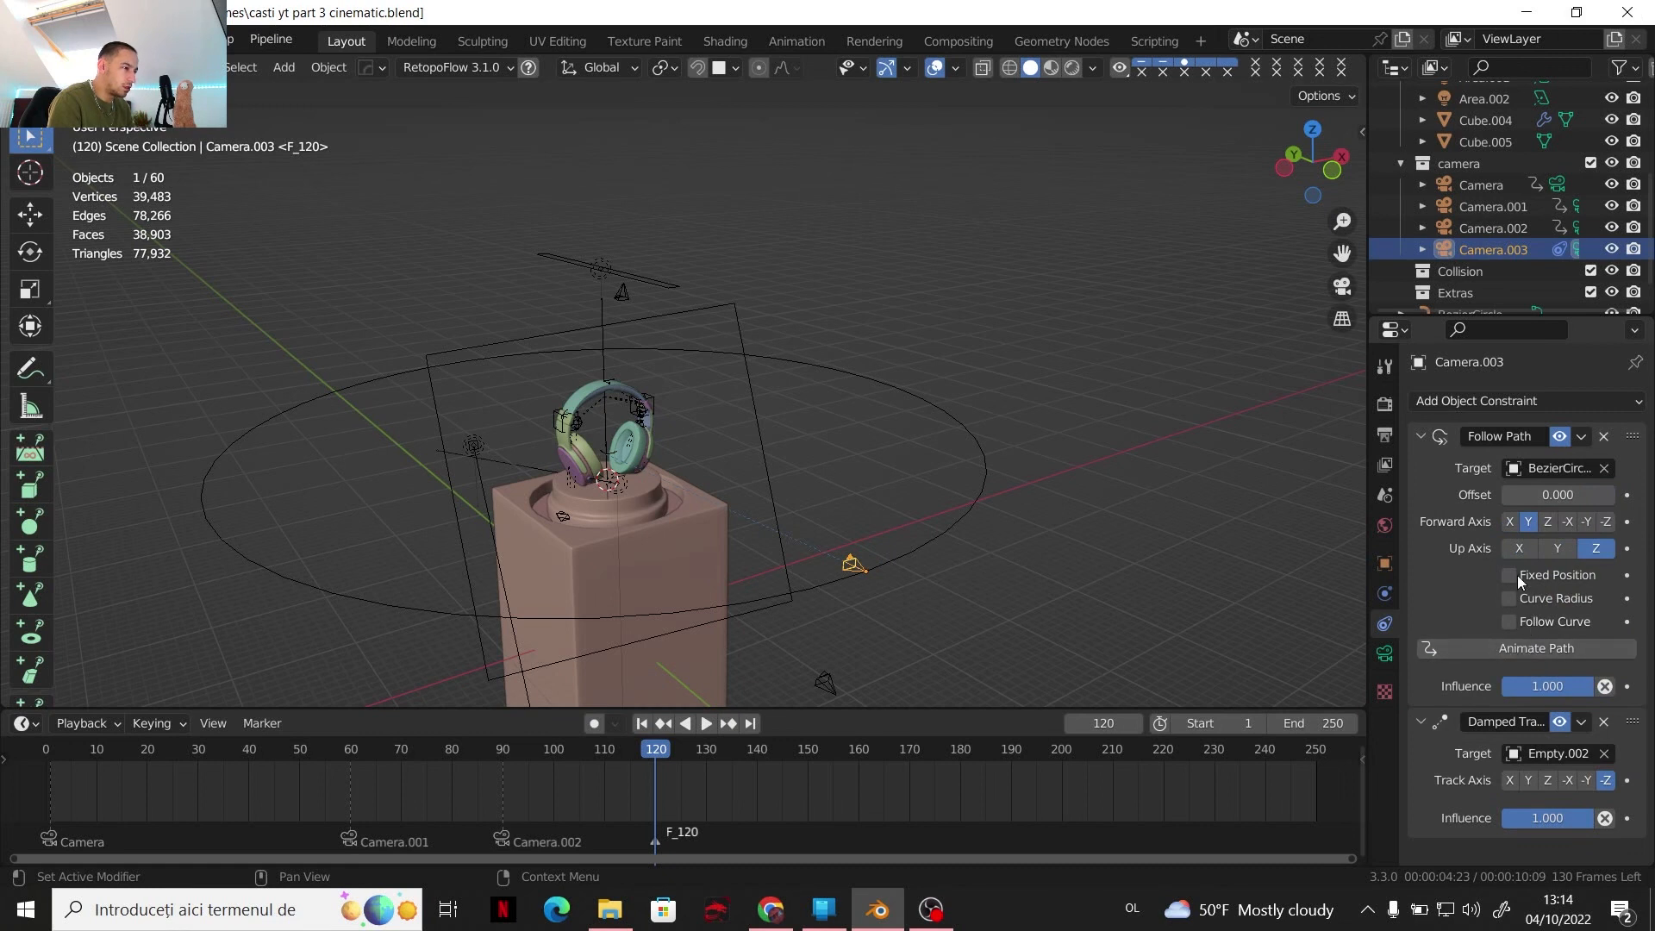
Try out Follow Path offsets in both directions along the circle and reset the offset to 0
drag(1543, 494, 1594, 494)
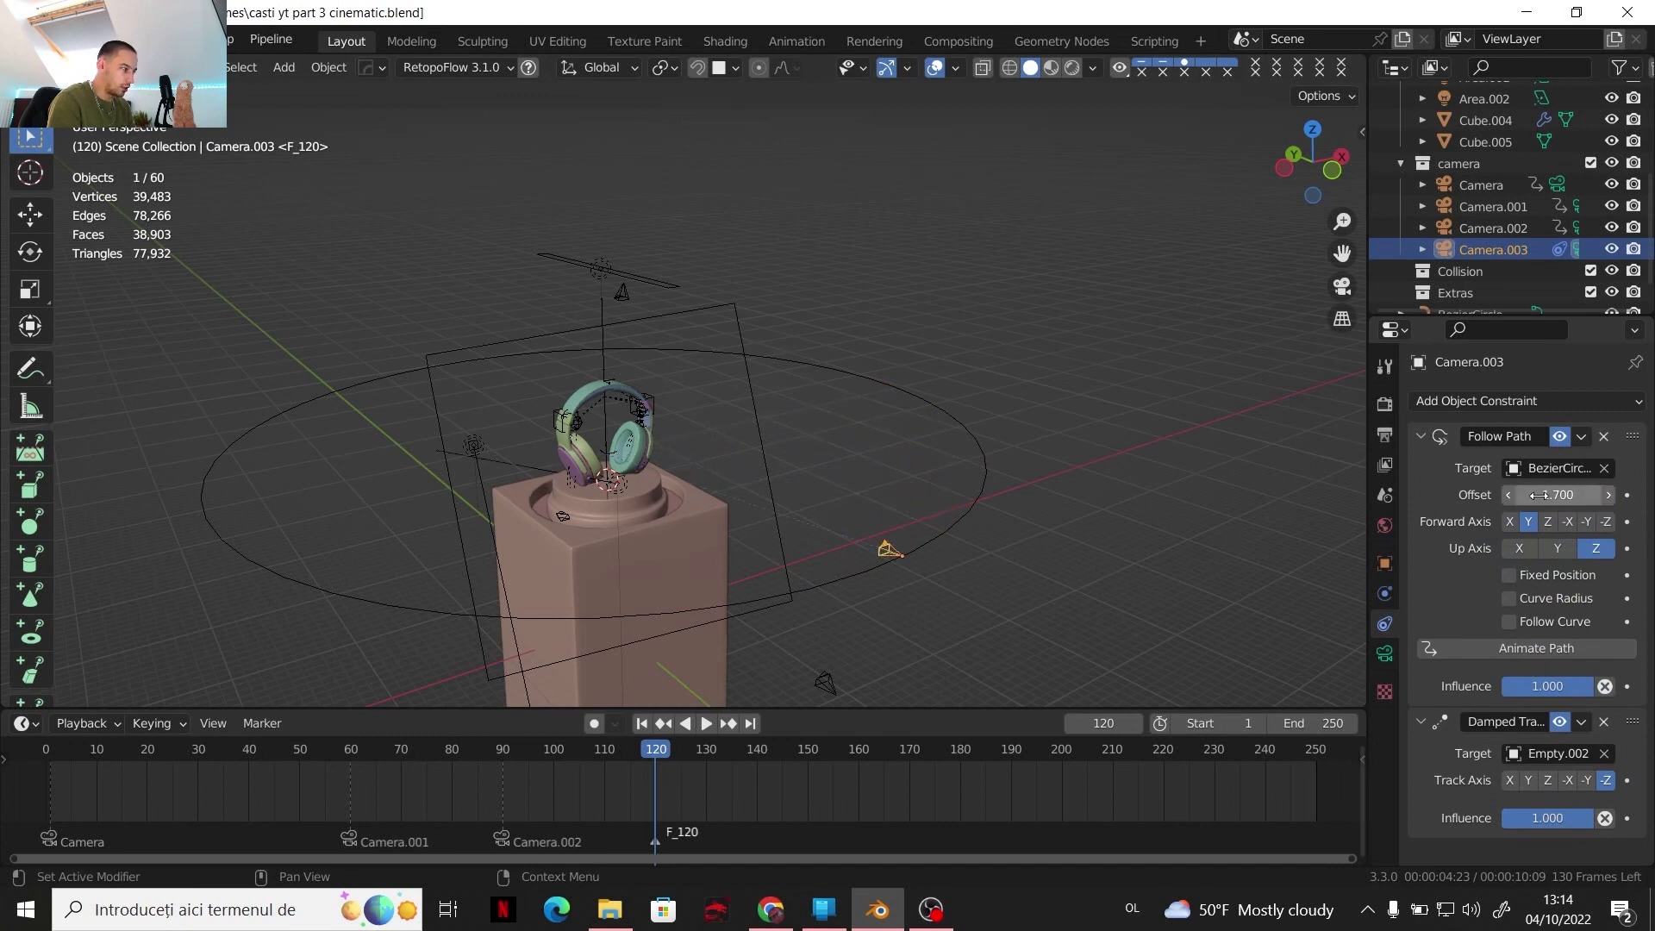
drag(1549, 494, 1543, 494)
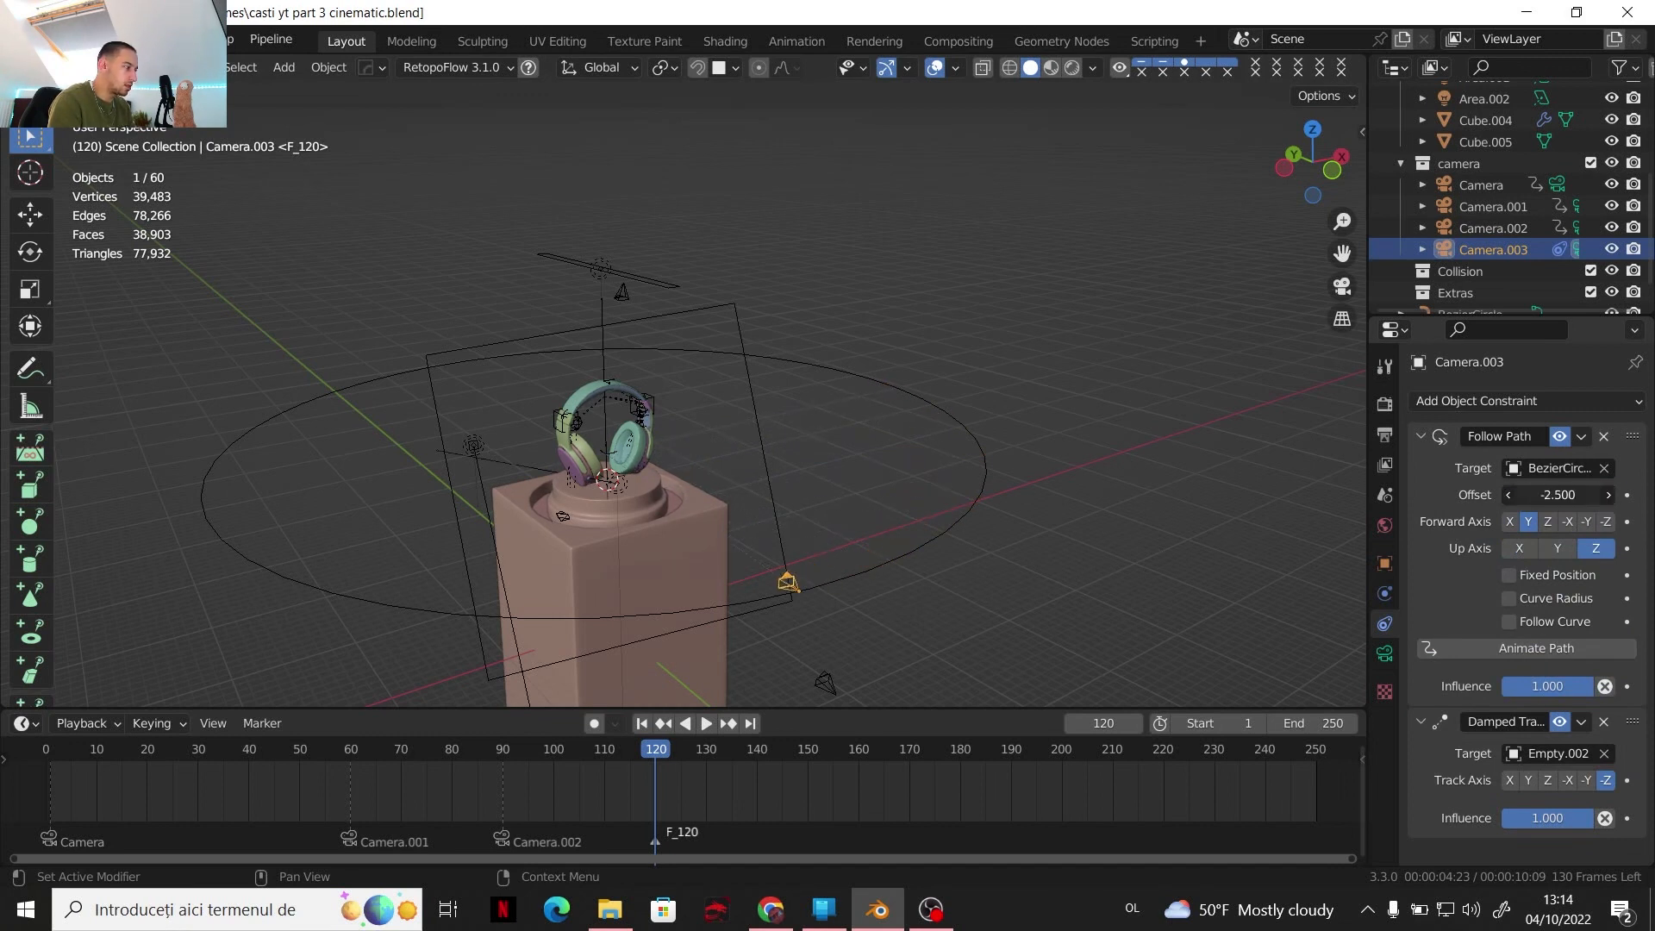
click(1570, 495)
text(0)
key(Return)
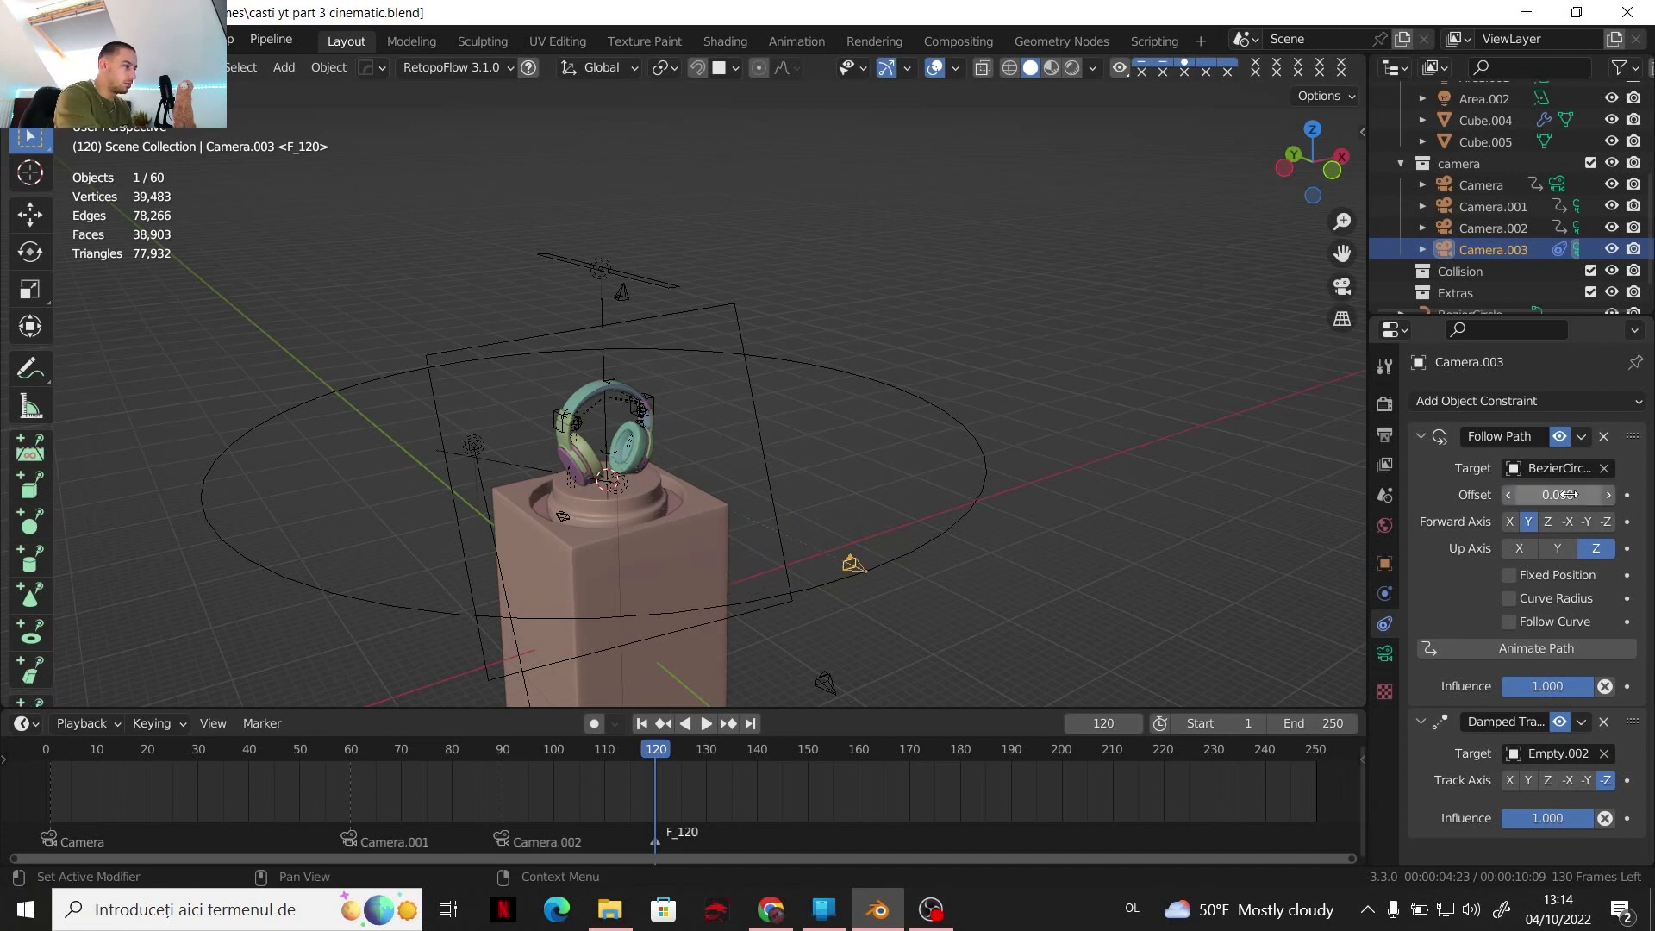
Bind Camera.003 to the timeline marker at frame 120 and run the timeline to frame 250
click(262, 723)
click(336, 519)
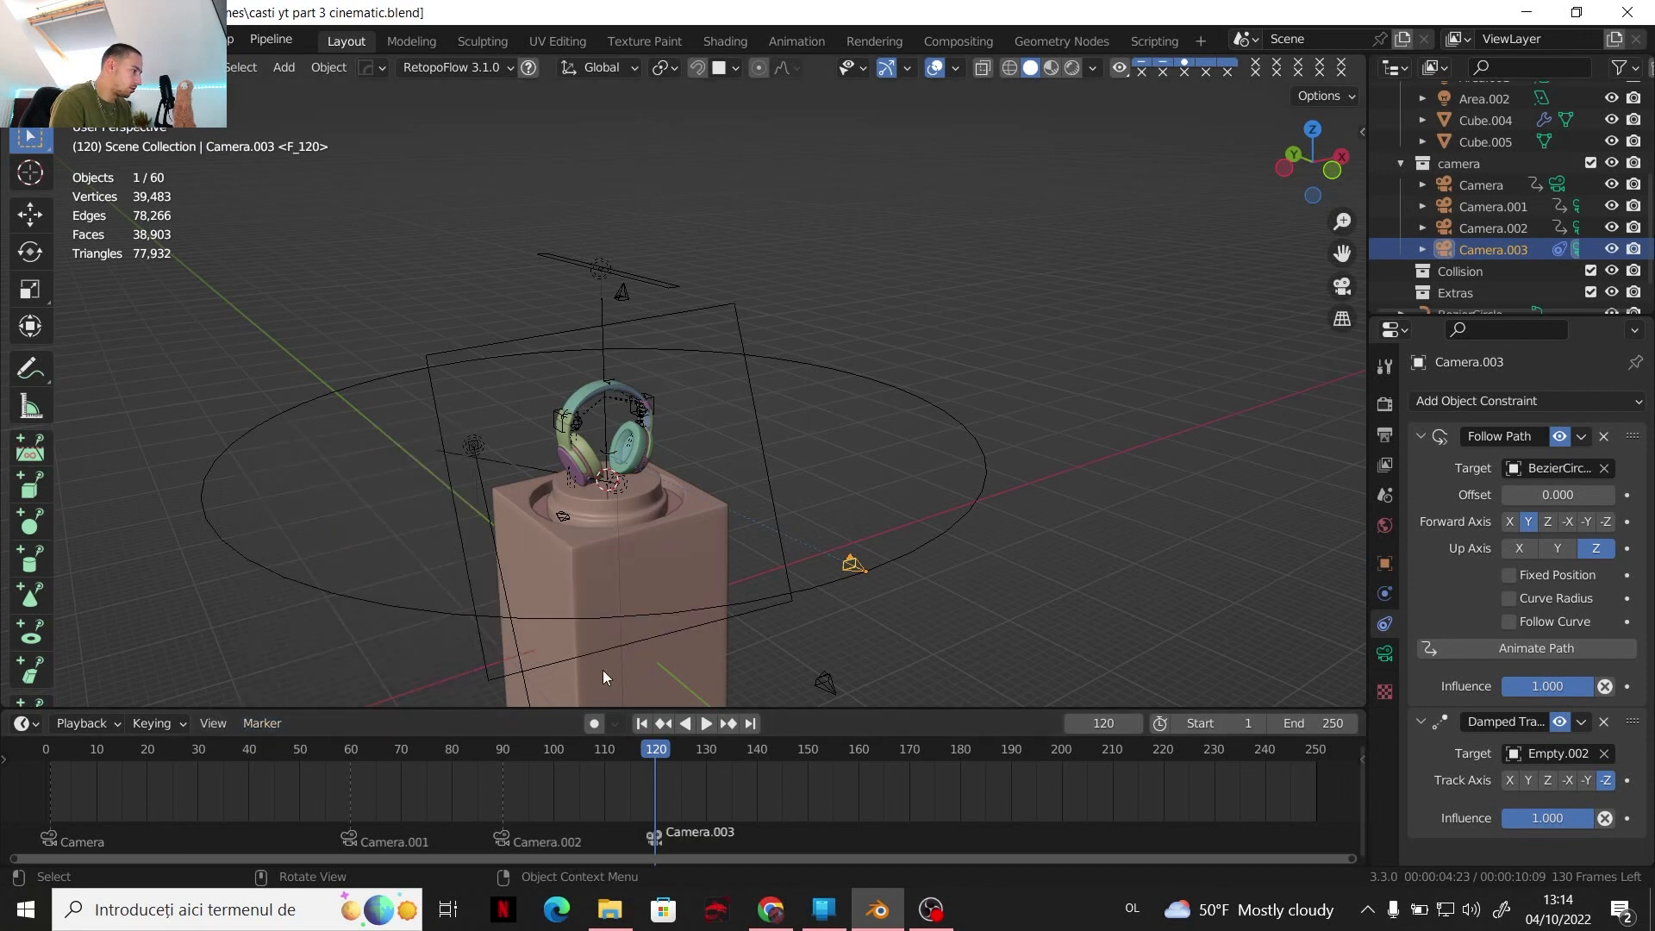
key(space)
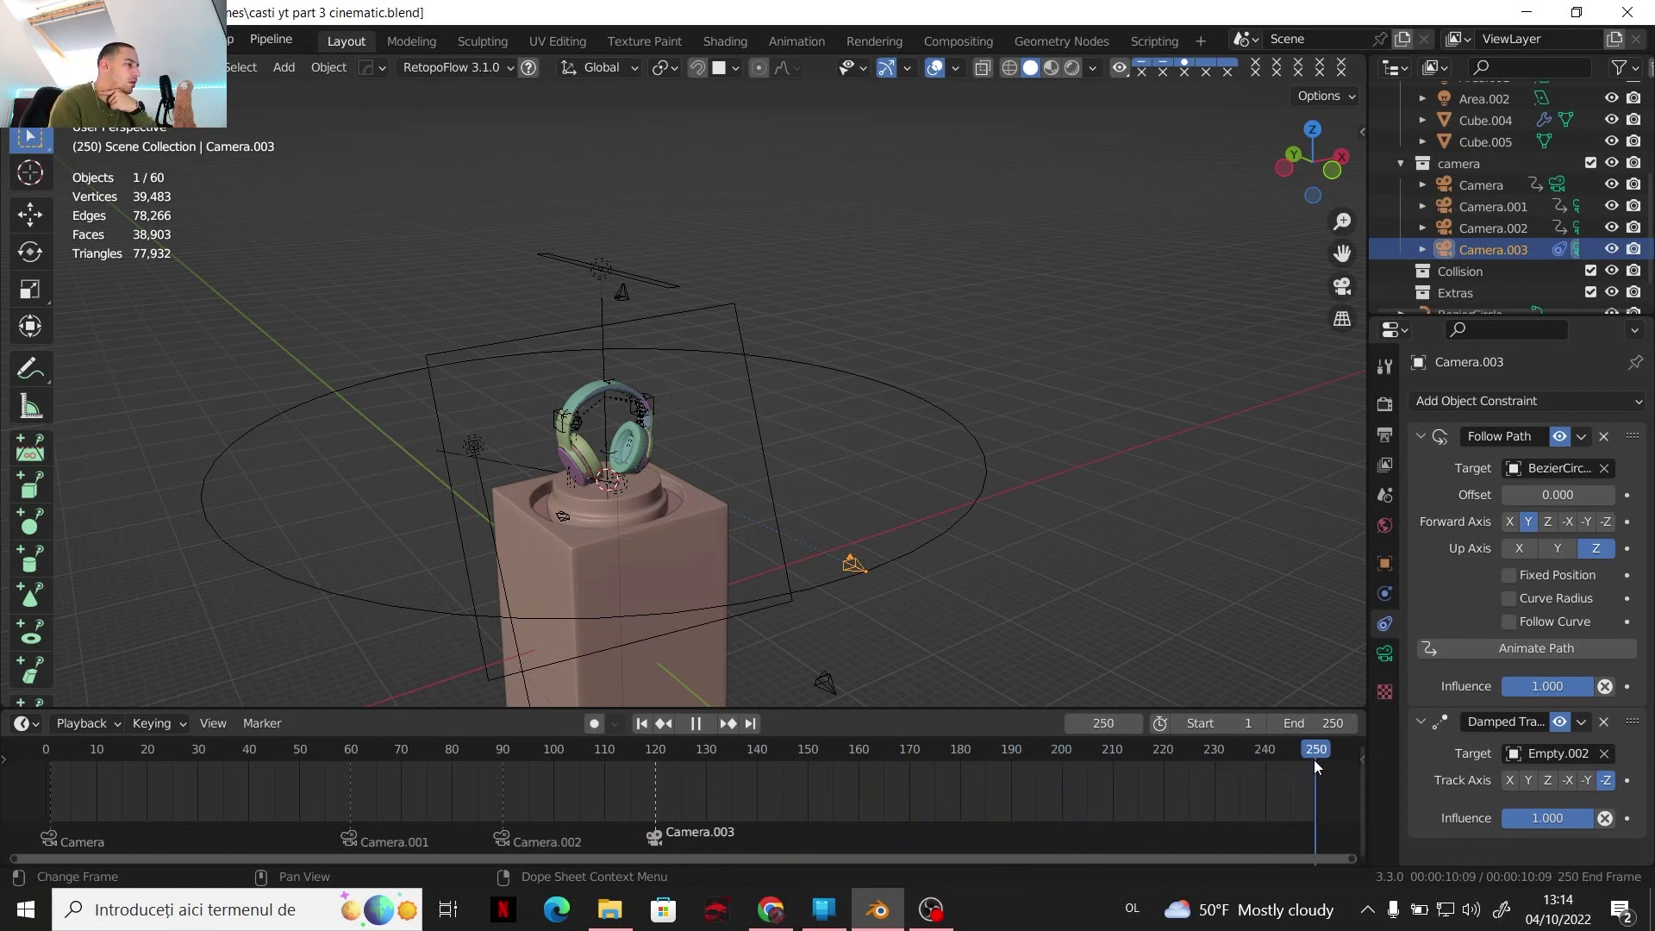
key(space)
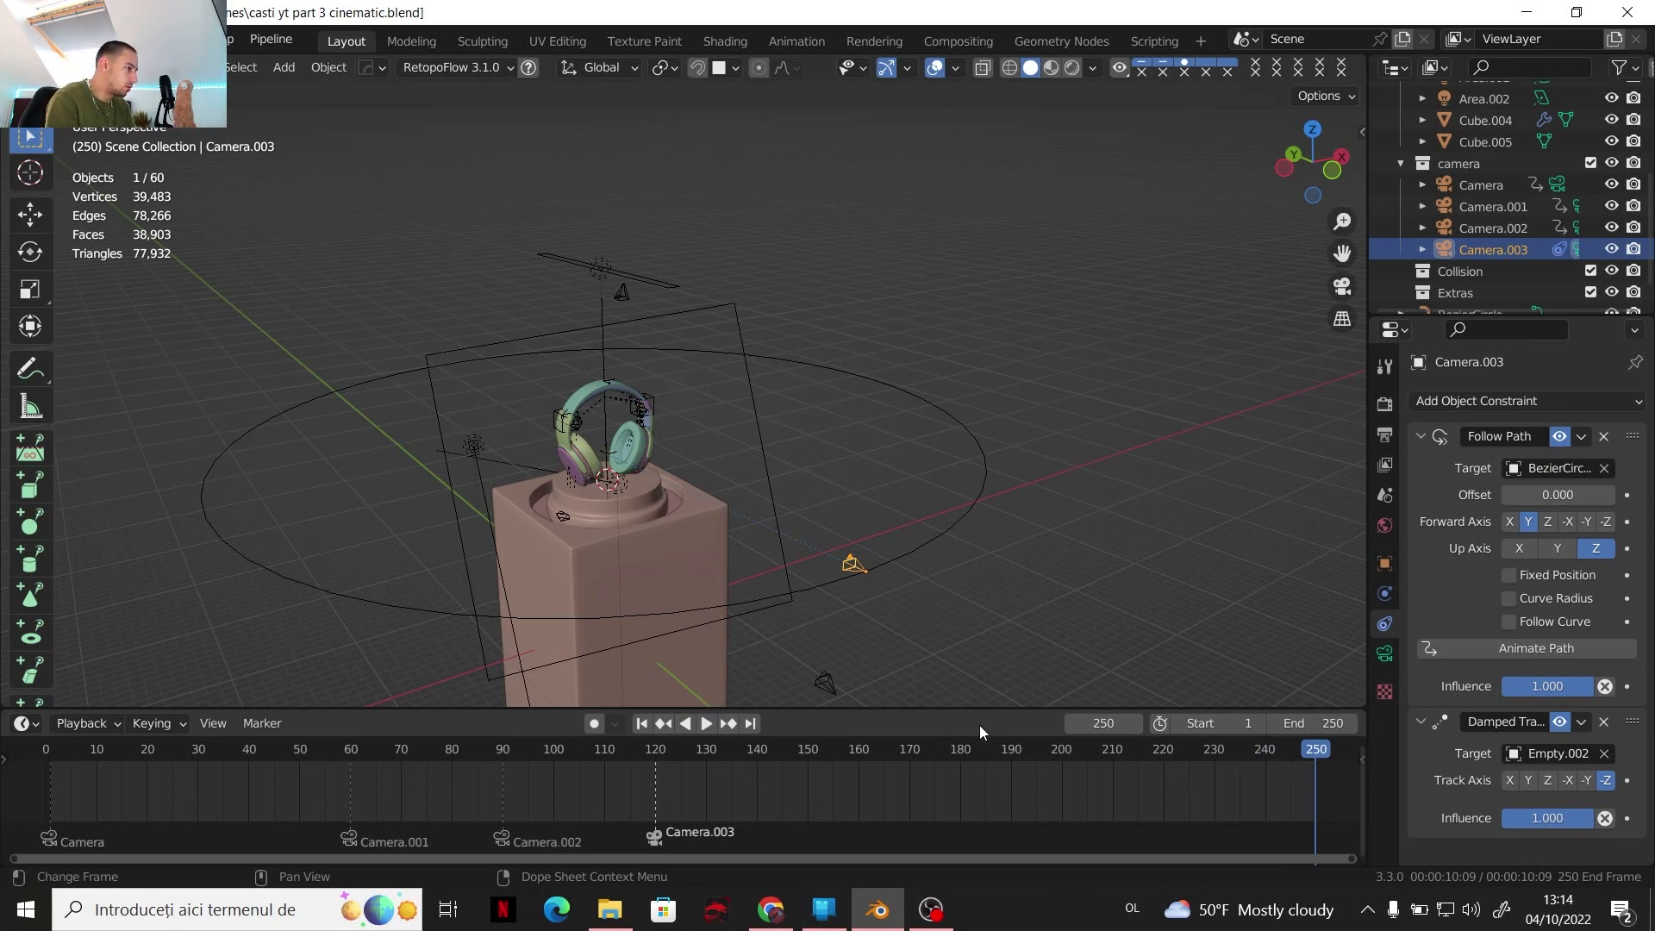
Keyframe Camera.003's Follow Path offset at 0 on frame 120
click(655, 746)
key(space)
drag(655, 747, 1316, 747)
key(Escape)
click(1572, 496)
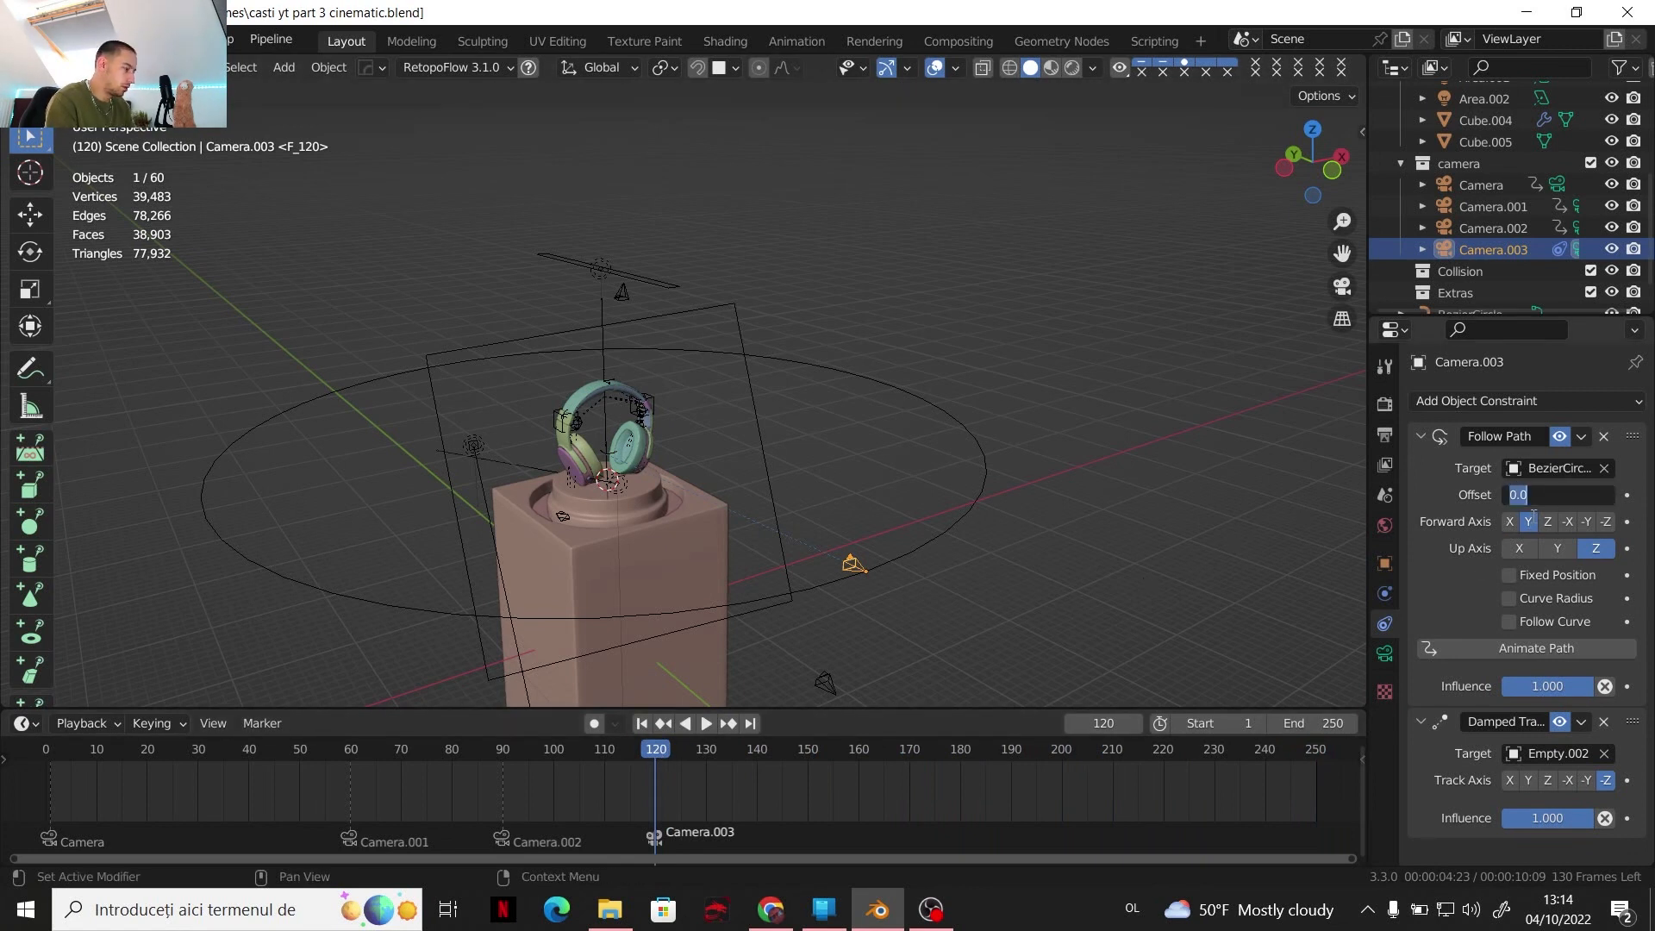
key(BackSpace)
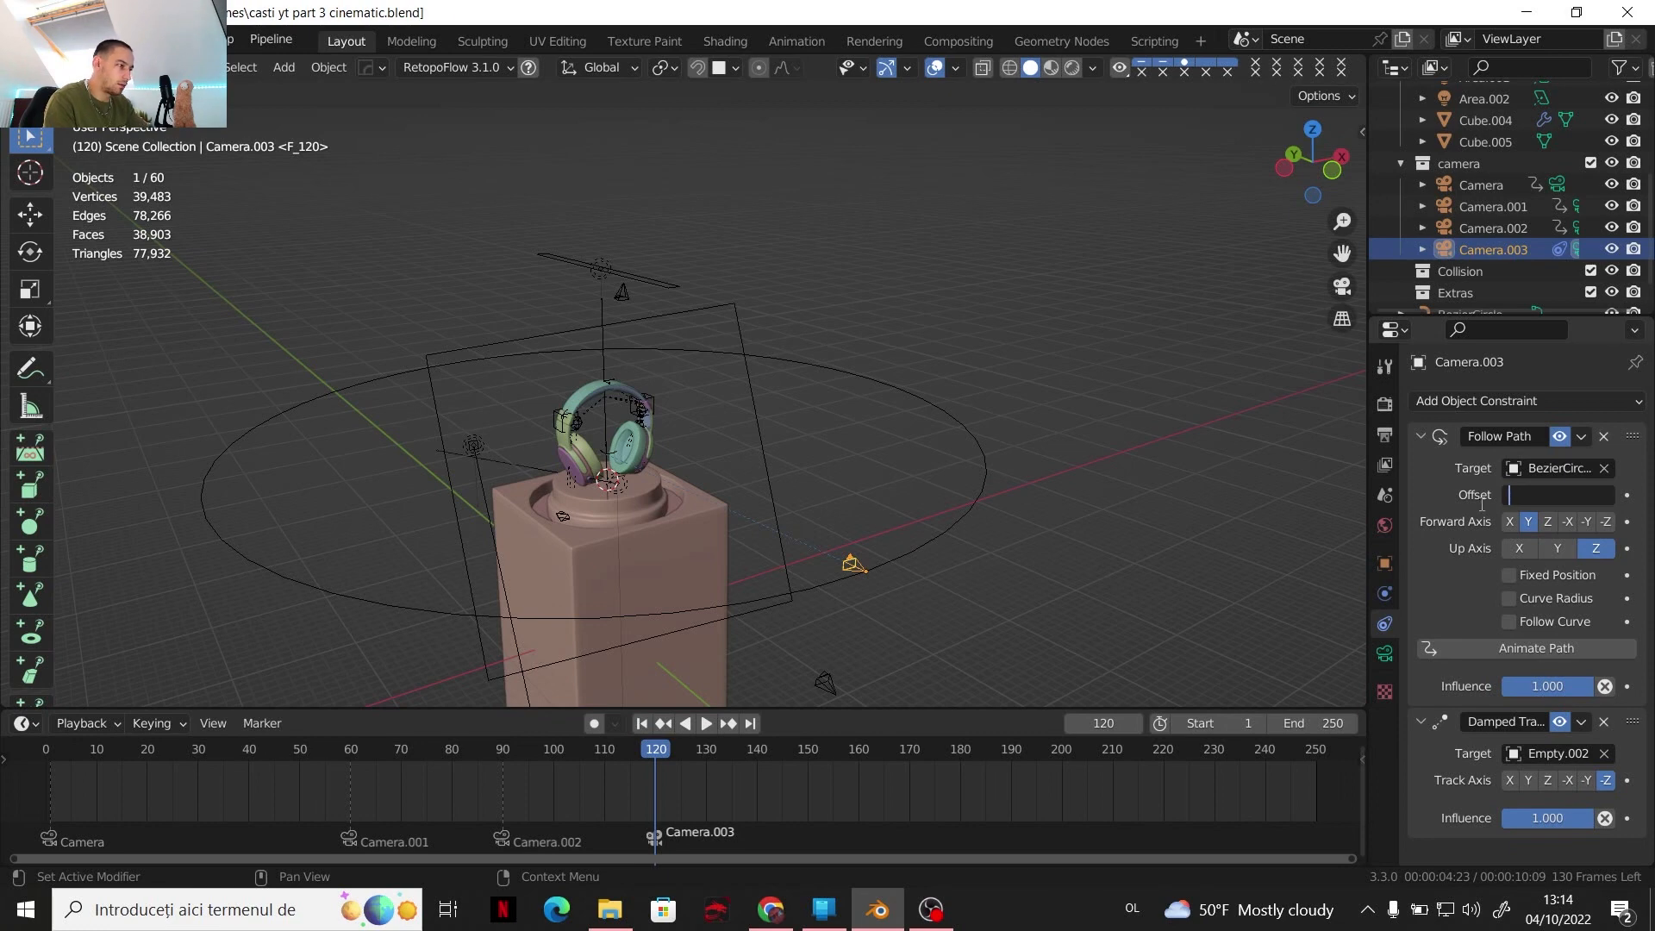
key(Return)
right_click(1508, 495)
click(1483, 492)
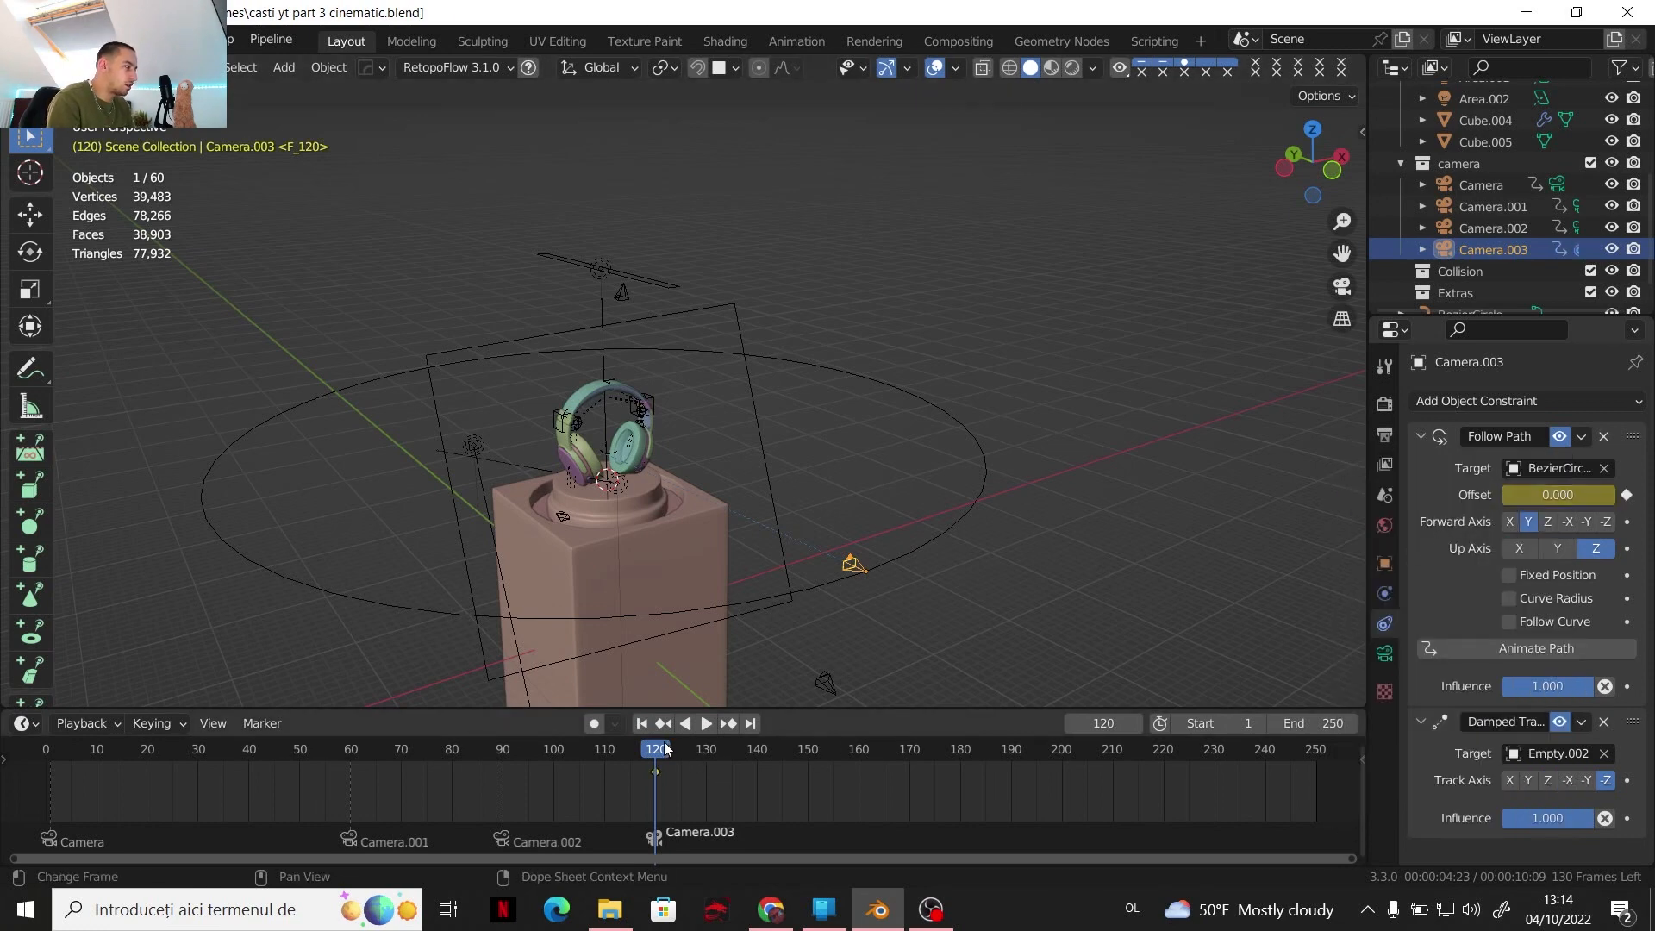
Set Camera.003's Follow Path offset to 100 at frame 250 and keyframe it
key(space)
drag(1300, 760, 1317, 763)
key(space)
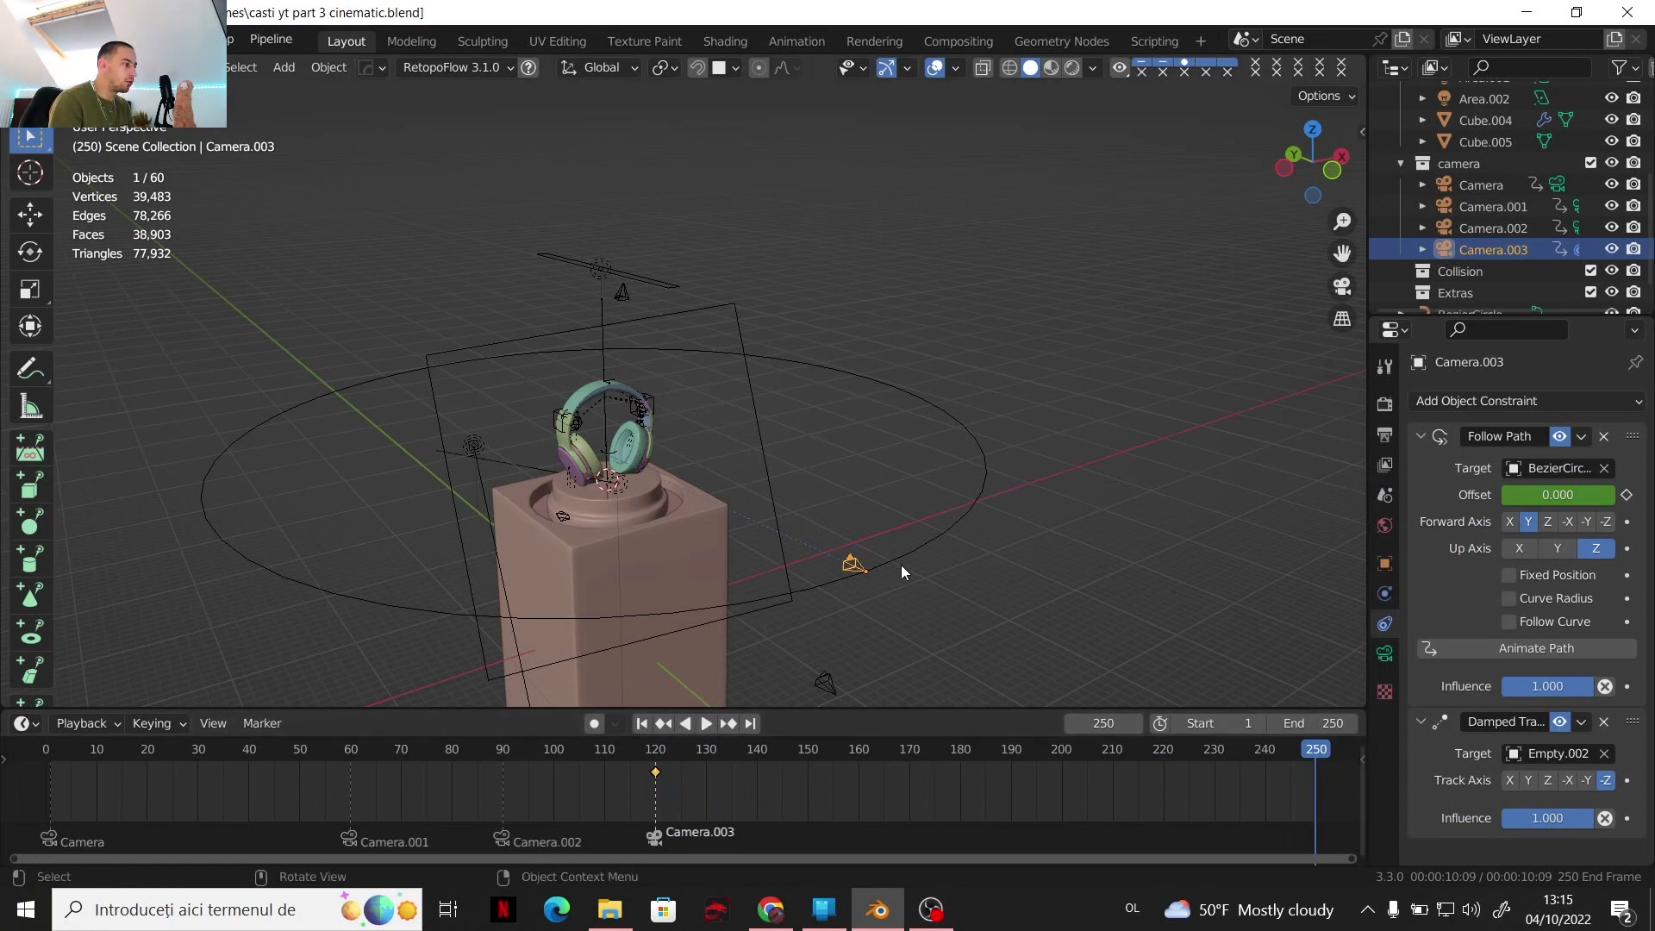
drag(1536, 489, 1542, 493)
click(1542, 493)
text(100)
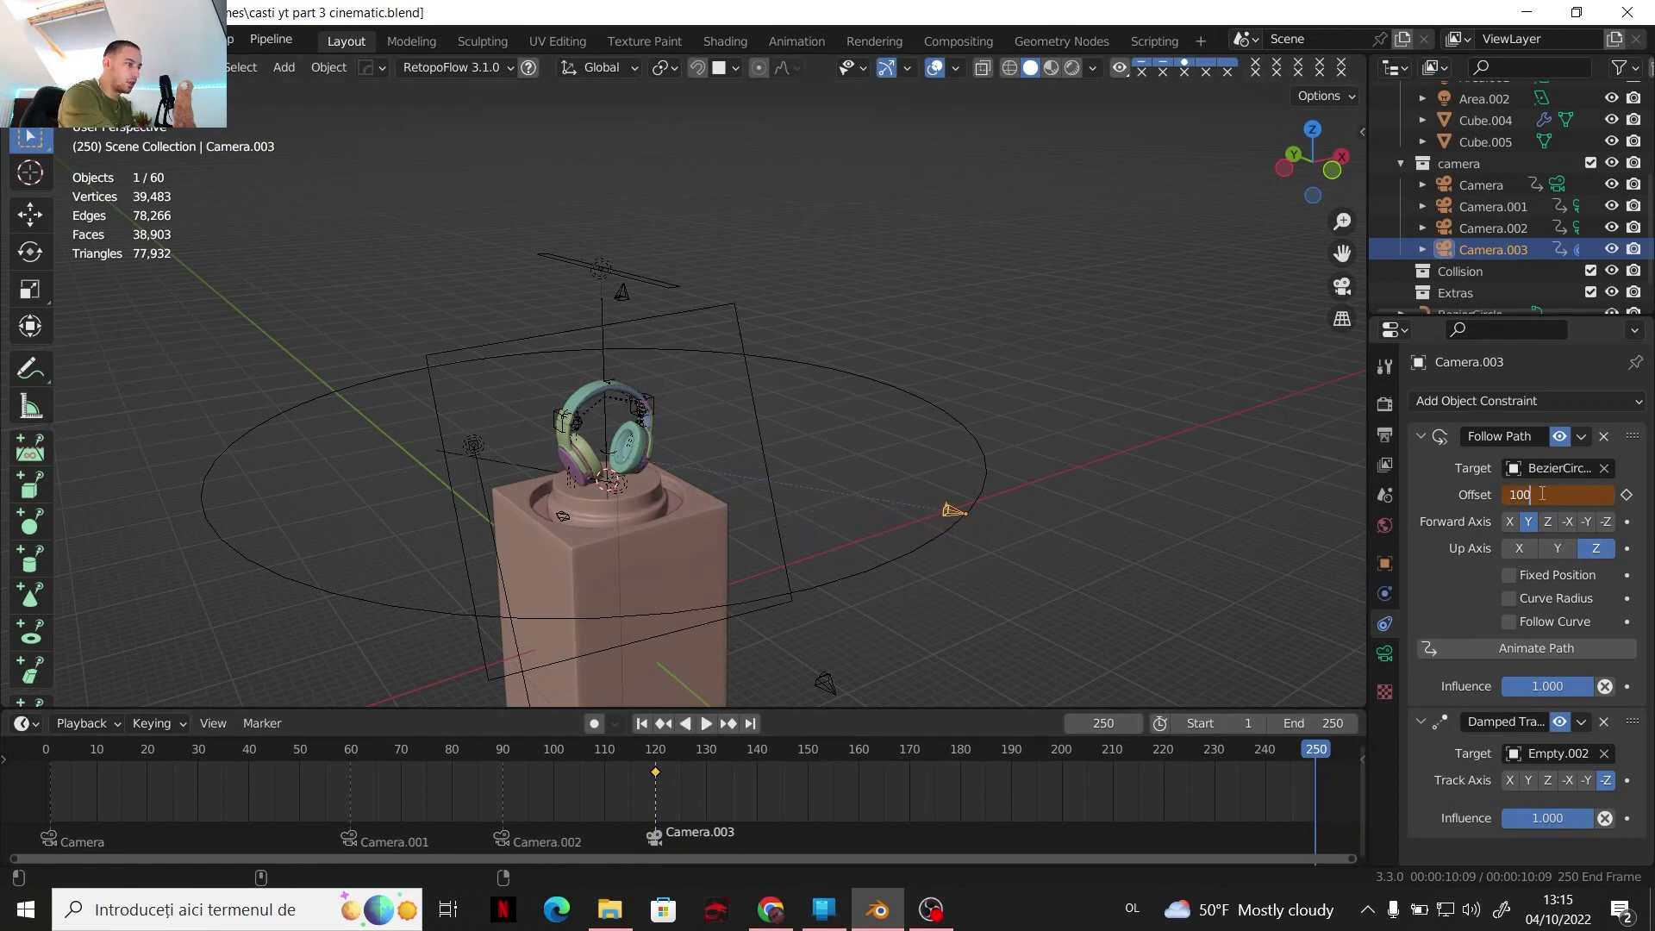
key(Return)
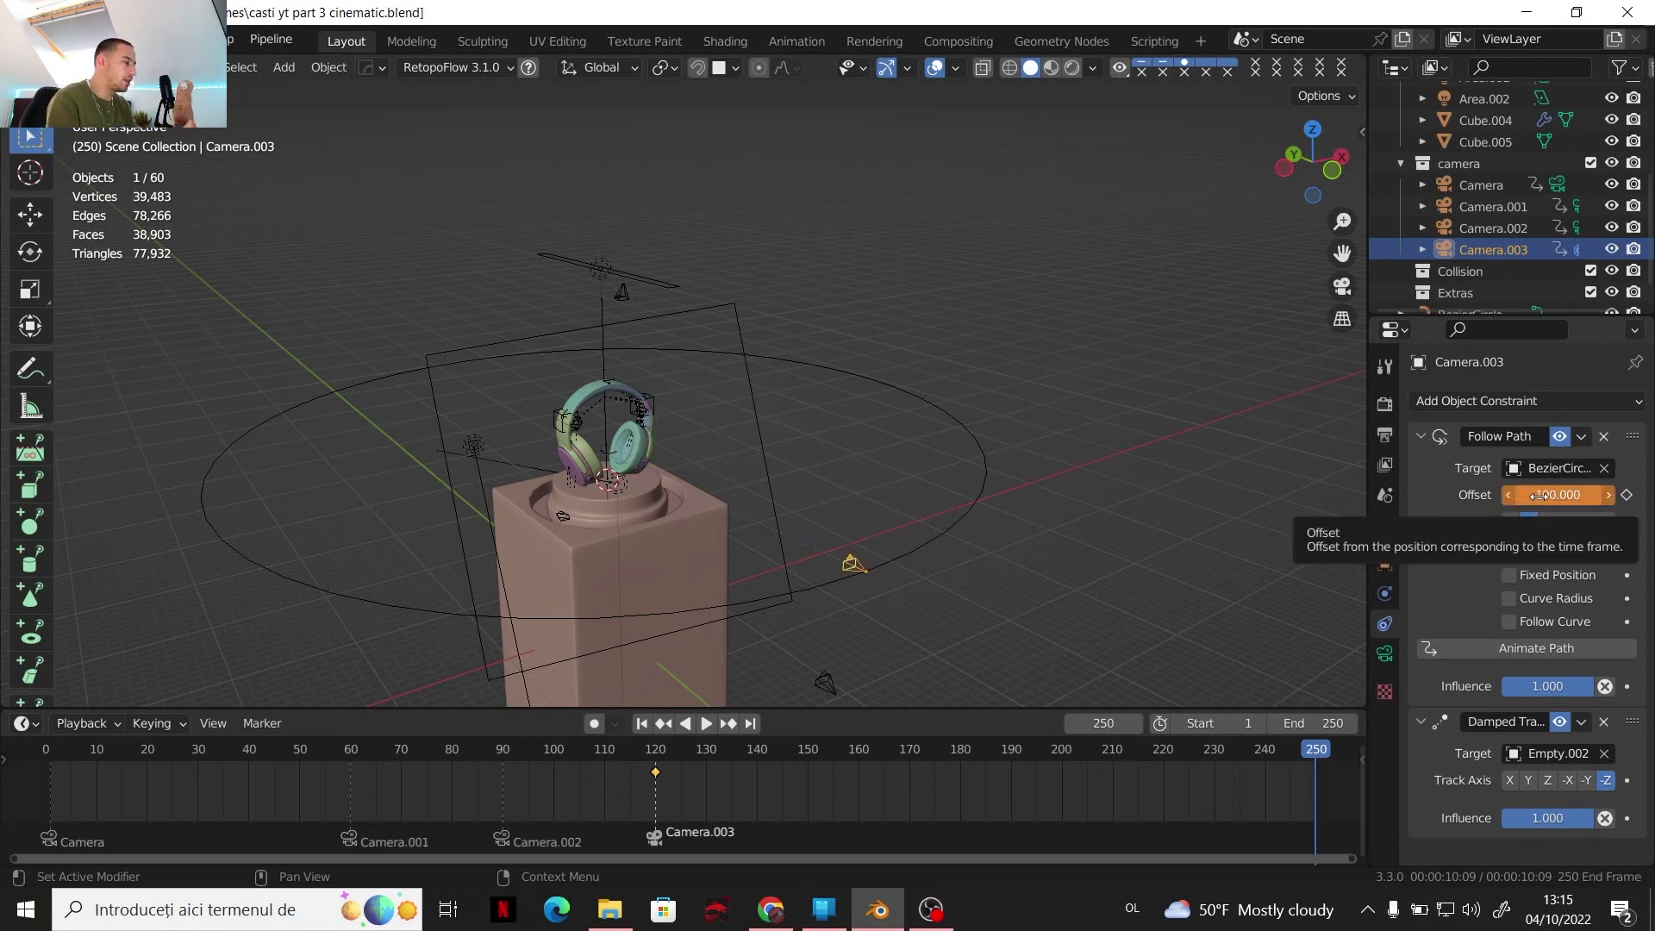
click(1551, 495)
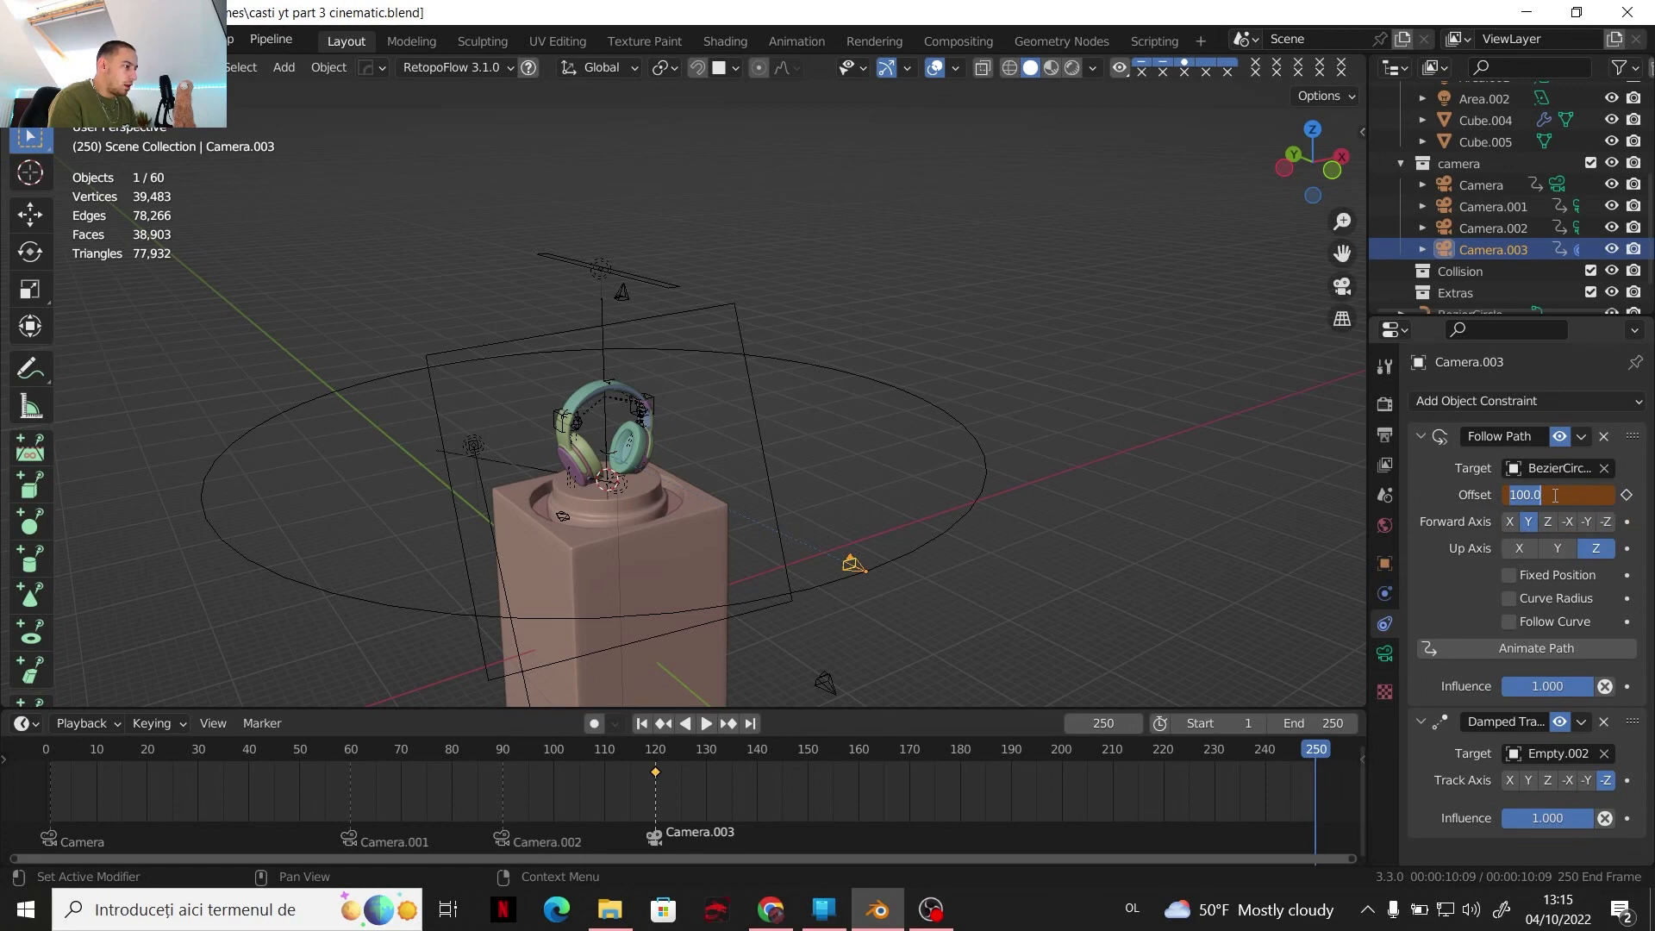
right_click(1513, 494)
click(1508, 486)
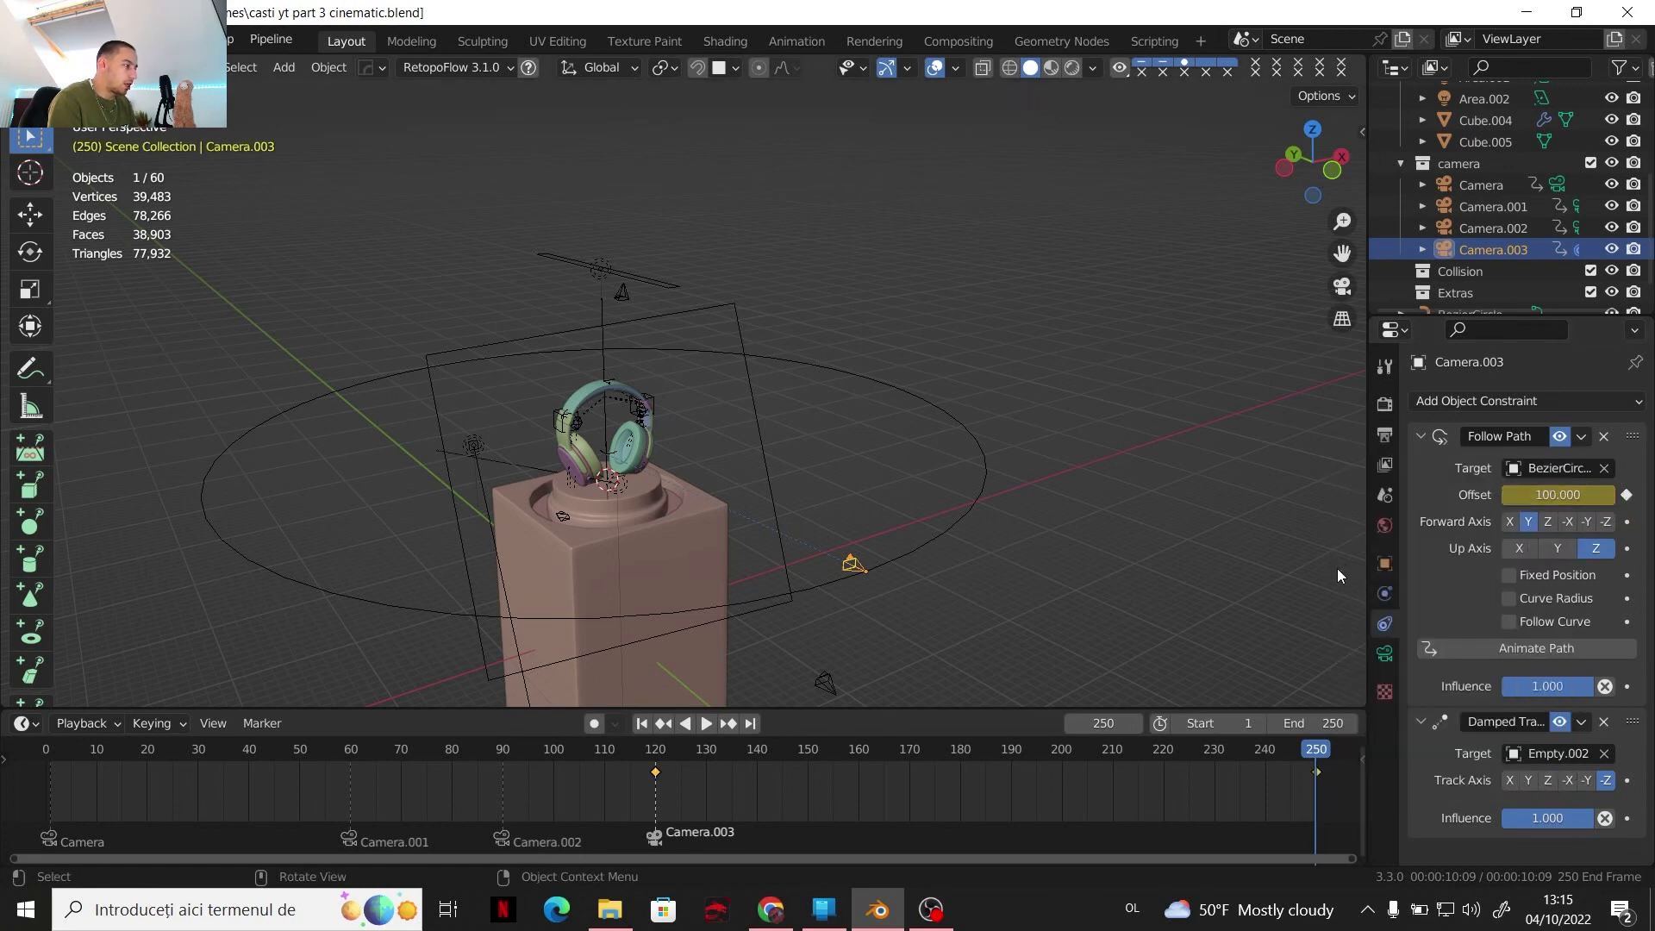
Check the orbit animation through the Camera.003 view from frame 120 to frame 214
click(660, 757)
key(space)
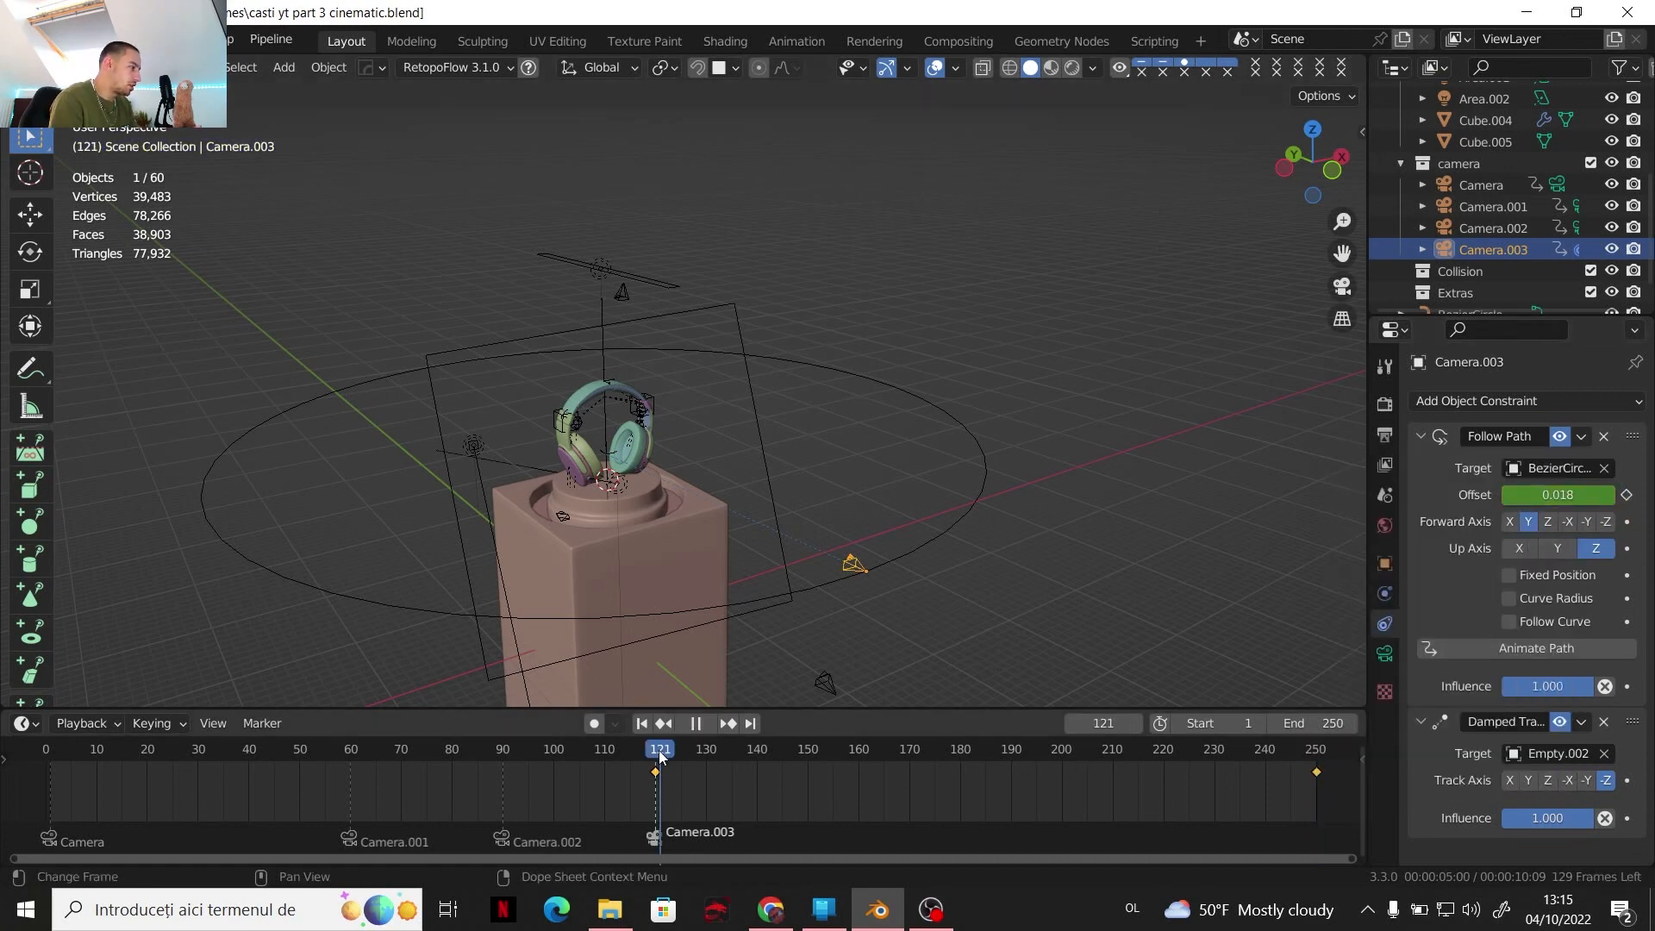
key(Escape)
click(1342, 285)
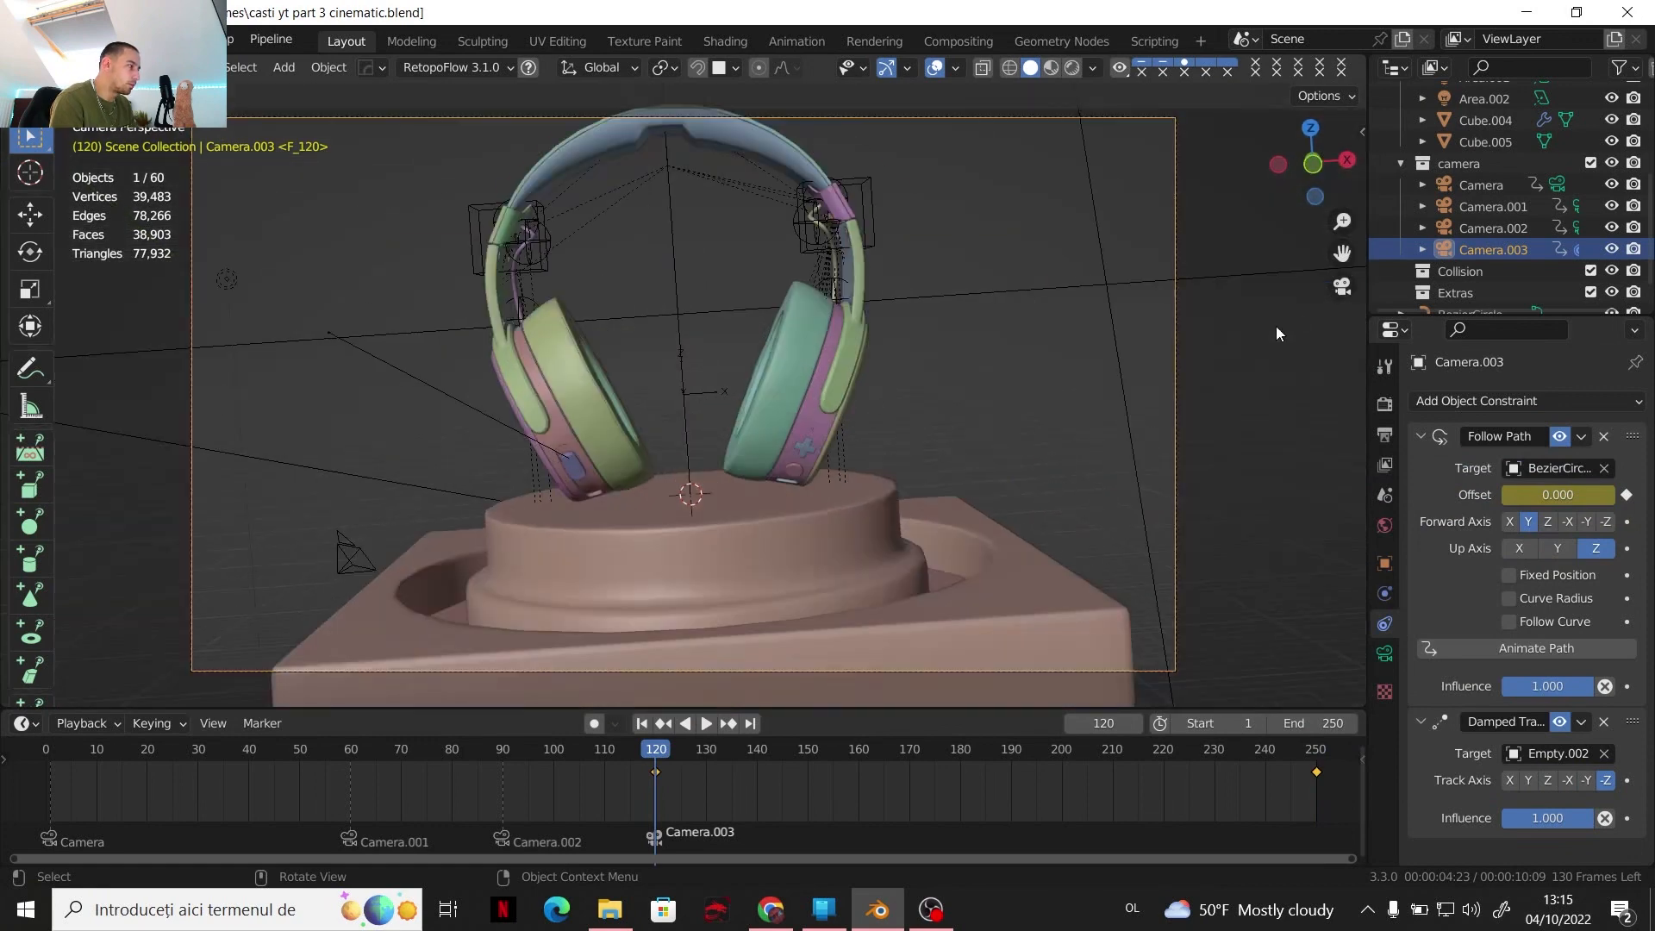
click(1132, 757)
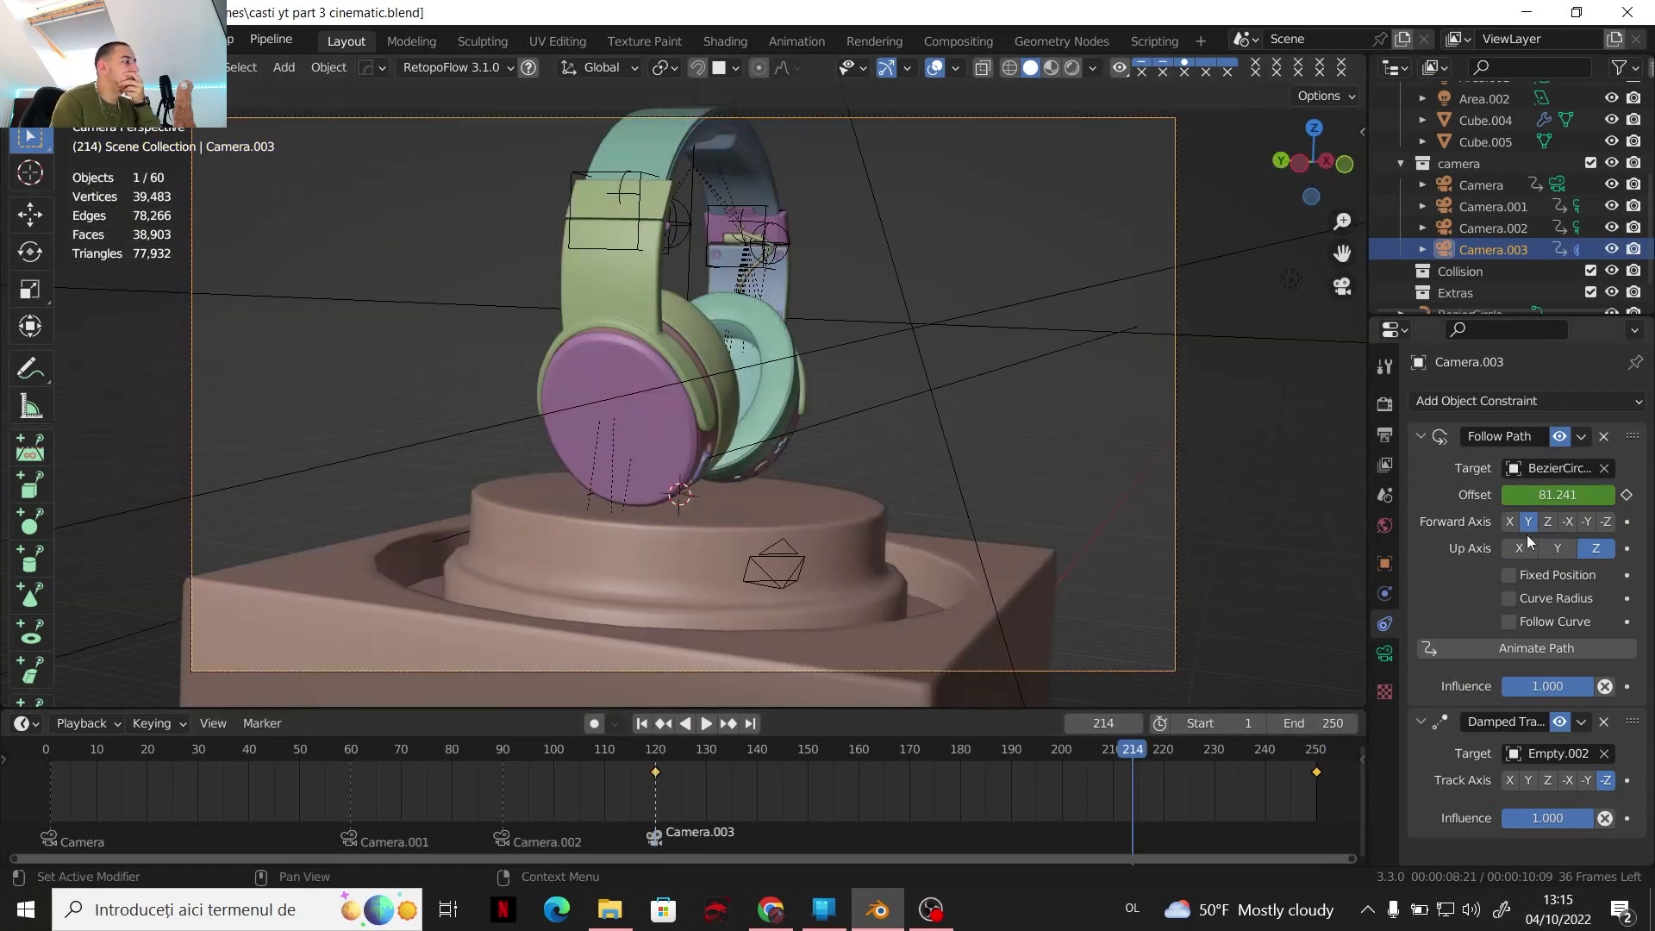
Try X as the Follow Path forward axis and scrub the timeline to check the camera's tilt
click(1606, 521)
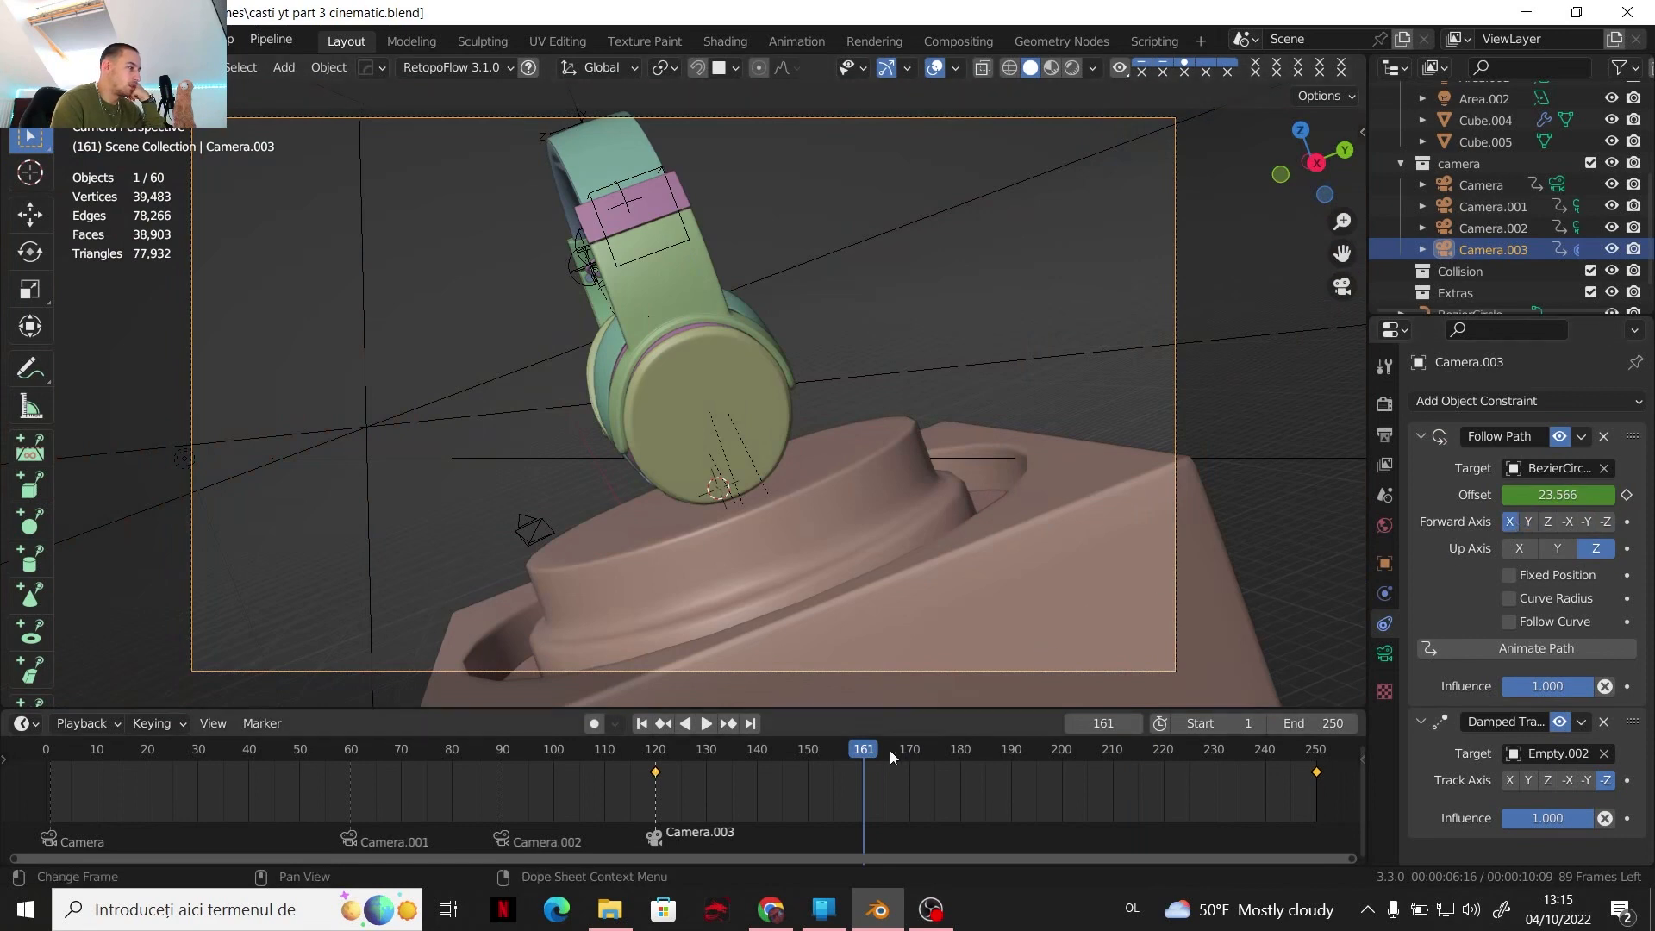
key(space)
drag(861, 753, 810, 753)
key(space)
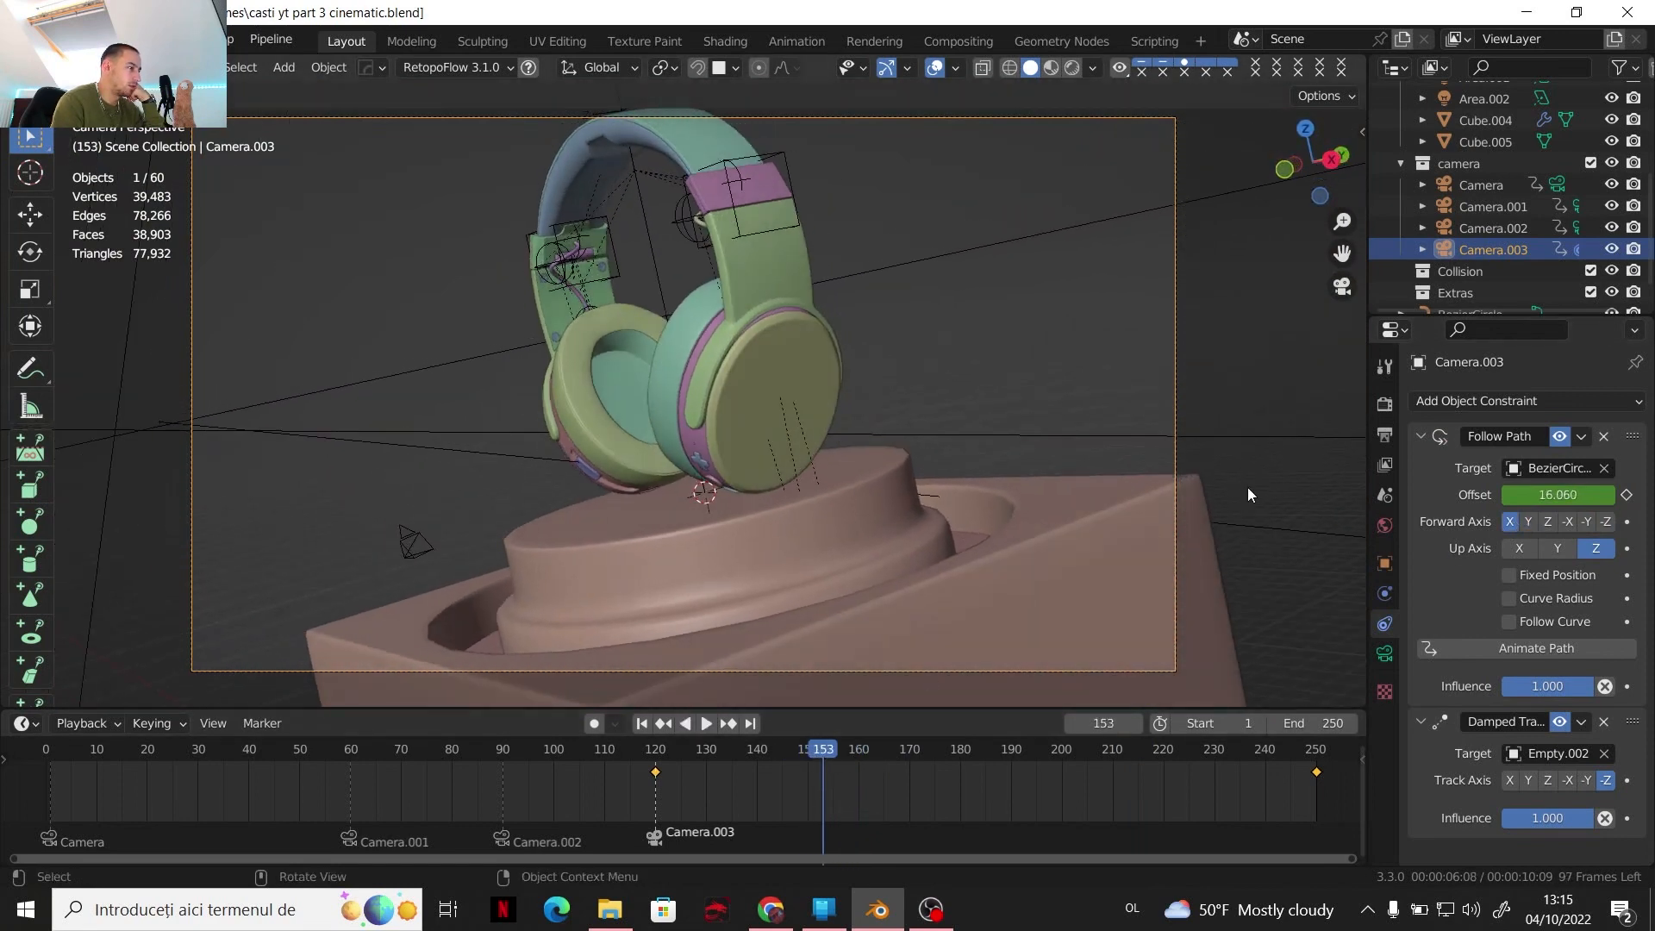
Set the Follow Path forward axis to -X with Z as the up axis, and enable Follow Curve
click(1548, 521)
click(1567, 522)
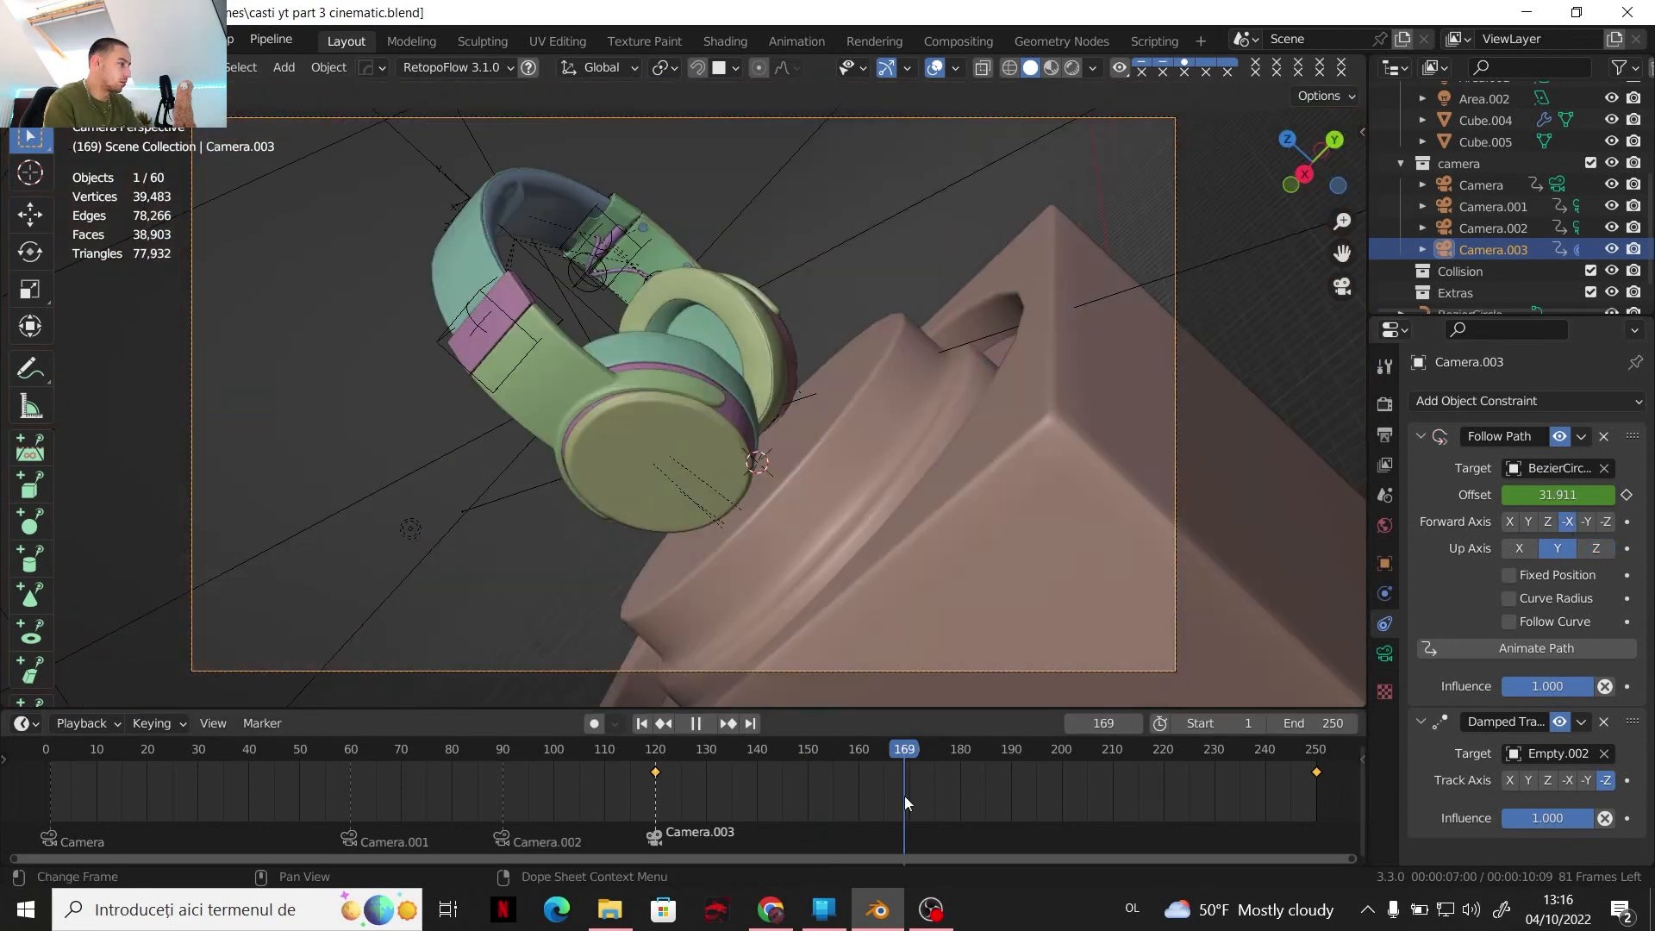
click(1508, 622)
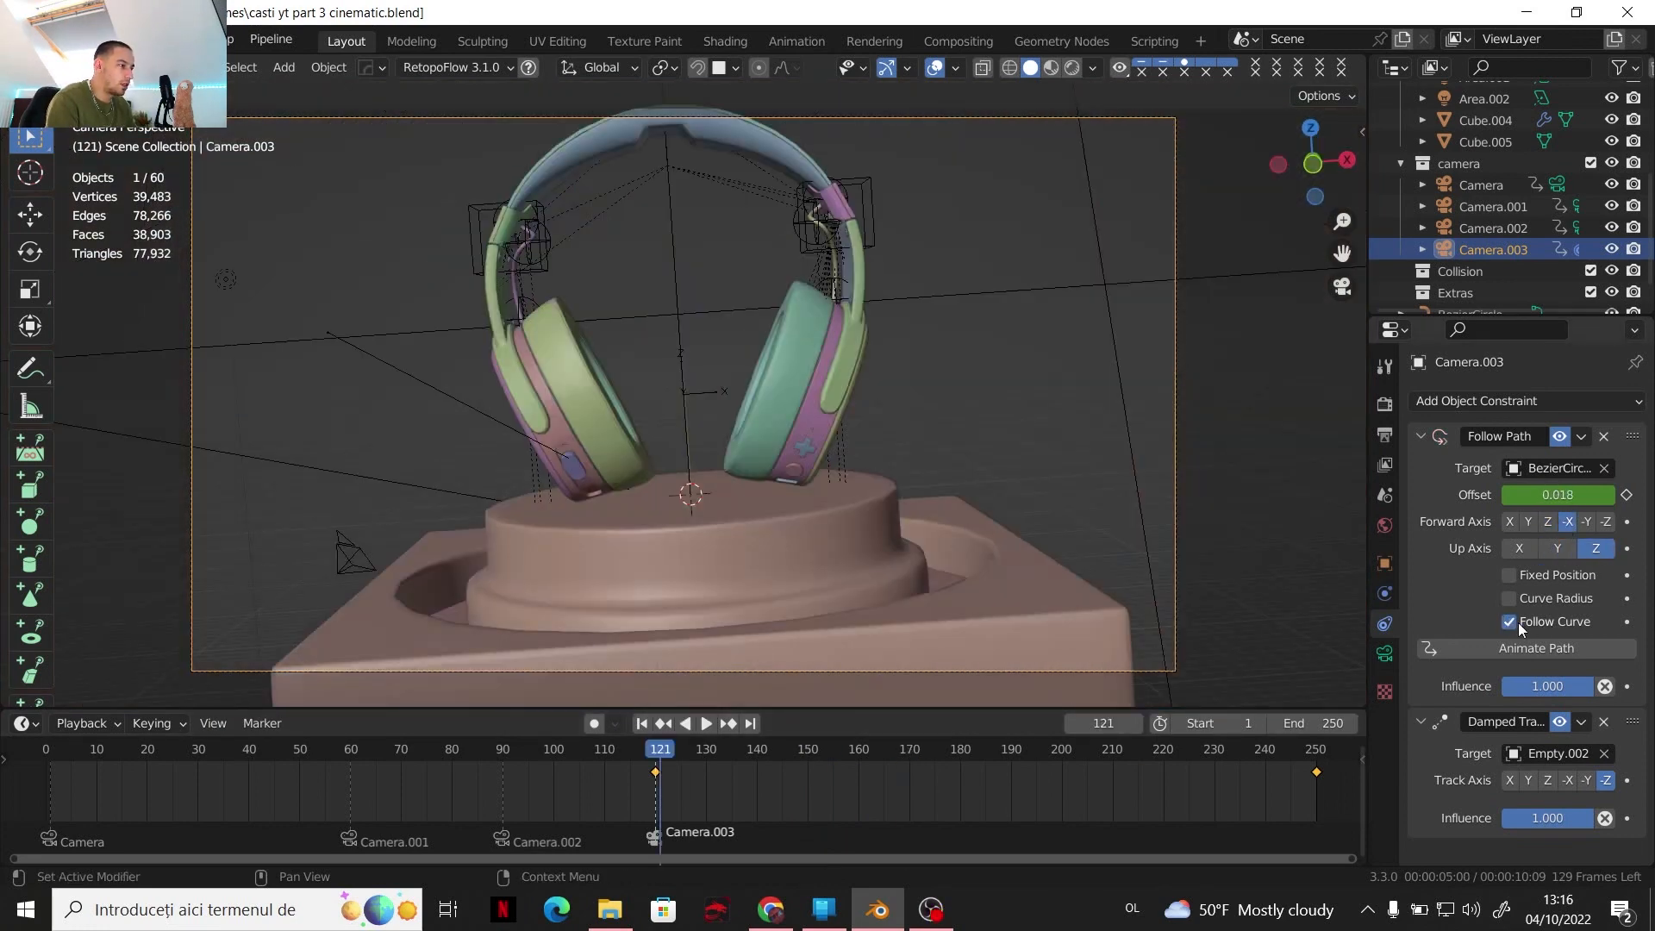
click(1587, 521)
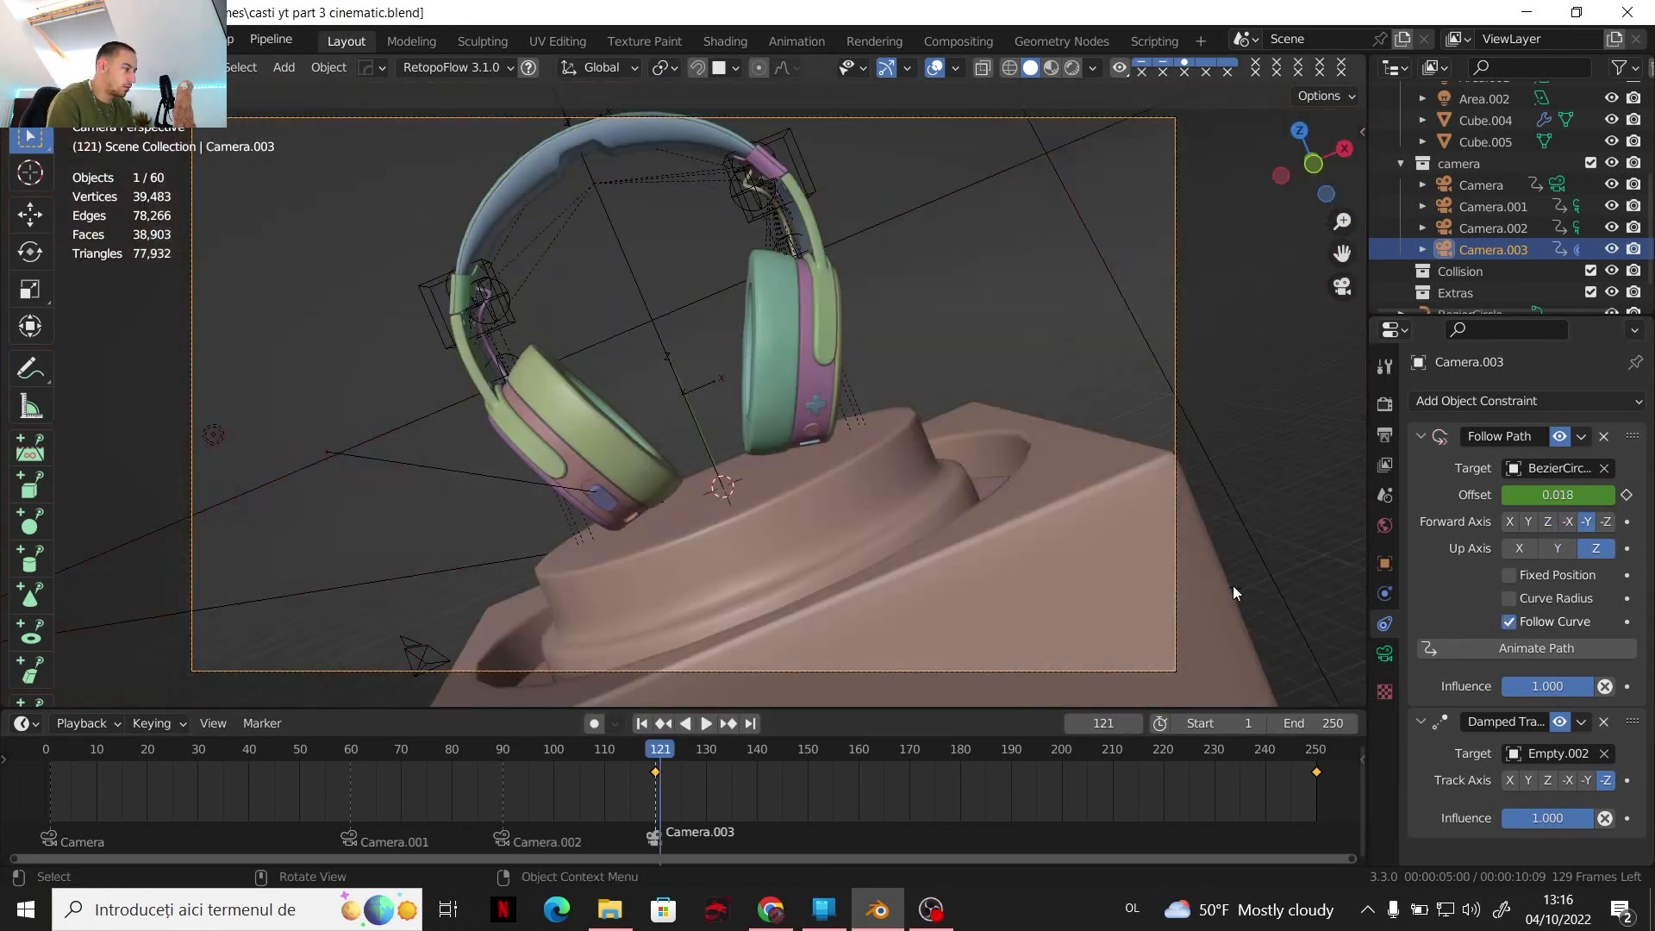
click(1565, 522)
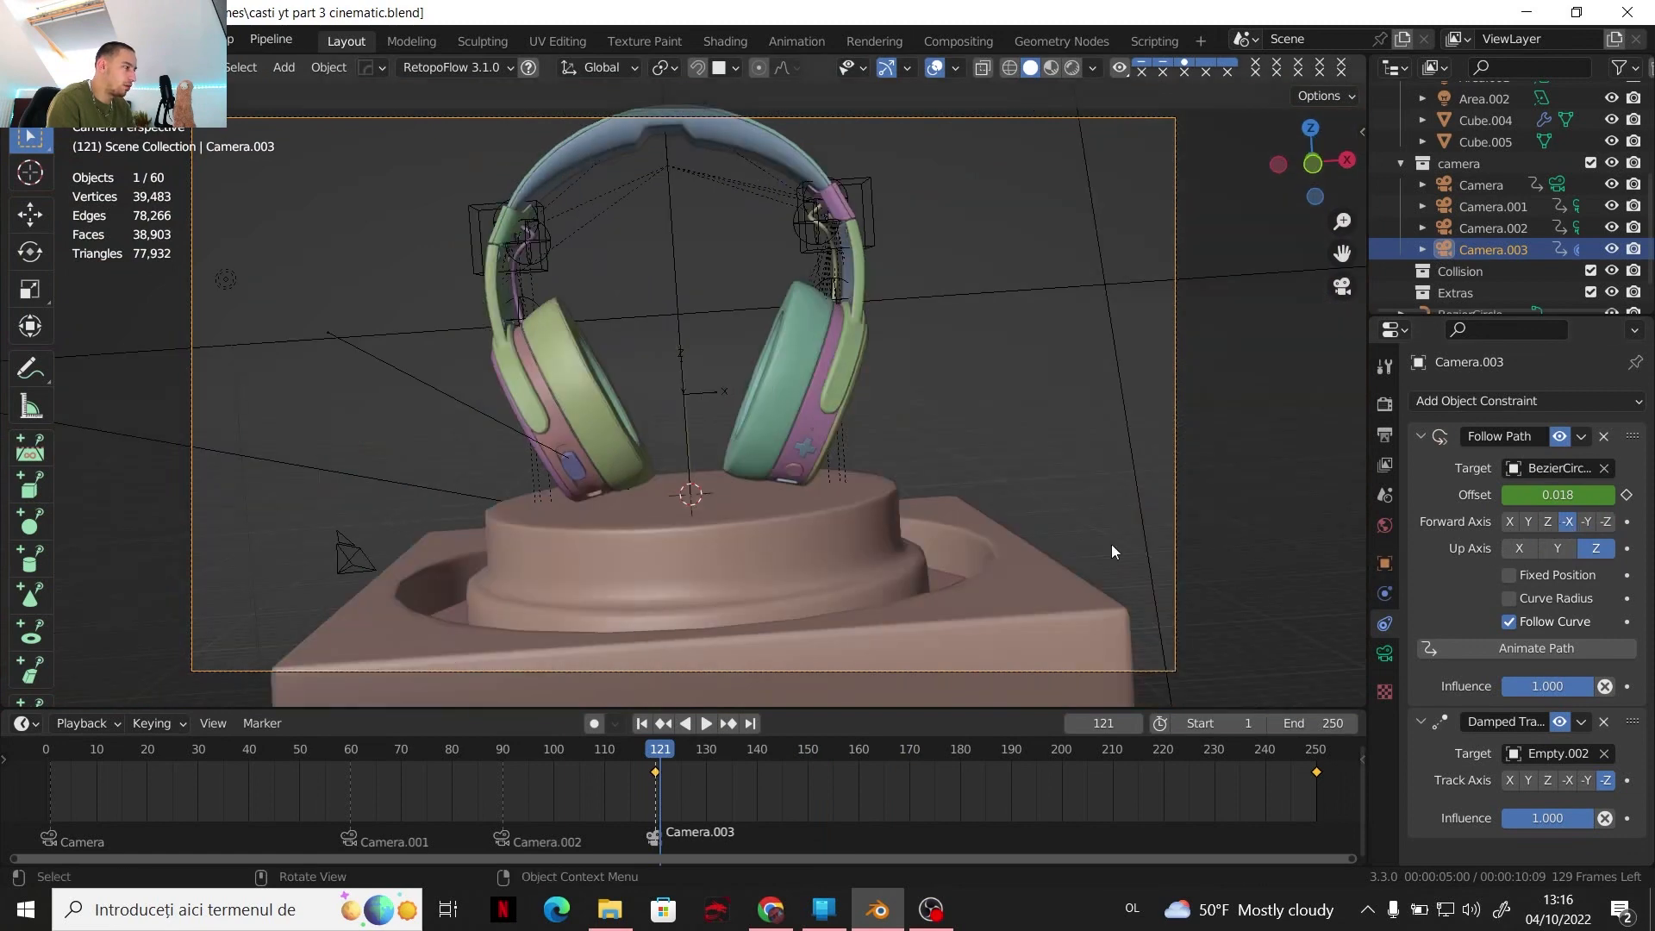
At frame 120, move the camera's tracking target Empty.002 up about 3.62 cm along Z and briefly play the shot
click(656, 750)
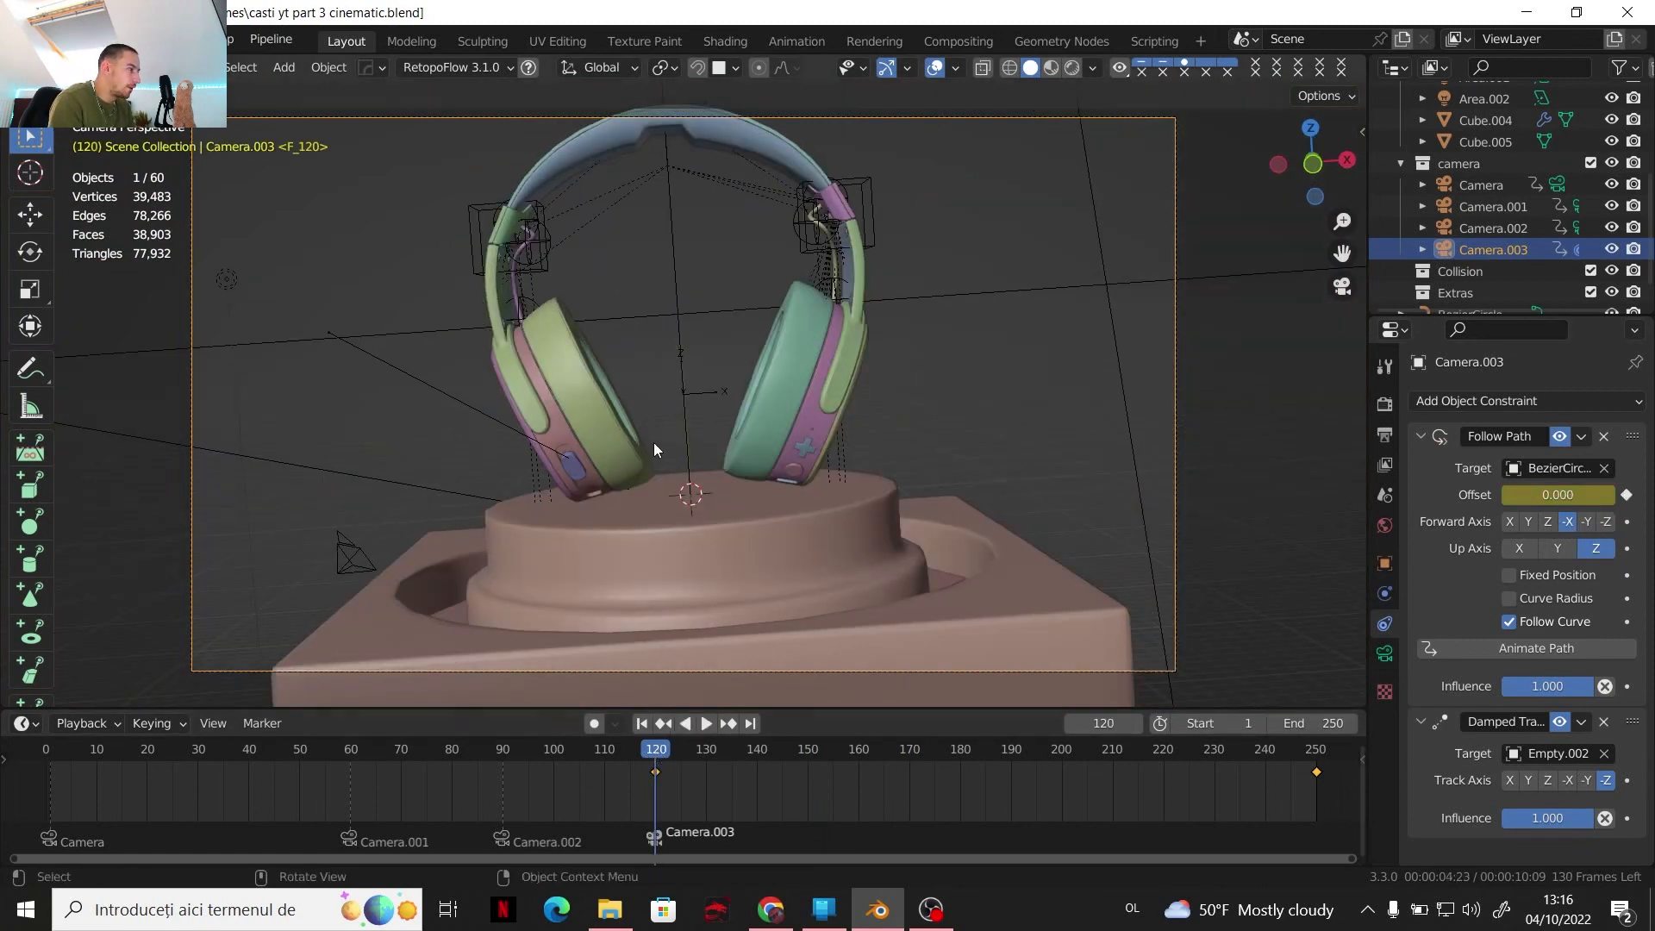
click(722, 396)
key(g)
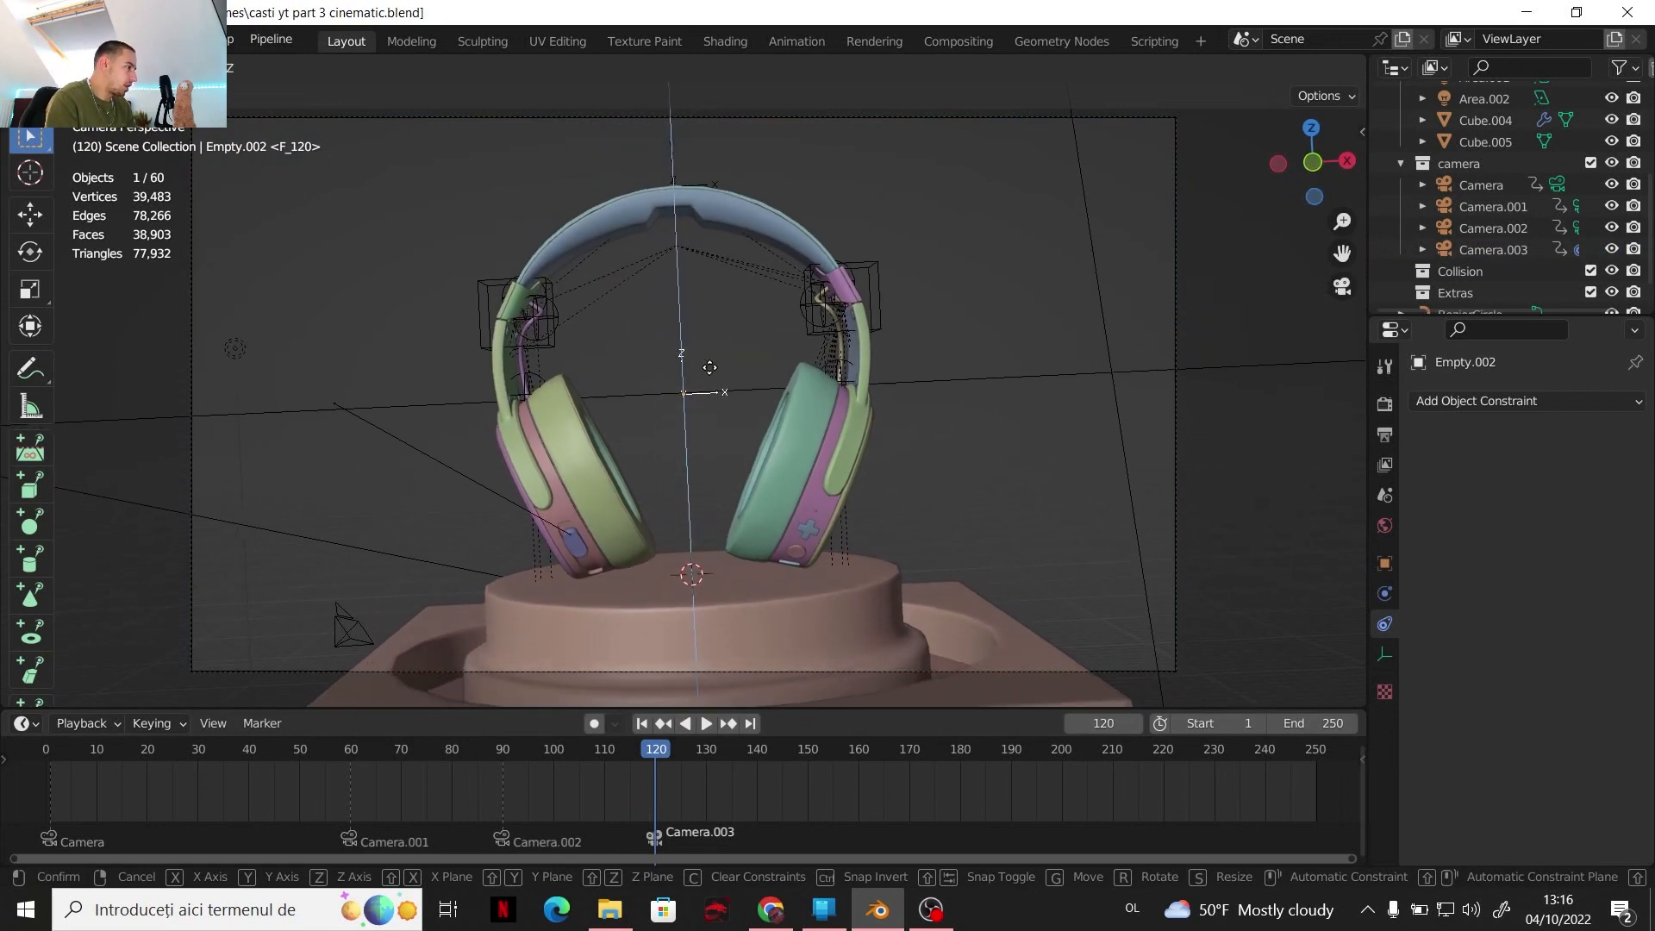
click(711, 366)
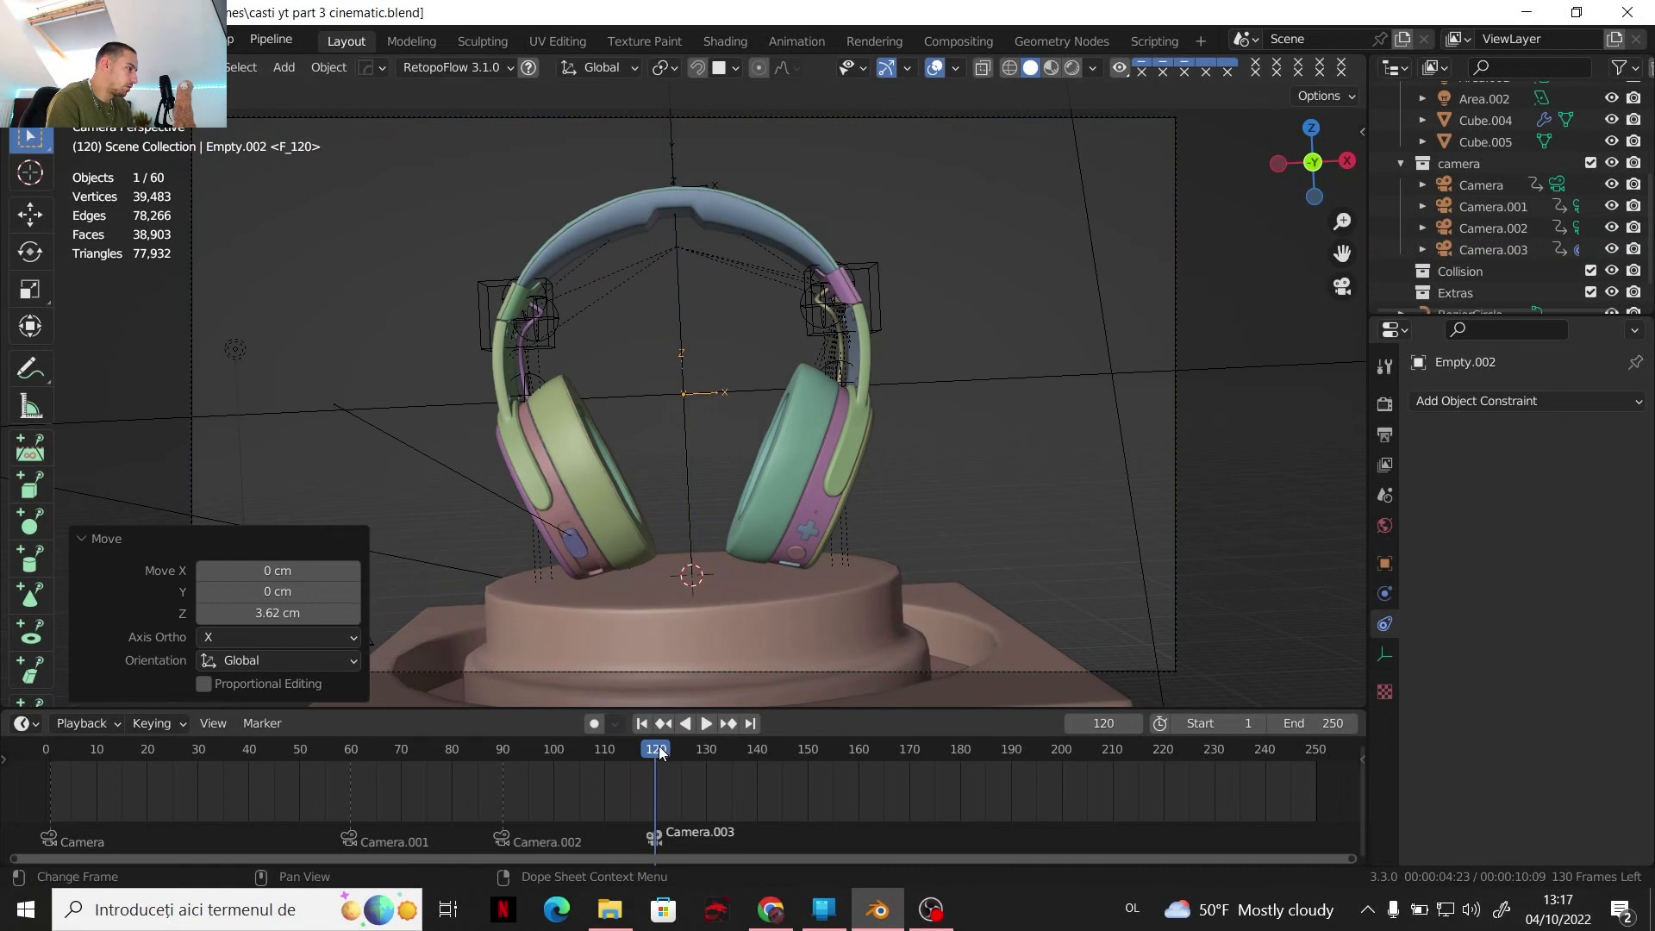
key(space)
key(space)
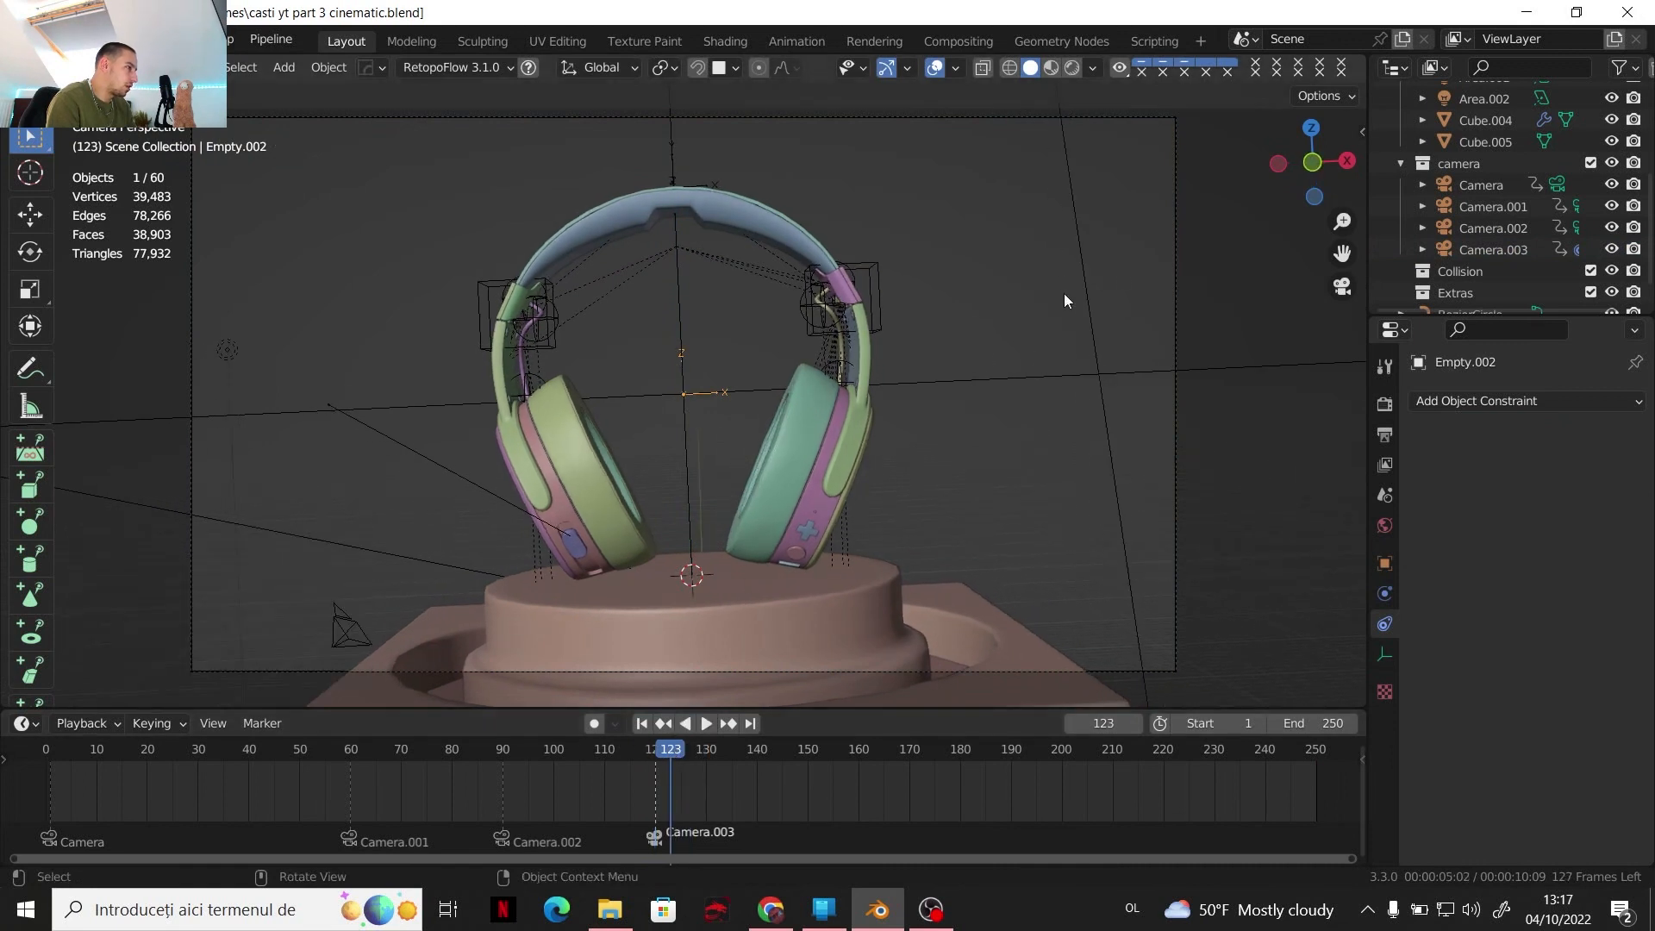
Reset Camera.003's rotation to 0 on the X, Y and Z axes
click(1175, 240)
click(1362, 133)
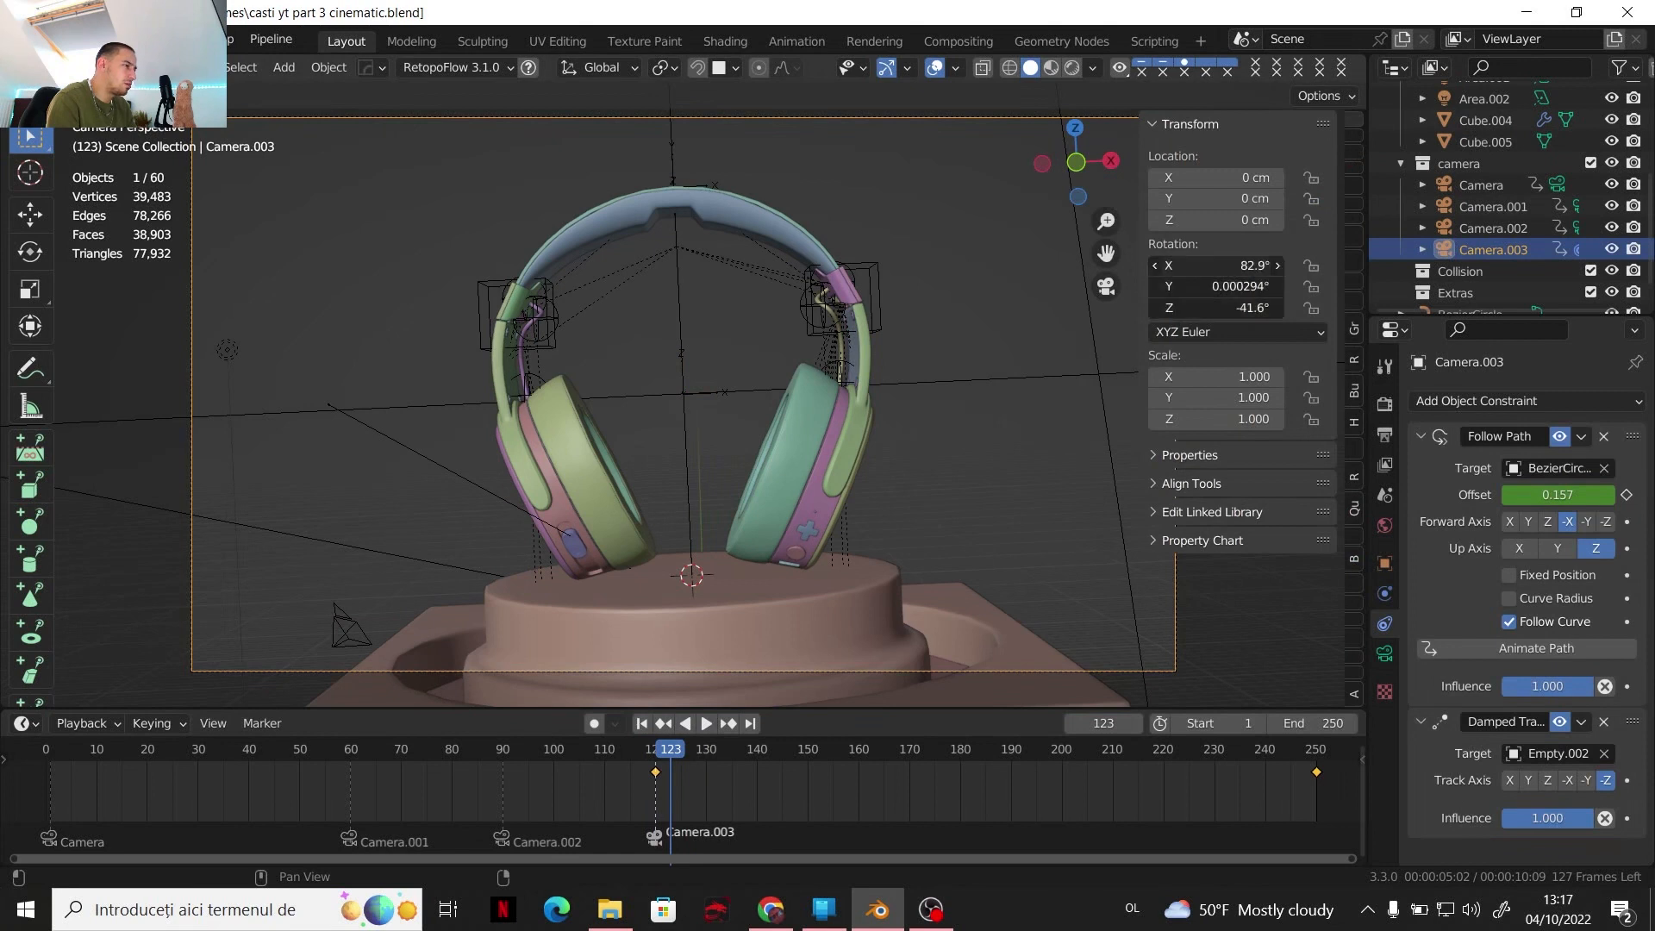
drag(1235, 267, 1234, 307)
text(0)
key(Return)
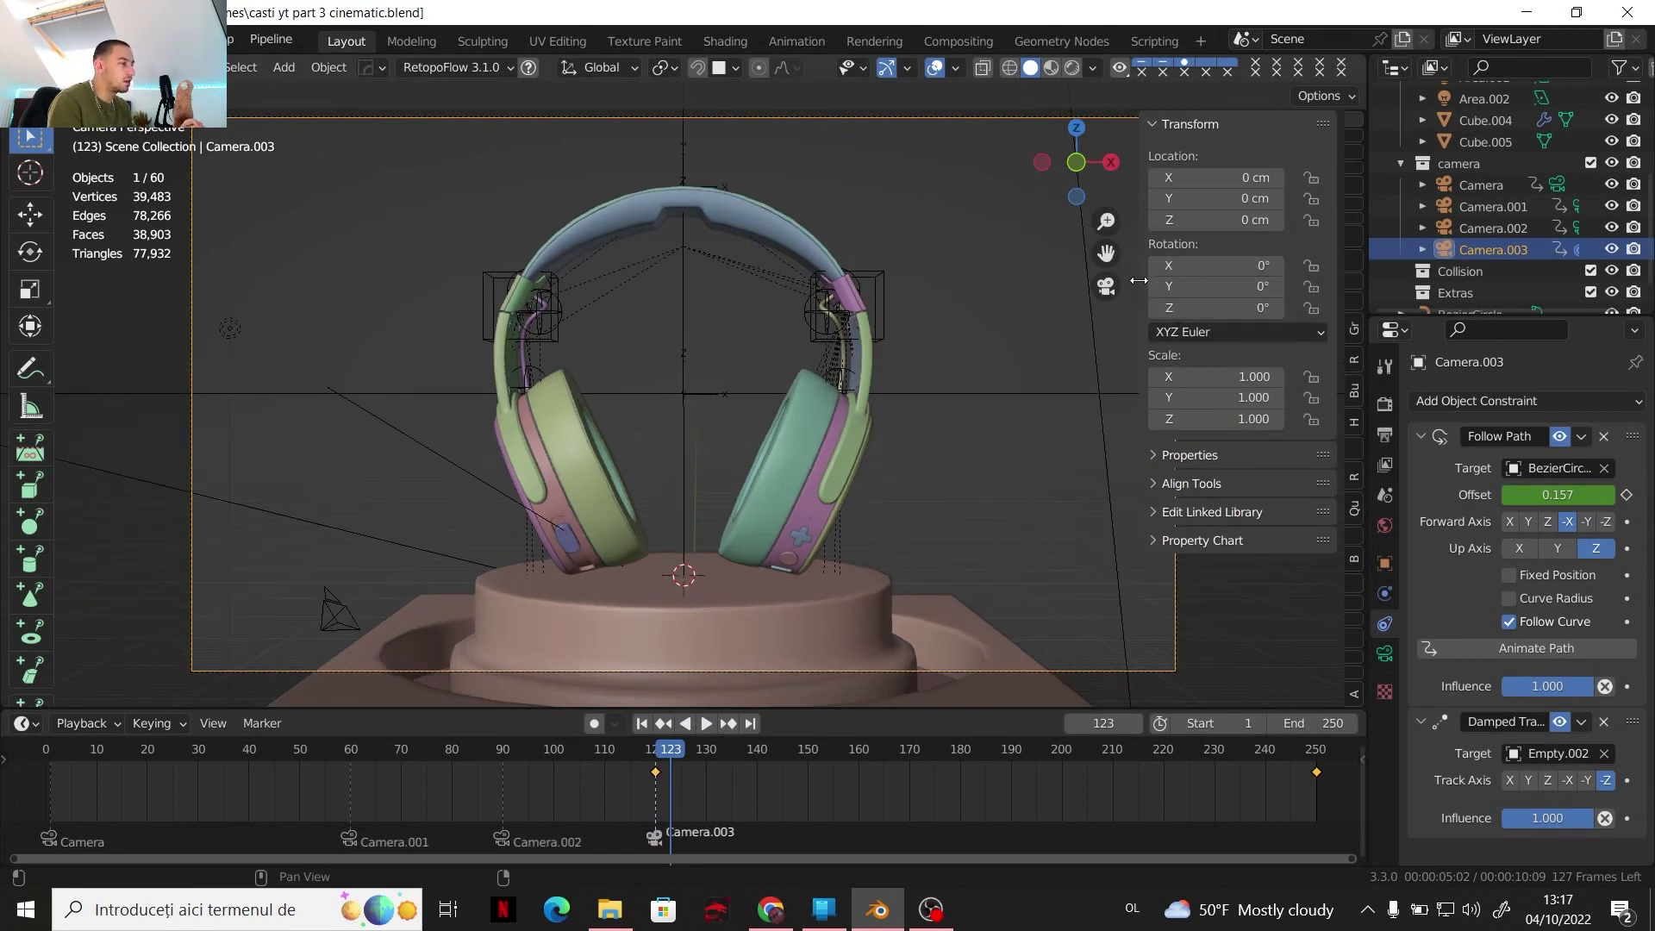
drag(1139, 281, 1359, 312)
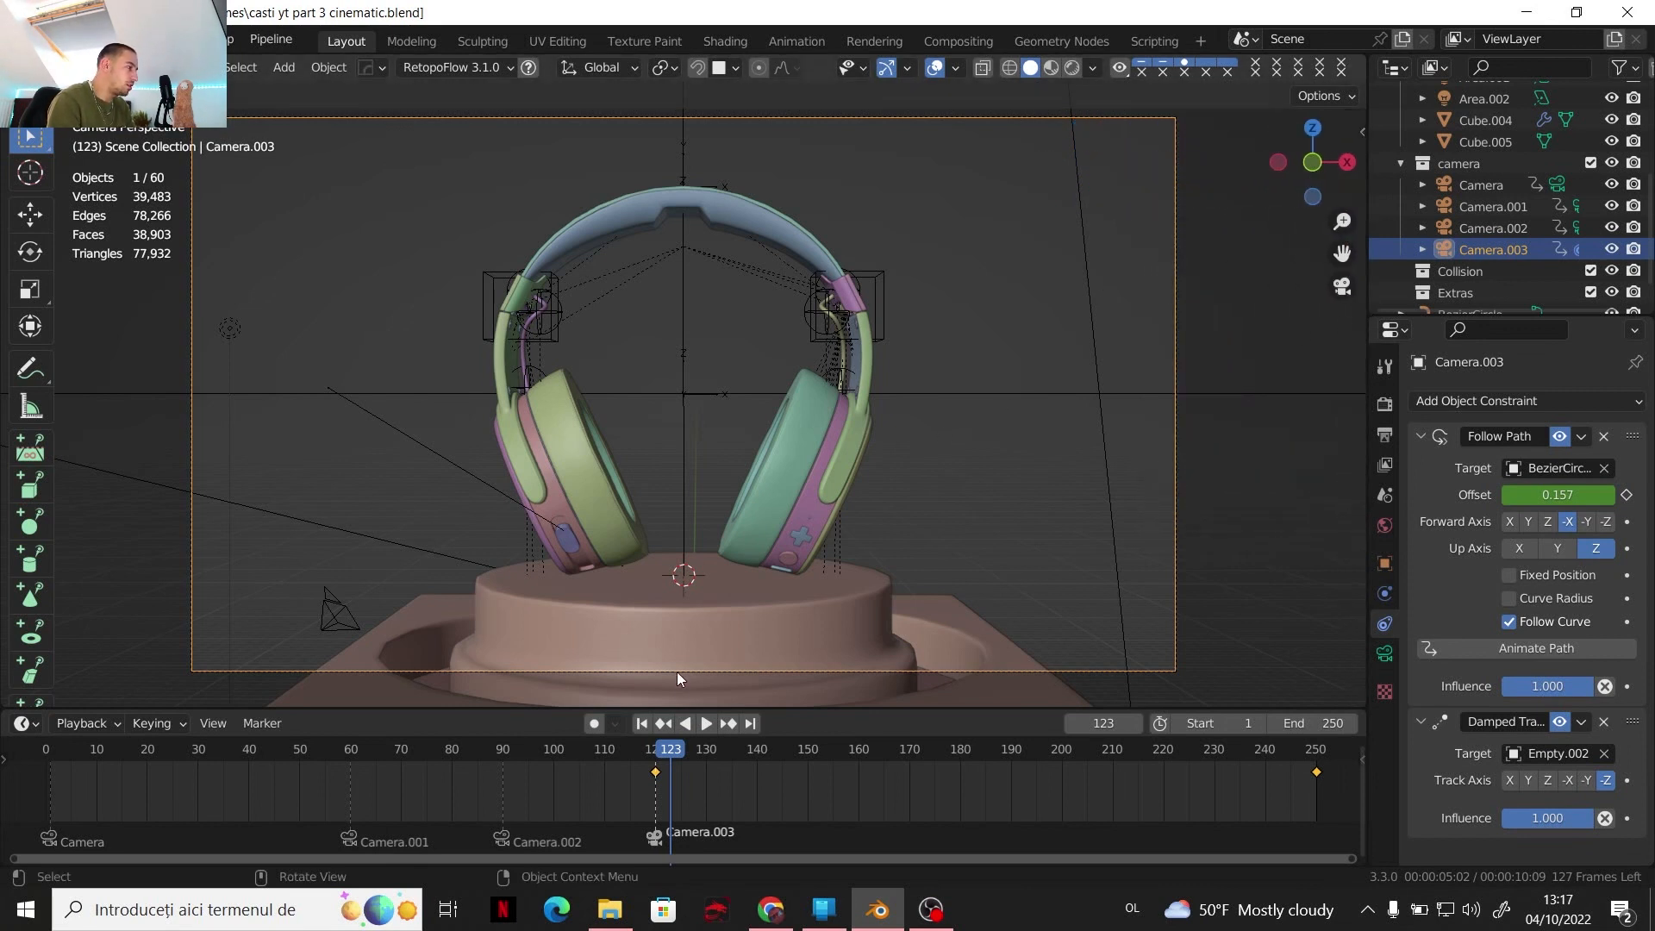
Preview the orbit, try Linear interpolation on Camera.003's offset keyframes, and play the shot from just before frame 120
key(space)
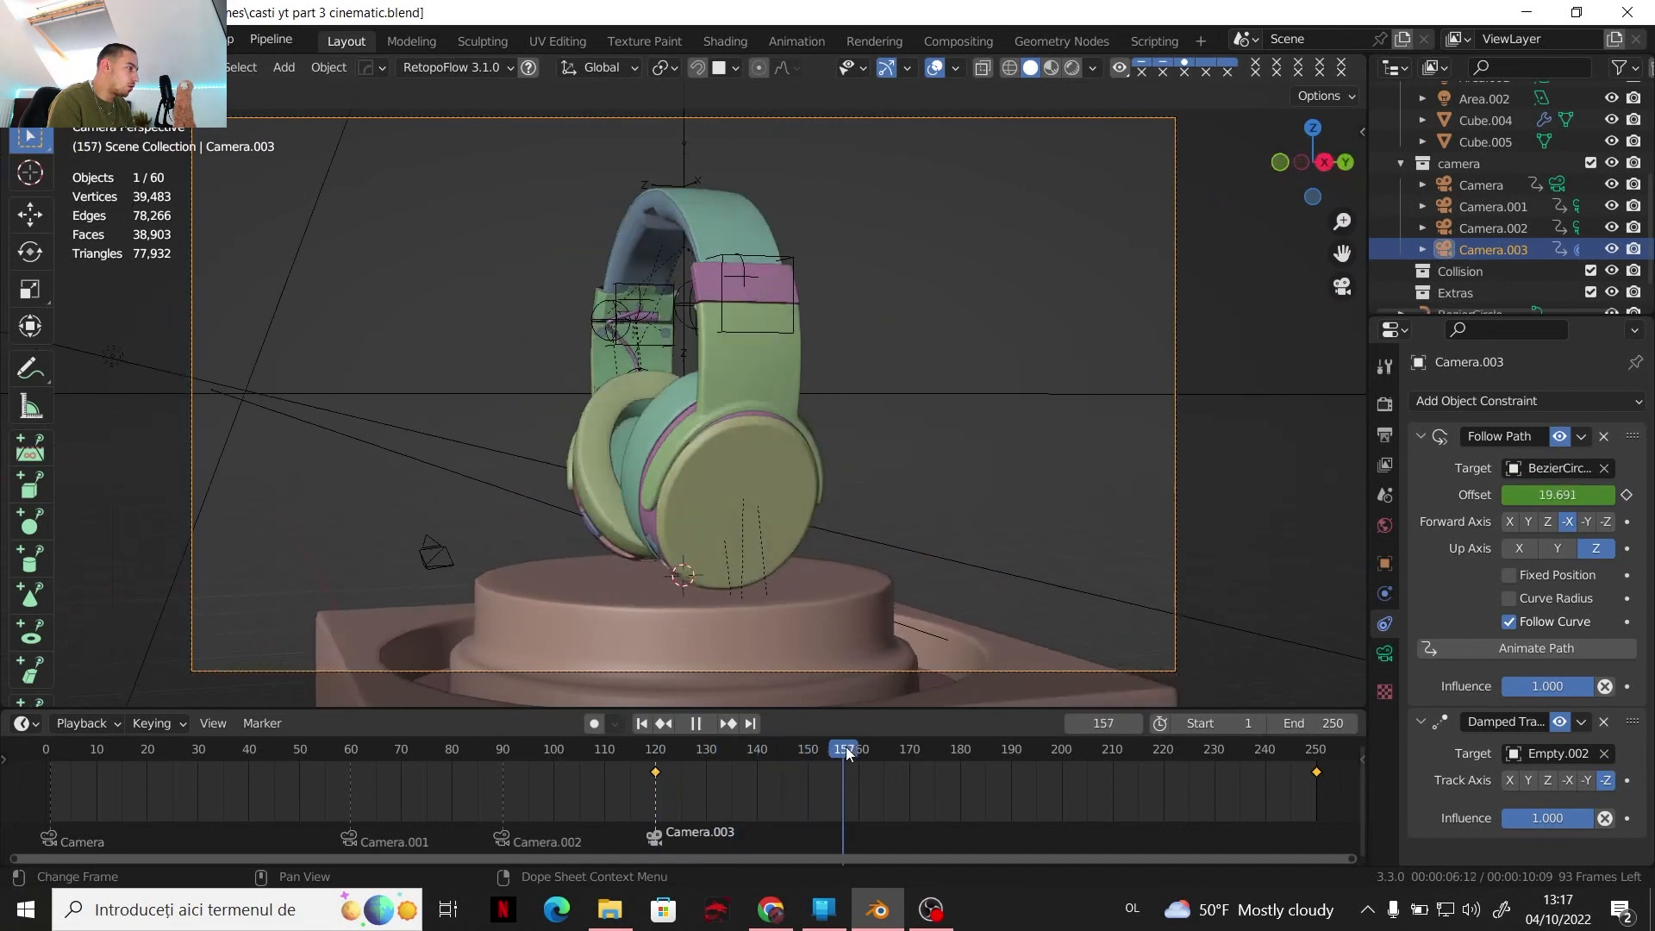
mouse_move(848, 753)
mouse_down()
mouse_move(964, 732)
mouse_move(1151, 747)
mouse_move(1276, 728)
mouse_move(1051, 730)
mouse_move(825, 763)
mouse_up()
key(space)
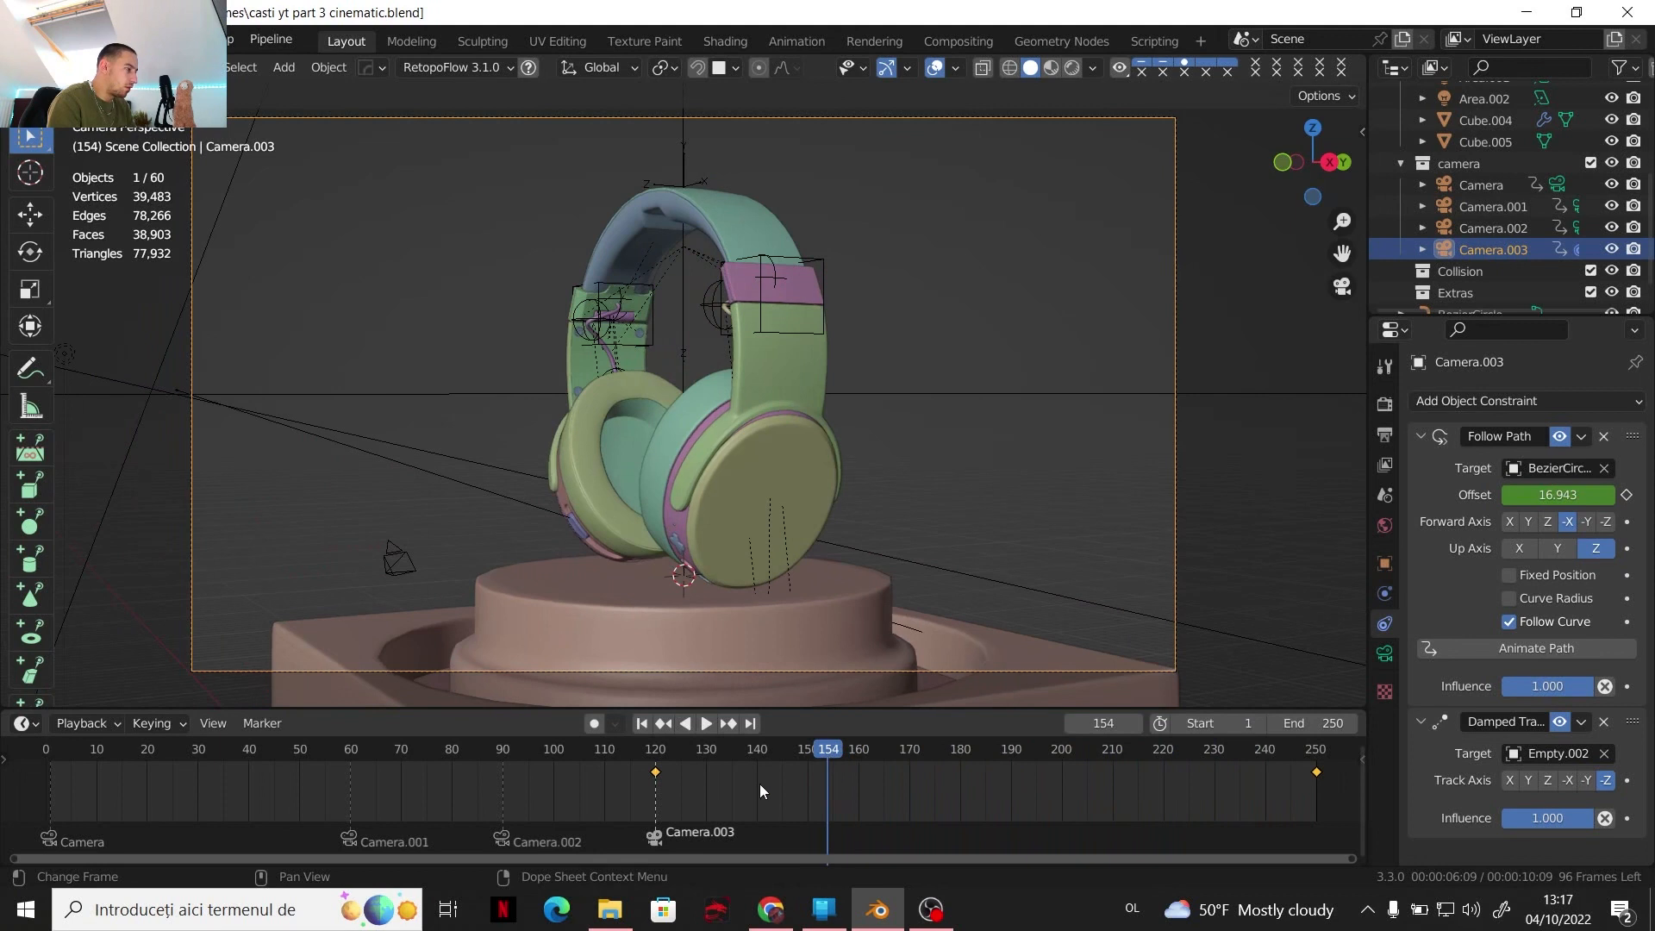
right_click(698, 774)
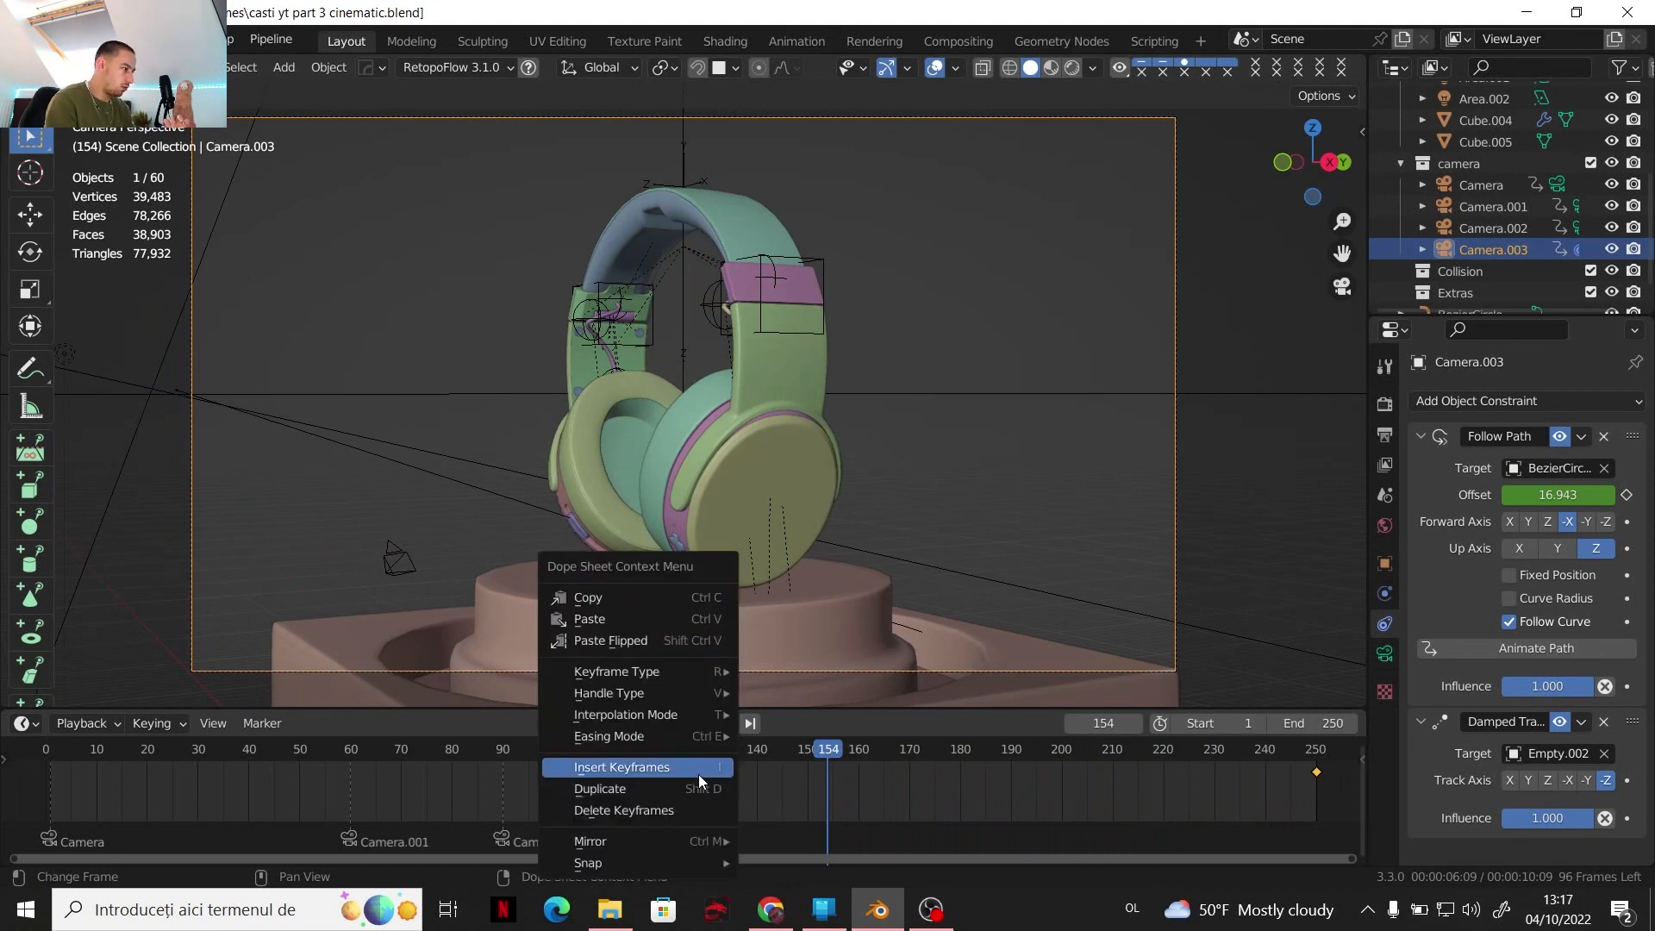
mouse_move(700, 715)
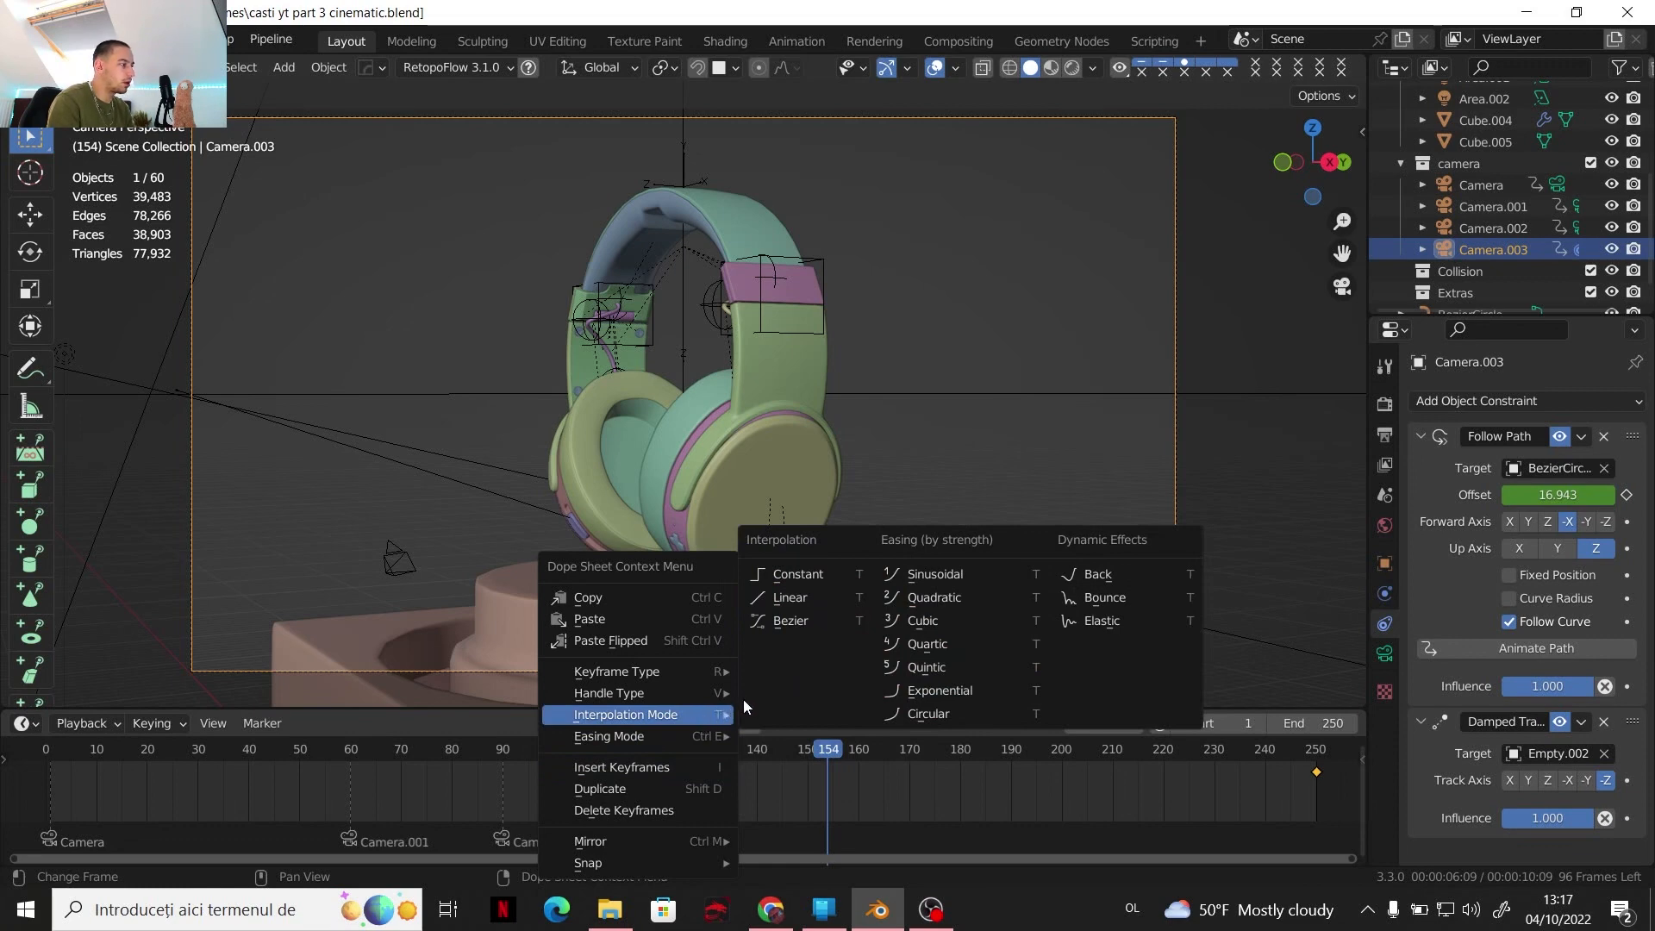
click(779, 598)
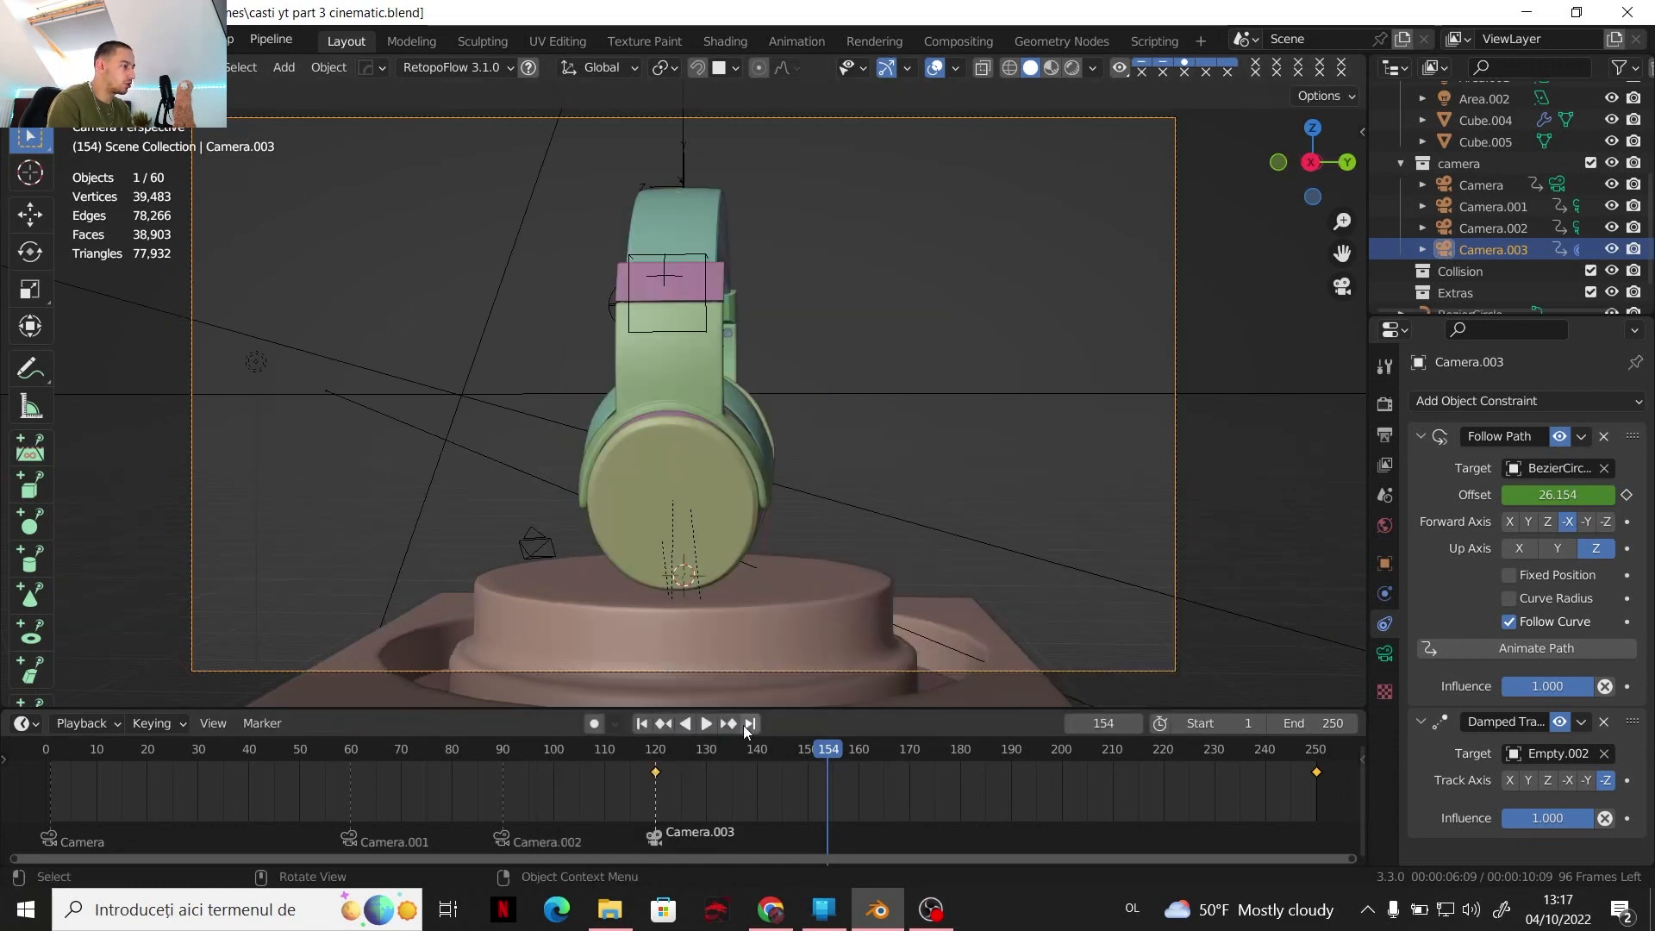
click(642, 752)
click(705, 723)
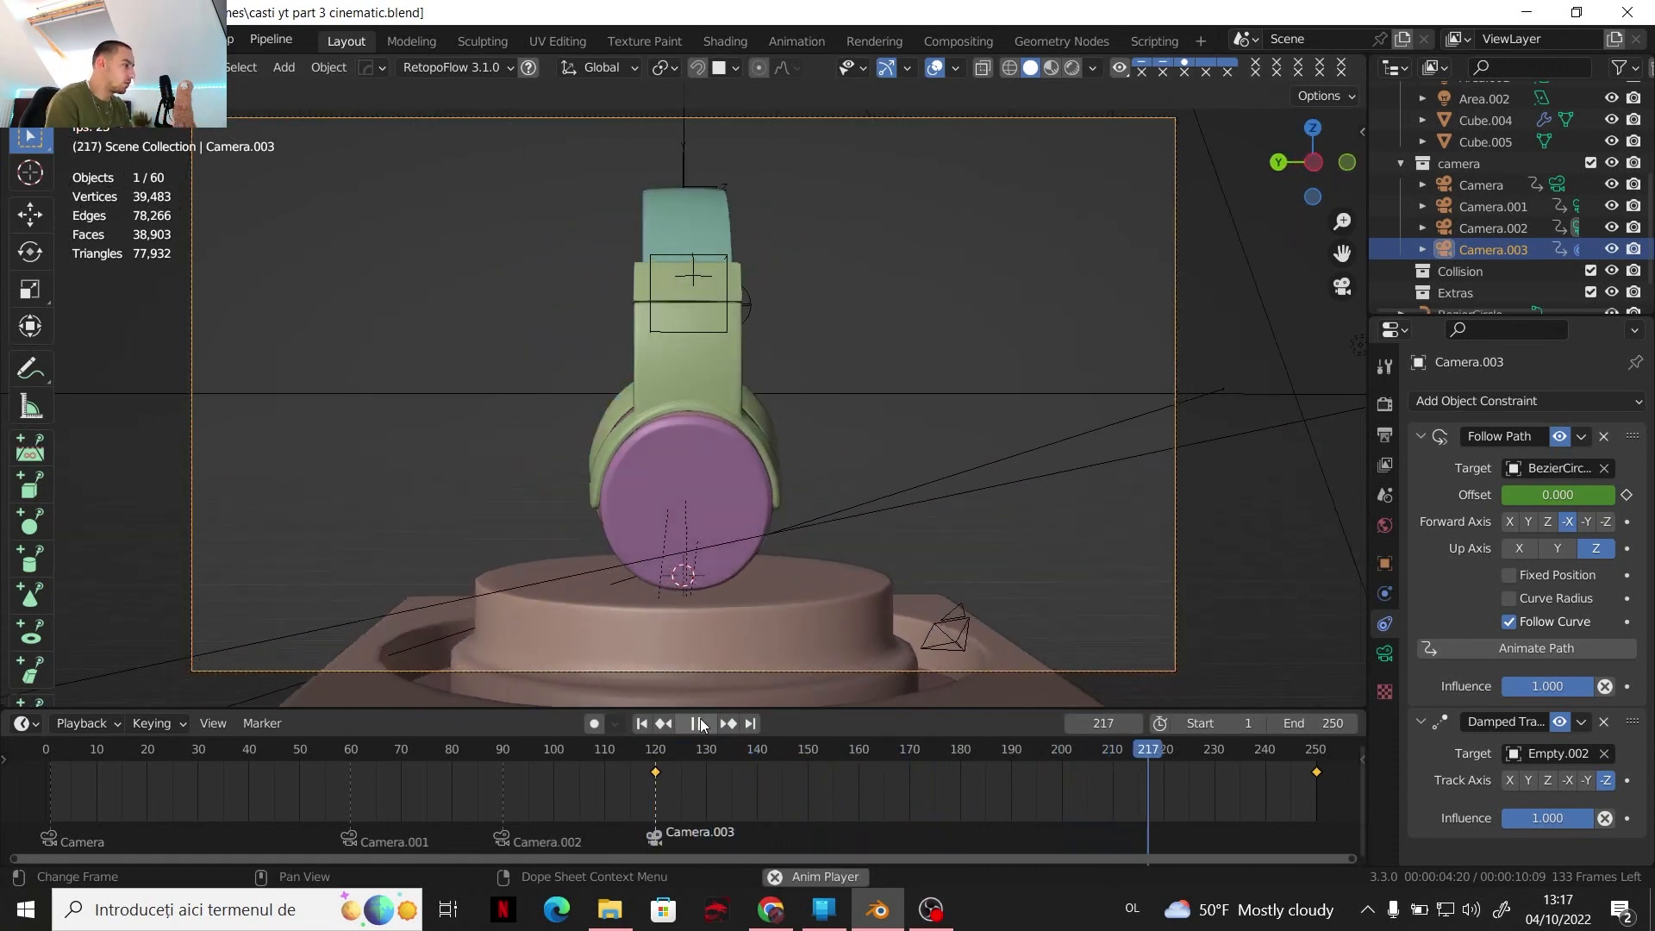
click(698, 724)
Try Bezier interpolation on Camera.003's offset keyframes and play the orbit to compare its speed
right_click(679, 767)
mouse_move(669, 720)
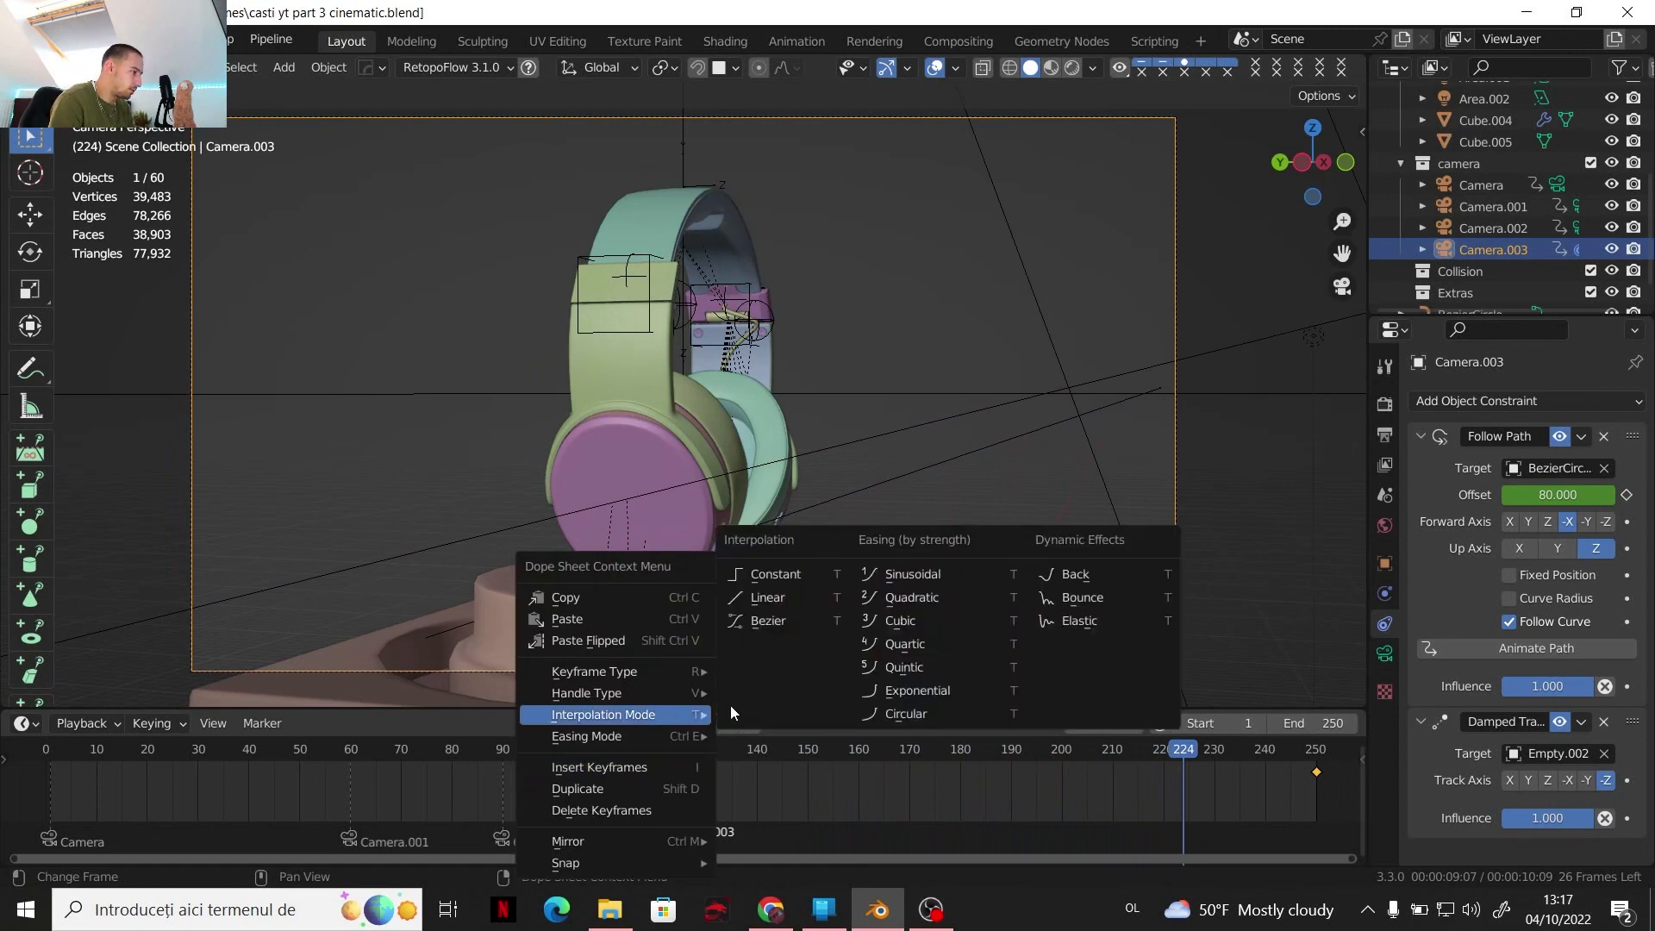
click(791, 625)
drag(667, 752, 651, 750)
click(702, 727)
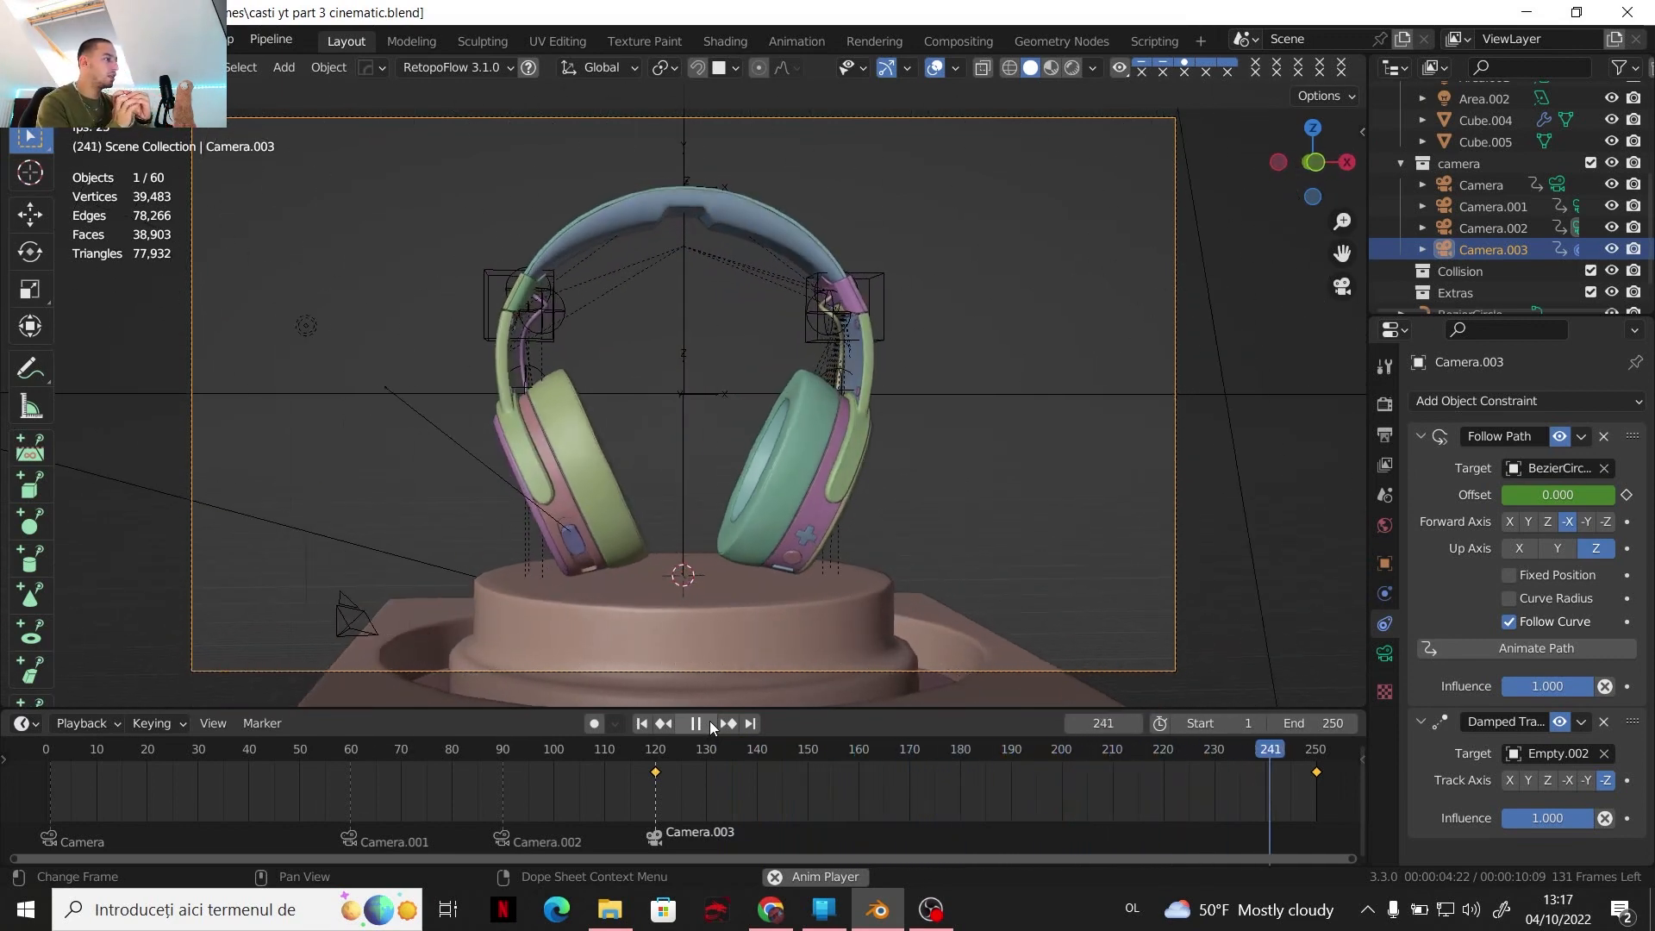
click(696, 723)
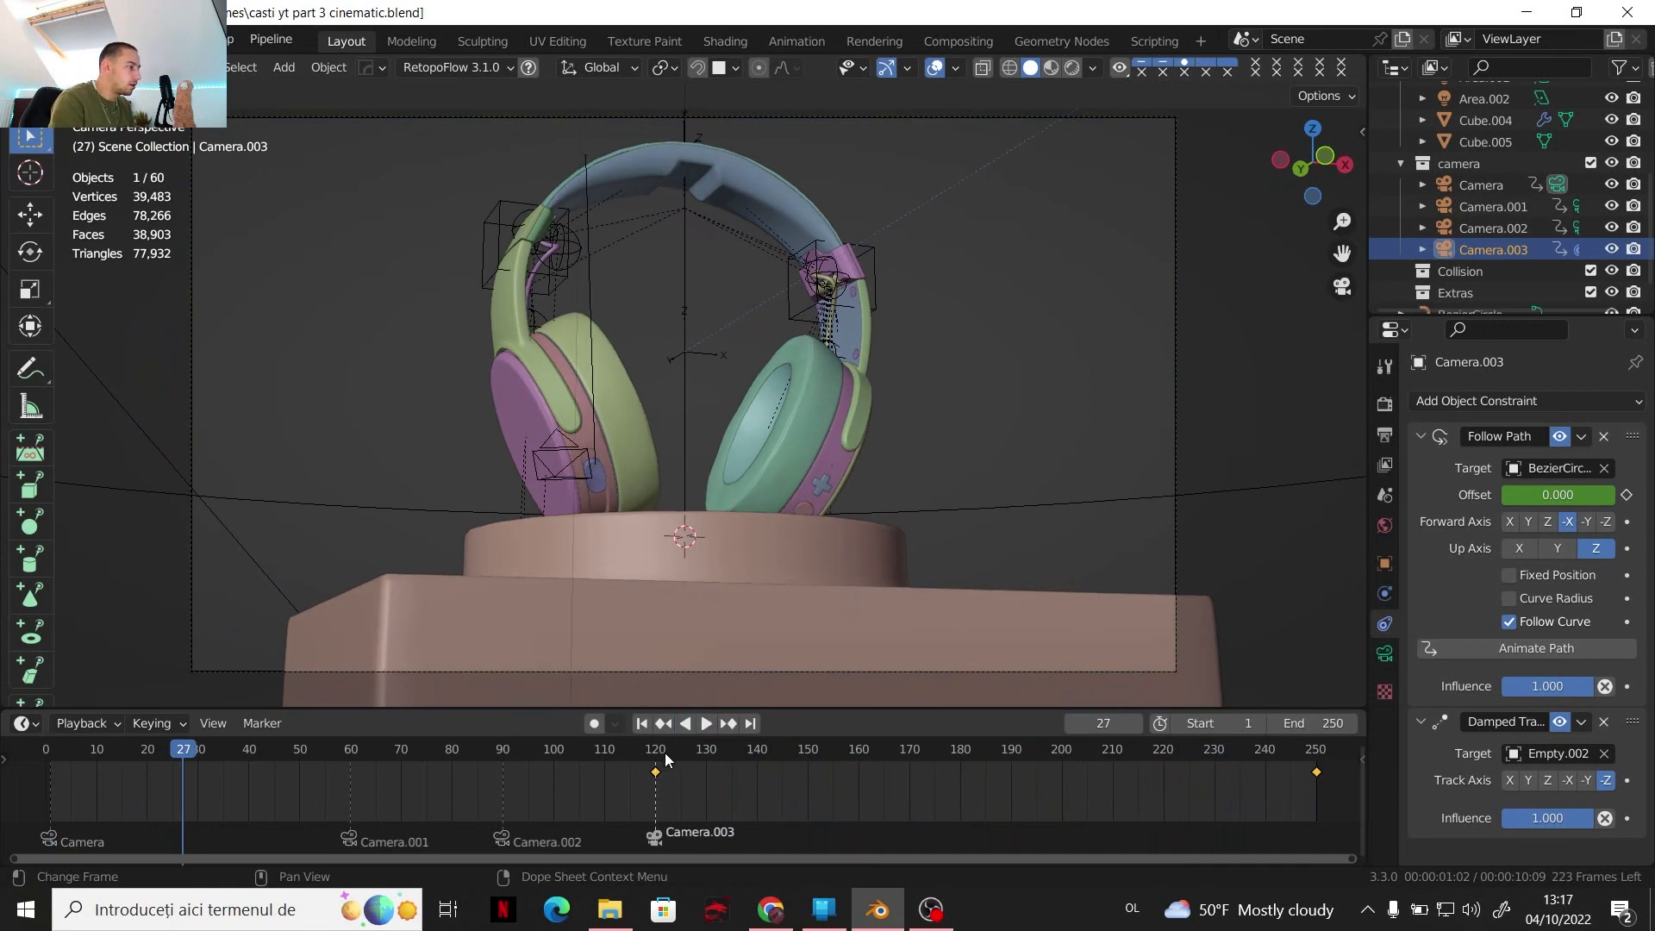
Set the interpolation of Camera.003's offset keyframes to Linear and play the orbit through to the end of the shot
click(666, 759)
right_click(726, 785)
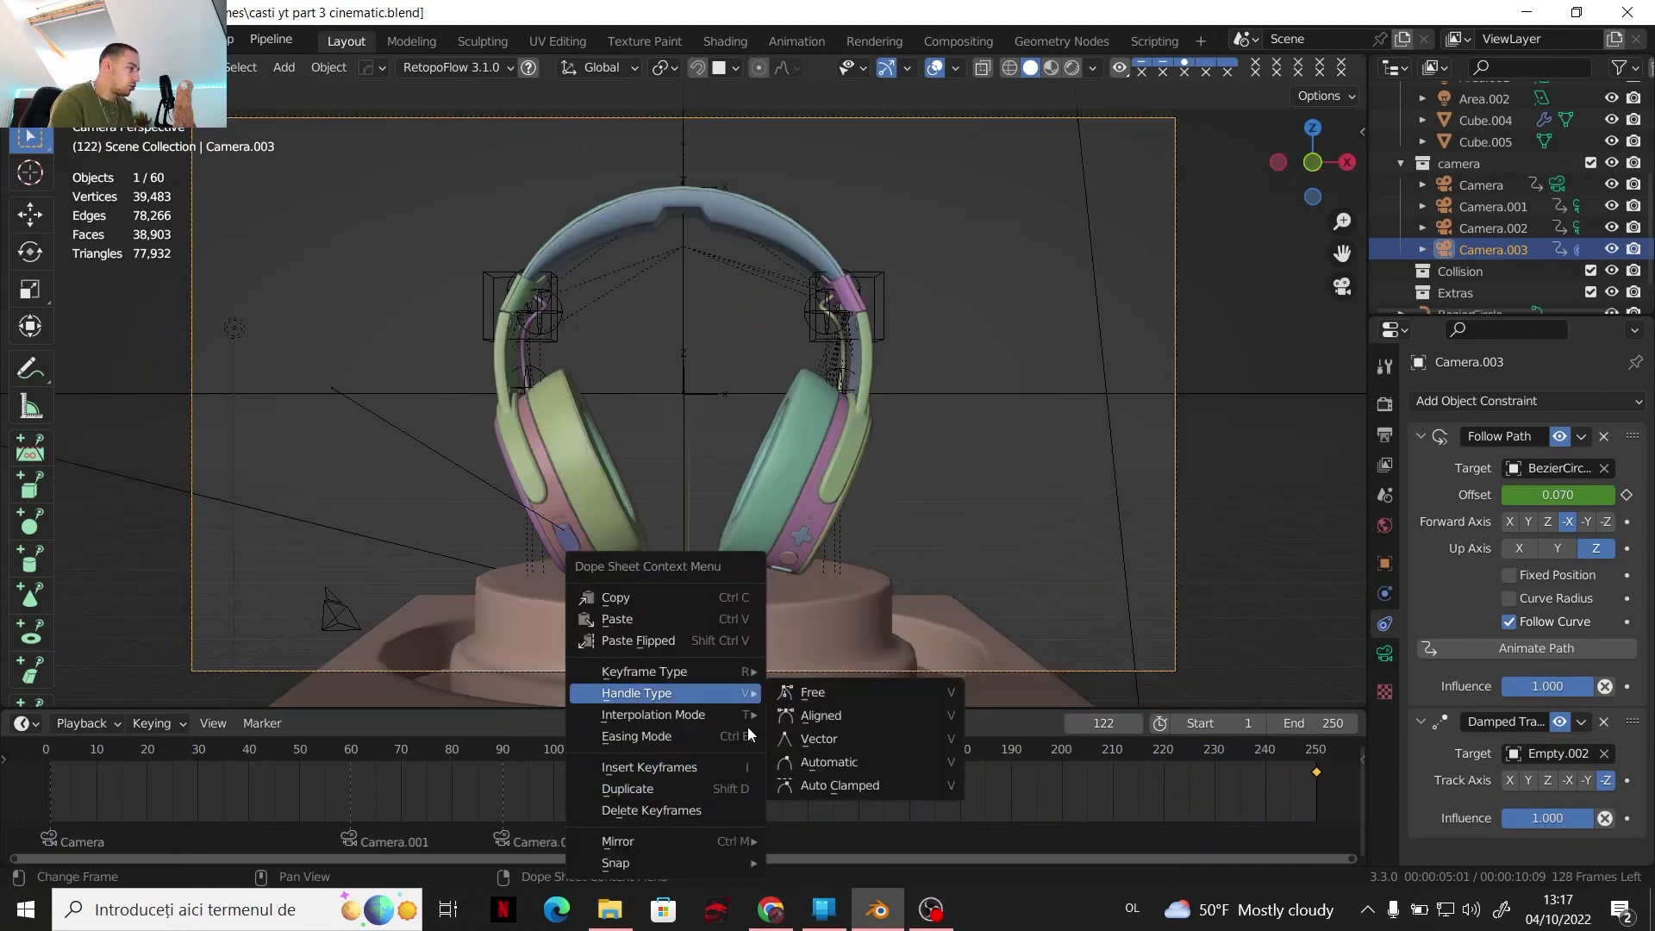
mouse_move(720, 714)
click(816, 603)
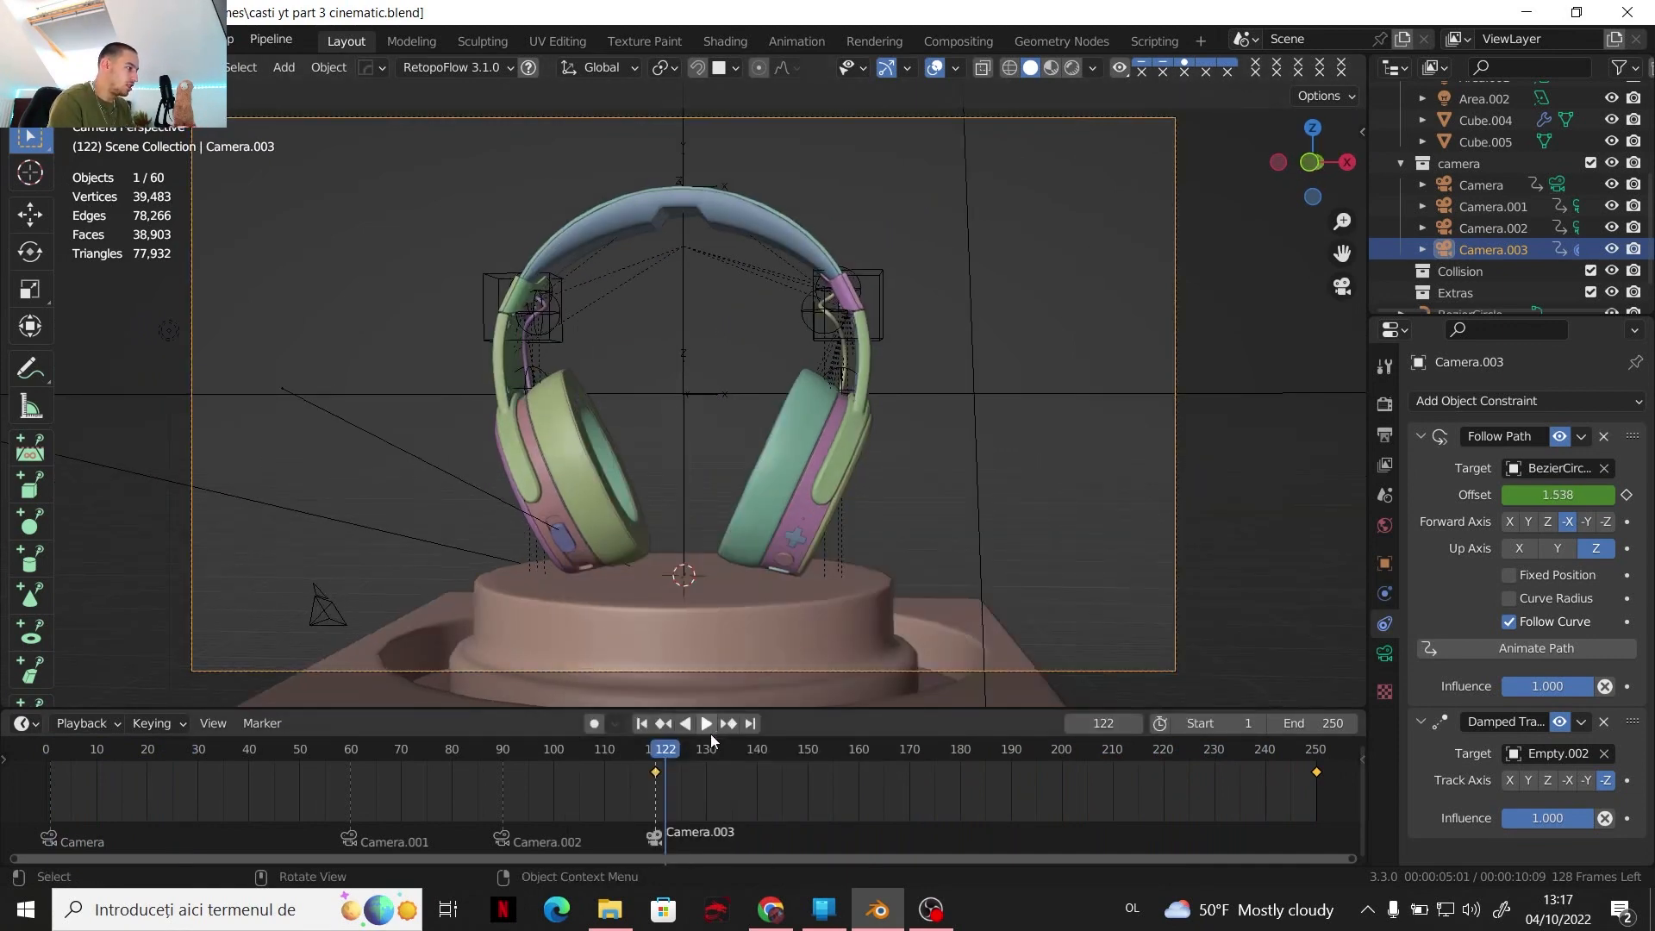
click(701, 726)
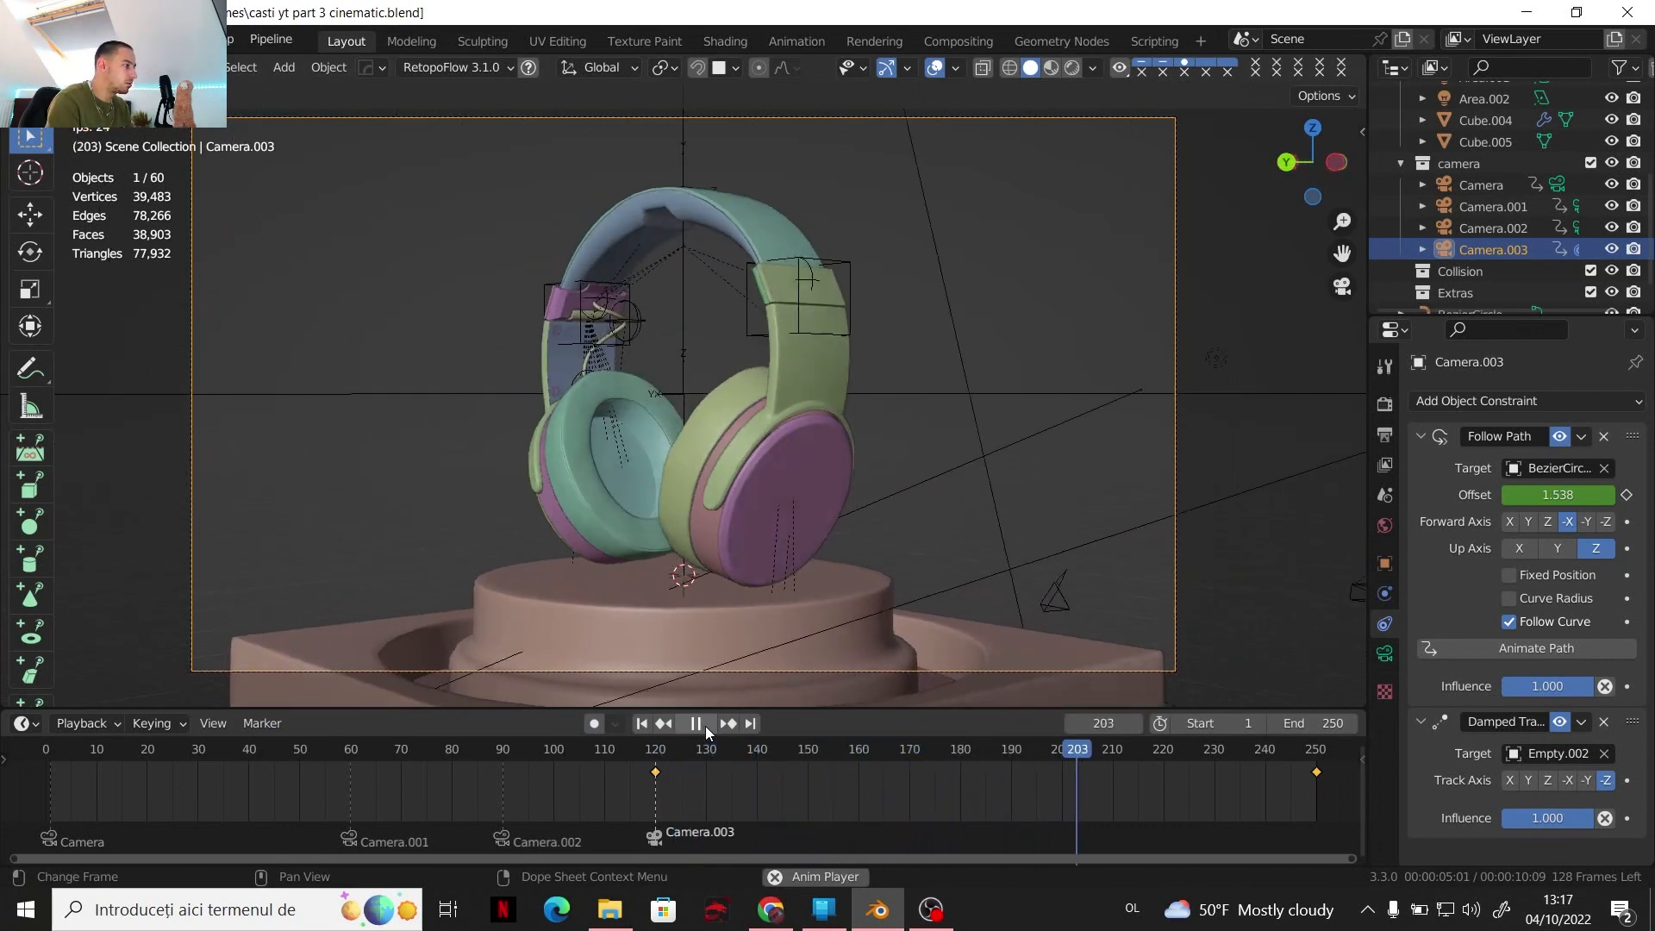
click(705, 726)
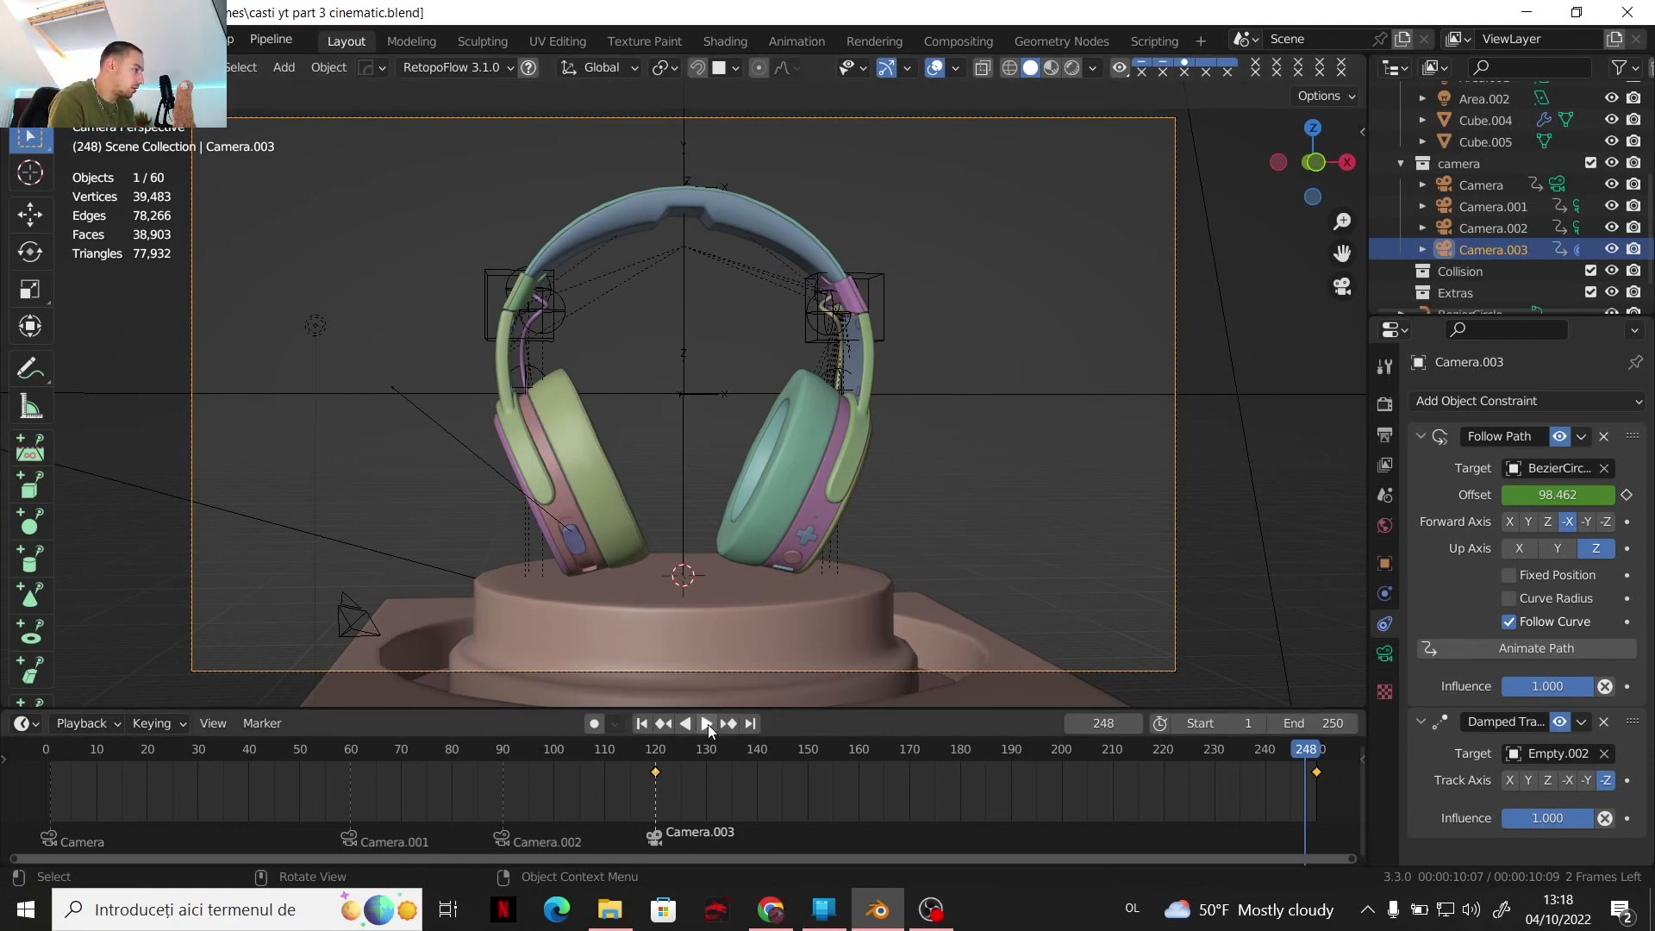
click(706, 724)
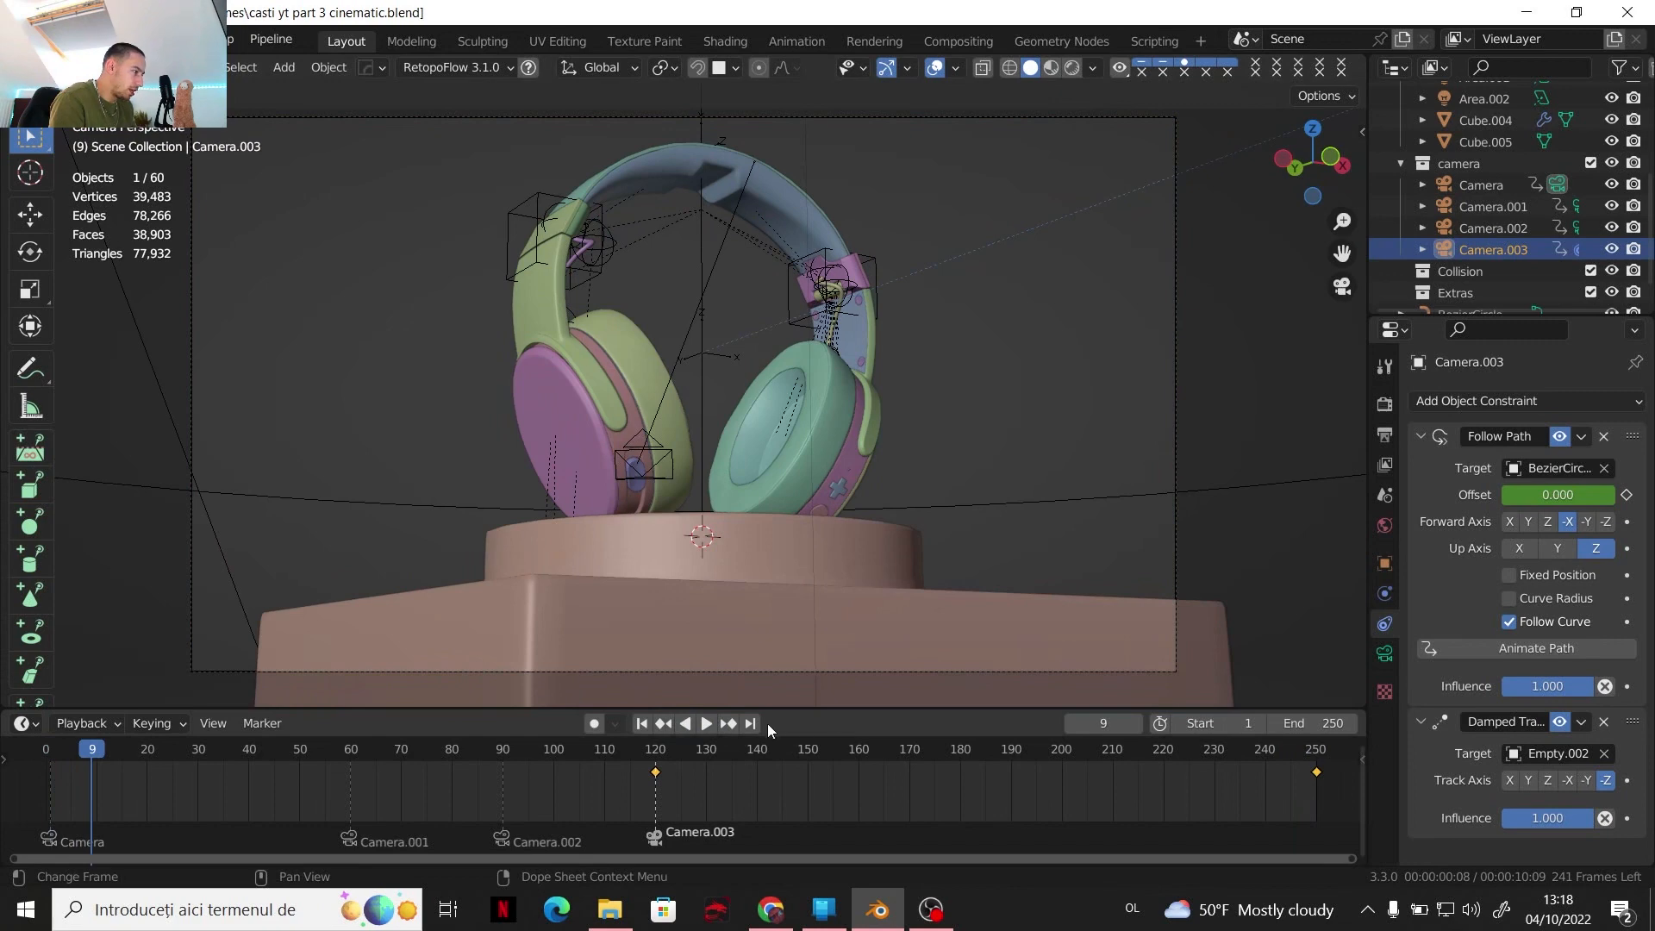
Go to frame 250 and set the scene's end frame to 20*24 (480) in the output settings
click(752, 723)
click(1385, 437)
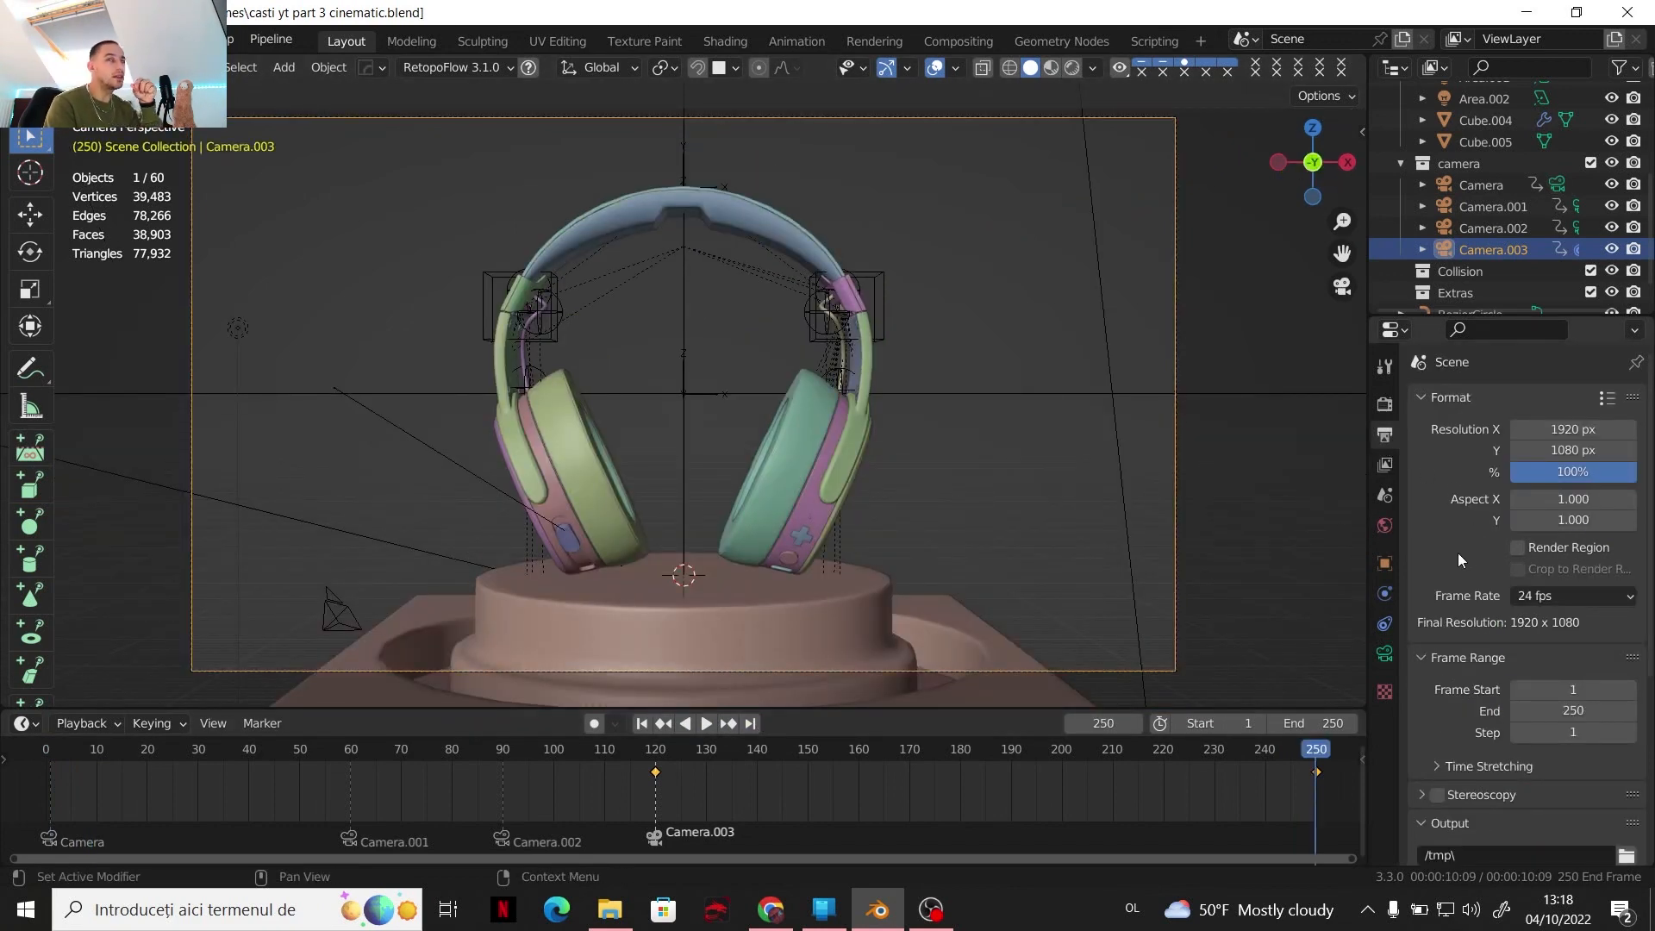
click(1563, 709)
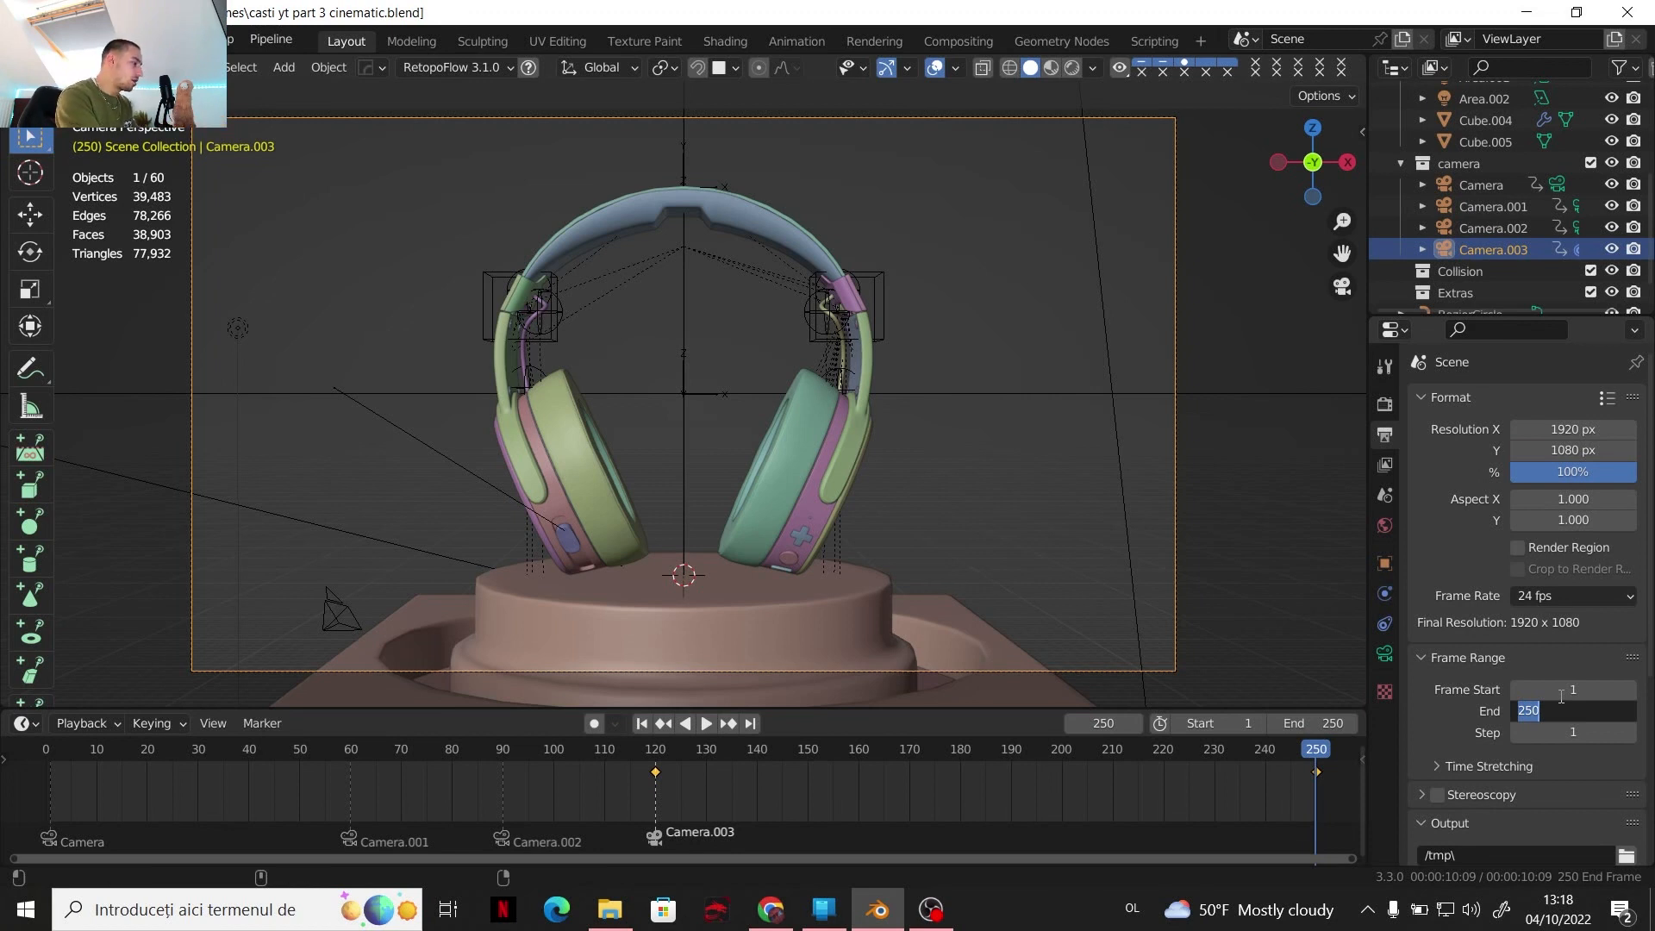
text(20)
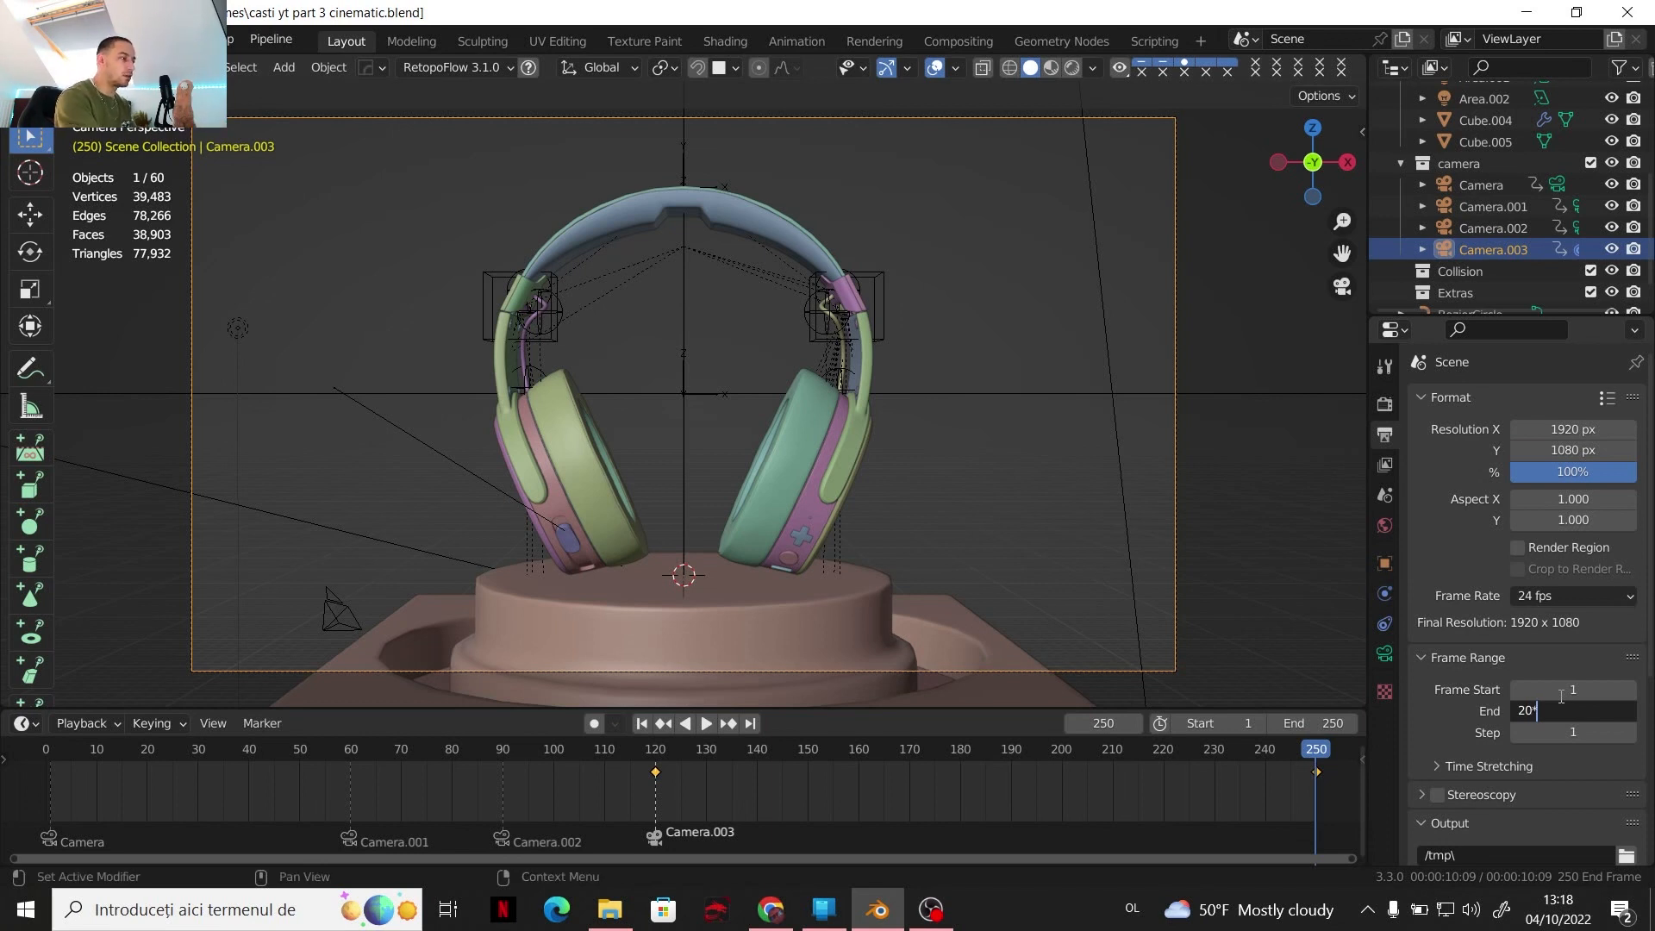
text(24)
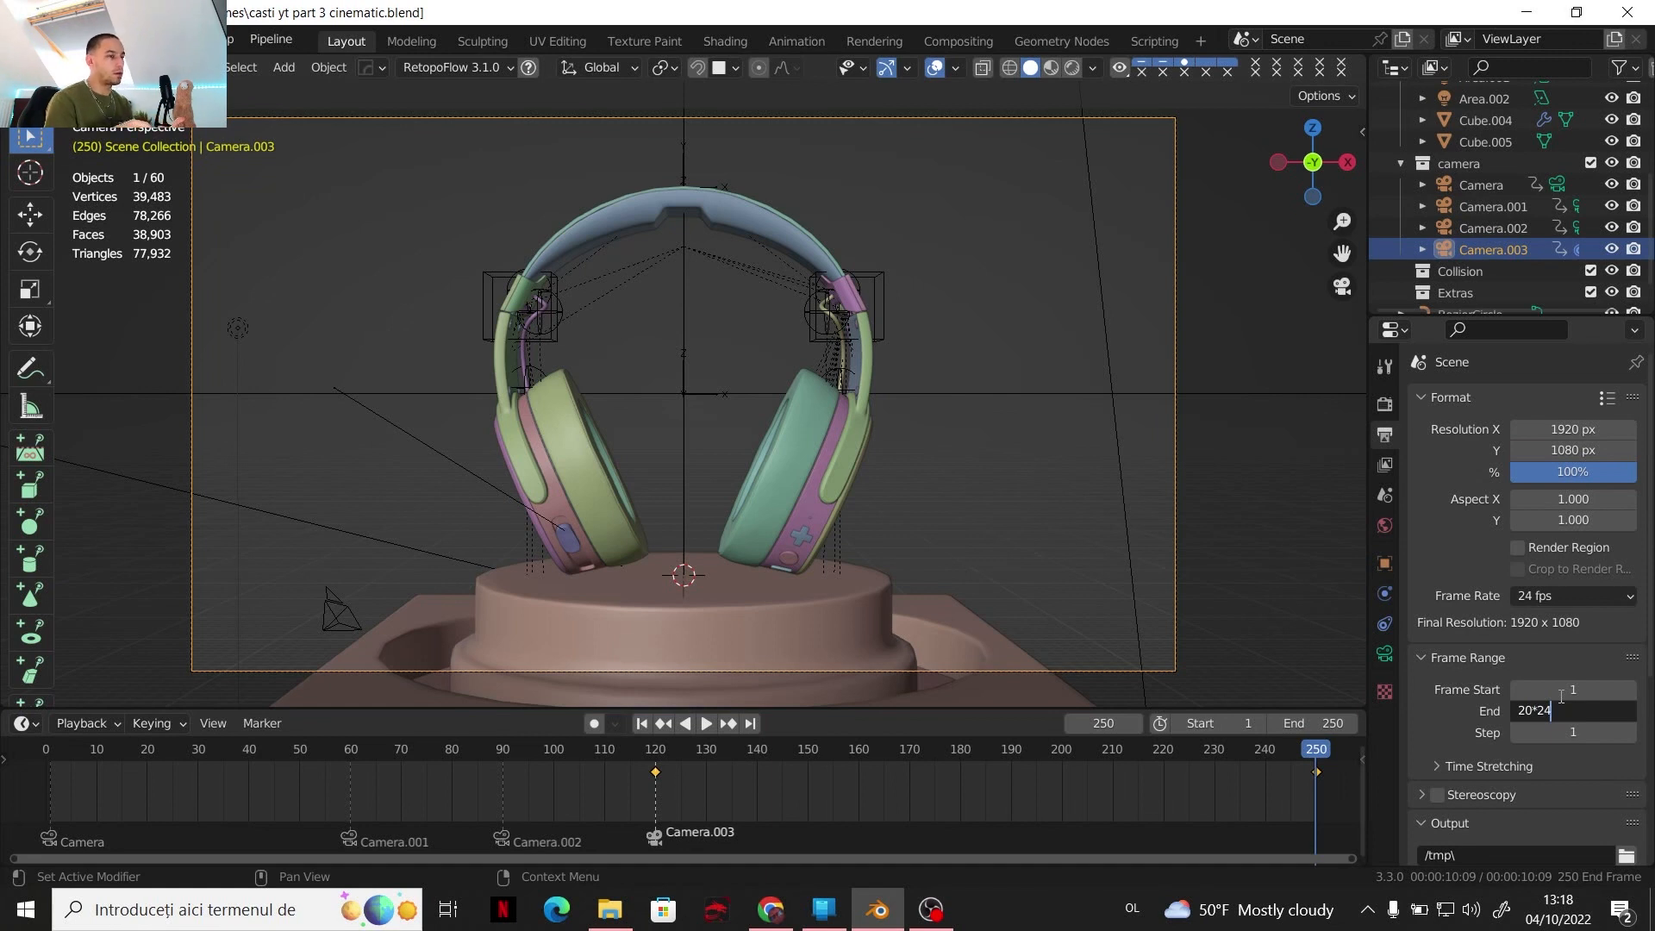
key(Return)
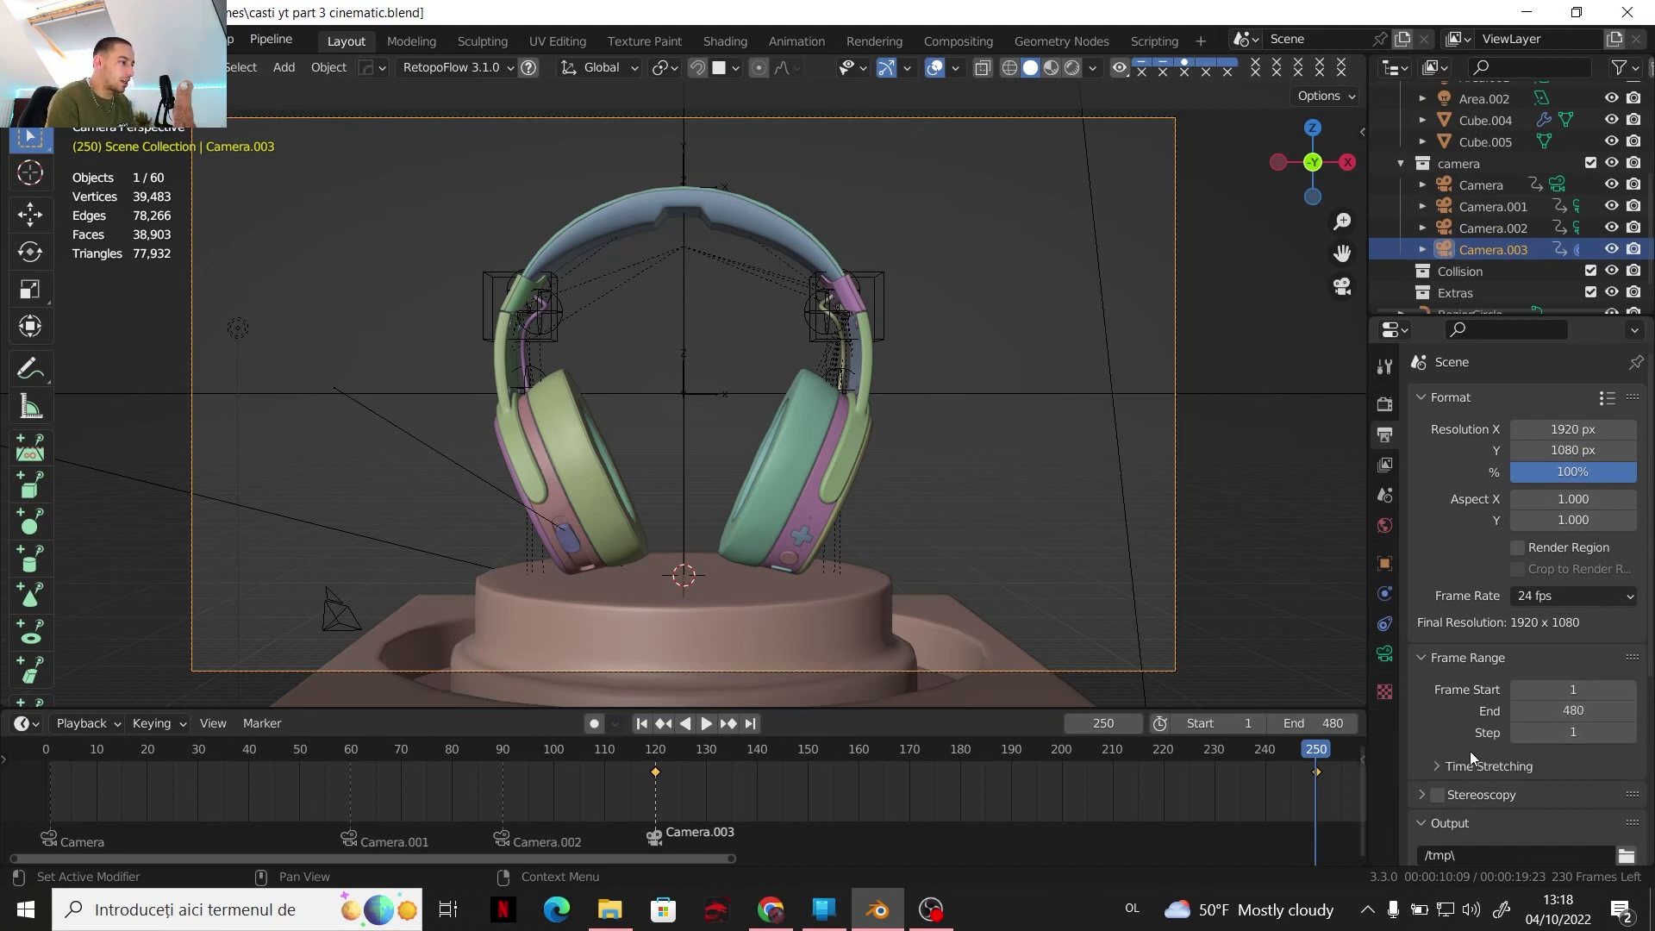
Extend the visible timeline range to frame 480 and add a marker at frame 250
drag(732, 856, 1354, 859)
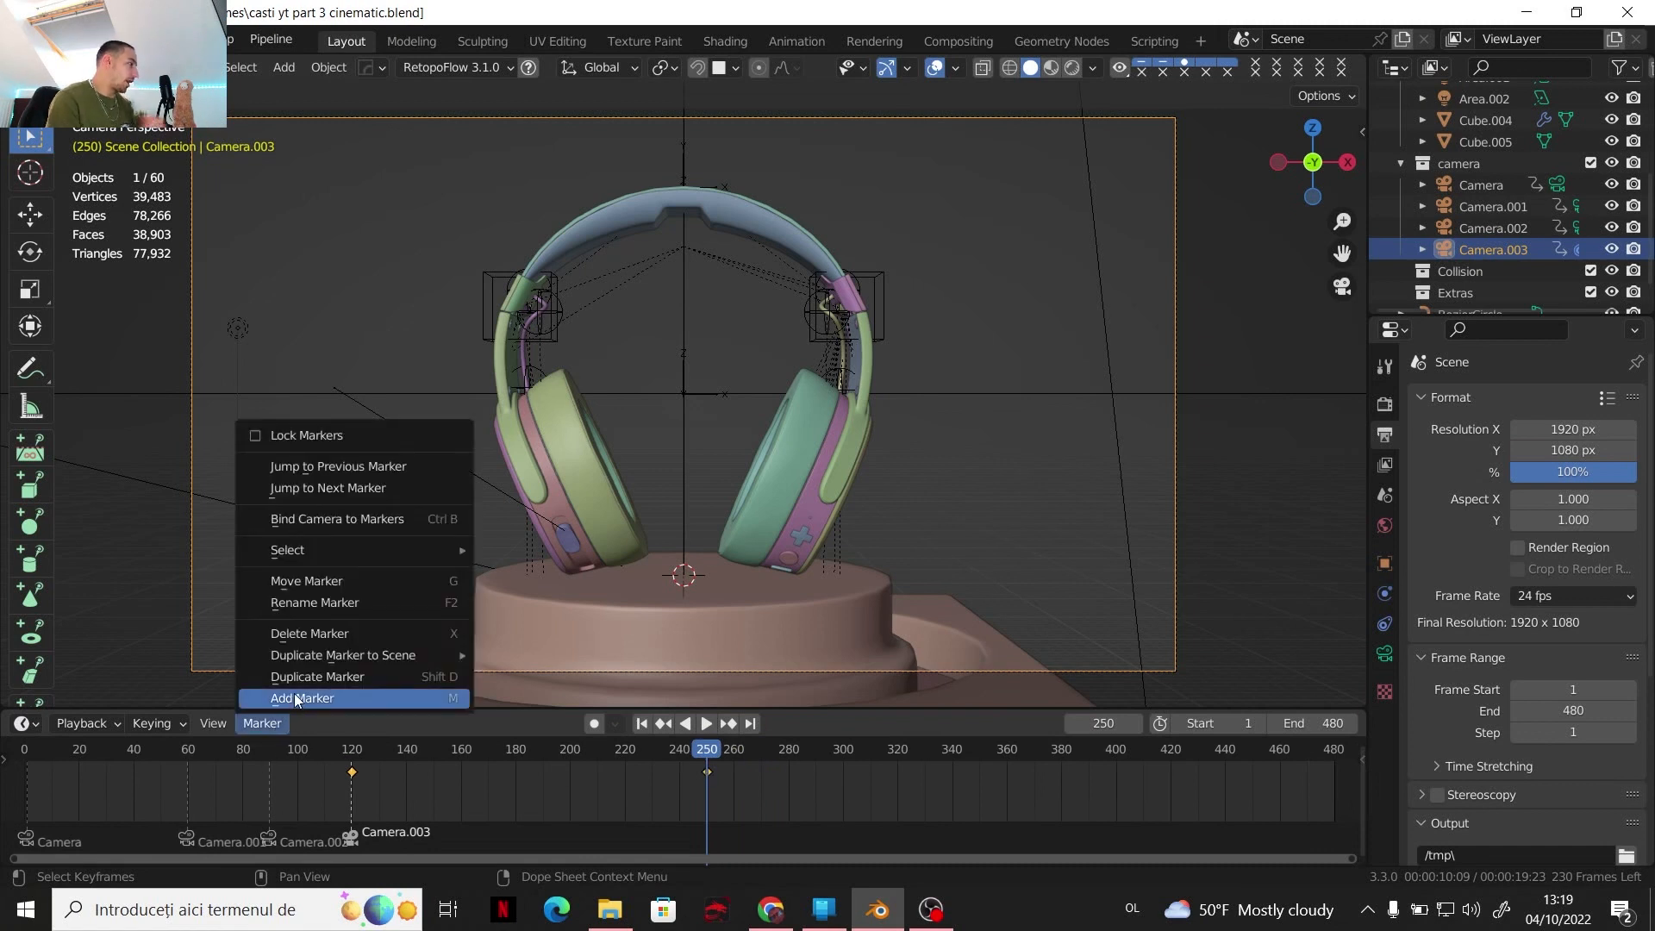
click(293, 695)
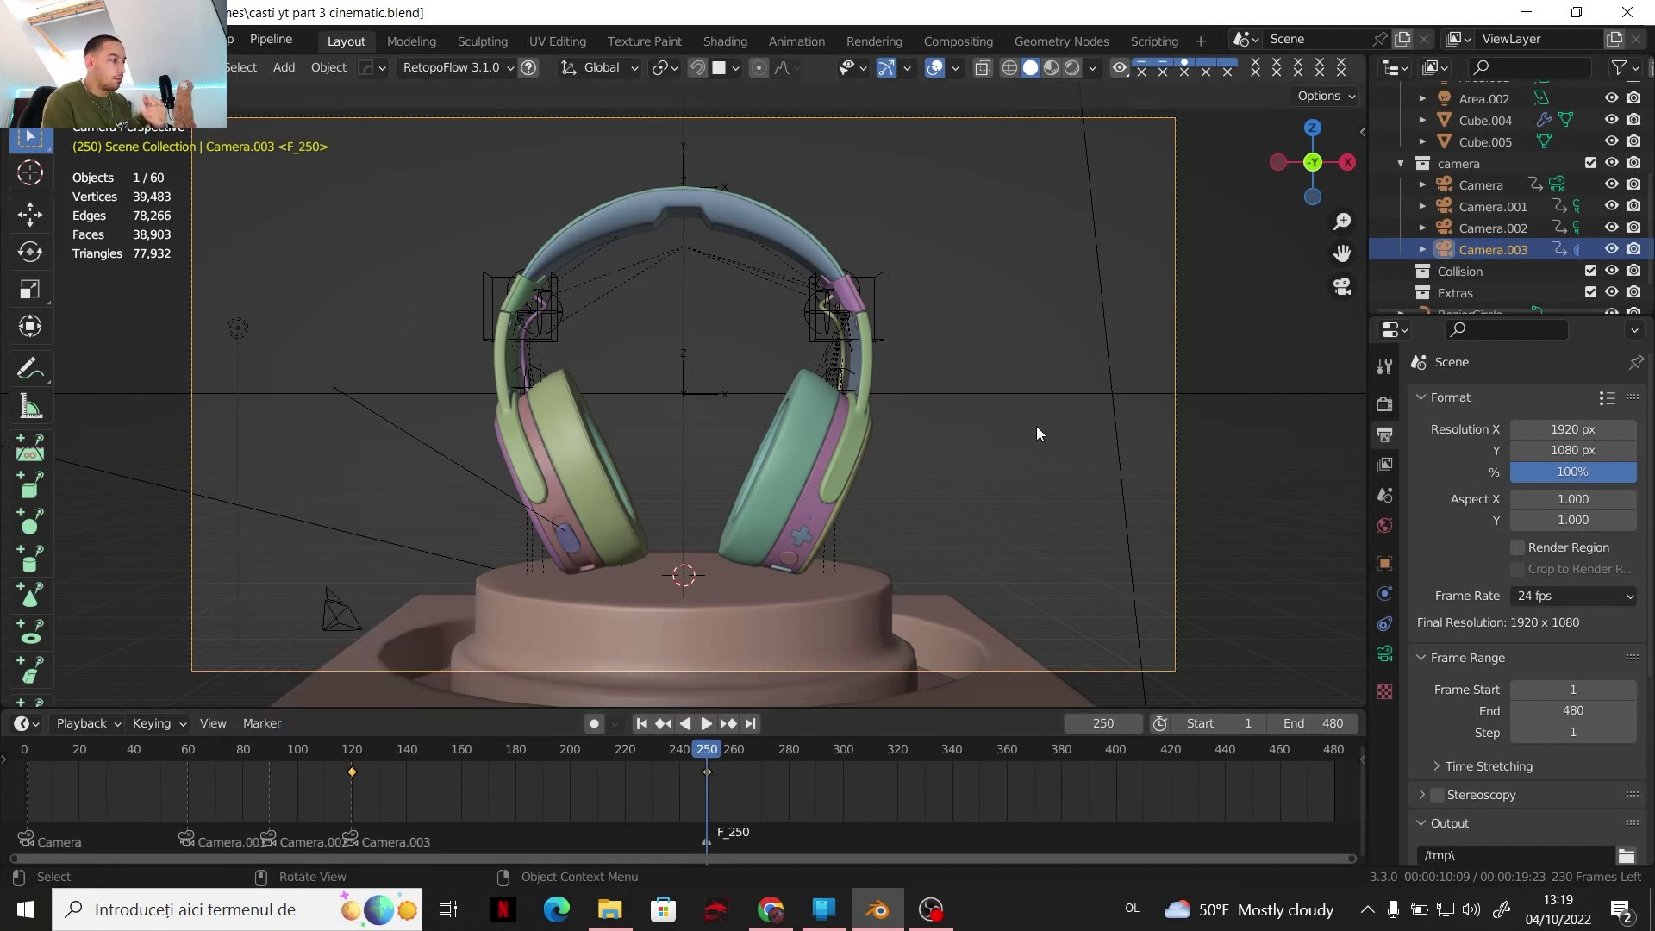
Insert a location keyframe on the BezierCircle orbit path at frame 120
scroll(867, 452, down, 3)
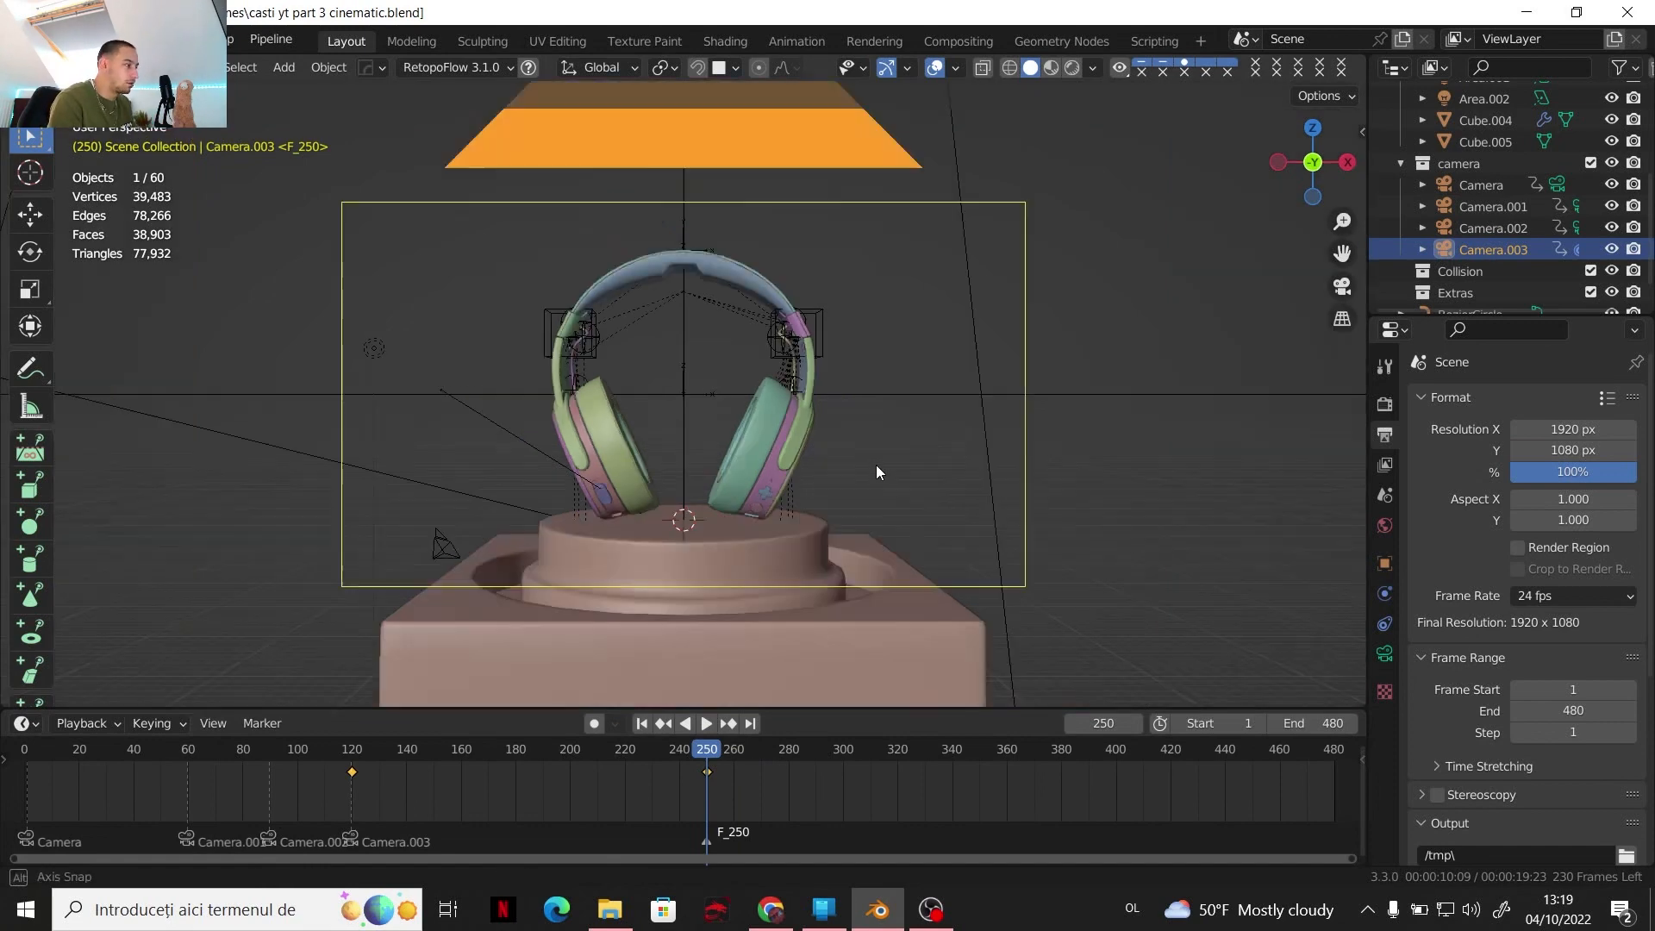
middle_drag(876, 464, 913, 481)
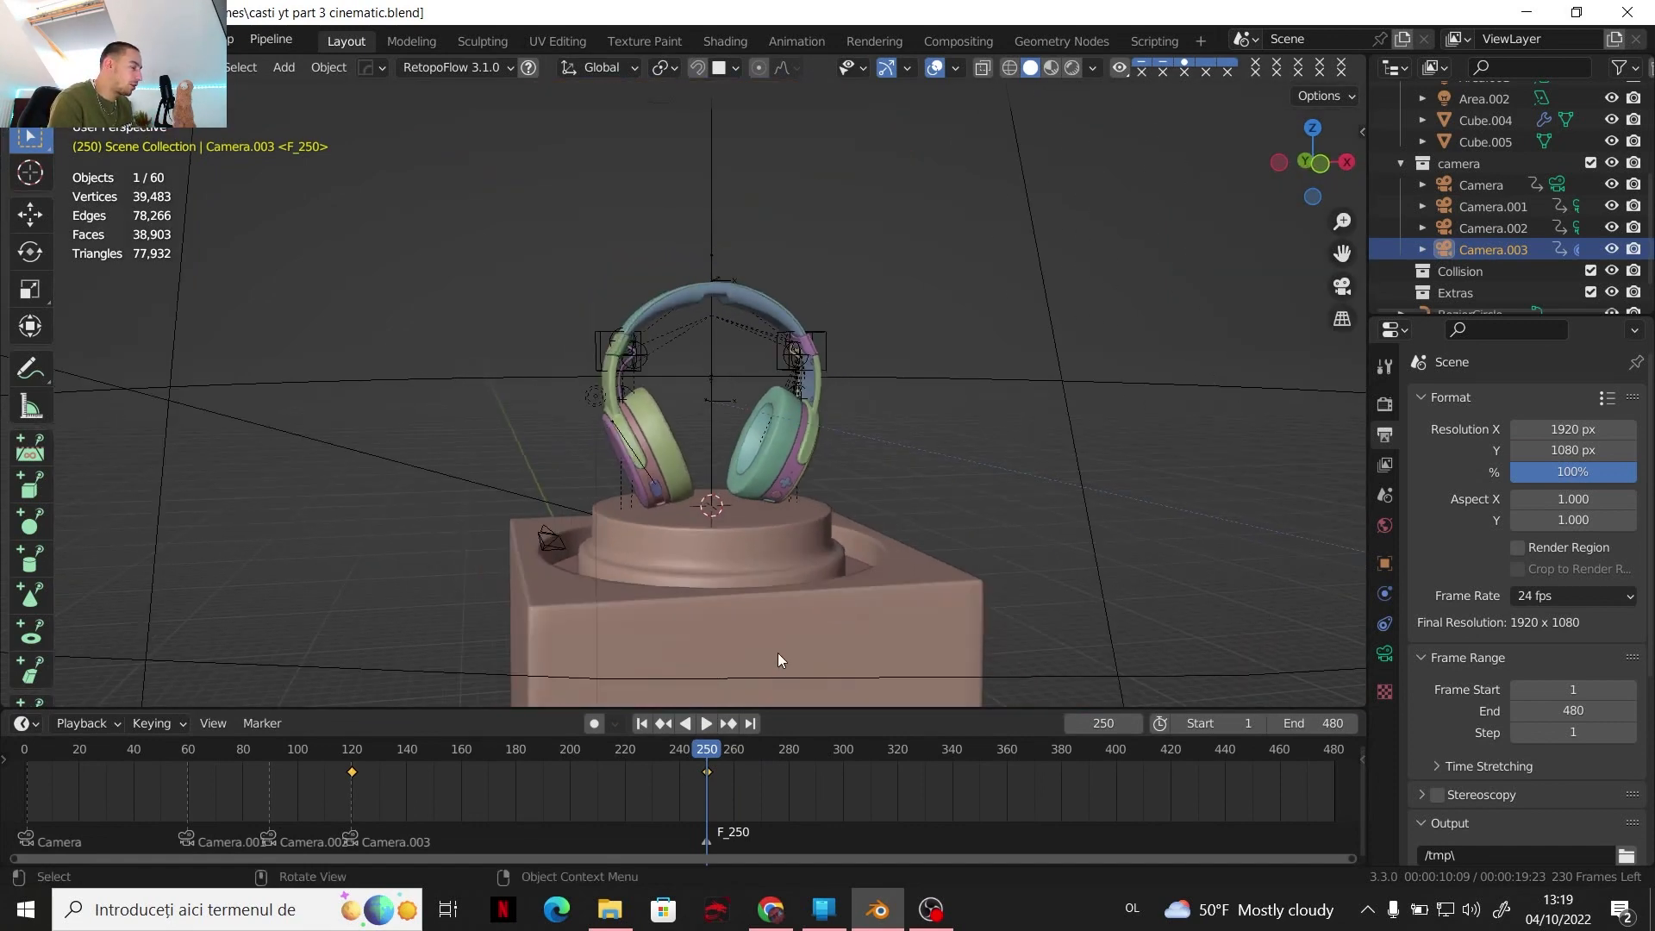
key(KP_0)
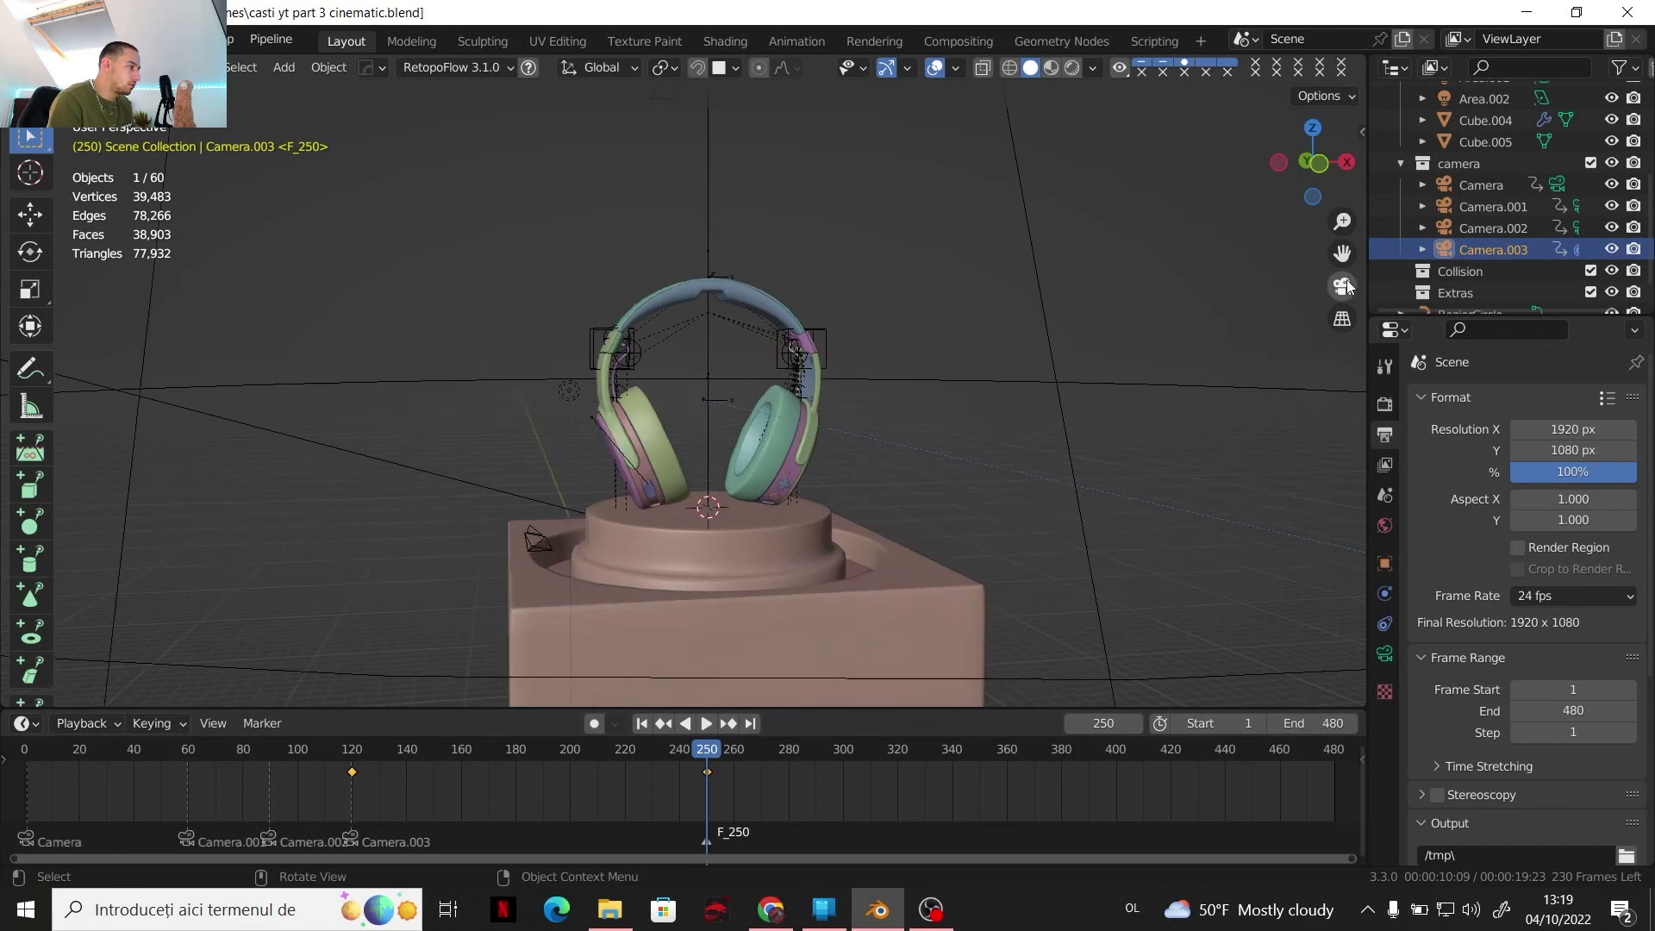
click(938, 397)
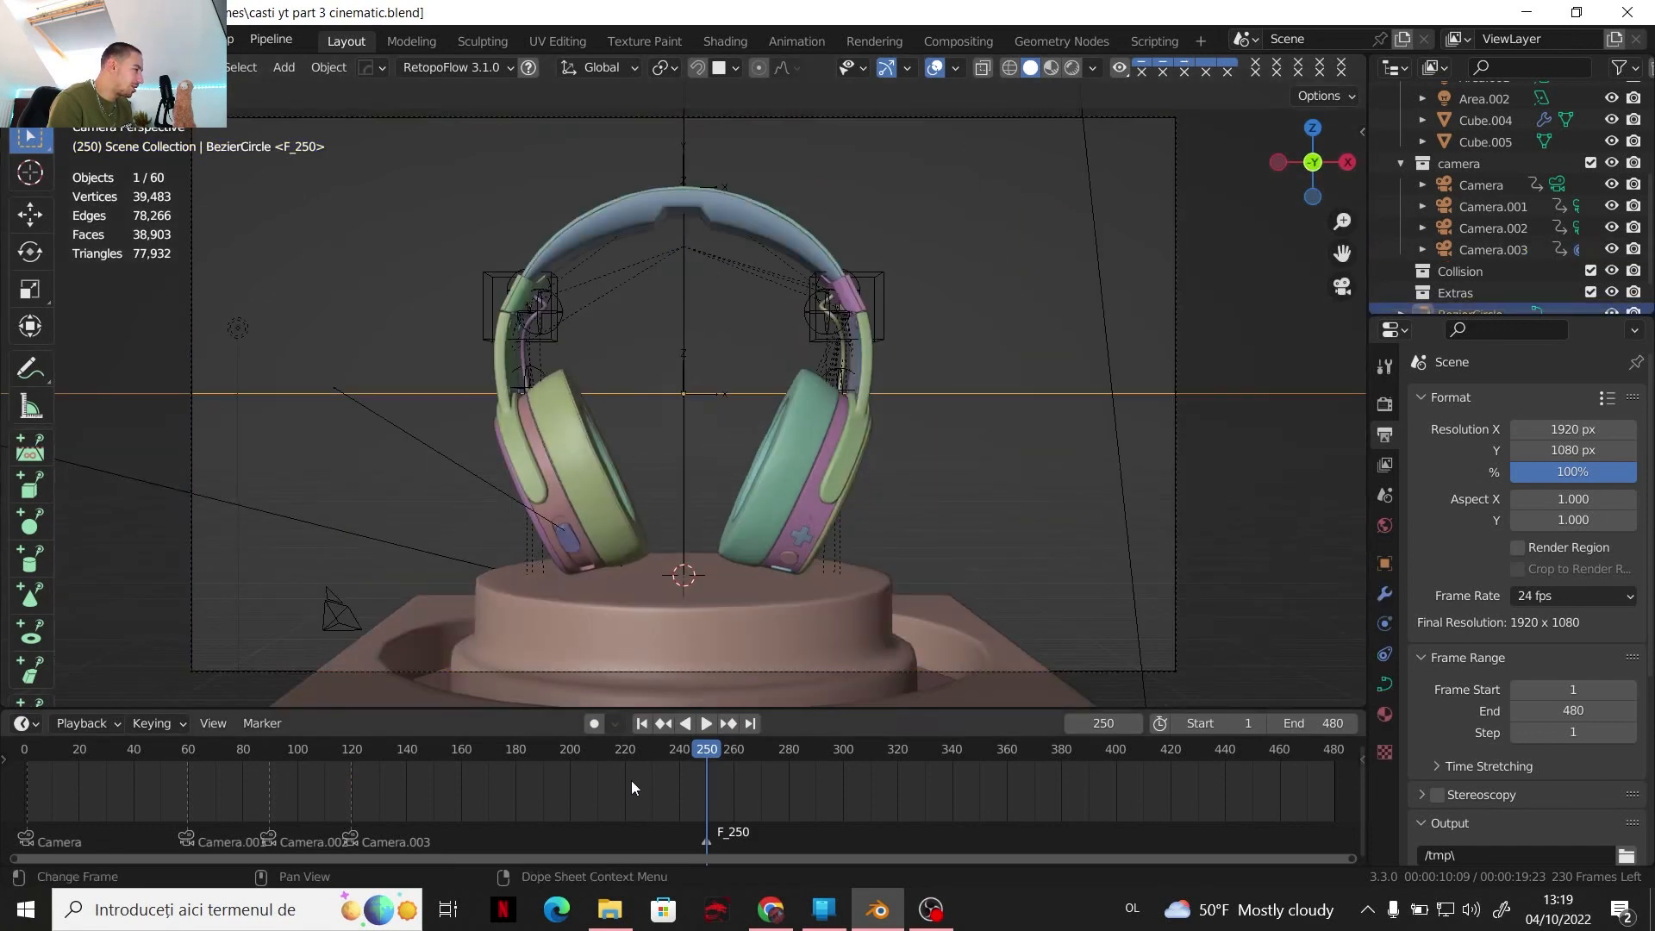
drag(703, 755, 543, 759)
key(space)
click(351, 776)
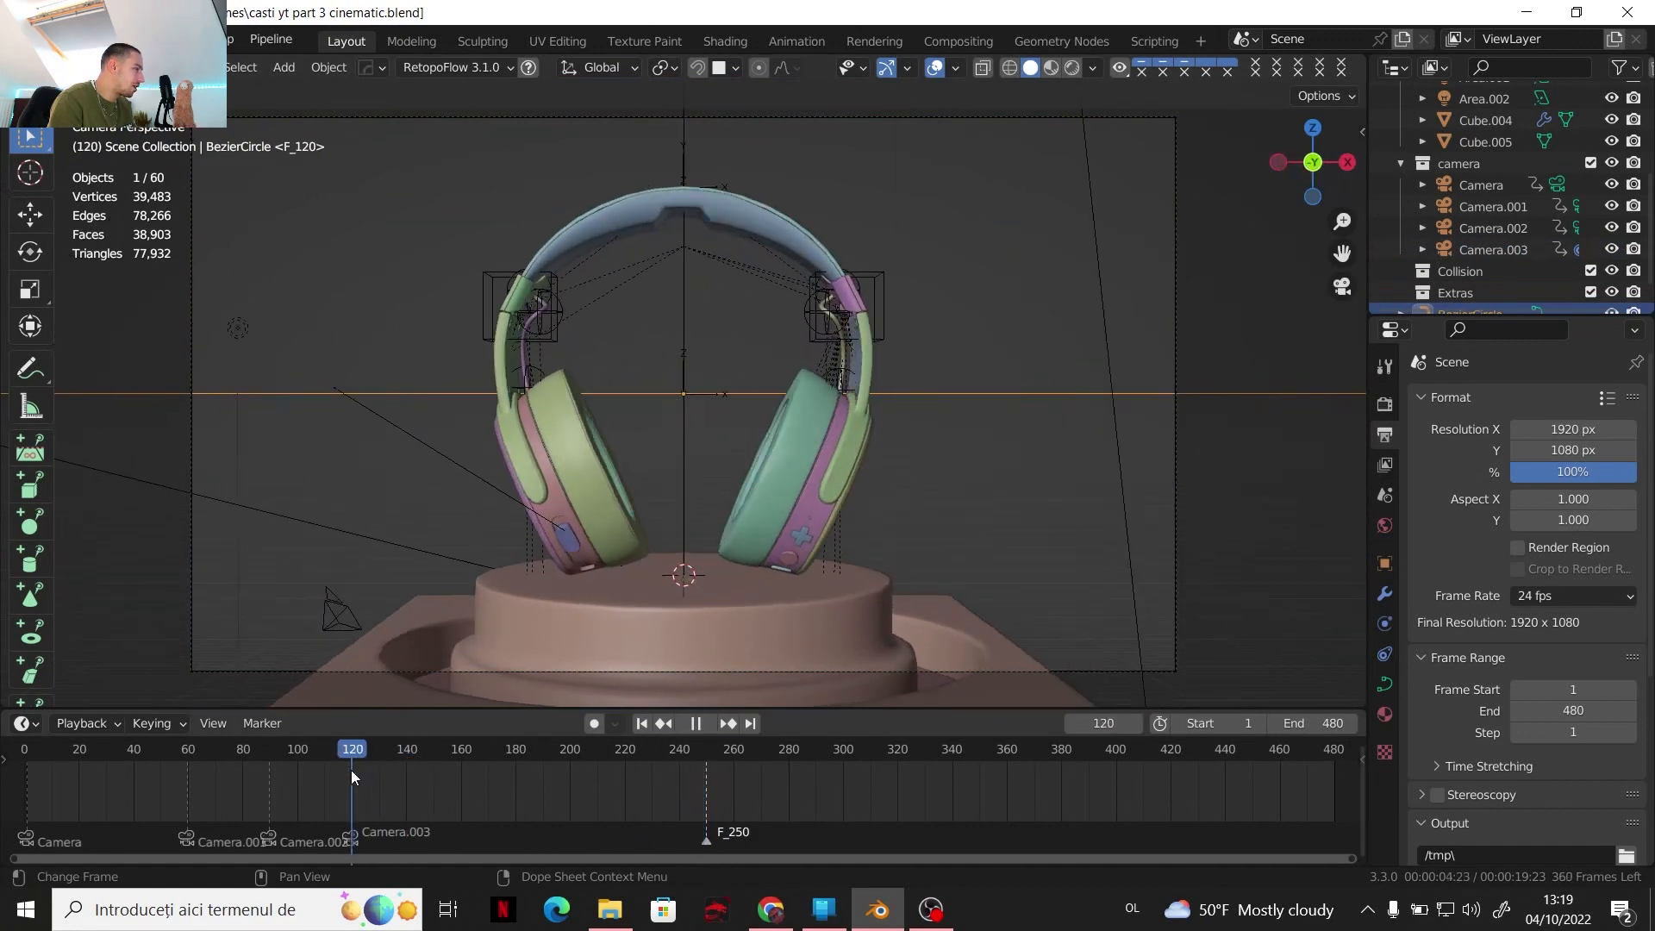
key(space)
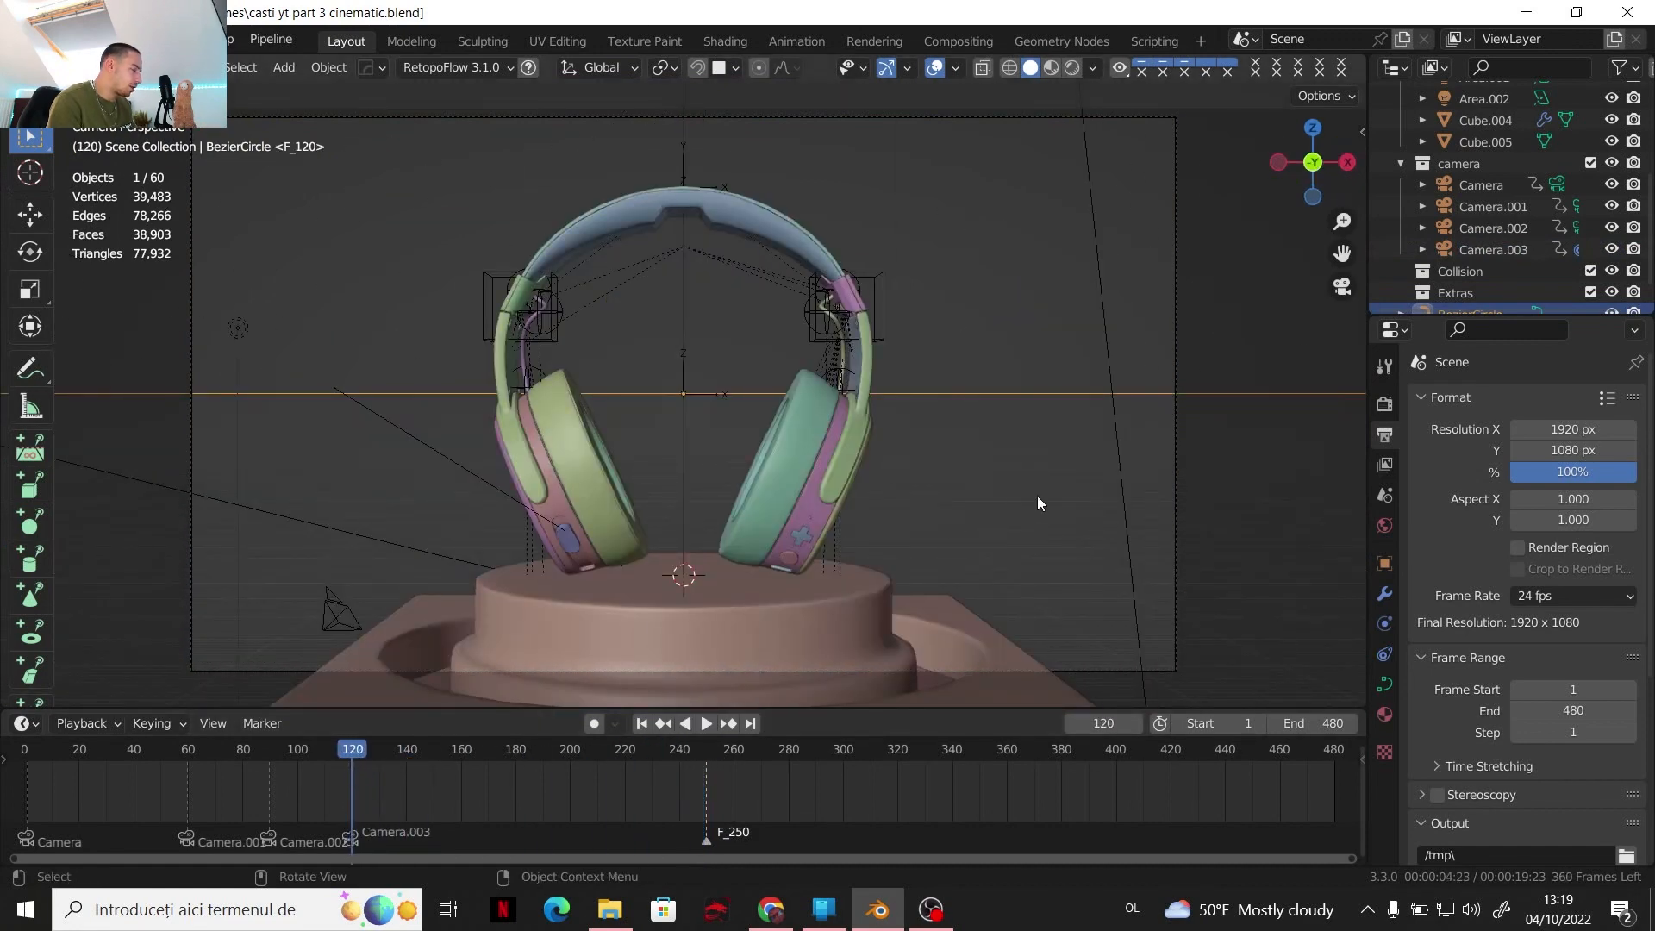
key(i)
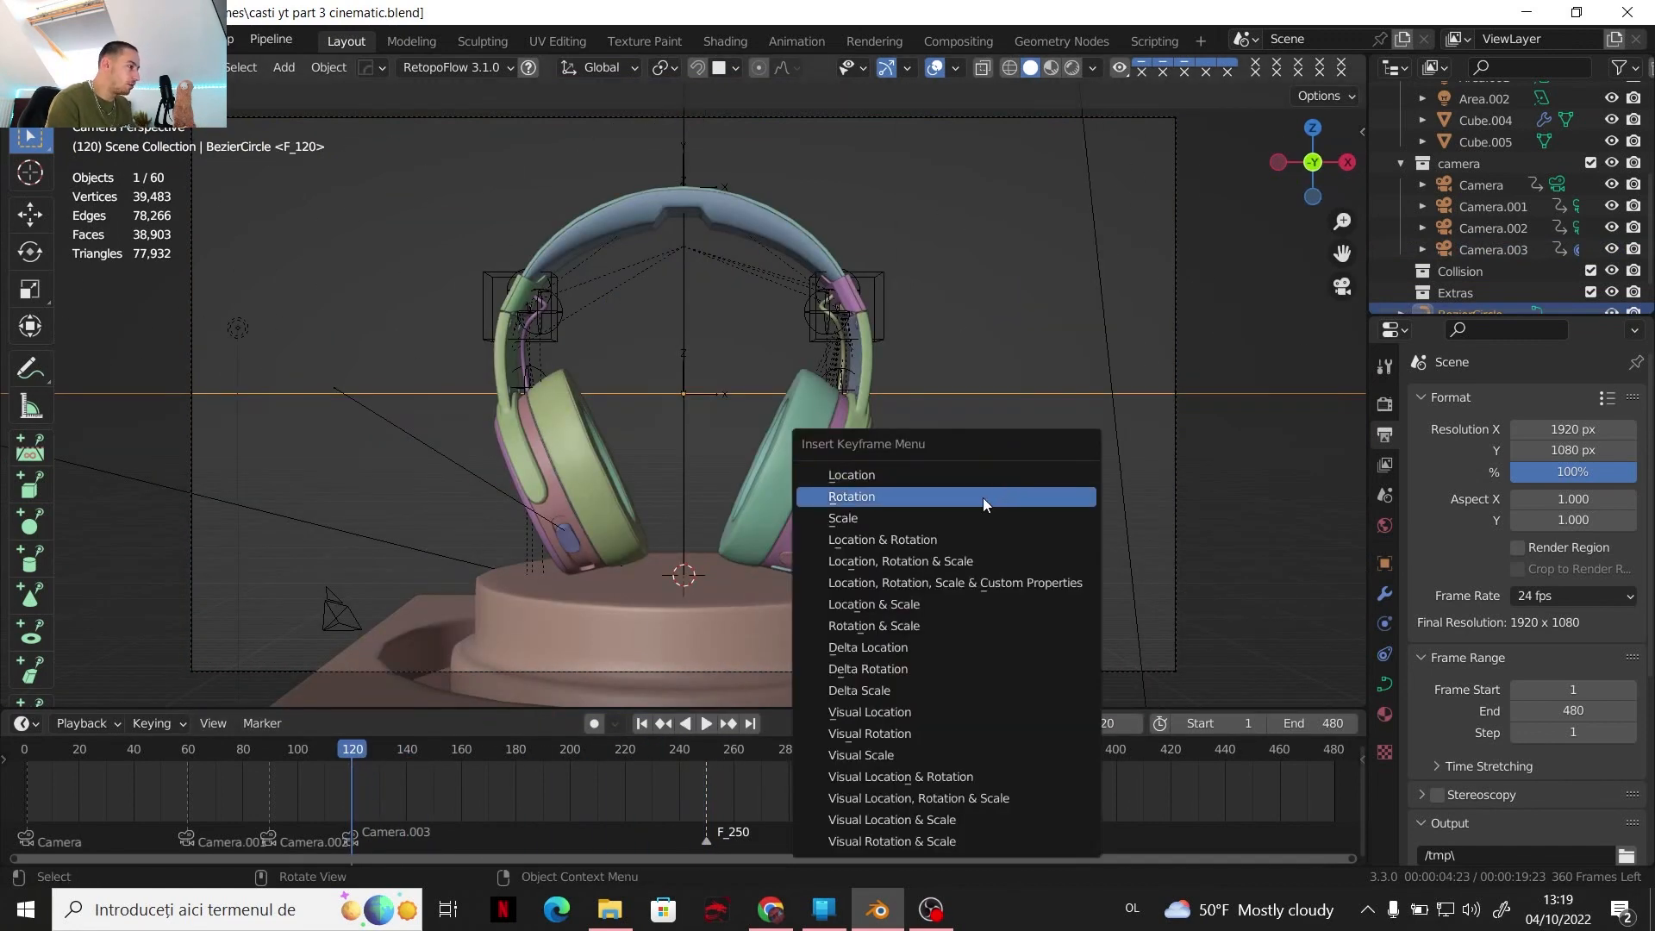
click(938, 483)
At frame 250, raise the BezierCircle path 26.74 cm along Z and insert a location keyframe
drag(345, 748, 706, 776)
key(Escape)
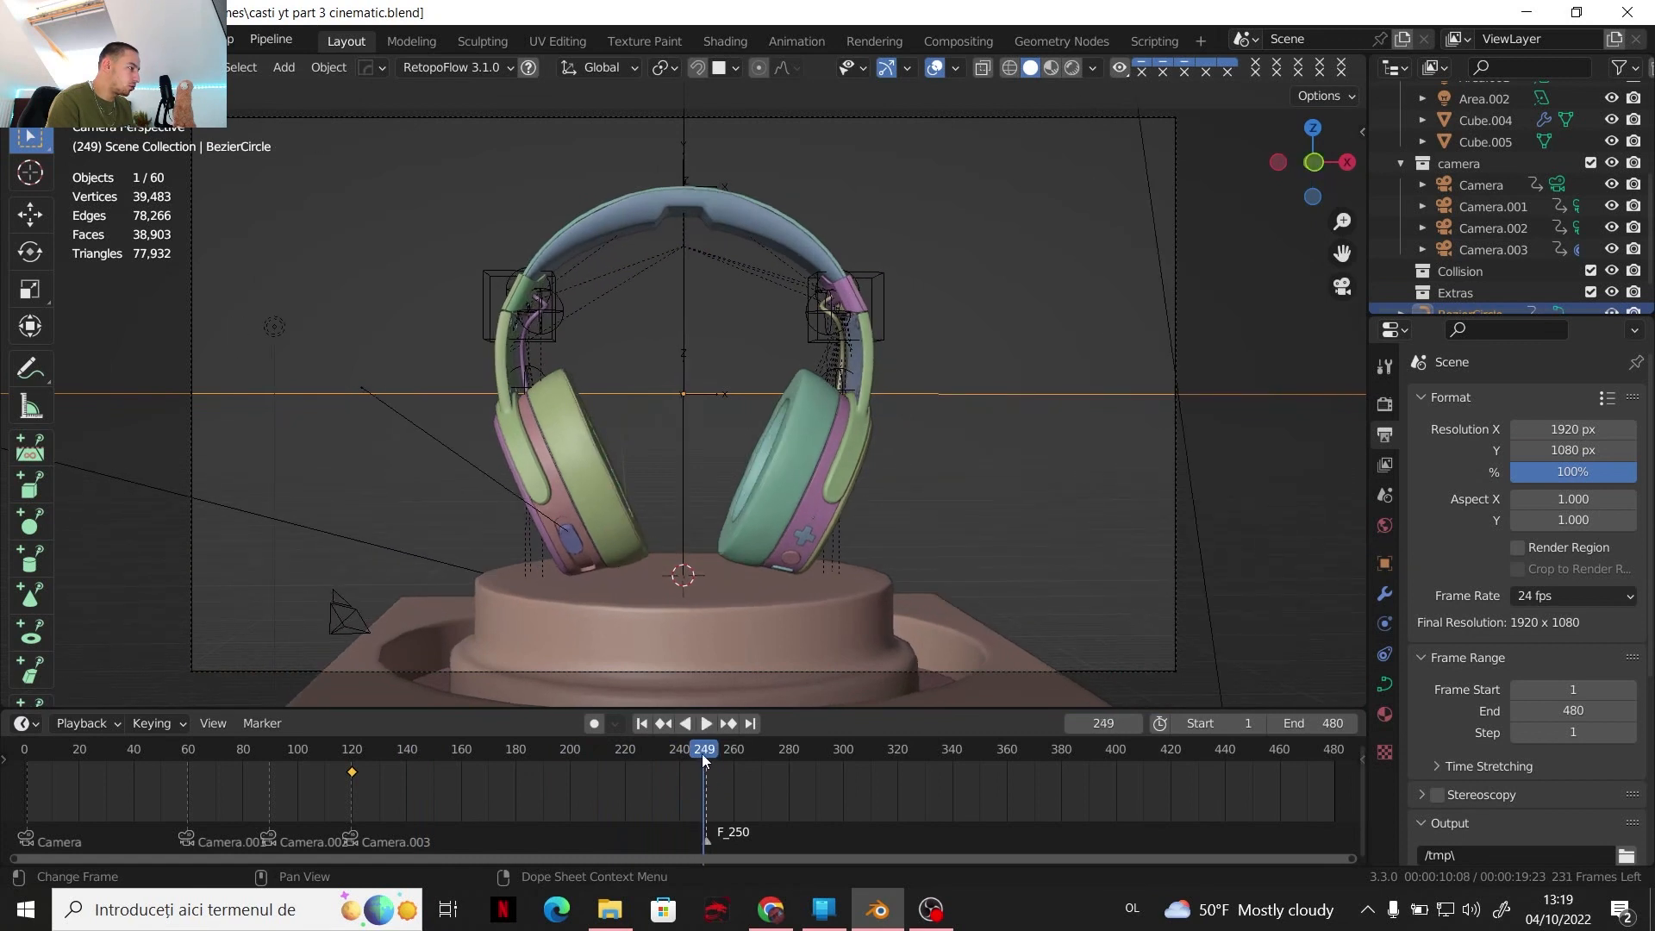
click(707, 748)
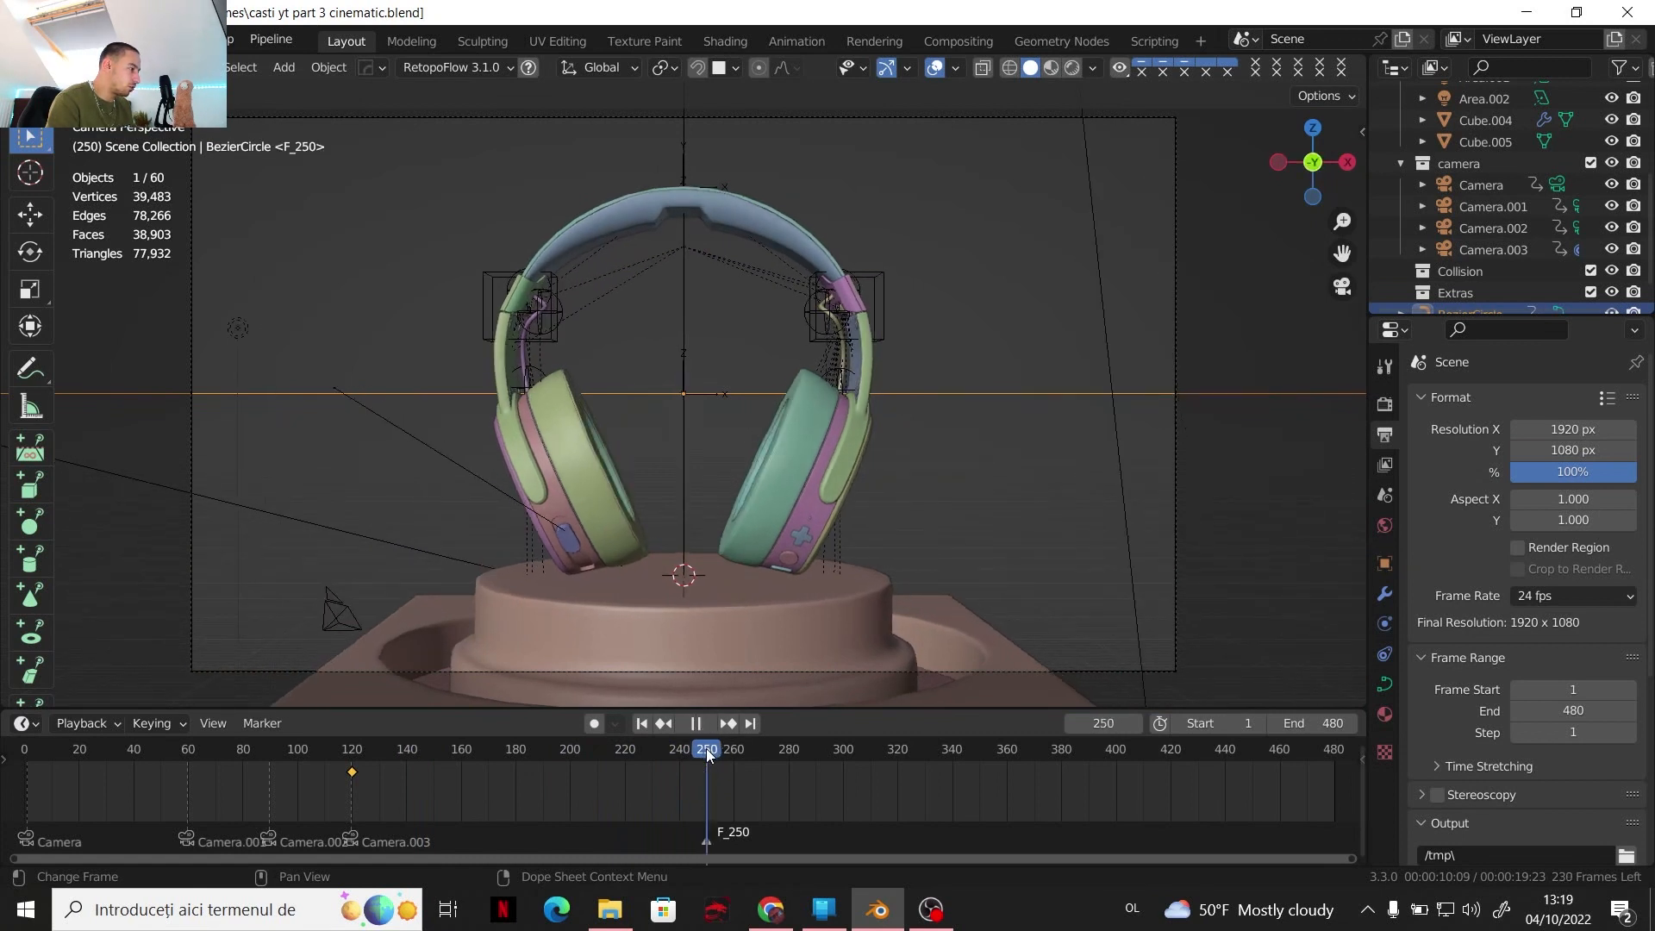
key(g)
key(z)
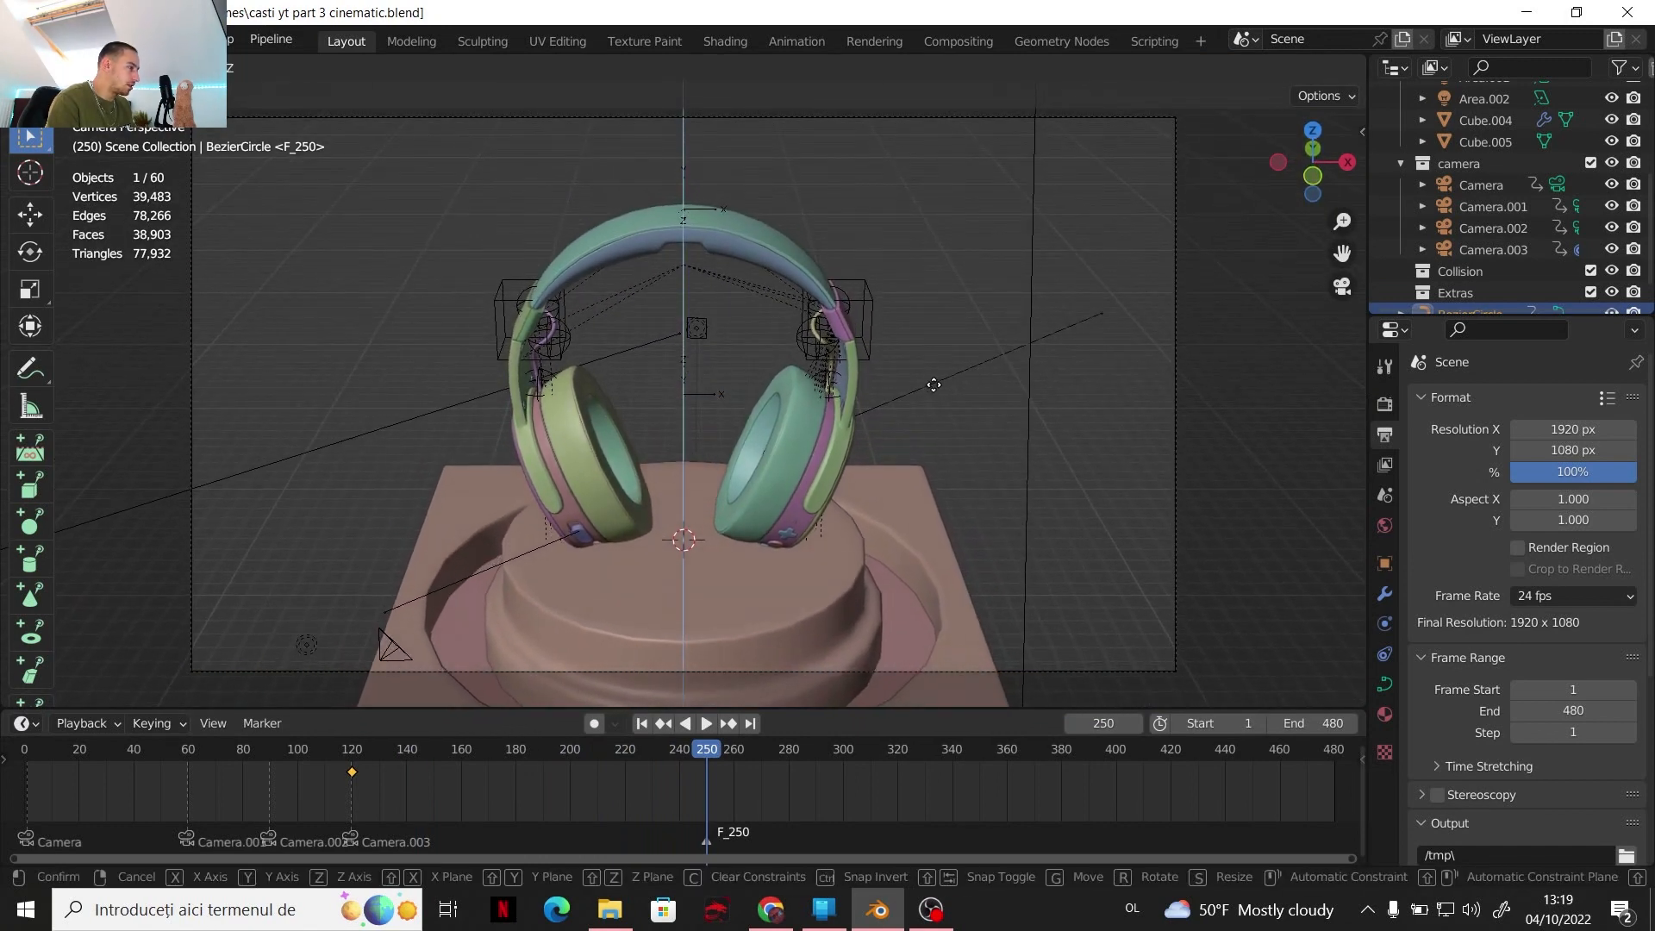
click(933, 385)
key(i)
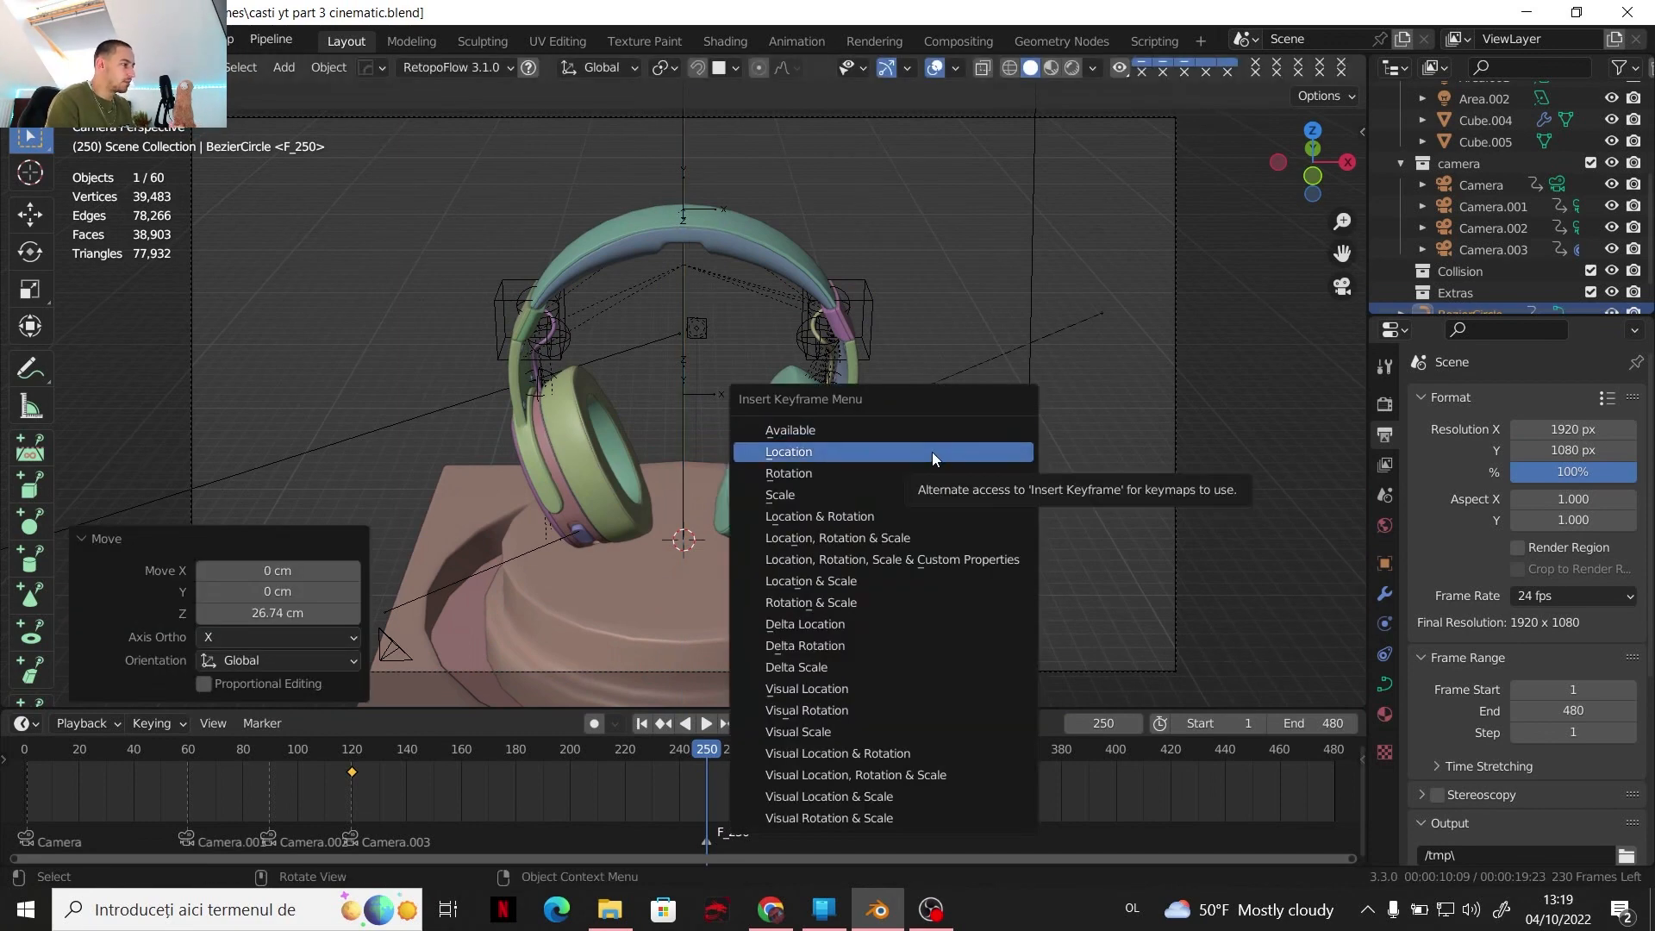
click(932, 452)
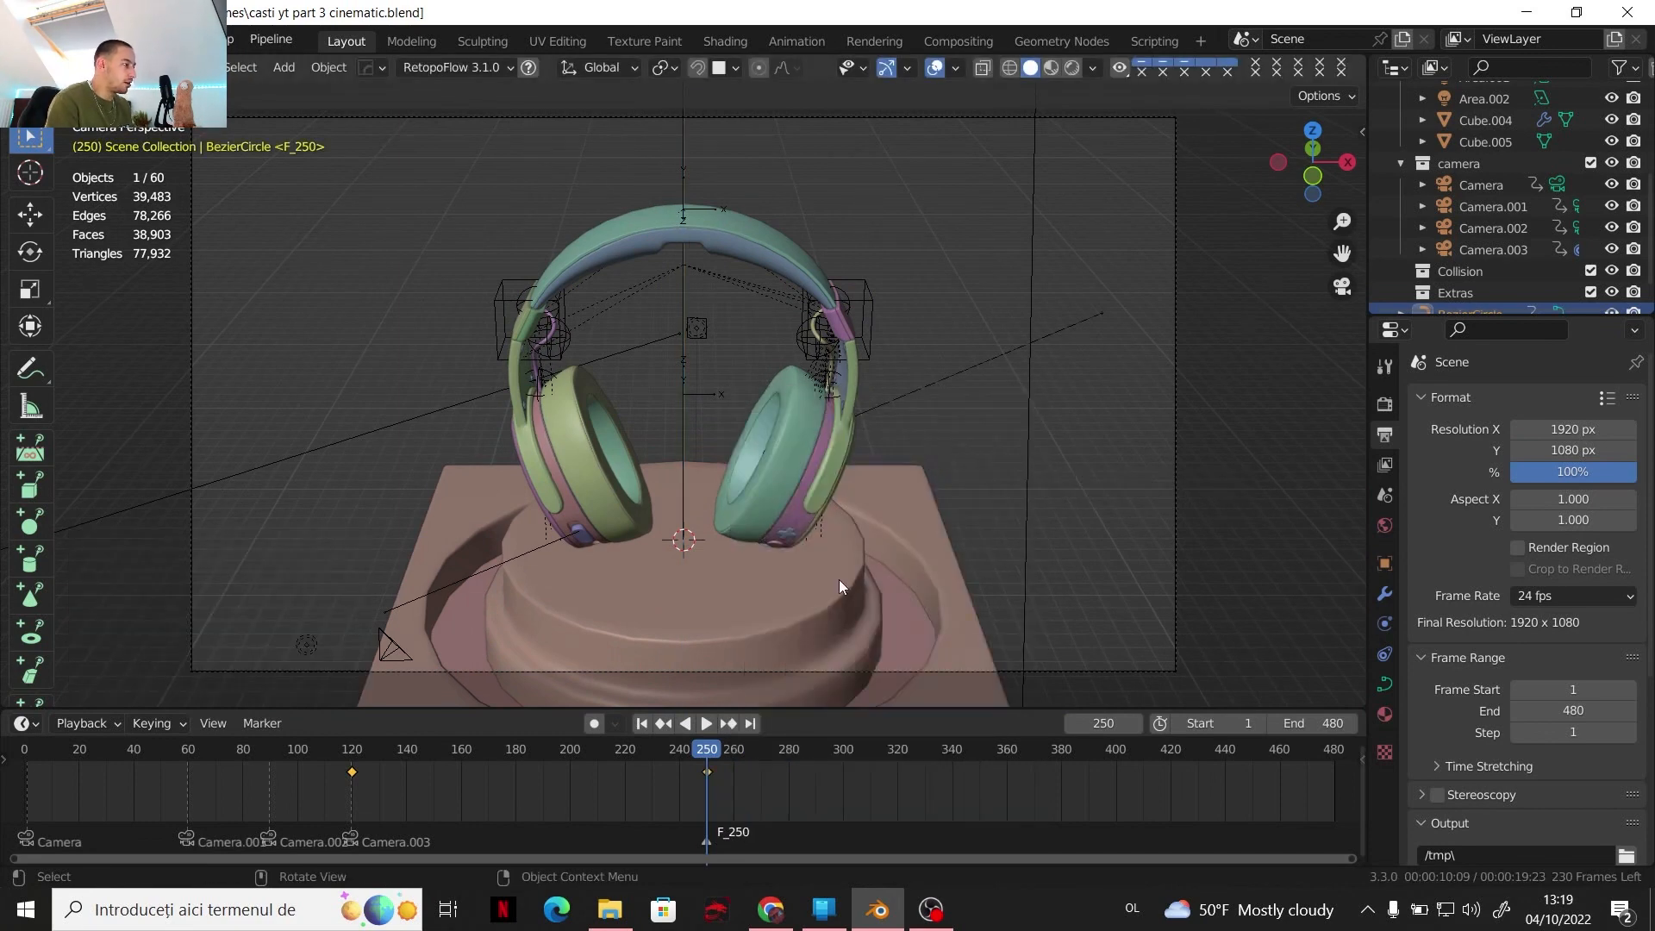
Play the orbit from frame 116 past frame 250 to check the rising camera path
click(638, 724)
click(342, 753)
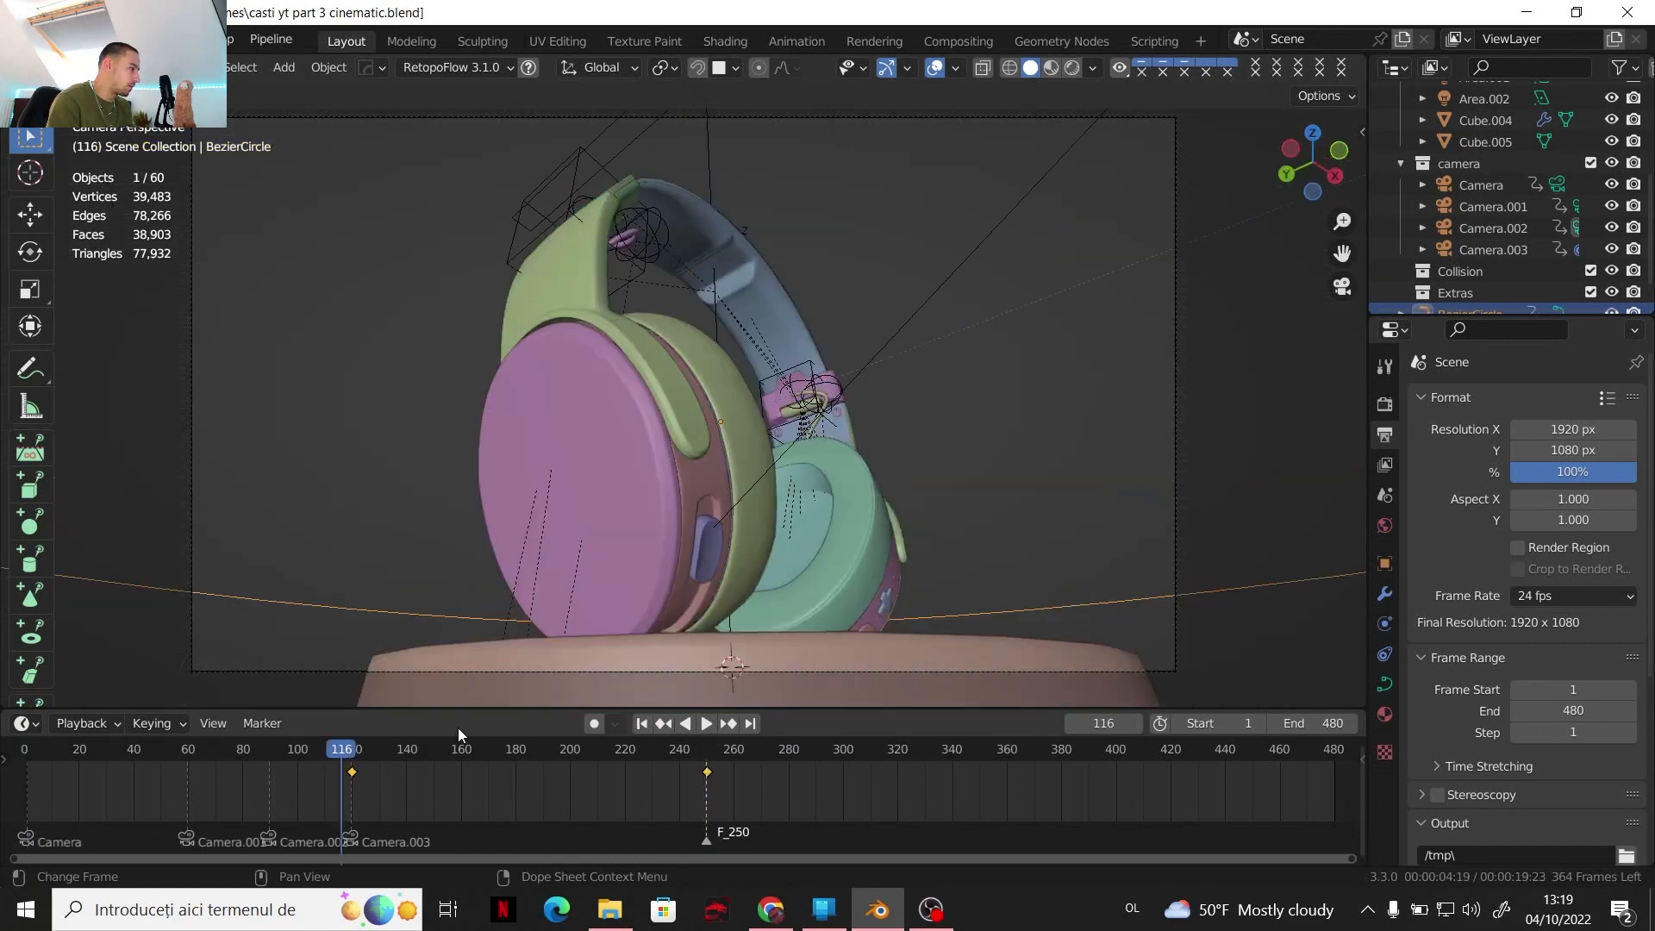
click(703, 725)
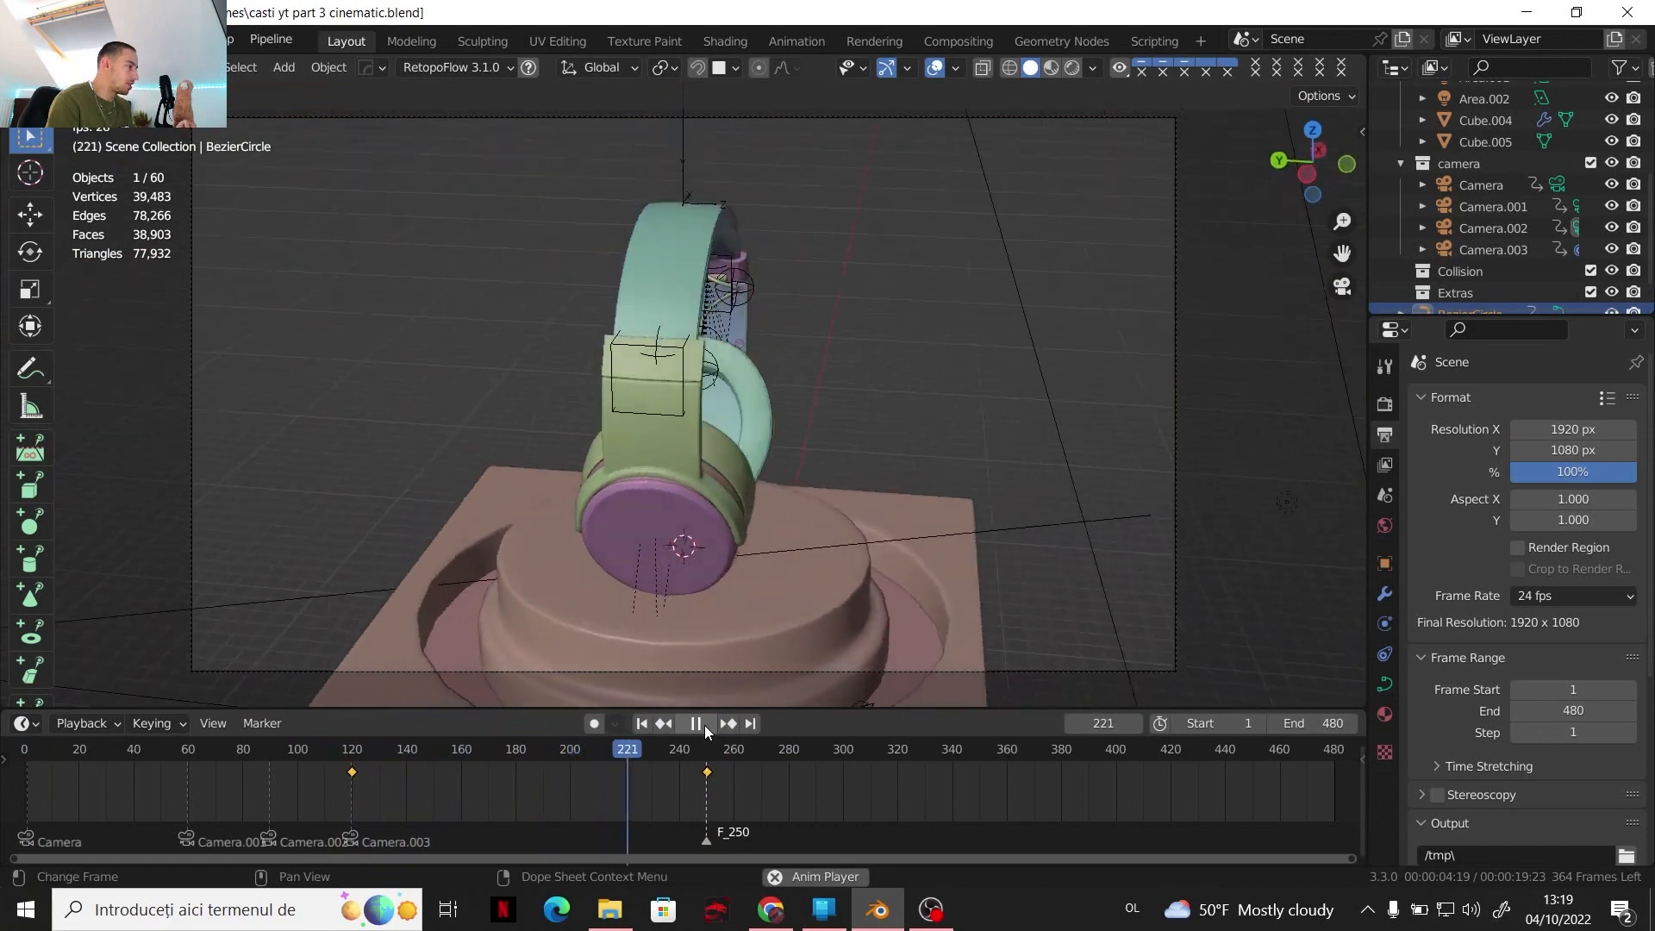
click(703, 725)
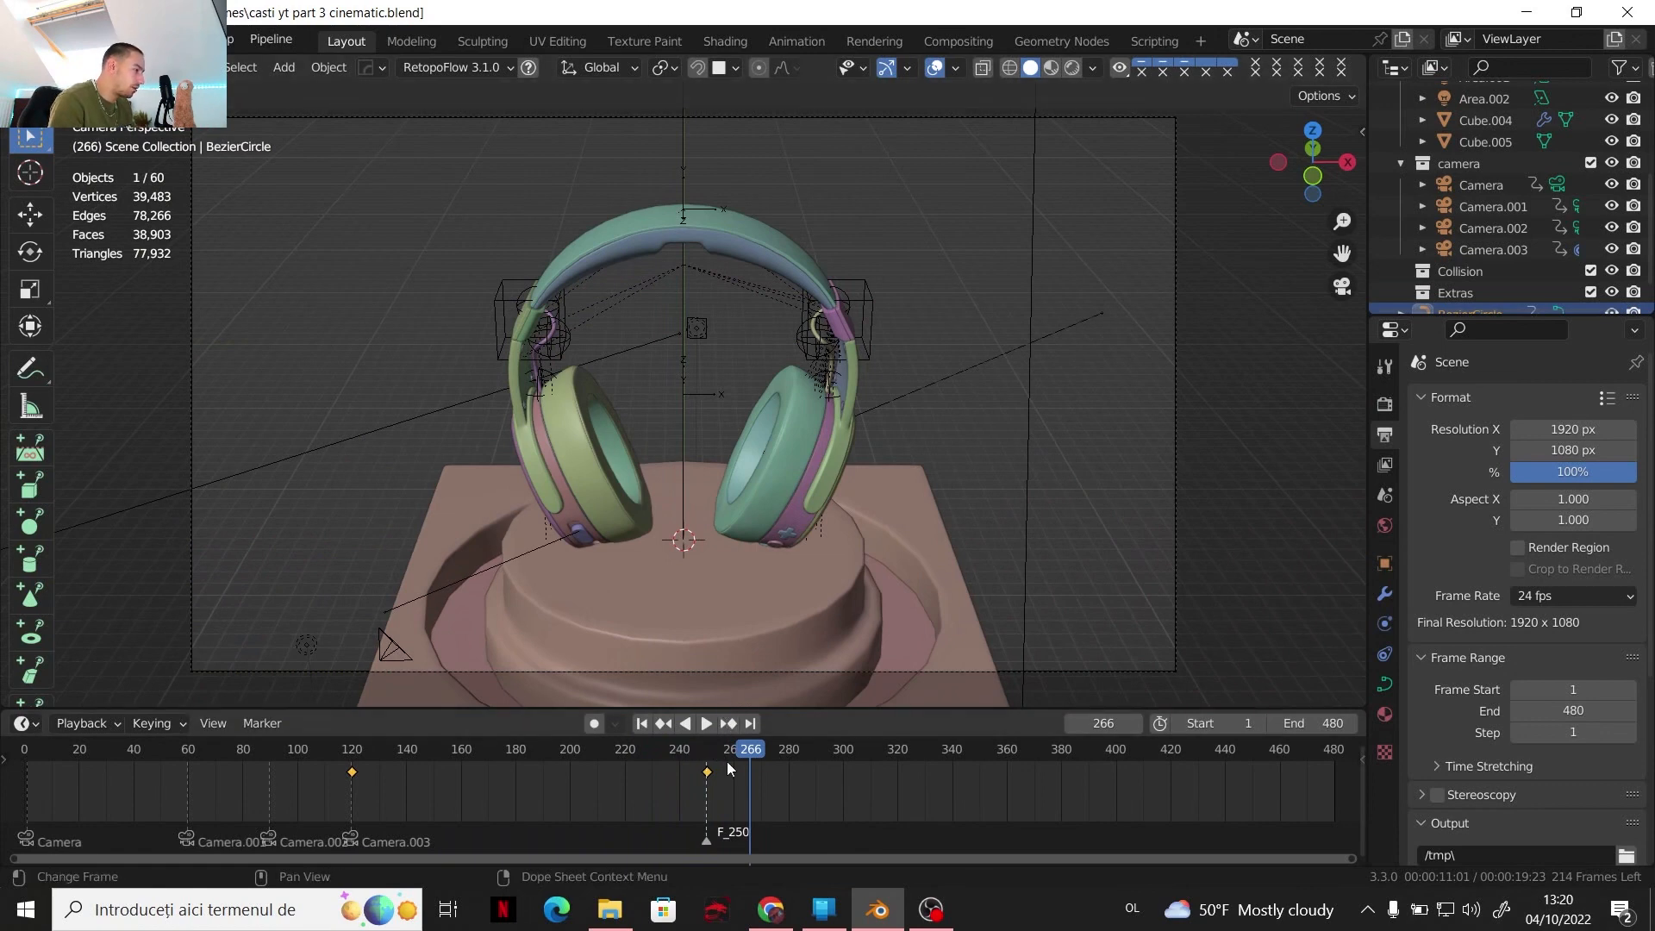
At frame 120, insert a keyframe on Camera.003's 50 mm focal length
drag(712, 759, 351, 763)
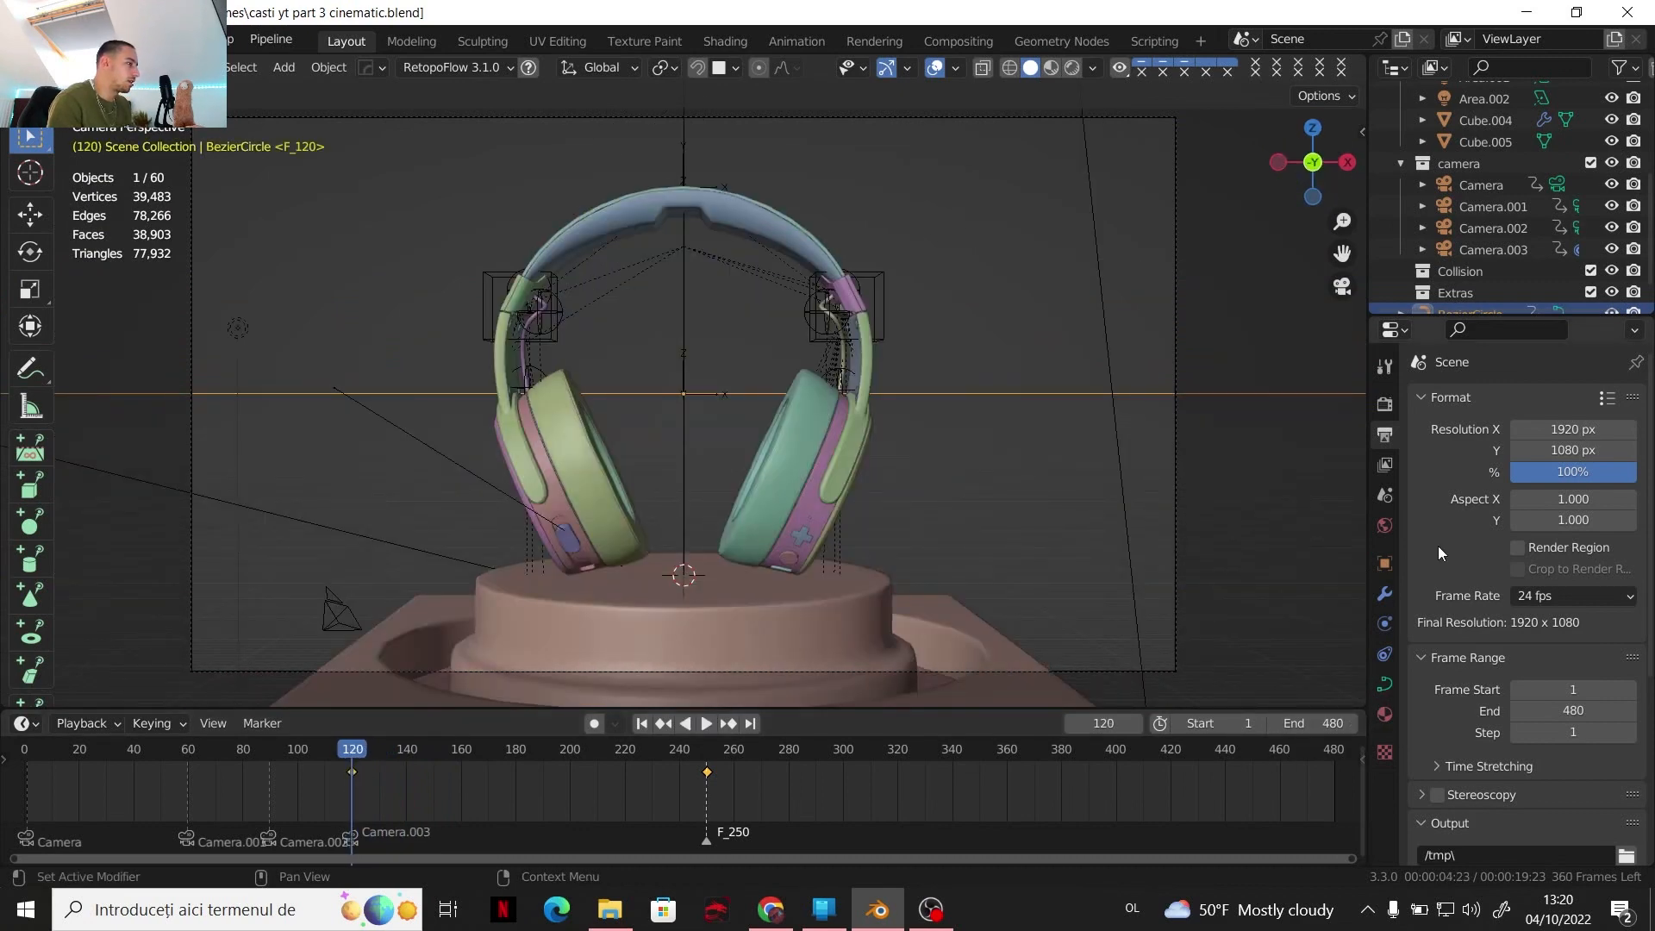
click(1471, 248)
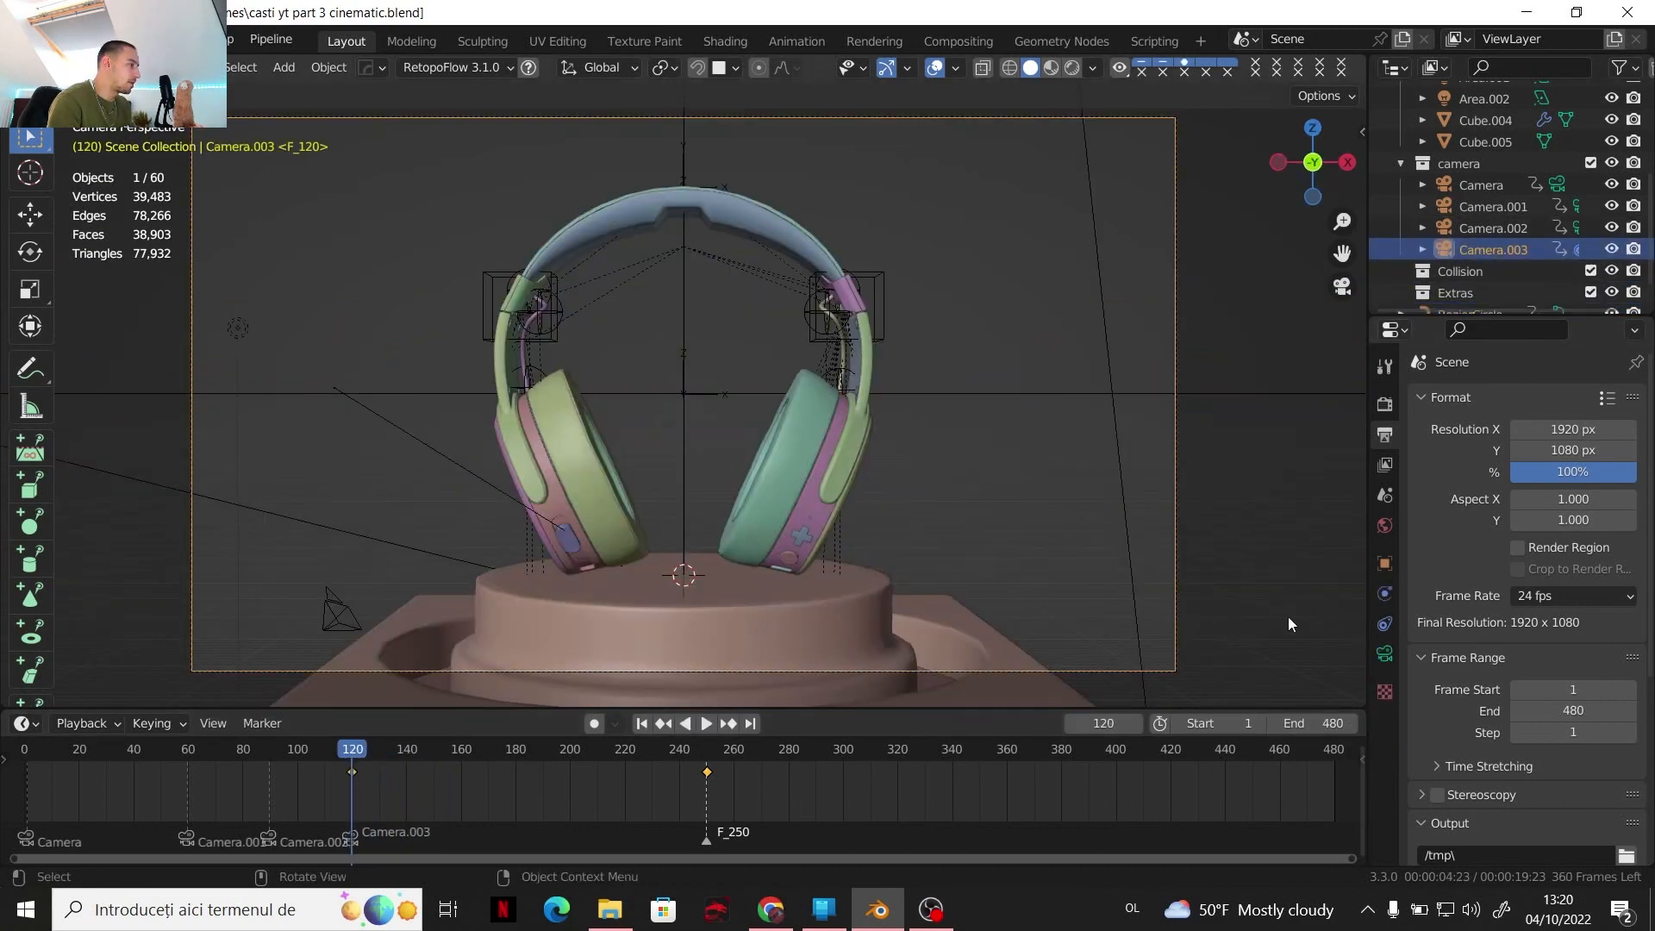
click(1384, 654)
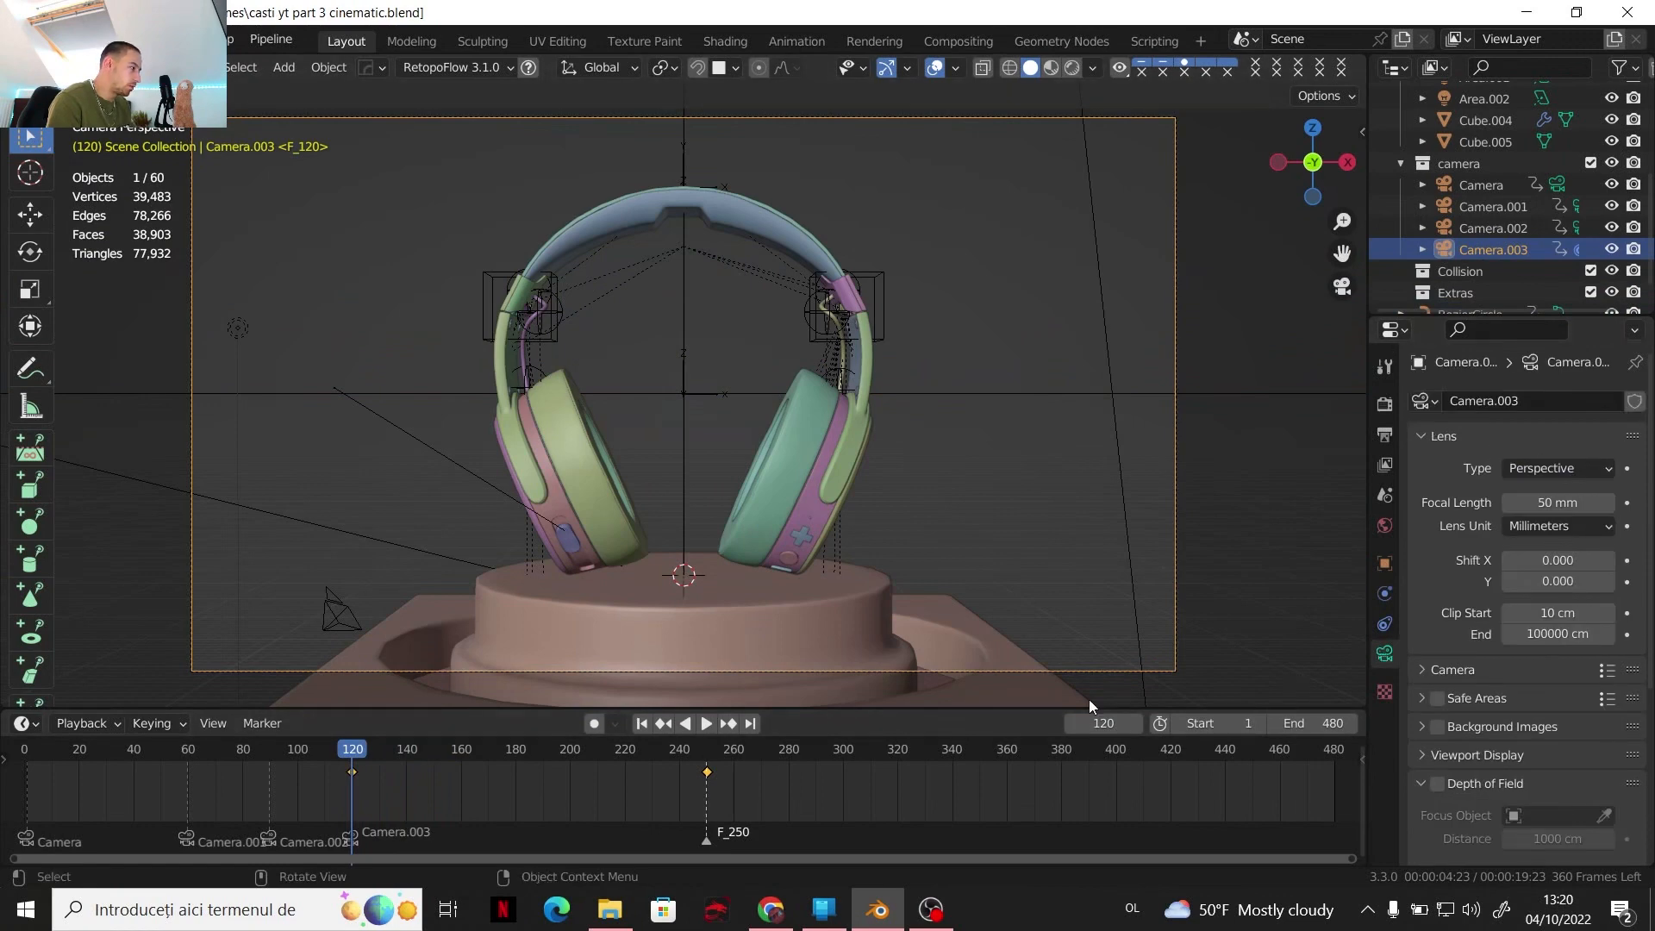
right_click(1547, 502)
click(1548, 504)
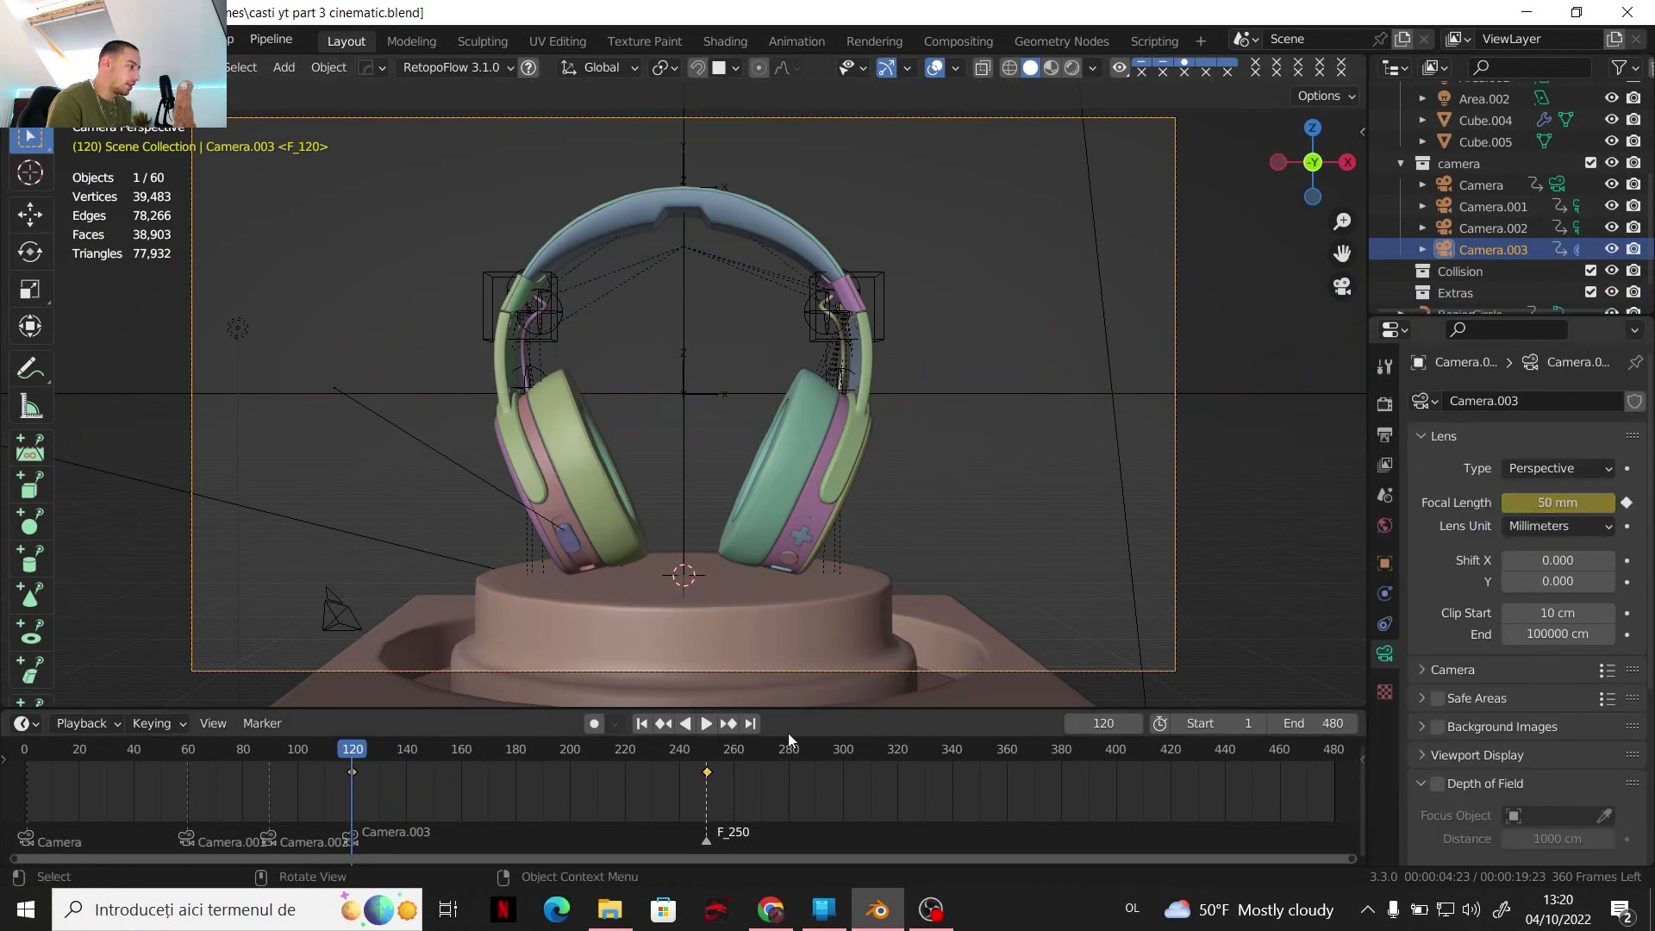
At frame 250, set Camera.003's focal length to 70 mm, keyframe it, and play the shot from frame 118
click(705, 749)
key(space)
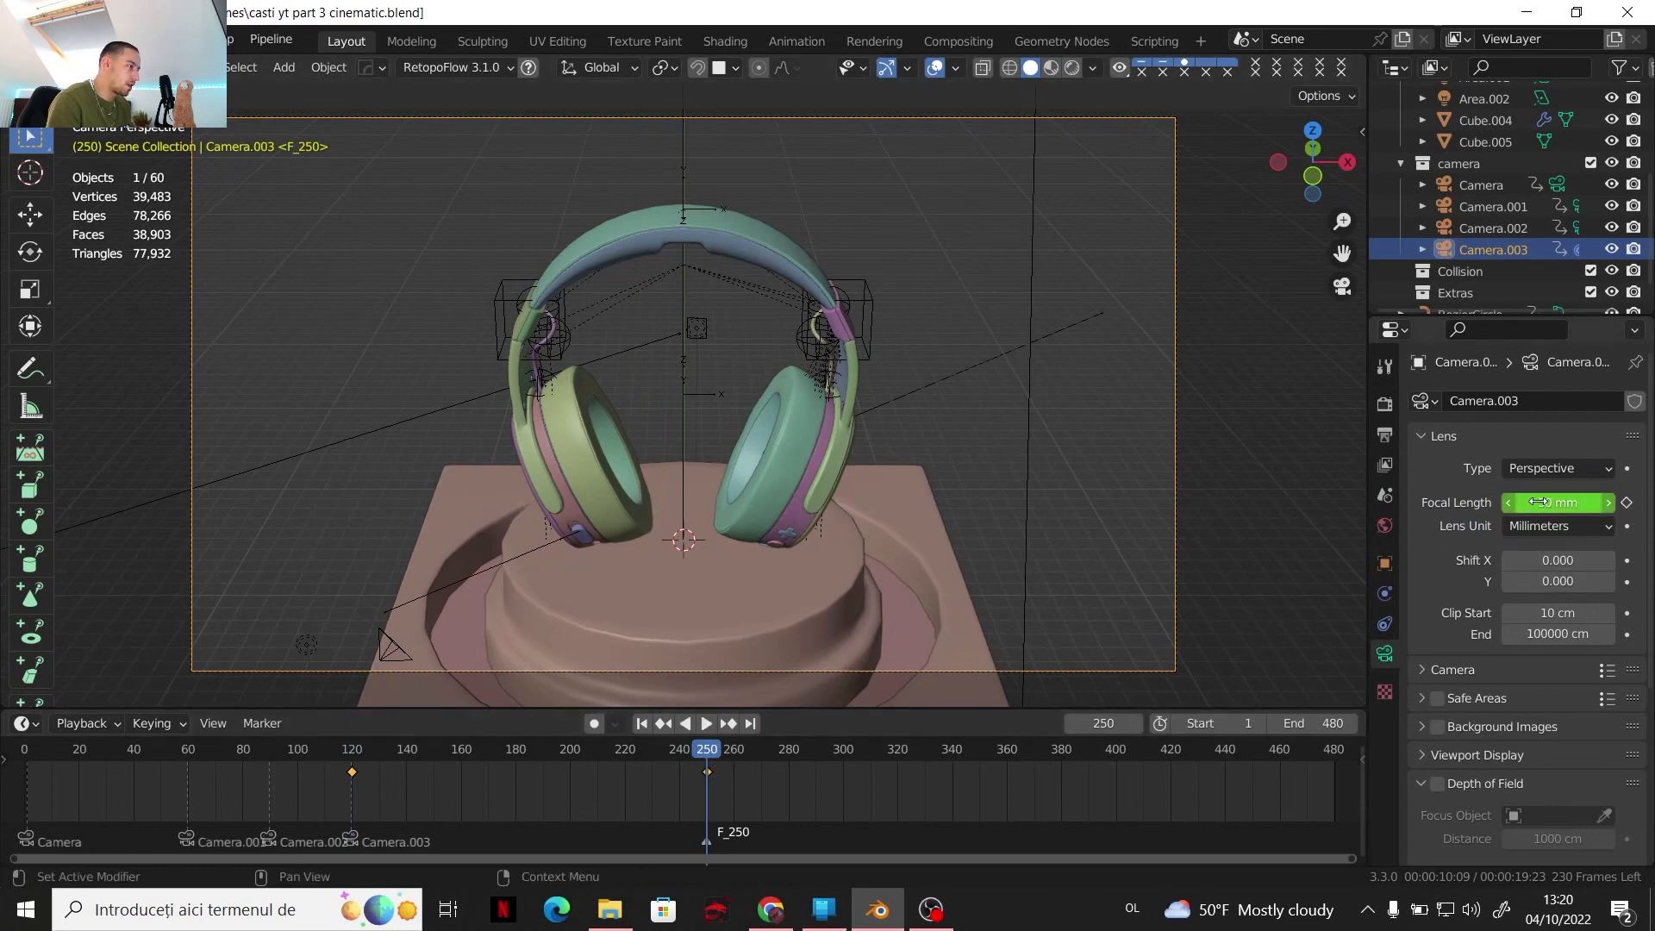
drag(1551, 502, 1641, 502)
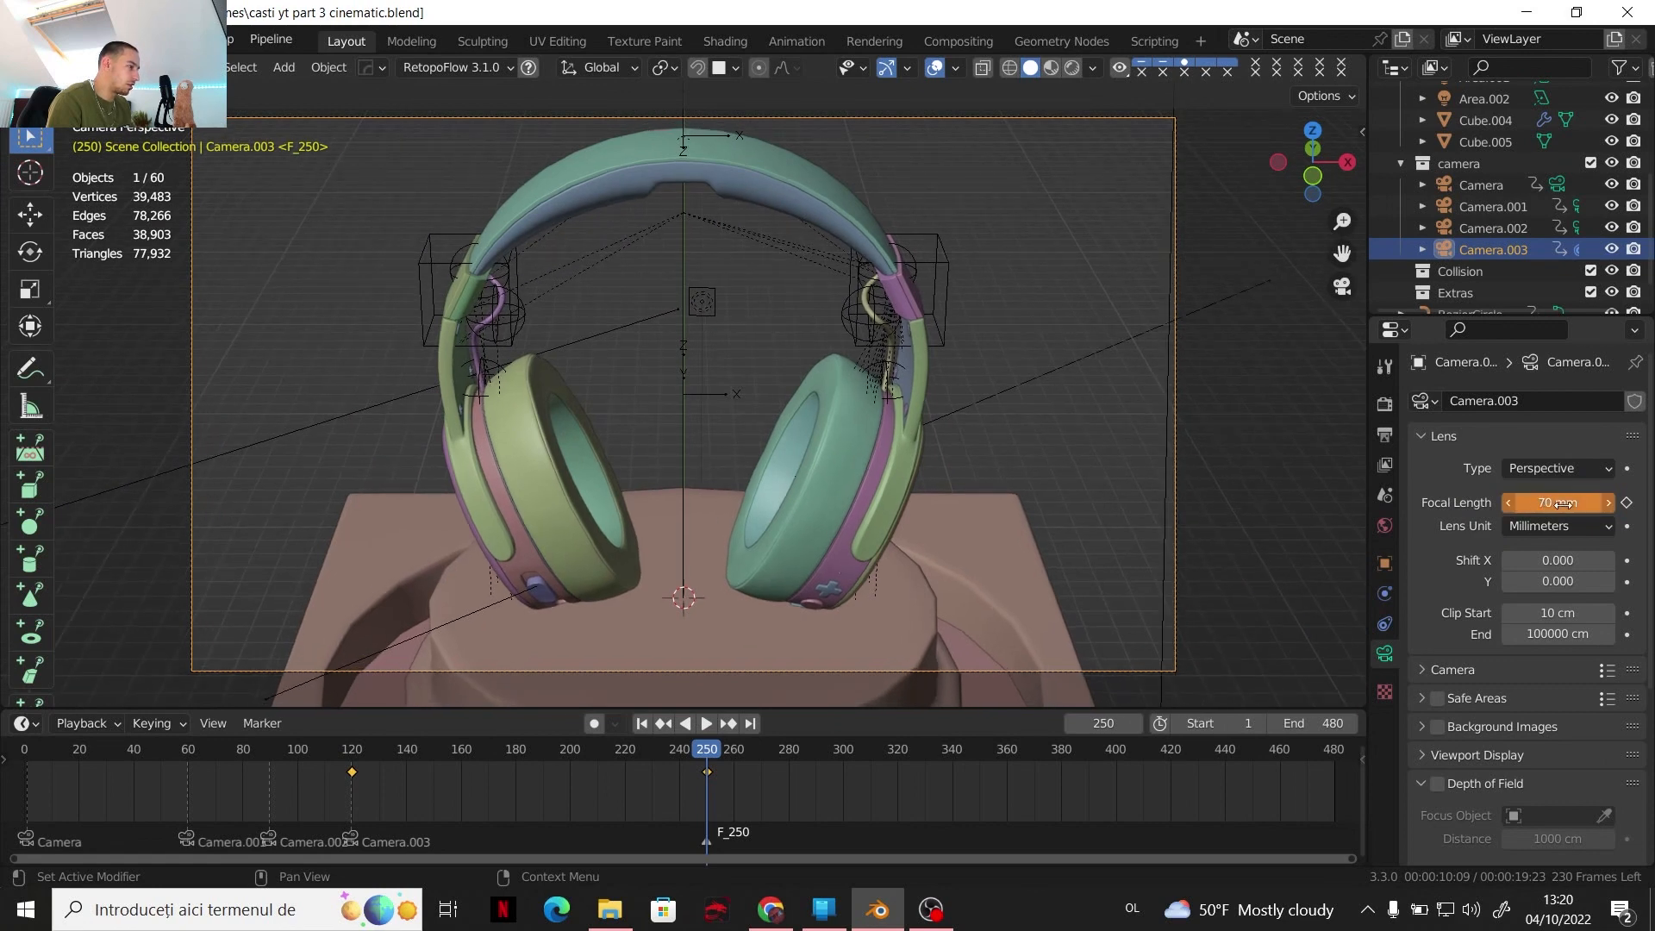
right_click(1560, 510)
click(1555, 511)
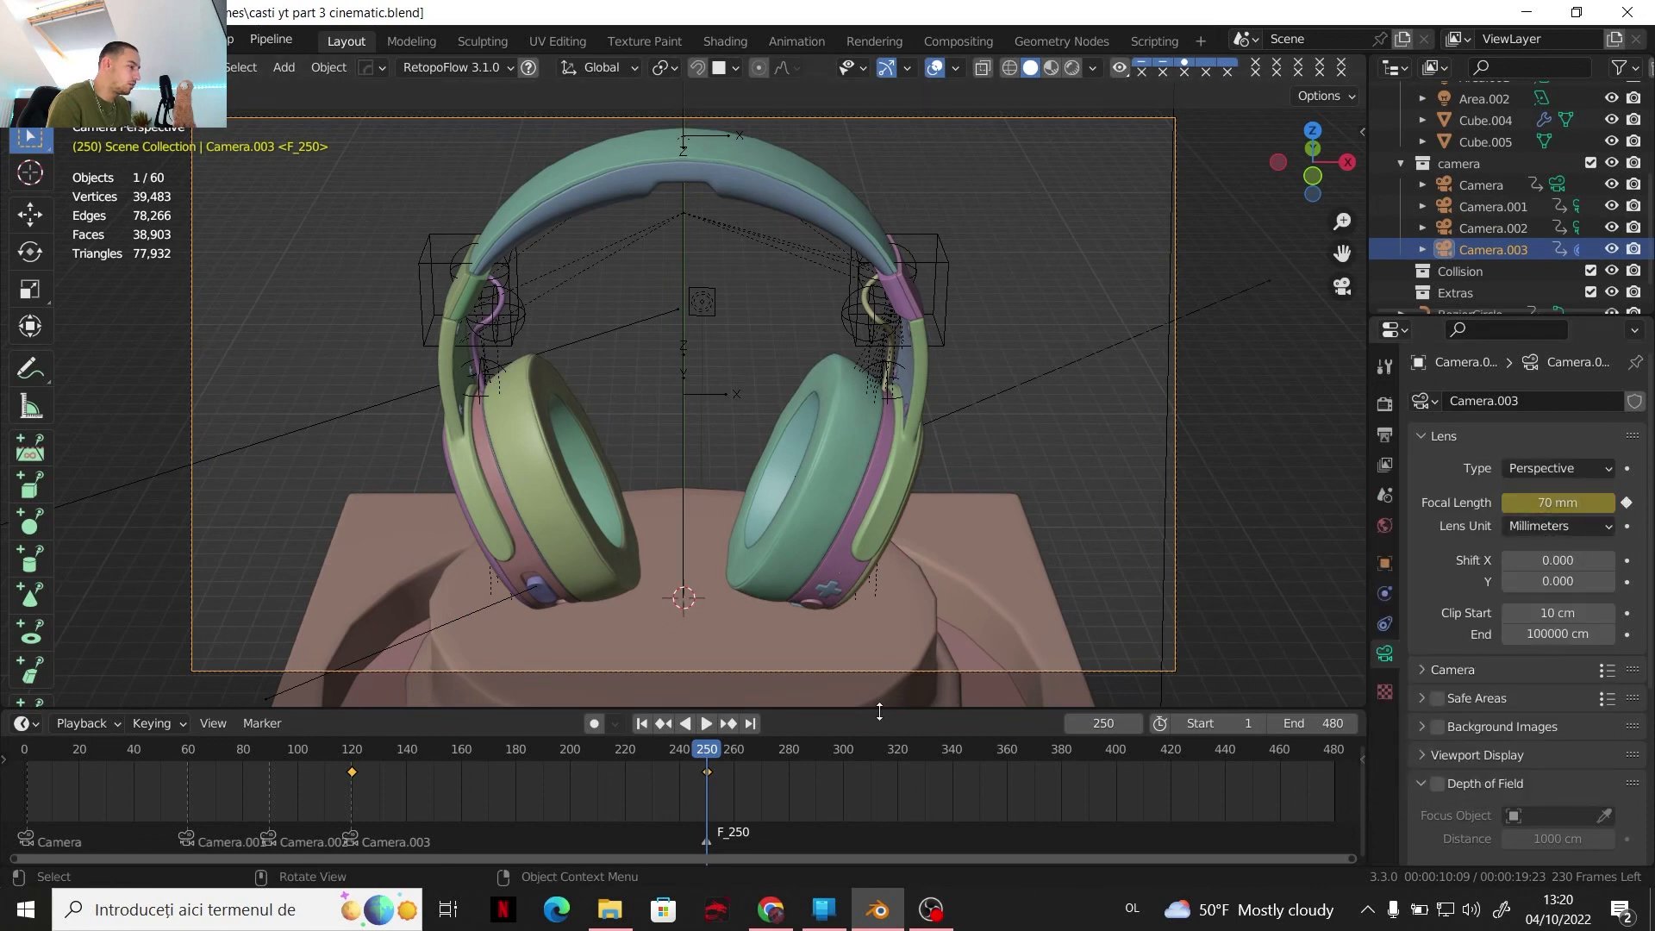
click(351, 754)
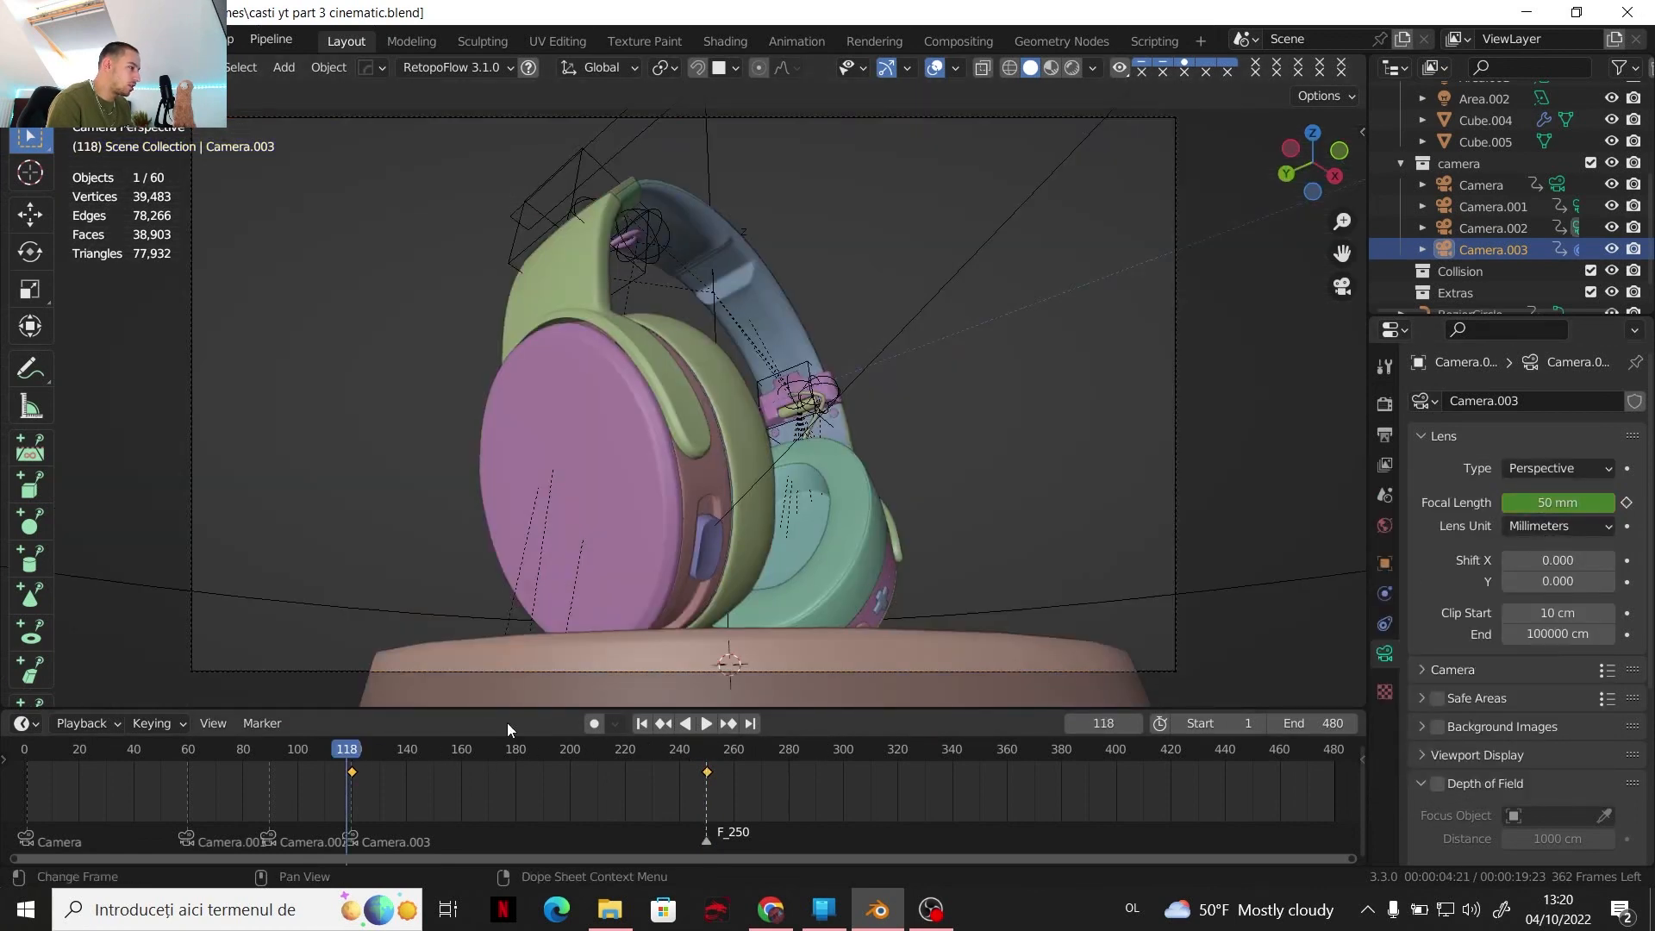
click(705, 724)
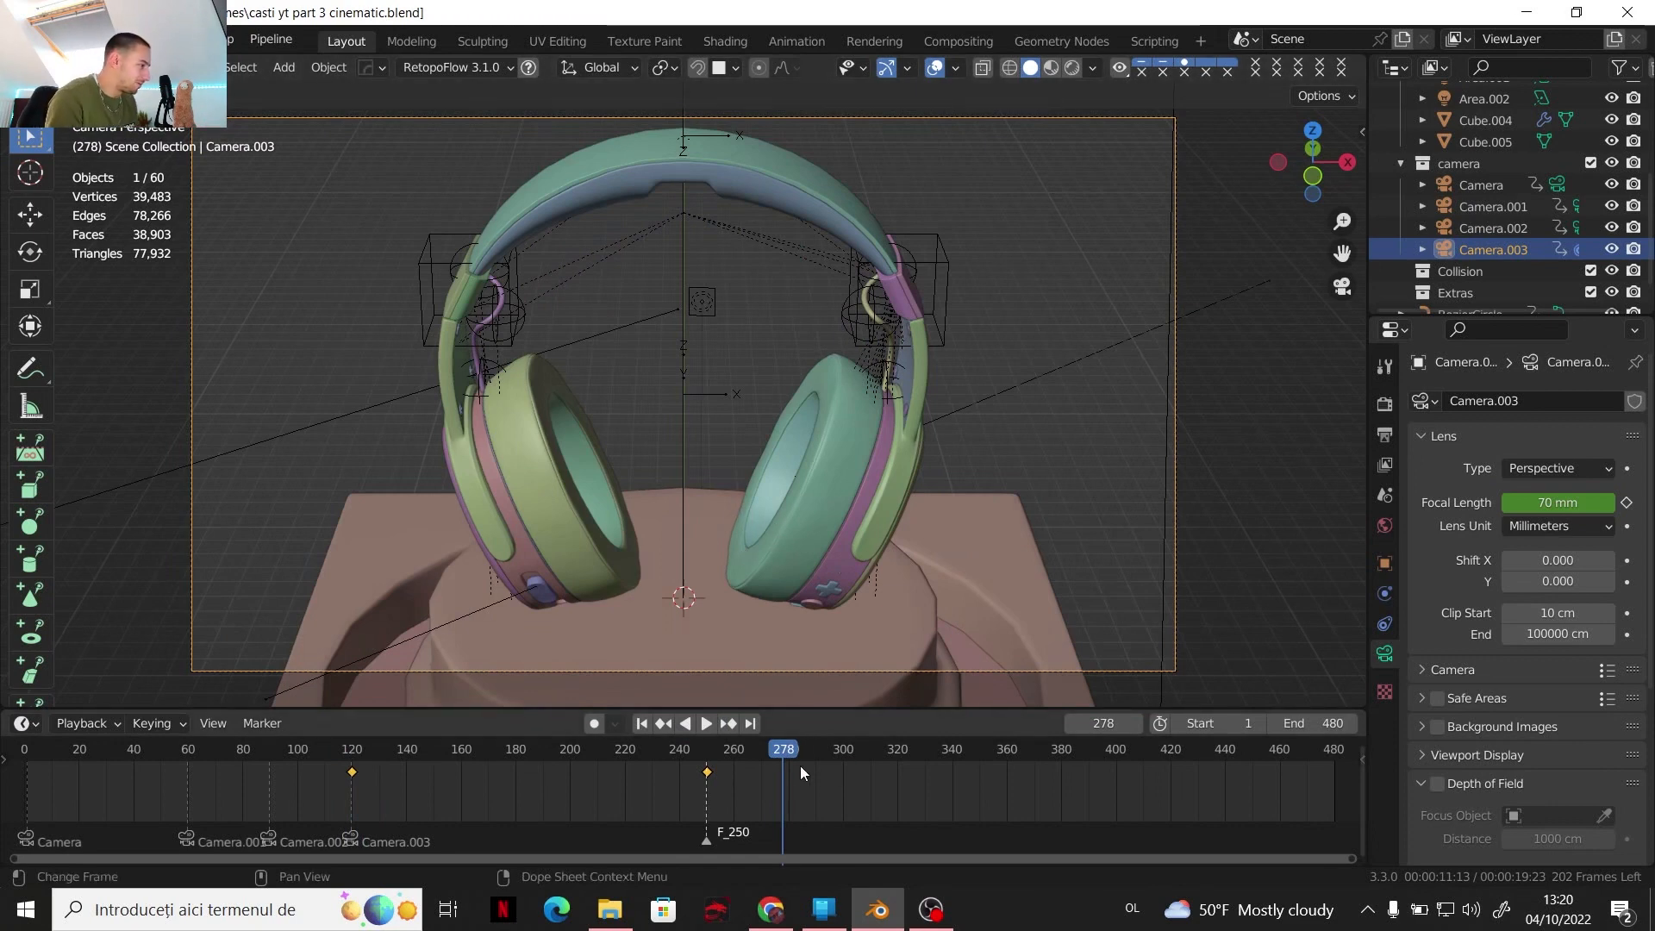
Add a new camera at the 3D cursor and move it into the camera collection
middle_drag(784, 417, 1004, 350)
scroll(933, 412, down, 4)
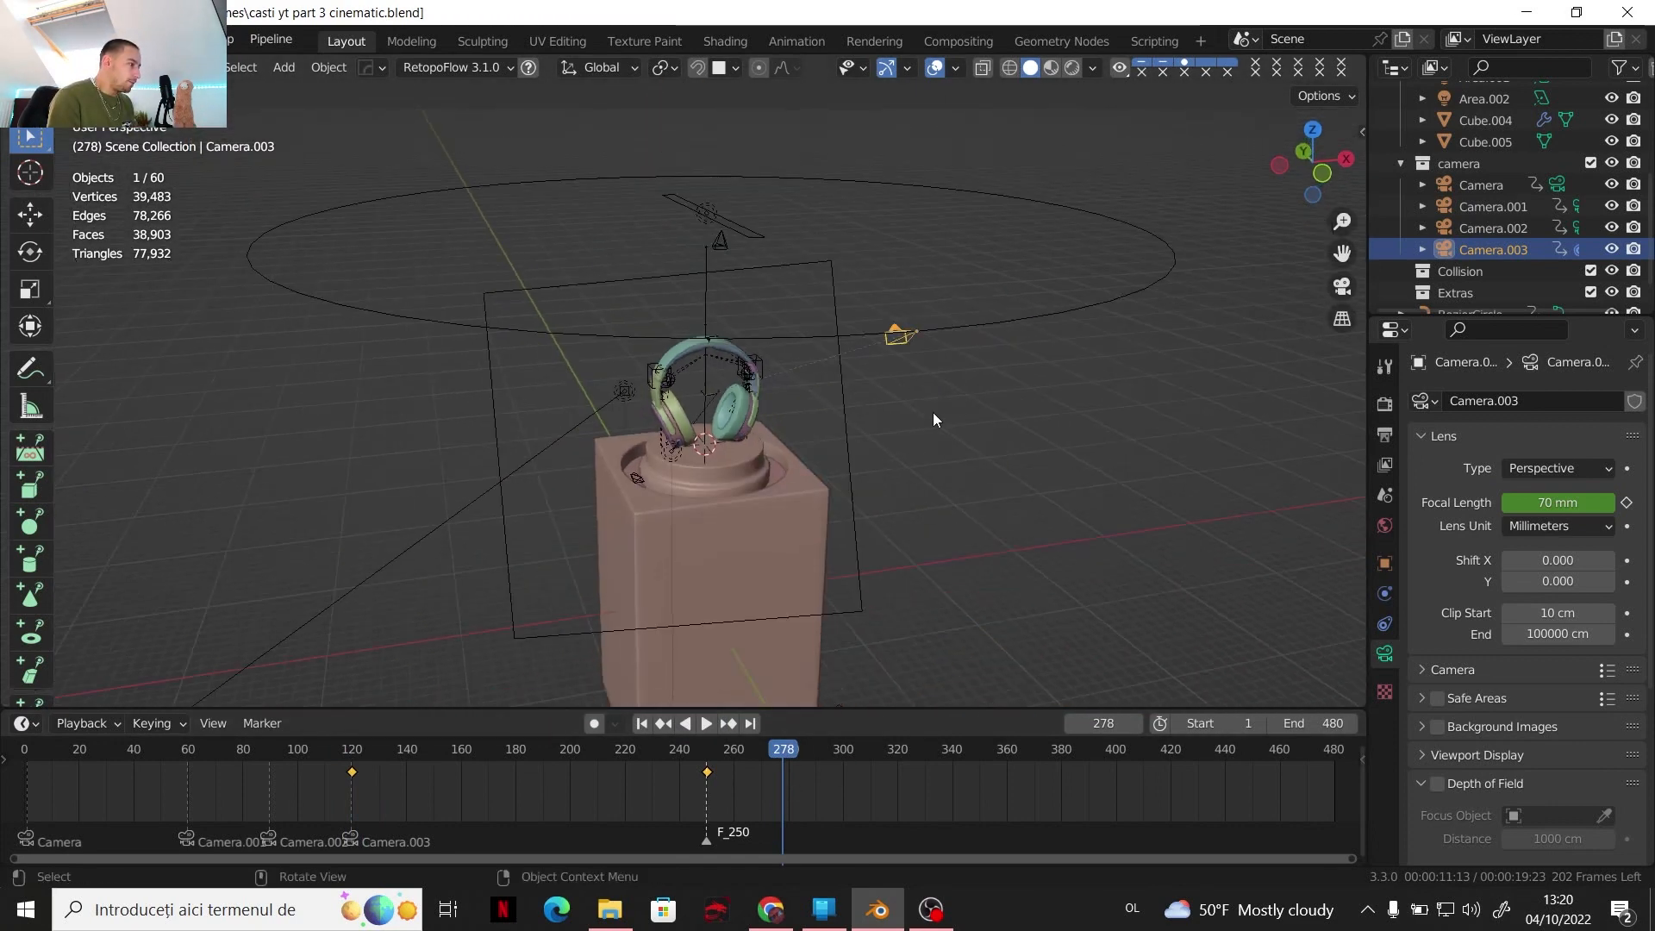
mouse_move(740, 464)
middle_down()
mouse_move(793, 441)
mouse_move(750, 445)
middle_up()
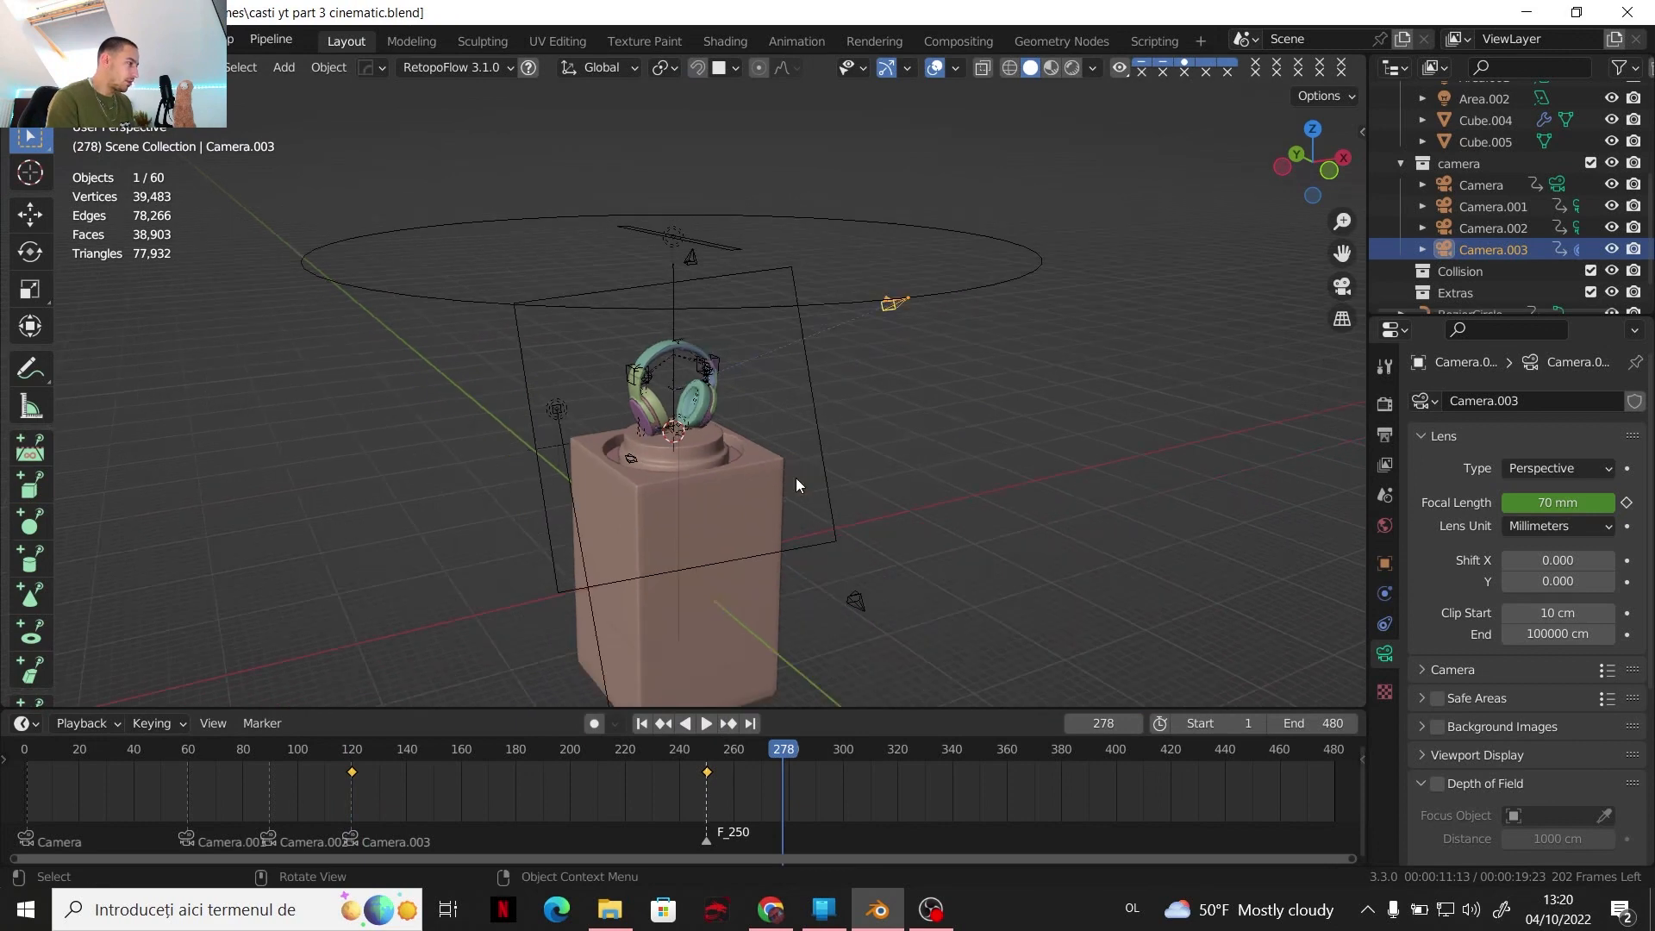
key(shift+a)
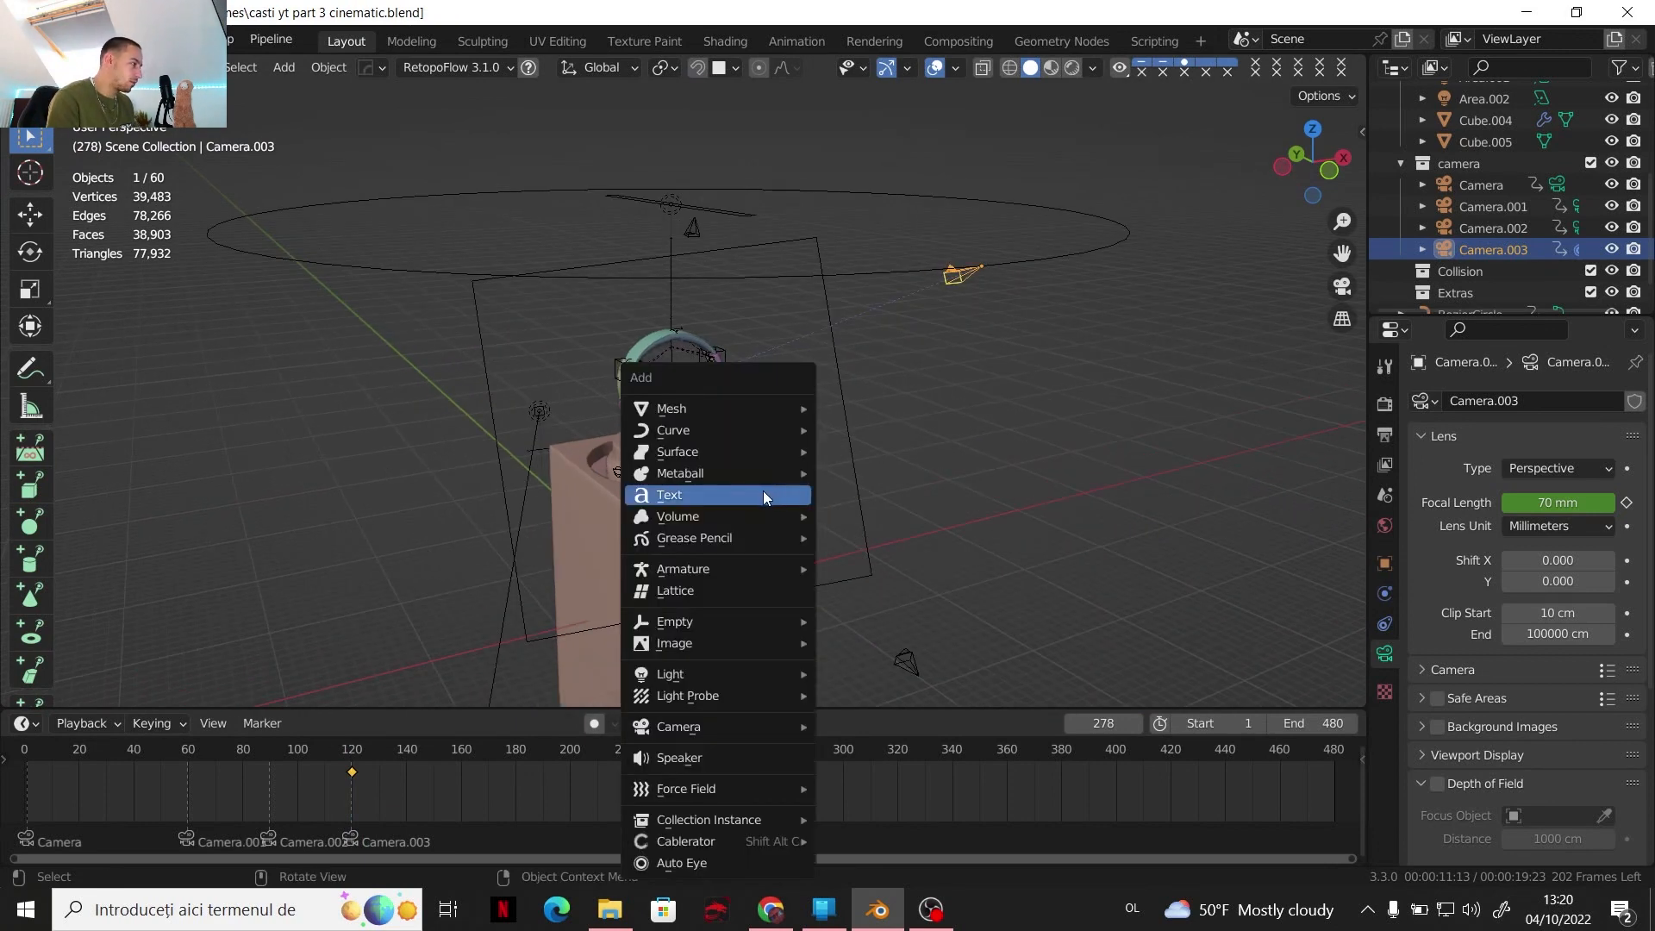
mouse_move(757, 728)
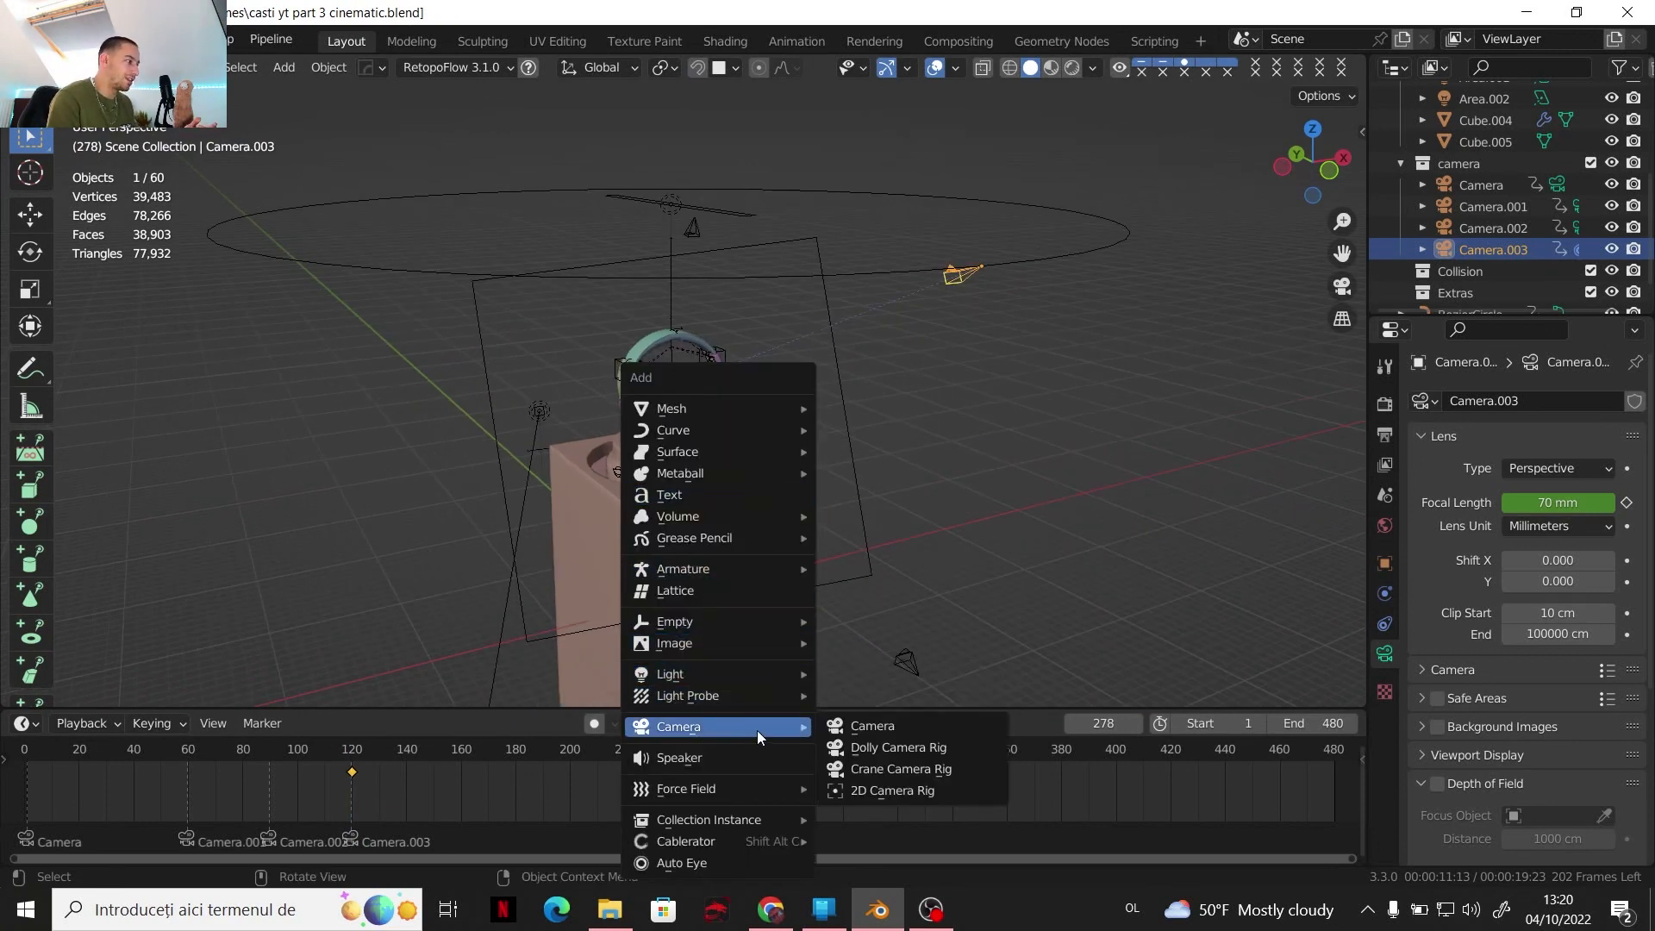
click(843, 726)
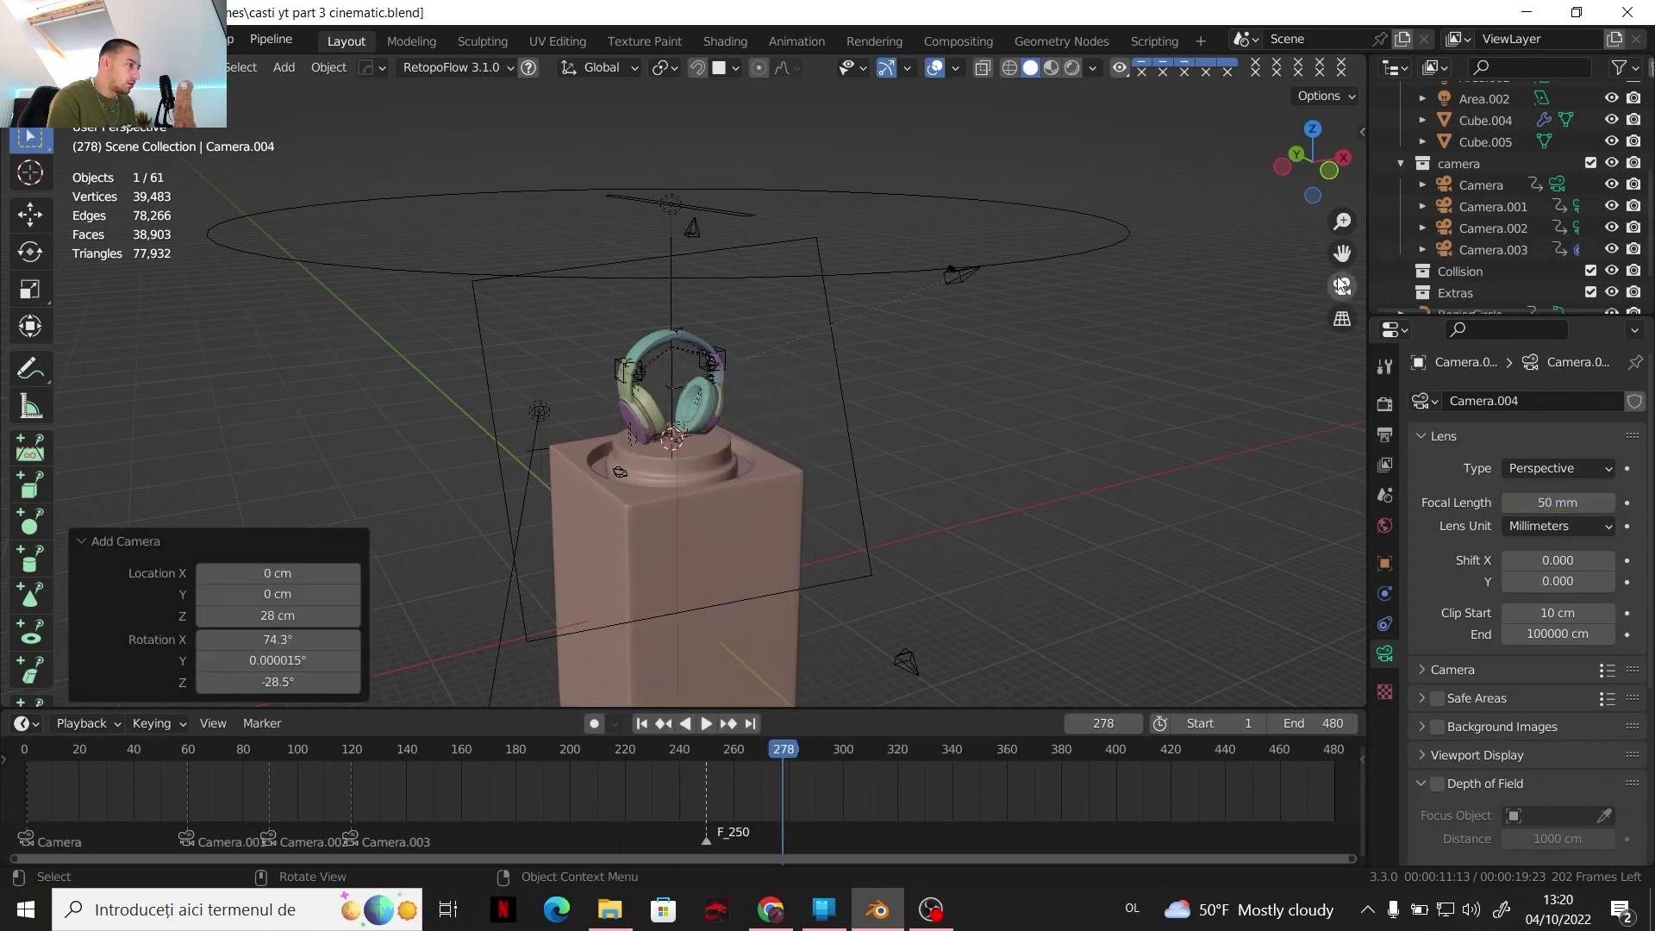
key(m)
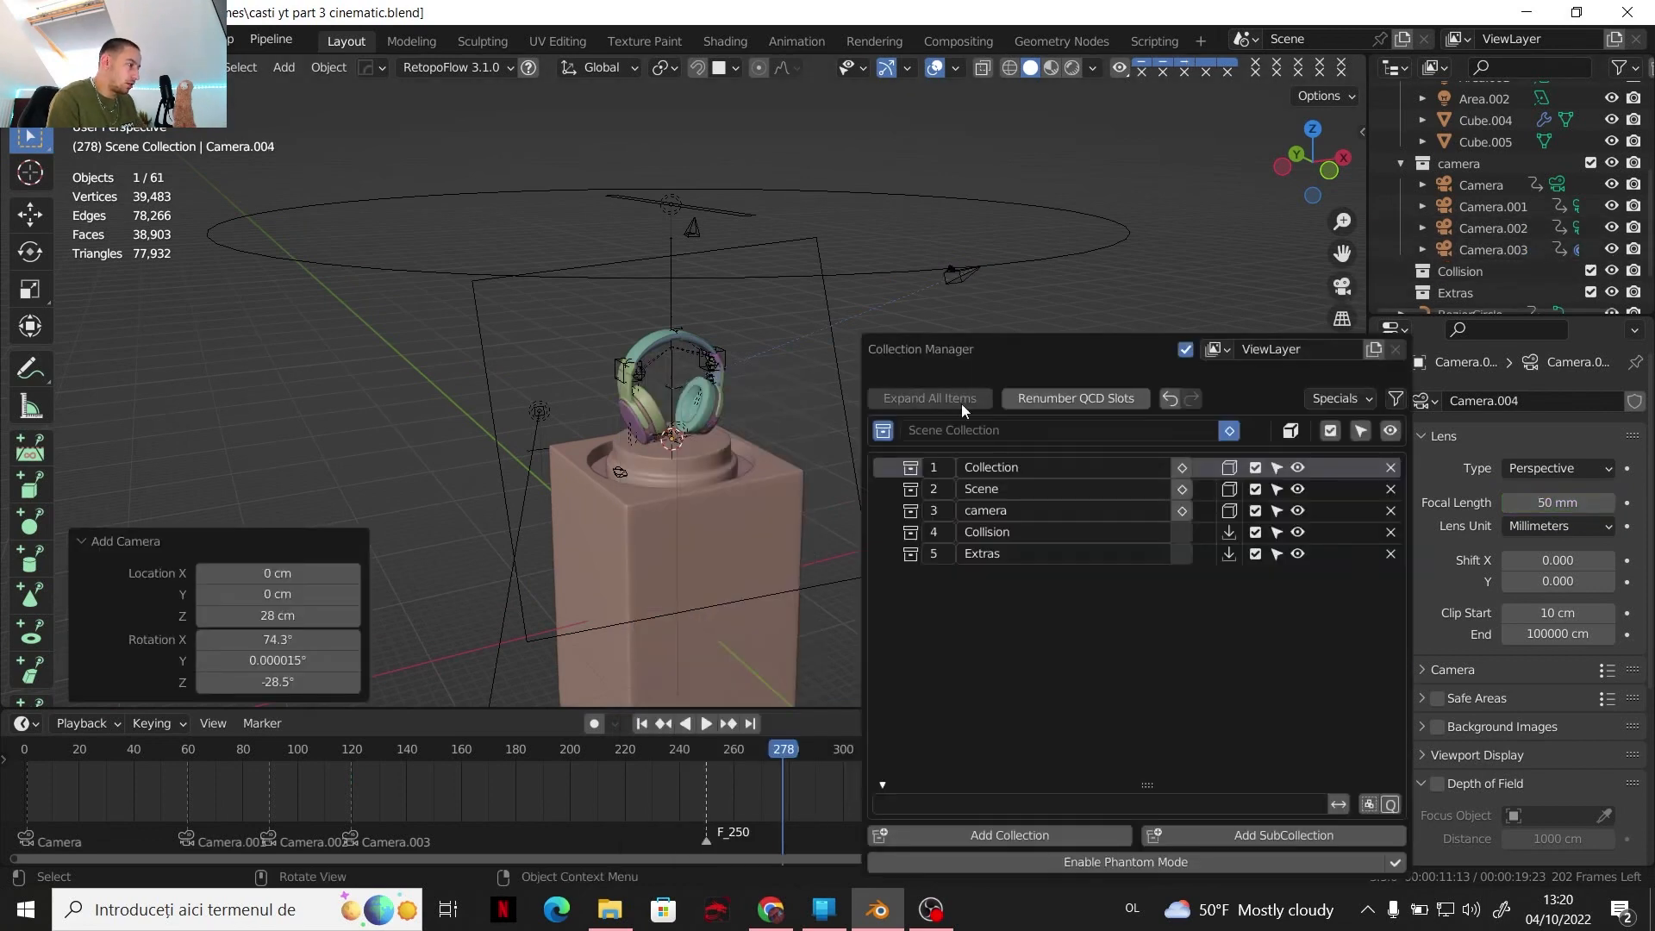
click(1234, 517)
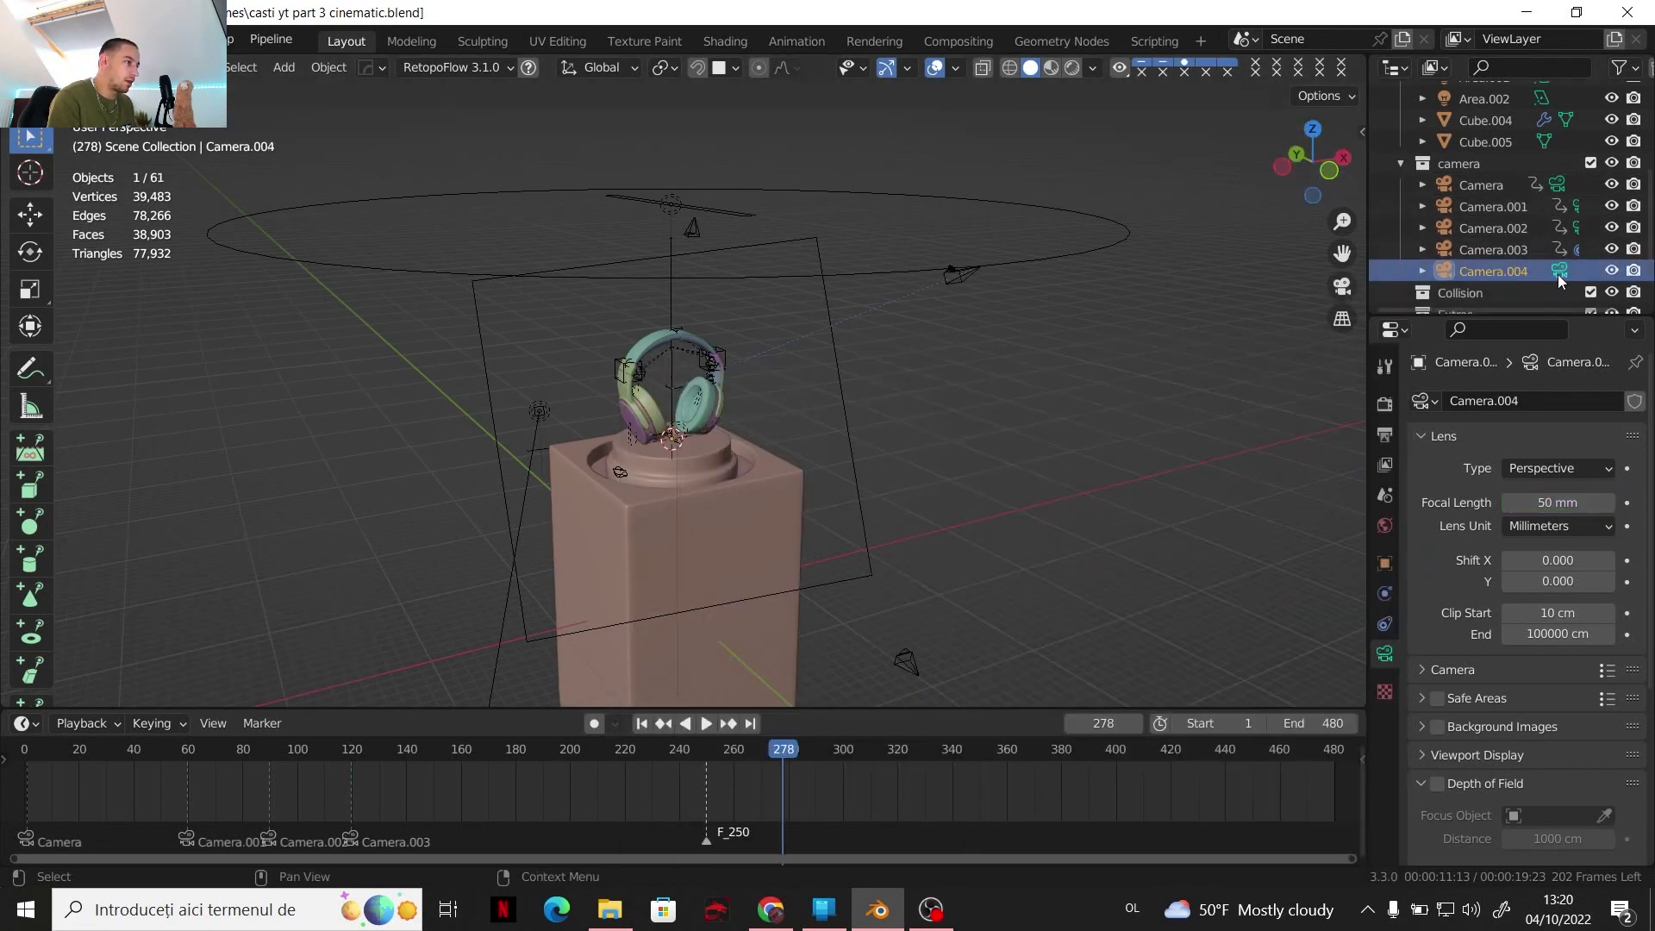
Make Camera.004 the active scene camera and look through it
click(1558, 274)
click(1342, 285)
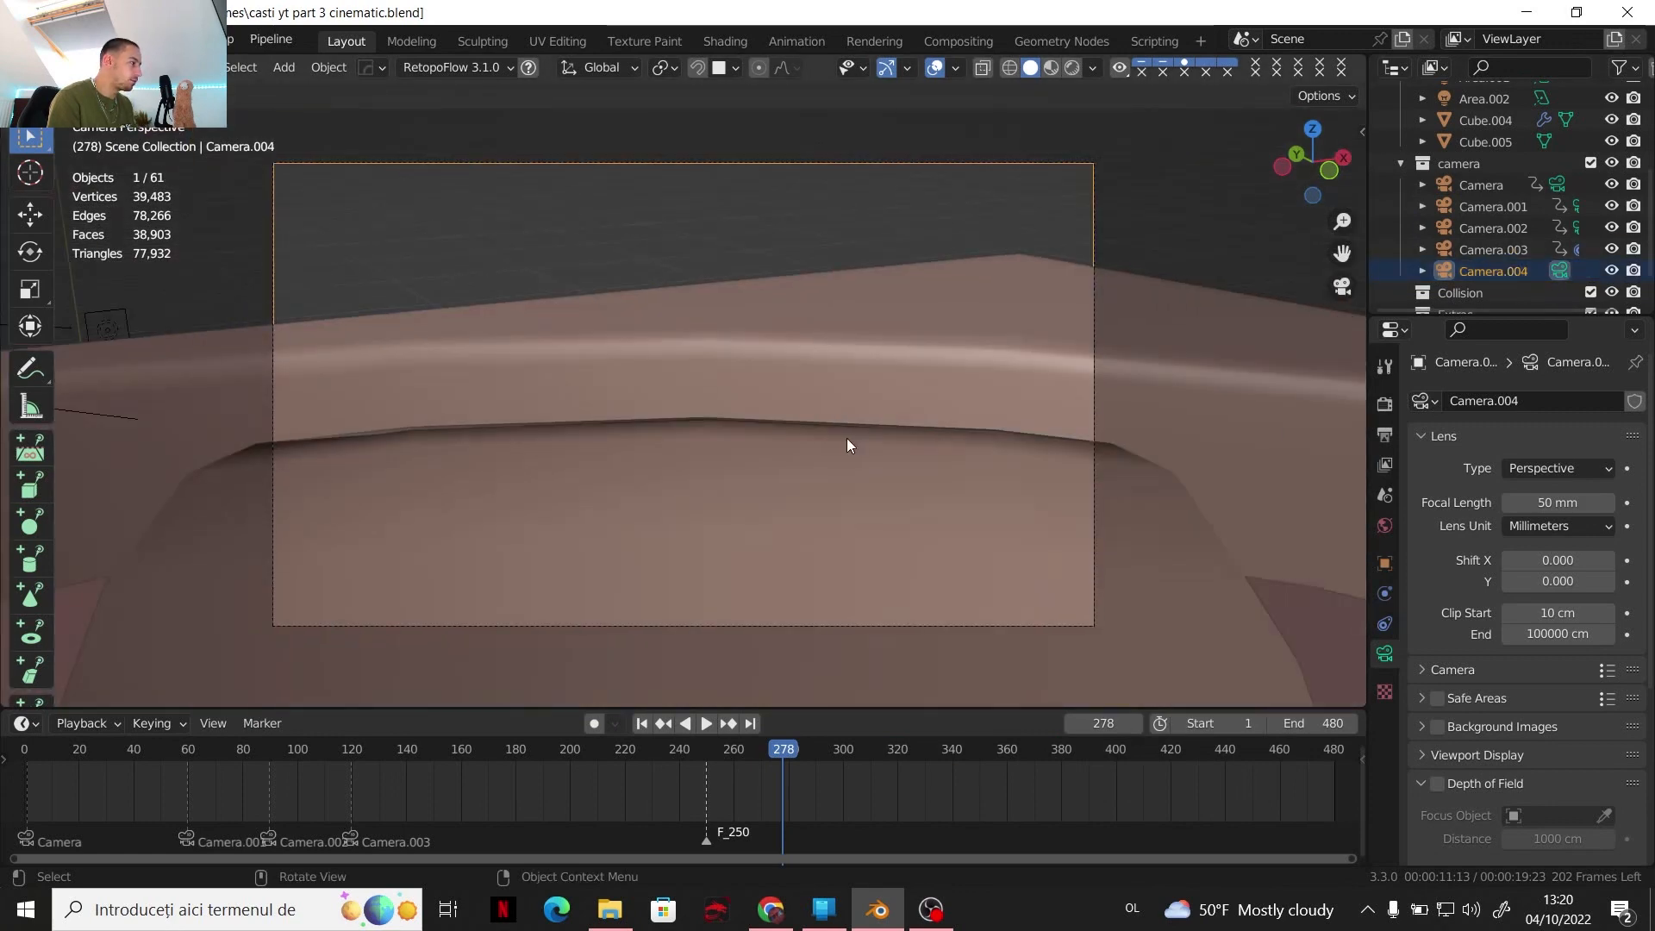
scroll(836, 436, down, 3)
scroll(834, 436, up, 4)
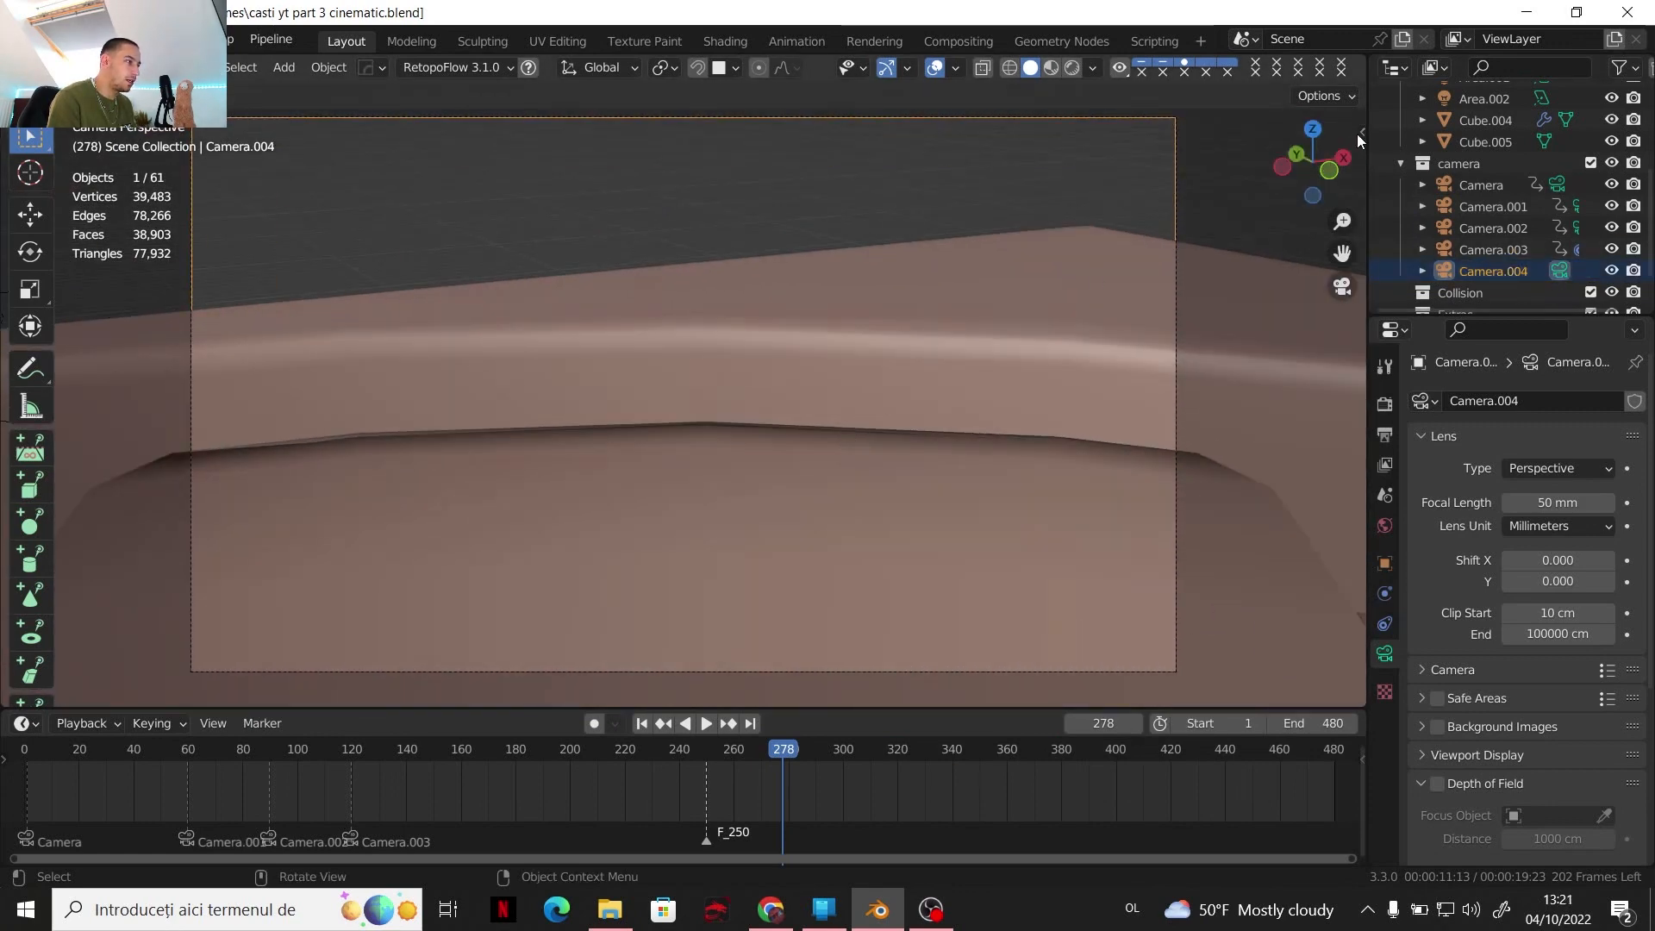
Lock the camera to the view and frame the whole headphones on the pedestal at an angle through Camera.004
click(1360, 135)
click(1361, 204)
click(1357, 241)
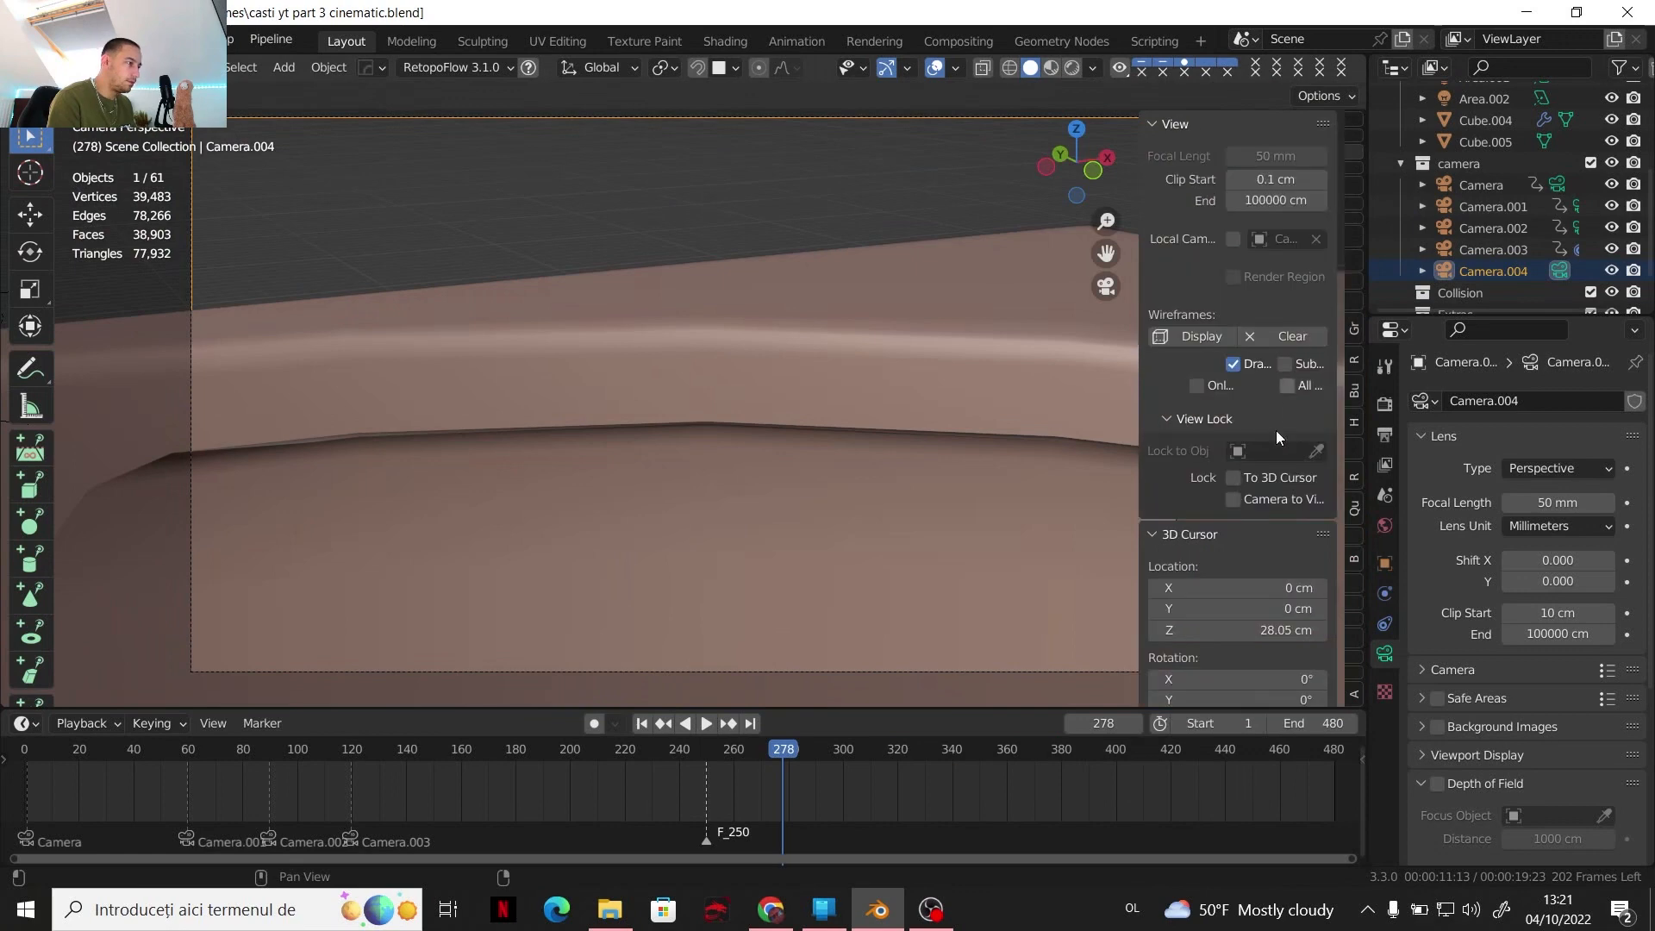
click(1233, 500)
scroll(682, 494, down, 5)
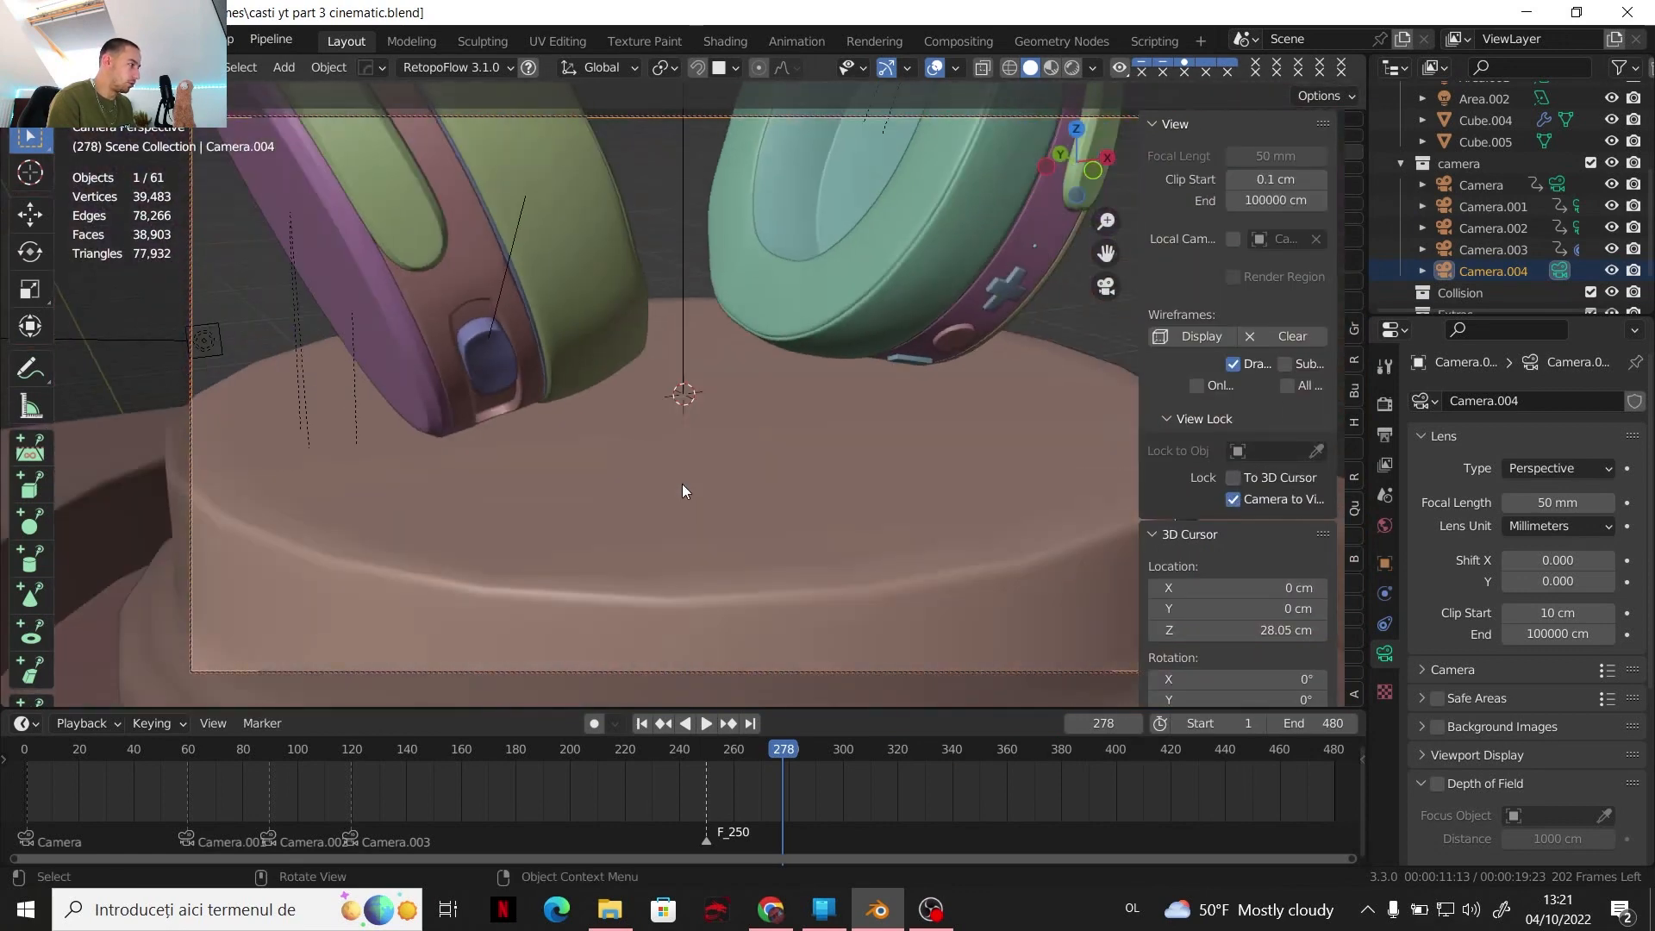
scroll(671, 517, down, 5)
middle_drag(681, 499, 757, 497)
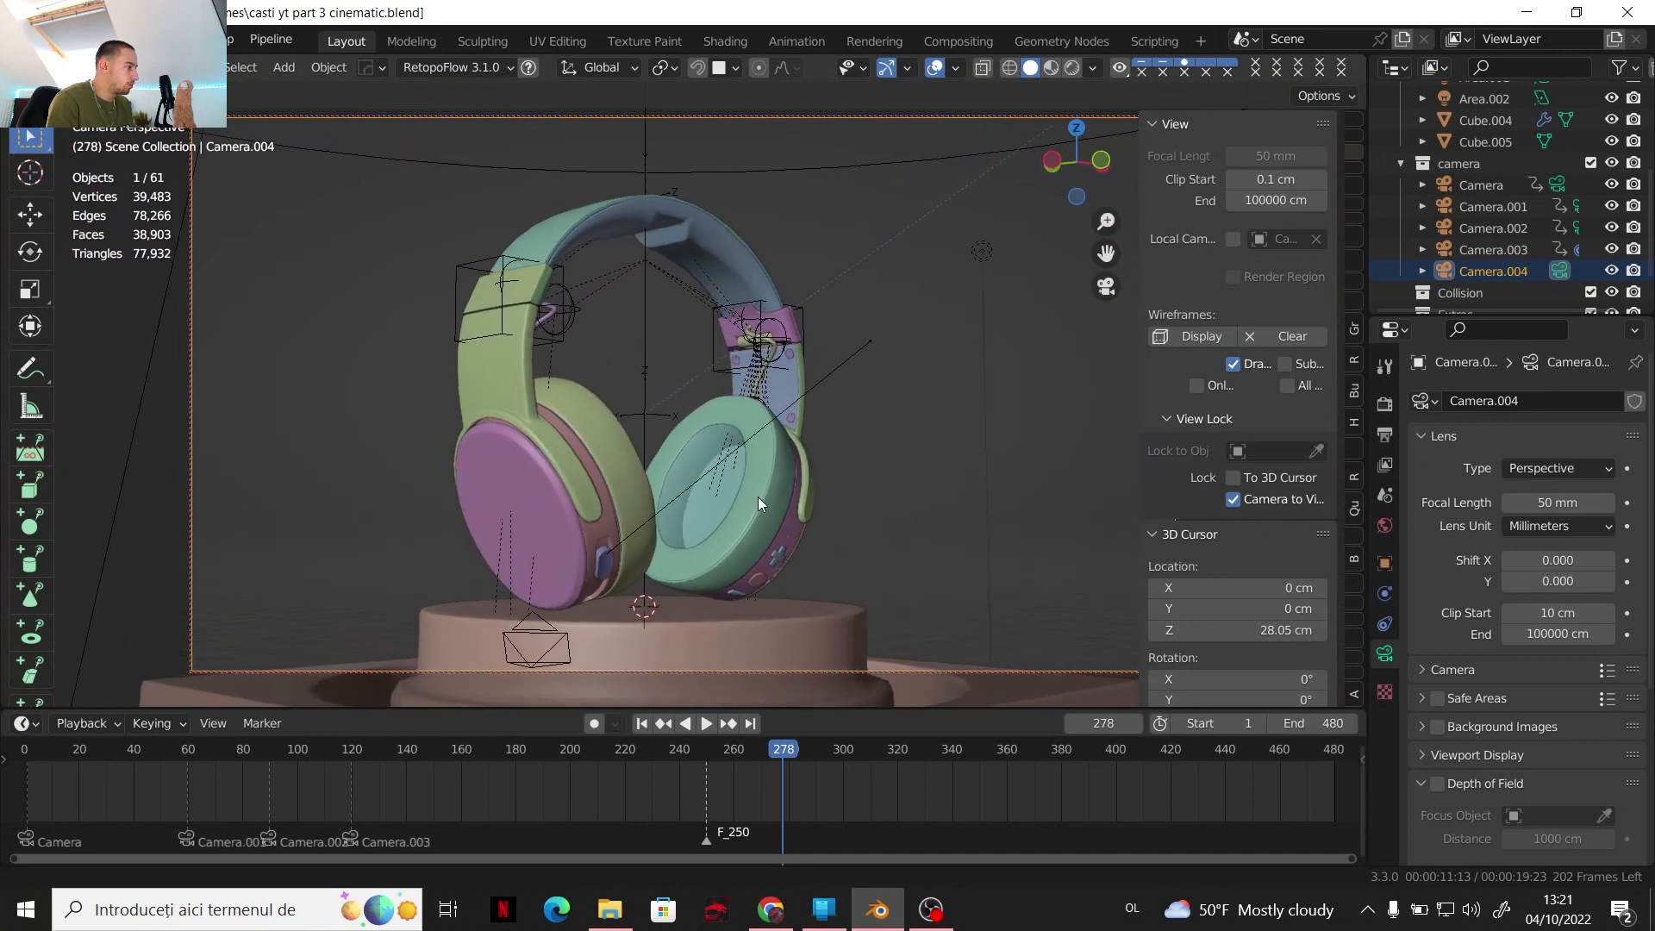
scroll(758, 497, up, 3)
At frame 250, make Camera.004 the active scene camera and bind it to the F_250 marker
drag(717, 748, 706, 752)
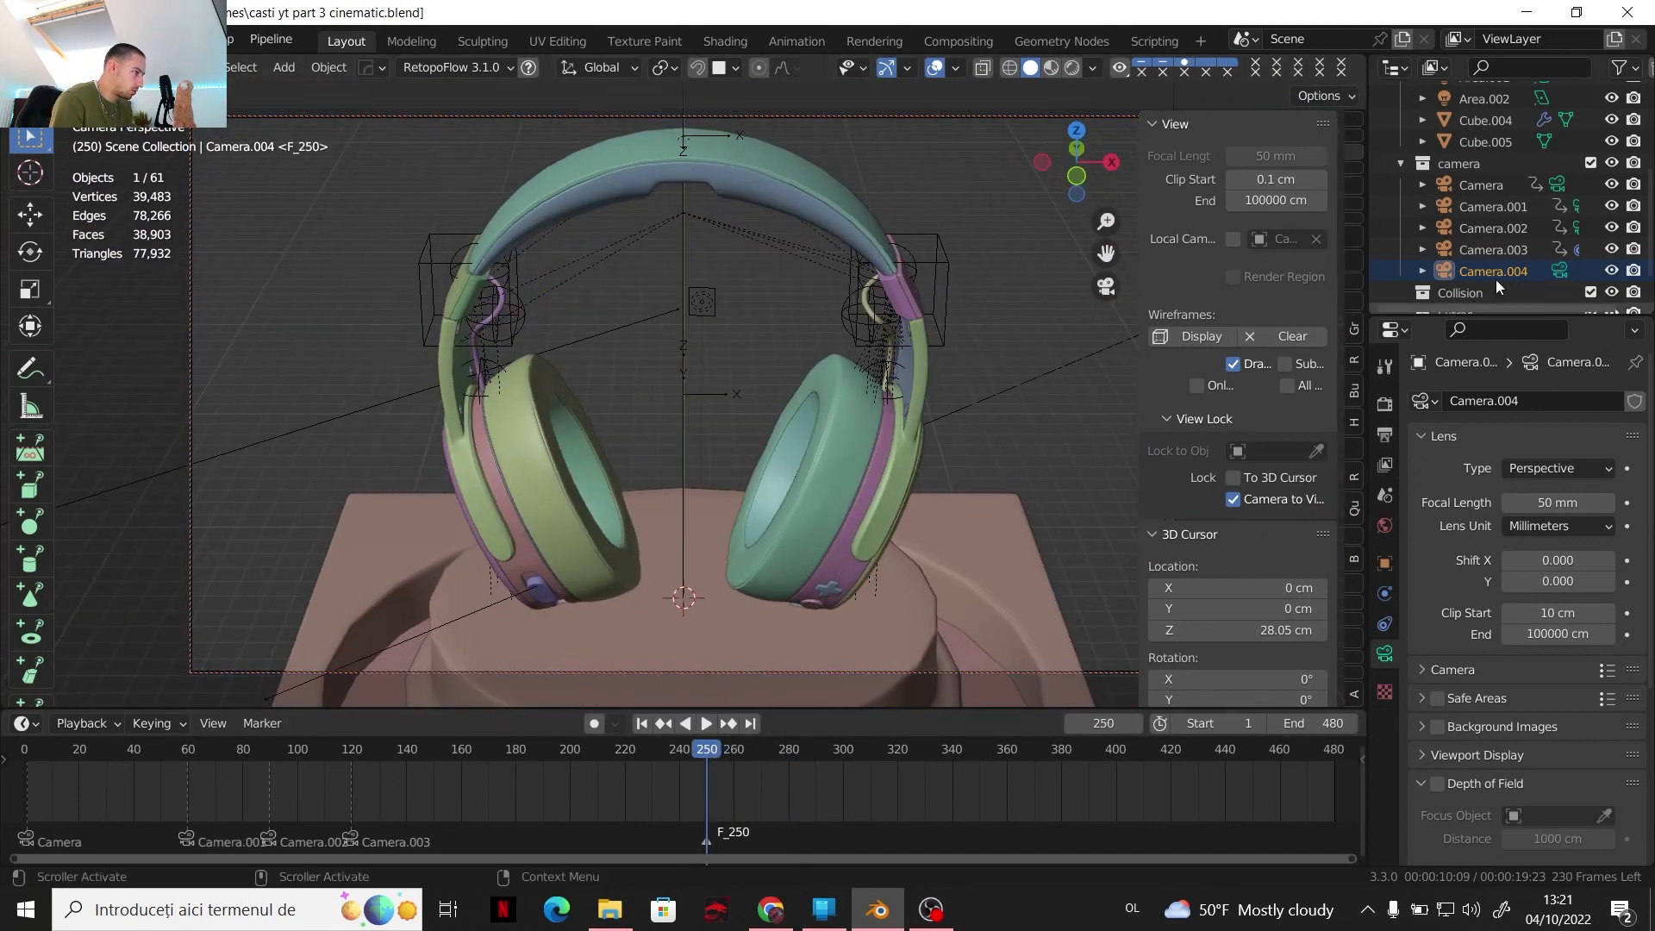
click(1560, 271)
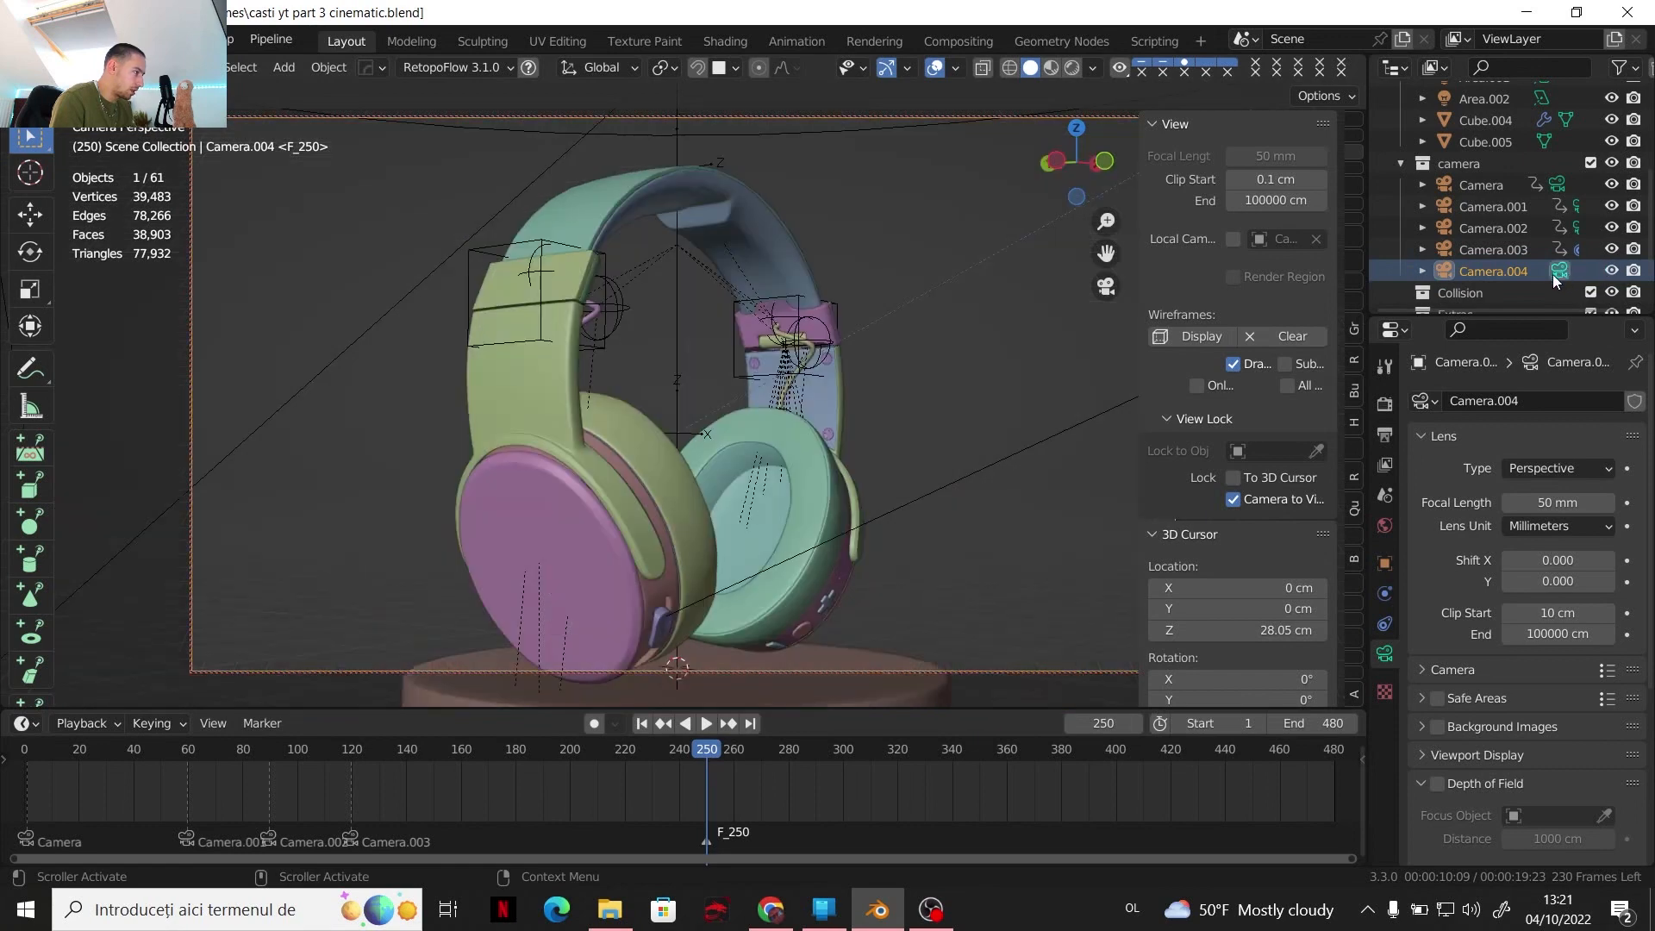
click(262, 723)
click(324, 512)
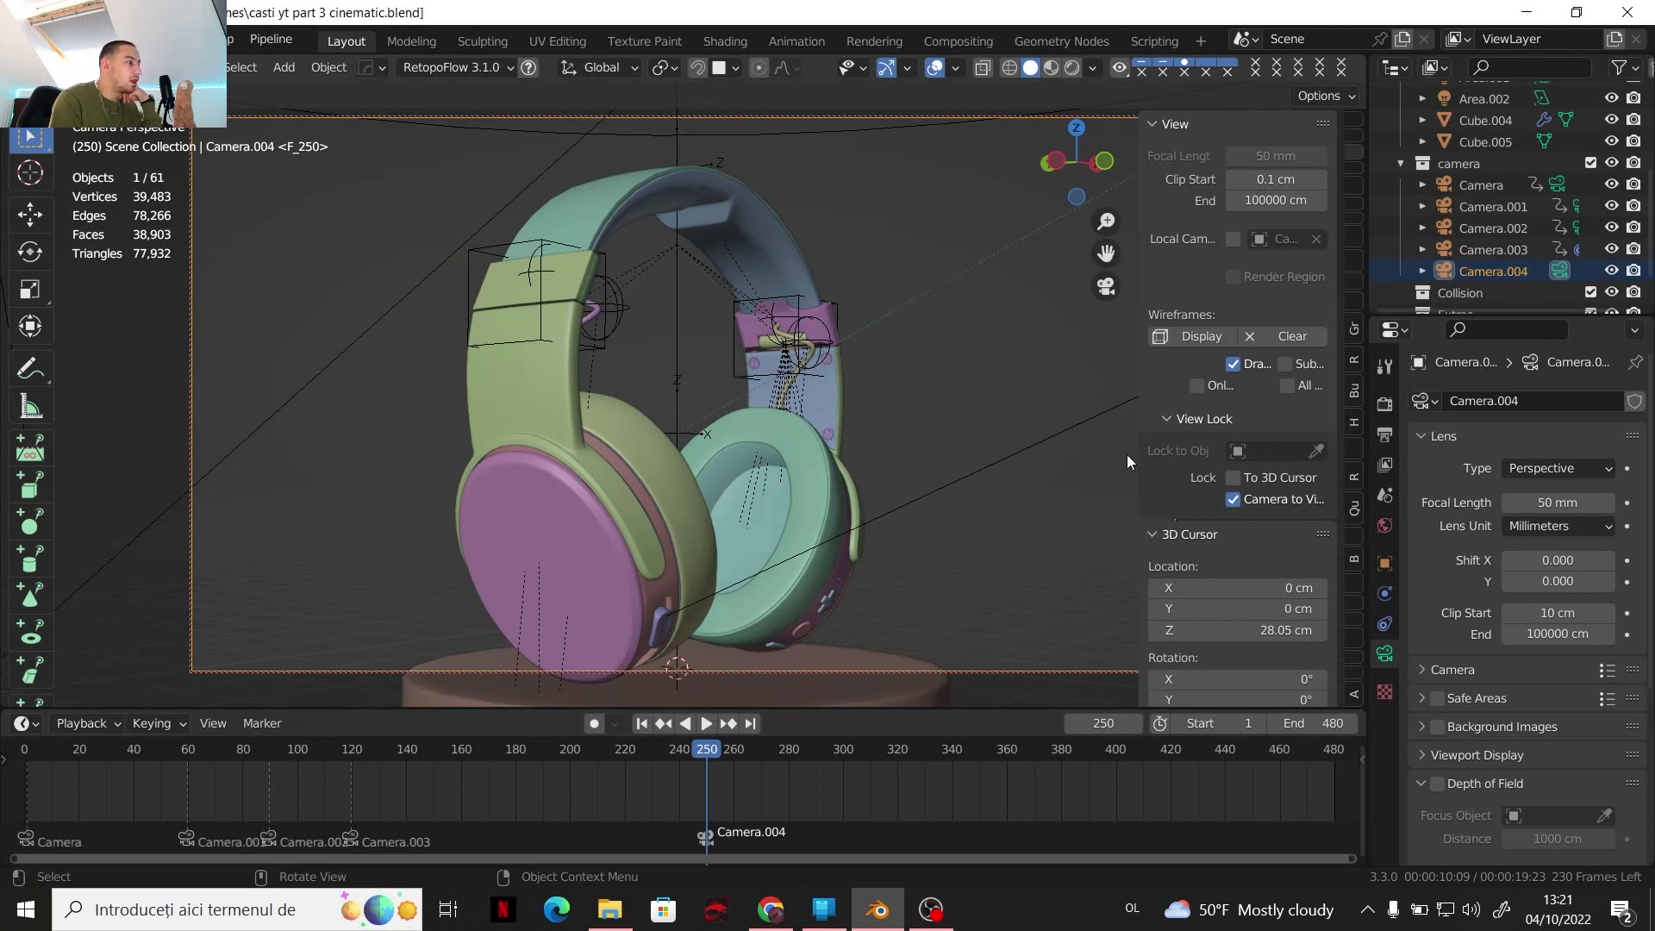
key(n)
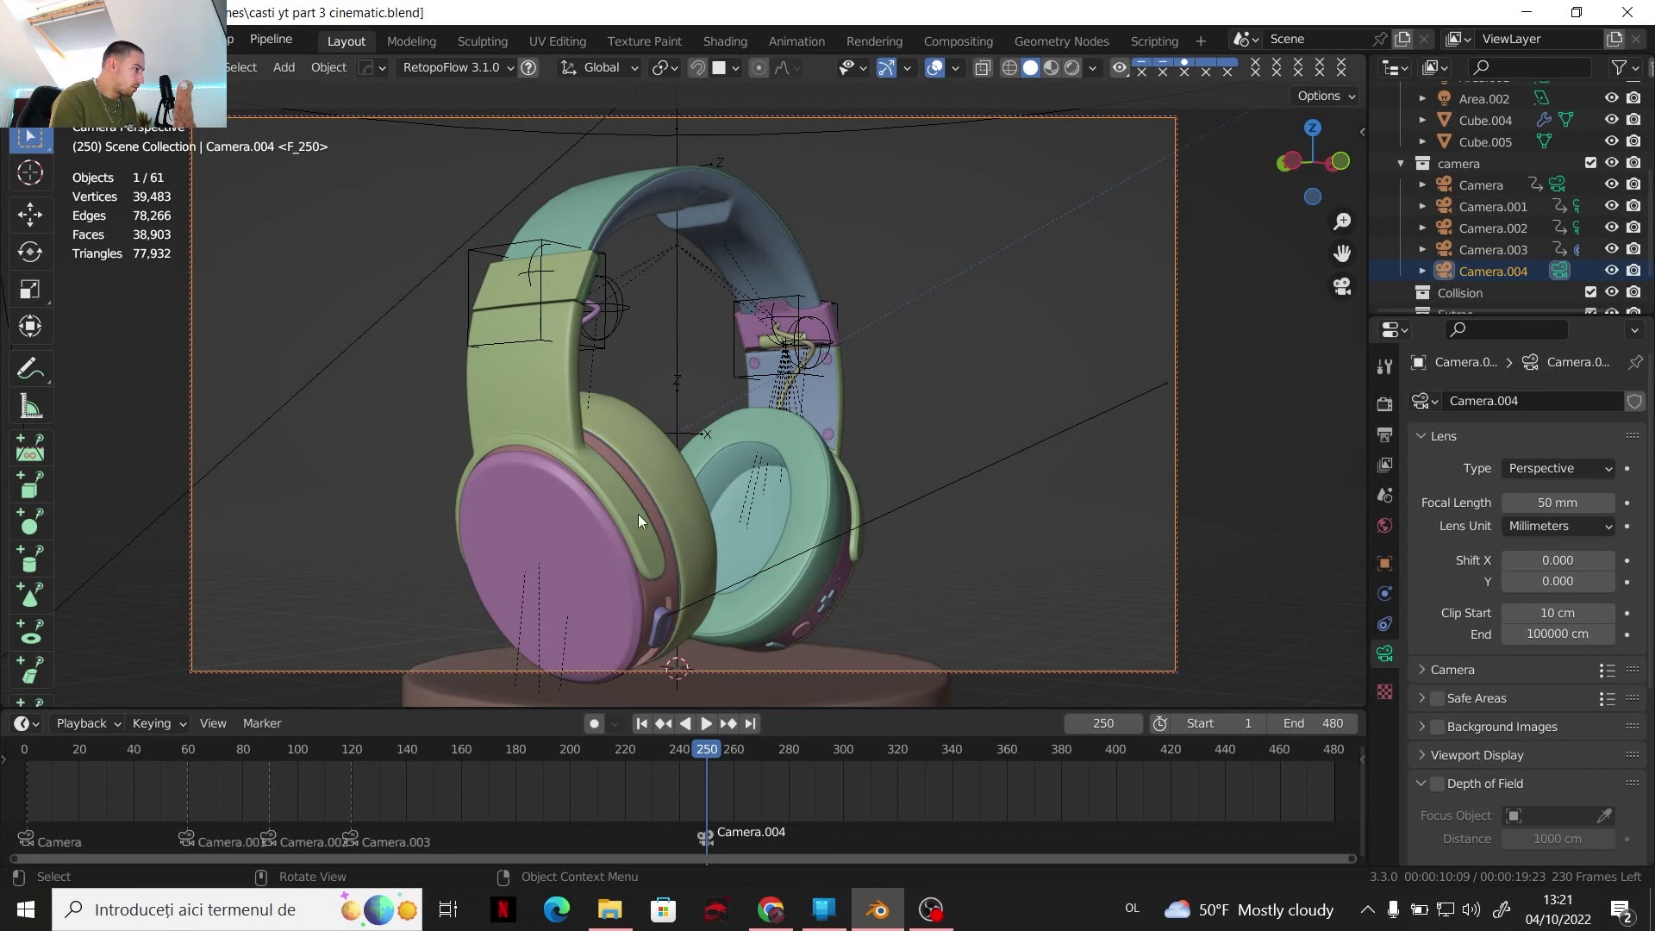
Select both cube empties at the headband hinges and insert a rotation keyframe on them at frame 250
click(541, 329)
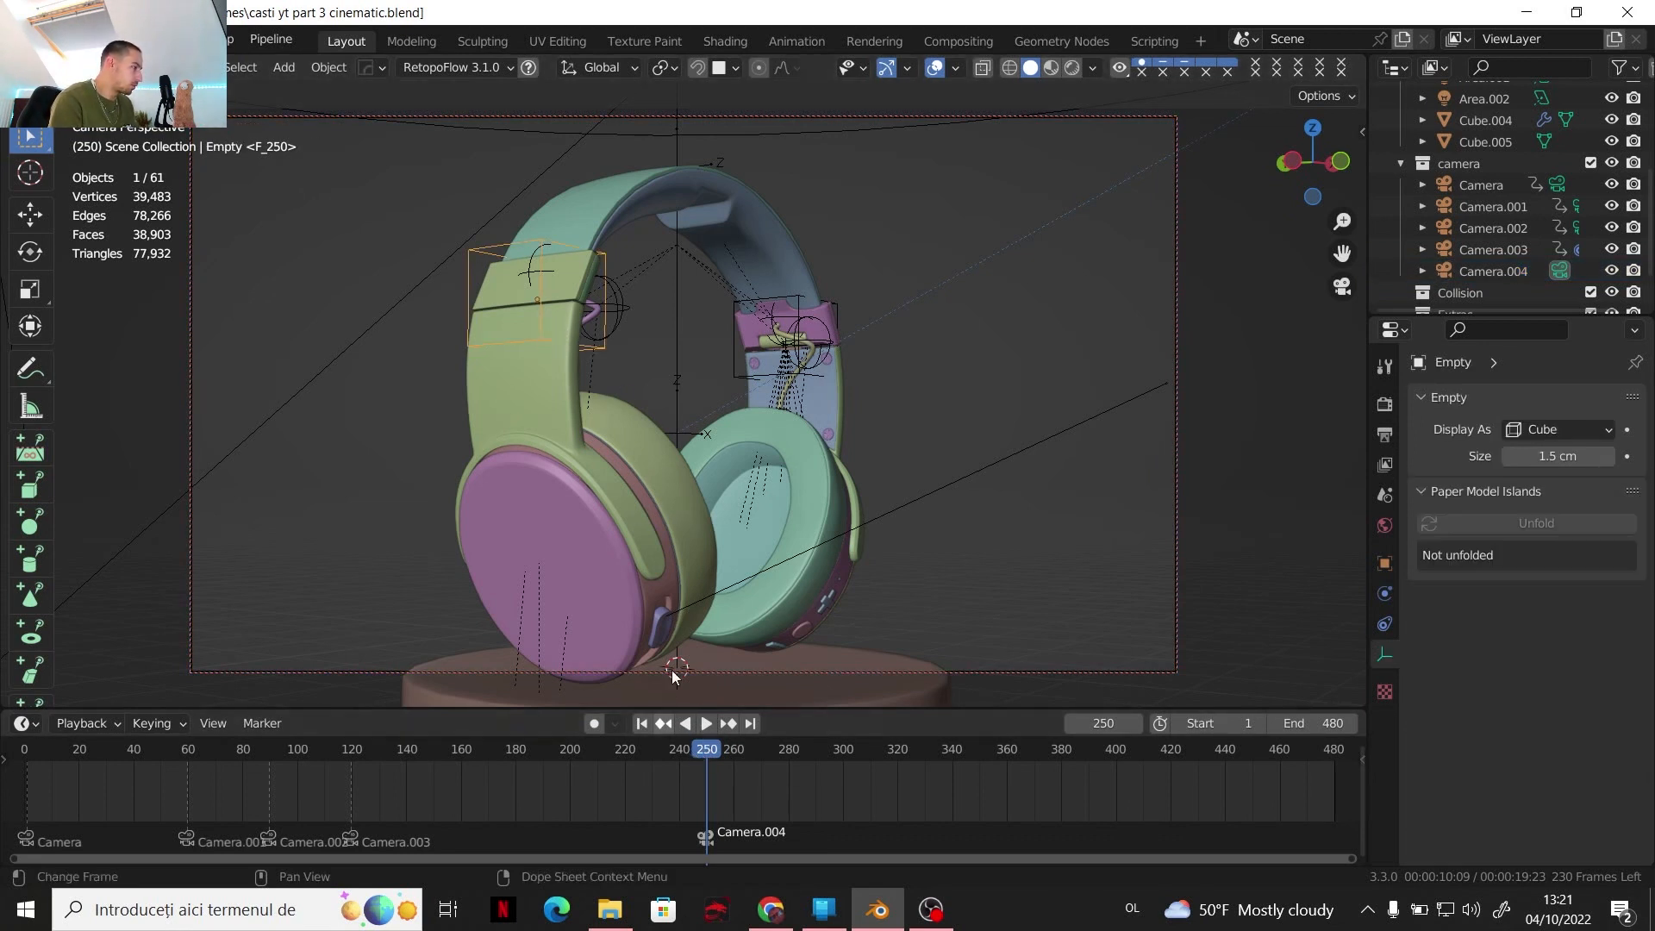
shift+click(798, 298)
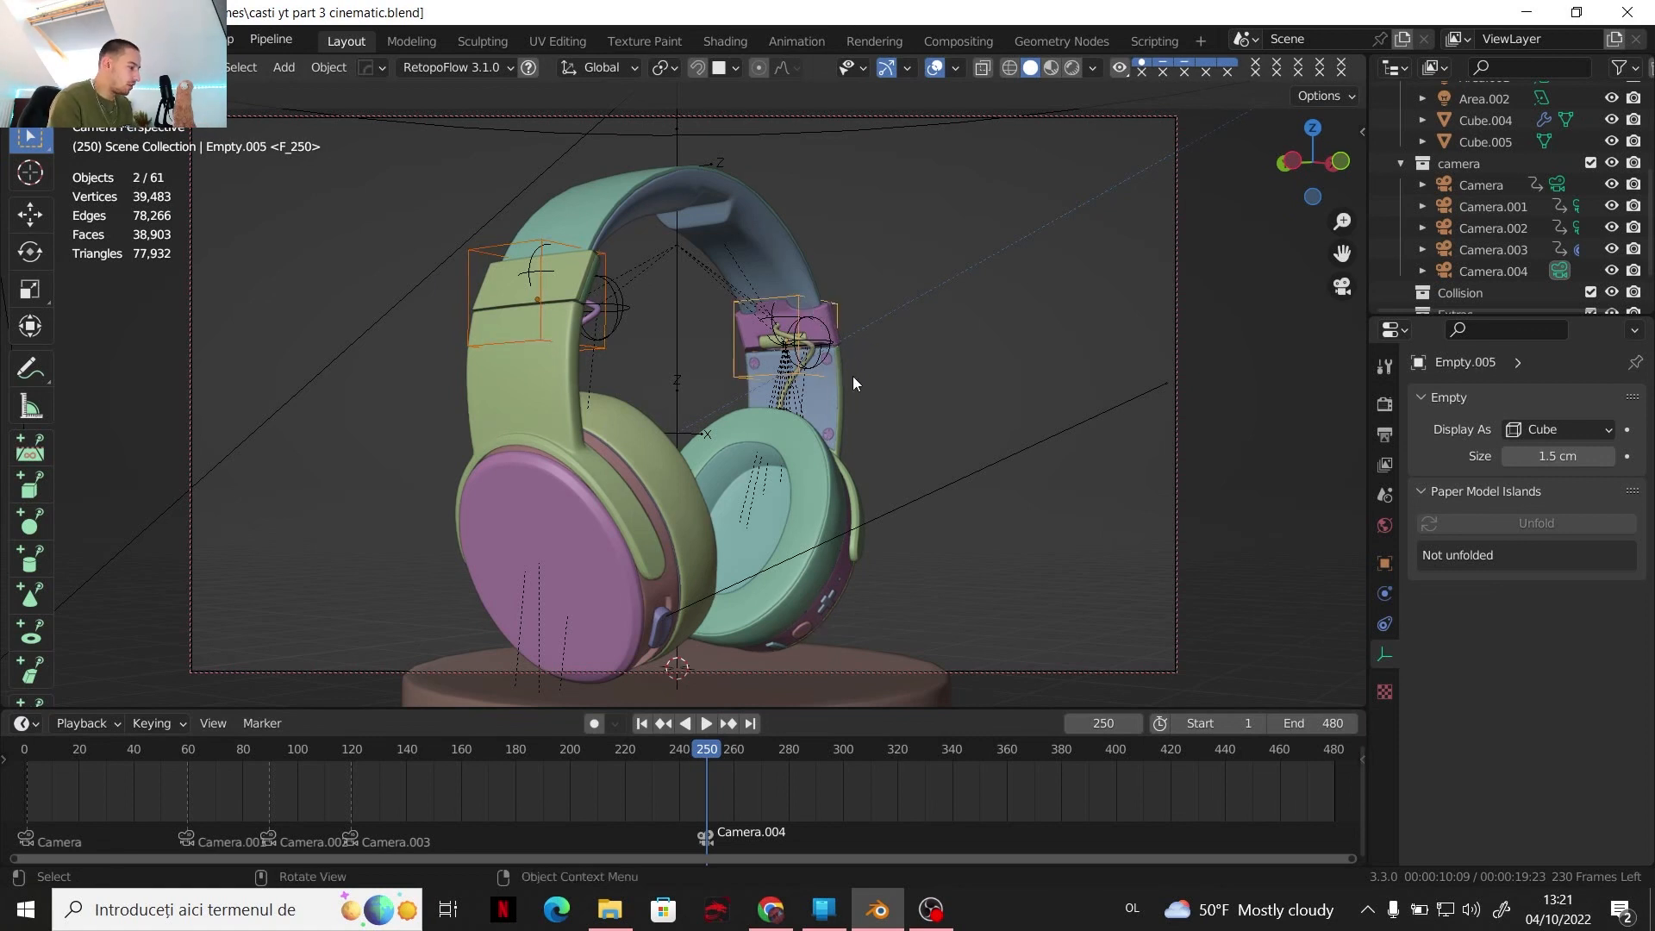
key(i)
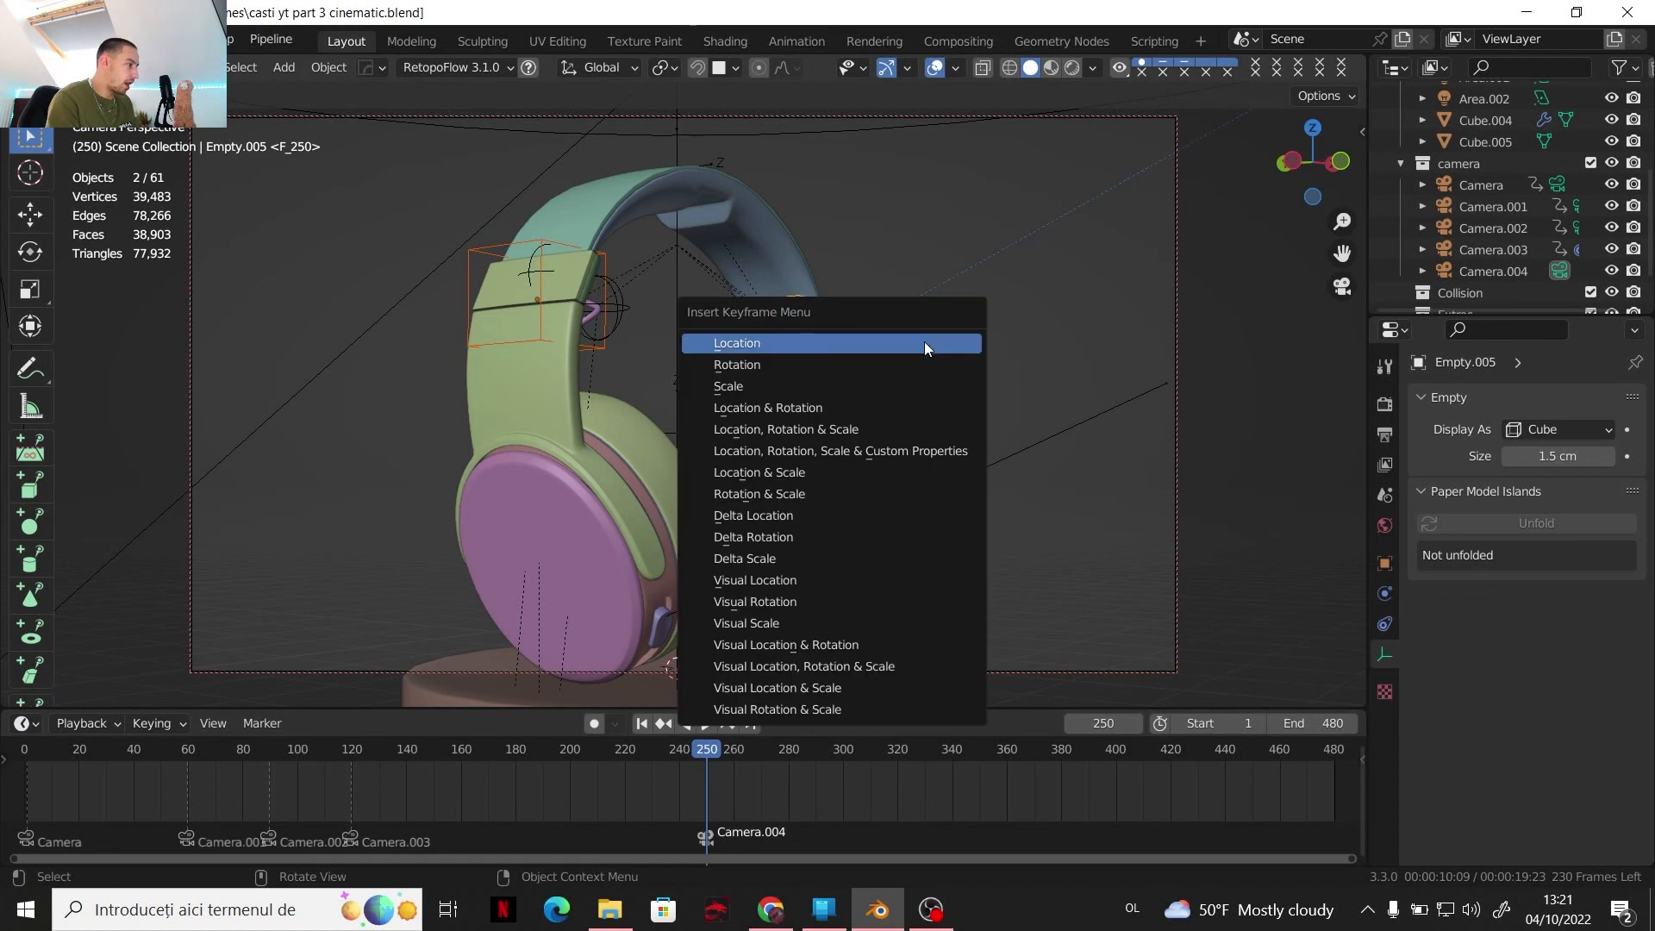
click(853, 372)
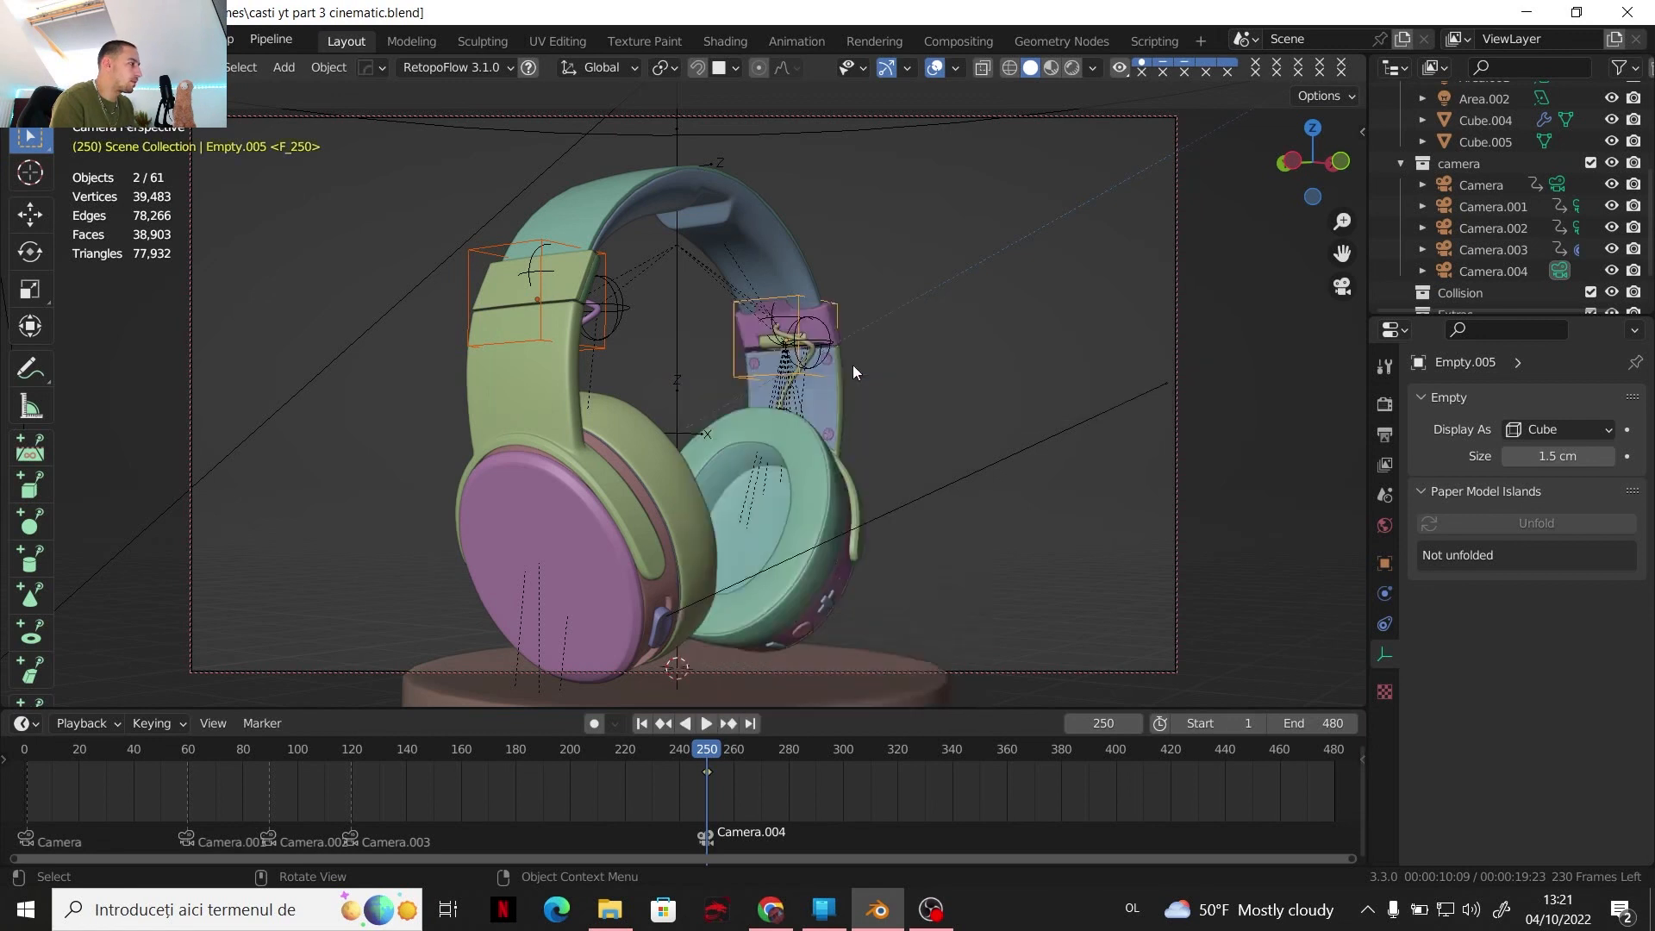
Try folding the nearer ear cup upward by rotating its cube empty about the Y axis
click(545, 249)
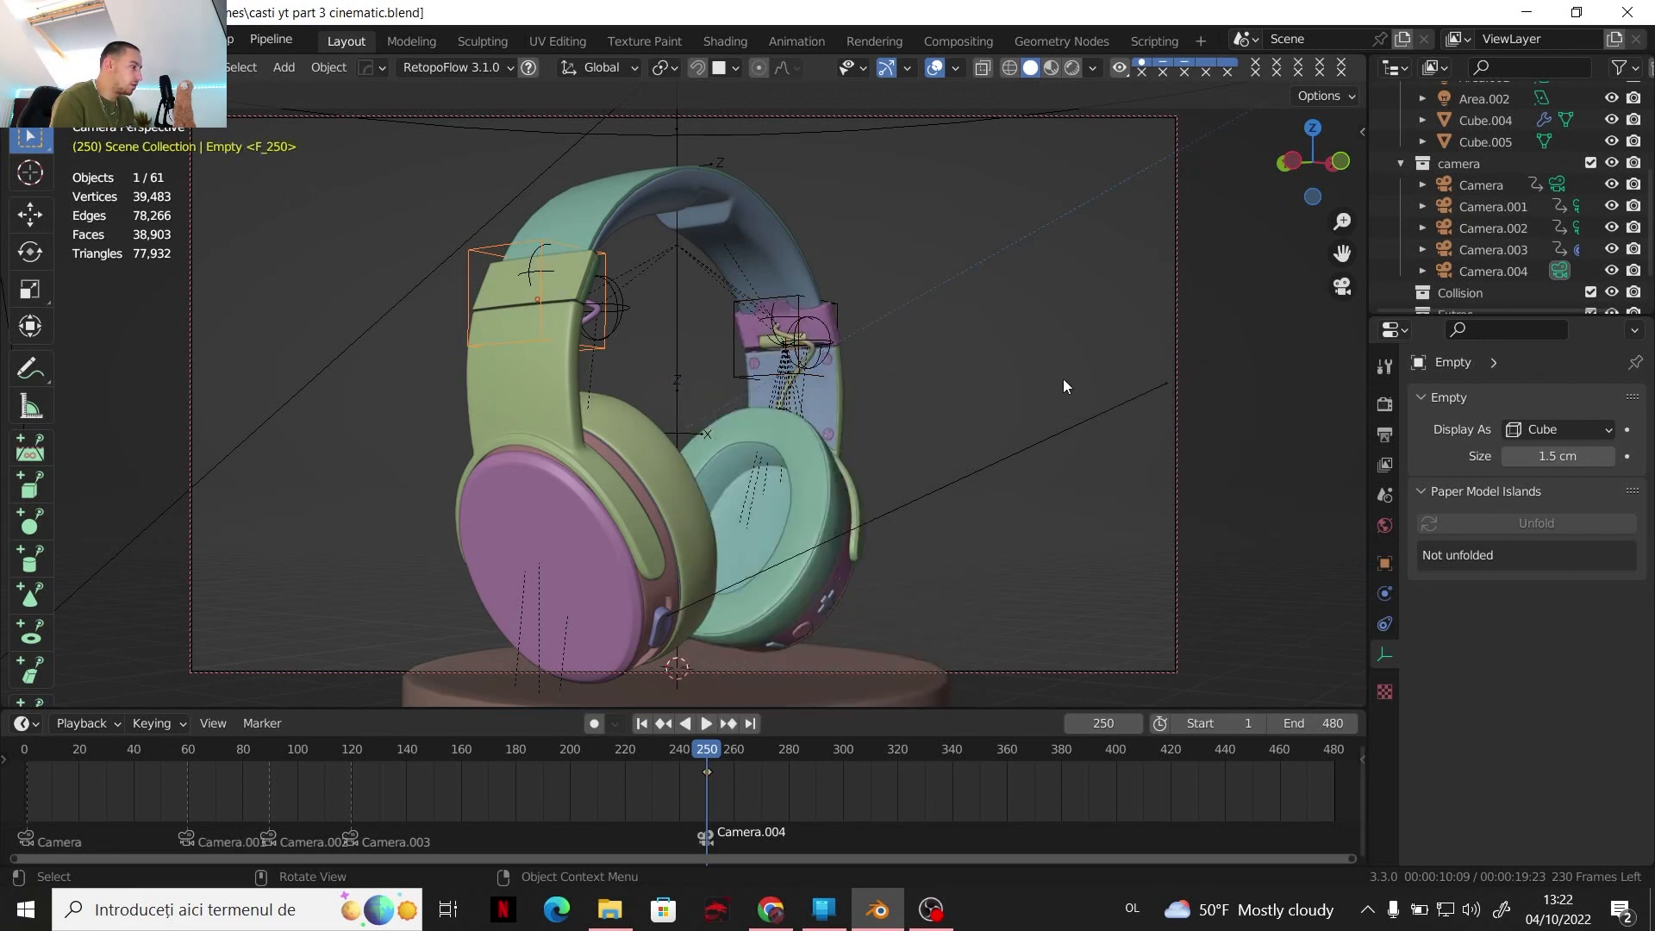
key(r)
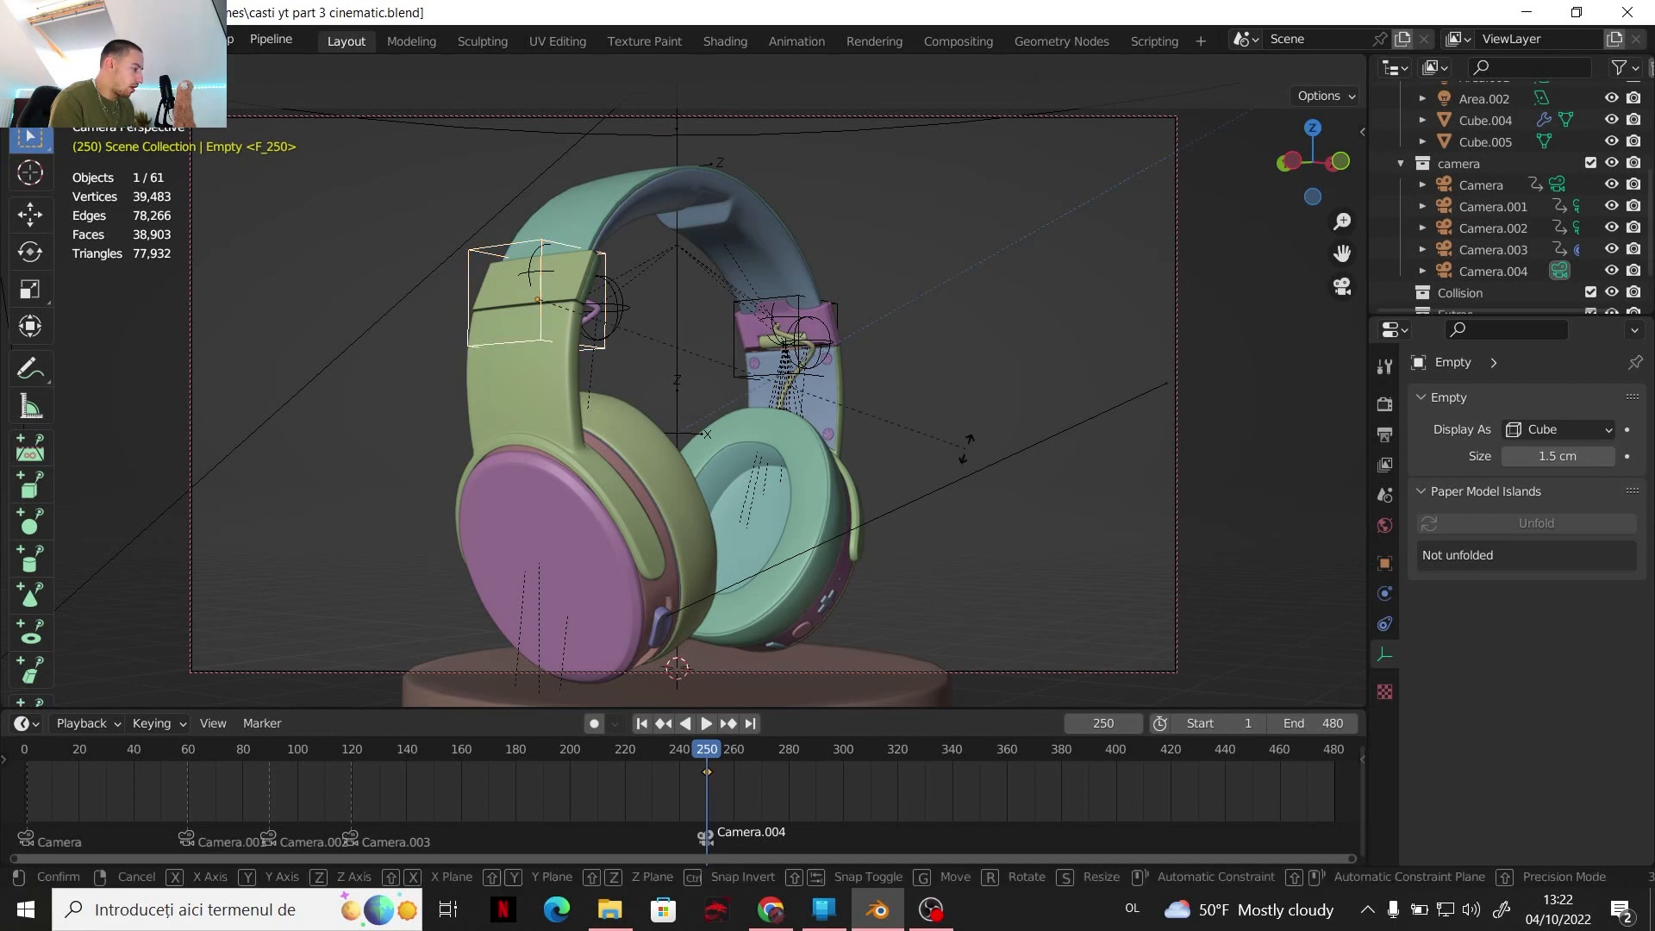
key(y)
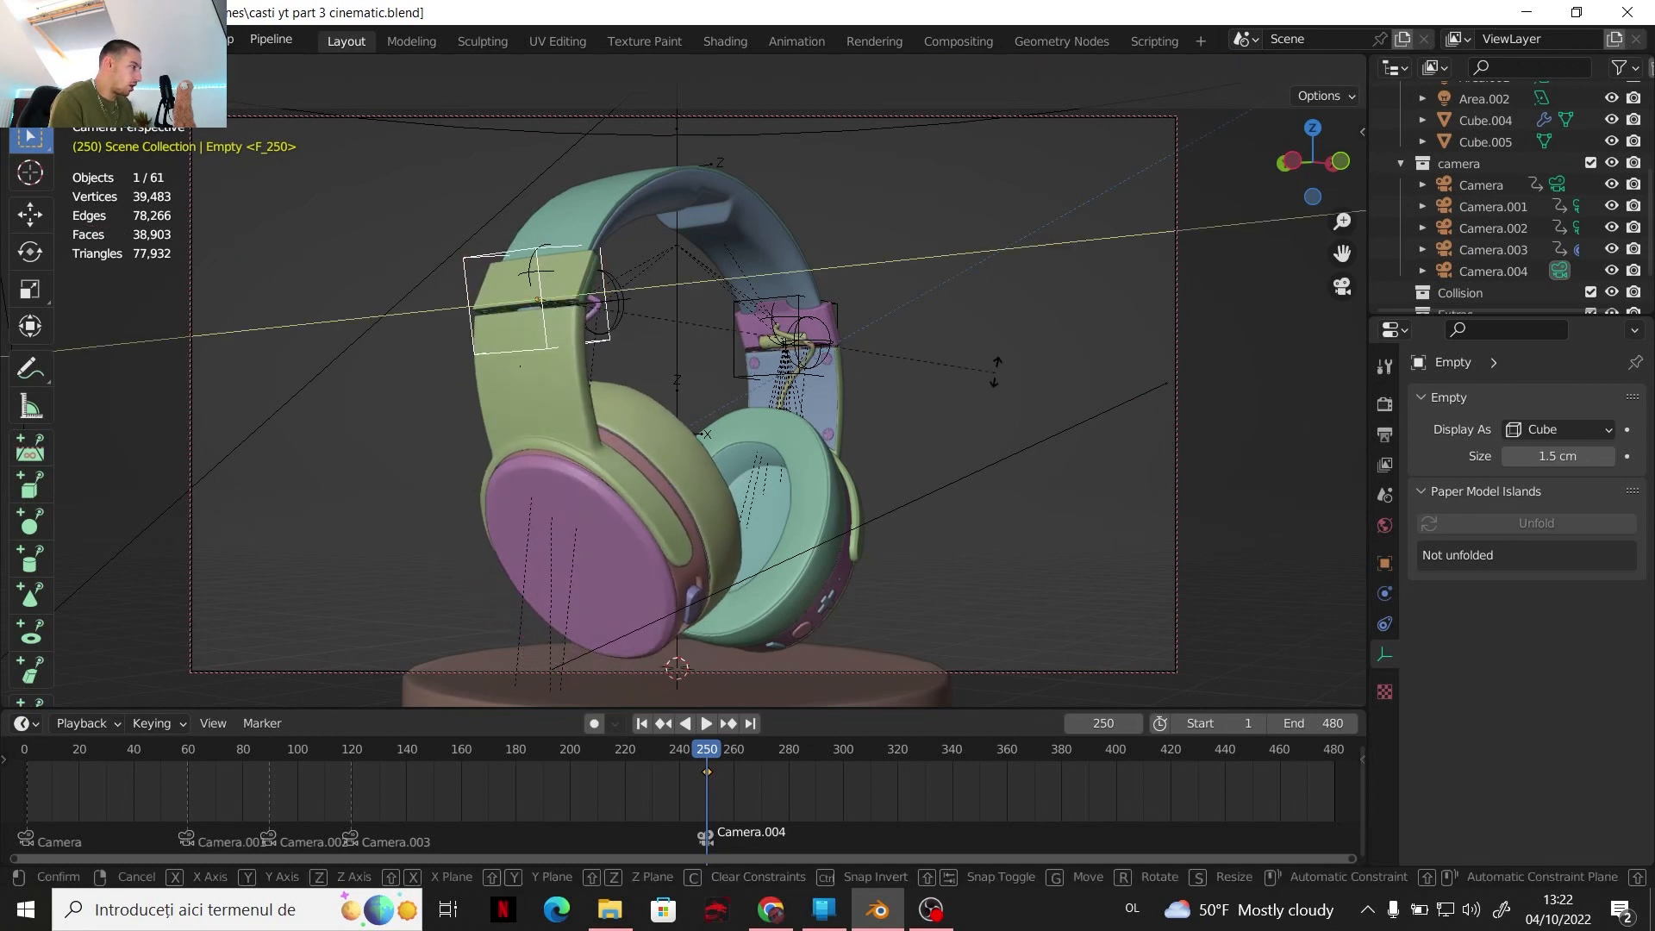
key(z)
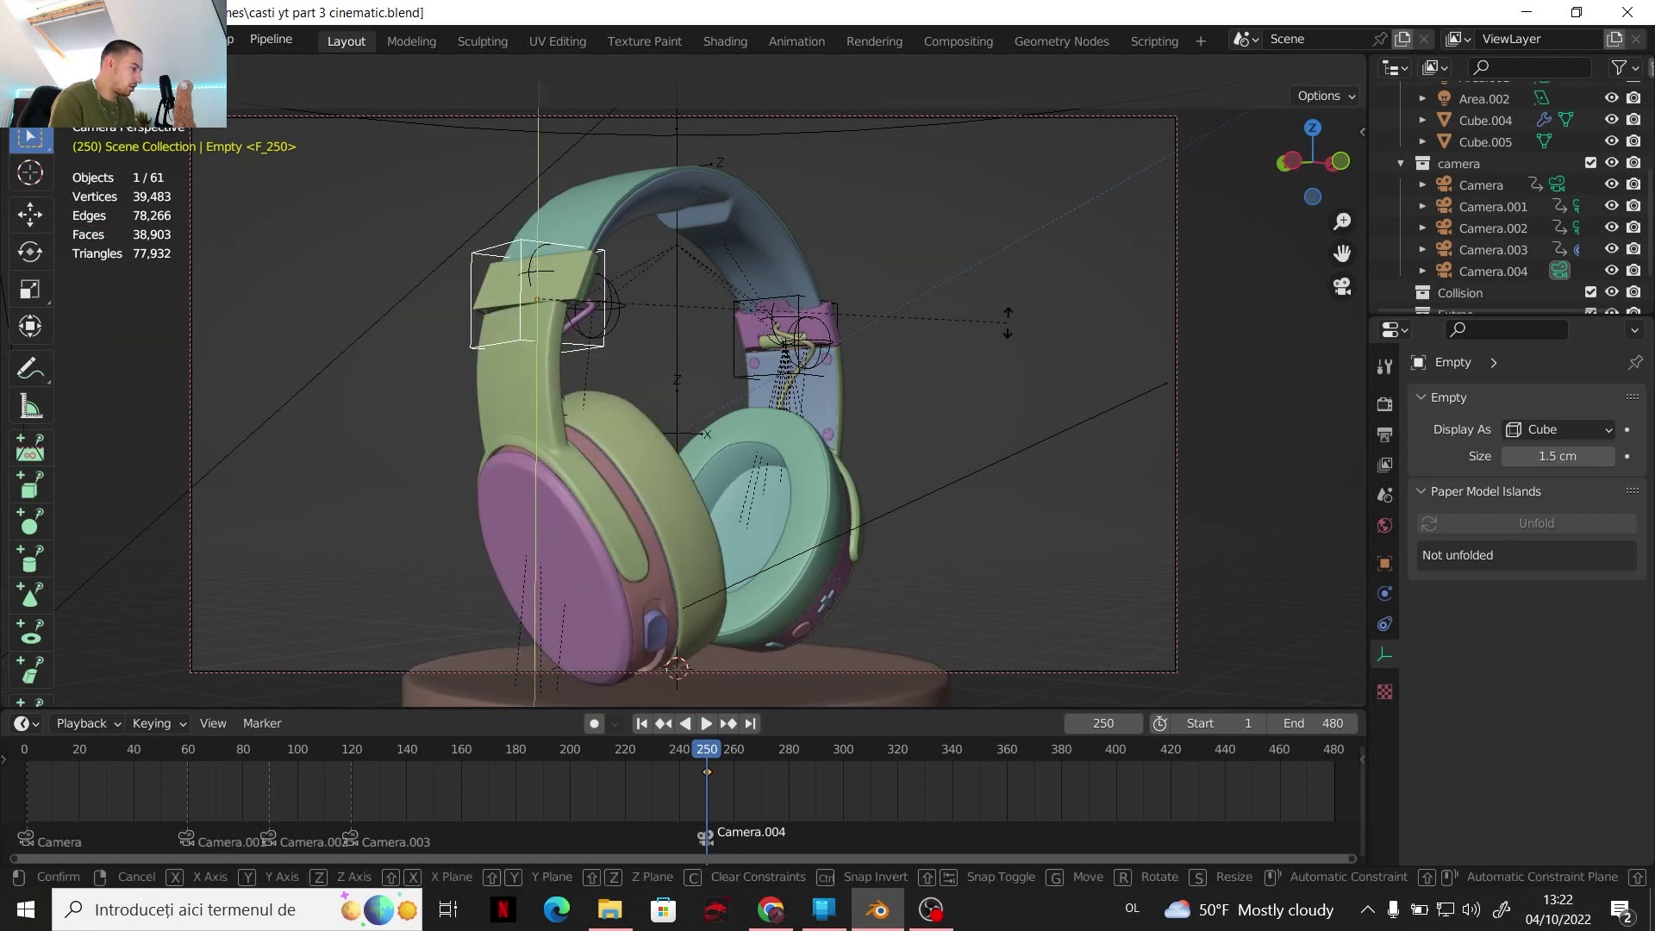
key(y)
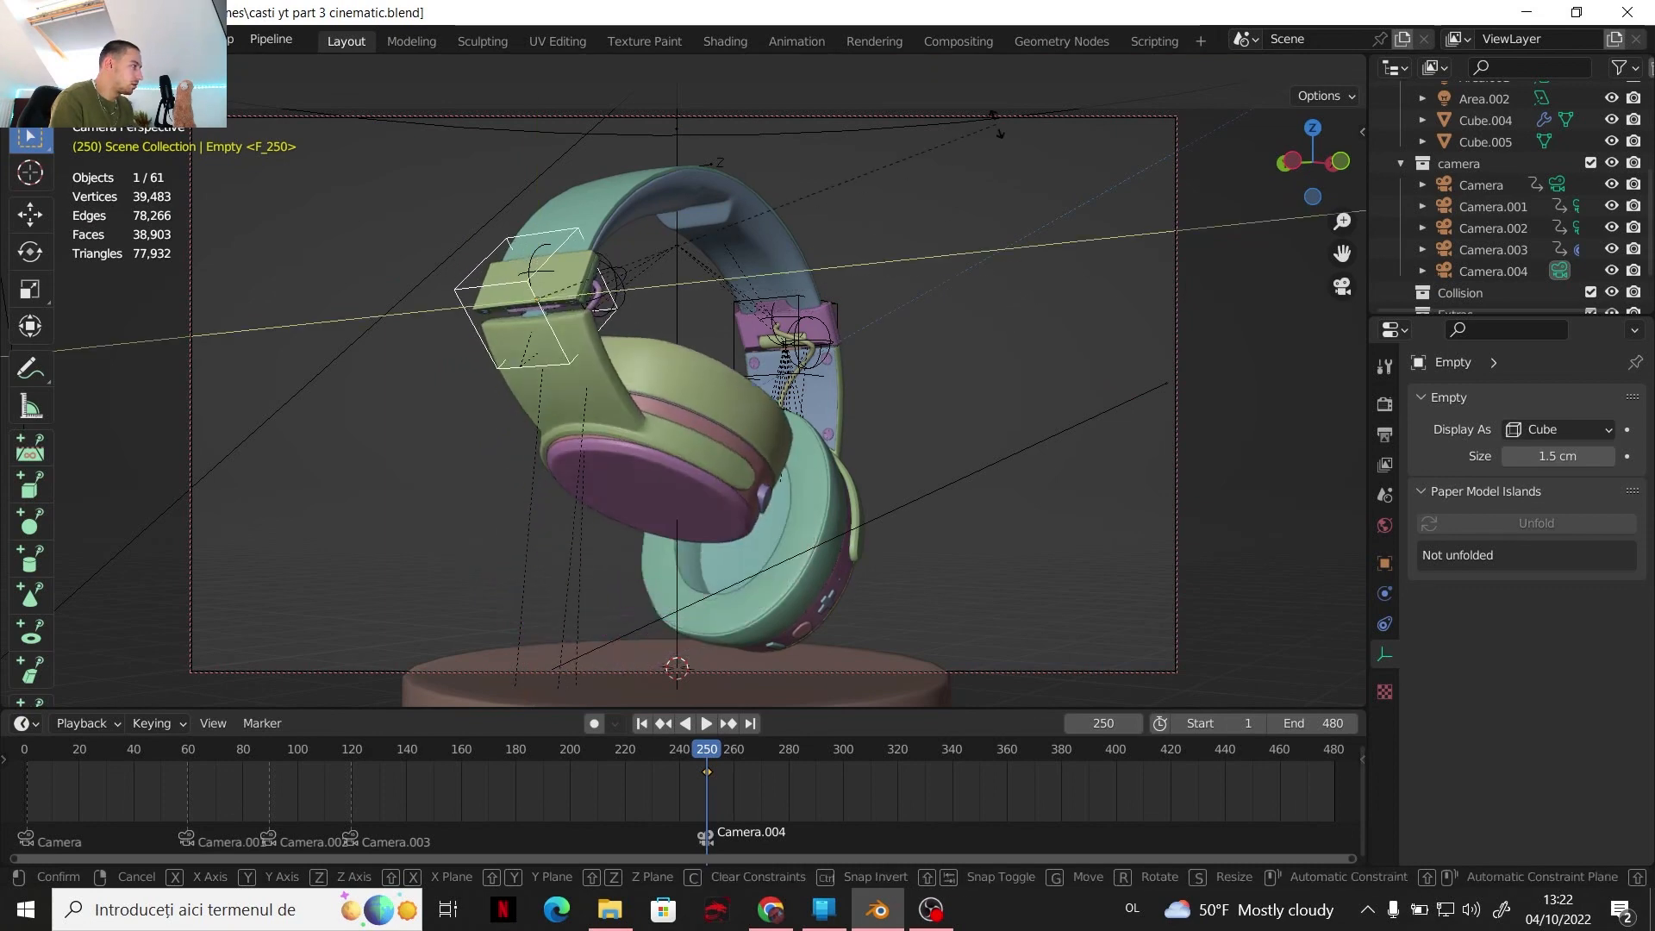
click(739, 603)
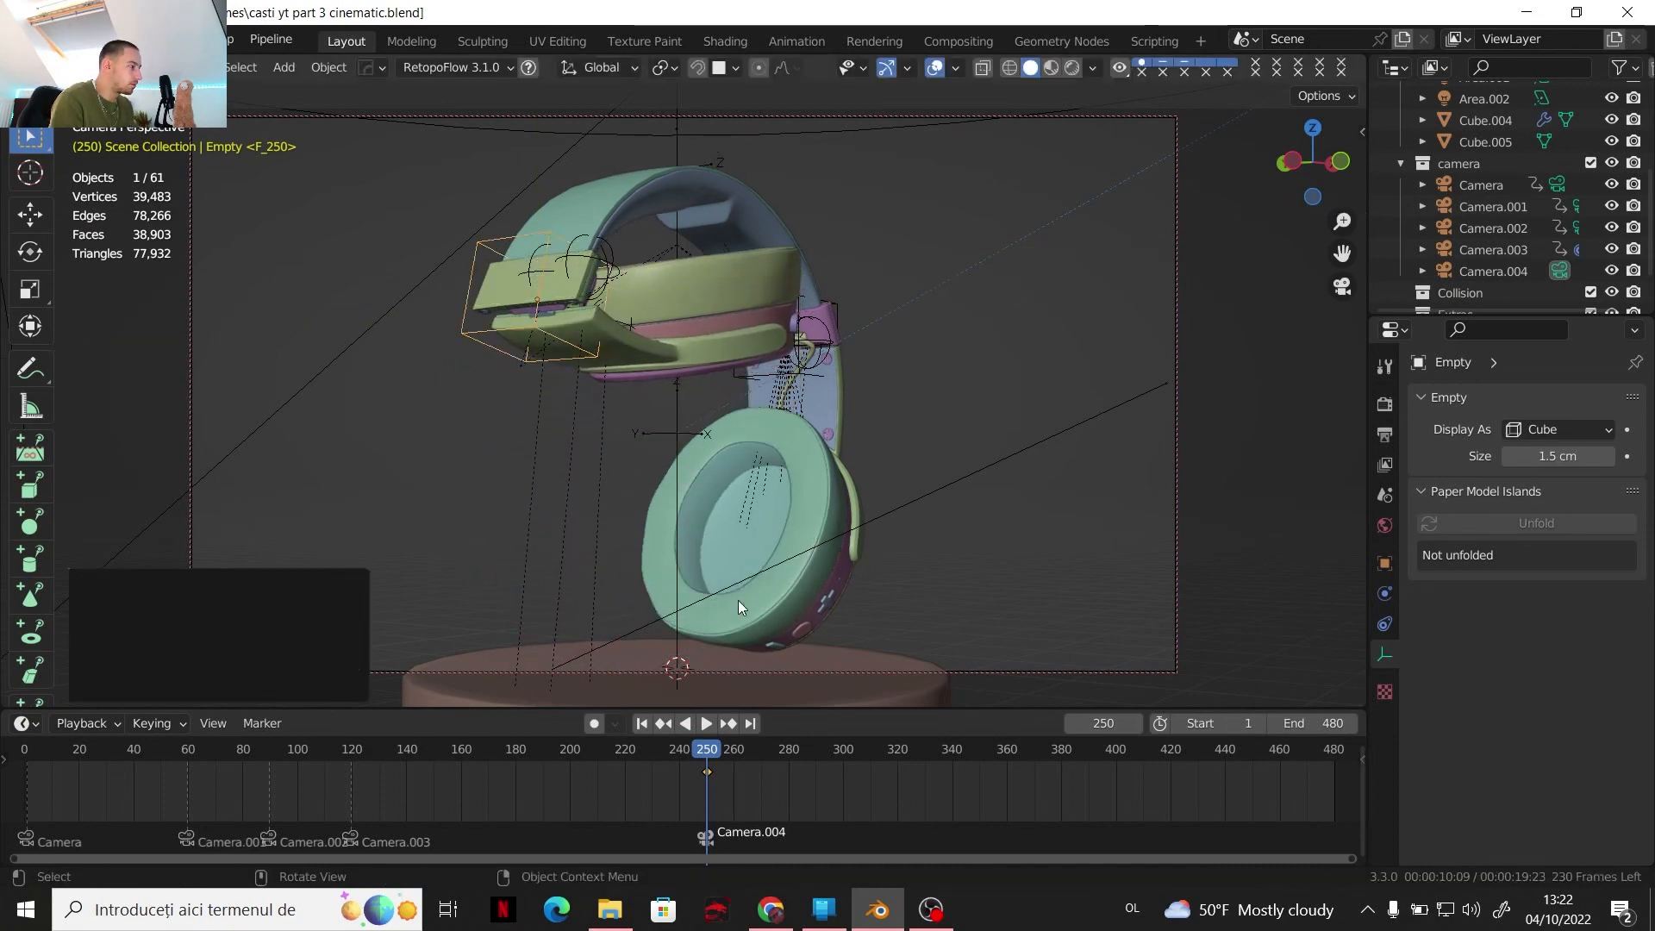
key(ctrl+z)
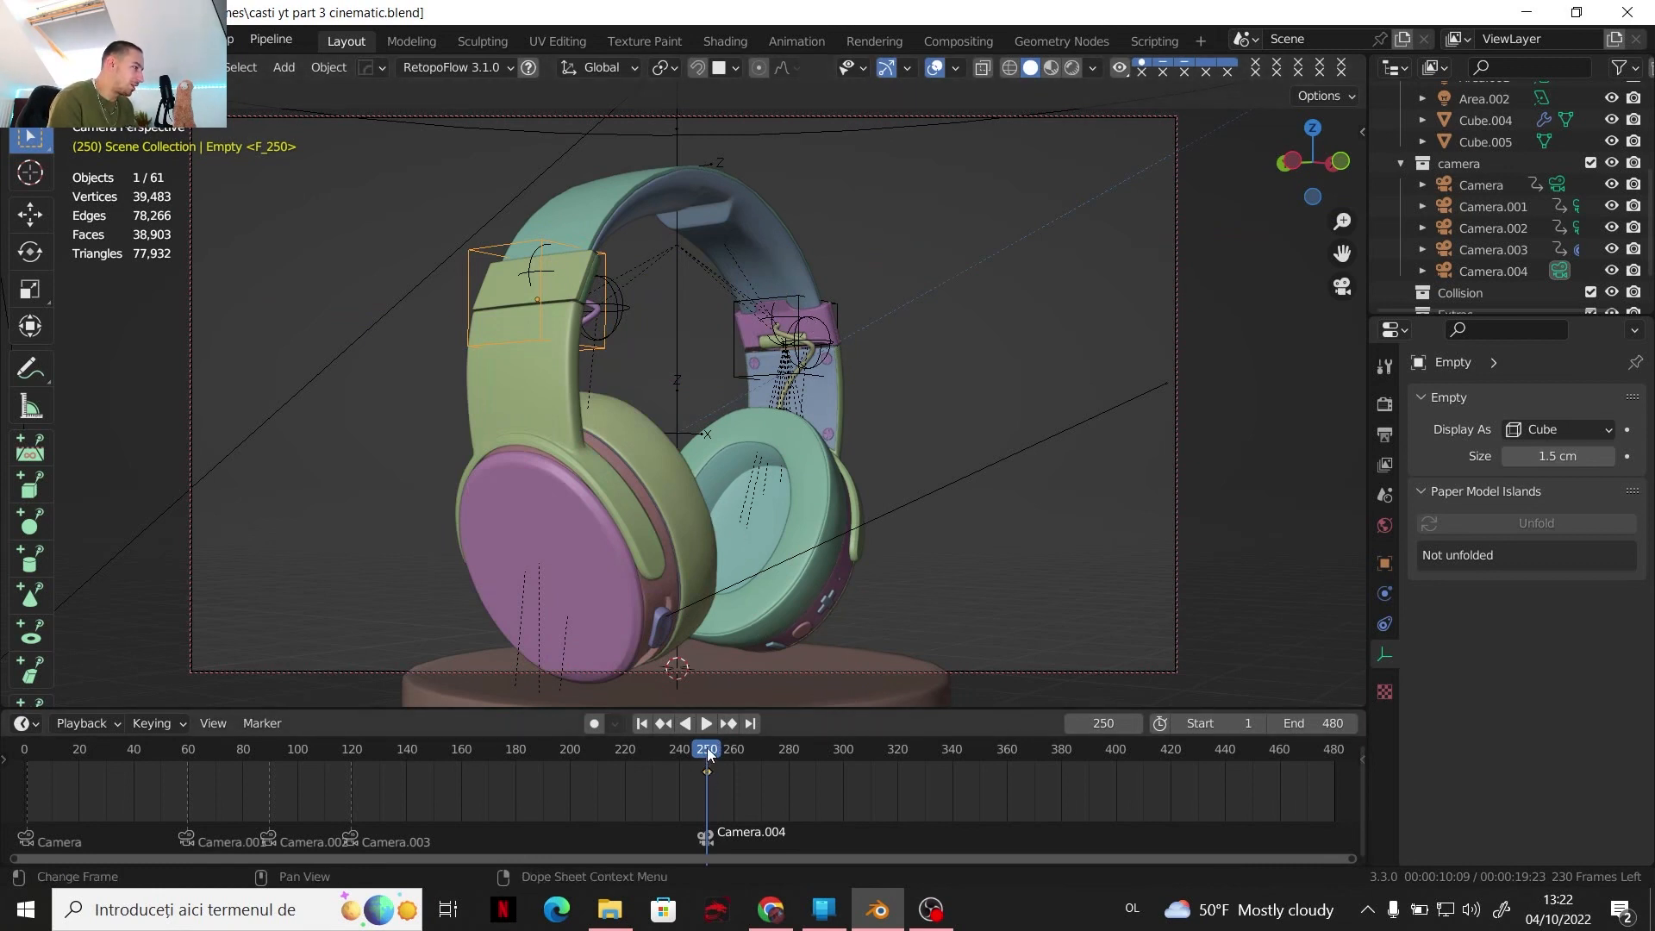
Move to frame 300 and turn off the lock that ties the camera to the view
drag(708, 755, 845, 768)
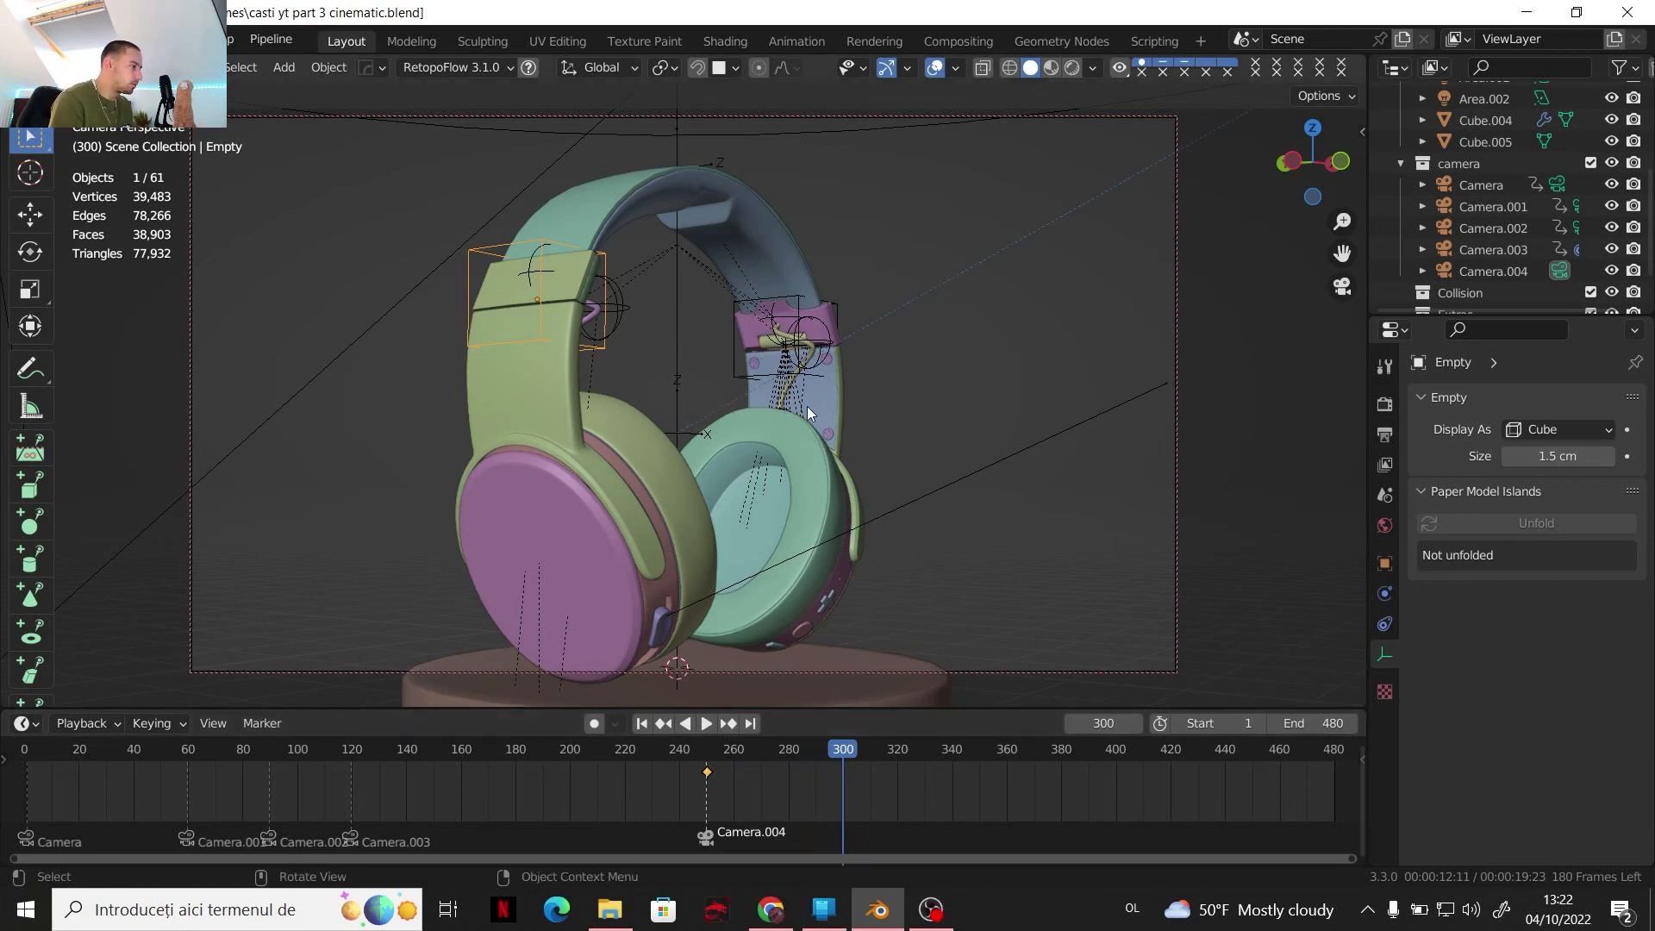
click(1362, 132)
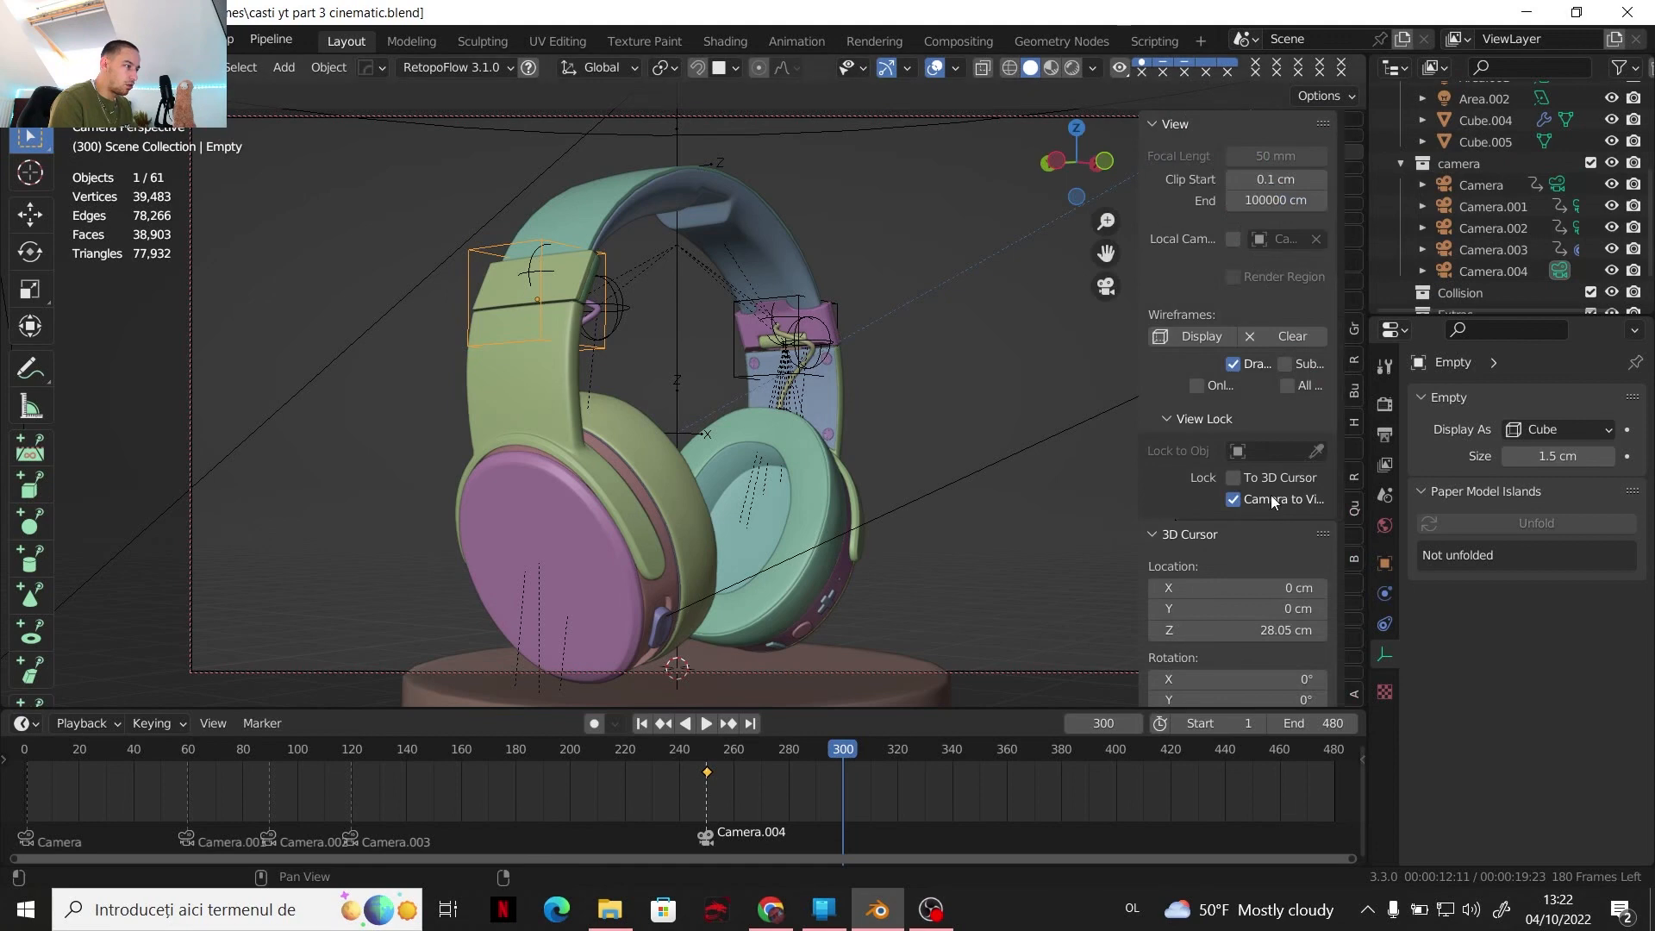
click(1232, 499)
key(n)
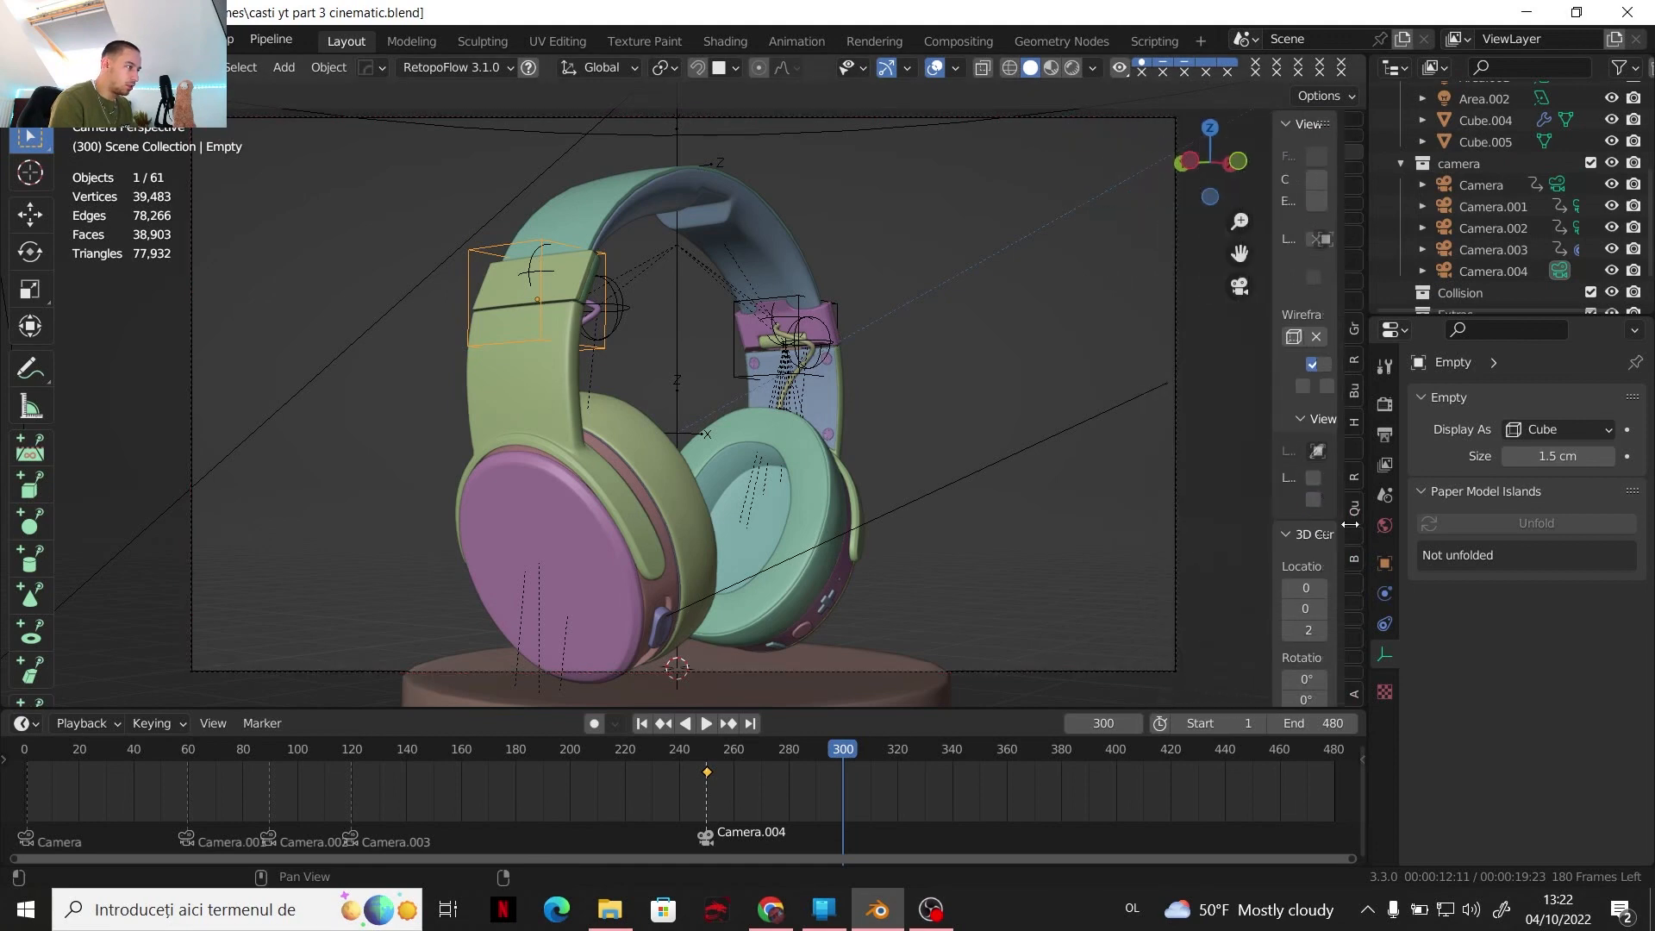
Enable auto keying and rotate the first ear cup's cube empty about the Y axis to fold the cup under the headband
middle_drag(993, 472, 672, 505)
scroll(795, 541, up, 4)
click(593, 723)
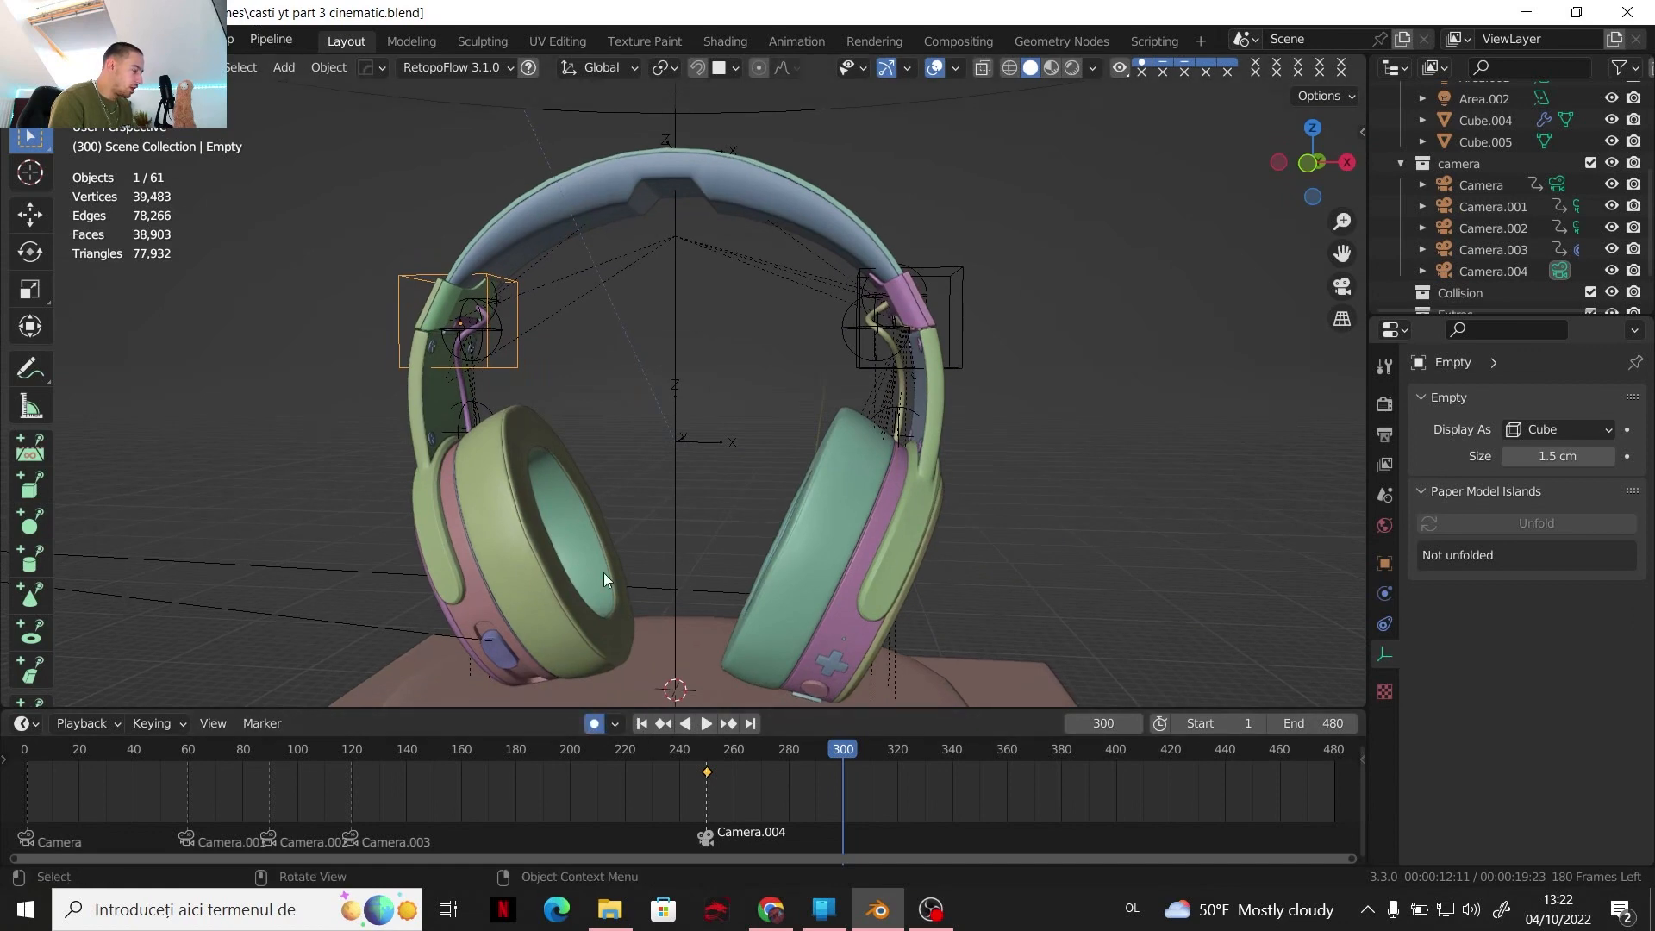
scroll(598, 556, up, 2)
middle_drag(598, 556, 645, 489)
key(r)
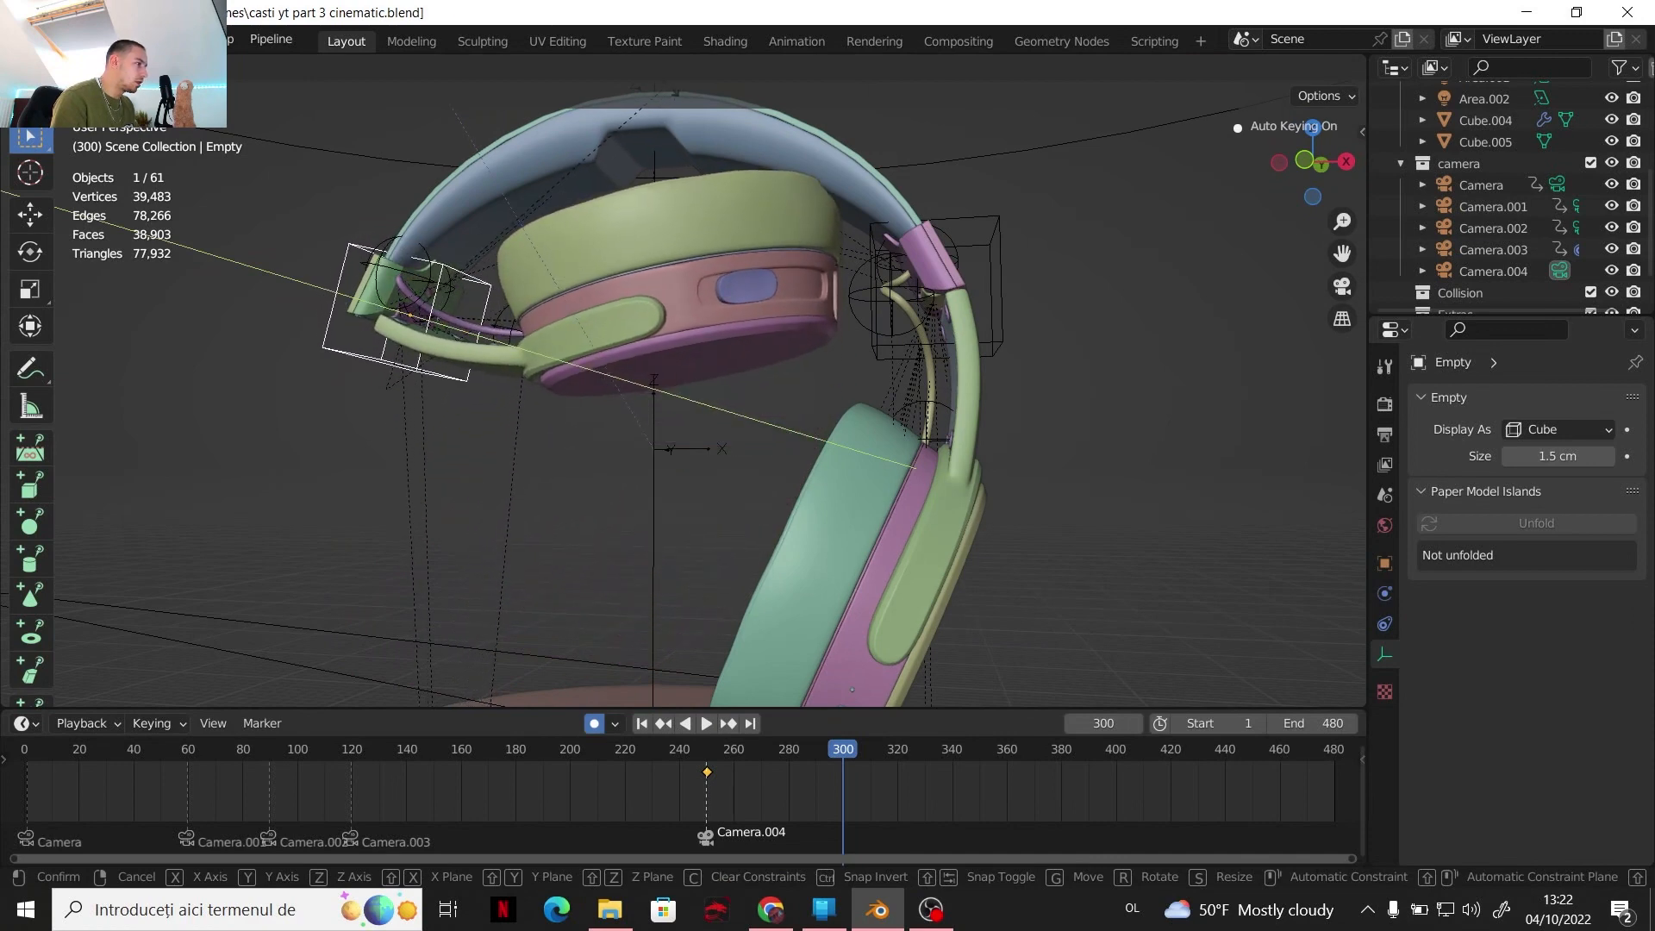
click(677, 120)
middle_drag(677, 120, 711, 167)
middle_drag(836, 218, 866, 281)
Select the opposite hinge's cube empty, Empty.005, and insert a rotation keyframe on it at frame 290
click(910, 282)
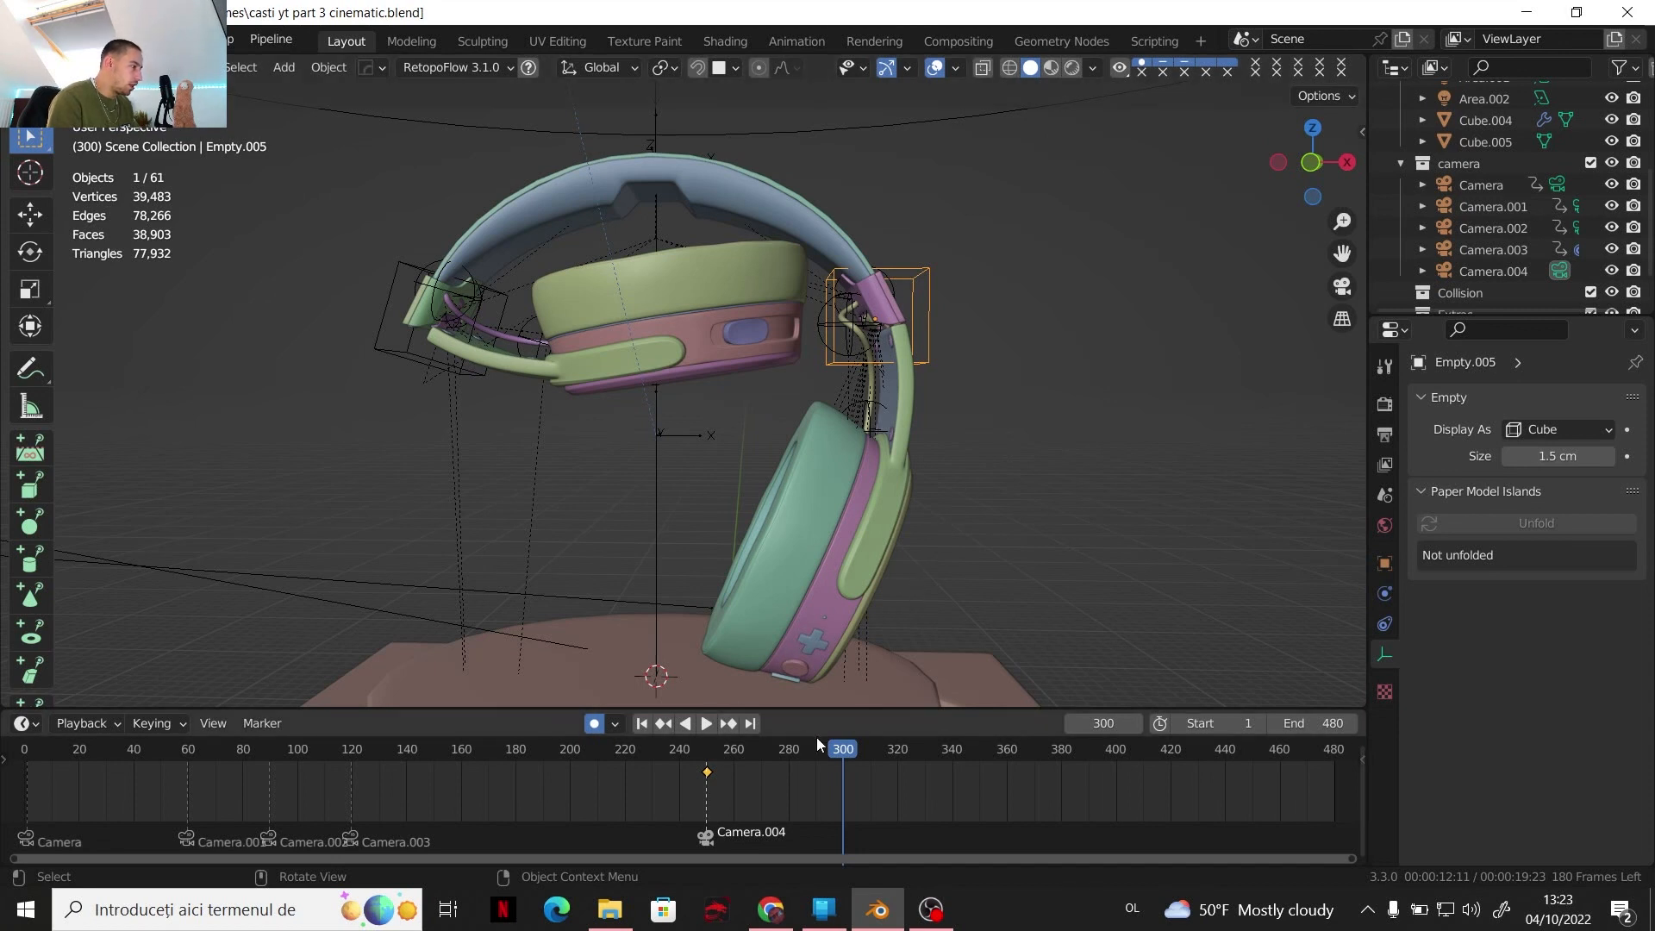
key(space)
drag(840, 748, 815, 783)
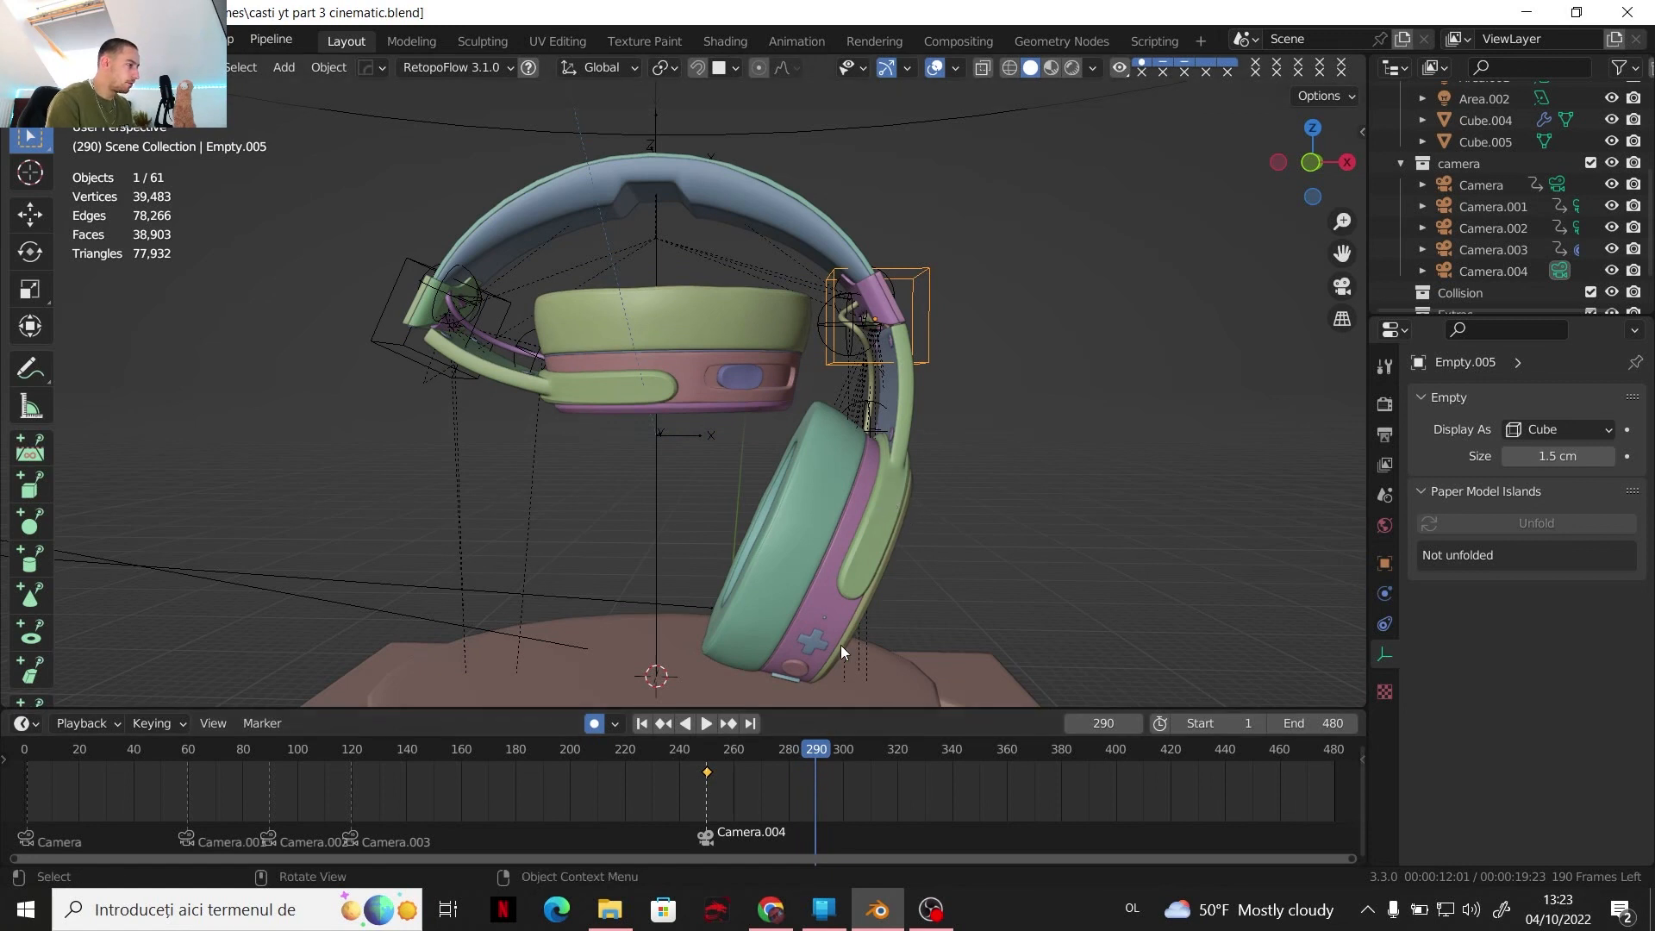
key(i)
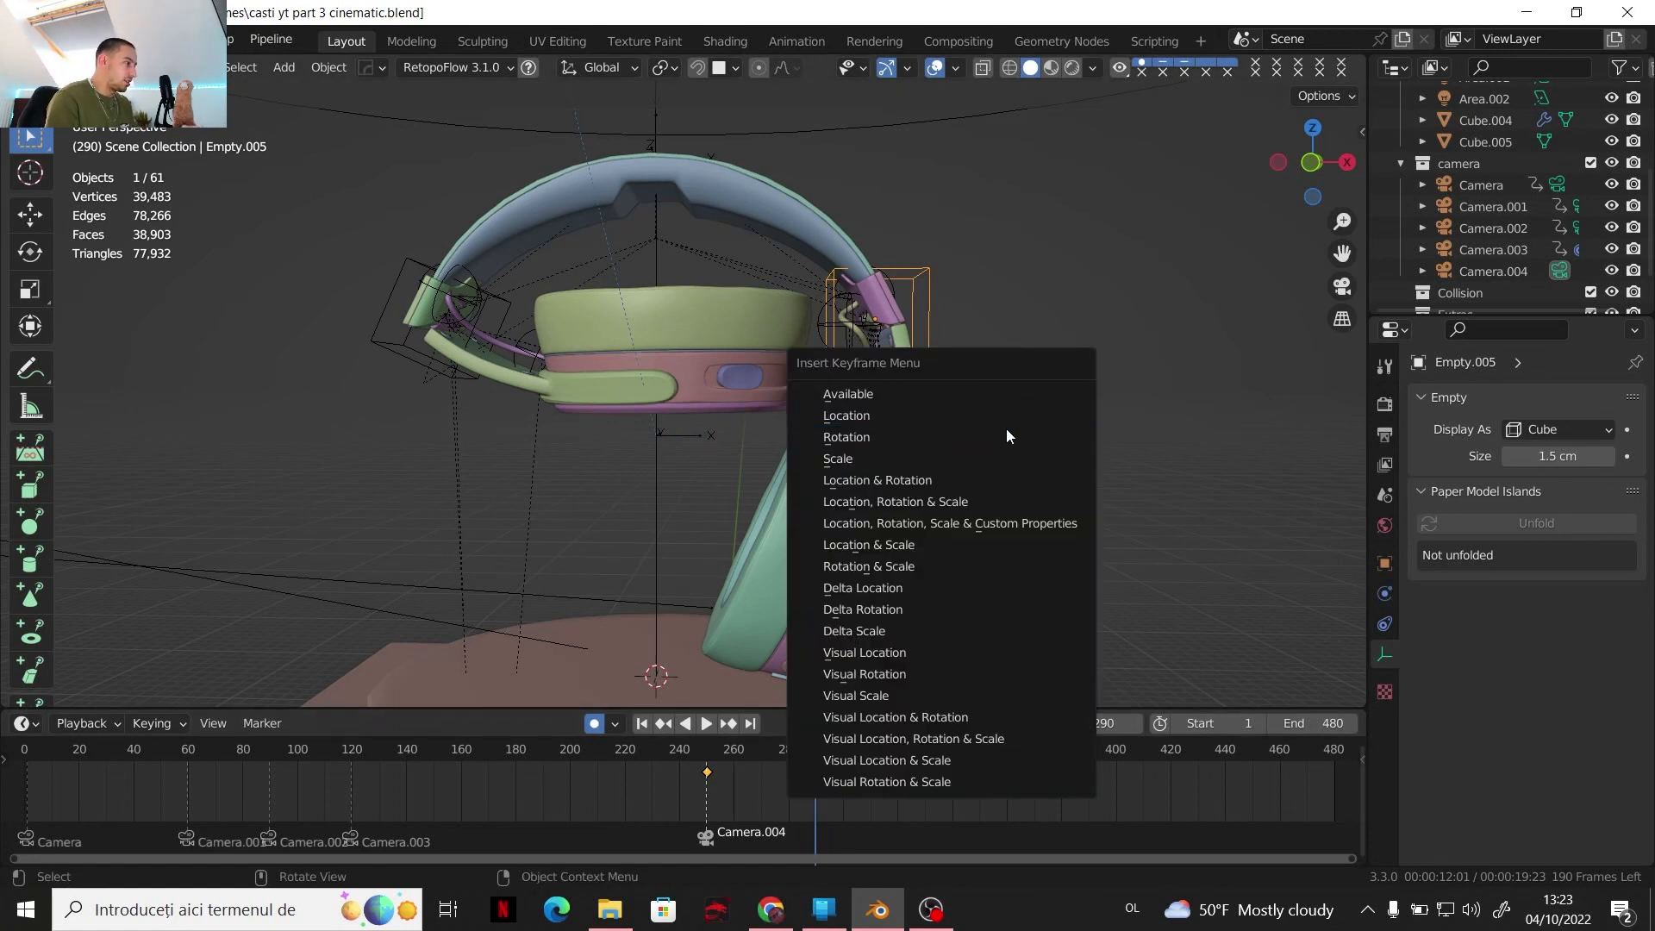
click(995, 437)
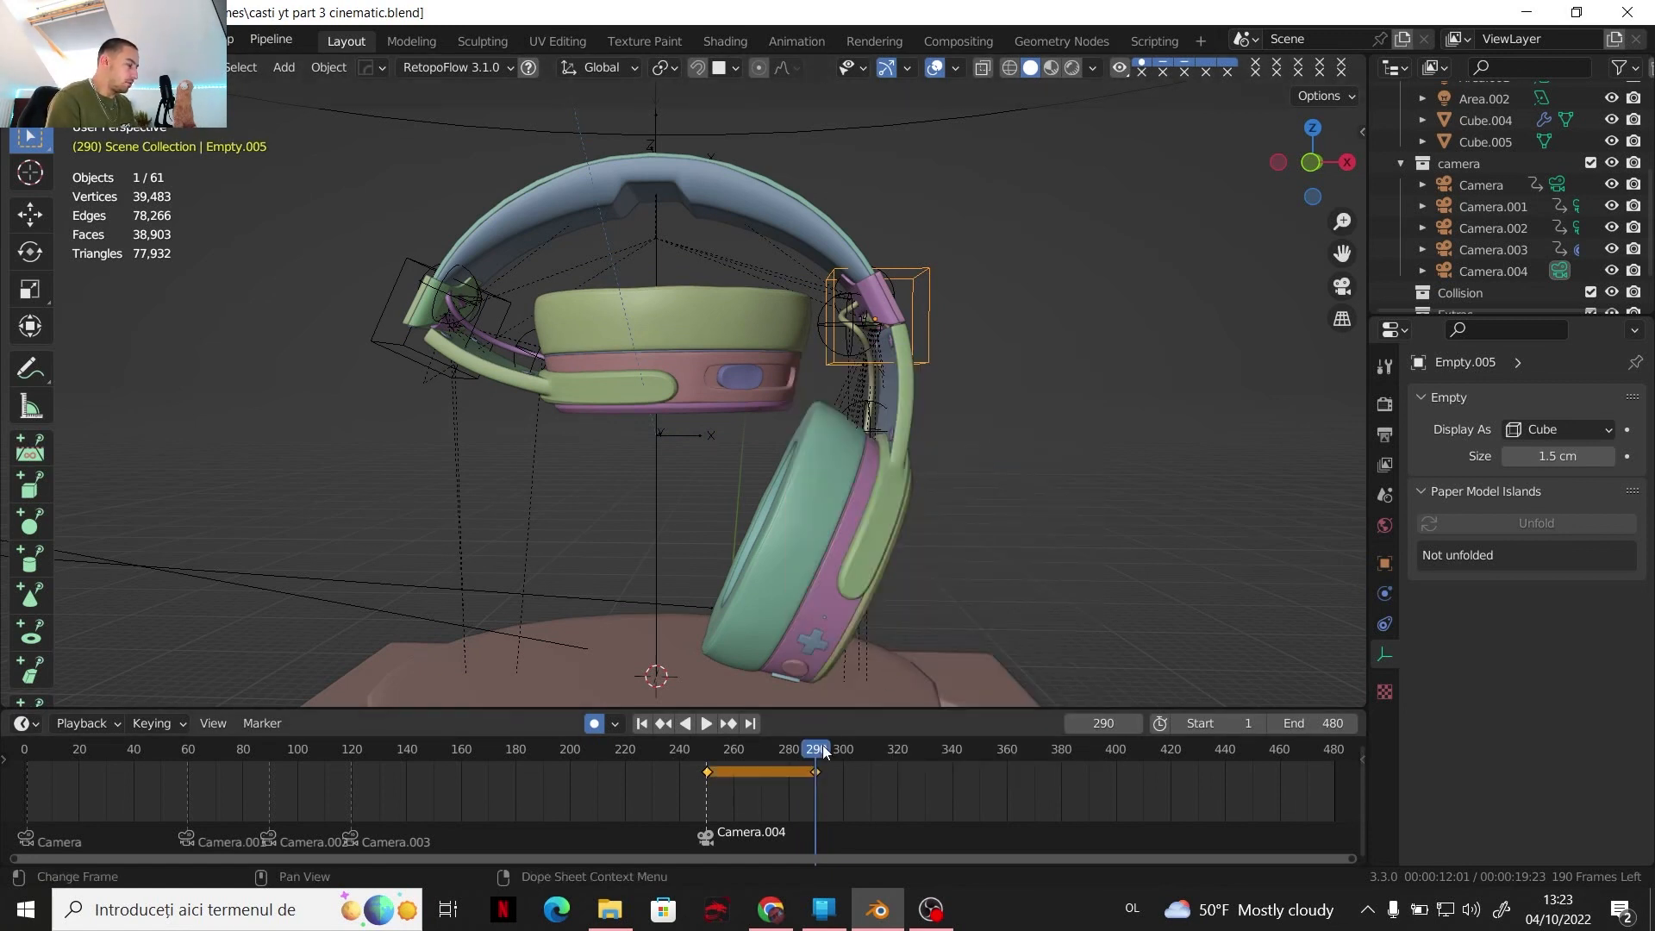
At frame 340, rotate Empty.005 by 27° about the global Y axis to fold the second ear cup inward
drag(827, 753, 953, 779)
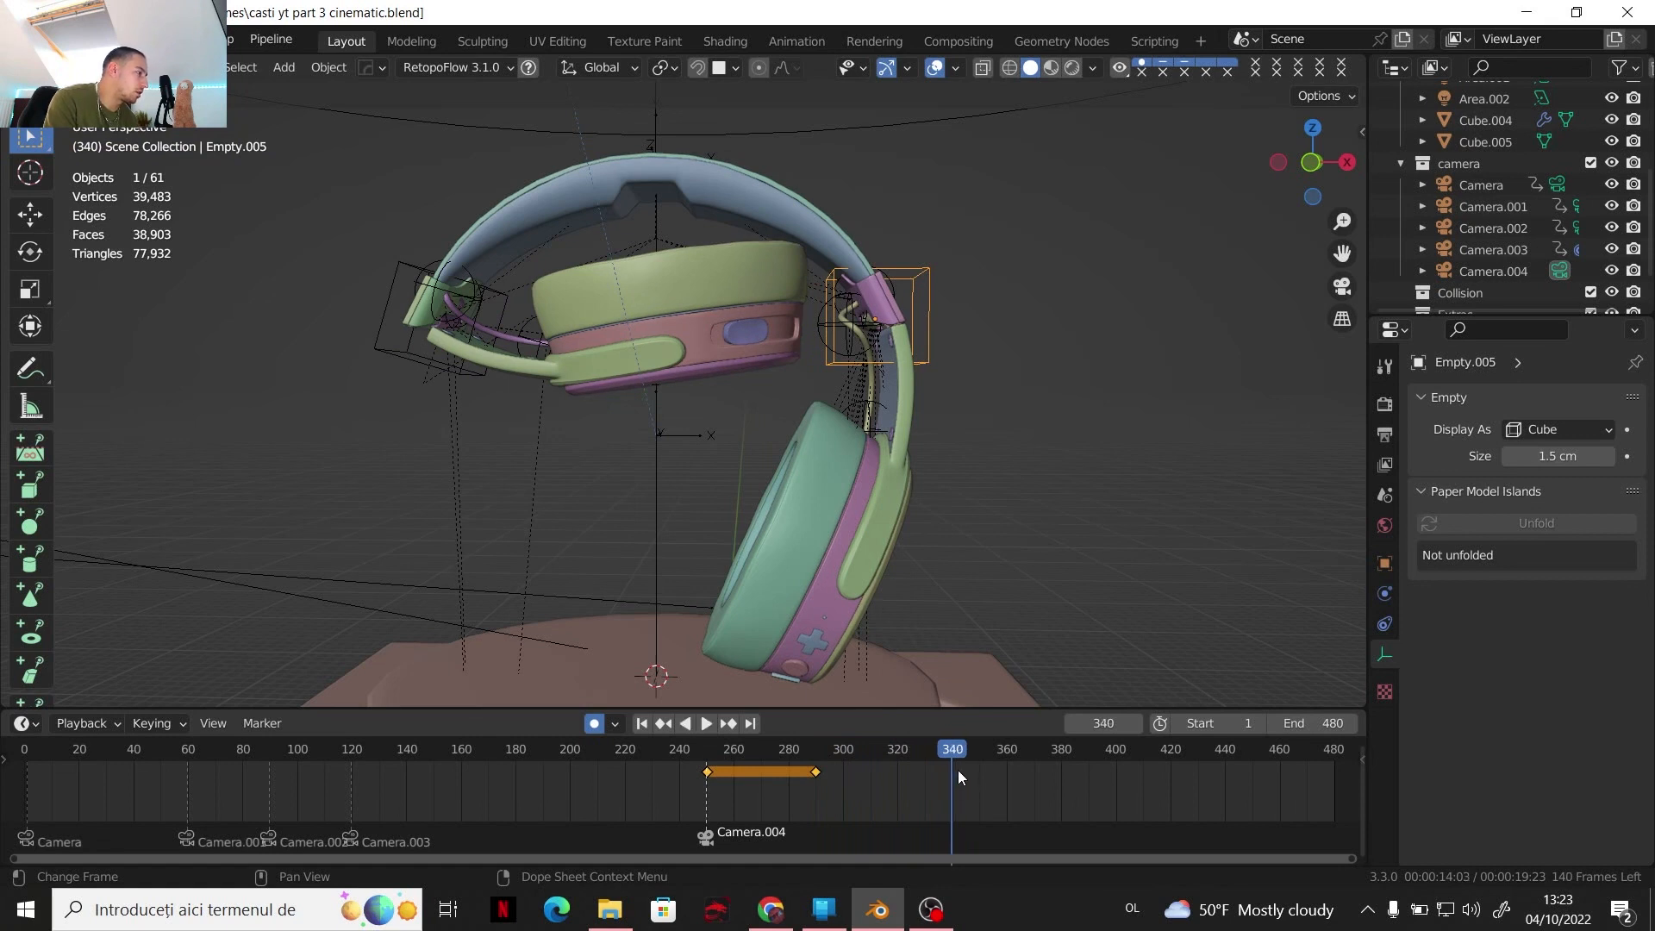
key(r)
key(y)
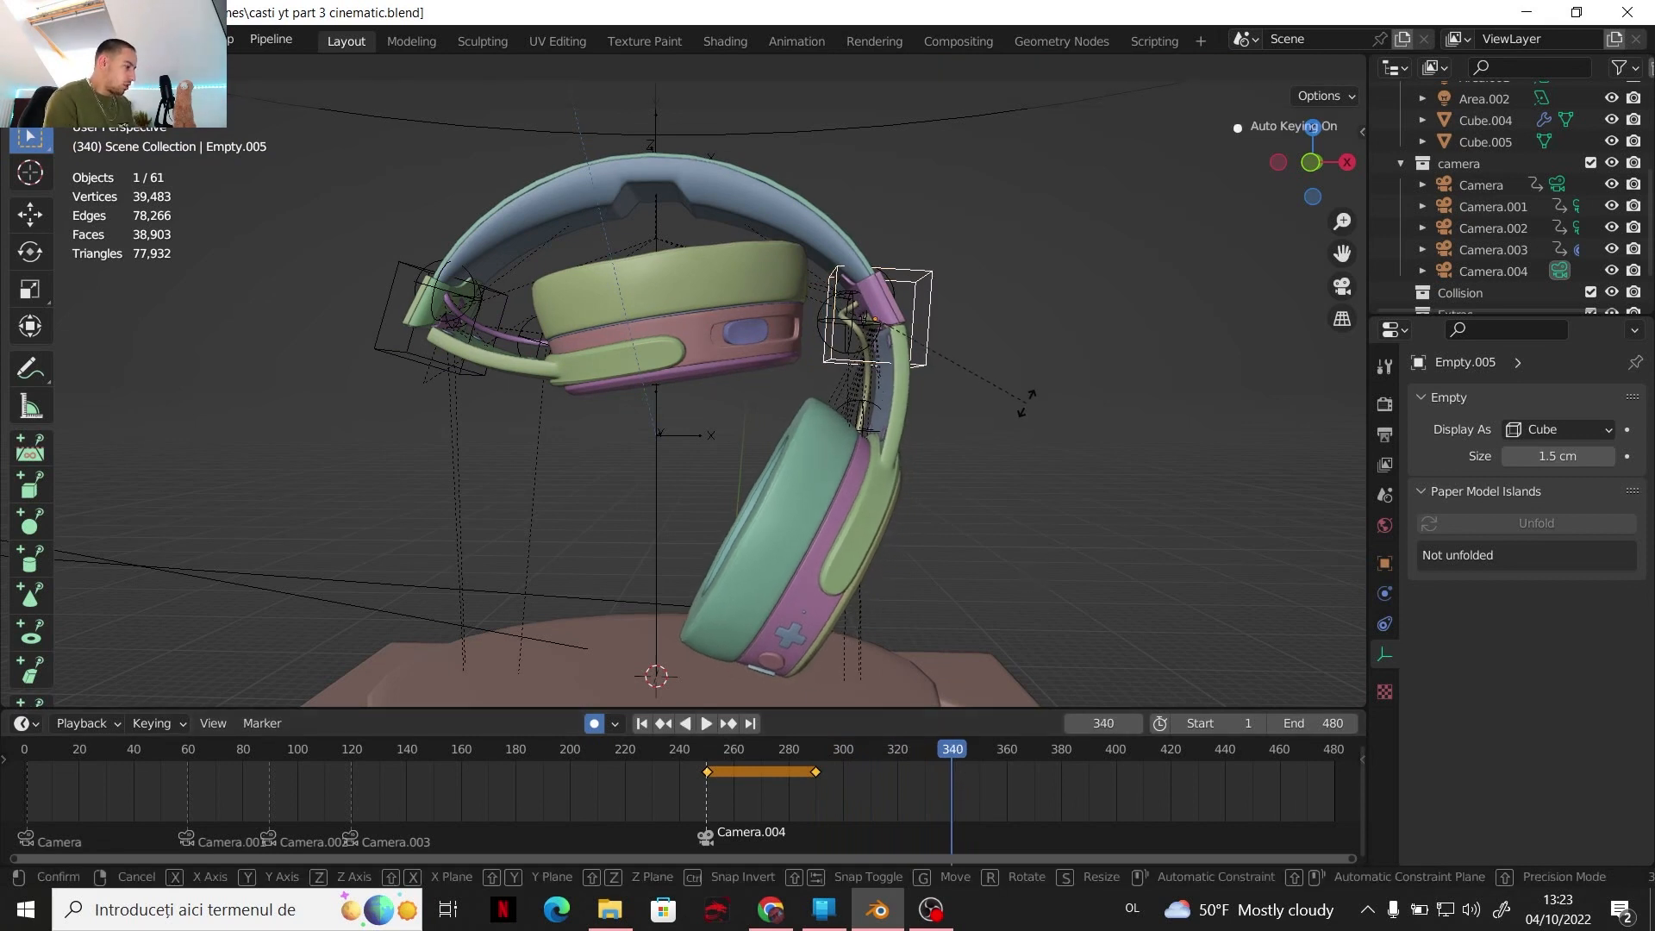
click(969, 440)
middle_drag(885, 453, 788, 479)
scroll(763, 469, up, 3)
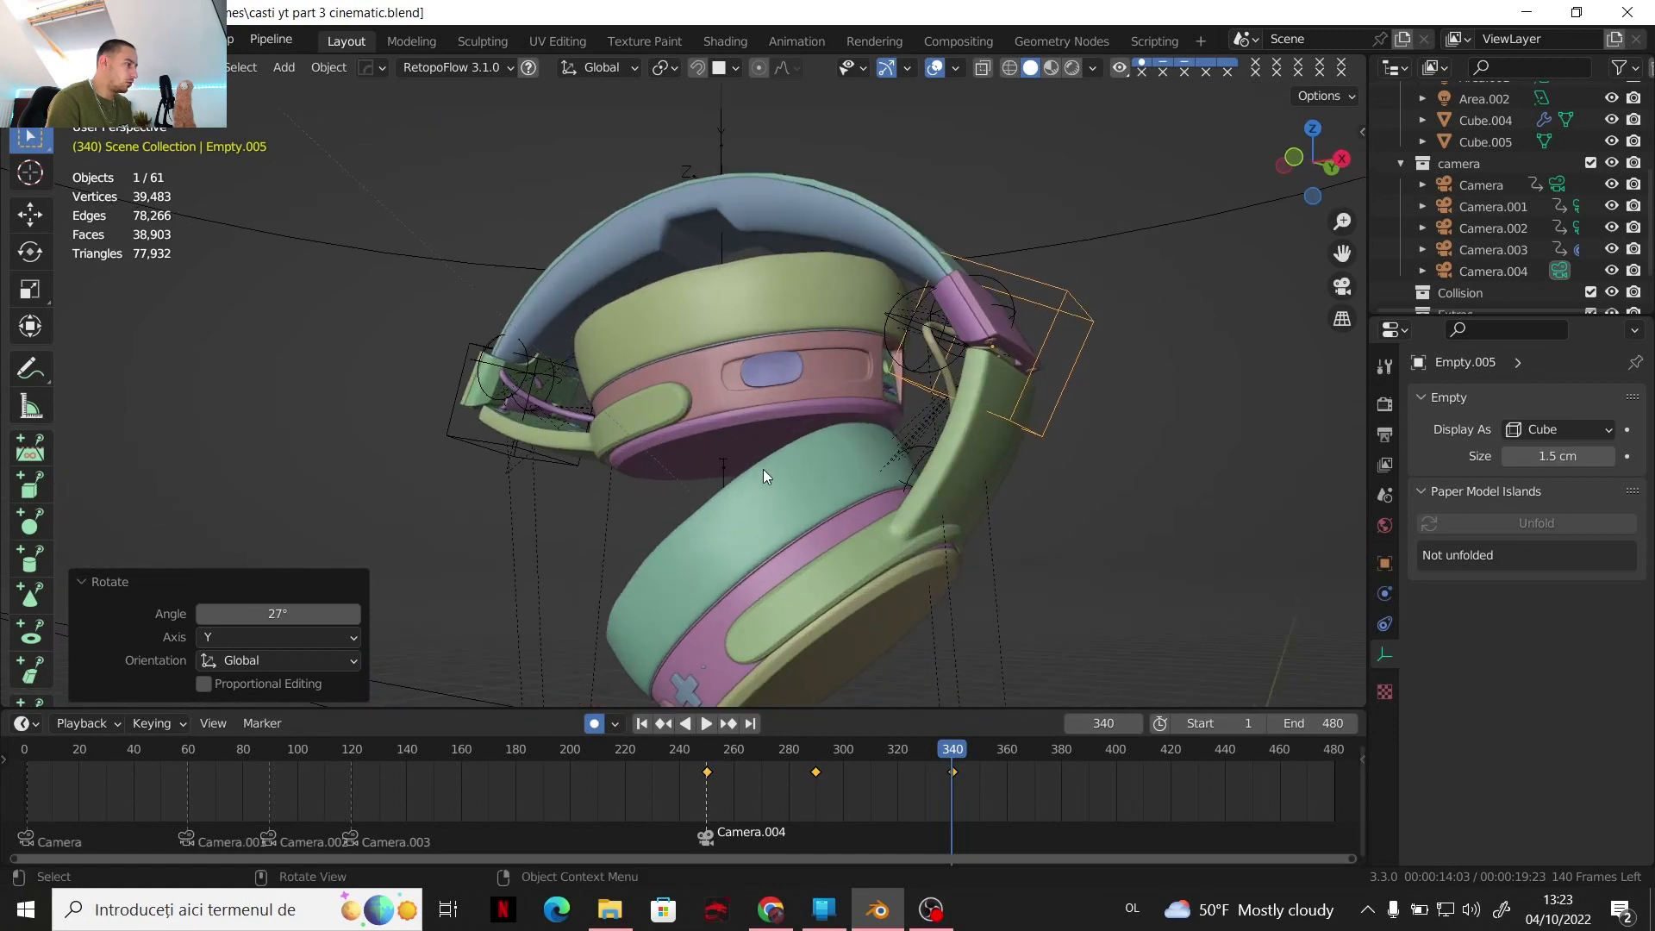
scroll(763, 469, up, 1)
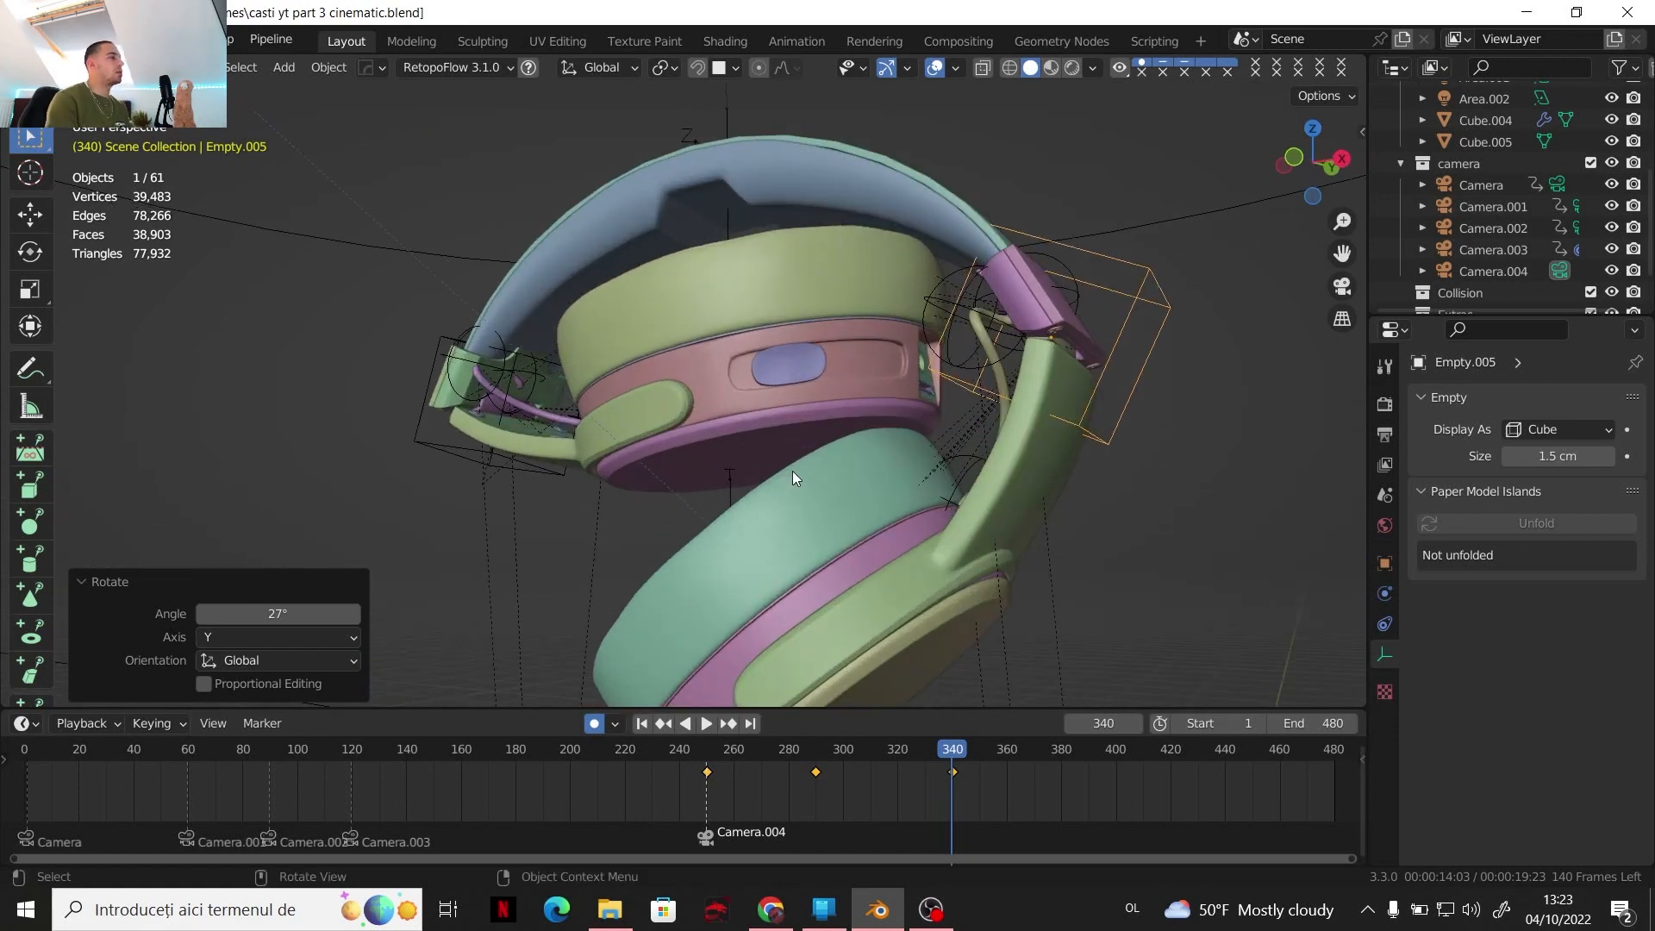
middle_drag(829, 457, 866, 441)
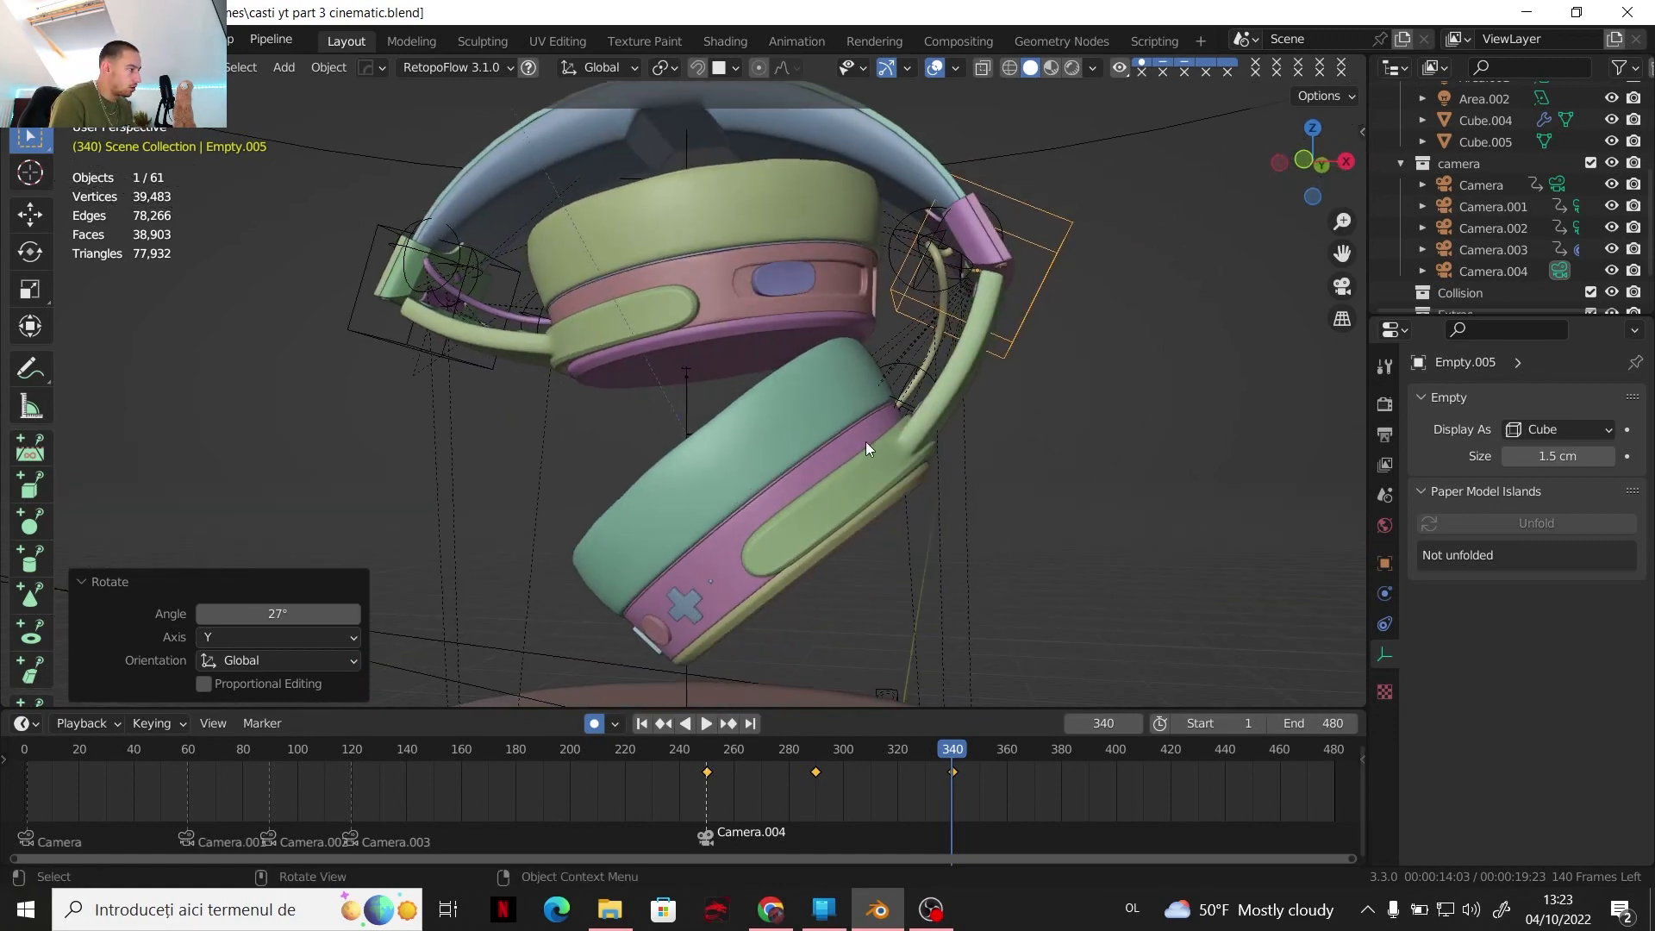
click(840, 457)
key(r)
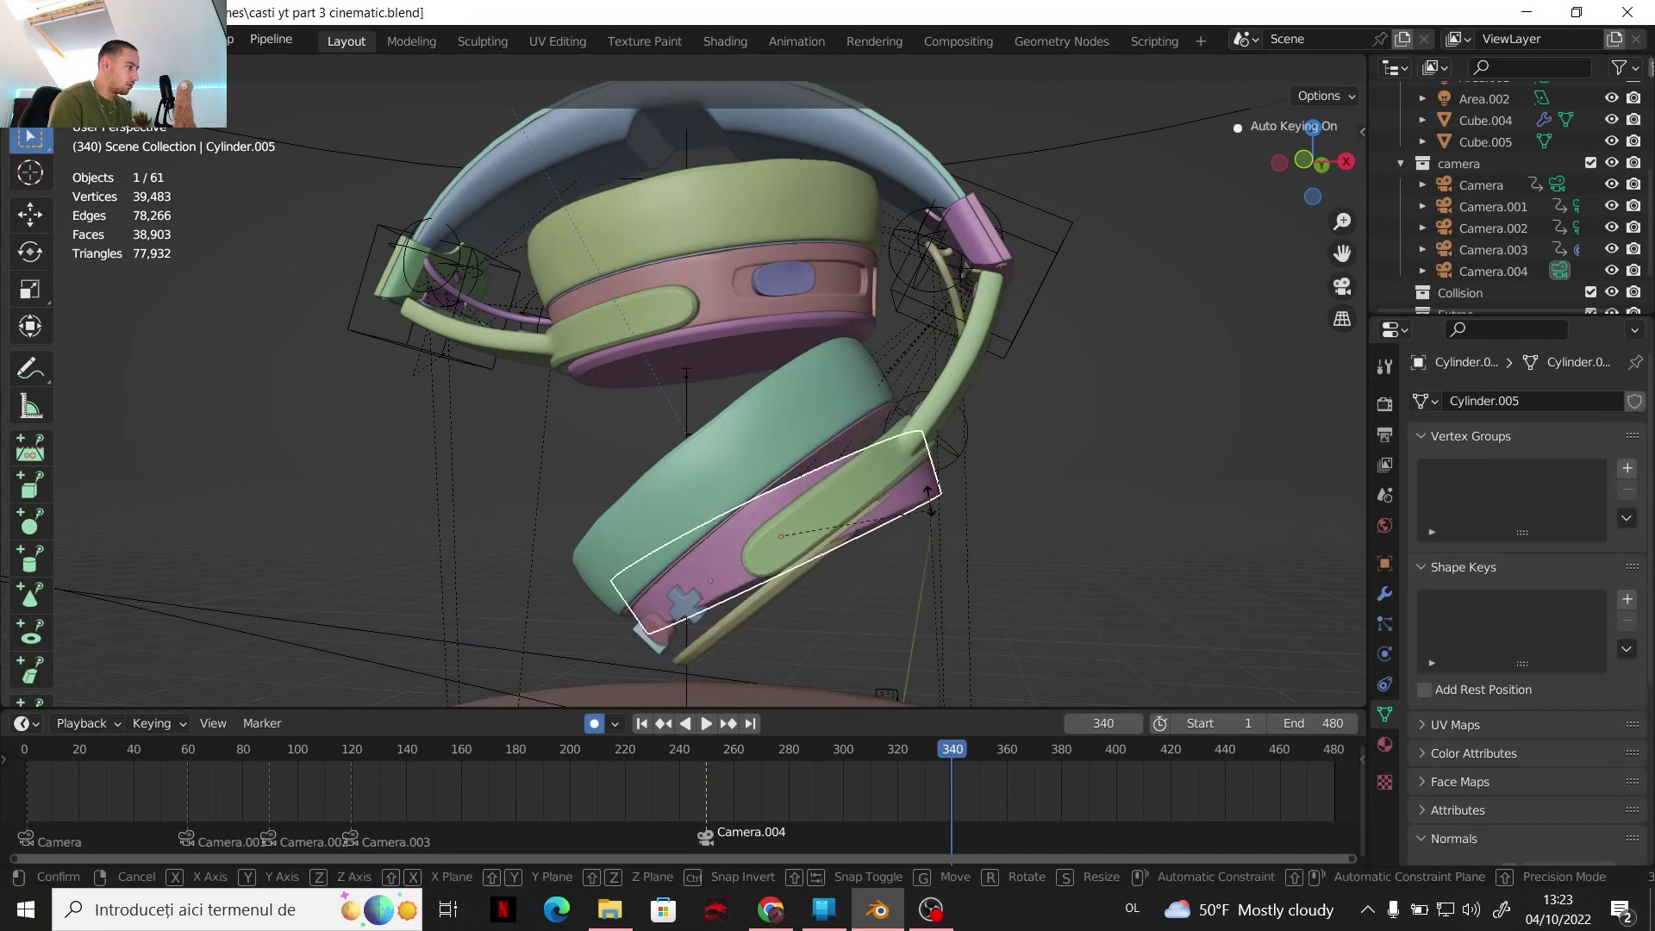
right_click(887, 356)
middle_drag(905, 400, 938, 483)
click(1056, 363)
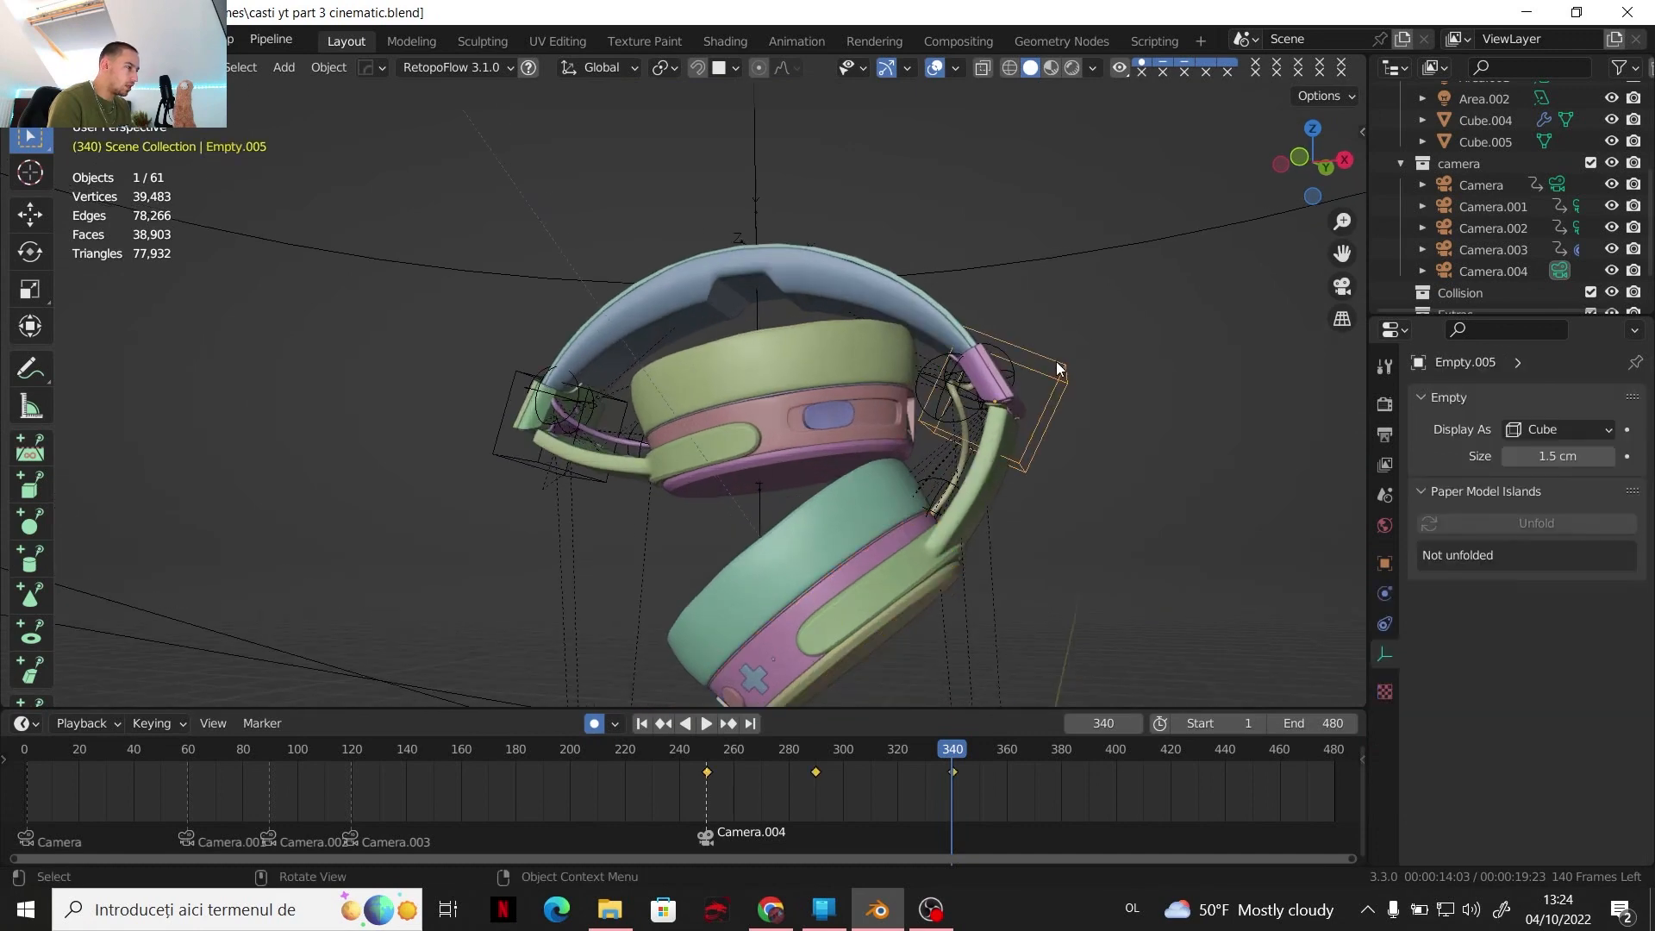
middle_drag(1078, 412, 1067, 375)
scroll(1038, 447, down, 2)
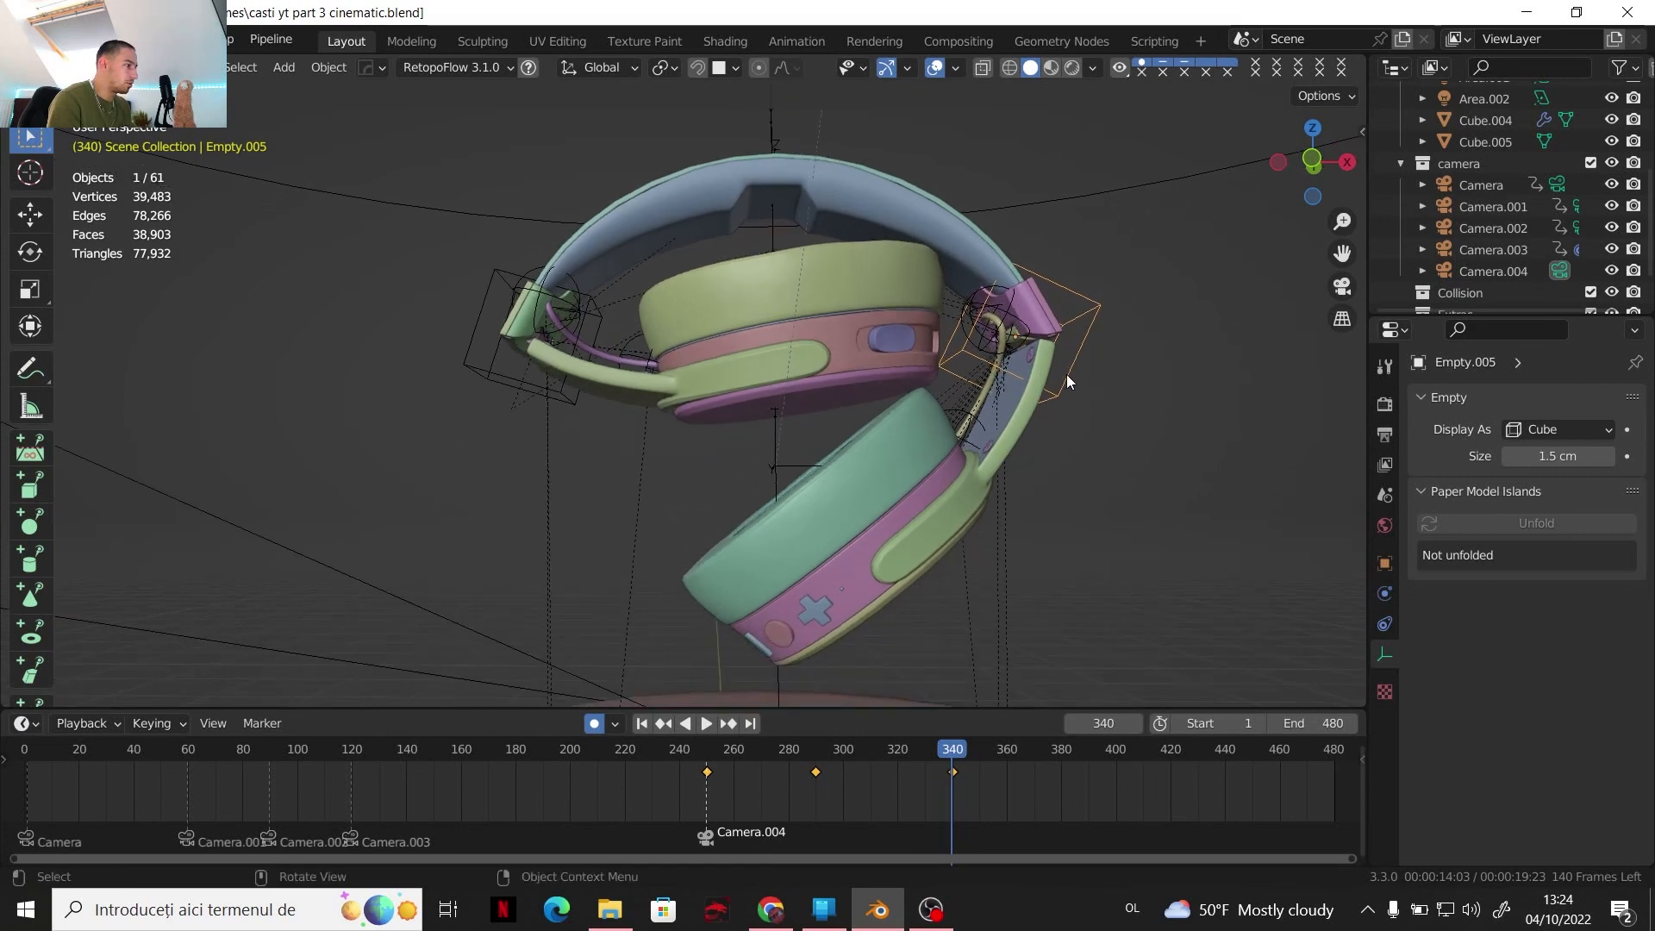
Examine the second ear cup from several angles and identify its outer housing, Cylinder.005
scroll(1065, 377, down, 2)
middle_drag(1005, 439, 1000, 479)
scroll(1002, 484, up, 4)
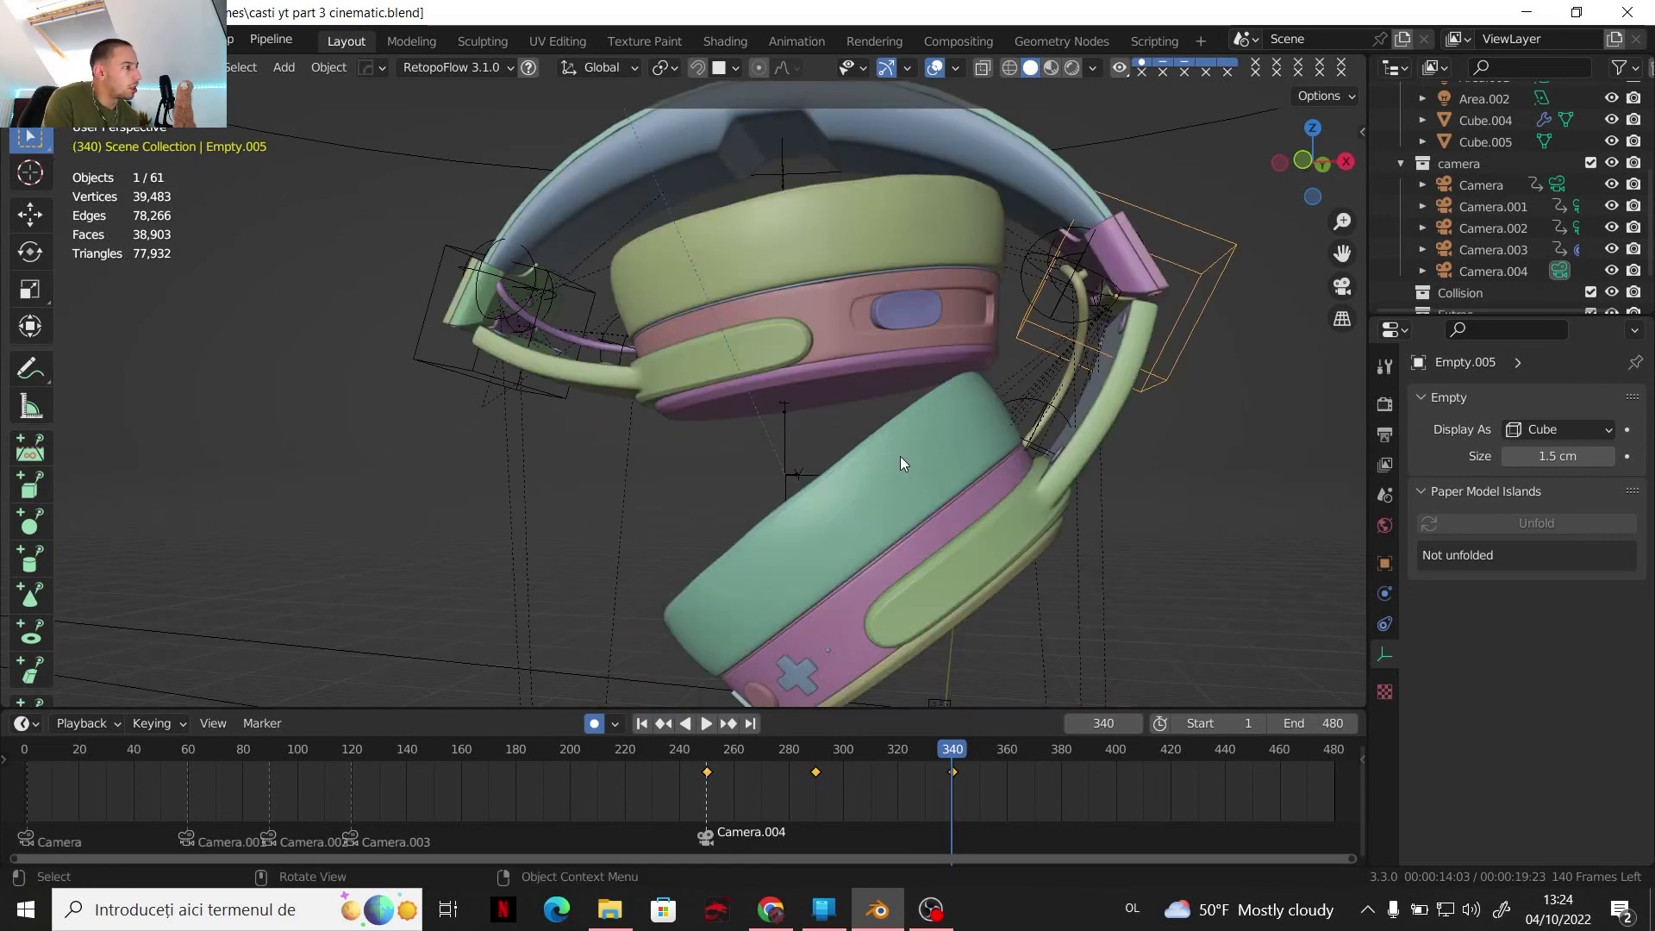
scroll(902, 457, up, 2)
middle_drag(959, 488, 924, 438)
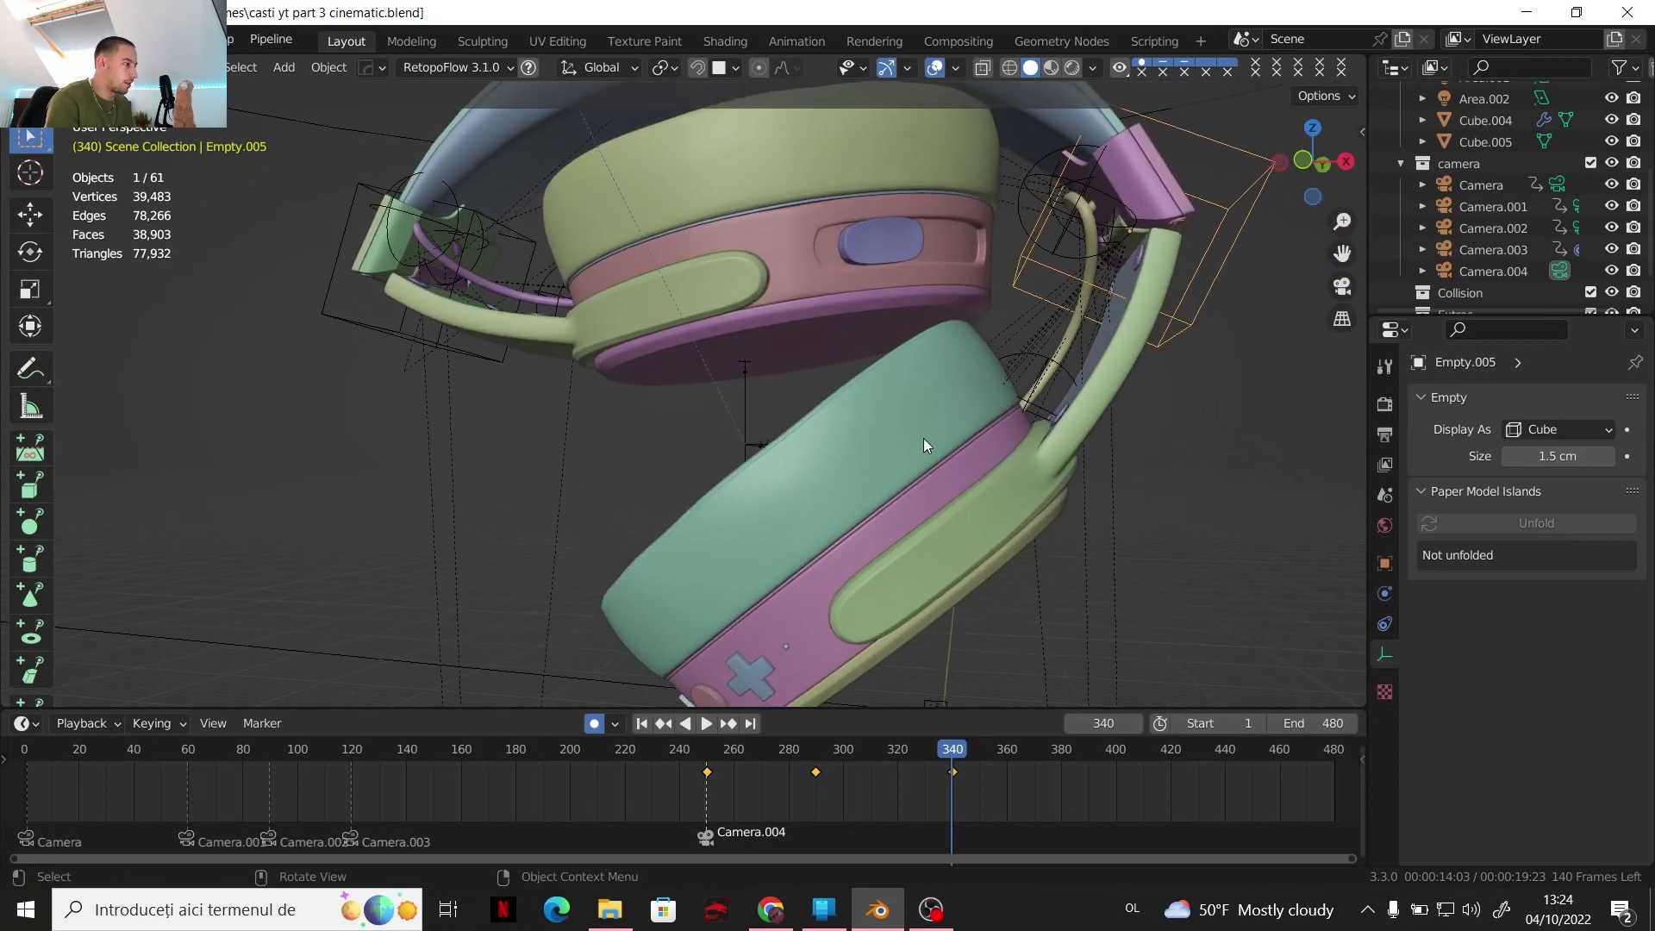
click(939, 489)
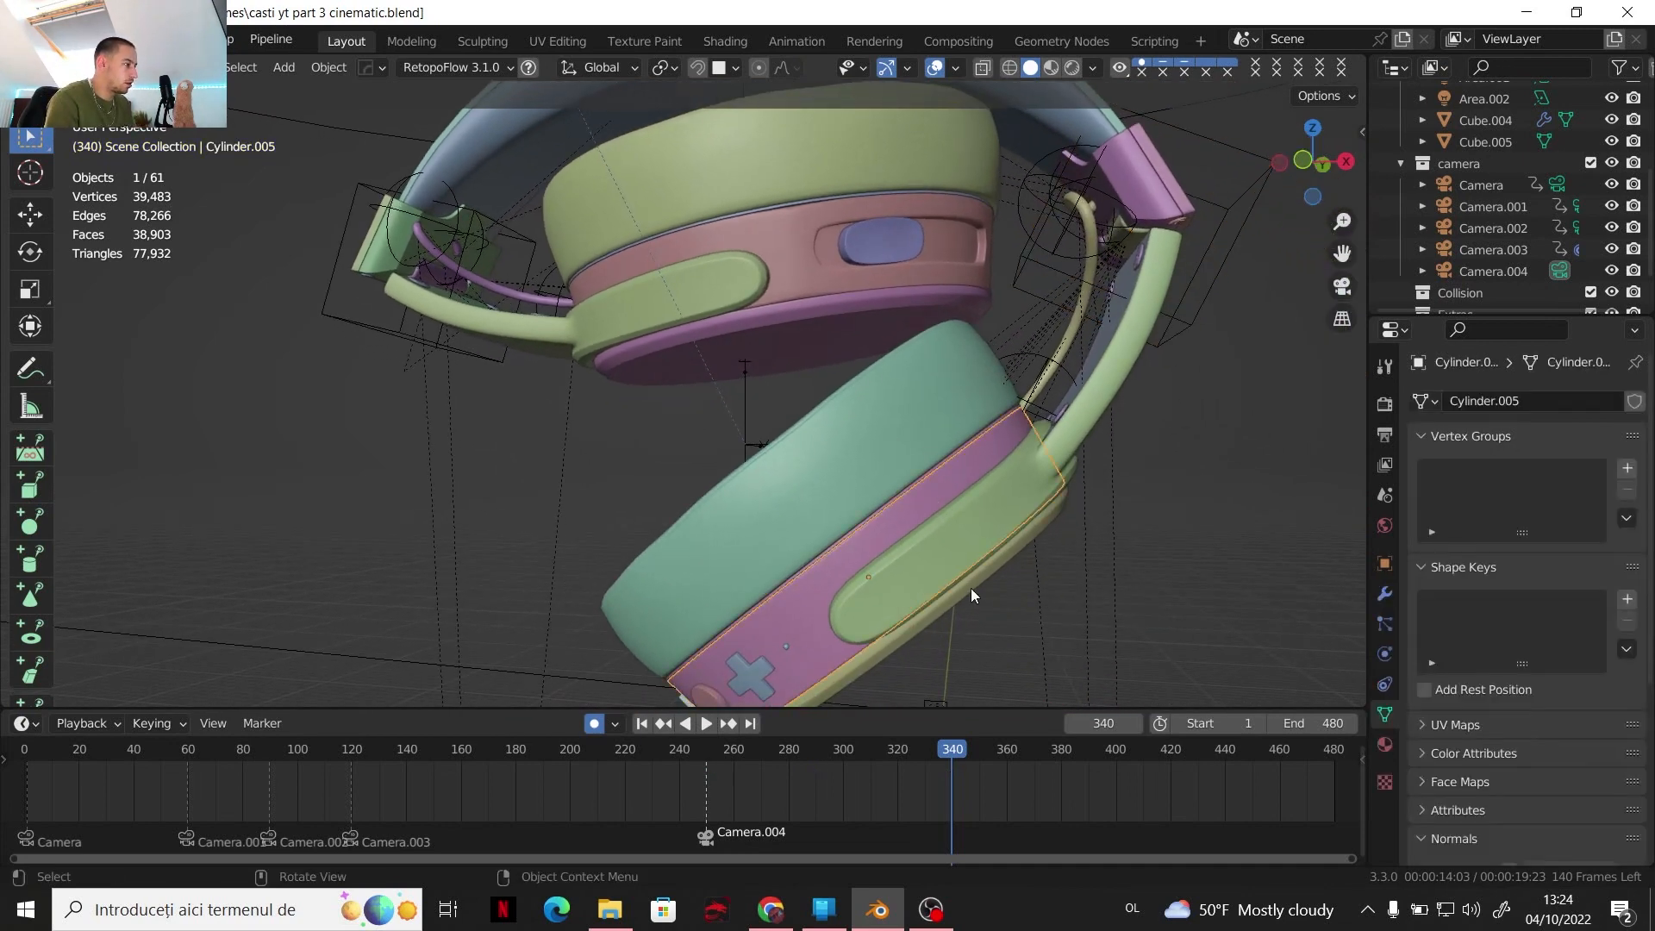
click(940, 555)
middle_drag(907, 545, 800, 467)
click(810, 489)
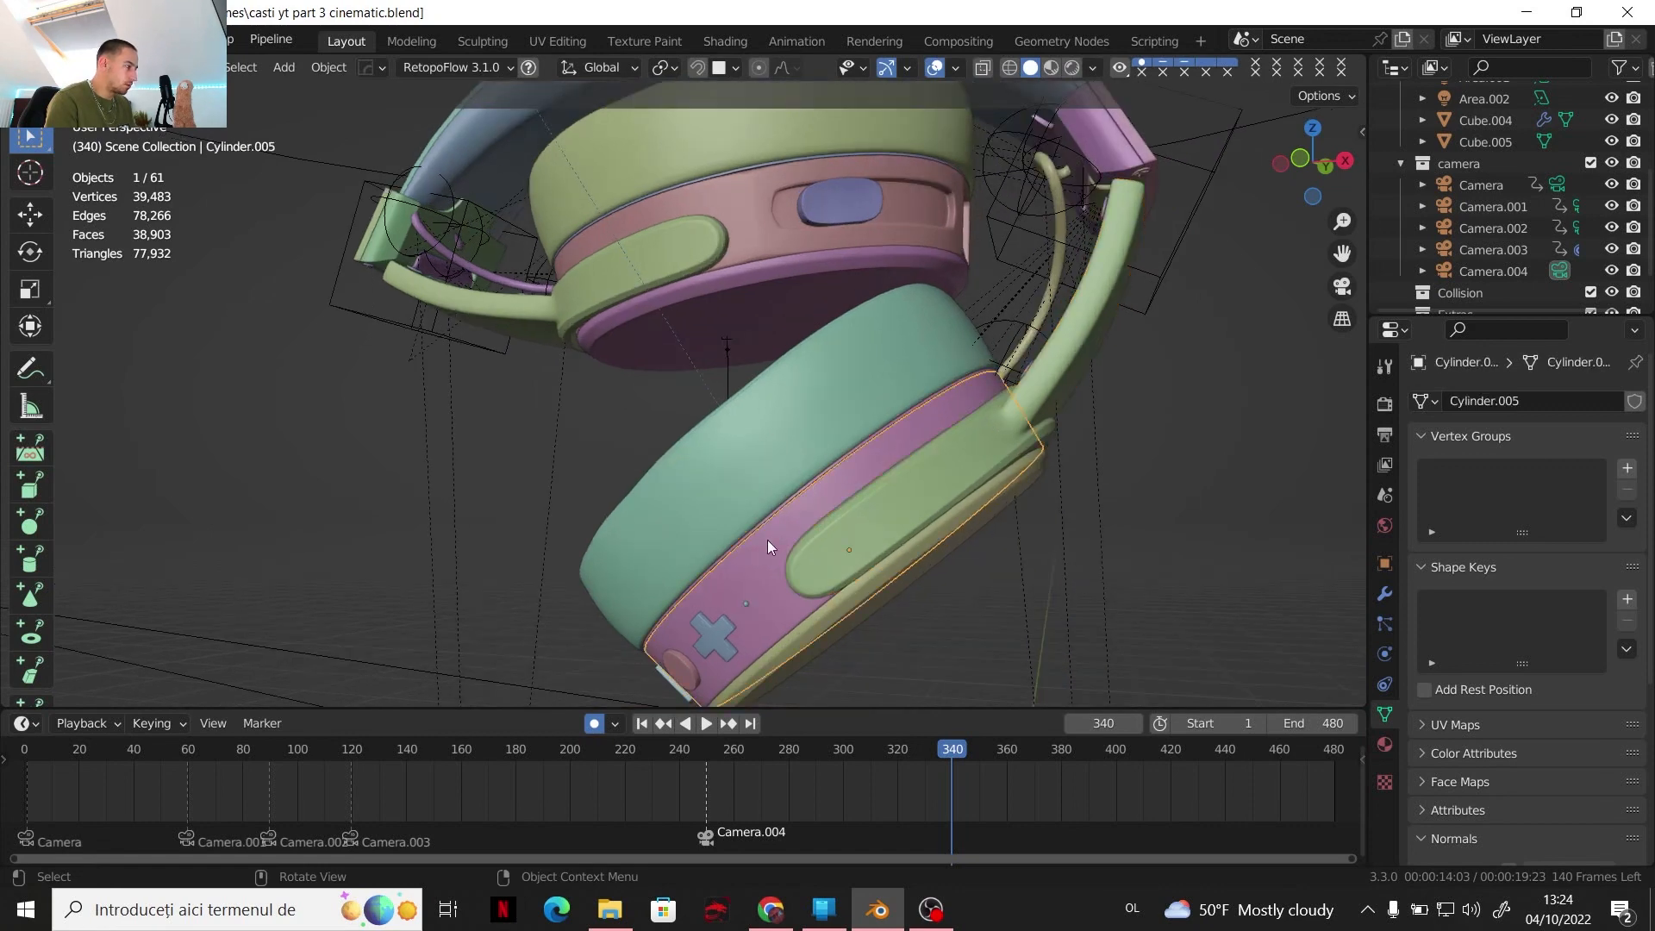
middle_drag(768, 539, 907, 491)
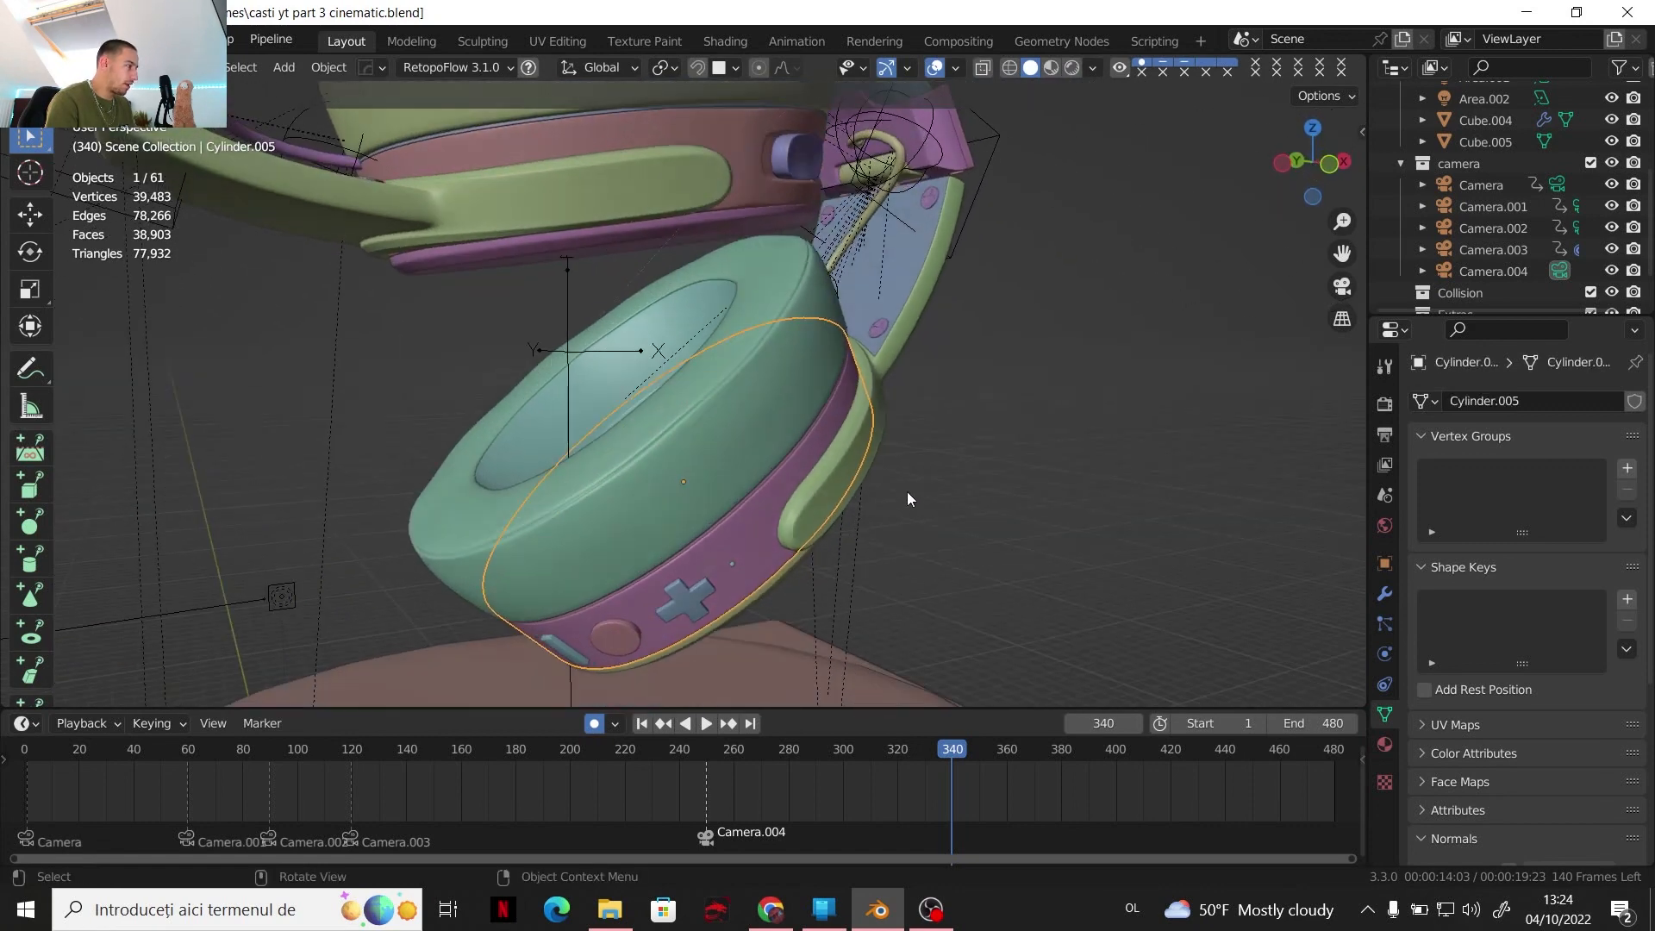
Select the second ear cup's cushion, buttons and trim parts together, with the housing Cylinder.005 as the active object
click(649, 336)
shift+click(777, 380)
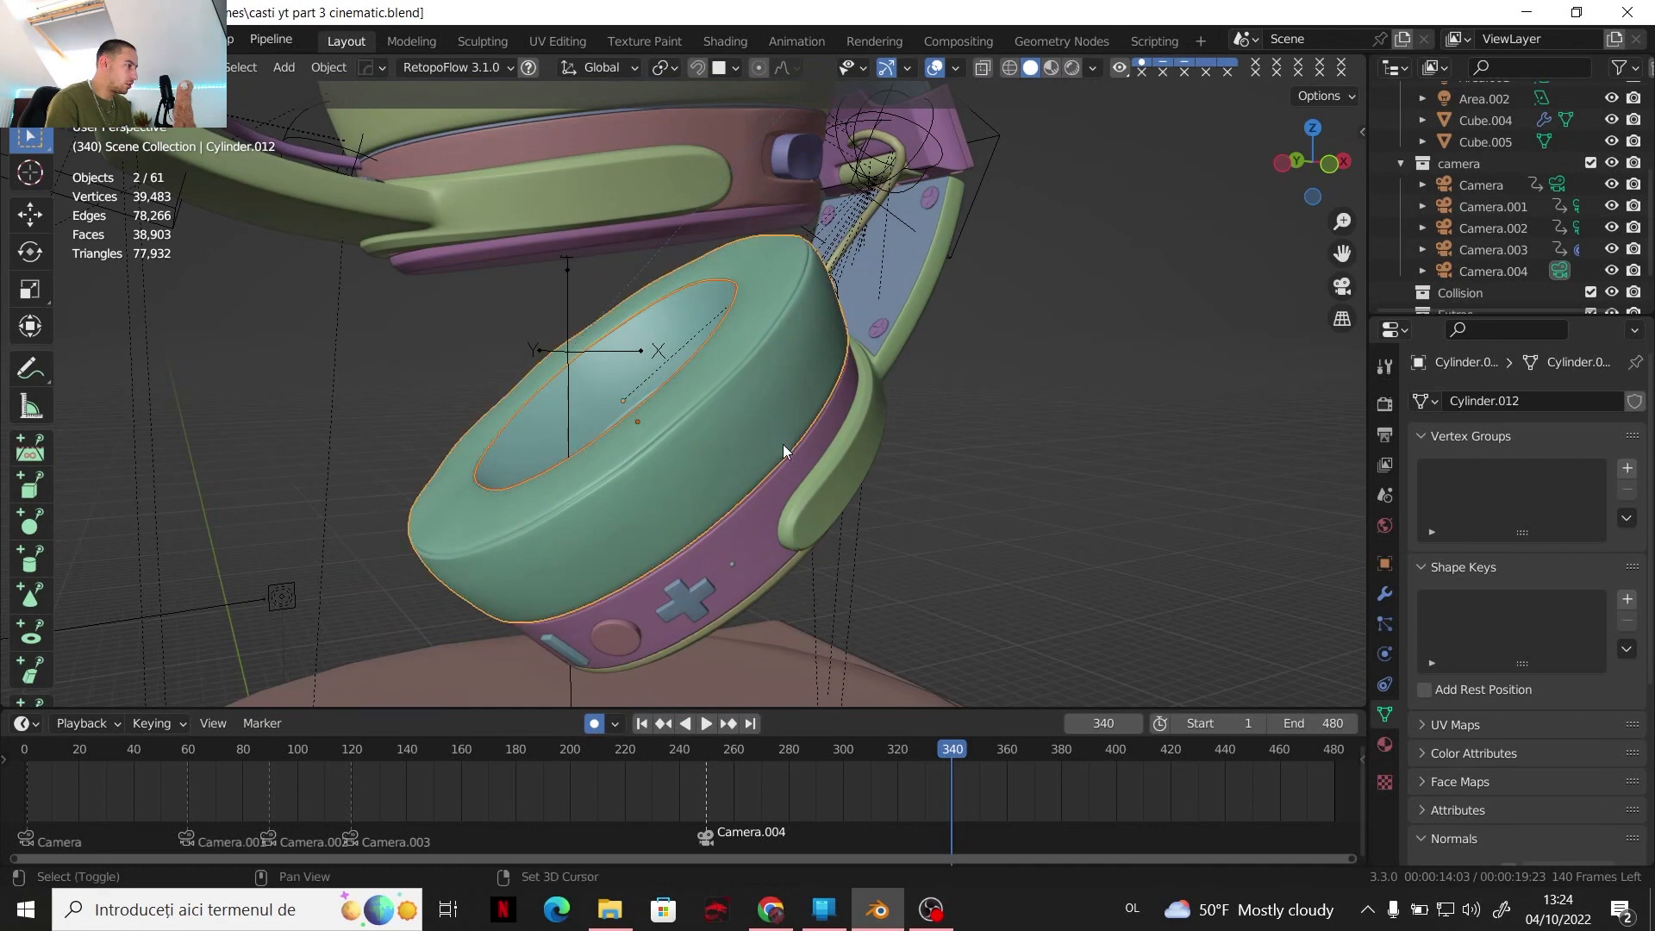
middle_drag(783, 443, 747, 462)
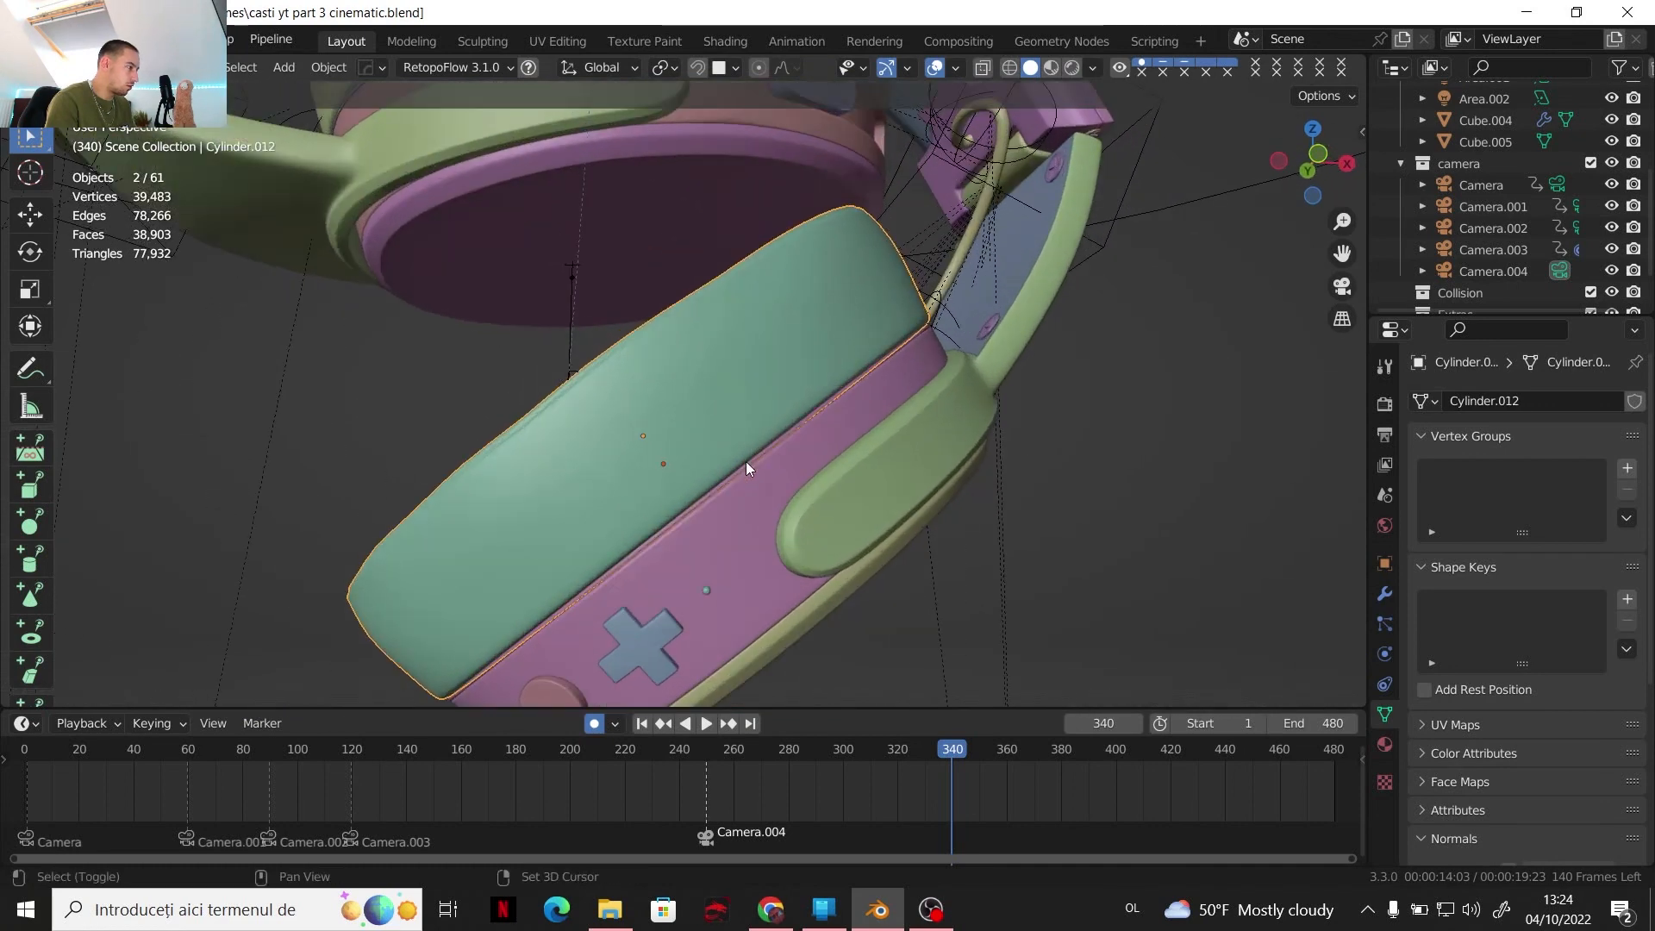
shift+click(746, 464)
key(ctrl+z)
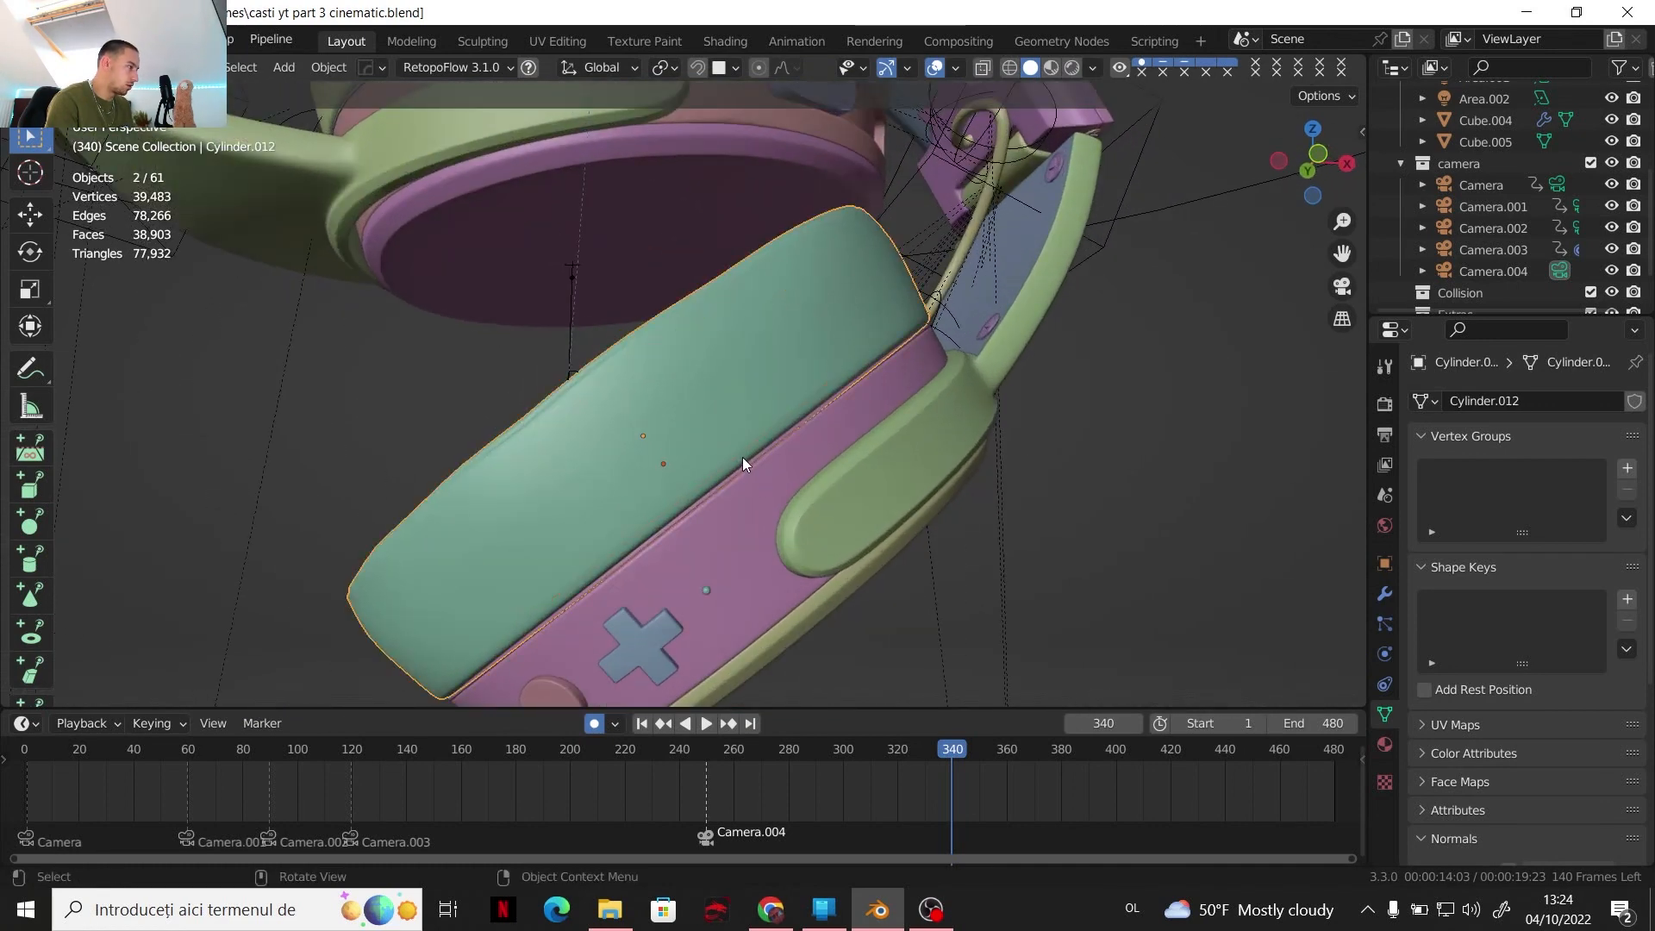
middle_drag(693, 536, 655, 534)
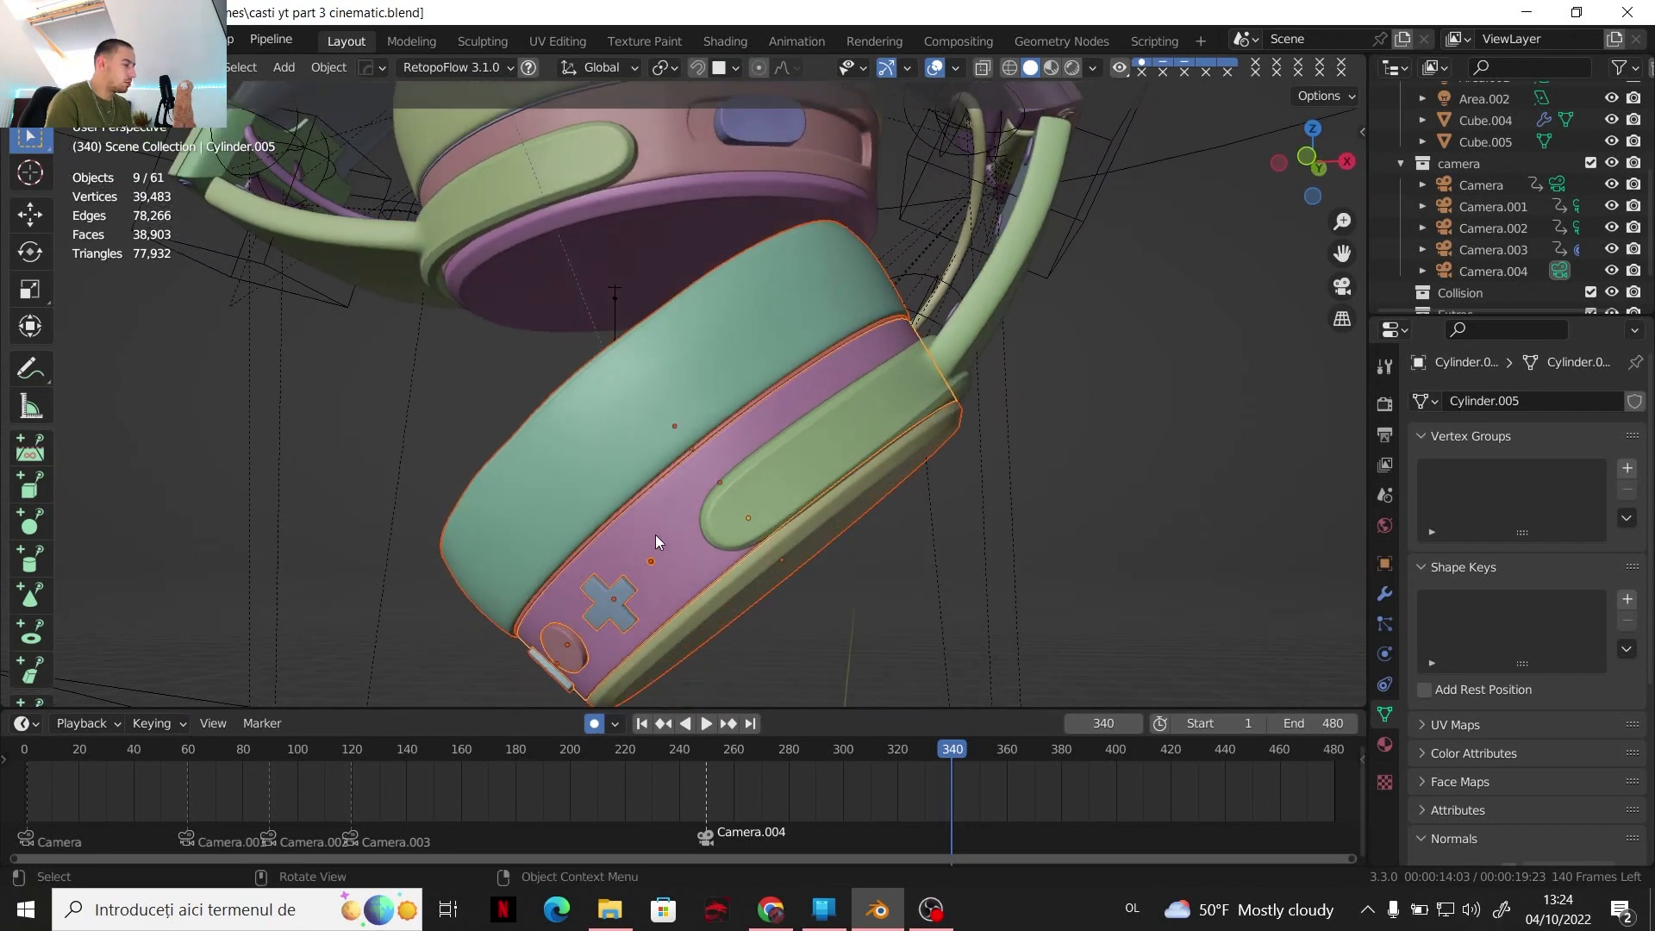
scroll(828, 431, down, 1)
scroll(828, 431, up, 1)
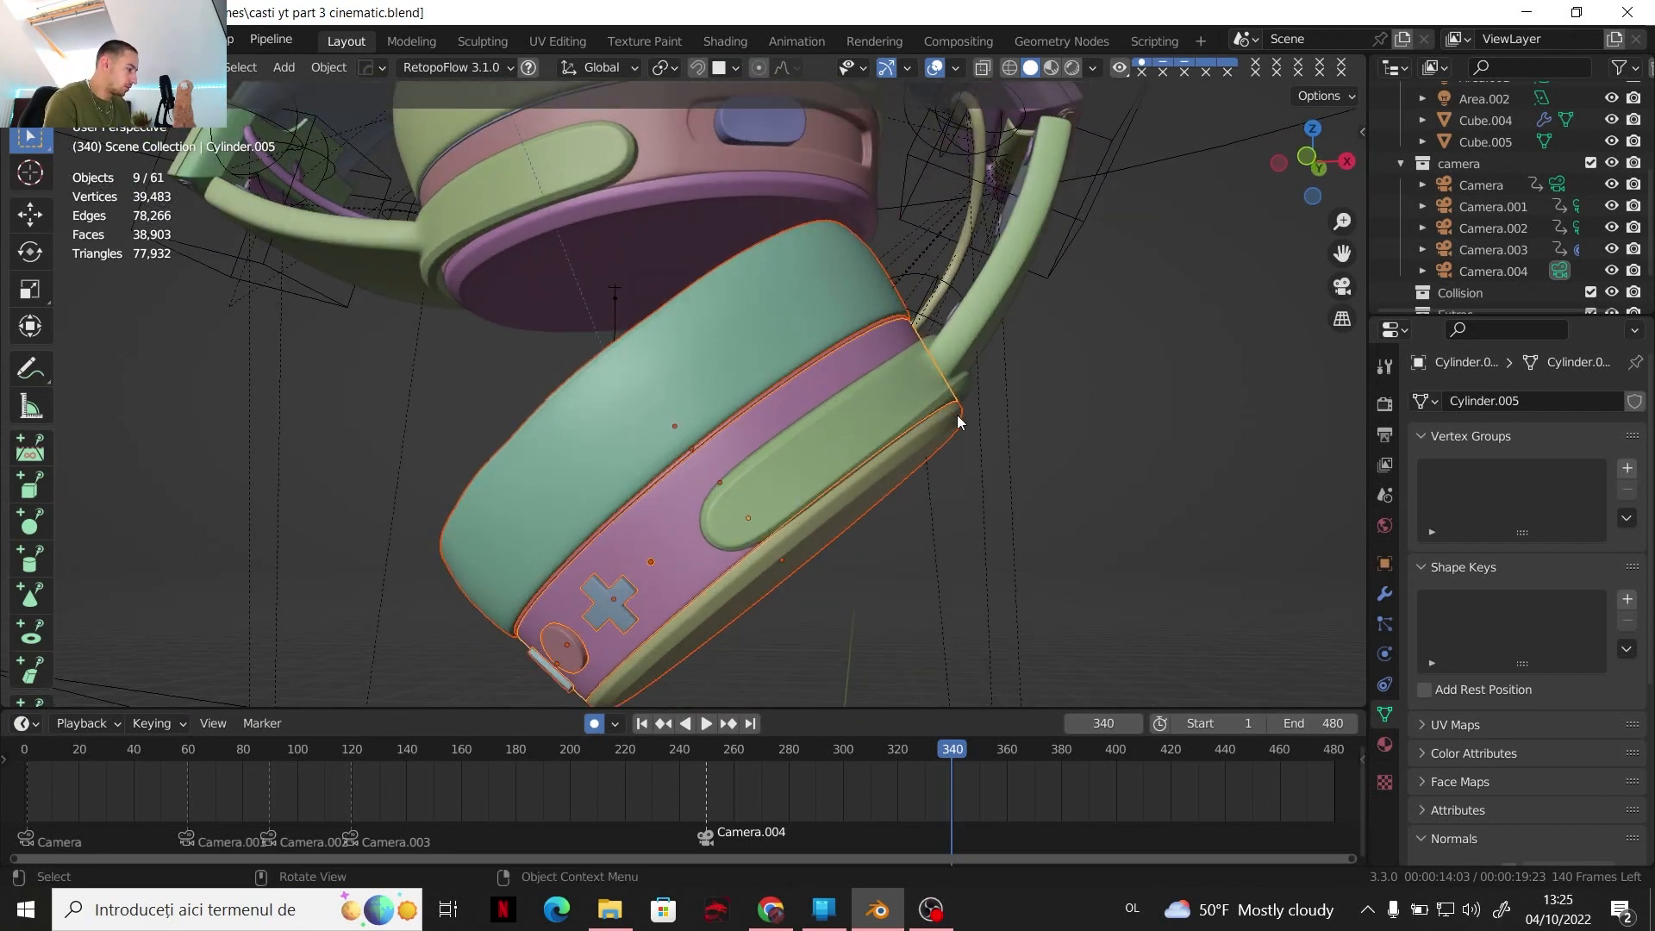
Parent the selected ear cup parts to Cylinder.005 using Object (Keep Transform)
key(ctrl+p)
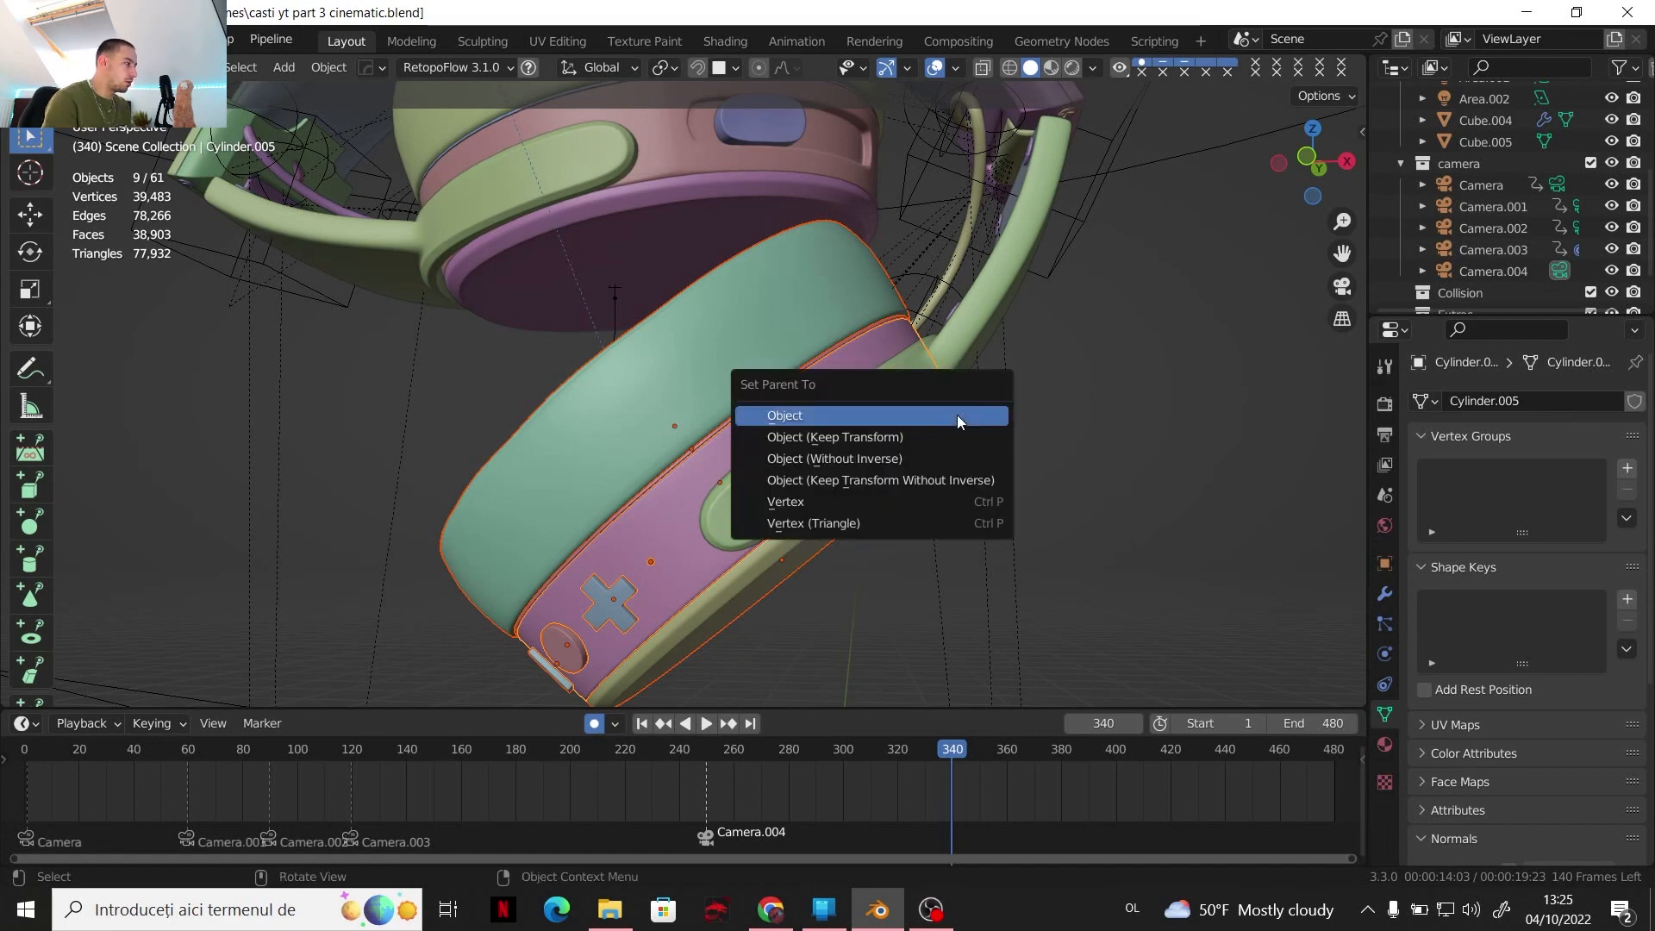
click(960, 421)
shift+click(829, 458)
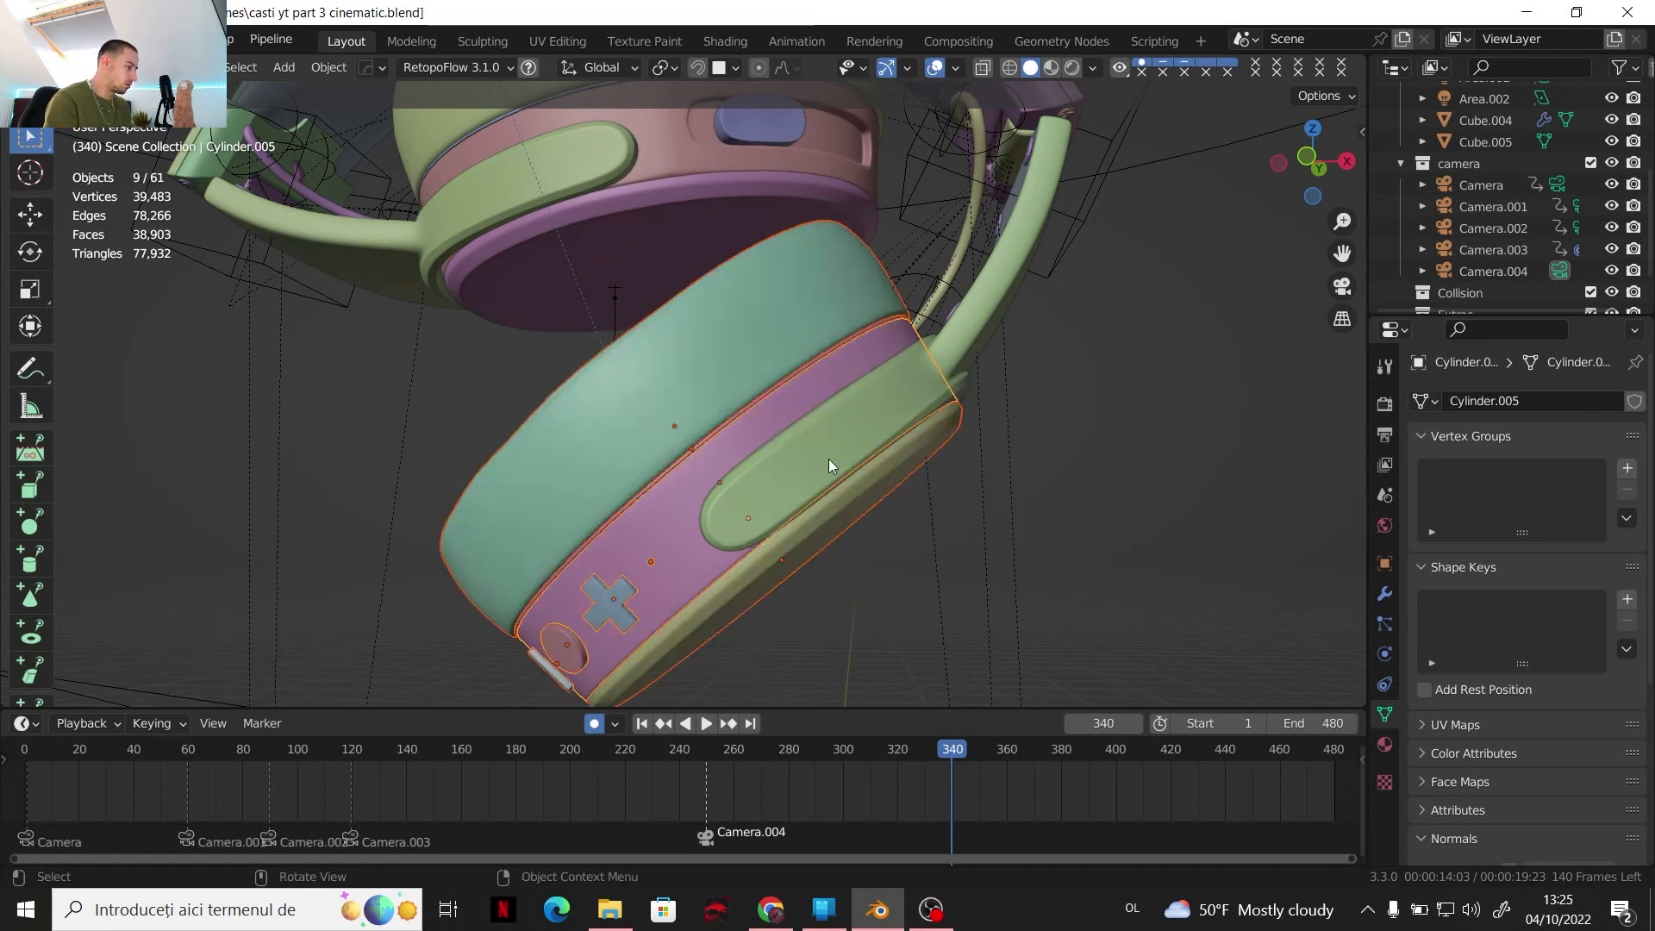
key(ctrl+p)
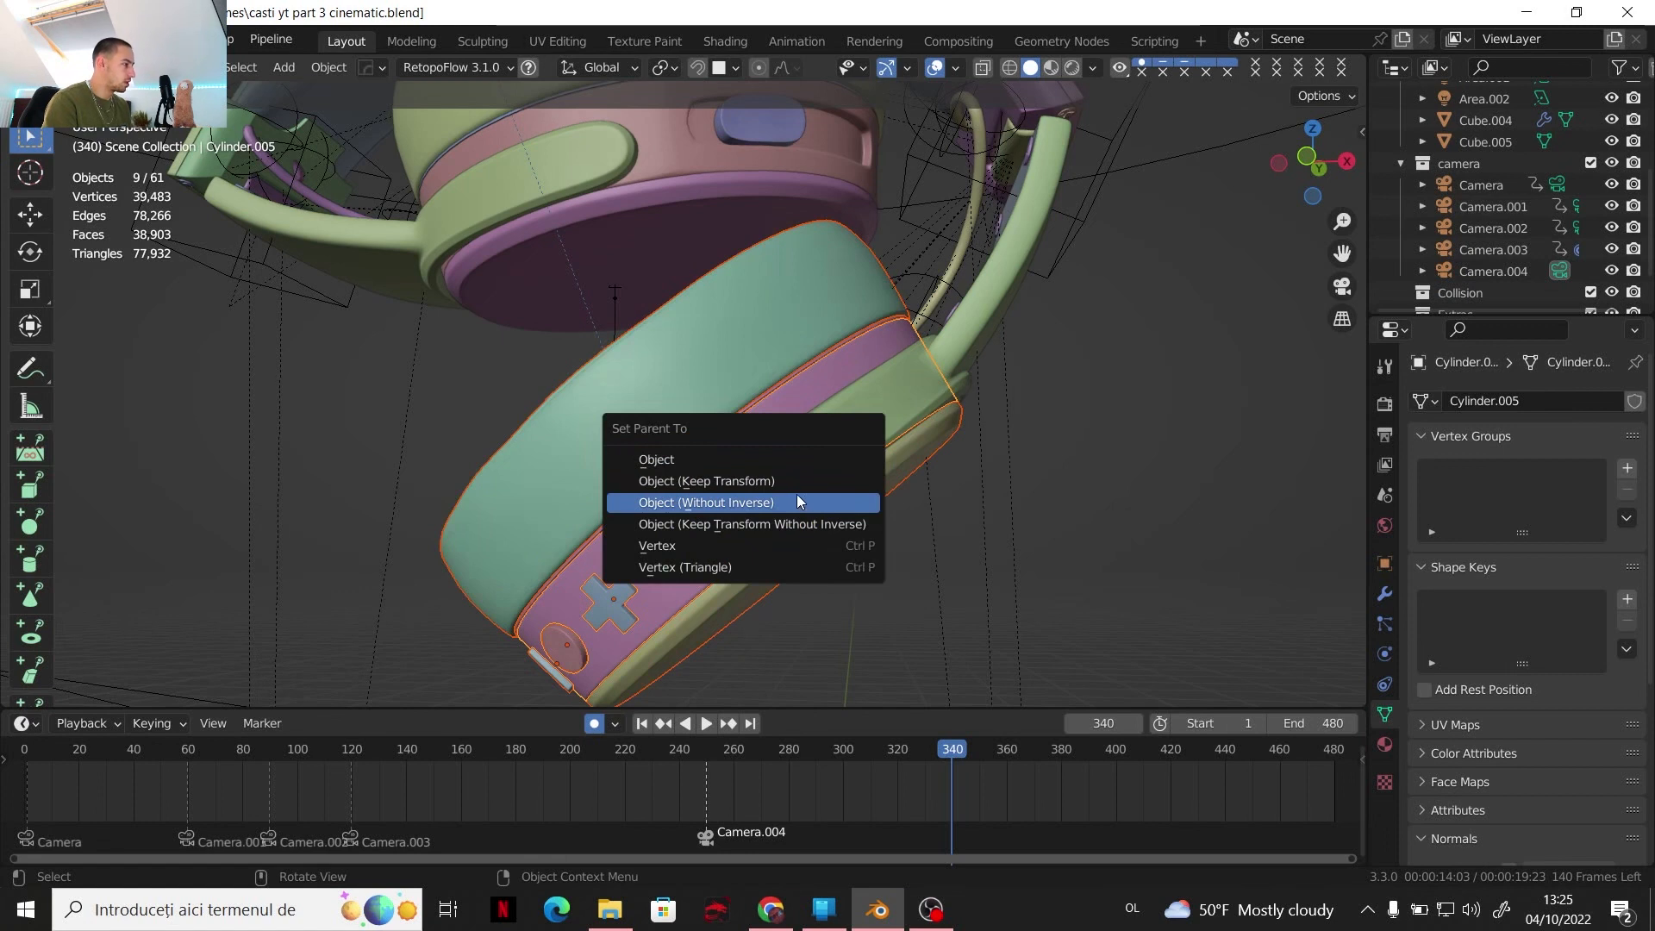
click(768, 483)
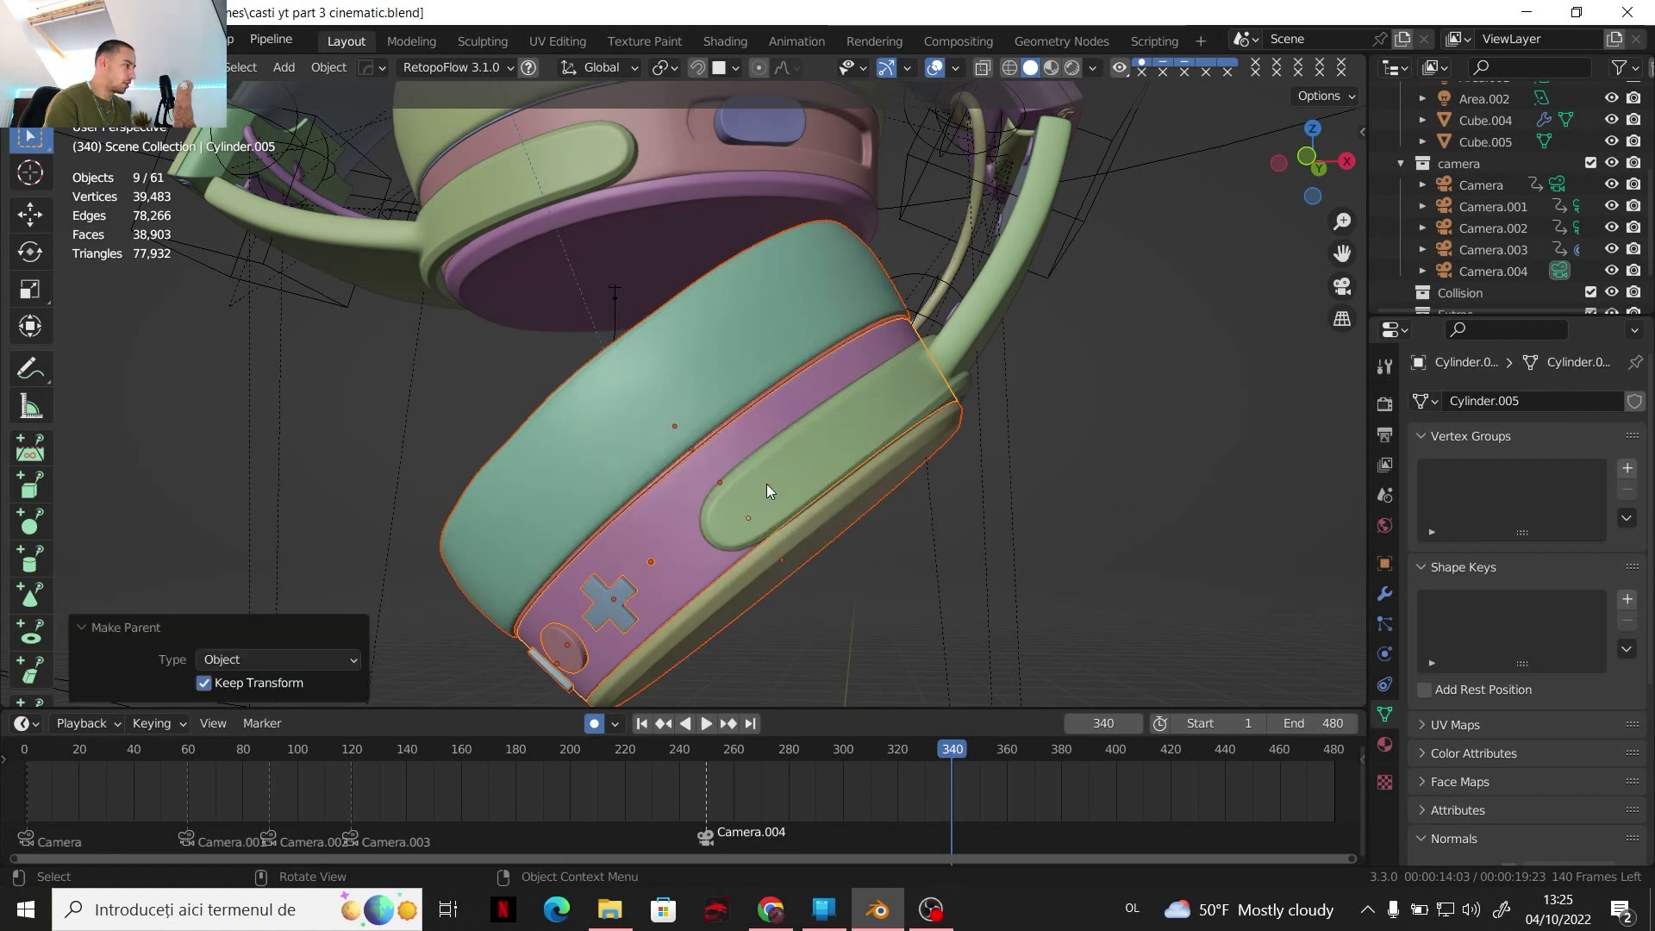
At frame 340, rotate Empty.005 a further 15.4° about the global Y axis to fold the second ear cup closer to the first
click(762, 437)
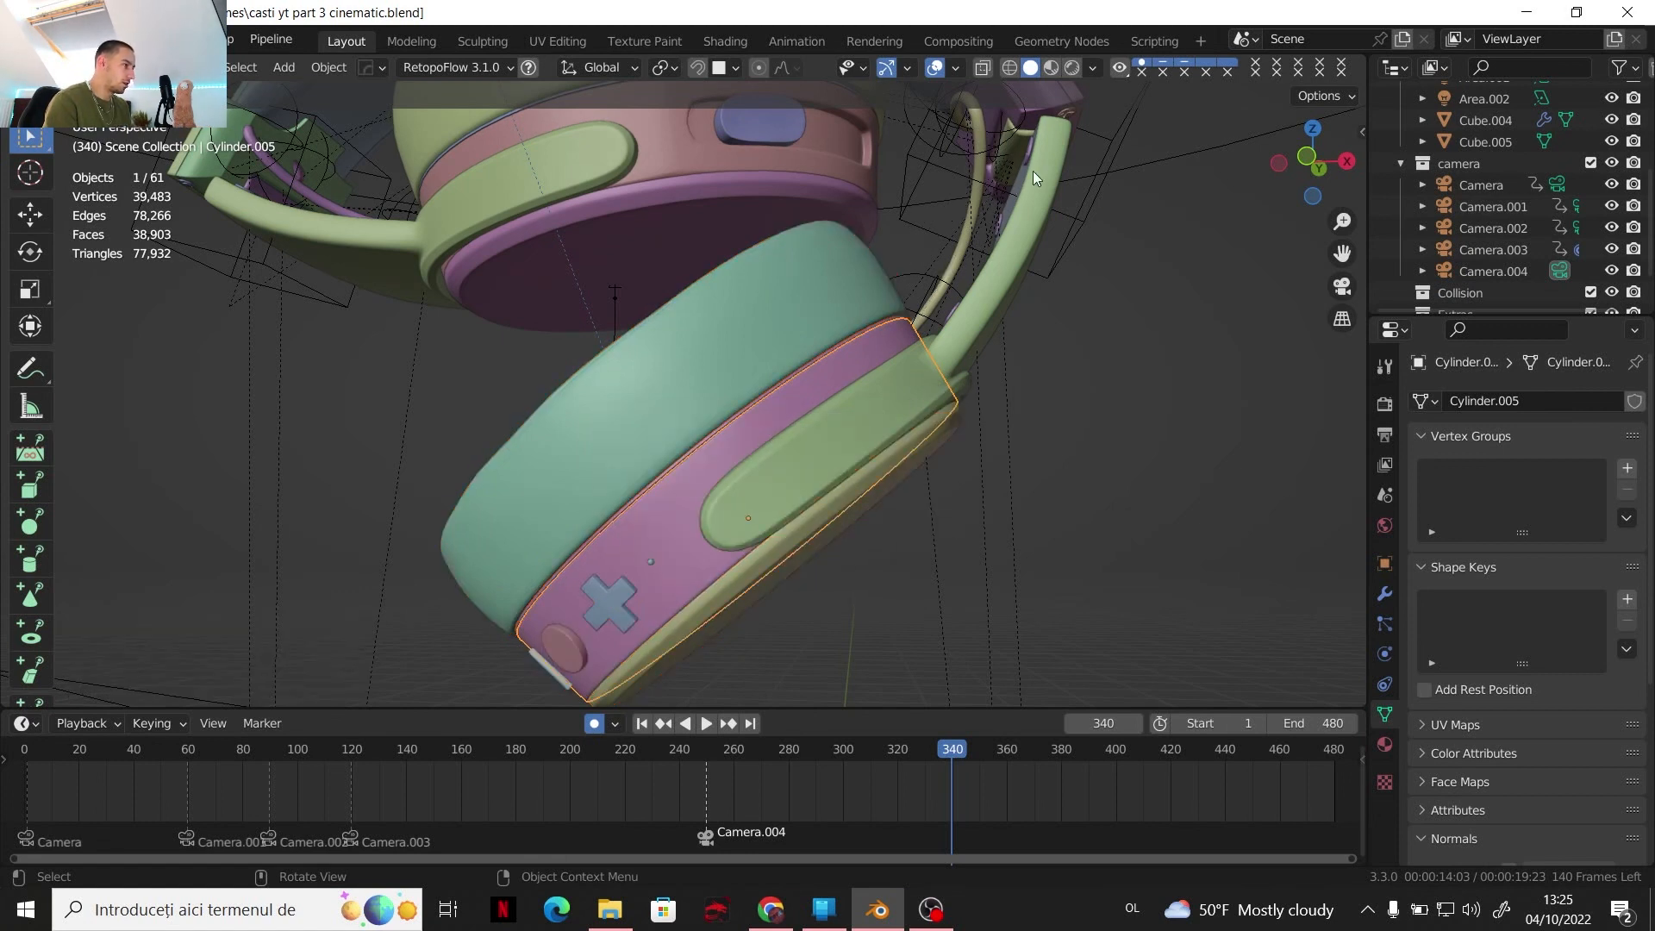
click(1097, 212)
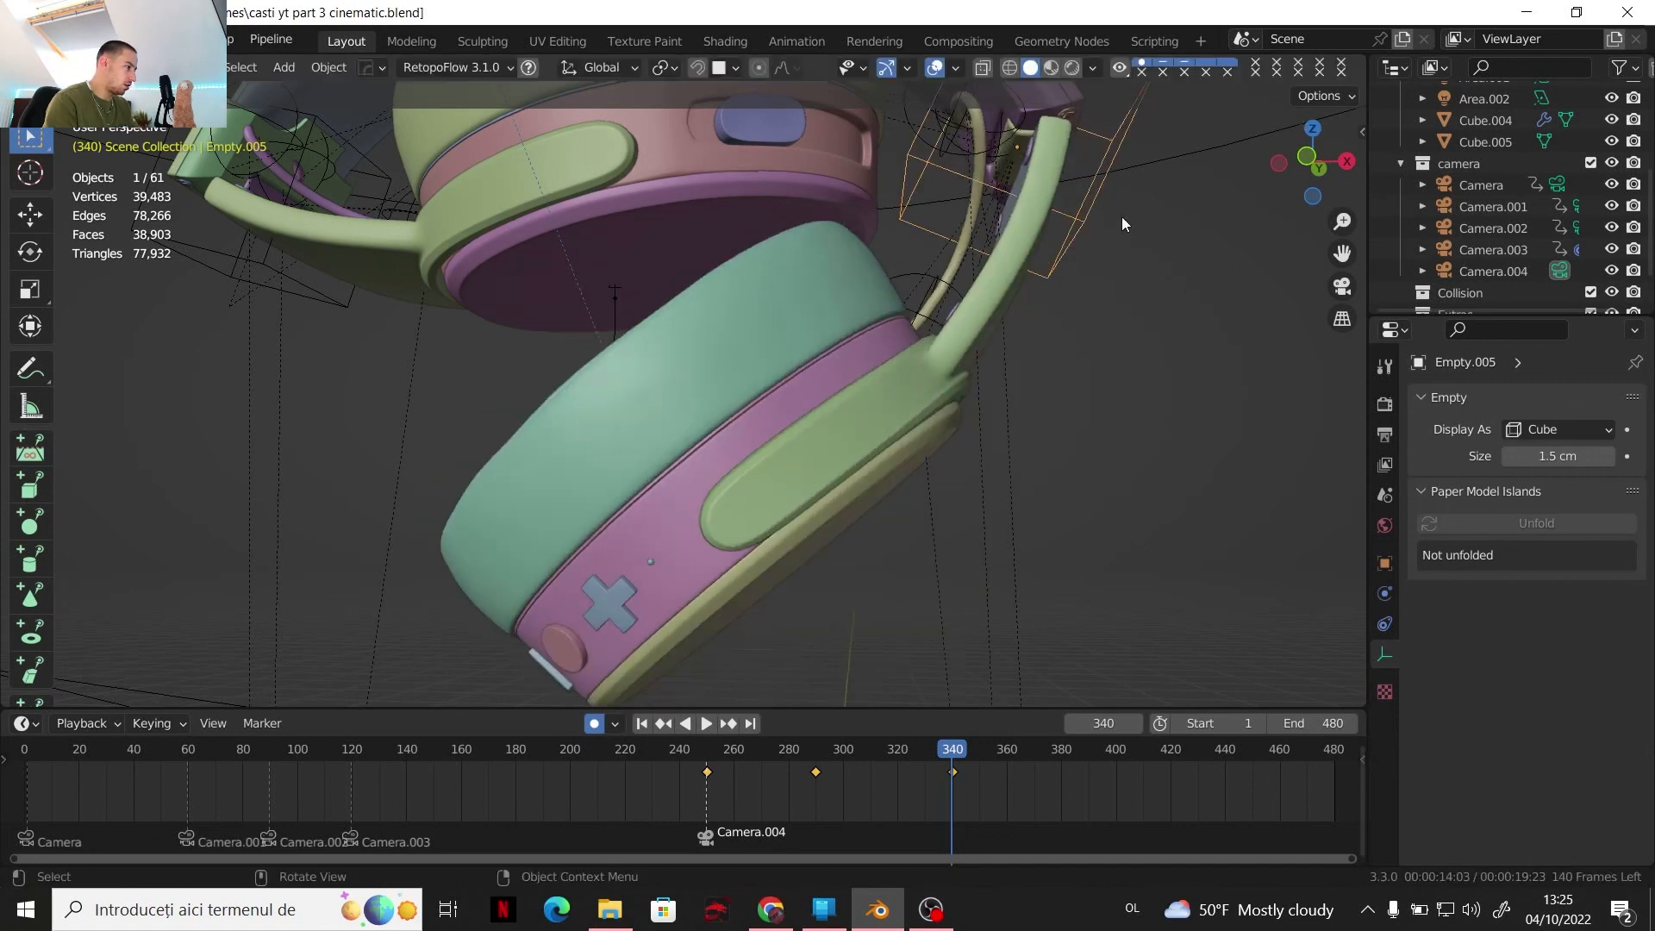
click(831, 372)
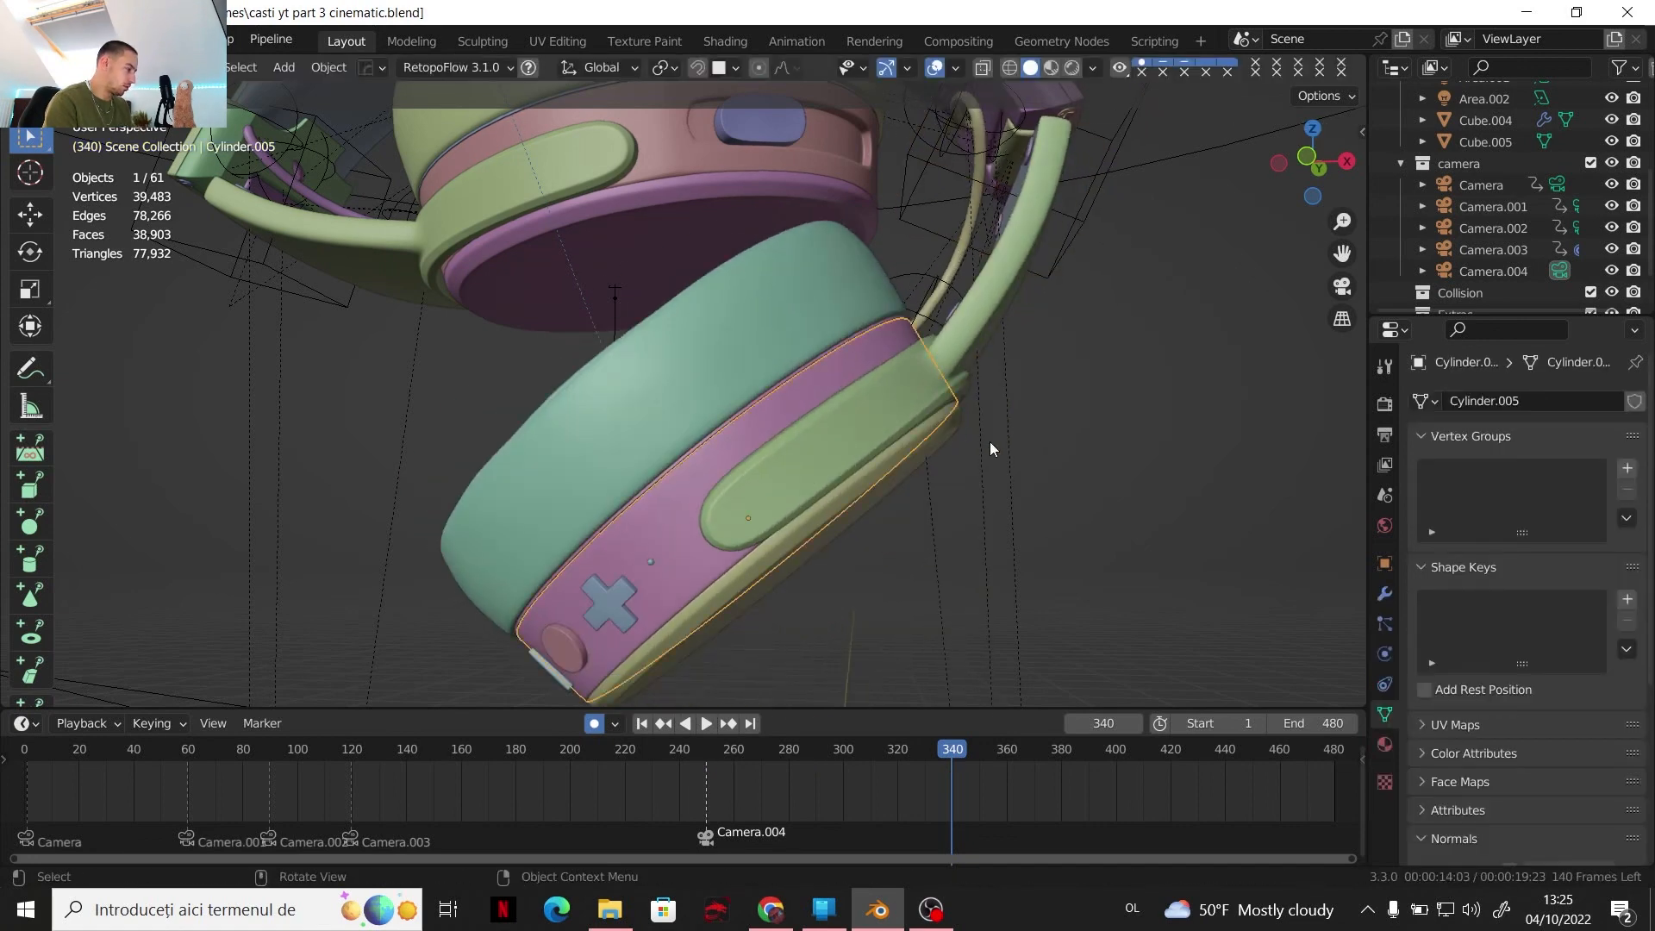
scroll(890, 381, down, 1)
shift+middle_drag(902, 467, 963, 502)
scroll(929, 494, down, 1)
scroll(963, 502, up, 1)
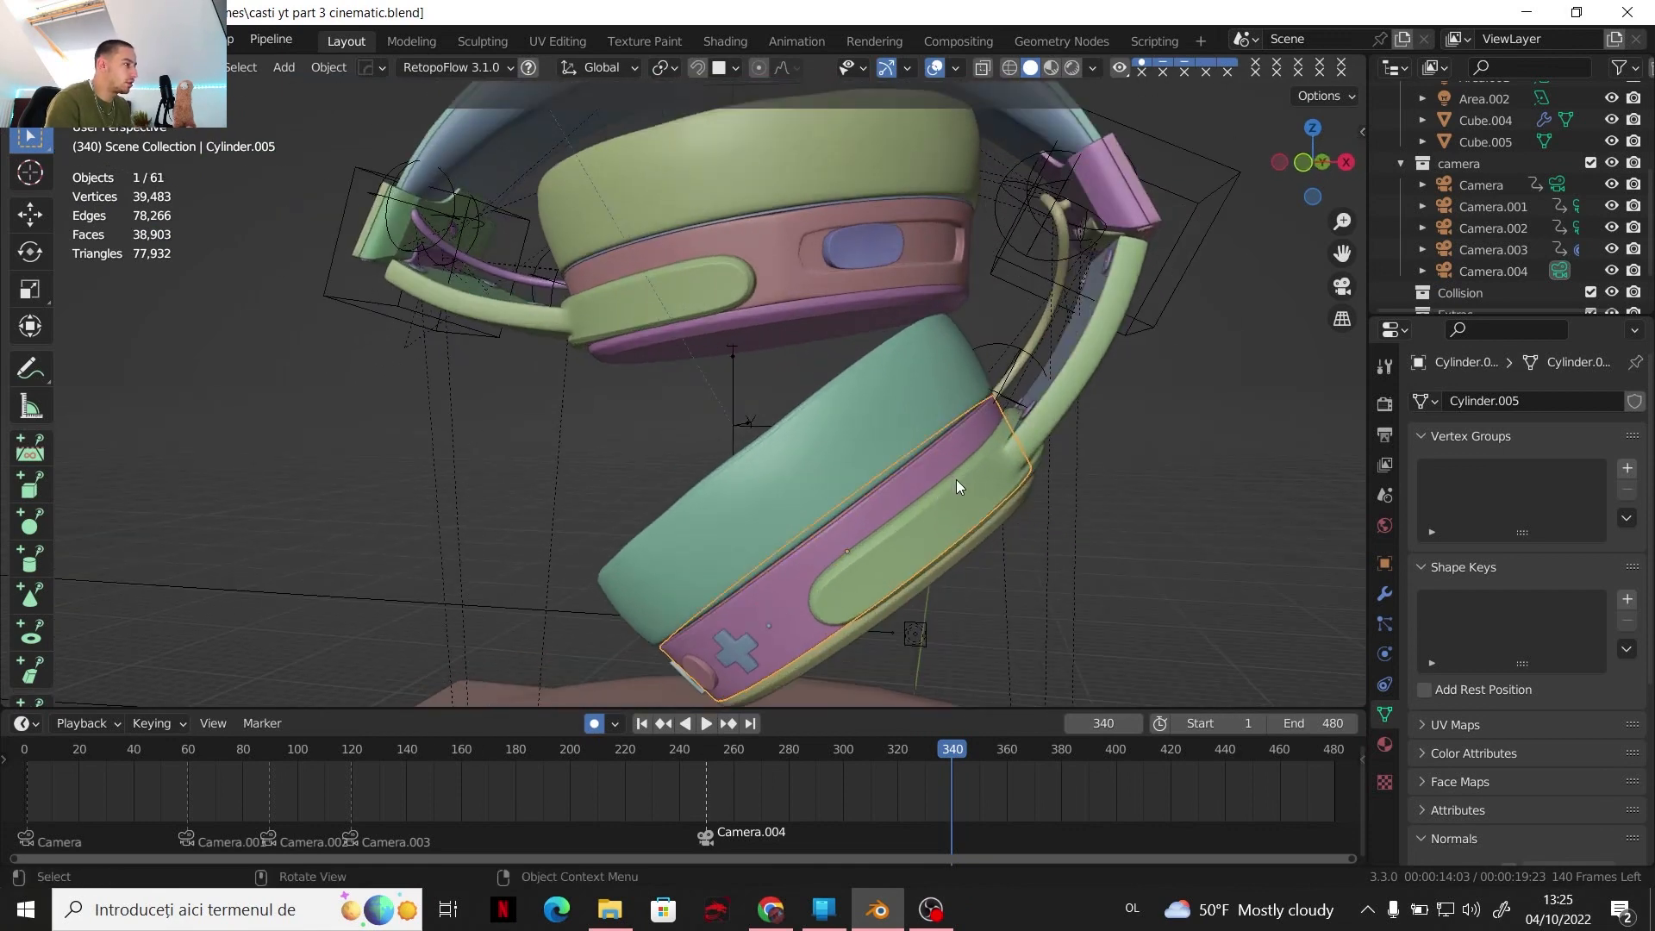
click(1174, 279)
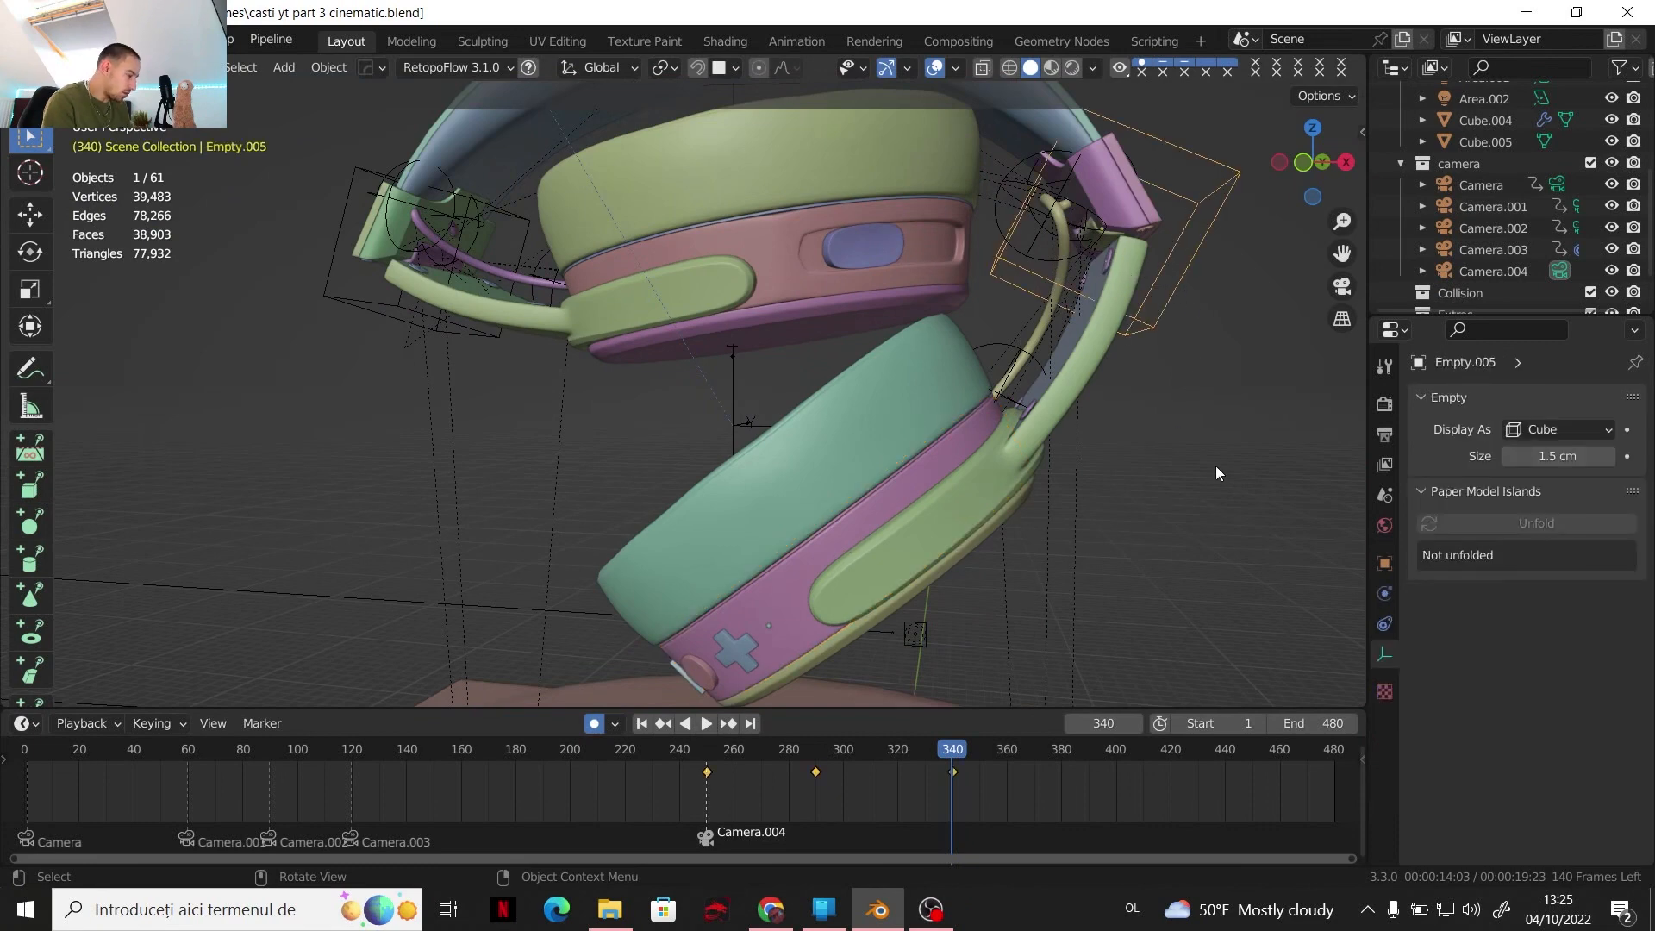
key(r)
key(y)
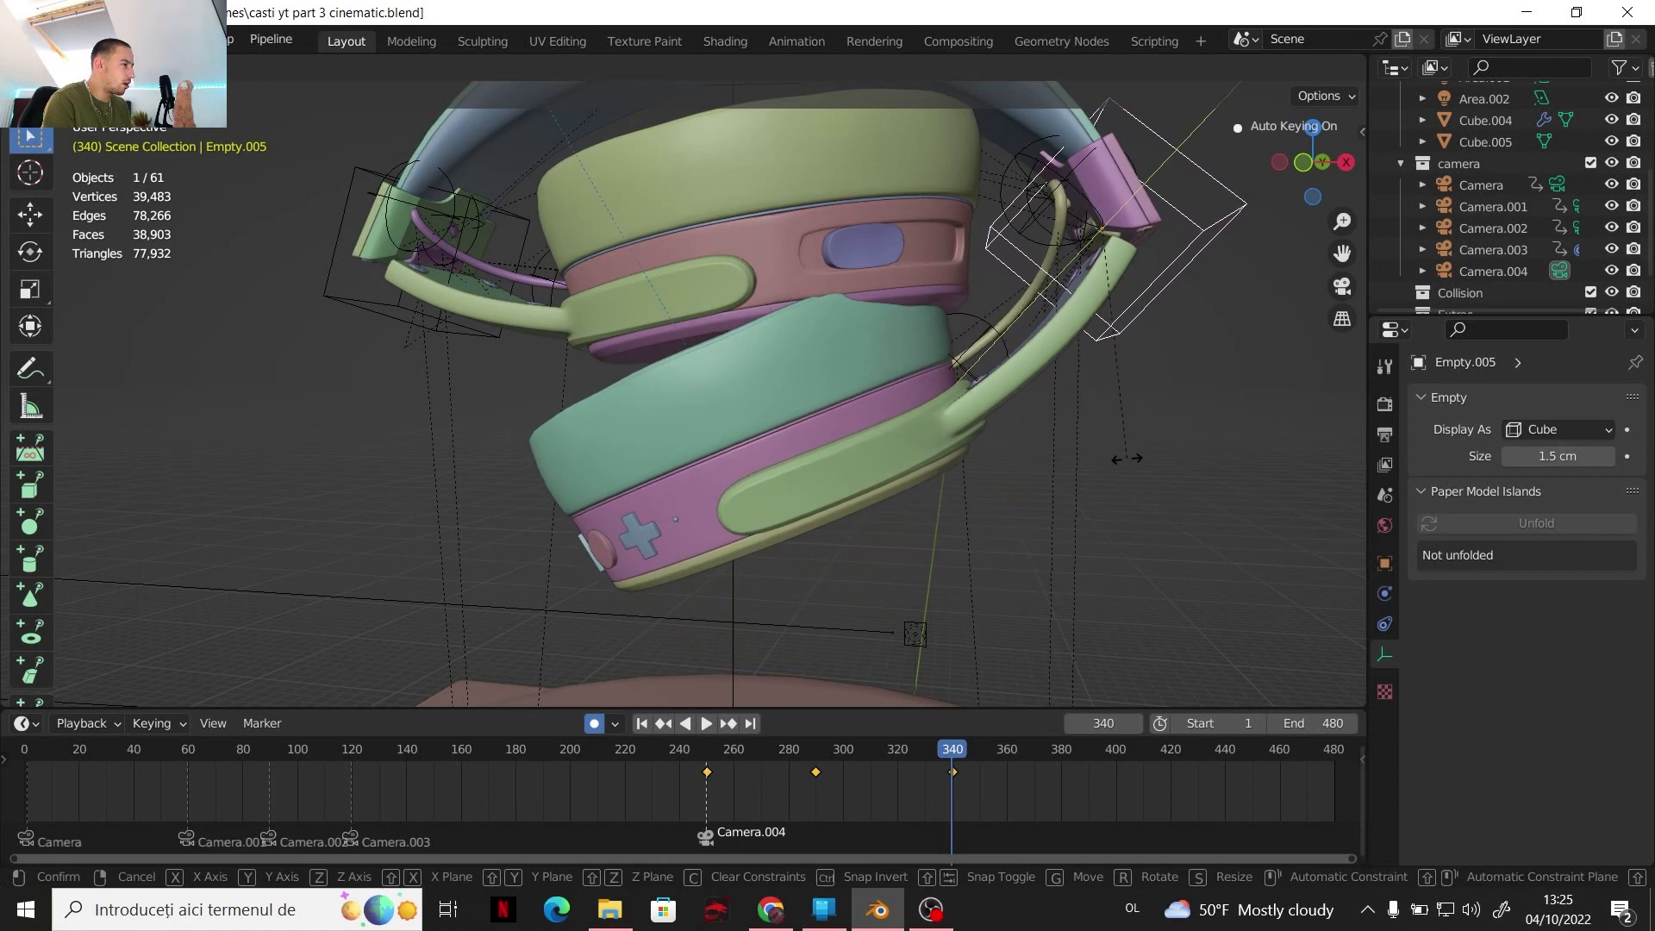
click(1125, 460)
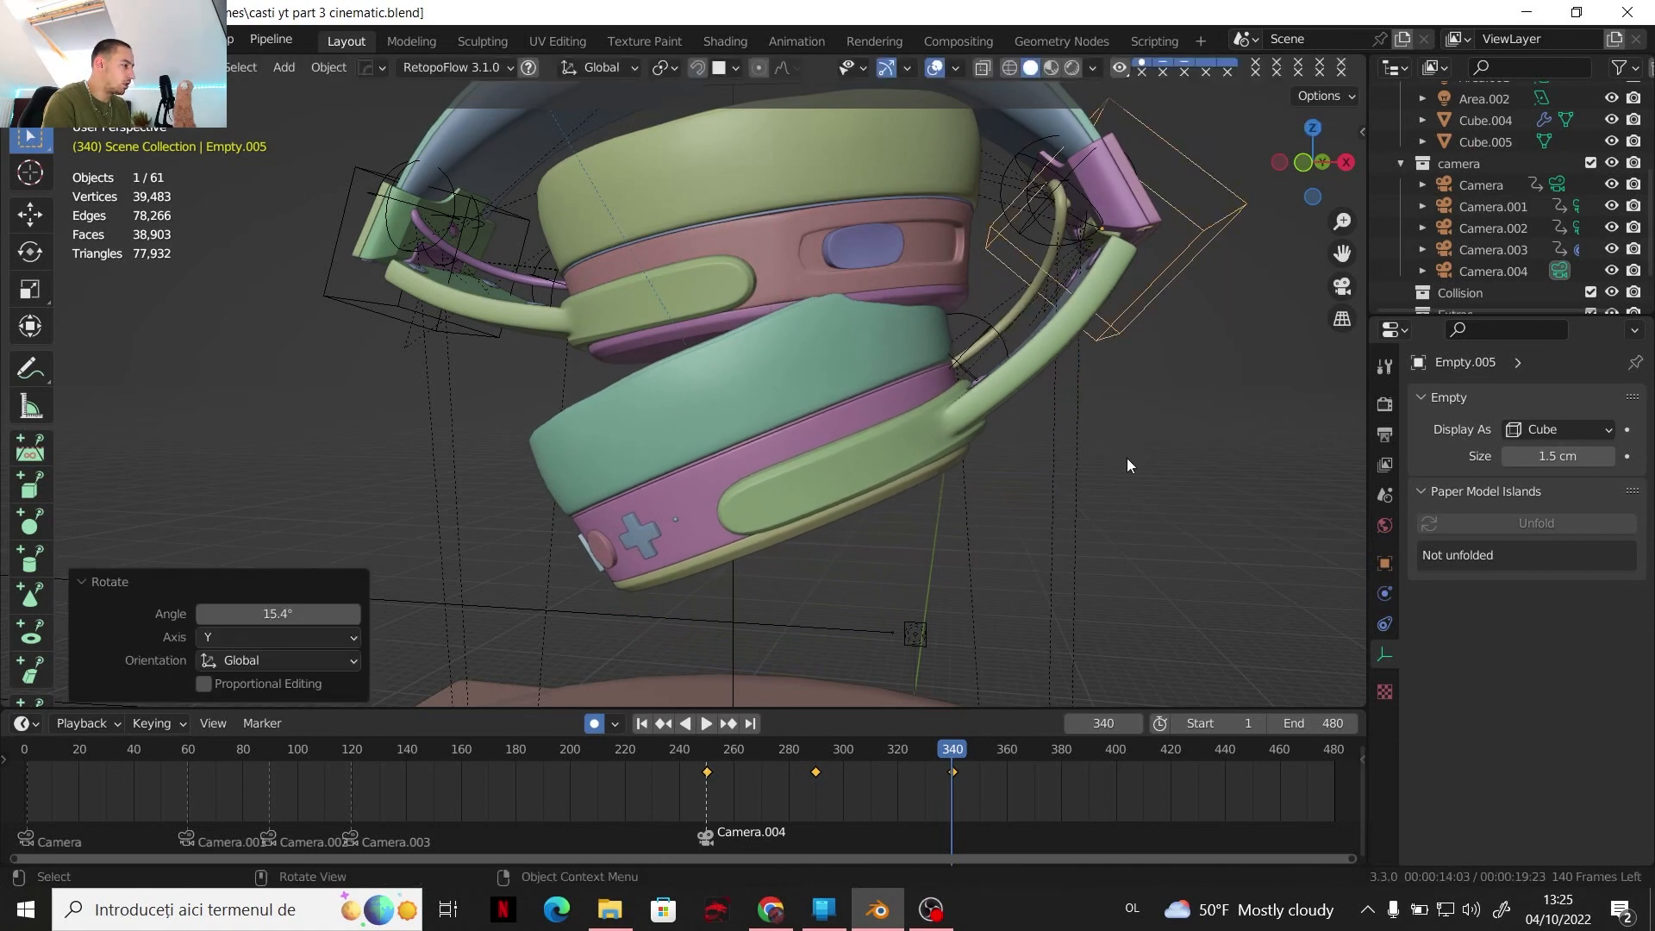
Rotate the second ear cup's housing, Cylinder.005, by 4.77° about the global Y axis at frame 340
click(773, 453)
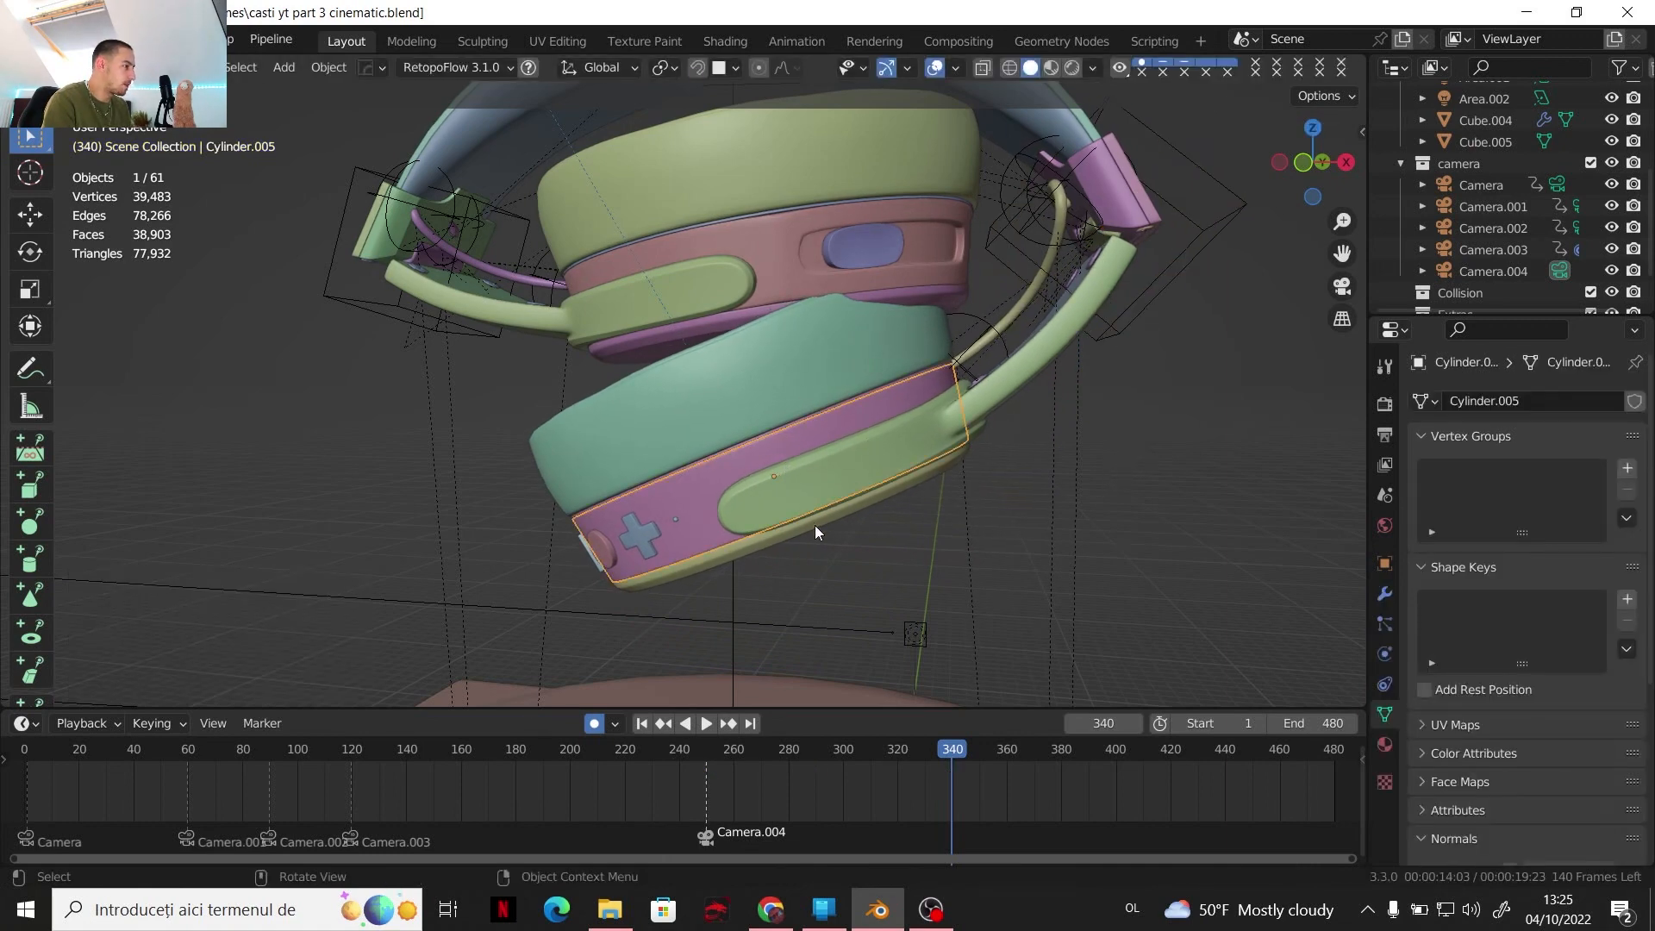
key(space)
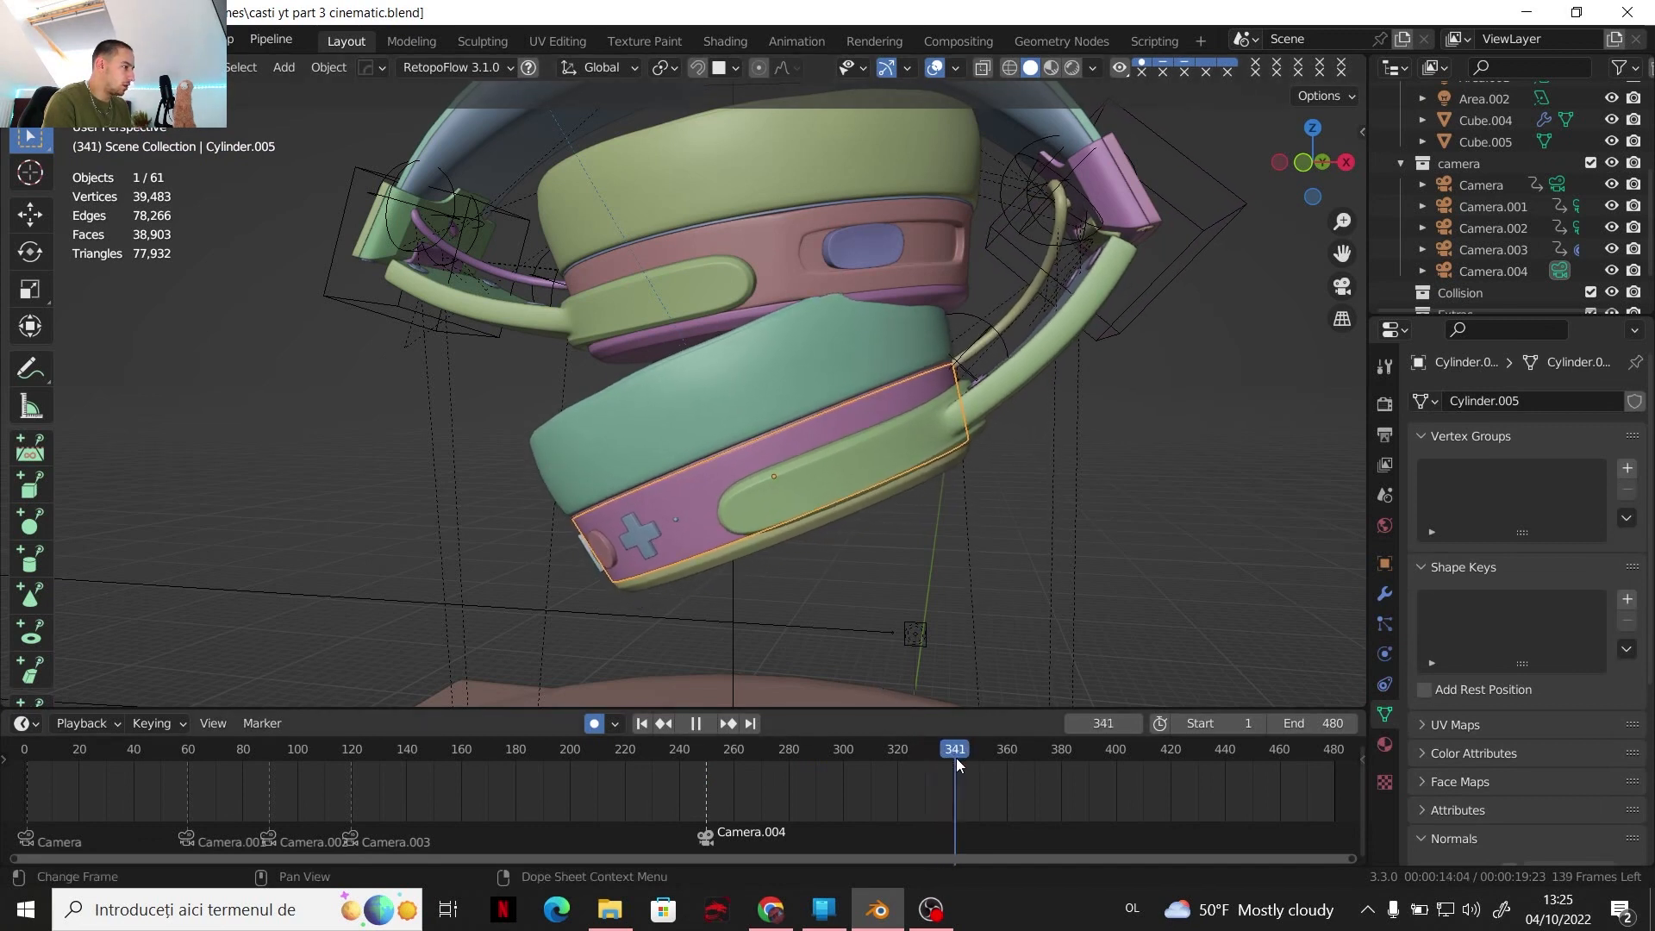
key(Escape)
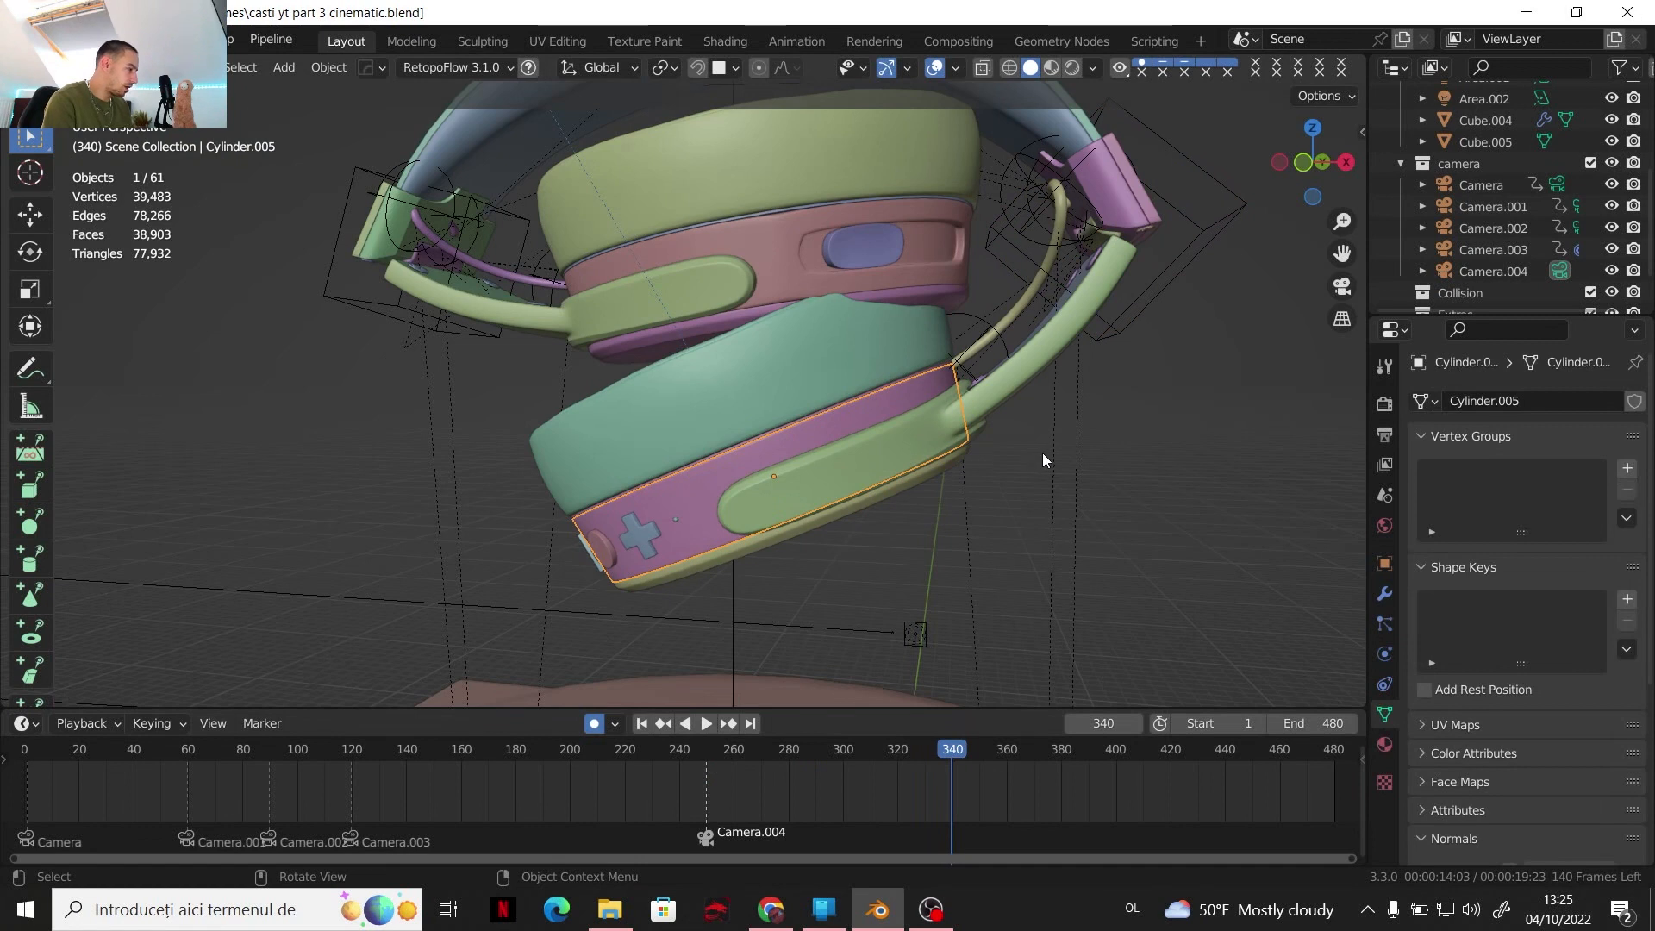
key(r)
key(y)
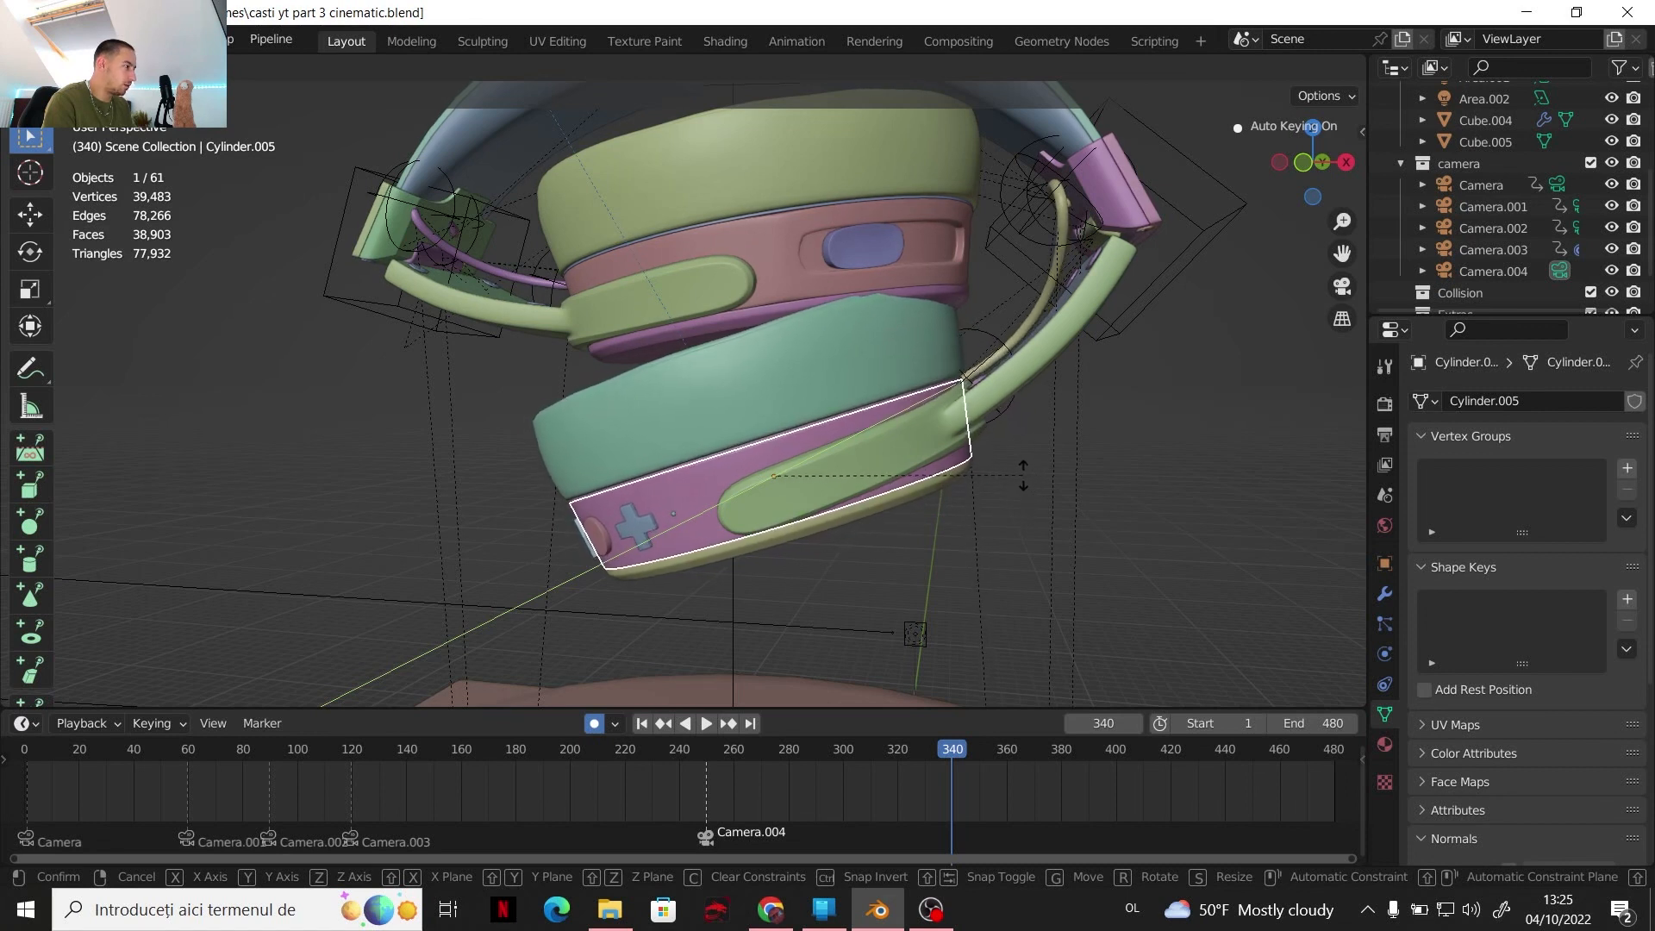
click(1024, 475)
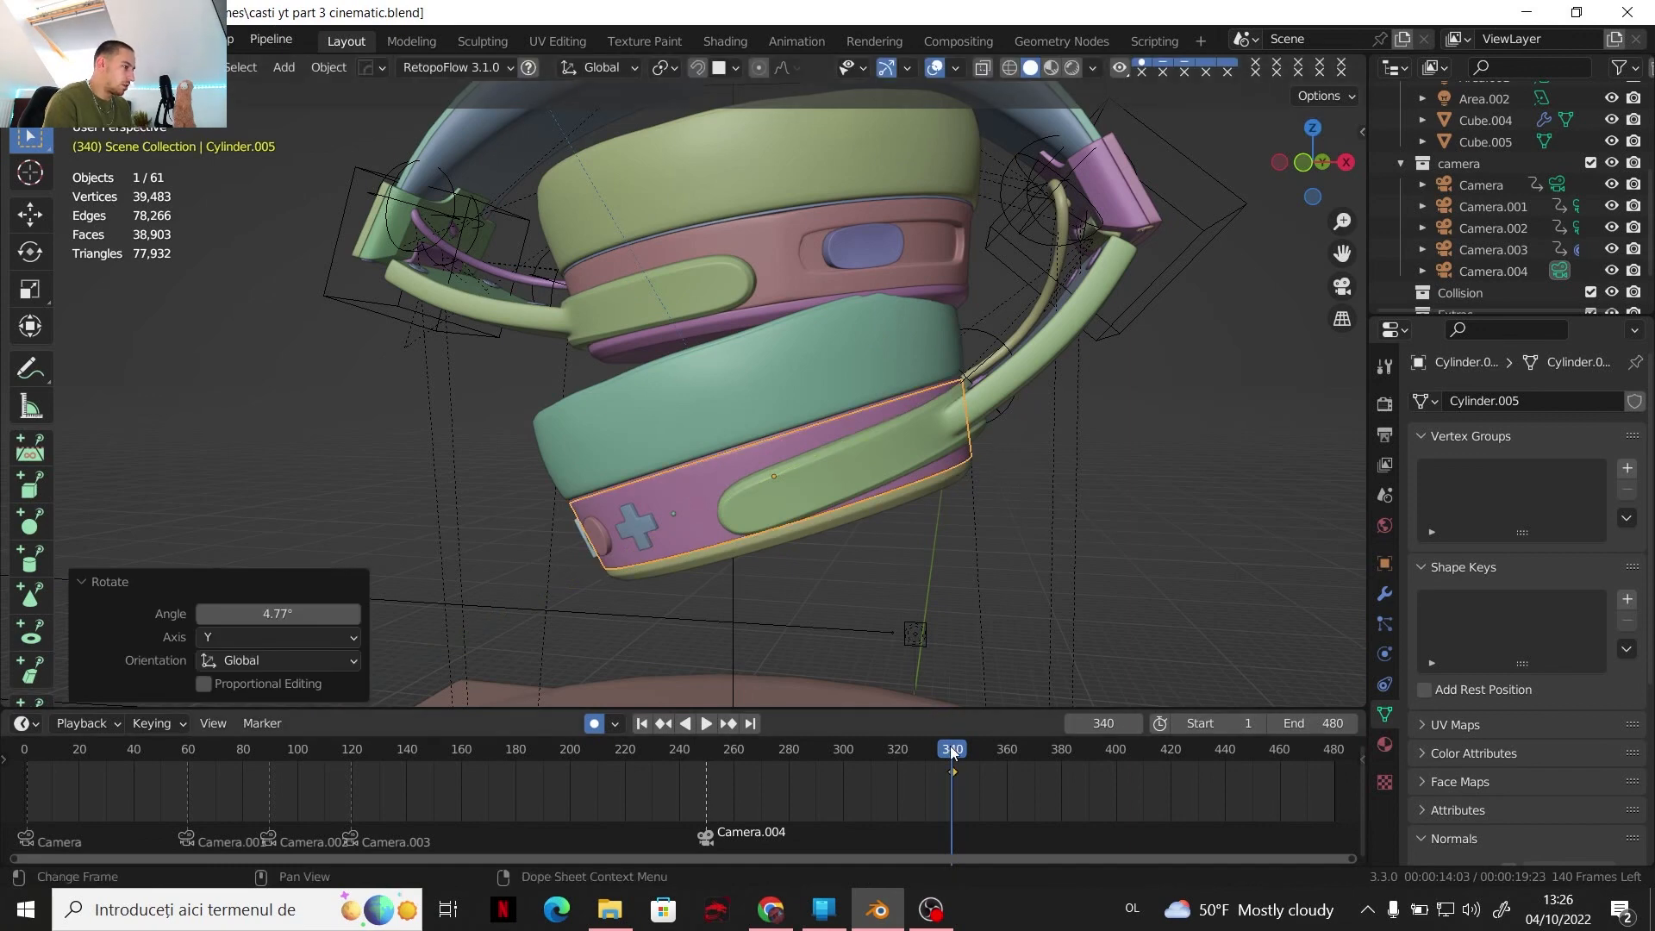
At frame 320, rotate Cylinder.005 about the Y axis to line the ear cup up with its arm
drag(950, 748, 899, 749)
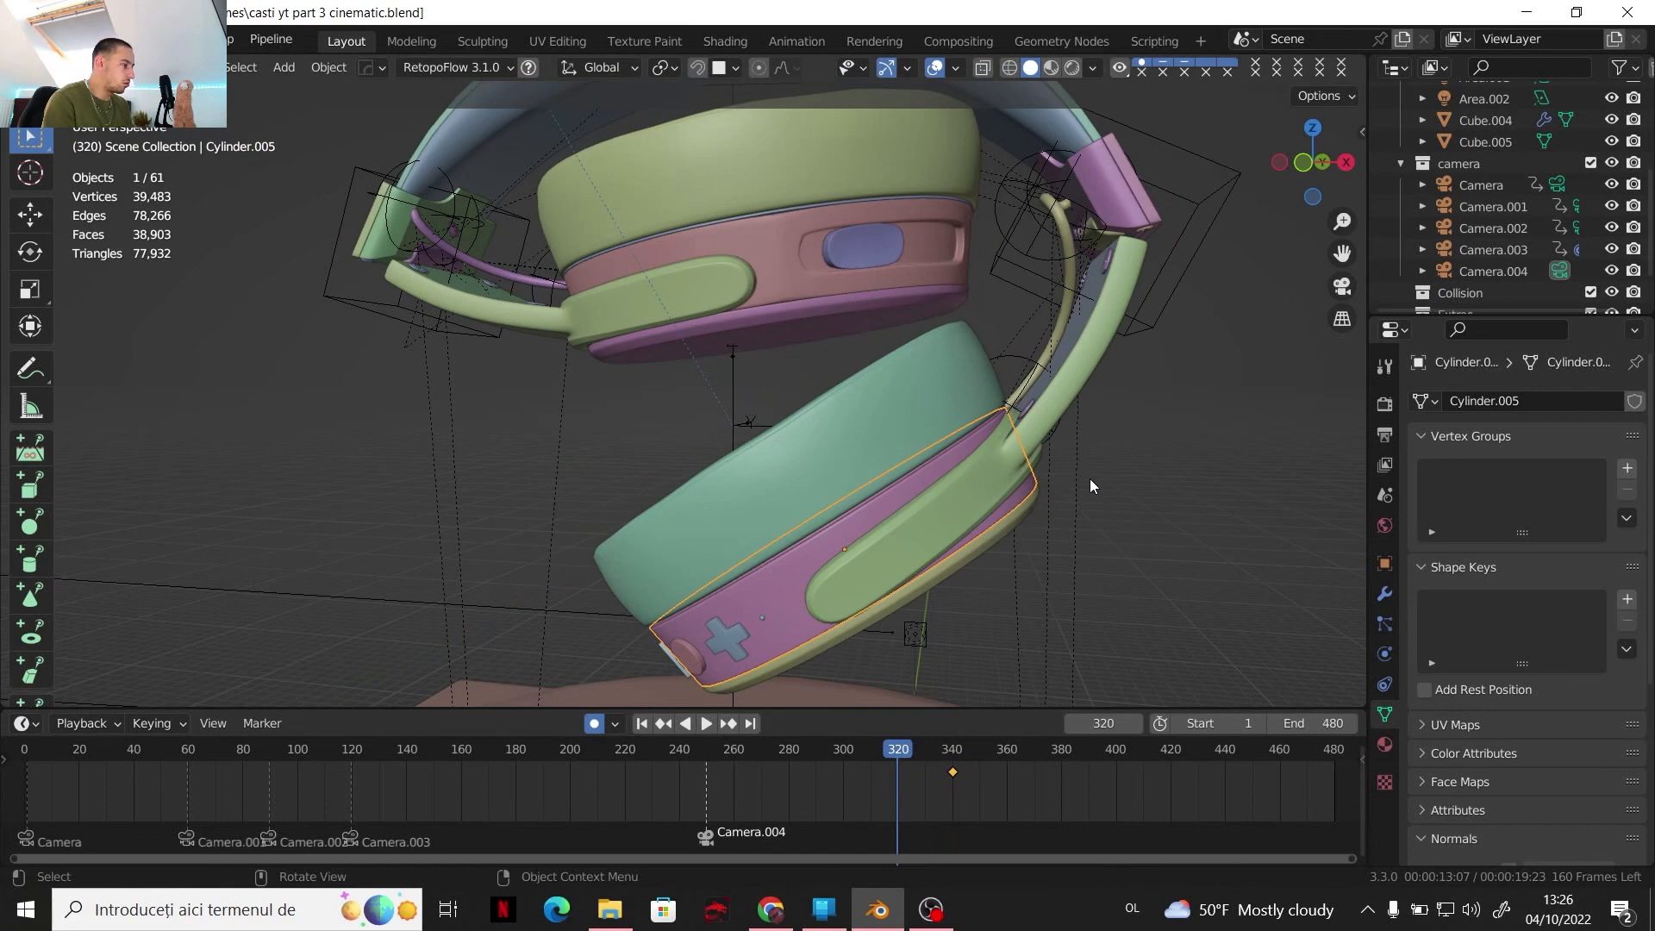
key(r)
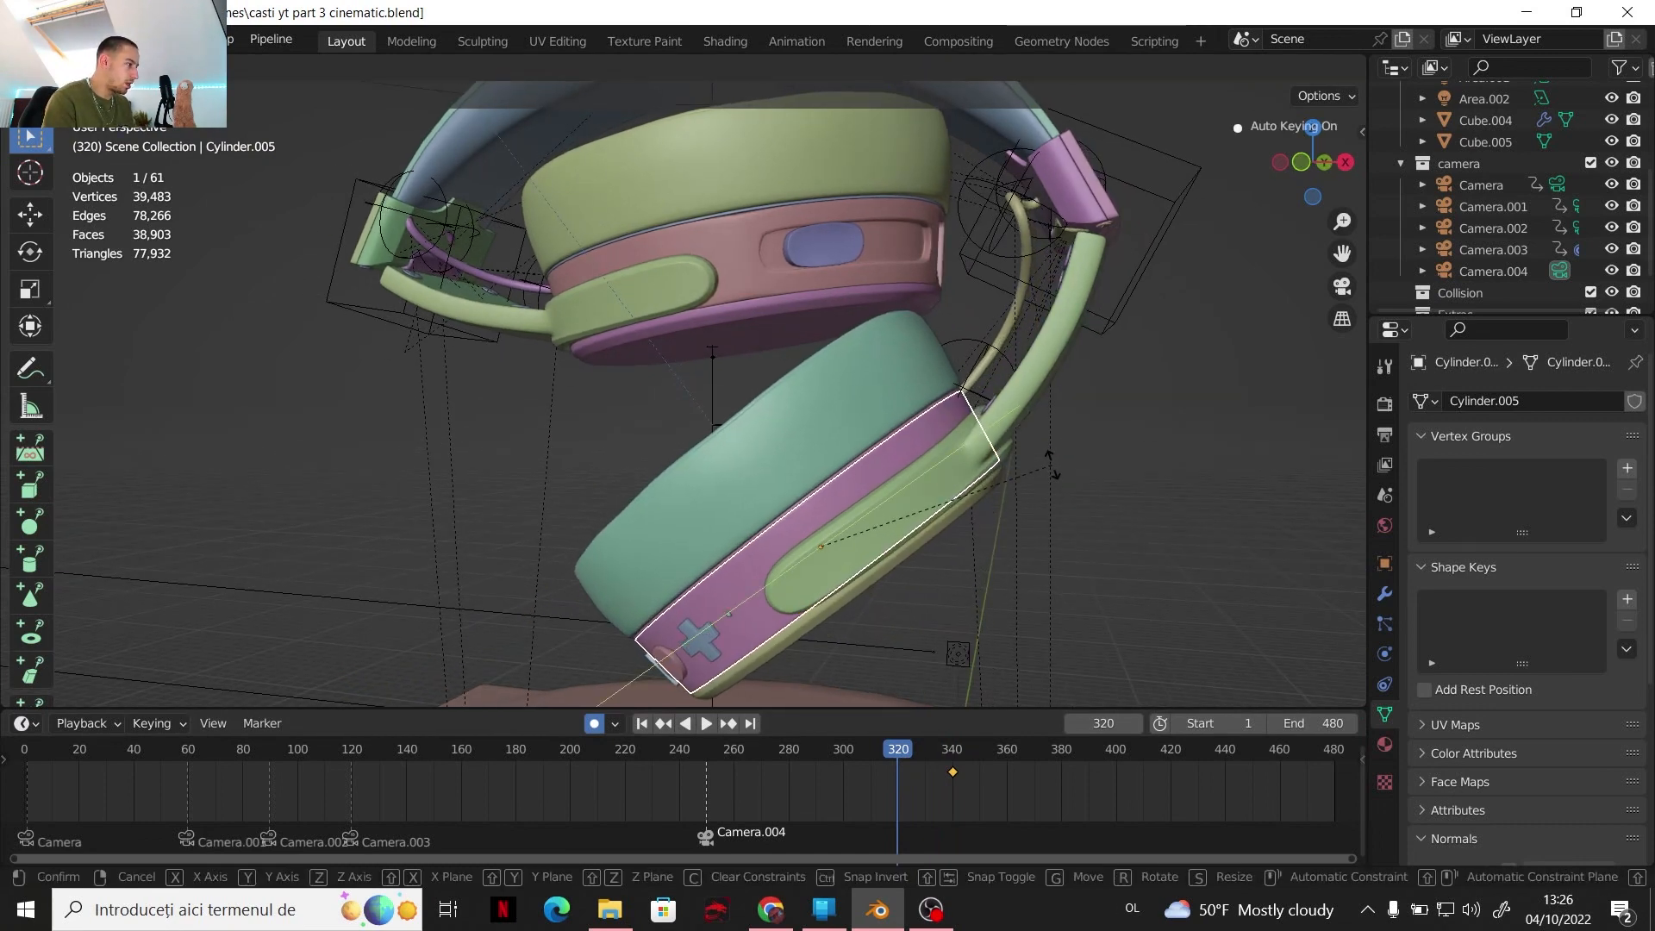
click(1049, 463)
middle_drag(1049, 463, 1019, 446)
Select Empty.005 and rotate it by -8.85° about the global Y axis at frame 340 to open a gap between the cups
click(1056, 331)
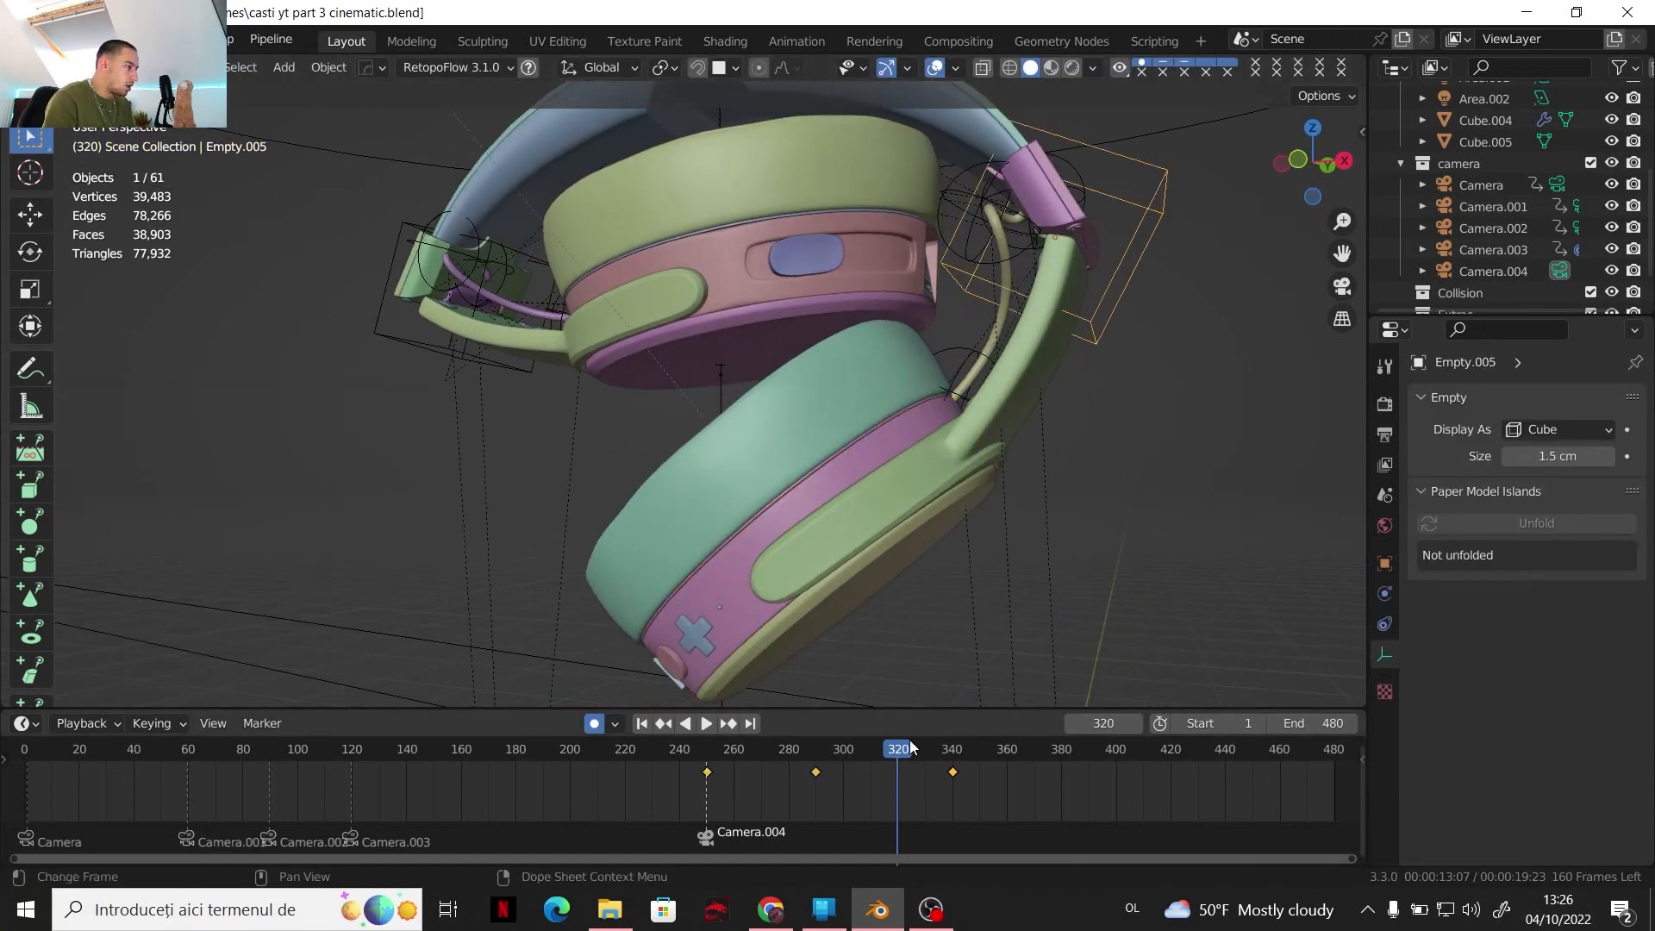
drag(899, 752, 951, 768)
middle_drag(1031, 379, 1088, 448)
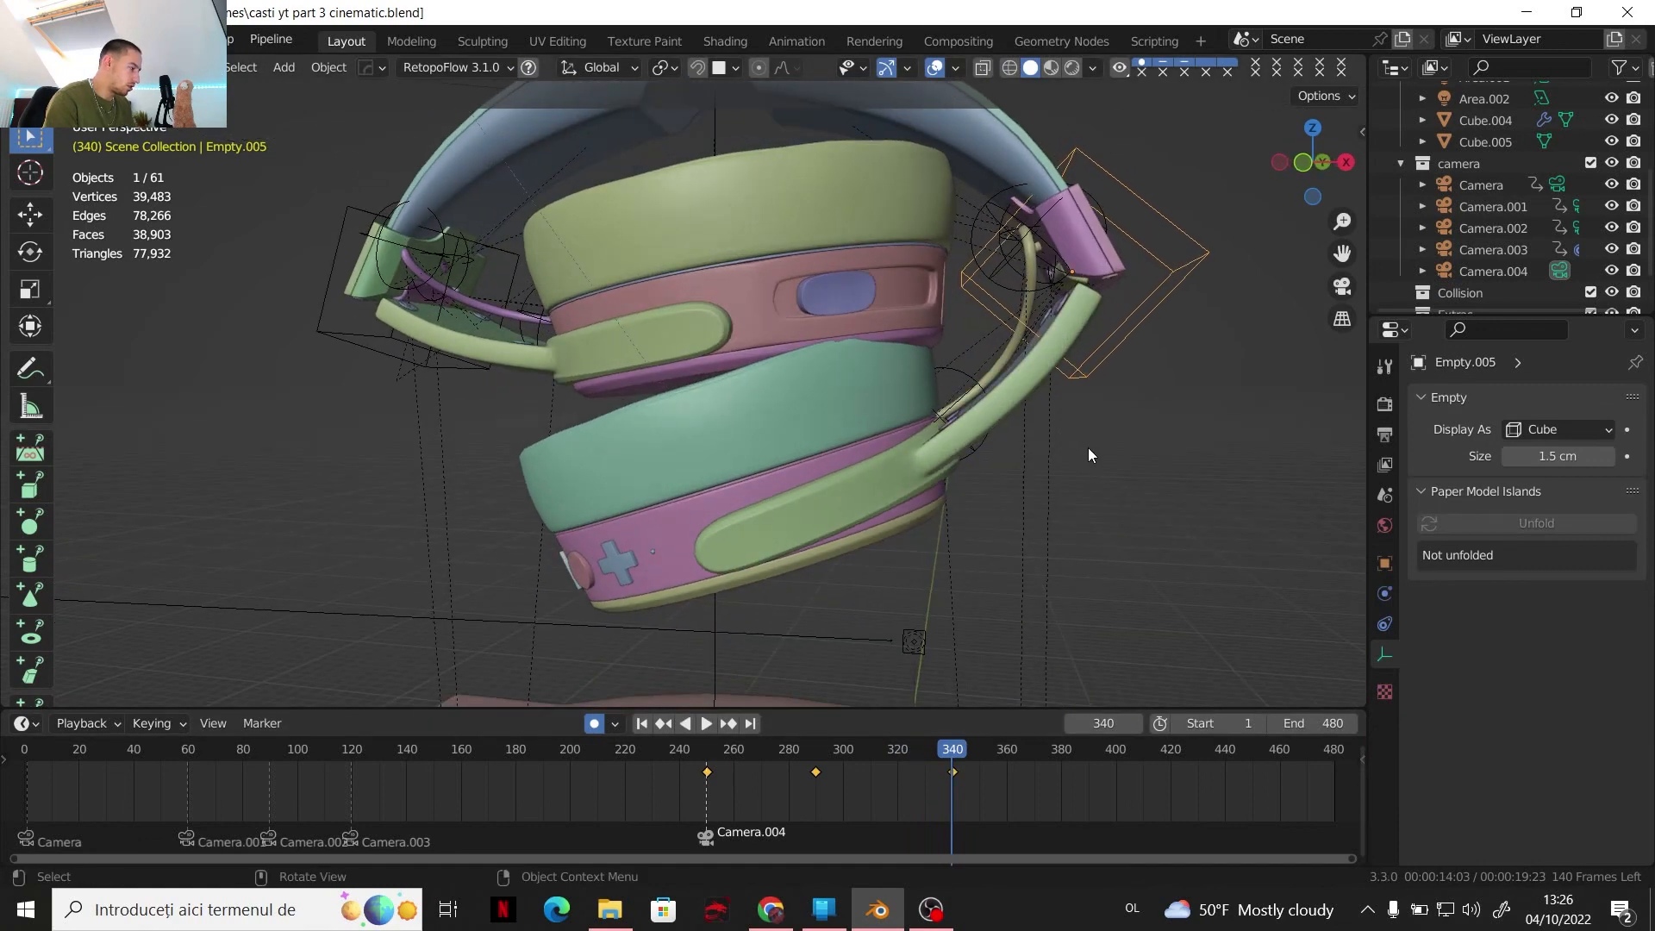
key(r)
key(y)
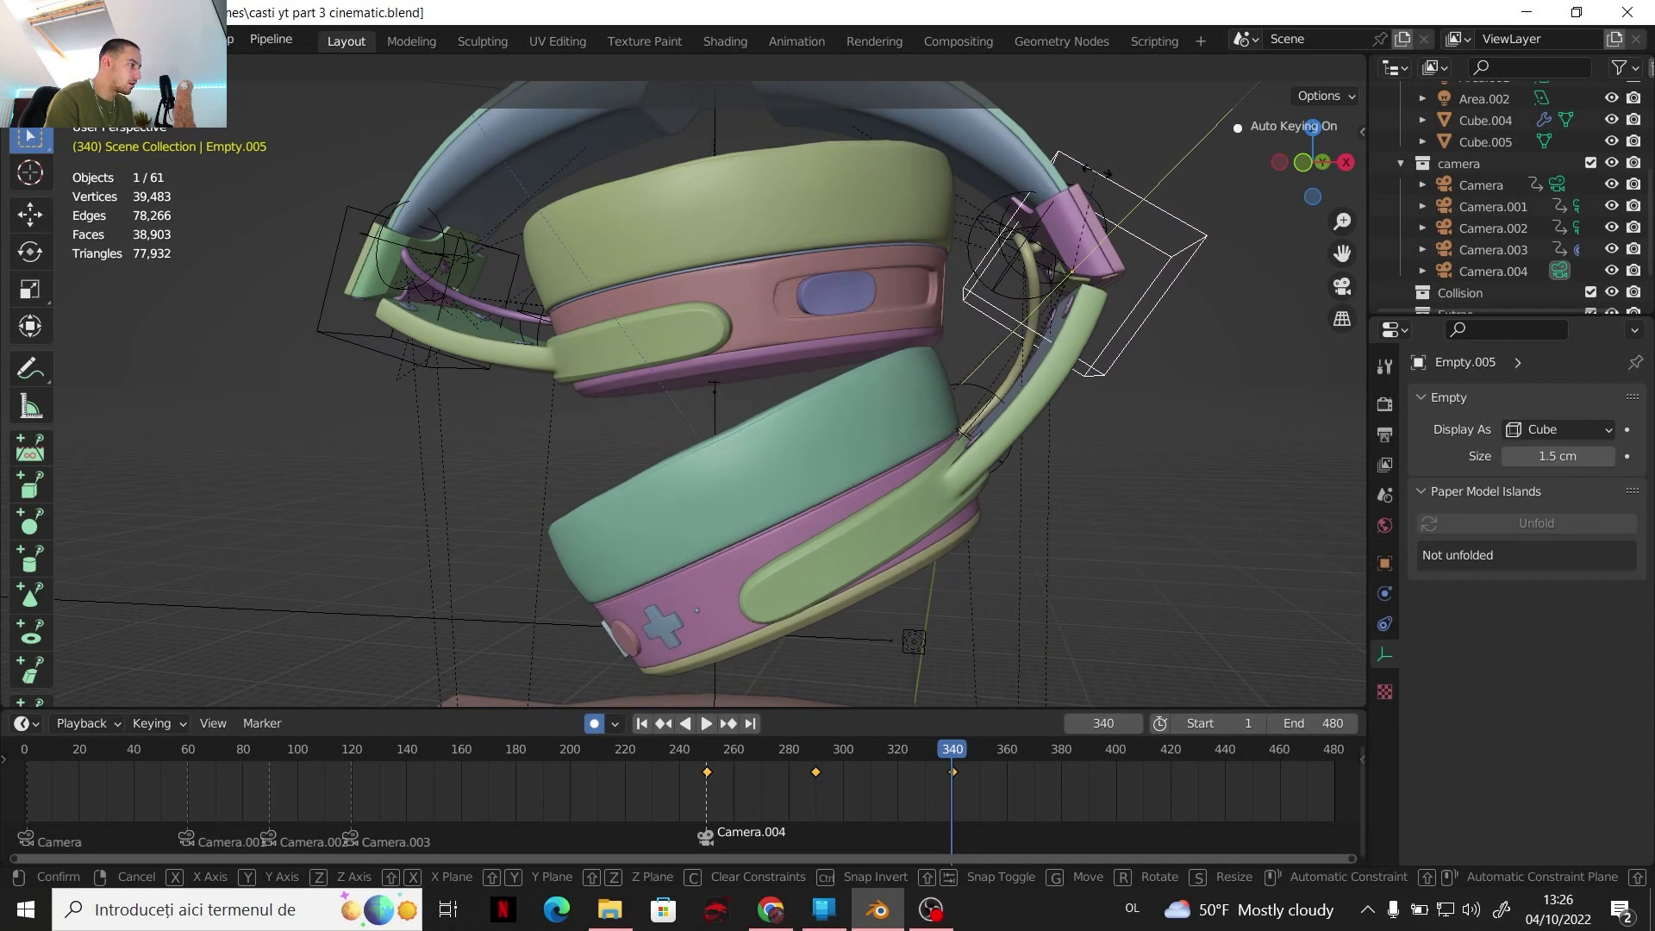
click(1066, 207)
Scrub the fold to frame 326 and examine the ear cups and the opposite hinge up close
key(space)
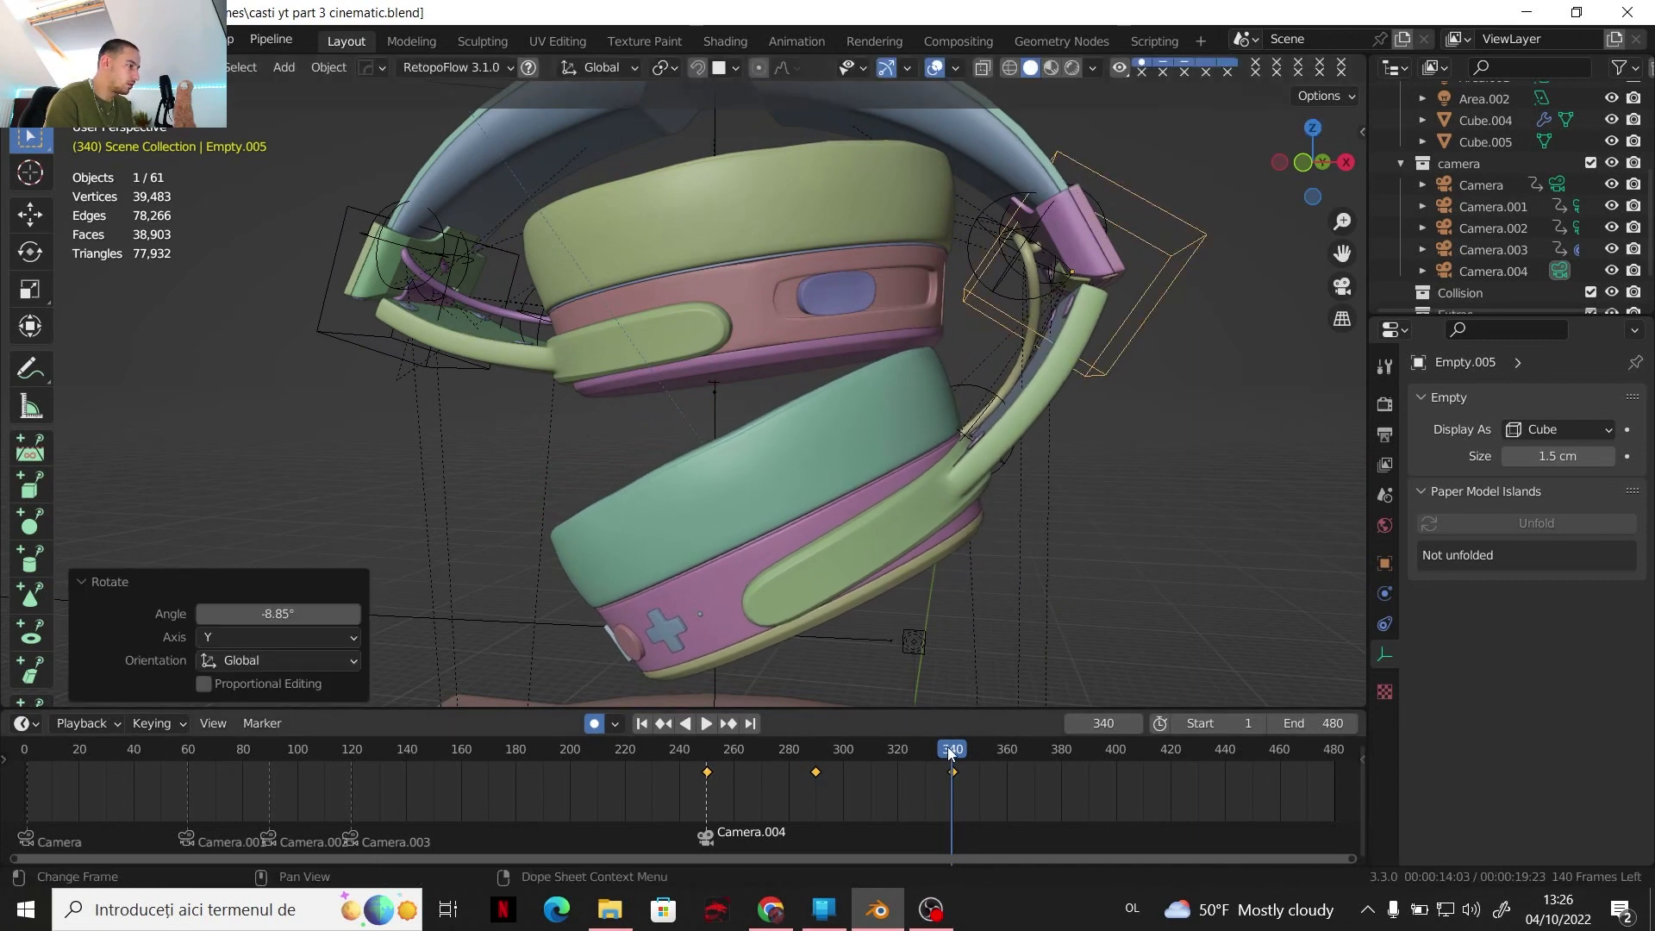
click(904, 748)
mouse_move(903, 748)
mouse_down()
mouse_move(945, 769)
mouse_move(913, 762)
mouse_up()
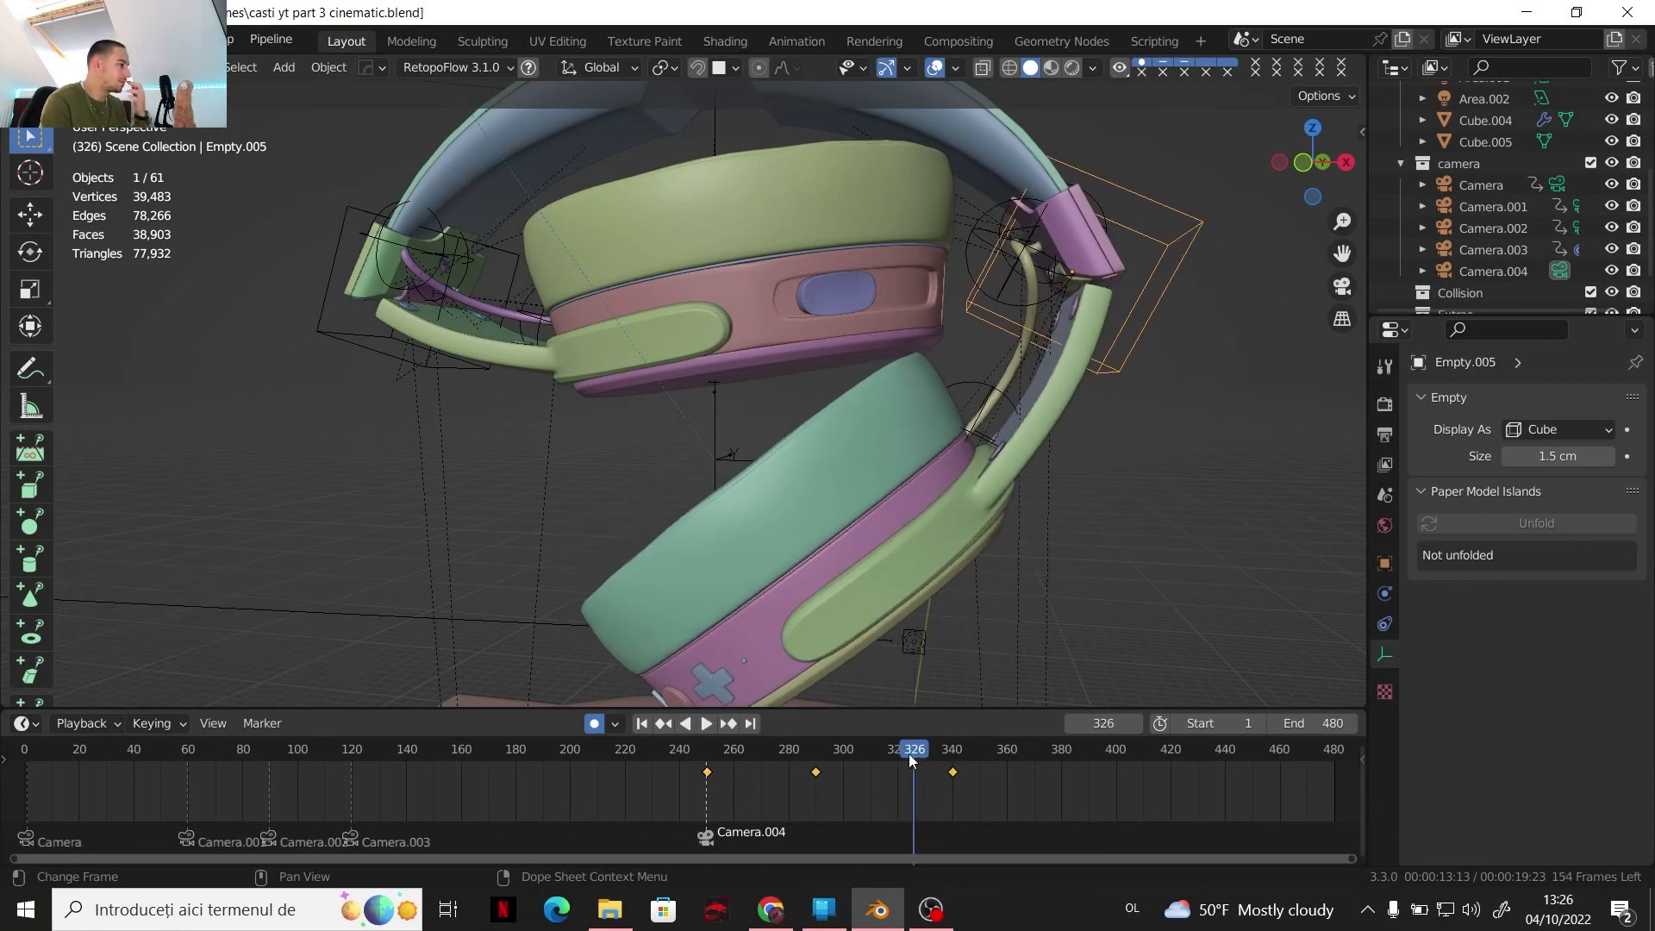
scroll(869, 327, down, 1)
shift+middle_drag(869, 331, 922, 462)
scroll(923, 462, up, 1)
scroll(923, 458, up, 2)
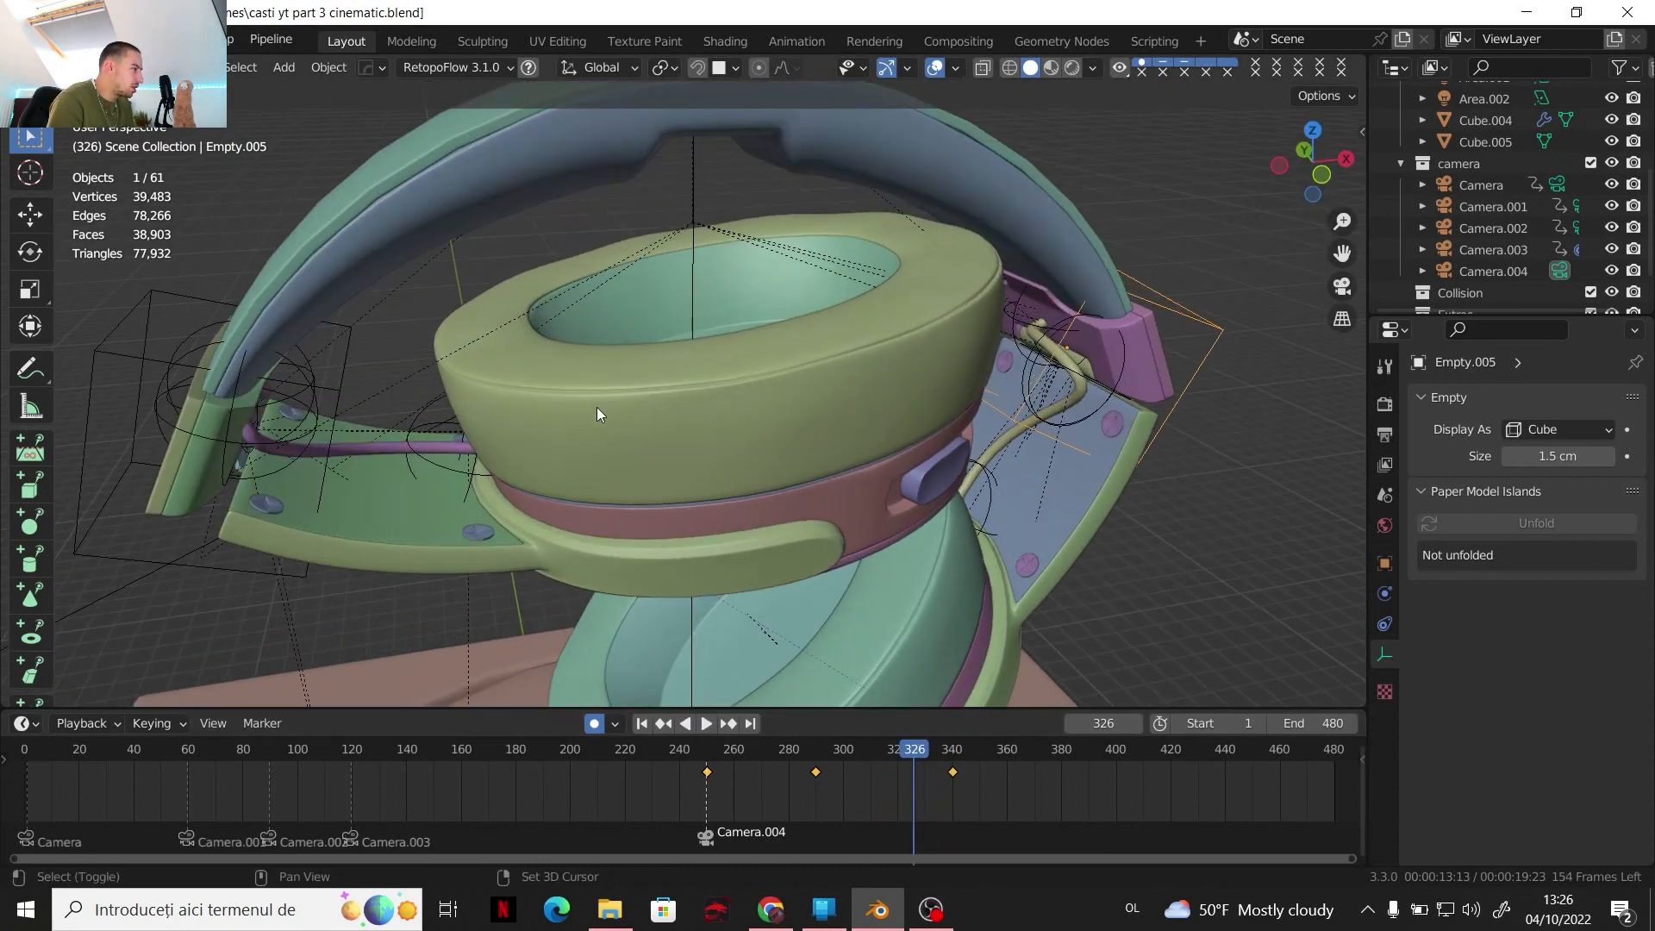
shift+middle_drag(597, 407, 657, 472)
scroll(655, 437, up, 1)
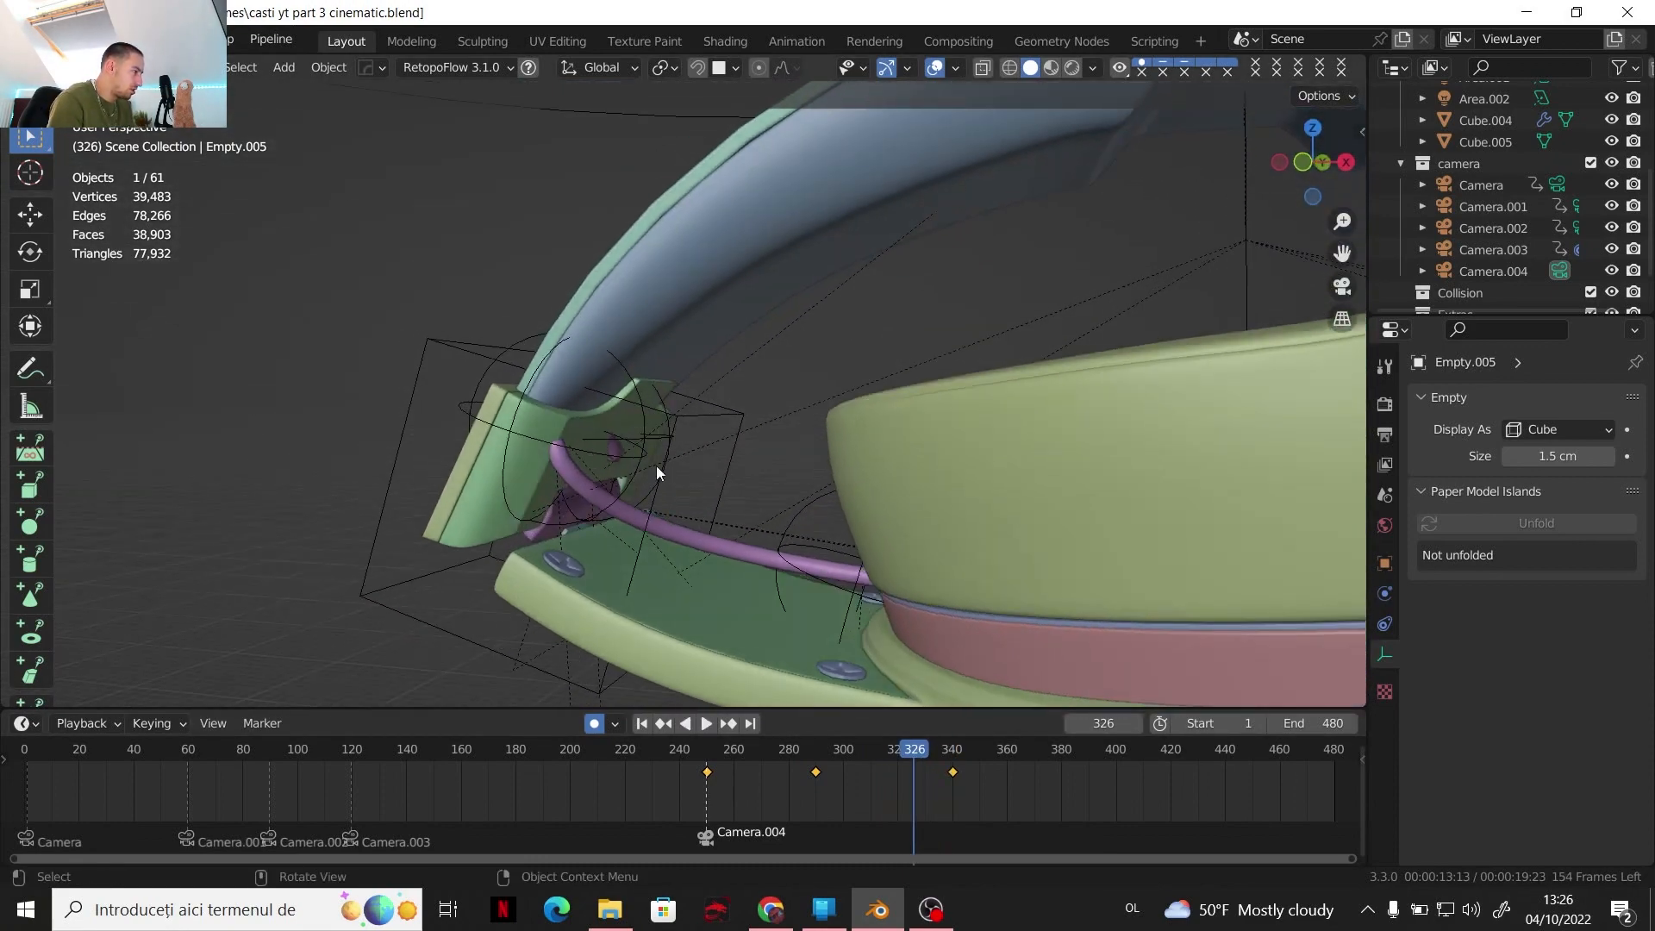
Select Empty.004 at the first cup's hinge and insert a location keyframe for it at frame 270
click(638, 453)
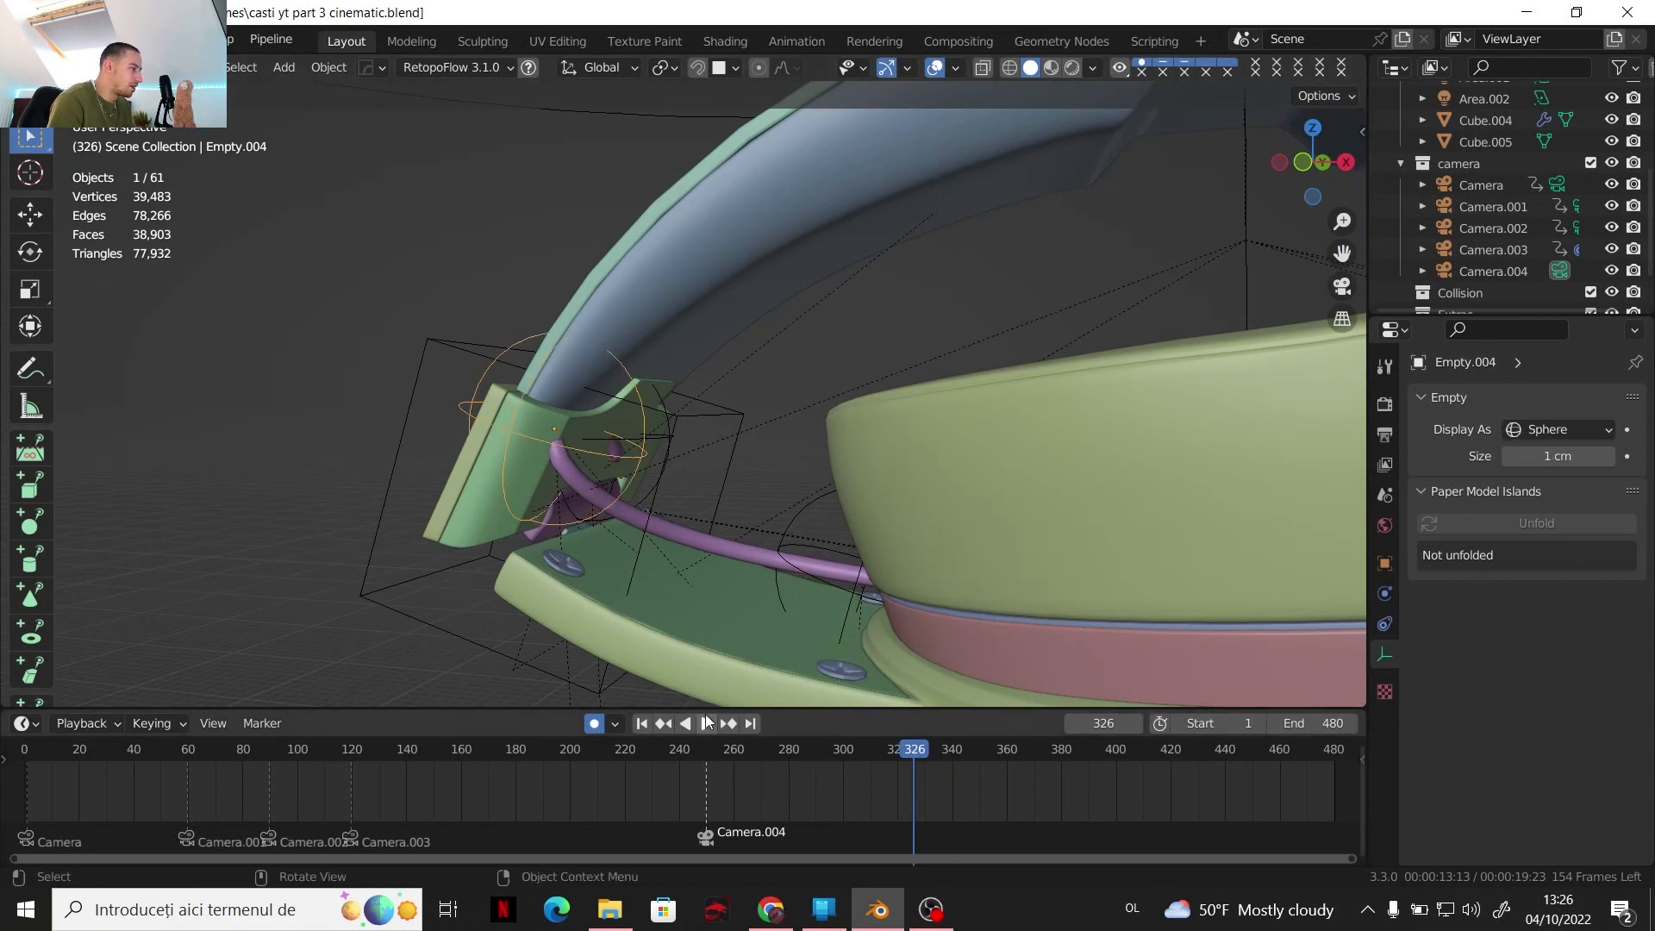
mouse_move(732, 757)
mouse_down()
mouse_move(790, 757)
mouse_move(762, 757)
mouse_up()
key(i)
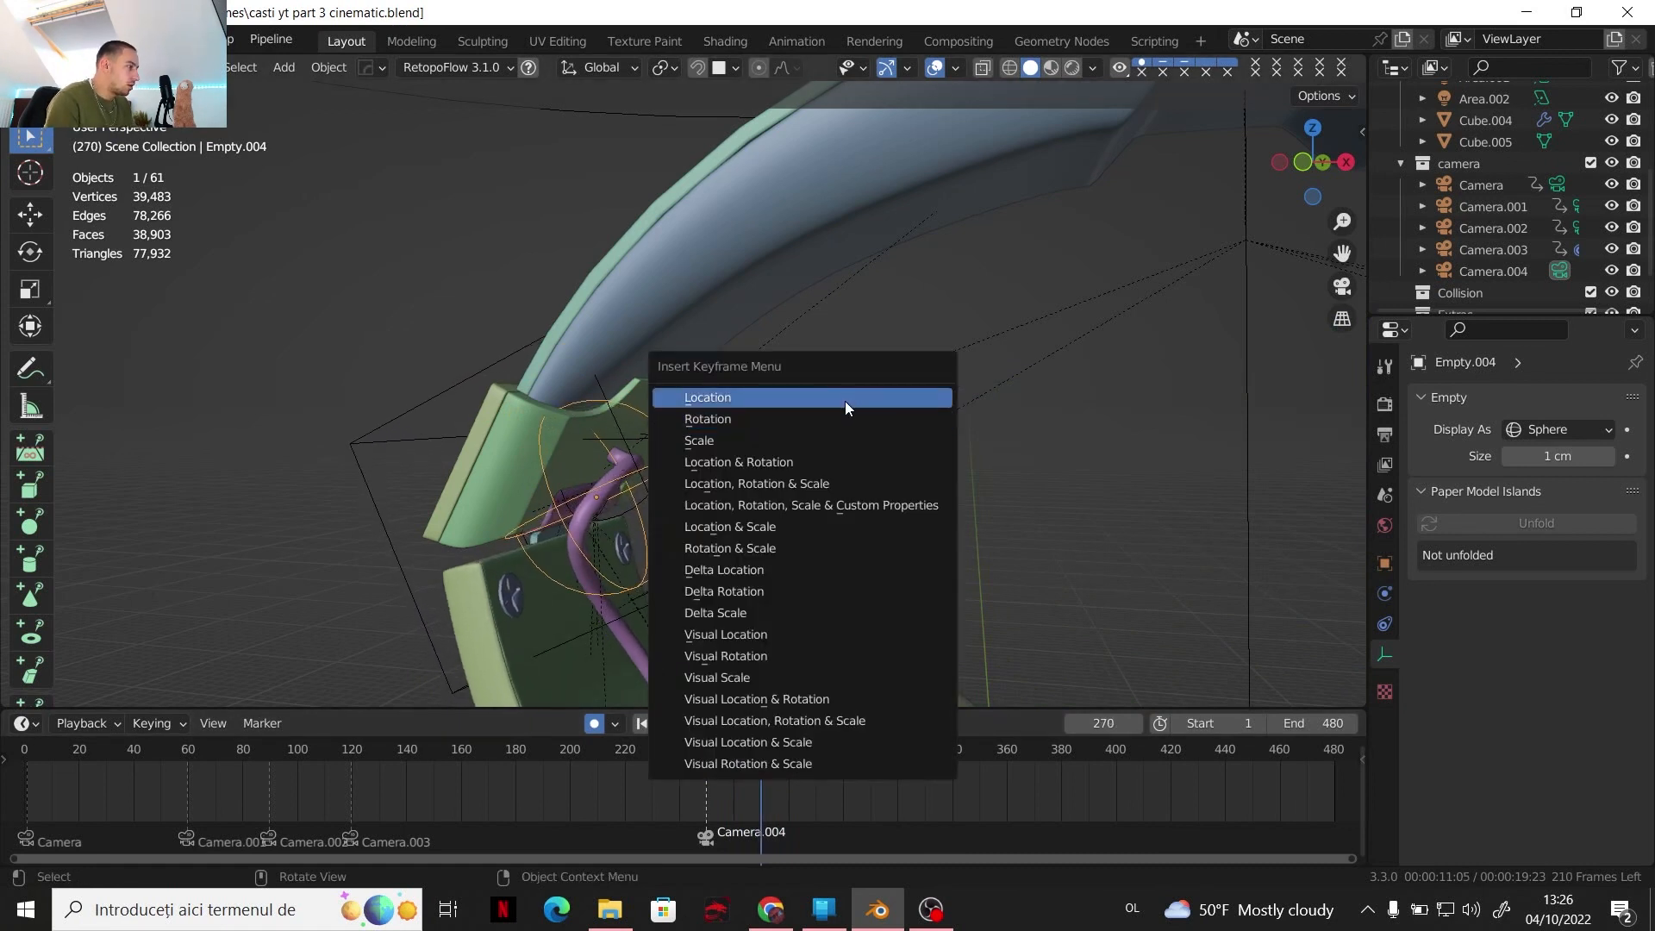
click(843, 400)
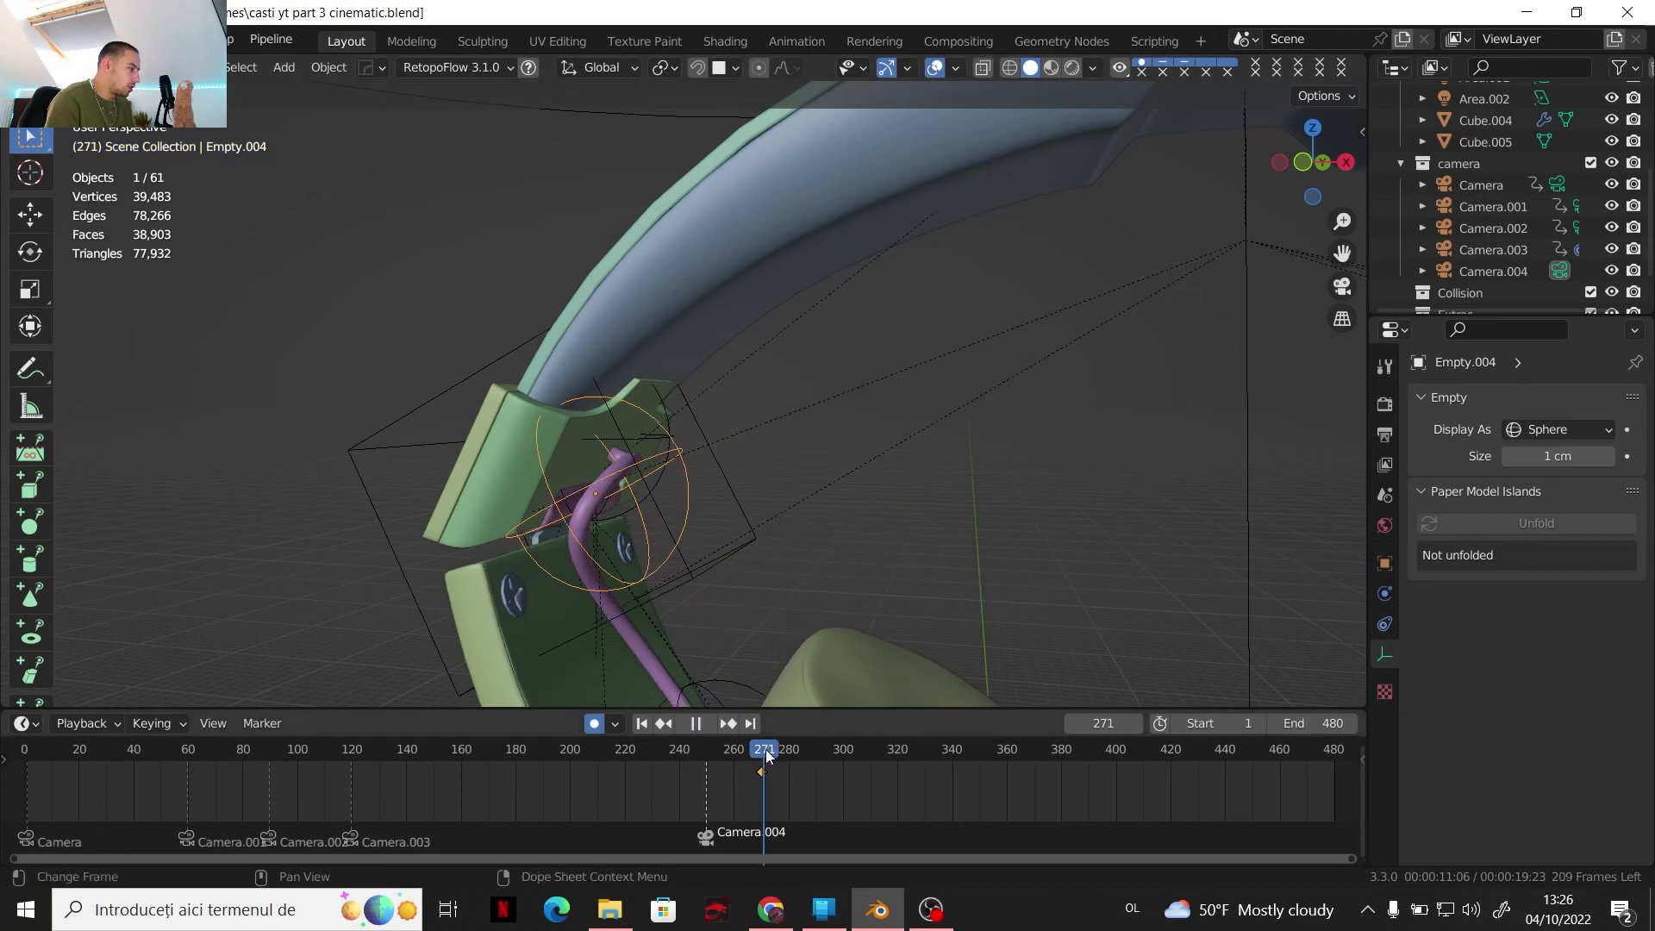
At frame 300, move Empty.004 by about 1.33 cm along the global X axis and 0.47 cm along Y
drag(787, 757, 843, 753)
middle_drag(858, 619, 826, 484)
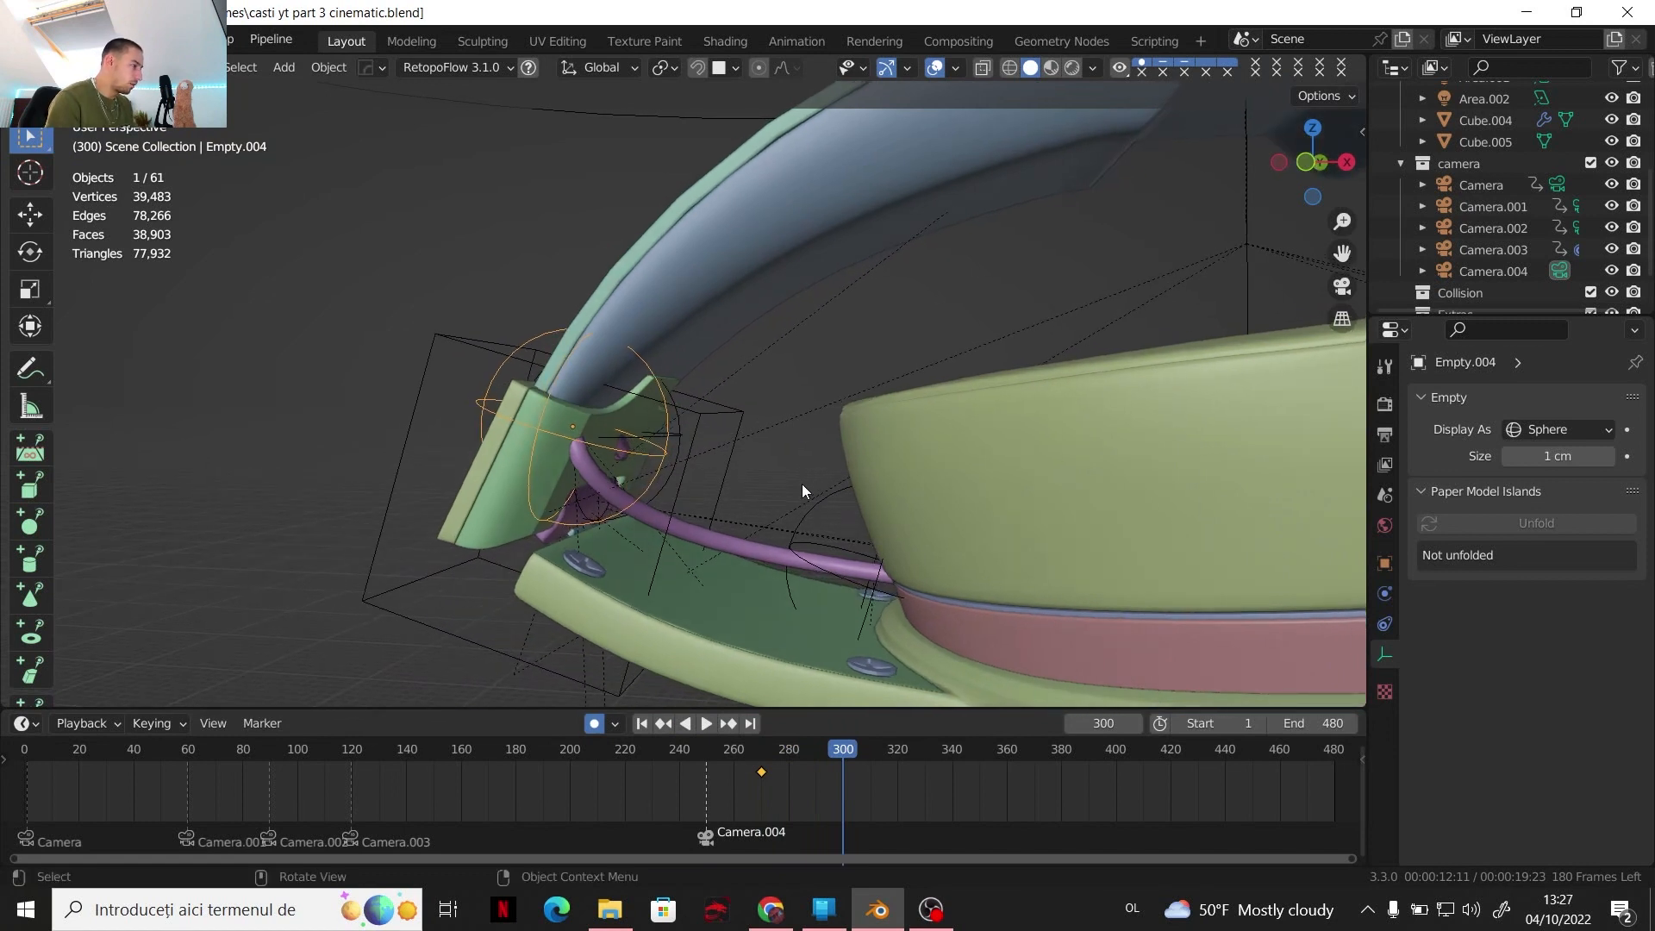
key(g)
key(x)
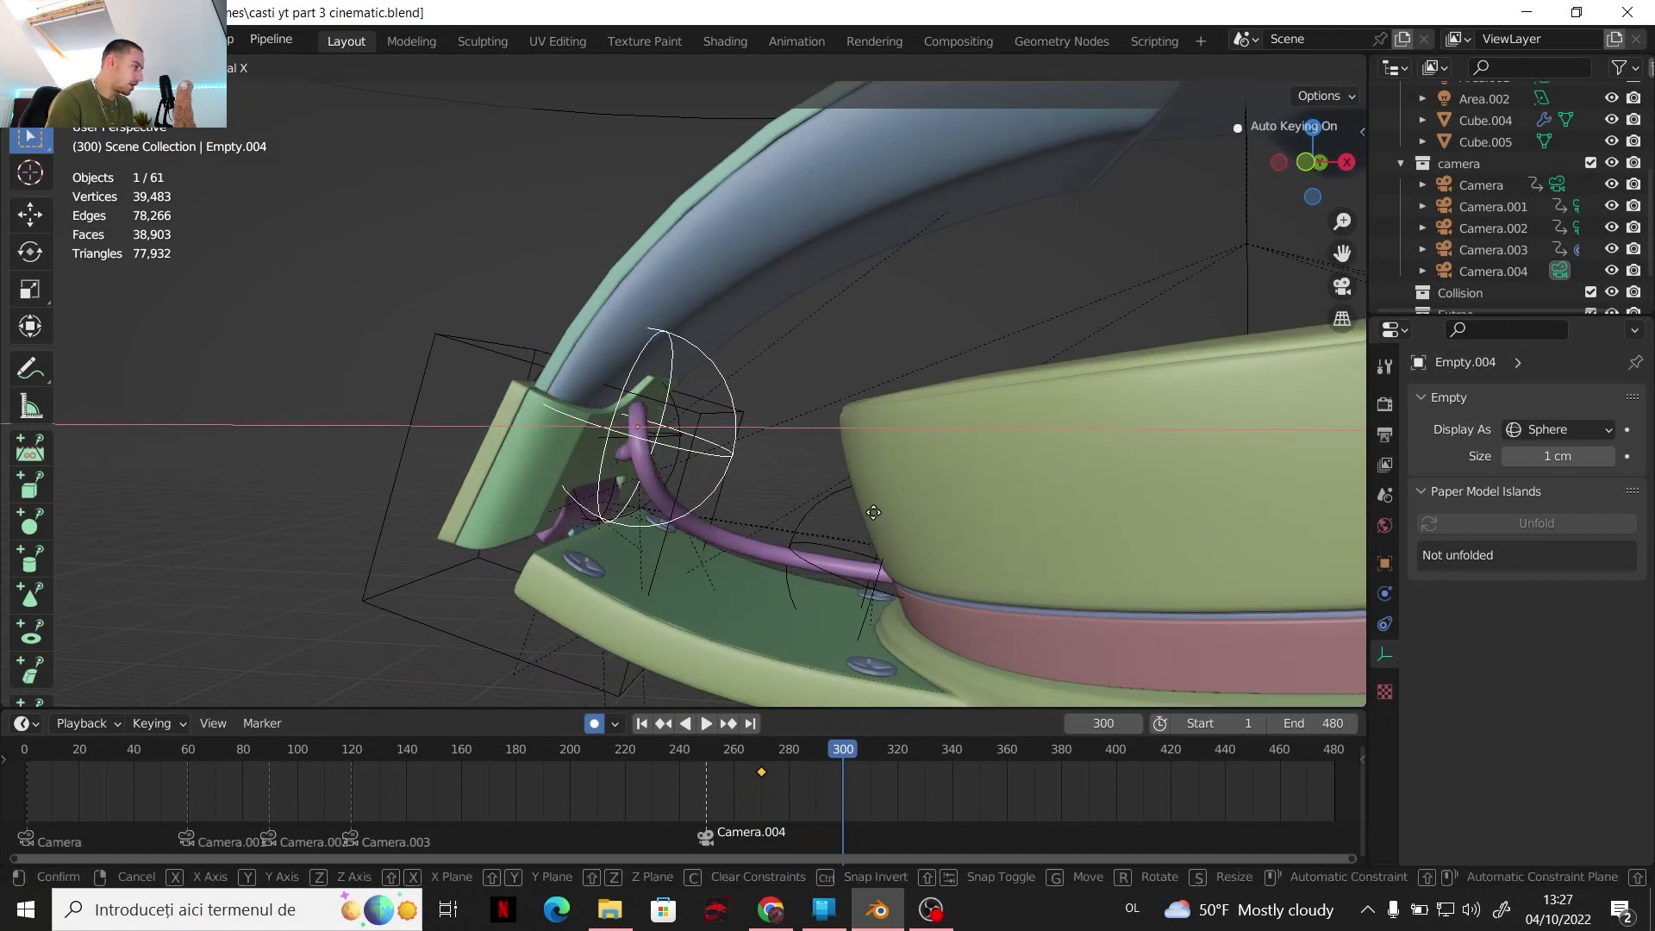
click(913, 517)
middle_drag(876, 467, 738, 497)
key(g)
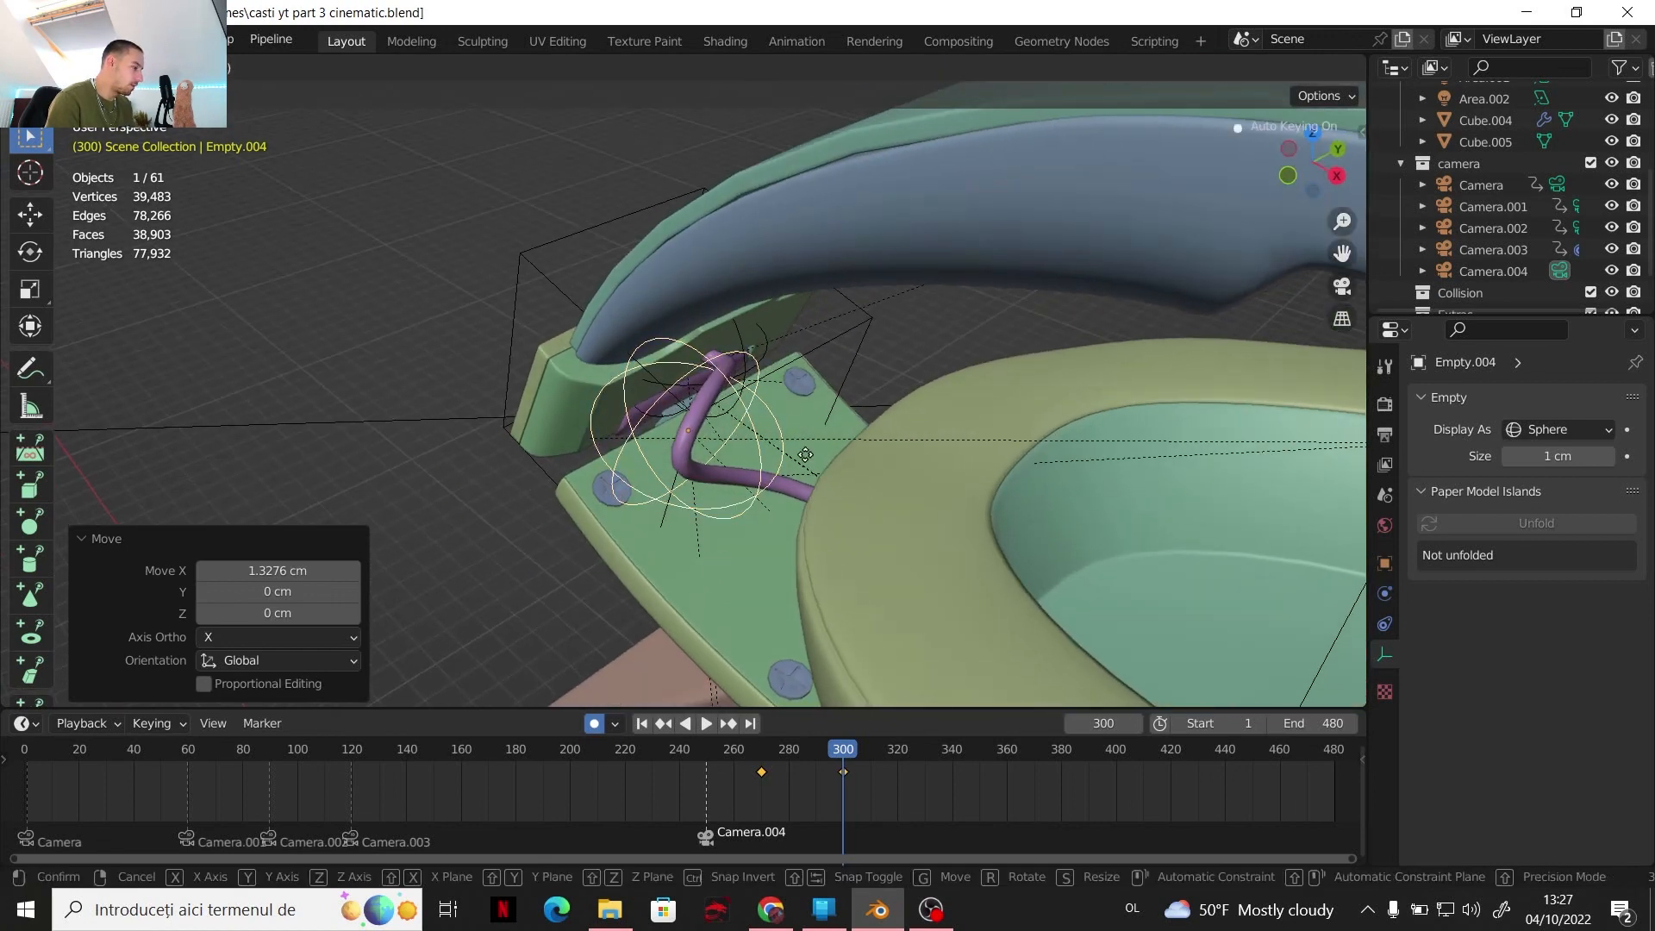
key(y)
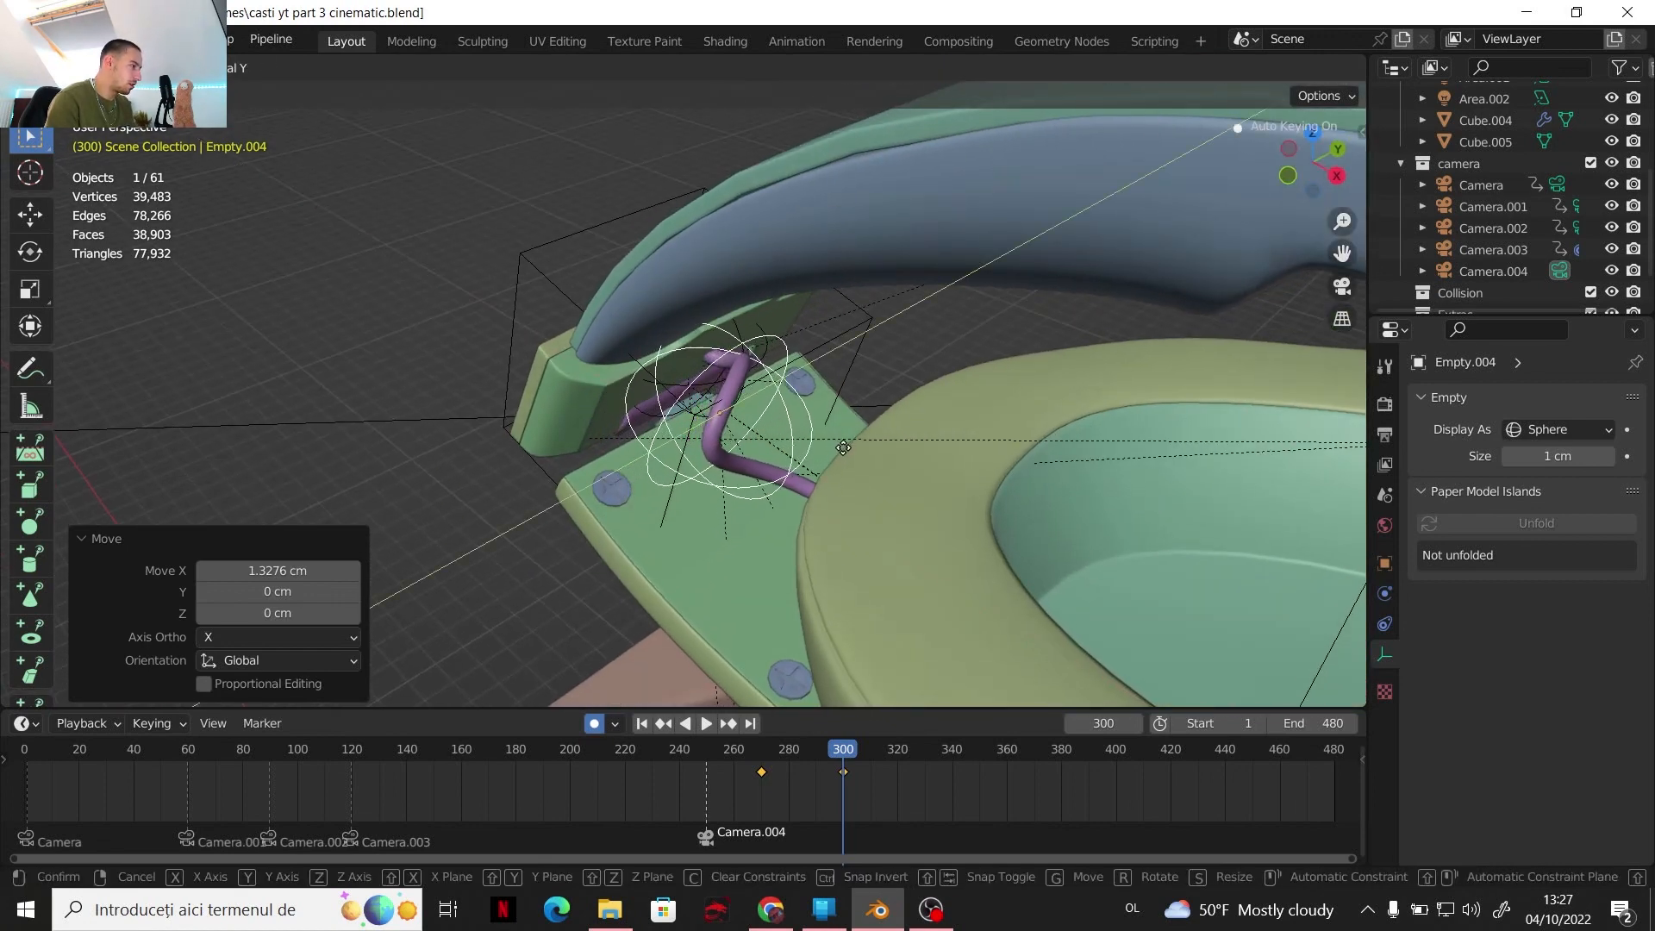
click(847, 448)
middle_drag(820, 443, 845, 358)
scroll(690, 295, down, 5)
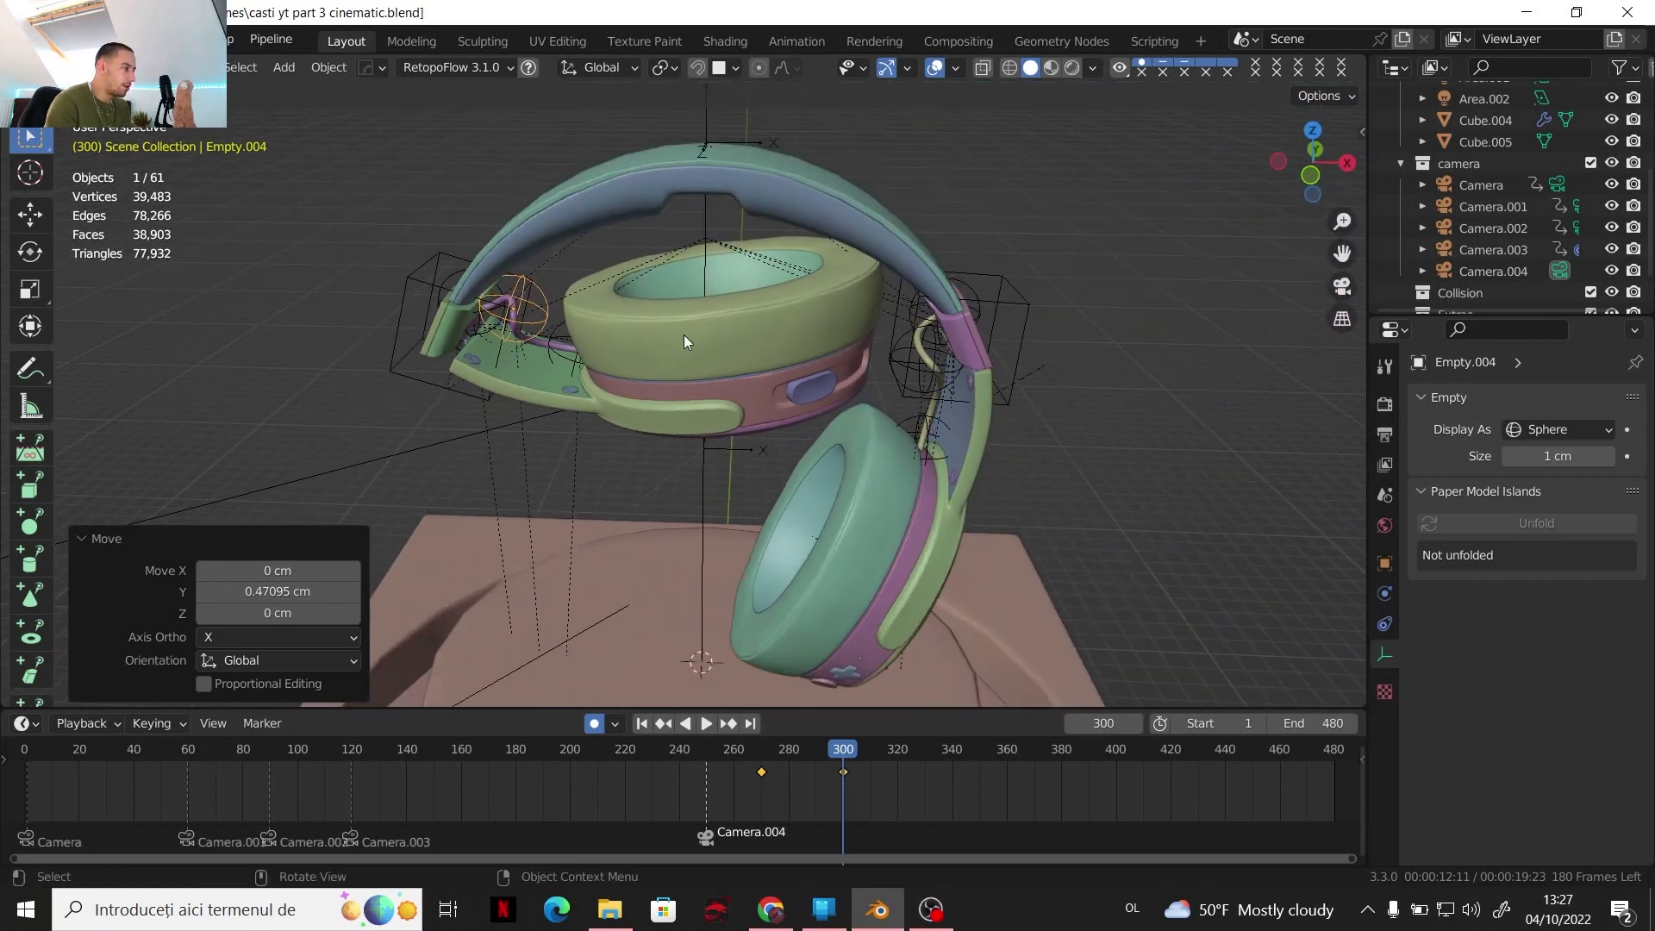
Play the fold from frame 248 and examine the folded cups and the hinge cable from several angles
middle_drag(684, 335, 731, 359)
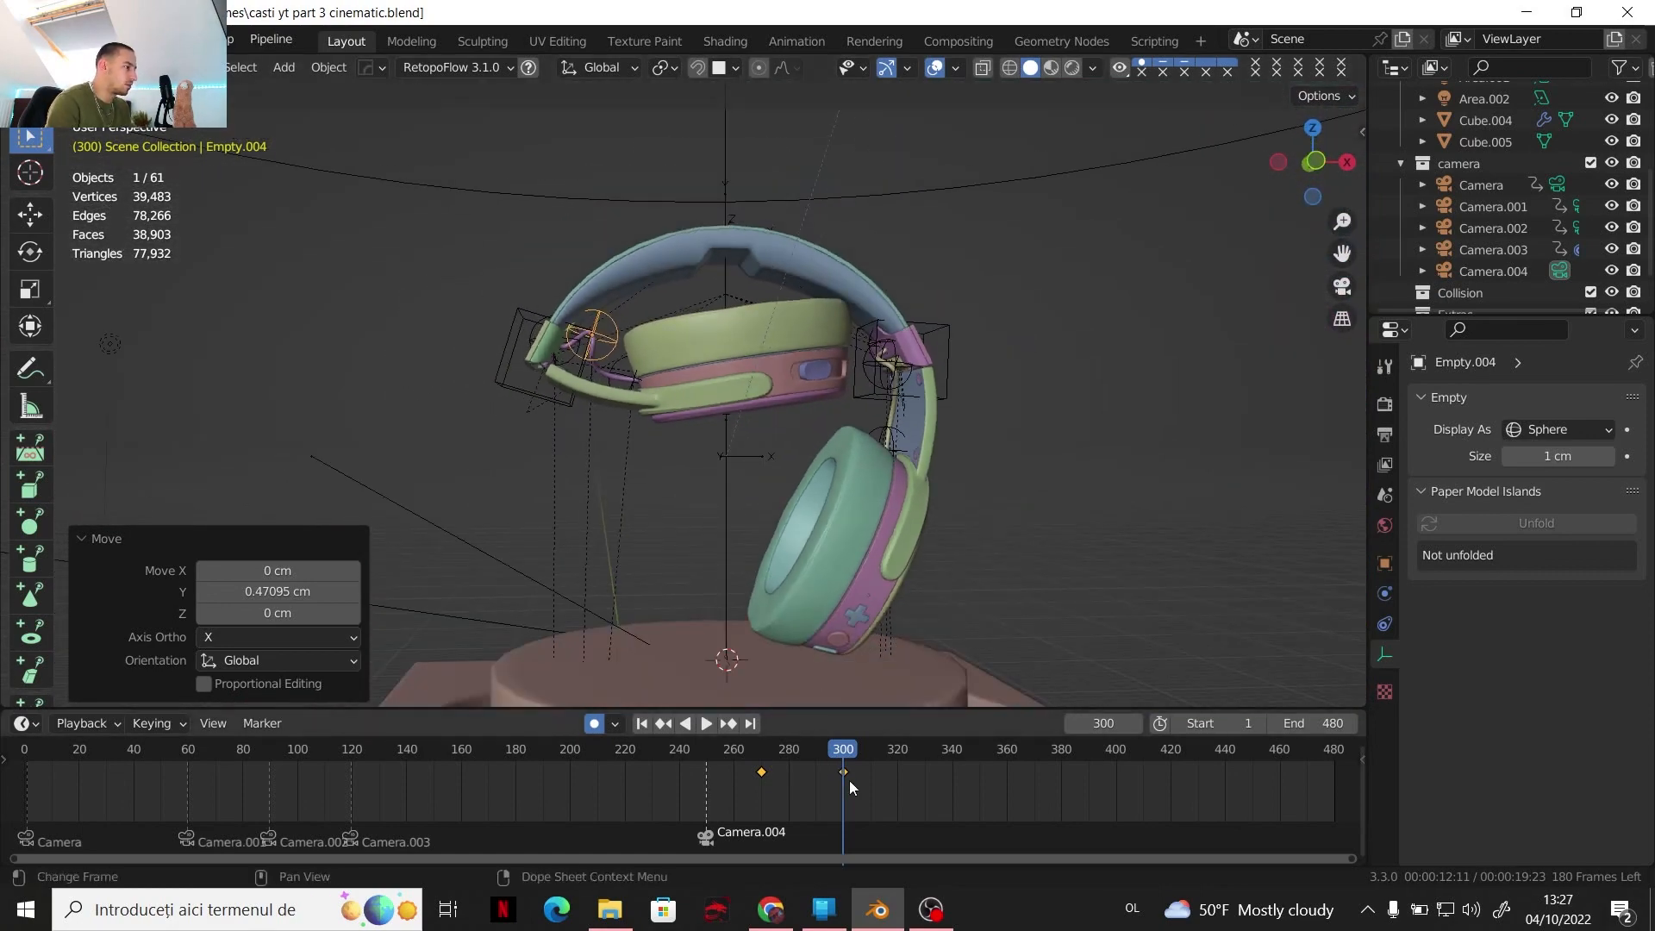
drag(840, 757, 702, 764)
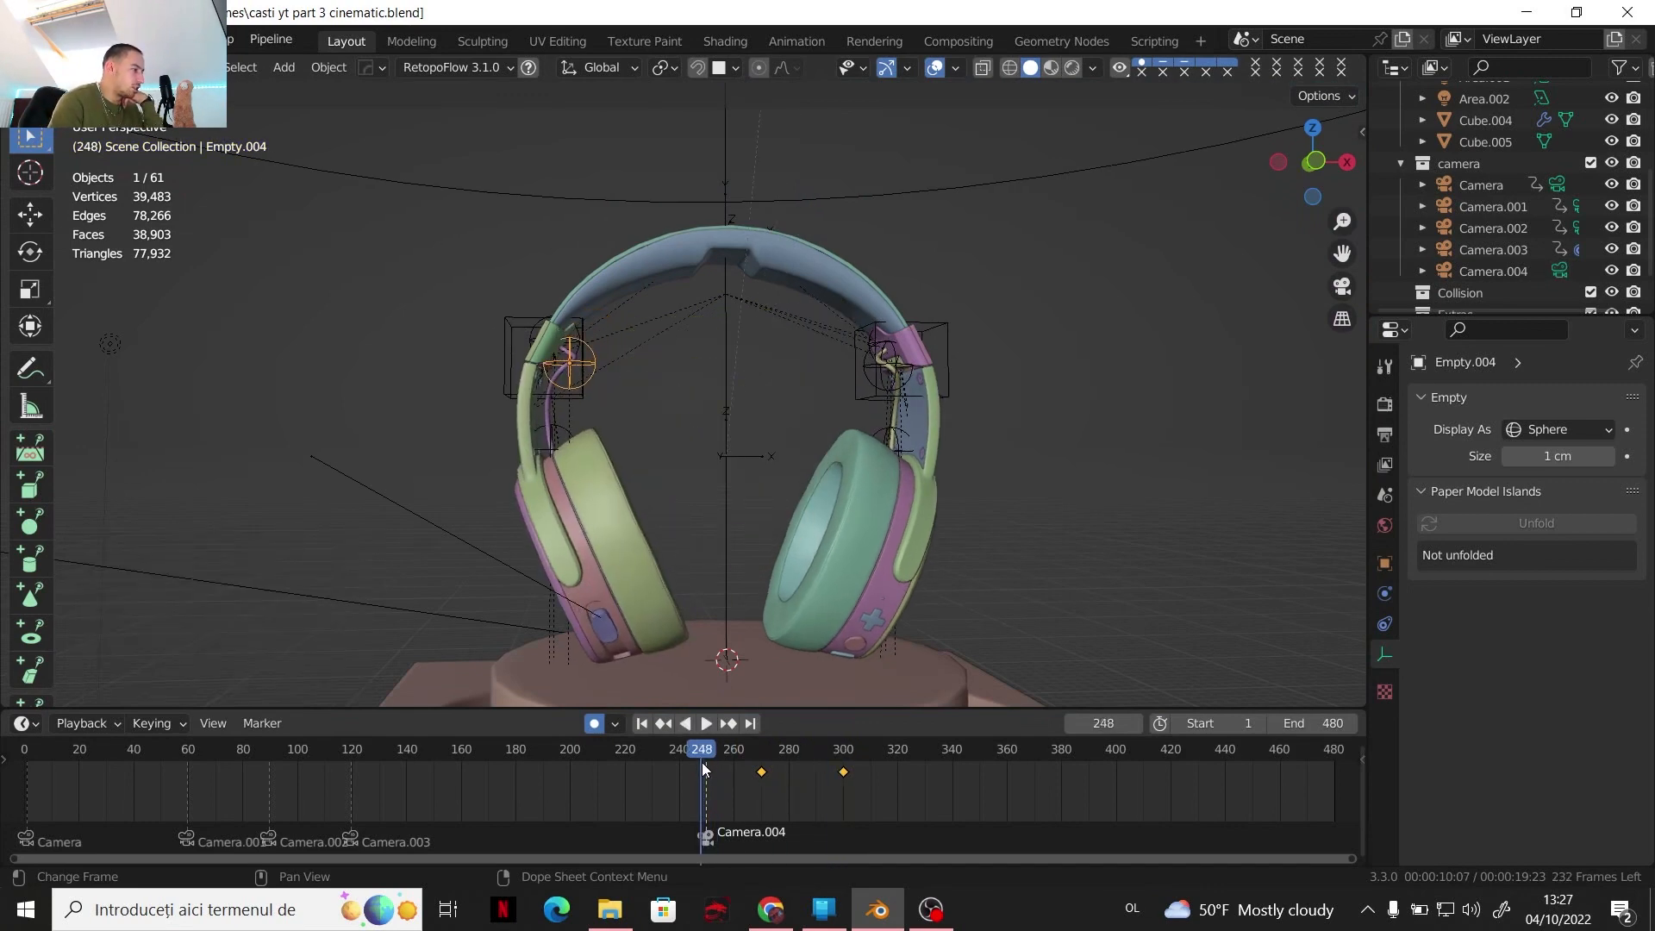
click(703, 724)
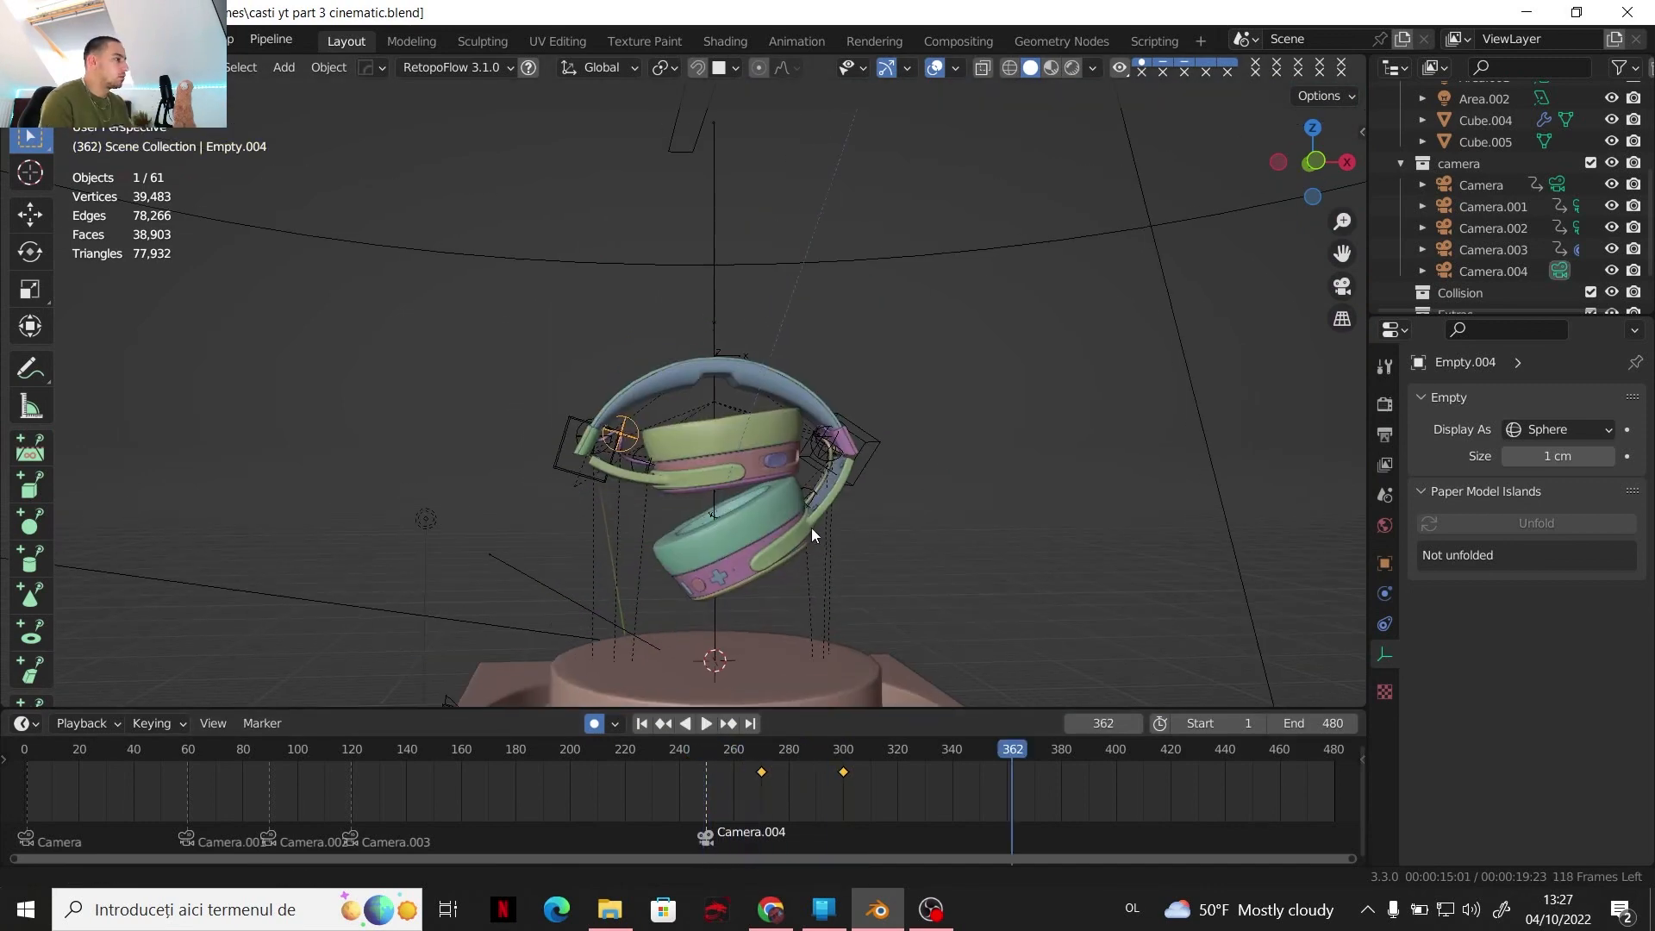
middle_drag(811, 528, 905, 447)
shift+middle_drag(905, 446, 997, 397)
scroll(969, 433, up, 2)
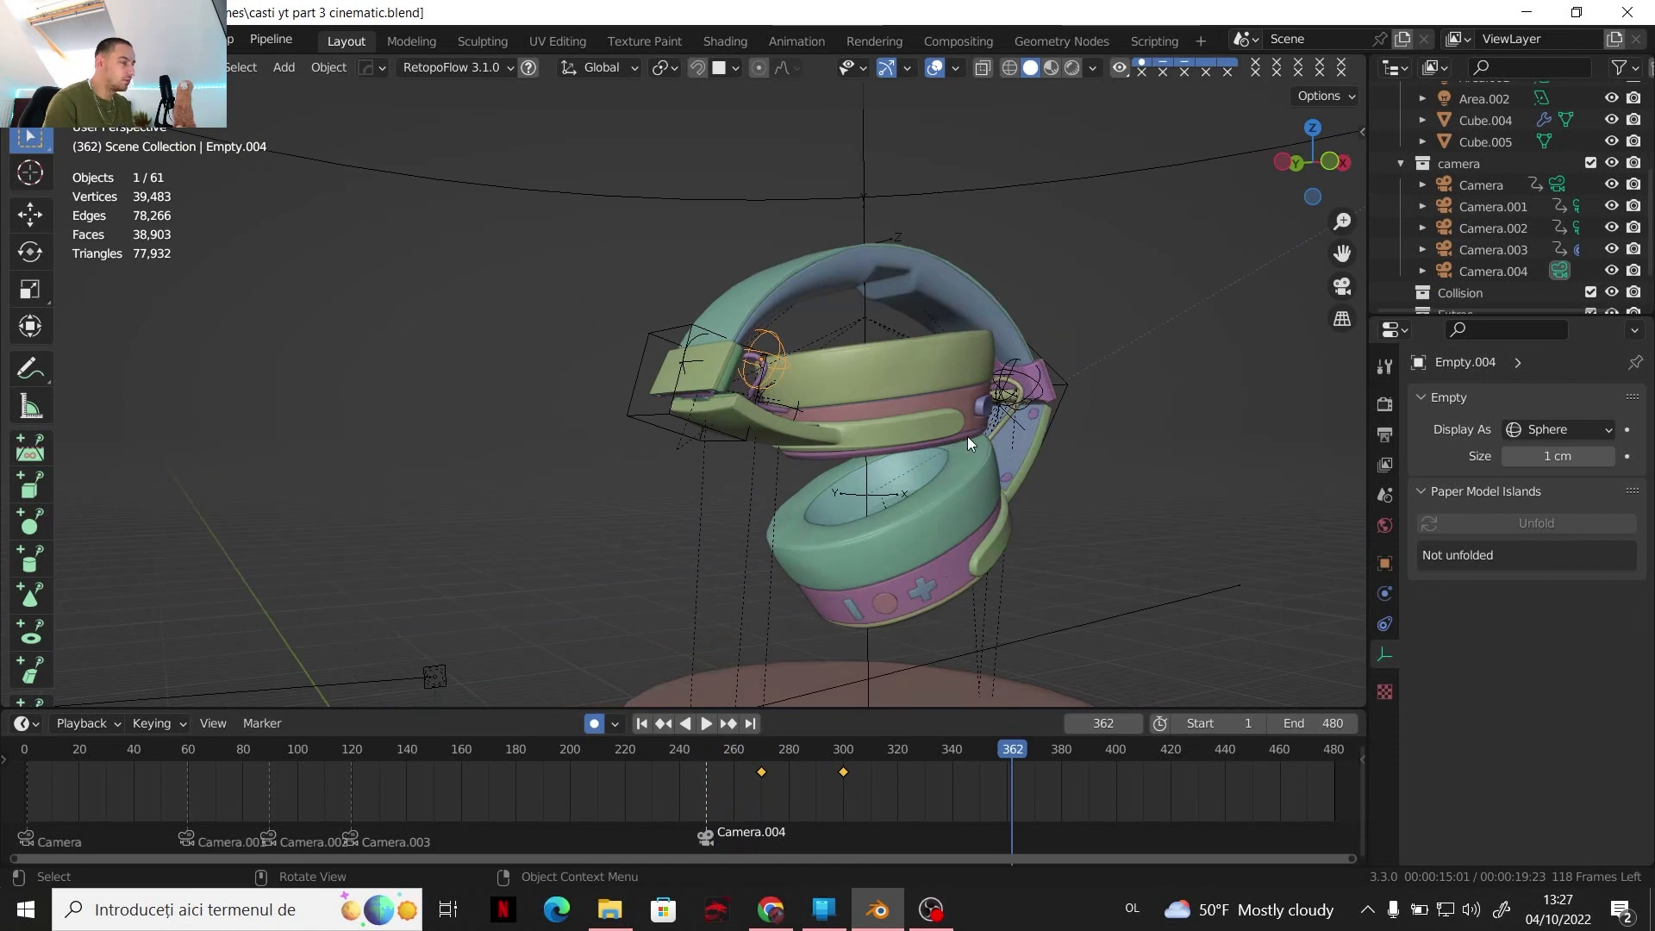
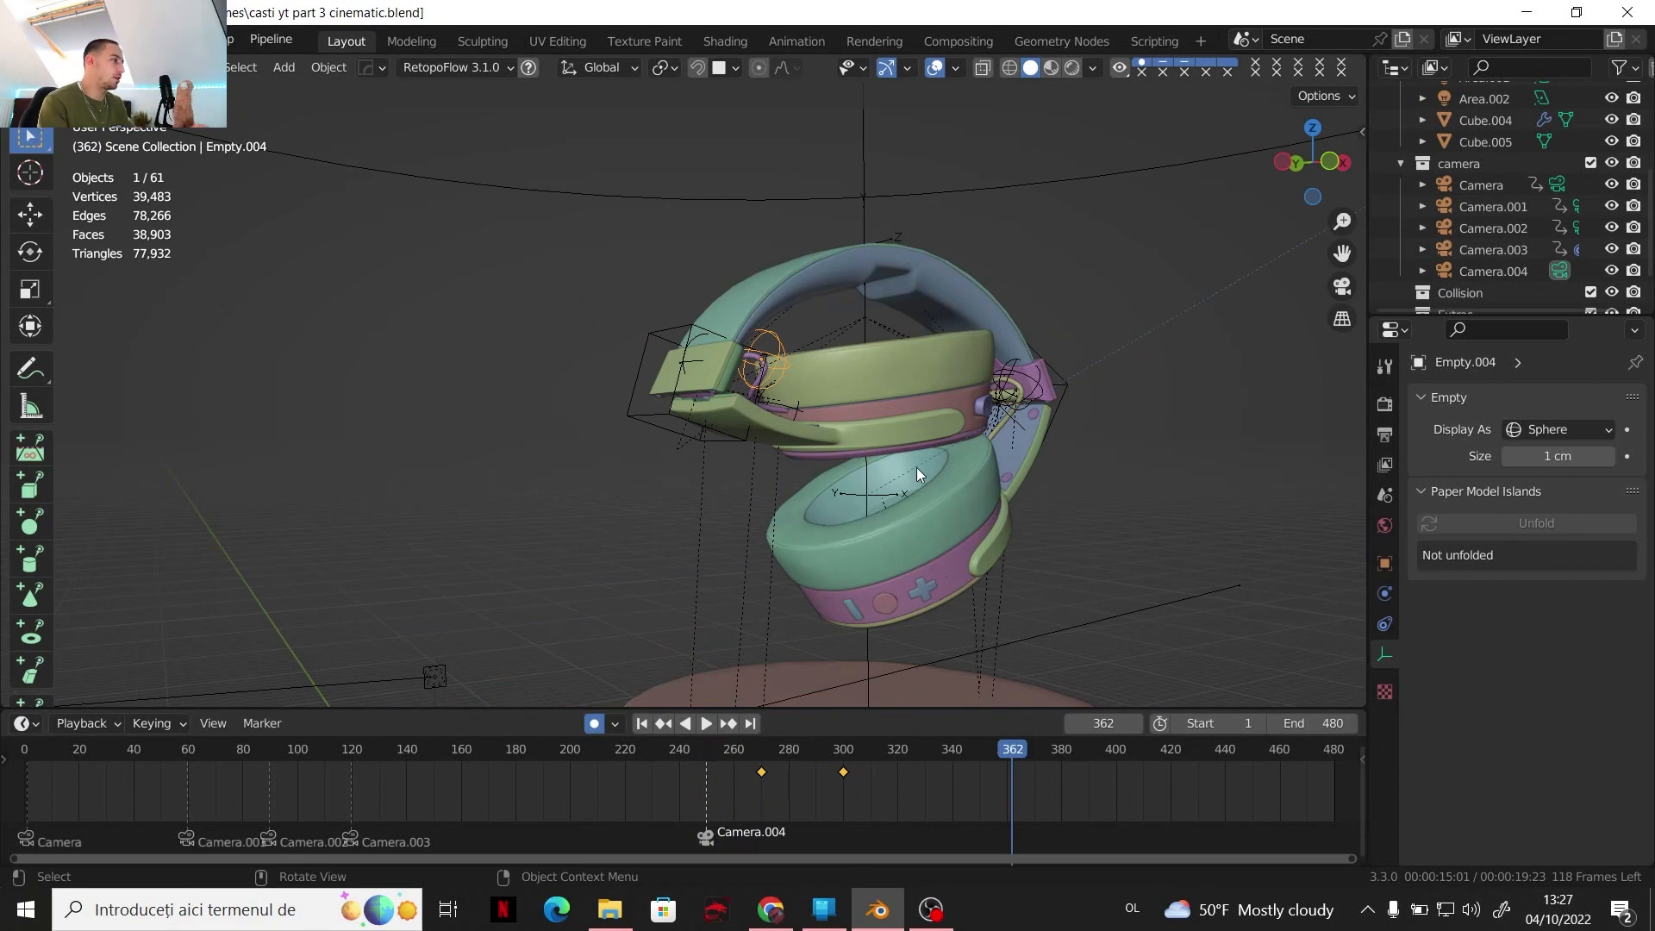
middle_drag(957, 453, 787, 674)
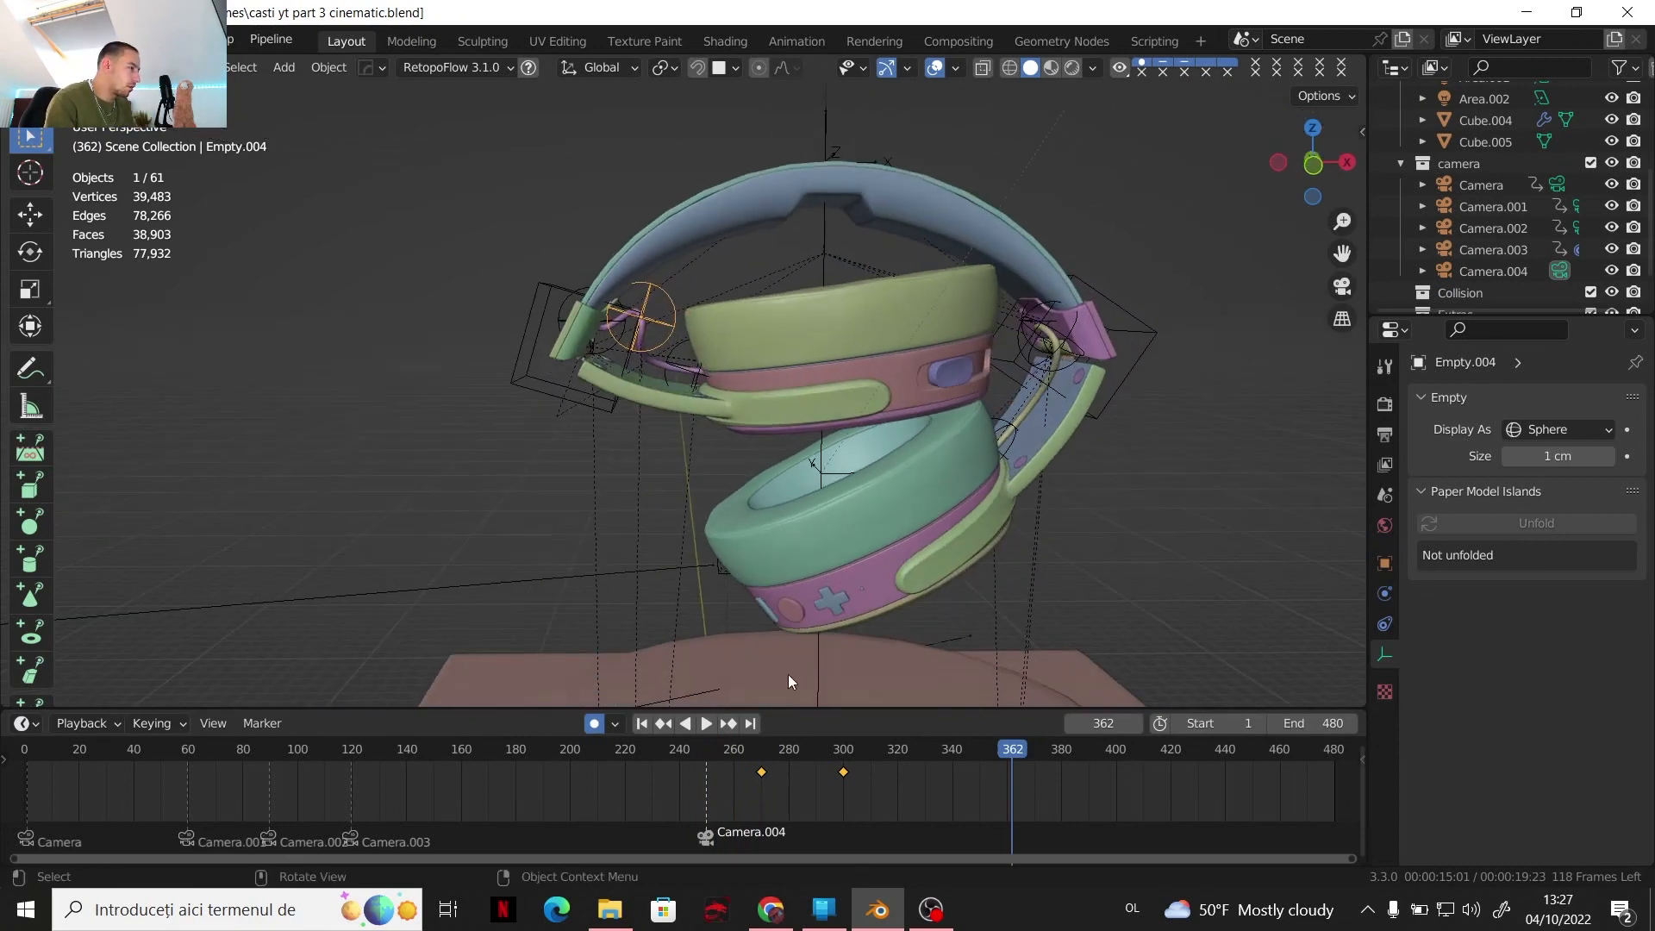
Select the first cup's hinge cube, Empty, and change the interpolation mode of its keyframes
click(781, 748)
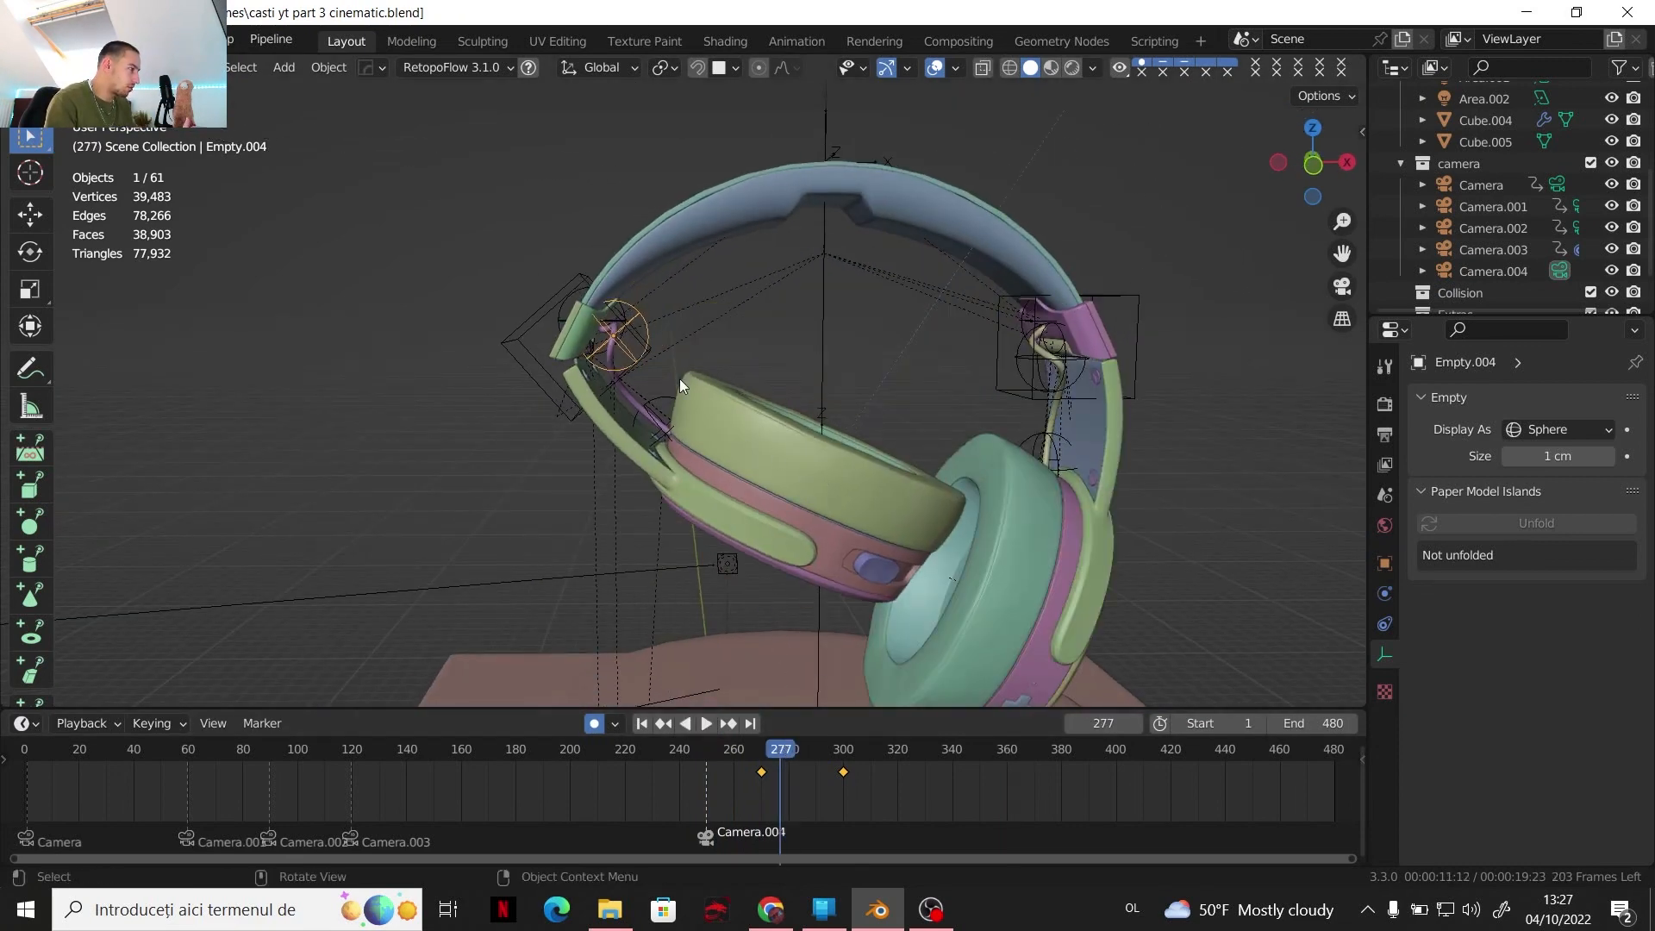
click(535, 380)
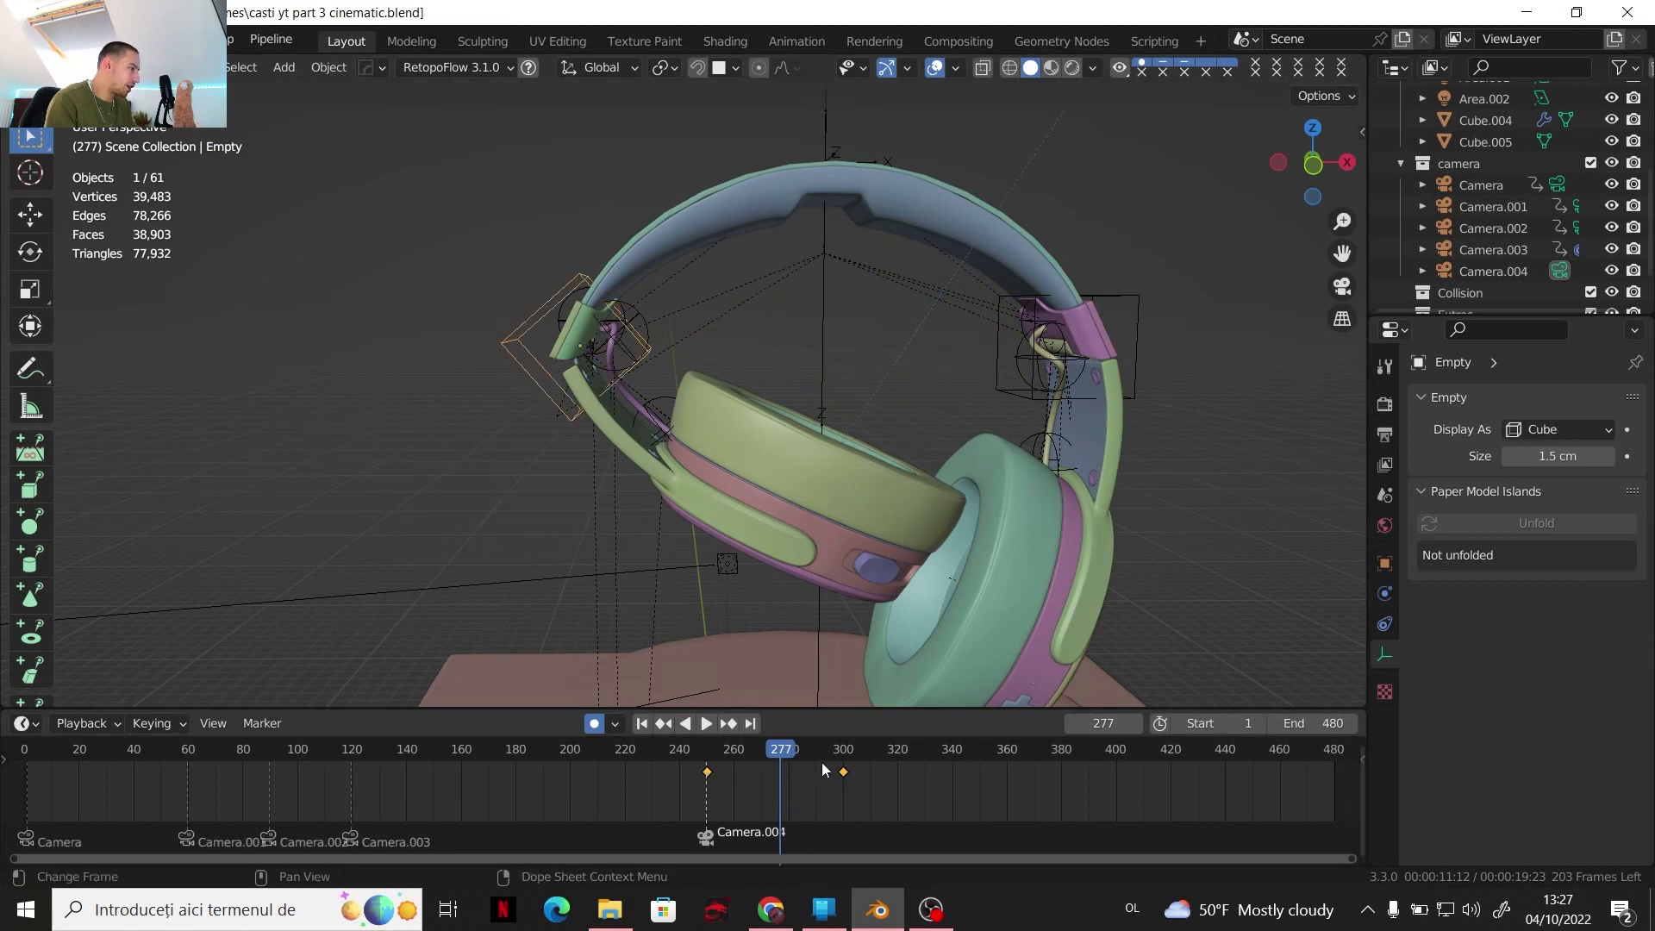
right_click(844, 774)
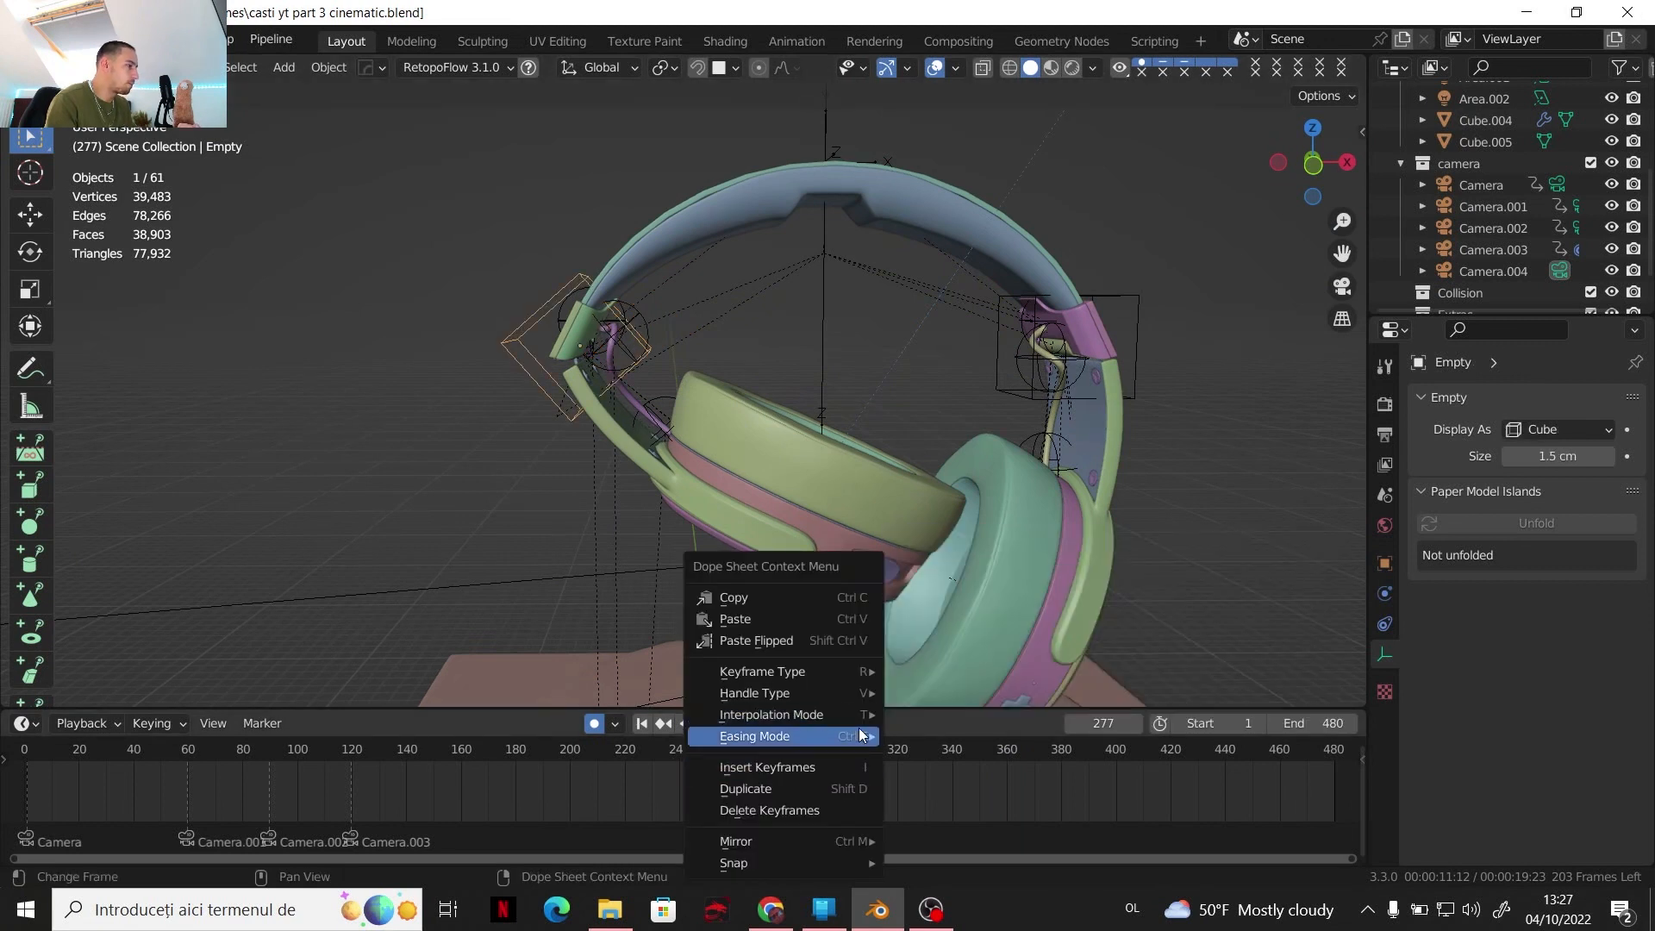
mouse_move(849, 714)
click(1259, 598)
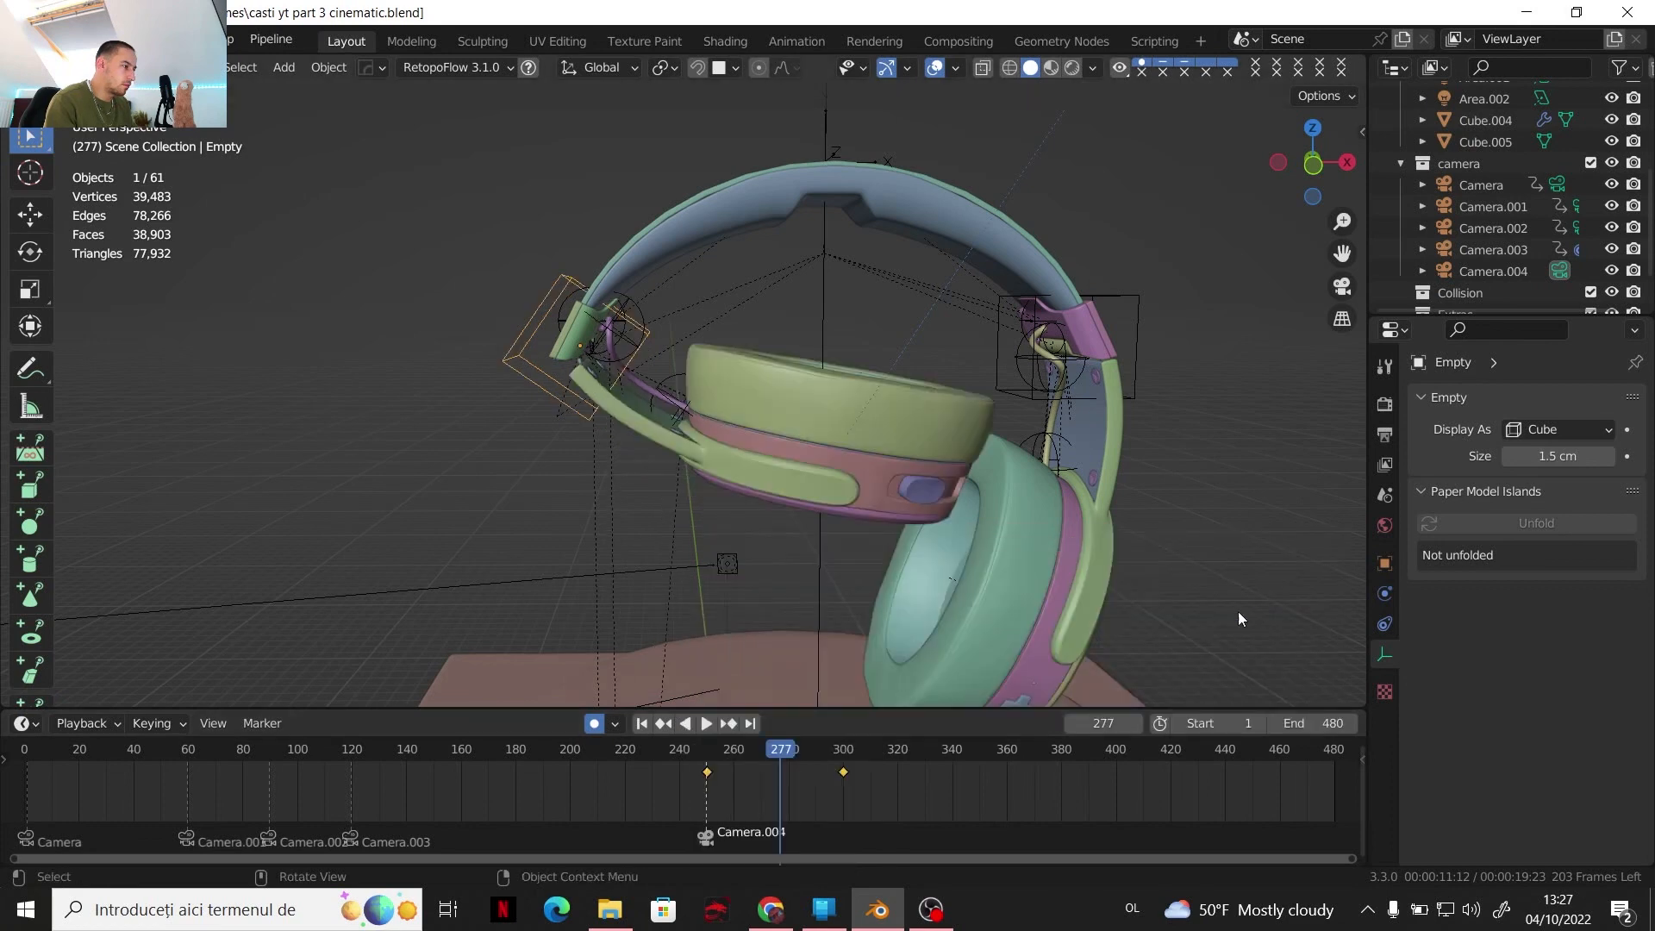
Play the folding animation from around frame 248 to check the first cup's new motion
drag(778, 750, 698, 748)
click(706, 724)
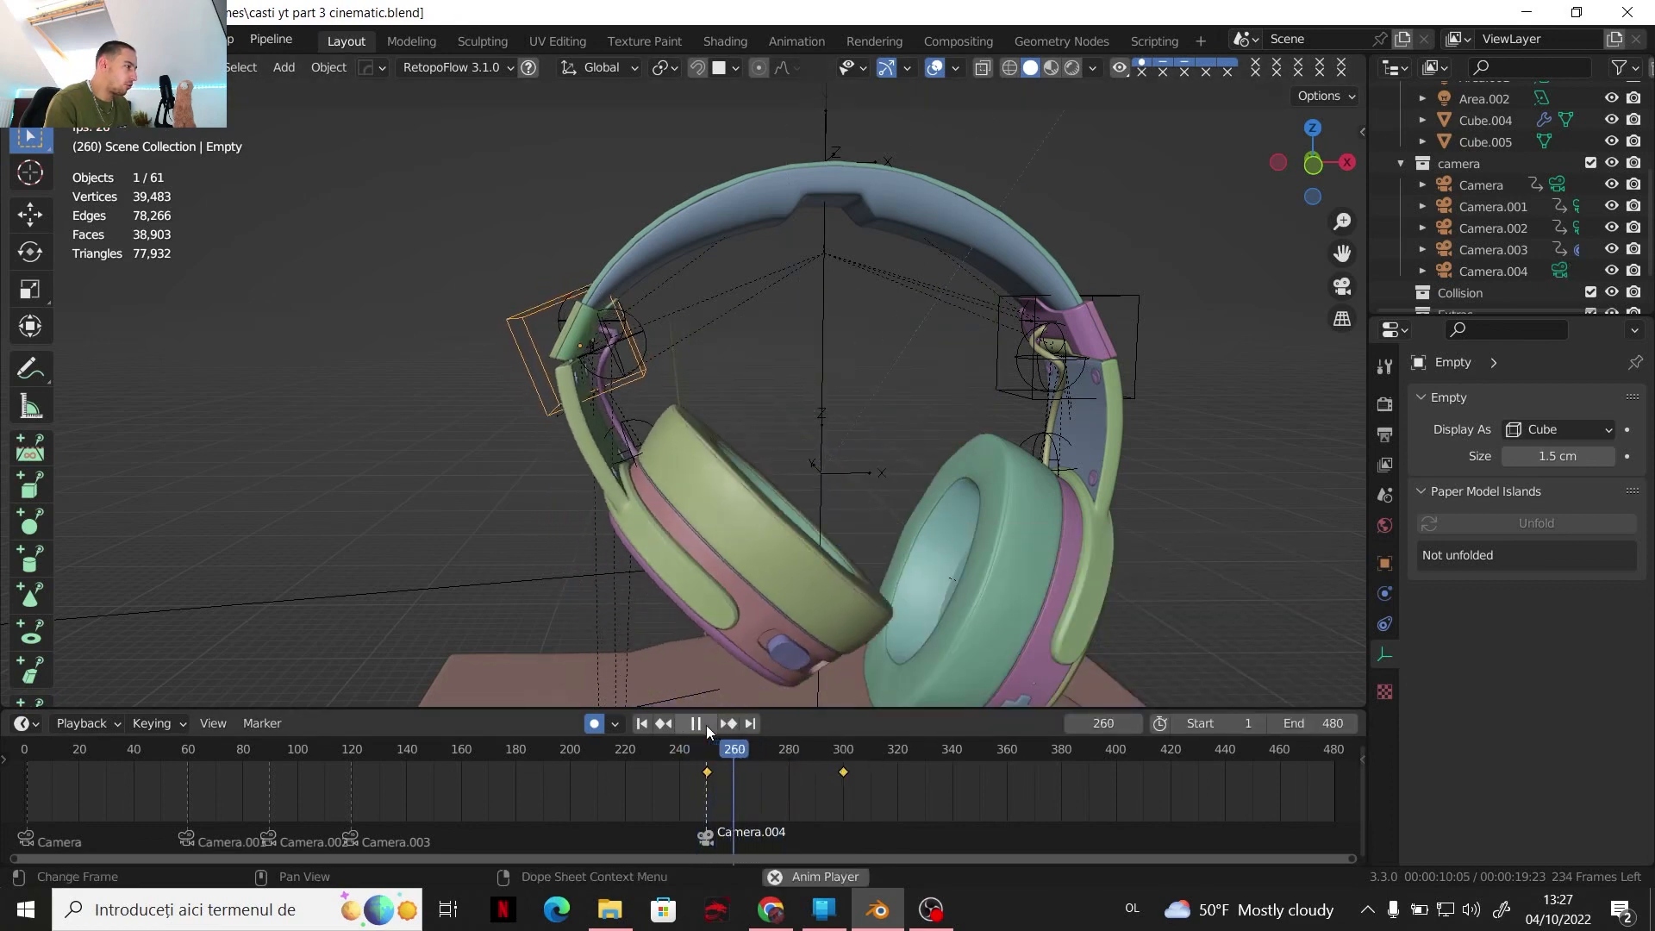
click(706, 726)
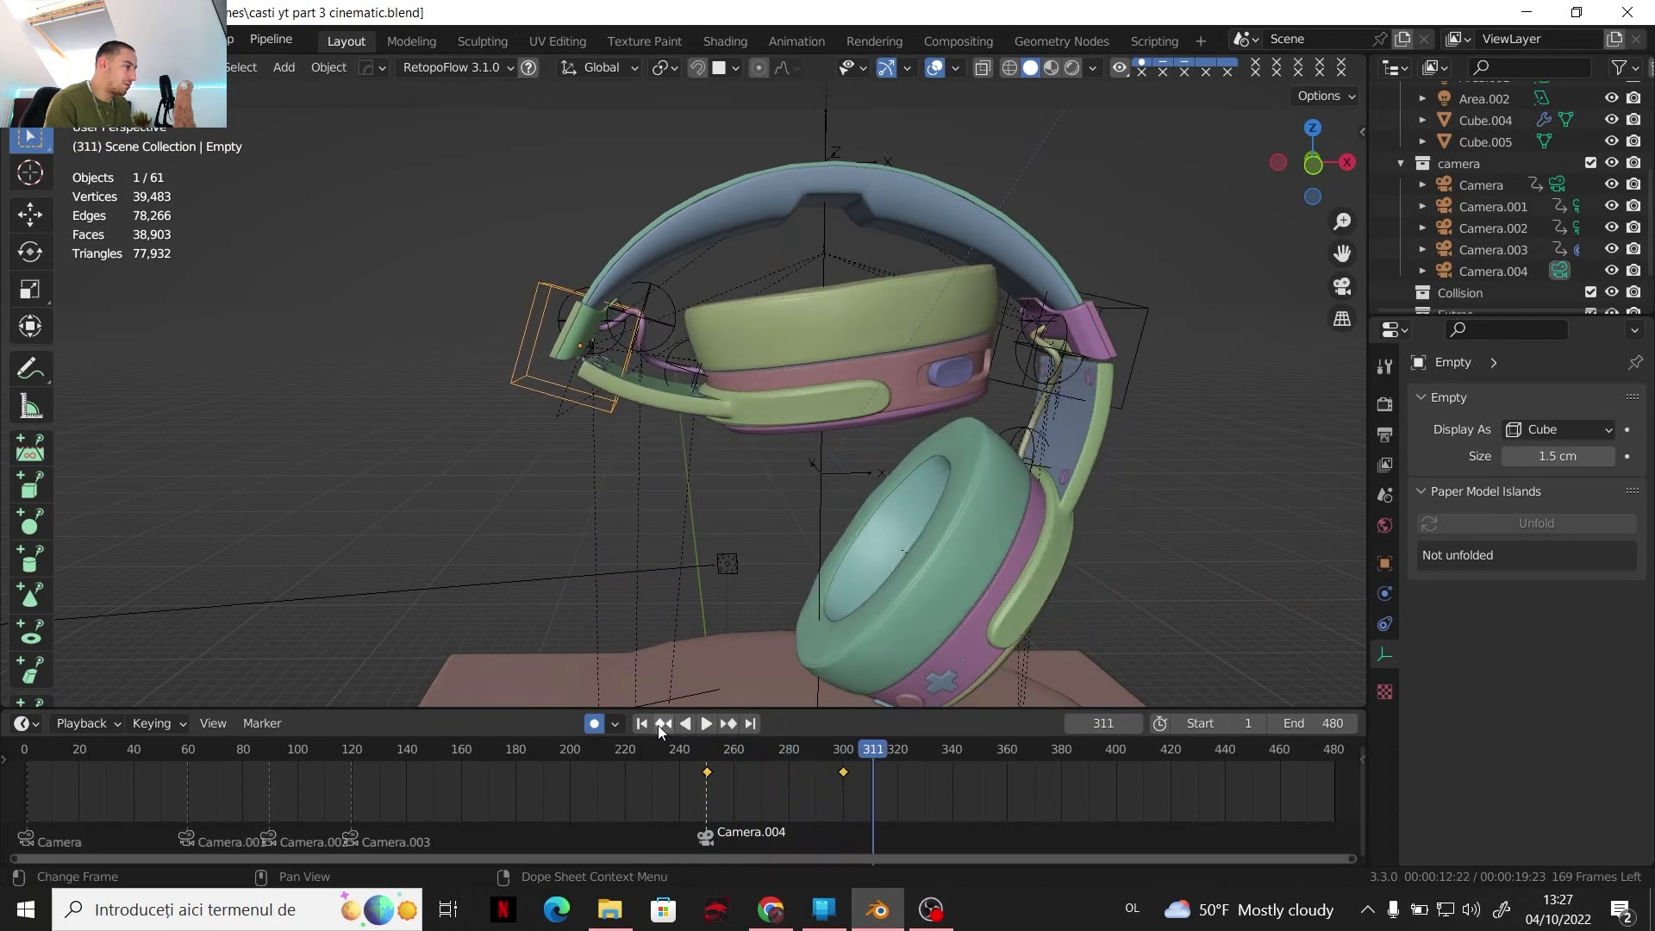
click(708, 724)
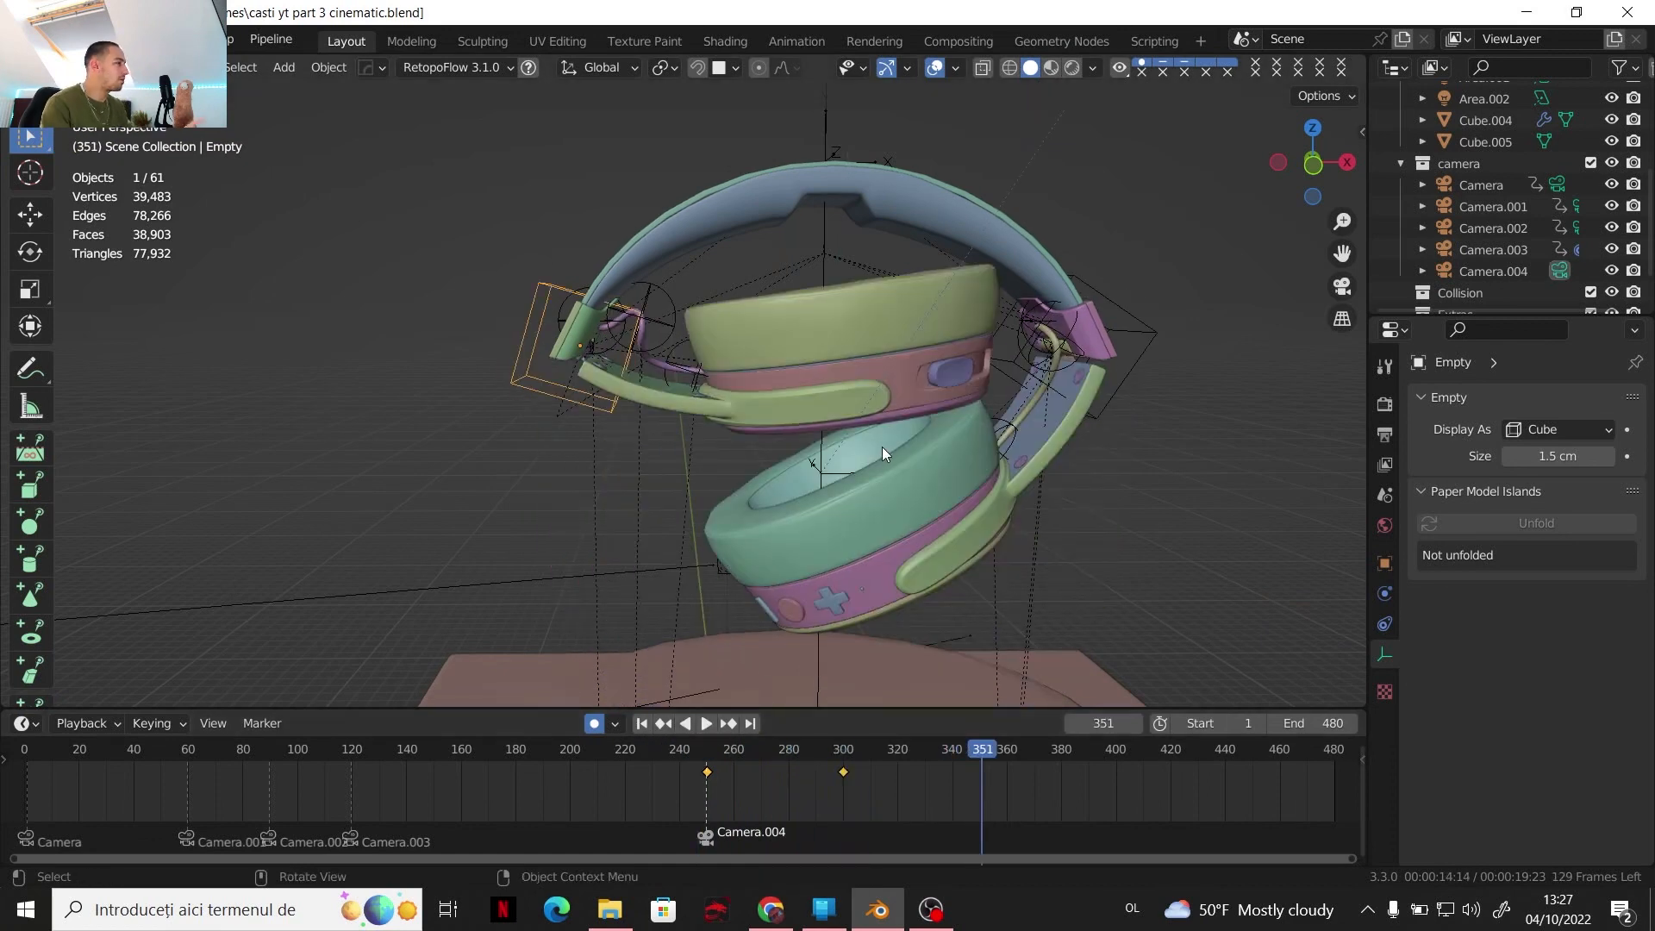
click(773, 747)
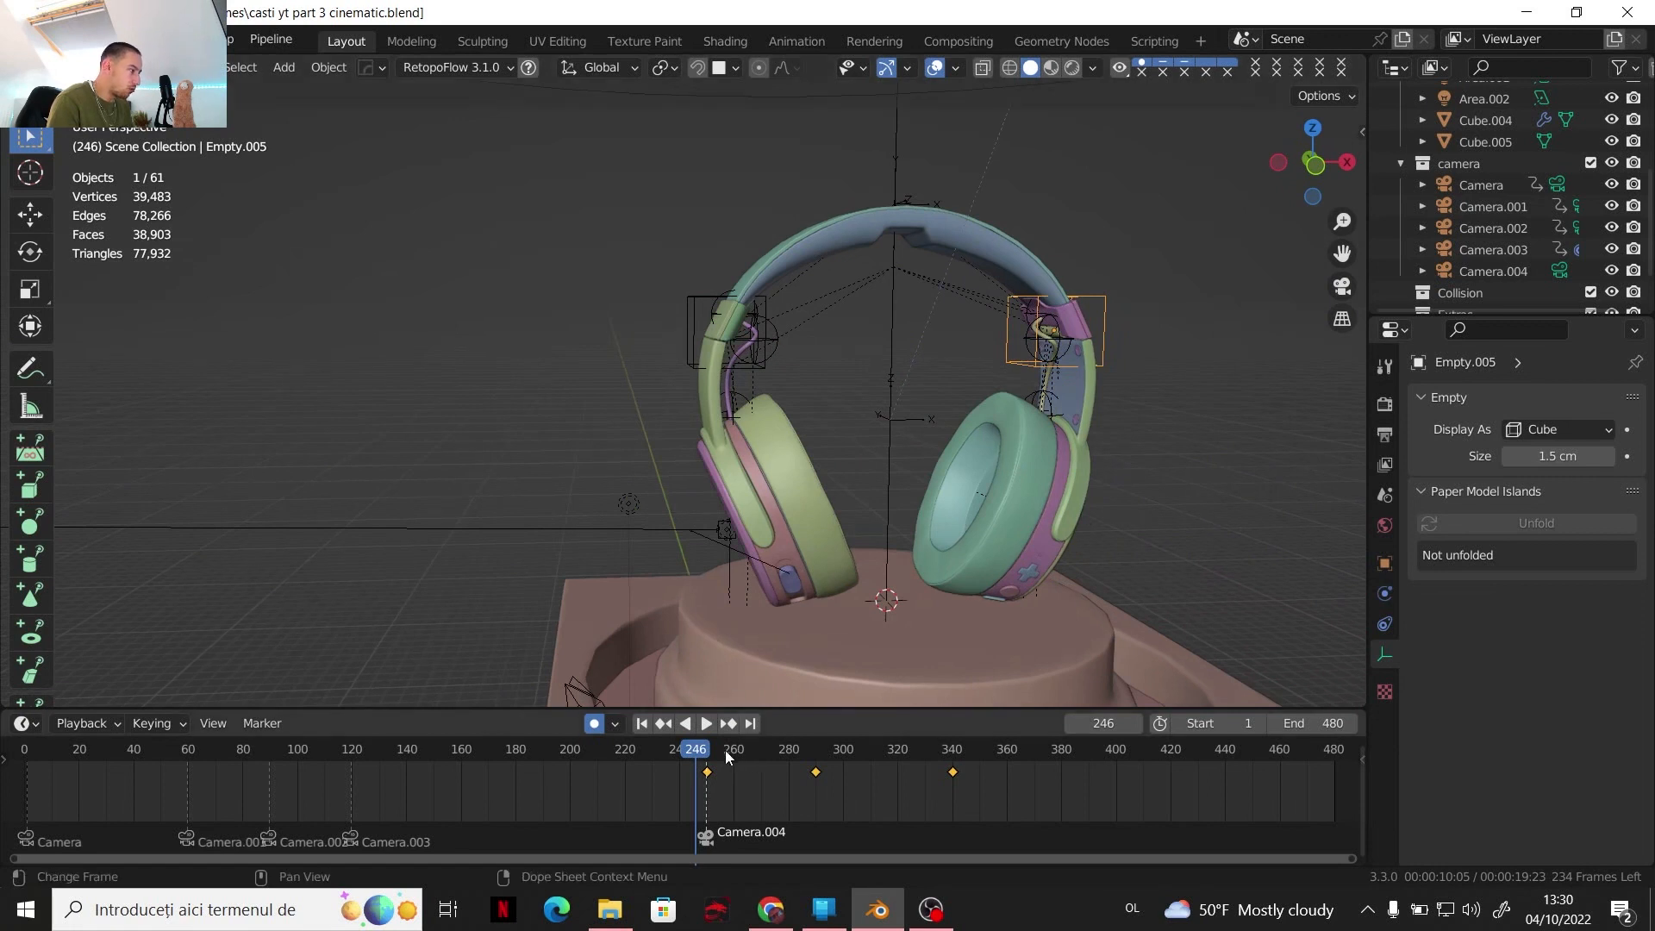
At frame 360, rotate the second hinge's Empty.005 by -37.1° about the global Y axis to swing that cup back open
key(space)
drag(843, 767, 952, 765)
key(space)
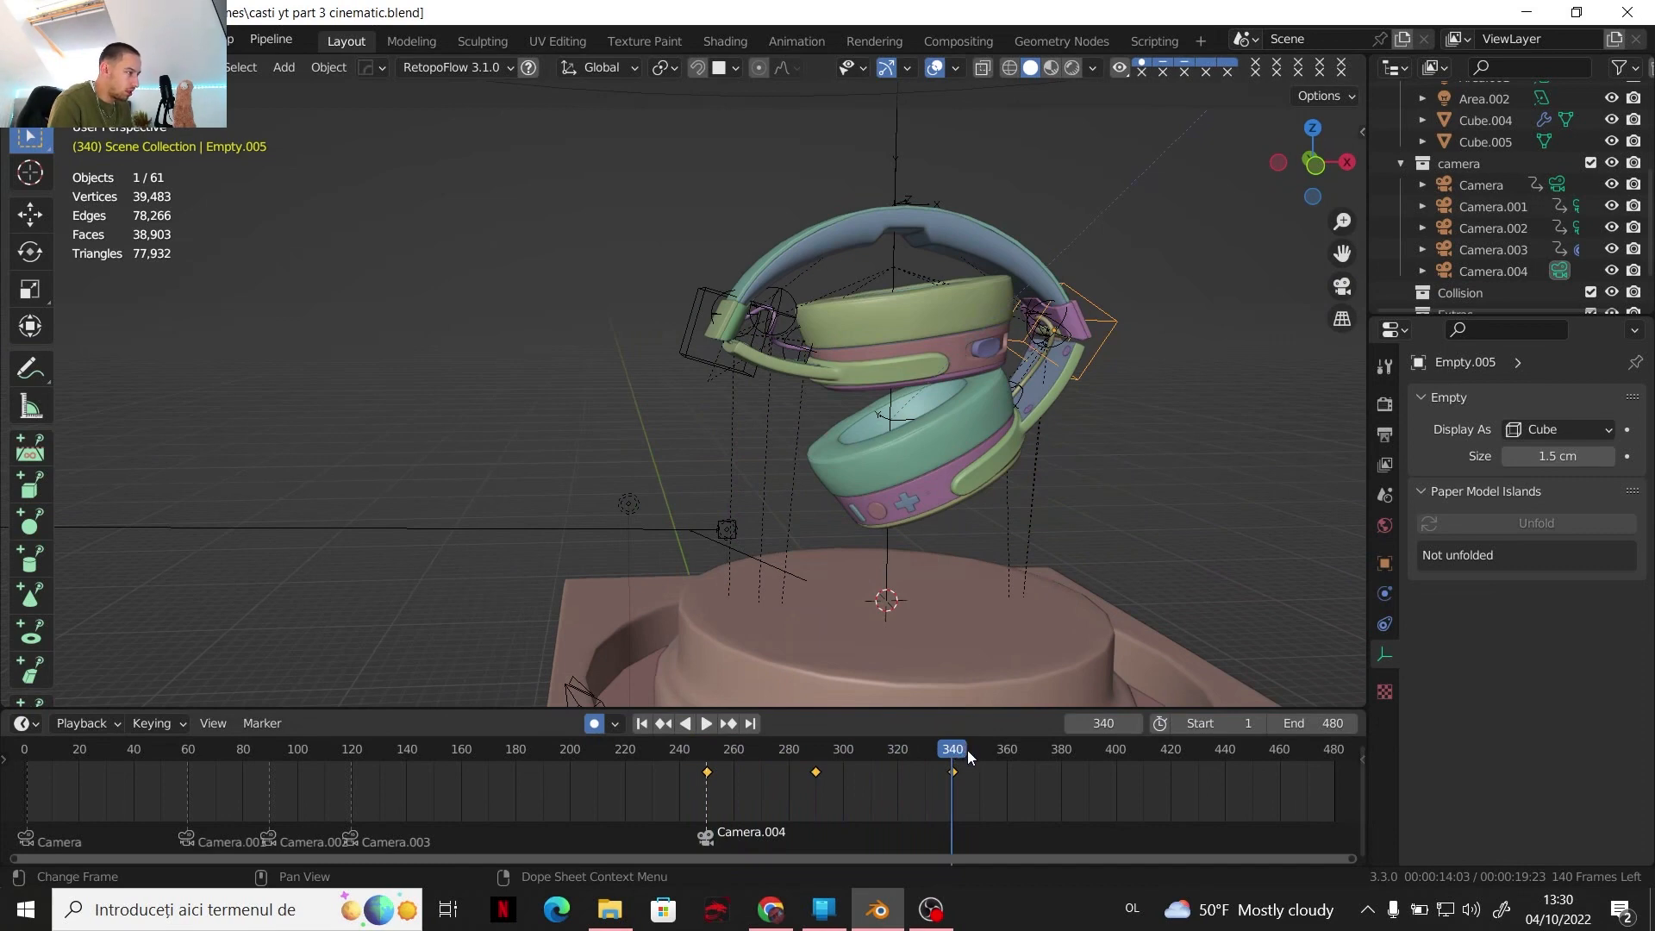
key(space)
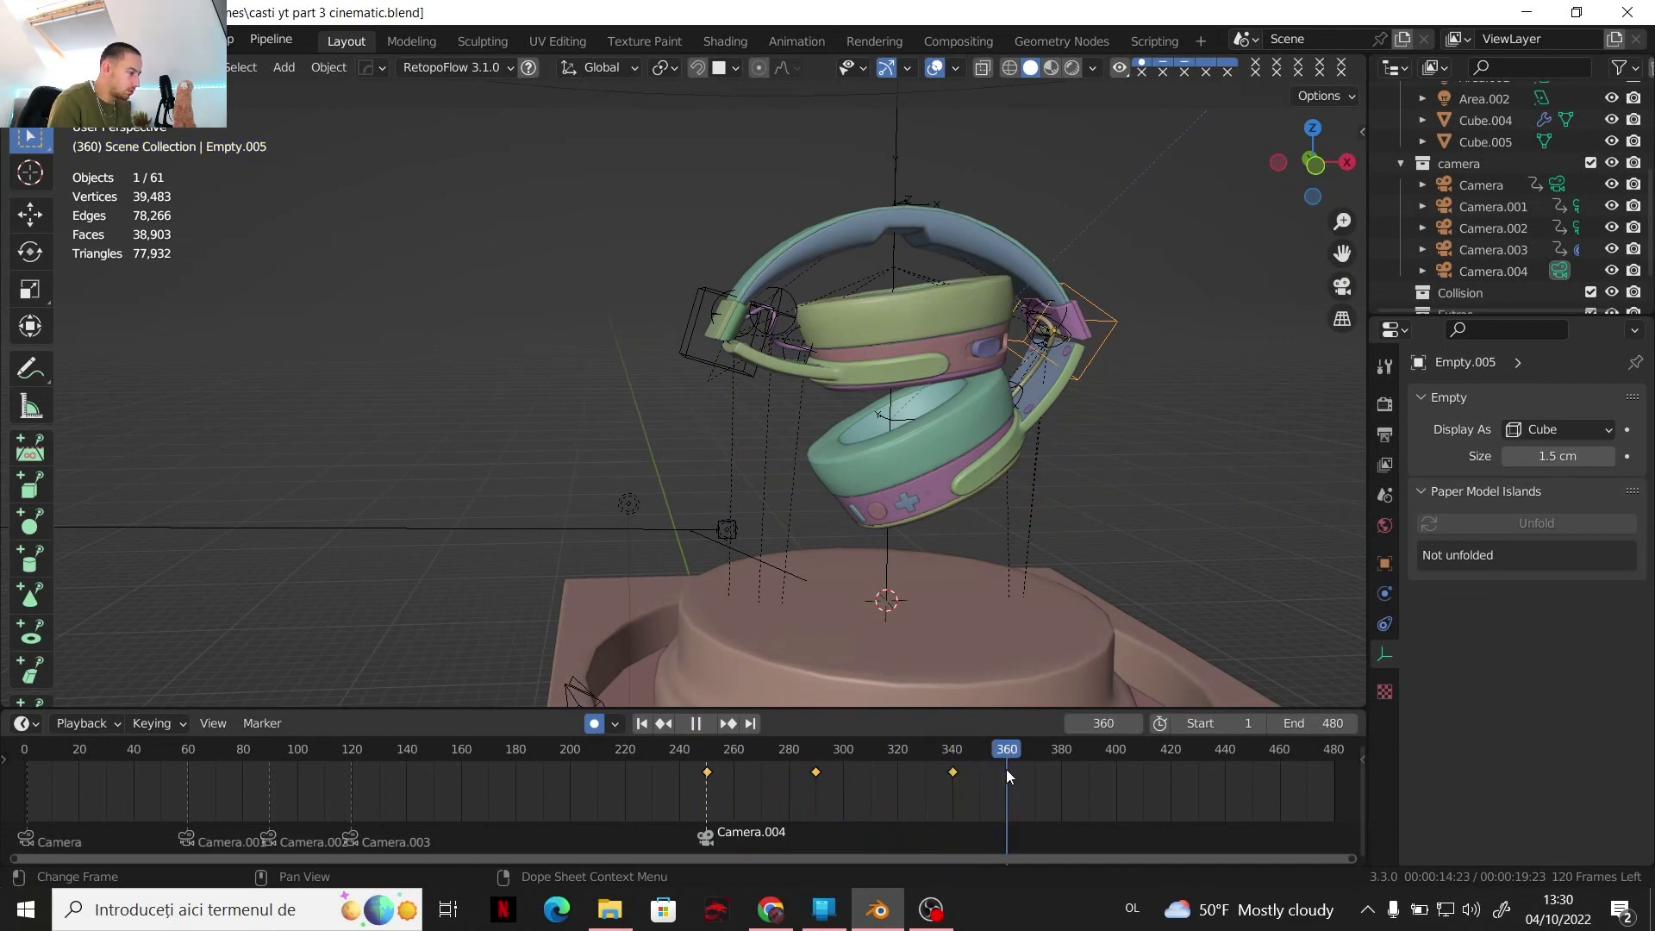
key(space)
mouse_move(1050, 452)
middle_down()
mouse_move(831, 462)
mouse_move(868, 428)
mouse_move(1008, 510)
mouse_move(1035, 468)
middle_up()
scroll(848, 458, up, 2)
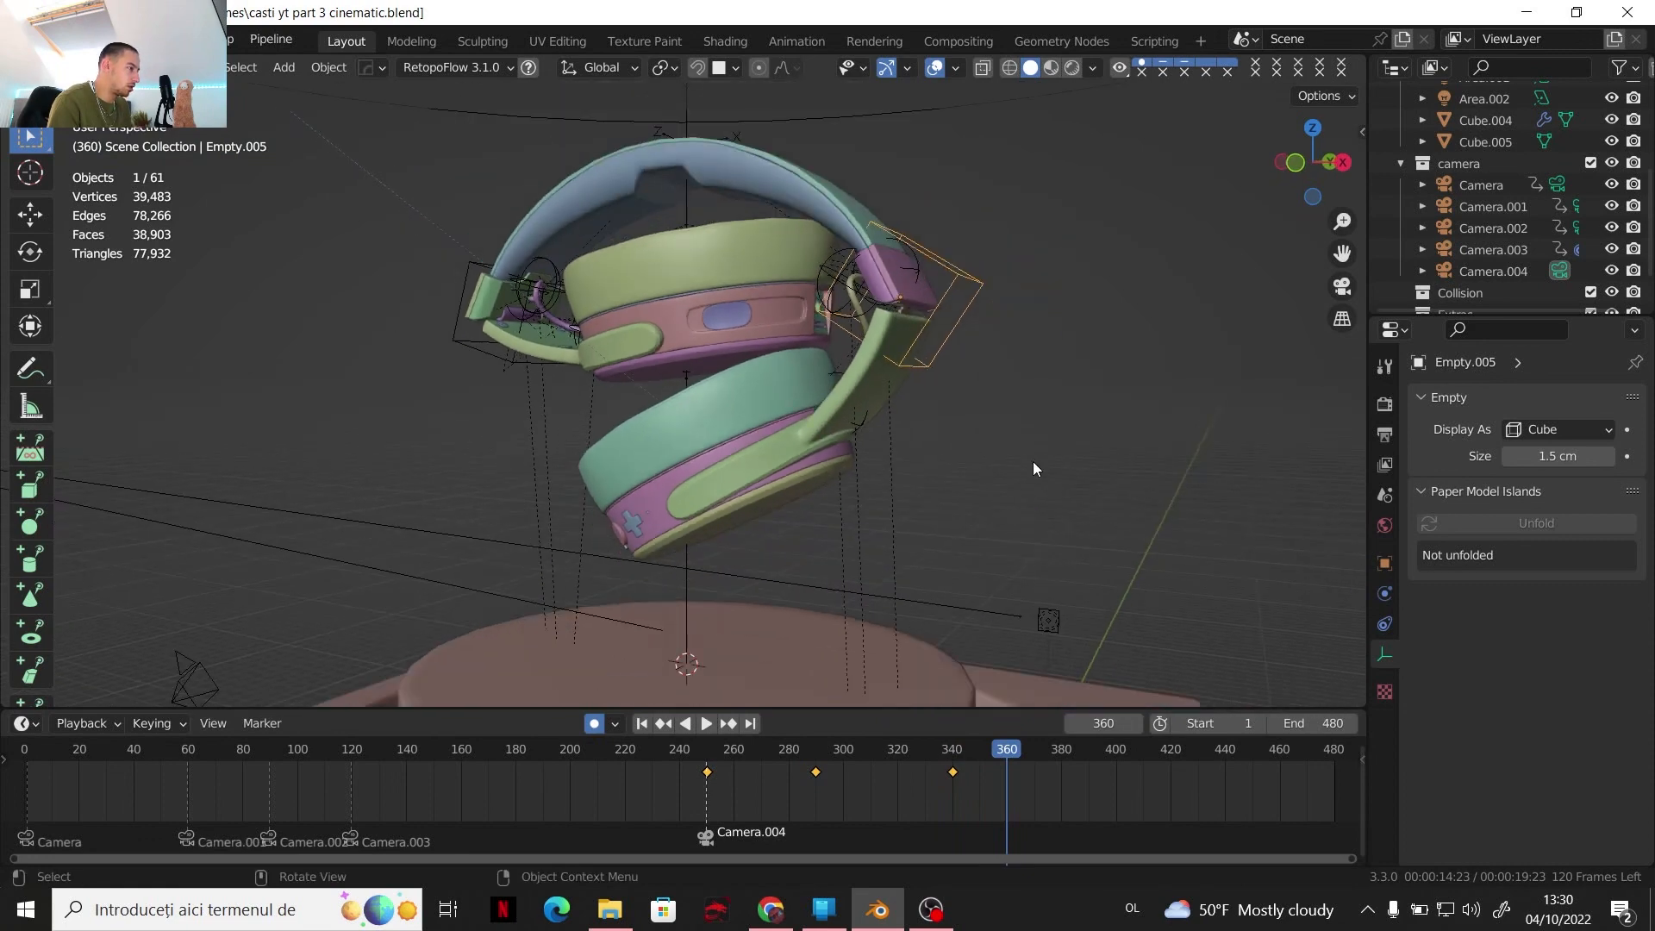
key(r)
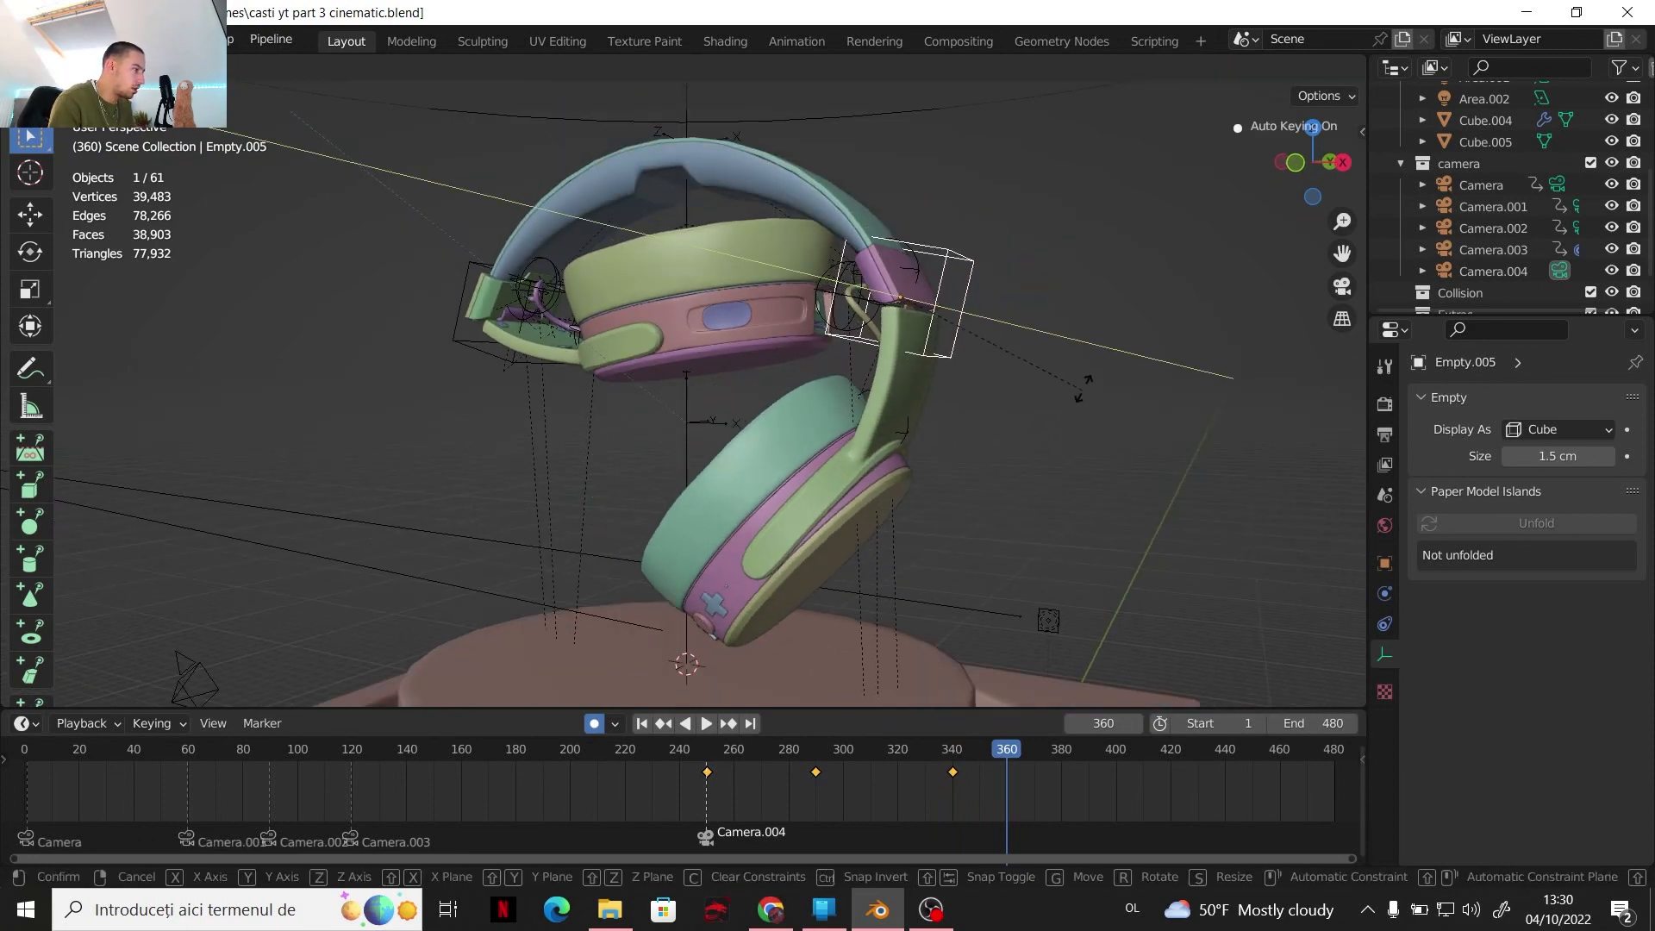
click(1068, 292)
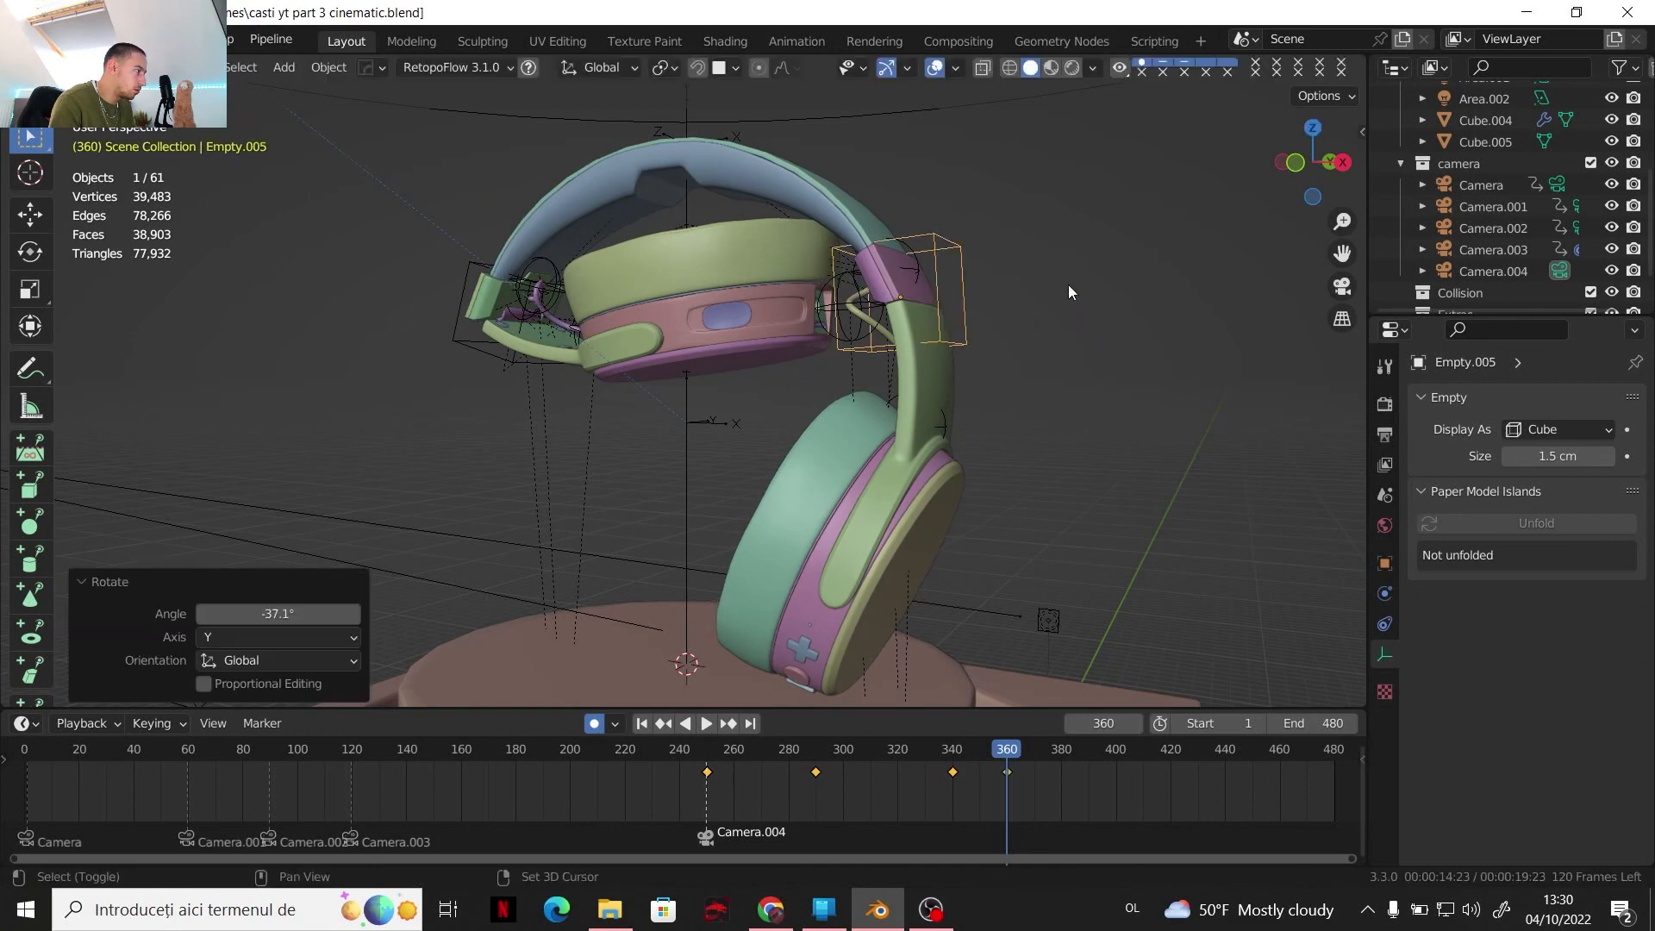
middle_drag(1068, 285, 1056, 322)
scroll(992, 342, up, 3)
scroll(1057, 322, down, 2)
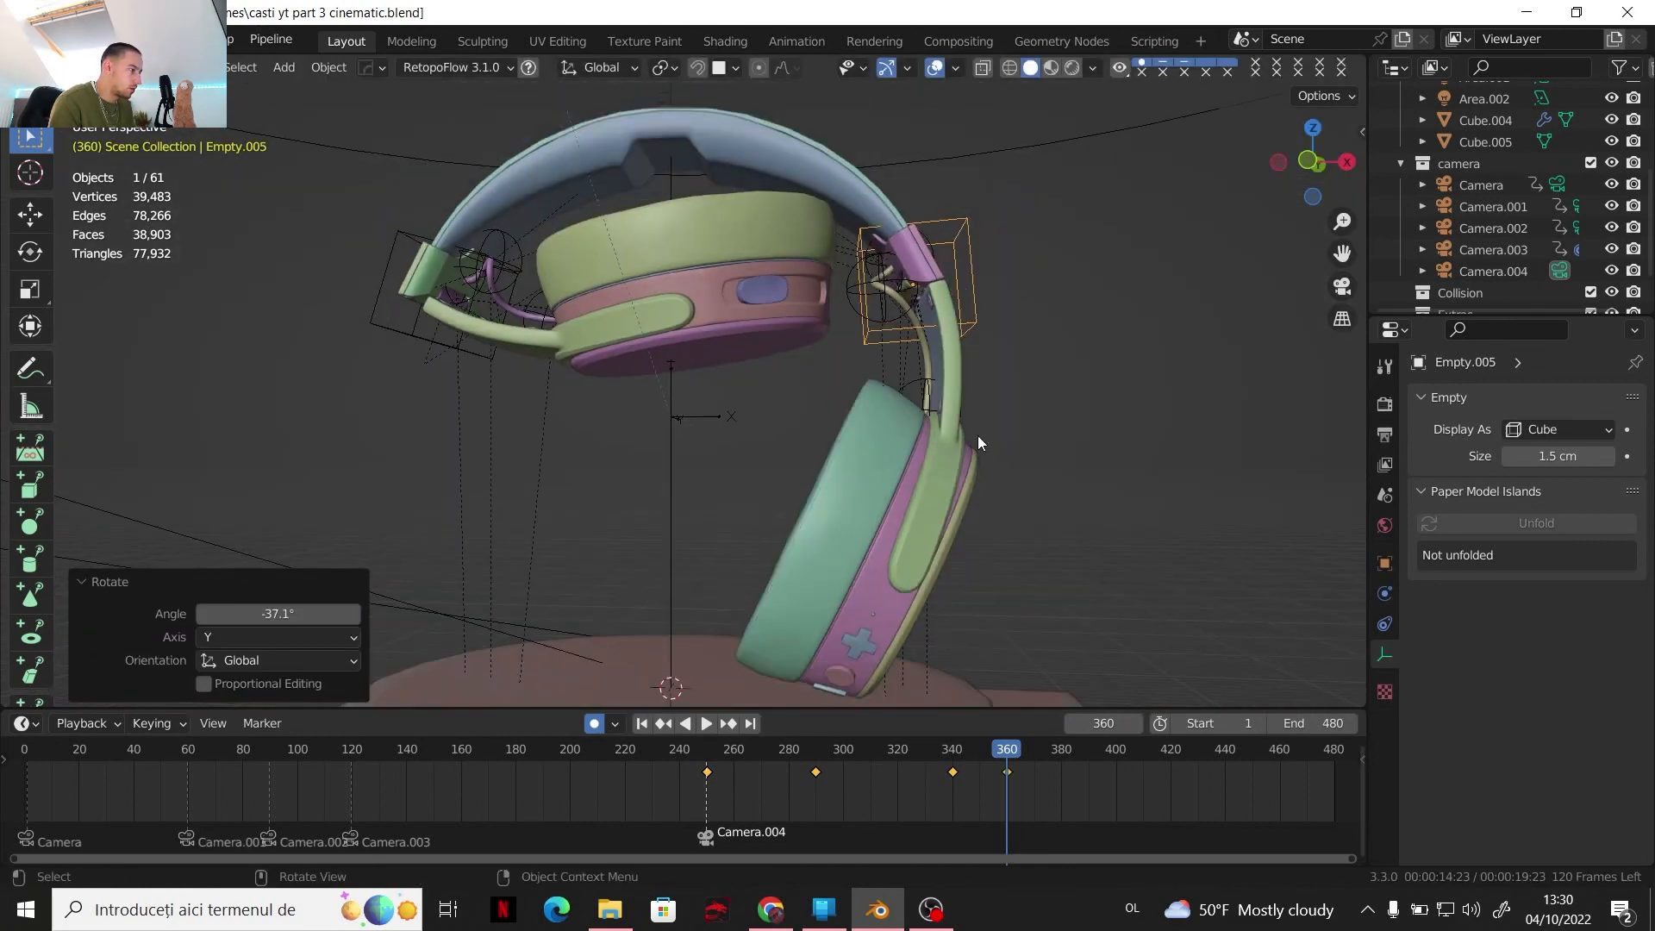
Rotate the second cup's housing, Cylinder.005, slightly about the Y axis at frame 360 to align it with its arm
click(893, 524)
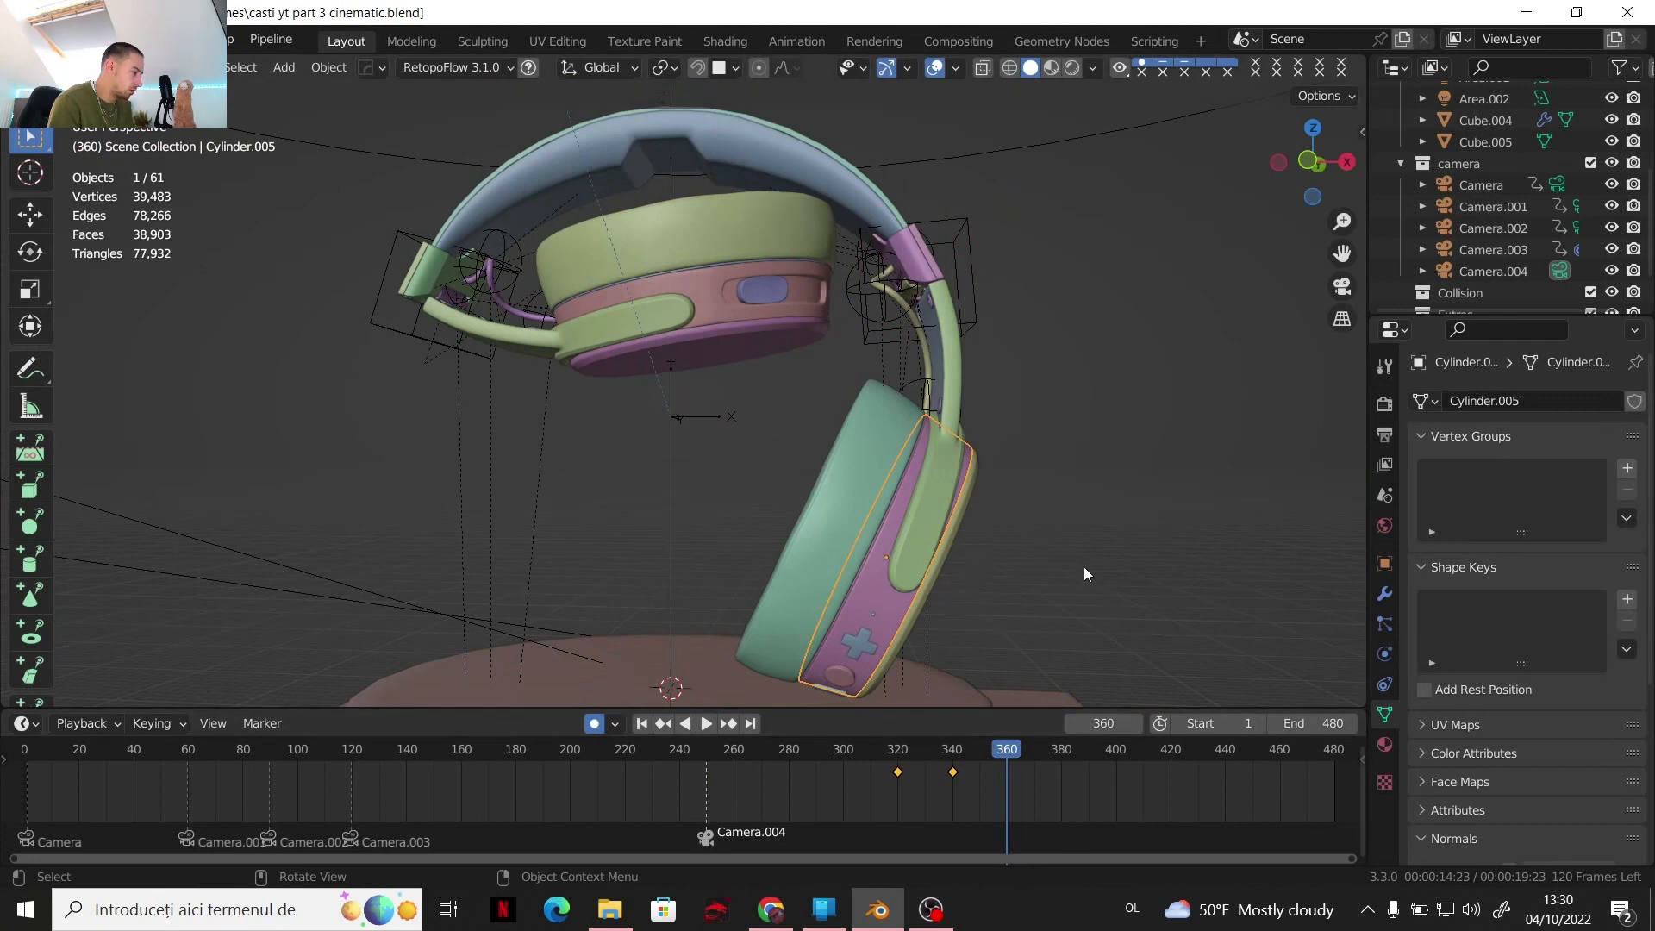
key(r)
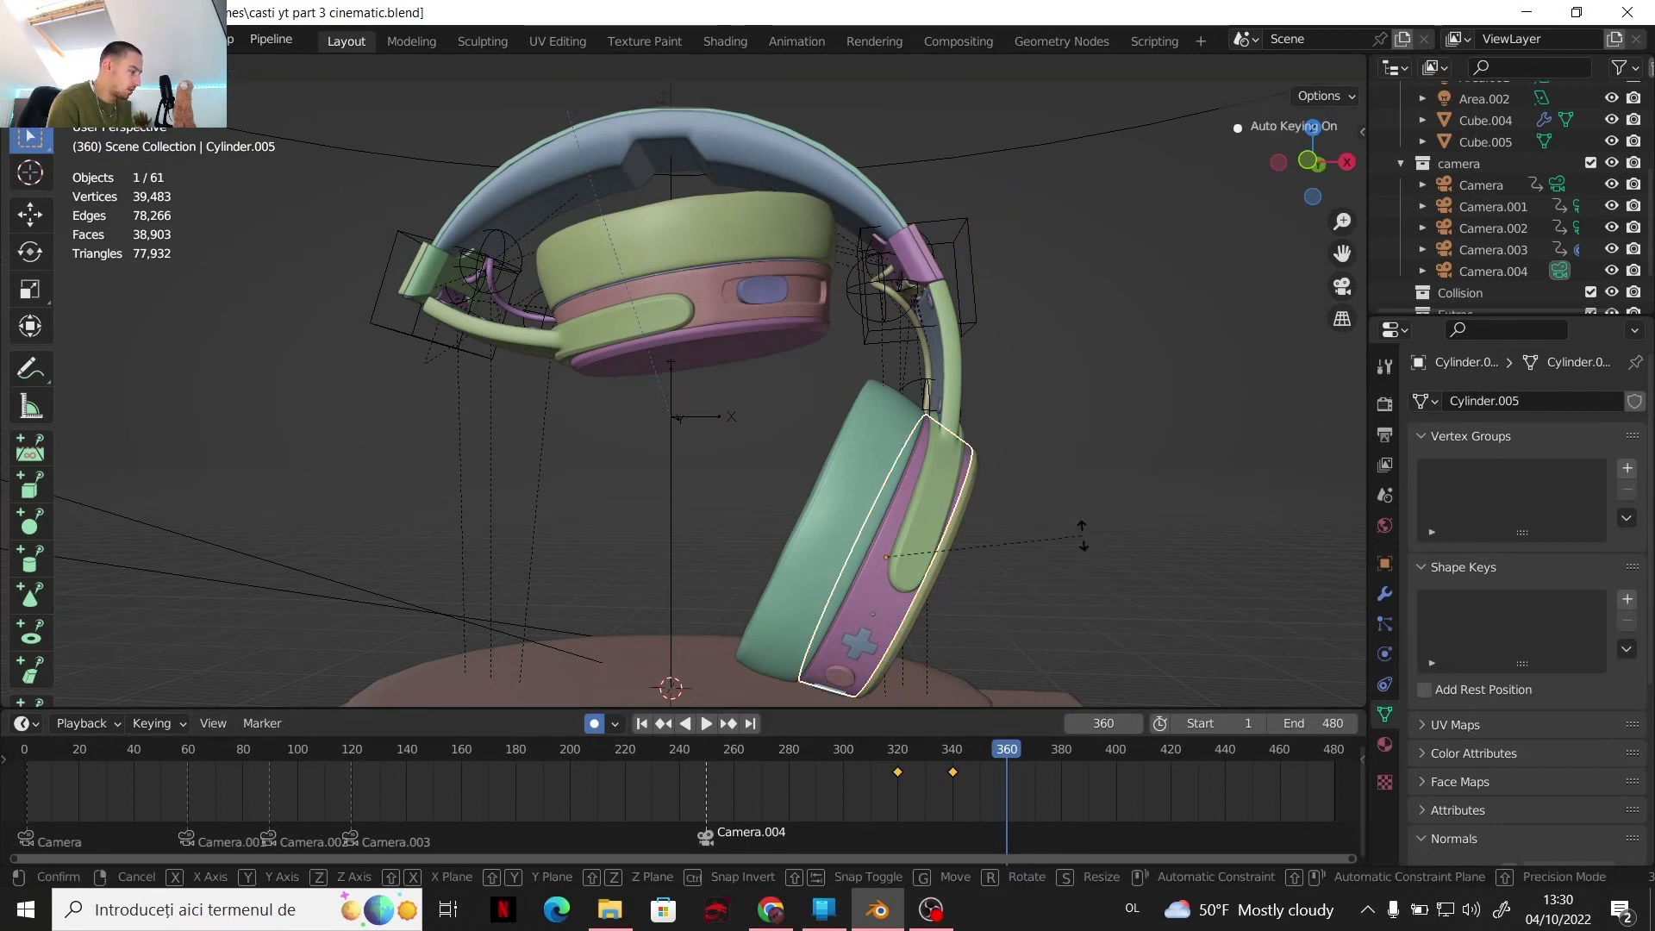
key(y)
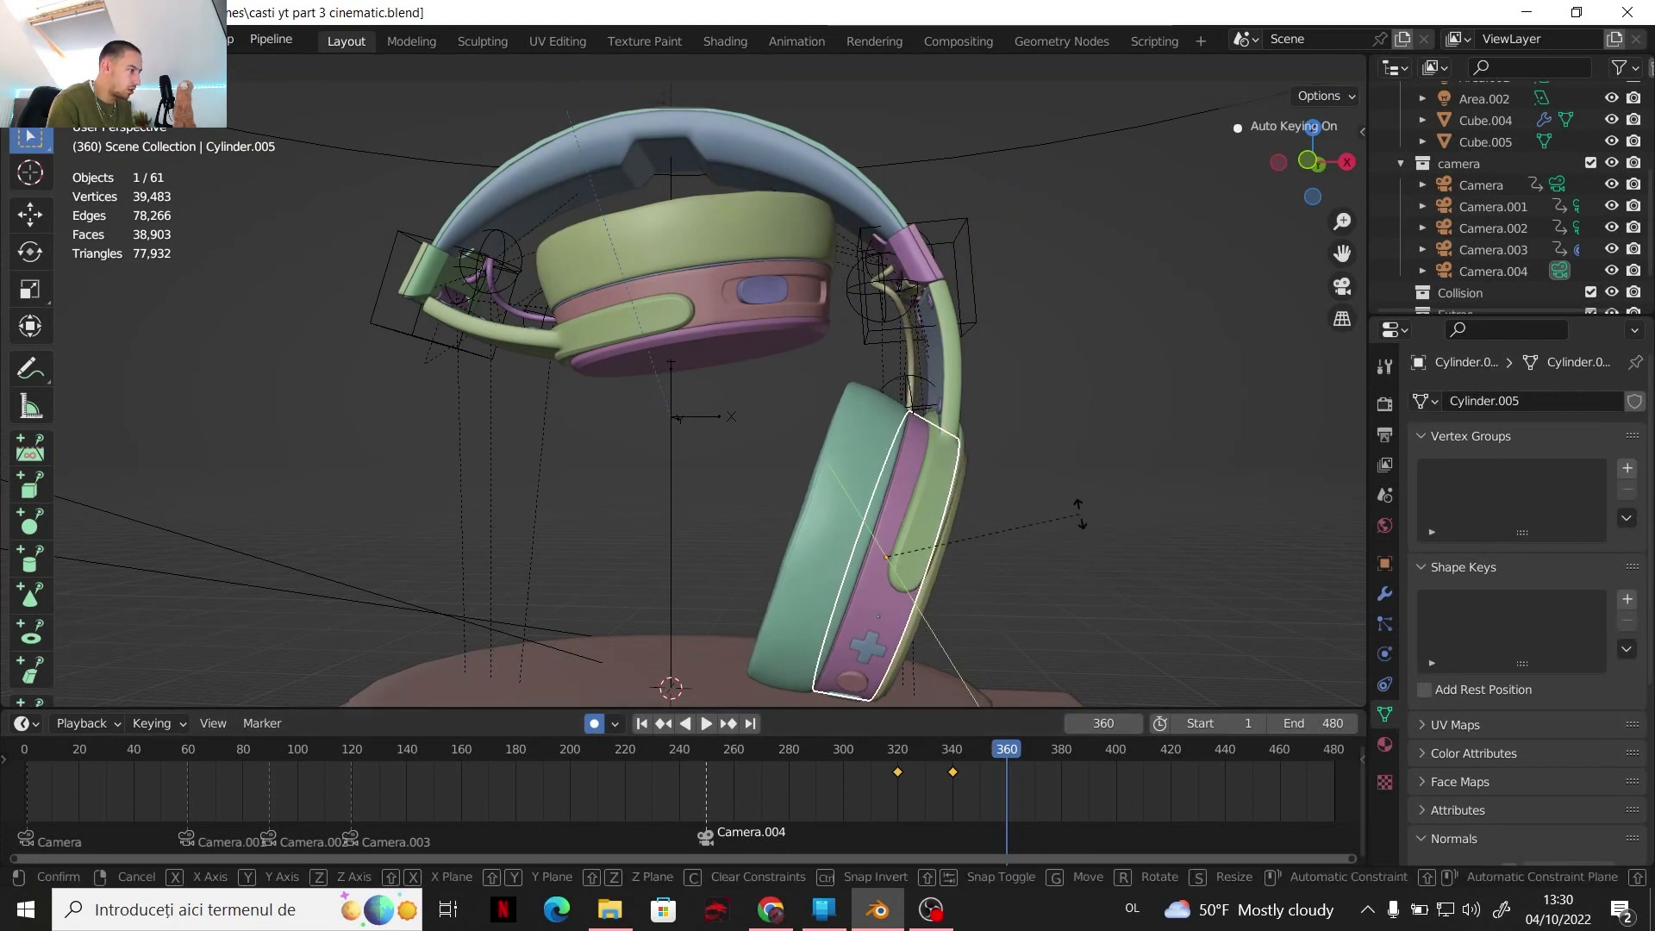
click(1079, 517)
middle_drag(851, 443, 798, 401)
Select the first cup's hinge cube, Empty, and insert a rotation keyframe at frame 355
click(648, 333)
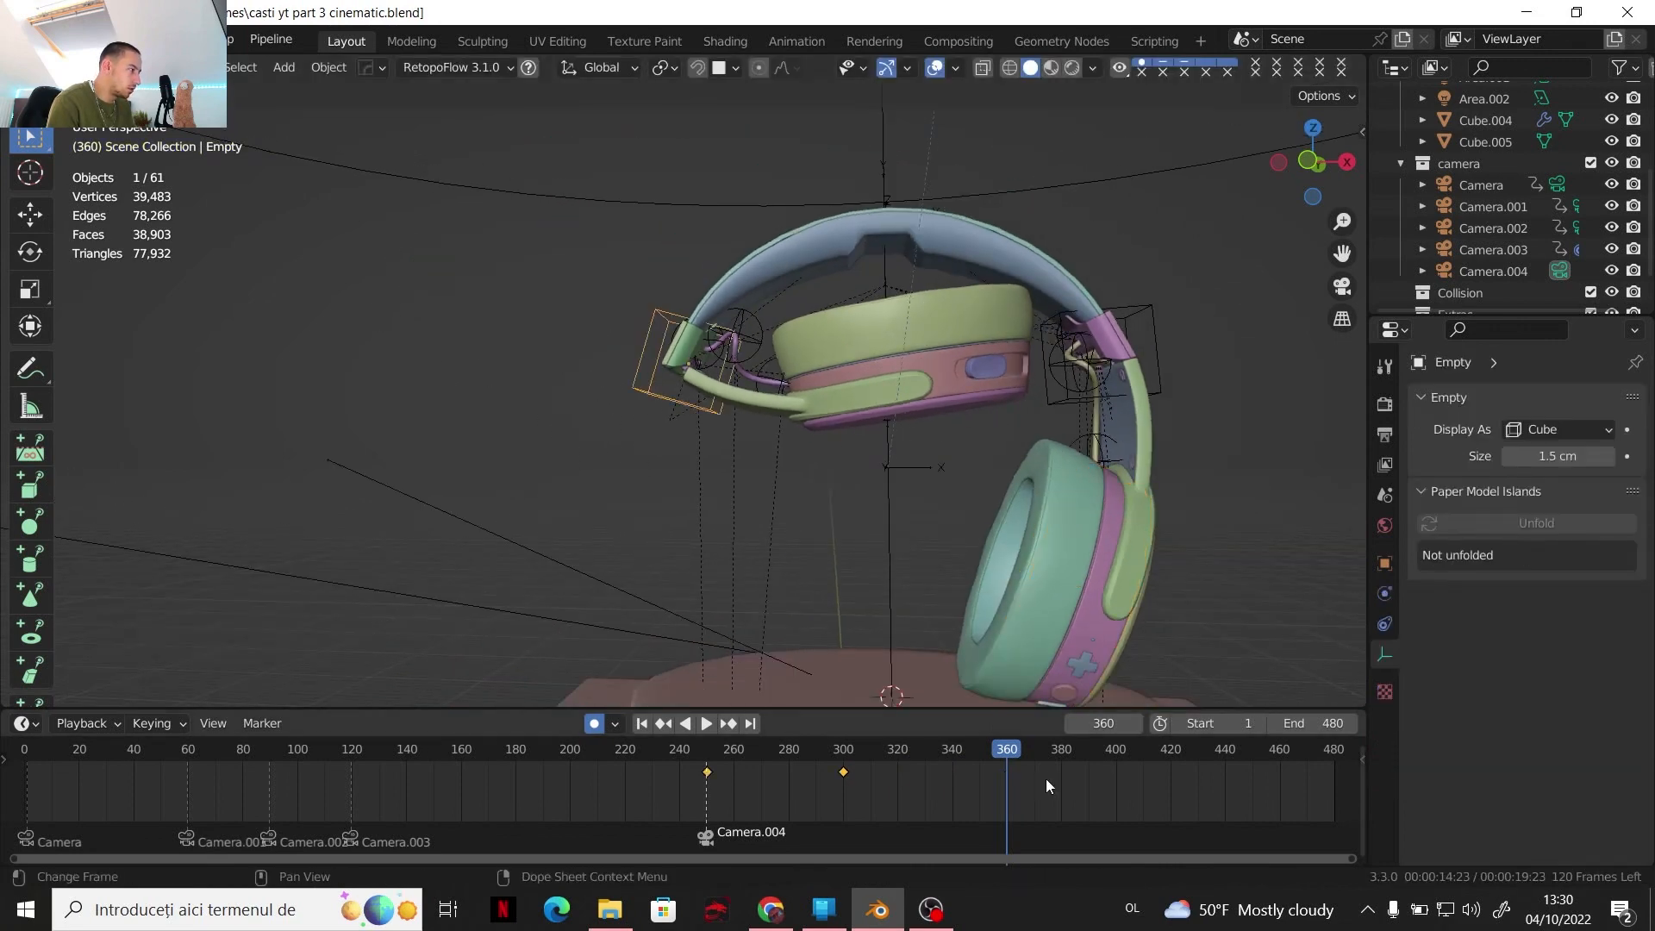
mouse_move(1010, 751)
mouse_down()
mouse_move(973, 751)
mouse_move(993, 753)
mouse_up()
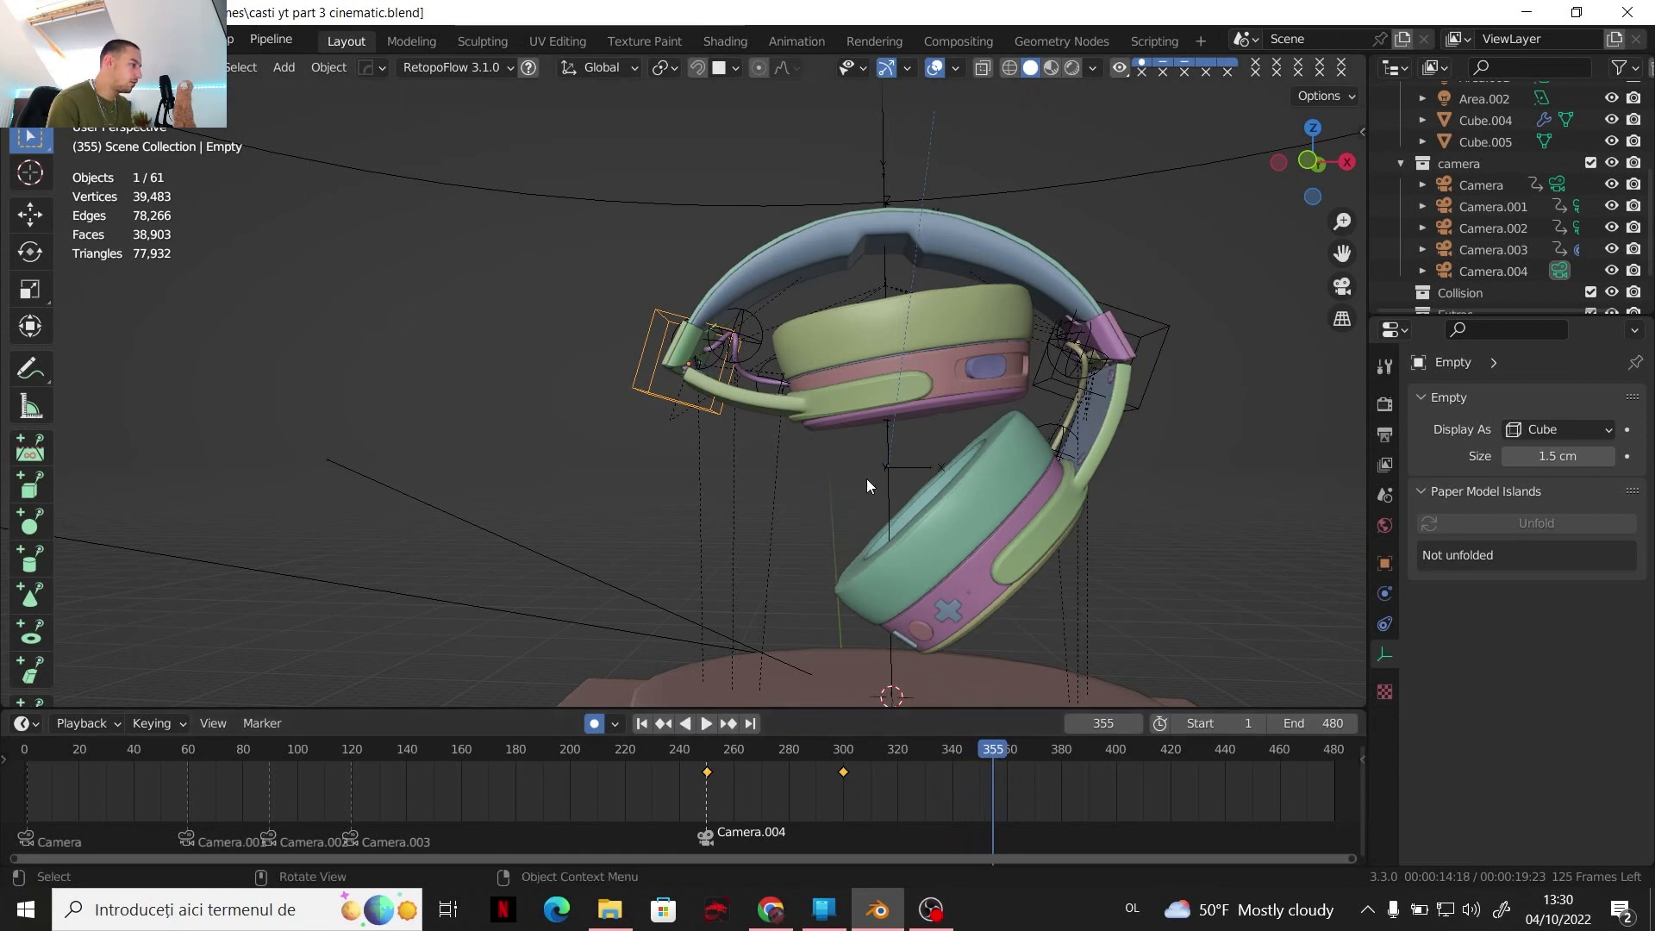
middle_drag(866, 479, 905, 524)
key(r)
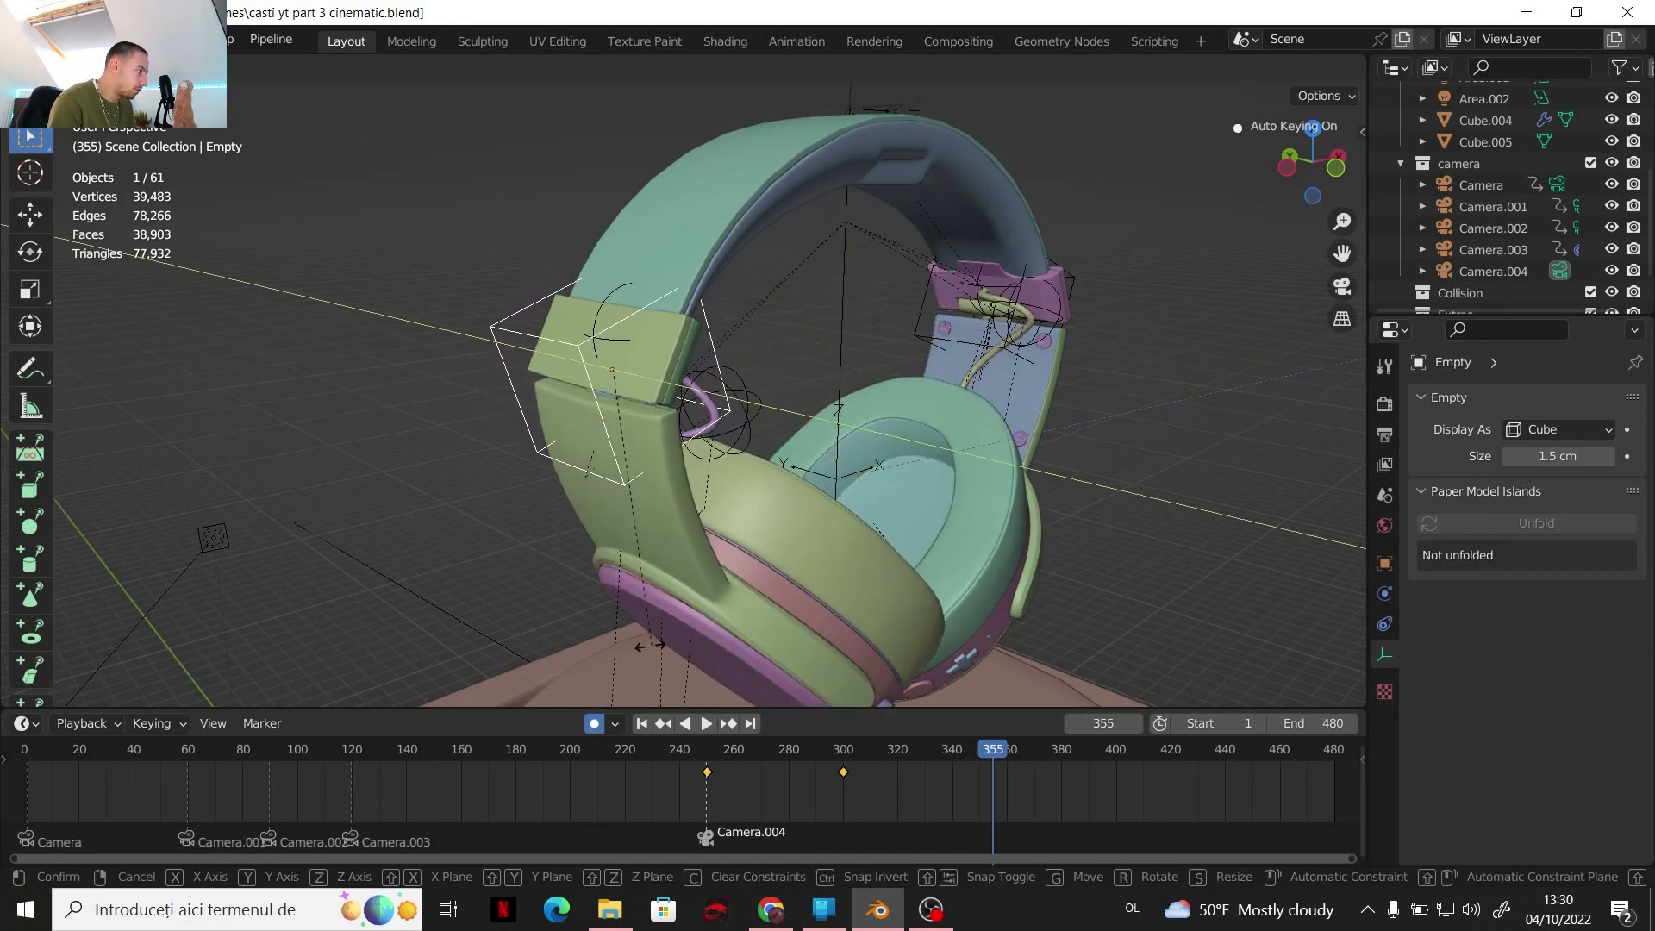
right_click(471, 281)
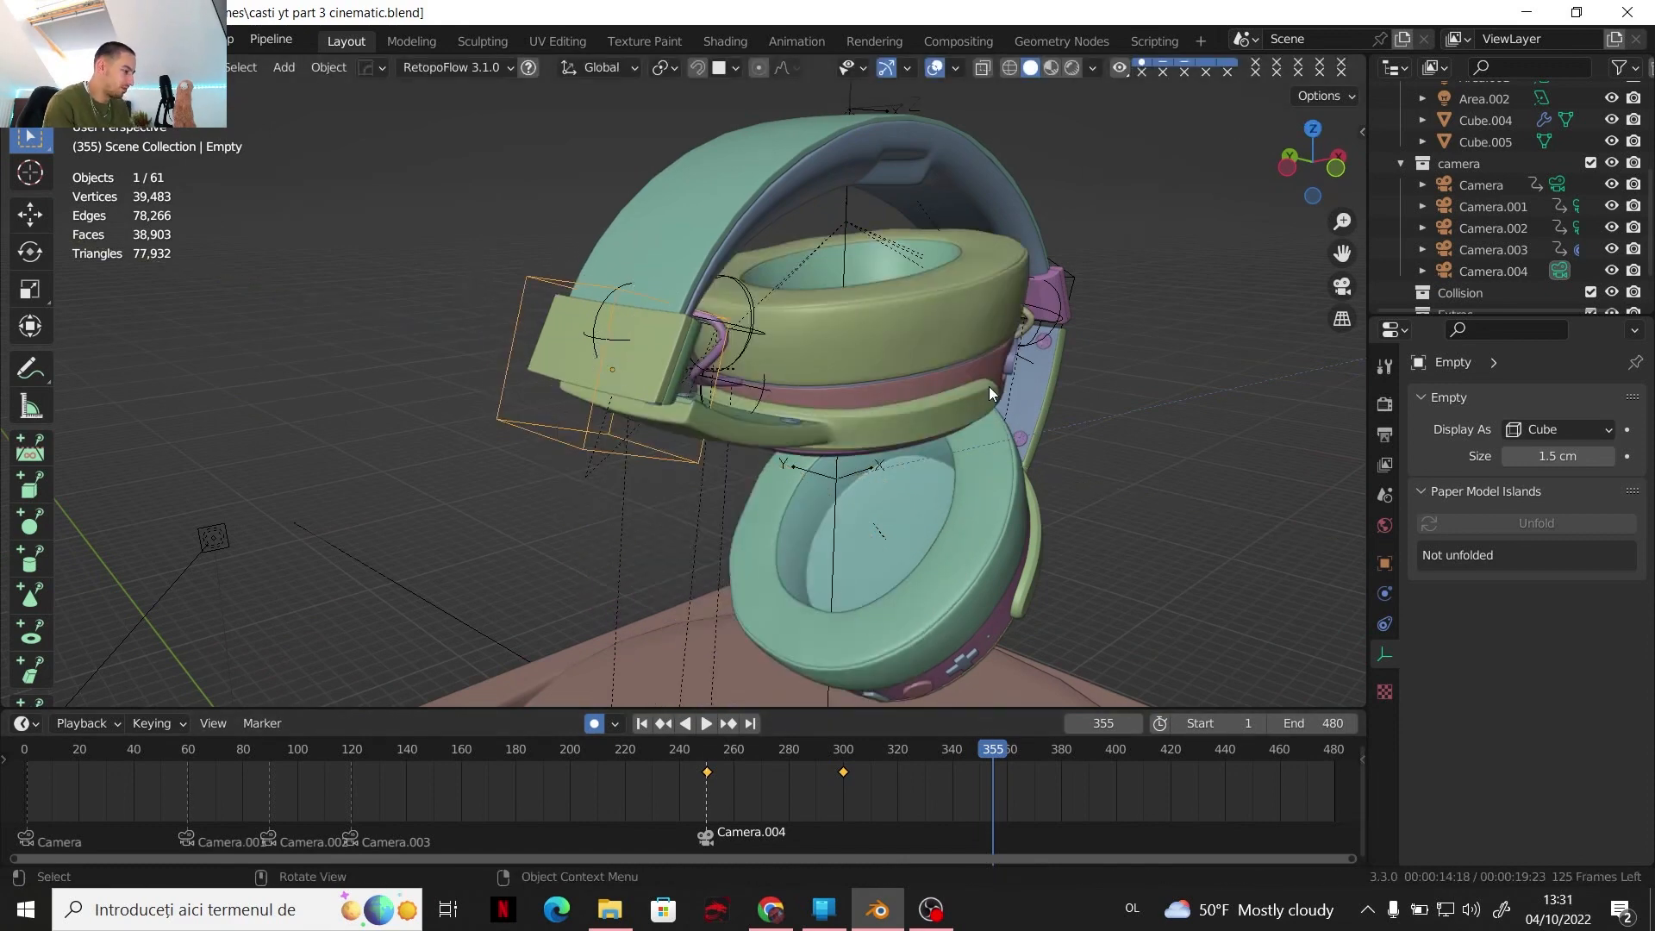
key(i)
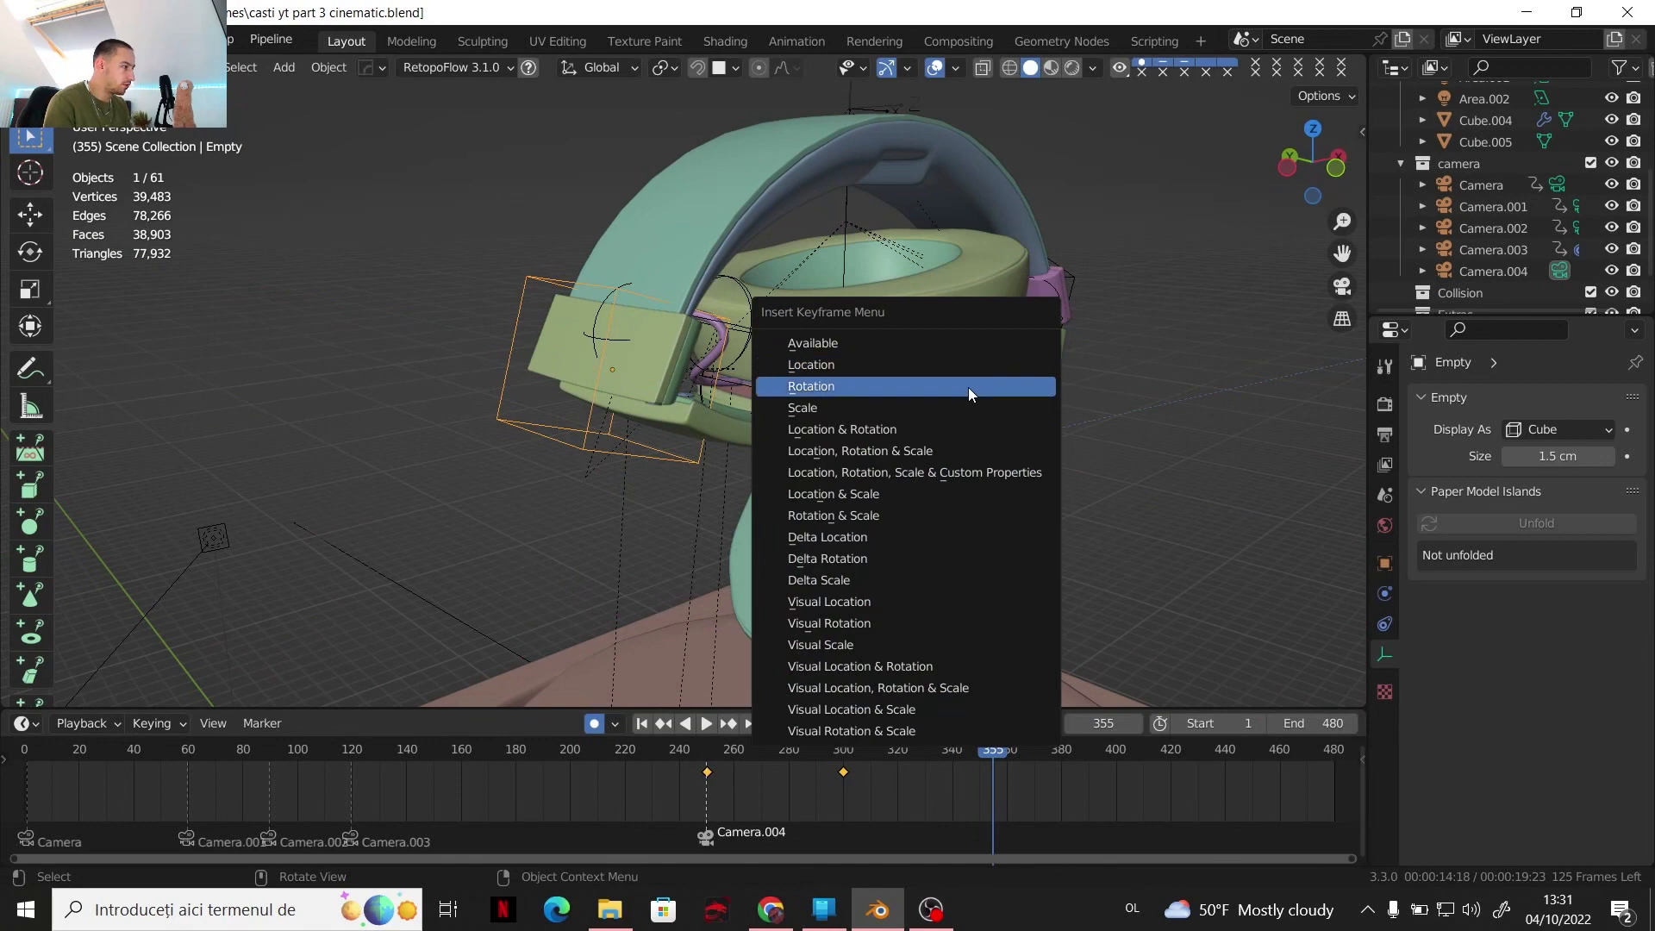
click(969, 387)
At frame 370, rotate the hinge's Empty about the global Y axis to swing the first cup back open
key(space)
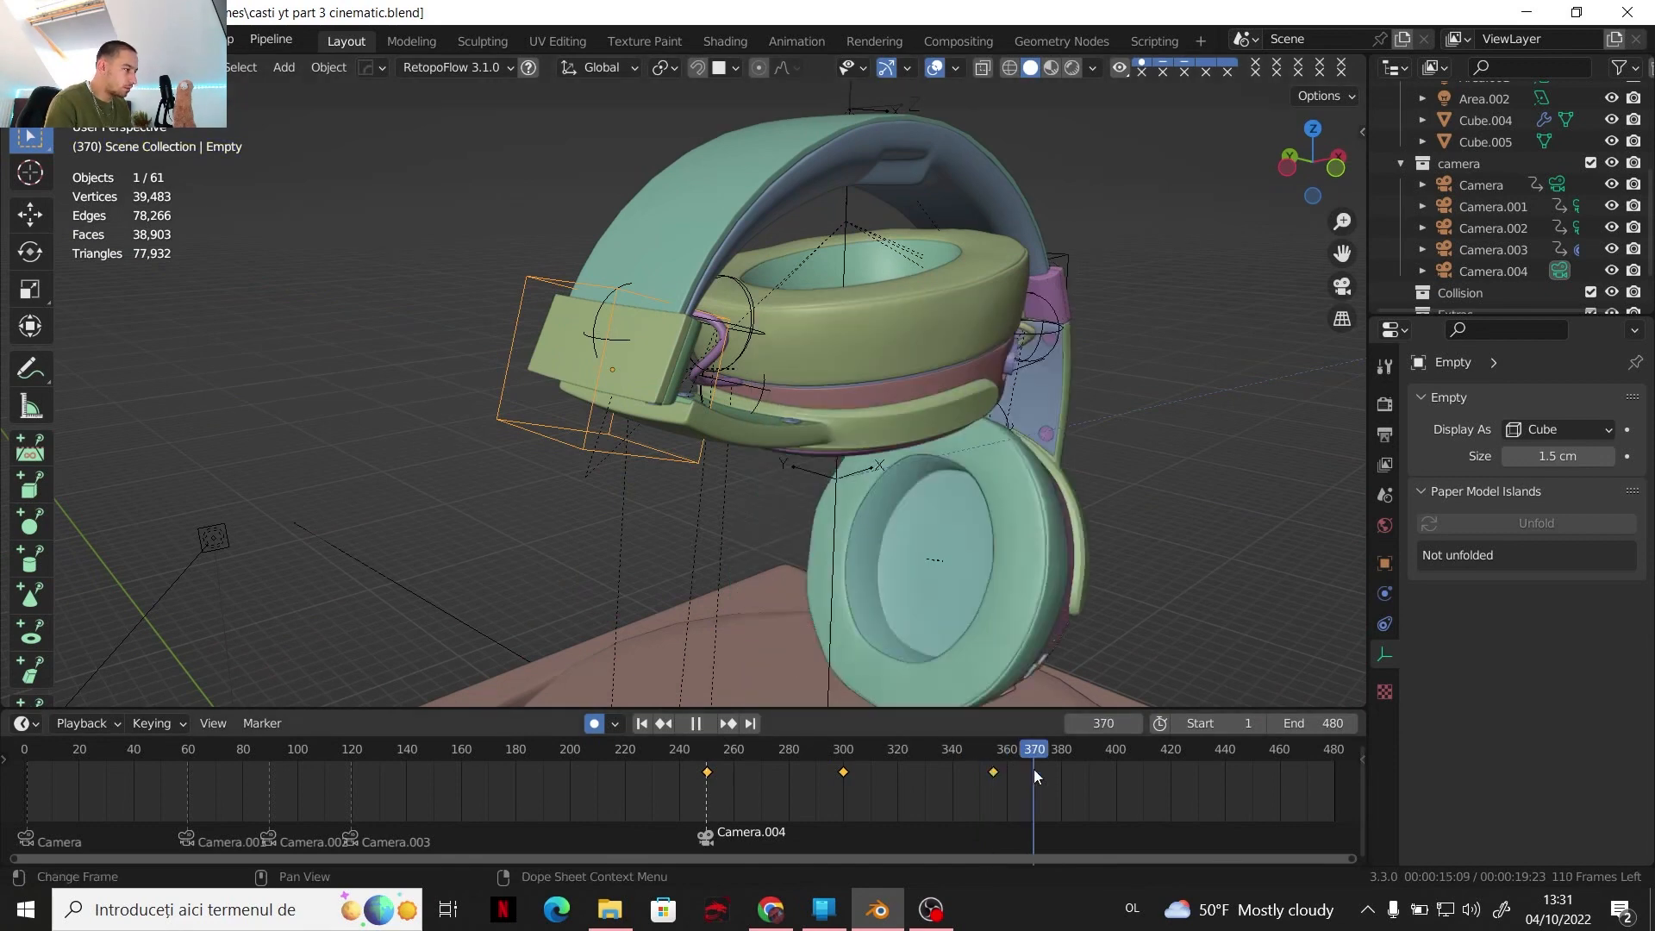
key(space)
middle_drag(815, 488, 759, 486)
key(r)
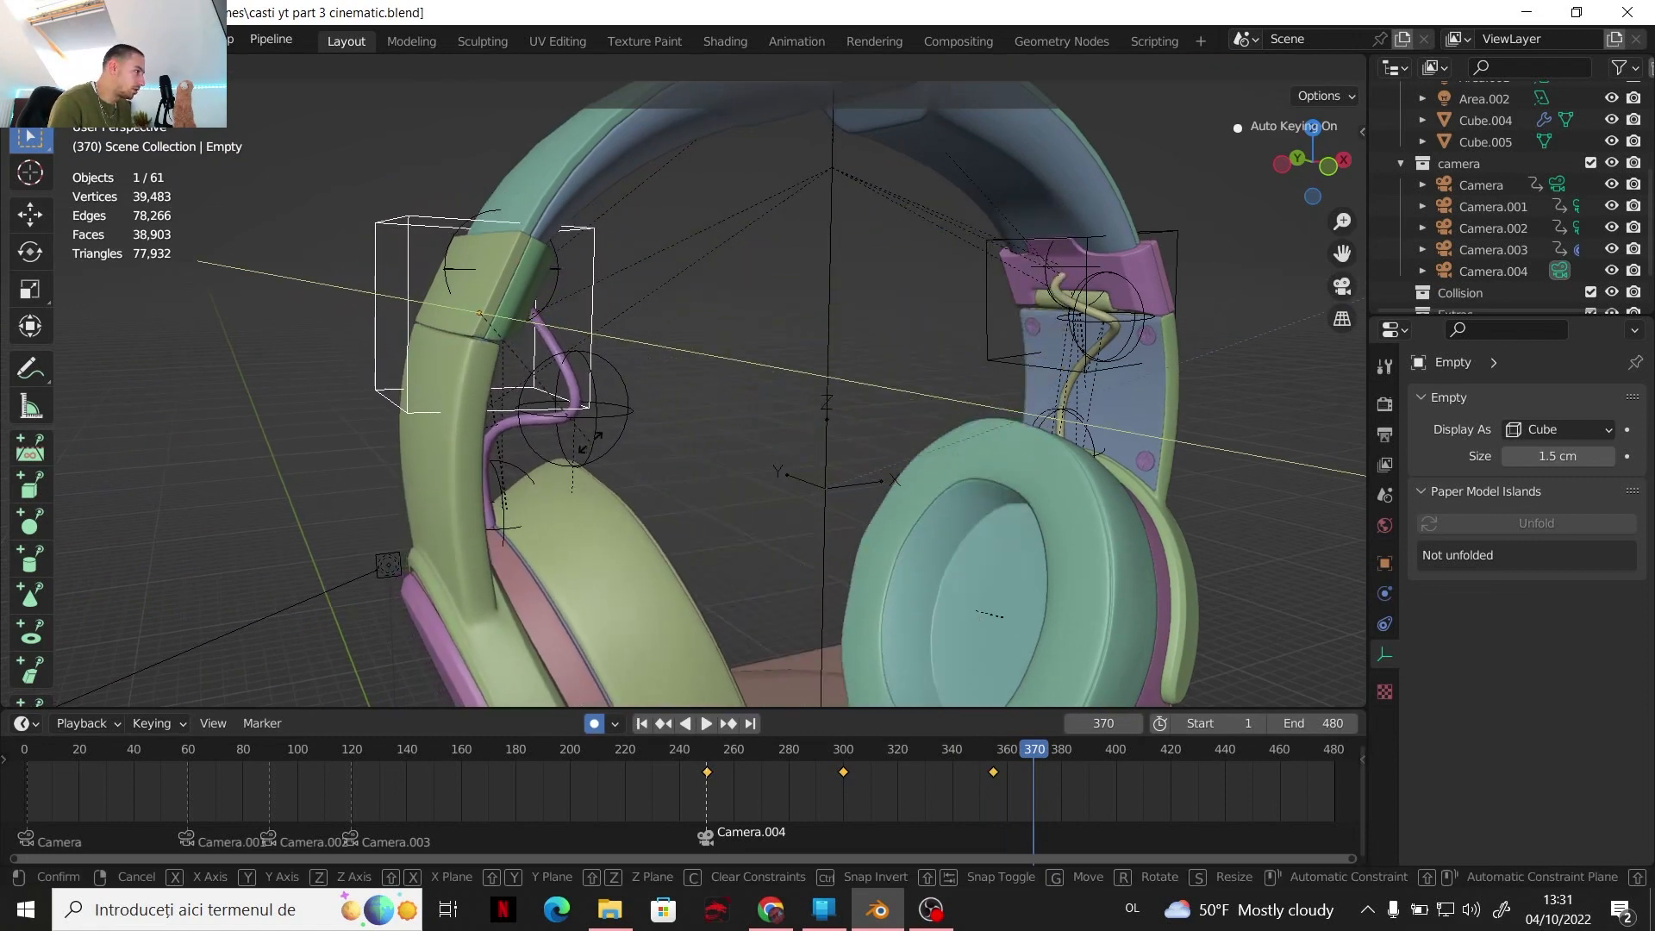
click(586, 440)
Select the first cup's cable sphere, Empty.004, and insert a location keyframe at frame 360
middle_drag(606, 435, 540, 436)
click(607, 433)
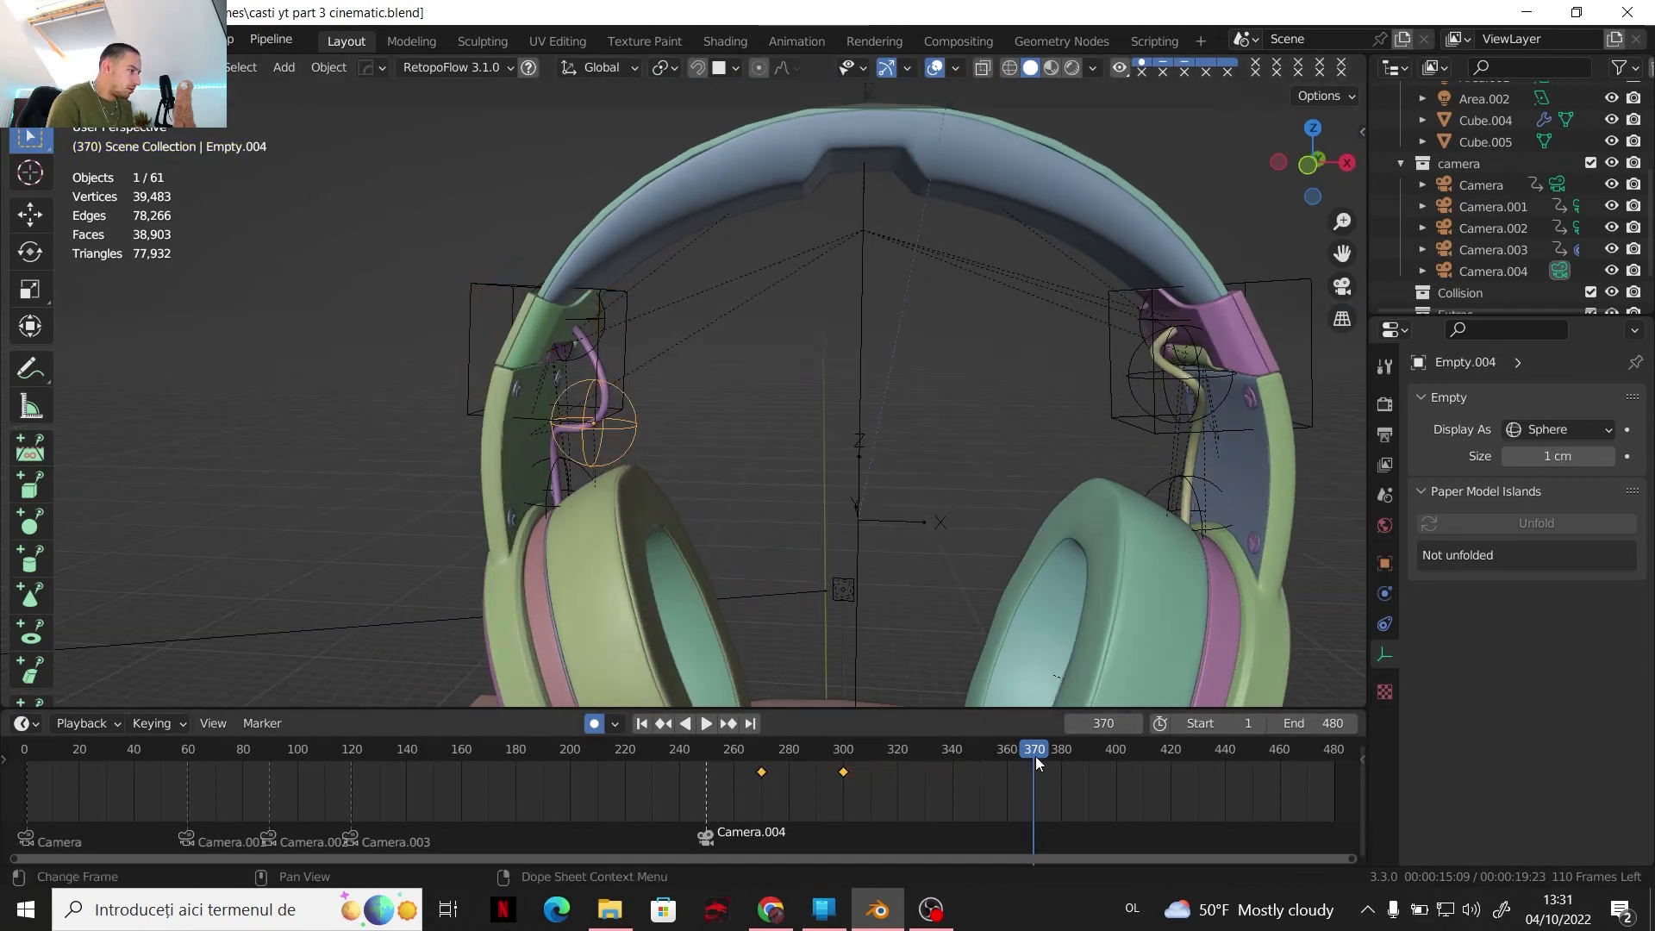
drag(1032, 756, 1005, 762)
key(i)
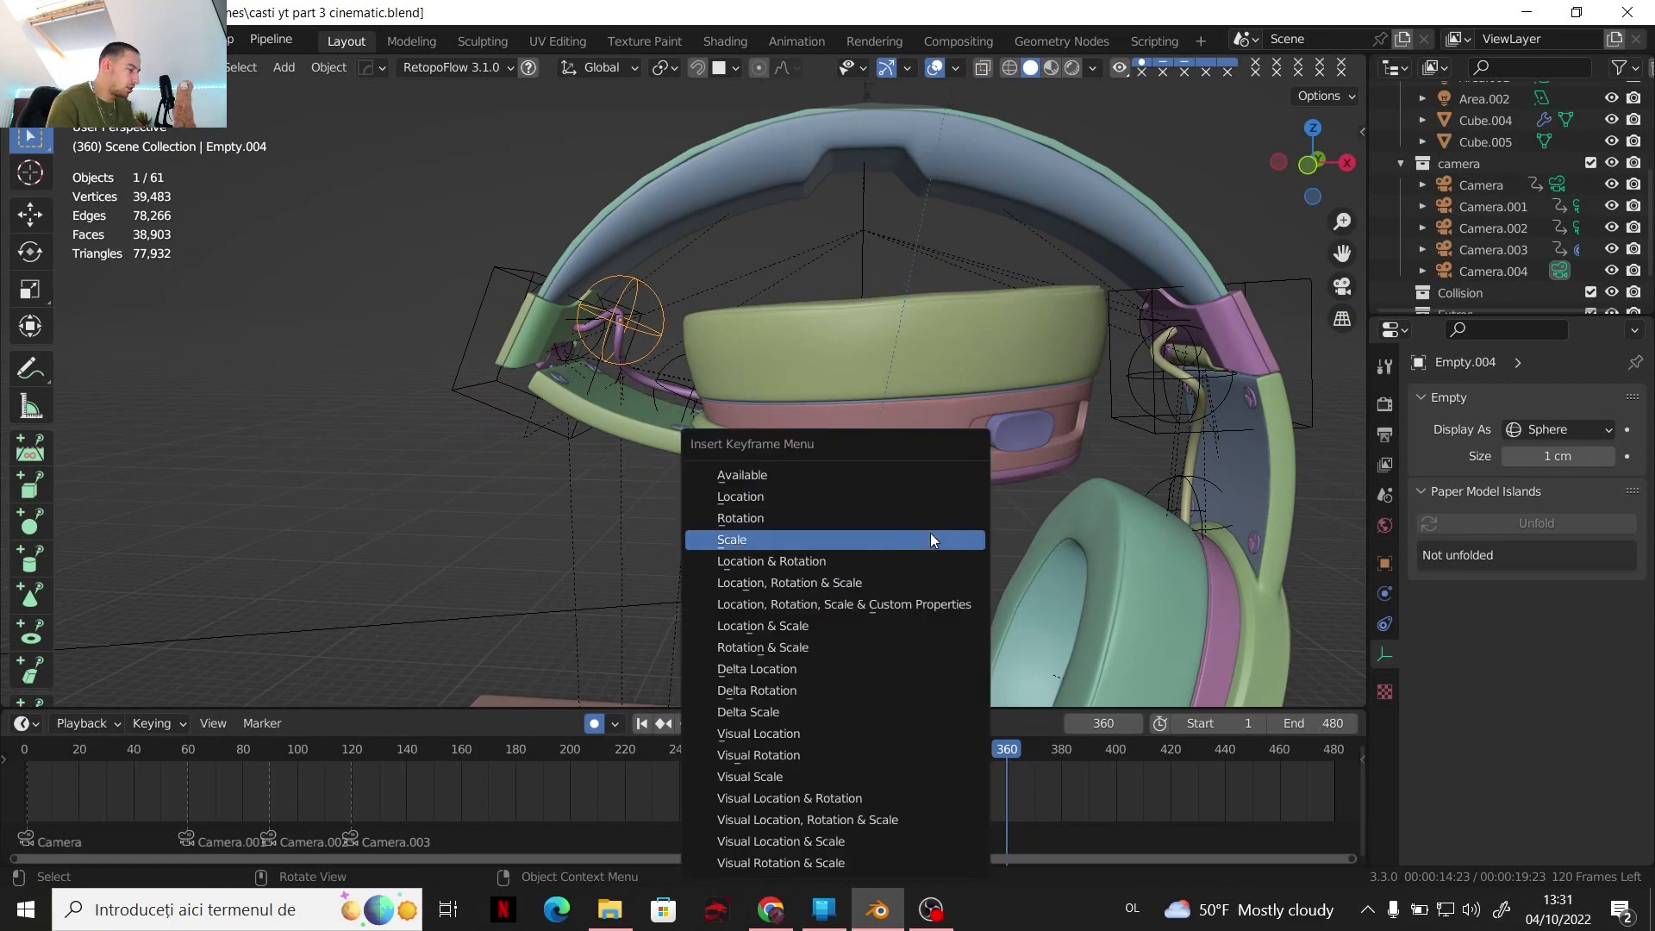
click(889, 496)
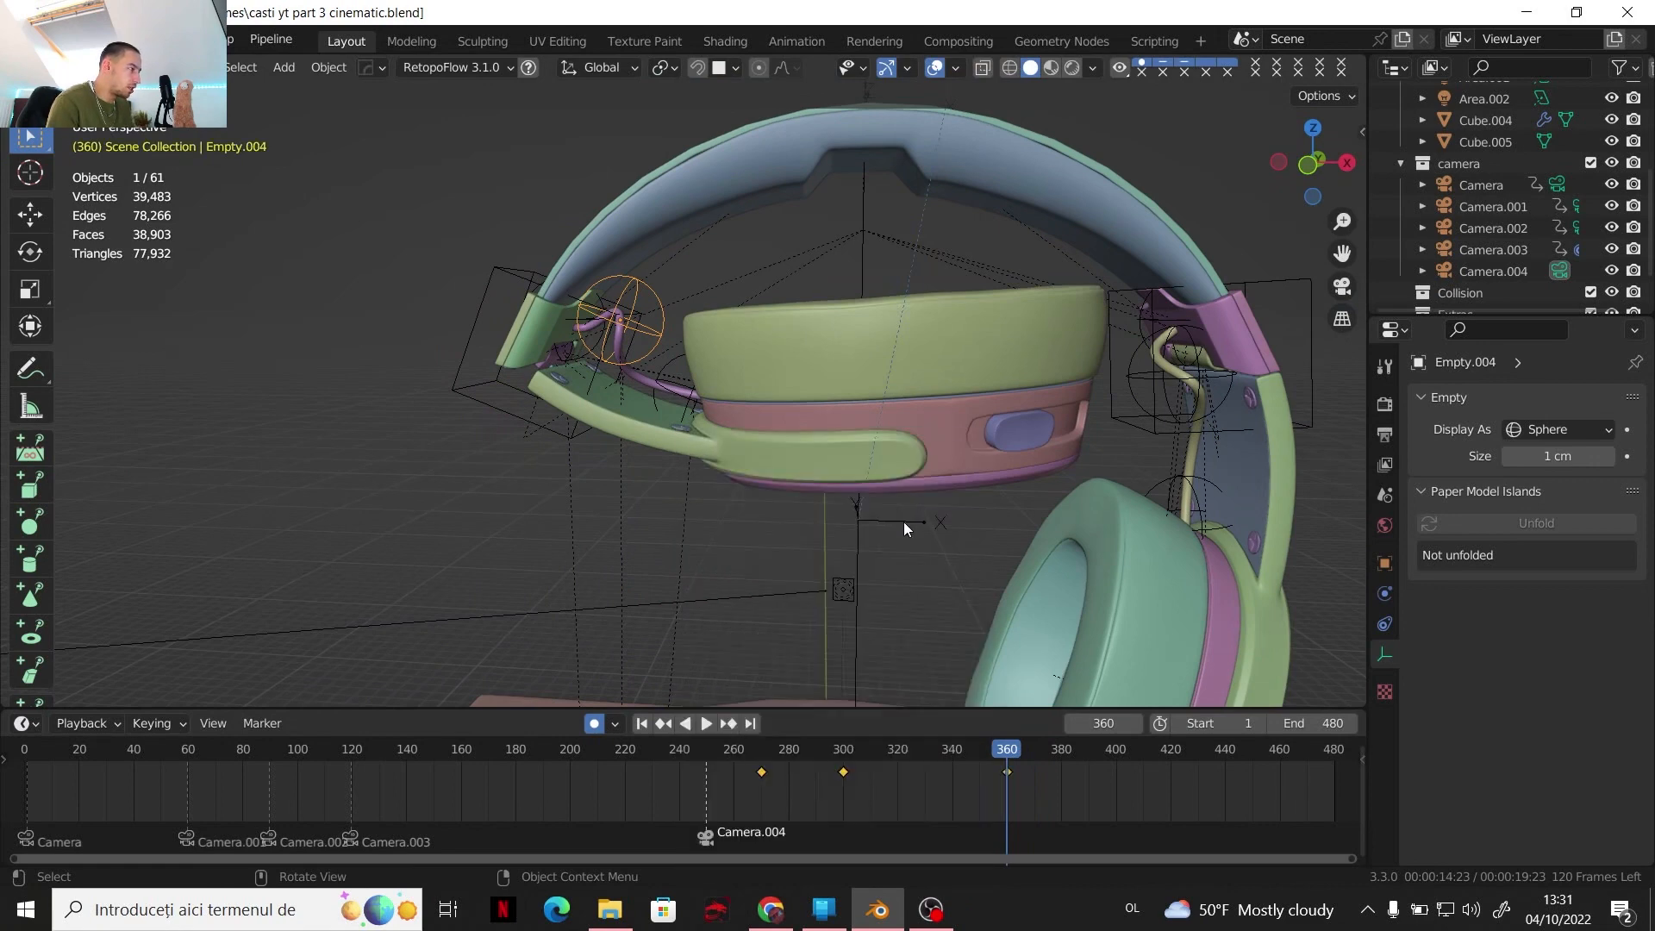
At frame 370, raise Empty.004 about 0.61 cm along the global Z axis to reposition the cable bend
drag(1003, 760, 1033, 767)
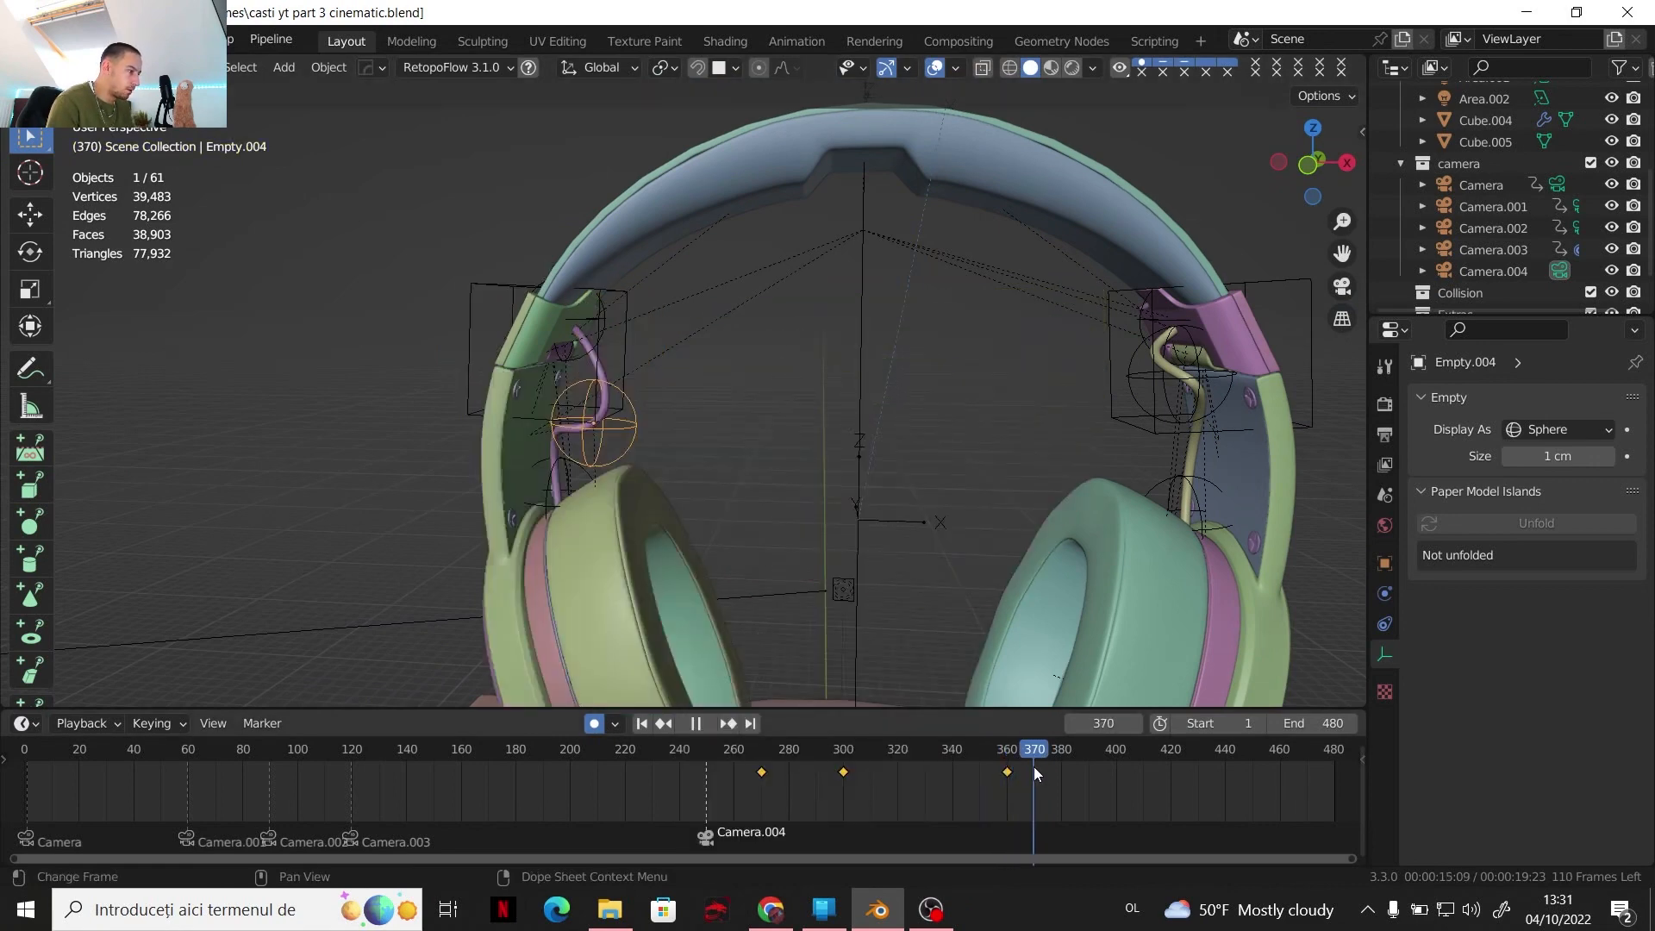
key(g)
key(z)
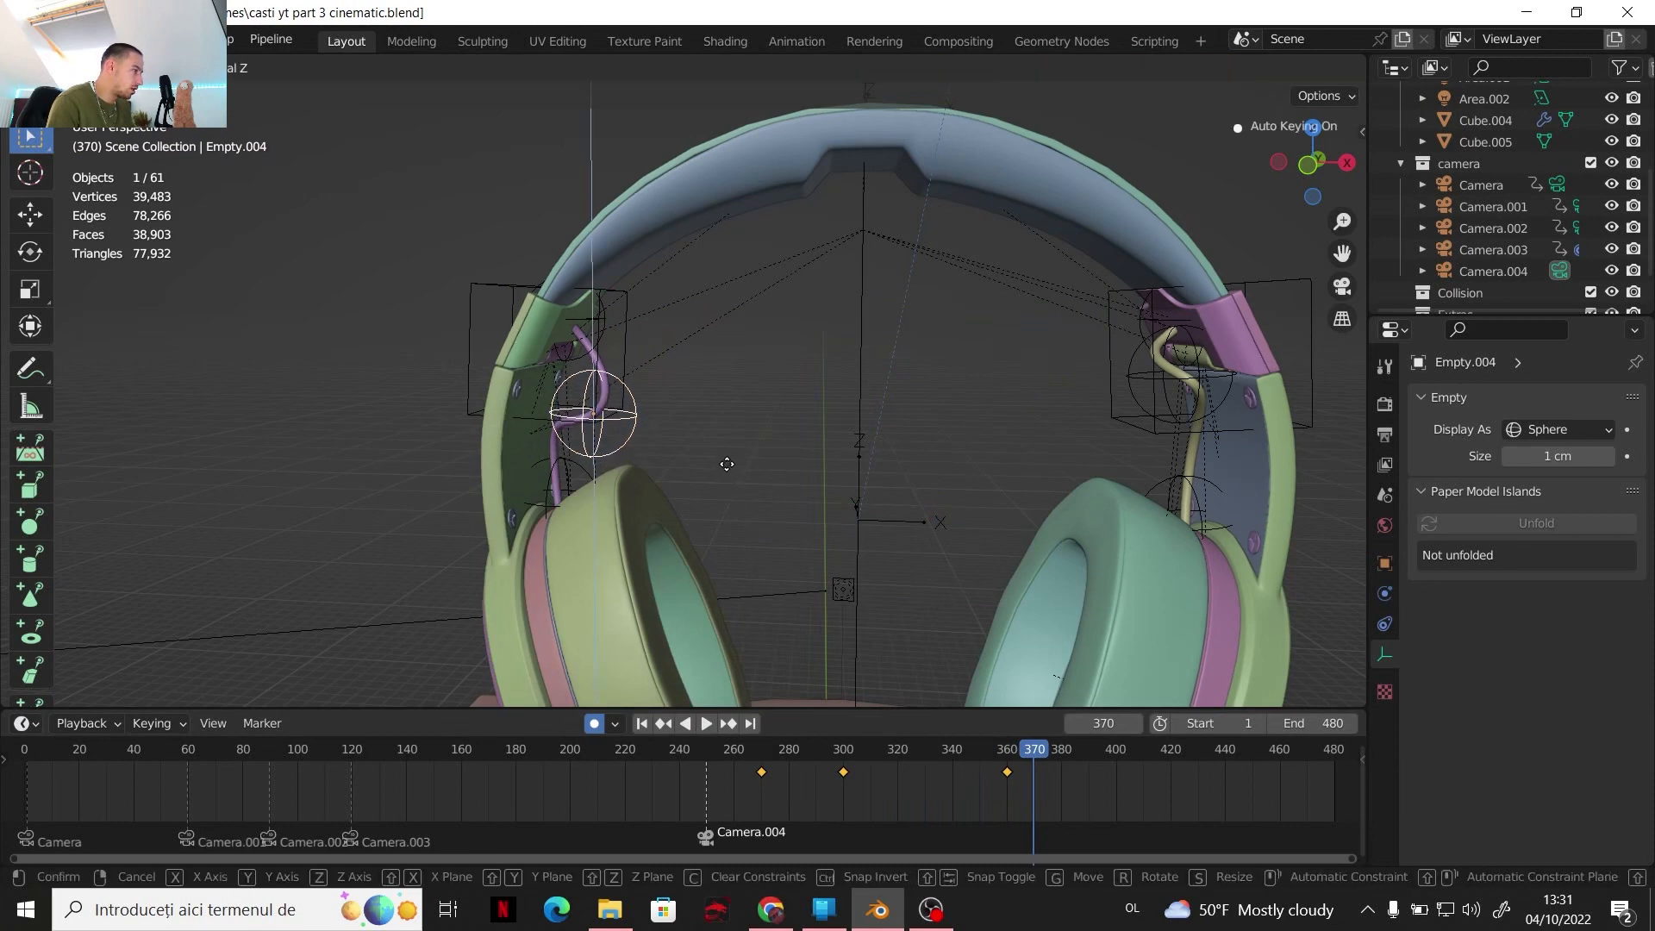
click(711, 443)
mouse_move(711, 442)
middle_down()
mouse_move(562, 426)
mouse_move(701, 450)
middle_up()
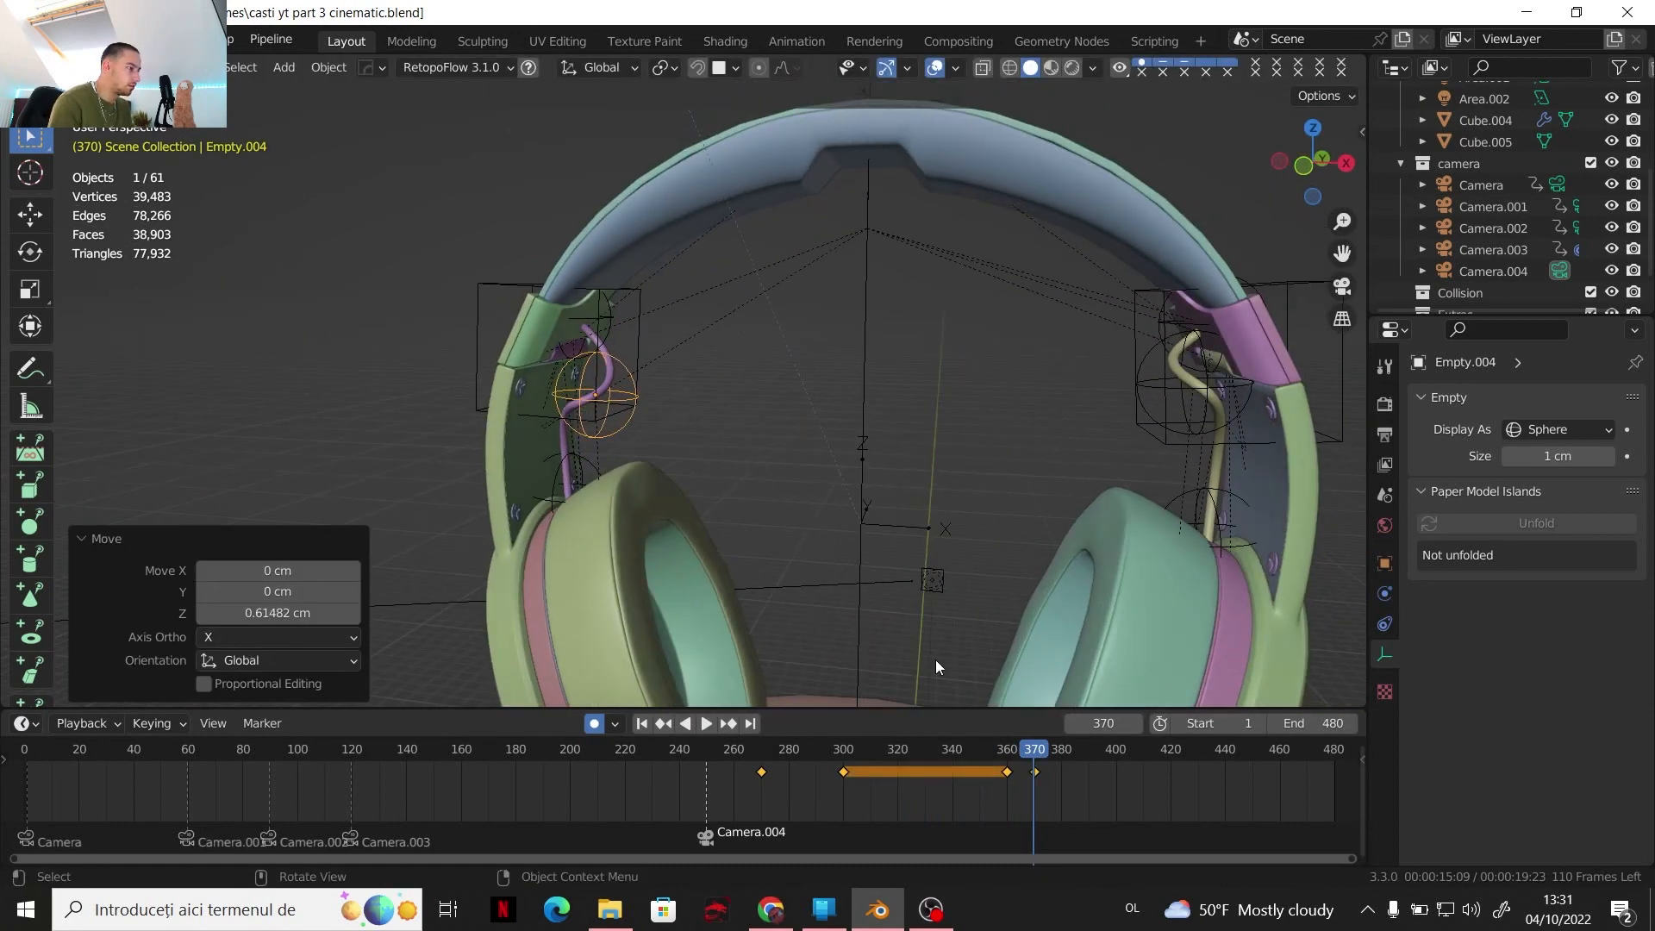
Play the folding and reopening animation from frame 244 to check both cups and the adjusted cable
scroll(934, 660, up, 1)
drag(1036, 748, 705, 749)
click(700, 727)
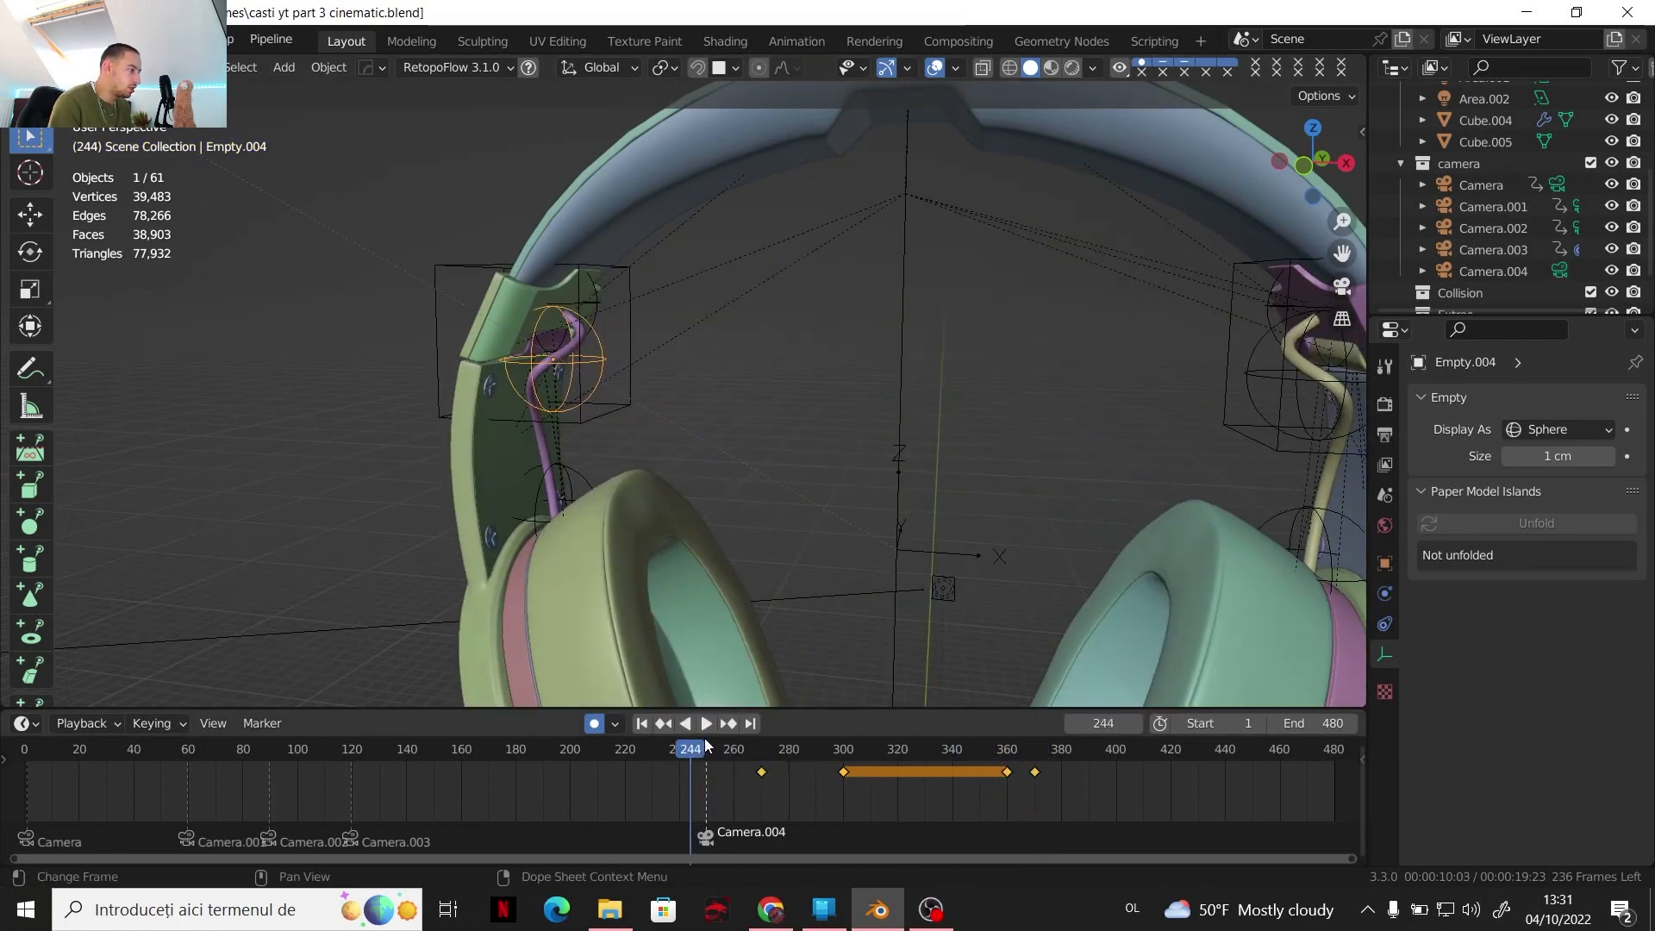
click(706, 728)
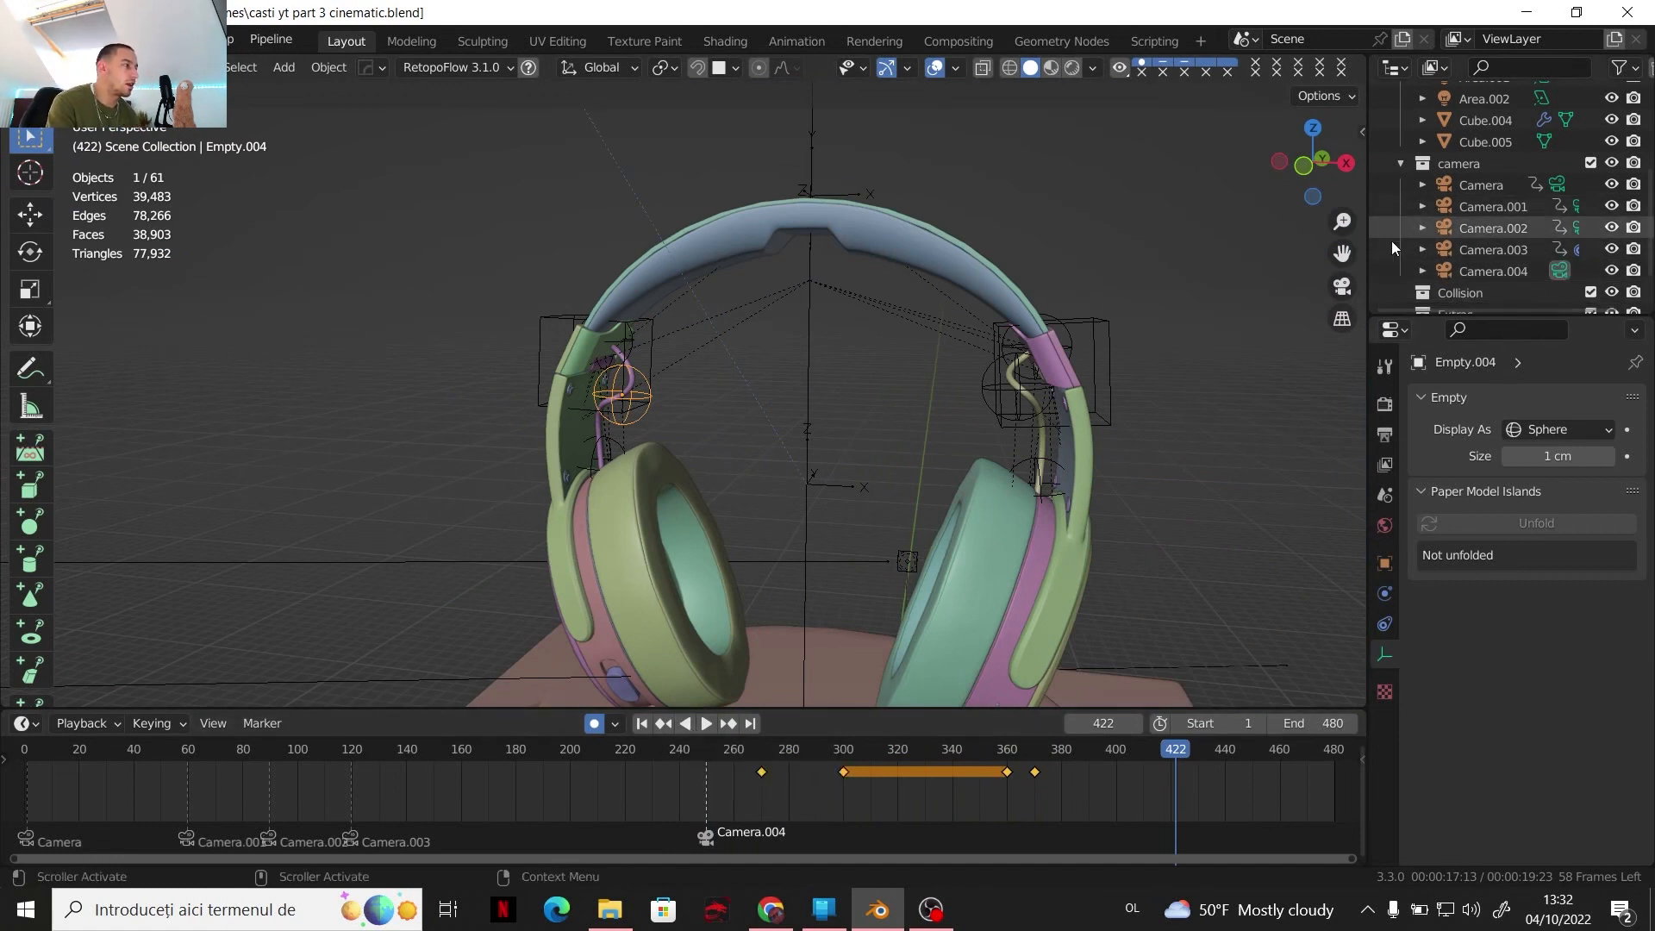
Look through the active camera, select Camera.004, and play the shot from frame 249
click(1352, 287)
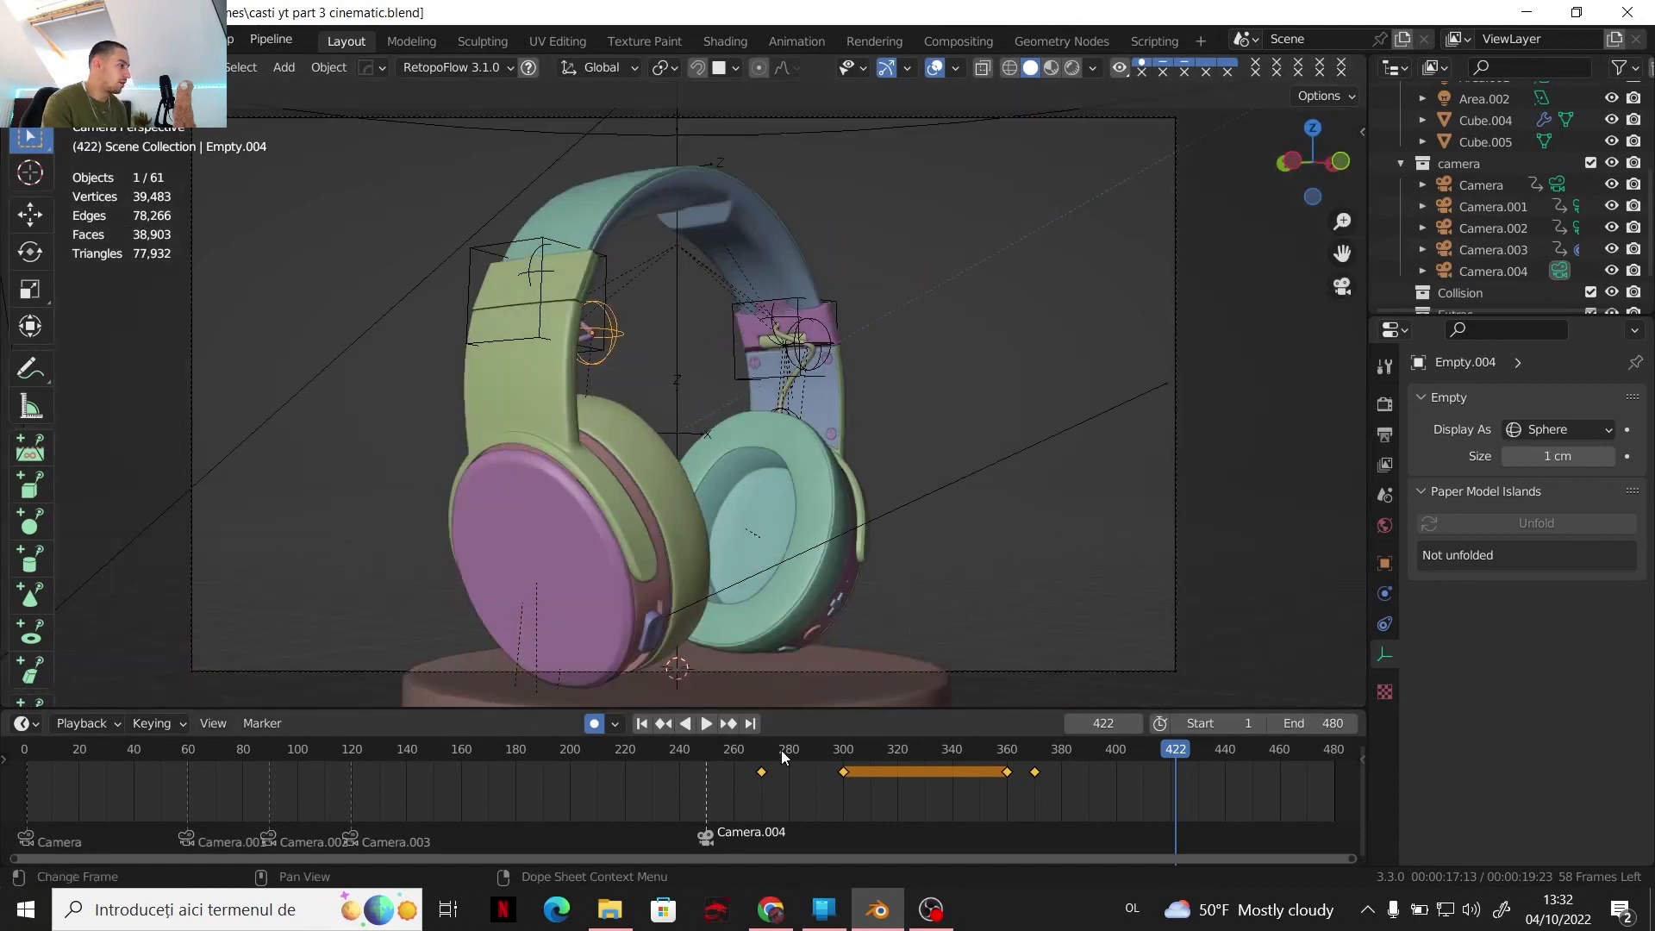
click(705, 756)
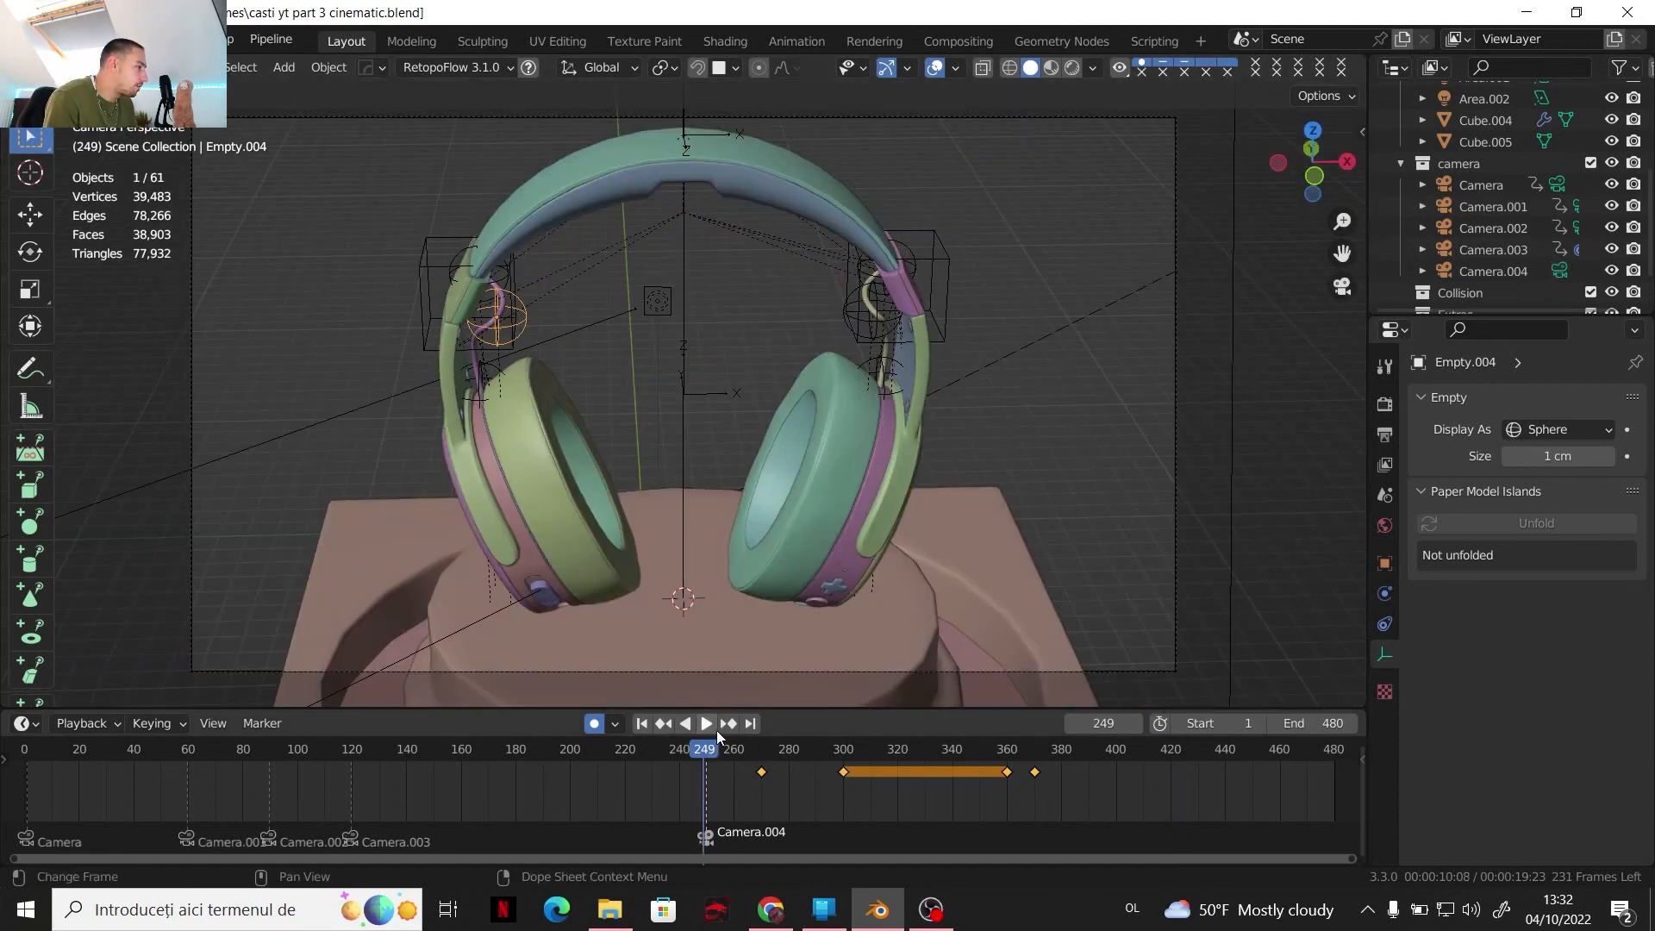
click(1469, 271)
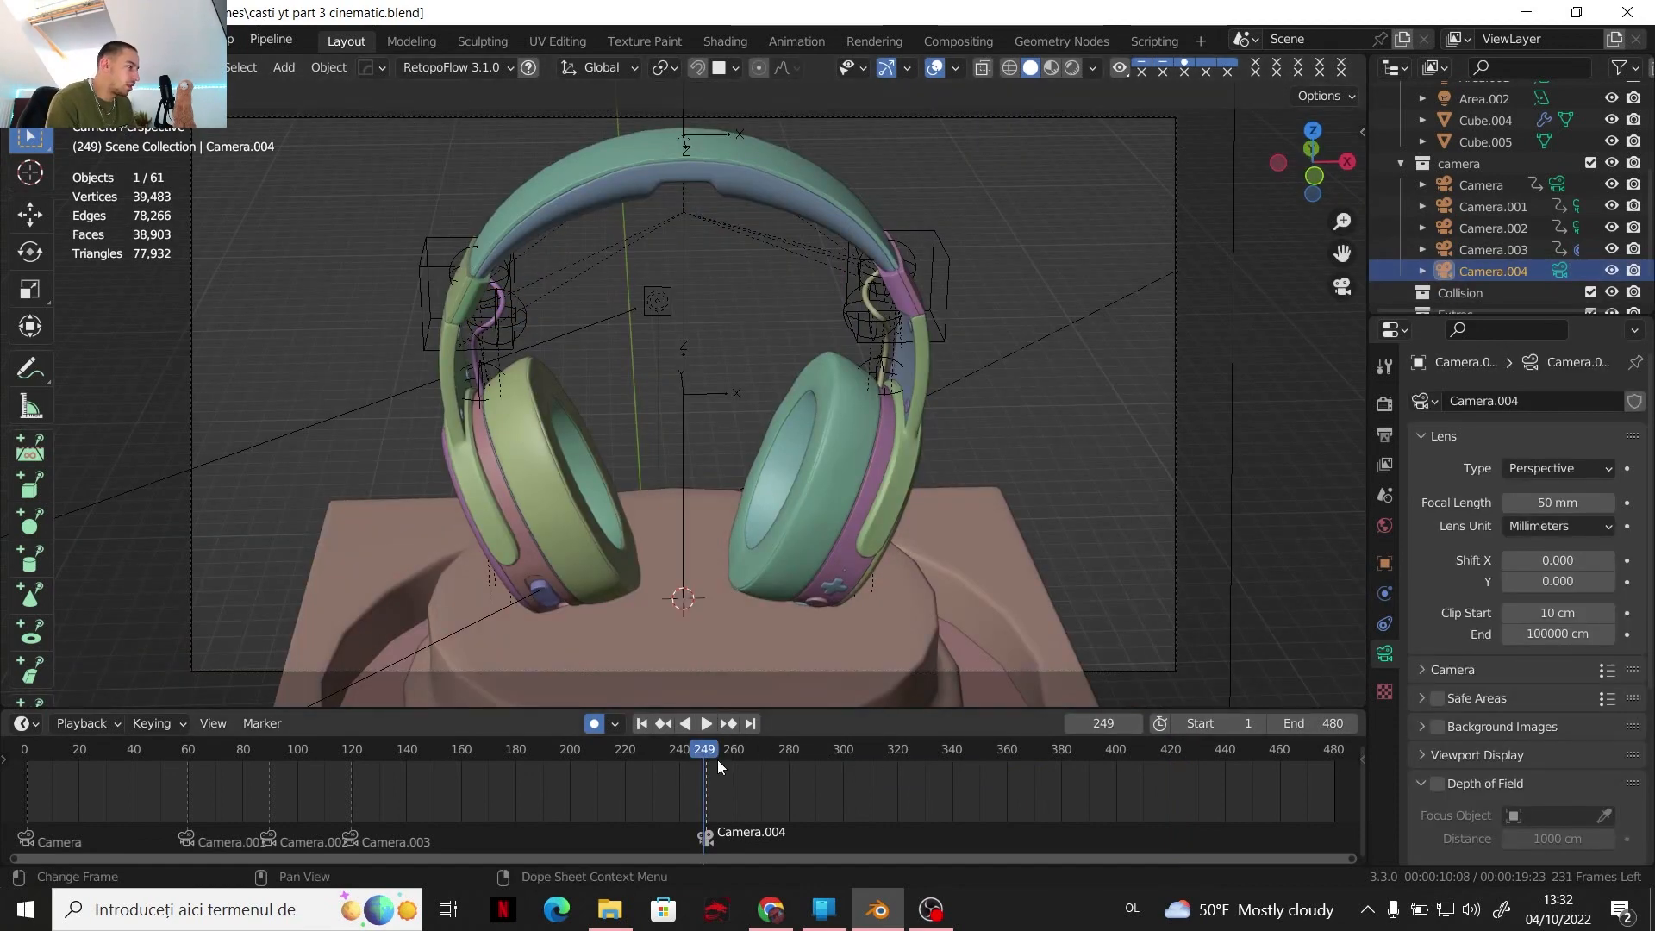
click(711, 725)
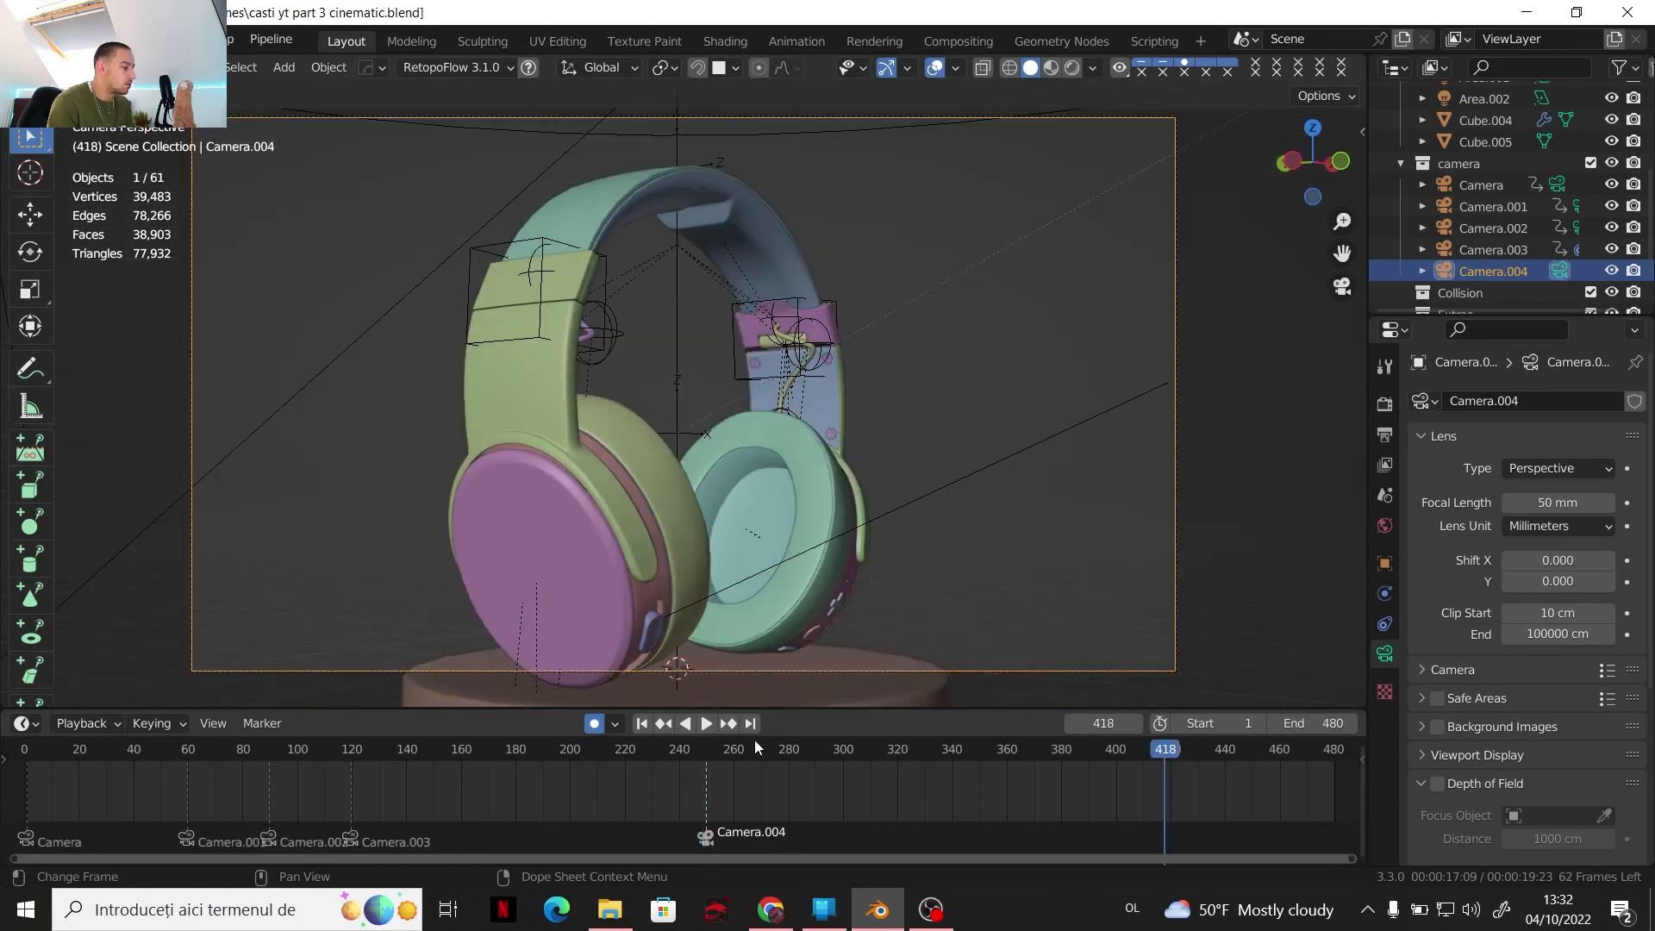
Return to frame 250 and lock the camera to the view so navigation moves Camera.004
drag(955, 755, 707, 768)
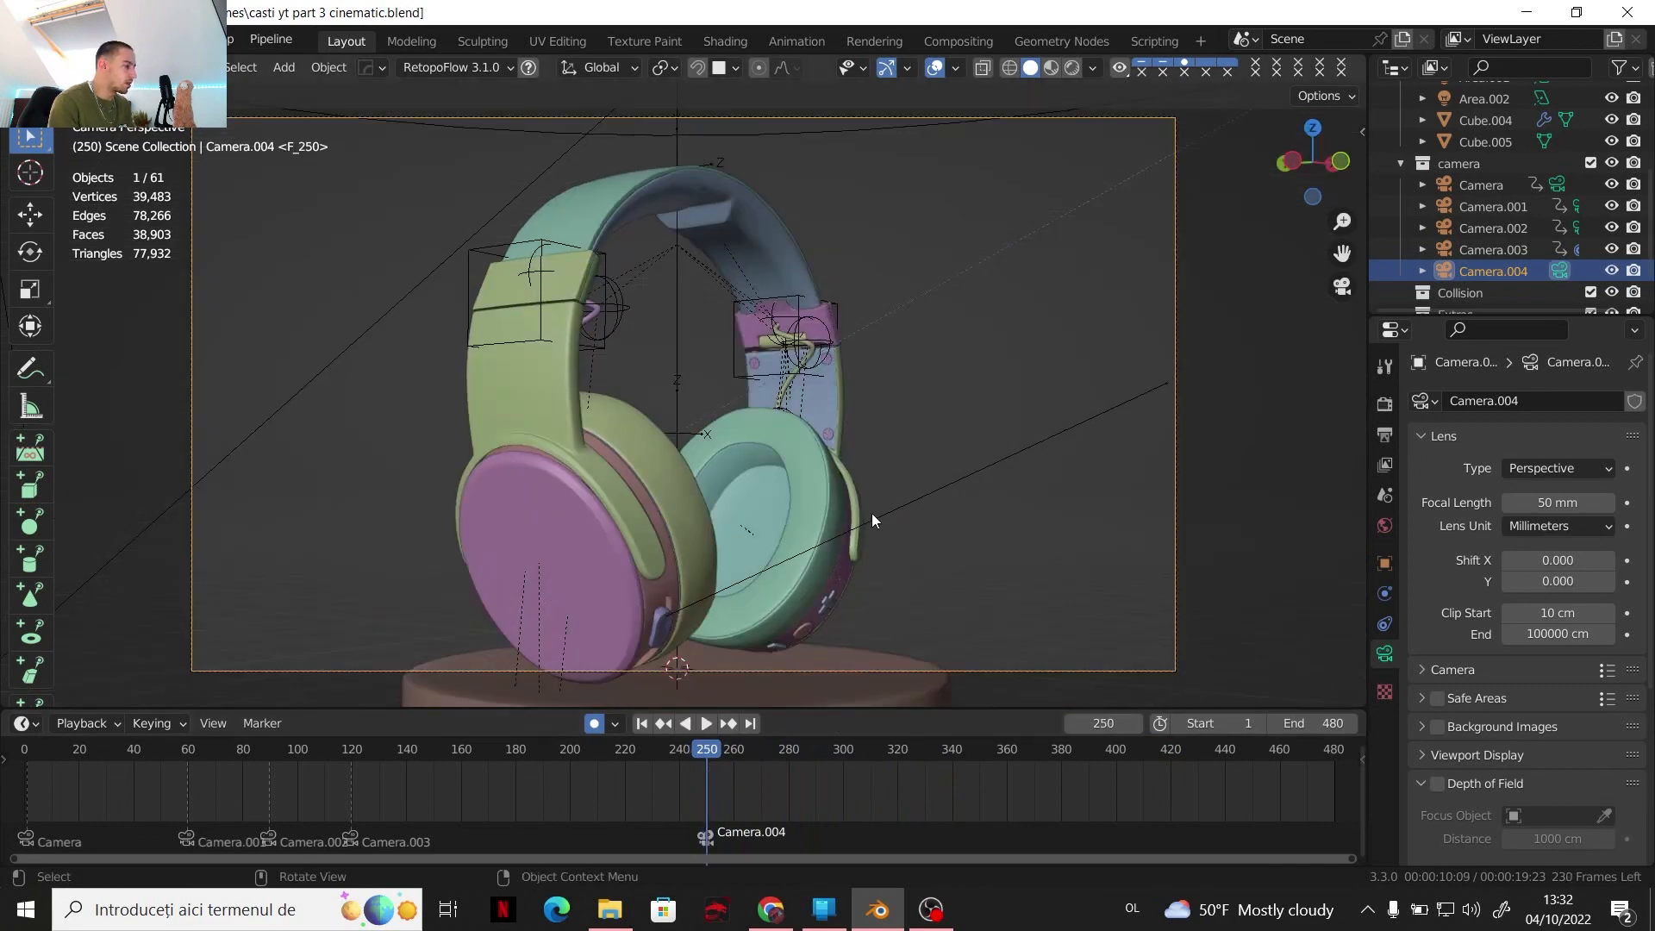
click(1362, 132)
click(1233, 500)
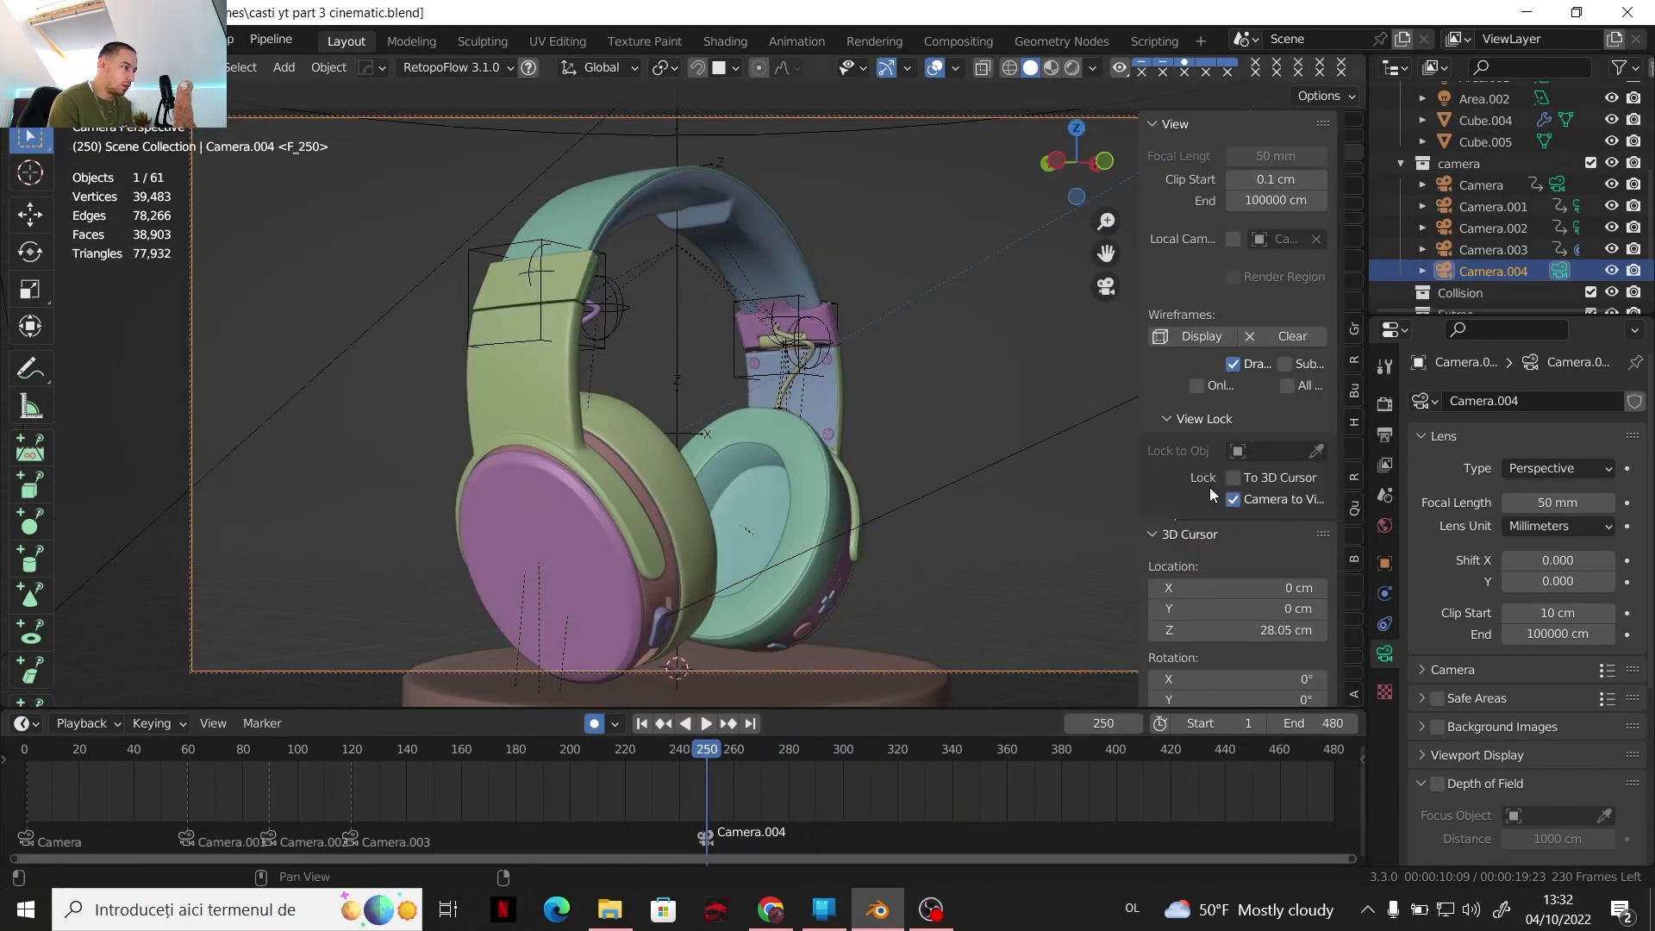
key(n)
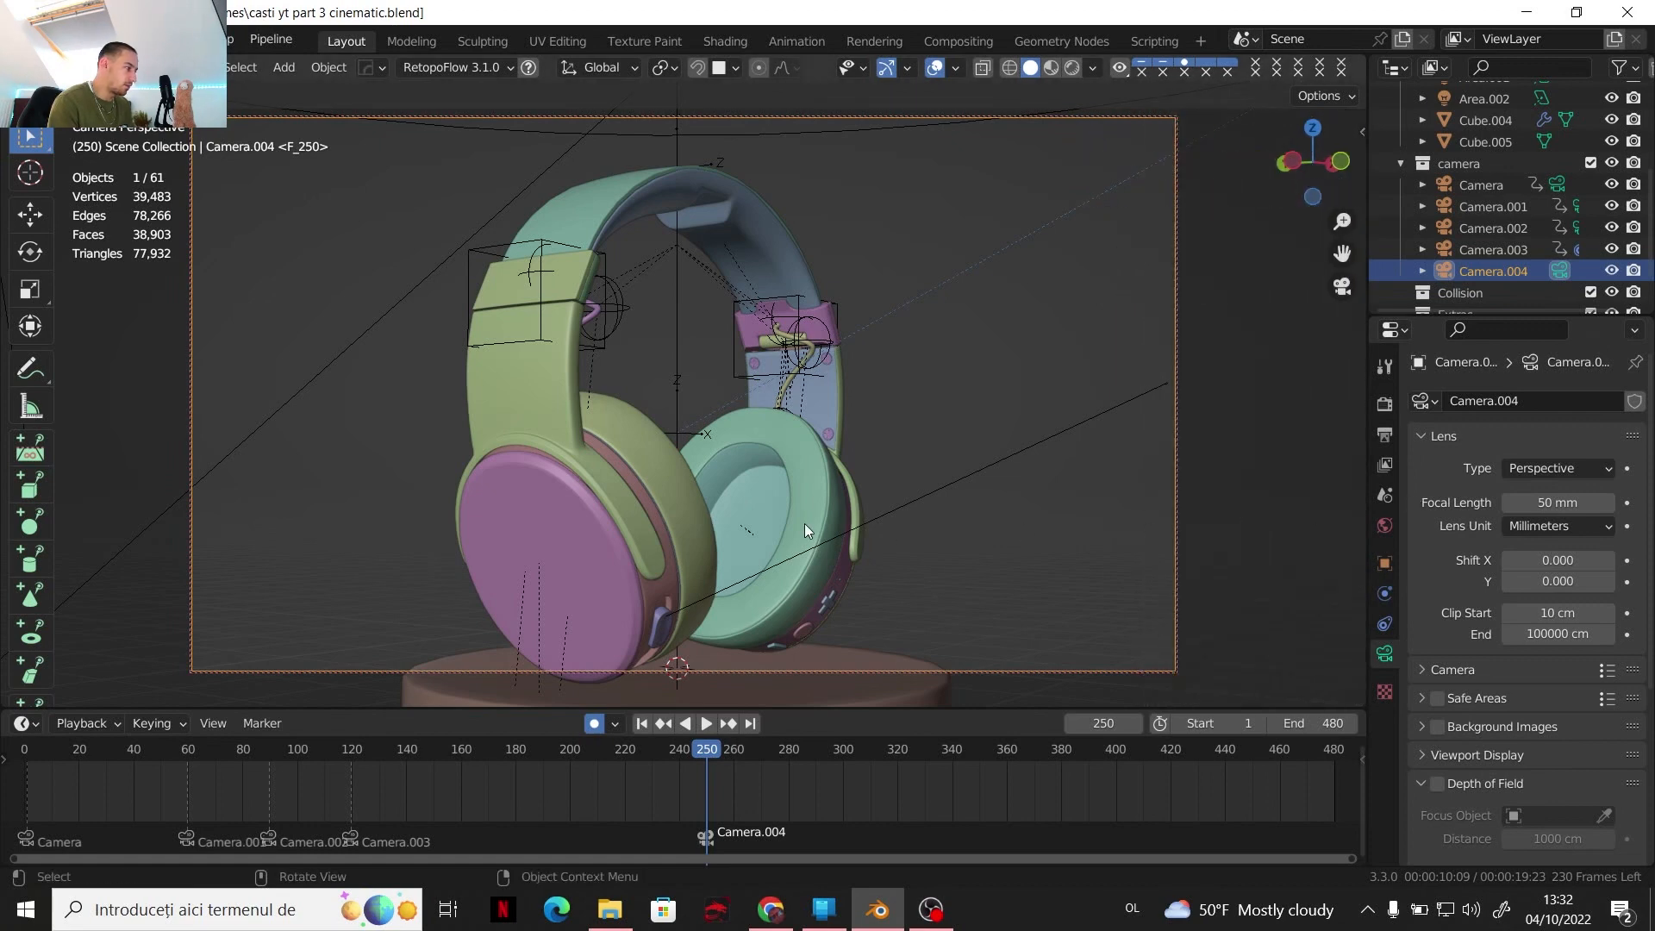
At frame 250, pull Camera.004 back and shift it about 4.48 cm along Y and 3.86 cm along X to reframe the headphones
scroll(779, 515, down, 1)
shift+middle_drag(778, 513, 768, 484)
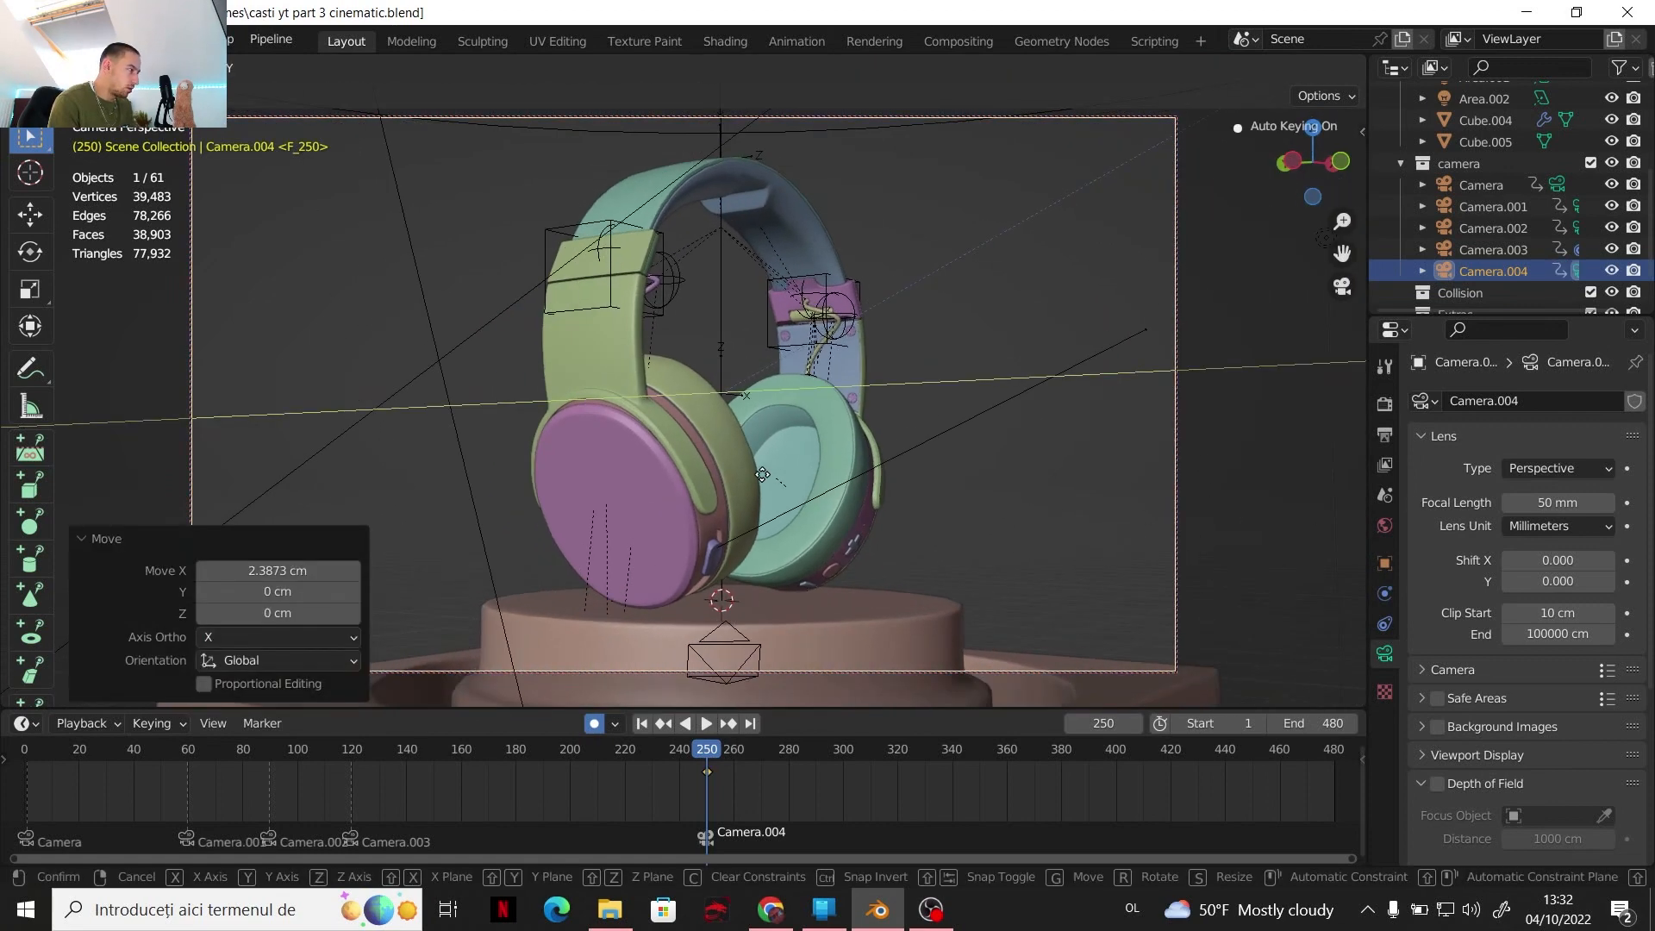
click(764, 475)
key(g)
key(x)
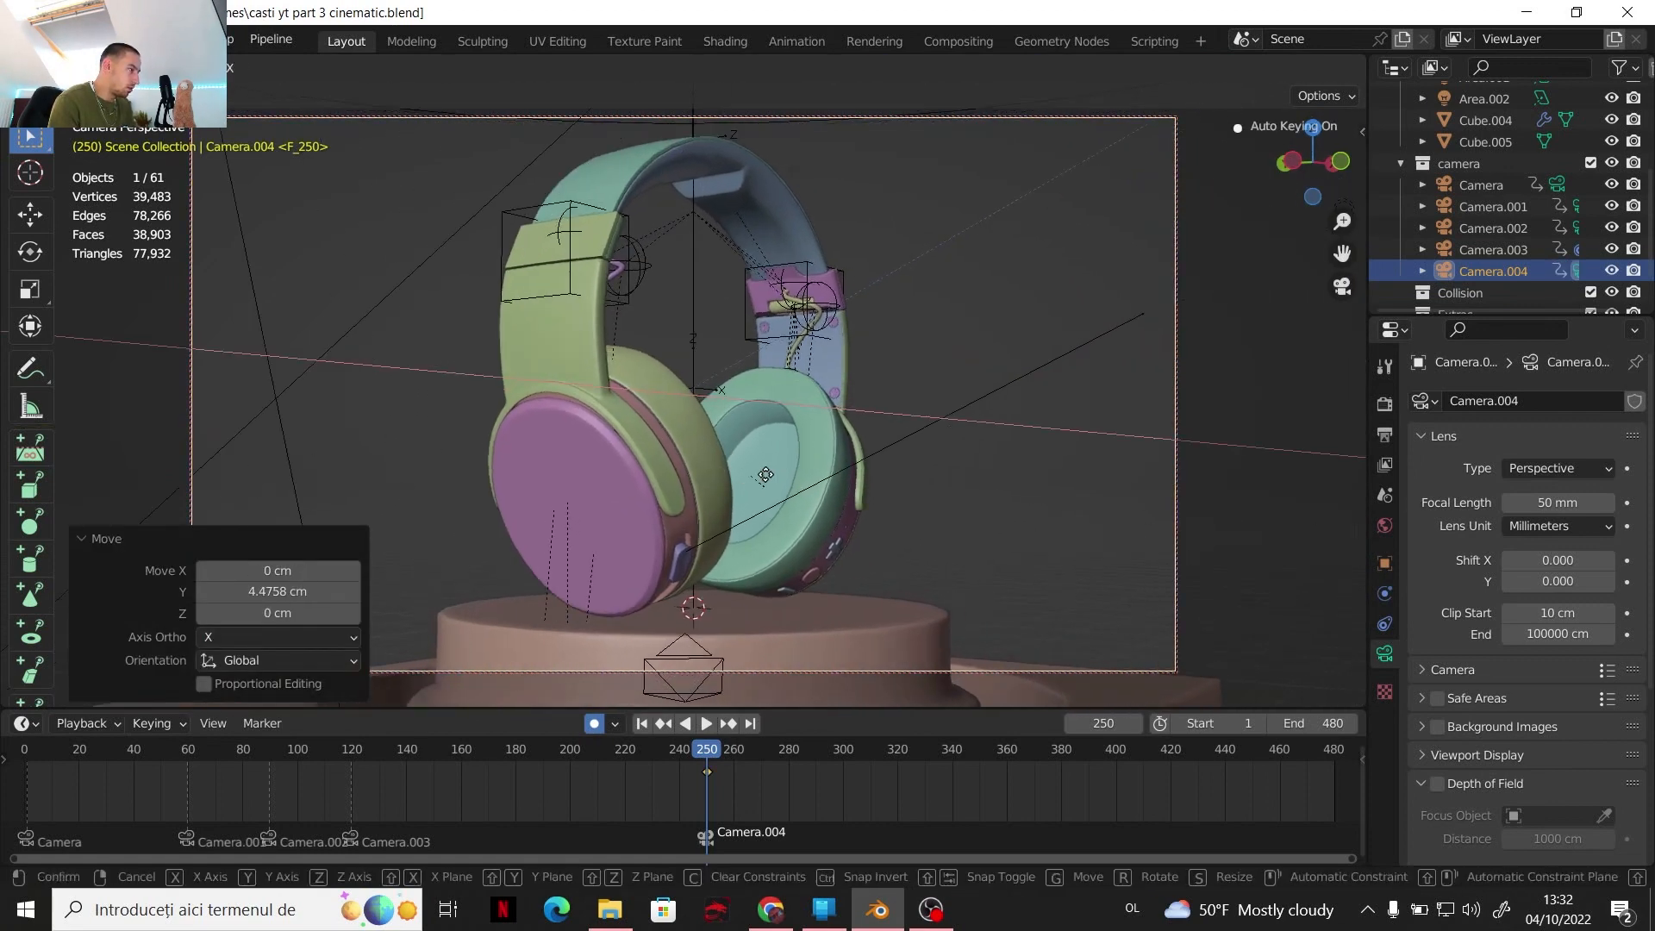
click(767, 476)
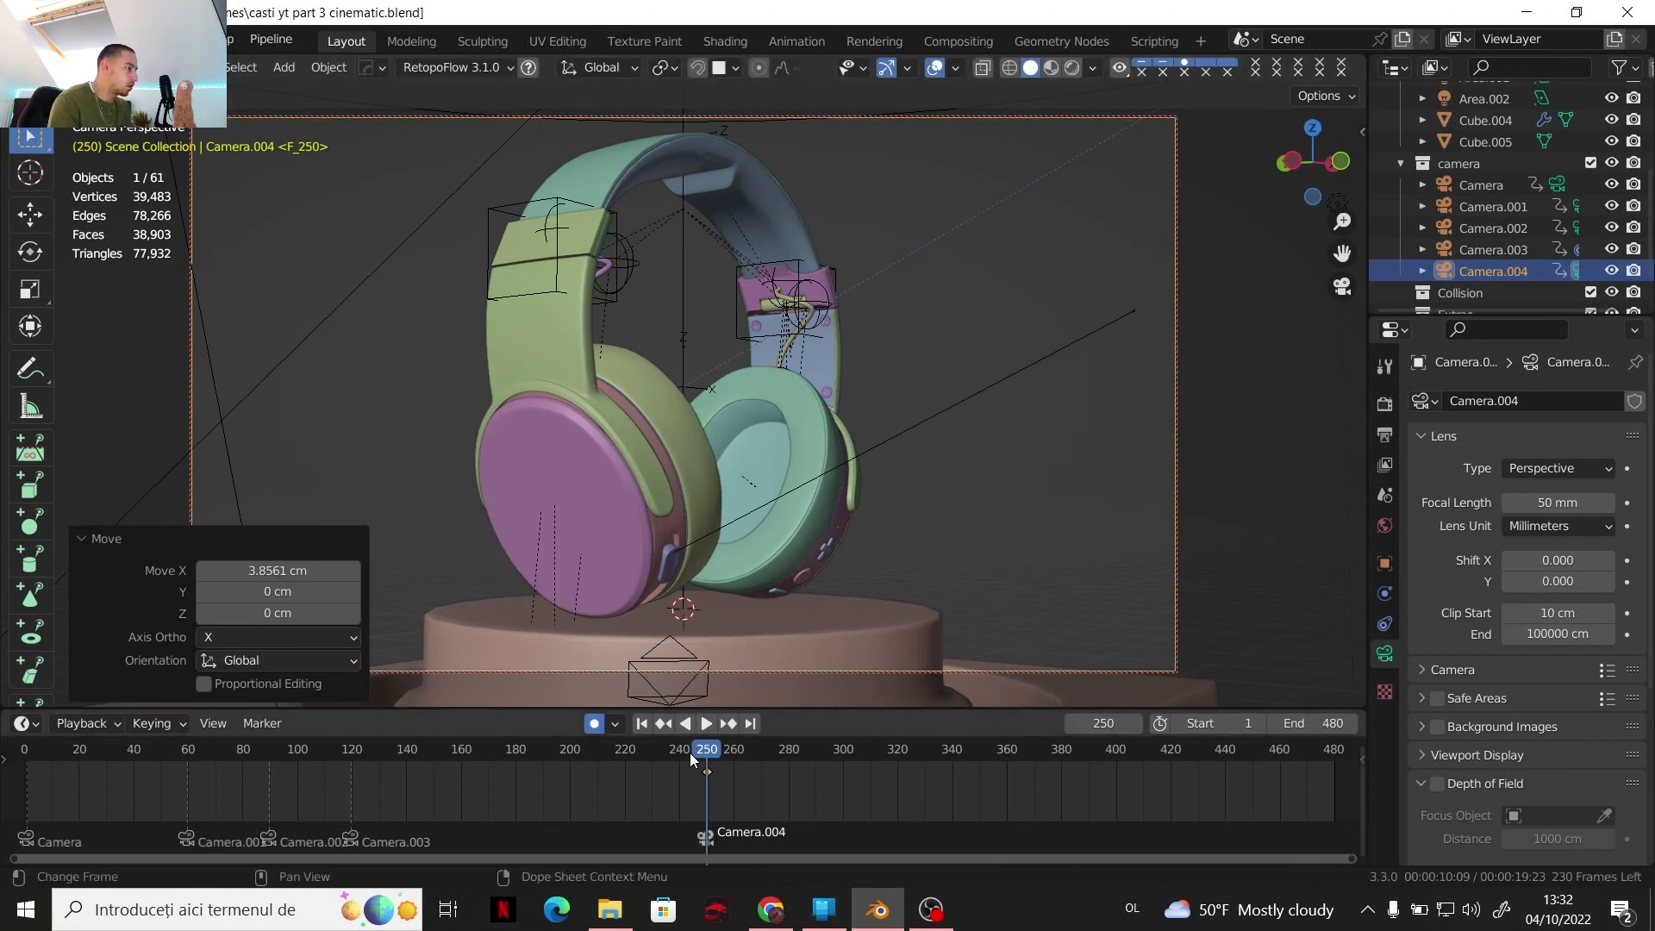
At frame 340, swing Camera.004 round to face the folded headphones and bring it closer so they fill the frame
key(space)
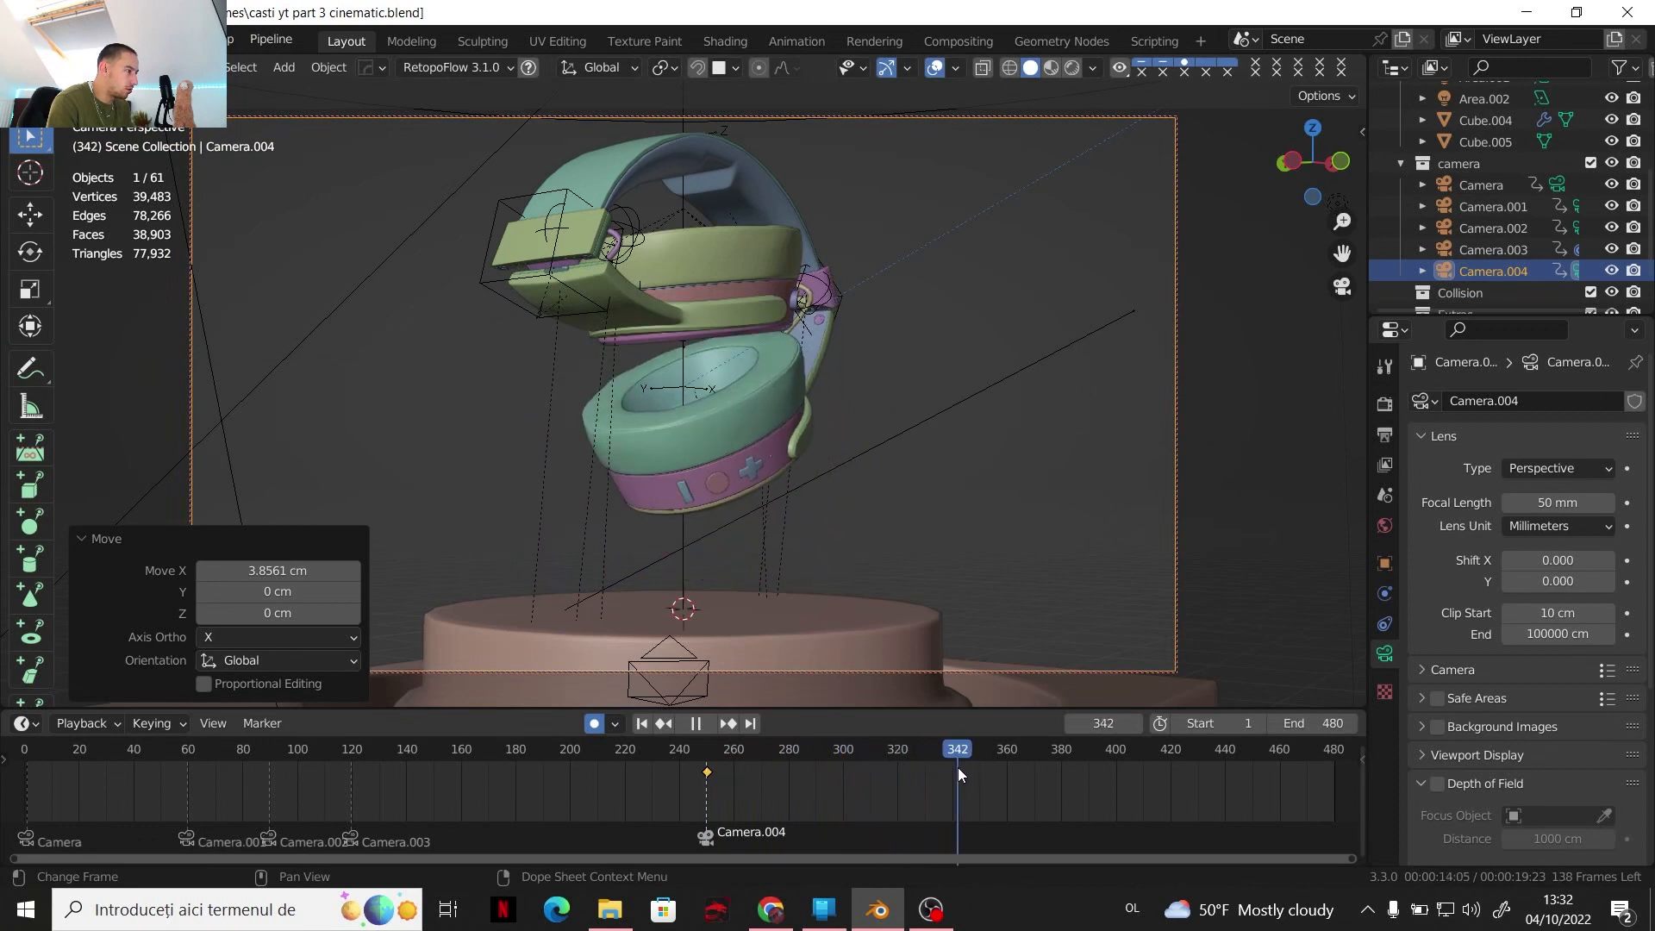
key(space)
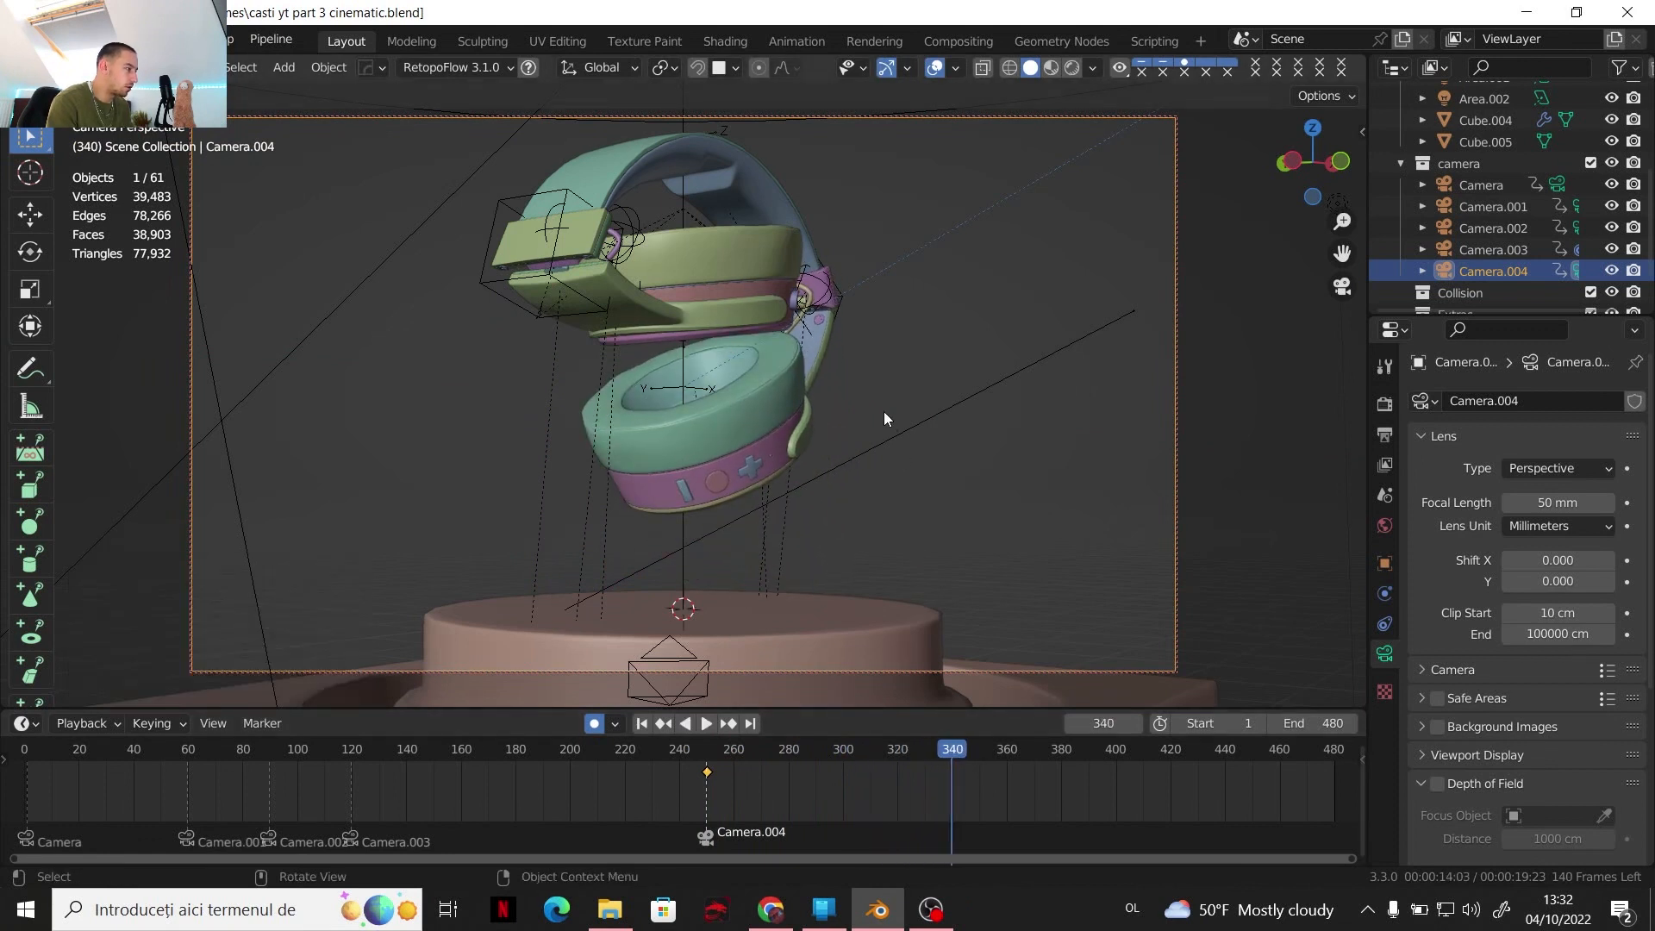
shift+middle_drag(874, 407, 749, 402)
scroll(759, 390, up, 4)
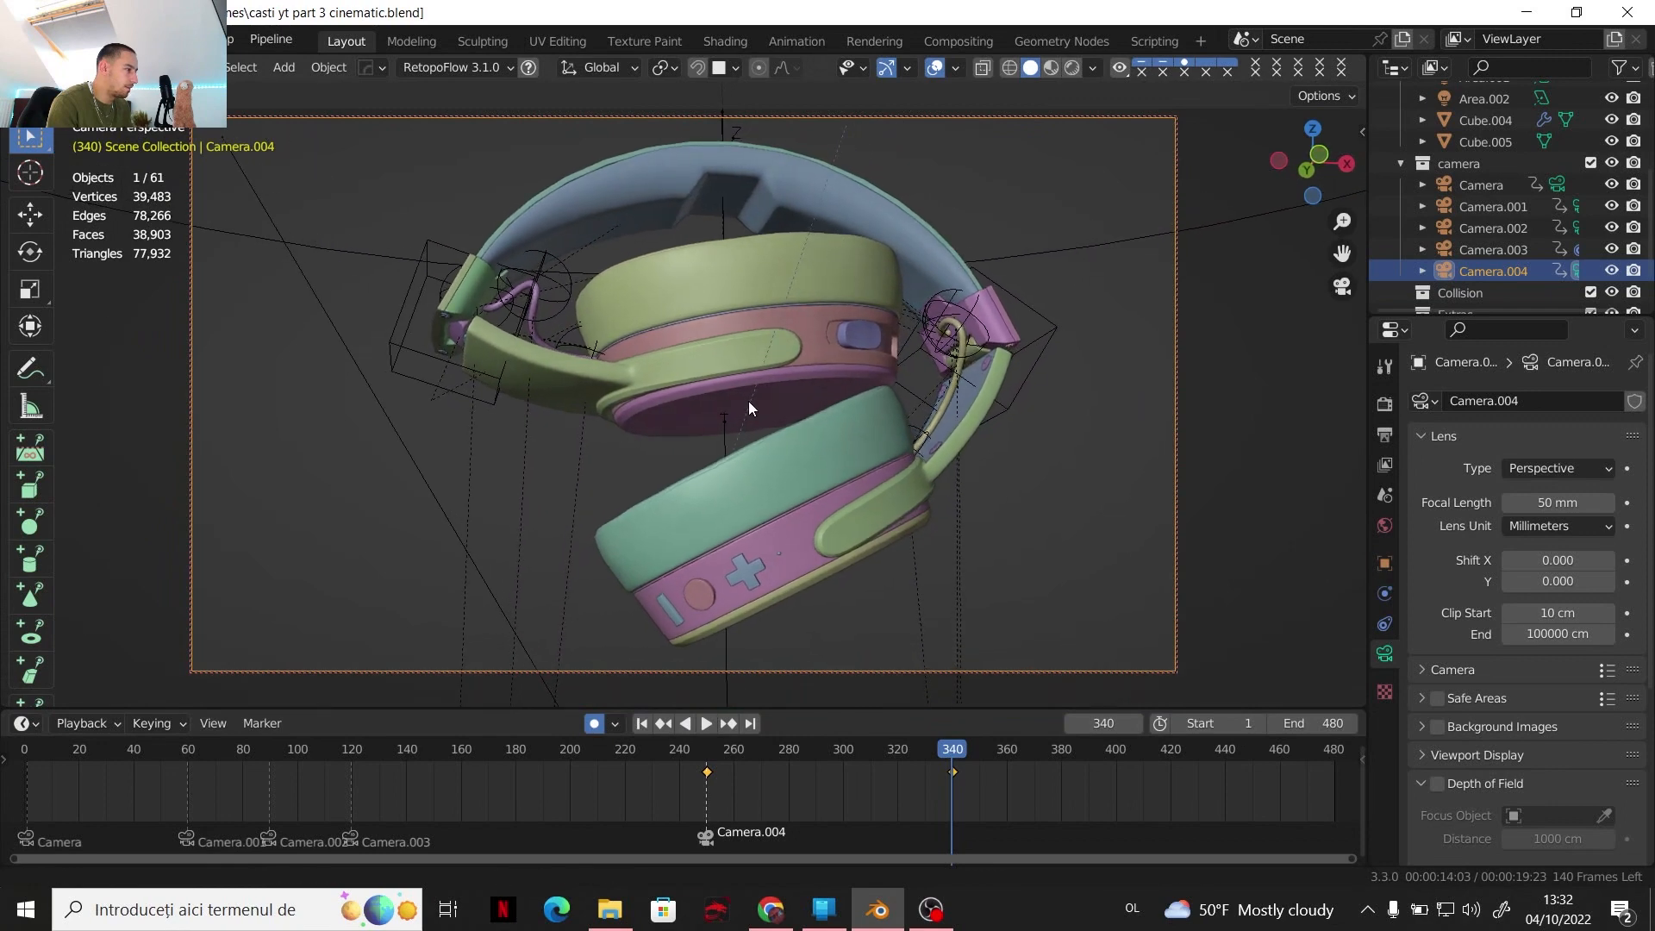
At frame 300, pull Camera.004 back until the whole headphones and the podium's top edge are in frame
key(space)
click(942, 750)
drag(941, 750, 845, 764)
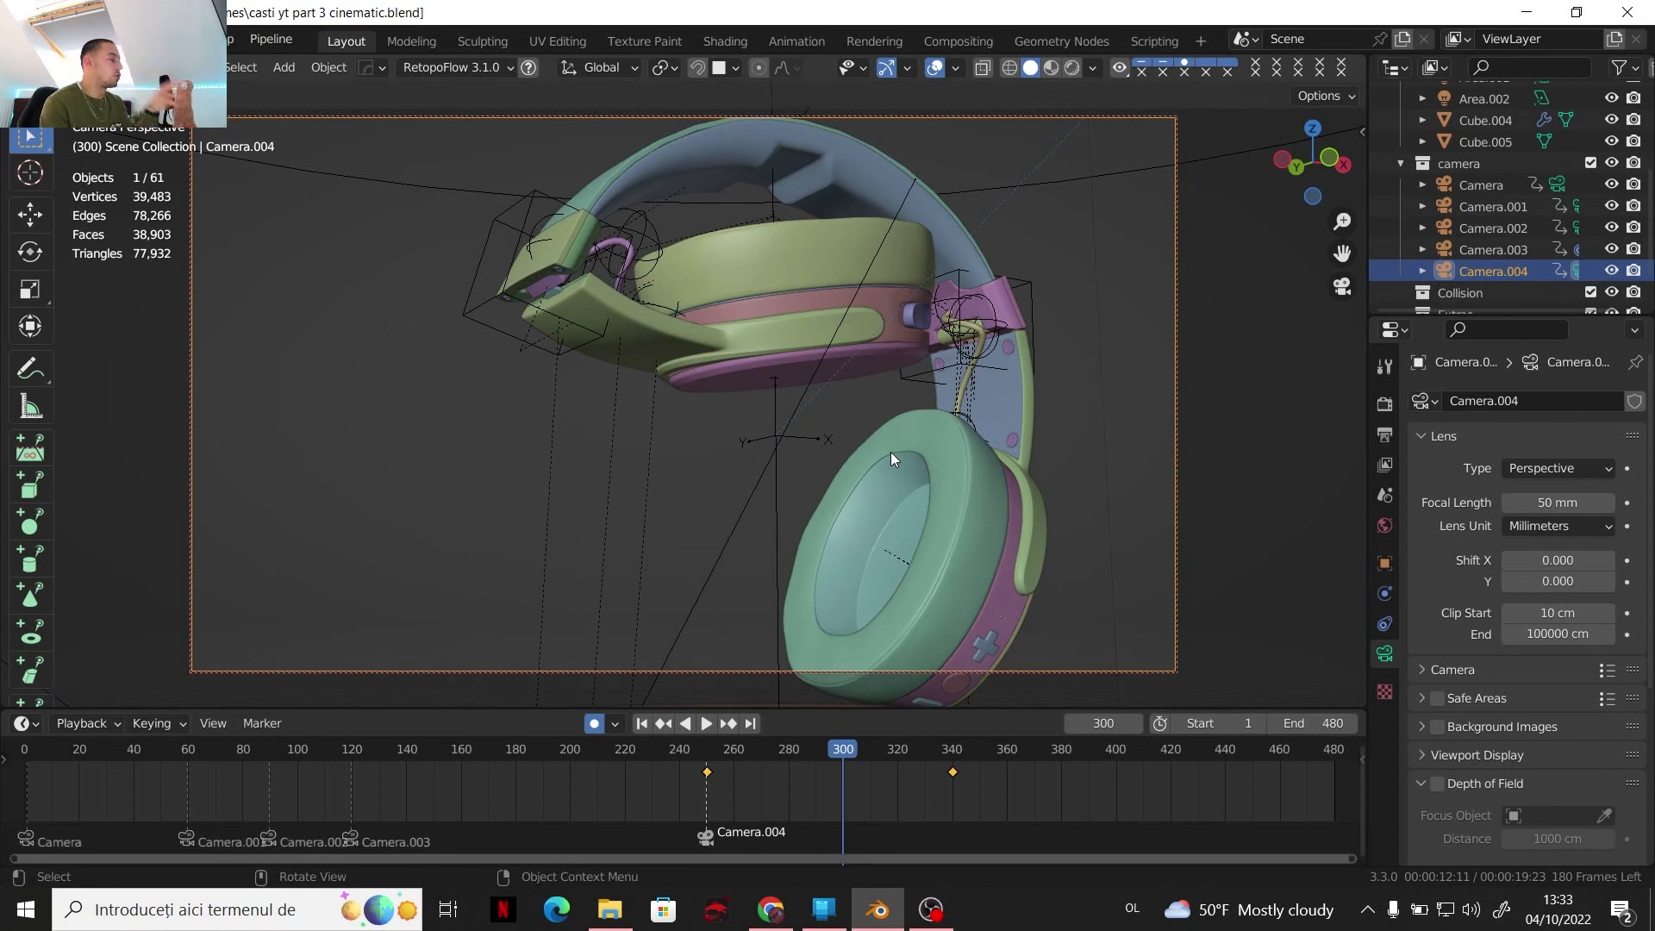
scroll(875, 509, down, 2)
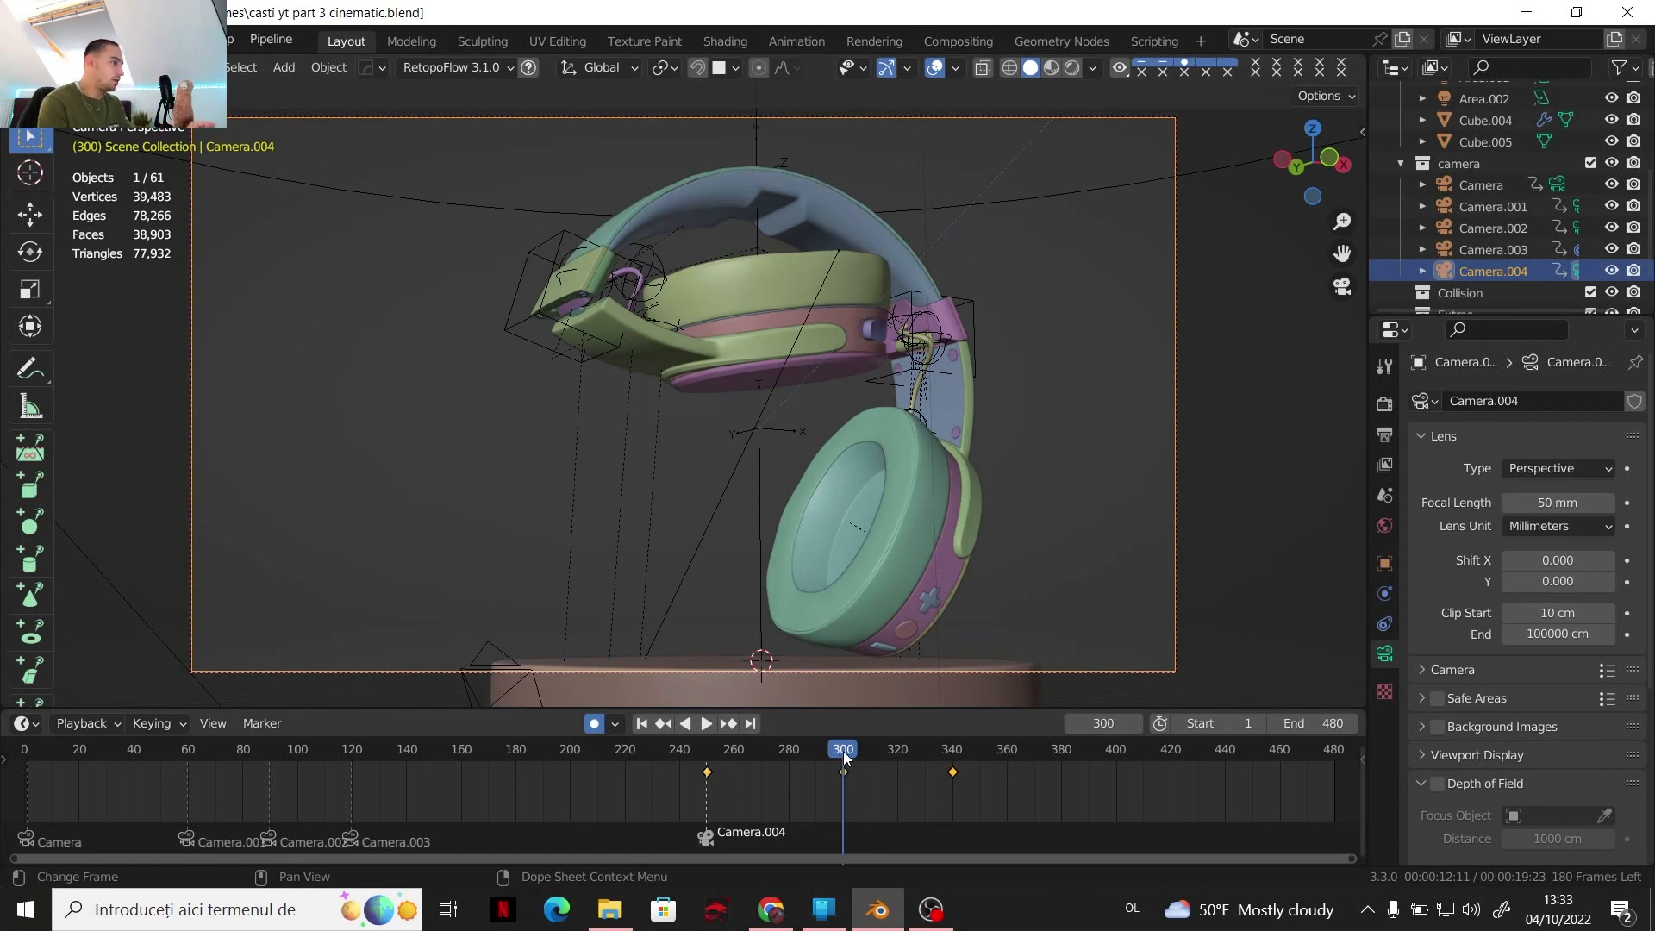
At frame 320, move Camera.004 about -4.54 cm along Y and -1.94 cm along Z to keep the headphones in frame
drag(845, 752, 896, 798)
key(g)
key(y)
click(861, 529)
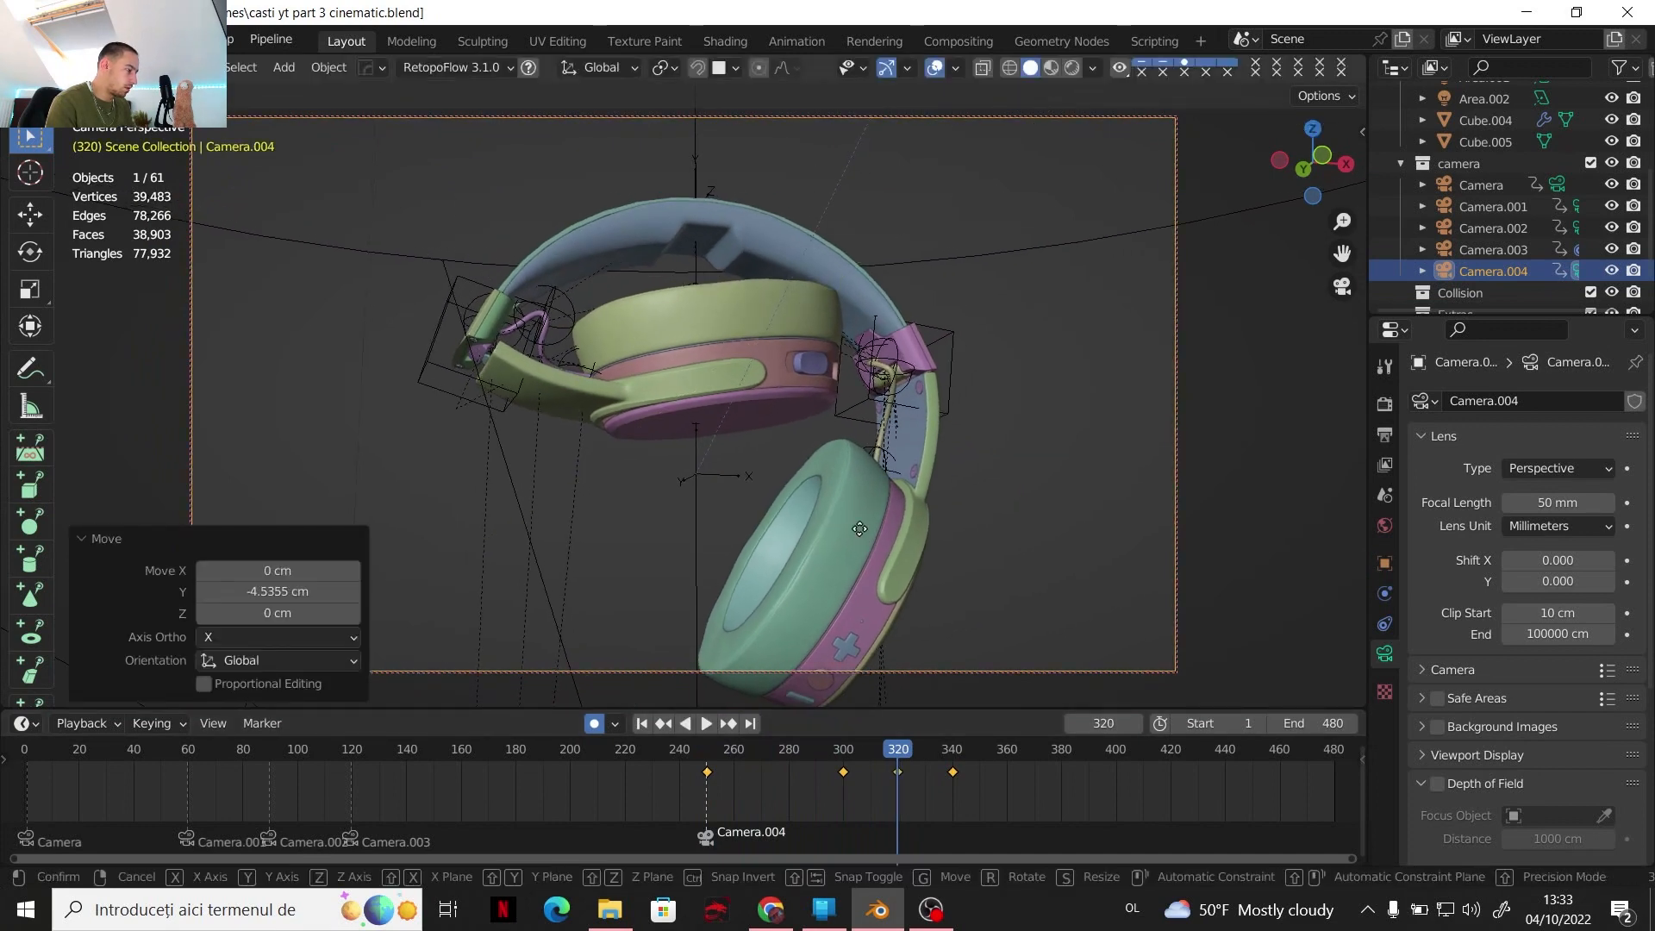
key(g)
key(z)
click(857, 534)
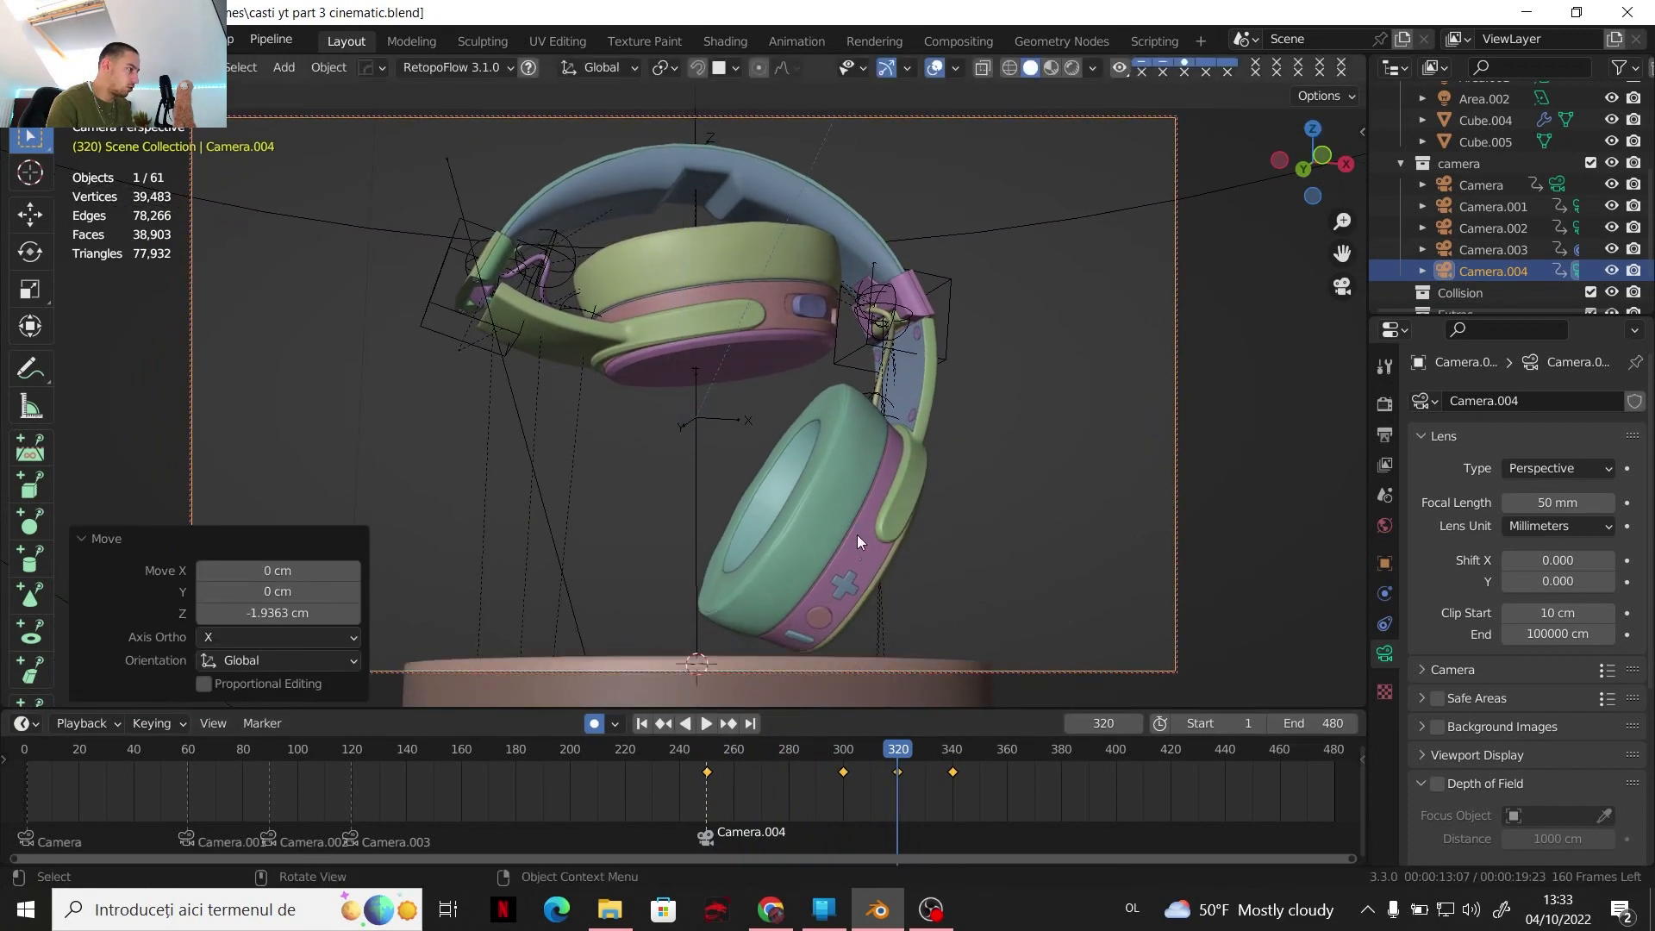
At frame 330, move Camera.004 about -2.57 cm along Y and -0.89 cm along Z to keep the folding headphones in frame
drag(893, 750, 894, 753)
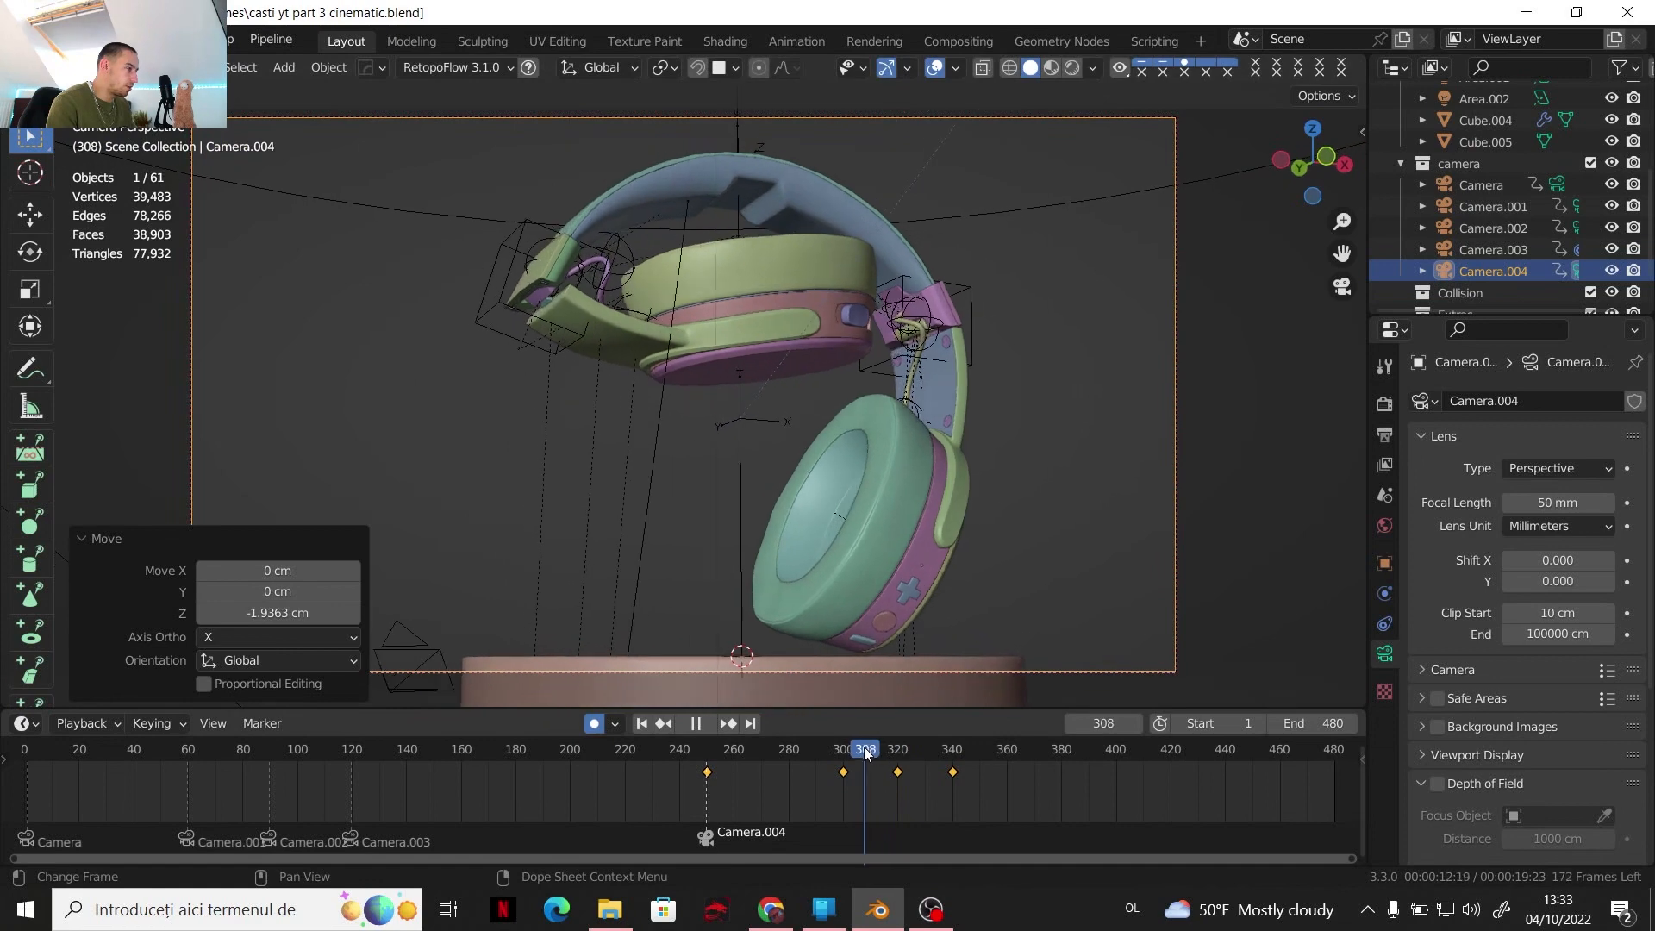
key(space)
key(g)
key(y)
click(873, 547)
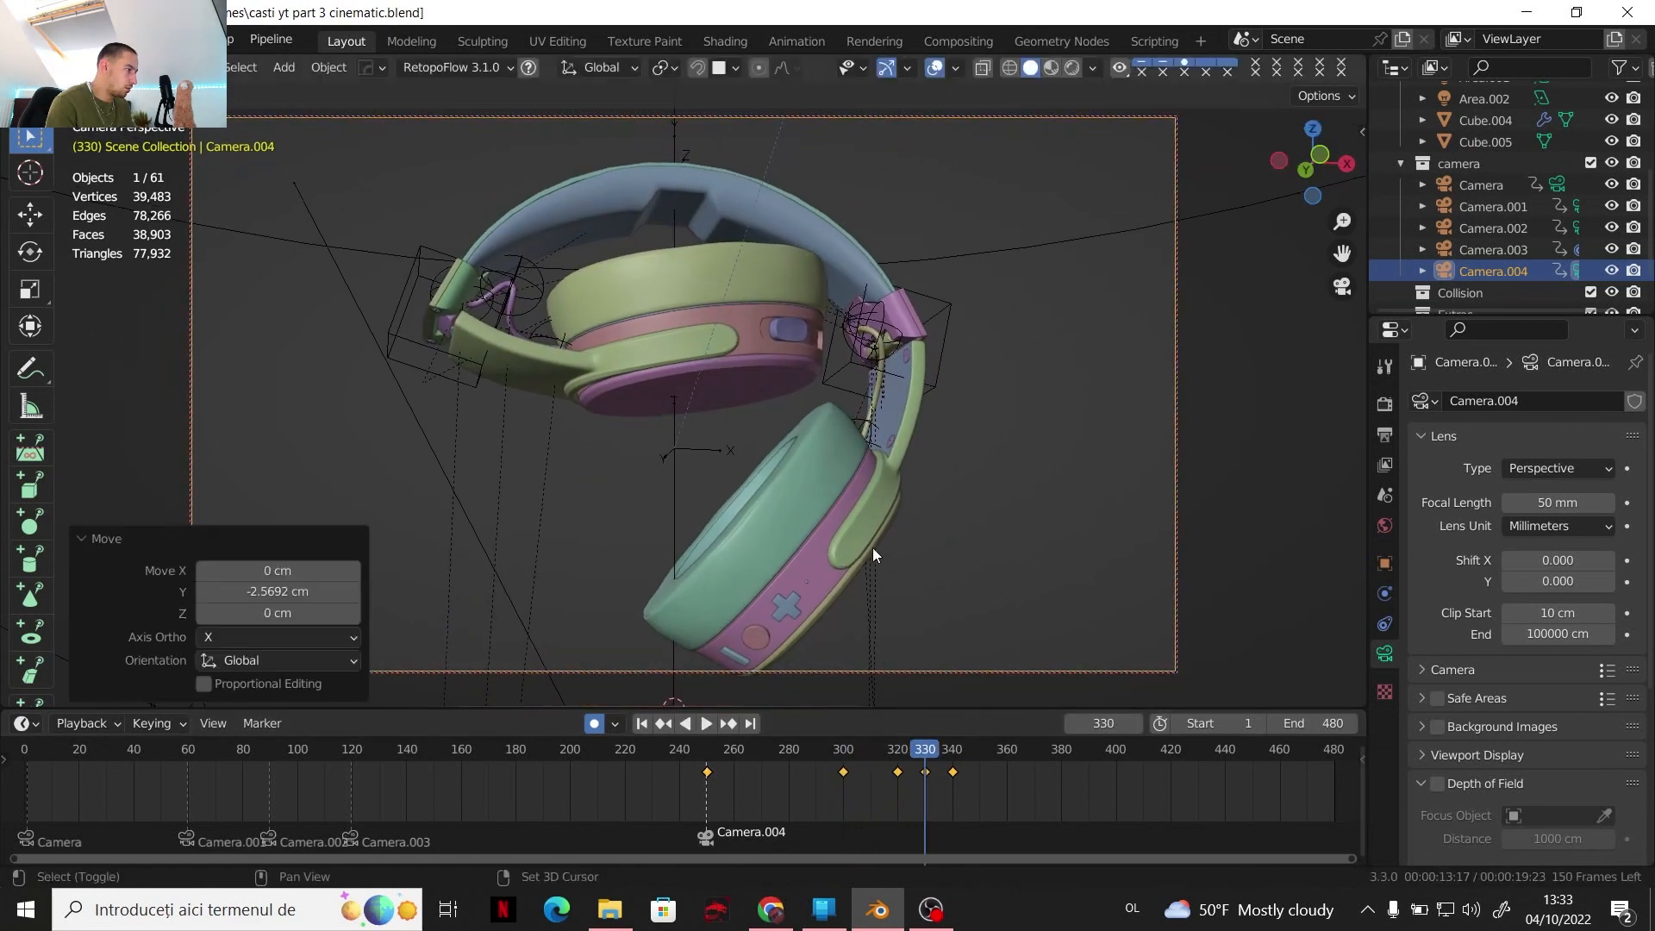
key(g)
key(z)
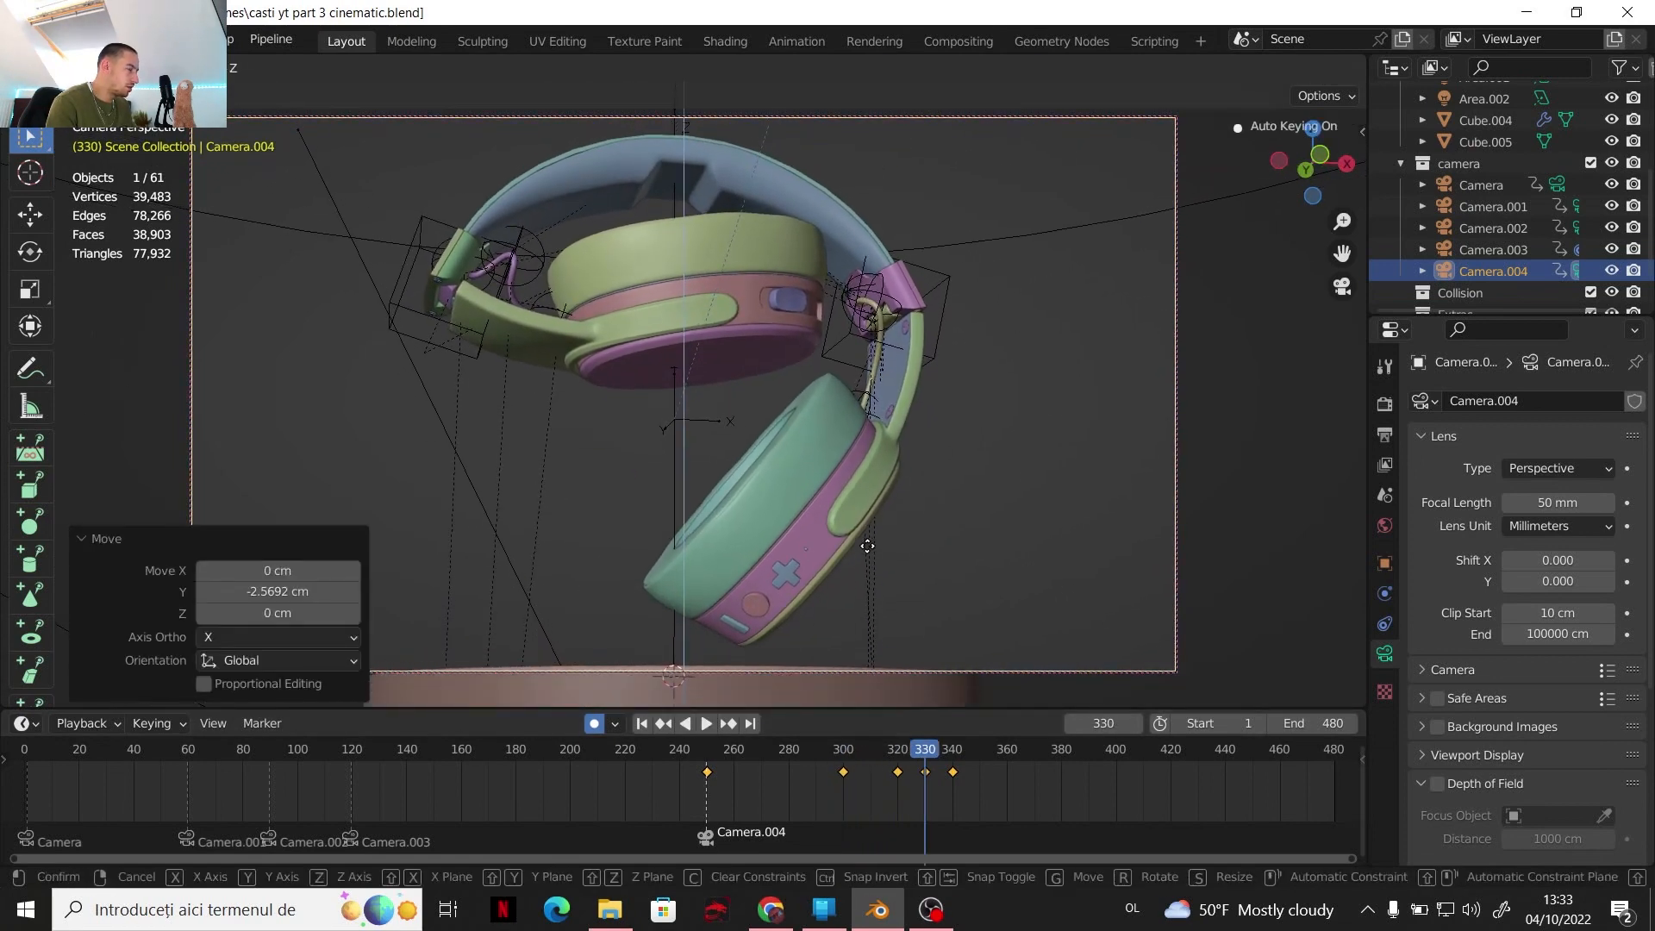
click(877, 605)
At frame 335, move Camera.004 about -0.48 cm along Z and play the shot back from about frame 246
key(space)
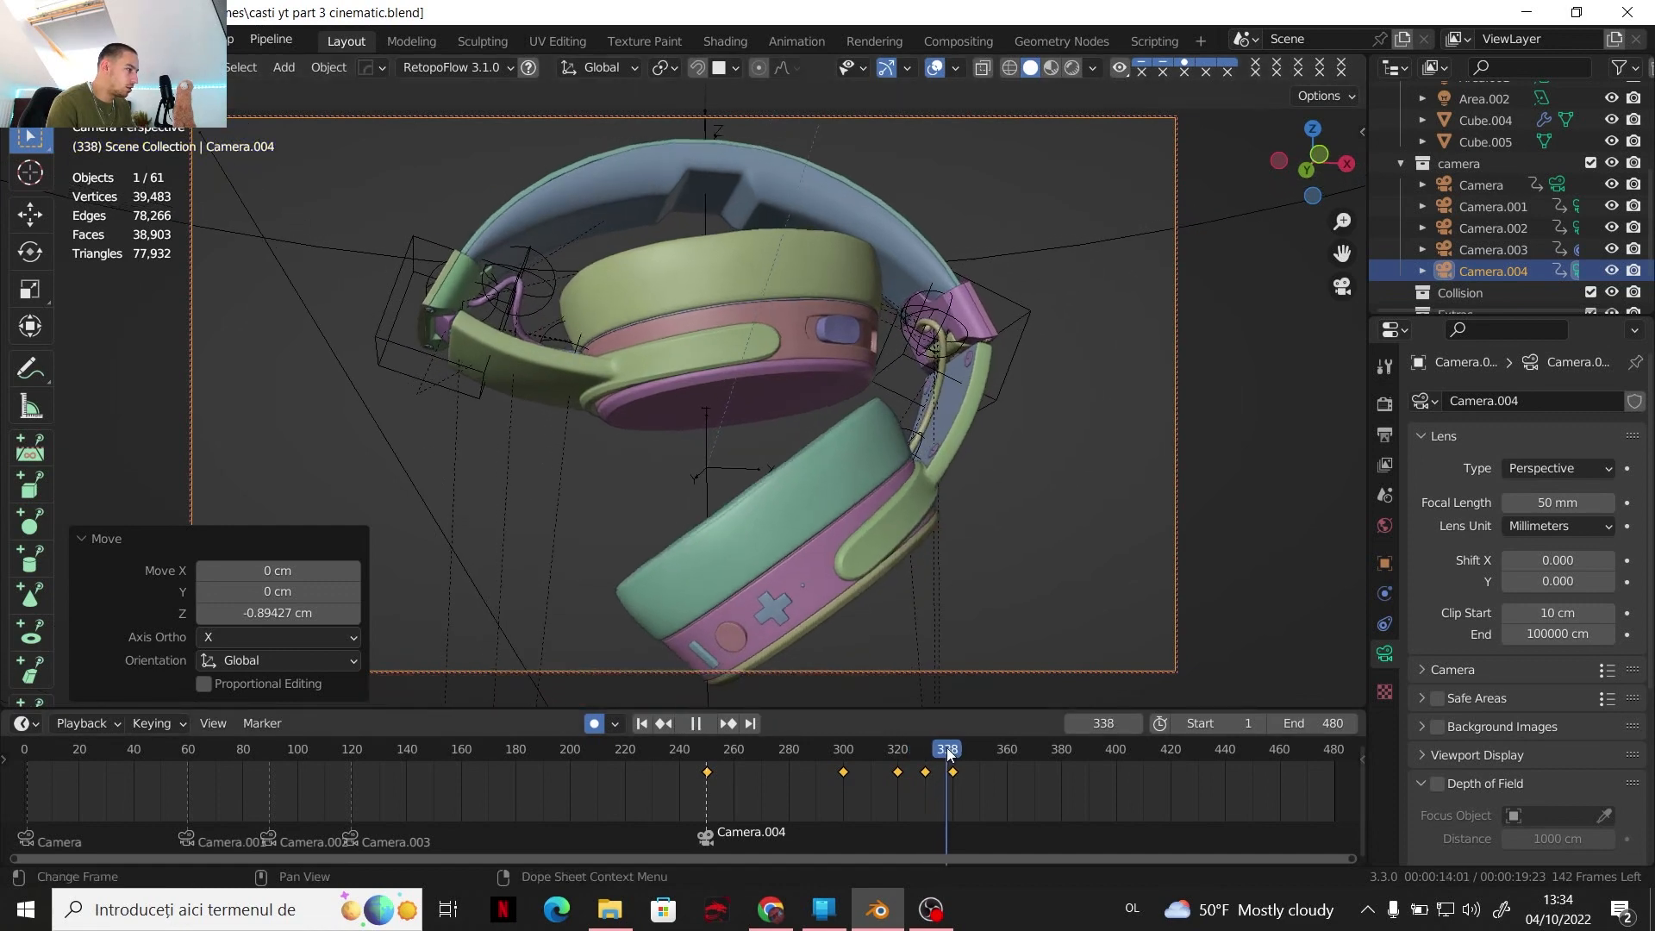
key(space)
middle_drag(848, 567, 848, 484)
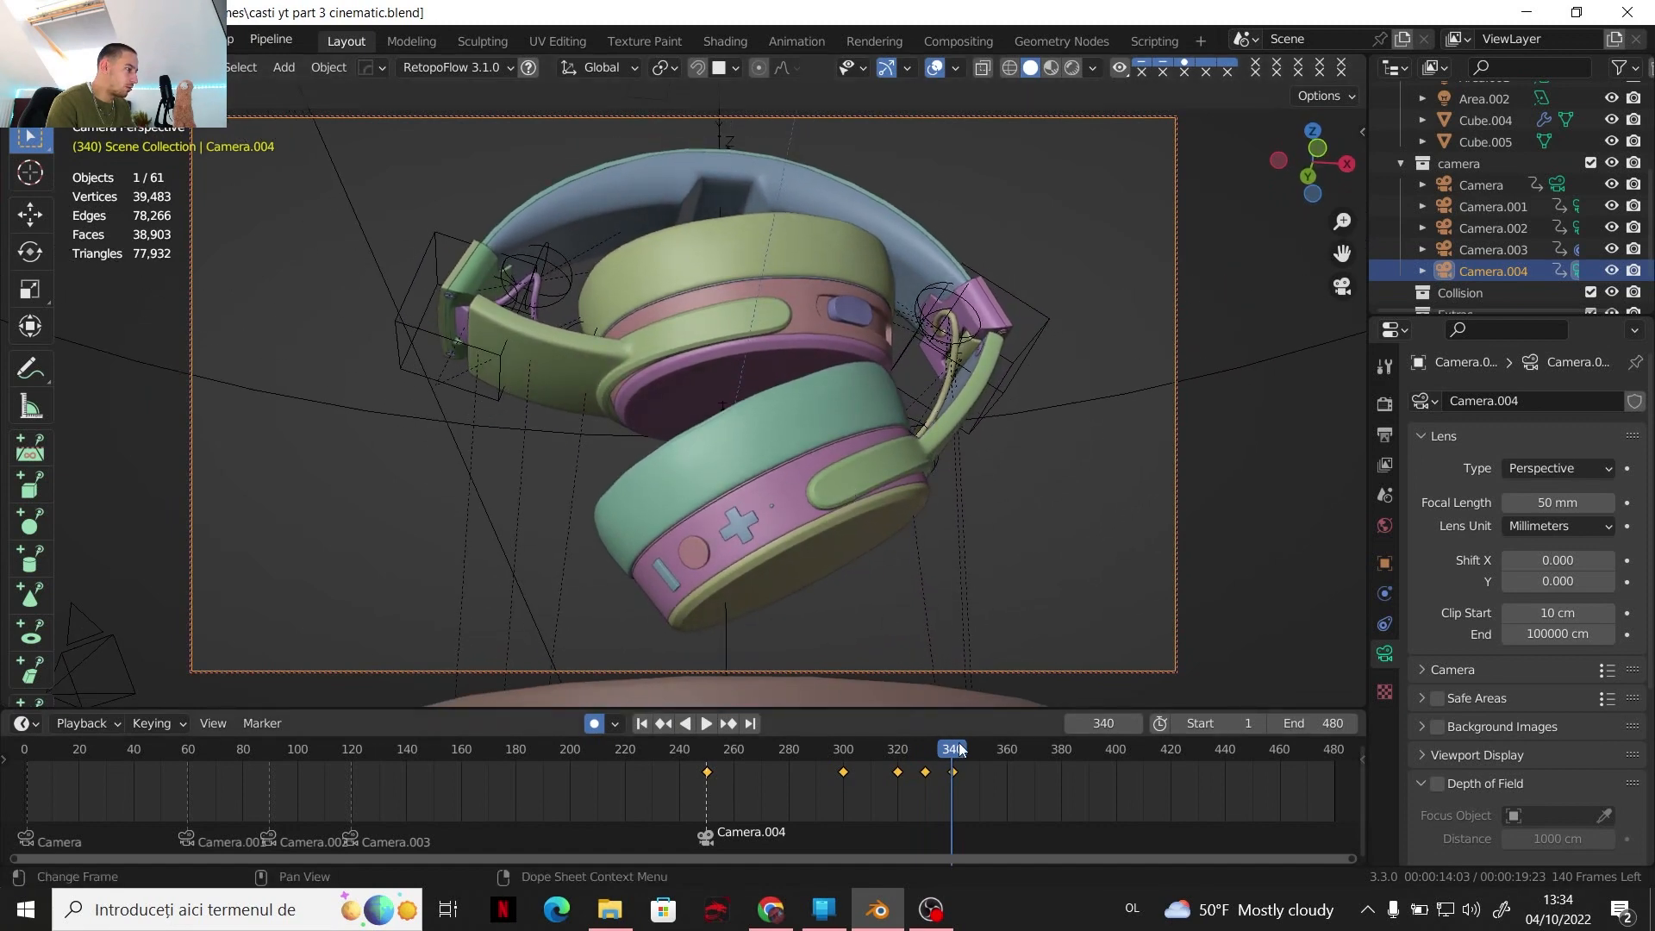
drag(952, 753, 696, 755)
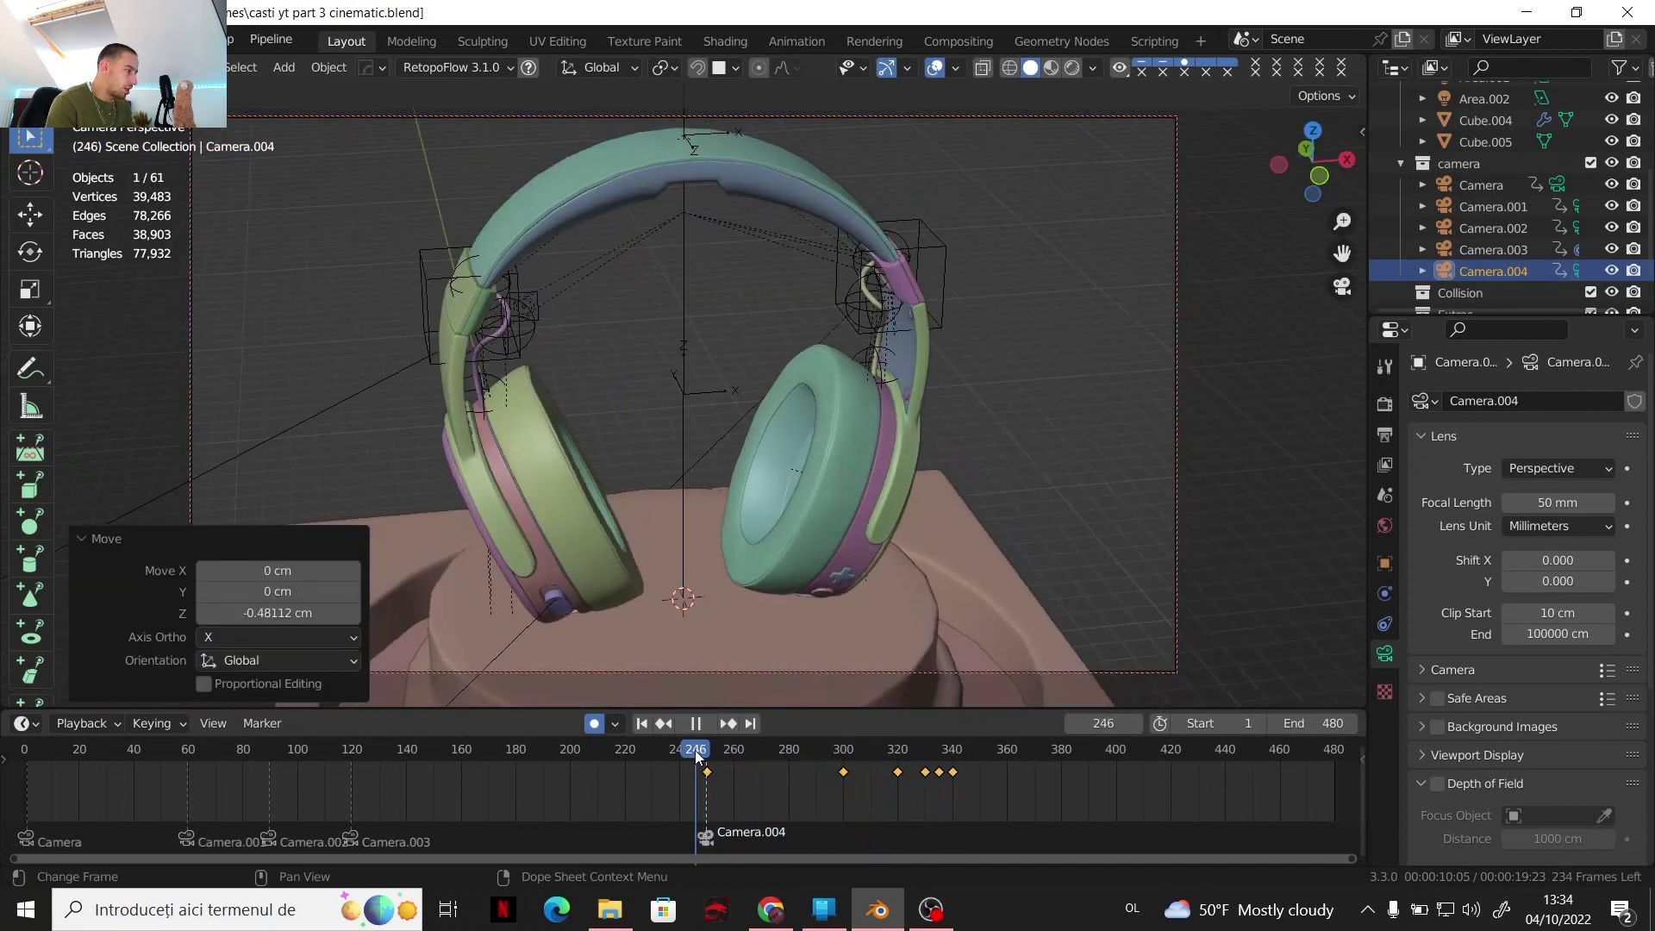
click(705, 723)
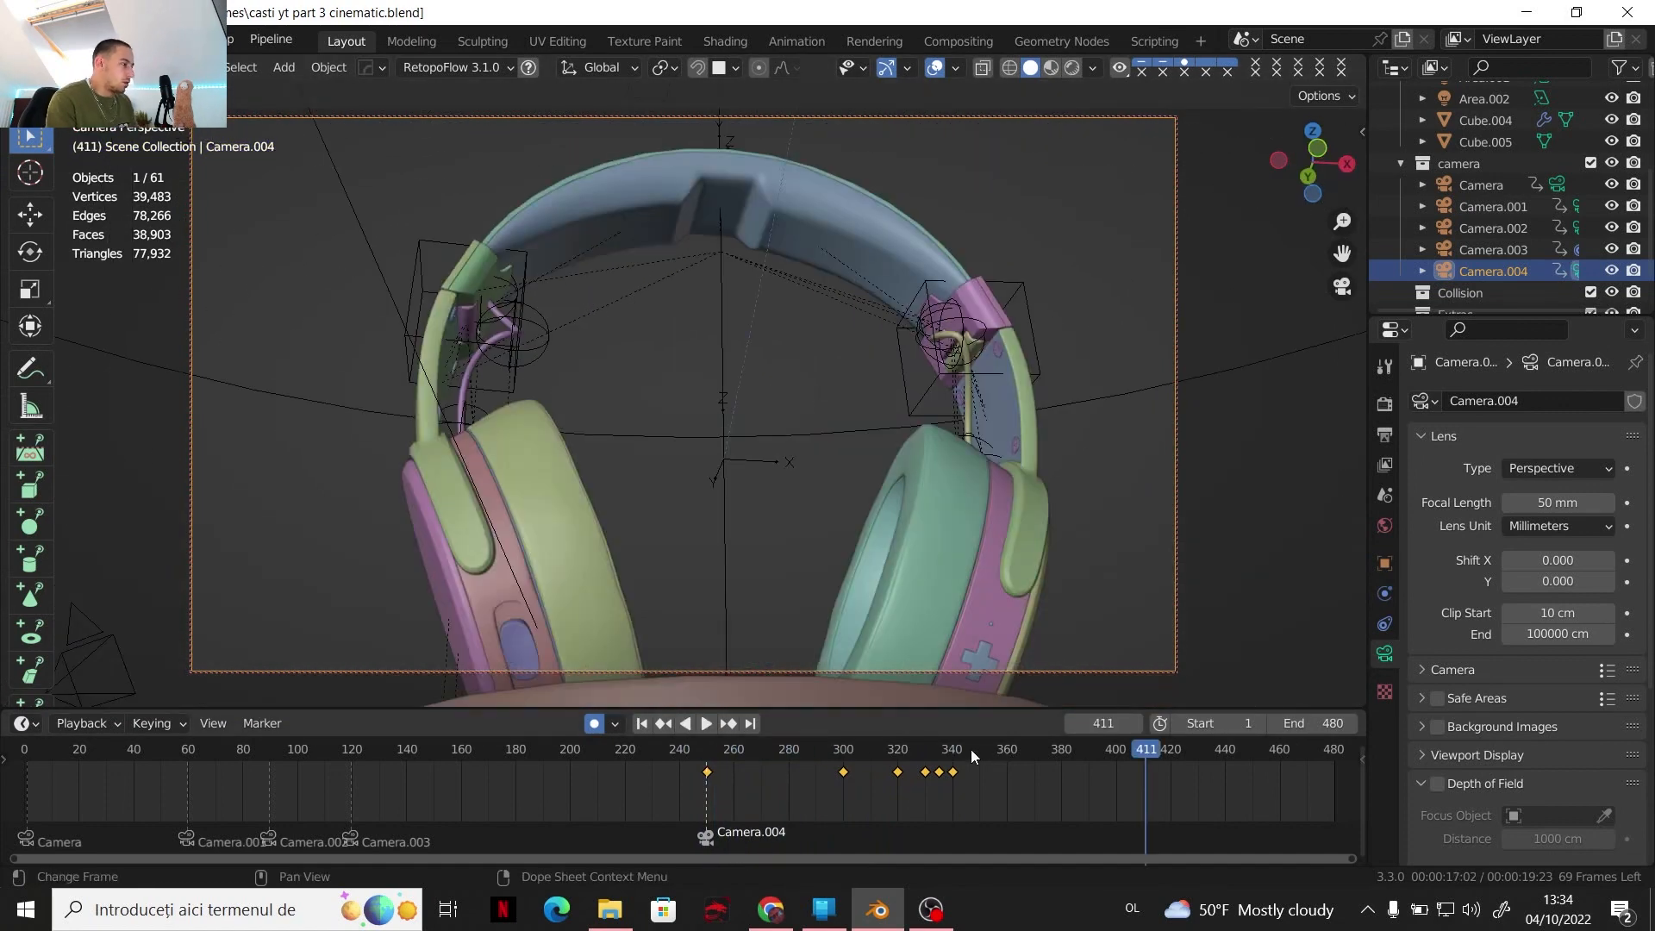
At frame 370, swing Camera.004 round to a side view of the reopened headphones, with the whole headset and podium top in frame
click(953, 750)
key(space)
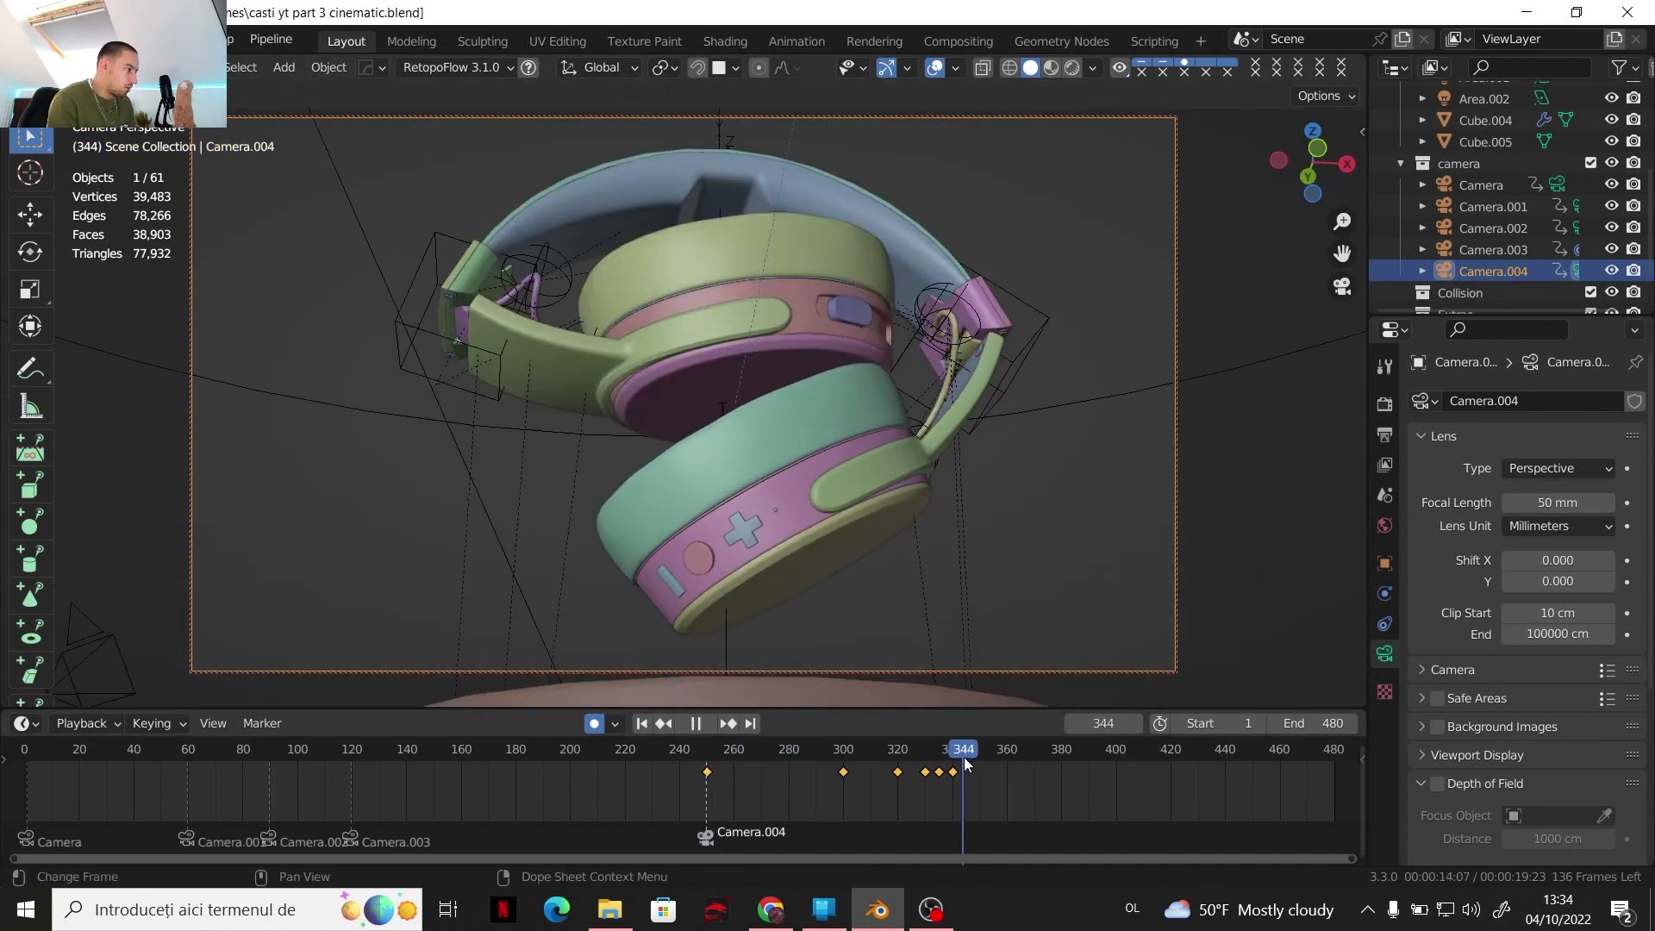
mouse_move(1052, 773)
mouse_down()
mouse_move(960, 784)
mouse_move(1083, 789)
mouse_move(975, 783)
mouse_move(1033, 797)
mouse_up()
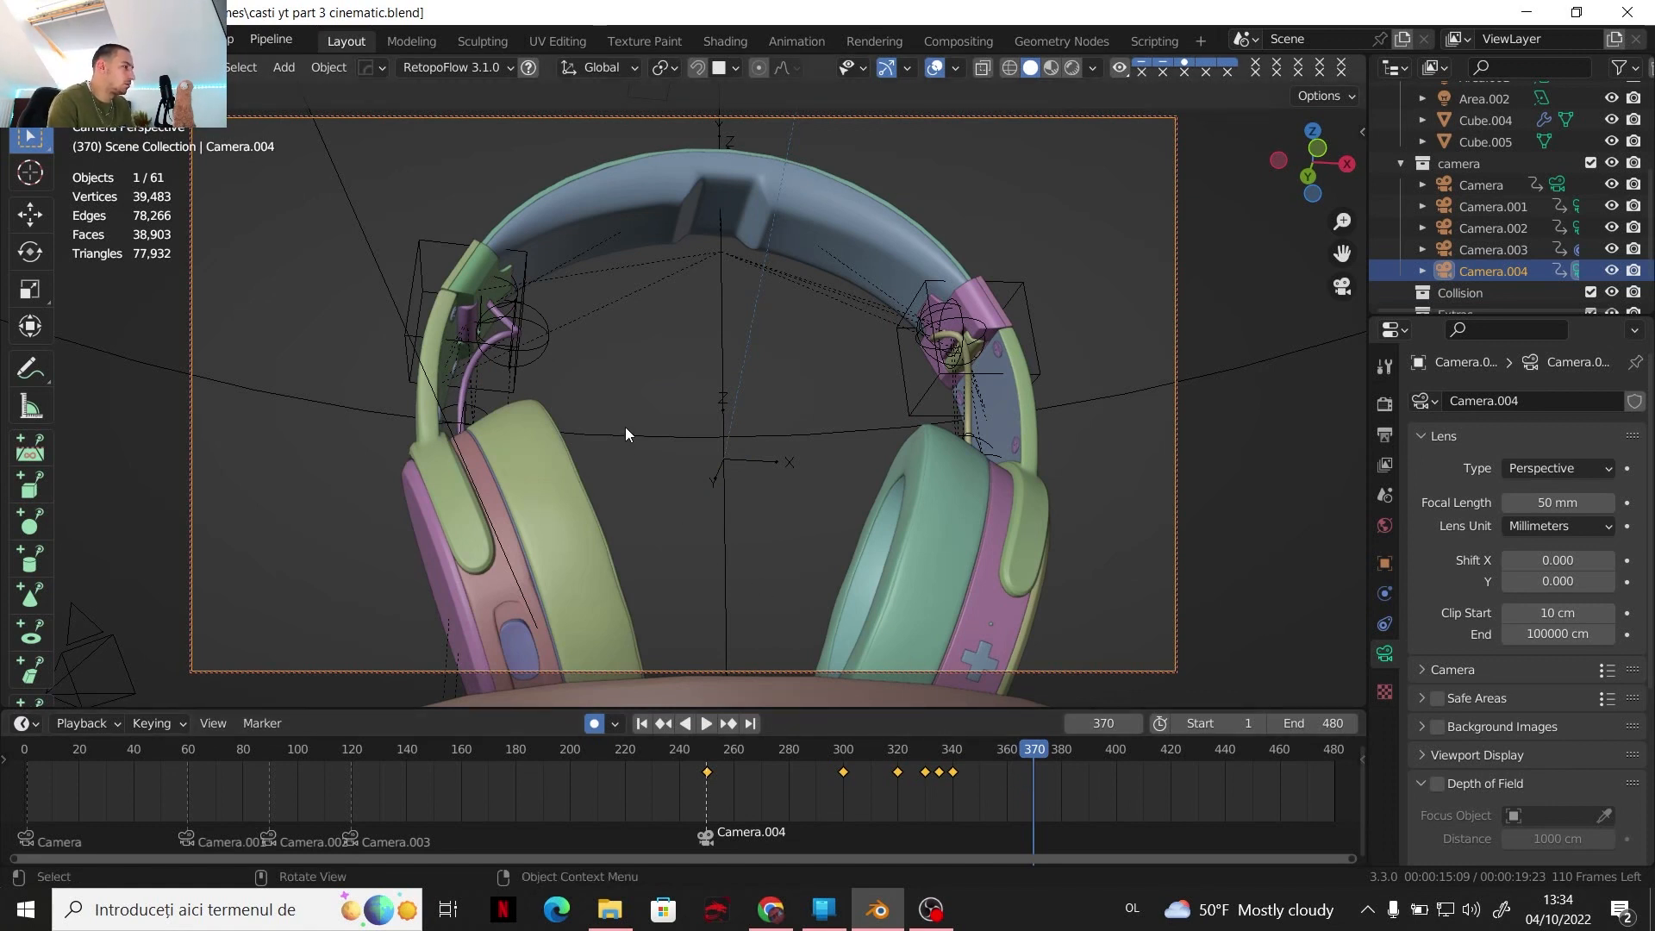
middle_drag(608, 415, 882, 438)
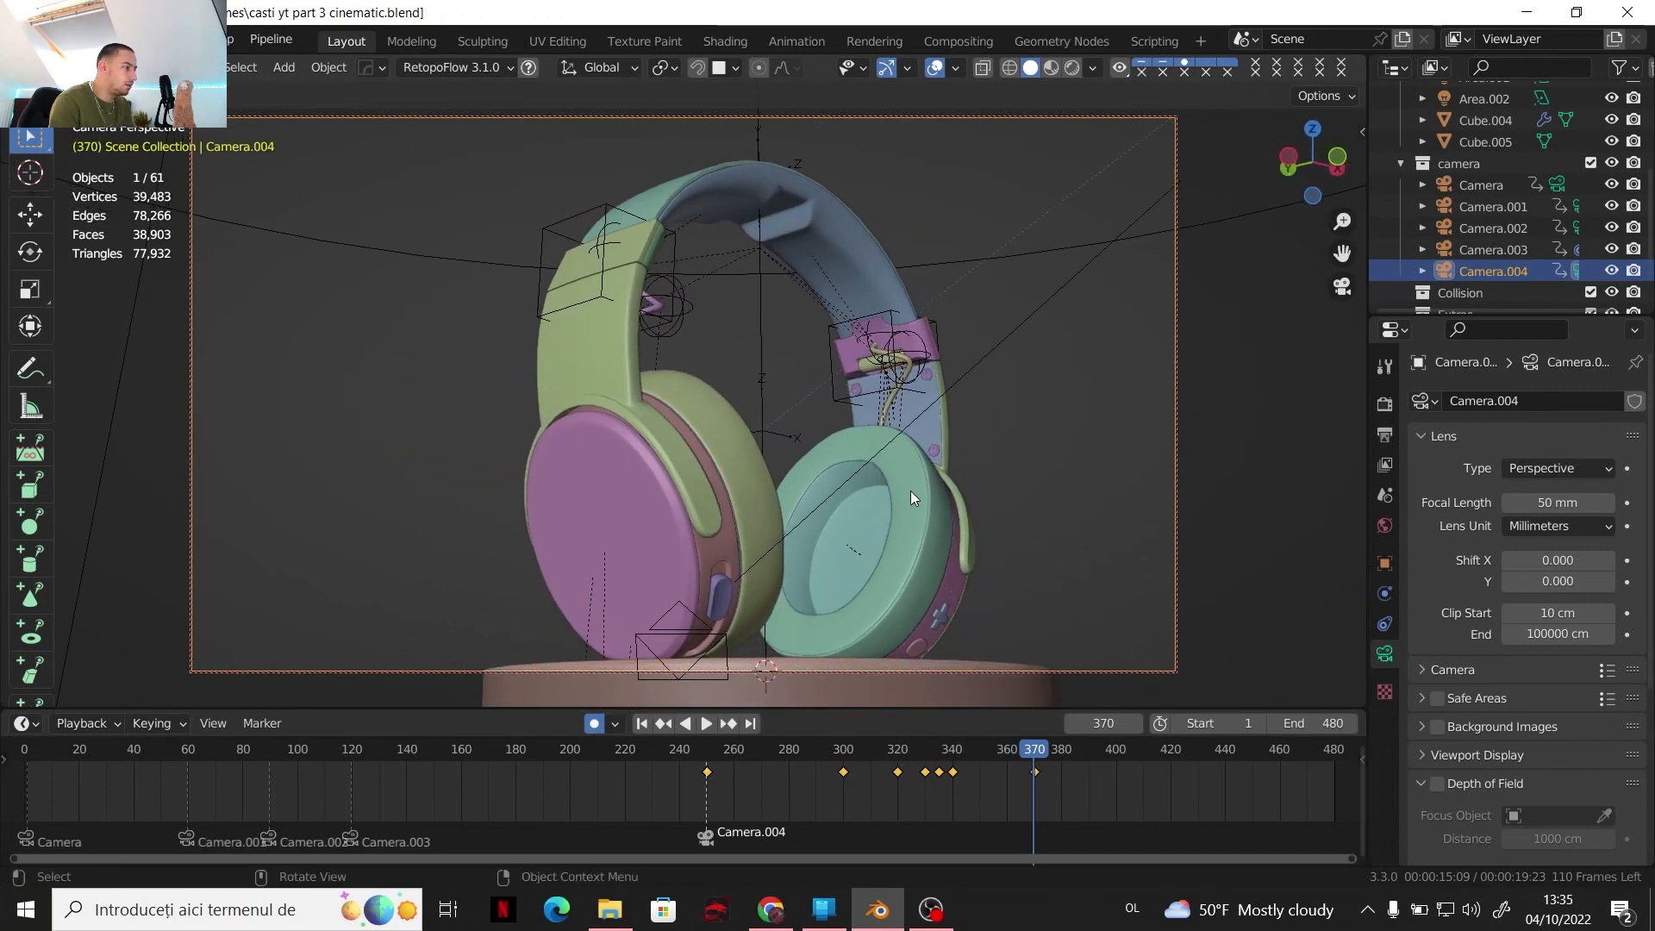
Orbit Camera.004 around the folded headphones at frames 348, 352 and 356, keying a new view at each frame
drag(1031, 749, 995, 766)
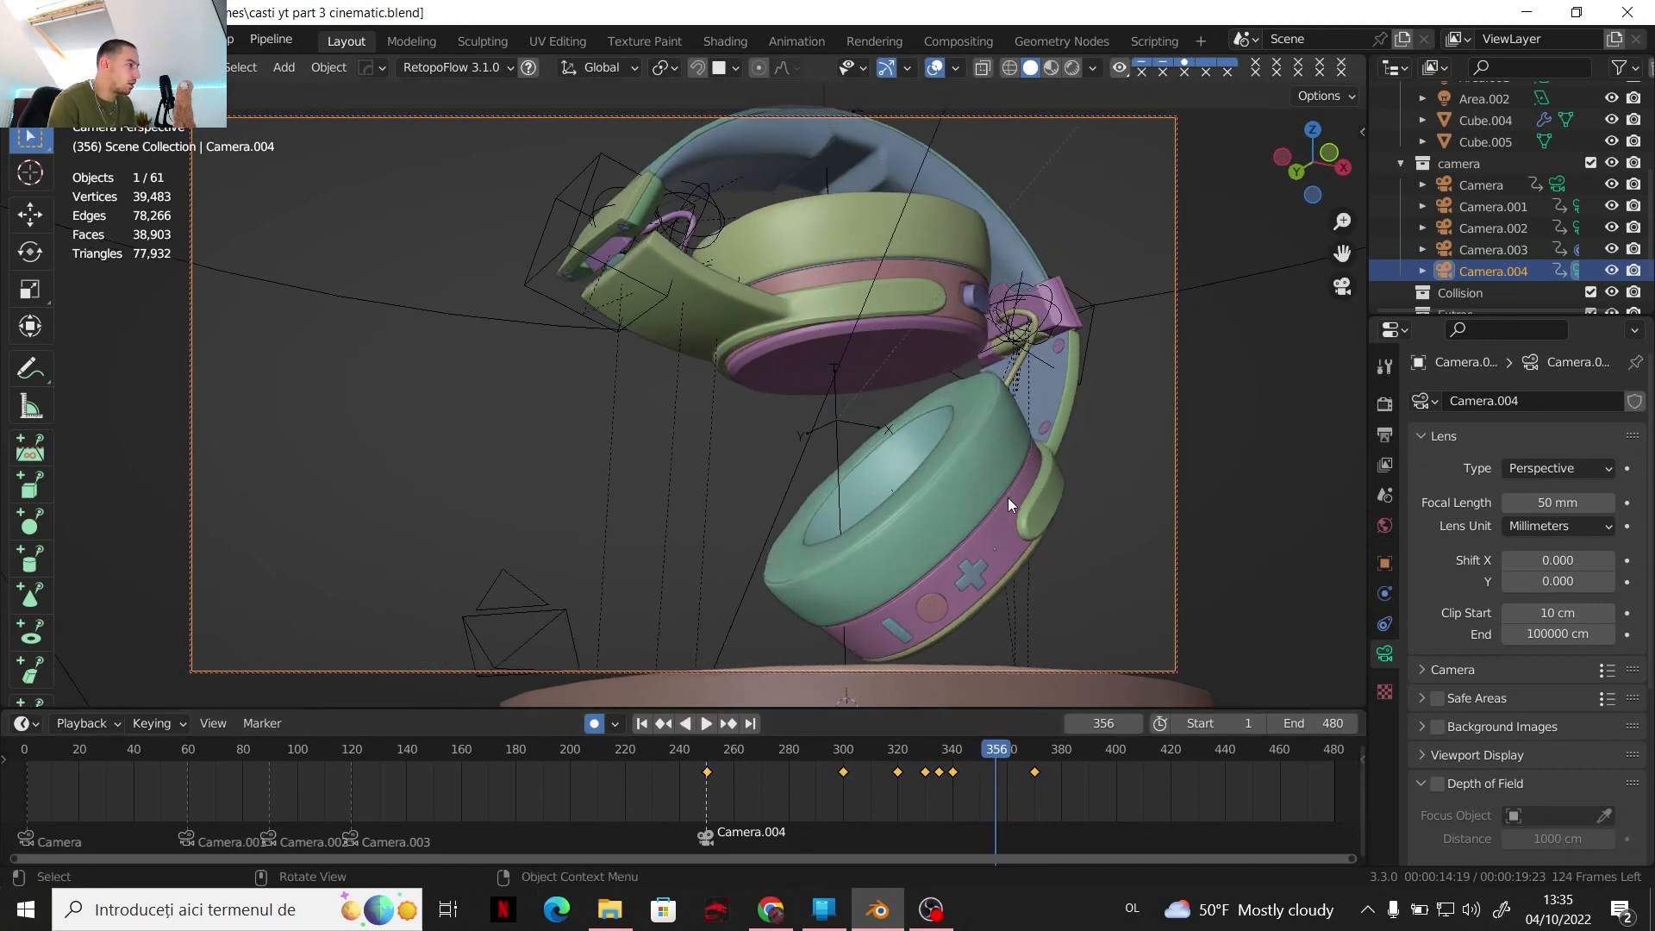
middle_drag(1022, 486, 686, 410)
drag(972, 753, 979, 755)
middle_drag(721, 506, 817, 532)
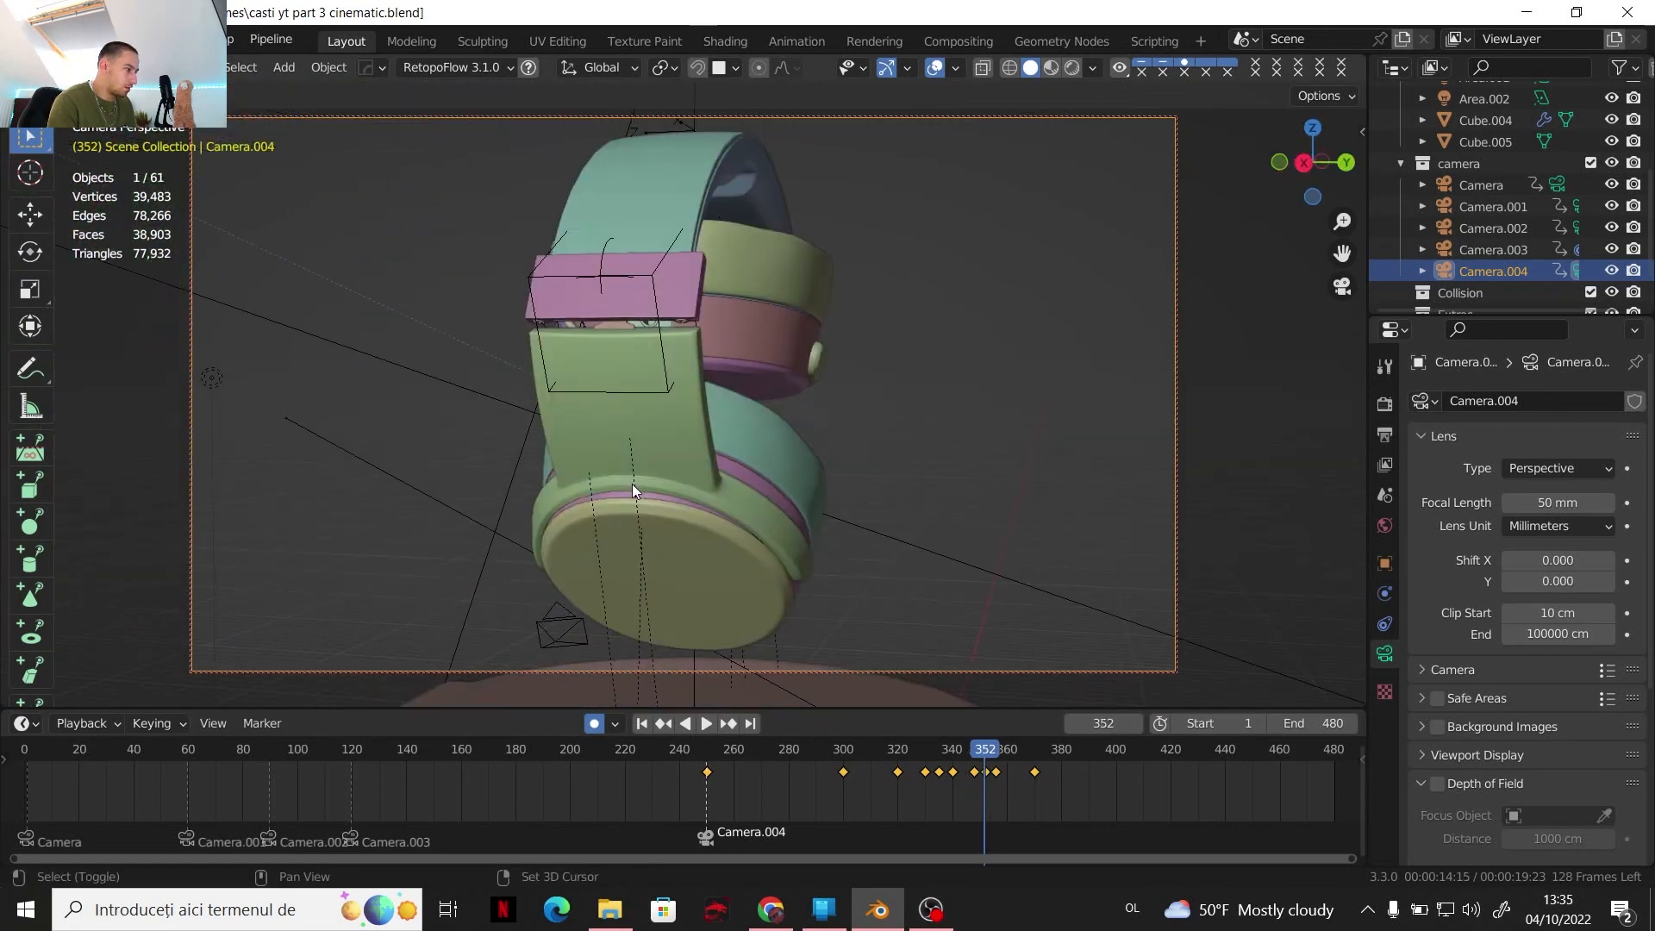
At frame 363, aim Camera.004 at the half-open headphones from the side and pull it back until the podium's top is in frame
key(space)
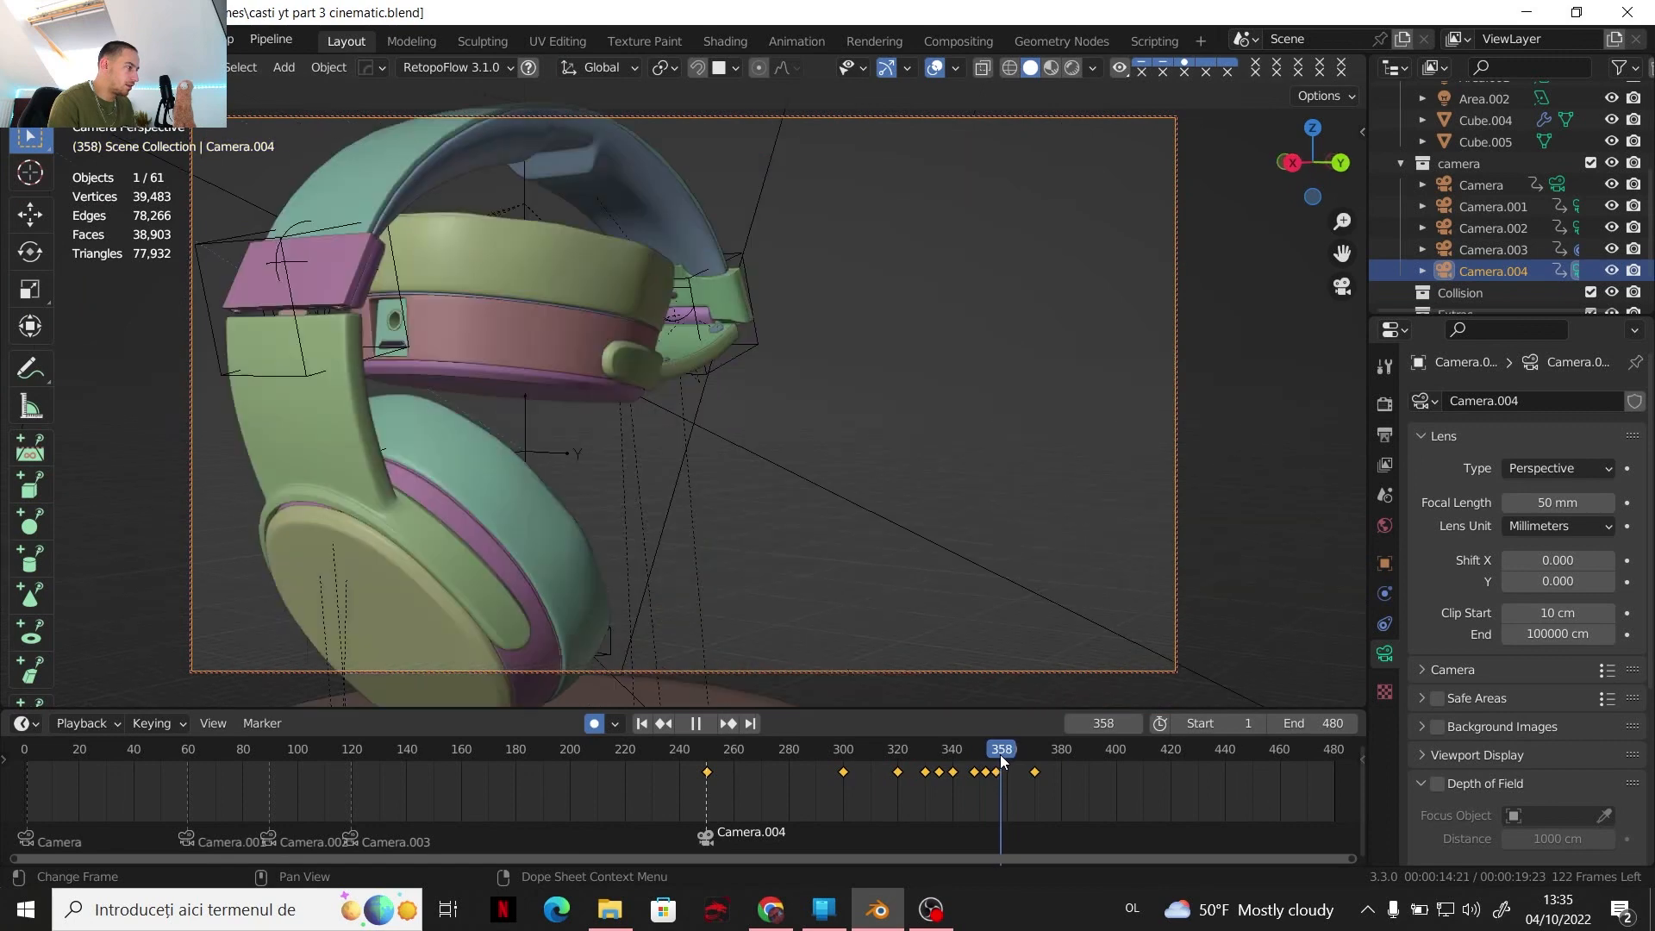
drag(1018, 769, 1014, 770)
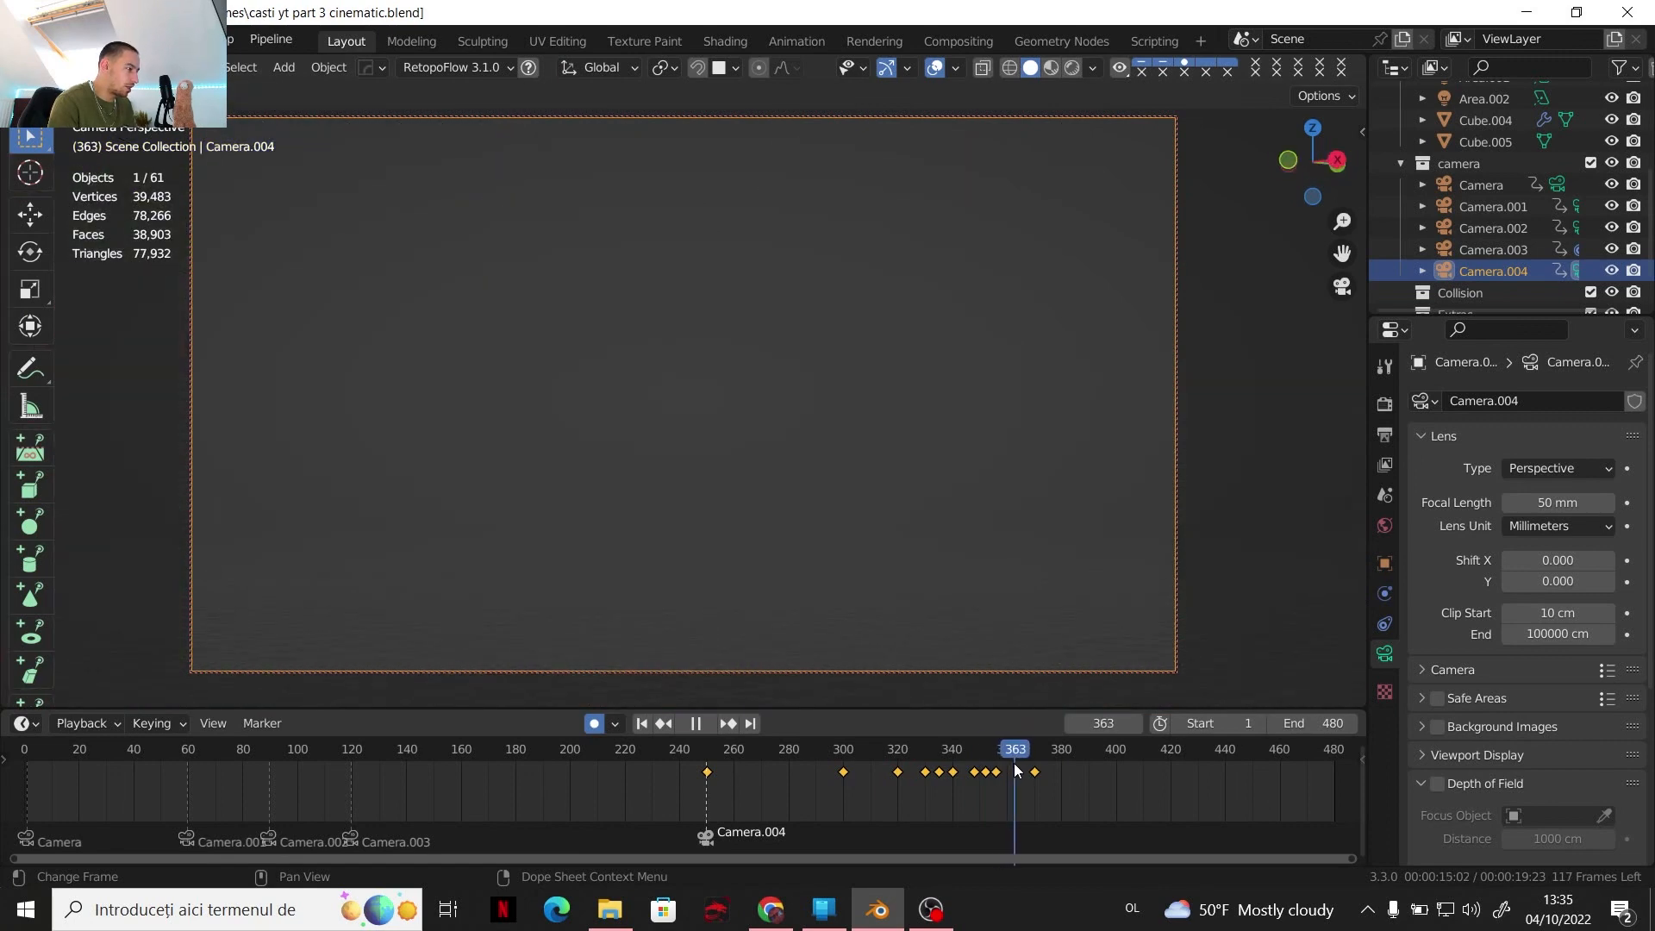
middle_drag(732, 446, 635, 488)
scroll(521, 419, down, 2)
scroll(609, 459, down, 2)
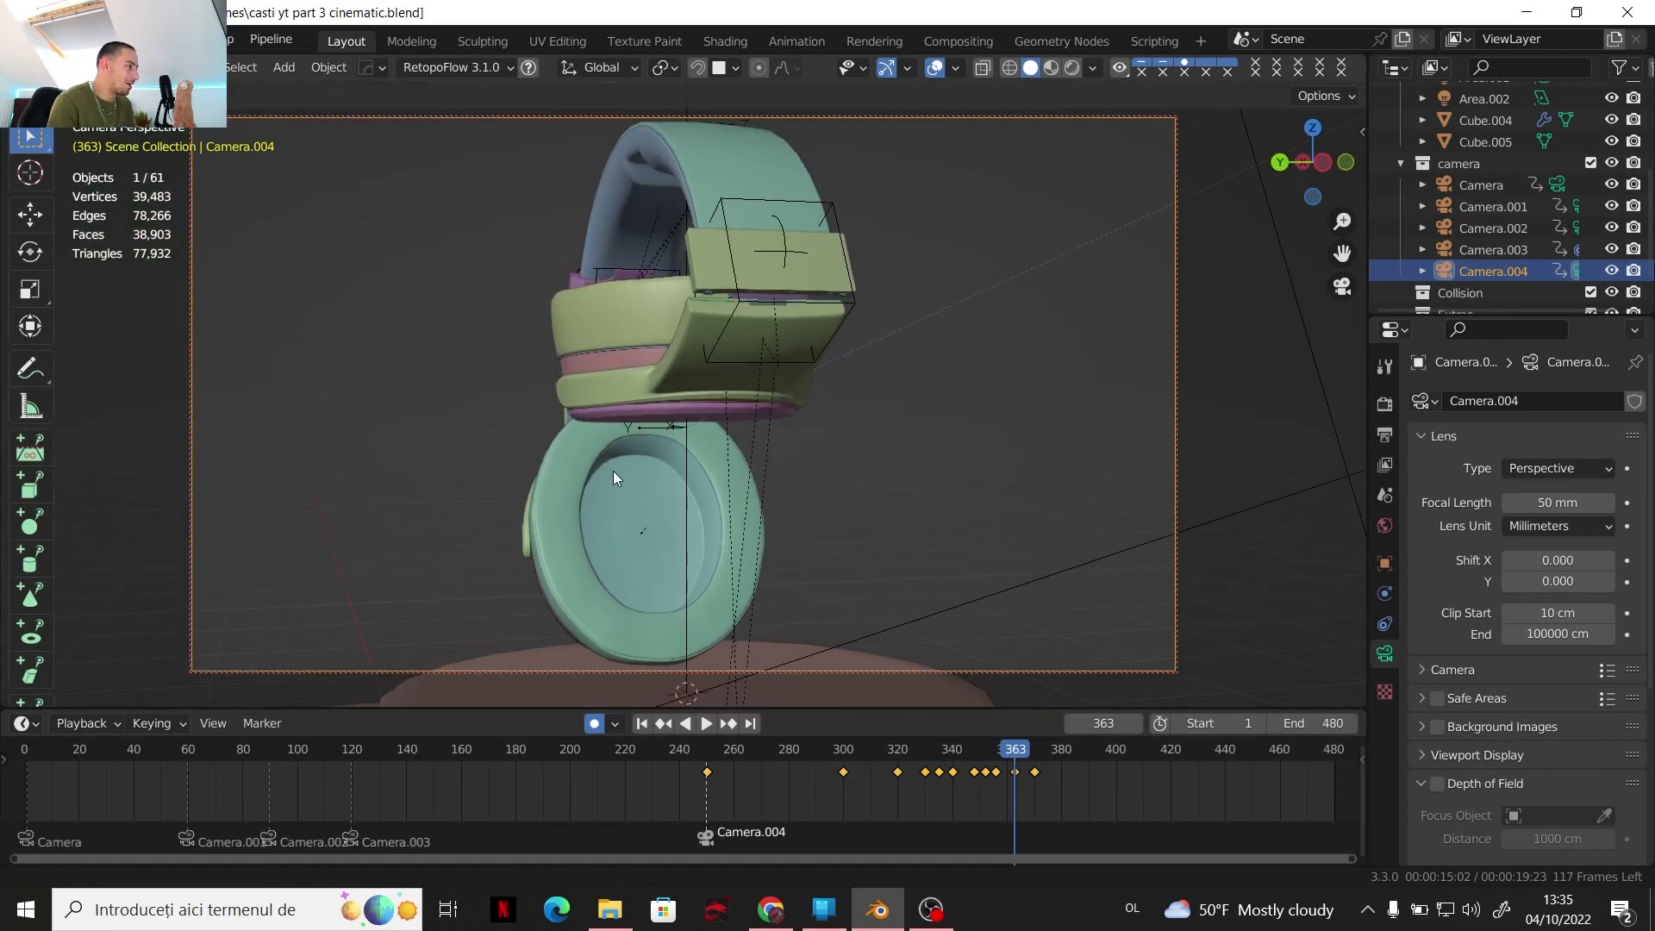
scroll(616, 471, down, 1)
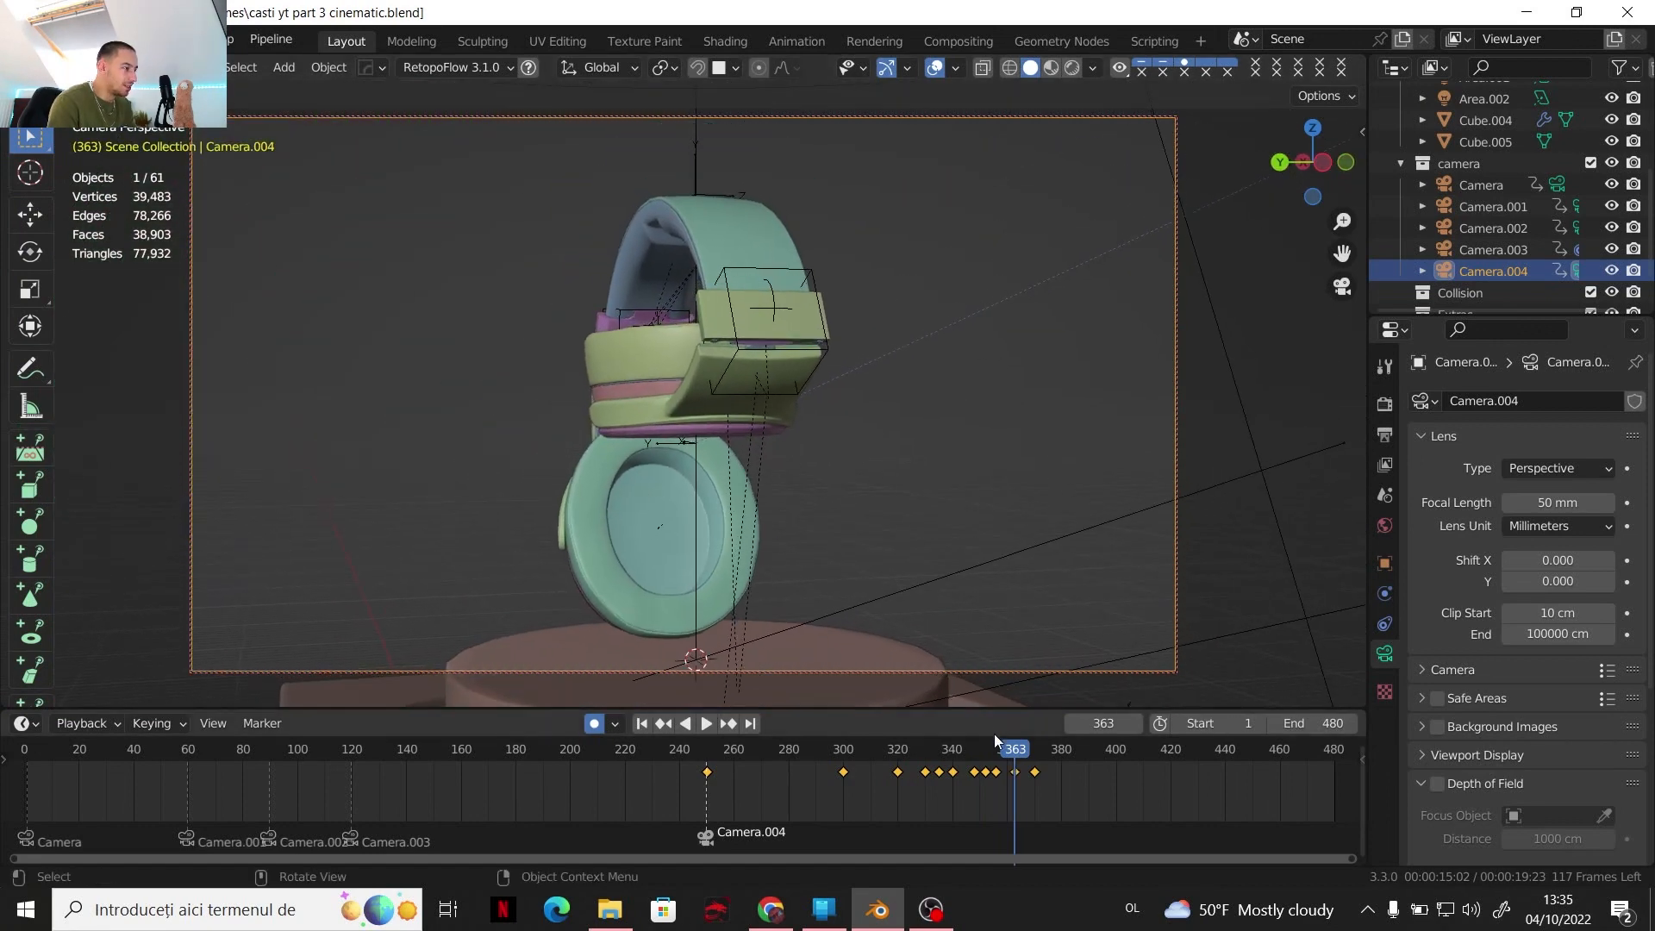
Check Camera.004's framing of the headphones between frames 360 and 367
key(space)
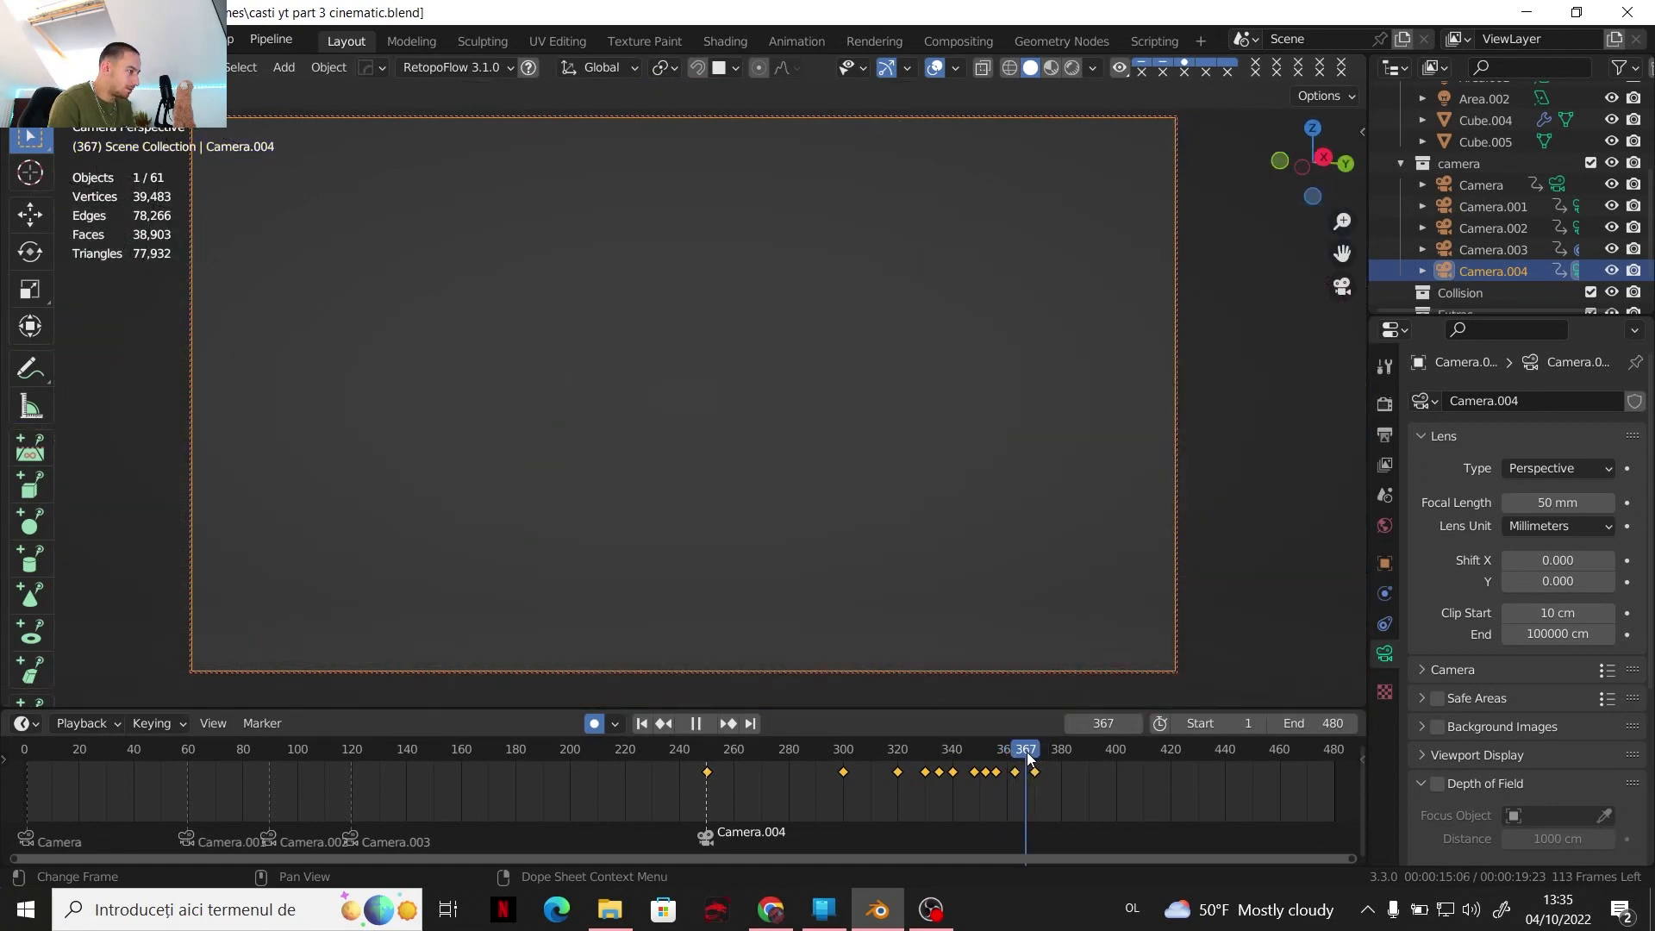
key(space)
middle_drag(929, 503, 884, 390)
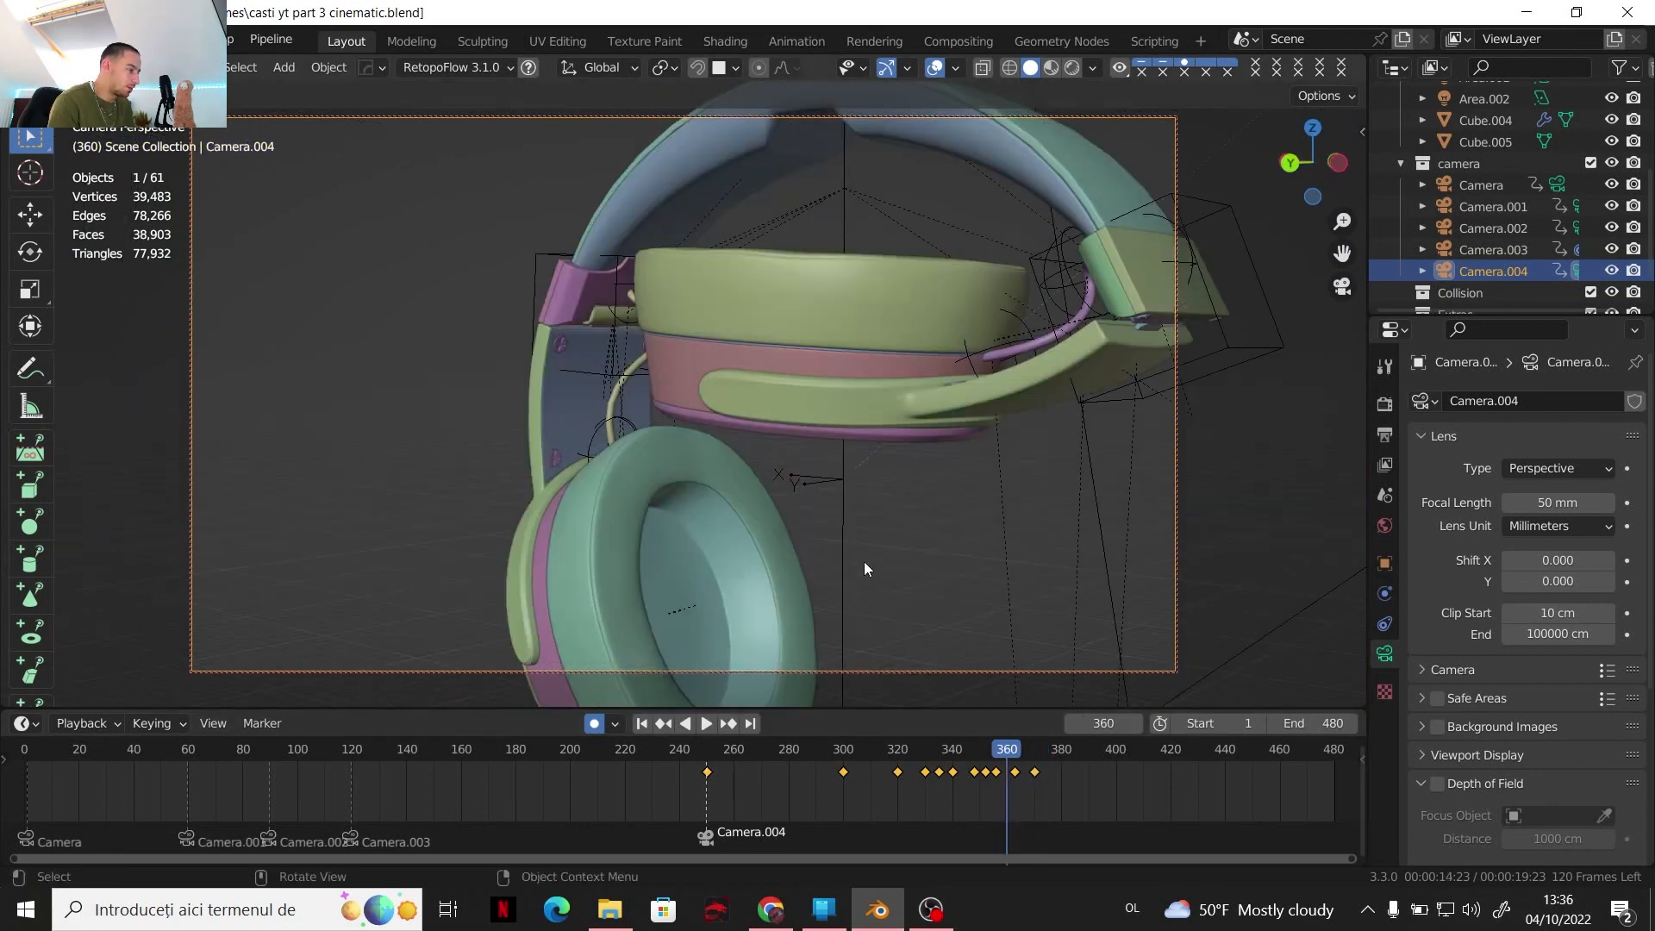
click(1357, 135)
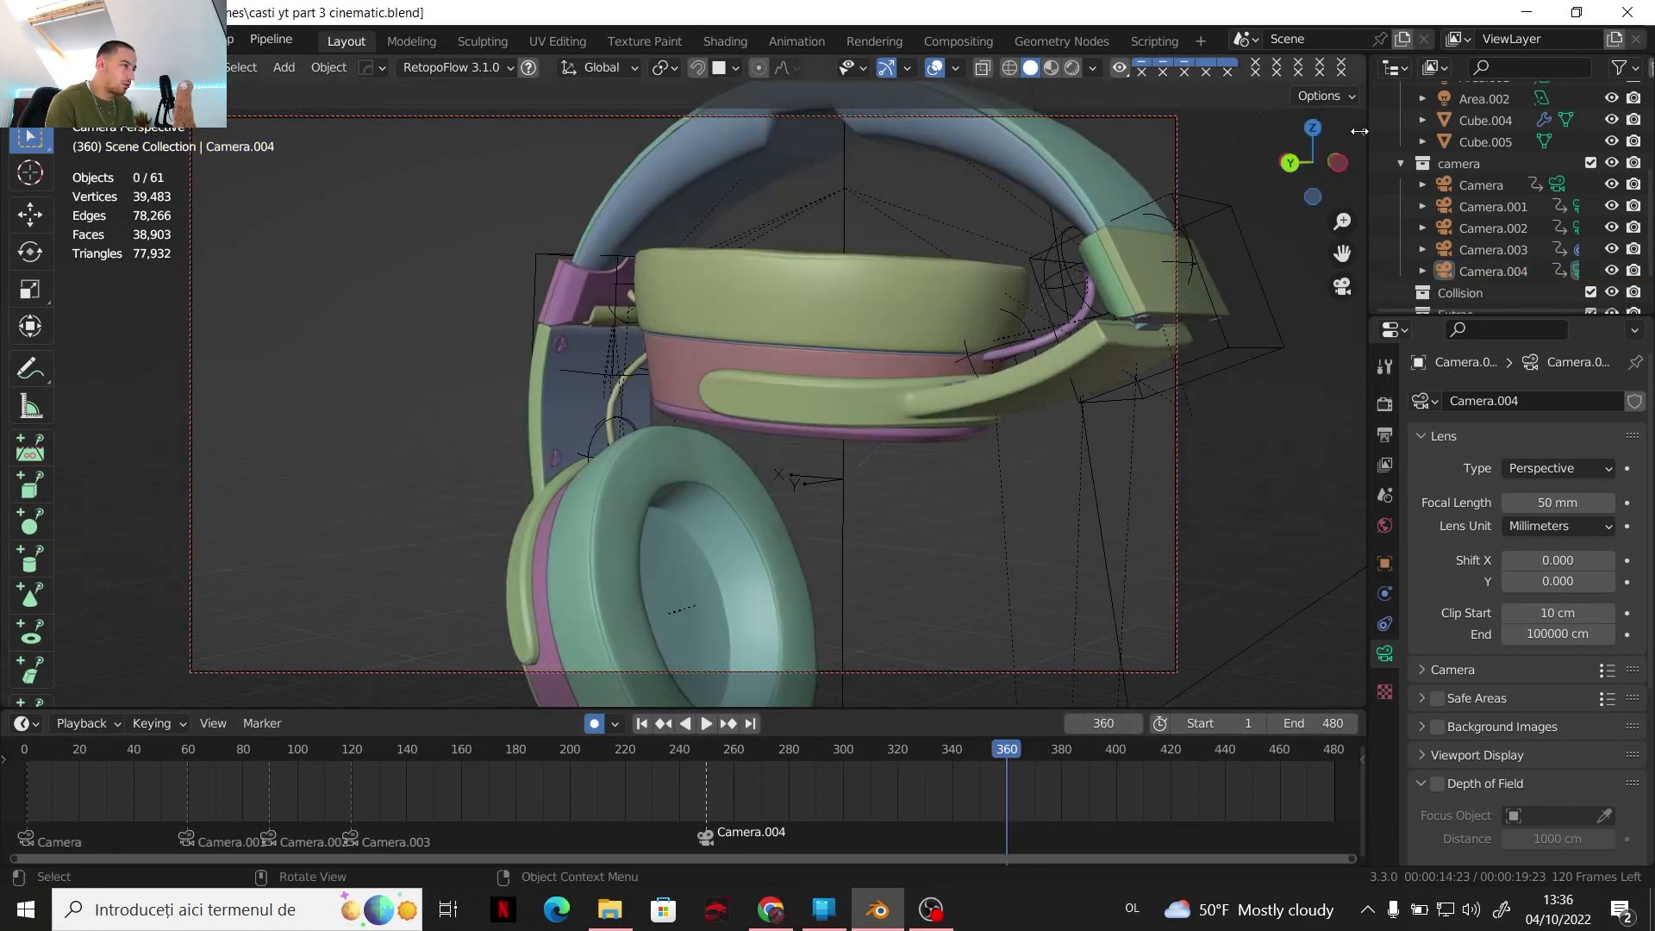
click(1362, 133)
click(1232, 499)
drag(1138, 489, 1621, 580)
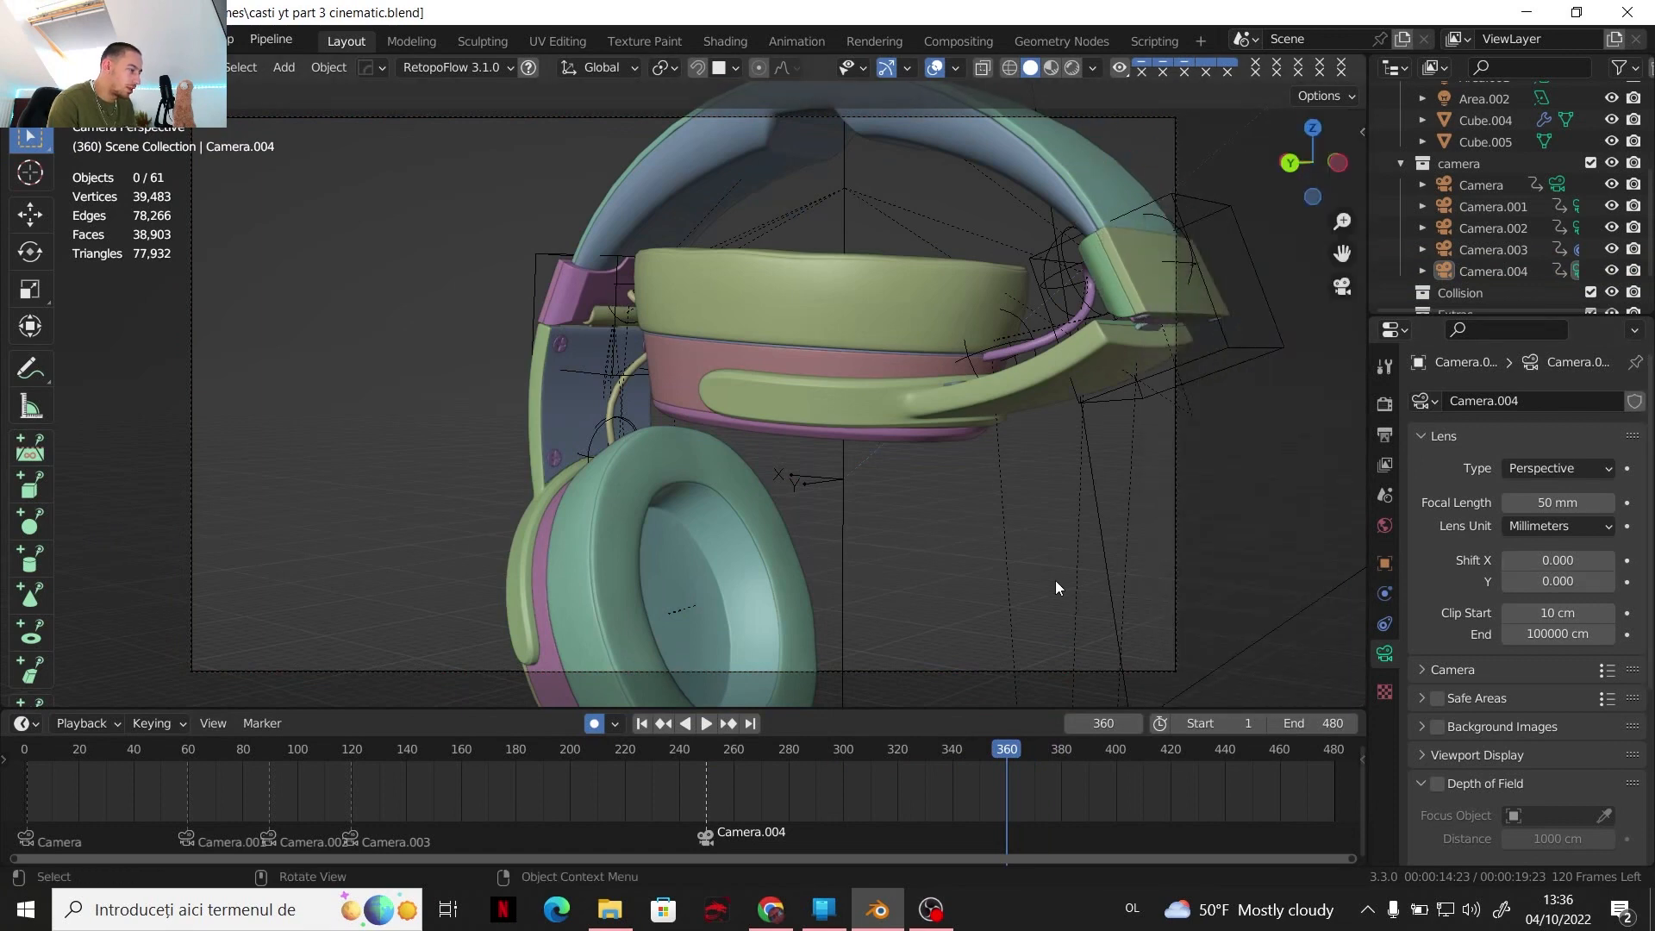
Leave the camera view, select Camera.004 in the scene and open its motion path settings
middle_drag(959, 493, 983, 515)
scroll(984, 512, down, 5)
click(826, 490)
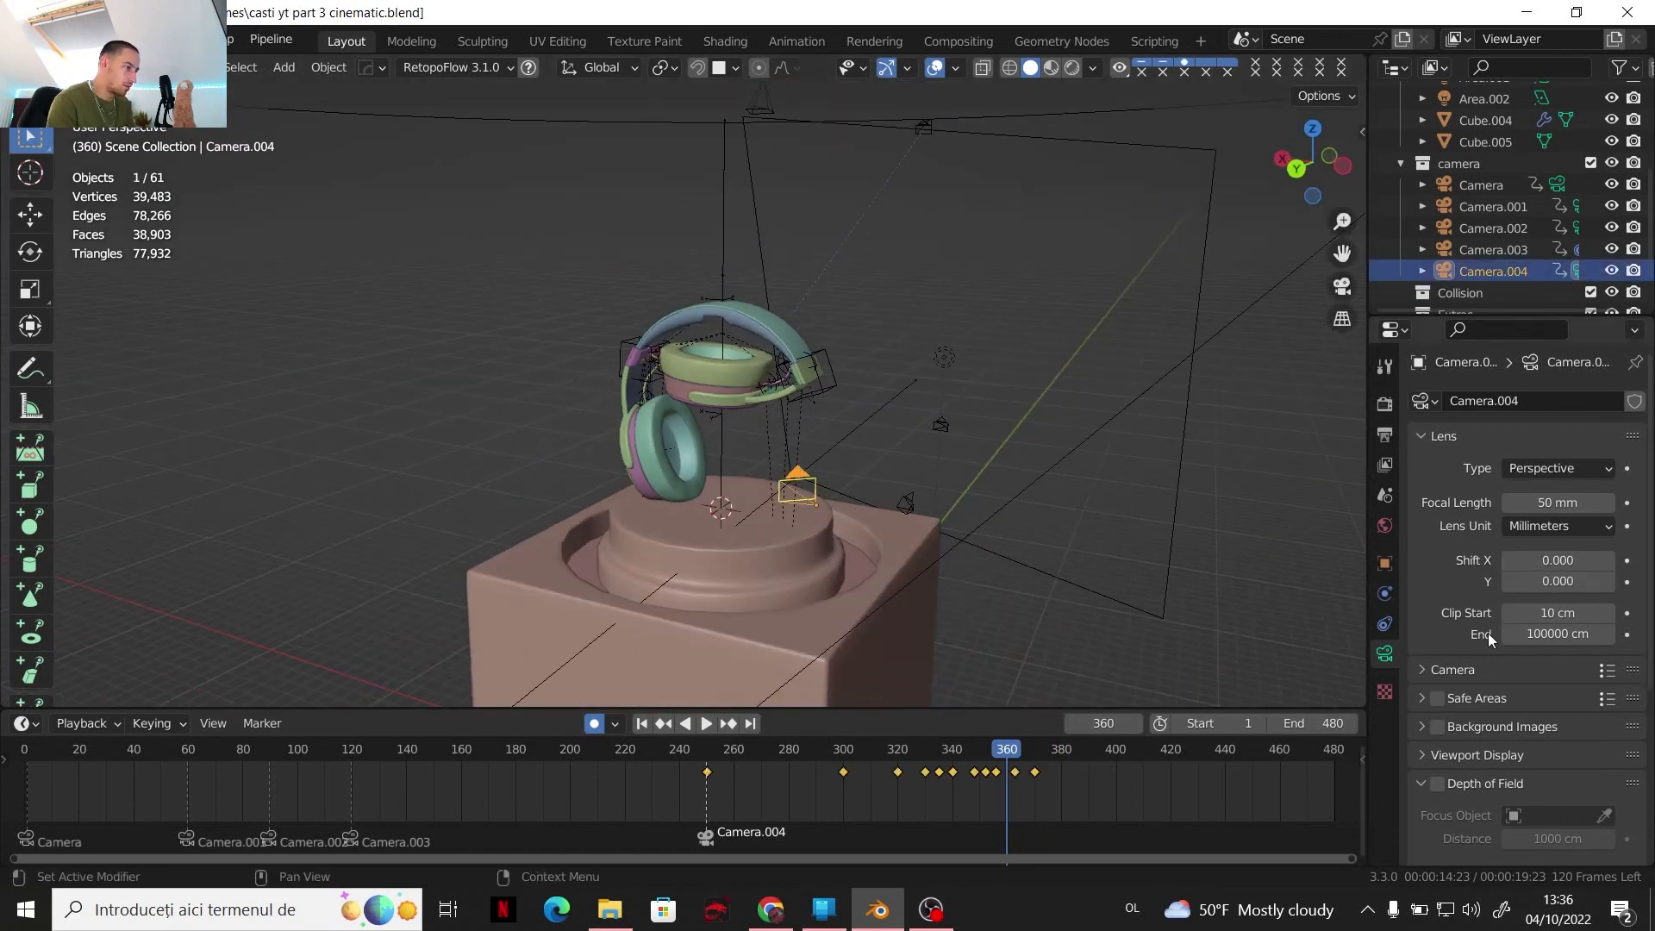
click(1382, 565)
scroll(1460, 679, down, 2)
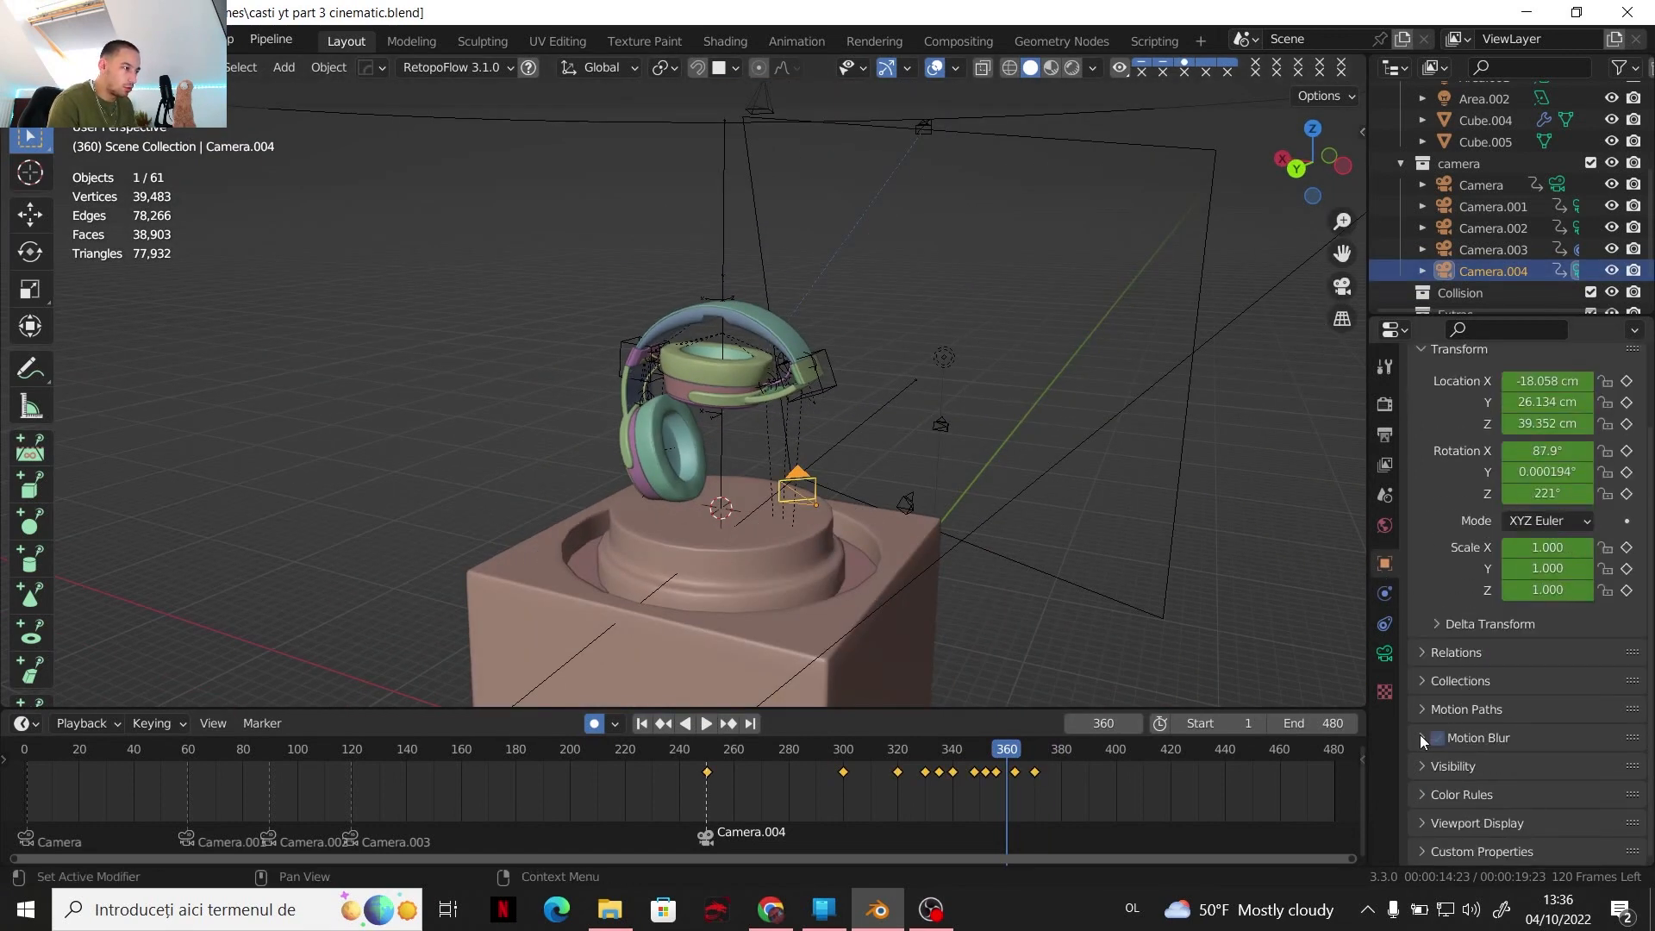
click(1429, 713)
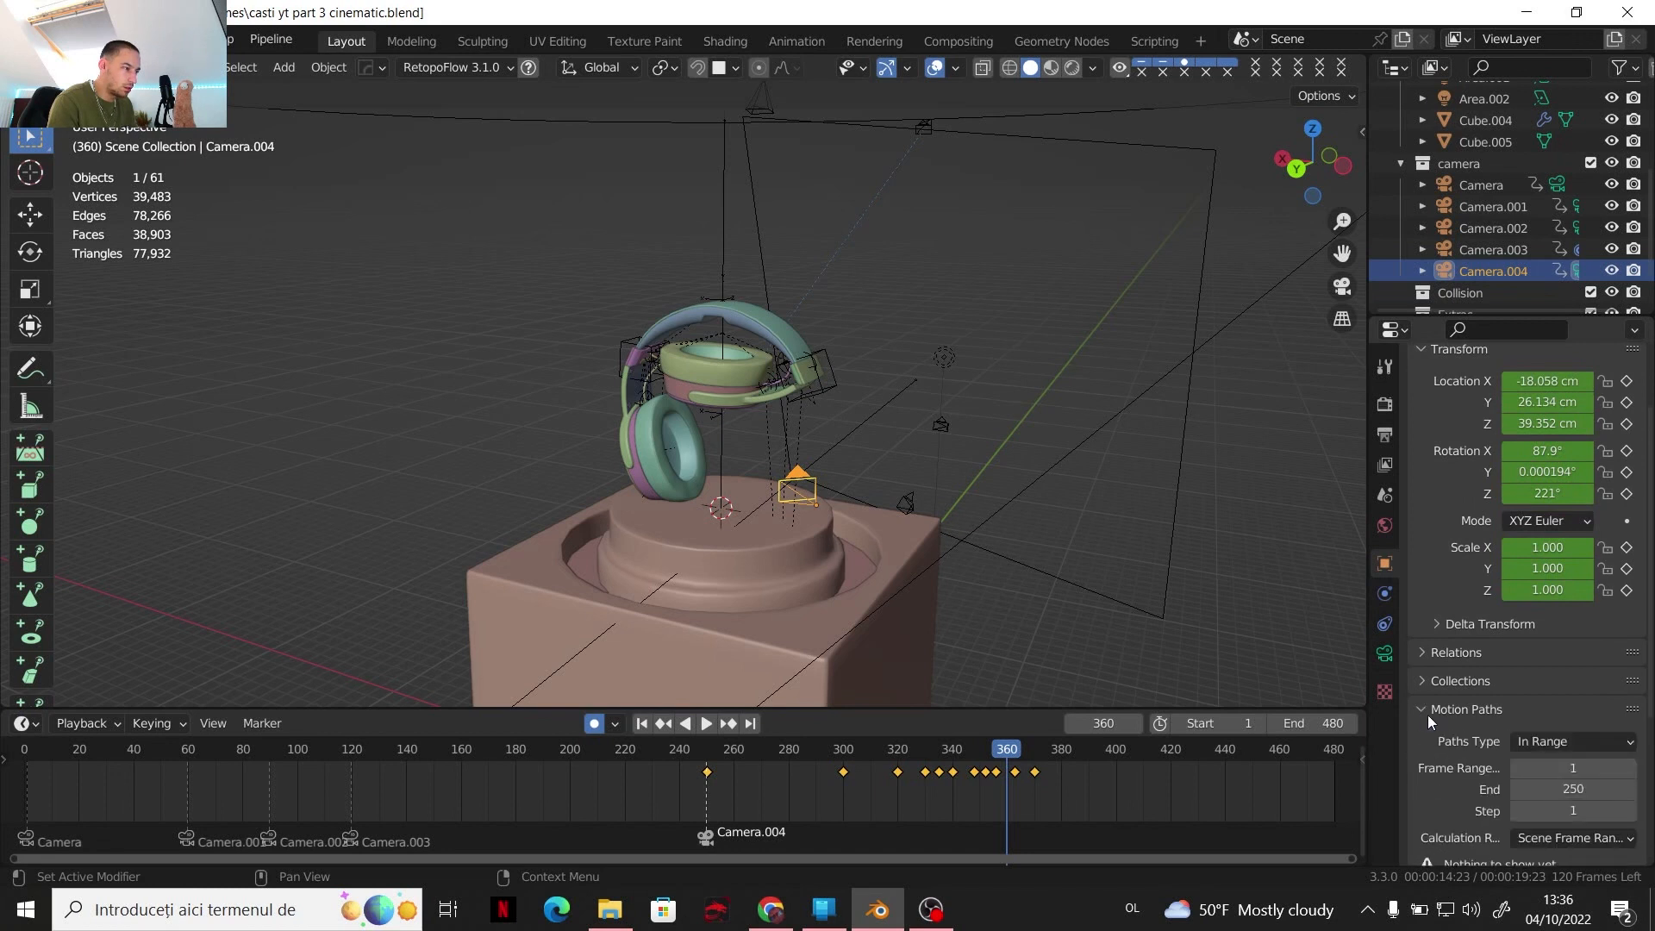
scroll(1457, 729, down, 3)
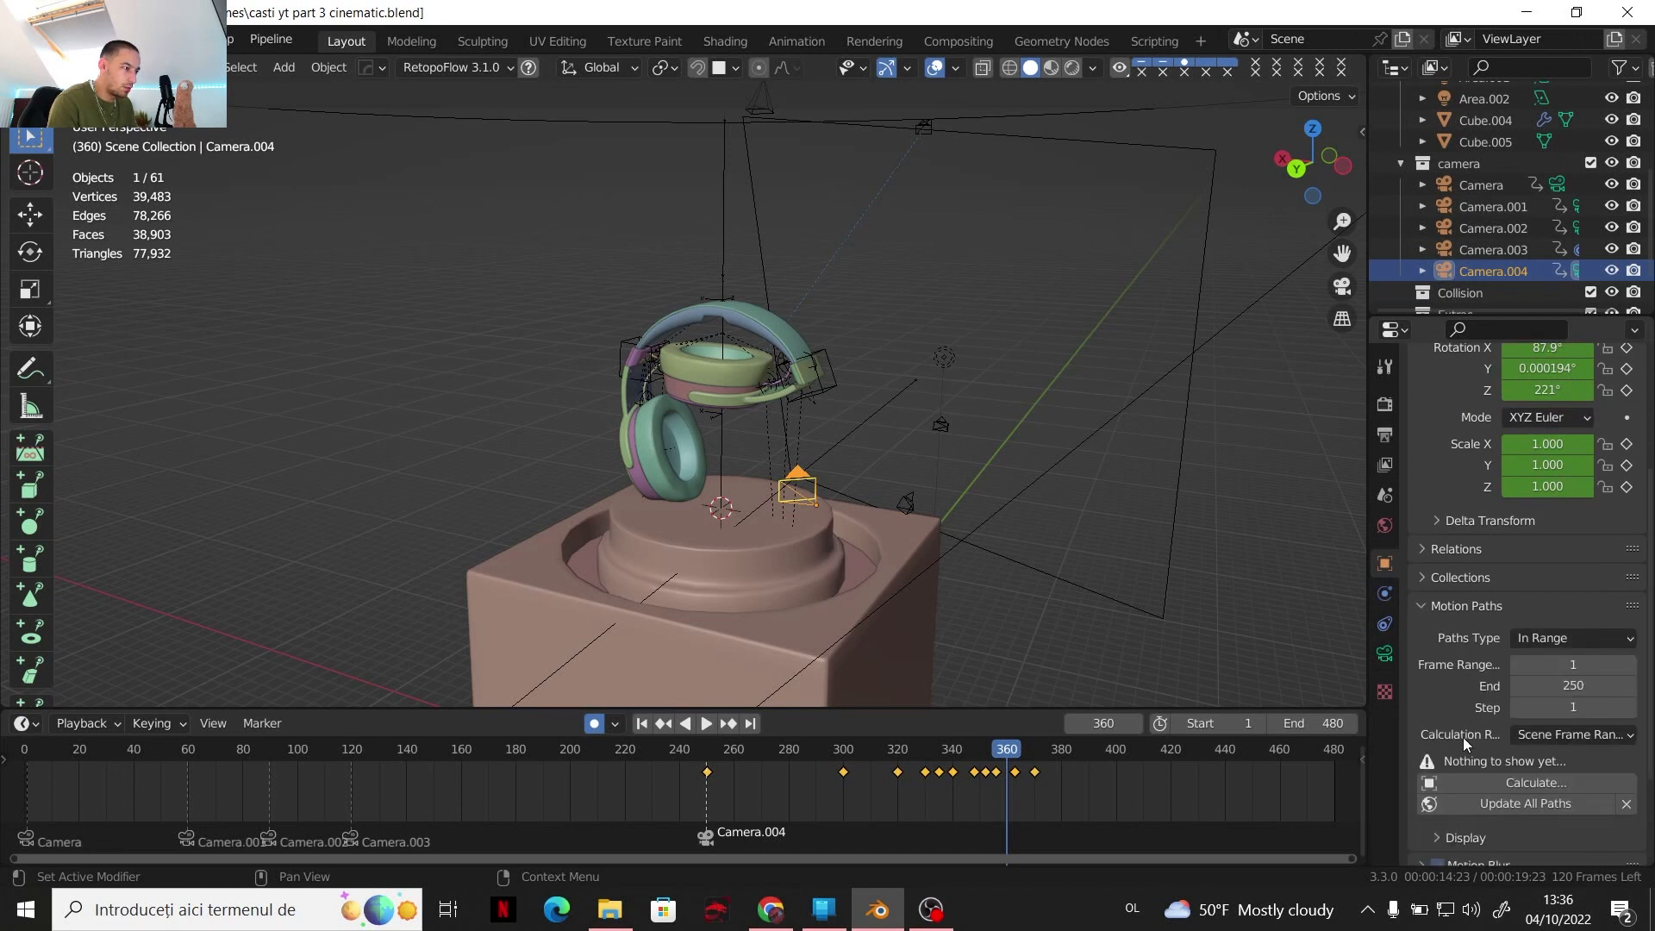
Set the motion path frame range to 250–370 and calculate Camera.004's path with the scene frame range
click(1572, 665)
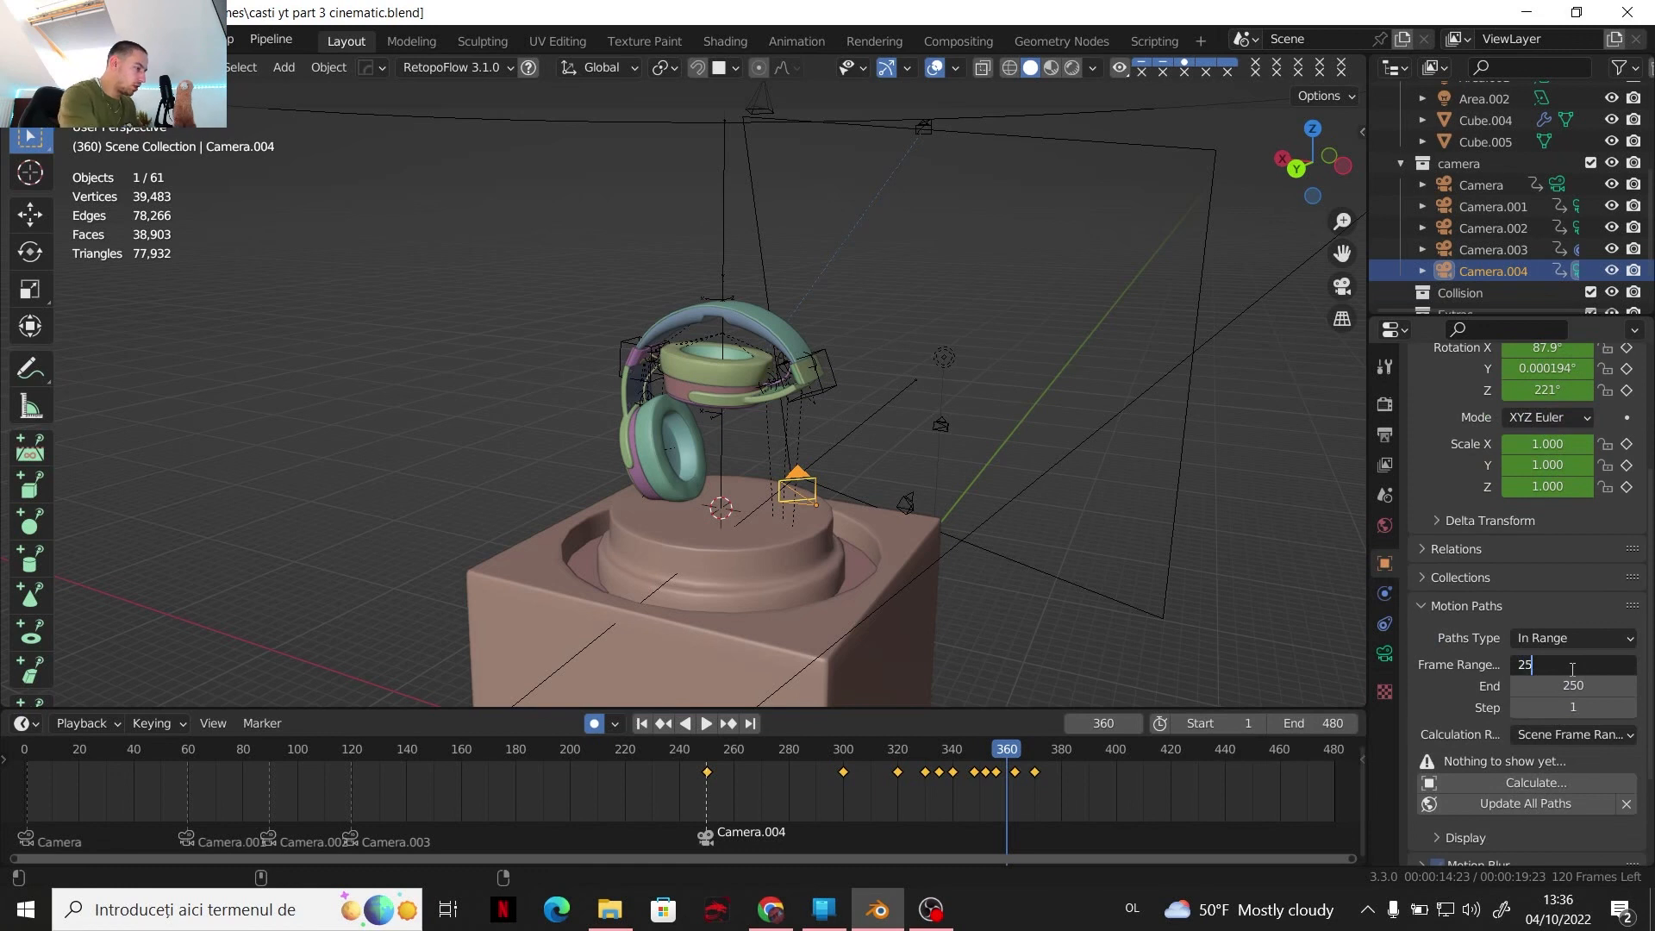
key(Return)
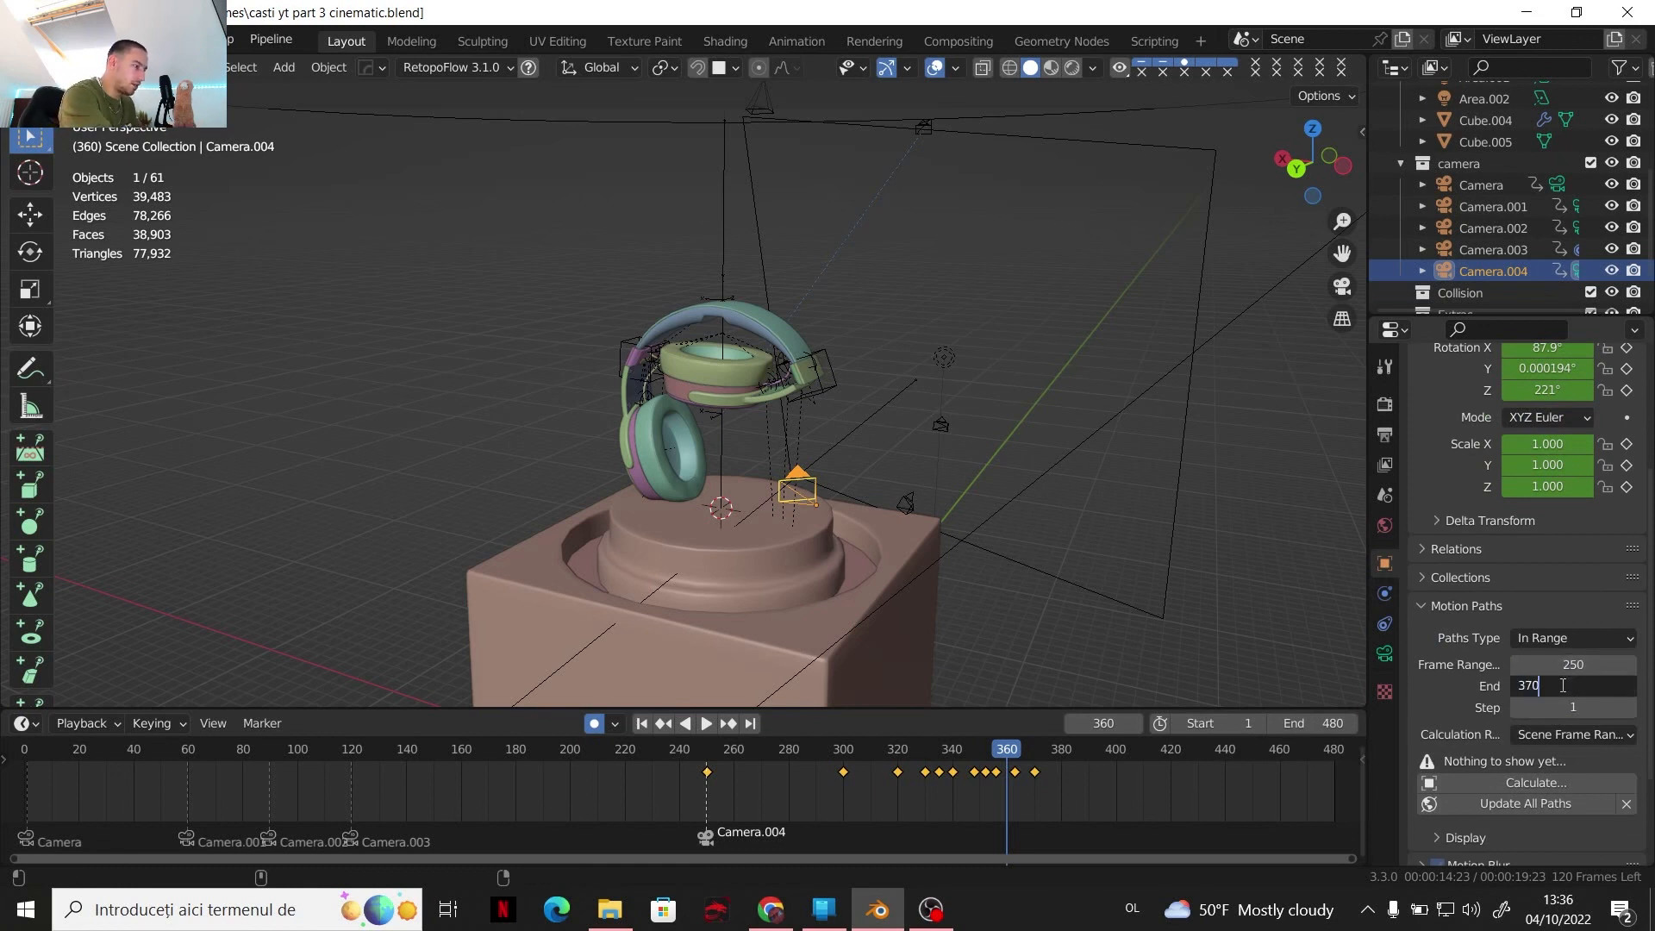
click(1563, 685)
text(370)
key(Return)
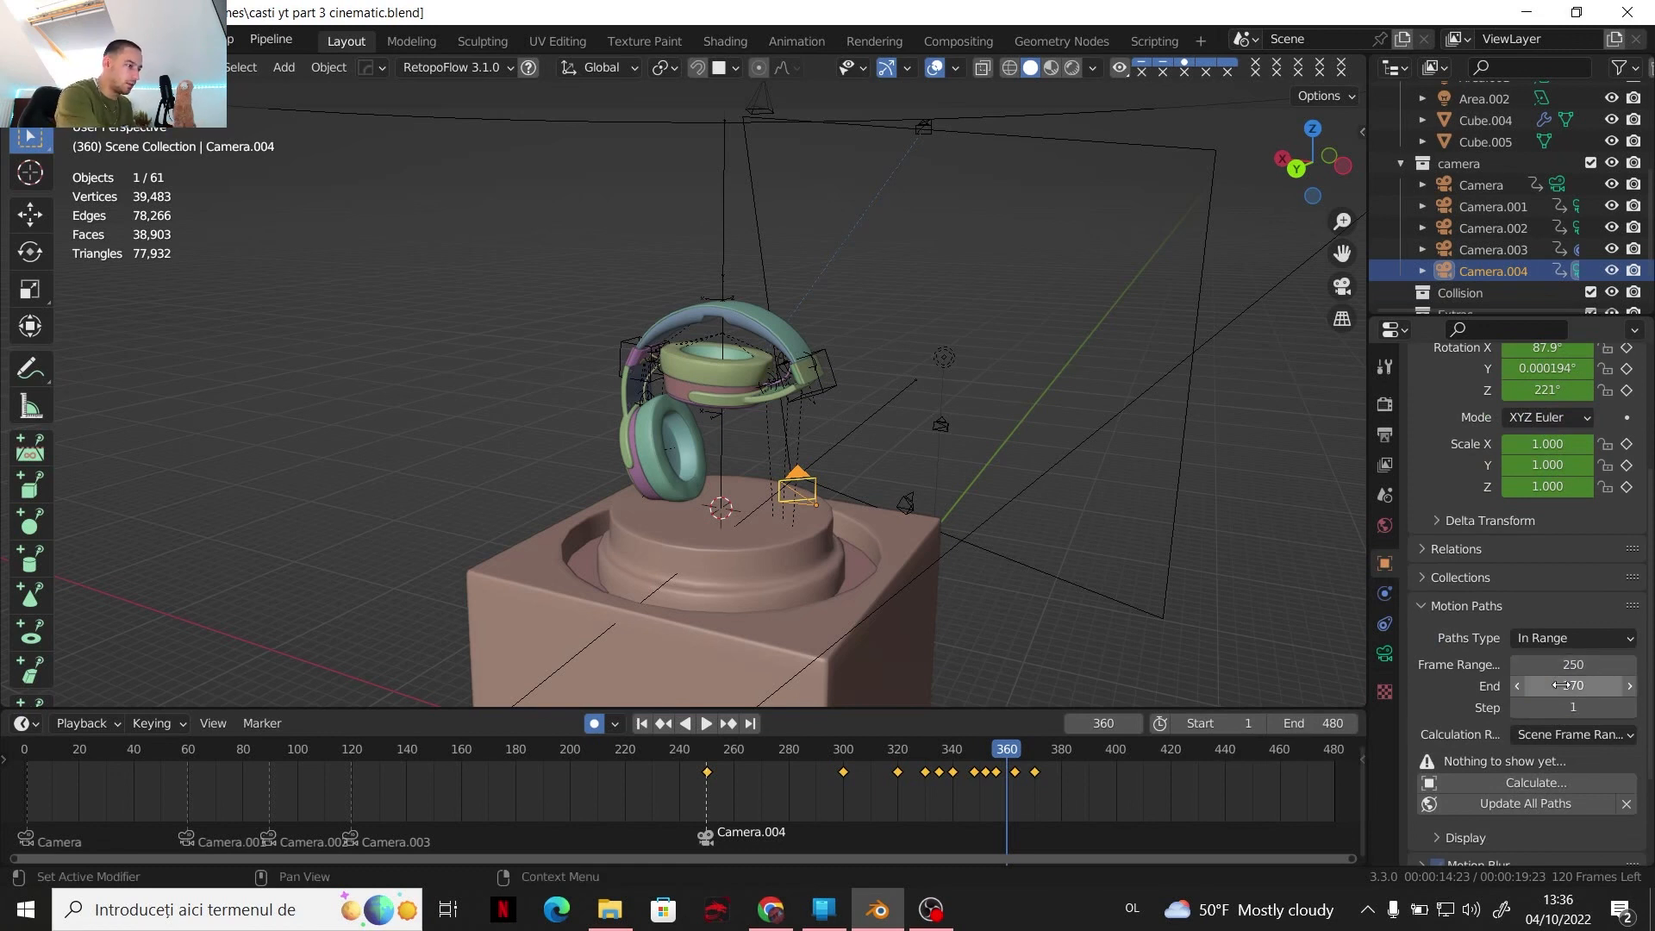
click(1513, 782)
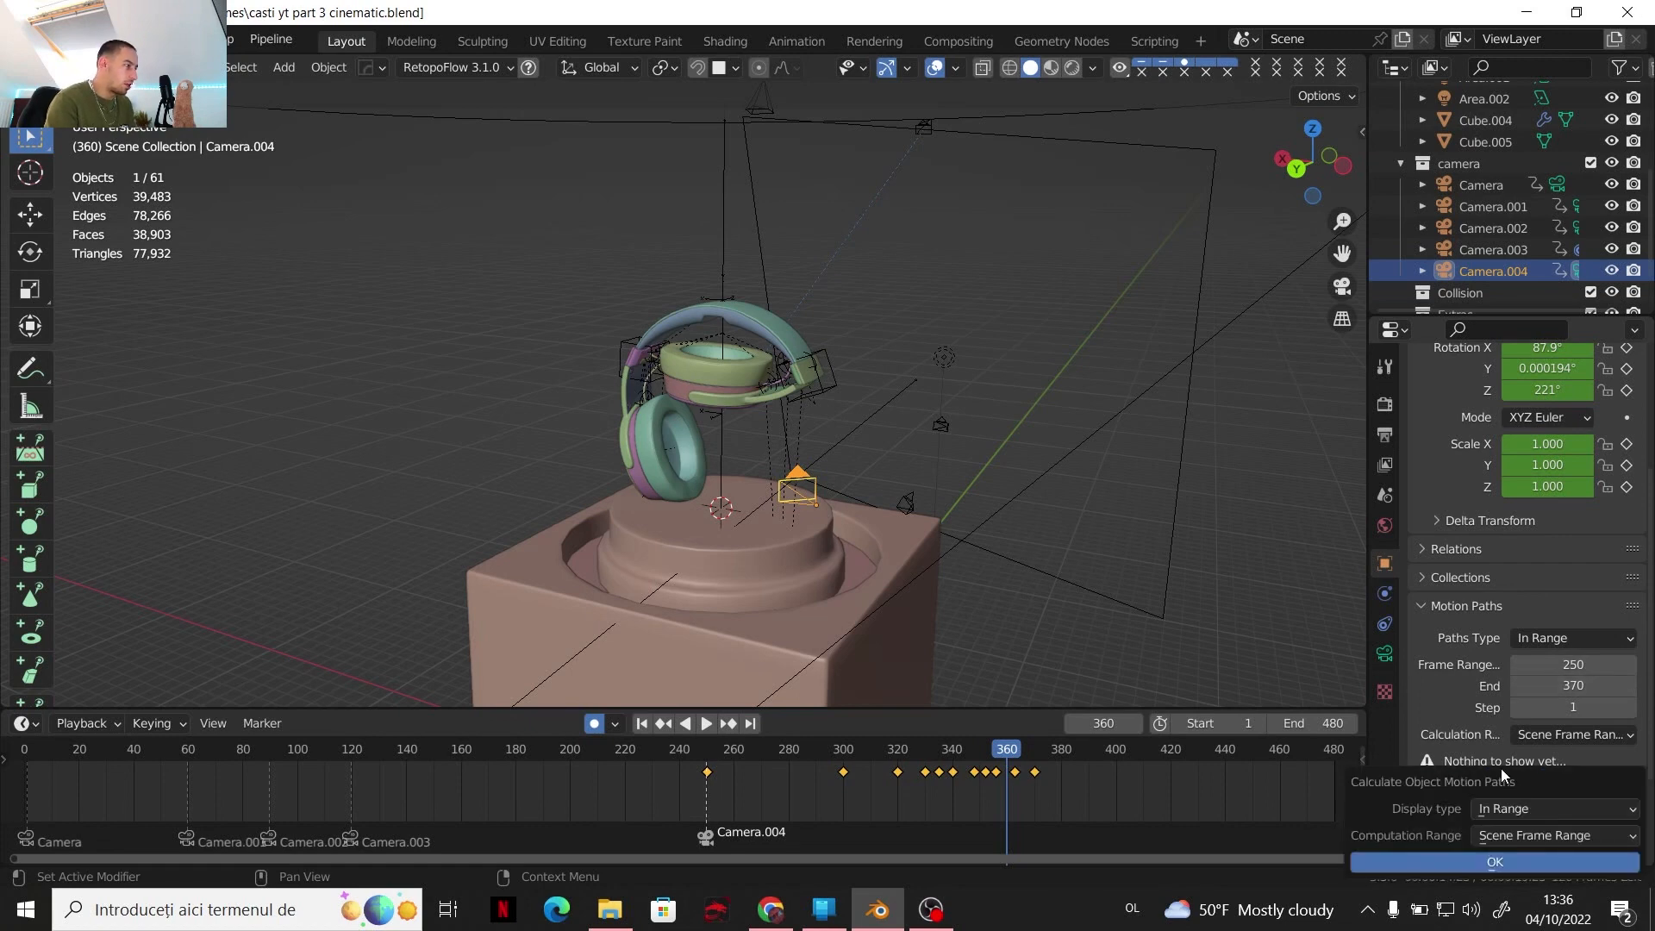
click(1499, 861)
Use the motion path to rework Camera.004's keyframes from frame 344 to 370, ending on a side view of the open headphones
mouse_move(1081, 525)
middle_down()
mouse_move(991, 484)
mouse_move(944, 520)
mouse_move(924, 502)
mouse_move(877, 542)
middle_up()
mouse_move(996, 751)
mouse_down()
mouse_move(779, 714)
mouse_move(976, 753)
mouse_up()
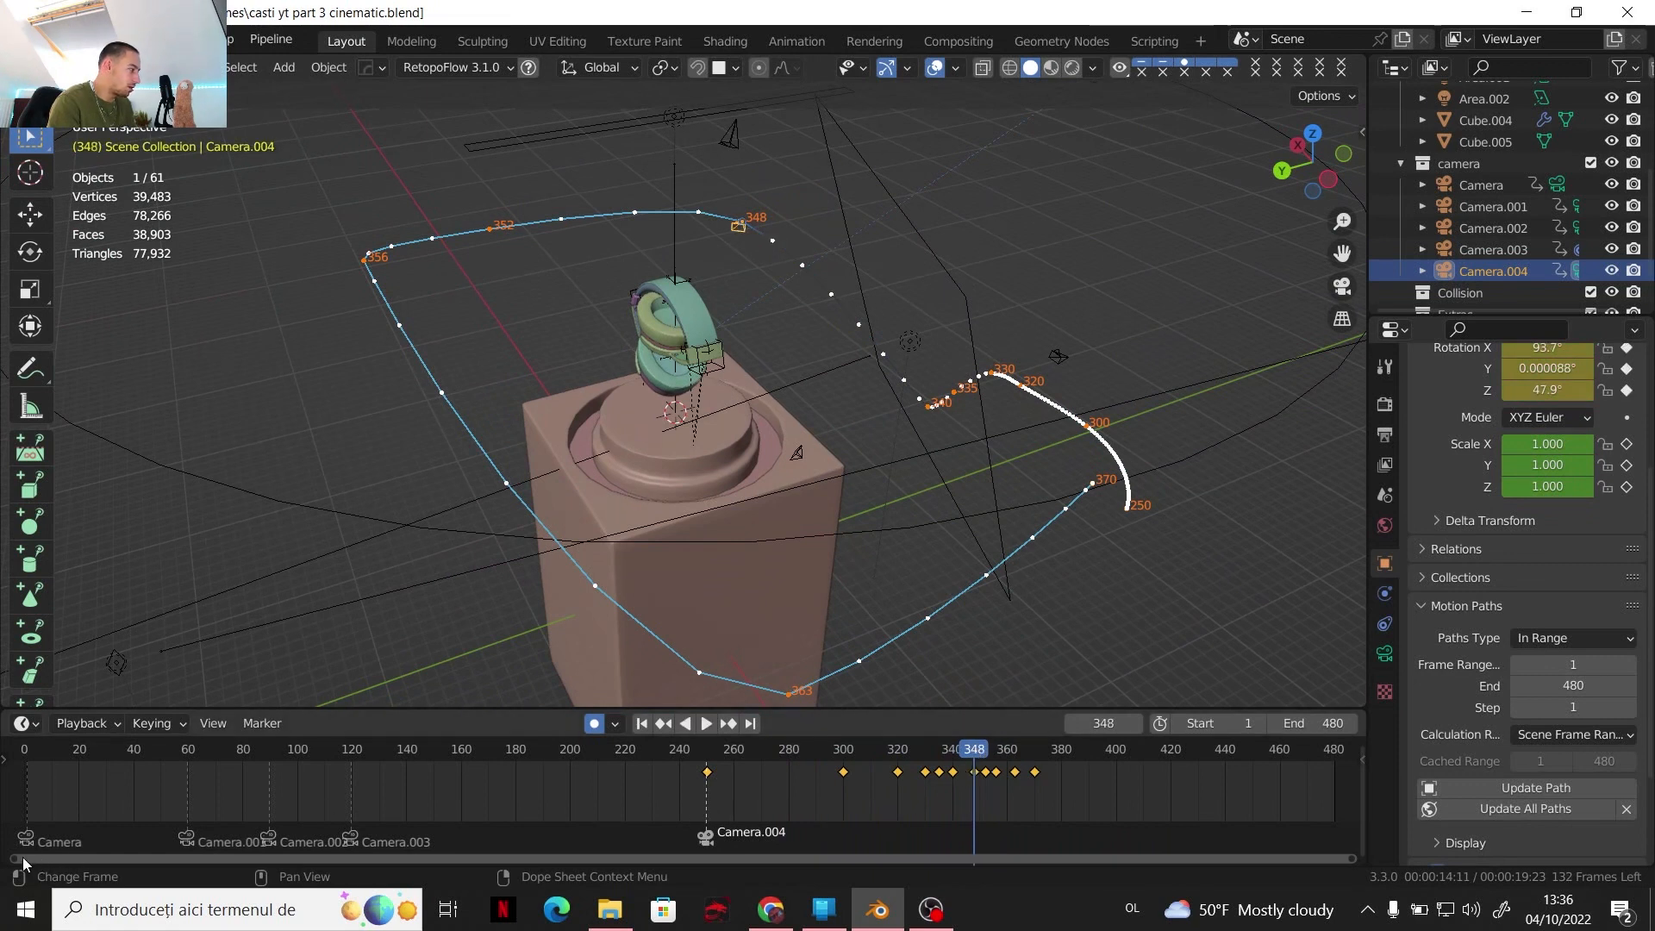
drag(22, 857, 633, 868)
middle_drag(689, 534, 841, 410)
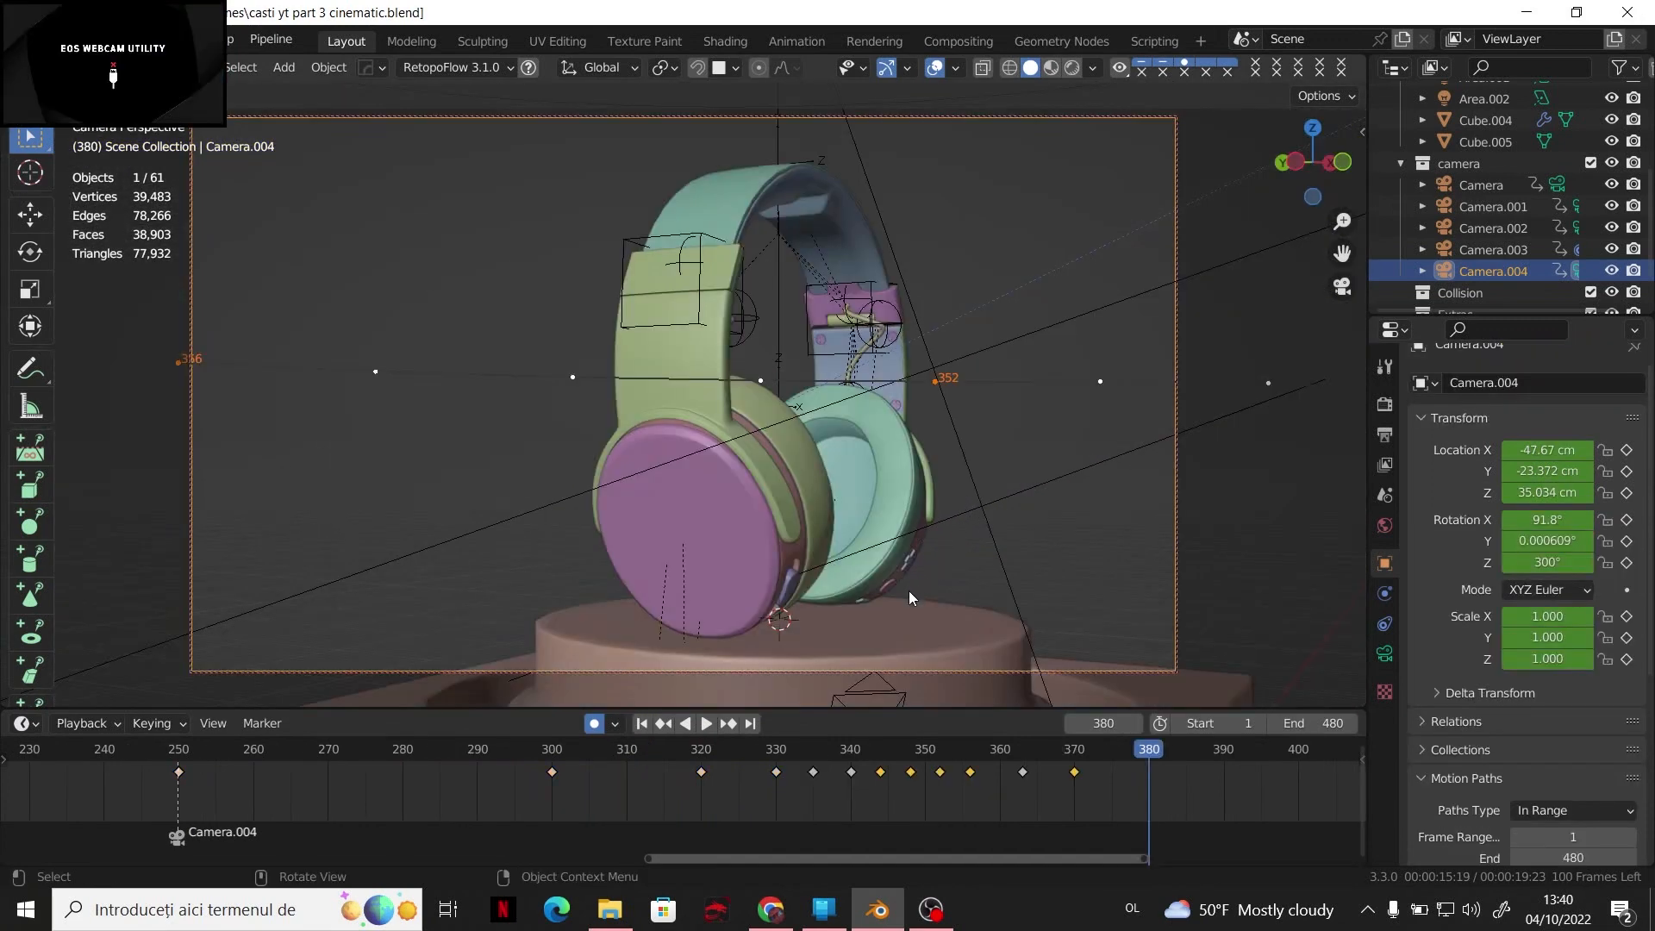
Play the shot from about frames 338 and 336 to review Camera.004's swing around the headphones
drag(810, 762, 836, 755)
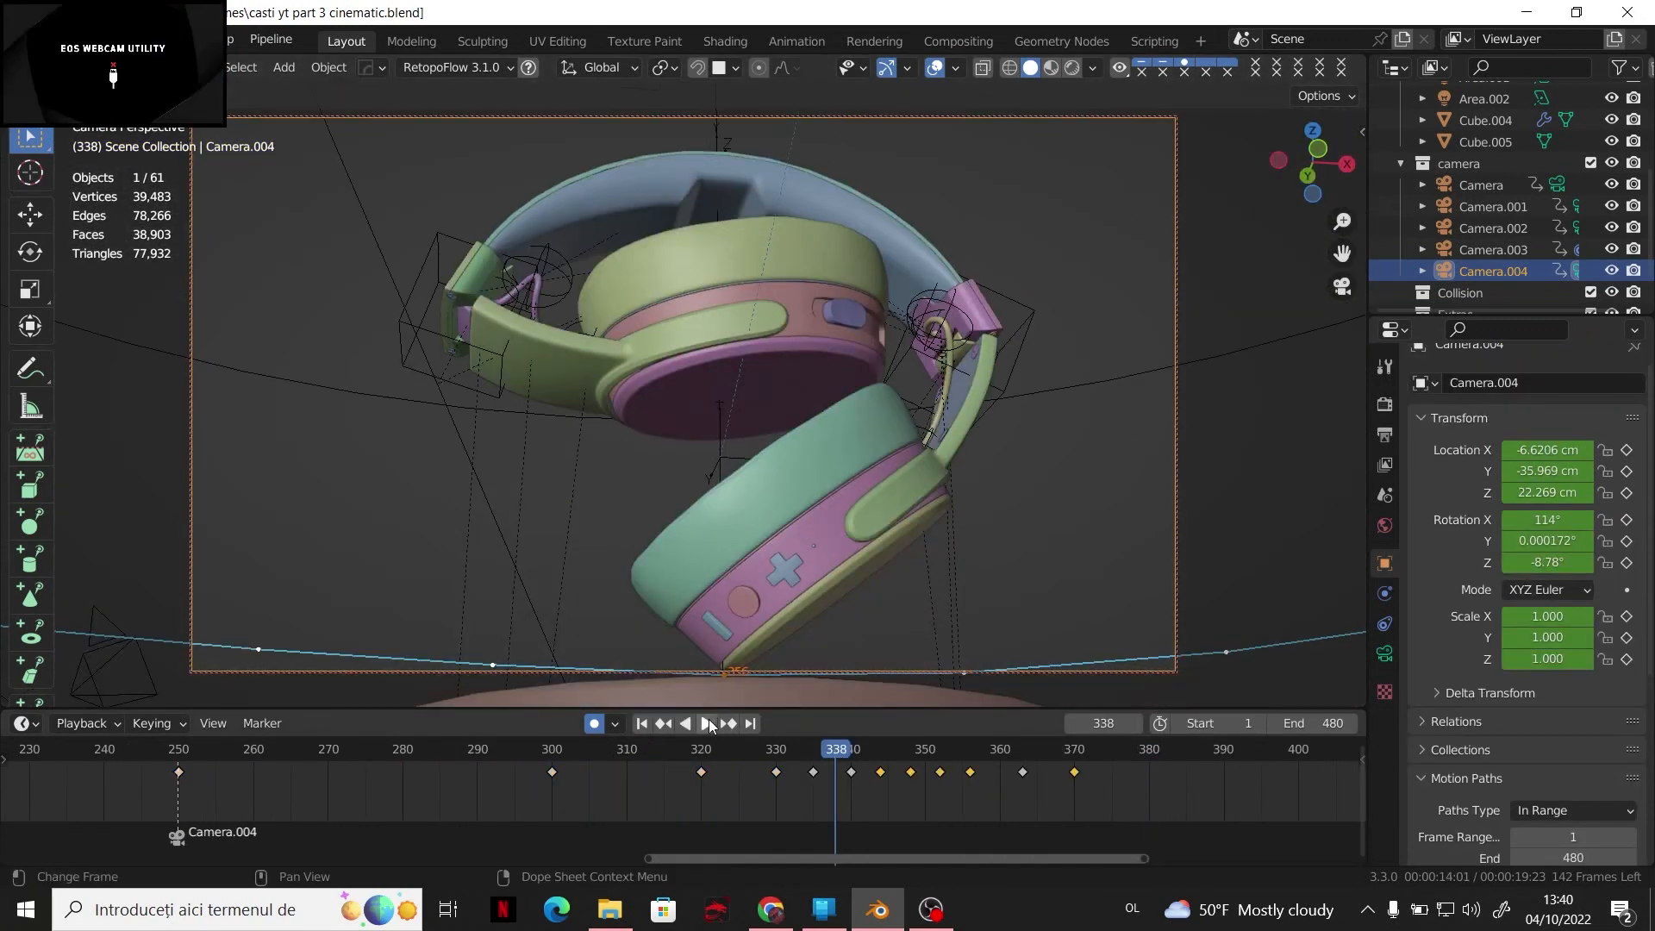
click(708, 724)
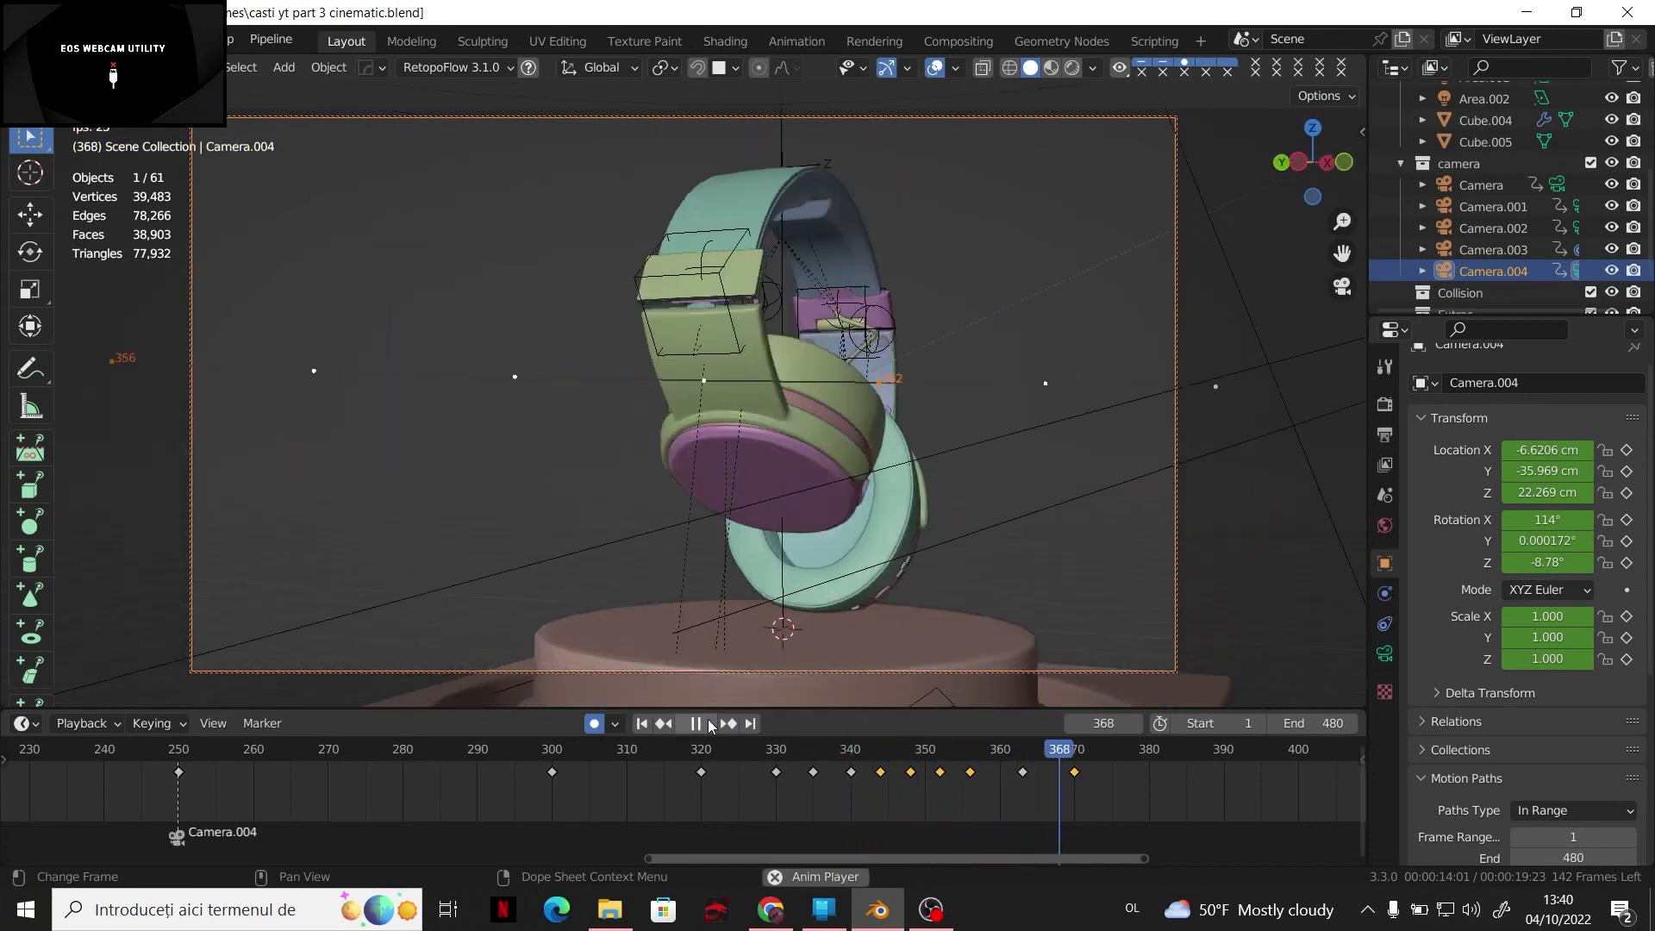
click(706, 724)
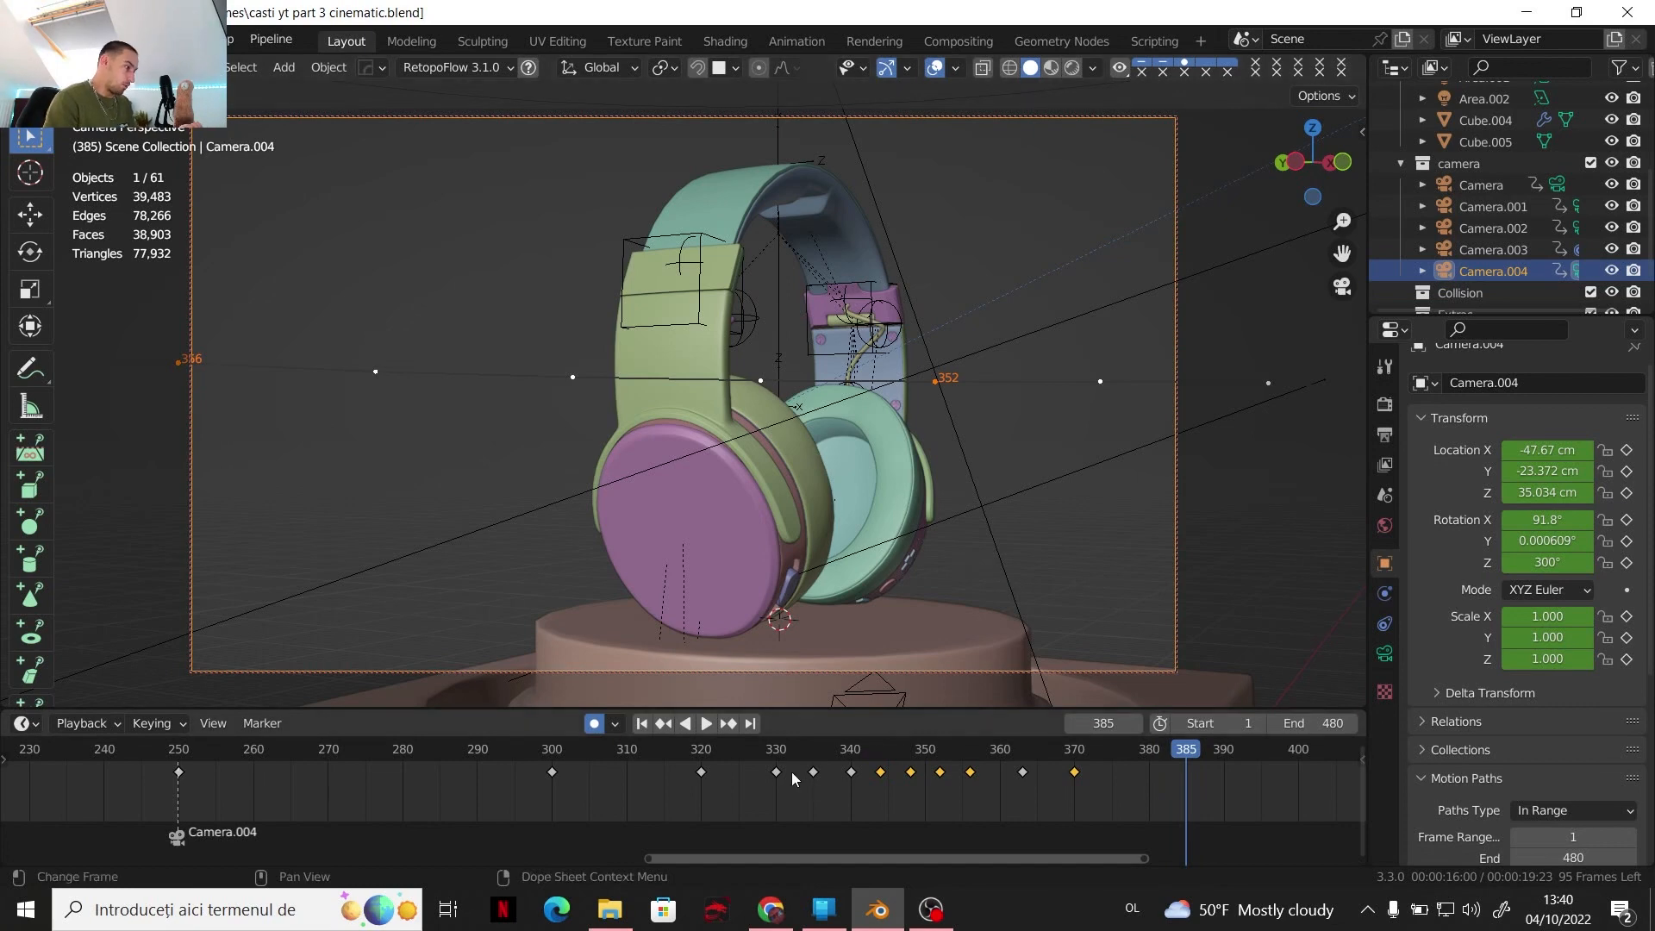
mouse_move(851, 757)
mouse_down()
mouse_move(884, 758)
mouse_move(820, 753)
mouse_up()
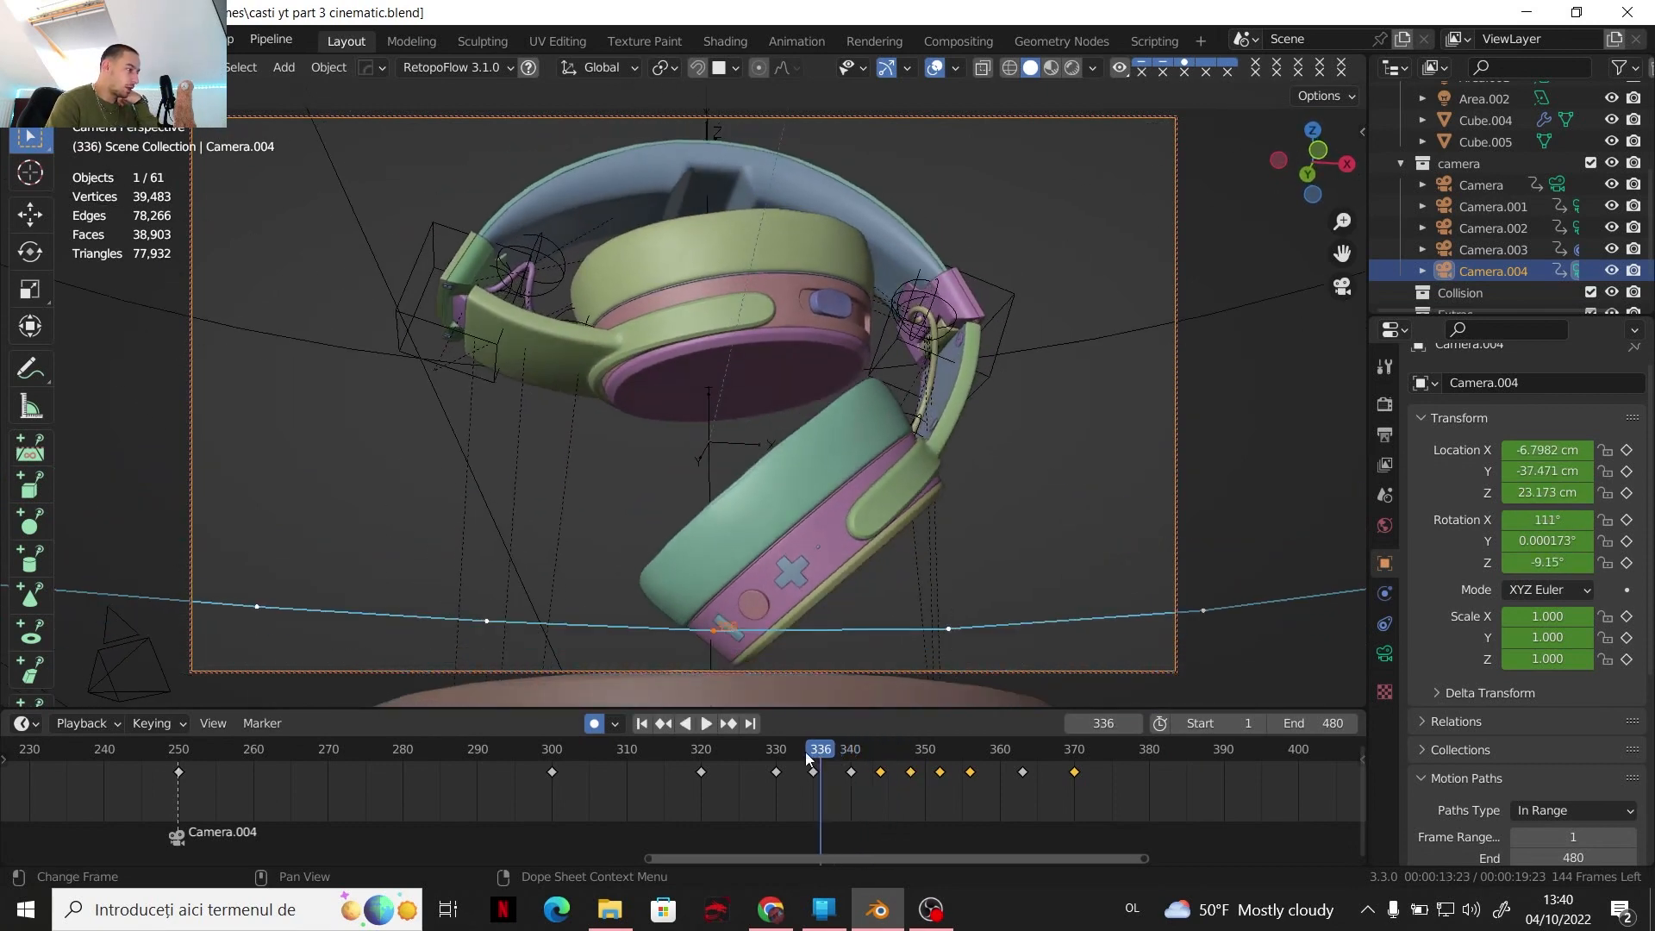
click(695, 726)
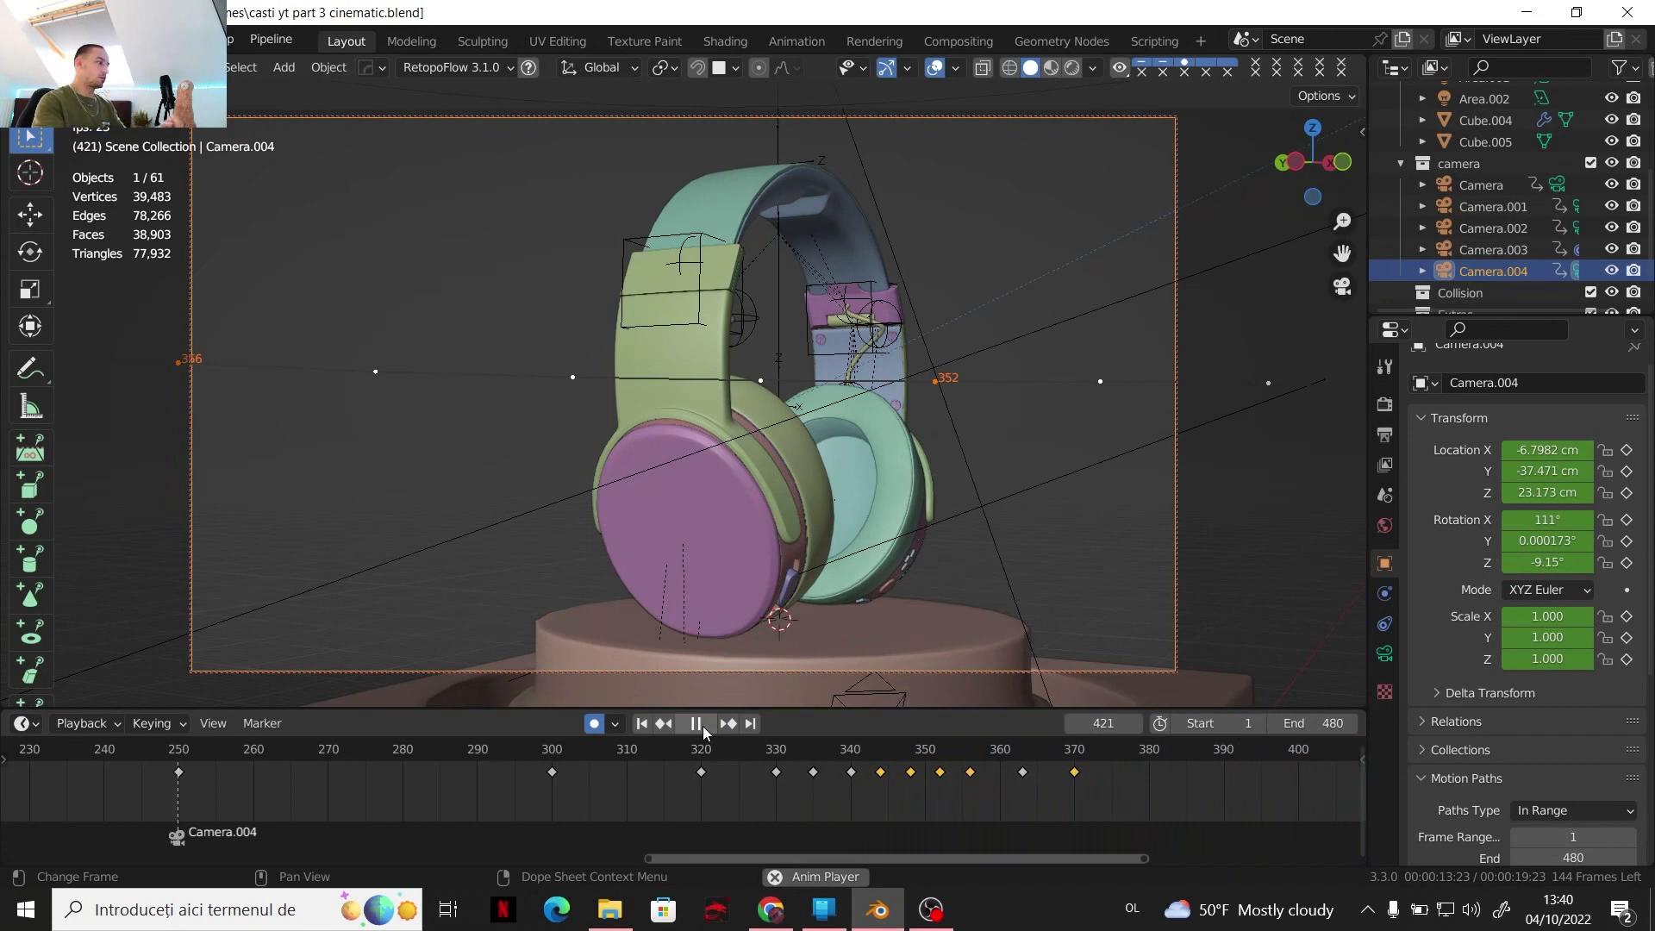
Stop playback, select Camera.004's keyframes from frame 300 to 370 and turn off the camera-to-view lock
click(701, 726)
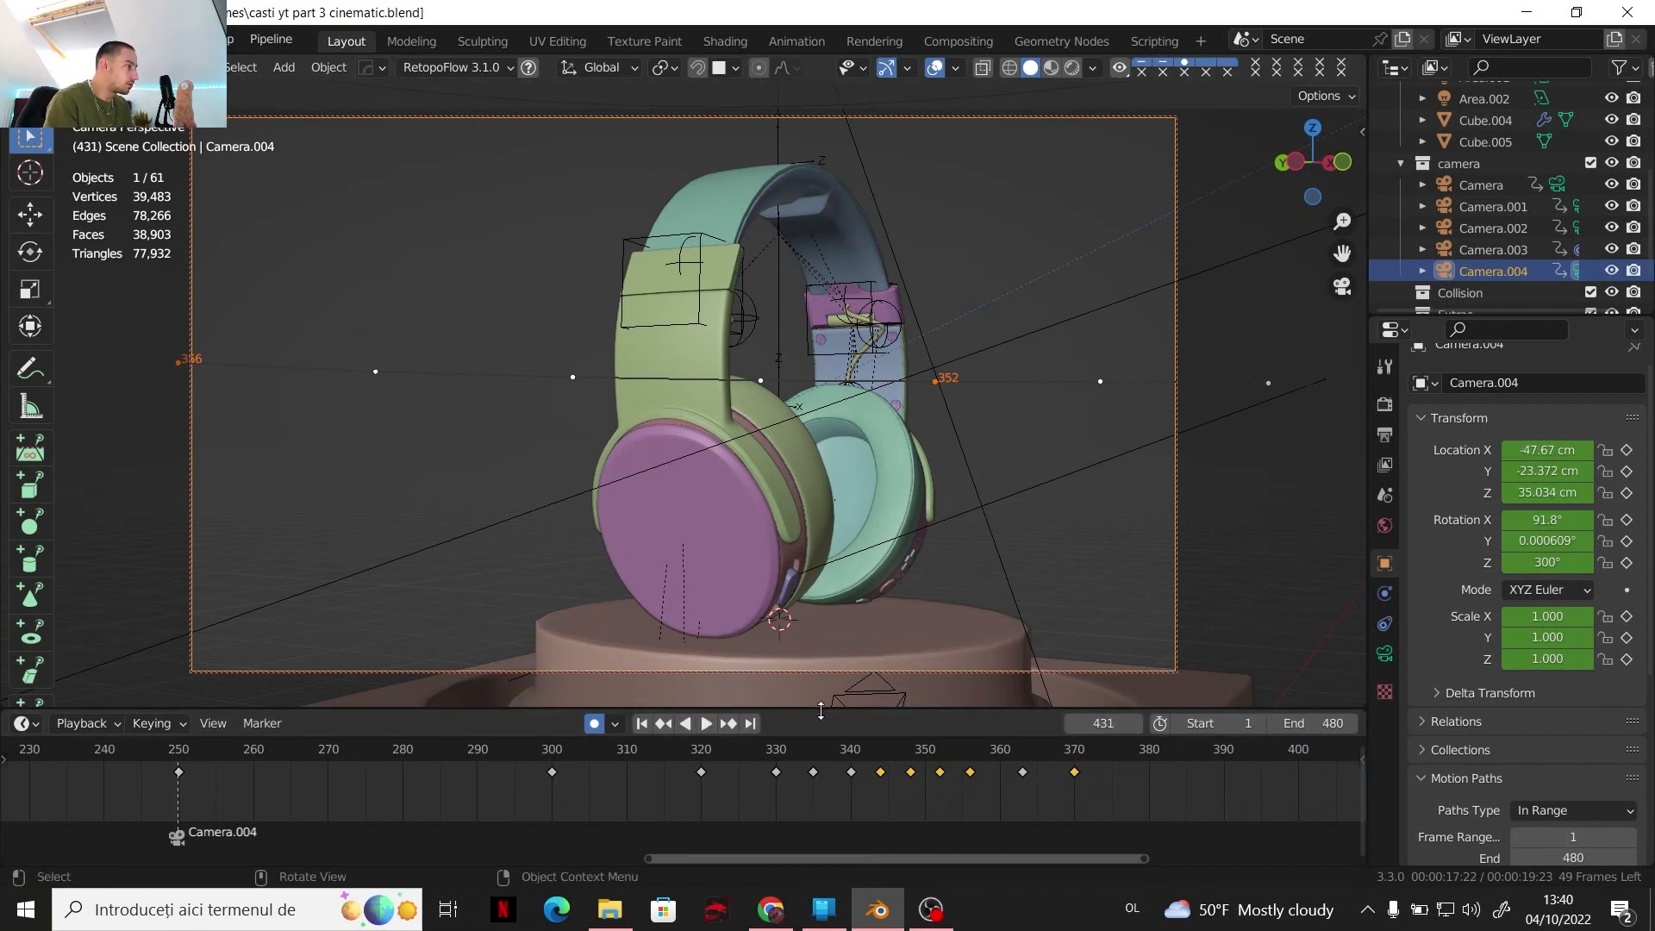
drag(1094, 785, 518, 753)
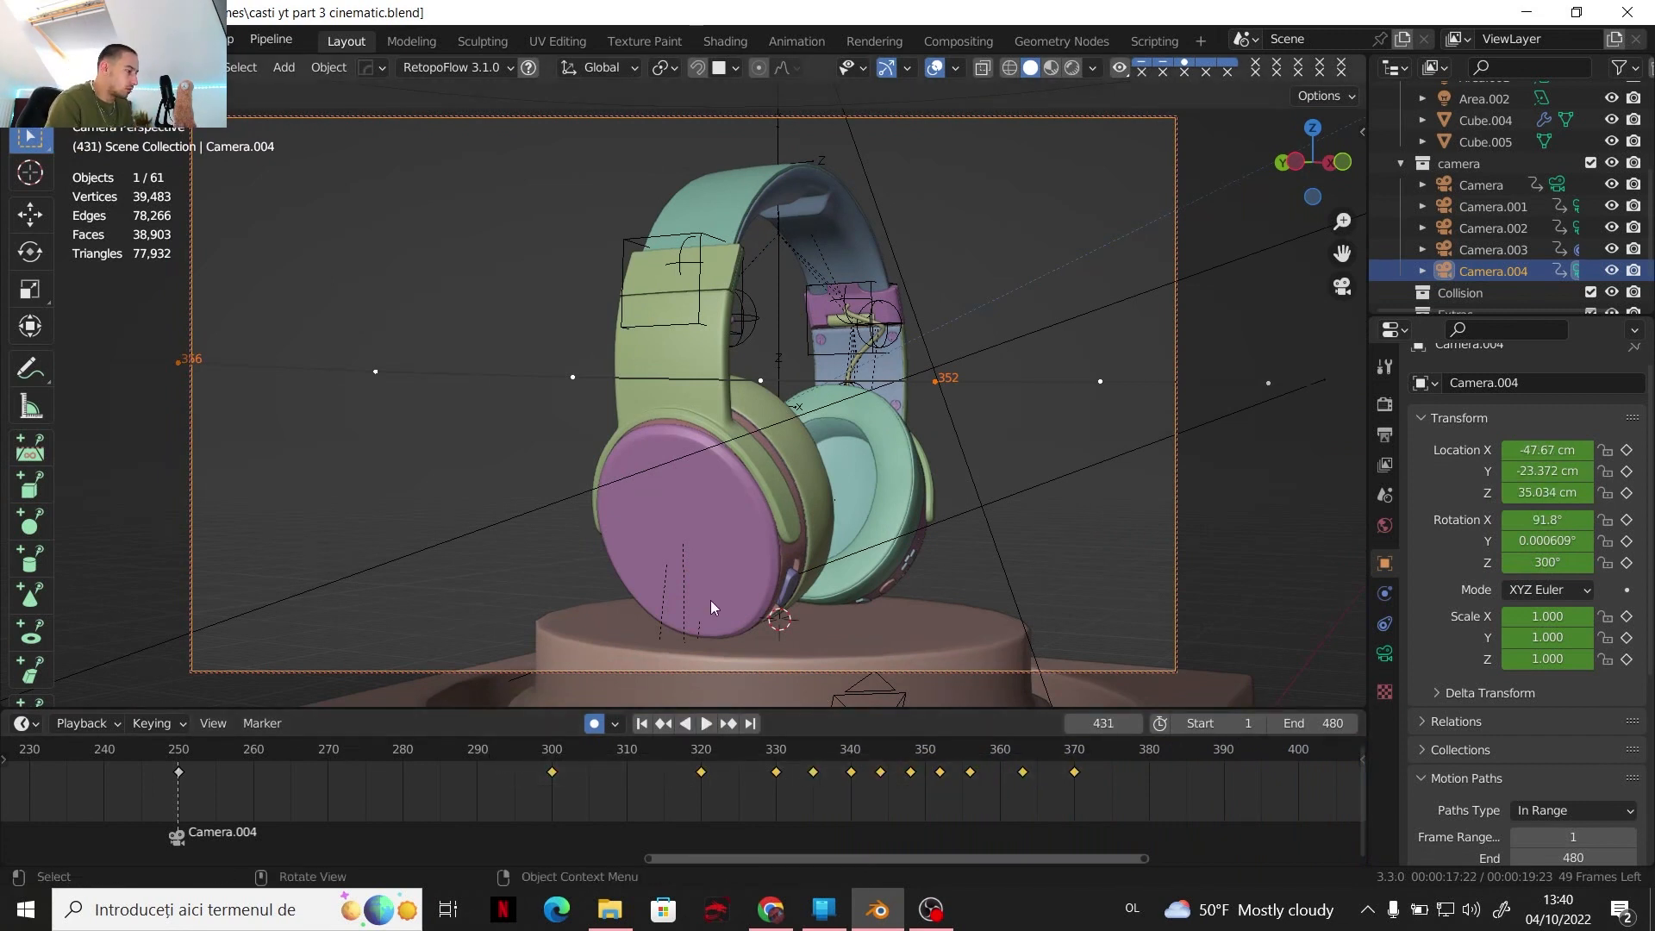
click(1362, 131)
click(1233, 499)
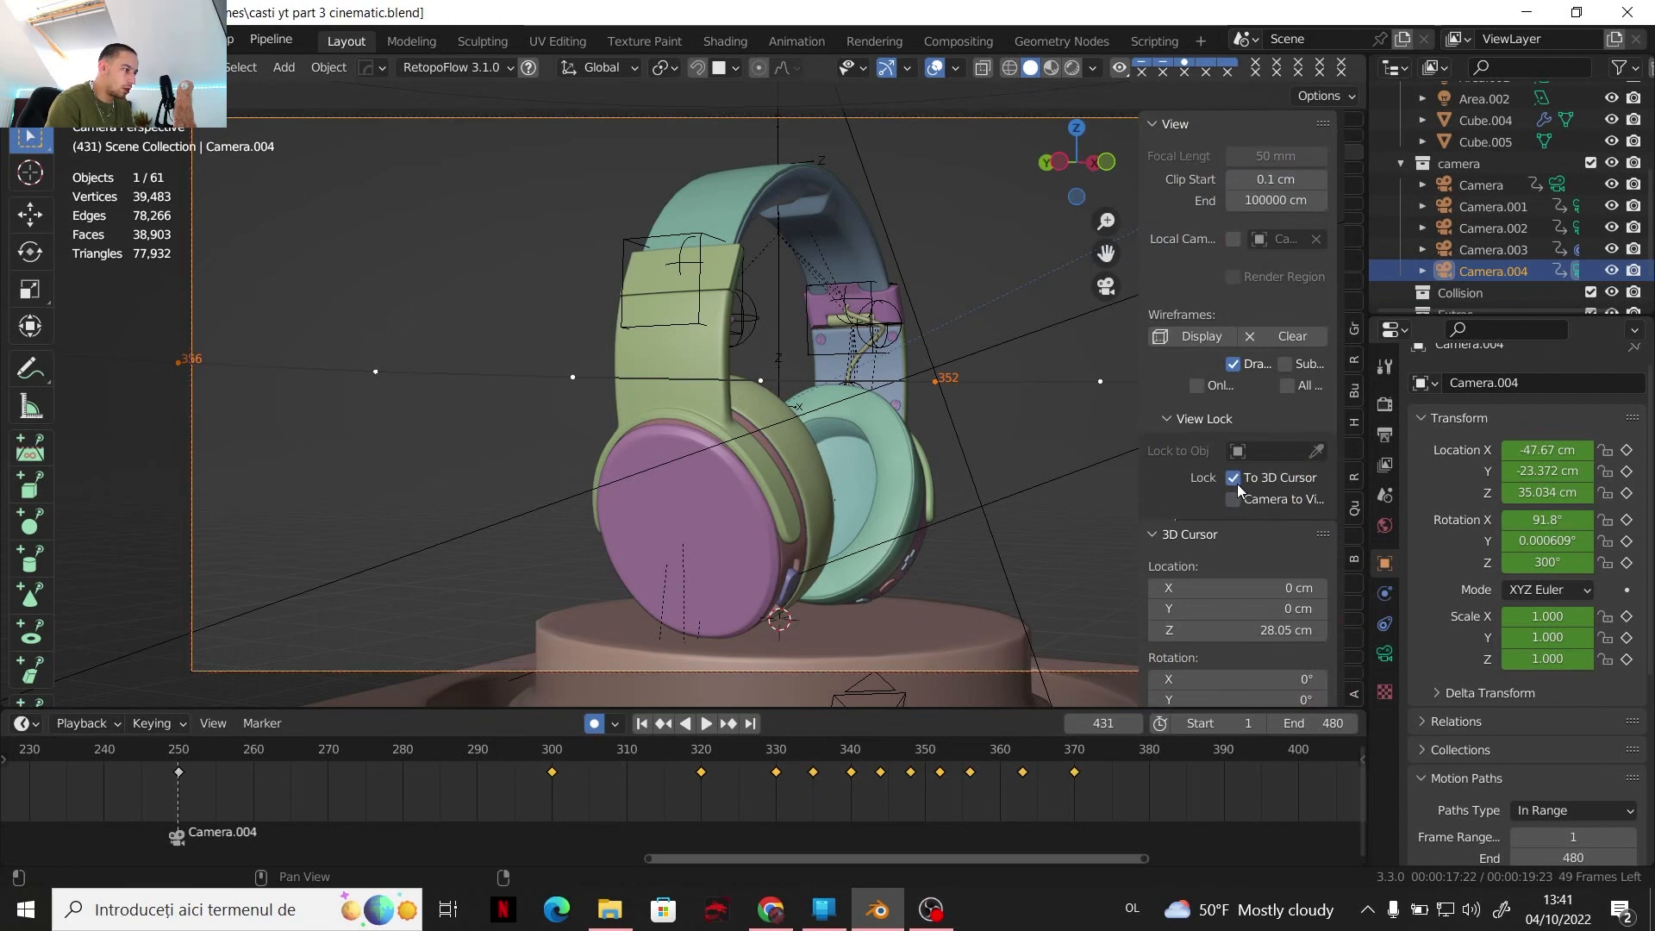
key(n)
Leave the camera view to show Camera.004's whole motion path and go to frame 370
middle_drag(772, 331, 831, 388)
scroll(833, 386, down, 3)
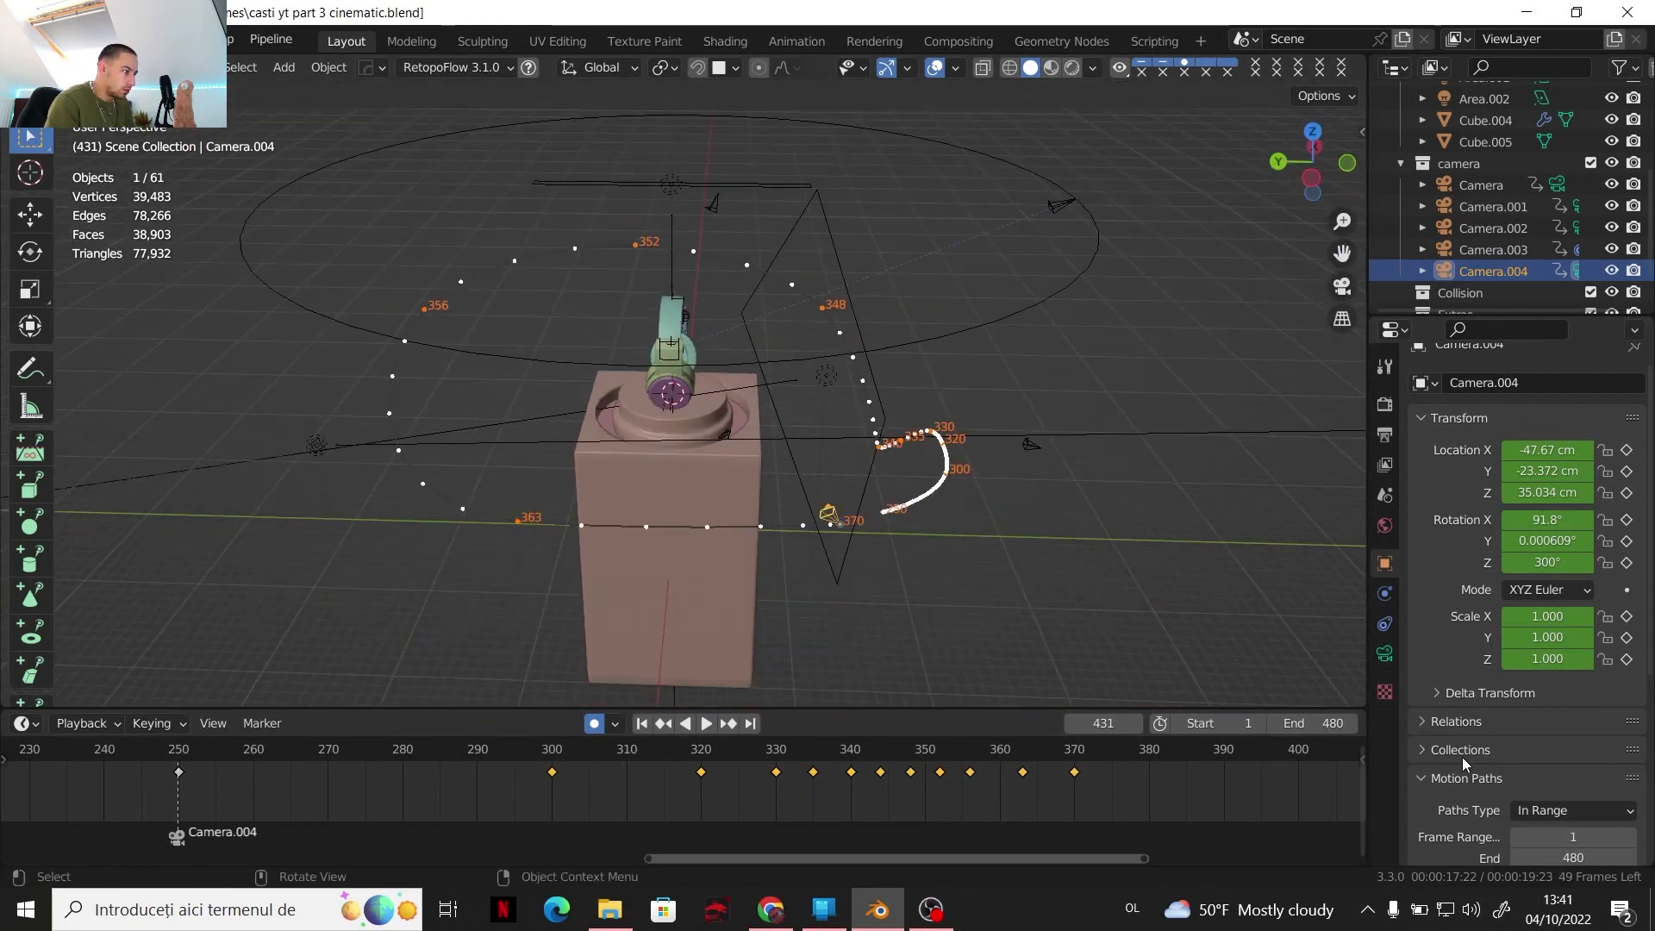
middle_drag(1466, 859, 1464, 686)
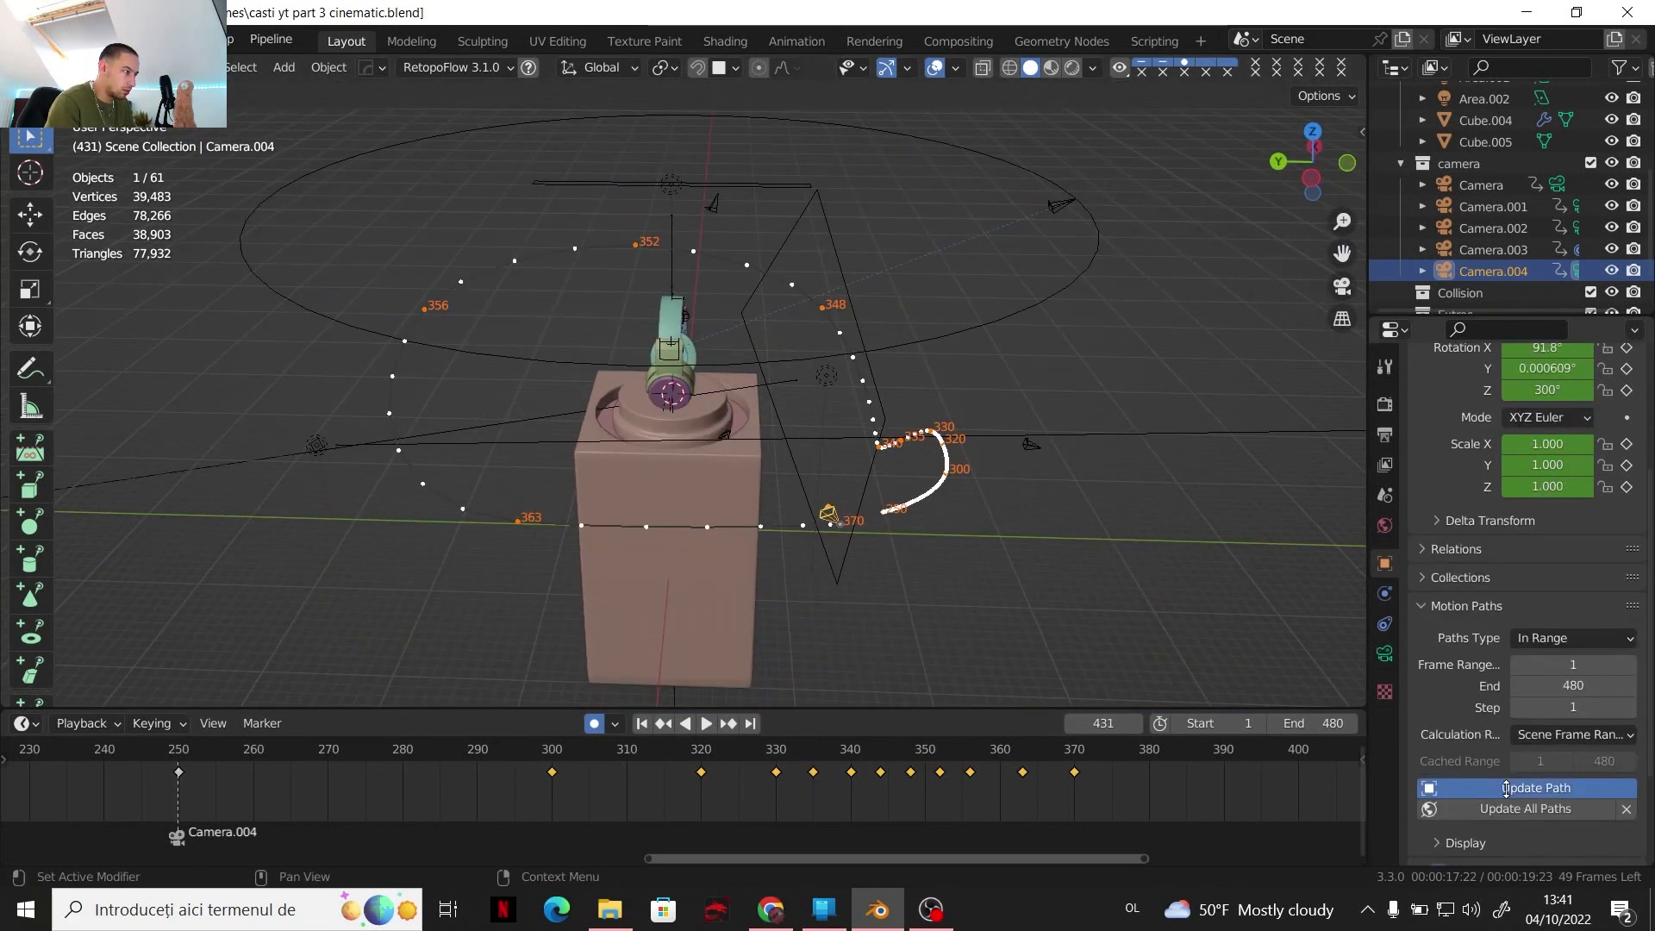
middle_drag(945, 393, 840, 400)
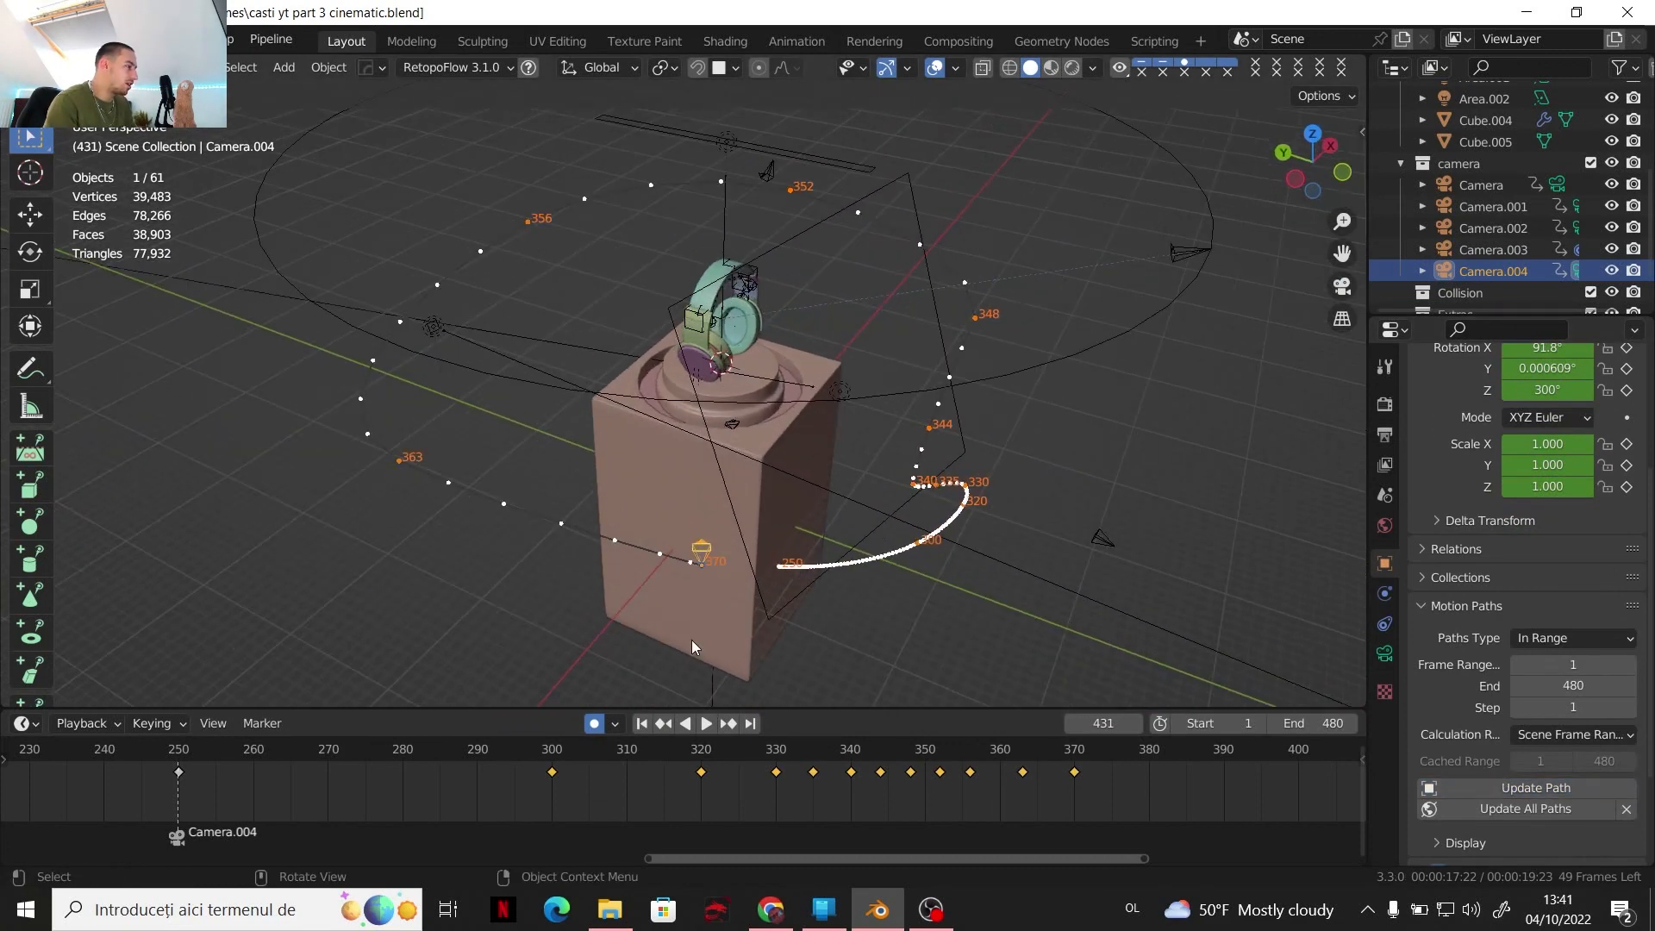
drag(596, 759, 1074, 798)
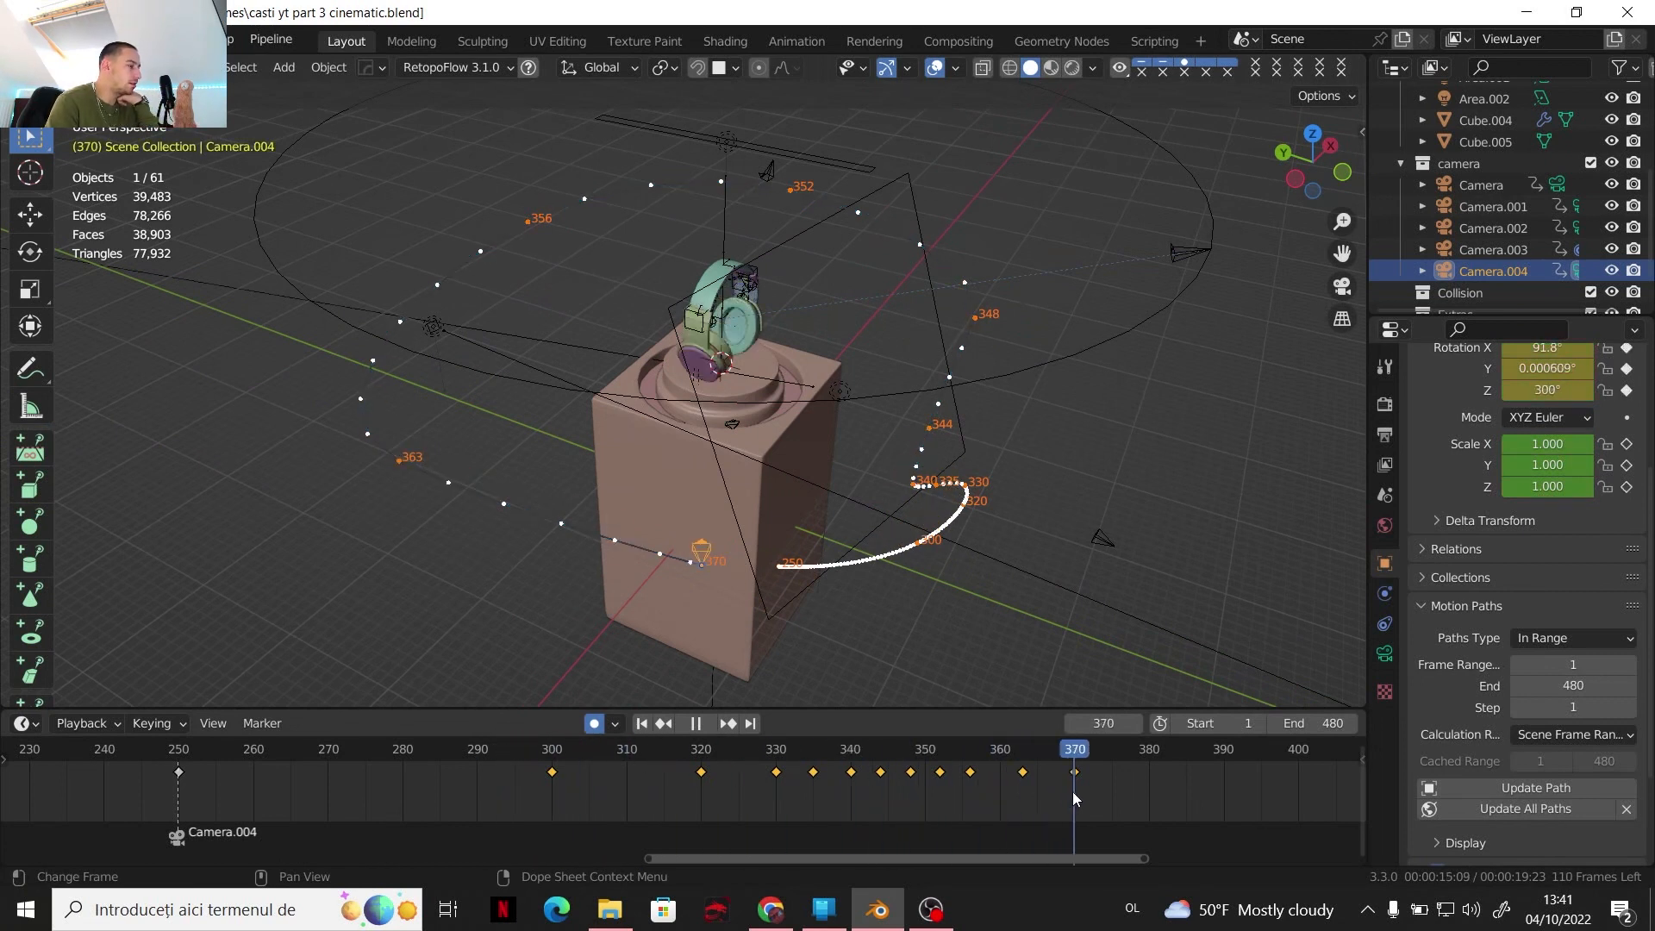
Try Exponential interpolation on Camera.004's selected keyframes and update its motion path to check the spacing
right_click(1066, 789)
mouse_move(1074, 714)
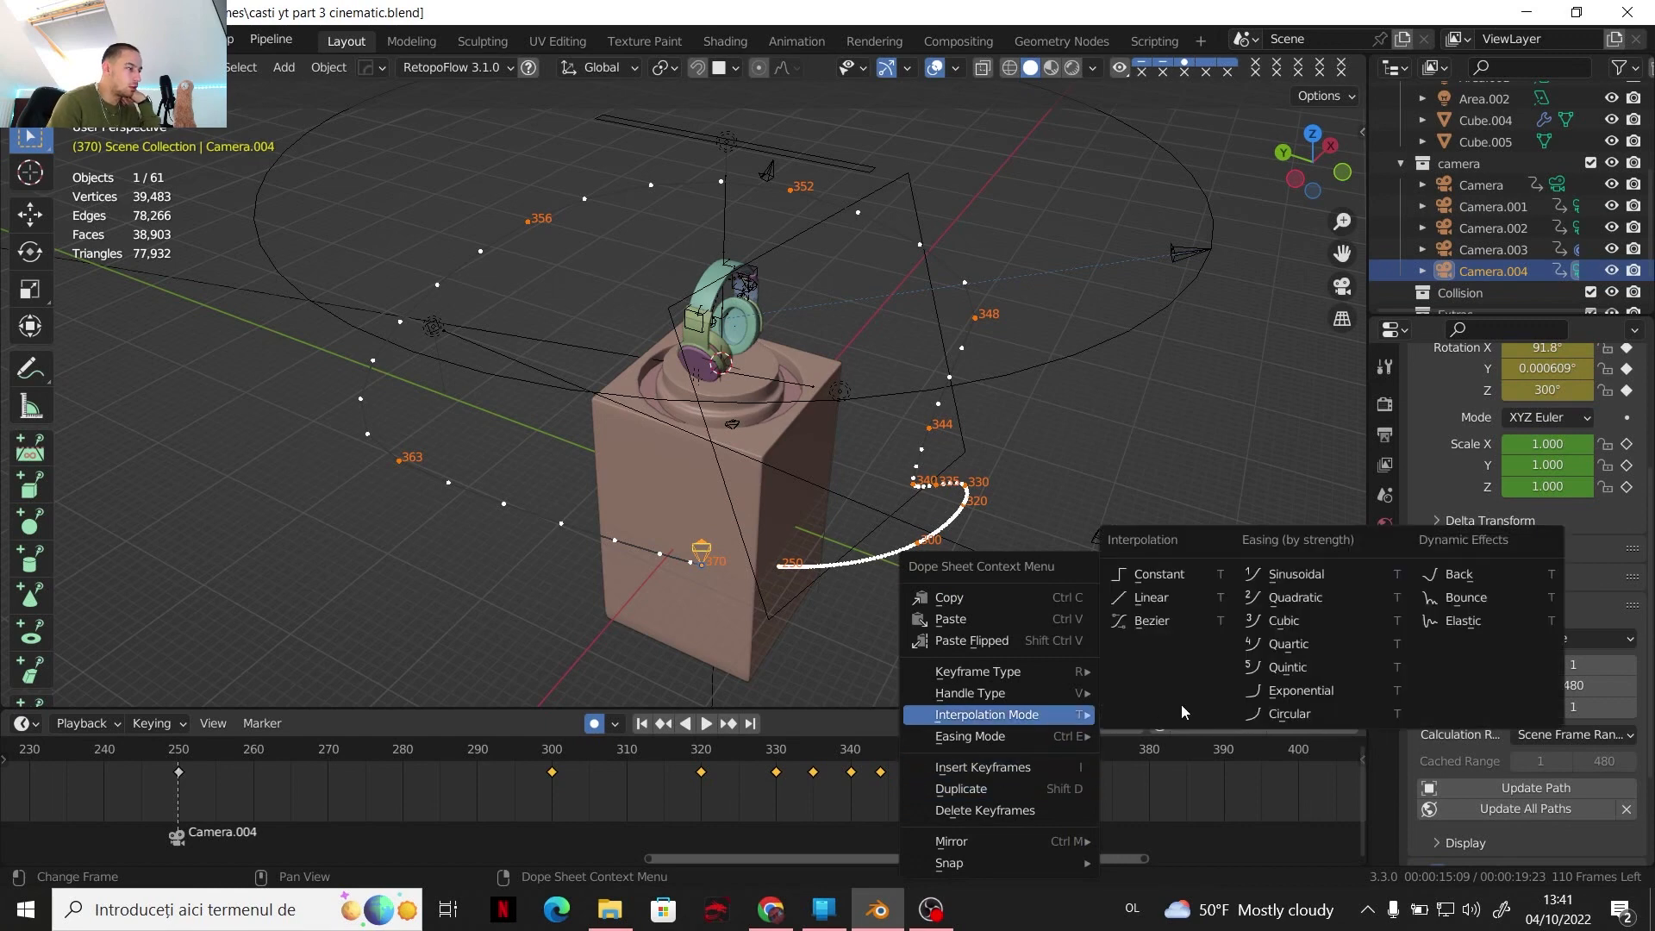
click(1300, 690)
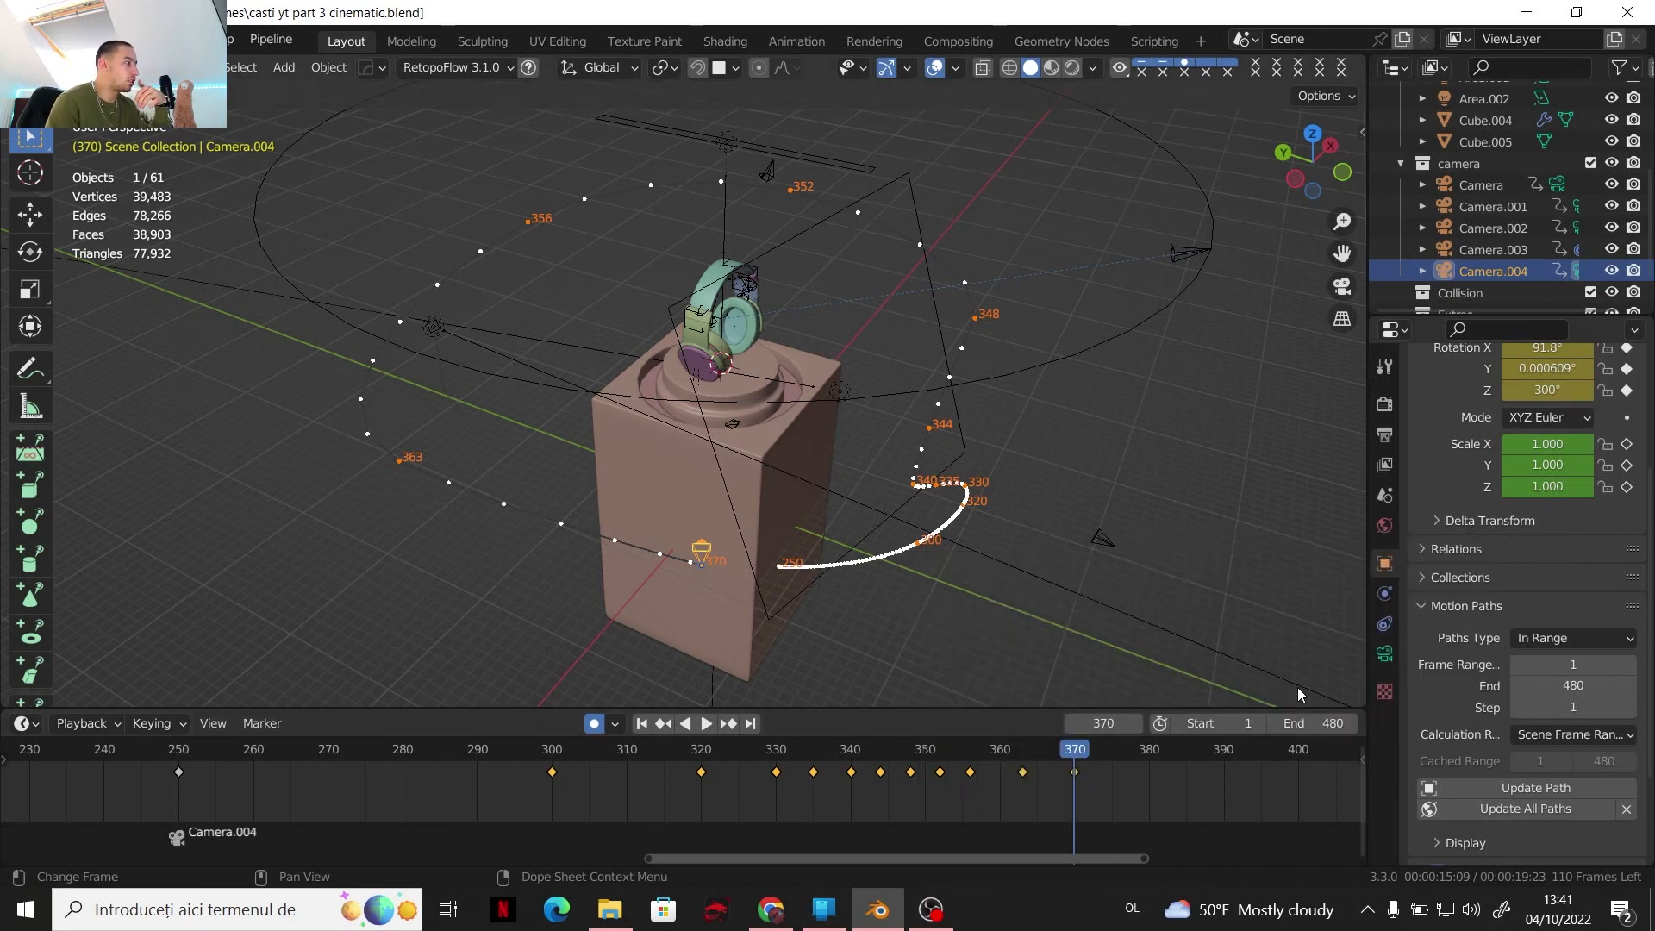
click(1548, 789)
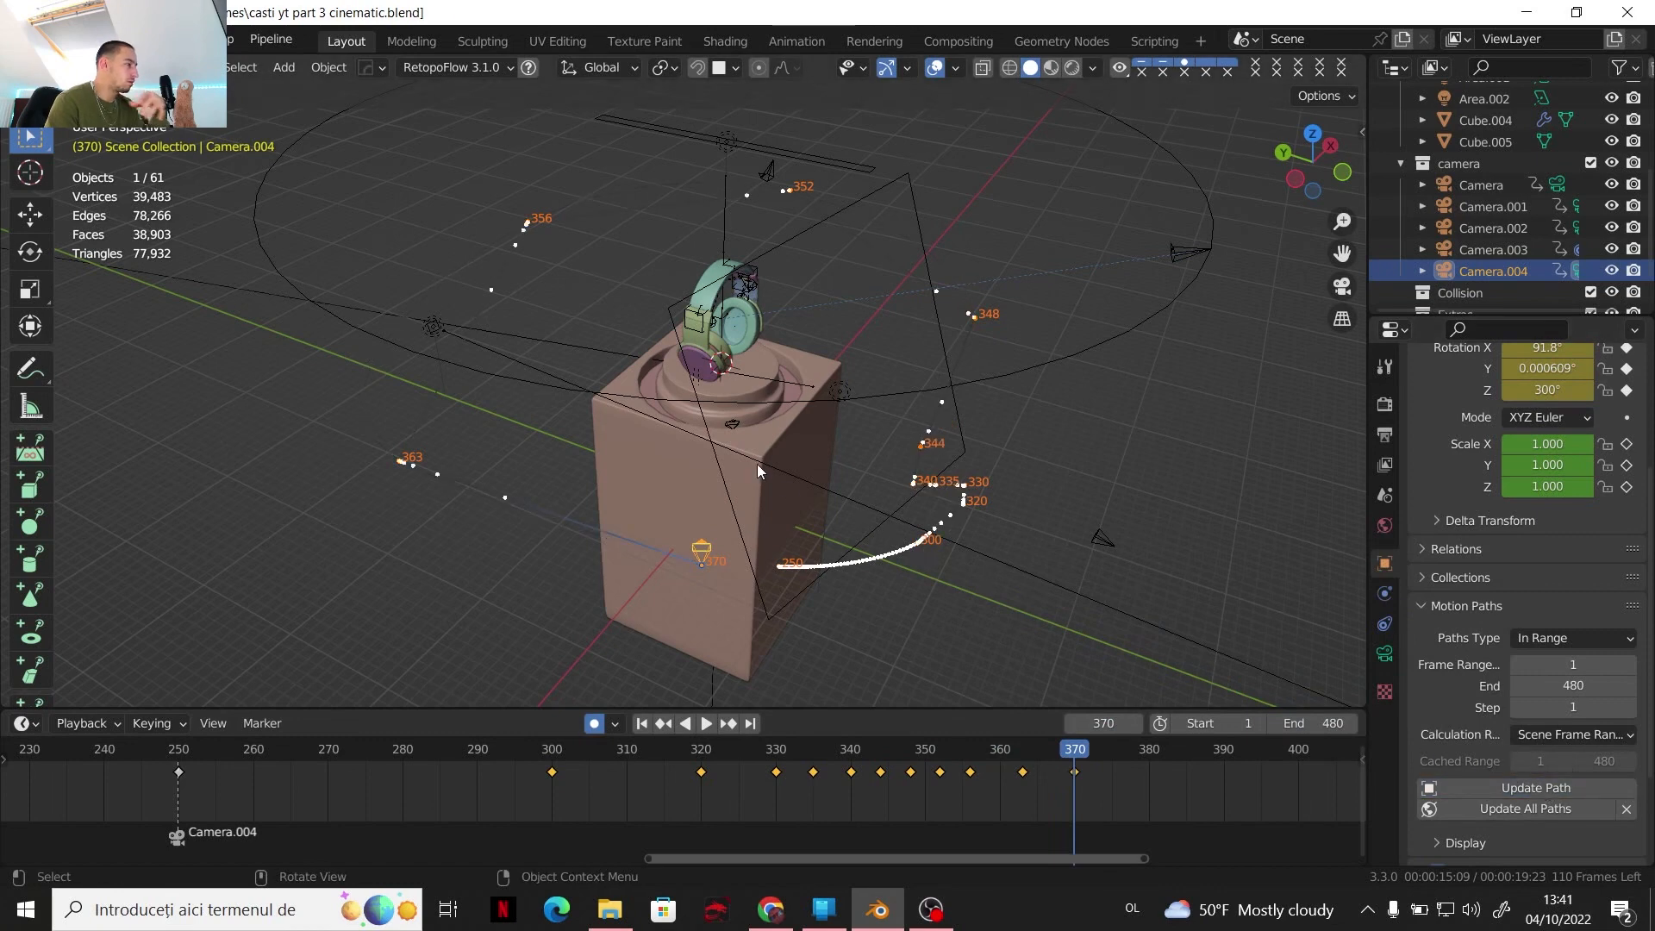
middle_drag(758, 465, 666, 457)
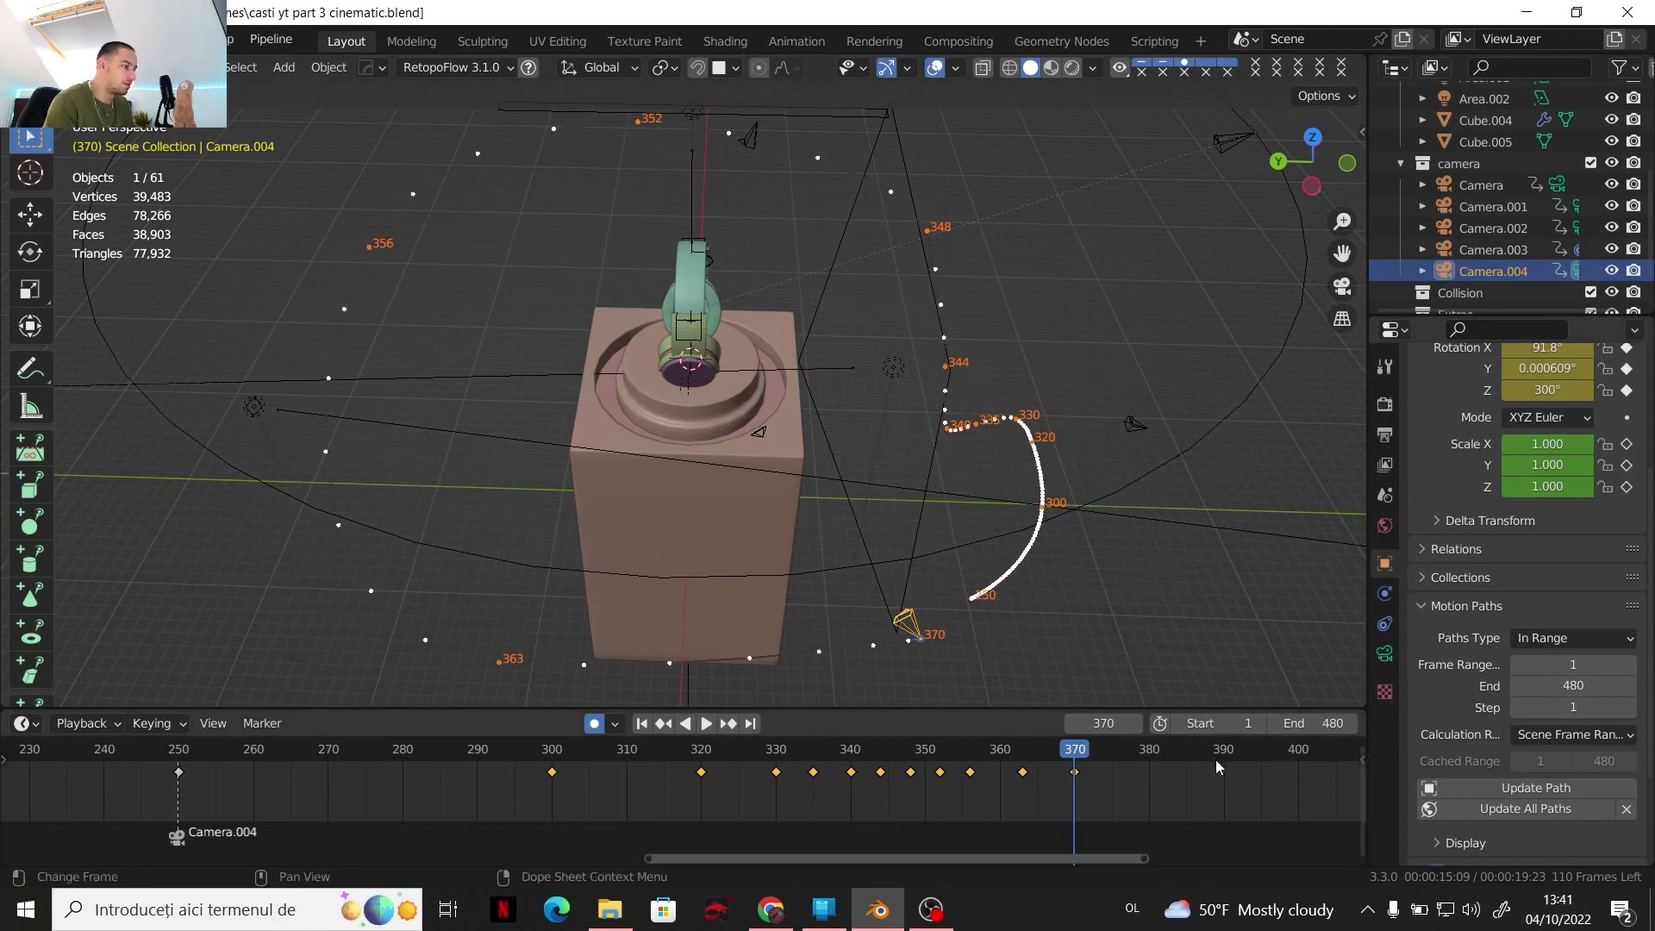
Try Bounce interpolation on Camera.004's selected keyframes and update its motion path to inspect the result
right_click(1053, 773)
mouse_move(1048, 713)
click(1460, 602)
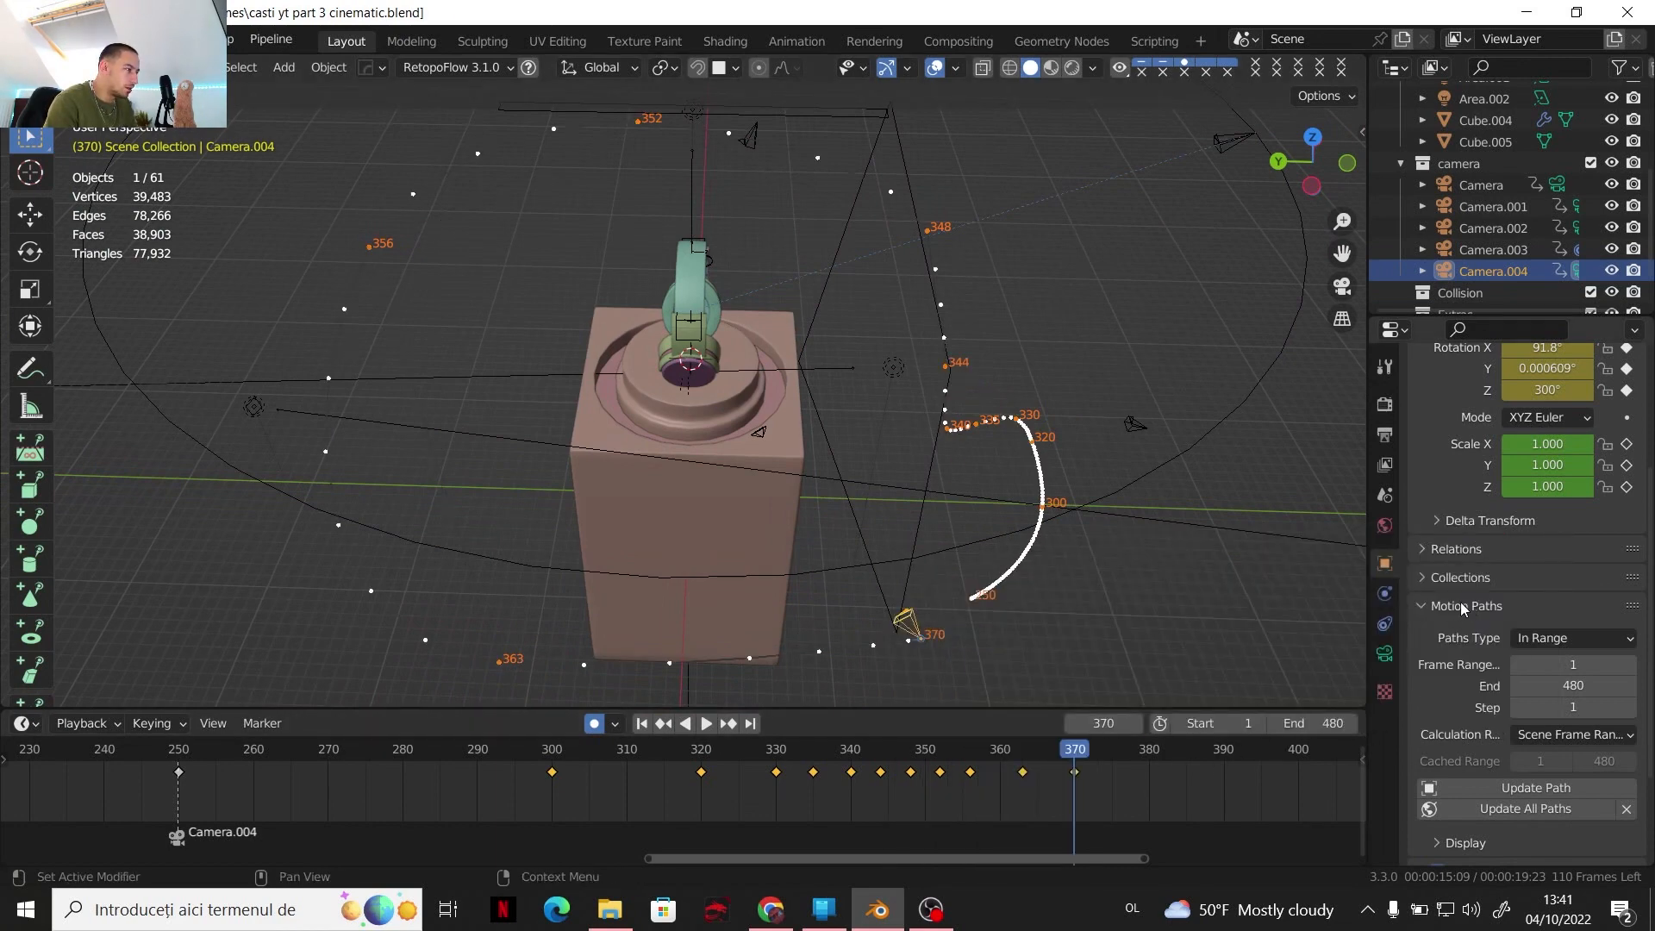
click(1529, 789)
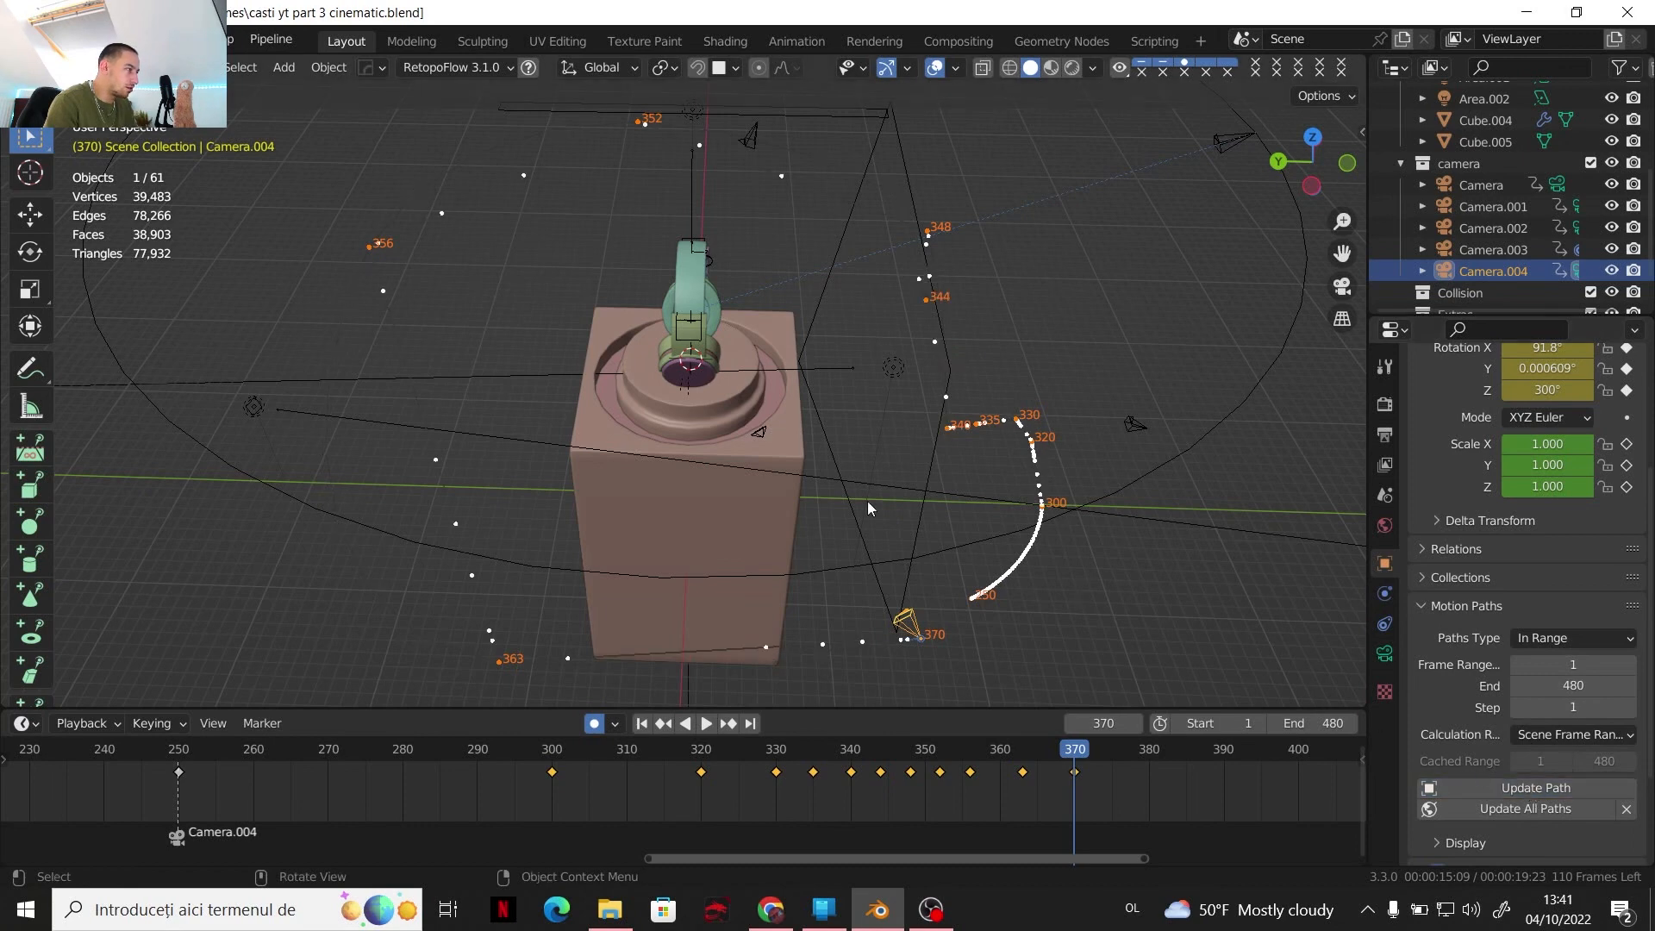
middle_drag(867, 500, 811, 523)
scroll(818, 512, down, 2)
middle_drag(774, 436, 705, 351)
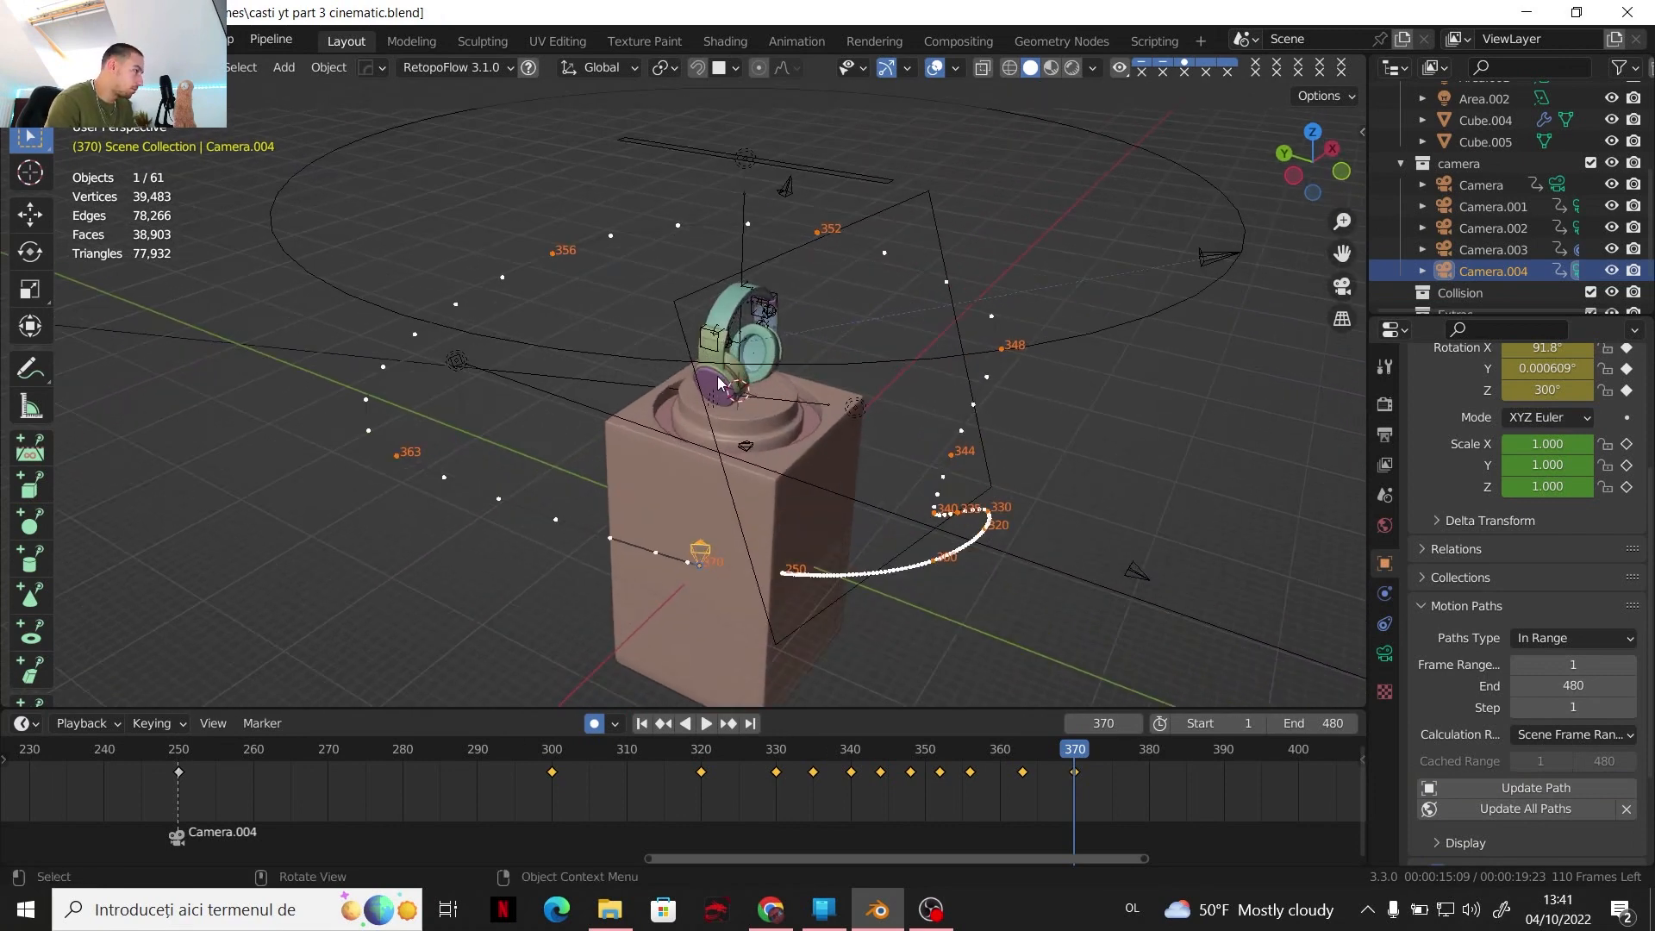
Save the file and add a timeline marker at frame 370 while looking through Camera.004
click(45, 41)
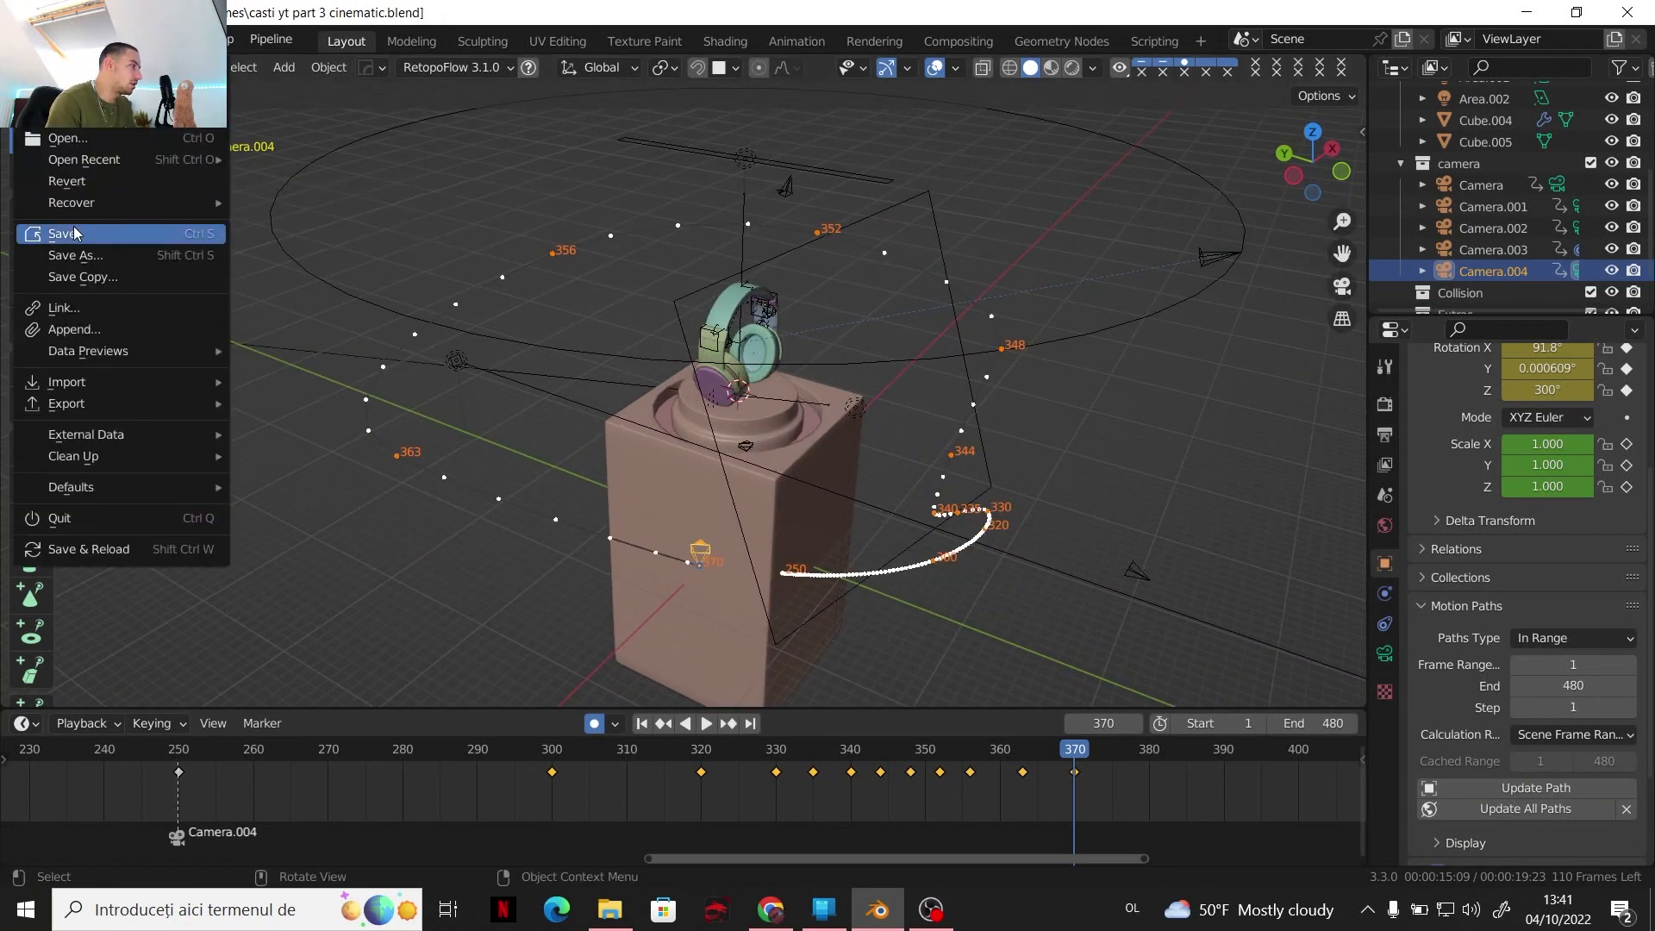
click(75, 225)
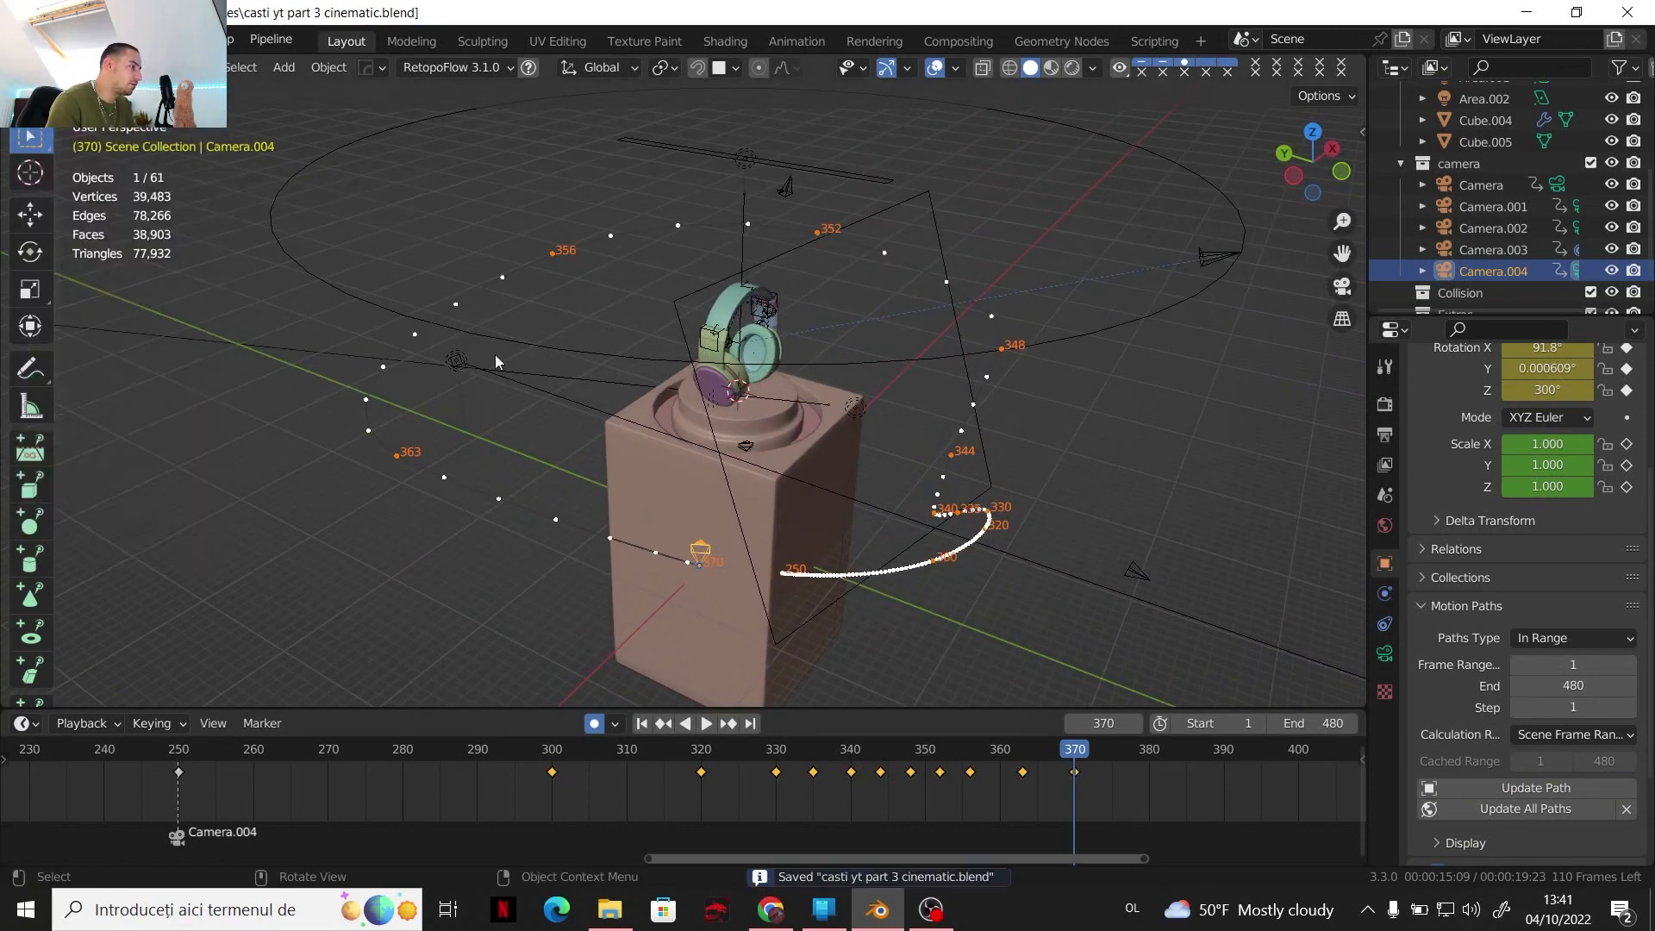
click(1342, 289)
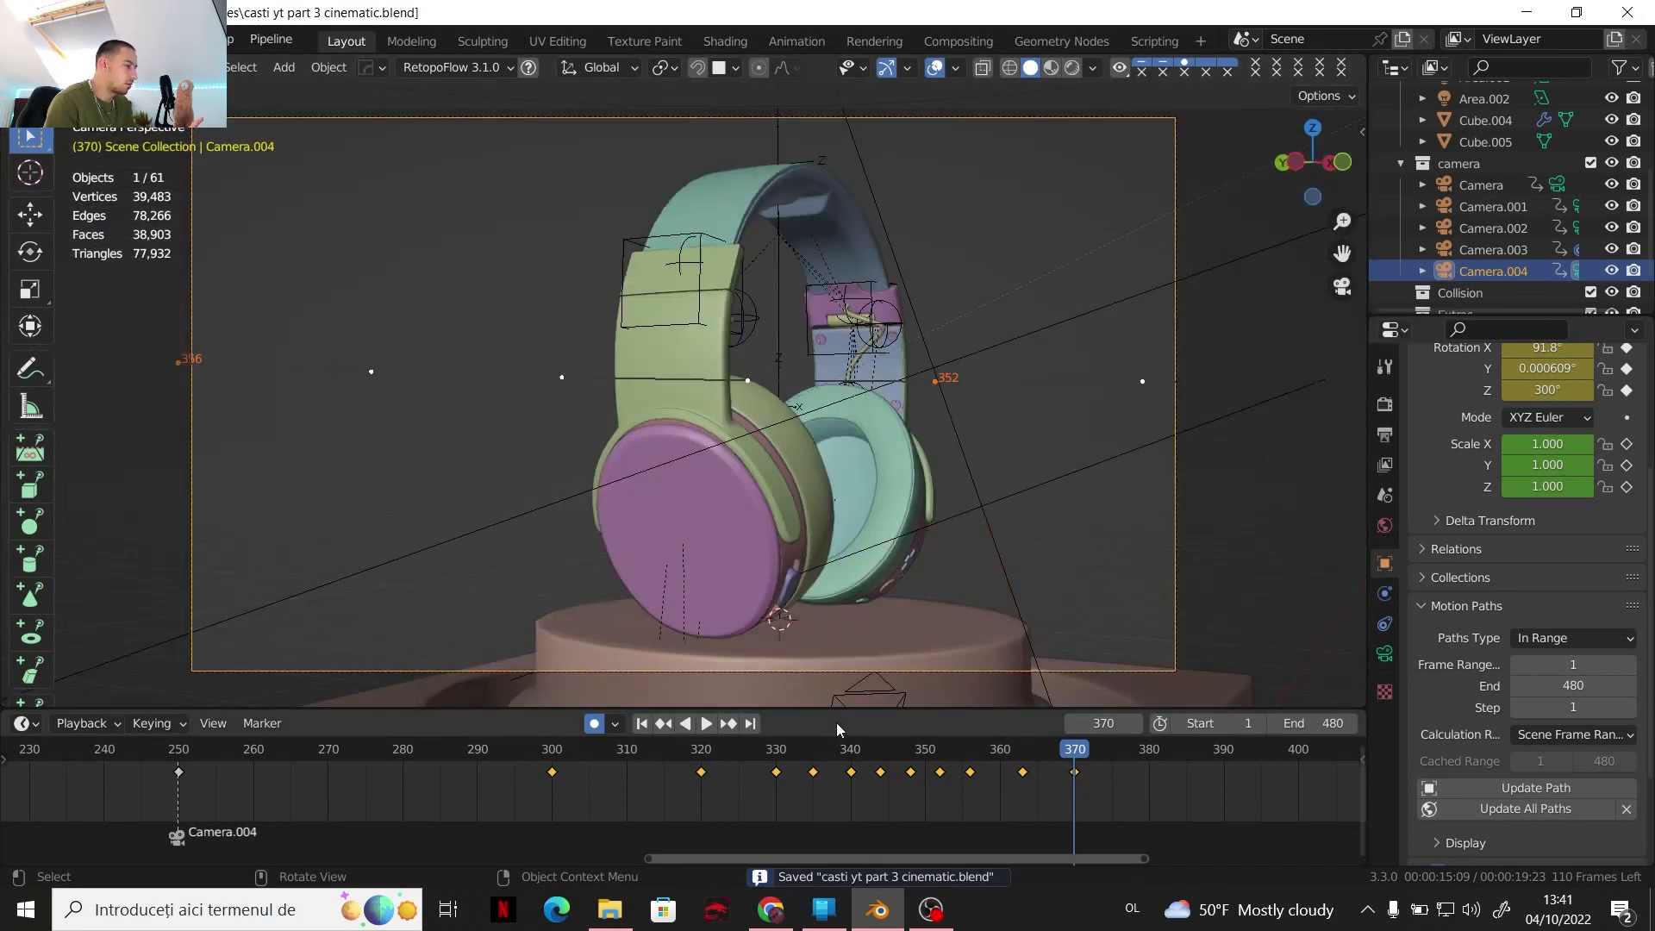
click(262, 723)
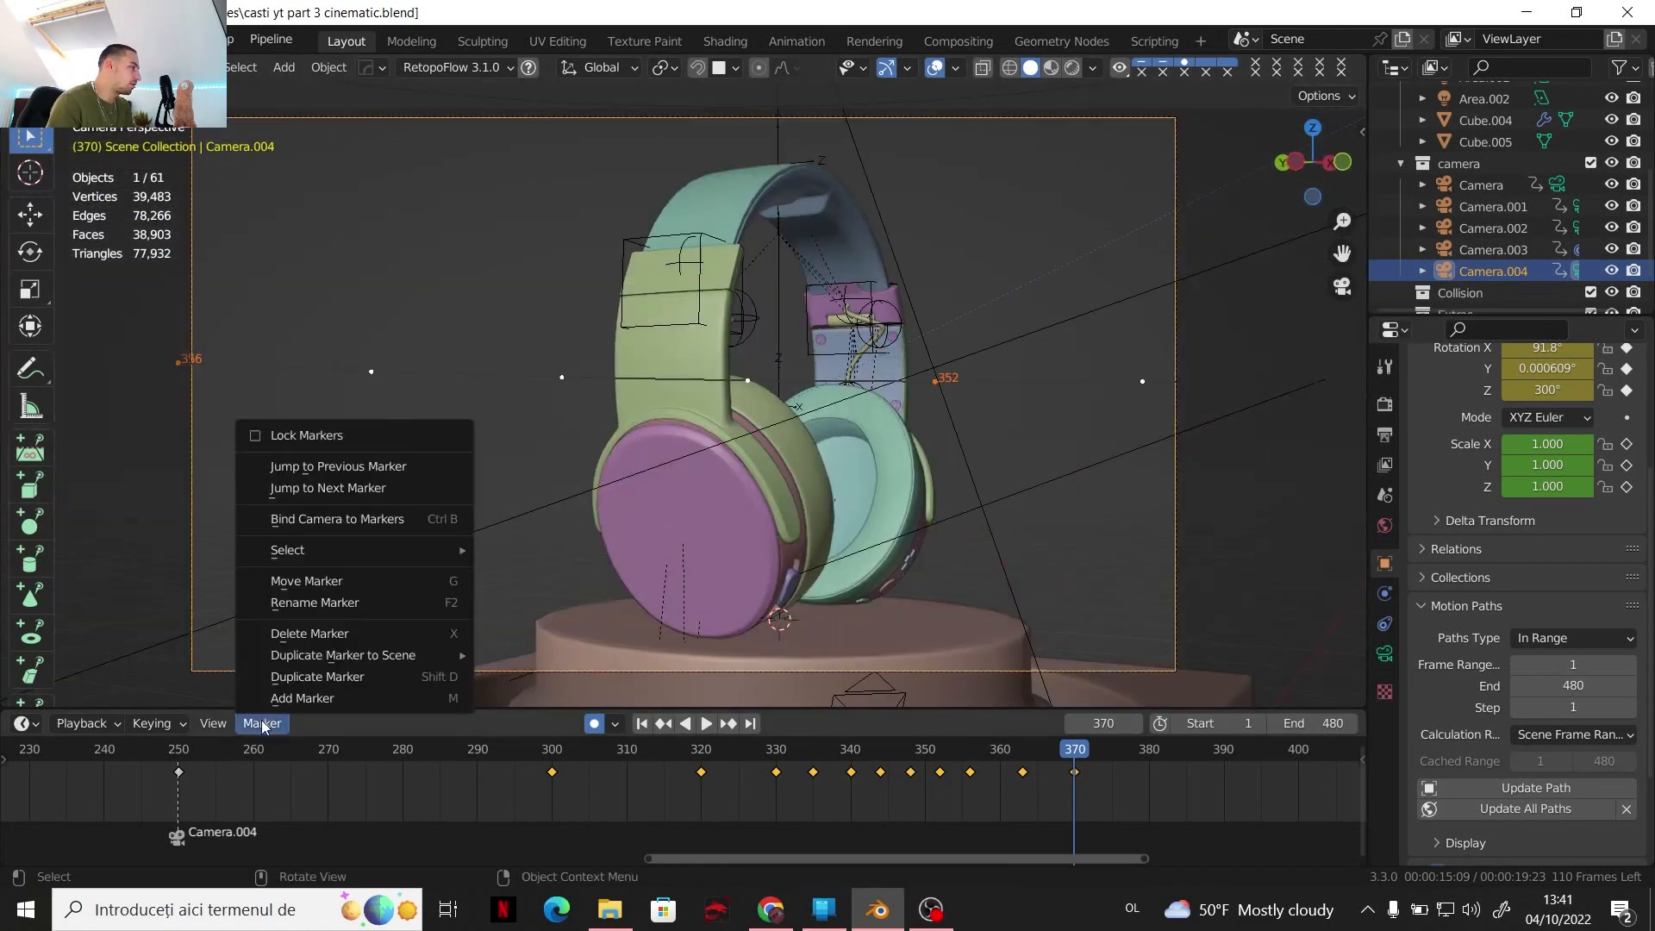
click(293, 699)
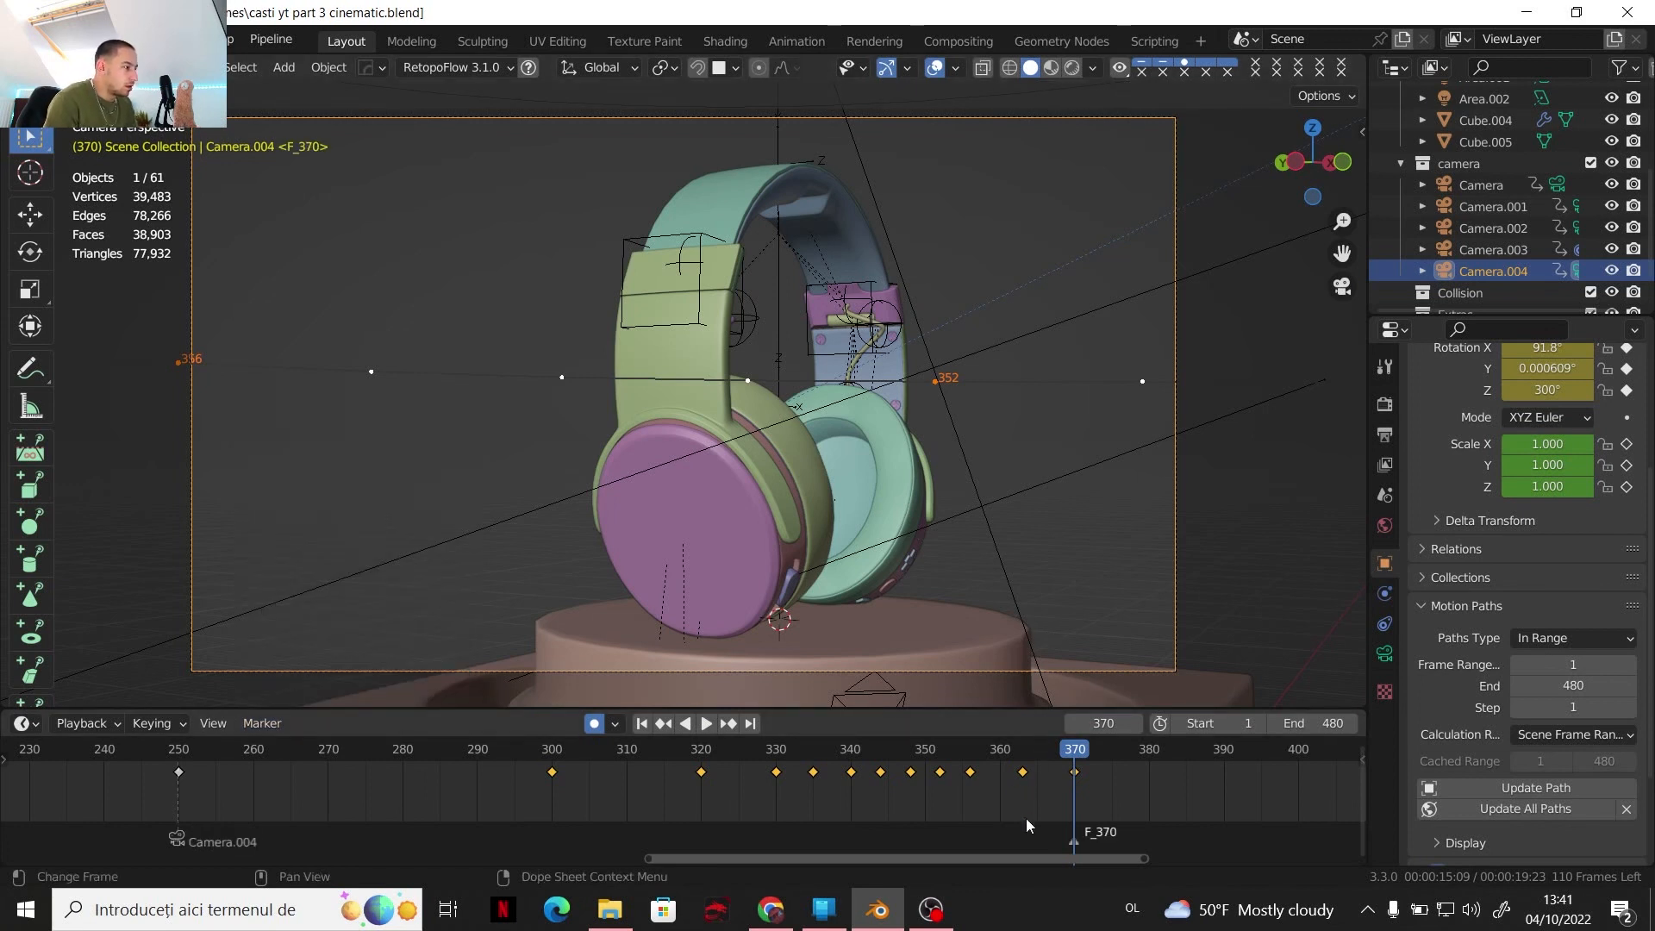
drag(1026, 856, 1196, 835)
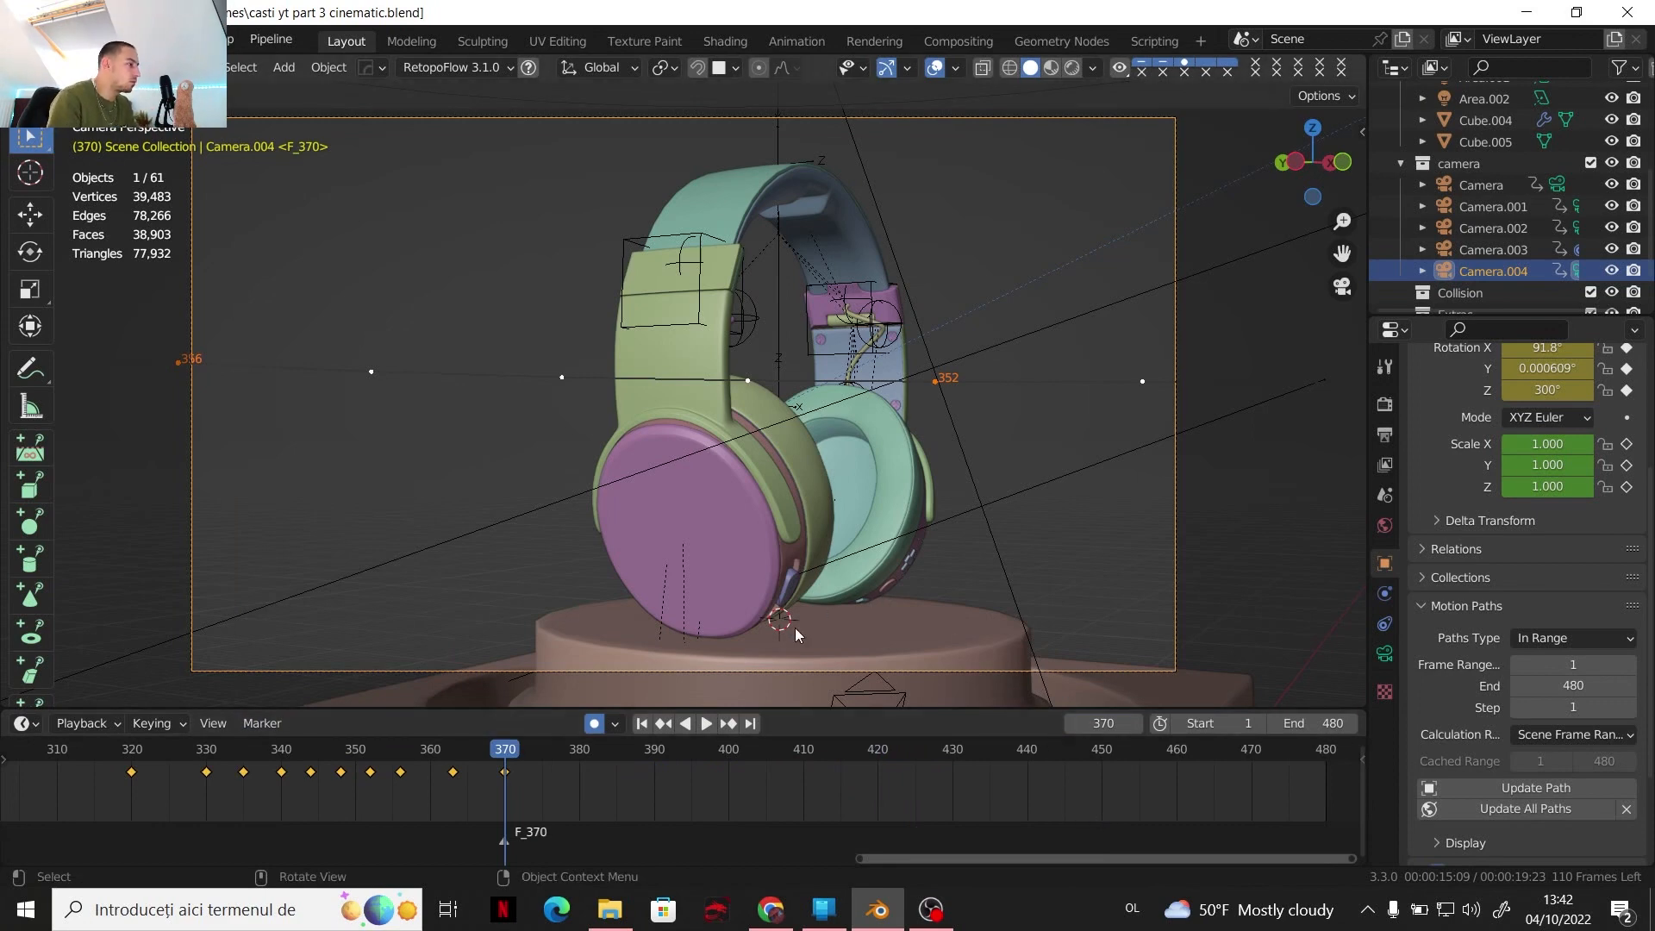
Leave the camera view and clear Camera.004's motion path
middle_drag(1315, 257, 806, 423)
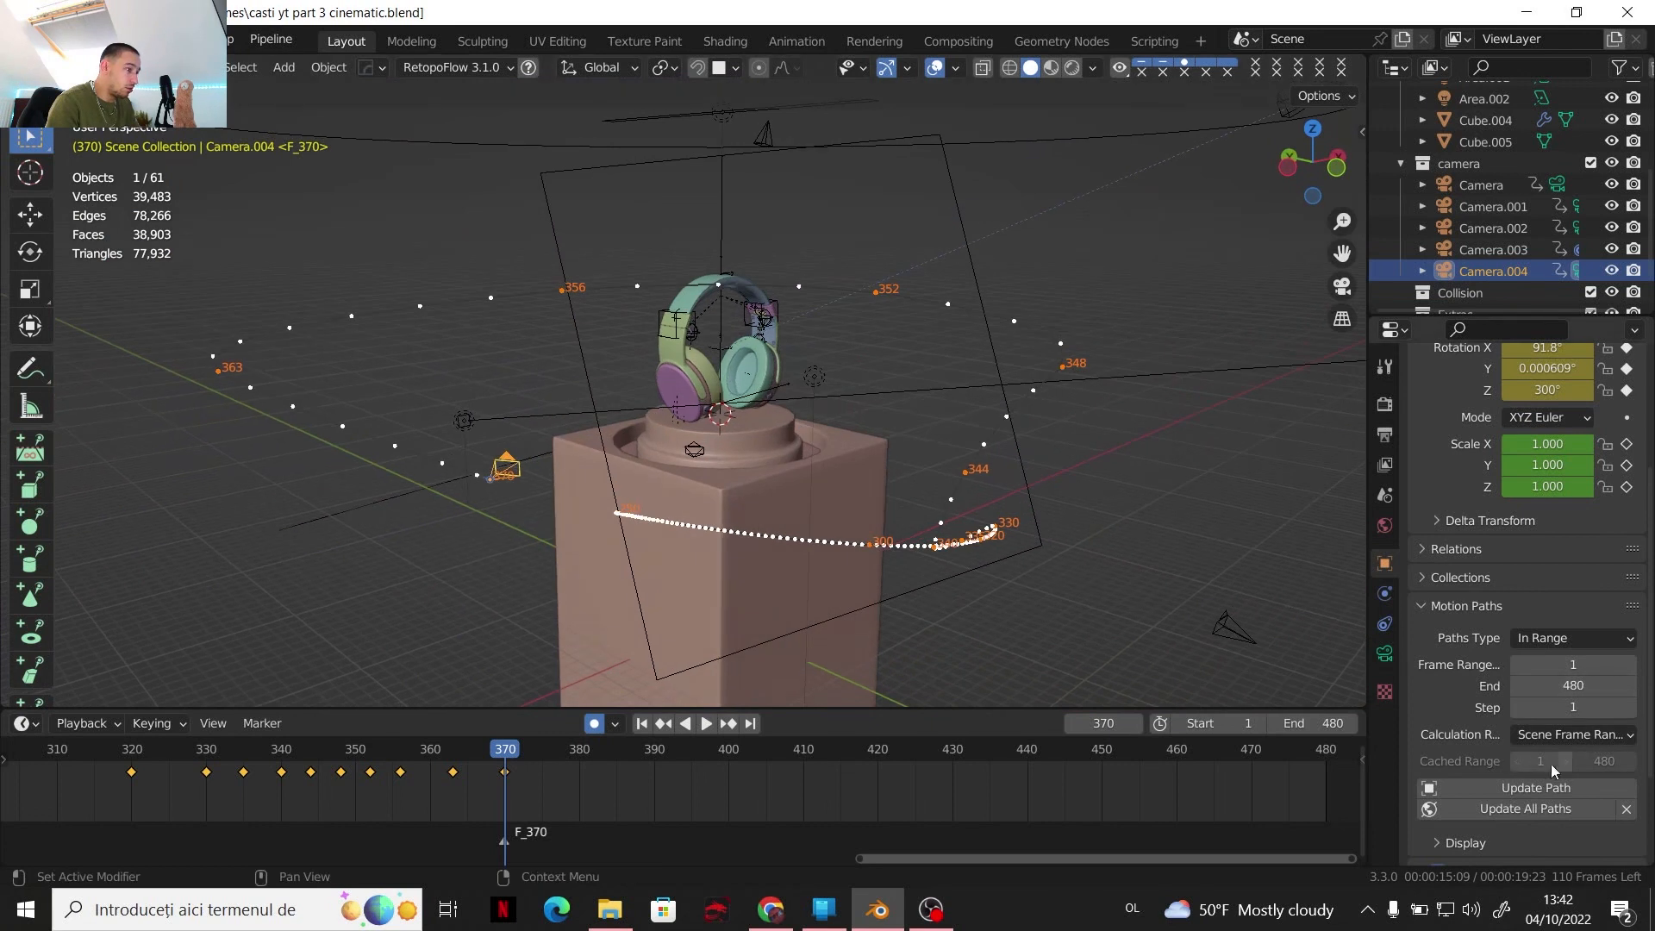
click(1625, 809)
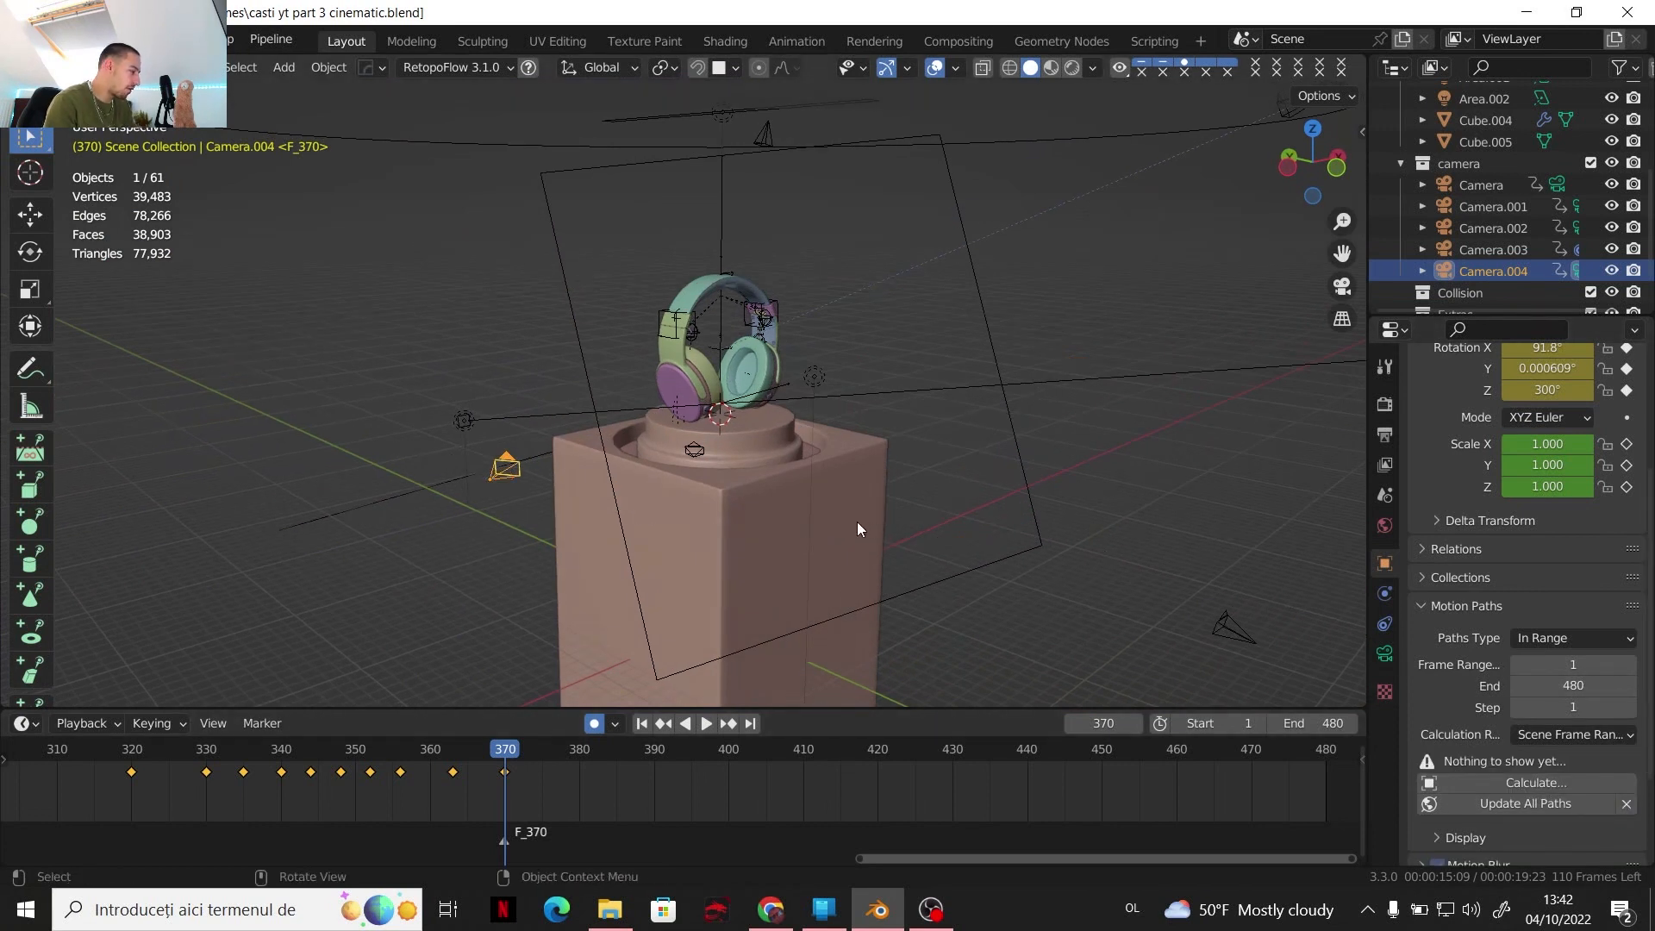
Add a new camera to the scene and move it into the camera collection
key(shift+a)
mouse_move(852, 525)
click(934, 523)
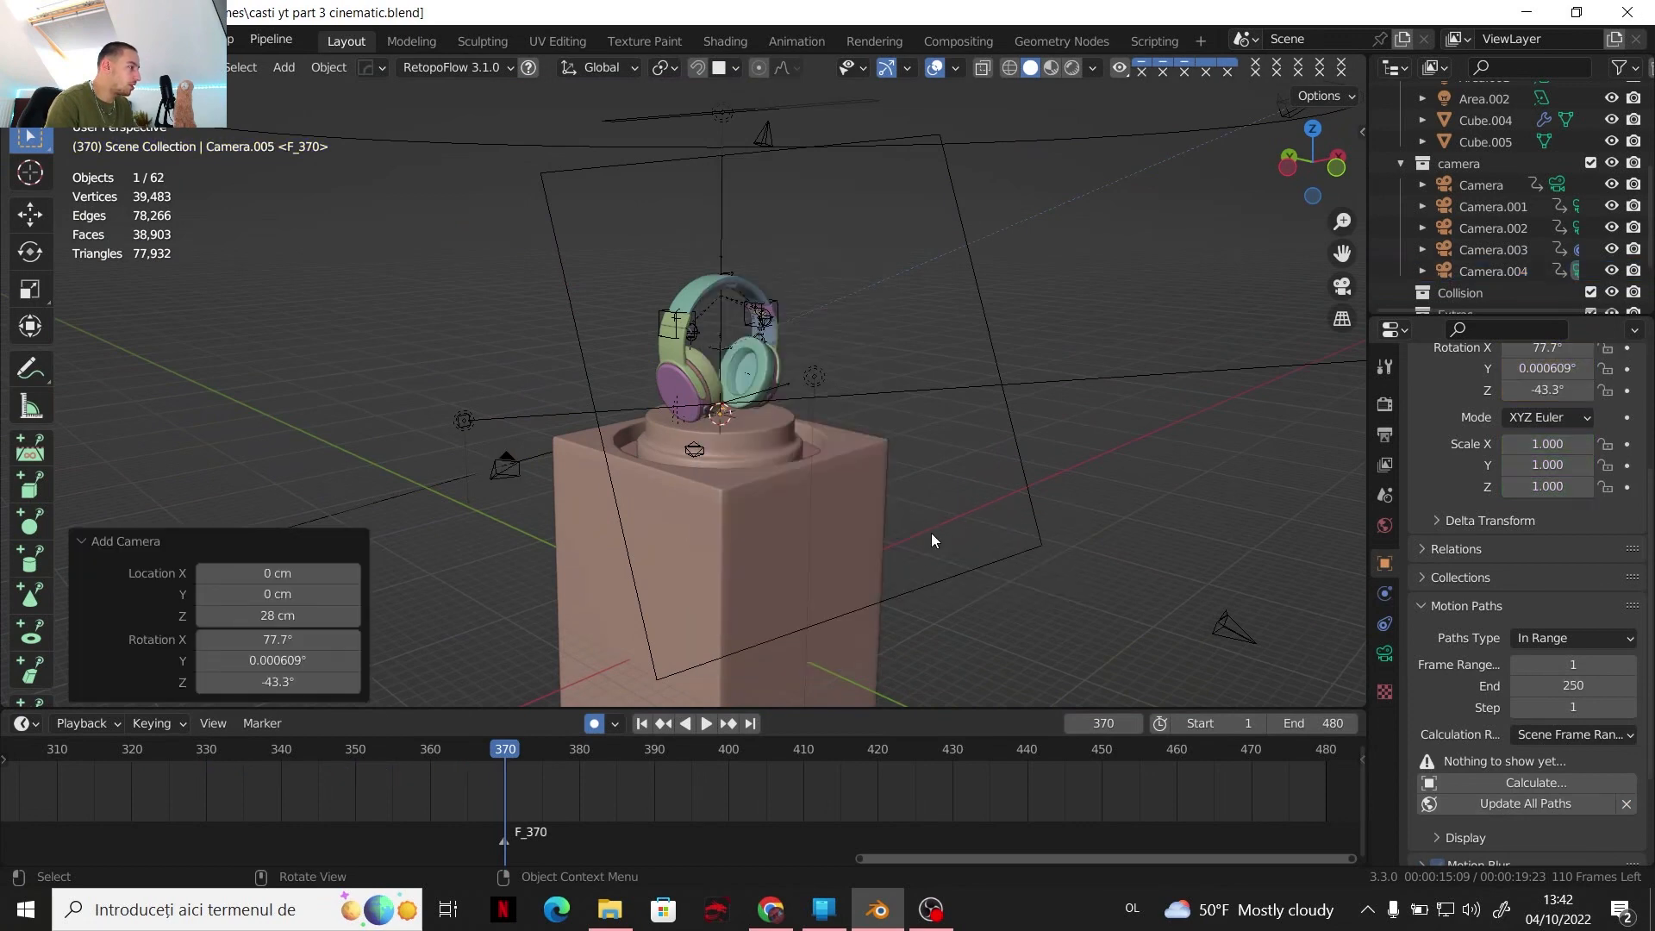
key(m)
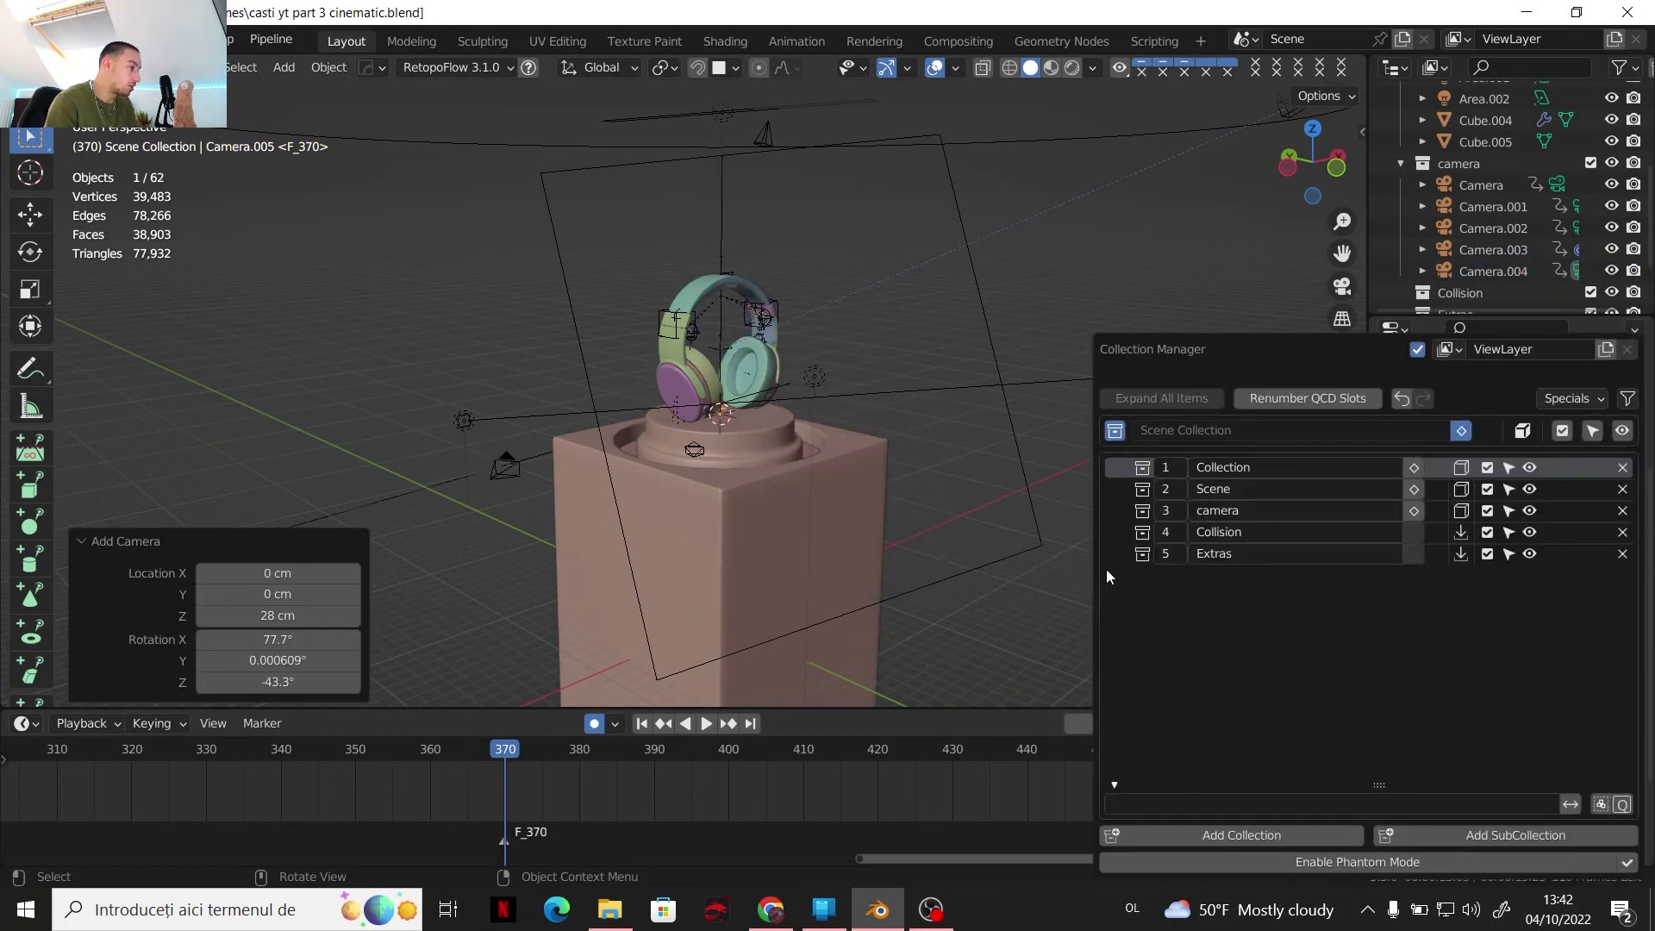
click(1462, 509)
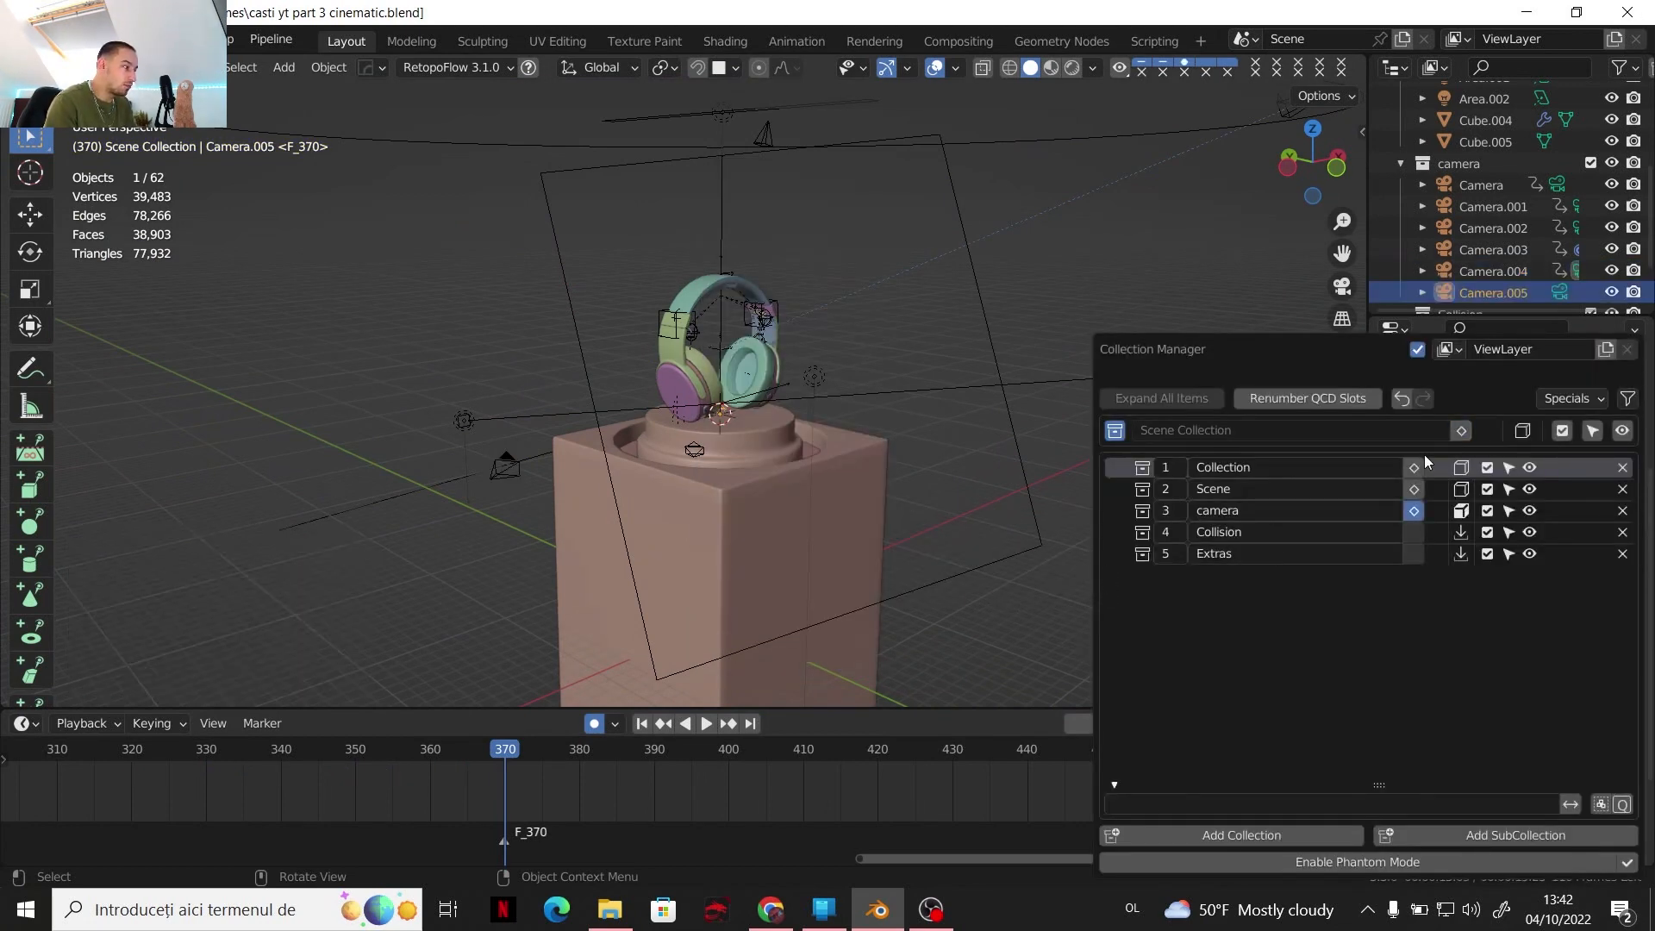
Make Camera.005 the active scene camera and bind it to the marker at frame 370
click(1338, 288)
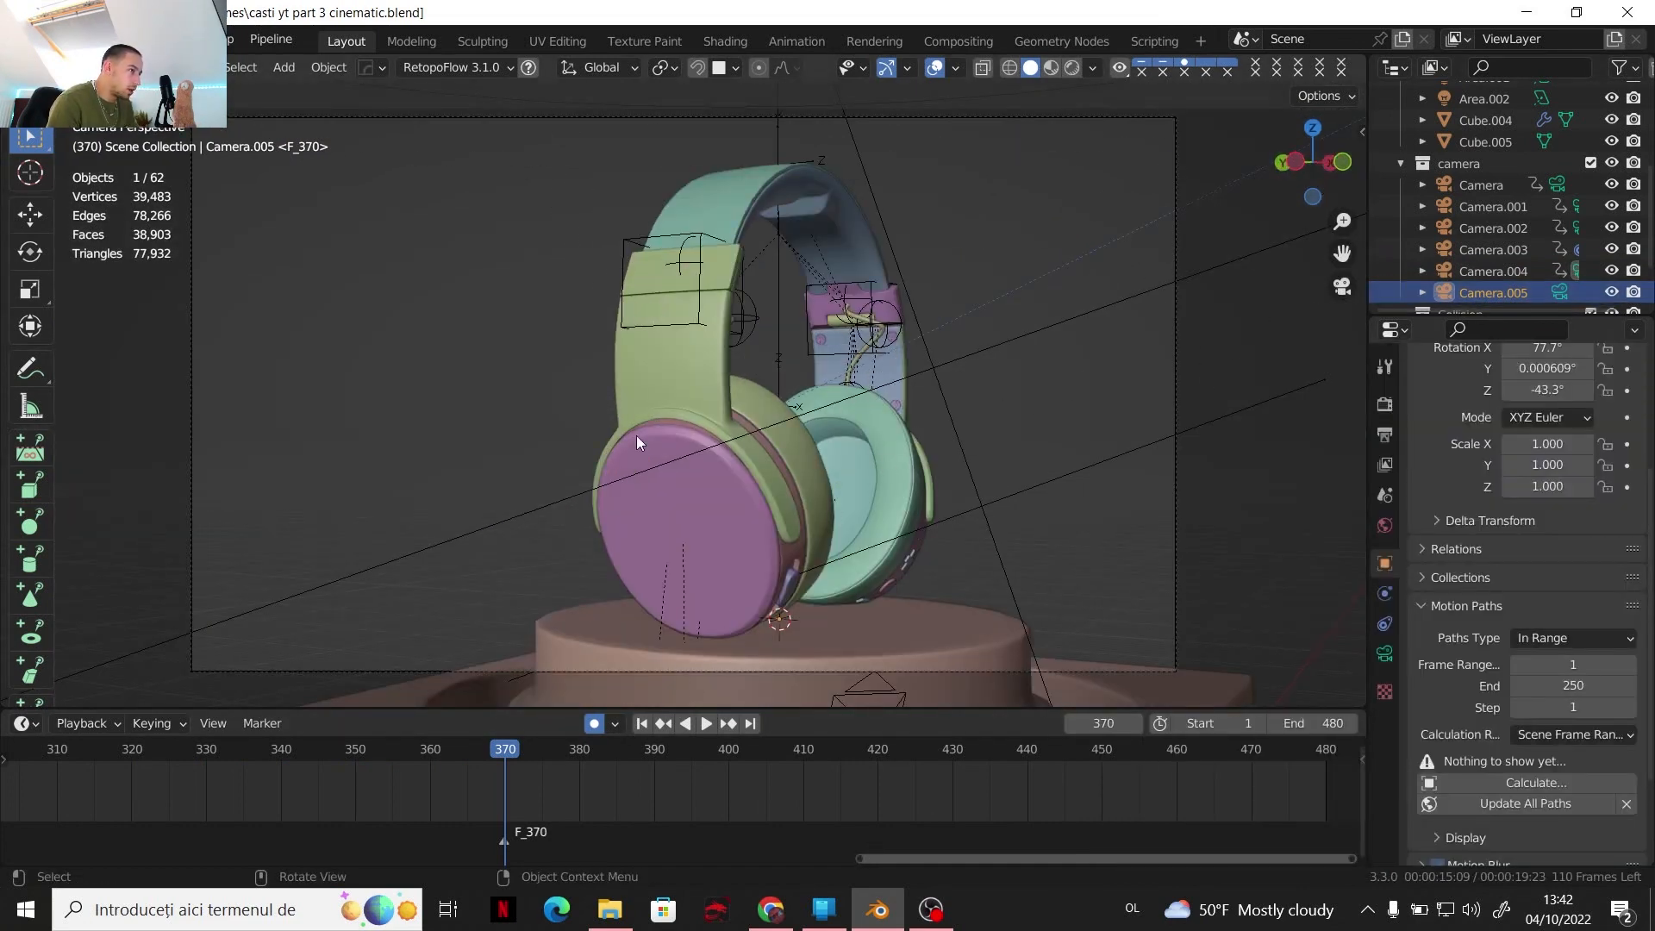
click(1556, 292)
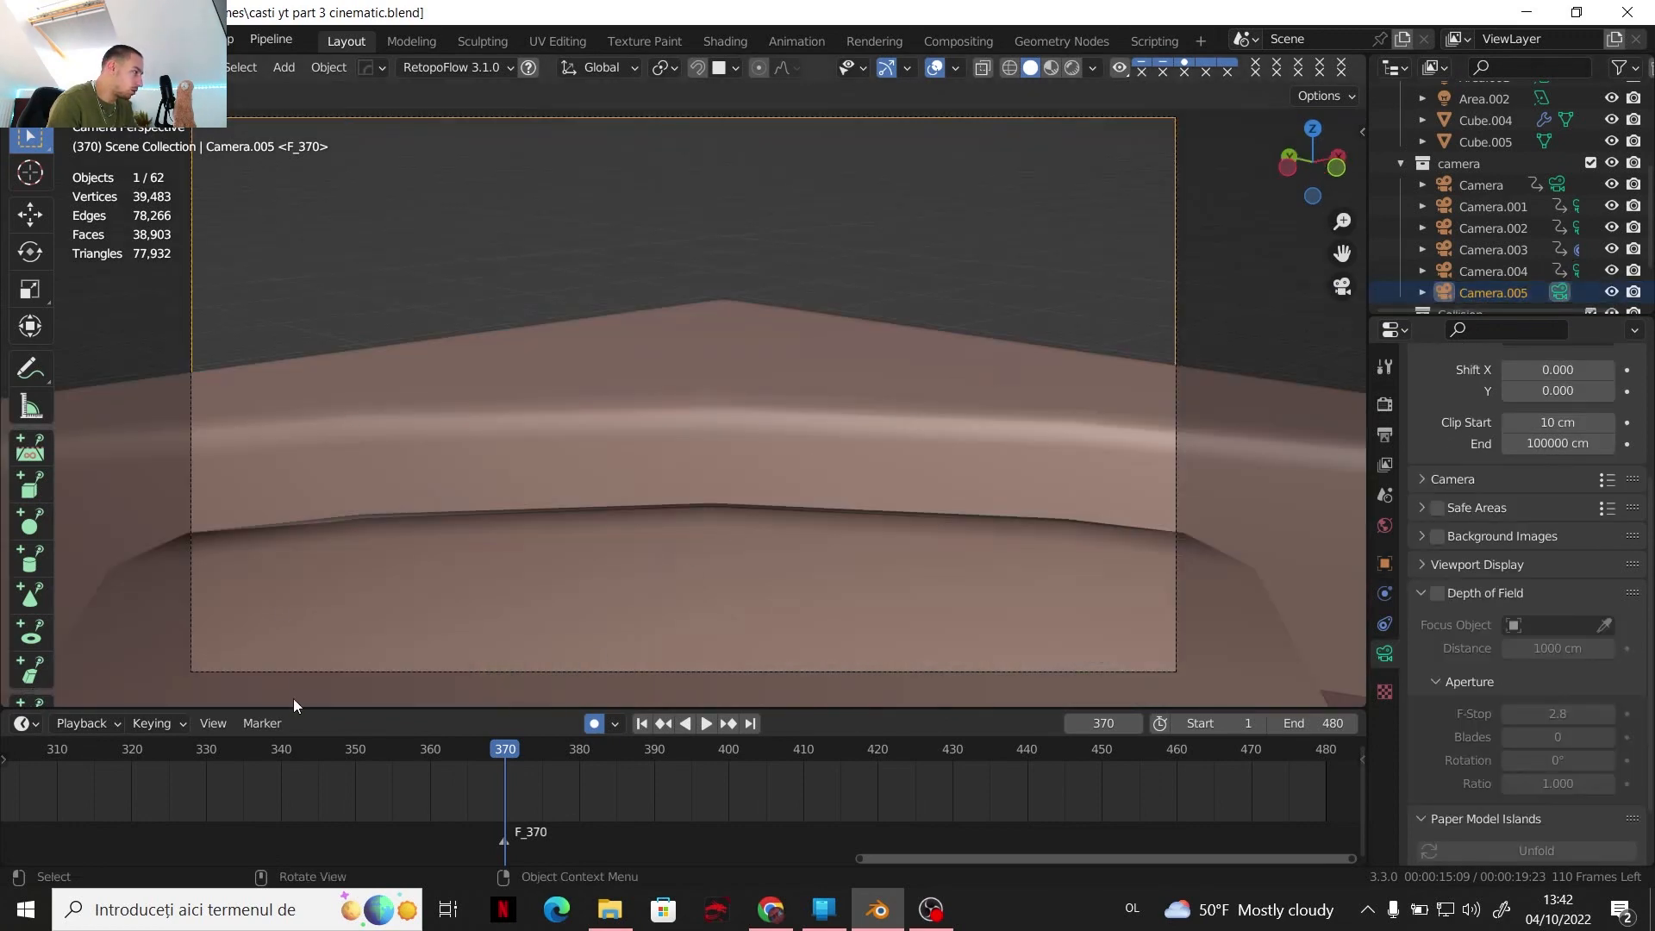
click(262, 723)
click(317, 518)
Lock Camera.005 to the view and frame a close-up of the headband hinge and cable at frame 370
click(1357, 131)
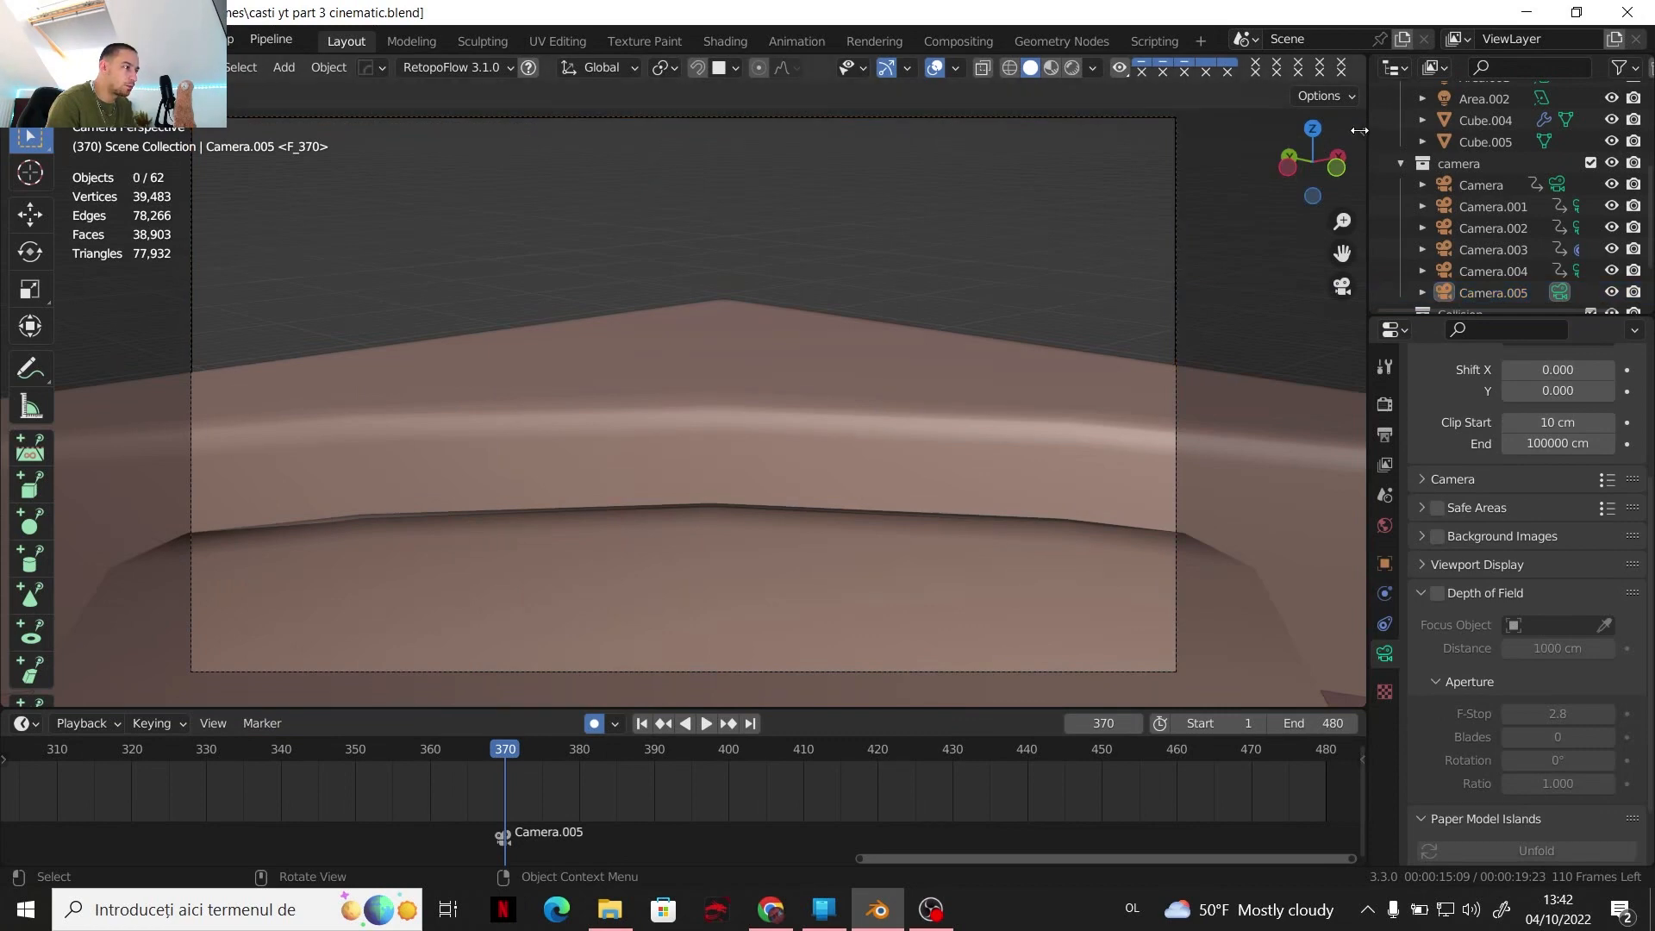
drag(1359, 131, 1243, 503)
drag(1129, 471, 1525, 514)
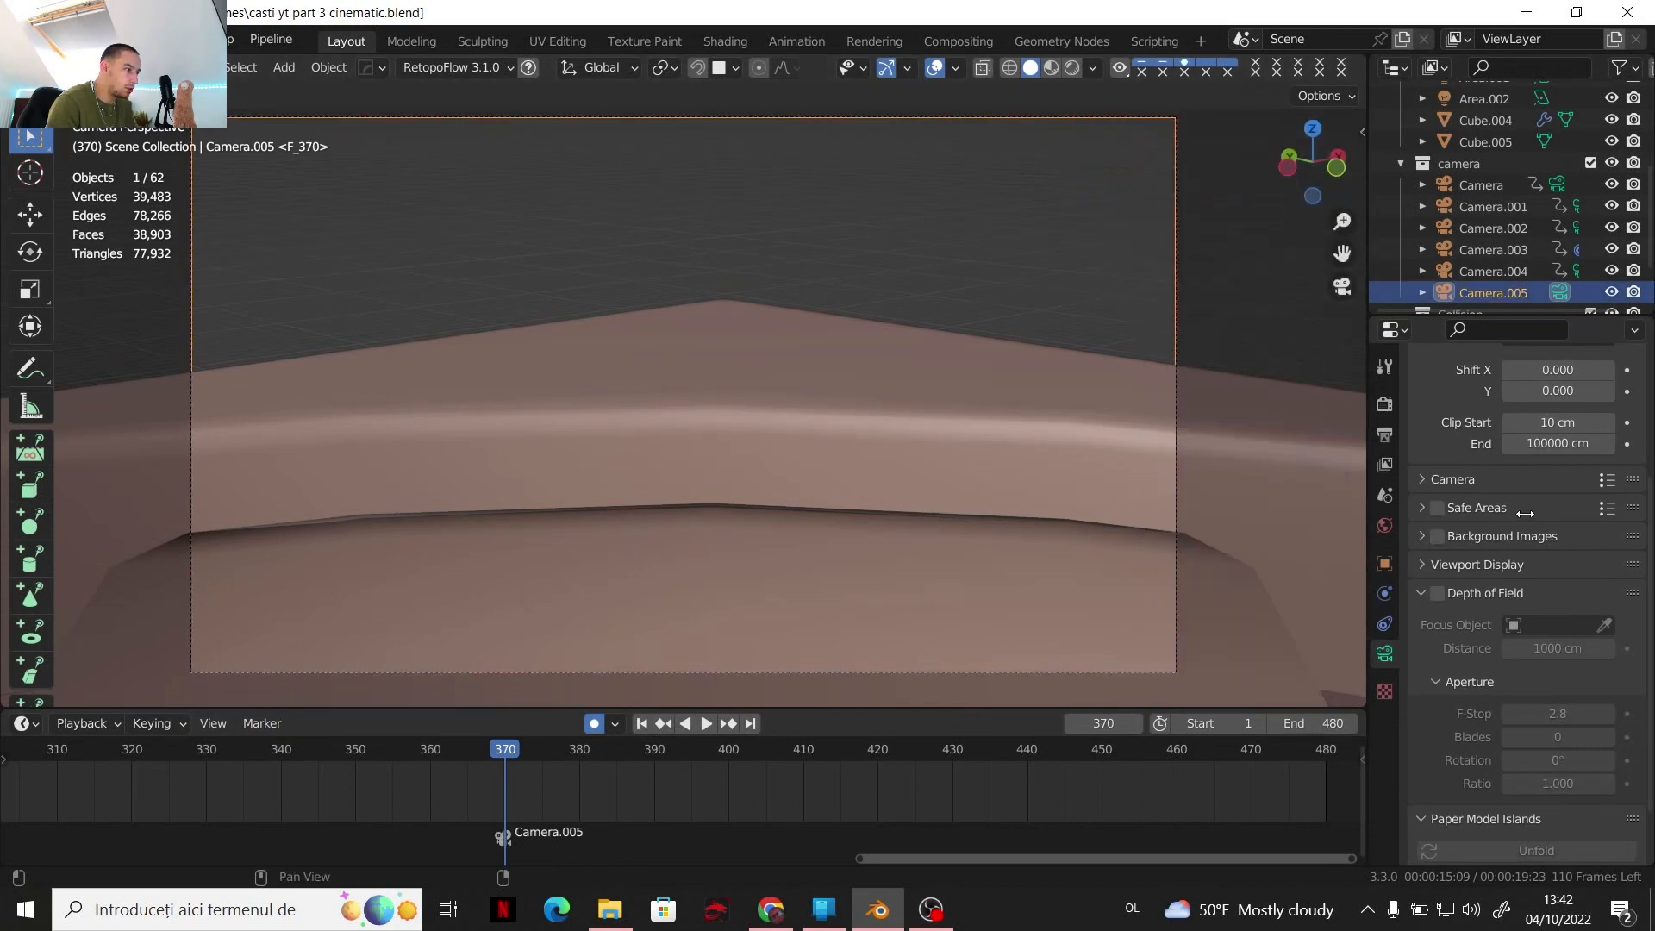
scroll(976, 404, down, 15)
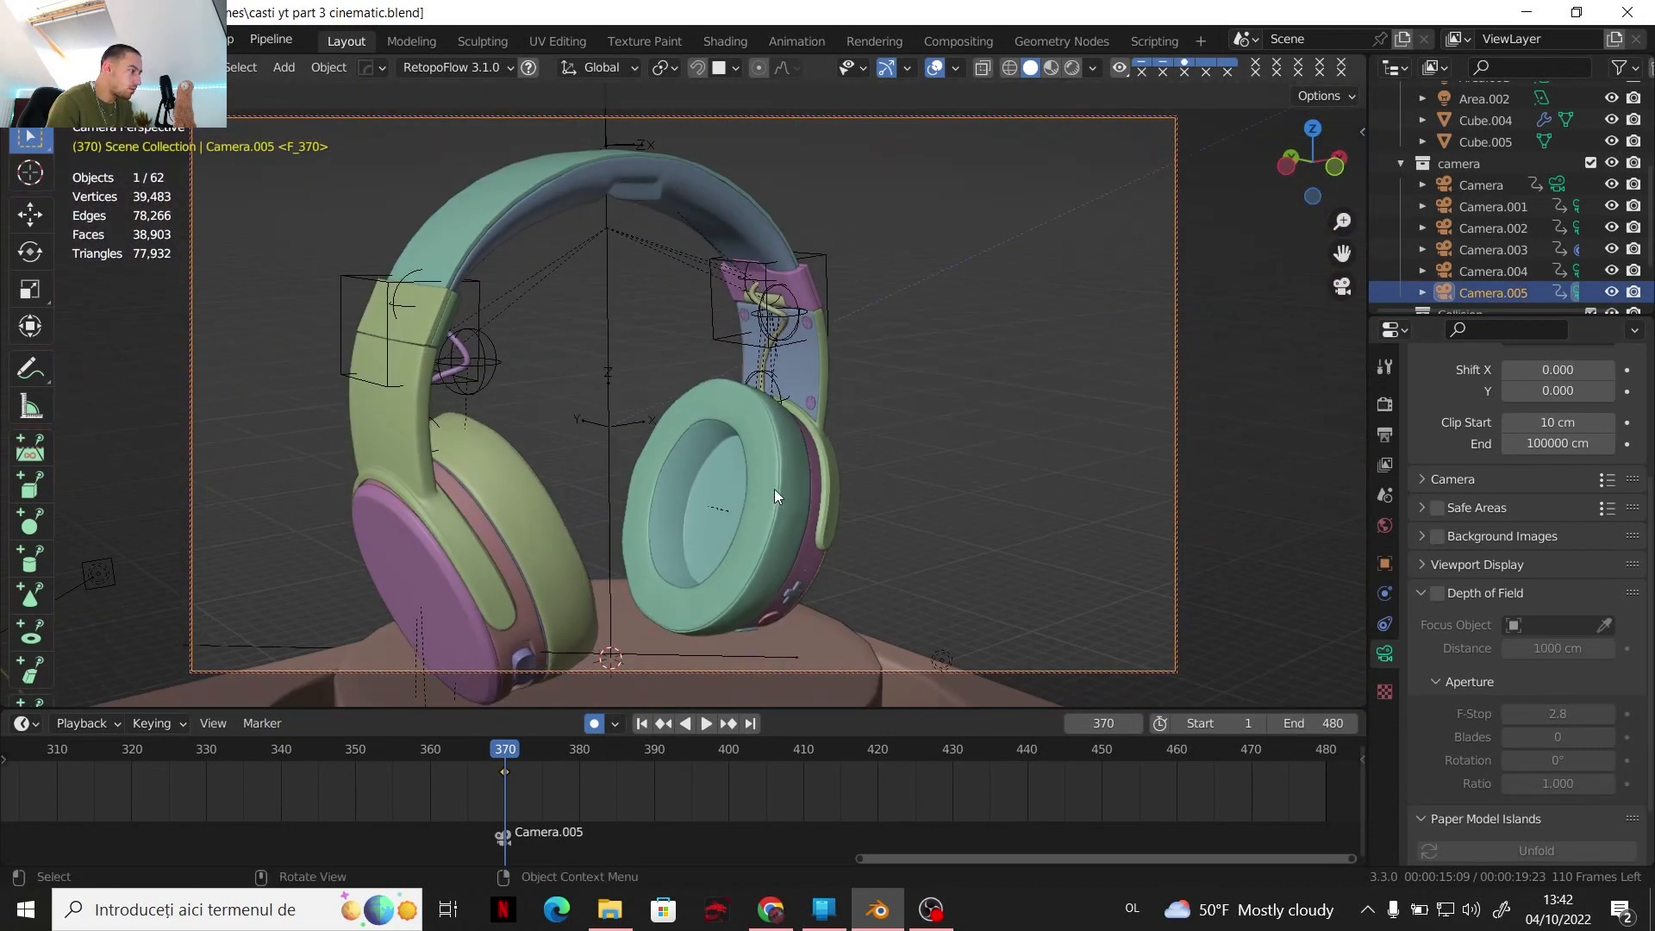
scroll(775, 489, up, 10)
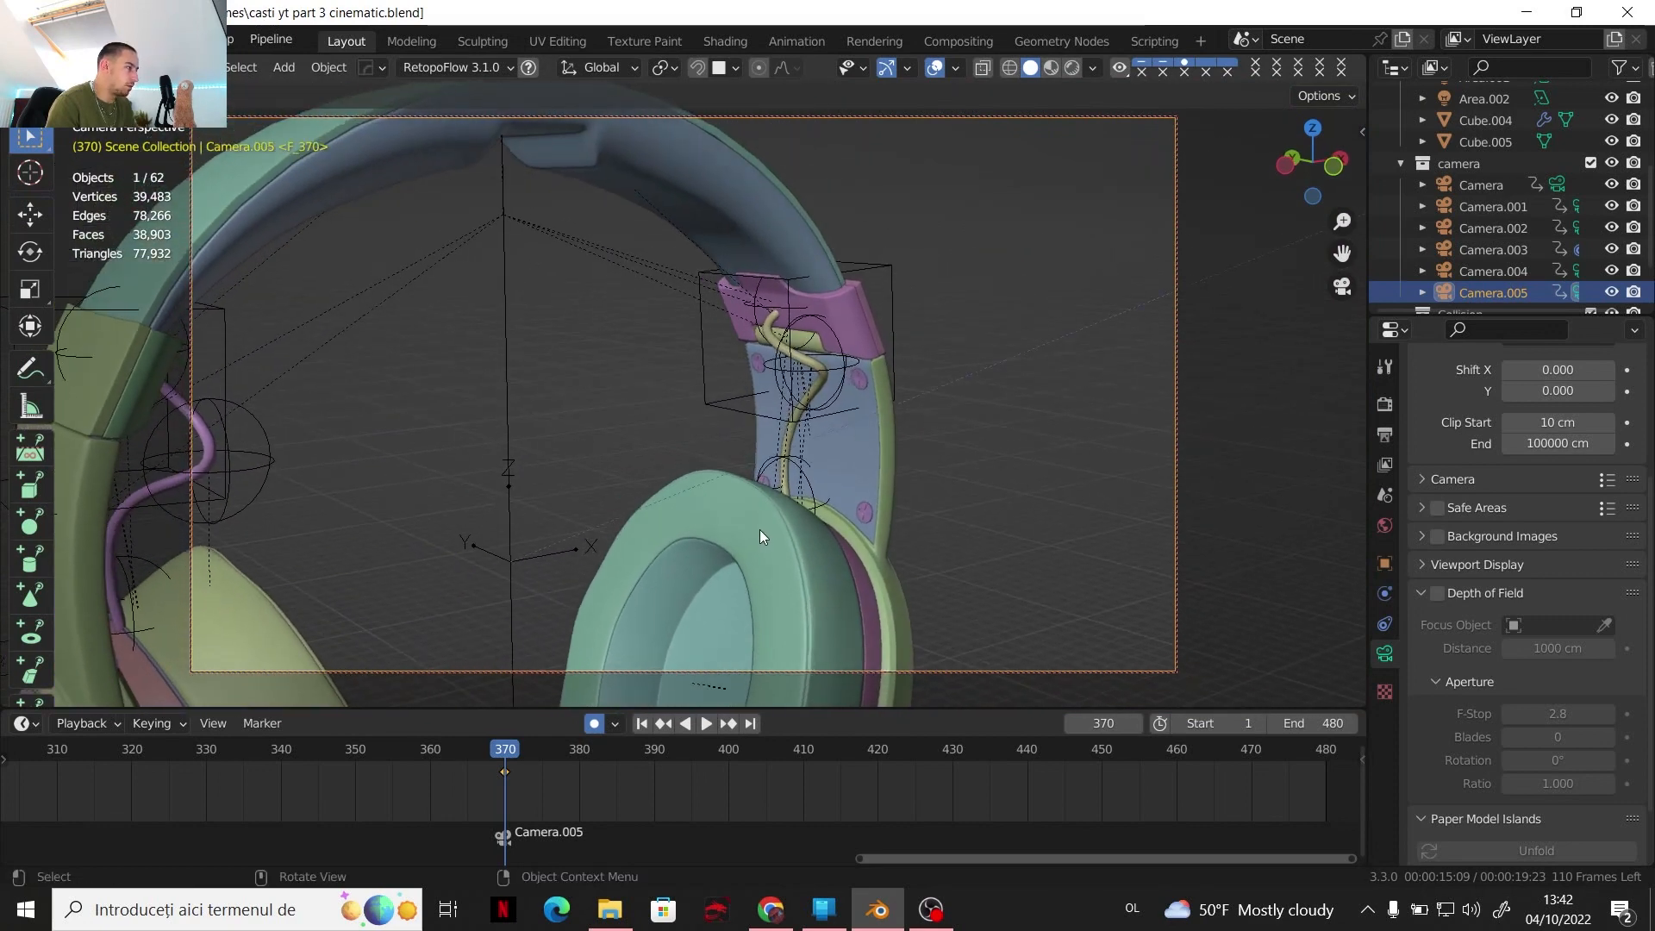
scroll(758, 529, up, 8)
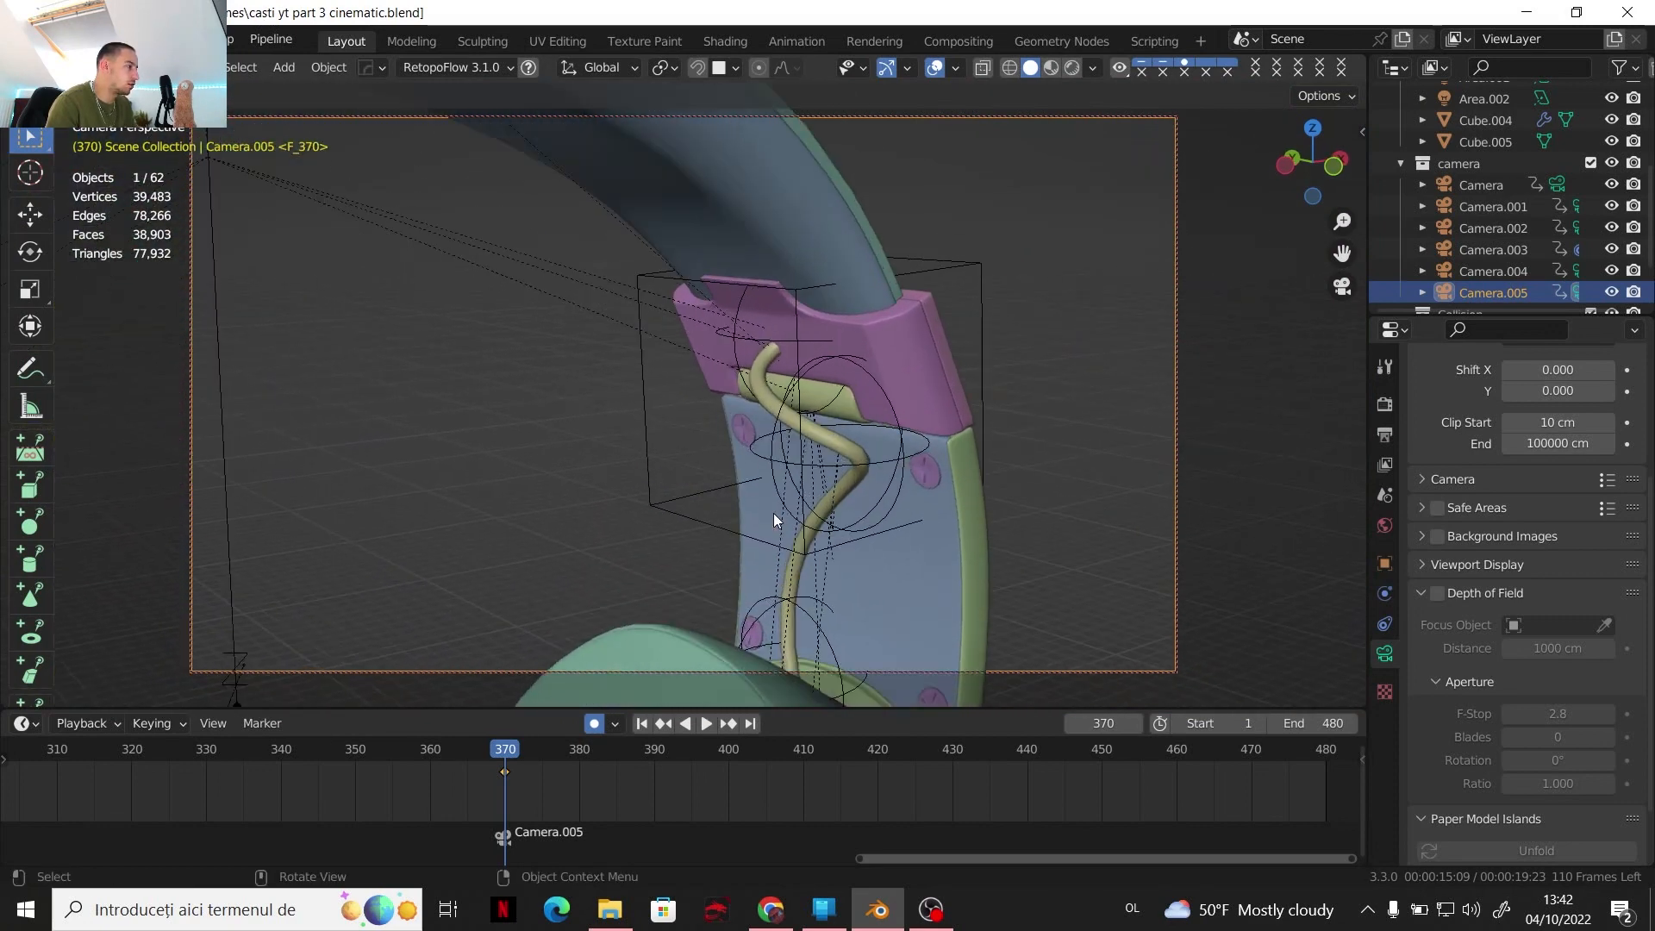
scroll(774, 516, up, 8)
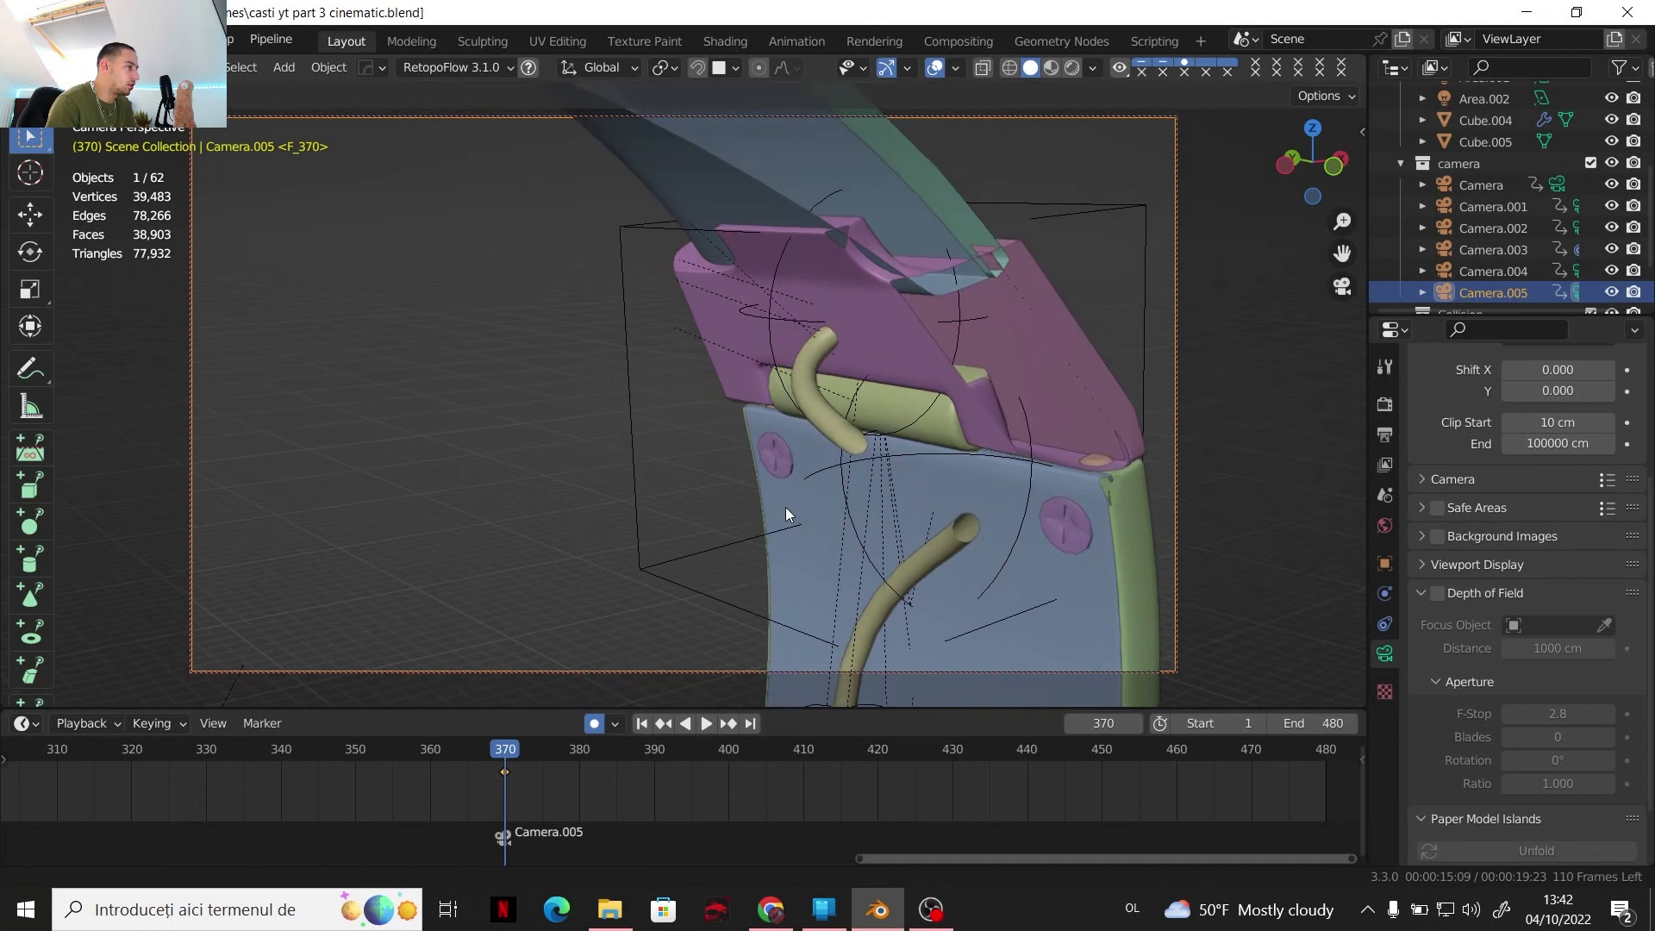
Set Camera.005's clip start to 0.1 cm so the nearby hinge is not cut off
scroll(1528, 487, up, 2)
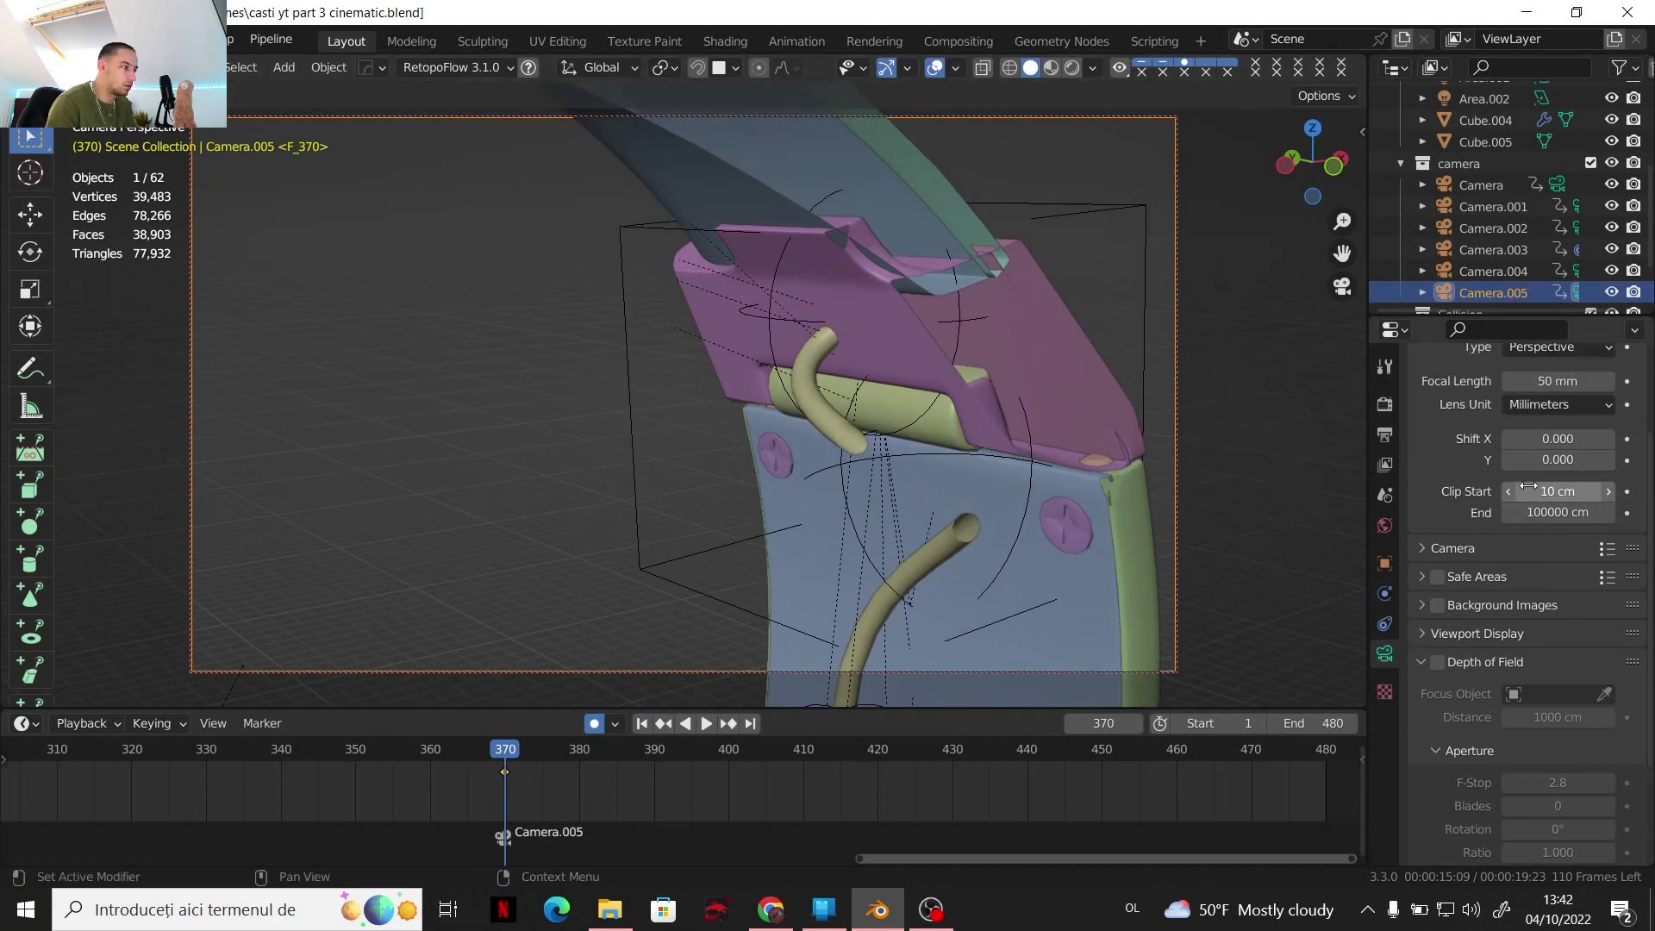
drag(1528, 487, 1474, 488)
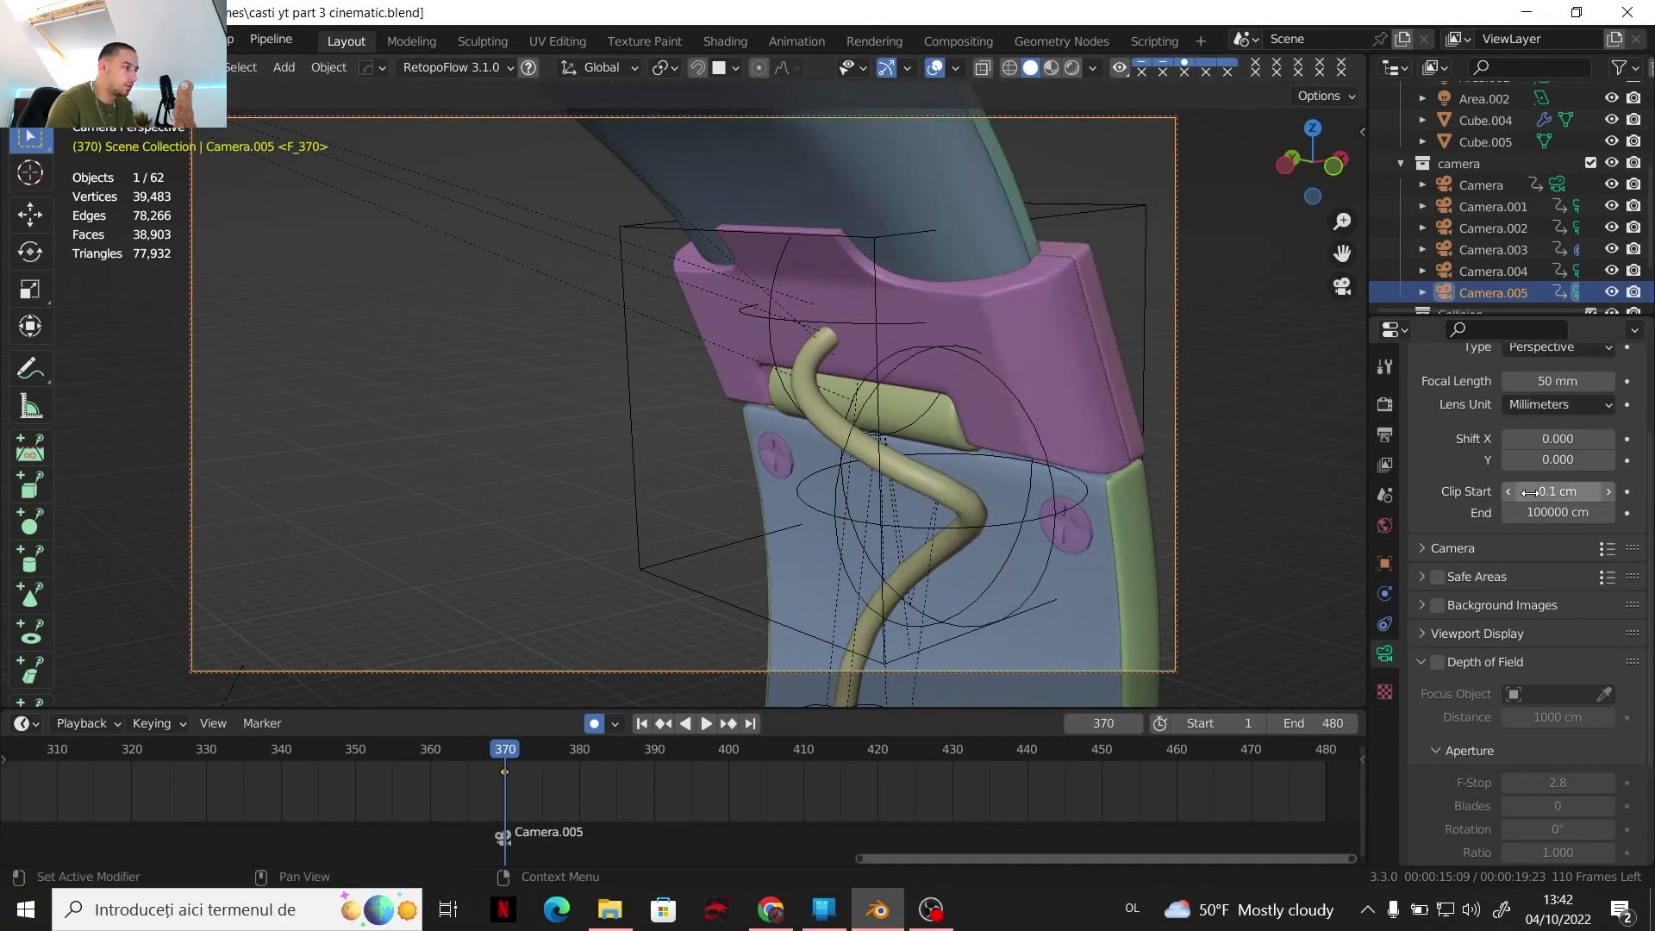
Reframe Camera.005 on the headband hinge at frame 370, and lower its view to the ear cup at frame 400
scroll(1003, 460, down, 2)
middle_drag(998, 453, 953, 510)
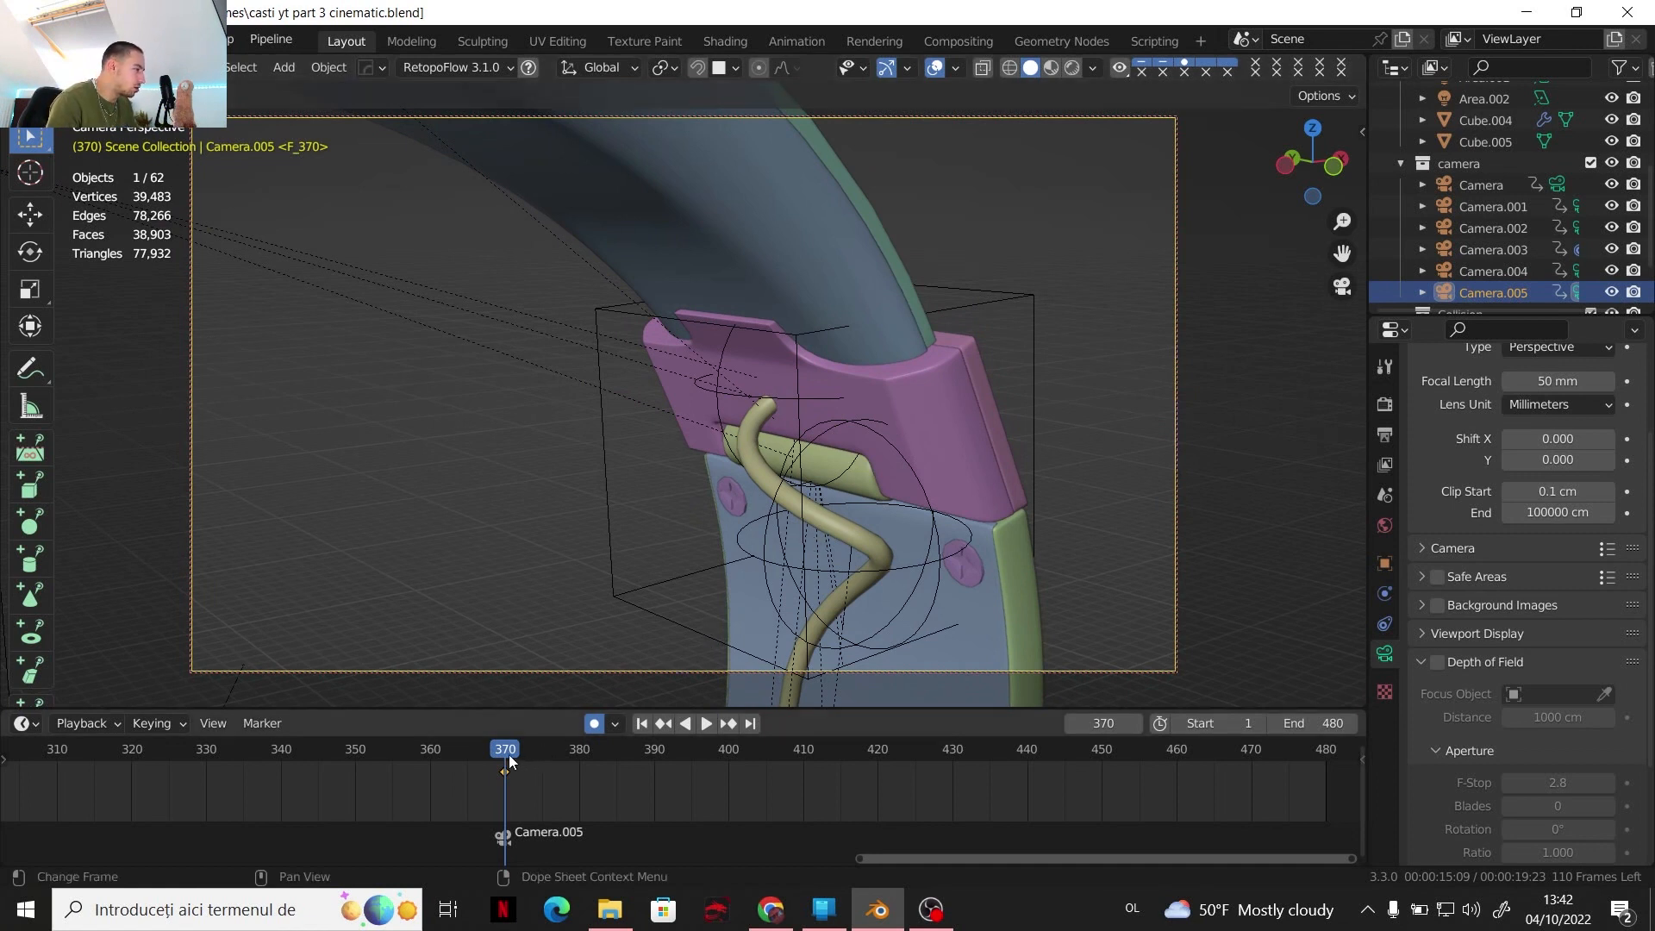
key(space)
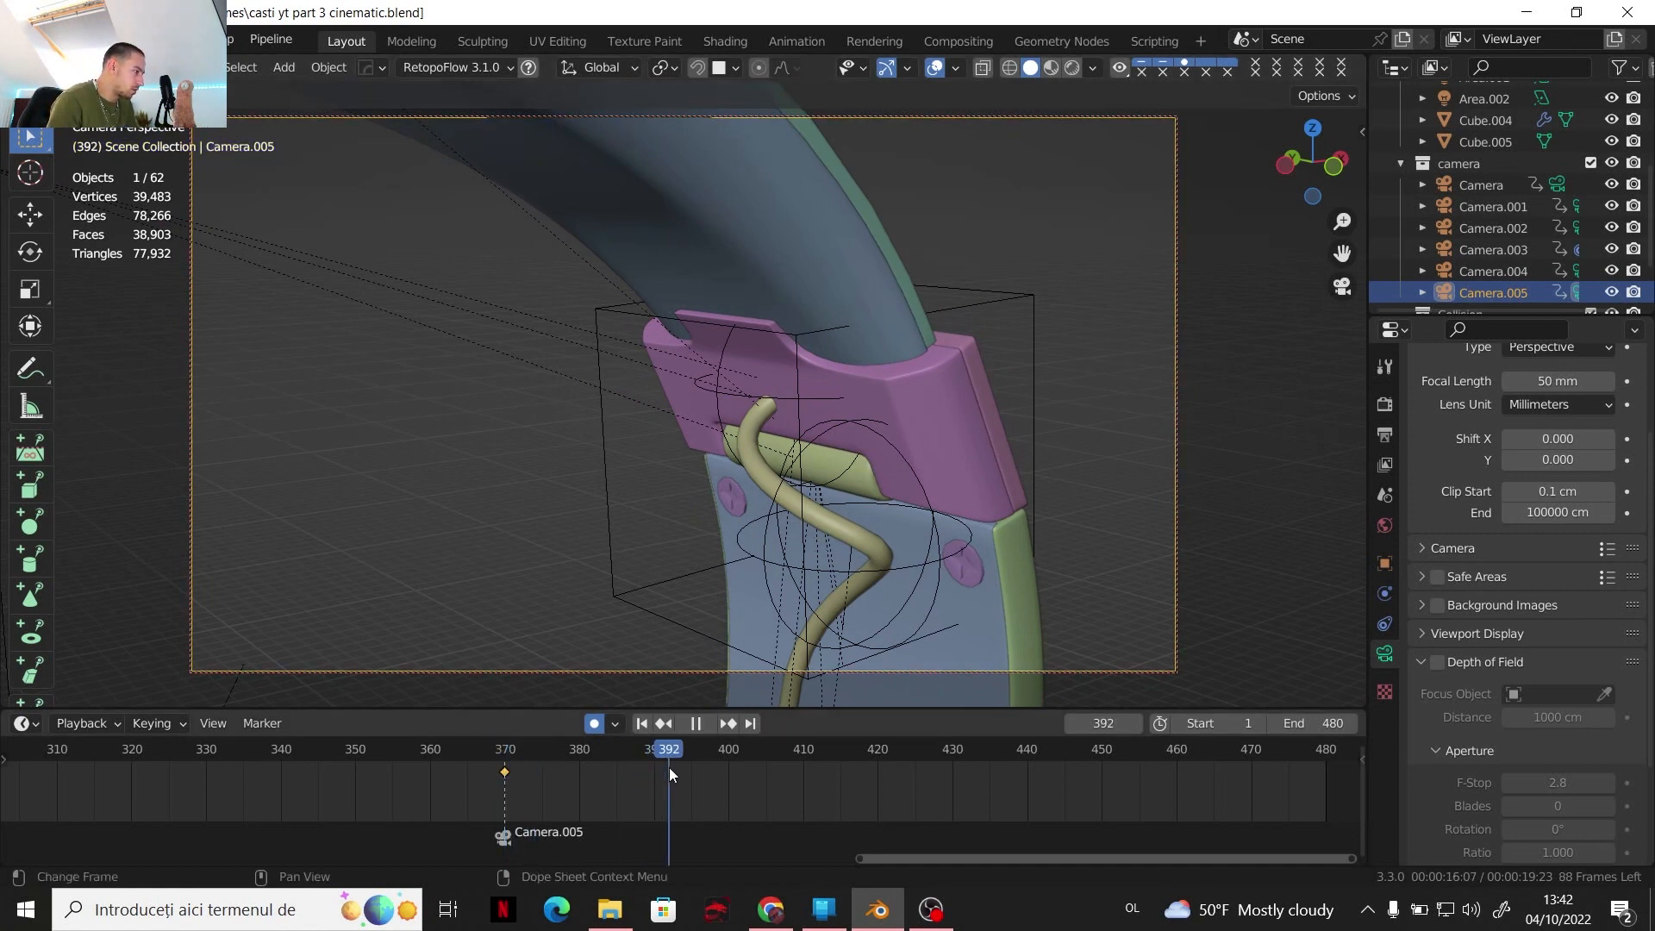
drag(669, 767, 729, 772)
shift+middle_drag(878, 509, 814, 548)
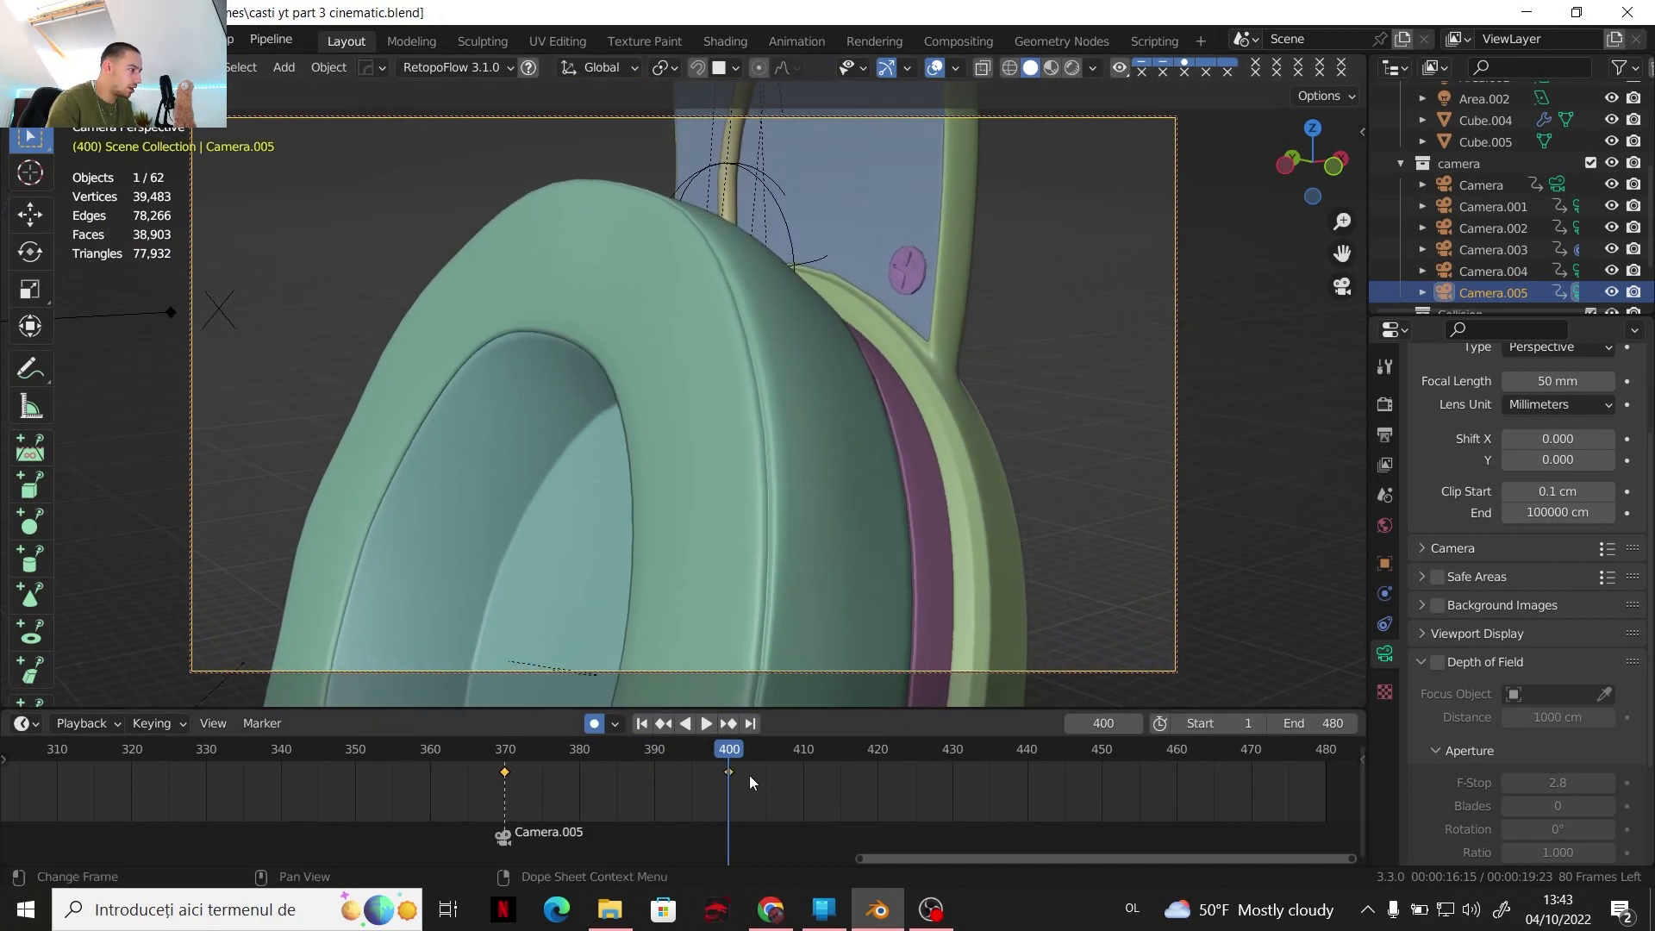
Move Camera.005's ear-cup keyframe from frame 400 to 430 and play back the slower camera move from frame 368
drag(717, 749, 952, 773)
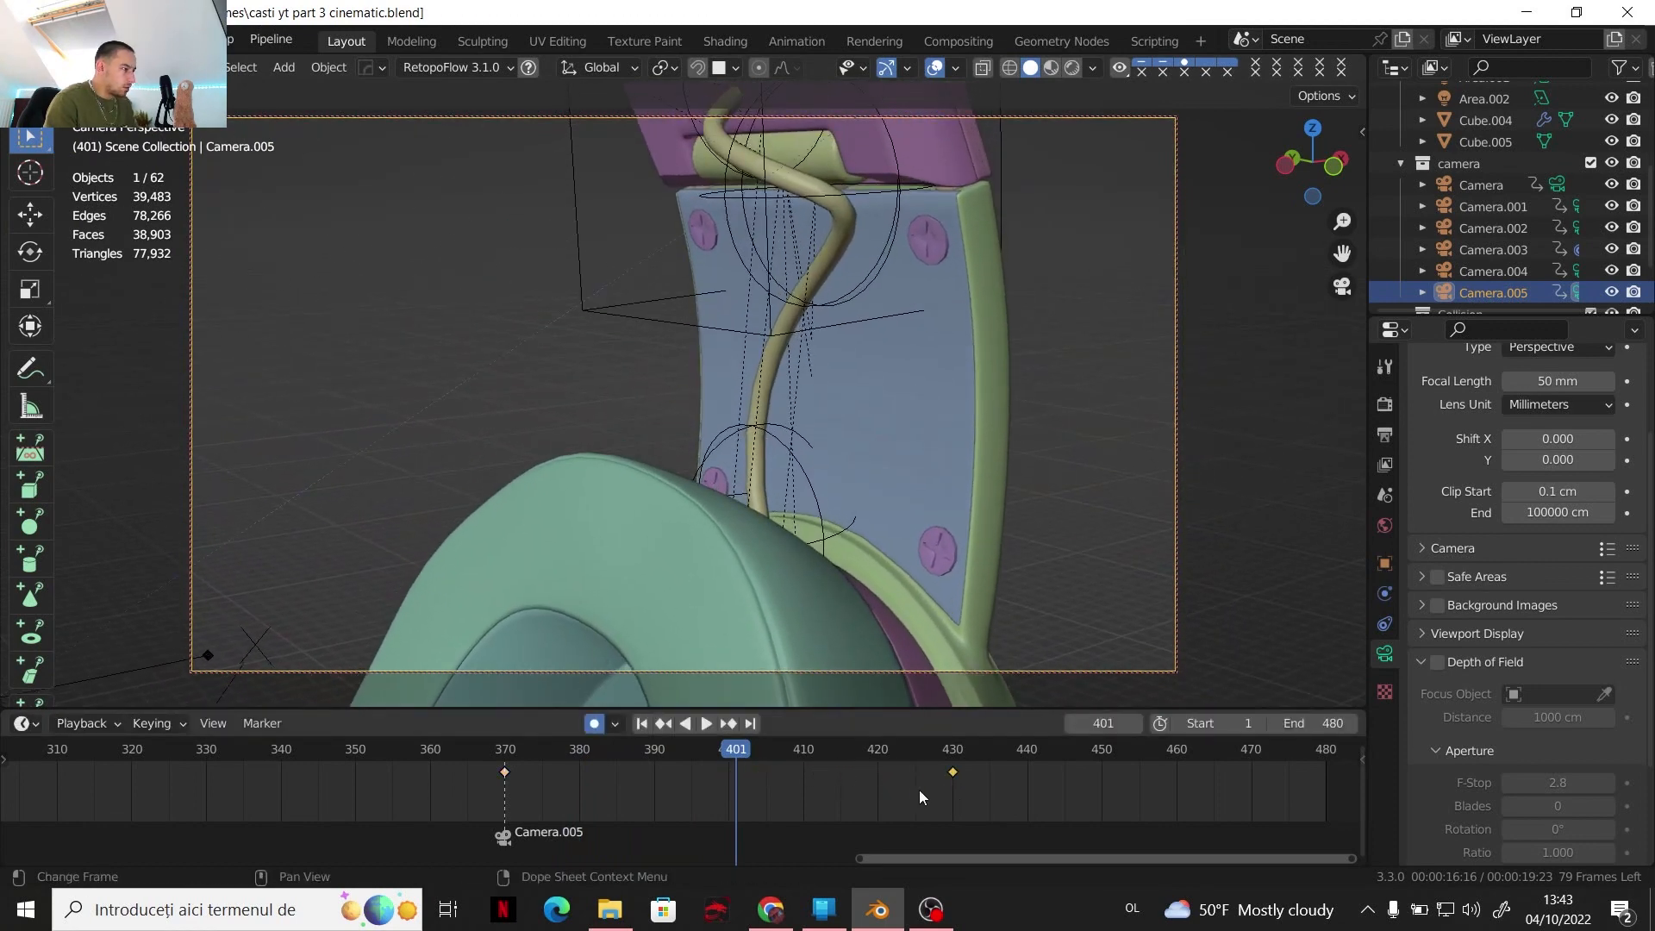
click(490, 768)
key(space)
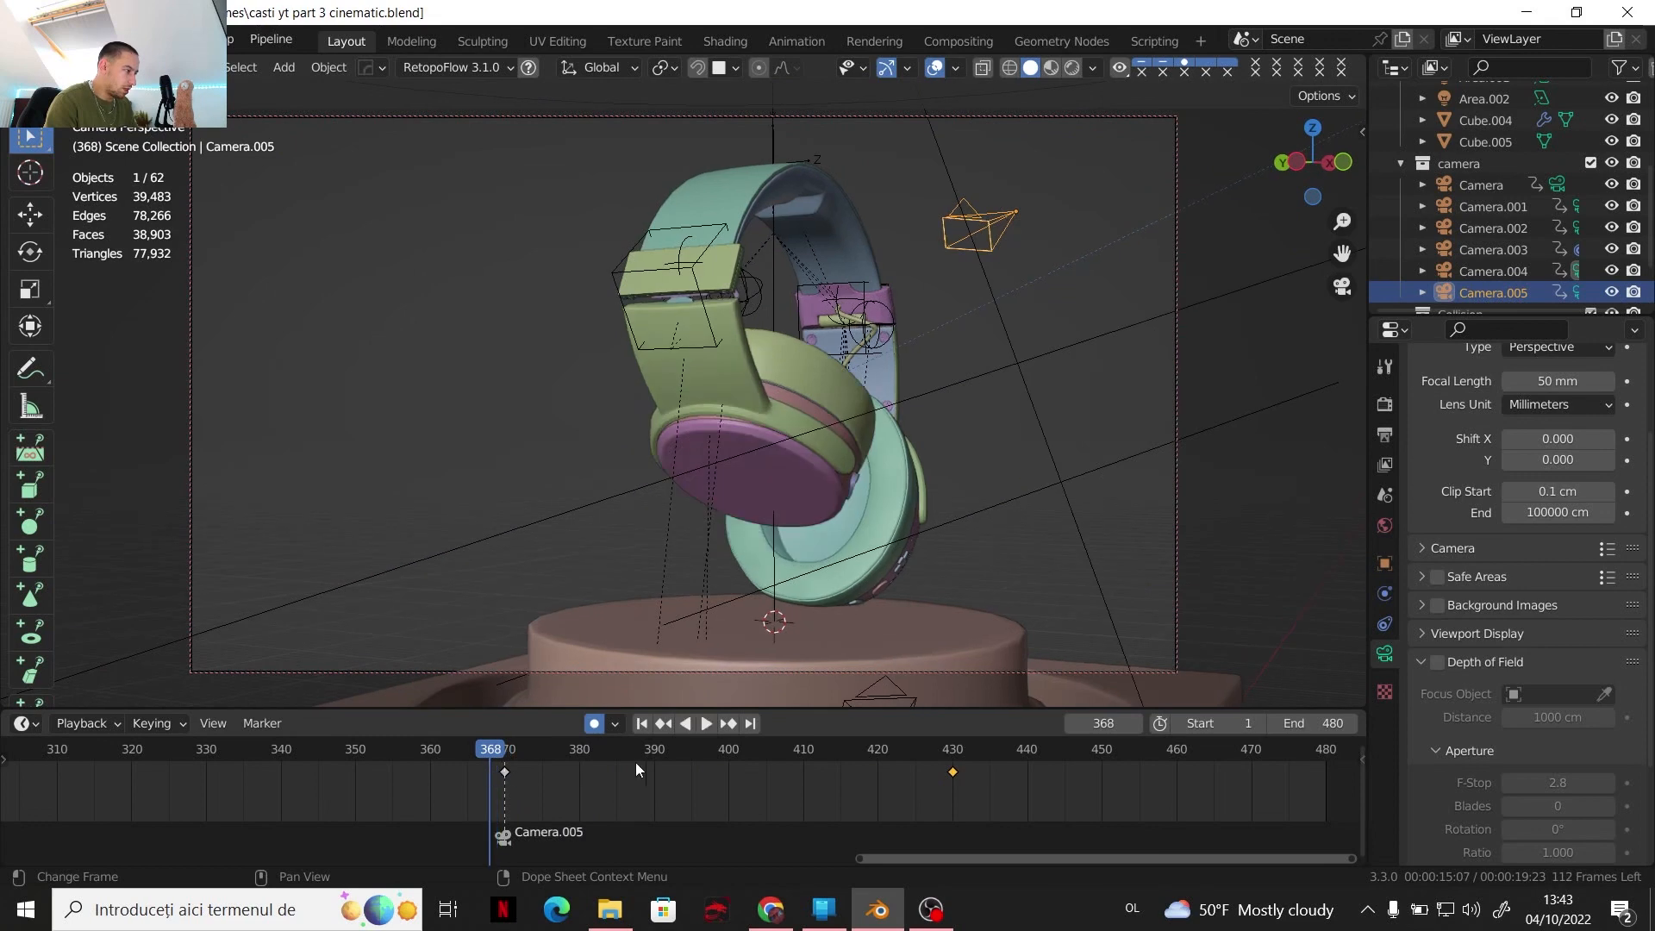
click(708, 729)
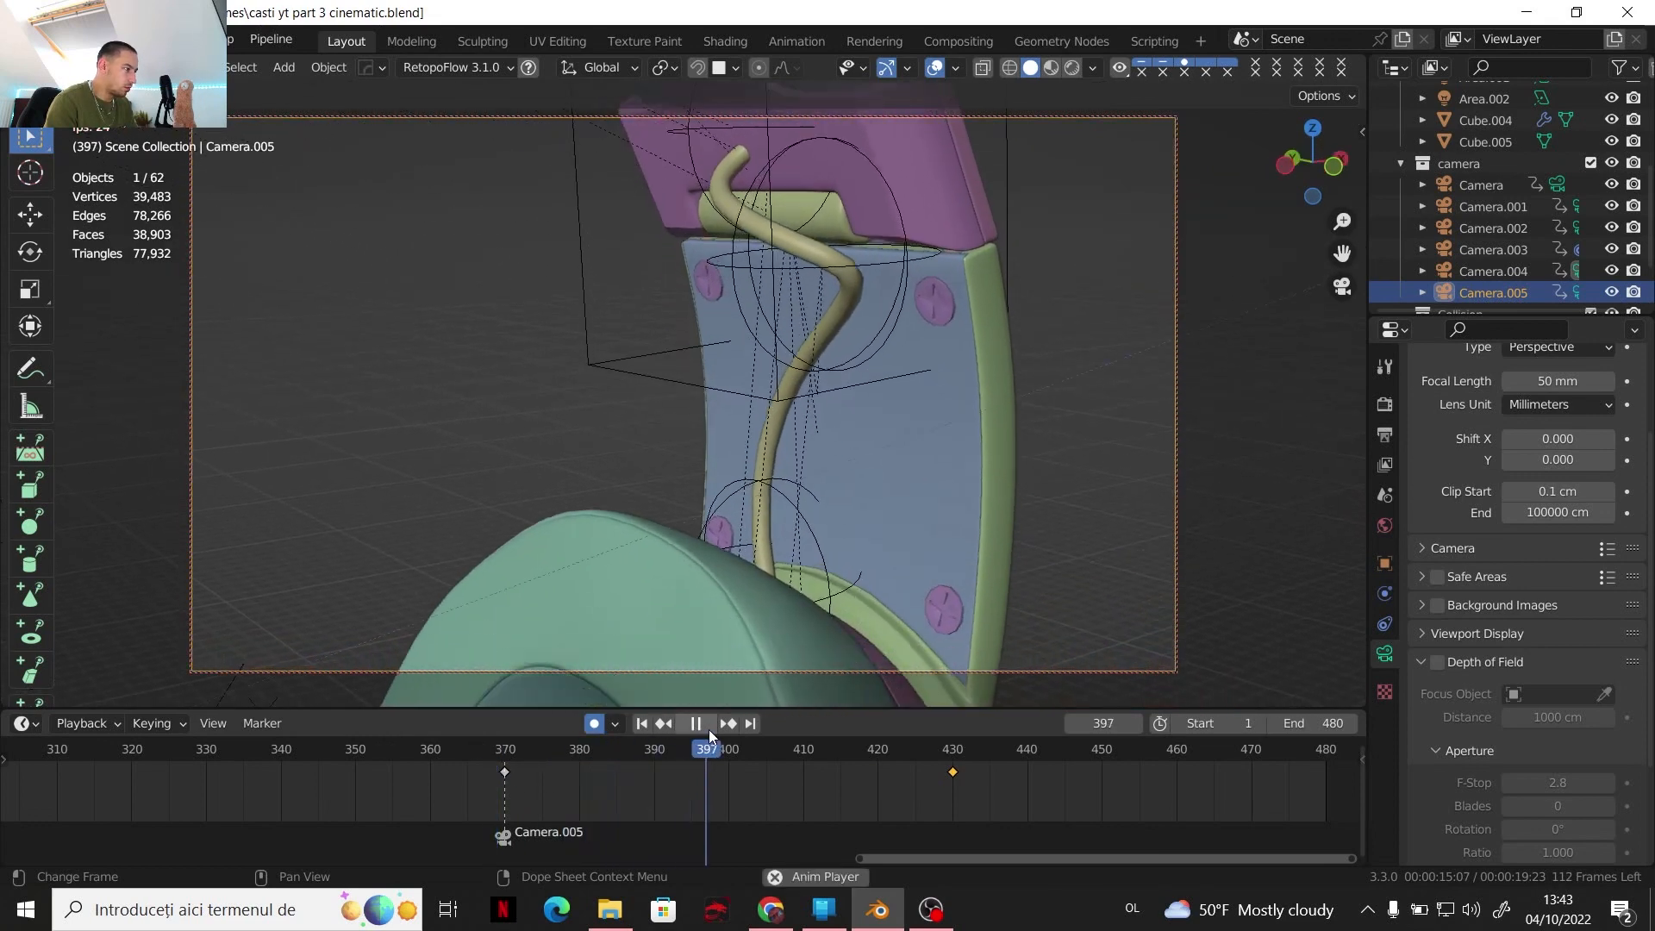
key(space)
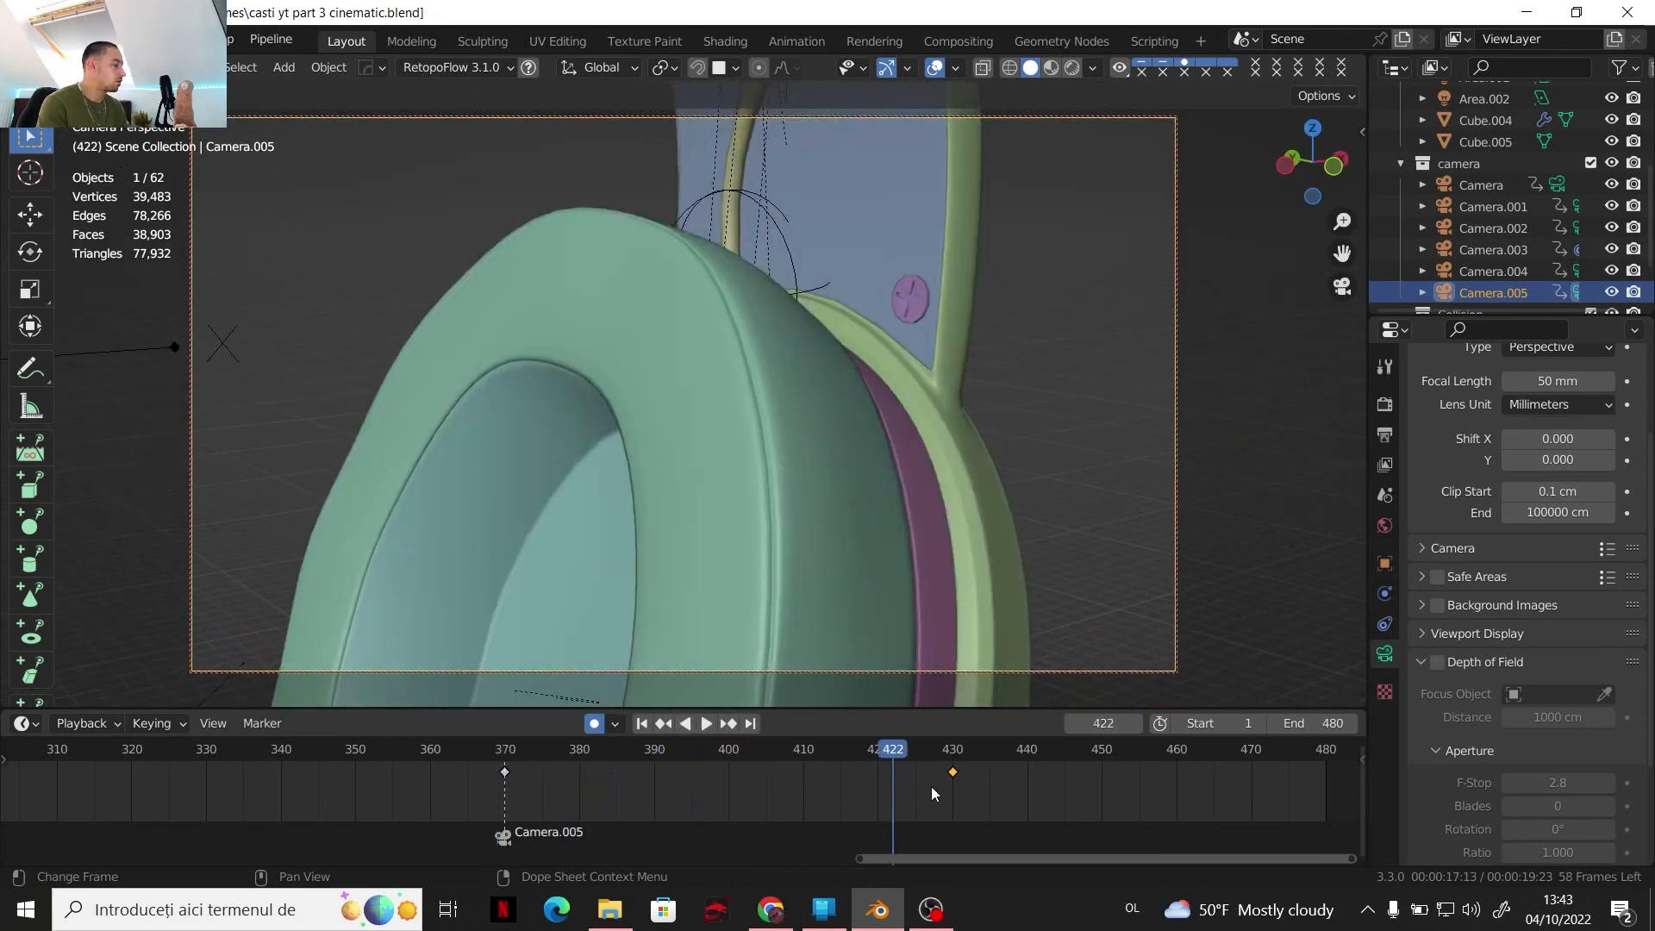
Add a timeline marker at frame 430 for the next camera
drag(898, 750, 952, 766)
click(262, 723)
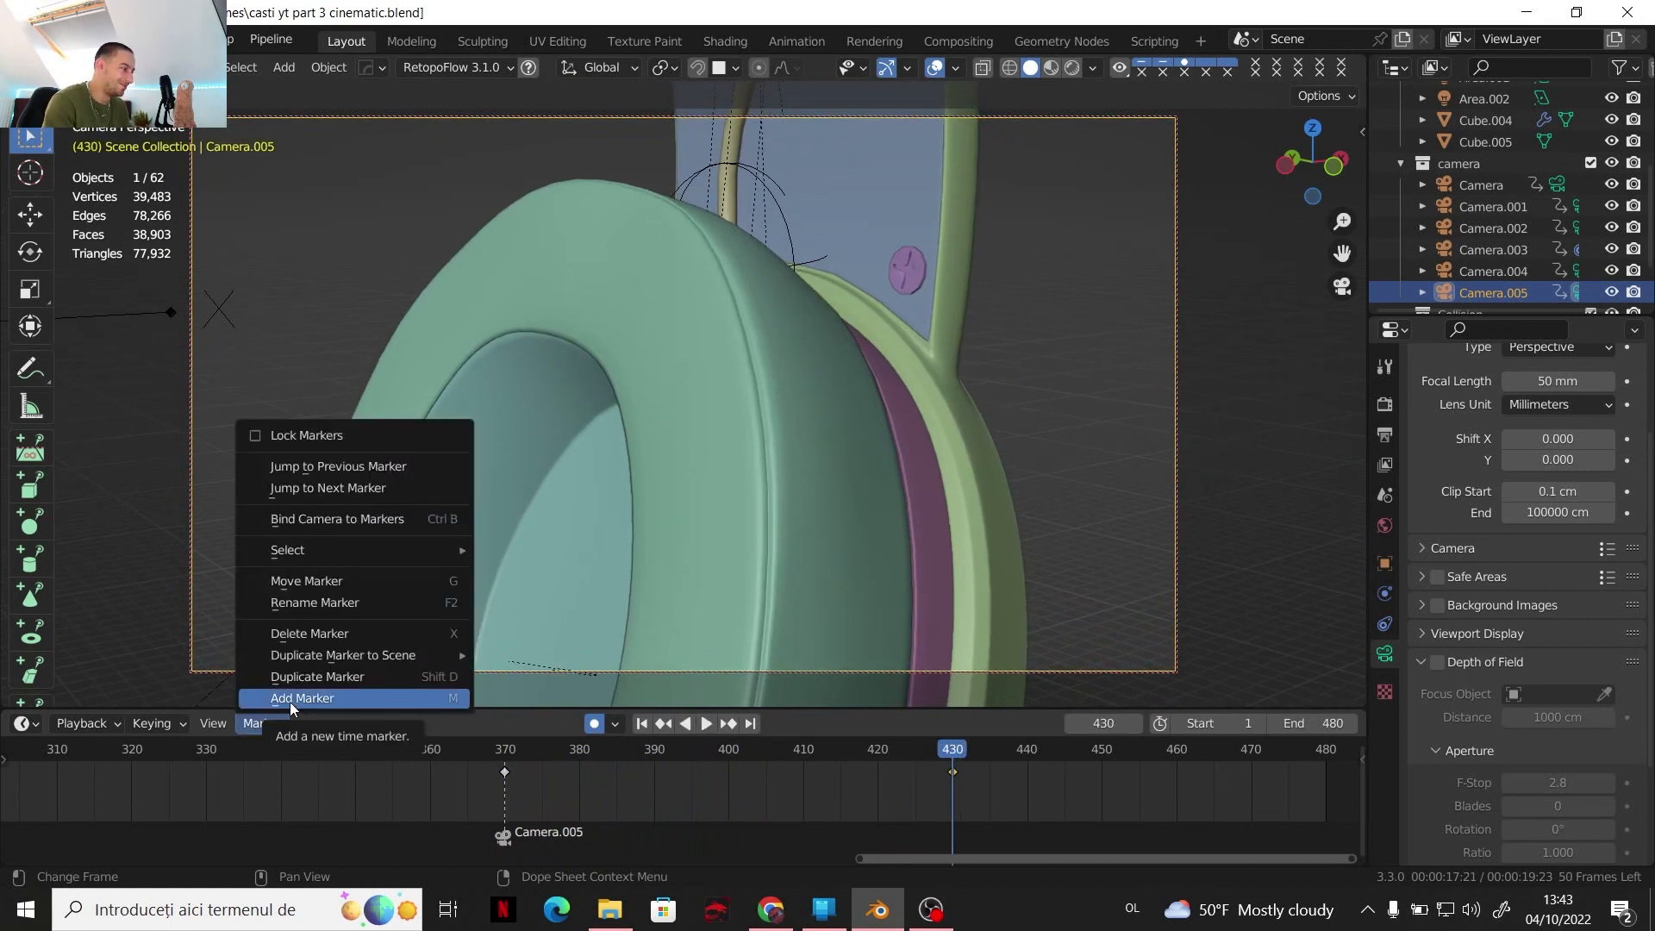
Add a timeline marker at frame 430 and turn off locking the camera to the view
click(289, 699)
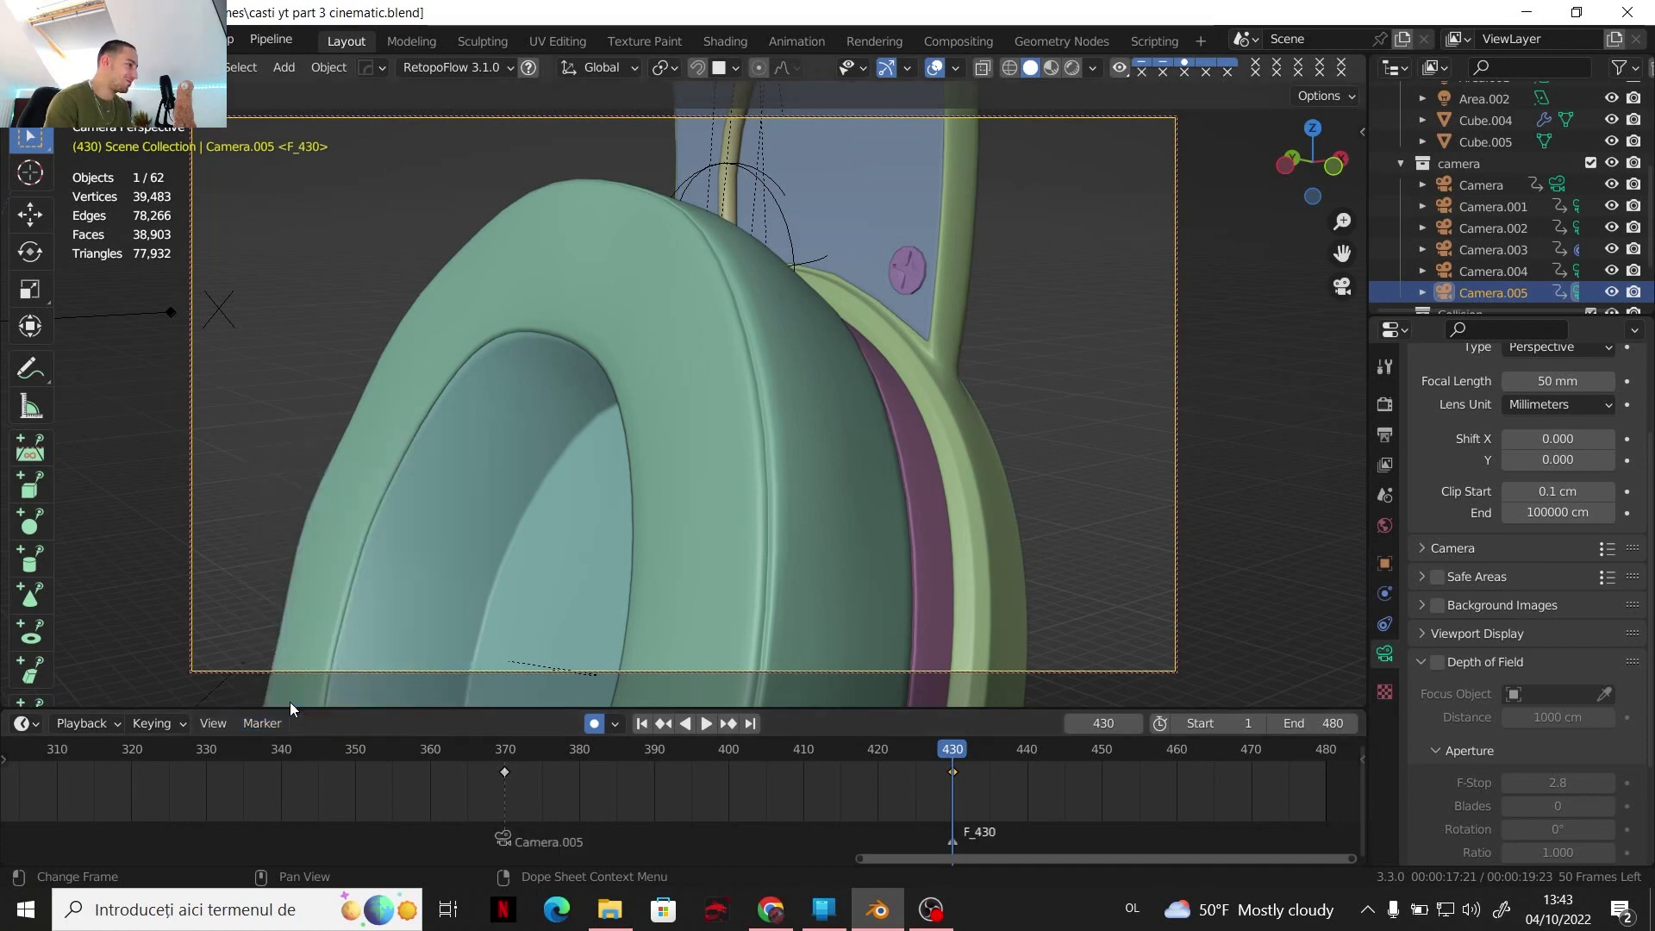
click(1360, 134)
click(1233, 500)
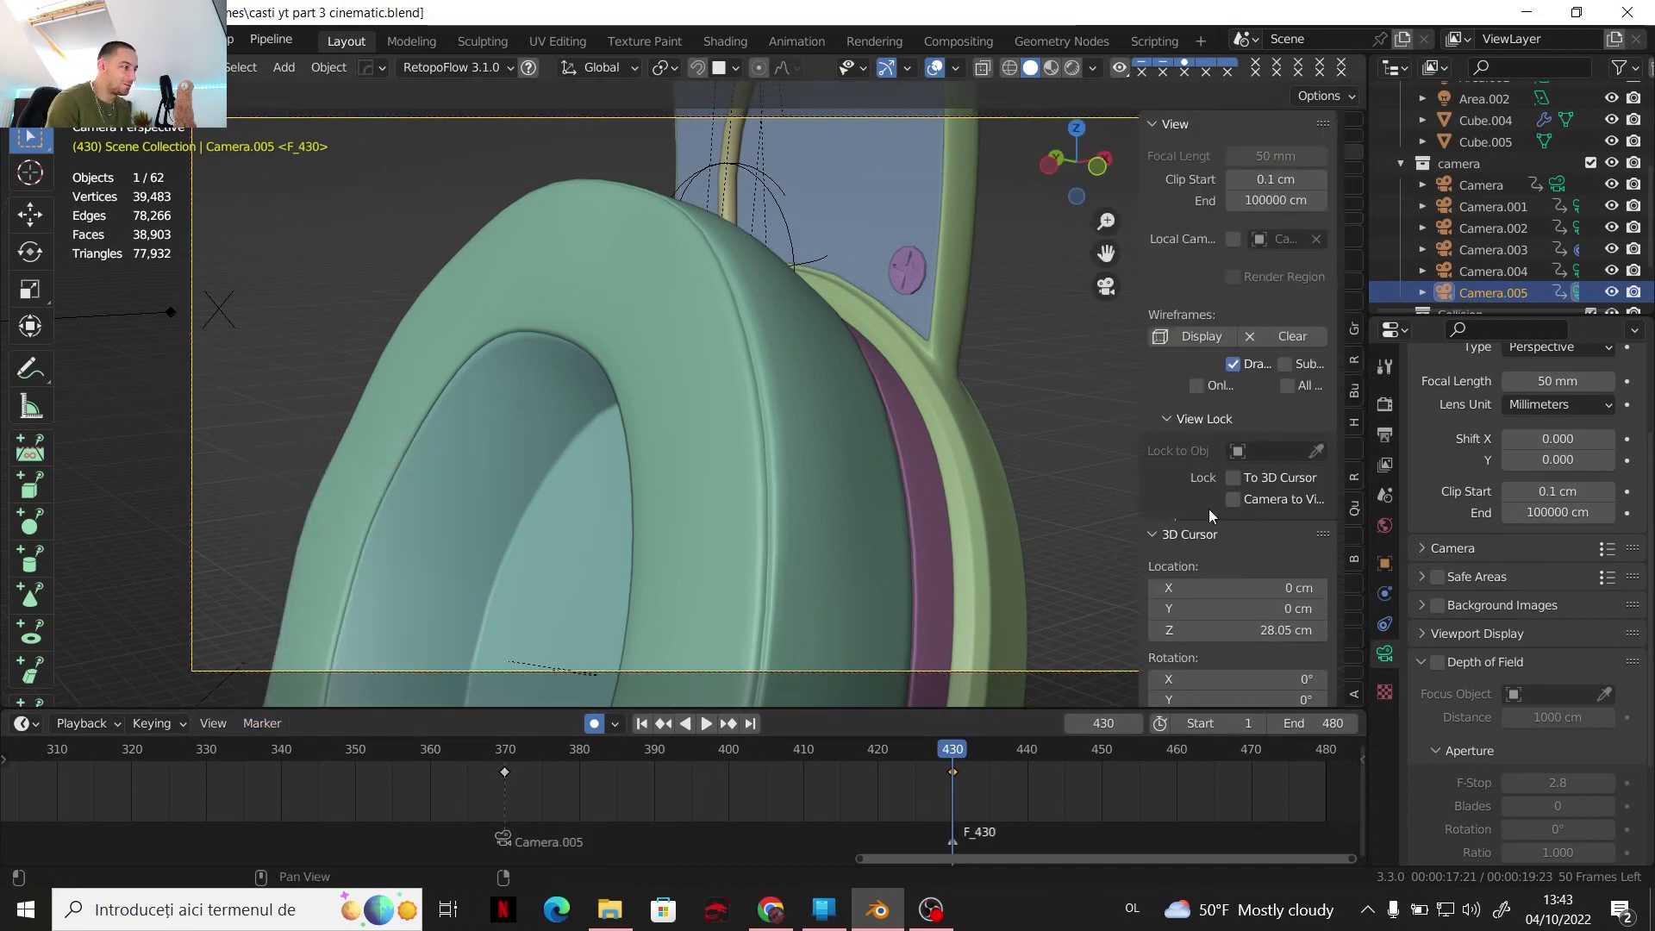
Leave the camera view, add a new camera to the scene and move it into the camera collection
key(n)
middle_drag(1211, 515, 1043, 390)
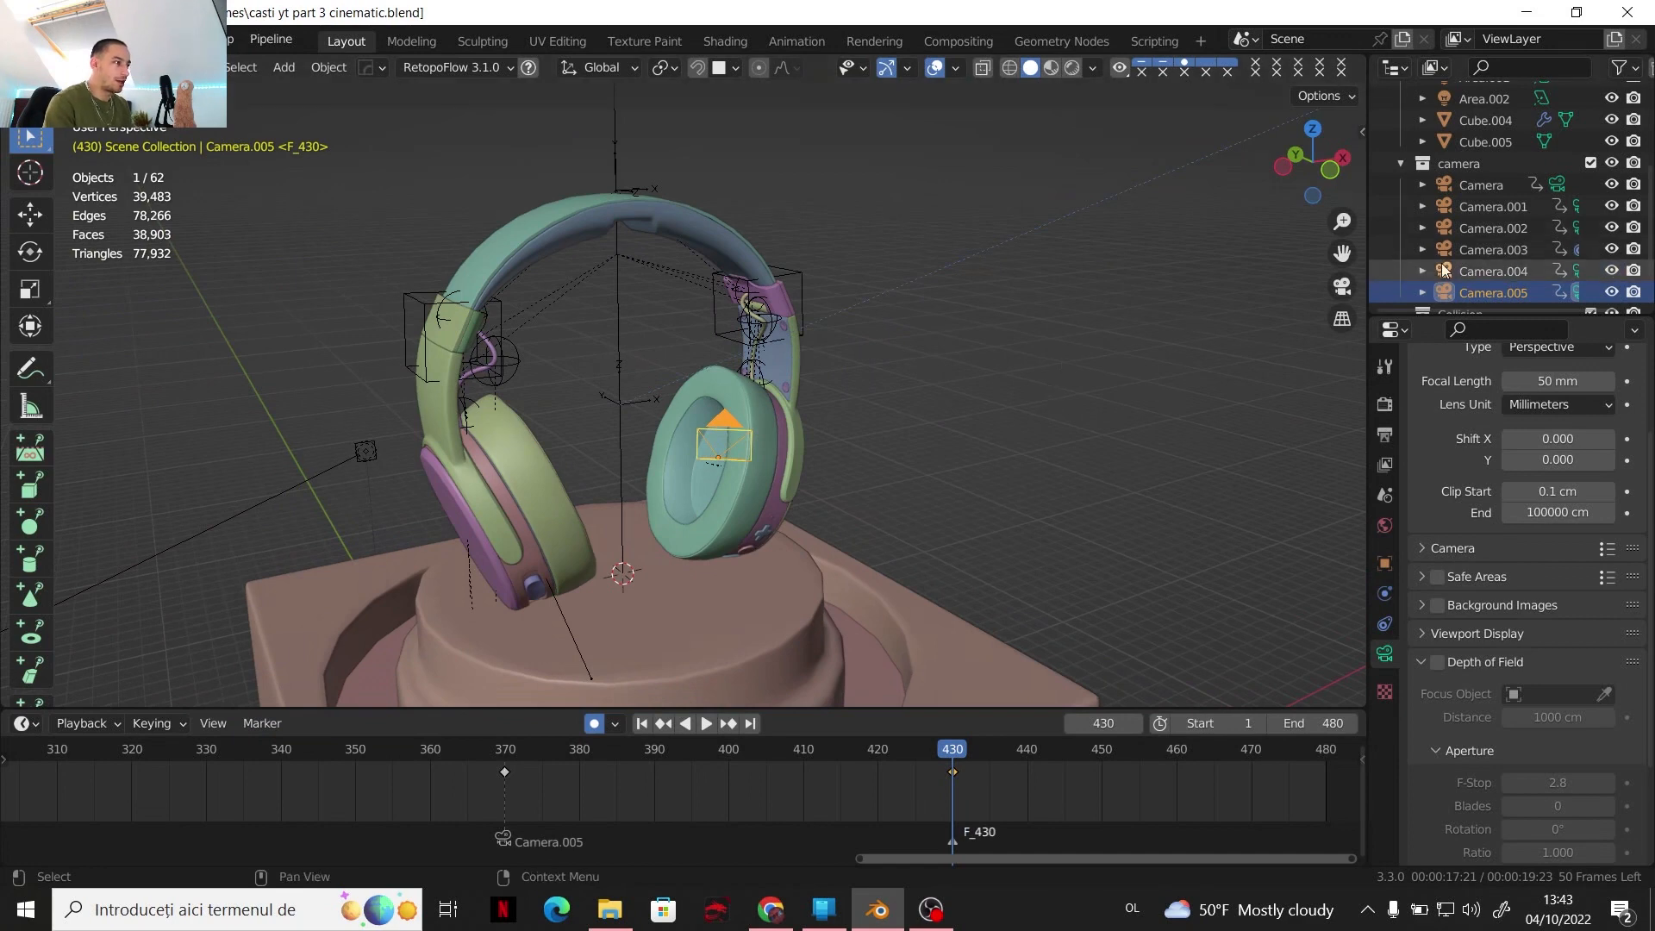
scroll(841, 435, up, 2)
key(shift+a)
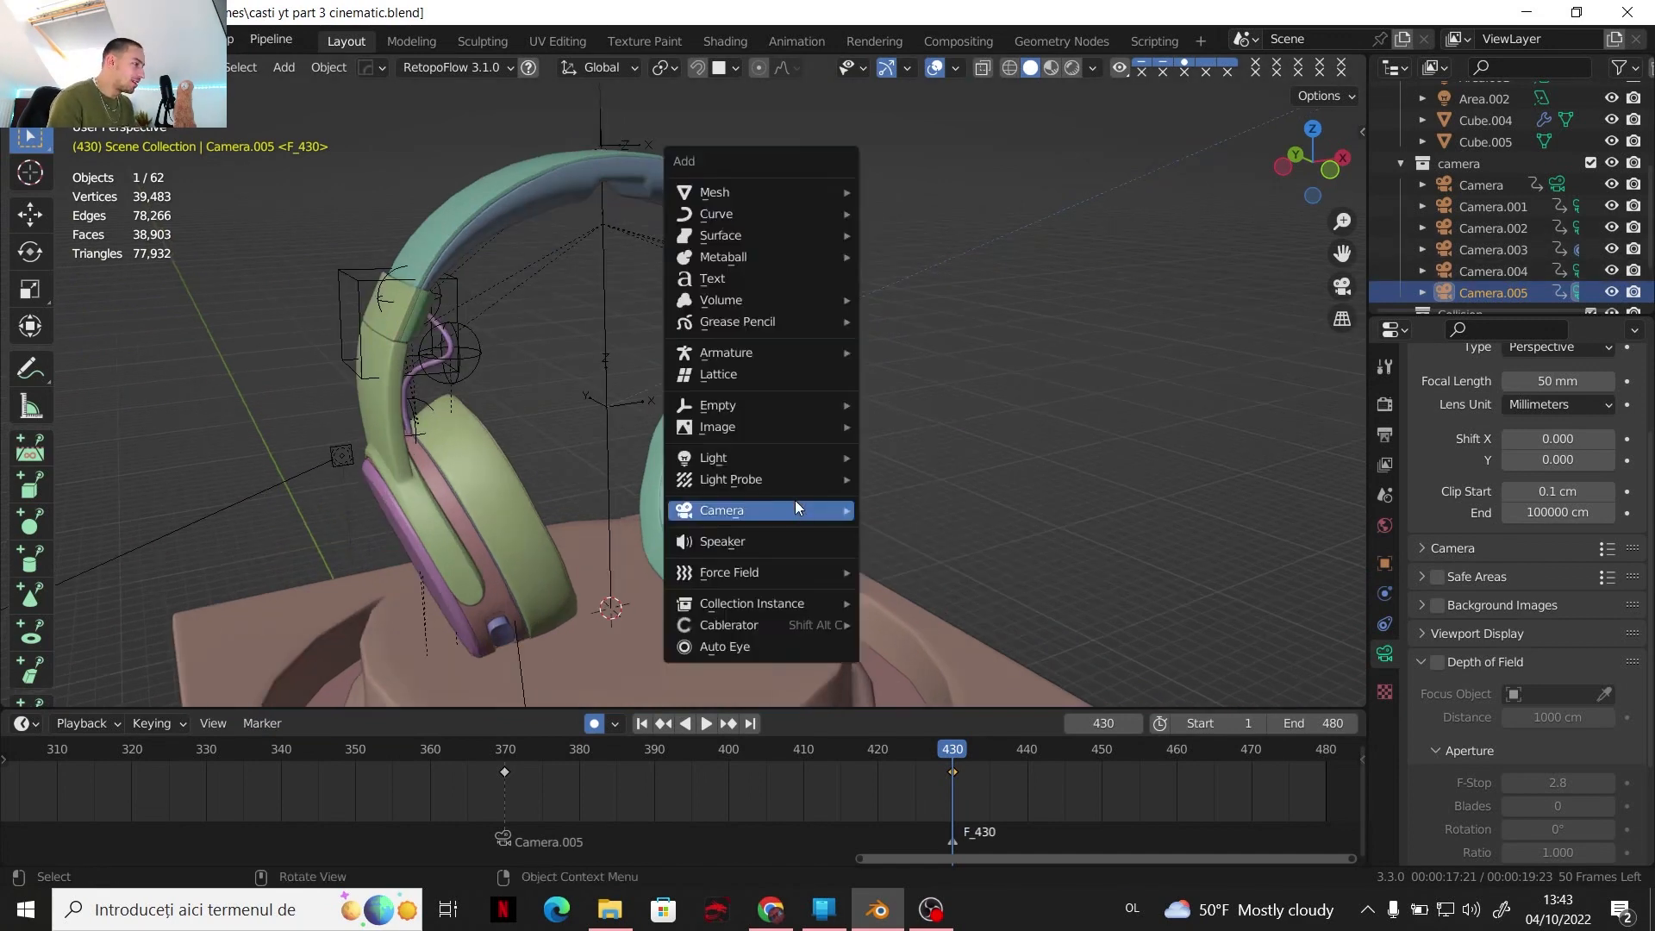
mouse_move(795, 507)
click(893, 508)
key(m)
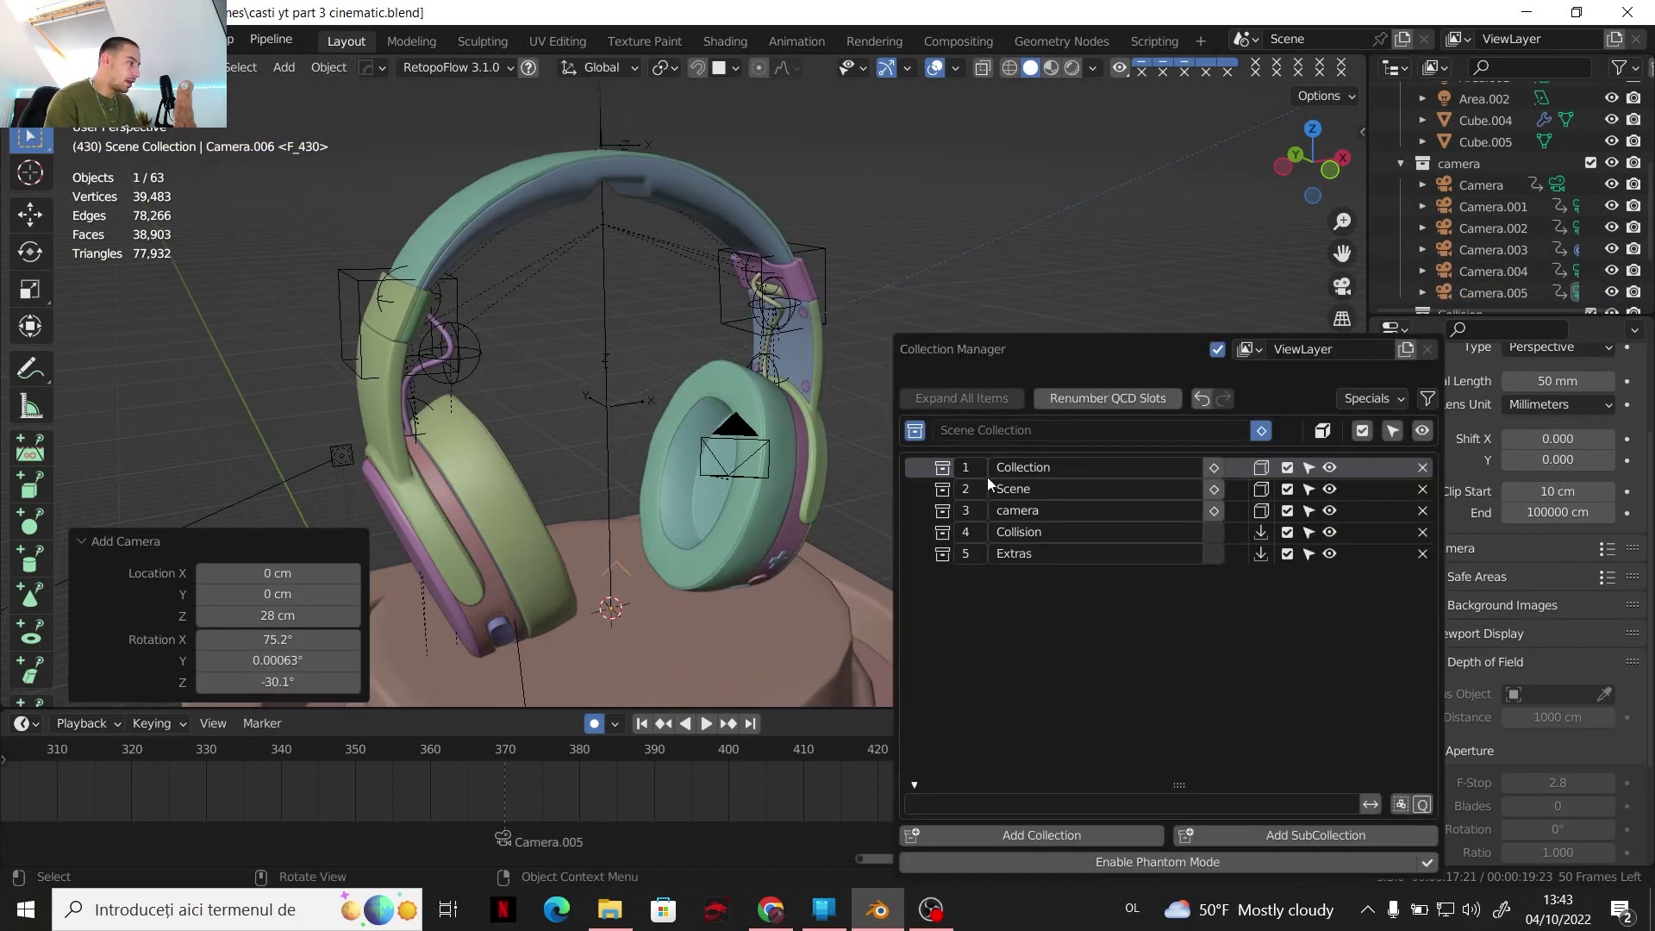
click(1262, 510)
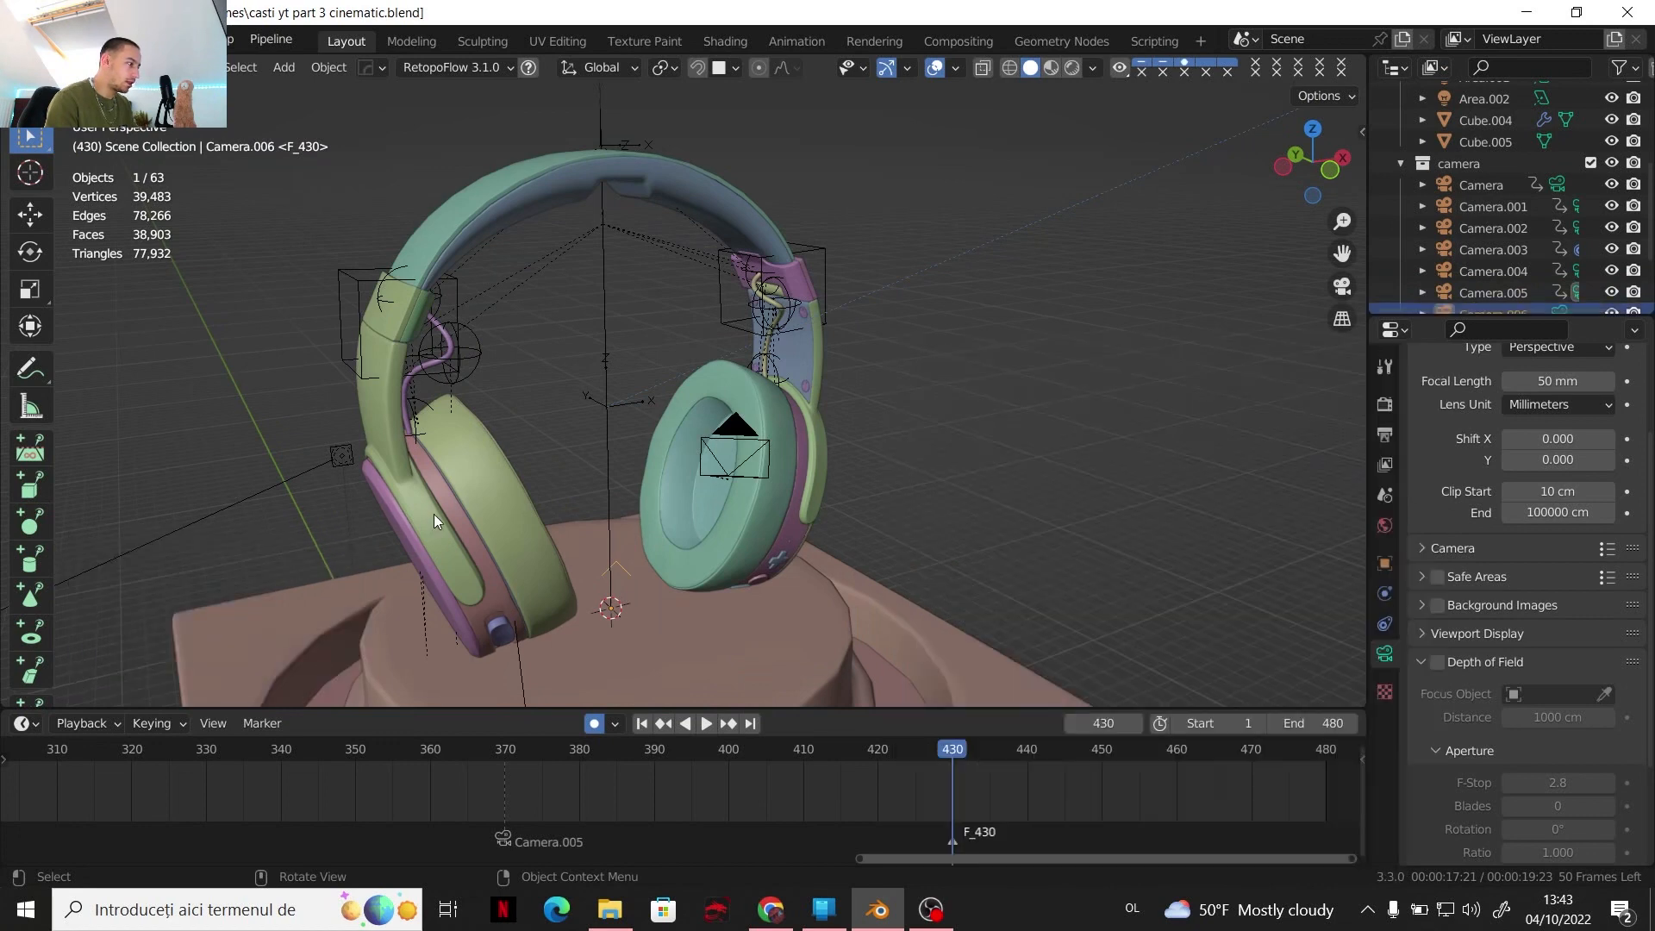
Make Camera.006 the active scene camera and lock the camera to the view
click(1353, 286)
scroll(1602, 235, down, 2)
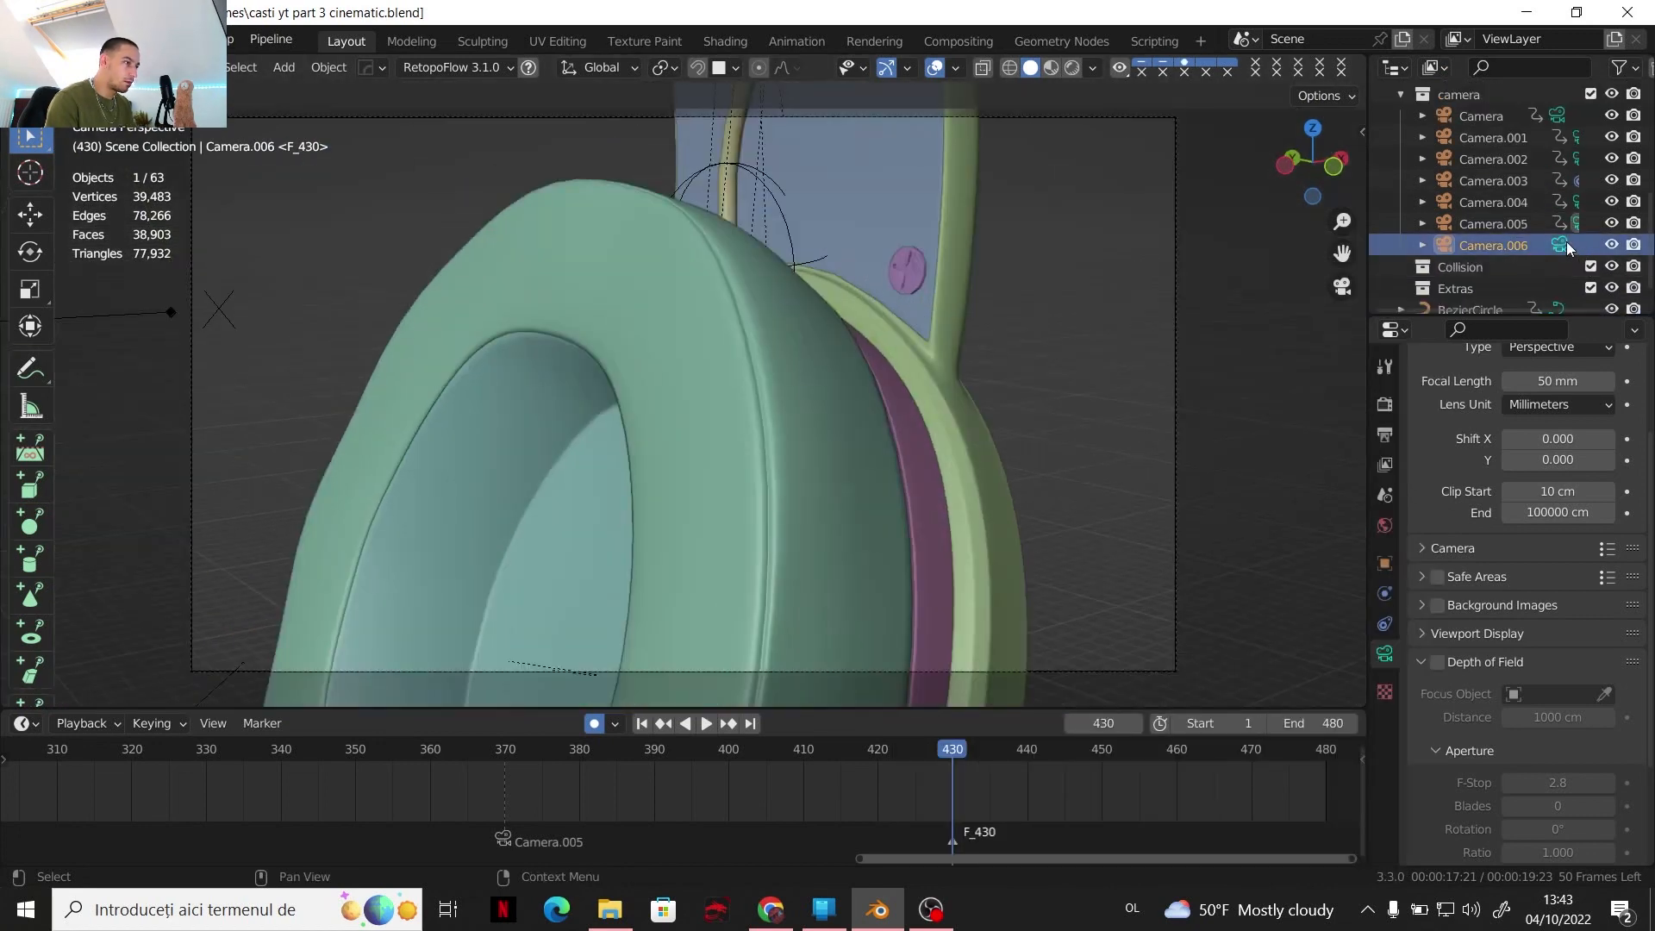
click(1559, 243)
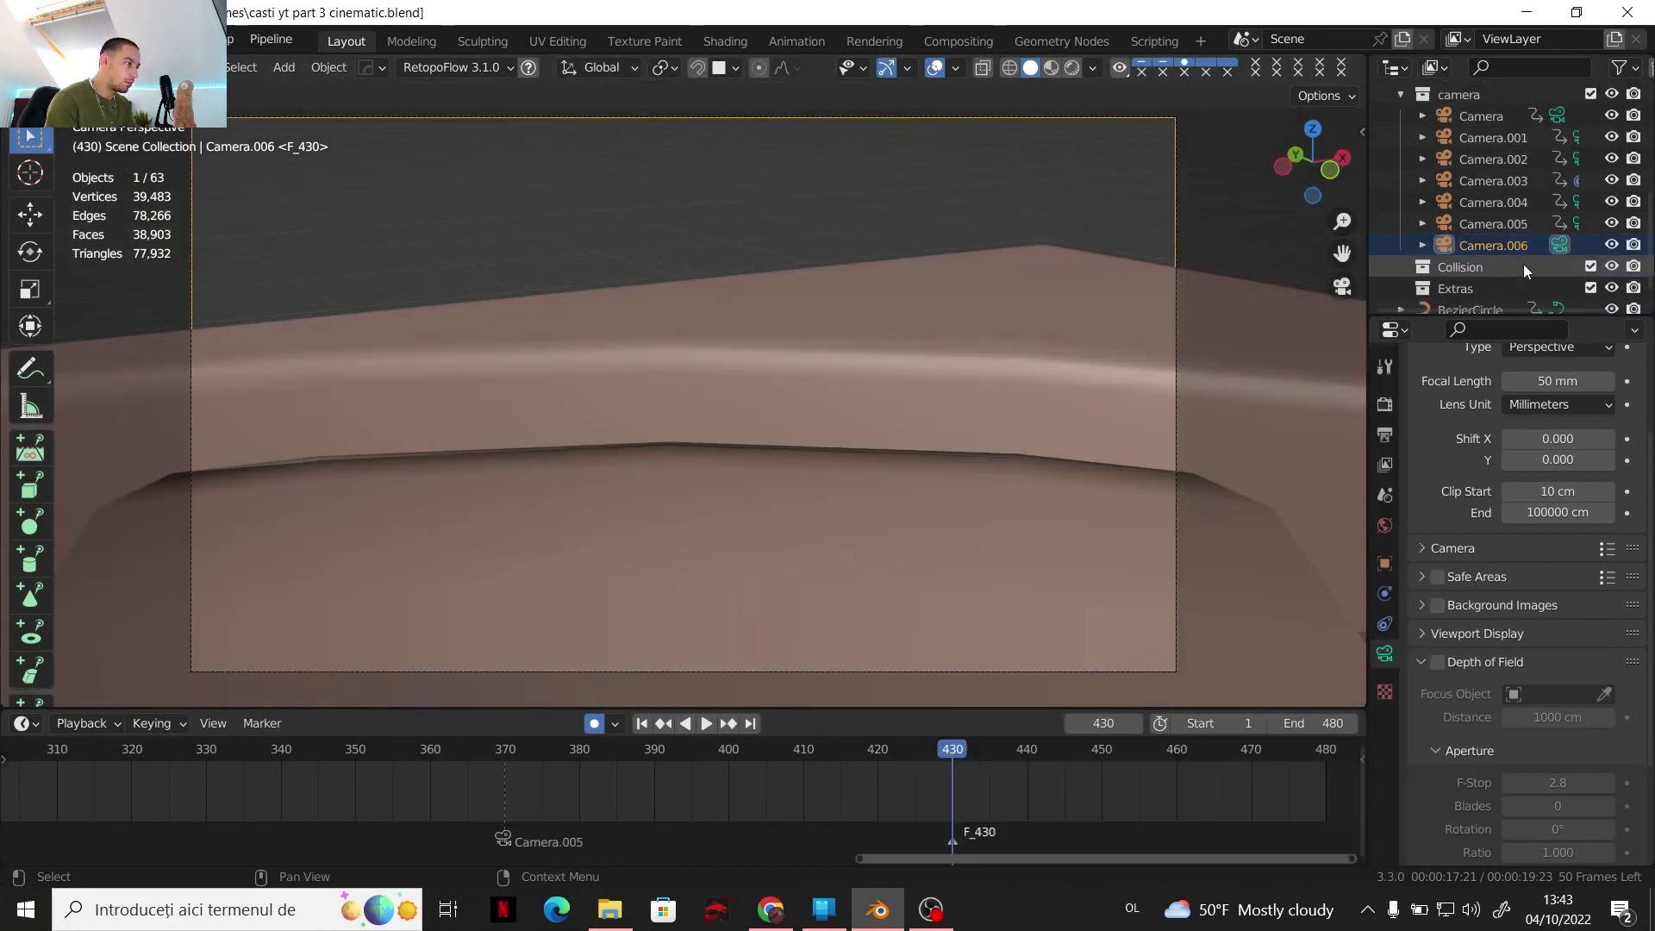
click(1362, 133)
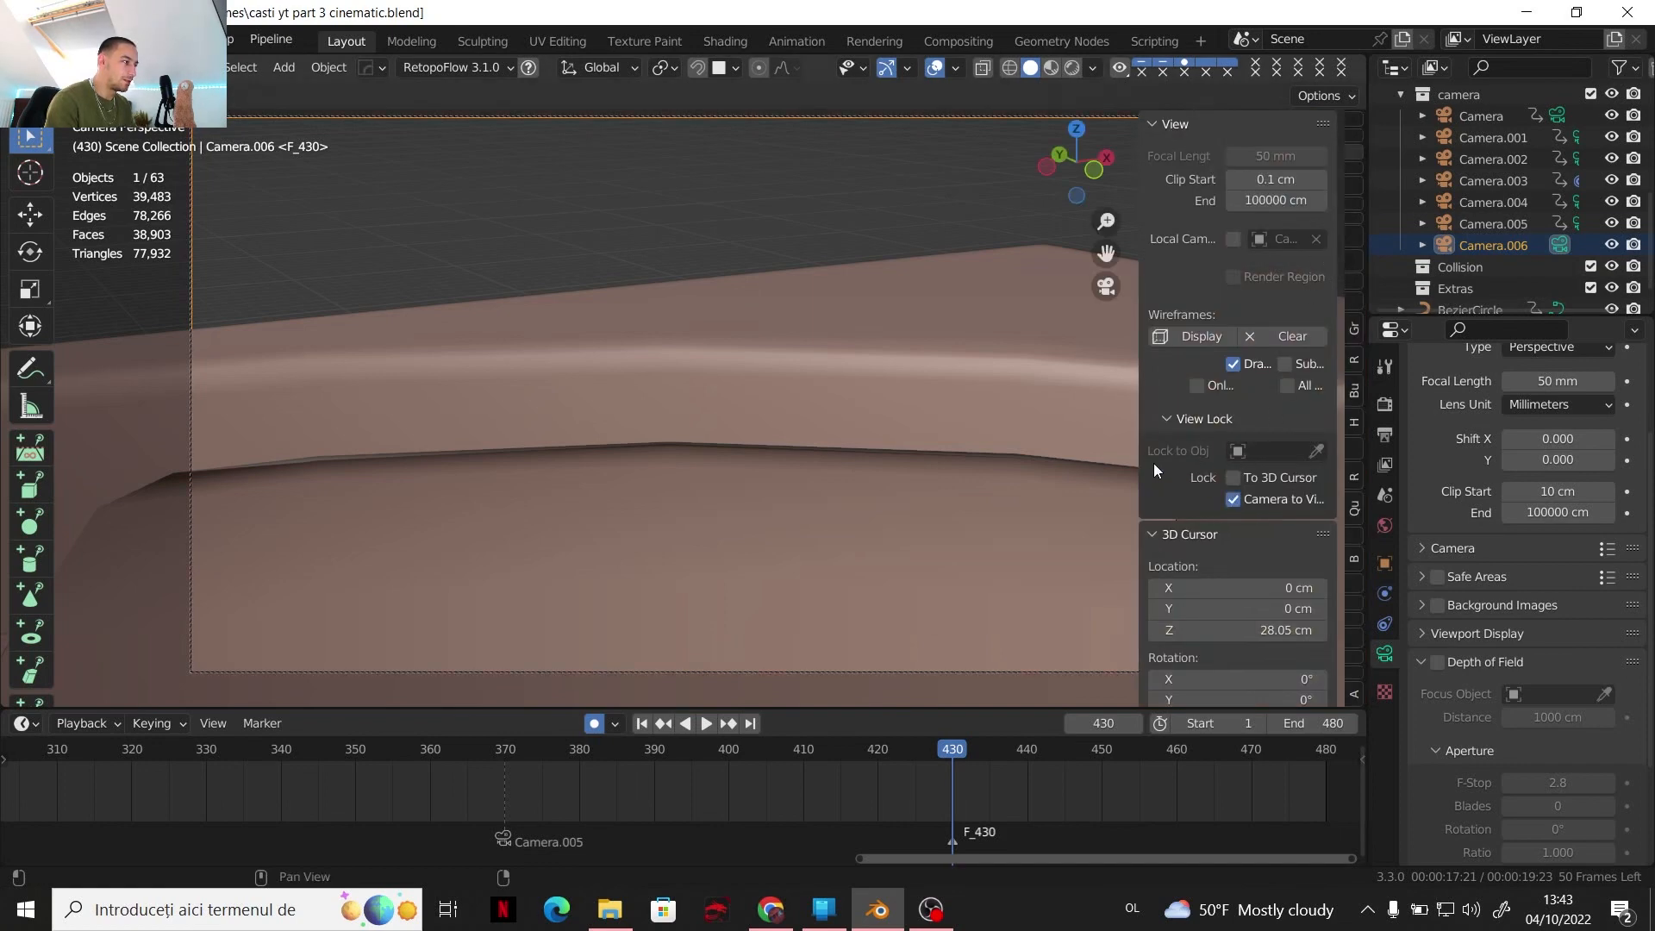
key(n)
Frame the inner side of the yellow-green ear cup close up with Camera.006 and set its clip start to 0.1 cm
scroll(1042, 467, down, 6)
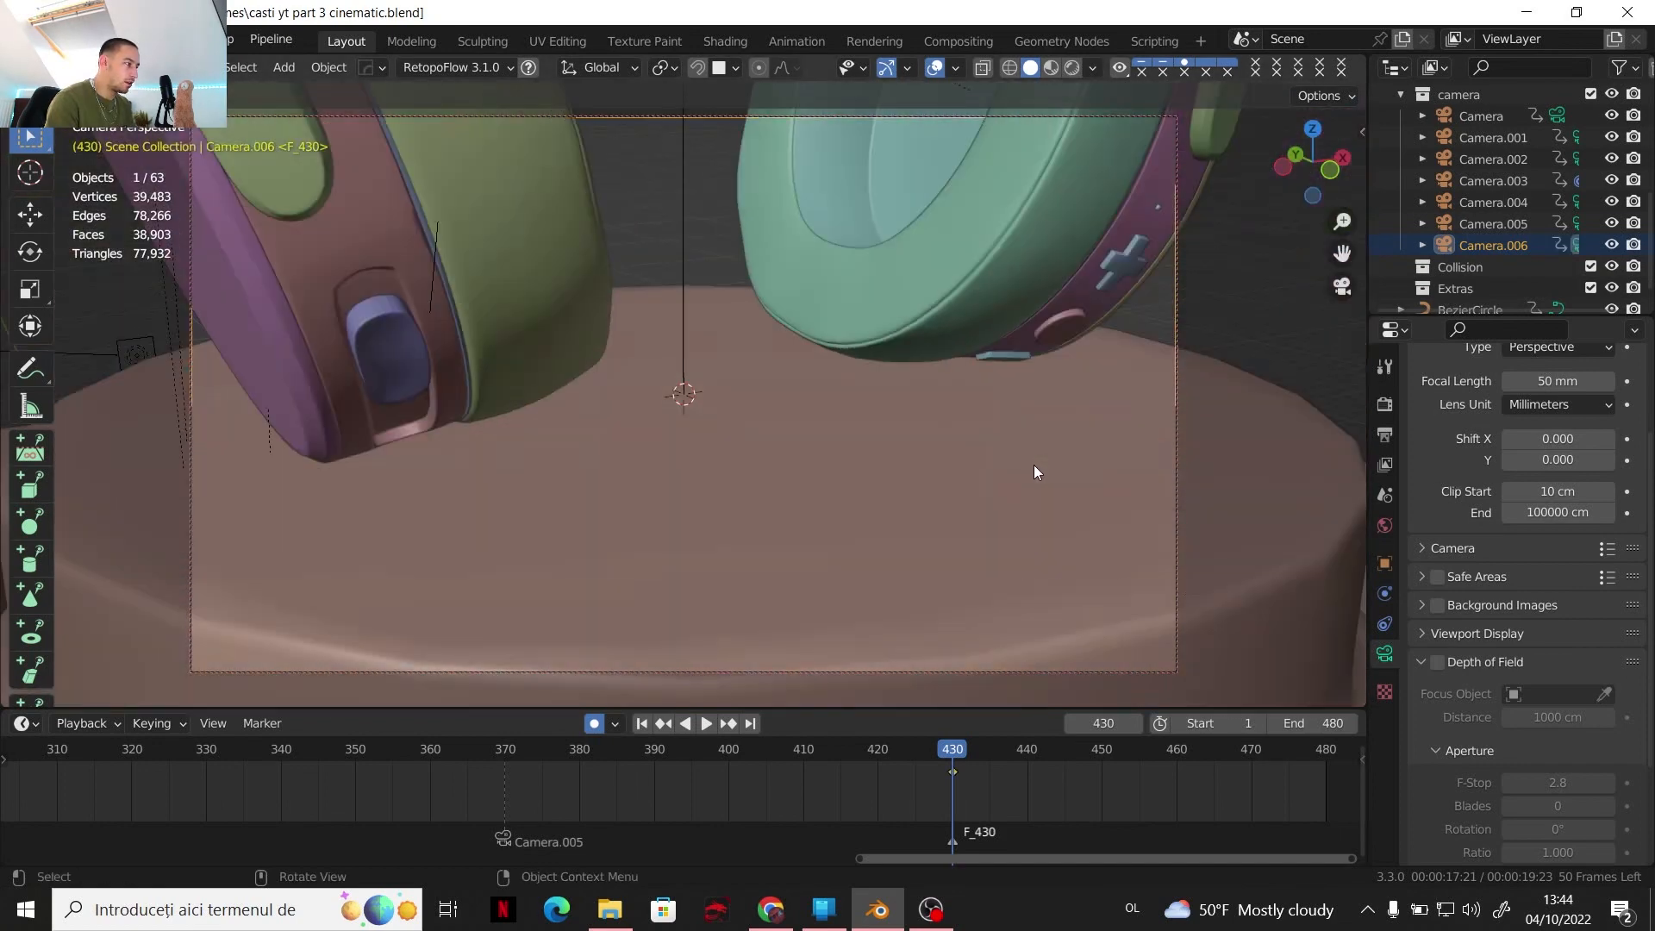
middle_drag(1033, 464, 783, 436)
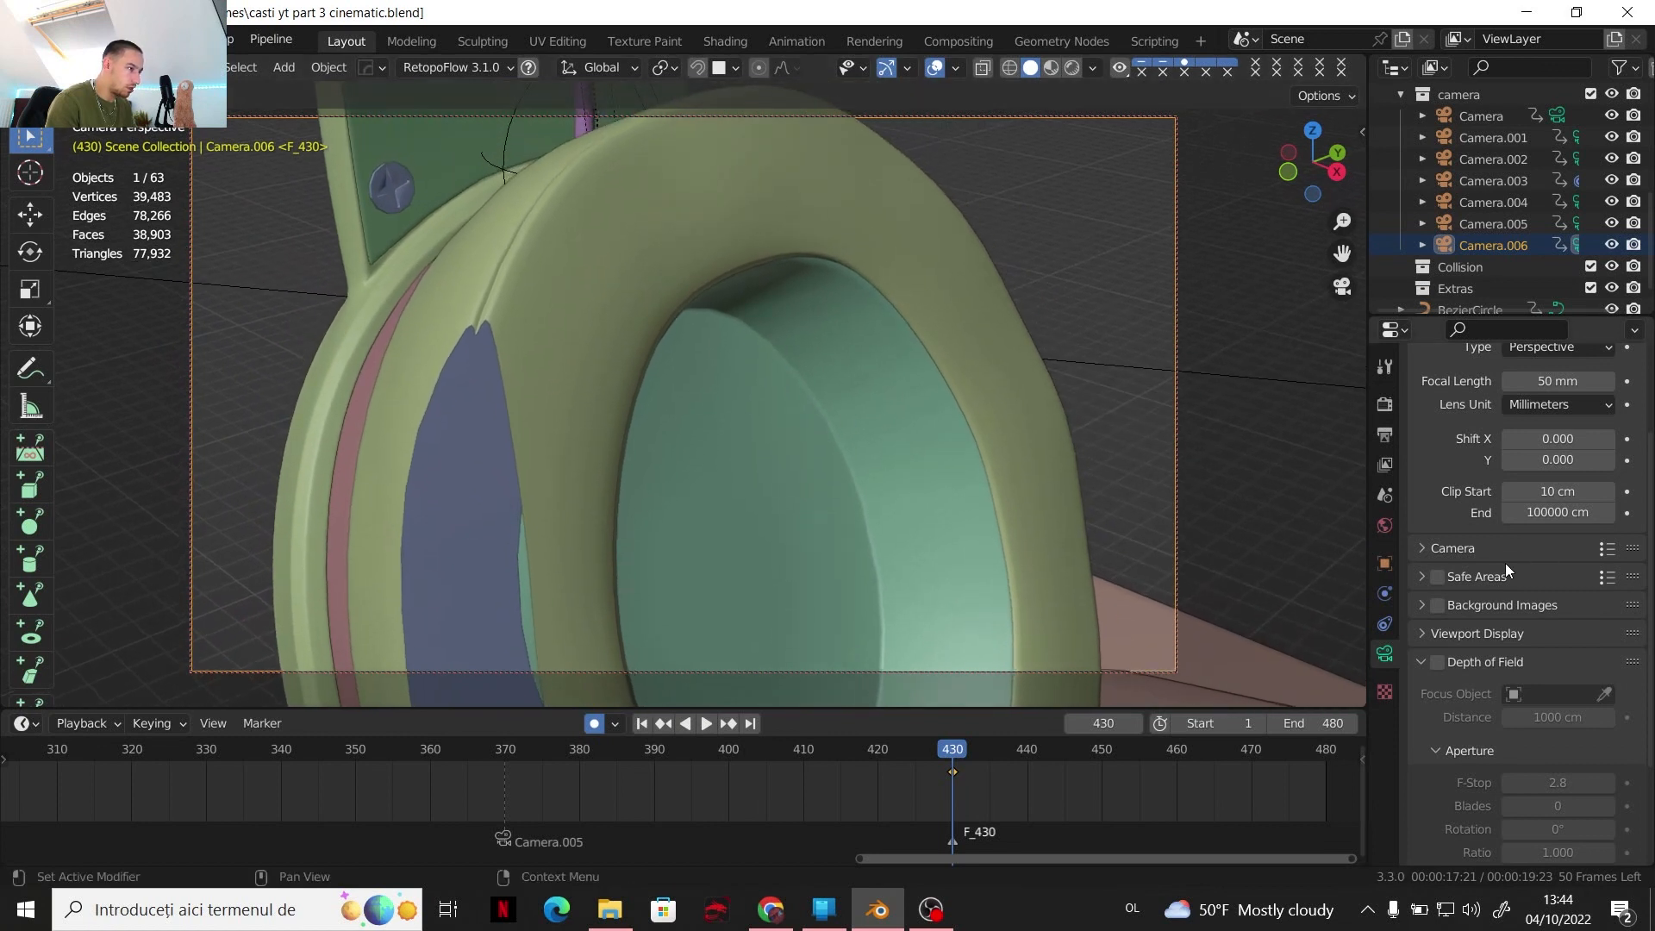
drag(1532, 493, 1507, 493)
shift+middle_drag(906, 377, 900, 418)
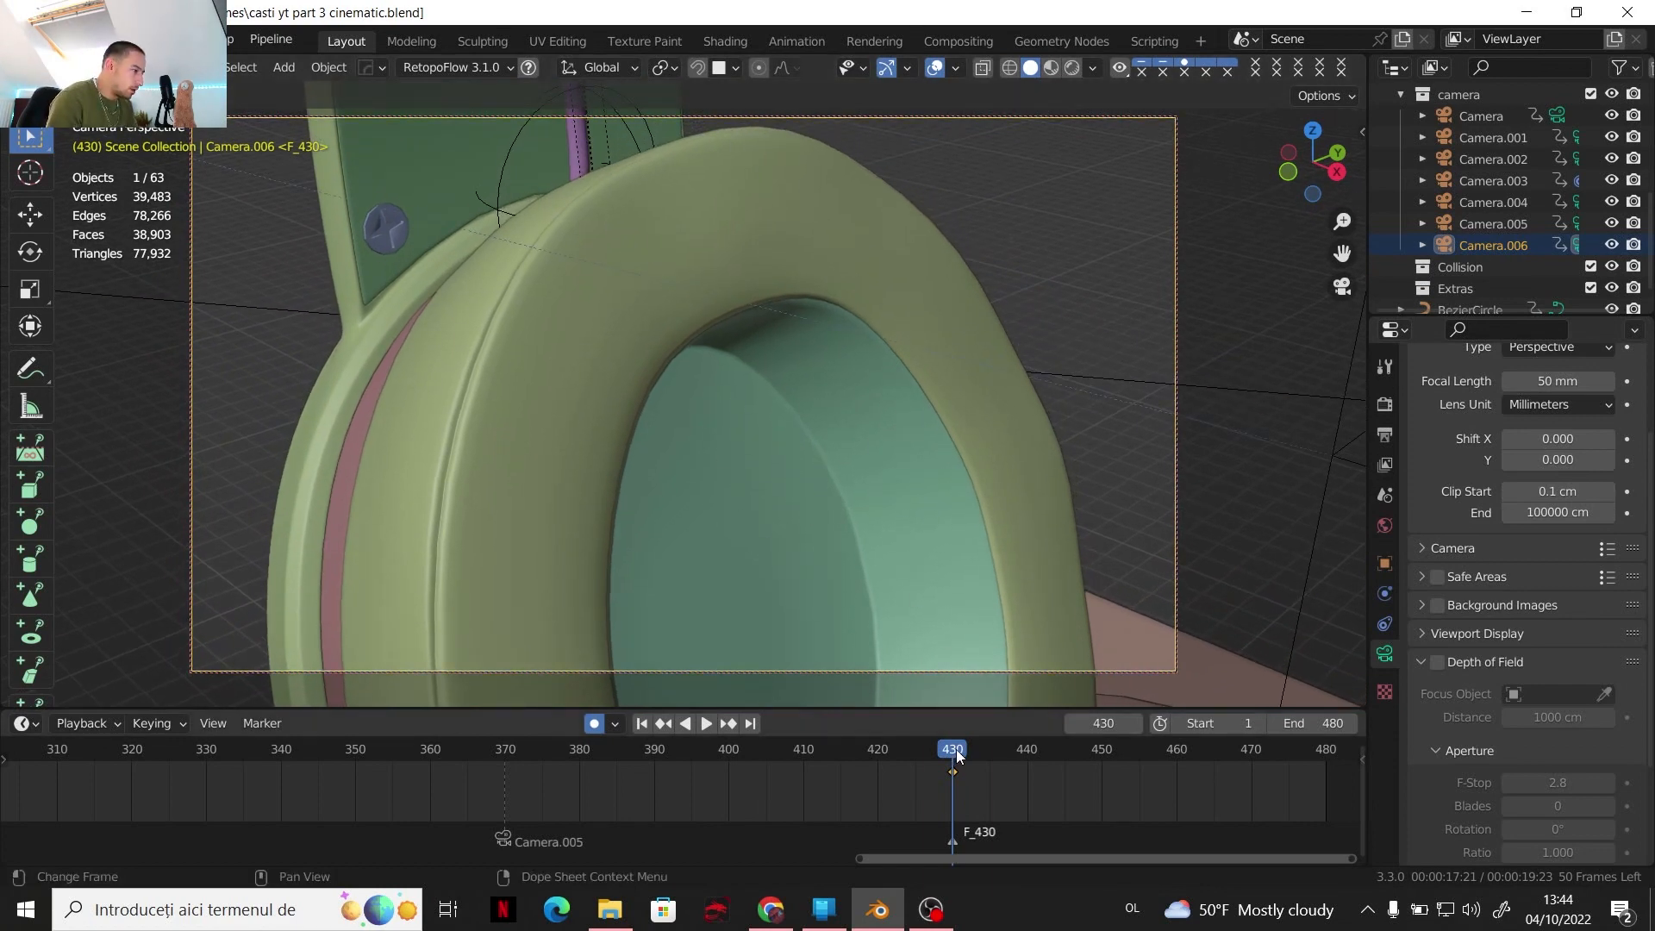
Reactivate Camera.006 as the scene camera at frame 430 and bind it to the marker there
drag(955, 755, 954, 793)
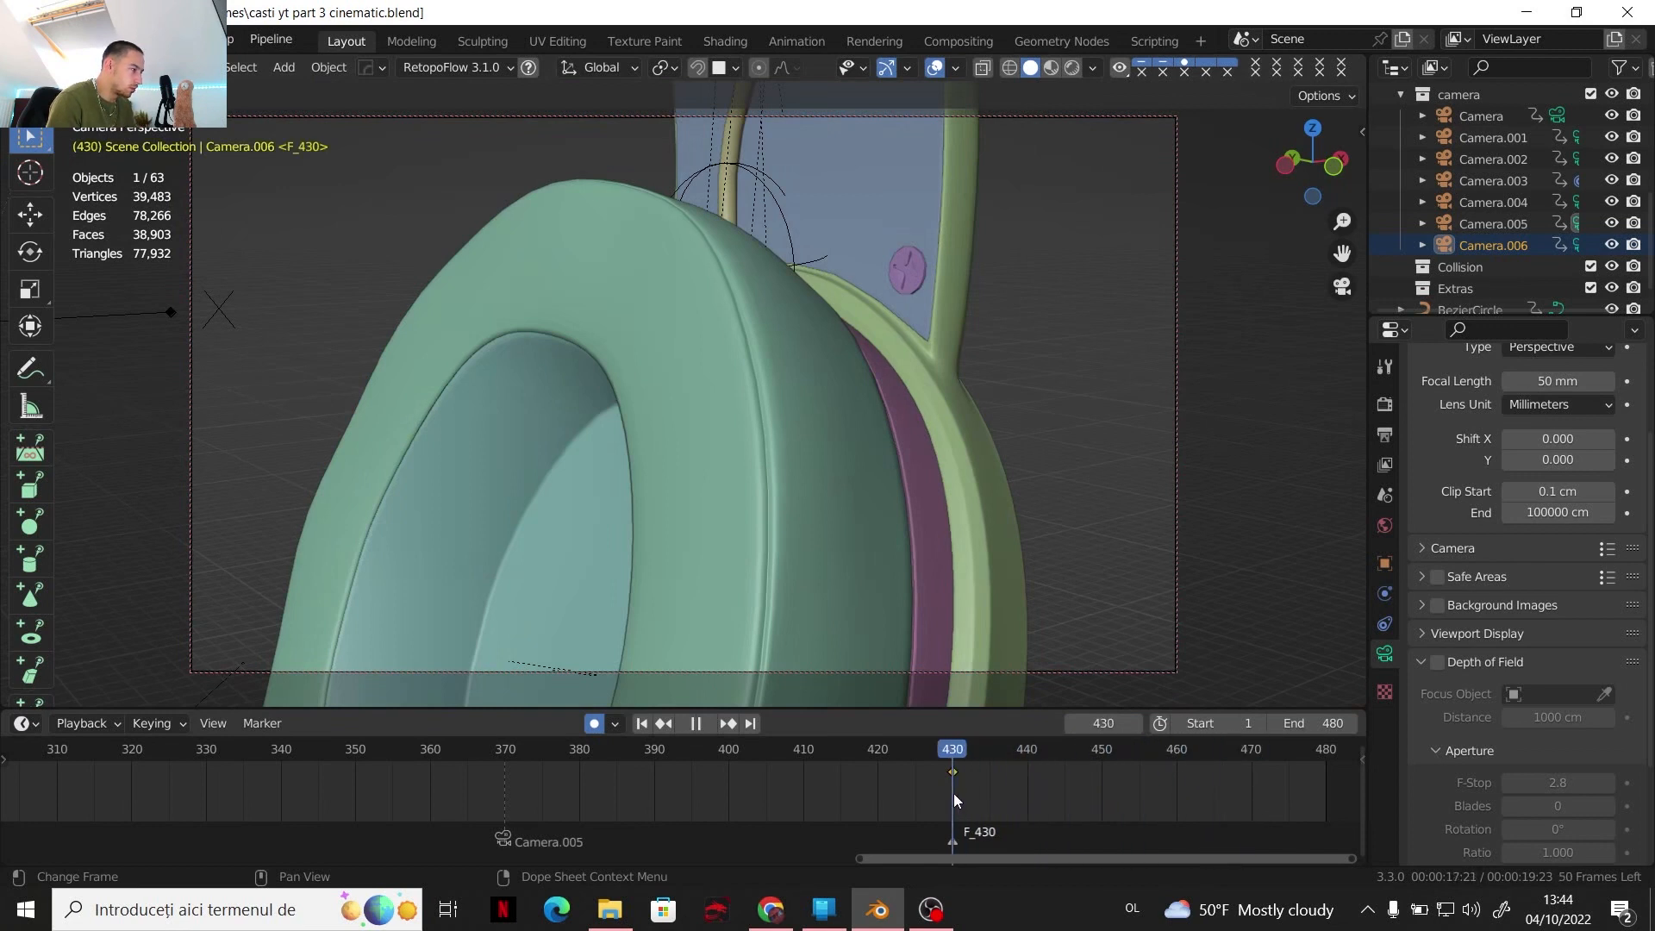
click(1575, 246)
click(260, 723)
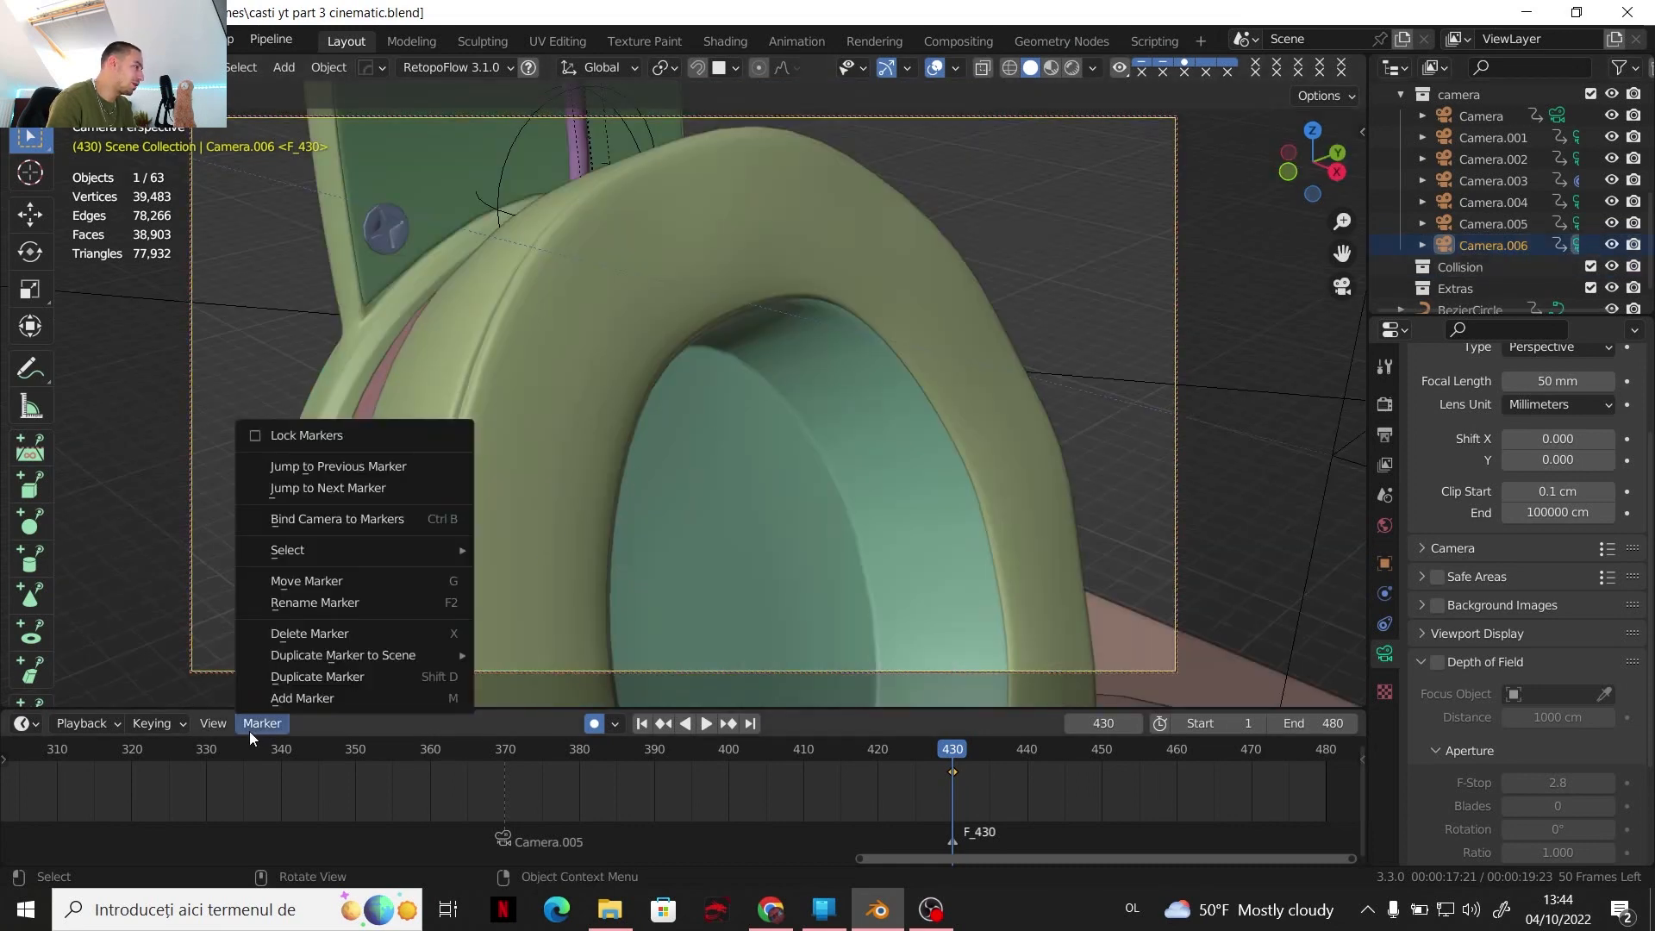
click(347, 521)
At frame 470, shift Camera.006 down along the ear cup to auto-key the end position of its move
key(space)
drag(1040, 772, 1251, 775)
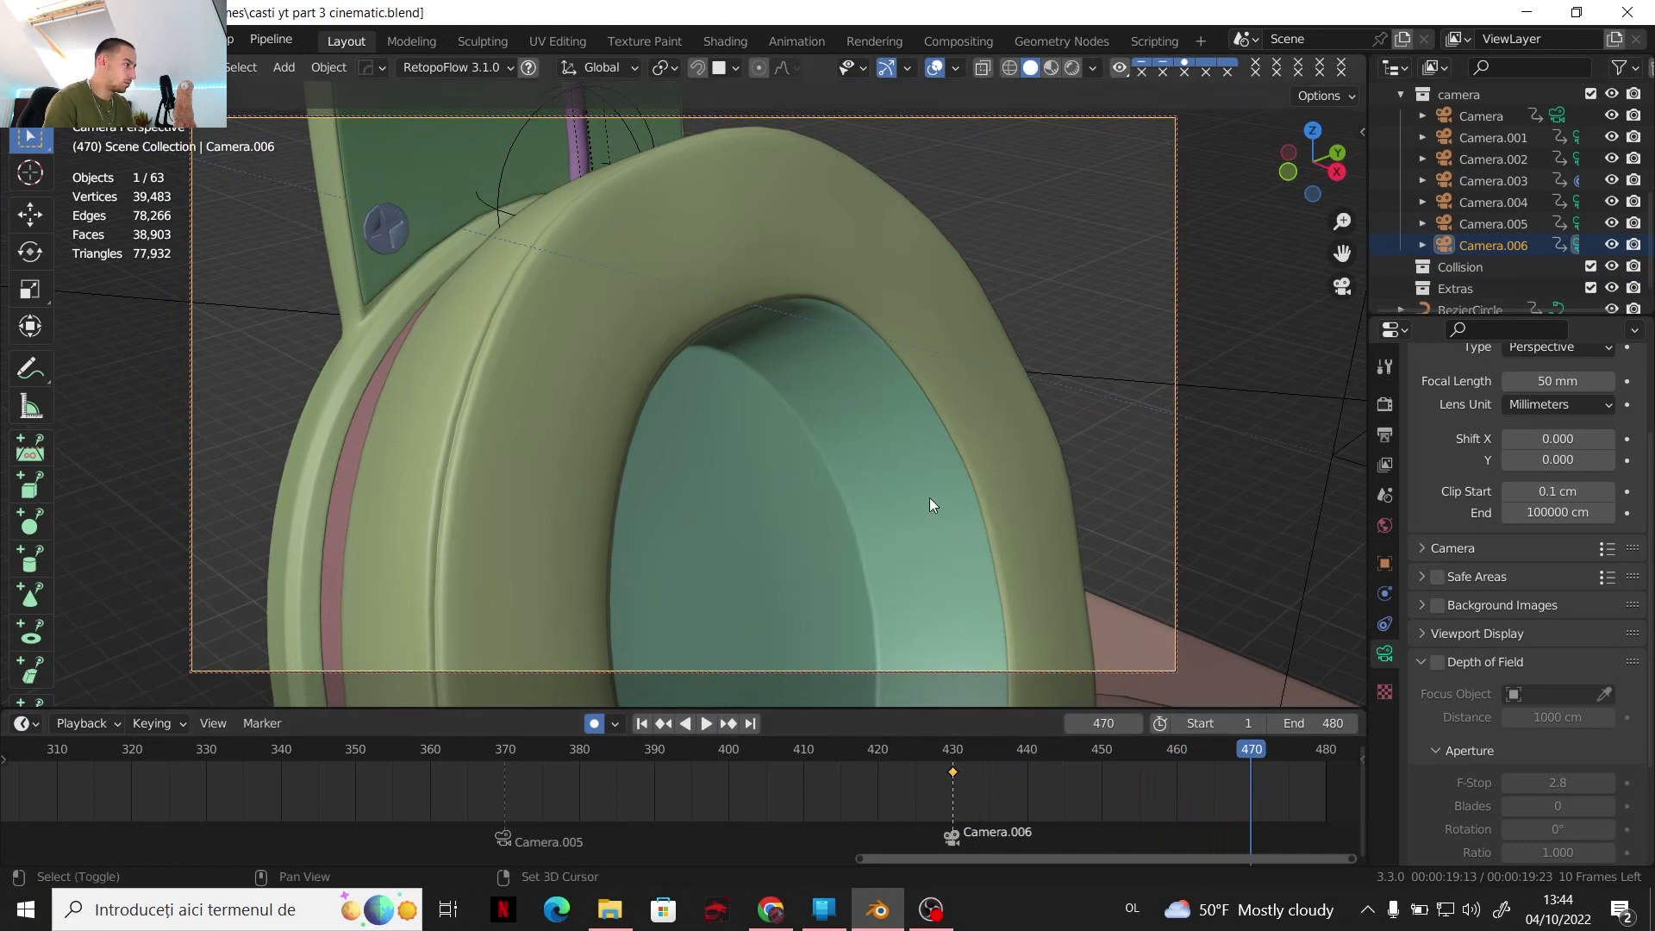
shift+middle_drag(929, 498, 896, 192)
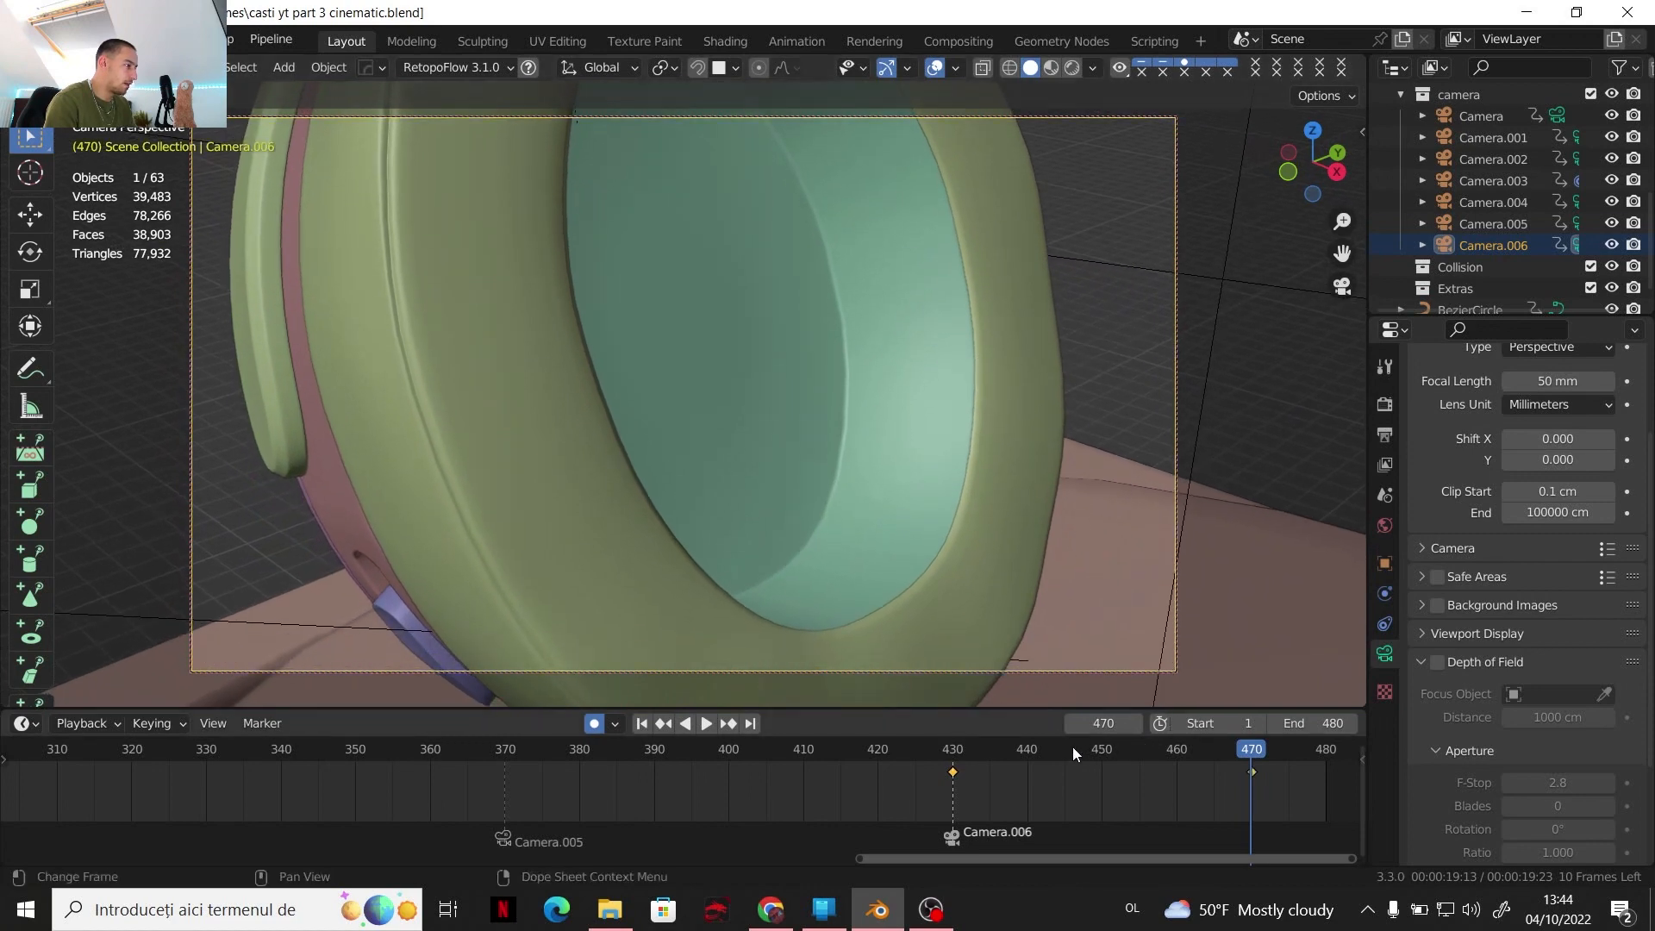
Return to frame 430 and play back the Camera.006 shot to review its motion
click(968, 746)
key(space)
drag(969, 750, 950, 747)
key(space)
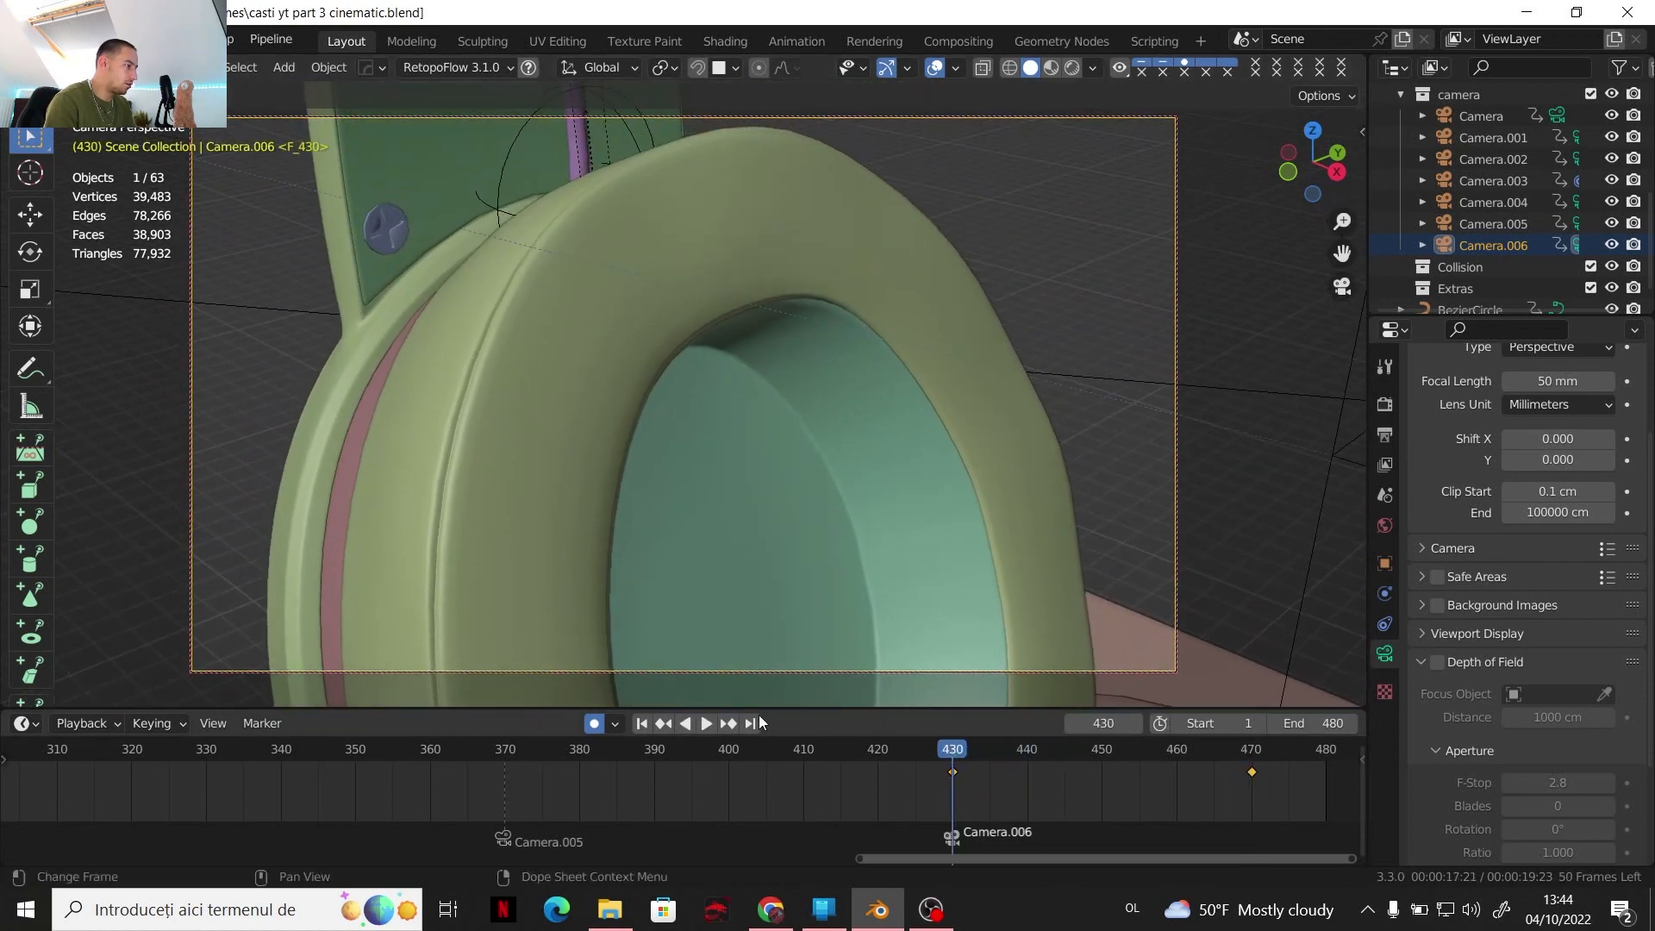
click(711, 723)
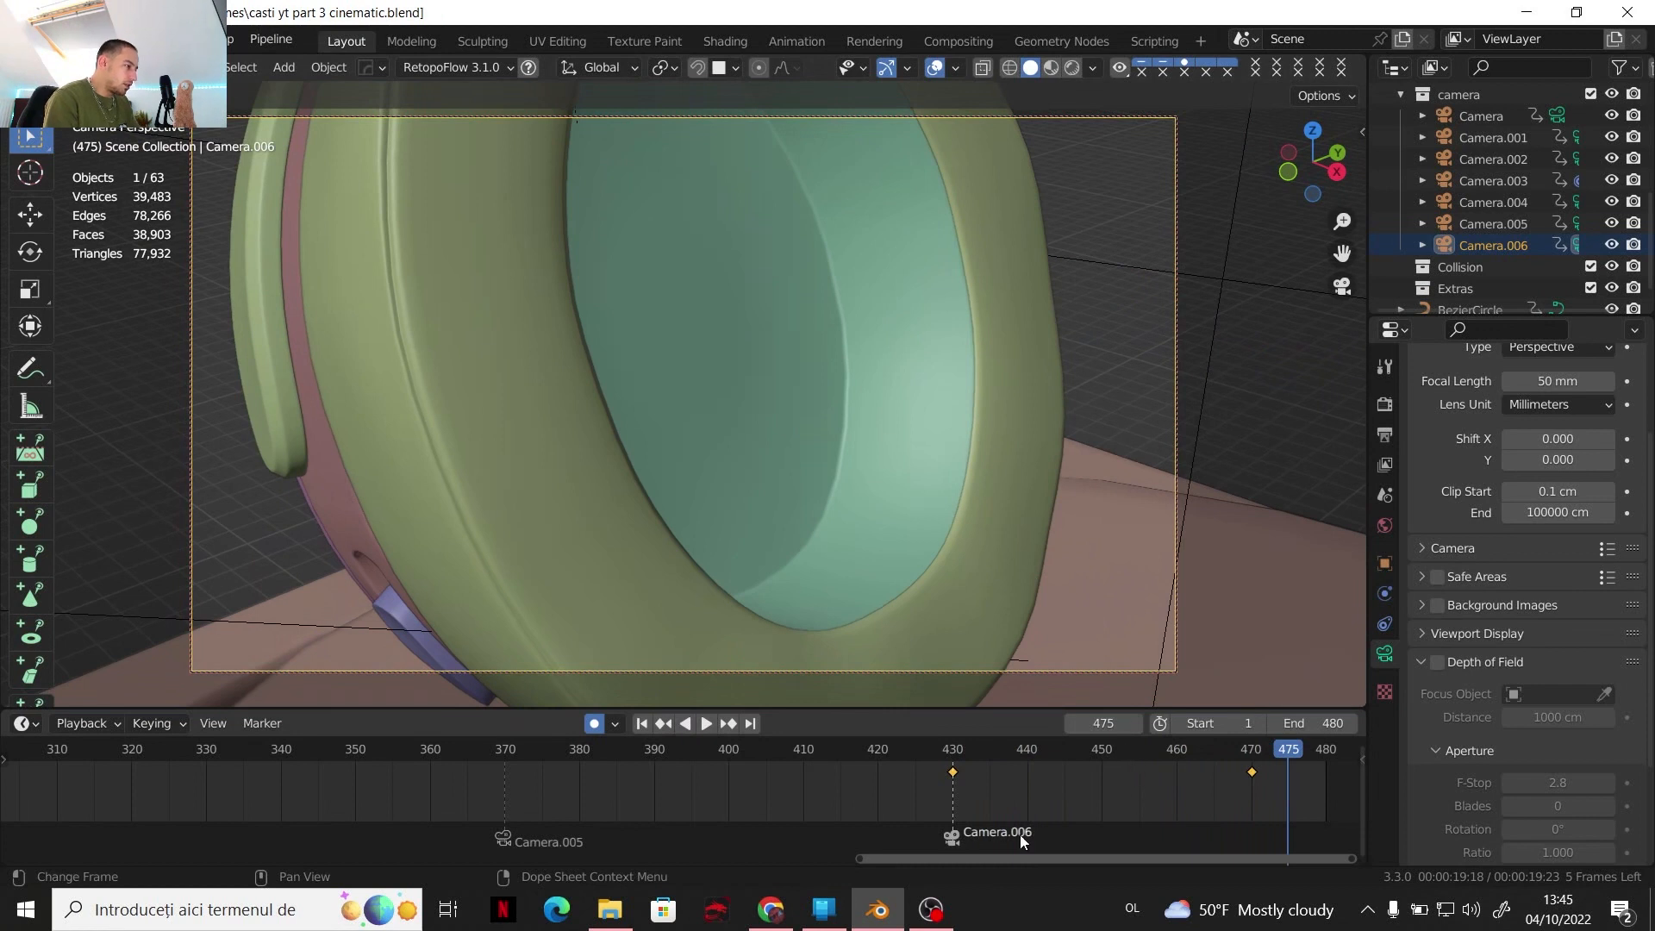
Move the playhead back to frame 470 and add a timeline marker there
drag(861, 859, 840, 860)
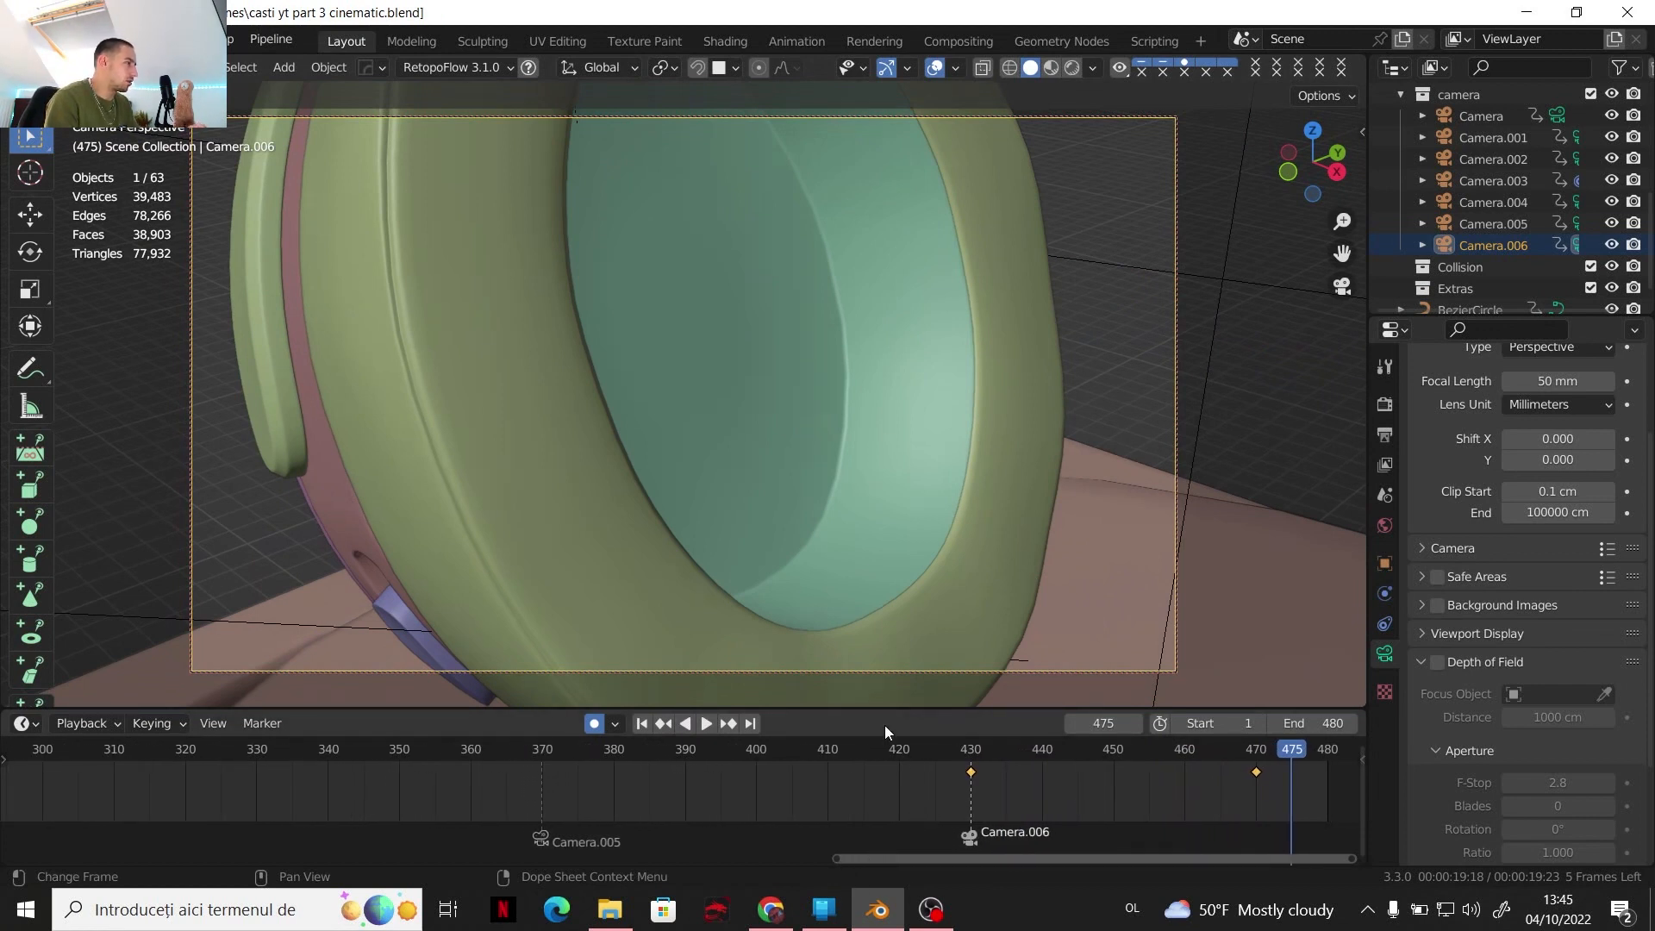
key(Down)
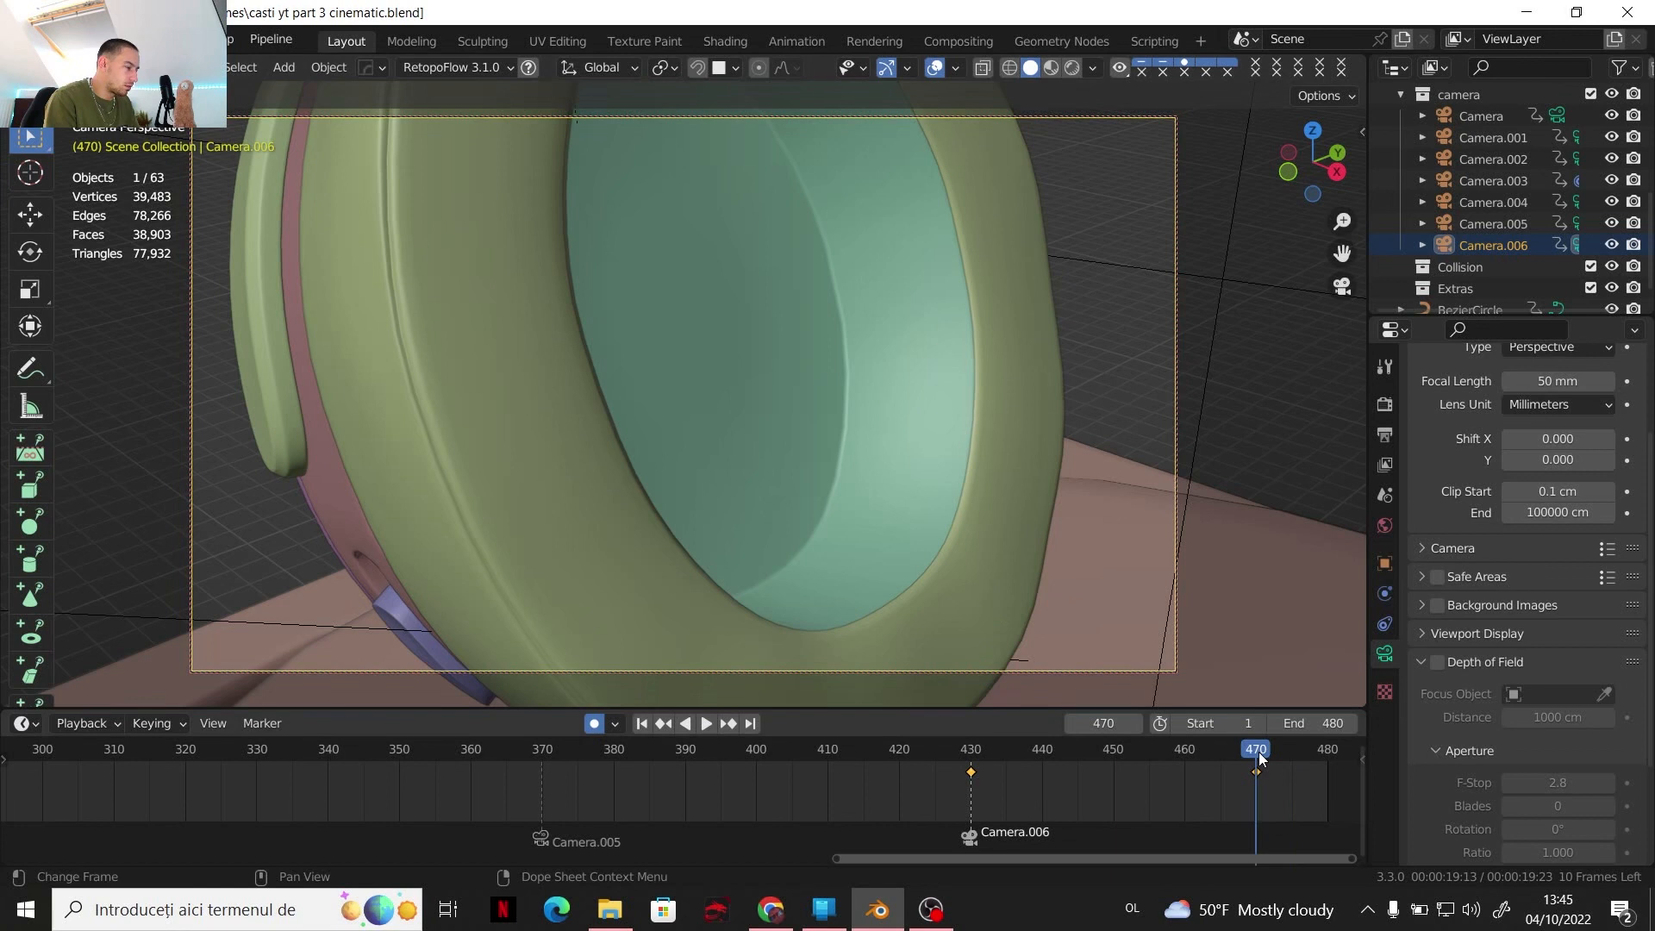
click(268, 726)
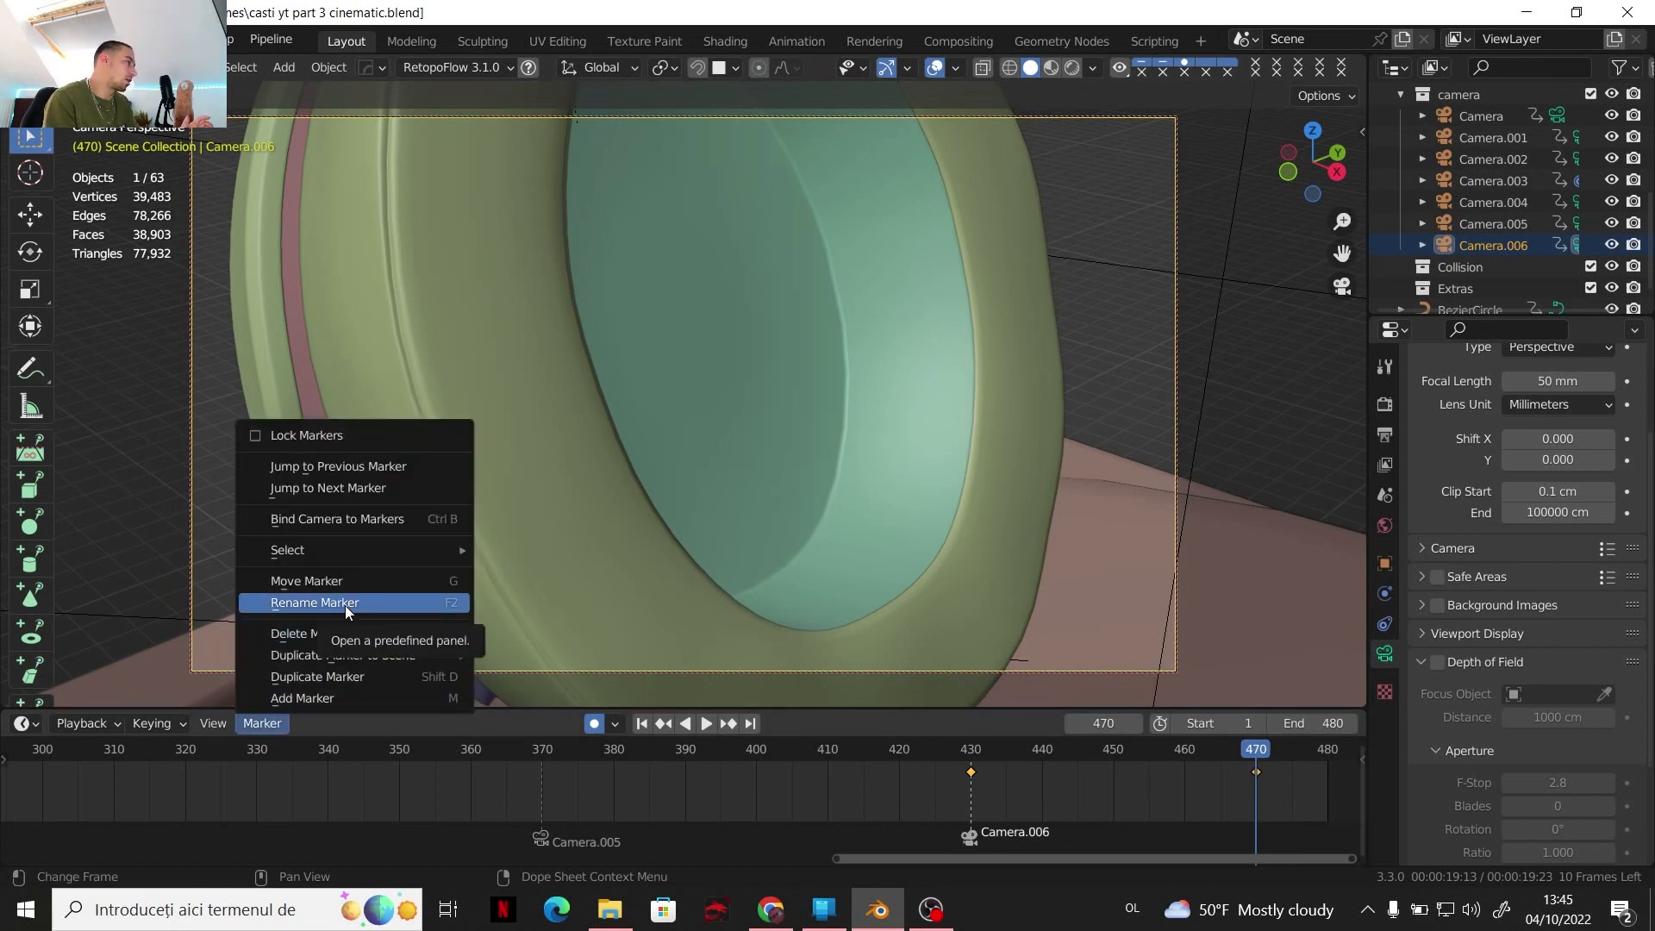
click(333, 697)
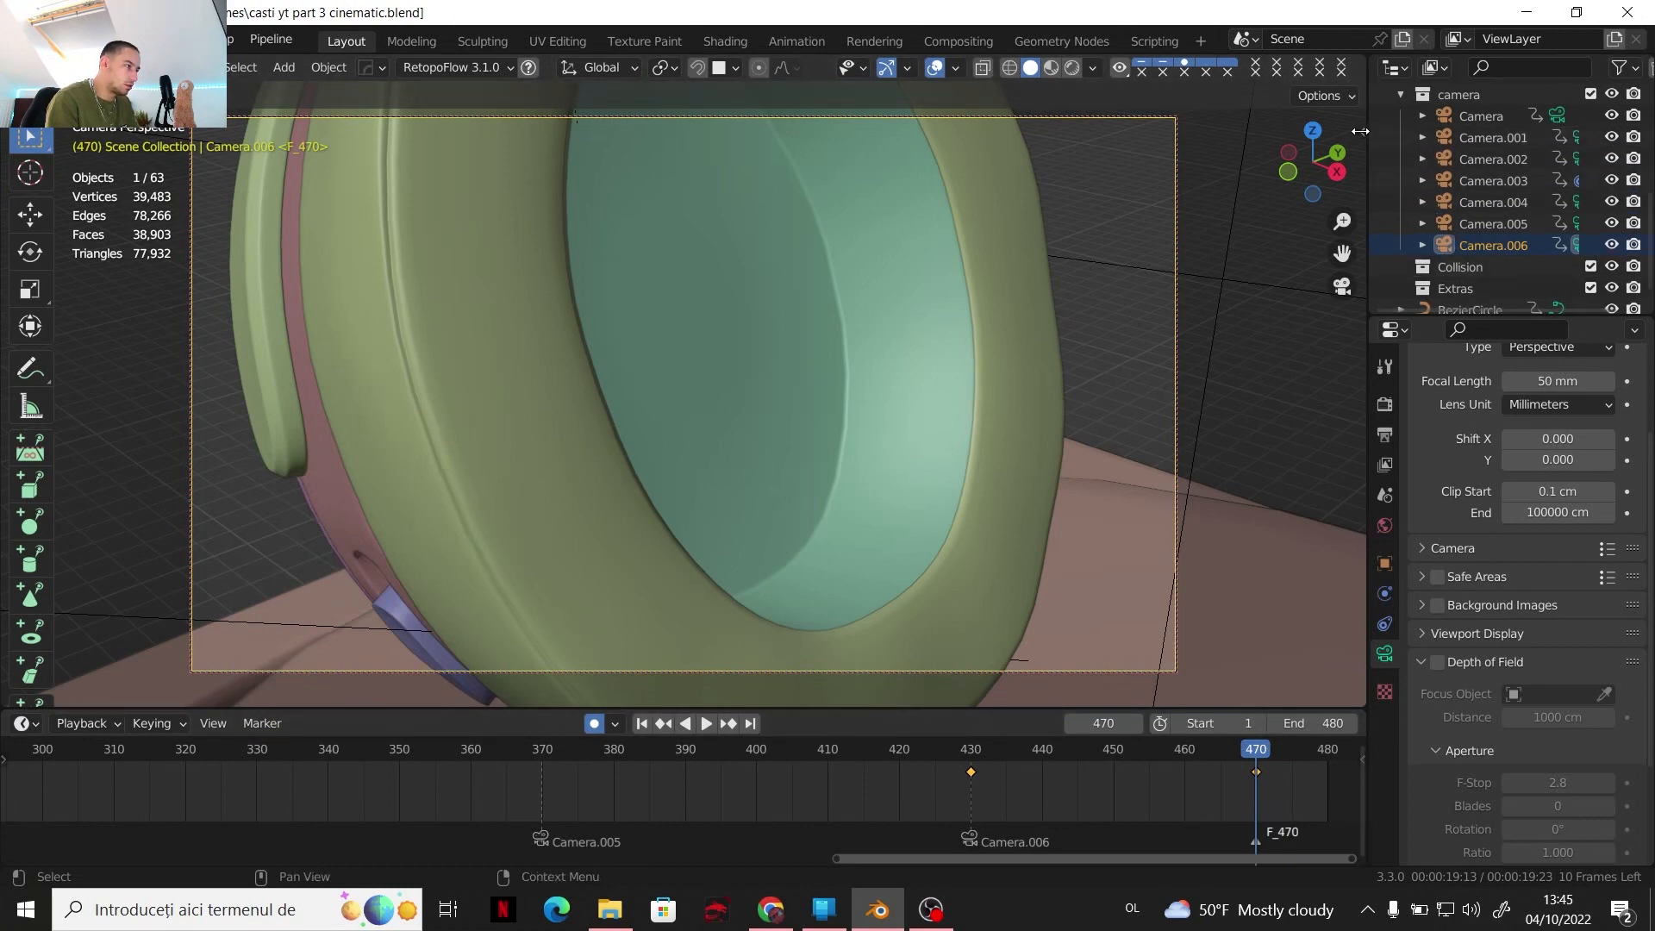
Turn off locking the camera to the view, leave the camera view and add another camera
key(n)
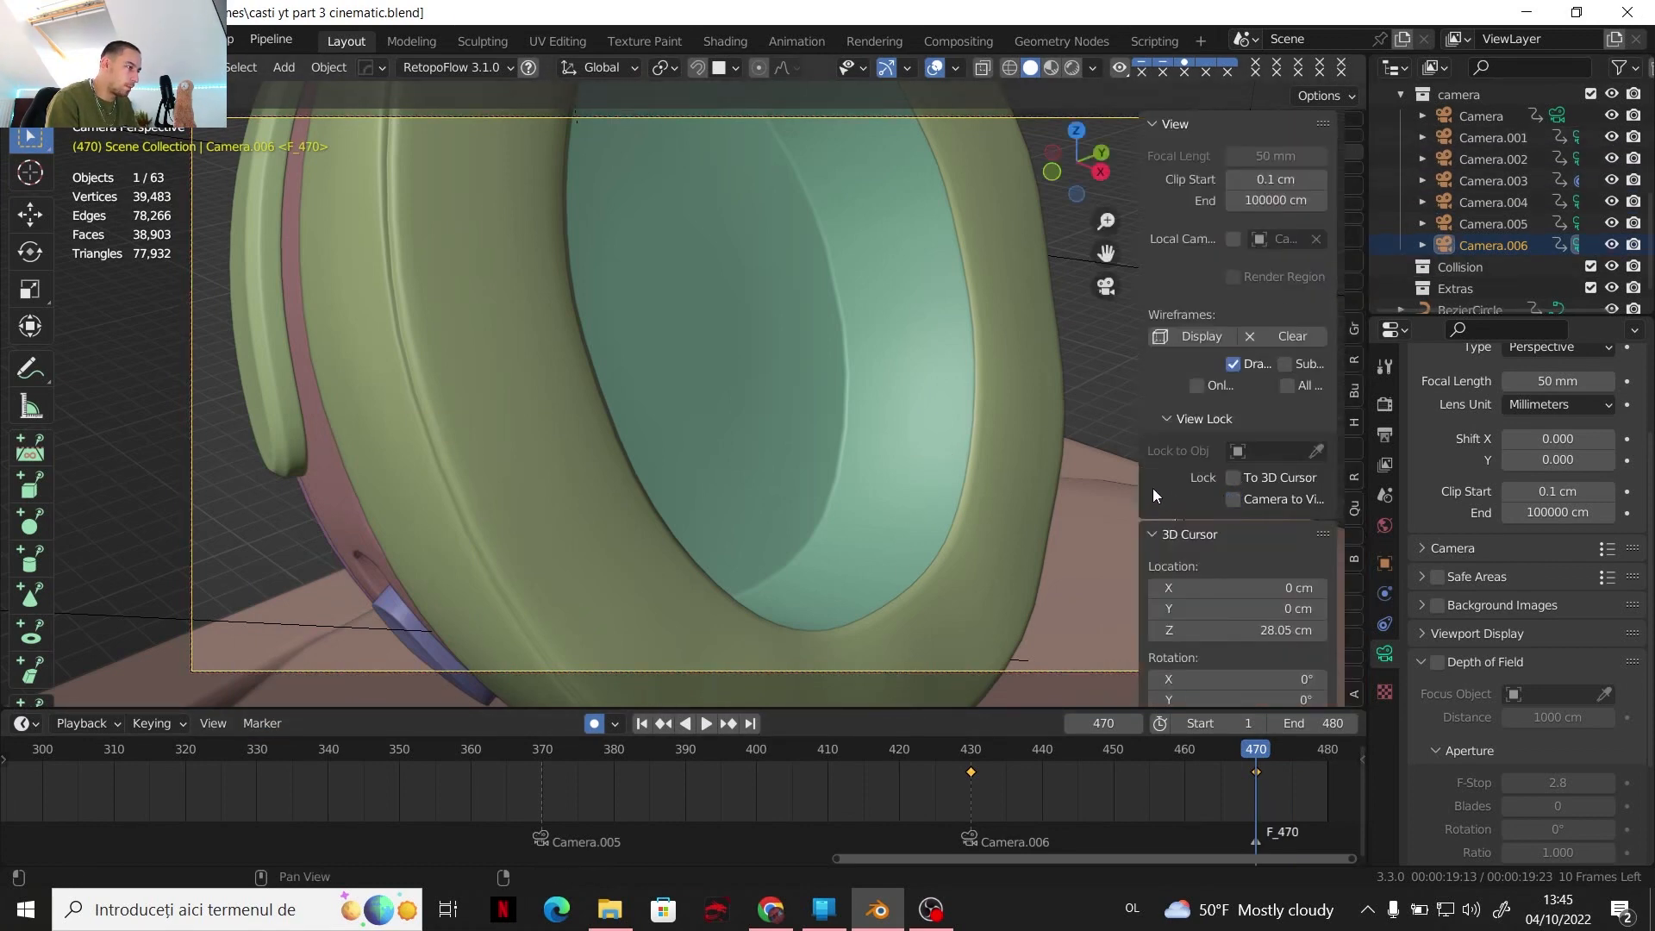
key(n)
right_click(1119, 721)
mouse_move(1121, 713)
click(1211, 602)
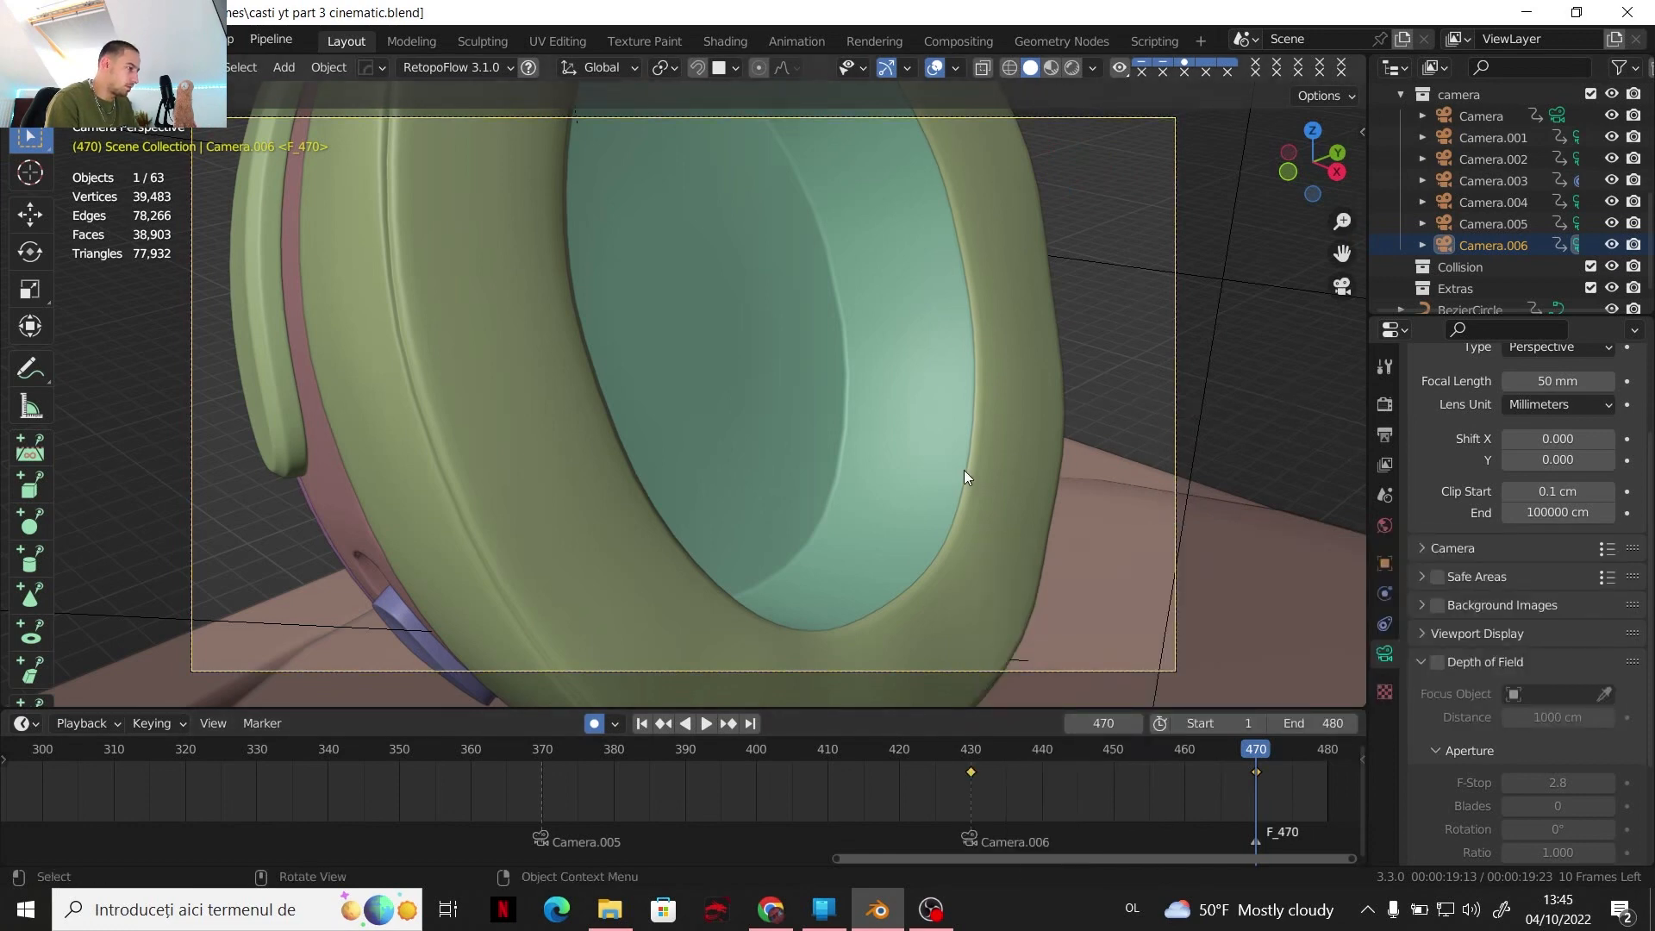
key(n)
key(KP_0)
key(shift+a)
mouse_move(833, 515)
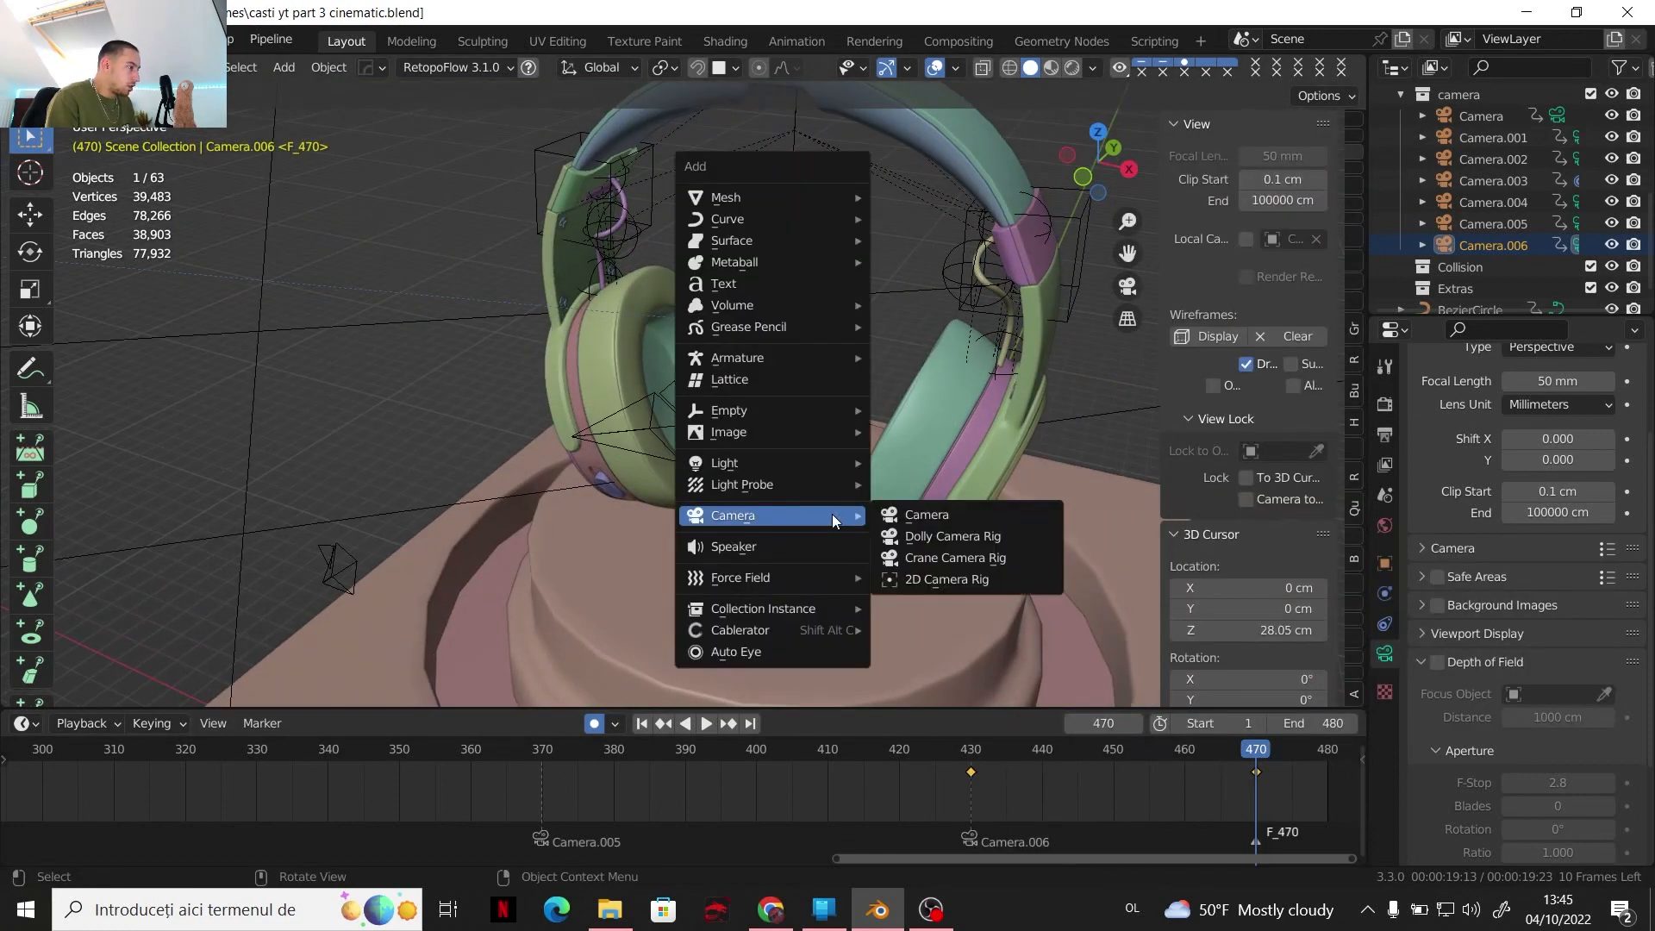
click(913, 515)
Make Camera.007 the active scene camera and bind it to the marker at frame 470
key(ctrl+KP_0)
click(262, 722)
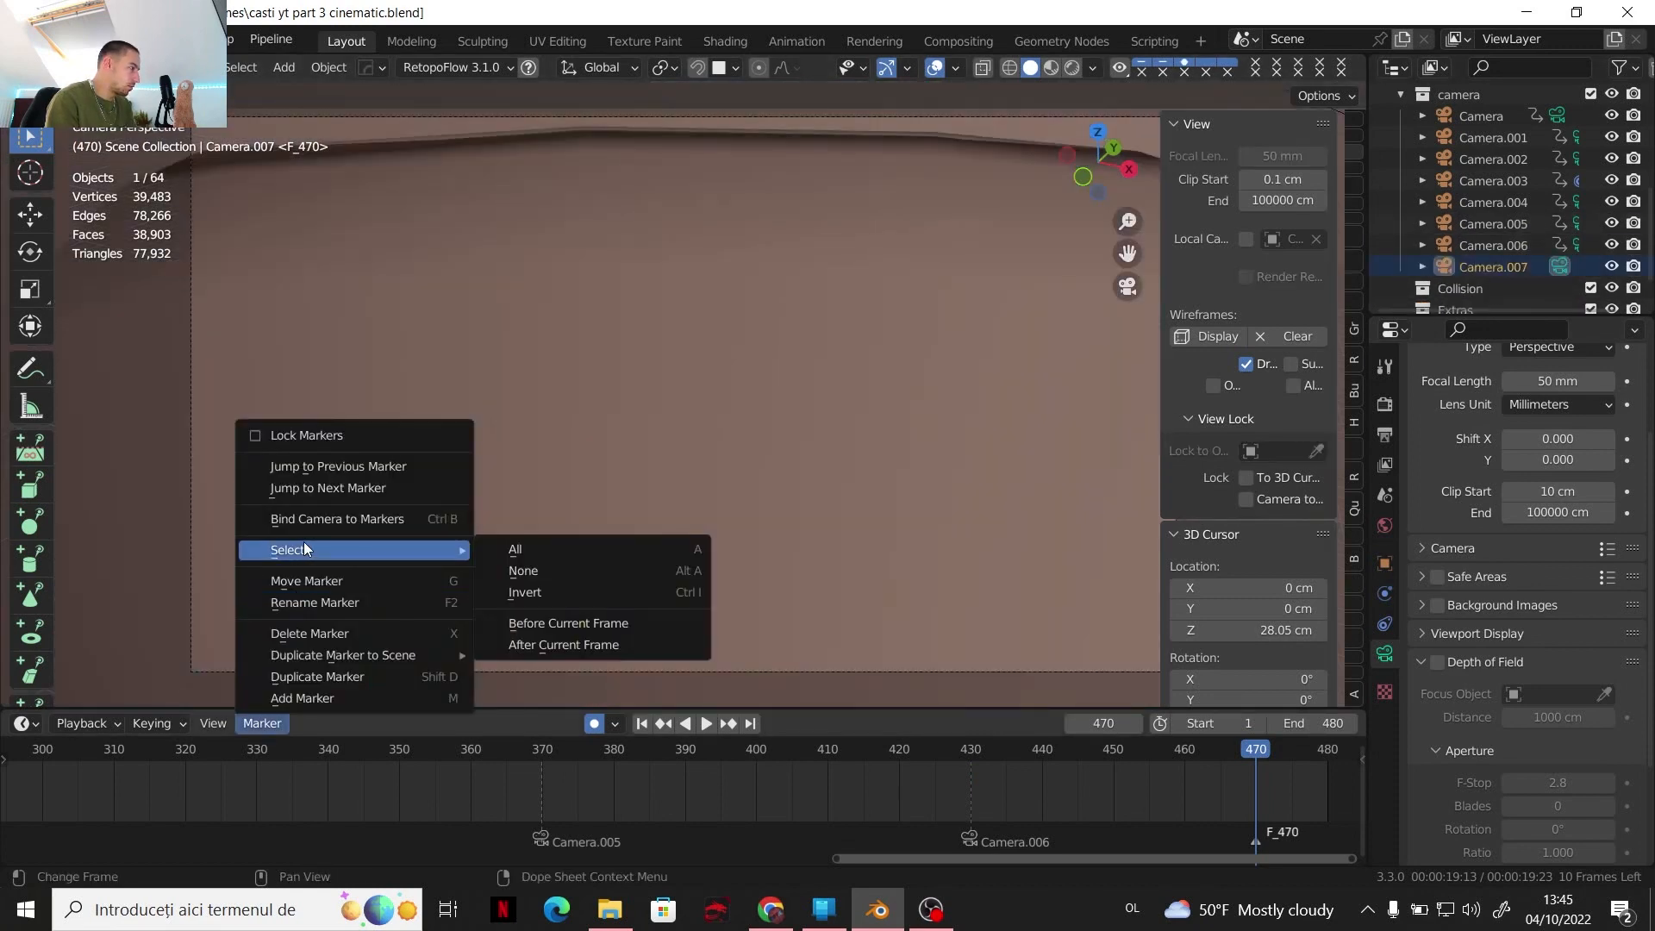
click(303, 527)
Lock Camera.007 to the view, aim it at the headphones from the front and move it in between the ear cups
scroll(620, 438, down, 5)
scroll(633, 433, up, 4)
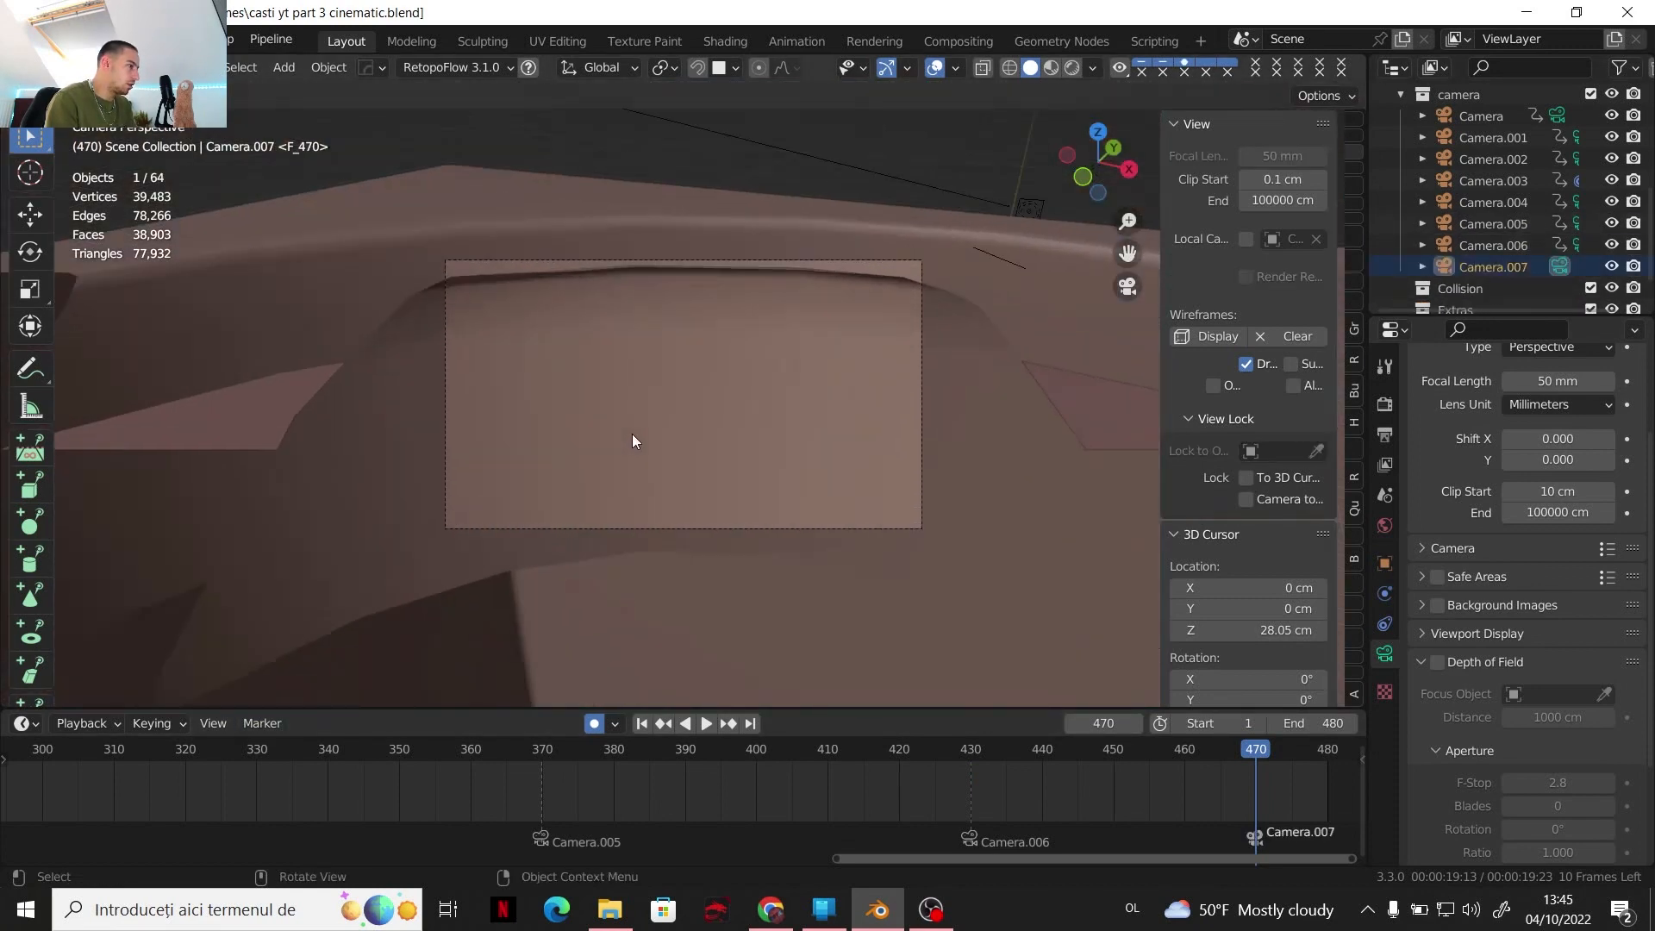
click(1247, 499)
scroll(643, 580, down, 2)
middle_drag(643, 580, 779, 524)
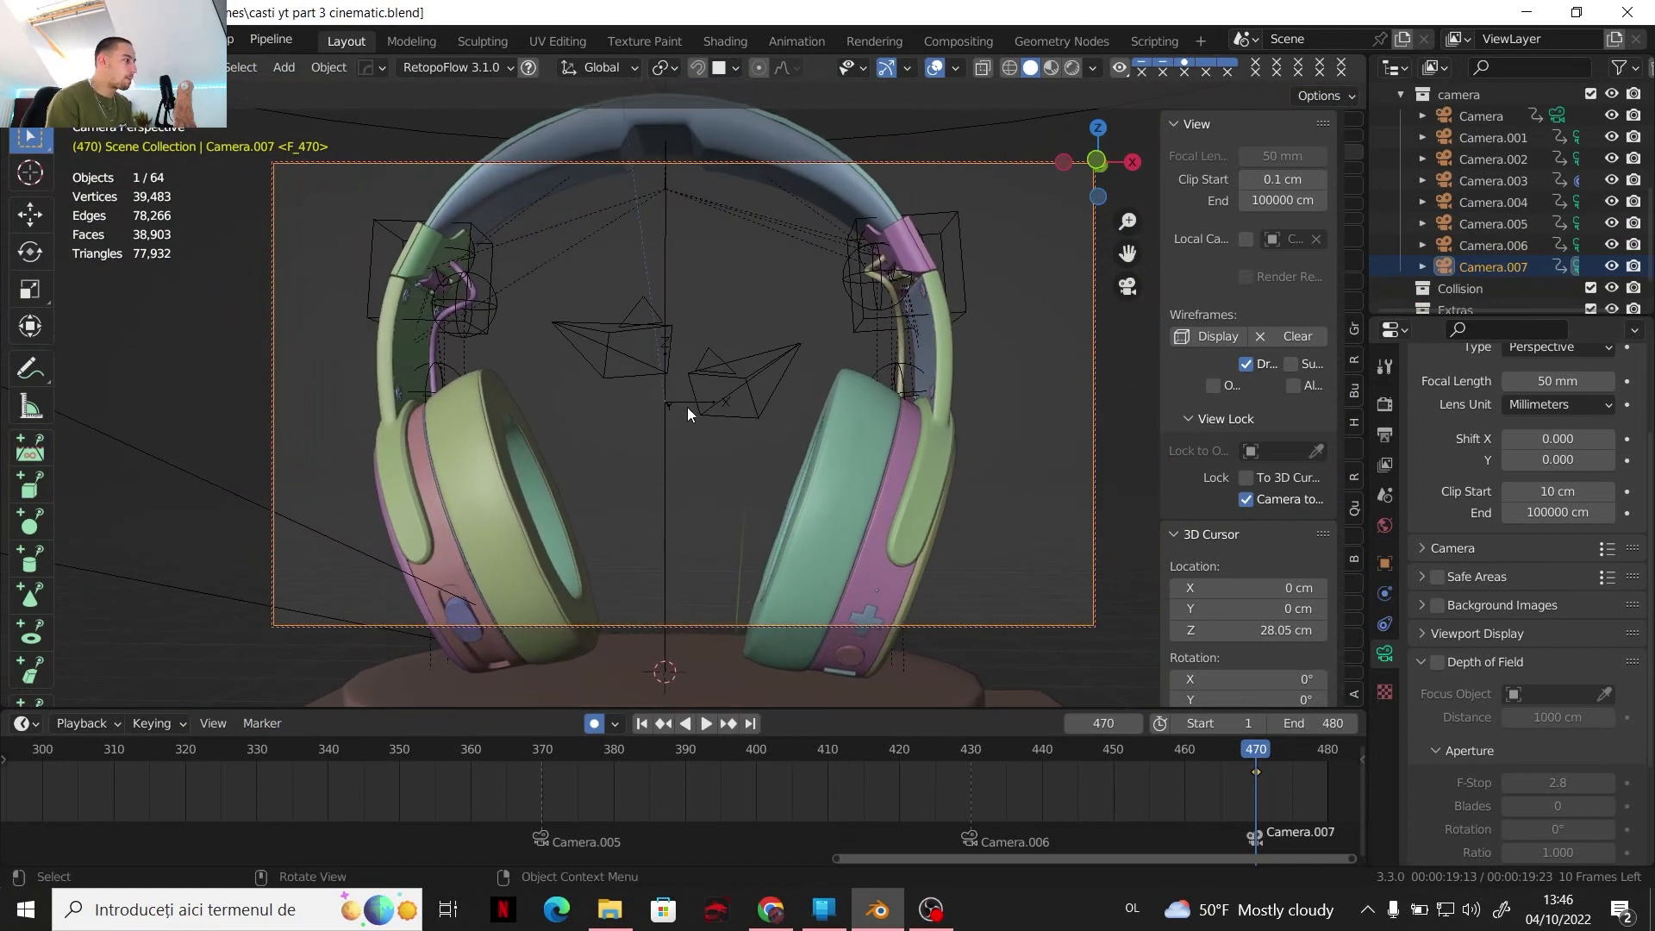
scroll(676, 411, up, 3)
scroll(720, 433, up, 5)
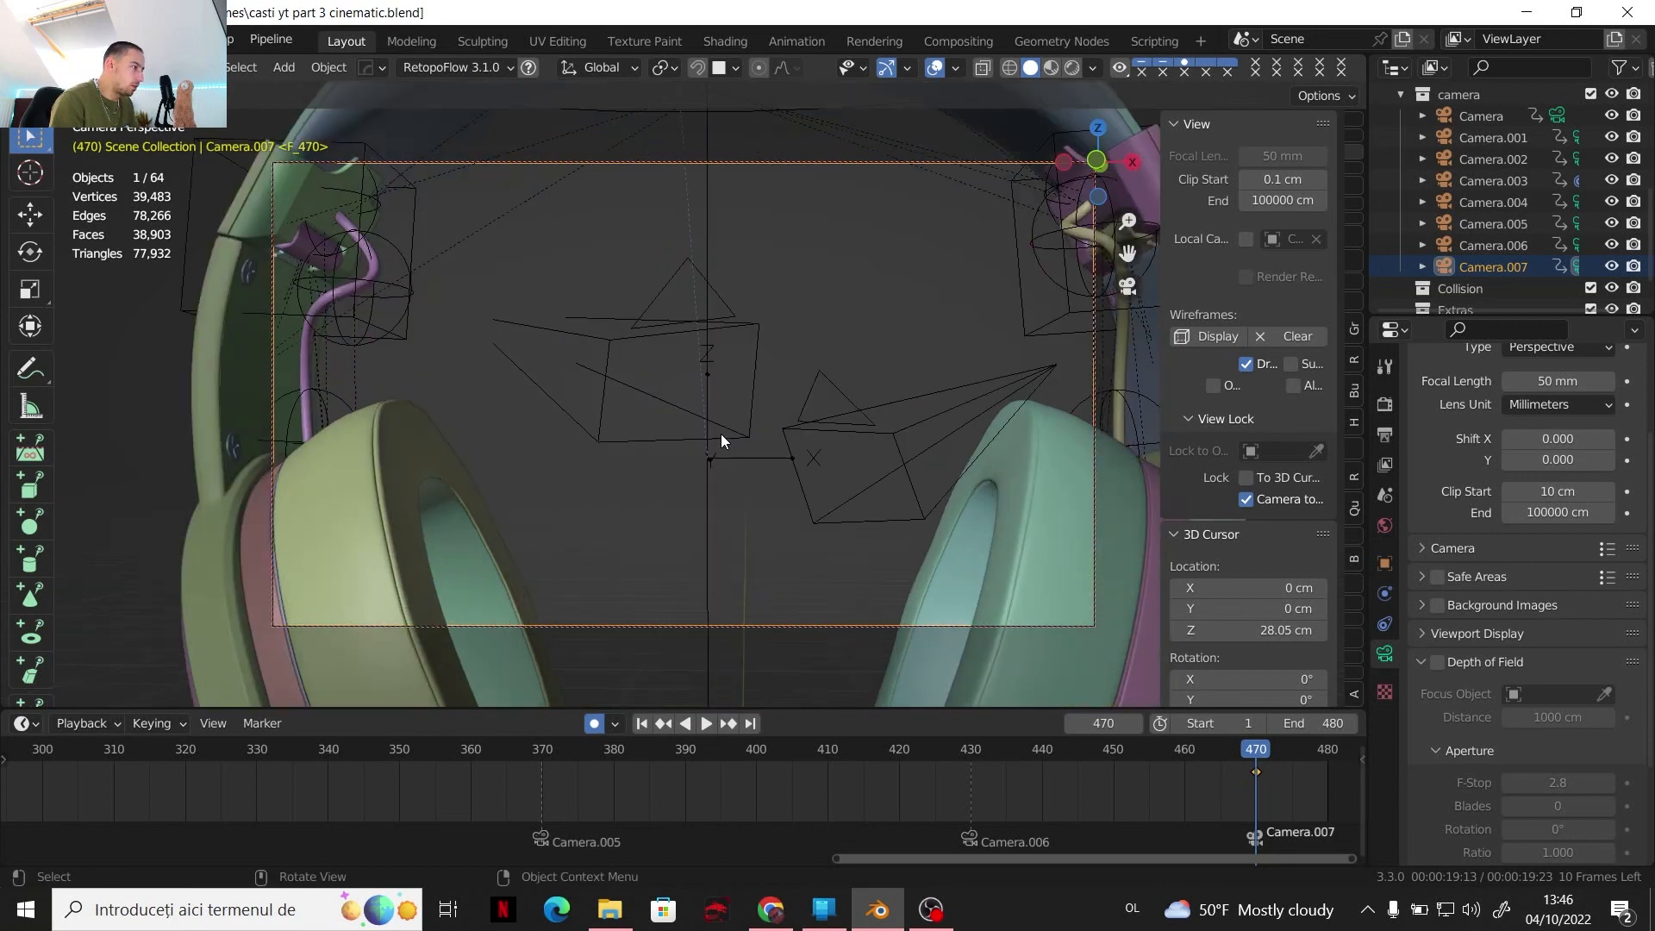
shift+middle_drag(716, 436, 680, 464)
scroll(701, 436, up, 1)
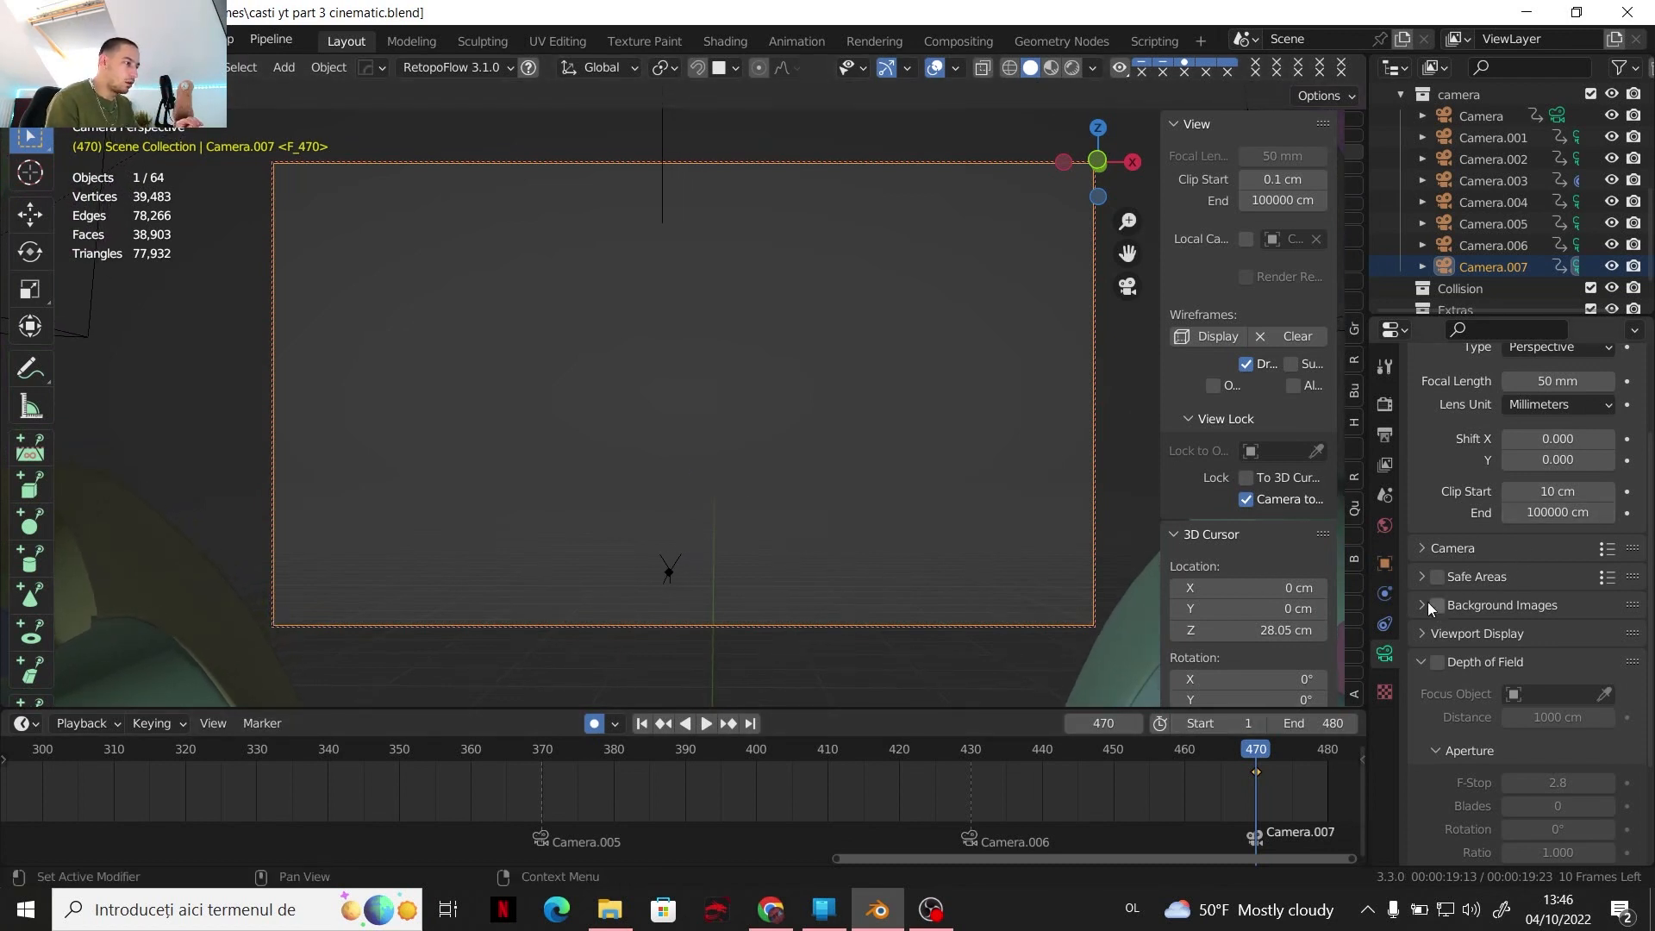
Extend the scene's frame range to end at frame 550 and show the added frames in the timeline
click(1390, 434)
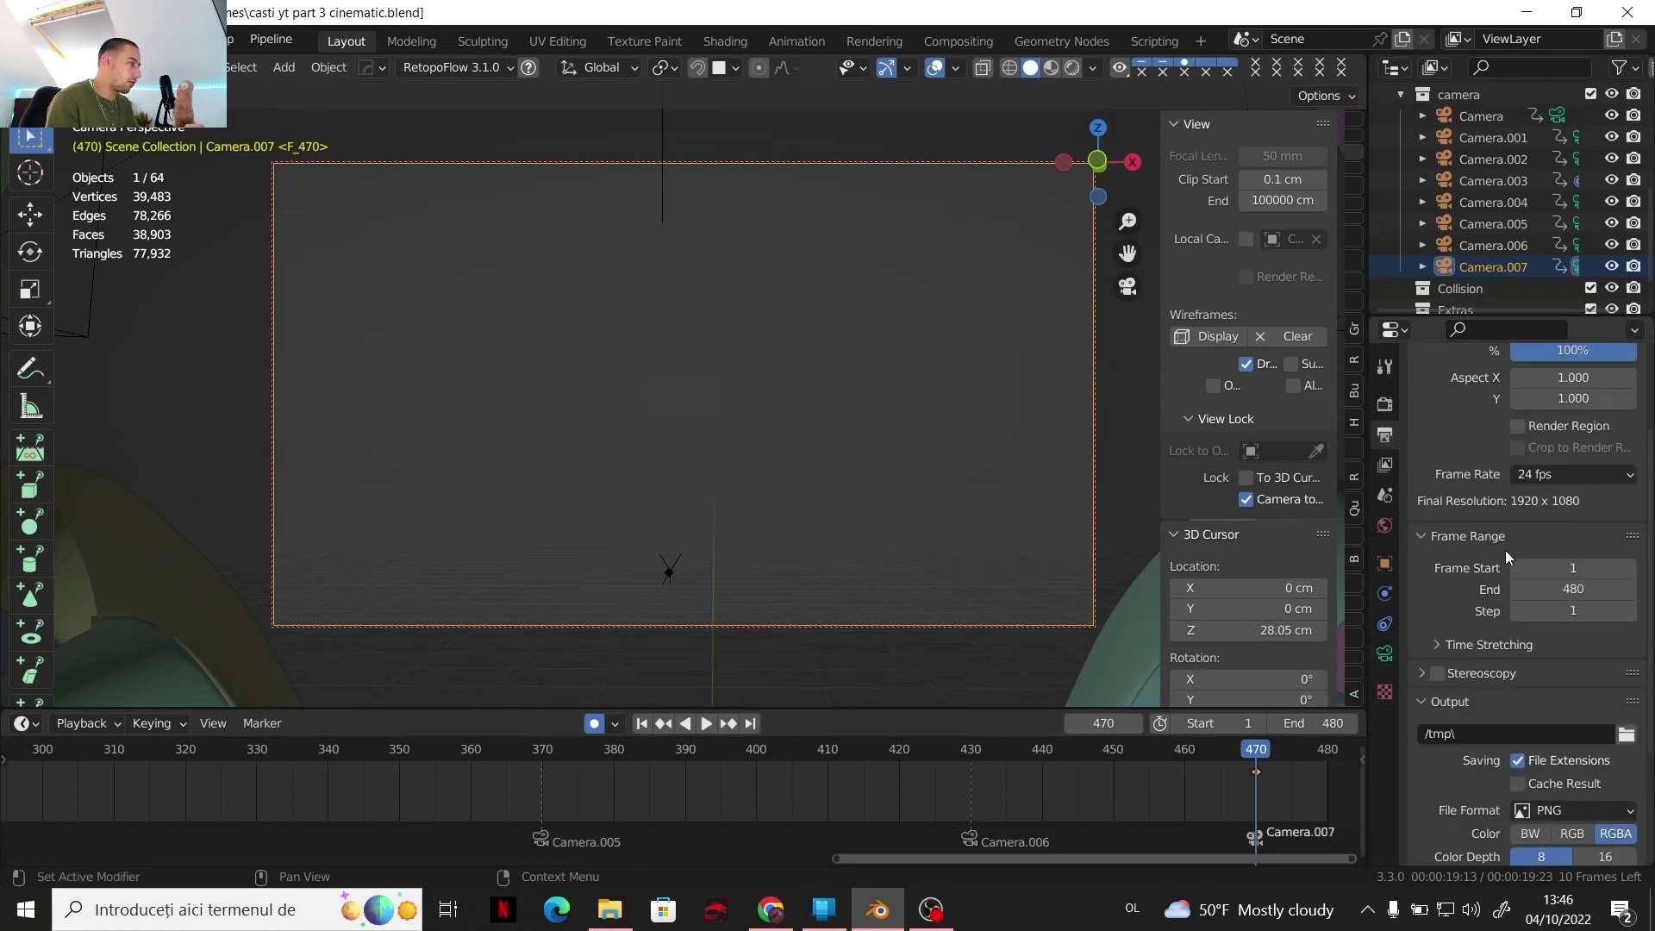
click(1564, 589)
click(1568, 591)
key(BackSpace)
key(BackSpace)
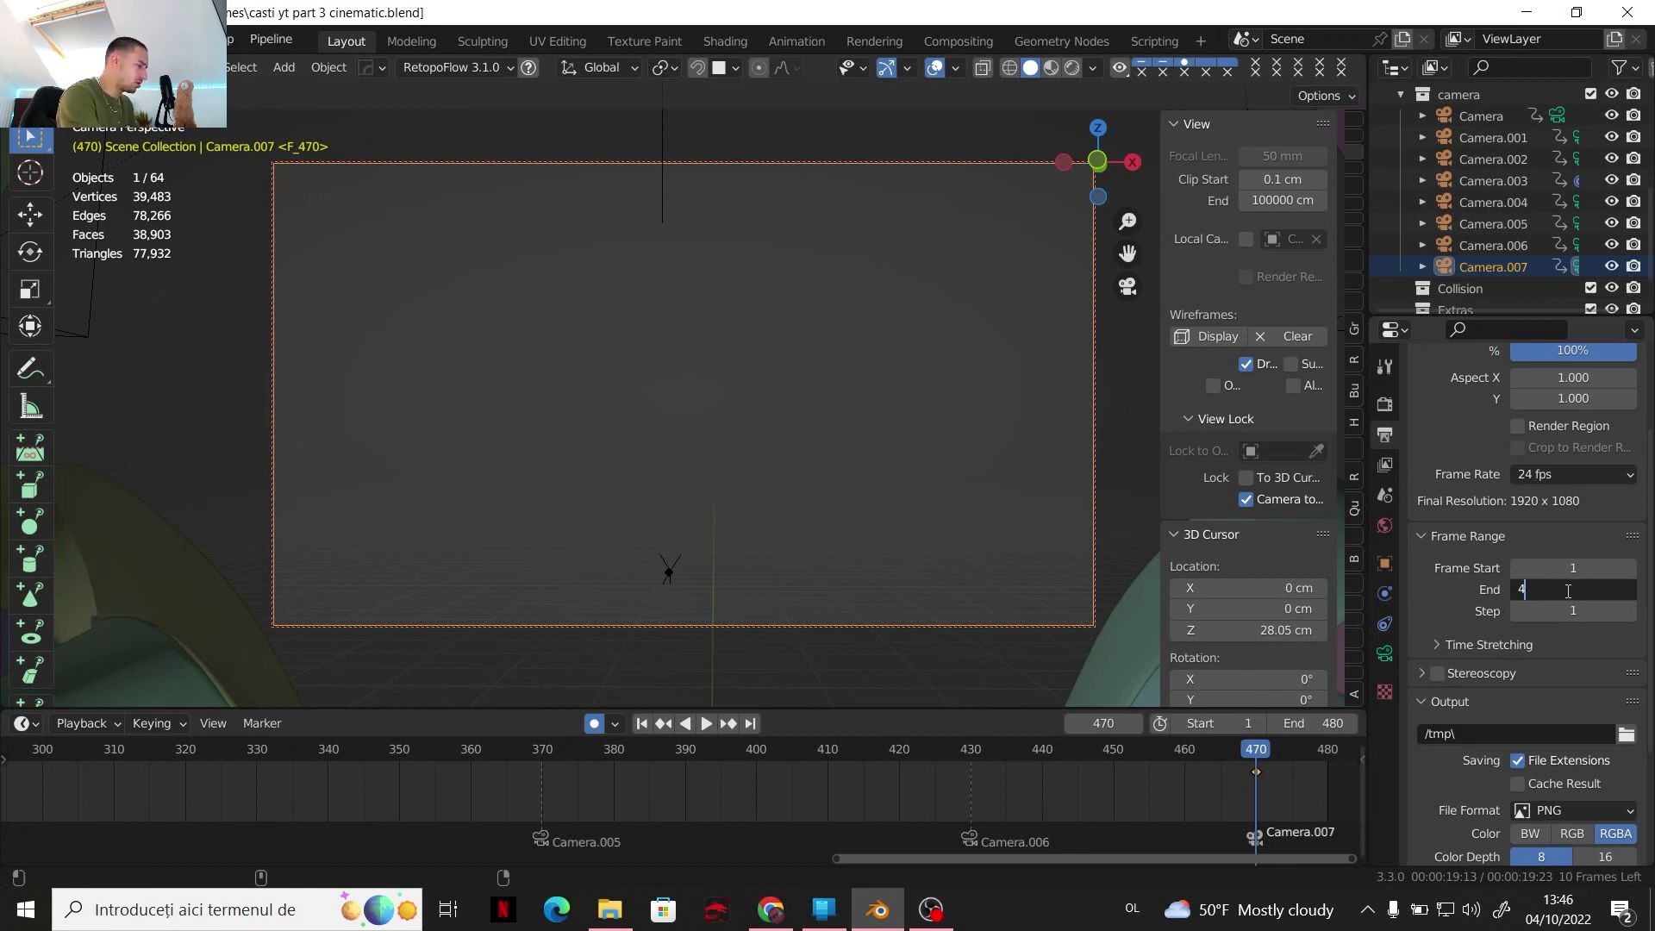
key(BackSpace)
text(5)
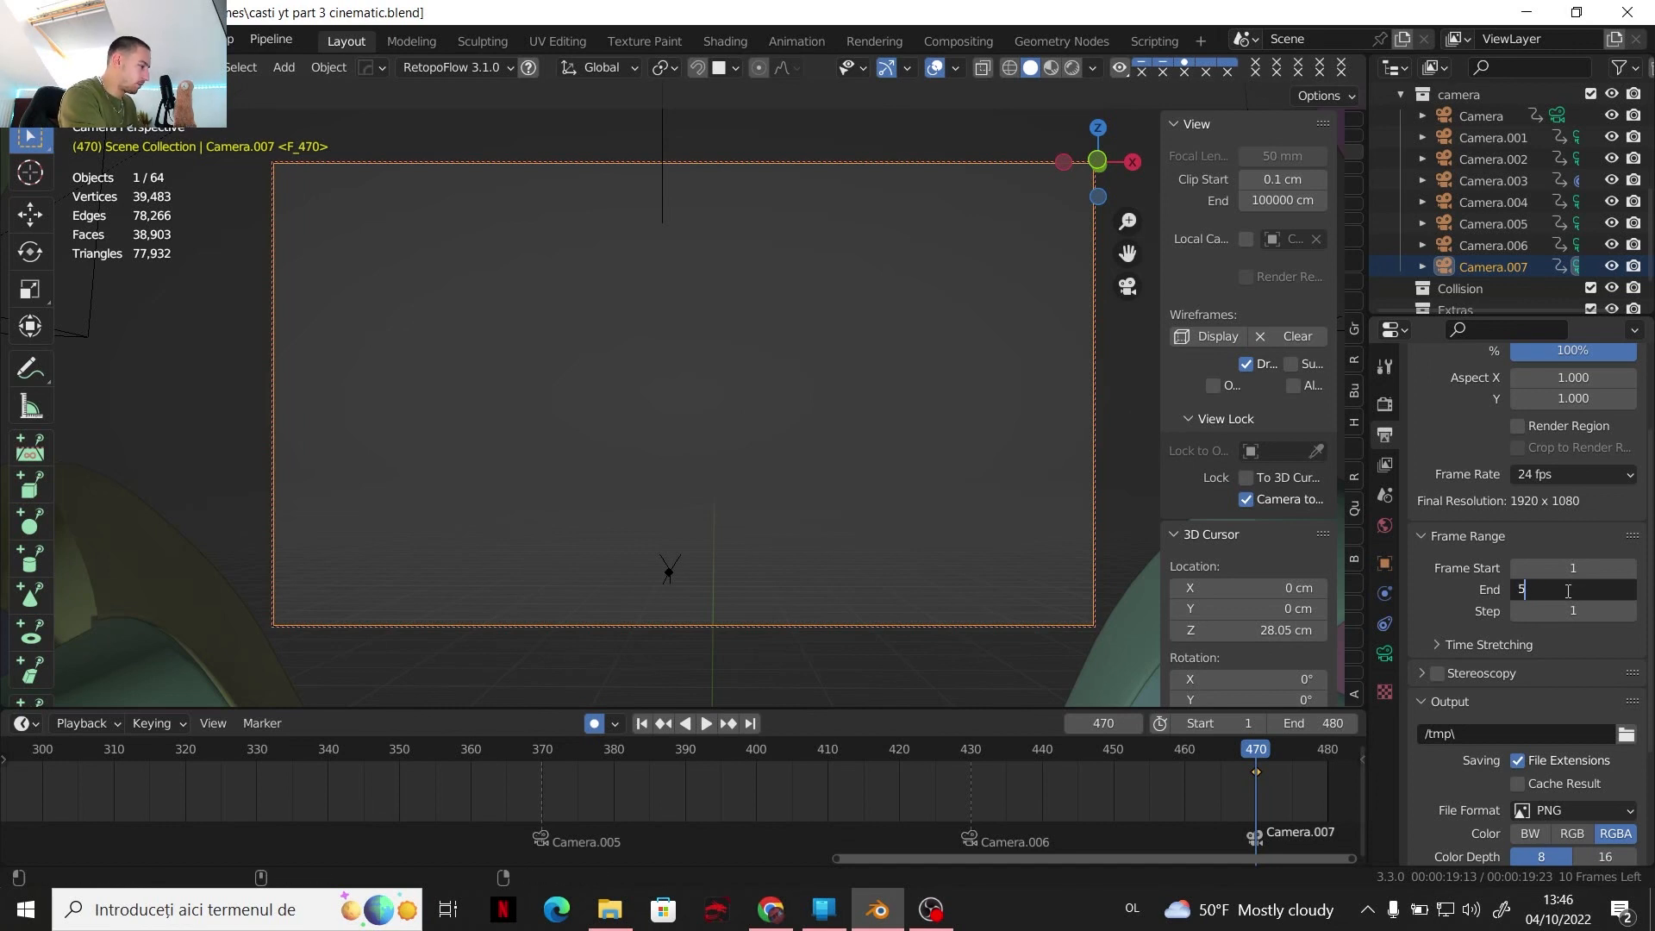
text(050)
key(Return)
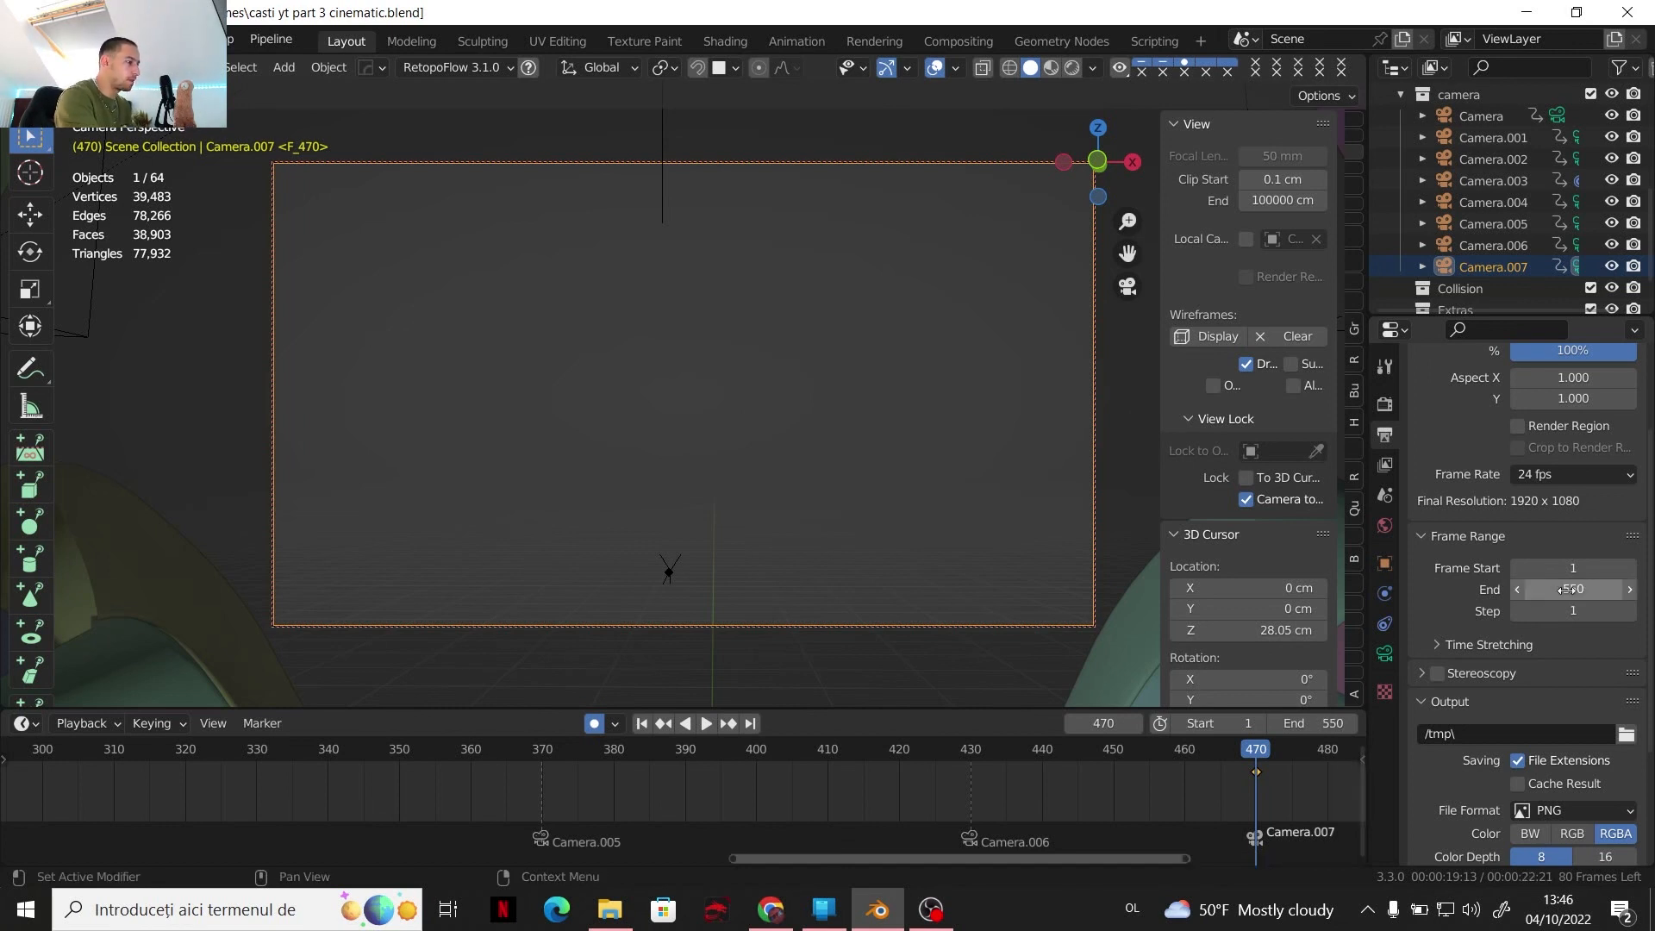
drag(1189, 860, 1392, 867)
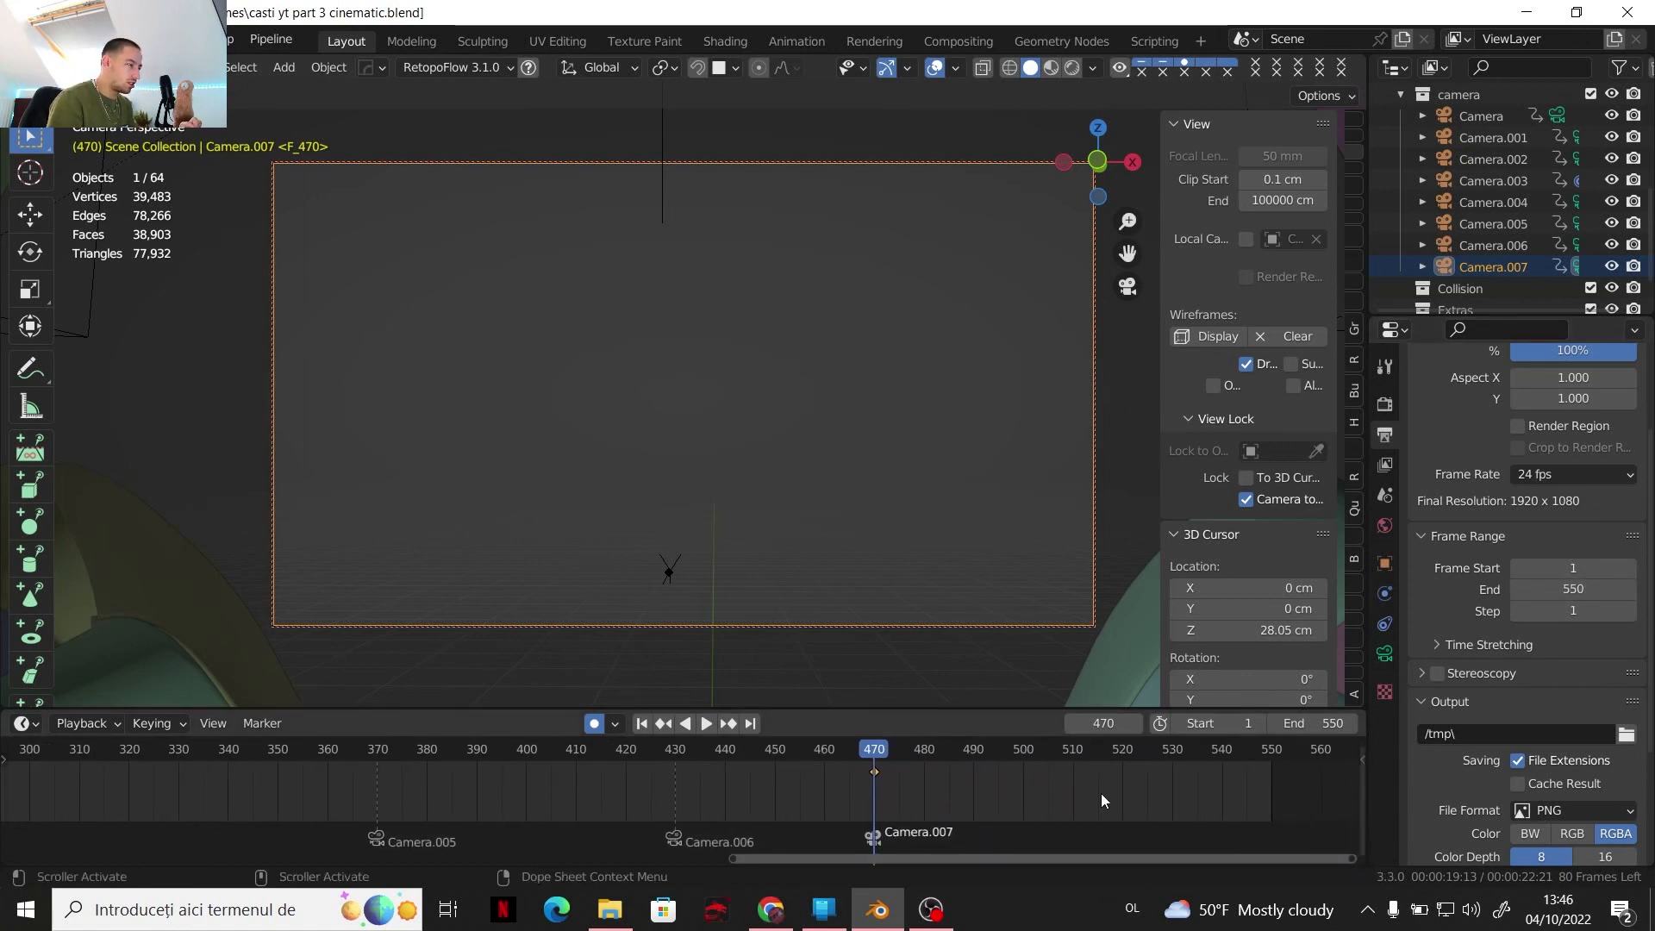
At frame 550, move Camera.007 back along Y and about -4.1 cm along Z to frame the whole headphones and pedestal top
drag(884, 752, 1273, 768)
key(g)
key(y)
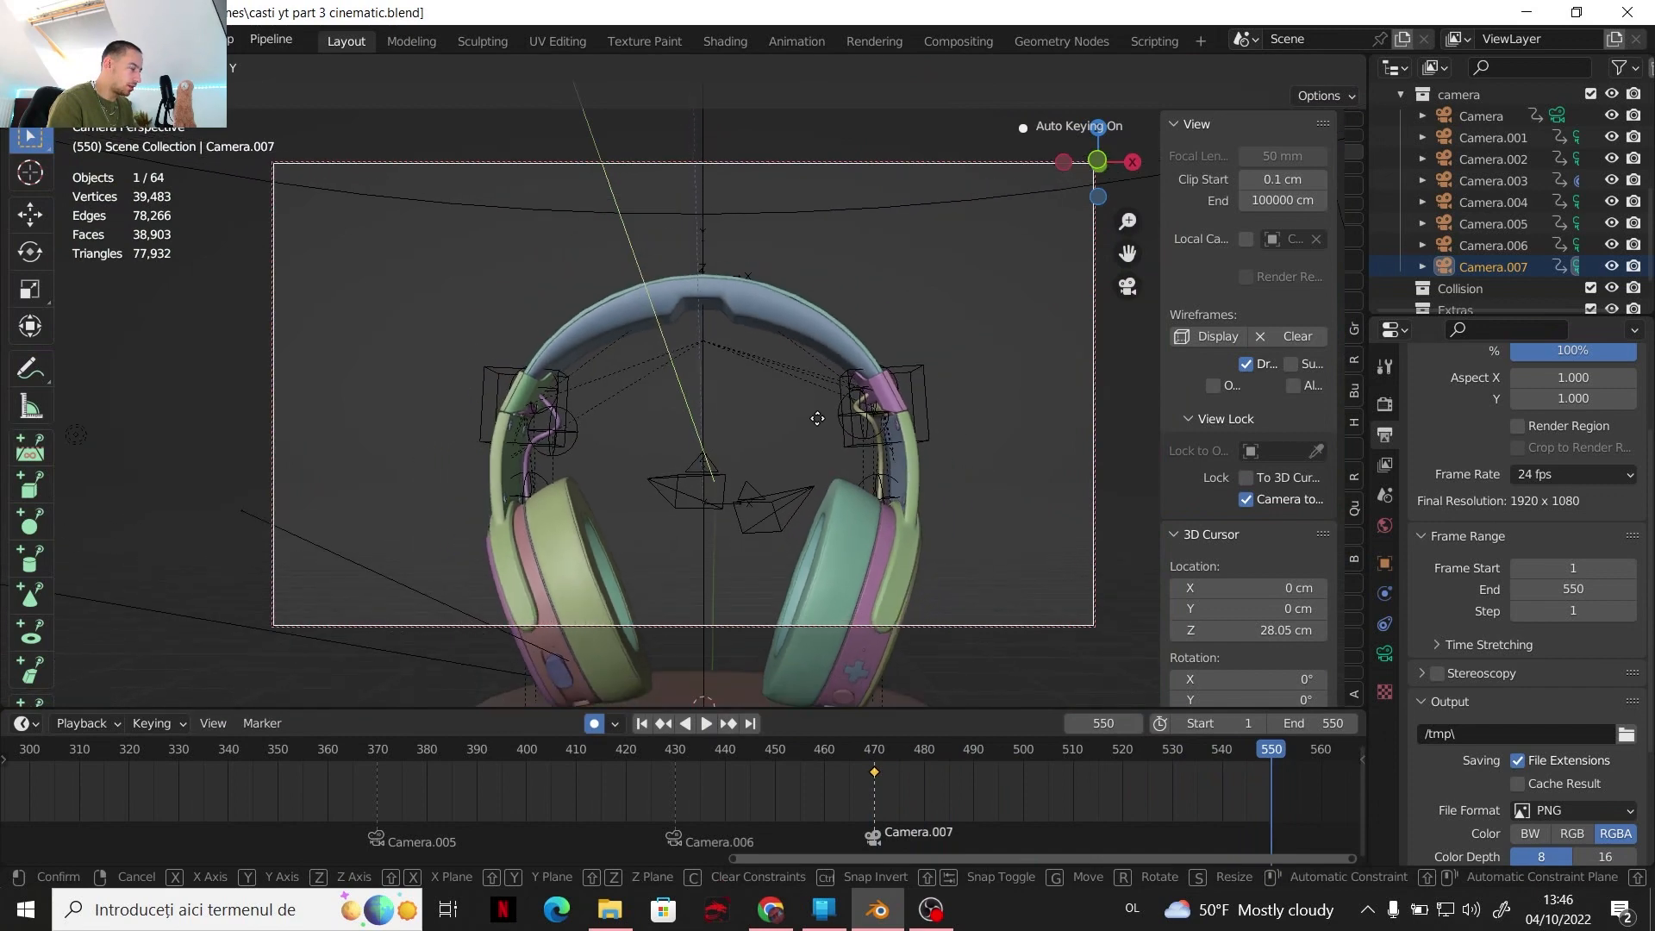
click(832, 437)
key(z)
click(831, 436)
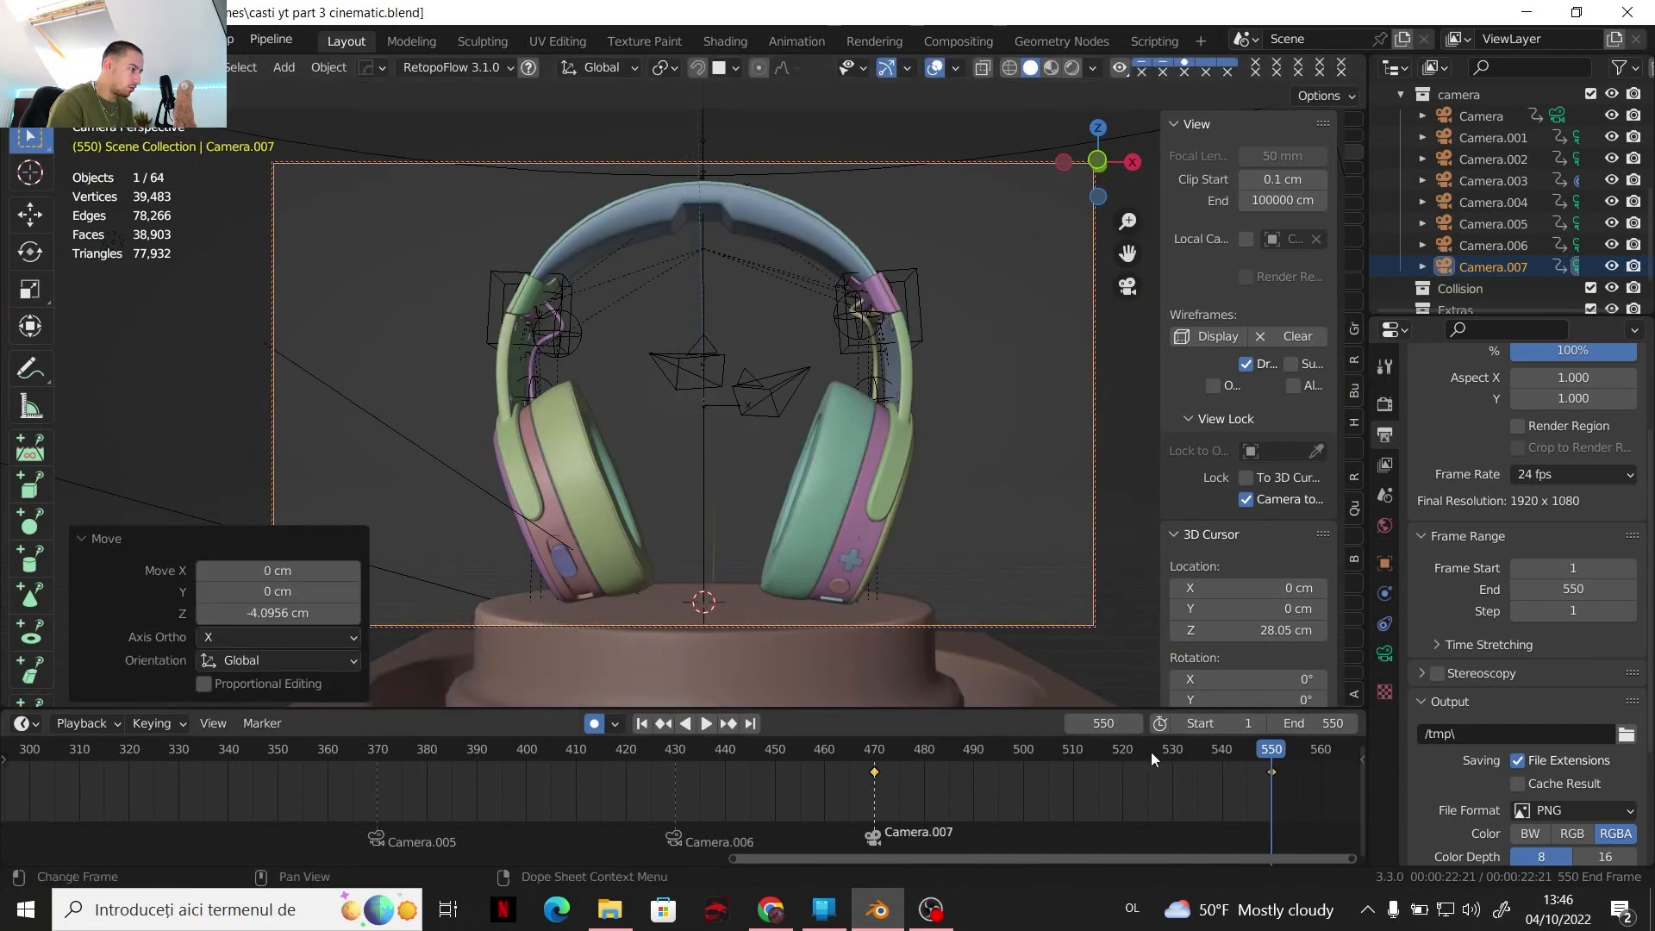
Set the interpolation of Camera.007's keyframes to Linear and scrub its shot between frames 470 and 550
click(1262, 753)
drag(1261, 753, 927, 711)
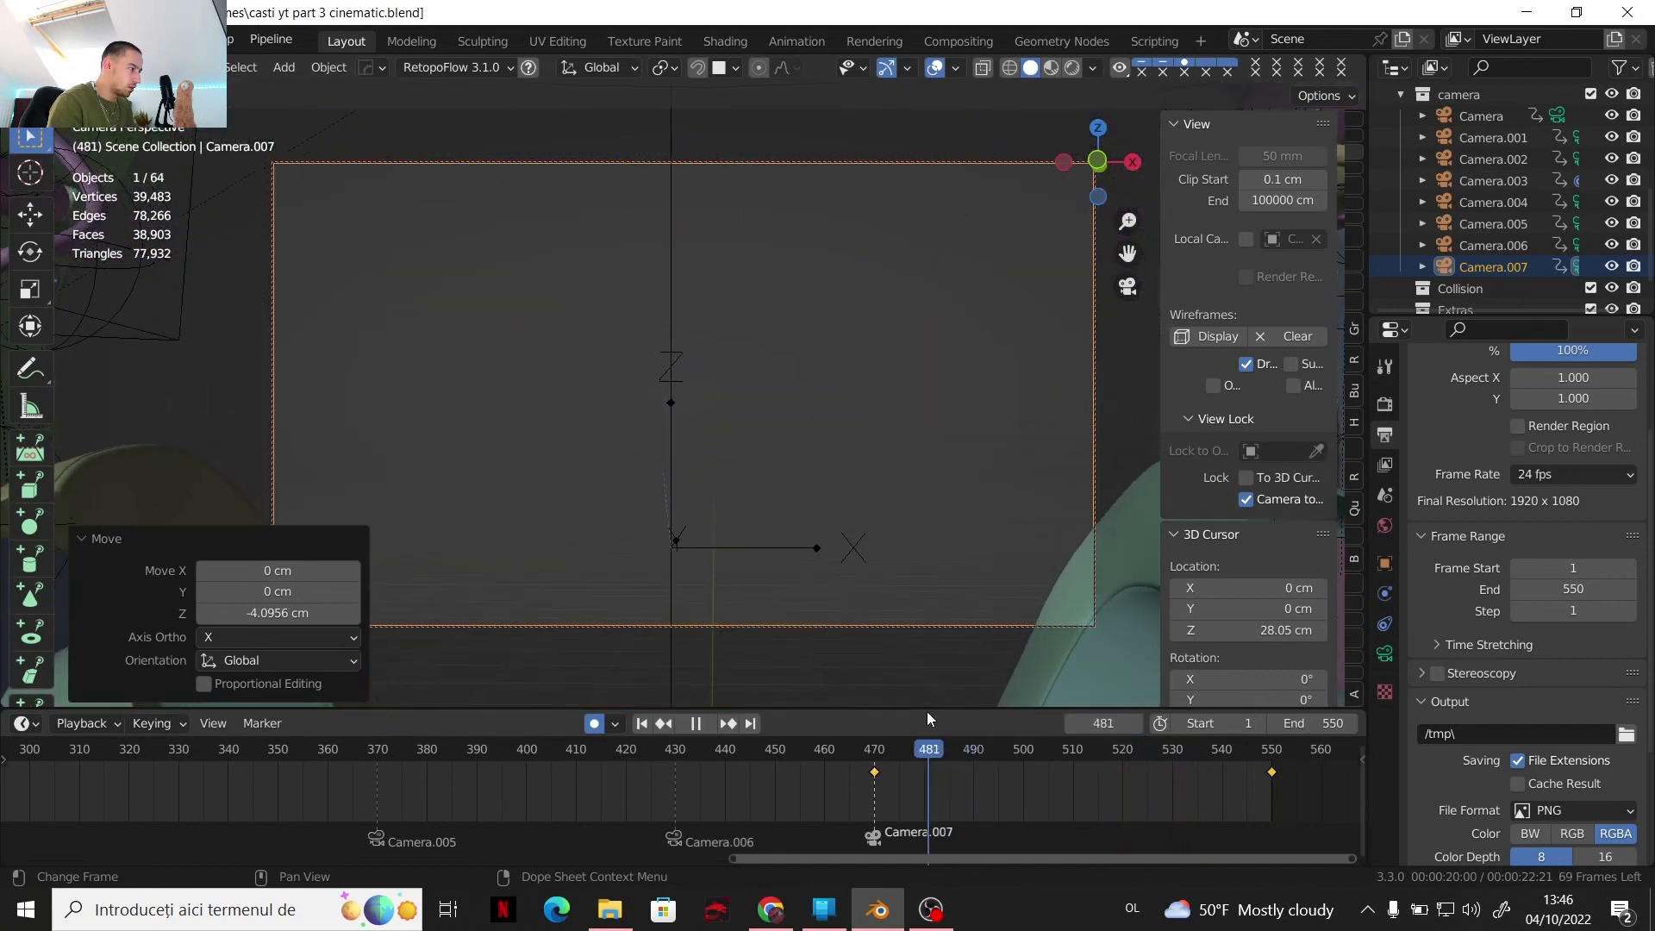
right_click(971, 769)
mouse_move(943, 716)
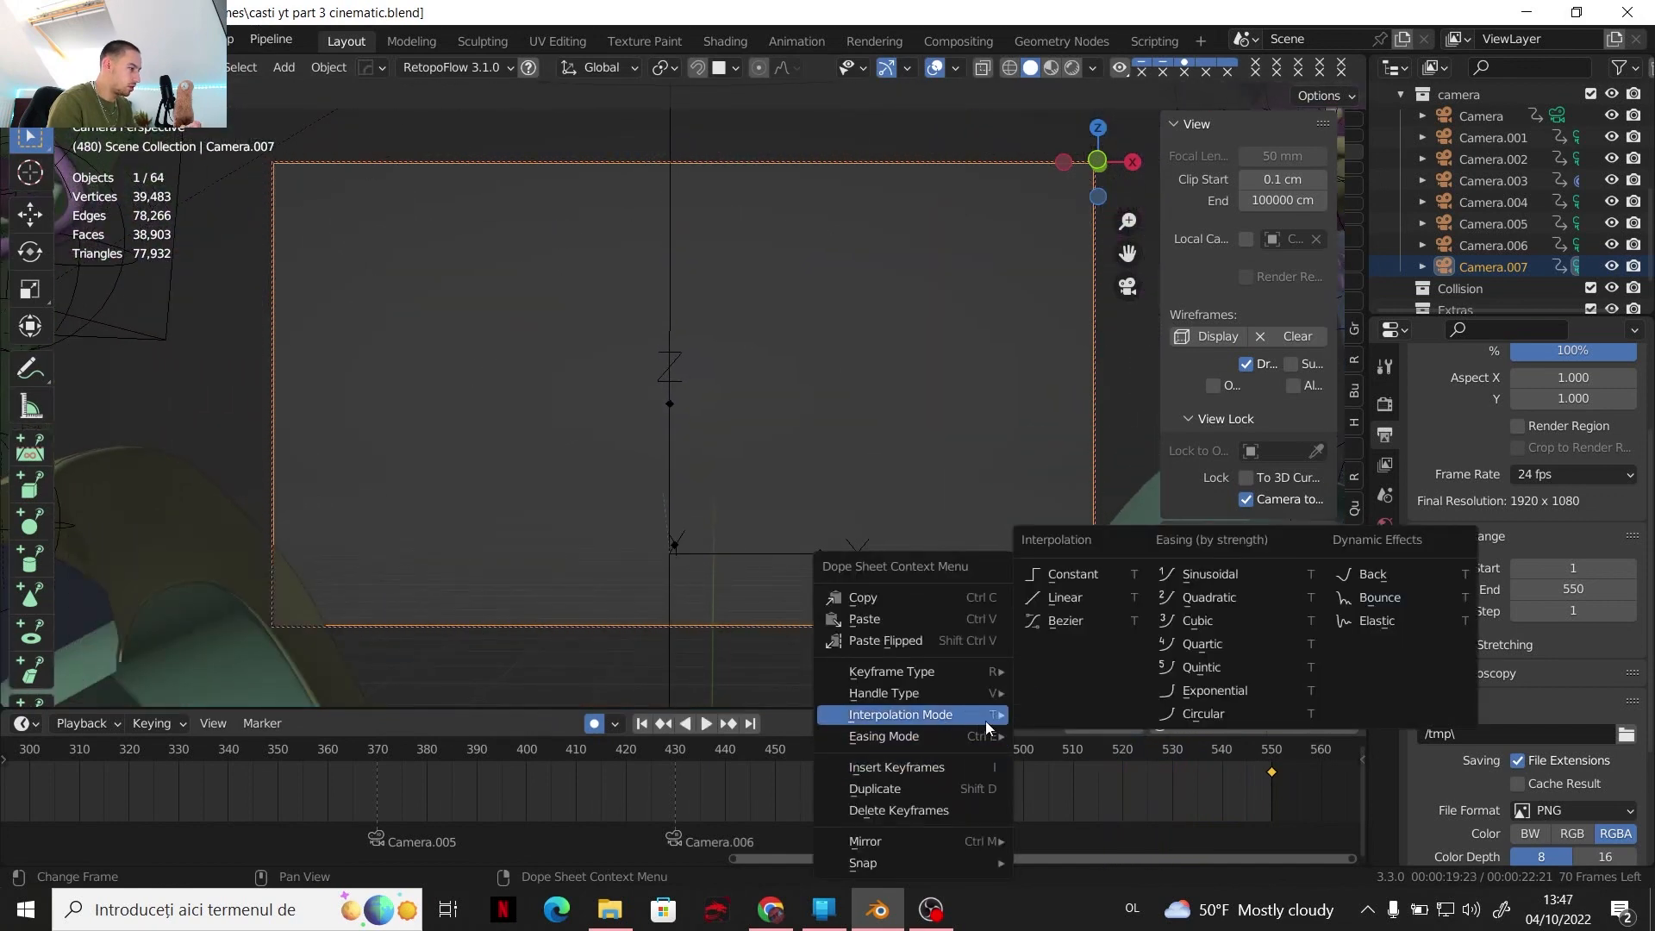
click(1072, 600)
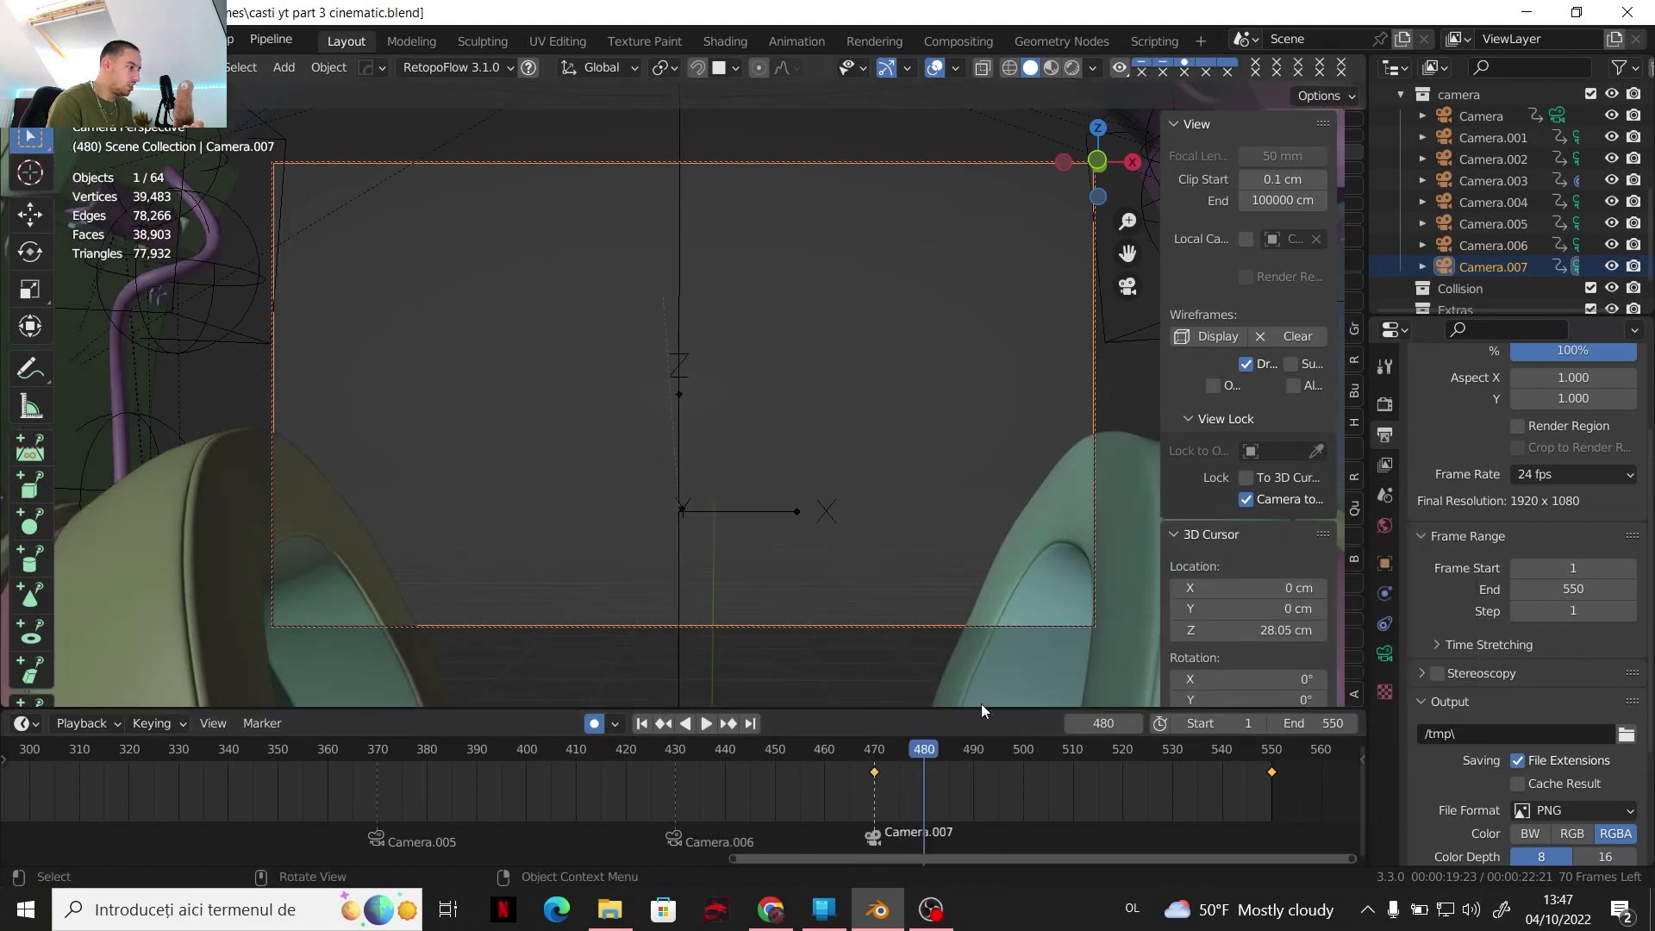
drag(893, 751, 1270, 830)
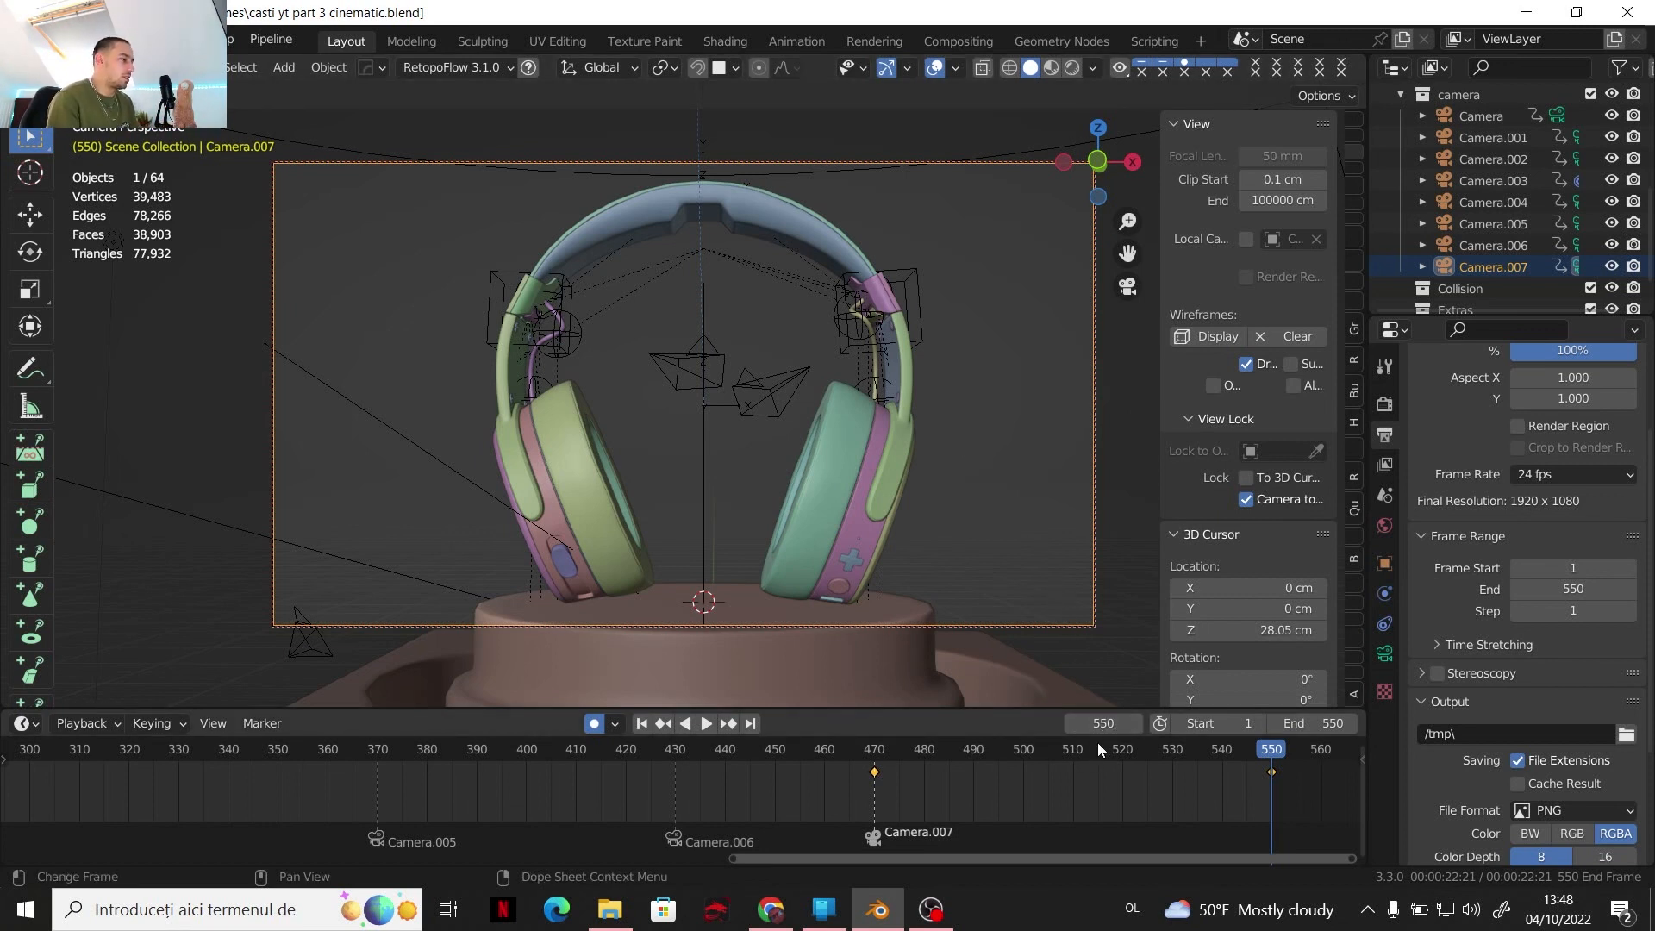
drag(1074, 747, 876, 764)
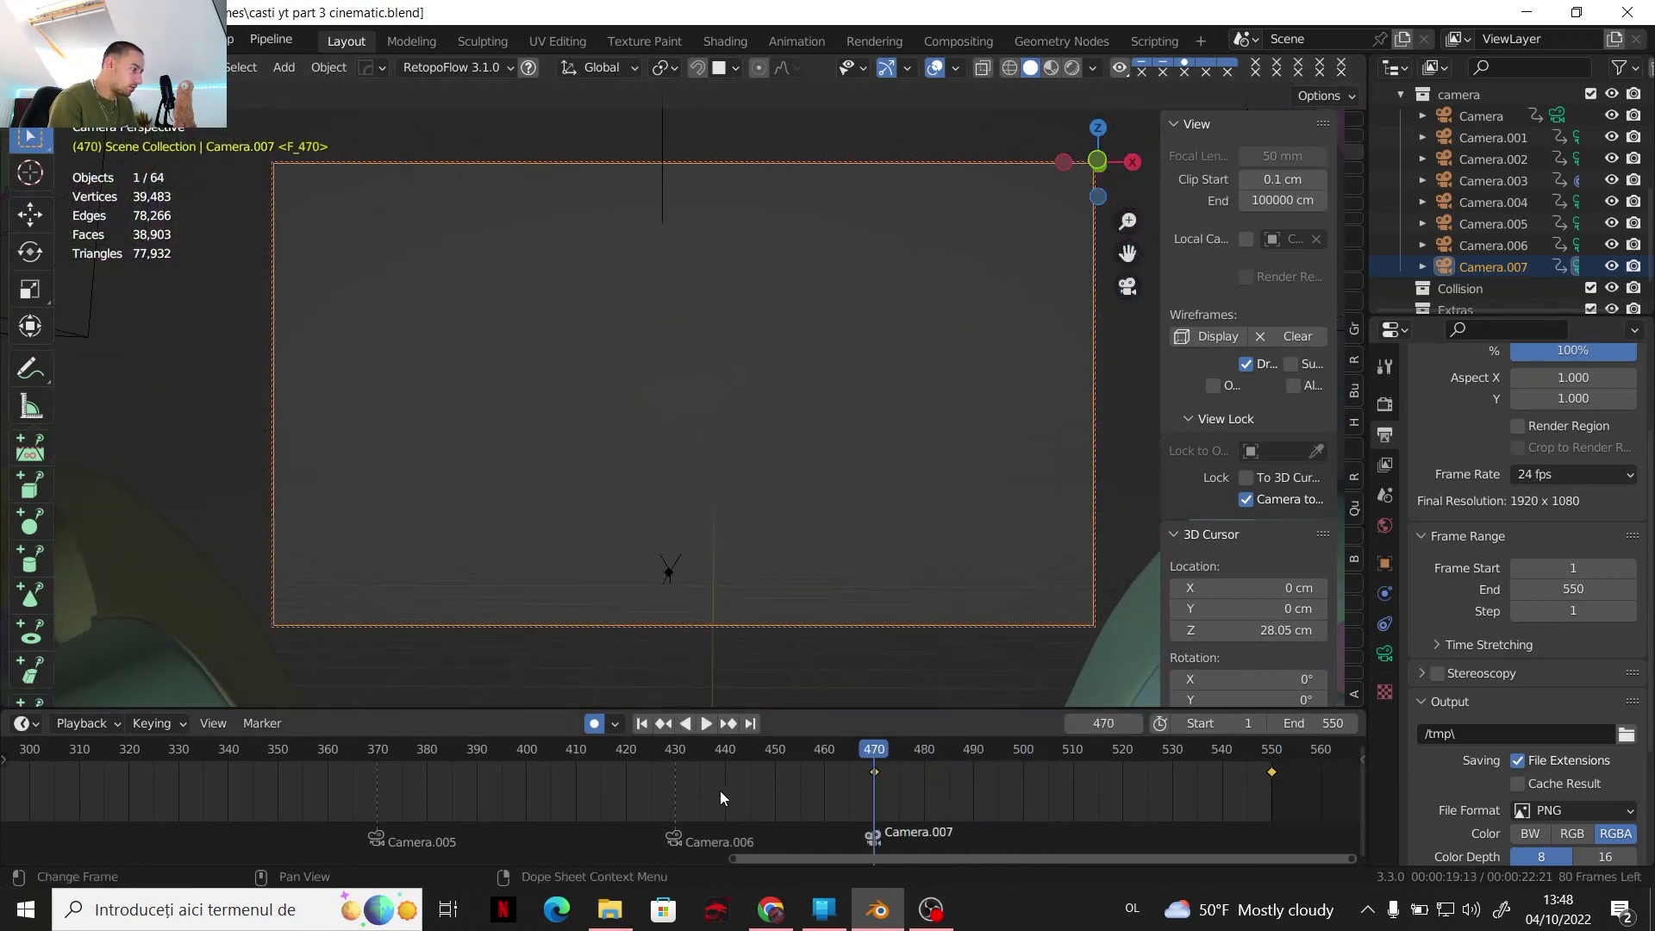
Set the interpolation of Camera.005's keyframes at frames 370 and 430 to Linear
click(692, 748)
drag(692, 748, 516, 748)
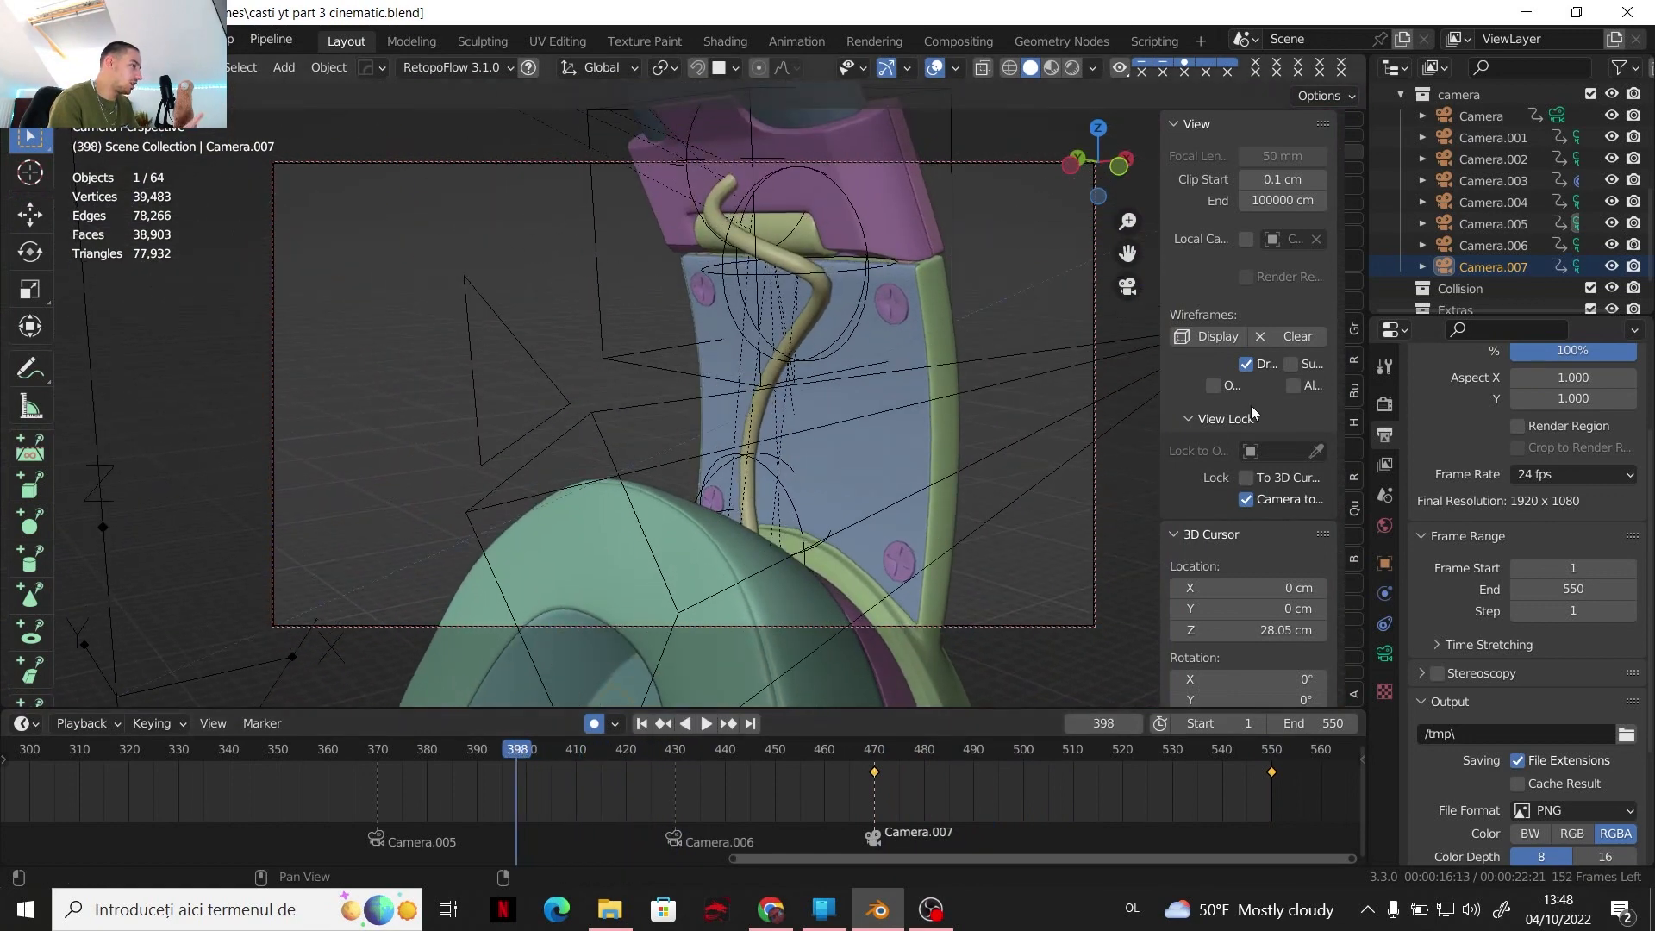
click(1487, 224)
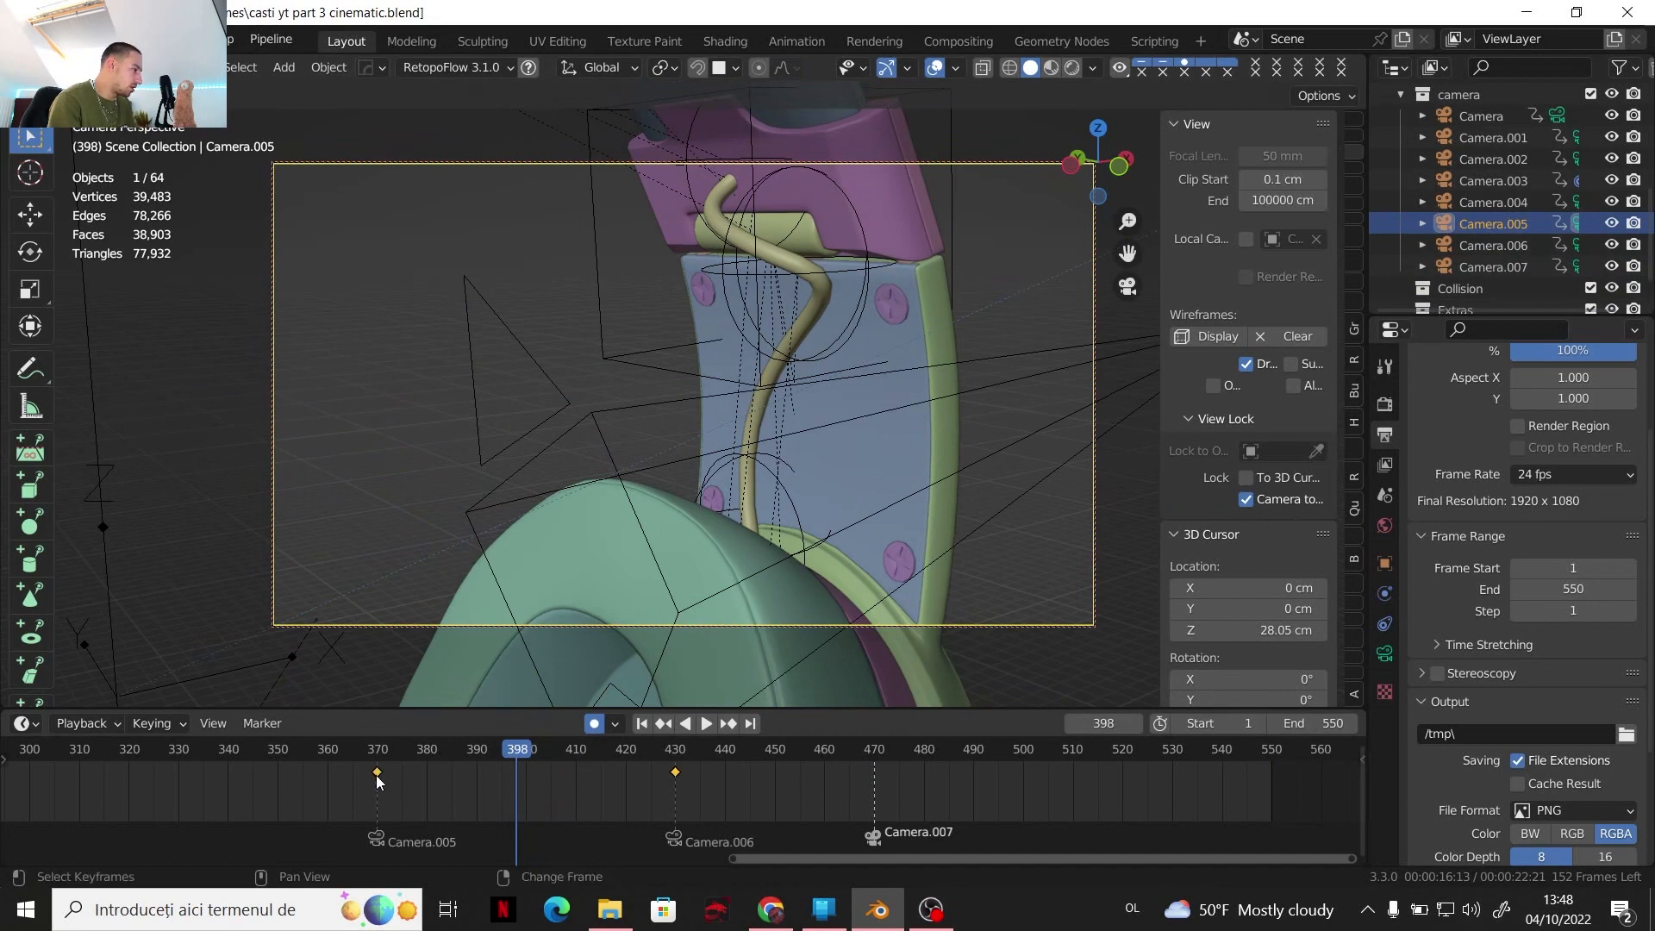
right_click(486, 784)
mouse_move(446, 729)
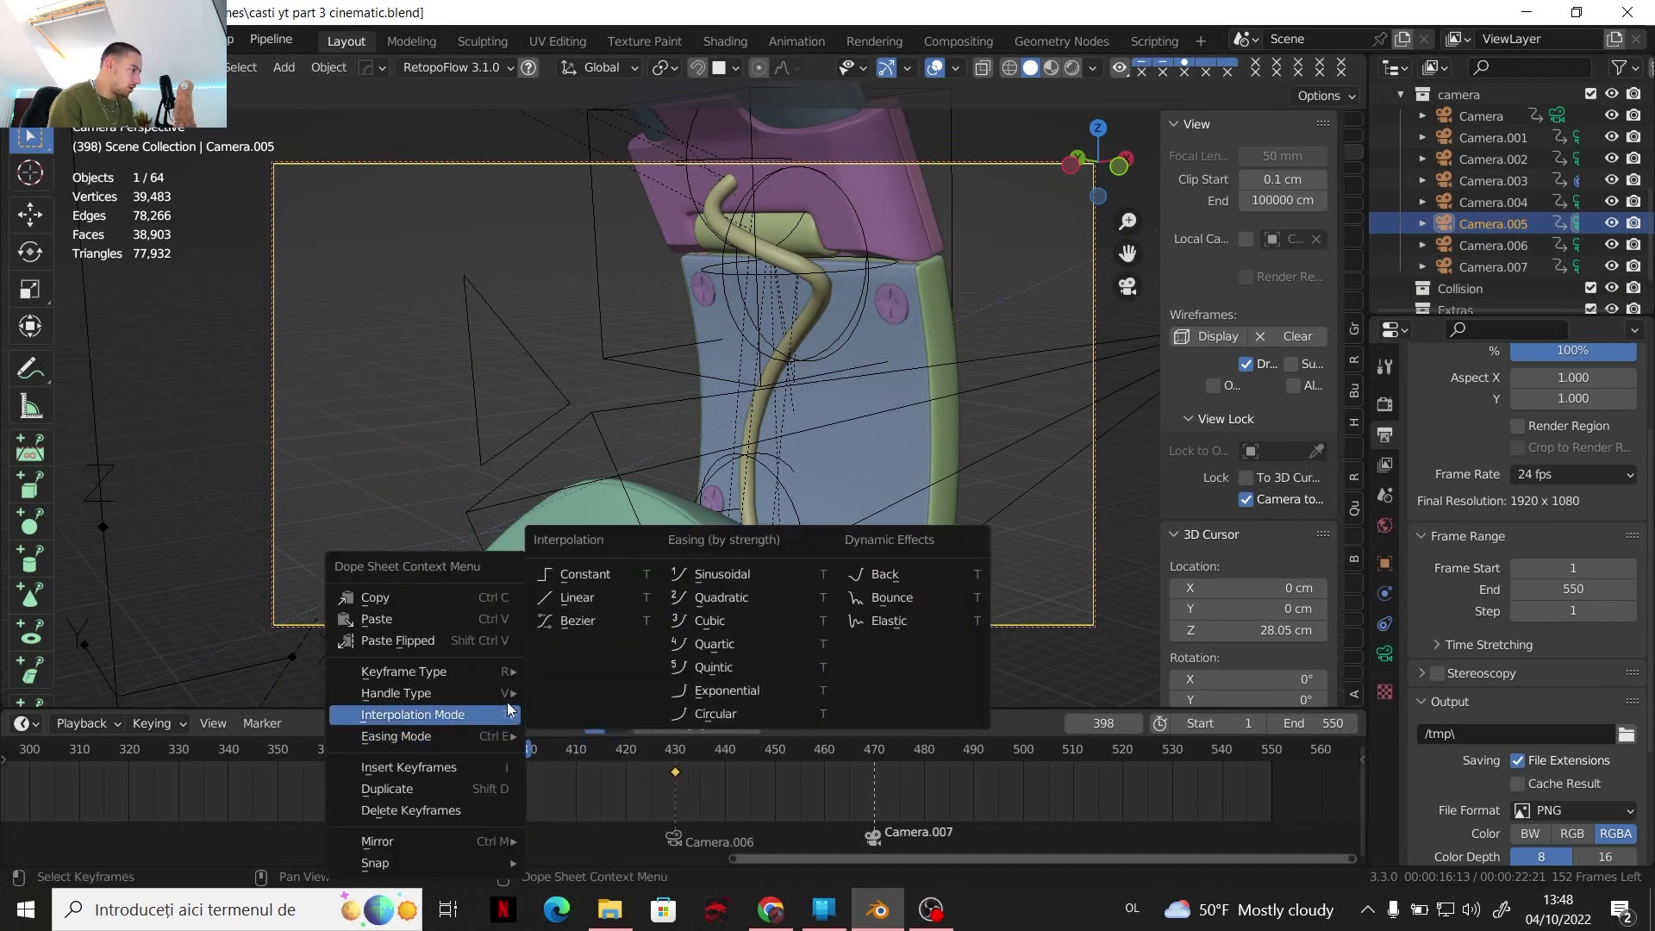
click(591, 597)
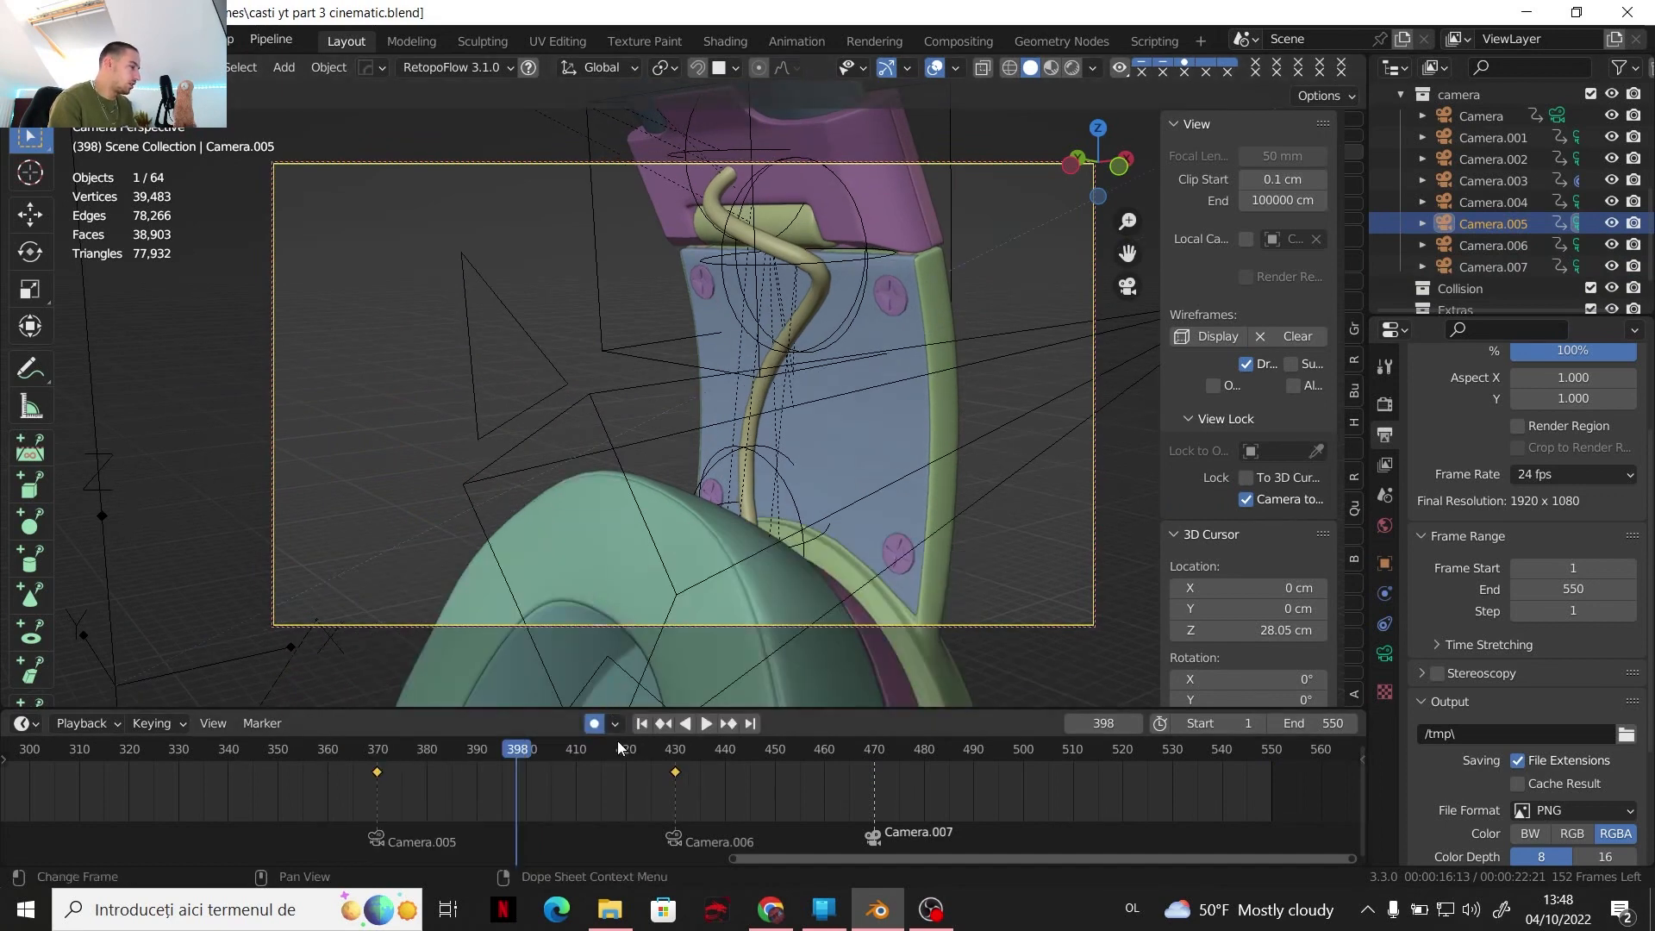
Turn off auto keying, return to frame 1 and fit the whole frame range in the timeline
click(595, 726)
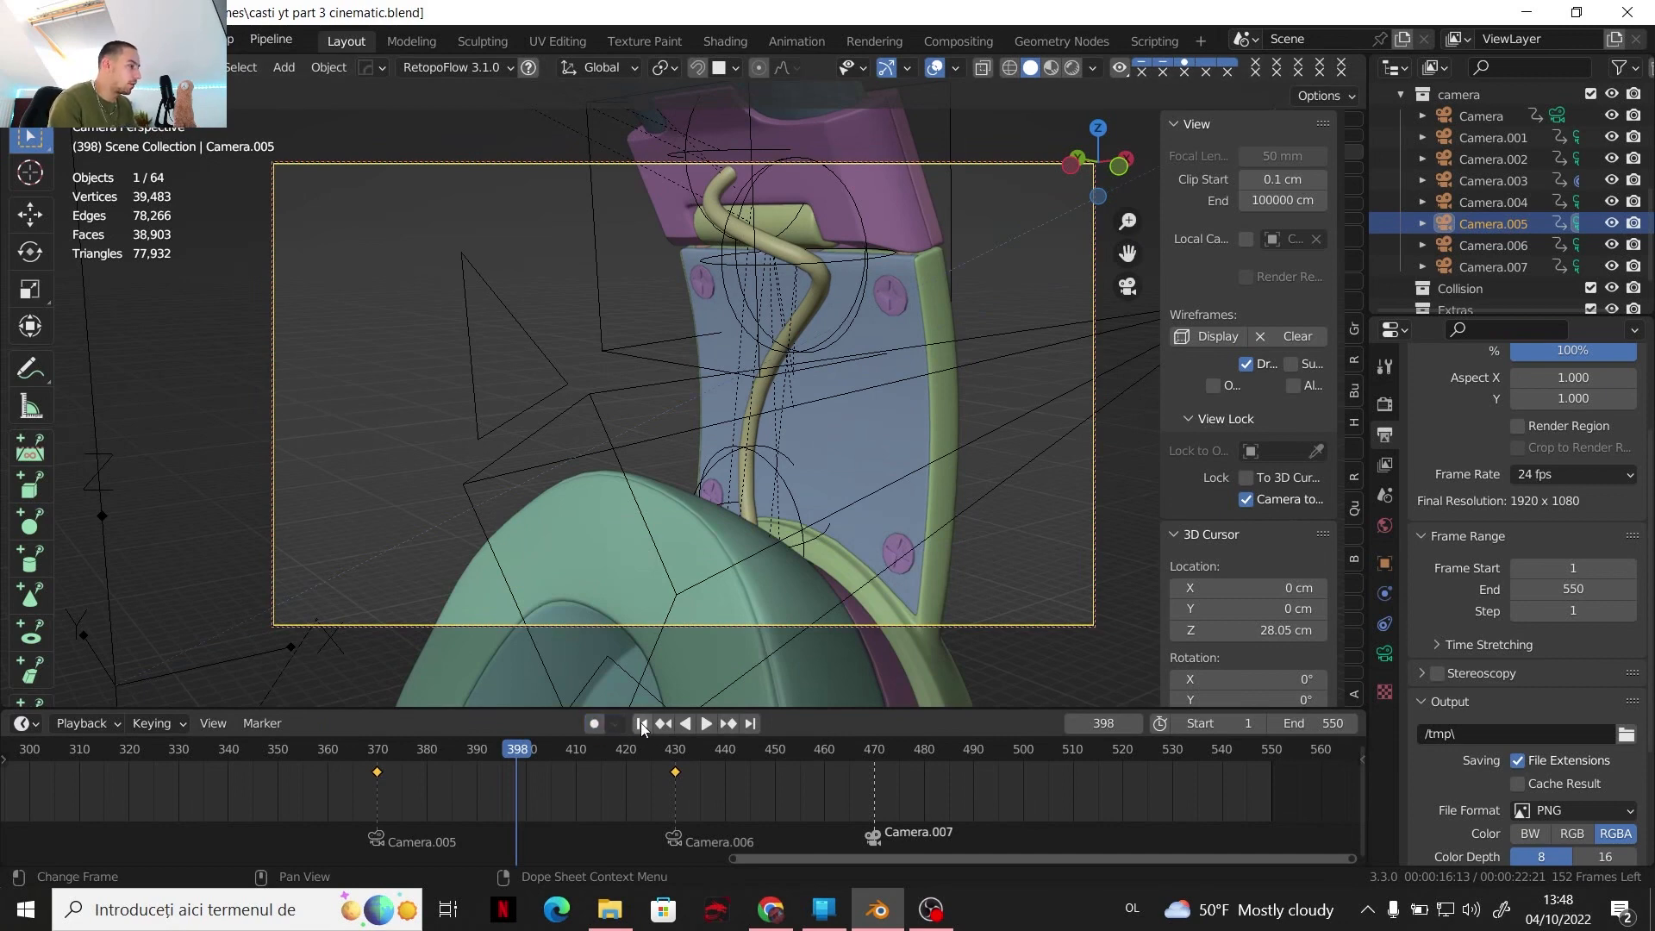
click(641, 723)
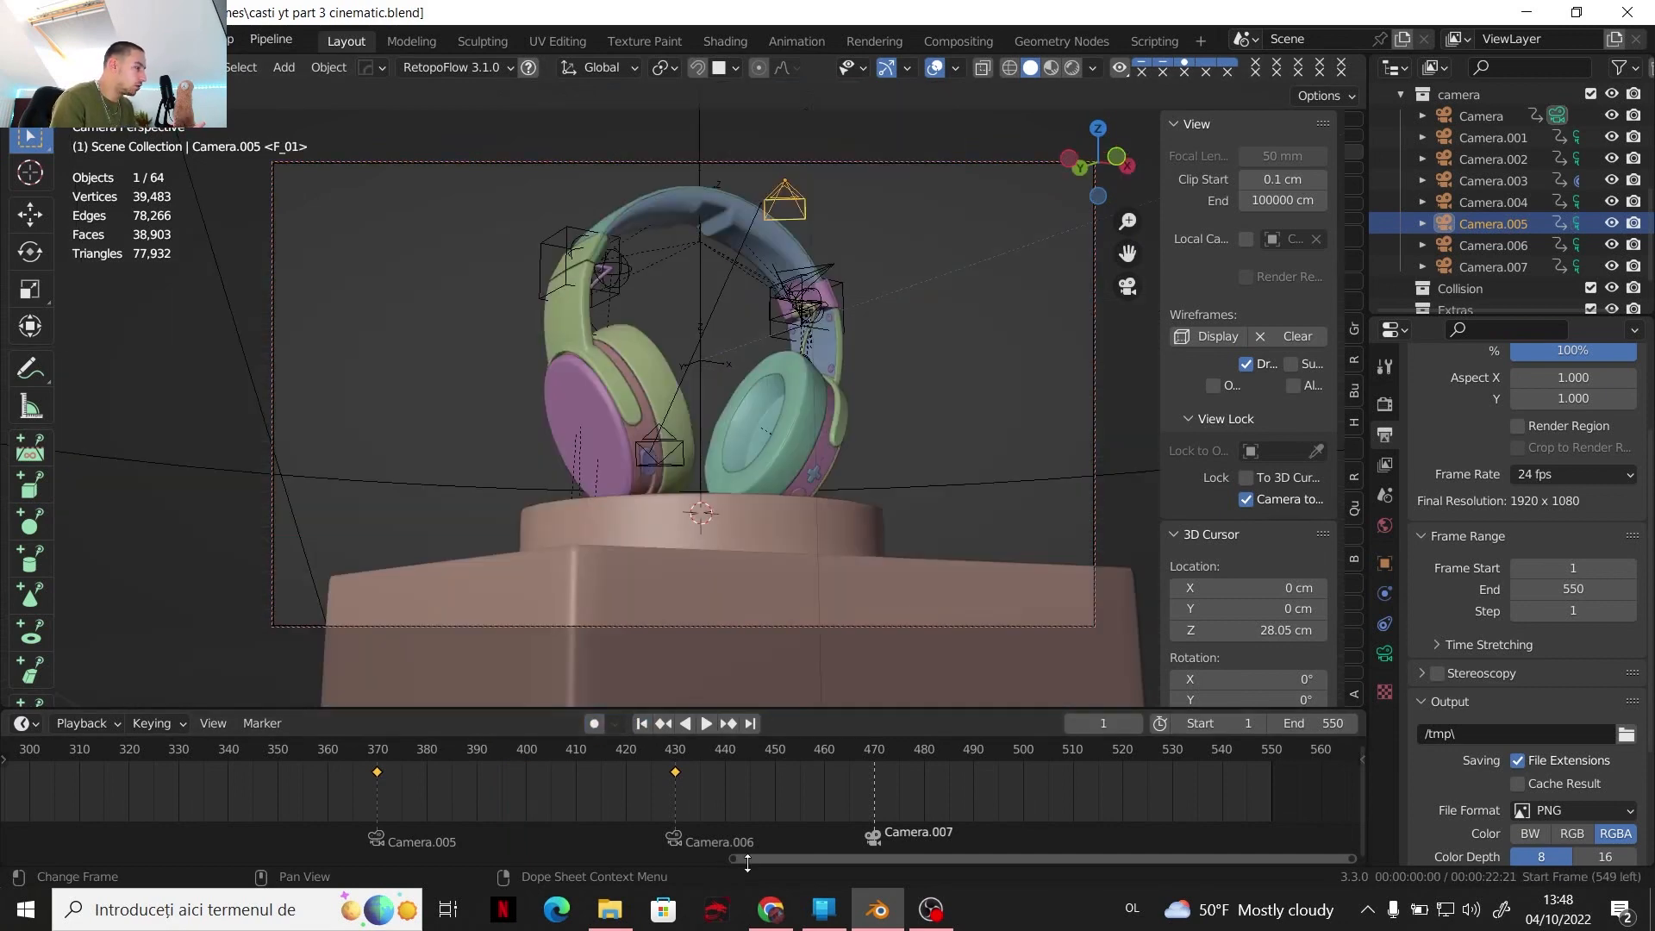
drag(732, 859, 7, 871)
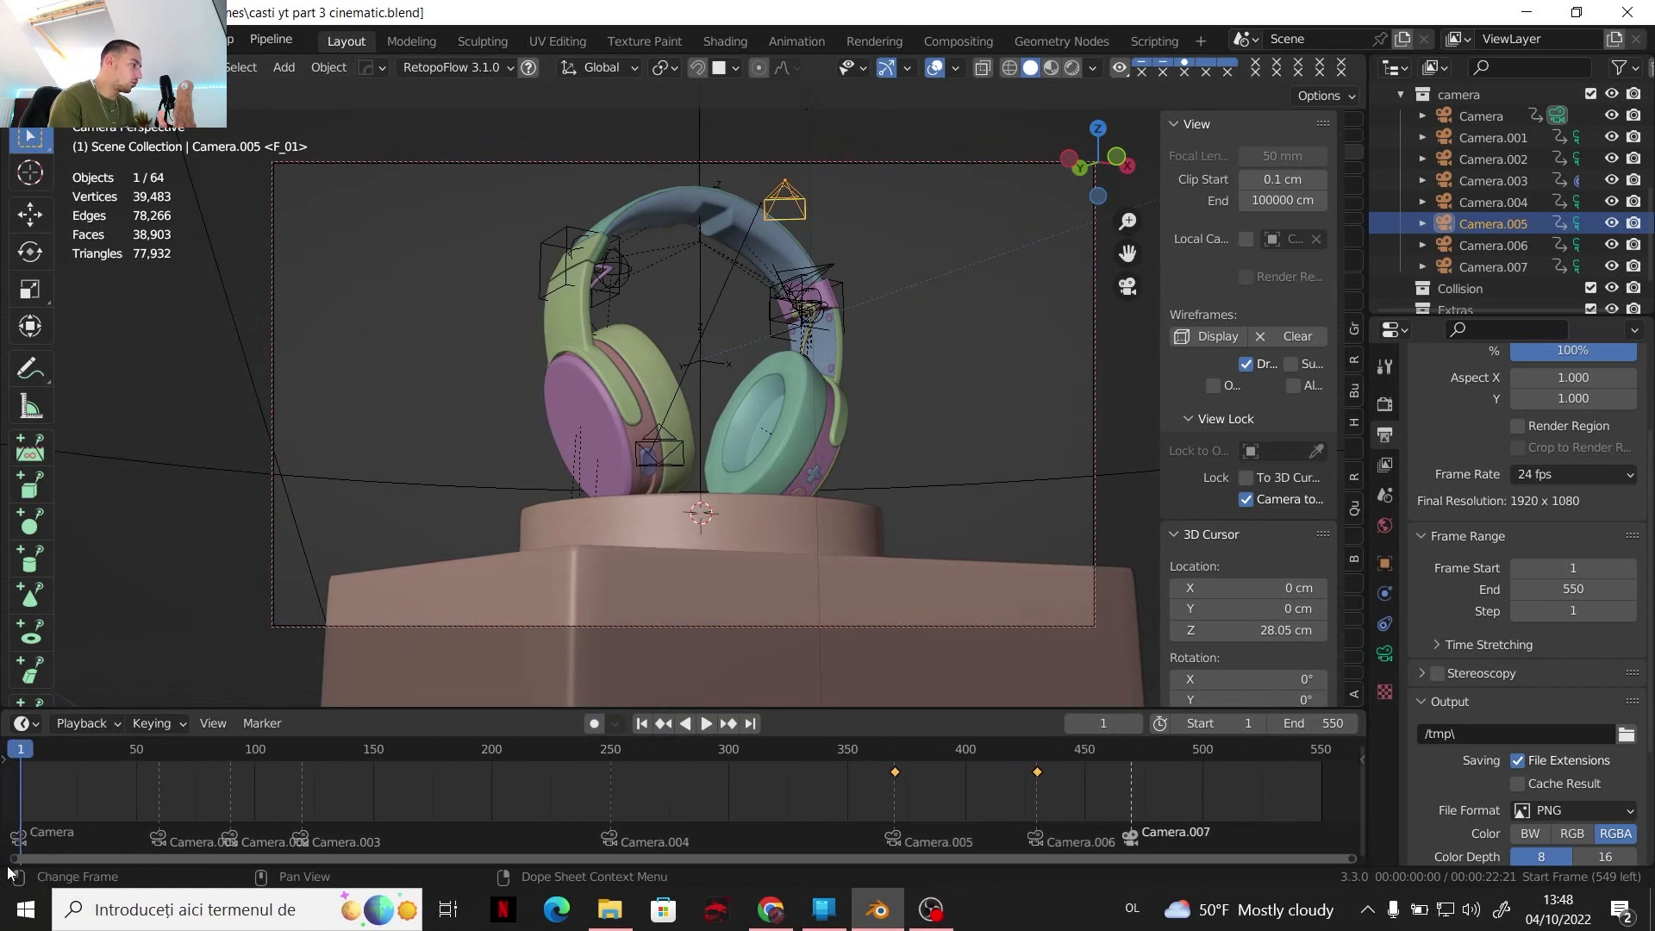
Hide the viewport overlays and sidebar, and show the scene in Material Preview shading with the Collision collection active
click(936, 67)
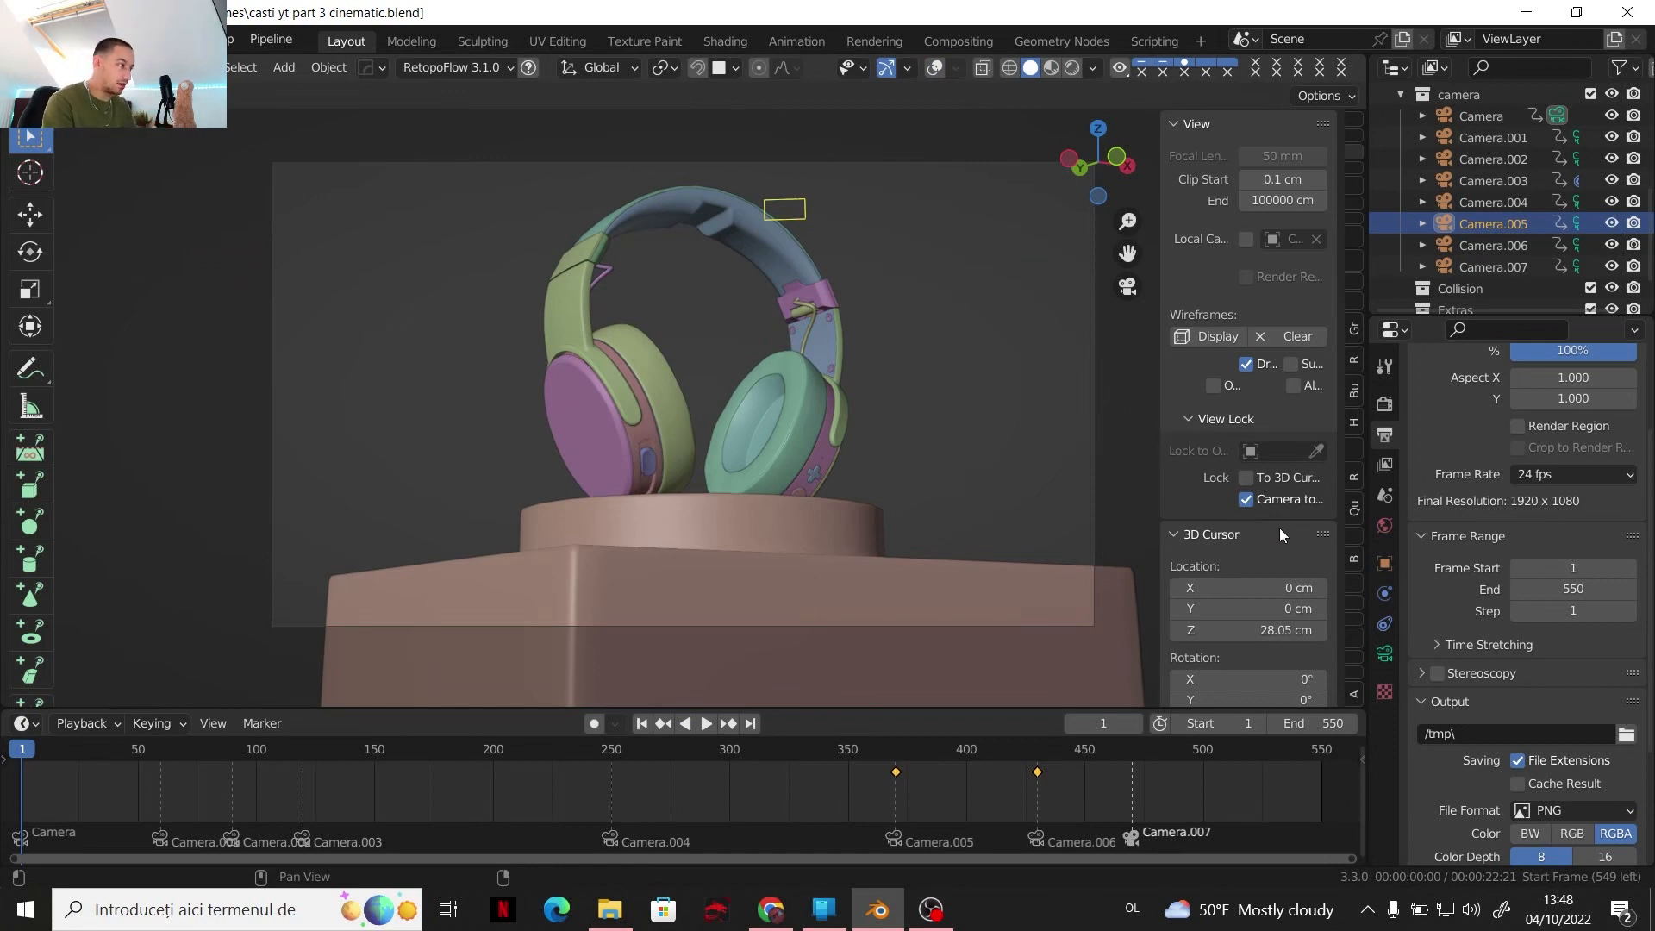
key(n)
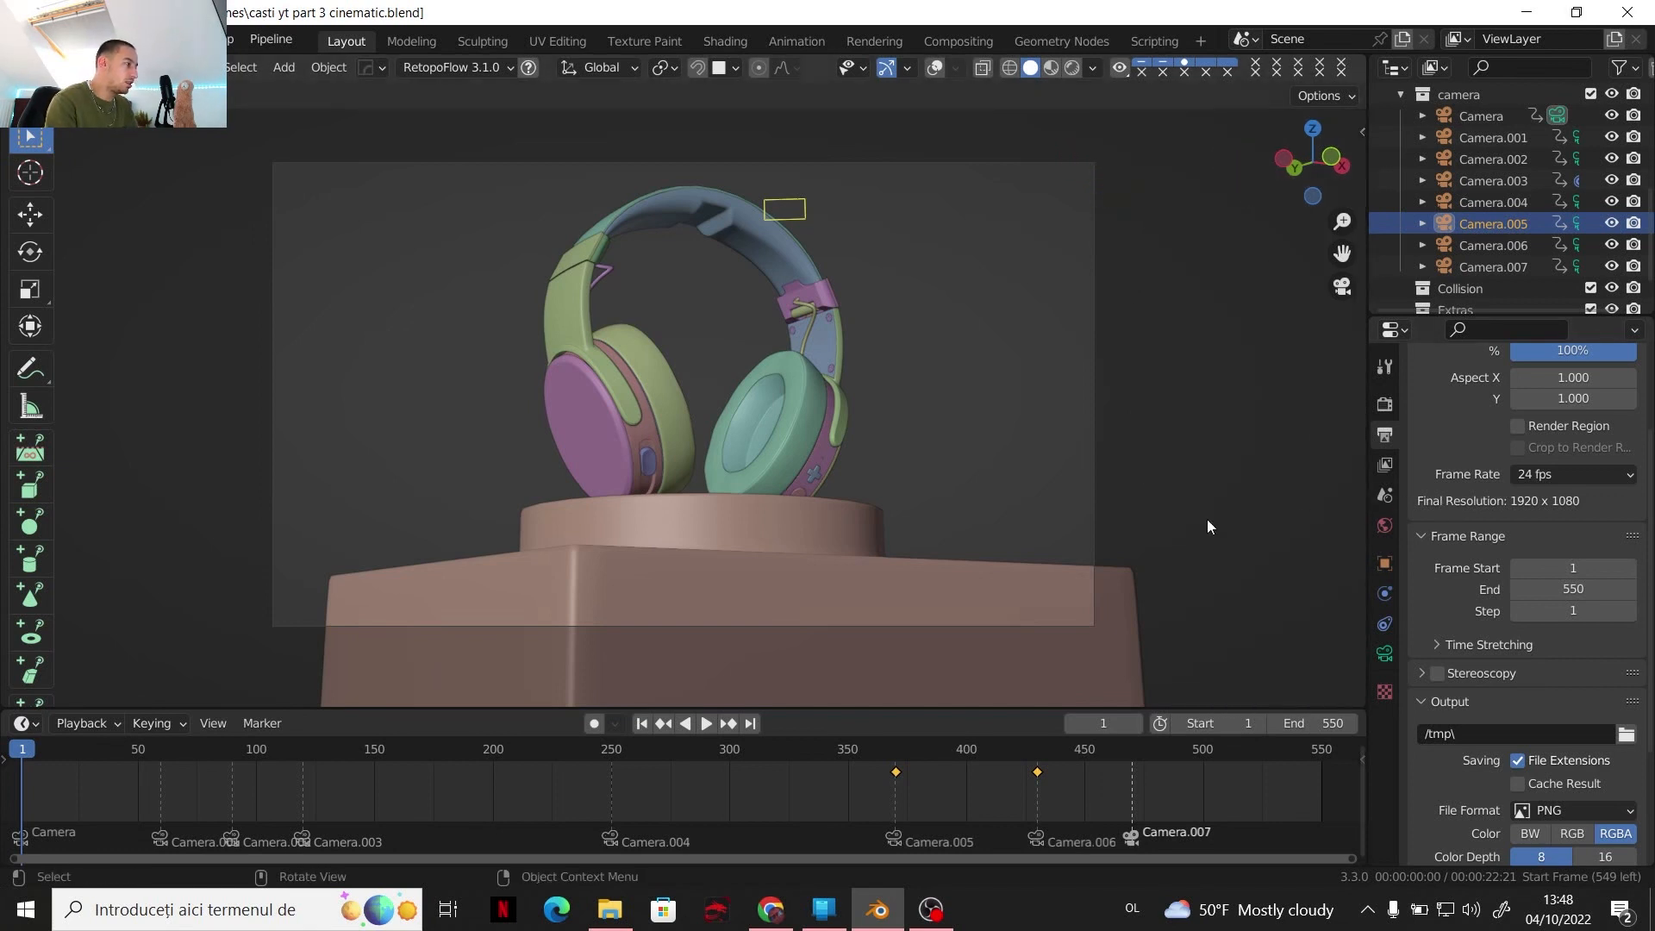
scroll(1010, 517, up, 1)
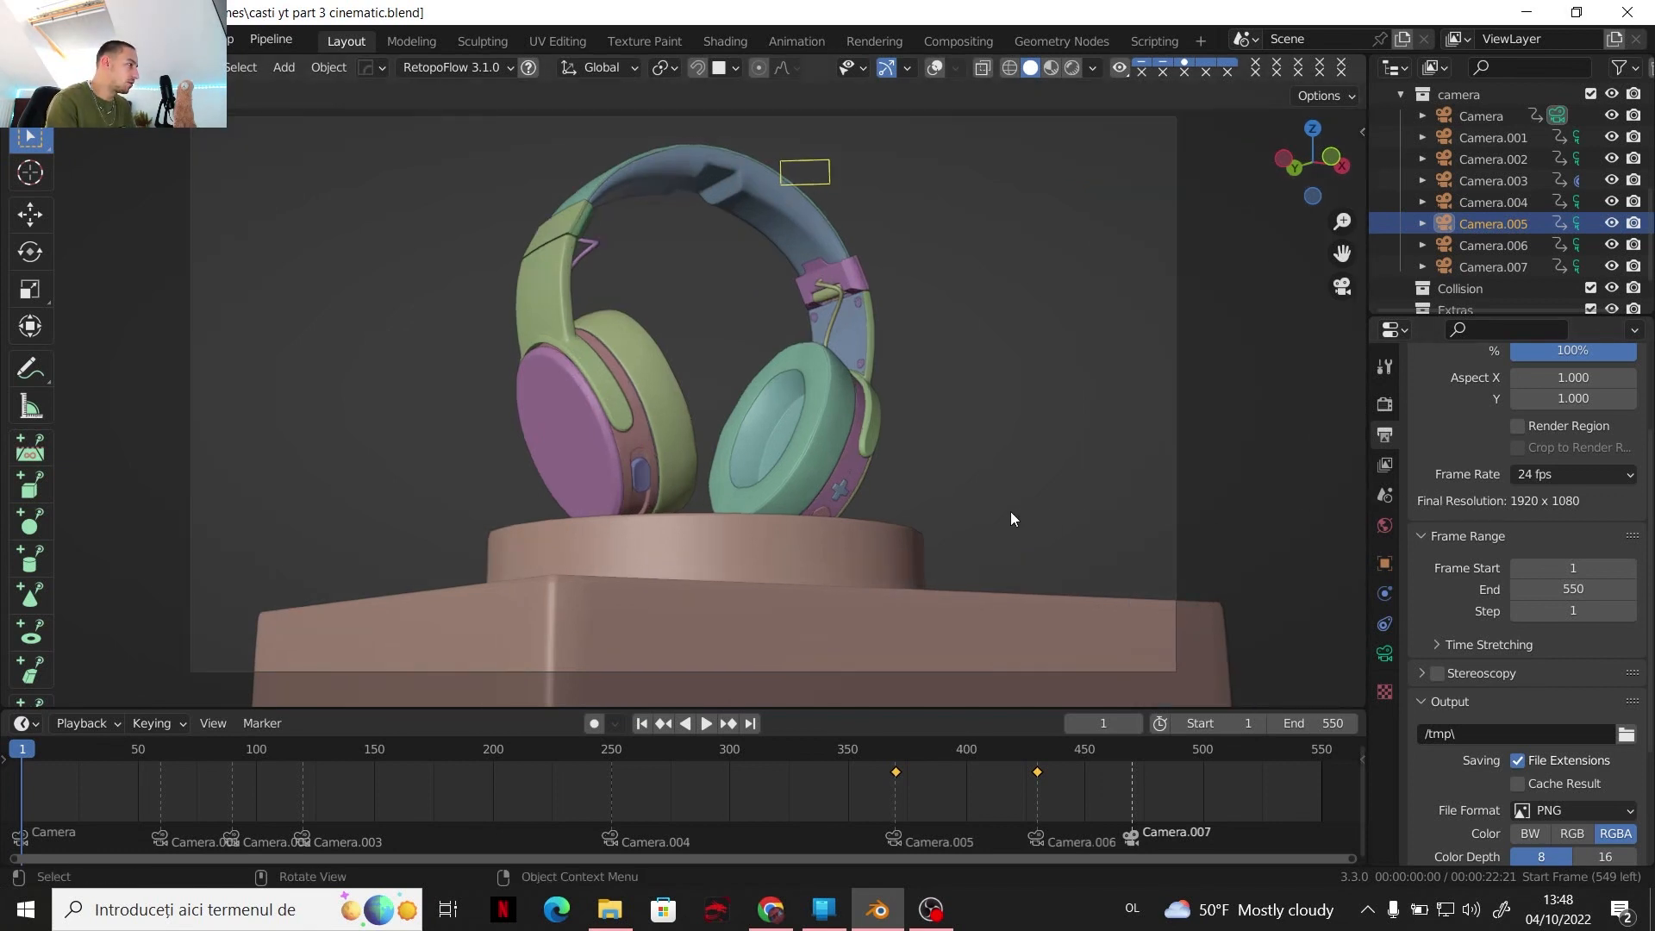
scroll(1012, 518, down, 1)
scroll(1012, 518, up, 1)
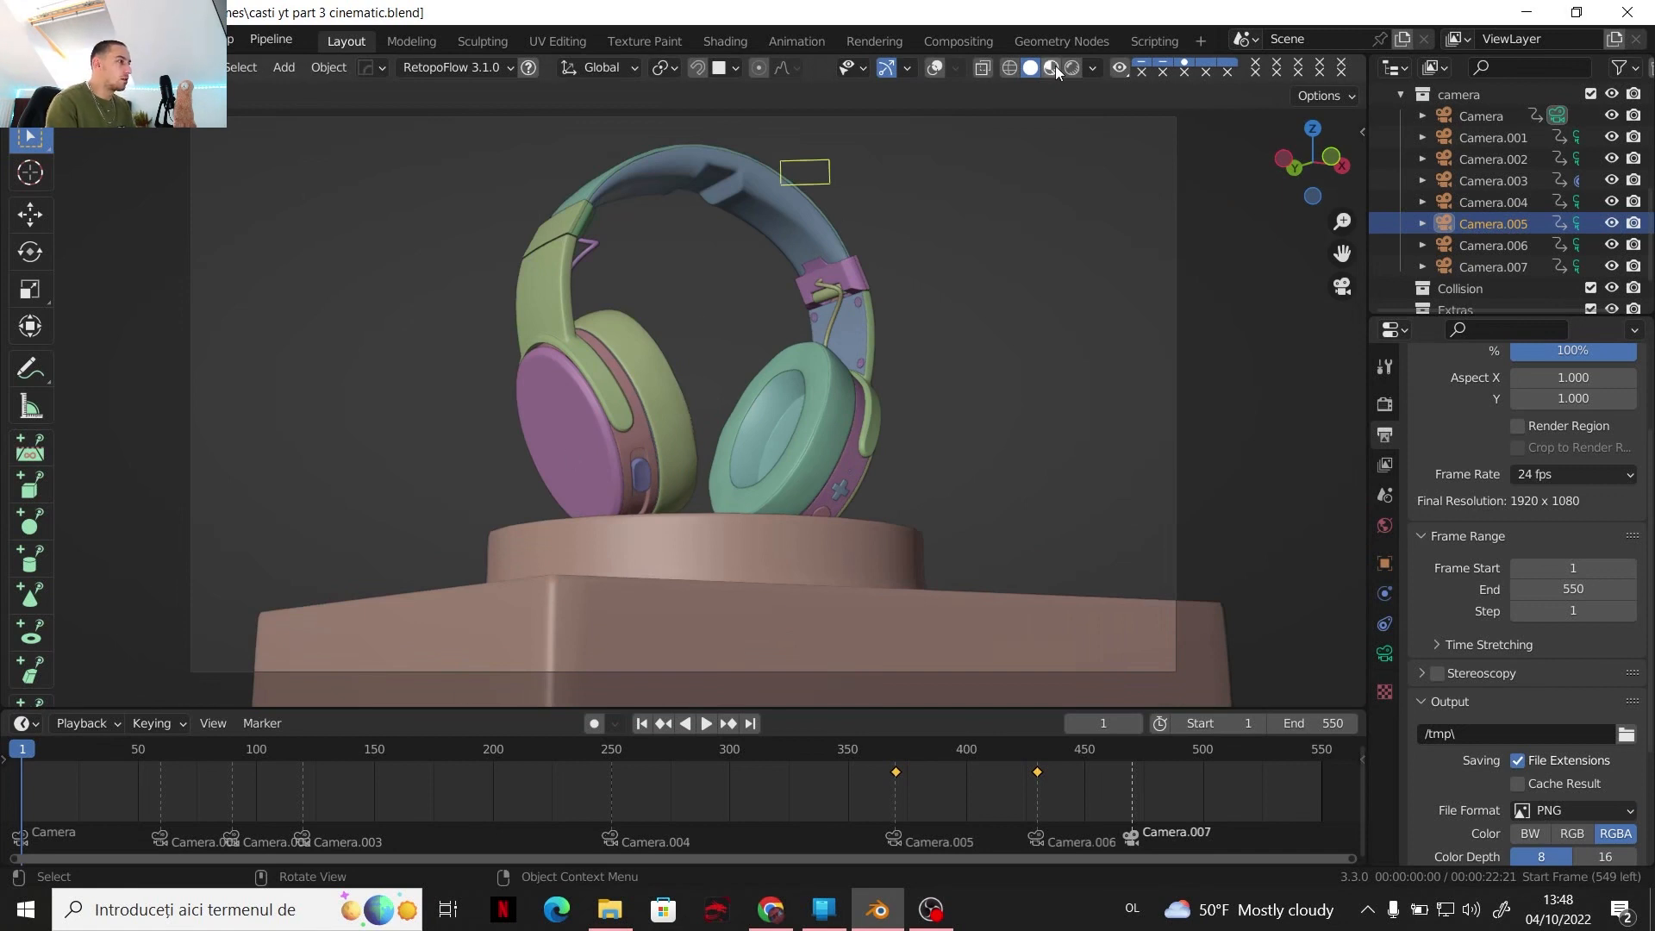
click(1052, 67)
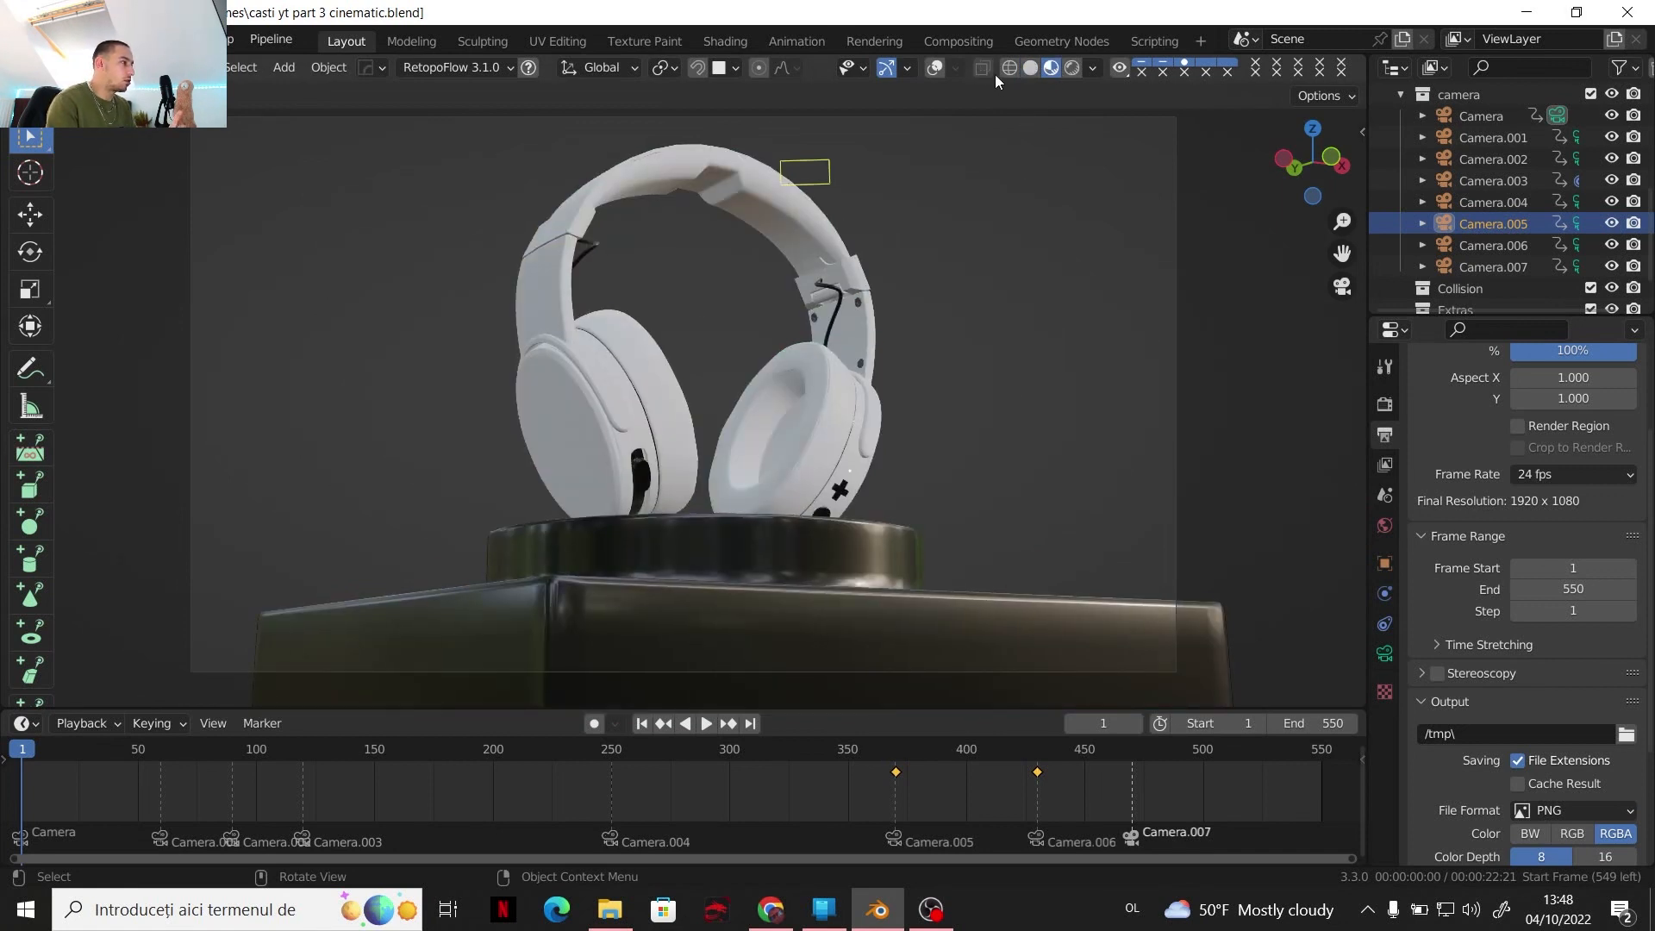
click(1497, 285)
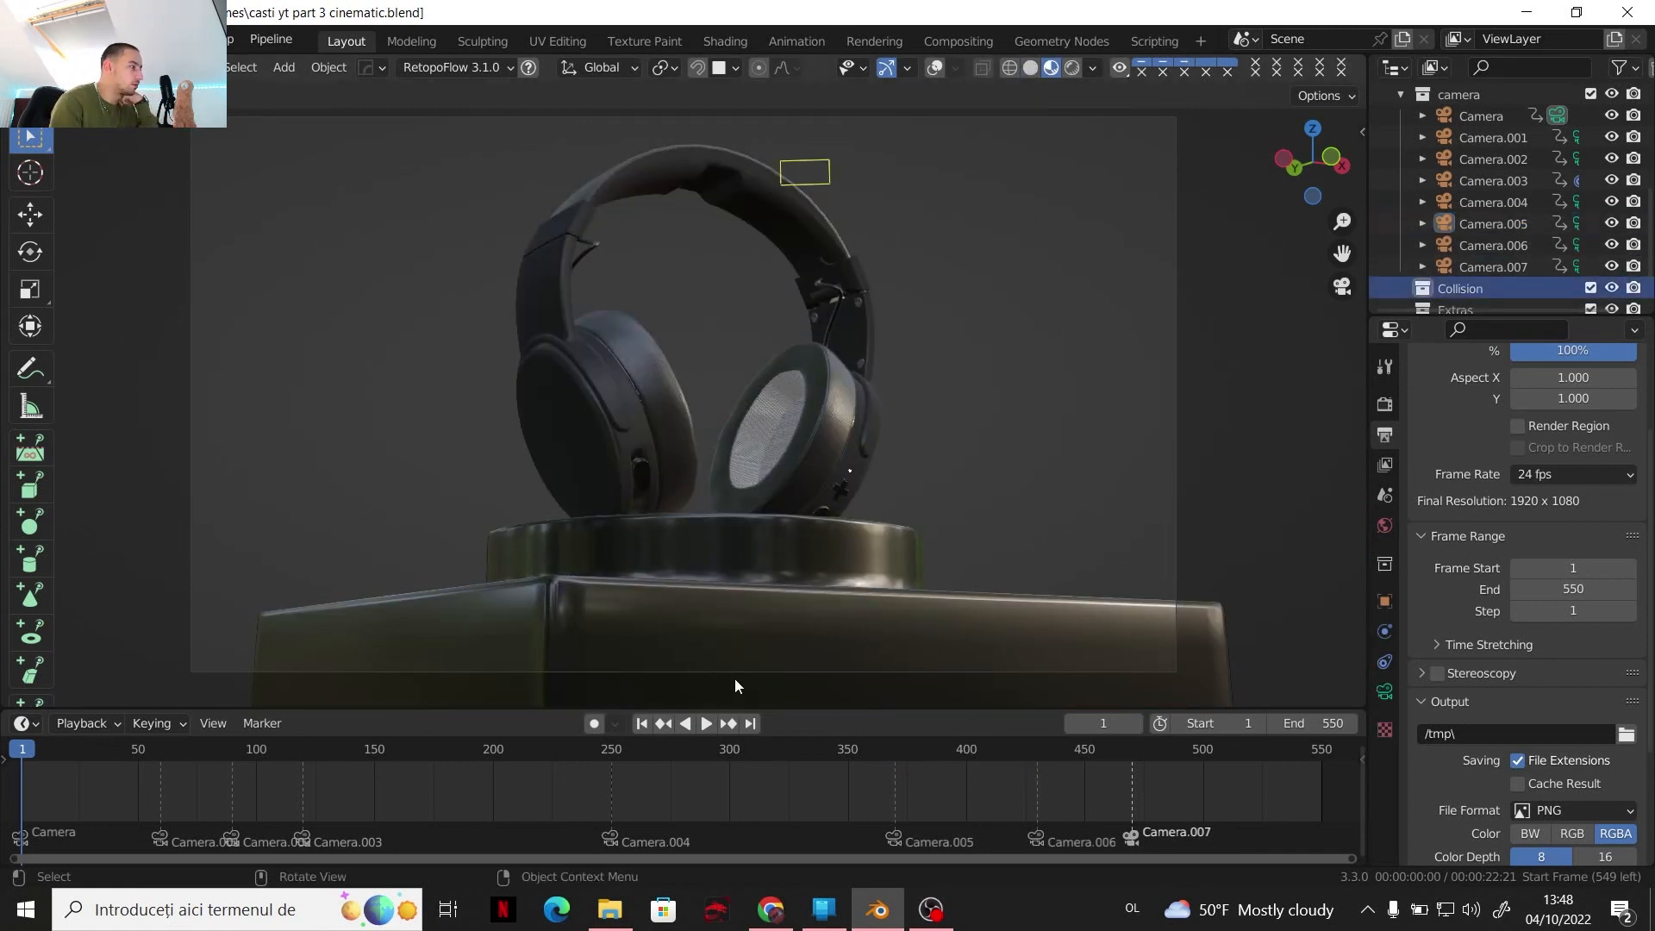
Play the animation through the camera cuts, stop it and scrub back to Camera.004's shot at frame 303
click(709, 727)
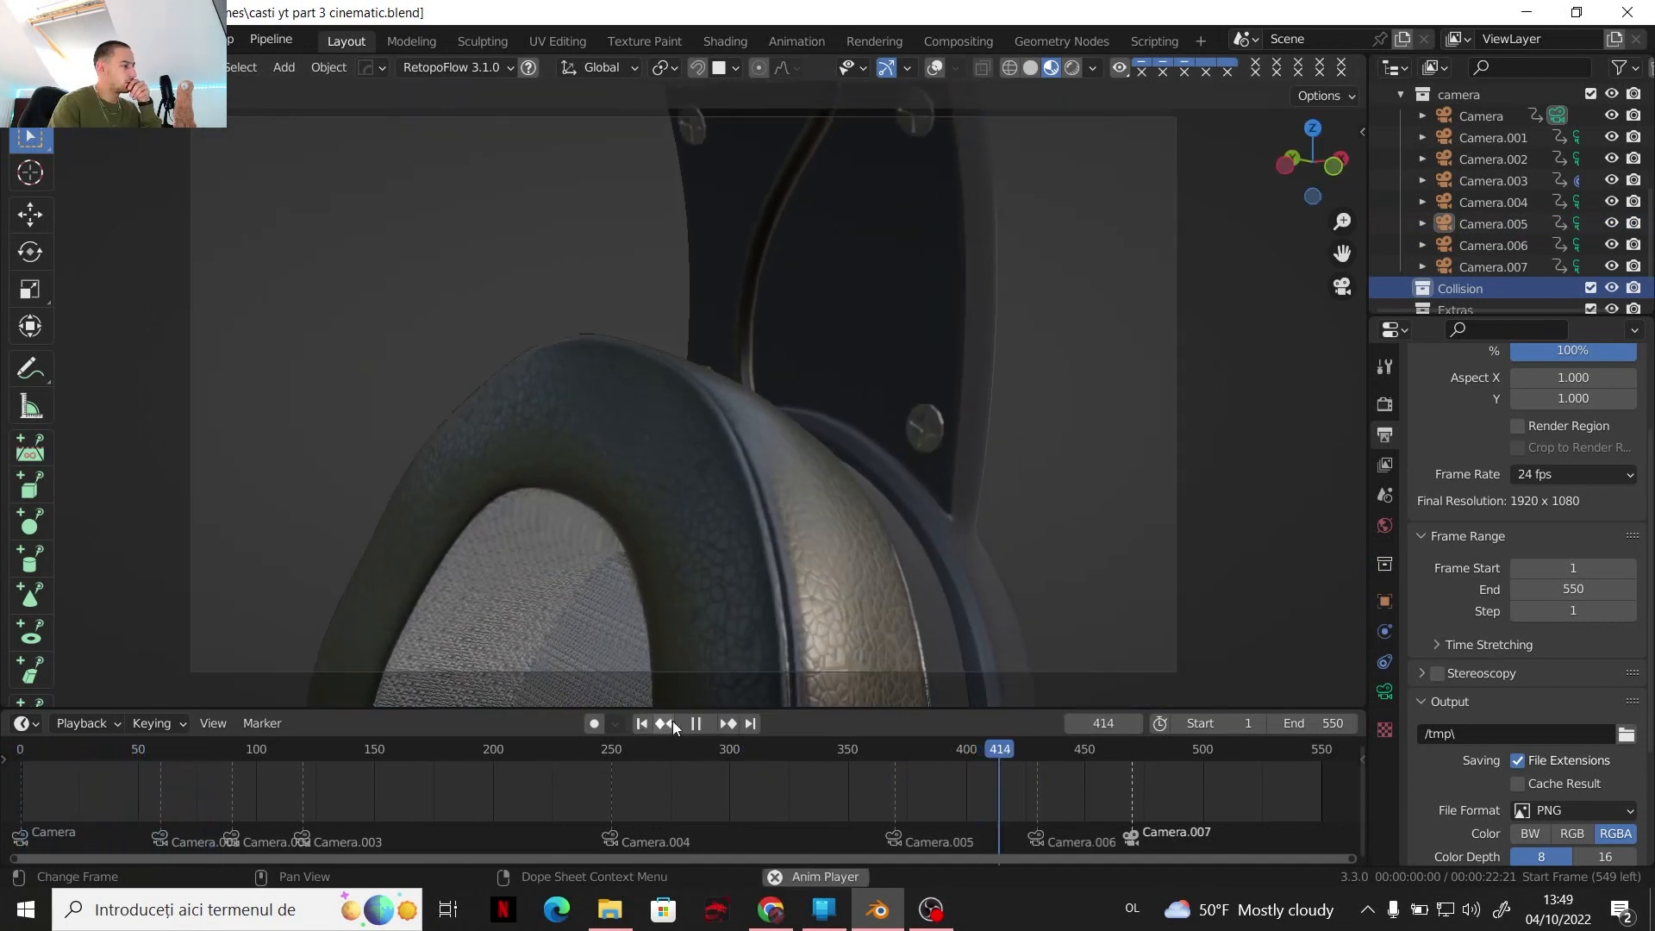
click(694, 724)
drag(700, 747, 571, 733)
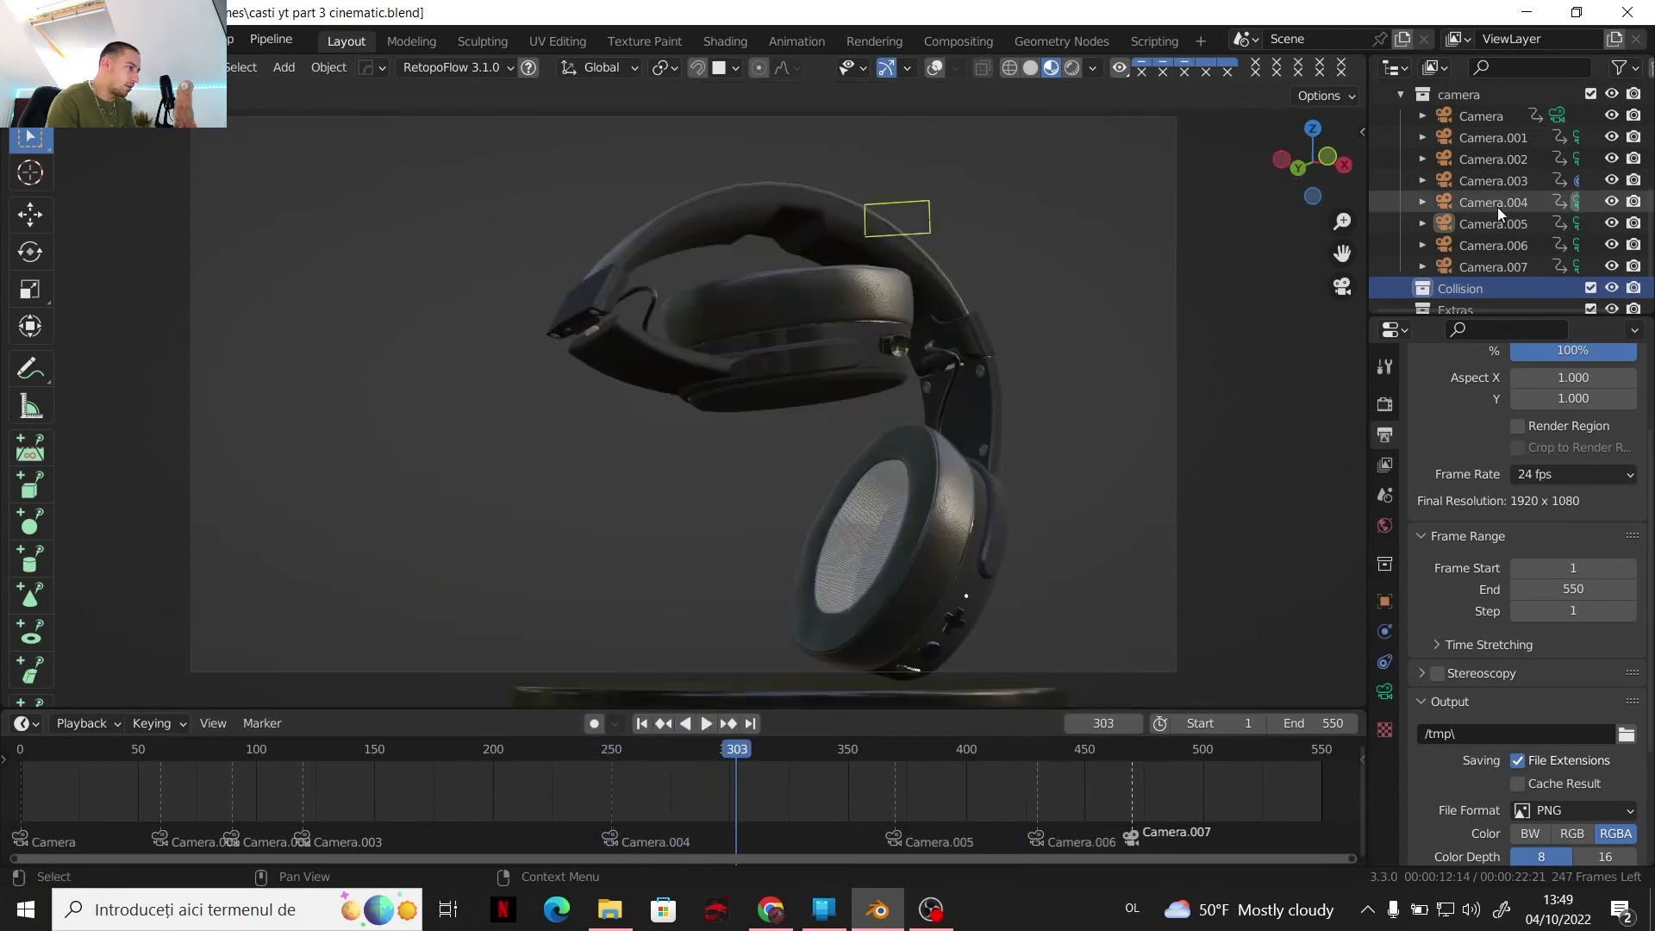
Set the interpolation of all Camera.004 keyframes to Bezier
click(1497, 207)
key(a)
right_click(652, 781)
mouse_move(640, 714)
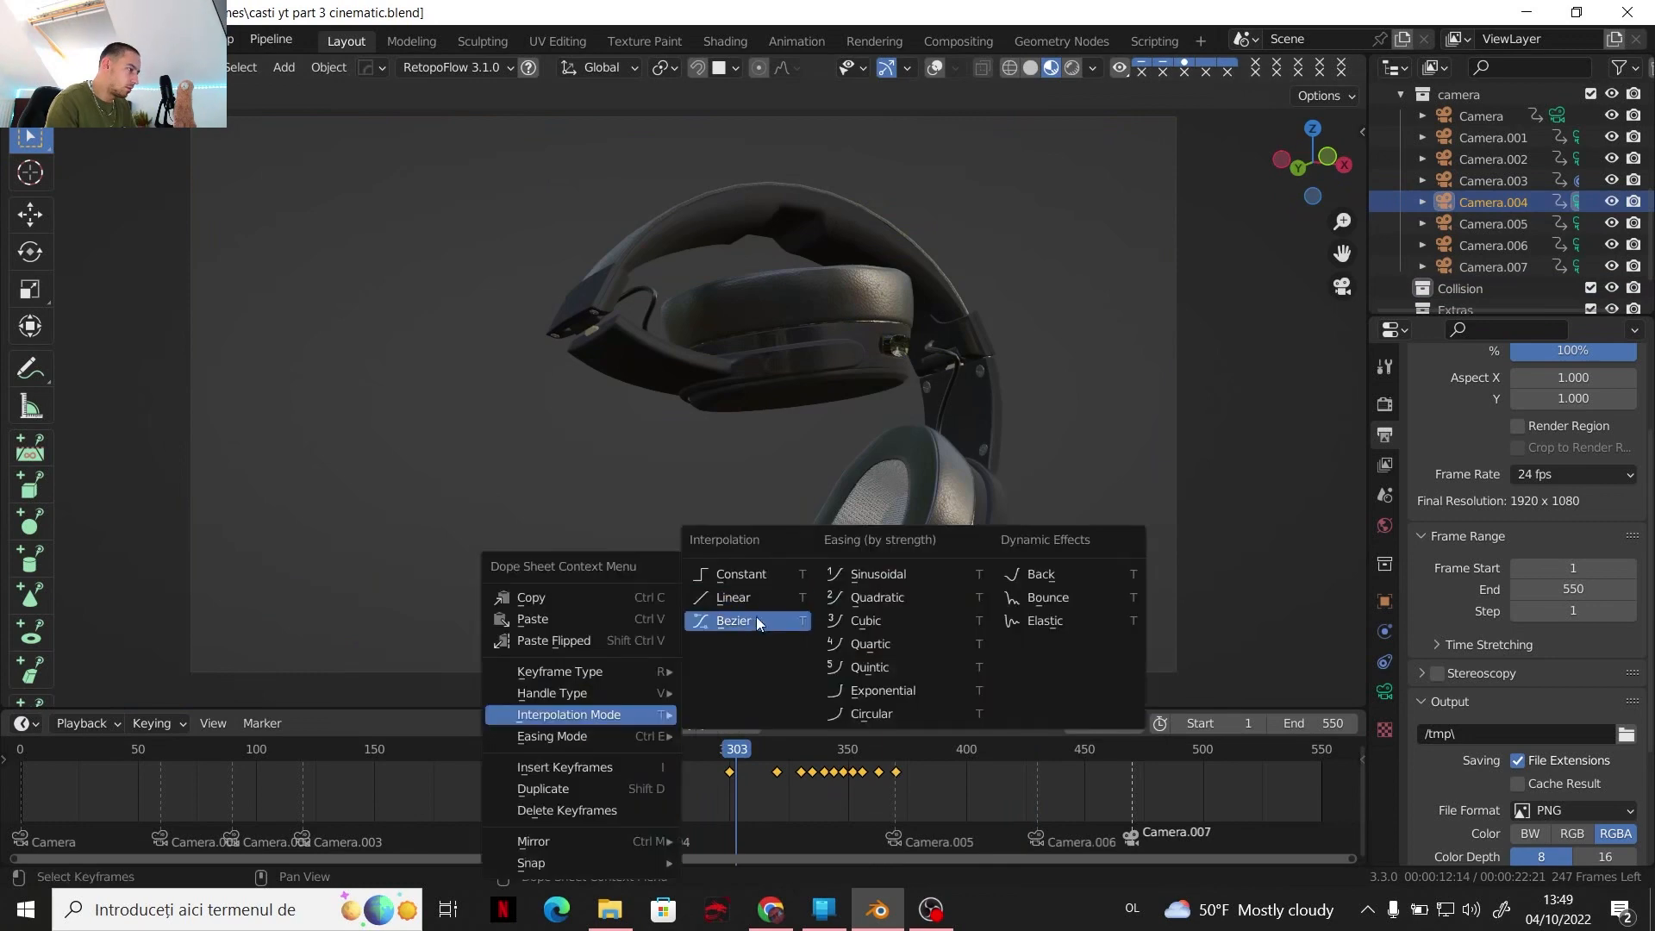
click(753, 621)
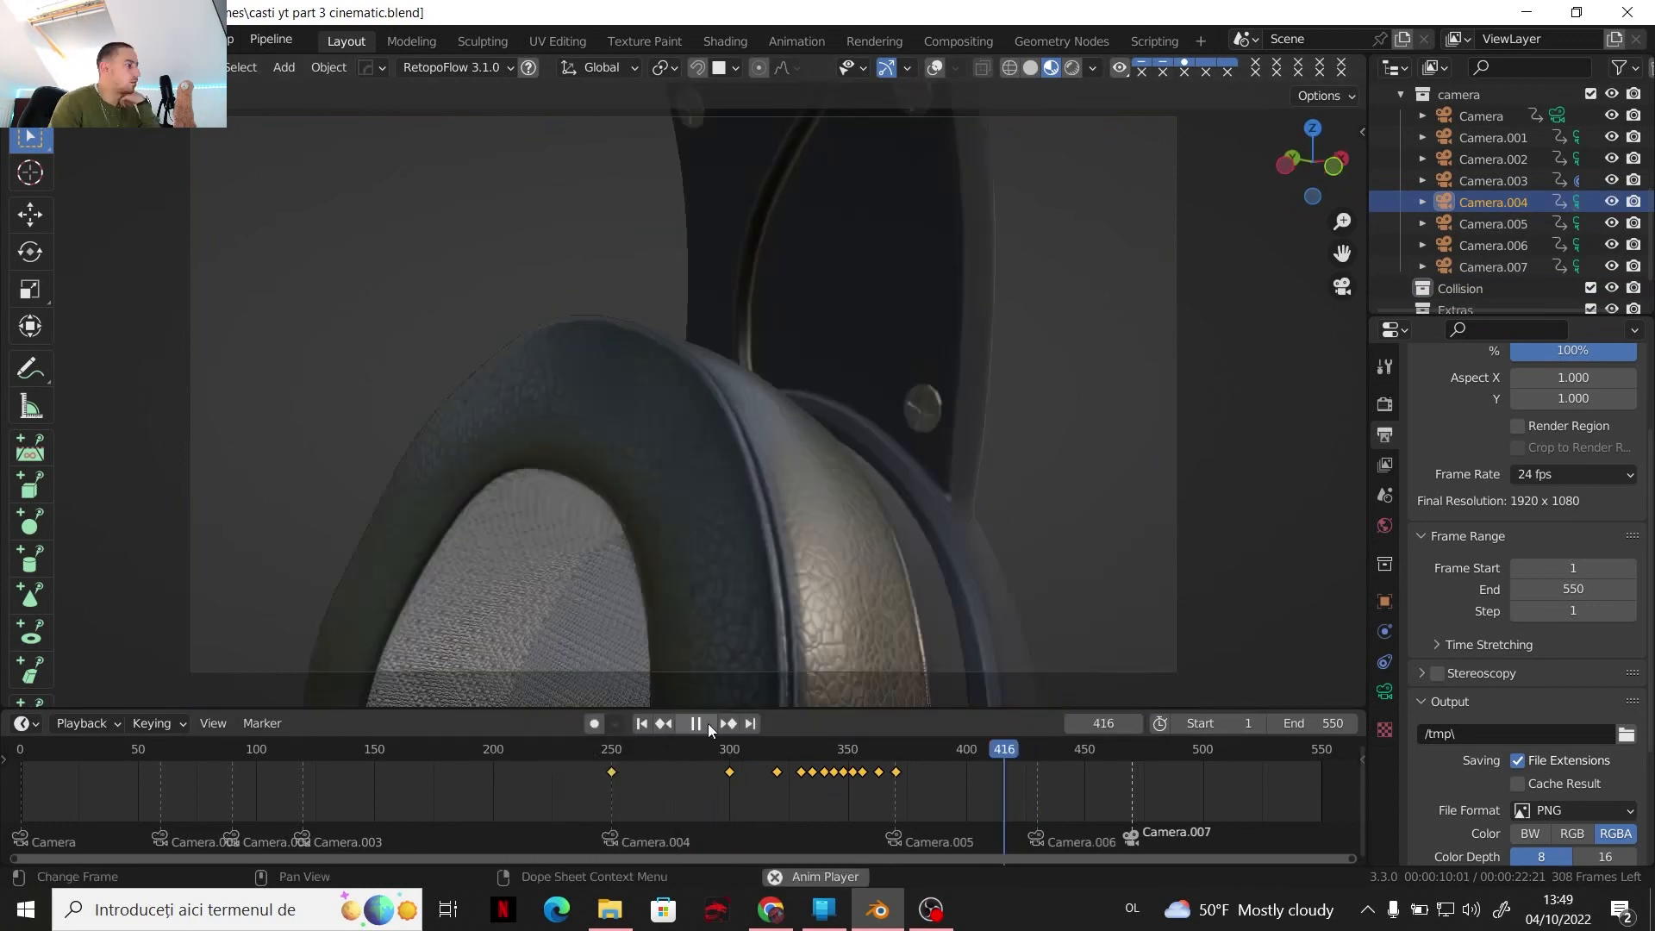
Play the whole animation again to check the camera shots, and go back to frame 250
click(707, 723)
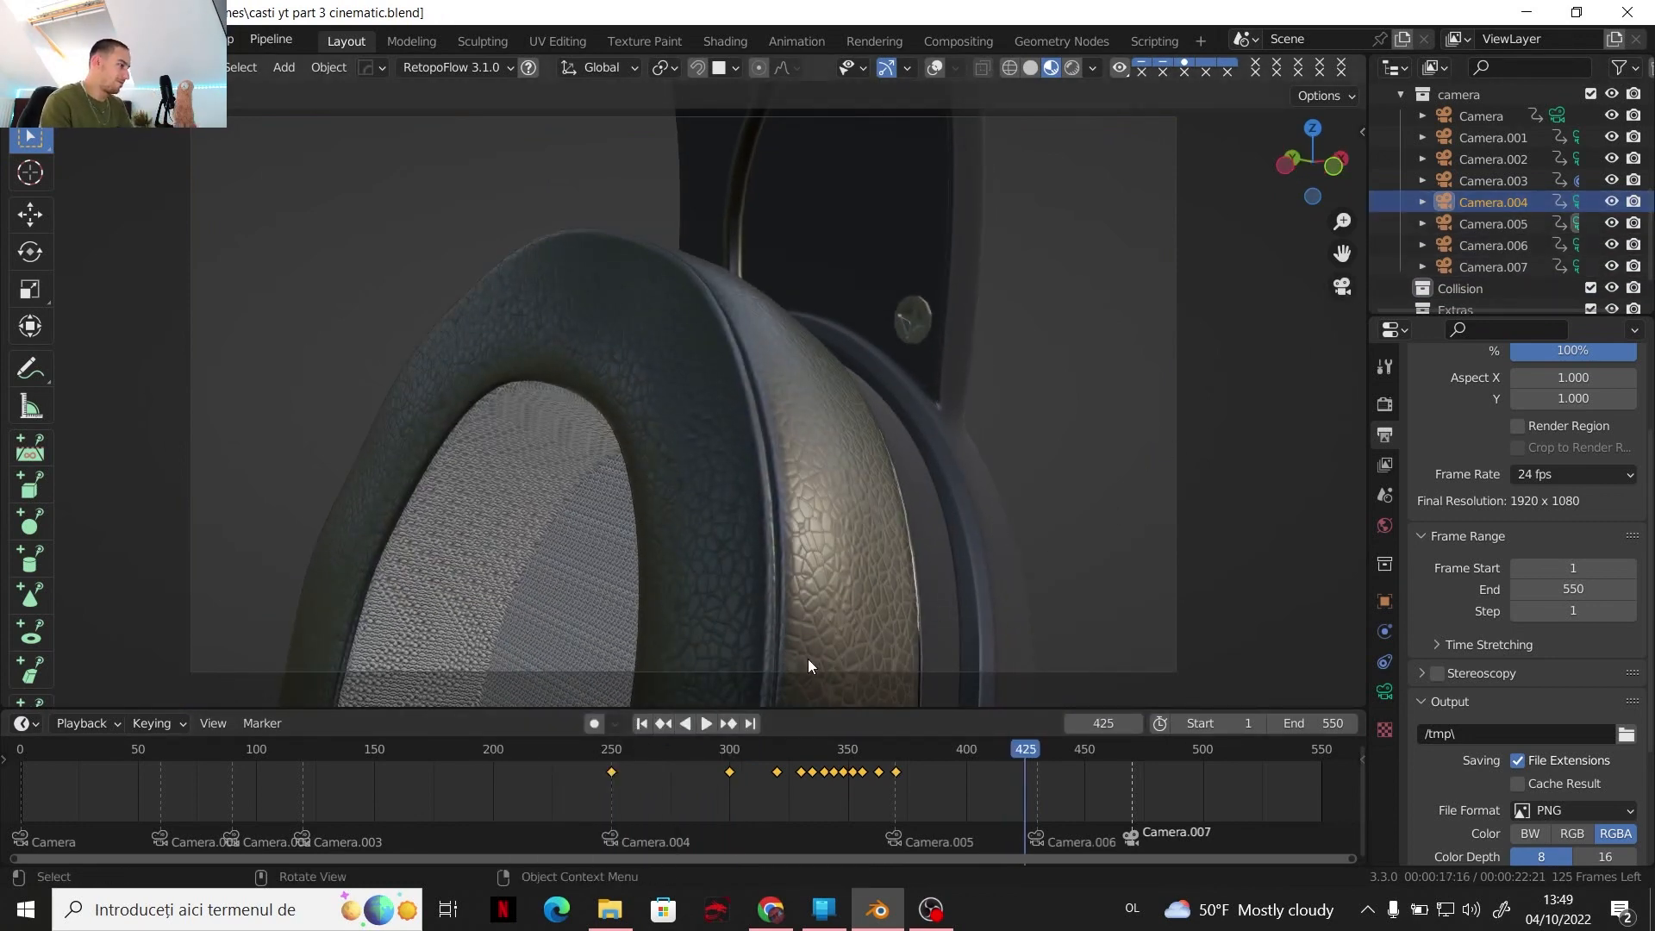
click(707, 724)
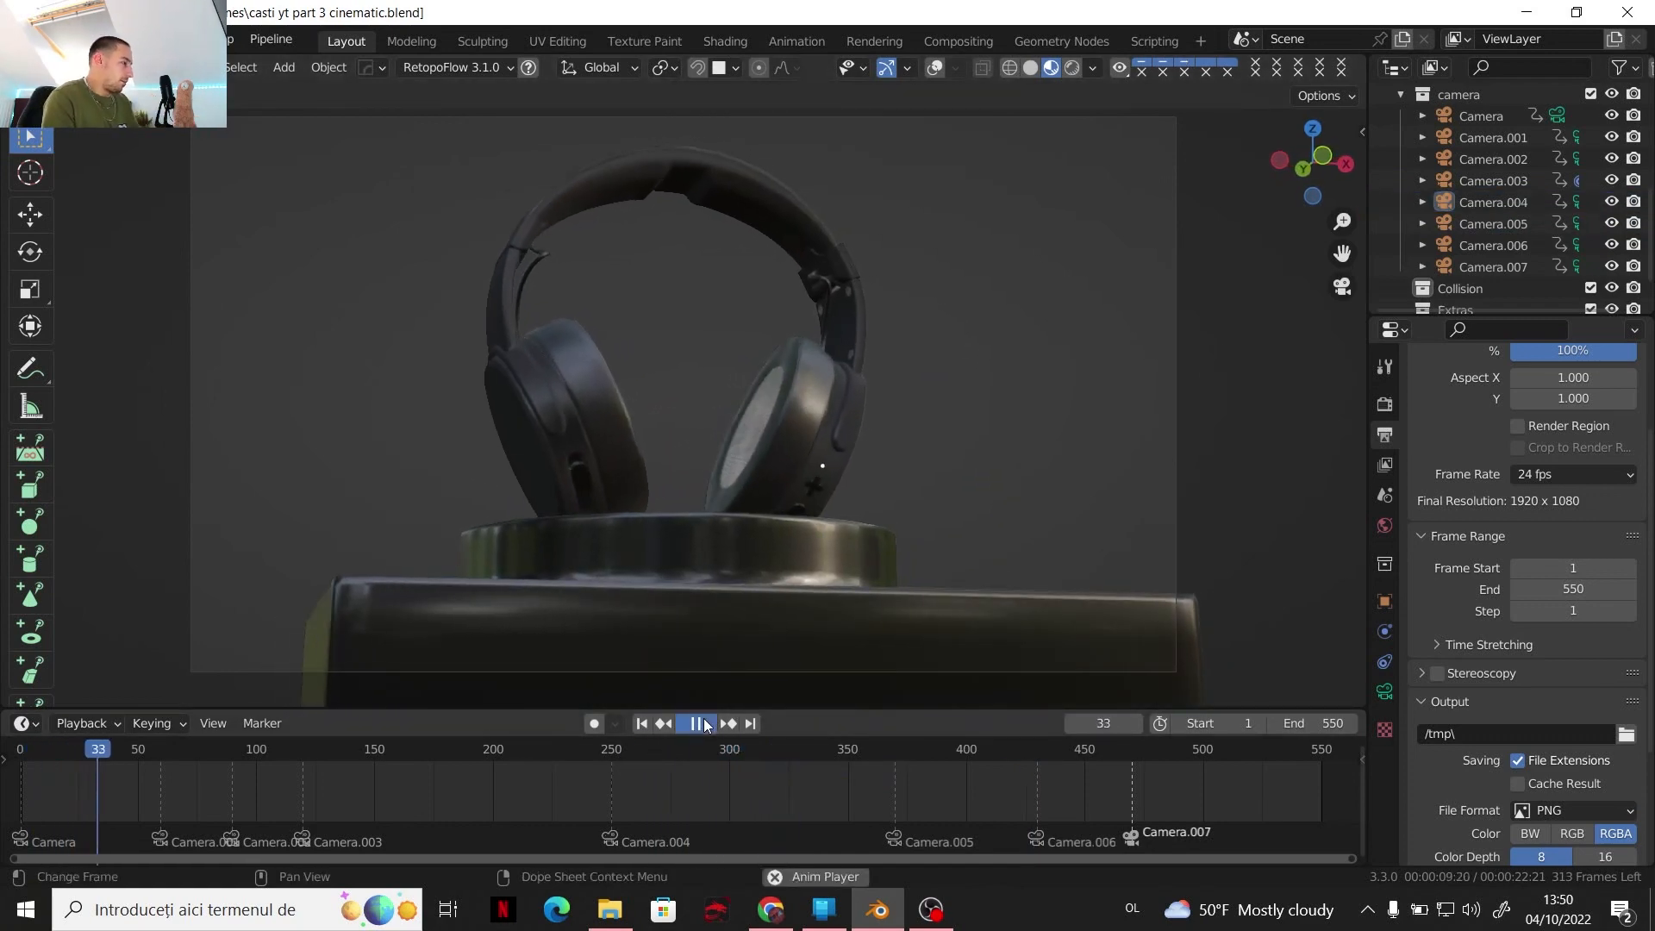
drag(617, 745, 612, 750)
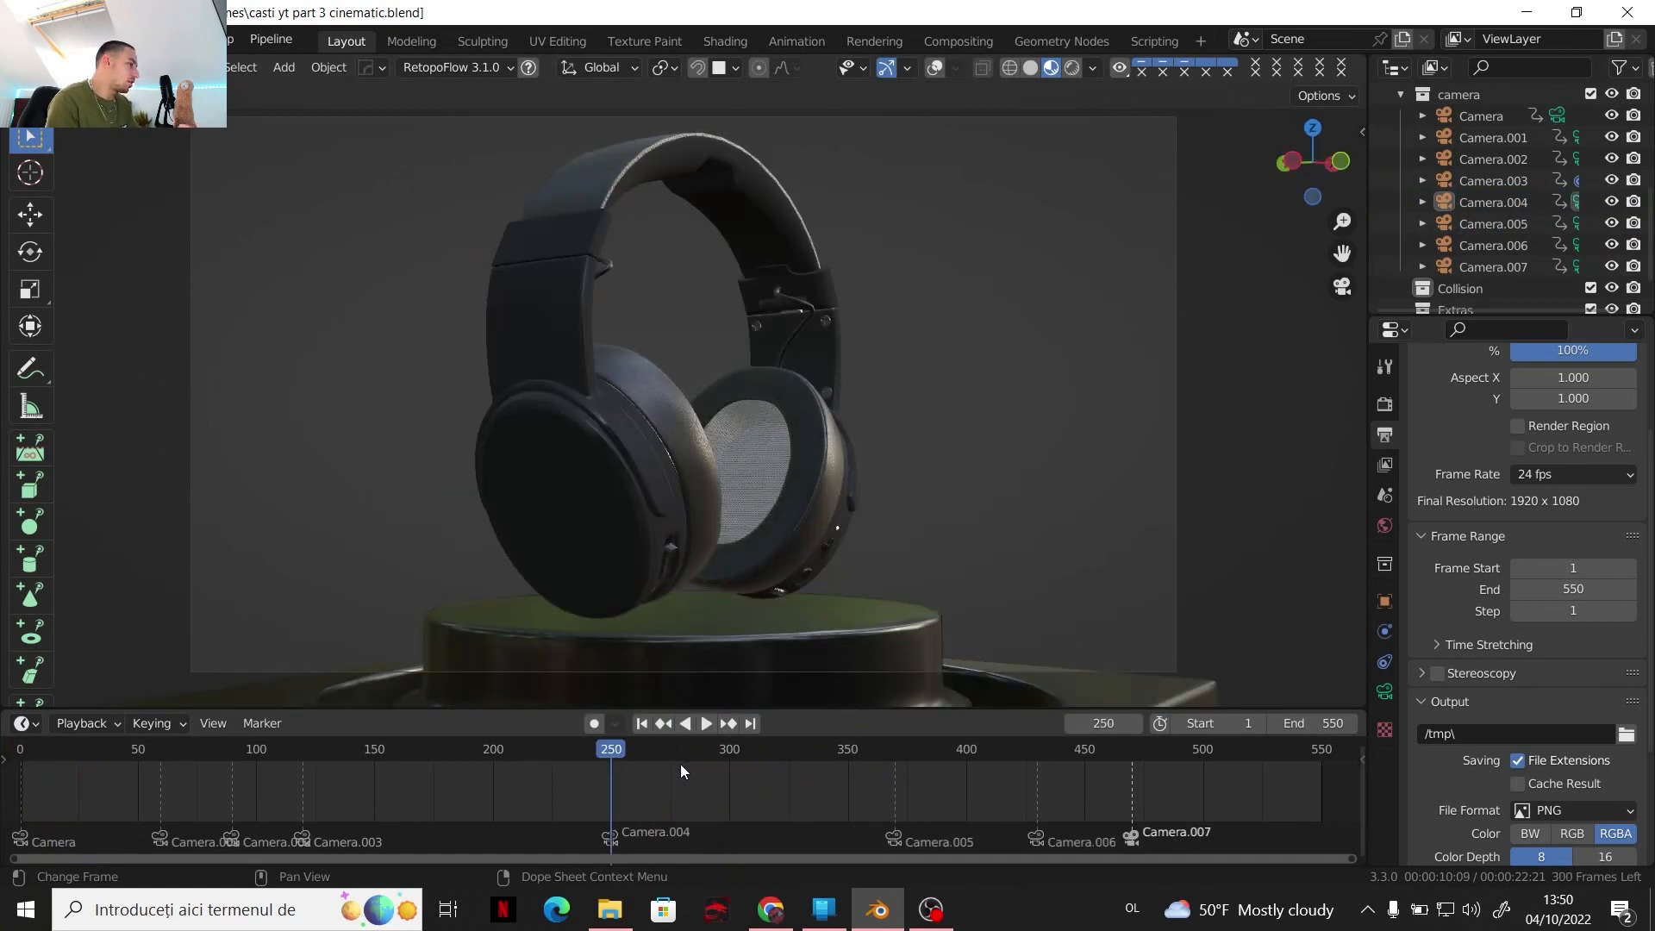
Select the square pedestal base, leave the camera view and turn the viewport overlays back on
click(882, 612)
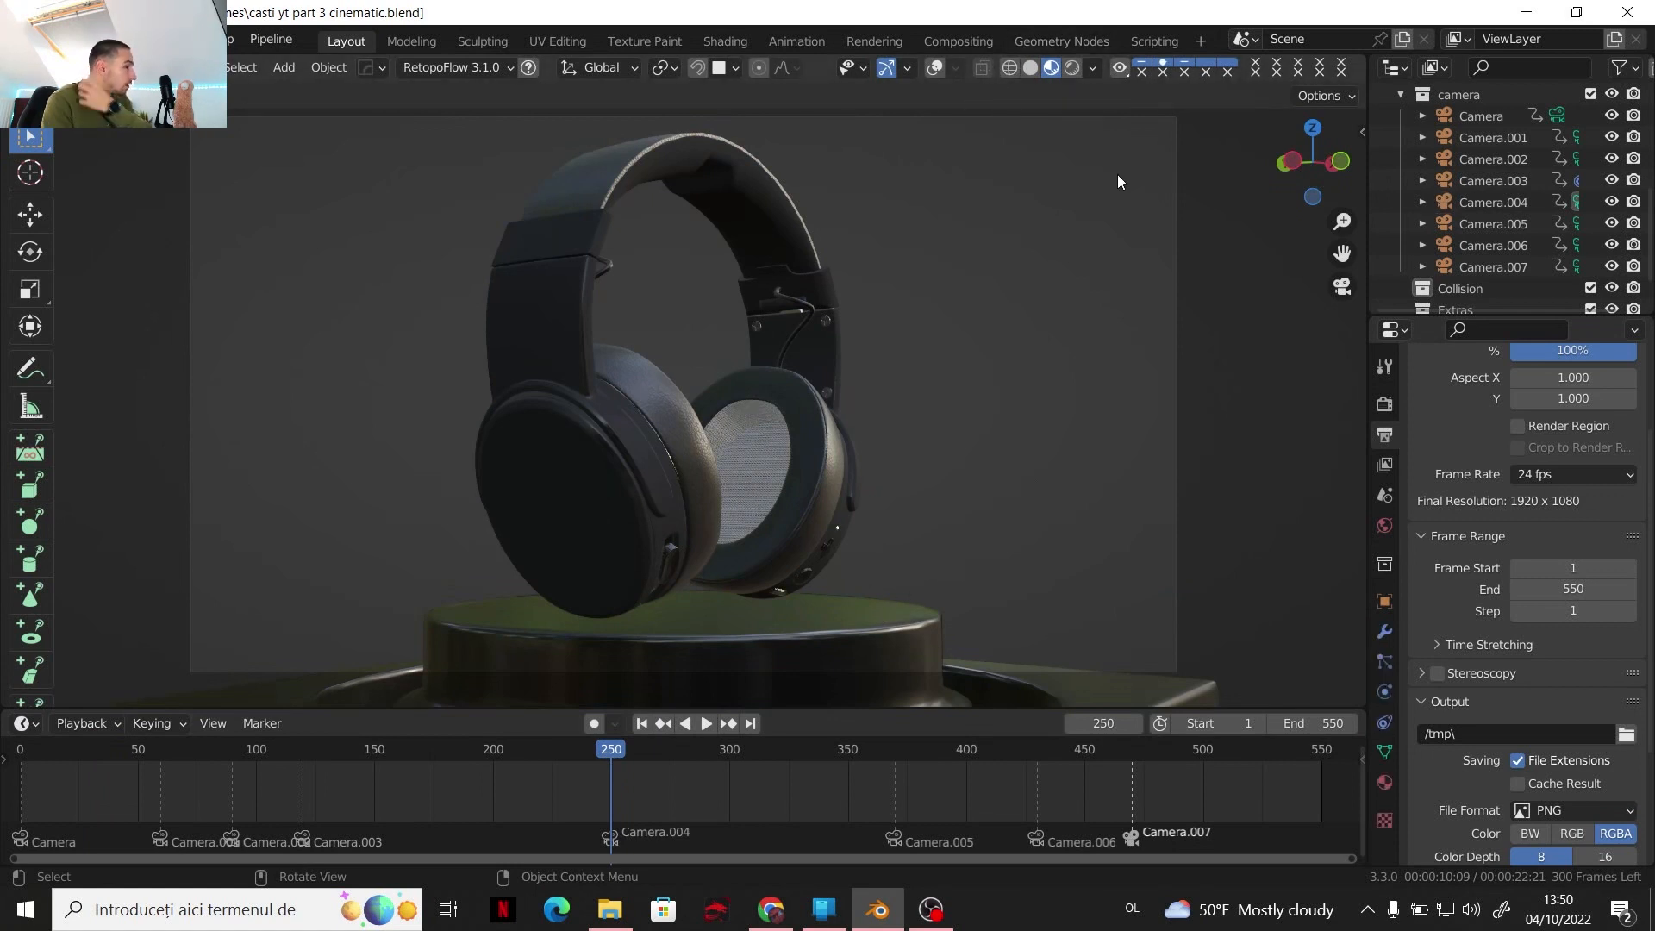
middle_drag(909, 500, 855, 566)
click(935, 67)
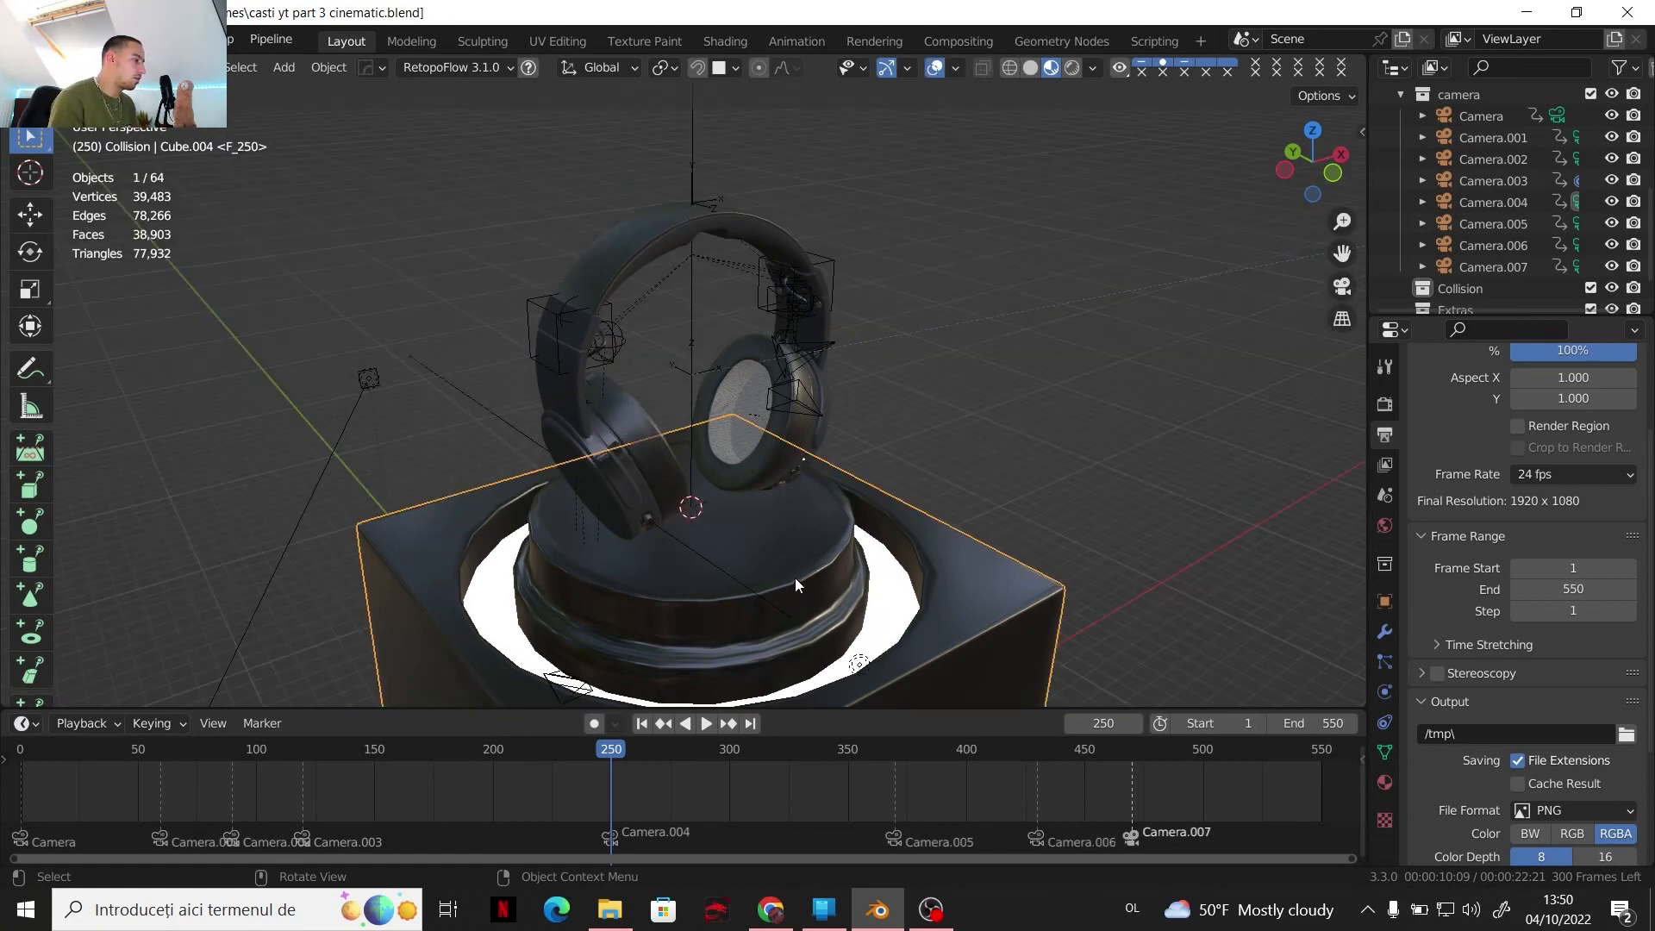
scroll(795, 578, up, 3)
shift+middle_drag(783, 416, 780, 409)
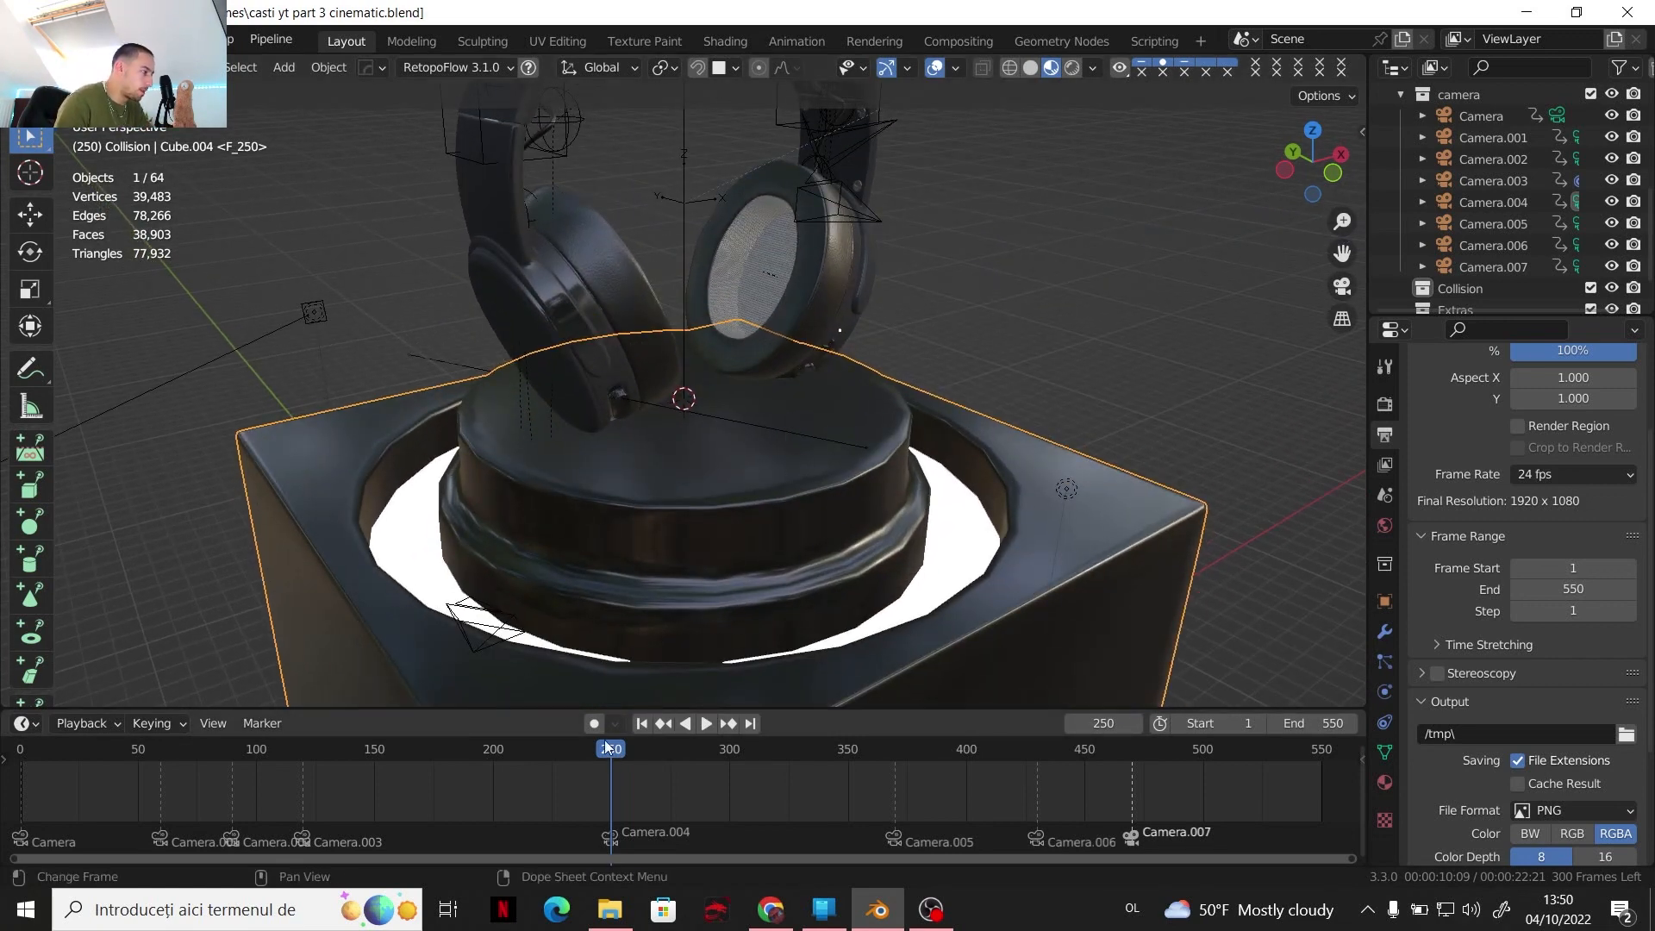
At frame 249, keyframe the square pedestal base's viewport and render visibility as enabled
click(1384, 603)
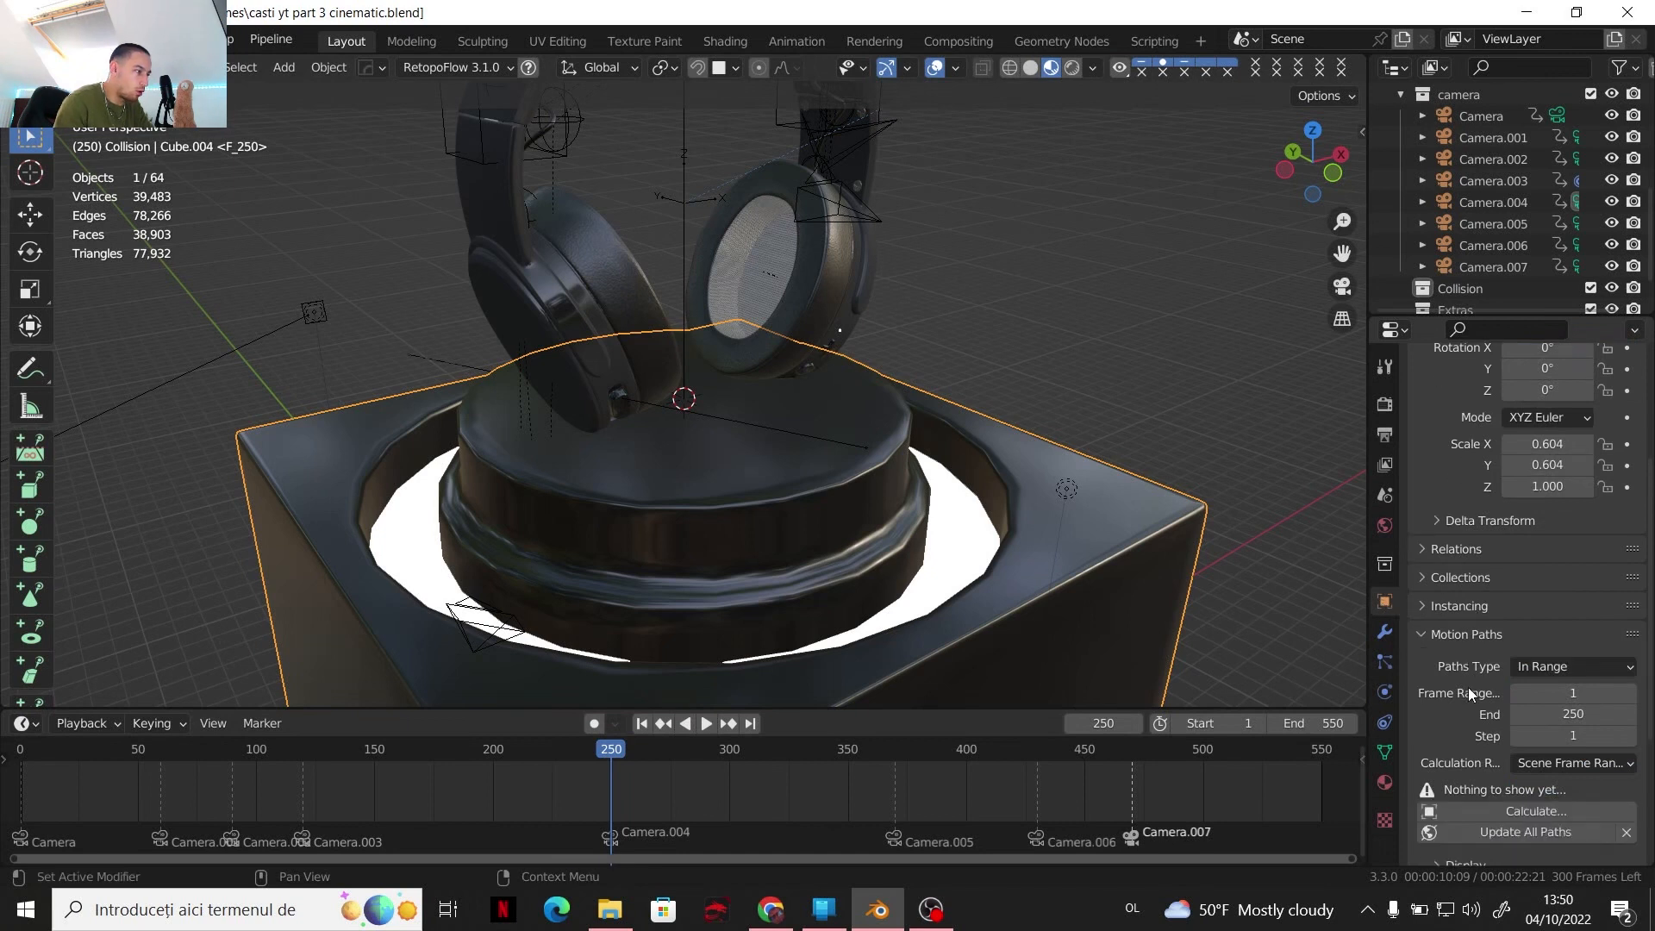
scroll(1467, 686, down, 4)
click(1435, 565)
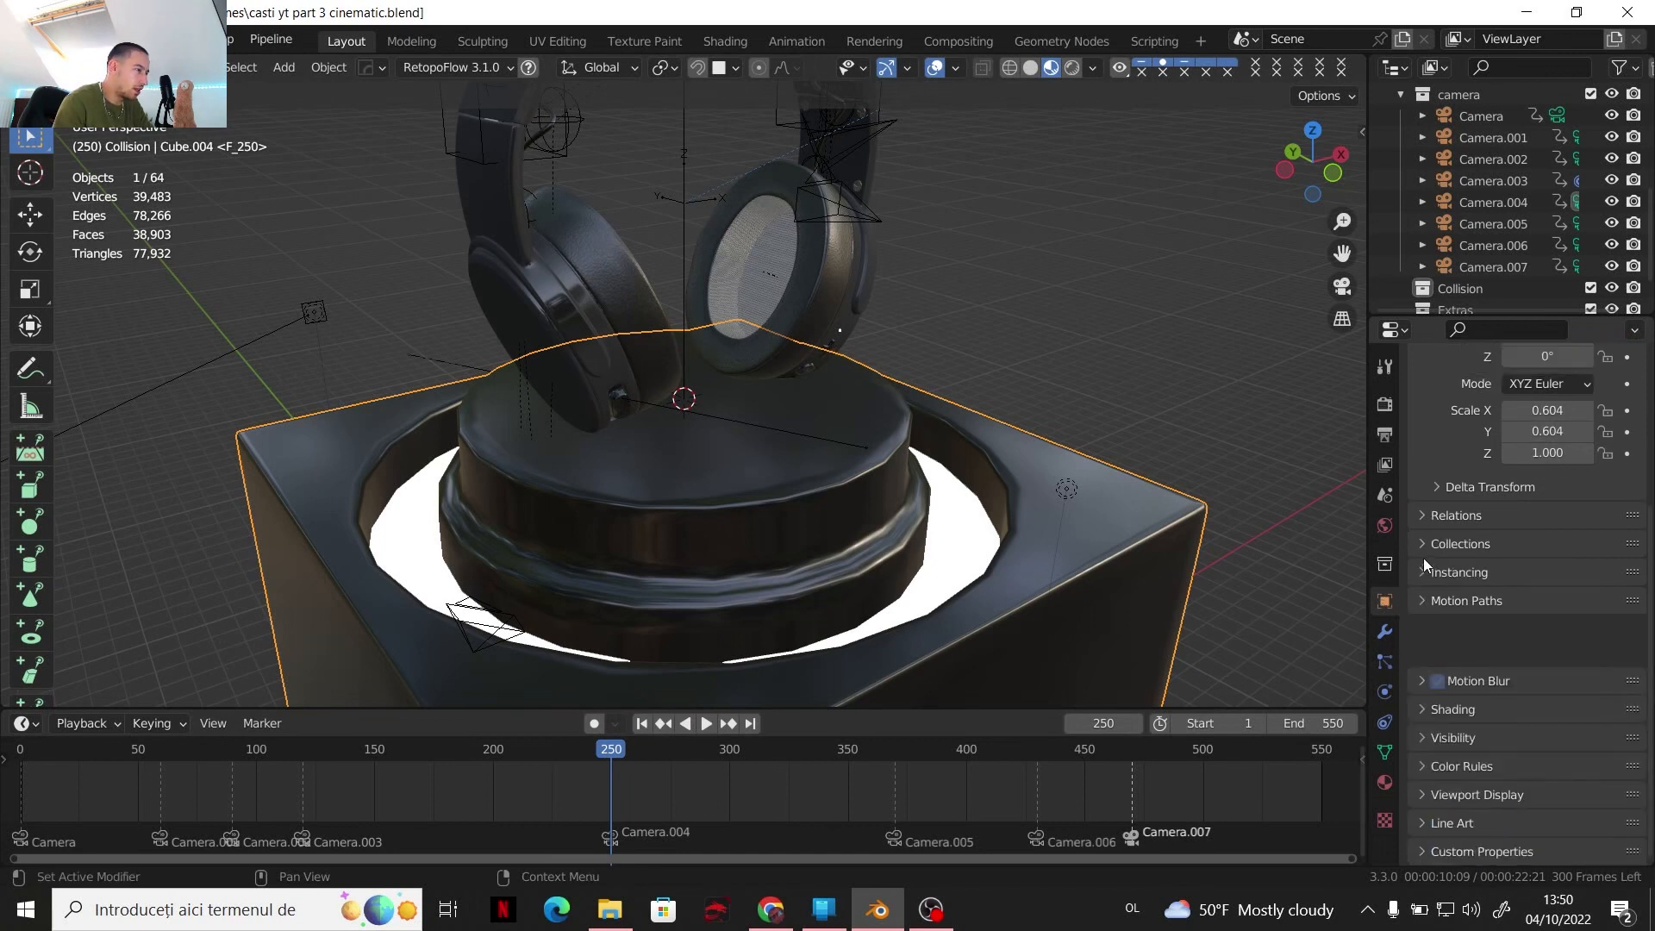
click(1422, 737)
scroll(1448, 731, down, 5)
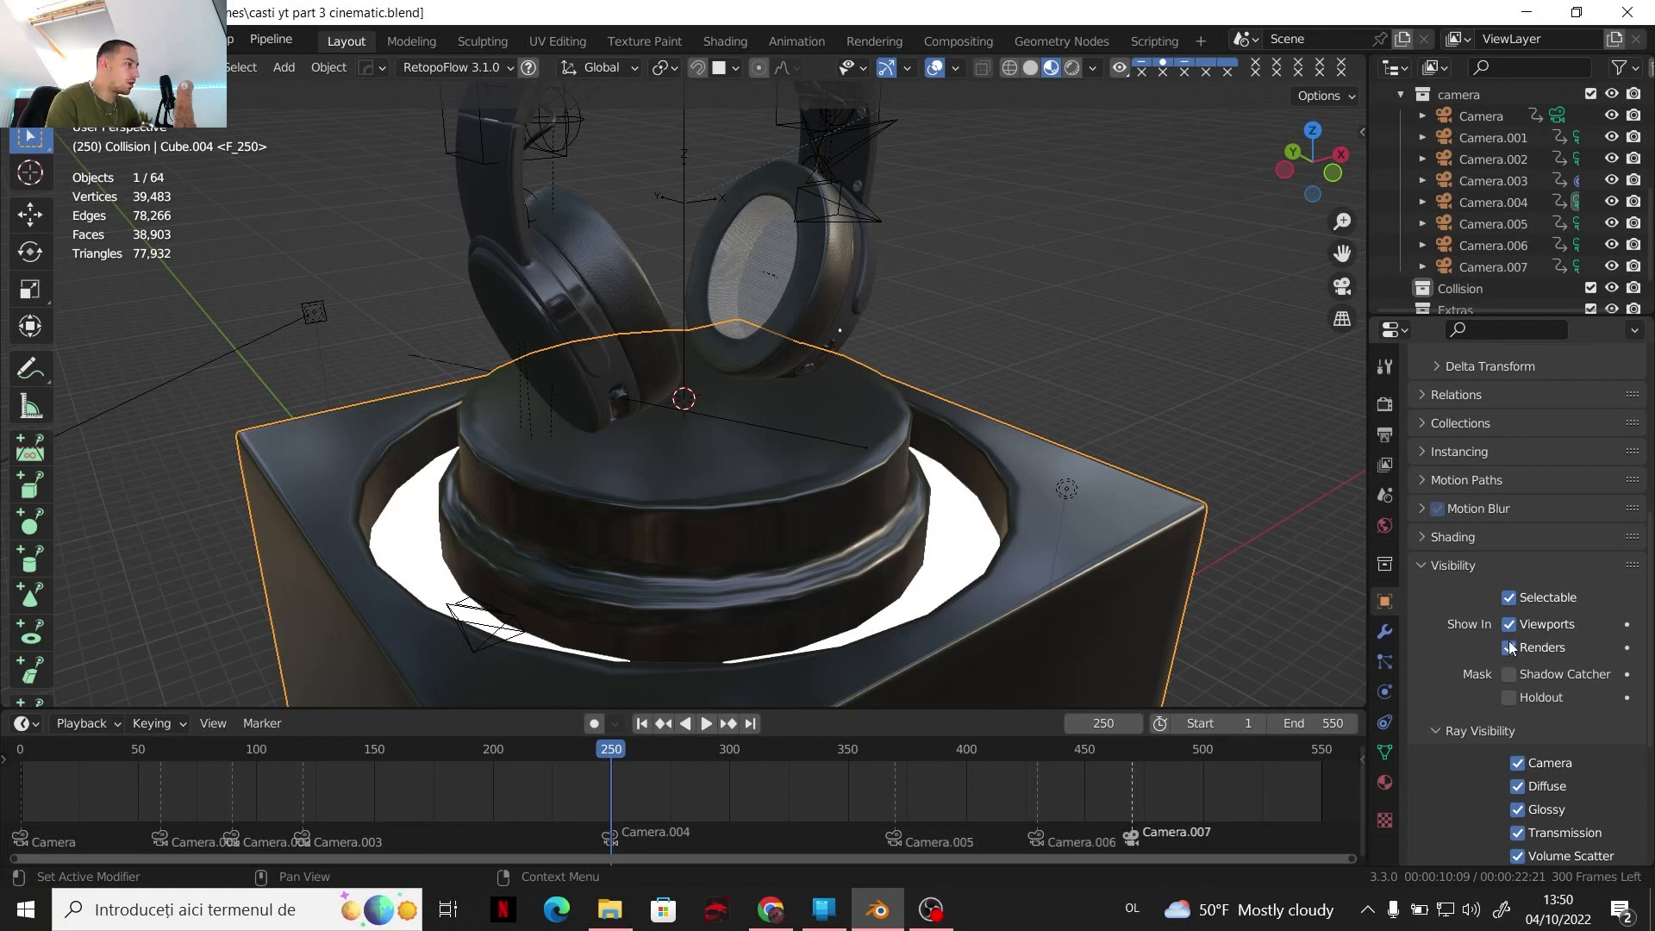
click(608, 752)
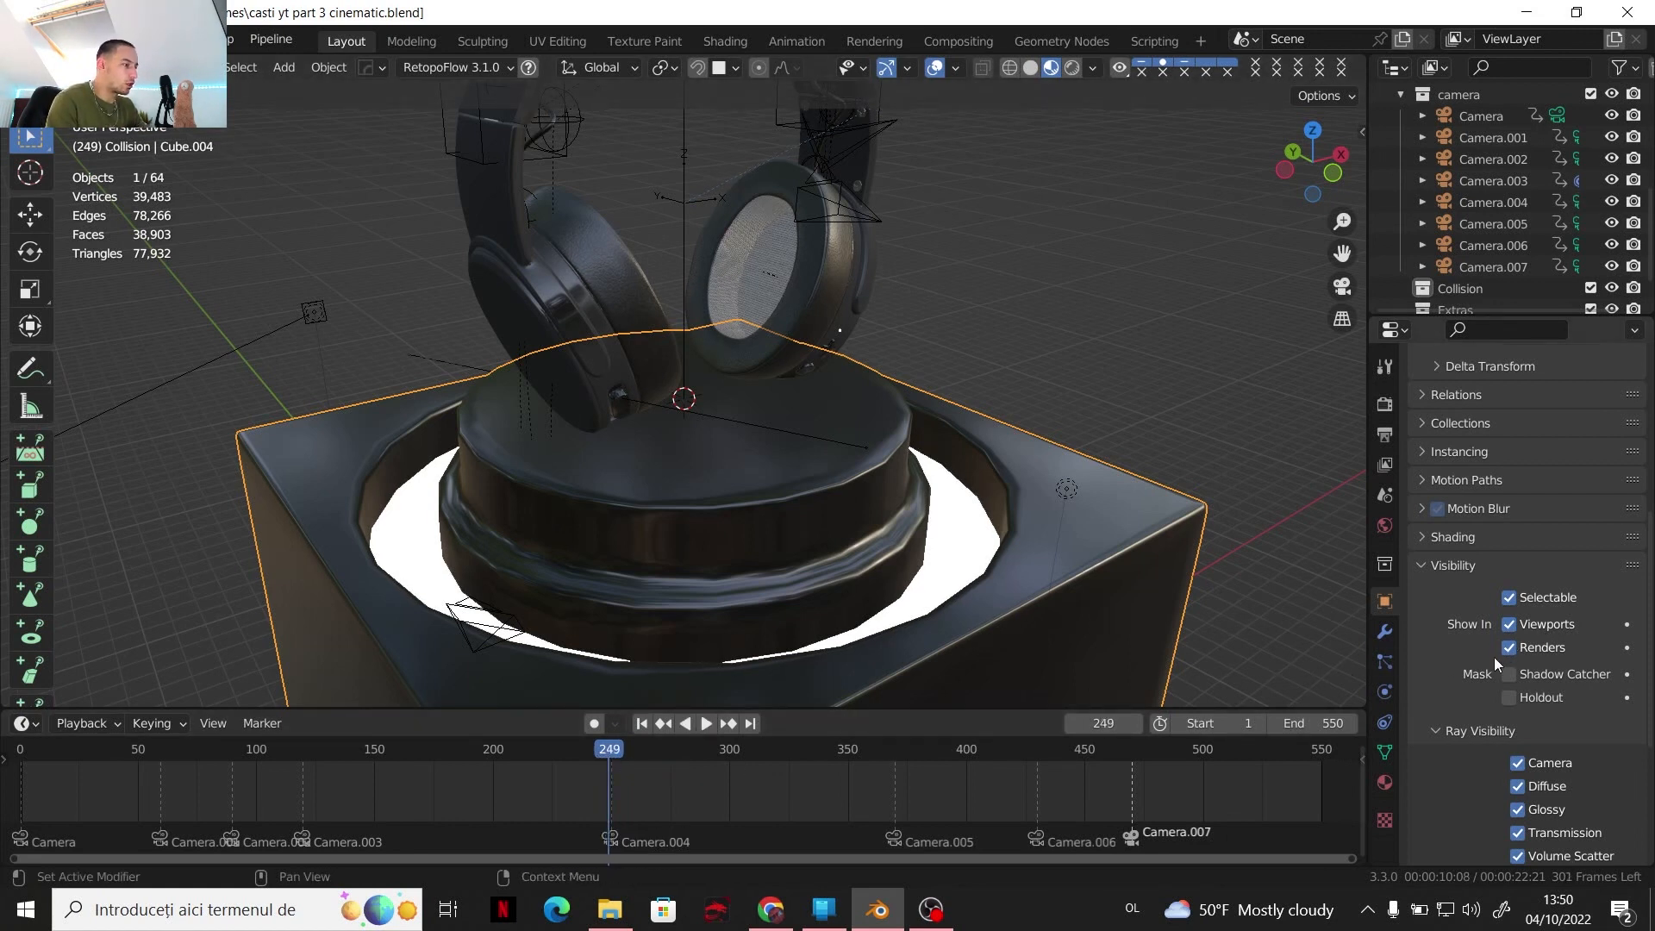
scroll(1530, 743, down, 4)
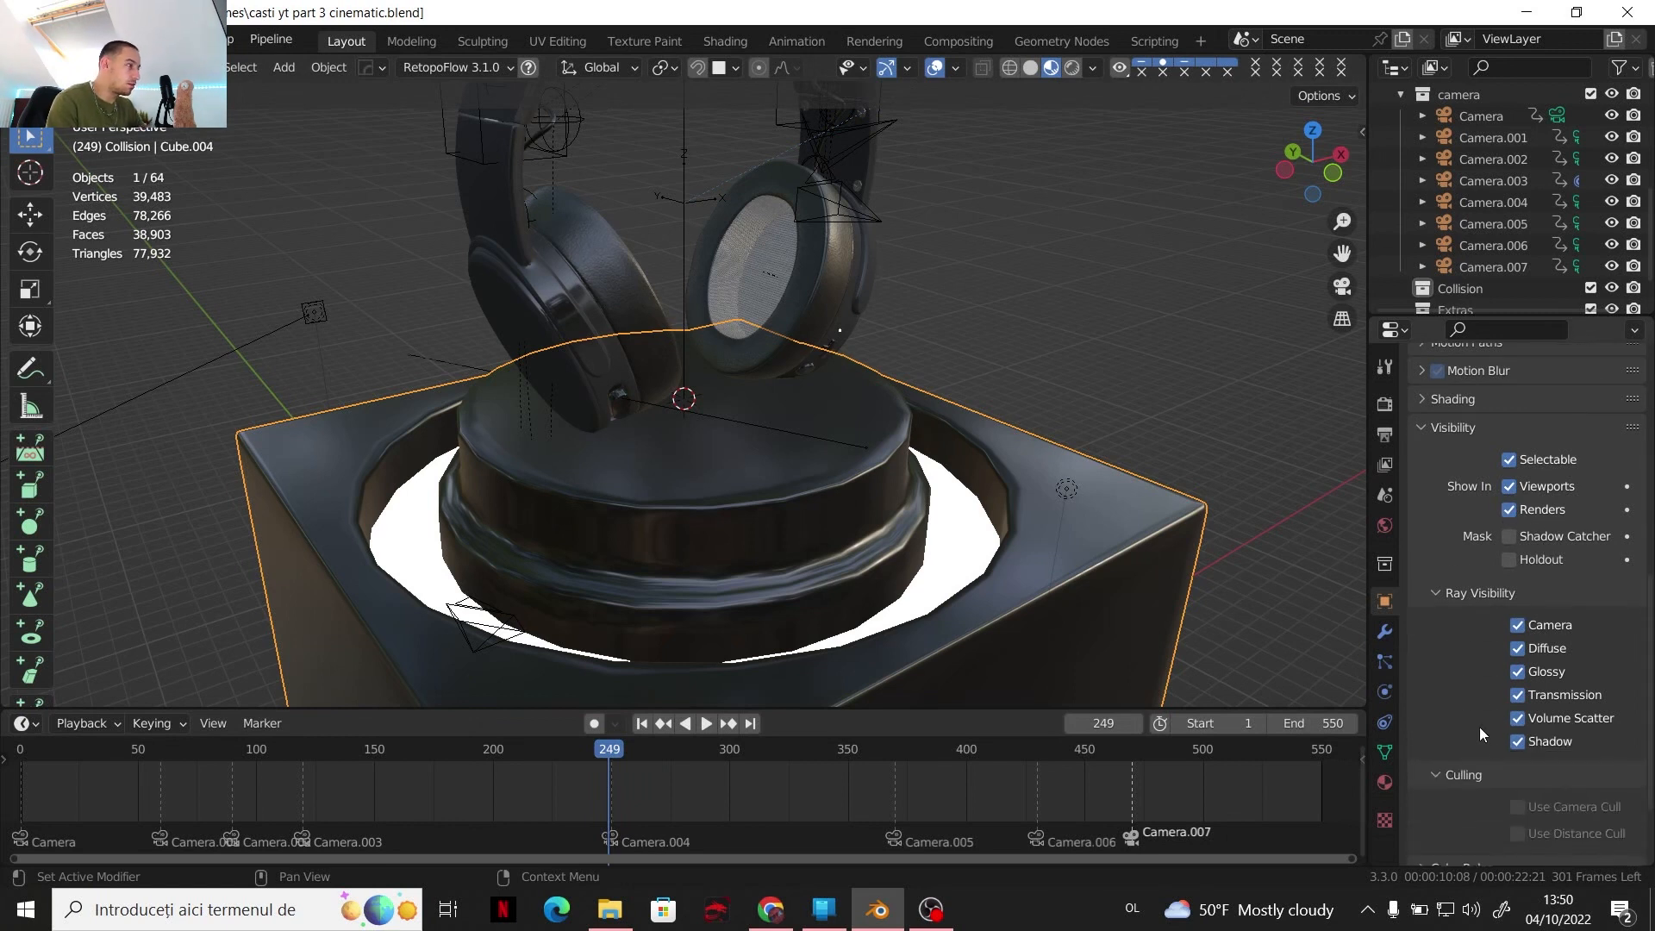
right_click(1534, 487)
click(1534, 488)
right_click(1555, 509)
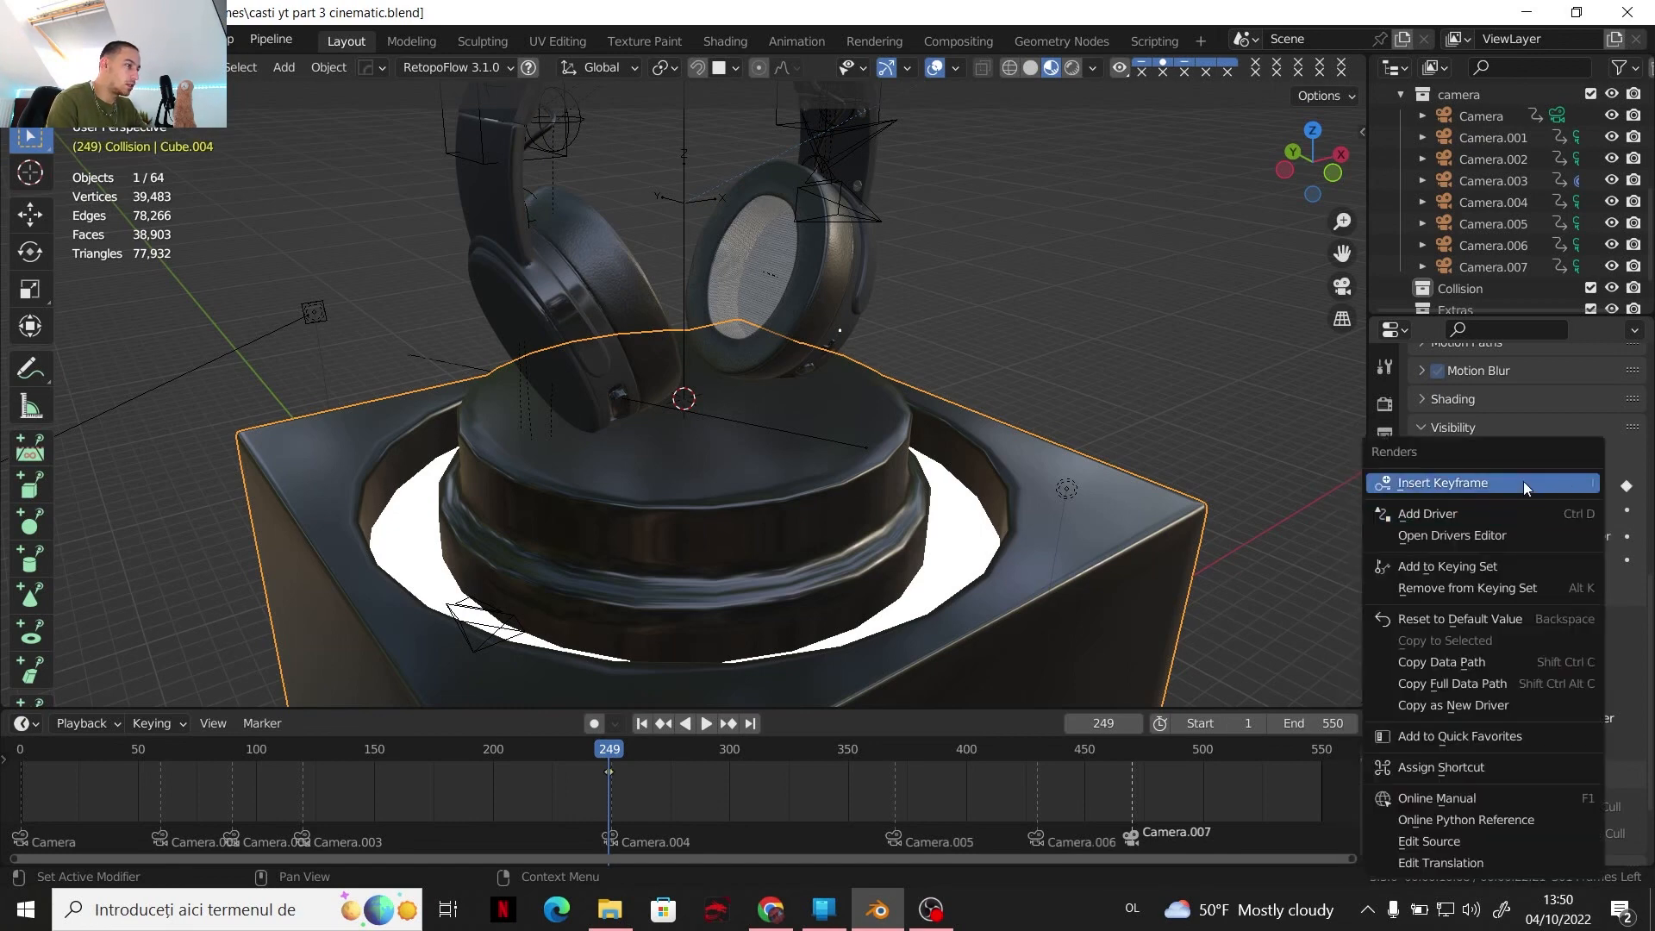
click(1524, 482)
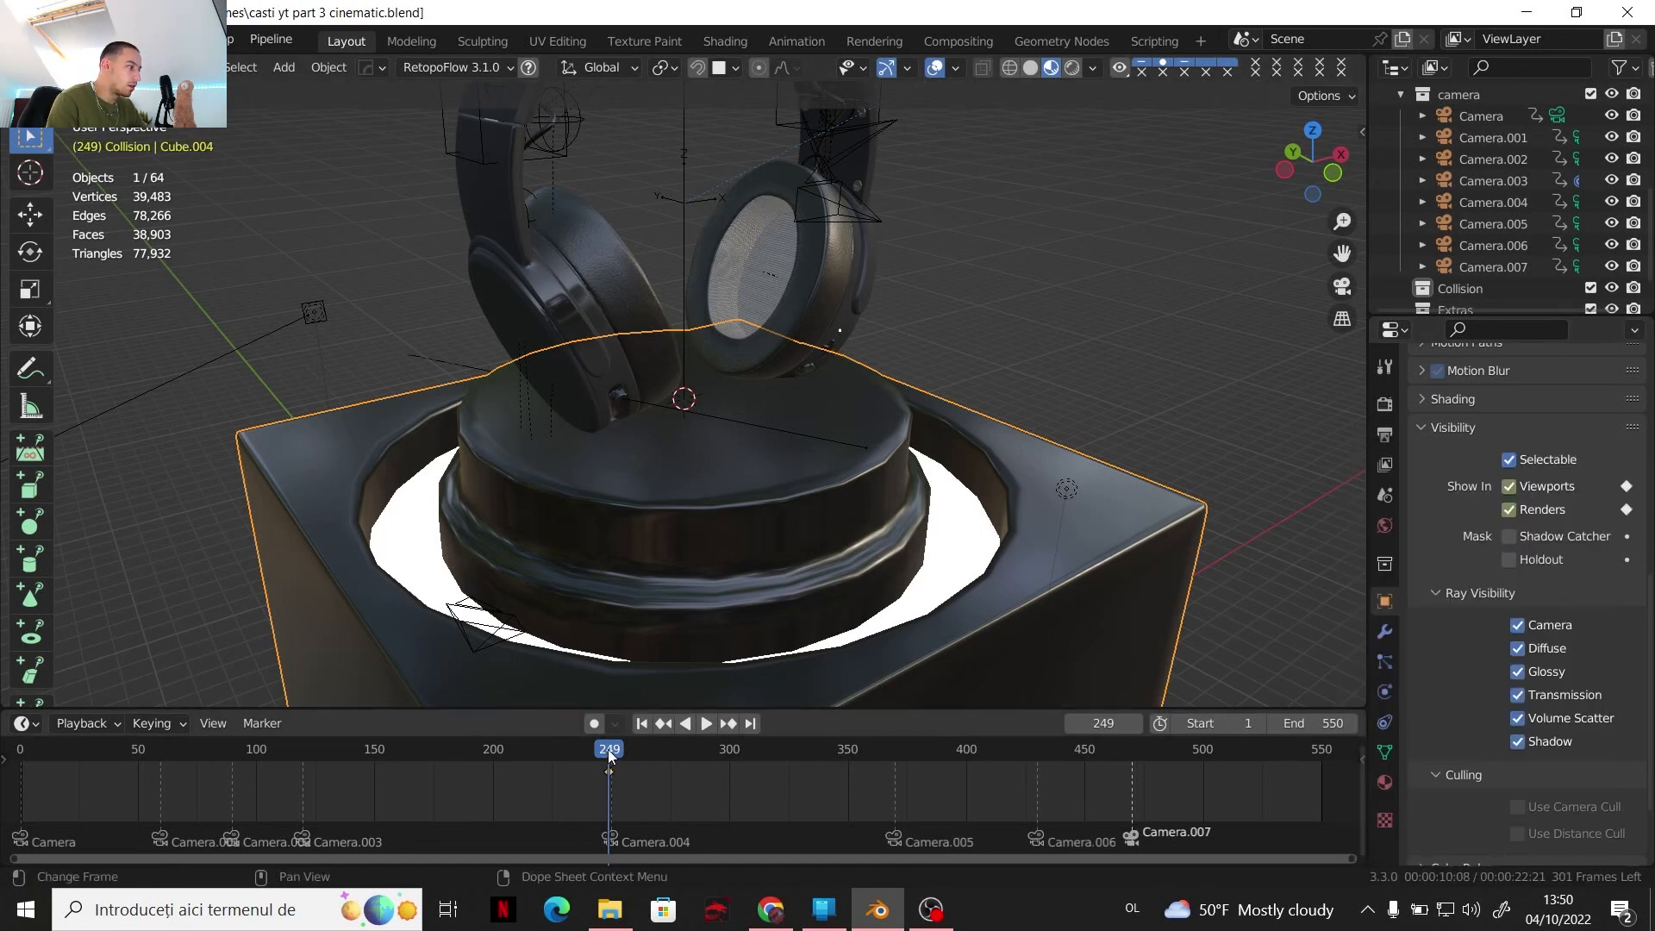
At frame 250, disable the pedestal base's viewport and render visibility and keyframe both settings
key(space)
key(space)
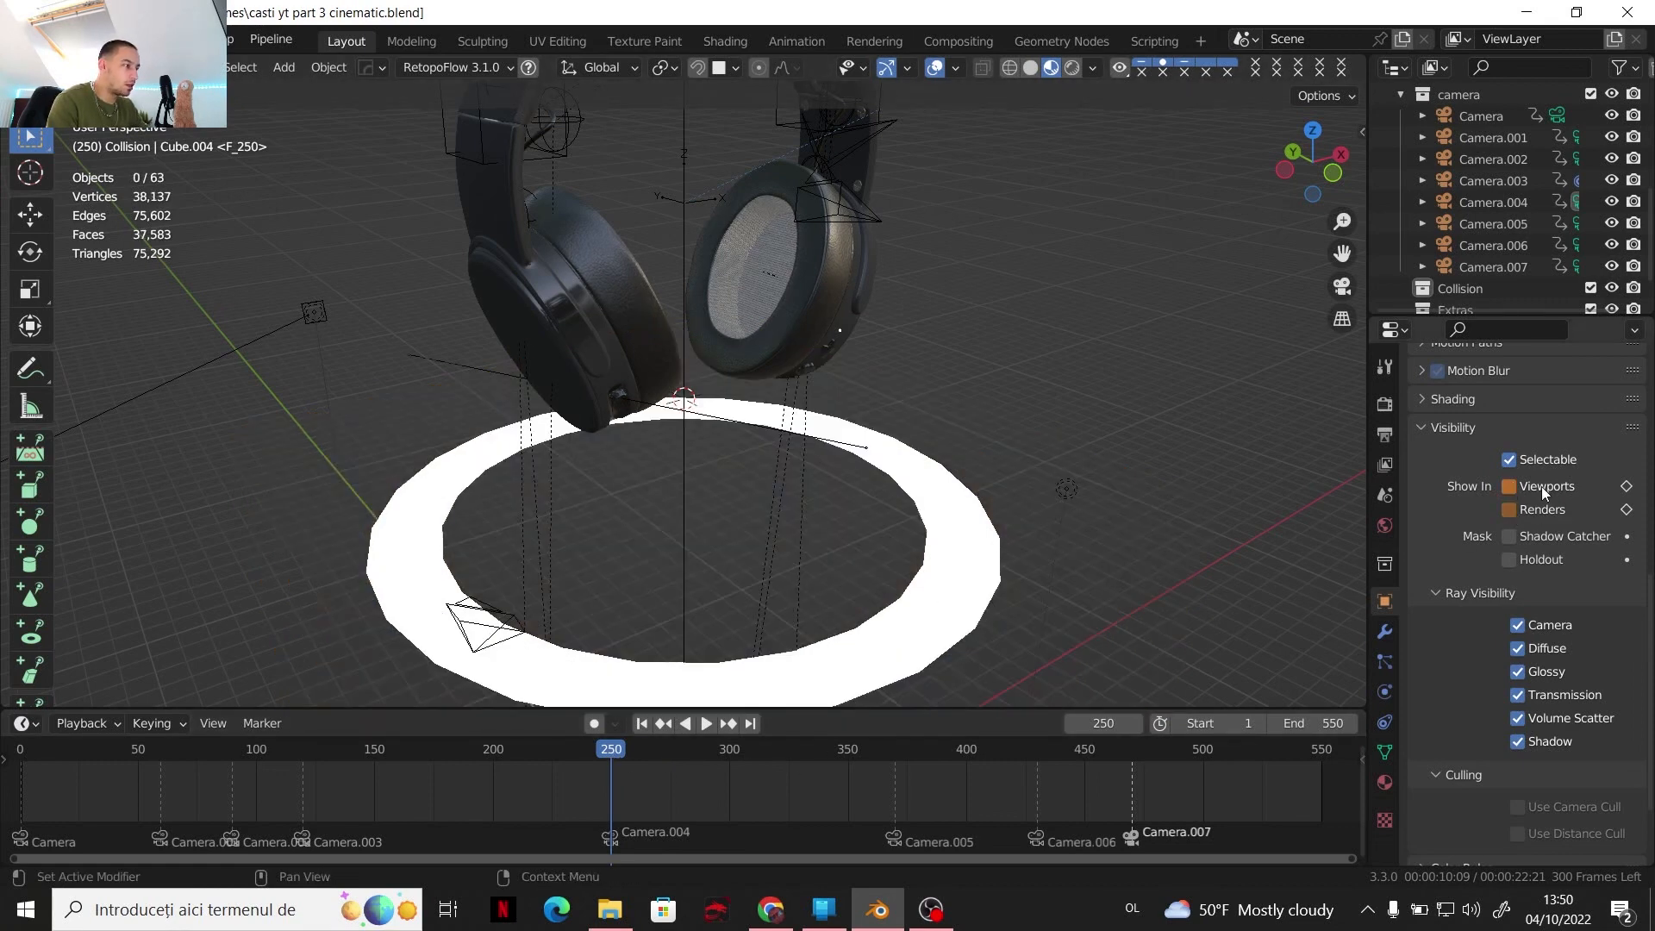
right_click(1541, 487)
click(1539, 490)
right_click(1534, 509)
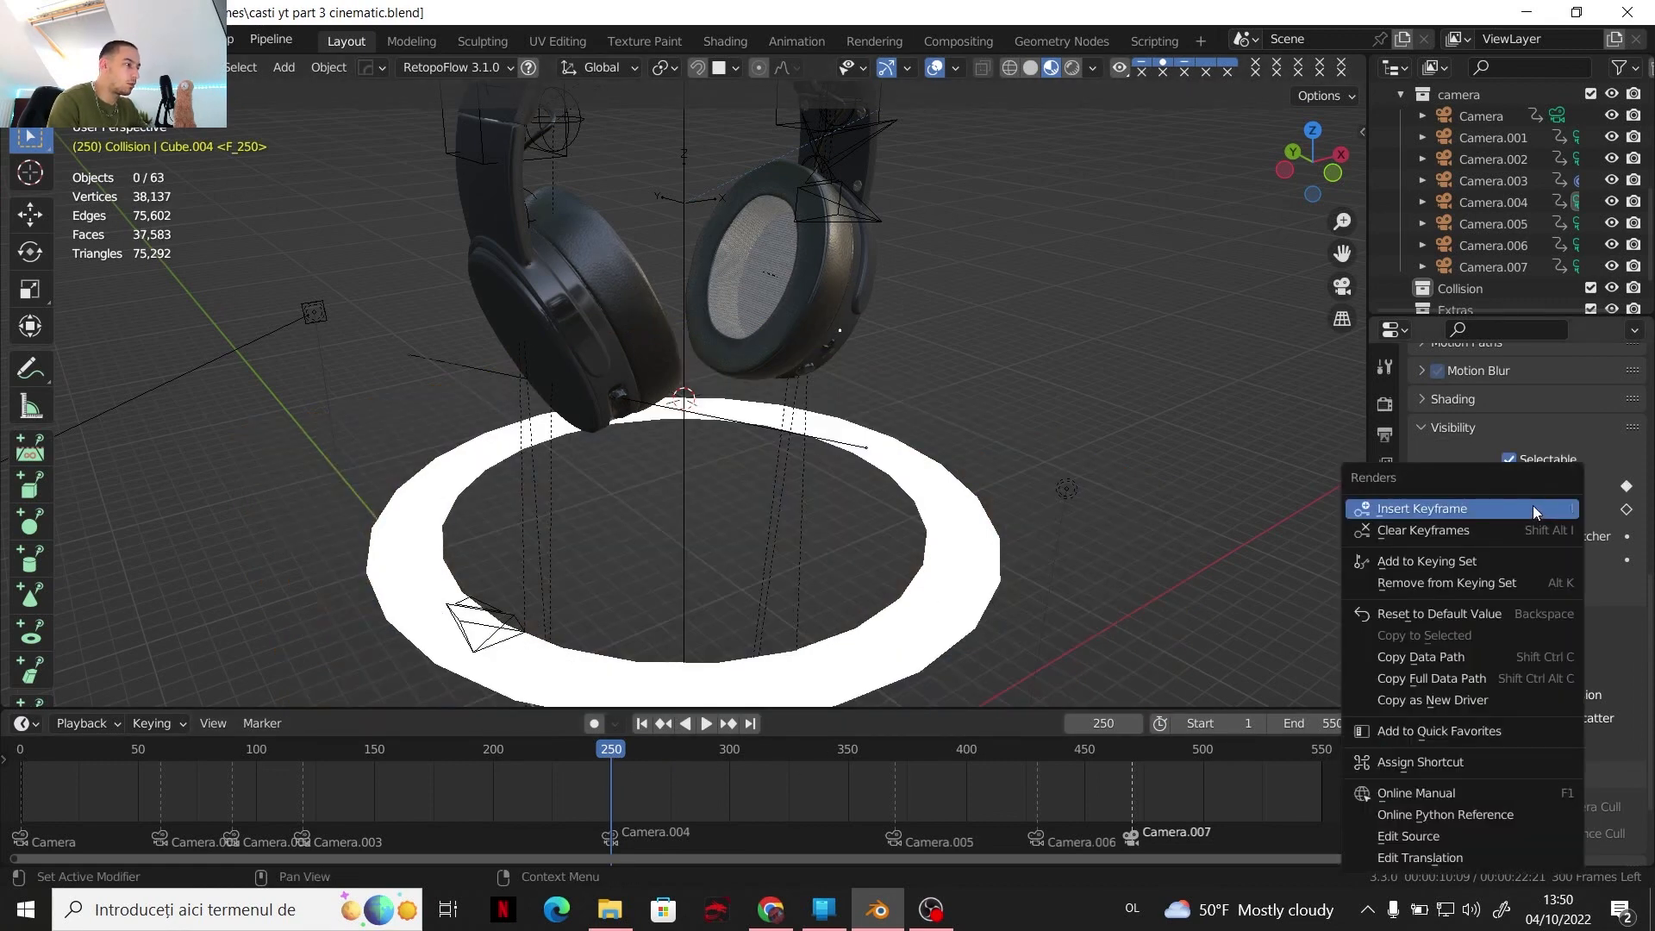
click(1533, 506)
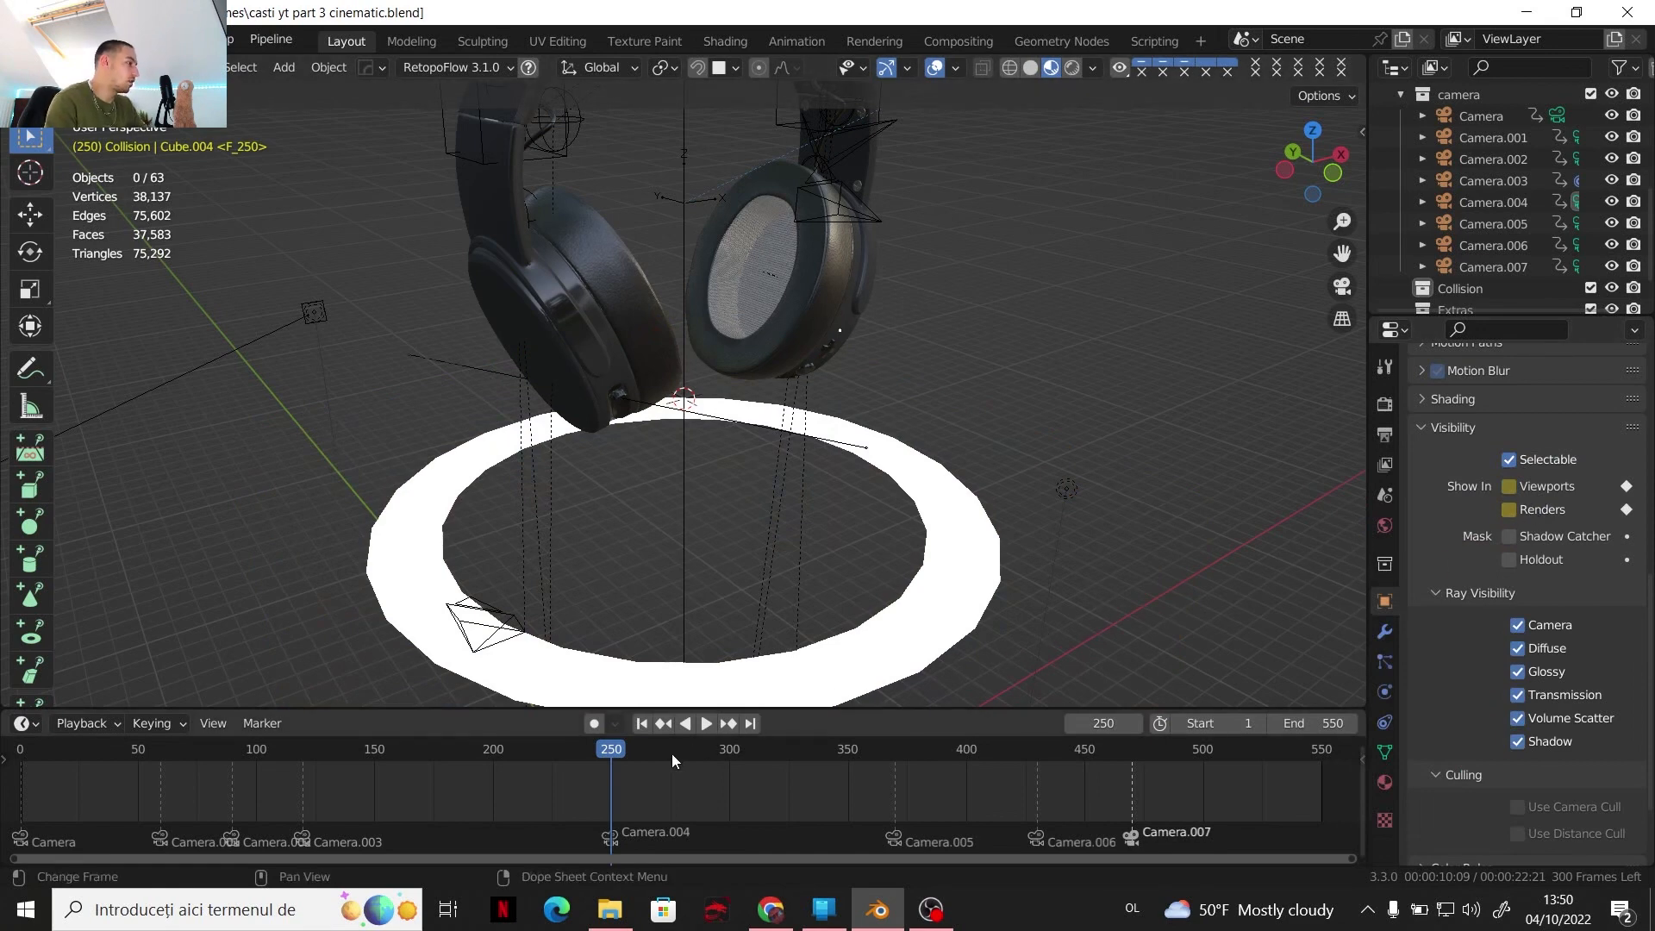
Scrub between frames 249 and 250 to check the pedestal base's visibility switch
key(space)
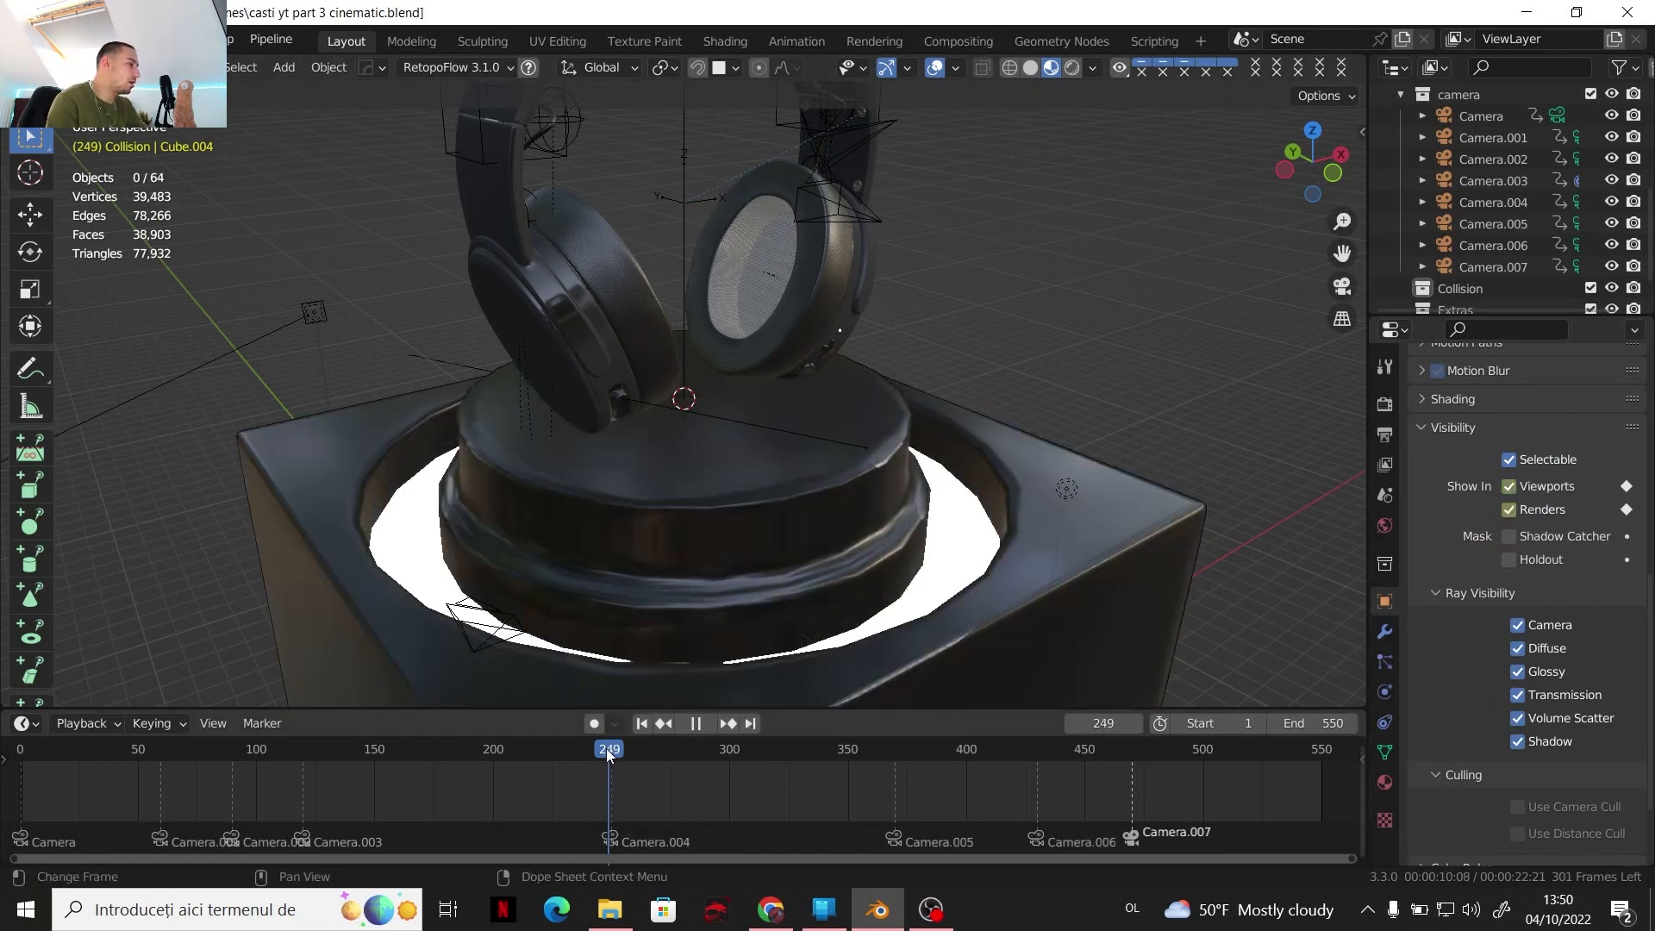
mouse_move(627, 747)
mouse_down()
mouse_move(598, 746)
mouse_move(612, 752)
mouse_up()
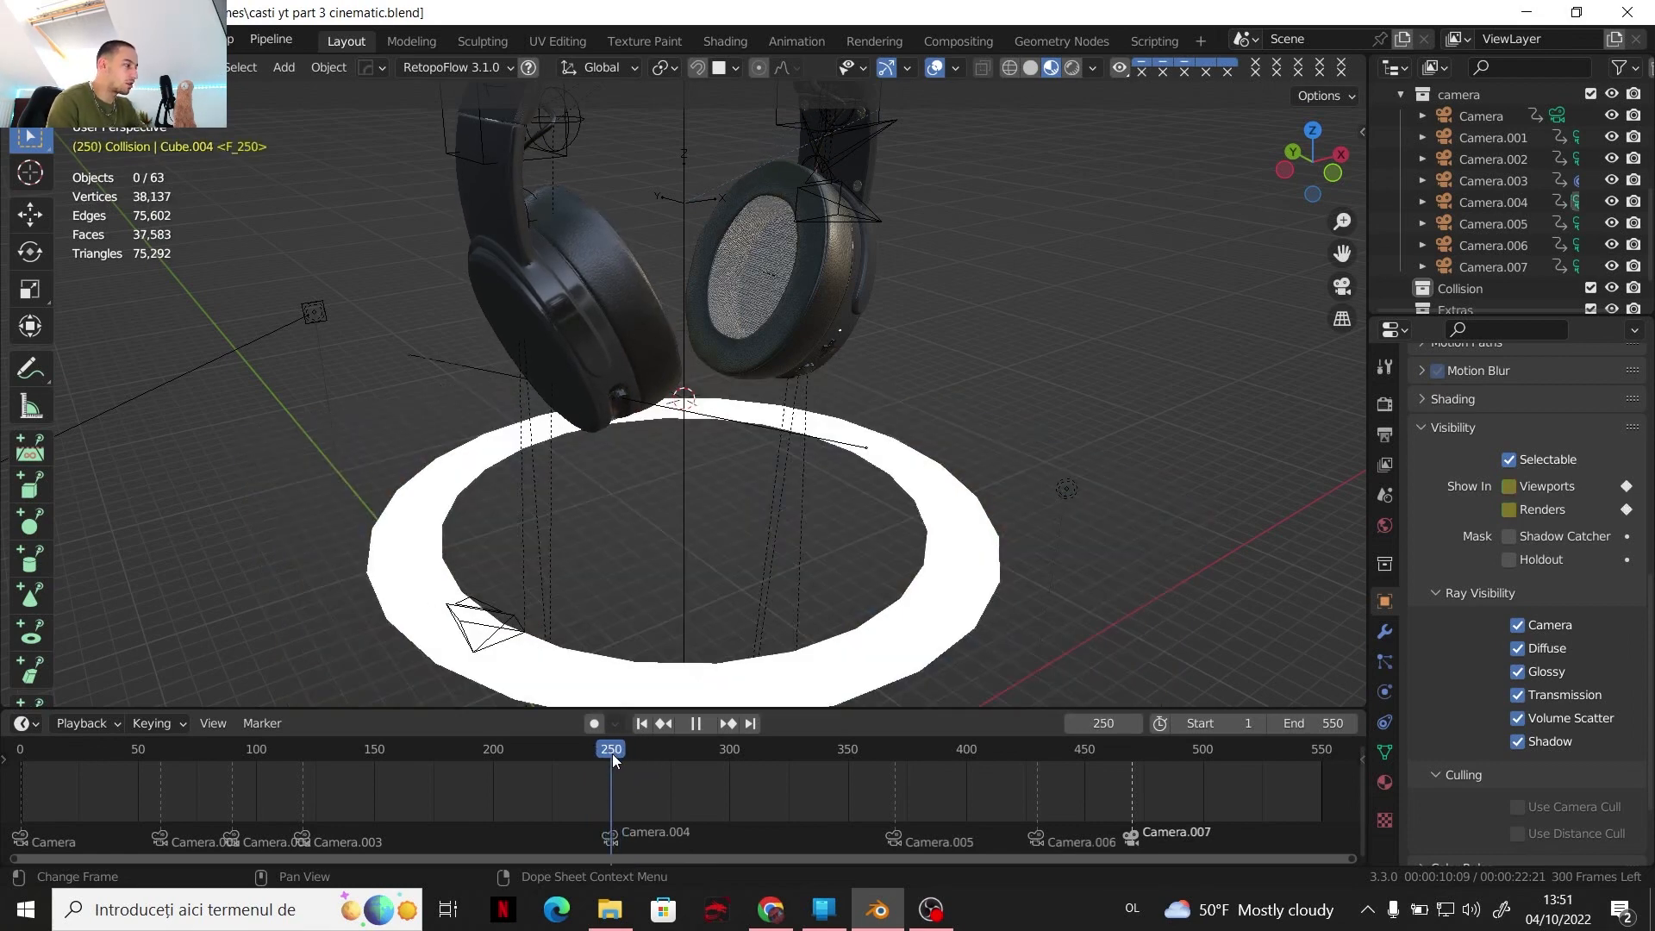
key(space)
Select the glowing ring and keyframe its Camera ray visibility as enabled at frame 249
click(964, 591)
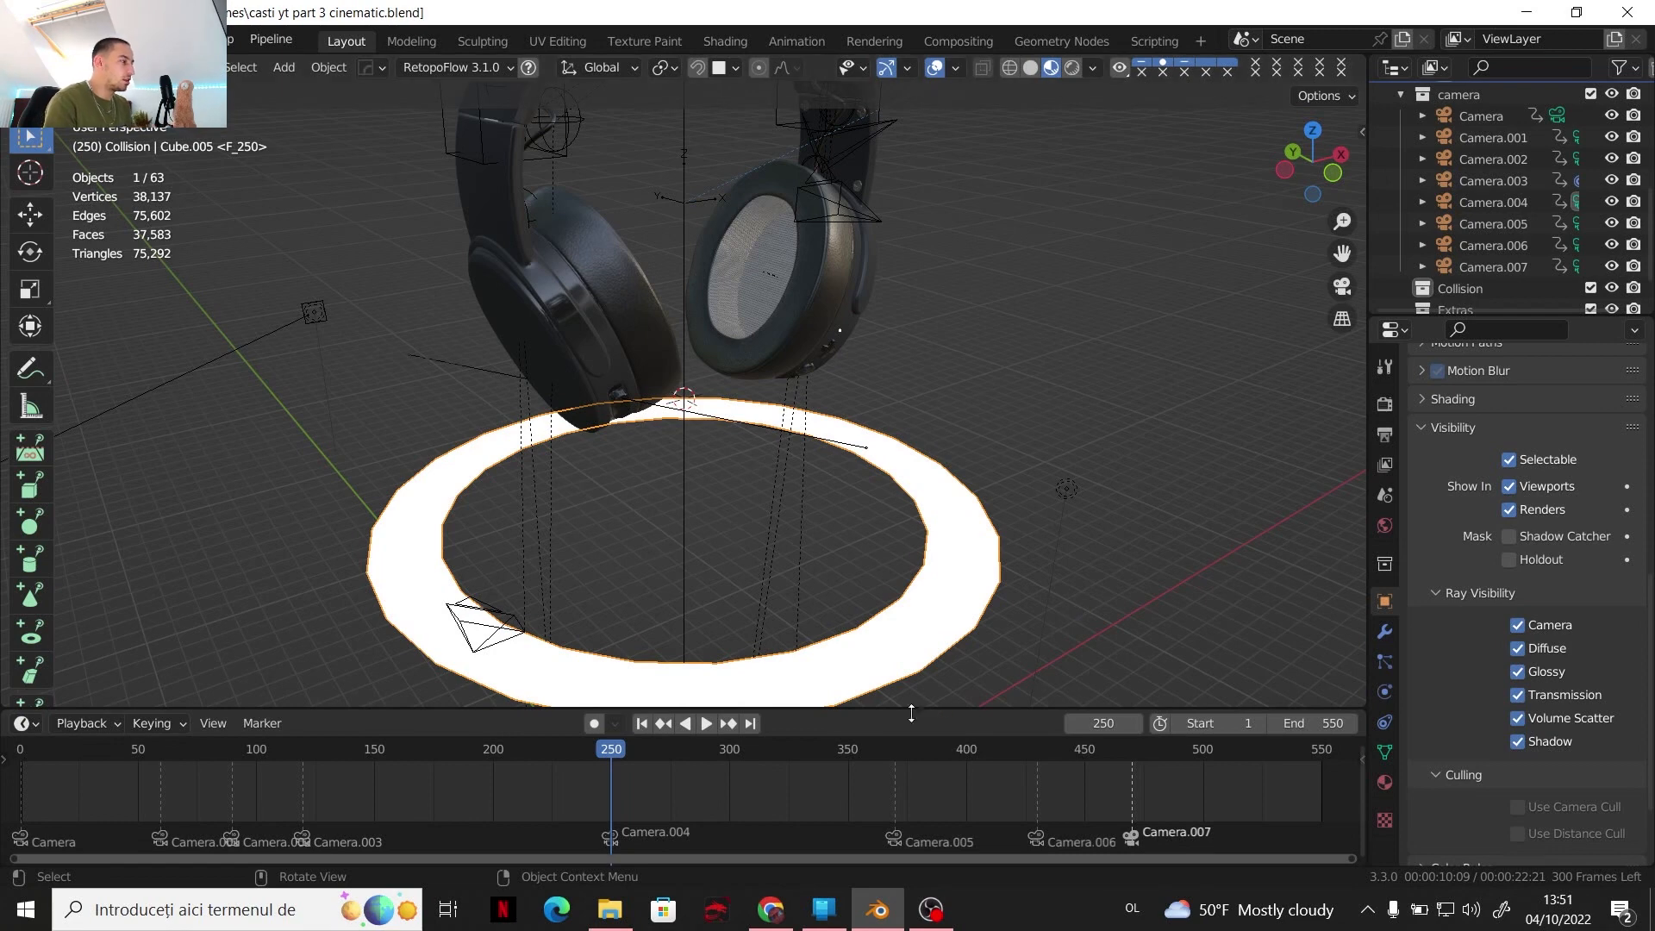
click(608, 748)
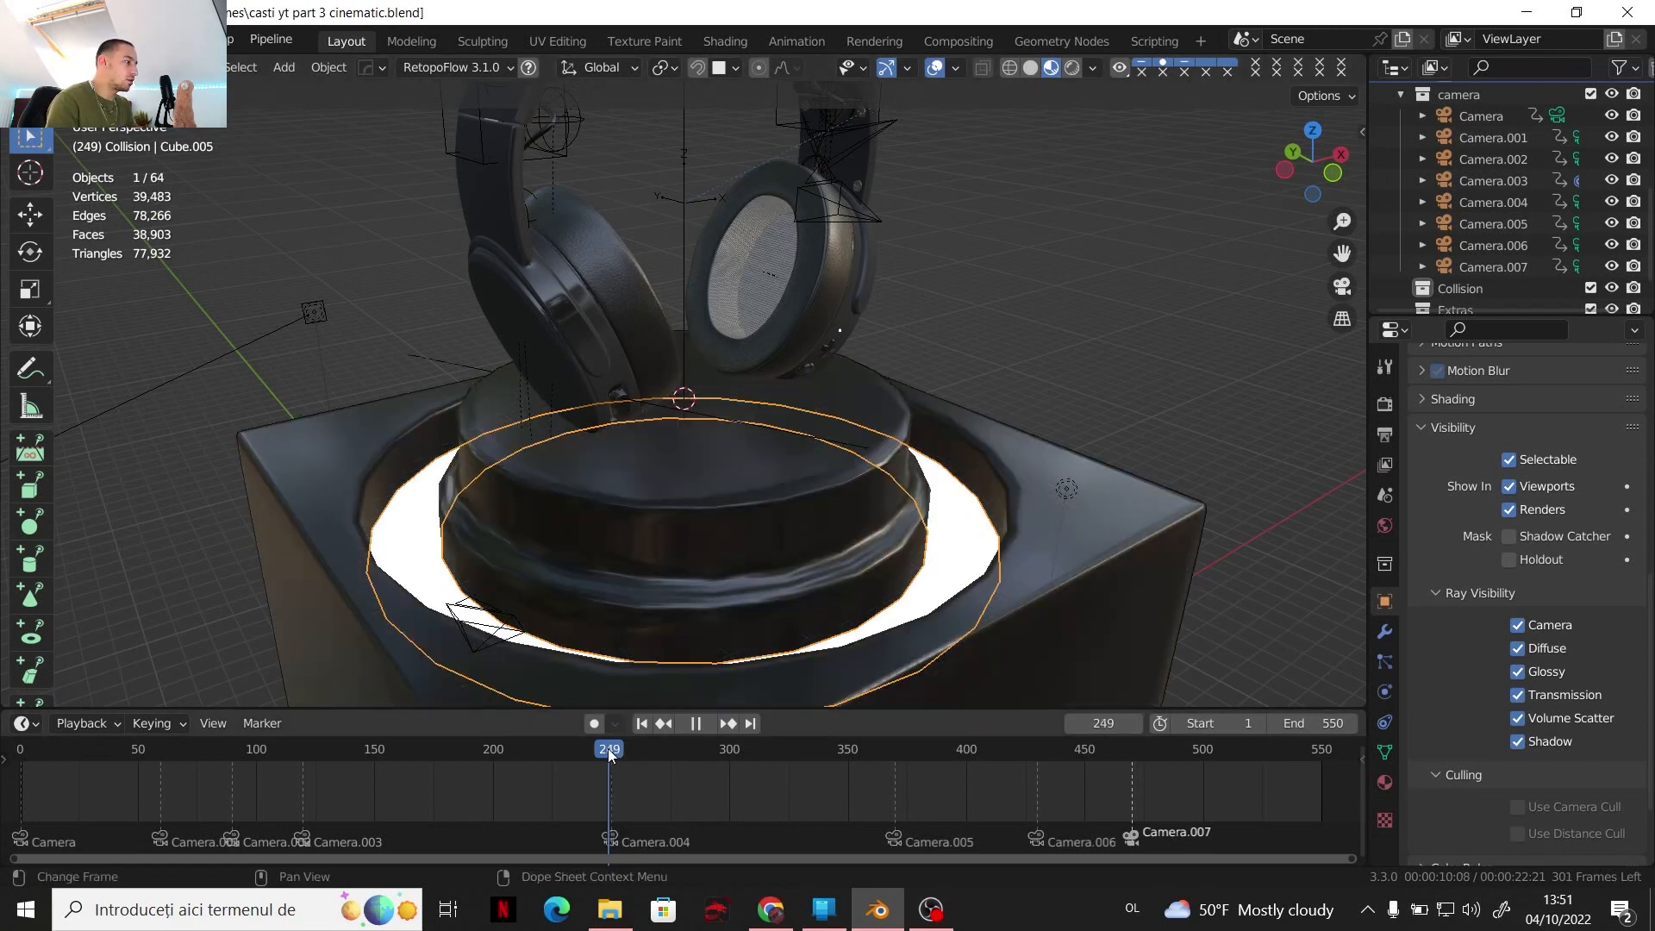
right_click(1521, 628)
click(1434, 486)
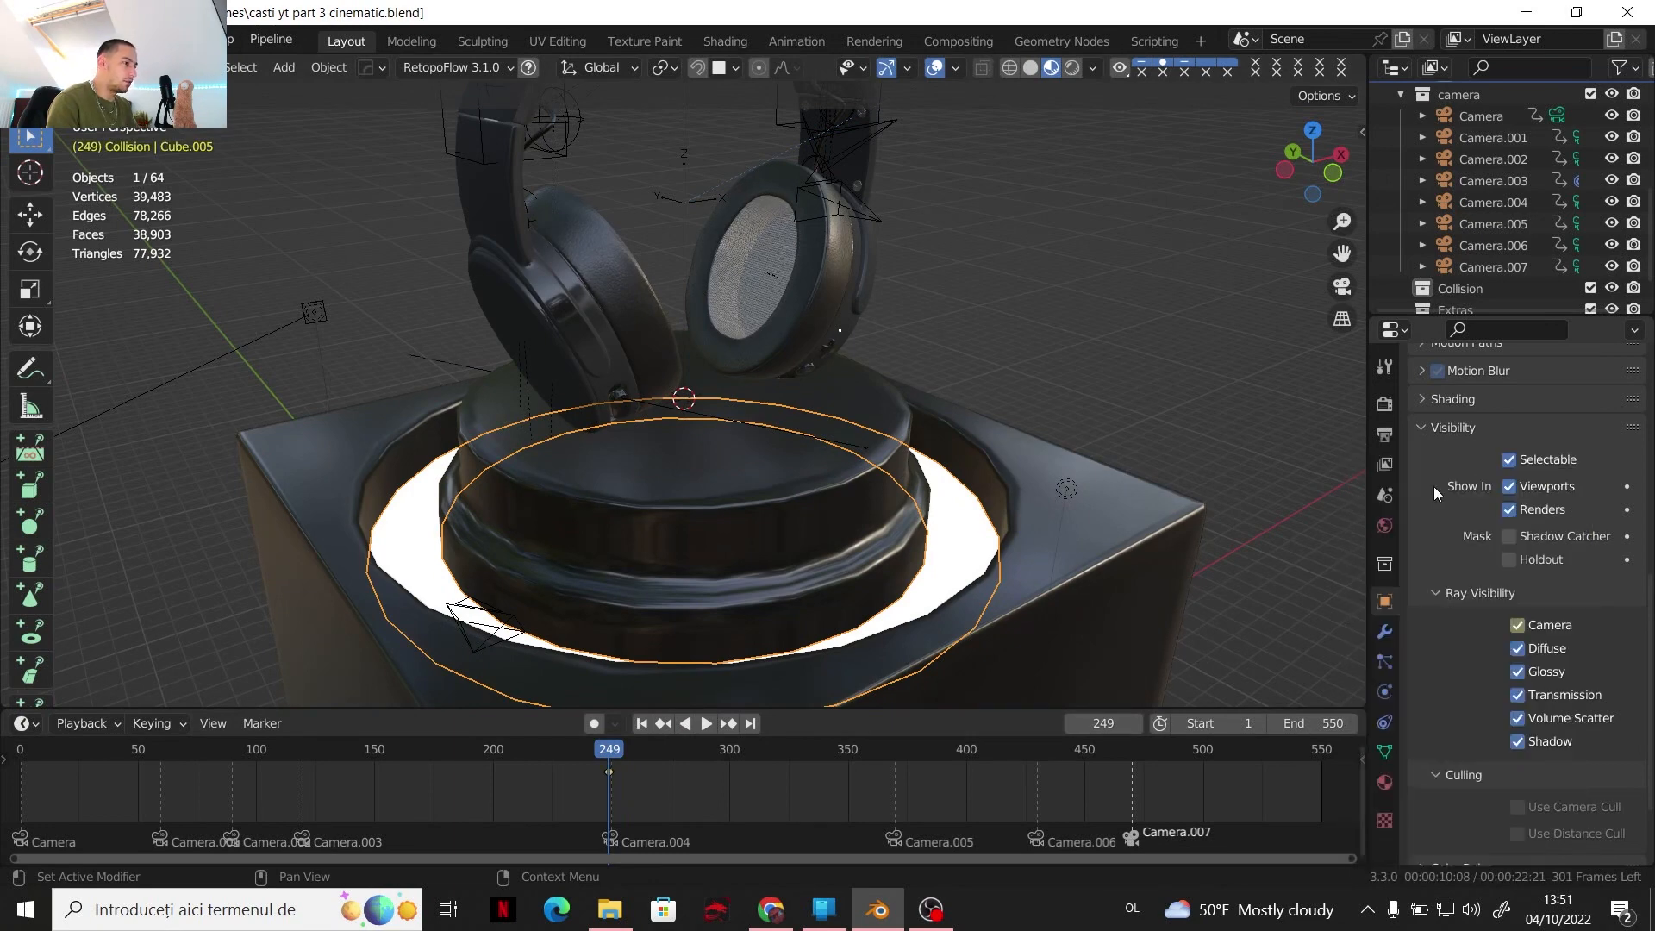
At frame 250, disable the ring's Camera ray visibility and keyframe it
click(610, 754)
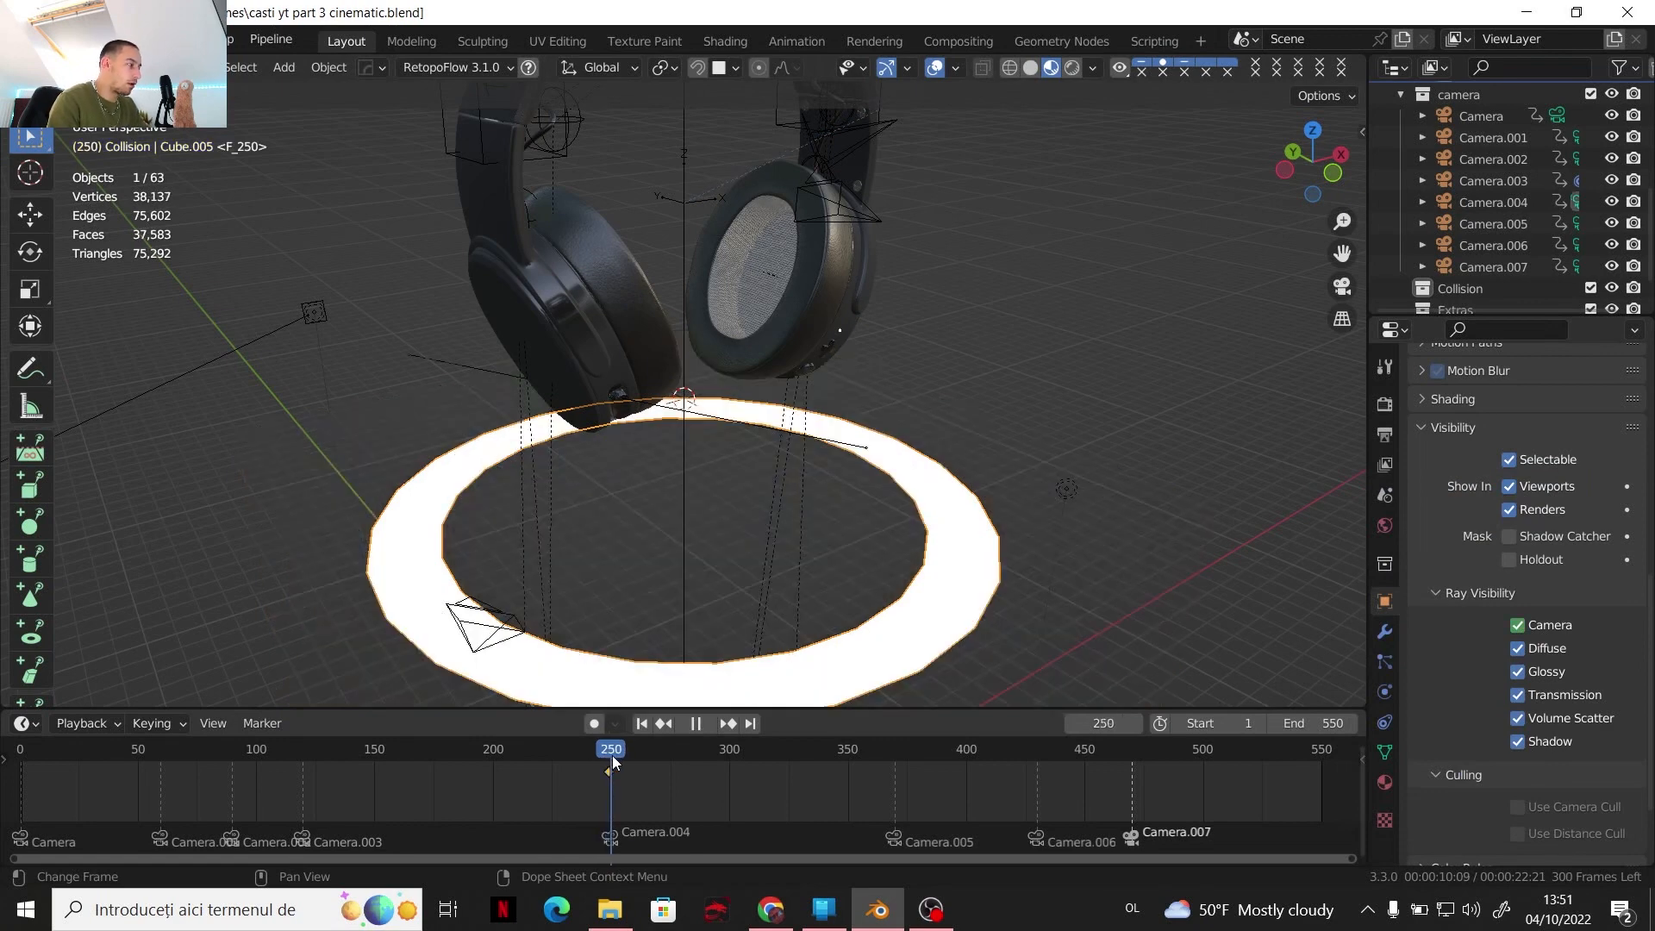
click(1519, 627)
right_click(1543, 628)
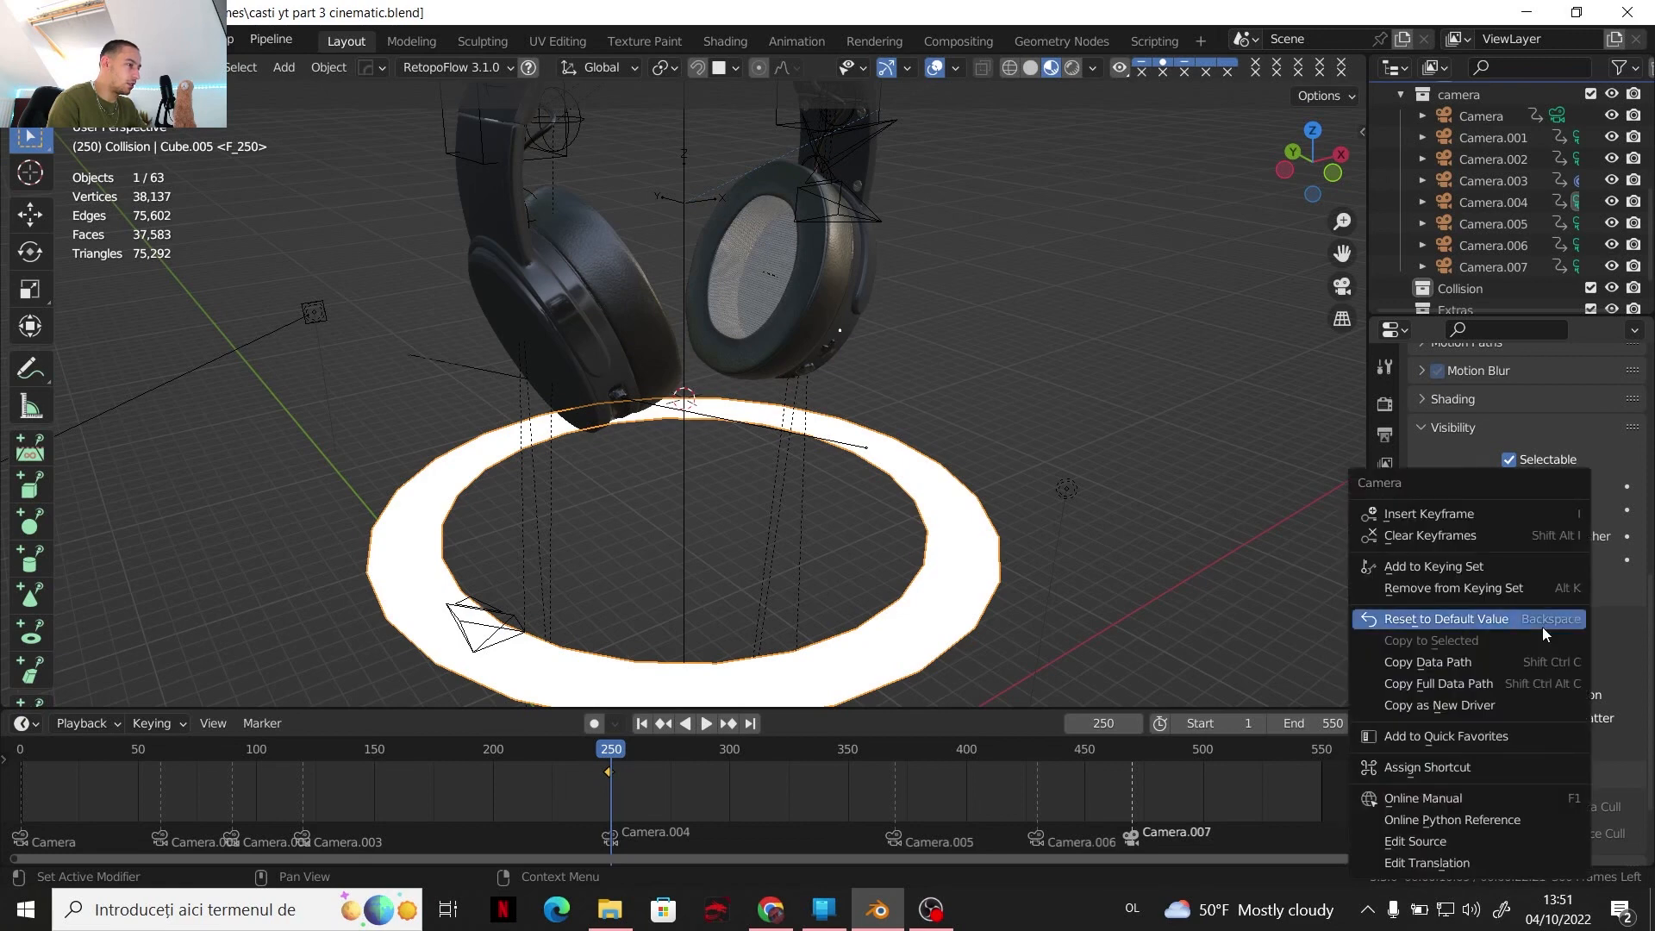
click(1444, 517)
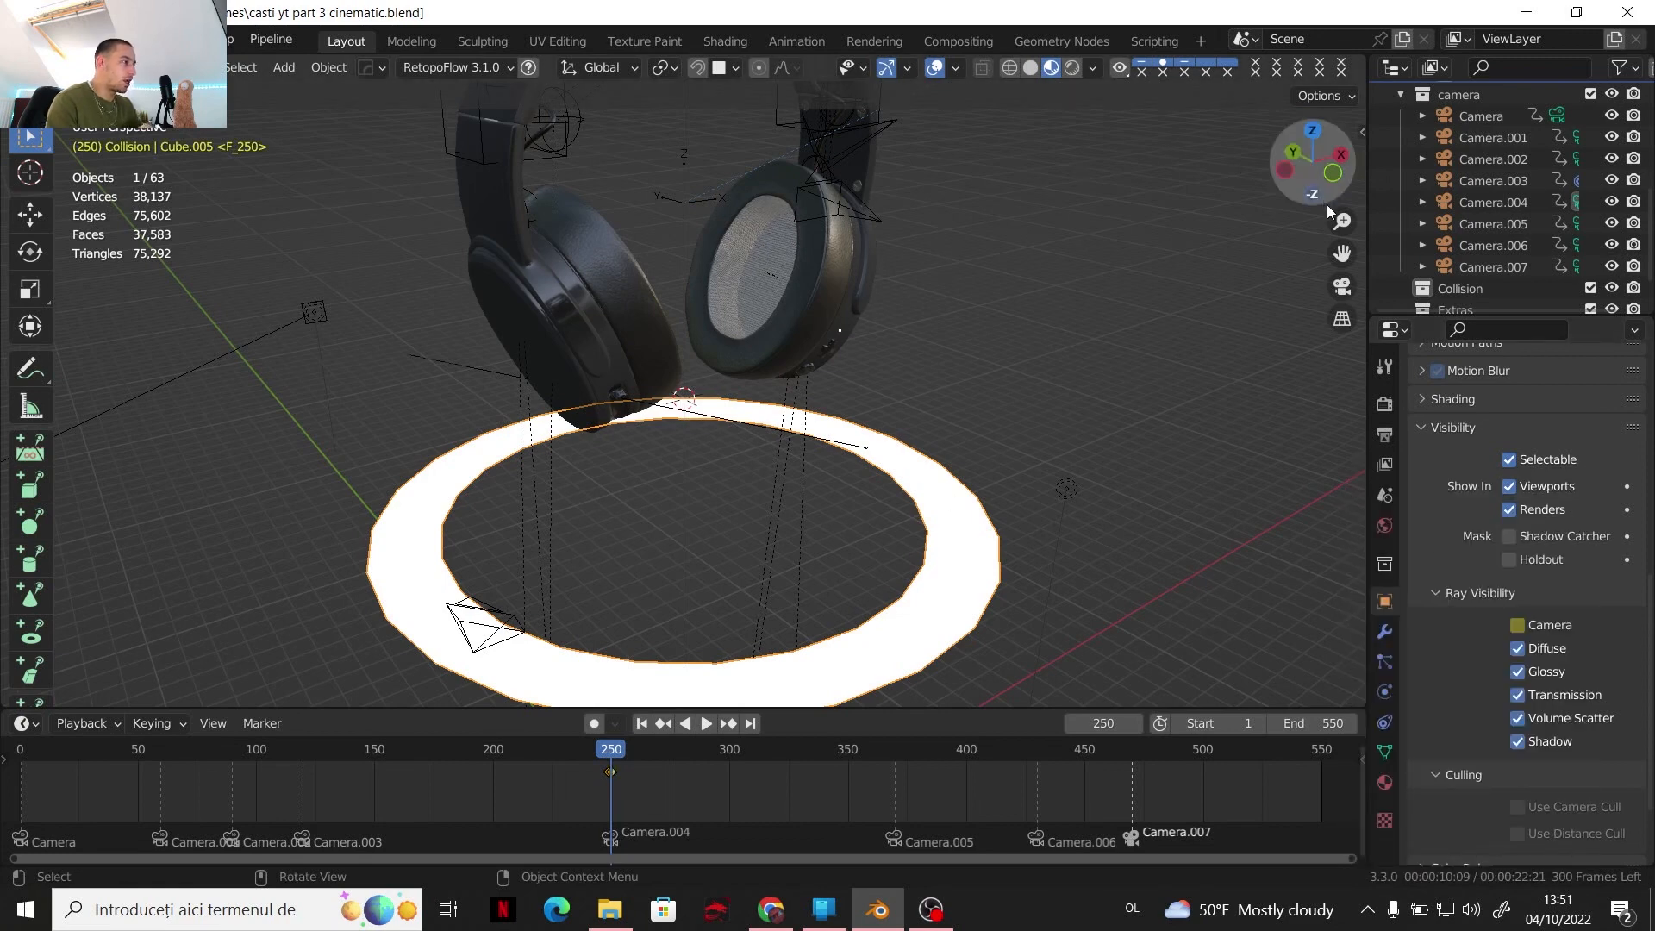
Preview frame 250 in rendered shading with the overlays hidden, and return to solid shading with overlays shown
click(1343, 286)
middle_drag(1110, 350, 867, 476)
click(1073, 69)
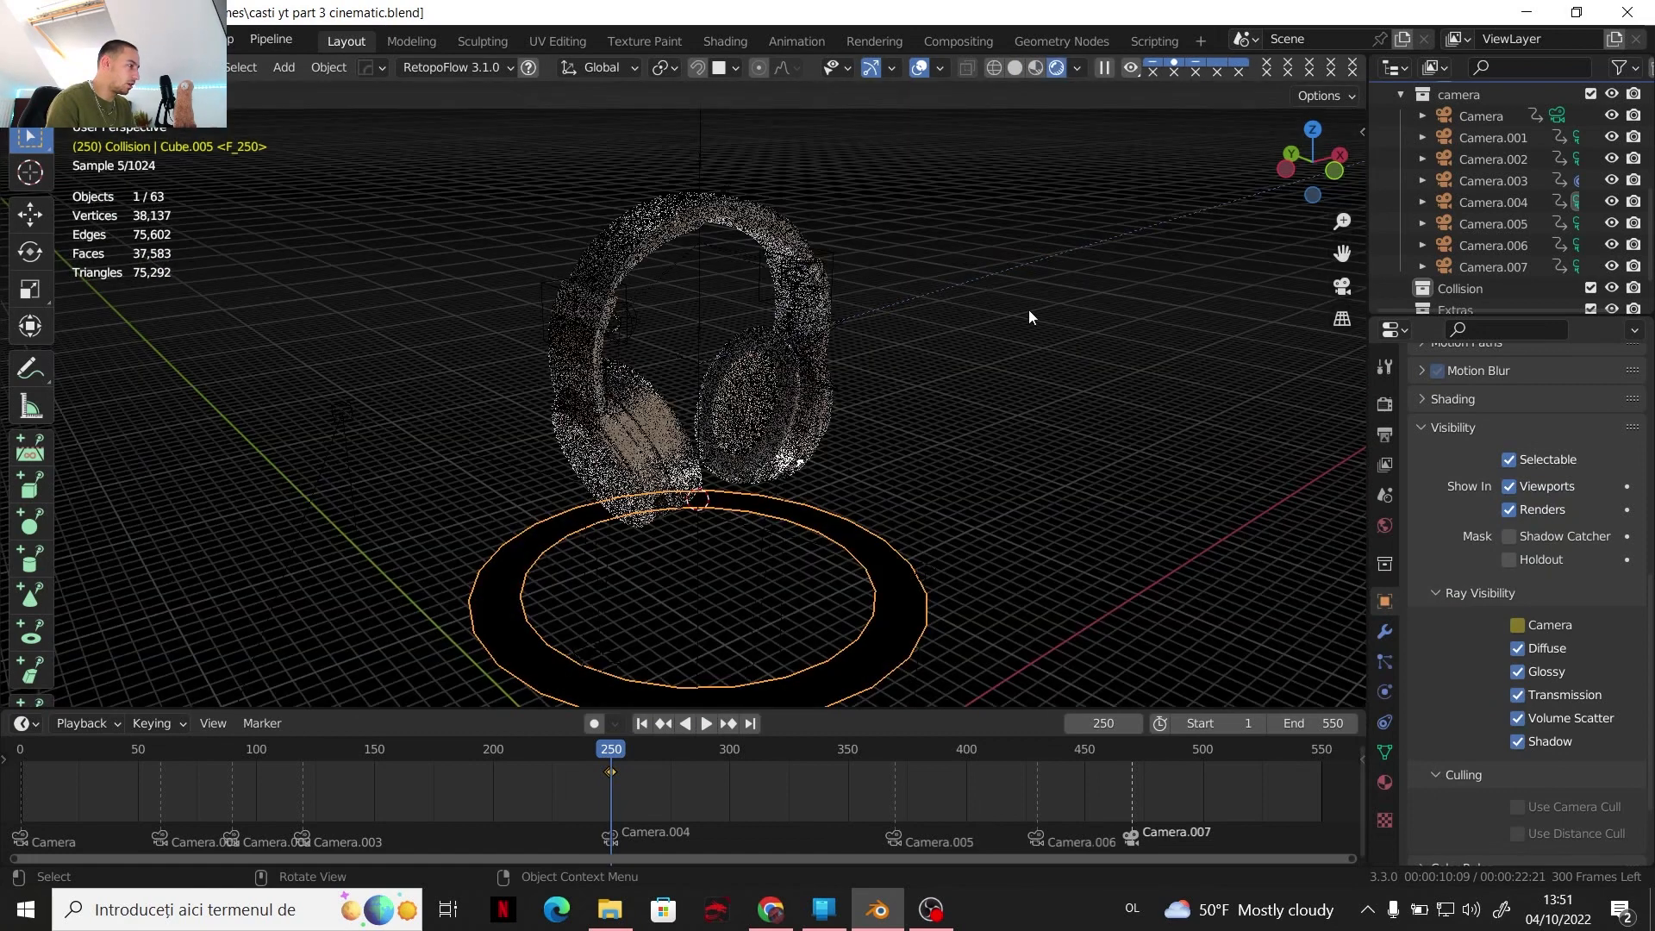
click(919, 68)
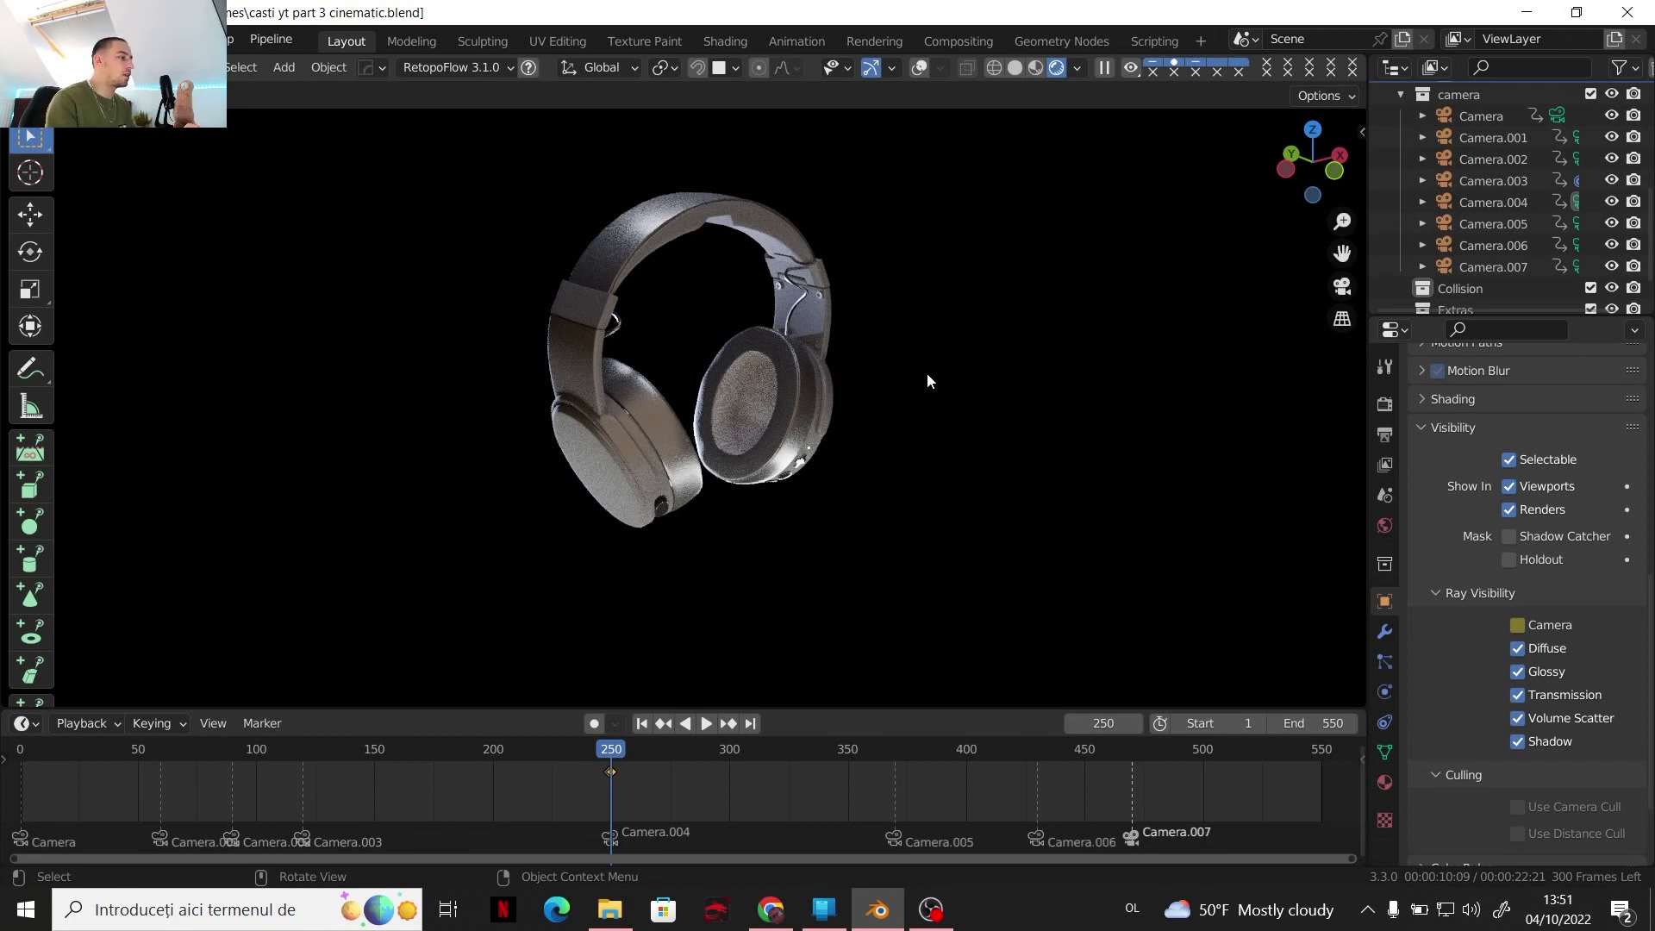
click(1011, 70)
click(934, 69)
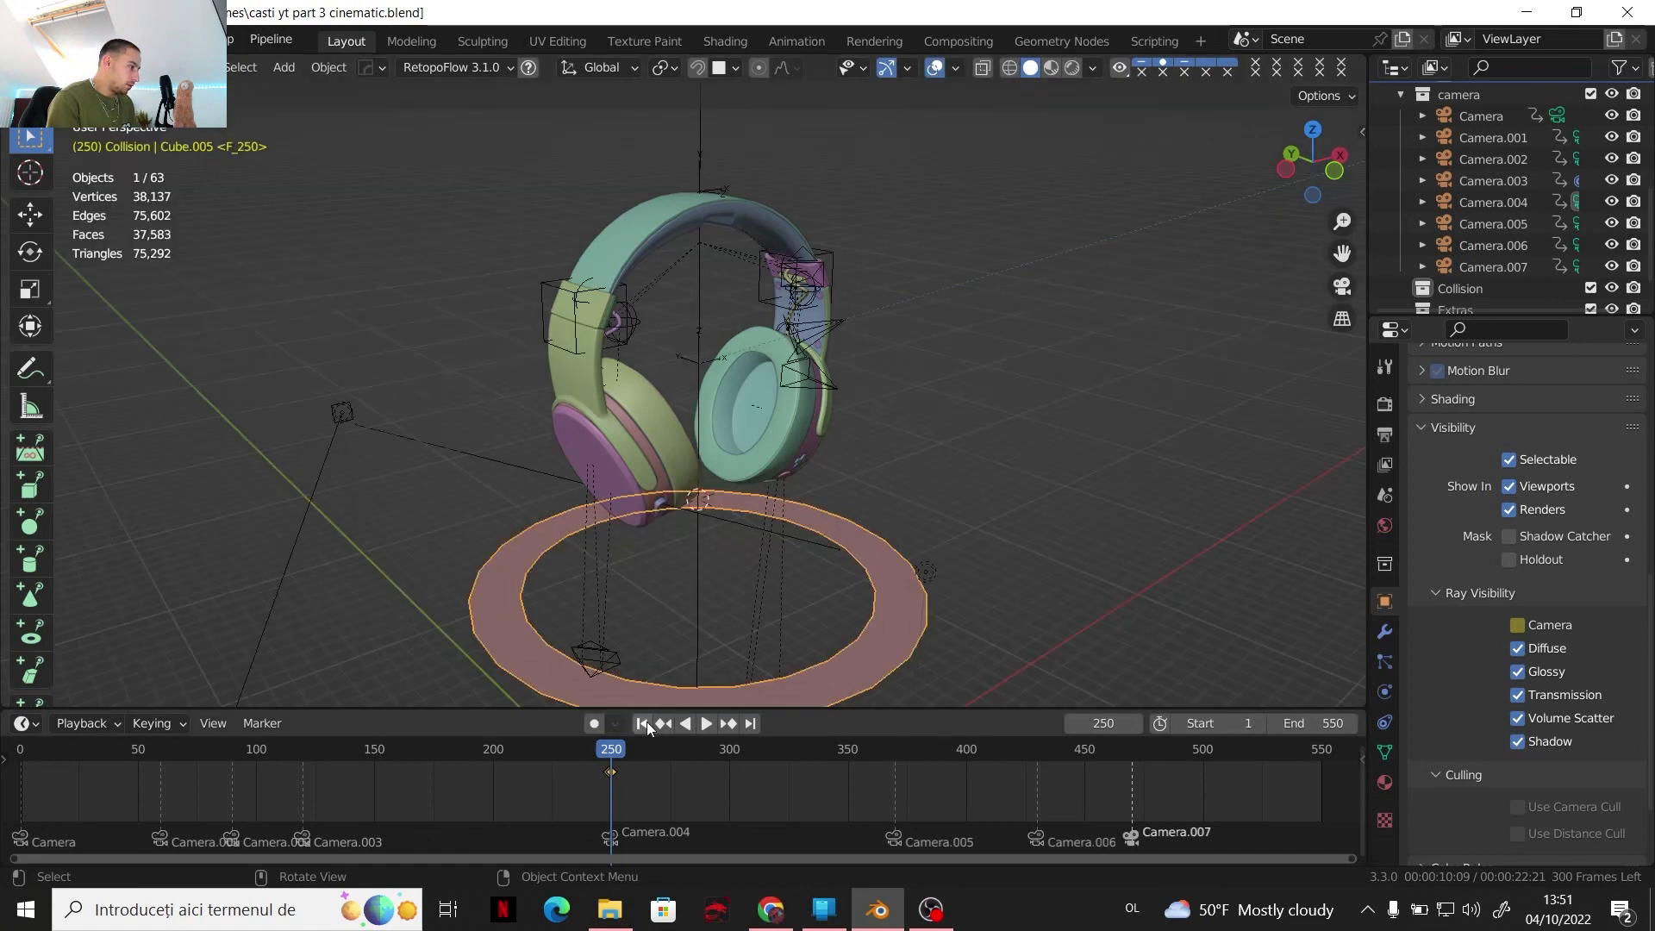
Look through the active camera at end frame 550 in rendered shading, and scrub back to frame 216 to compare
drag(1035, 785, 1186, 783)
click(1342, 287)
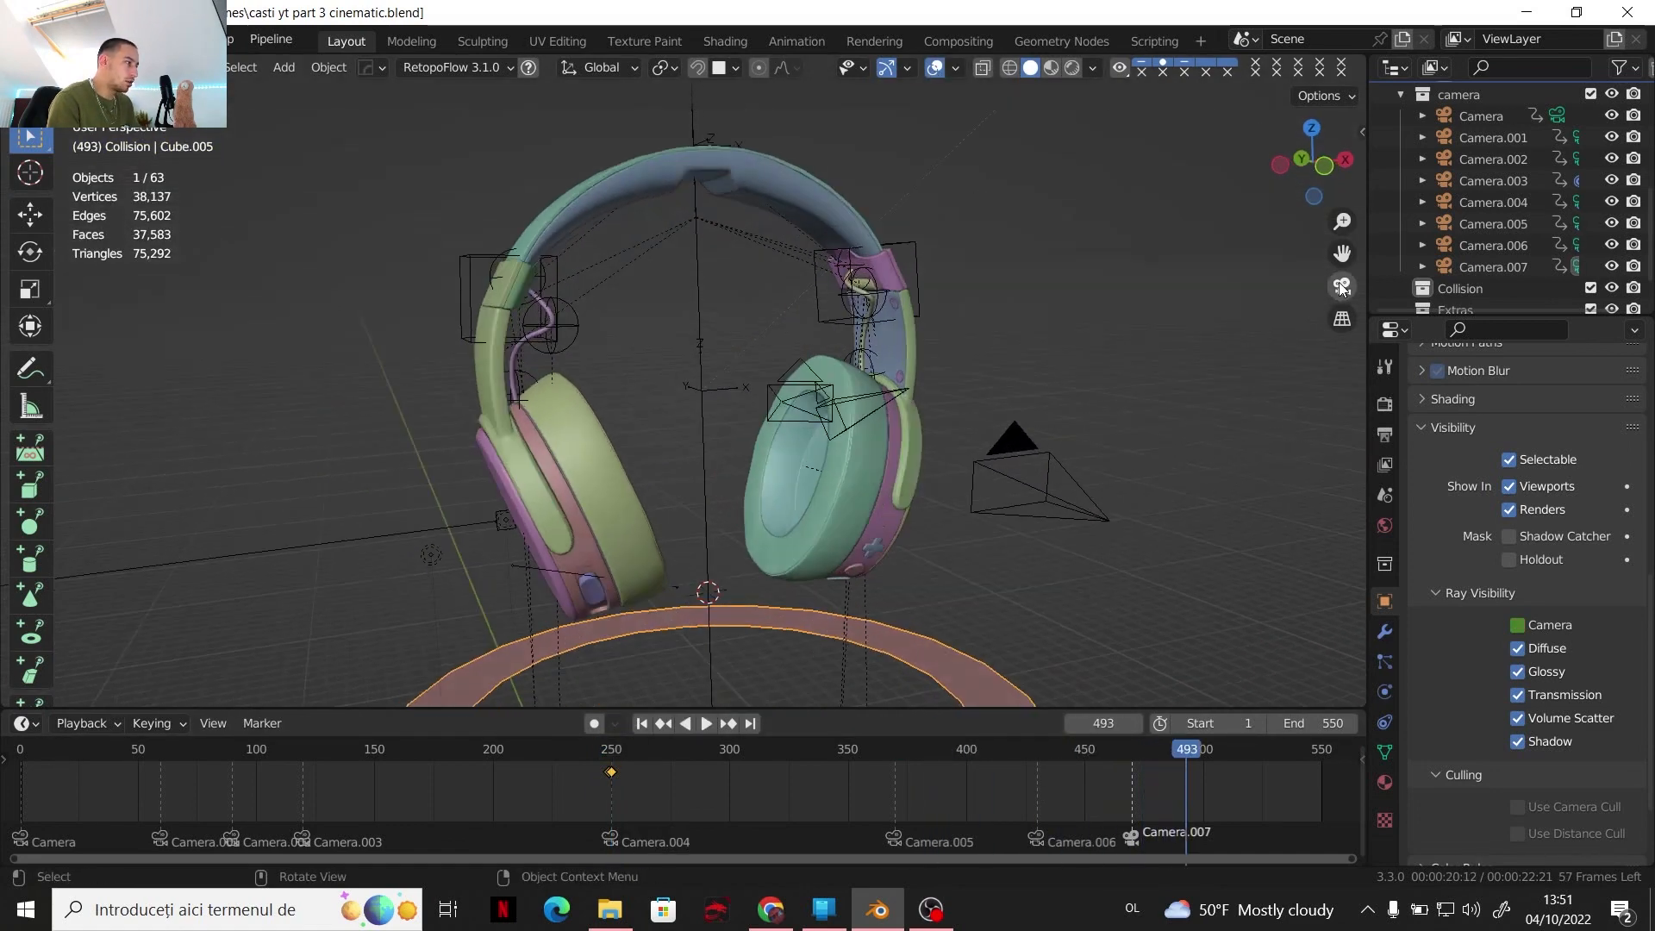
click(751, 723)
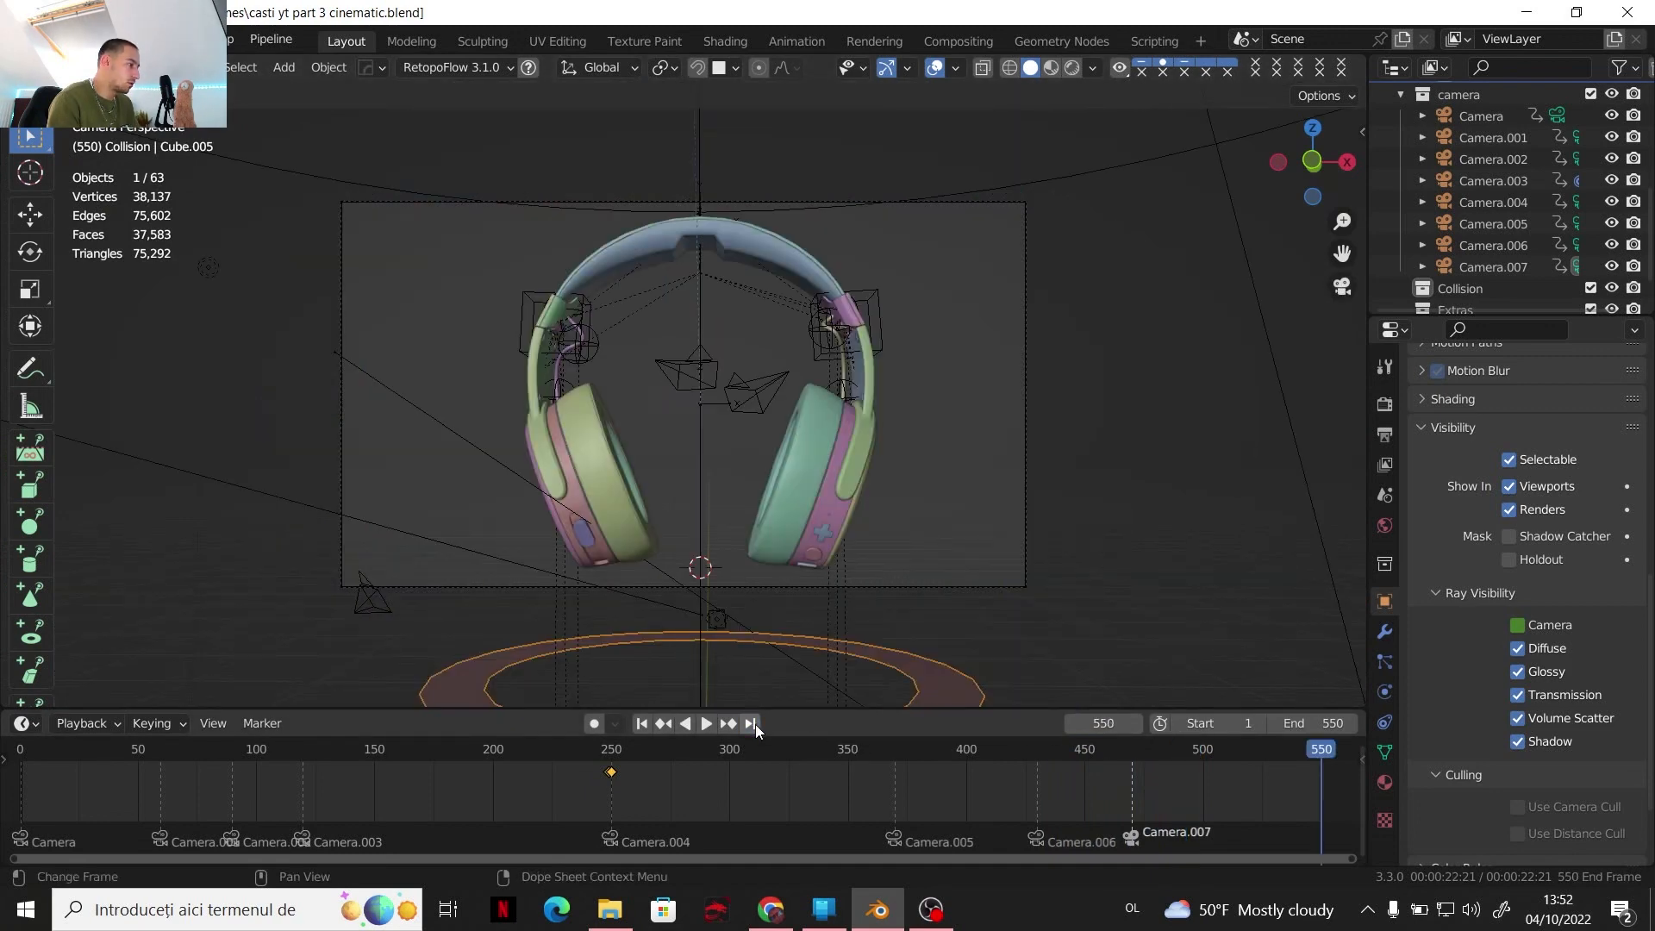
click(1072, 73)
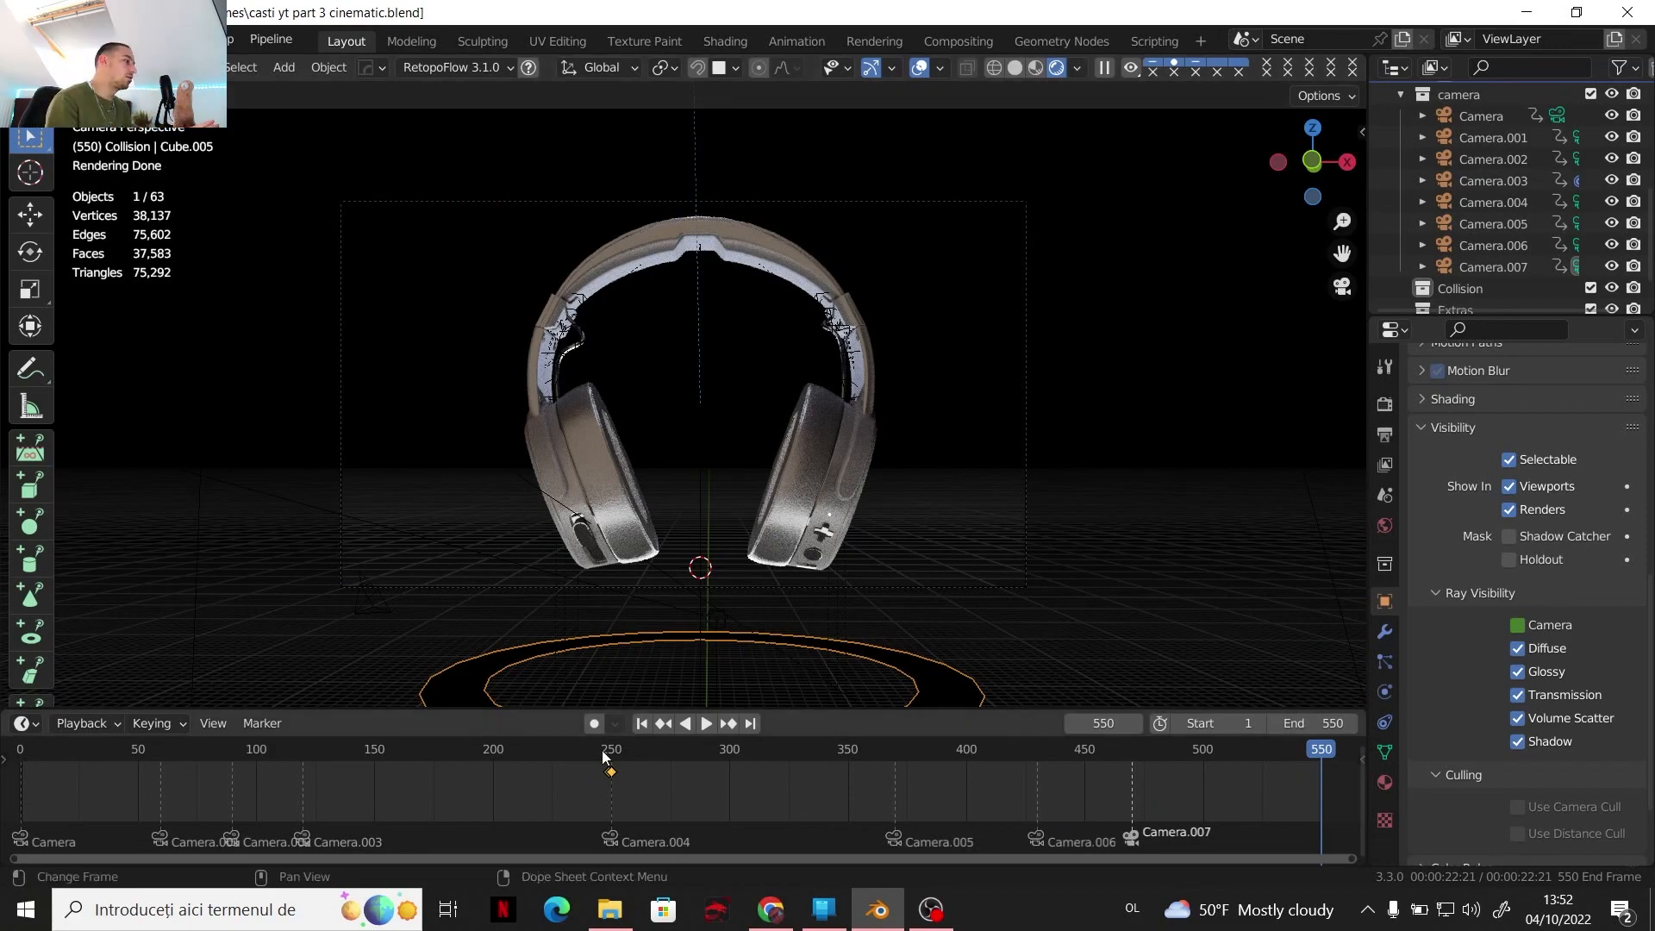
drag(600, 754, 531, 749)
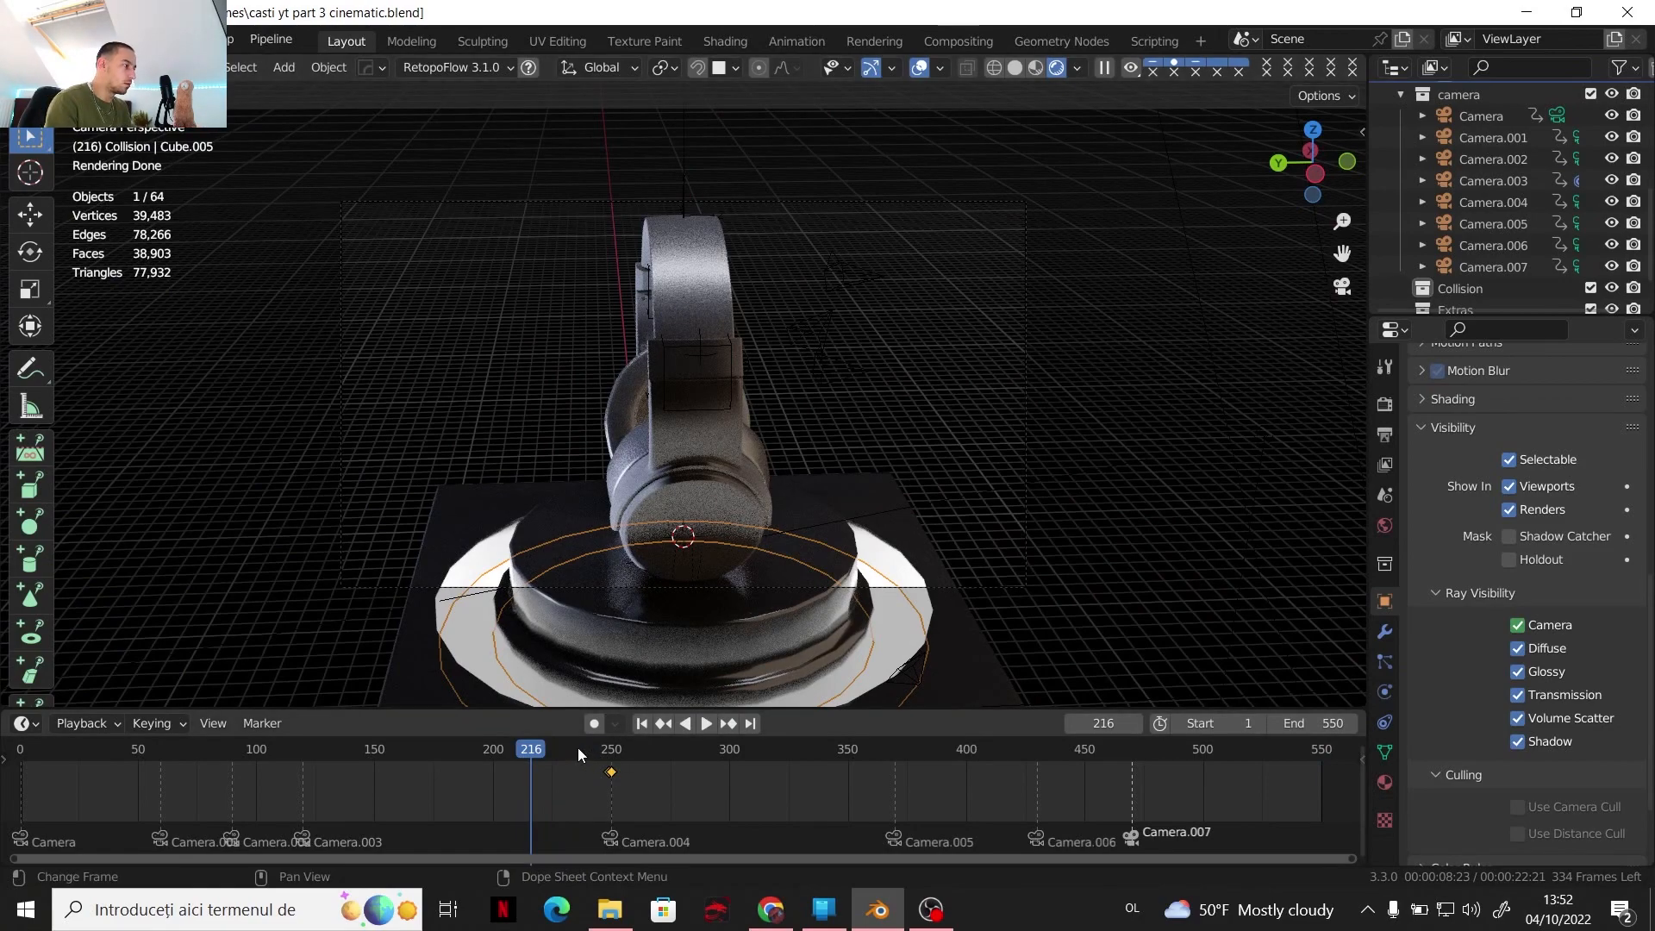
Go to frame 0 and set the Area.002 light's power to 0 W
drag(577, 749, 20, 743)
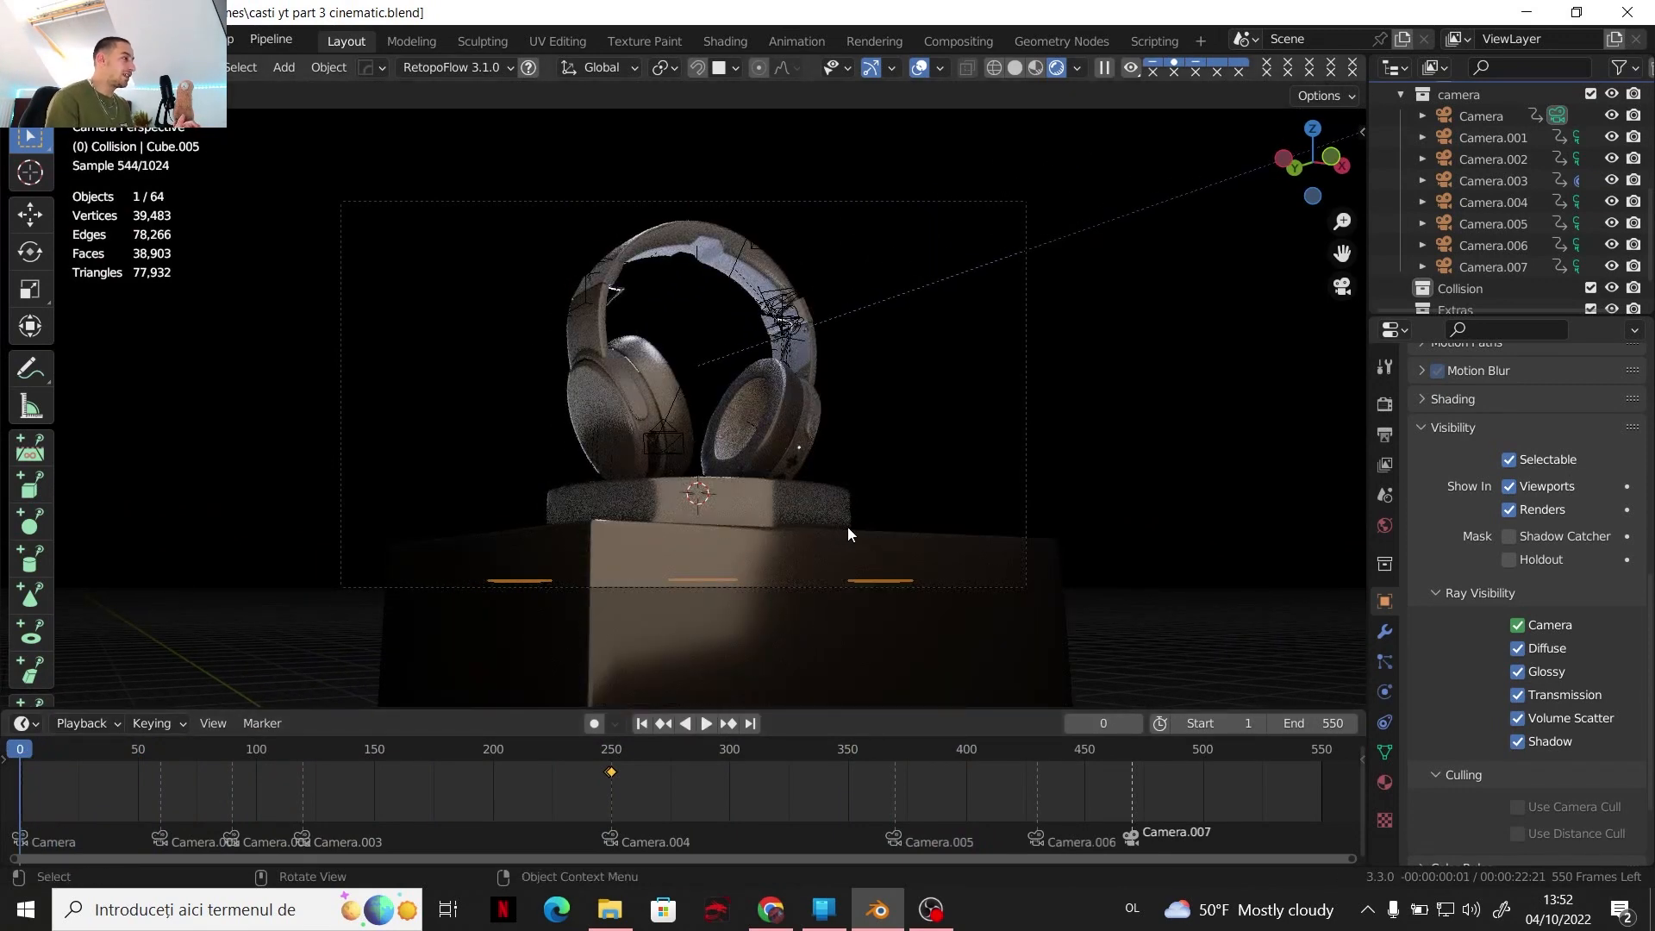
scroll(1474, 164, up, 4)
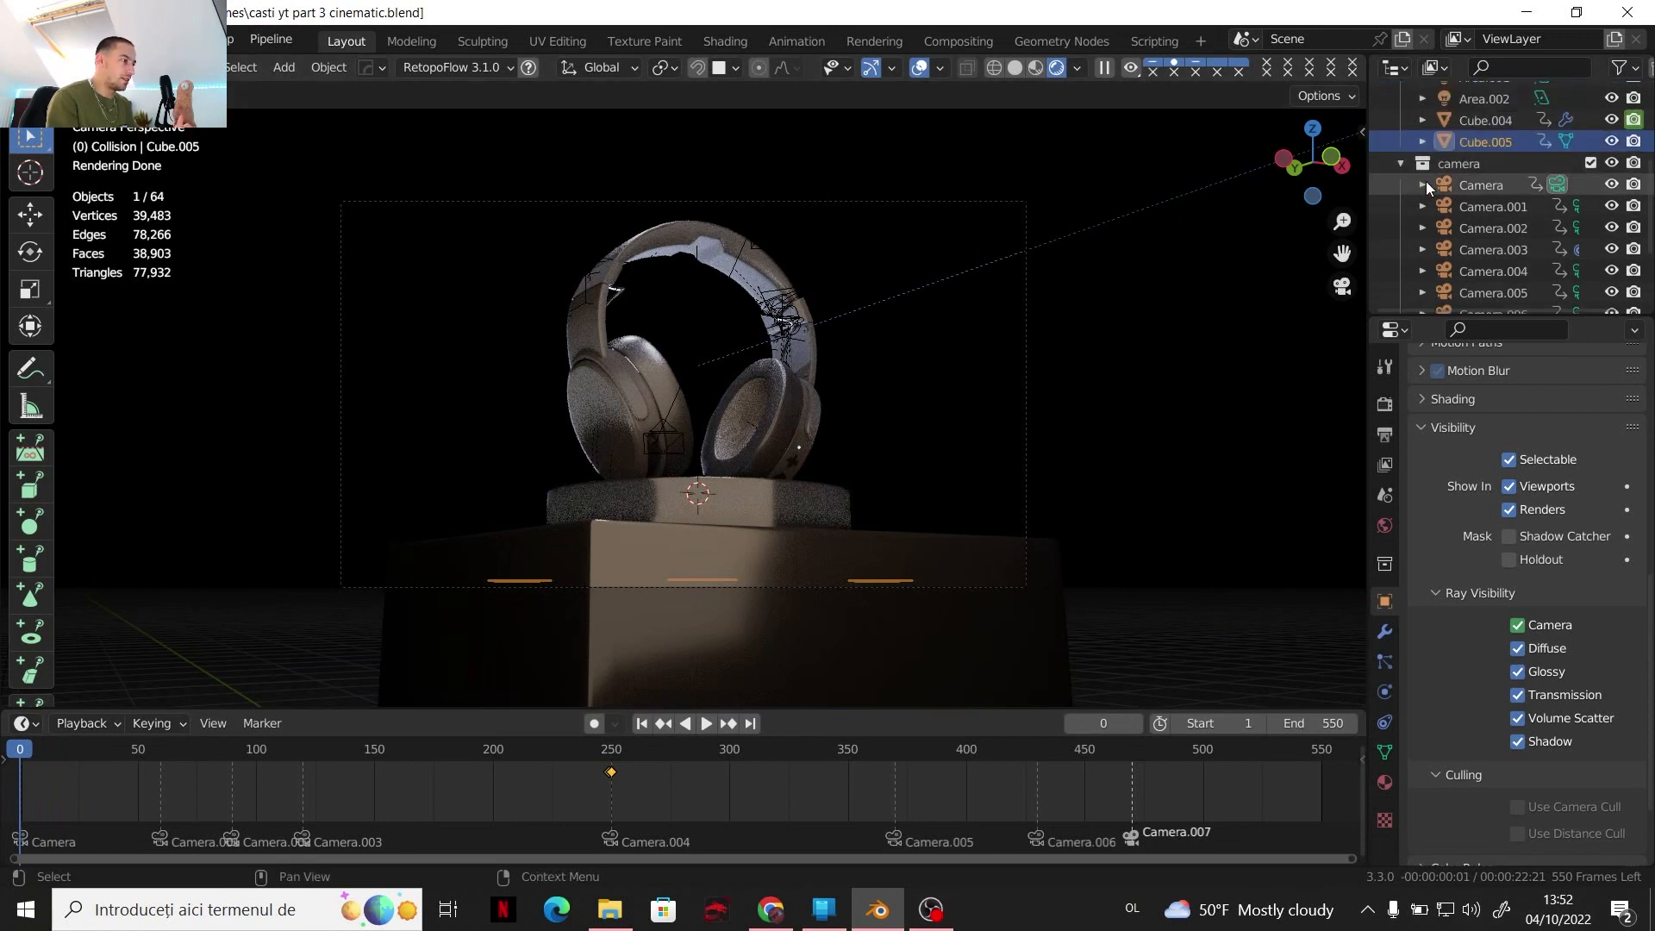
click(1468, 167)
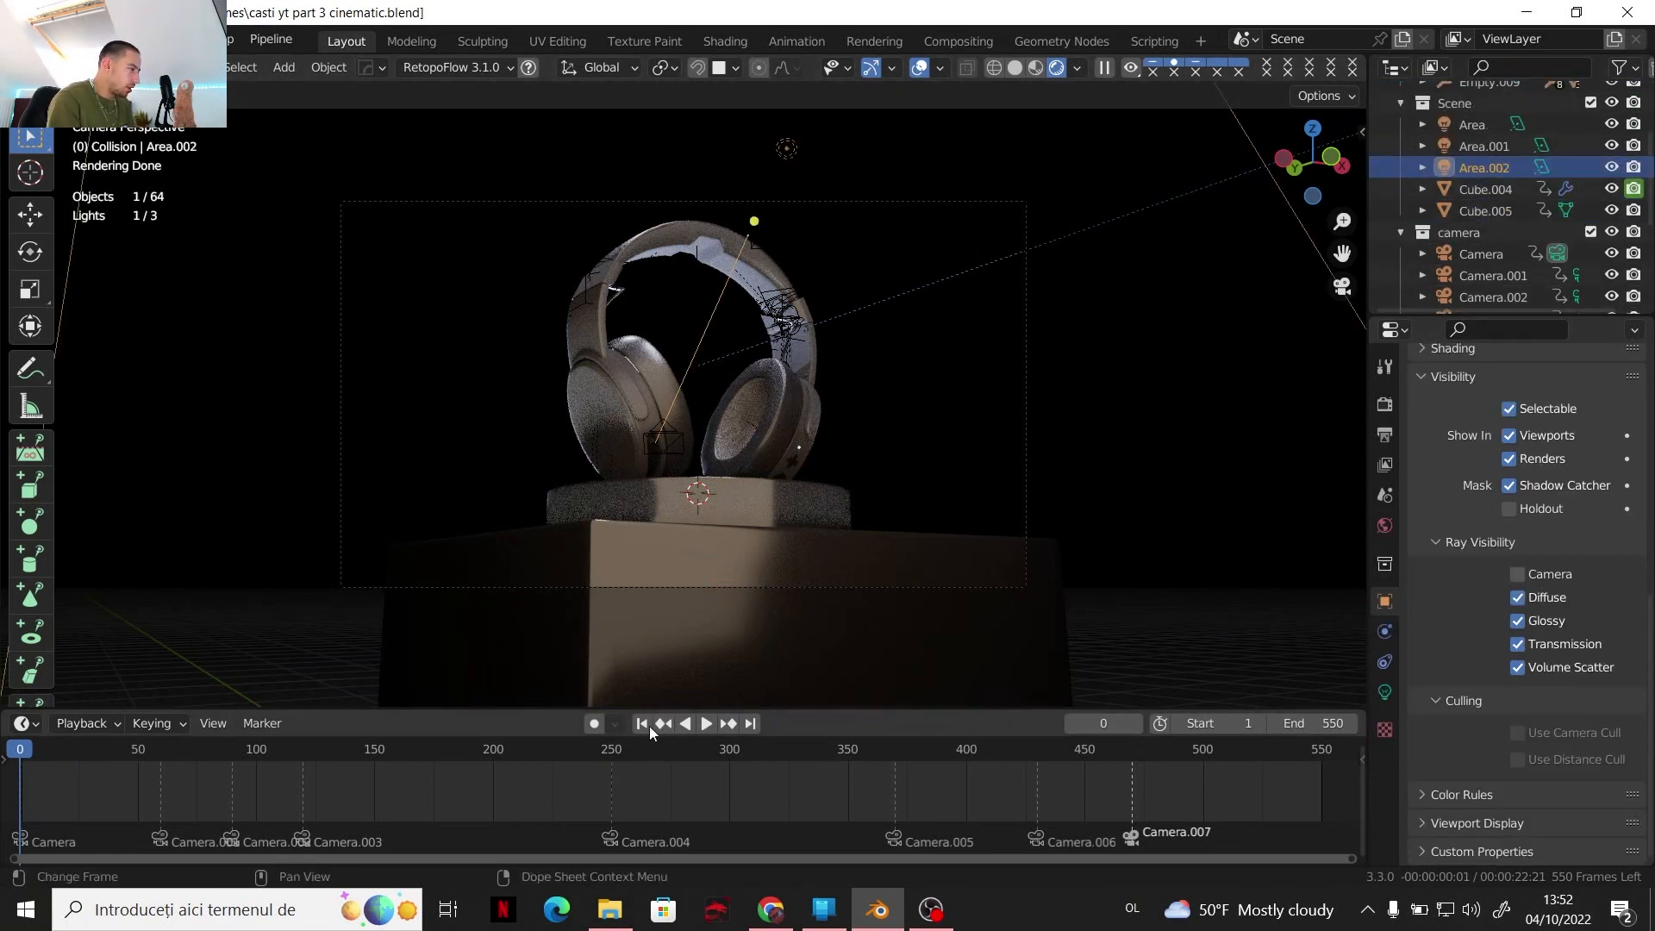
click(1386, 692)
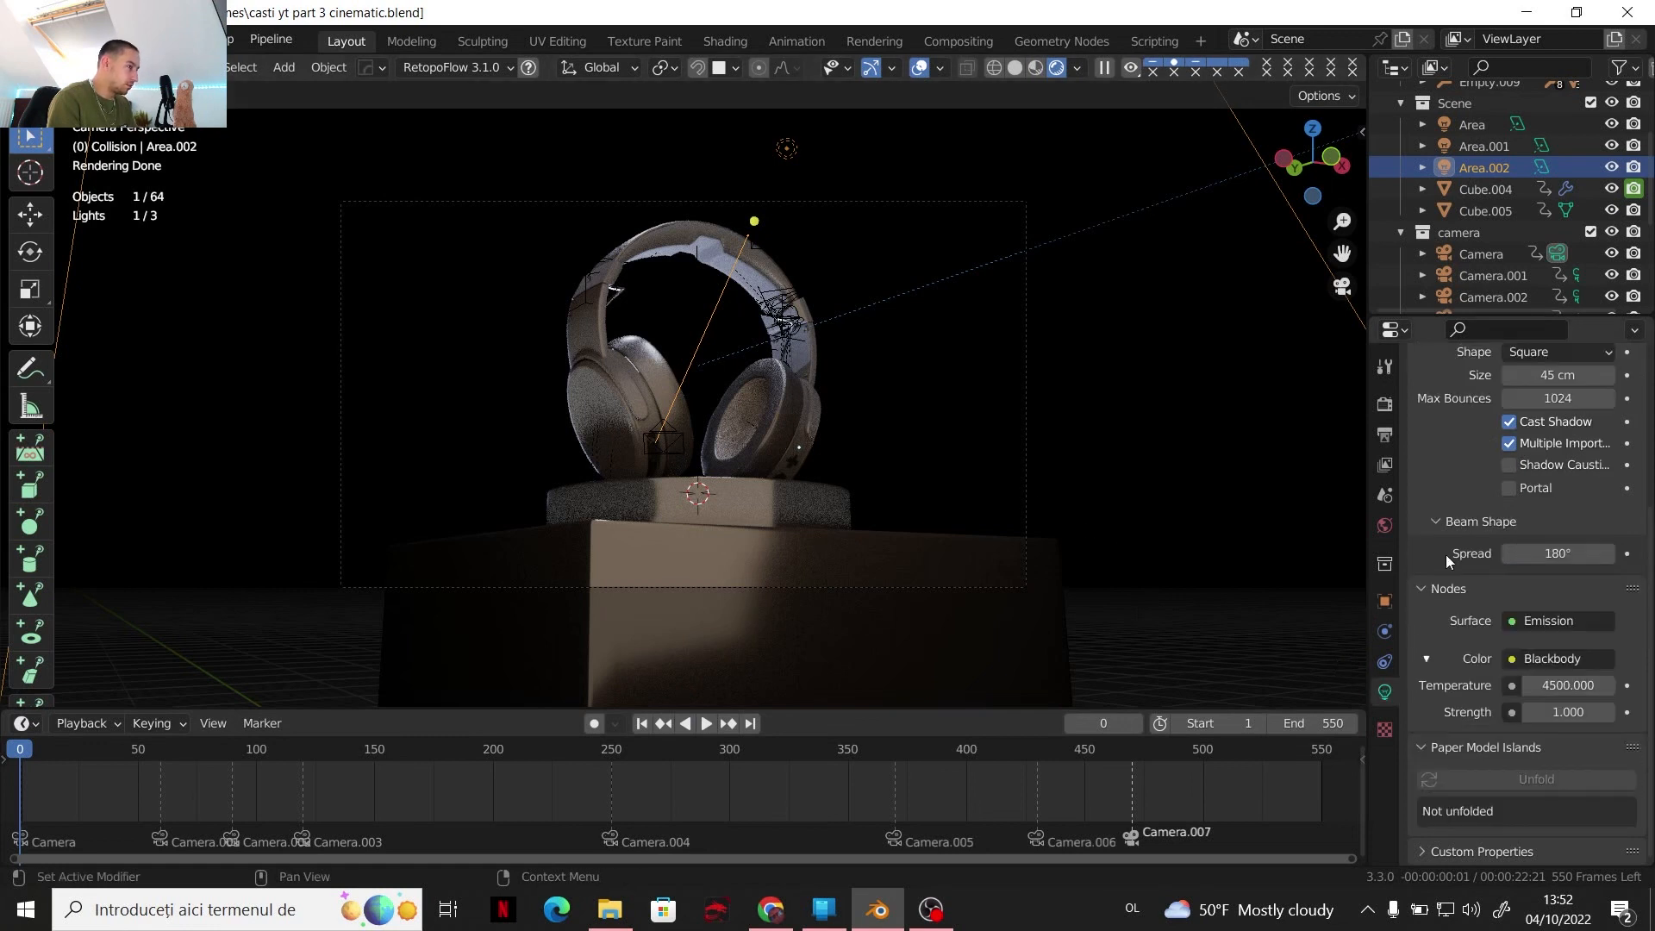
scroll(1487, 469, up, 4)
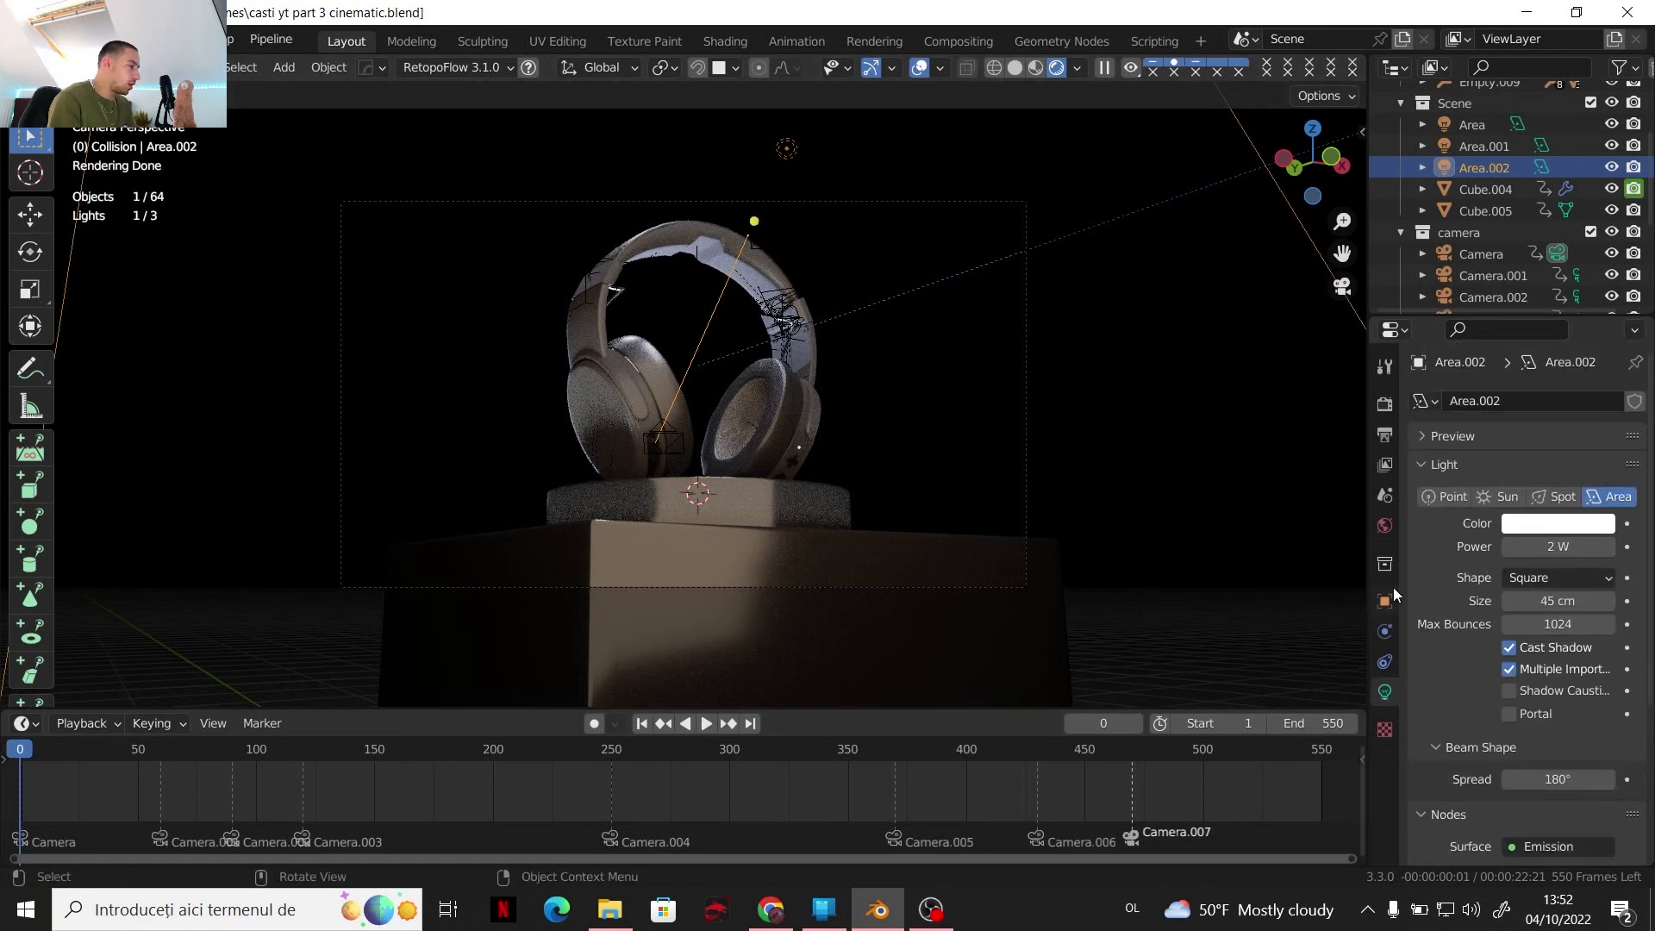
click(1544, 549)
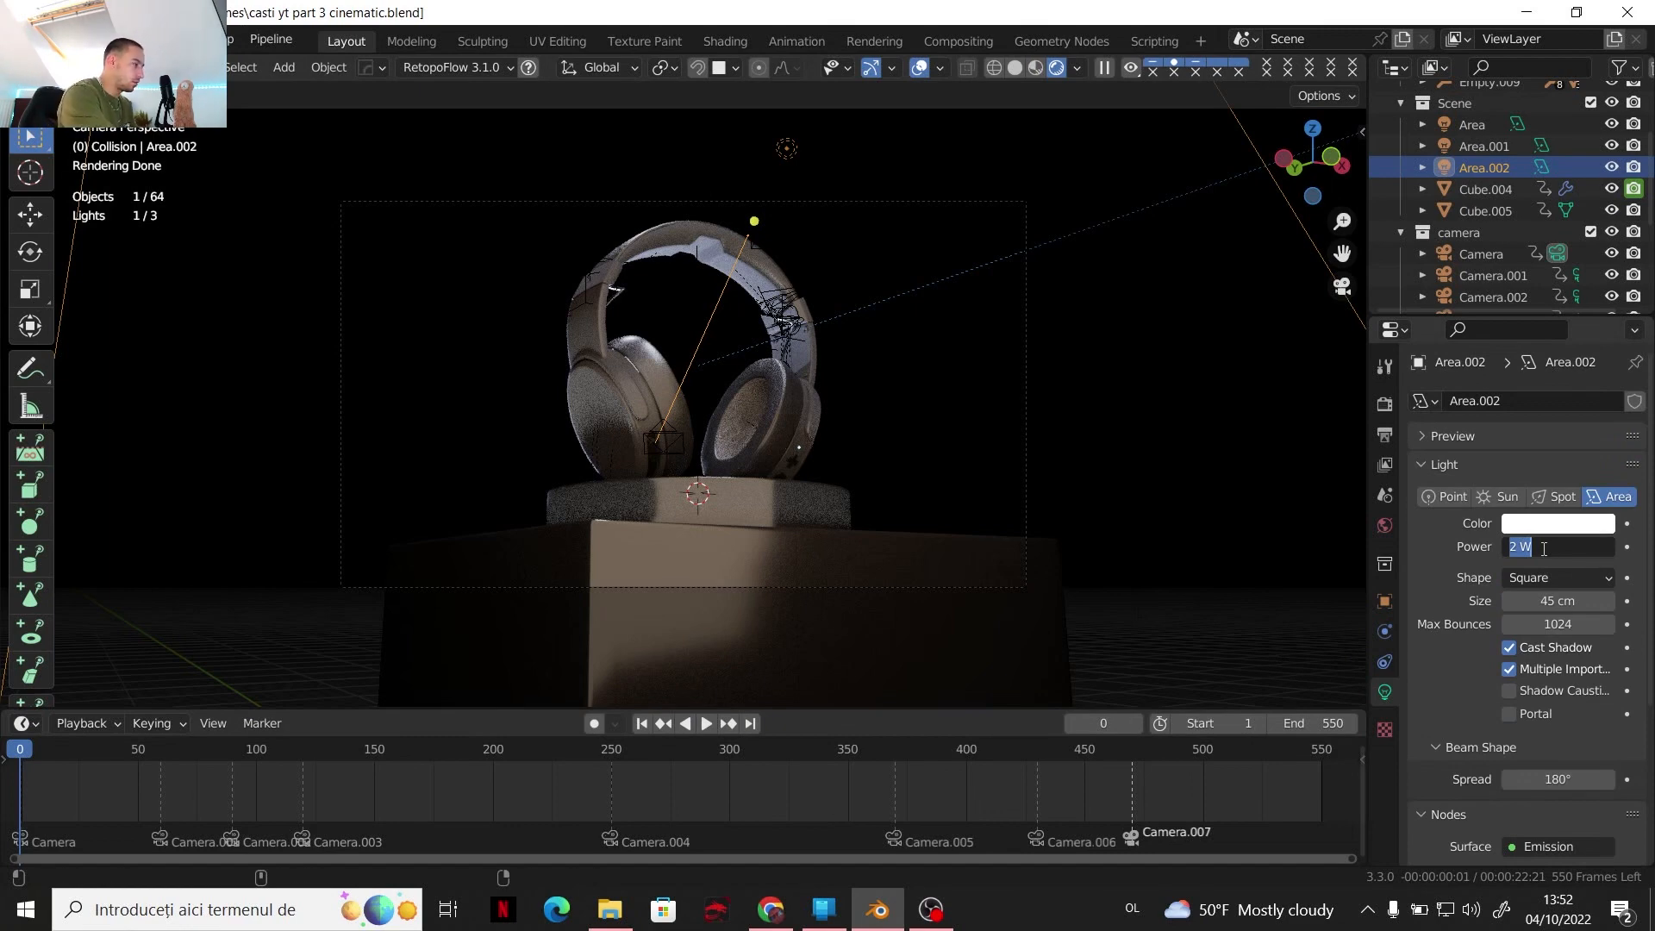
text(0)
key(Return)
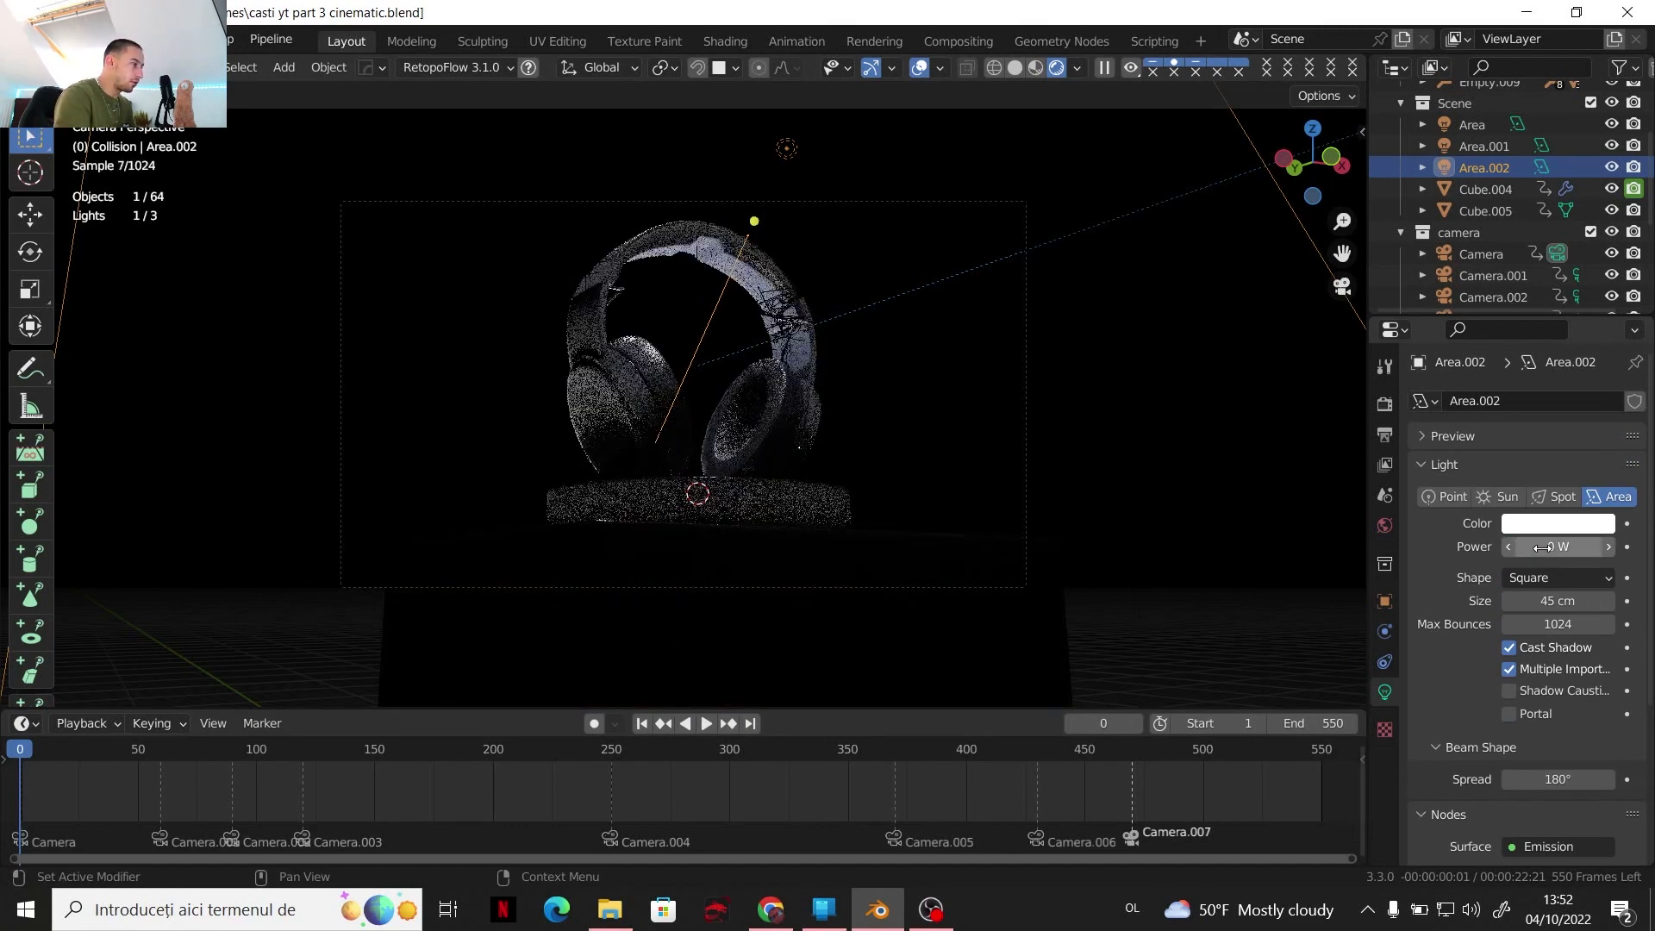
Turn on auto keying and keyframe the Area.002 light's power at frame 0
click(594, 724)
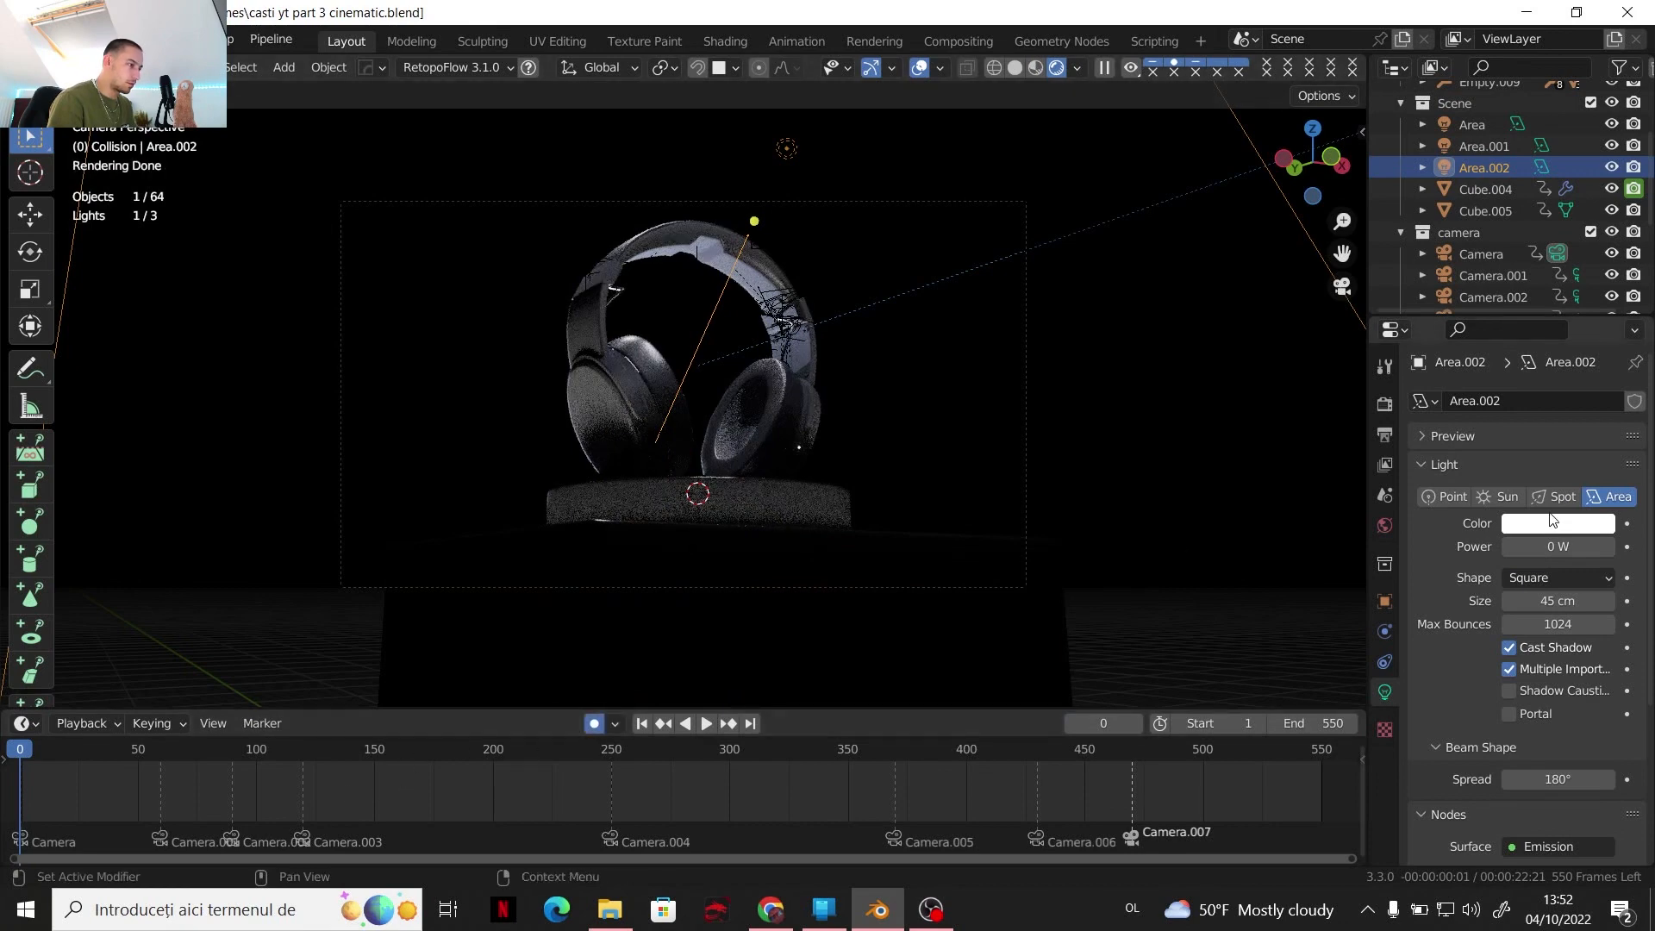
right_click(1536, 545)
click(1536, 544)
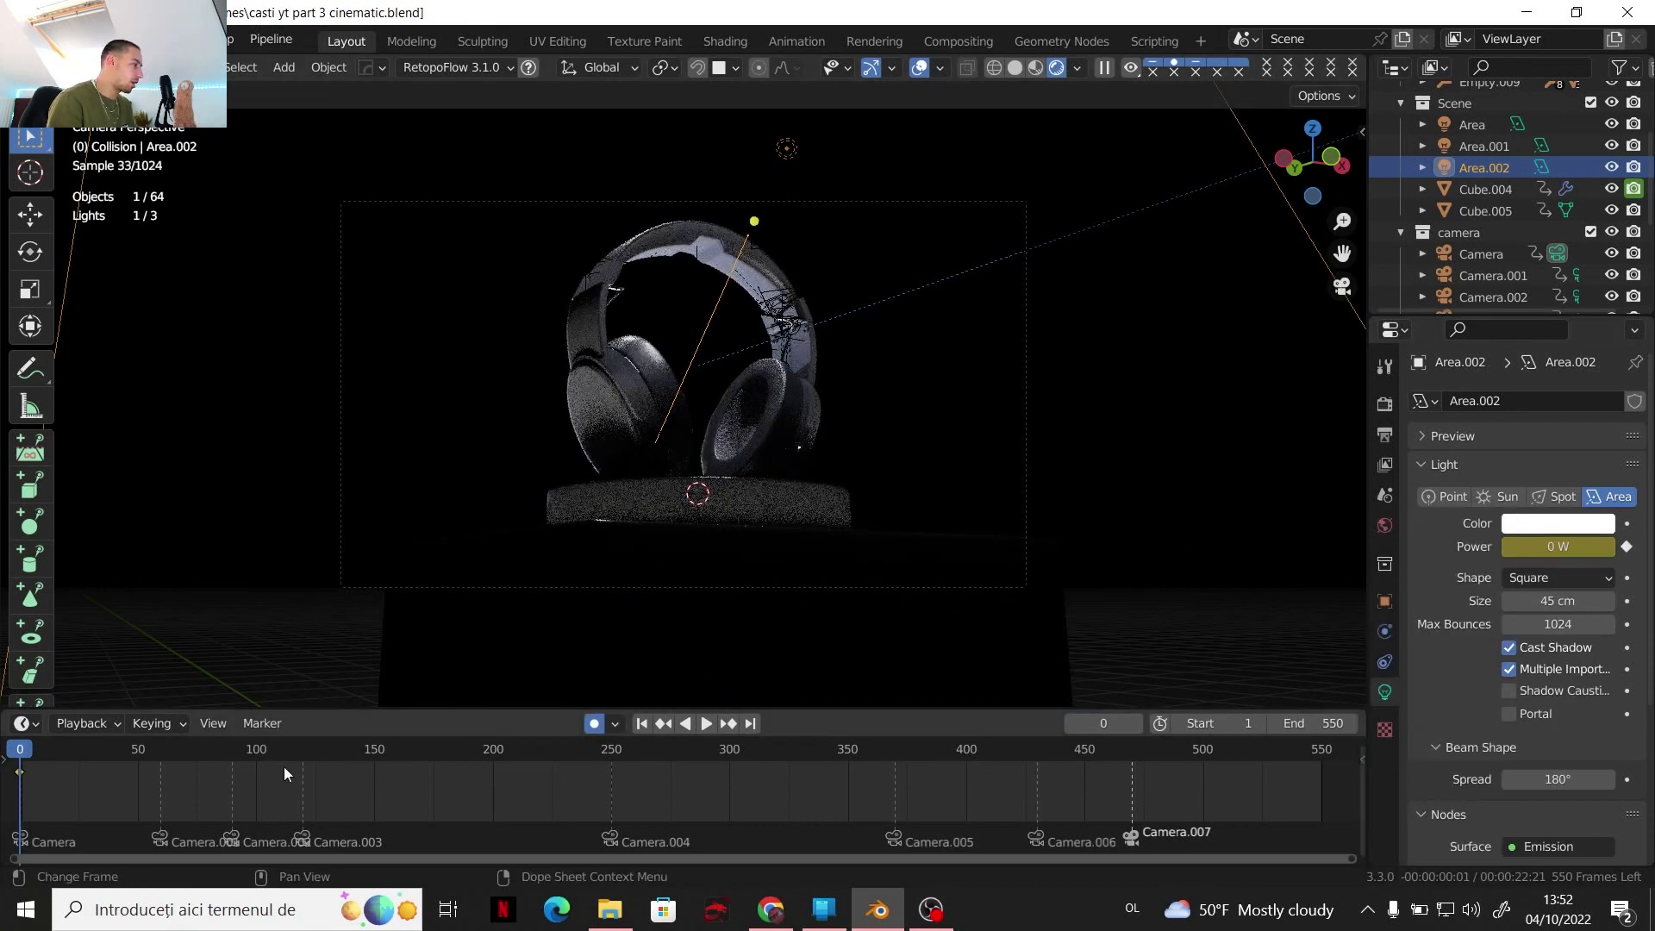
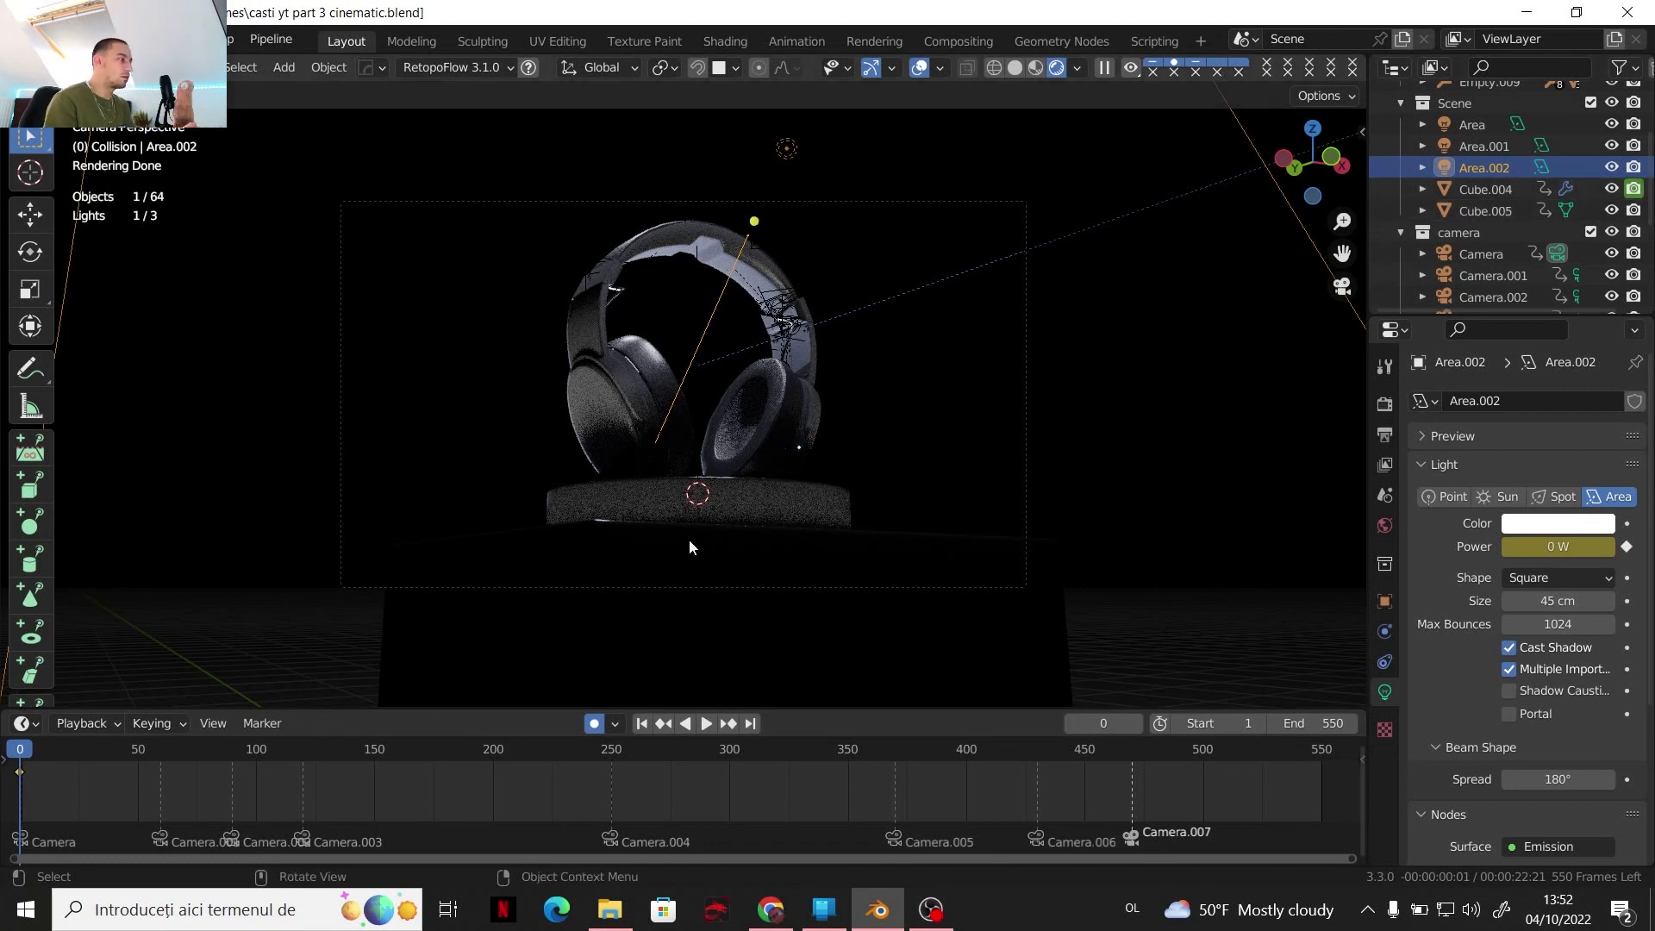
Set the Area.001 light's power to 0 W and keyframe it at frame 0
click(1491, 144)
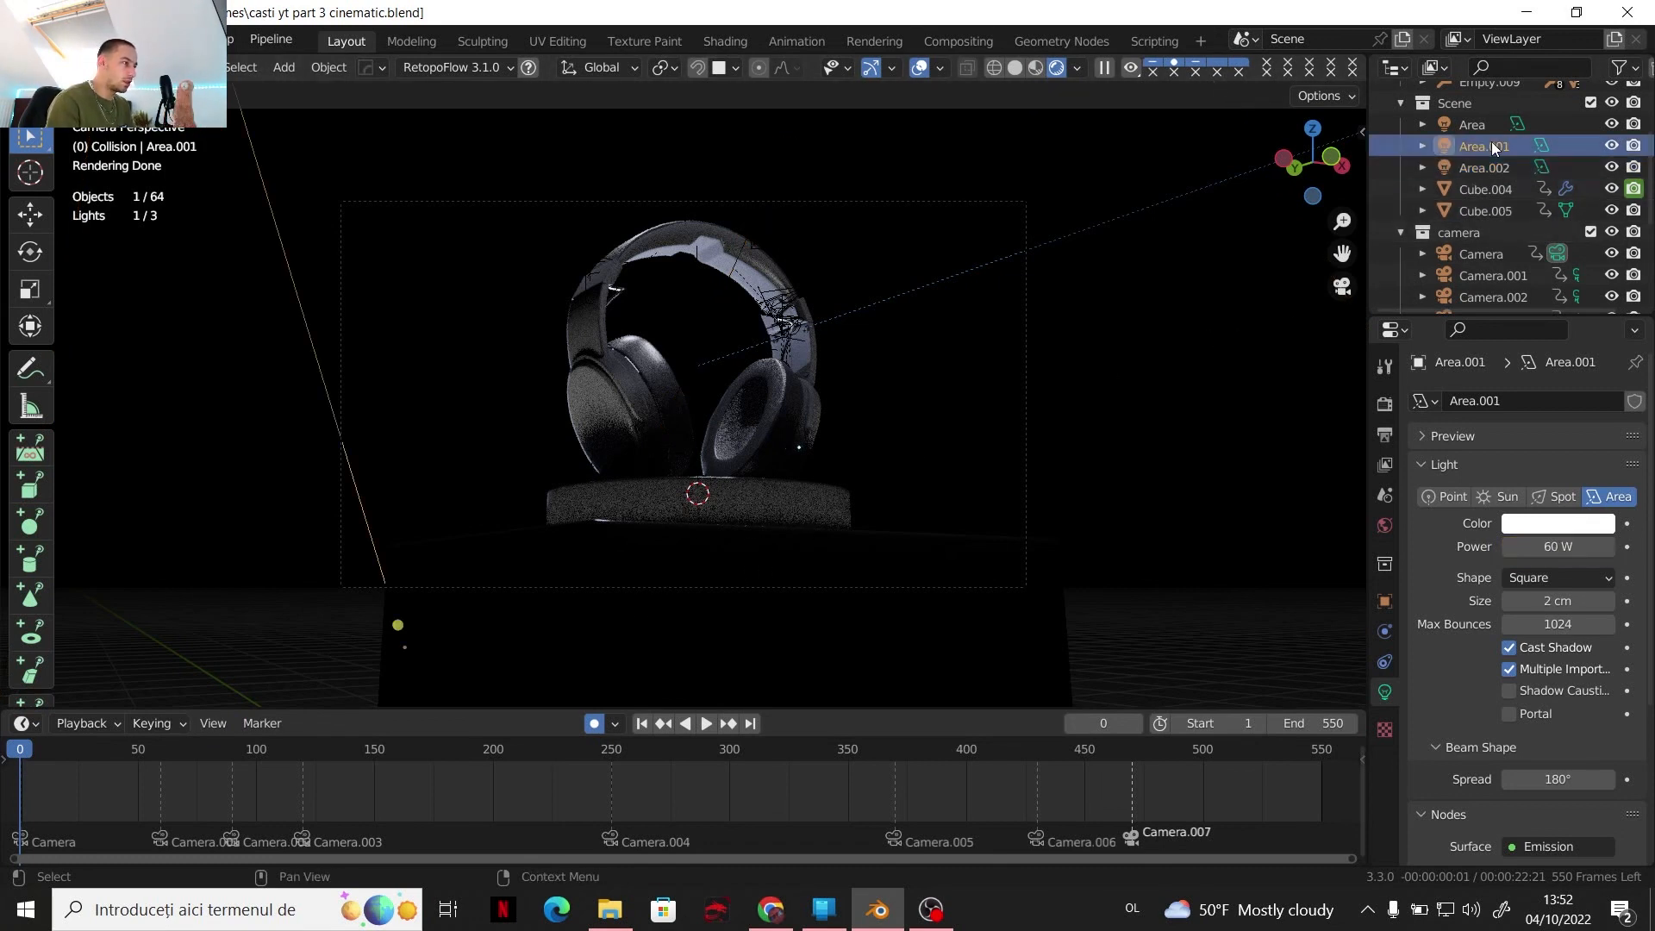
click(1545, 545)
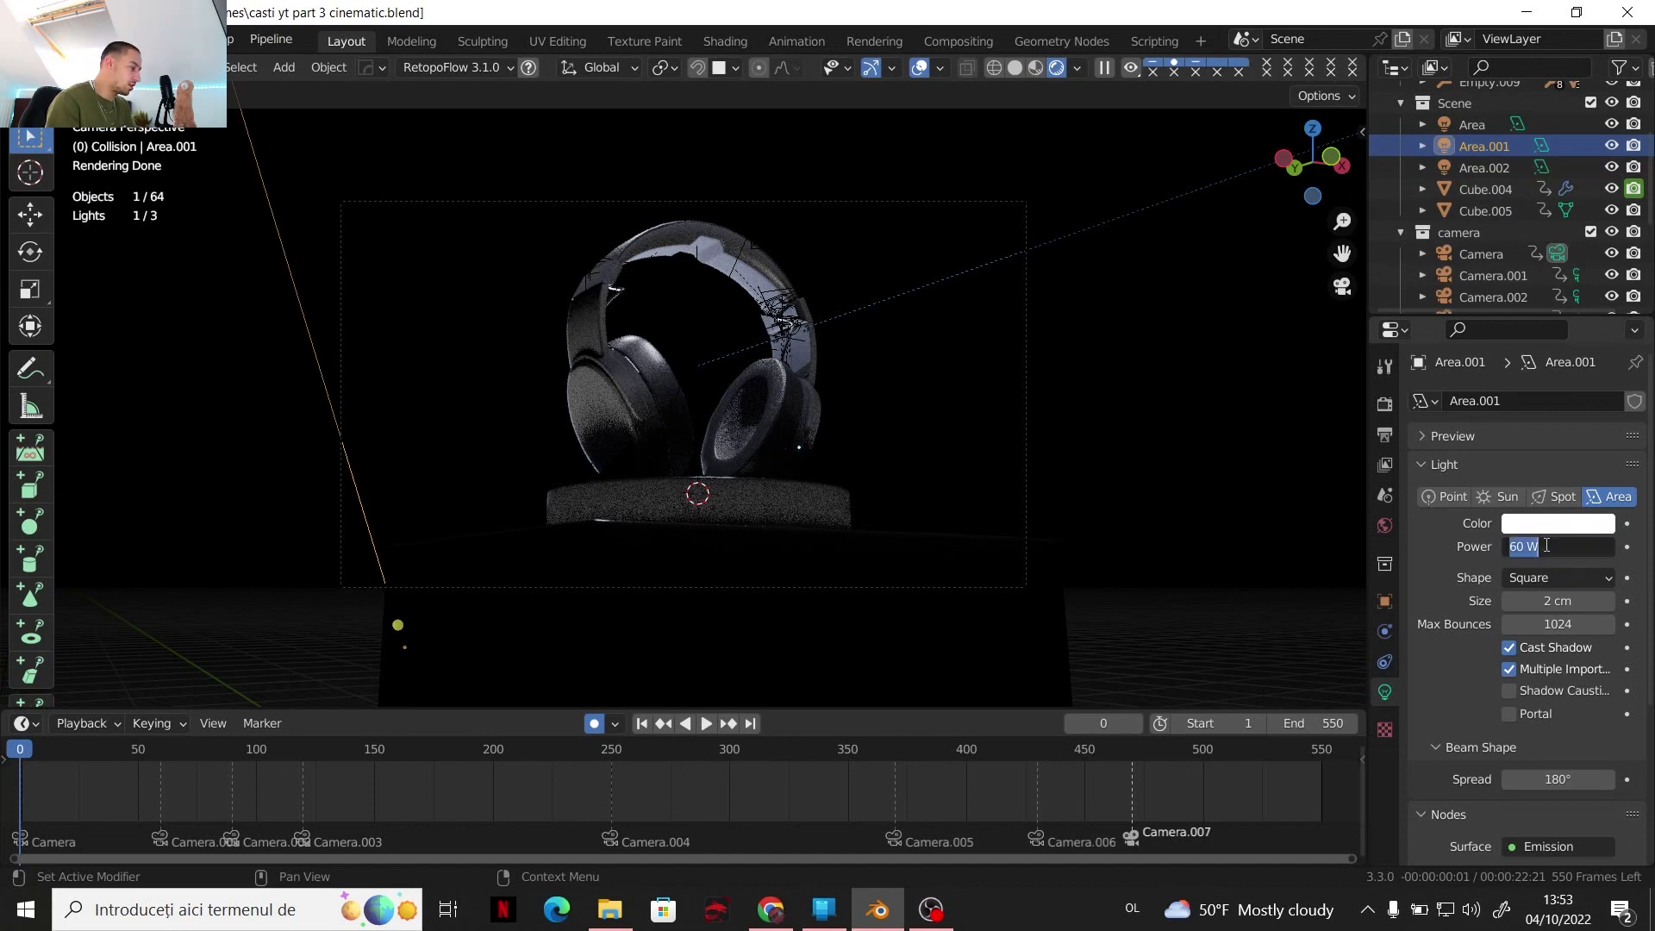
text(0)
key(Return)
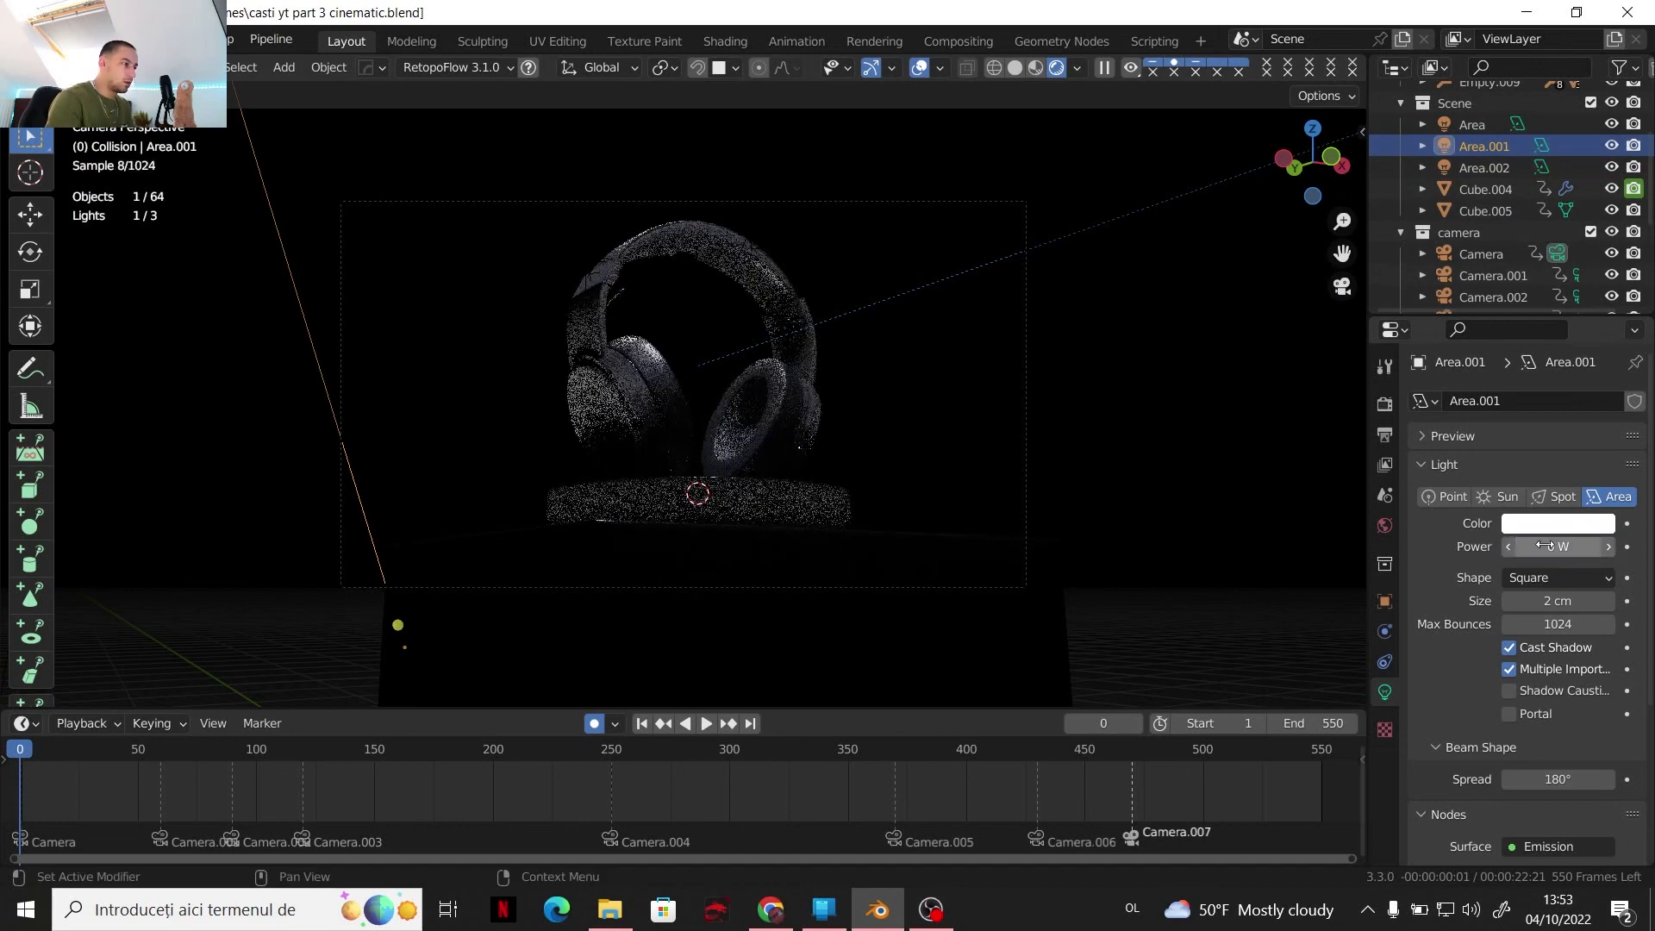
right_click(1546, 546)
click(1543, 542)
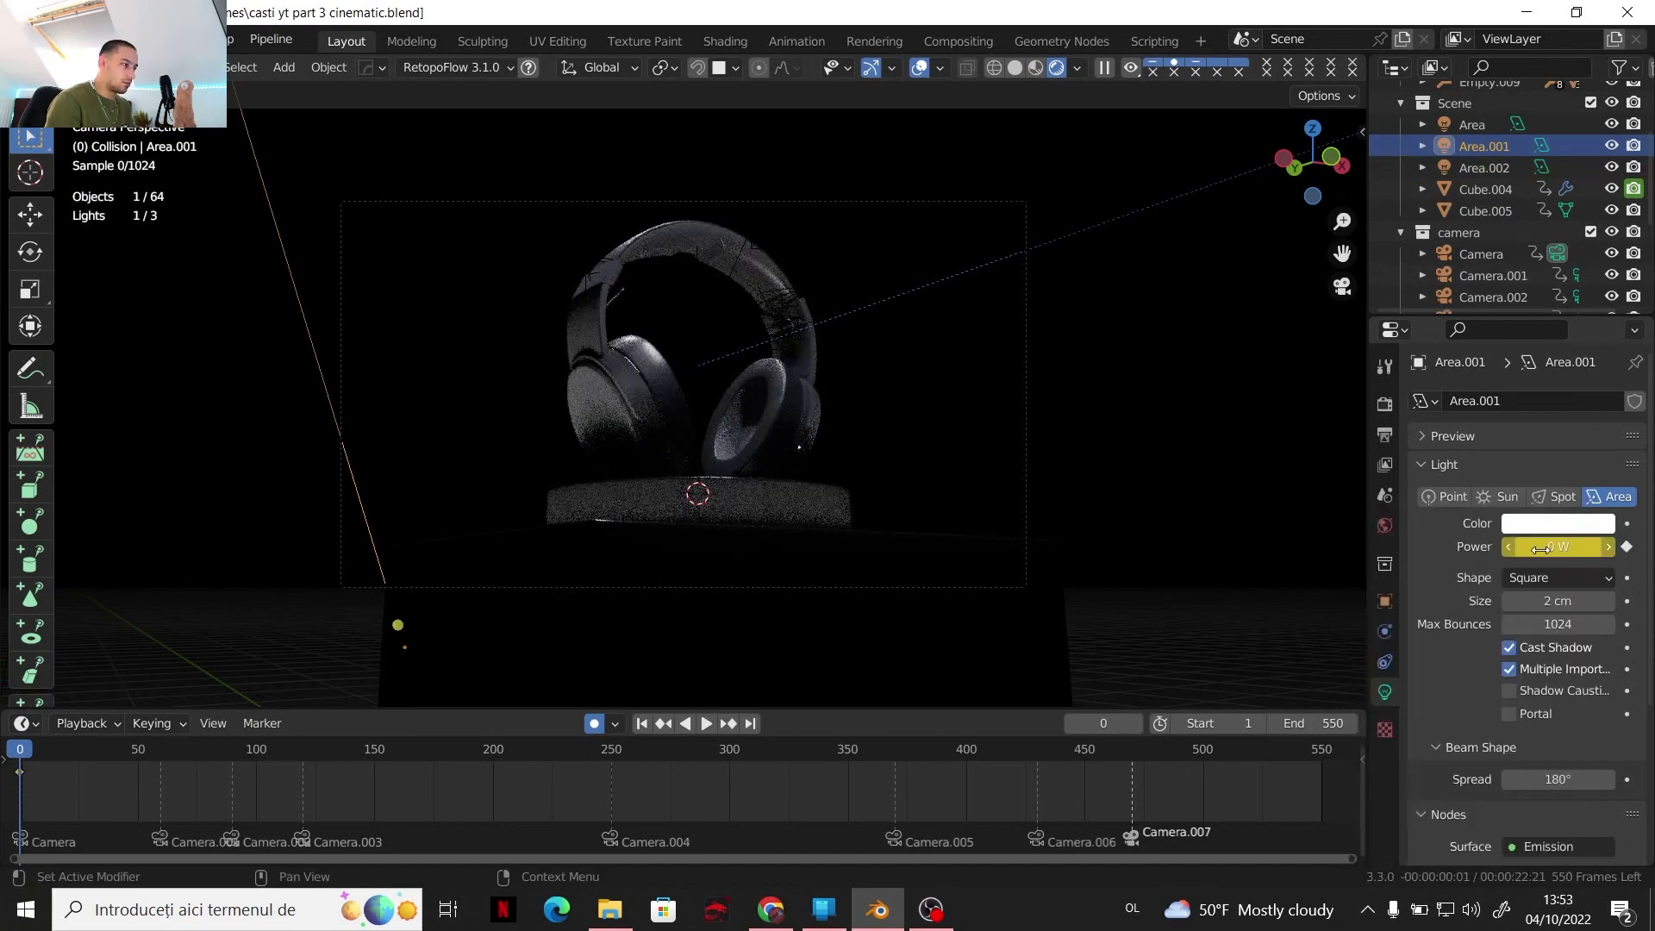
Set the rectangular Area light's power to 0 W and keyframe it at frame 0
click(1471, 169)
click(1472, 126)
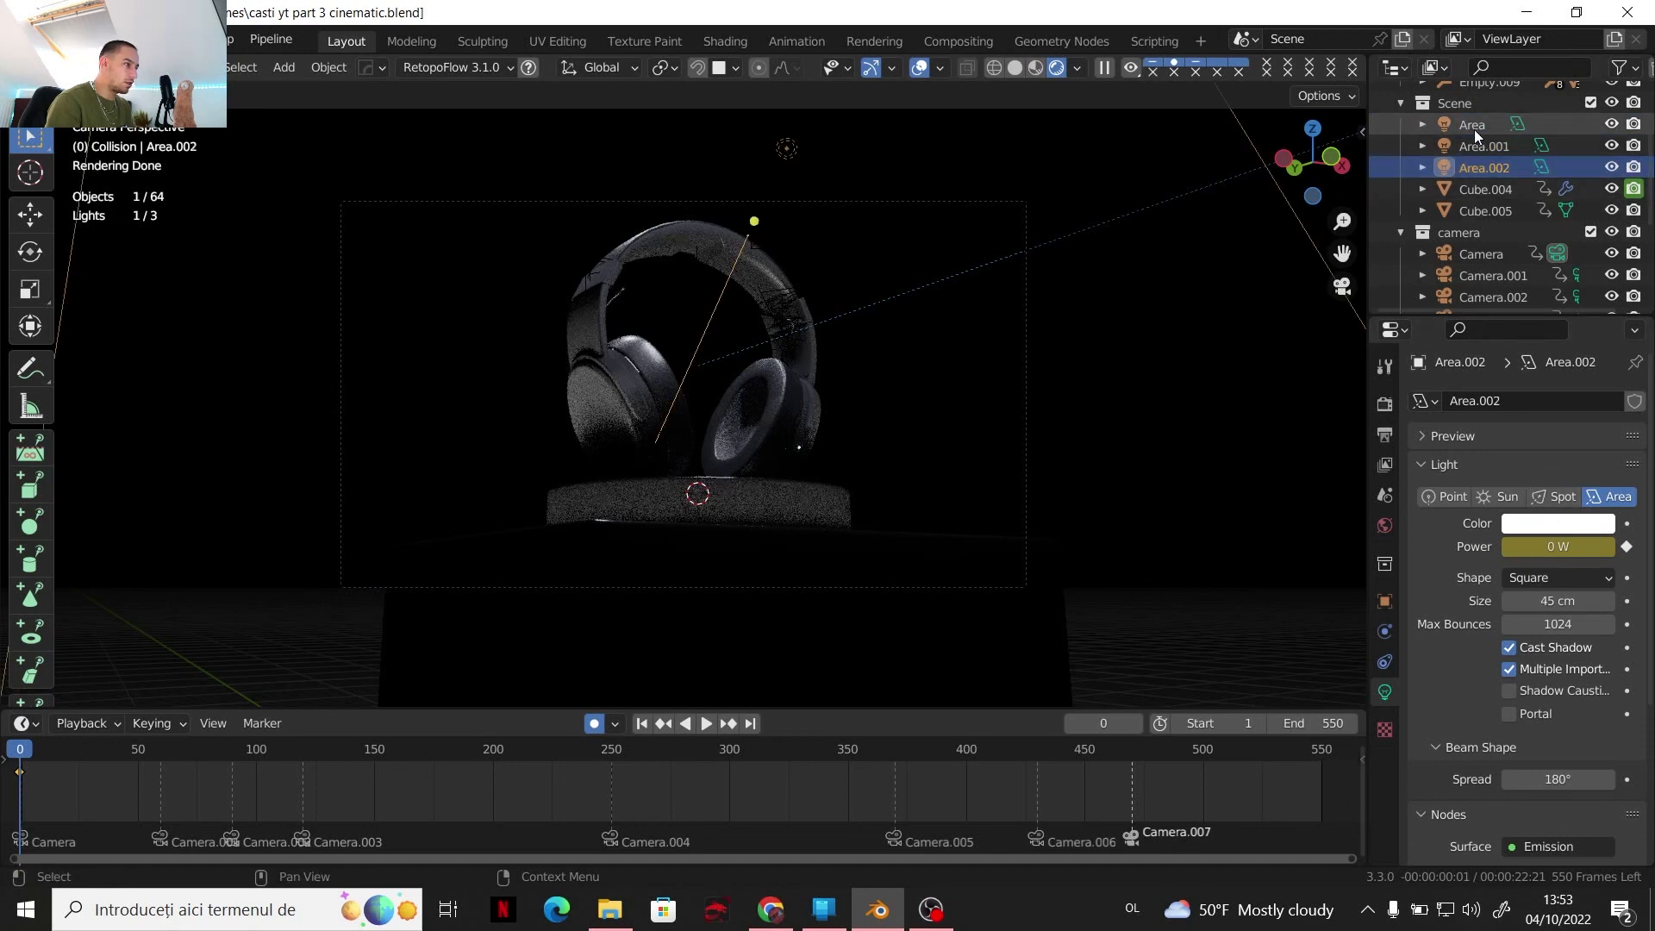
click(1559, 545)
text(0)
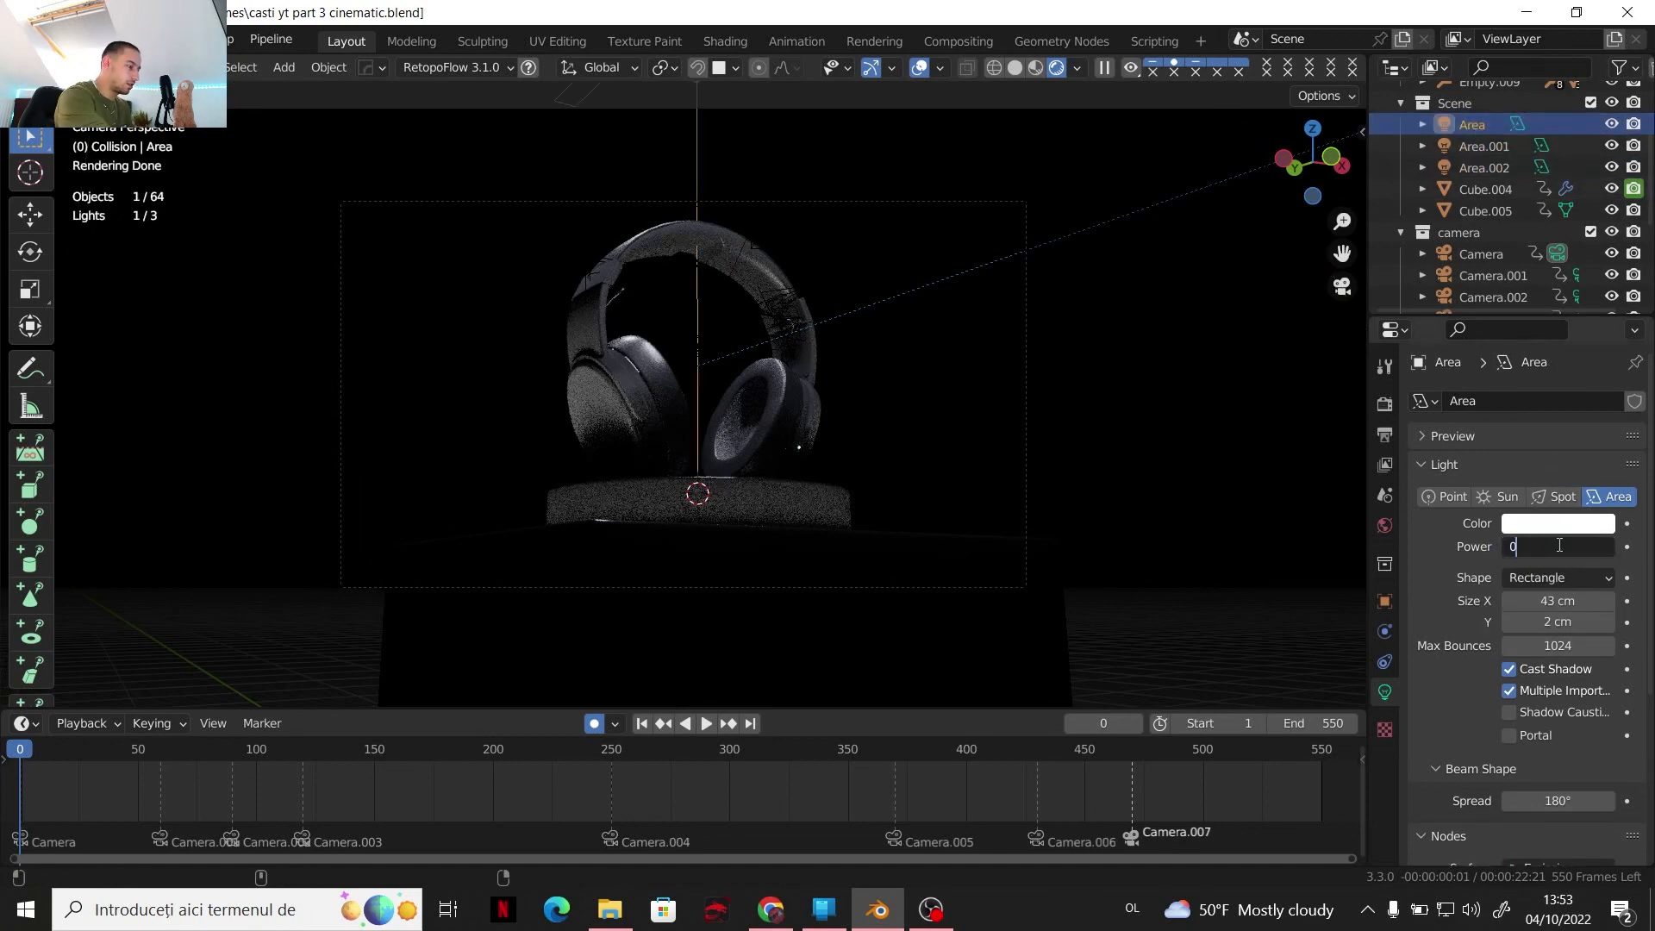
key(Return)
right_click(1558, 545)
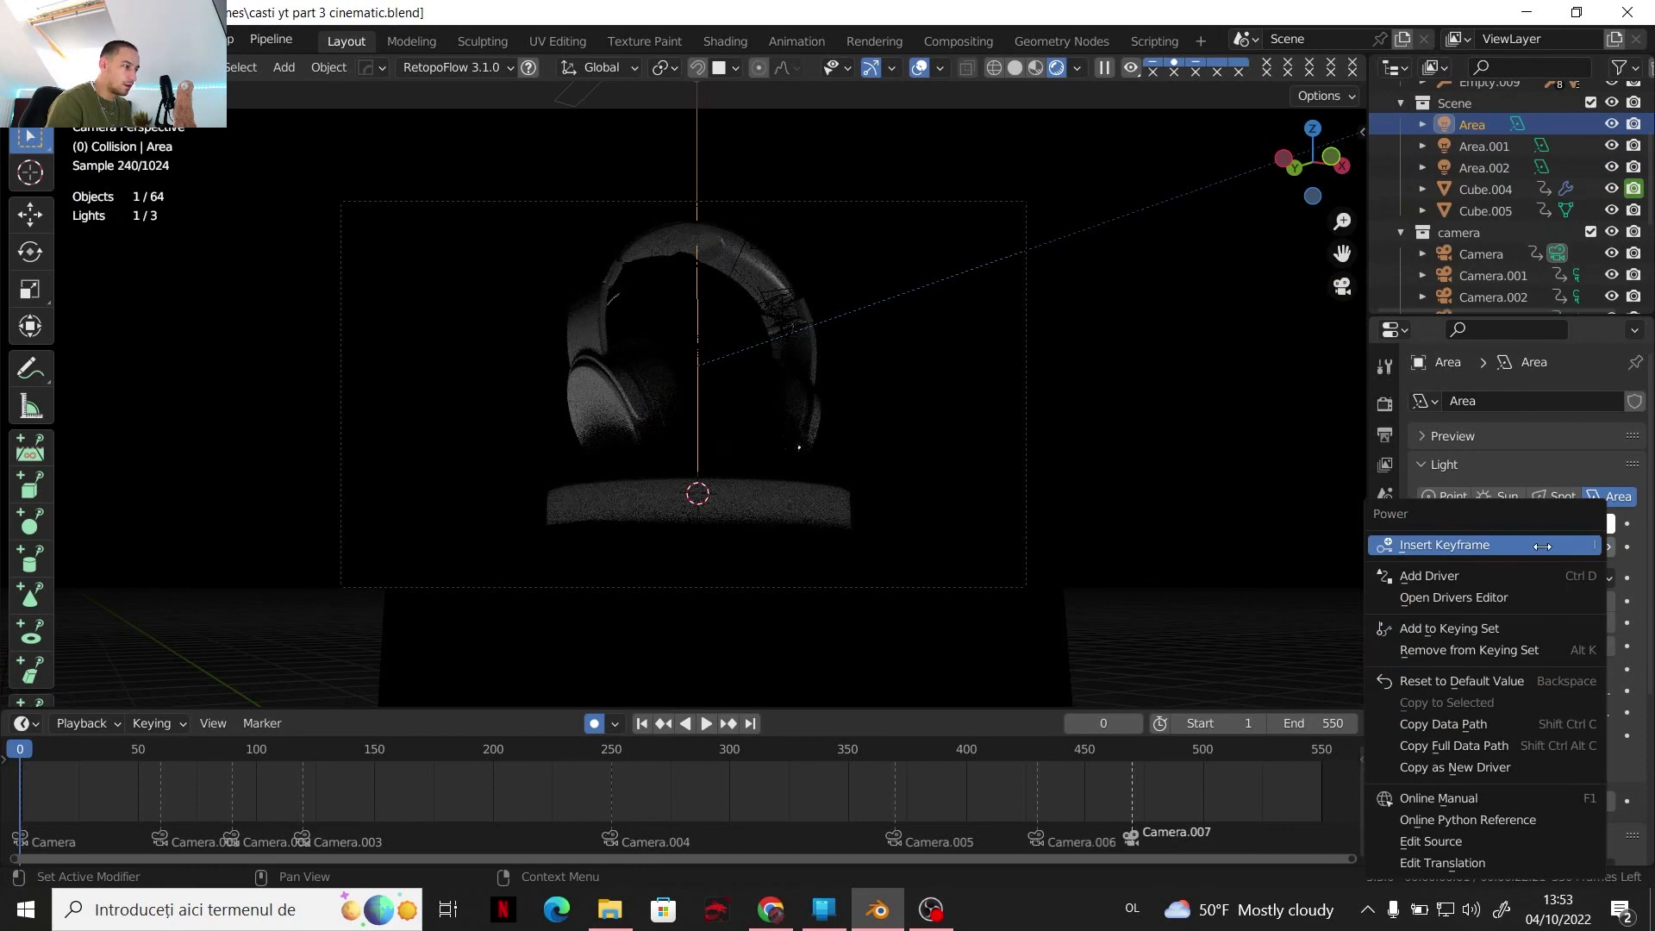
click(1559, 545)
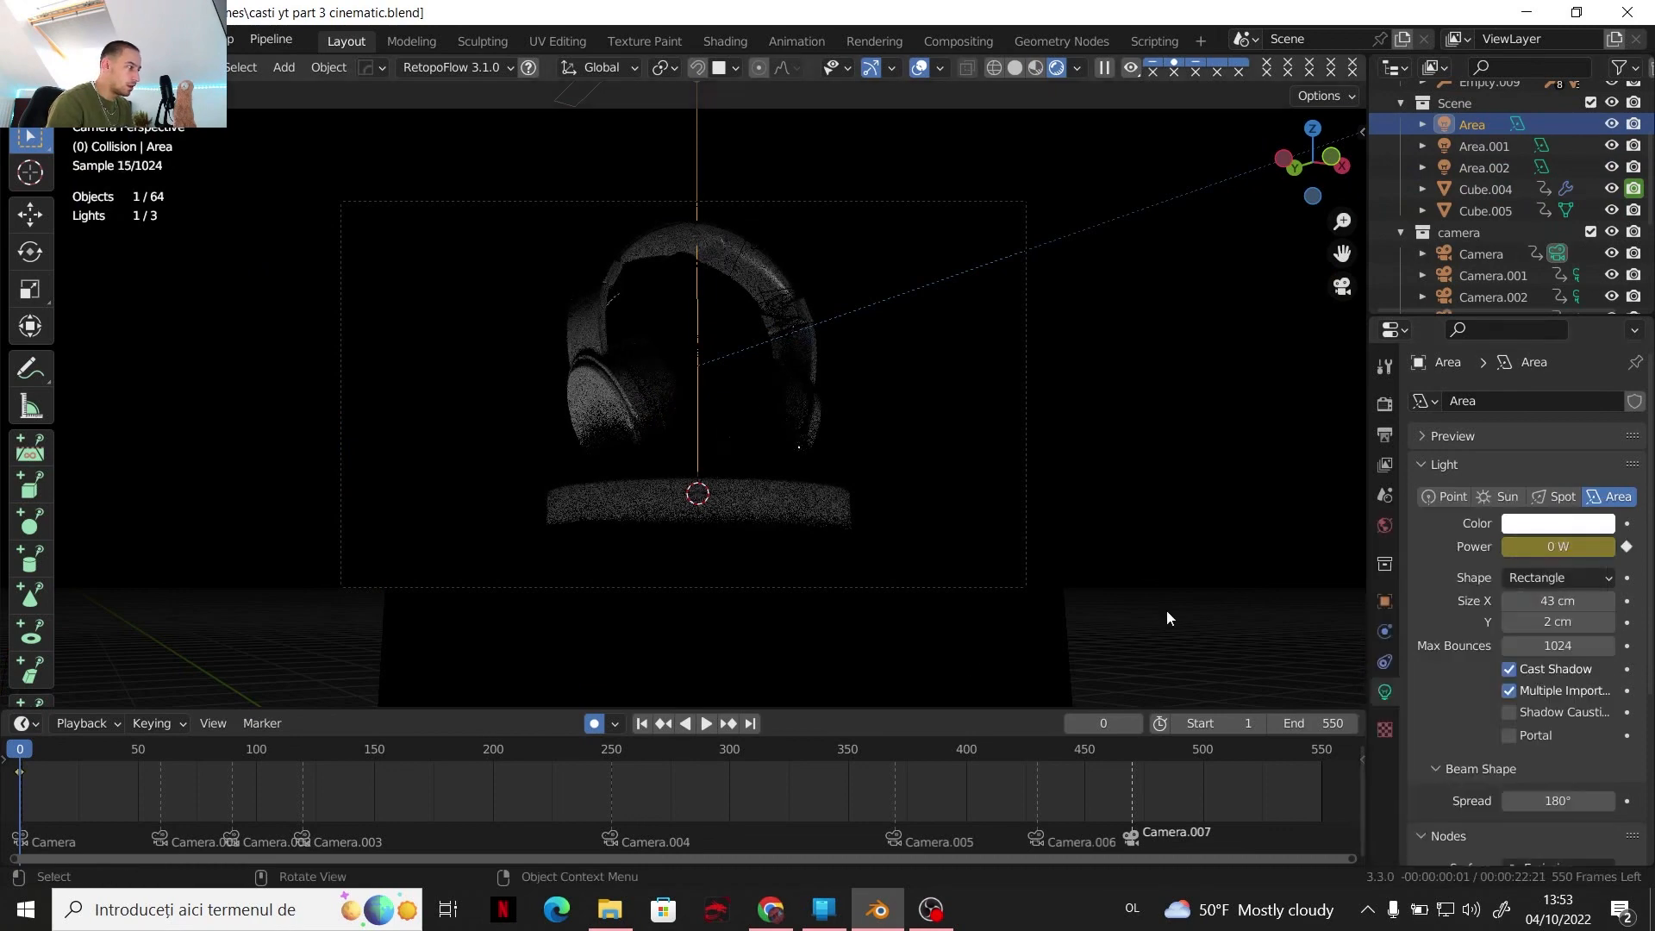
Check the rendered lighting at frame 60 through its camera, and return to frame 0
click(158, 752)
key(space)
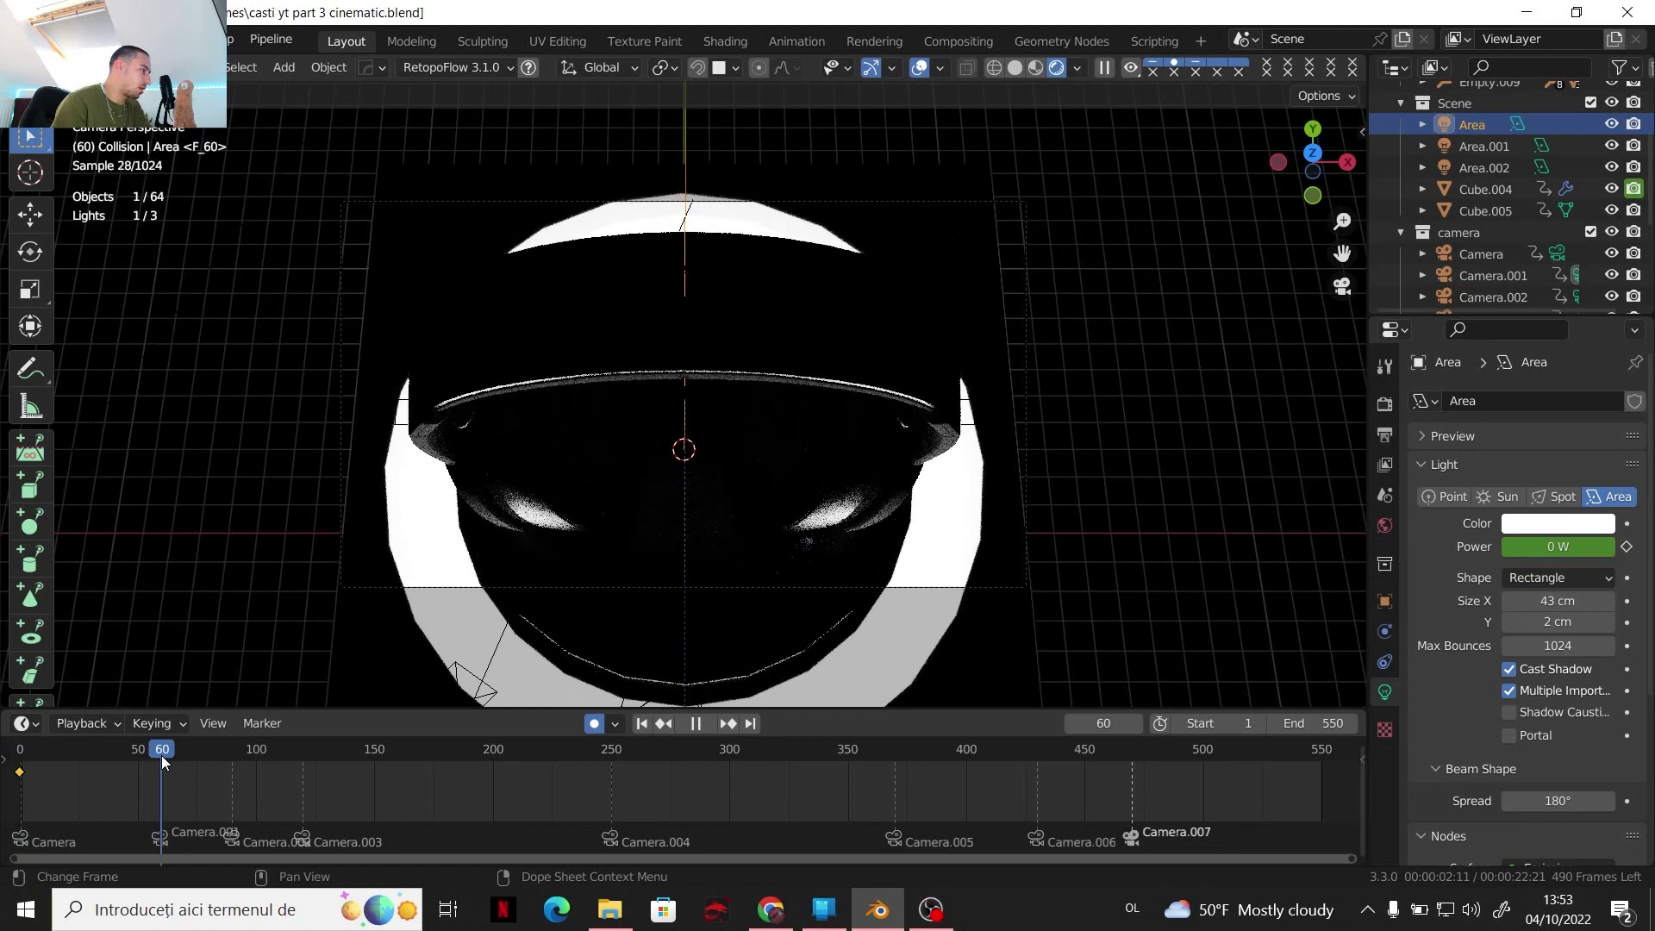
click(18, 762)
key(space)
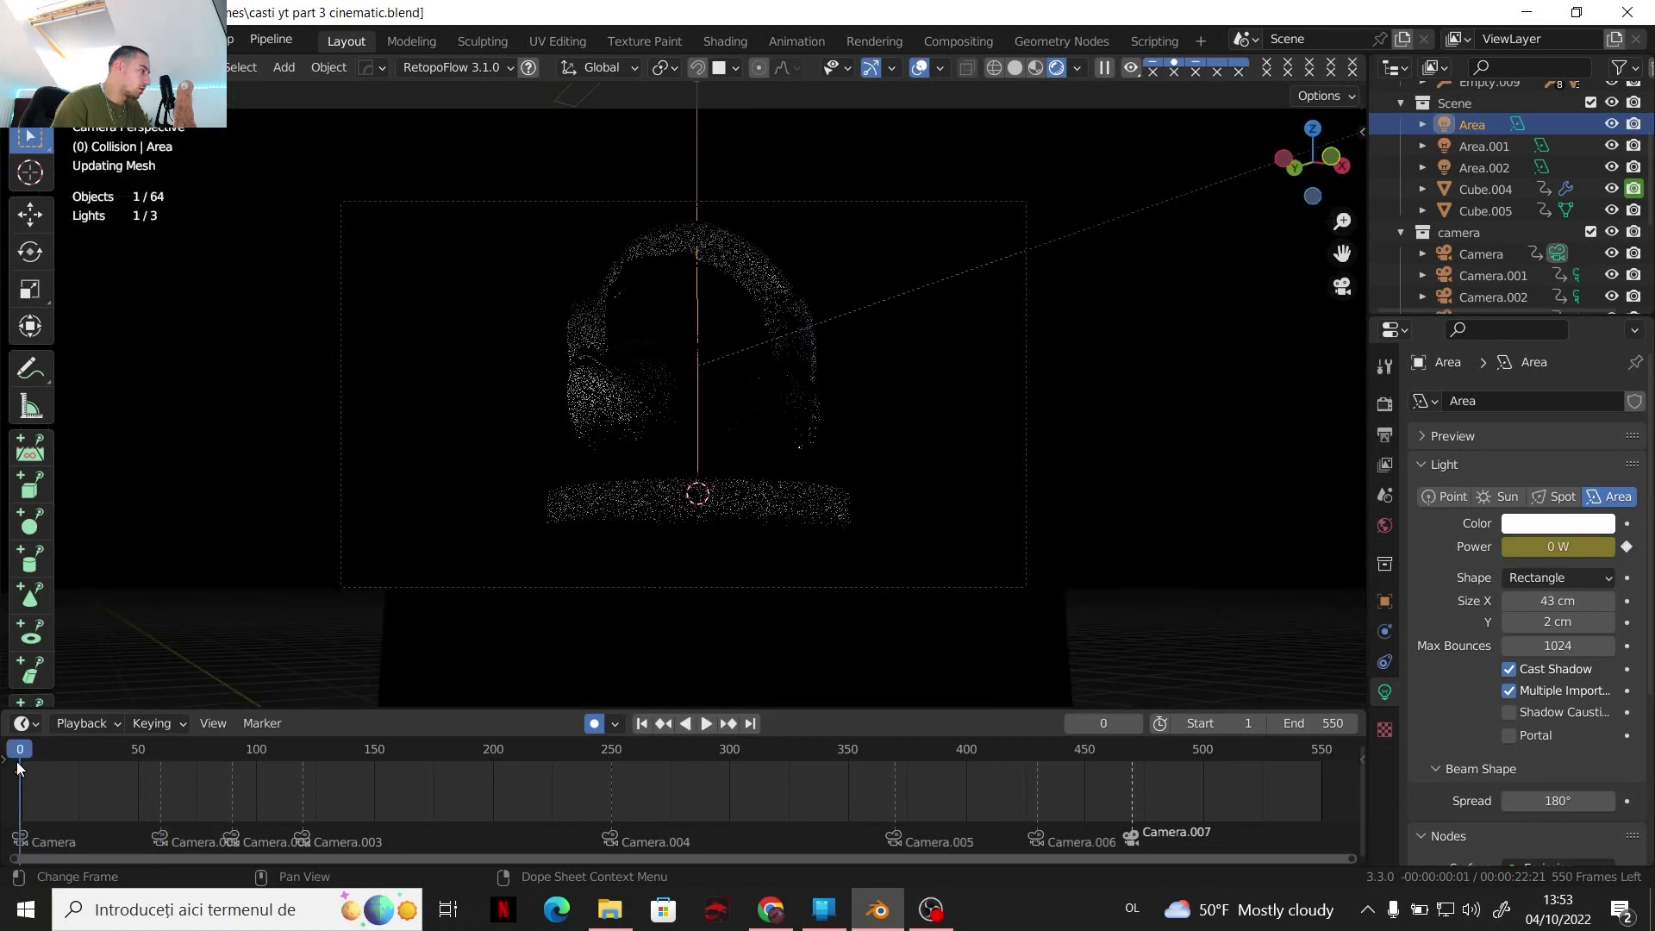
Keyframe the emission strength of Cube.005's Material.001 at 50 on frame 0
click(1467, 166)
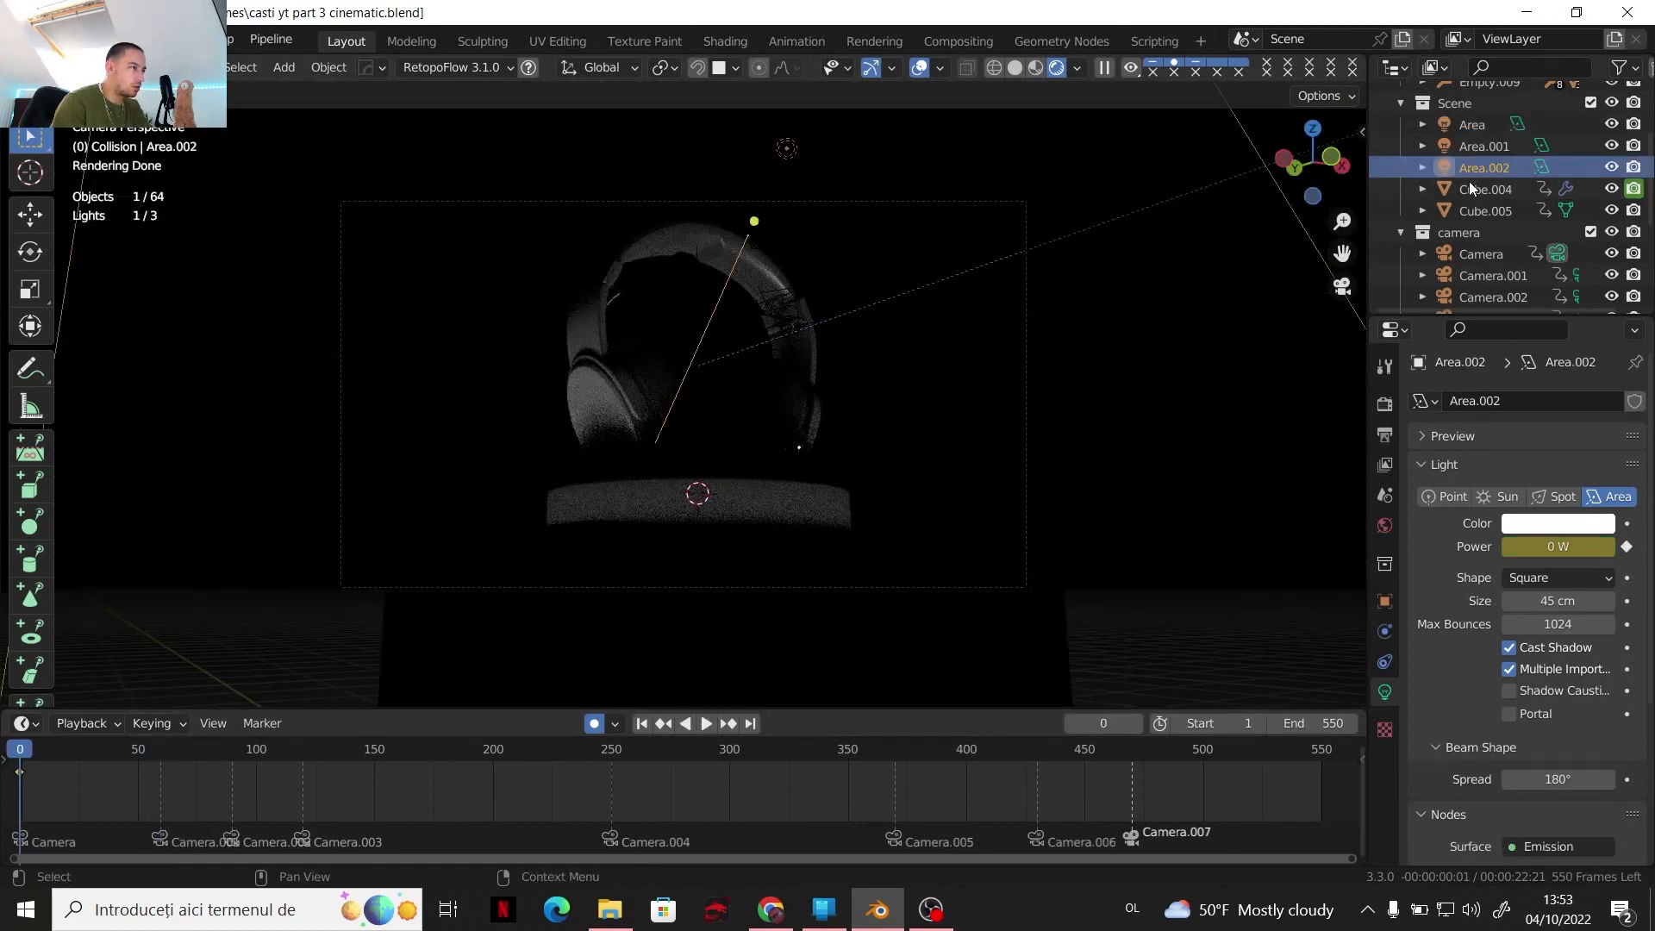
click(1473, 210)
click(1385, 783)
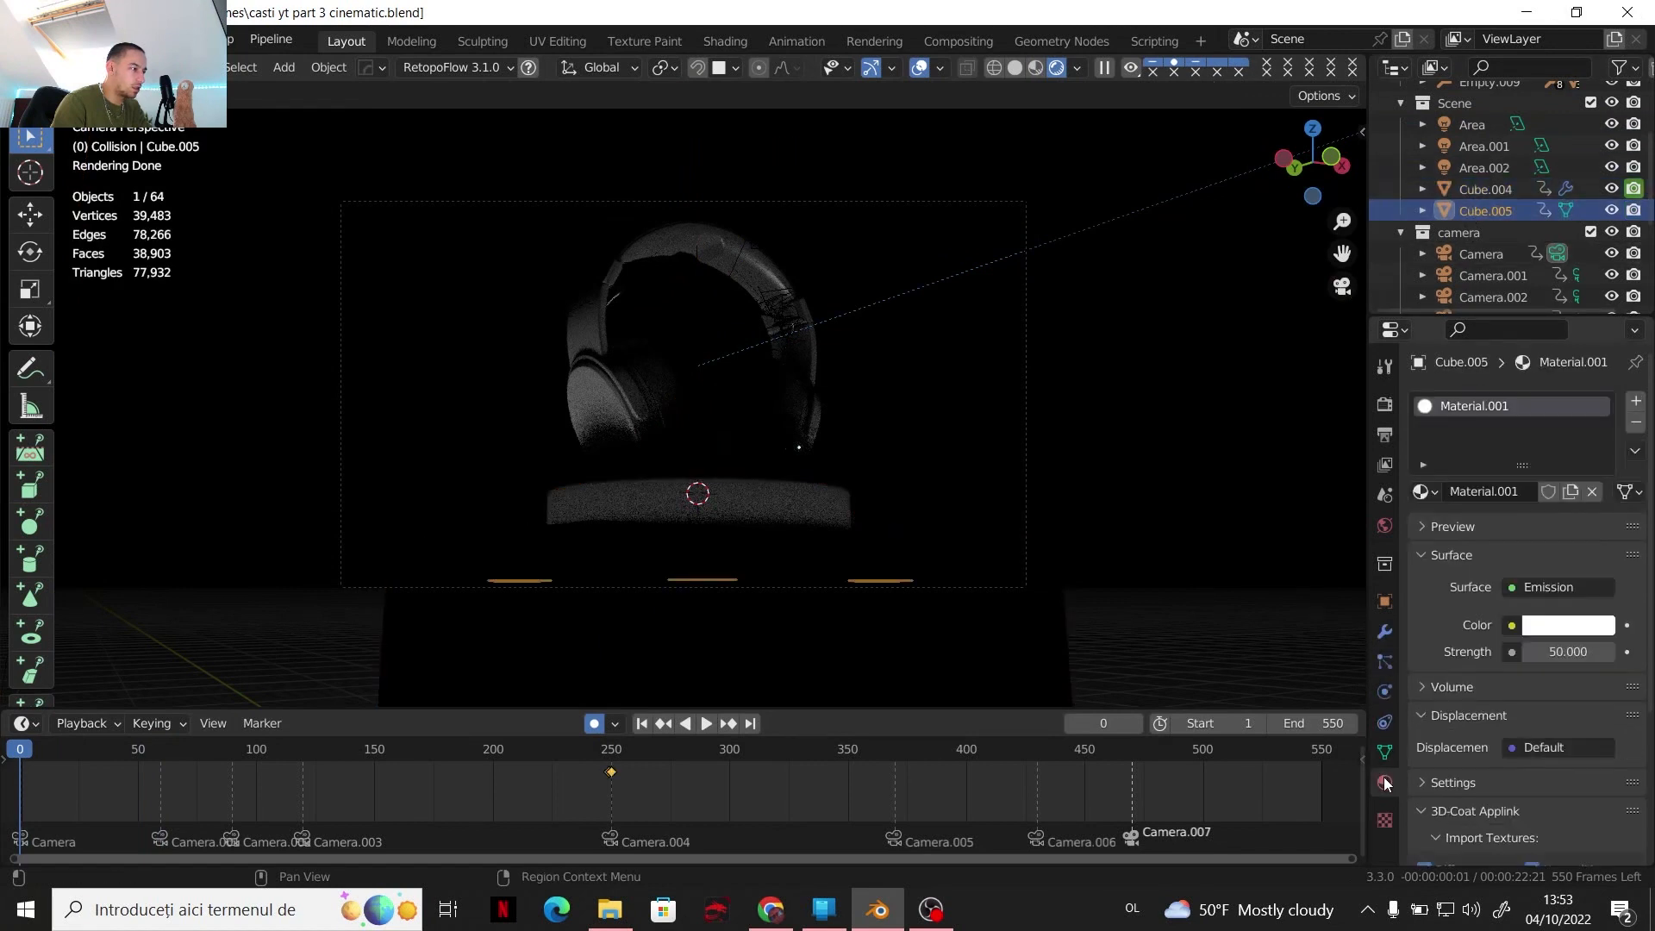
right_click(1561, 644)
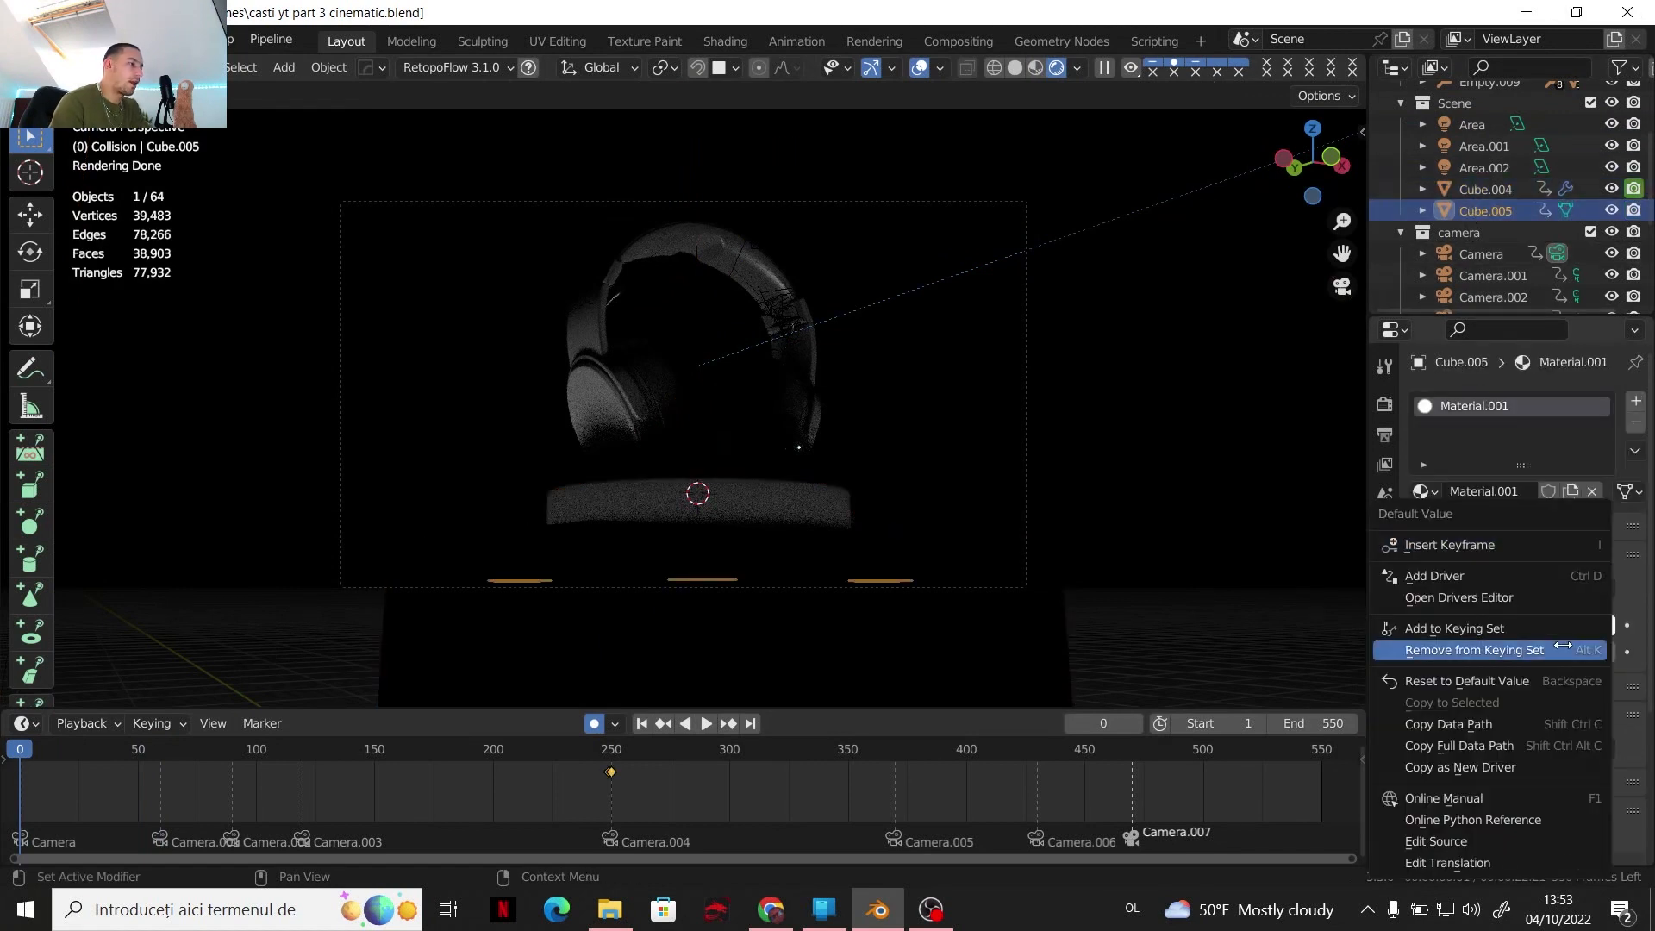
click(1470, 545)
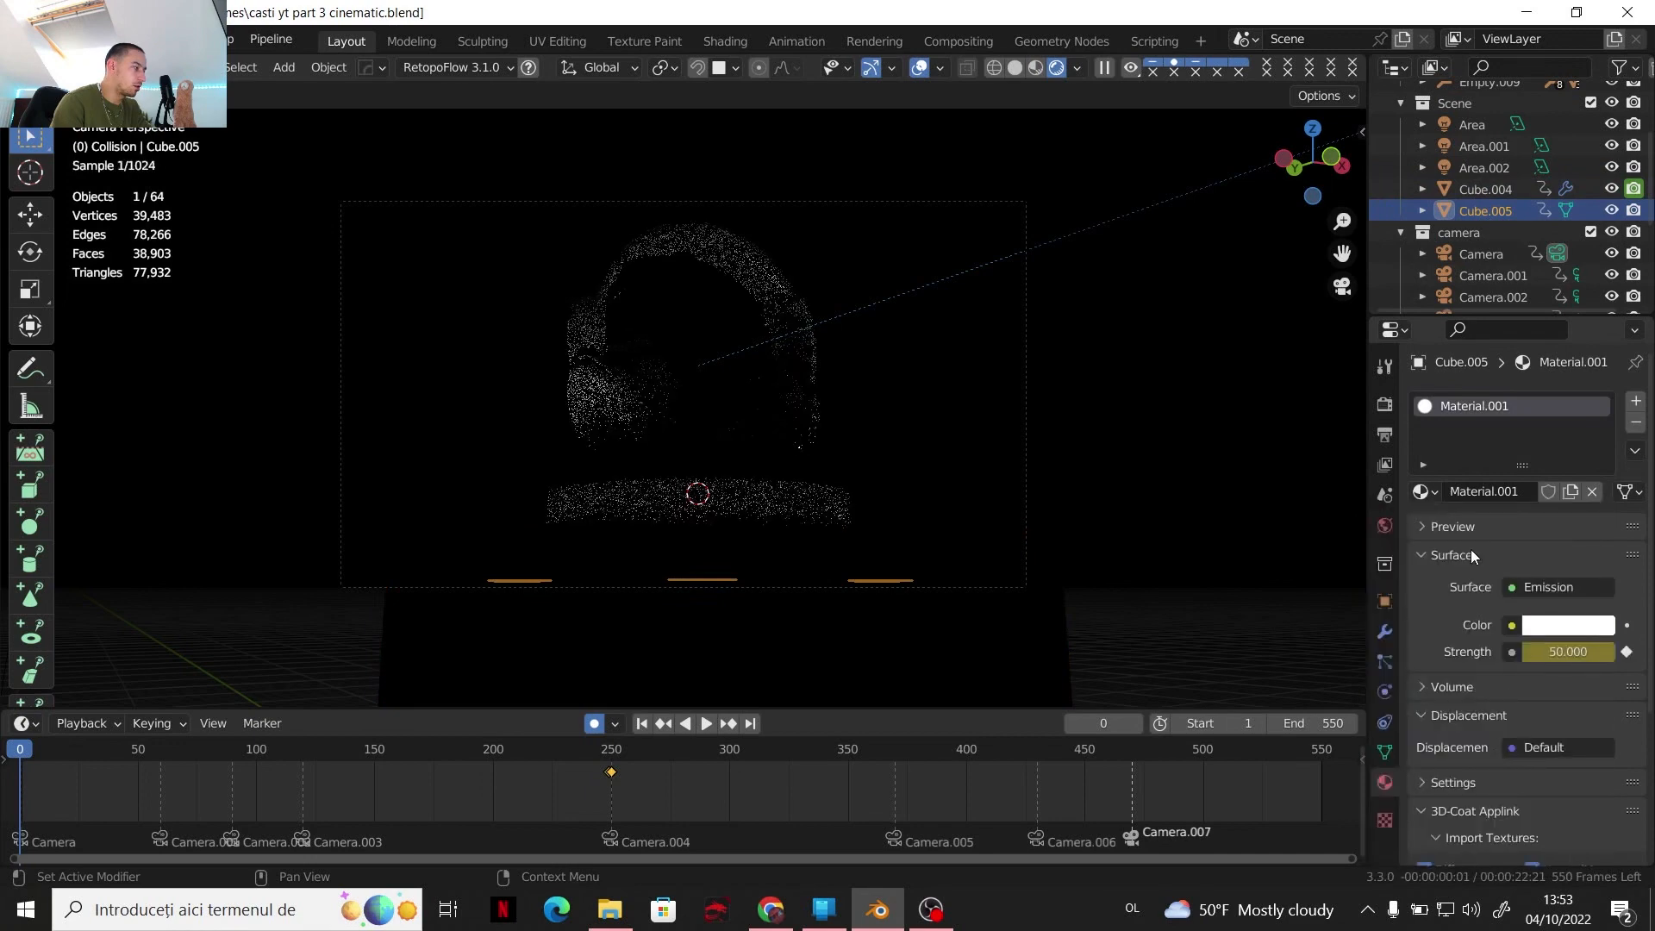
Move to frame 59 and keyframe Cube.005's emission strength there at 50
drag(145, 757, 159, 762)
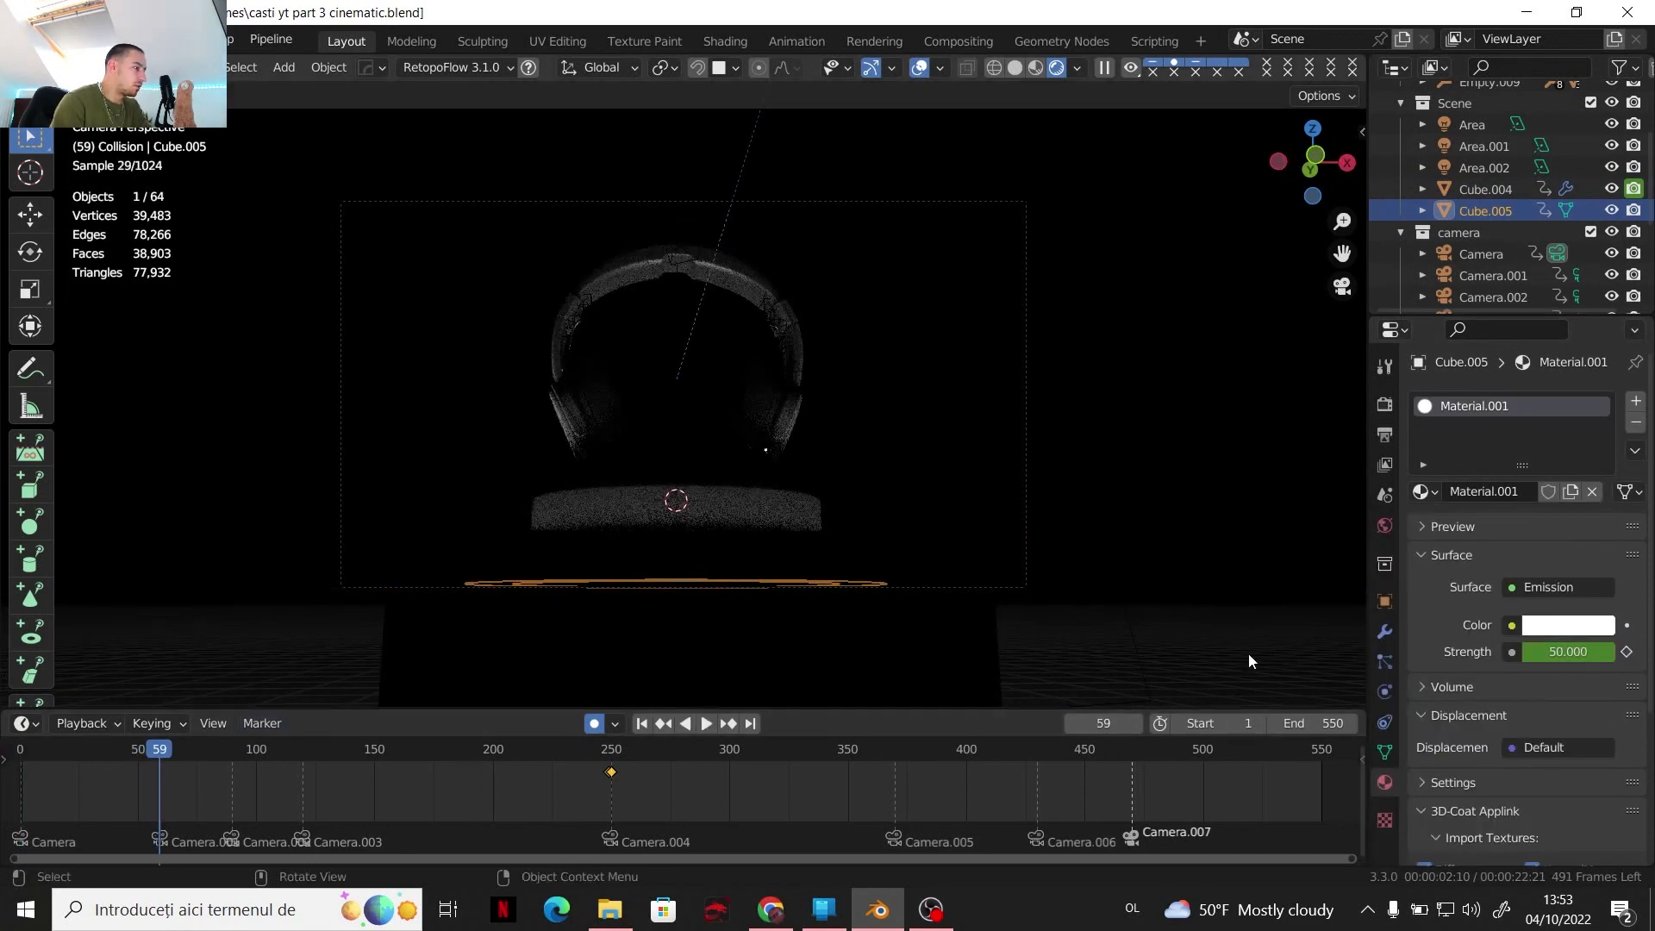
right_click(1556, 650)
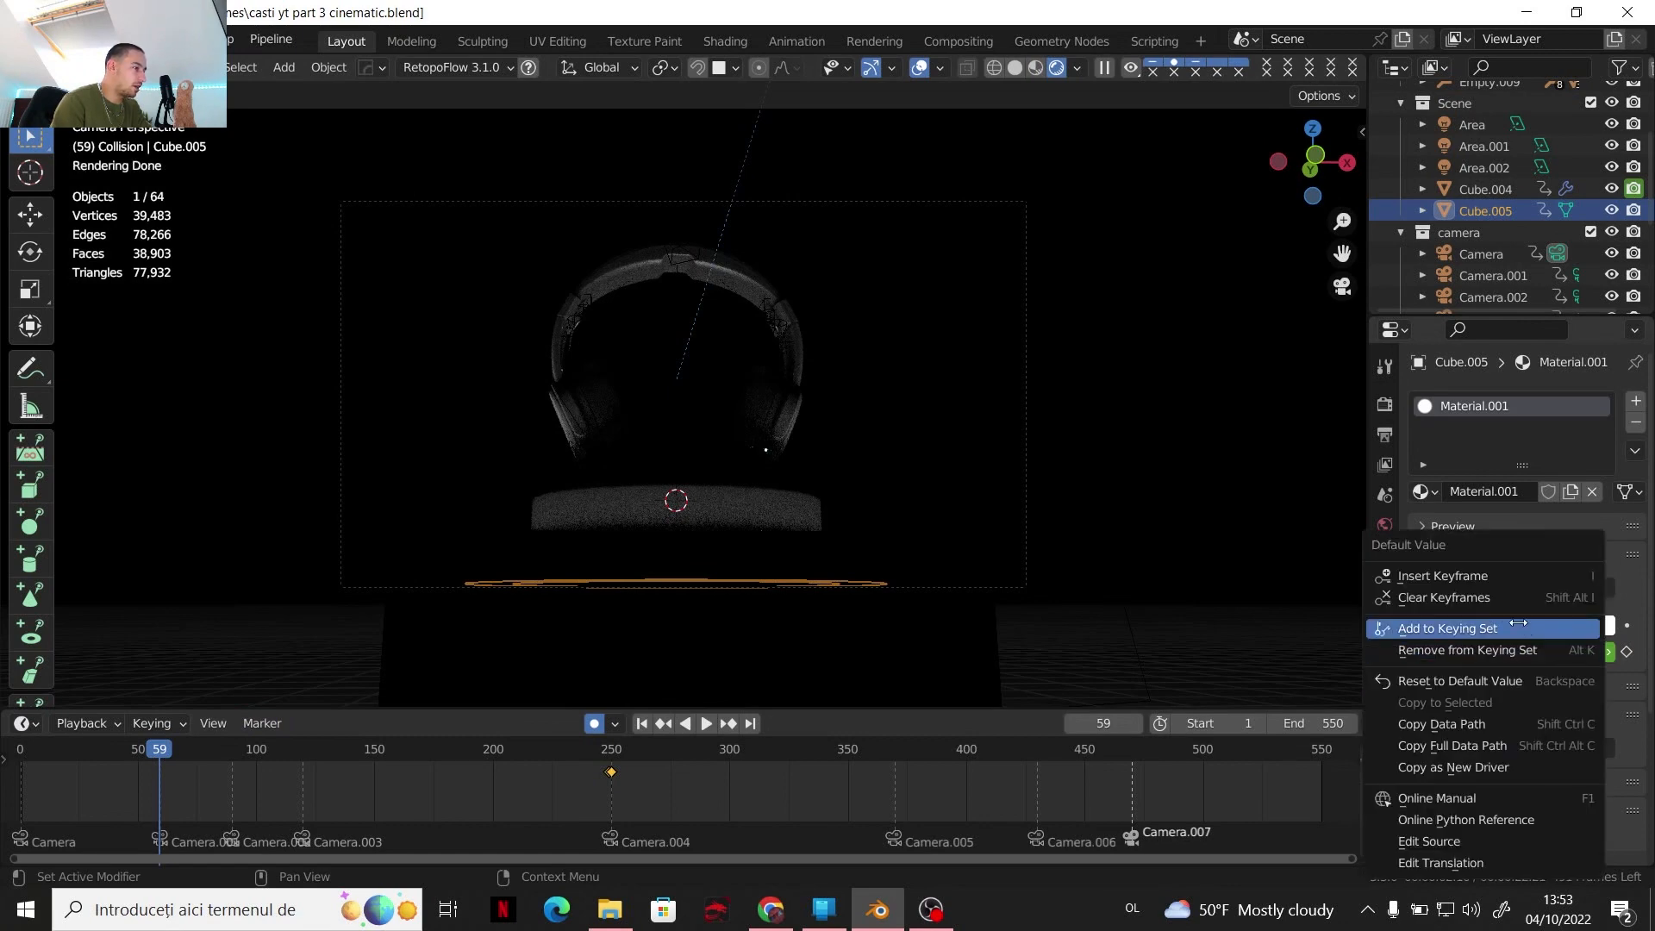
click(1461, 575)
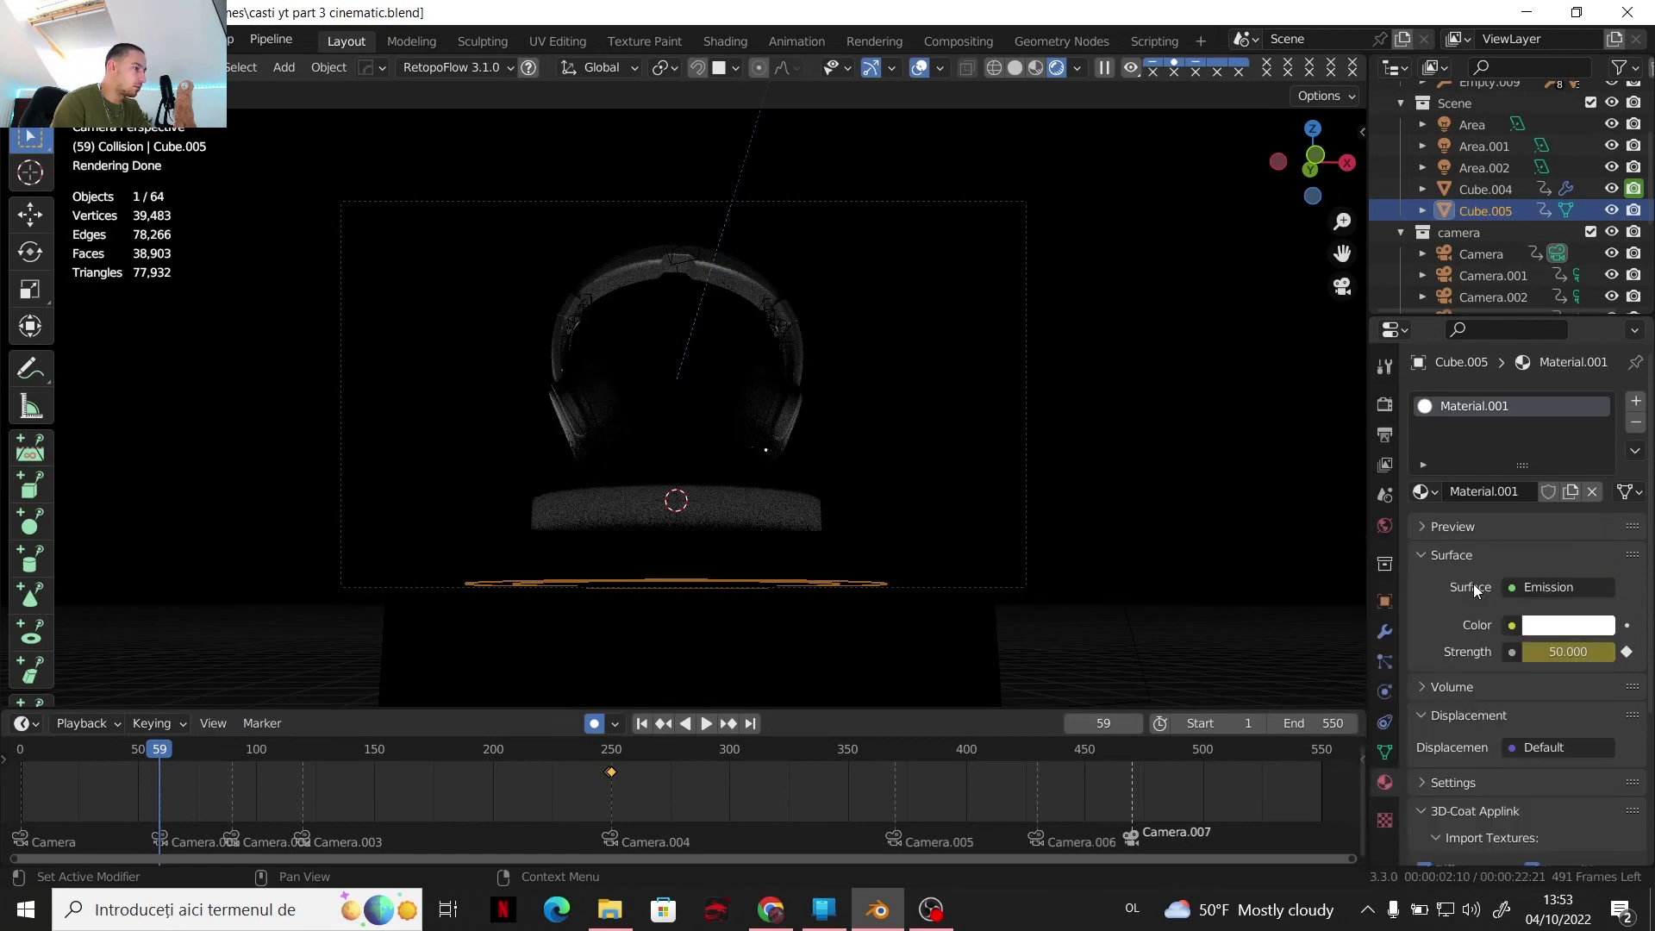
Go to frame 60 and set Cube.005's emission strength to 0, recording a keyframe
click(162, 752)
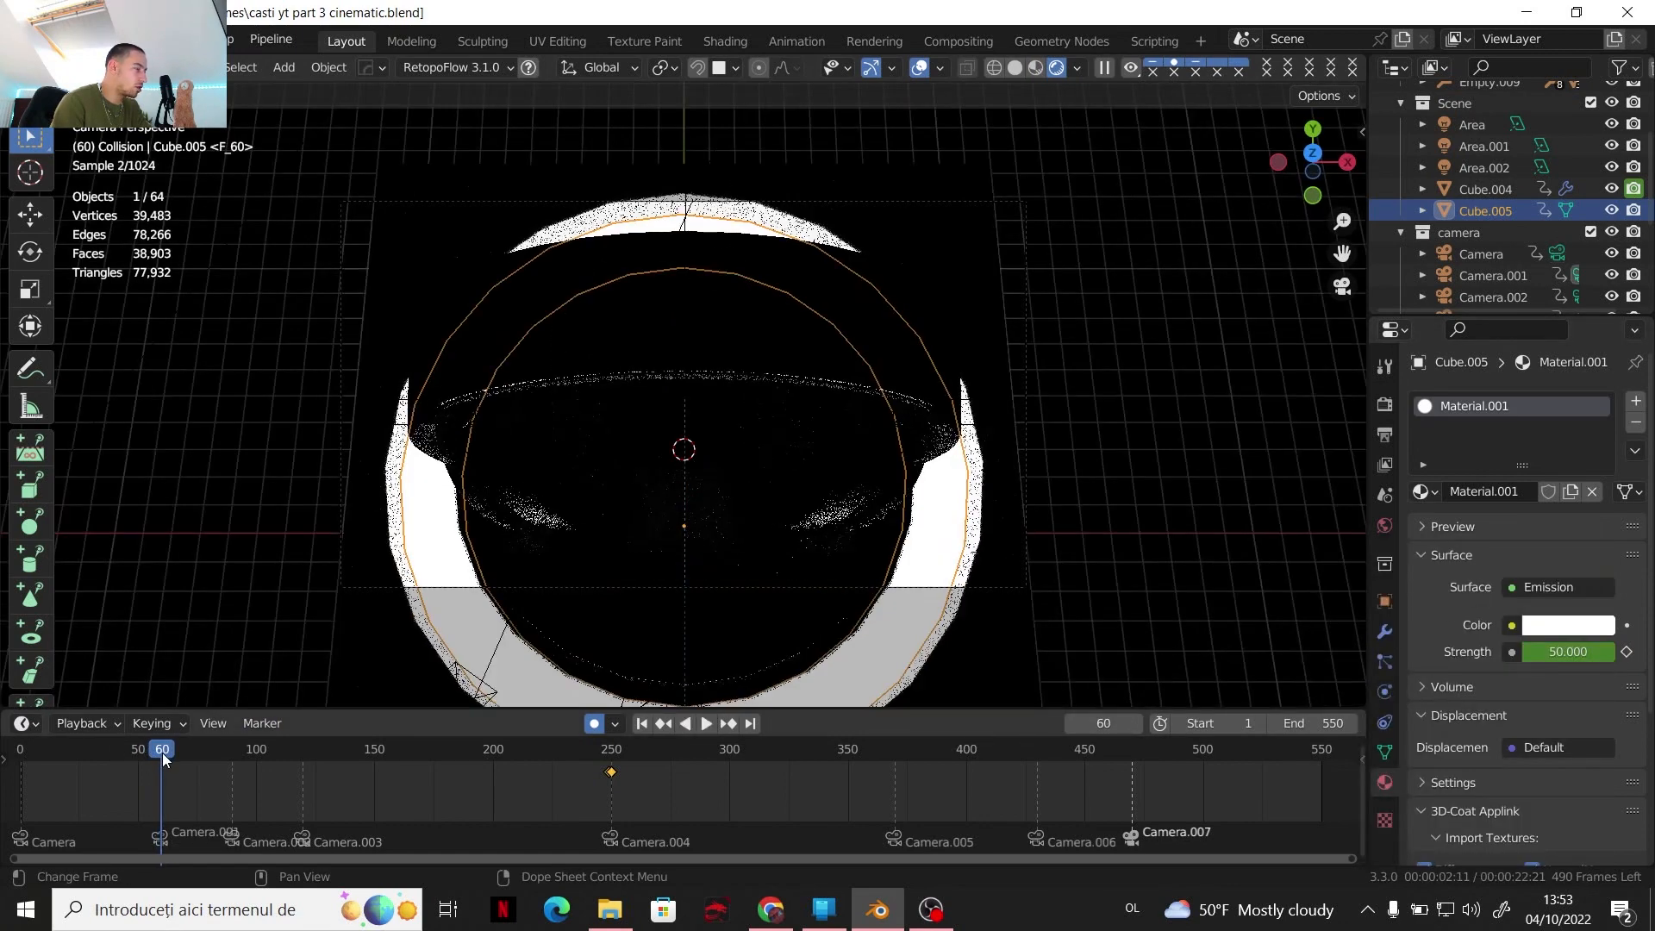
click(1574, 652)
text(0)
key(Return)
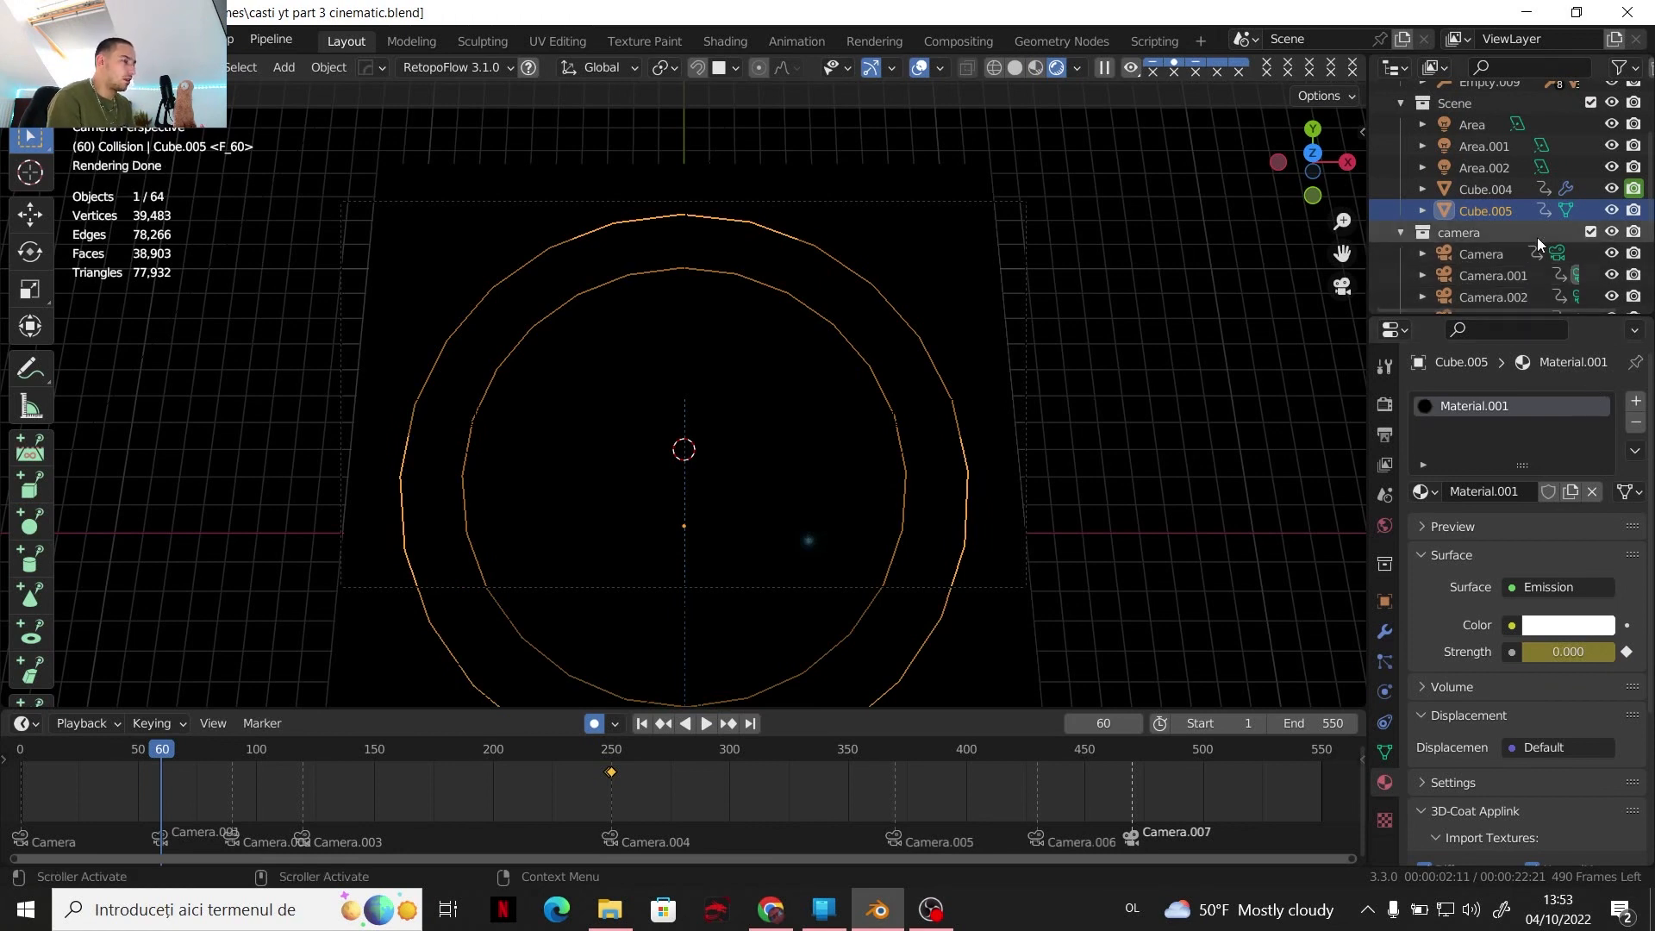
Check the power of the Area.002 and Area.001 lights at frame 60
click(1502, 172)
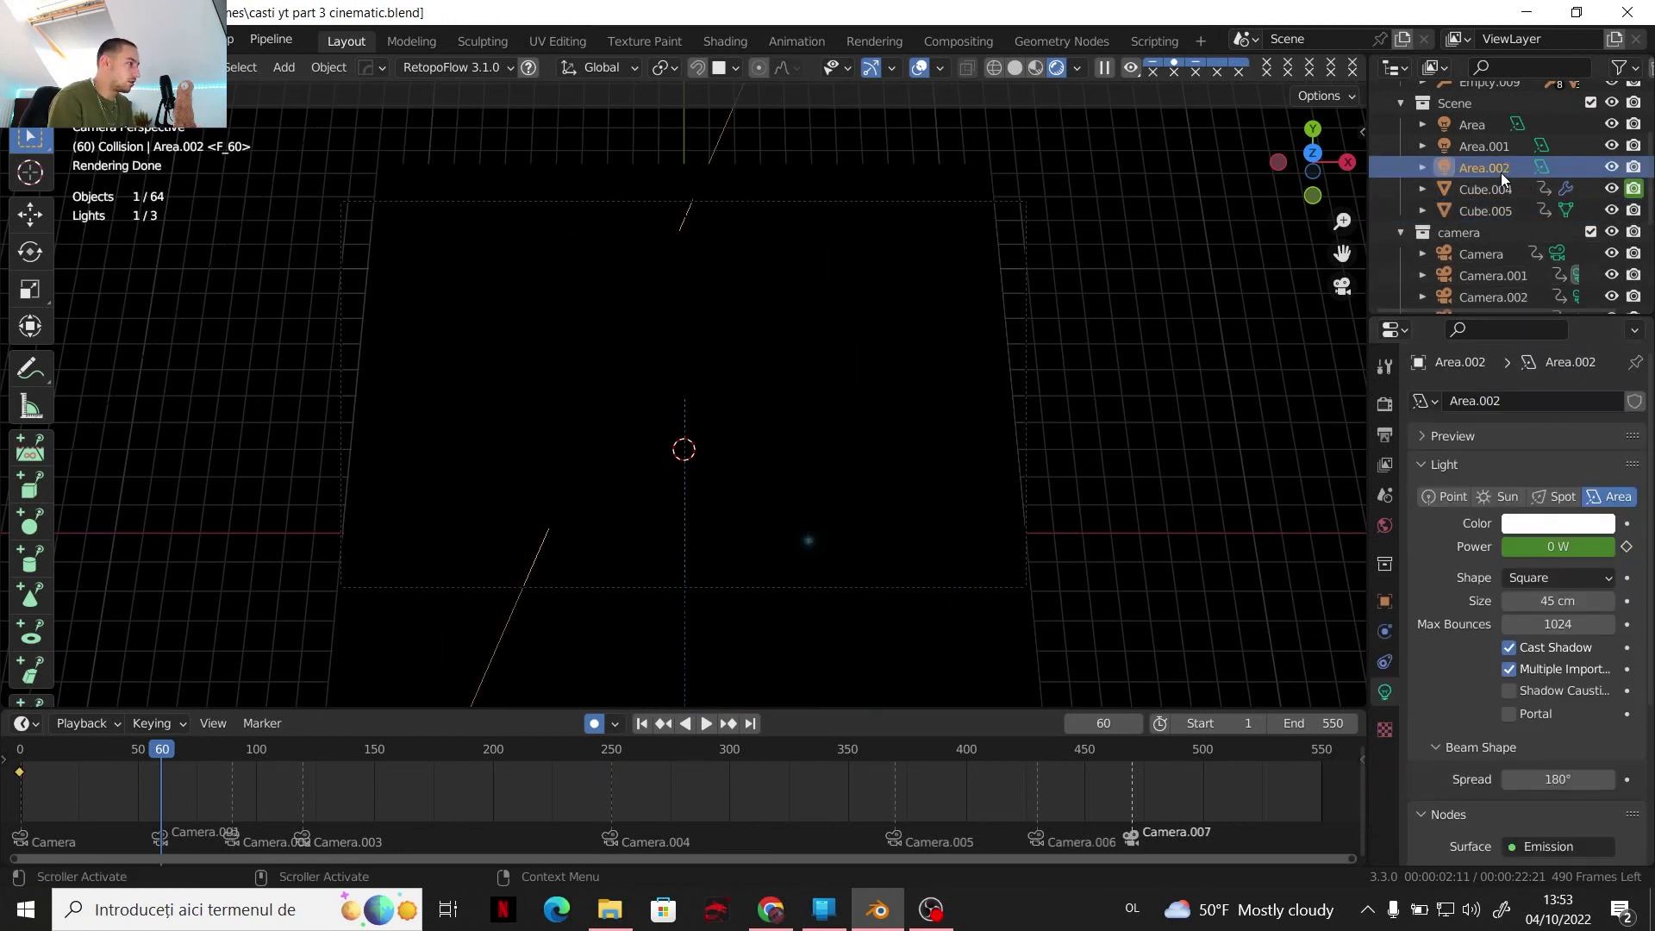
click(1485, 146)
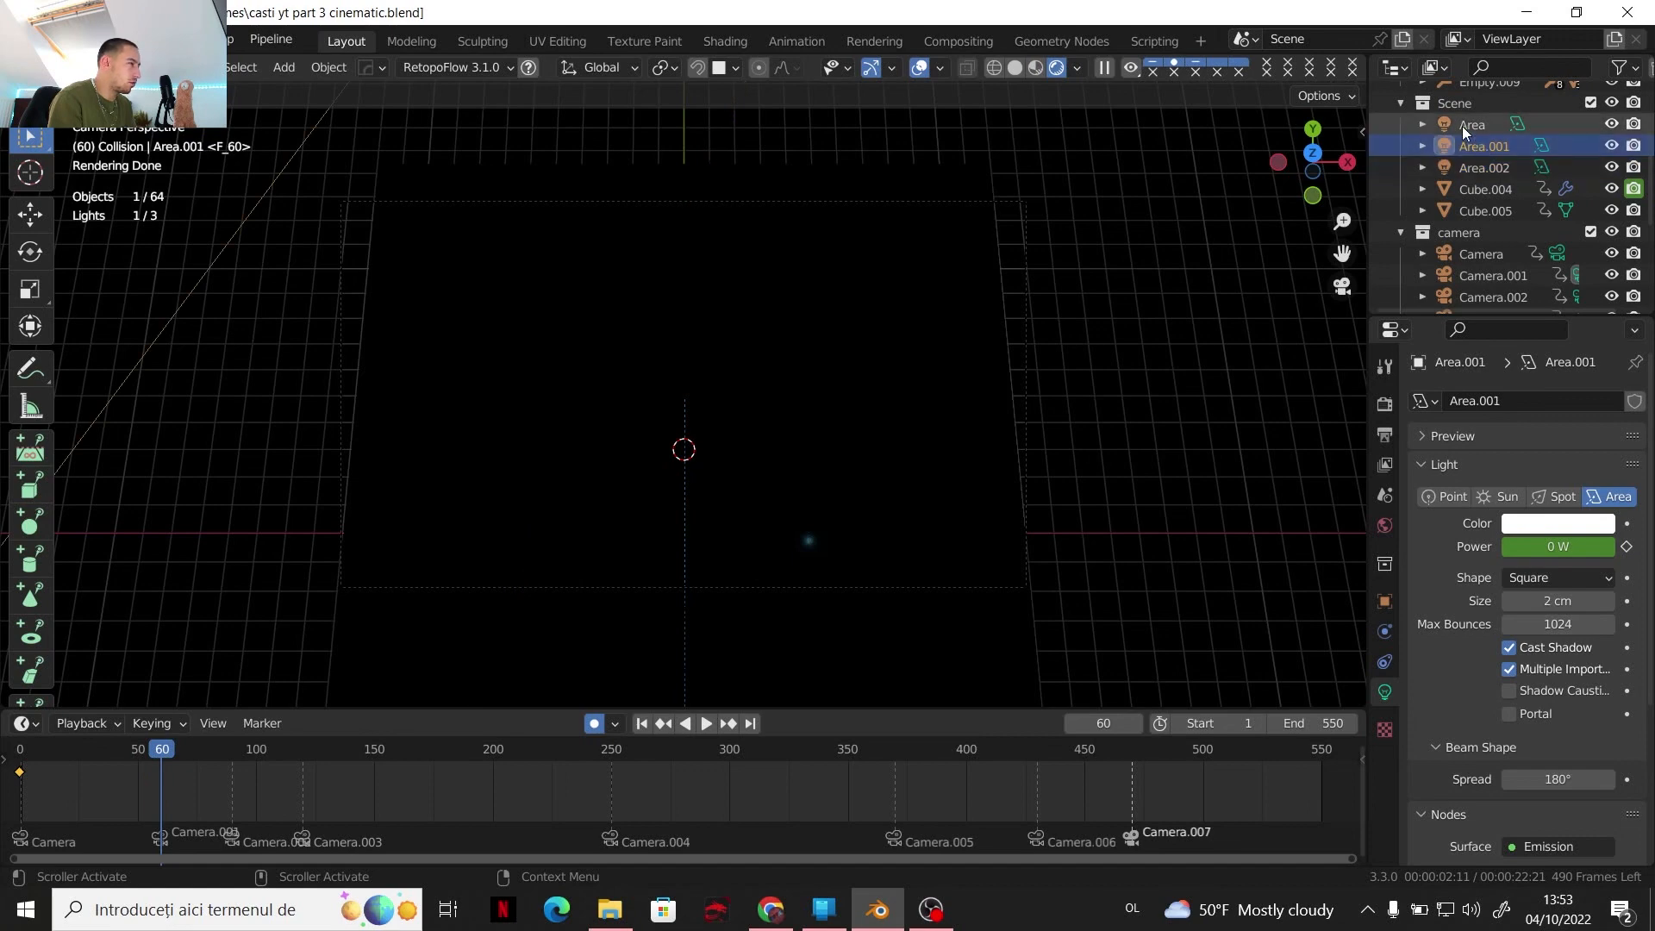
click(1462, 126)
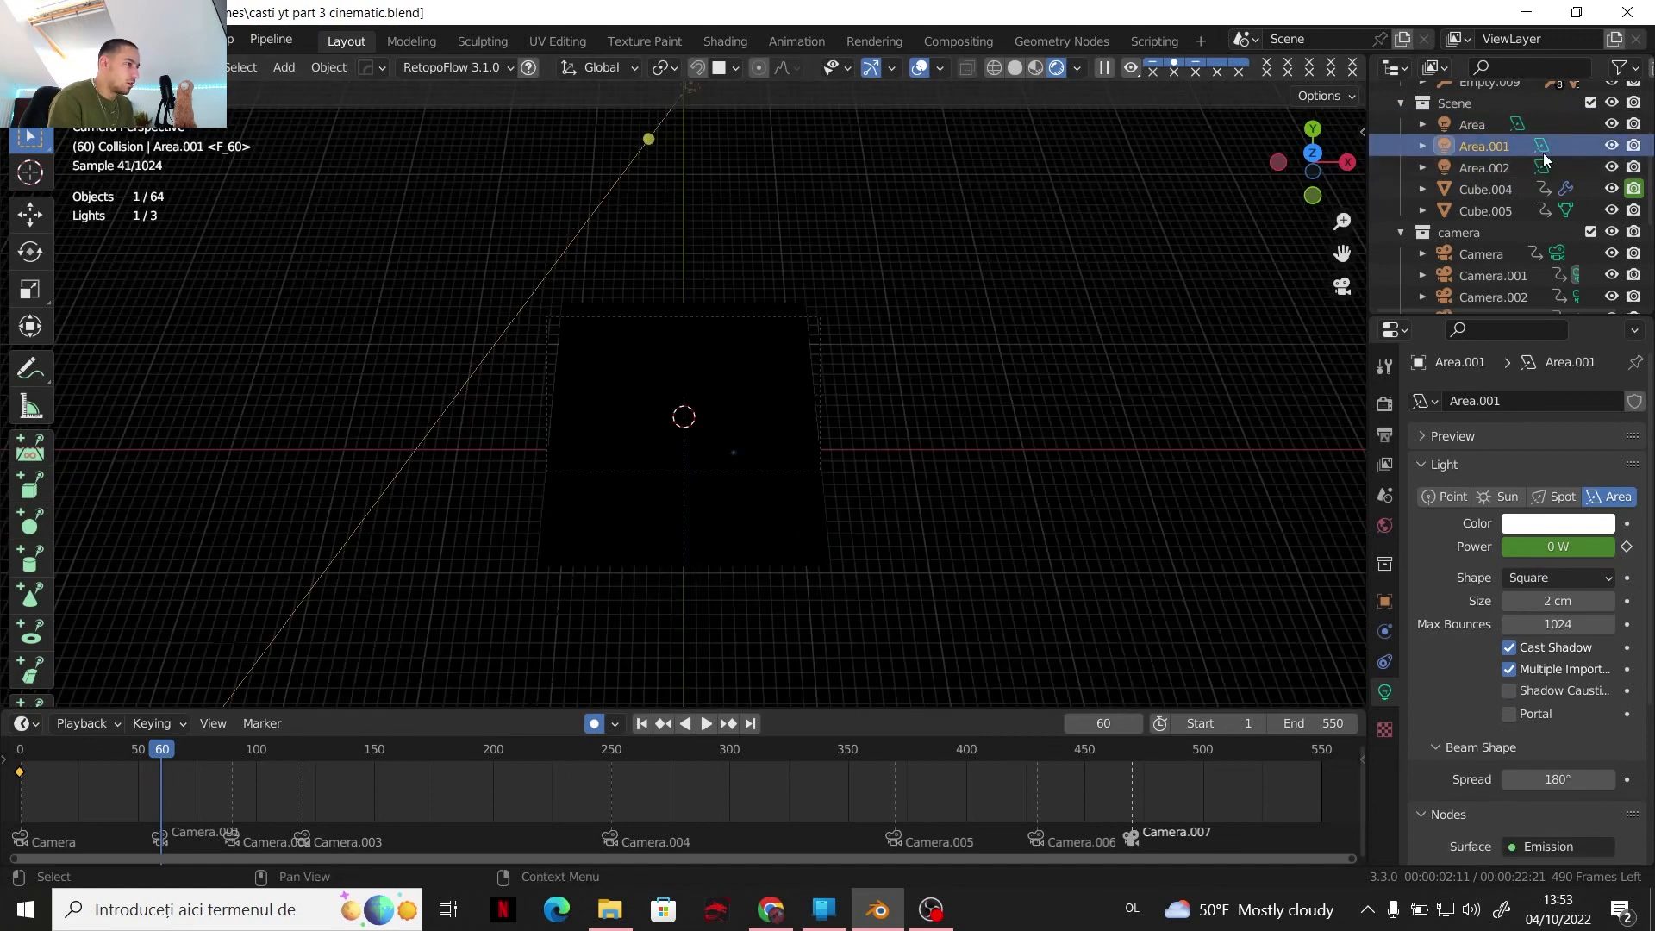
Keyframe the Area.002 light's power at 0 W on frame 59
click(1501, 167)
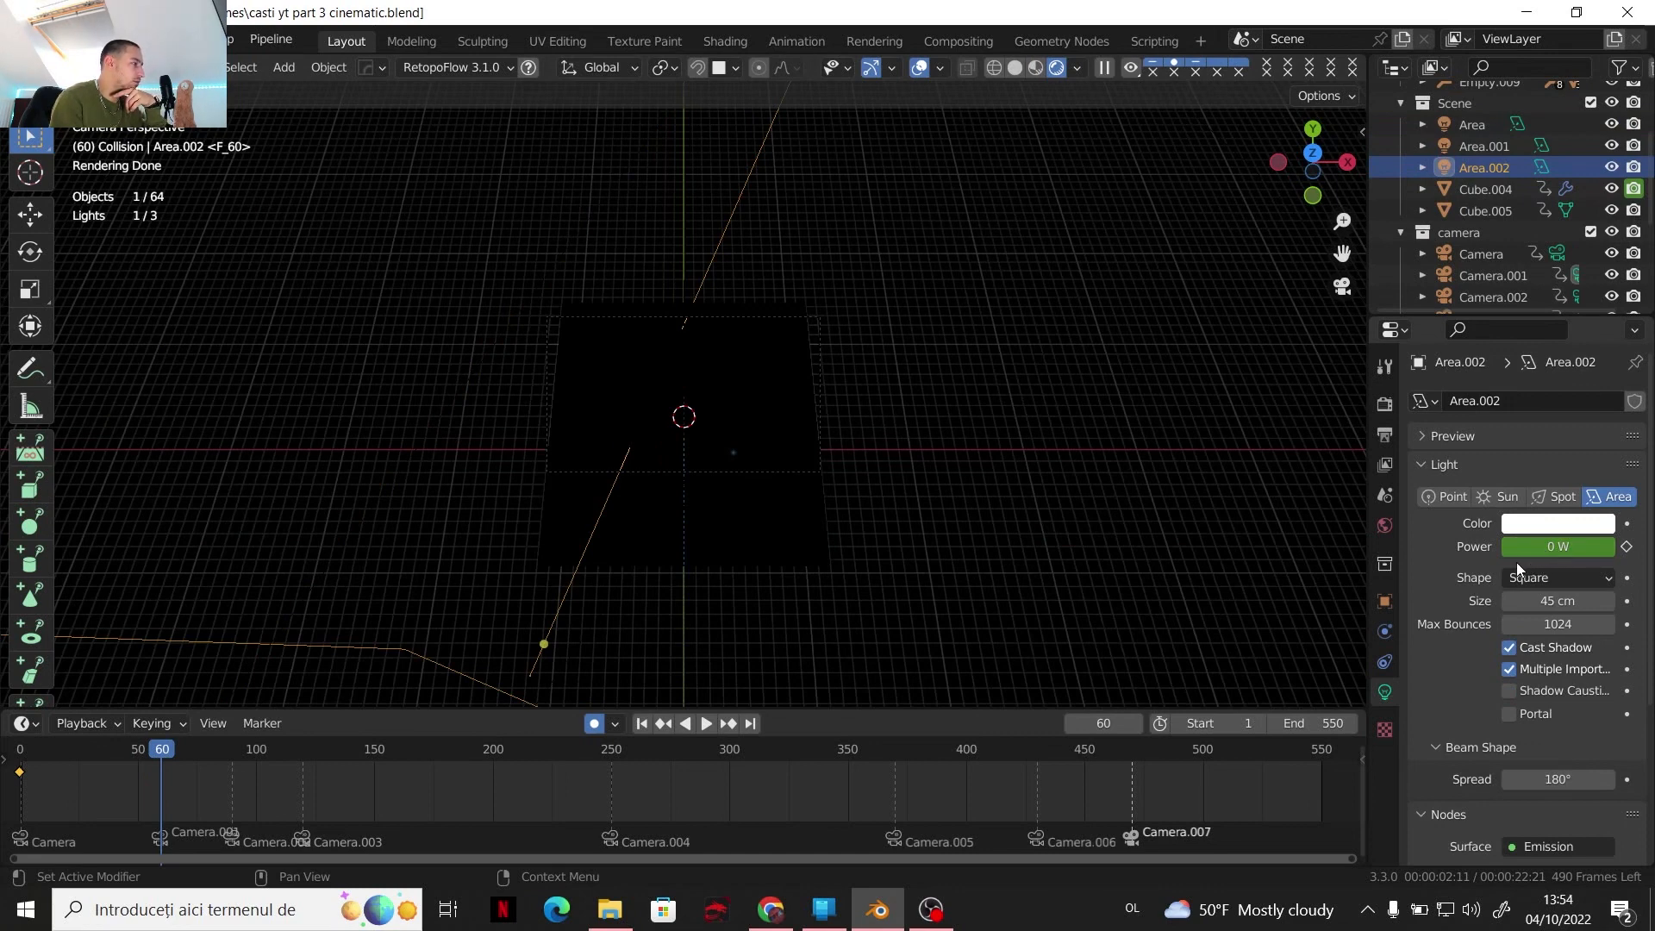
click(157, 752)
key(space)
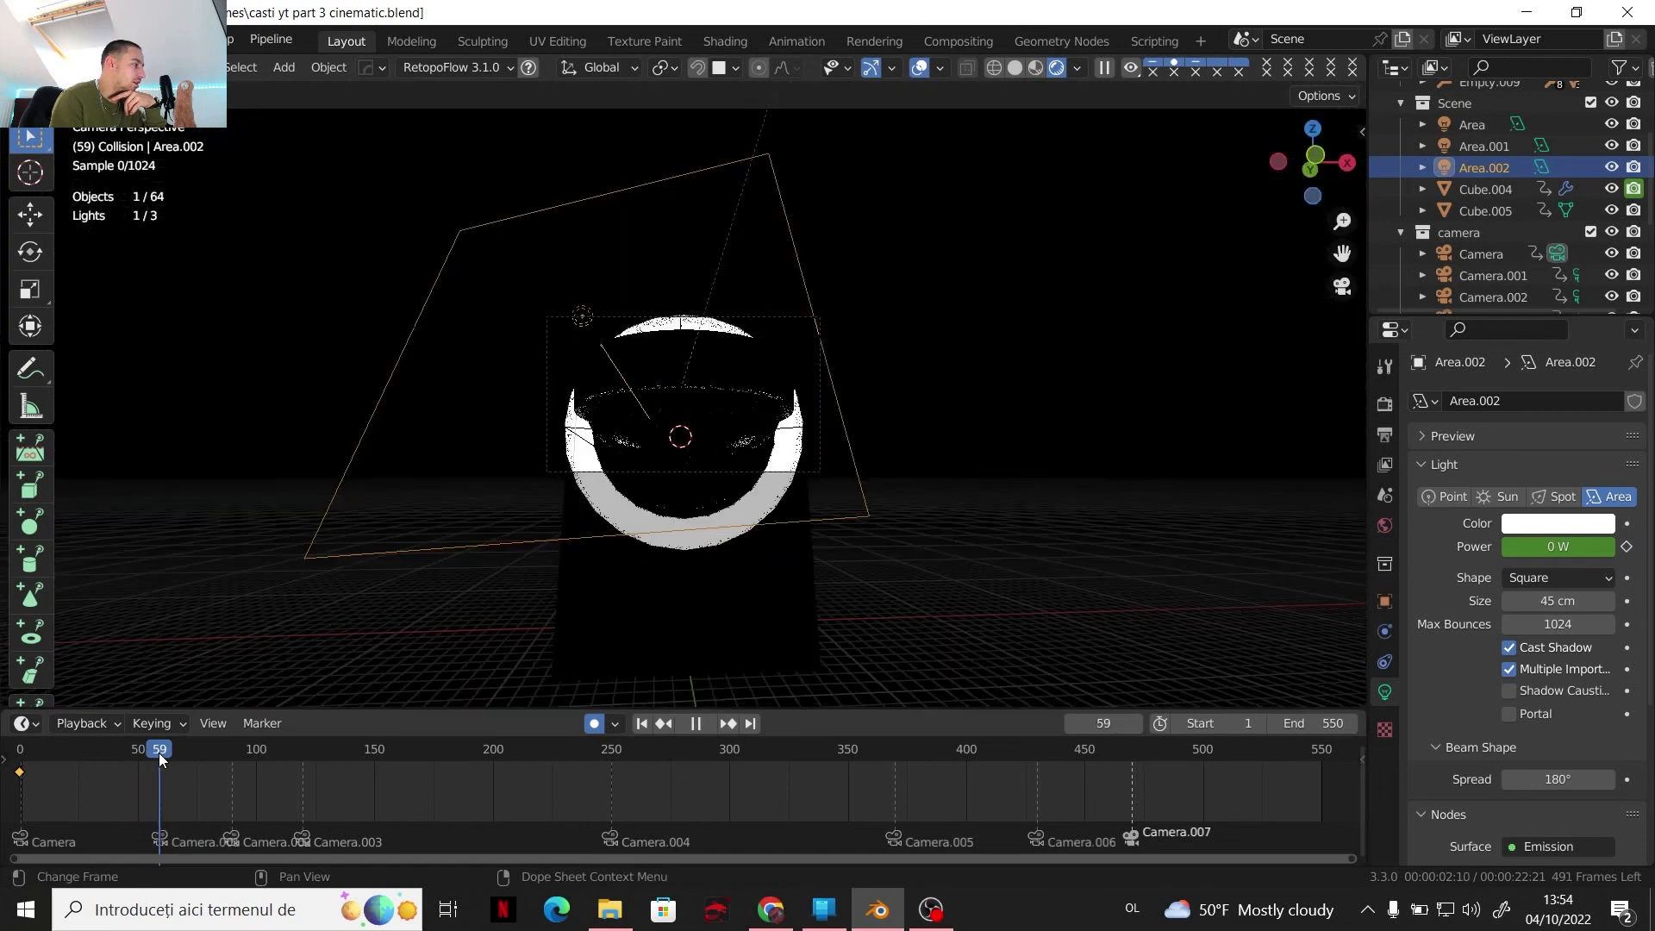
key(space)
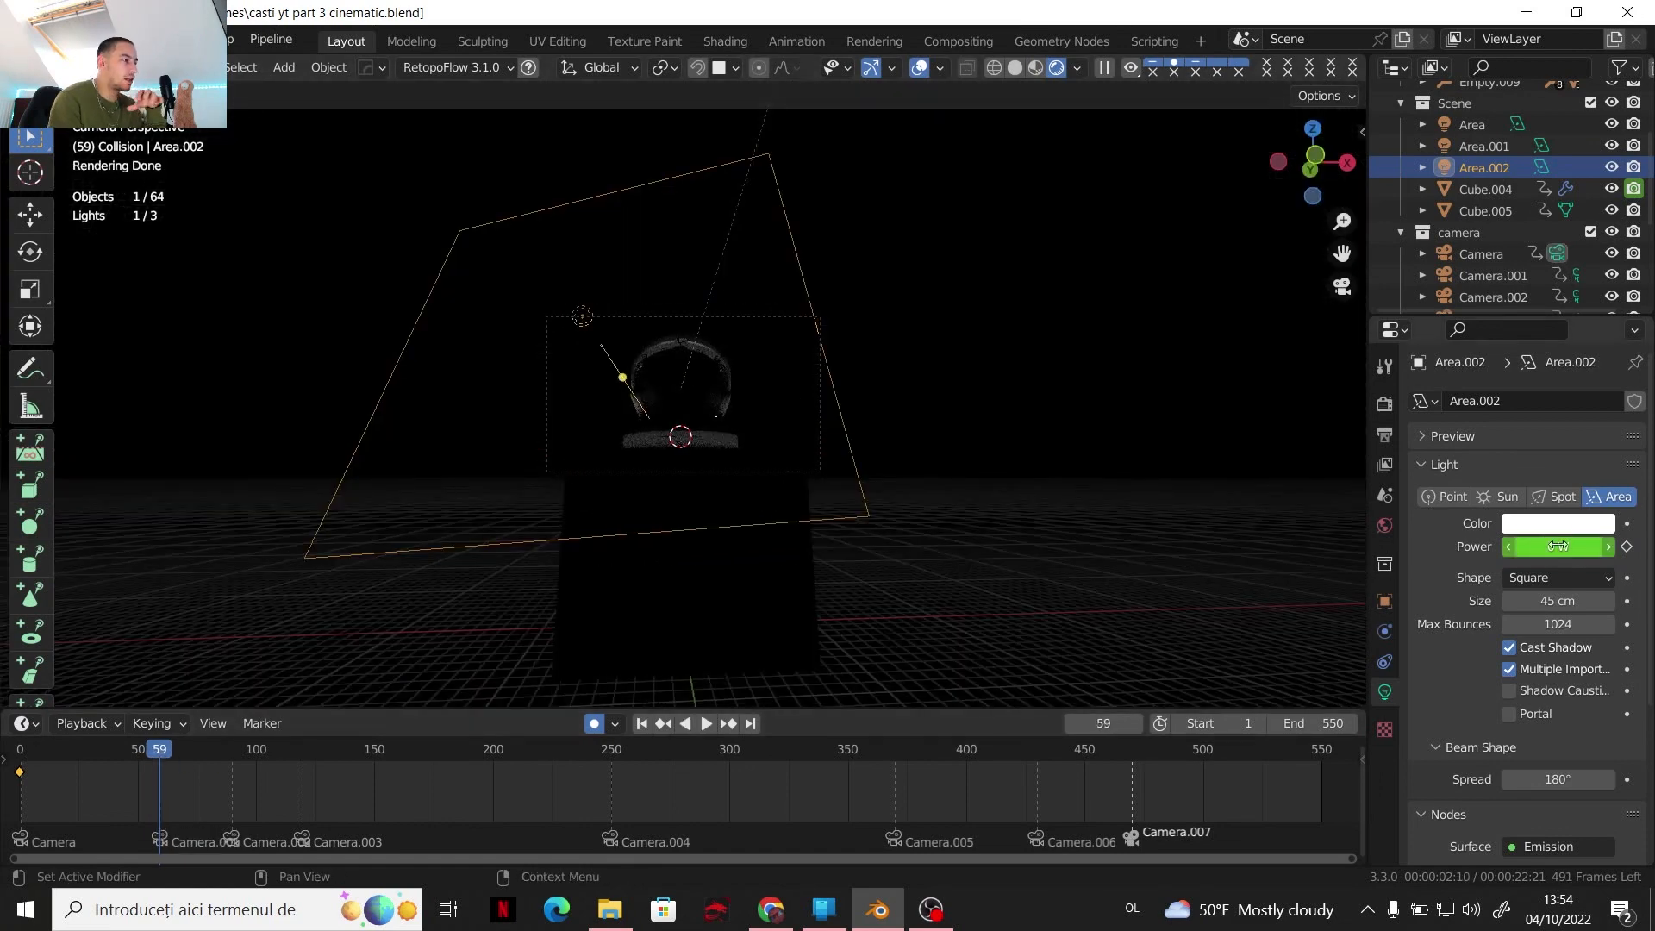
key(i)
right_click(1520, 549)
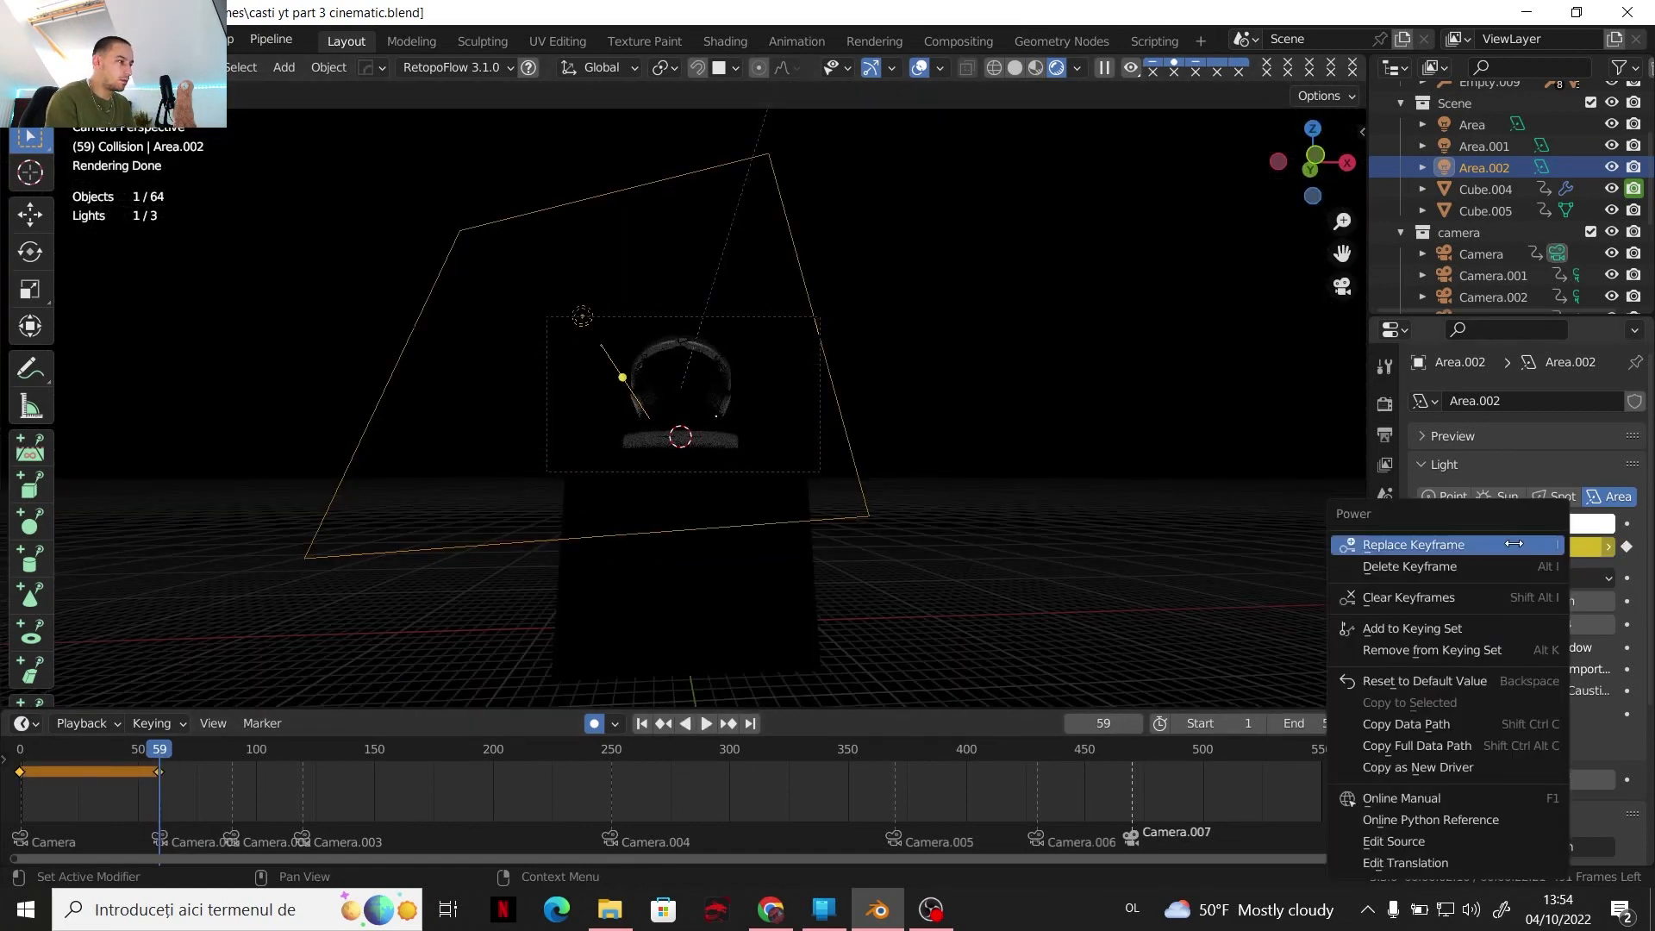
click(1519, 546)
key(space)
Go to frame 60, set the Area.002 light's power to 2 W and keyframe it
drag(165, 751, 162, 753)
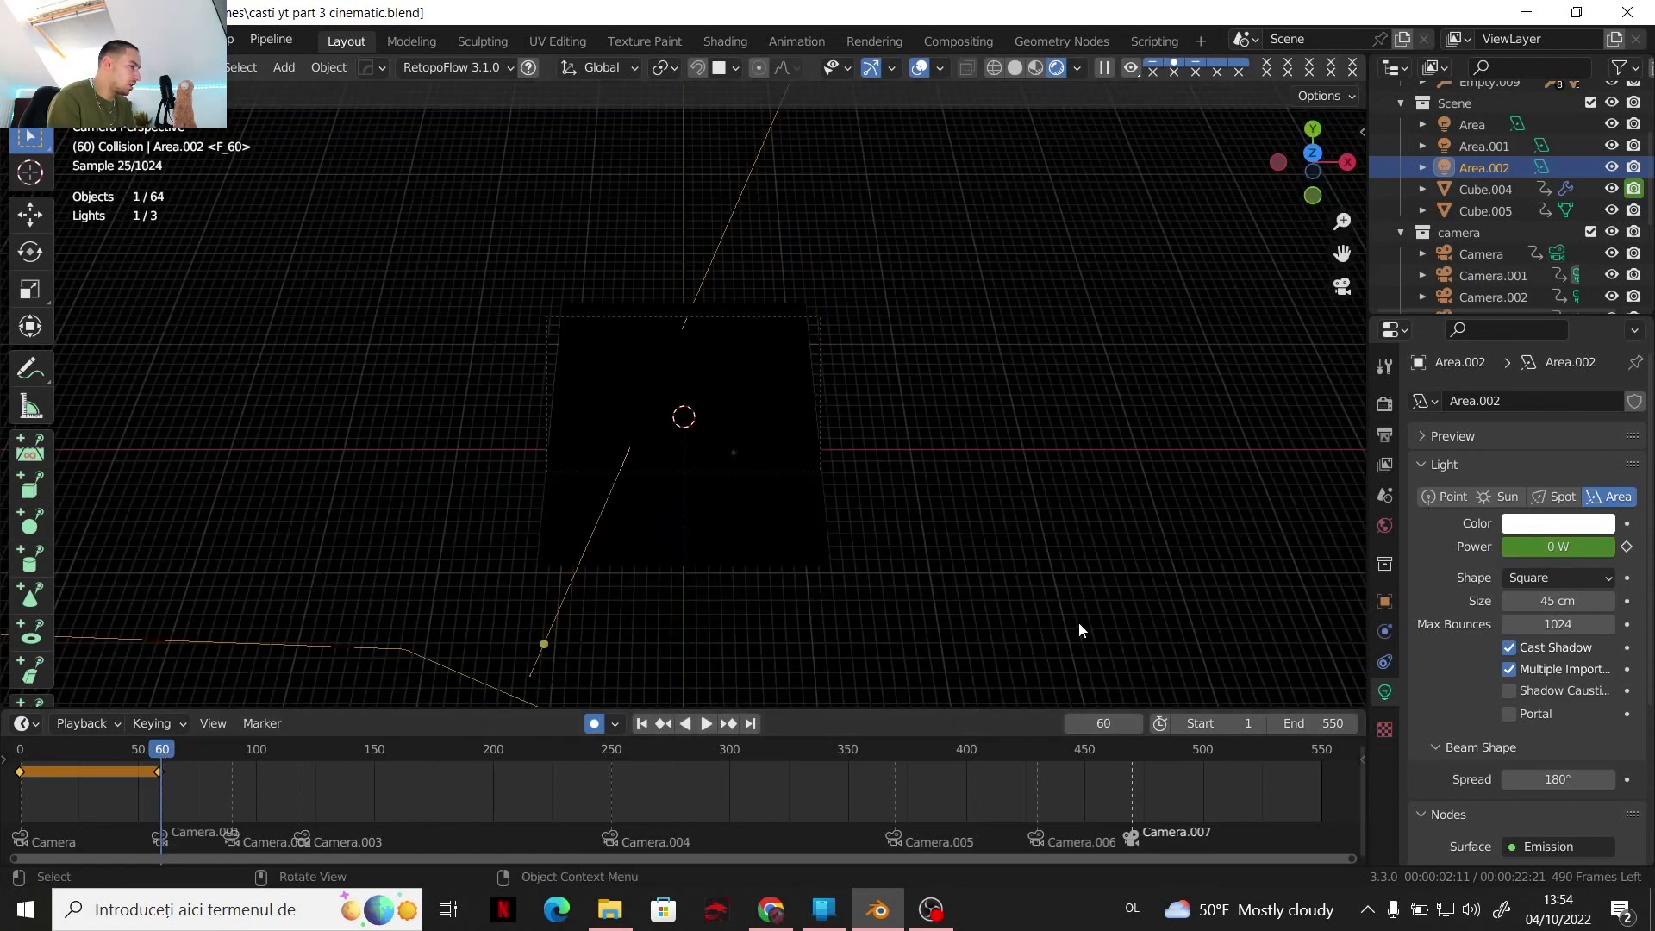
double_click(1554, 548)
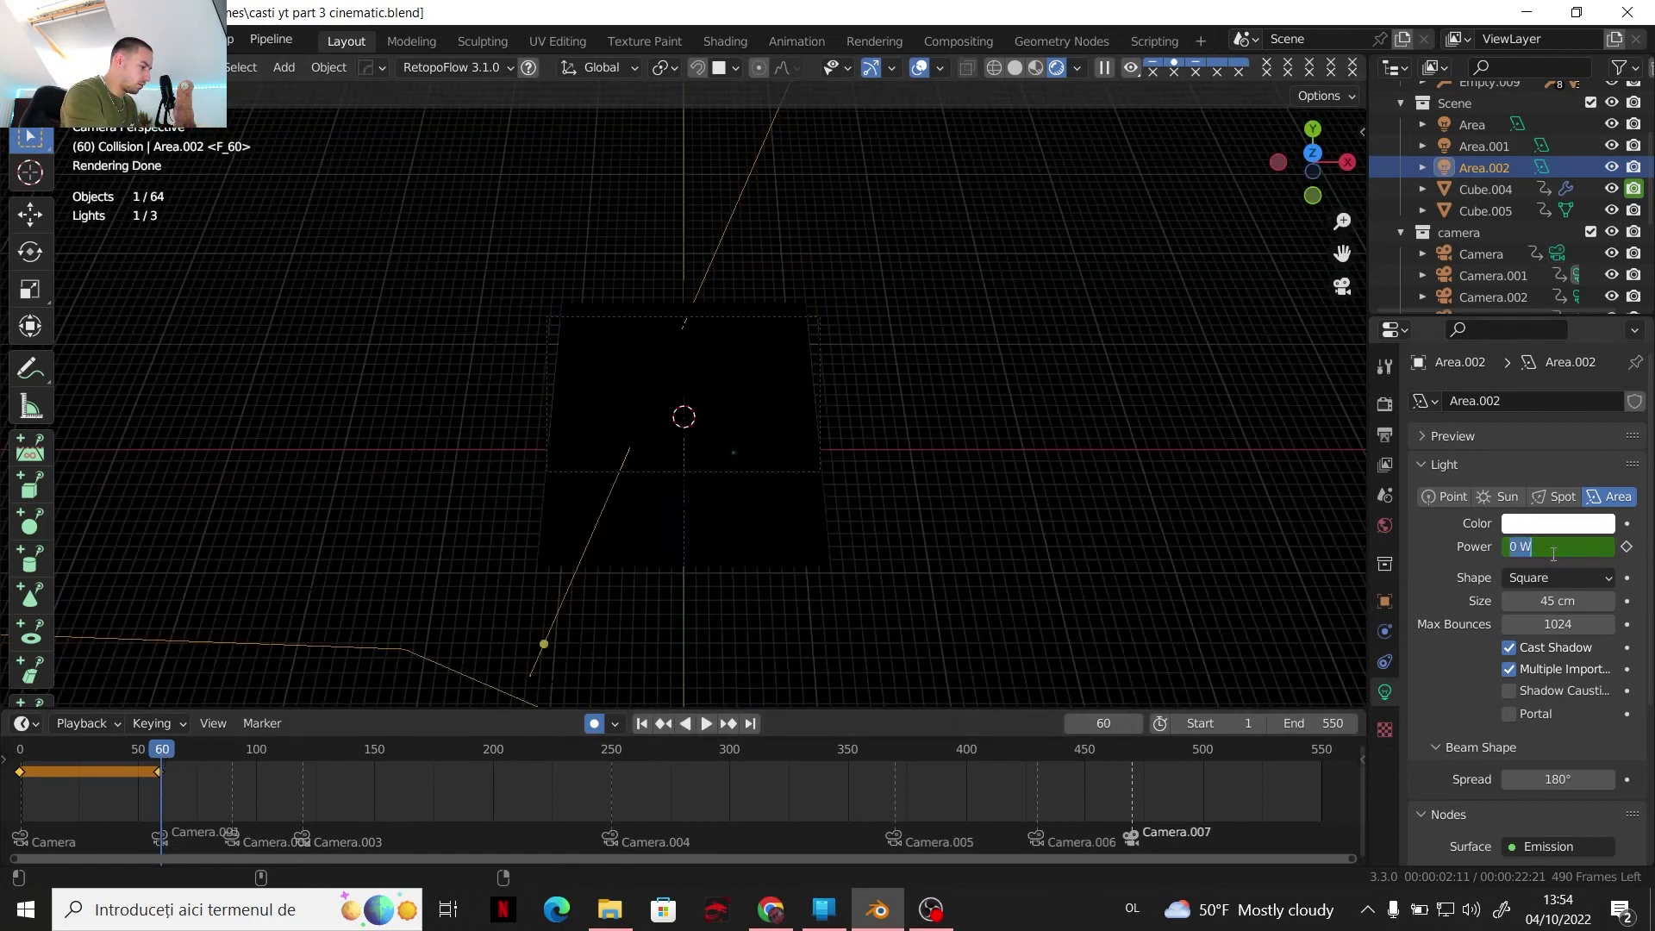
text(2)
key(Return)
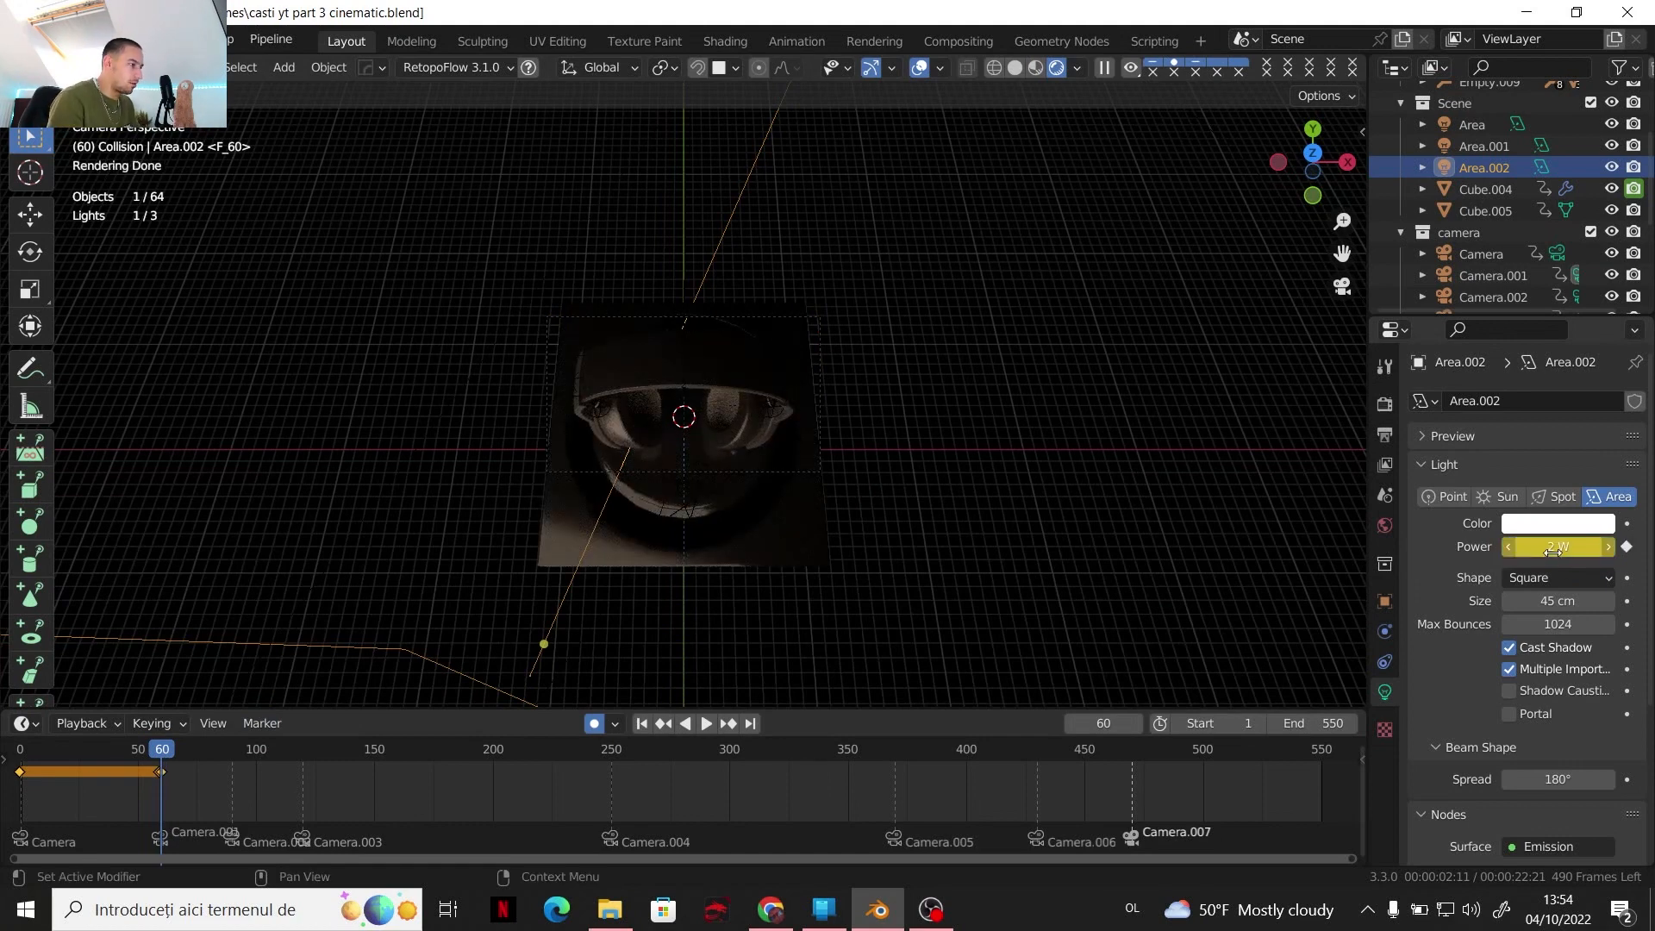
right_click(1554, 550)
click(1551, 545)
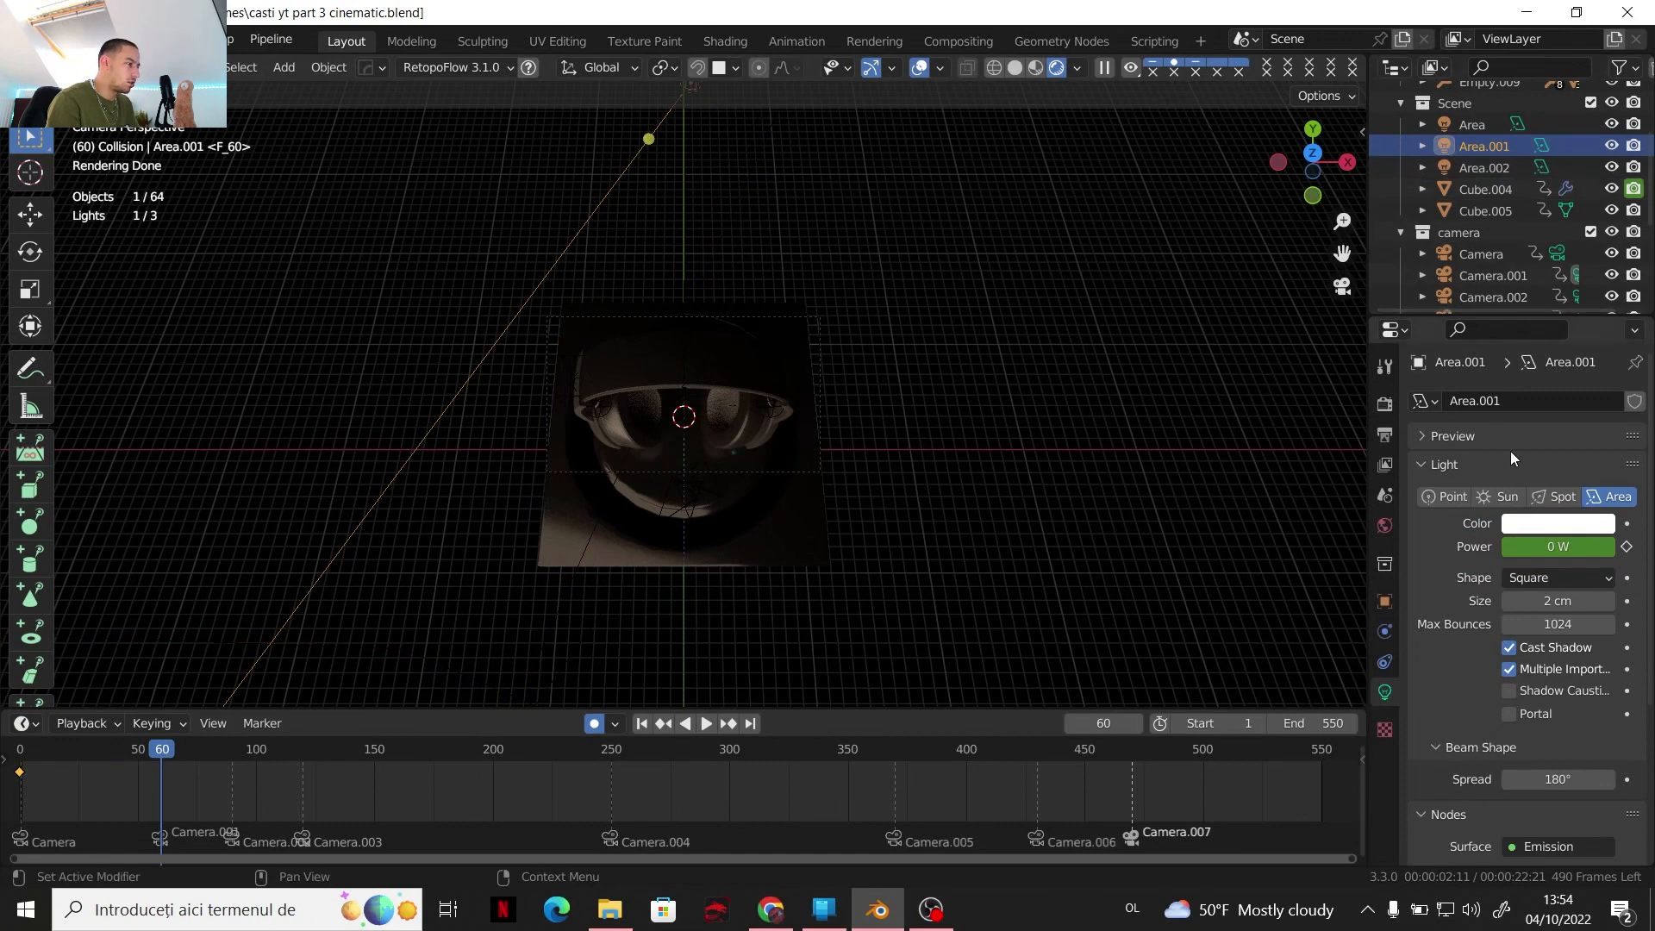
Try a brighter power of about 148 W for the Area.001 light at frame 60, and keyframe it at 0 W instead
drag(1558, 546, 1604, 547)
key(i)
click(1555, 547)
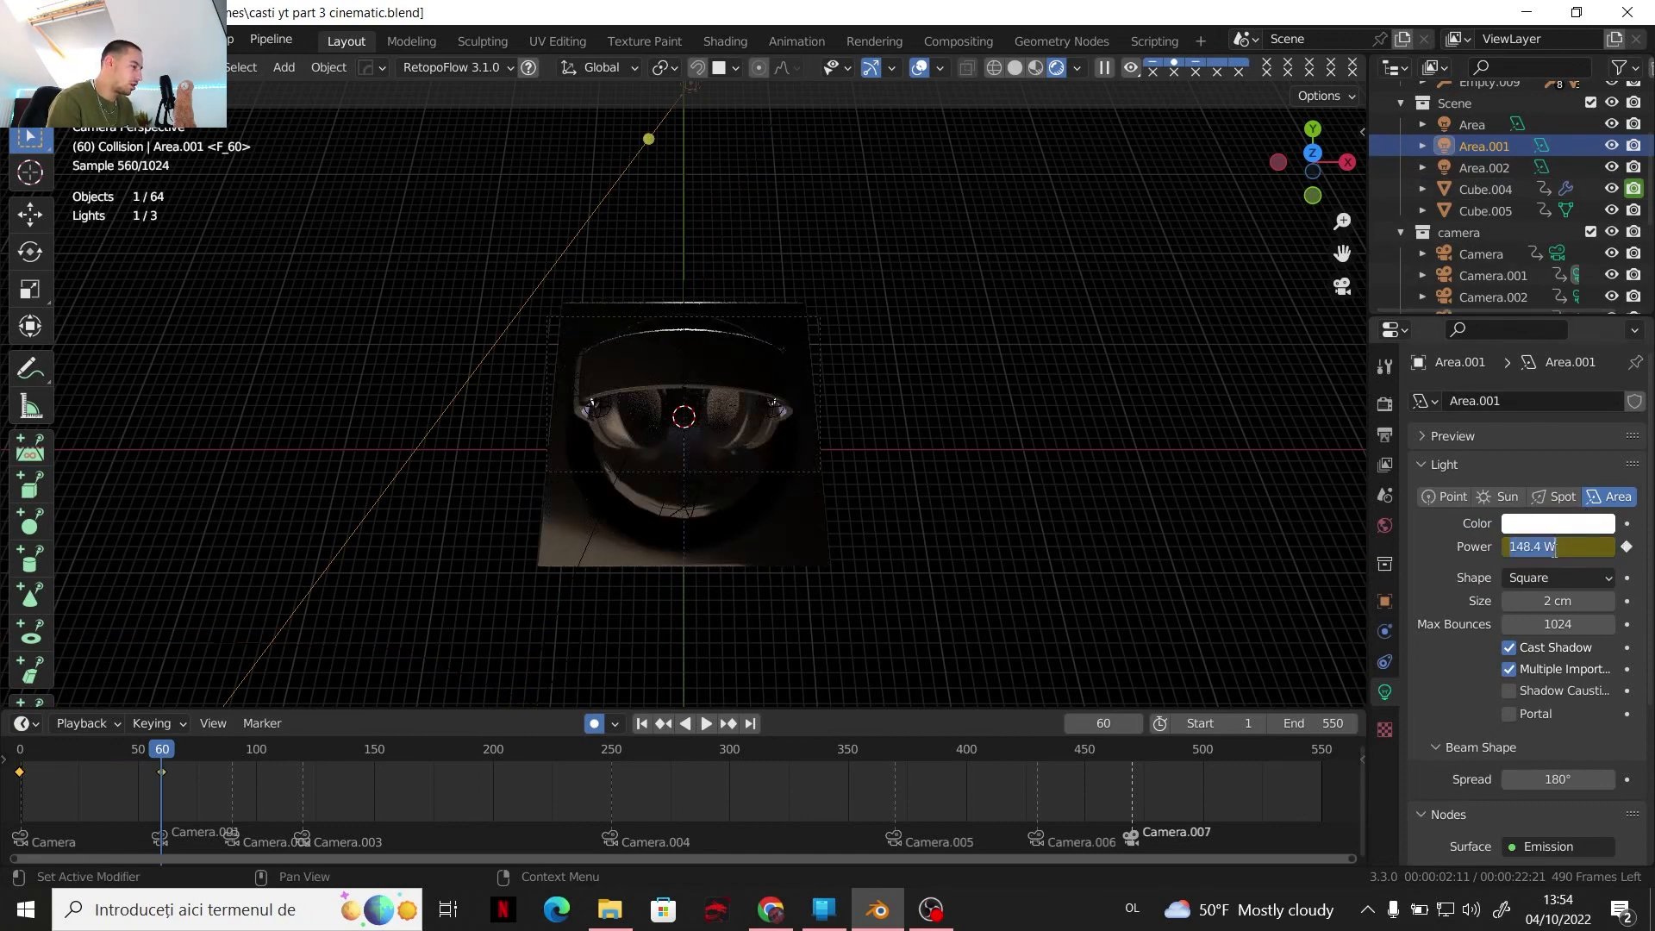
text(0)
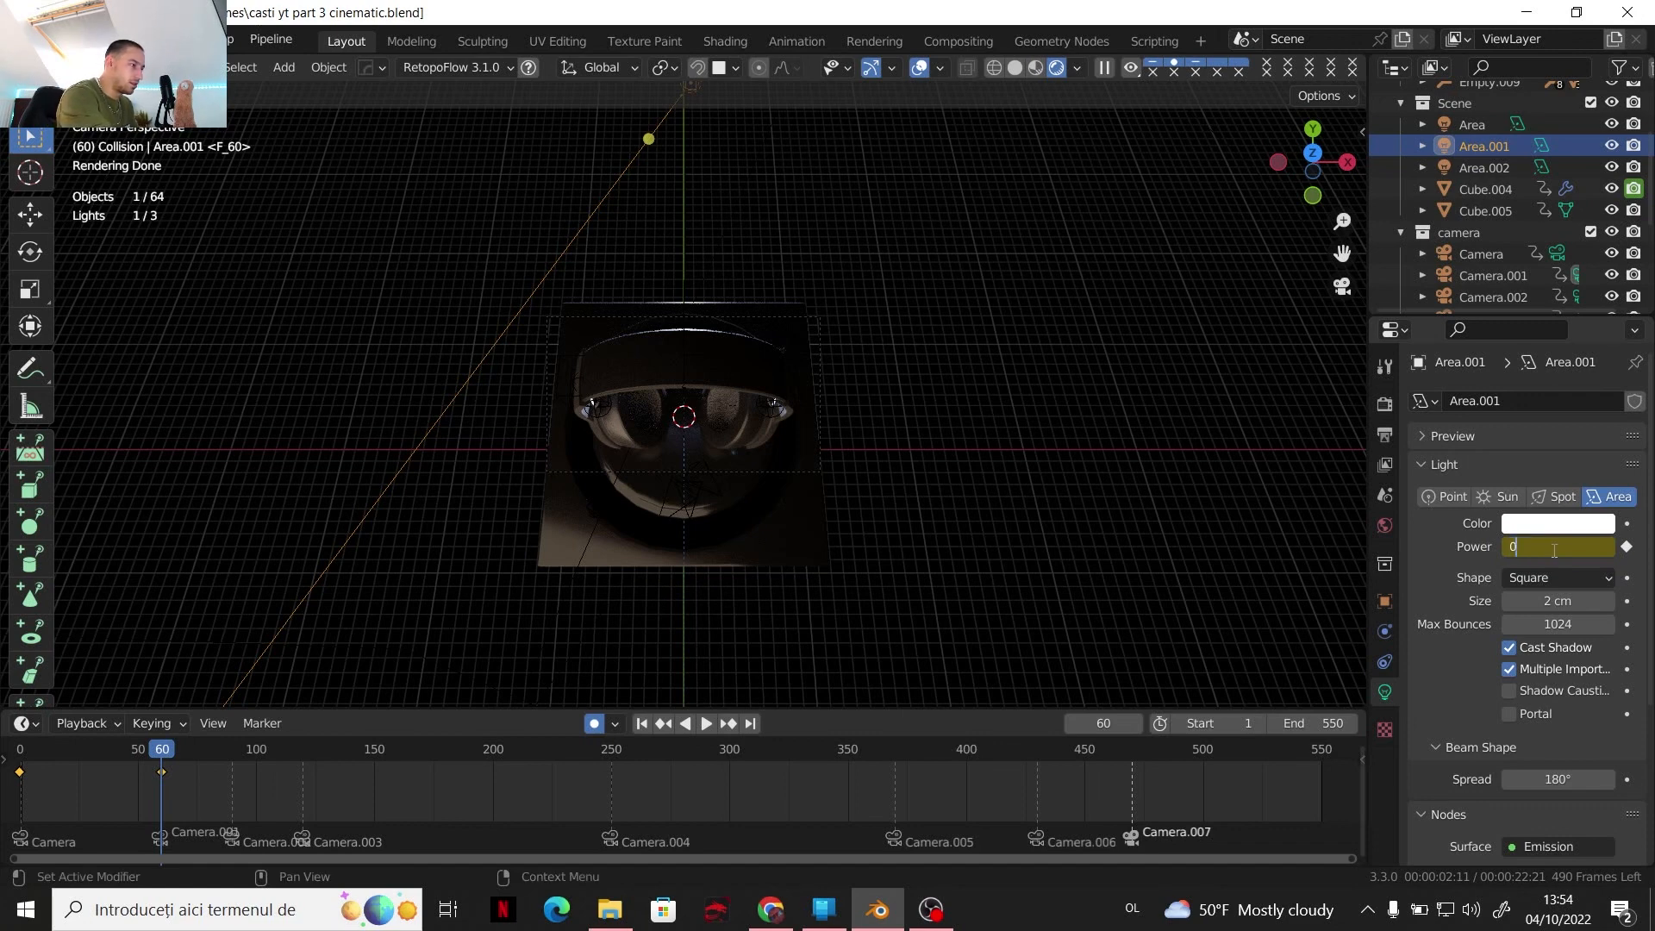
key(Return)
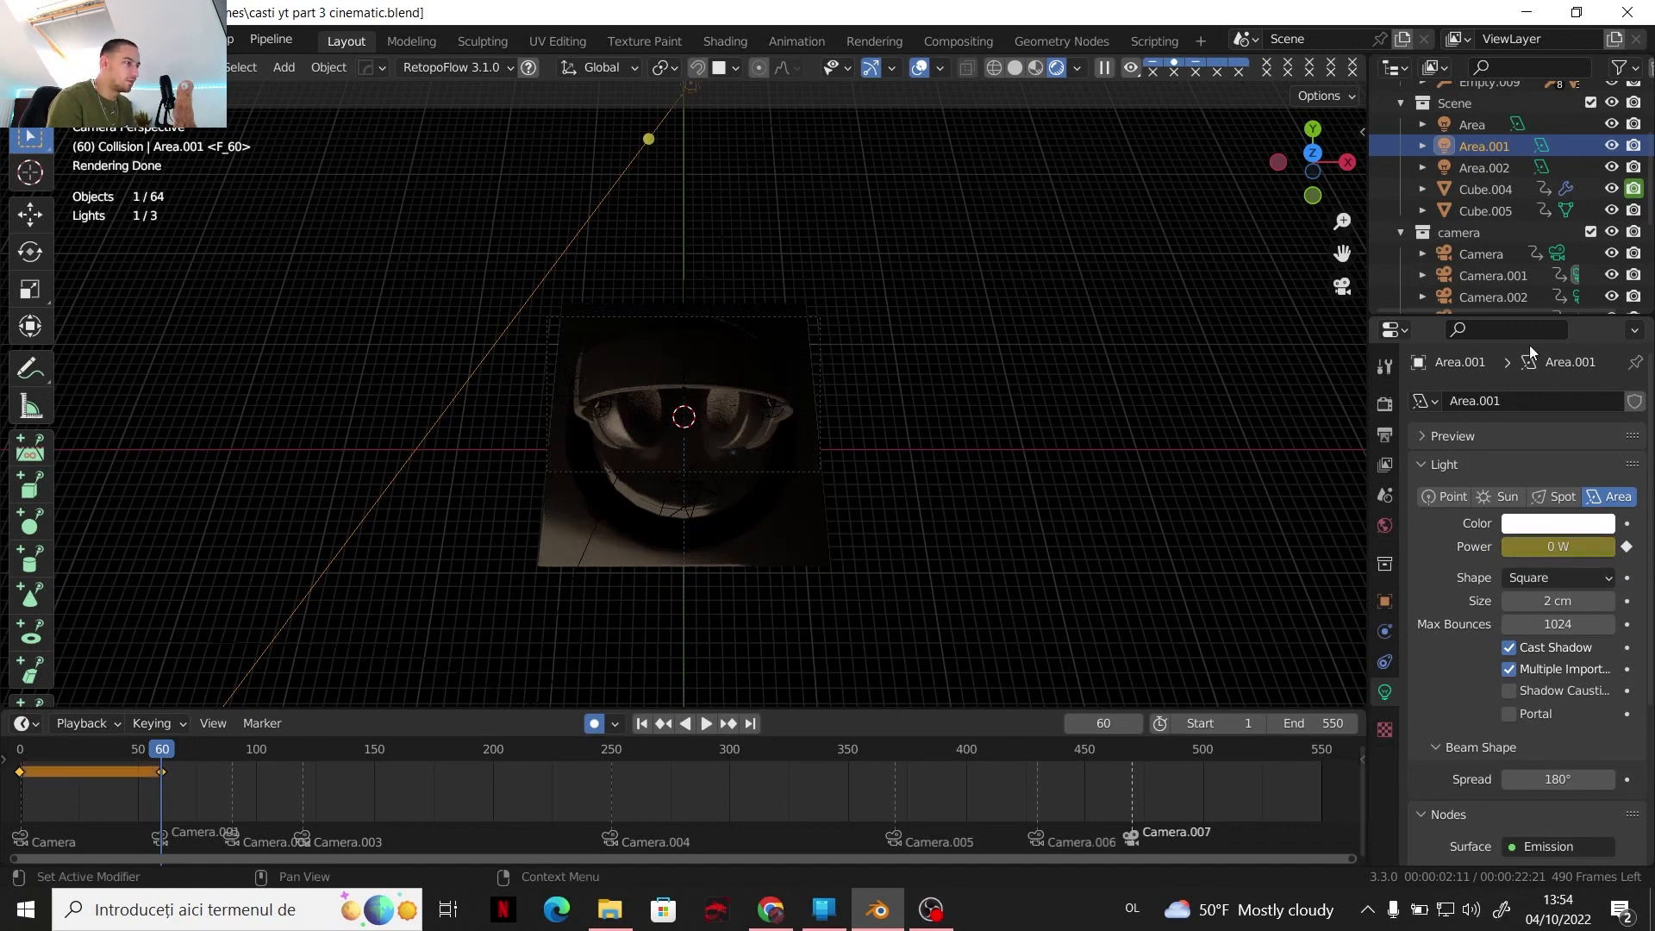
Set the rectangular Area light's power to 3.5 W at frame 60, recording a keyframe
click(1472, 131)
click(1551, 538)
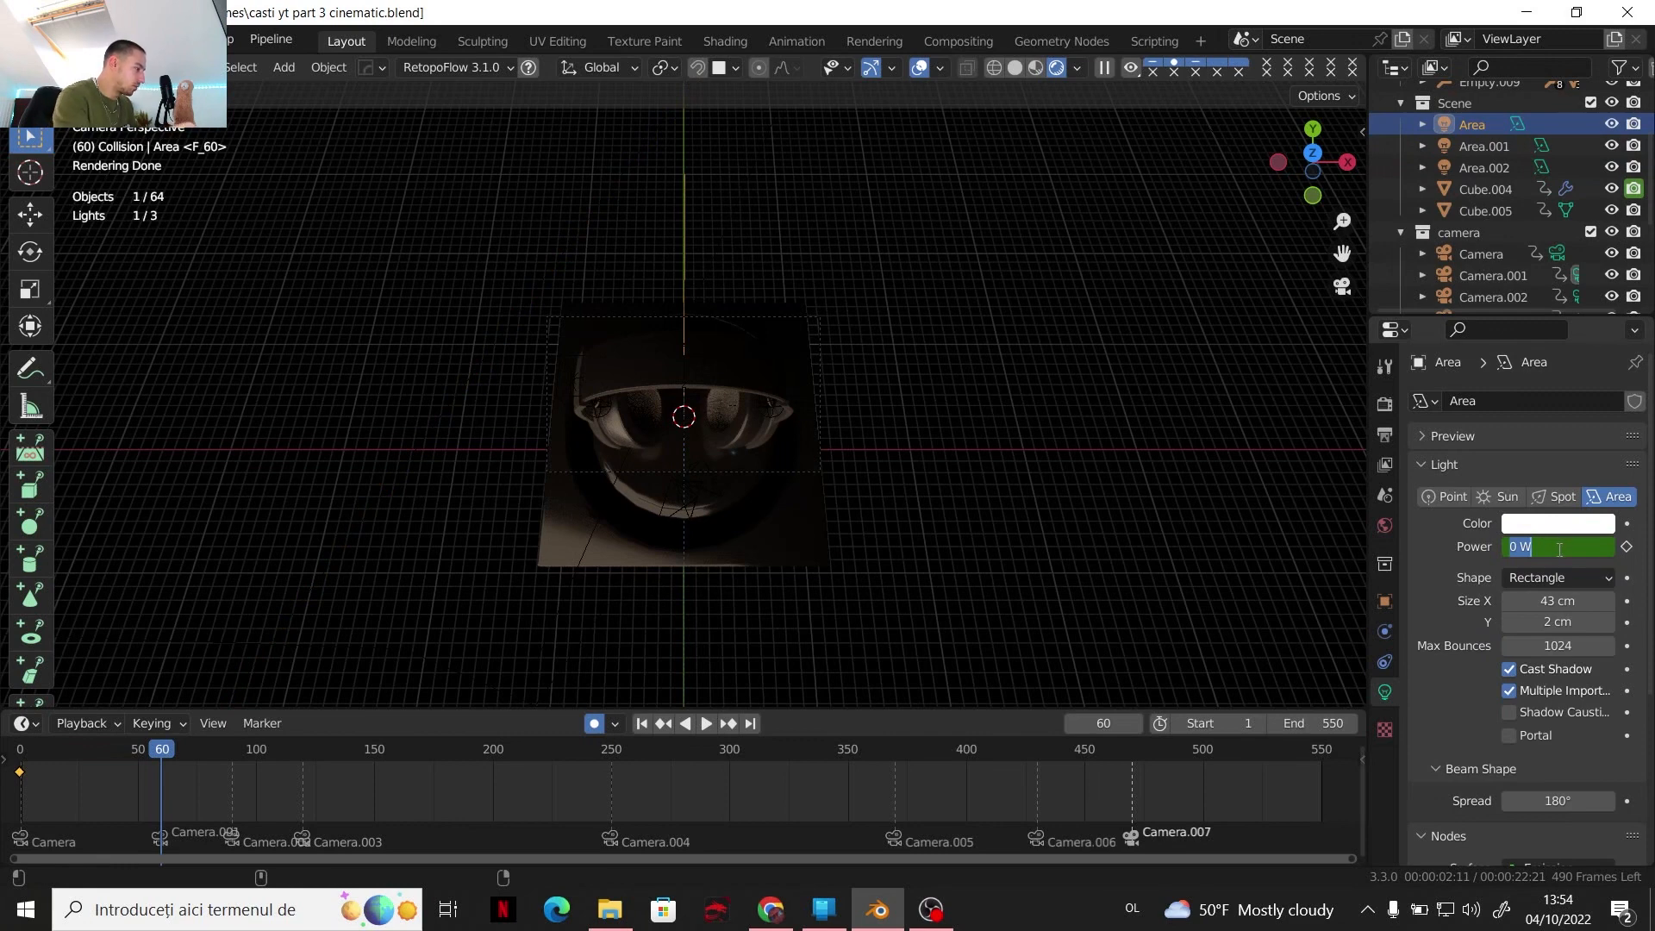
key(Return)
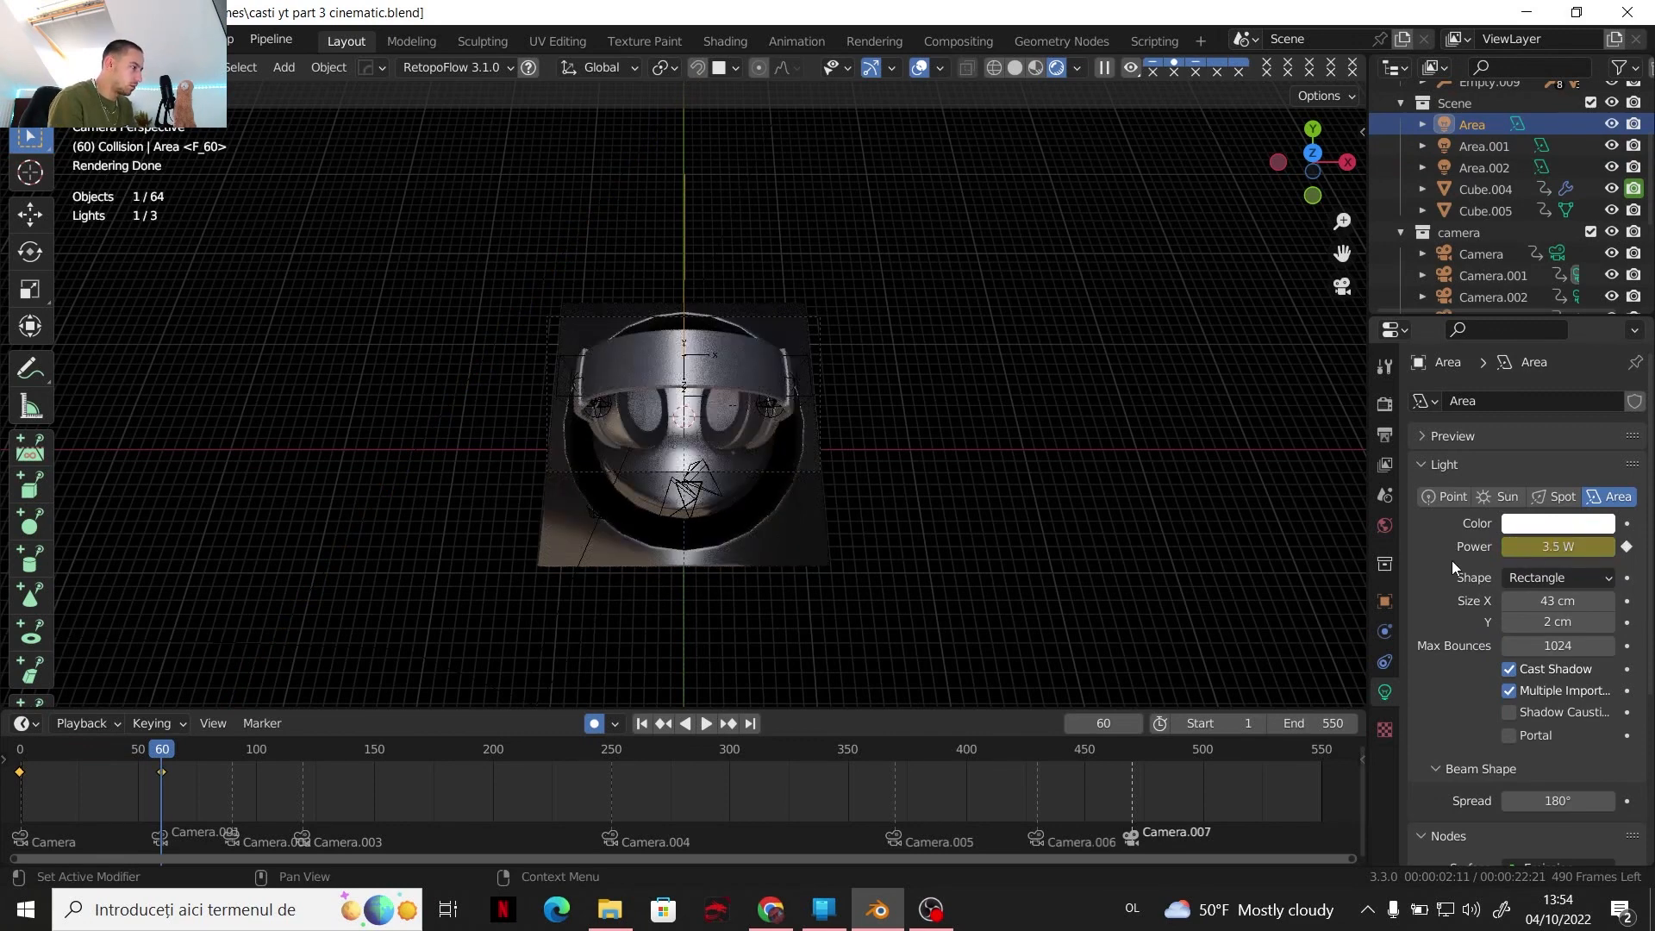
Keyframe the rectangular Area light's power at 3.5 W on frame 60 and at 0 W on frame 59
right_click(1536, 551)
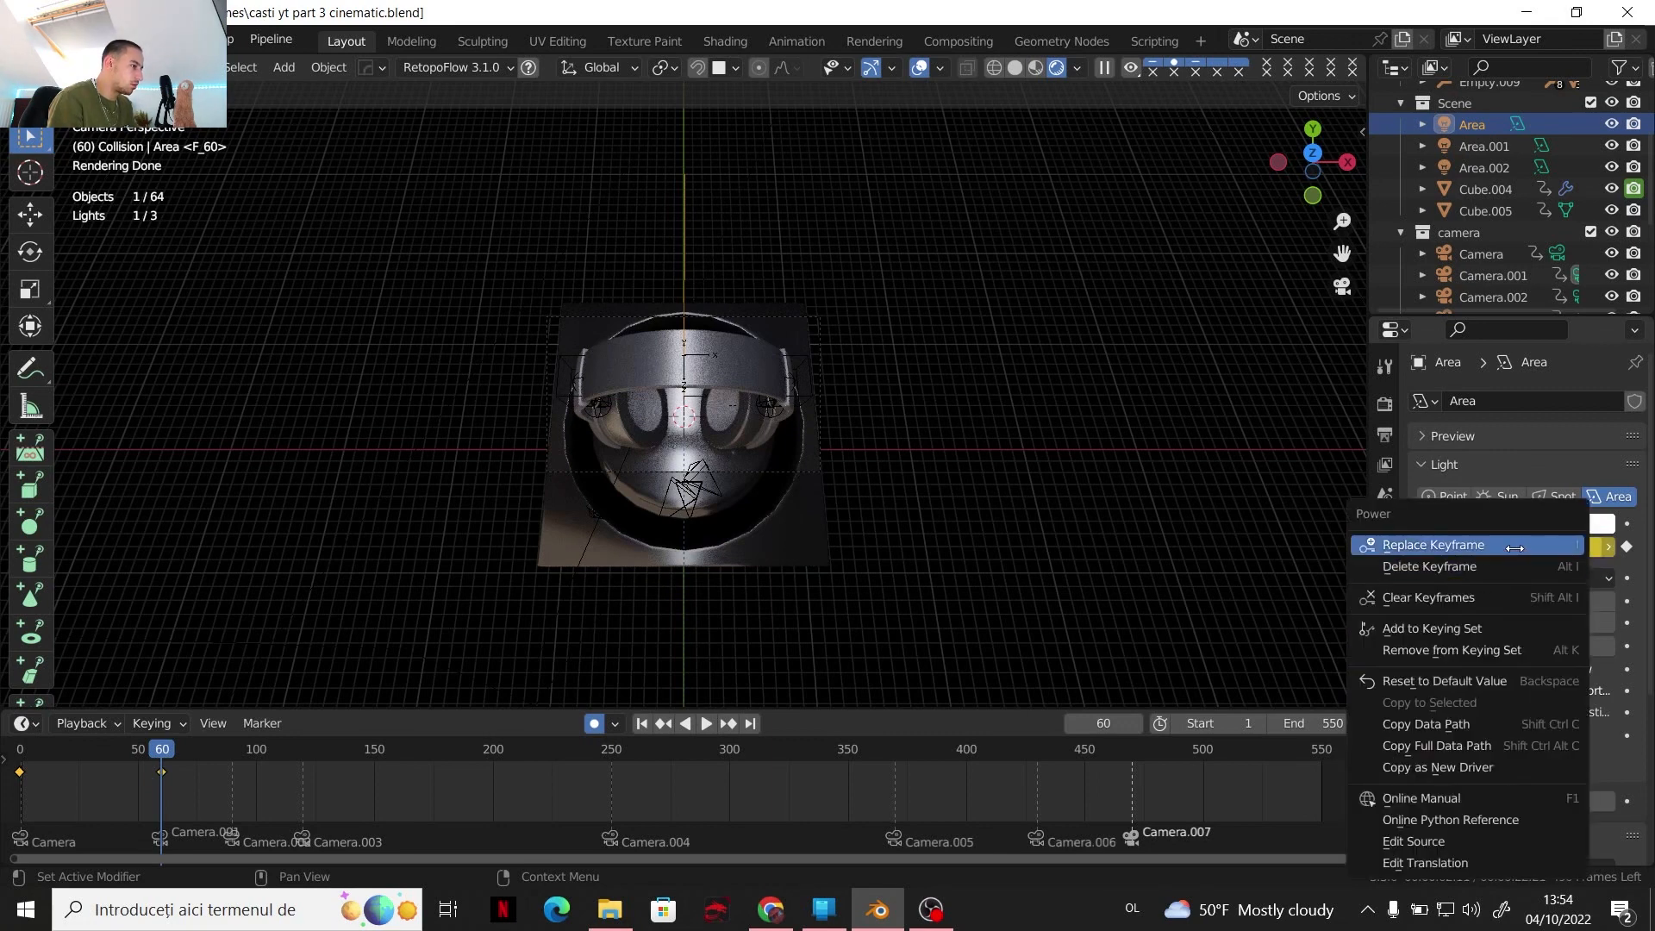
click(1532, 548)
drag(161, 753, 159, 753)
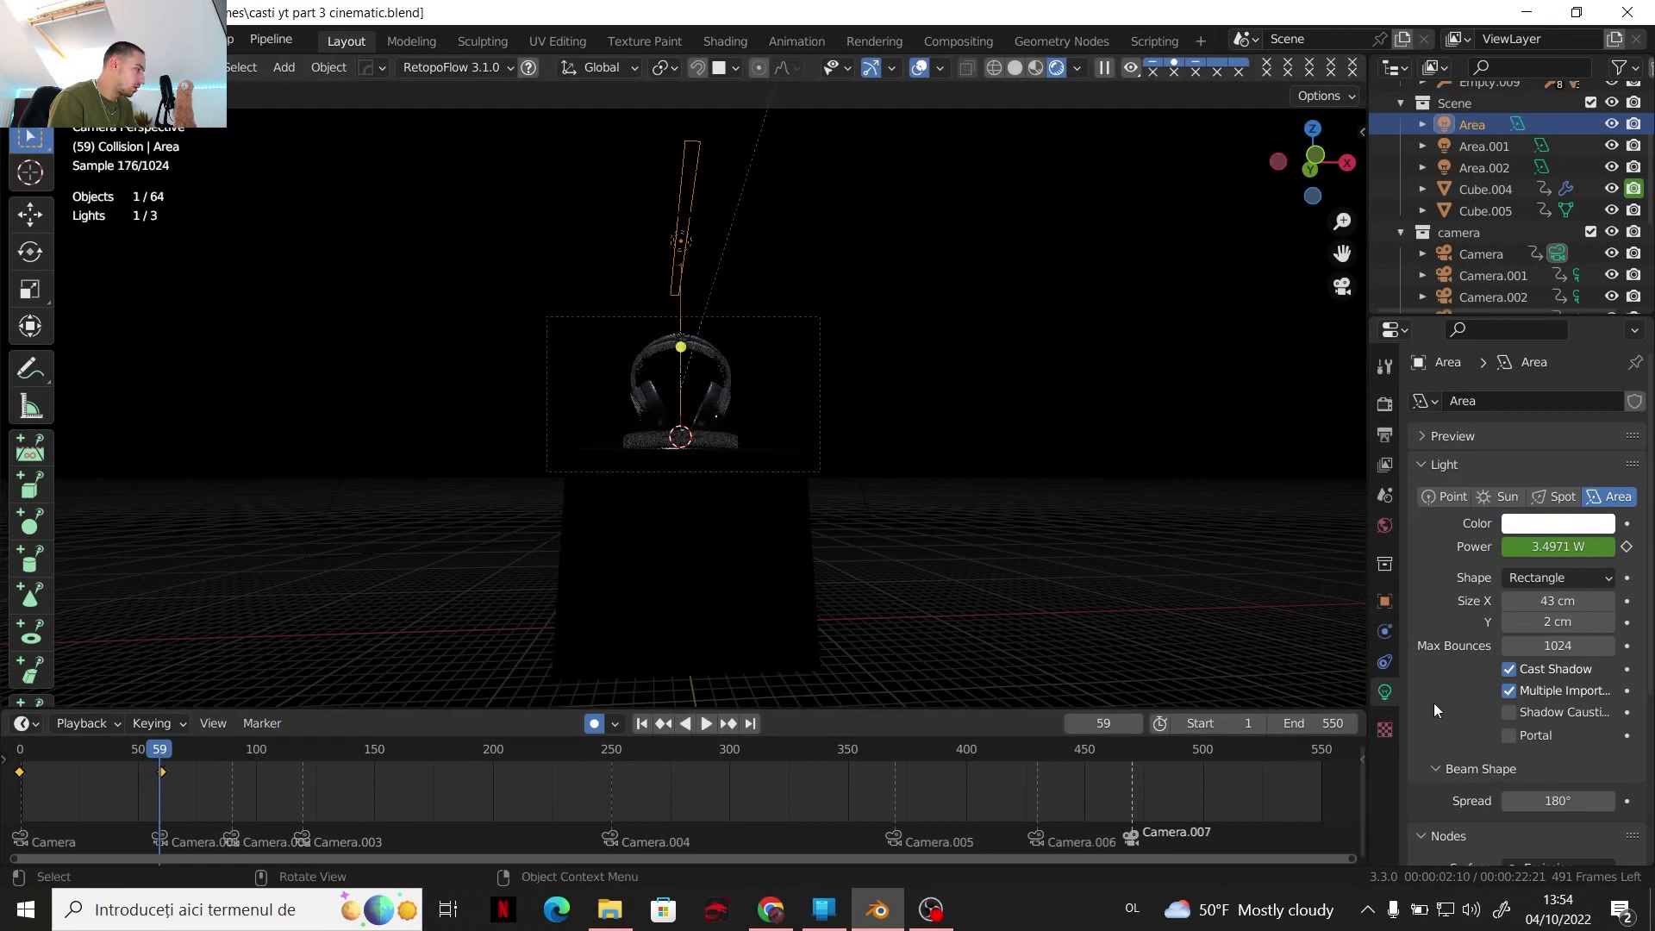
double_click(1577, 546)
text(0)
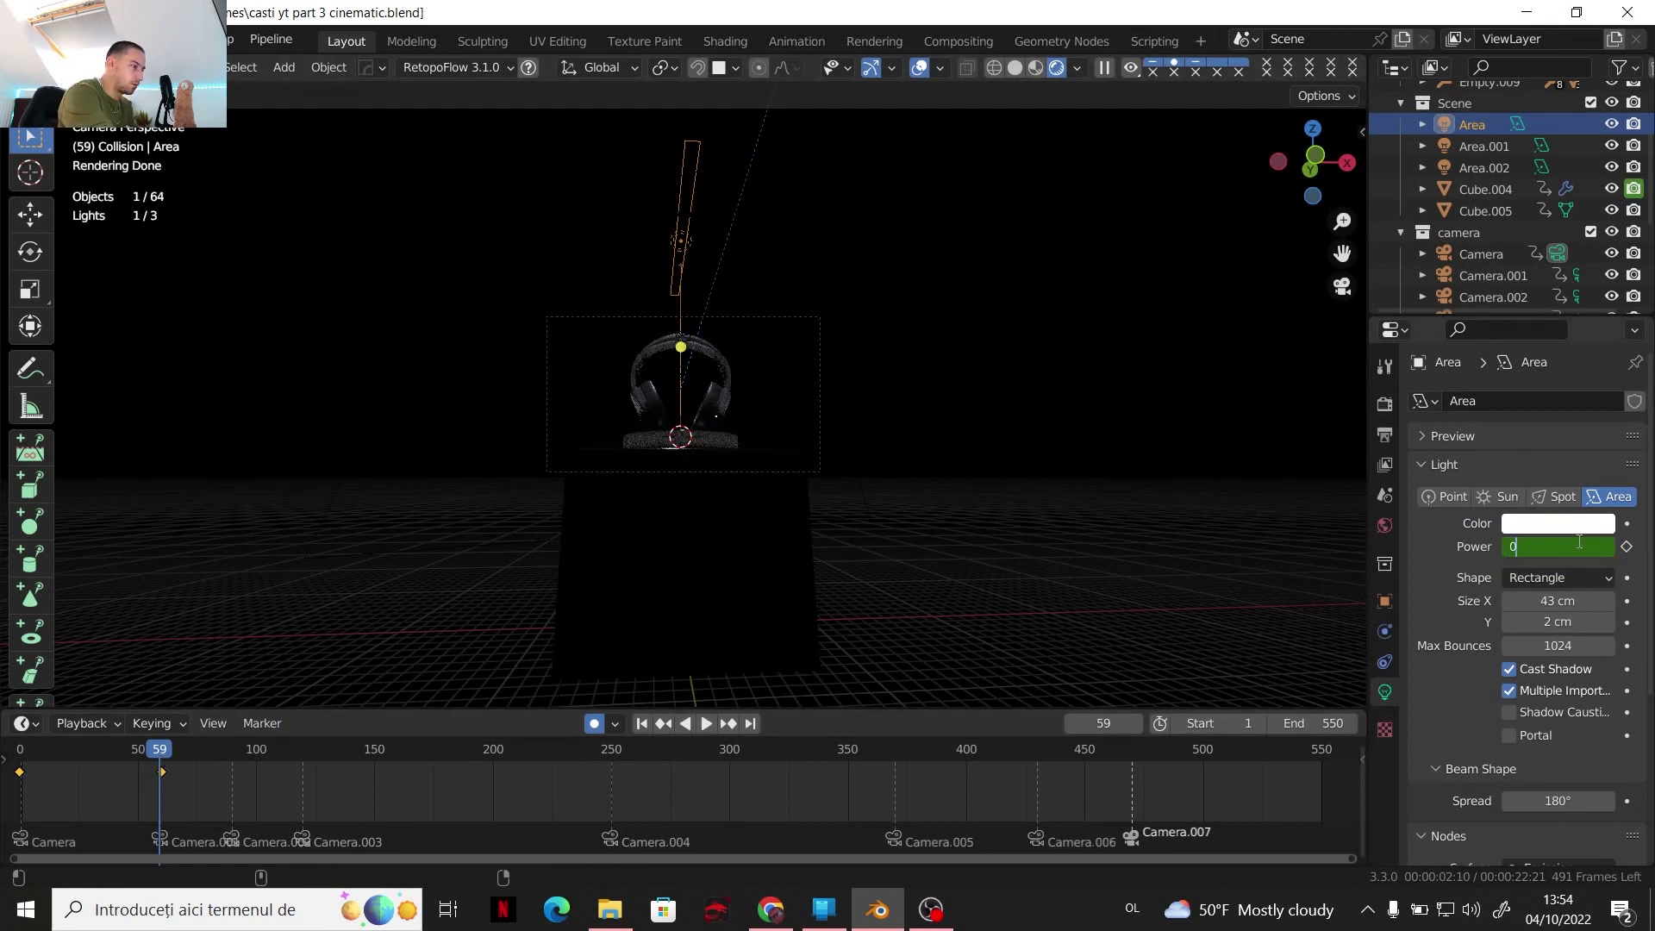
key(Return)
right_click(1577, 542)
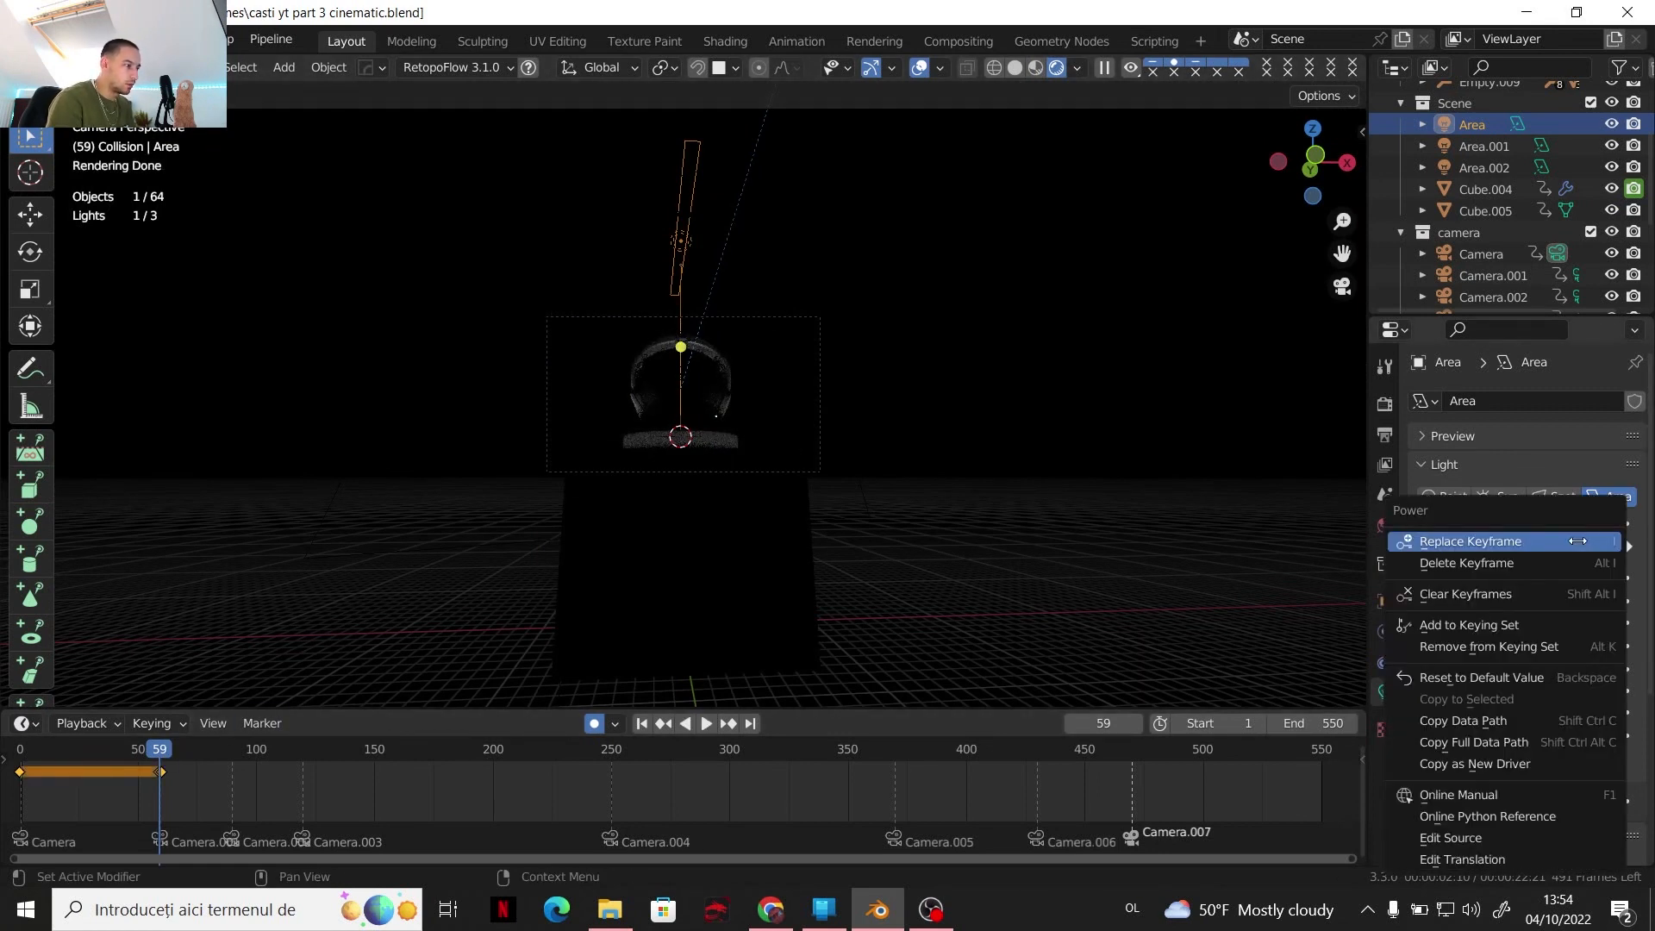
click(1578, 541)
Go to frame 90 and set the Area.001 light's power to 60 W, recording a keyframe
drag(172, 753, 233, 765)
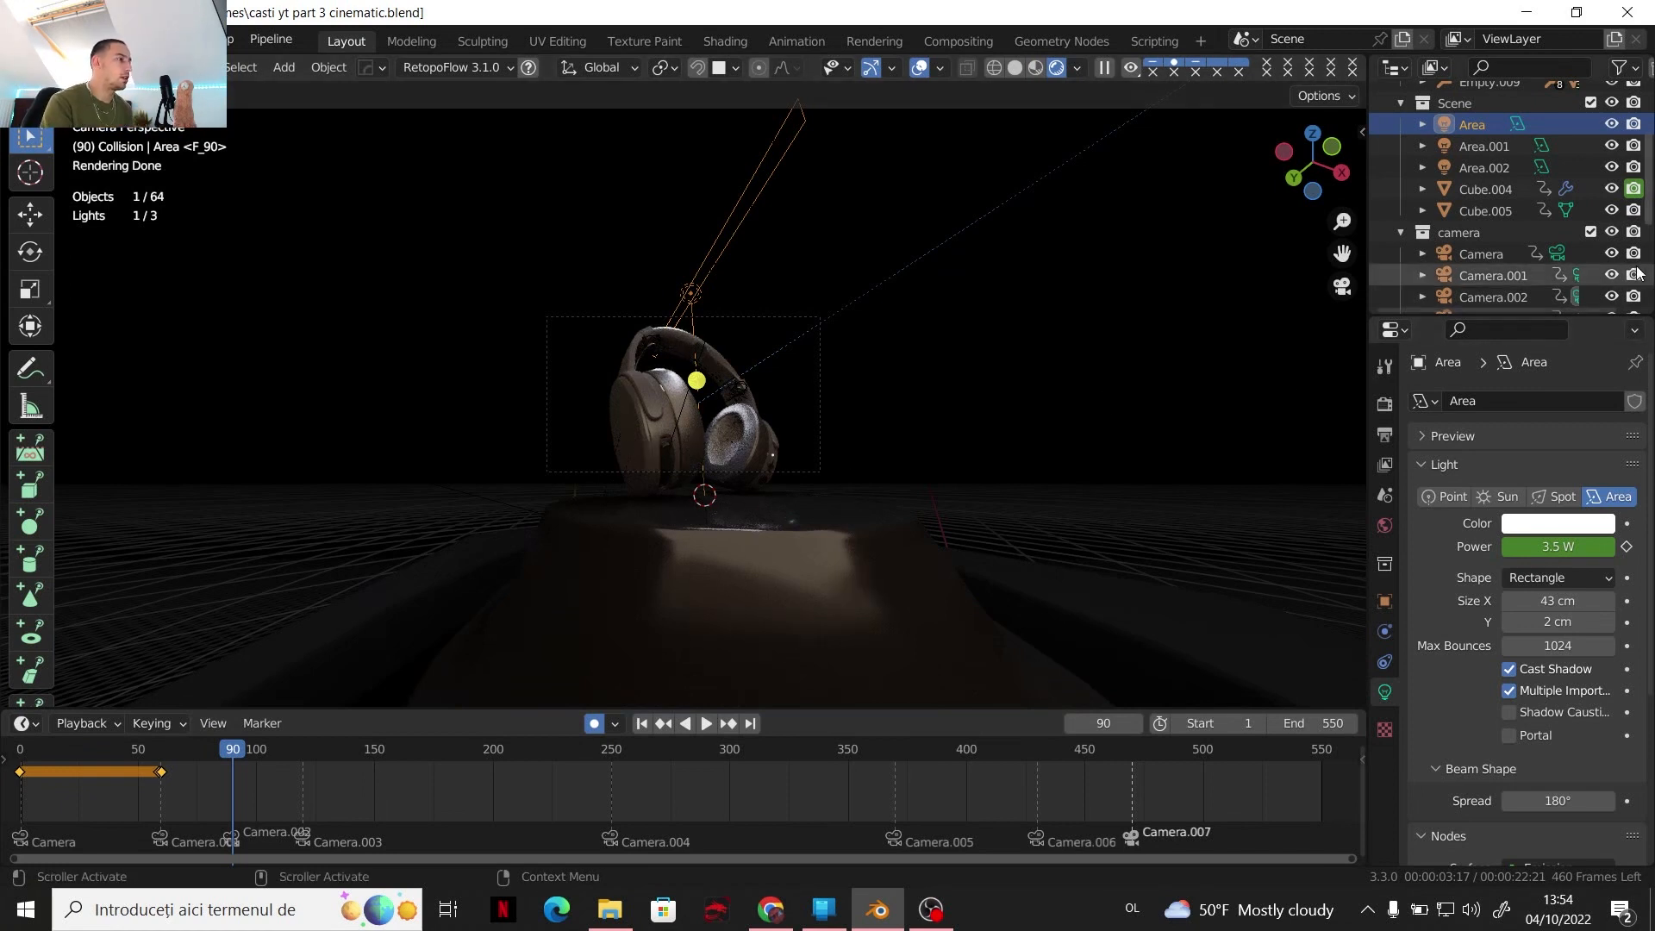
click(1504, 169)
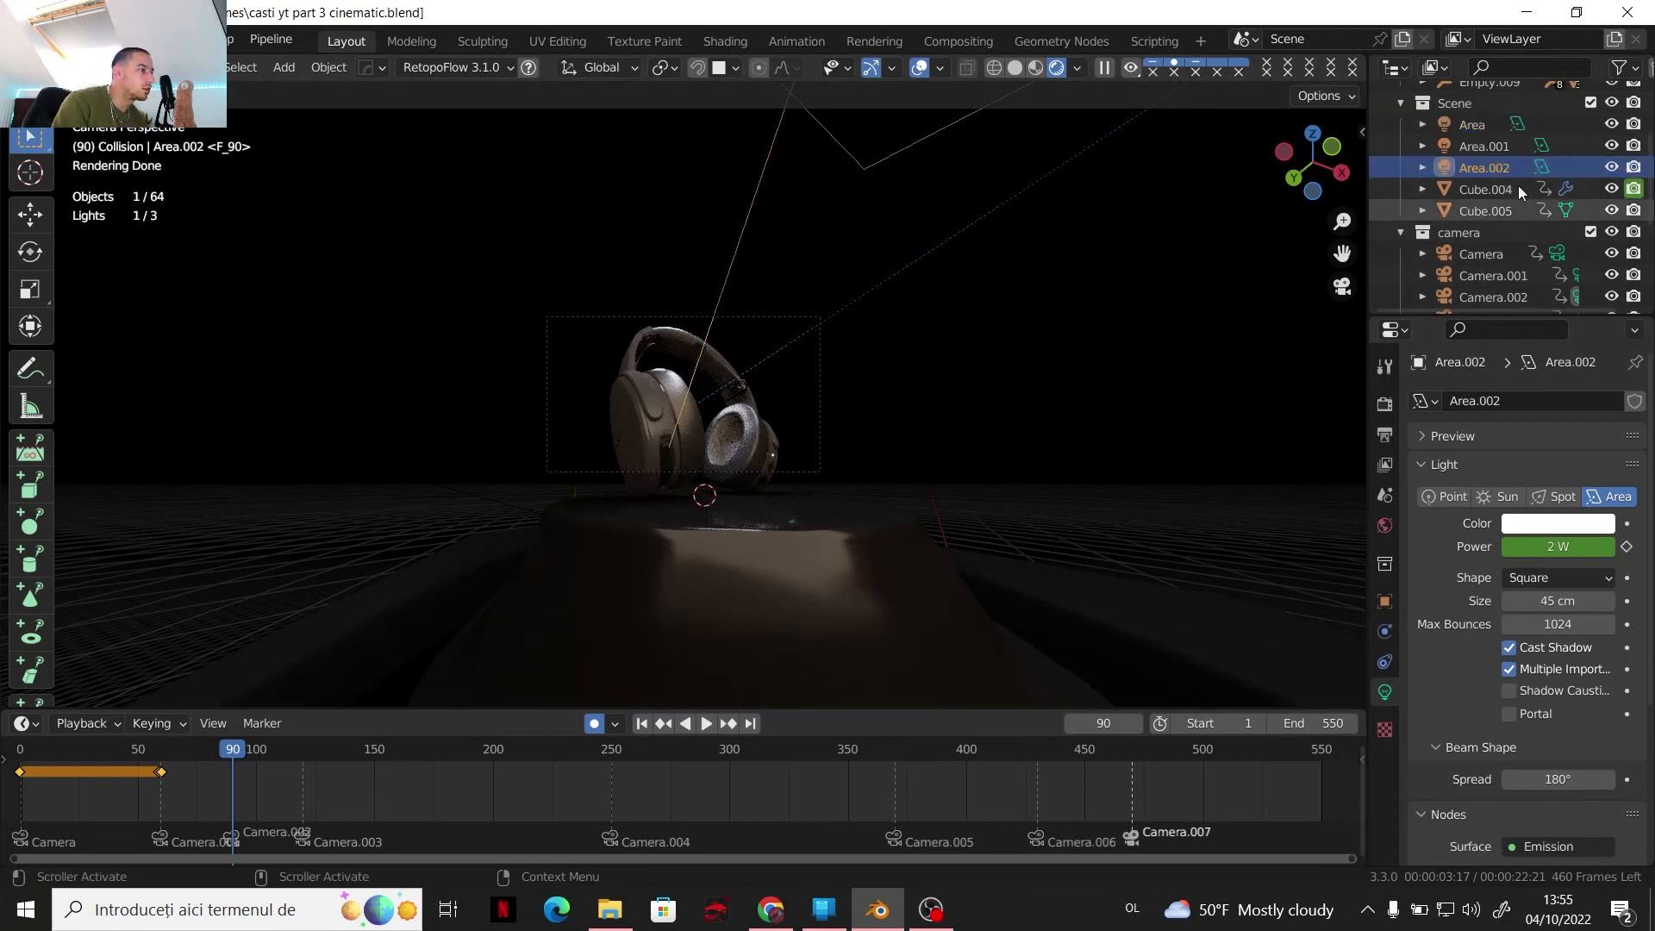
click(1485, 147)
click(1583, 549)
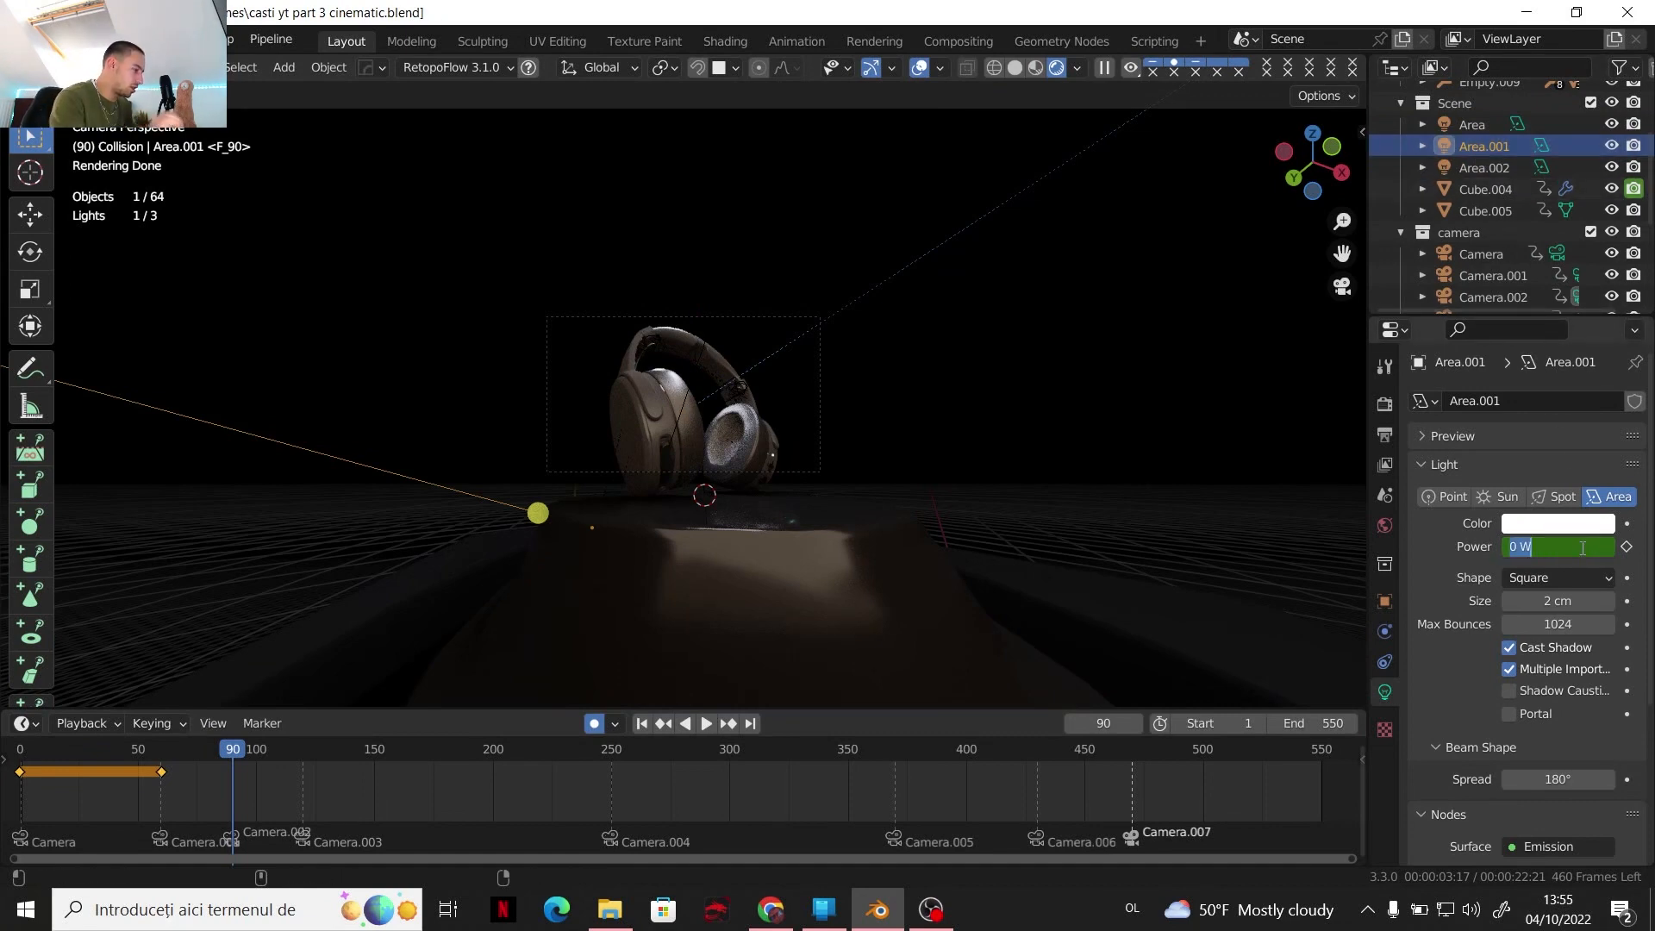
text(60)
key(Return)
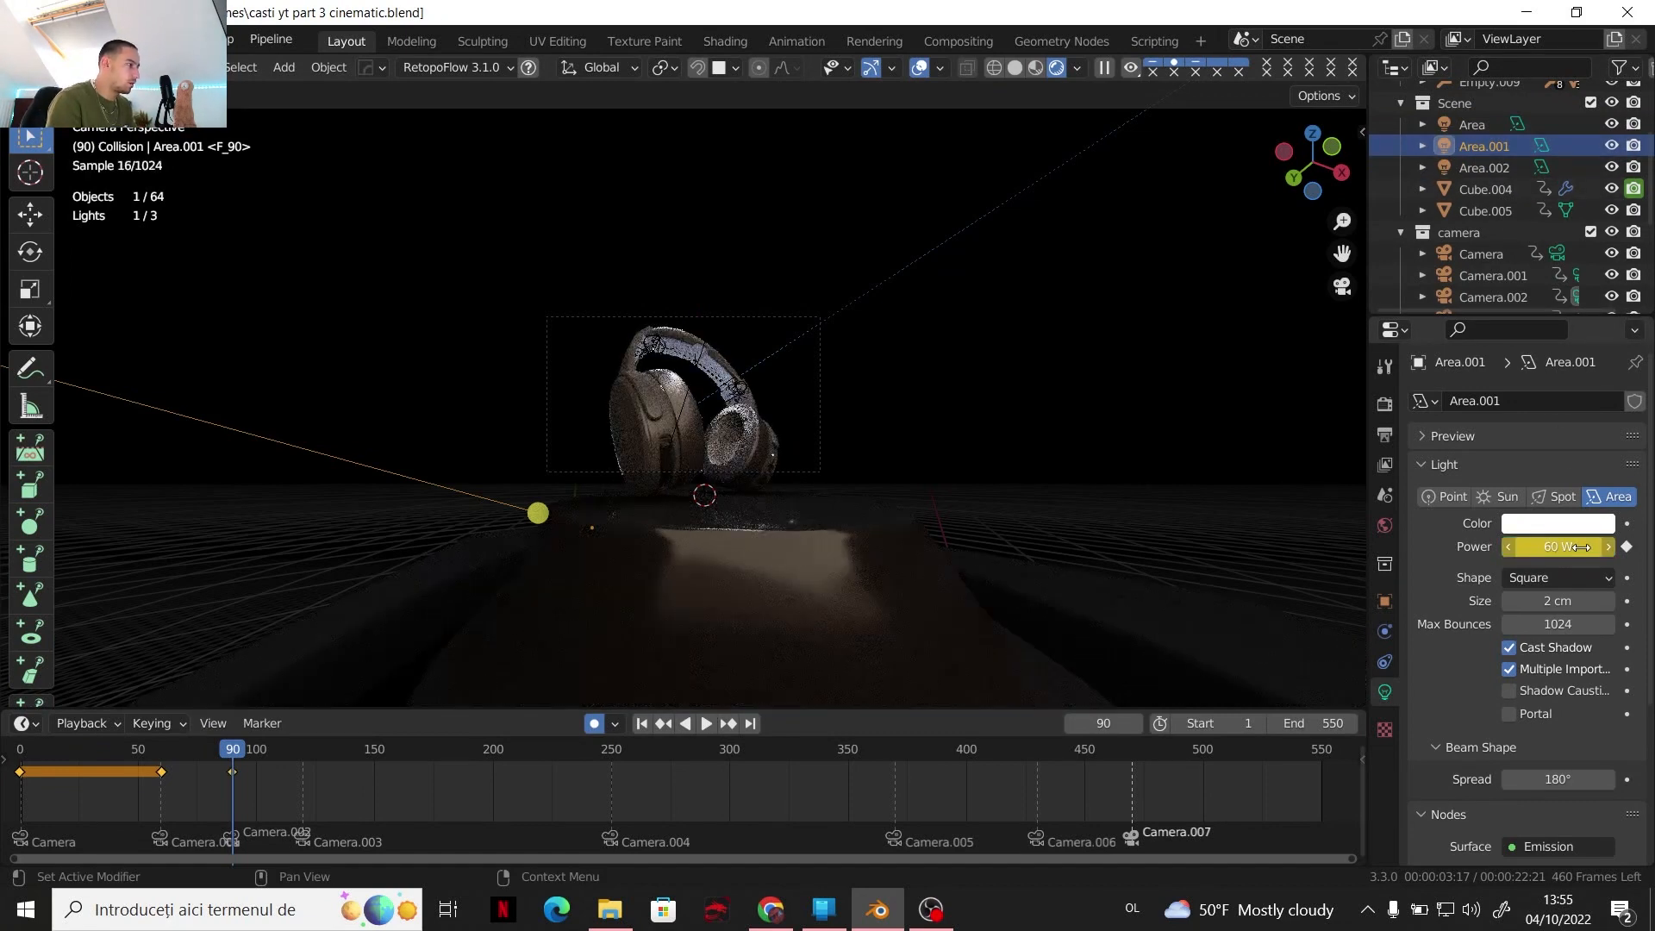
right_click(1581, 549)
Try a power of 0 W for the Area.002 light at frame 90
click(1484, 167)
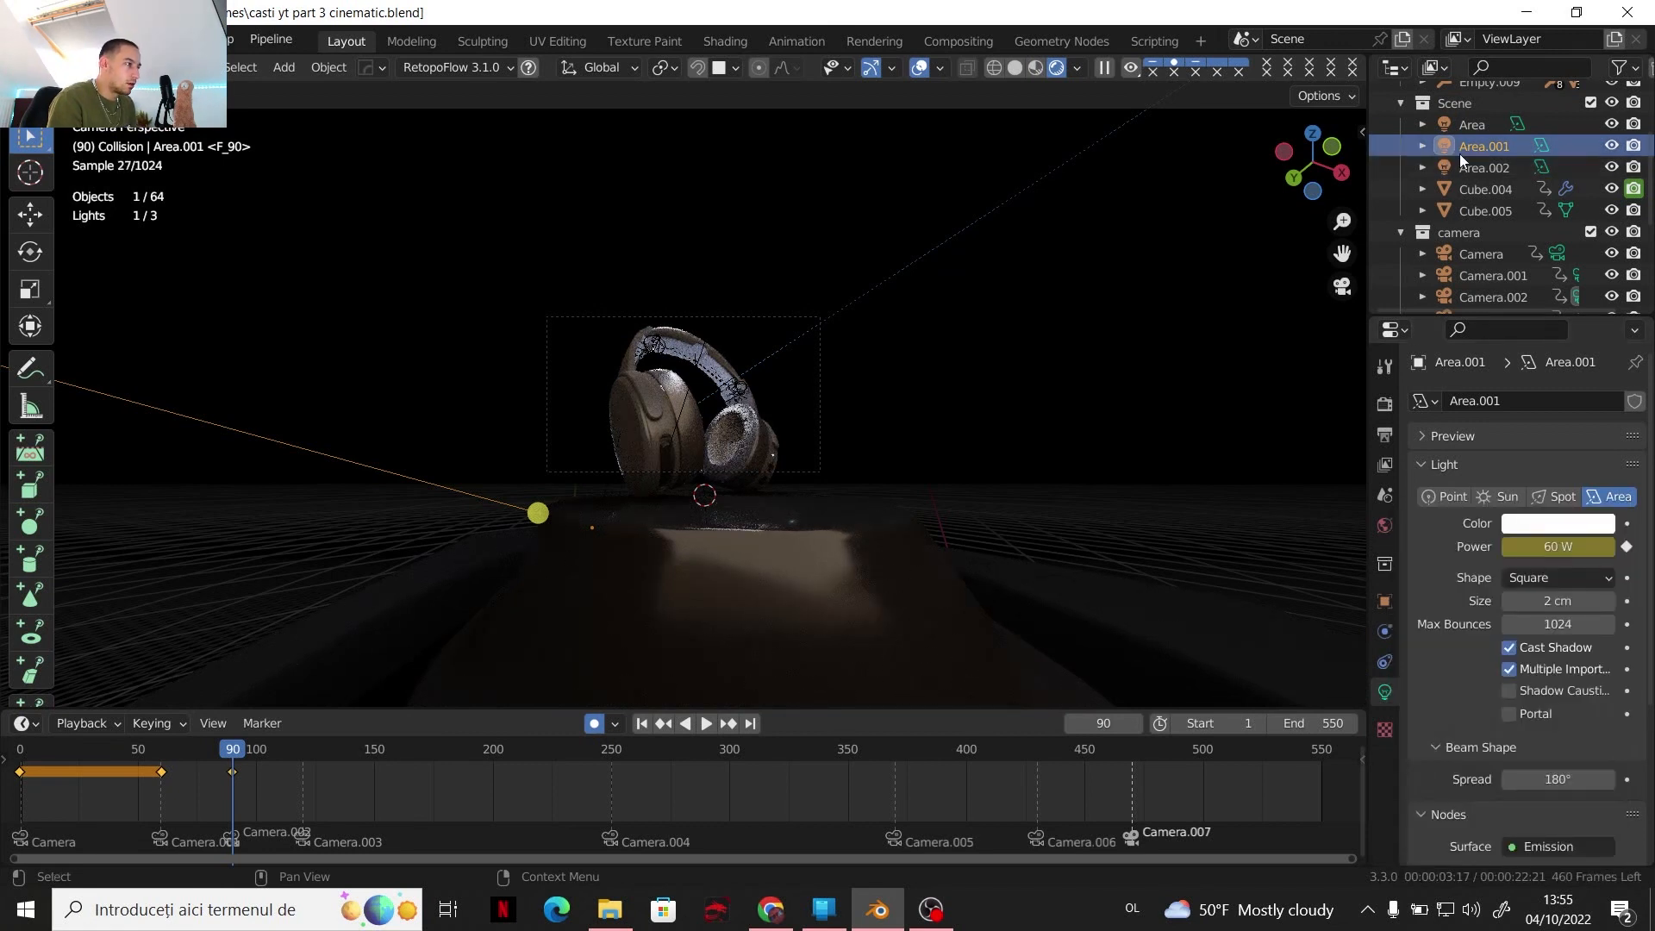
click(1564, 548)
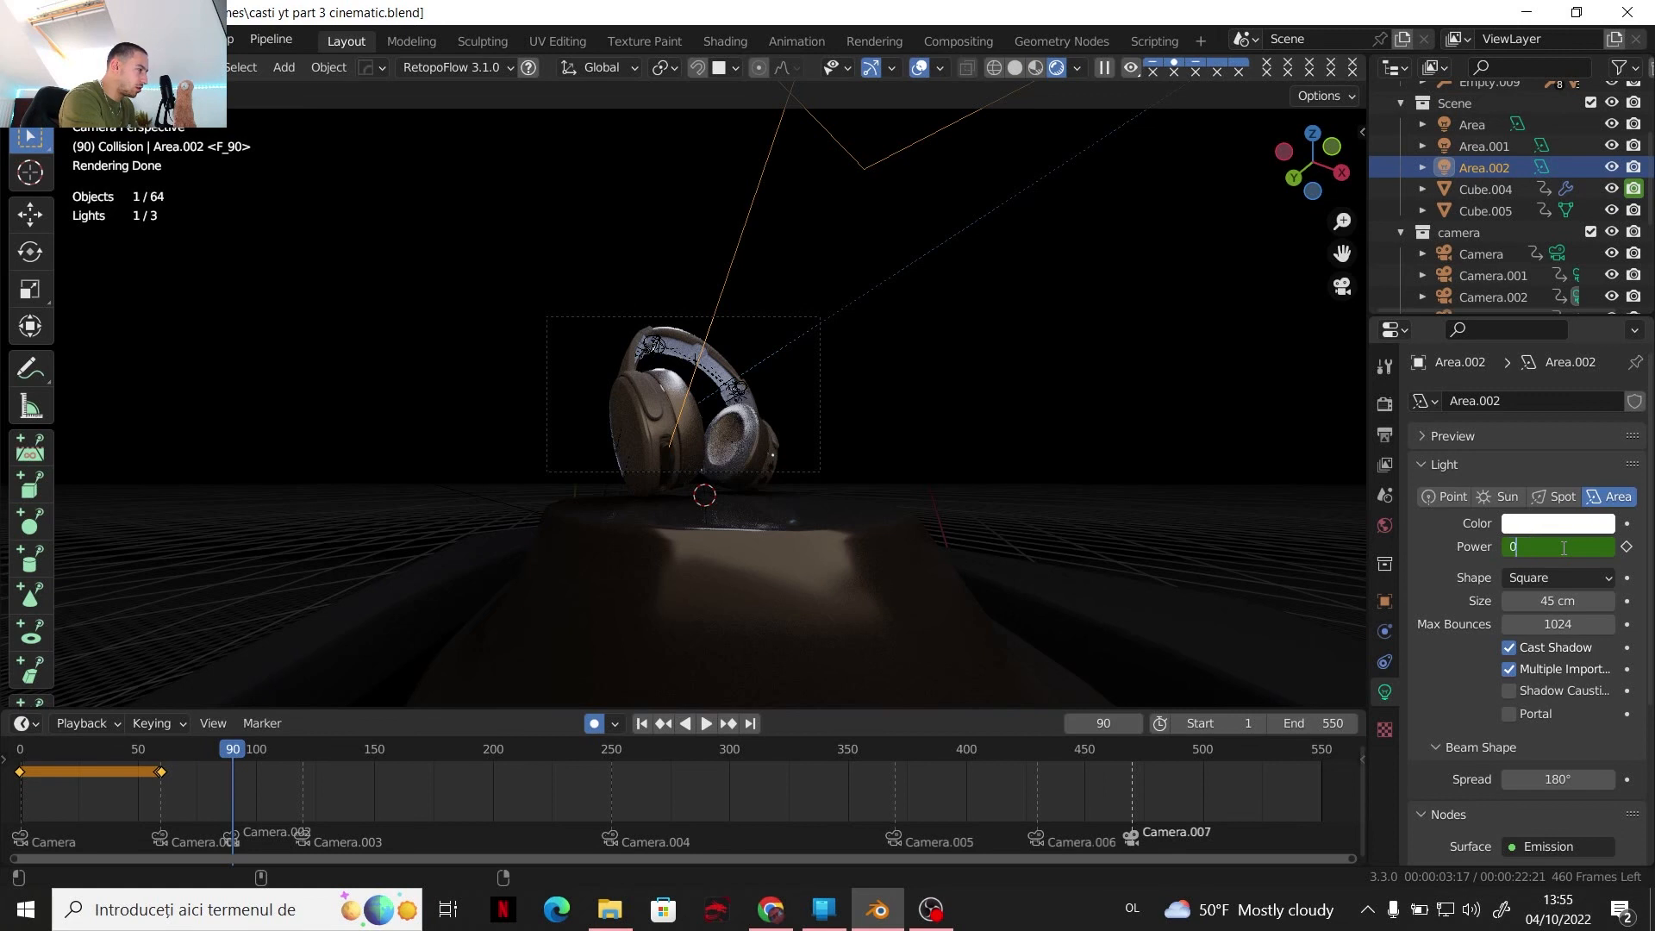
text(0)
key(Return)
Set the rectangular Area light's power to 0 W at frame 90, recording a keyframe
click(1472, 124)
click(1567, 546)
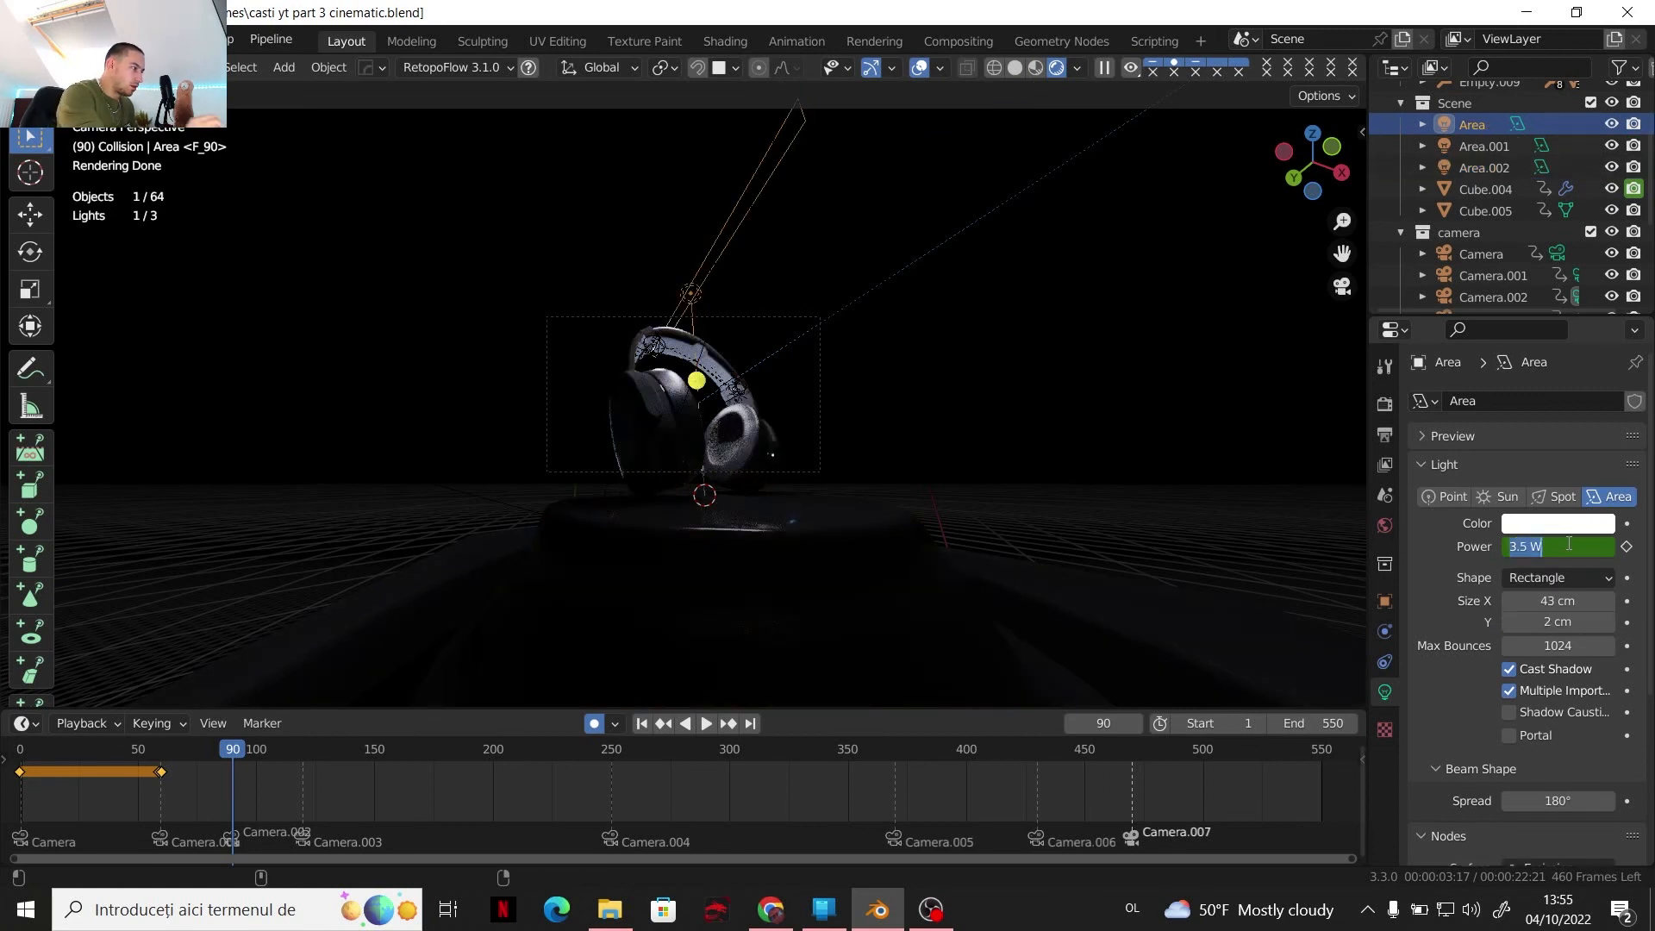
text(0)
key(Return)
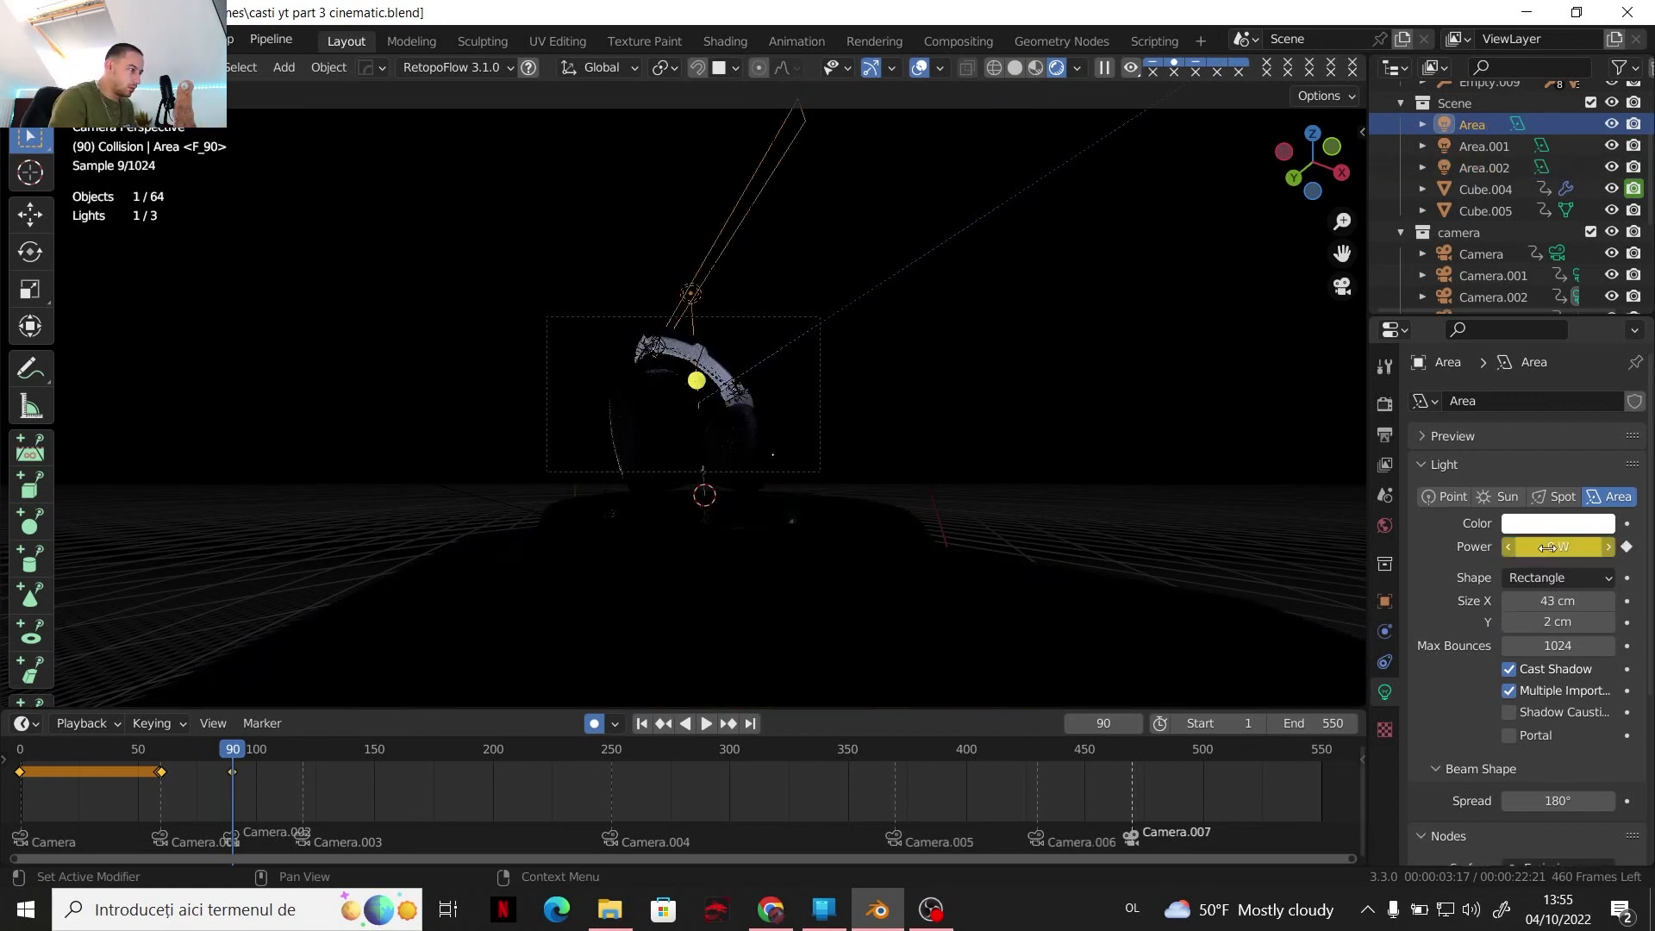
Set the Area.002 light's power back to 2 W at frame 90, recording a keyframe
click(1483, 167)
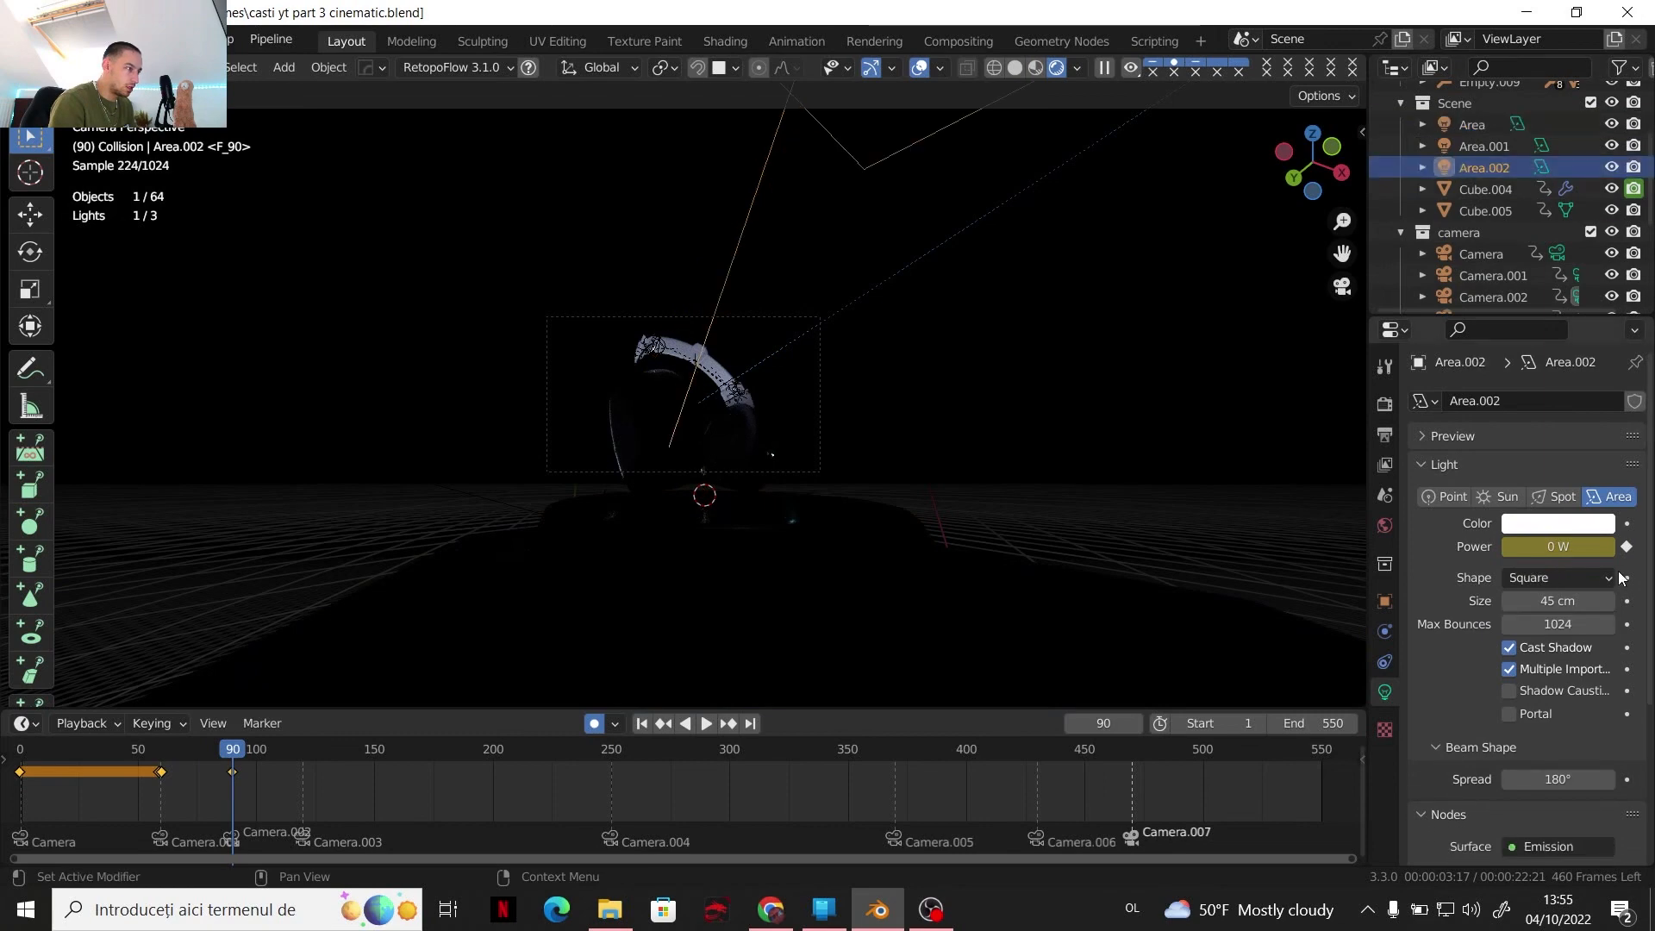
click(1562, 543)
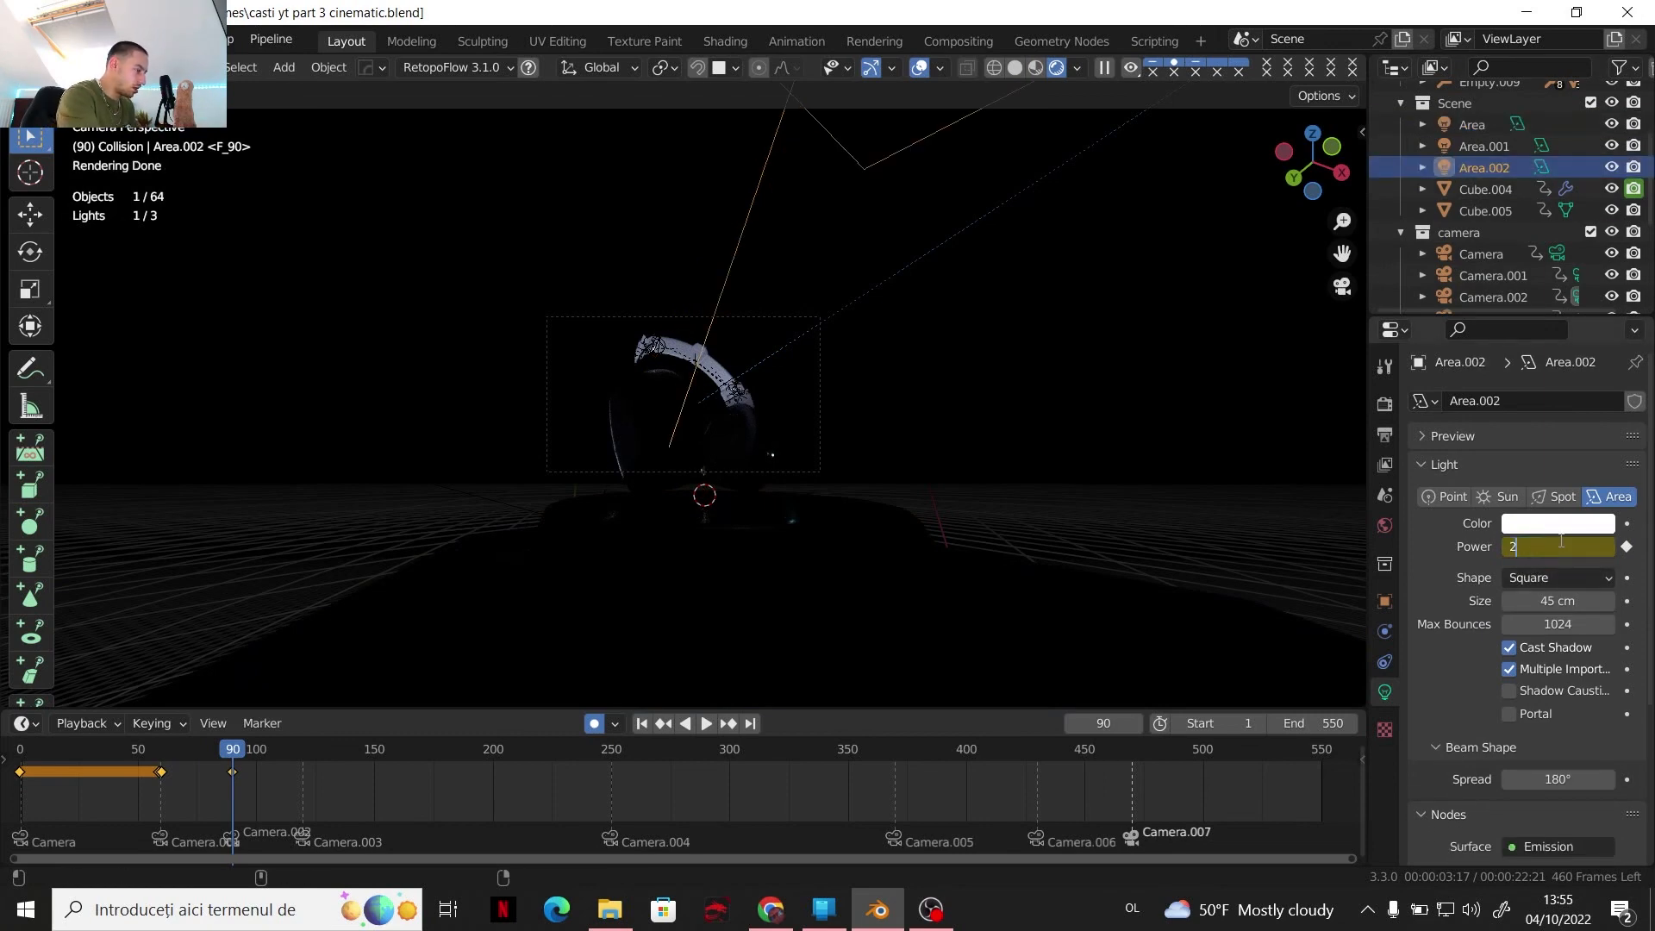
key(Return)
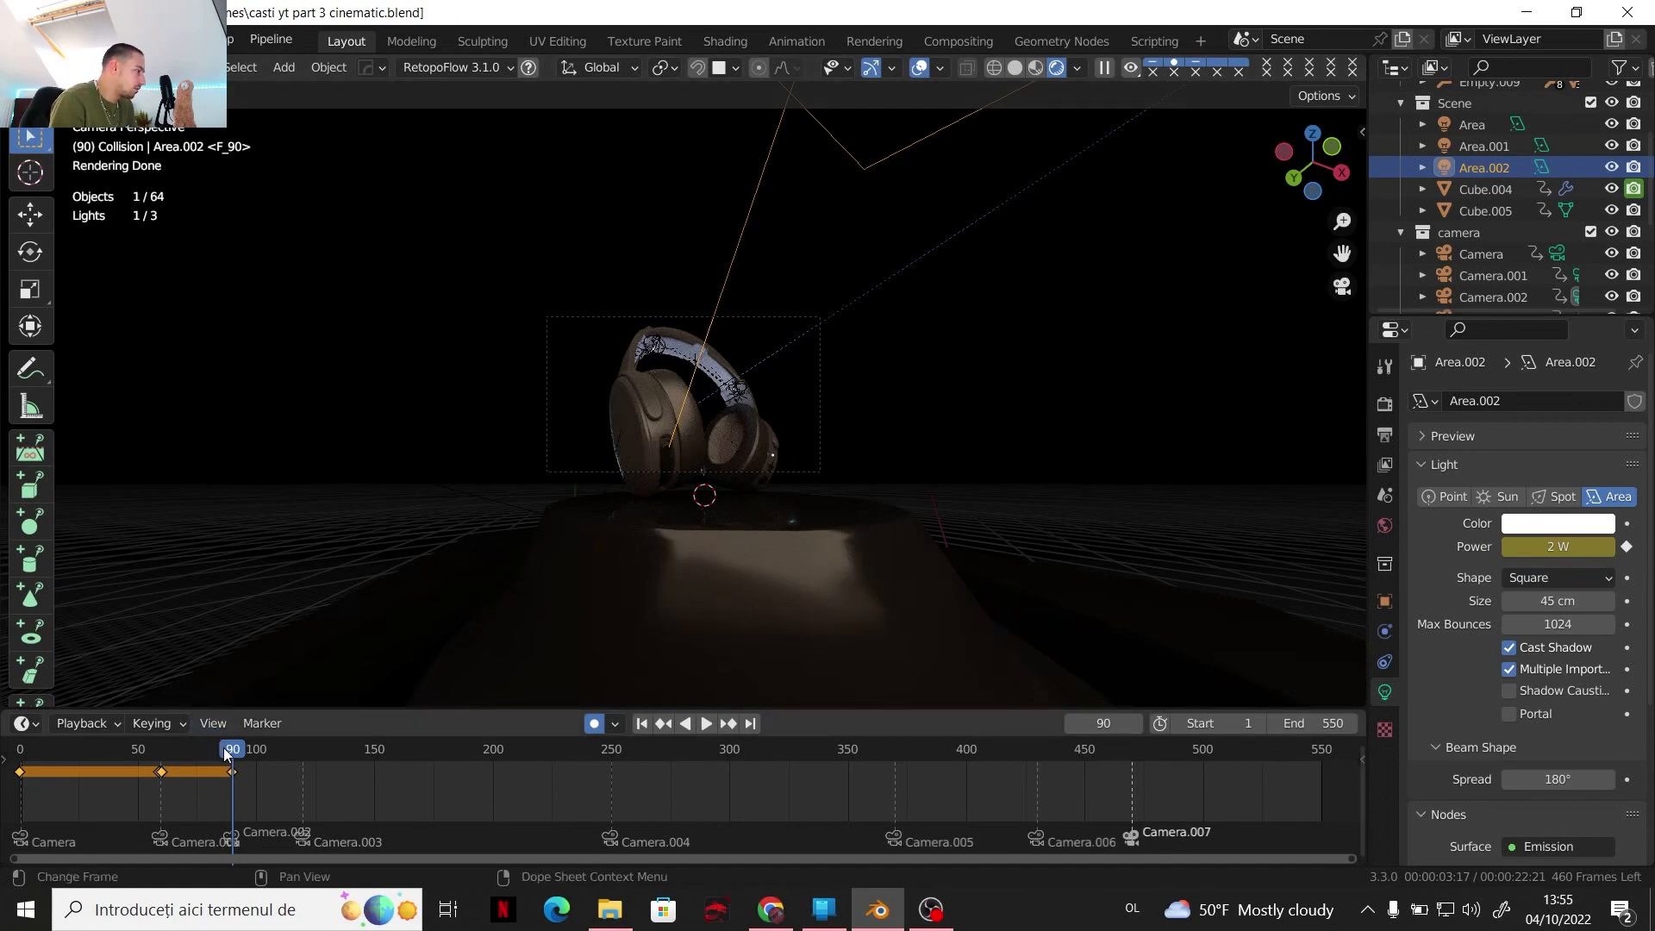
Go to frame 89 and set the power of both the Area and Area.001 lights to 0 W, recording keyframes
drag(230, 751, 230, 750)
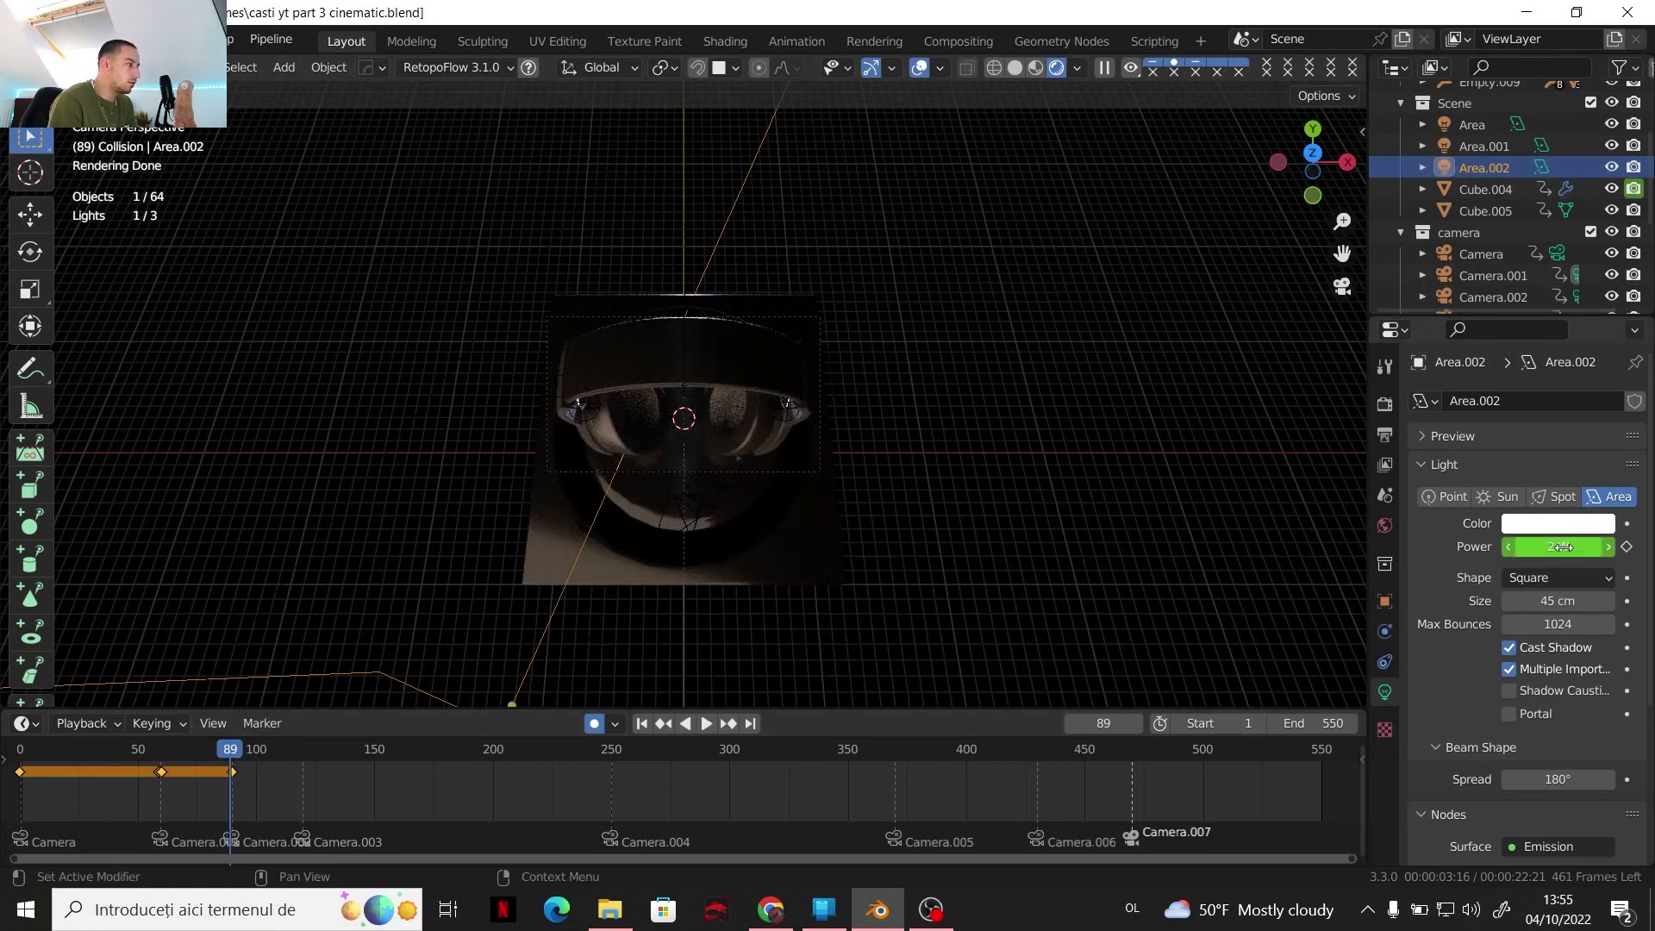
click(1467, 129)
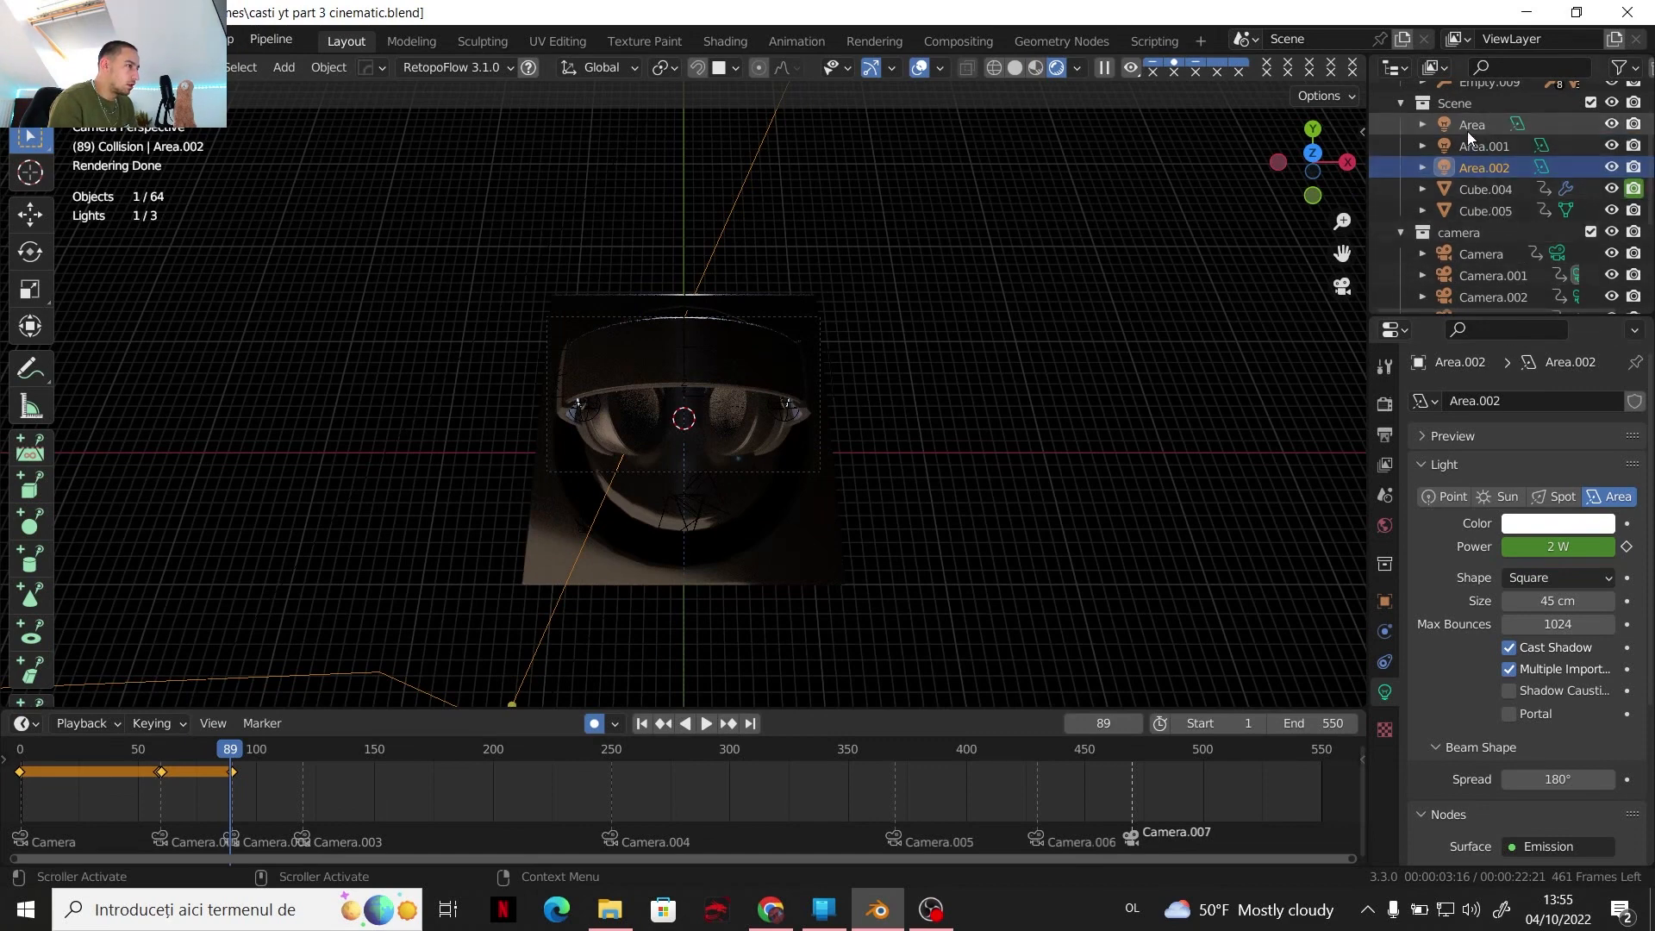
click(1558, 548)
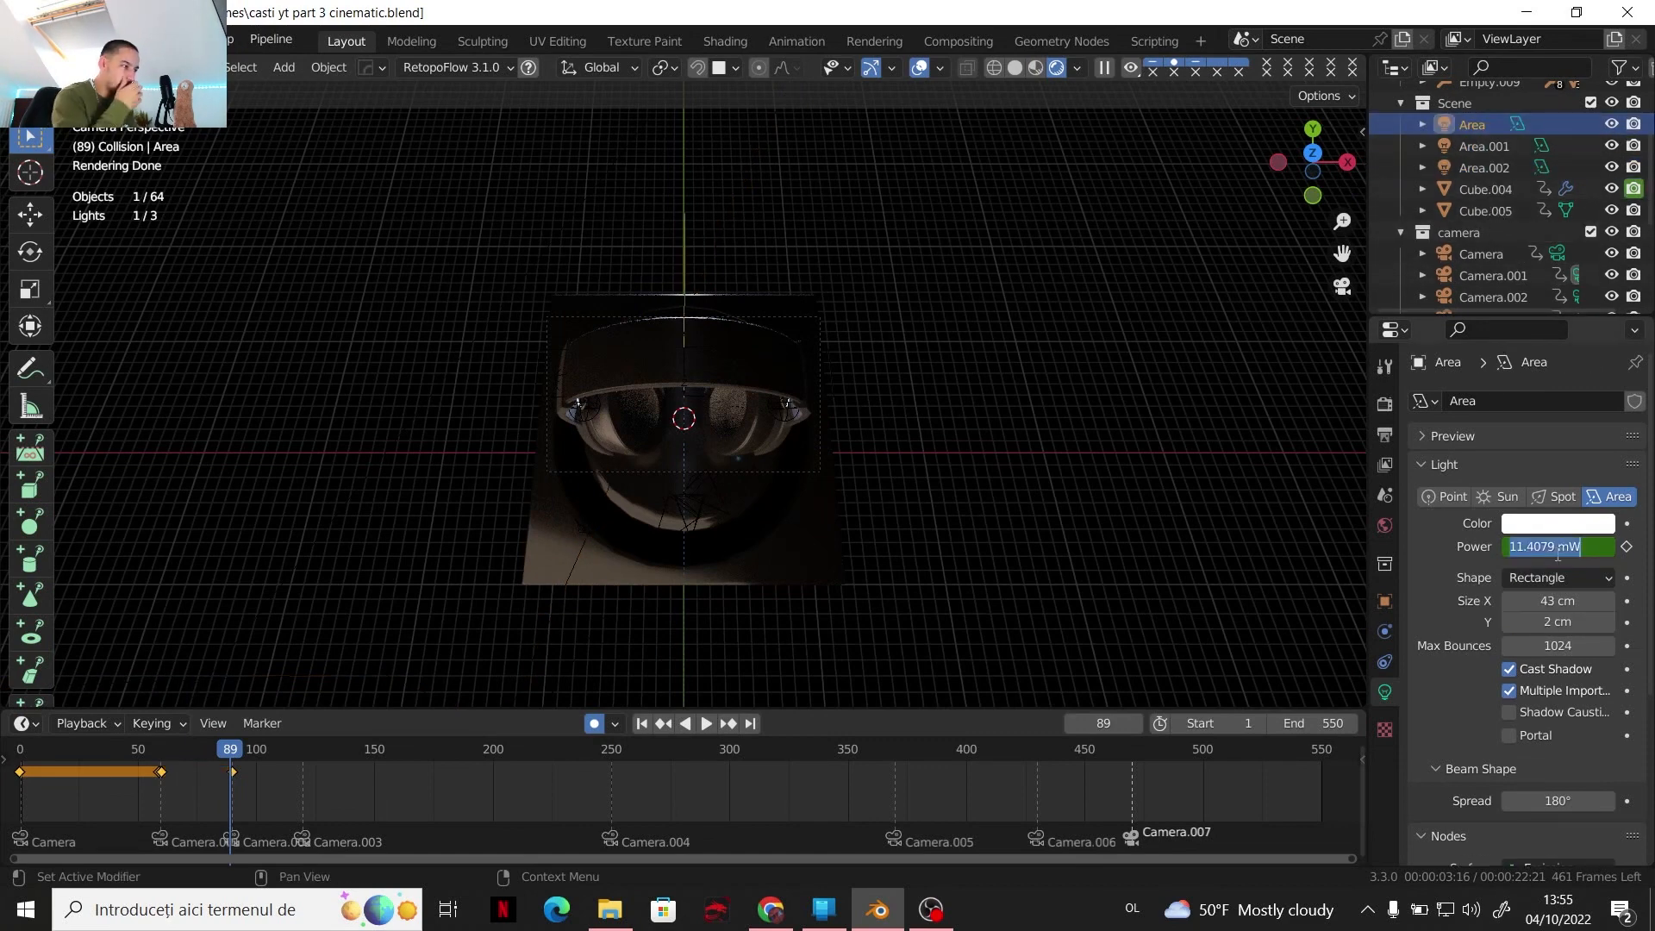
text(0)
key(Return)
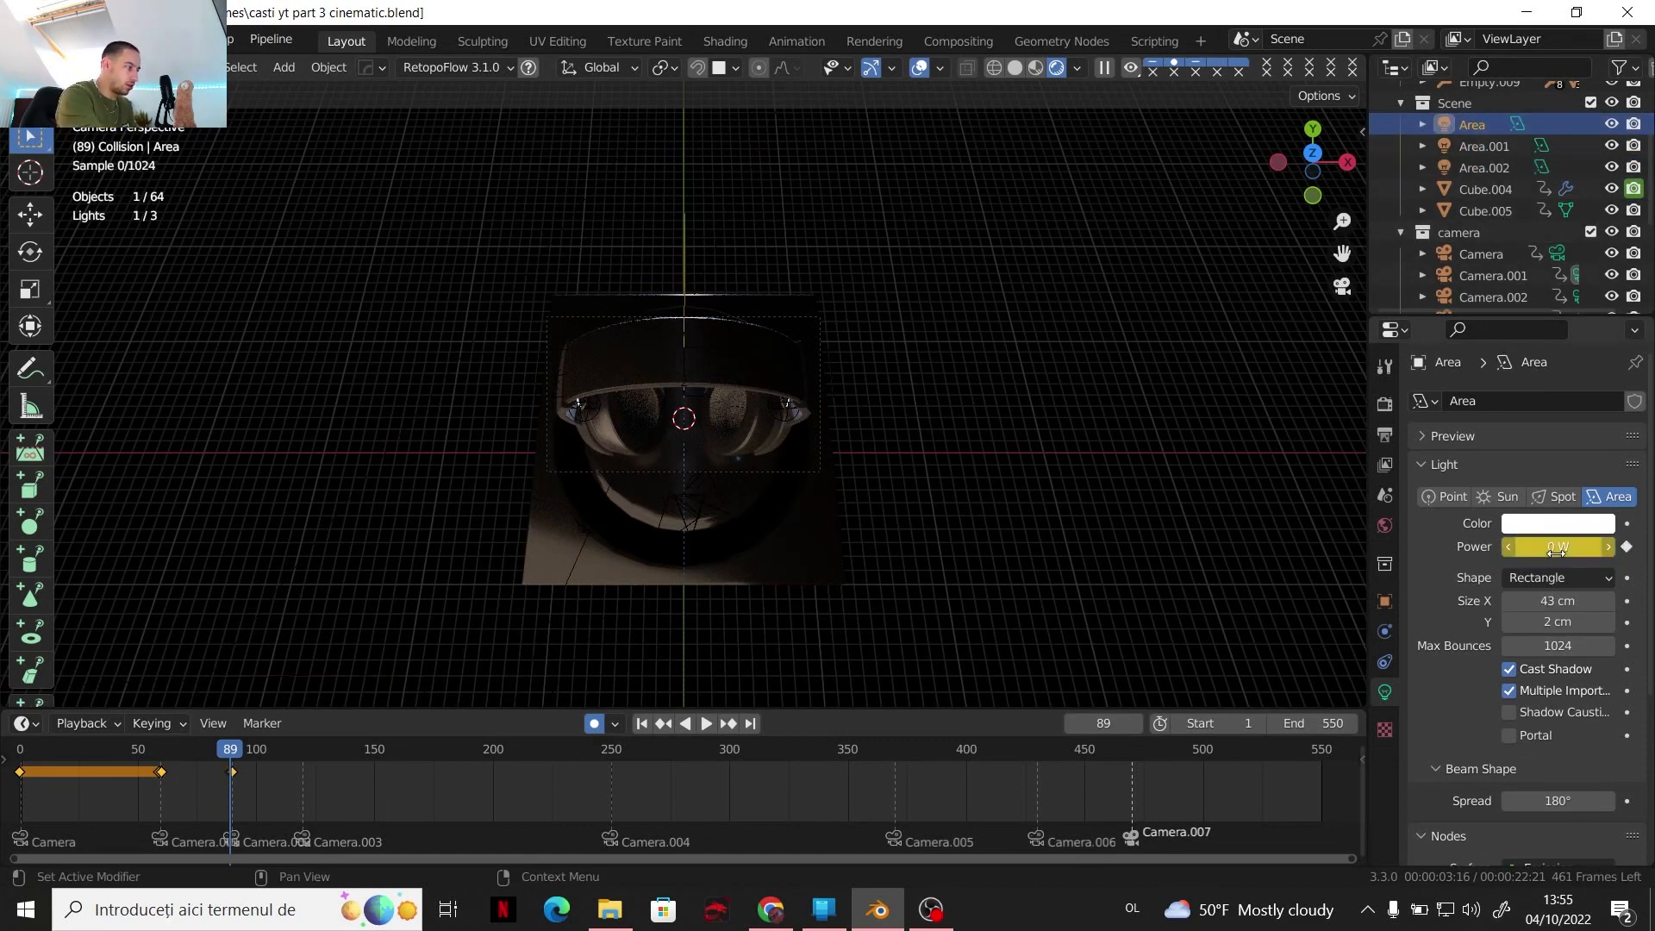
click(1462, 146)
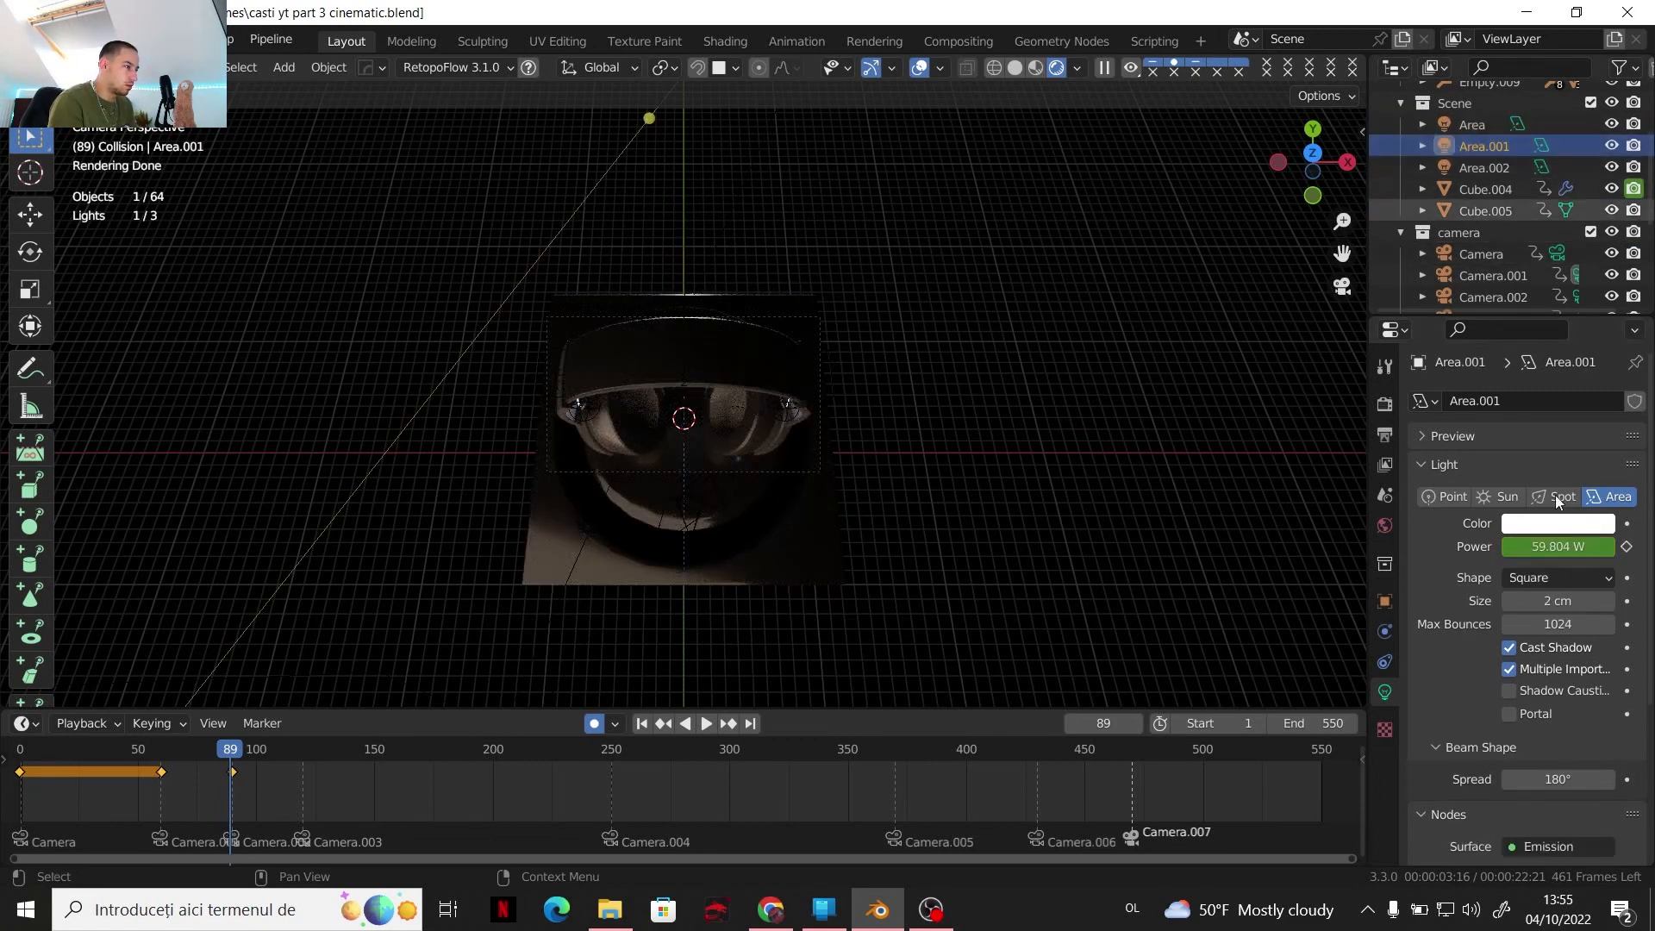
click(1547, 546)
text(0)
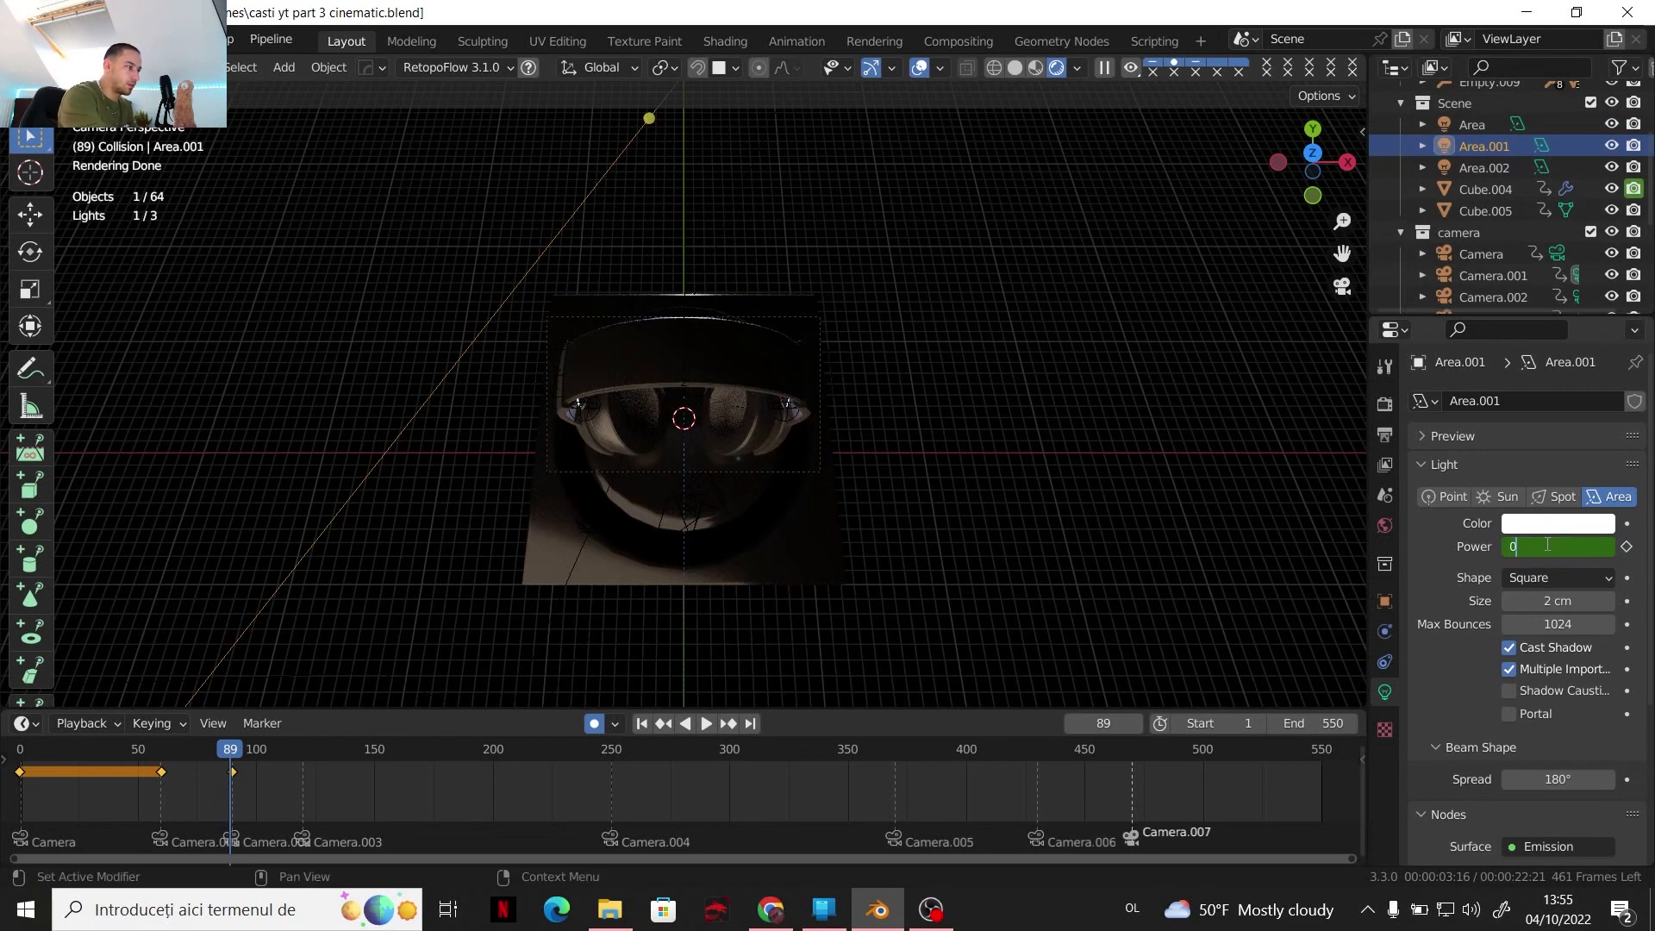
key(Return)
Set the rectangular Area light's power to 3.5 W at frame 89, recording a keyframe
click(1469, 126)
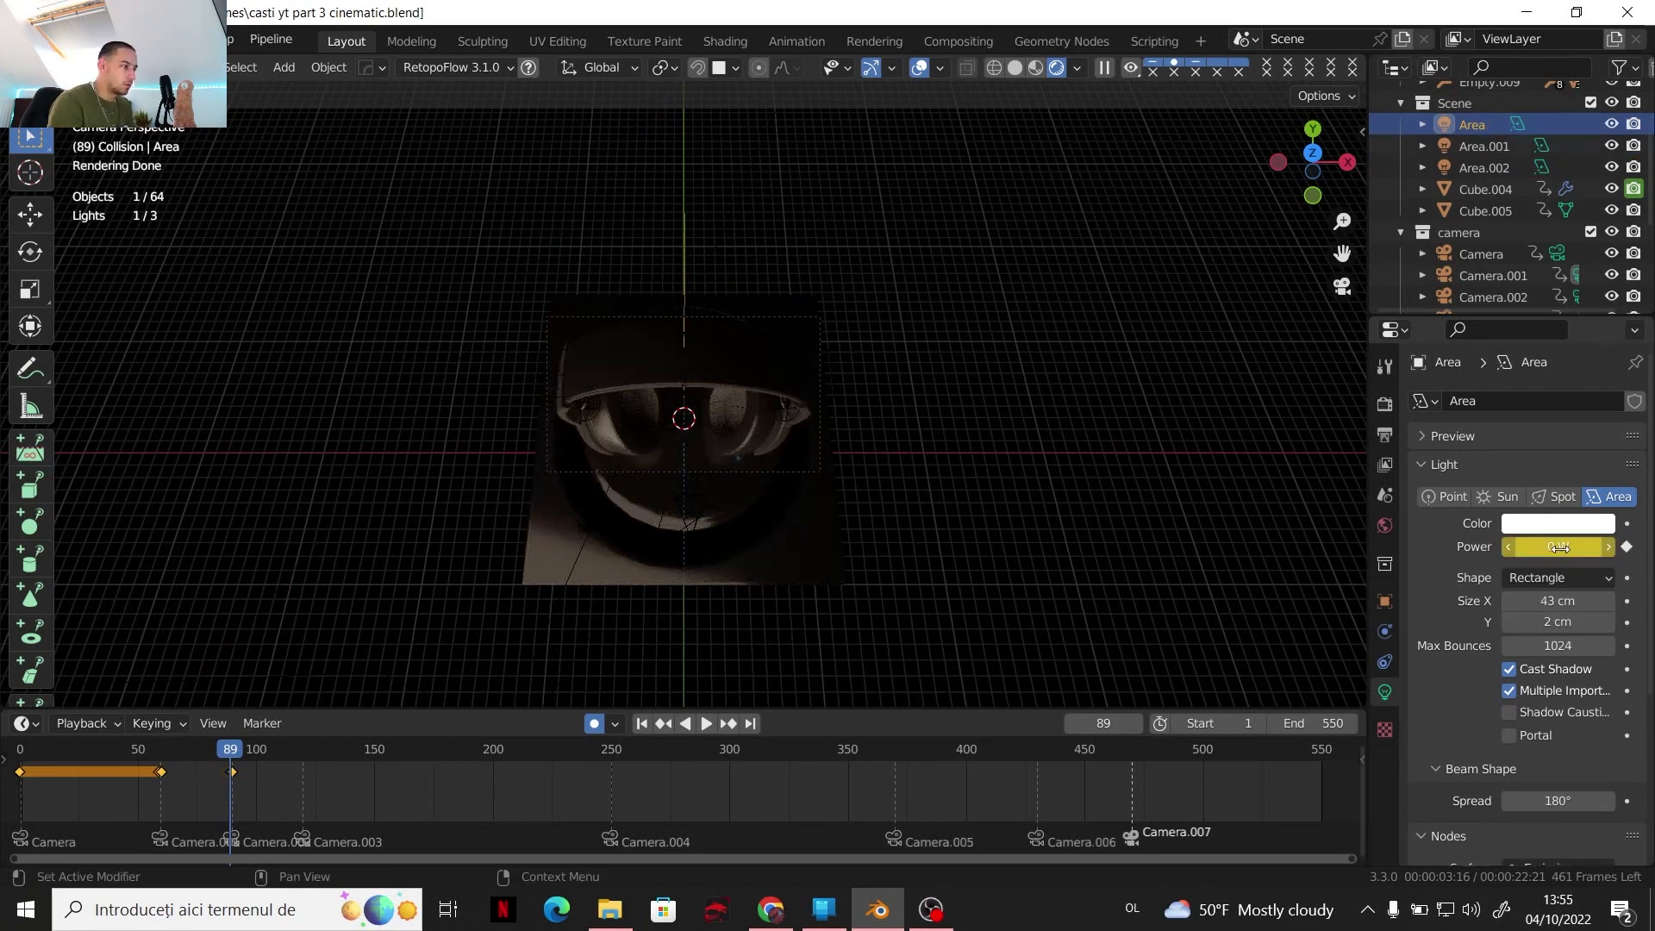
click(1550, 541)
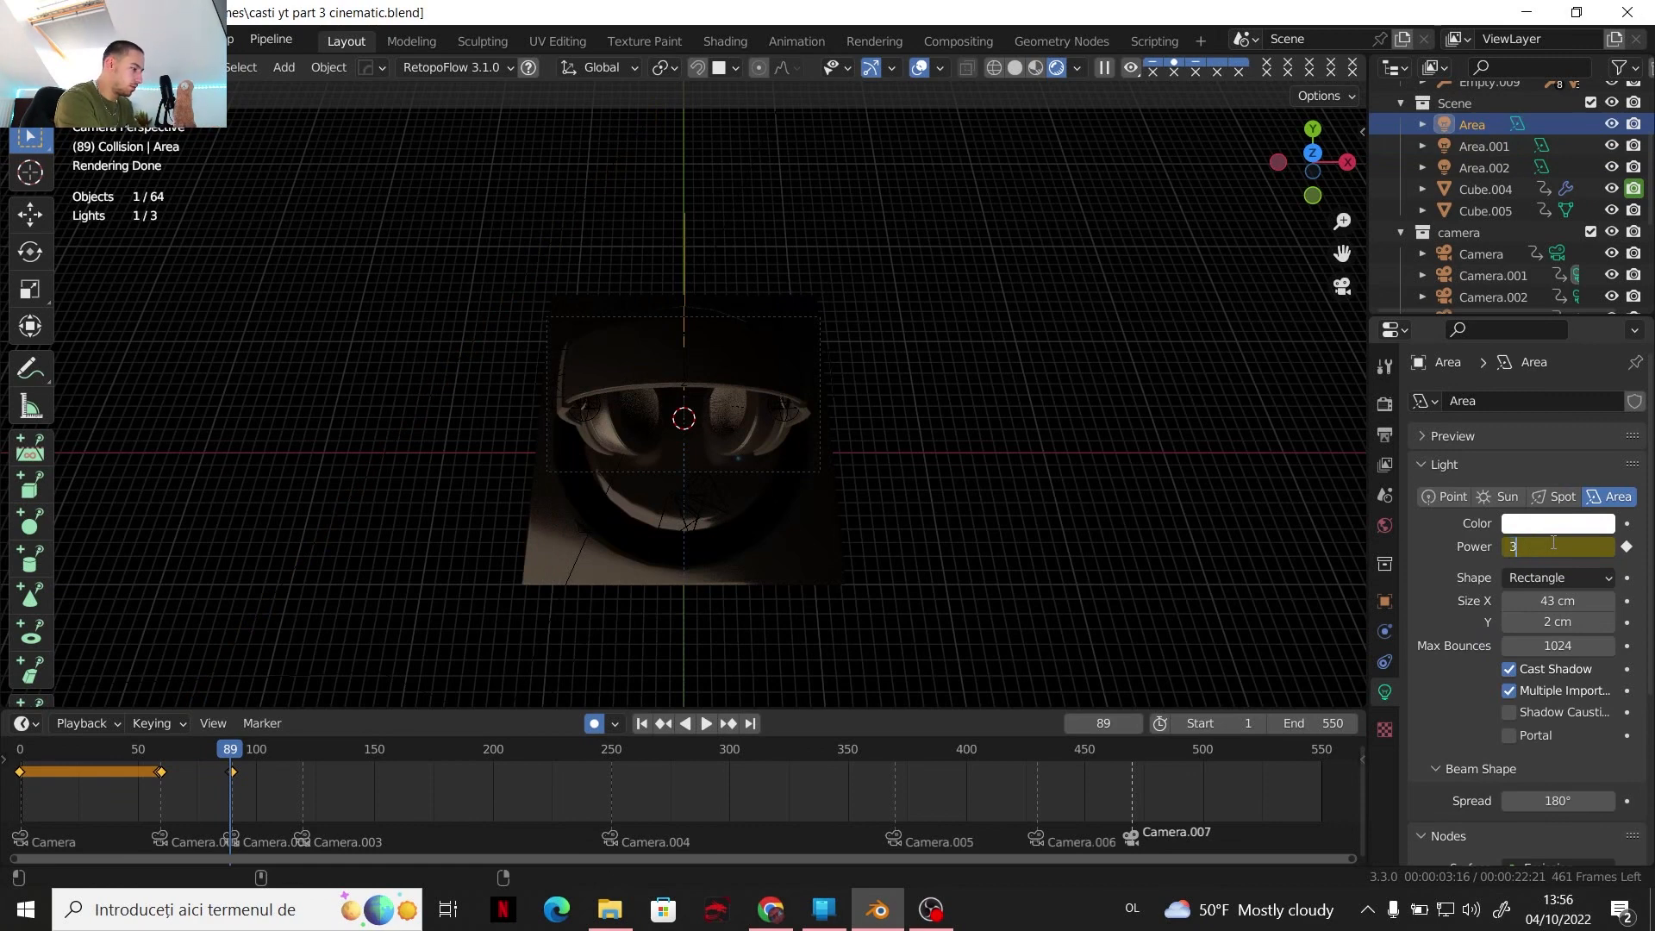
text(3.5)
key(Return)
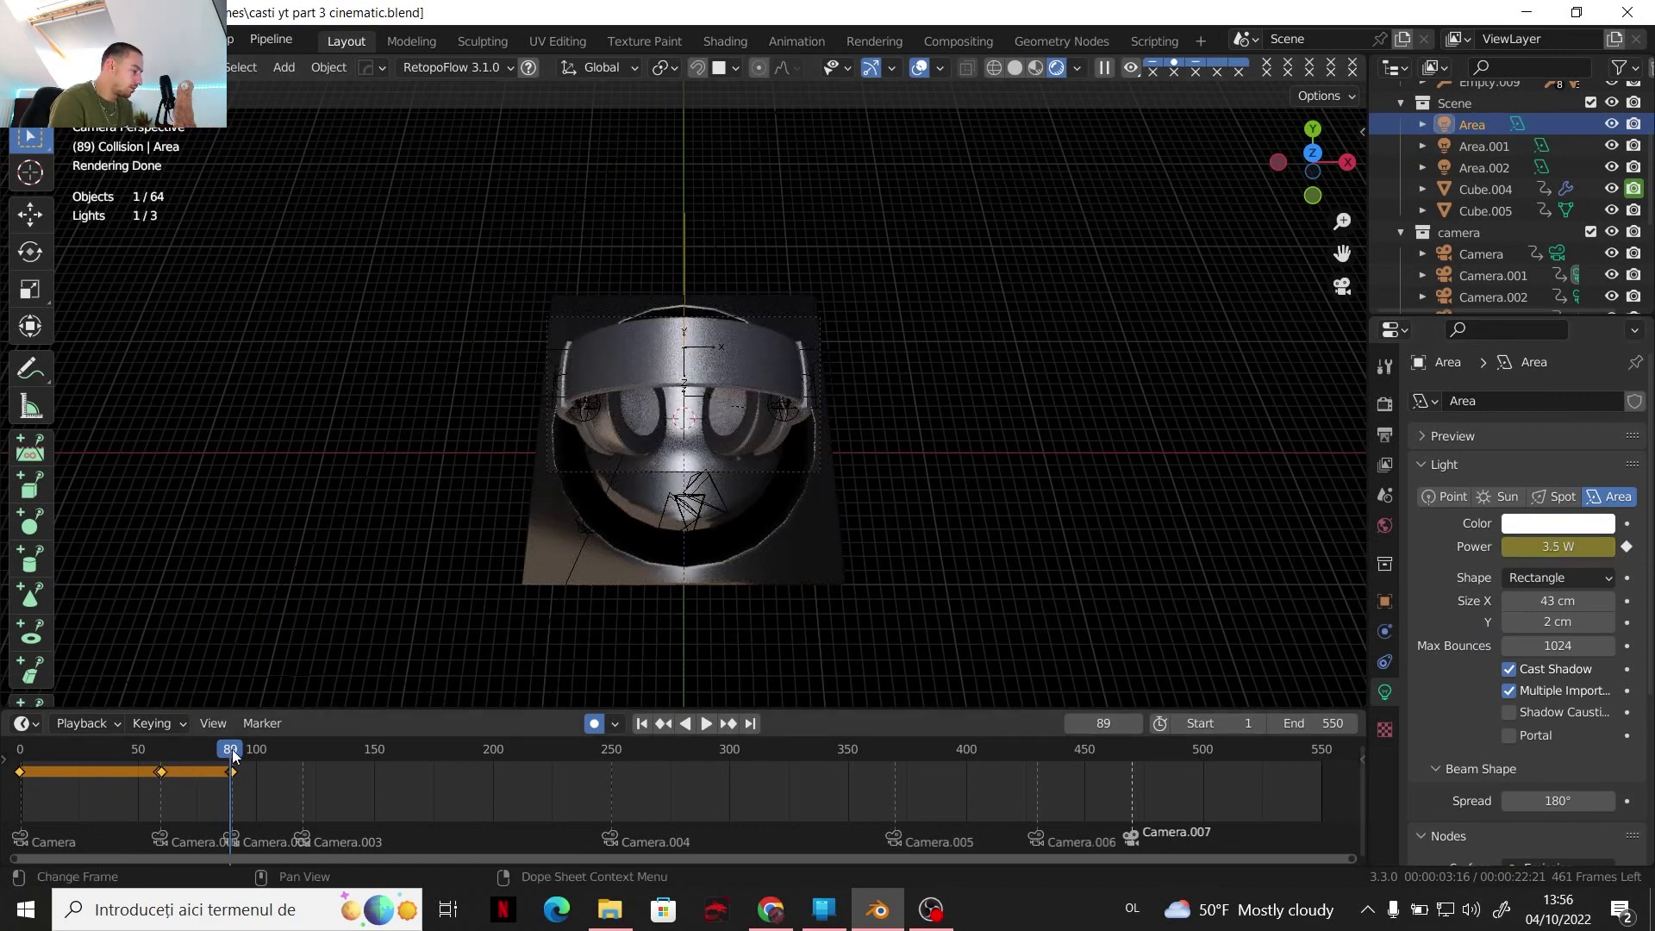
Go to frame 120 and set the emission strength of the Cube.005 ring's material to 50, recording a keyframe
key(space)
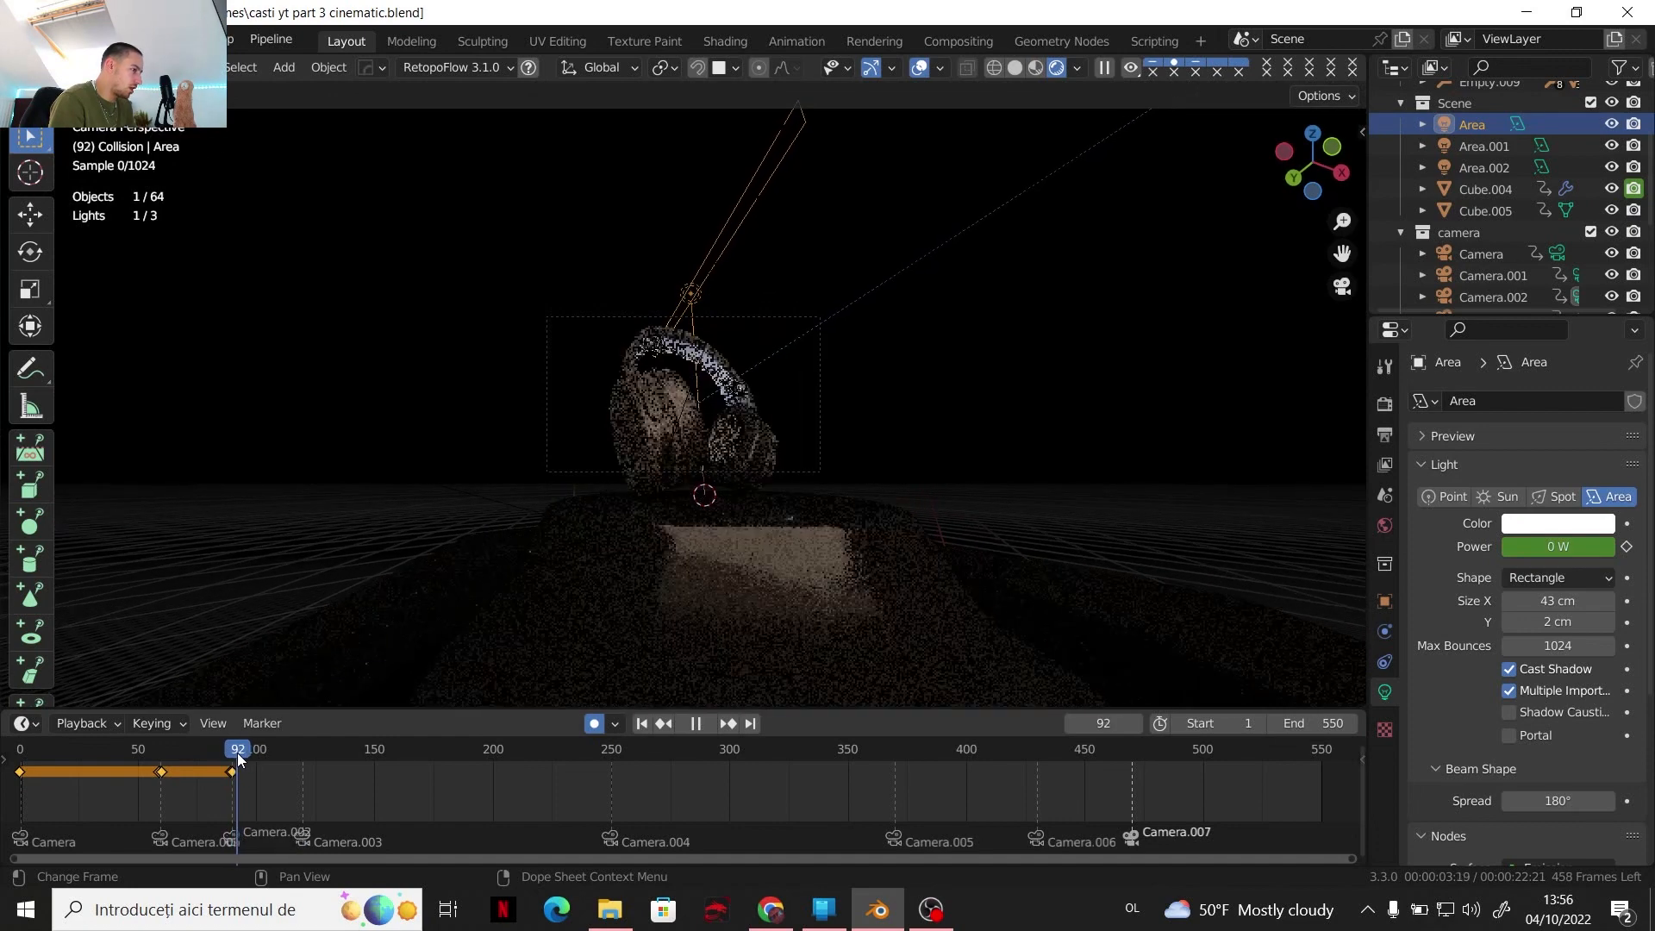
drag(236, 753, 304, 769)
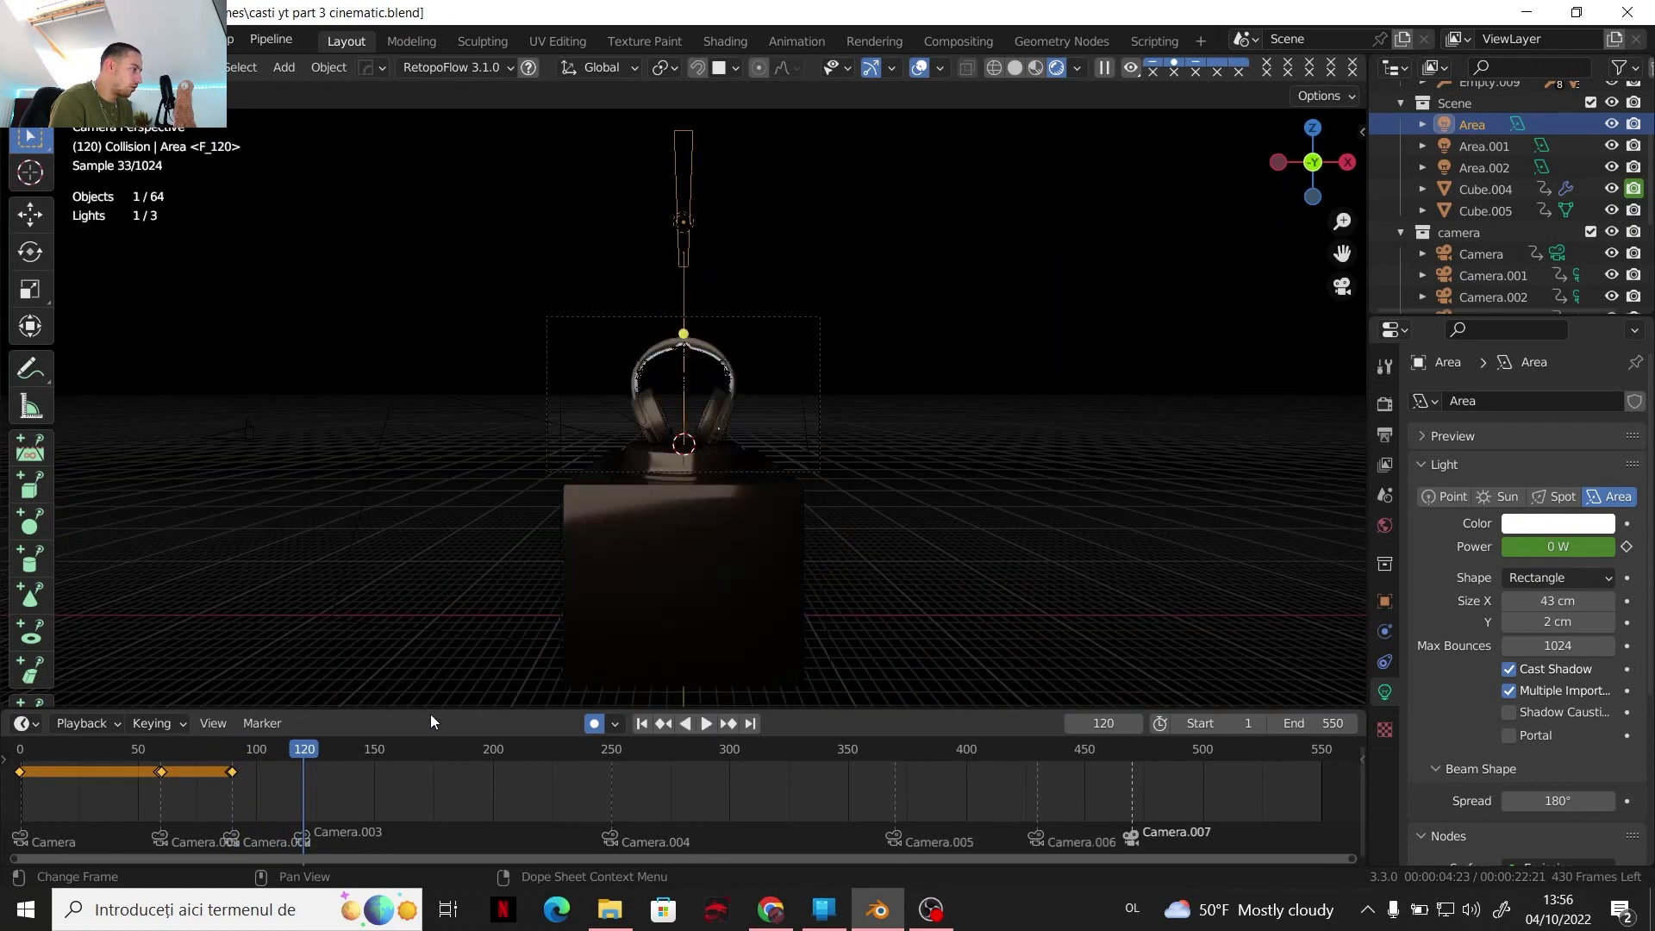
click(1504, 209)
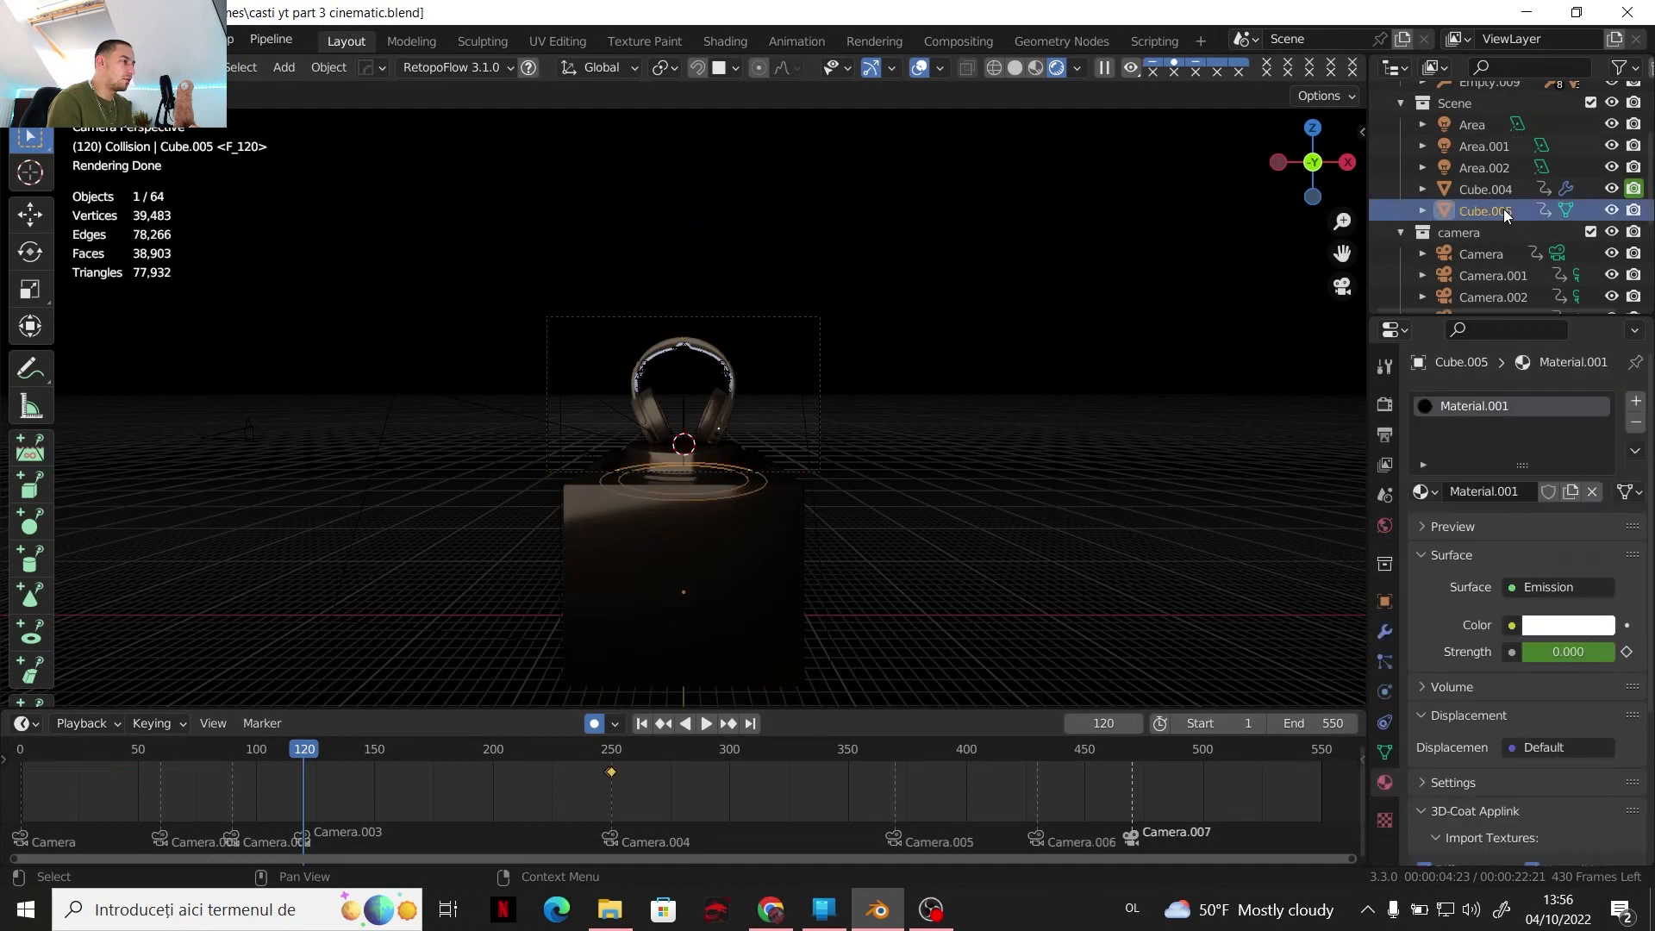
click(1567, 652)
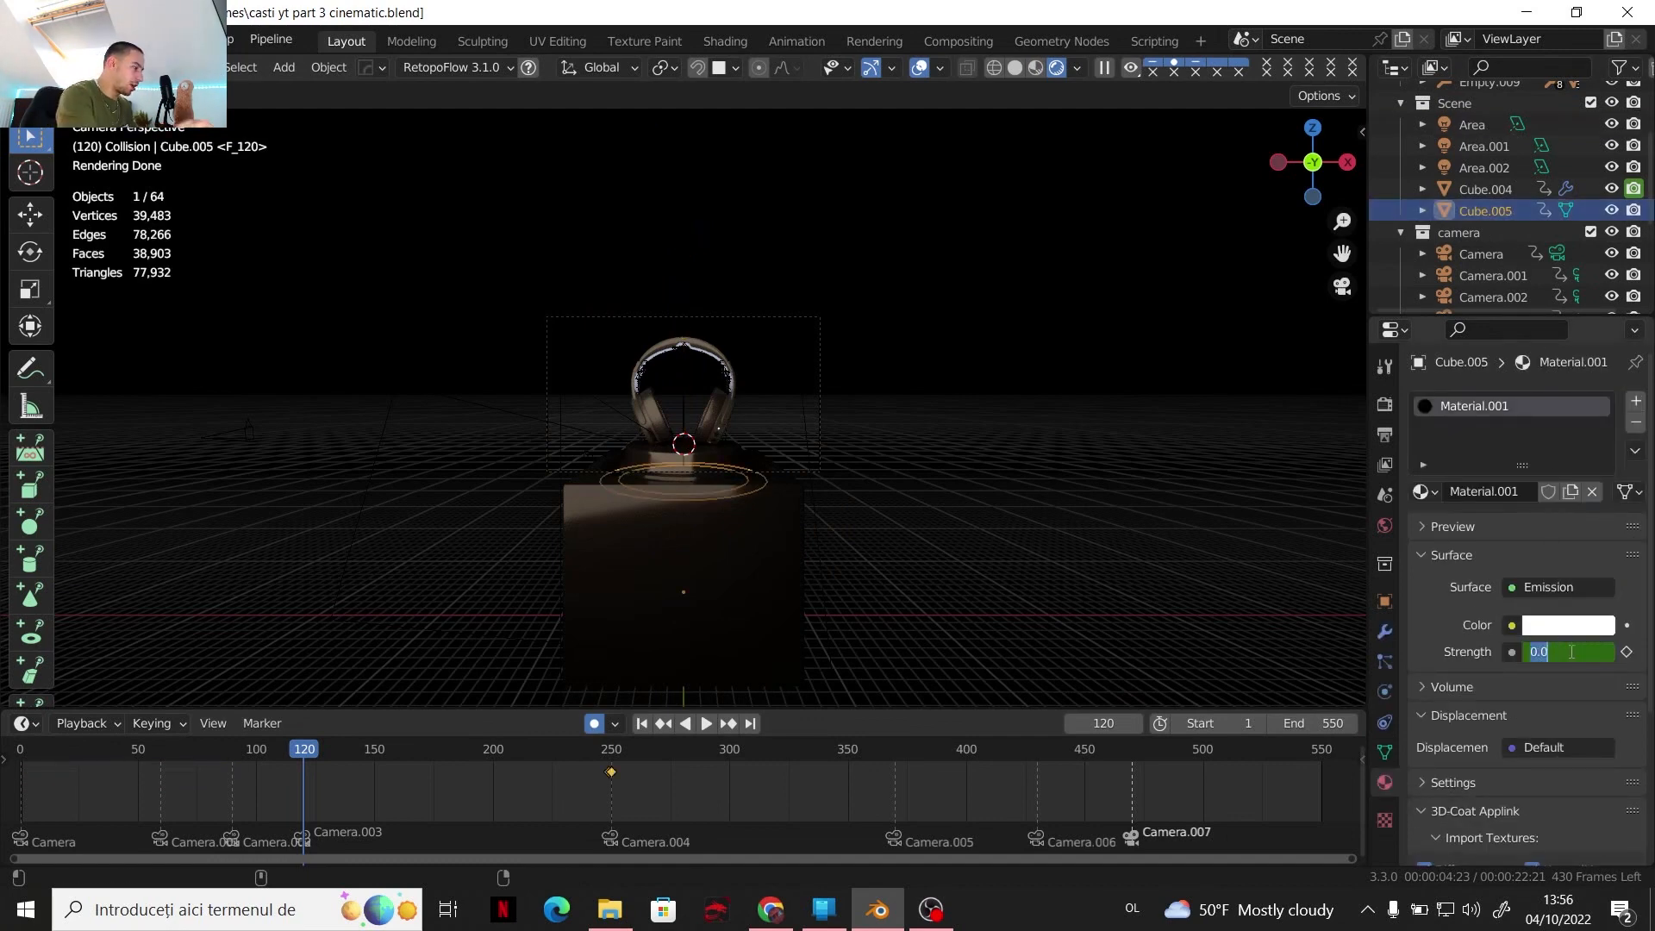
text(50)
key(Return)
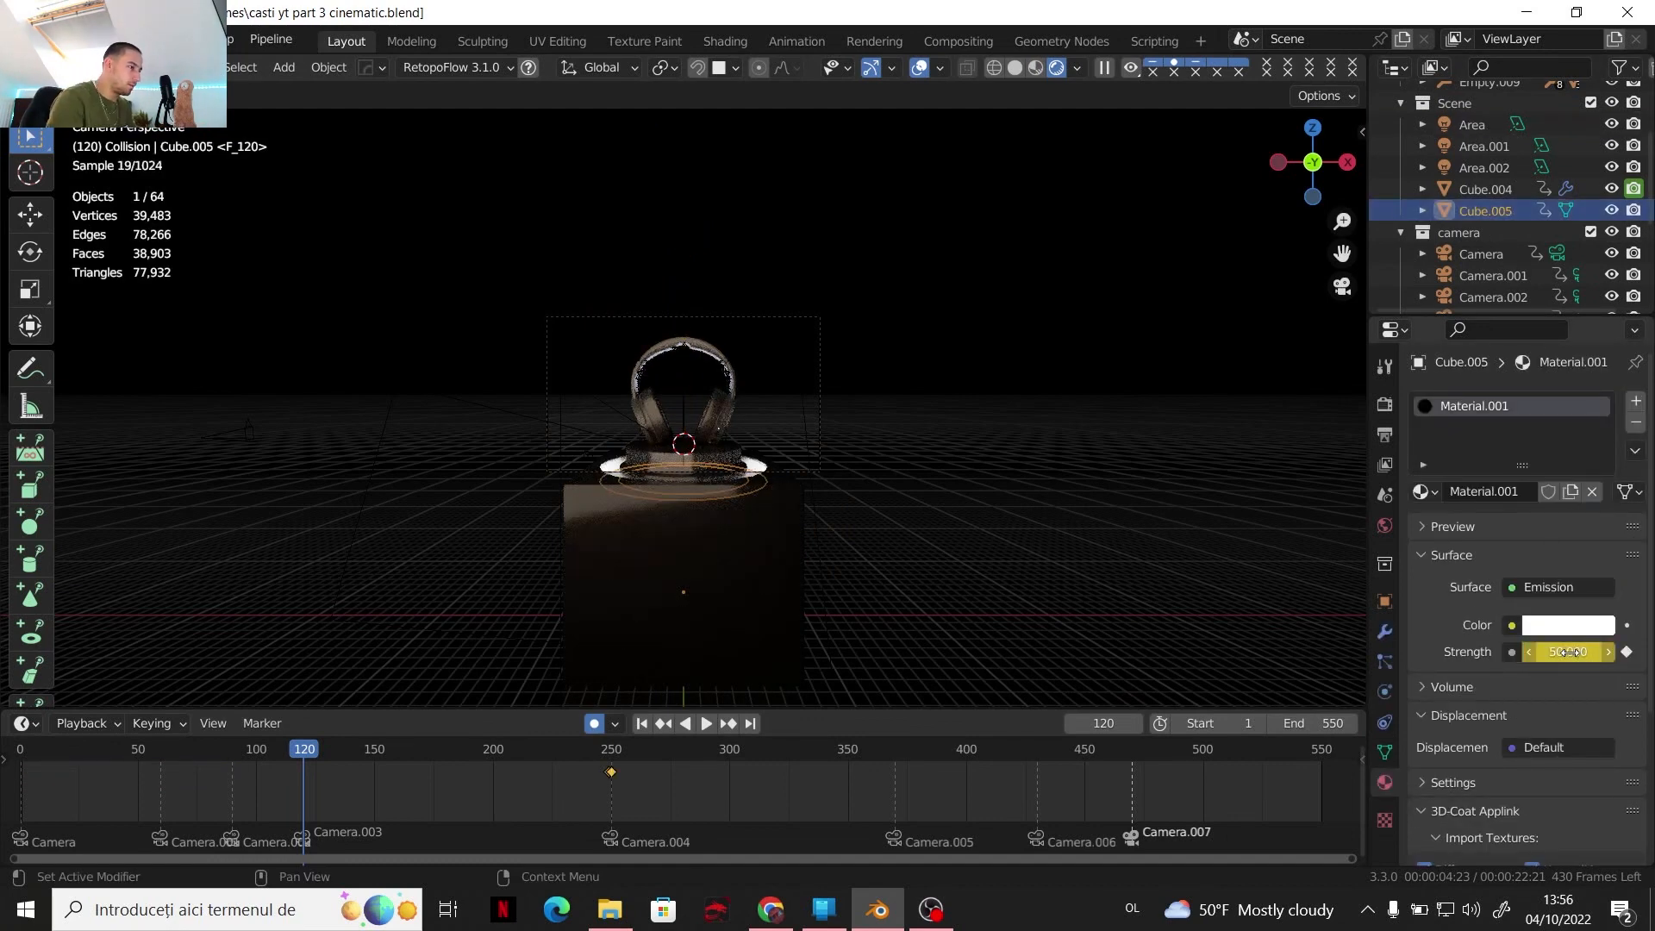
Go to frame 119 and keyframe the Cube.005 ring's emission strength at 0
click(302, 750)
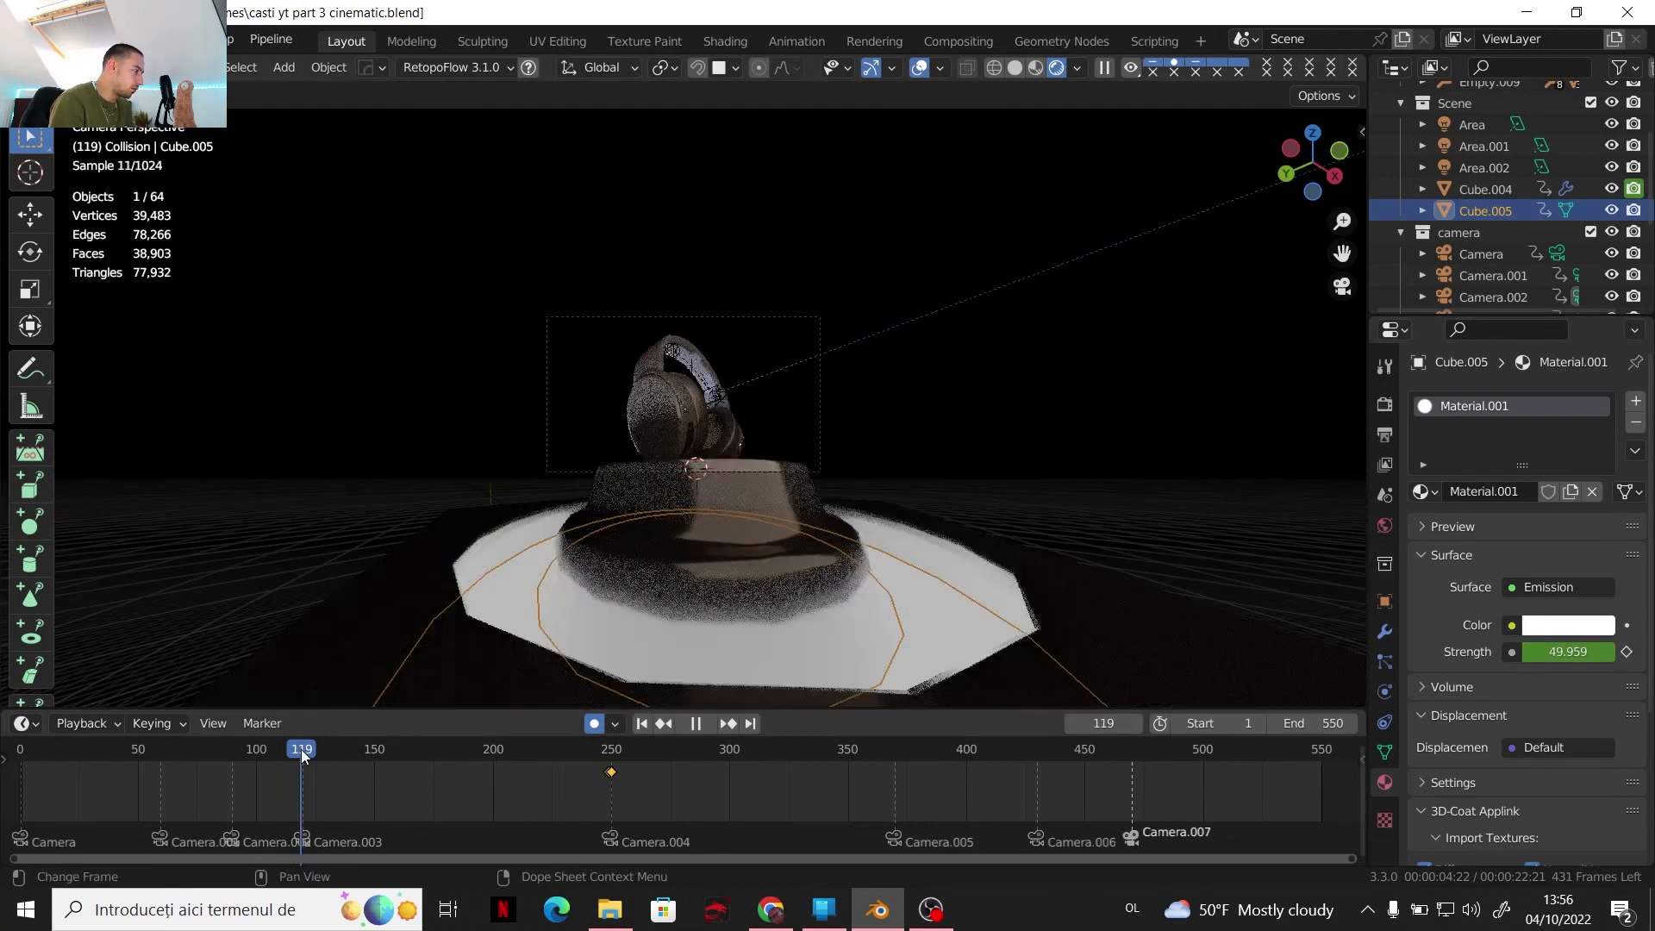
click(1574, 651)
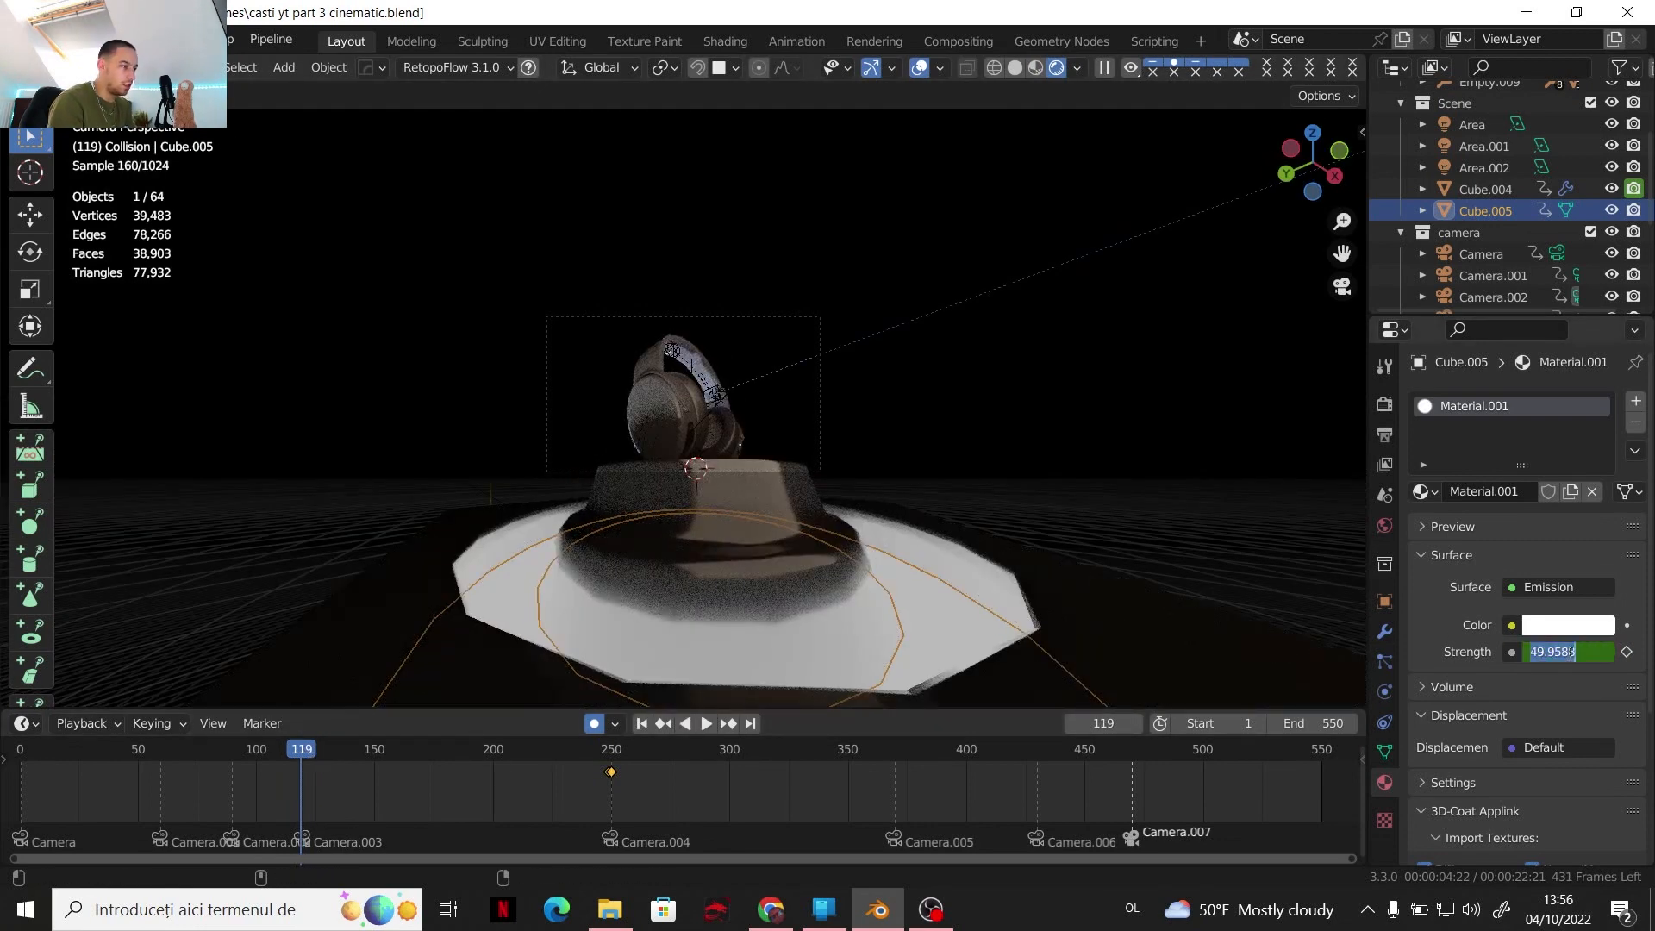
text(0)
key(Return)
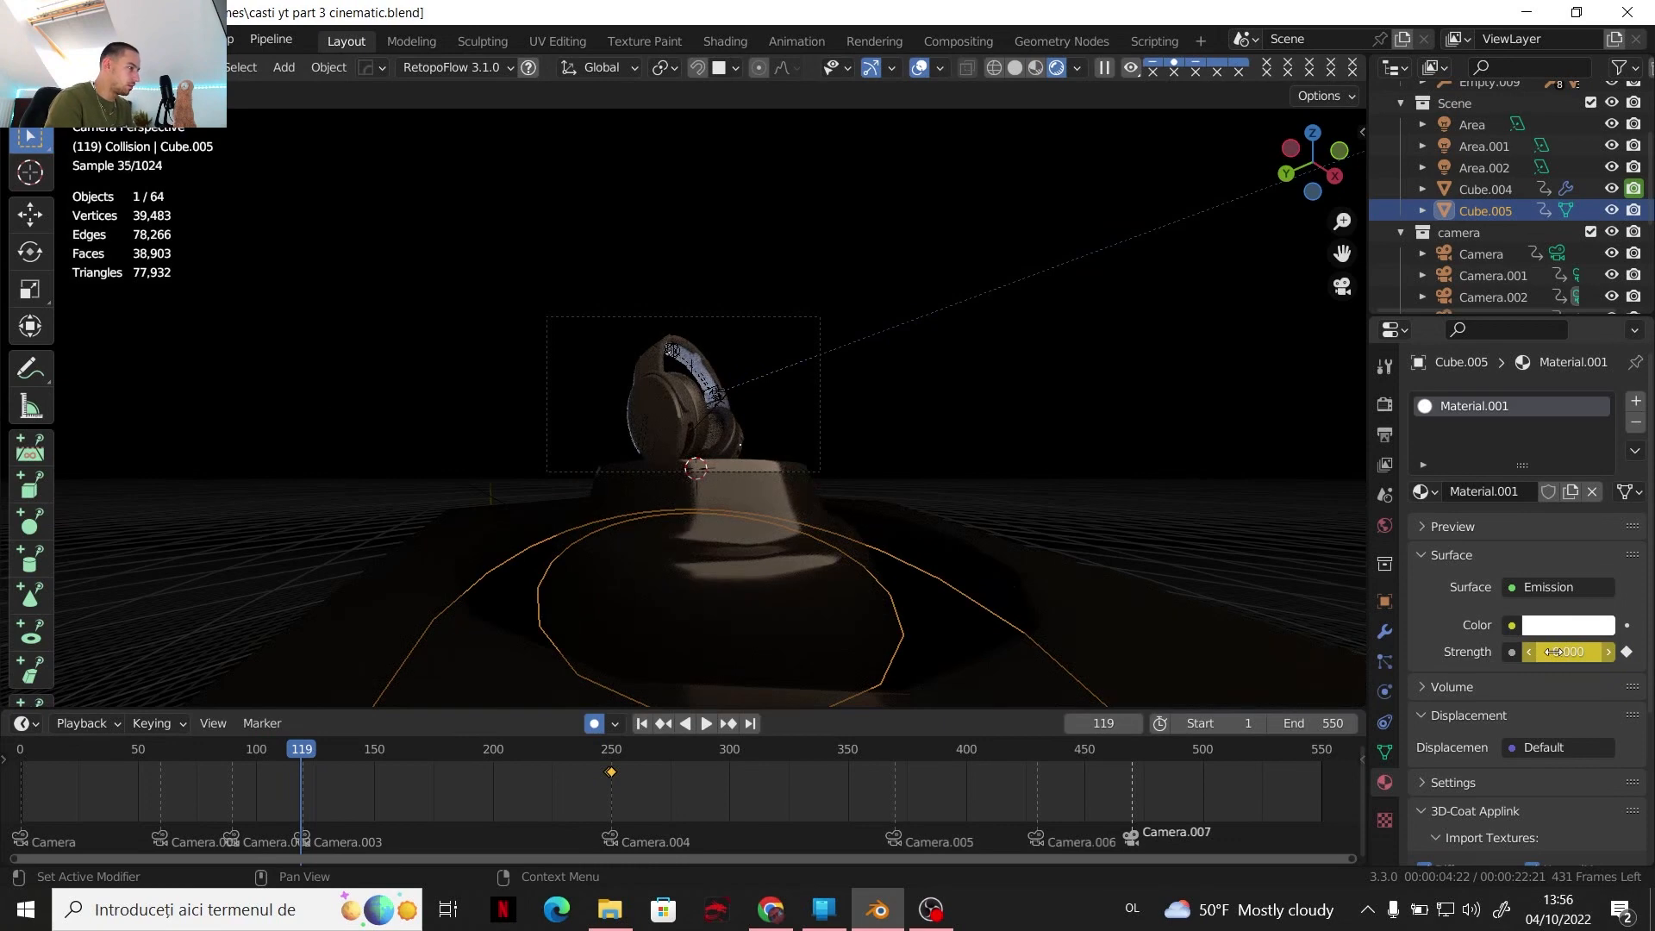
right_click(1553, 652)
Go to frame 120 and keyframe the current power of the Area.002 and Area.001 lights
mouse_move(298, 748)
mouse_down()
mouse_move(273, 750)
mouse_move(302, 754)
mouse_up()
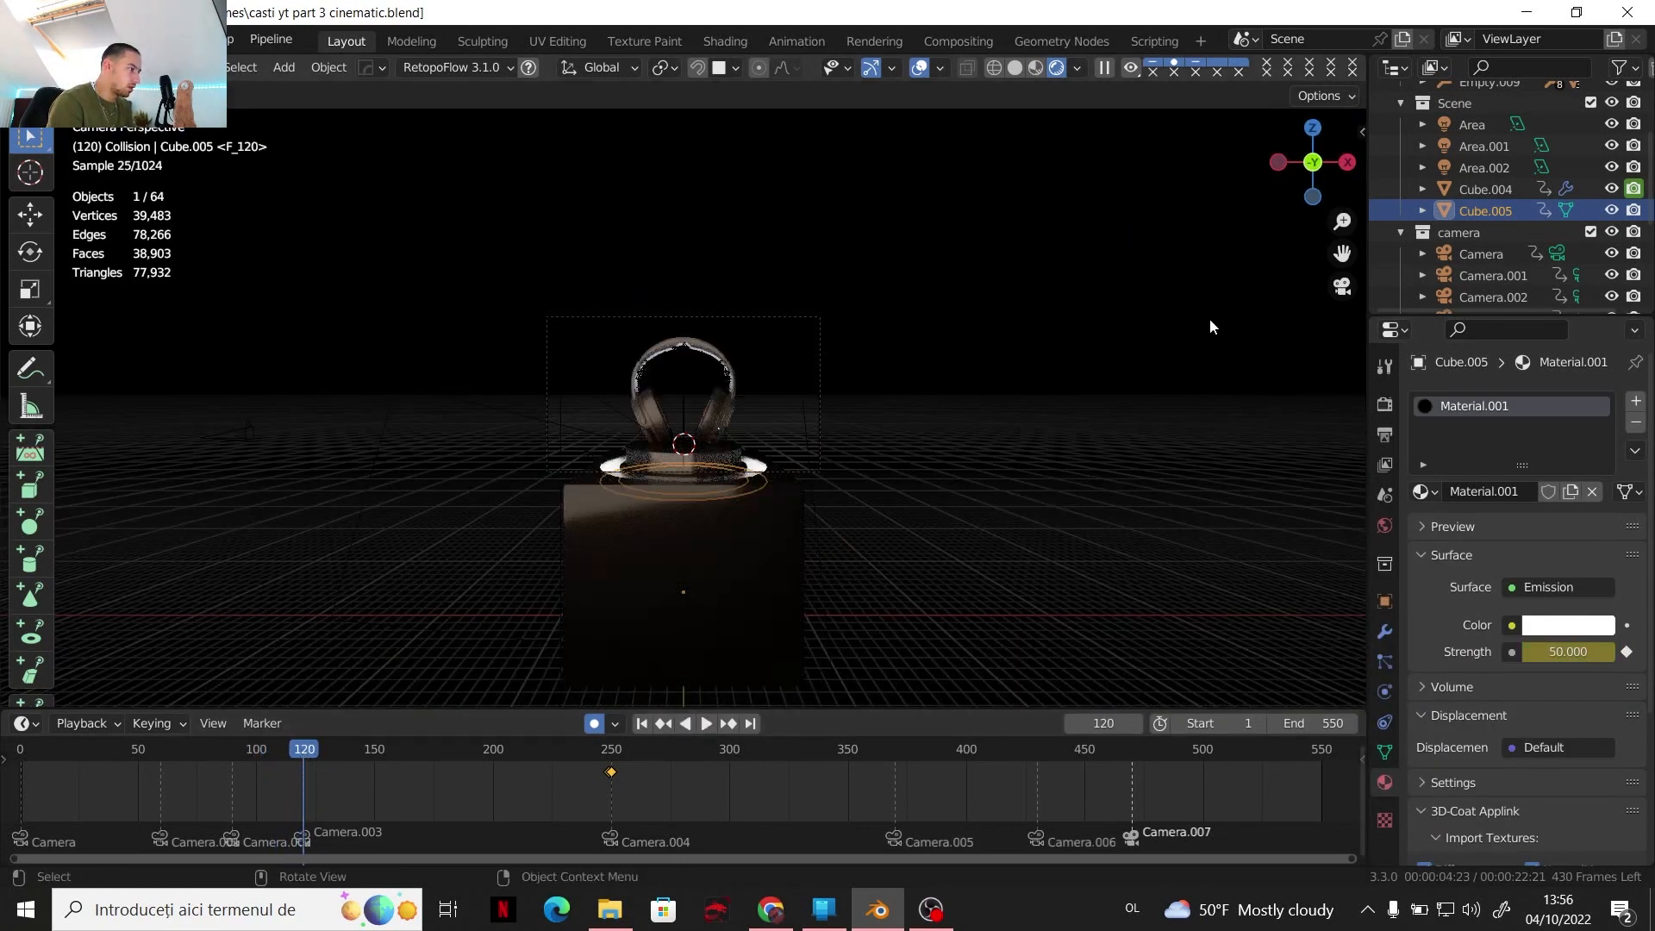
click(1502, 173)
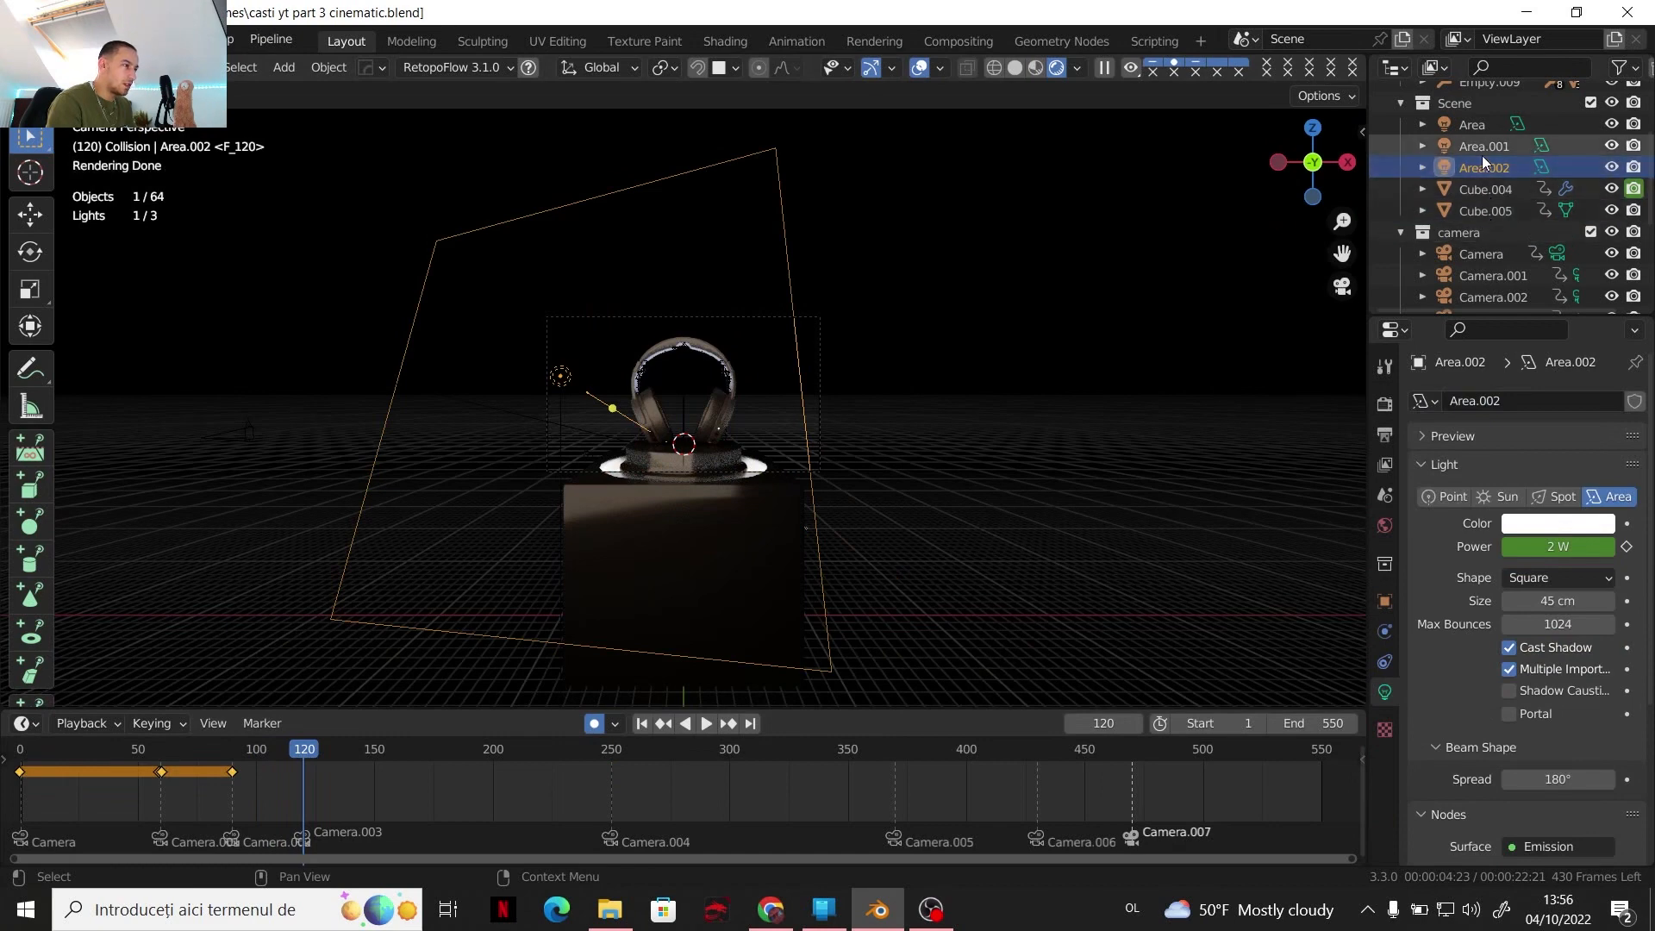
right_click(1550, 548)
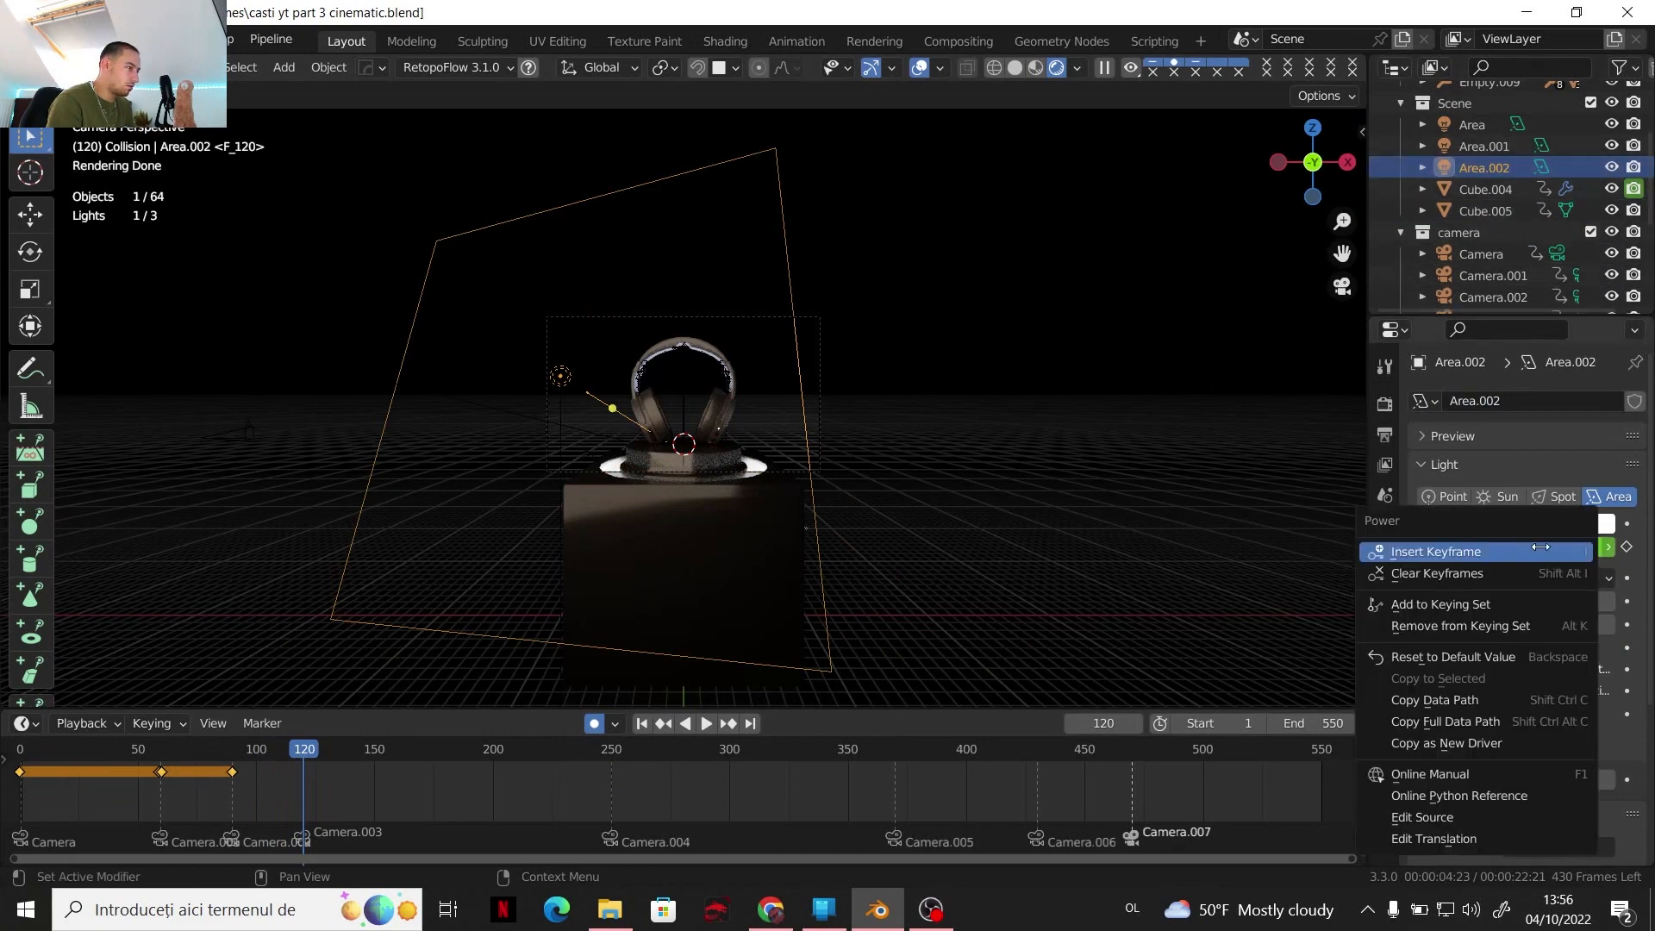
click(1550, 556)
click(1492, 147)
right_click(1558, 546)
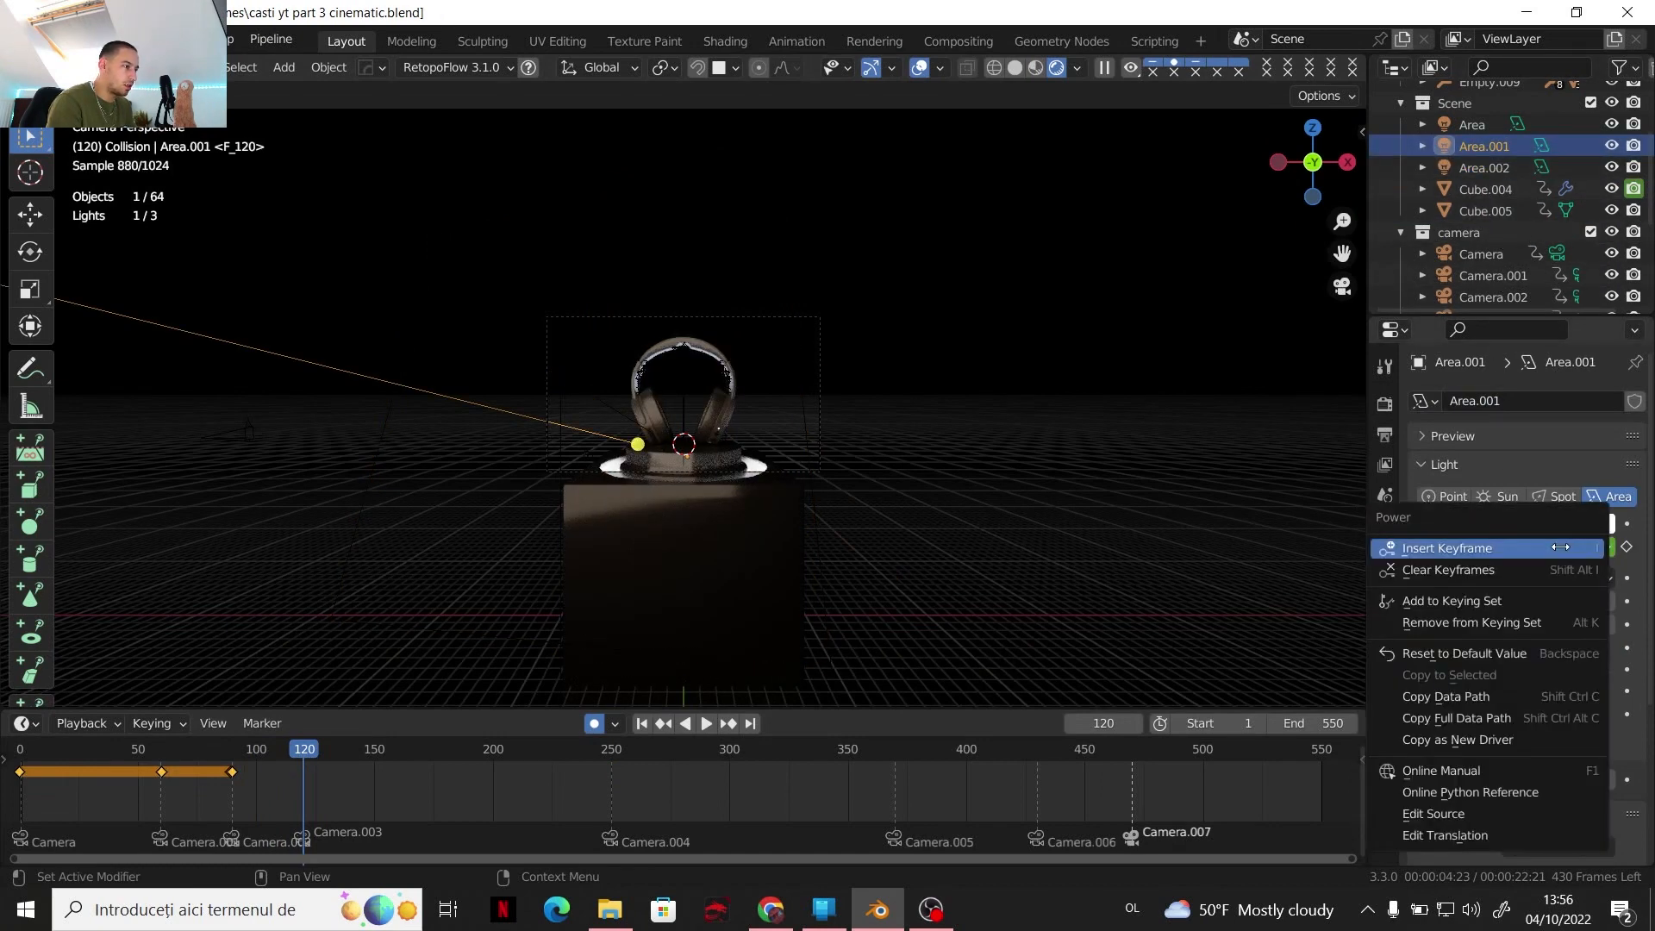
click(1552, 510)
Set the rectangular Area light's power to 3.5 W at frame 120, recording a keyframe
click(1466, 124)
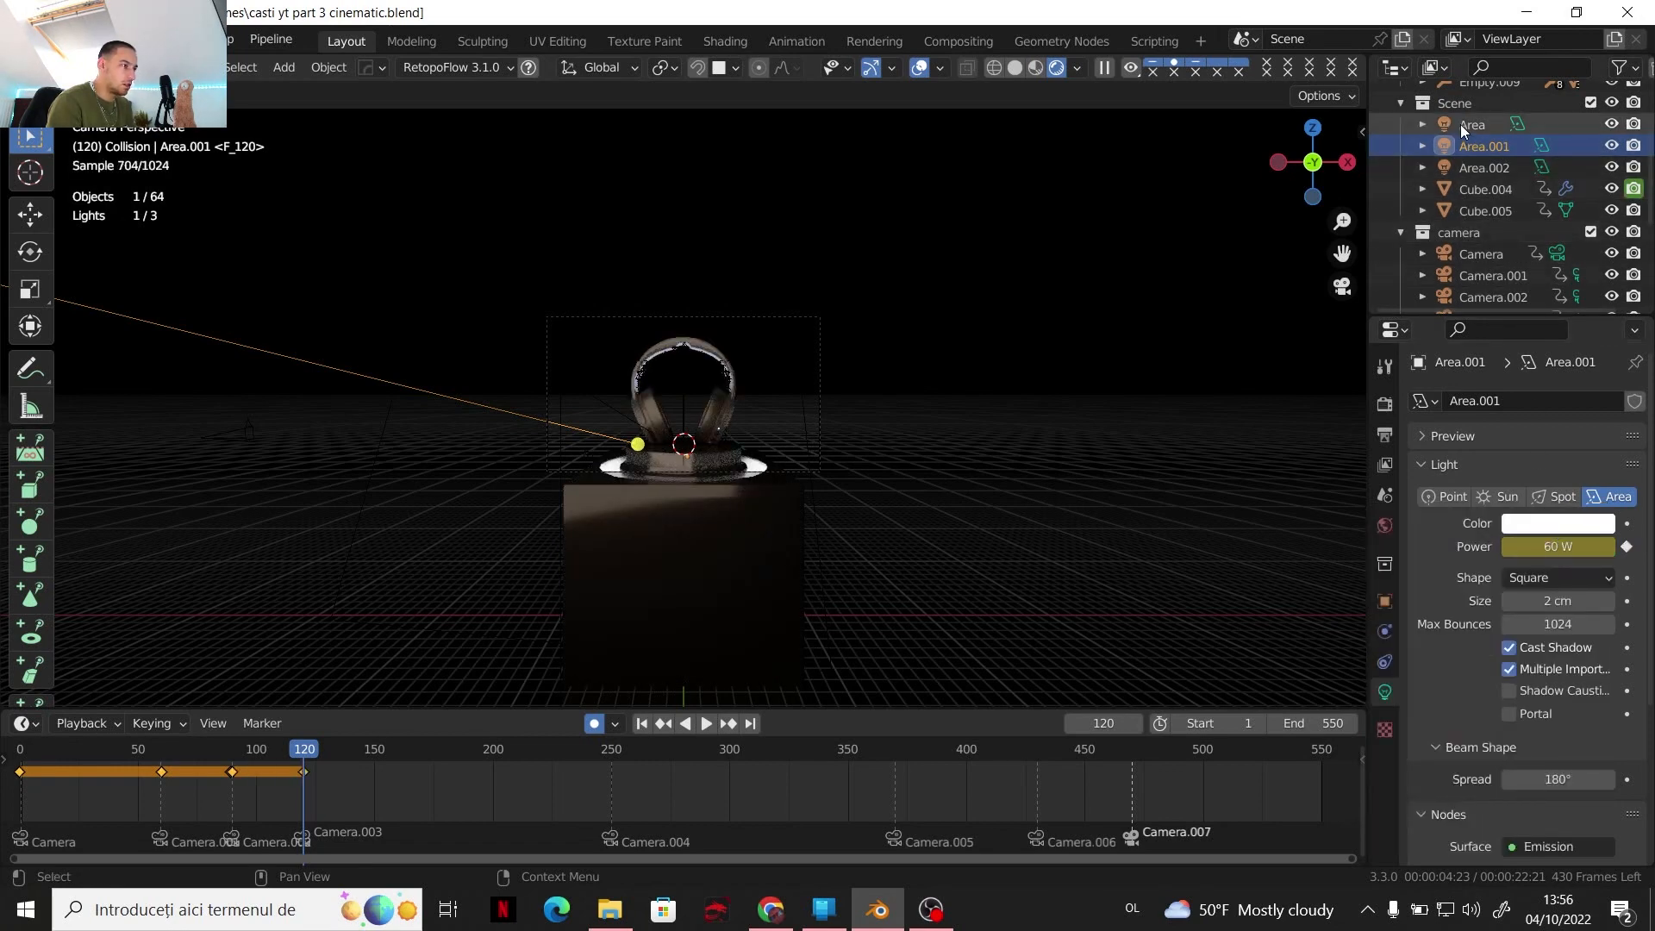
click(1558, 547)
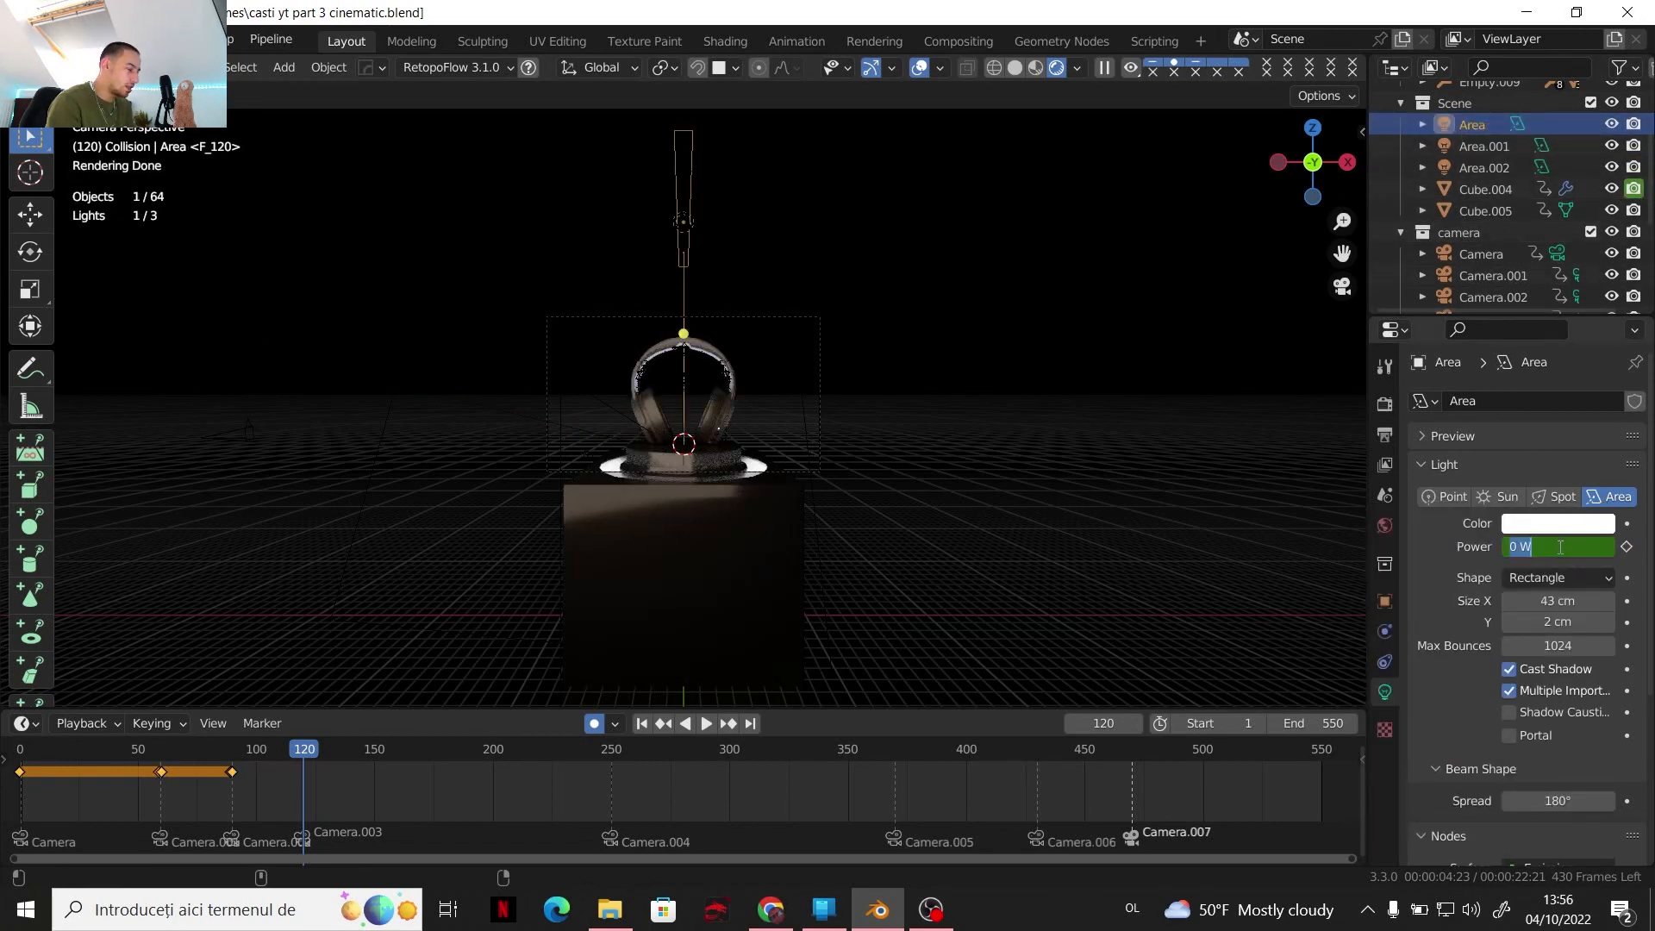
text(3.5)
key(Return)
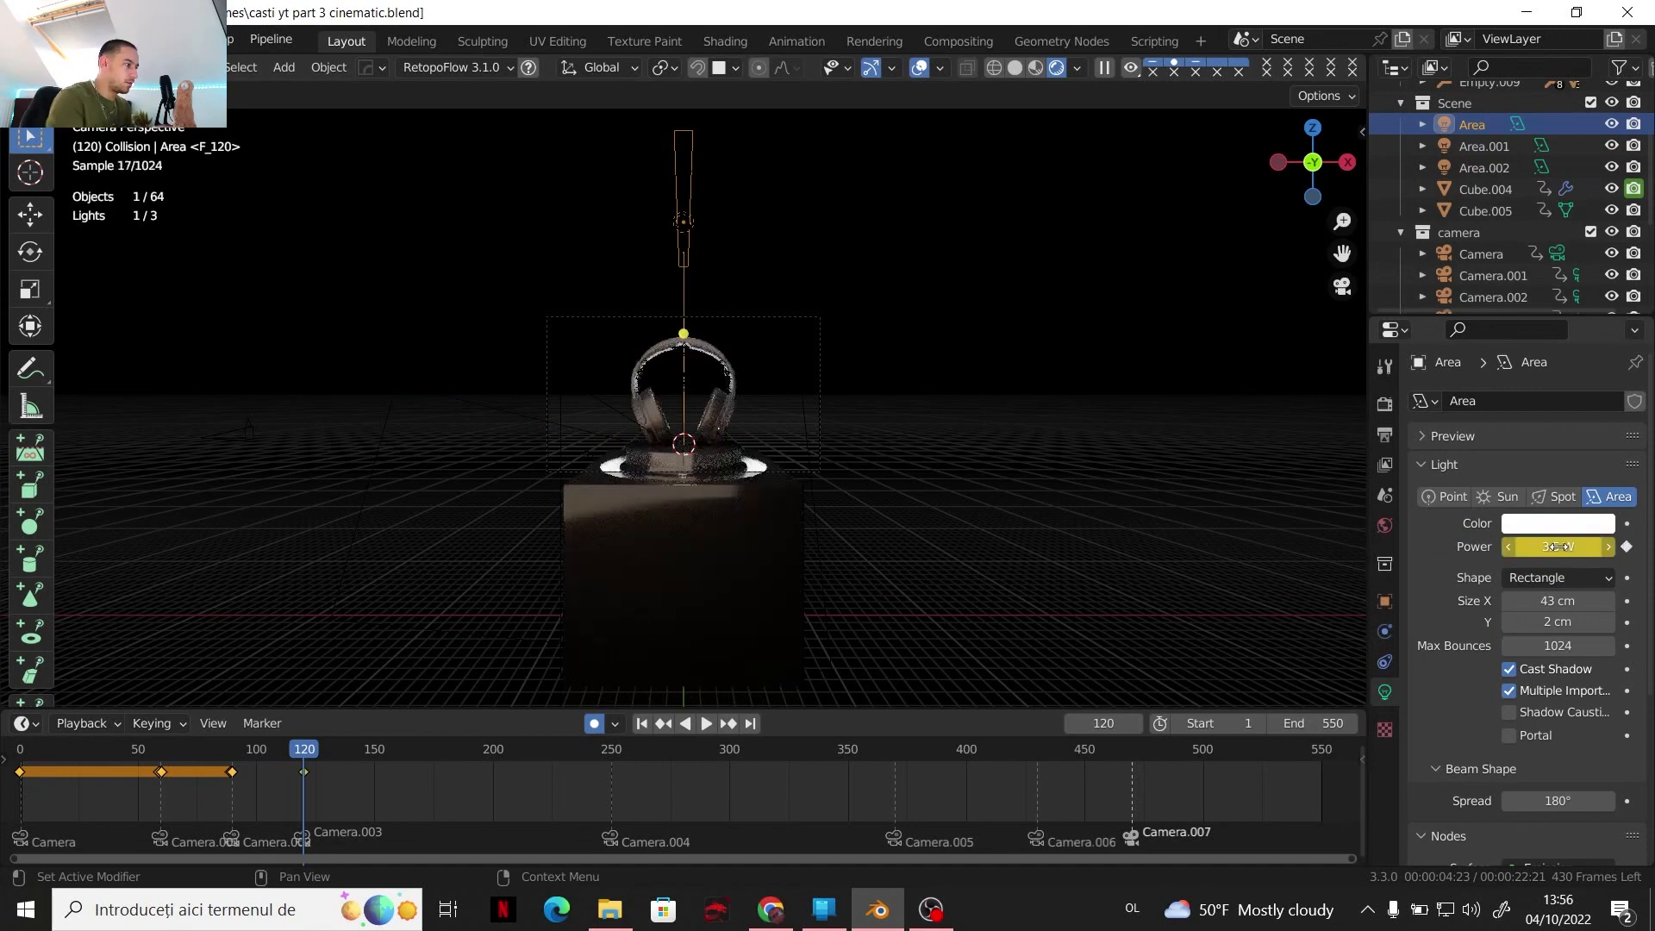
Go to frame 119 and set the rectangular Area light's power to 0 W, recording a keyframe
drag(303, 750, 301, 752)
click(1578, 548)
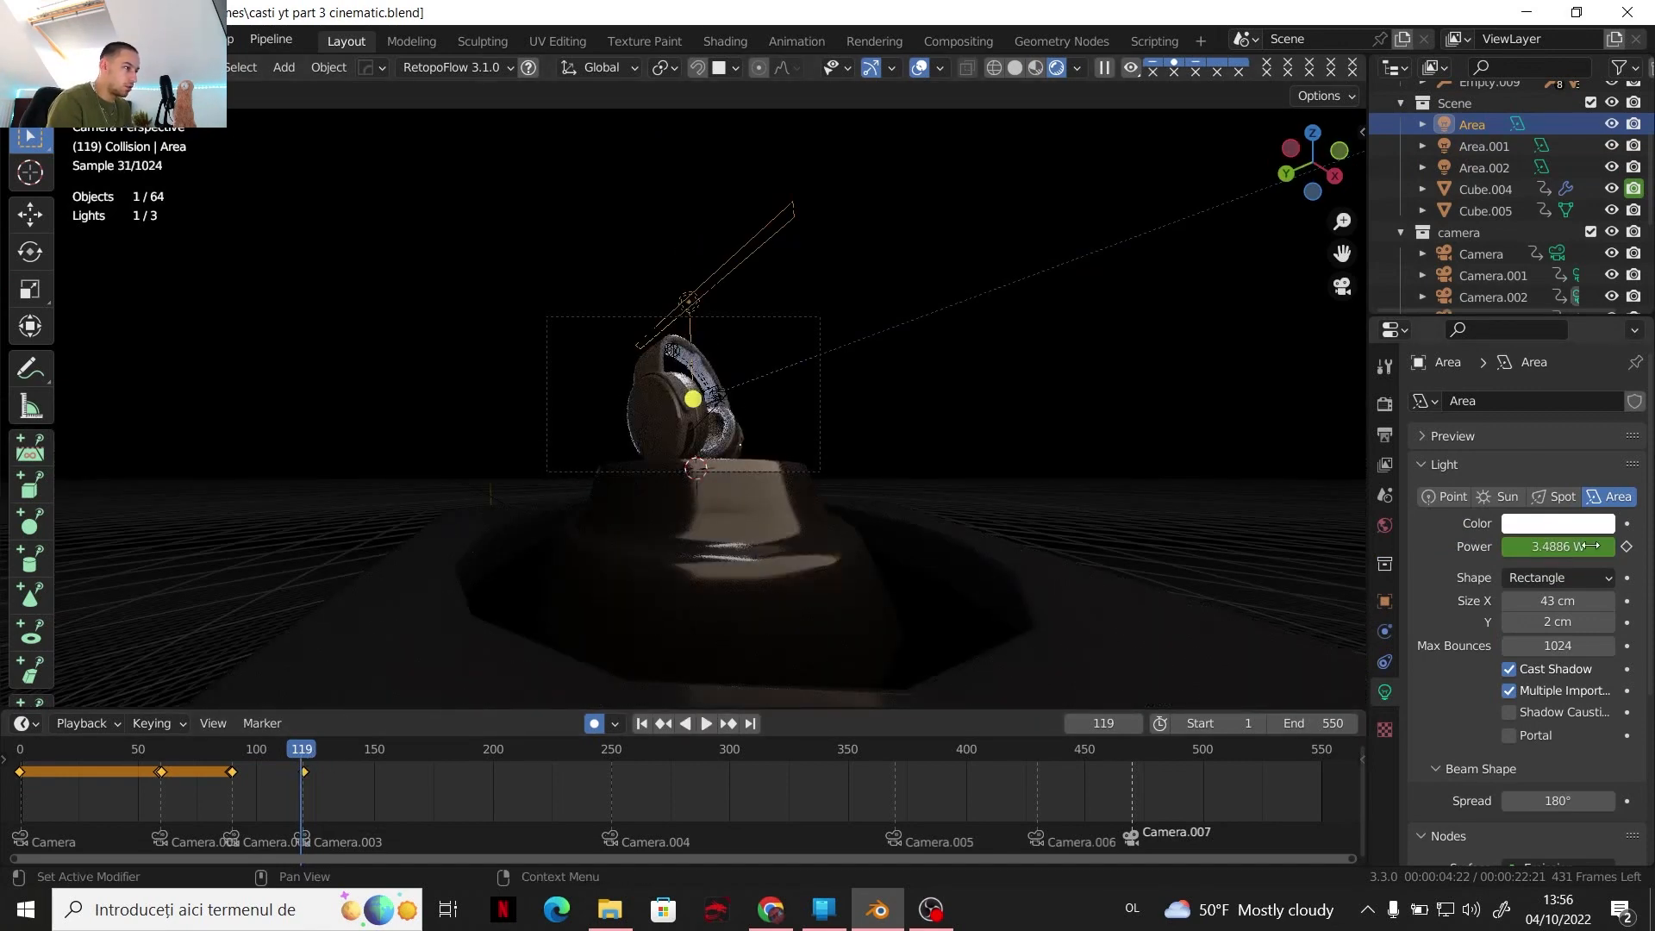
text(0)
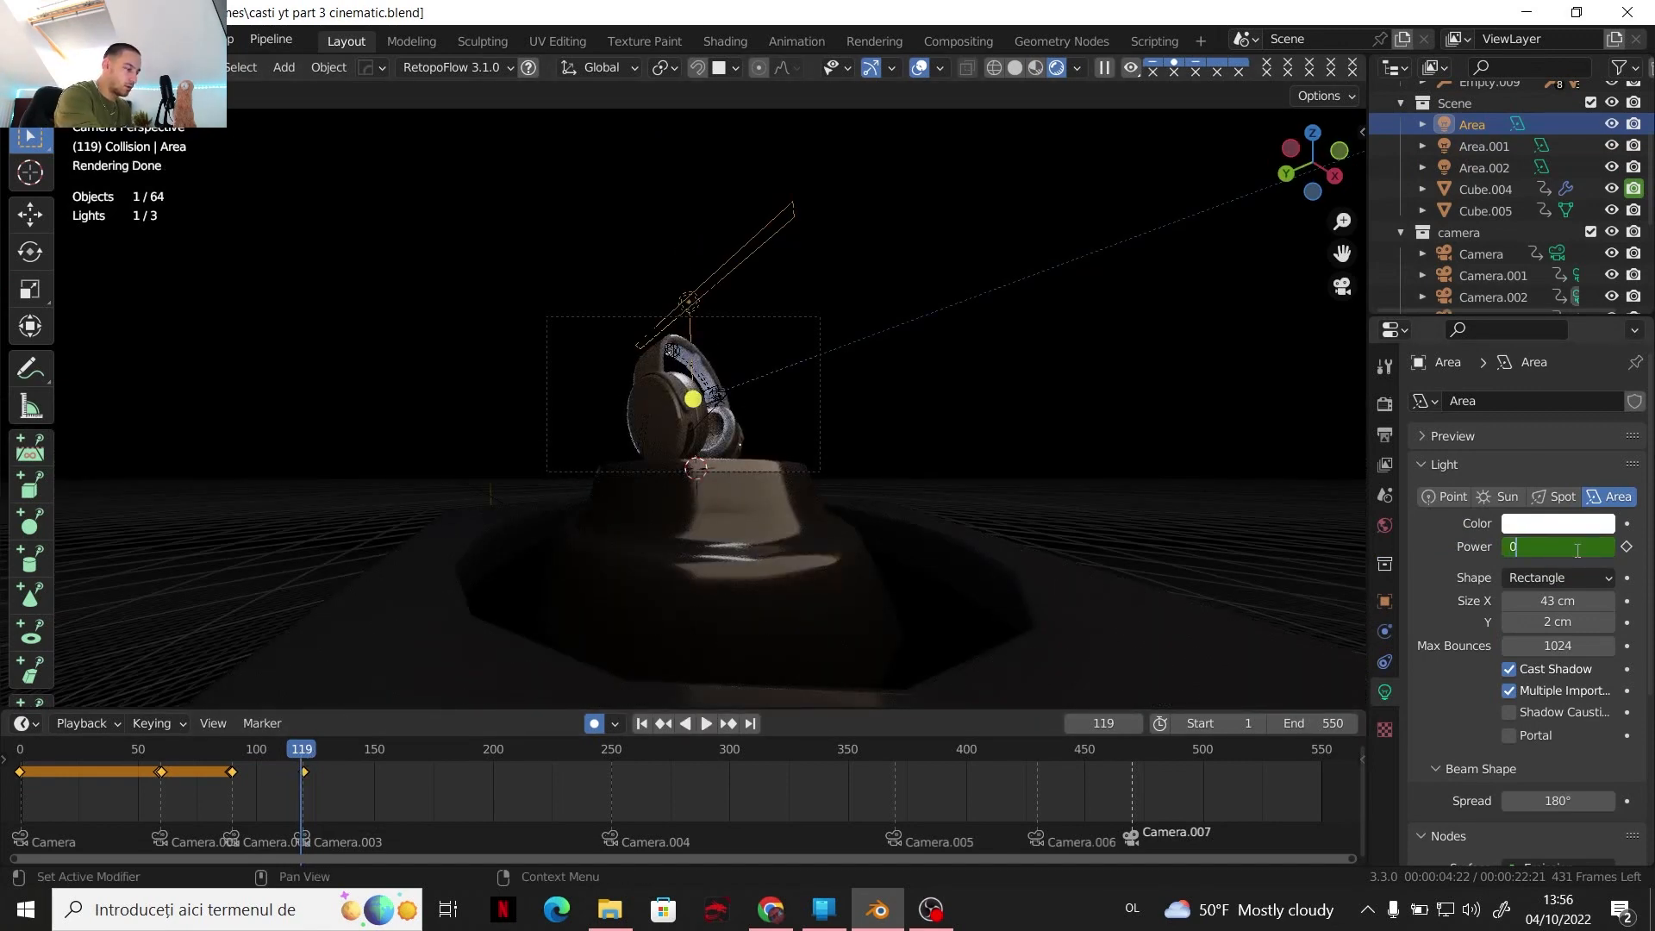
key(Return)
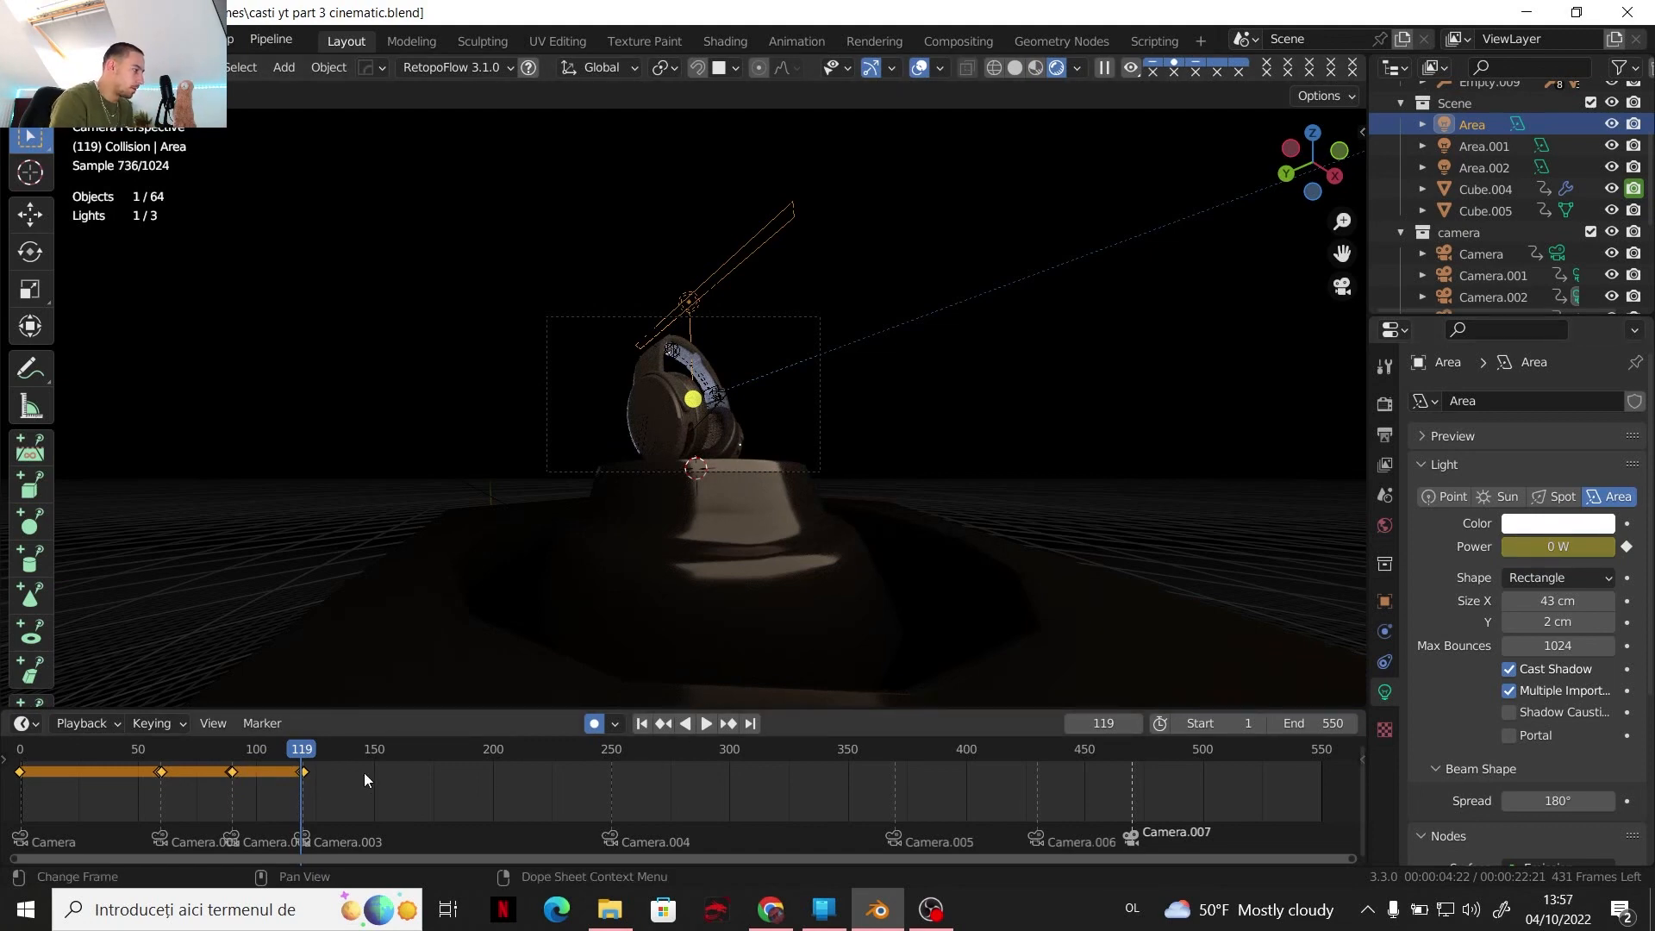
Play the animation from frame 0 with viewport overlays hidden to check the lighting at each camera cut
drag(308, 753, 14, 776)
key(space)
click(695, 723)
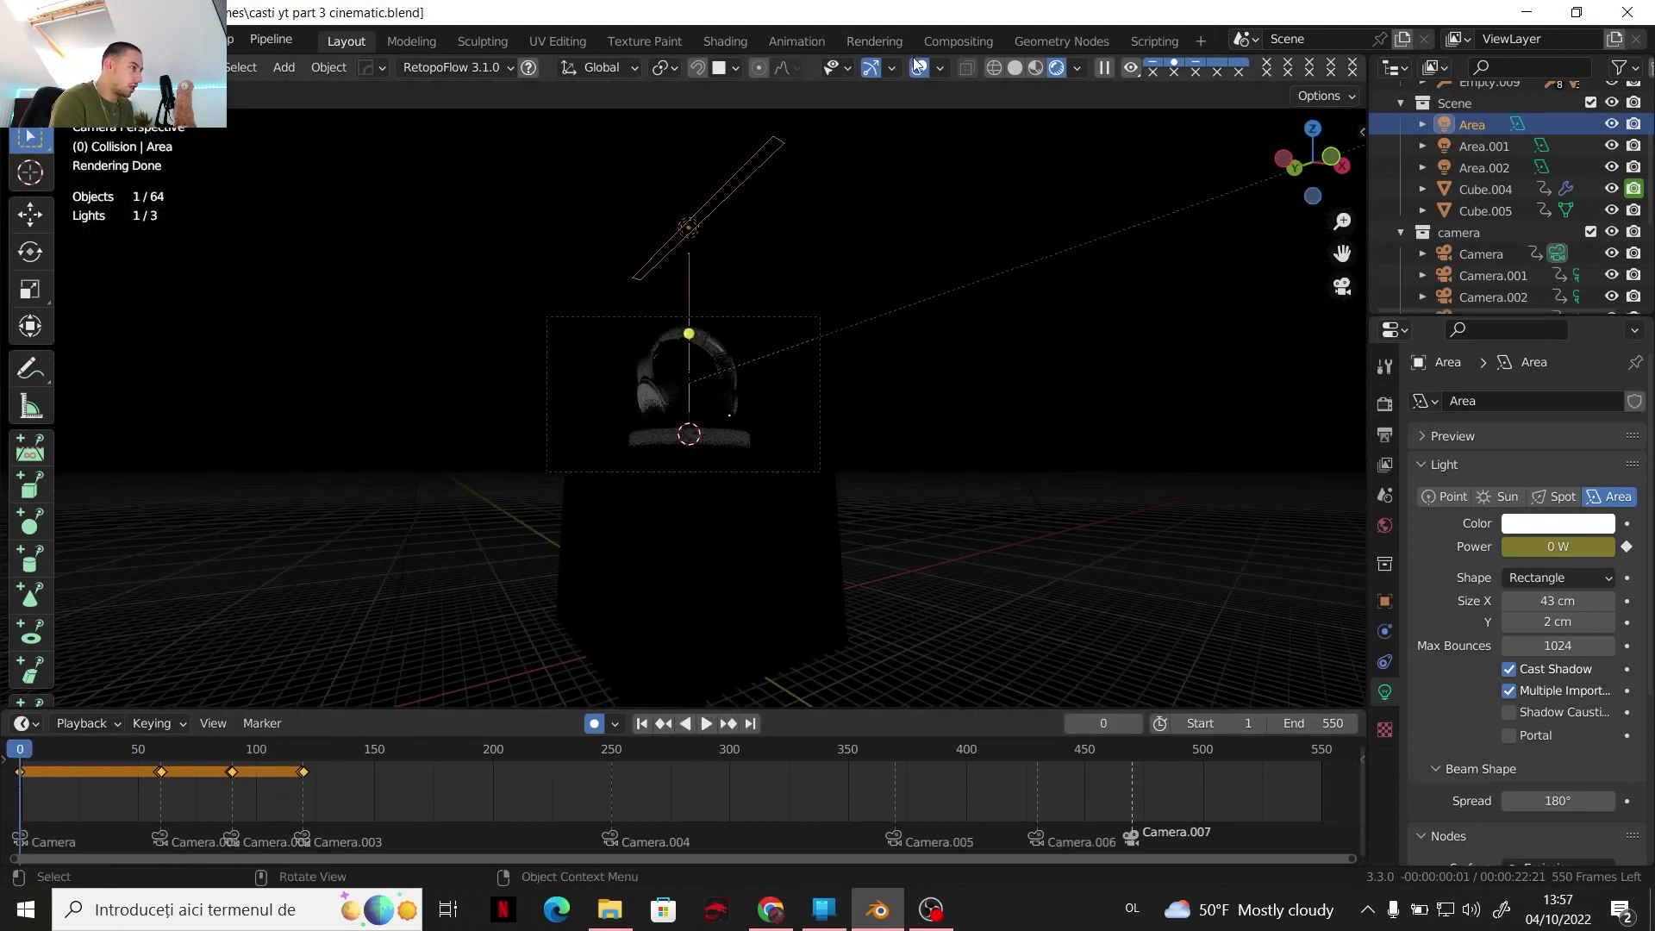
click(919, 67)
click(700, 726)
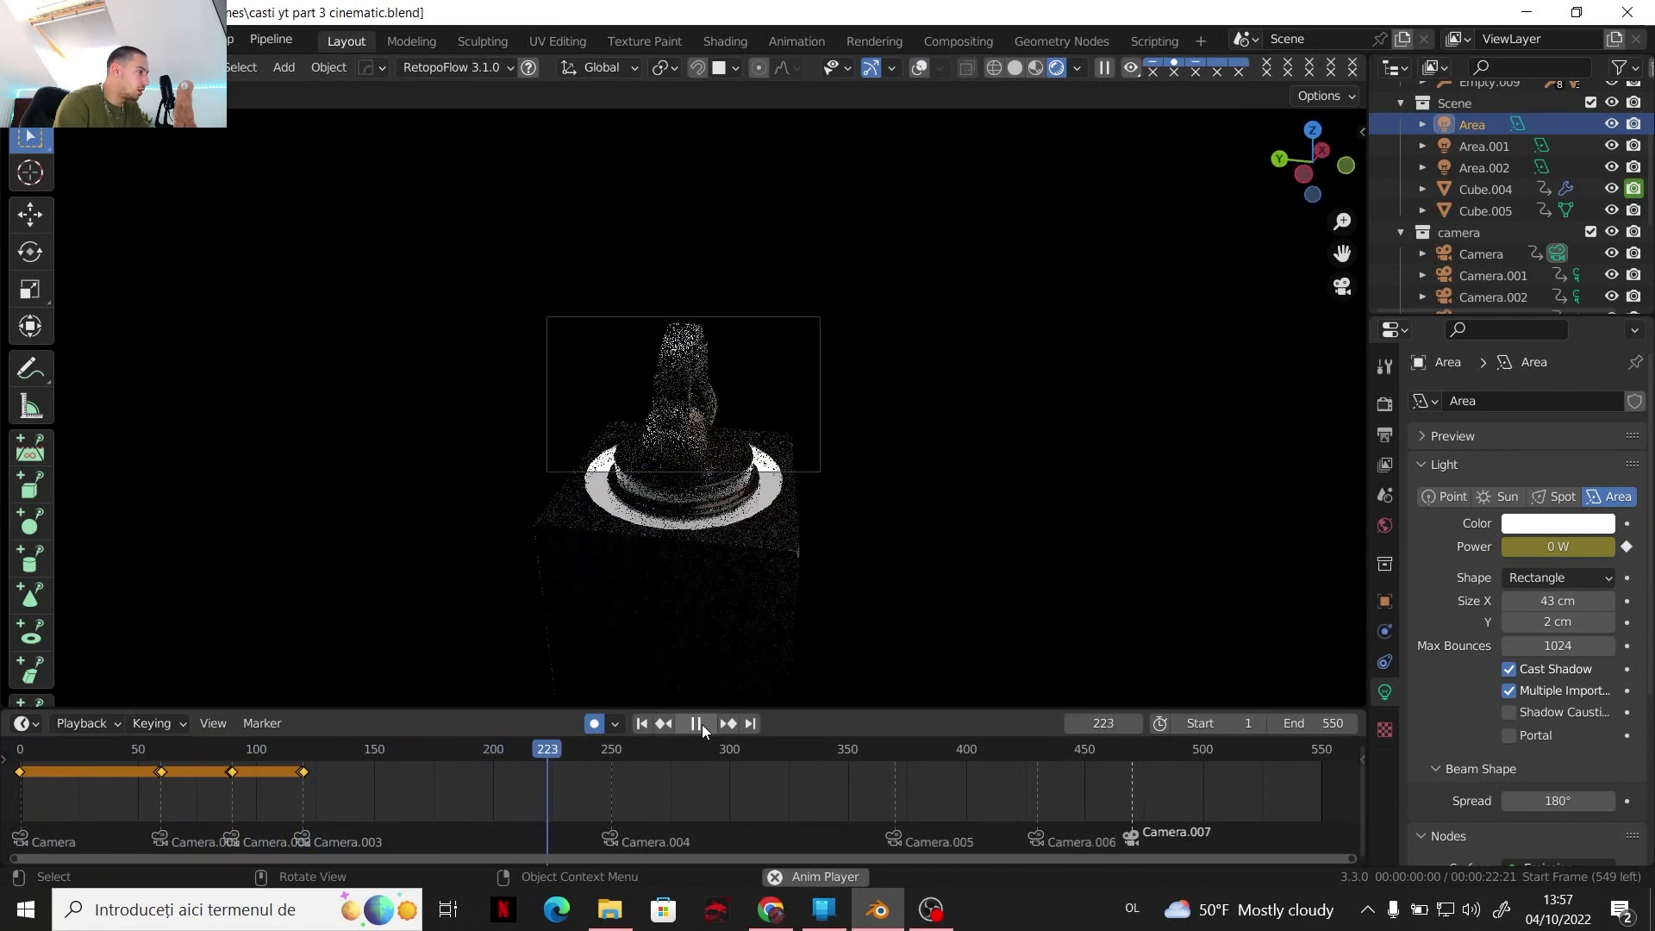
key(Escape)
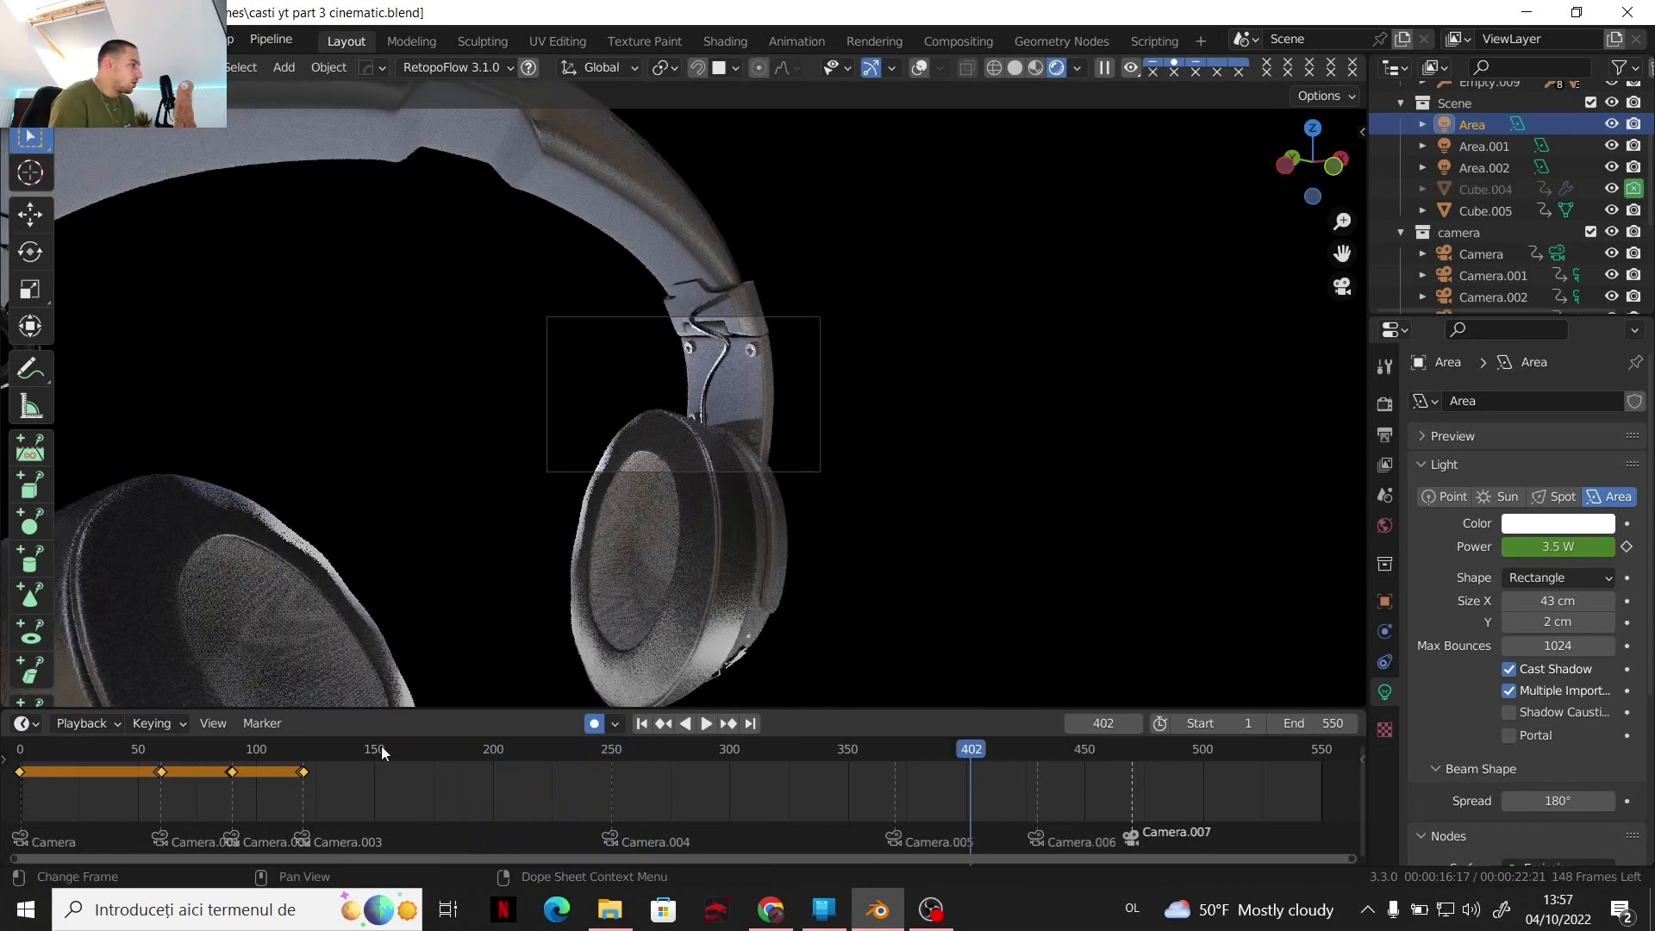
key(space)
drag(309, 757, 246, 773)
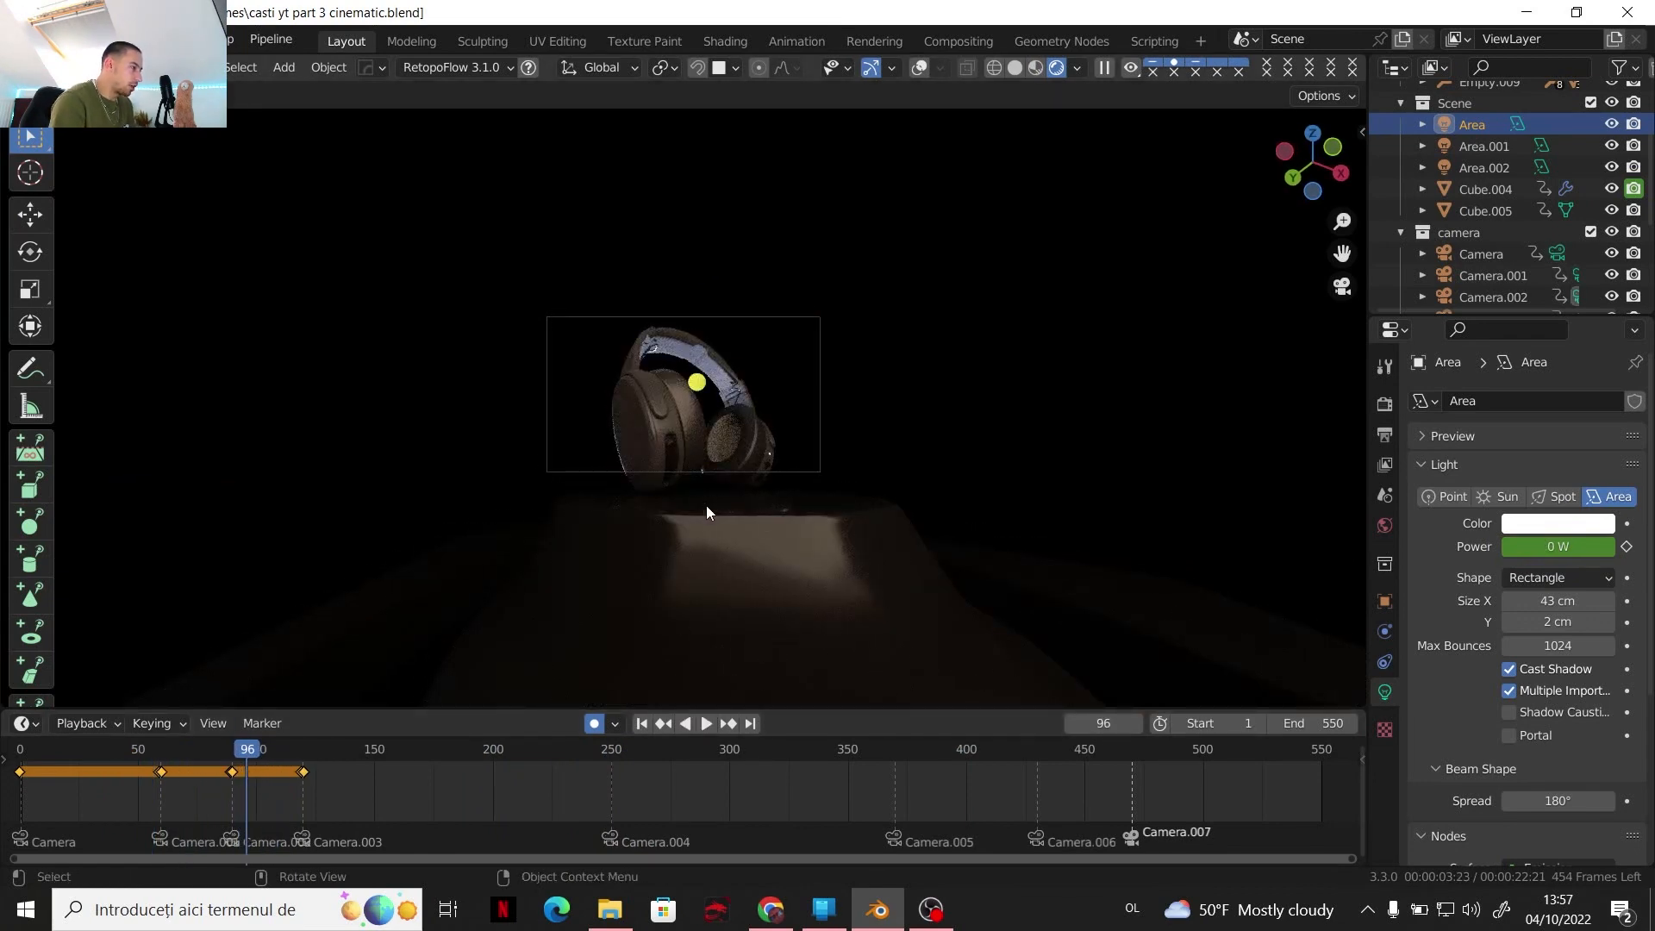
Go to frame 94 and turn on depth of field for Camera.002
scroll(751, 462, up, 7)
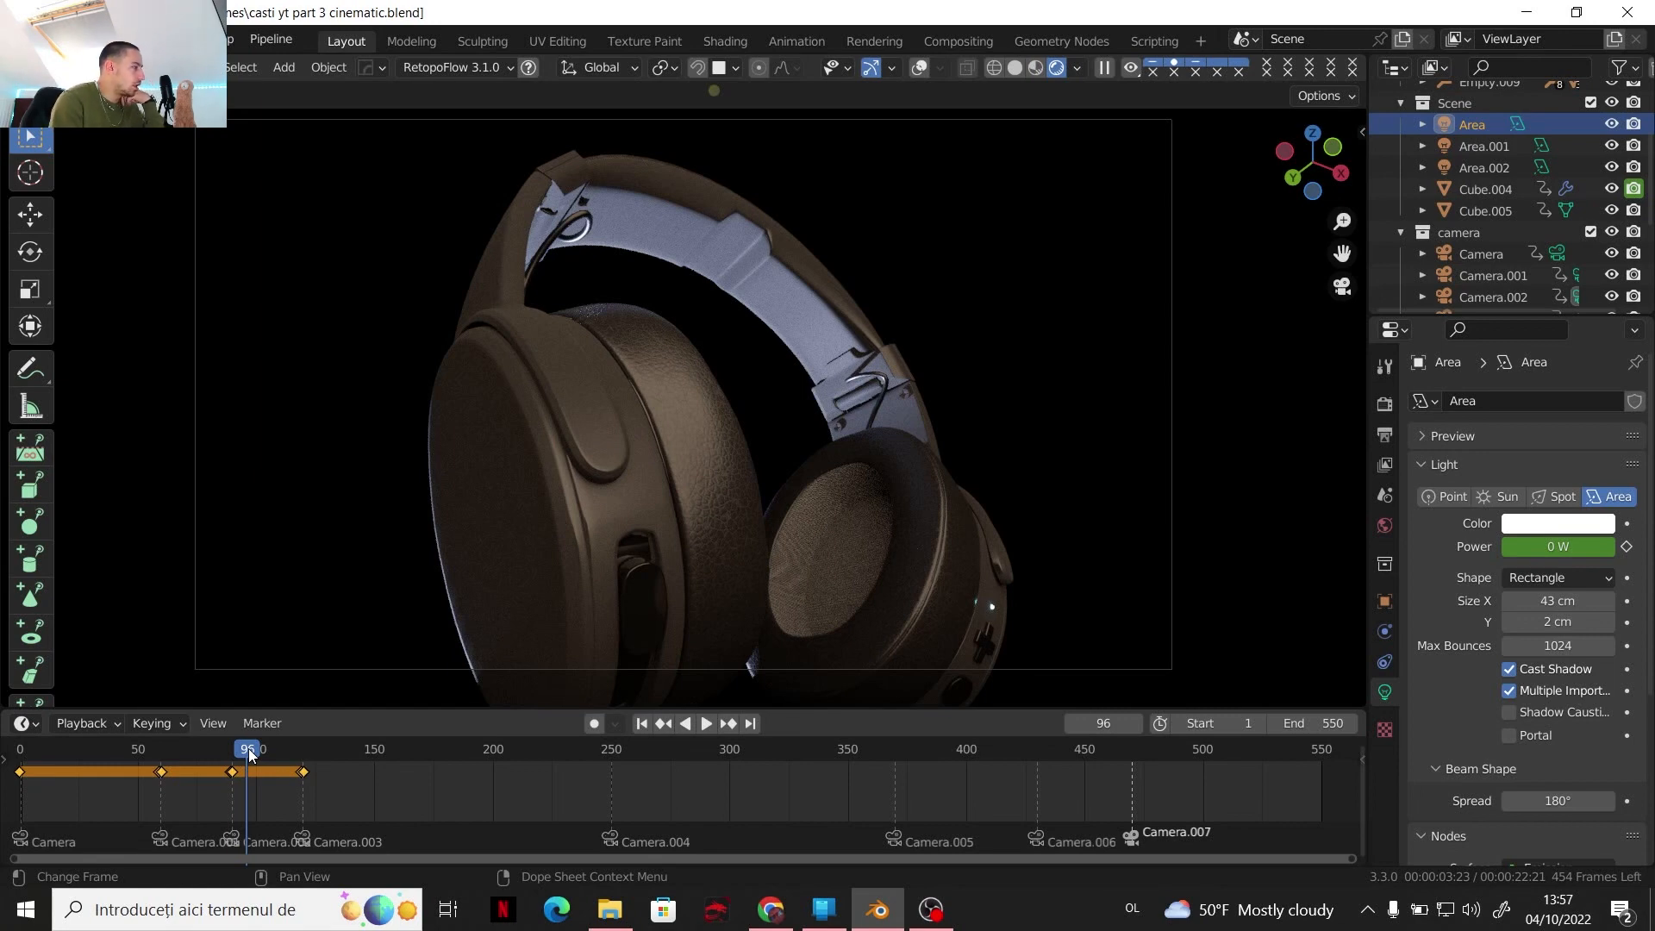
drag(248, 748, 242, 749)
scroll(1517, 226, down, 3)
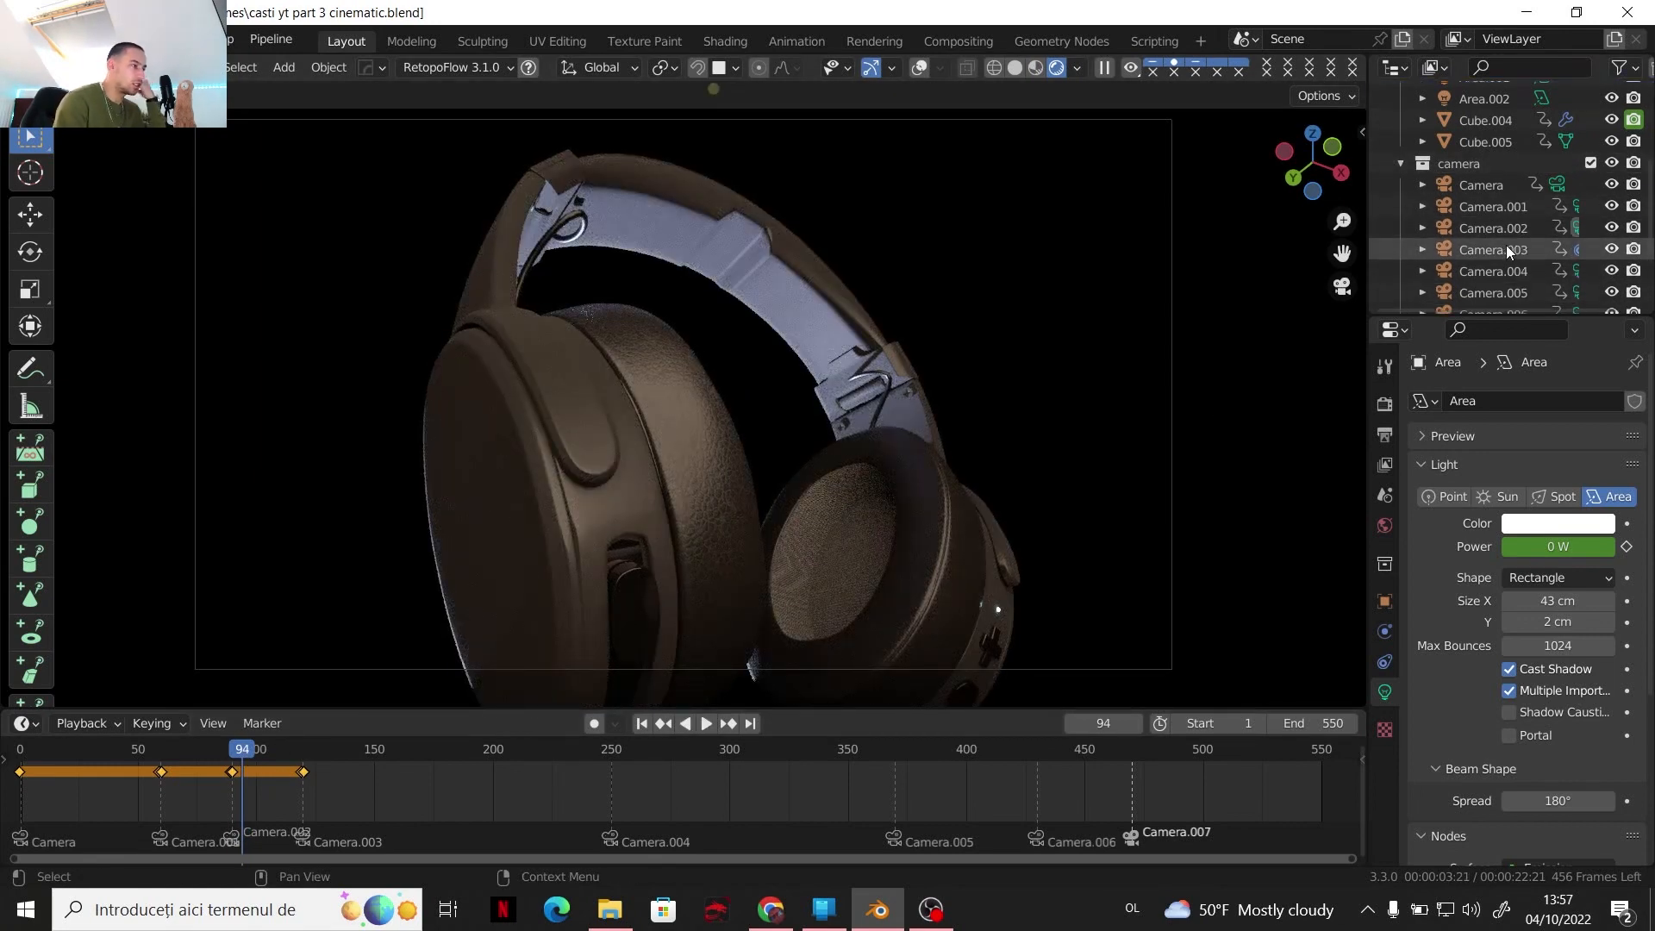
click(1504, 229)
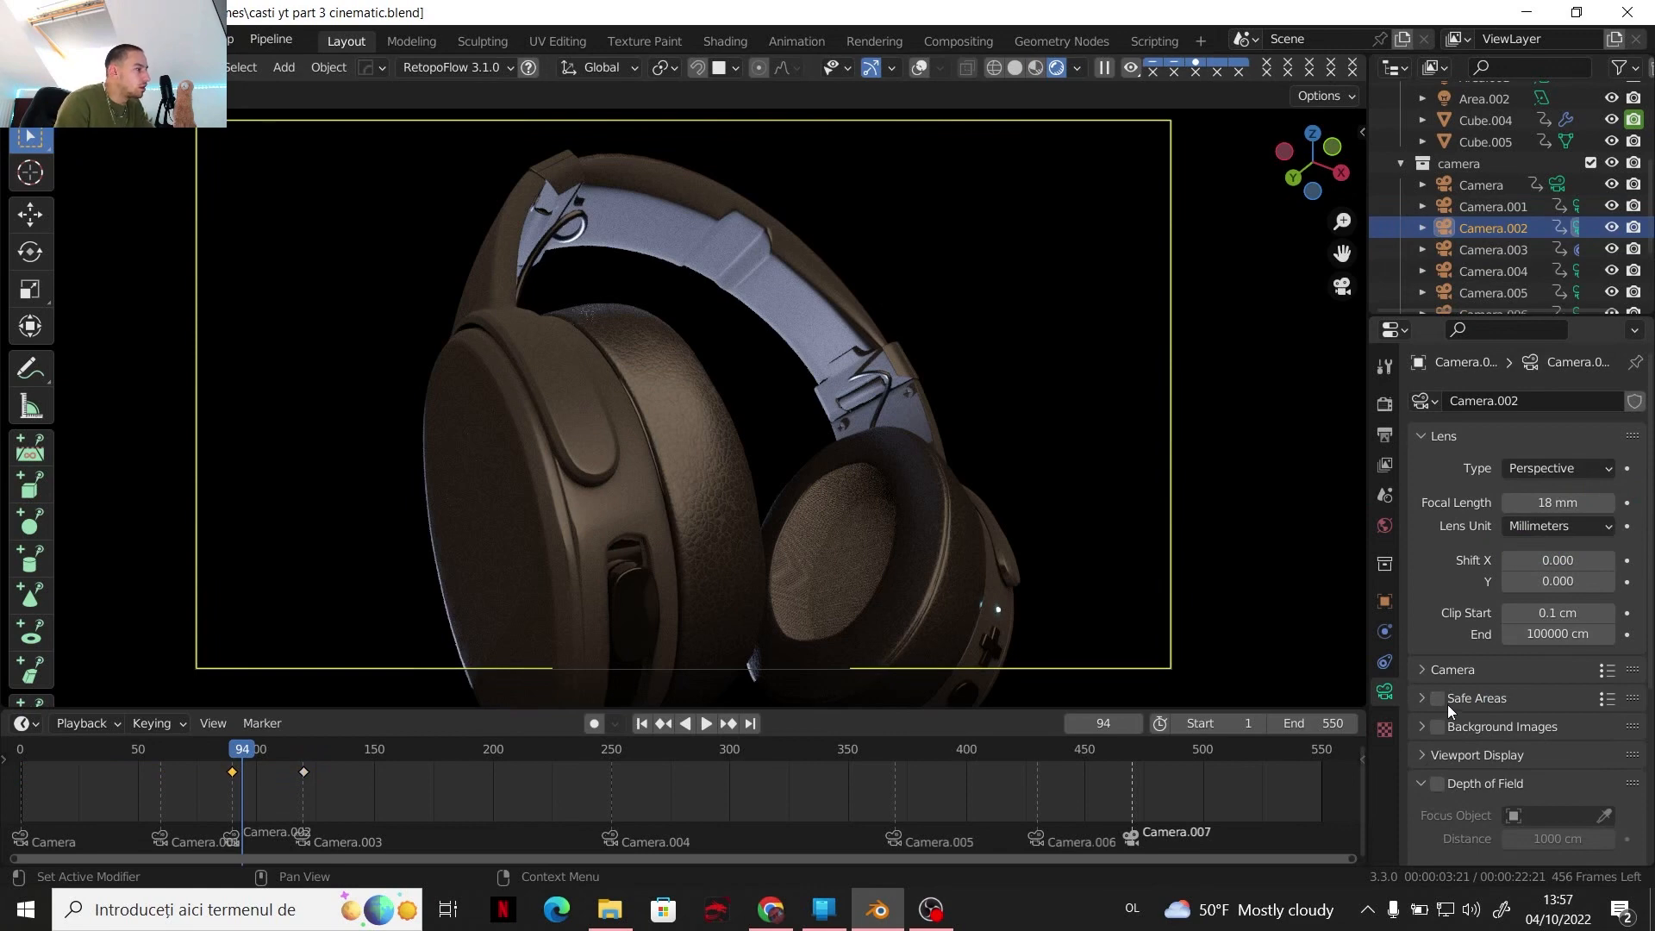
click(1437, 781)
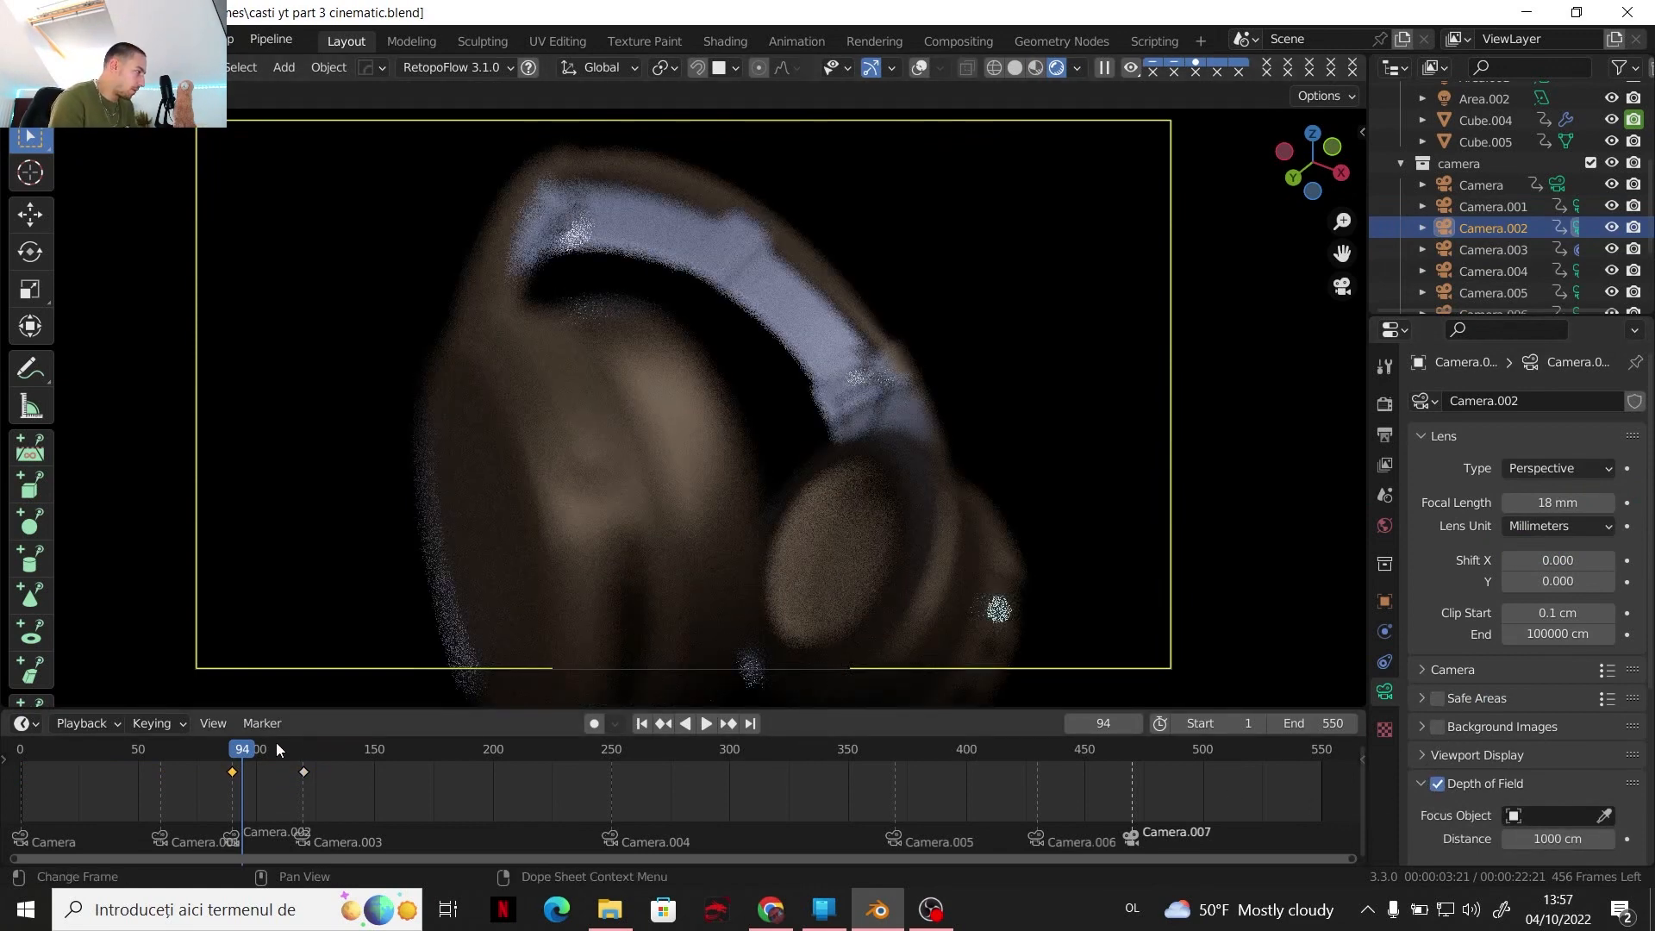
Show the overlays in material preview shading and turn off Camera.002's depth of field
click(919, 68)
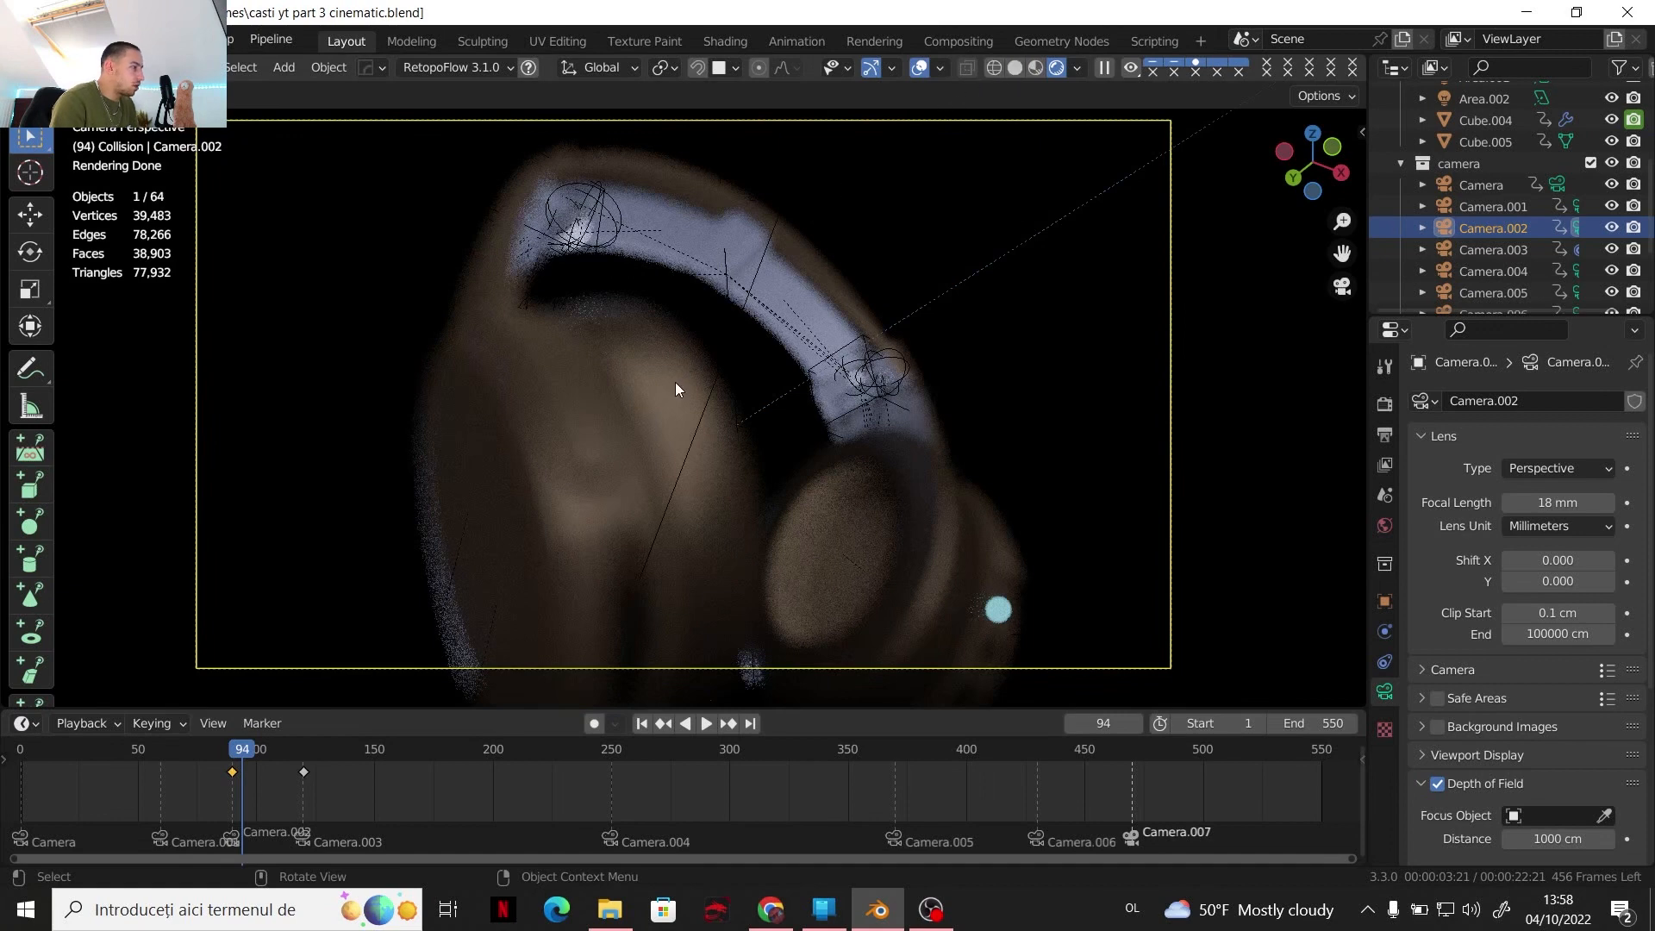
click(1029, 67)
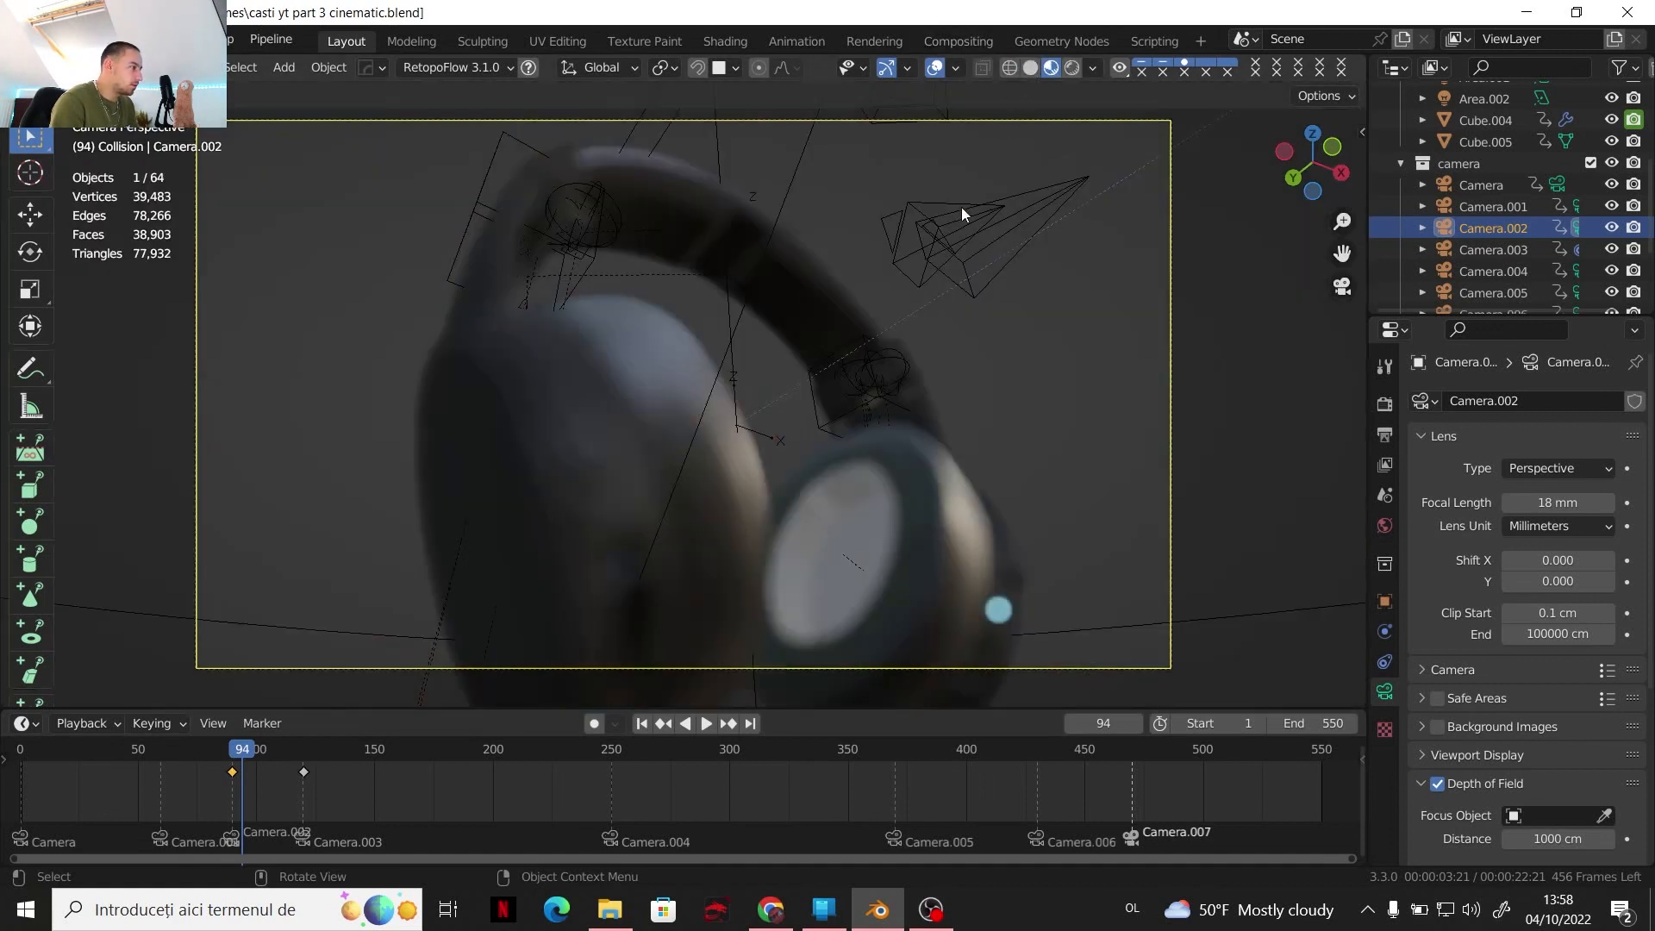
click(1438, 783)
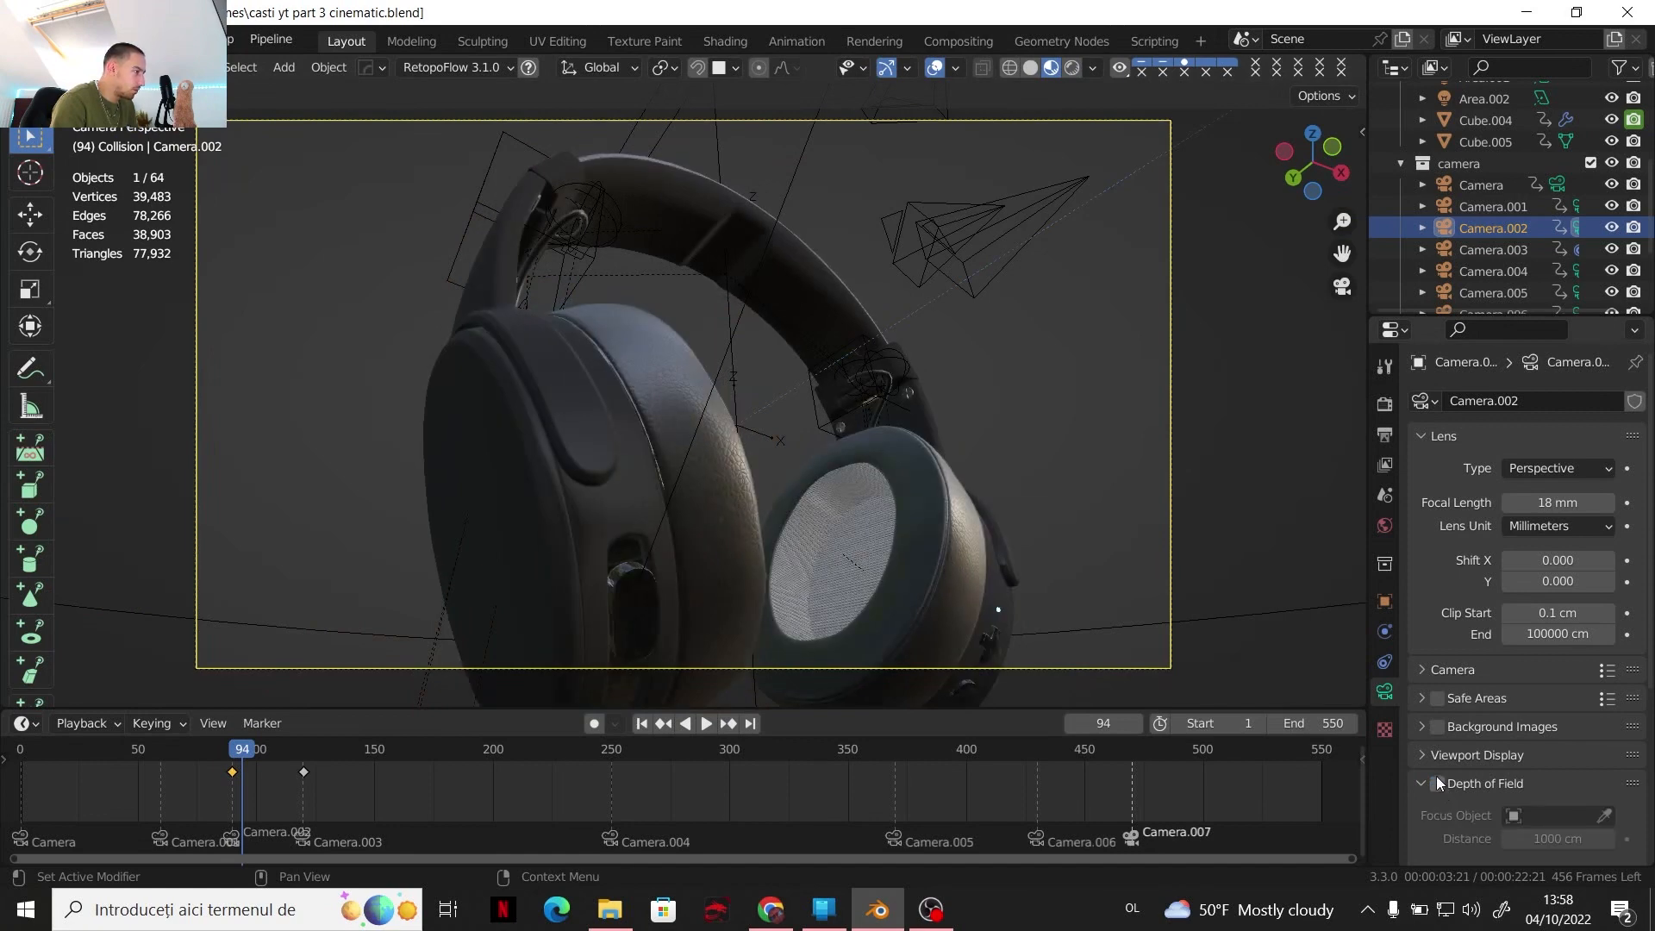
Snap the 3D cursor to a vertex on the upper side of the nearer ear cup's Cylinder housing
click(690, 501)
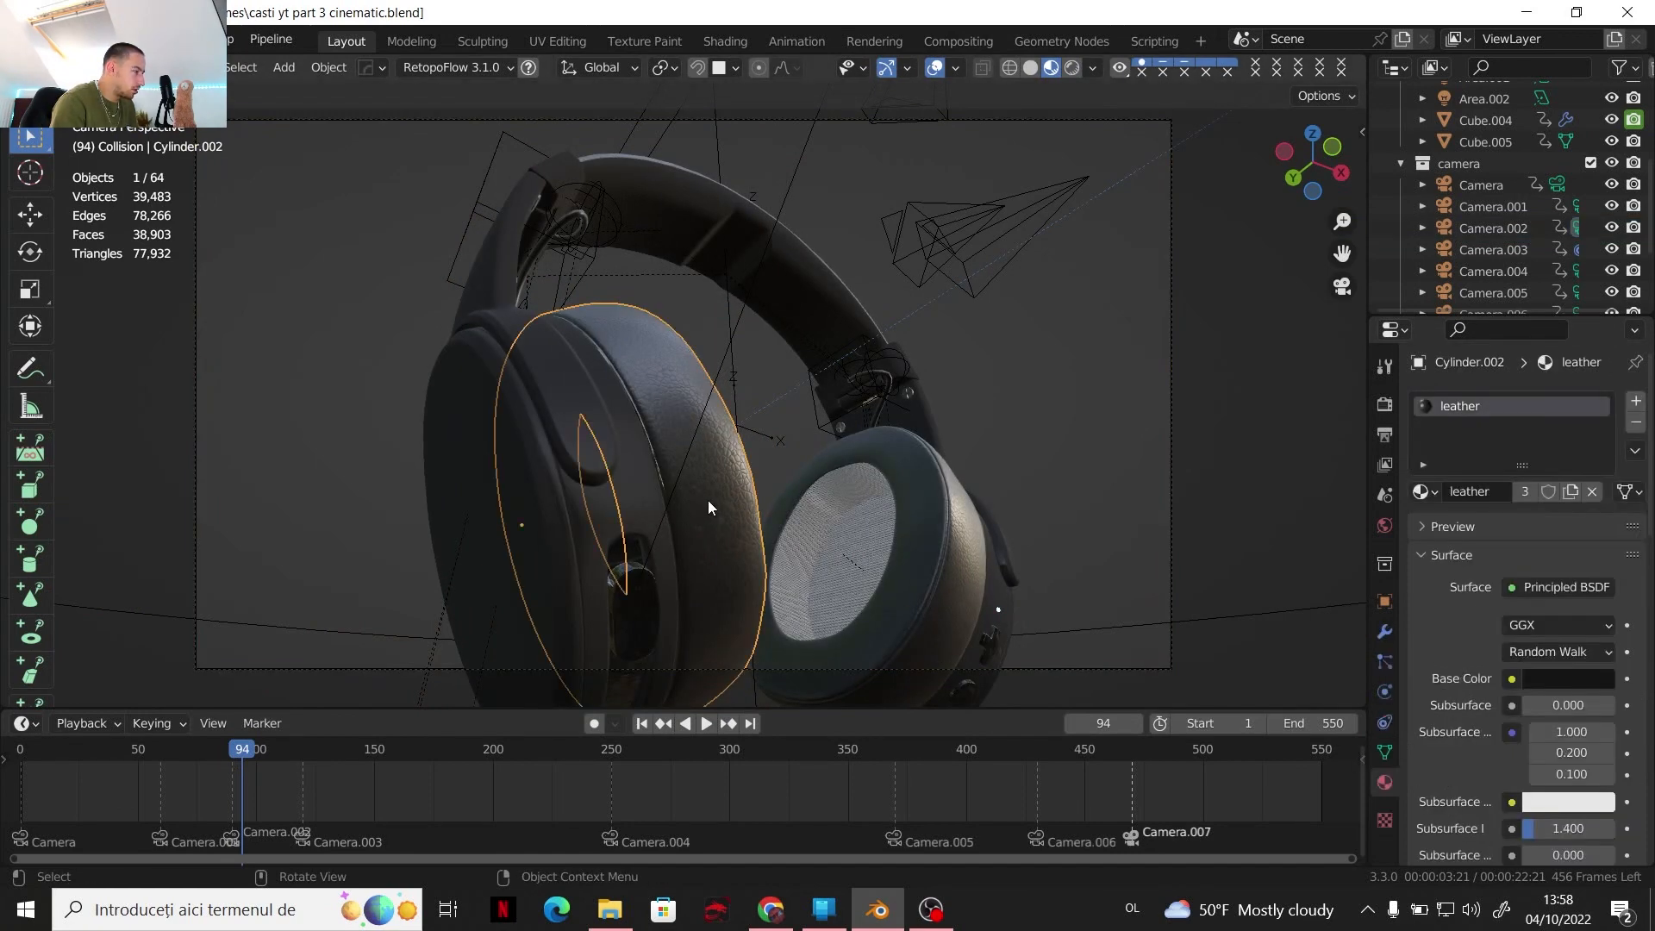
click(589, 417)
click(633, 576)
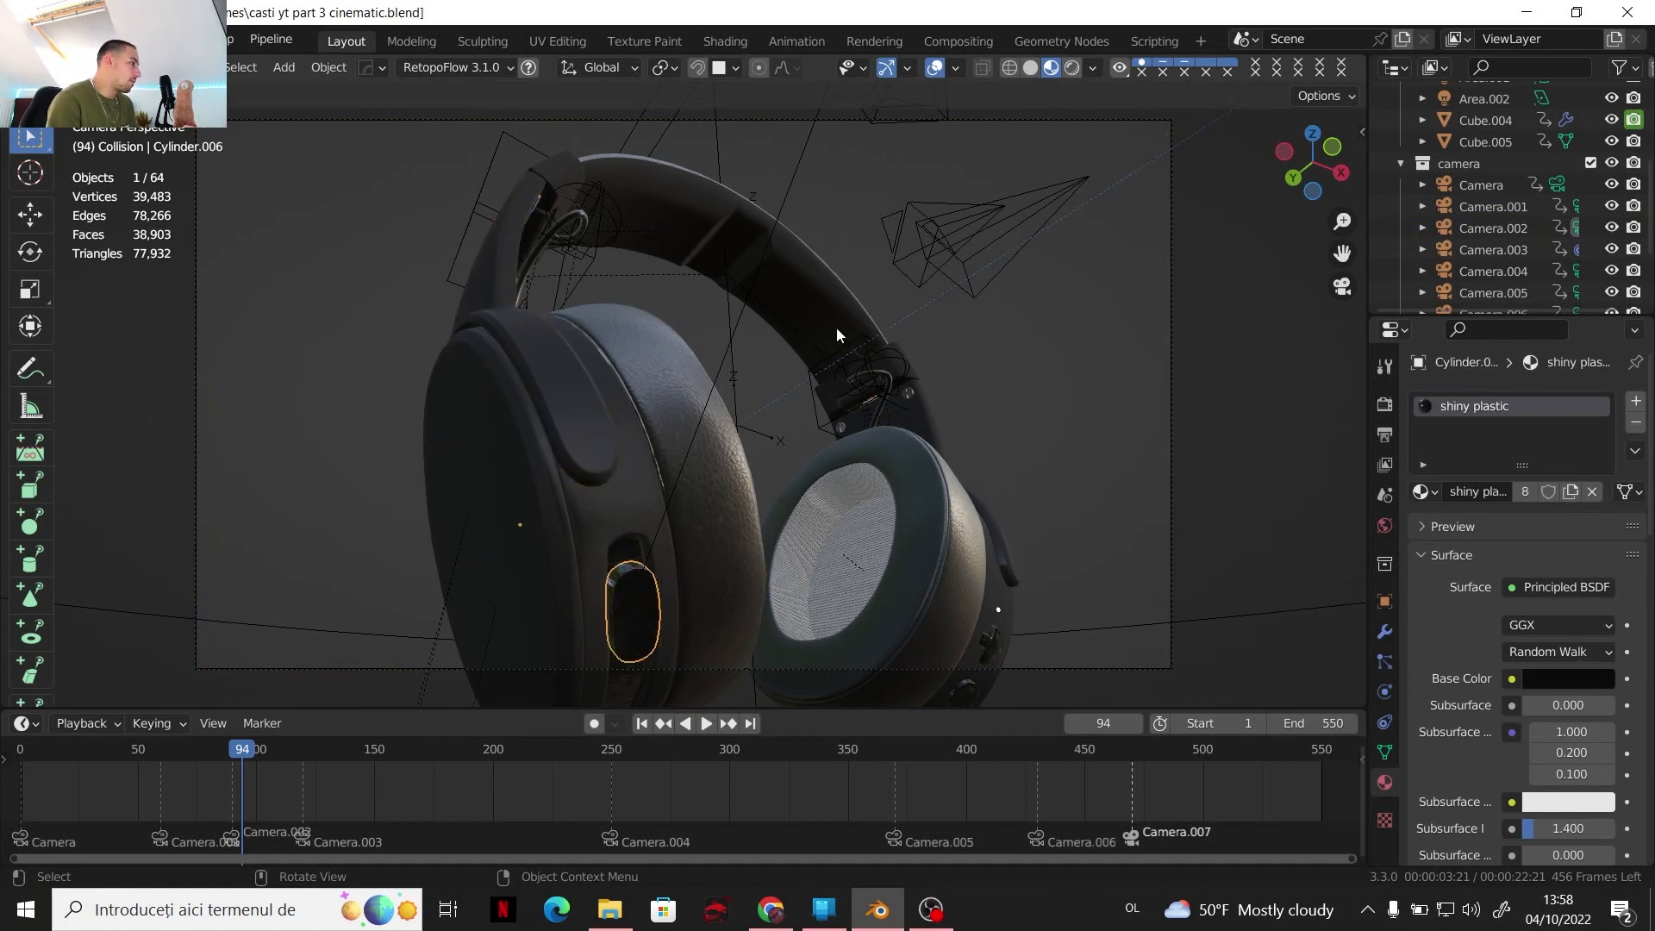
click(614, 474)
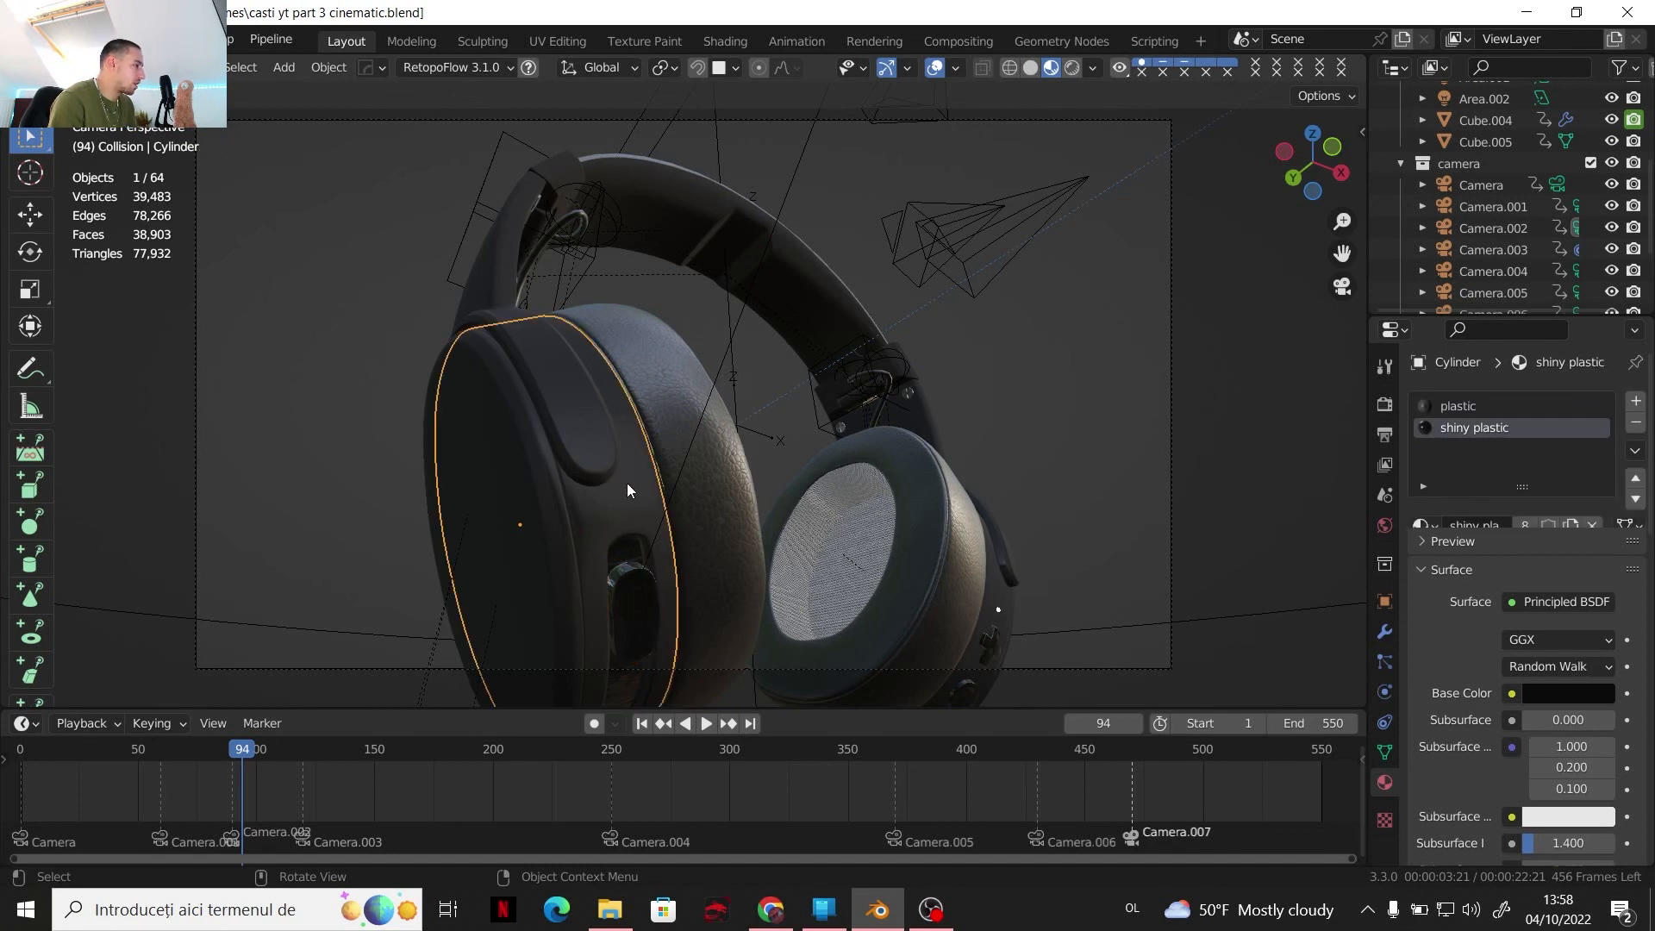
key(Tab)
key(1)
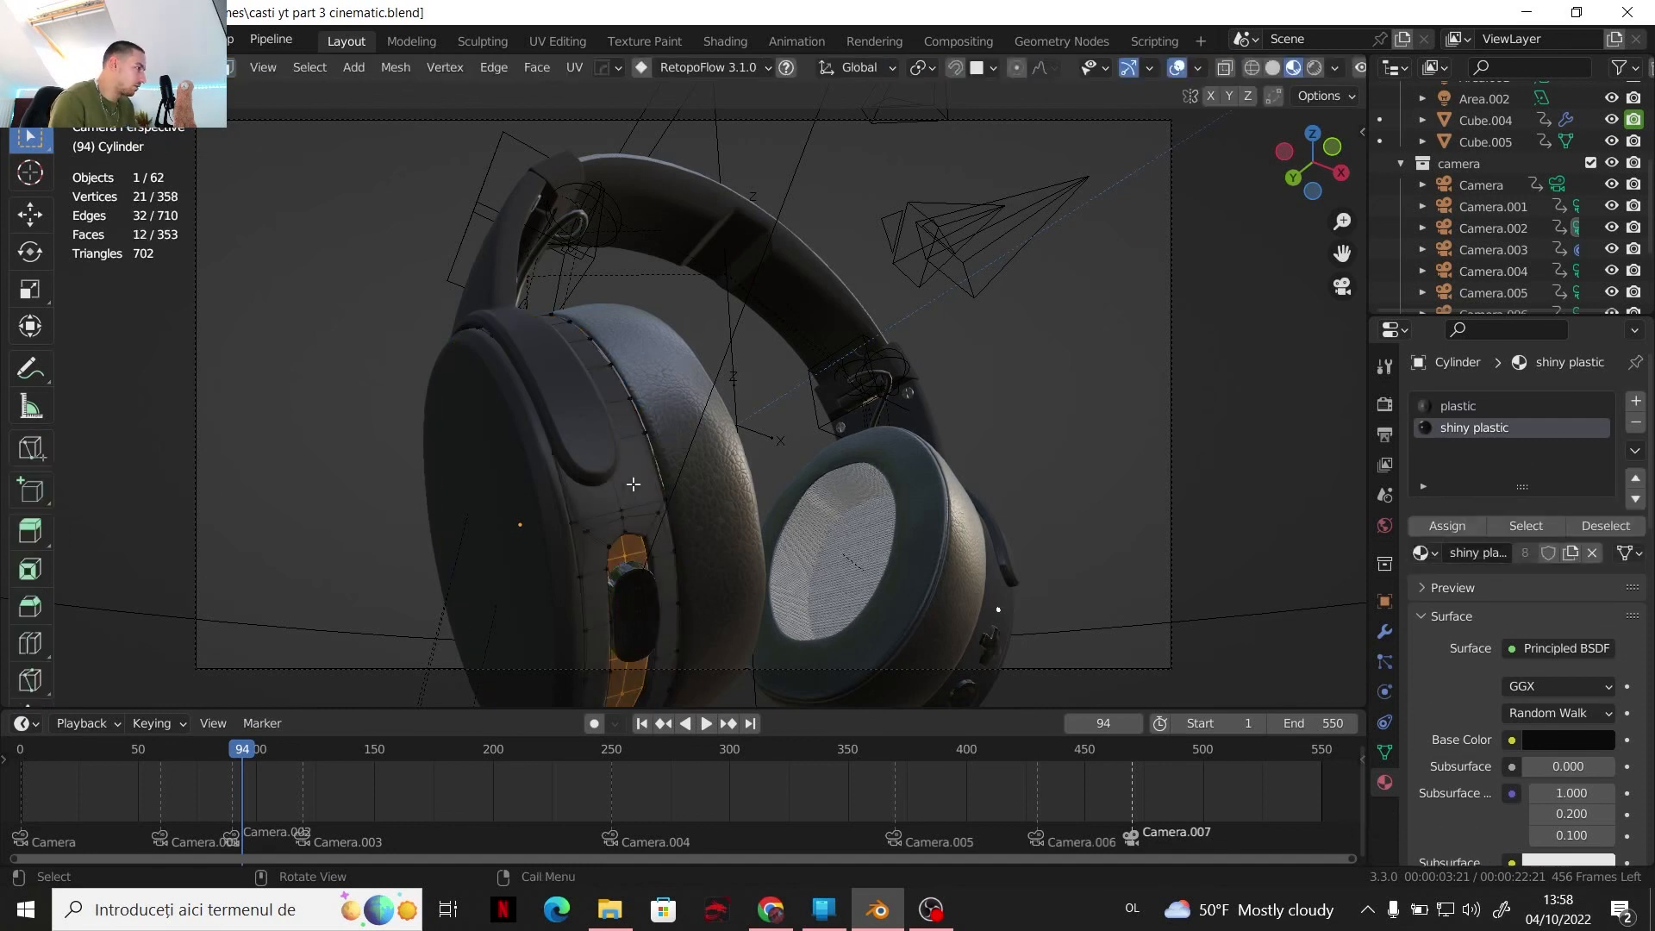
click(613, 443)
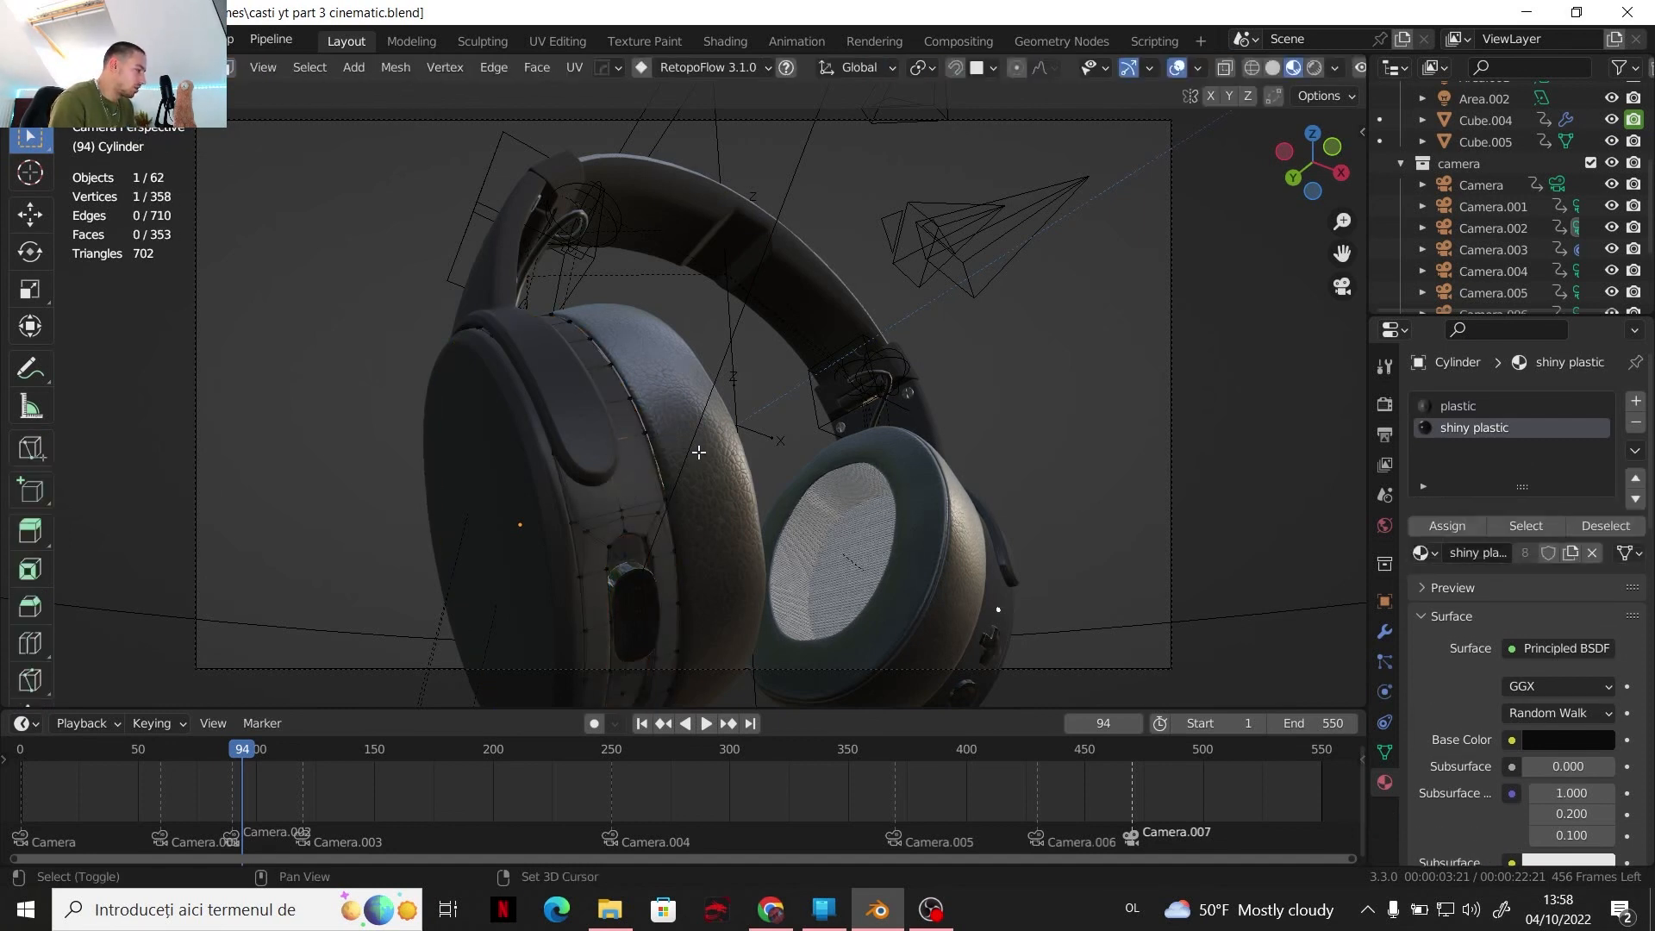
key(shift+s)
click(687, 569)
key(Tab)
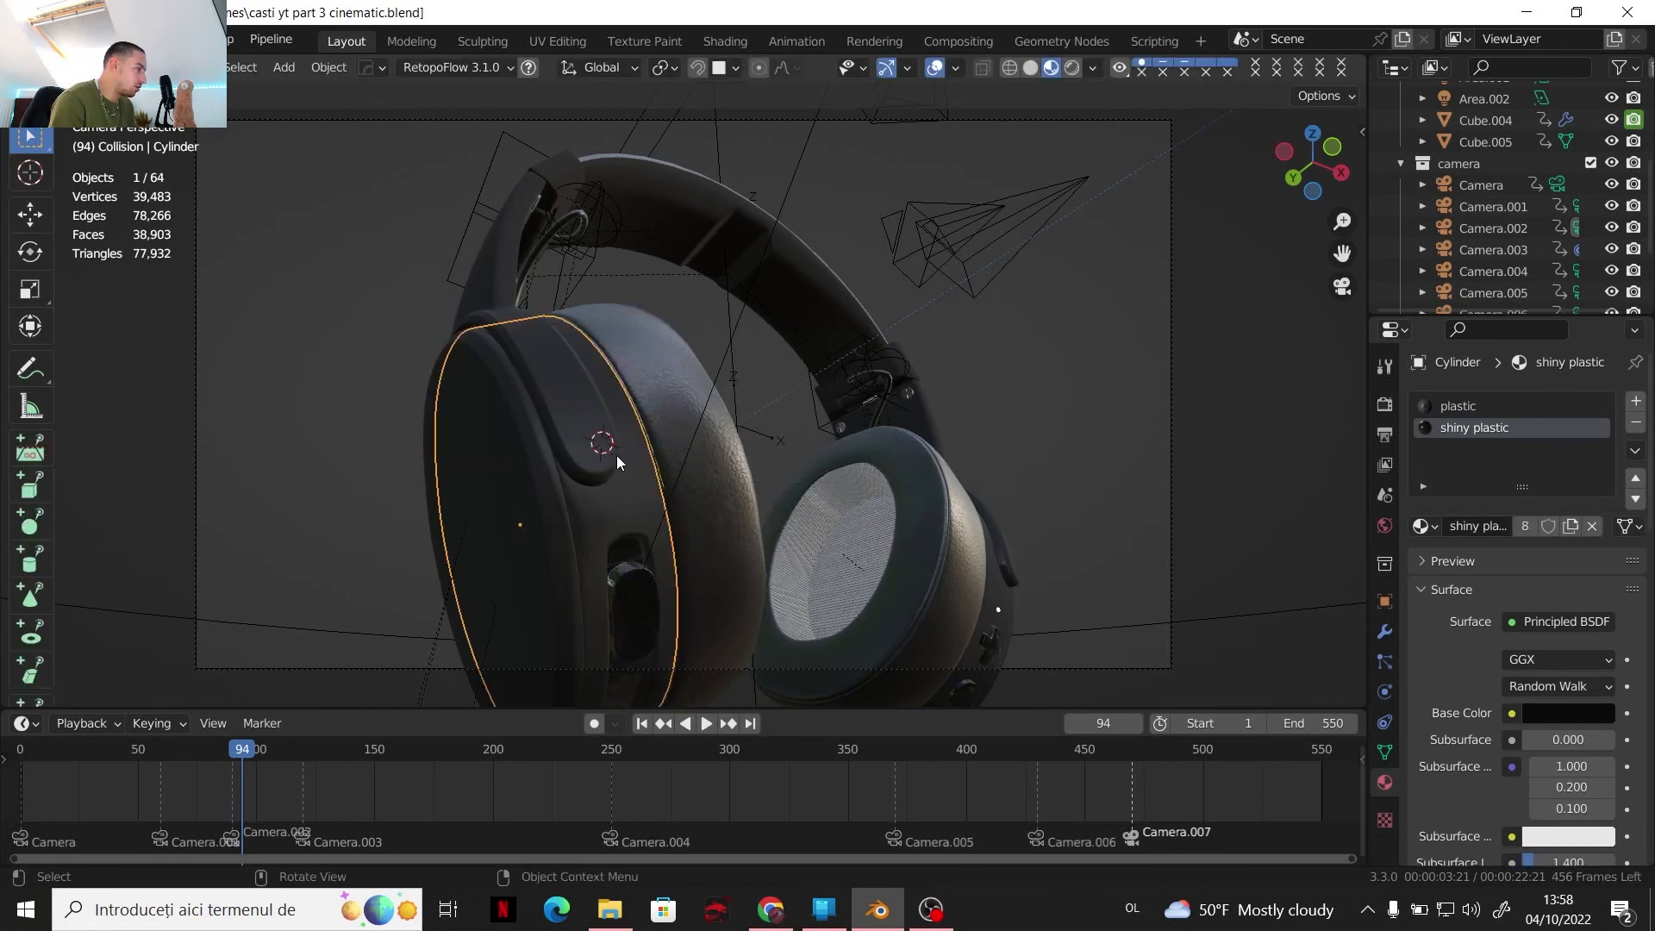
Add an Arrows empty at the 3D cursor on the ear cup
key(shift+a)
mouse_move(634, 348)
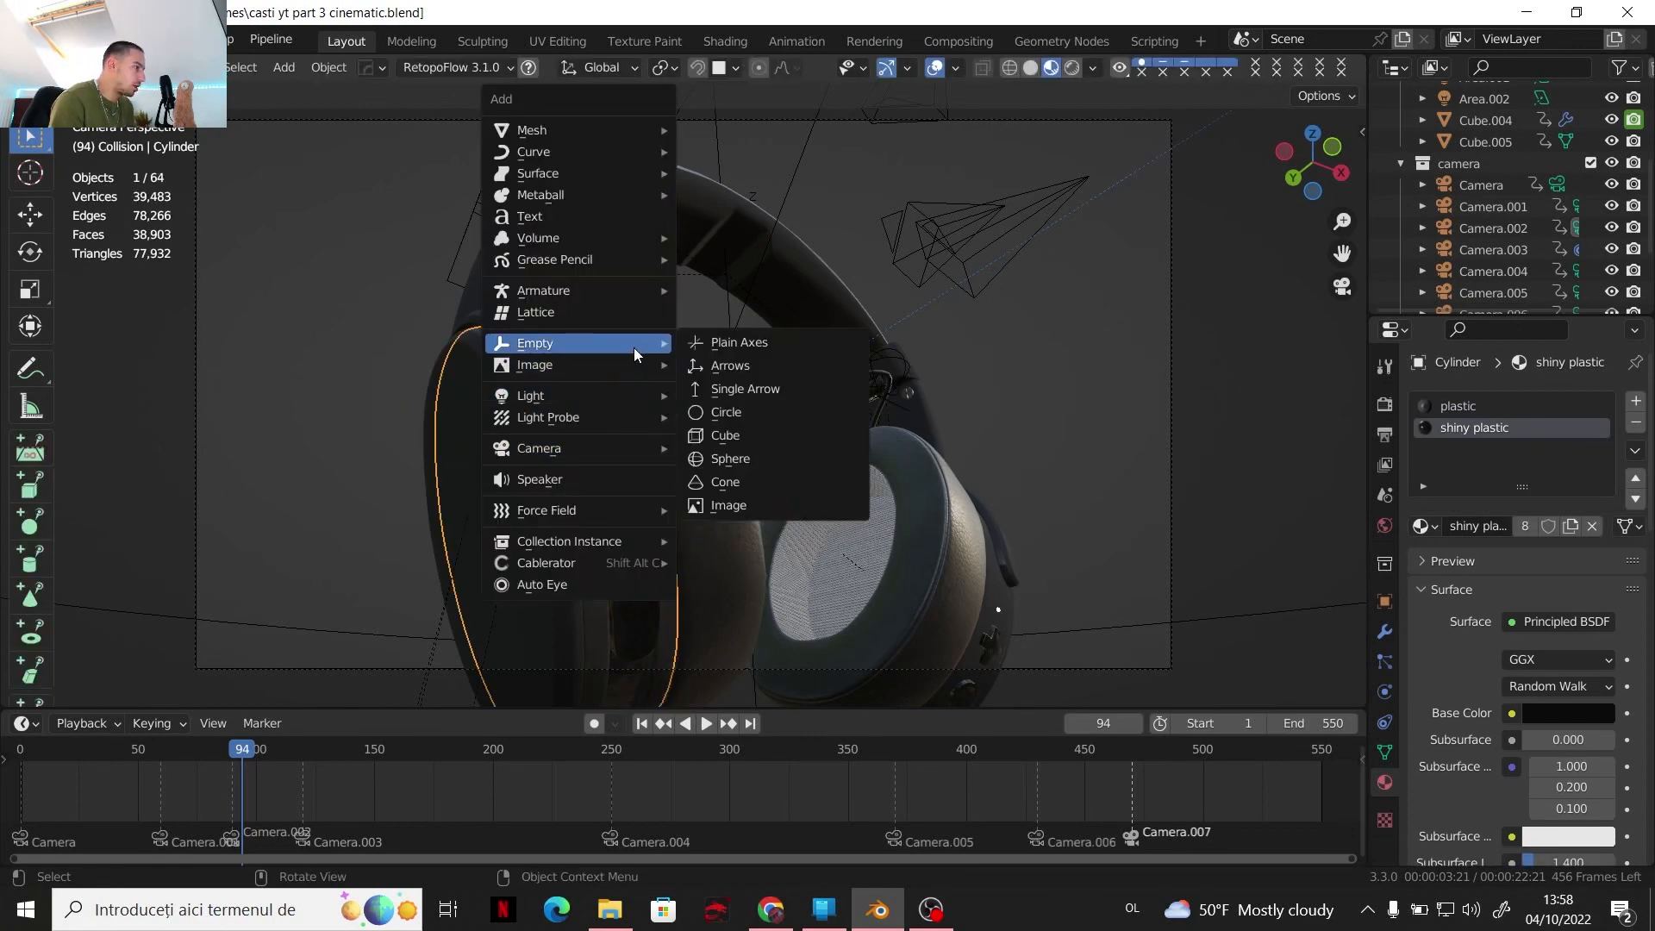
click(779, 362)
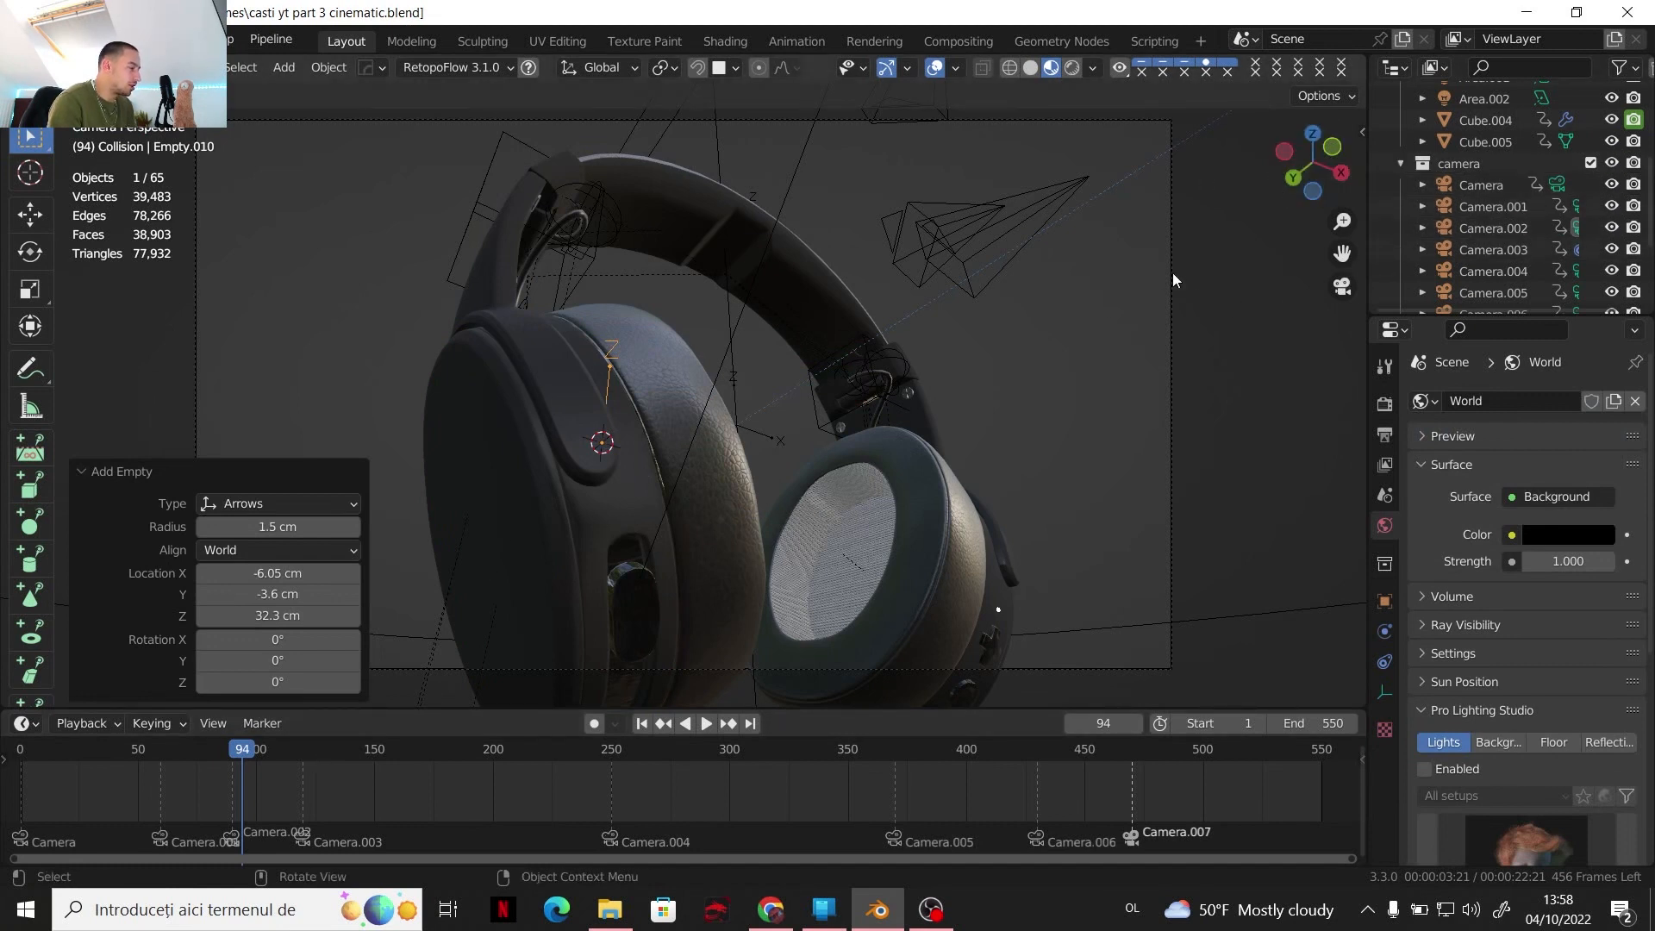
Turn on Camera.002's depth of field and pick the ear cup's arrows empty as its focus object
click(1491, 230)
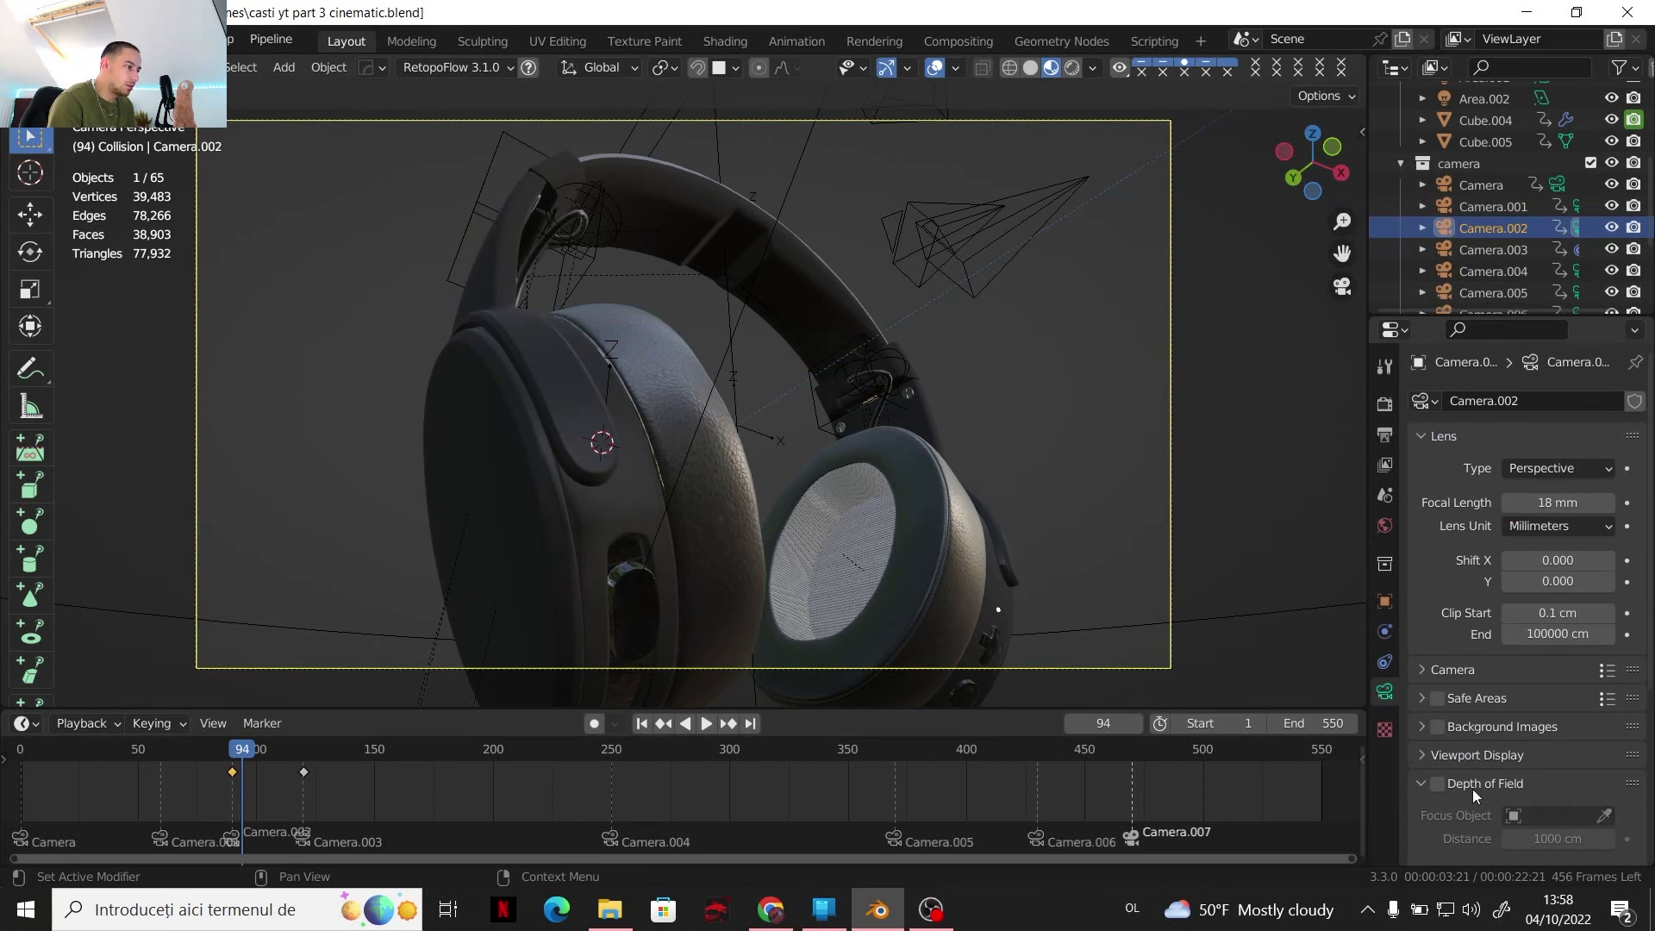
click(1437, 784)
click(1604, 815)
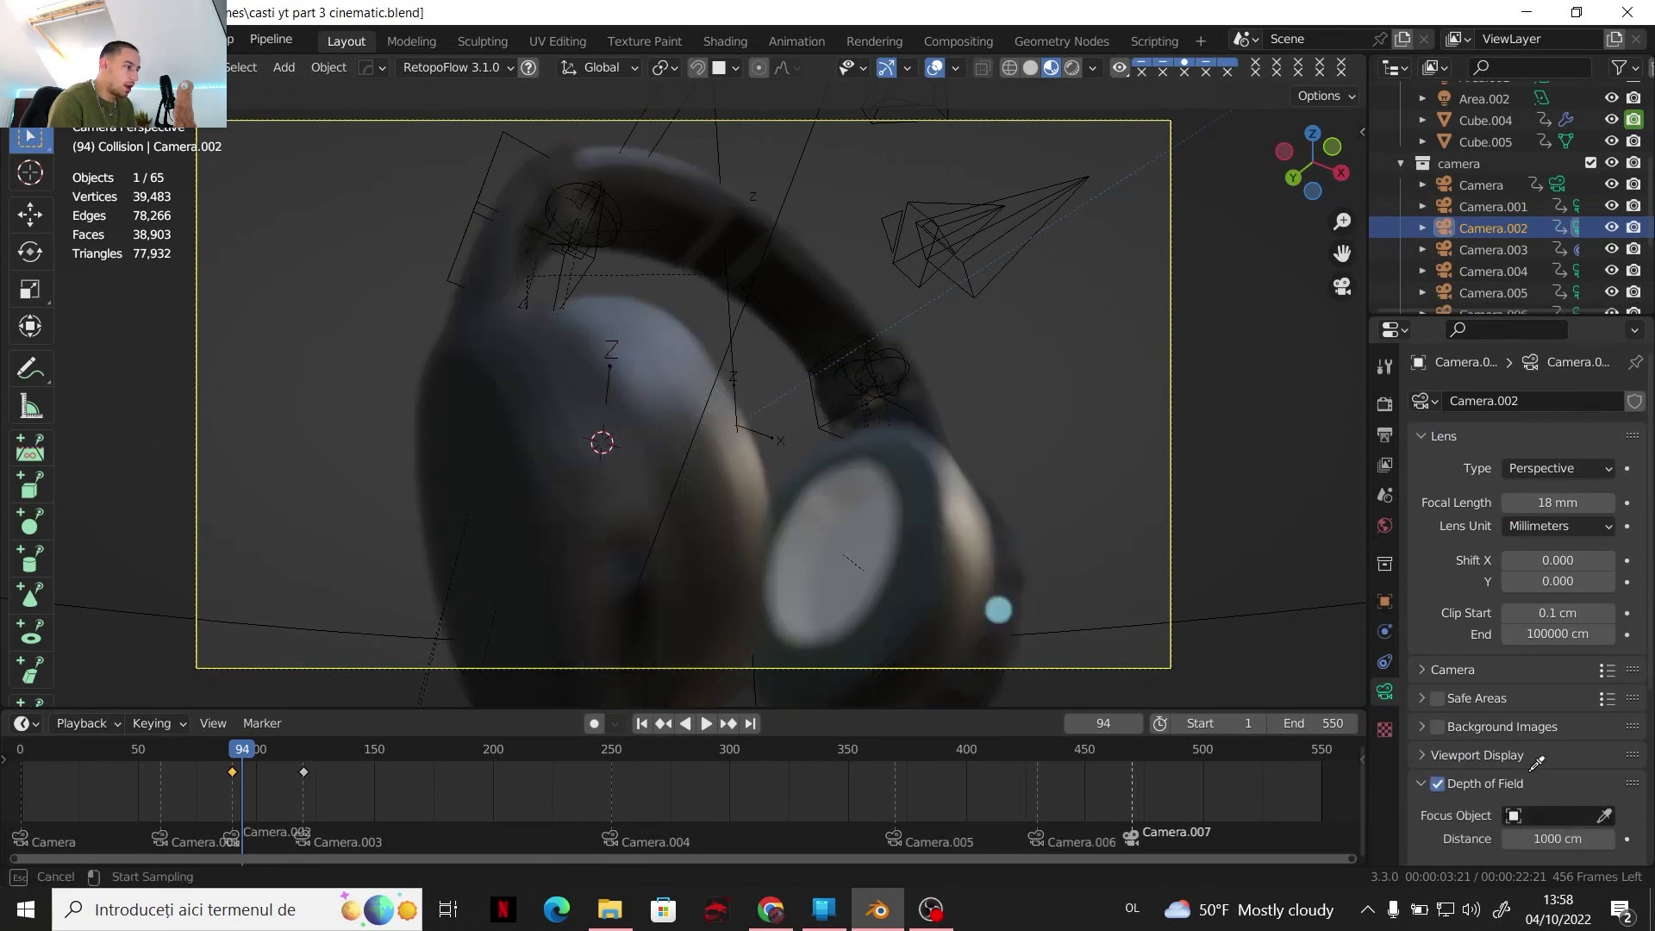
click(610, 353)
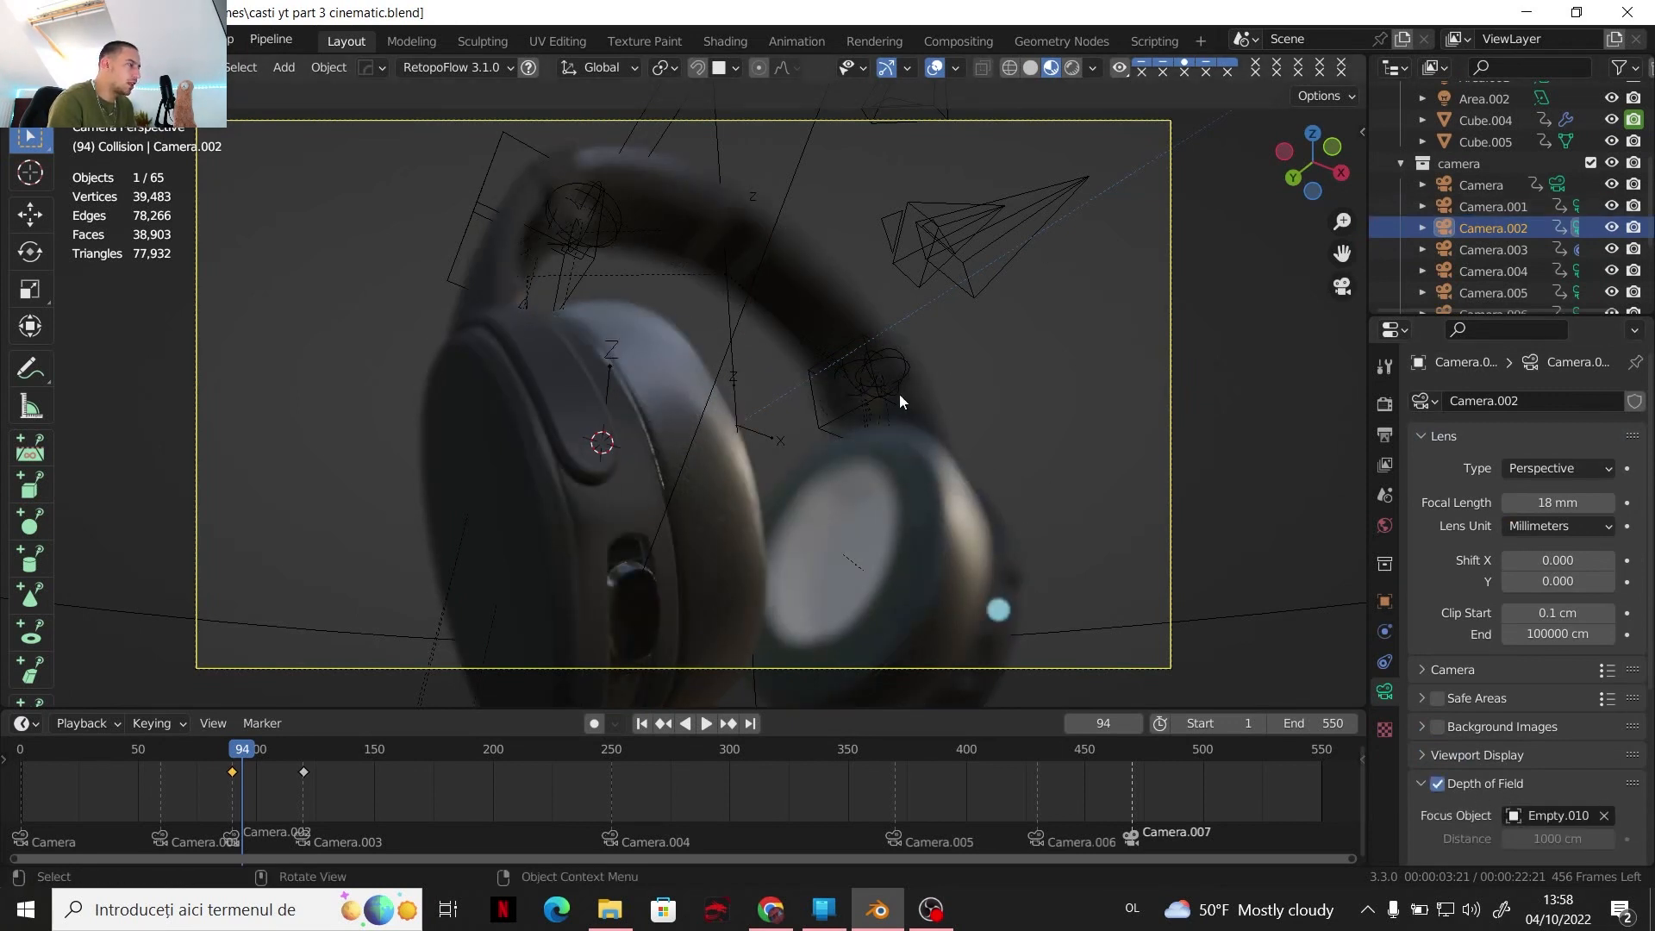
Move the ear cup's arrows empty from the Collision collection to the camera collection
key(m)
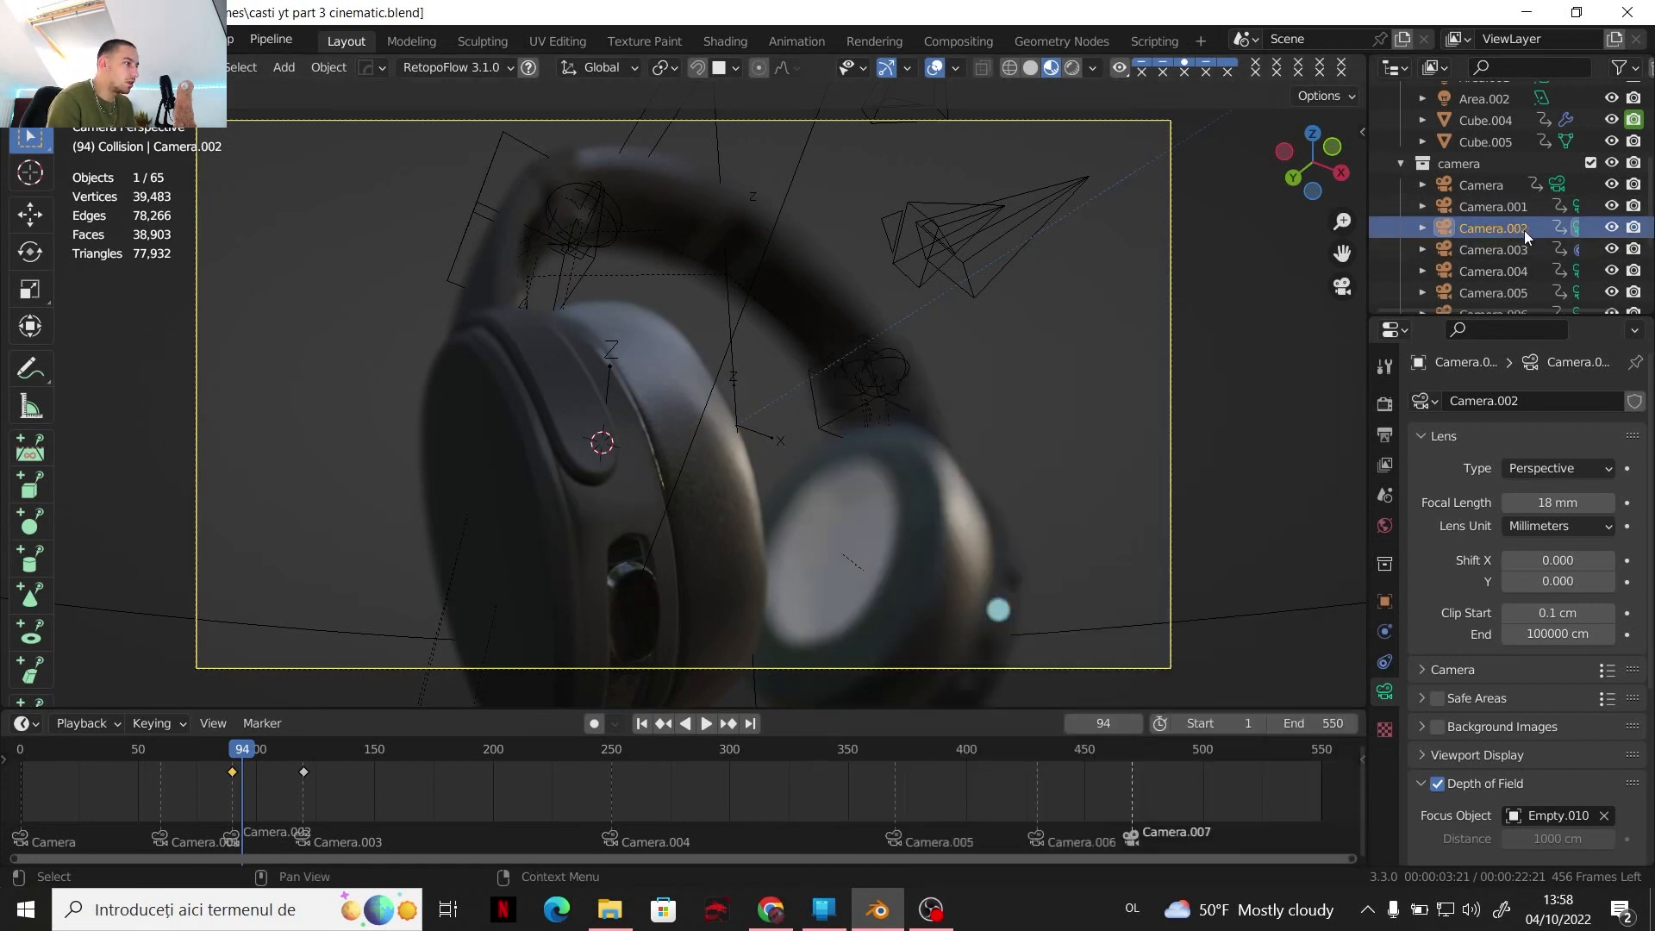
scroll(1526, 231, down, 2)
click(1498, 240)
key(m)
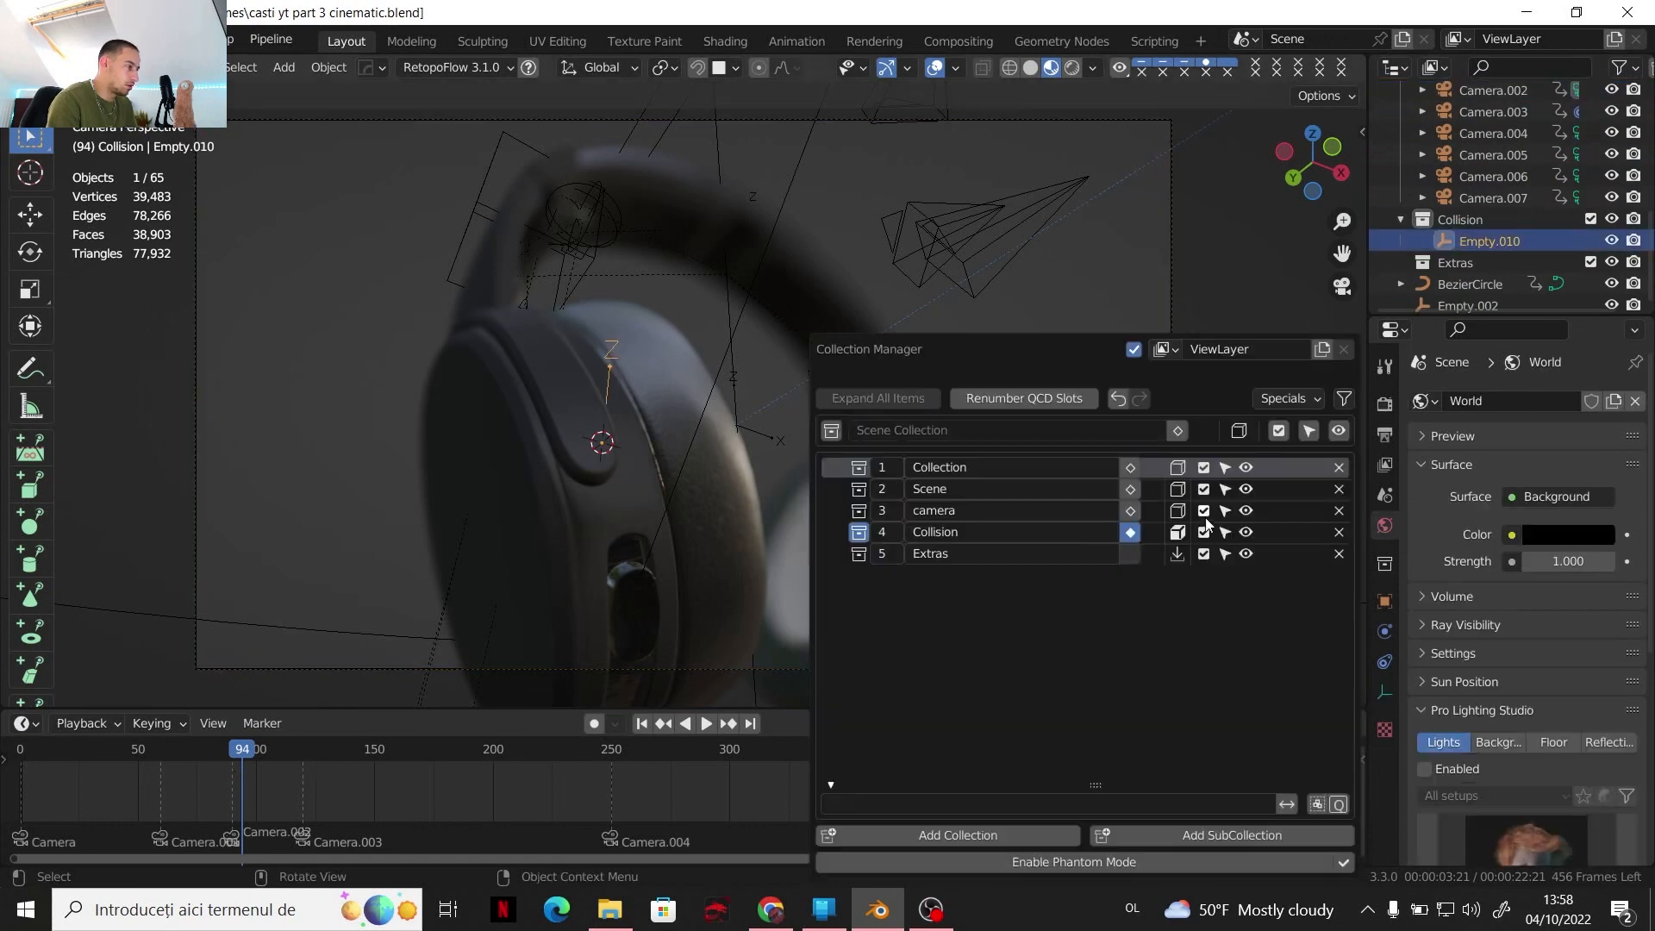
click(1178, 512)
scroll(1427, 197, up, 1)
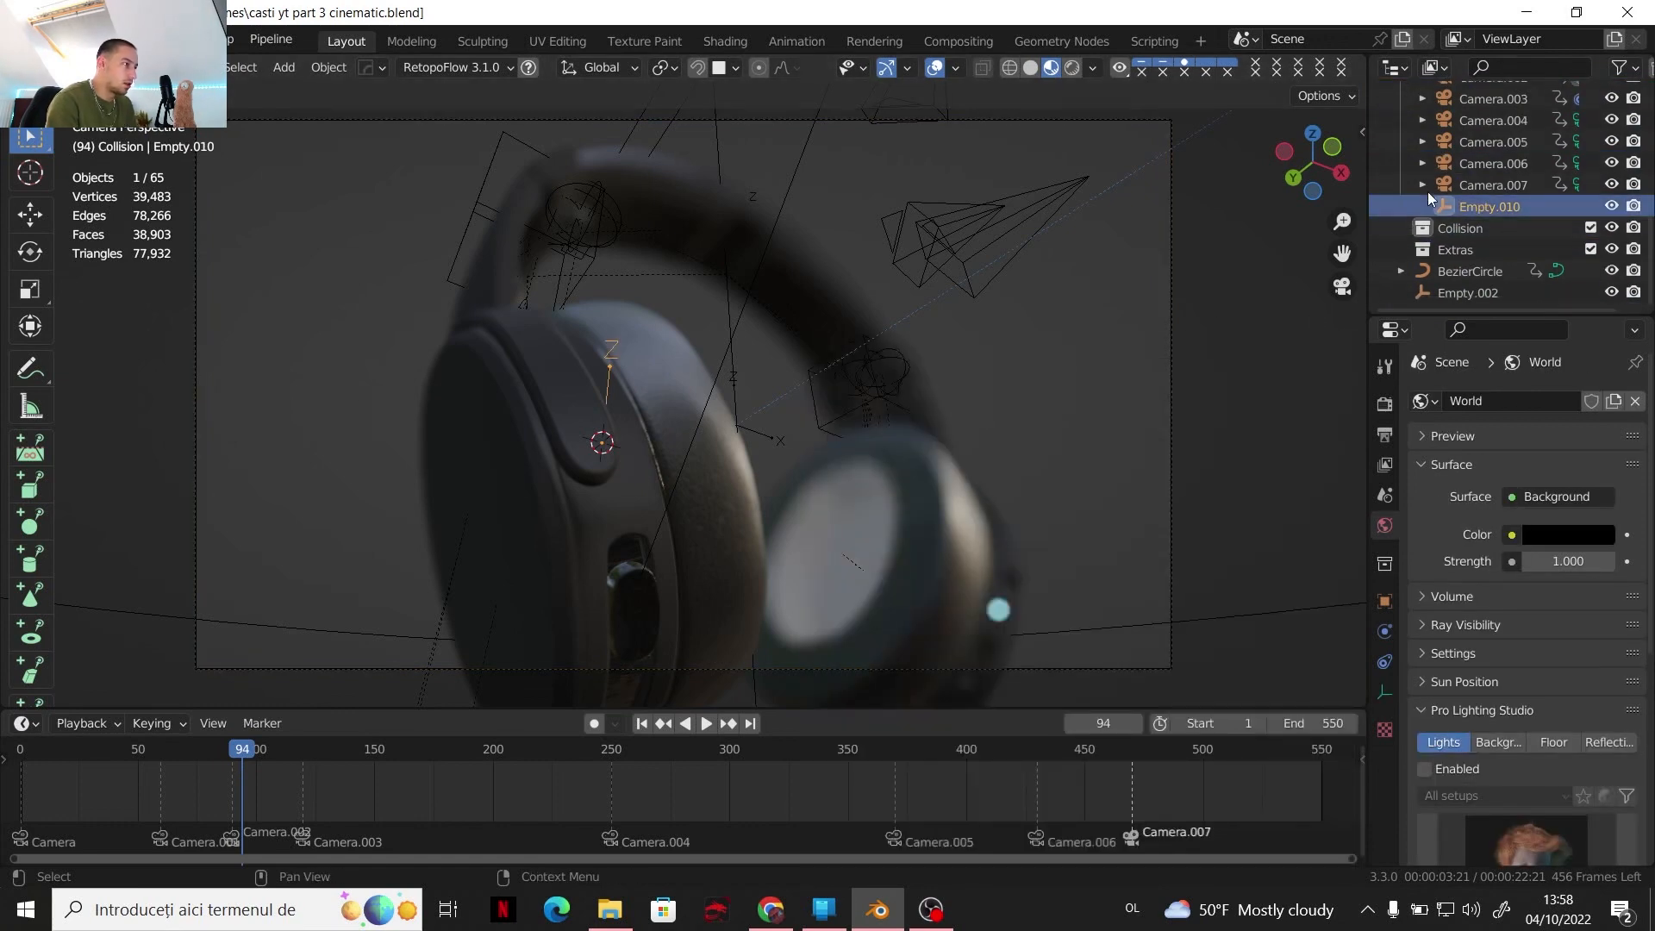
Rename the ear cup's arrows empty as focus and keyframe its location at frame 90
double_click(1463, 204)
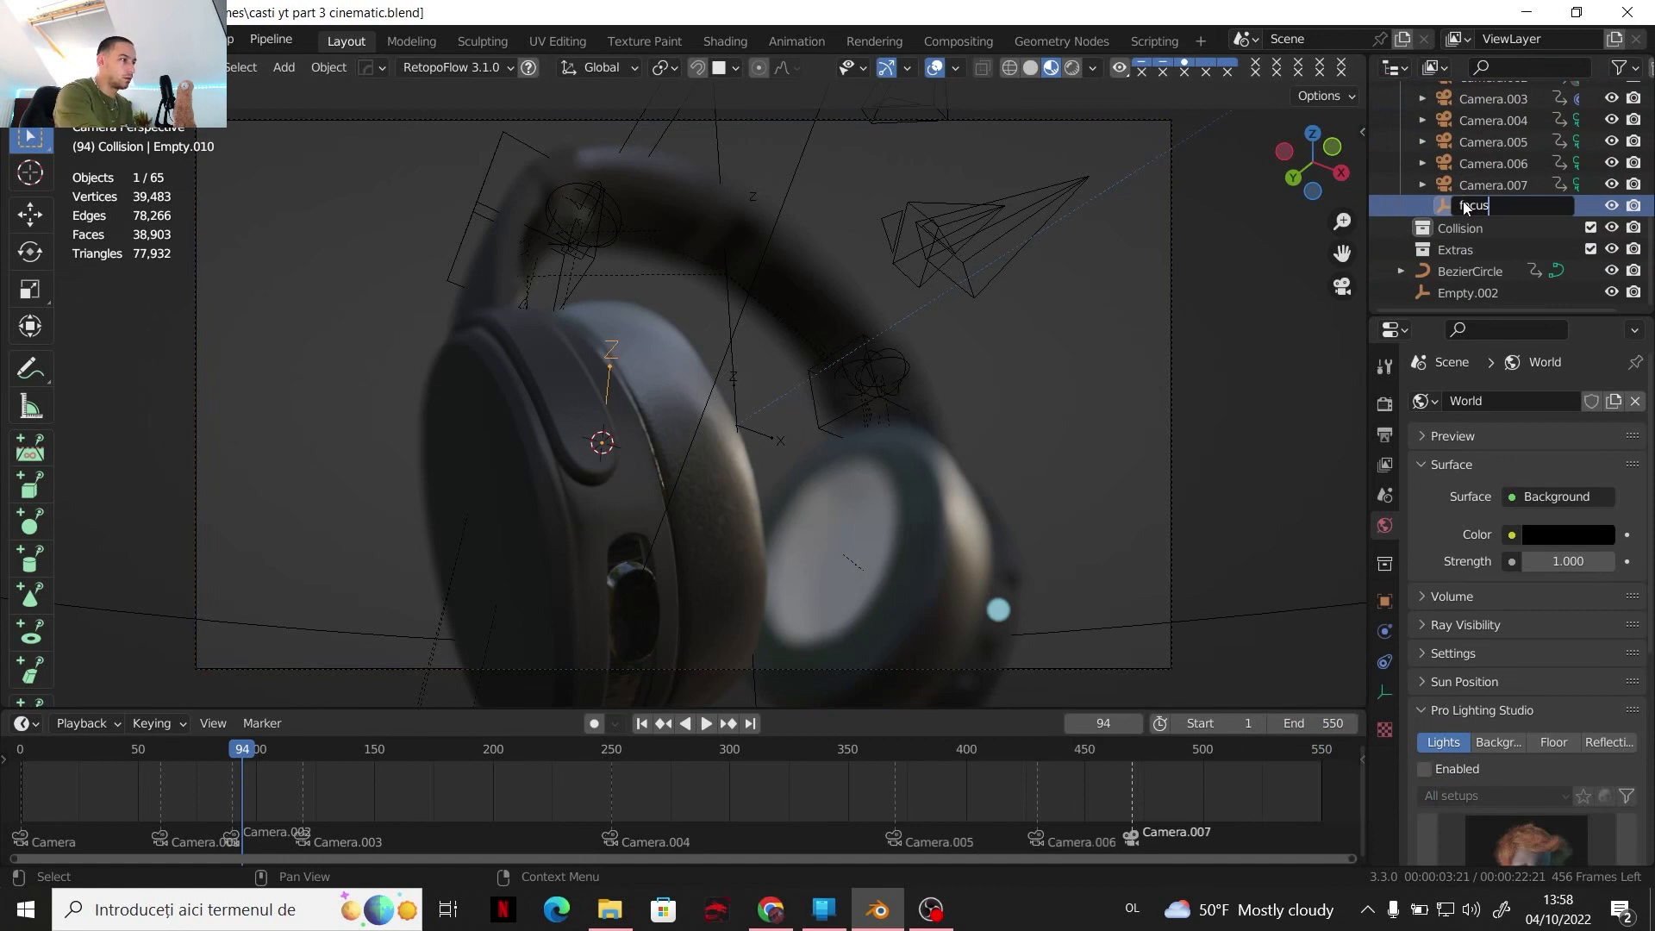
key(Return)
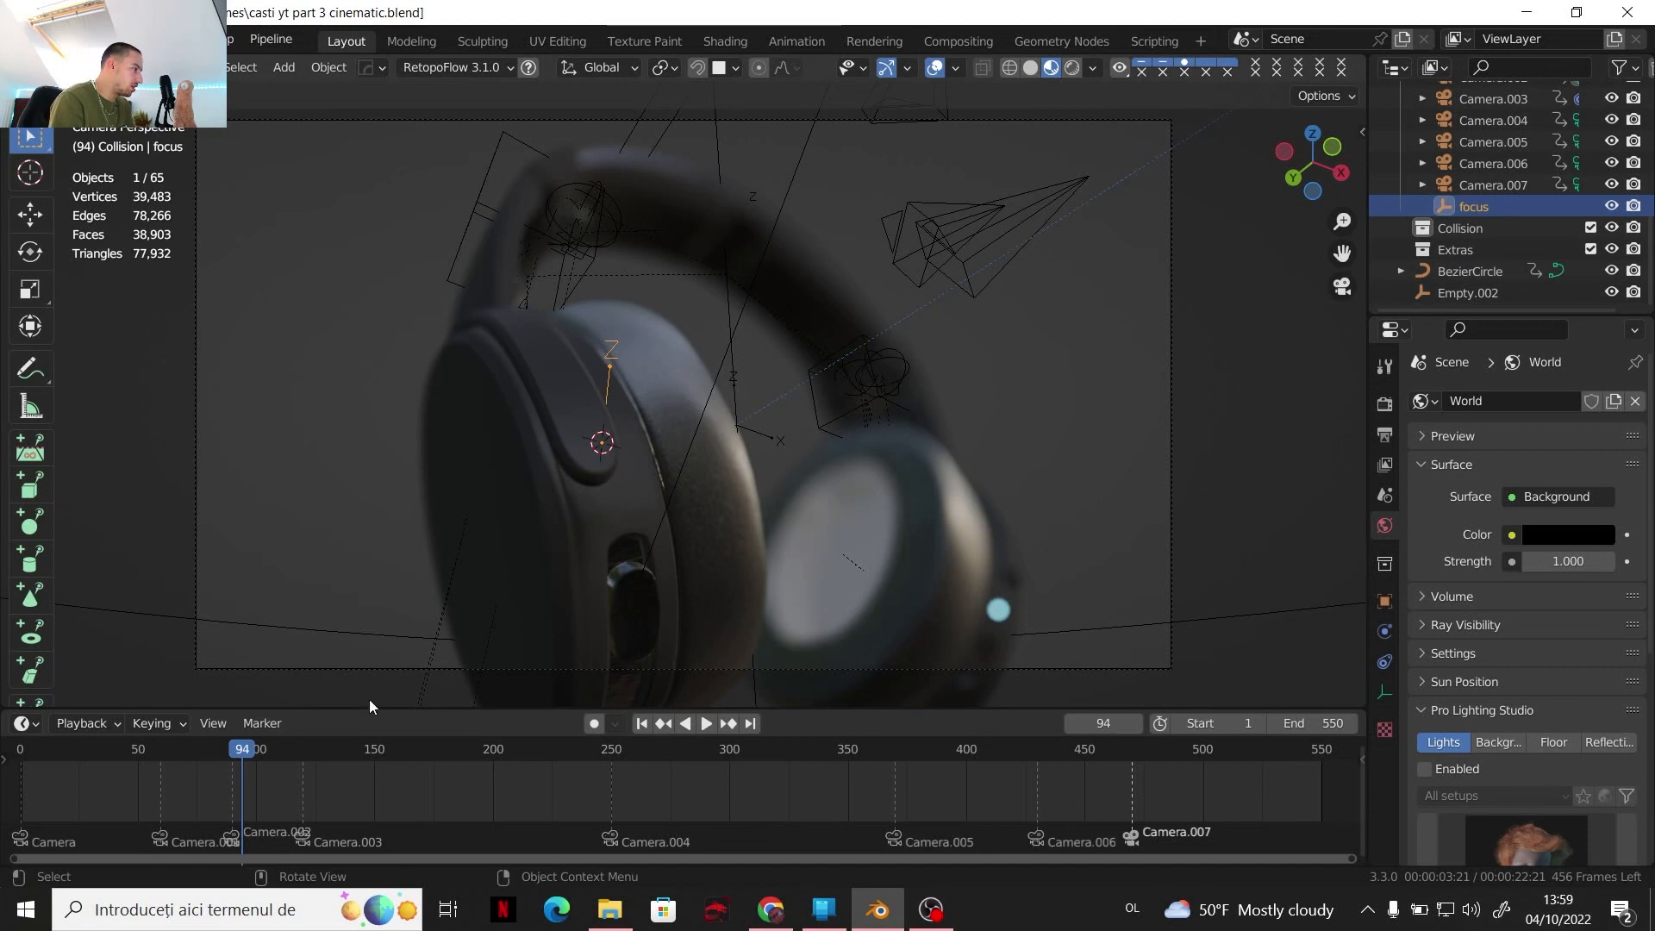
click(235, 752)
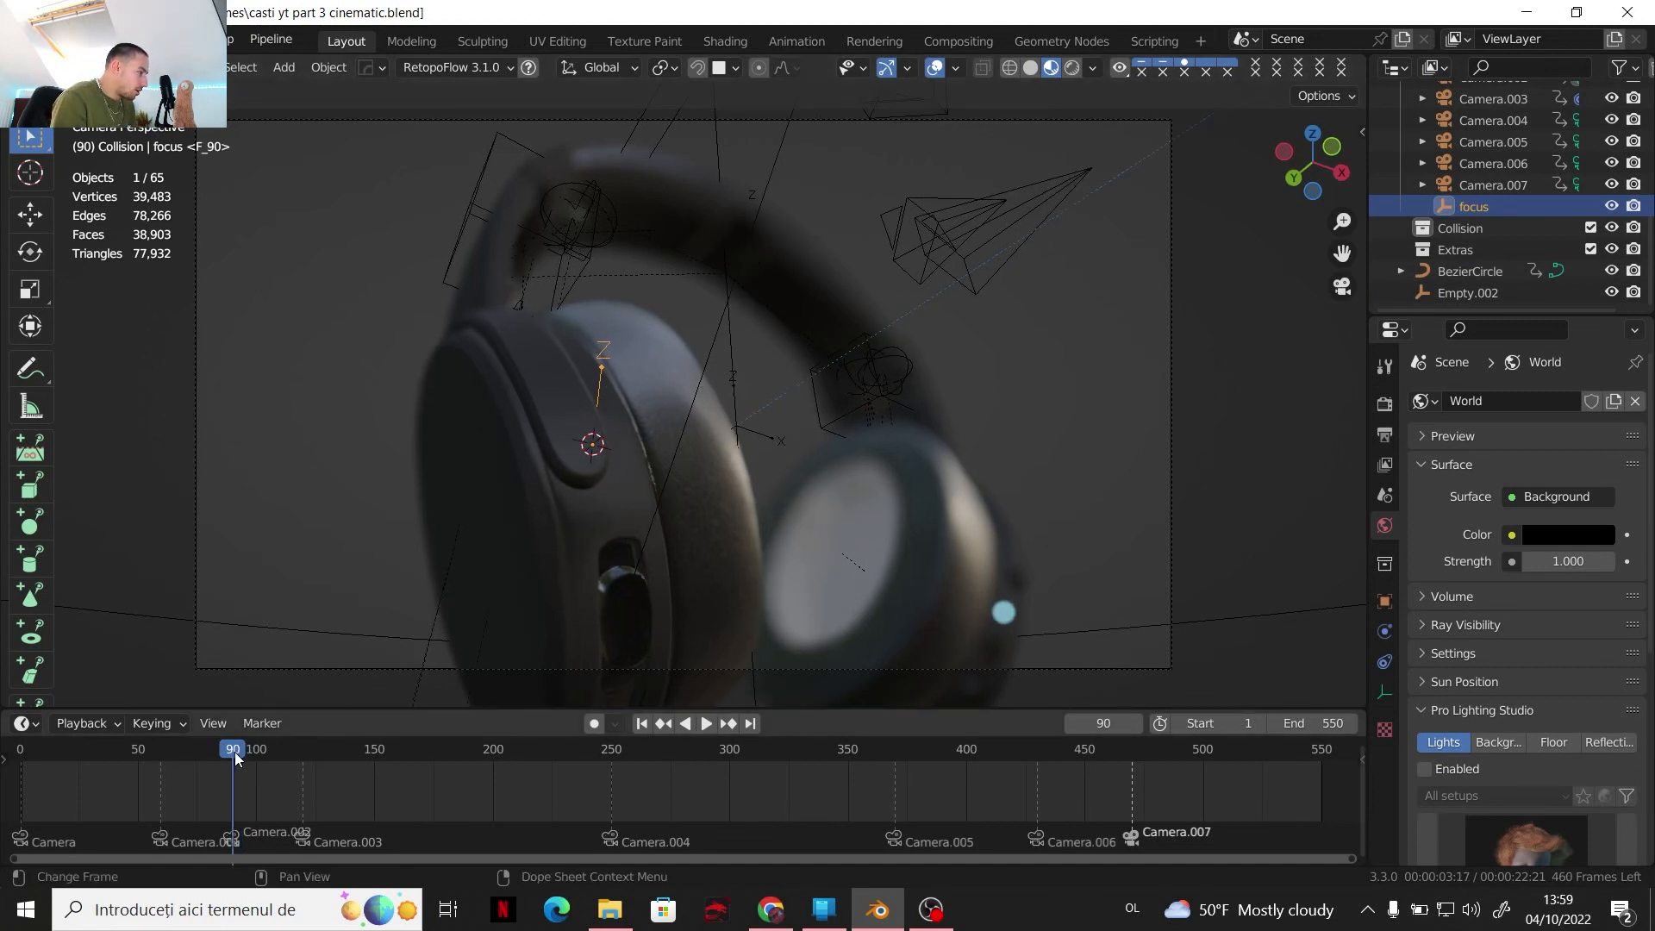
key(i)
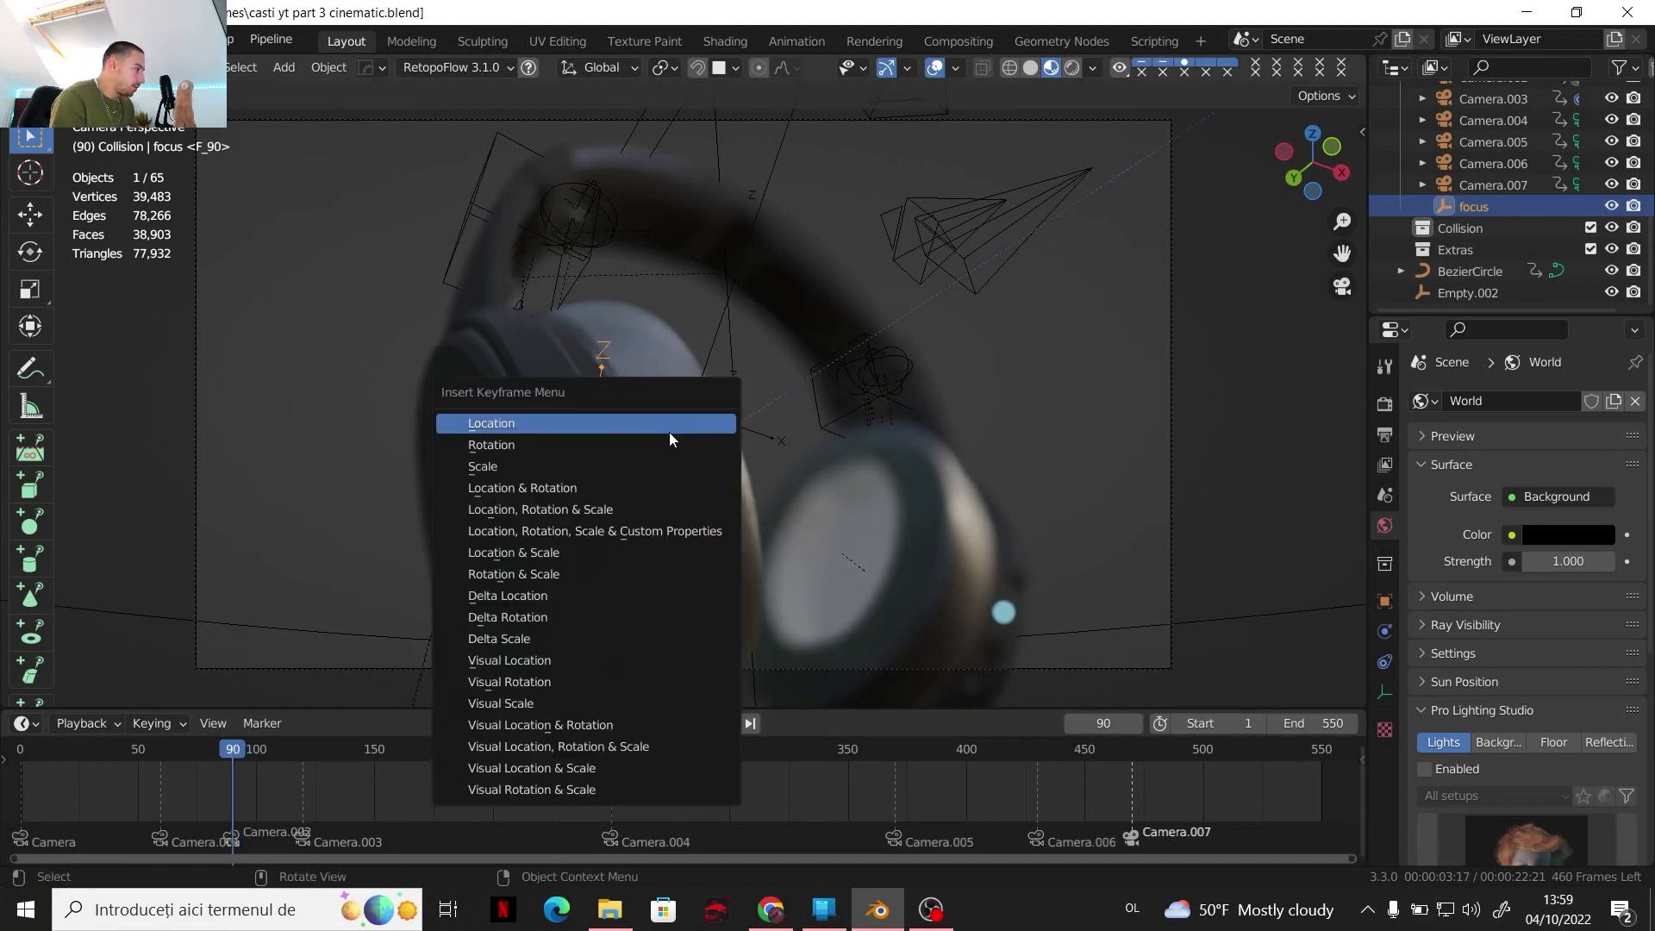
click(602, 424)
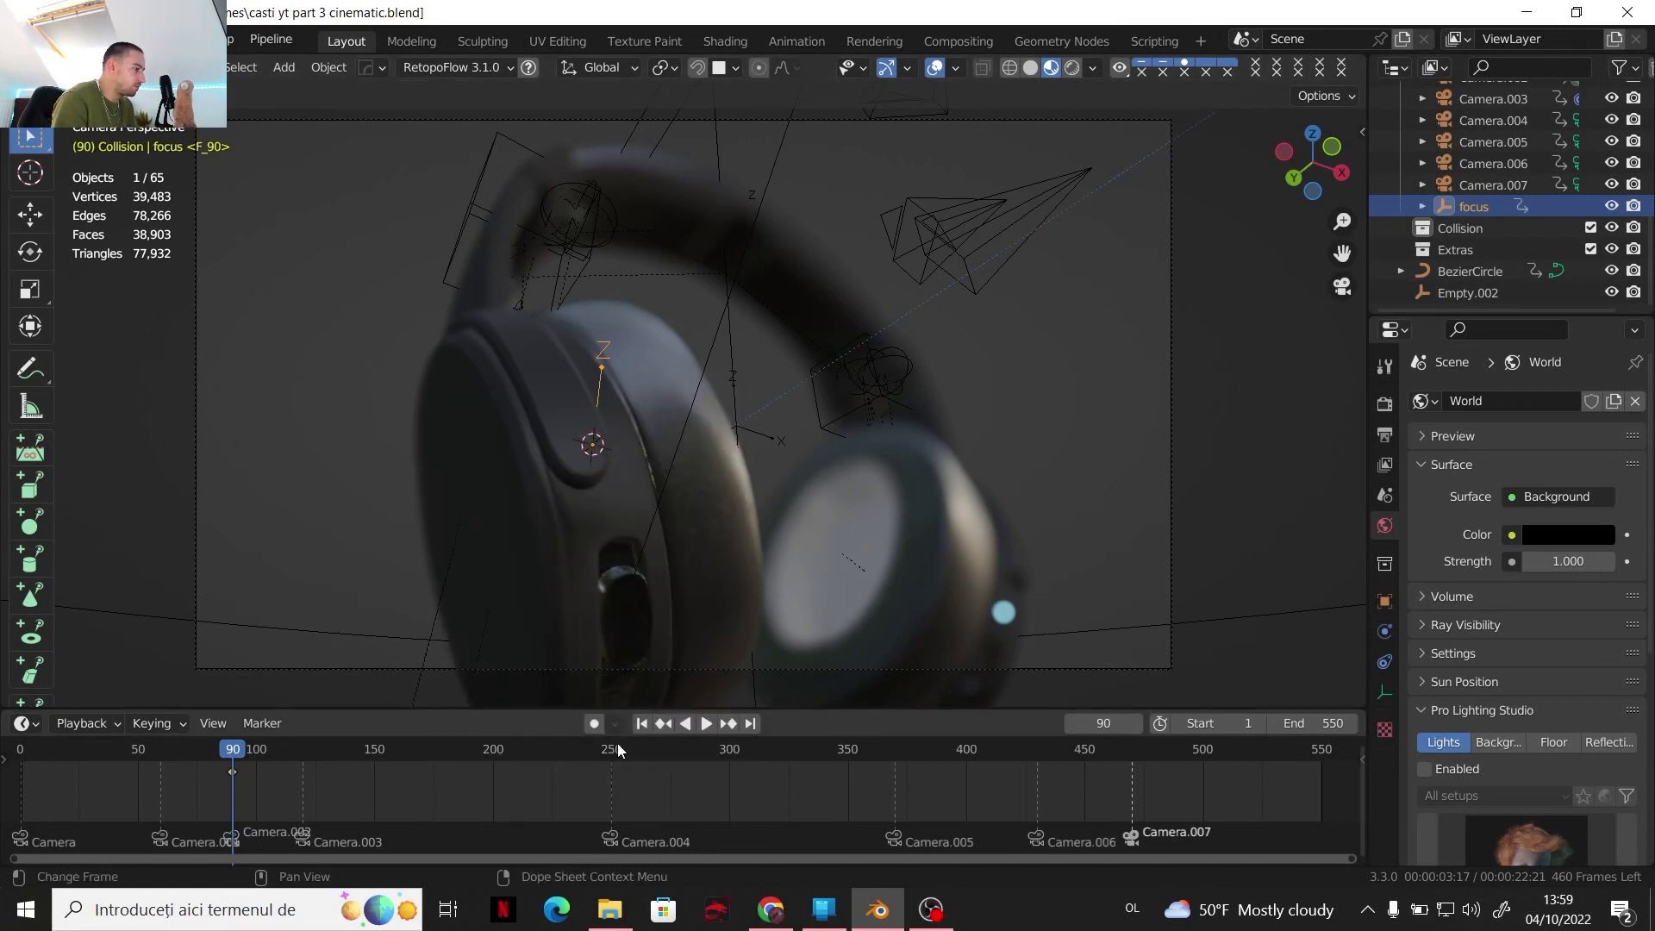
Set Camera.002's depth of field aperture to 6 blades with an F-stop of 5.2
scroll(1475, 116, up, 2)
click(1478, 117)
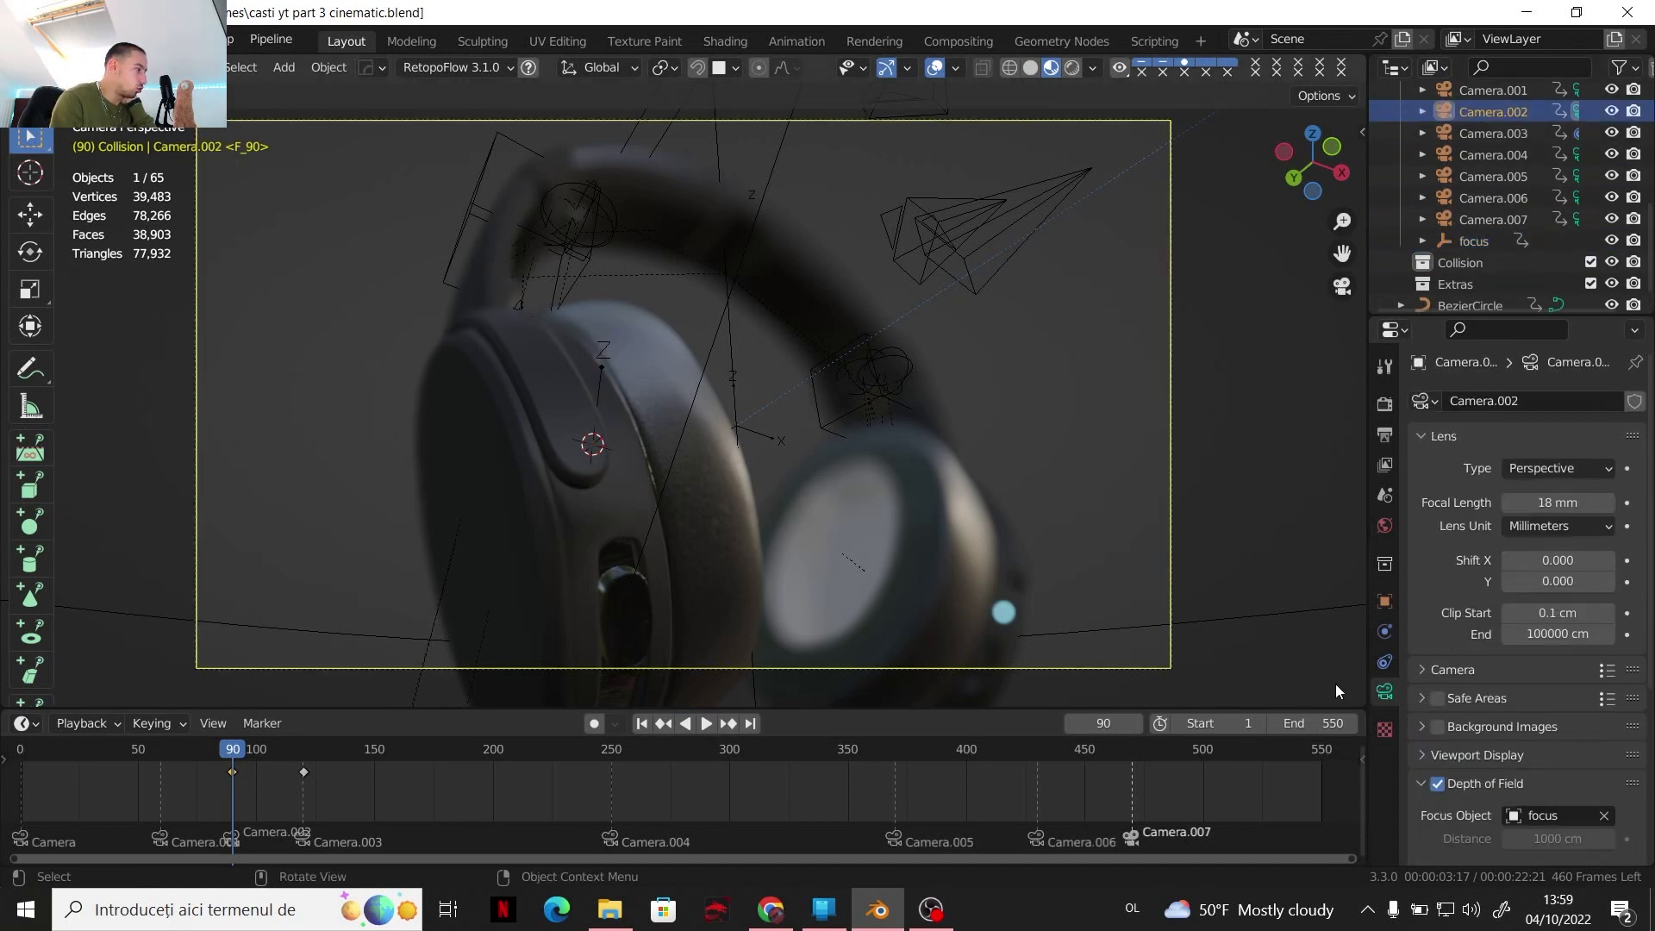
scroll(1487, 775, down, 5)
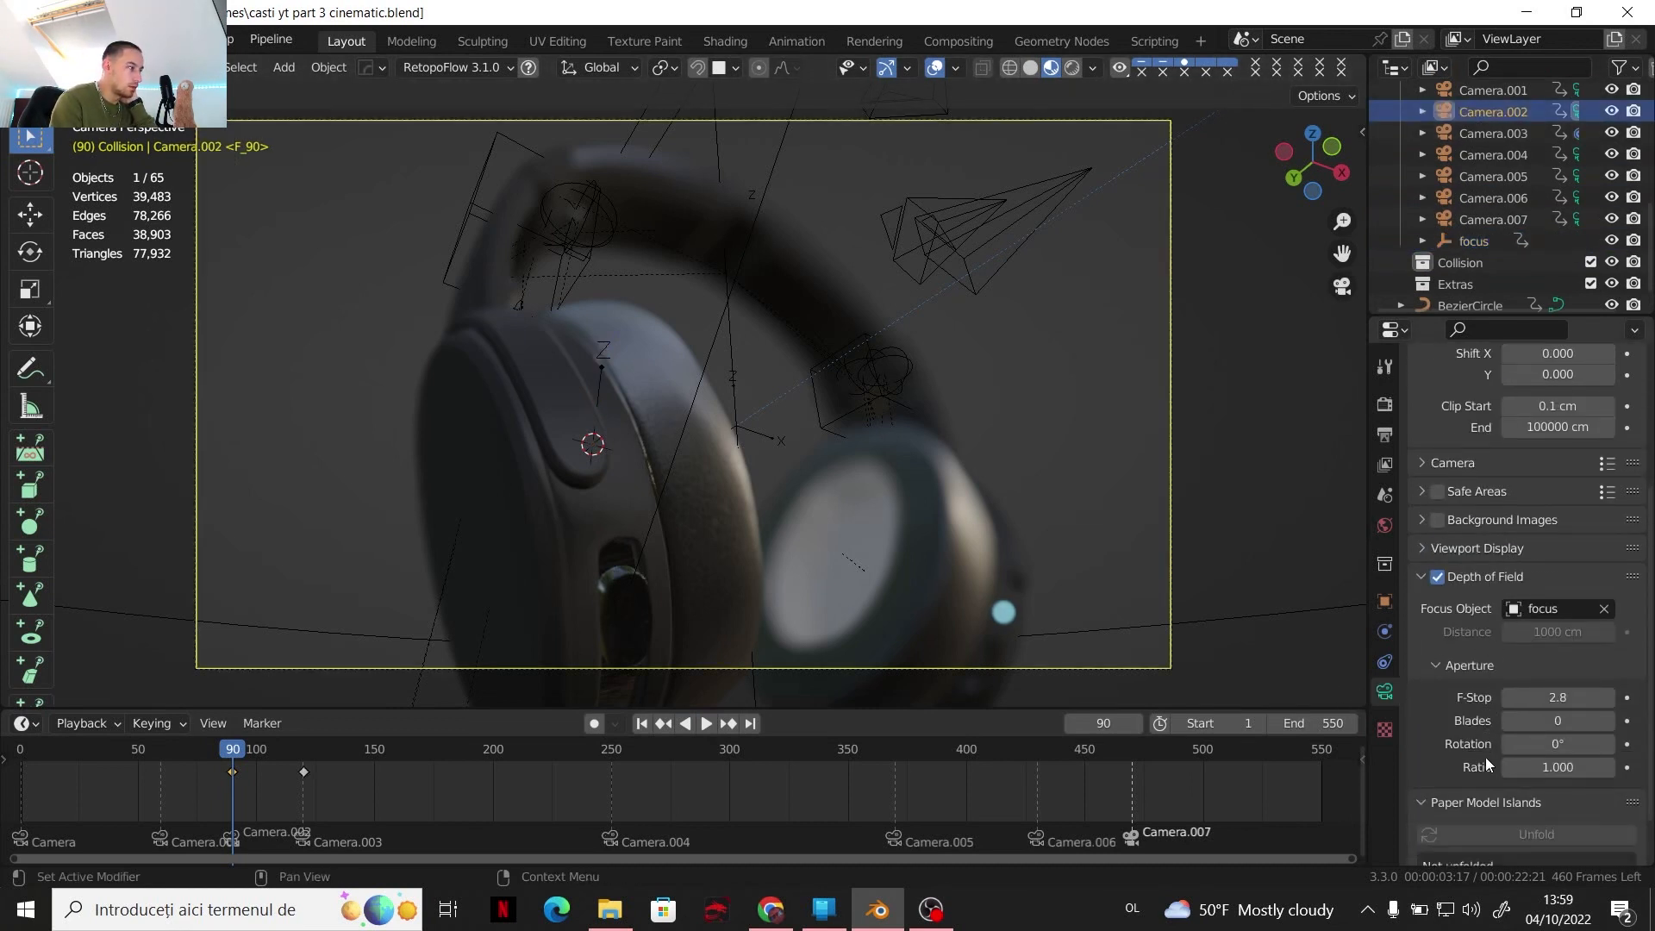
click(1547, 696)
text(1)
key(Return)
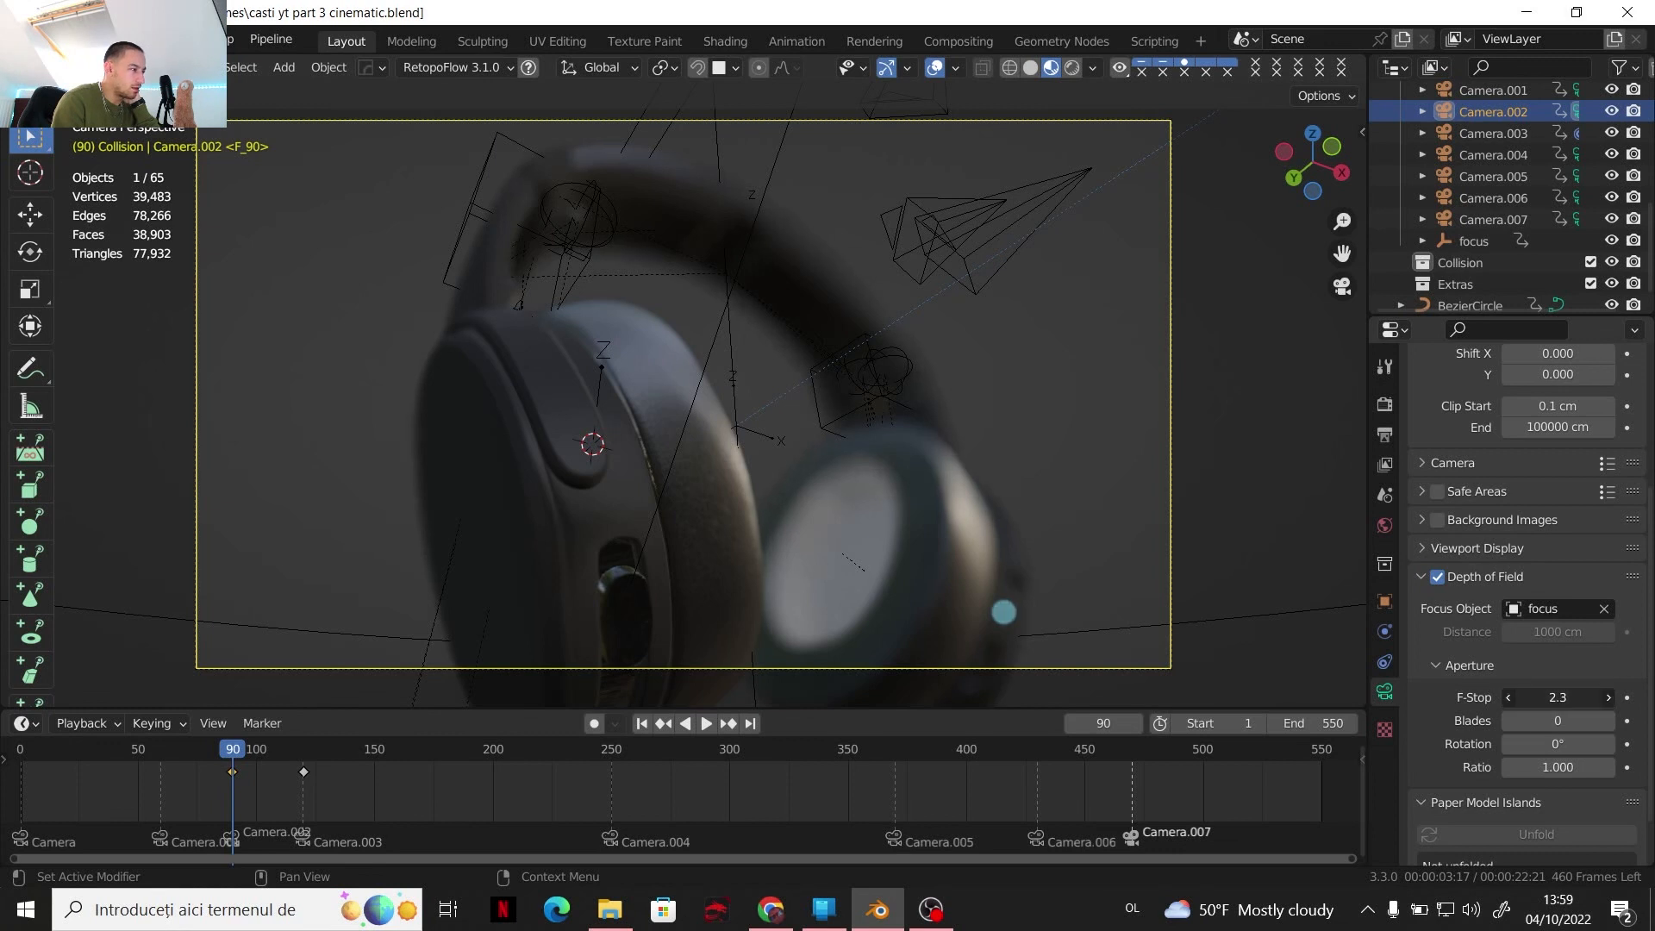
drag(1547, 698, 1612, 698)
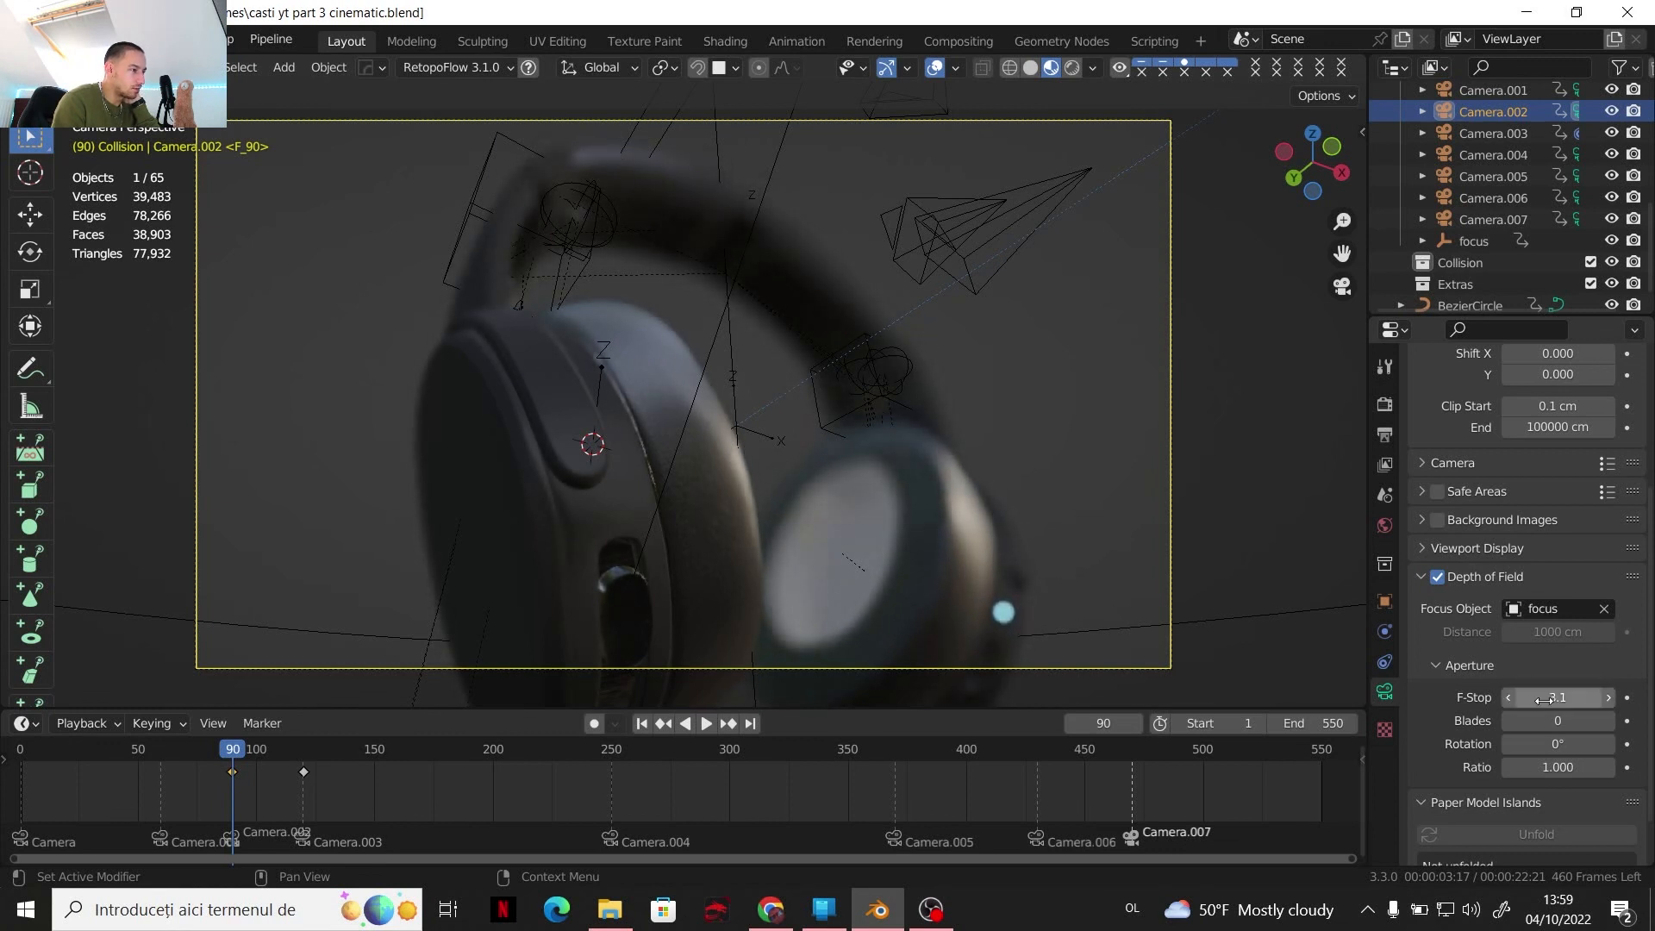
click(1559, 718)
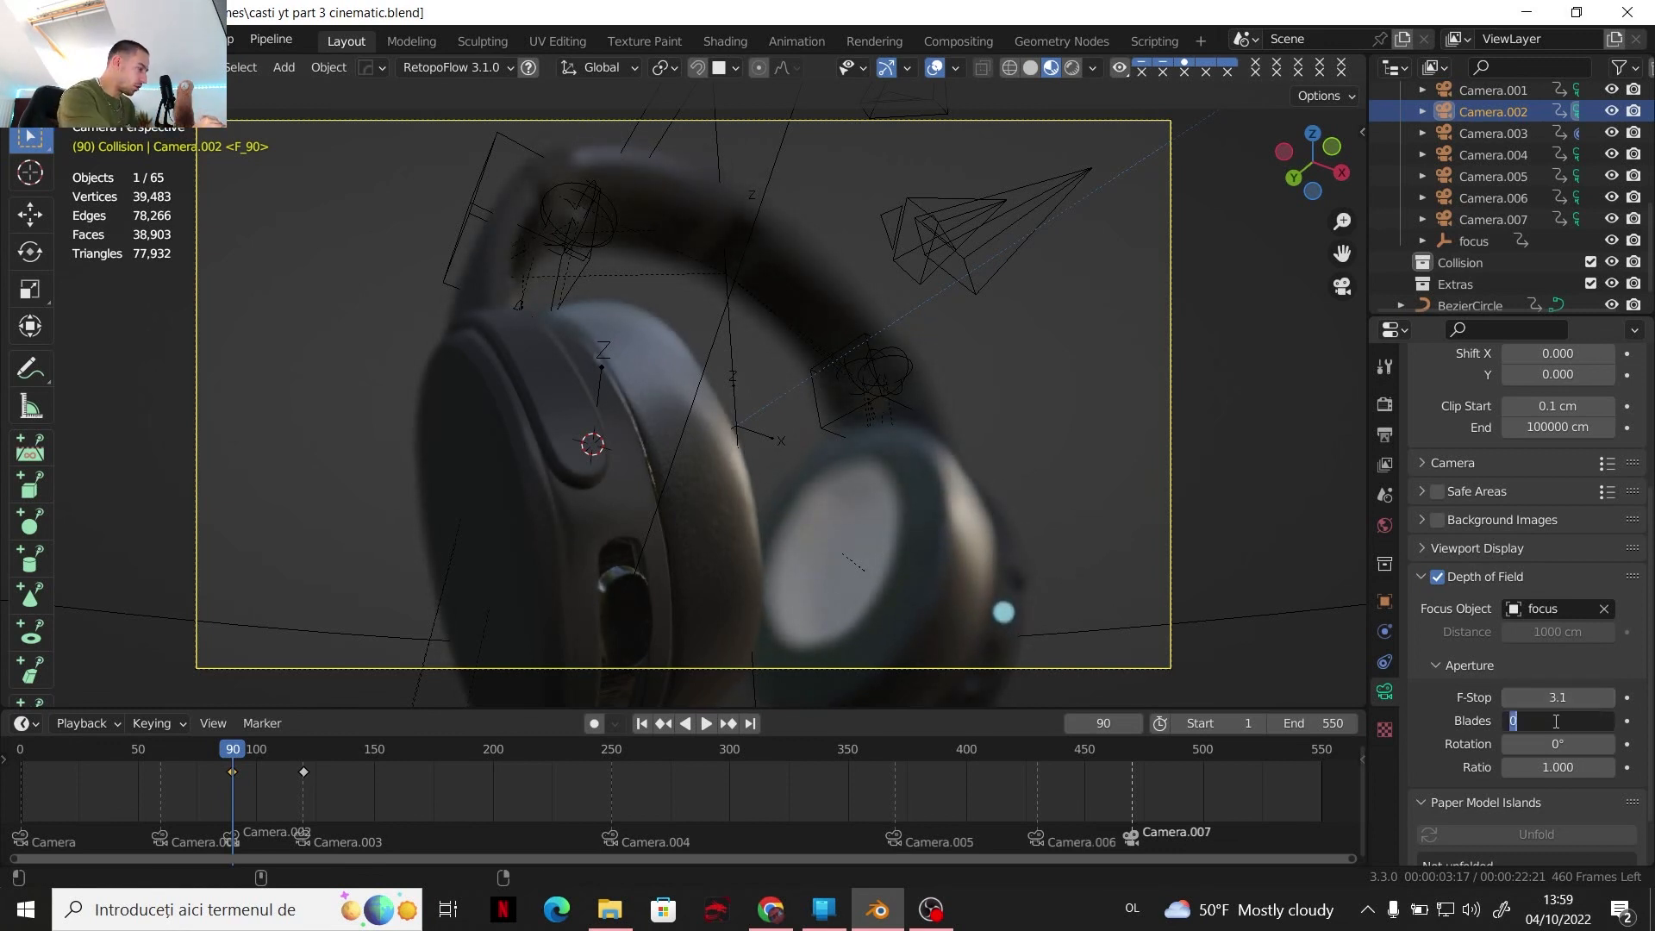
text(6)
key(Return)
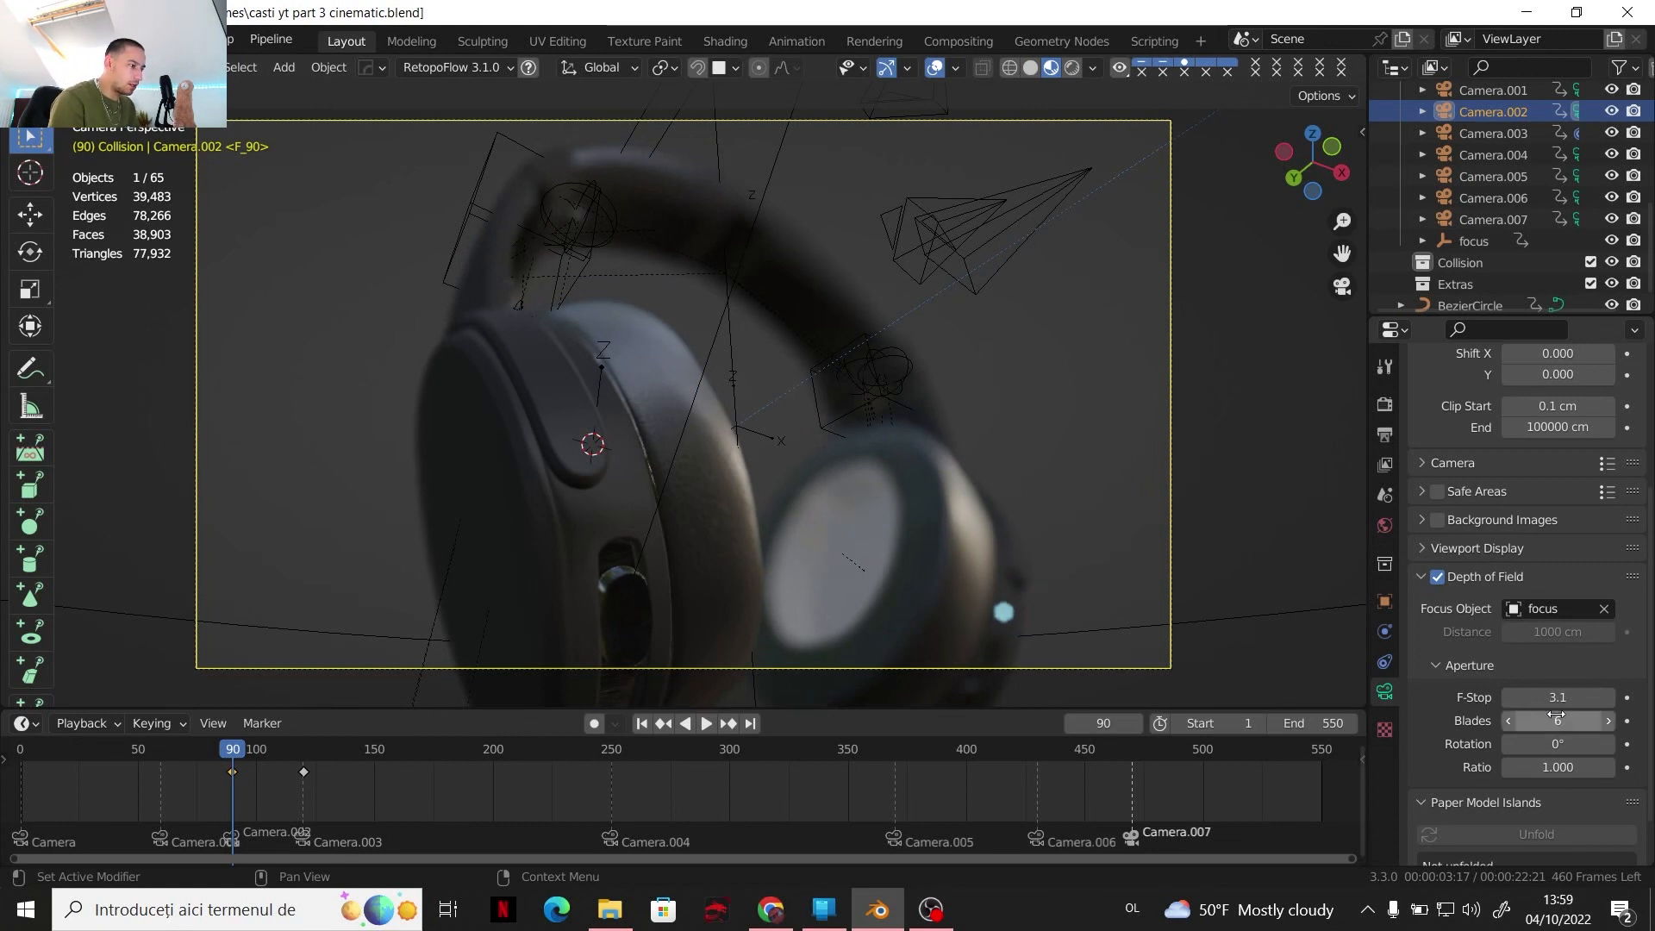
click(1561, 700)
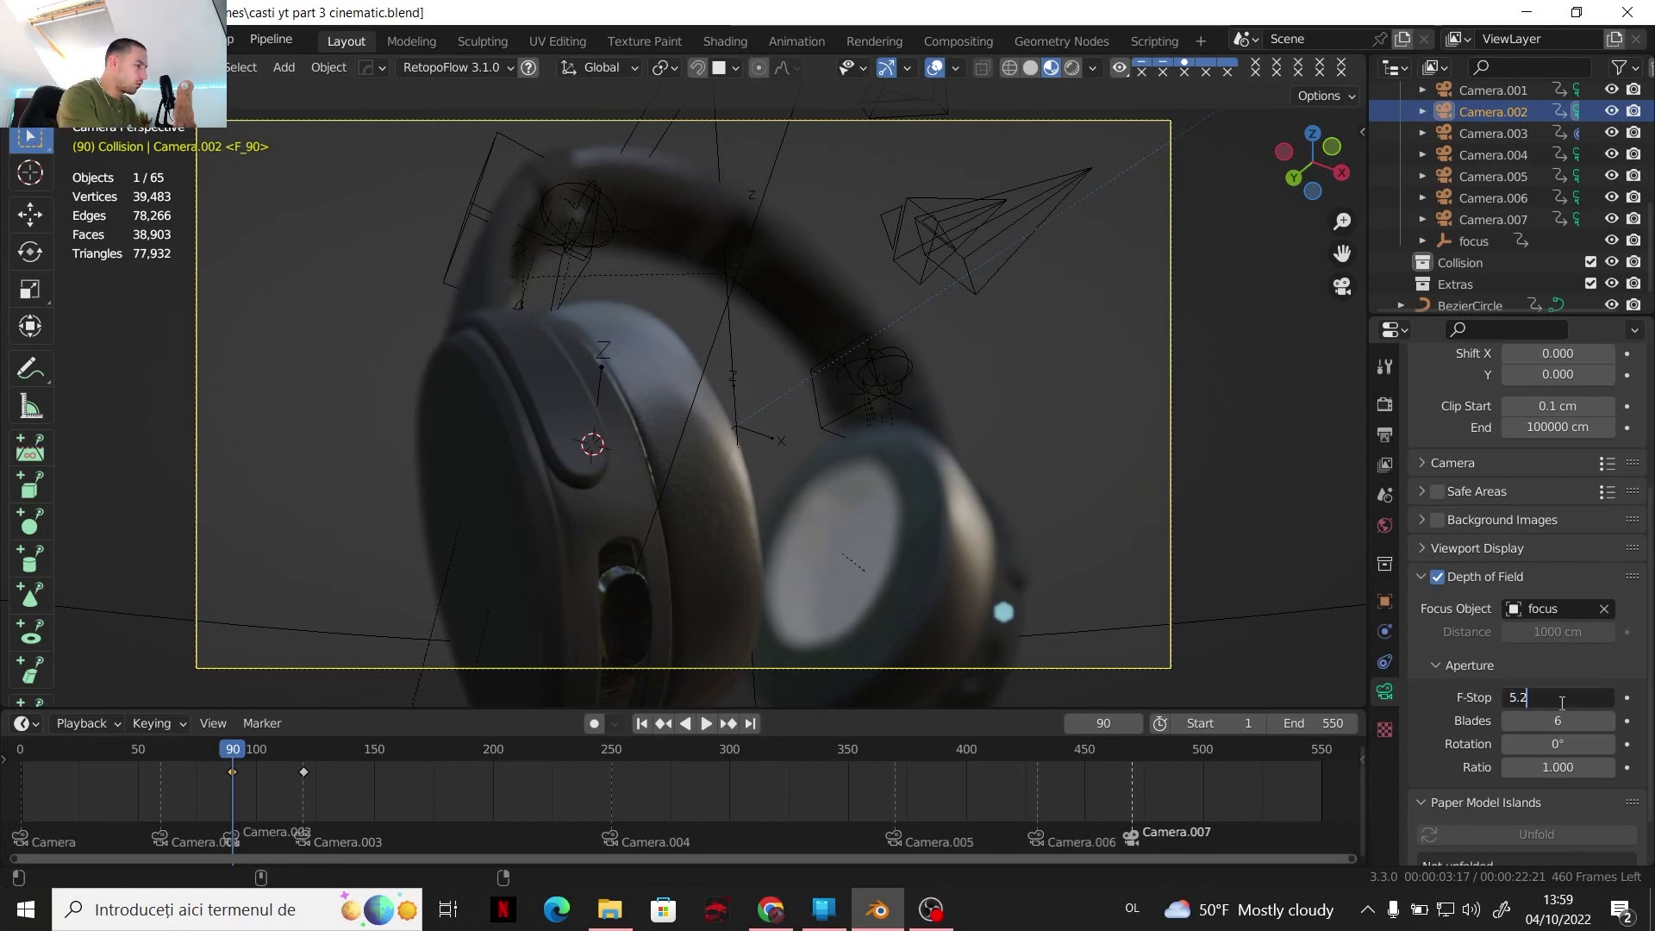
key(Return)
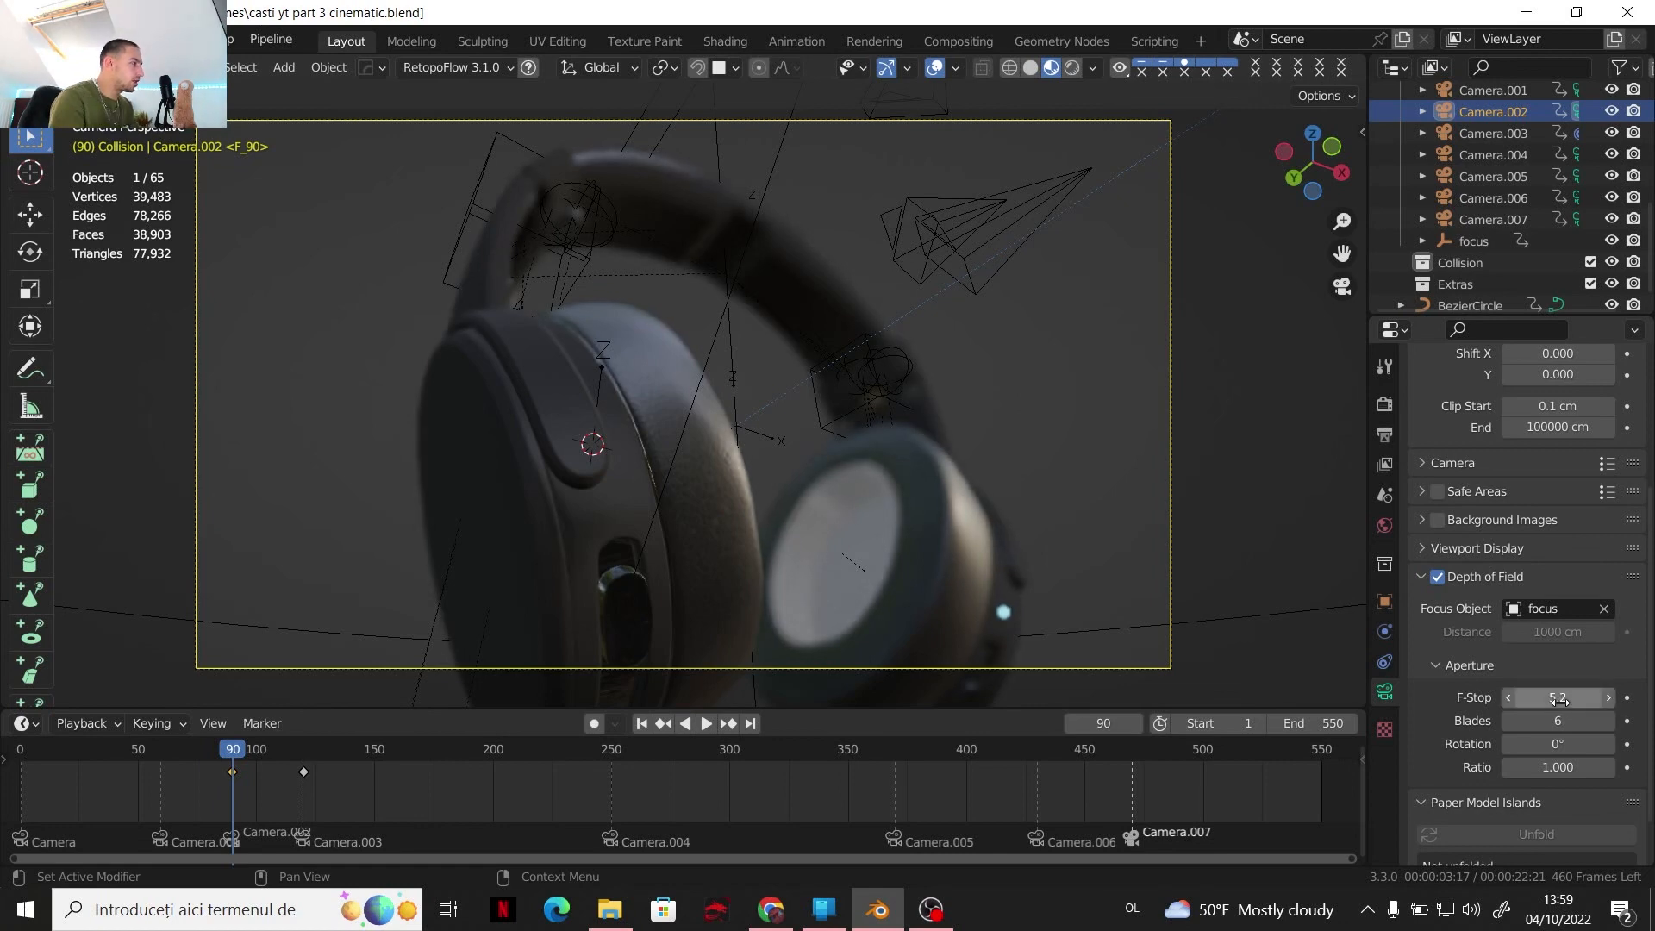
Switch the viewport to rendered shading and keyframe the focus empty's location at frame 119
click(1070, 69)
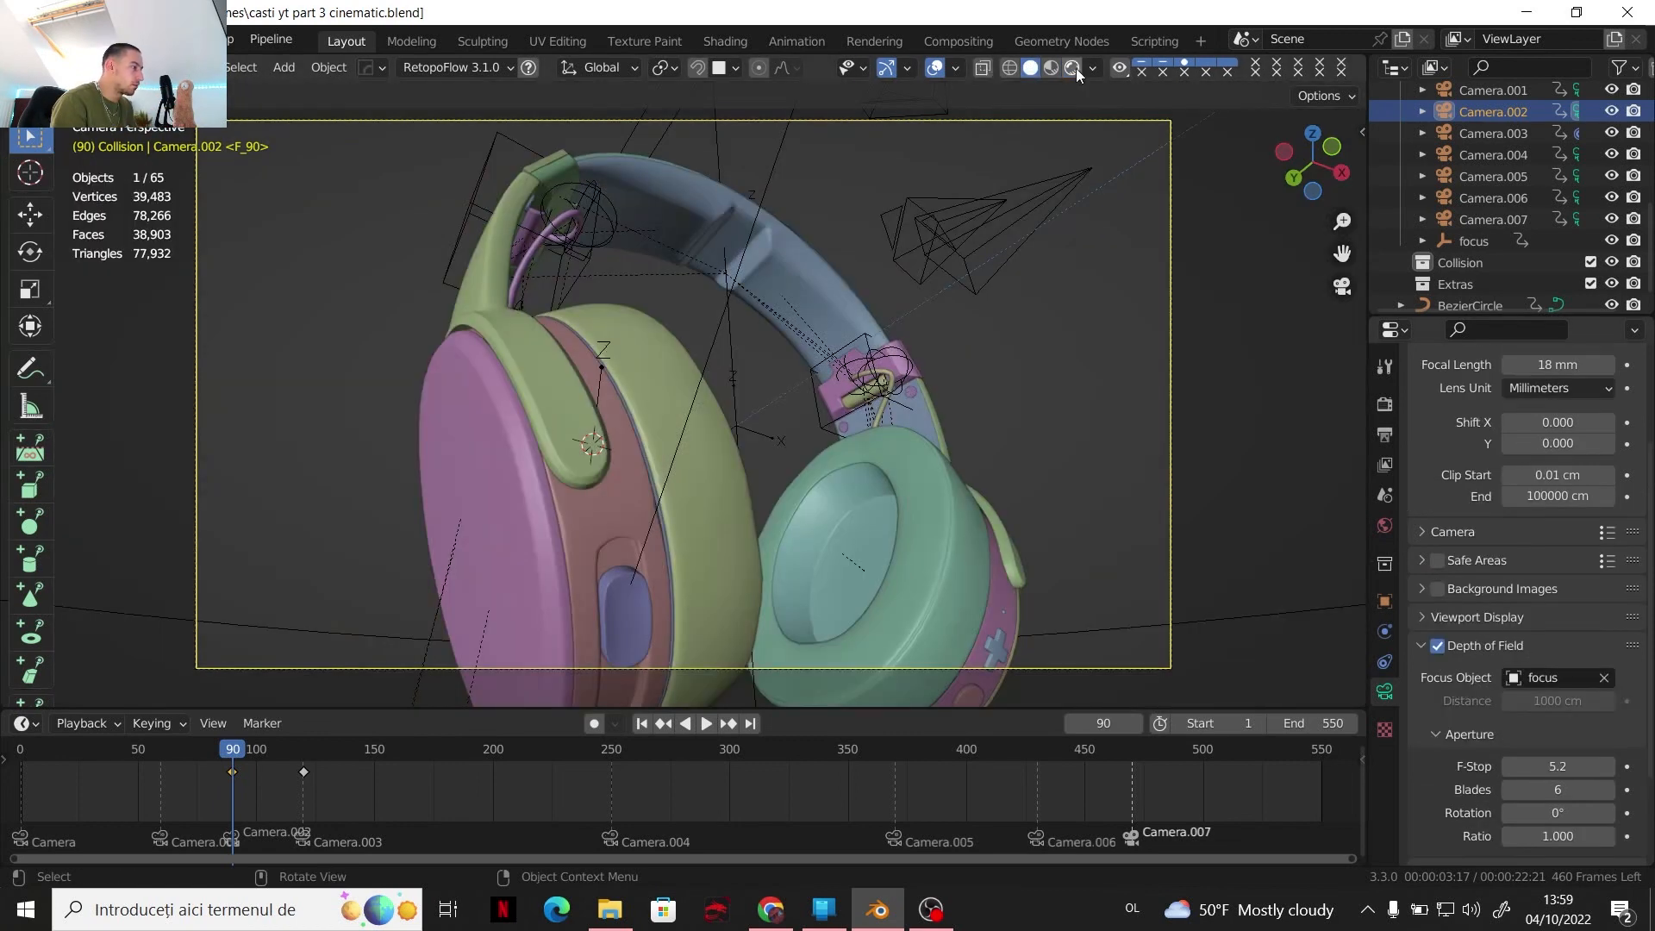
click(1076, 69)
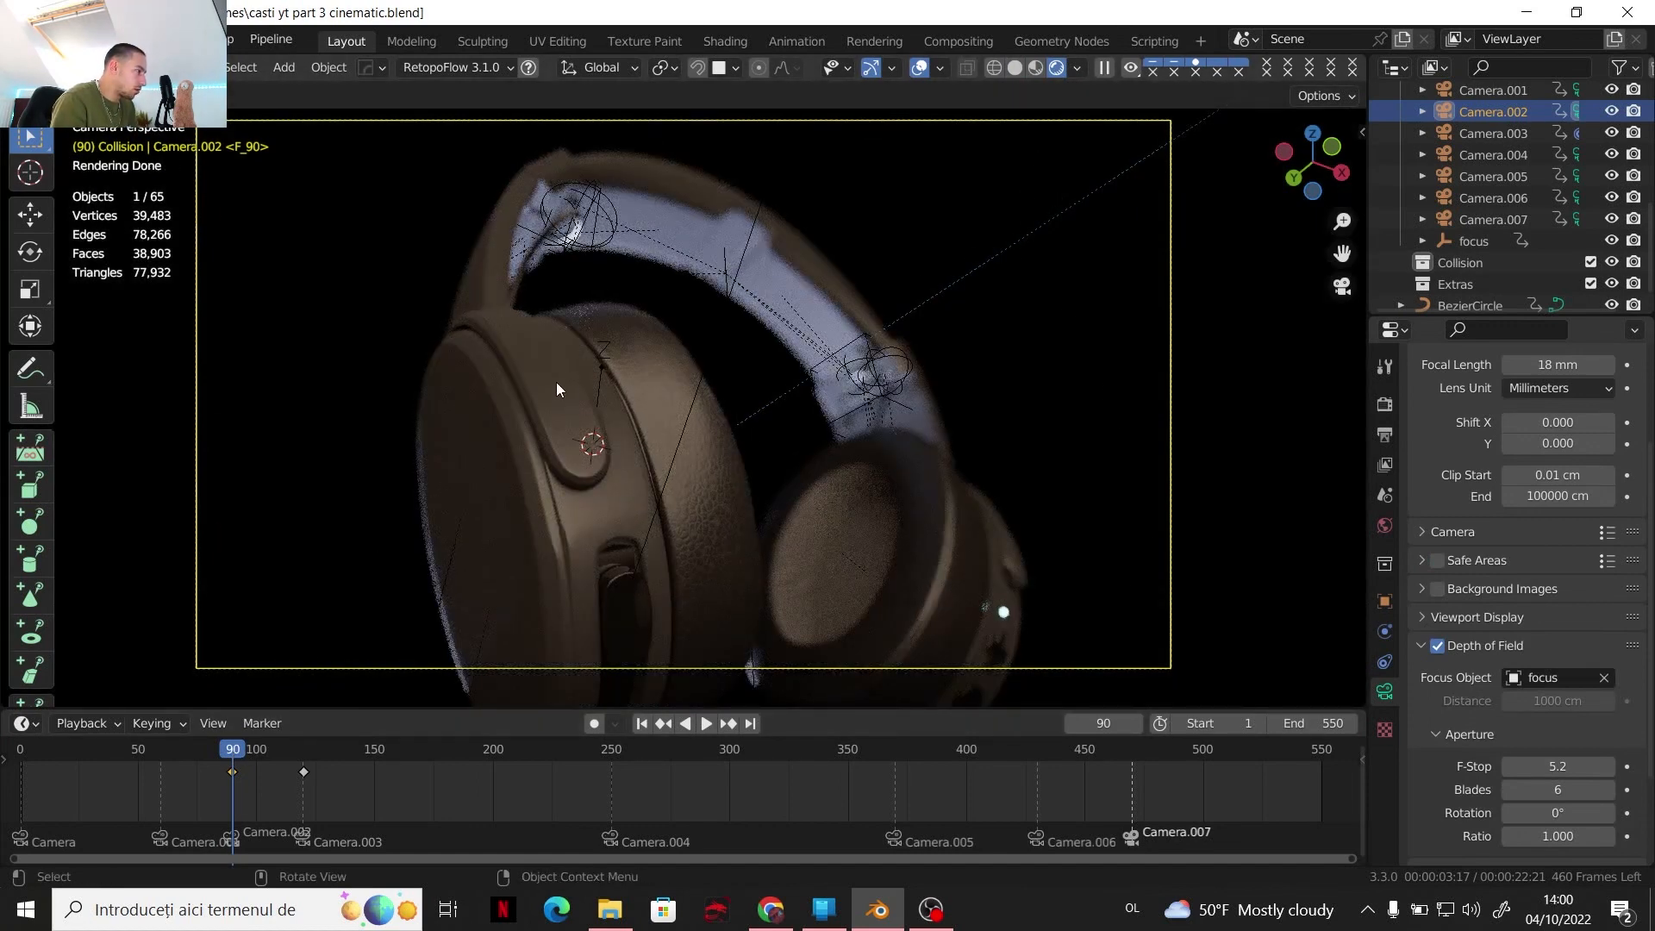
click(601, 368)
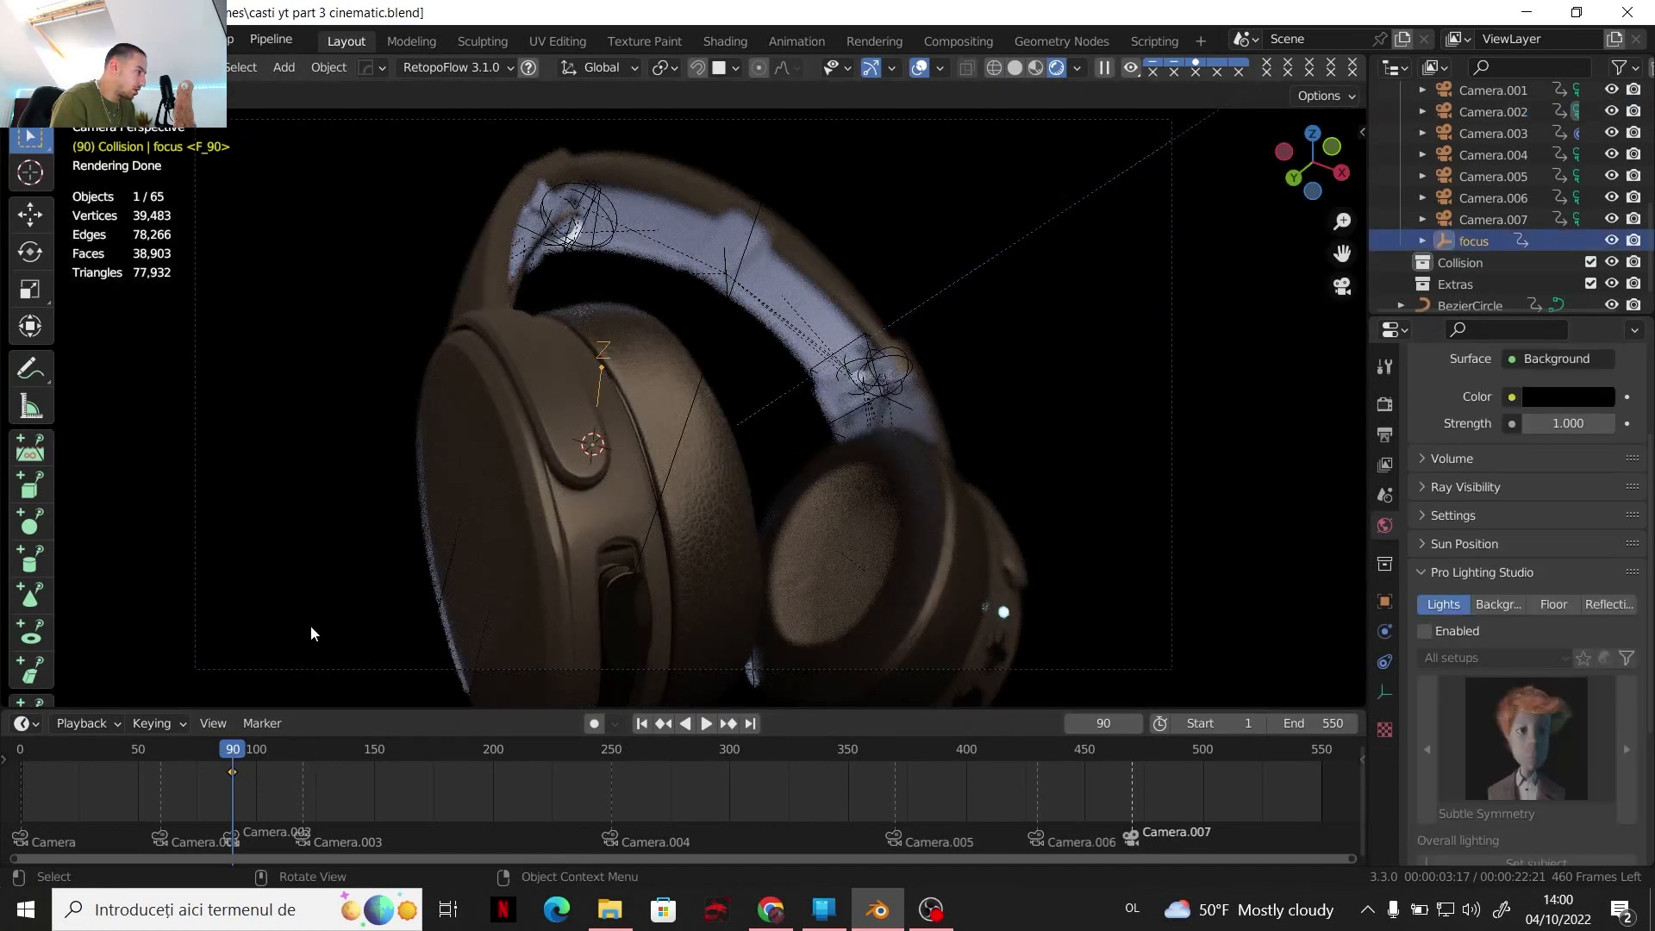
drag(248, 750, 302, 774)
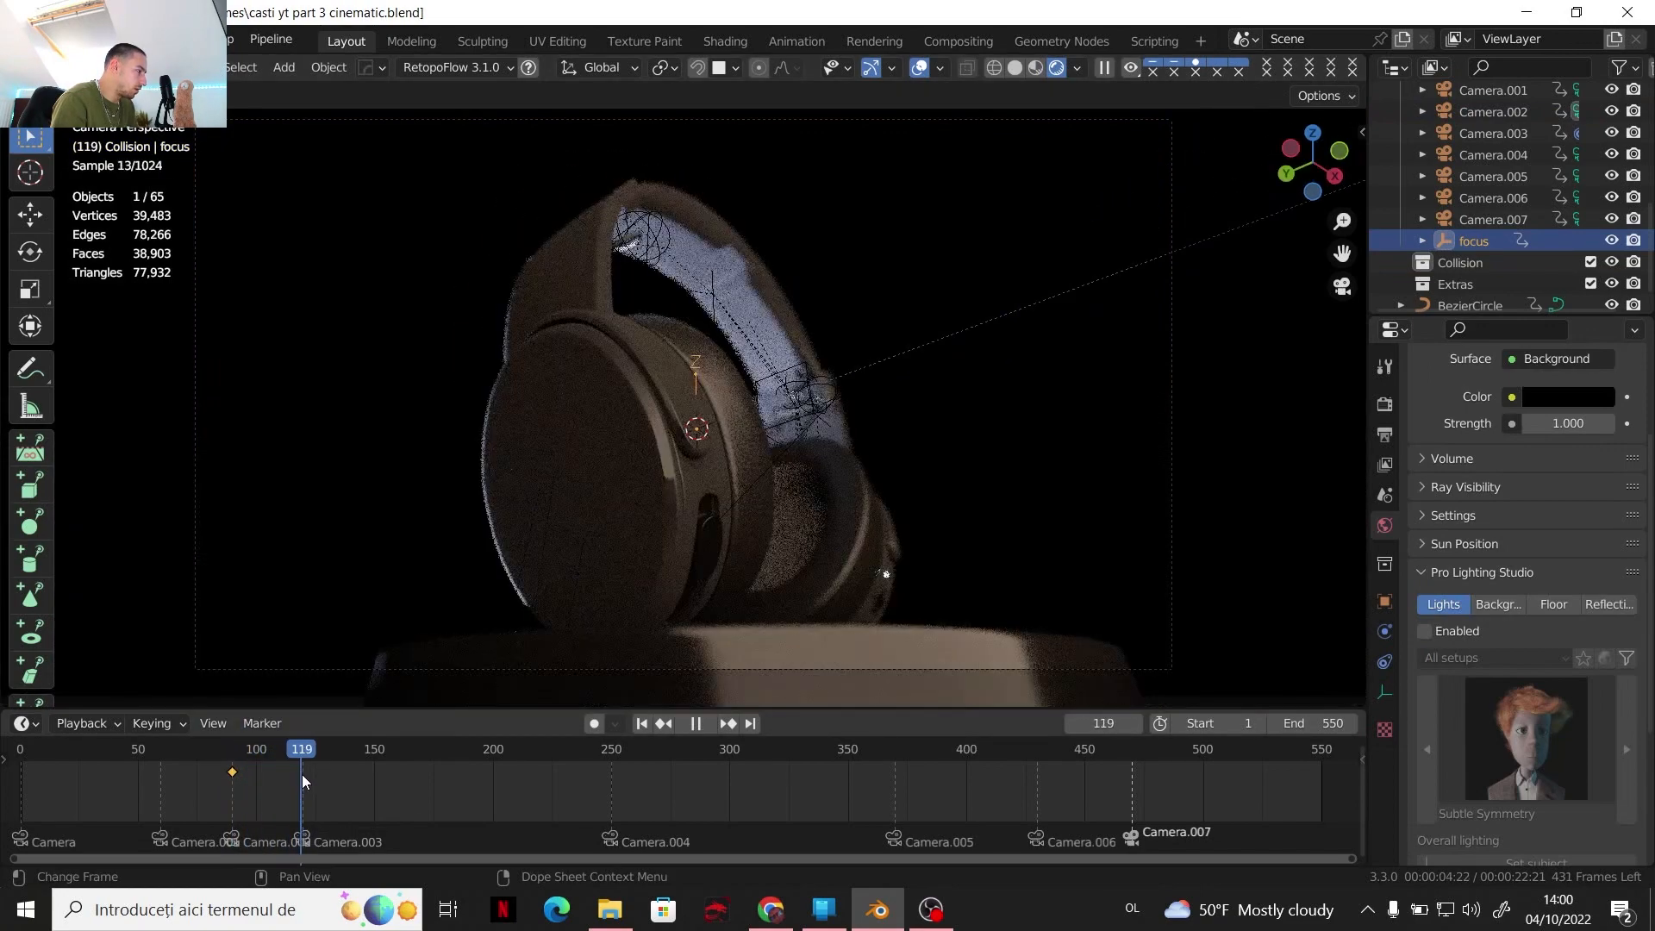
key(i)
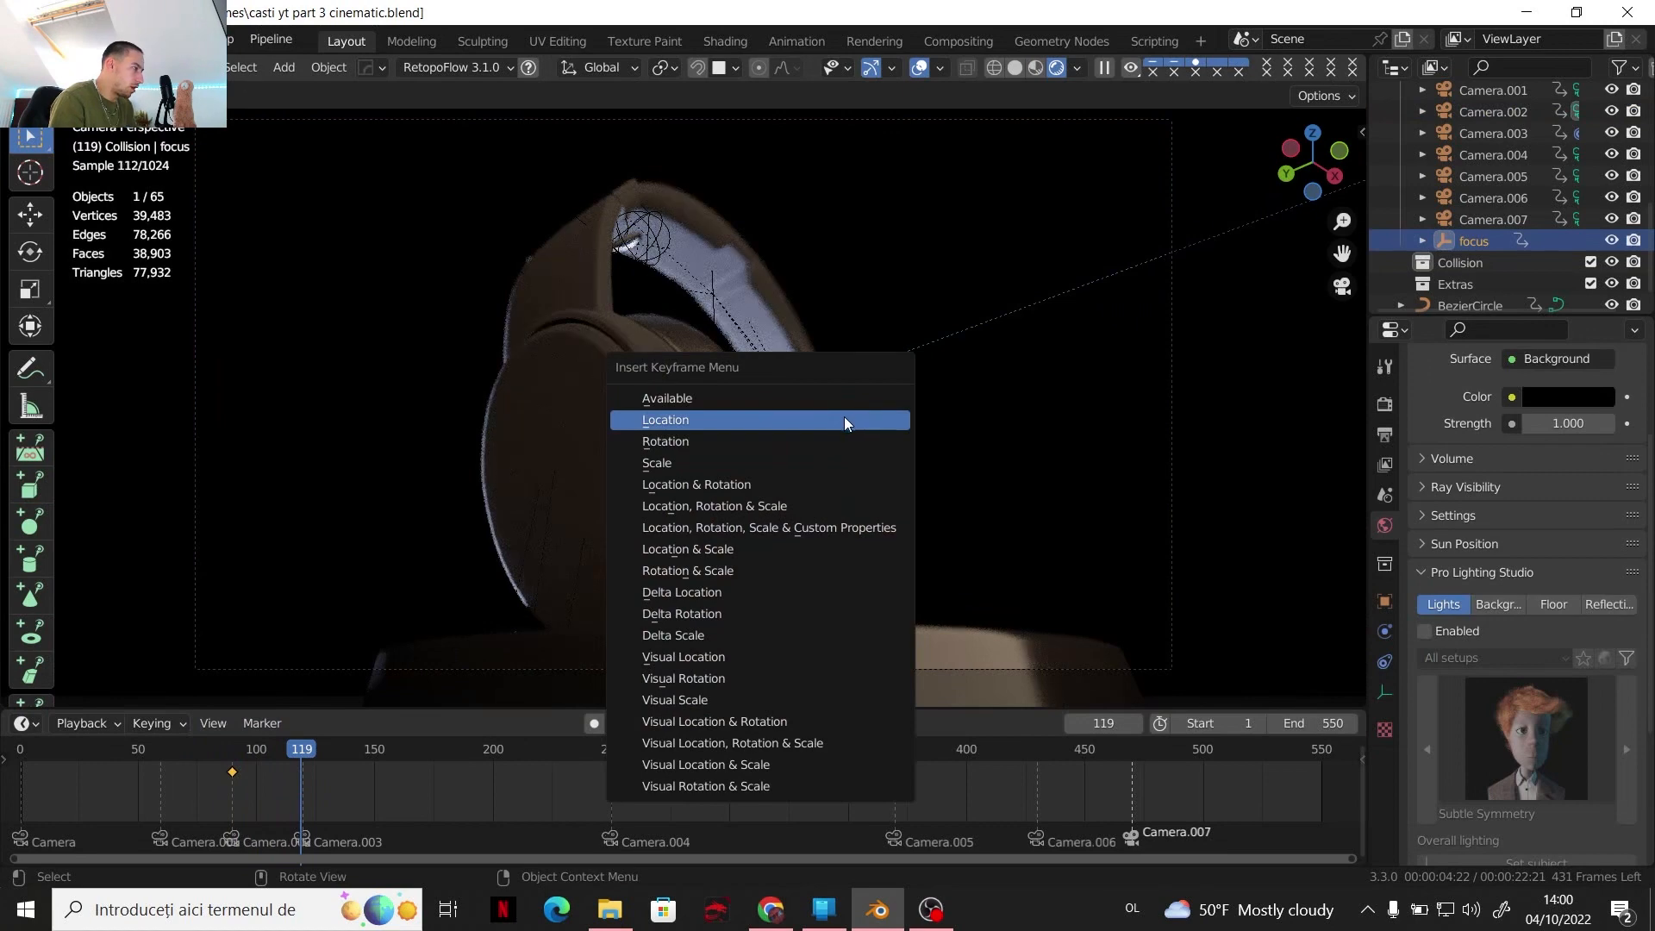
click(831, 422)
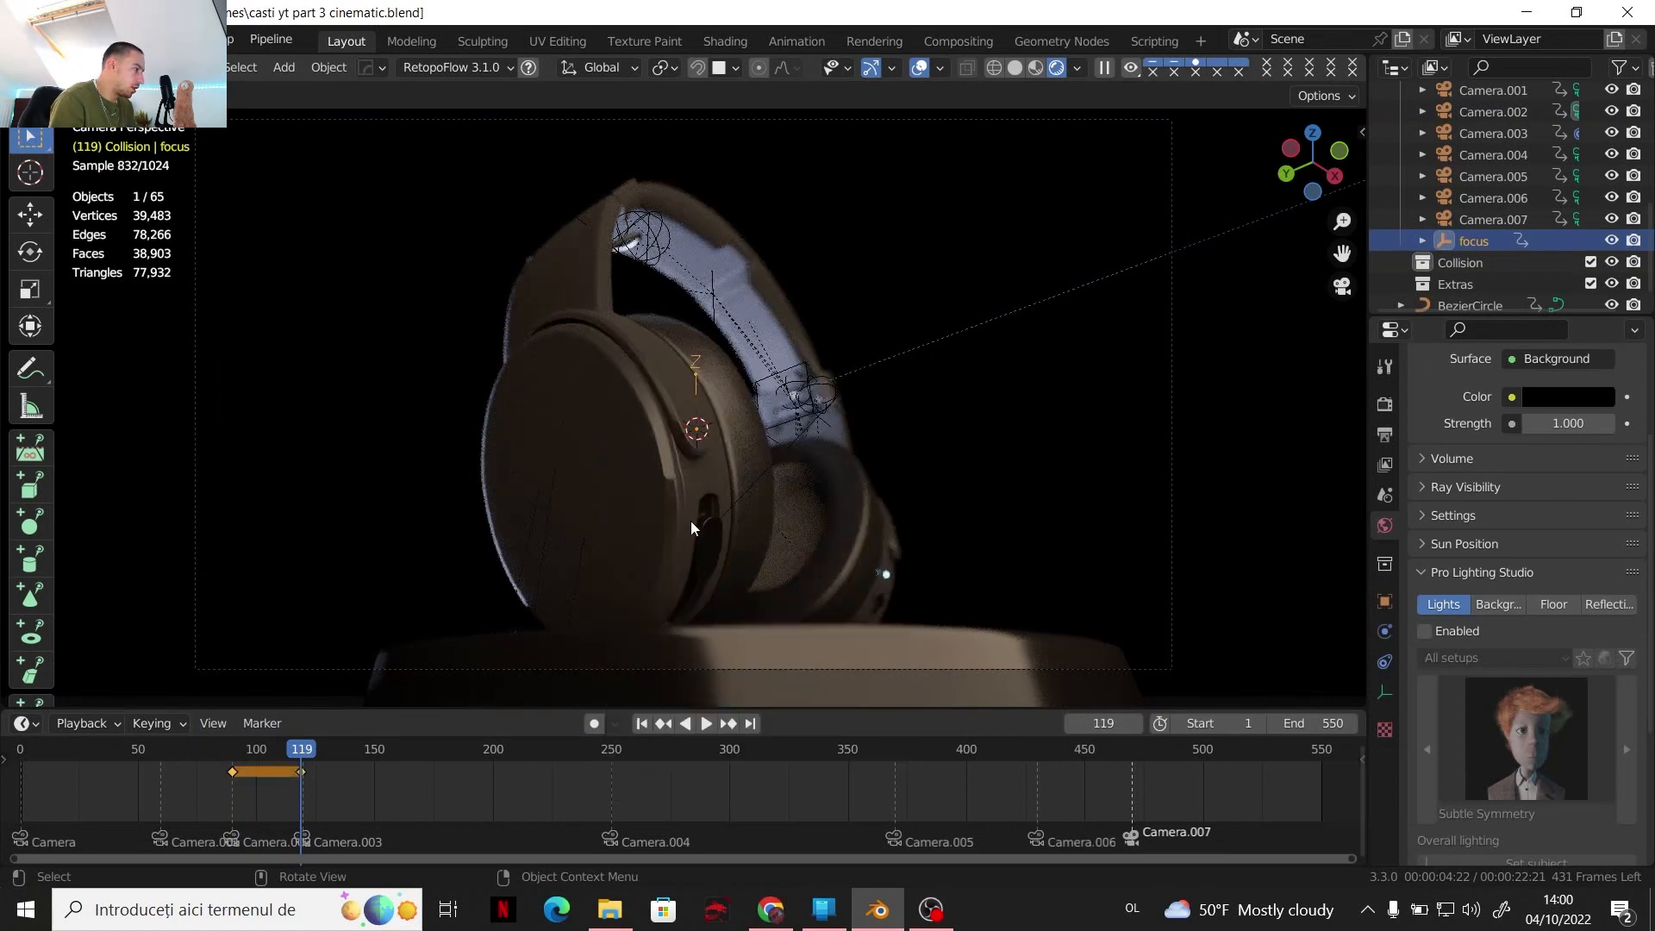
Keyframe the focus empty's location at frame 369, just before the cut to Camera.005
click(303, 752)
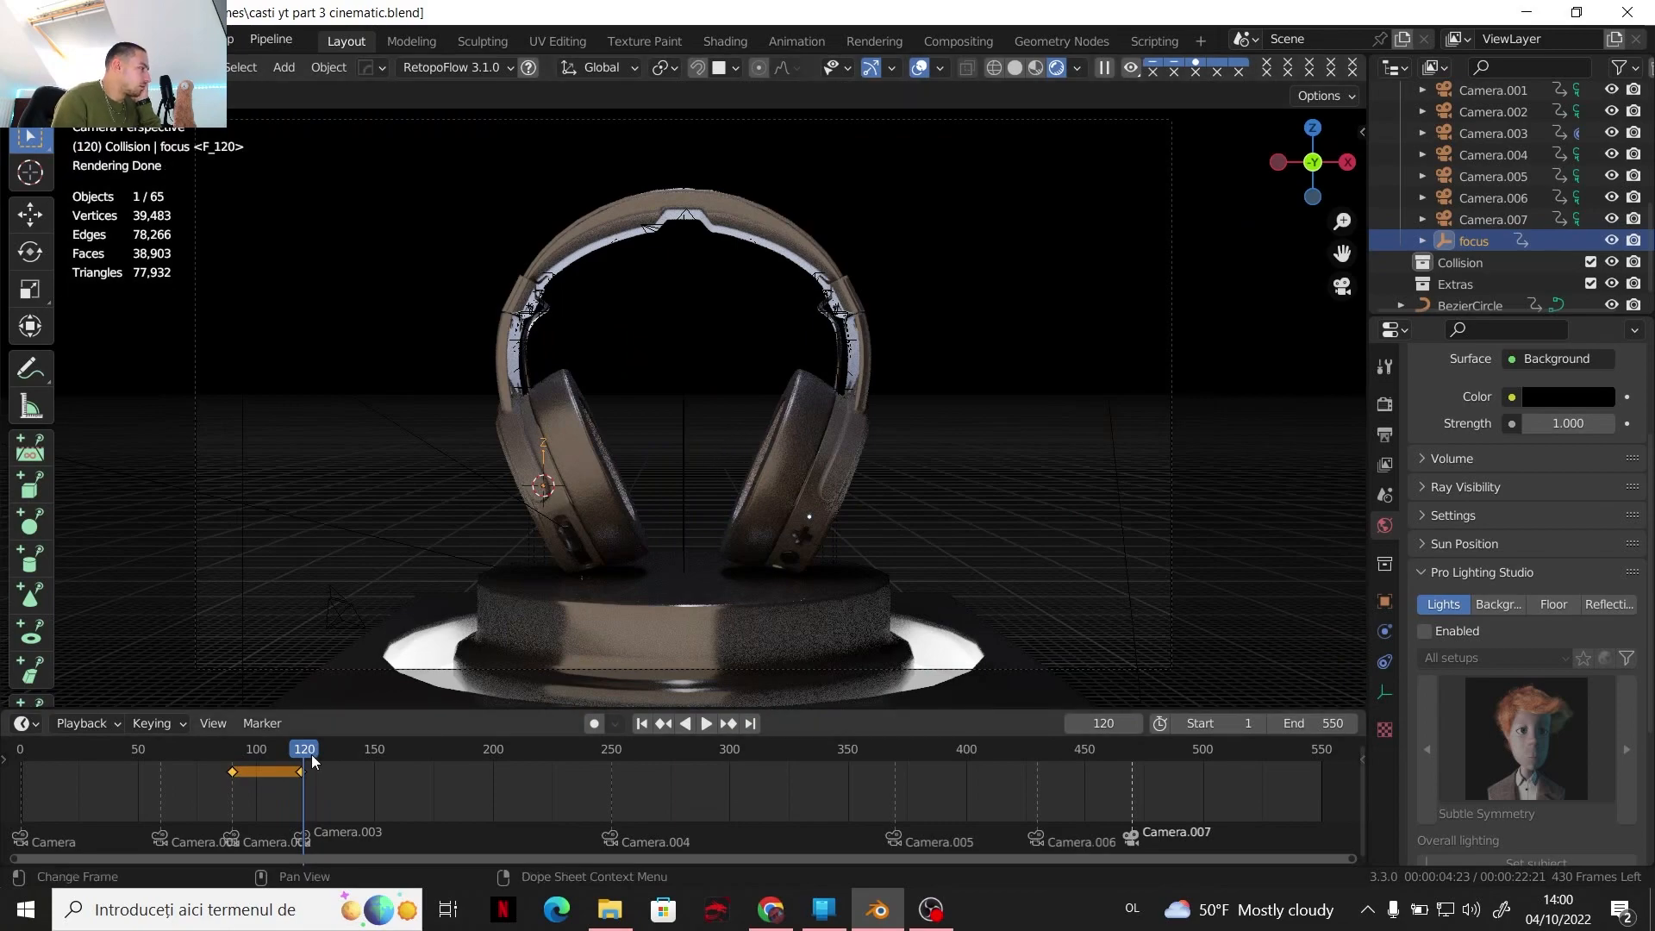
key(space)
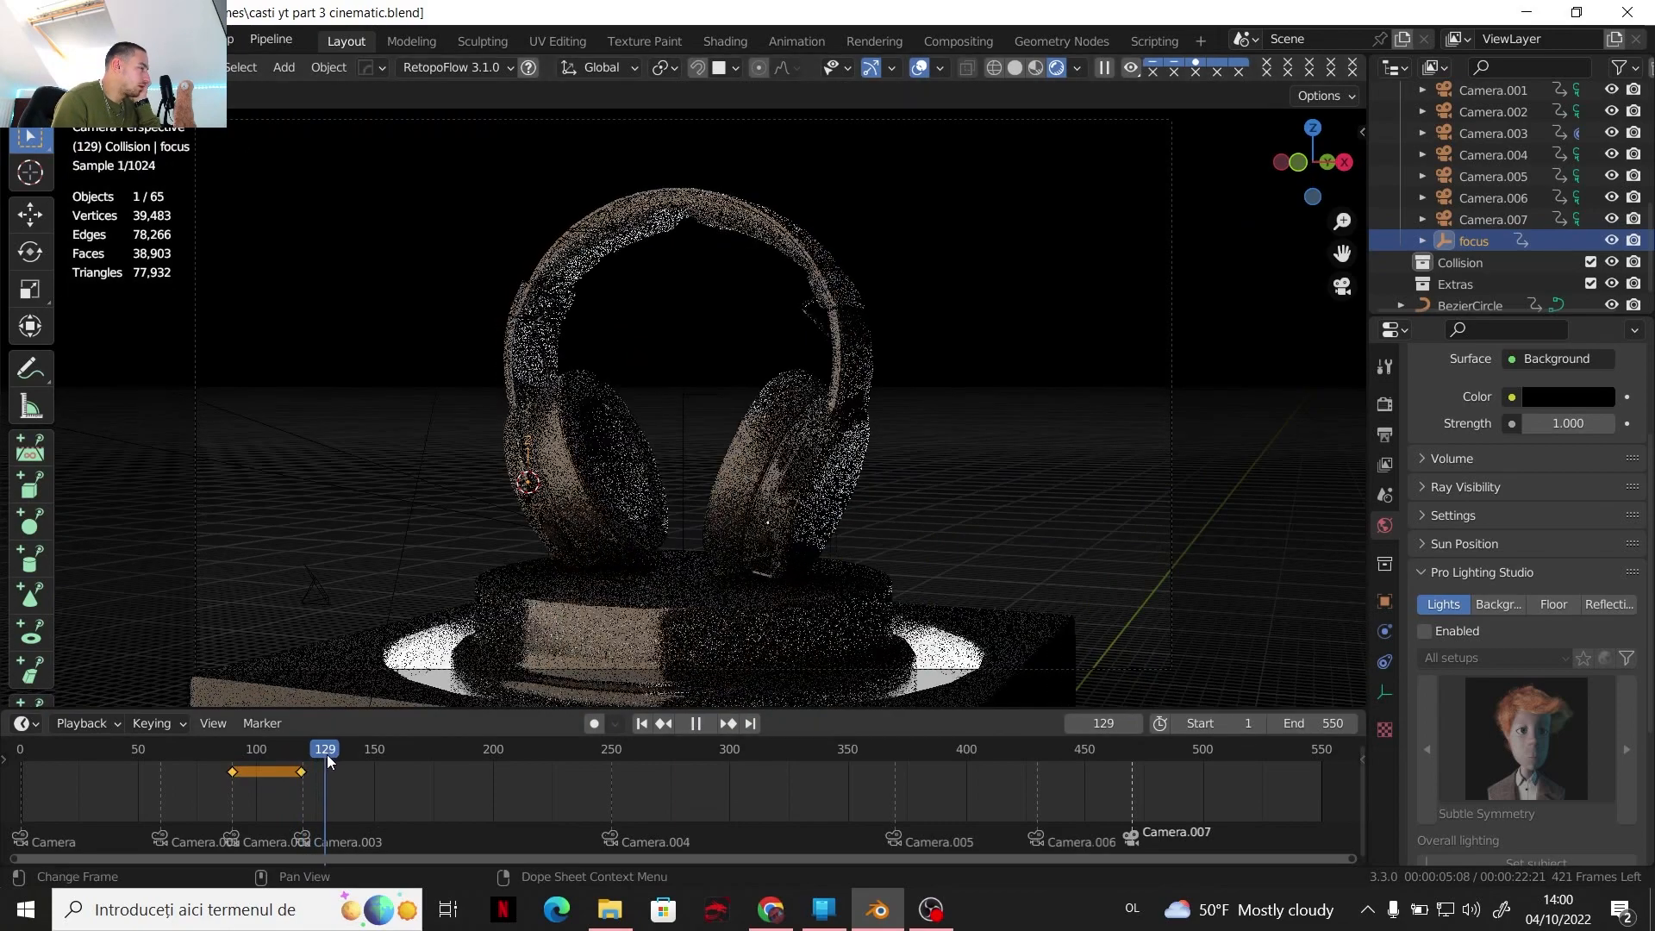
drag(328, 756, 893, 779)
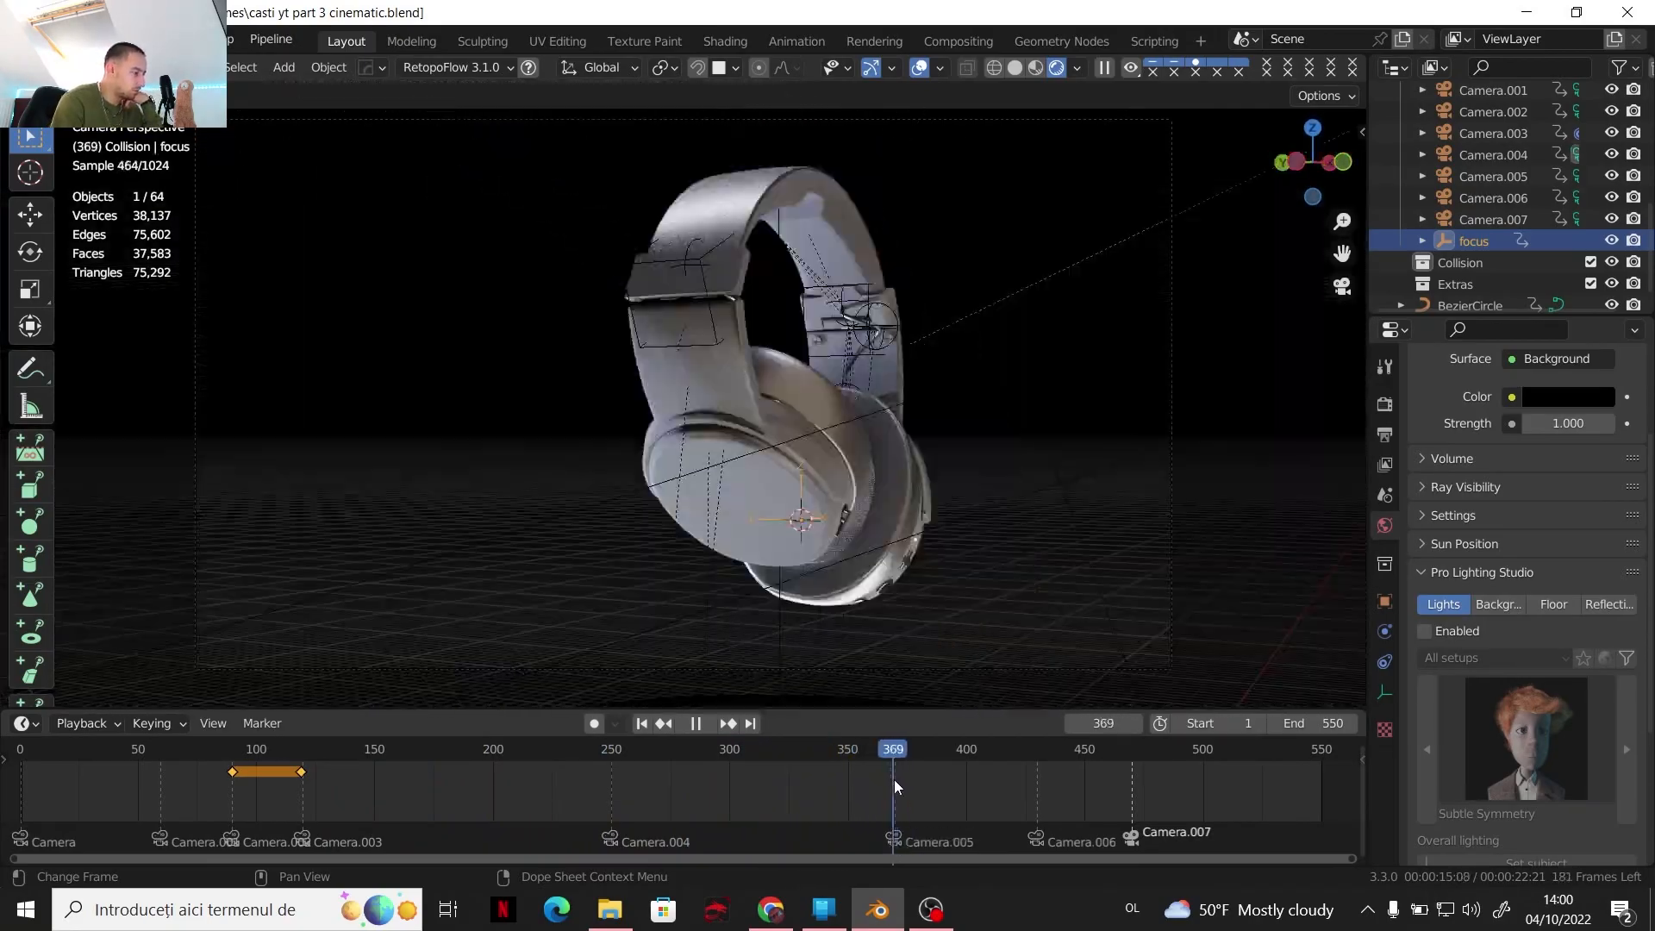
key(i)
click(952, 449)
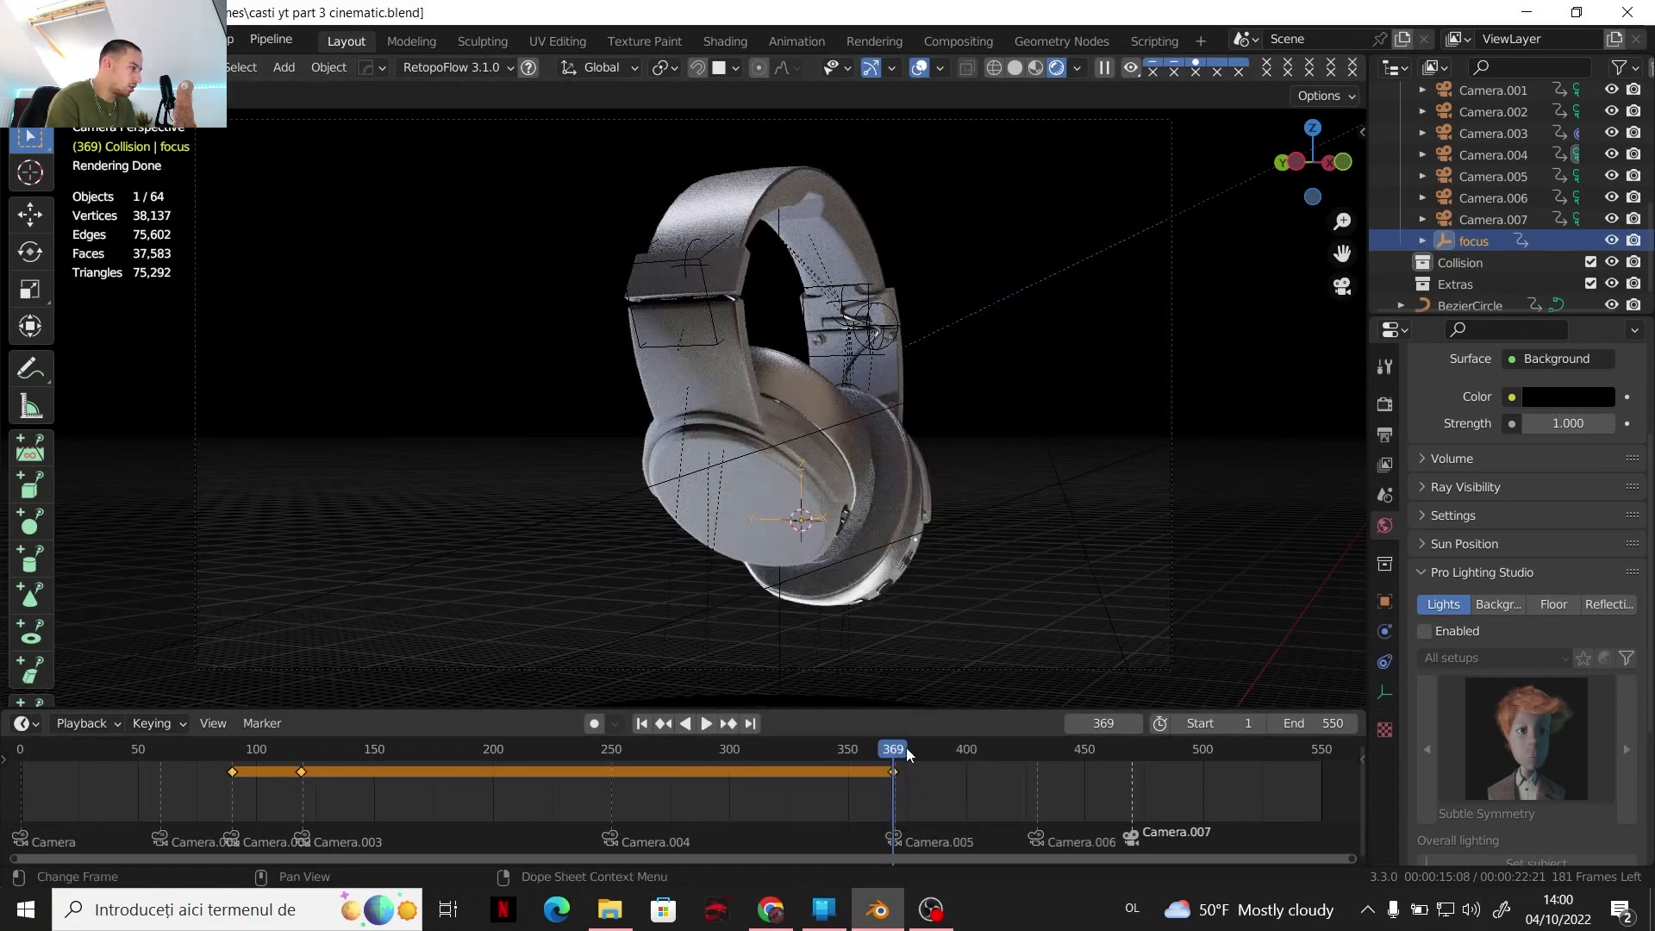
At frame 370, turn on Camera.005's depth of field and use the focus empty as its focus object
key(space)
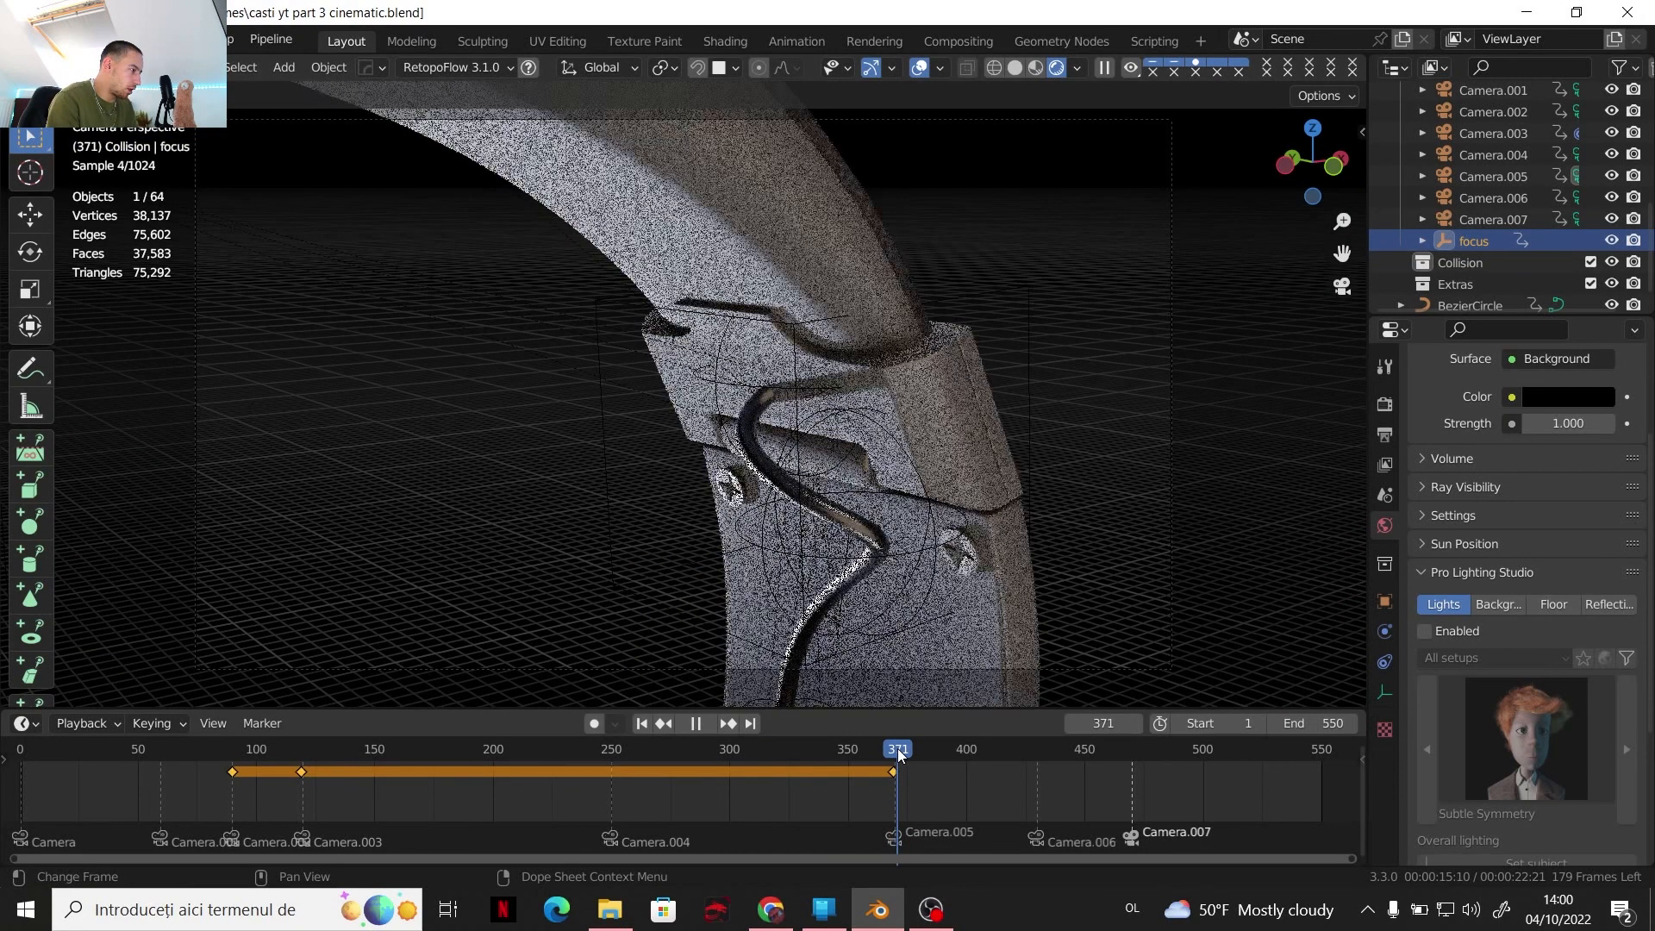
drag(897, 749, 895, 749)
key(space)
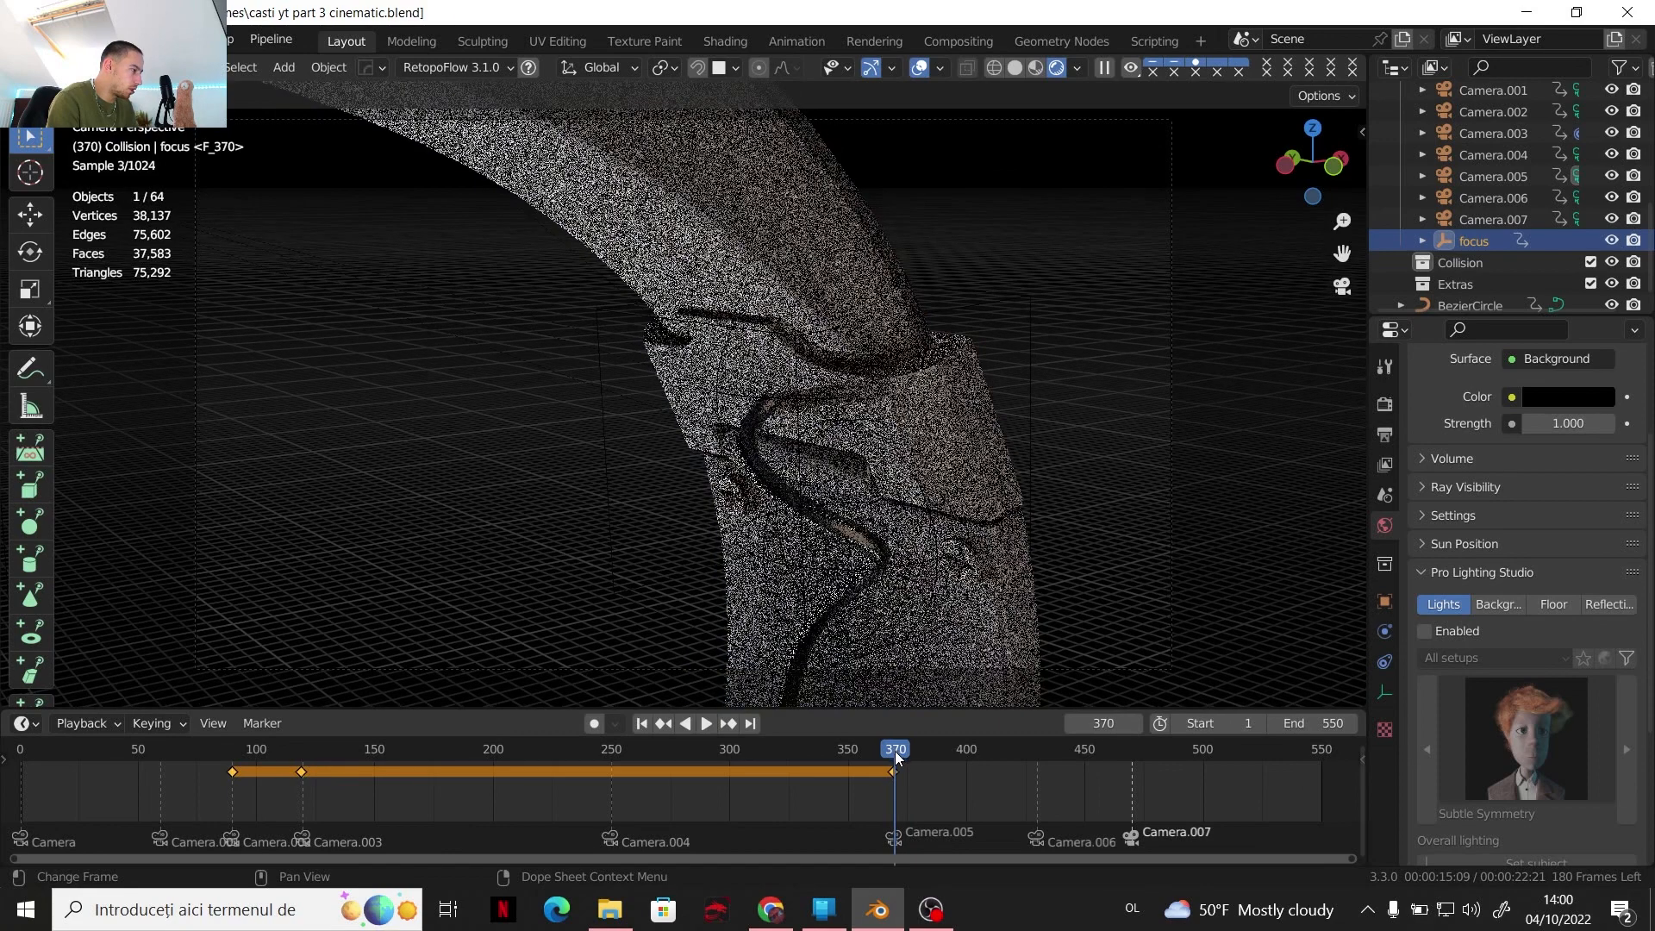
click(1489, 176)
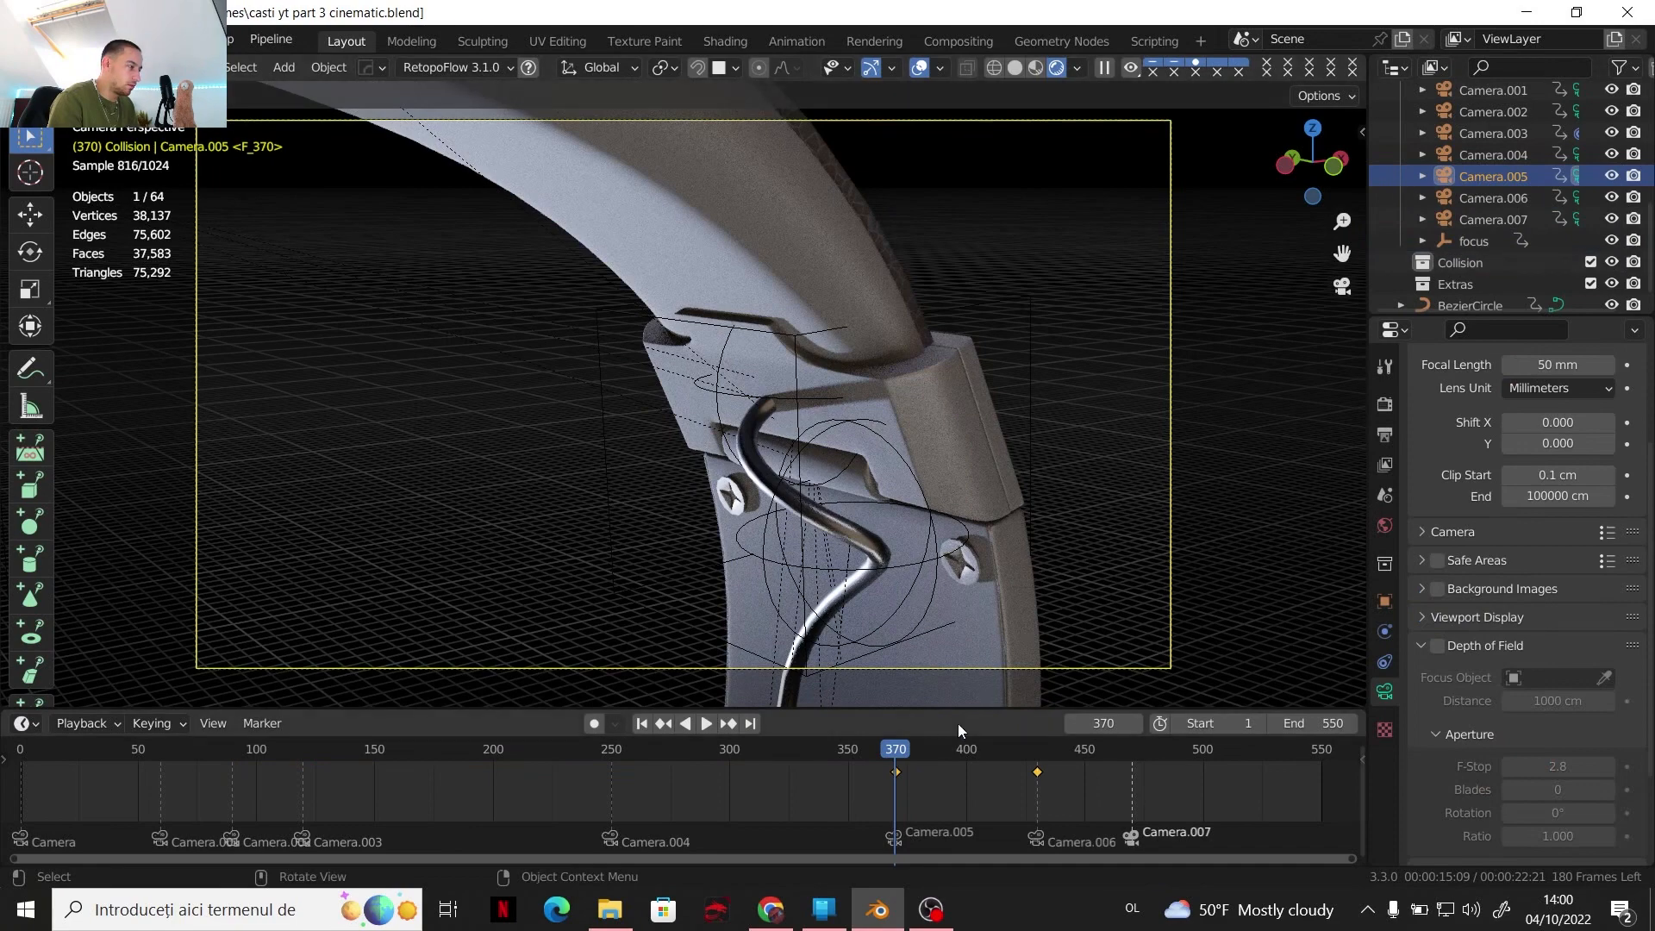
click(1438, 645)
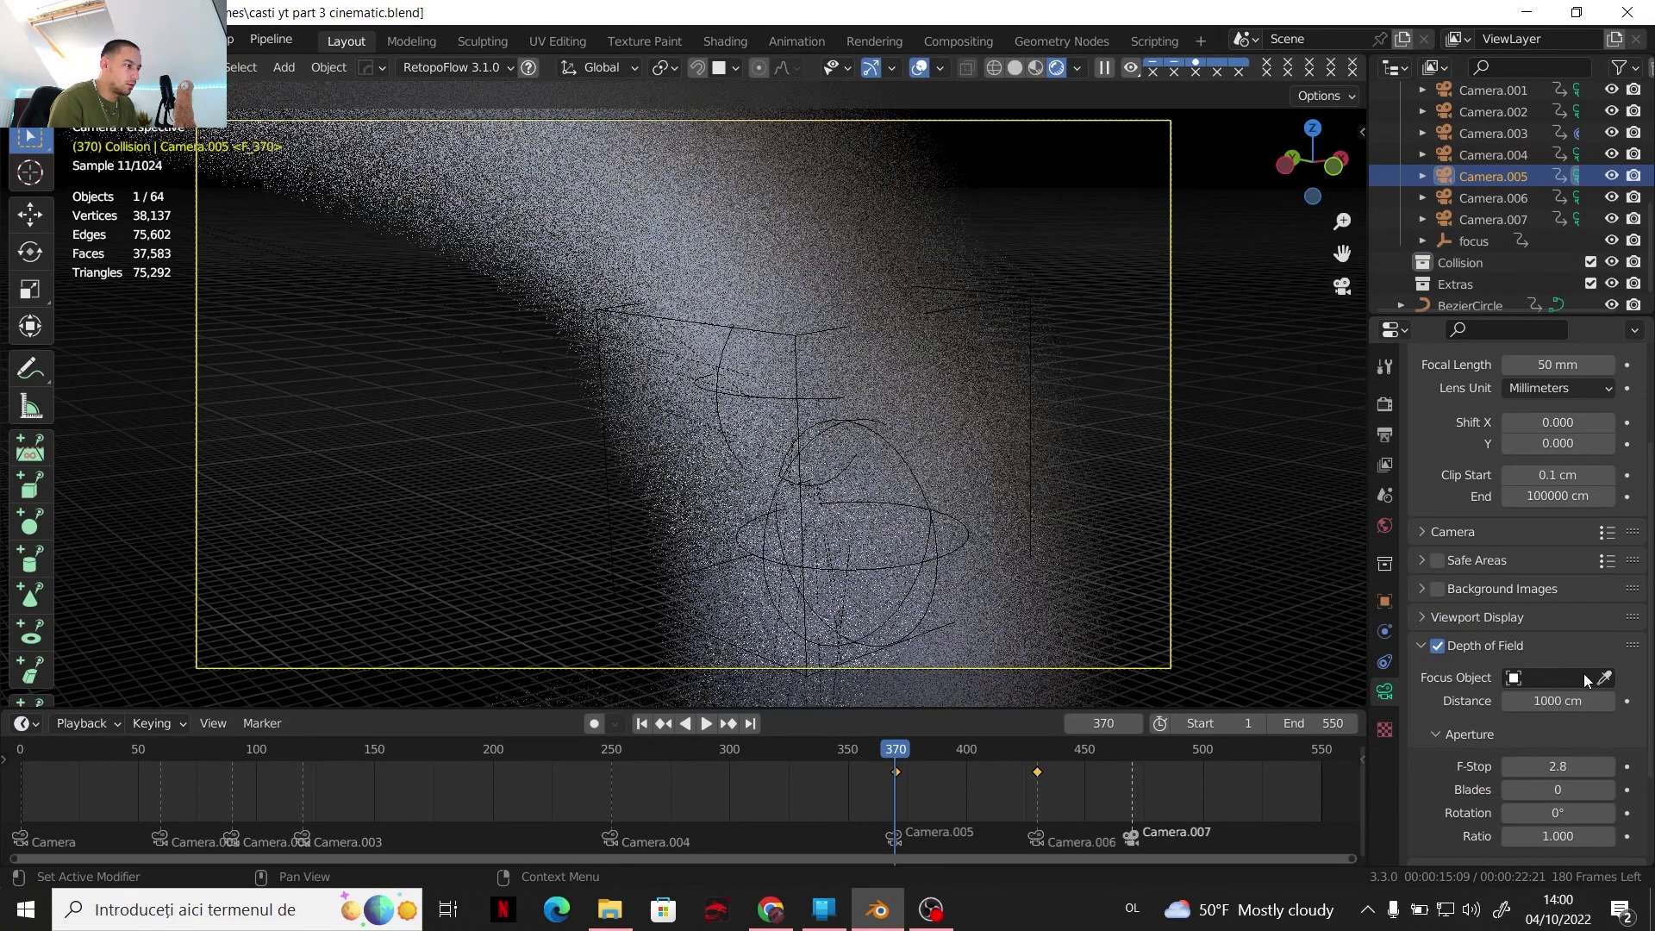
click(1572, 677)
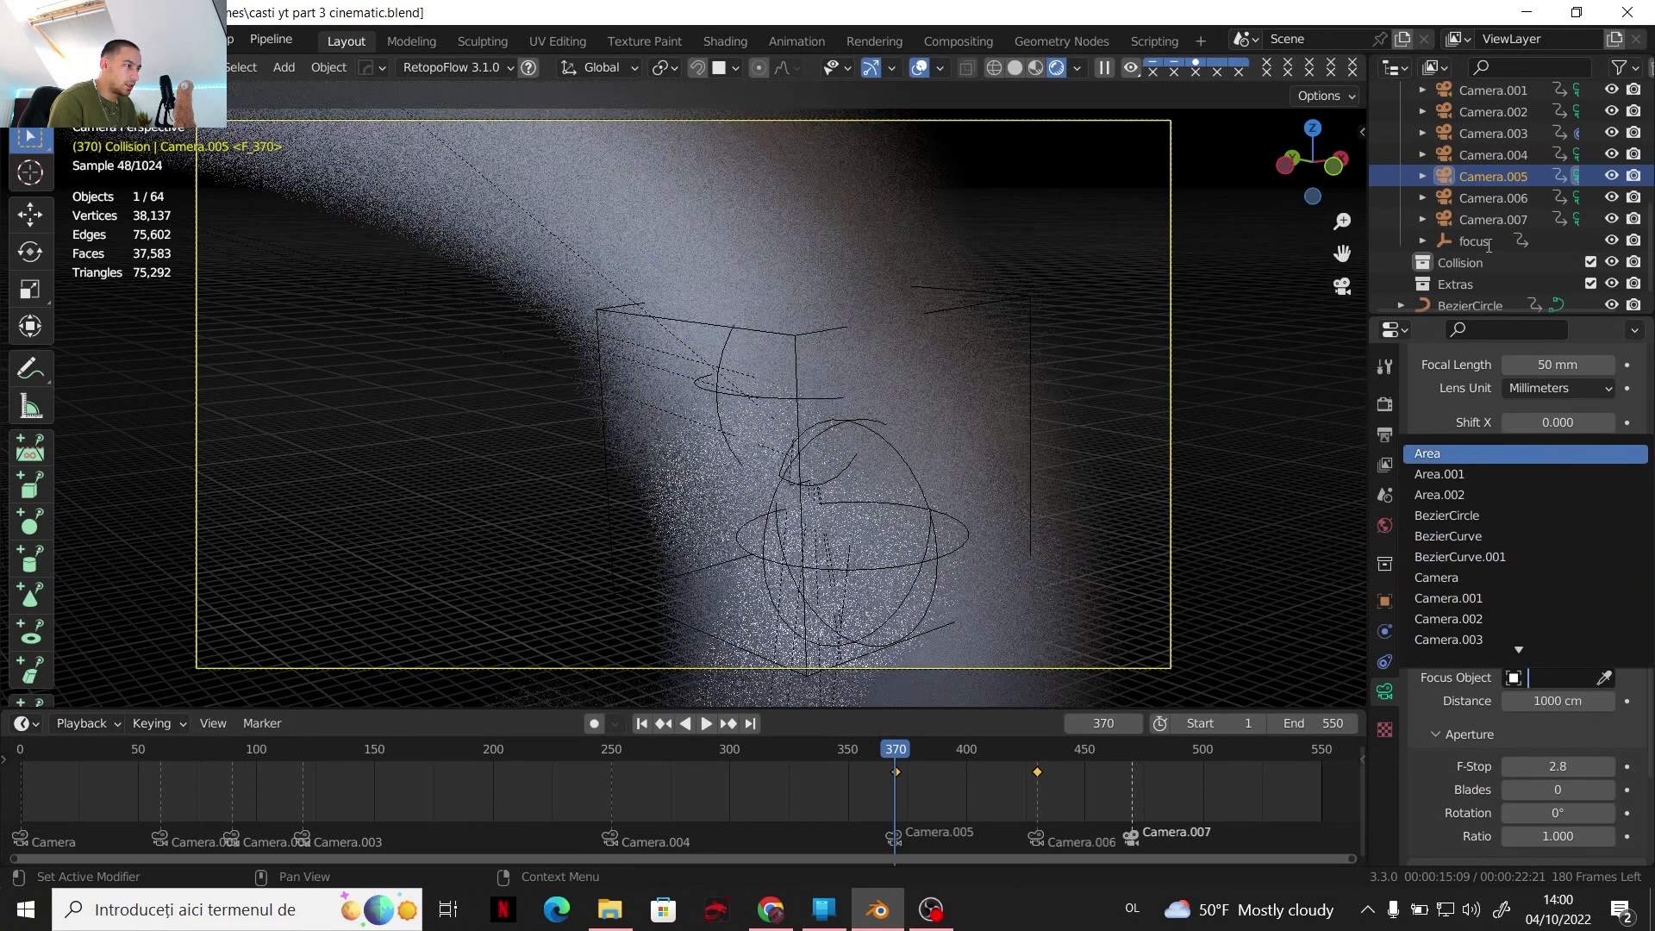
drag(1476, 241, 1549, 679)
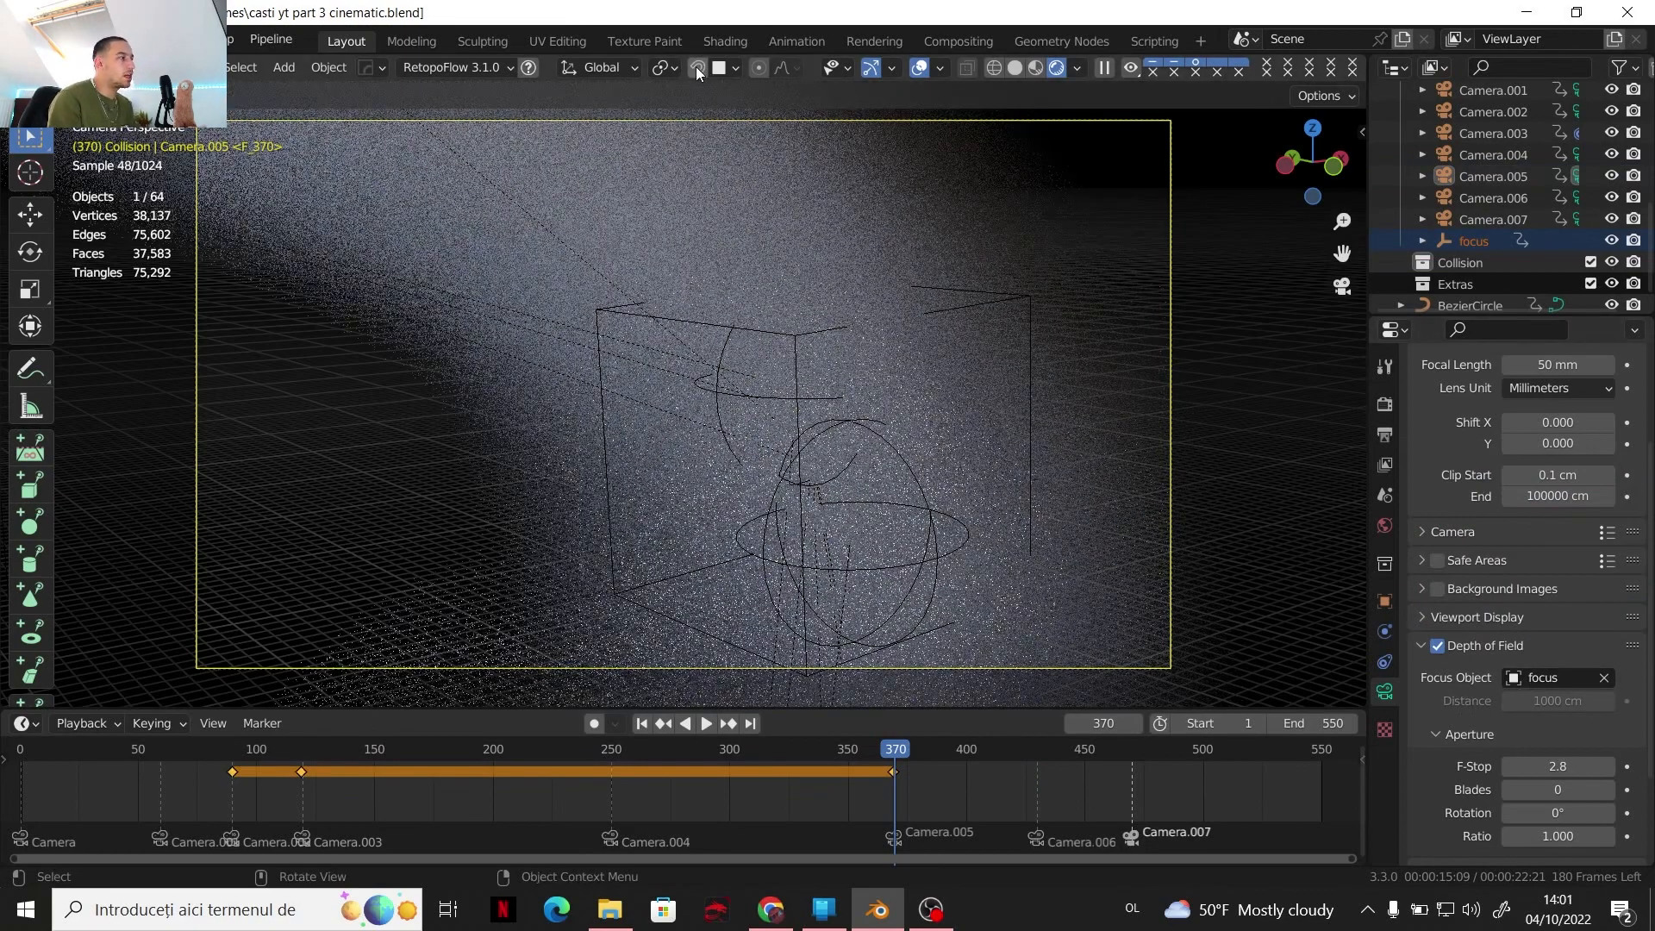
Turn on Face Project snapping and move the focus empty onto the inner headband joint, about 12.3, 2.9 and 9.2 cm along X, Y and Z
click(727, 74)
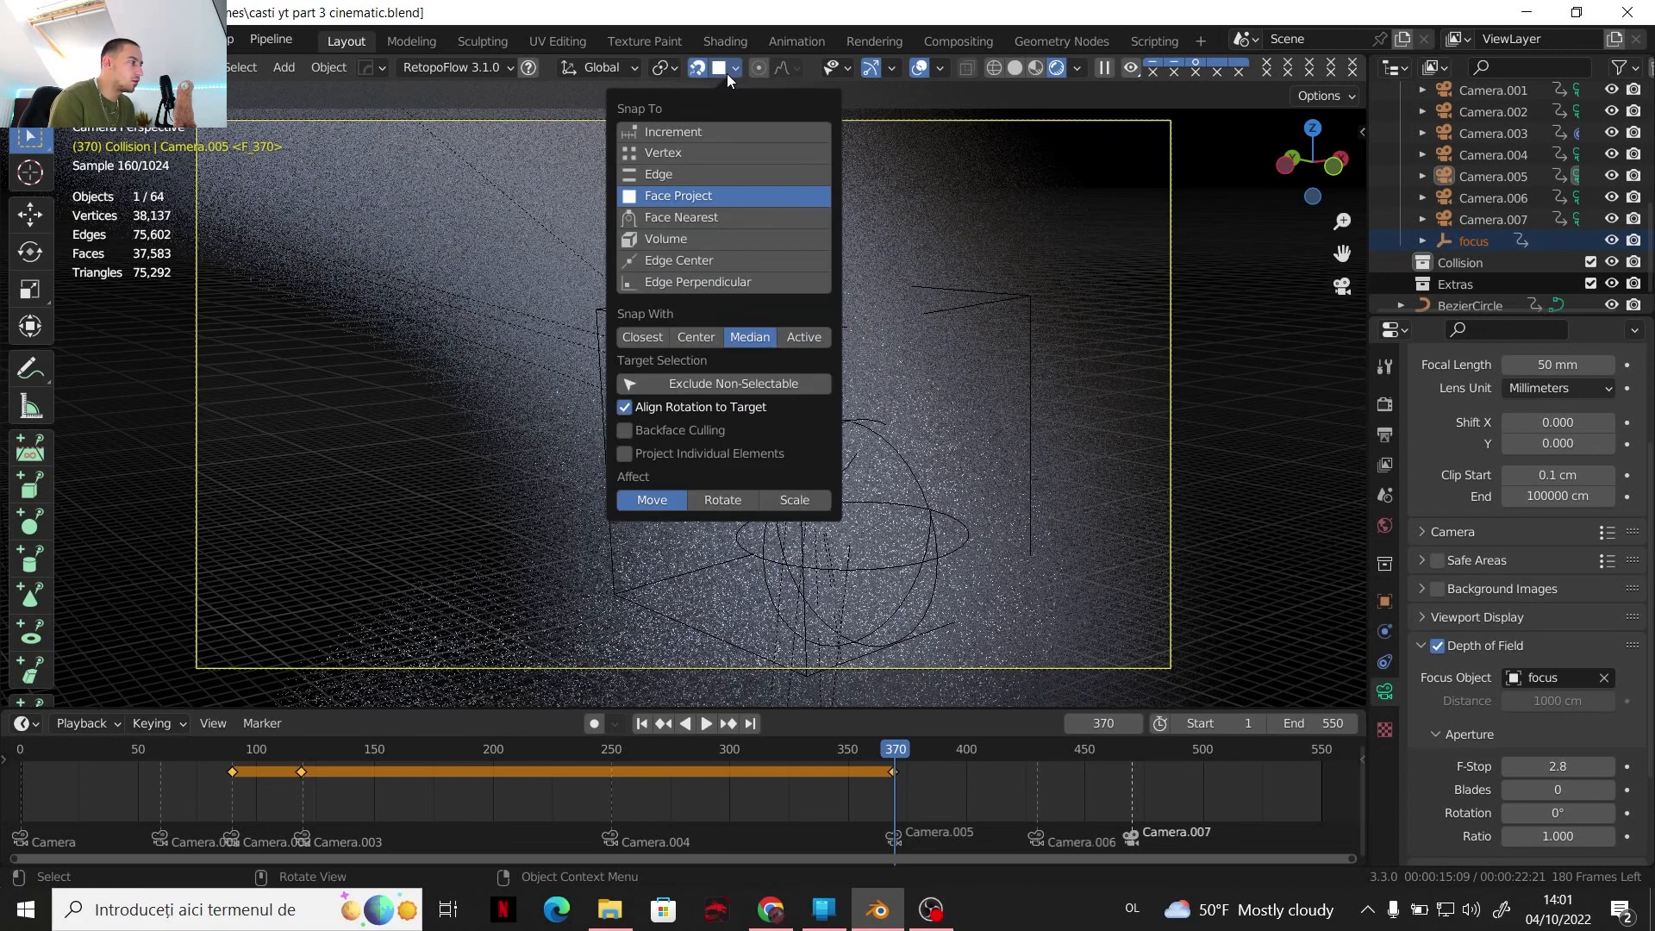
key(g)
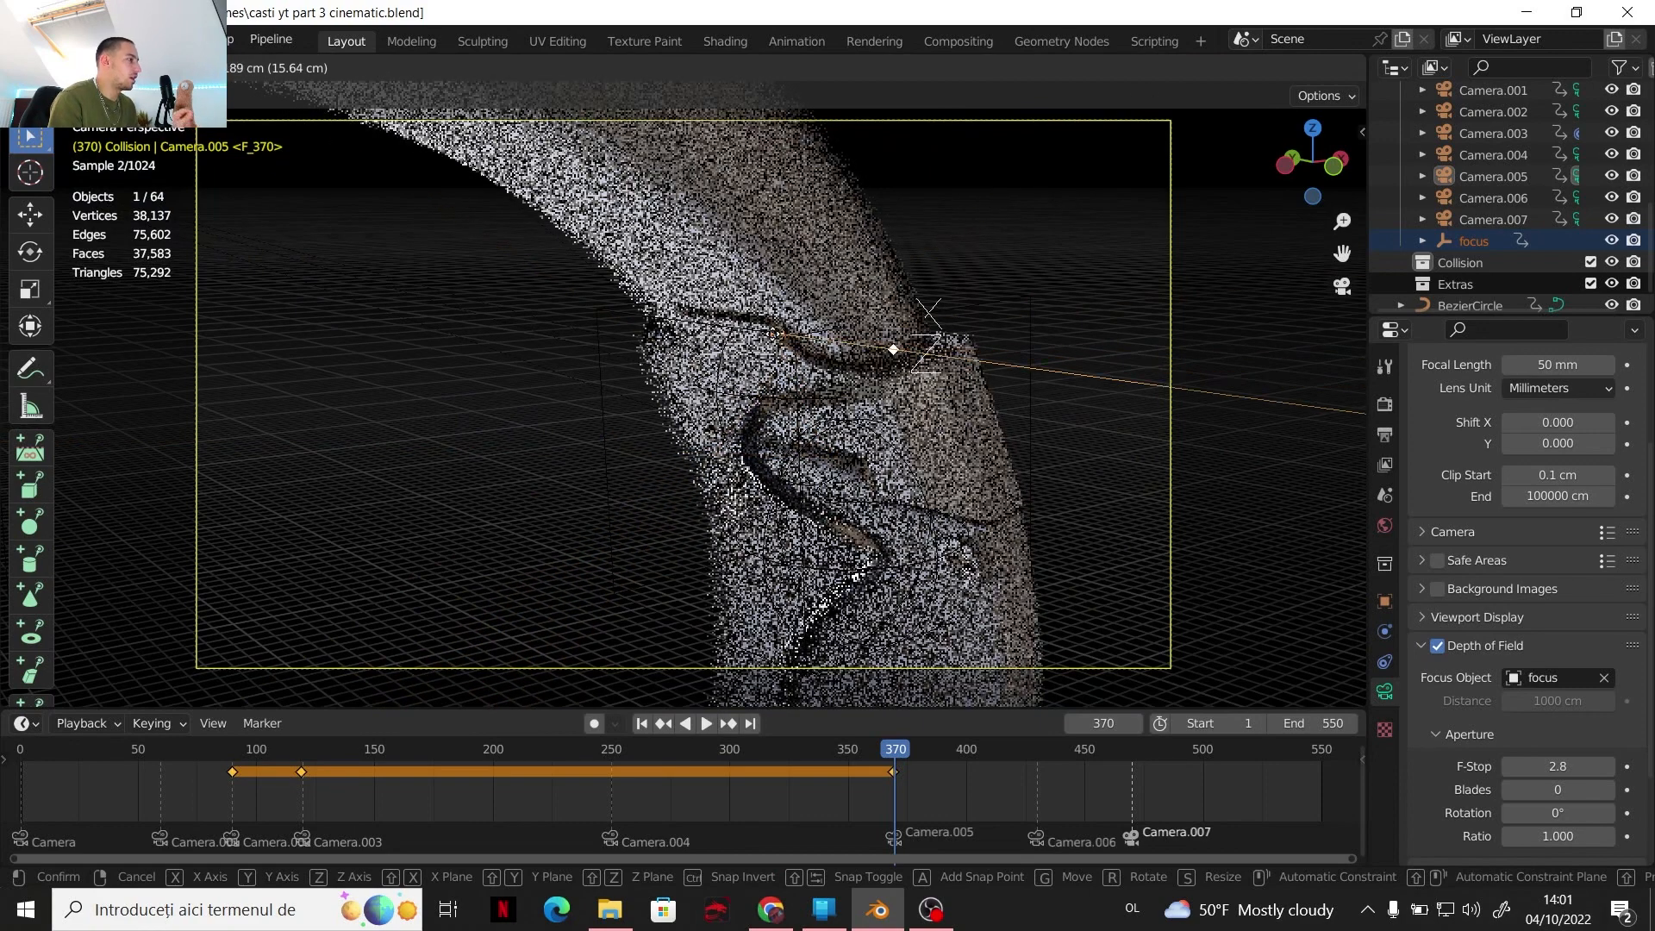
click(774, 336)
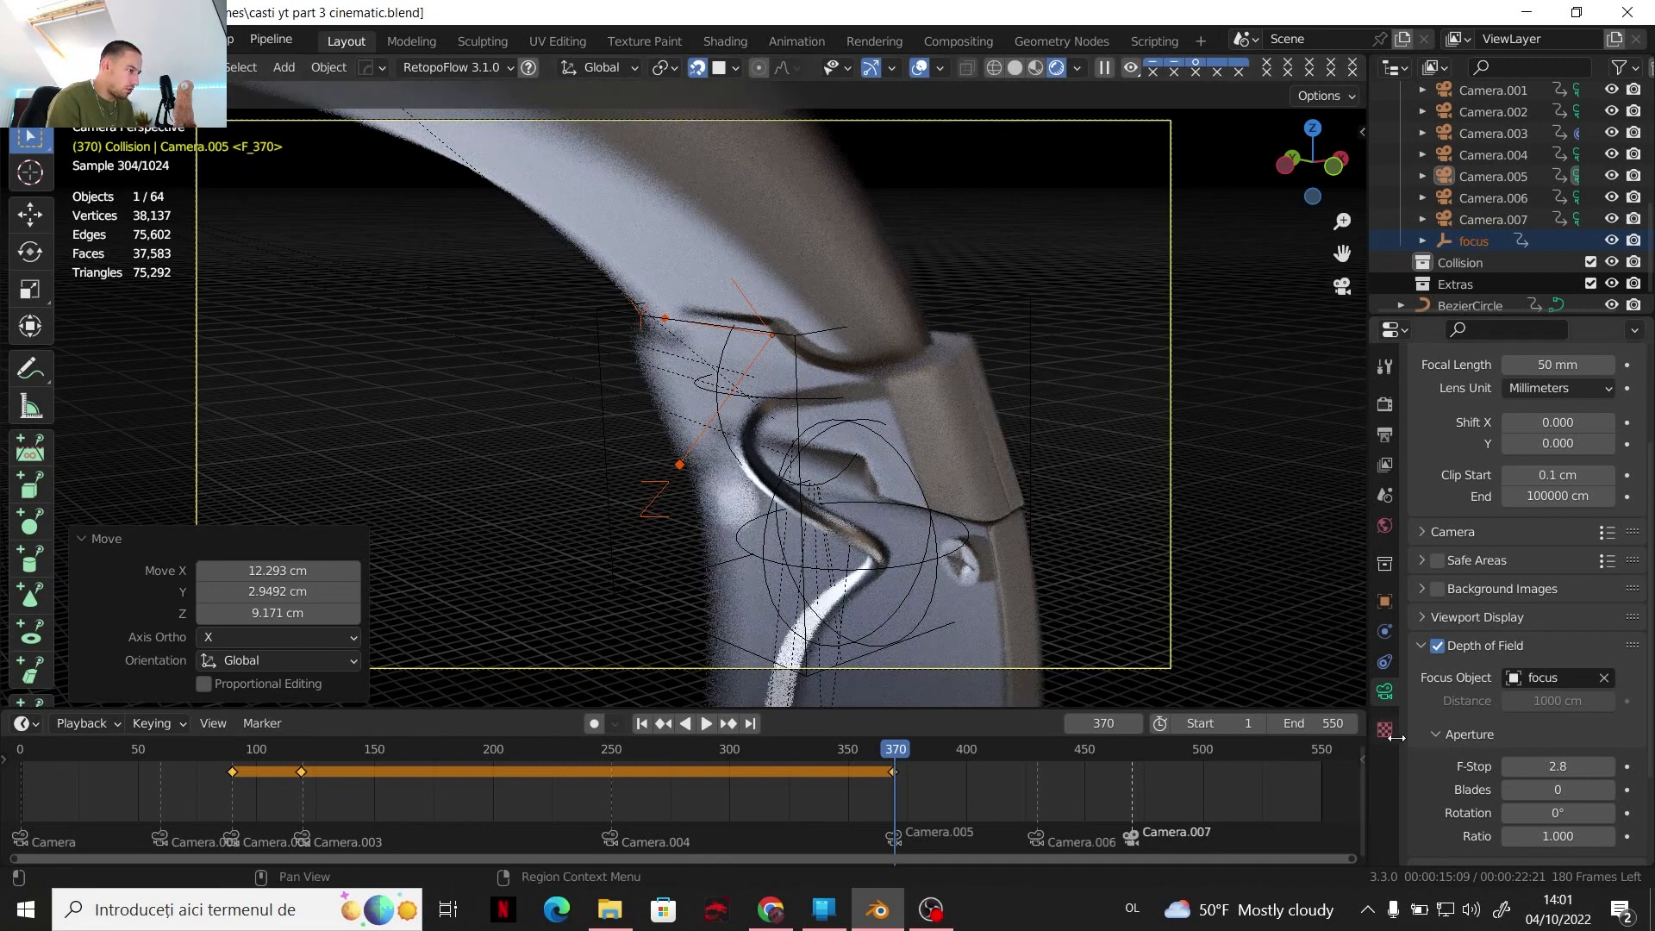
Set Camera.005's depth of field aperture to 6 blades and an F-Stop of 7.6
click(1559, 785)
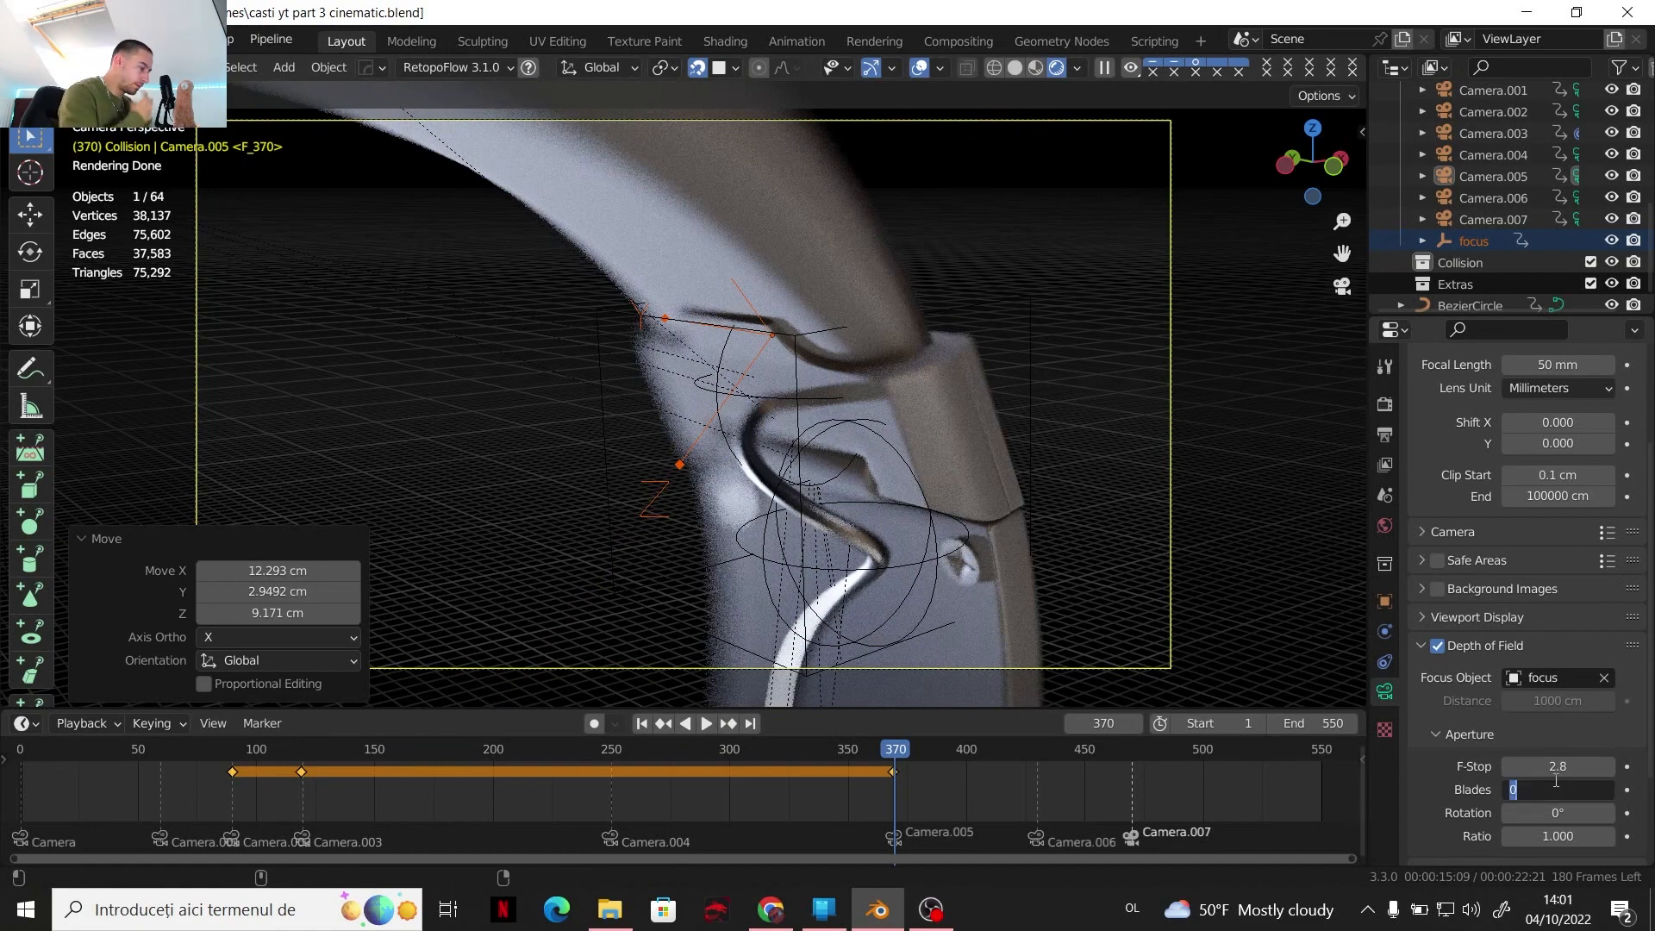
key(Return)
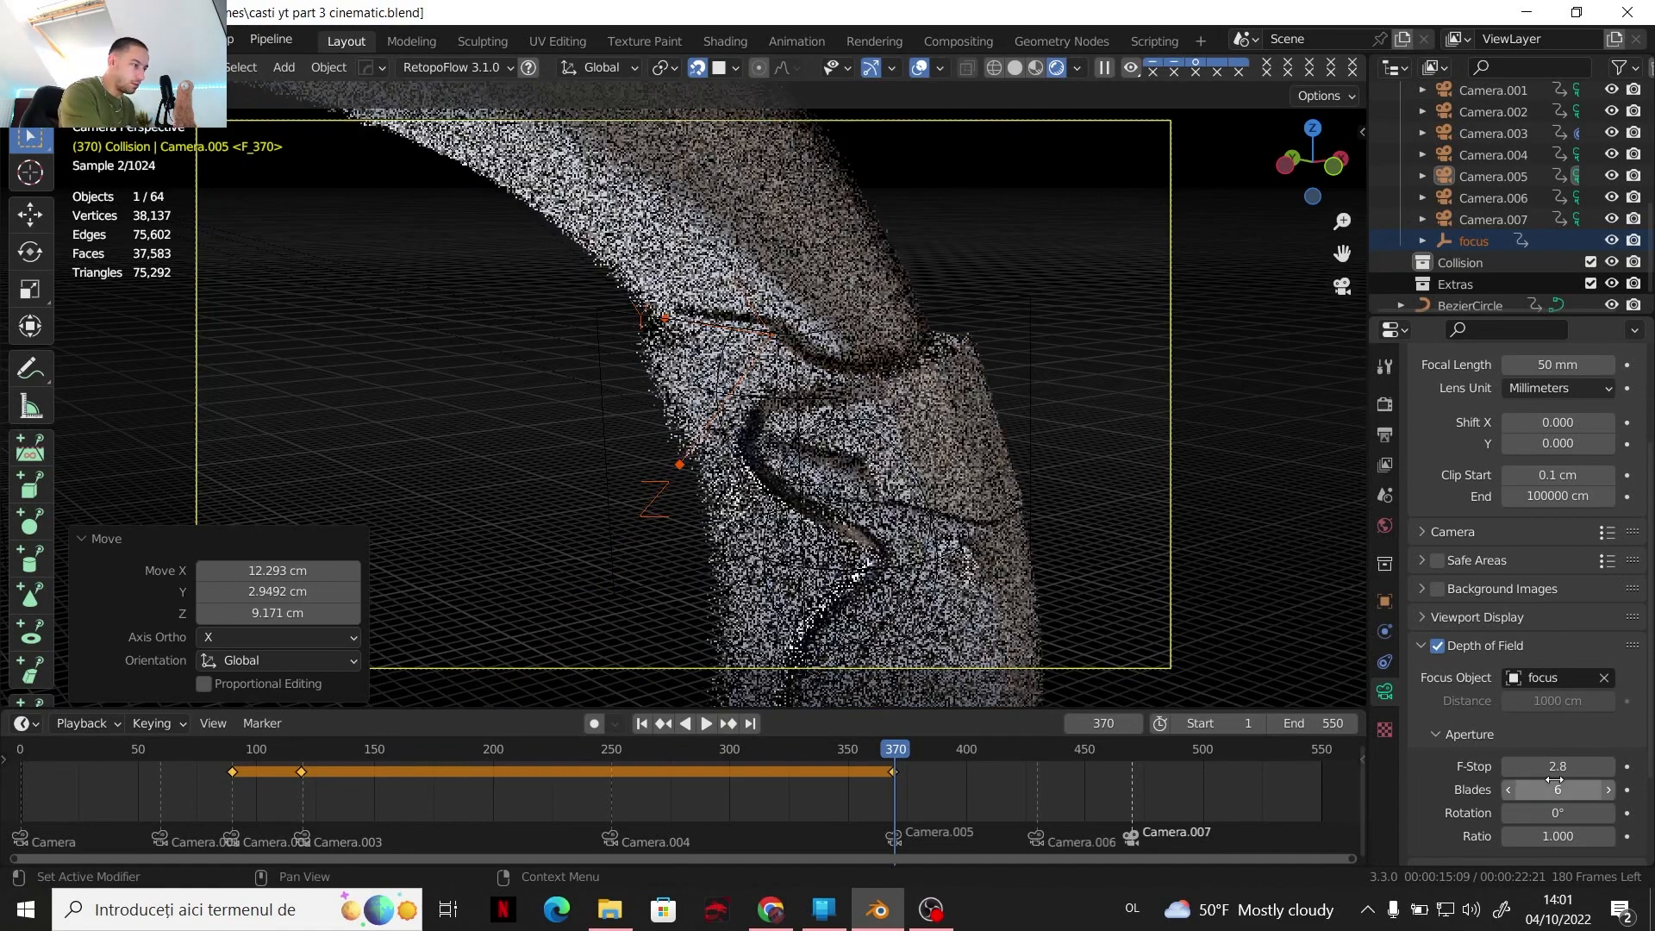
click(1561, 765)
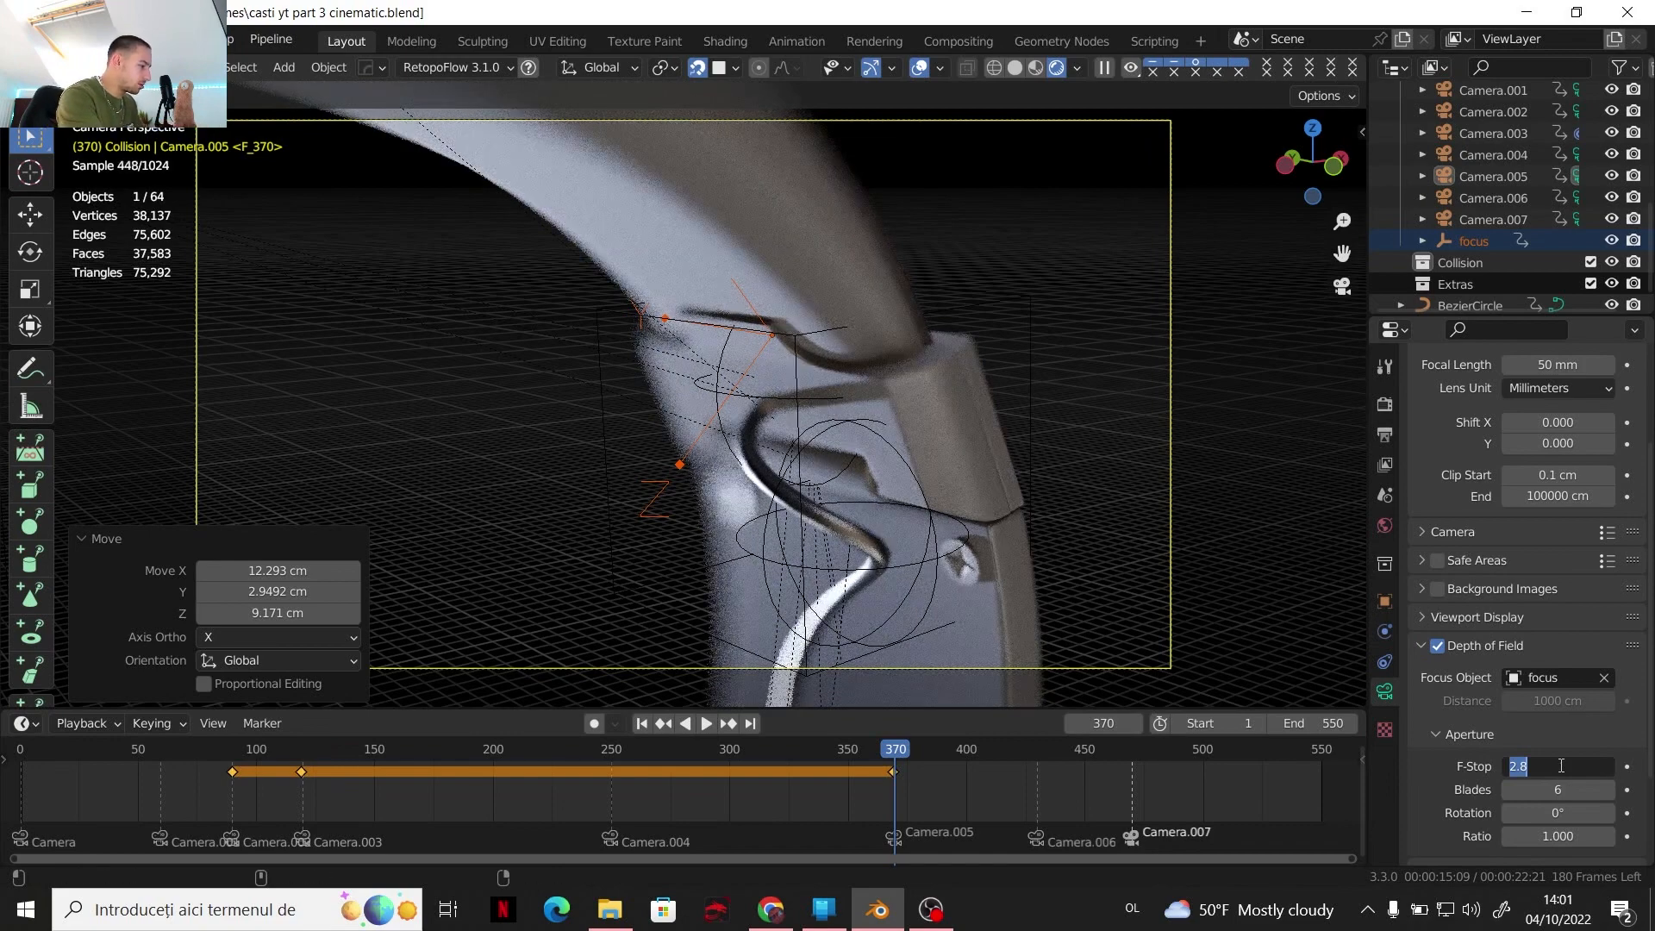
text(5.6)
key(Return)
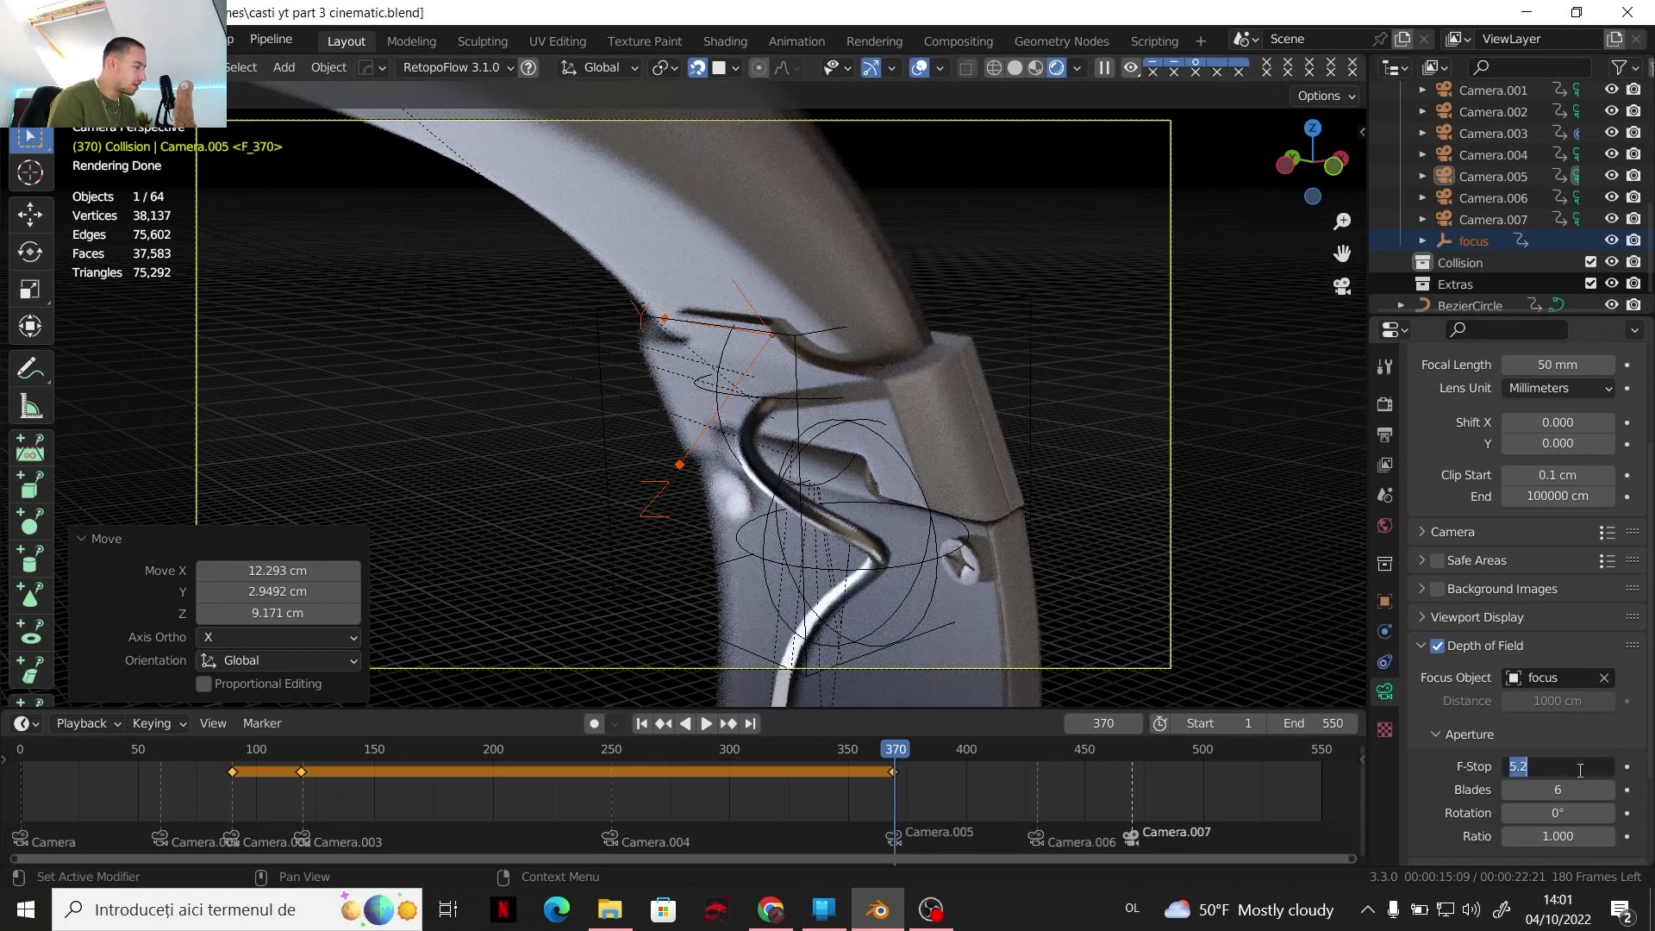
key(Return)
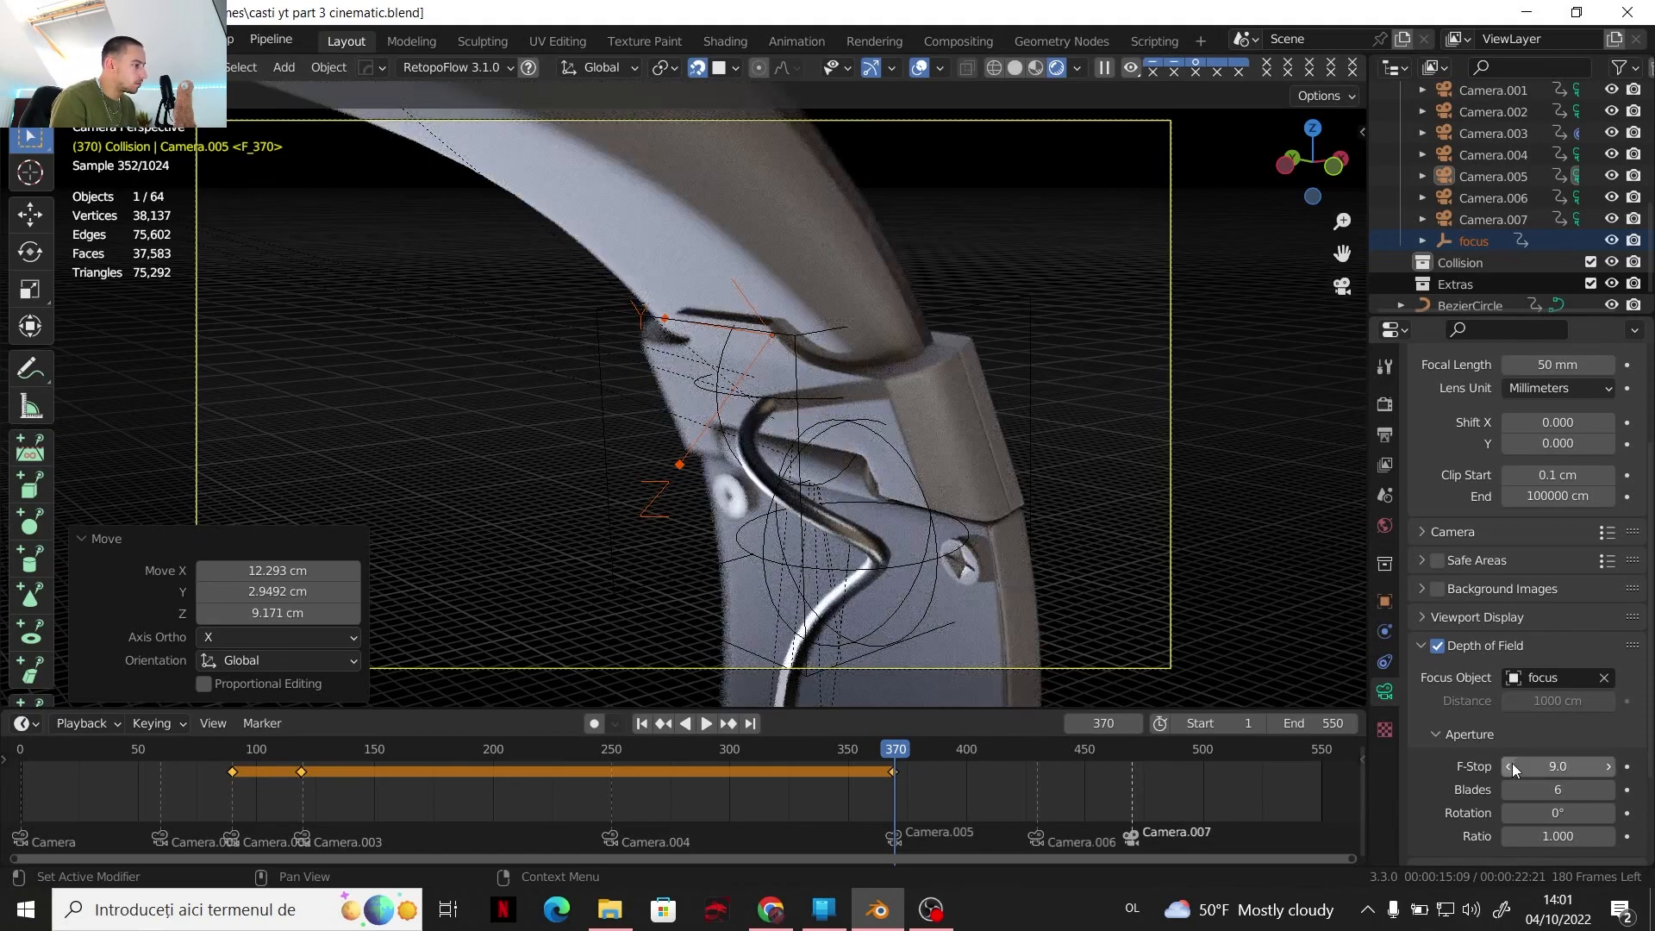
mouse_move(1513, 765)
mouse_down()
mouse_move(1491, 766)
mouse_move(1512, 765)
mouse_up()
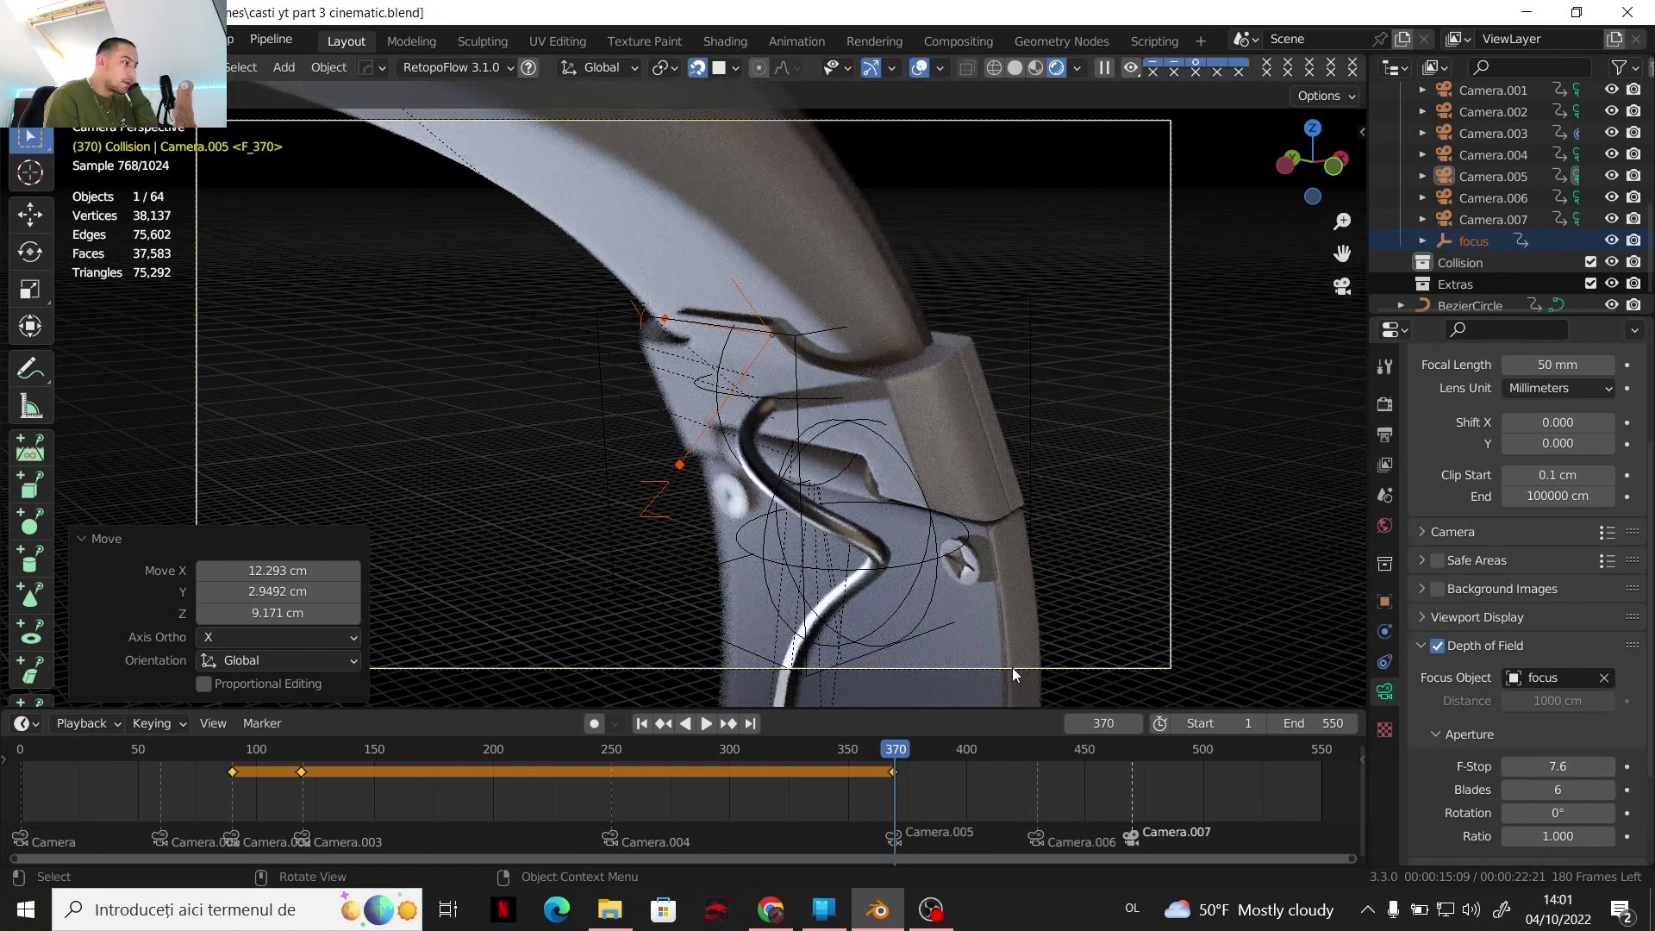
Snap the focus empty back onto the inner headband joint at frame 370 and keyframe its location
click(689, 451)
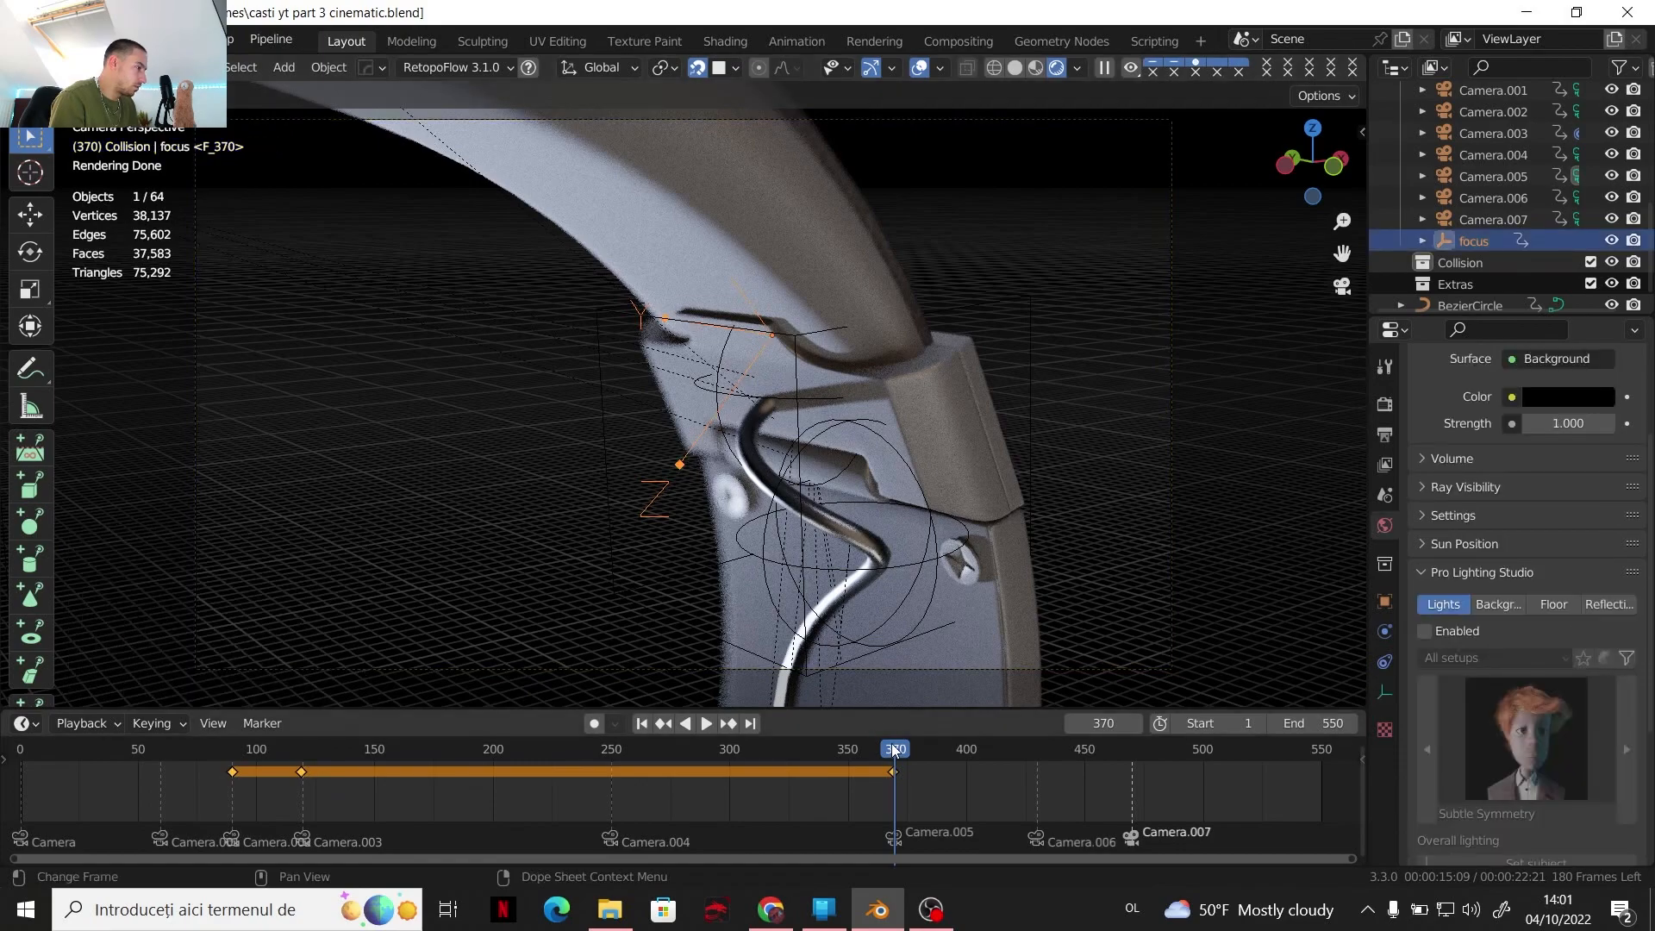
key(space)
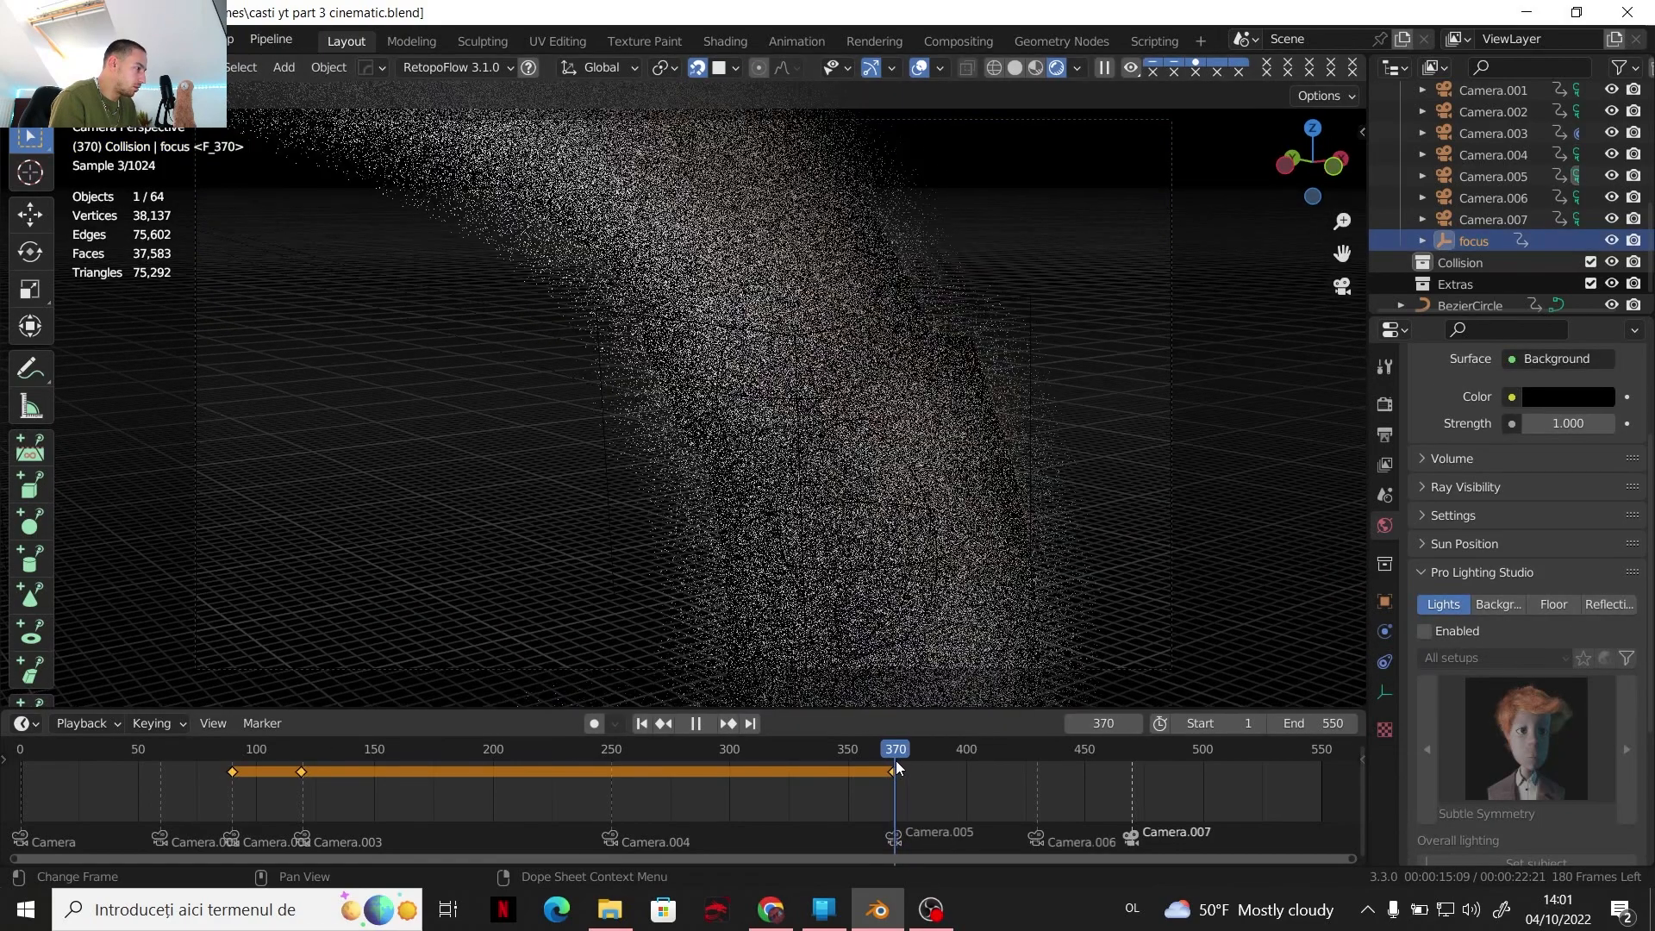
key(Escape)
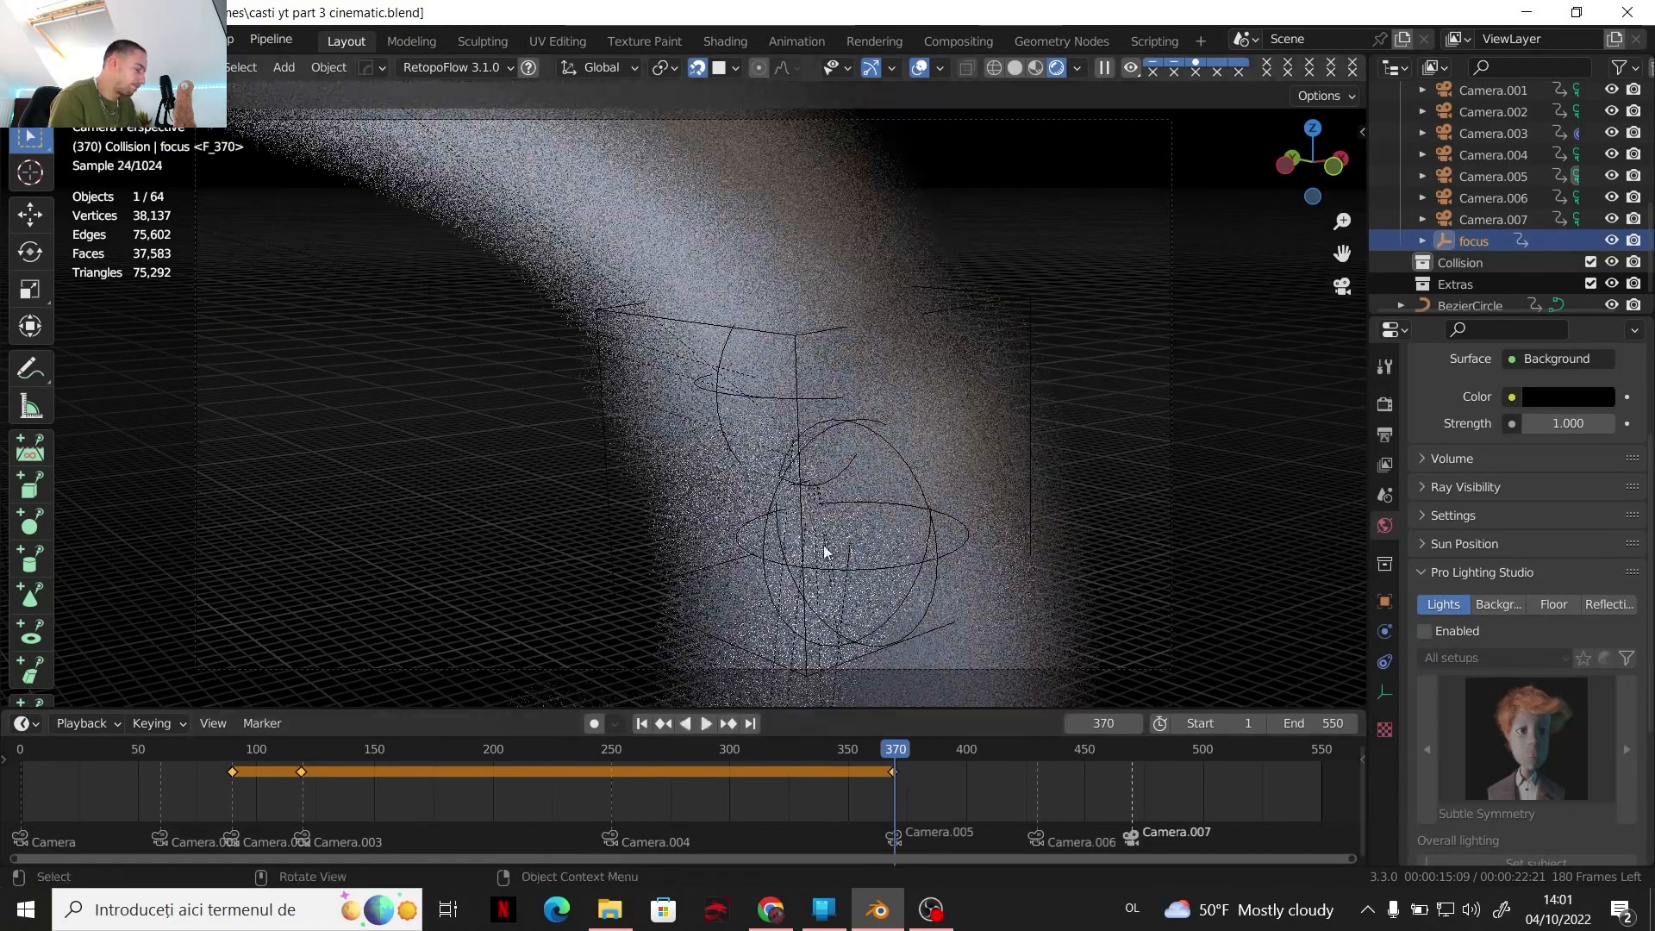
key(g)
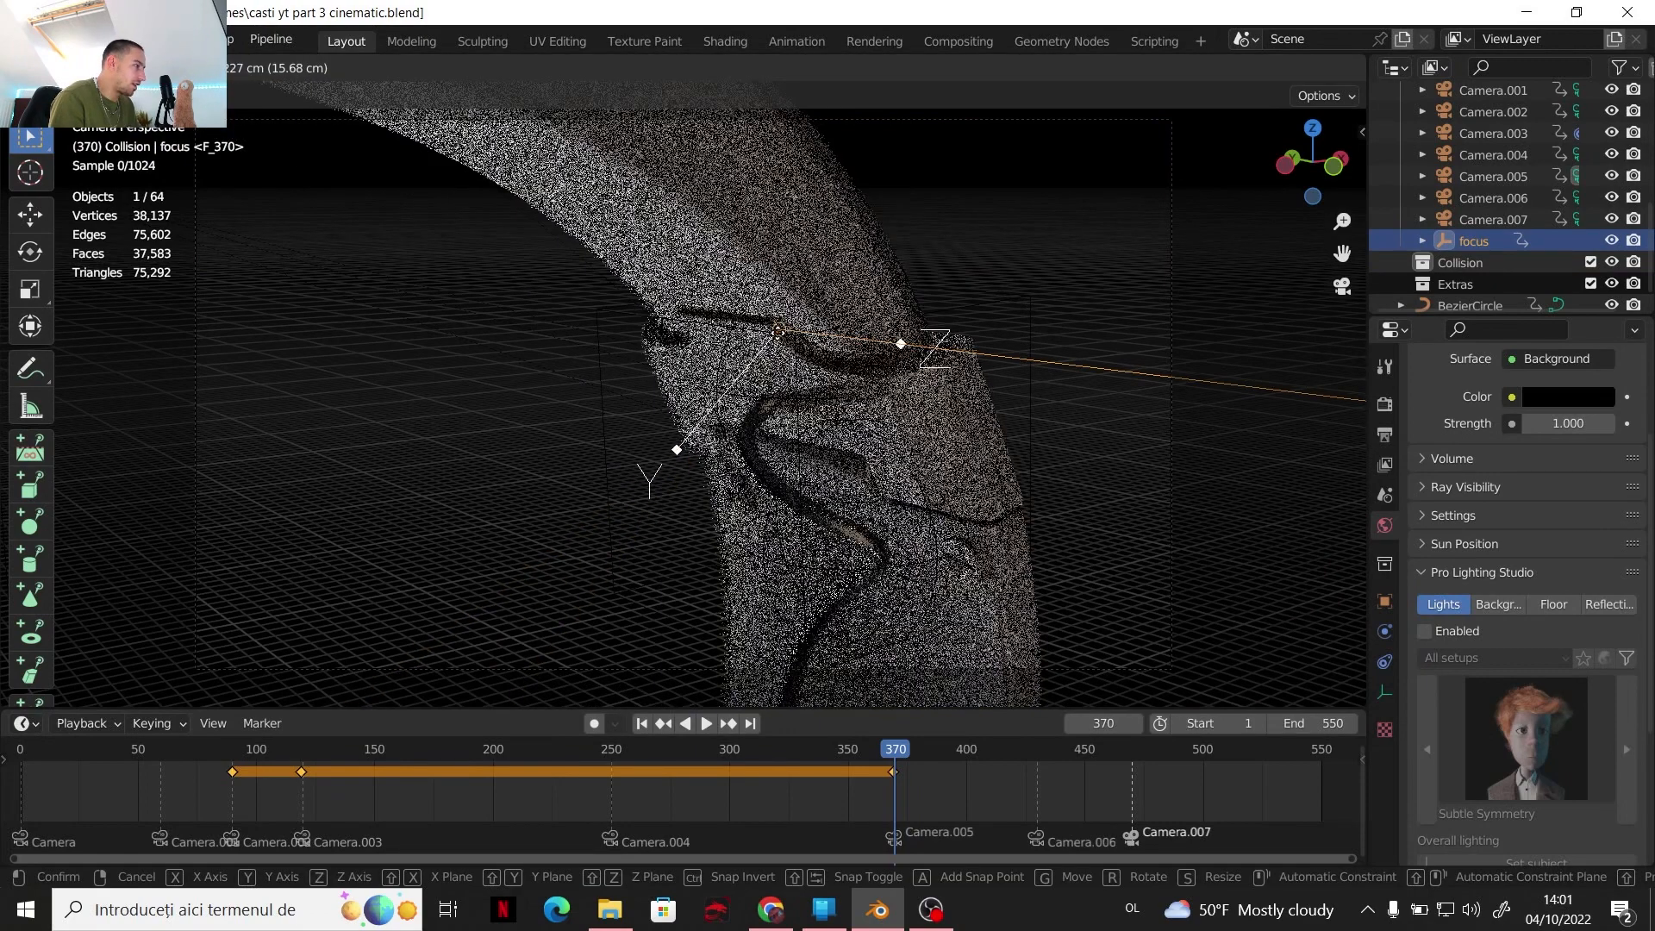
click(788, 393)
key(i)
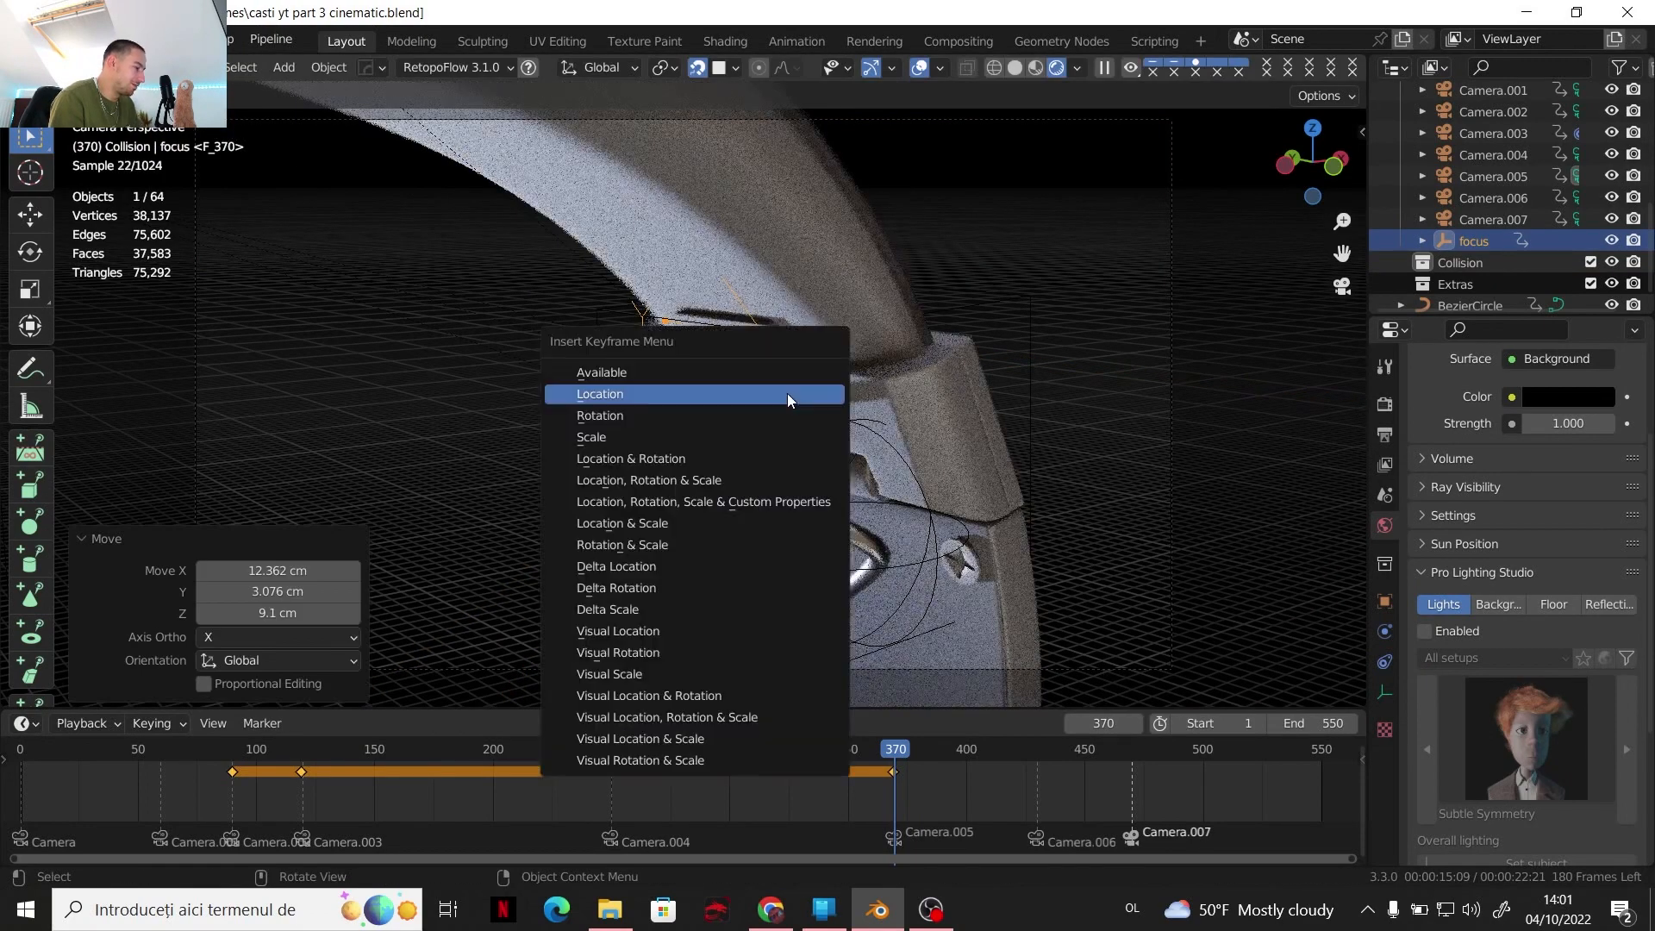
click(788, 393)
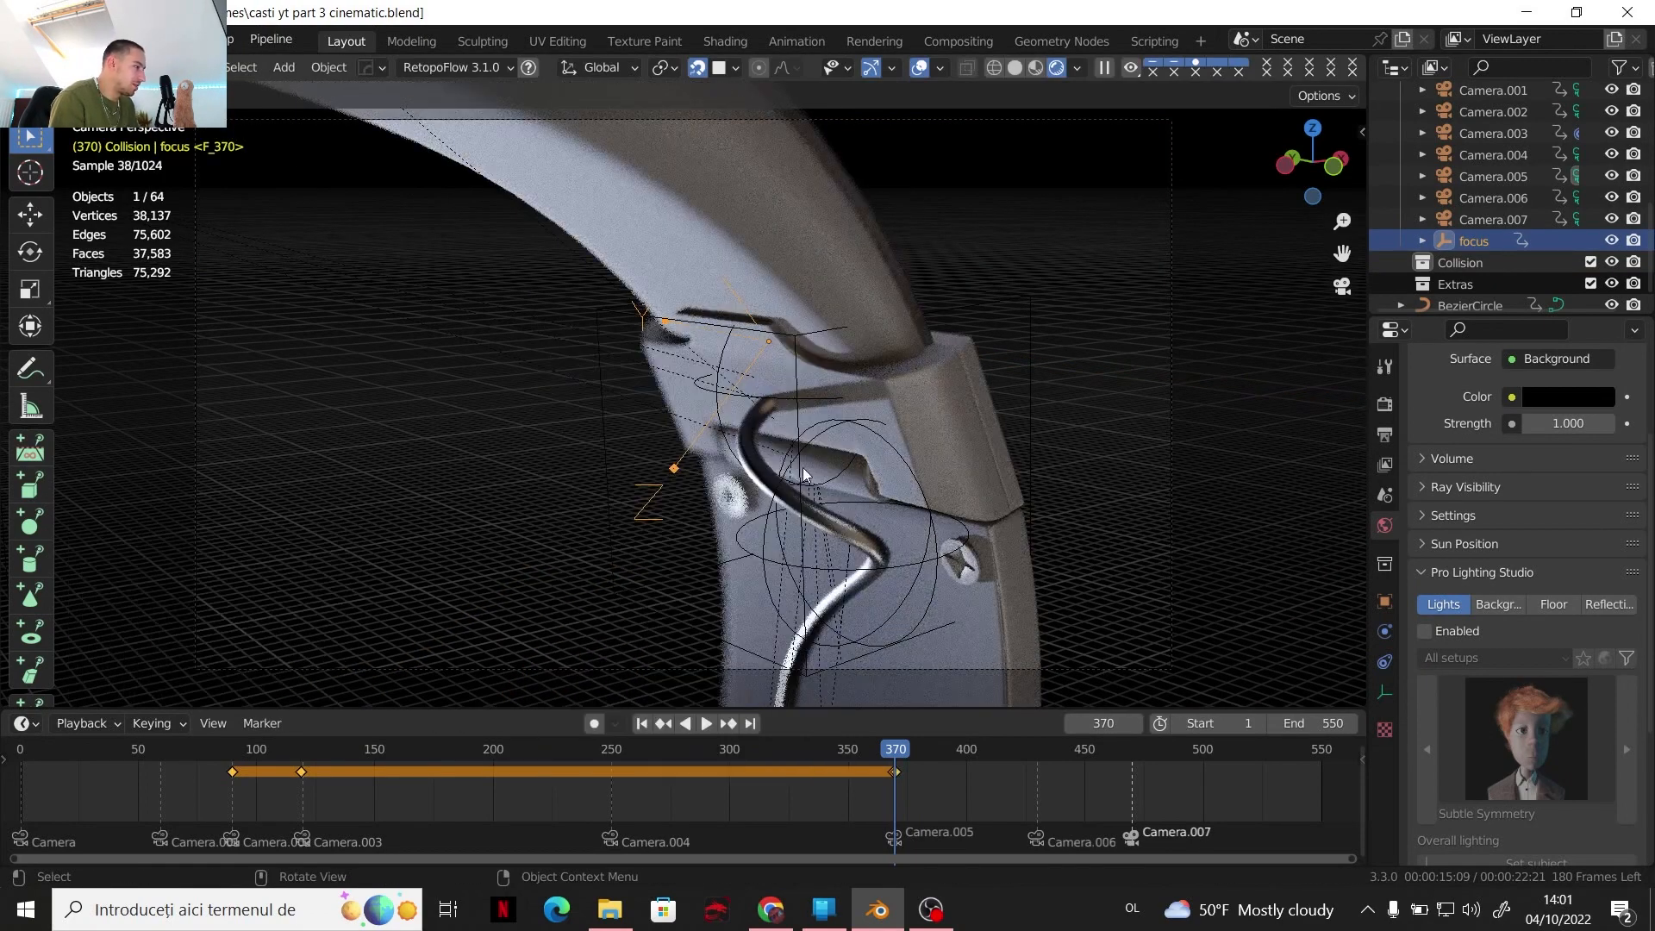
At frame 400, turn off snapping and move the focus empty about -0.64 cm along X
click(900, 749)
drag(903, 750, 965, 773)
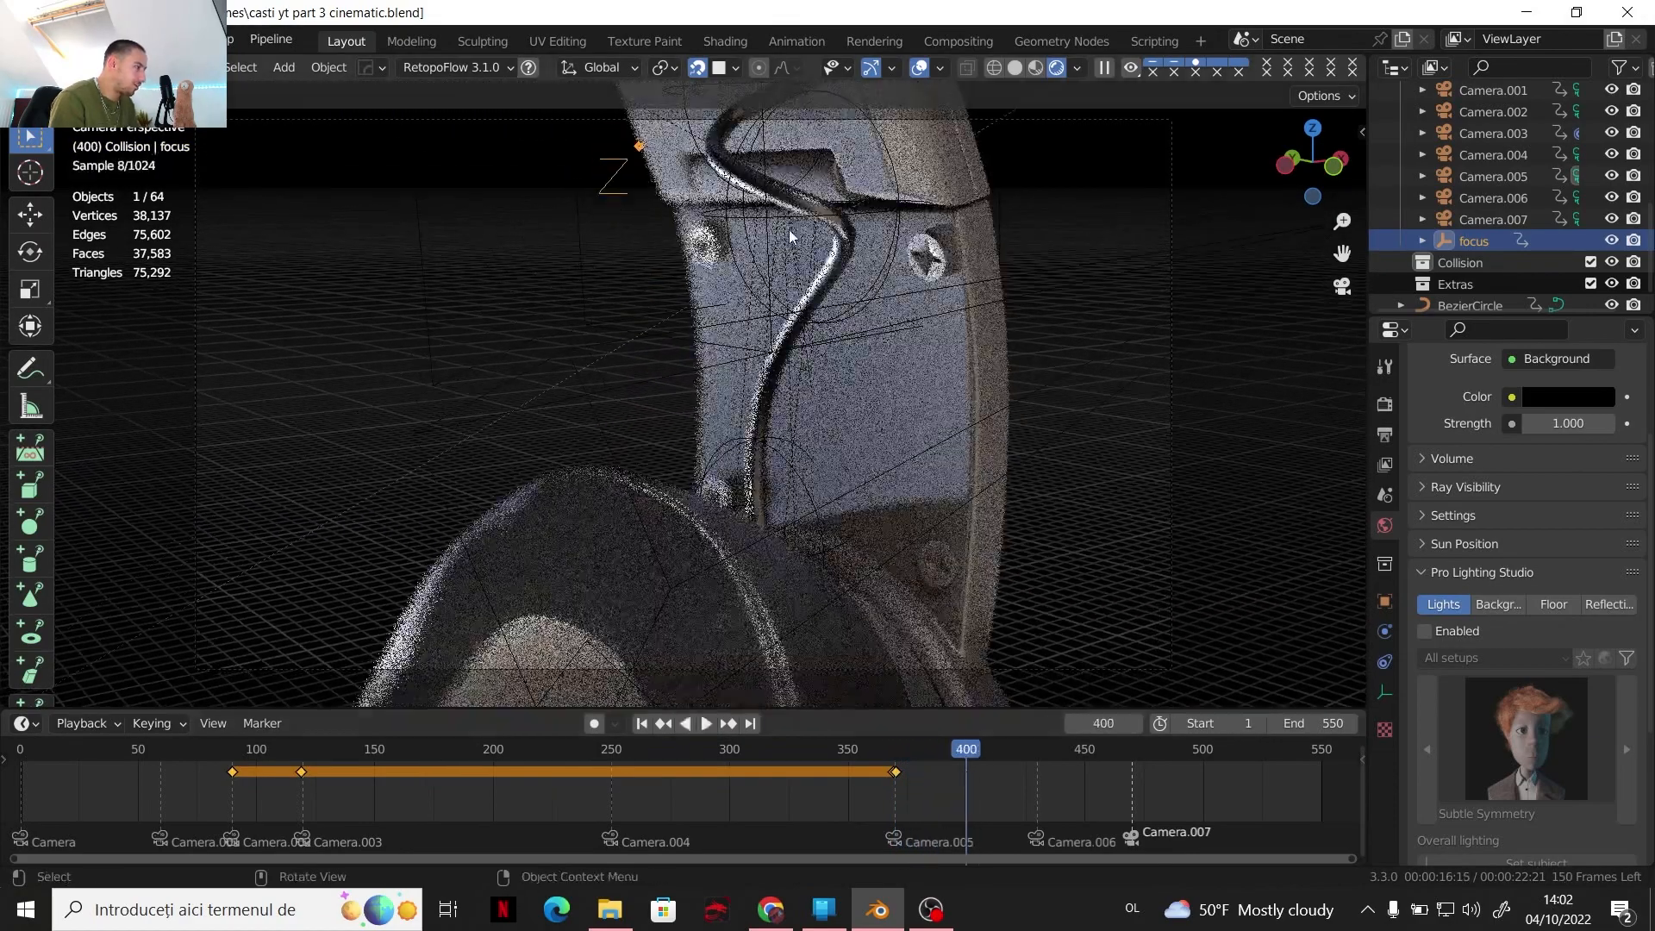
click(695, 73)
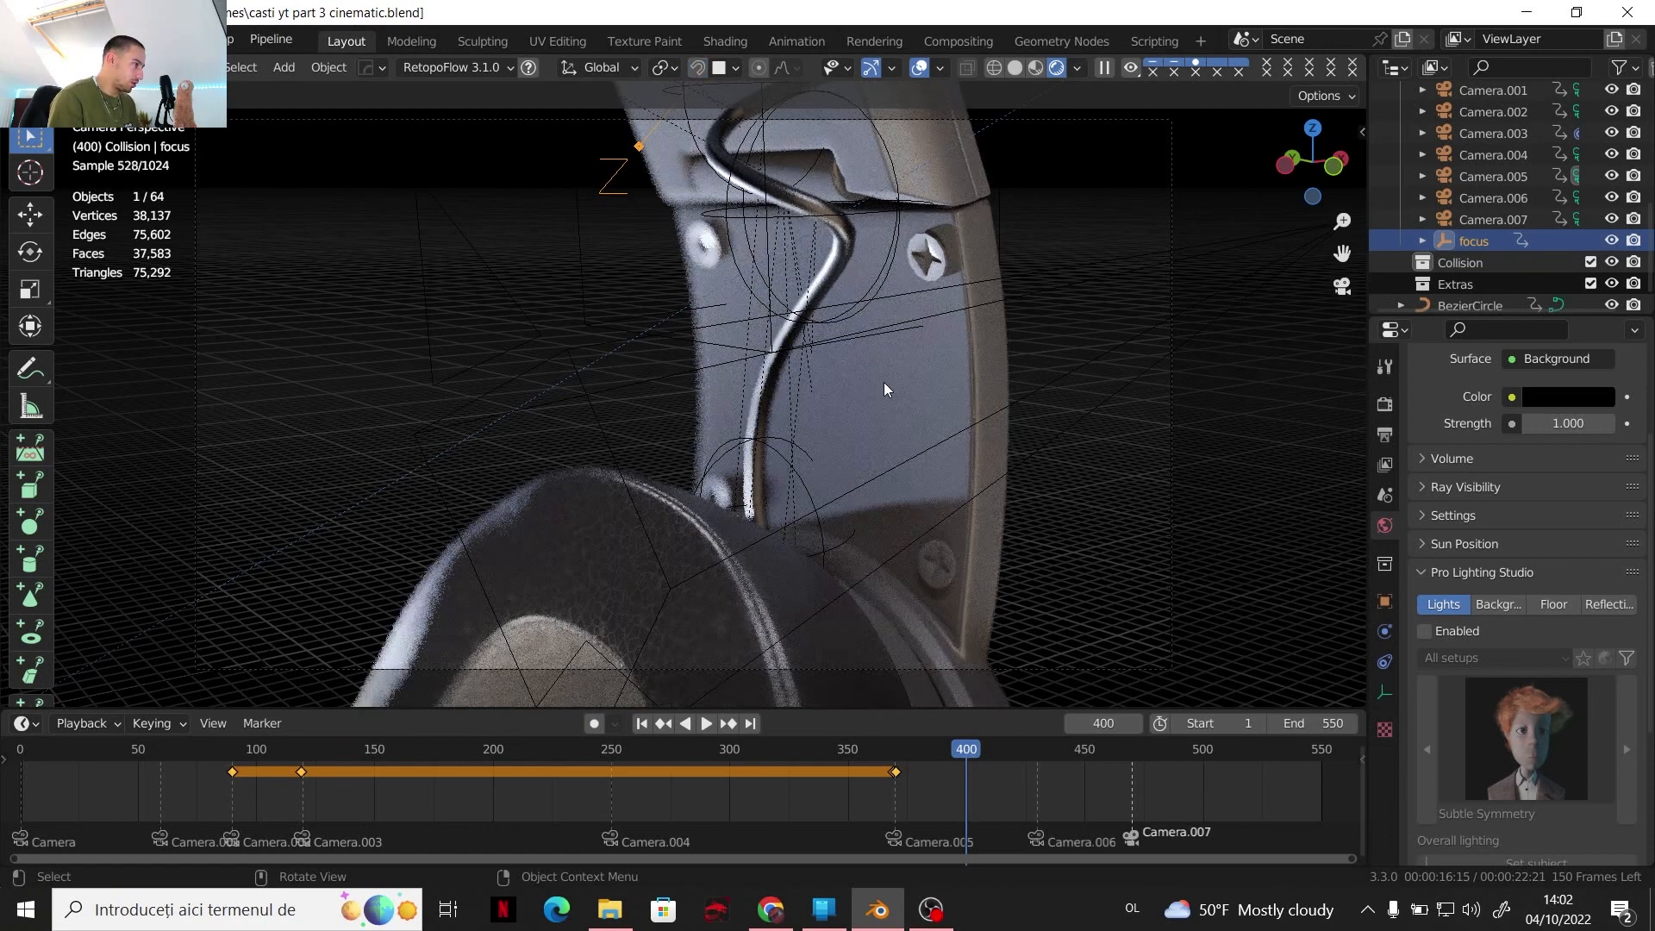
key(g)
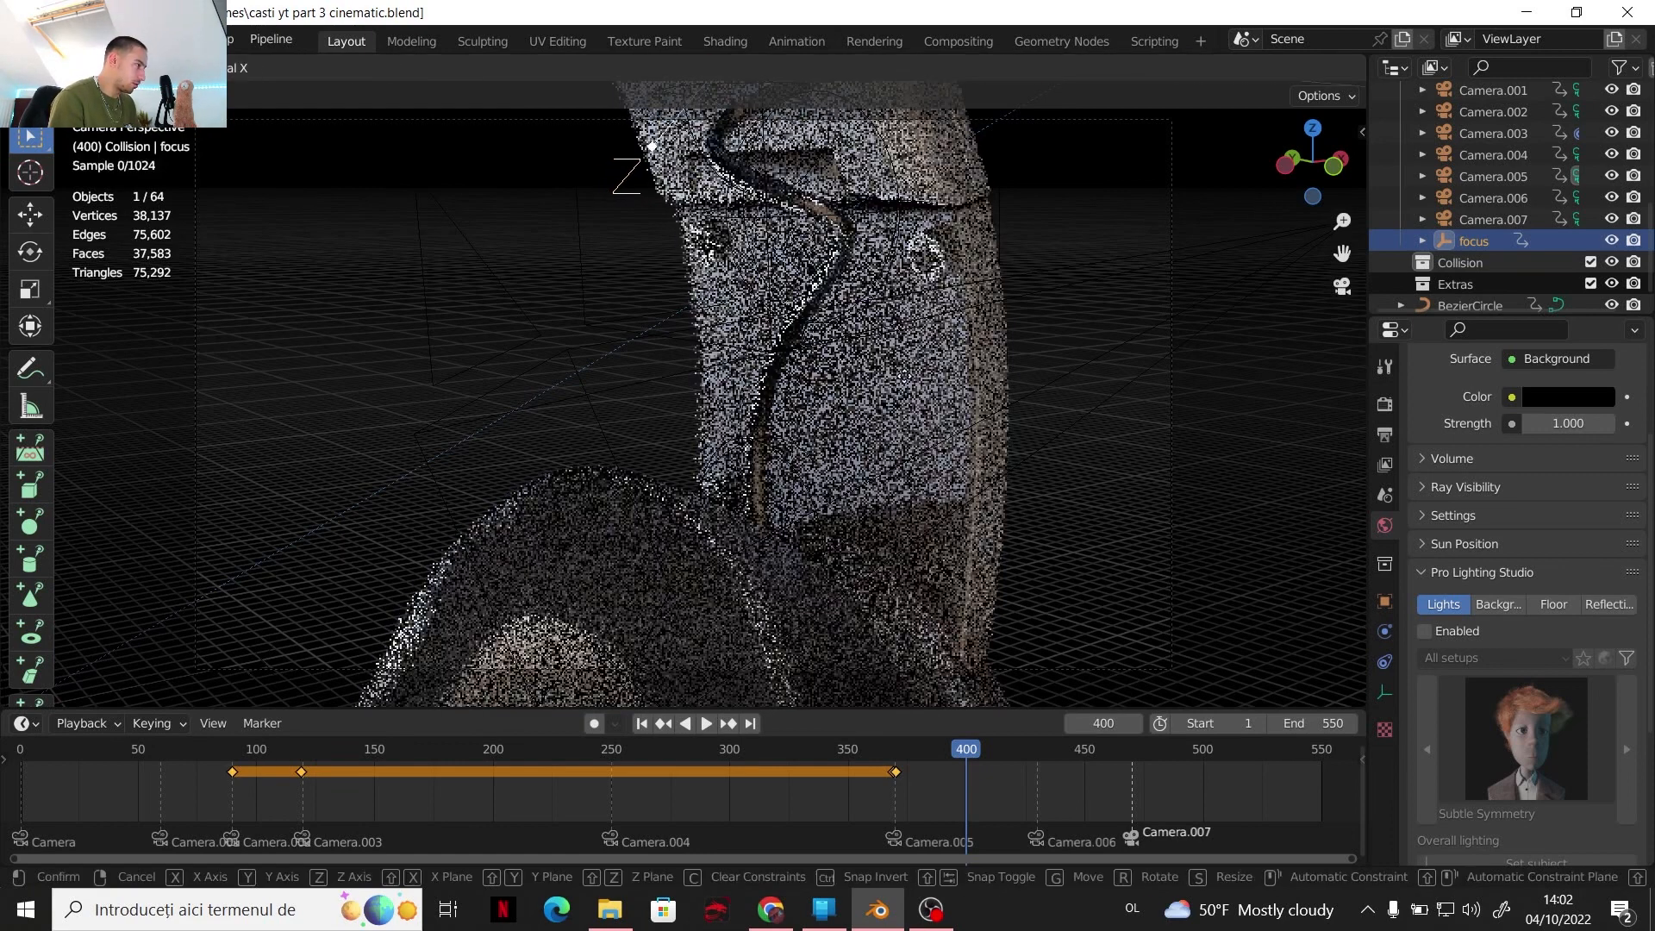
key(x)
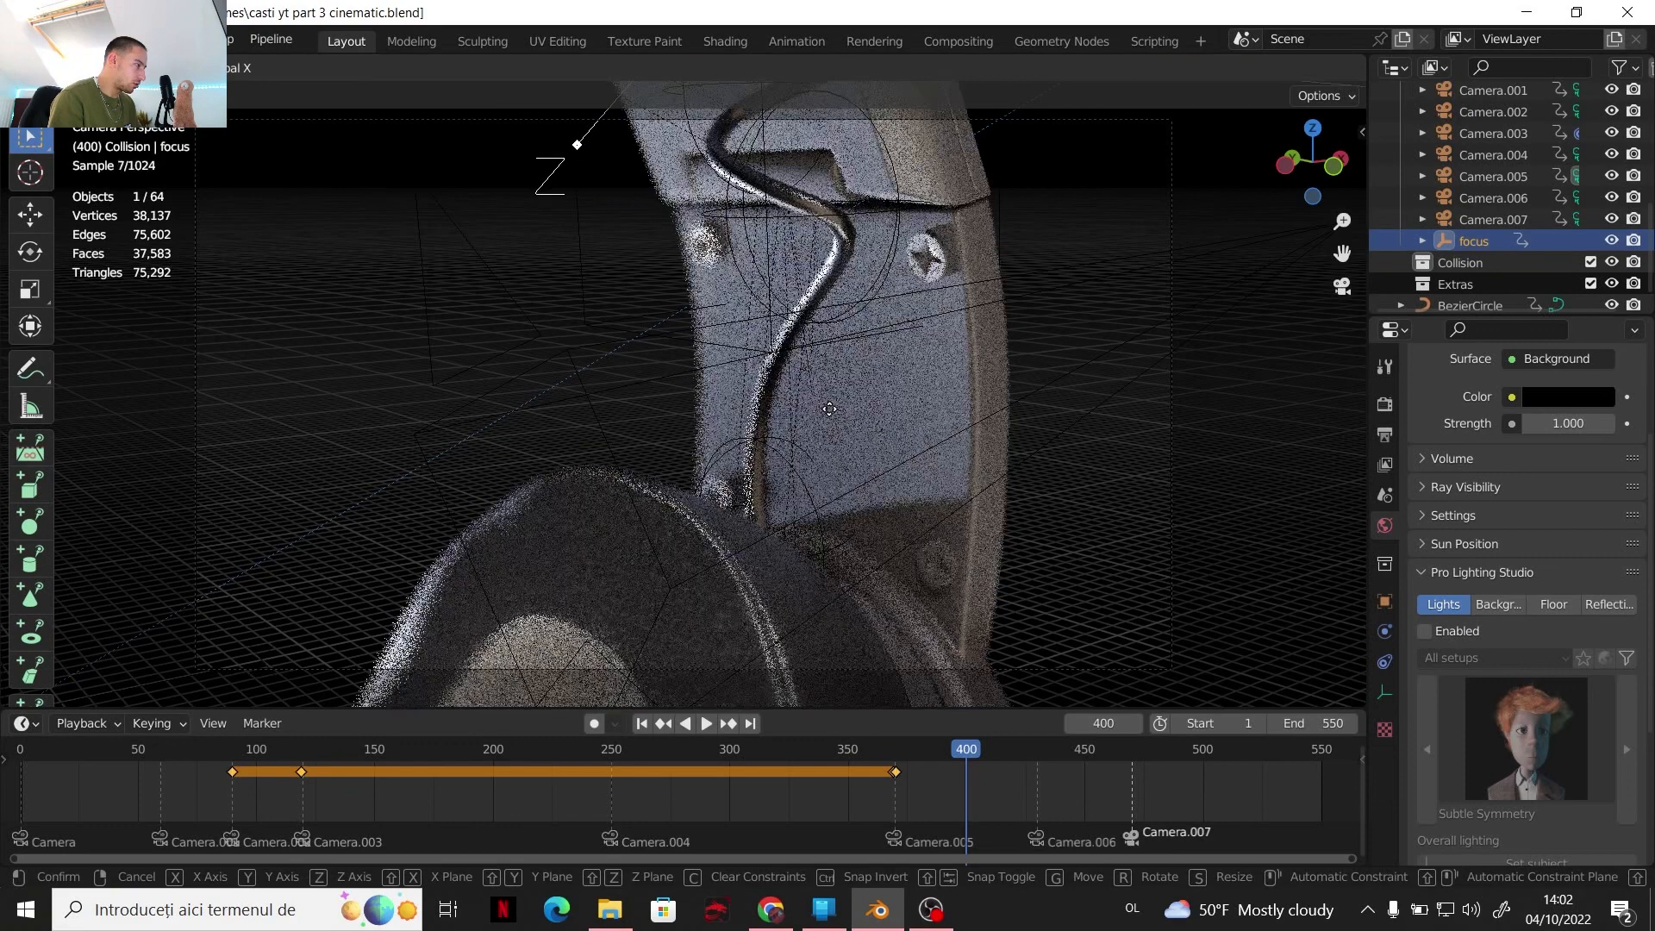
click(830, 408)
Move the focus empty about -2.17 cm along Z, -5.07 cm along Y and -2.8 cm along X
key(g)
key(z)
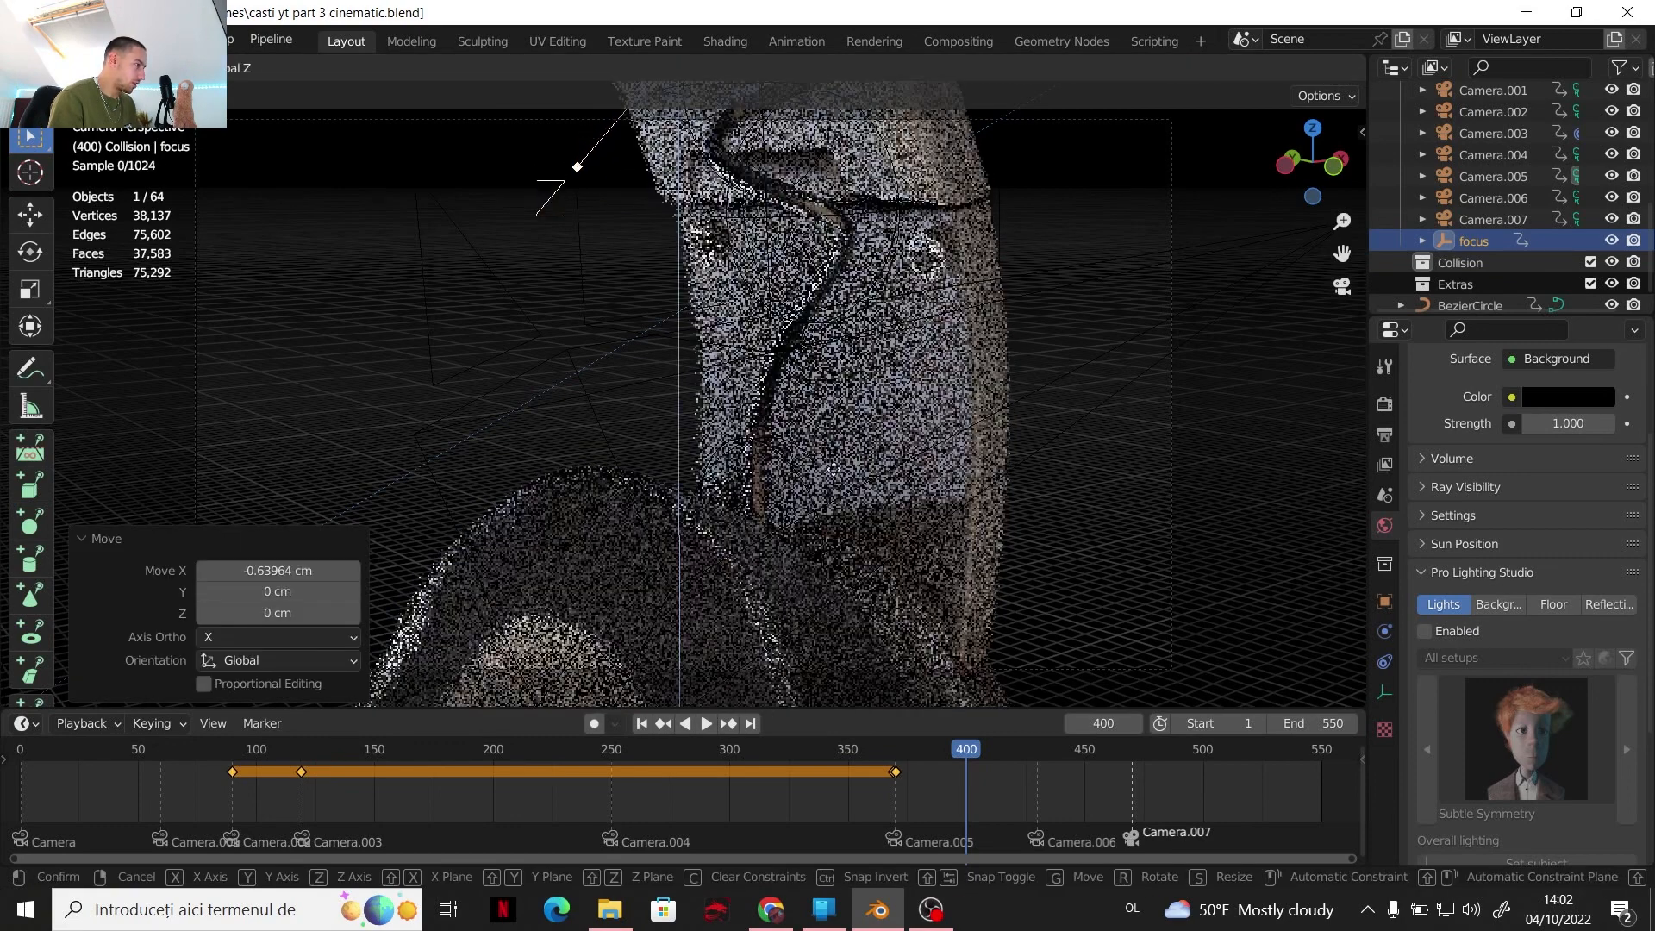
click(845, 653)
key(y)
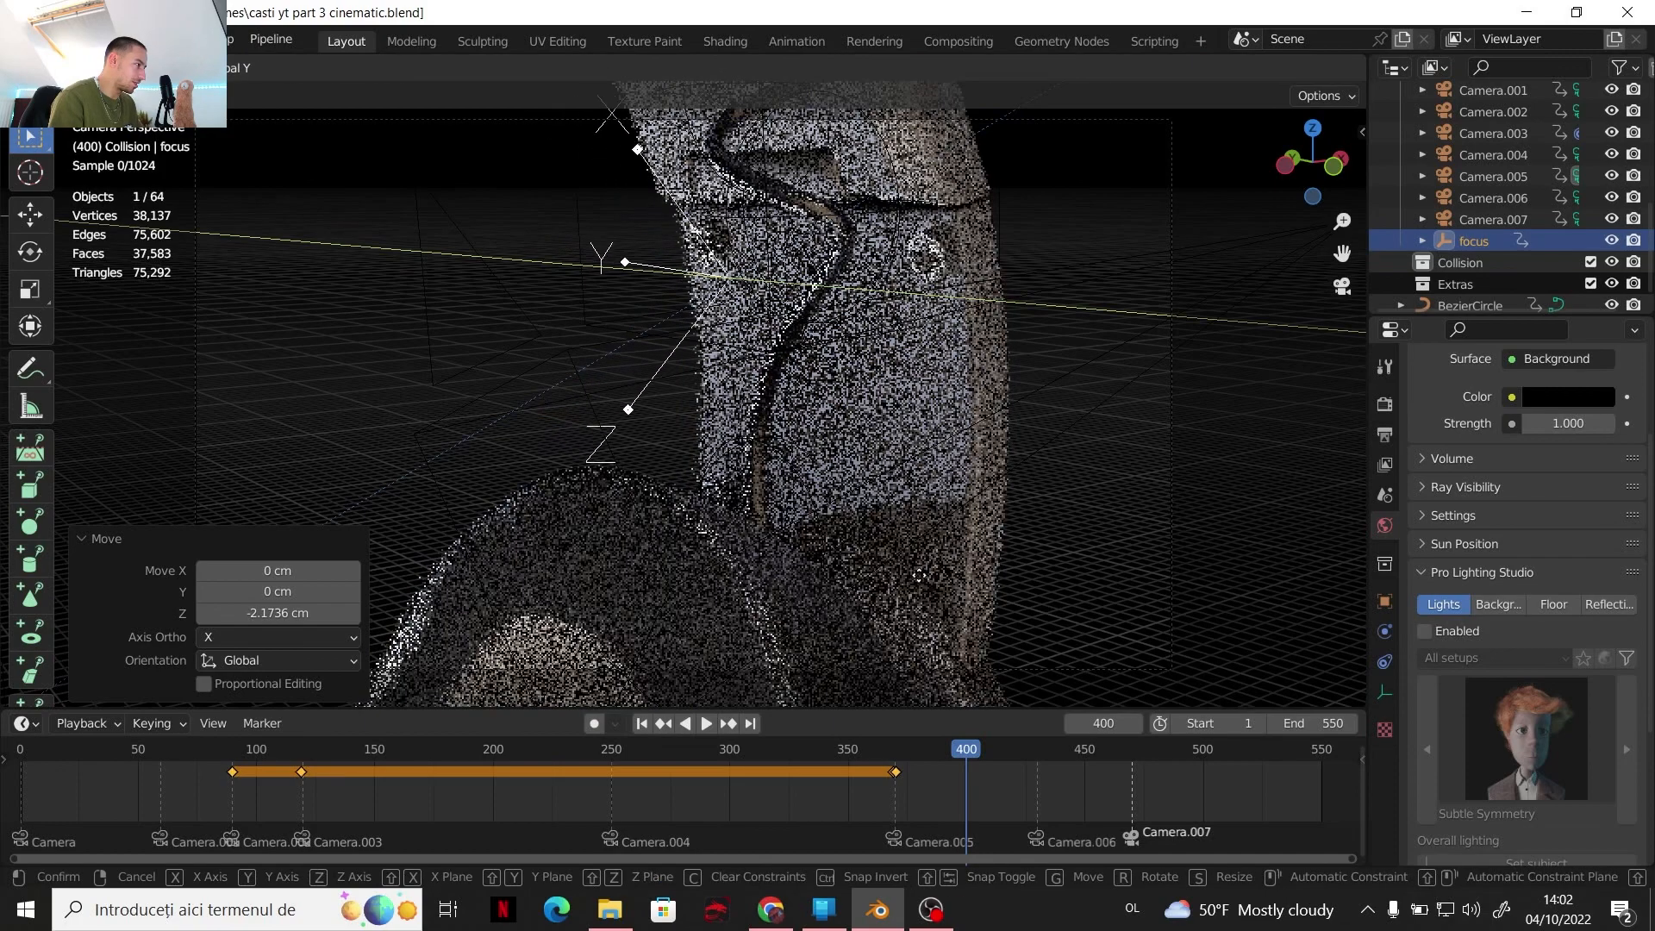
click(1222, 543)
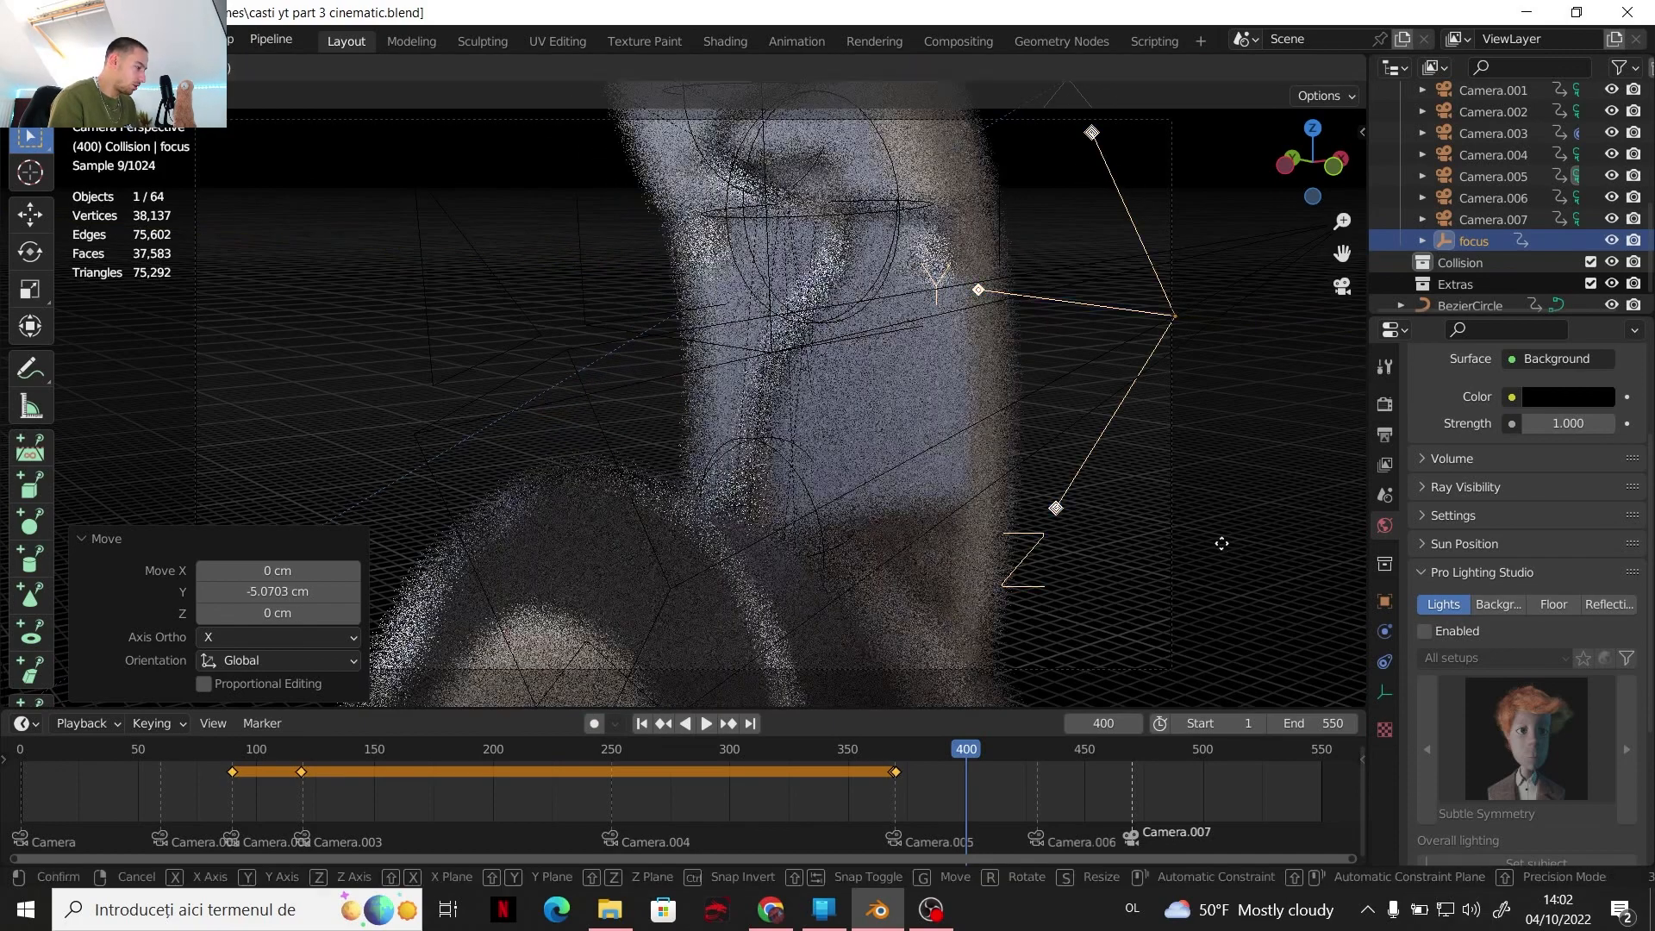
key(g)
key(x)
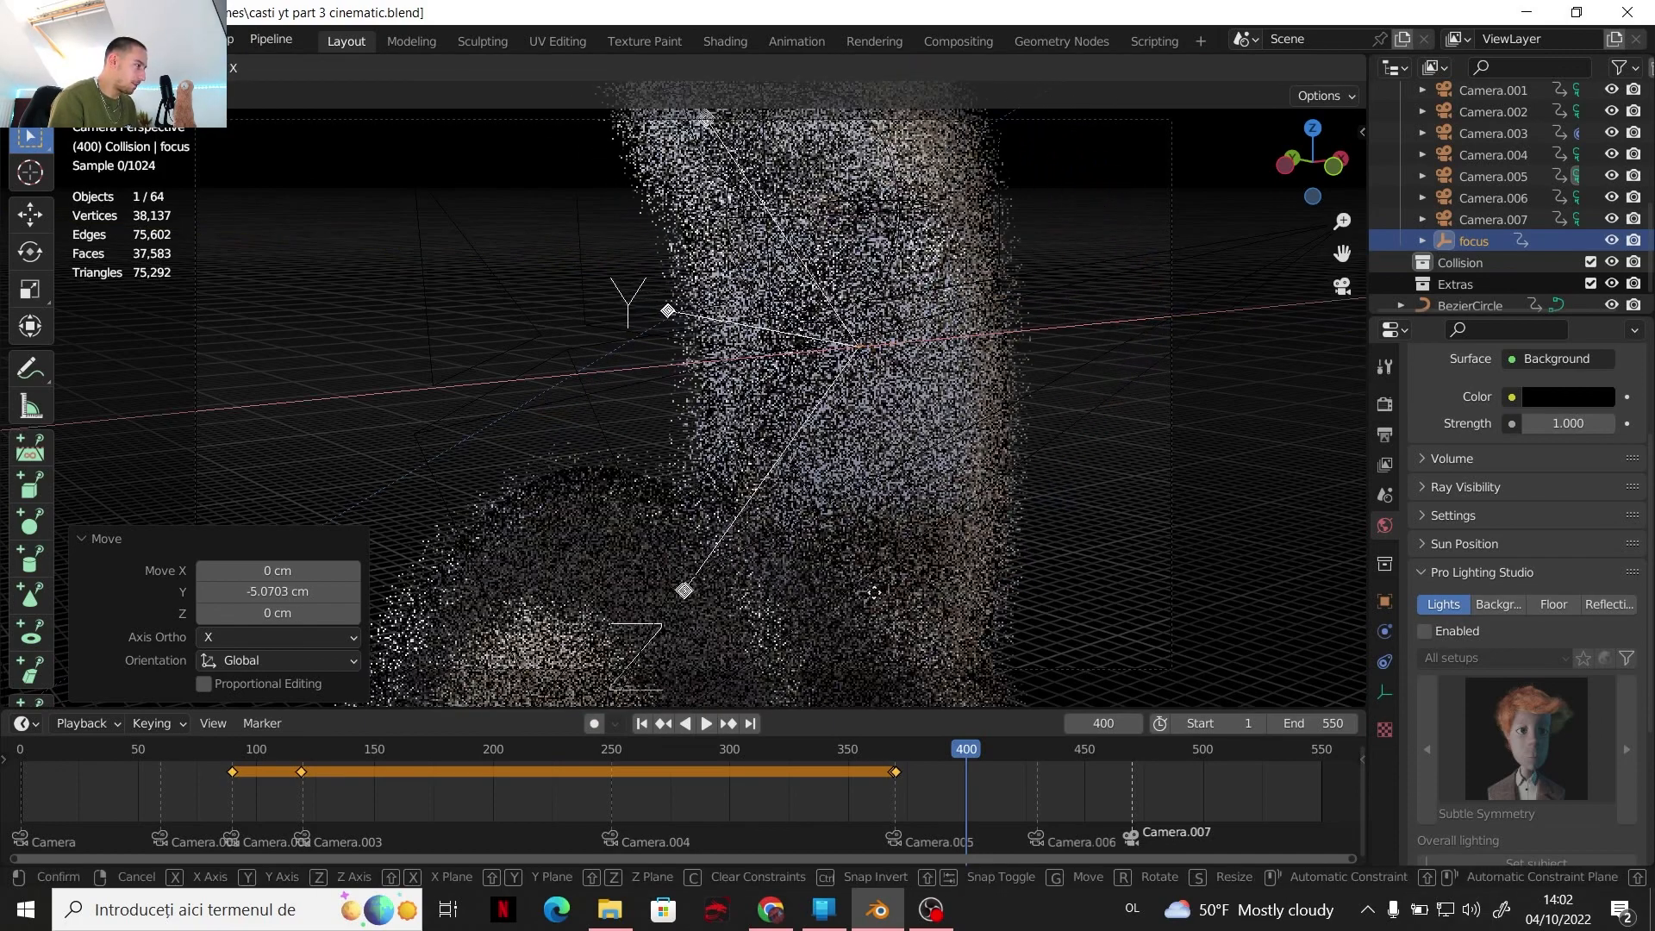
click(903, 537)
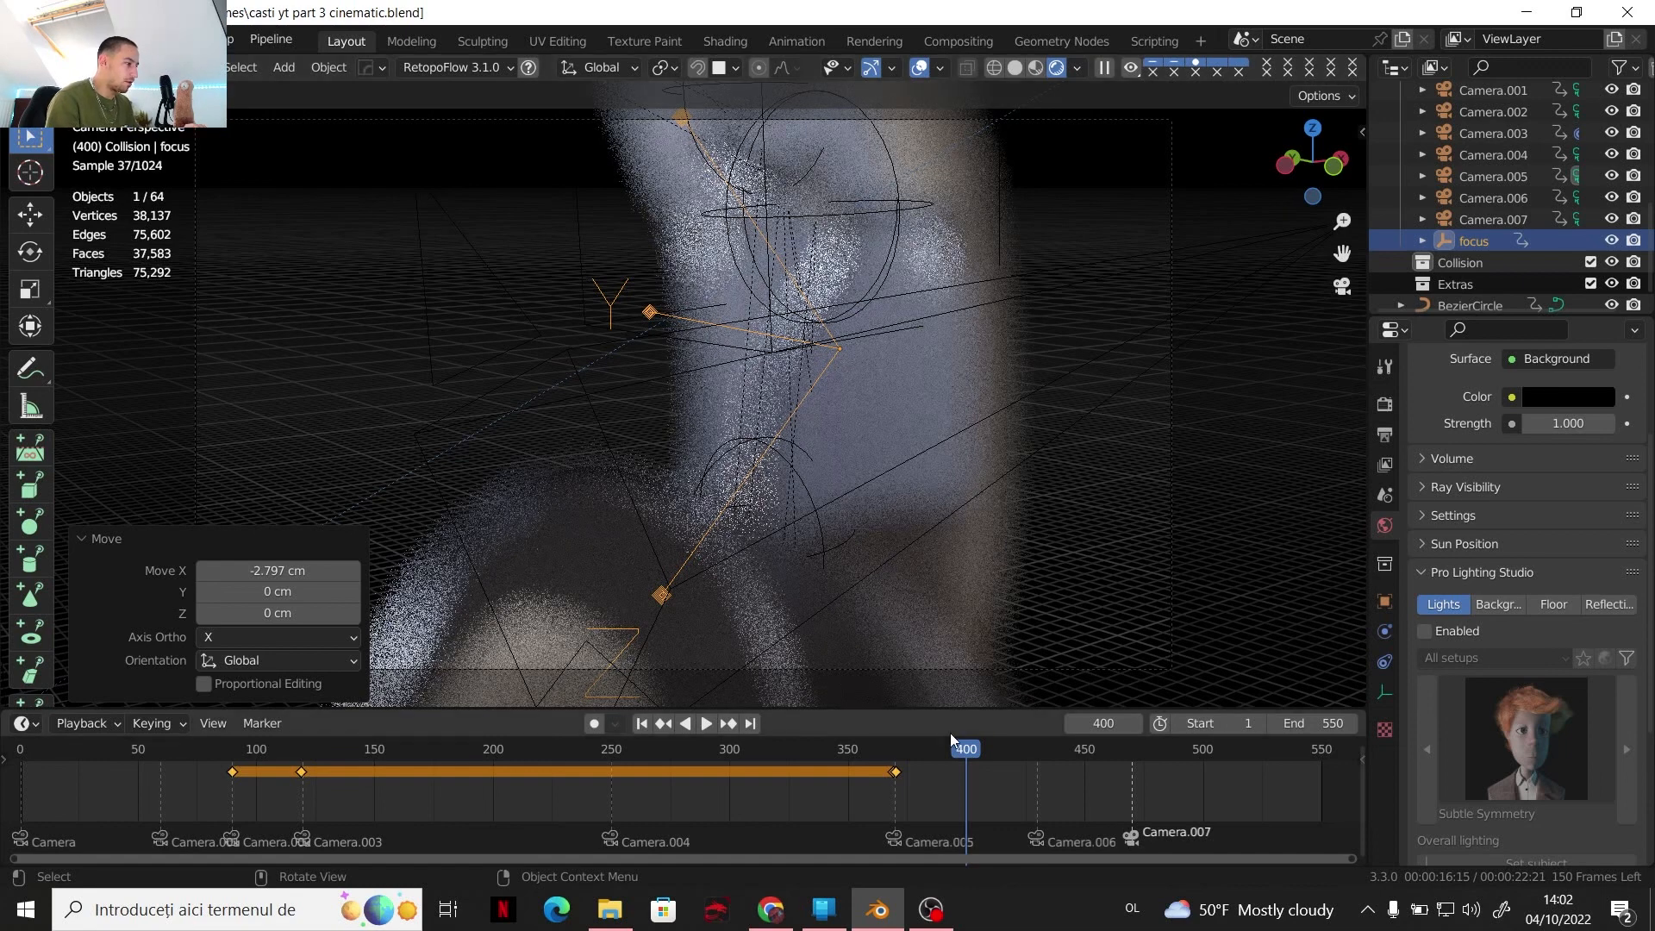
Turn on auto keying and nudge the focus empty slightly to record its location at frame 400
click(593, 728)
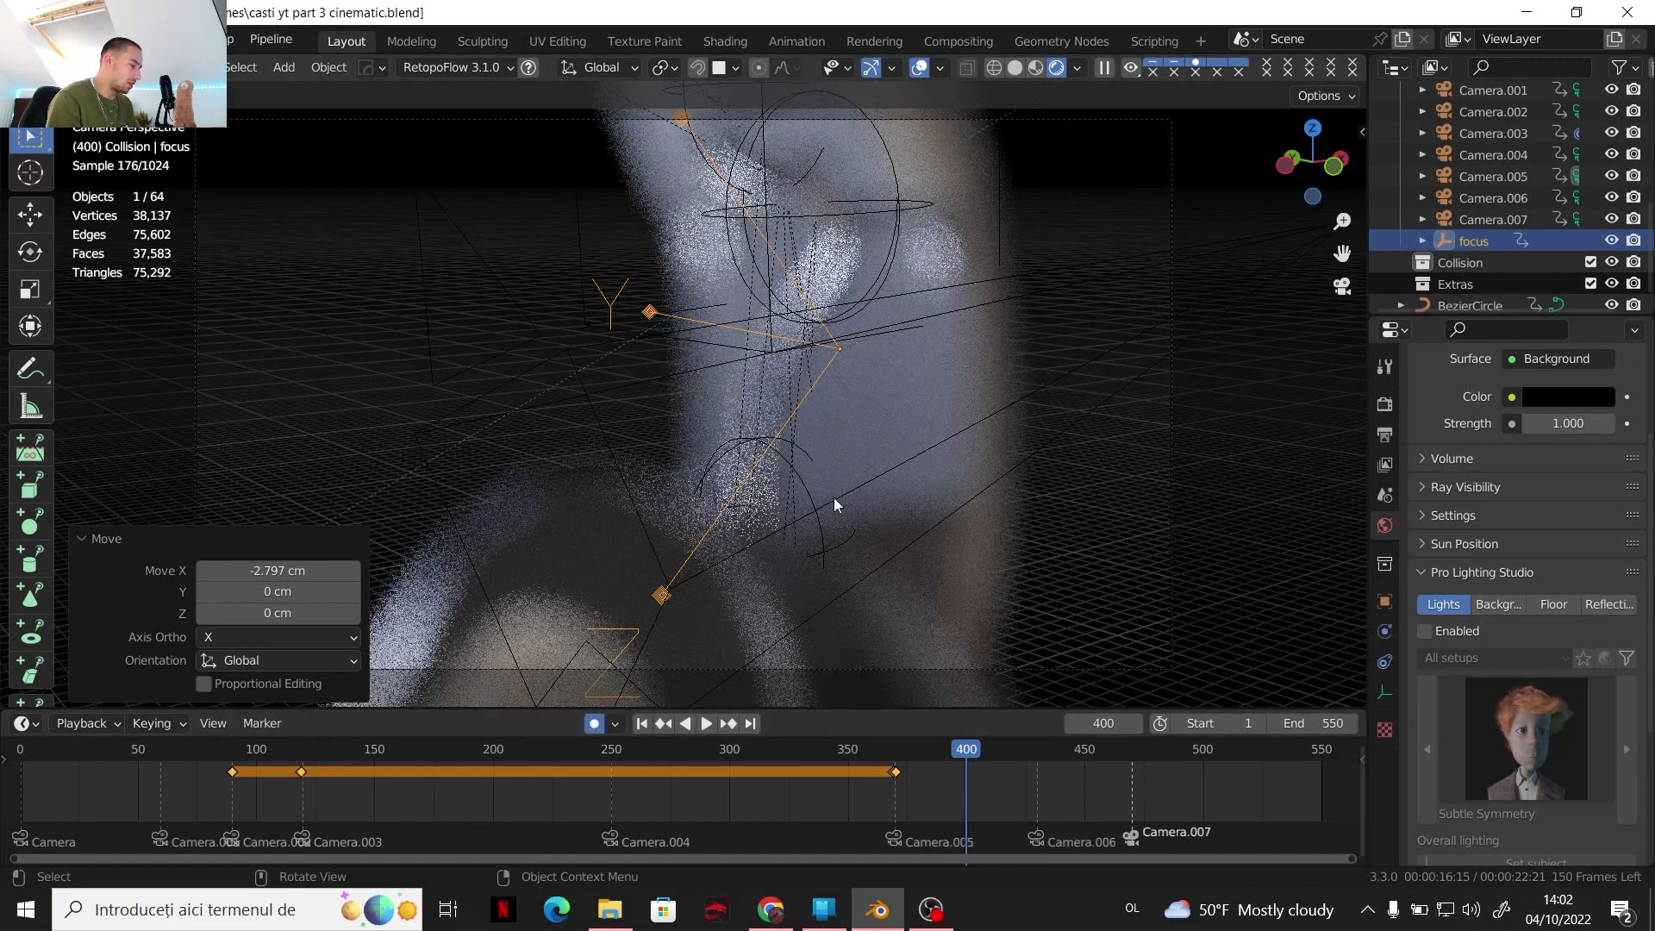
key(g)
click(892, 369)
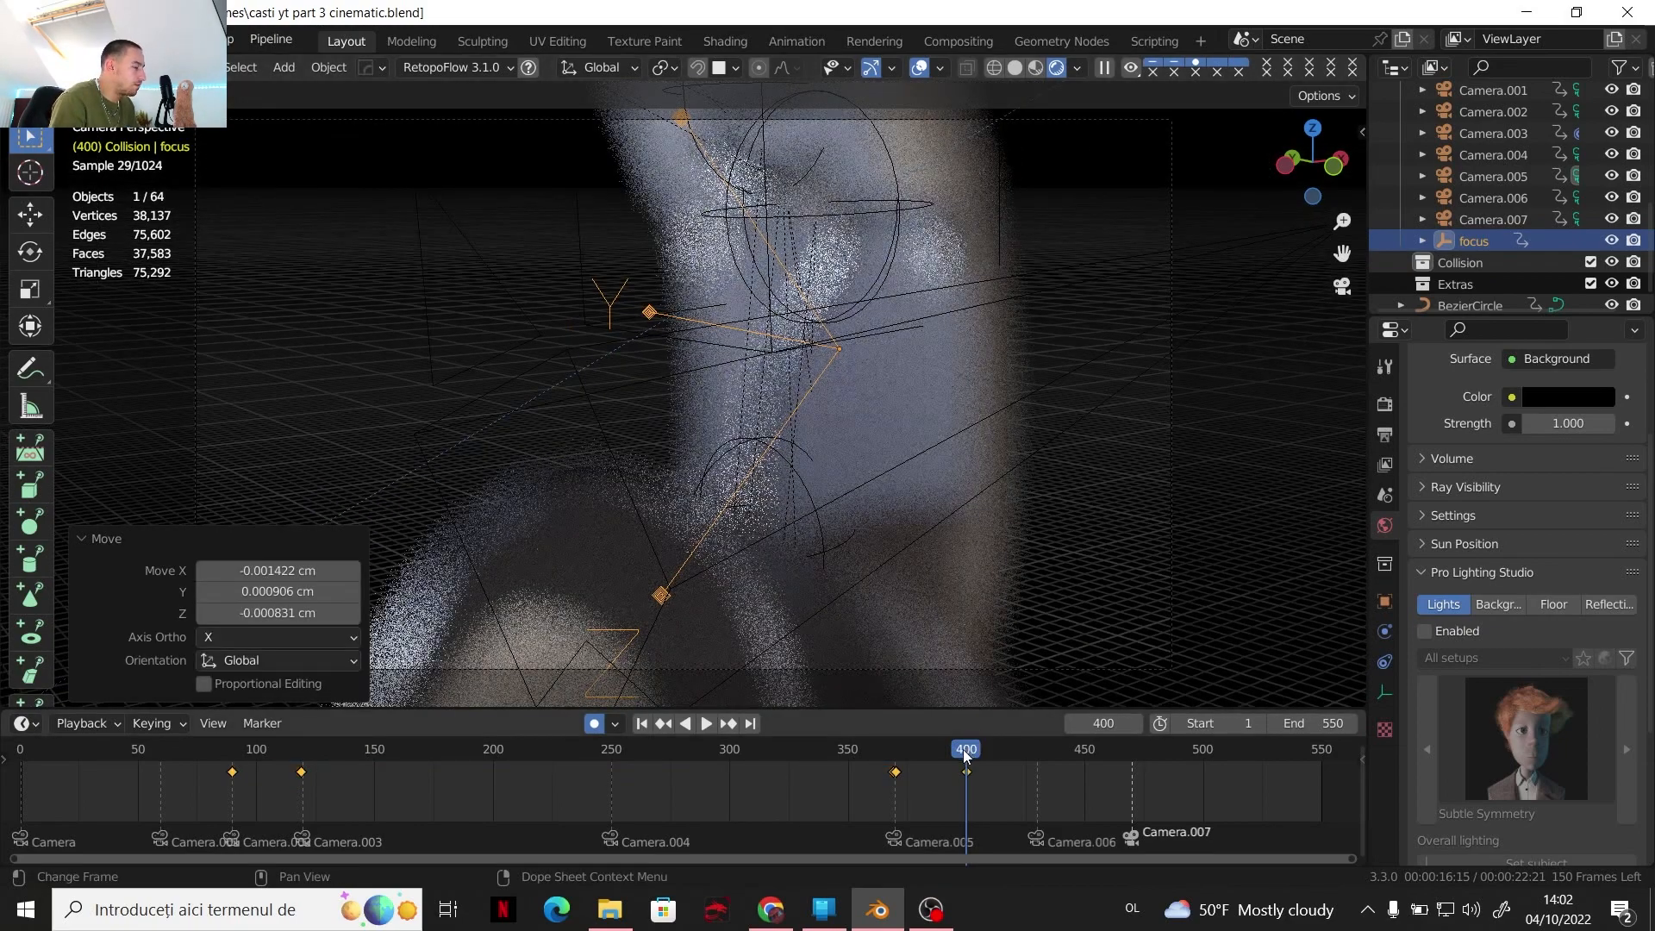
At frame 390, turn snapping back on and move the focus empty onto the joint plate beside the cable, about 3.1, 3.4 and 0.8 cm along X, Y and Z
mouse_move(965, 752)
mouse_down()
mouse_move(895, 750)
mouse_move(943, 773)
mouse_up()
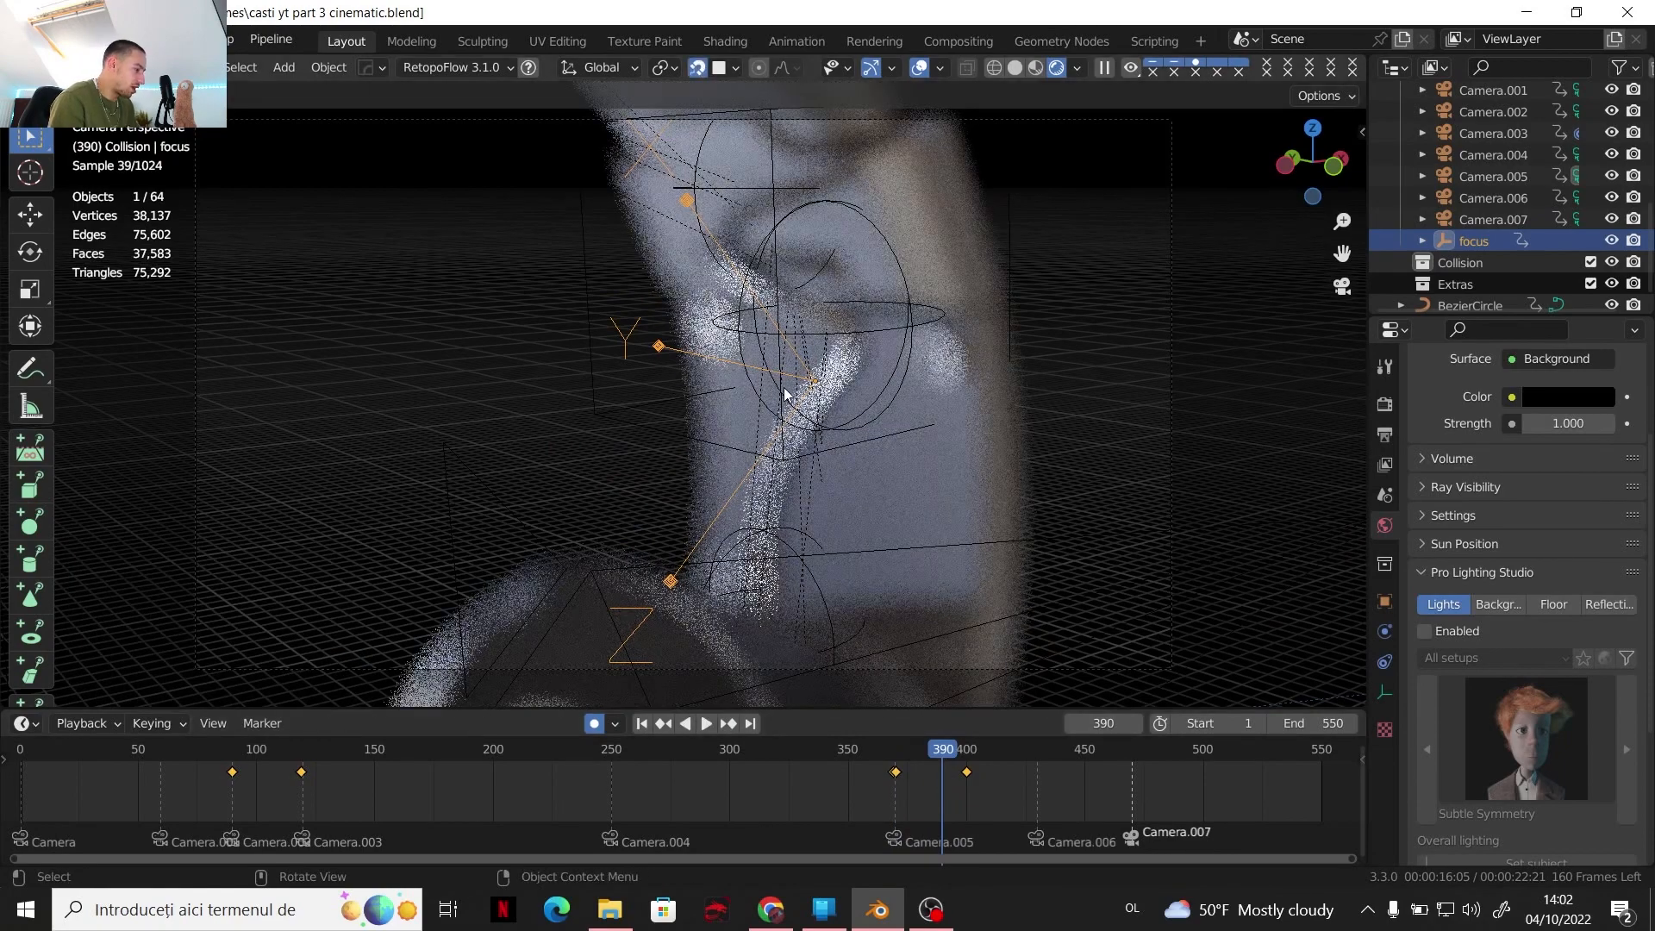
key(g)
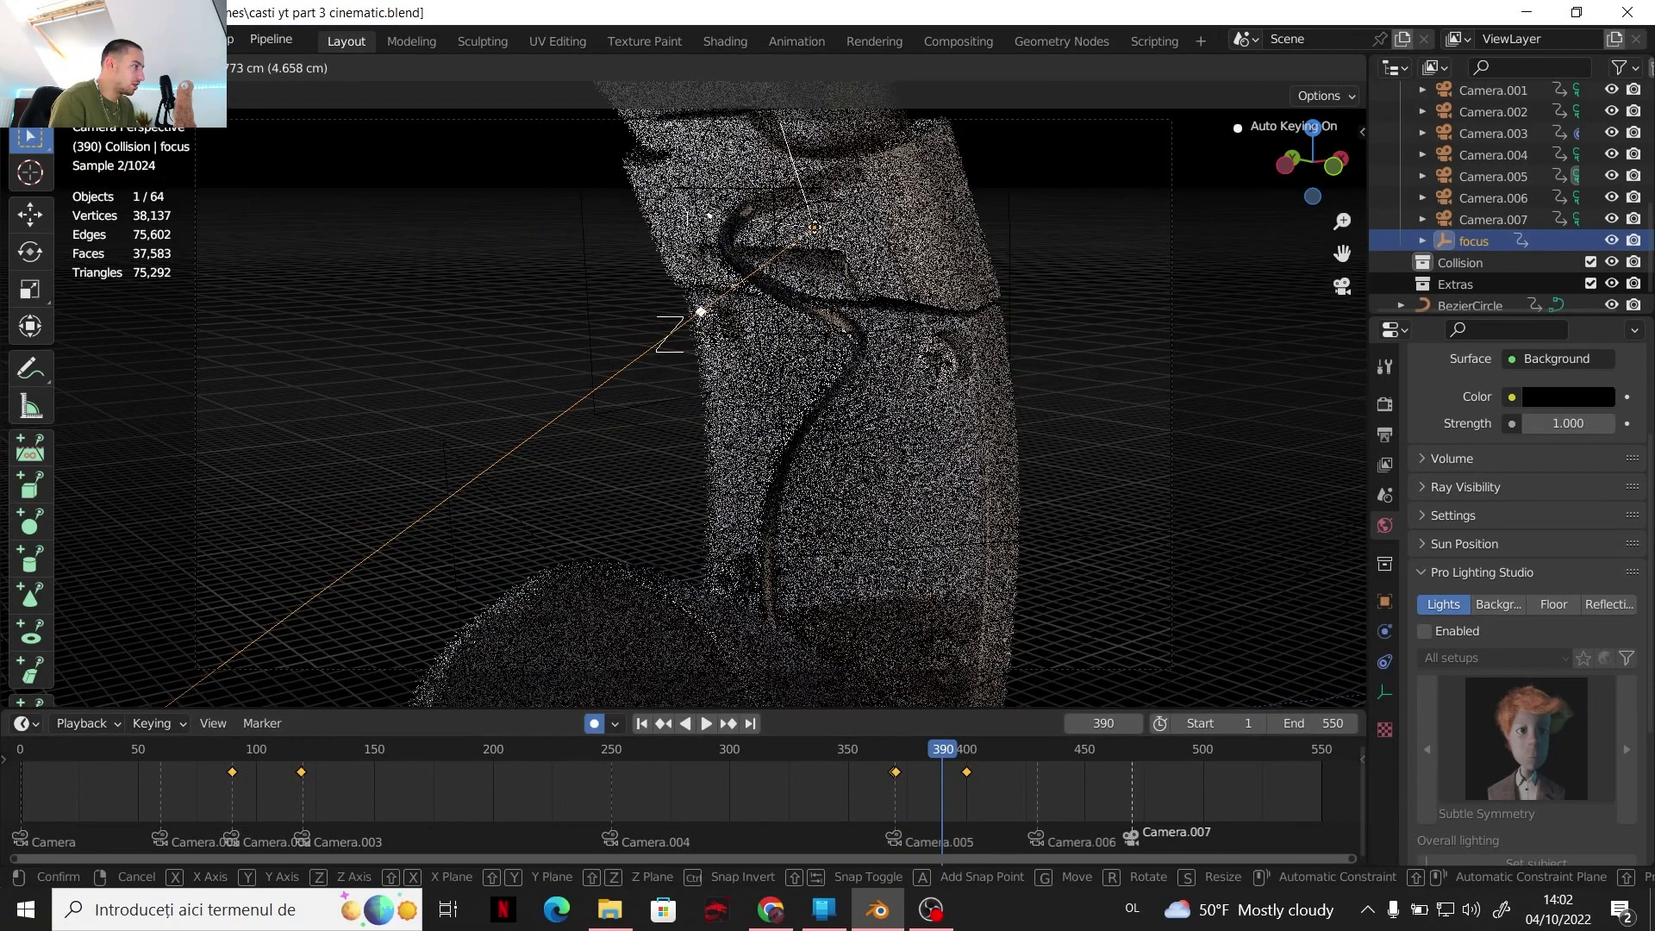
click(914, 577)
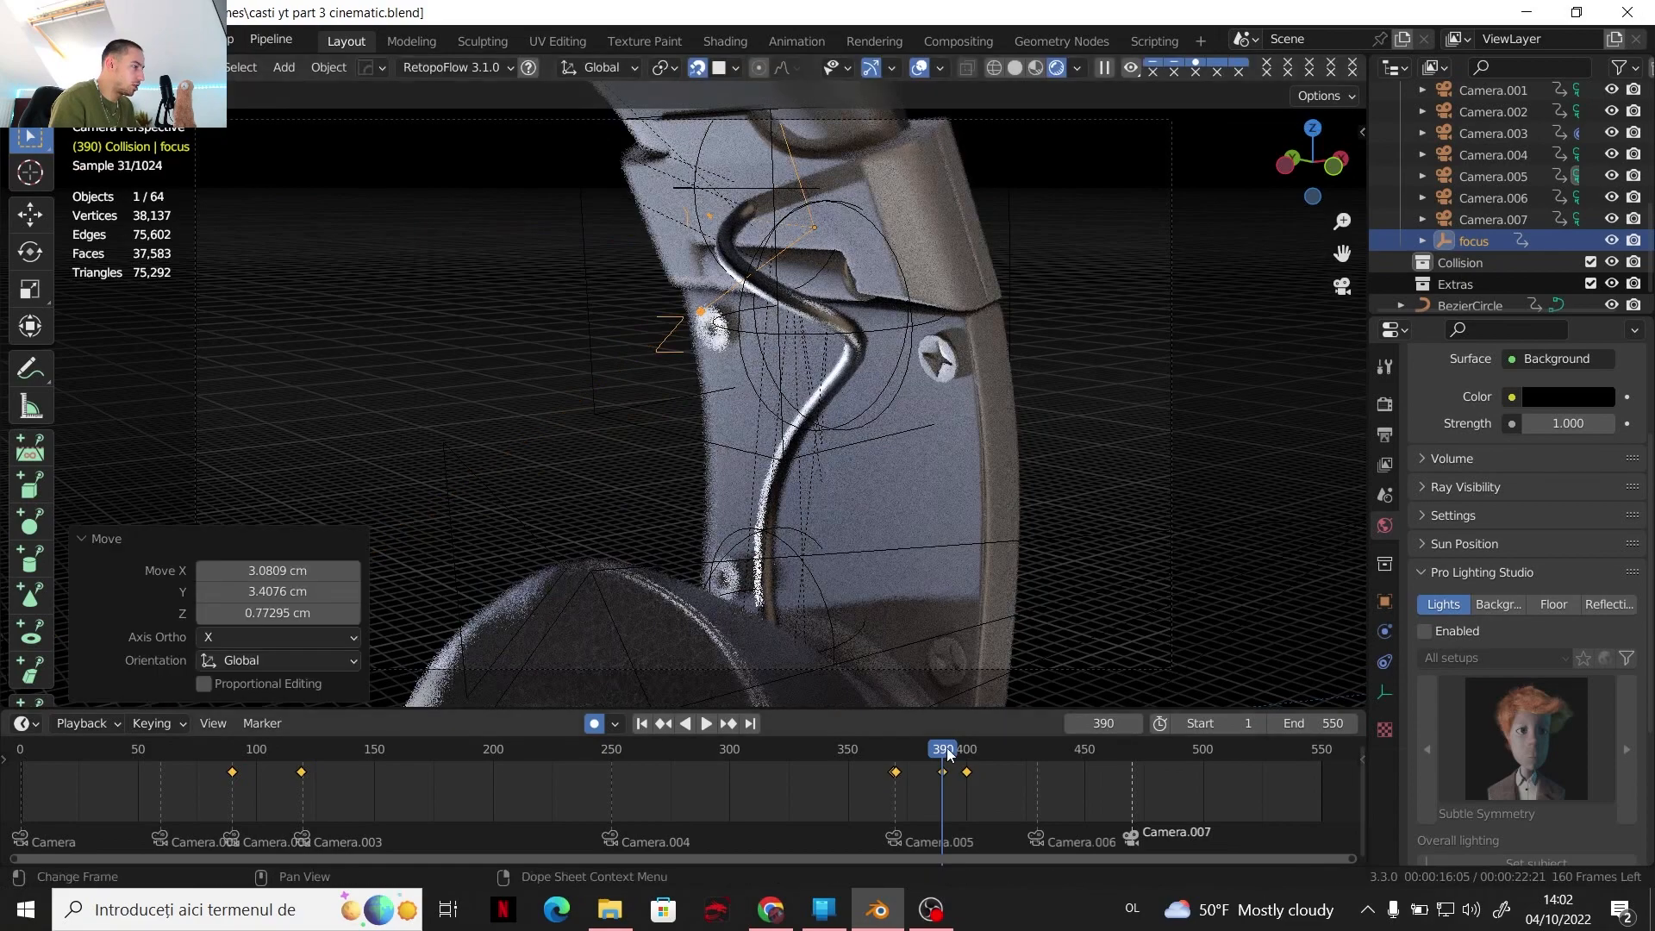
At frame 410, snap the focus empty onto the lower screw of the headband arm above the ear cup
drag(948, 755, 990, 767)
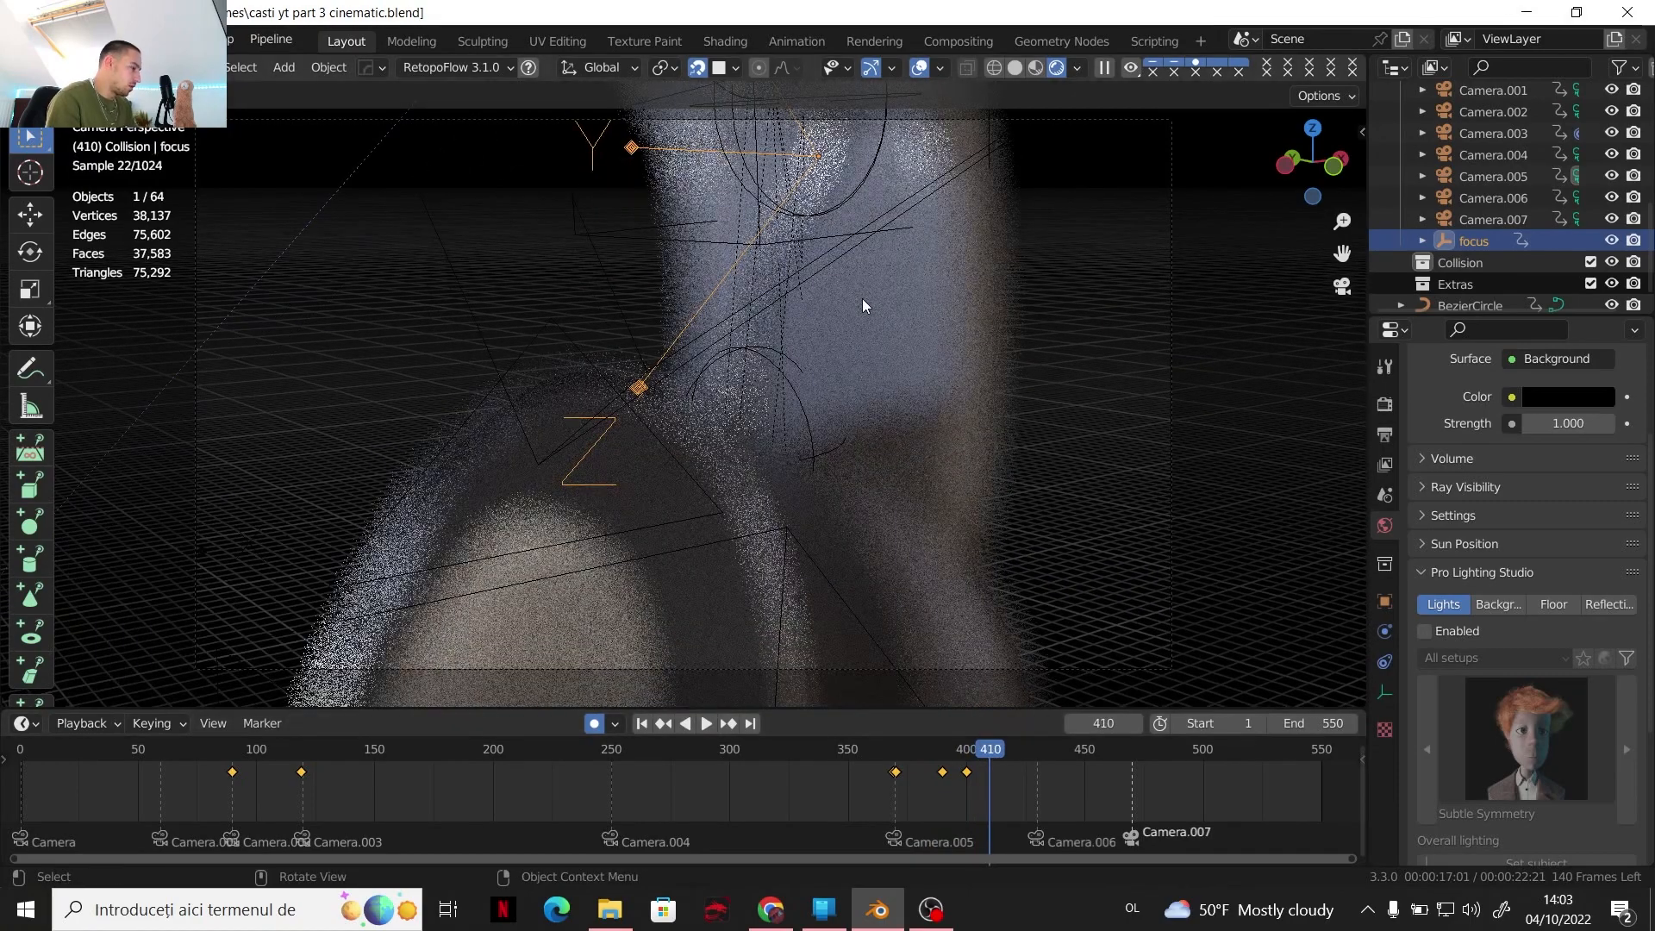
key(g)
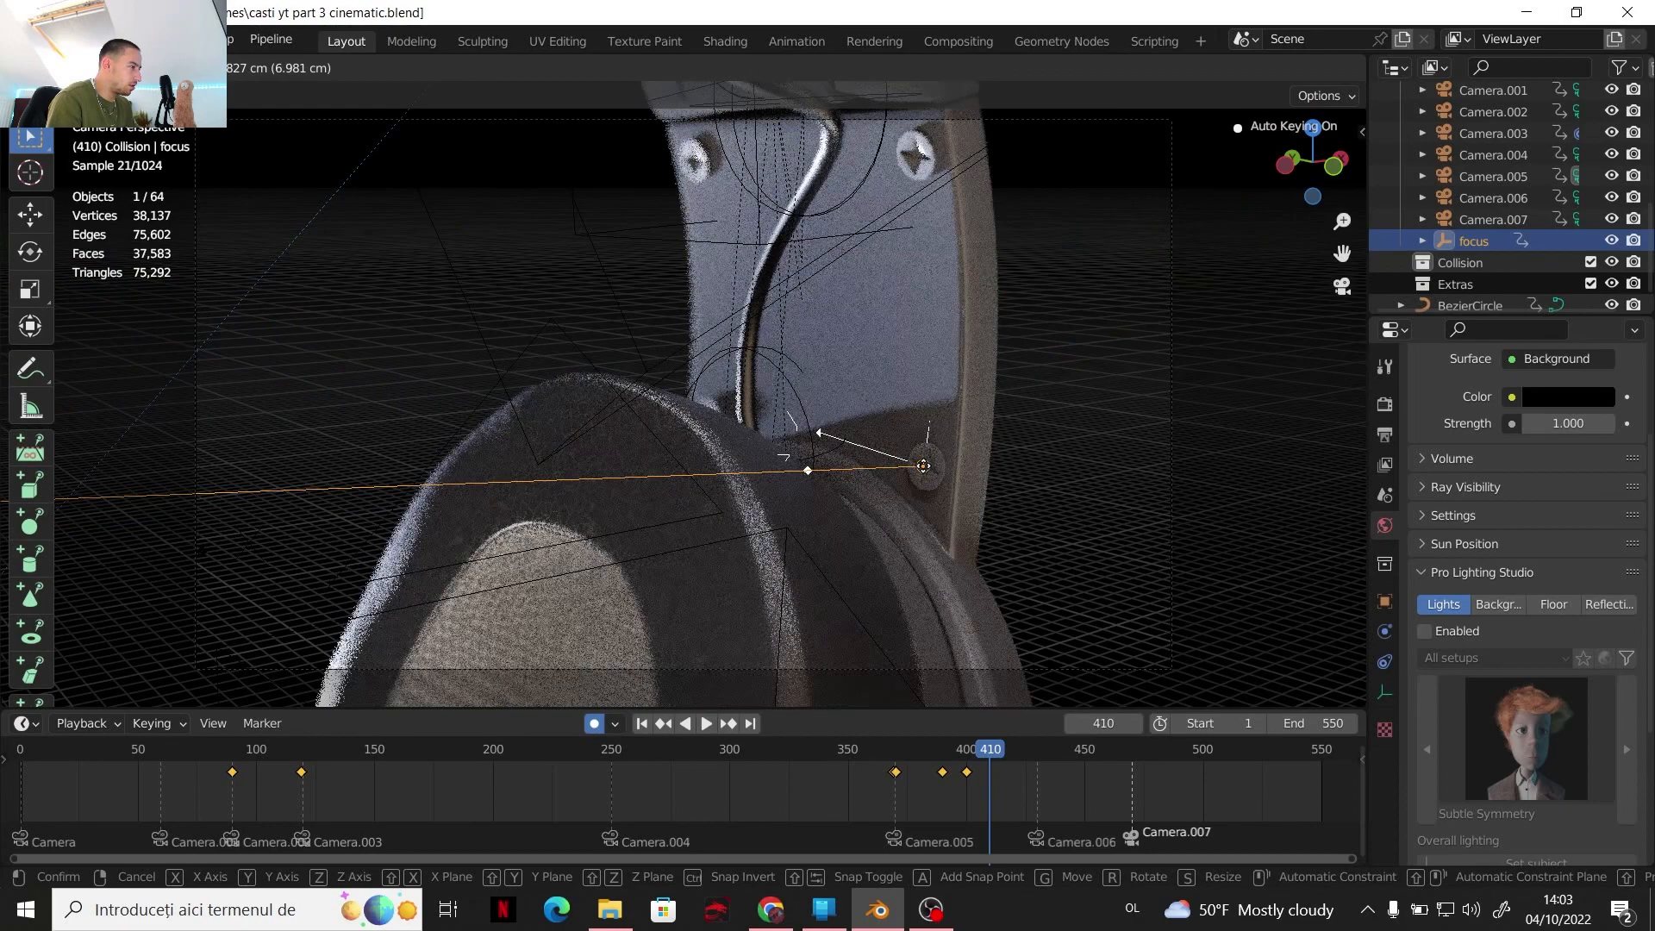
click(923, 466)
Key the focus empty at frame 429, and at frame 430 snap it onto the ear cup's inner mesh, about -13.8, 2.1 and -2.7 cm along X, Y, Z
drag(991, 755, 1038, 762)
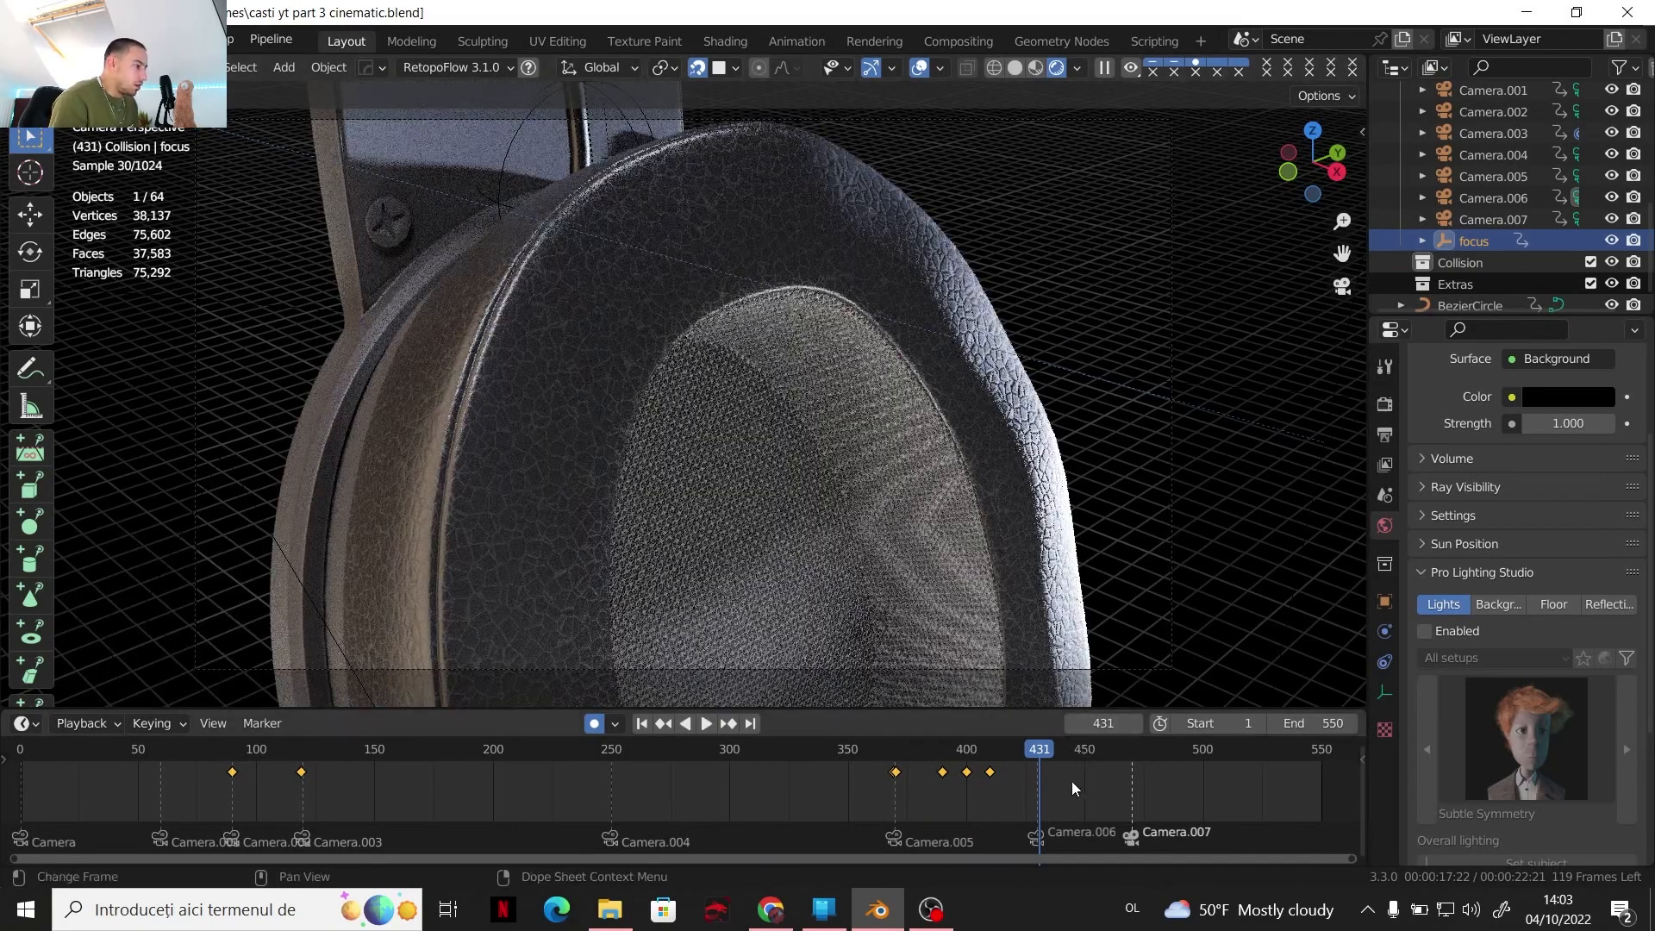
drag(1043, 749, 1038, 756)
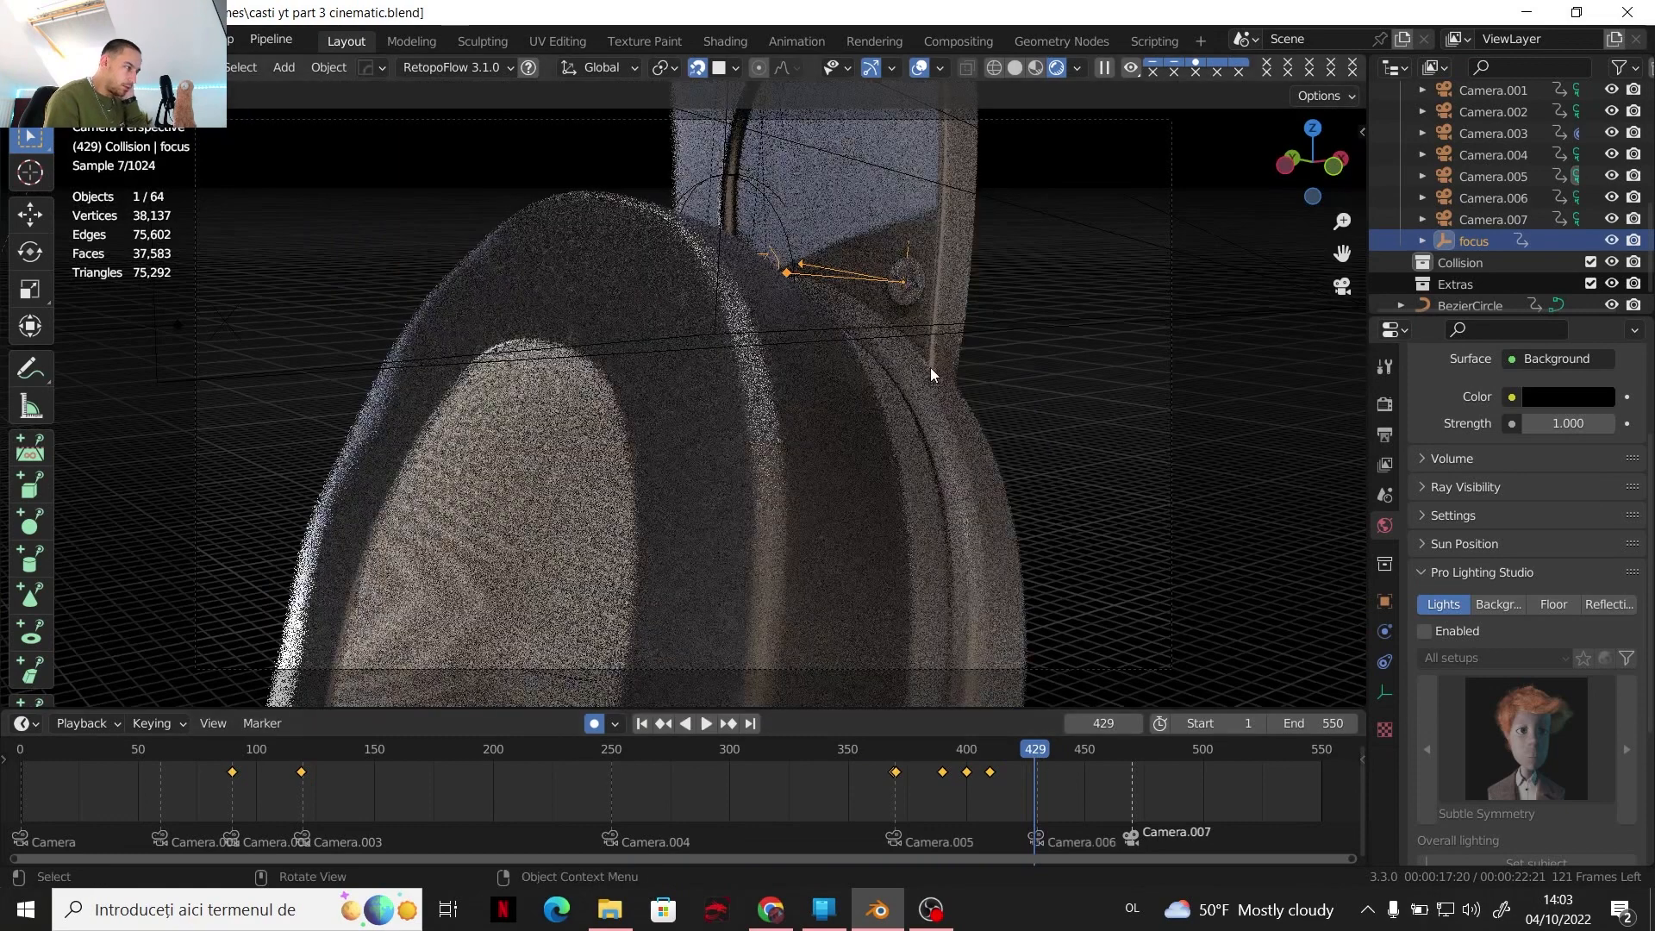
key(g)
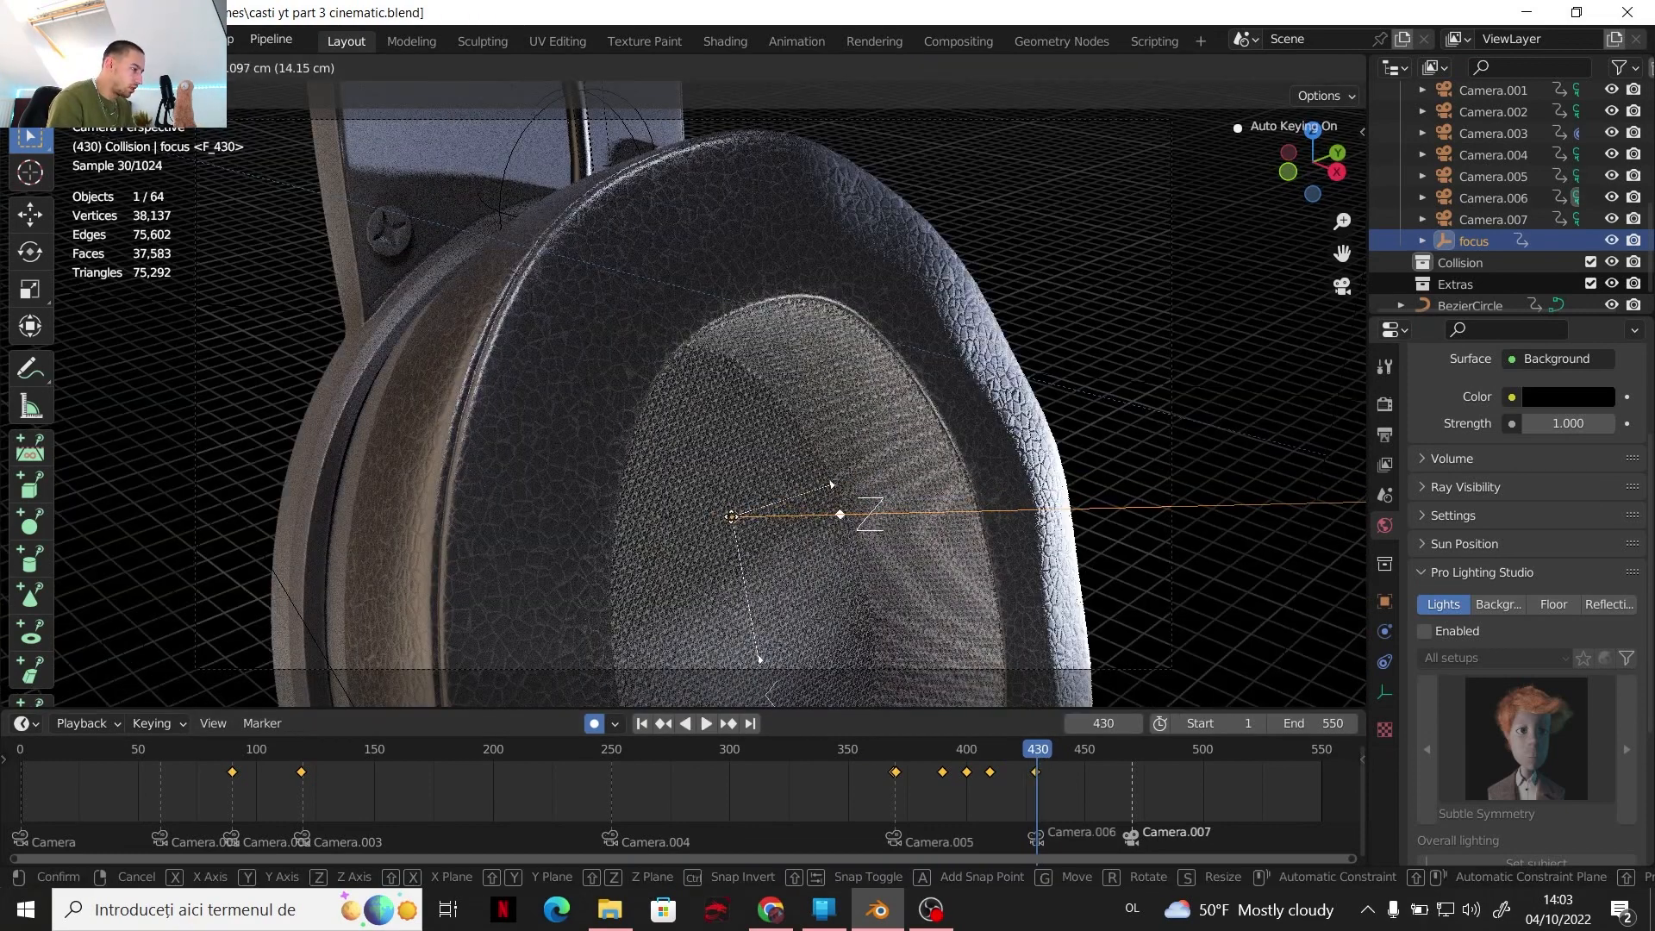
click(714, 485)
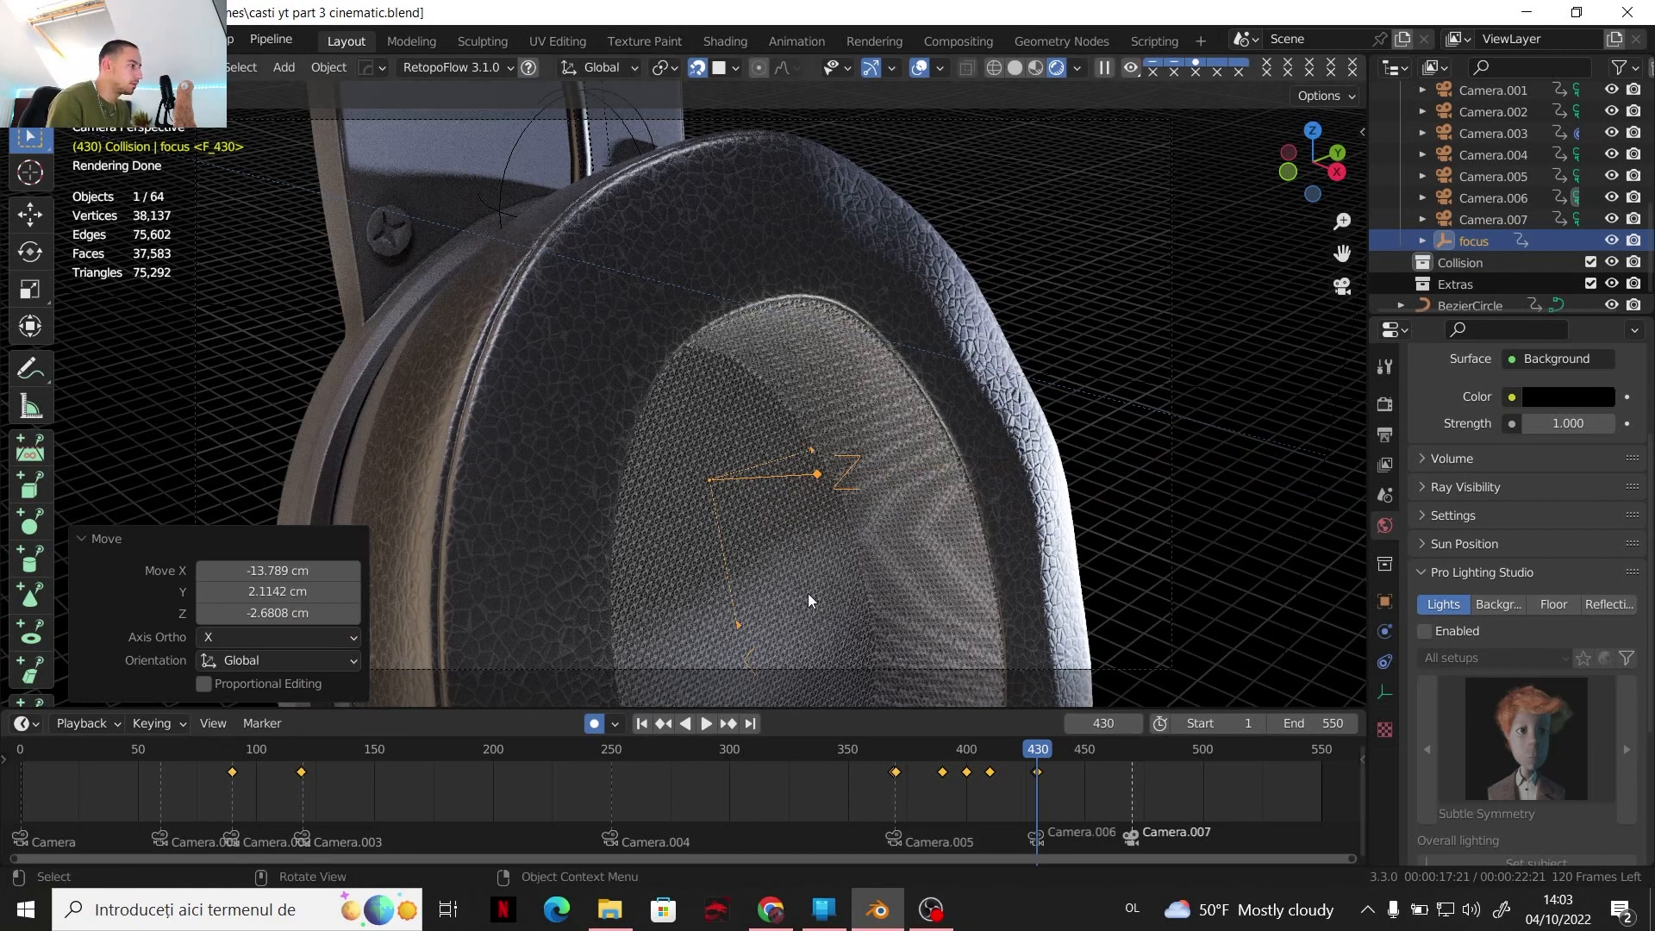
Enable depth of field on Camera.006 with the focus empty as focus object, 6 aperture blades and an F-Stop of 8.0
click(1491, 197)
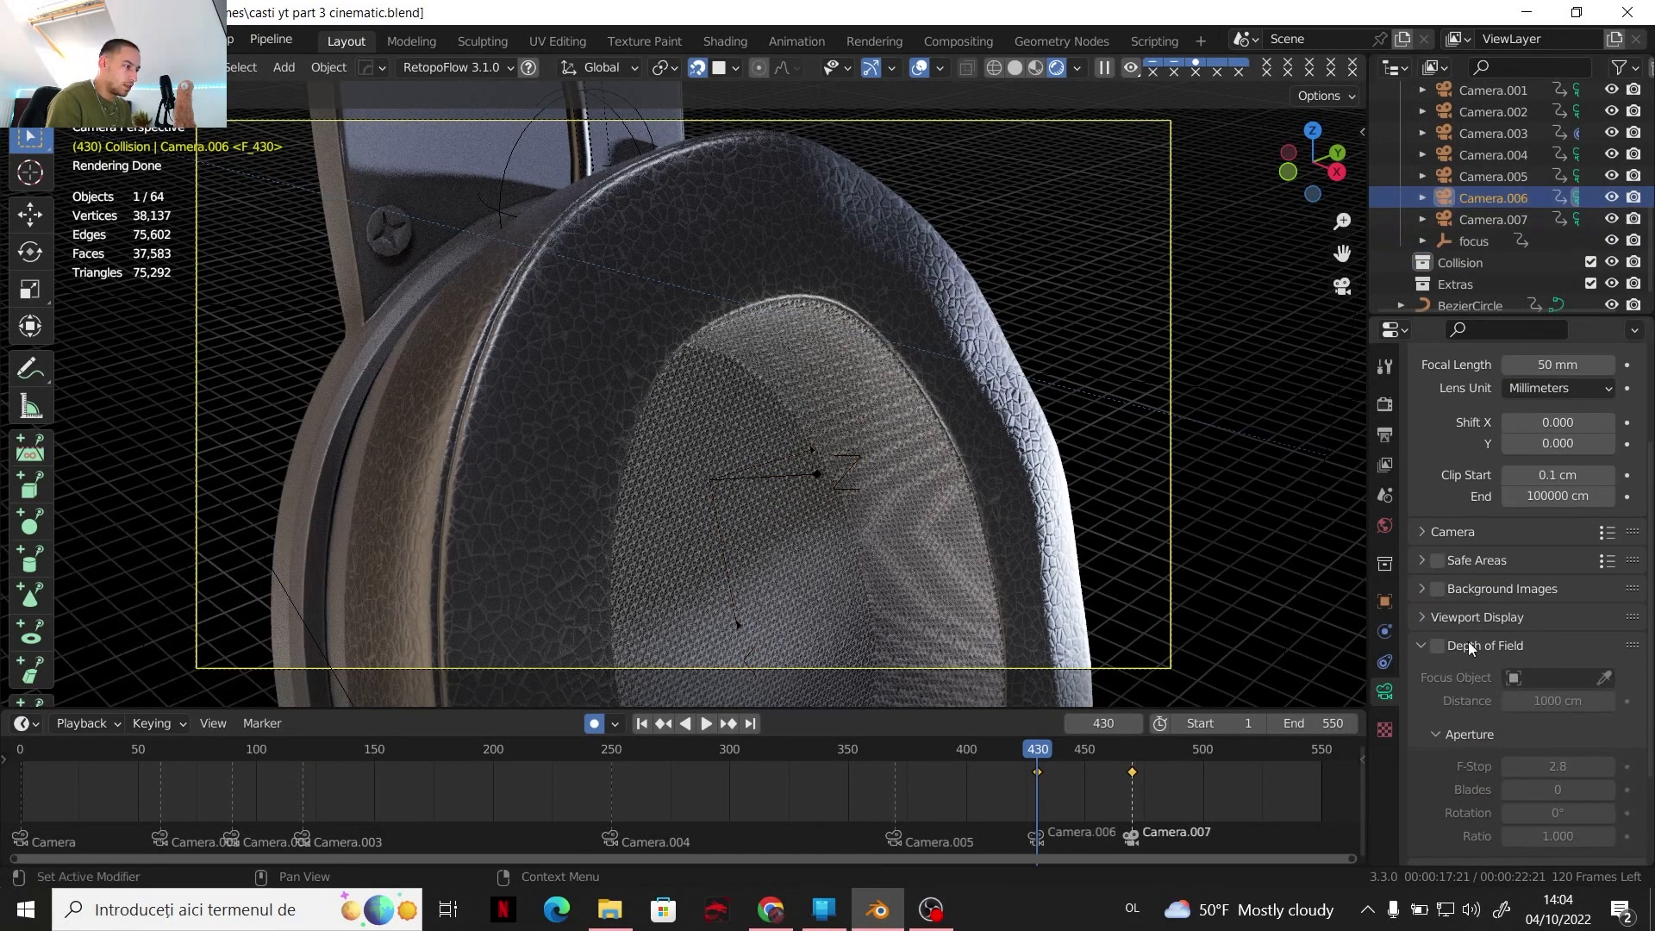
click(1437, 644)
drag(1460, 236, 1554, 679)
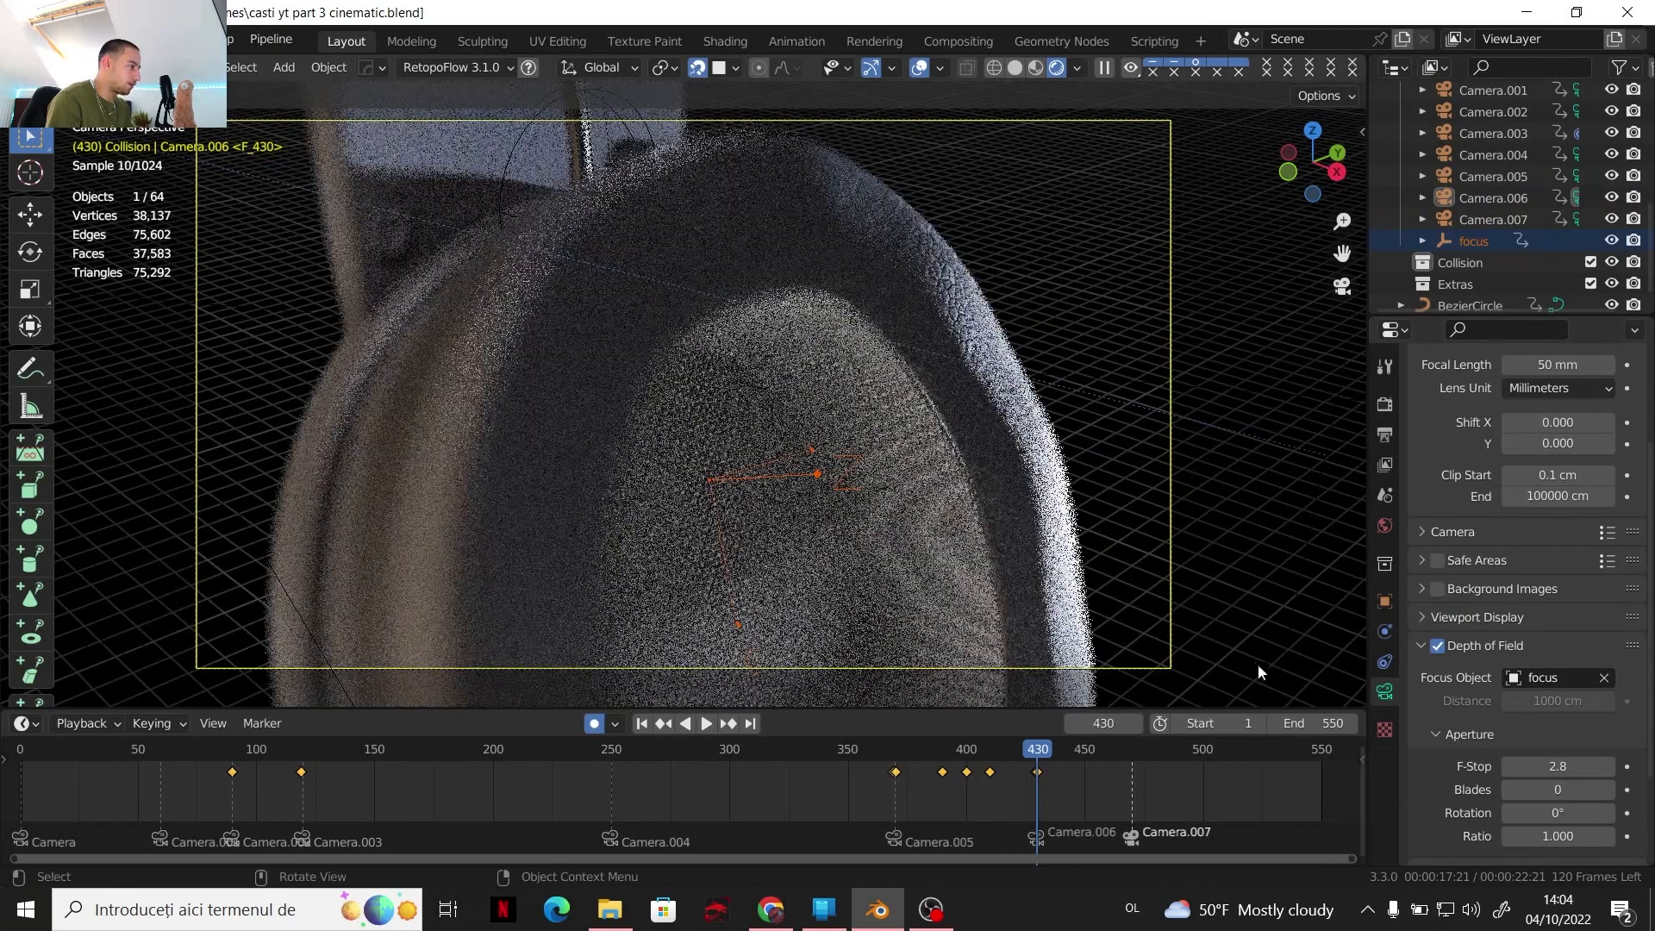
text(6)
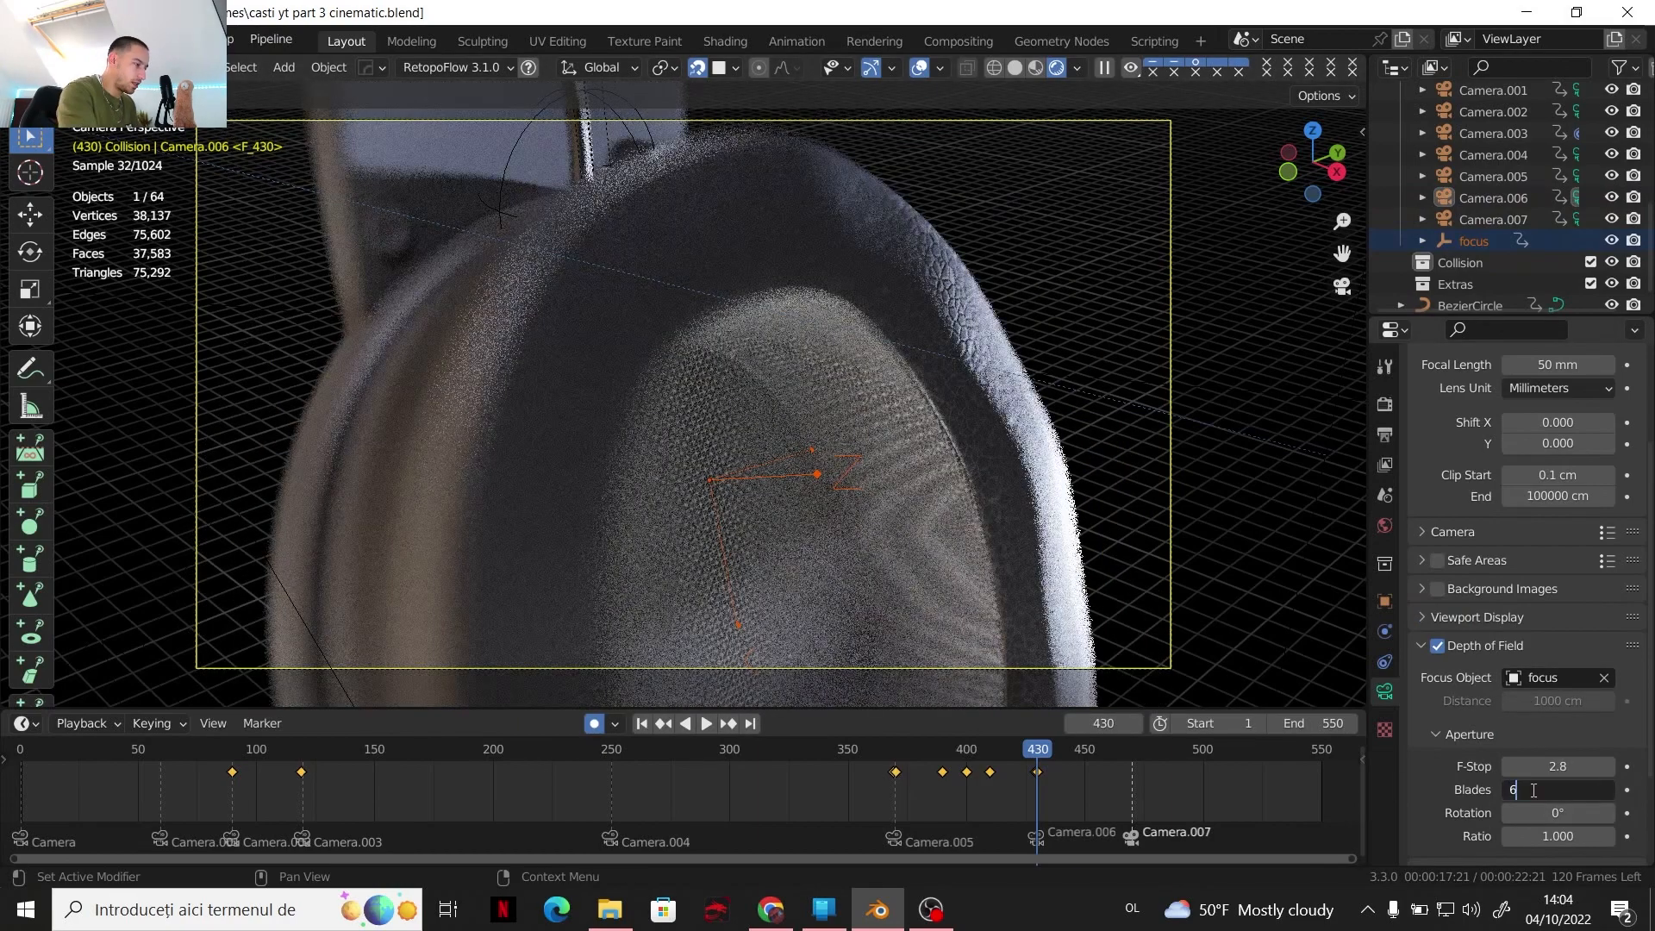
key(Return)
click(1550, 773)
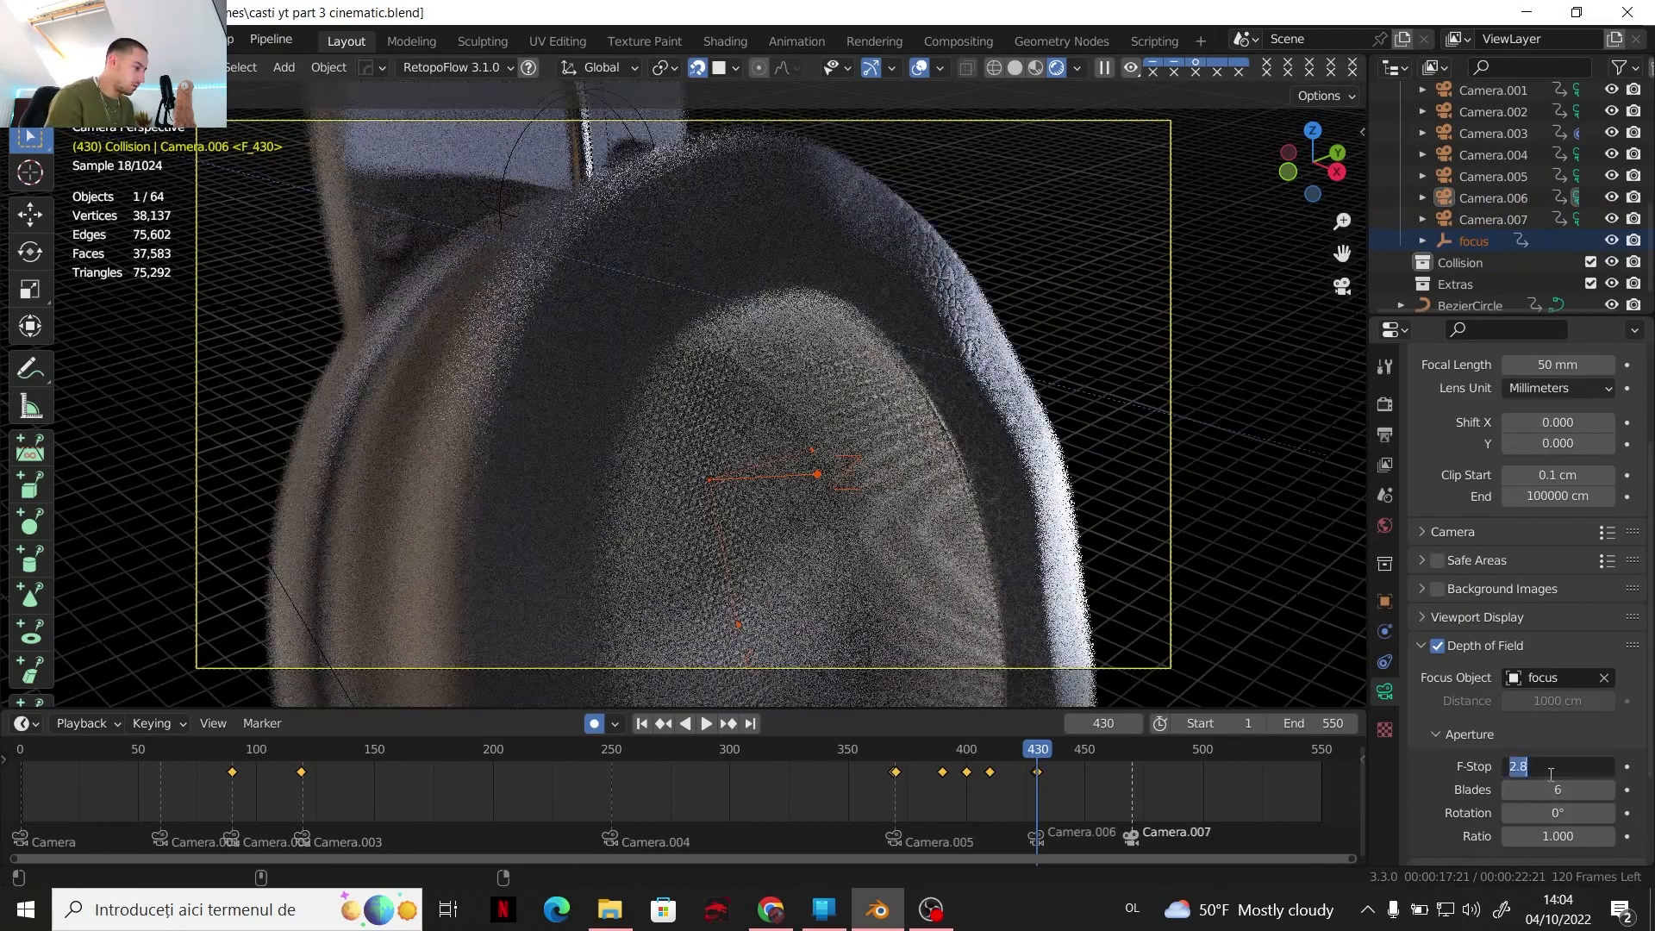
key(Return)
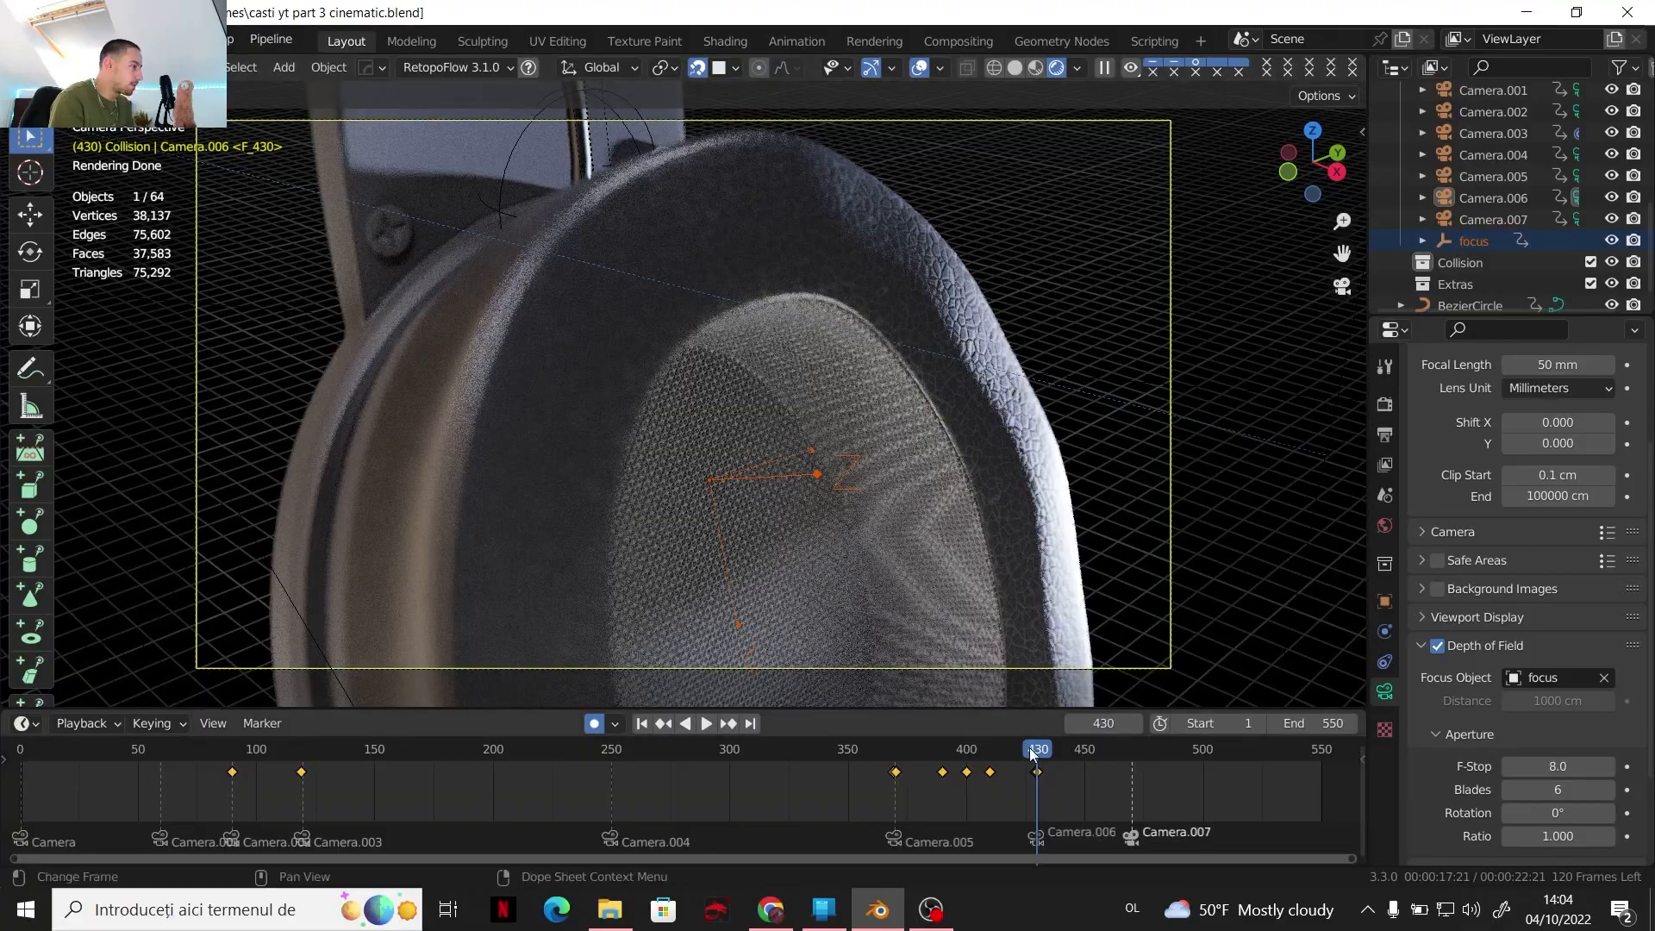
At frame 469, move the focus empty down the ear cup's inner mesh, about 1.4, -0.1 and -3.6 cm along X, Y and Z
key(space)
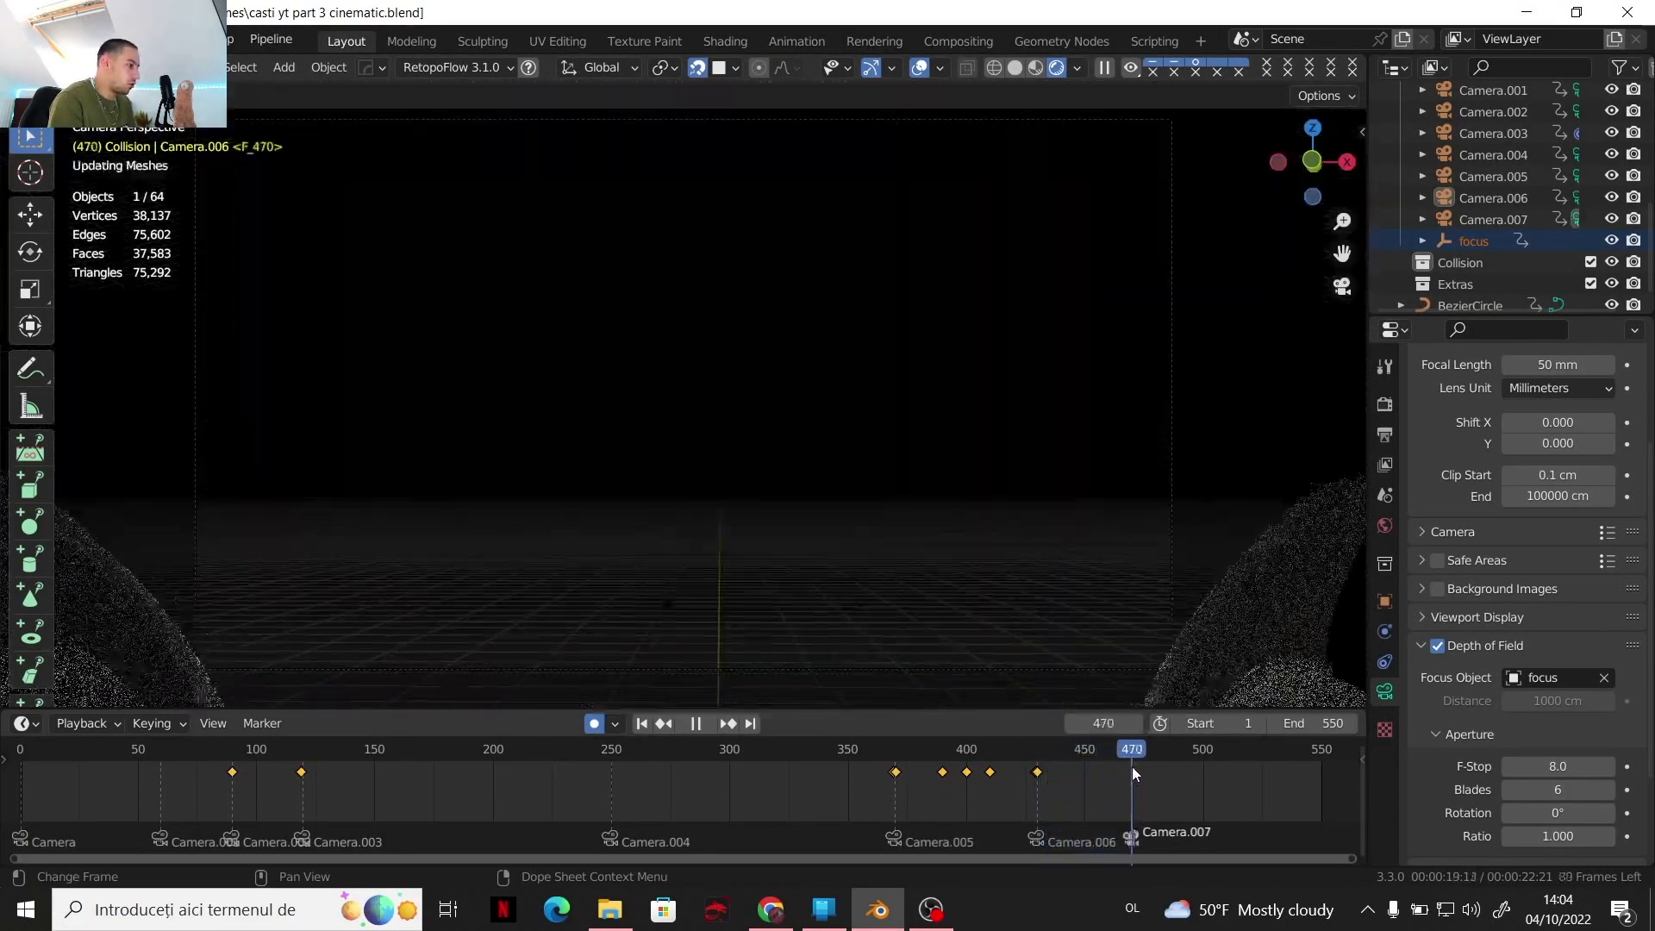
key(space)
key(Left)
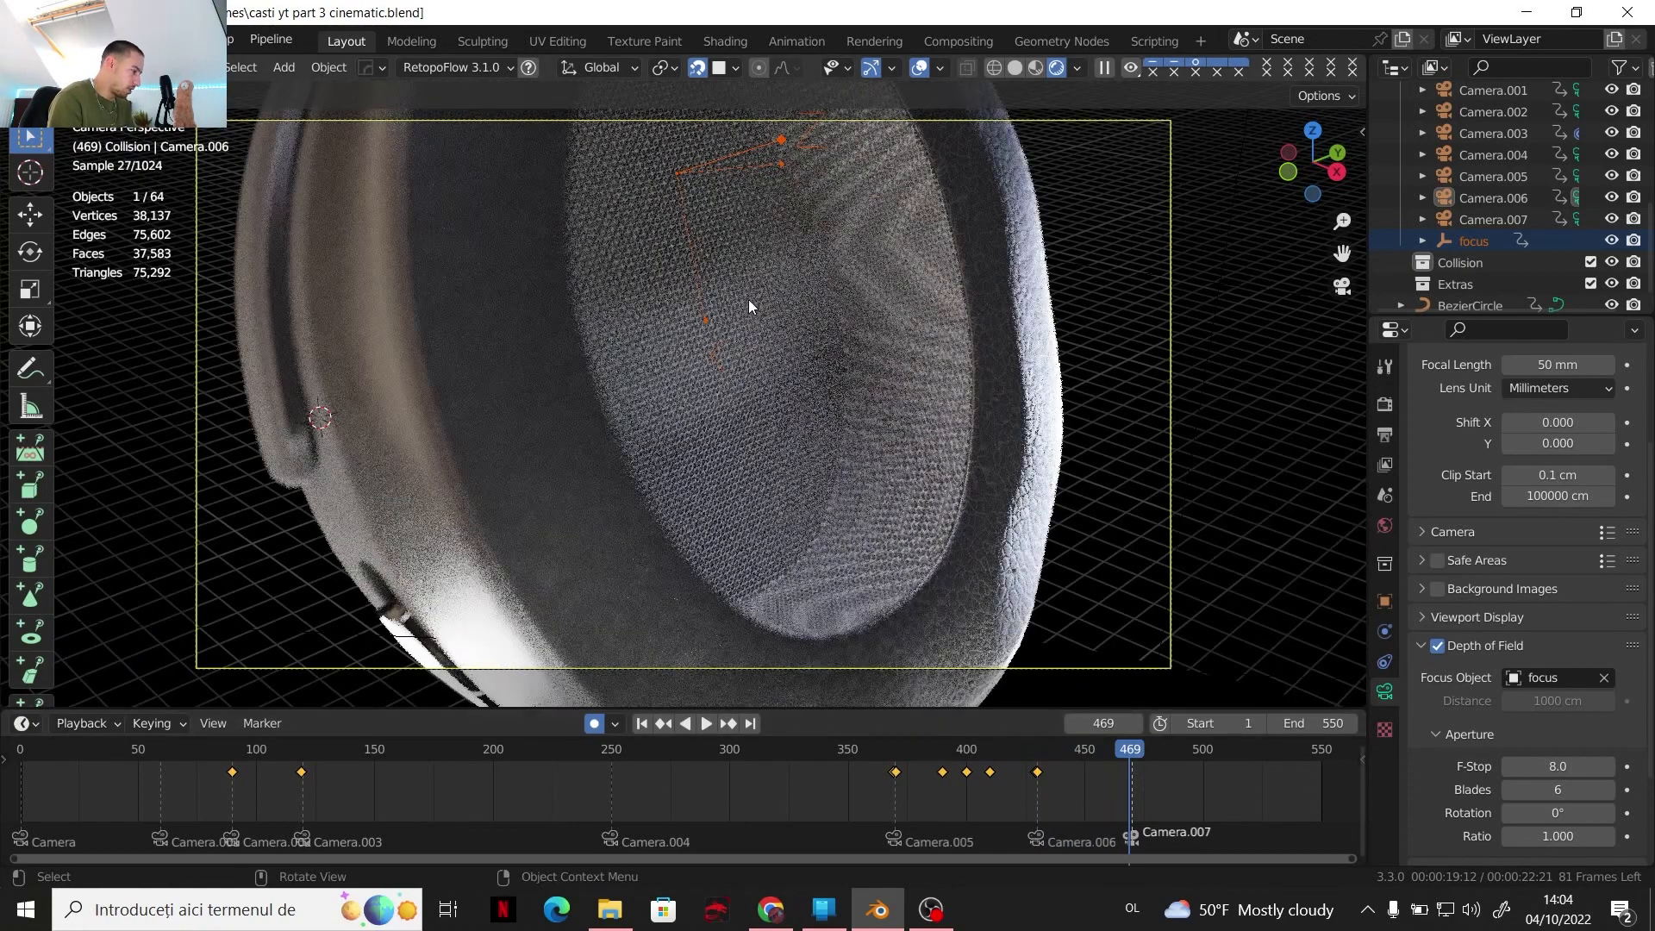
key(g)
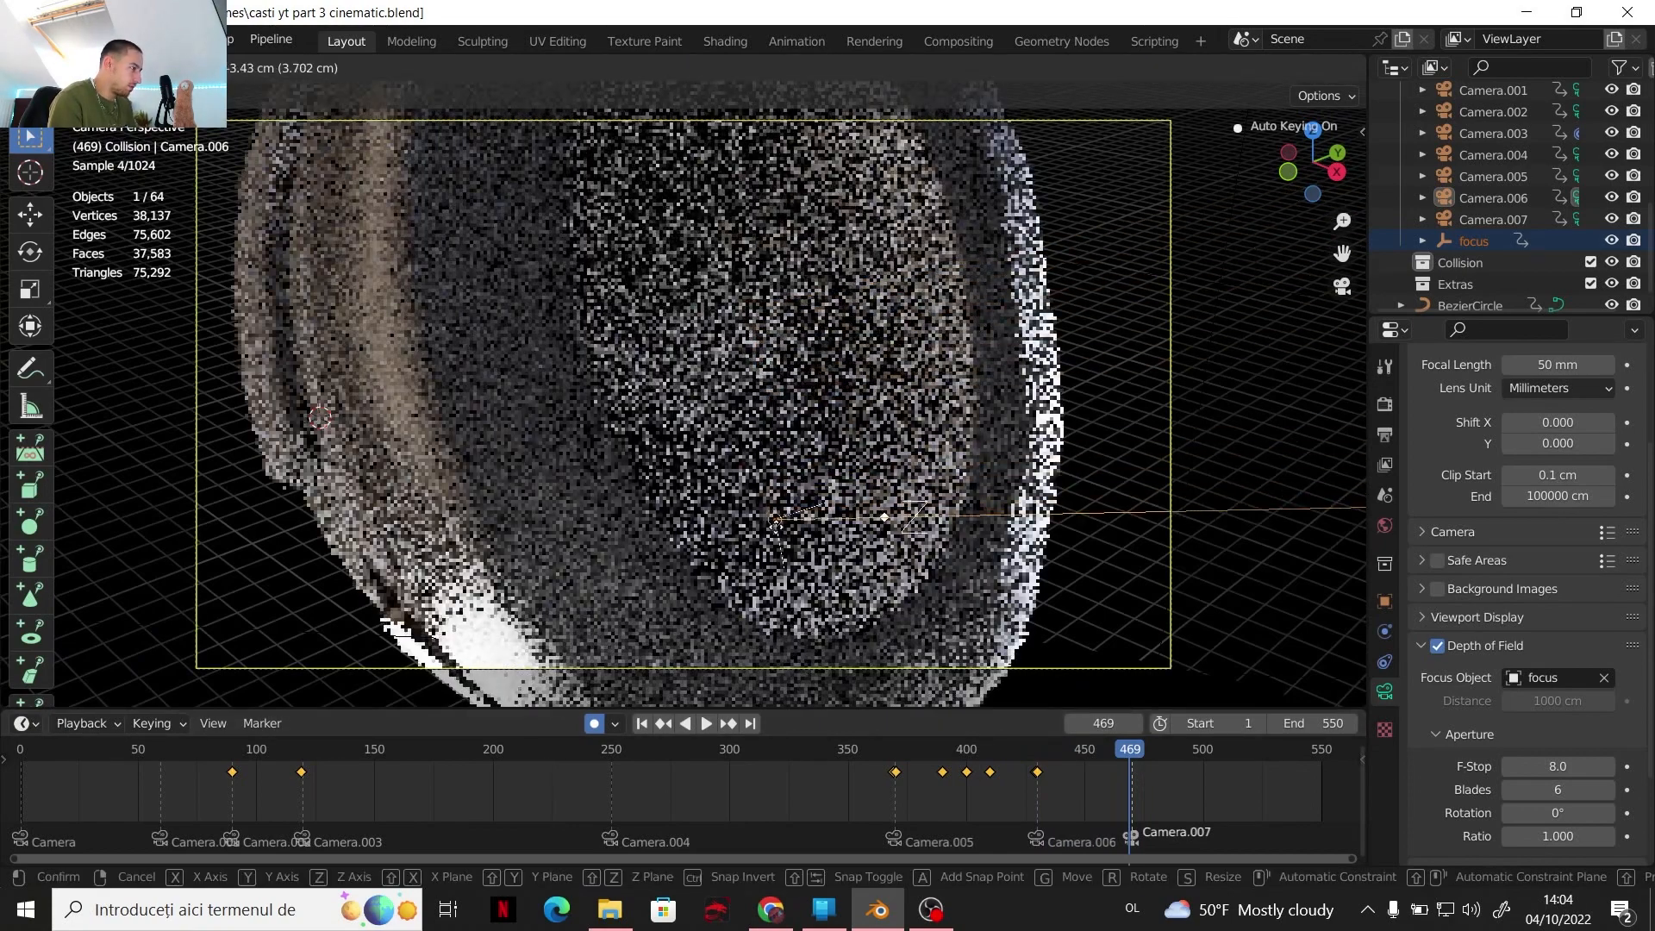
click(768, 529)
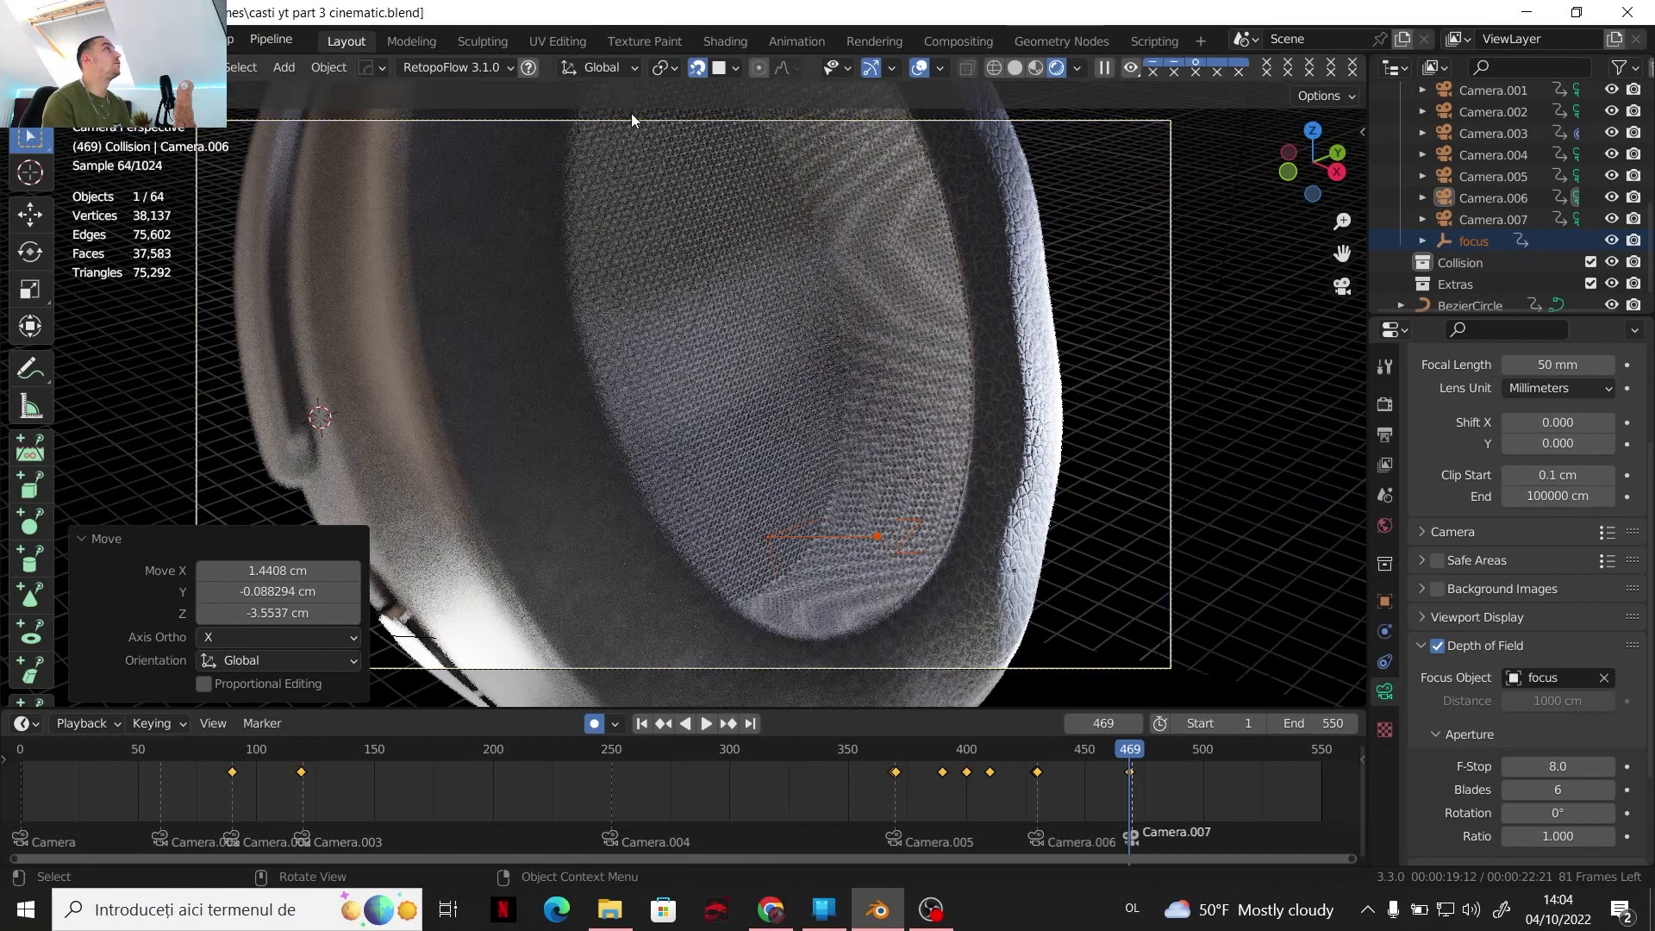
At frame 470, snap the focus empty onto the edge of the +X-side ear cushion, about 9.3, 1.3 and 5.8 cm along X, Y, Z
key(Right)
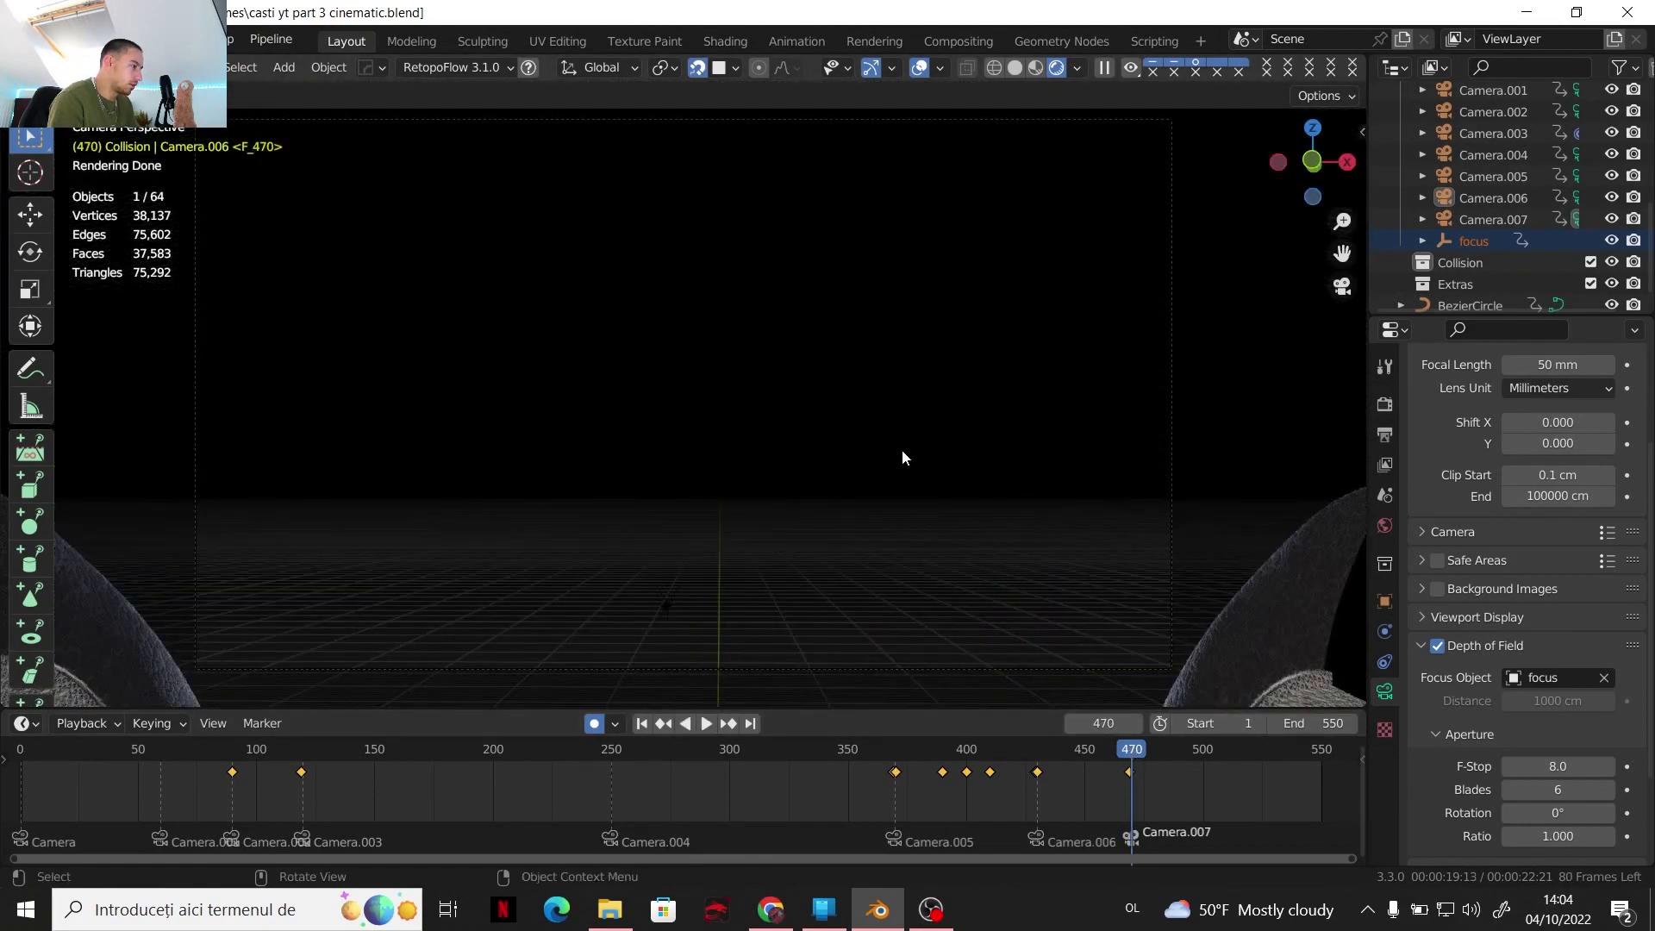
scroll(902, 452, down, 2)
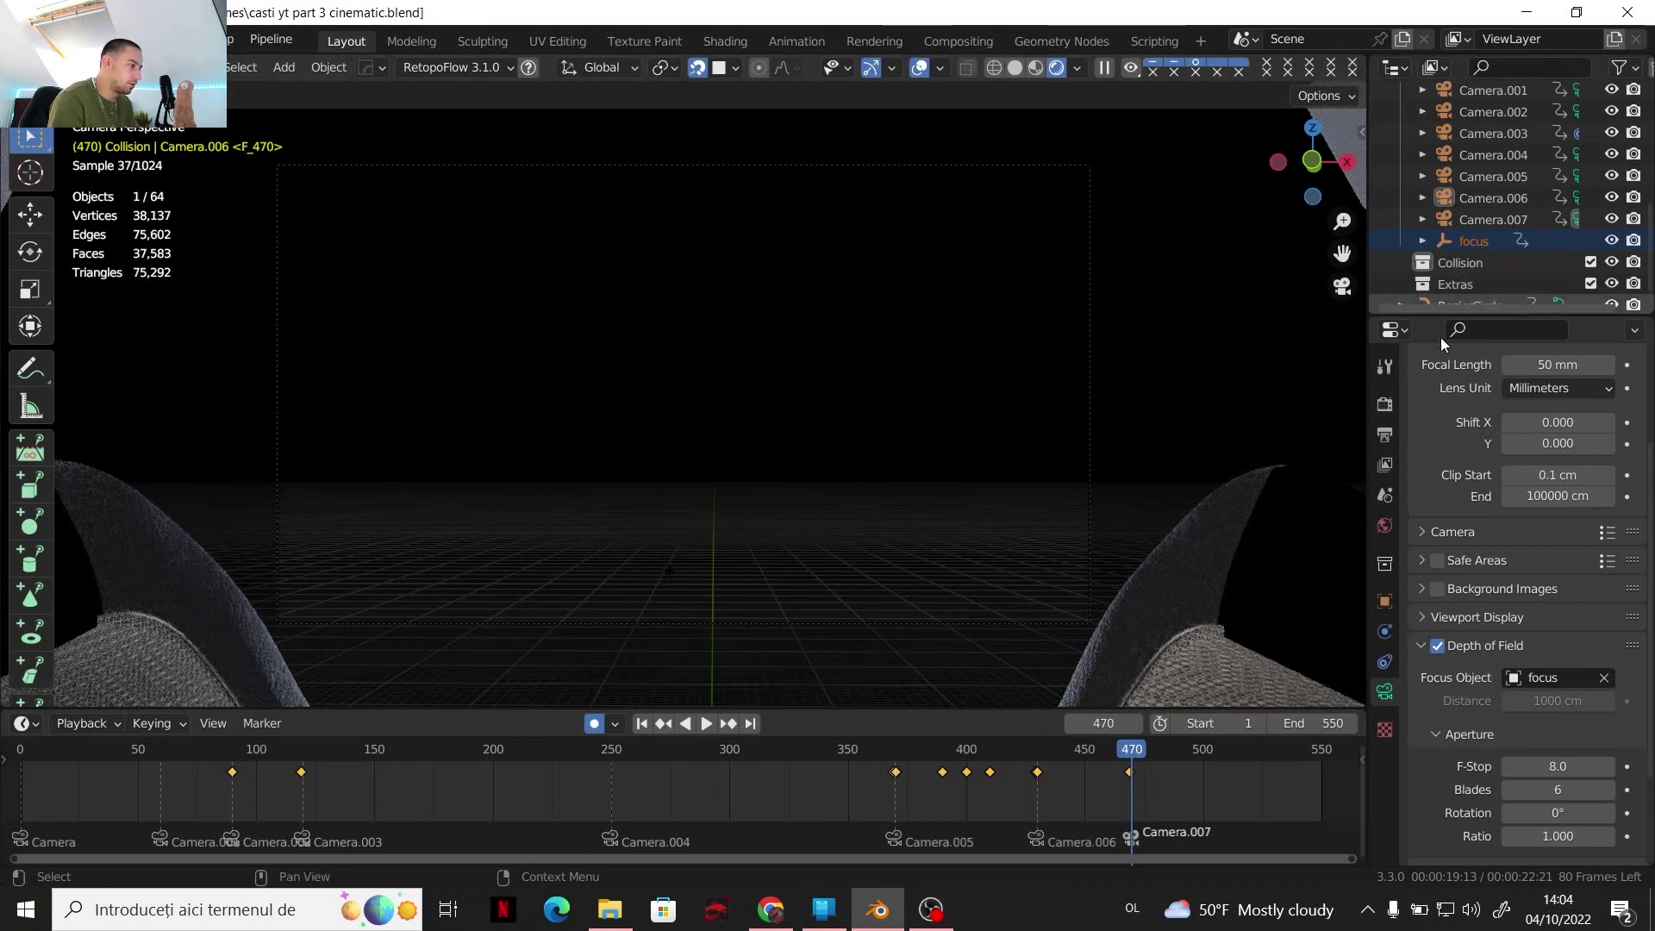
click(1466, 221)
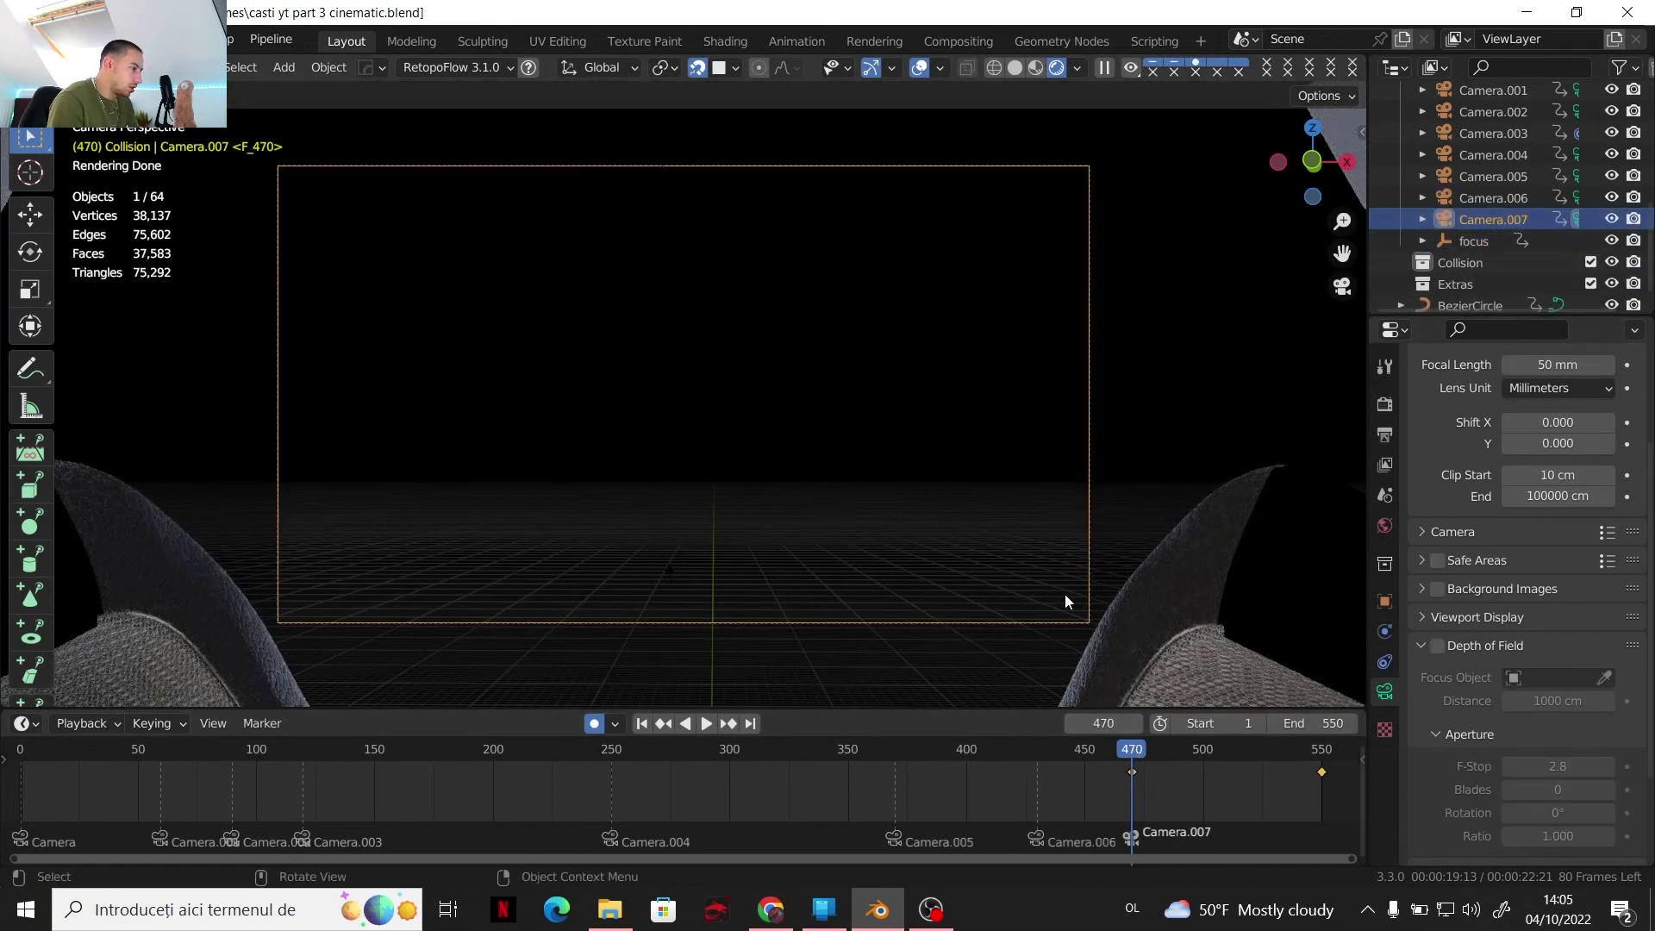
click(1474, 242)
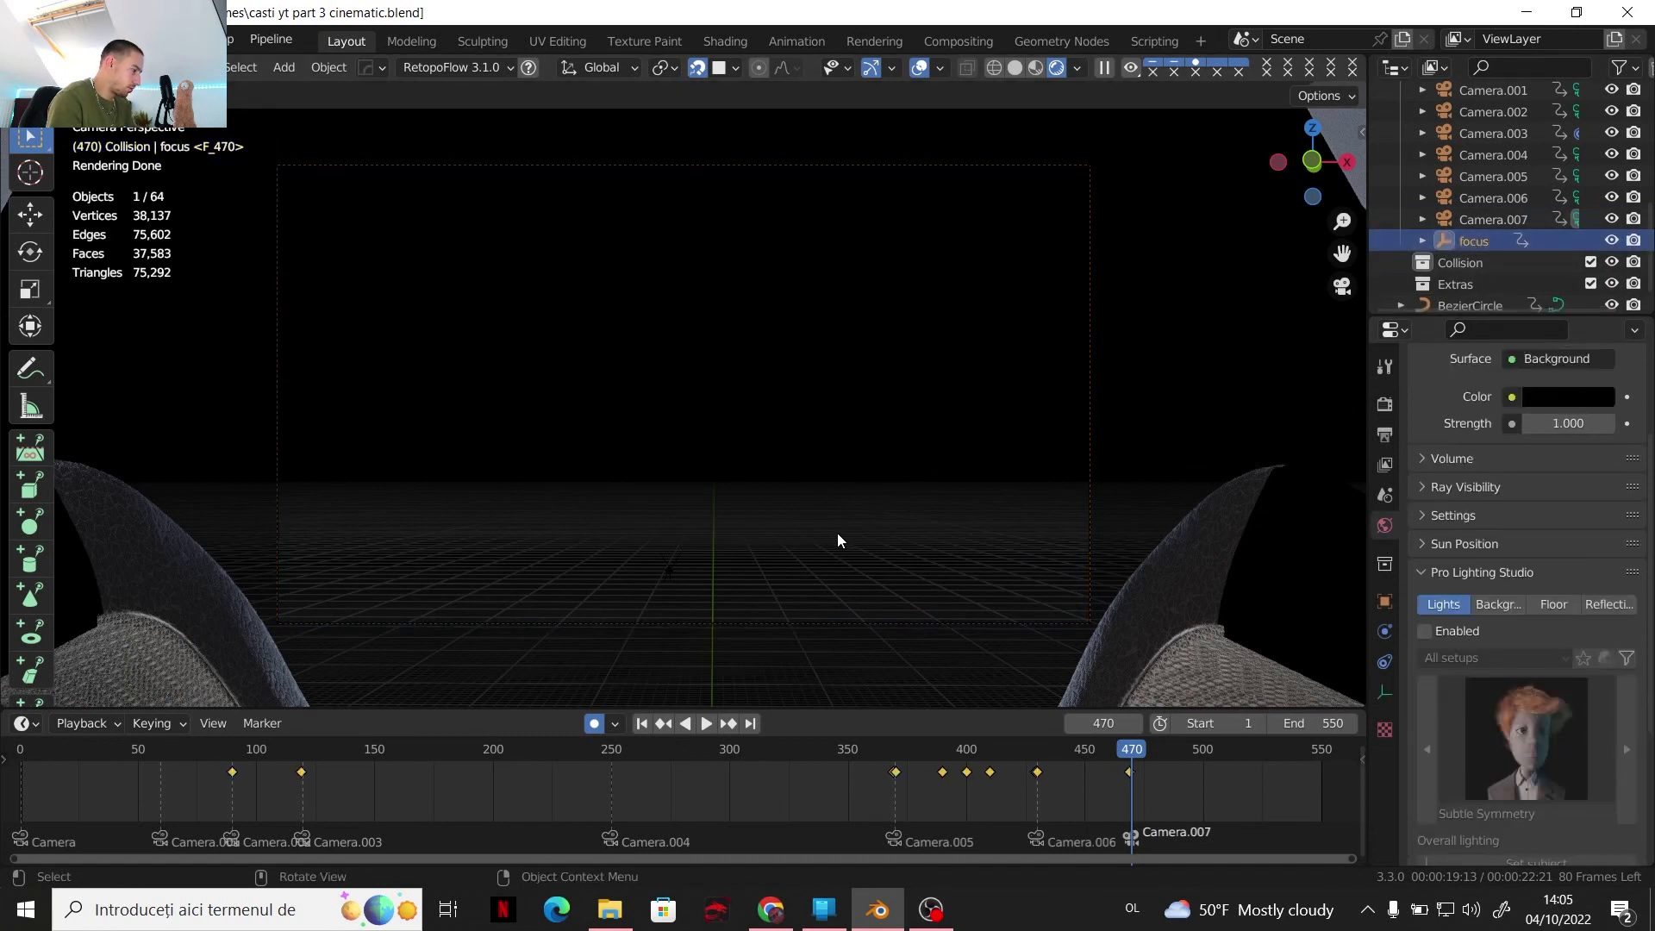
key(g)
click(1136, 722)
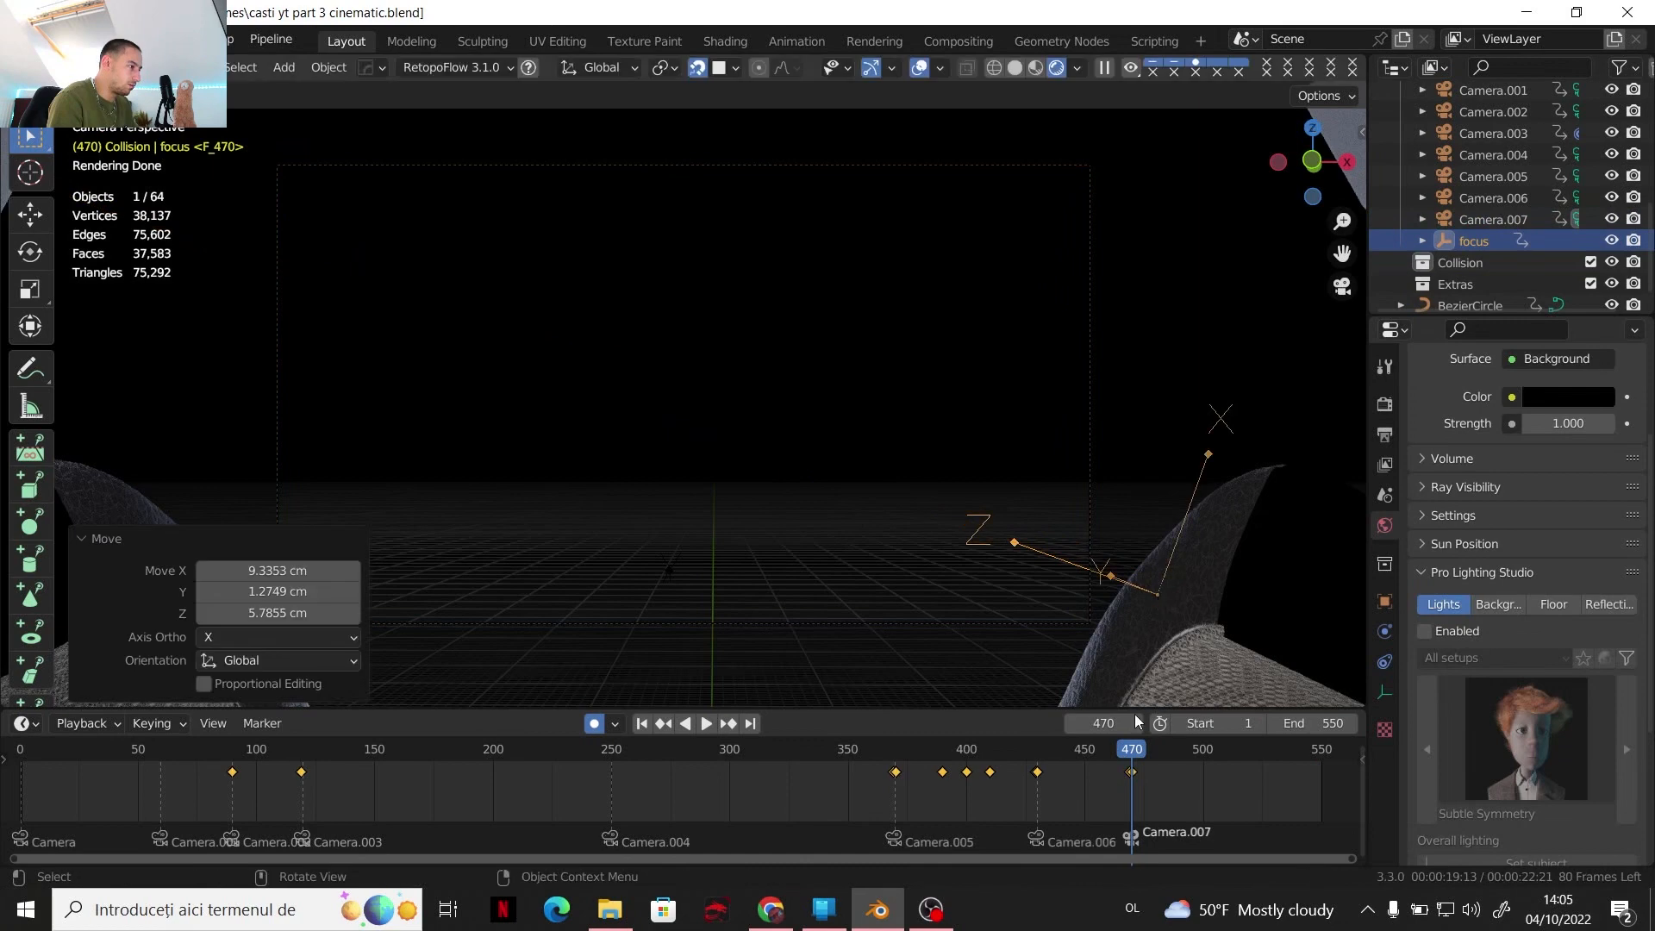
Enable depth of field on Camera.007 and assign the focus empty as its focus object
click(1476, 221)
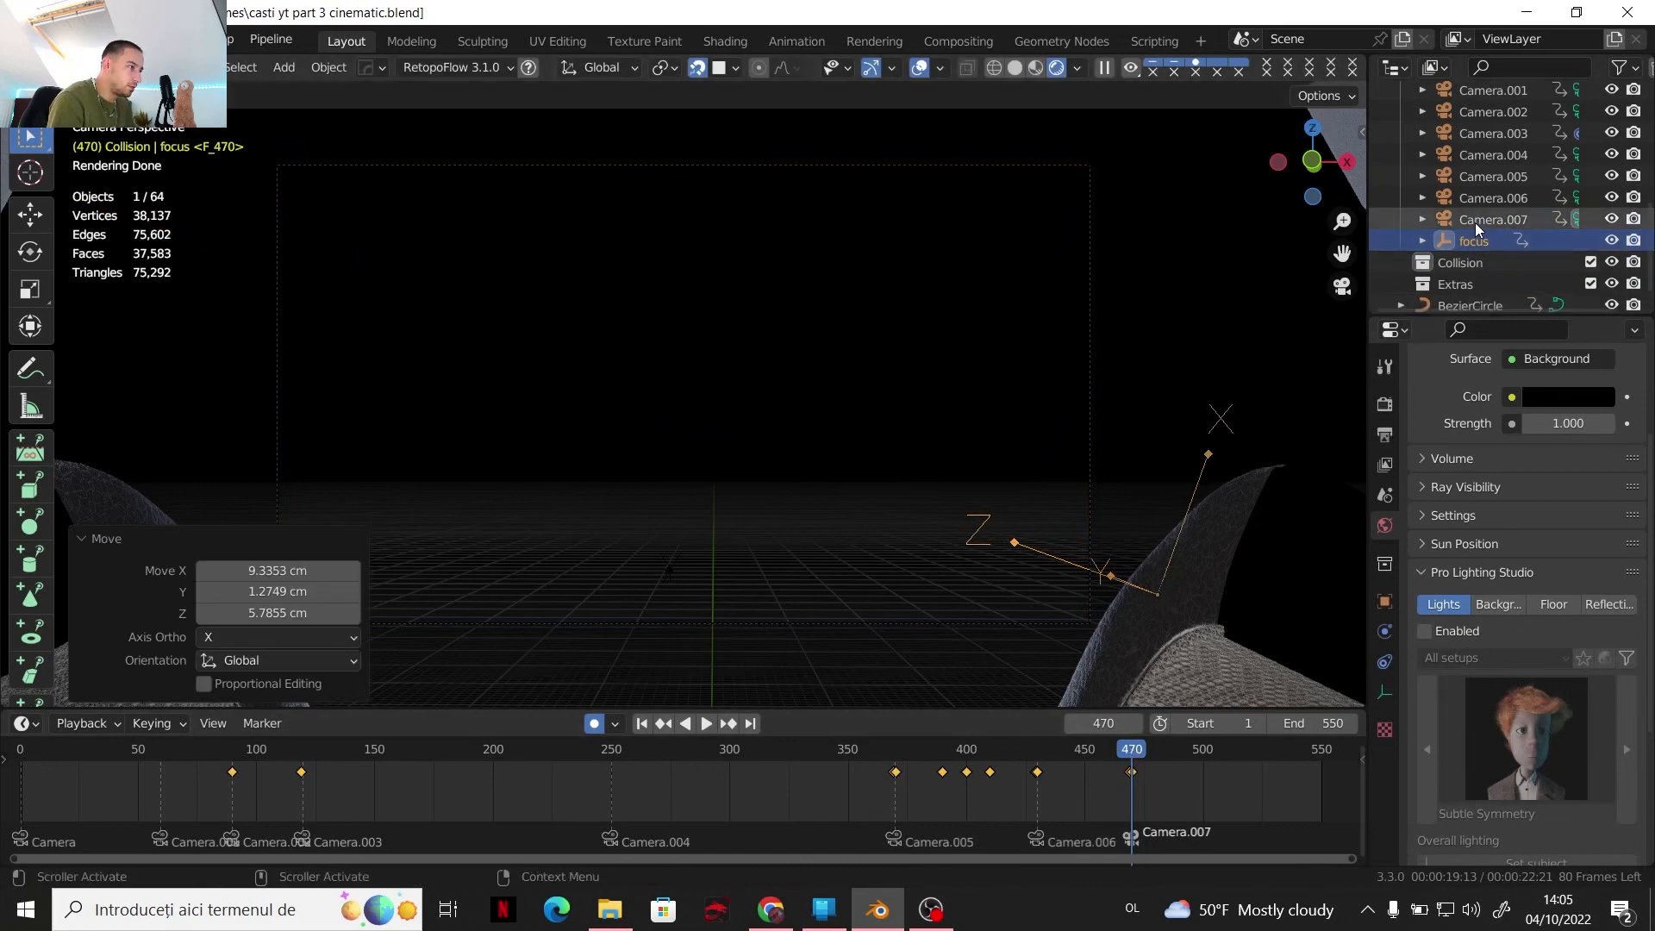
click(1453, 651)
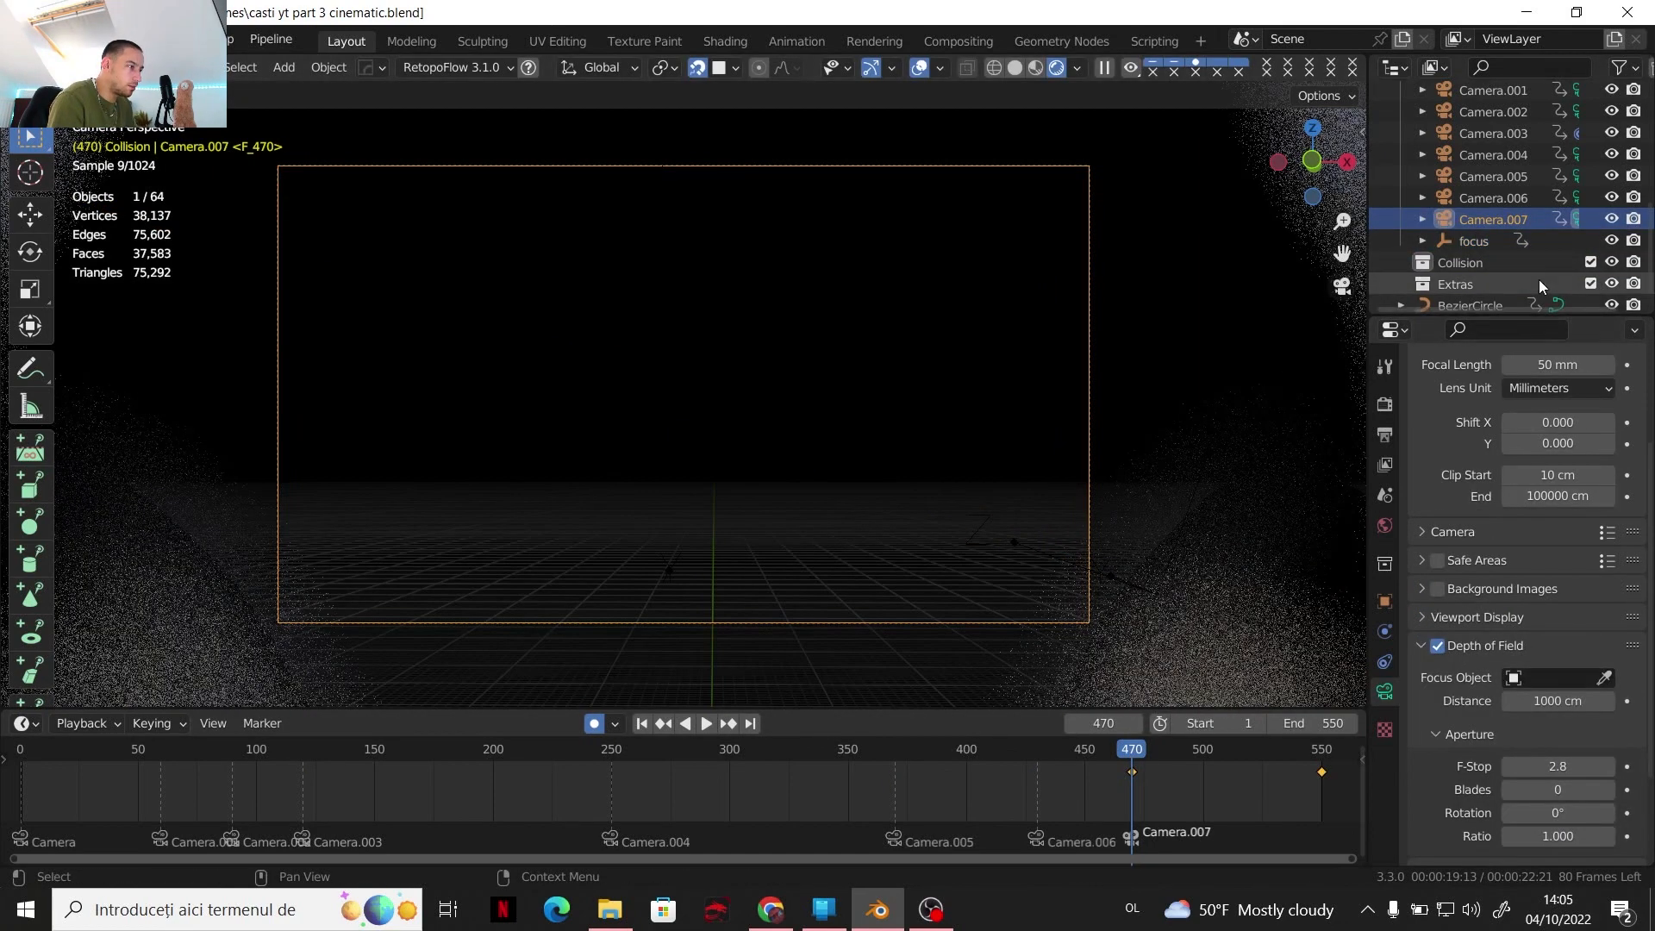
drag(1475, 241, 1539, 680)
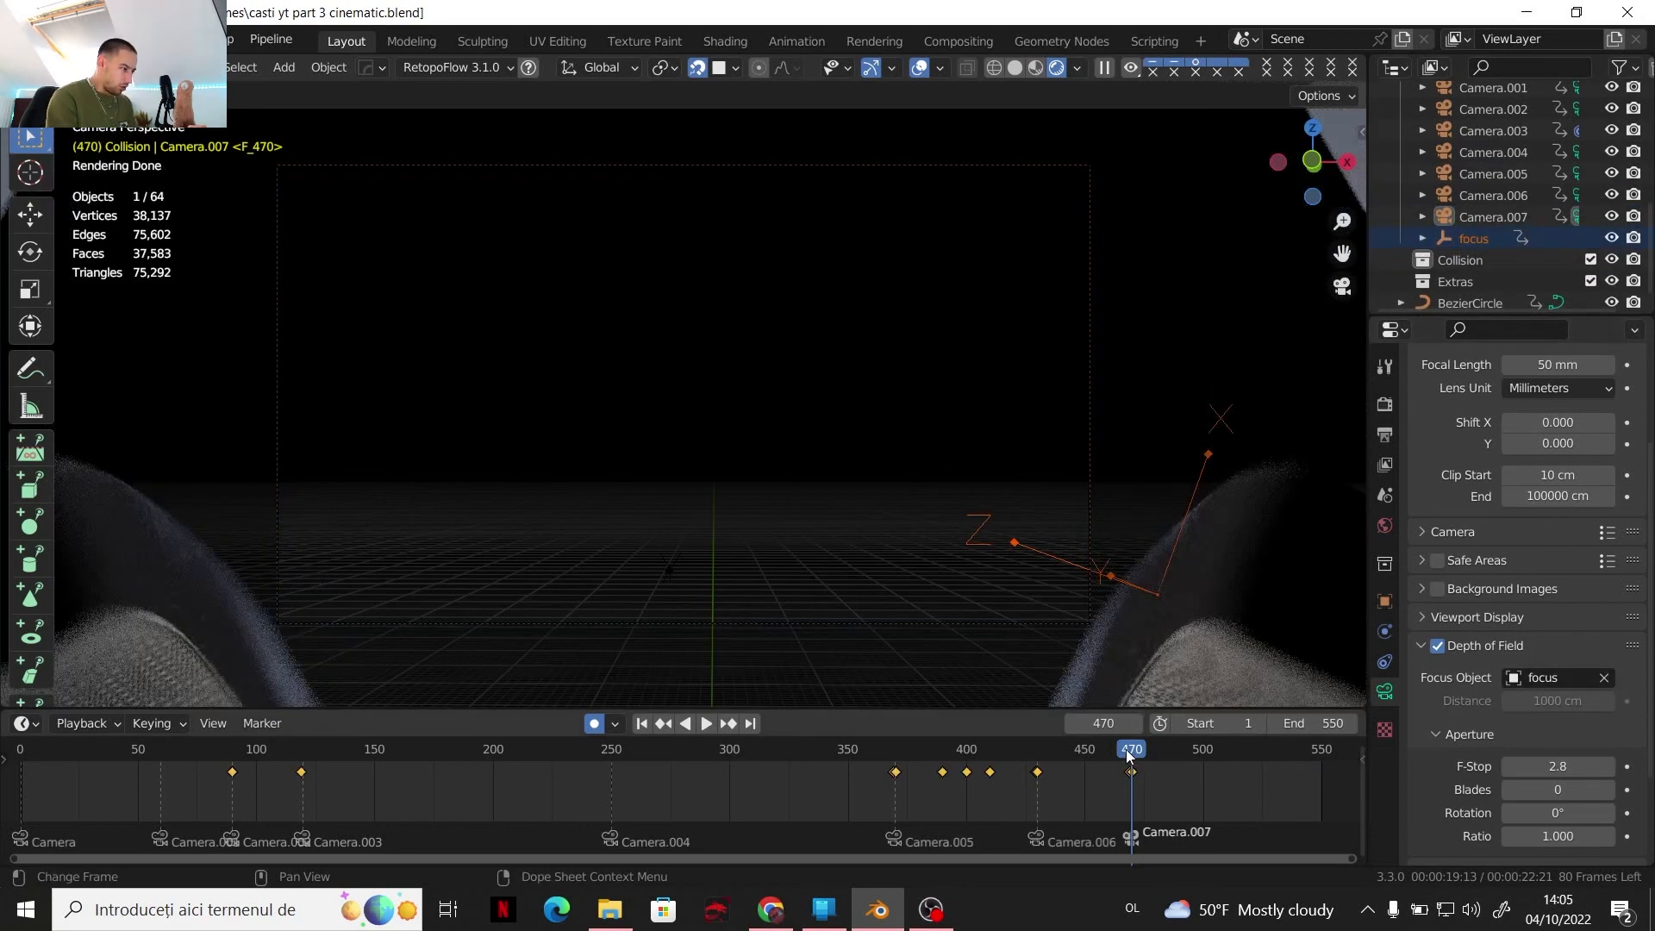
At frame 490, move the focus empty onto the front of the same ear cup, about -0.3, -5.4 and -1.5 cm along X, Y and Z
drag(1128, 756, 1180, 781)
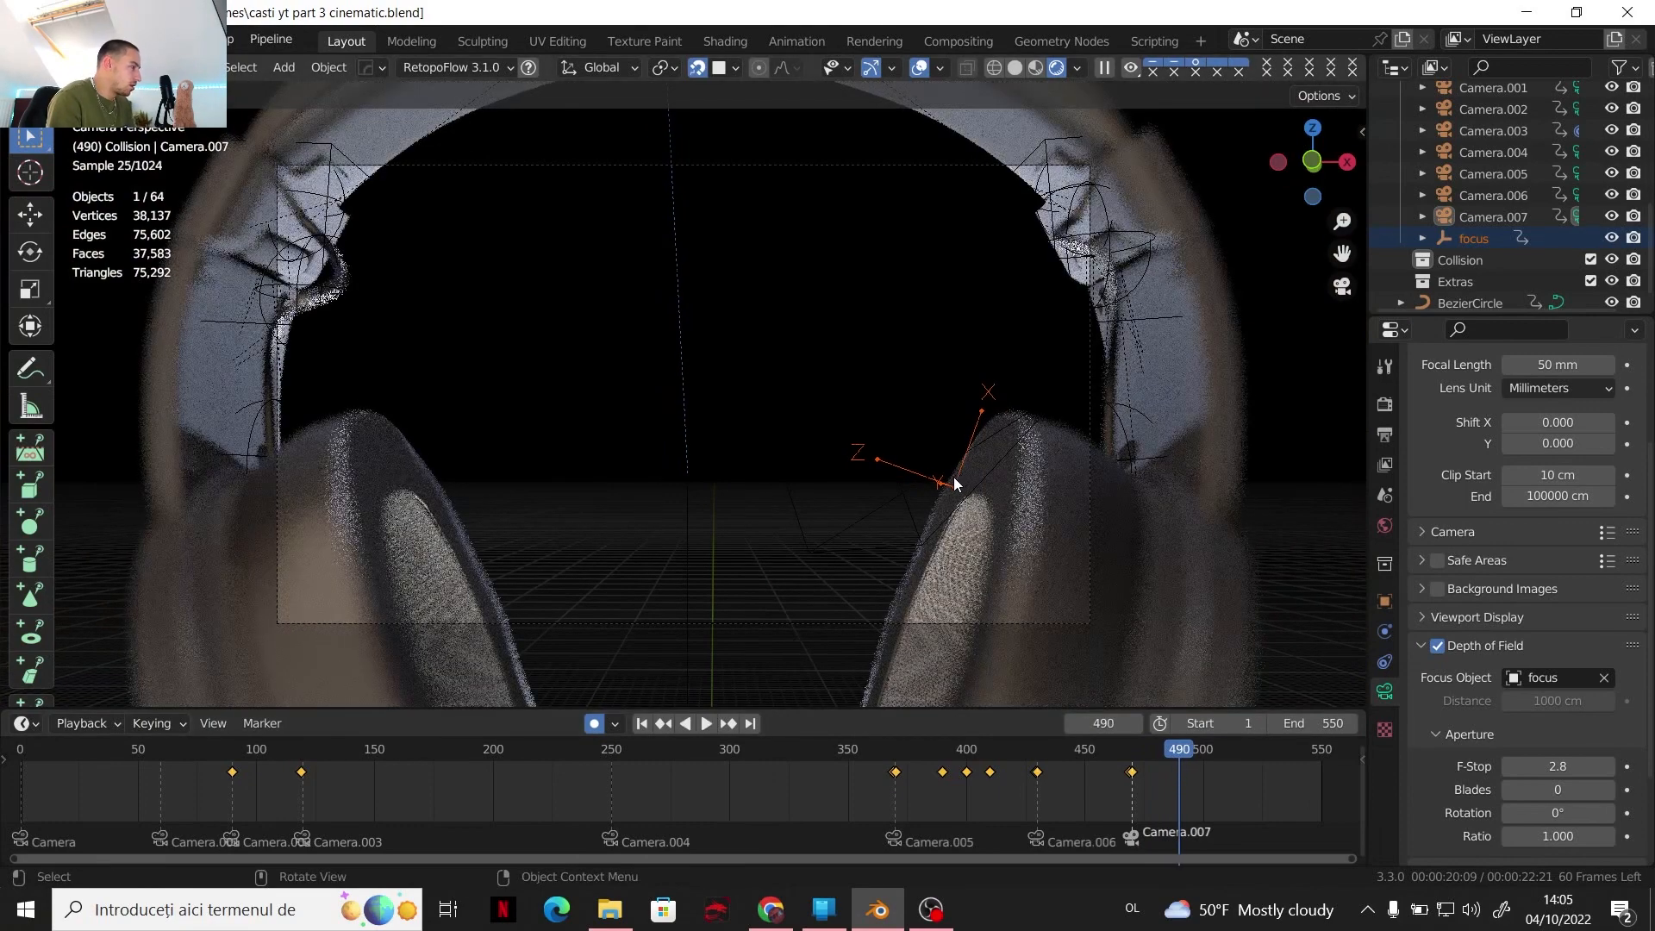
click(1435, 241)
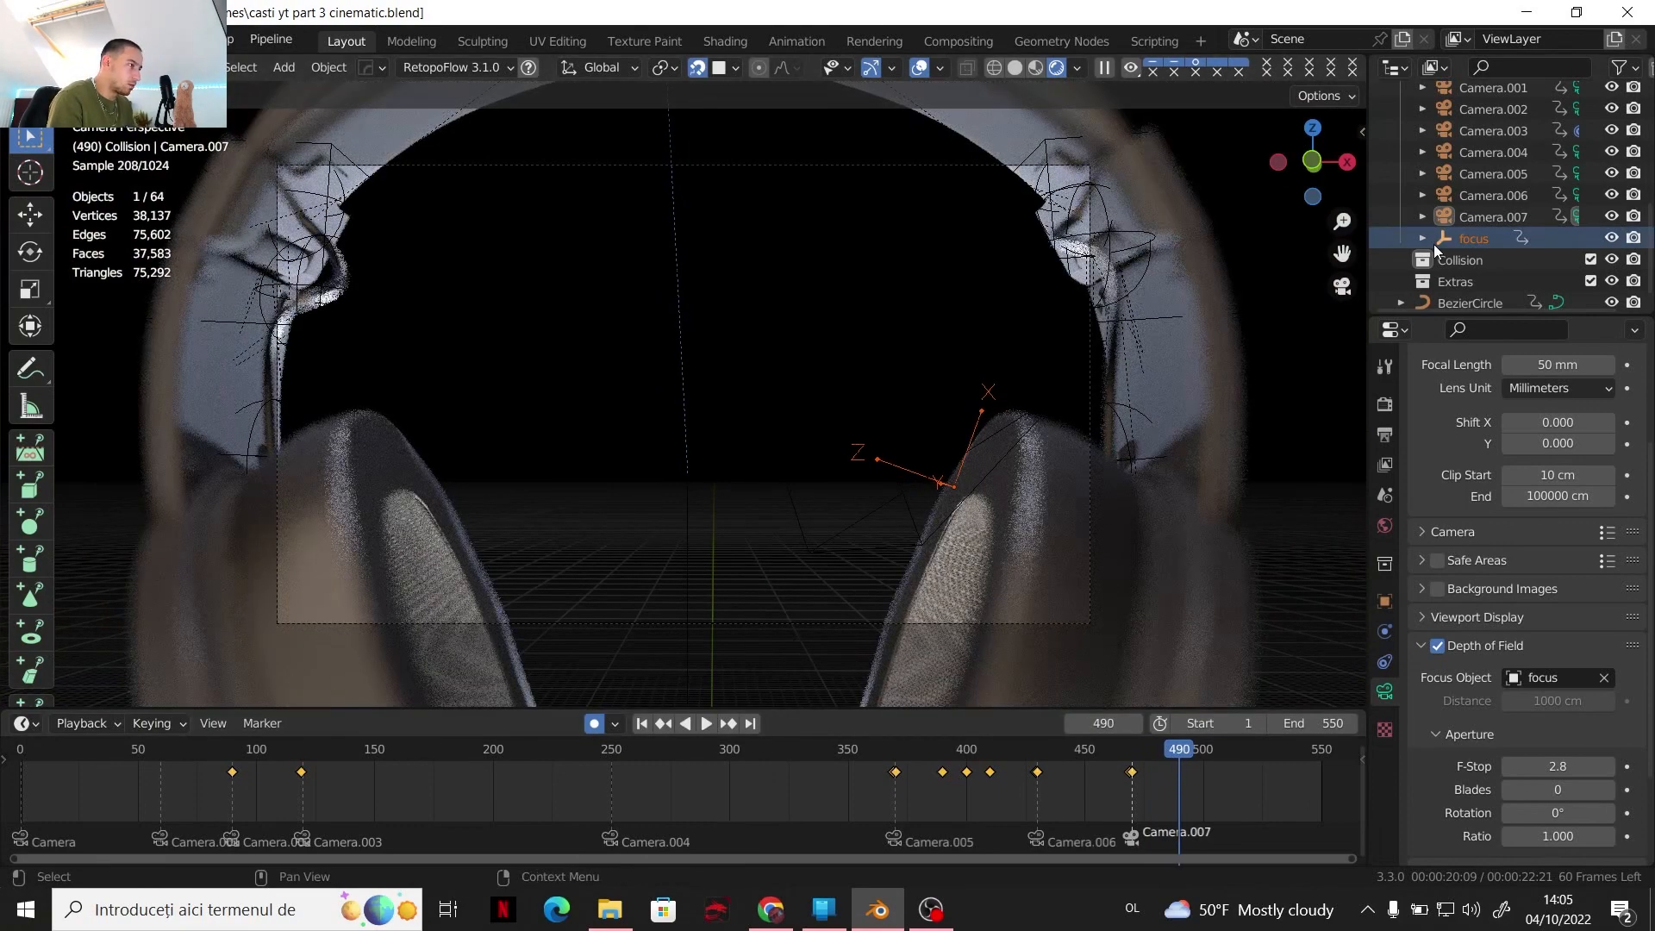
key(g)
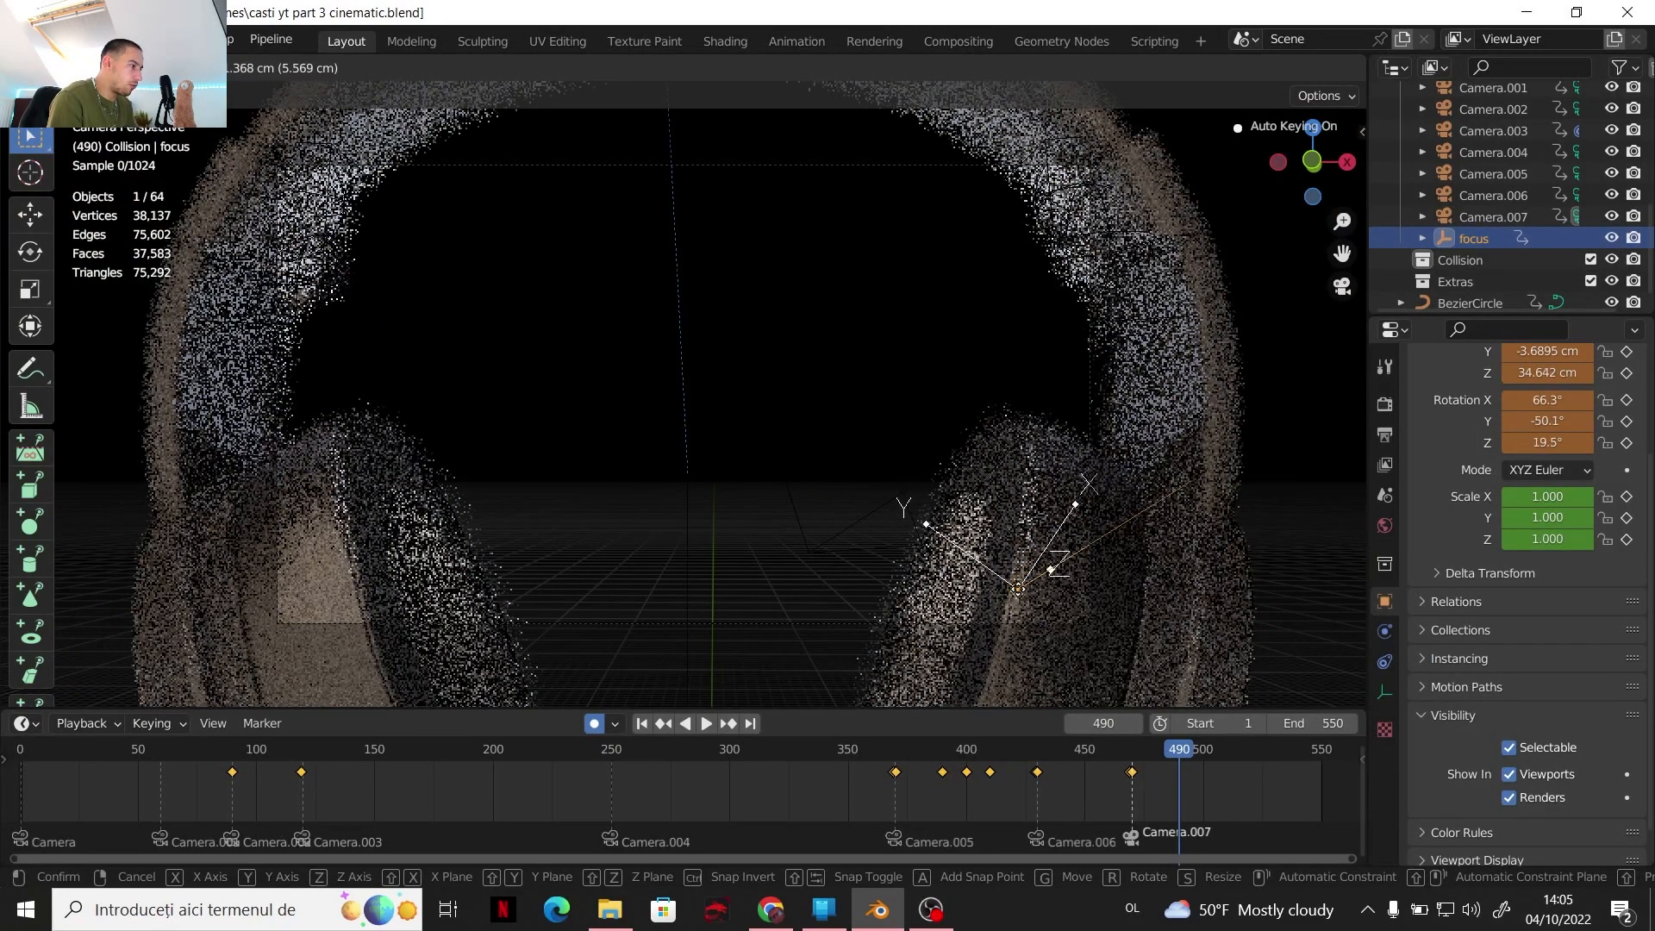
click(1018, 604)
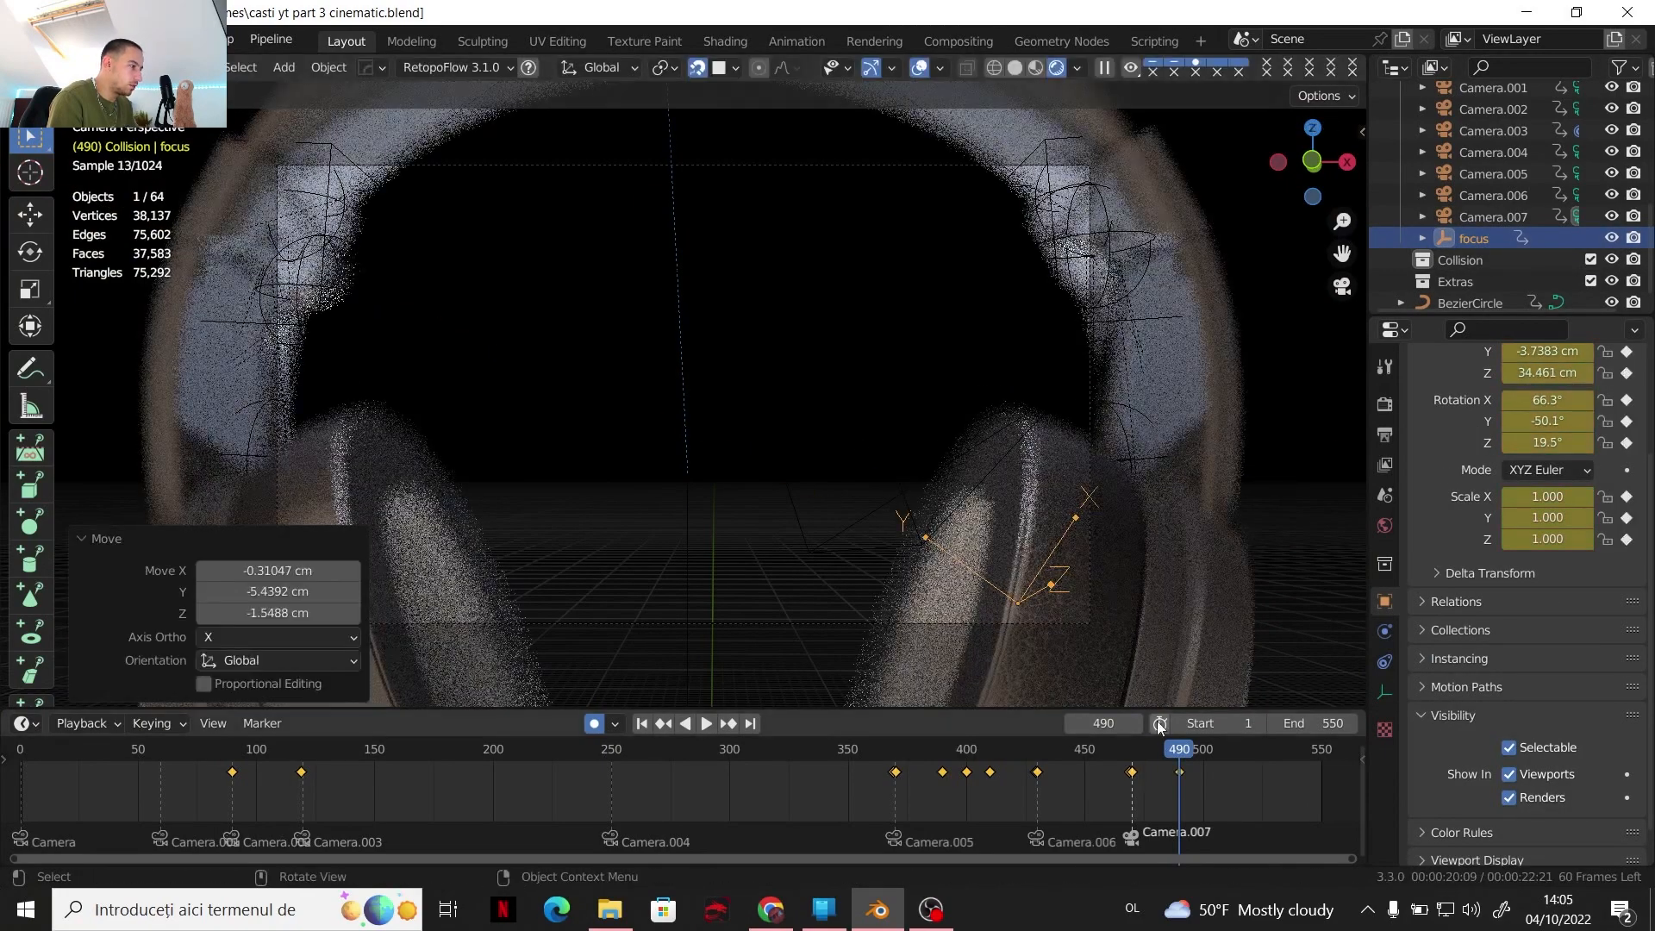
Go to frame 550 and give Camera.007's aperture an F-Stop of 10.0 and 6 blades
drag(1179, 755, 1322, 771)
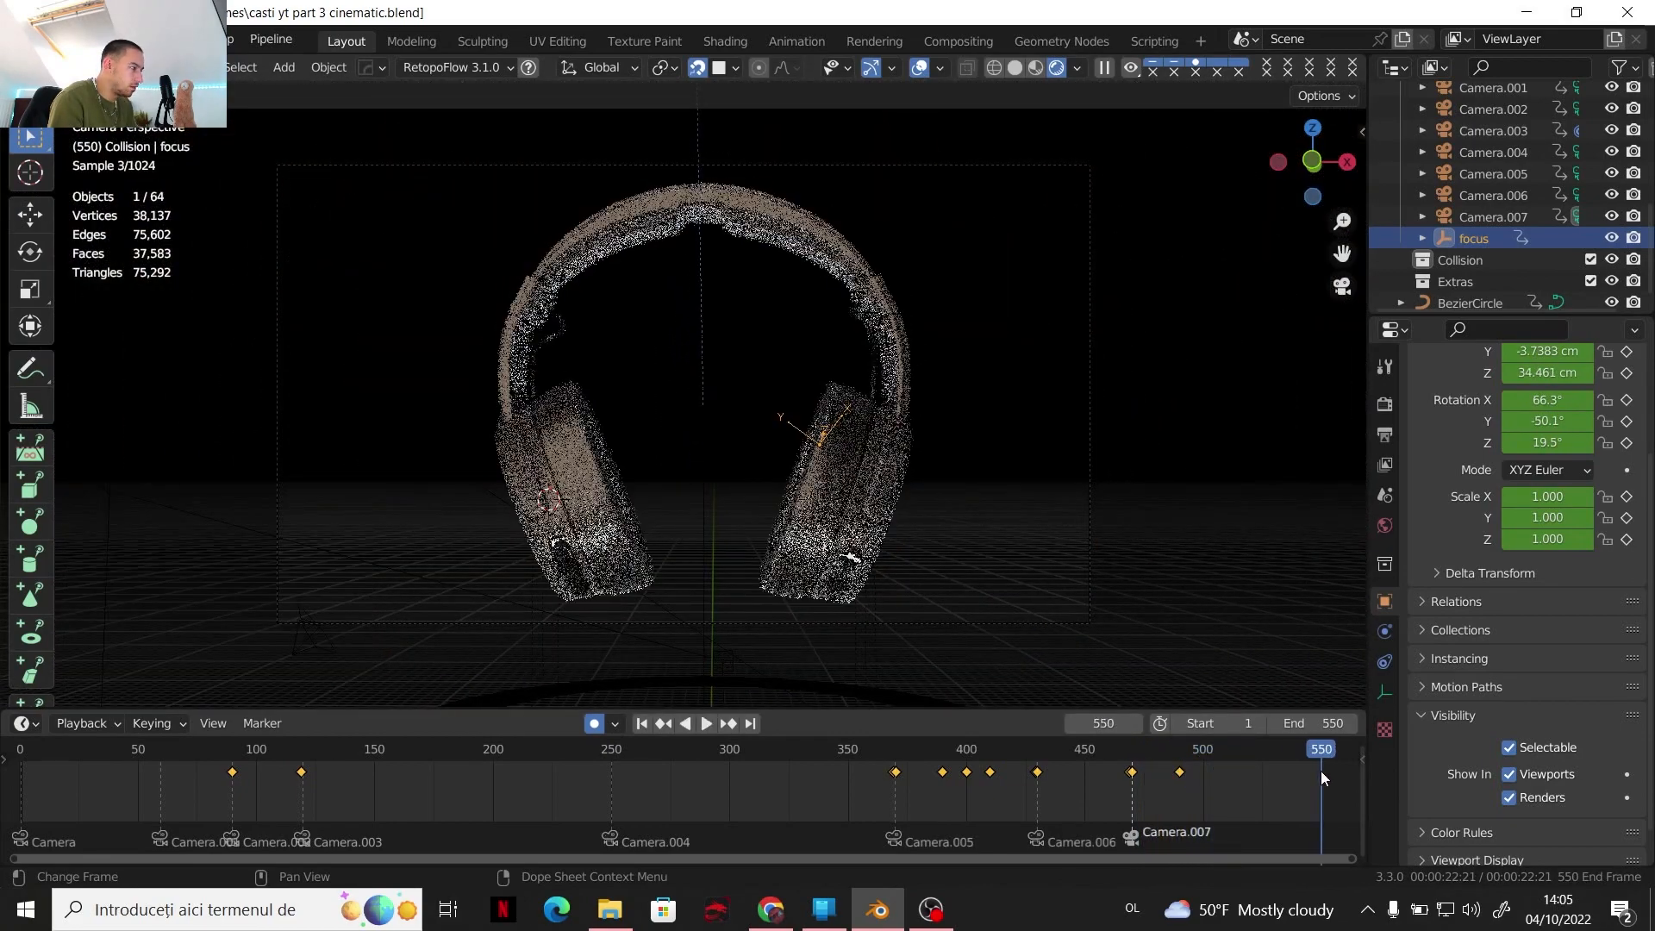
click(1477, 220)
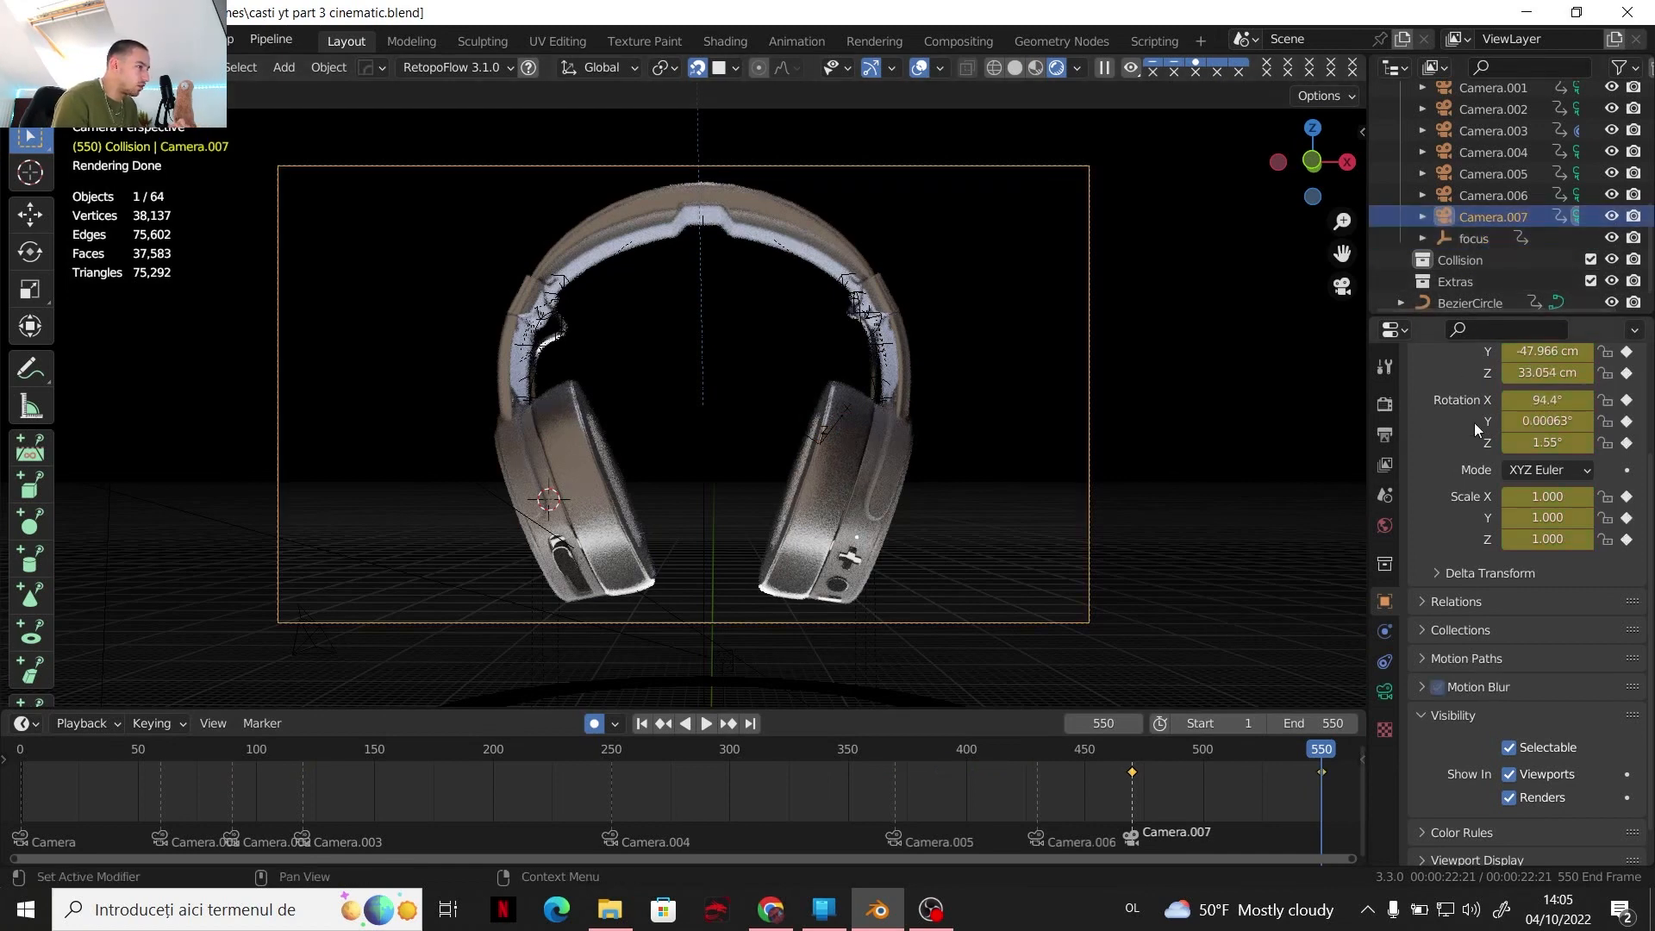
click(1385, 691)
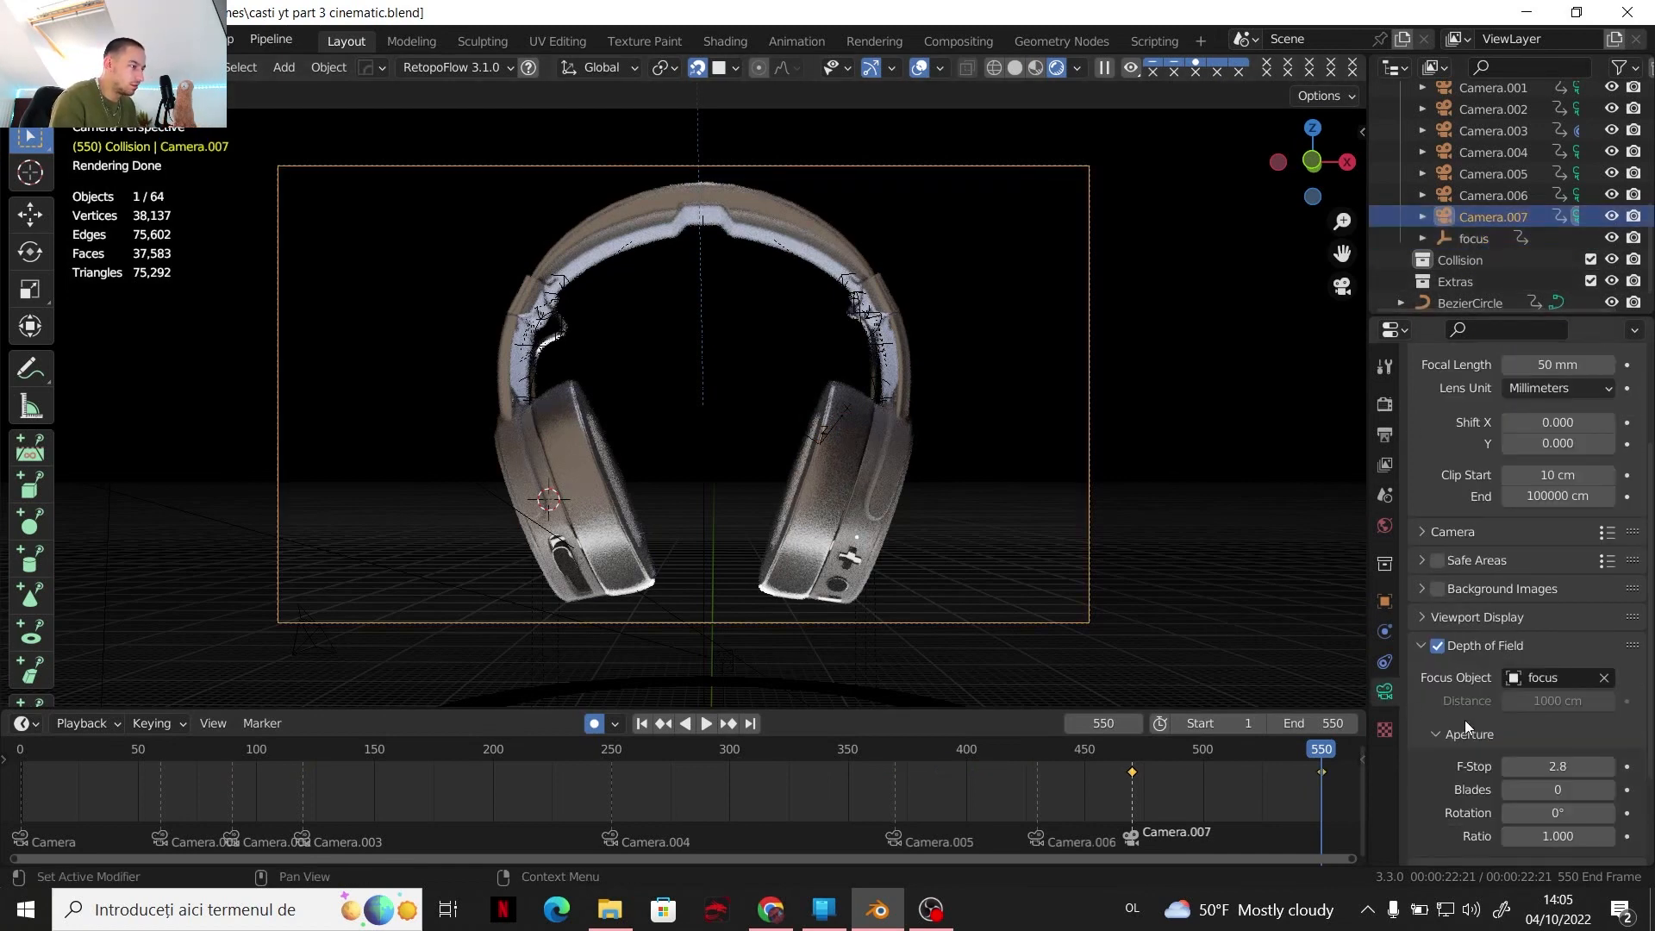
scroll(1482, 733, down, 2)
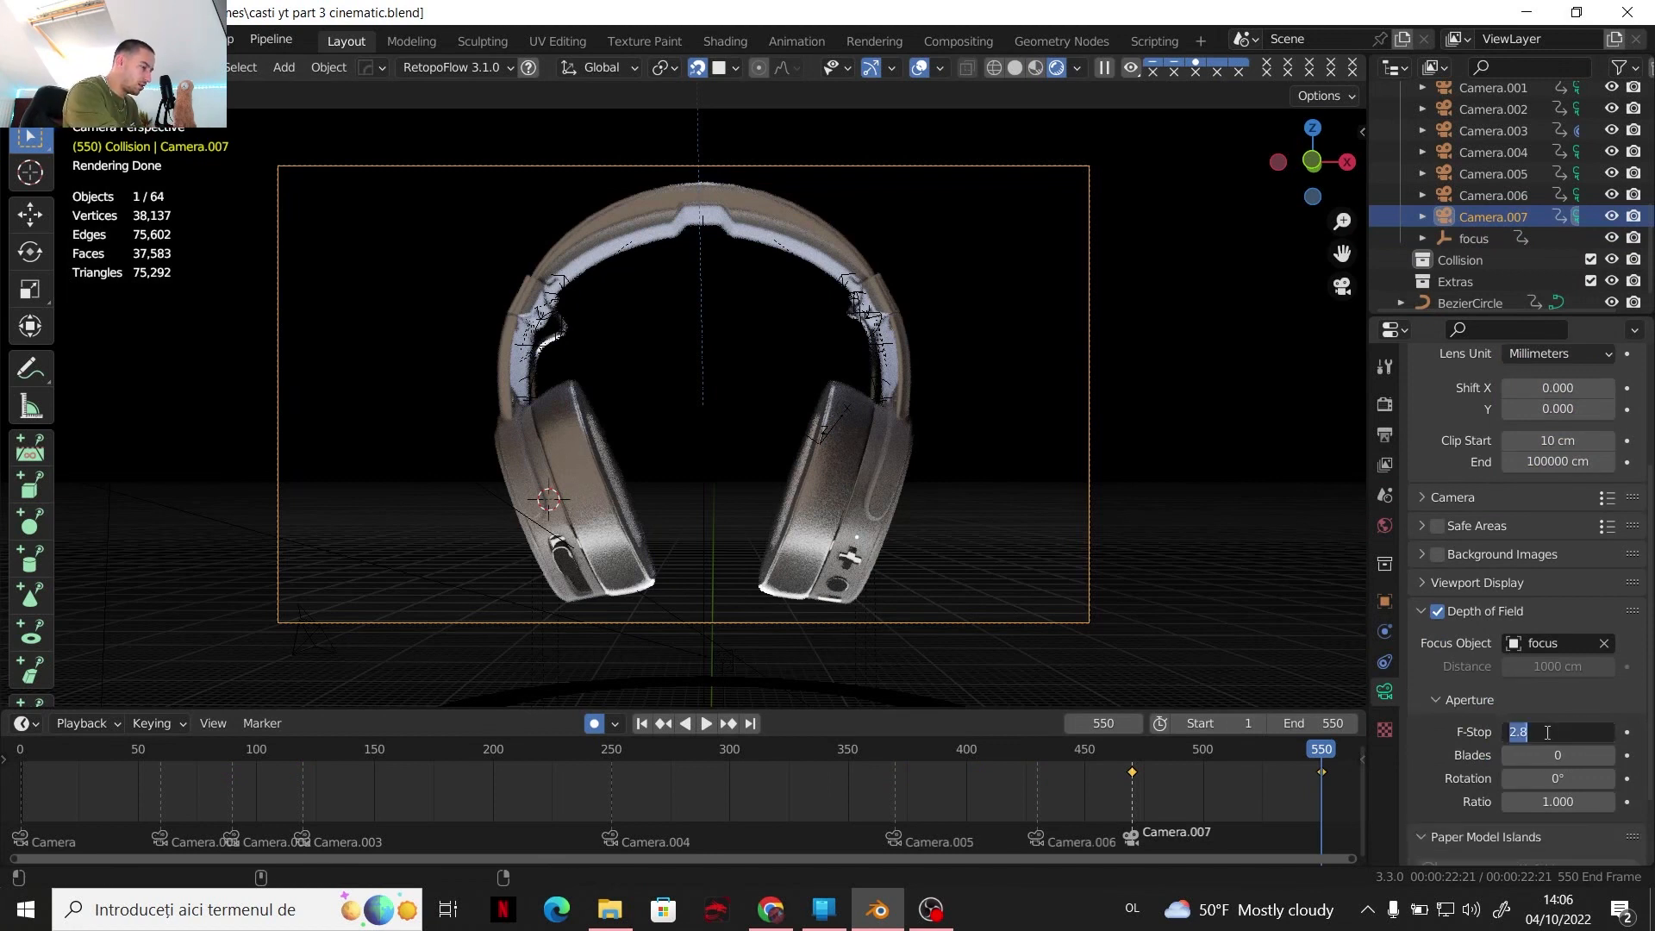
key(Return)
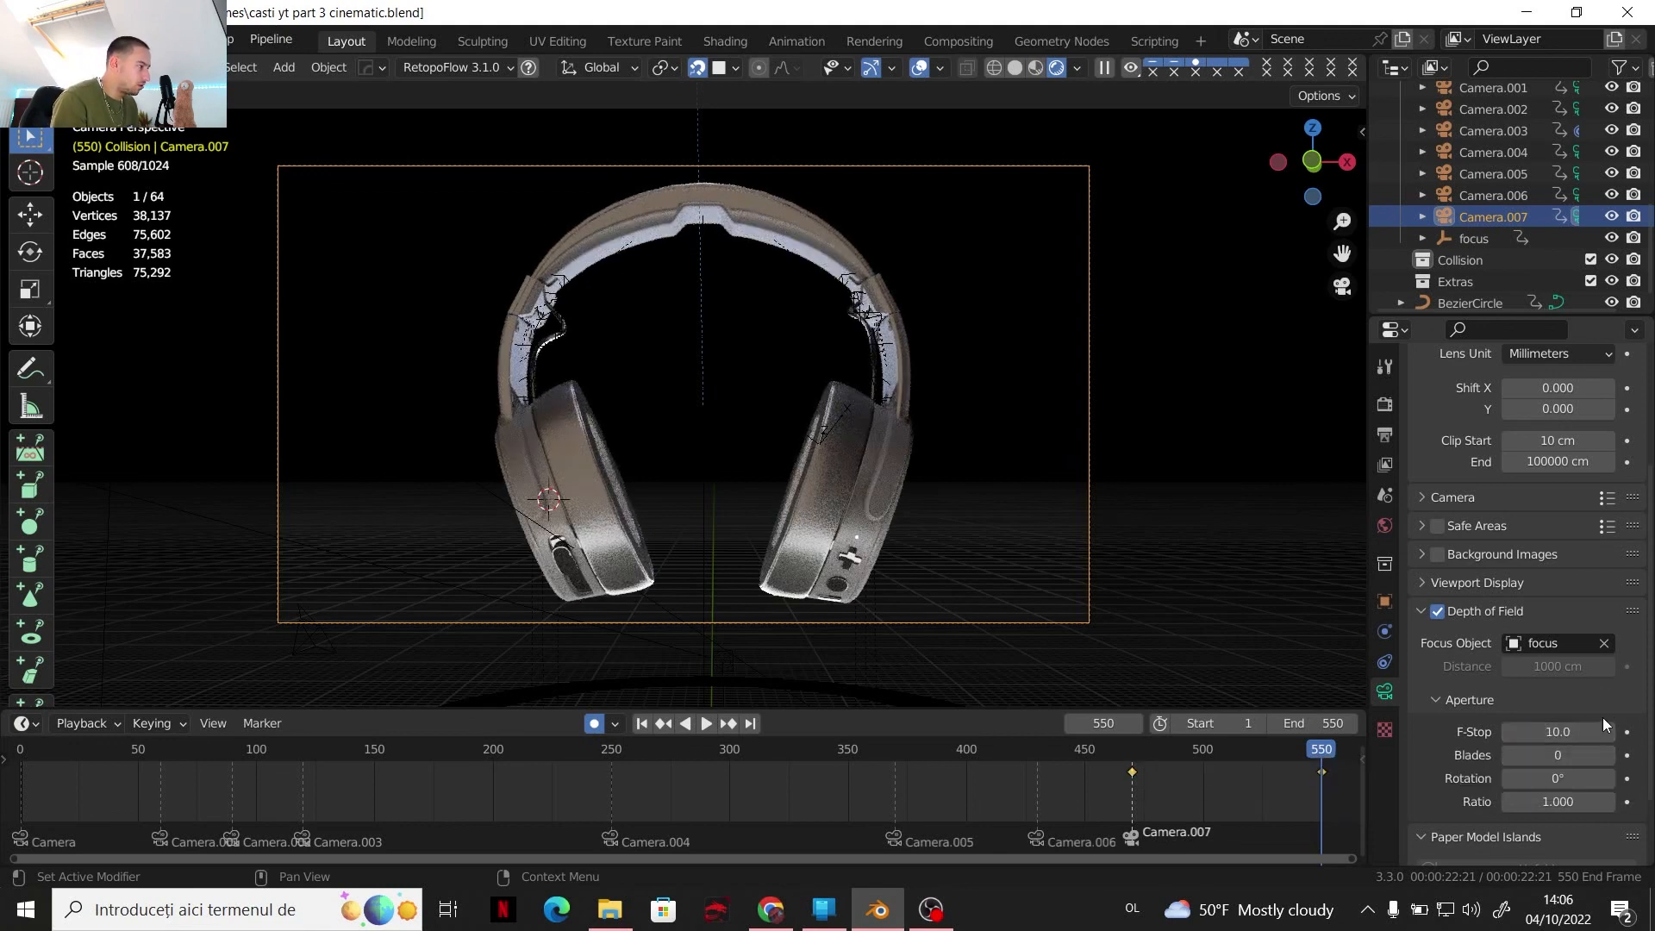
click(1563, 762)
text(6)
key(Return)
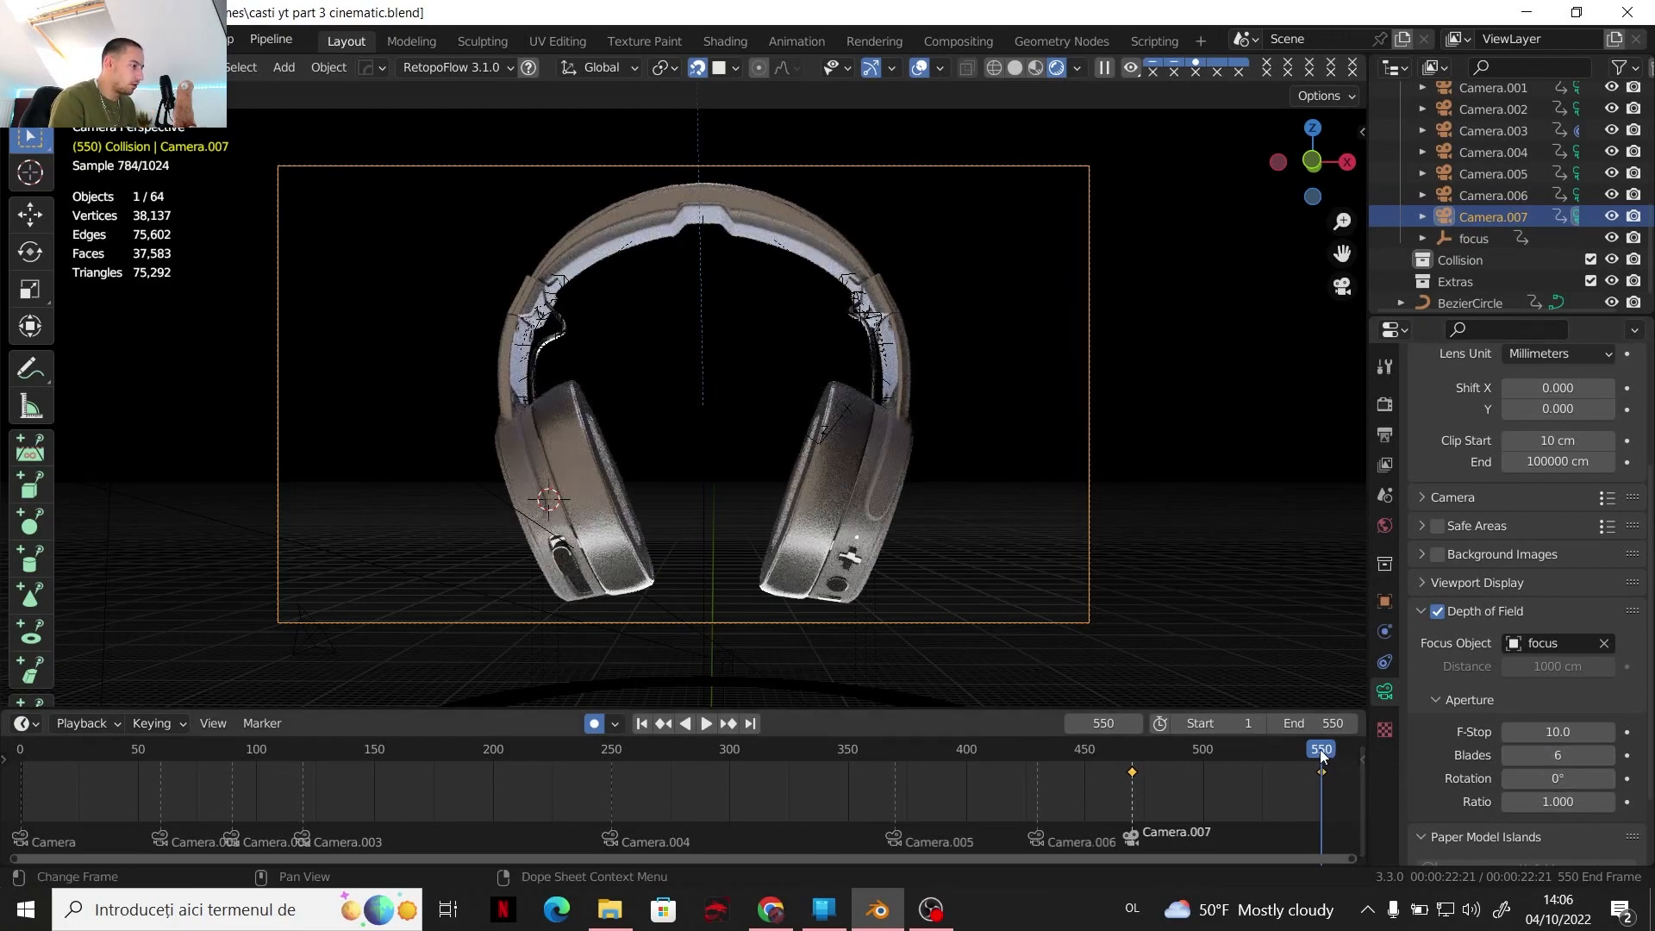
Return to frame 1, turn off auto keying and enable Render Region in the scene's output format settings
mouse_move(1319, 749)
mouse_down()
mouse_move(1155, 748)
mouse_move(1322, 749)
mouse_up()
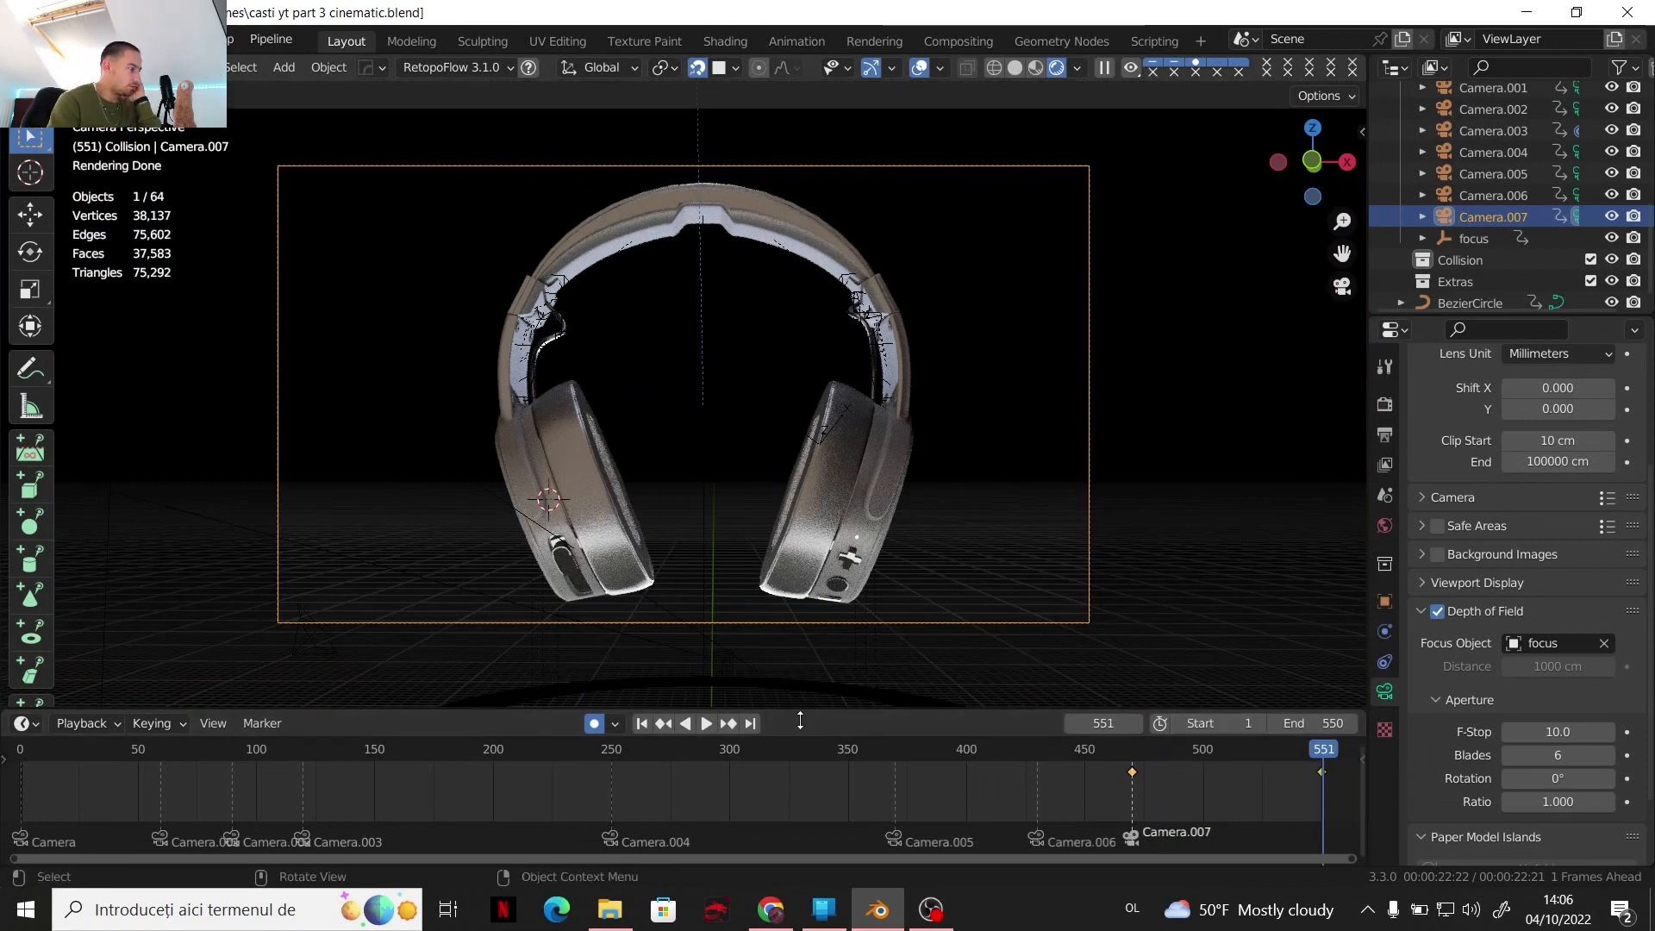
click(641, 723)
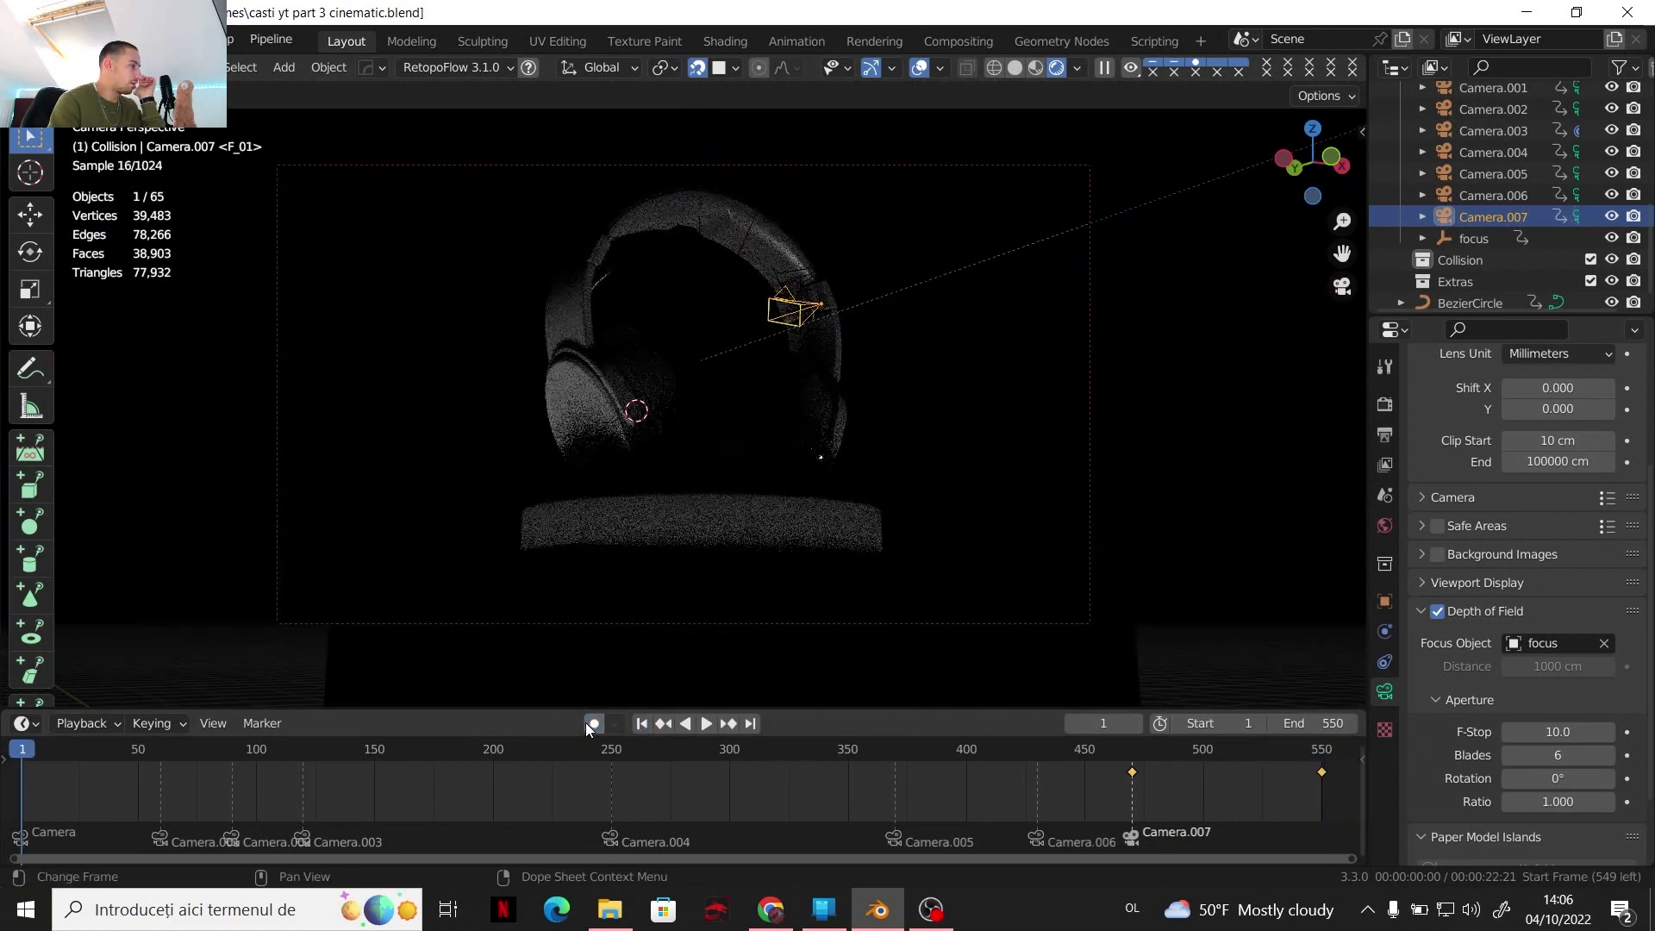
click(1384, 403)
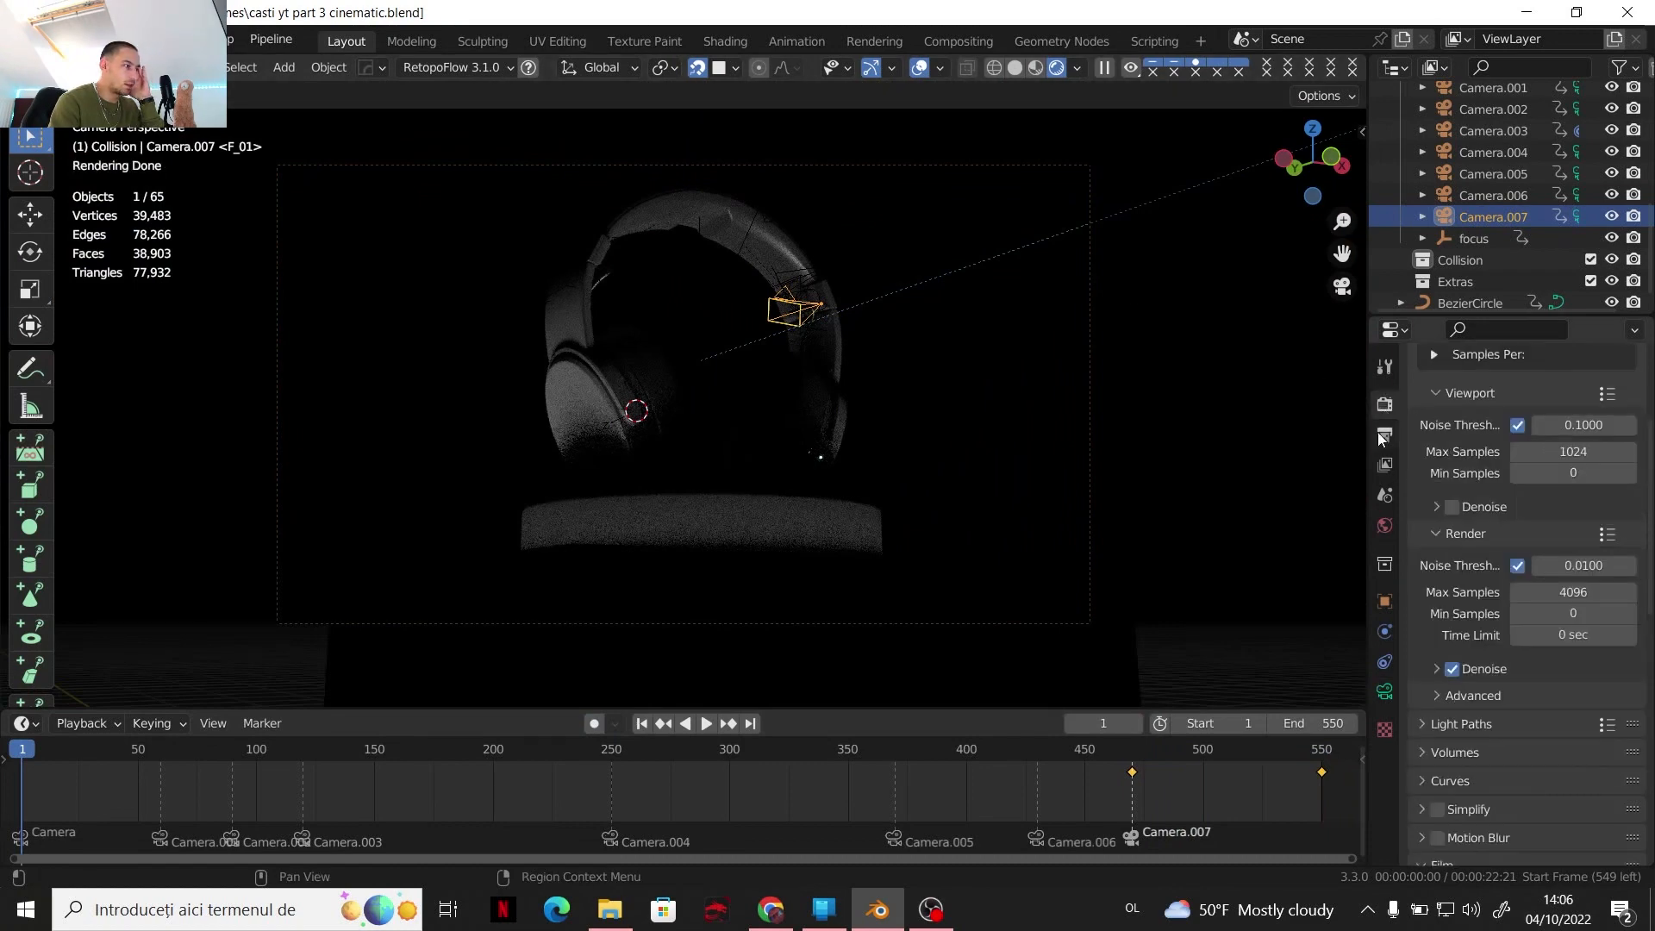
click(1385, 433)
scroll(1474, 466, up, 5)
click(1518, 547)
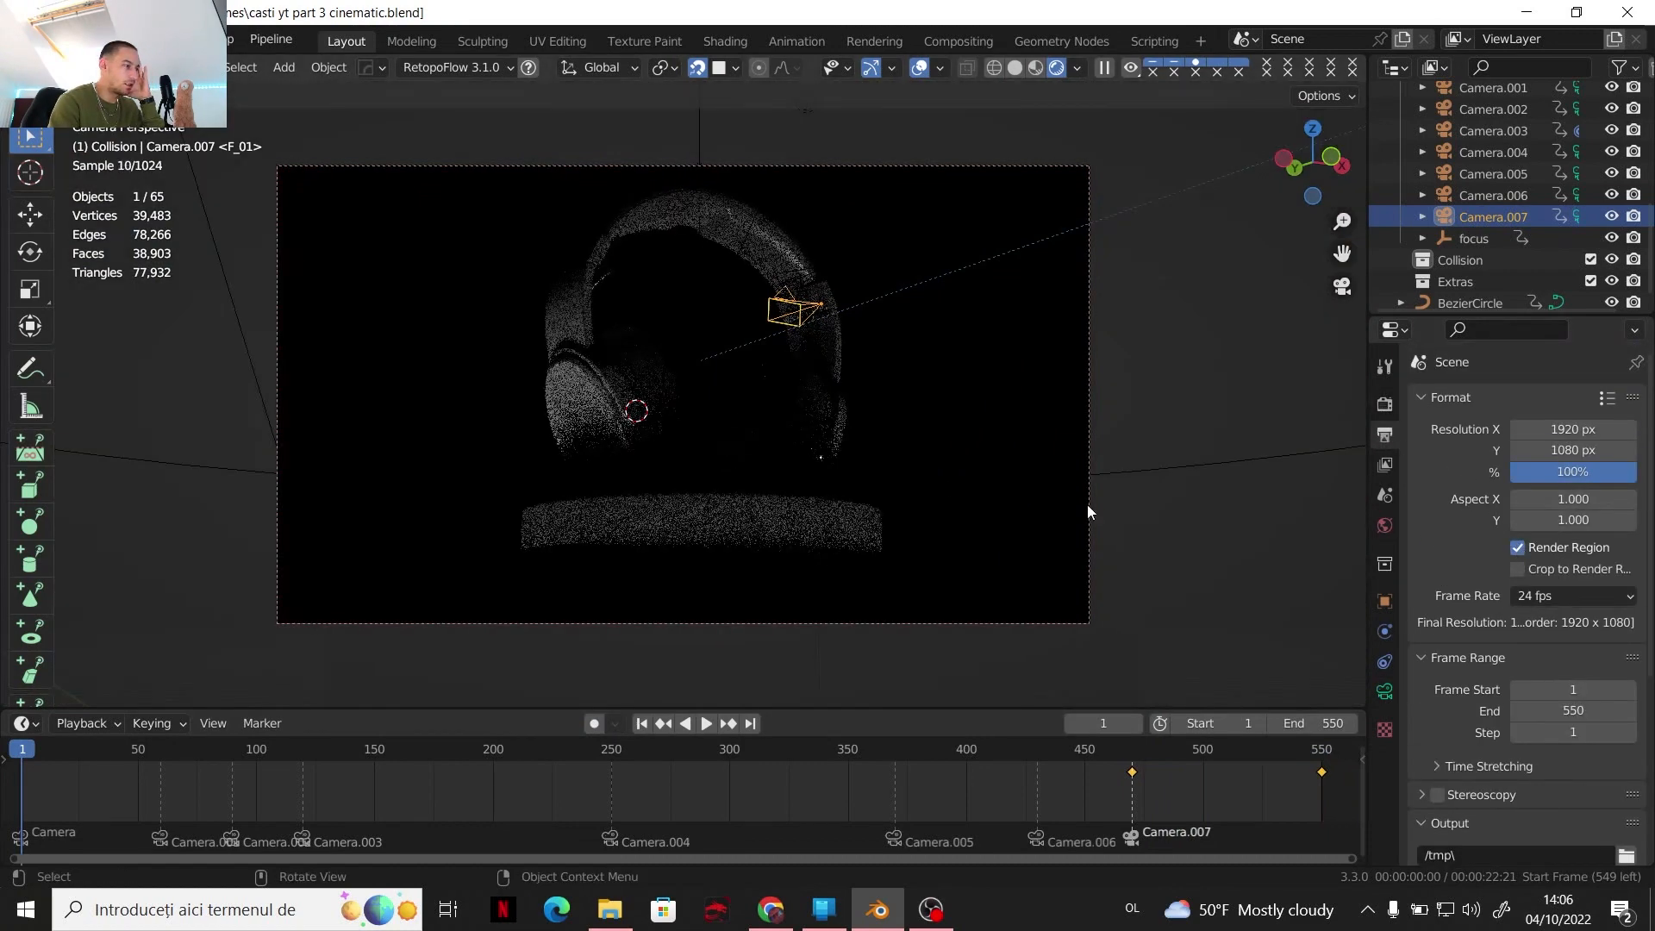
Hide the viewport overlays and turn off snapping, leaving no object selected
scroll(959, 480, down, 2)
scroll(959, 479, down, 1)
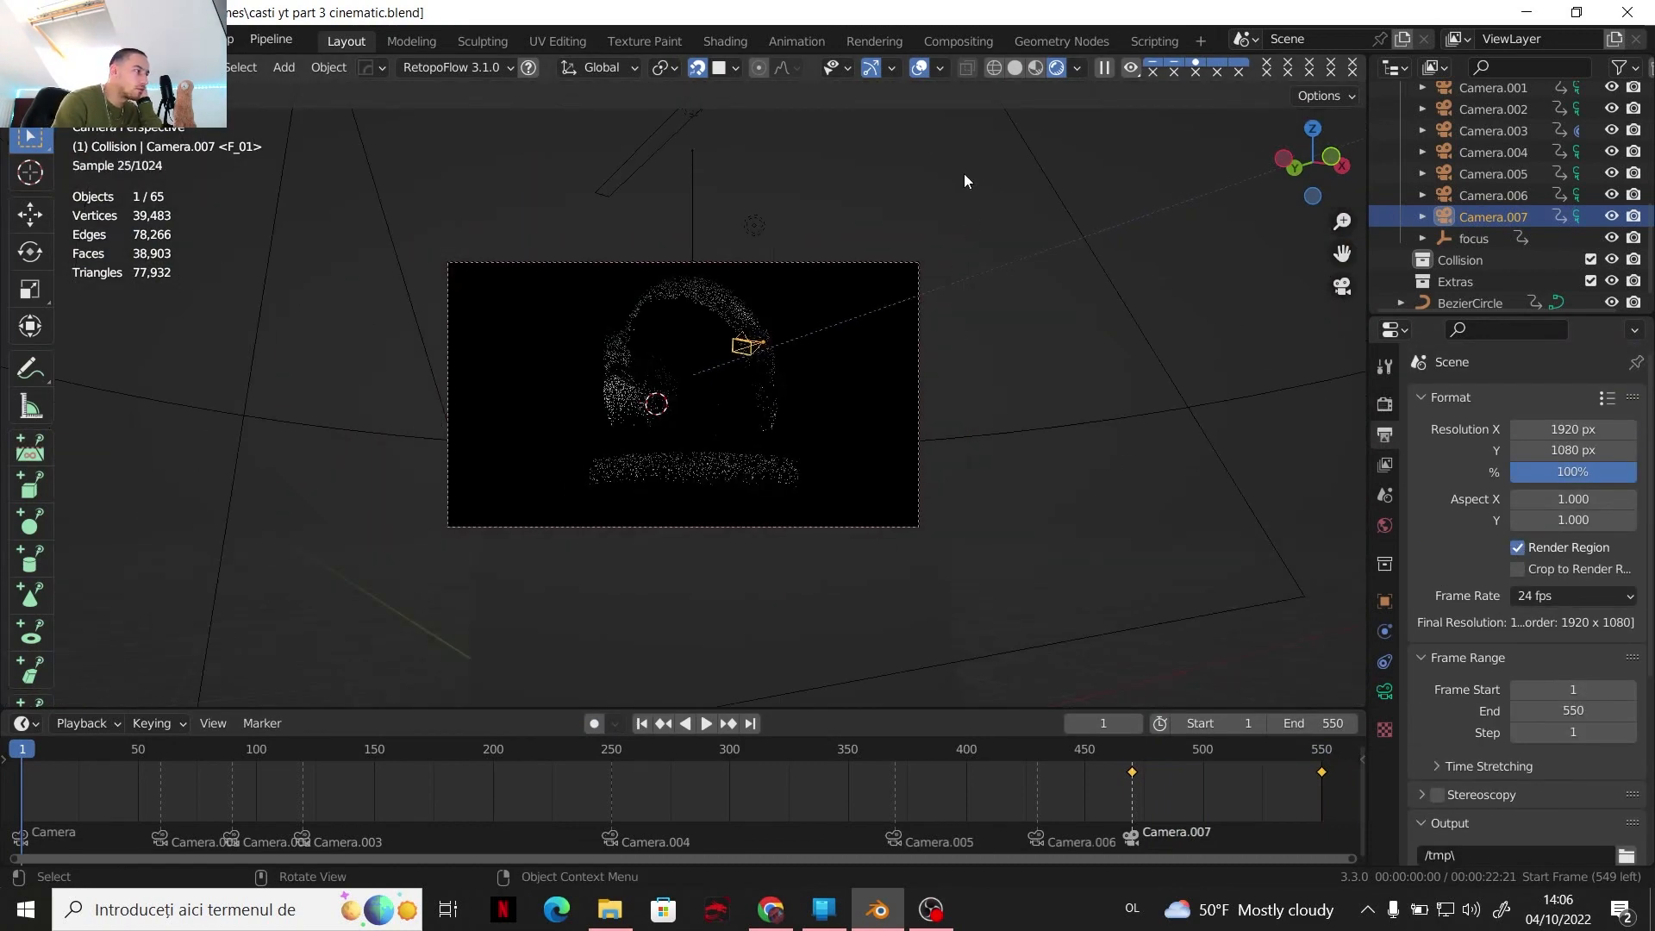
click(919, 68)
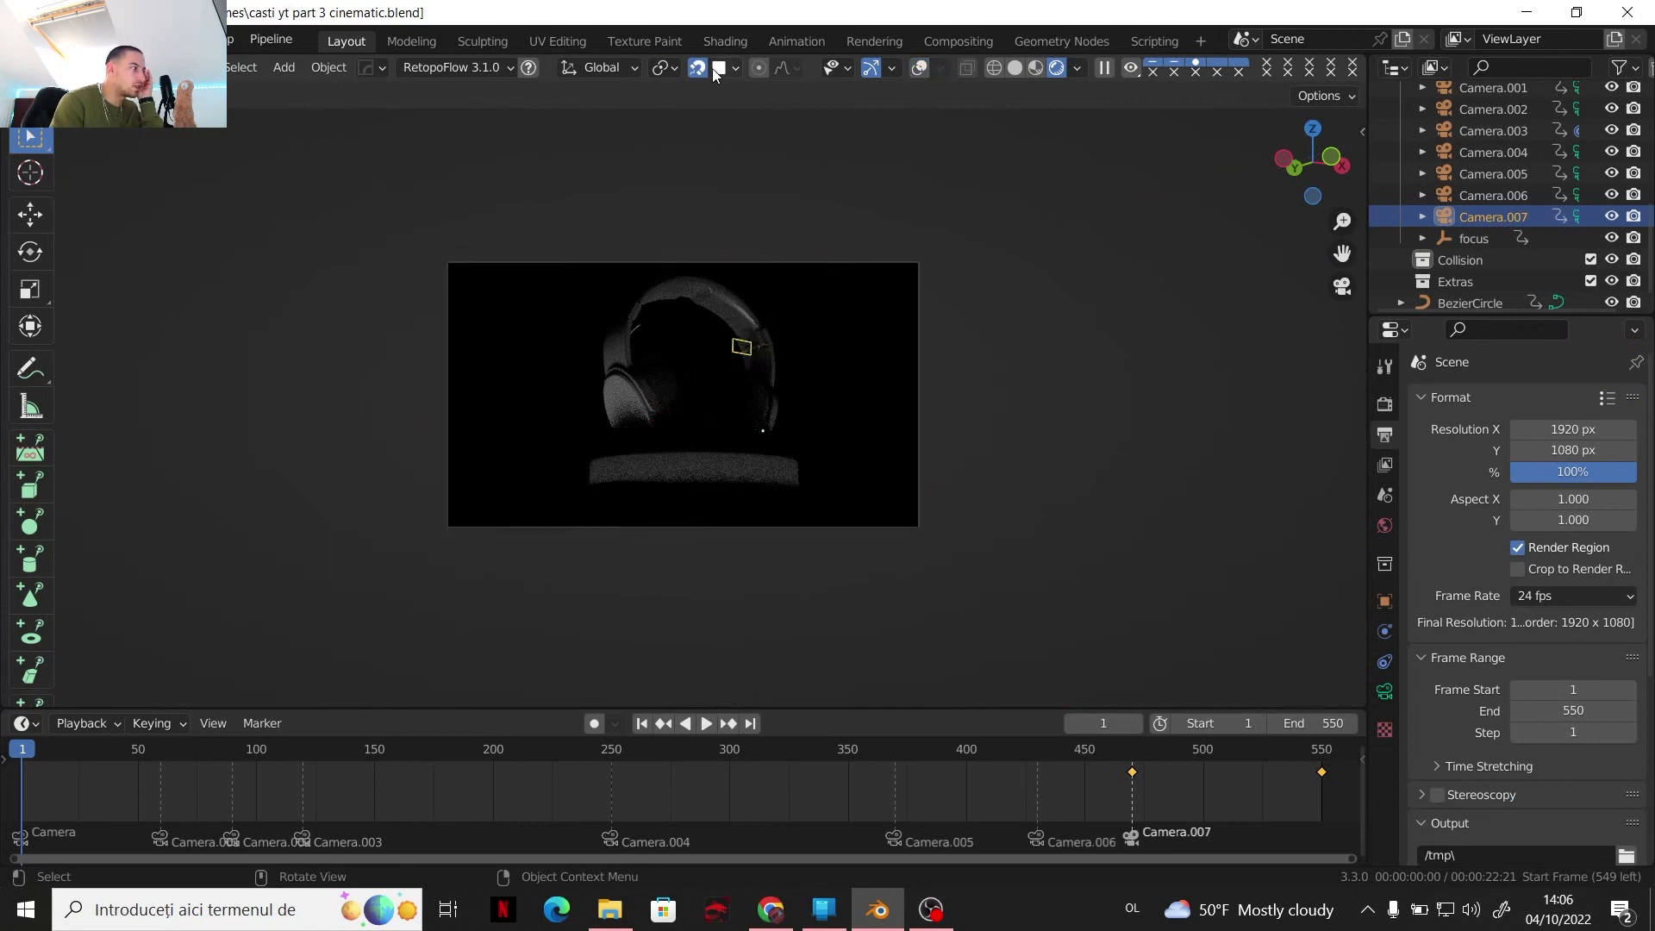
click(698, 67)
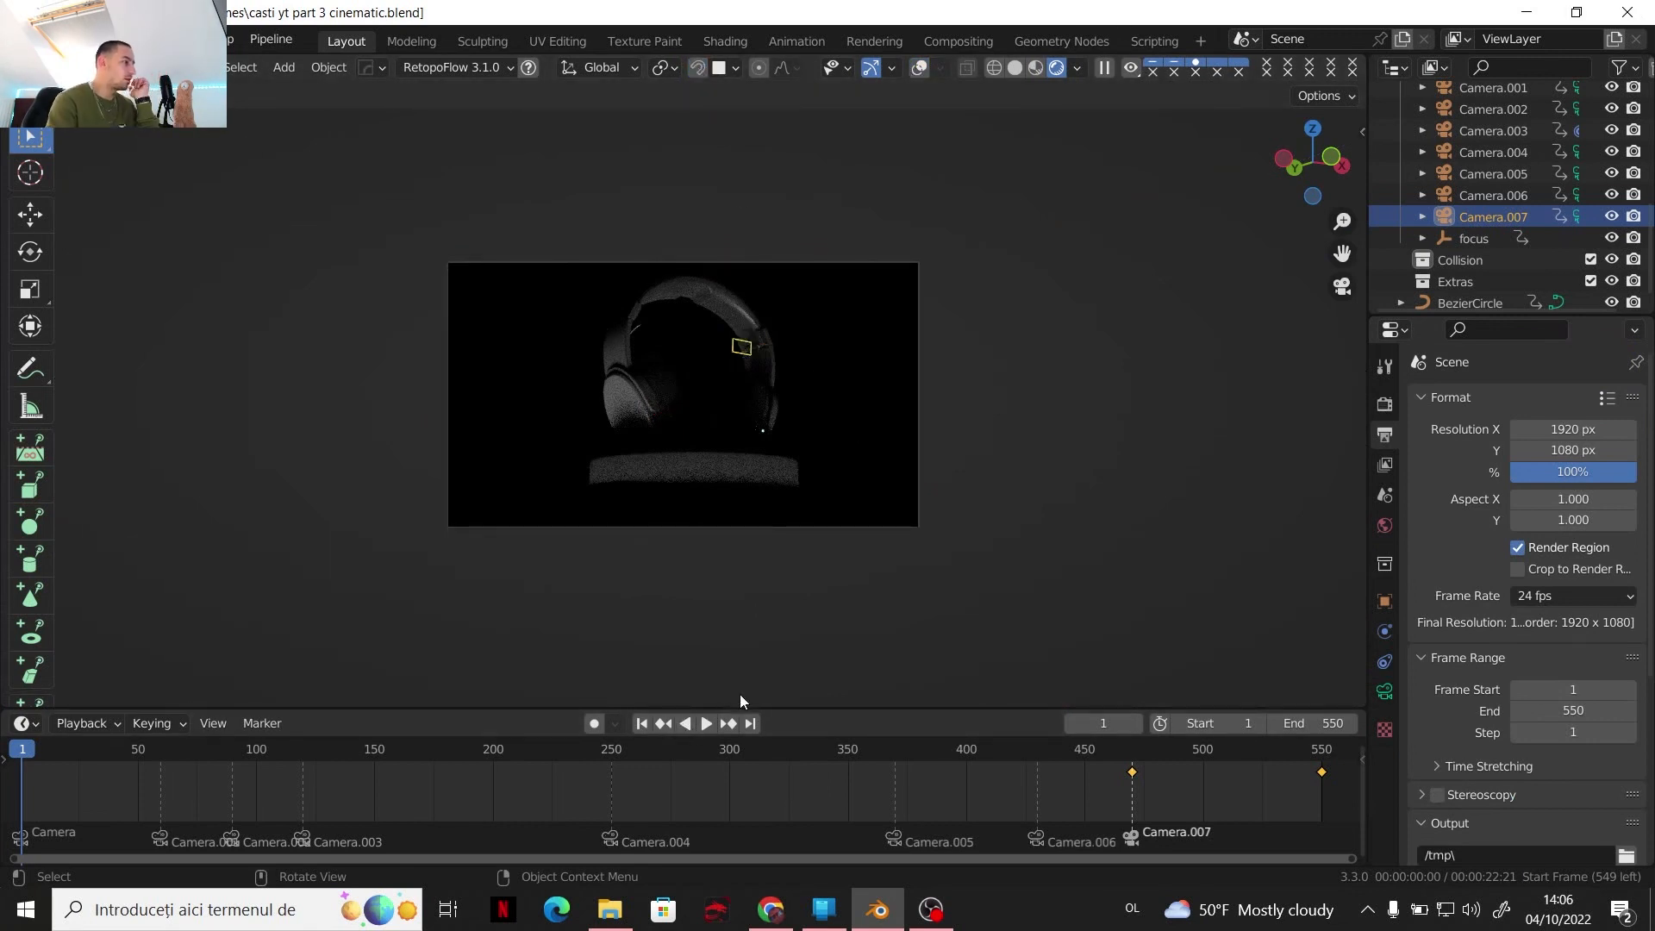
click(1026, 233)
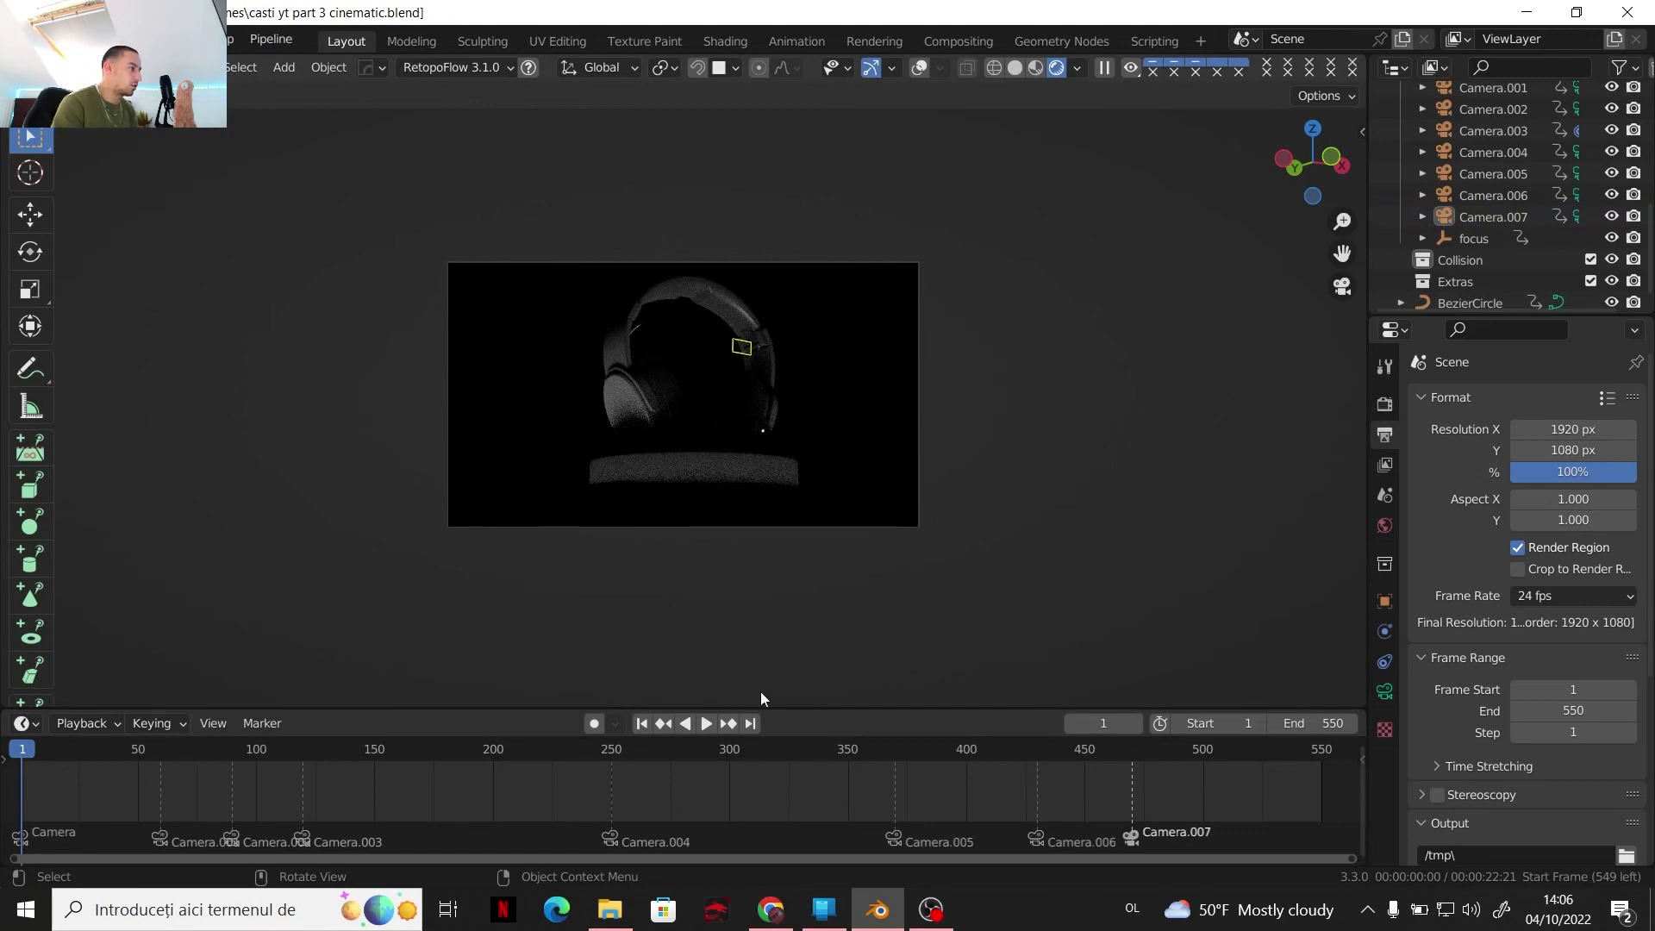
Play the animation through the marker-switched cameras to review it, restart it from the beginning and stop at frame 135
click(704, 724)
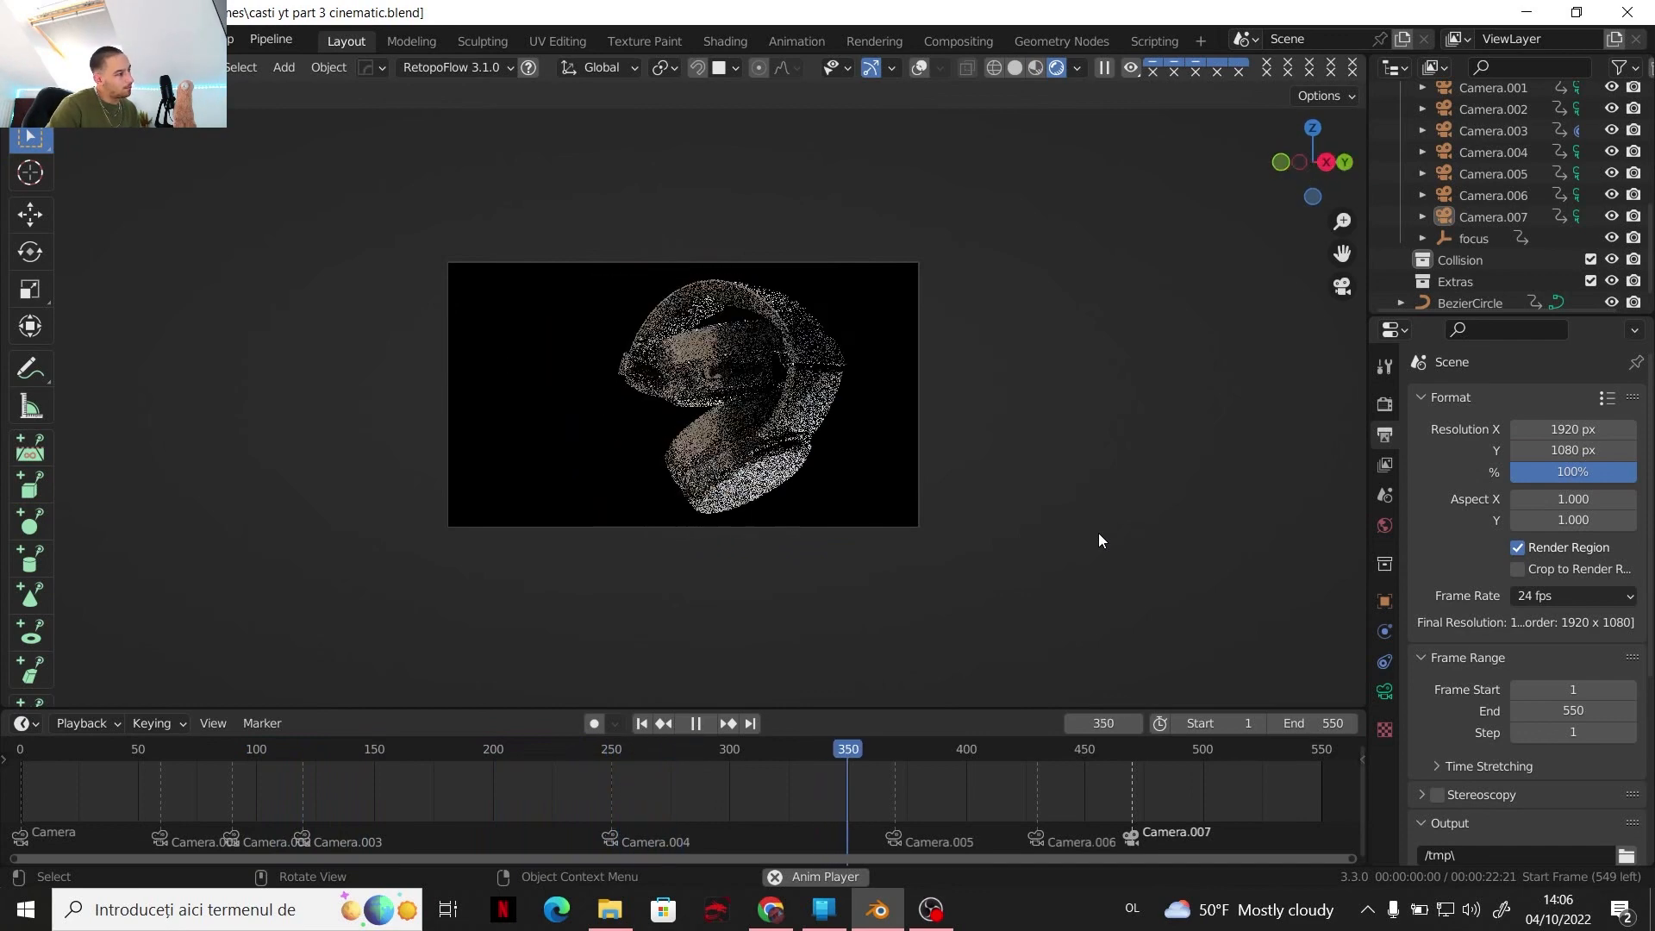
key(shift+Left)
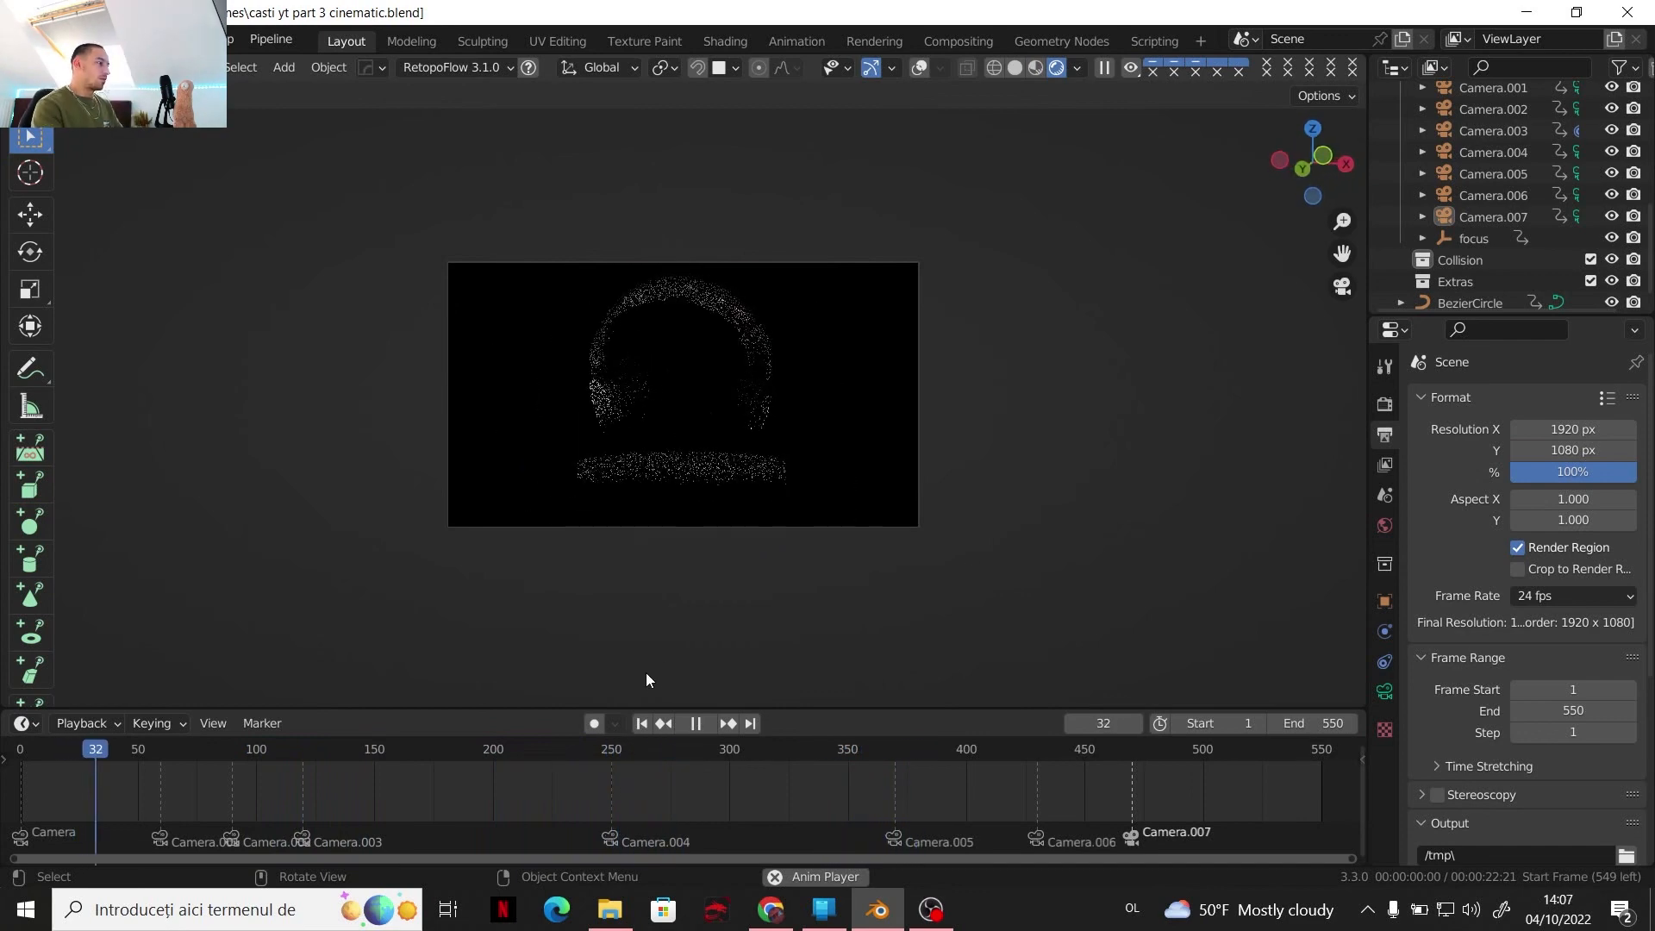
click(706, 726)
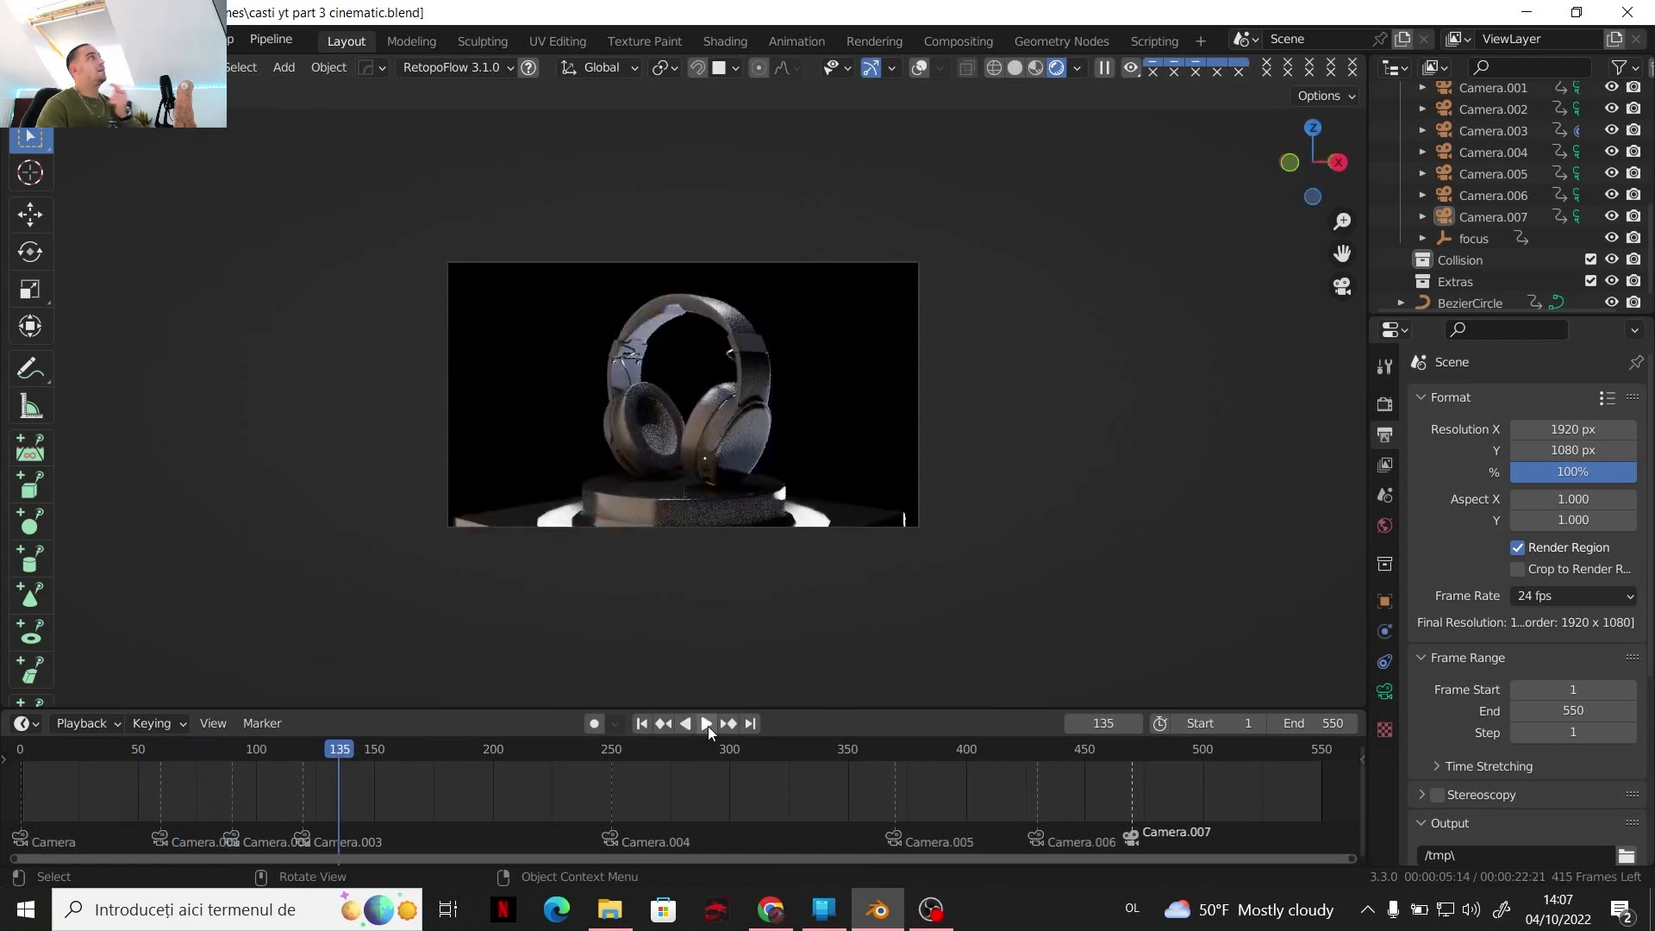